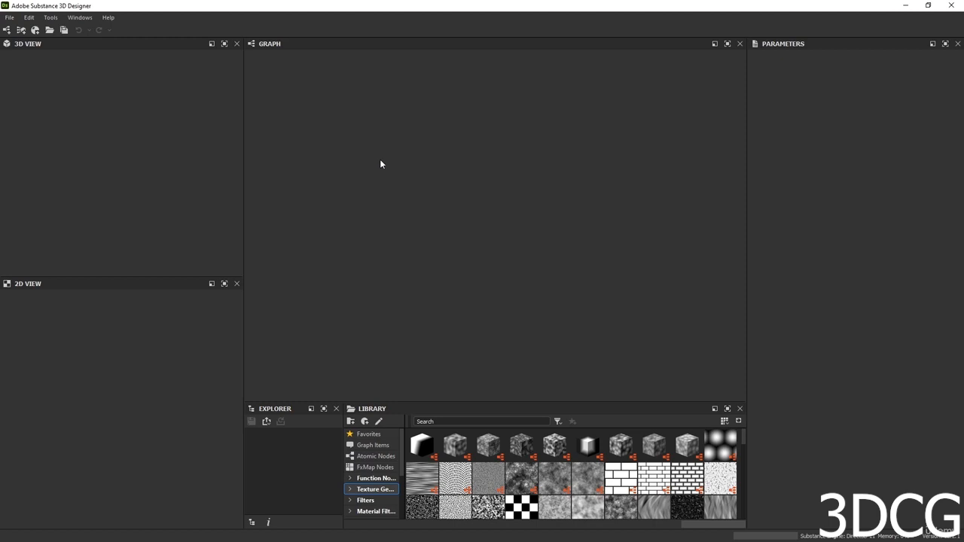
Check the Default Normal Map Format in the general project preferences.
click(32, 22)
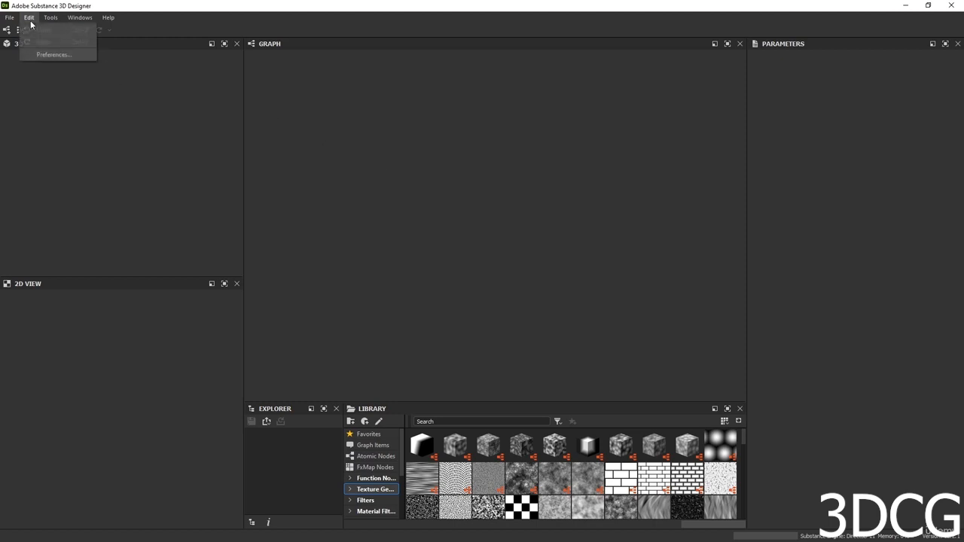
click(43, 54)
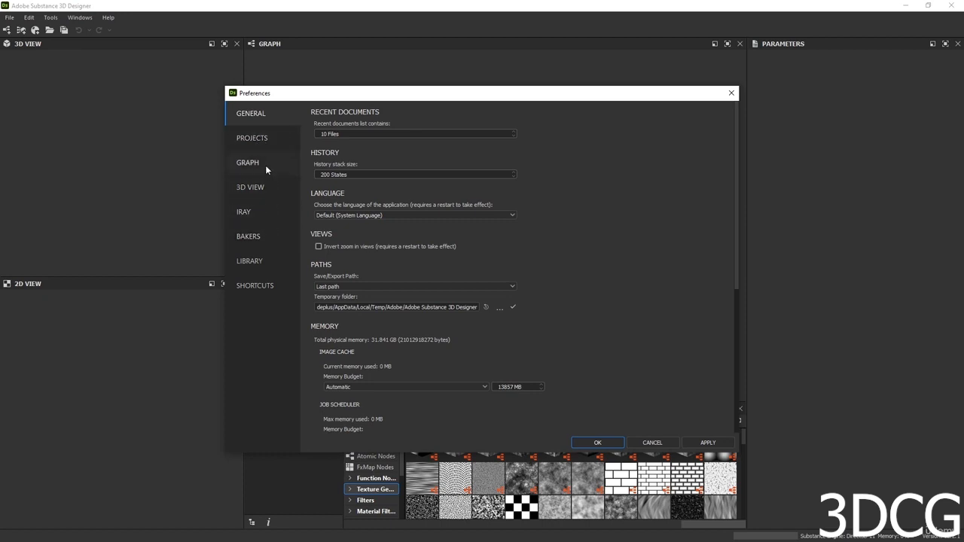
click(252, 137)
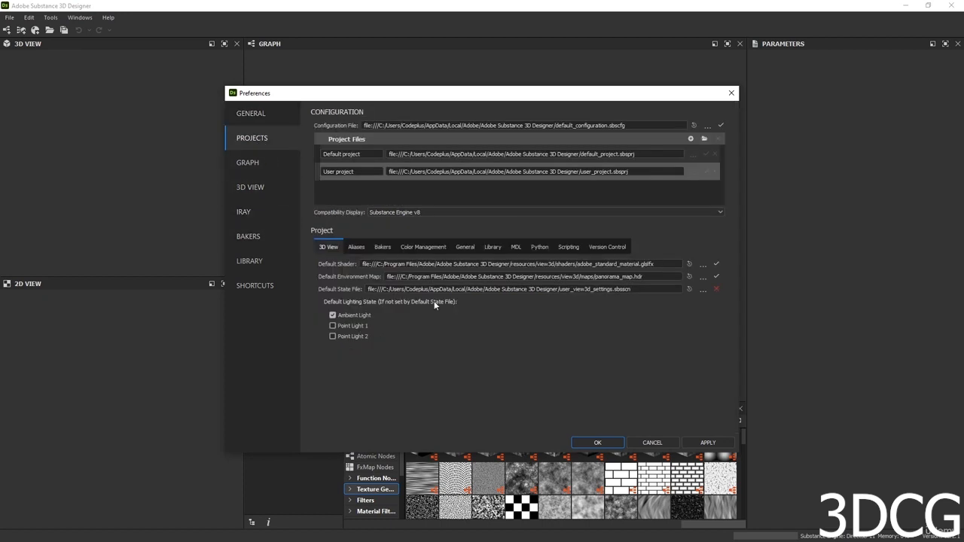
click(464, 248)
scroll(363, 411, down, 5)
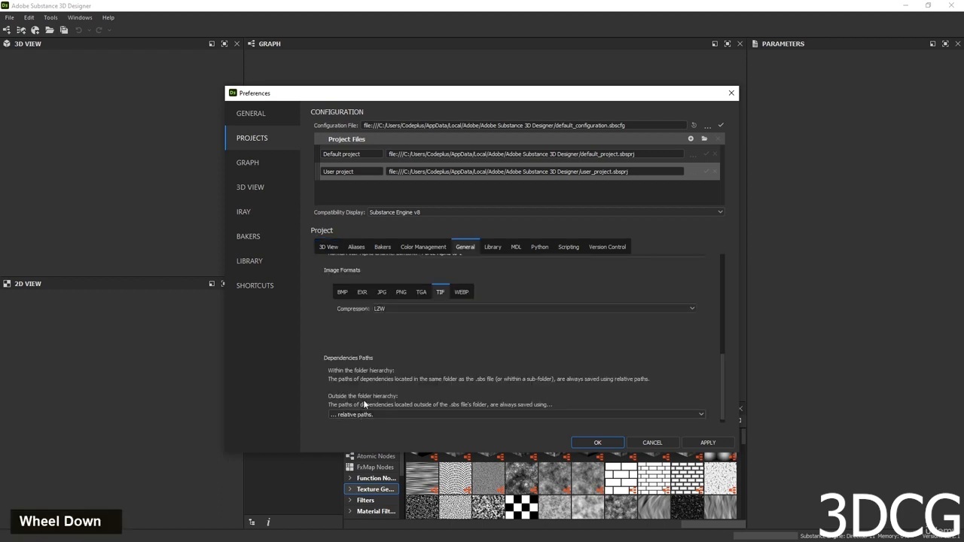
scroll(378, 367, up, 2)
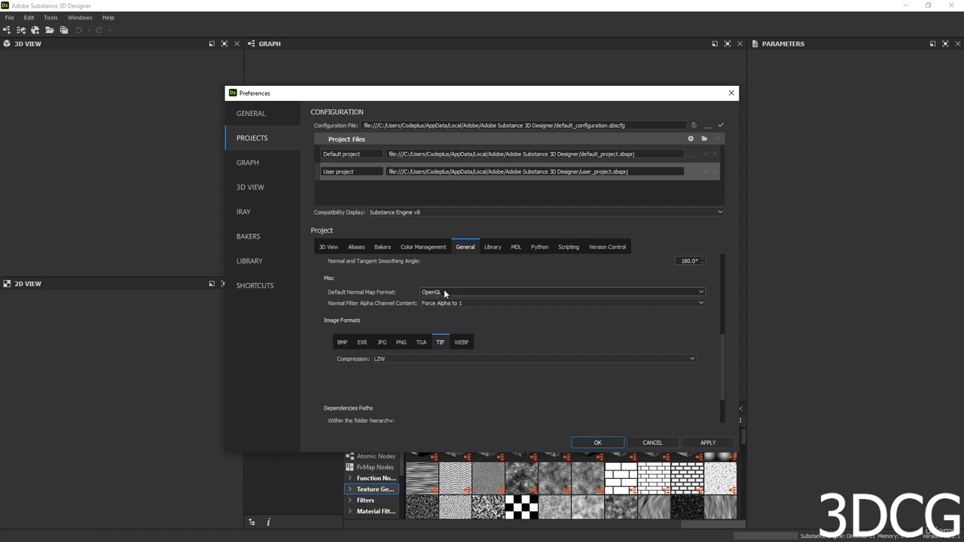
click(467, 292)
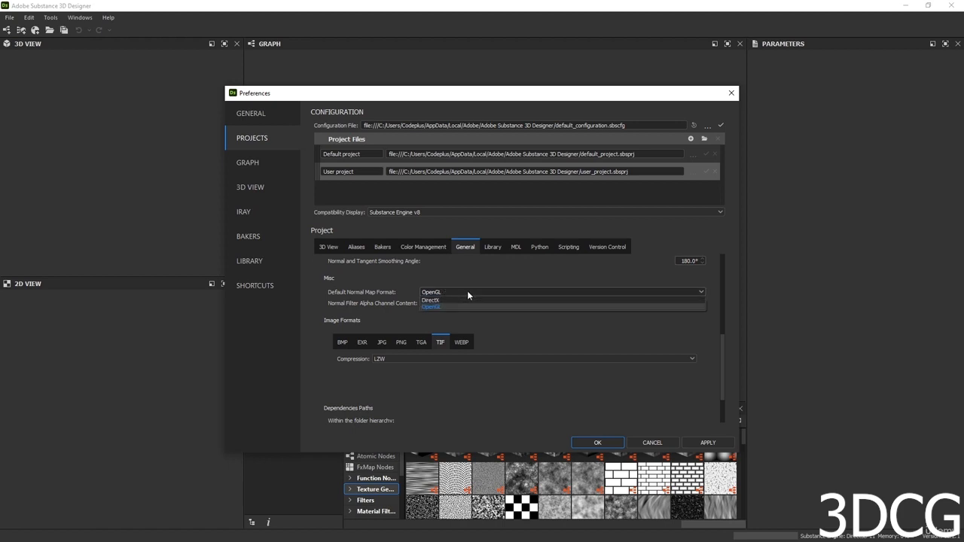
click(467, 291)
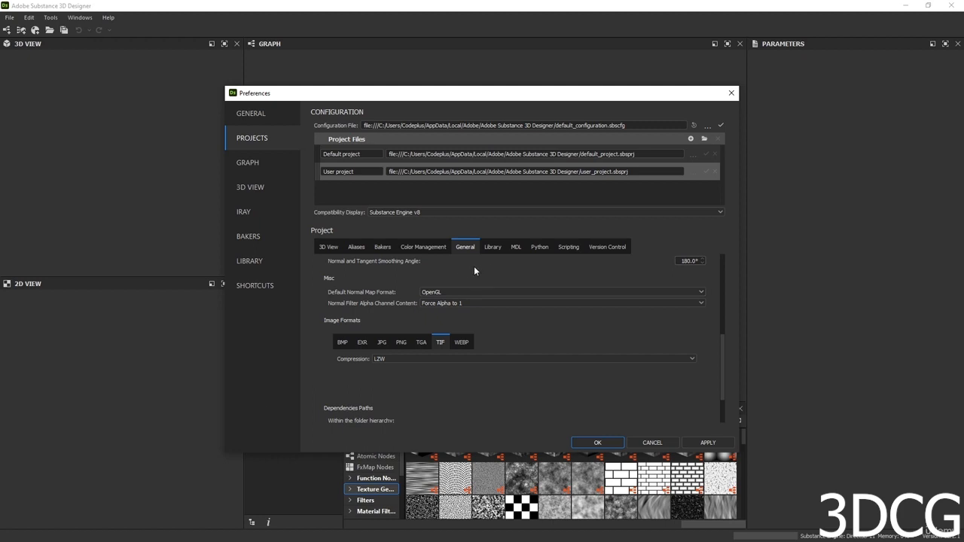
Look through the Graph, Iray and Library preferences and close the preferences without applying changes.
click(255, 166)
click(256, 211)
double_click(256, 254)
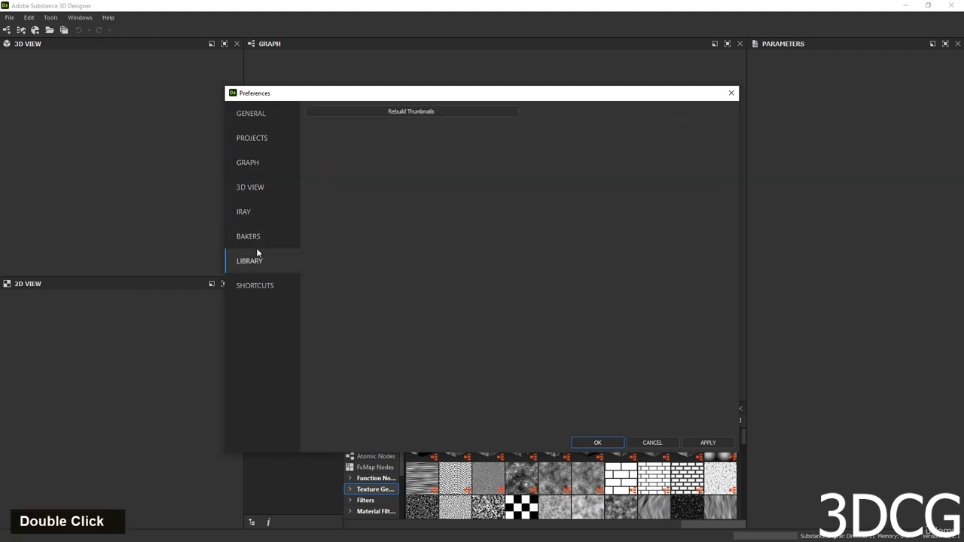
click(649, 442)
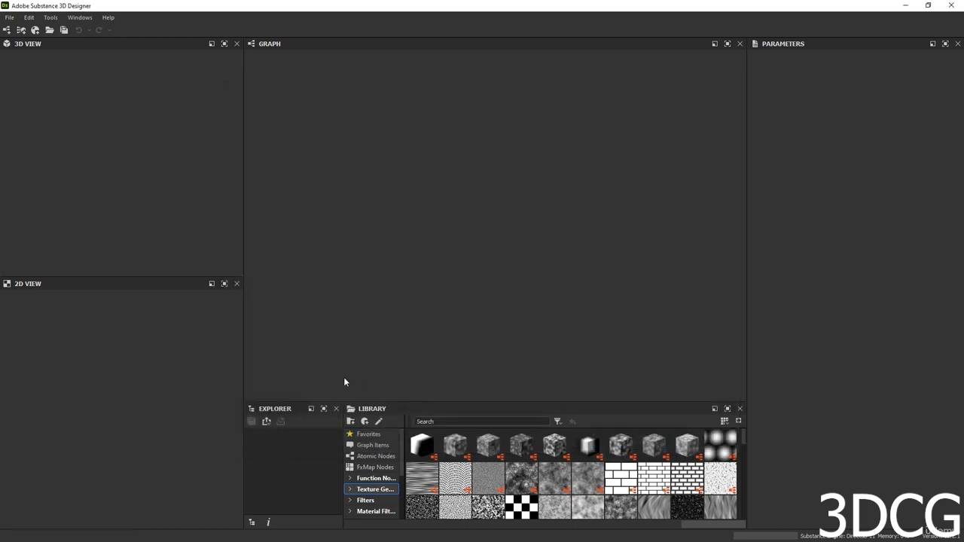
Create a new Substance graph named "Broken Tiles" from the Empty template with a 2048 px parent size.
click(9, 19)
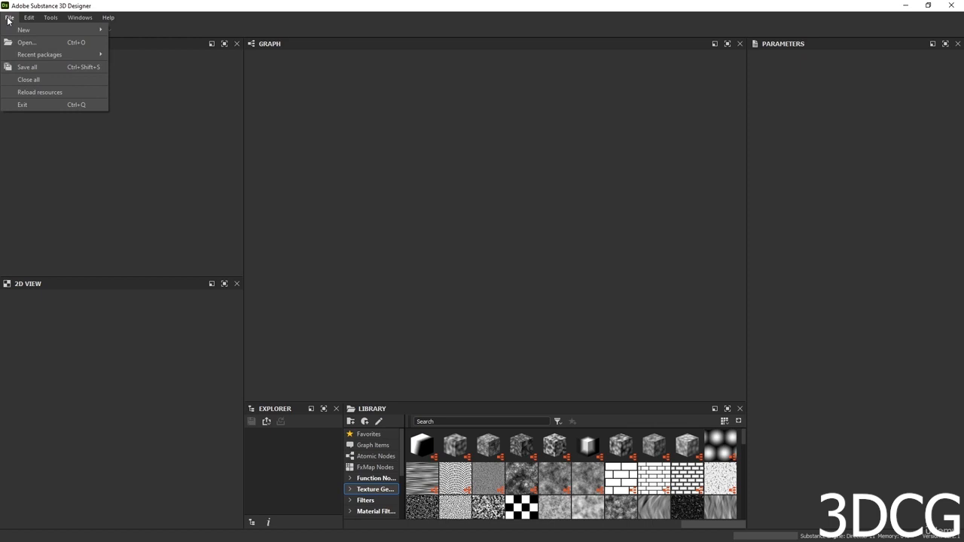
click(8, 18)
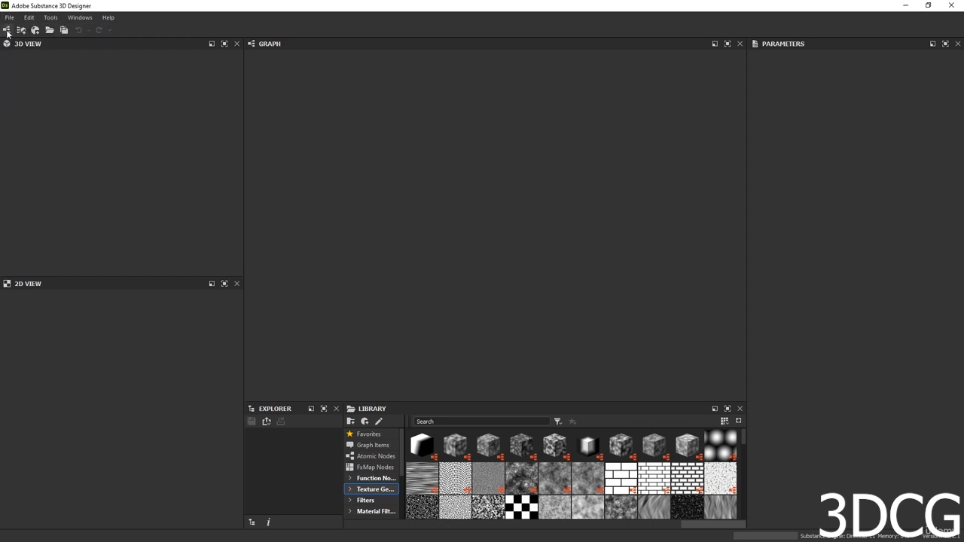
click(7, 31)
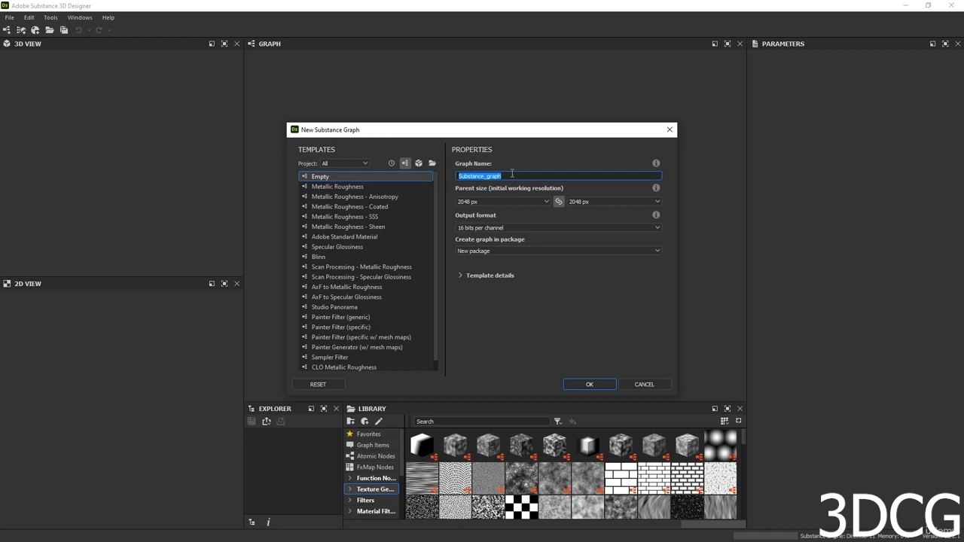
text(B)
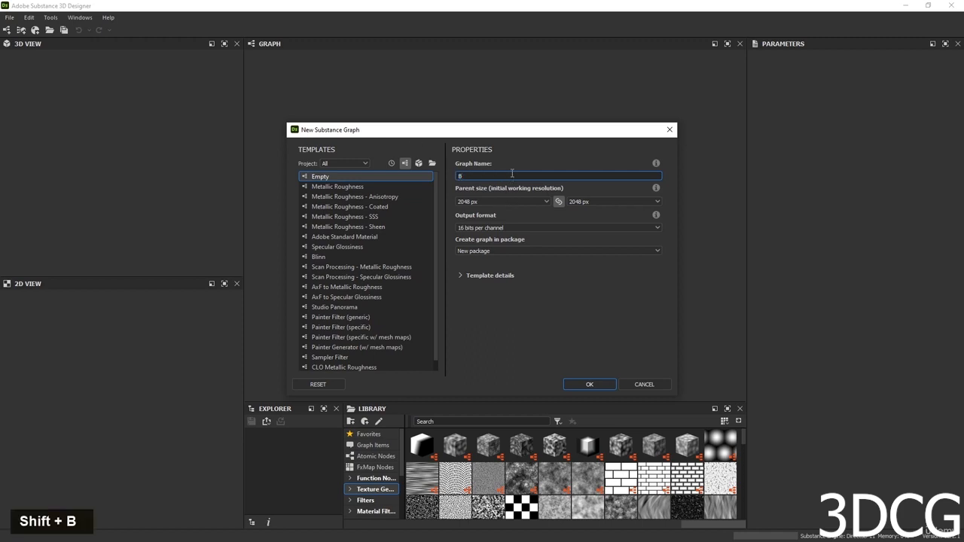
text(roken )
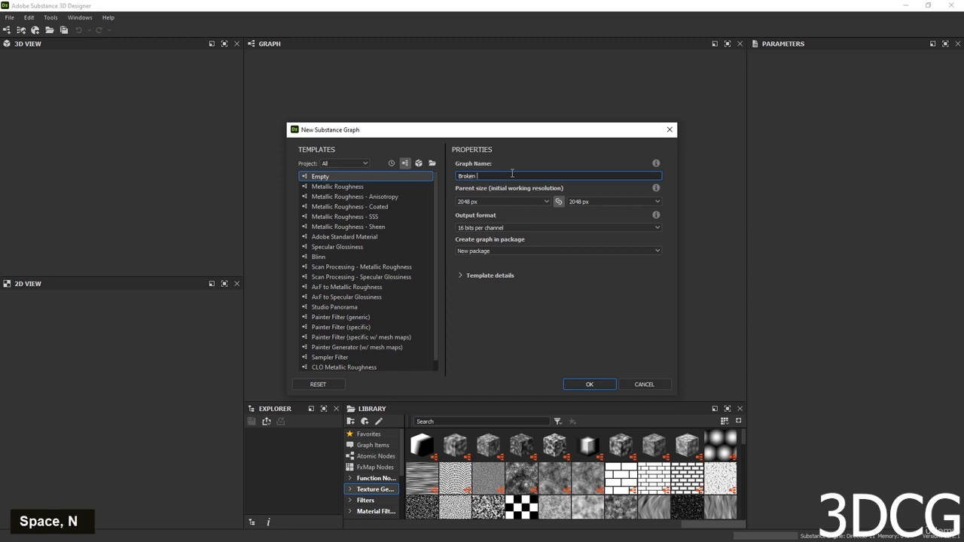
text(Tiles)
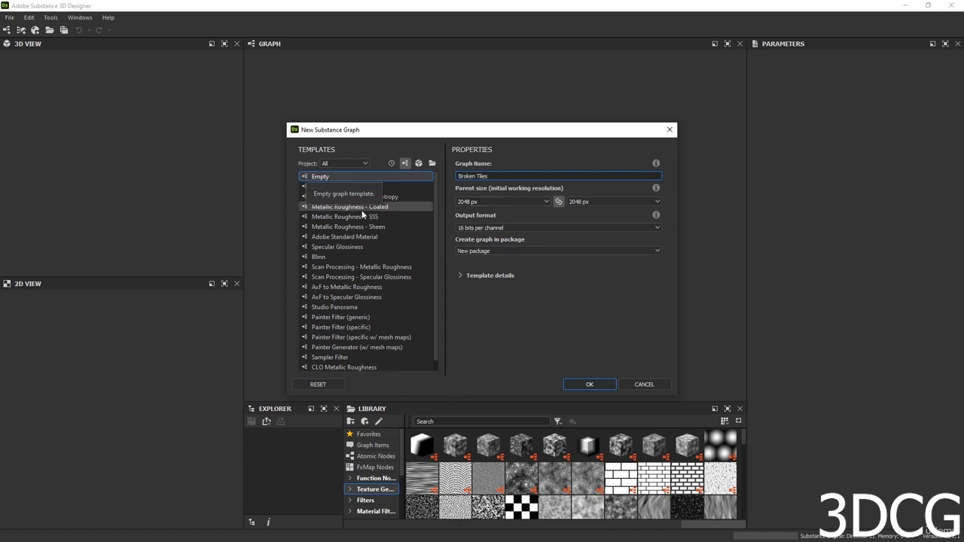
click(578, 381)
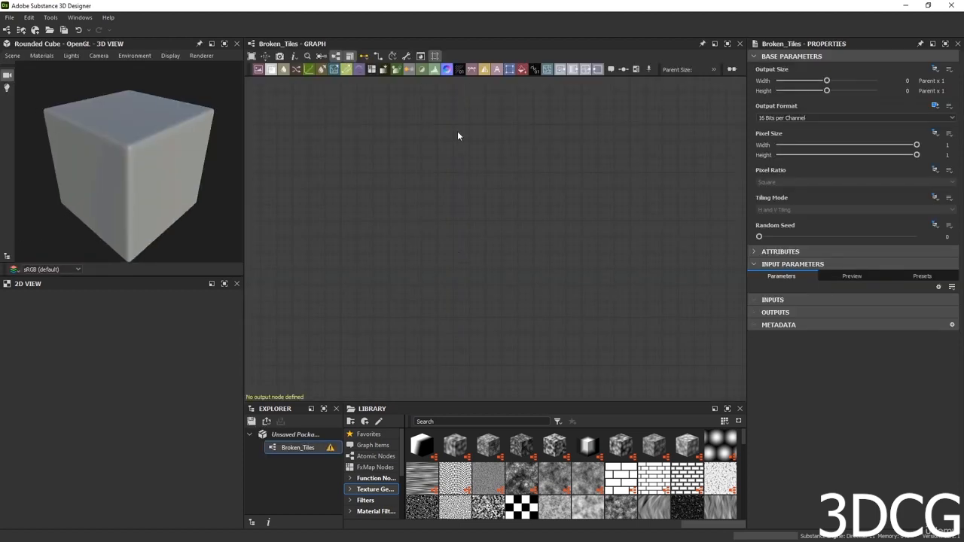
double_click(515, 214)
click(843, 279)
double_click(781, 277)
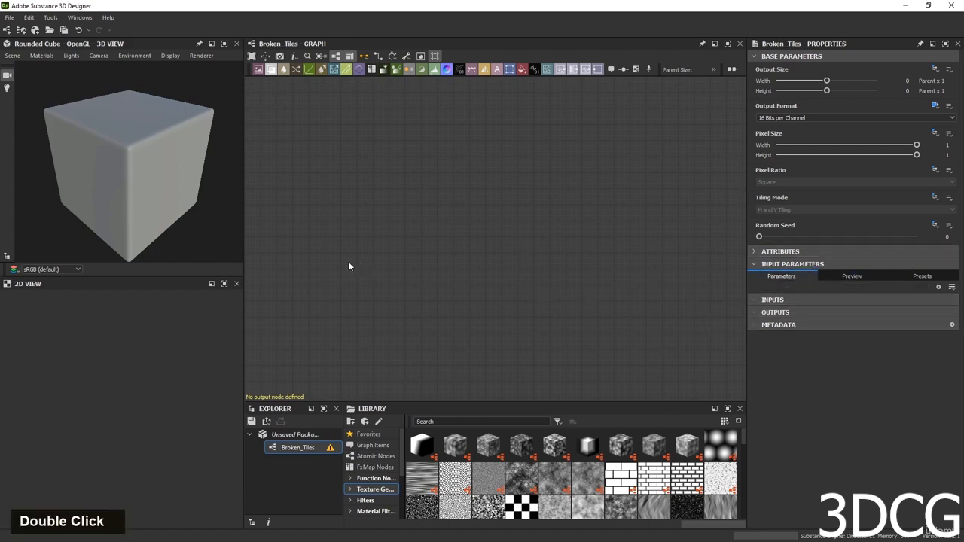
Add a Base Material node to the empty graph and show its base color in the 2D view.
key(space)
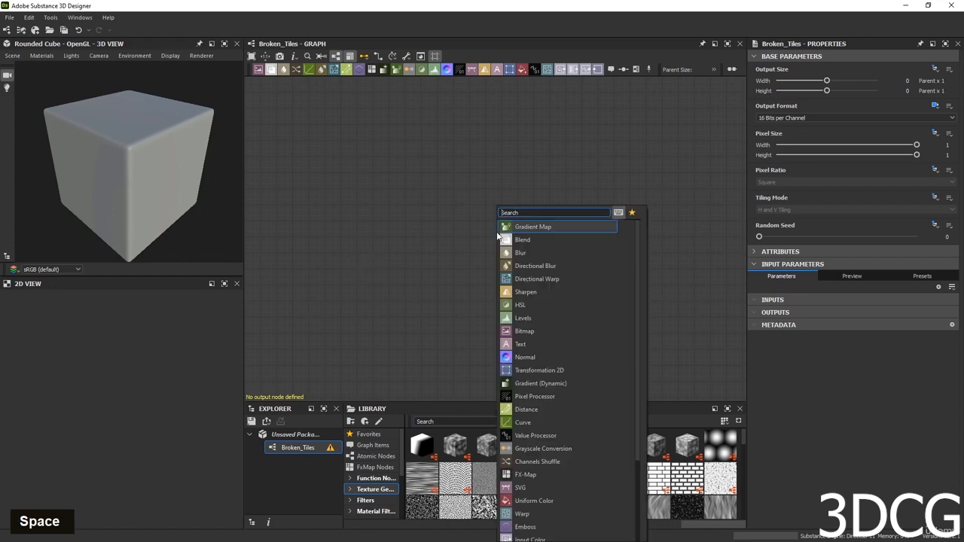
key(space)
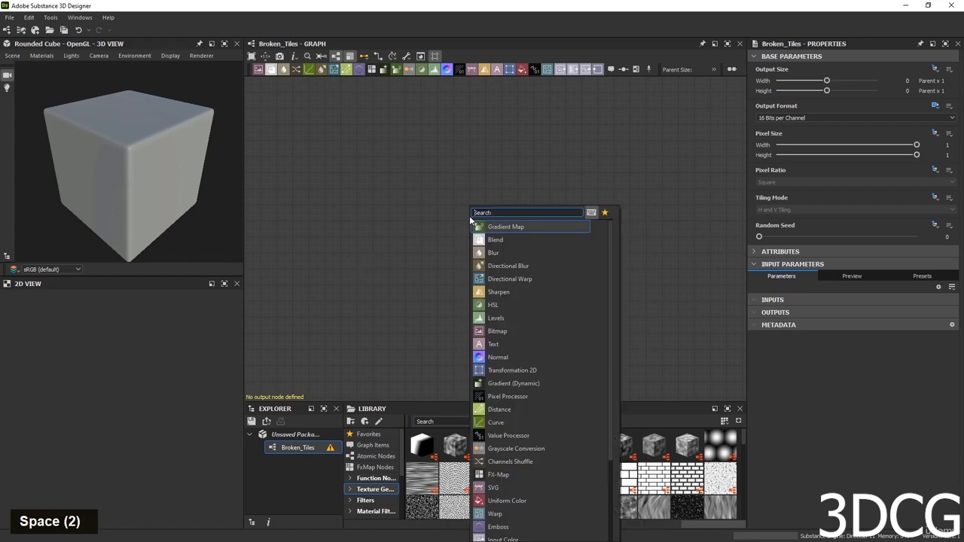
text(base)
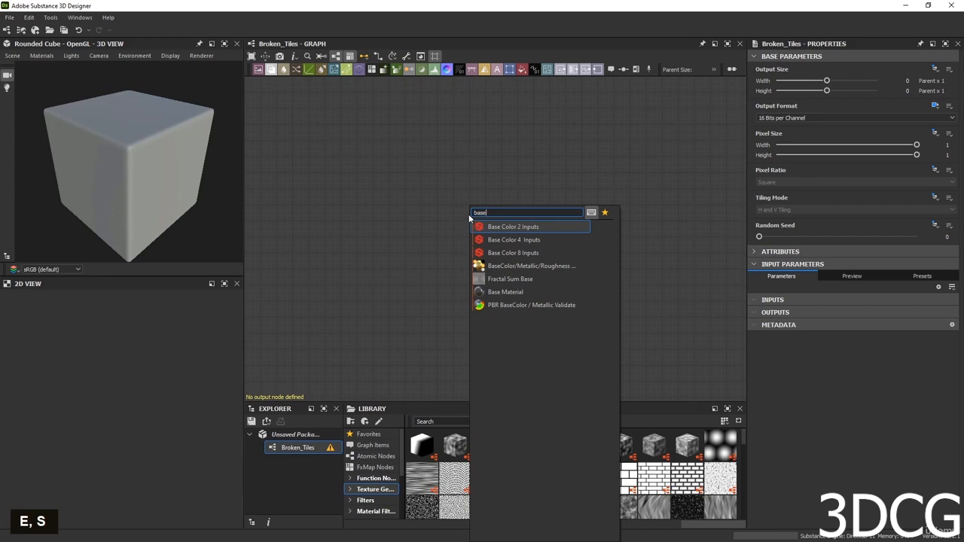
click(505, 291)
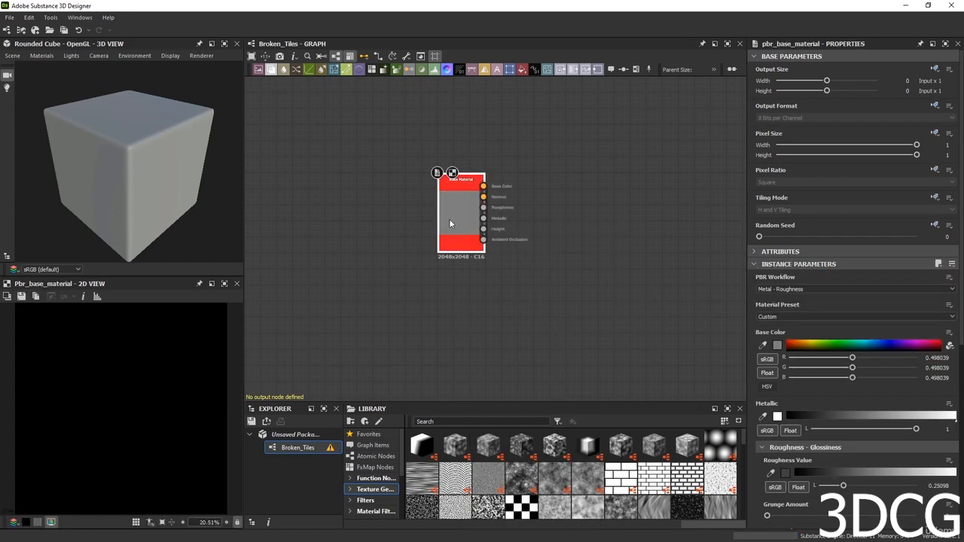
double_click(449, 219)
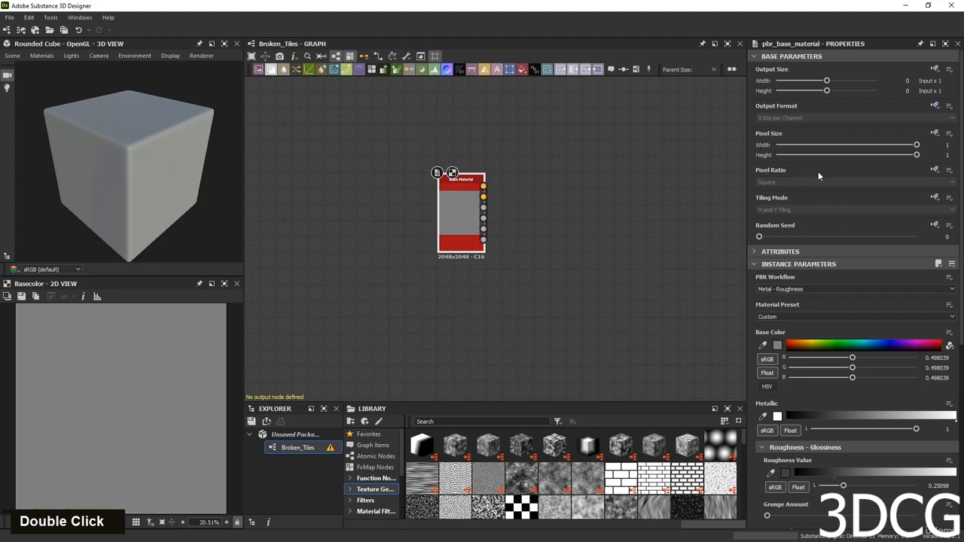
Collapse the Base Material node's base parameters and set its material preset to Dielectric.
click(804, 57)
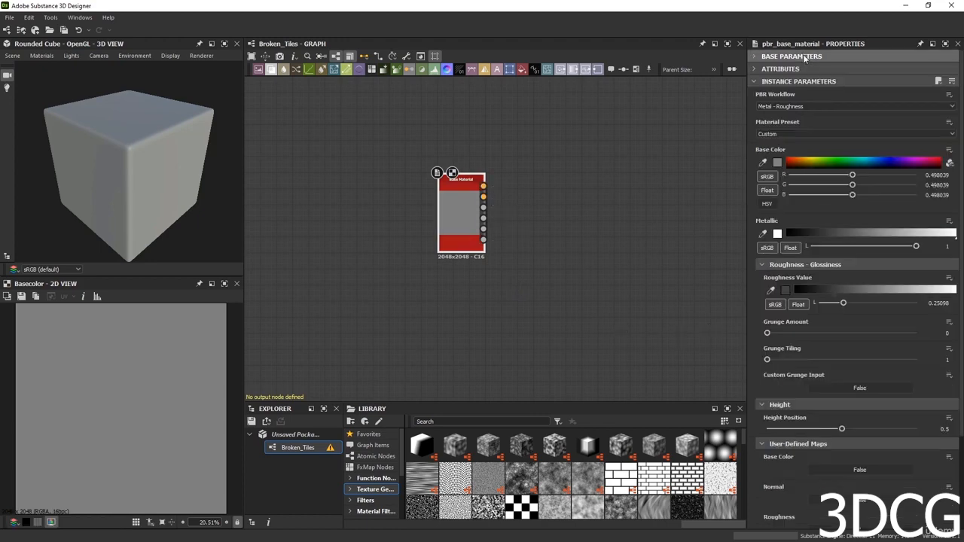
click(768, 134)
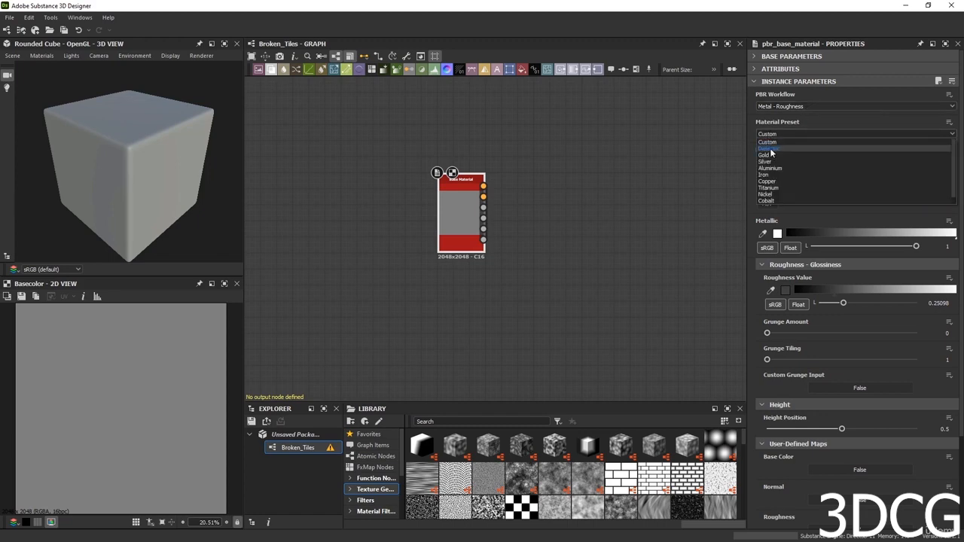
click(770, 150)
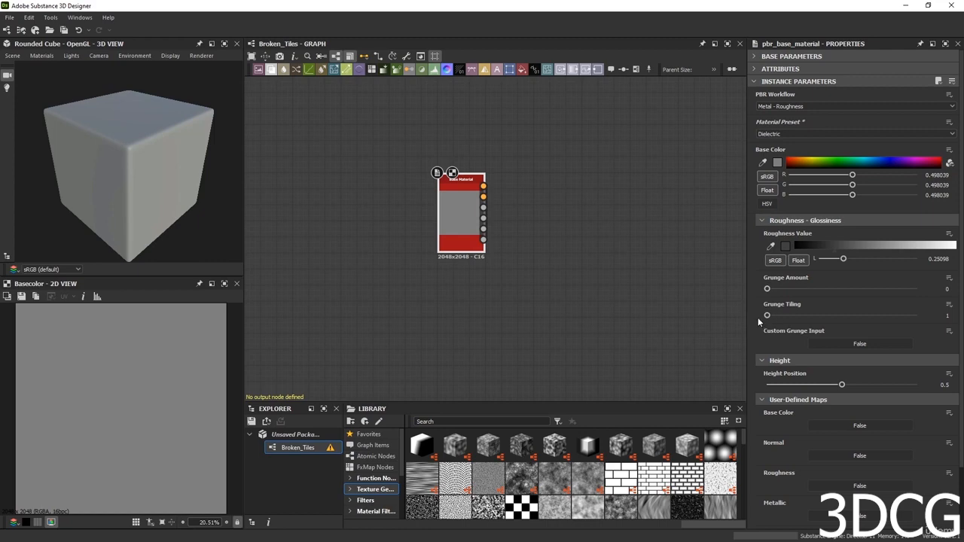
Enable the Normal, Height and Ambient Occlusion user-defined maps on the Base Material node.
scroll(758, 317, down, 3)
scroll(752, 266, up, 3)
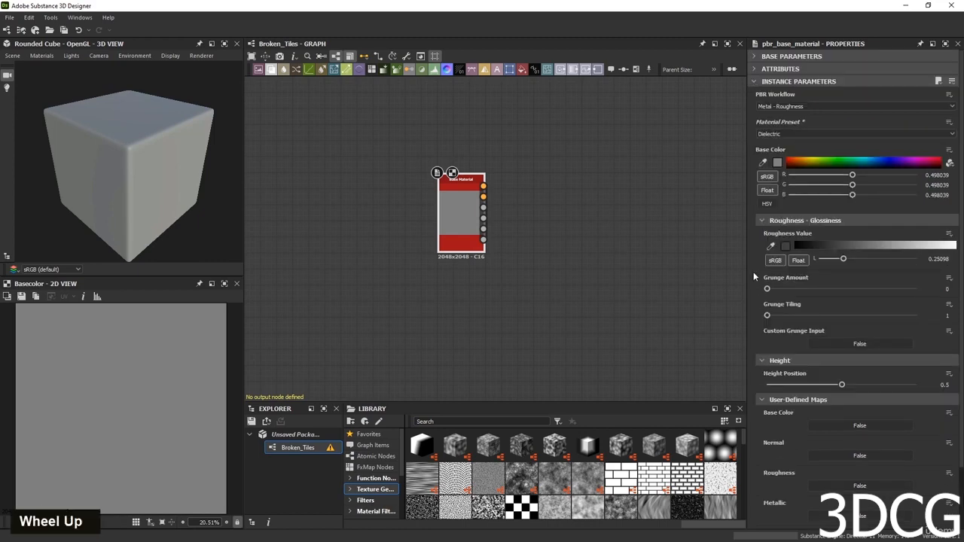
scroll(759, 343, down, 3)
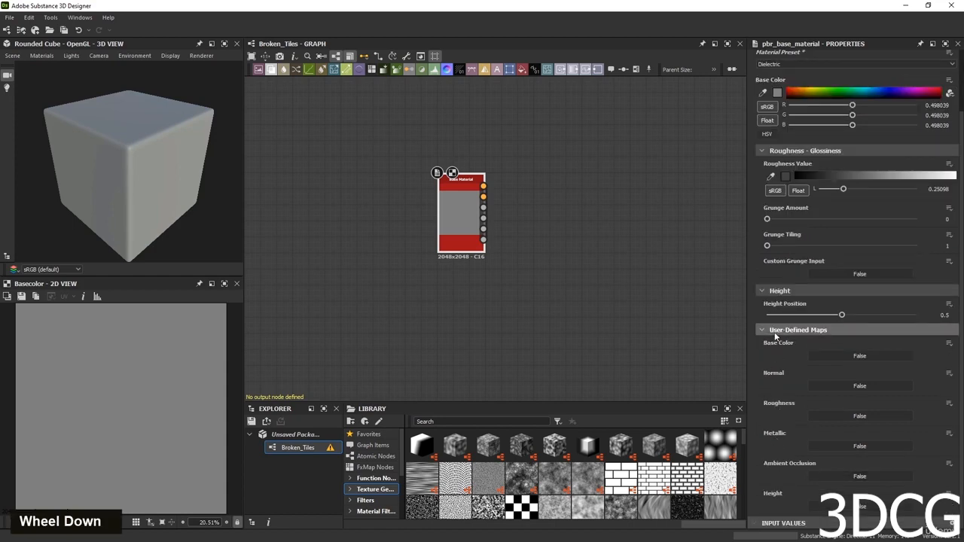
scroll(772, 394, down, 2)
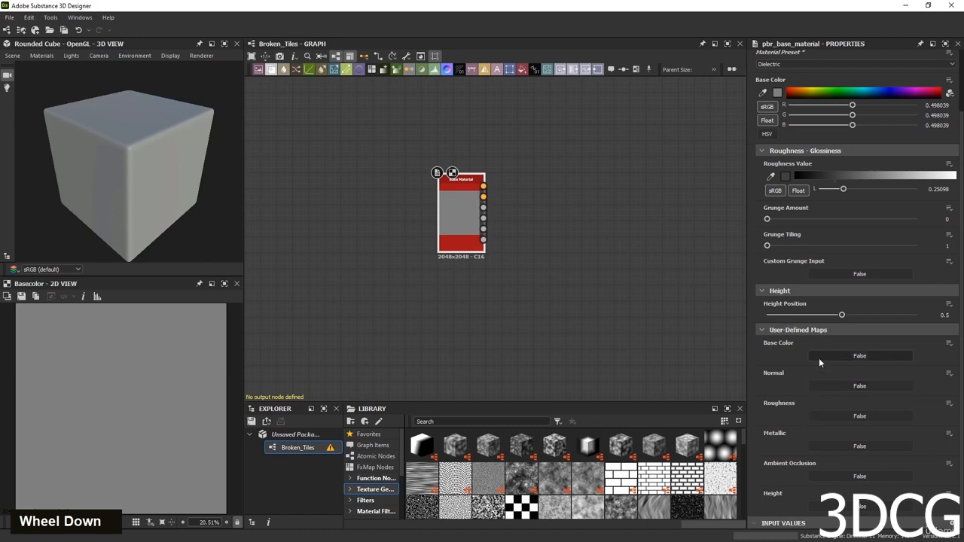
click(820, 386)
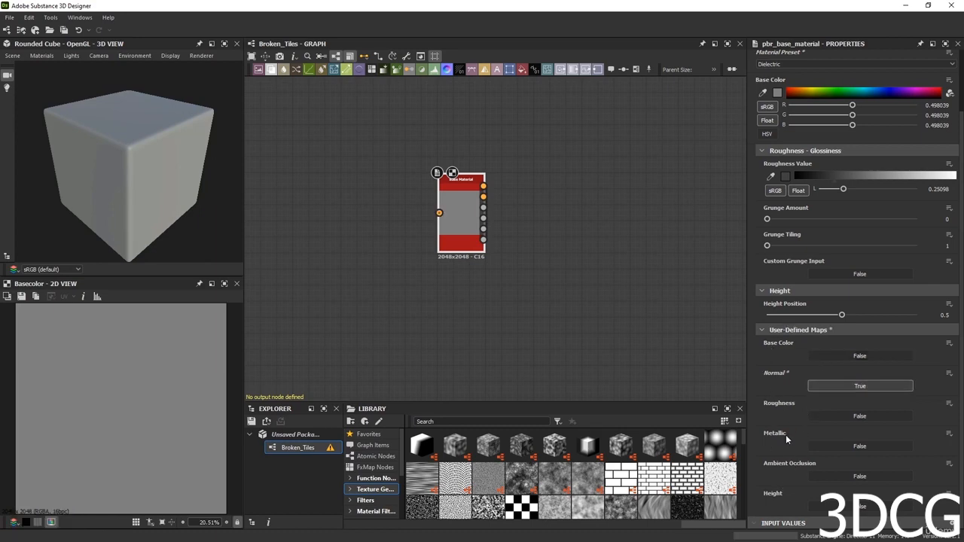
scroll(441, 213, up, 3)
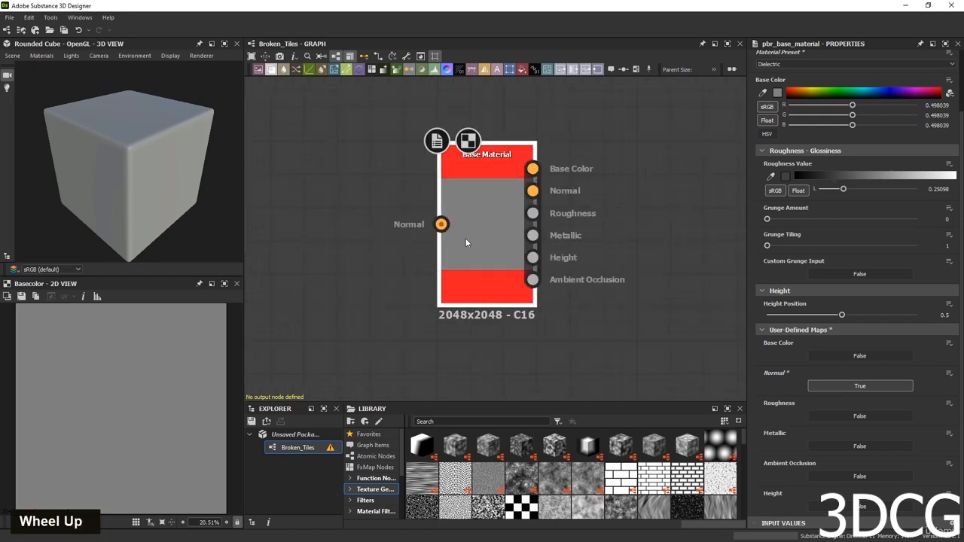
click(860, 506)
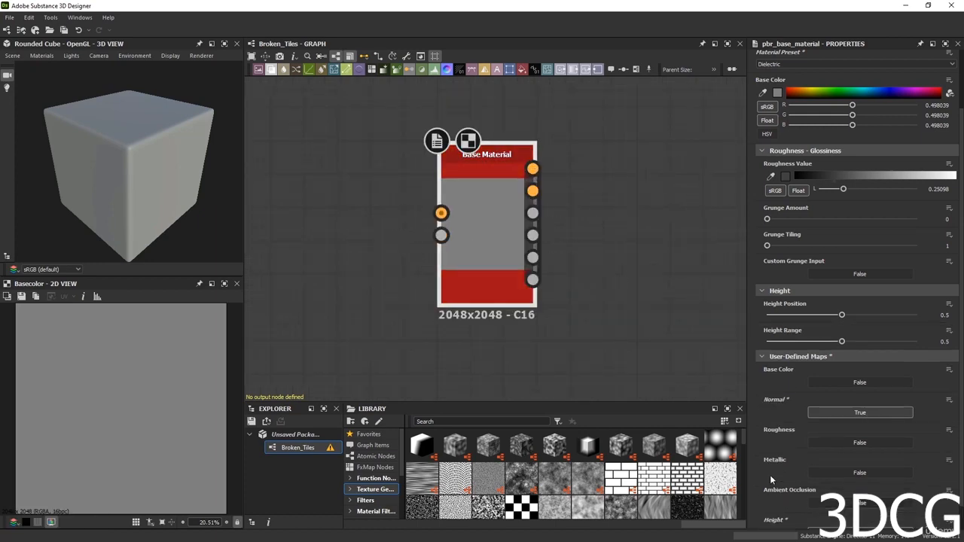
scroll(770, 475, down, 1)
click(821, 478)
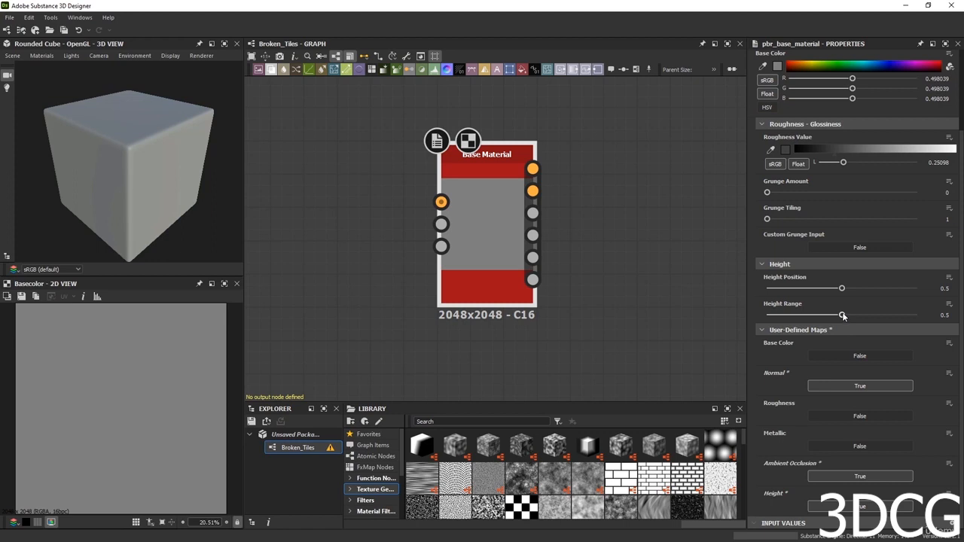
Set the Base Material node's Height Range to 1.
drag(843, 316, 917, 315)
click(945, 288)
Create output nodes for the Base Material node's visible connectors only, excluding the hidden ones.
scroll(622, 262, down, 2)
middle_drag(621, 262, 550, 272)
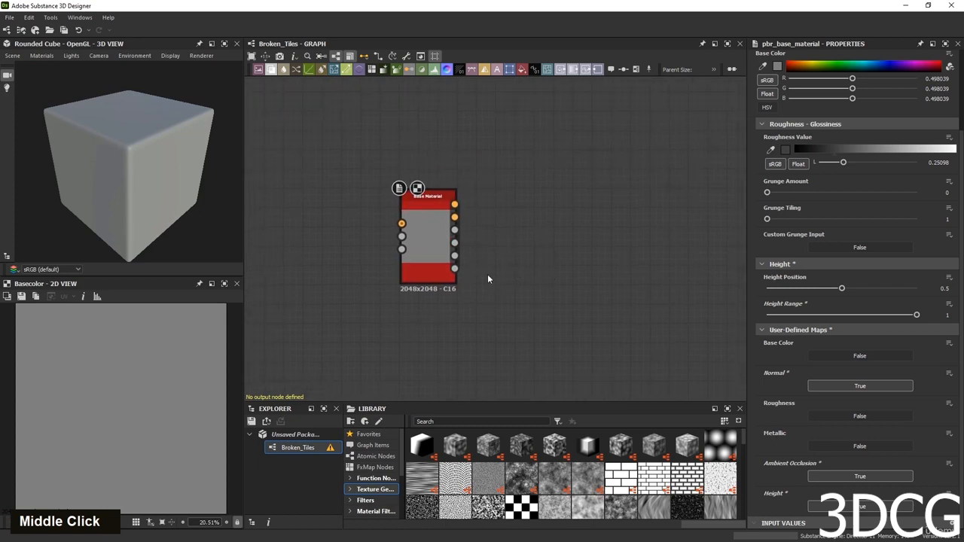
right_click(431, 226)
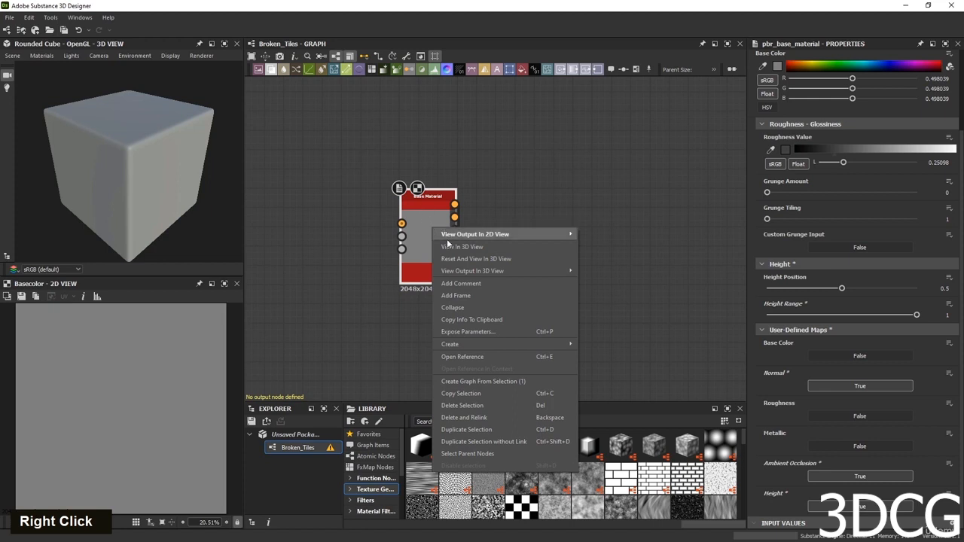
mouse_move(489, 344)
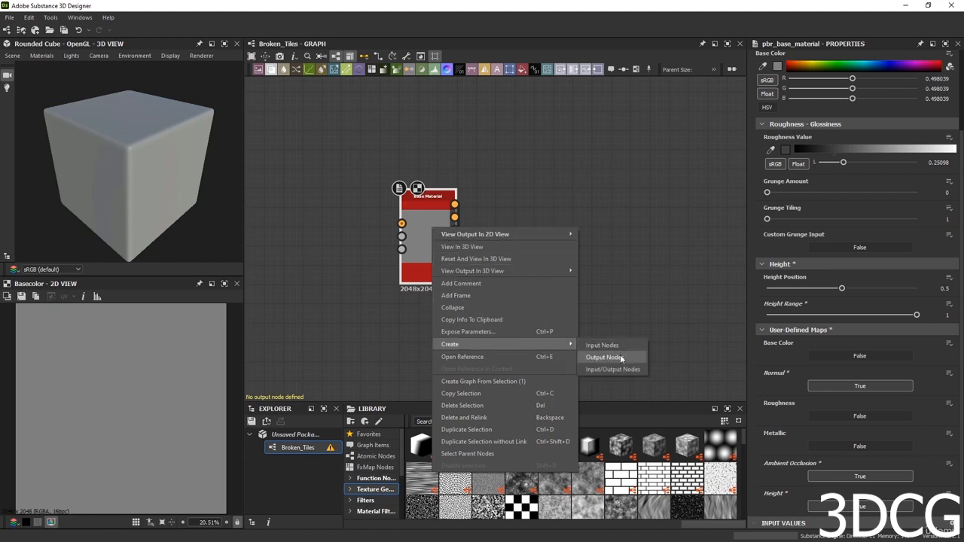
click(614, 357)
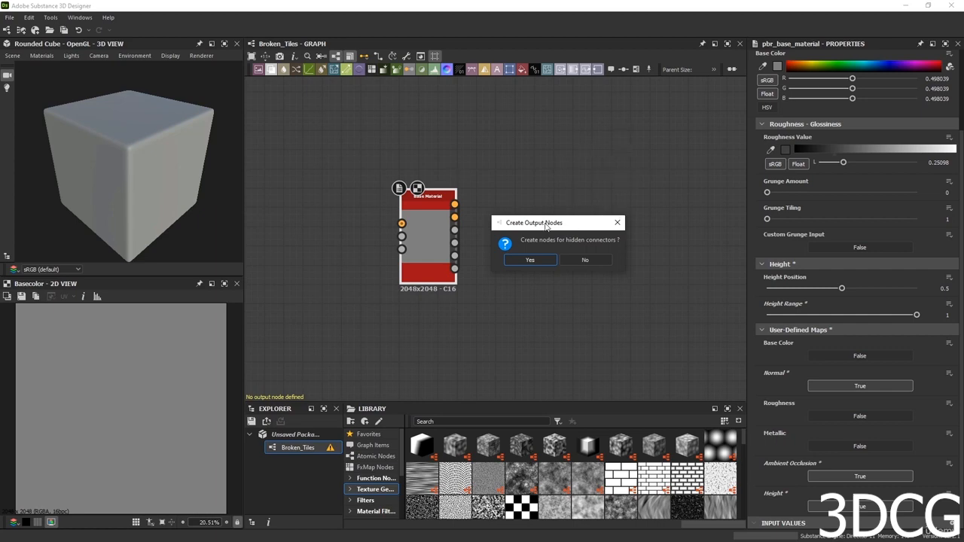
click(580, 264)
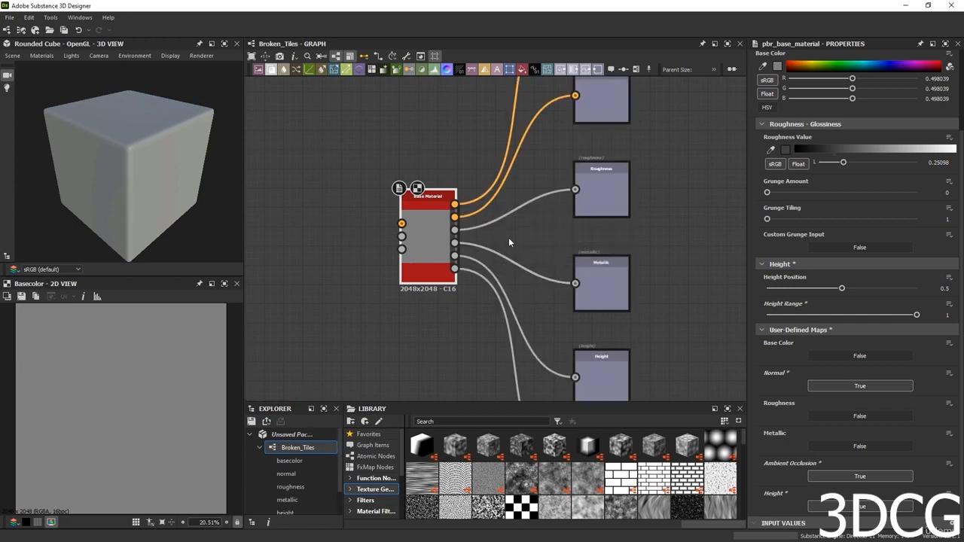
Examine the Base Material node's generated output nodes, from Base Color down to Ambient Occlusion.
scroll(508, 237, down, 3)
scroll(572, 110, up, 2)
scroll(572, 111, up, 4)
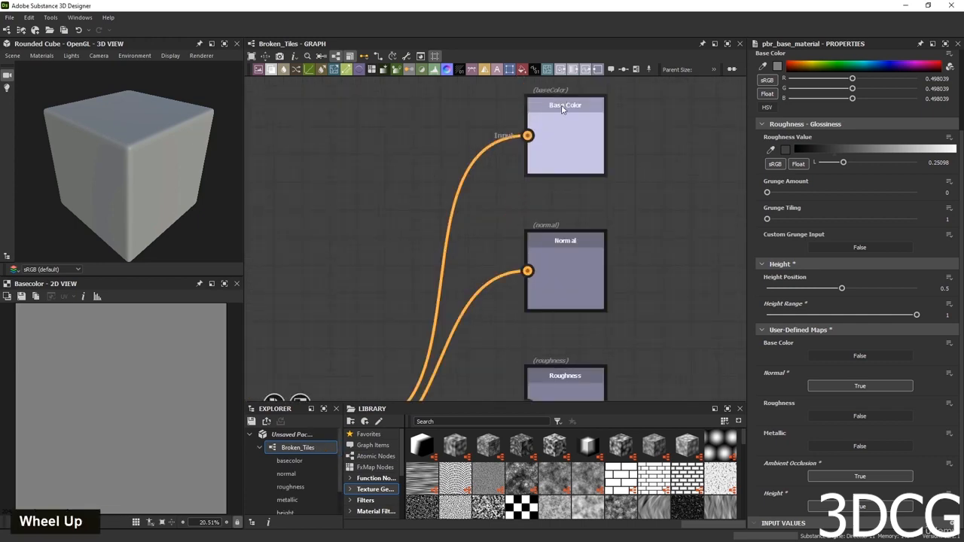
middle_drag(570, 391, 571, 252)
middle_drag(622, 322, 655, 99)
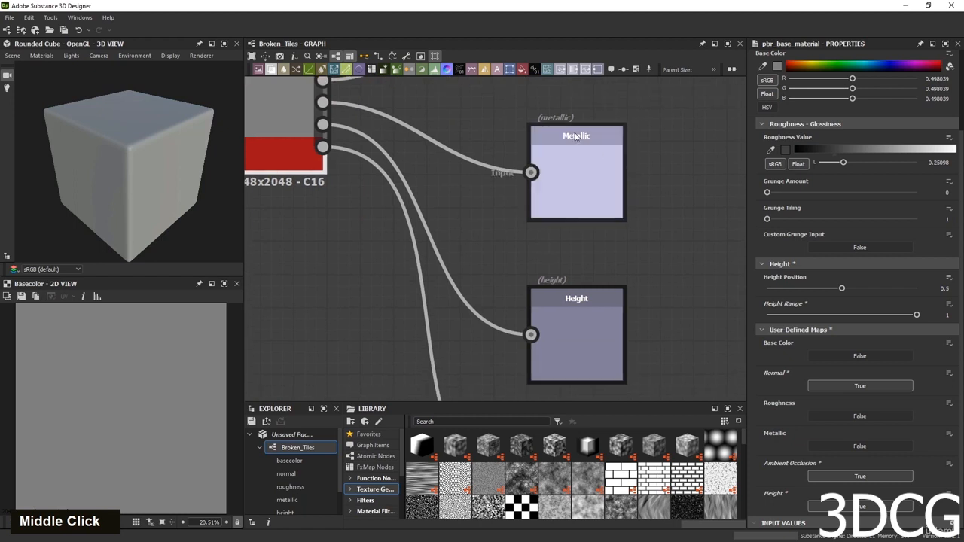
middle_drag(649, 286, 648, 151)
scroll(628, 264, down, 4)
middle_drag(557, 198, 614, 332)
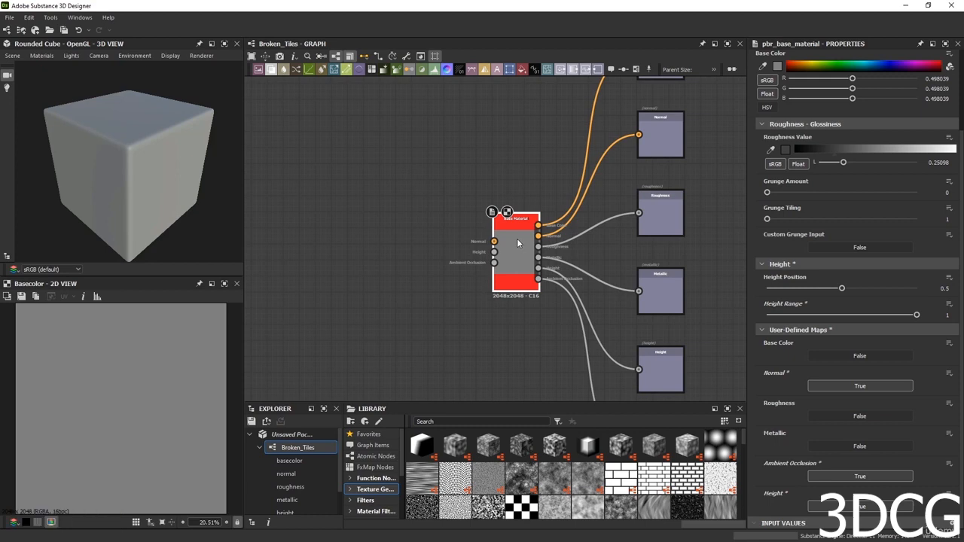
Add a Height to Normal World Units node before the Base Material node and show it in the 2D view.
middle_drag(517, 265, 615, 259)
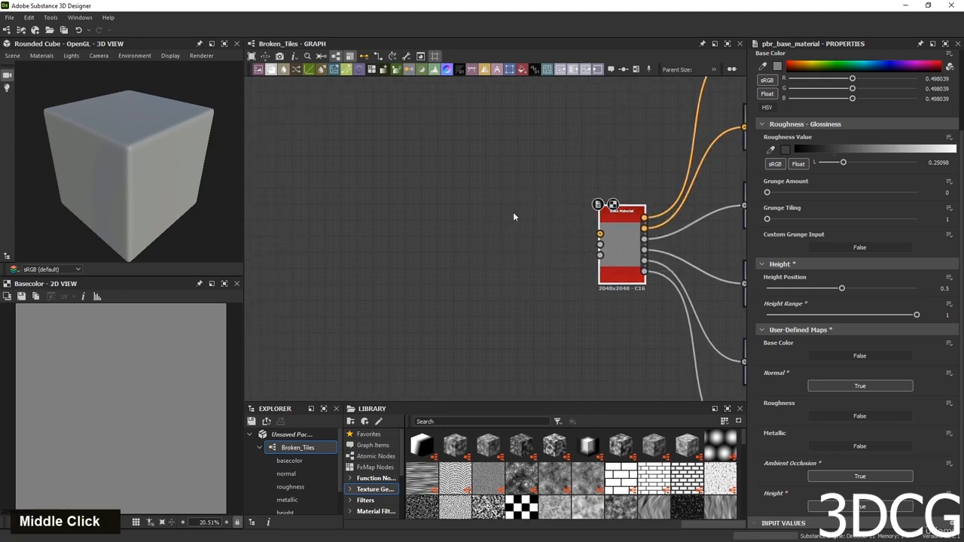
key(space)
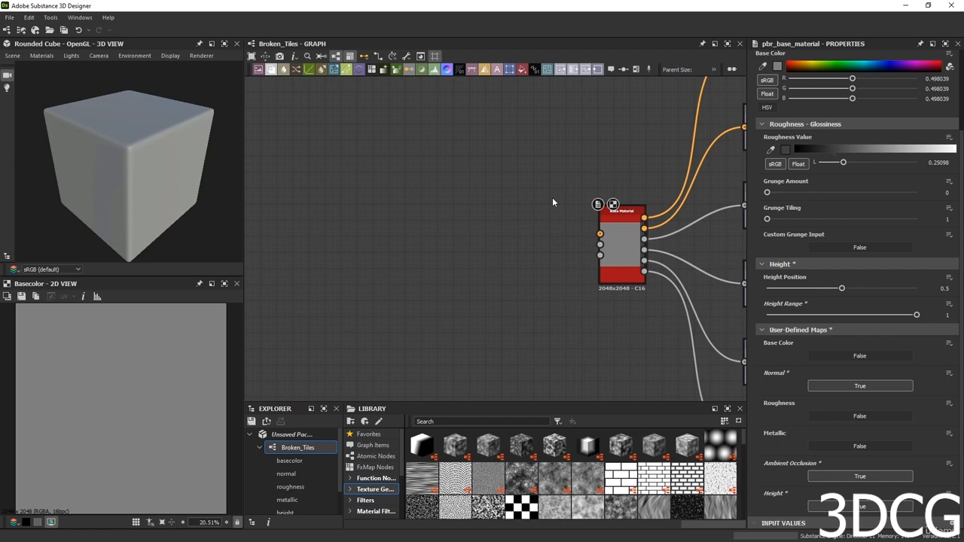
key(space)
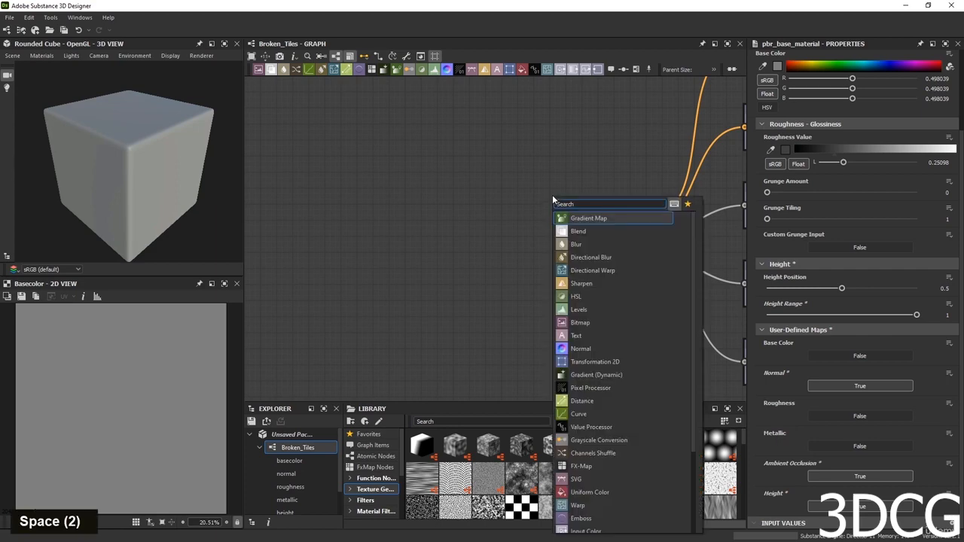
text(heigh)
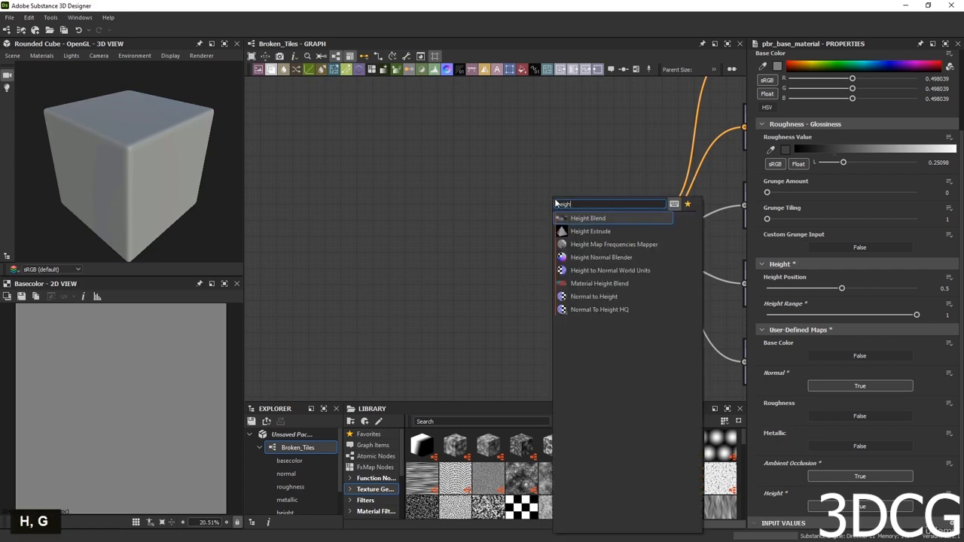
click(585, 269)
drag(548, 190, 520, 201)
double_click(521, 202)
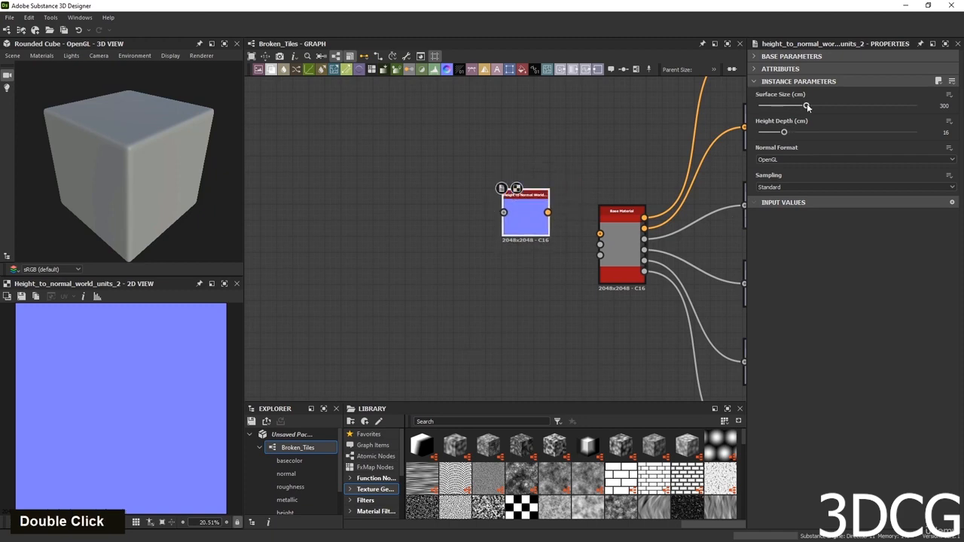
Set the Height to Normal World Units node's Surface Size to 1000 cm and Height Depth to 5 cm.
drag(806, 107, 923, 111)
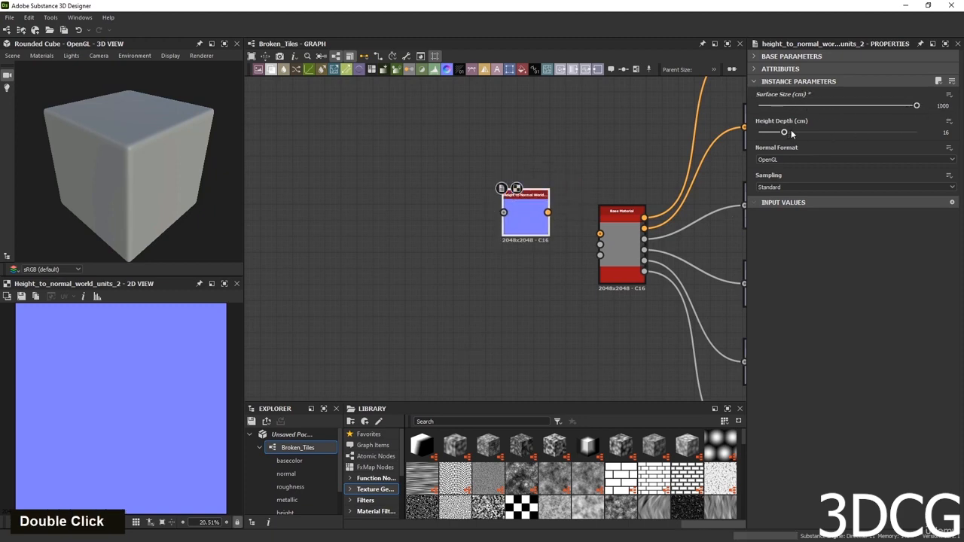
drag(783, 133, 774, 133)
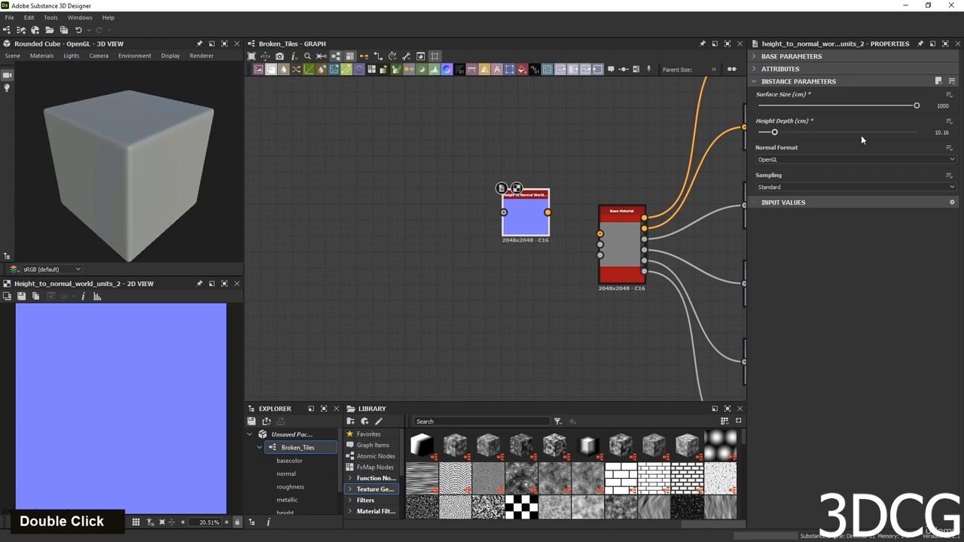
double_click(939, 132)
text(5)
key(Return)
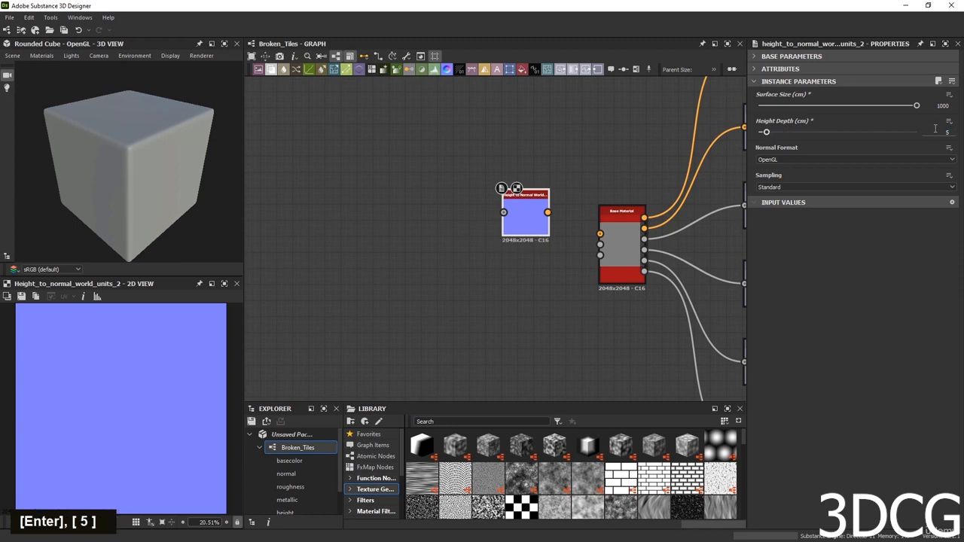
Connect the Height to Normal World Units output to the Base Material node's Normal input.
click(29, 18)
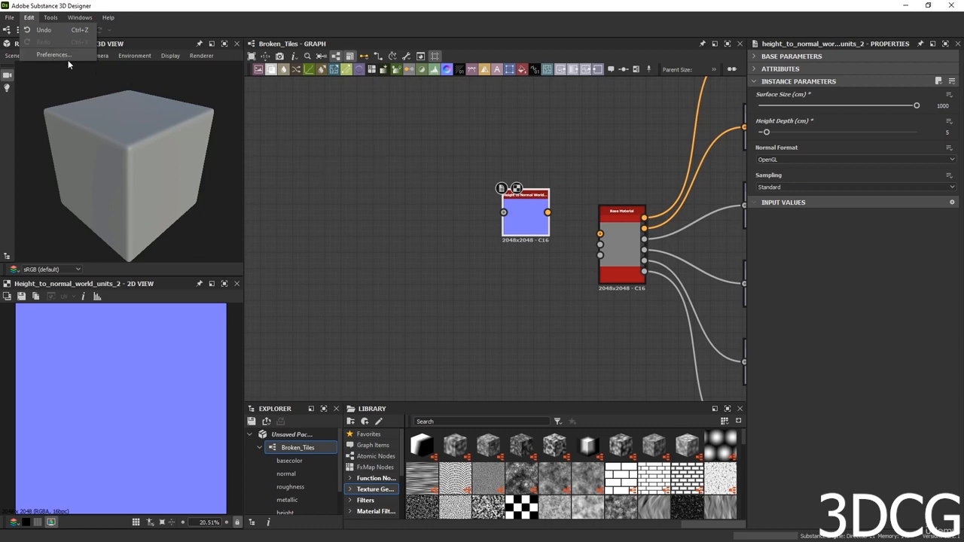
click(411, 178)
drag(534, 228, 600, 233)
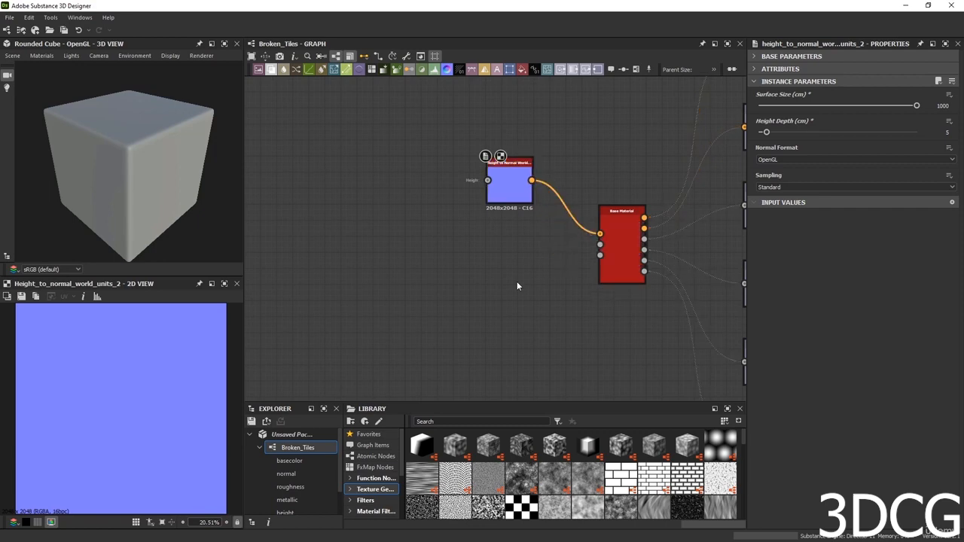
Add an Ambient Occlusion (HBAO) node below the height-to-normal node and show it in the 2D view.
key(space)
text(amb)
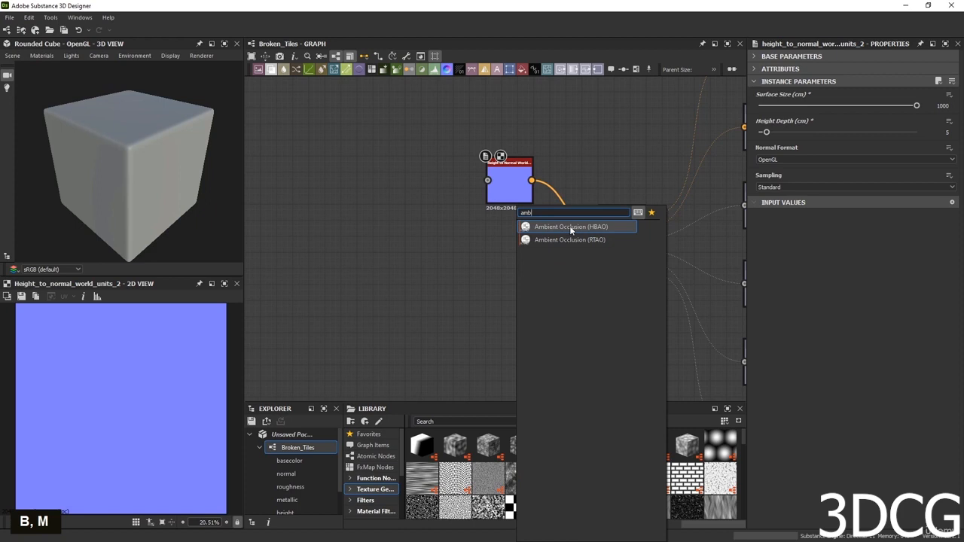
click(570, 229)
double_click(510, 275)
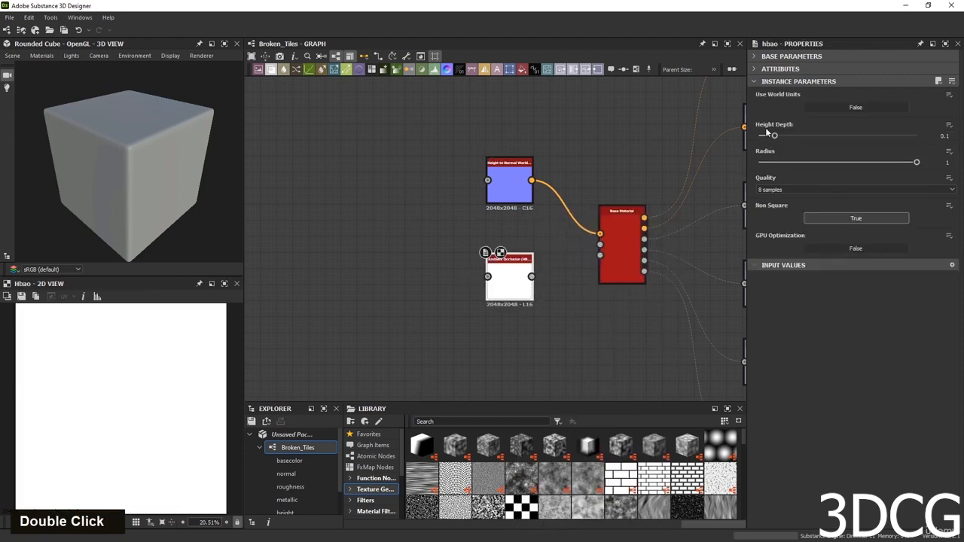
Enable world units on the HBAO node with Surface Size 590.48, Height Scale 10 cm and Quality 16 samples.
click(826, 107)
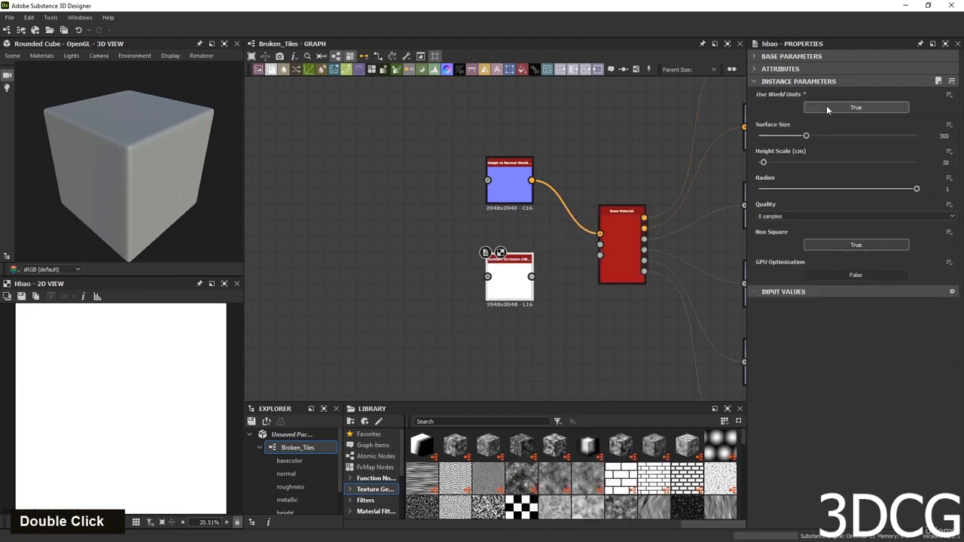
drag(806, 136, 853, 137)
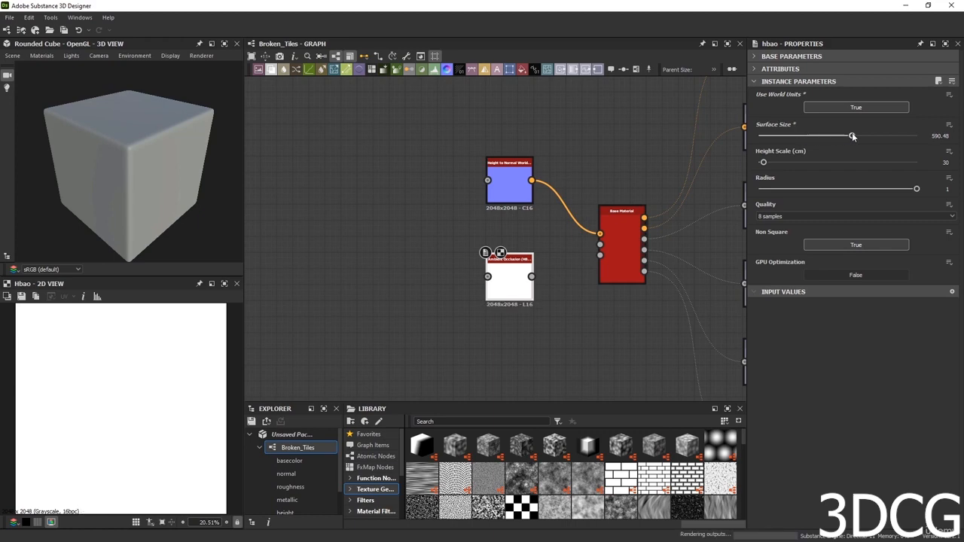
drag(764, 163, 761, 163)
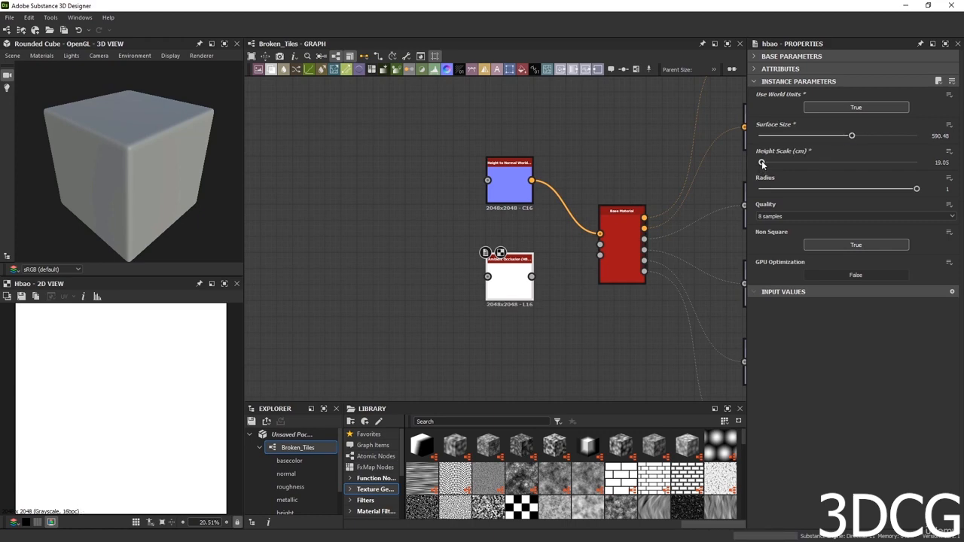
double_click(935, 160)
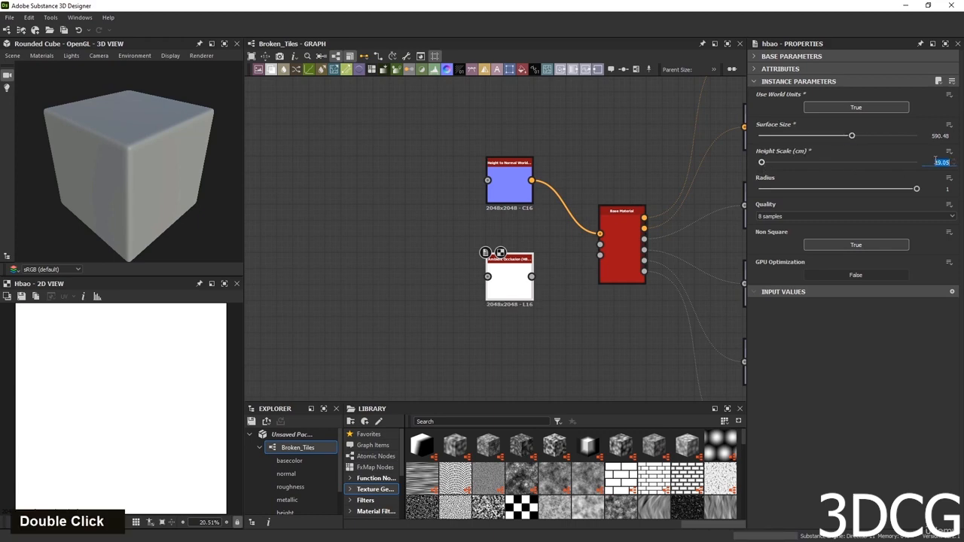
text(10)
key(Return)
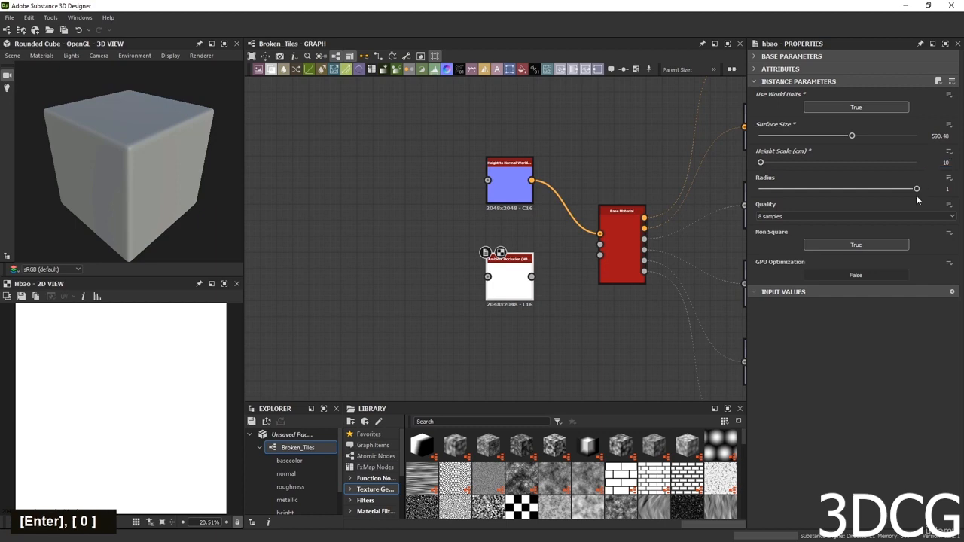
click(778, 216)
click(779, 236)
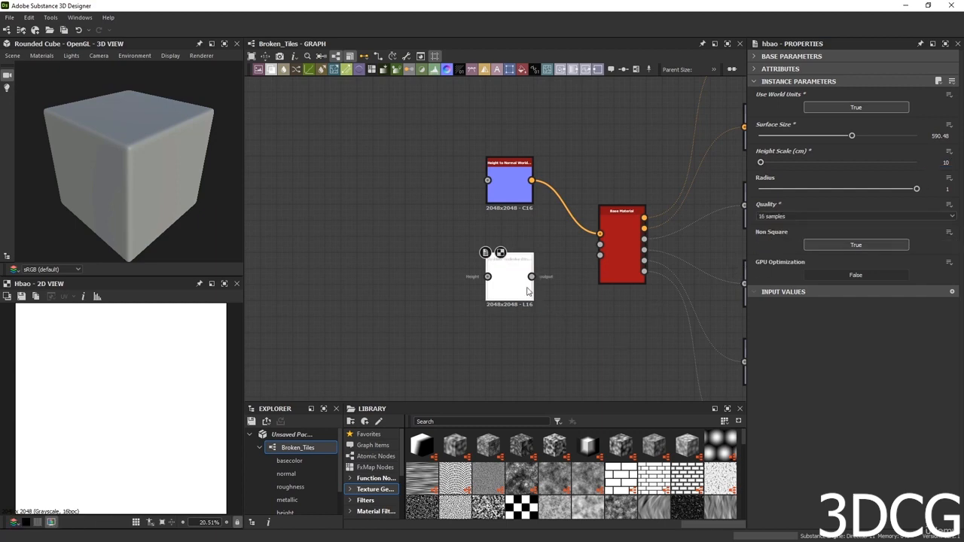
Connect the HBAO output to the Base Material's Ambient Occlusion input and reposition the HBAO and height-to-normal nodes closer to it.
drag(532, 276, 599, 255)
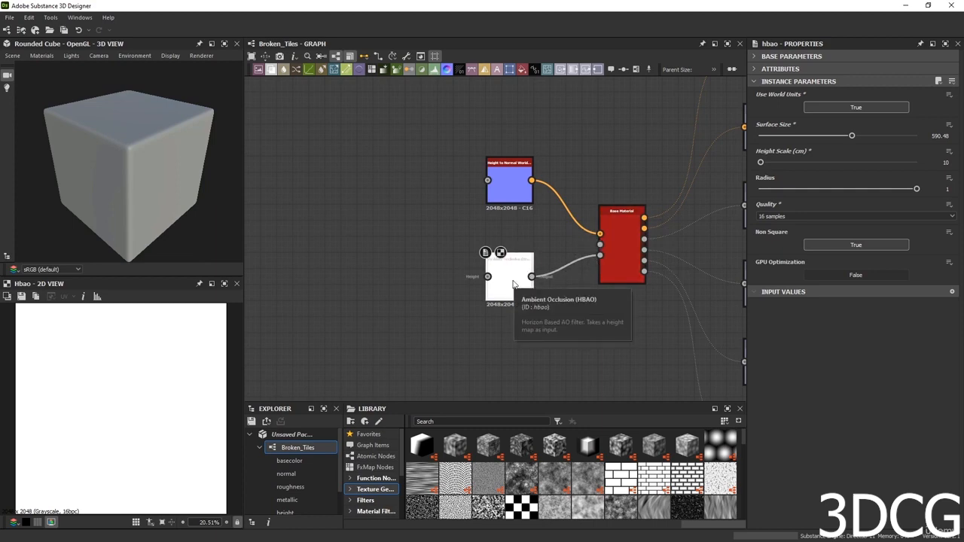
drag(513, 284, 529, 283)
drag(509, 190, 525, 191)
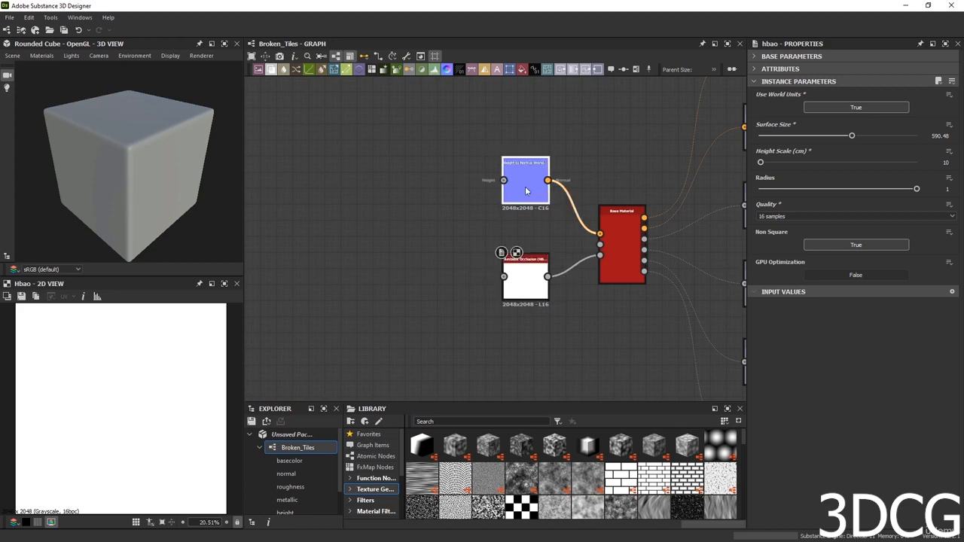
drag(511, 286, 511, 302)
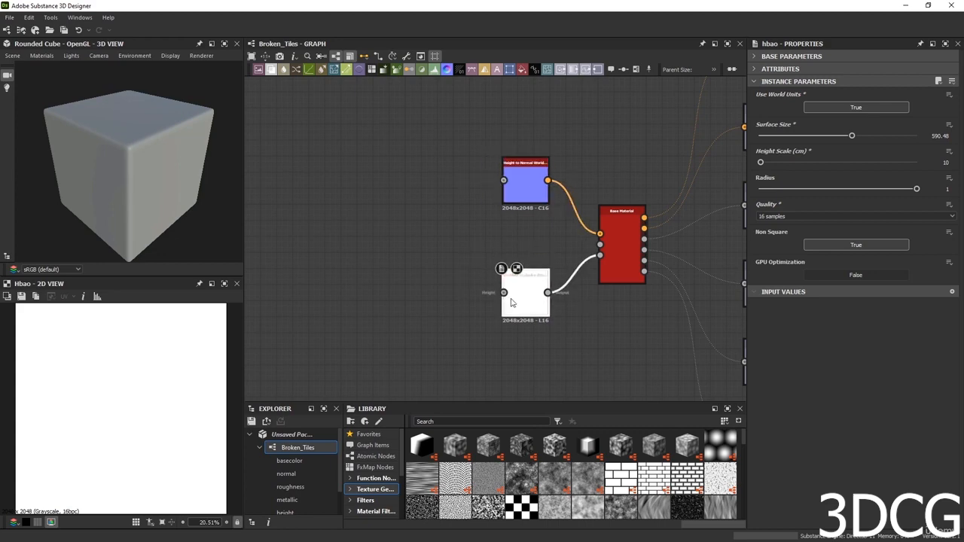
Display the graph's outputs in the 3D view and inspect the material on the rounded cube.
scroll(510, 302, down, 3)
middle_drag(608, 307, 594, 273)
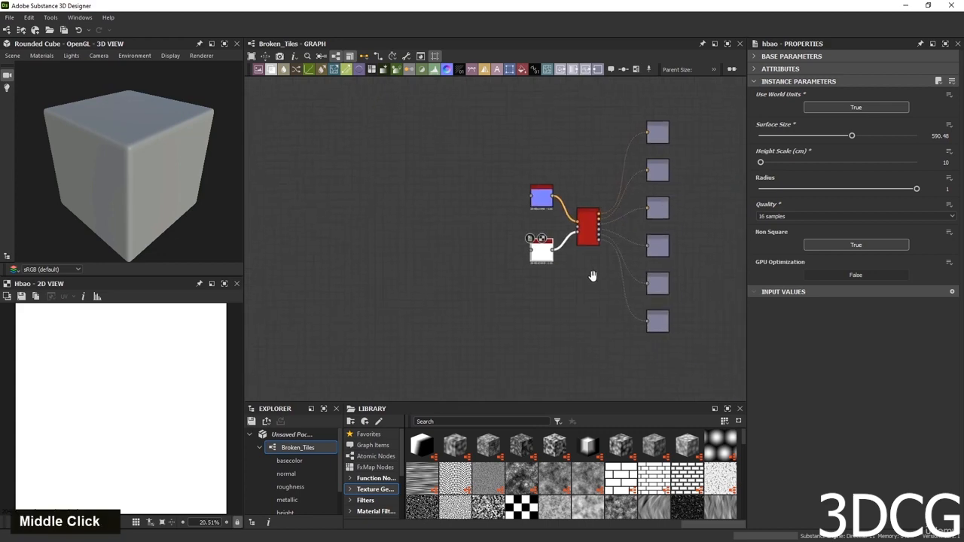
right_click(450, 197)
right_click(429, 171)
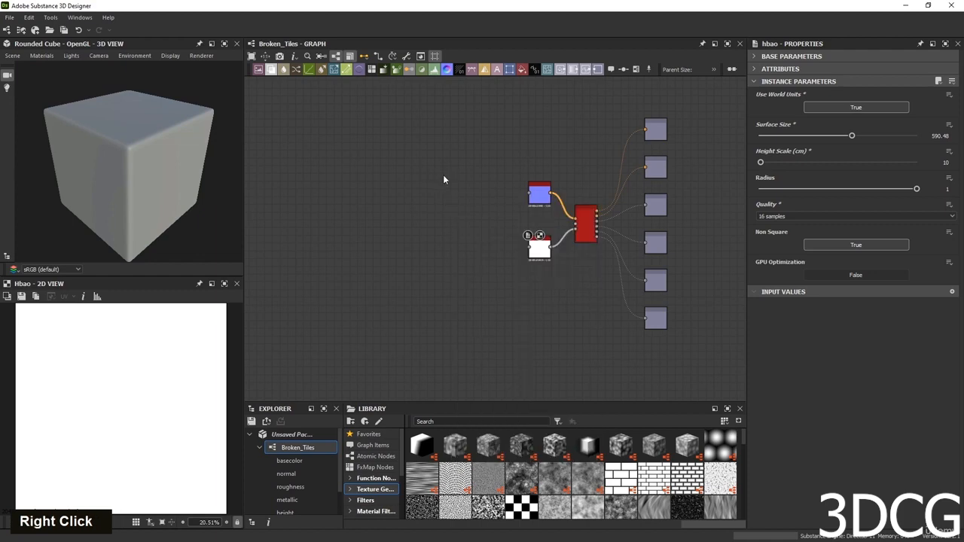
right_click(443, 178)
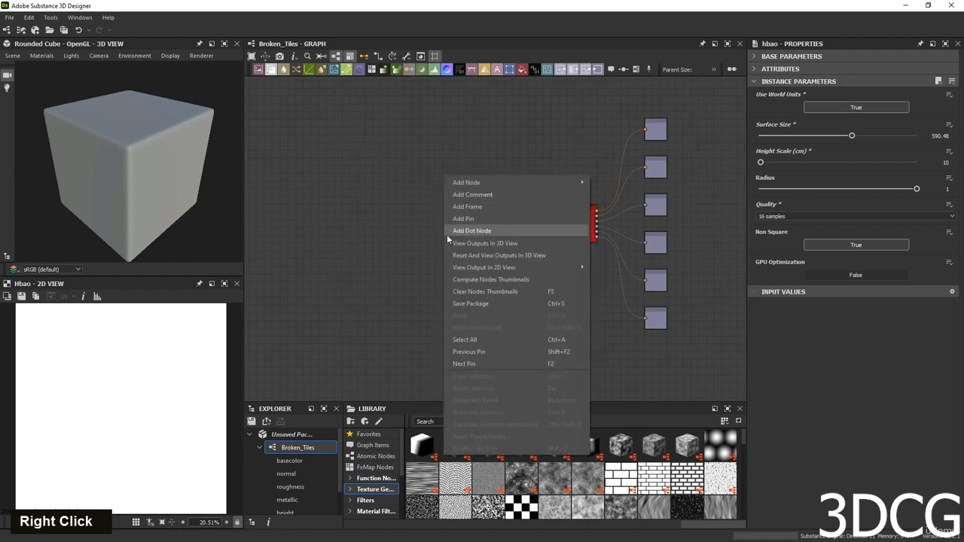
click(501, 242)
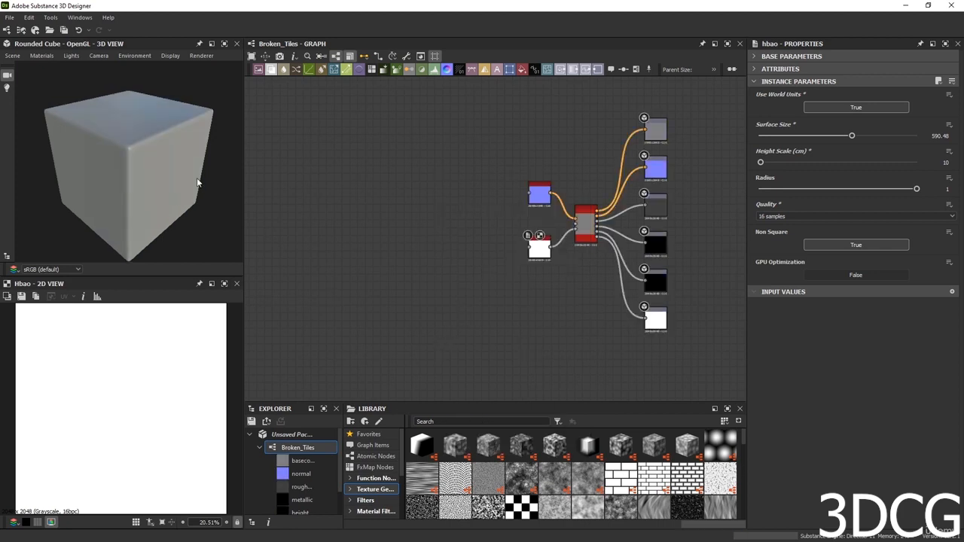
drag(197, 179, 244, 140)
scroll(202, 166, up, 2)
drag(198, 171, 252, 181)
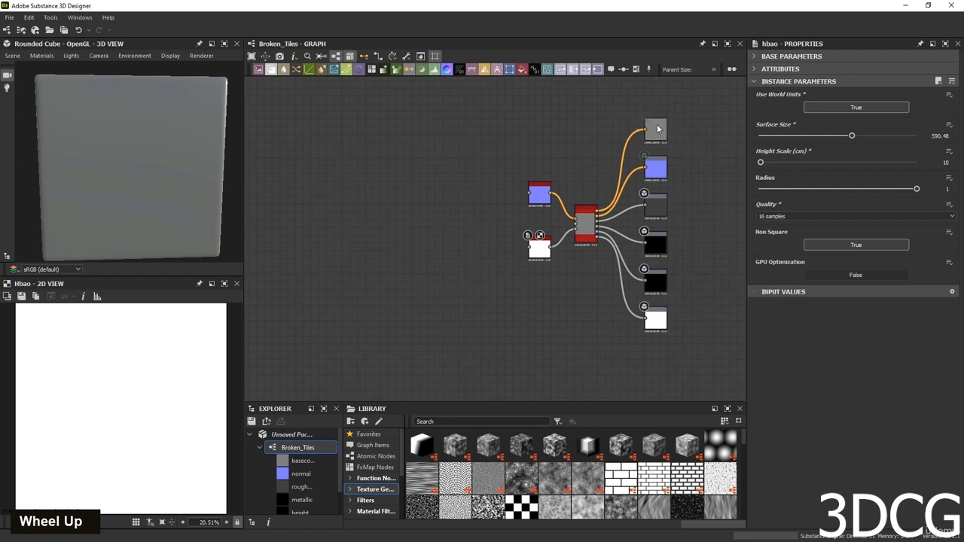
scroll(162, 162, down, 5)
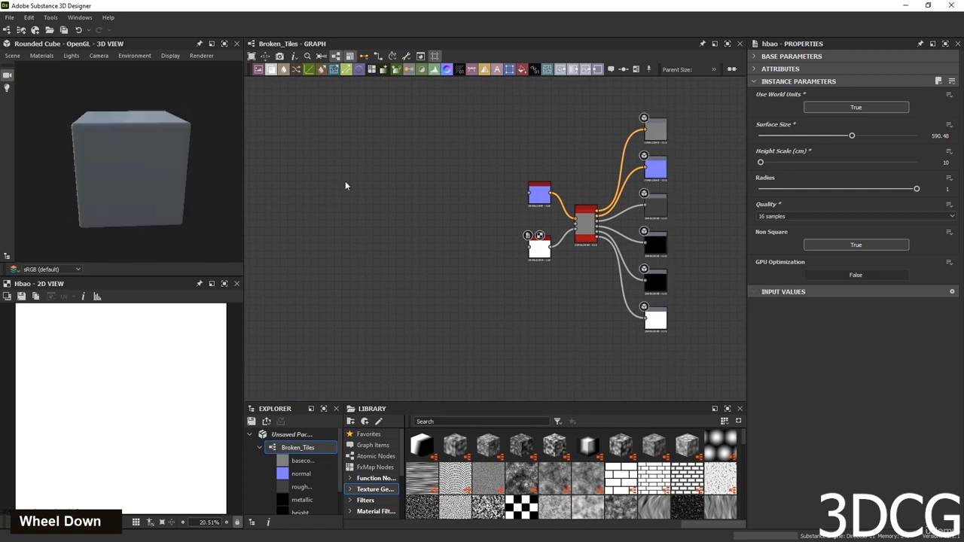
Set the focal length of the 3D view's default camera to 50 mm and frame the rounded cube.
scroll(135, 151, up, 10)
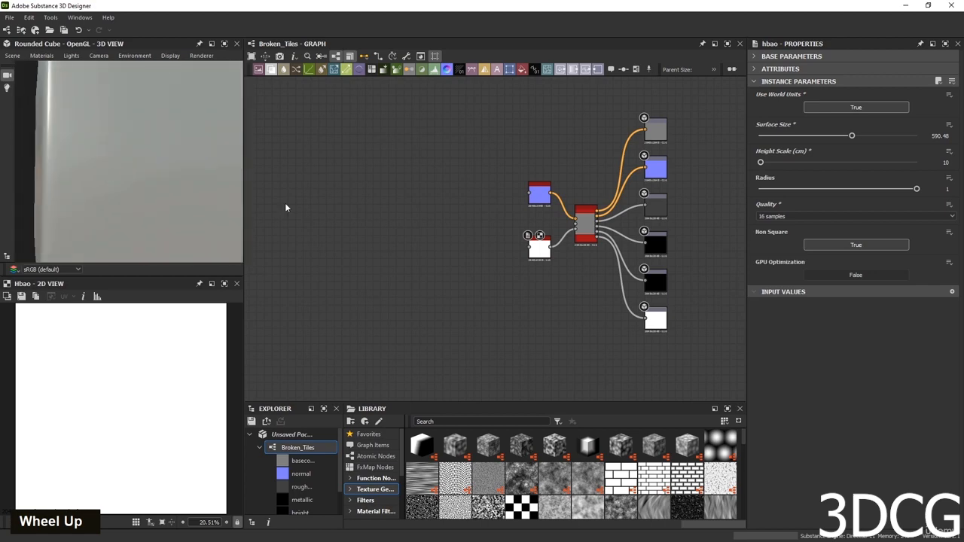
scroll(173, 192, down, 5)
drag(164, 194, 170, 183)
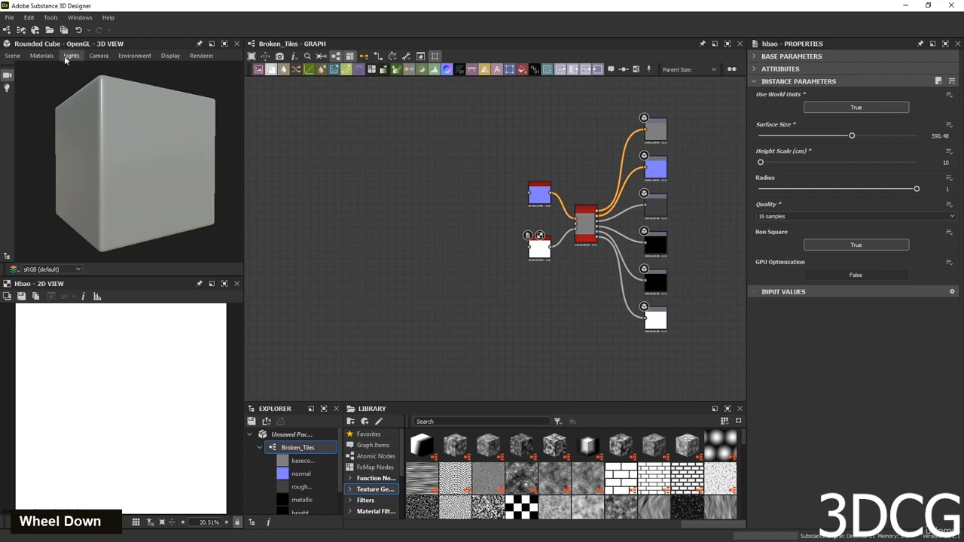
click(98, 56)
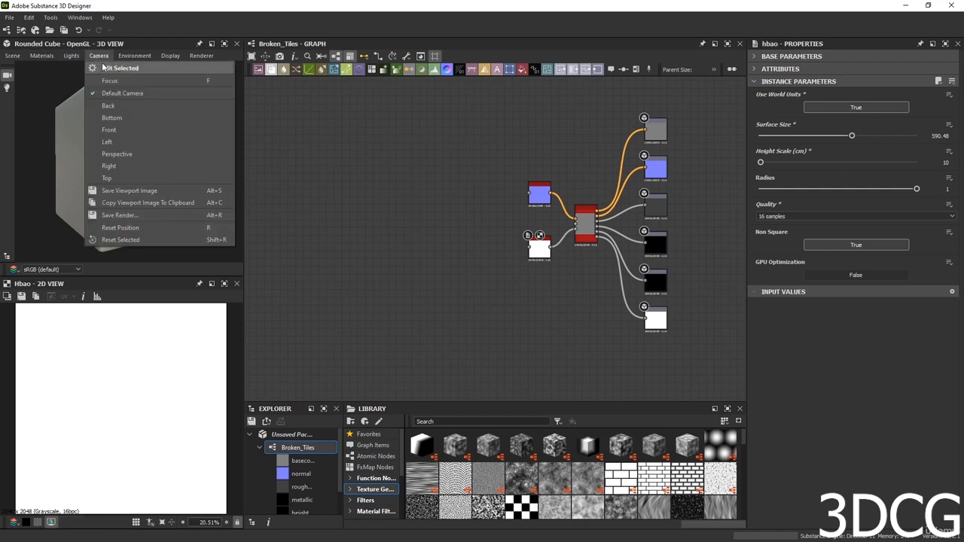
click(123, 76)
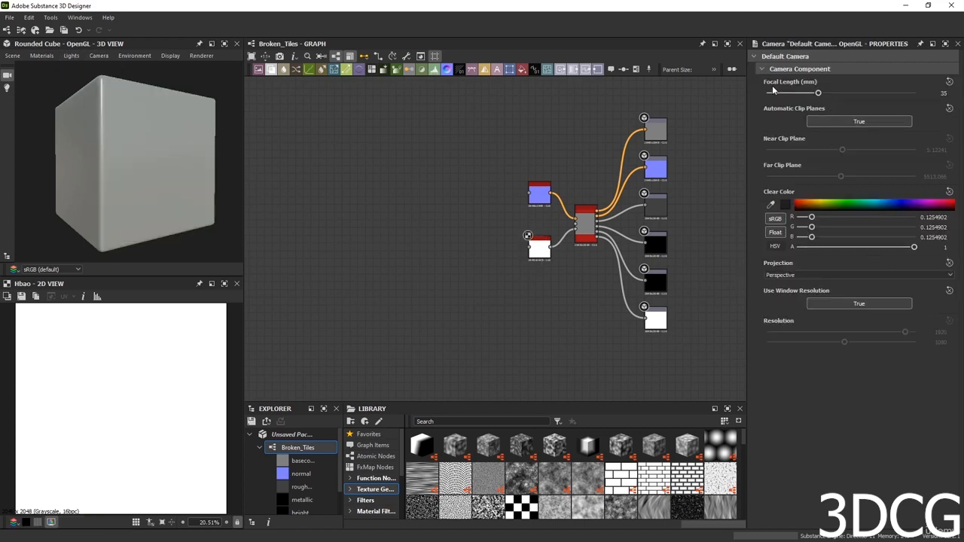
double_click(941, 92)
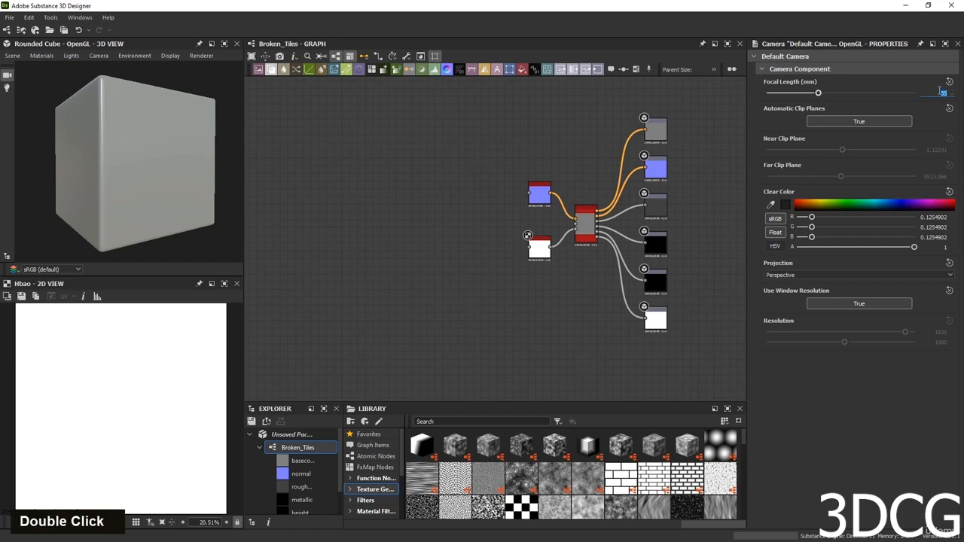
text(50)
key(Return)
scroll(148, 157, down, 3)
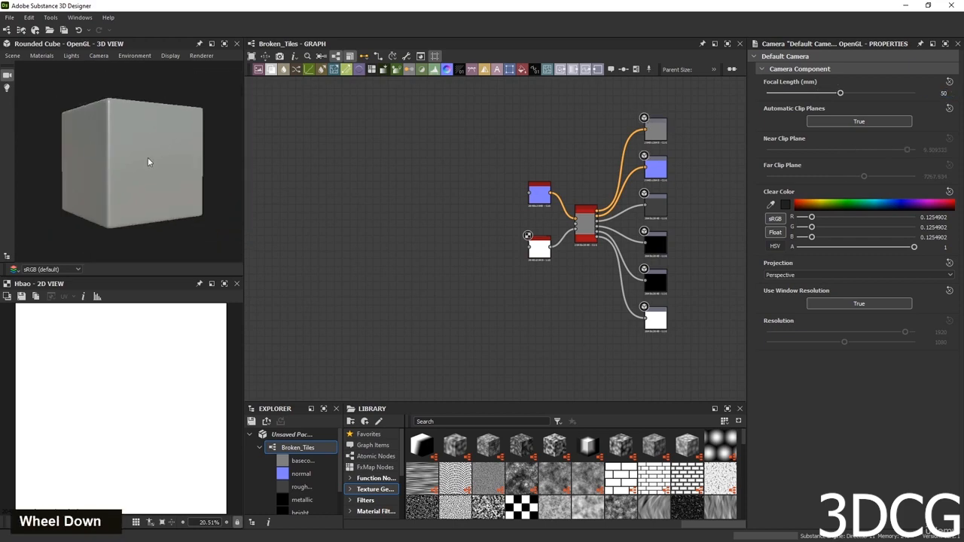
scroll(166, 163, up, 2)
scroll(166, 164, up, 2)
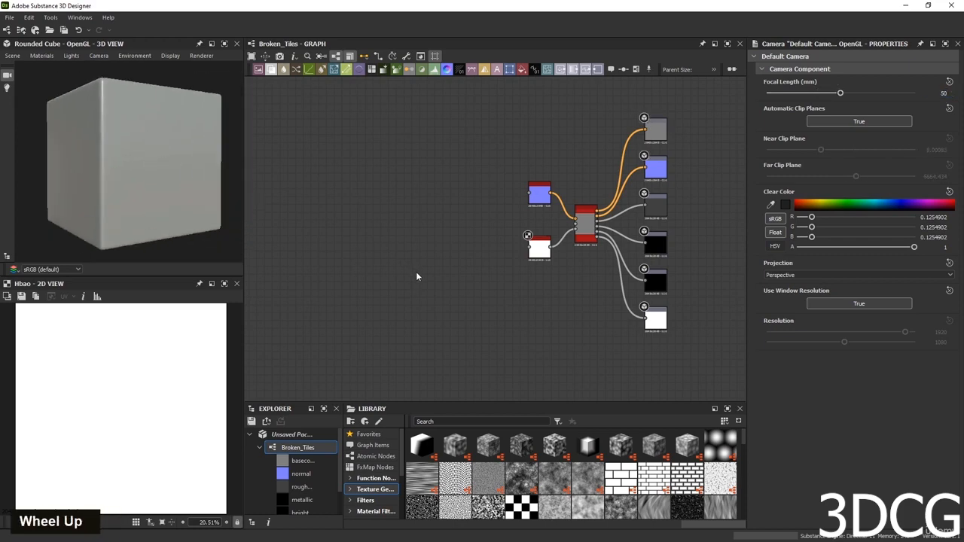
scroll(112, 419, down, 1)
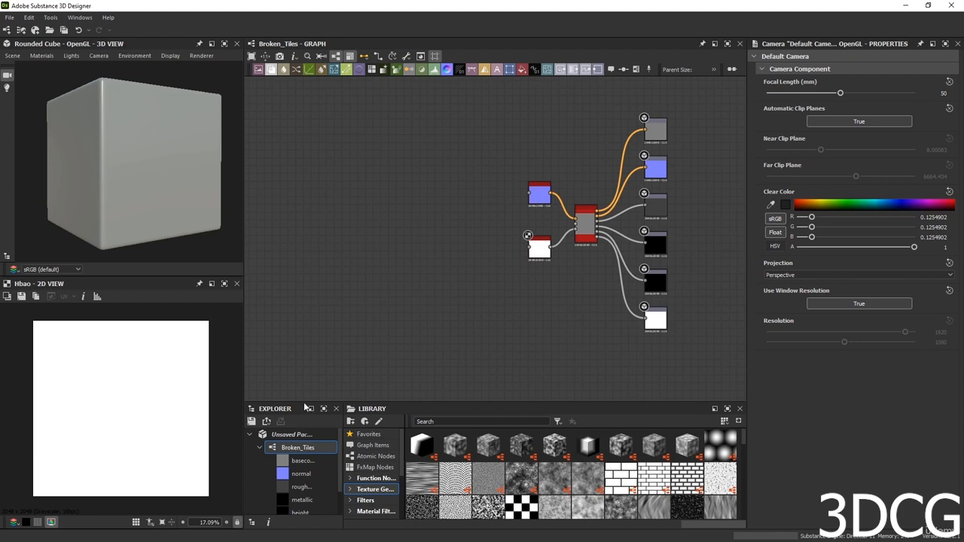
Save the unsaved package as Broken_Tiles.sbs in the Broken Tiles Substance 3D Designer folder on drive C.
drag(304, 406, 315, 375)
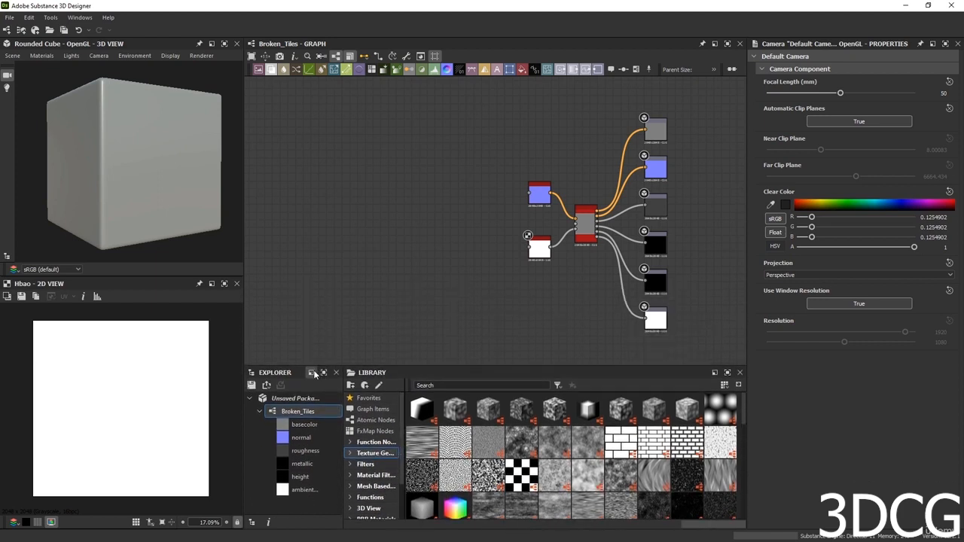
click(291, 399)
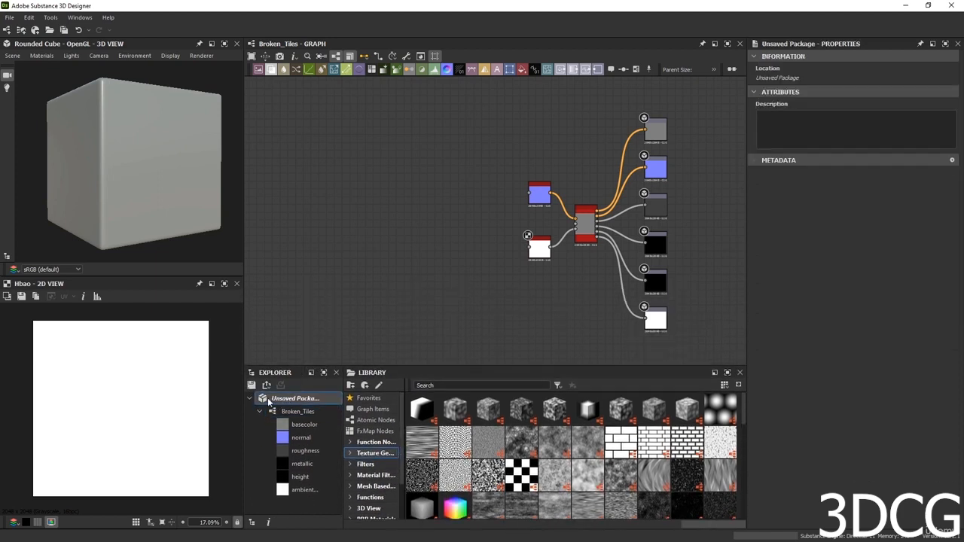
right_click(293, 399)
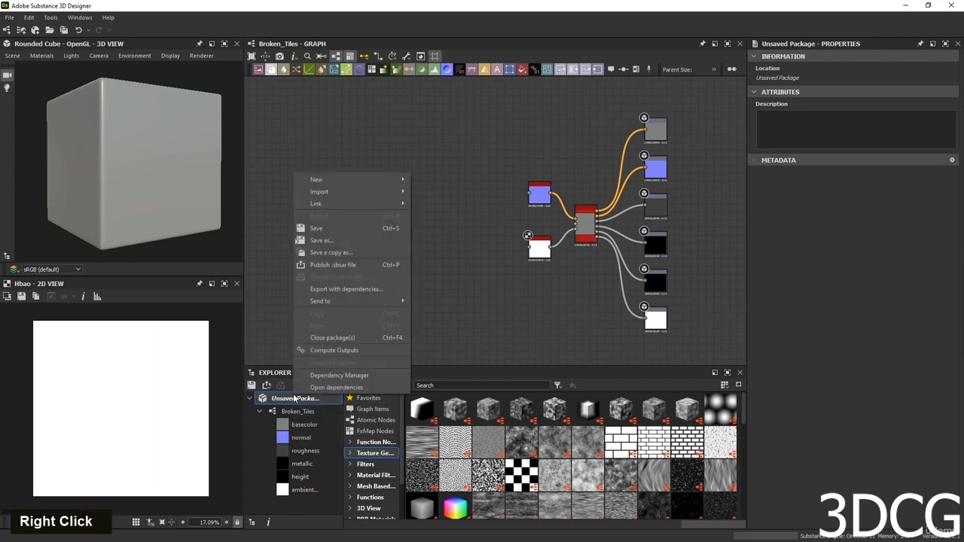
click(349, 241)
click(45, 126)
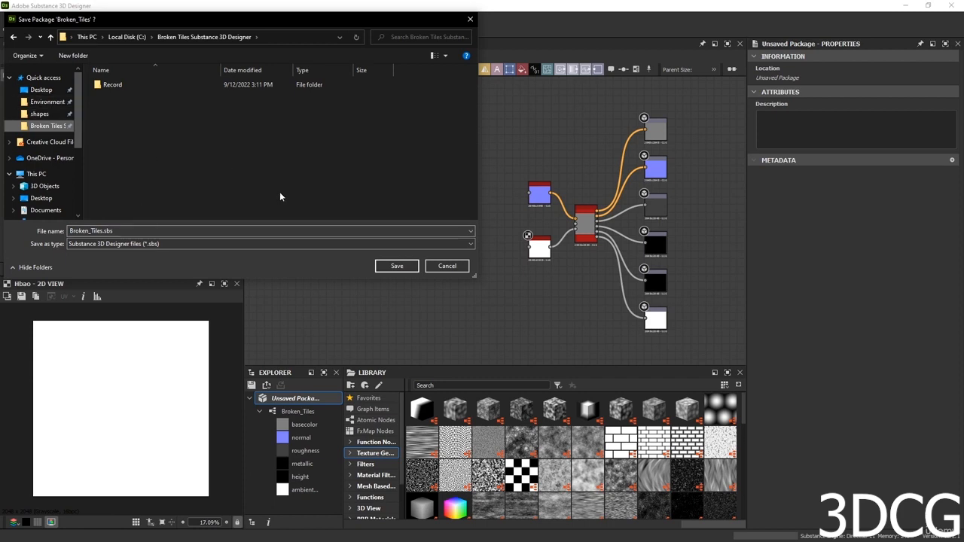
click(396, 268)
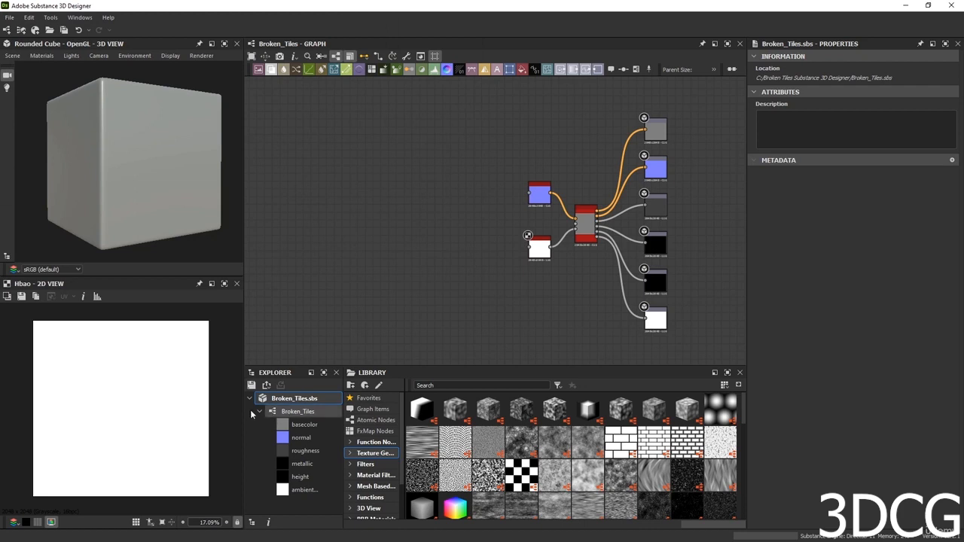
mouse_move(395, 366)
mouse_down()
mouse_move(397, 406)
mouse_move(398, 386)
mouse_up()
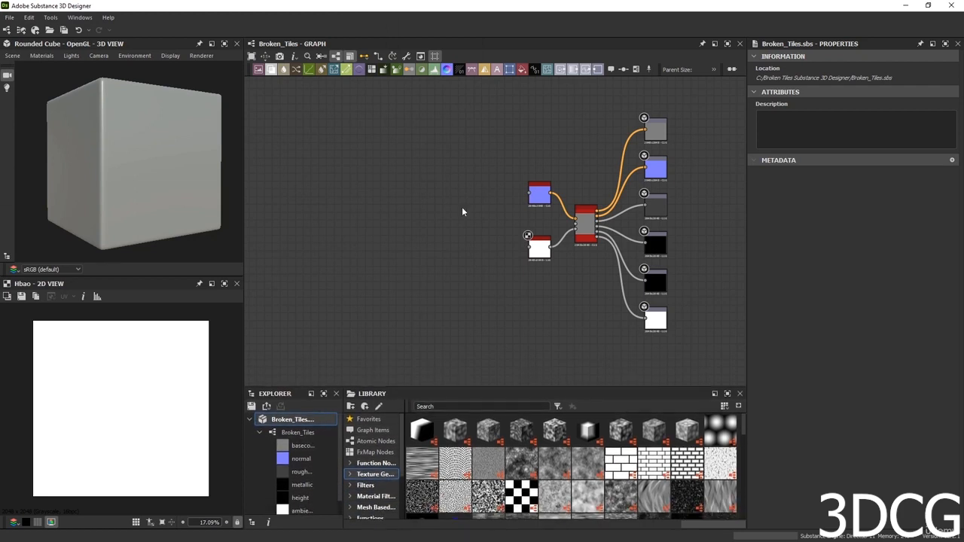
Try a Brick 1 texture generator with Scale 5 in the empty graph area, and delete the node.
middle_drag(385, 272, 522, 283)
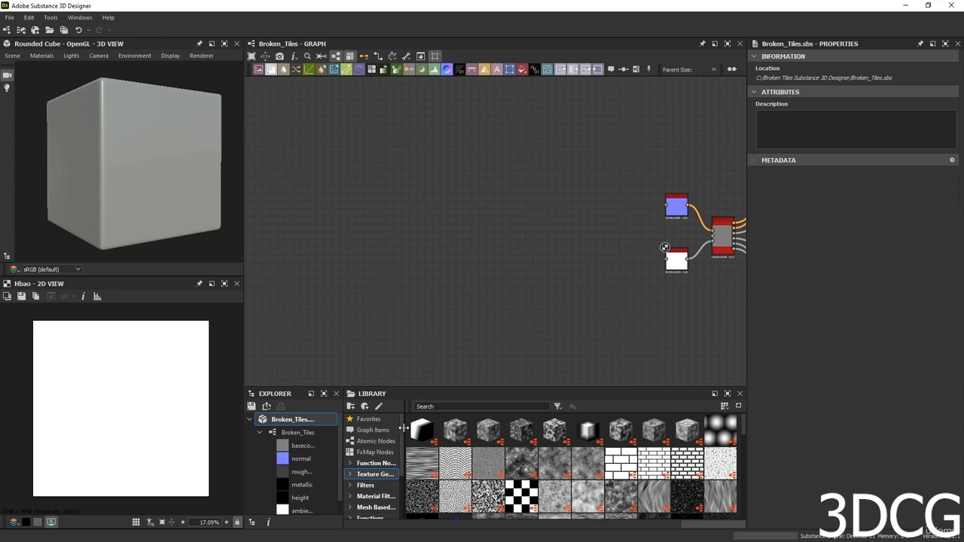
click(371, 463)
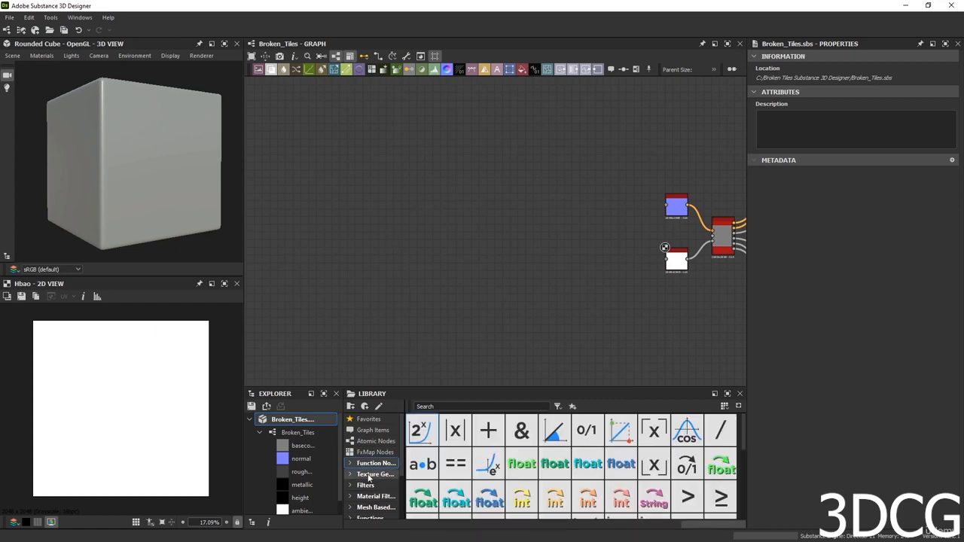
click(369, 475)
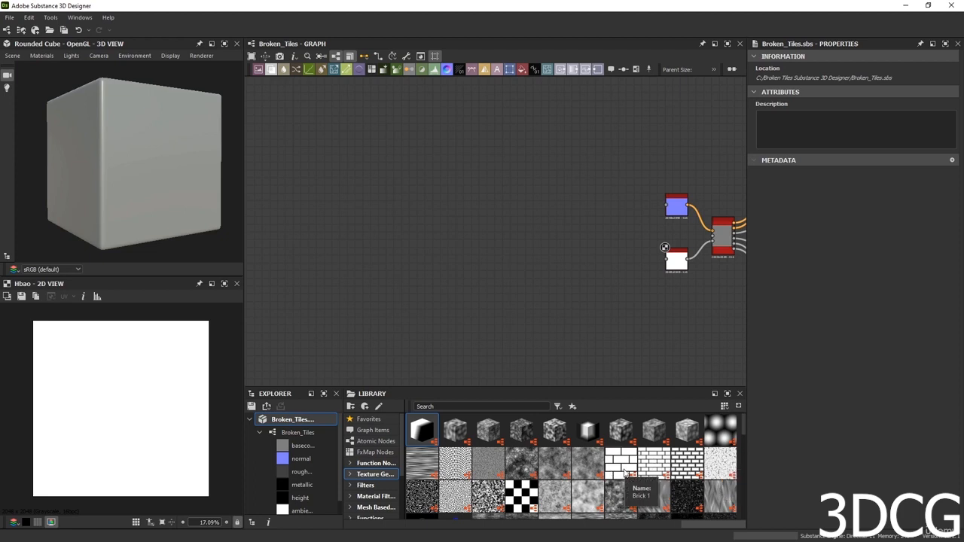
drag(625, 471, 429, 187)
double_click(430, 185)
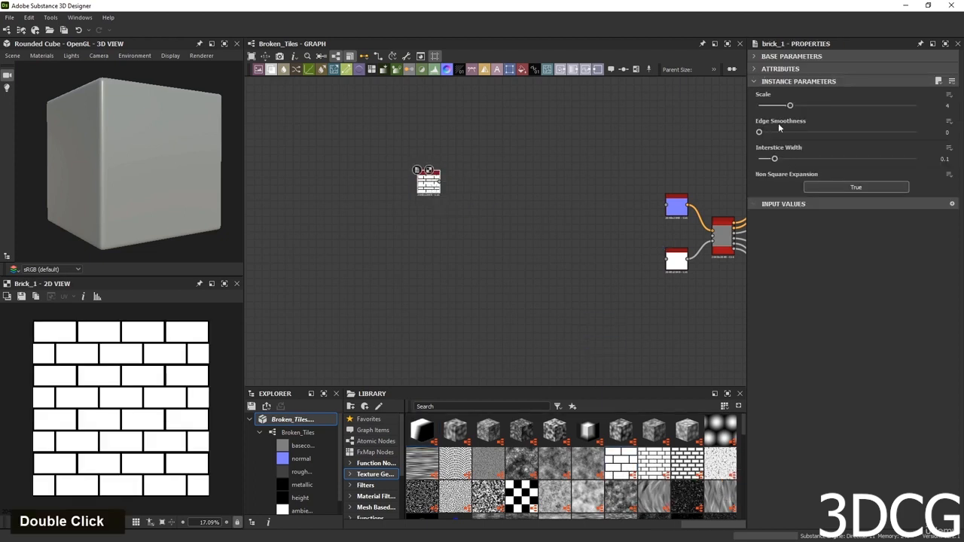
mouse_move(790, 106)
mouse_down()
mouse_move(781, 106)
mouse_move(812, 106)
mouse_move(801, 105)
mouse_up()
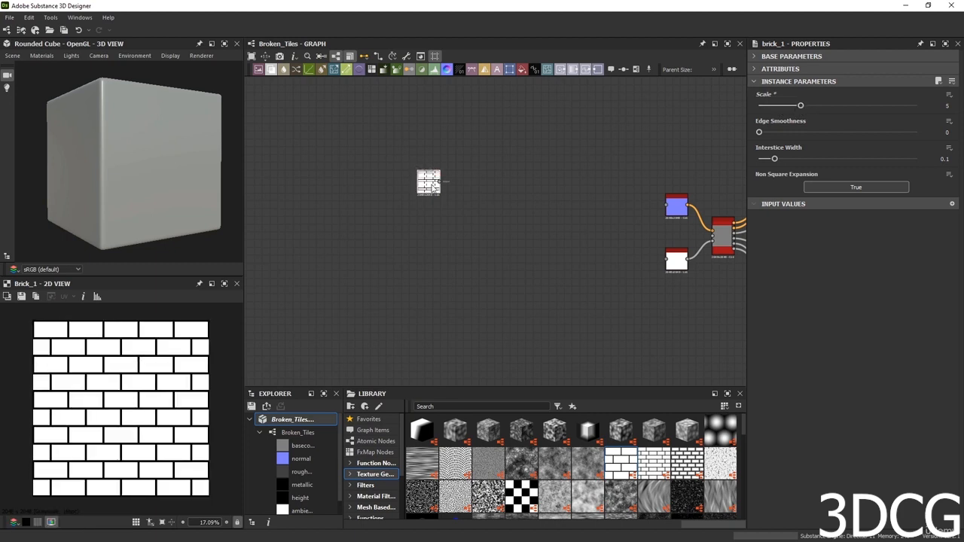
key(Delete)
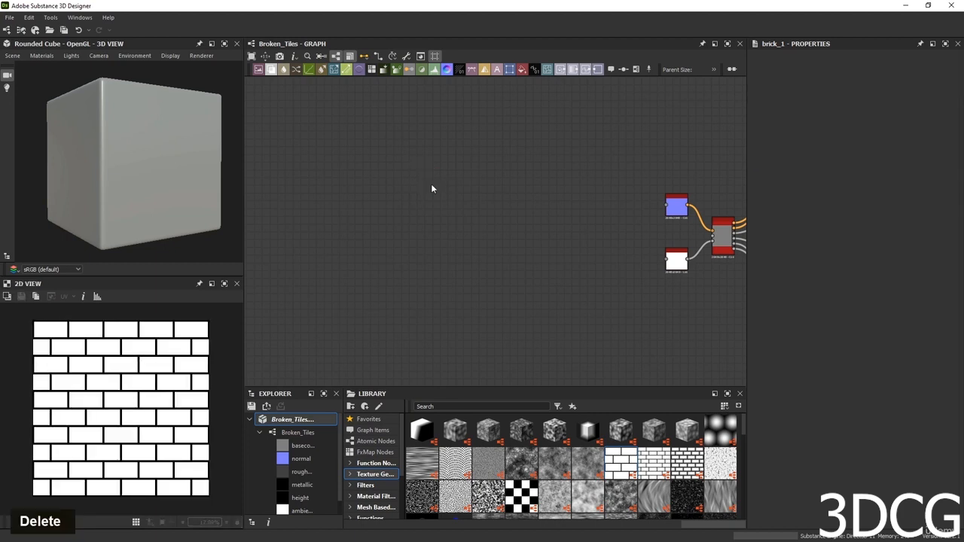
Add a Tile Sampler node in the empty graph area before the normal and HBAO nodes and show it in the 2D view.
click(372, 218)
key(space)
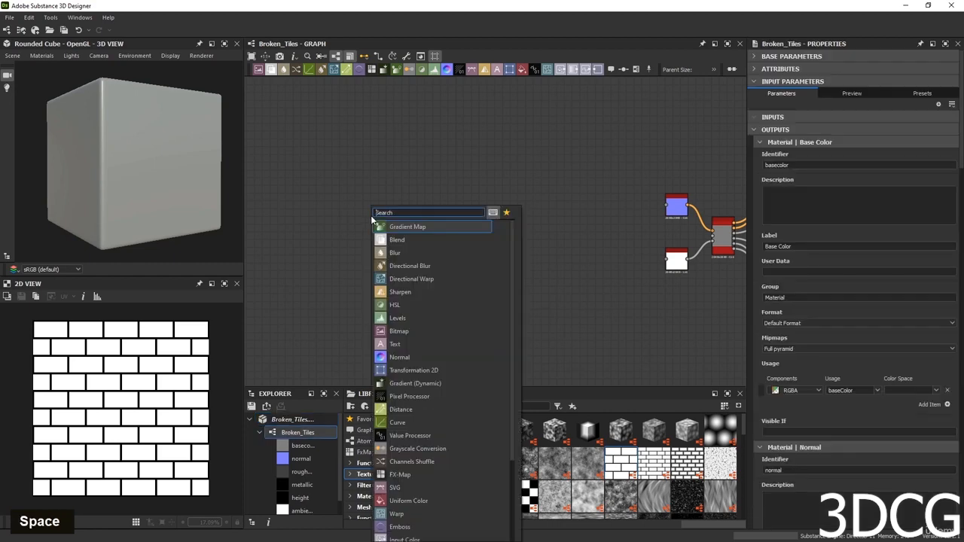
text(til)
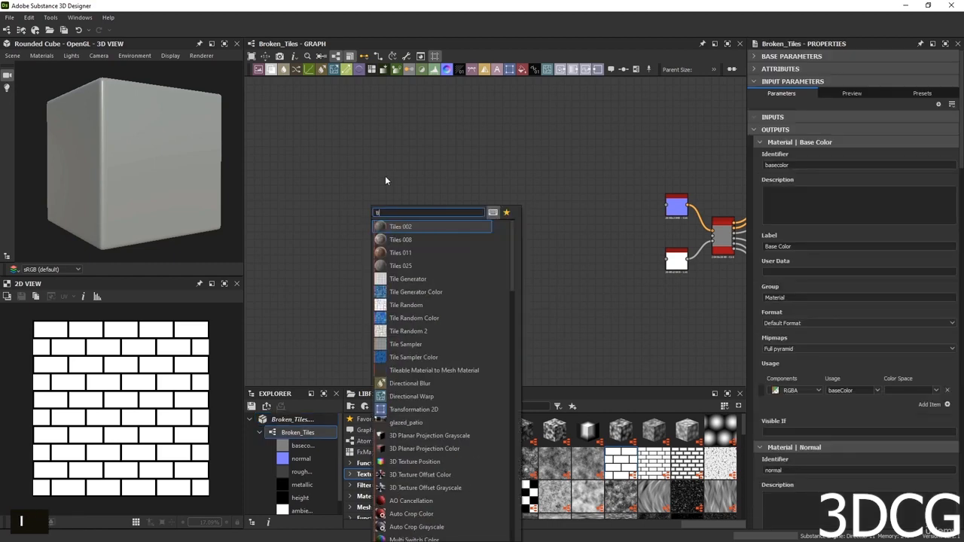
text(e)
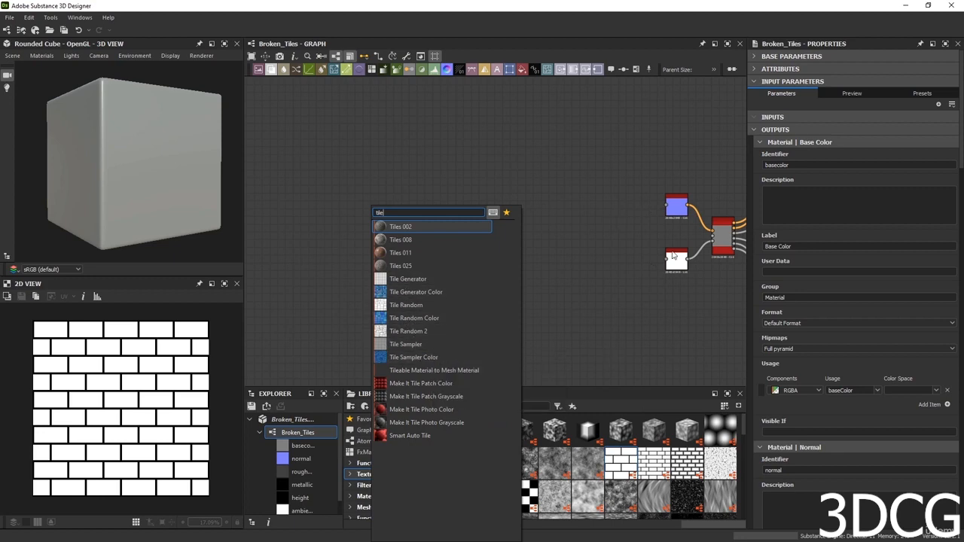
click(437, 344)
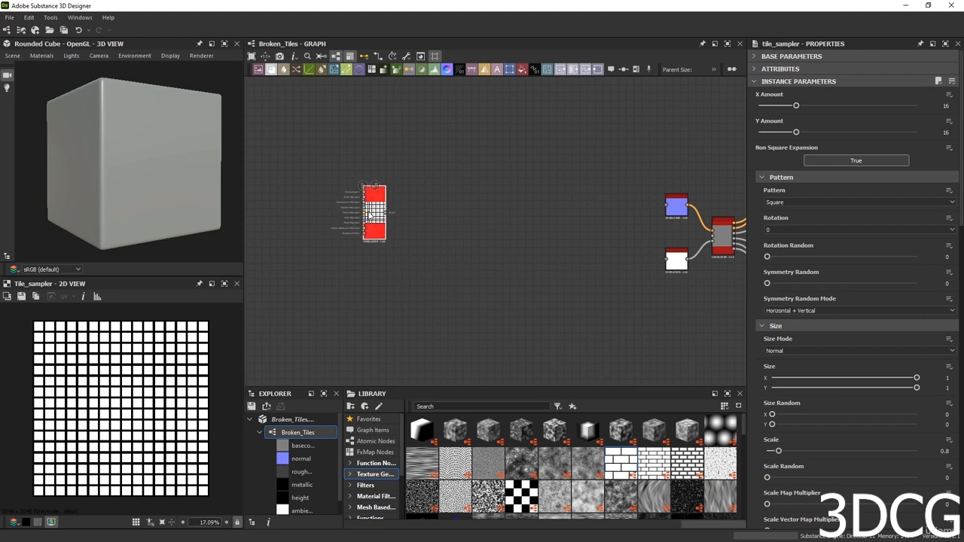
scroll(392, 229, up, 3)
middle_drag(392, 228, 517, 255)
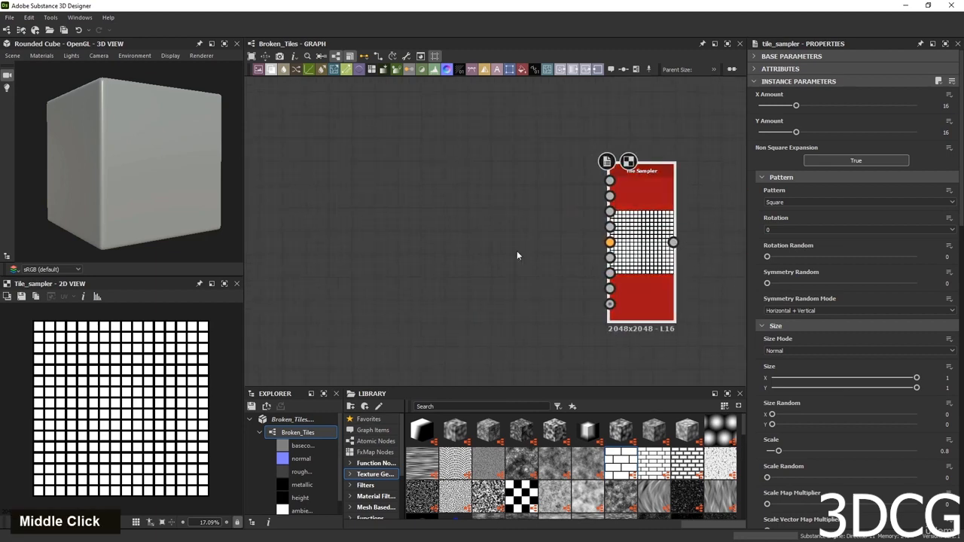
double_click(630, 243)
scroll(181, 398, up, 3)
scroll(180, 397, down, 2)
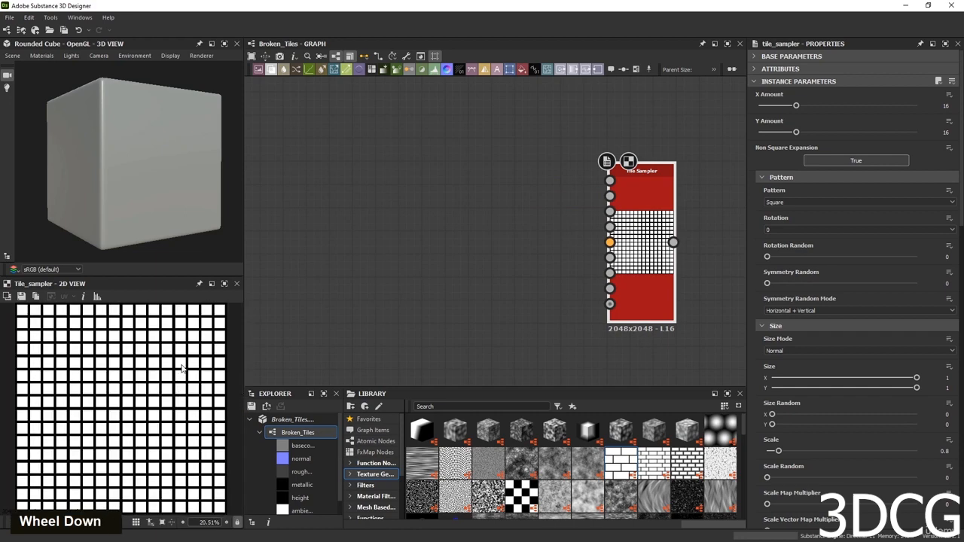
scroll(180, 369, up, 4)
scroll(170, 345, down, 4)
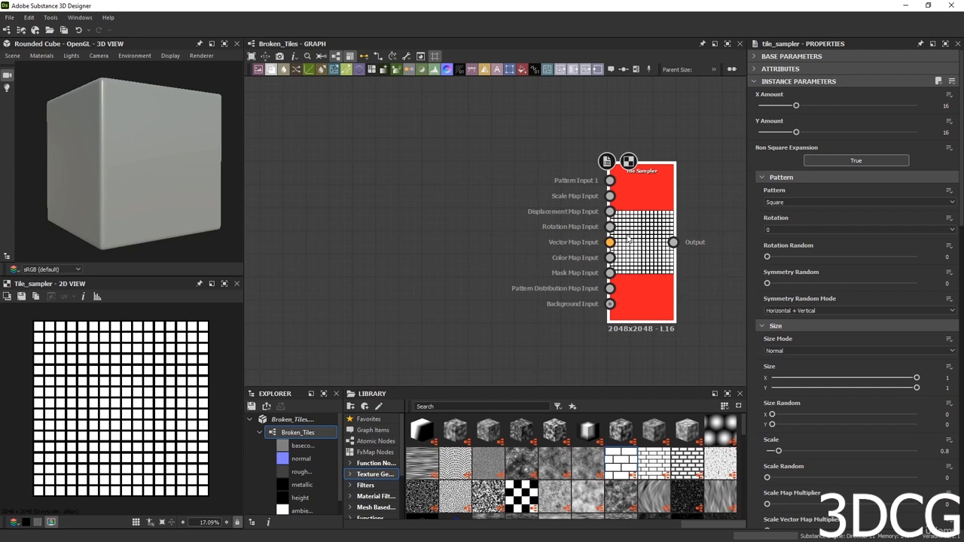
middle_drag(561, 274, 482, 273)
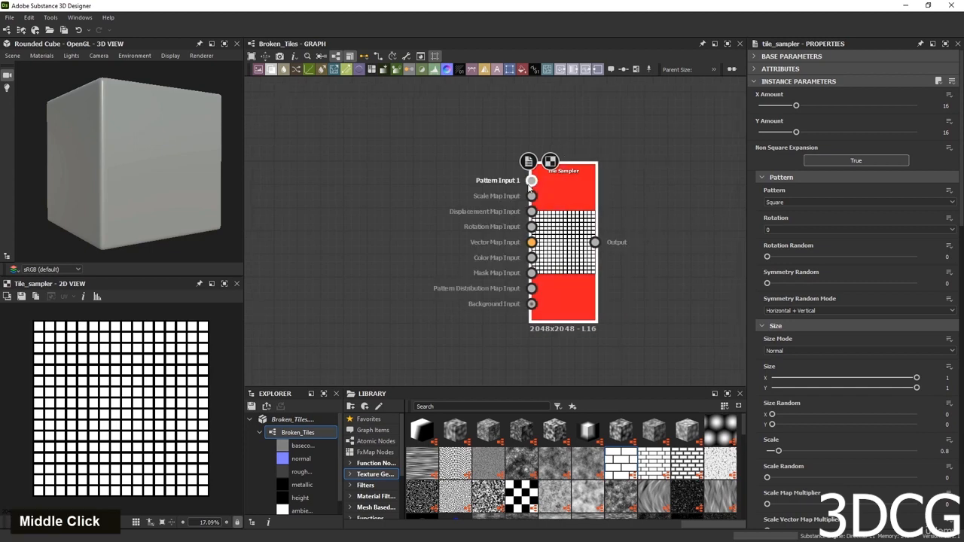
Set both the X Amount and Y Amount of the Tile Sampler to 8.
double_click(567, 263)
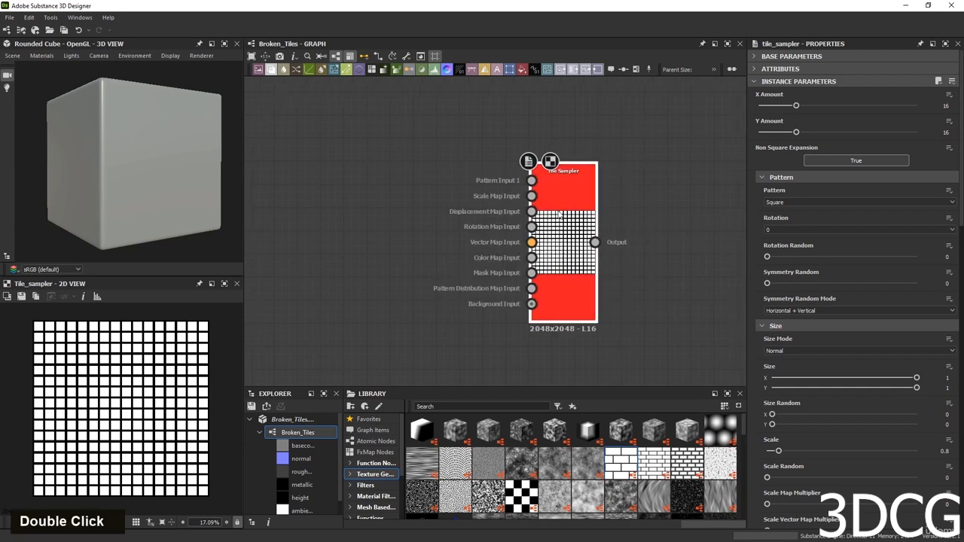
double_click(944, 105)
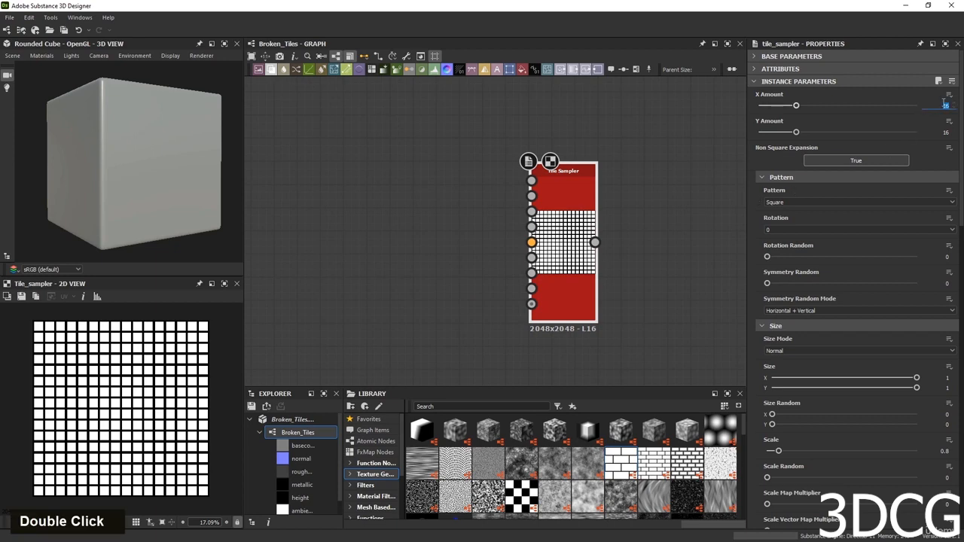
text(8)
double_click(944, 132)
text(8)
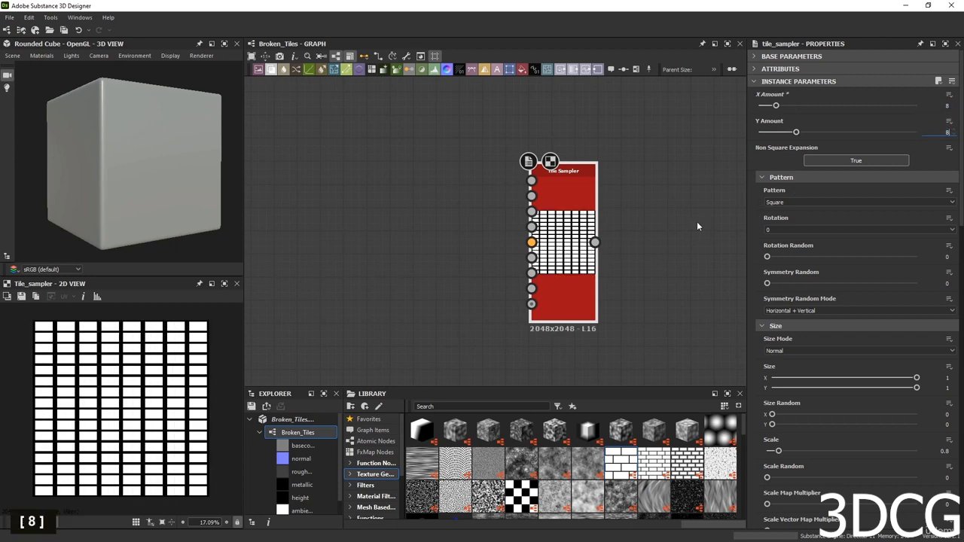
key(Return)
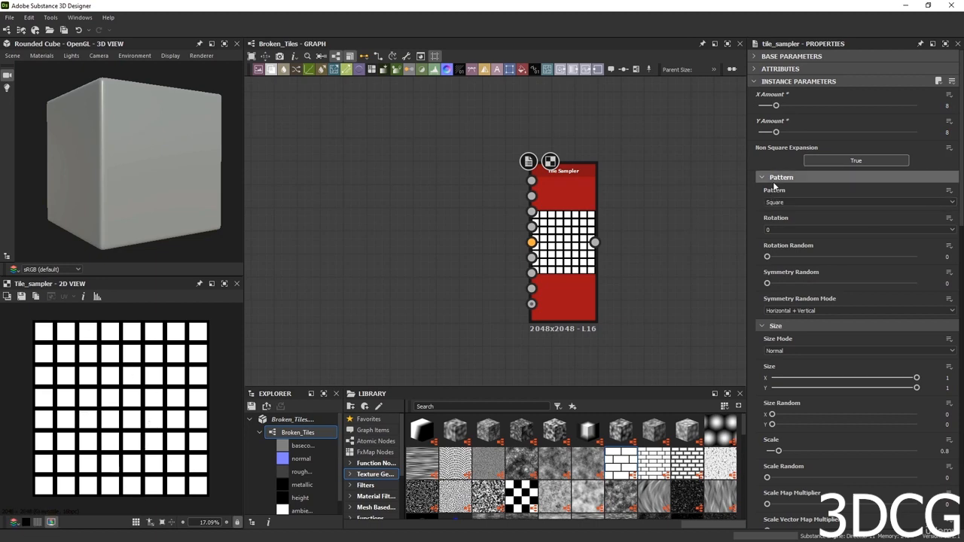
Switch the Tile Sampler's Pattern to Pattern Input and make room in the graph before its inputs.
click(783, 202)
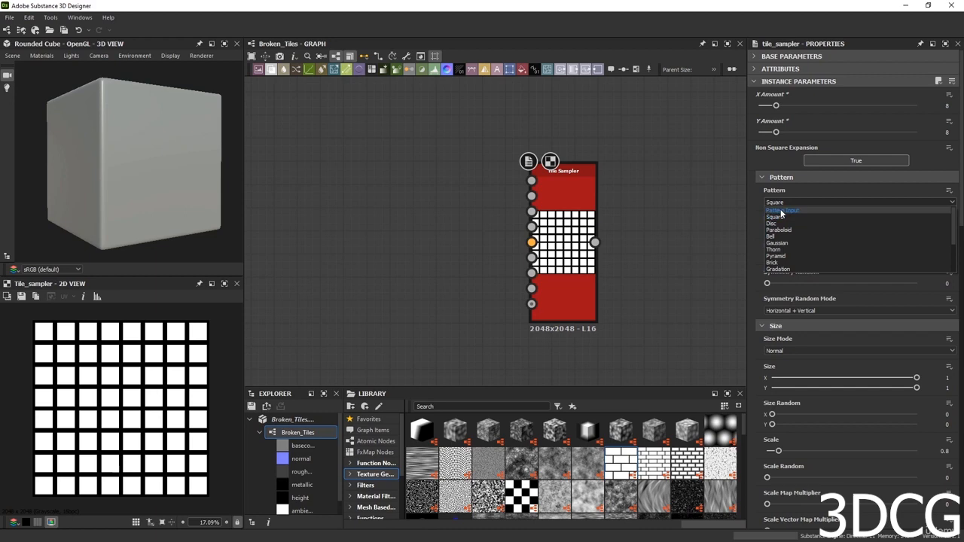
click(783, 211)
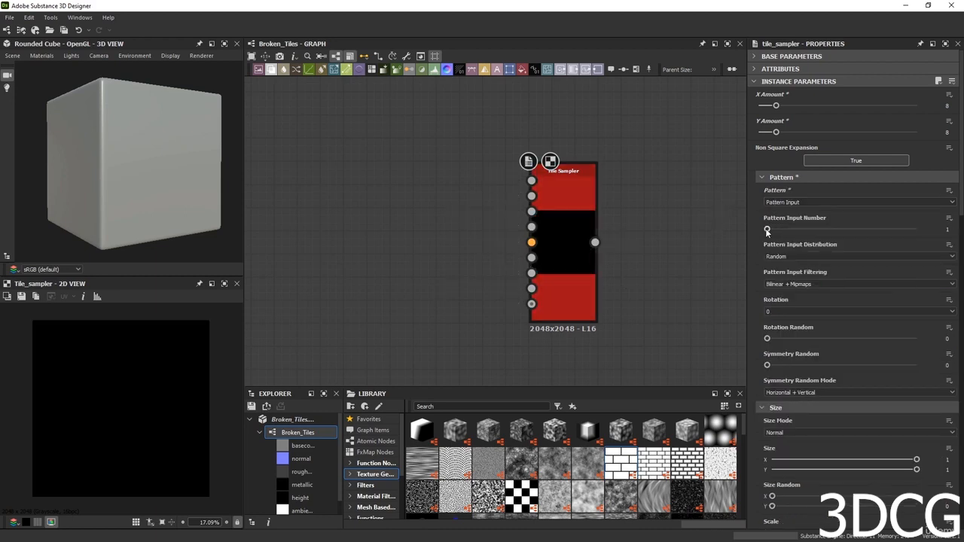
mouse_move(766, 230)
mouse_down()
mouse_move(914, 230)
mouse_move(765, 230)
mouse_up()
middle_drag(478, 251, 534, 278)
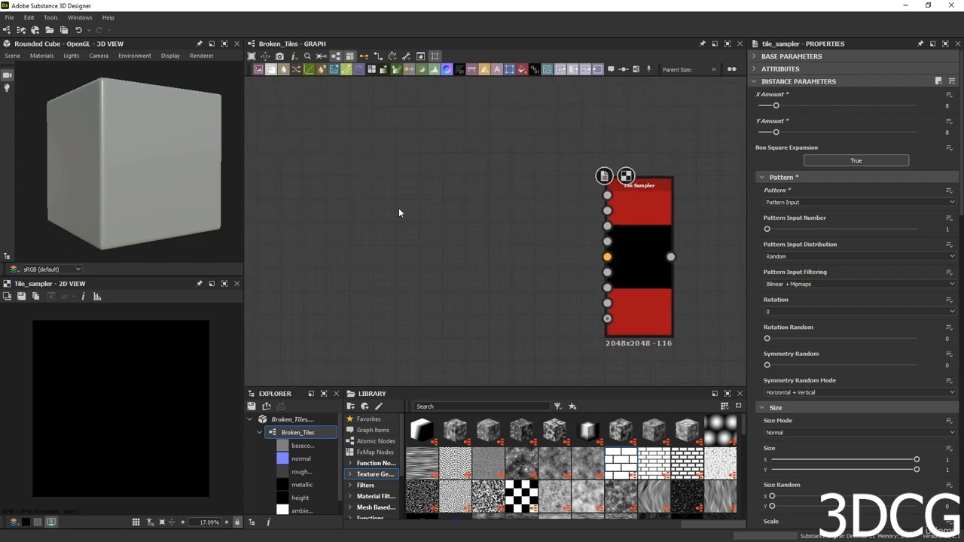
Add a Shape node in the empty graph area before the Tile Sampler.
key(space)
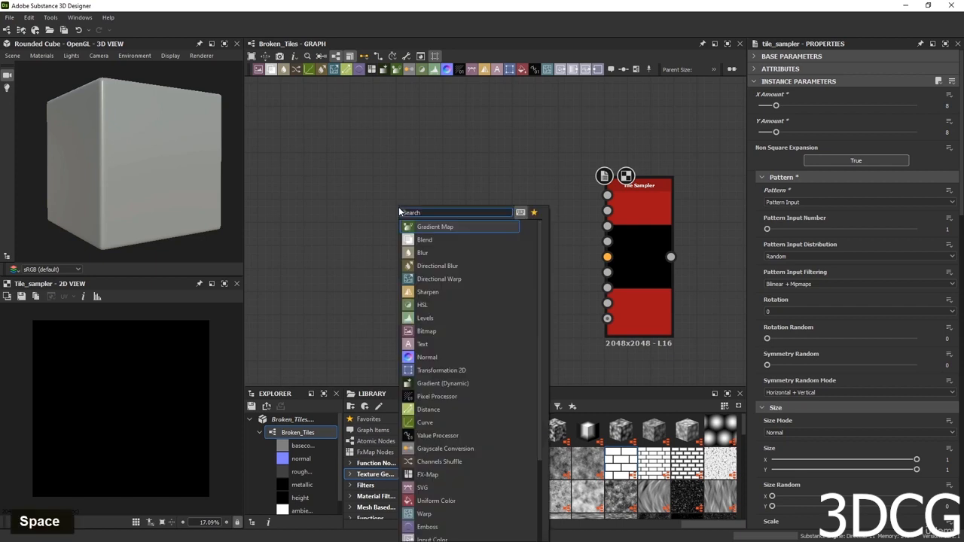
text(shap)
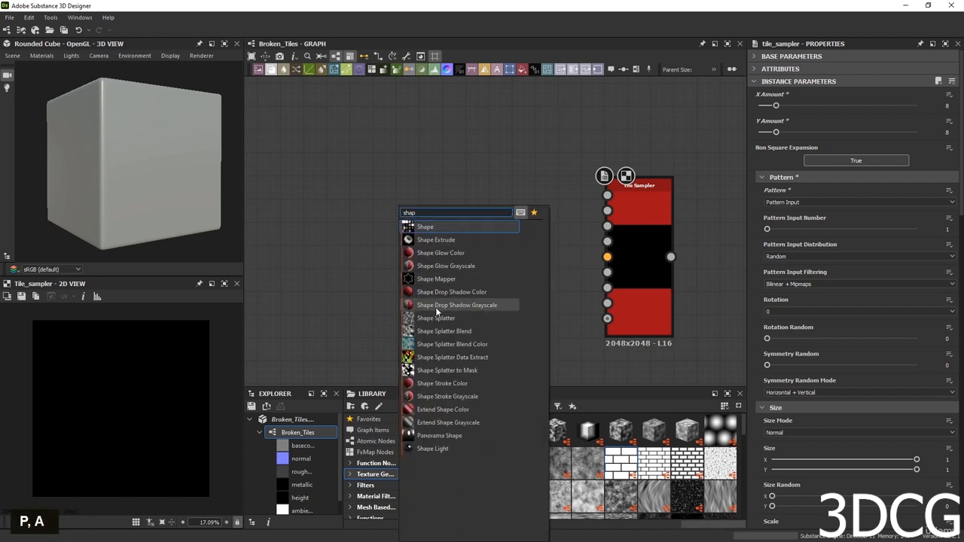
double_click(424, 226)
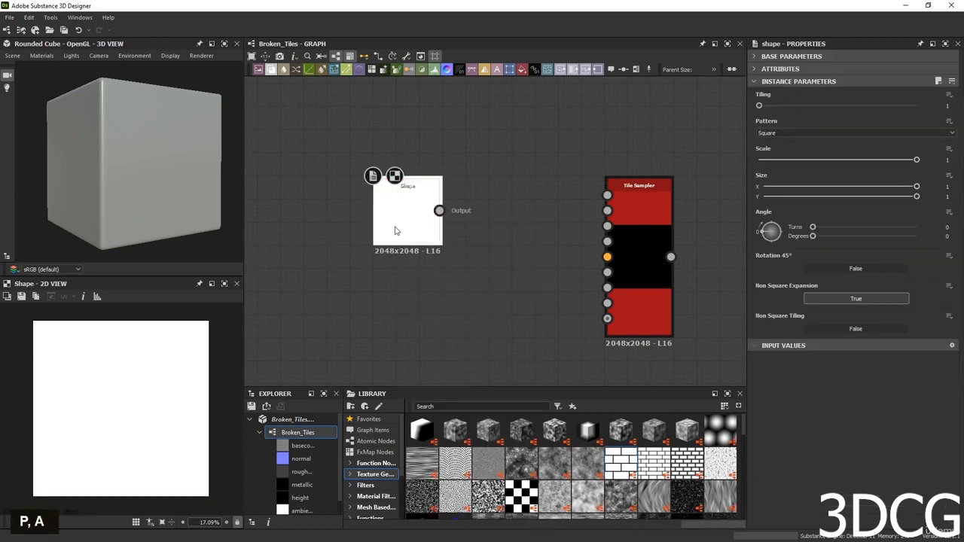
Try the Shape node's patterns one after another, including Disc, Gradation and Capsule, and return the Pattern to Square.
click(783, 132)
click(783, 133)
key(Down)
key(Down)
key(Down)
key(Down)
key(Down)
key(Down)
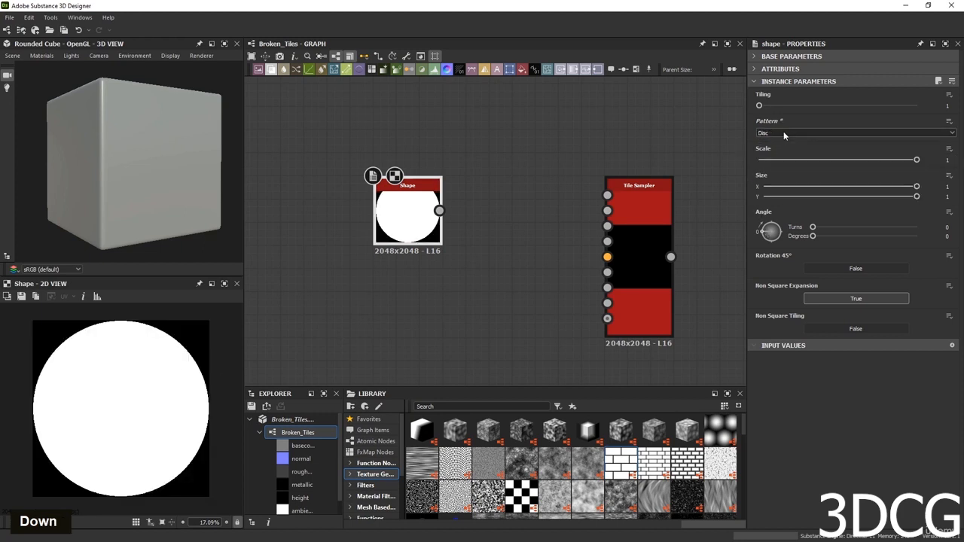
key(Down)
key(Down)
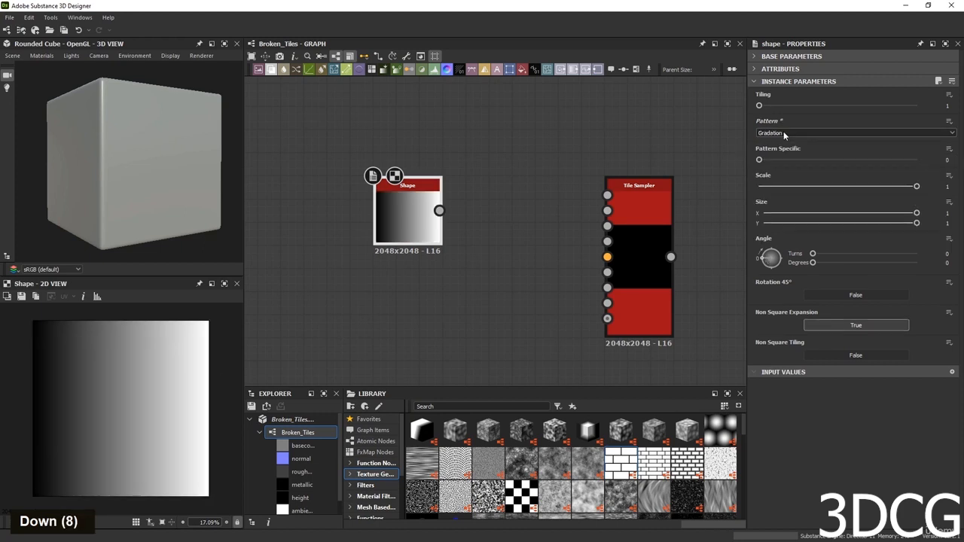
key(Down)
key(Down)
key(Down)
key(Down)
key(Down)
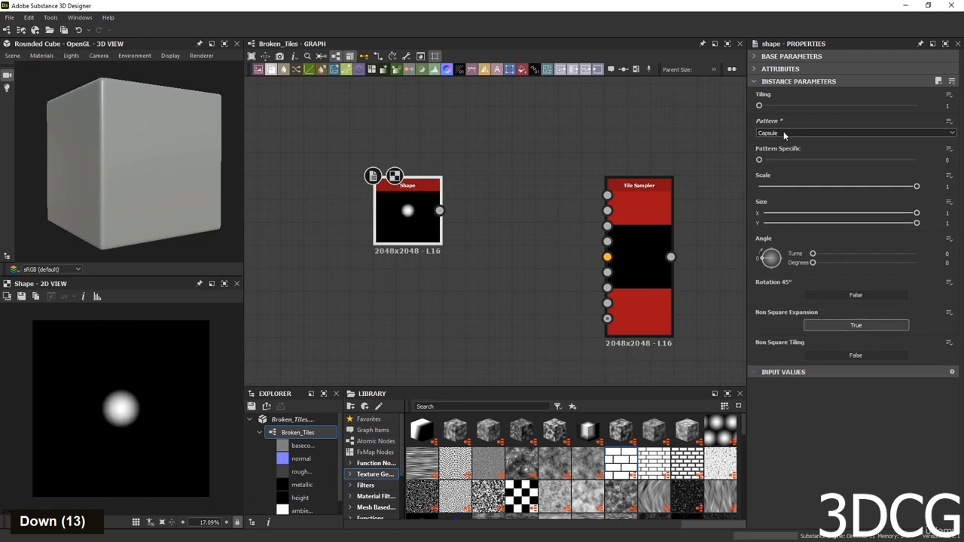
click(783, 133)
scroll(783, 135, up, 3)
click(784, 140)
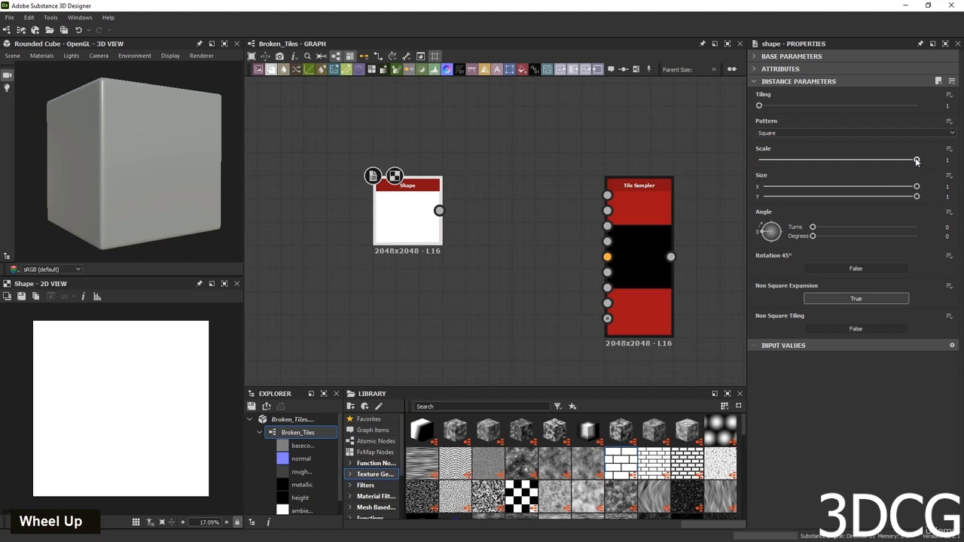
Try a Scale of 0.7 for the square Shape and settle on a Scale of 0.8.
drag(916, 160, 888, 160)
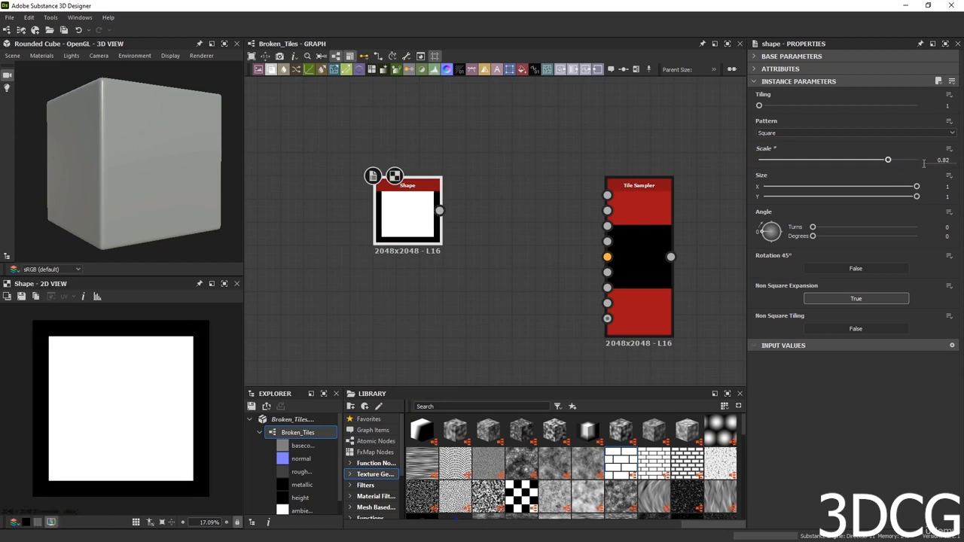
double_click(937, 161)
text(0.)
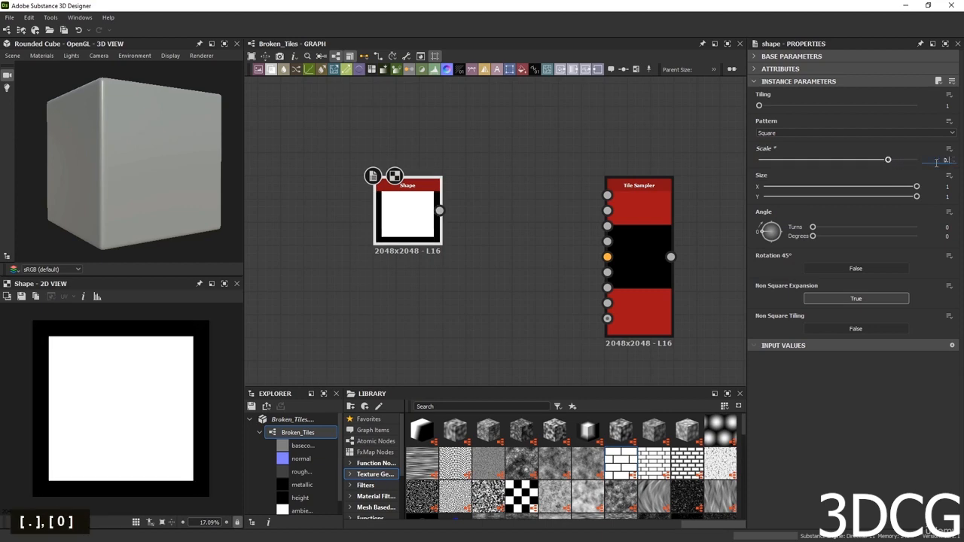
text(7)
key(Return)
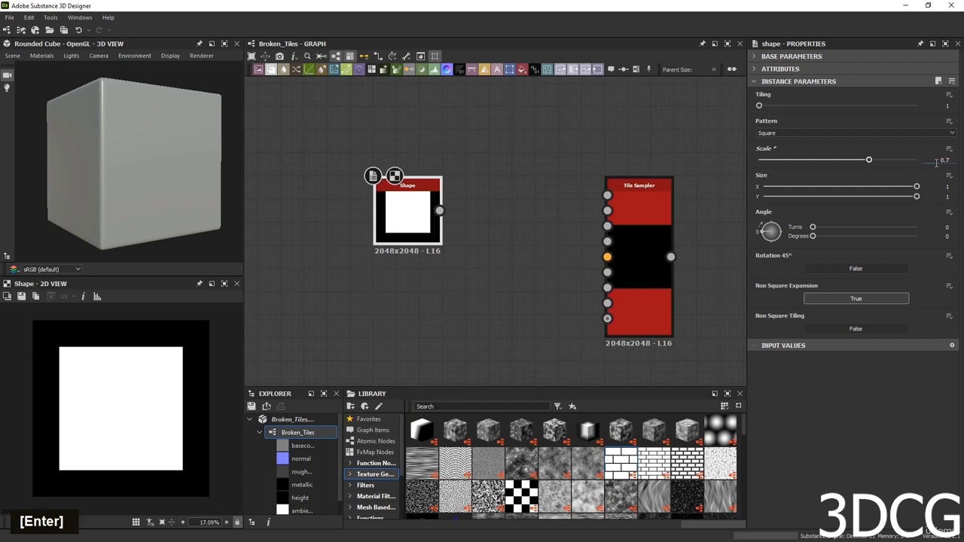
double_click(942, 158)
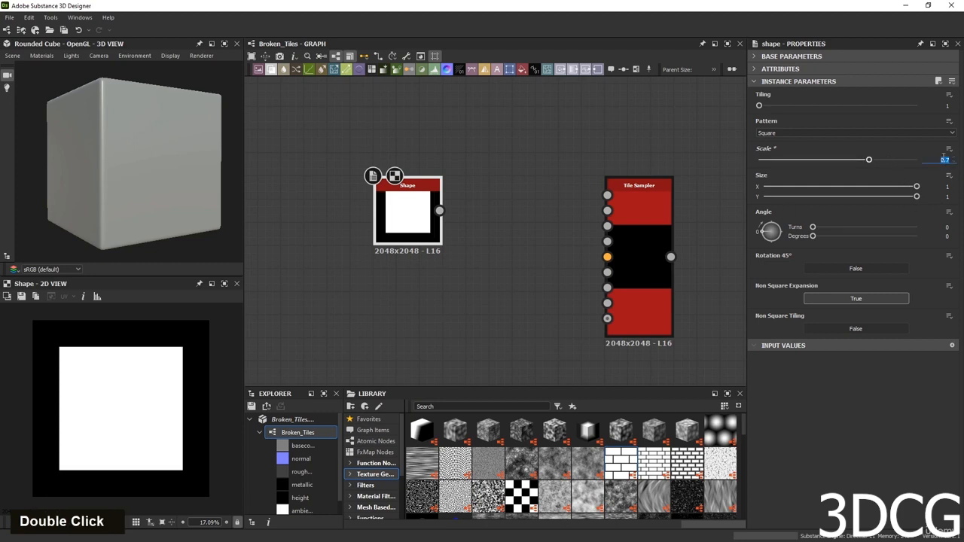
text(0.8)
key(Return)
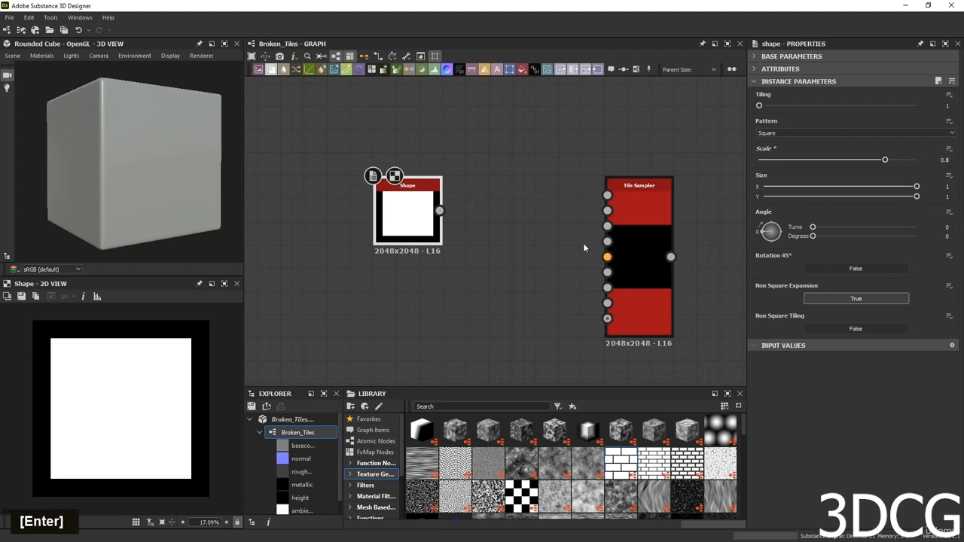
Move the Shape node away from the Tile Sampler, connect it to the first pattern input and show the Tile Sampler in the 2D view.
drag(411, 218, 607, 195)
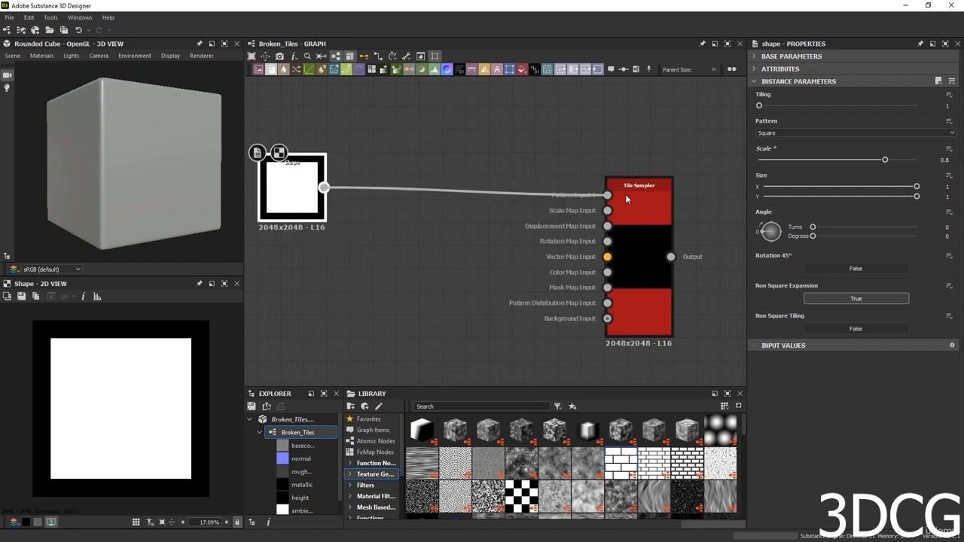
double_click(644, 229)
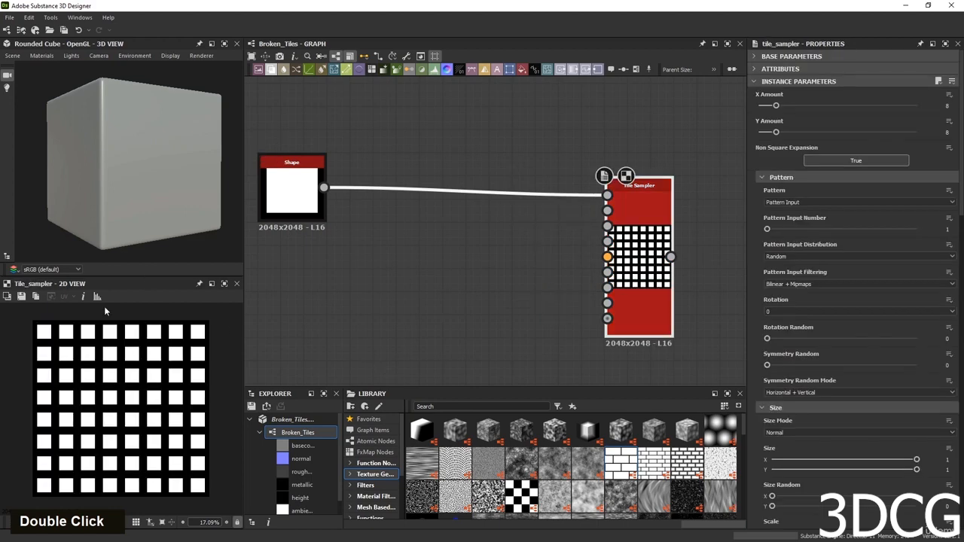
scroll(127, 405, up, 2)
scroll(127, 406, down, 3)
scroll(151, 412, up, 4)
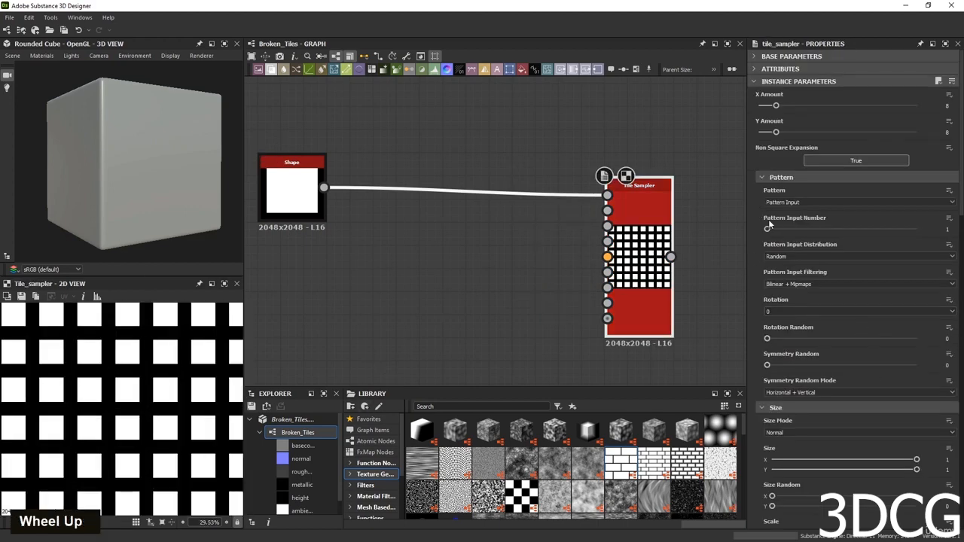
Set the Tile Sampler's Scale to 1 and raise it to 1.2 to narrow the gaps between tiles.
scroll(760, 431, down, 2)
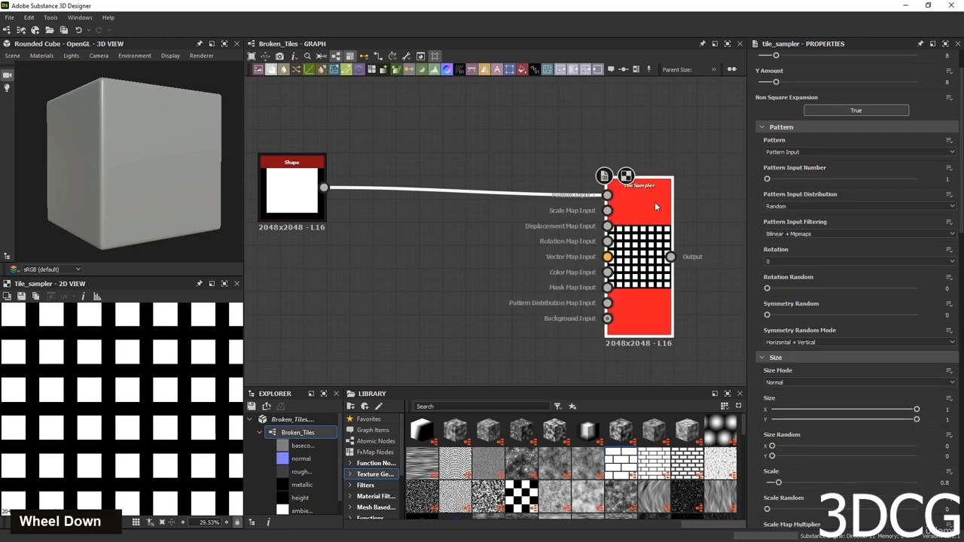
double_click(781, 384)
scroll(781, 385, down, 4)
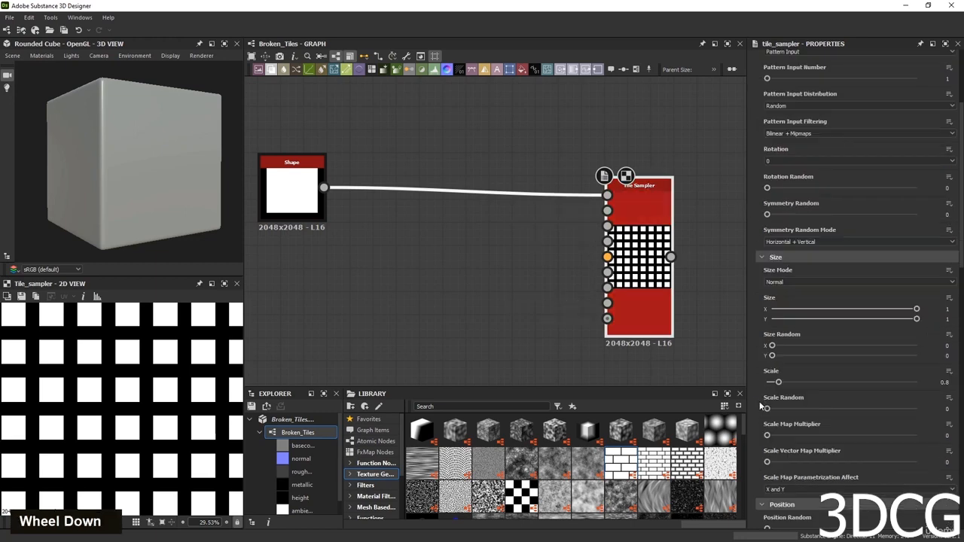
double_click(933, 383)
text(1)
key(Return)
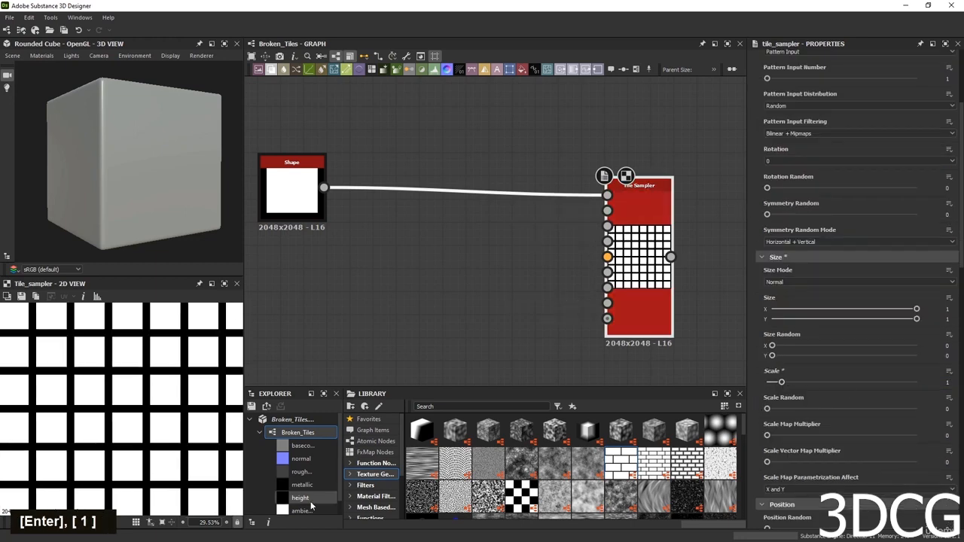
scroll(170, 427, up, 3)
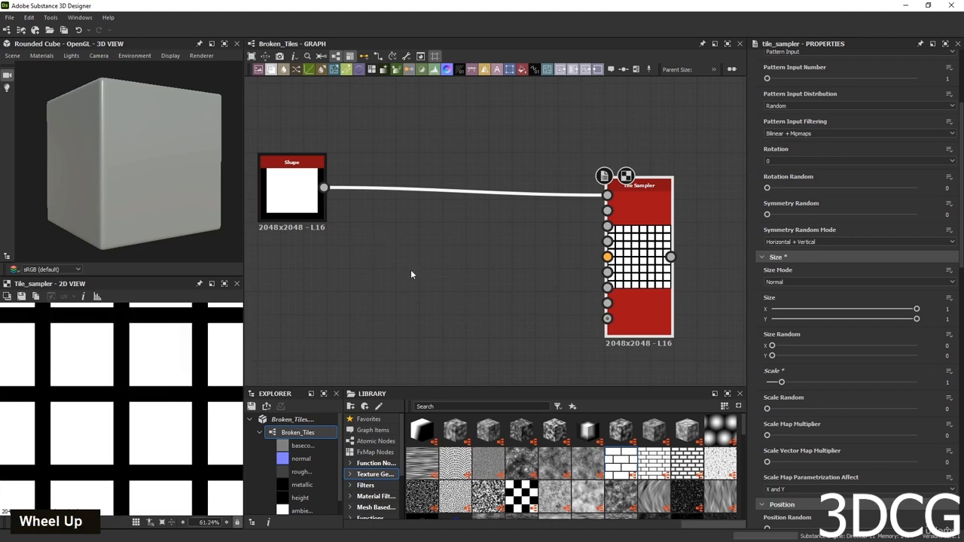
double_click(945, 383)
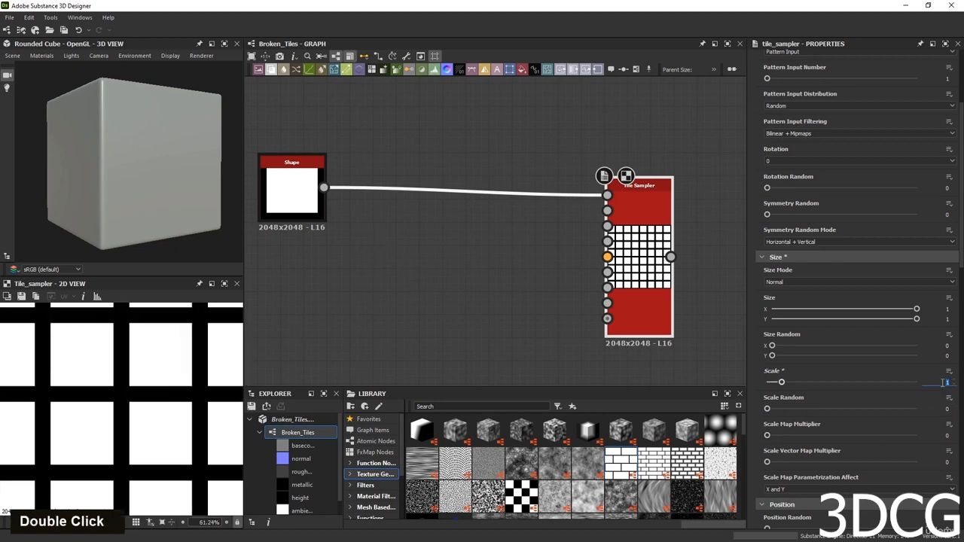
text(1.2)
key(Return)
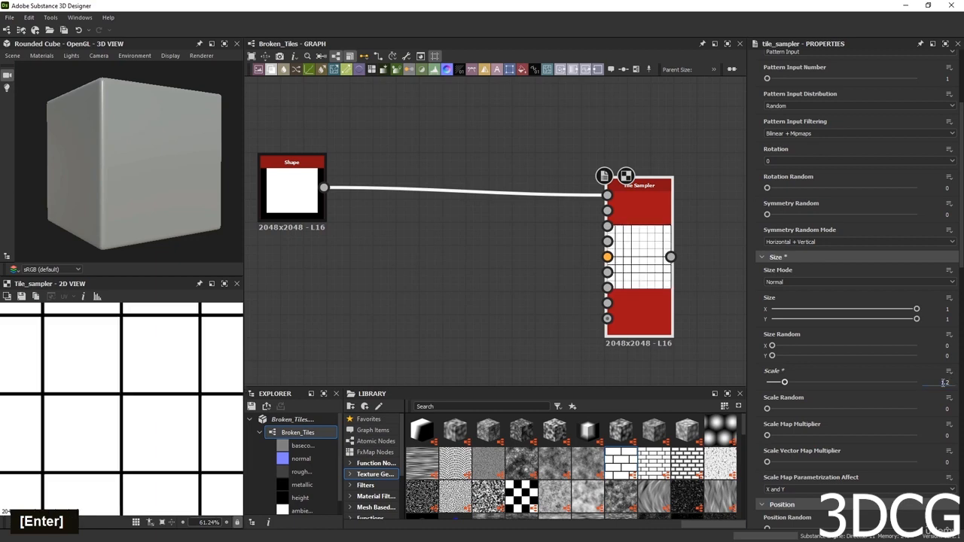
Try a Tile Sampler Scale of 1.3, return it to 1.2 and check the whole tile pattern in the 2D view.
double_click(944, 382)
text(1.3)
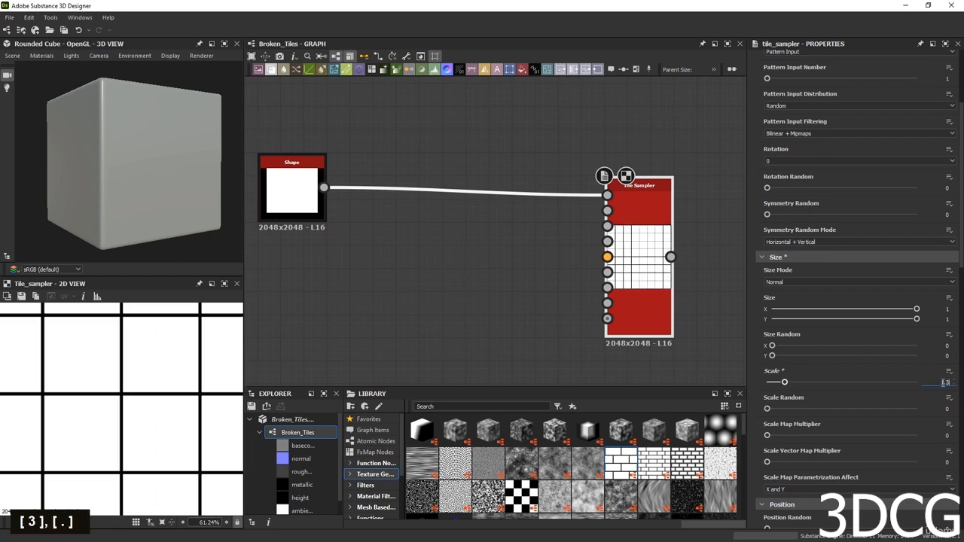
key(Return)
double_click(945, 383)
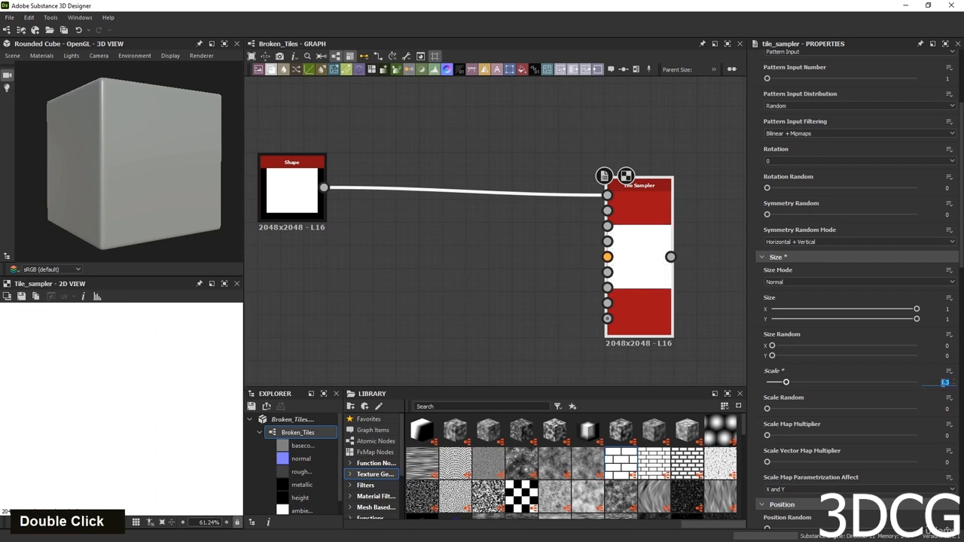
text(1.2)
key(Return)
scroll(115, 407, down, 6)
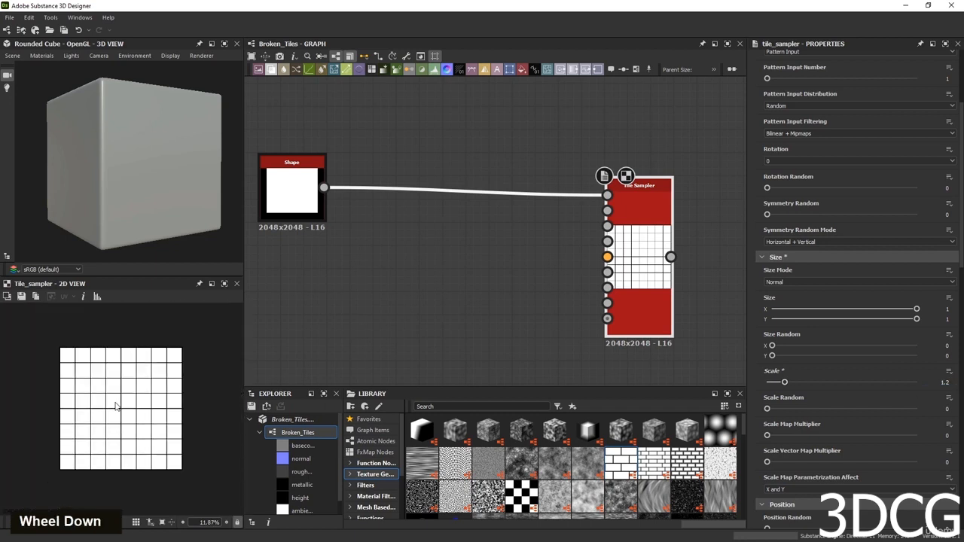
scroll(115, 407, up, 3)
Show the Shape node in the 2D view and examine the square and its black border.
middle_drag(347, 278, 454, 338)
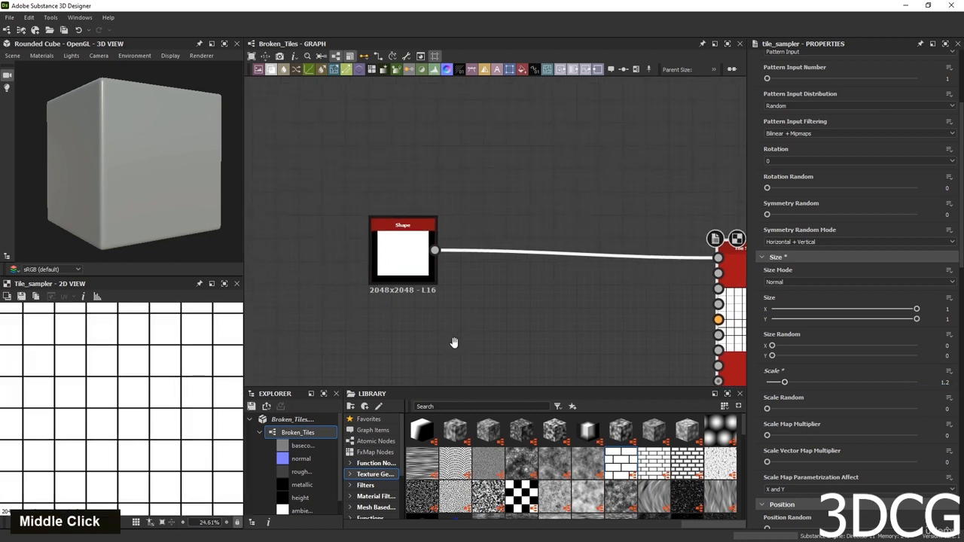
double_click(406, 268)
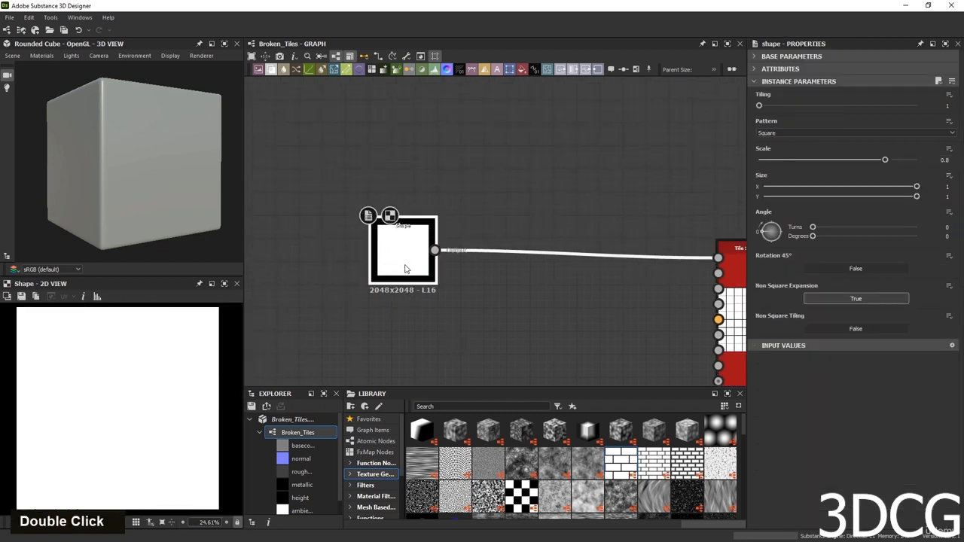
middle_drag(484, 201, 406, 155)
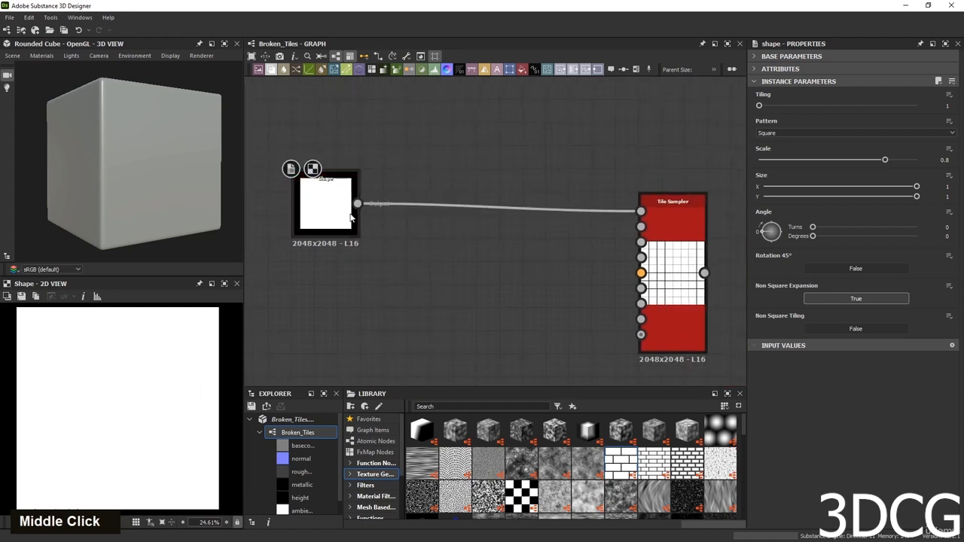
double_click(326, 205)
scroll(129, 387, down, 2)
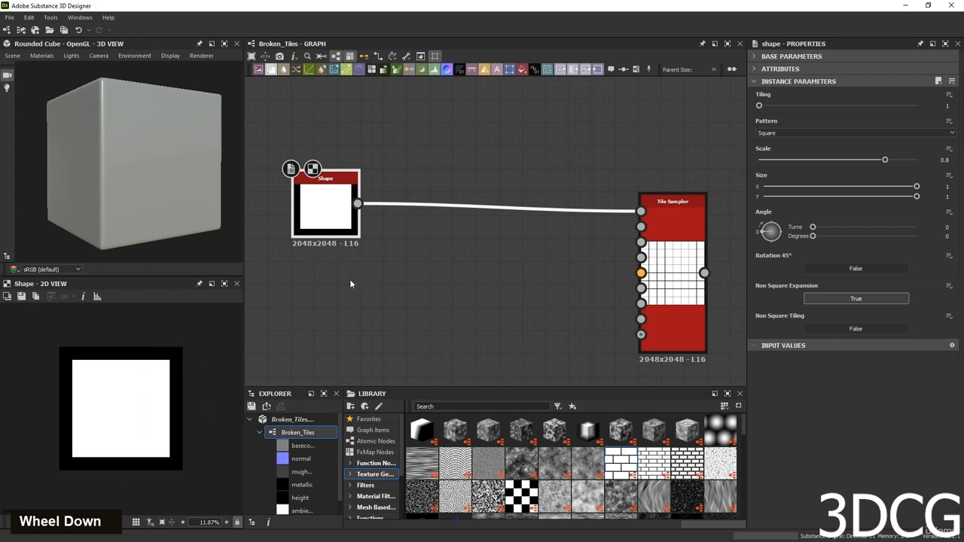
scroll(173, 383, up, 2)
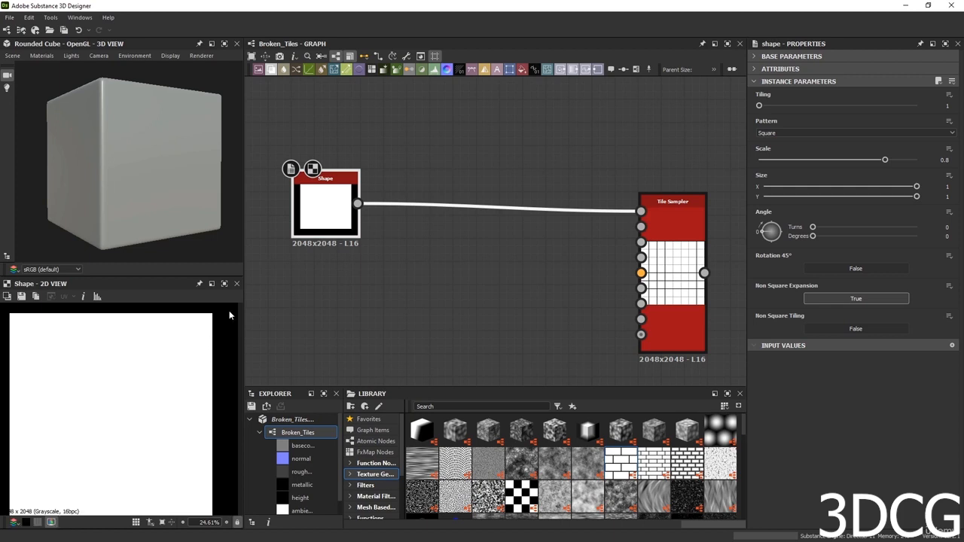
Try a Blur HQ Color node in the empty area above the Shape's connection, and delete the node.
click(416, 171)
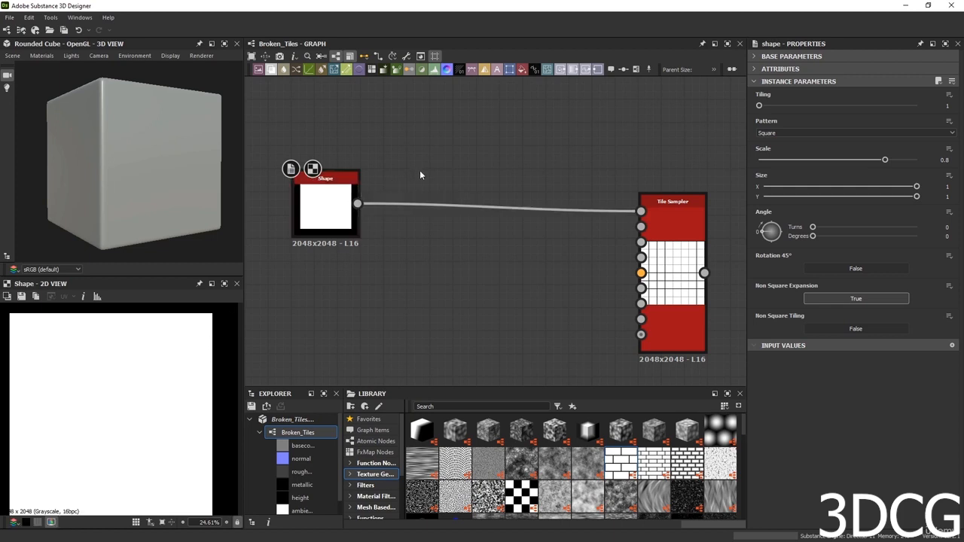
key(space)
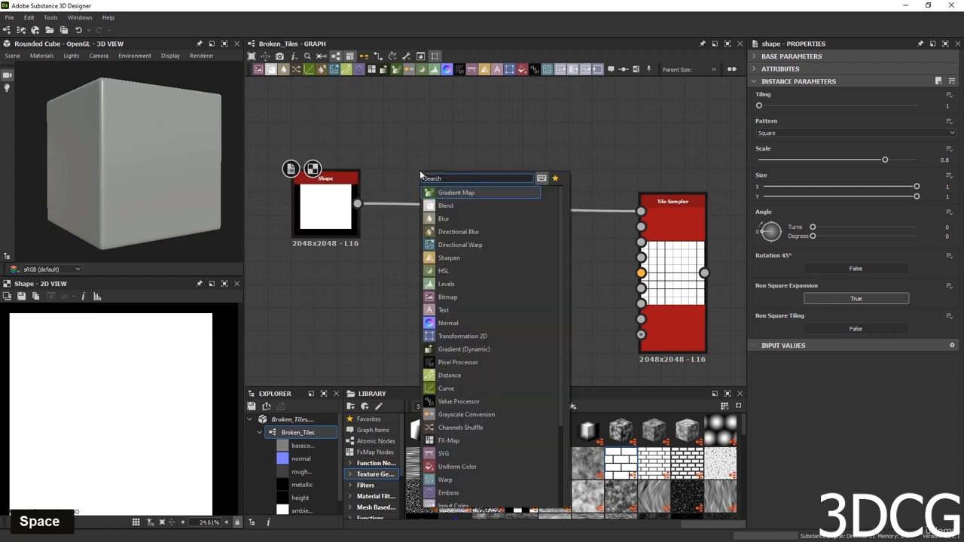
text(blu)
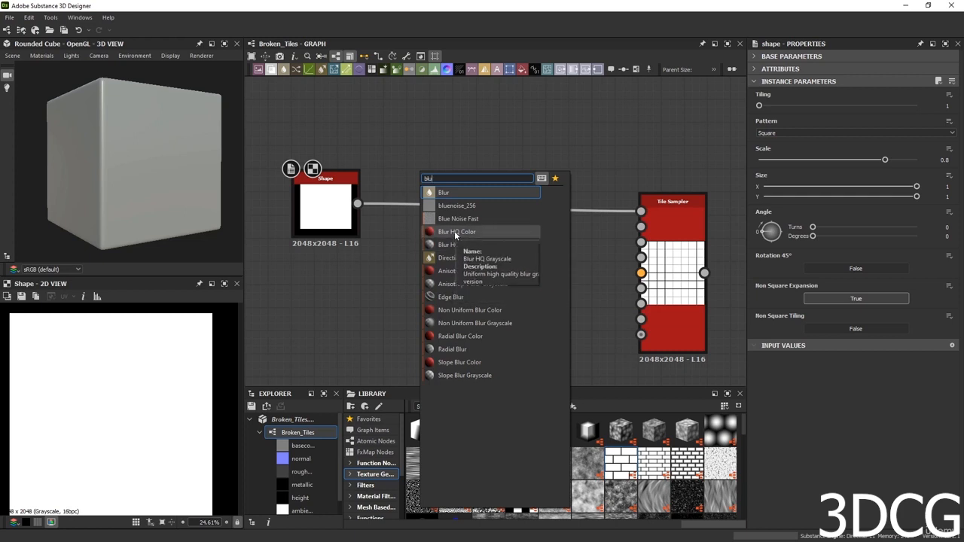
click(456, 232)
drag(430, 224, 488, 177)
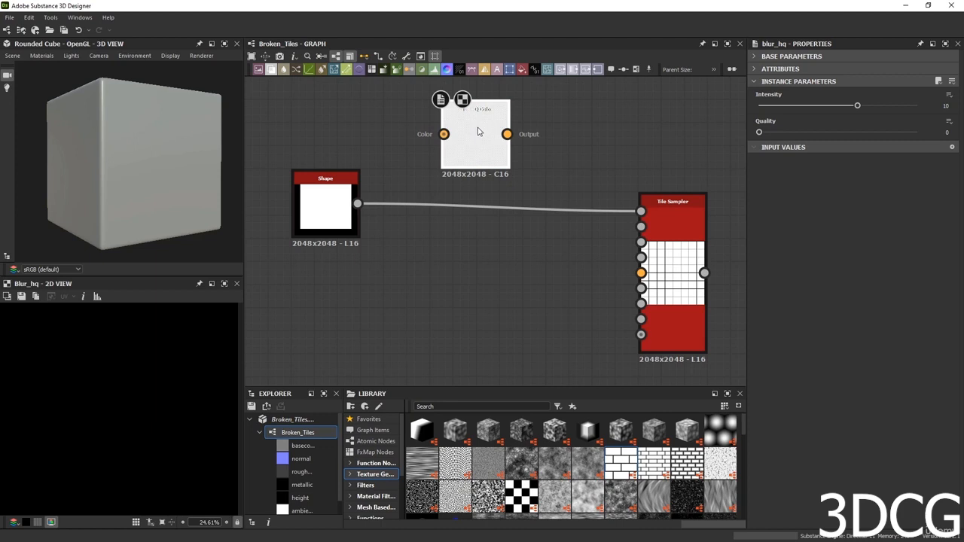
key(Delete)
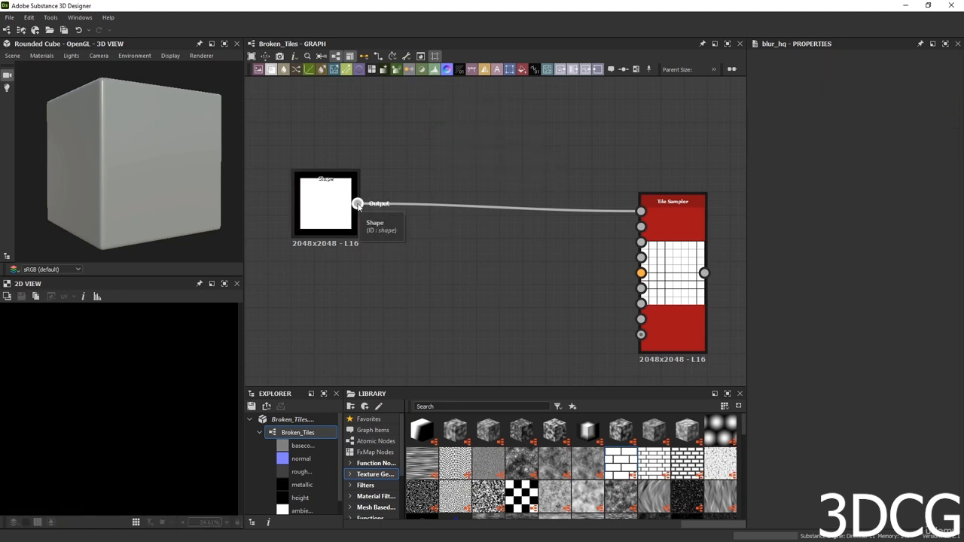
Add a Blur HQ Grayscale node fed from the Shape node's output.
drag(358, 204, 472, 282)
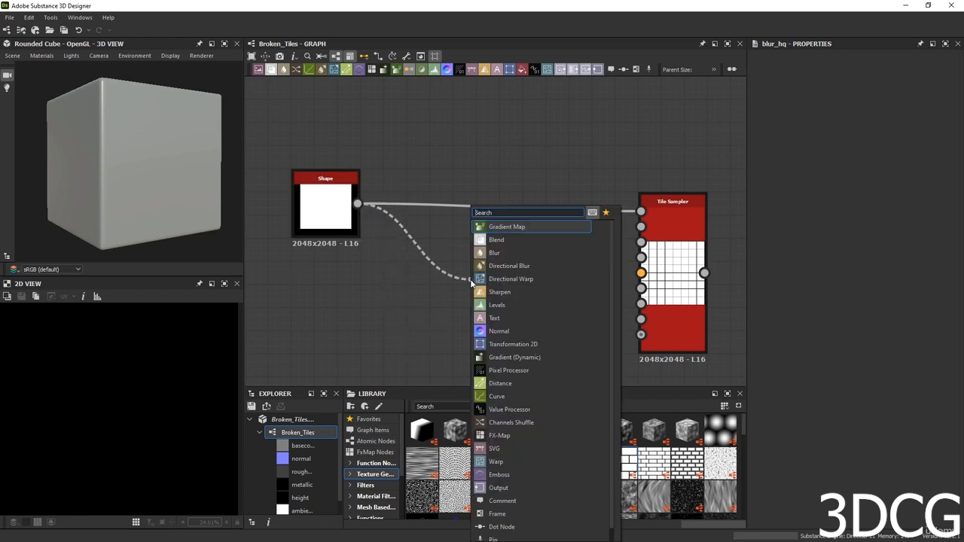
text(blur)
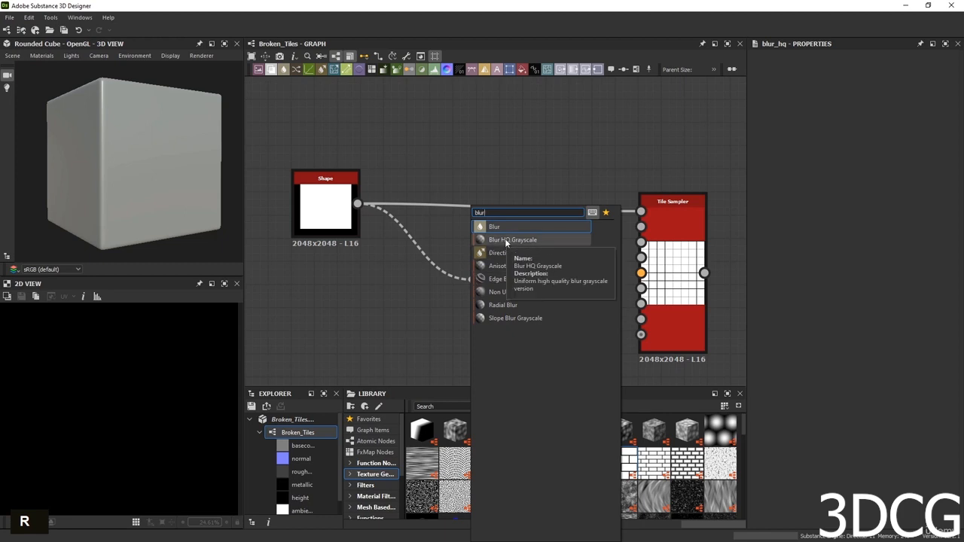
double_click(505, 239)
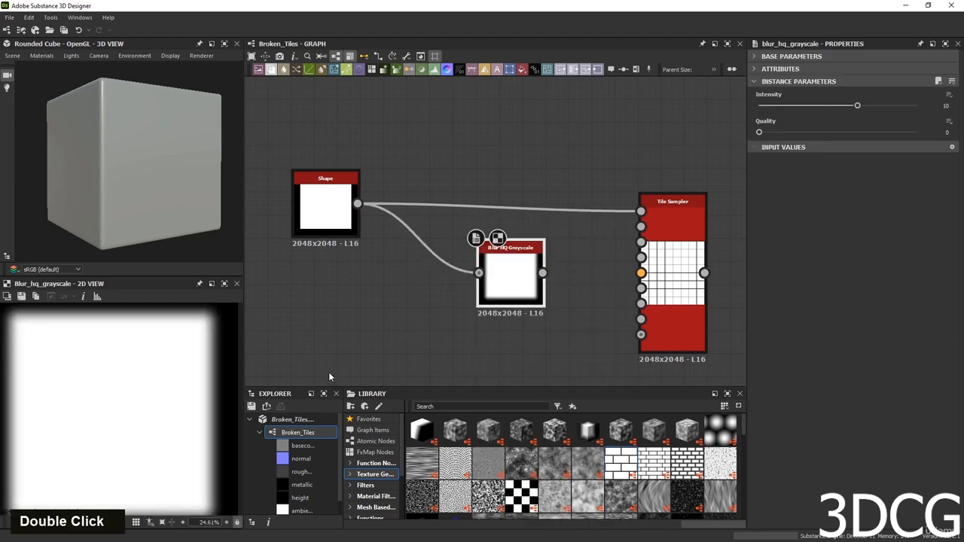
Examine the blurred edges and corners of the square in the 2D view.
scroll(127, 375, down, 1)
scroll(189, 361, up, 2)
middle_drag(189, 362, 133, 414)
scroll(199, 381, up, 2)
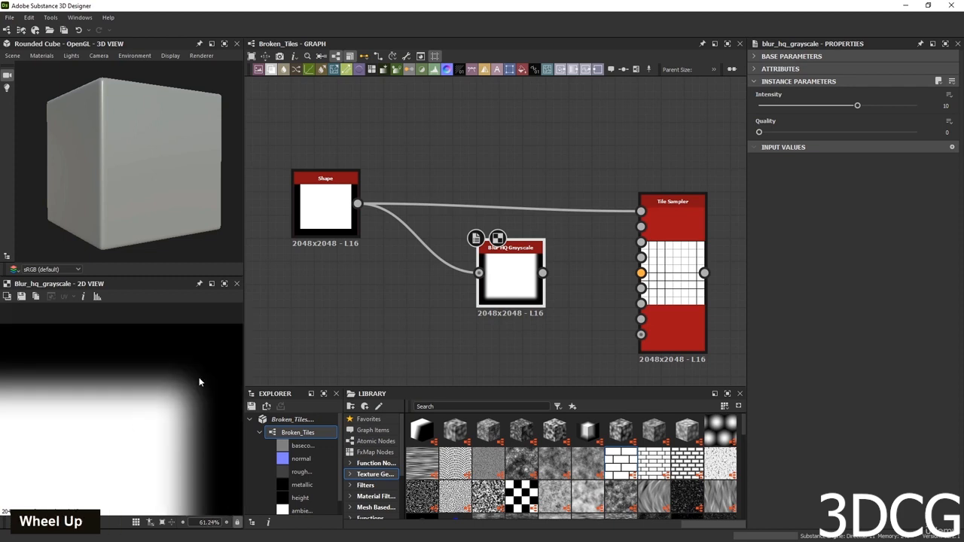
scroll(188, 372, up, 1)
scroll(182, 369, down, 3)
scroll(178, 387, up, 3)
scroll(178, 387, down, 4)
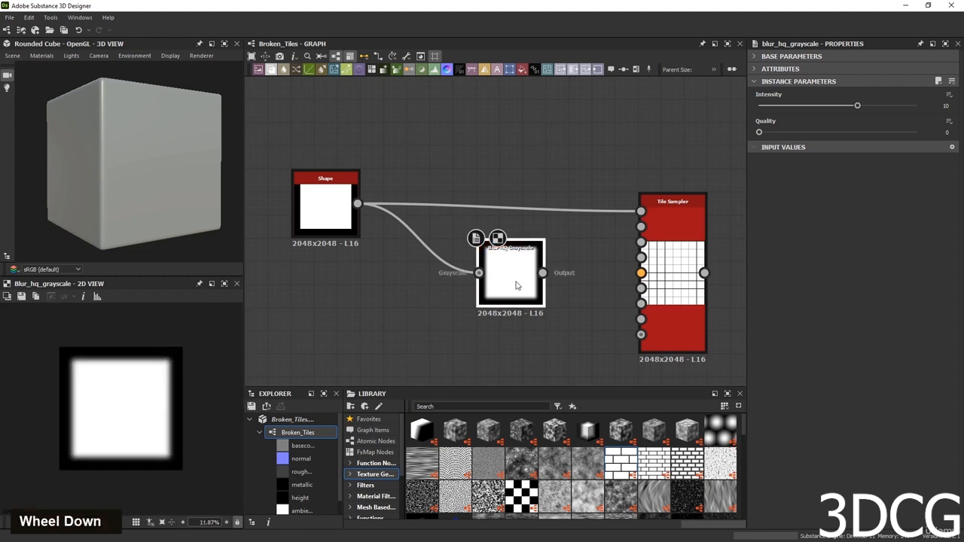
Insert the Blur HQ Grayscale node between Shape and the Tile Sampler's pattern input and inspect the softened tile edges in the 2D view.
drag(516, 285, 641, 212)
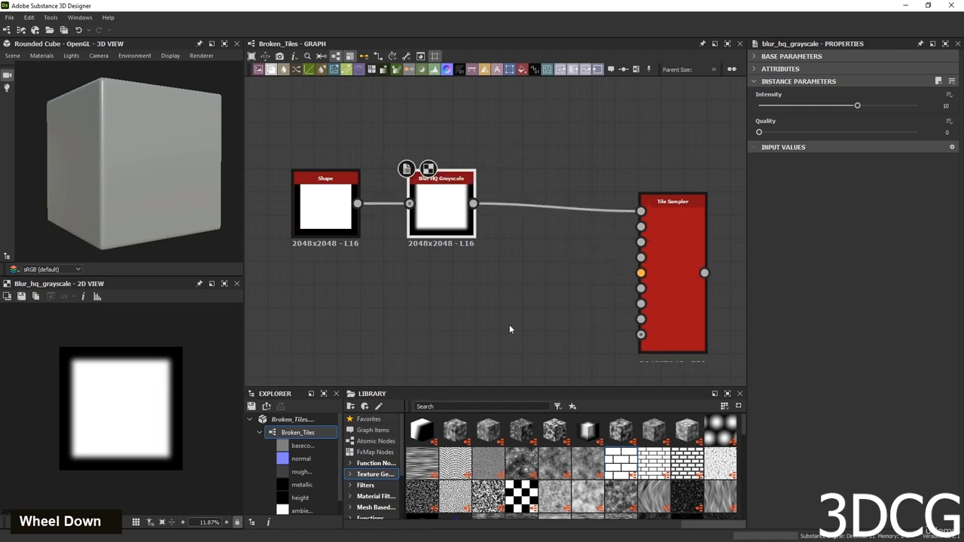
double_click(684, 244)
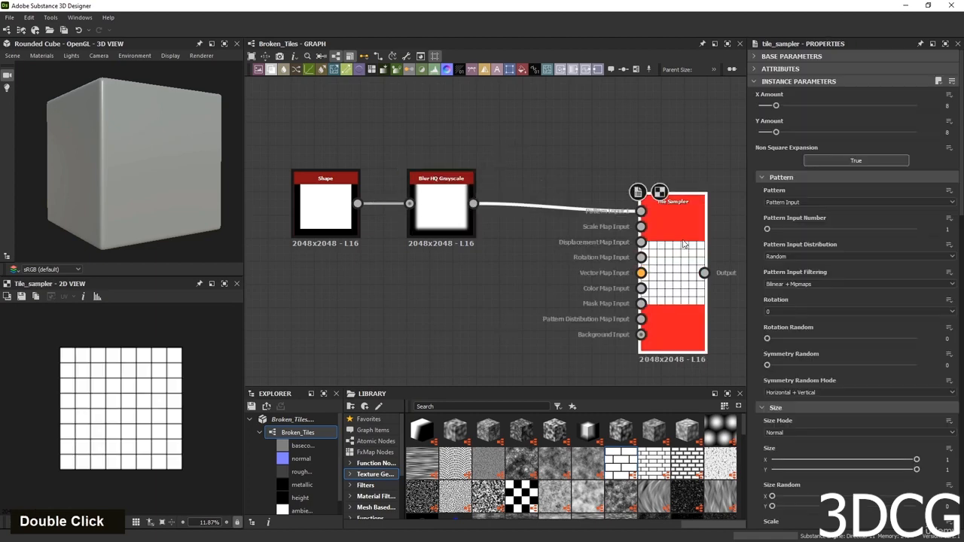
scroll(163, 377, up, 10)
middle_drag(185, 452, 263, 414)
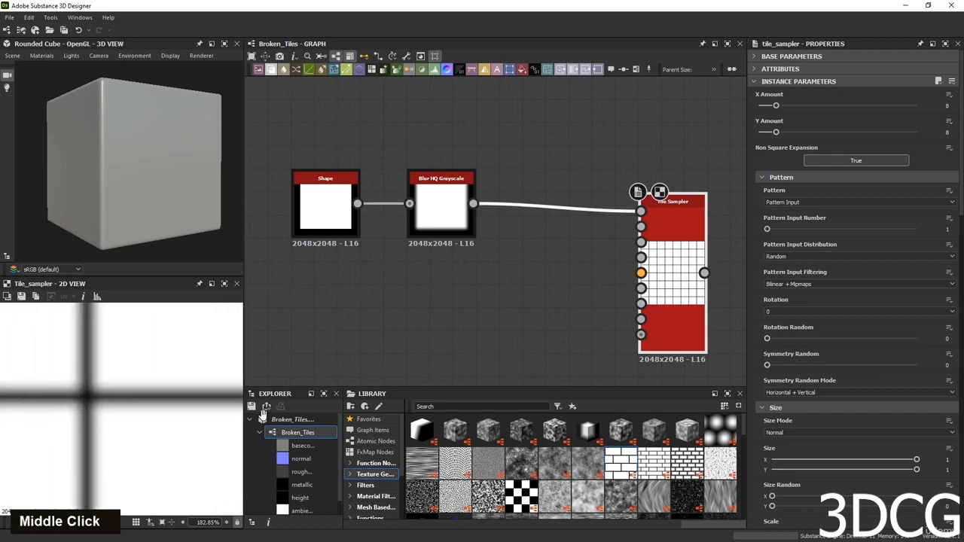
scroll(102, 371, up, 2)
scroll(130, 393, down, 8)
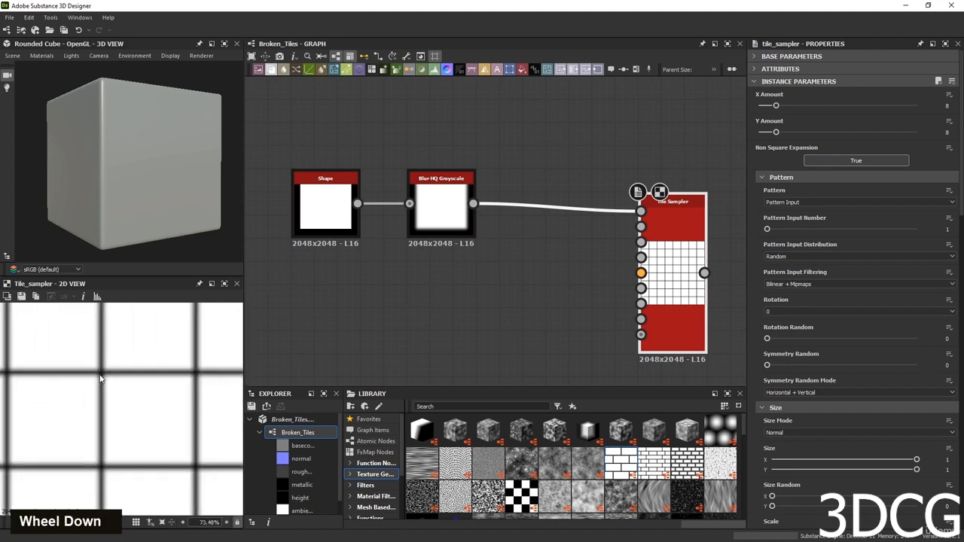
scroll(380, 273, down, 3)
Move the Shape, Blur HQ Grayscale and Tile Sampler nodes together closer to the Base Material nodes.
middle_drag(381, 274, 398, 273)
scroll(388, 257, down, 2)
drag(411, 176, 315, 269)
drag(385, 241, 470, 245)
scroll(523, 240, up, 4)
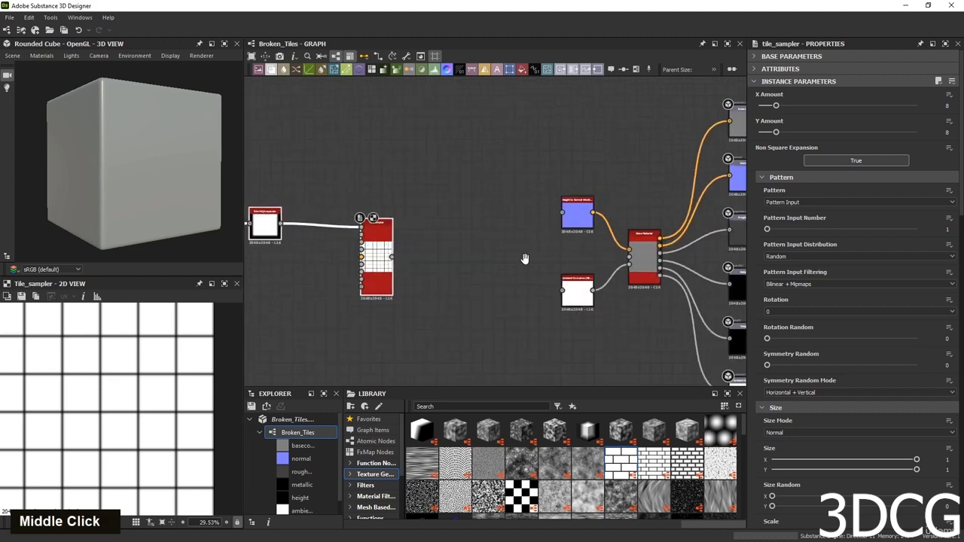
Connect the Tile Sampler's output to the Height to Normal World Units node and check its normal map in the 2D view.
middle_drag(523, 258, 495, 253)
drag(379, 257, 549, 212)
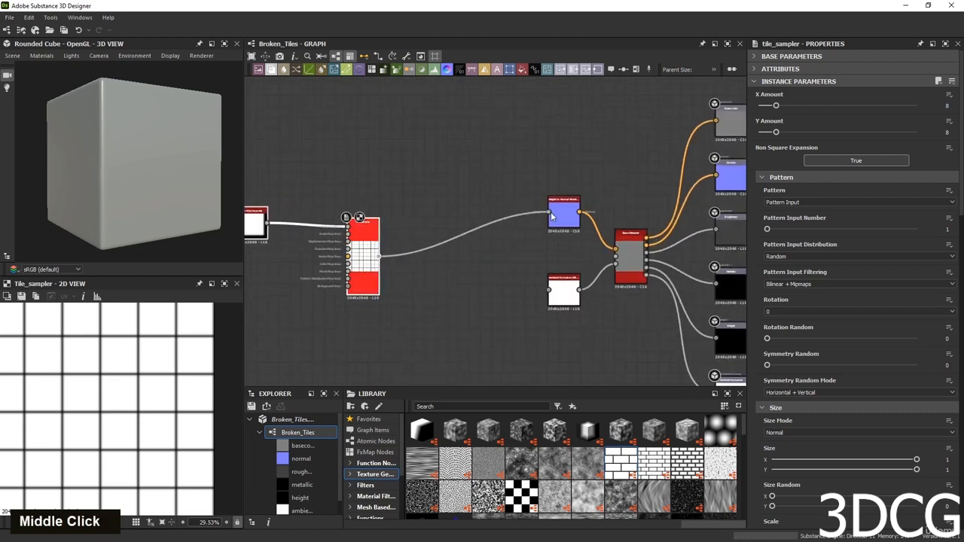
double_click(562, 210)
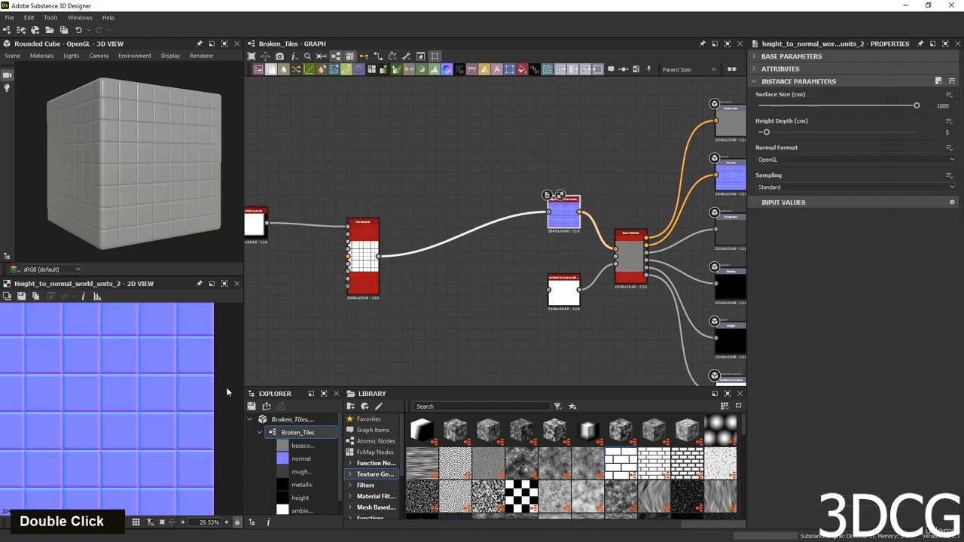
scroll(562, 212, up, 4)
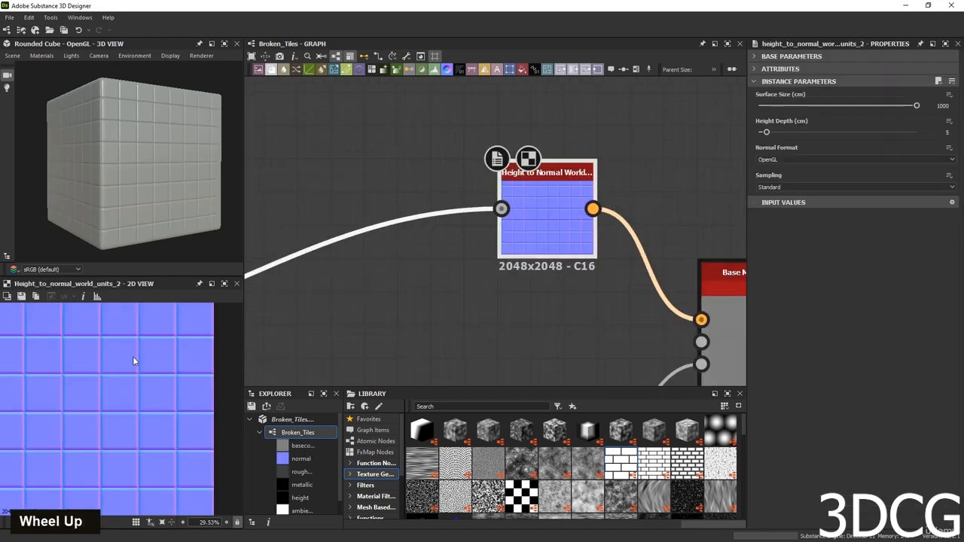
scroll(156, 390, up, 8)
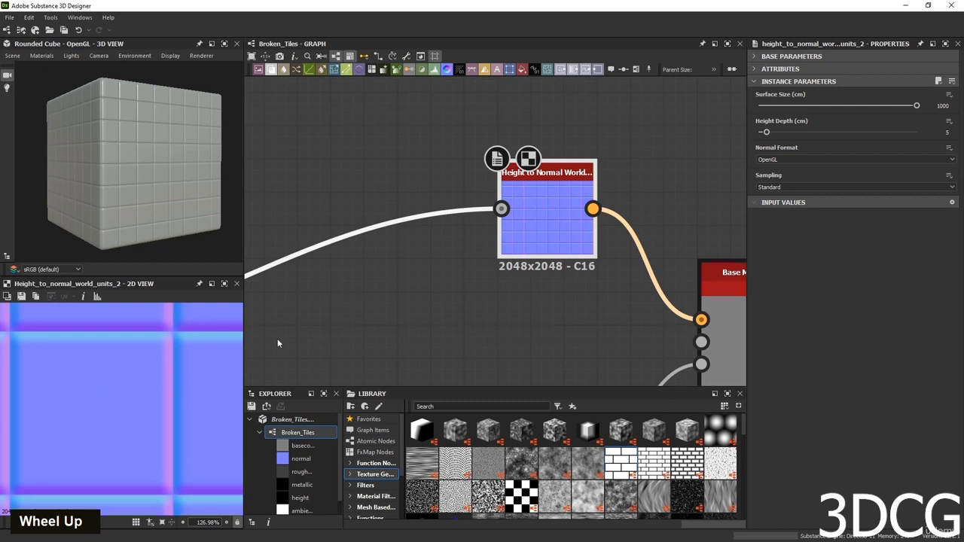
Connect the Tile Sampler's output to the Base Material's height input and to the Ambient Occlusion (HBAO) node.
scroll(550, 279, down, 3)
middle_drag(550, 279, 573, 217)
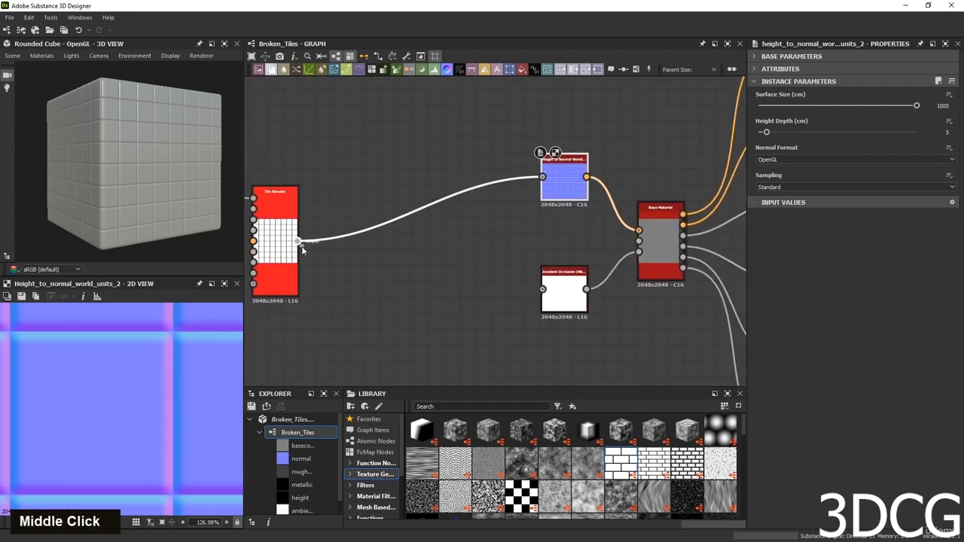
drag(301, 245, 639, 241)
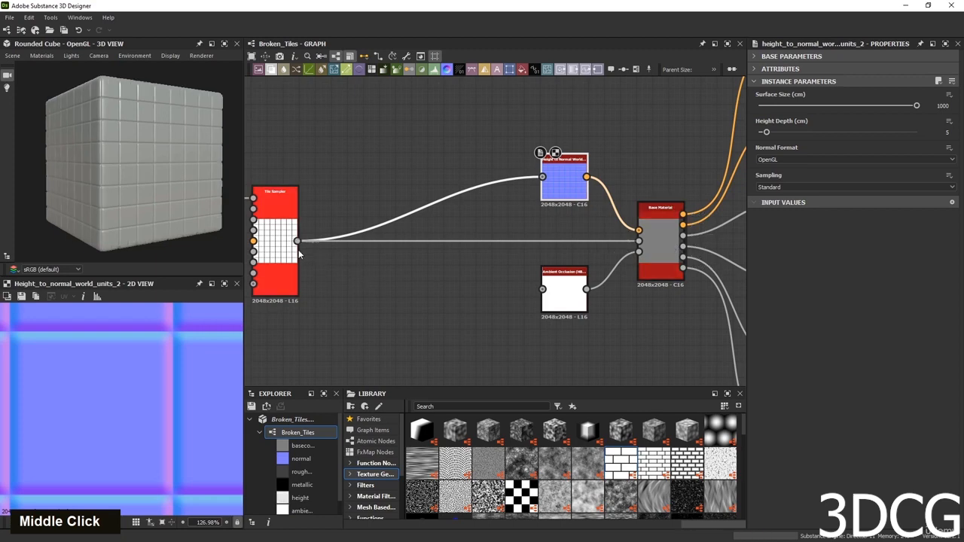
drag(298, 241, 542, 290)
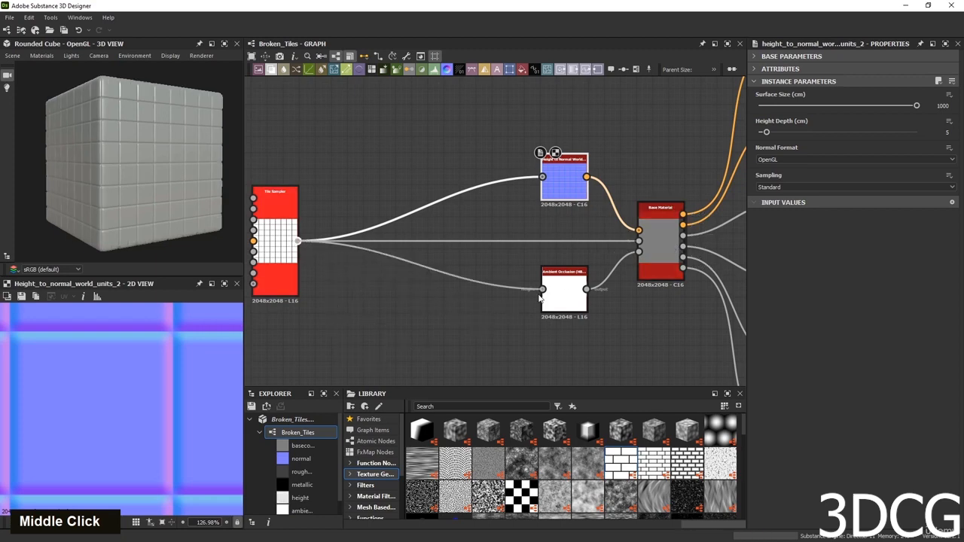
Show the Ambient Occlusion (HBAO) node in the 2D view and inspect the tiles on the 3D cube.
double_click(568, 293)
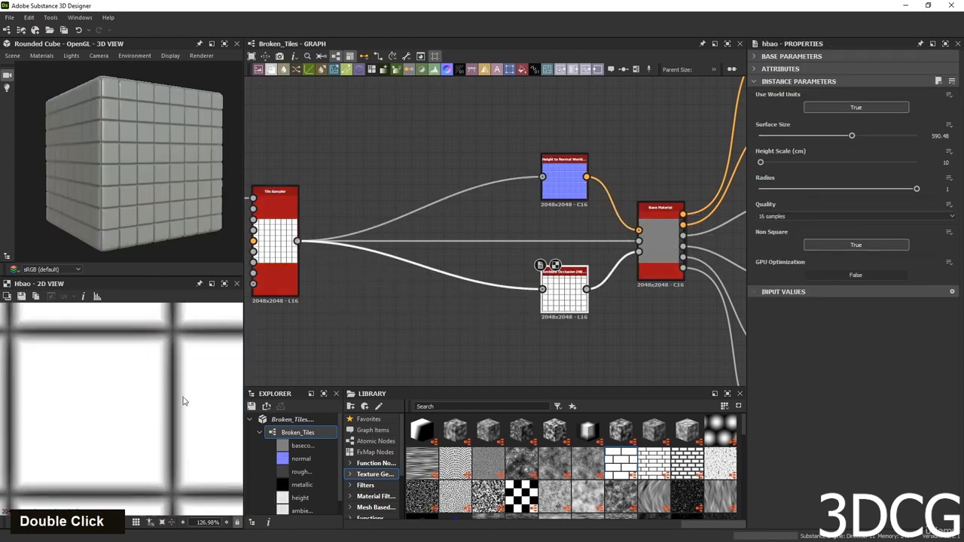
scroll(148, 386, down, 5)
drag(158, 144, 137, 168)
scroll(109, 130, up, 5)
scroll(449, 264, down, 5)
Set the Tile Sampler's X Amount and Y Amount to 6.
scroll(143, 194, down, 5)
middle_drag(435, 318, 468, 322)
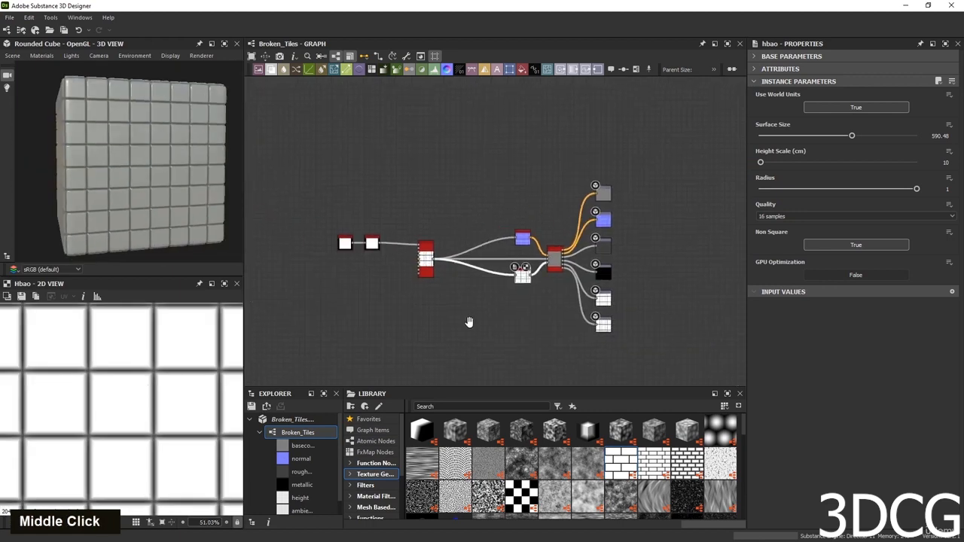
scroll(419, 261, up, 4)
click(436, 238)
double_click(436, 238)
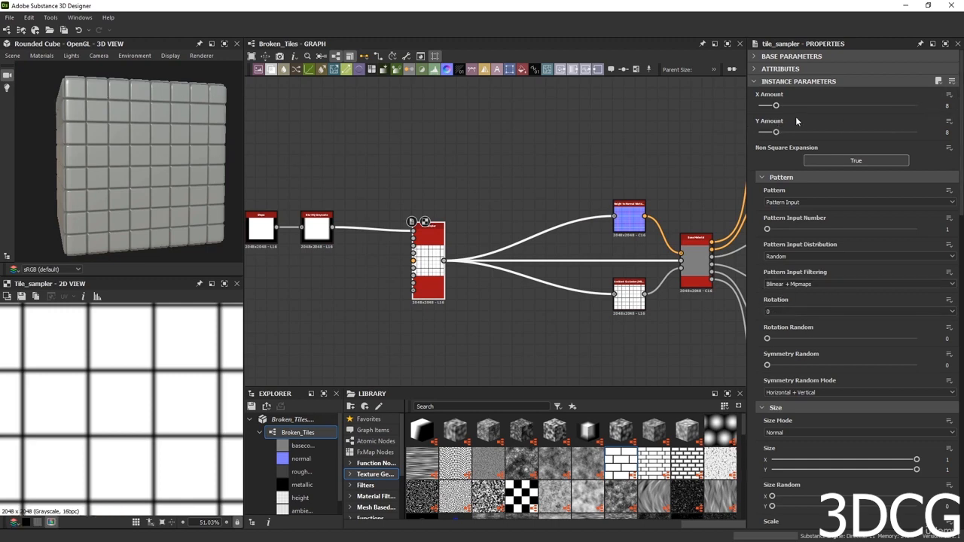
double_click(932, 108)
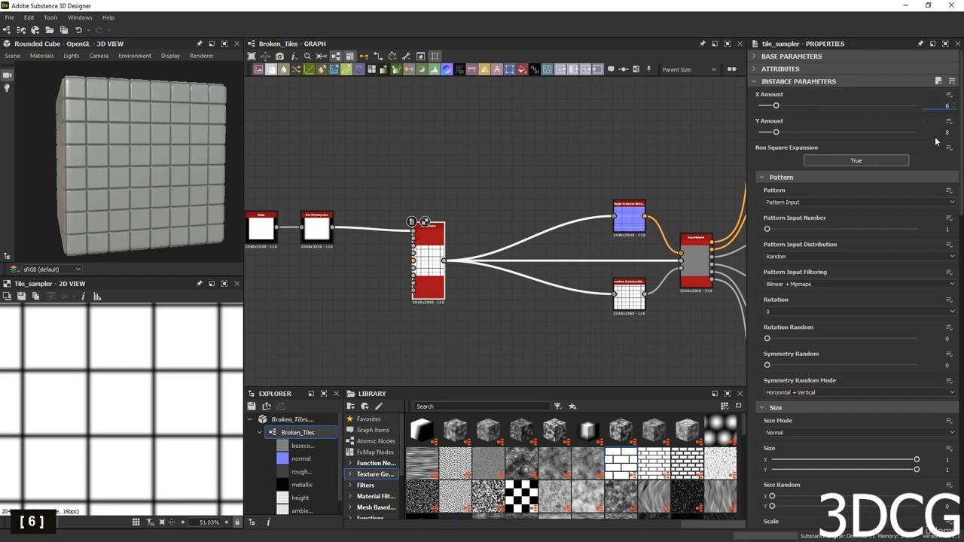
double_click(942, 132)
text(6)
click(663, 133)
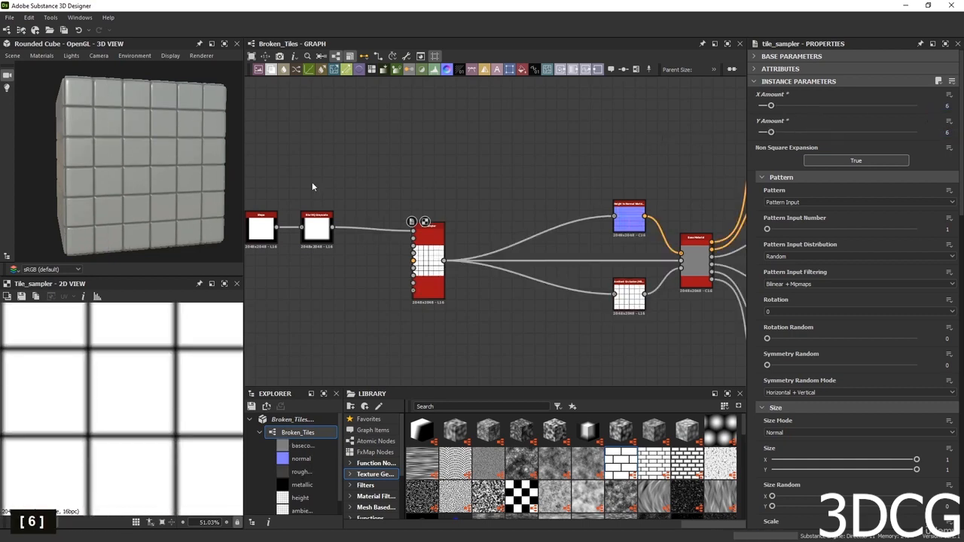
Examine the tile bevels, grooves and cube edges up close in the 3D view.
scroll(111, 167, up, 6)
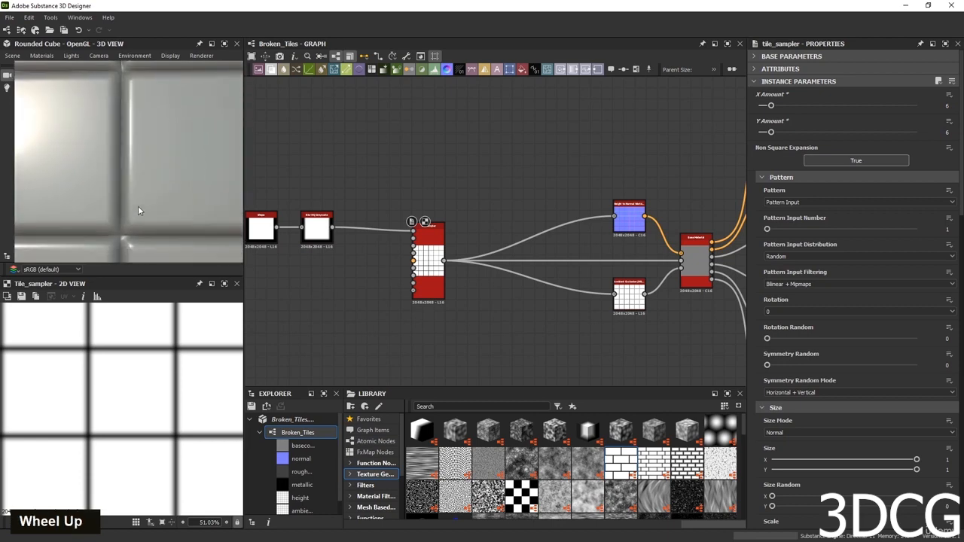
scroll(138, 211, up, 5)
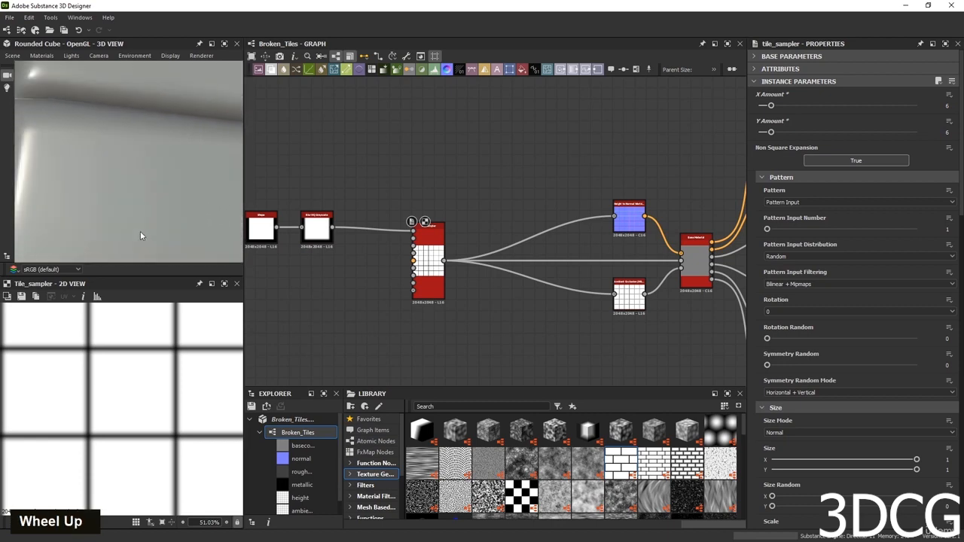
scroll(140, 235, down, 10)
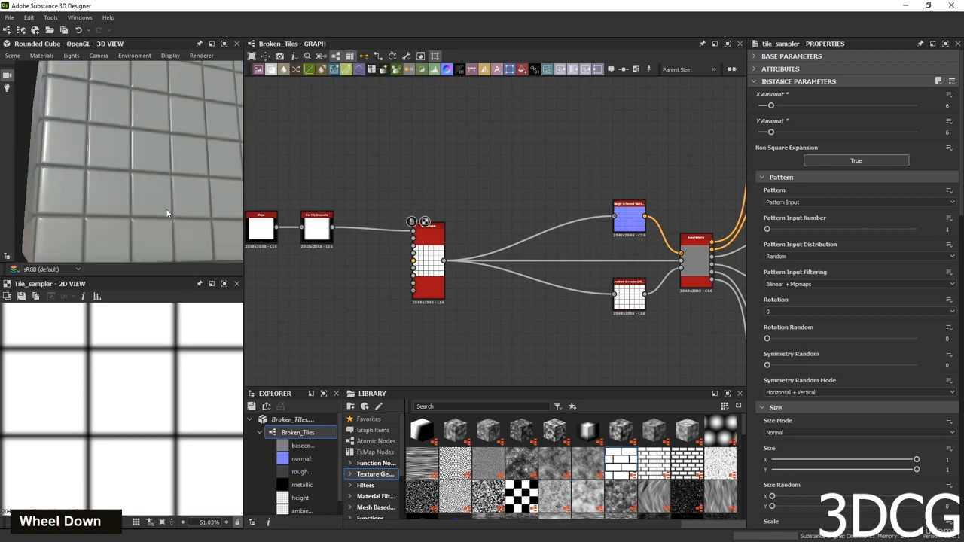
middle_drag(166, 210, 169, 241)
scroll(154, 210, up, 8)
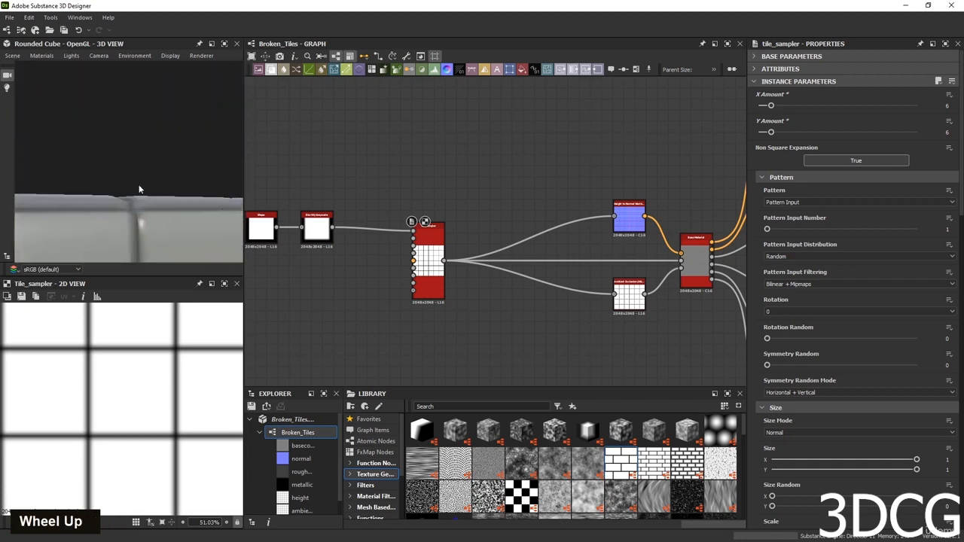
scroll(121, 202, up, 2)
mouse_move(121, 202)
middle_down()
mouse_move(127, 214)
mouse_move(113, 204)
middle_up()
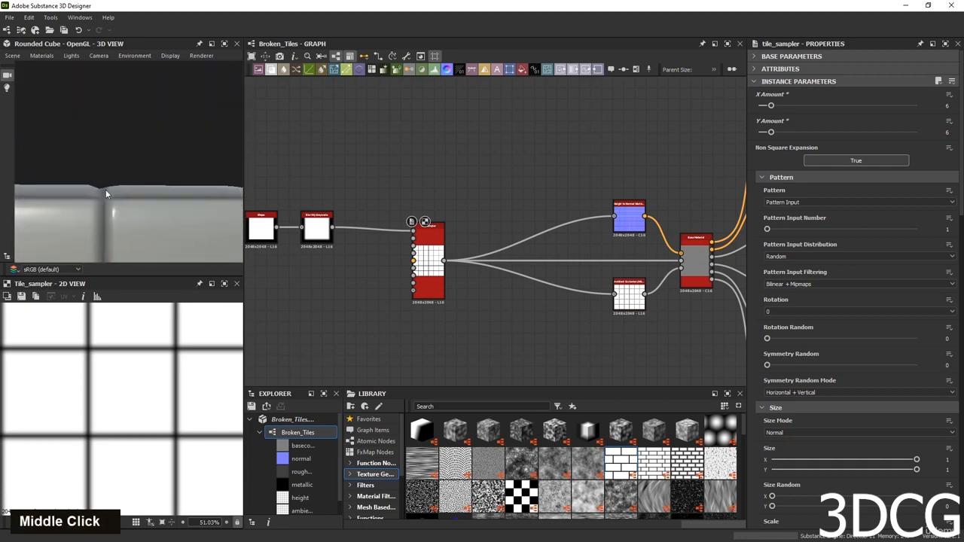
scroll(99, 197, down, 6)
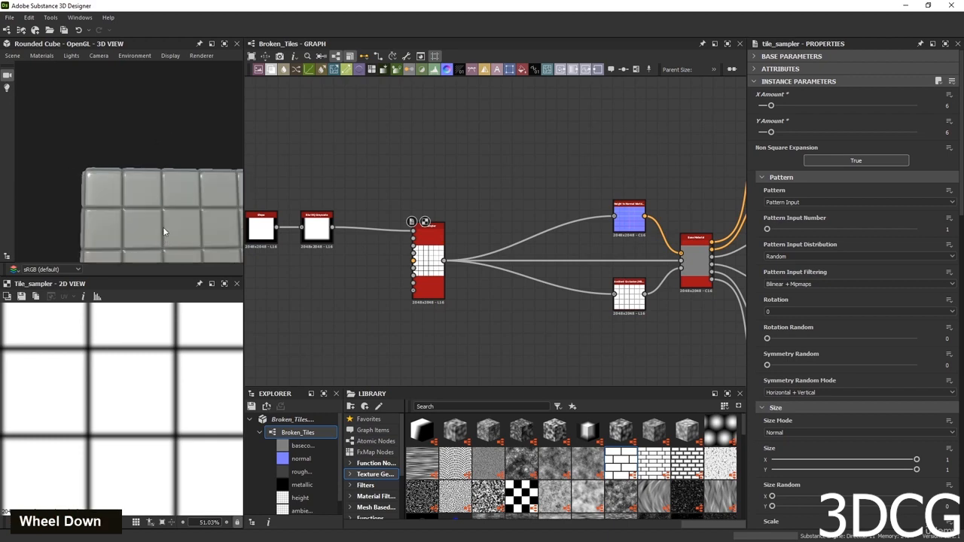
middle_drag(162, 227, 95, 122)
Open the 3D cube's Default material properties and set the Tessellation Factor to 16.
click(40, 57)
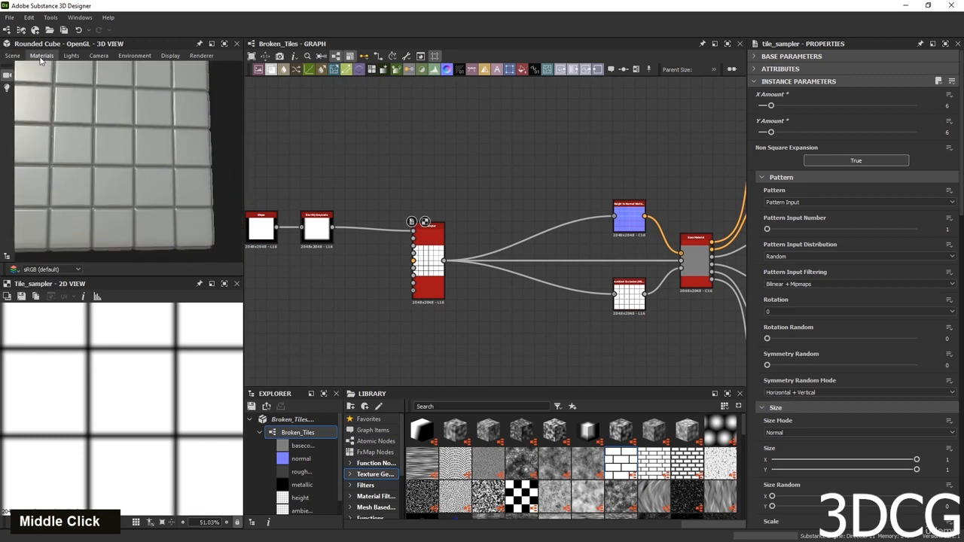
mouse_move(55, 68)
click(113, 69)
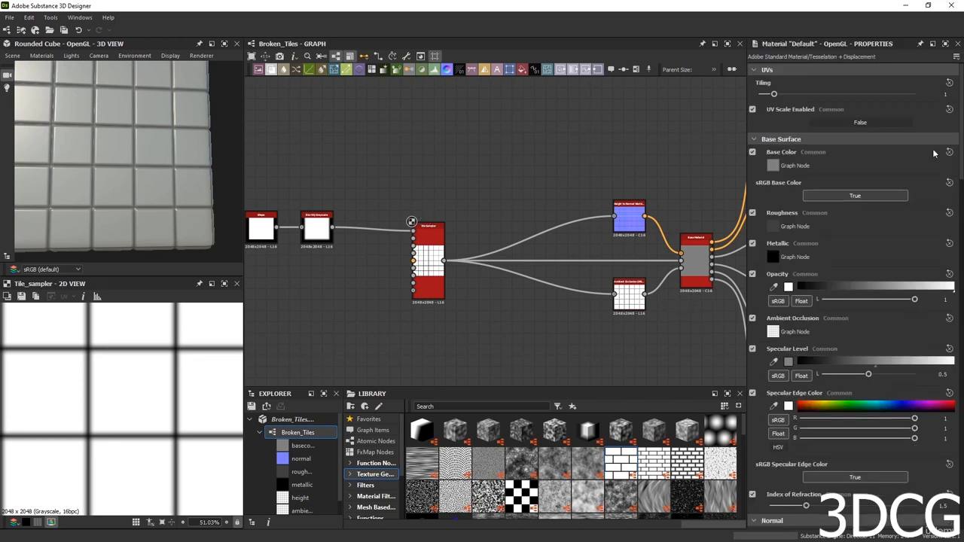
scroll(160, 194, down, 4)
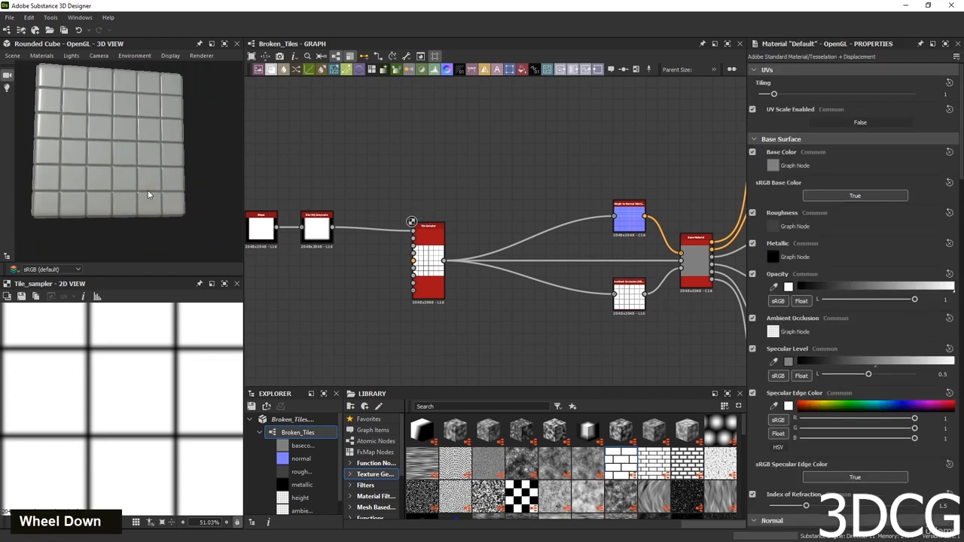
middle_drag(149, 194, 108, 131)
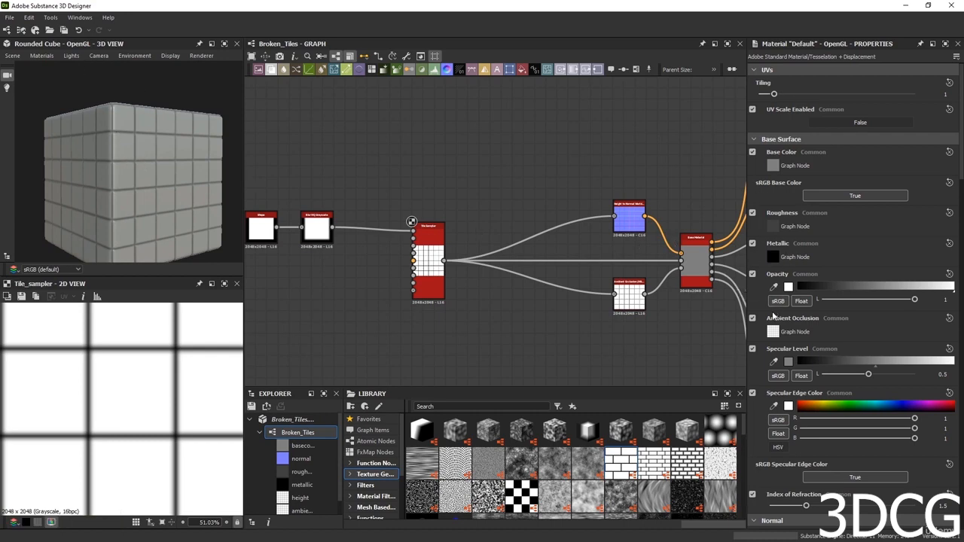
scroll(767, 330, down, 5)
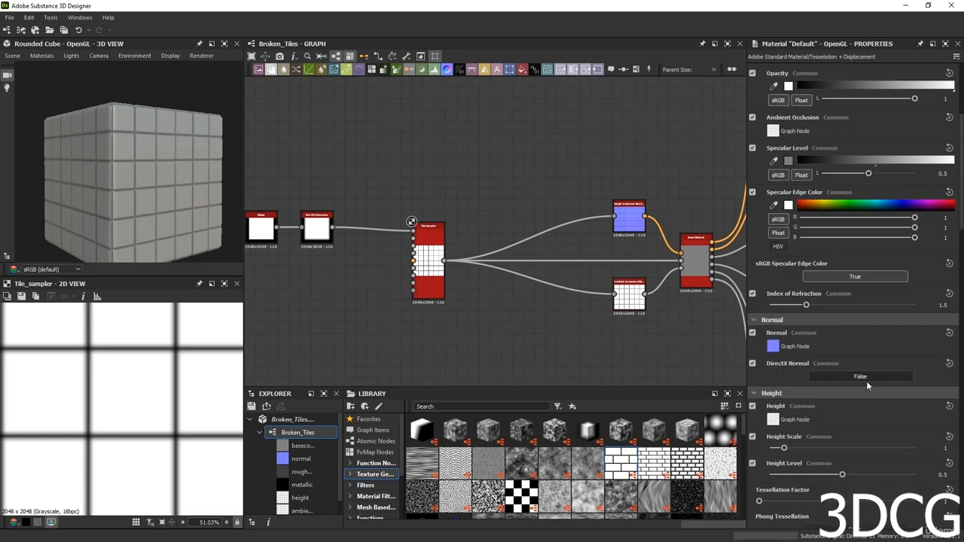
click(29, 16)
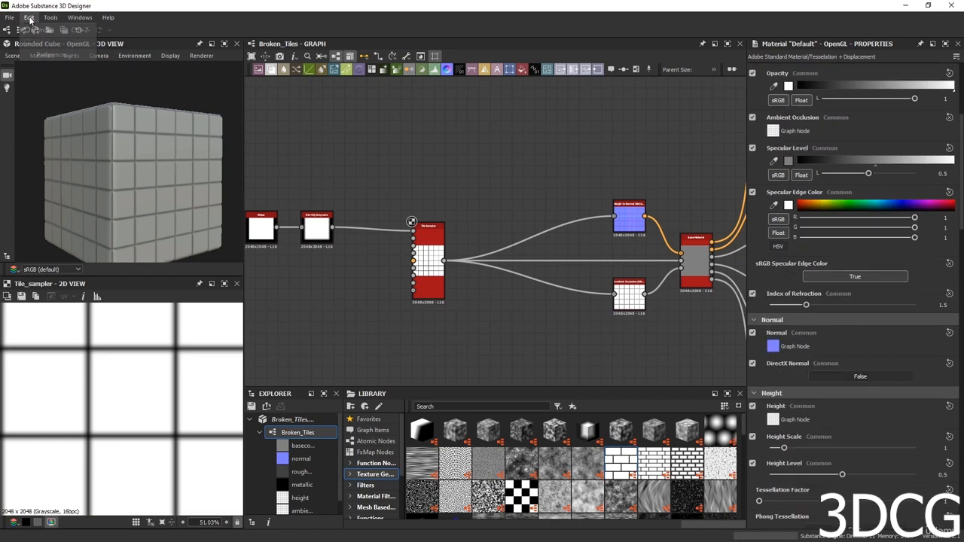
click(509, 165)
scroll(761, 385, down, 4)
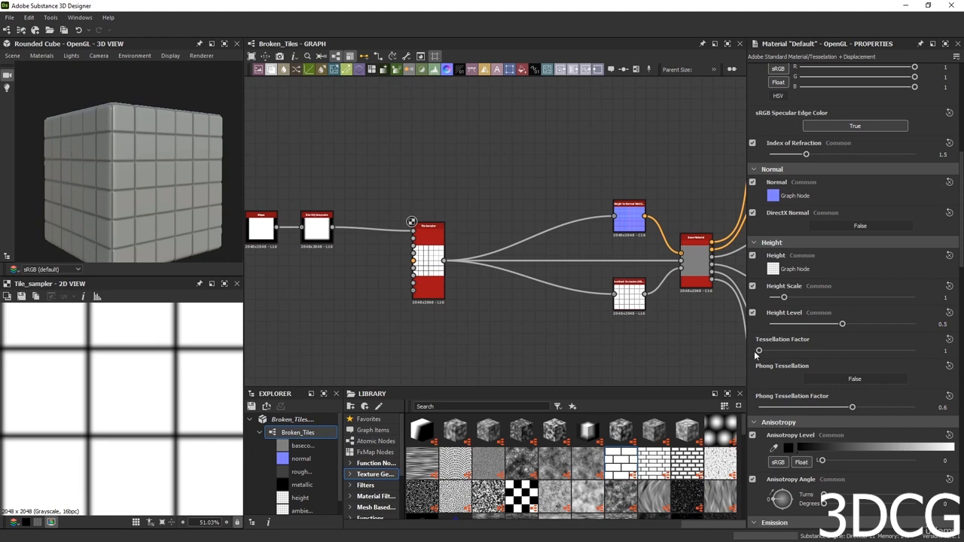
drag(761, 352, 930, 358)
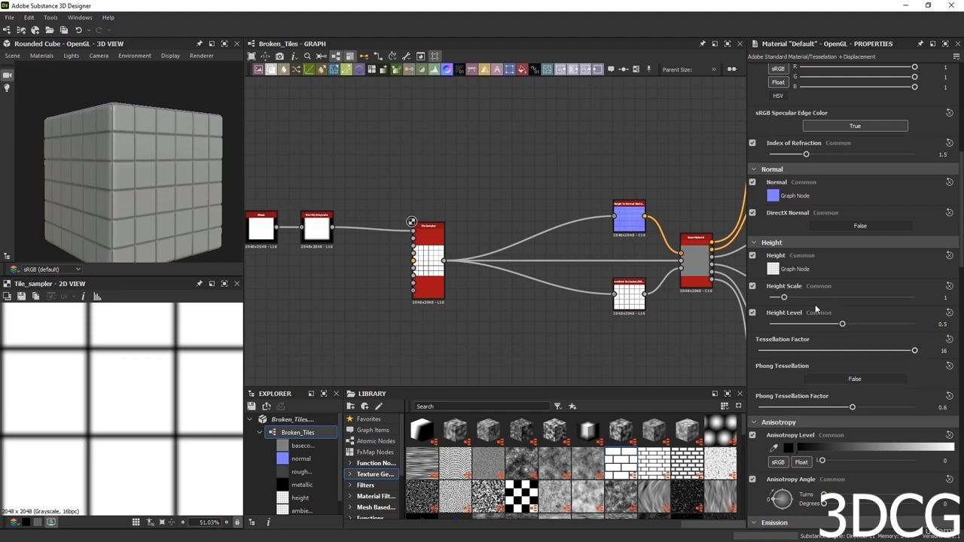
Try a Height Scale of 0.48 while viewing a cube edge up close, and restore it to 1.
scroll(182, 124, up, 5)
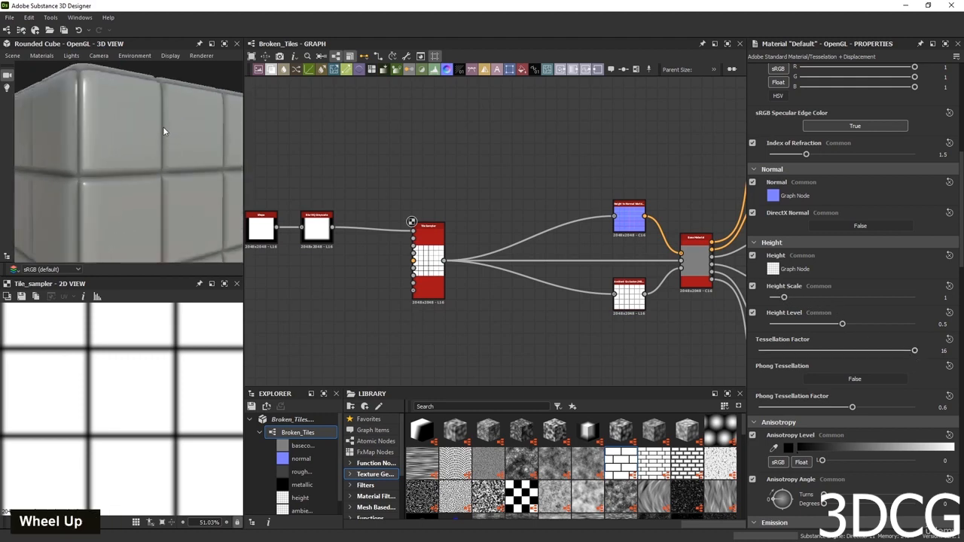
middle_drag(161, 128, 127, 156)
scroll(107, 178, up, 5)
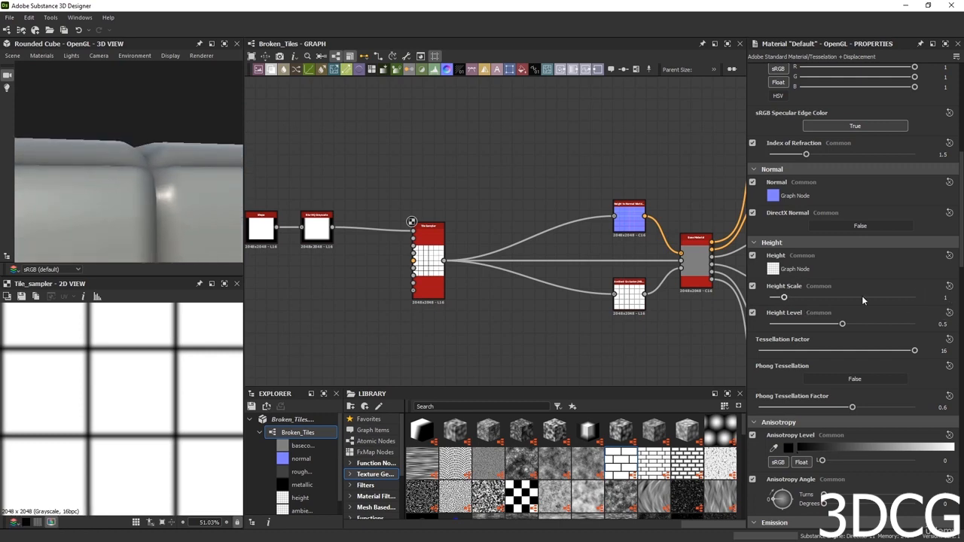
mouse_move(785, 299)
mouse_down()
mouse_move(832, 300)
mouse_move(766, 296)
mouse_move(801, 296)
mouse_move(777, 297)
mouse_up()
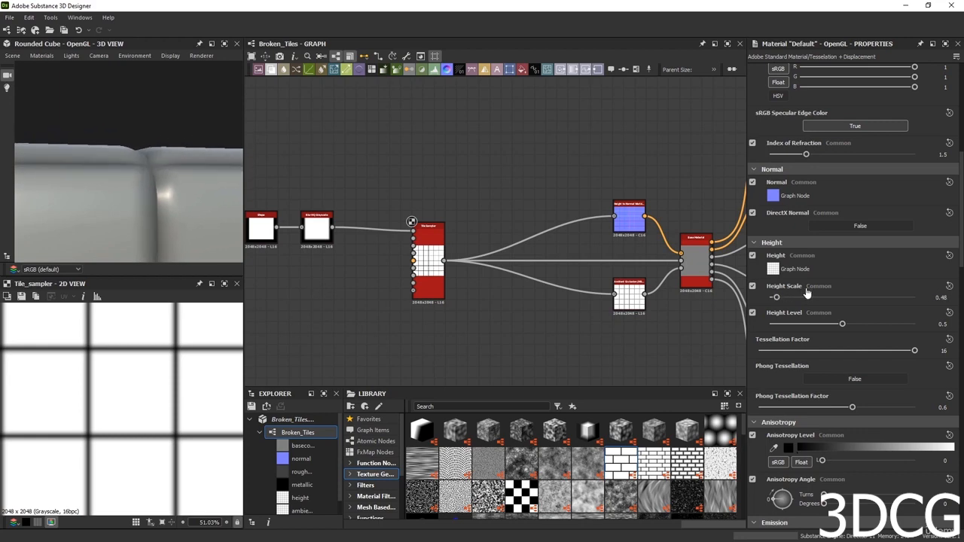
double_click(930, 297)
text(1)
key(Return)
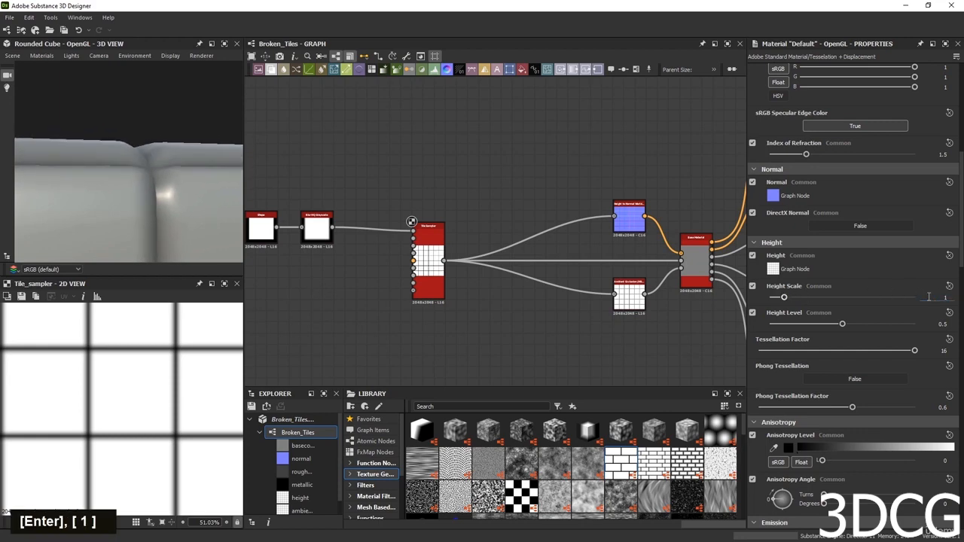
Examine the tessellated tiles and grooves on the 3D cube from a distance and up close.
scroll(153, 114, down, 2)
middle_drag(154, 114, 160, 221)
scroll(144, 178, down, 2)
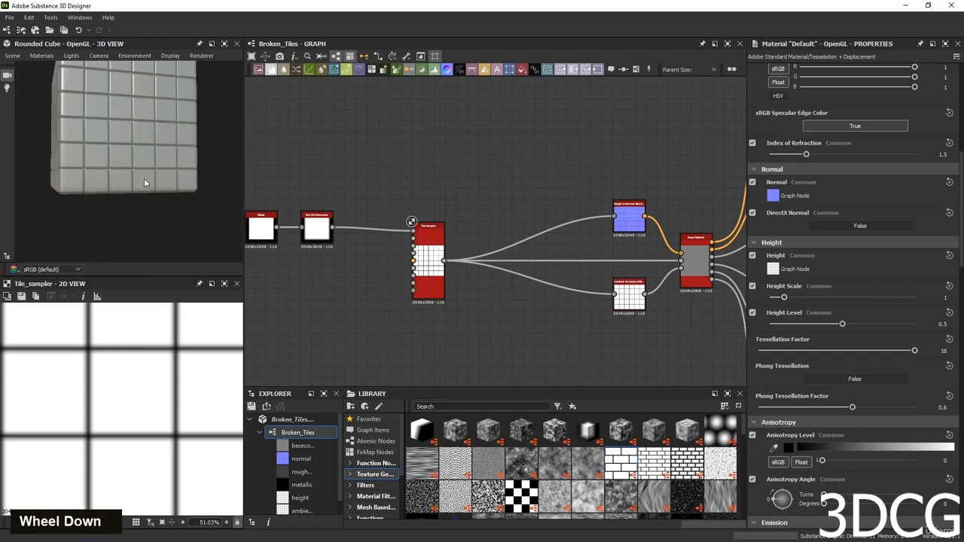
mouse_move(144, 178)
middle_down()
mouse_move(148, 201)
mouse_move(132, 188)
middle_up()
scroll(133, 188, up, 3)
scroll(133, 192, up, 3)
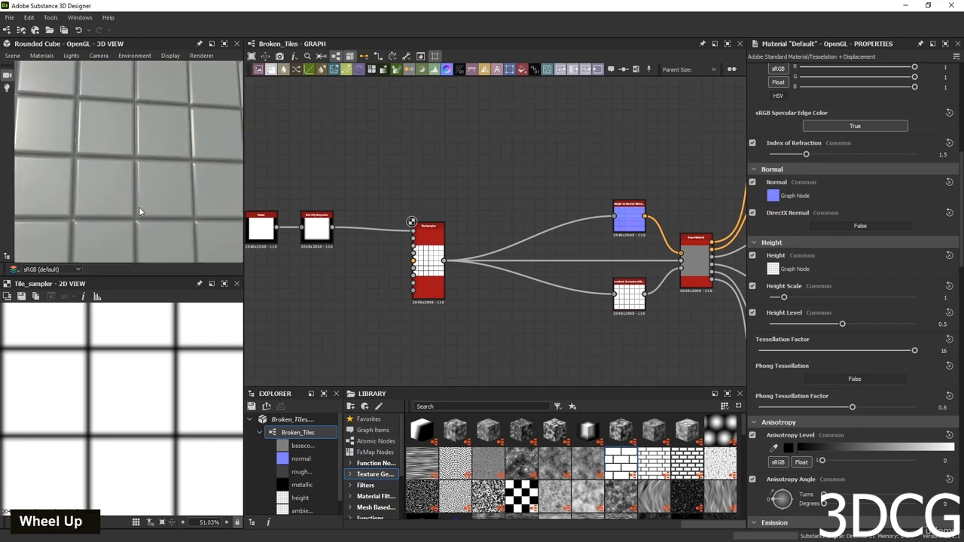
Move the Shape, Blur HQ Grayscale and Tile Sampler nodes together farther away from the normal, ambient occlusion and Base Material nodes.
scroll(416, 222, down, 3)
middle_drag(400, 236, 595, 271)
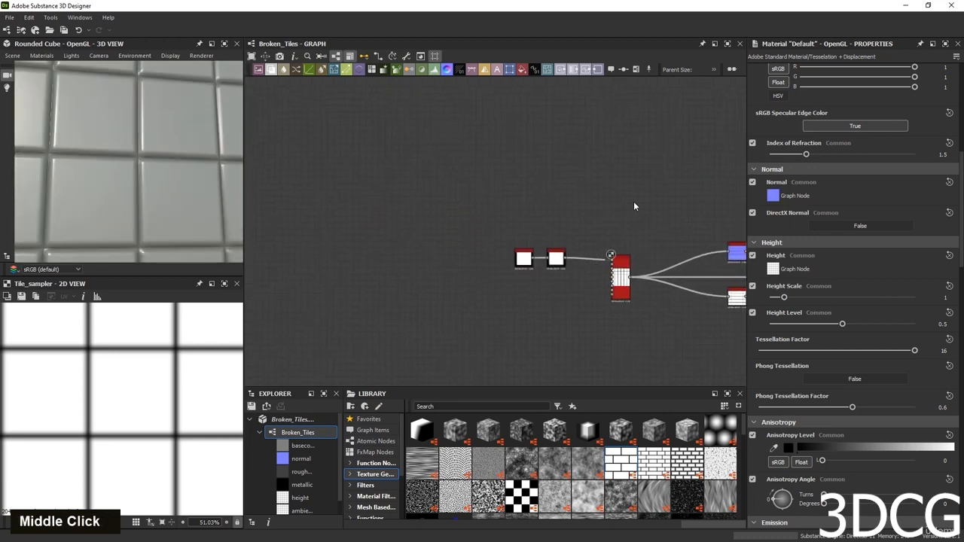
drag(634, 194, 453, 364)
scroll(652, 275, down, 3)
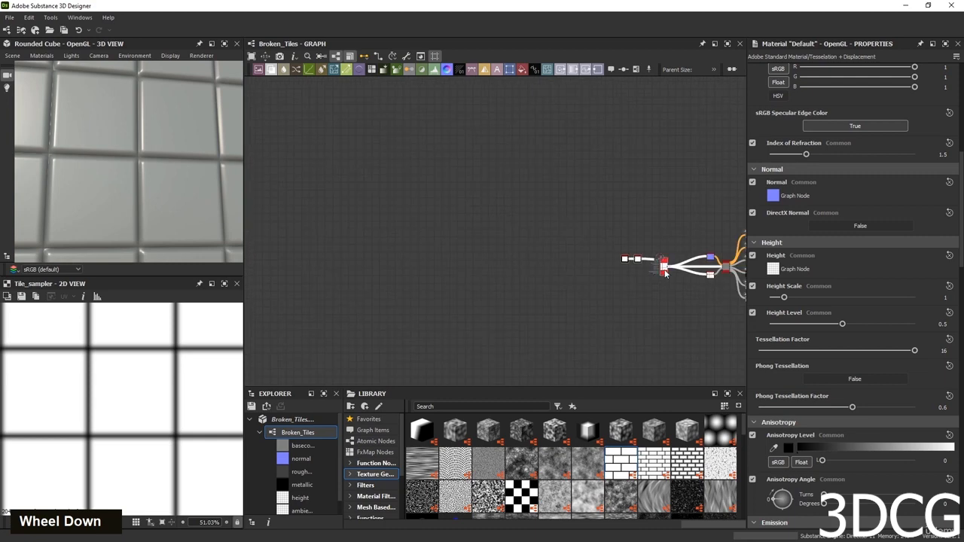
drag(669, 271, 314, 276)
middle_drag(314, 275, 437, 292)
drag(427, 280, 368, 265)
scroll(368, 263, up, 5)
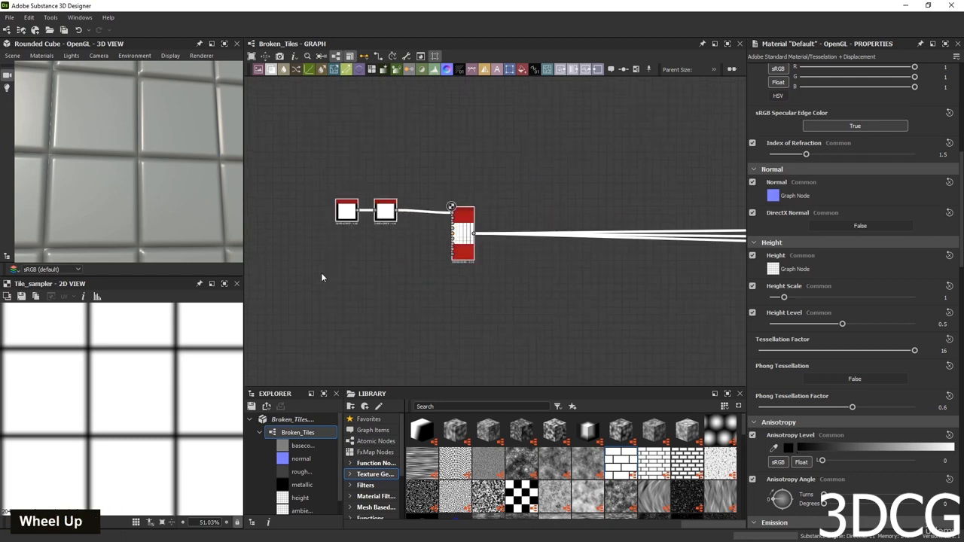
Dock the Shape node to the Blur HQ Grayscale node, and dock that node to the Tile Sampler.
click(329, 170)
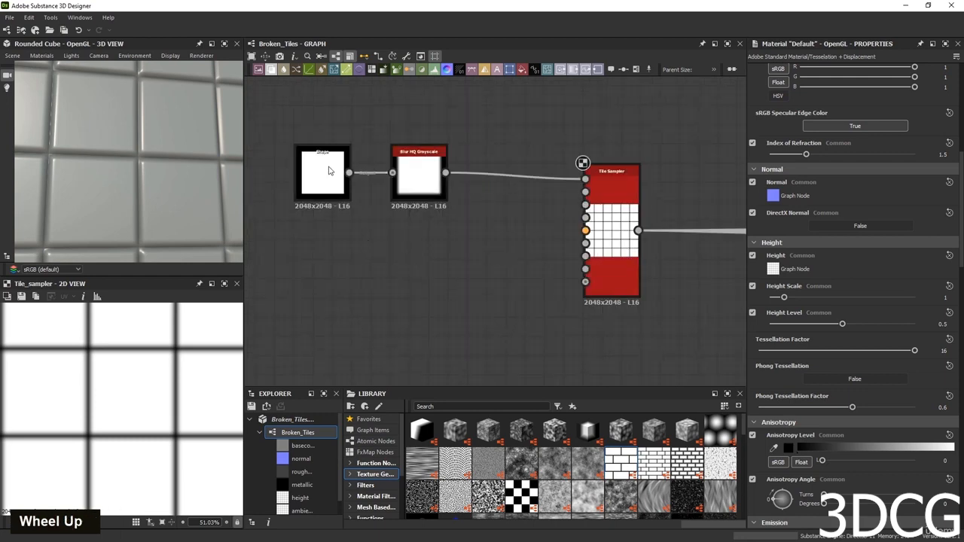
key(d)
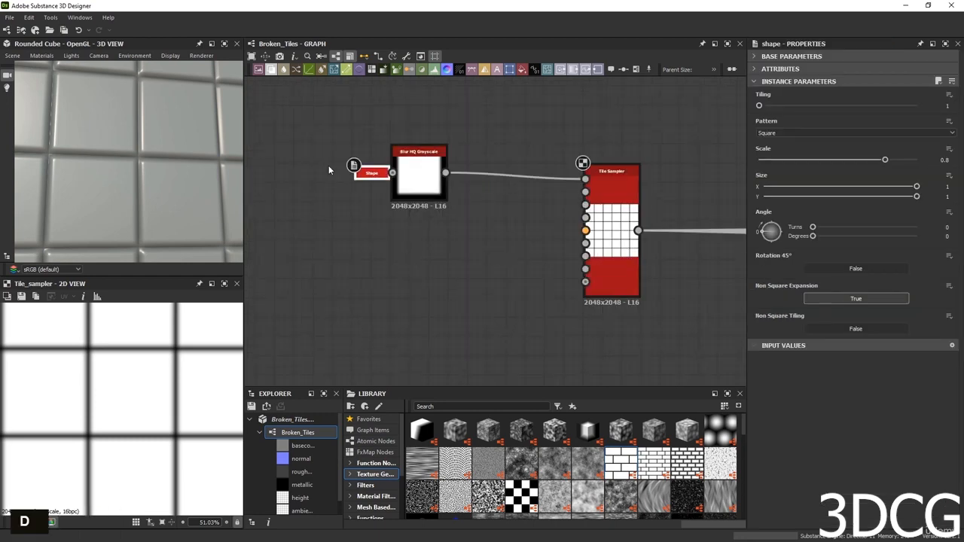
click(418, 164)
key(d)
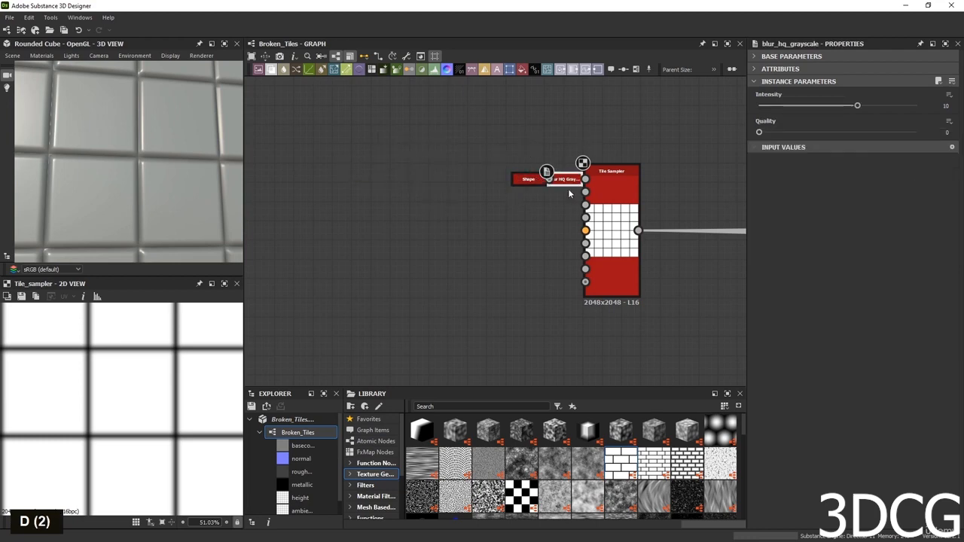
scroll(580, 189, down, 5)
middle_drag(661, 269, 456, 267)
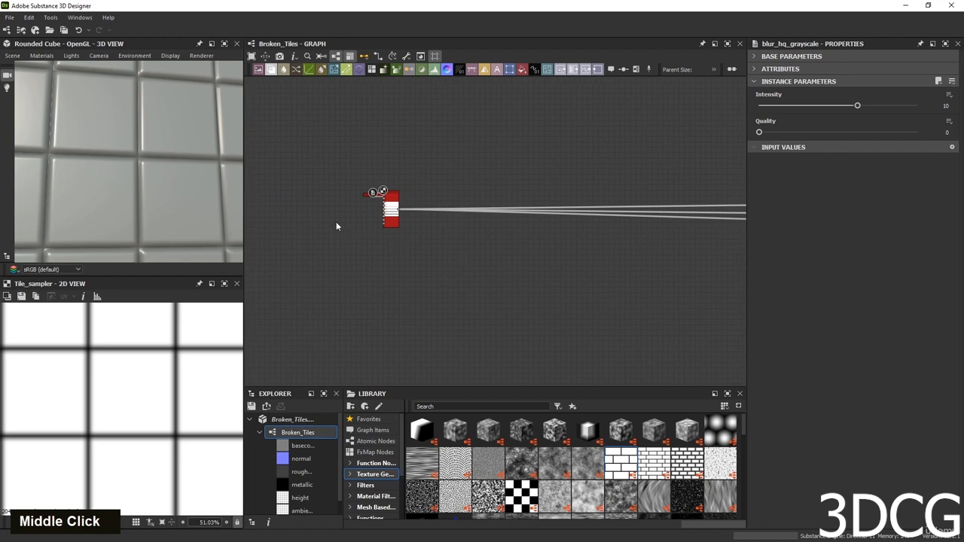
scroll(403, 229, up, 2)
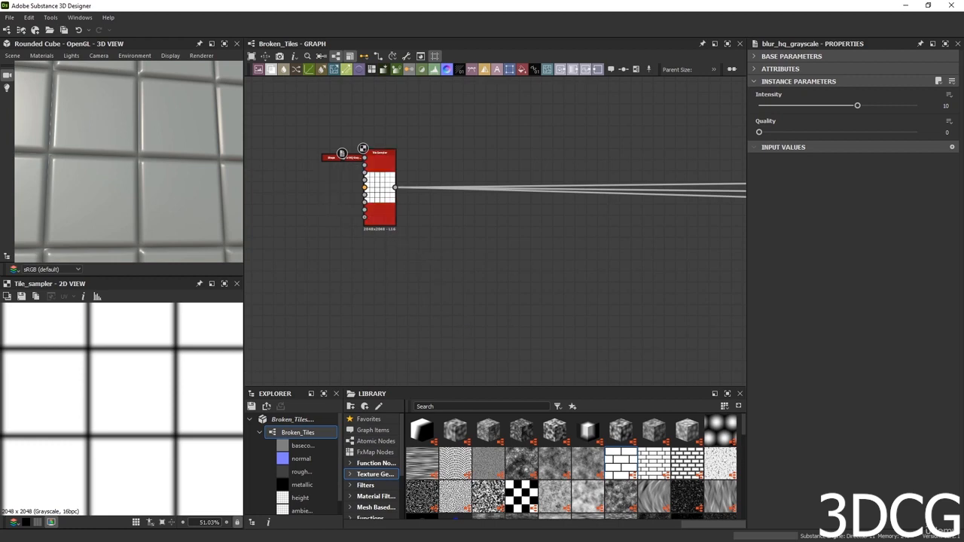
Review the reference renders of the broken-tile spheres and return to the Broken_Tiles graph.
right_click(492, 459)
right_drag(492, 455, 546, 304)
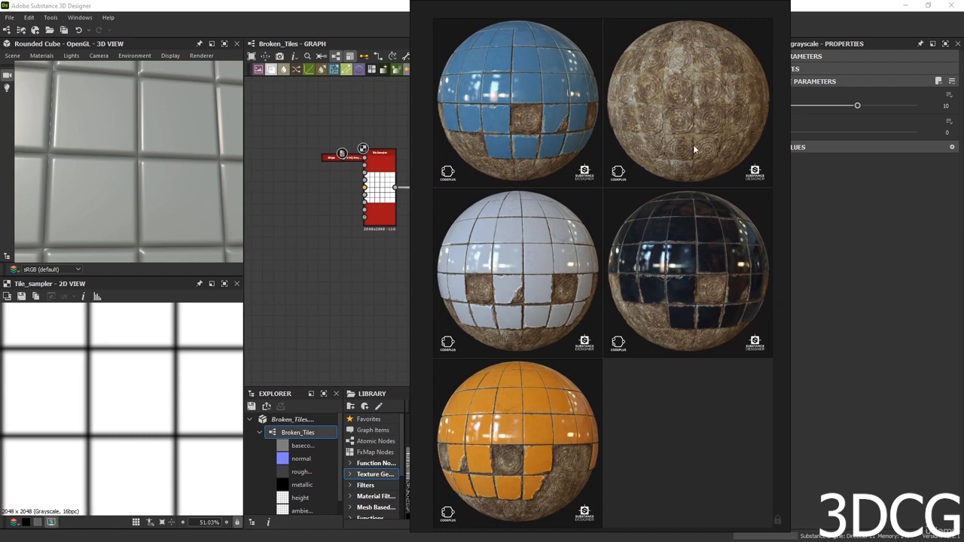
right_drag(655, 101, 595, 539)
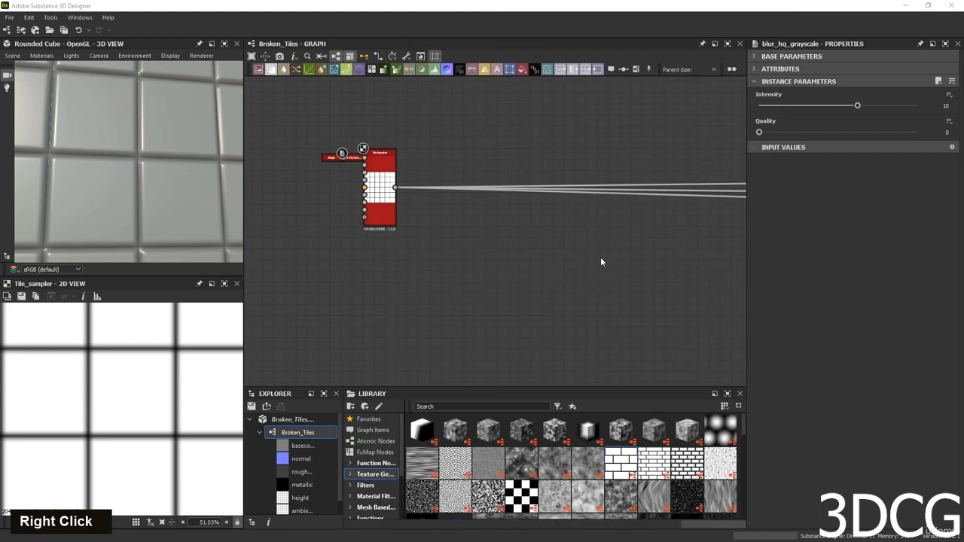
Duplicate the Tile Sampler with its Blur HQ Grayscale input link and place the copy above the original, shifting the blur node closer.
middle_drag(469, 136, 493, 213)
click(409, 258)
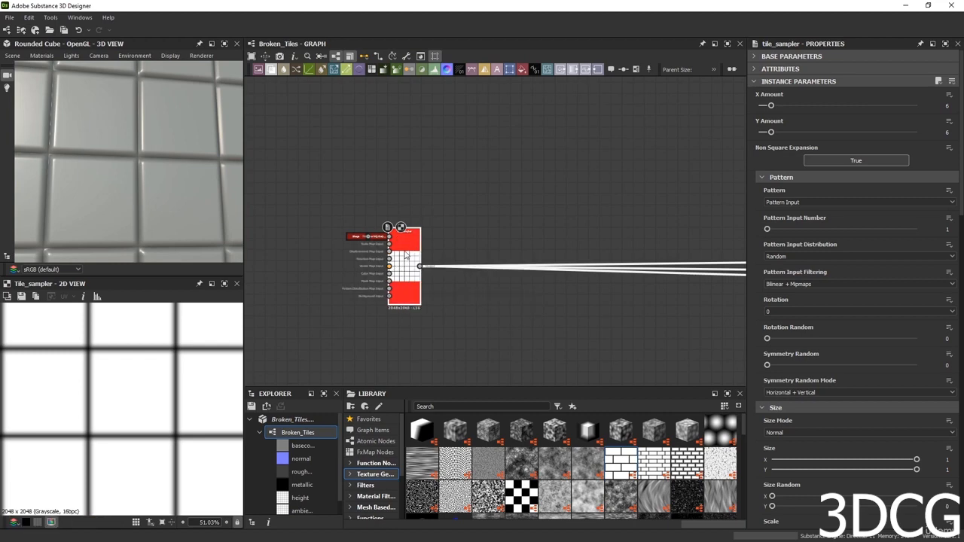
key(ctrl+d)
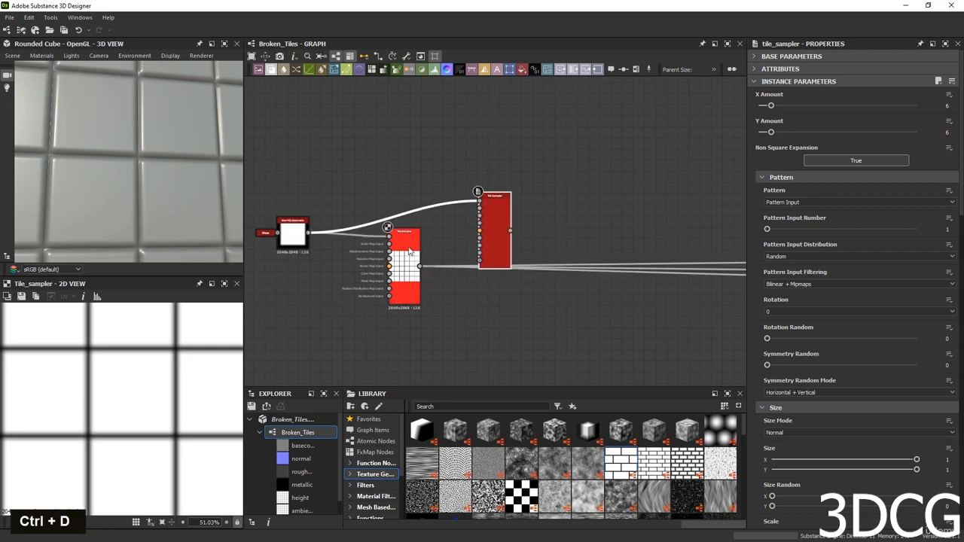
drag(305, 240, 332, 237)
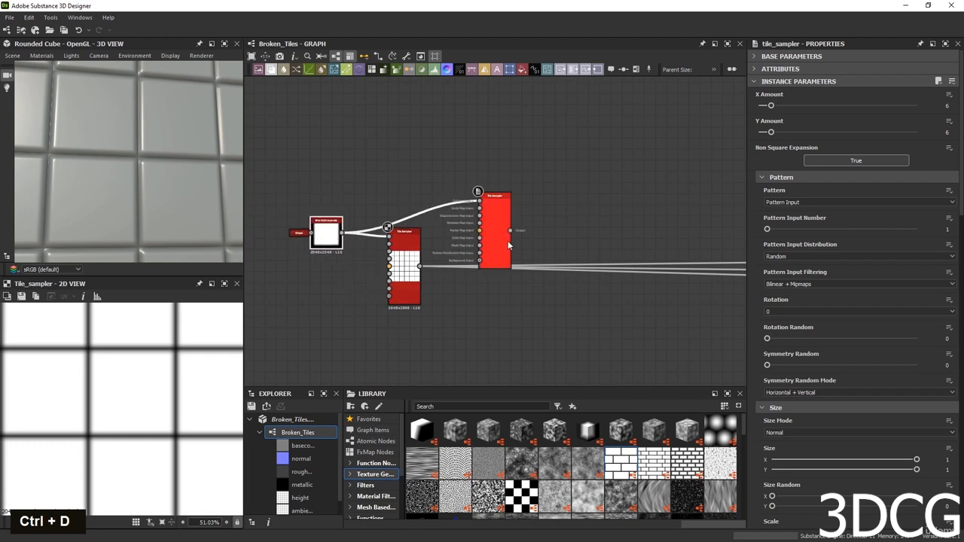
drag(509, 243, 423, 141)
middle_drag(410, 160, 426, 222)
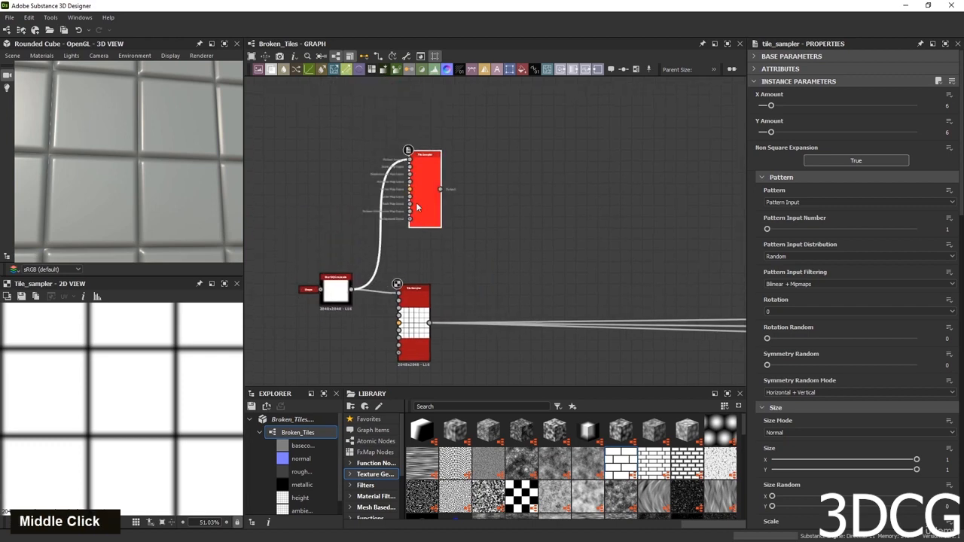
Add a new default Tile Sampler node beside the duplicated Tile Sampler.
double_click(500, 169)
key(space)
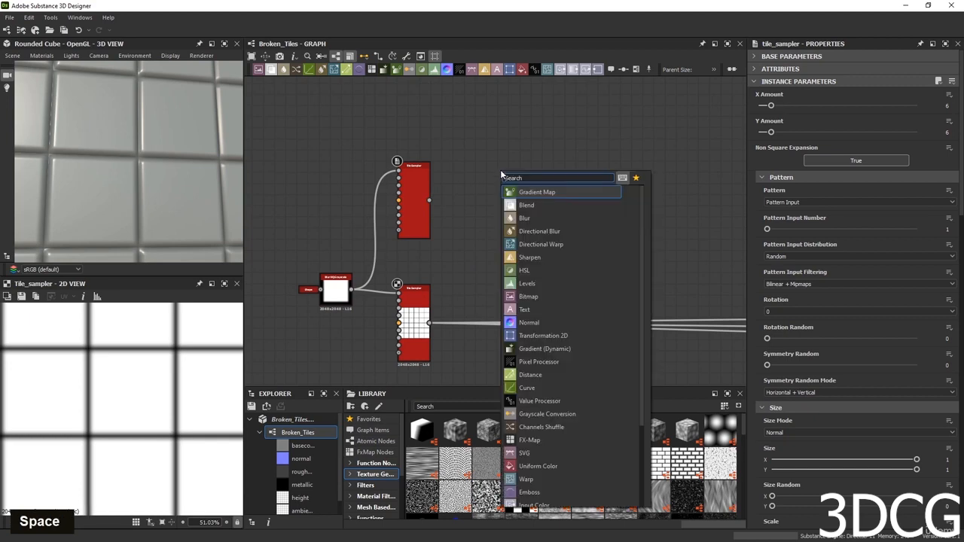
text(tile)
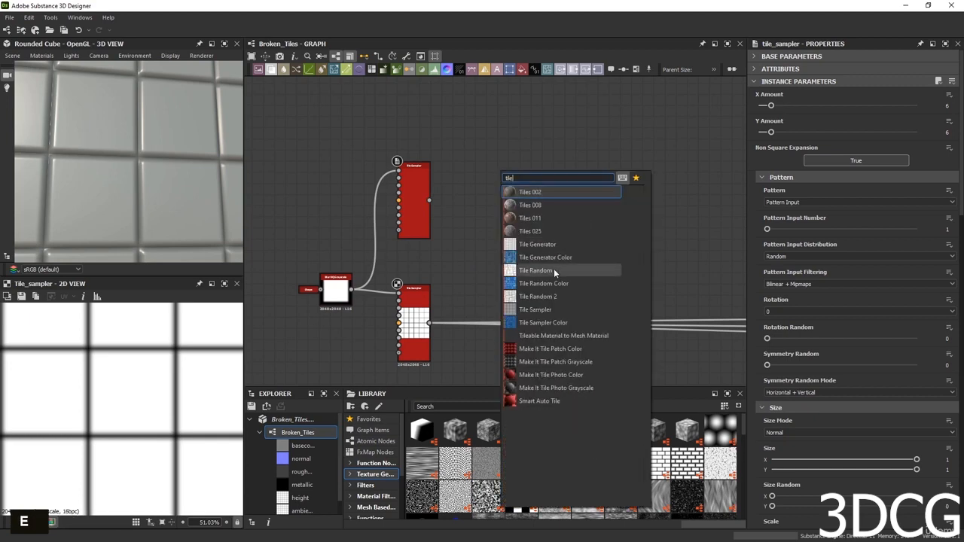
click(553, 309)
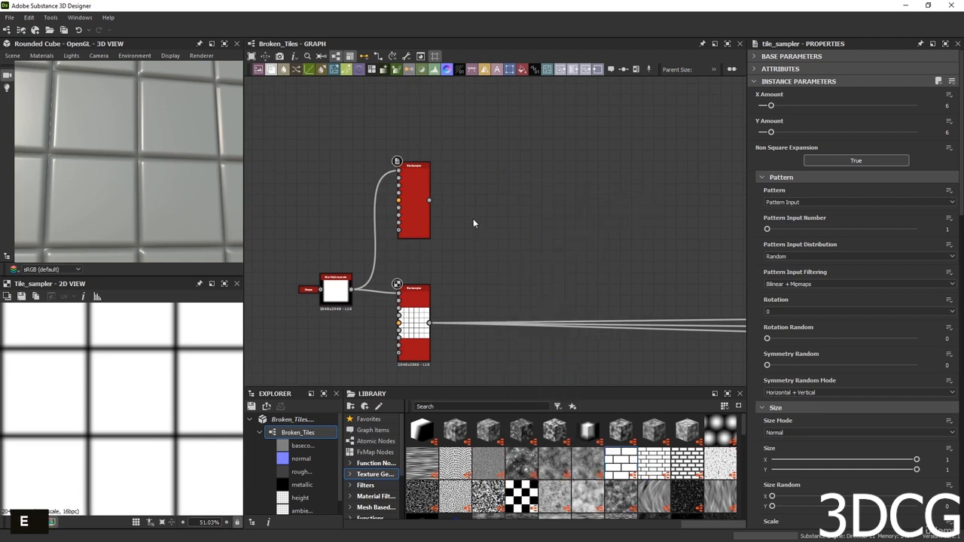
Save the original lower Tile Sampler's instance parameters as a preset file named 00 on the Desktop.
double_click(410, 303)
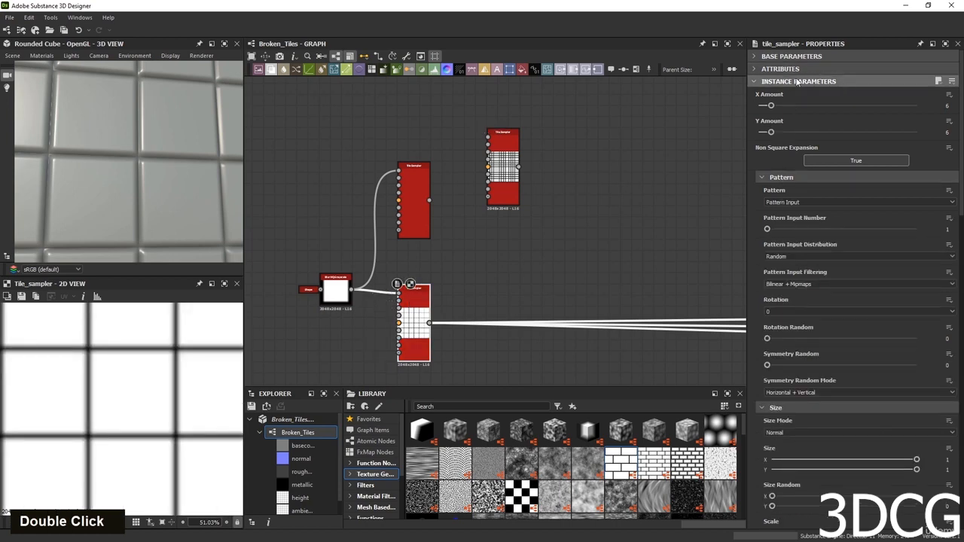
click(939, 82)
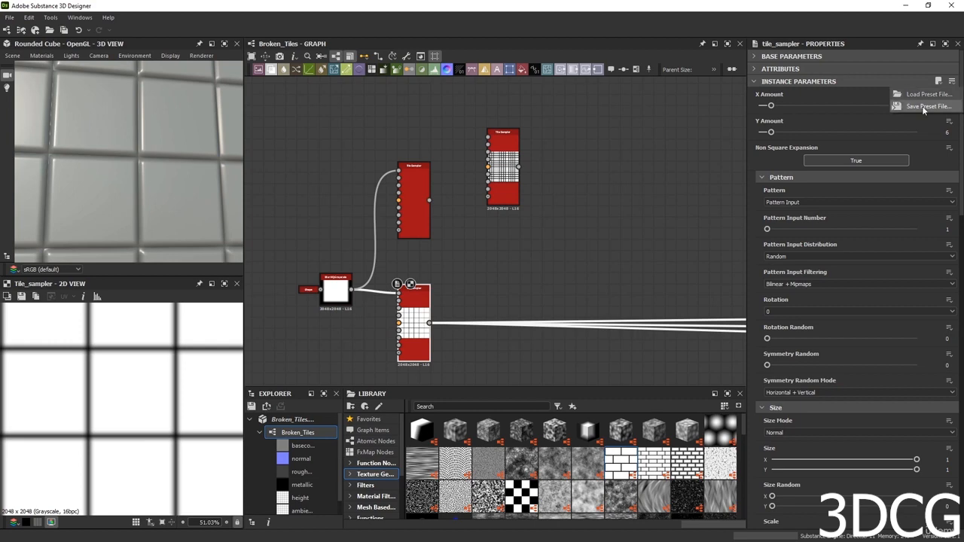
click(927, 107)
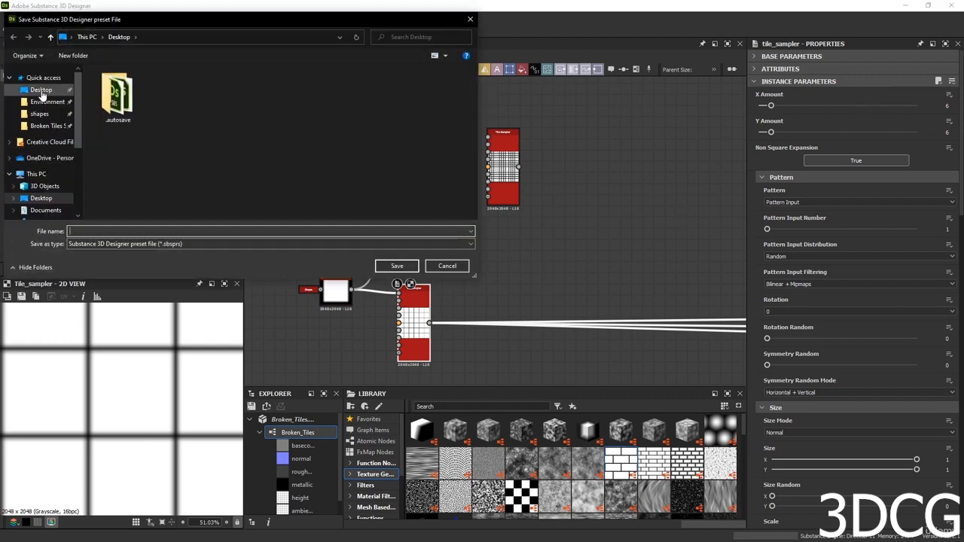
text(00)
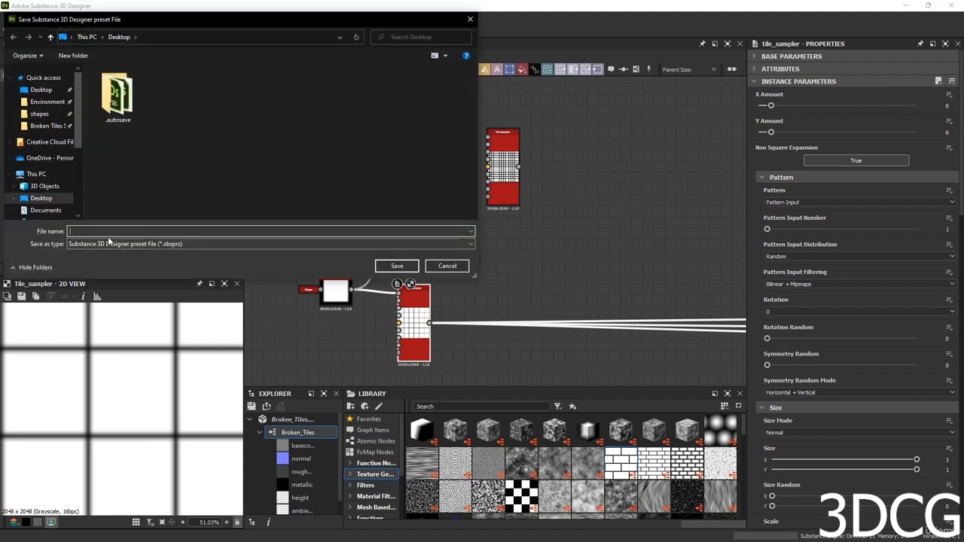
click(397, 265)
Load the preset file 00.sbsprs into the newly added default Tile Sampler.
double_click(503, 170)
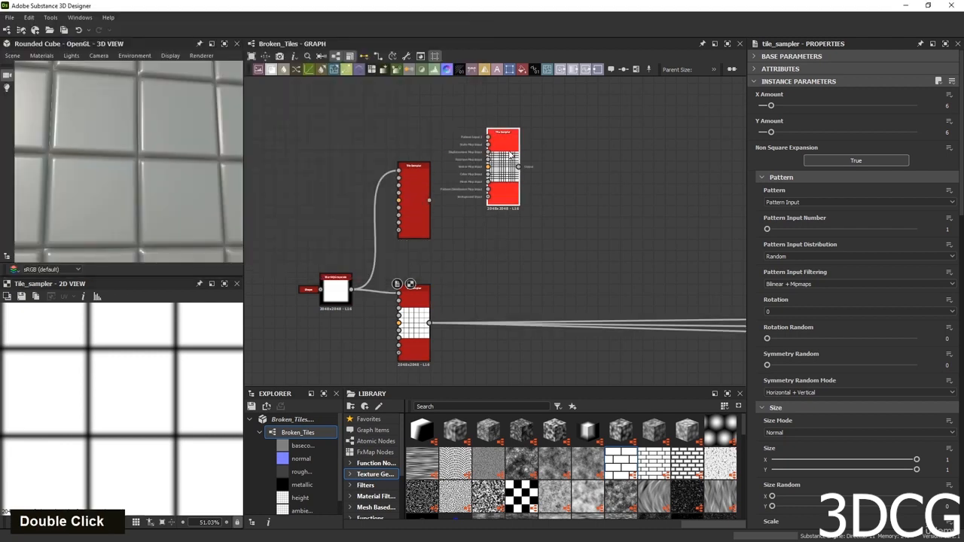
click(939, 81)
click(924, 95)
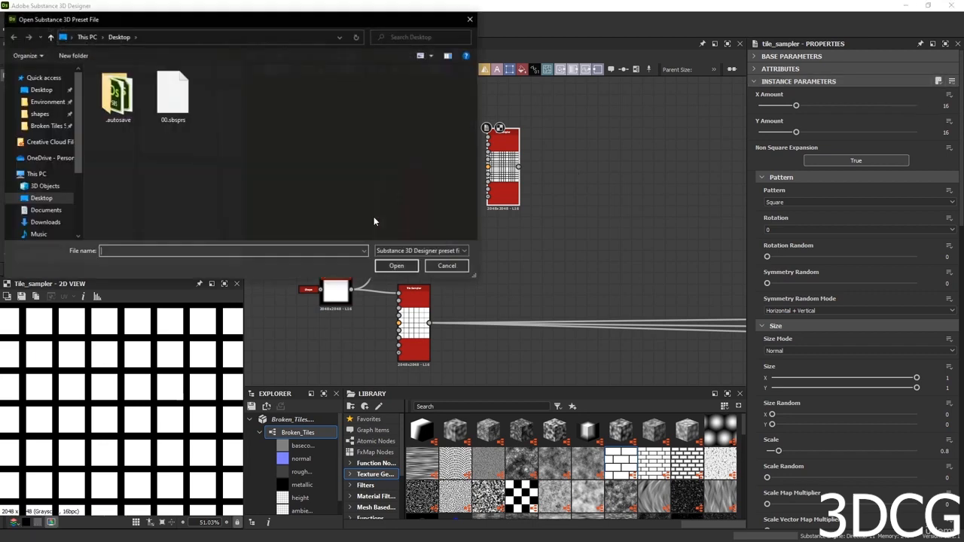
double_click(172, 97)
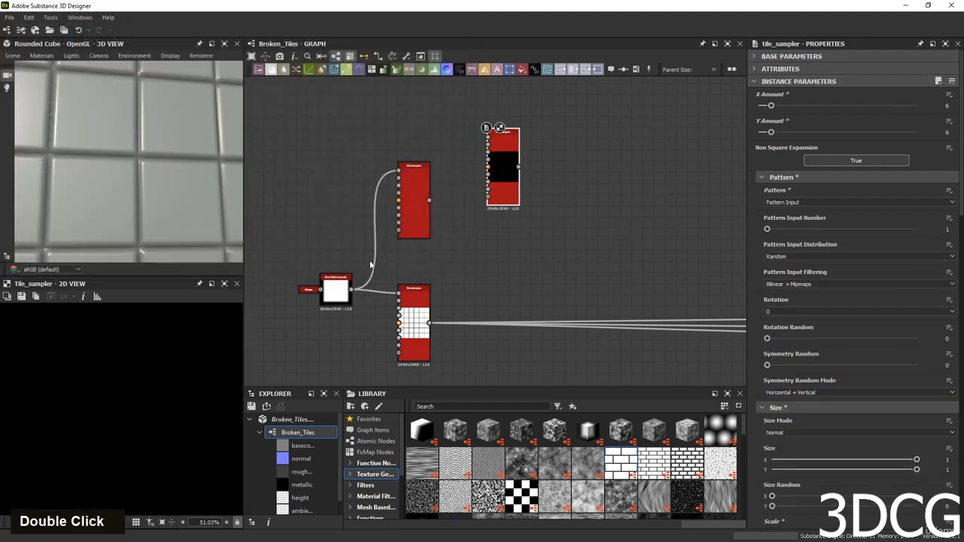
Connect the Blur HQ Grayscale output to the new Tile Sampler's first pattern input and compare its tiles with the original's.
drag(350, 288, 487, 136)
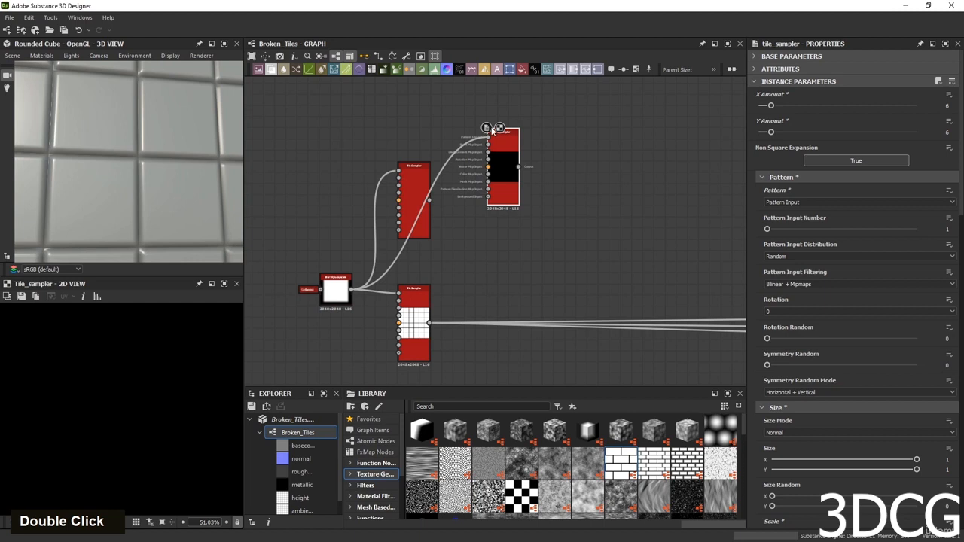
scroll(136, 411, down, 6)
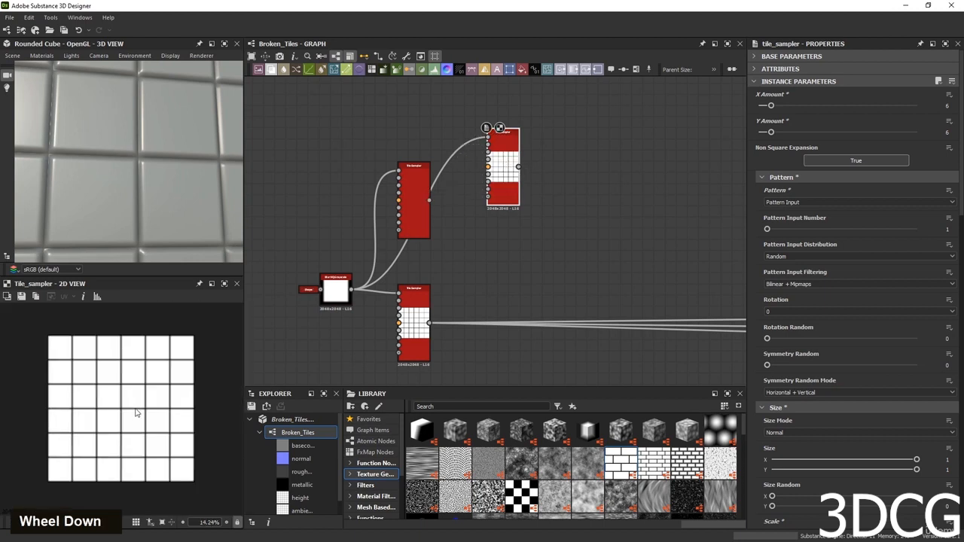
double_click(424, 312)
double_click(500, 176)
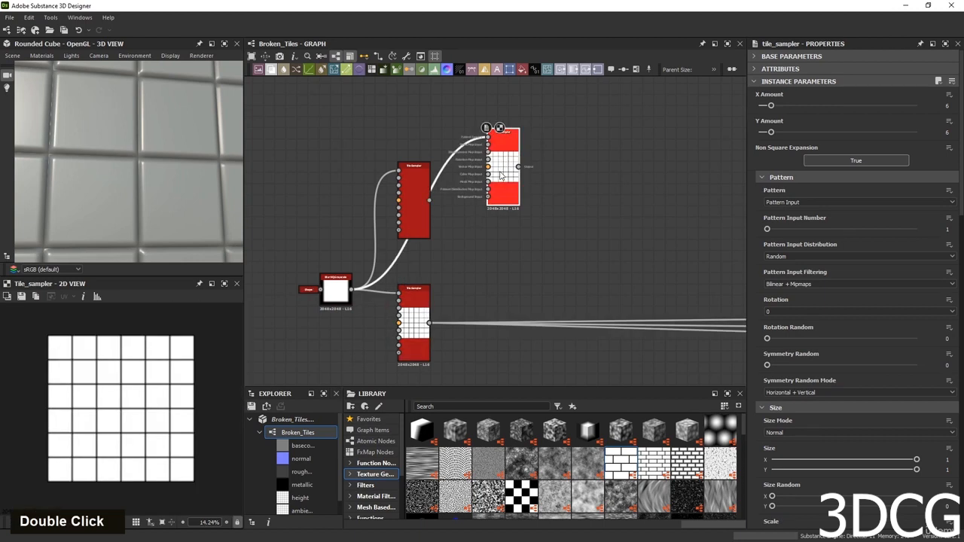
Delete the redundant upper Tile Sampler, keep one above the original, and remove its link from Blur HQ Grayscale.
mouse_move(415, 201)
mouse_down()
mouse_move(414, 144)
mouse_move(417, 184)
mouse_up()
key(Delete)
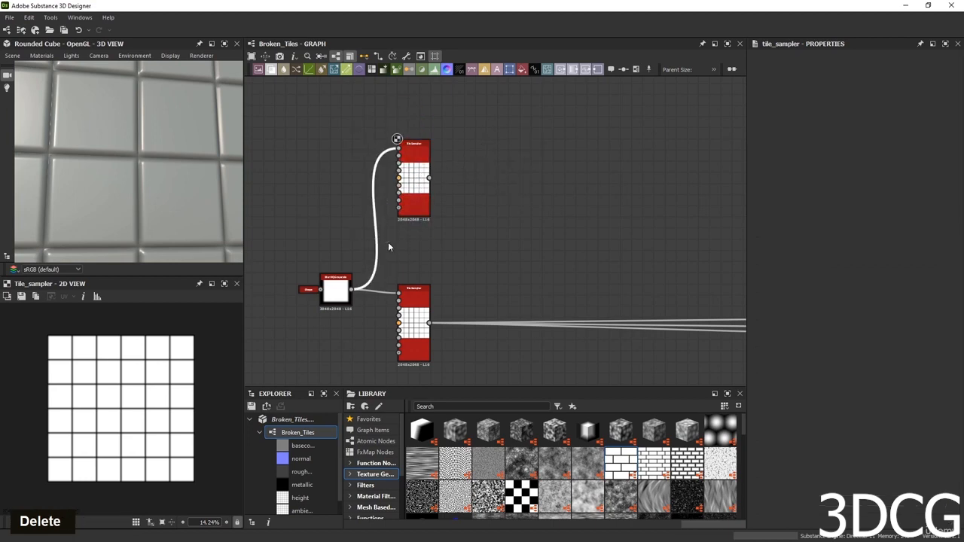
drag(343, 211, 393, 246)
key(Delete)
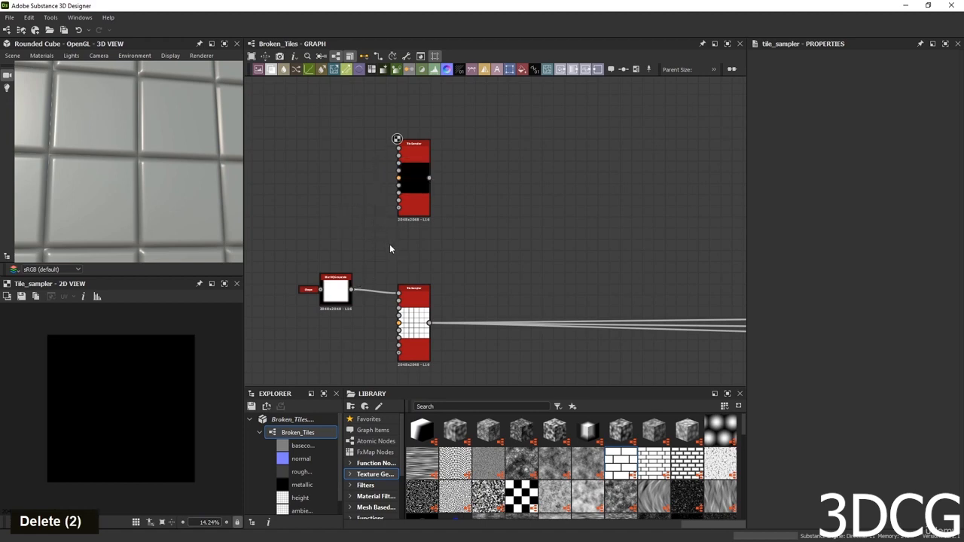
Keep the upper Tile Sampler's Pattern on Pattern Input and shift the node slightly closer to the lower one.
double_click(404, 192)
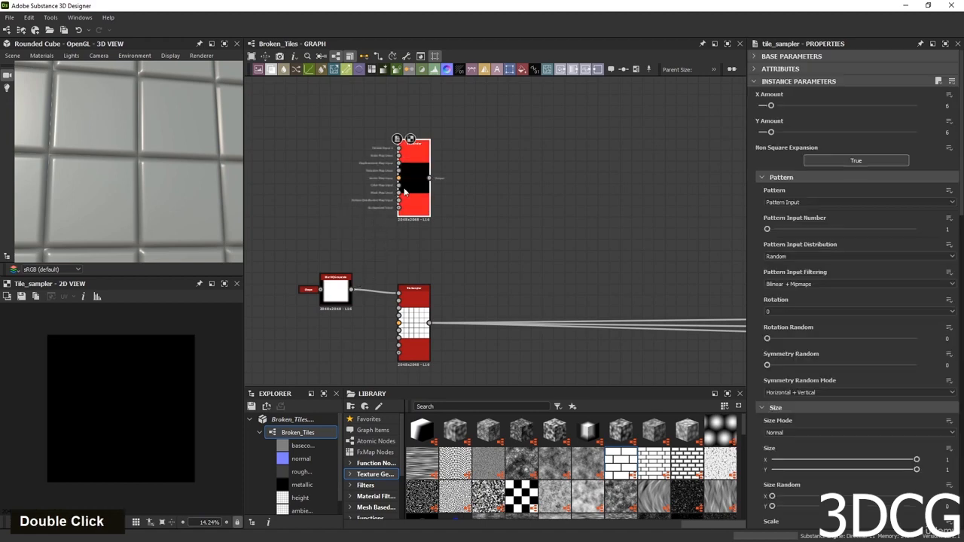
click(780, 202)
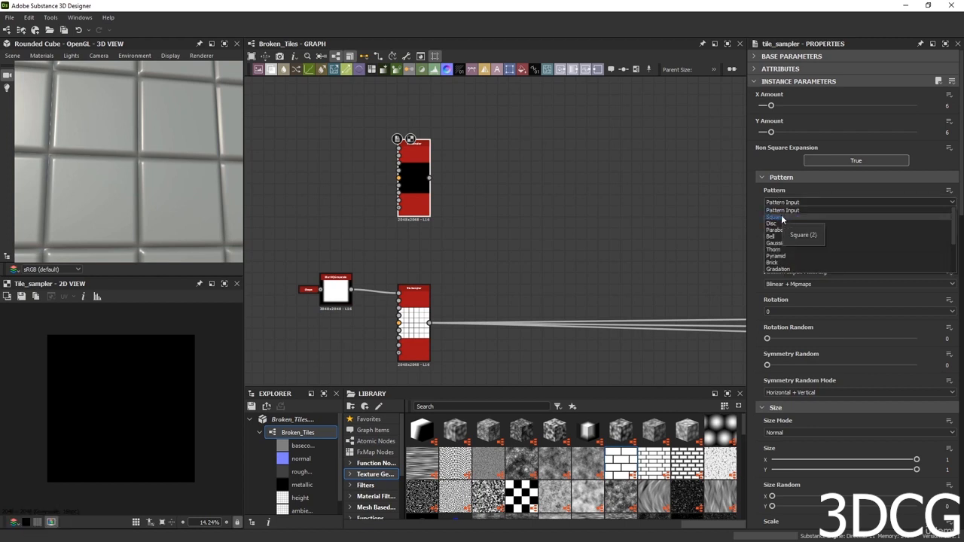
click(782, 212)
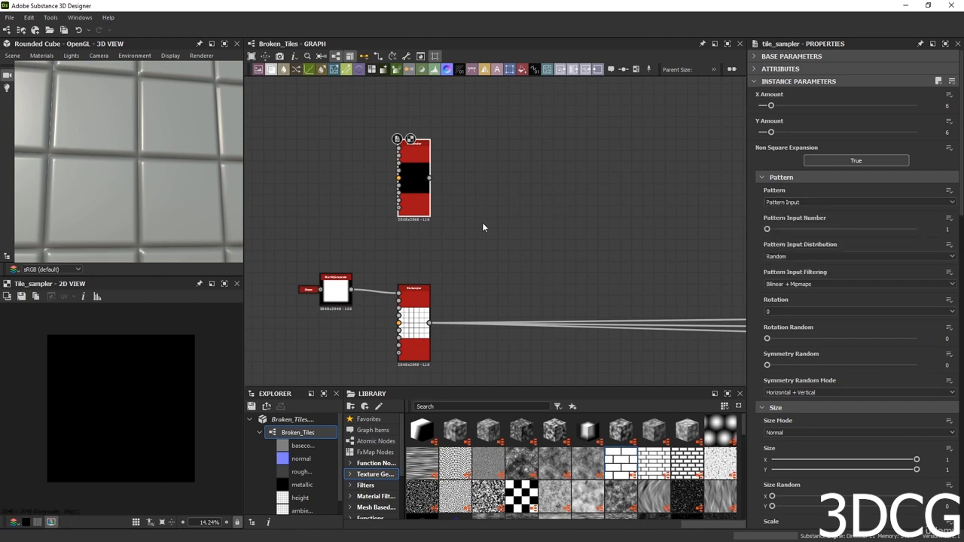
middle_drag(519, 259, 650, 289)
mouse_move(561, 208)
mouse_down()
mouse_move(580, 226)
mouse_move(564, 189)
mouse_move(558, 218)
mouse_up()
click(600, 153)
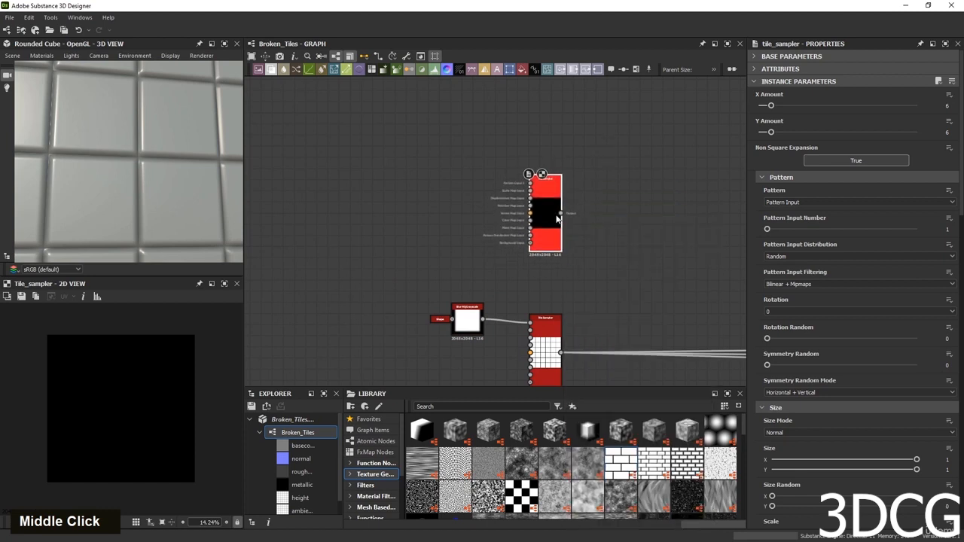
middle_drag(557, 300, 639, 294)
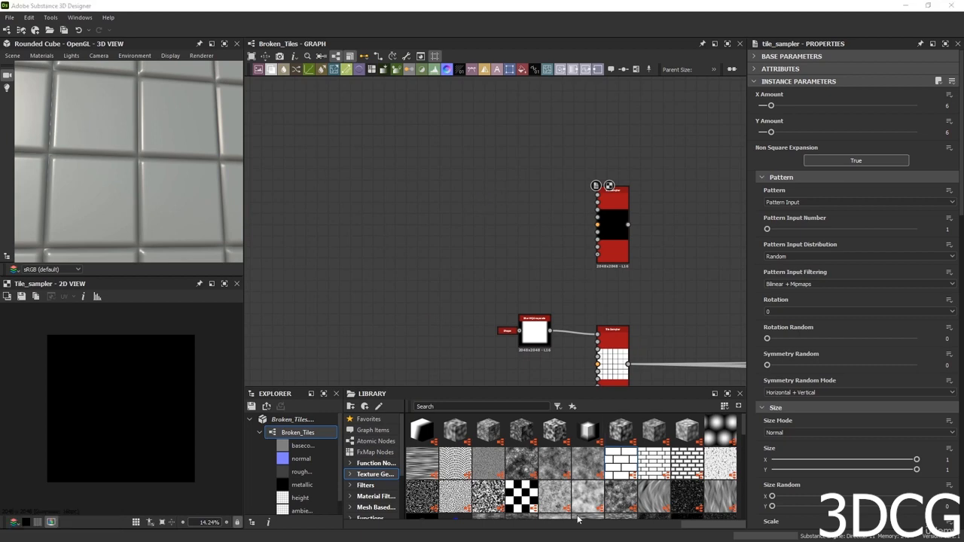
Check the brown relief sphere in the reference renders and add a Gradient Linear 2 node well before the upper Tile Sampler.
right_click(721, 430)
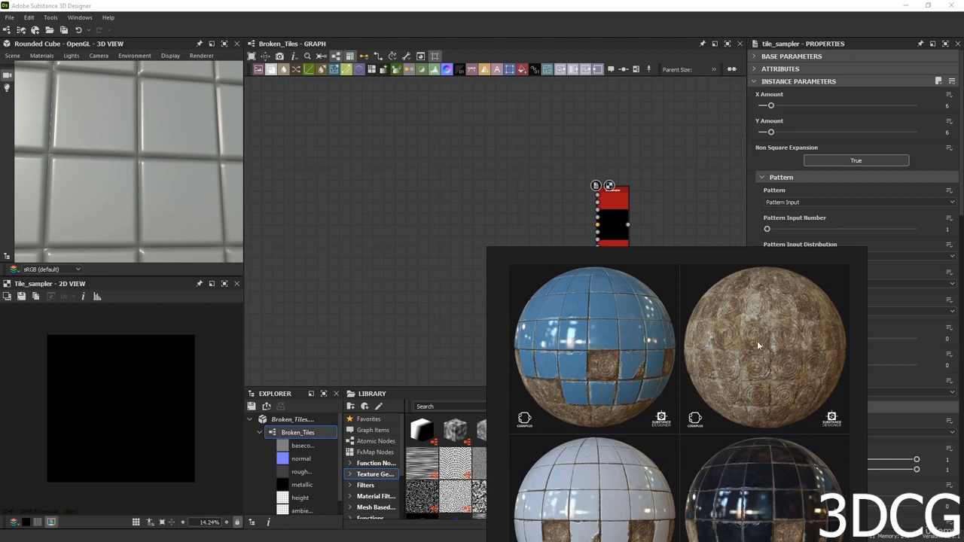
right_click(748, 345)
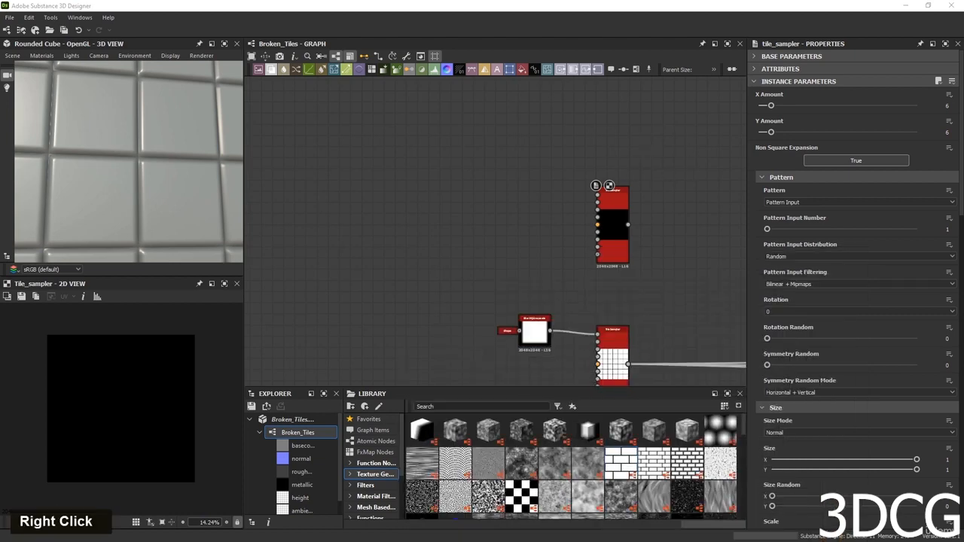
right_drag(704, 540, 702, 293)
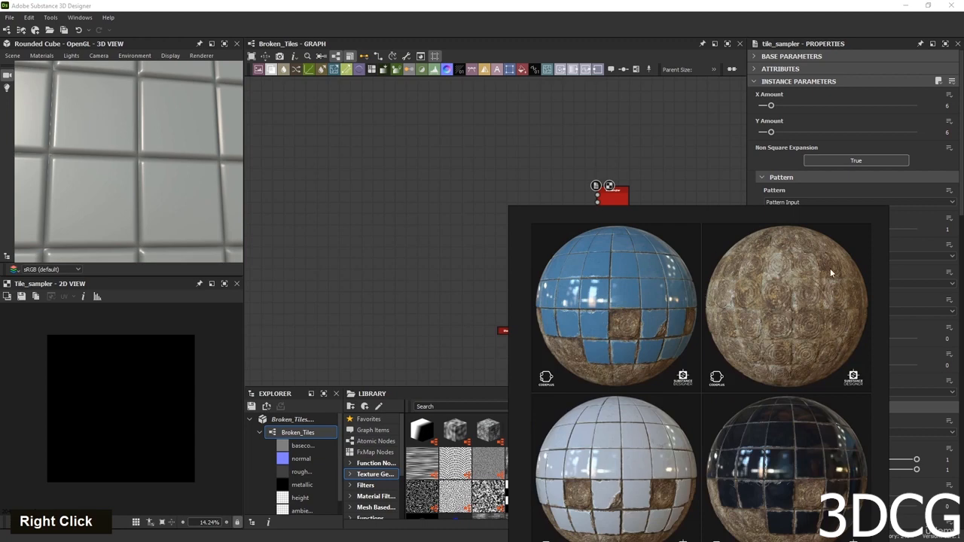
right_drag(787, 279, 741, 541)
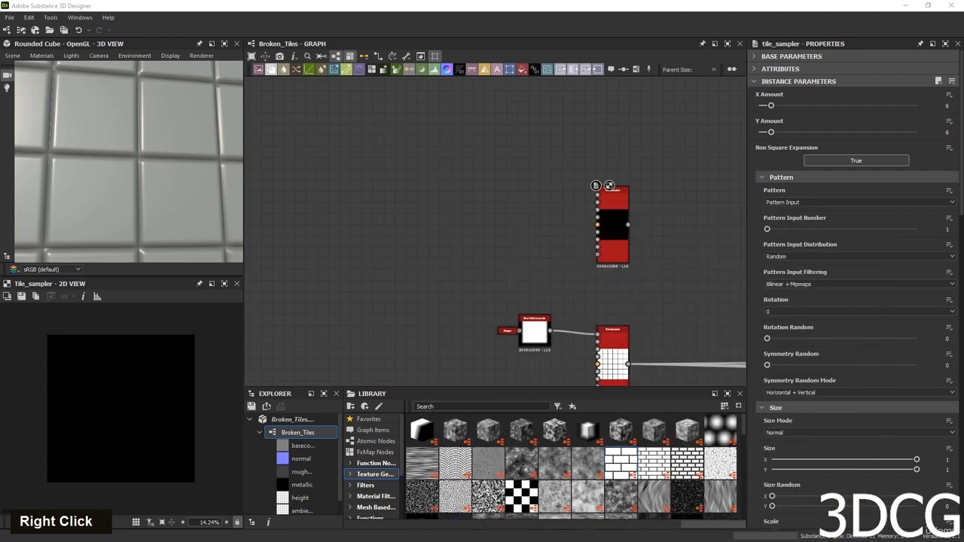
key(space)
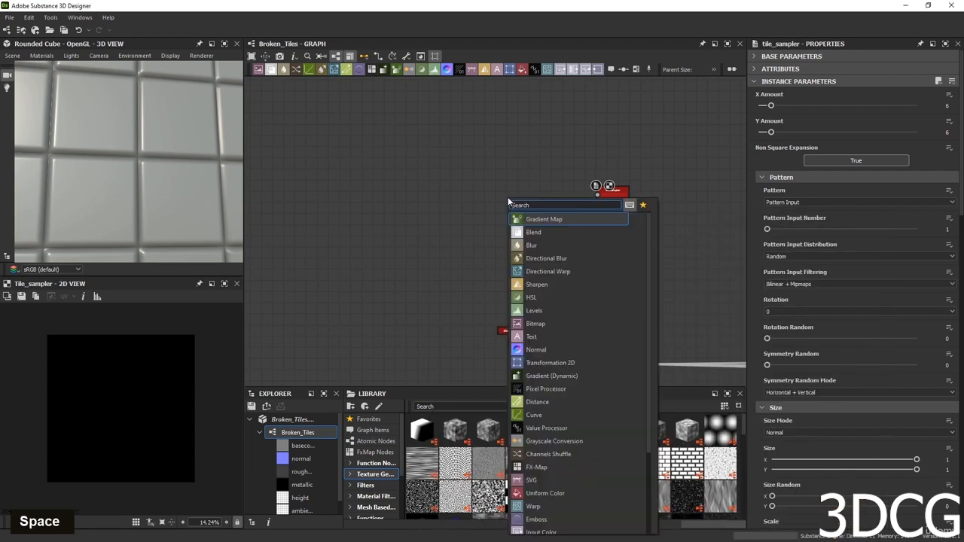
text(grad)
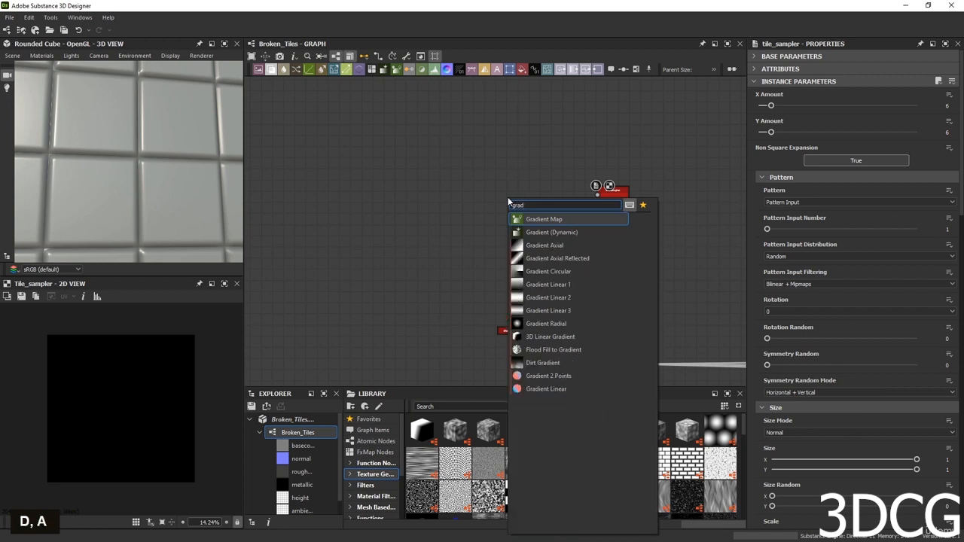
click(537, 298)
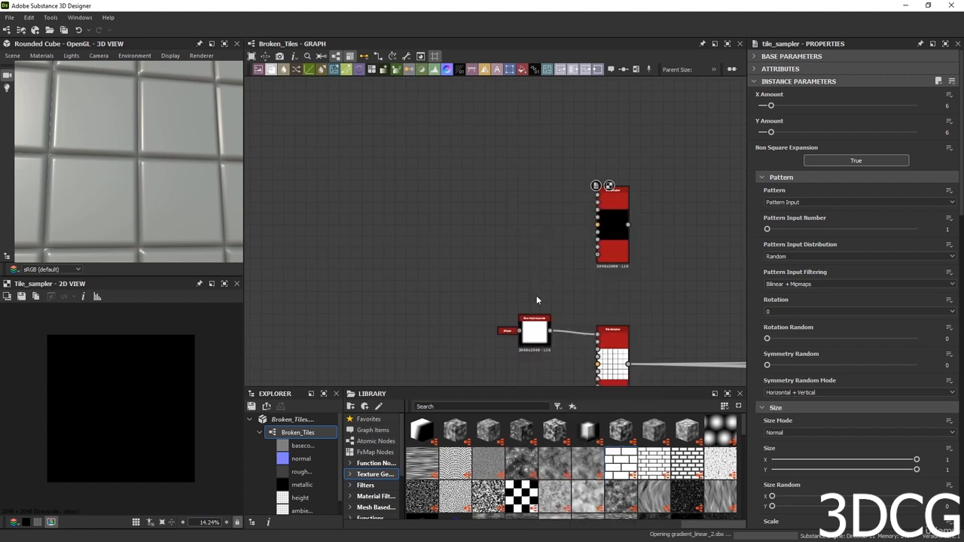
drag(511, 201, 441, 224)
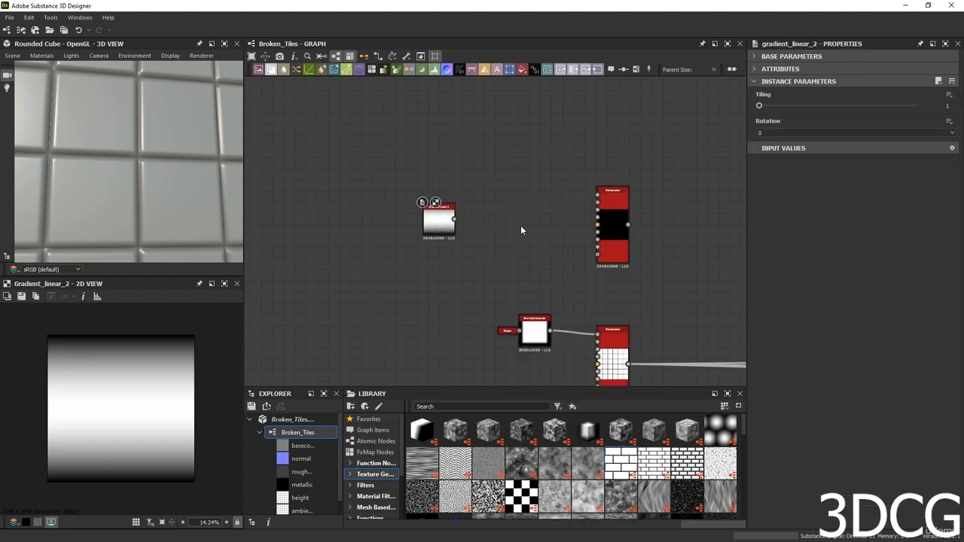
Add a Shape Mapper node after Gradient Linear 2, connect the gradient to its input, and preview the result.
key(space)
text(shap)
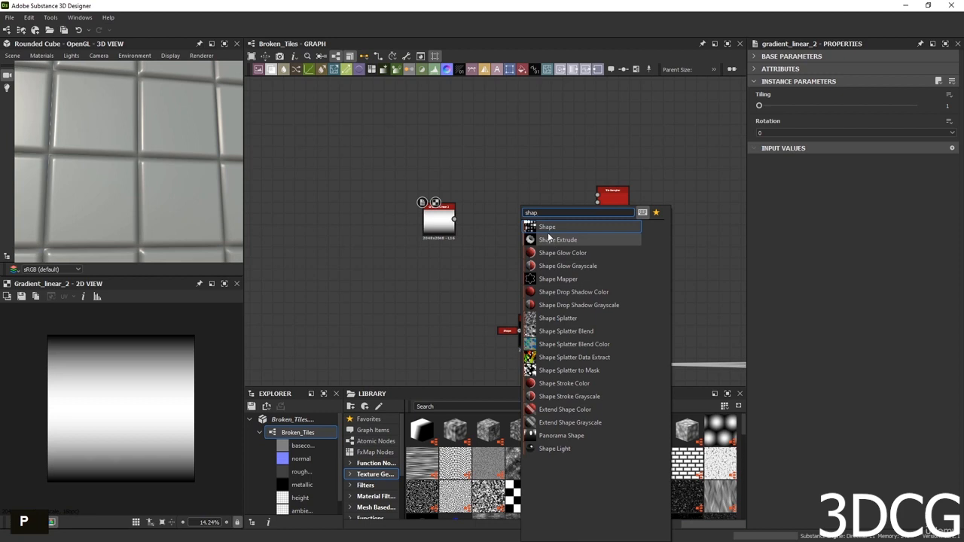
click(558, 279)
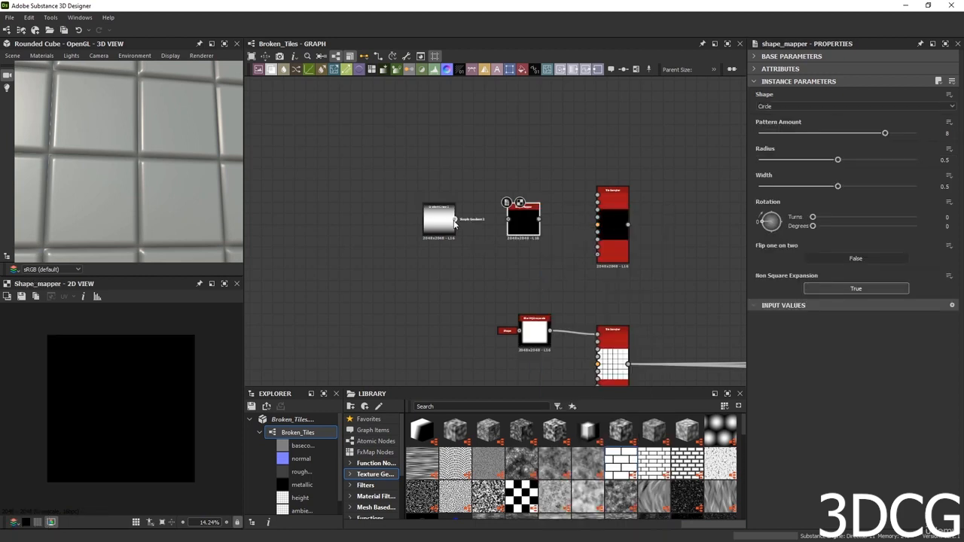
scroll(526, 212, up, 3)
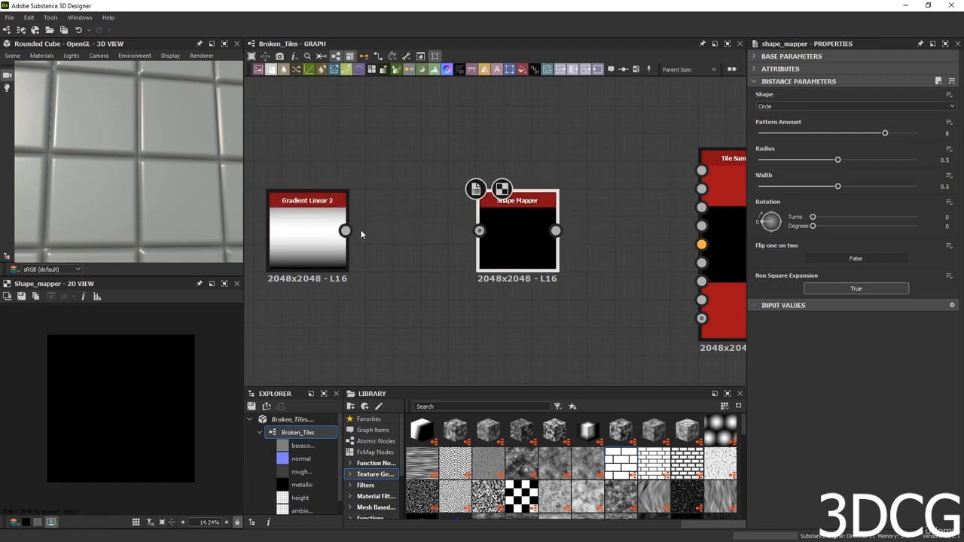
drag(345, 230, 479, 230)
double_click(518, 229)
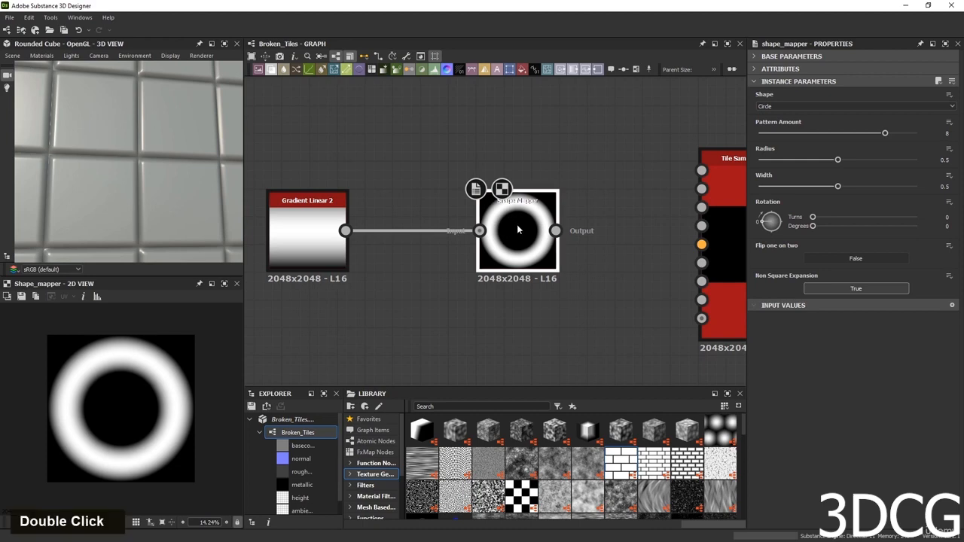
scroll(155, 392, up, 2)
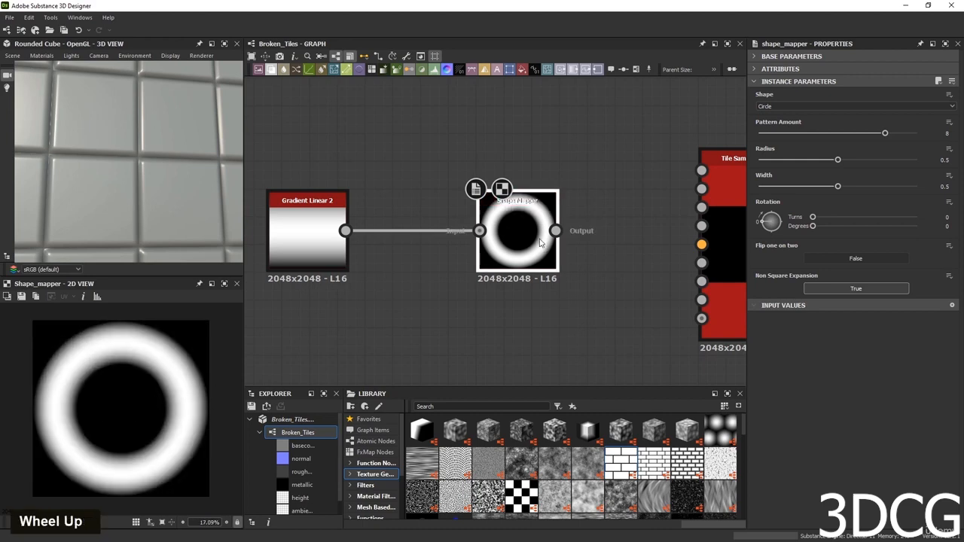
Set the Gradient Linear 2 Tiling to 9 and compare the rings with the circular reliefs in the reference image.
click(316, 244)
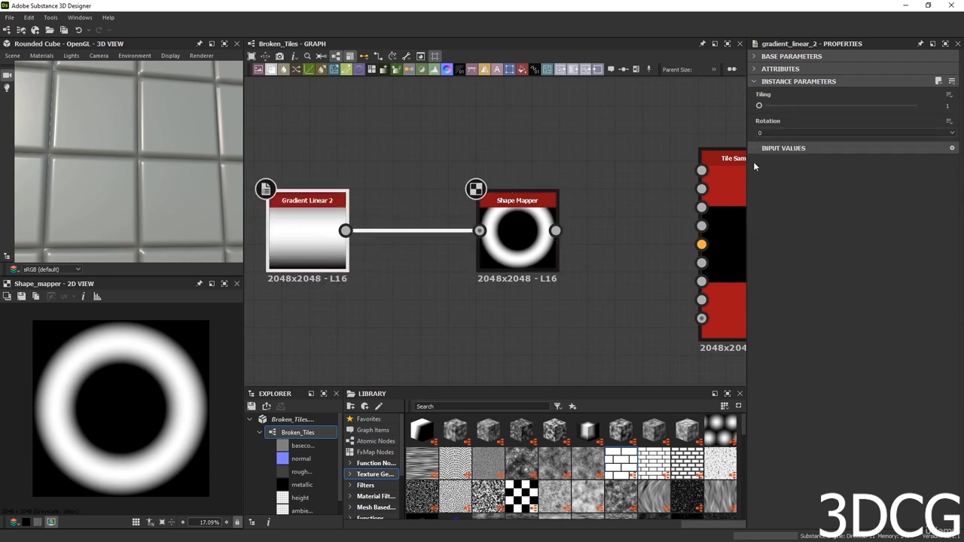
drag(759, 106, 846, 107)
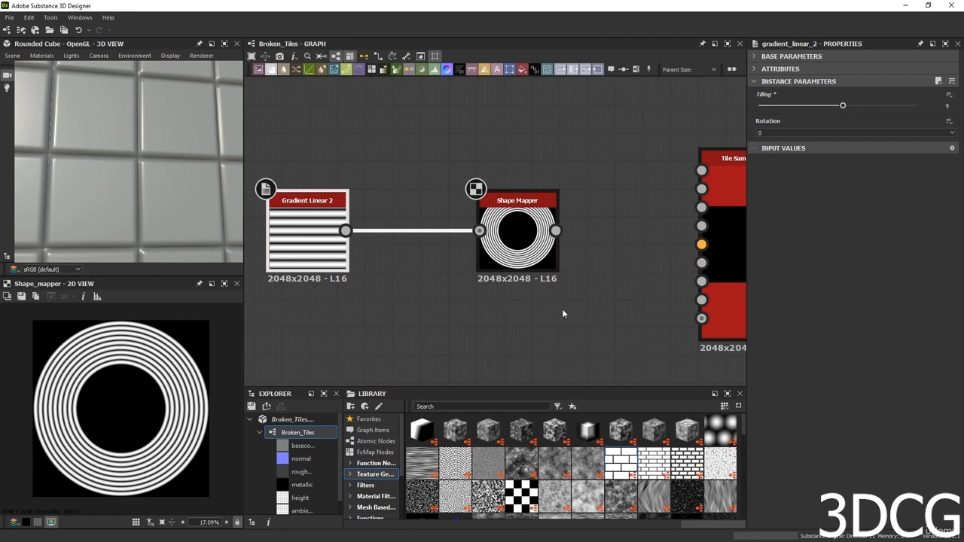
right_drag(525, 541, 528, 461)
scroll(749, 314, up, 5)
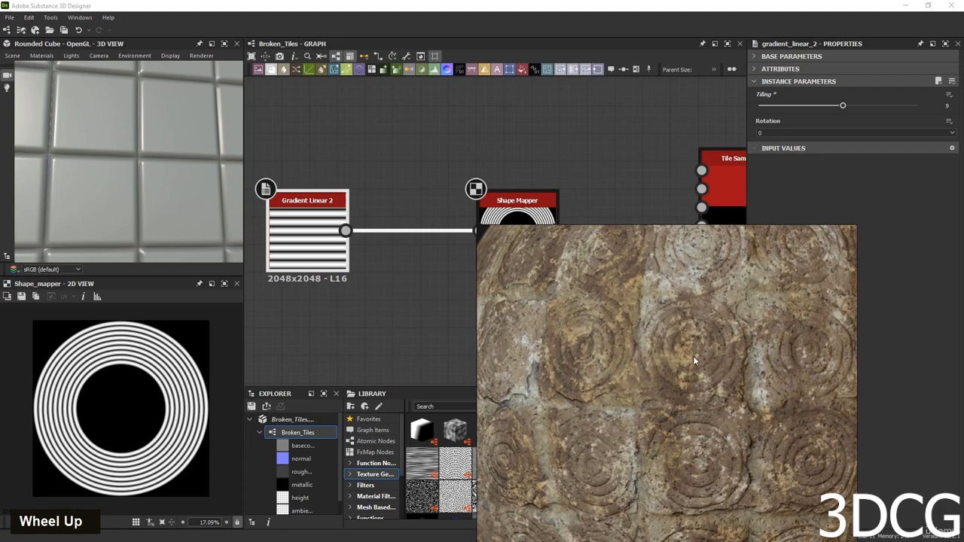
right_drag(714, 322, 592, 541)
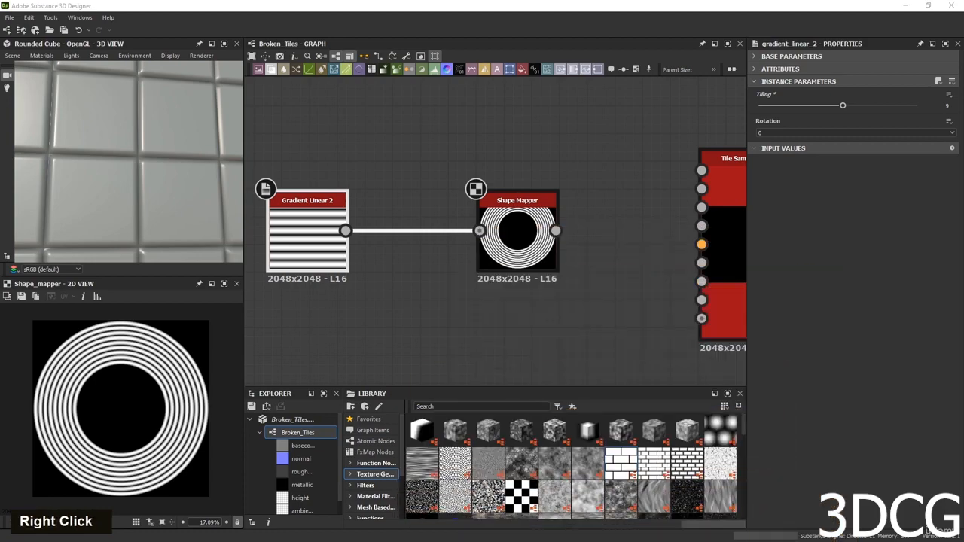
Set the Shape Mapper's Radius to 0.06 and its Width to 0.9 so the rings nearly fill the circle.
click(525, 243)
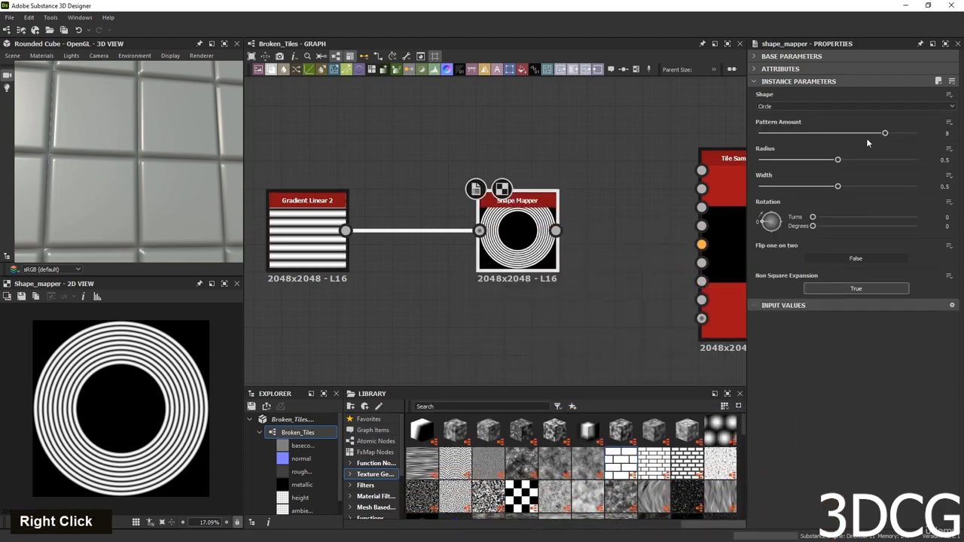
scroll(162, 367, up, 2)
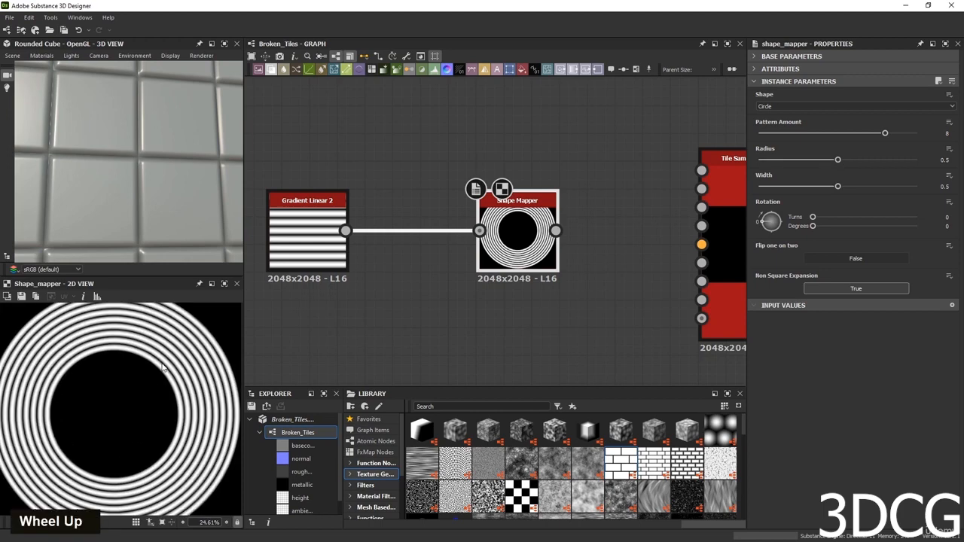
drag(837, 160, 802, 159)
scroll(117, 408, down, 4)
scroll(113, 407, up, 2)
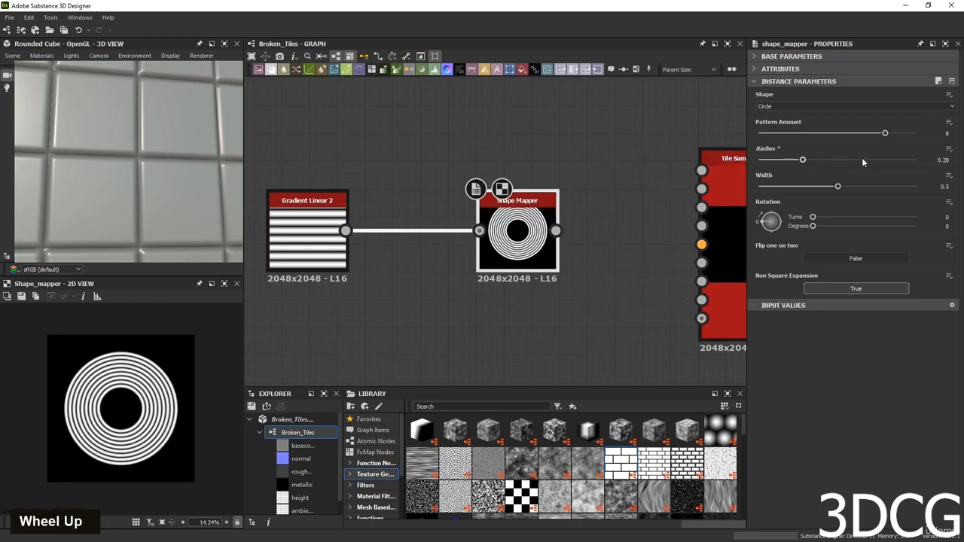
drag(838, 186, 873, 190)
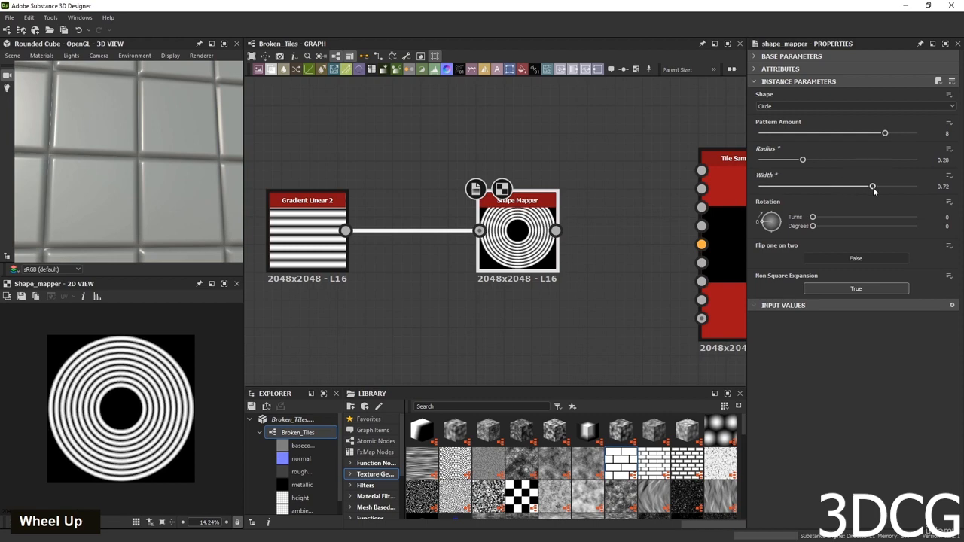
drag(803, 159, 768, 160)
drag(872, 186, 900, 188)
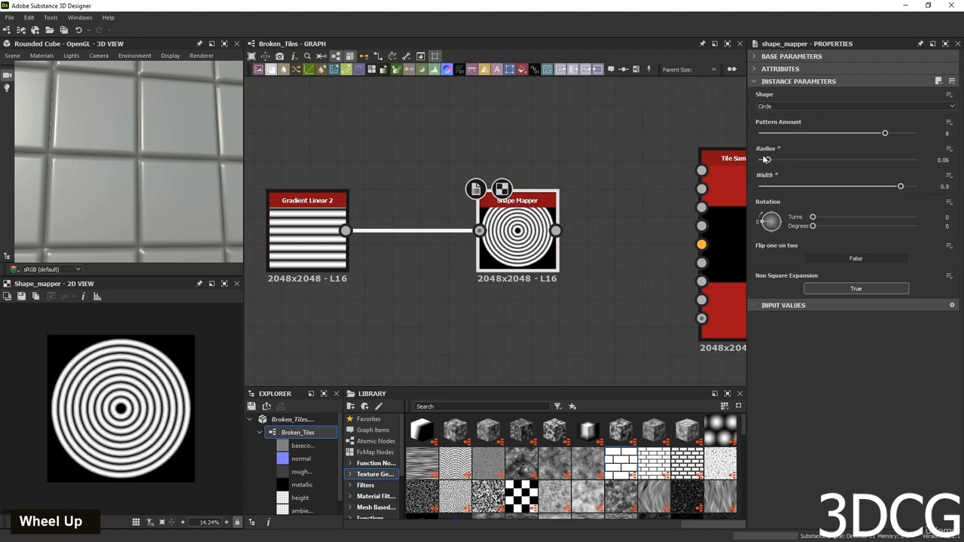
Connect the Shape Mapper output to the upper Tile Sampler's Pattern Input and preview the tiled rings.
scroll(584, 271, down, 1)
middle_drag(585, 271, 452, 298)
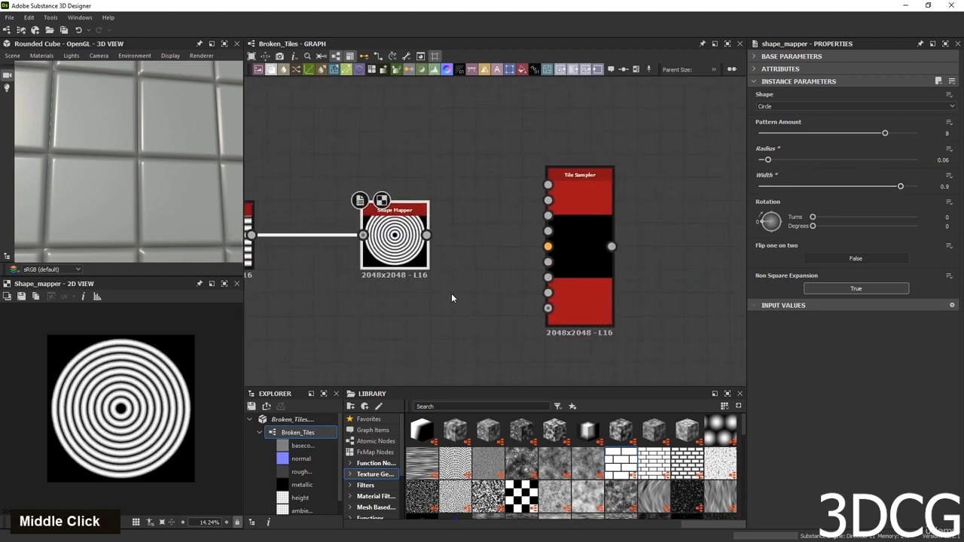
drag(426, 235, 547, 185)
double_click(593, 221)
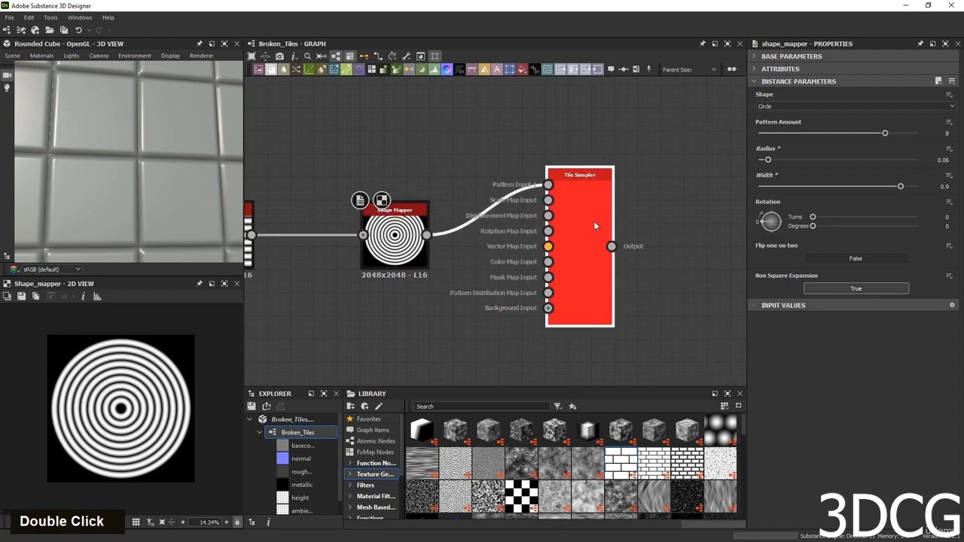
scroll(175, 373, up, 3)
scroll(175, 373, down, 1)
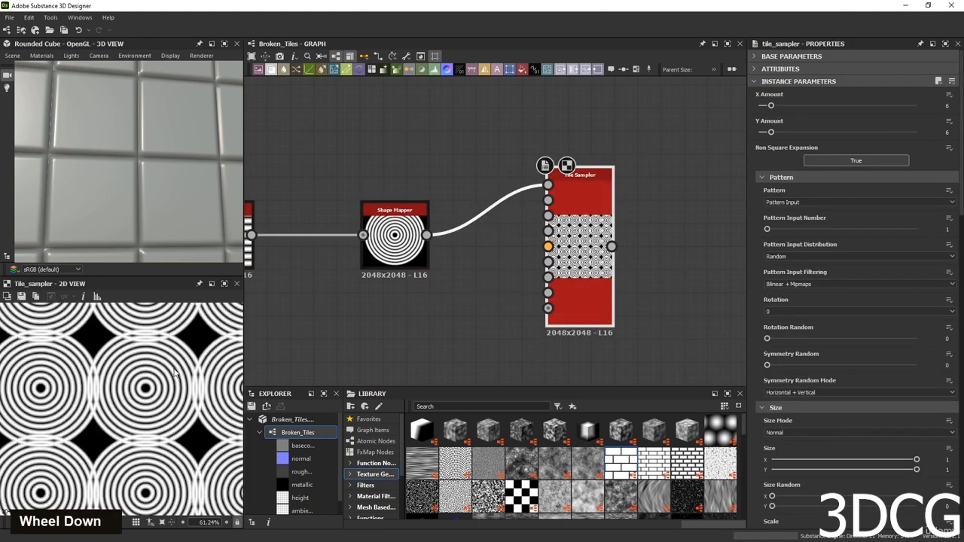
Set the Shape Mapper's Radius to 0 and its Width to 0.83 while watching the tiled result.
mouse_move(380, 338)
middle_down()
mouse_move(512, 323)
mouse_move(384, 331)
middle_up()
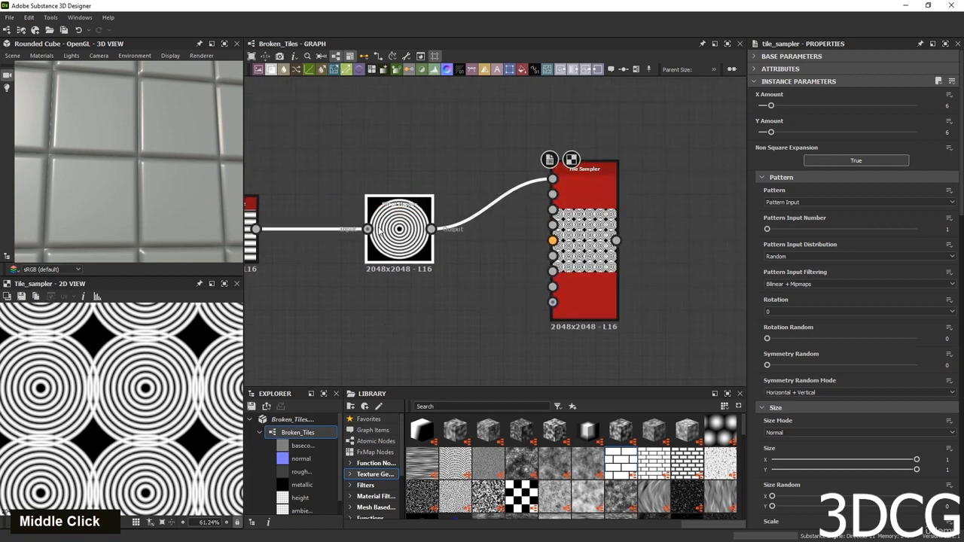
click(423, 254)
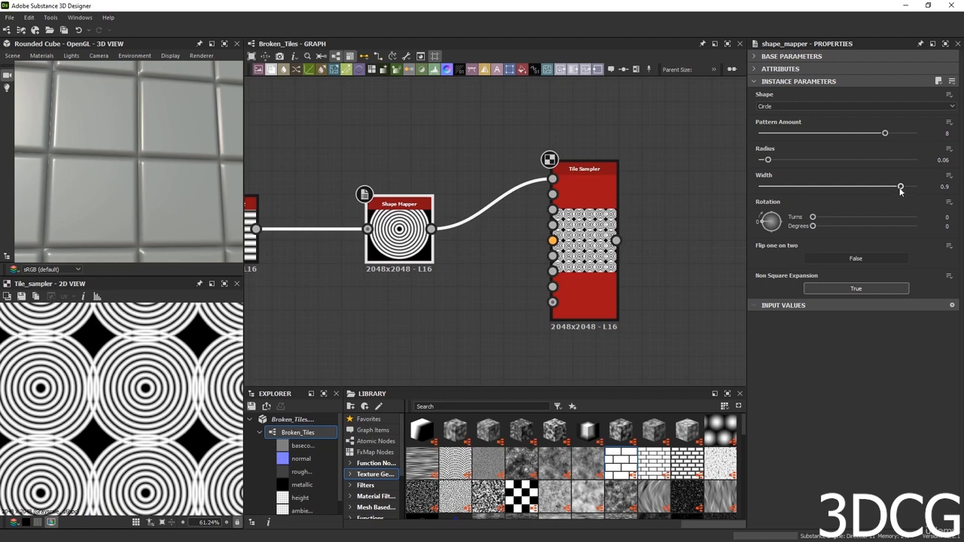
drag(767, 160, 754, 159)
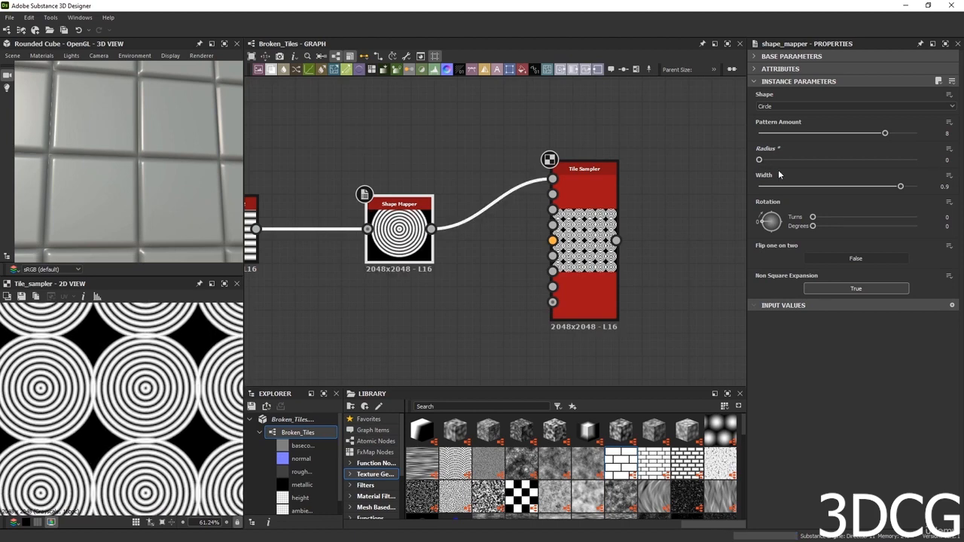
drag(900, 186, 889, 189)
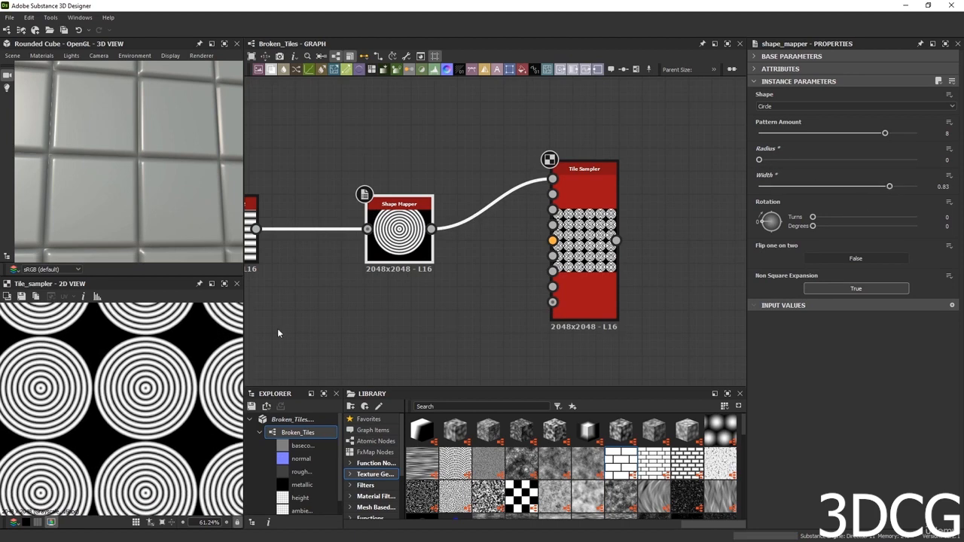
Inspect the ring spacing in the upper Tile Sampler's output and bring both Tile Samplers into view.
scroll(256, 331, down, 3)
scroll(136, 411, down, 3)
scroll(150, 407, up, 2)
scroll(150, 408, up, 2)
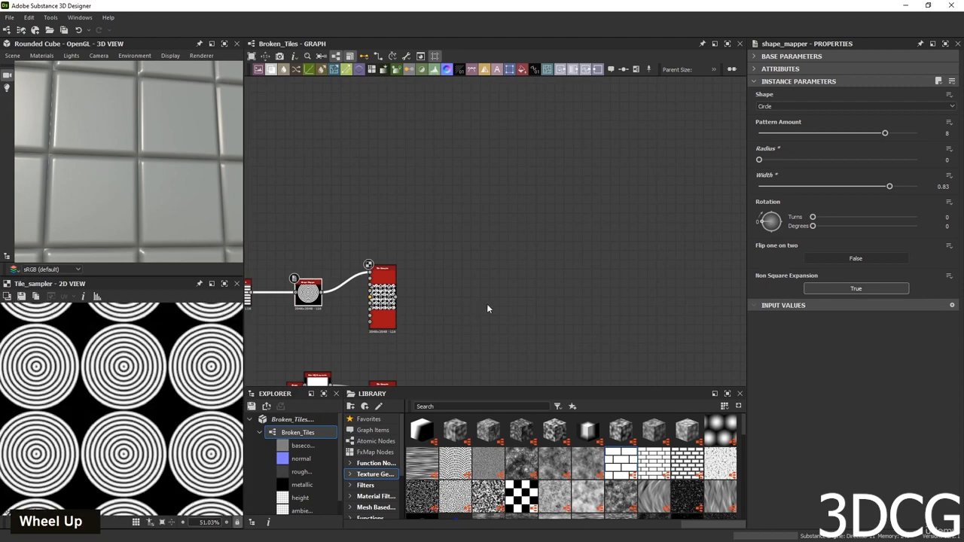
middle_drag(486, 303, 591, 146)
scroll(508, 164, up, 2)
middle_drag(504, 167, 475, 230)
double_click(461, 192)
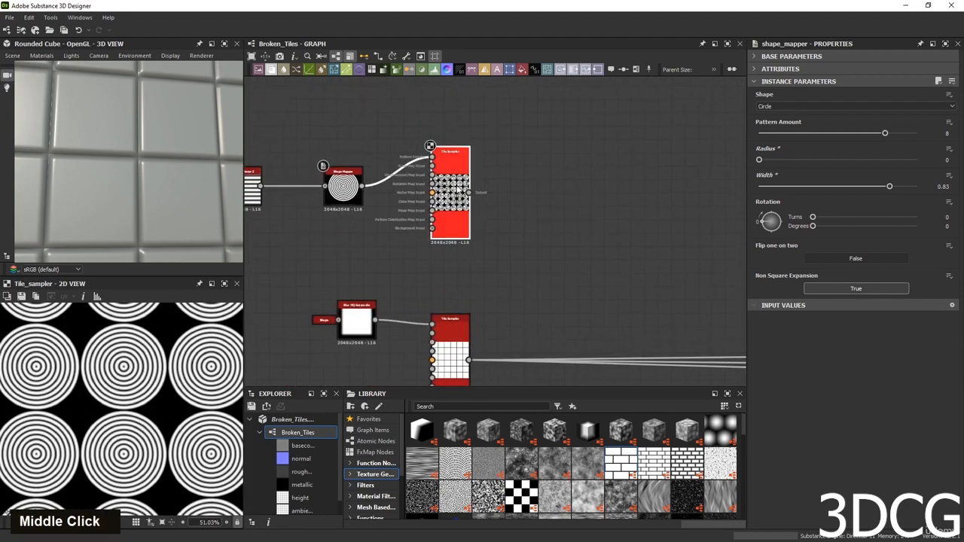
Preview the lower Tile Sampler and start exposing its X Amount as a new graph input with the identifier Tile.
double_click(444, 358)
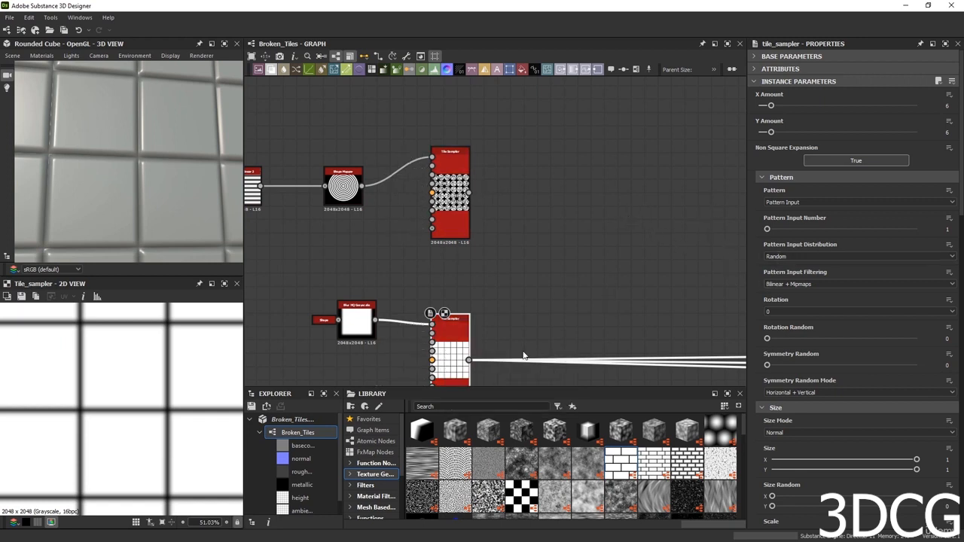
double_click(452, 343)
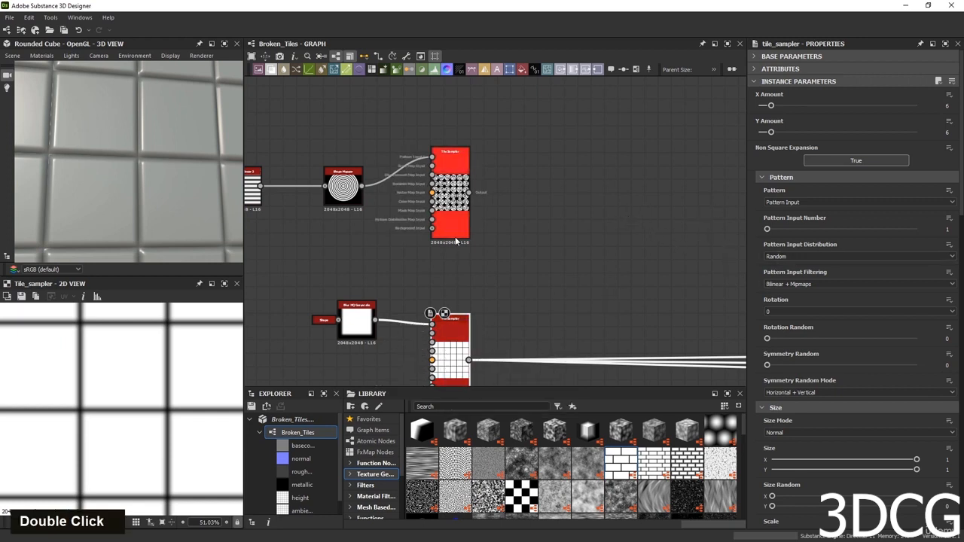
scroll(121, 407, down, 4)
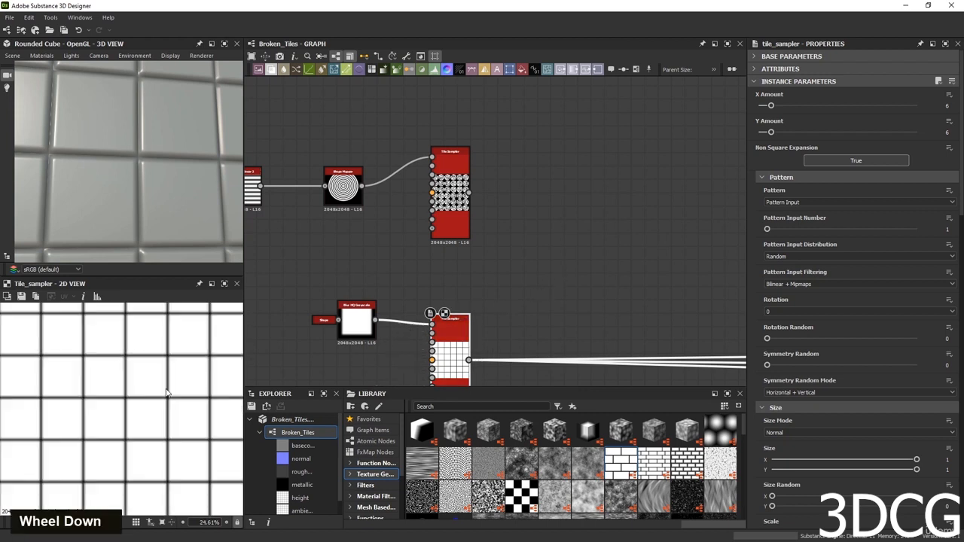
click(950, 95)
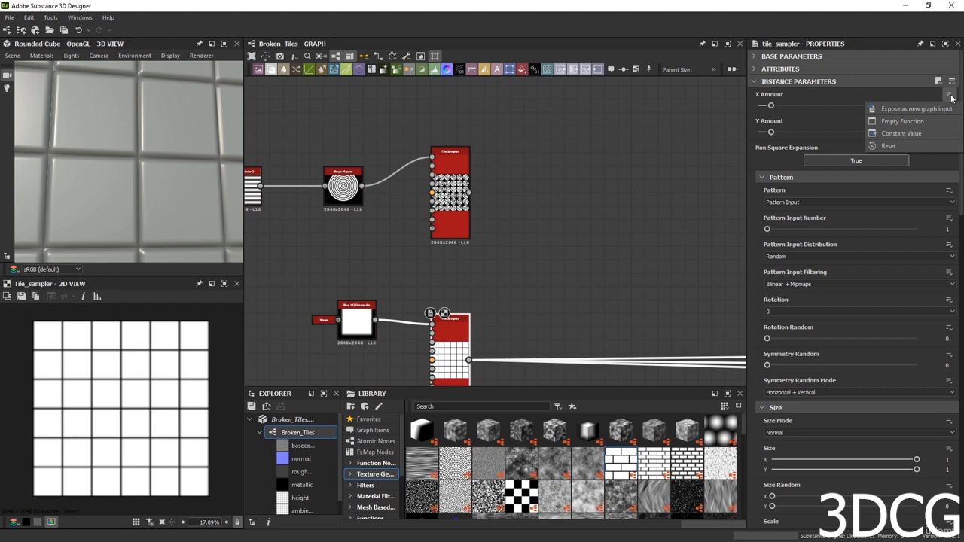
click(903, 111)
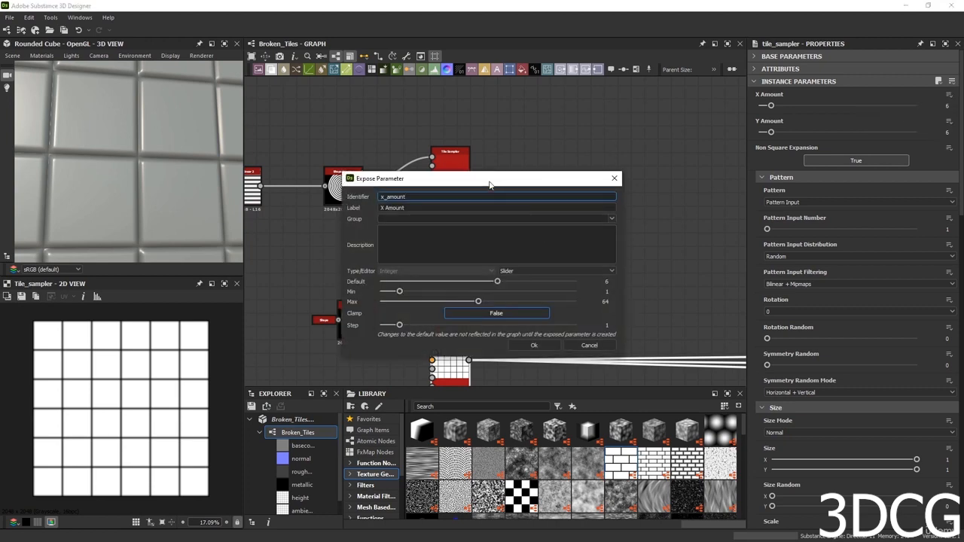
drag(493, 181, 633, 149)
drag(555, 163, 502, 165)
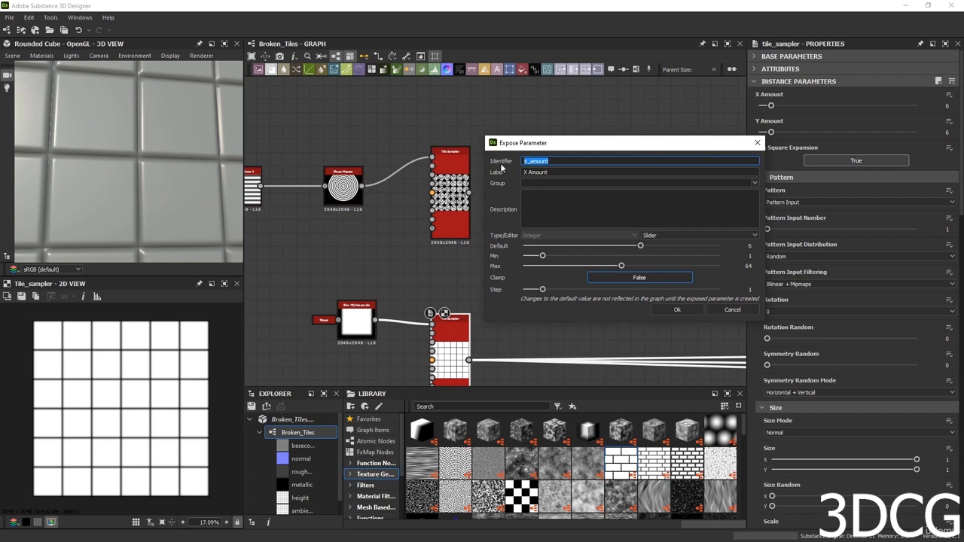
text(Tile)
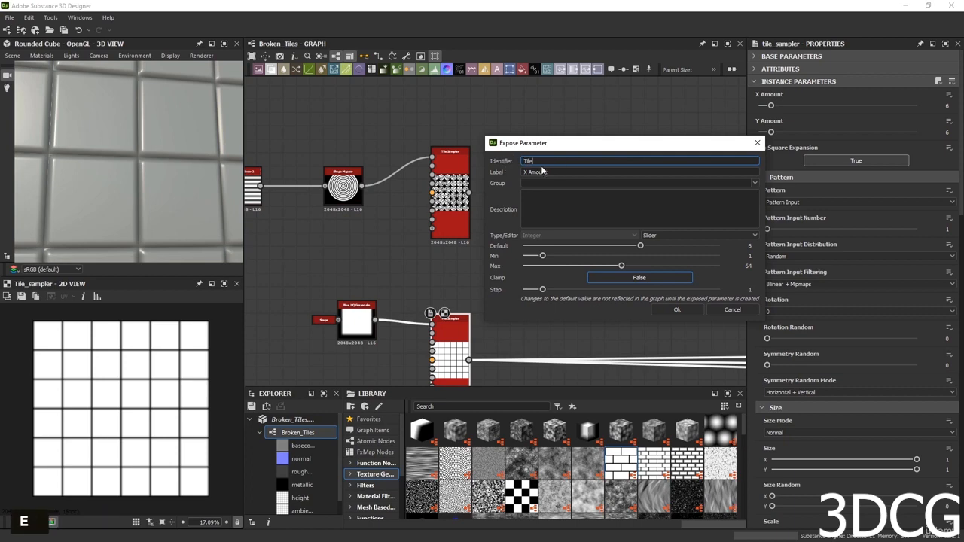
Label the exposed parameter Tile, assign it to the group Pattern, and create it.
drag(548, 162, 516, 161)
key(ctrl+c)
drag(571, 172, 481, 176)
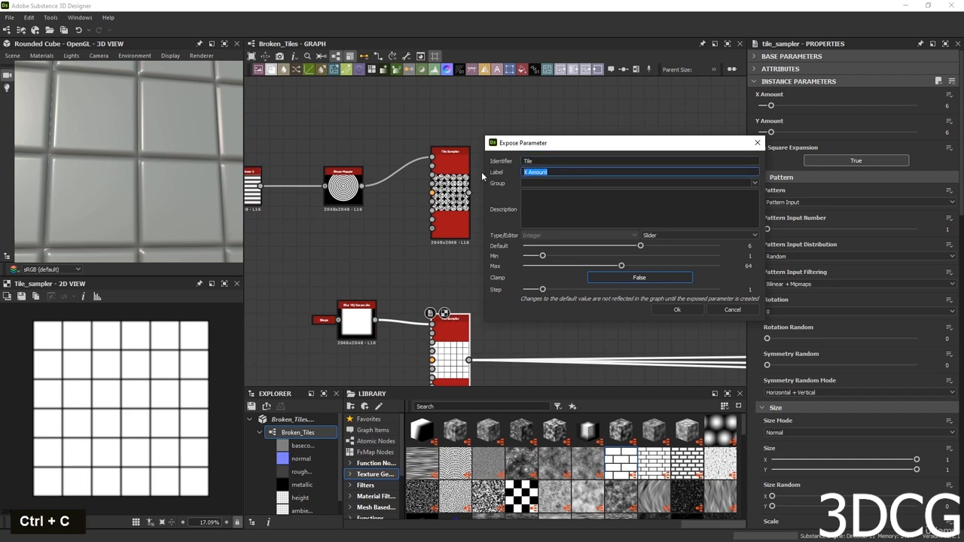
key(ctrl+v)
click(533, 184)
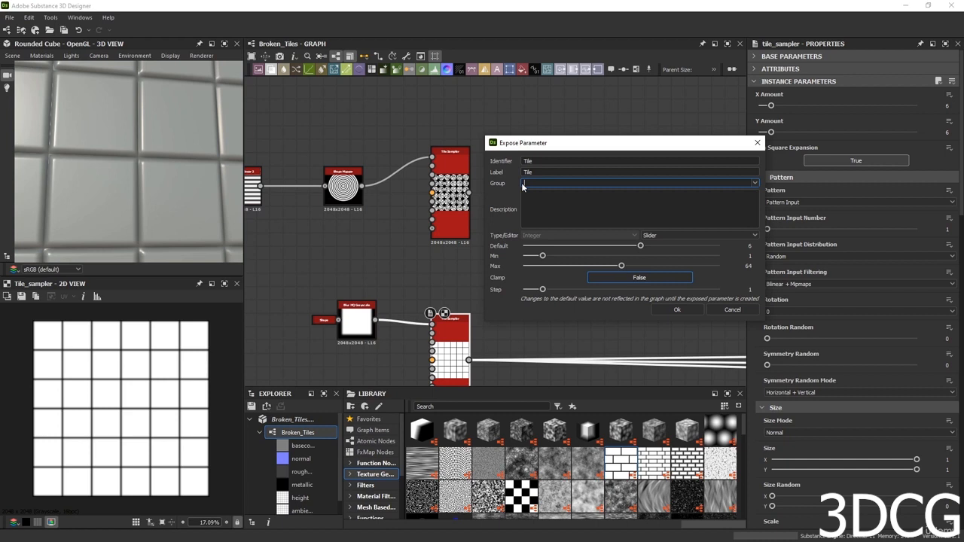
text(Patter)
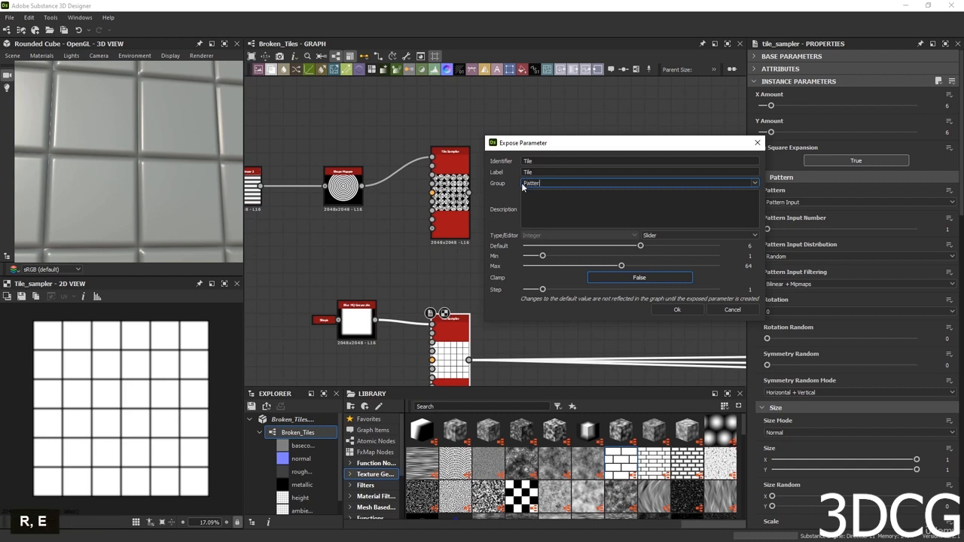
text(n)
click(675, 311)
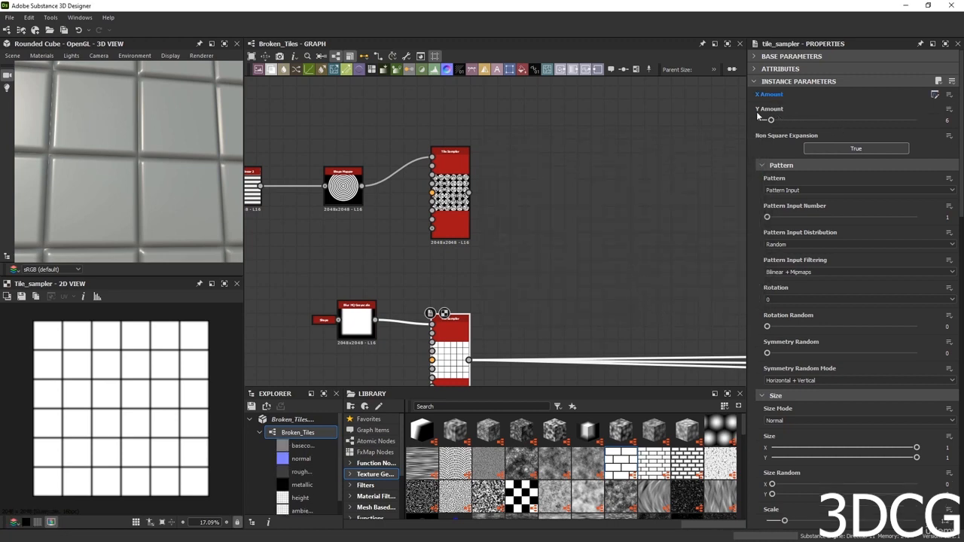
Link the lower Tile Sampler's Y Amount and the upper Tile Sampler's X and Y Amounts to the existing Tile graph input.
click(949, 110)
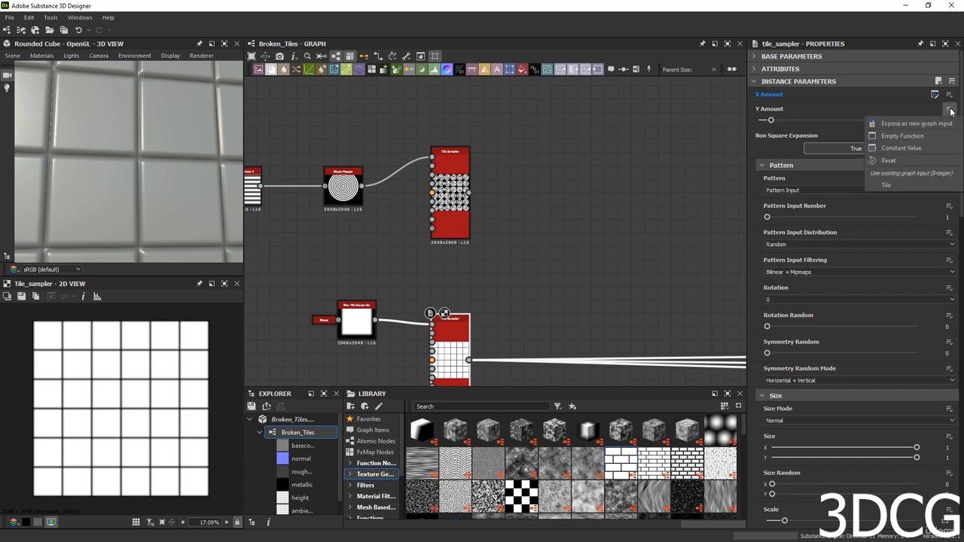
click(888, 186)
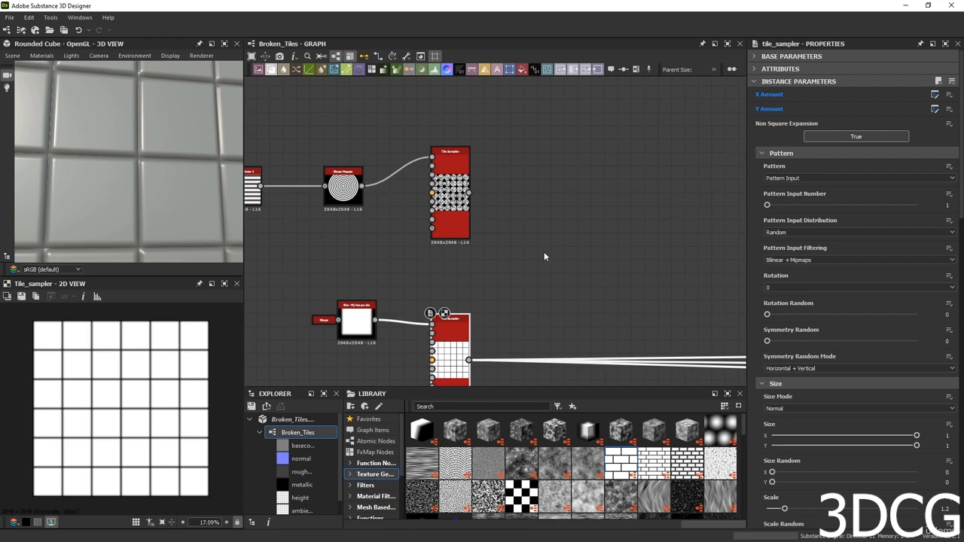
double_click(457, 195)
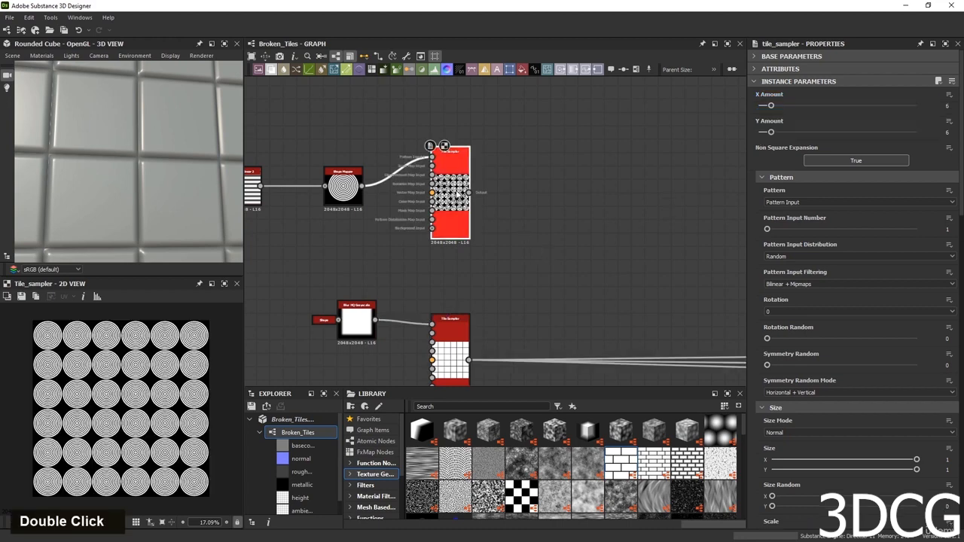
click(947, 95)
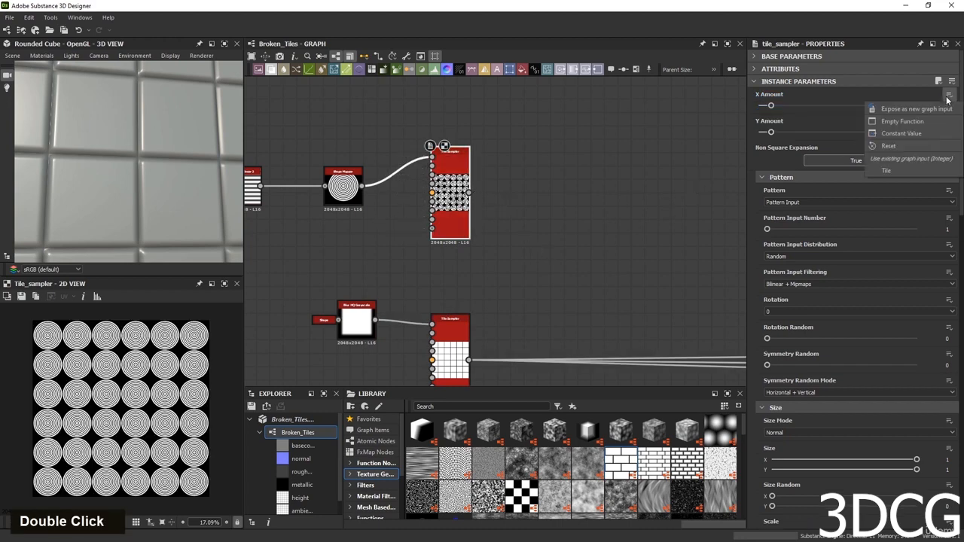
click(897, 171)
click(947, 112)
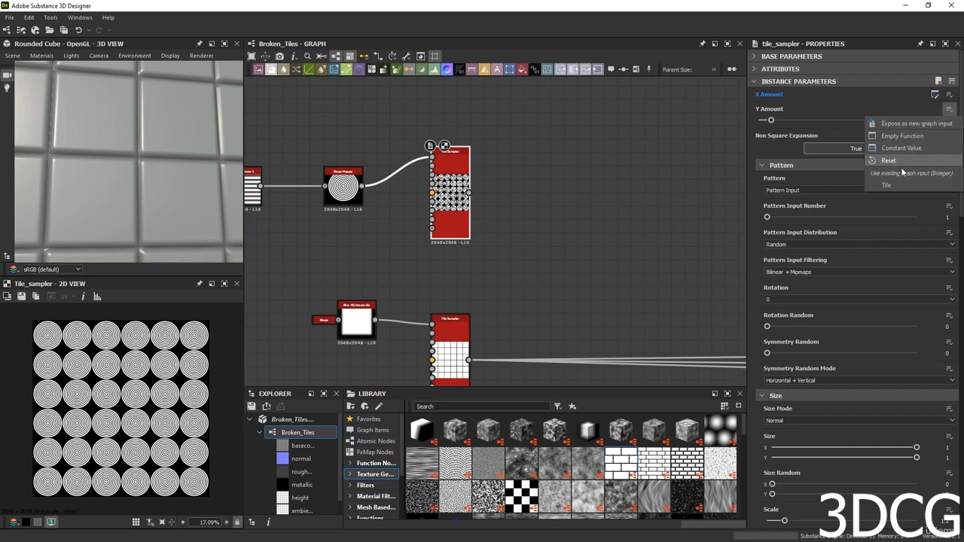
mouse_move(904, 160)
click(903, 185)
Open the Broken_Tiles graph's input parameter preview and set the Pattern group's Tile value to 8.
middle_drag(527, 289, 517, 226)
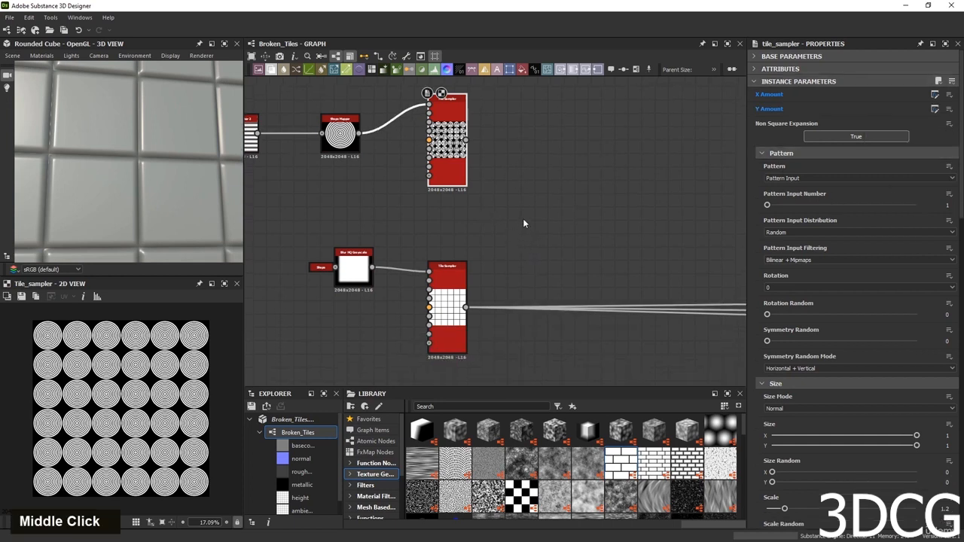
double_click(523, 223)
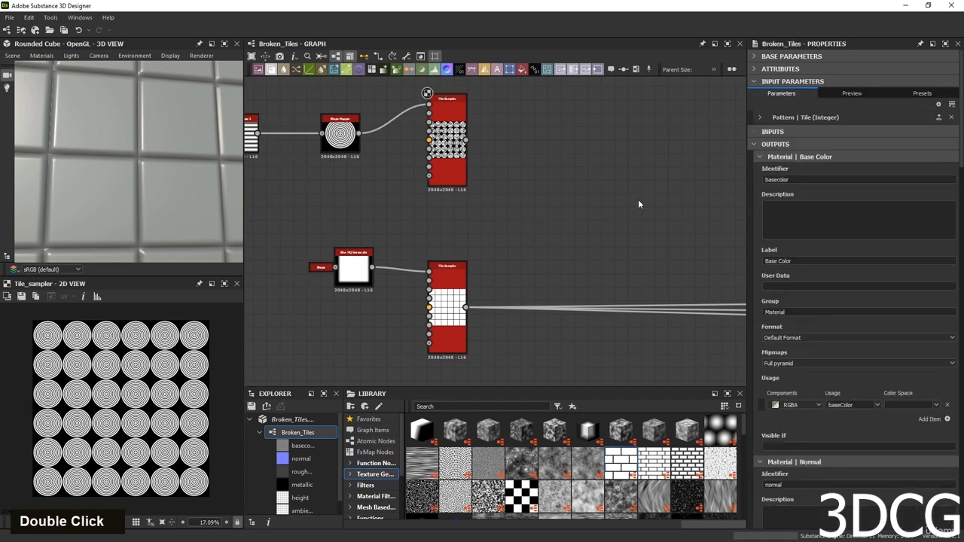
click(852, 93)
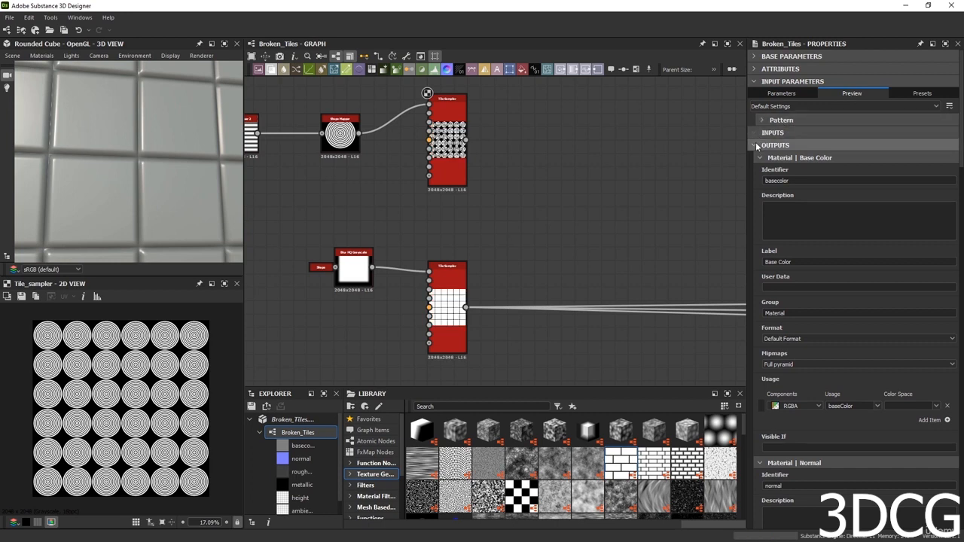
click(760, 120)
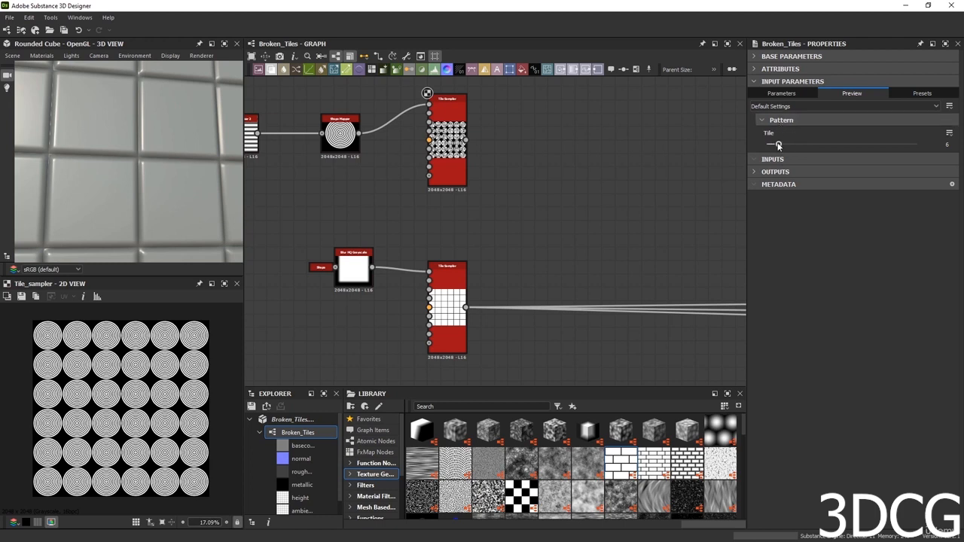
double_click(942, 145)
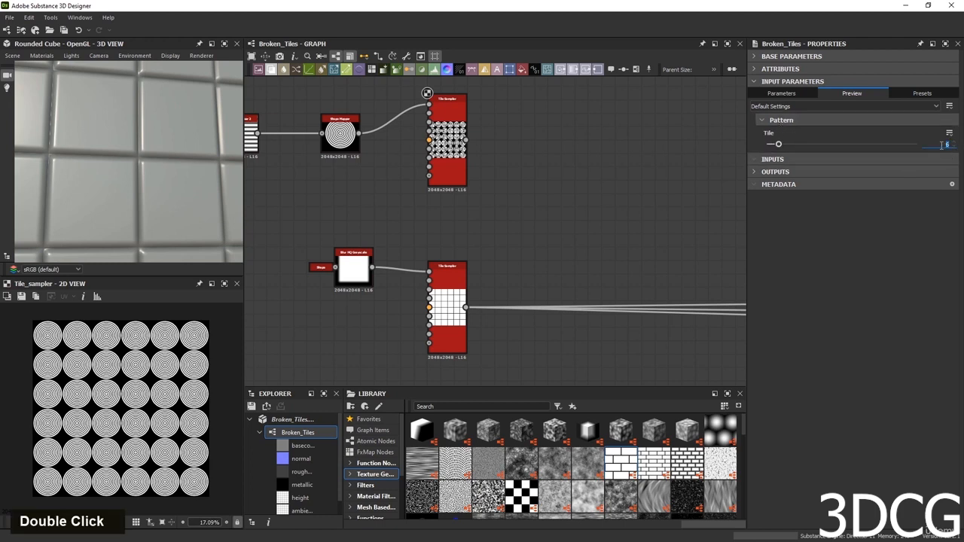
text(8)
key(Return)
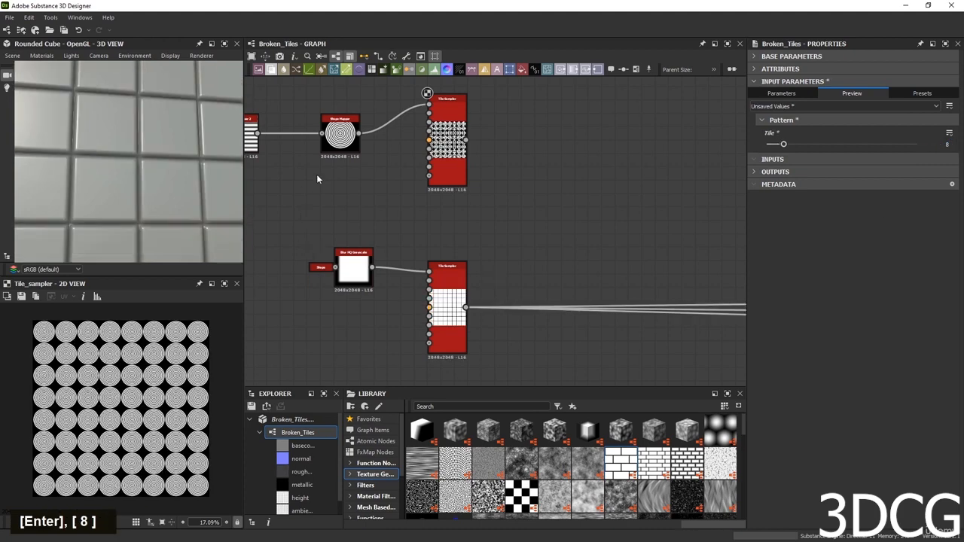
Check that both Tile Samplers follow the Tile parameter, and set its preview value back to 6.
double_click(443, 143)
double_click(450, 302)
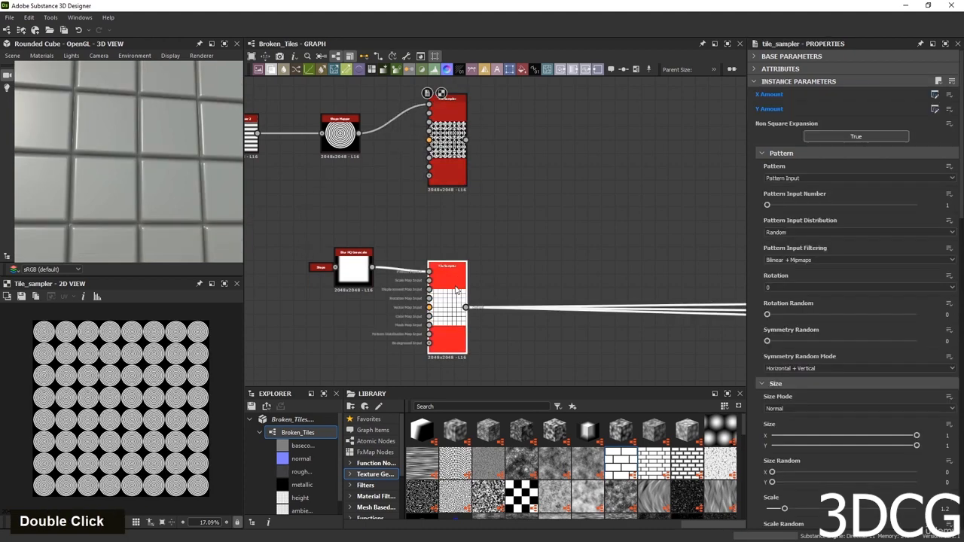
click(520, 243)
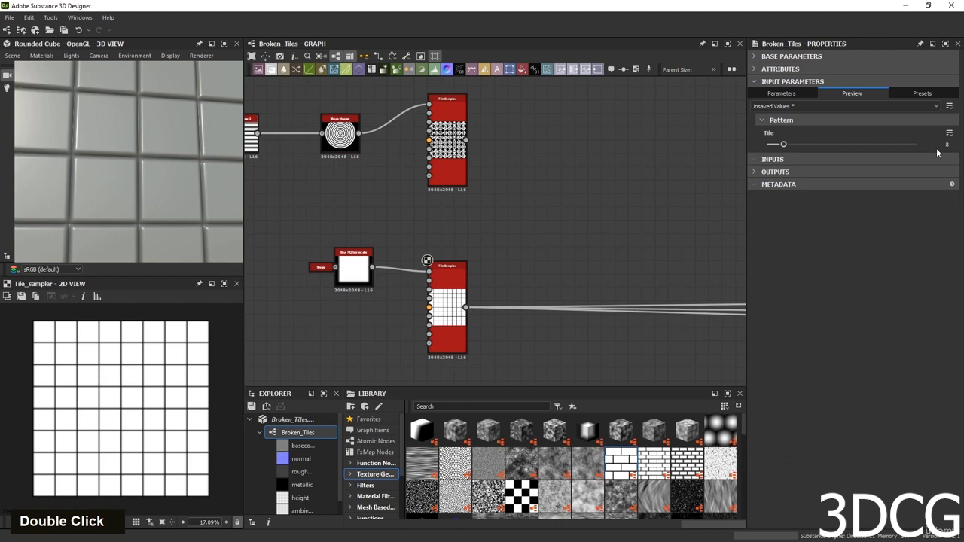
text(6)
key(Return)
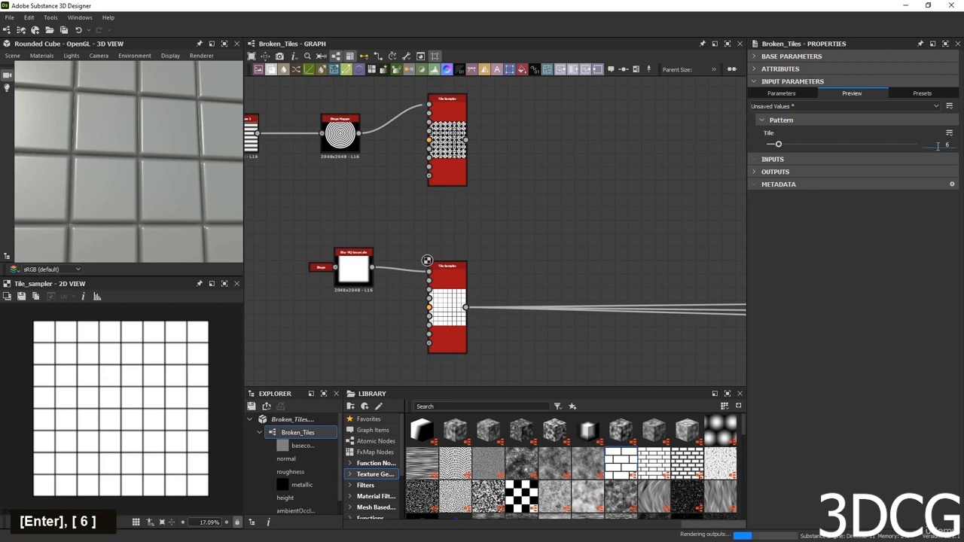
Preview the upper Tile Sampler and examine its concentric rings up close and as a full pattern.
mouse_move(477, 235)
middle_down()
mouse_move(518, 279)
mouse_move(470, 224)
middle_up()
double_click(429, 180)
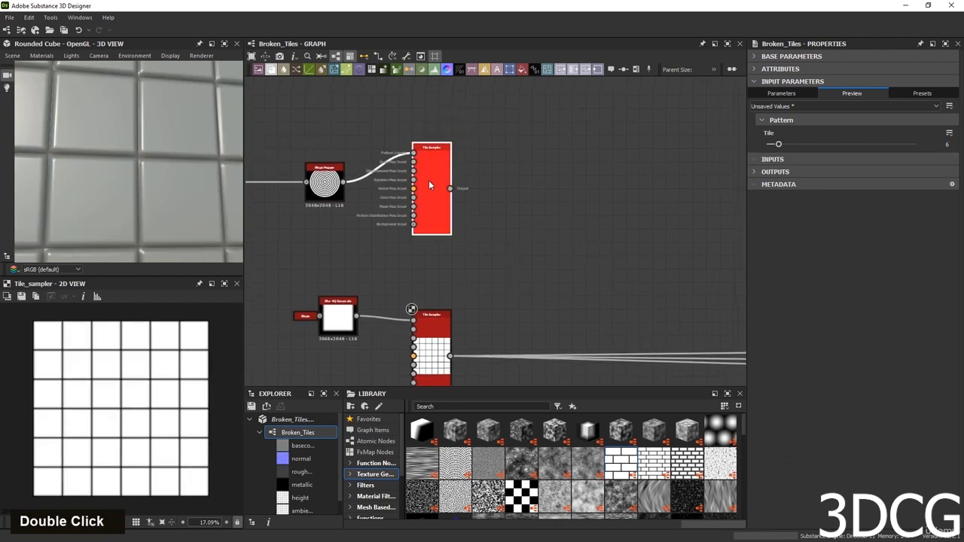
scroll(107, 395, up, 8)
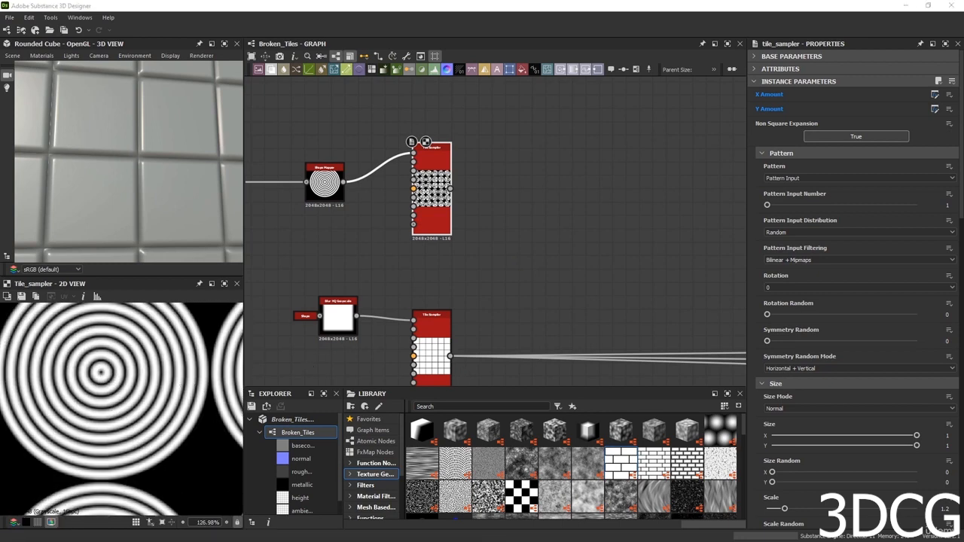
click(599, 234)
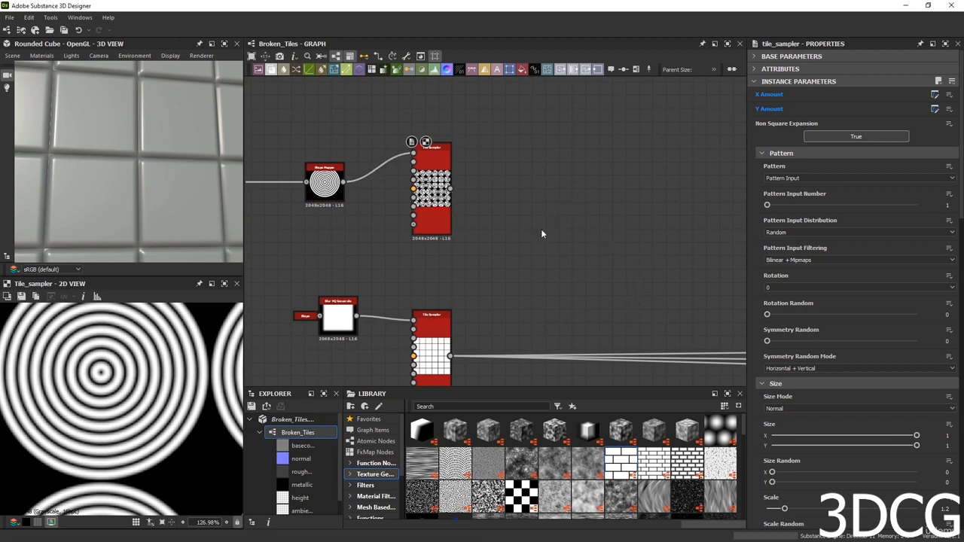
double_click(433, 215)
scroll(139, 372, down, 5)
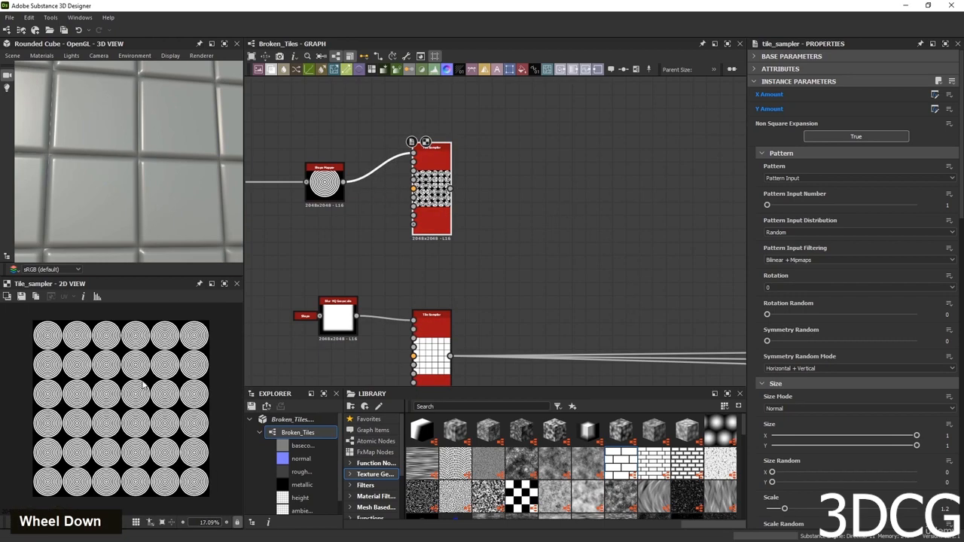
scroll(161, 403, up, 3)
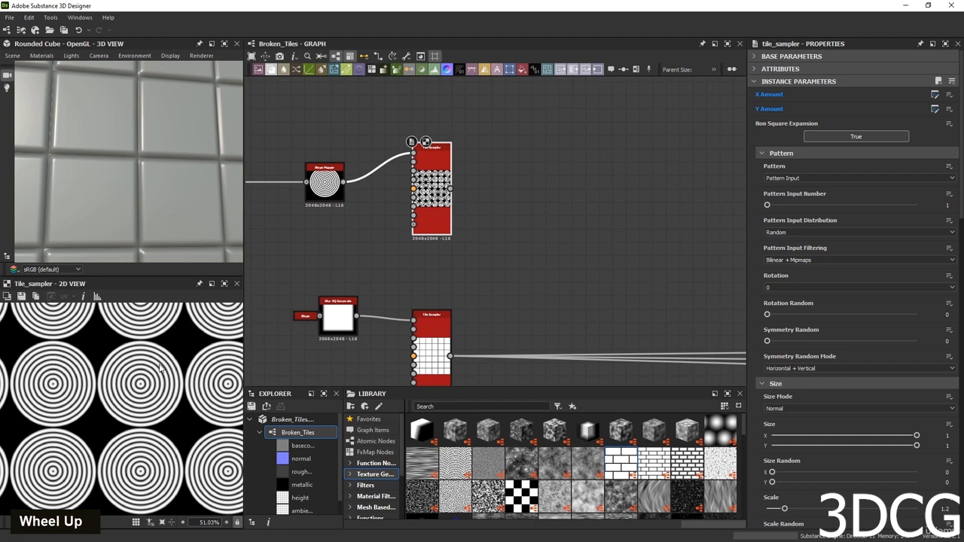
scroll(161, 368, up, 3)
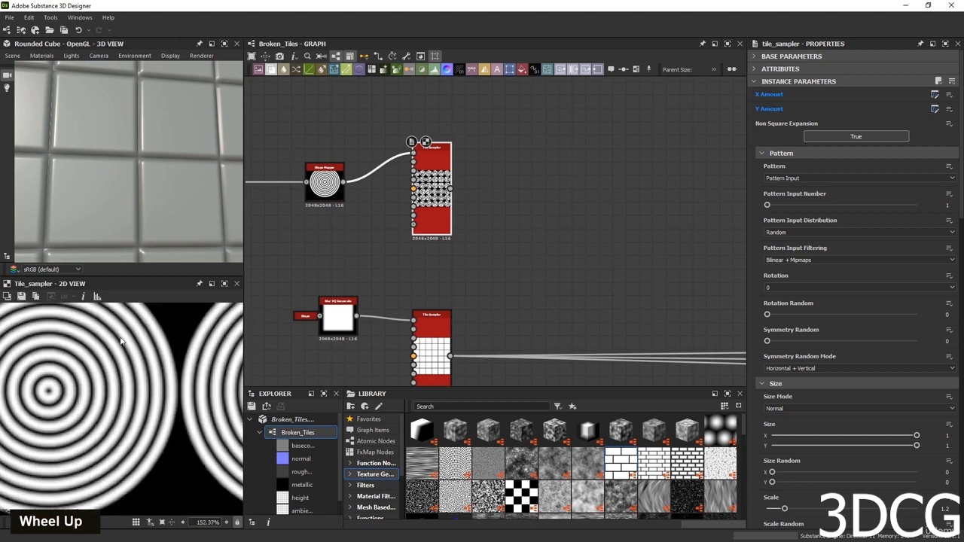
scroll(154, 399, down, 3)
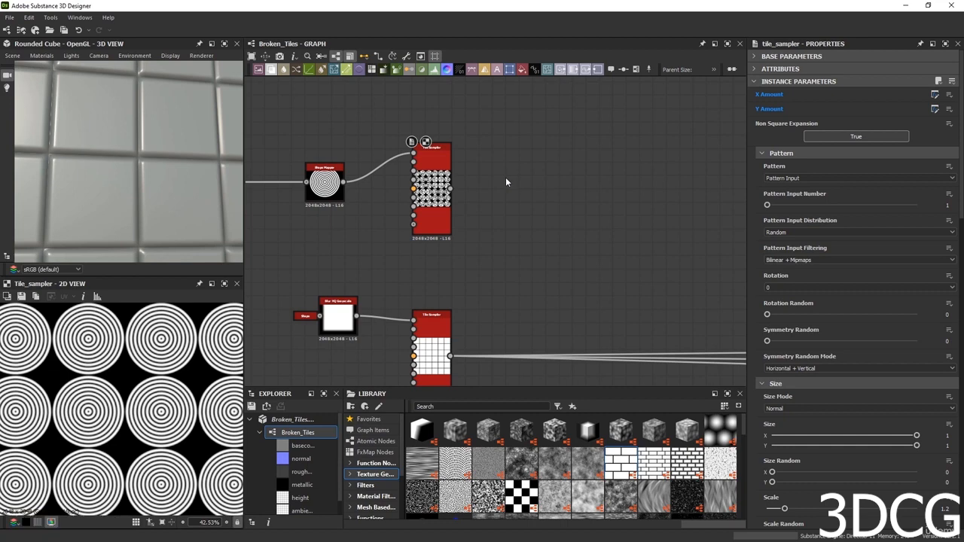
Add a Slope Blur Grayscale node, feed the upper Tile Sampler's output into its Grayscale input, and place it lower beside the sampler.
middle_drag(505, 177, 524, 202)
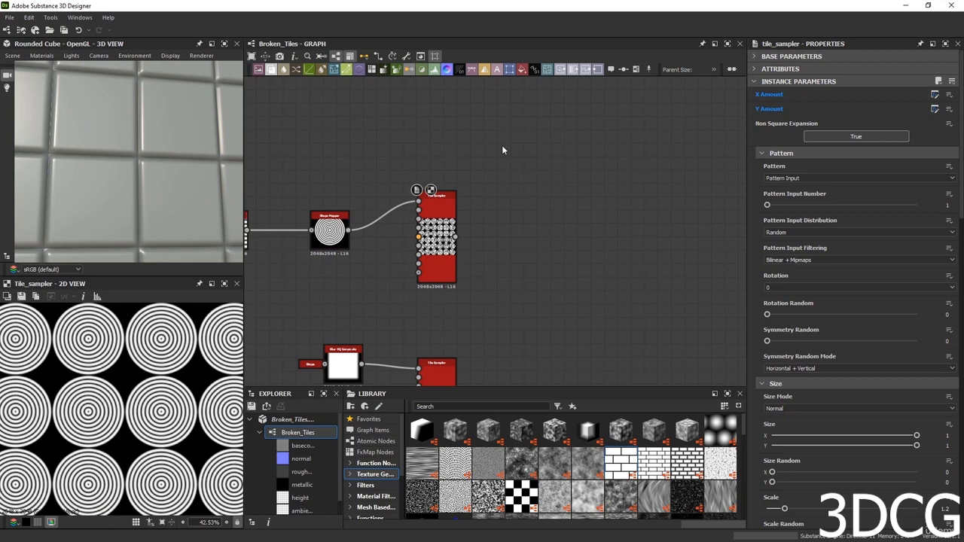
key(space)
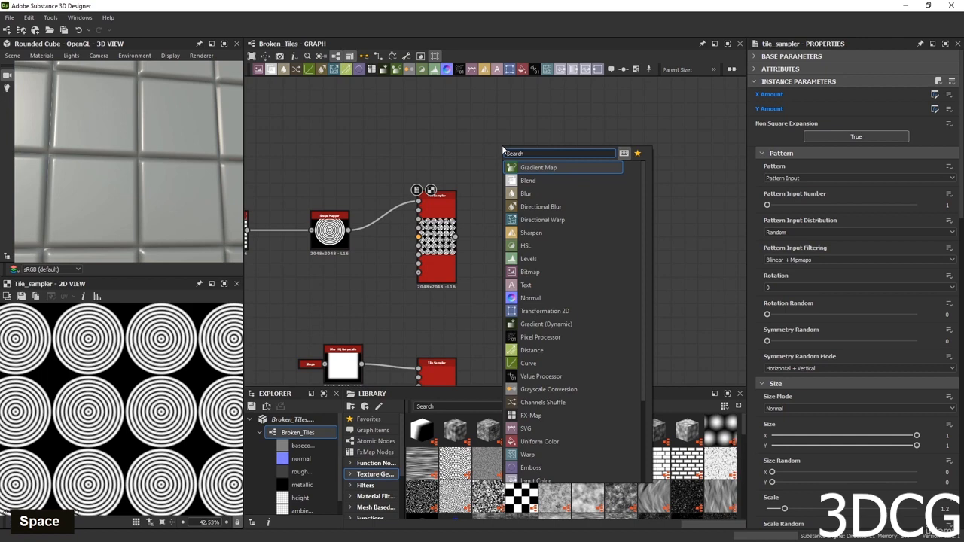
text(slop)
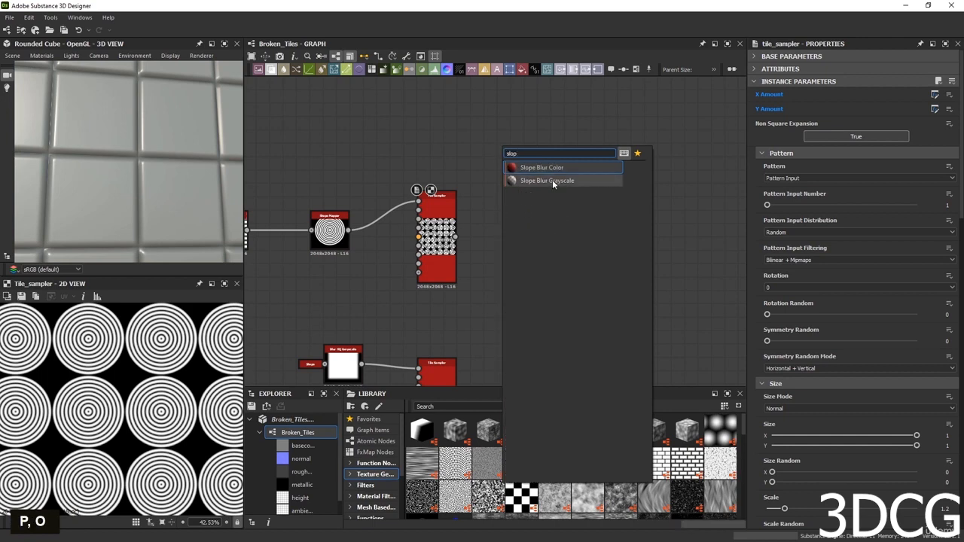
click(552, 181)
drag(510, 156, 567, 173)
scroll(530, 198, up, 3)
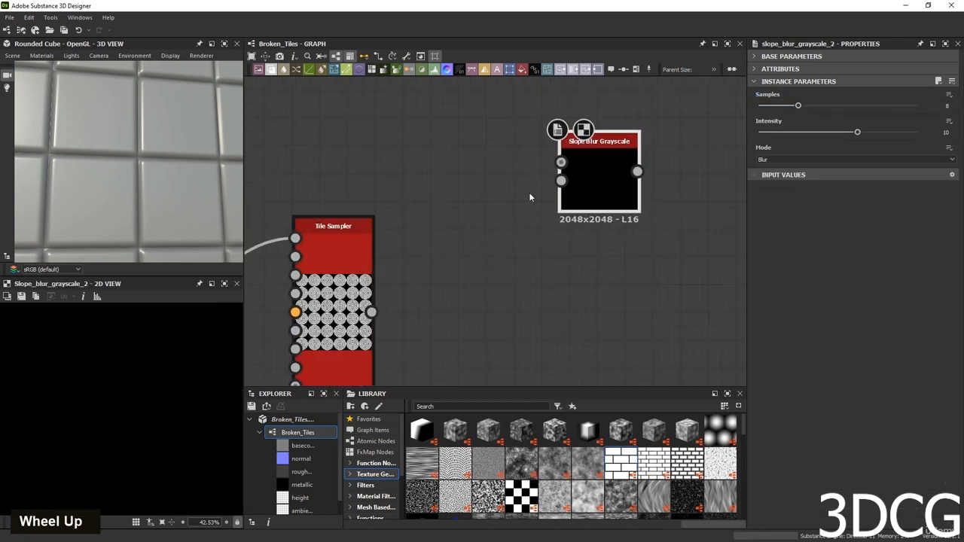
drag(371, 311, 561, 161)
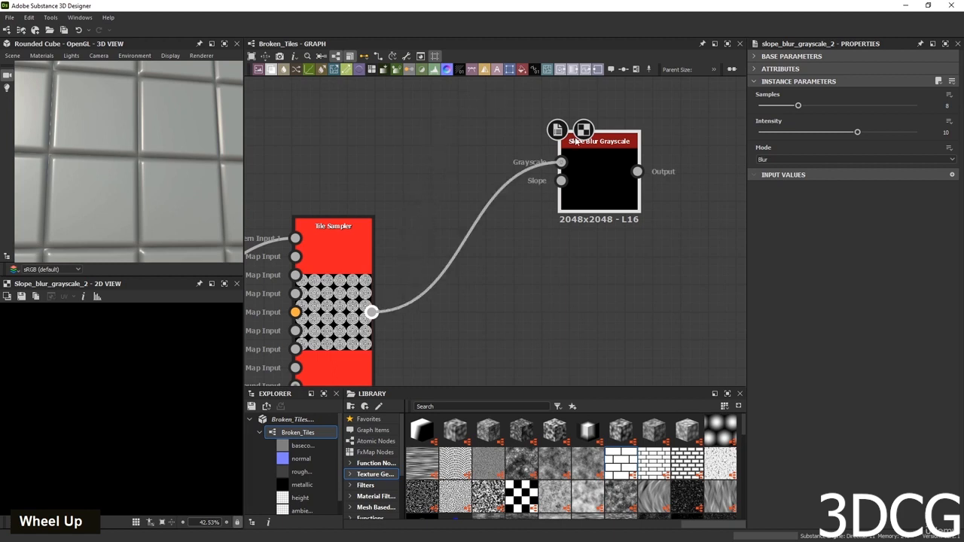
drag(561, 161, 610, 305)
scroll(546, 303, down, 2)
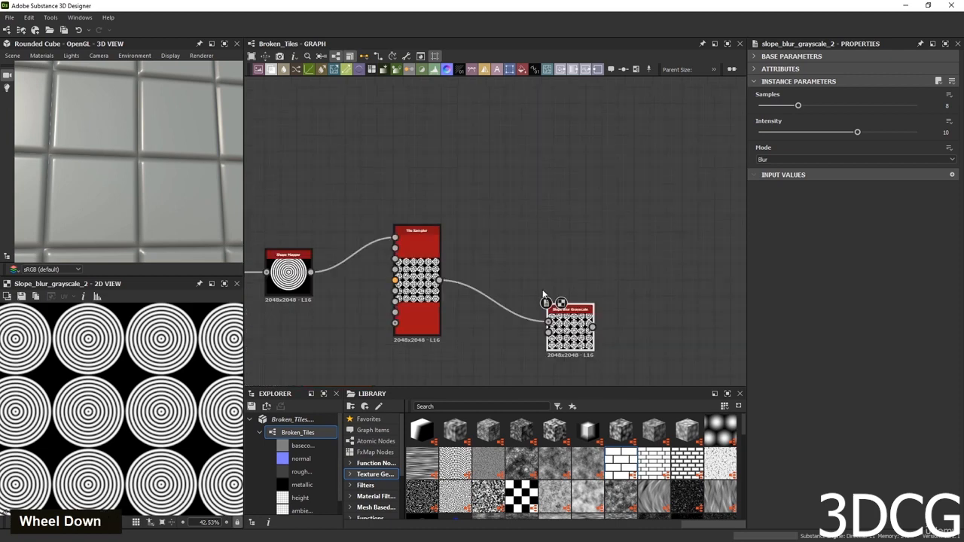
Add a Clouds 2 noise node, connect it to the Slope Blur Grayscale's Slope input, and place it just before that node.
middle_drag(552, 301, 618, 158)
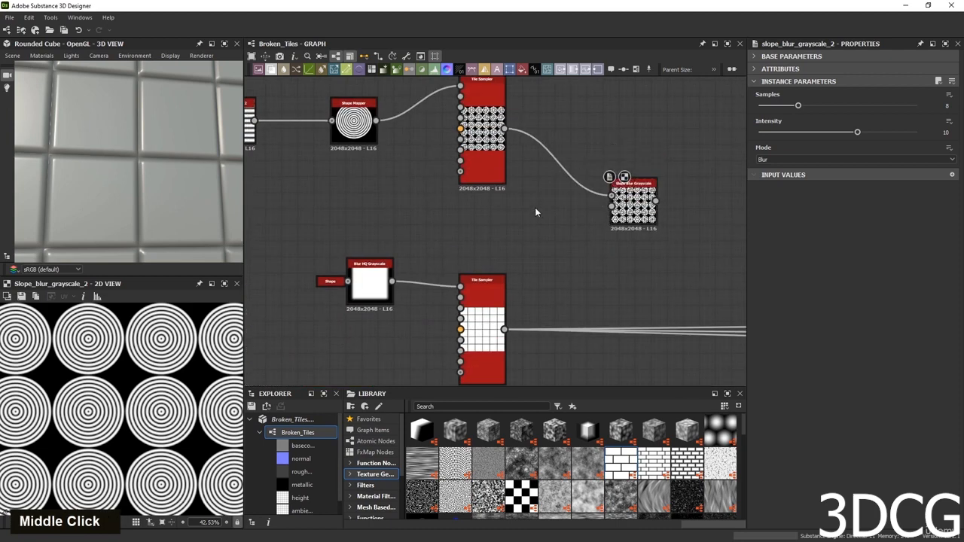
key(space)
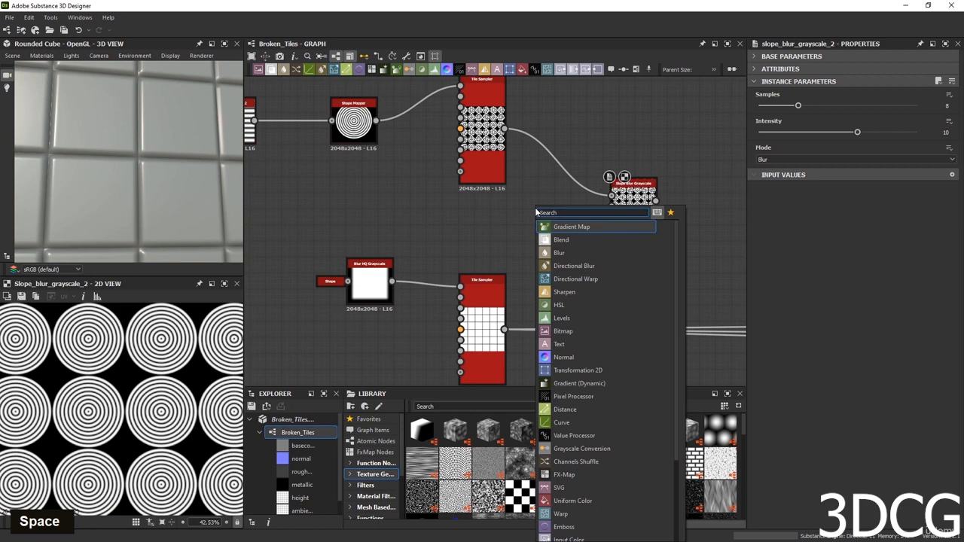
text(c)
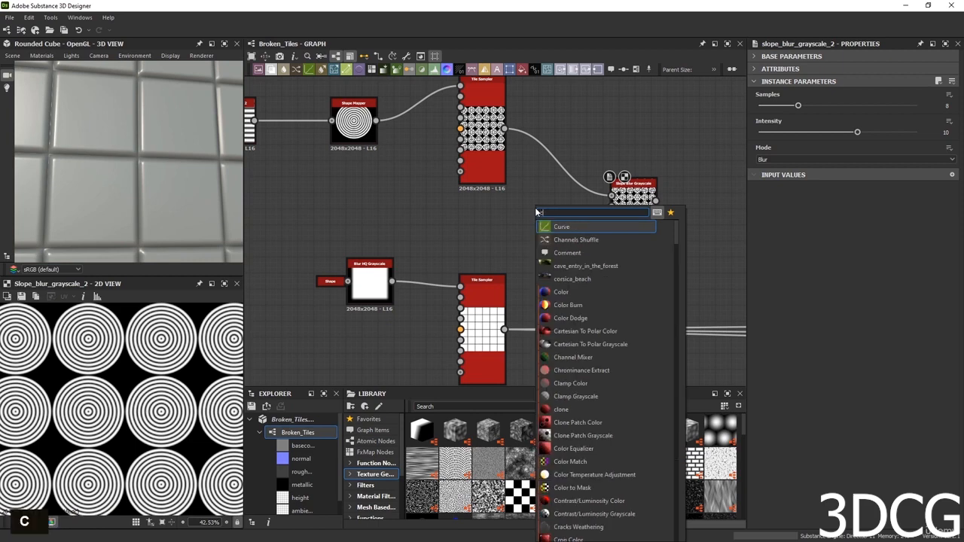
text(lo)
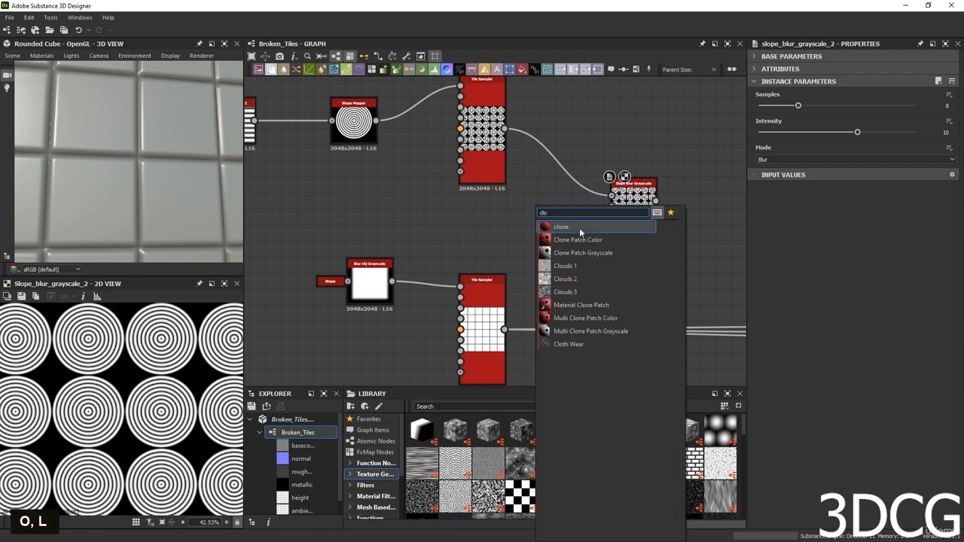
click(587, 279)
drag(552, 202, 611, 206)
drag(530, 210, 563, 250)
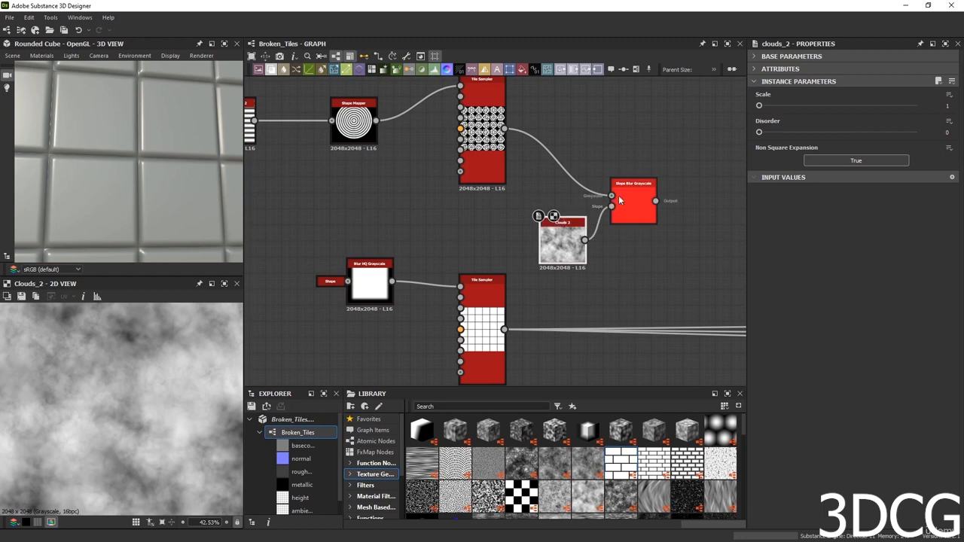
Preview the Slope Blur Grayscale node and set its Samples to 32 and Intensity to 0.61.
double_click(633, 205)
scroll(173, 410, down, 5)
scroll(151, 405, up, 5)
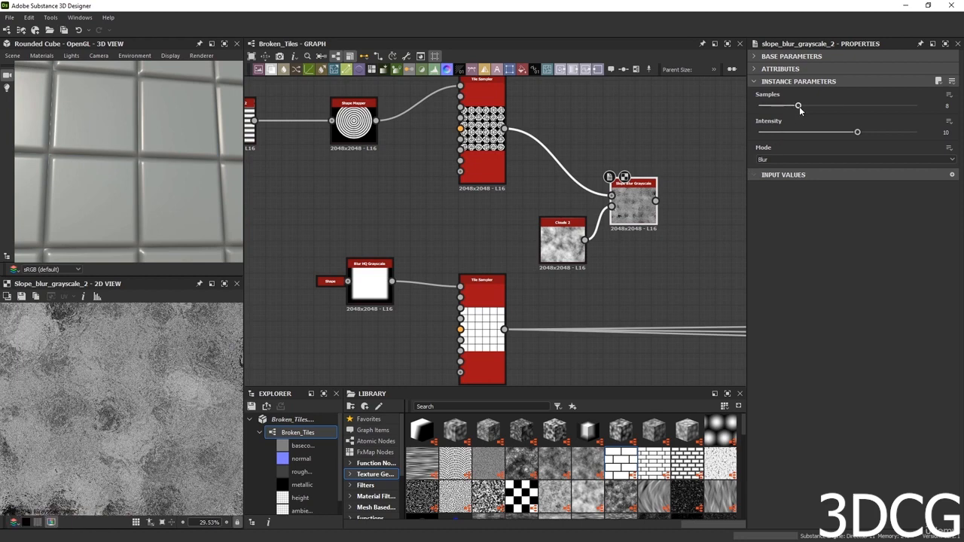
drag(800, 109, 919, 114)
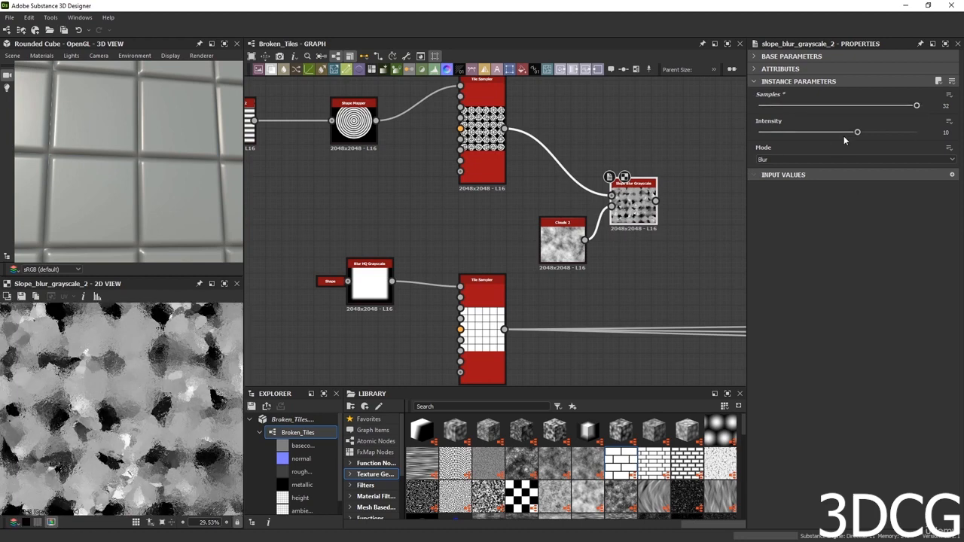
drag(857, 134, 764, 134)
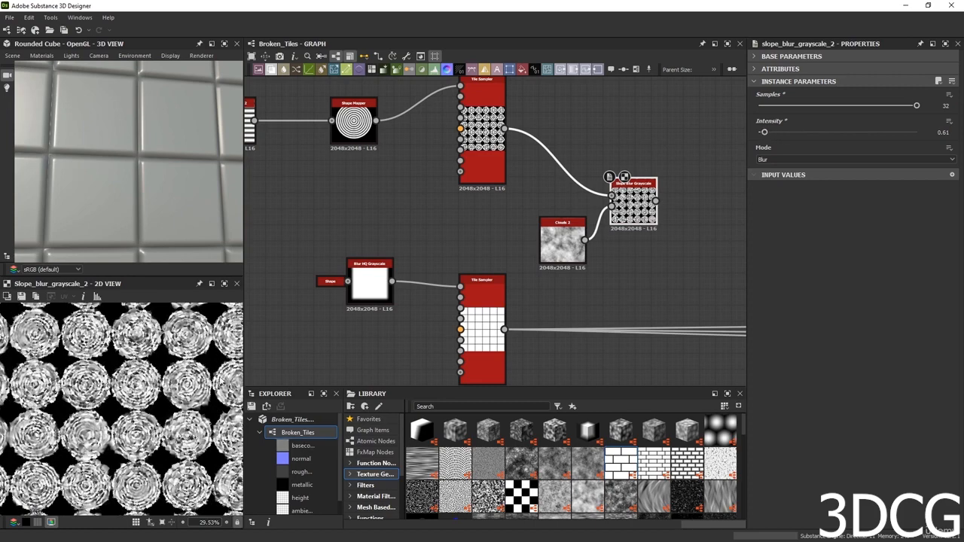
scroll(91, 387, up, 5)
scroll(90, 388, down, 4)
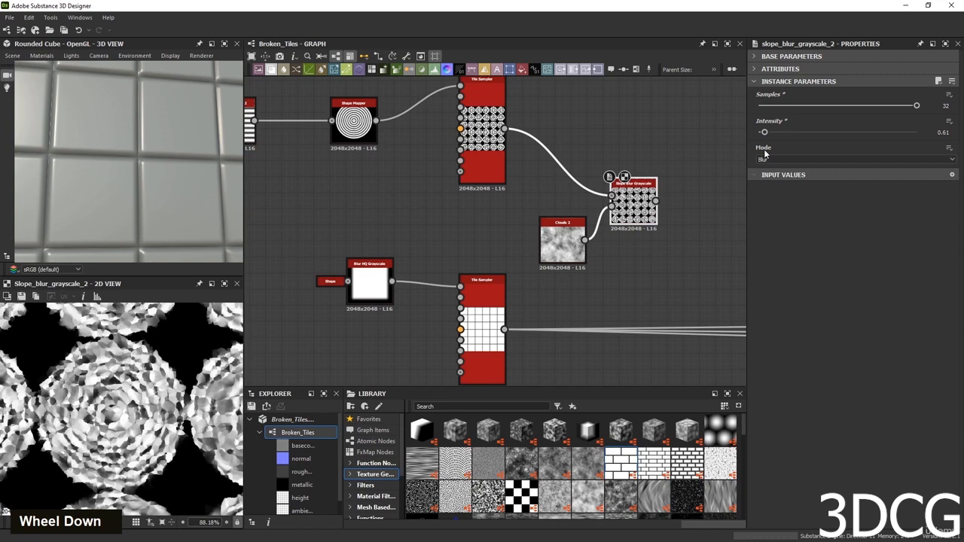
Compare the upper Tile Sampler's rings with the slope-blurred result up close, and set the Slope Blur Grayscale's Mode to Min.
double_click(486, 116)
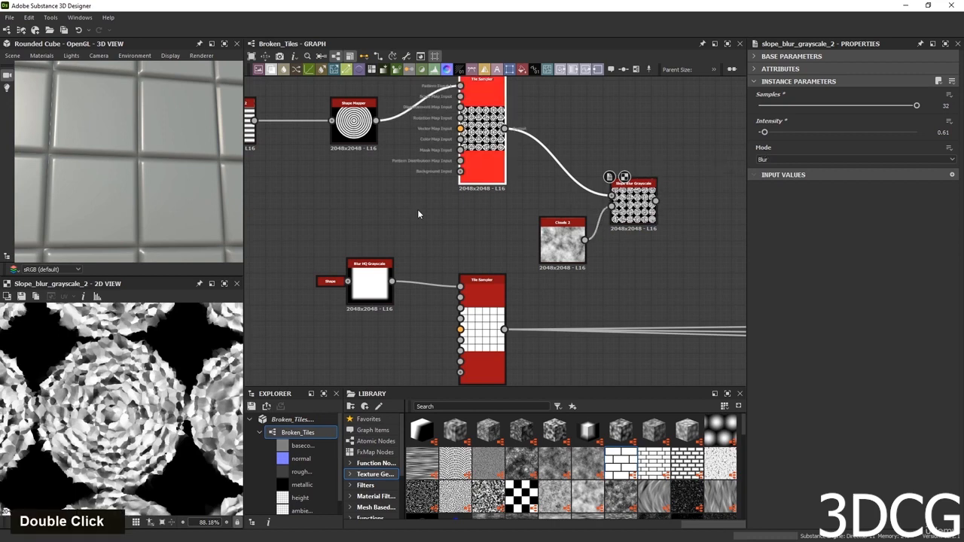
scroll(155, 361, up, 5)
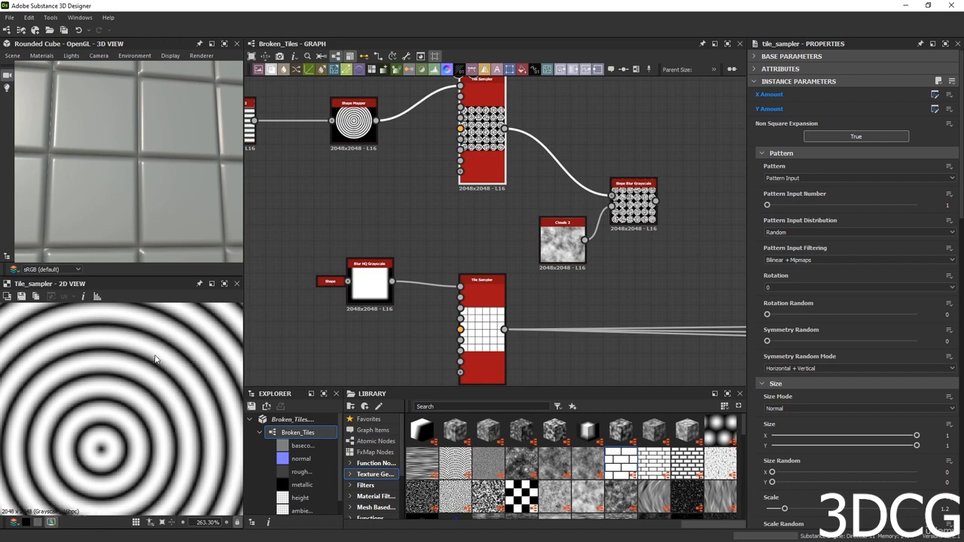
double_click(632, 203)
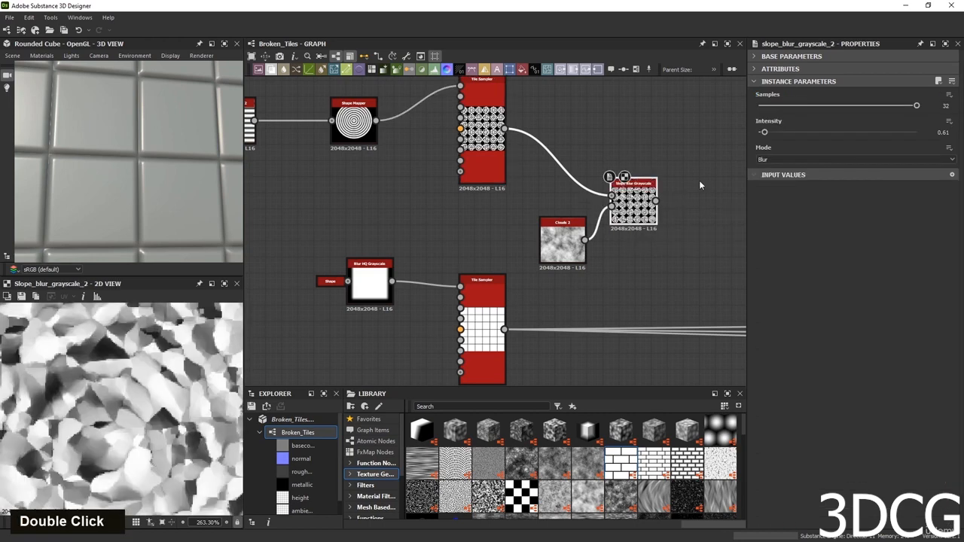
click(768, 159)
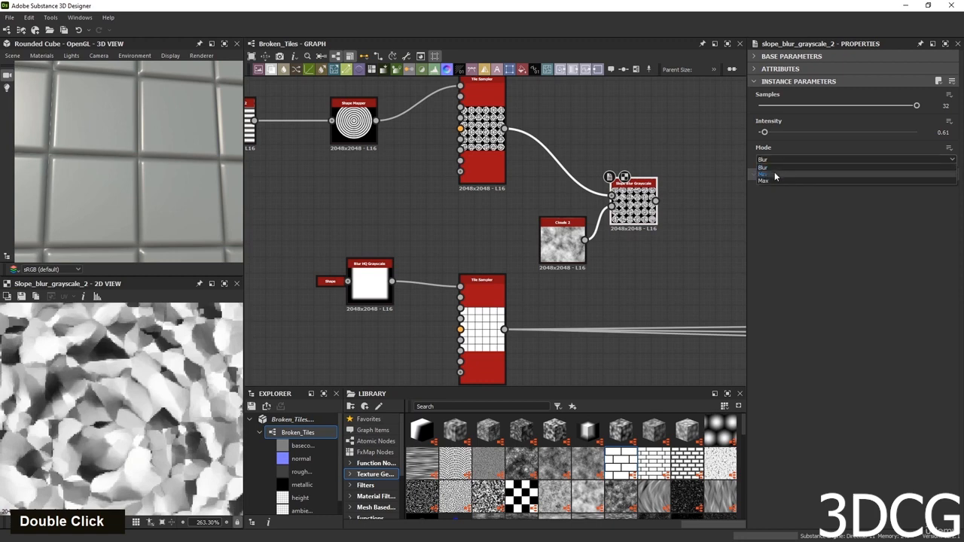
click(774, 176)
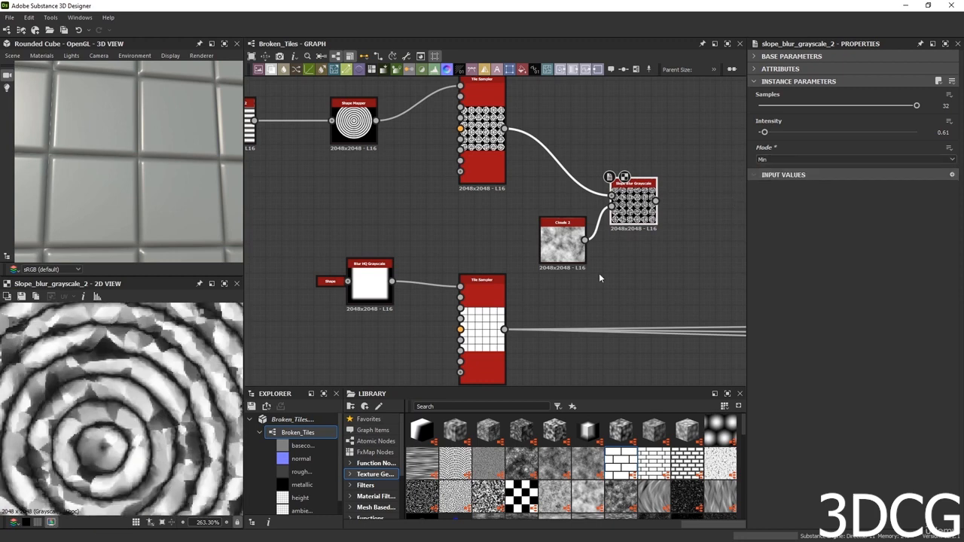
Examine the Slope Blur Grayscale's result against the upper Tile Sampler's rings, and inspect the Clouds 2 node's Scale setting.
double_click(482, 143)
double_click(633, 204)
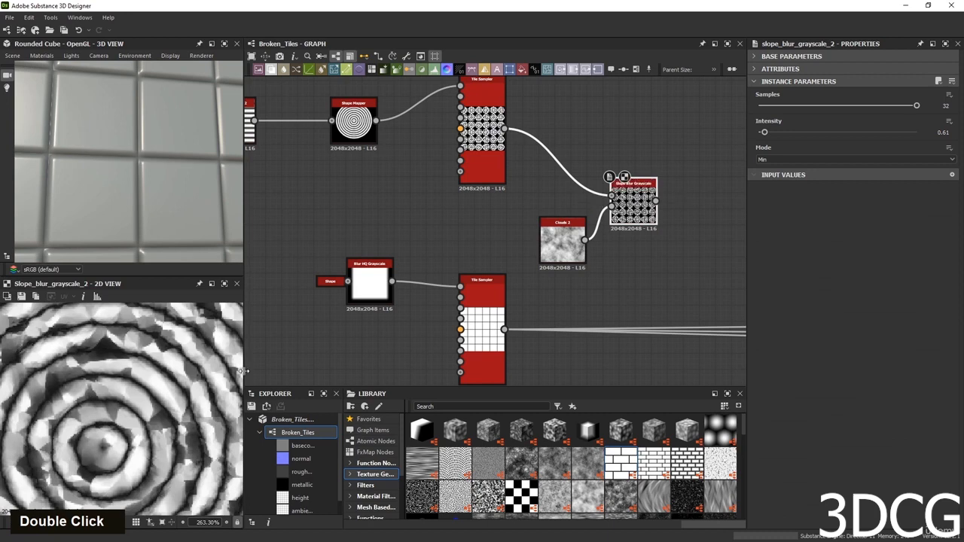
scroll(183, 379, up, 2)
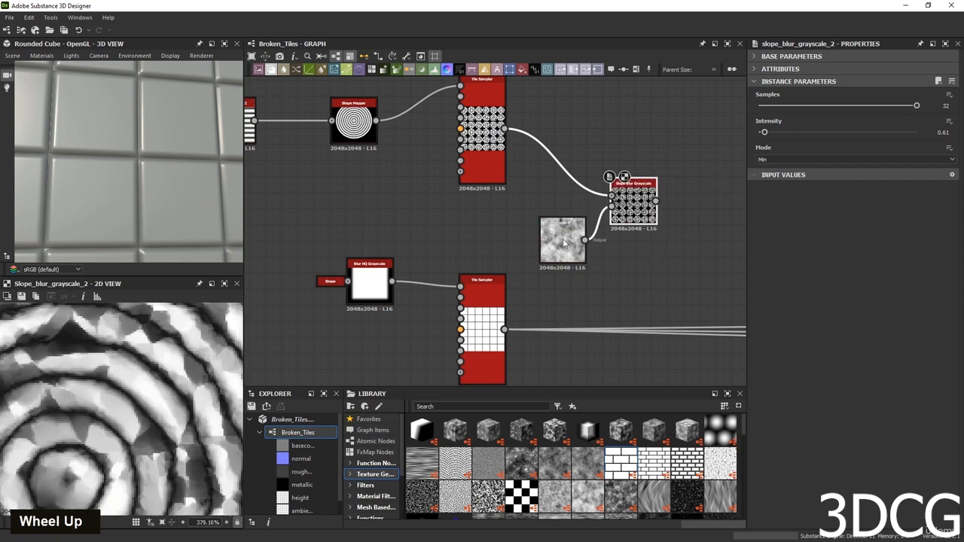
double_click(627, 207)
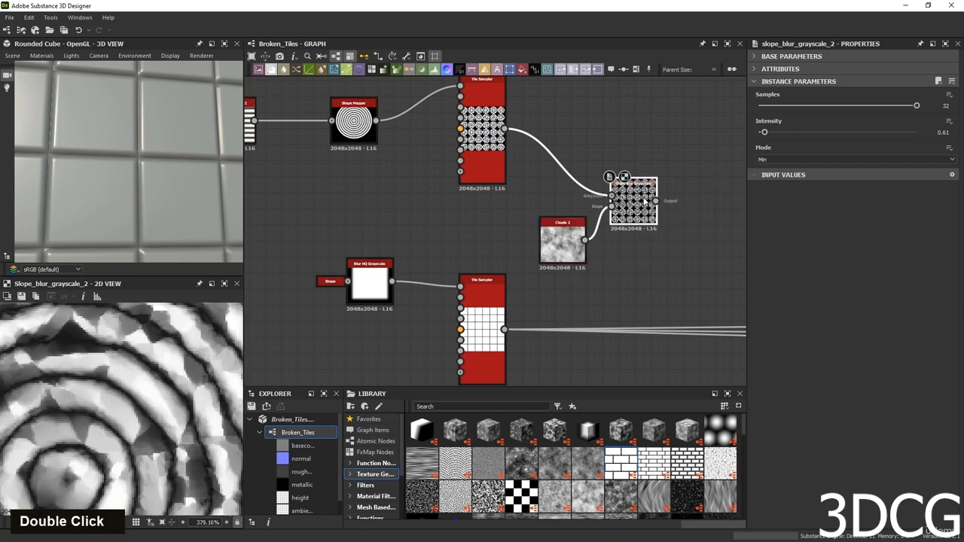
scroll(631, 214, up, 3)
scroll(631, 215, up, 2)
click(451, 277)
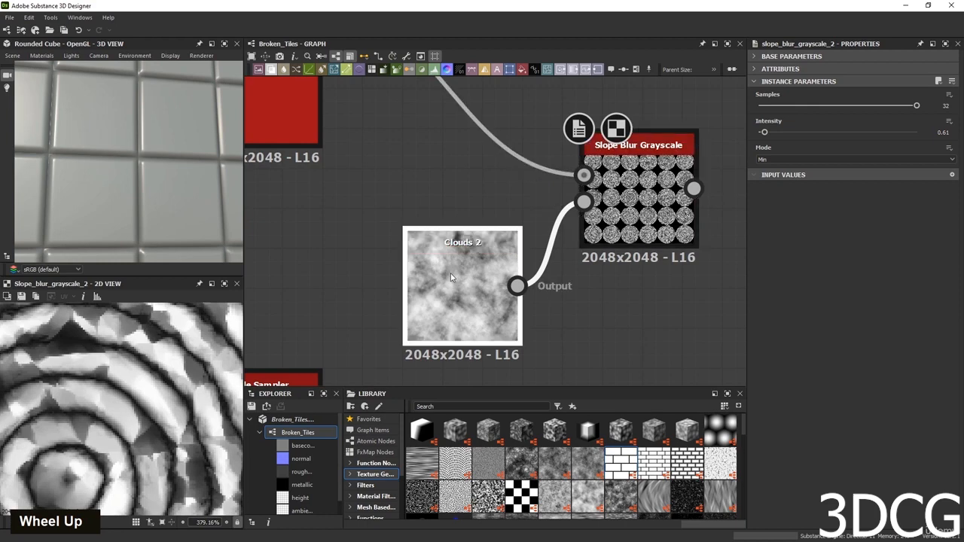
scroll(467, 260, down, 2)
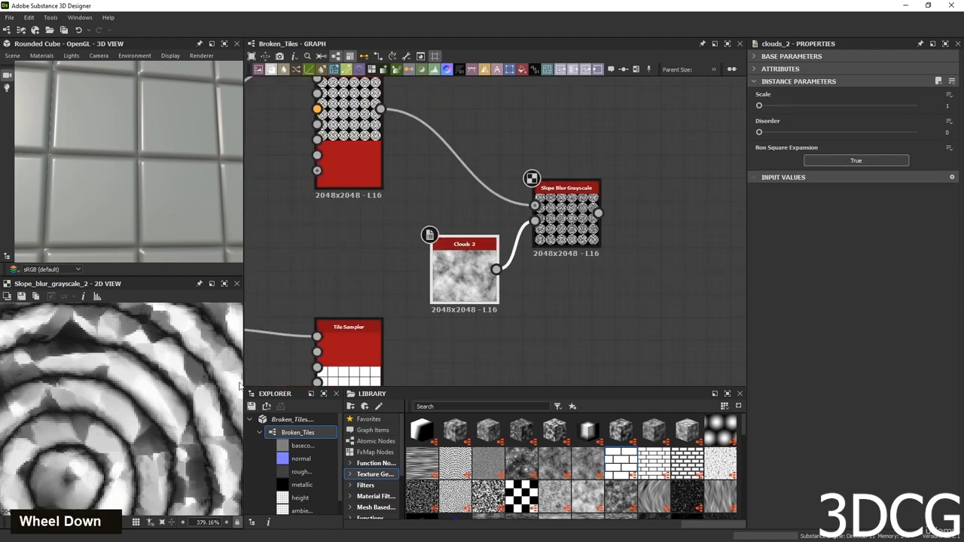
scroll(120, 406, down, 3)
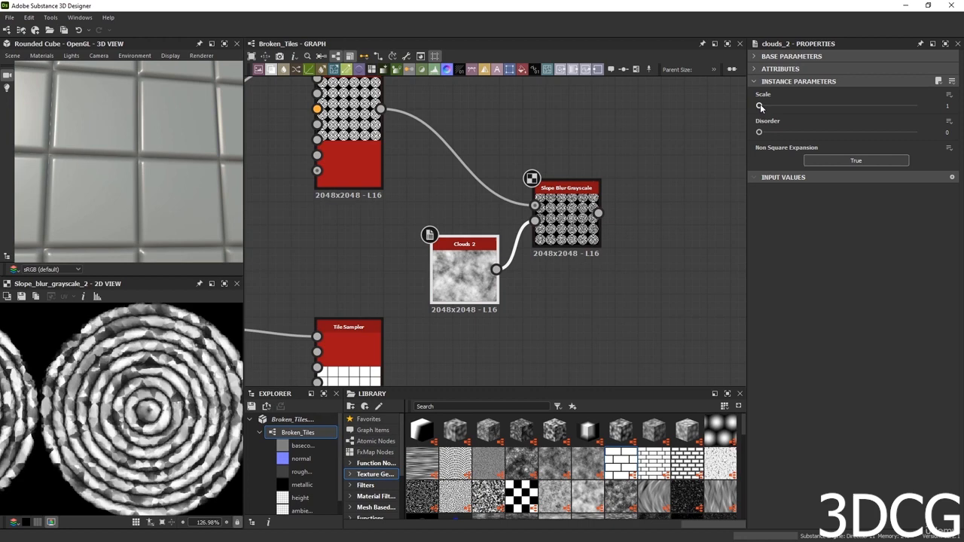
mouse_move(764, 105)
mouse_down()
mouse_move(803, 106)
mouse_move(764, 107)
mouse_up()
Add a Clouds 1 noise node as the Slope Blur Grayscale's Slope input in place of Clouds 2, and set the blur's Intensity to 0.1.
key(space)
text(clo)
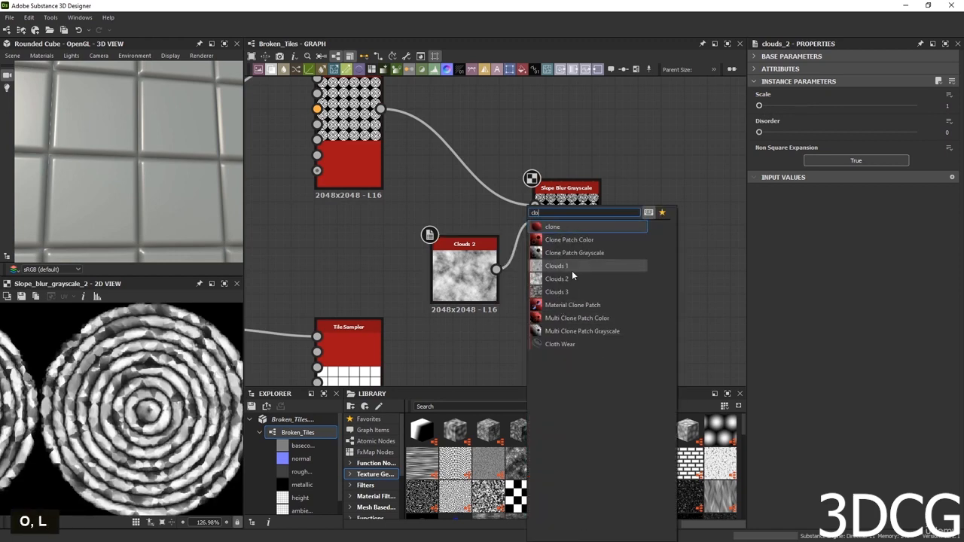
click(572, 265)
drag(535, 305, 536, 241)
double_click(575, 216)
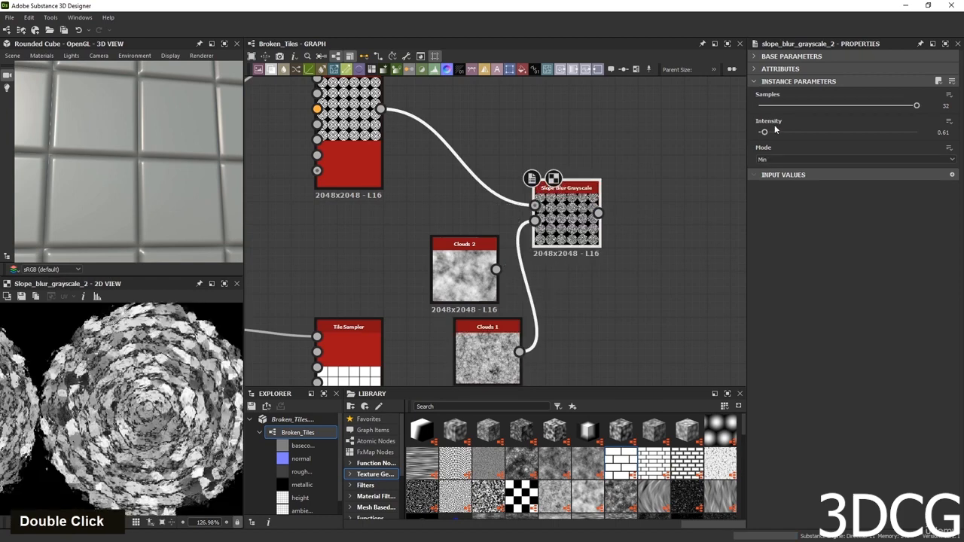
drag(764, 132, 761, 133)
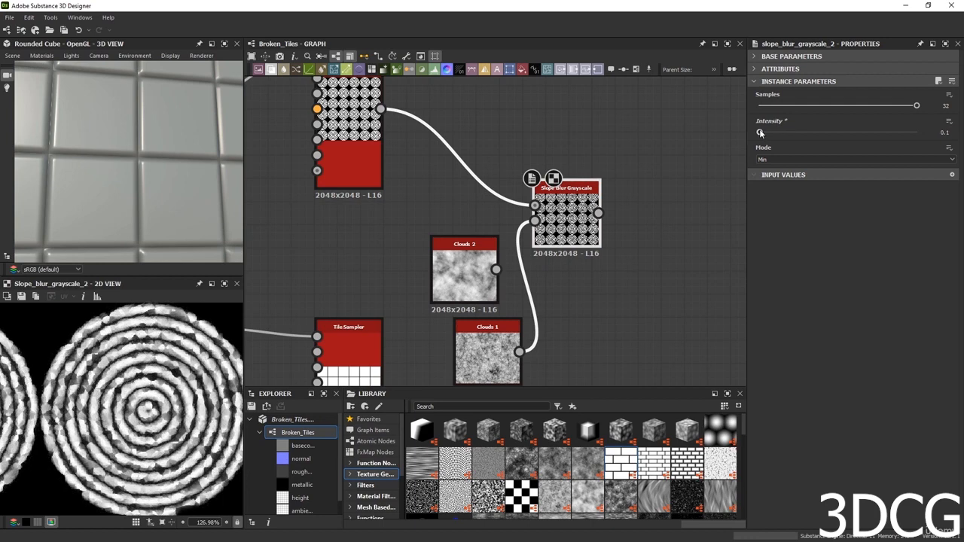
Delete the unused Clouds 2 node, move Clouds 1 into its place, and preview the slope-blurred circles as a full pattern and up close.
click(457, 281)
key(Delete)
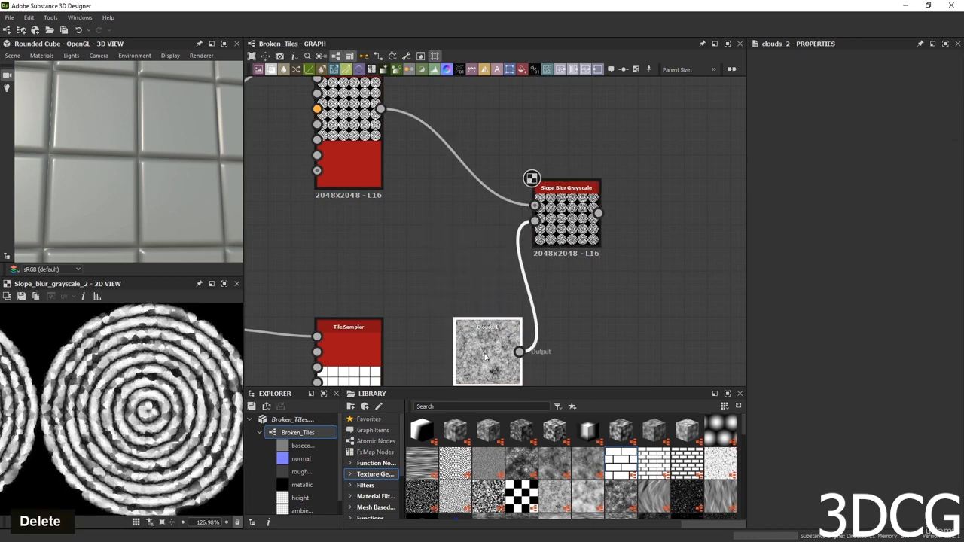
drag(487, 354, 453, 285)
double_click(566, 218)
scroll(150, 399, down, 3)
scroll(150, 399, down, 2)
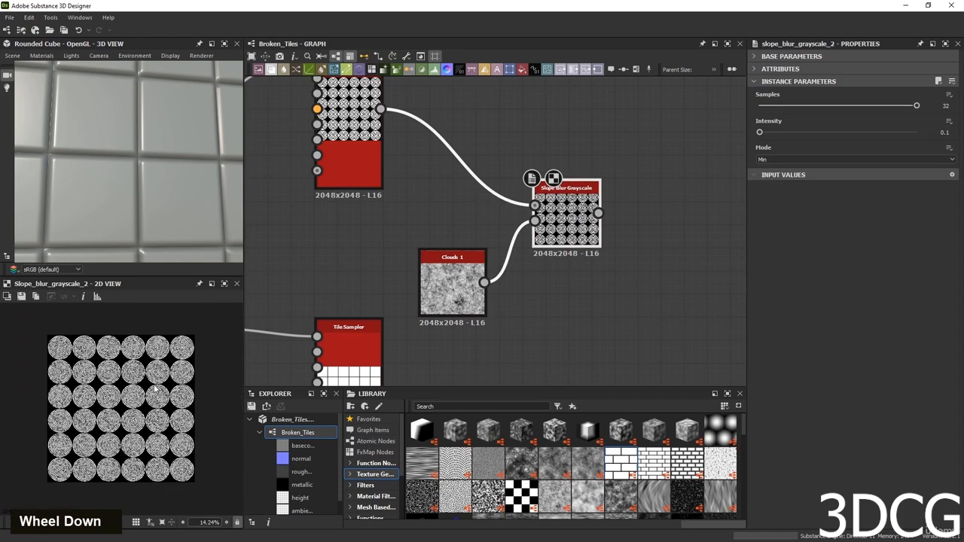
scroll(156, 386, up, 6)
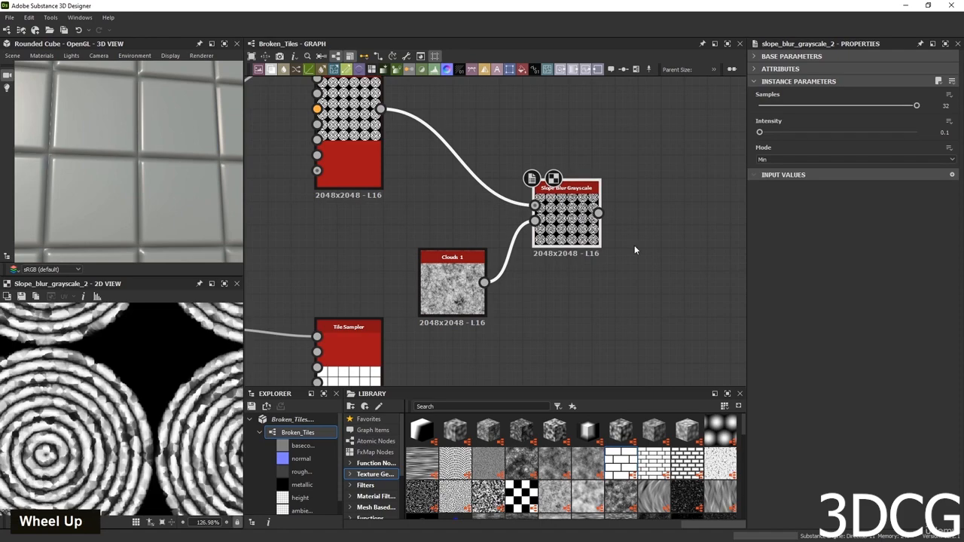
middle_drag(566, 238, 565, 296)
drag(566, 296, 570, 249)
middle_drag(570, 249, 523, 302)
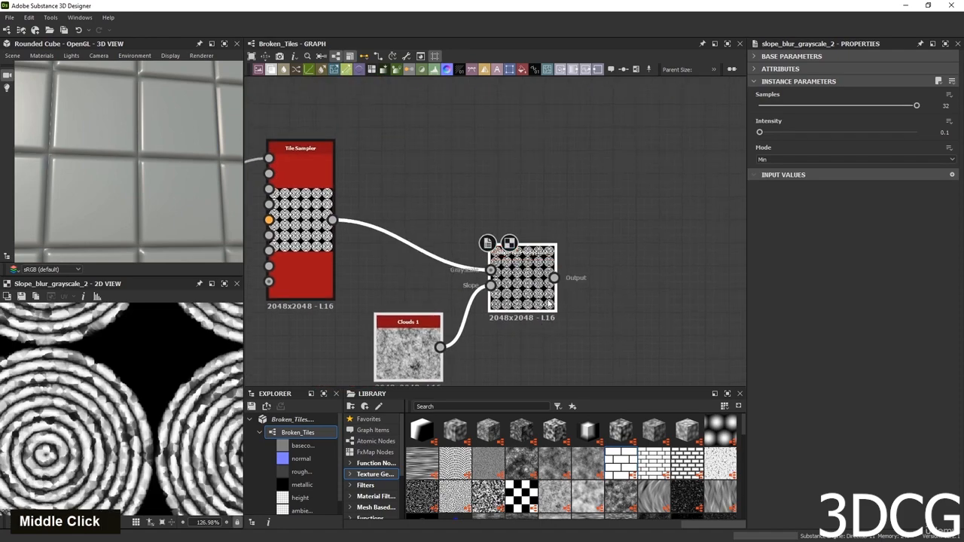
Add a Height Blend node with its Contrast set to 1, and align it with the Slope Blur Grayscale node moved higher in the graph.
click(652, 195)
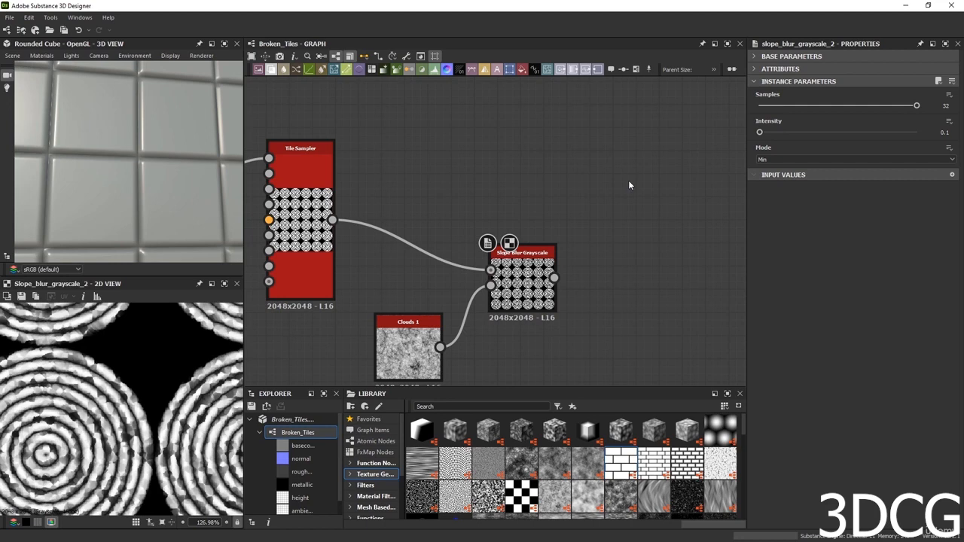
key(space)
text(heigh)
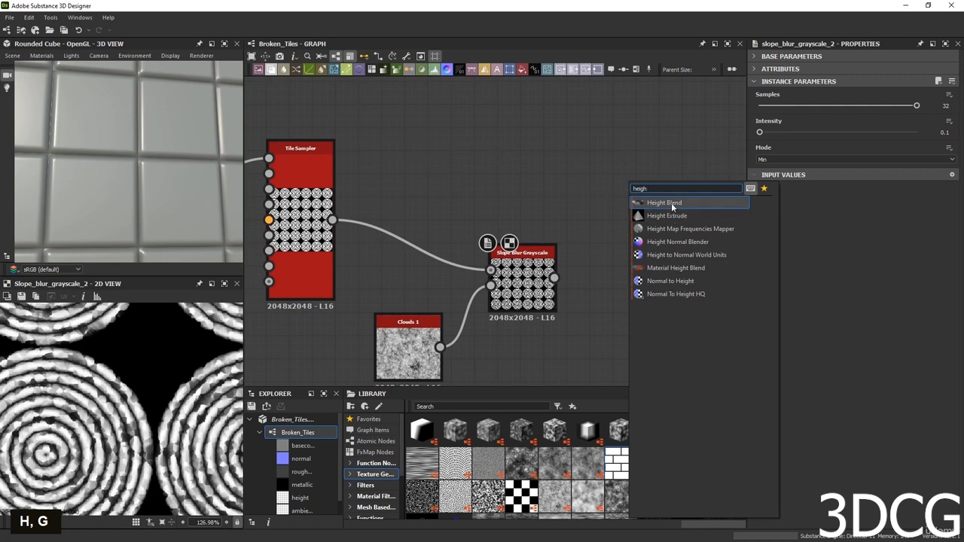
click(671, 203)
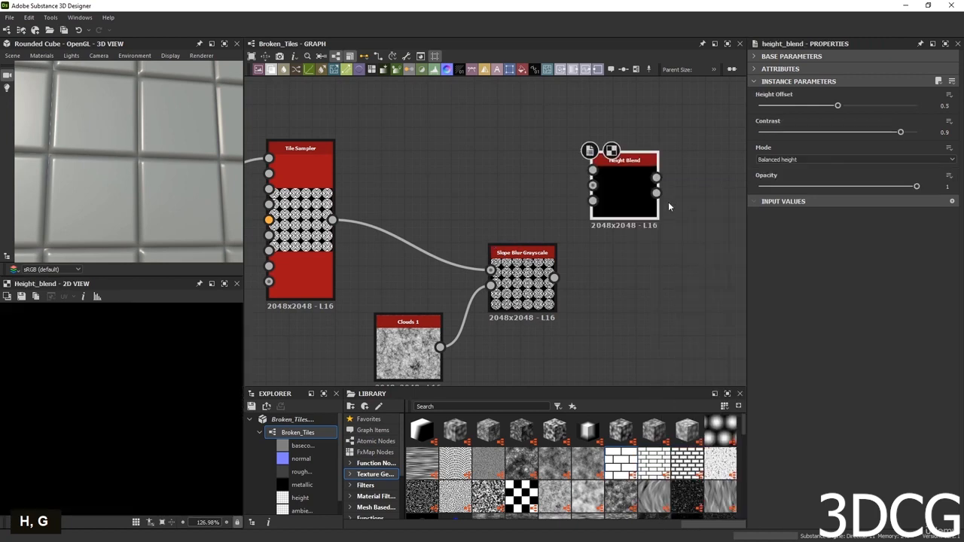
drag(521, 285, 506, 217)
drag(628, 185, 649, 208)
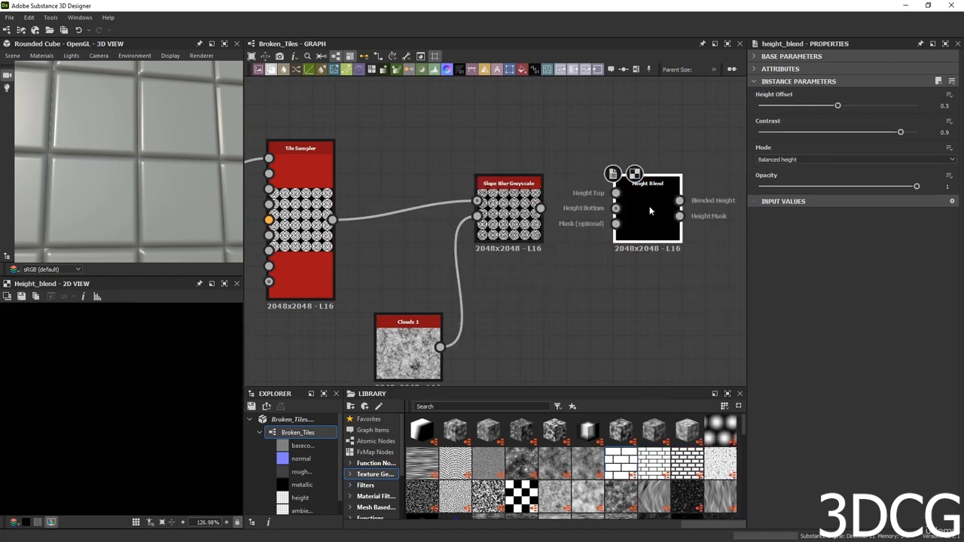
double_click(648, 212)
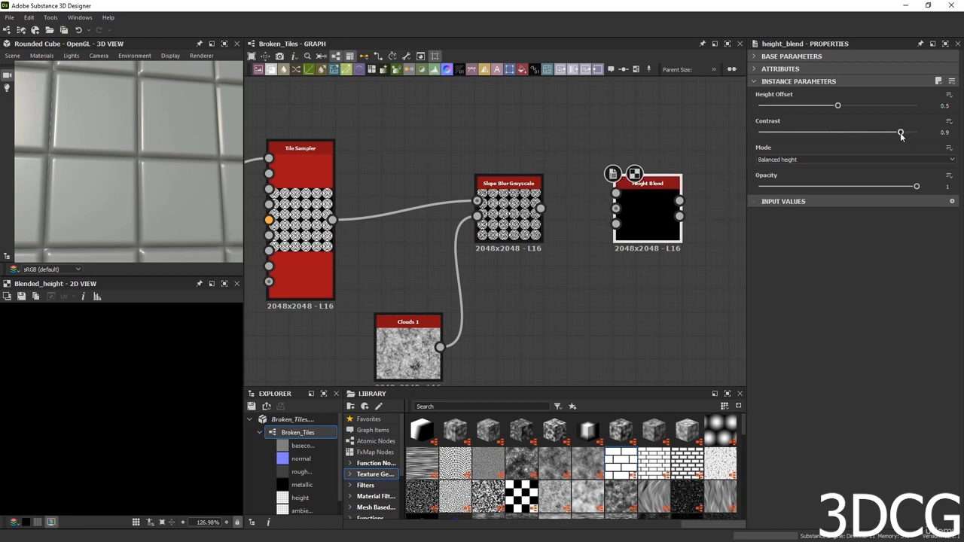
drag(901, 133, 917, 134)
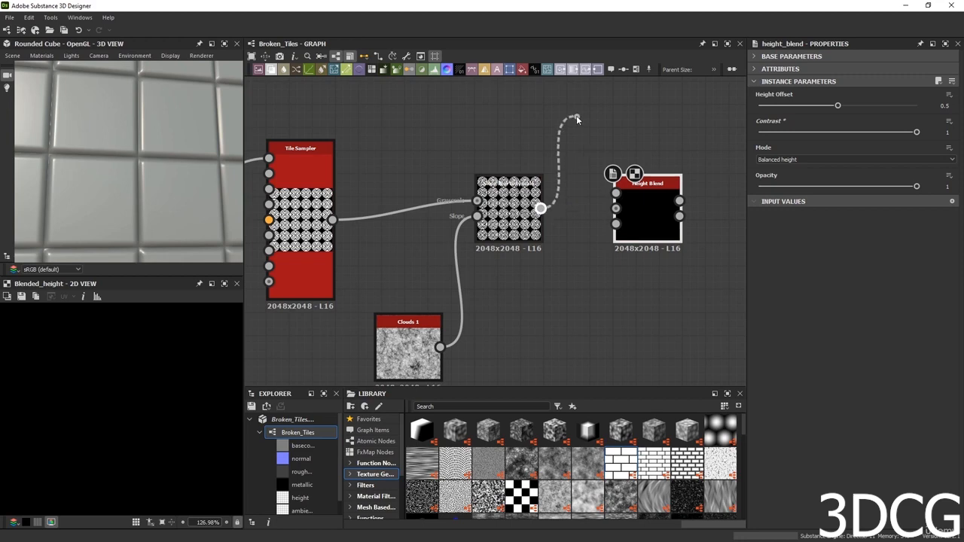
Feed the Slope Blur Grayscale into the Height Blend's Height Top and Clouds 1 into Height Bottom, and preview the blended height.
drag(576, 115, 629, 286)
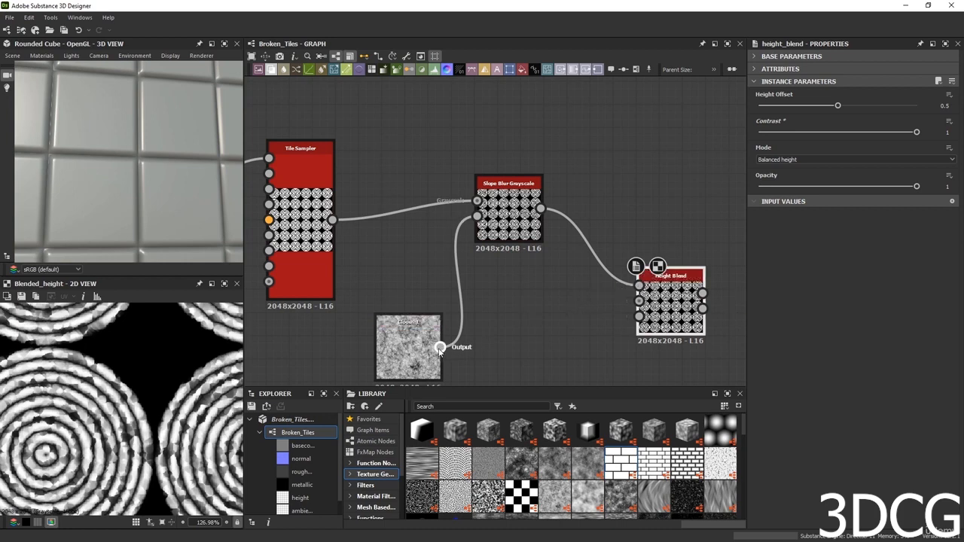
drag(440, 348, 652, 302)
double_click(668, 303)
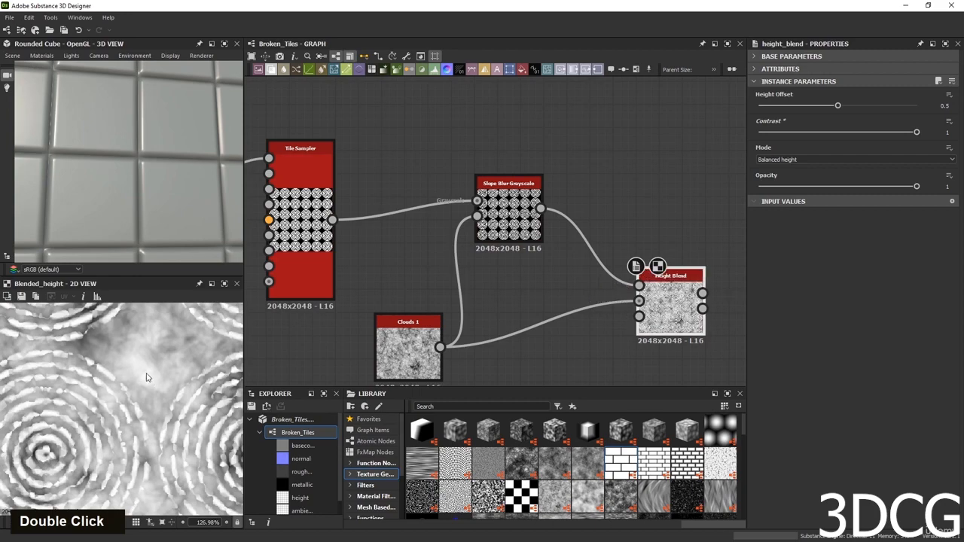
scroll(147, 377, down, 2)
scroll(157, 410, up, 3)
drag(415, 354, 414, 331)
scroll(106, 362, down, 3)
scroll(106, 362, up, 2)
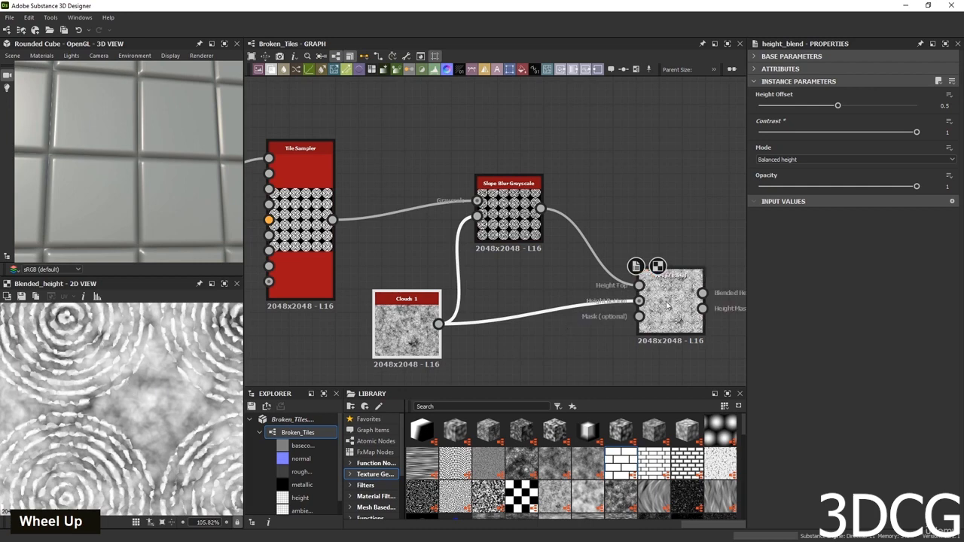
middle_drag(534, 343, 550, 284)
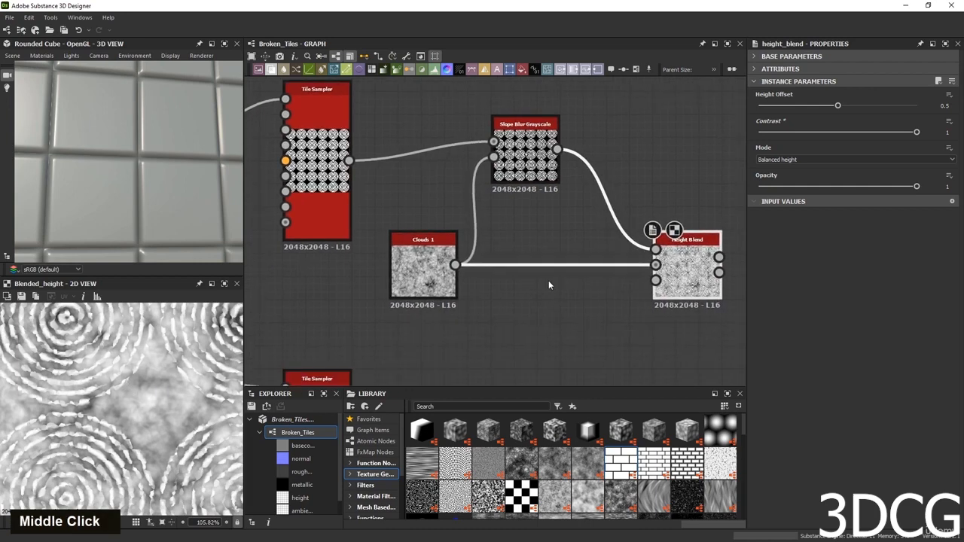
Duplicate Clouds 1, connect the copy to the Height Blend's Height Bottom, increase the copy's Scale, and preview the blended height.
click(426, 261)
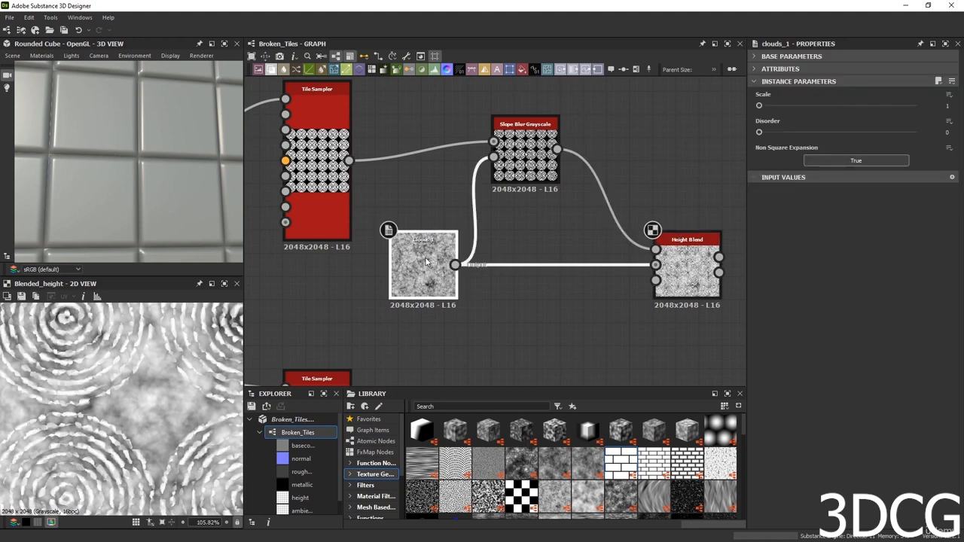
key(ctrl+d)
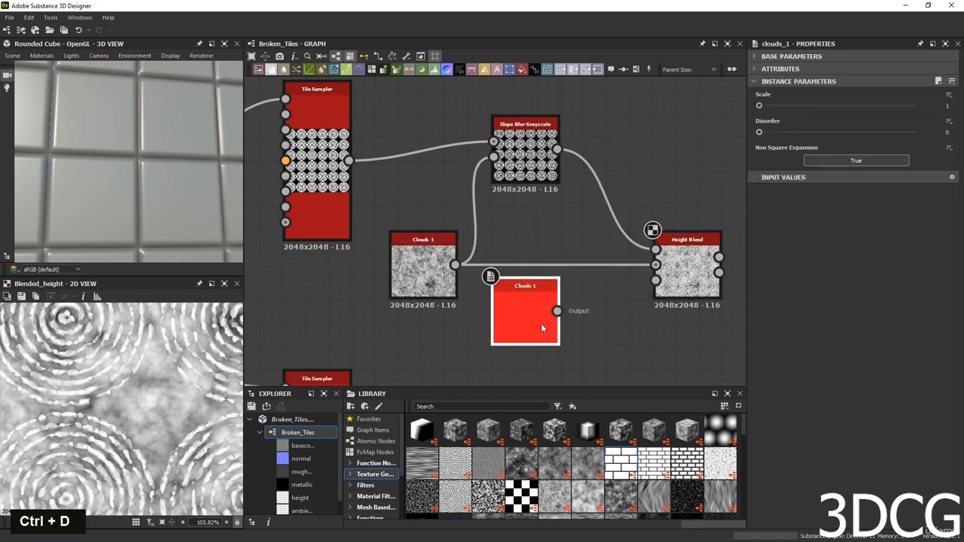
double_click(544, 324)
drag(567, 320, 655, 265)
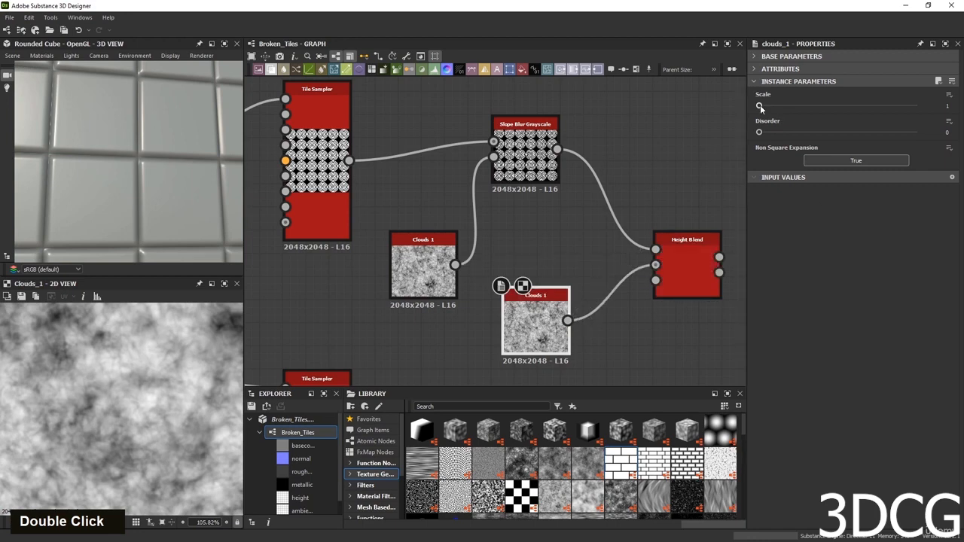
drag(759, 105, 826, 105)
double_click(693, 270)
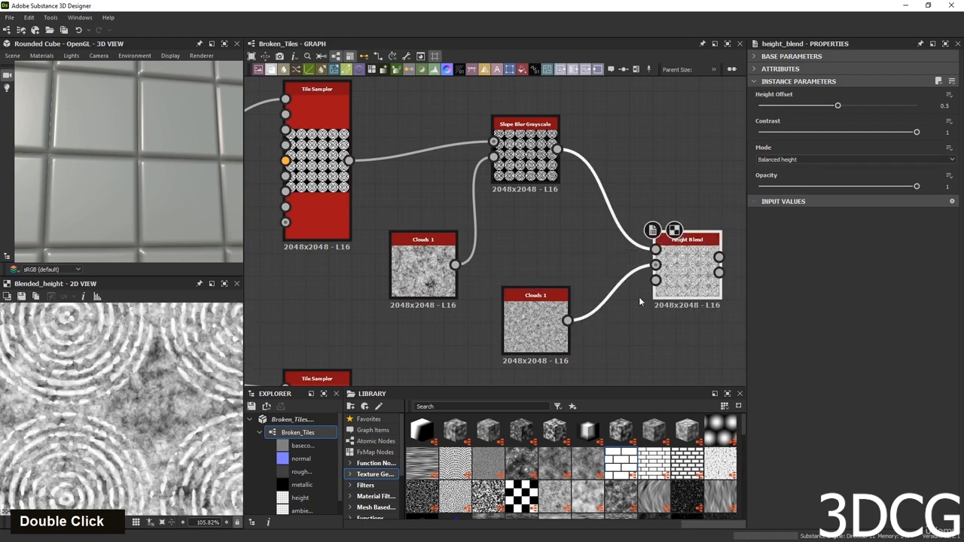
scroll(158, 411, down, 1)
scroll(158, 410, up, 2)
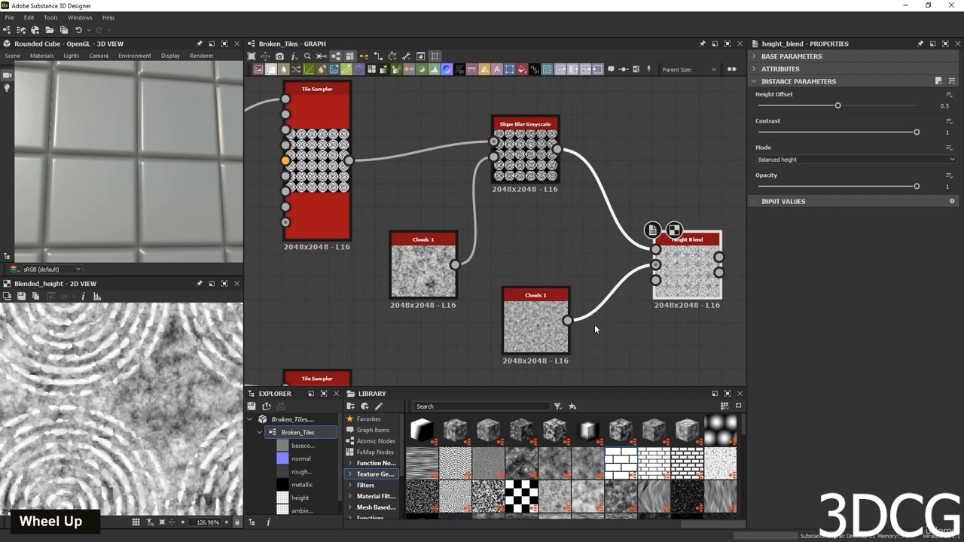
Move the duplicated Clouds 1 node lower and add a Transformation 2D node between the original Clouds 1 and the Height Blend.
middle_drag(537, 332, 501, 250)
drag(501, 250, 485, 344)
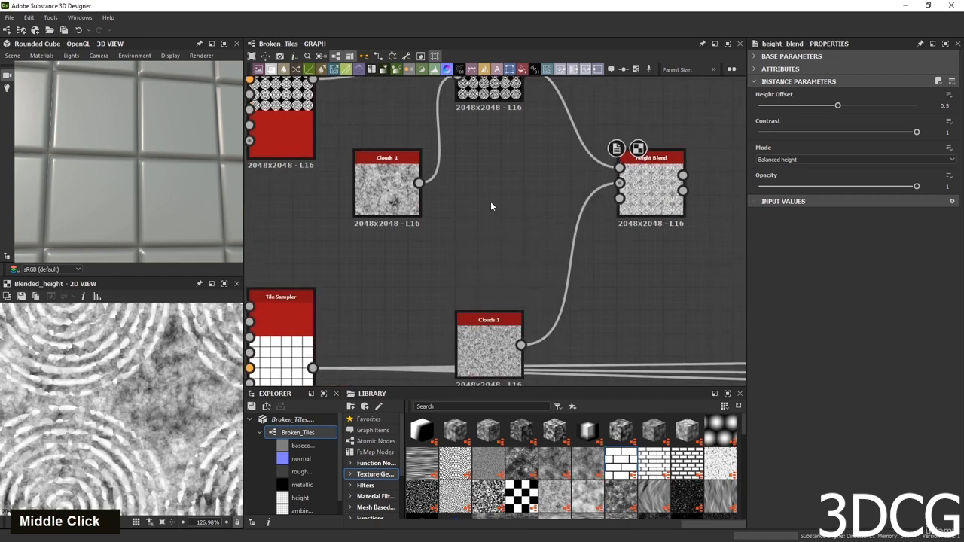
key(space)
text(tr)
click(533, 224)
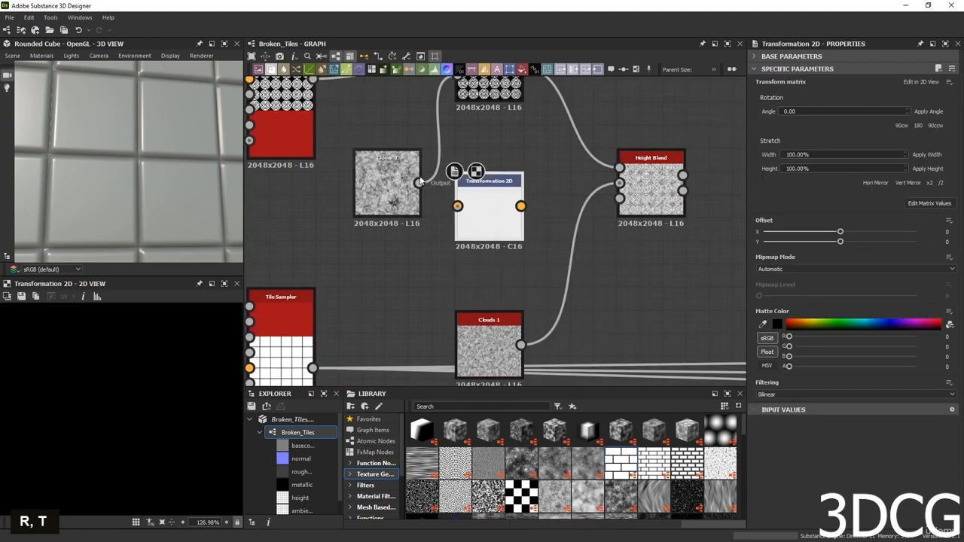
Route the original Clouds 1 through the Transformation 2D node into the Height Blend's Height Bottom, and preview the blended height.
drag(443, 217, 457, 205)
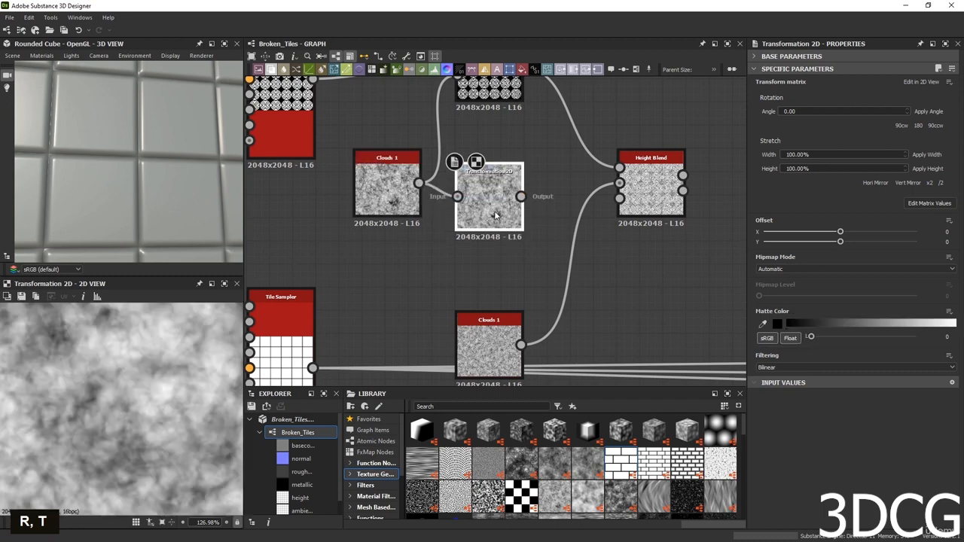
middle_drag(524, 216, 486, 231)
drag(483, 223, 582, 224)
double_click(613, 222)
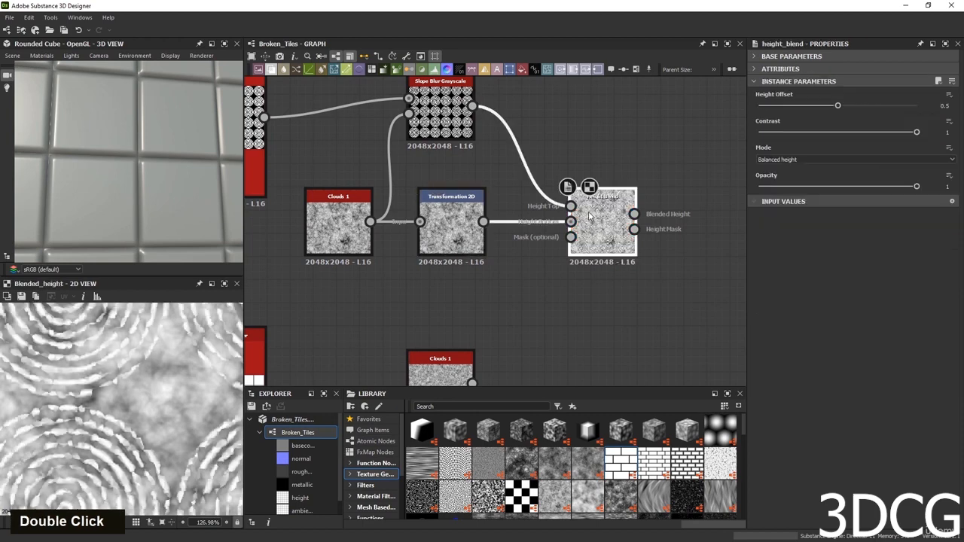
Apply Scale /2 twice to the Transformation 2D node while viewing the blended height, and inspect the finer clouds.
click(443, 224)
scroll(172, 376, down, 3)
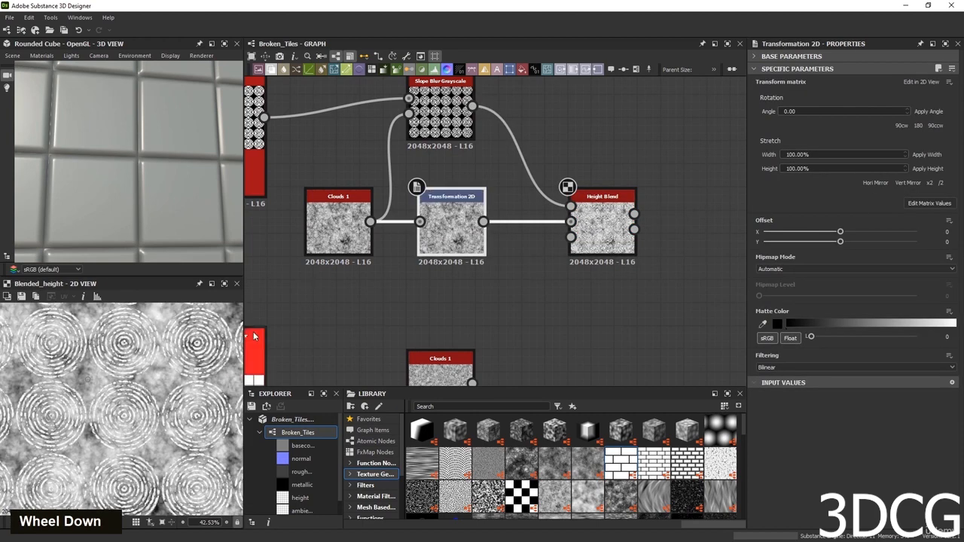
right_click(161, 347)
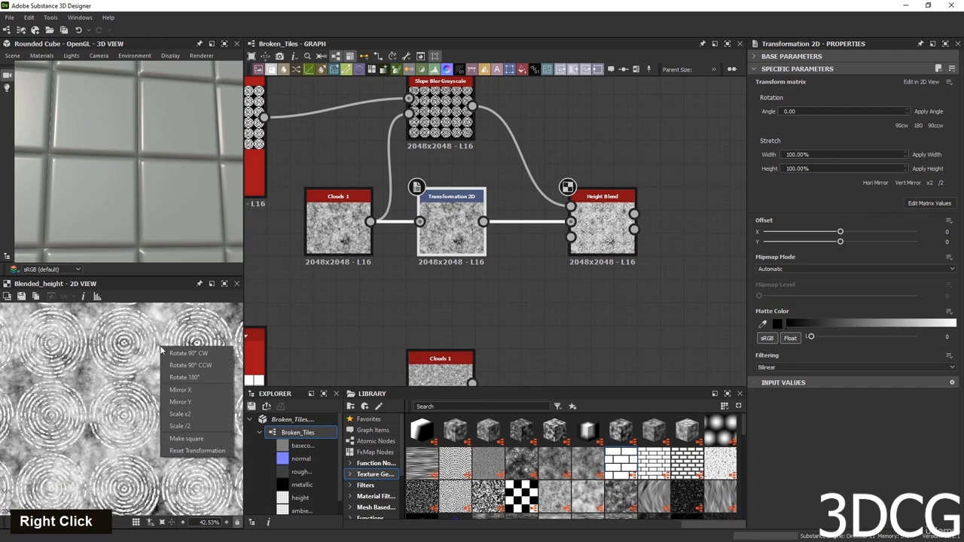
click(194, 424)
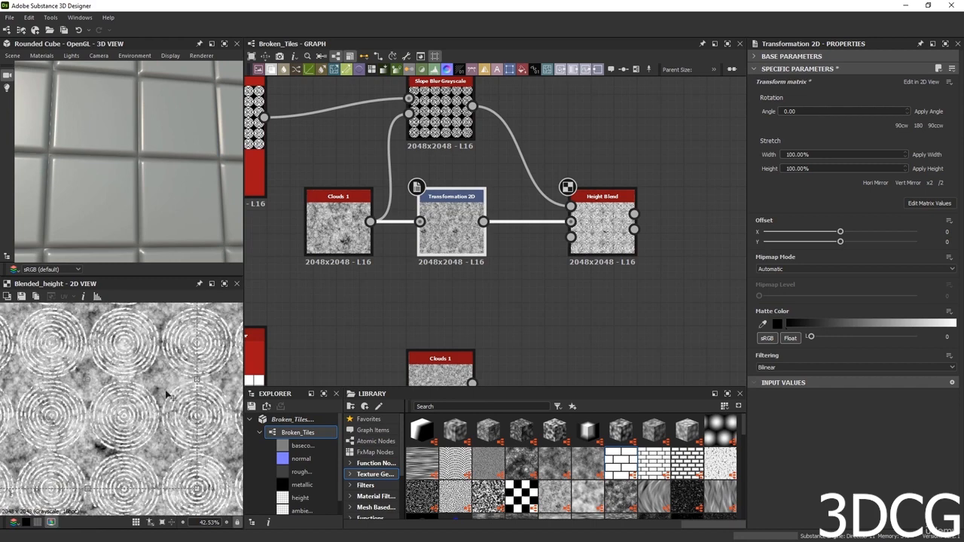
right_click(159, 391)
click(201, 470)
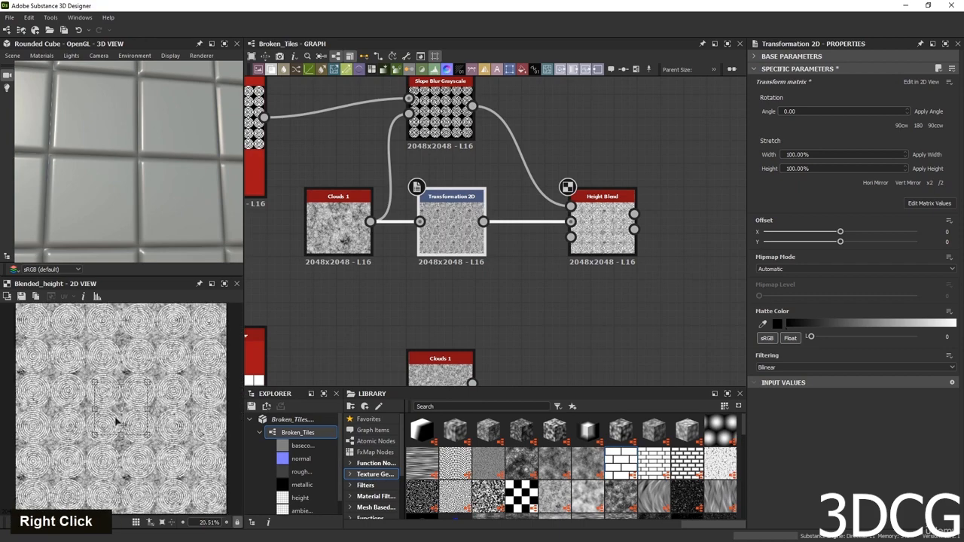
scroll(137, 420, up, 5)
scroll(137, 420, down, 2)
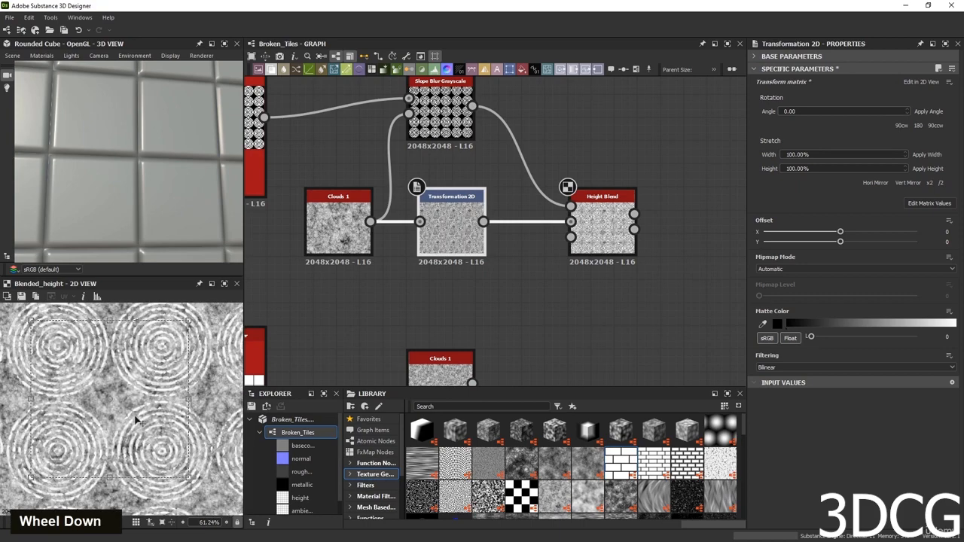
double_click(599, 230)
scroll(164, 409, up, 5)
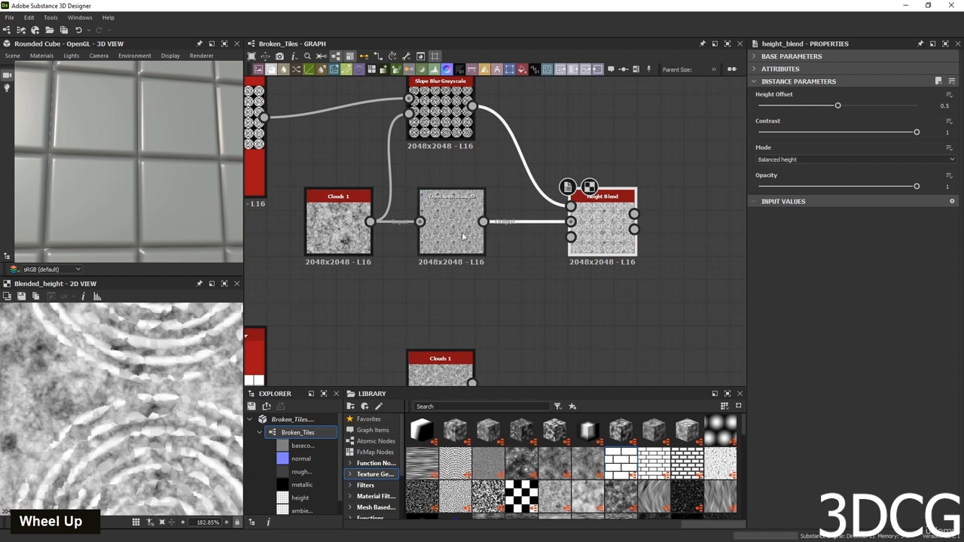
Line up the Transformation 2D node beneath the Slope Blur Grayscale and space the original Clouds 1 away from it.
drag(462, 232, 450, 231)
drag(336, 239, 322, 239)
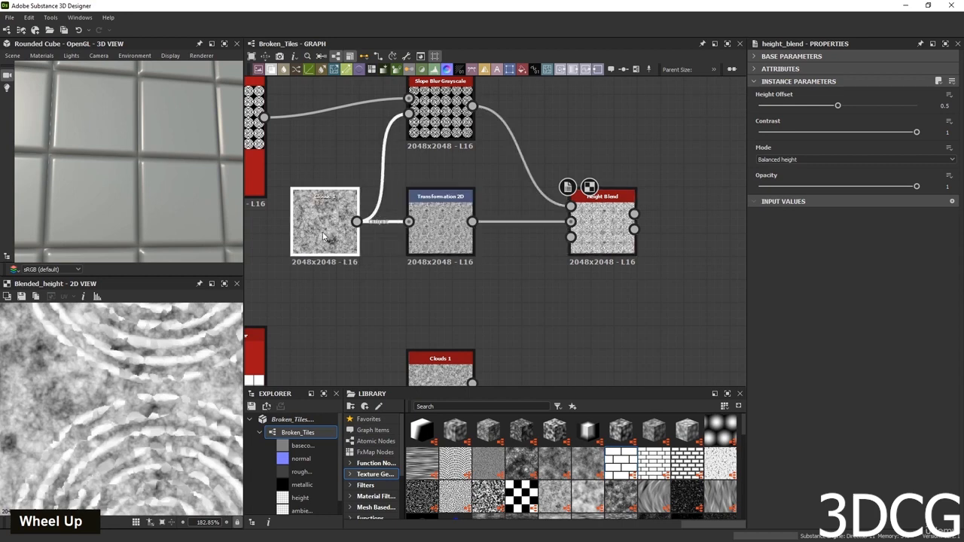
middle_drag(504, 292, 528, 346)
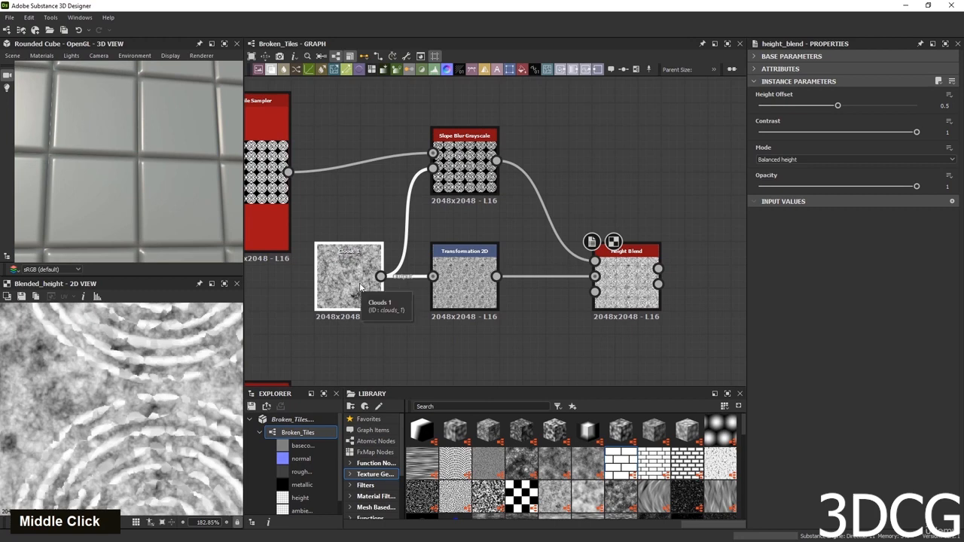
double_click(624, 294)
Delete the Transformation 2D node and feed the duplicated Clouds 1 into the Height Blend's Height Bottom, placing it below the Slope Blur Grayscale.
click(489, 301)
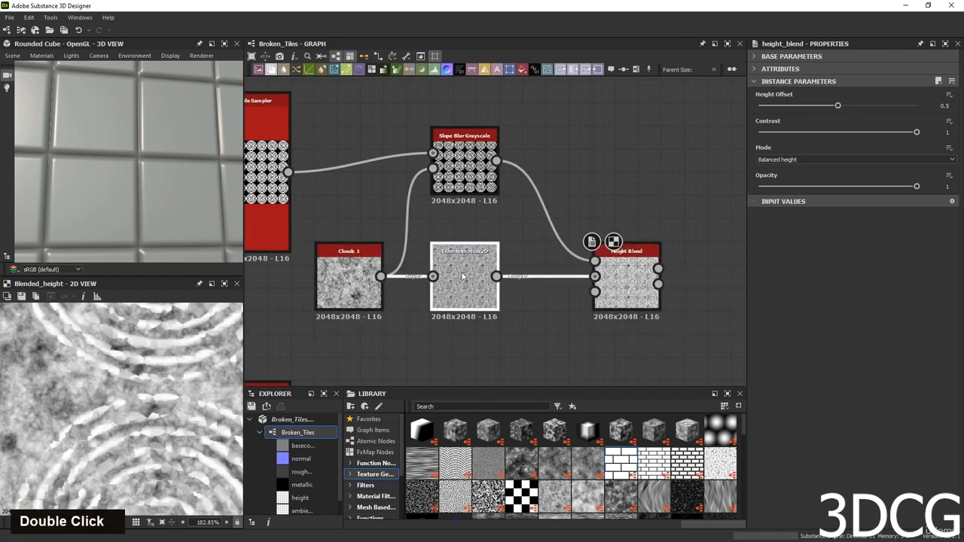
key(BackSpace)
middle_drag(488, 315, 488, 266)
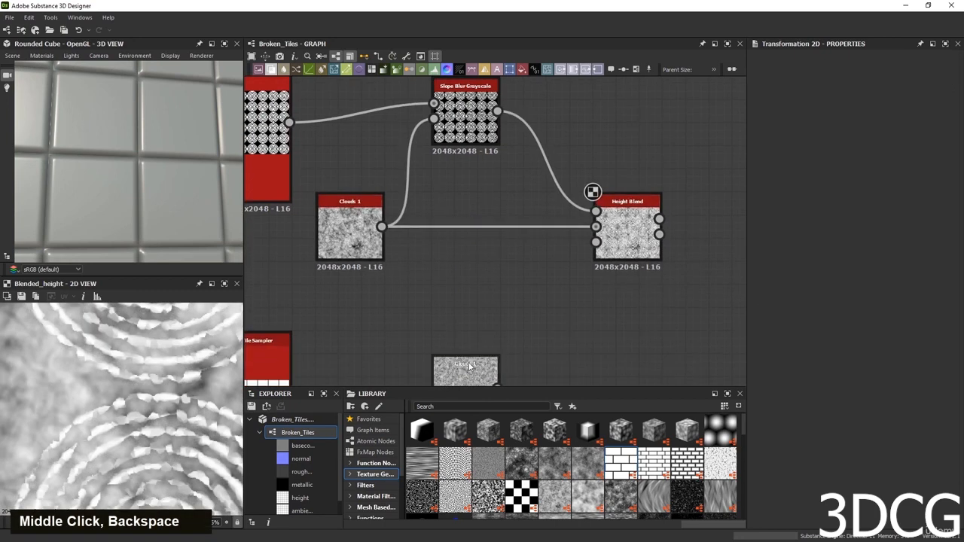
drag(486, 380, 486, 220)
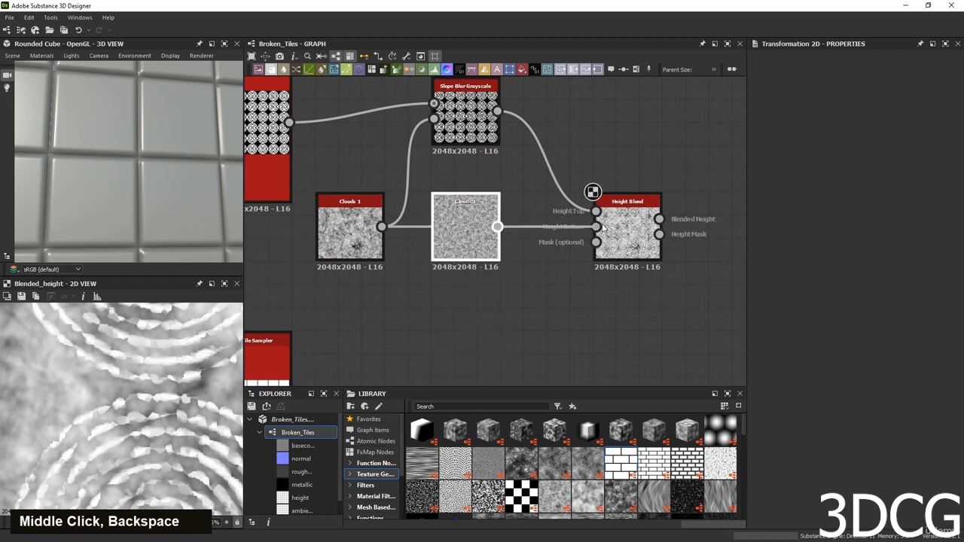
double_click(629, 230)
drag(465, 234, 465, 280)
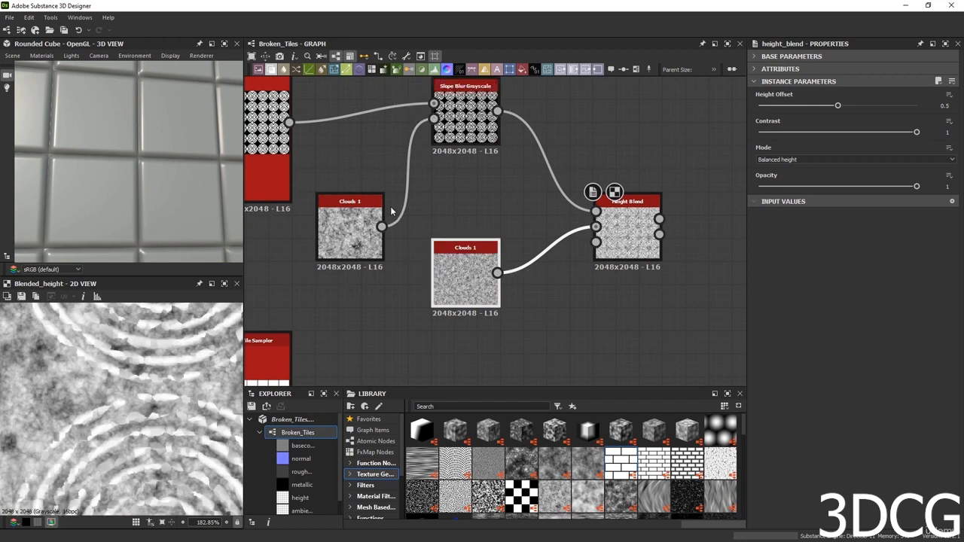
Compare the Slope Blur Grayscale output with the blended height in the 2D view.
double_click(448, 130)
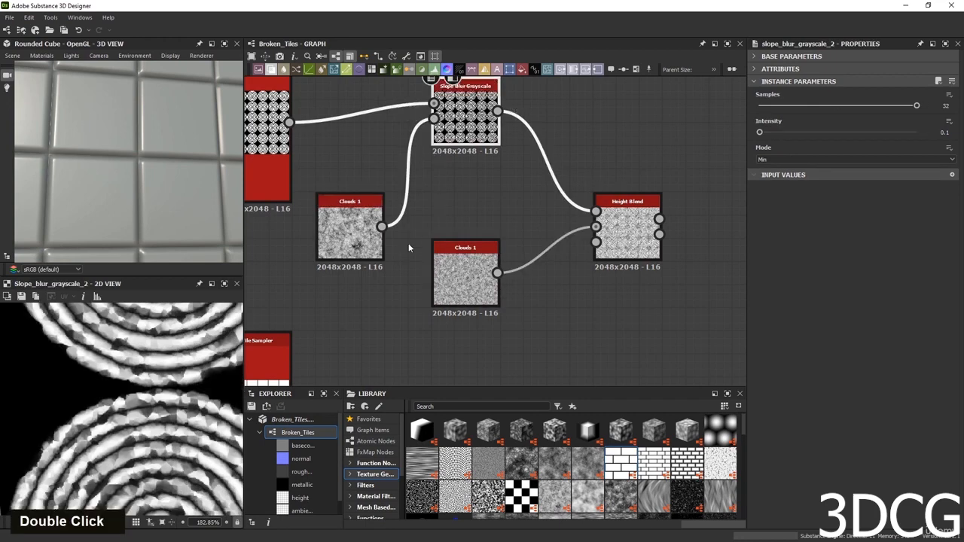
double_click(627, 239)
middle_drag(646, 305, 570, 305)
scroll(213, 372, down, 5)
middle_drag(510, 280, 608, 317)
Move the duplicated Clouds 1 and the Height Blend together farther from the Slope Blur Grayscale, and open the Height Blend's parameters.
drag(720, 250, 494, 368)
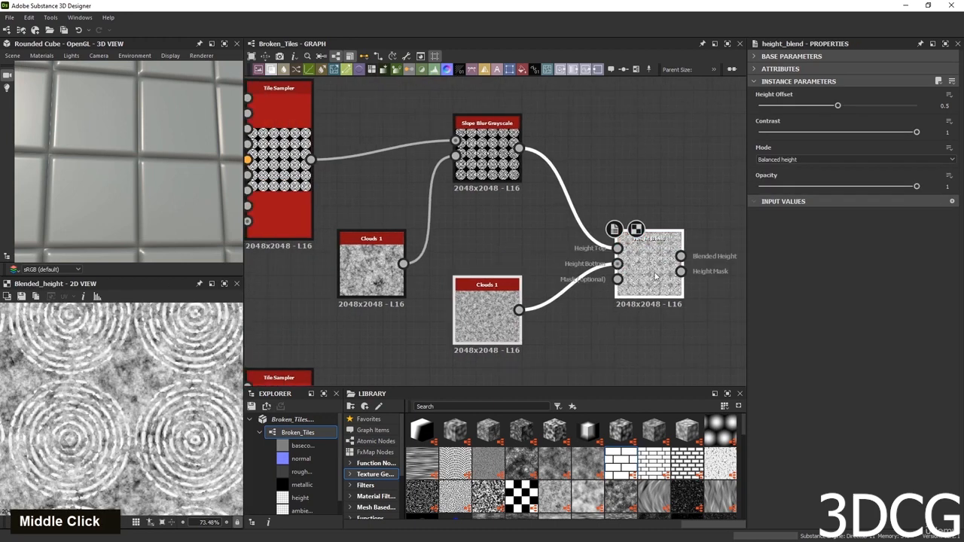
drag(650, 263, 719, 296)
middle_drag(640, 293, 445, 256)
double_click(532, 256)
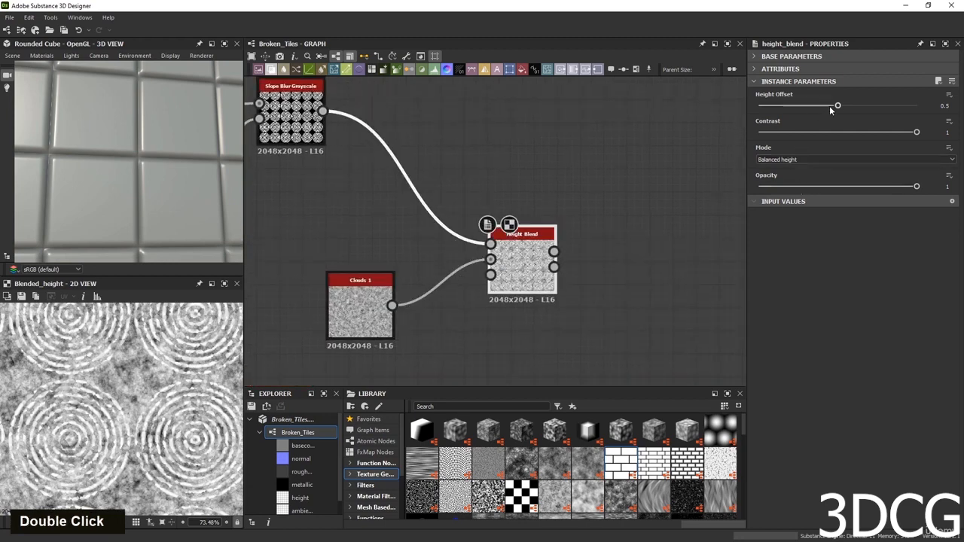
Try a Height Offset of 0.41 on the Height Blend, inspect the circles, and set the offset to 0.57.
drag(831, 110, 823, 110)
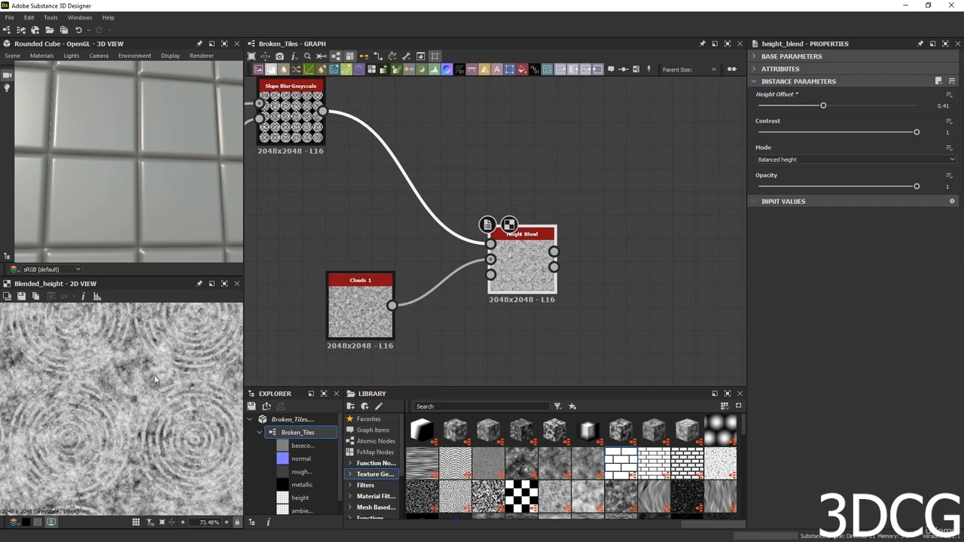
scroll(90, 414, up, 3)
scroll(112, 389, down, 3)
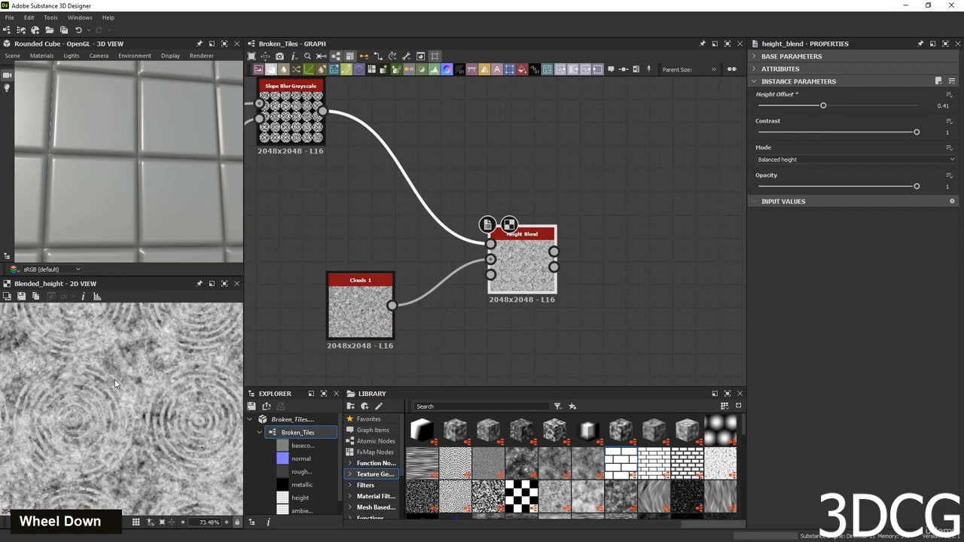
scroll(116, 391, up, 2)
scroll(117, 407, down, 2)
scroll(119, 405, up, 2)
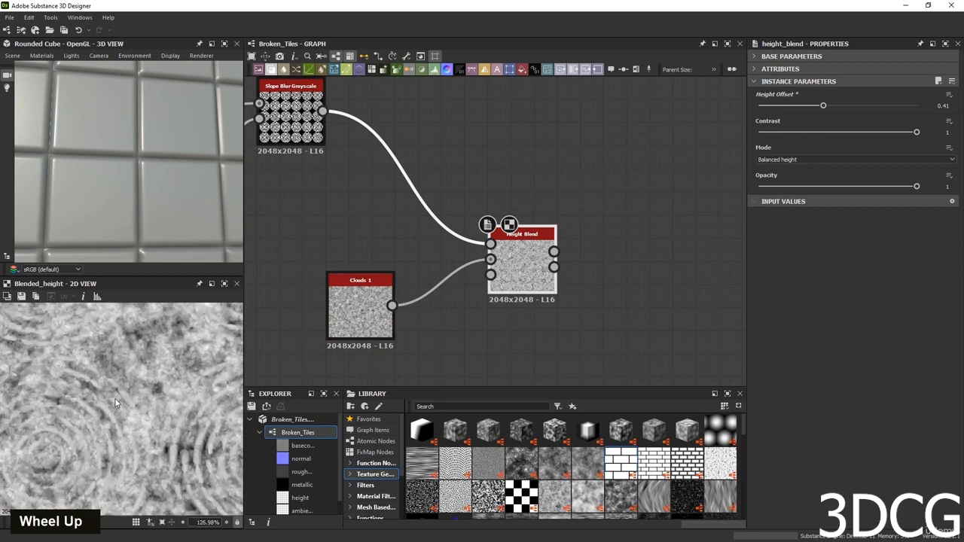
drag(822, 107, 848, 107)
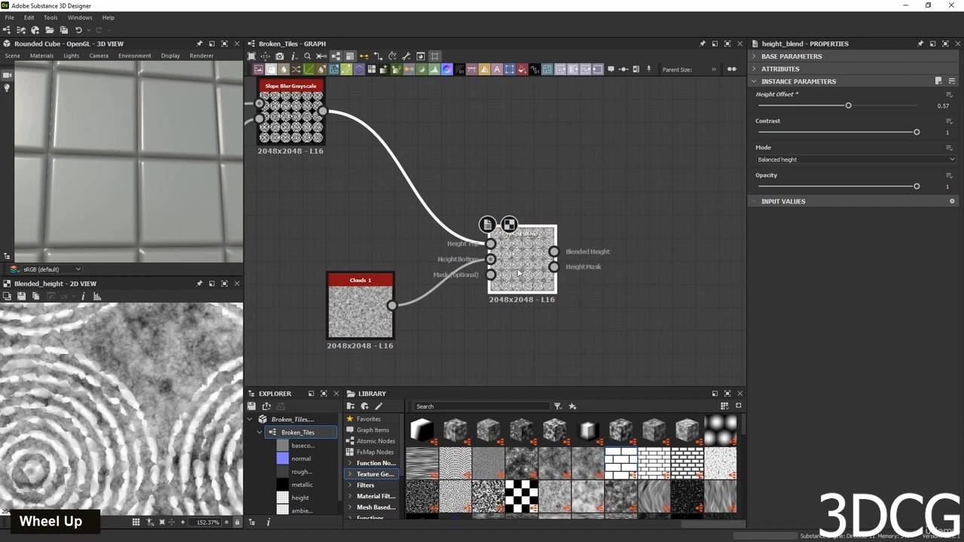
Add a Blend node above the Height Blend and connect the Slope Blur Grayscale output to its Background.
middle_drag(525, 306, 717, 360)
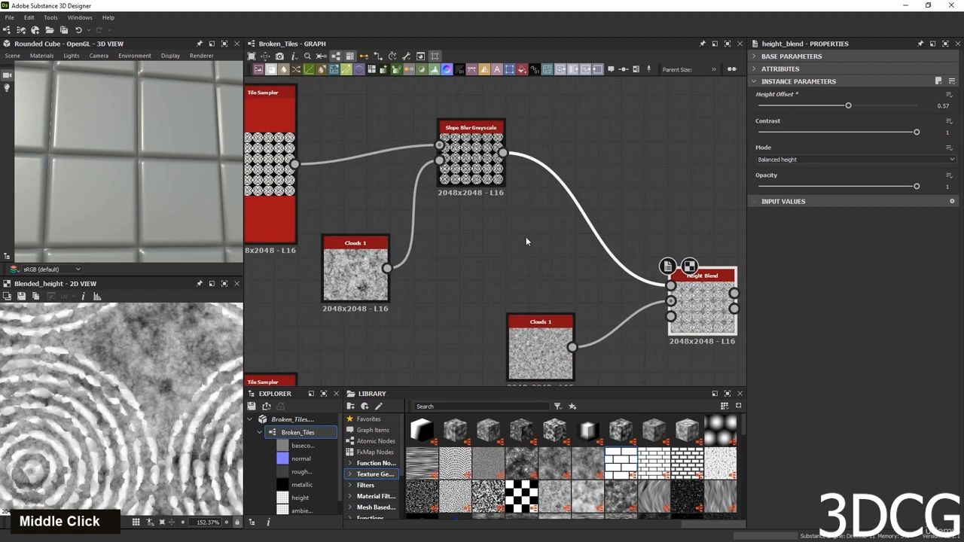
middle_drag(615, 113, 587, 183)
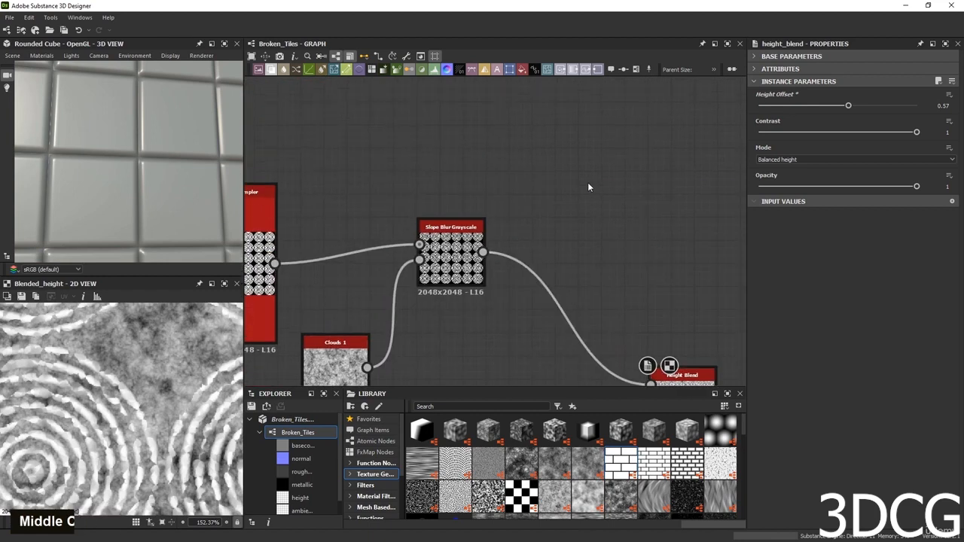
key(space)
text(b)
key(Return)
drag(589, 184, 634, 186)
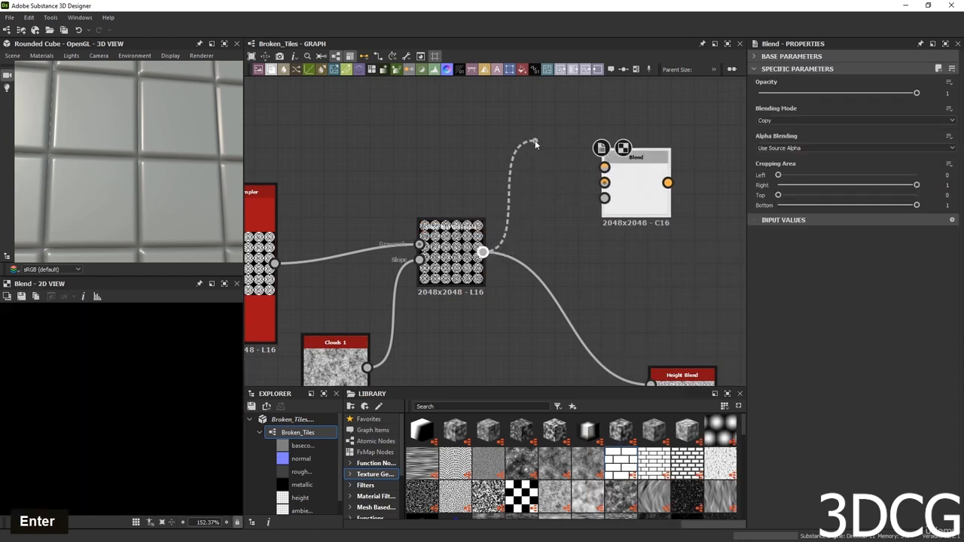
drag(534, 140, 605, 183)
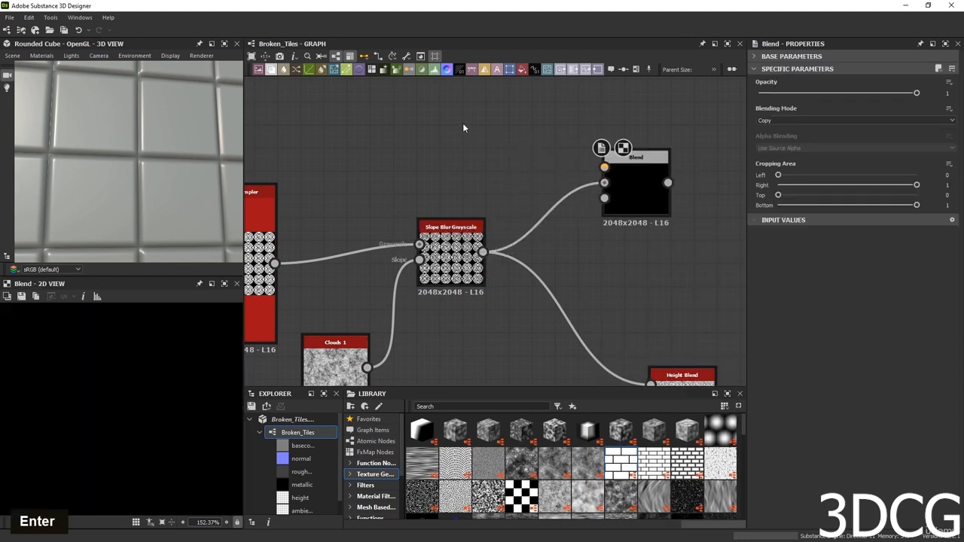
Add a Clouds 2 node with its Scale set to 4 and connect it to the Blend's Foreground.
key(space)
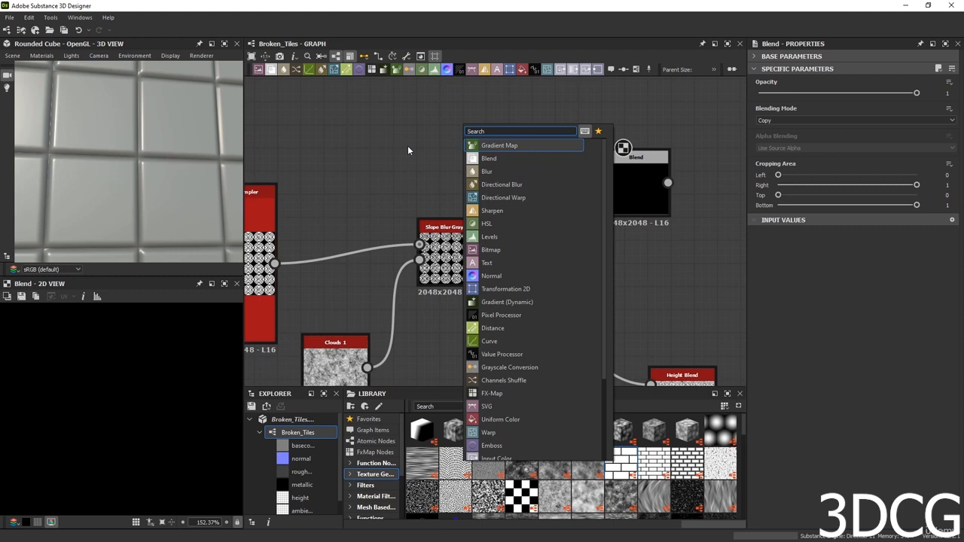
text(clo)
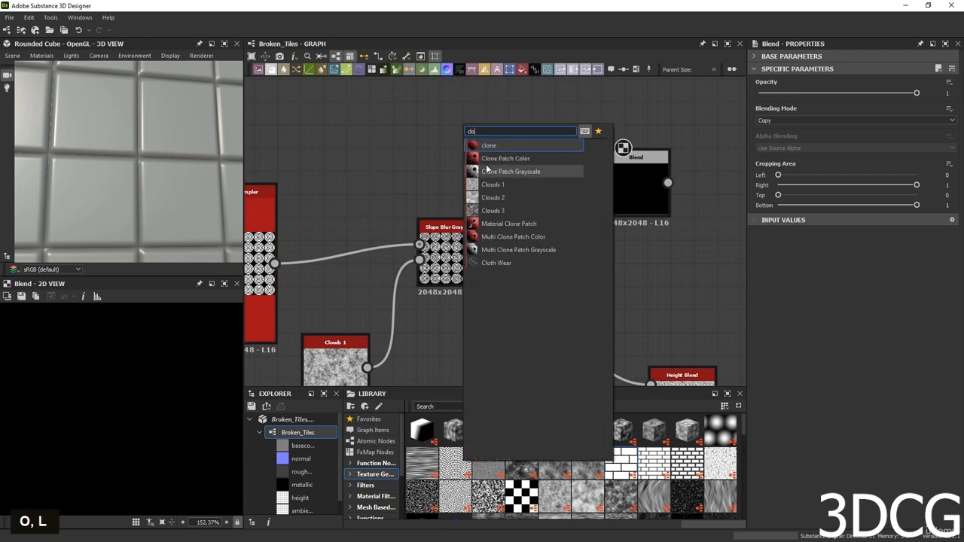
double_click(494, 198)
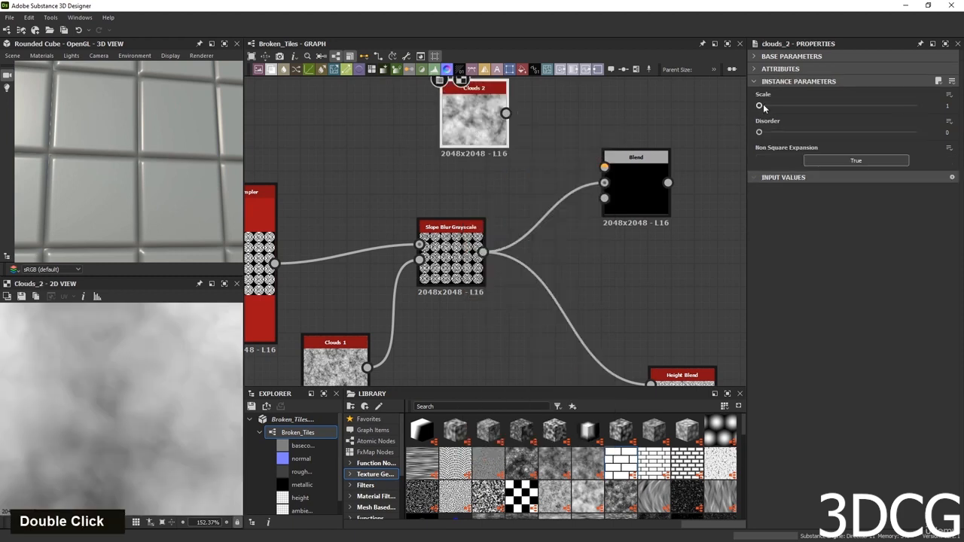
drag(759, 107, 826, 106)
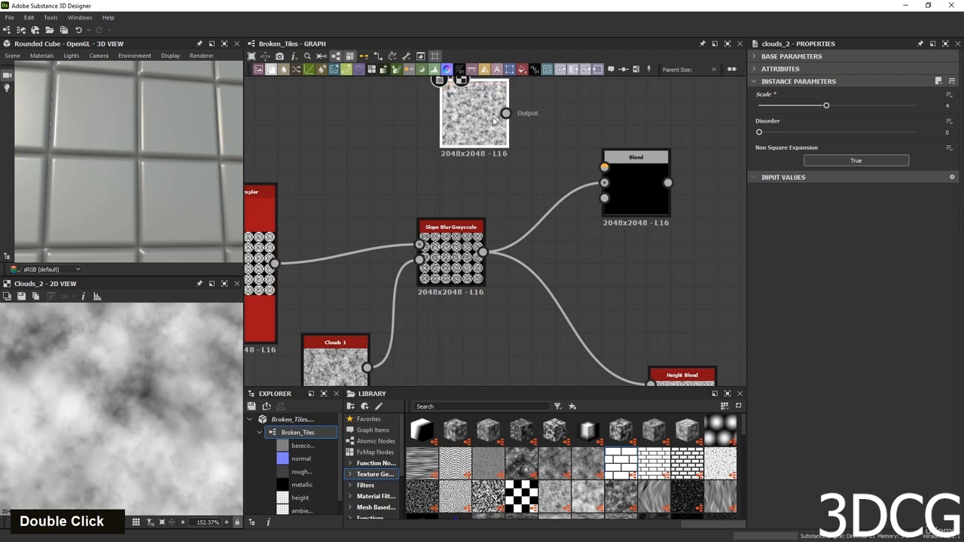
drag(548, 82, 604, 167)
Try the Multiply blending mode on the new Blend node and inspect the circular pattern.
click(632, 188)
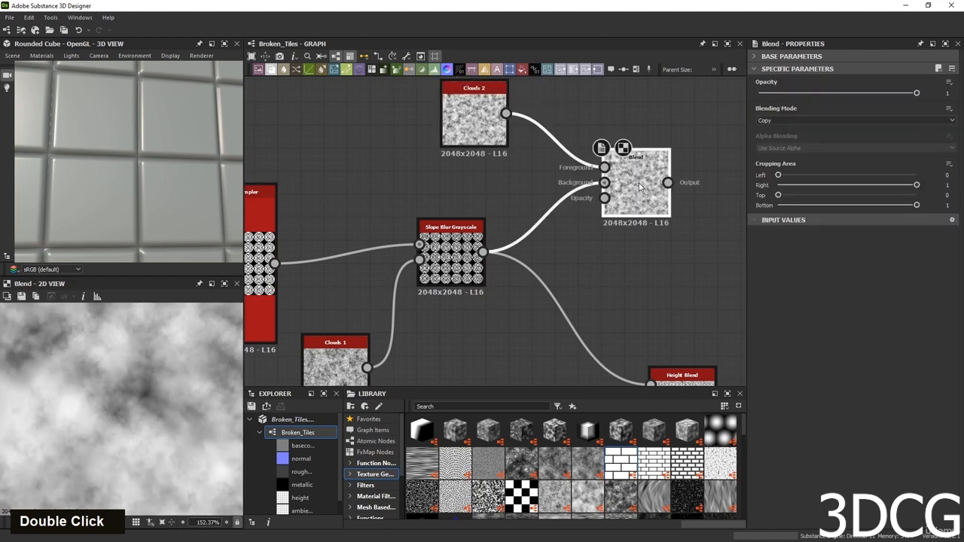
click(775, 121)
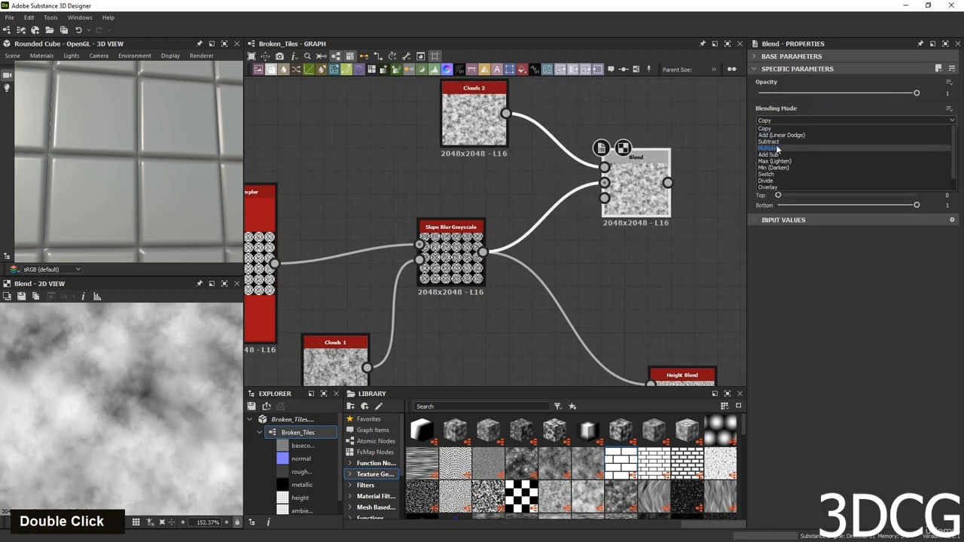
click(776, 145)
scroll(198, 399, down, 5)
scroll(198, 399, up, 5)
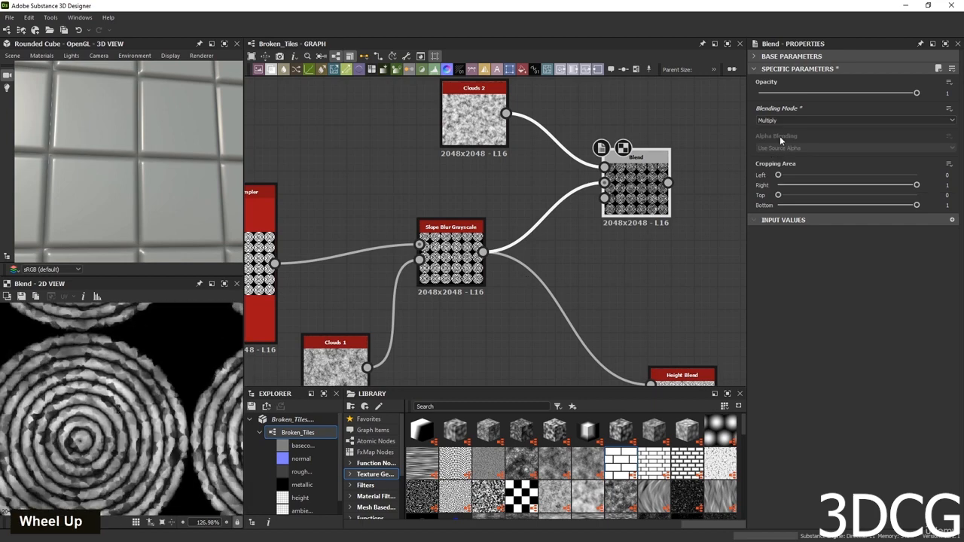
Increase the Scale of Clouds 2 further and set the Blend node's blending mode to Subtract.
click(503, 126)
drag(824, 108, 872, 107)
click(640, 180)
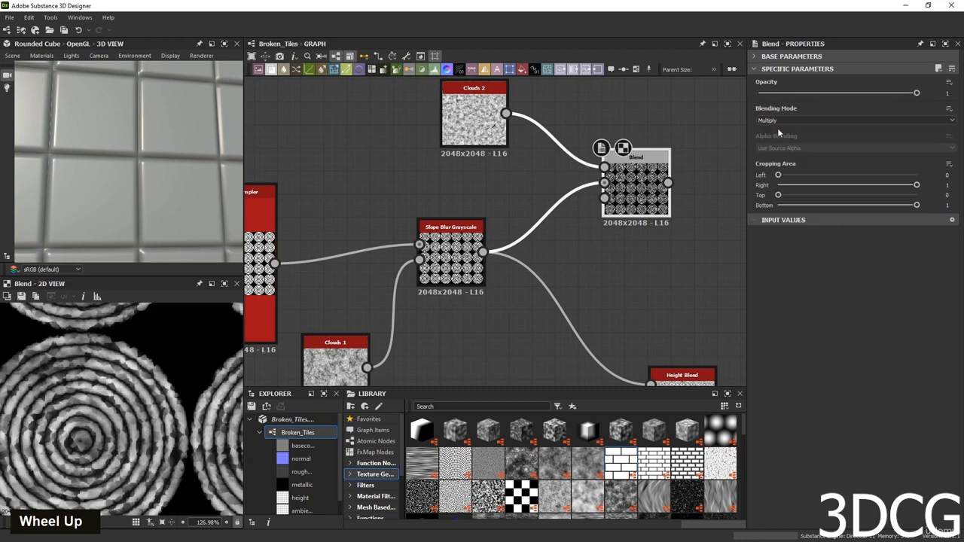
click(775, 121)
click(775, 142)
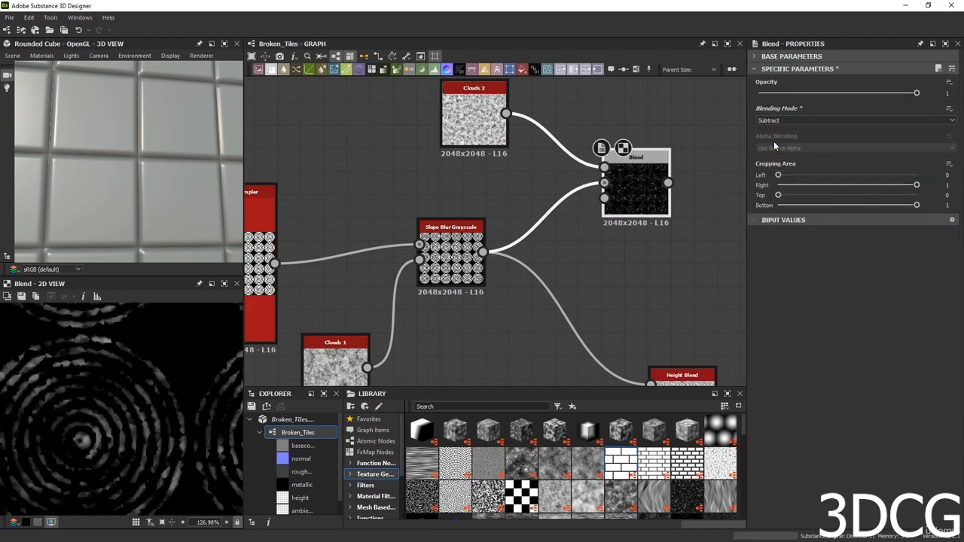
Set the Subtract Blend's opacity to 0.77 and check the whole circular pattern in the 2D view.
drag(904, 95, 880, 93)
scroll(157, 352, down, 5)
scroll(151, 369, down, 2)
scroll(143, 387, up, 1)
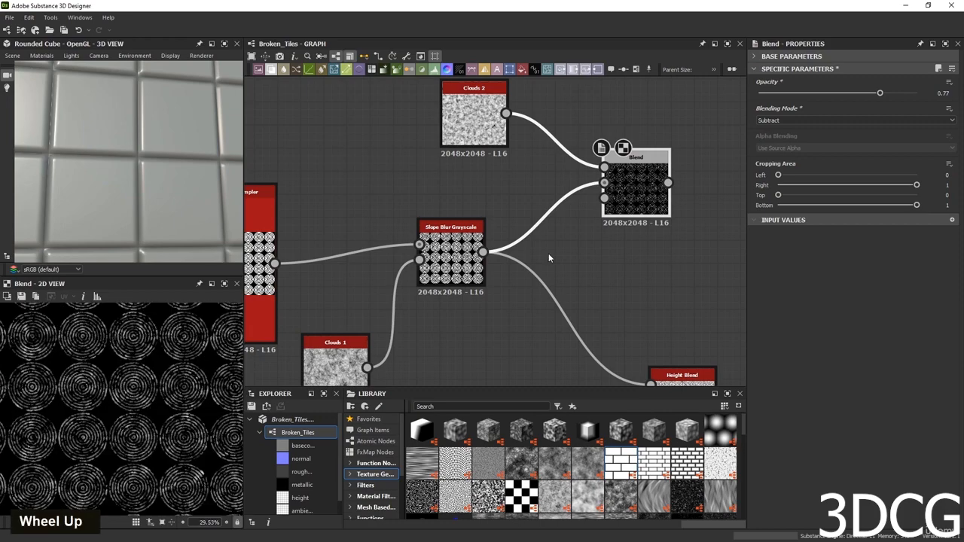
Connect the Subtract Blend's output to the Height Blend's Height Top input and set the Height Offset to 0.79.
middle_drag(631, 220, 521, 159)
drag(559, 232, 541, 323)
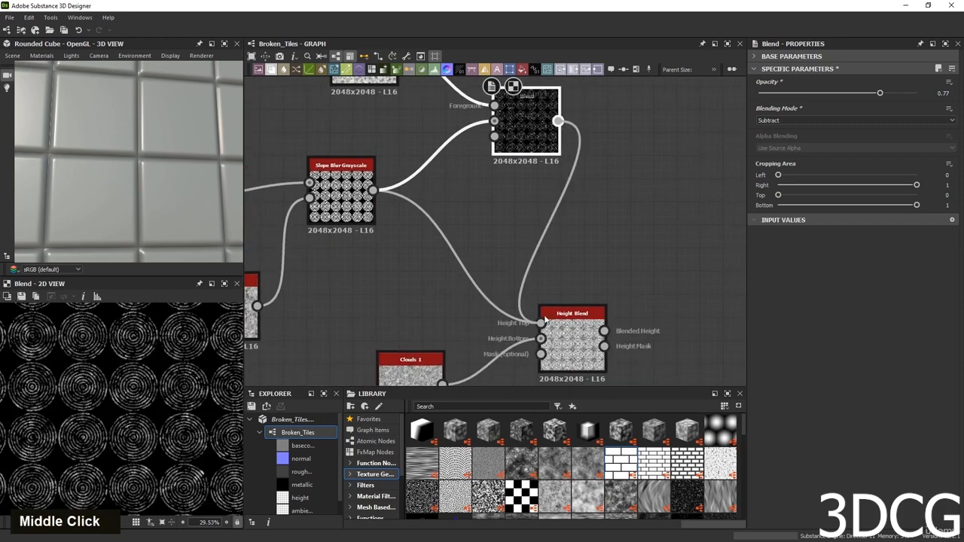
double_click(572, 342)
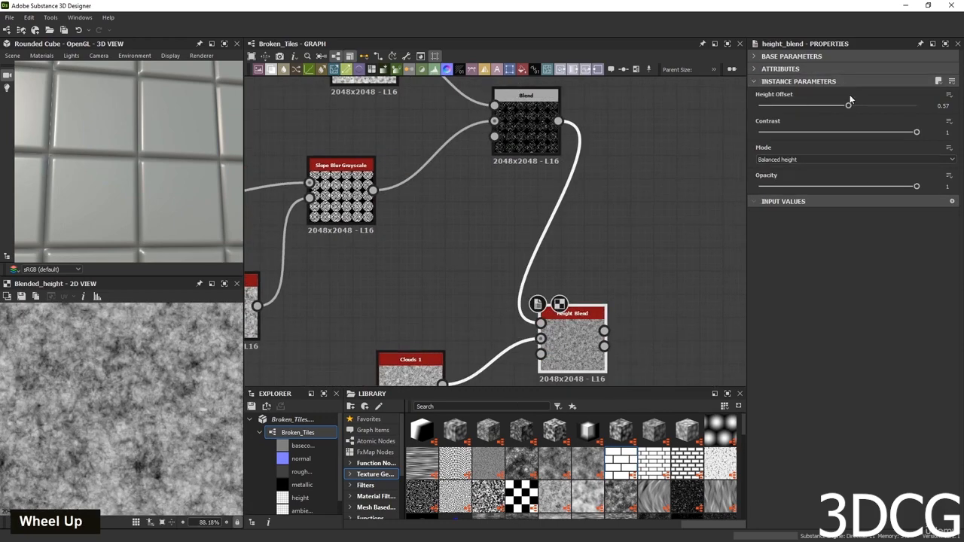
drag(847, 108, 888, 111)
scroll(149, 399, down, 2)
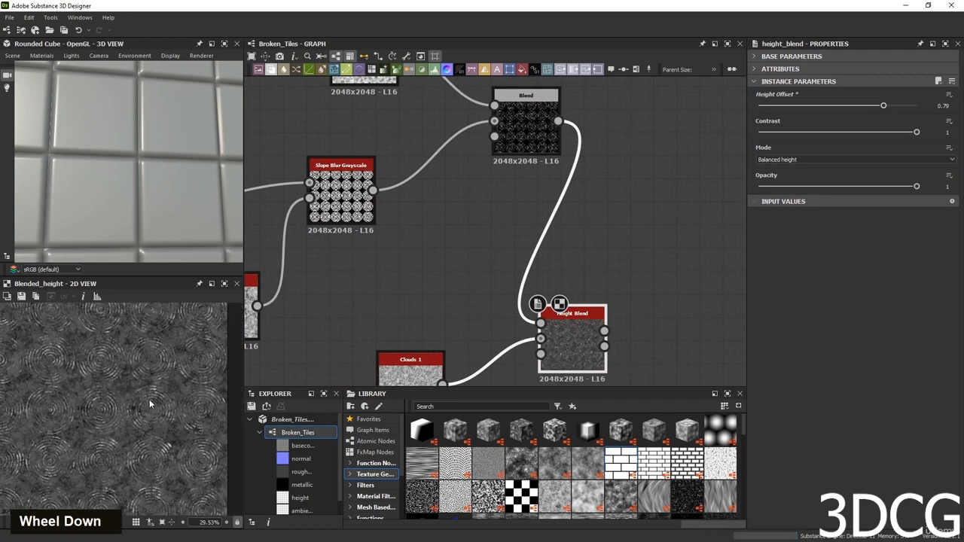
scroll(160, 411, up, 7)
scroll(186, 428, down, 10)
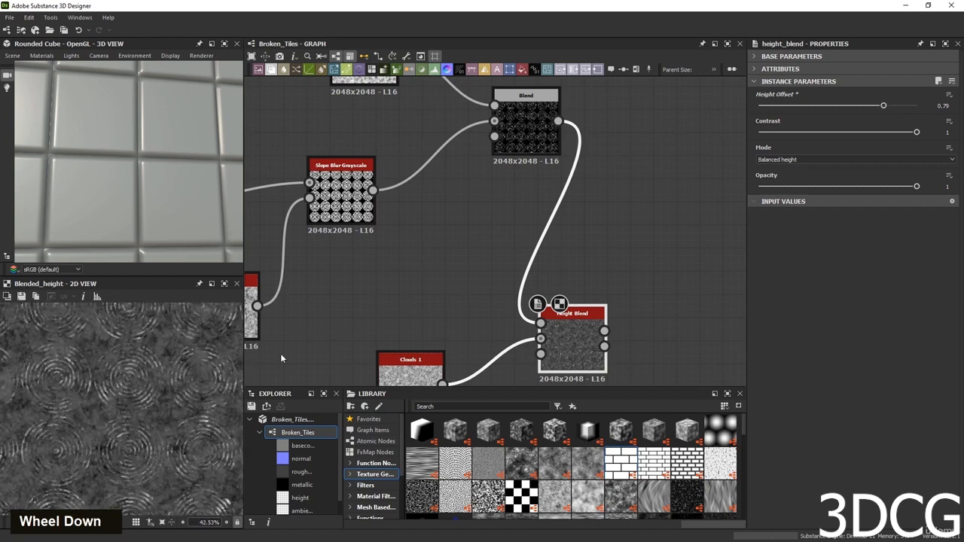
Add a BnW Spots 3 node above Clouds 2 and connect it to the Blend's Foreground in place of Clouds 2.
middle_drag(436, 211, 536, 302)
middle_drag(539, 157, 564, 265)
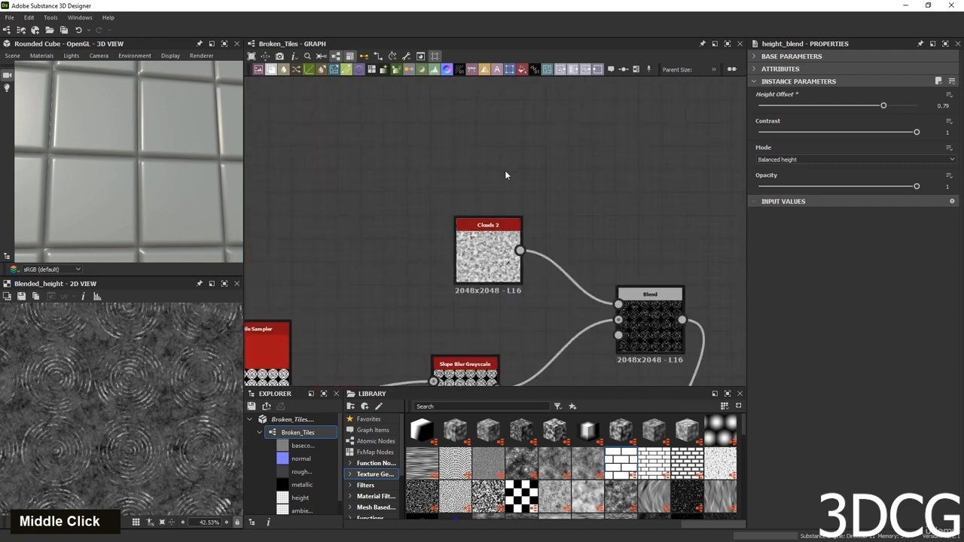
key(space)
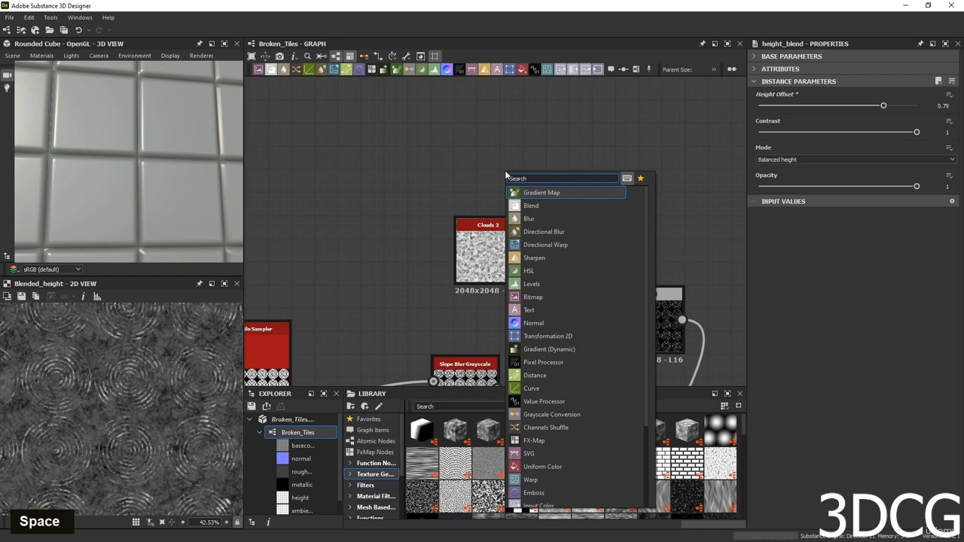
text(bnw)
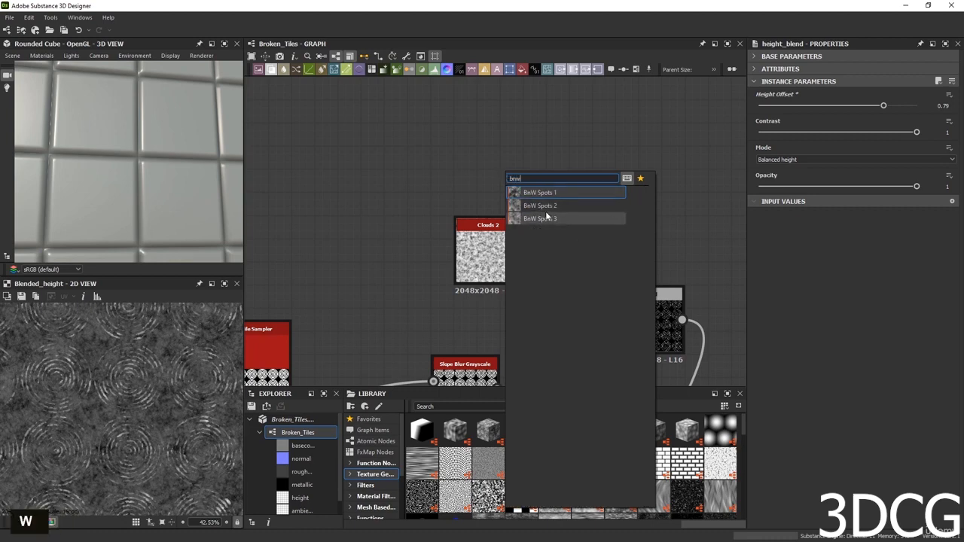
click(536, 220)
drag(542, 180, 525, 165)
drag(610, 284, 618, 304)
Raise the Subtract Blend's opacity further and set the Scale of BnW Spots 3 to 4.
double_click(650, 324)
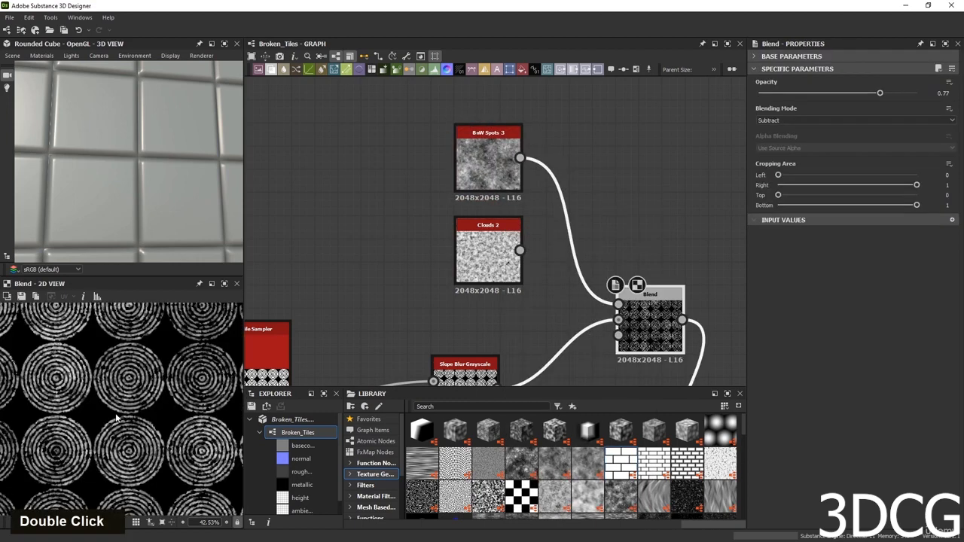
scroll(120, 406, up, 8)
drag(880, 92, 917, 92)
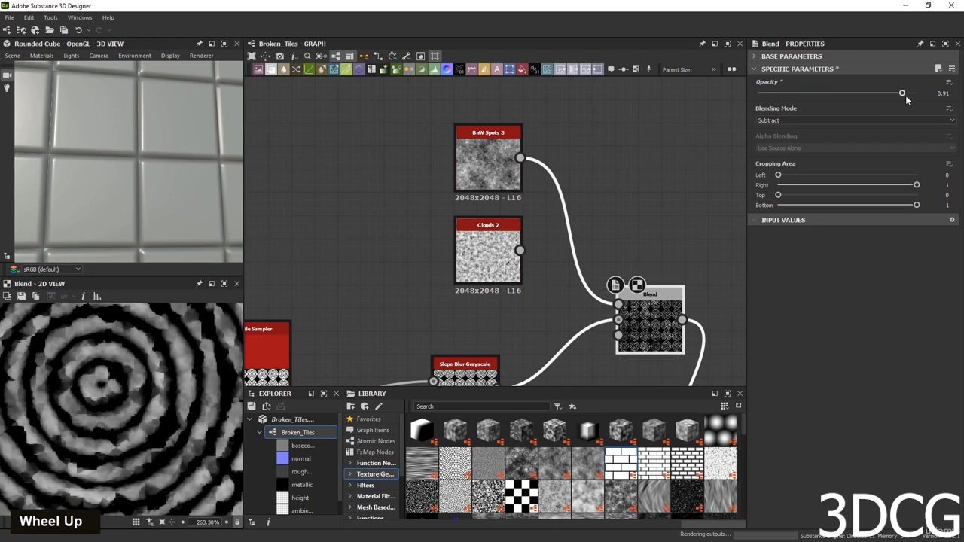
click(488, 154)
drag(759, 105, 826, 105)
Inspect the Height Blend's result in the 2D view and move the node farther away from its Clouds input node.
scroll(527, 226, down, 3)
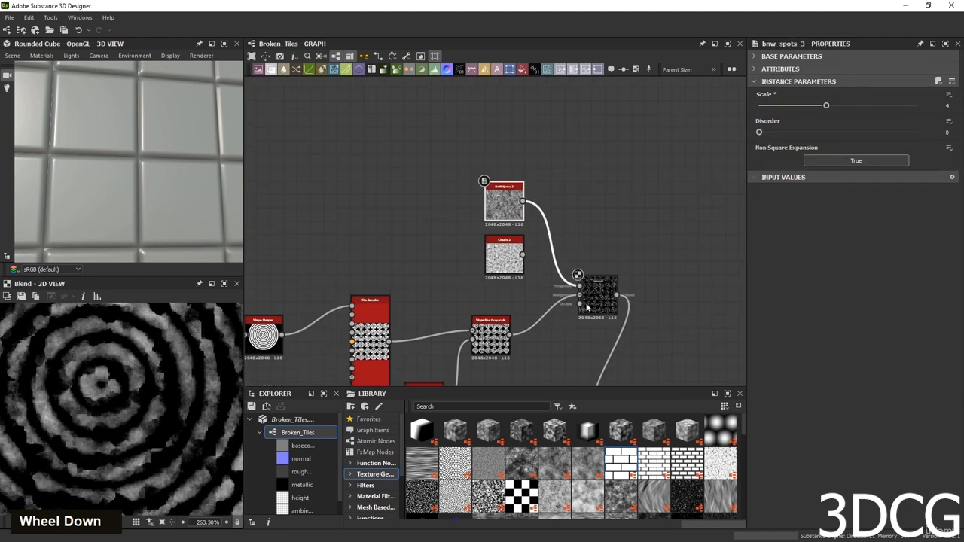
middle_drag(625, 361, 493, 285)
double_click(503, 329)
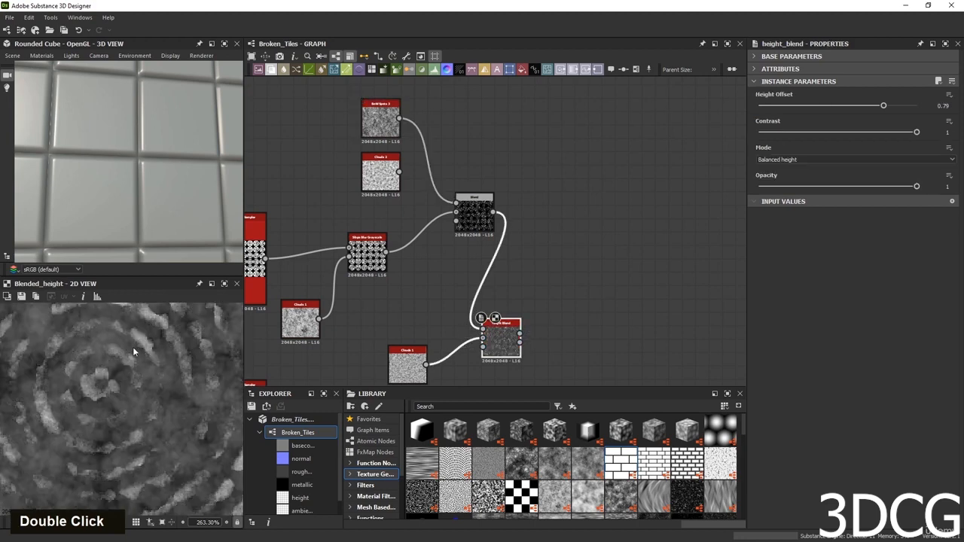
scroll(143, 354, up, 2)
scroll(162, 367, down, 4)
drag(510, 345, 564, 352)
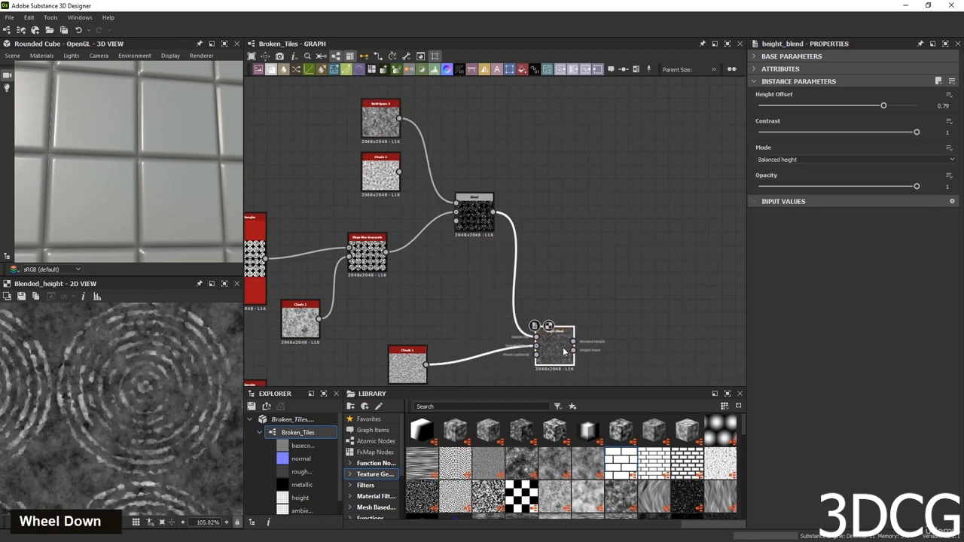
scroll(161, 383, down, 4)
scroll(166, 399, up, 2)
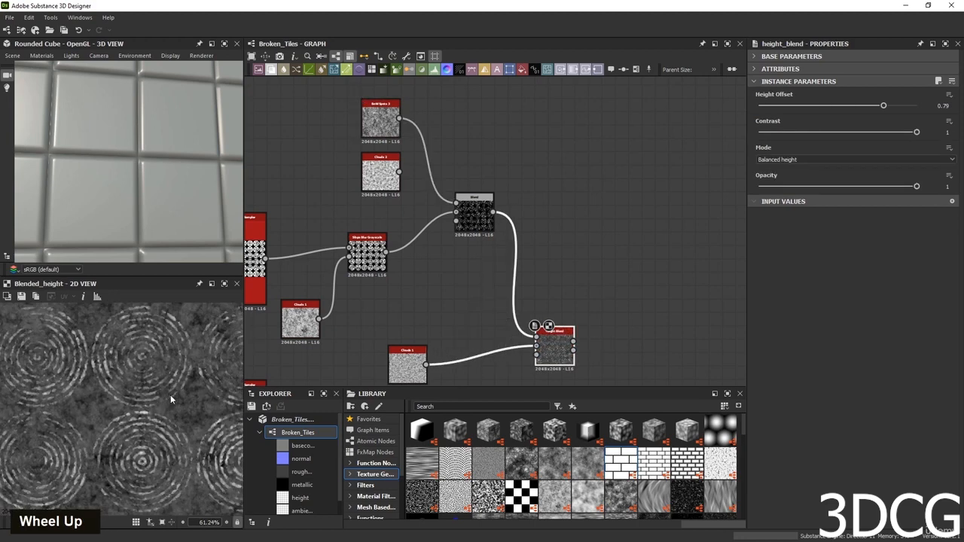
drag(551, 355, 578, 354)
double_click(581, 351)
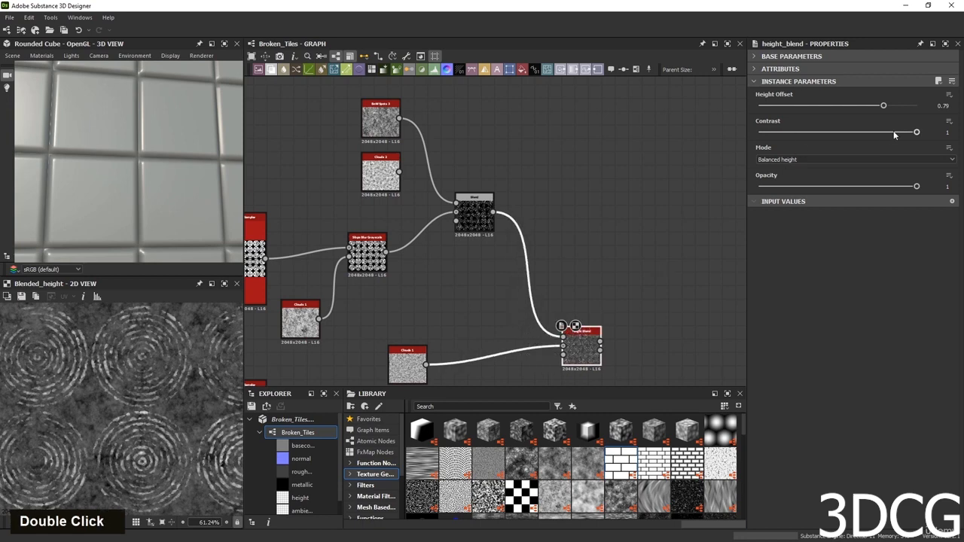
Set the Height Blend's Height Offset to 0.7 and move the square-tile Tile Sampler's outgoing connections to the Height Blend's blended height output.
mouse_move(882, 106)
mouse_down()
mouse_move(859, 105)
mouse_move(871, 105)
mouse_up()
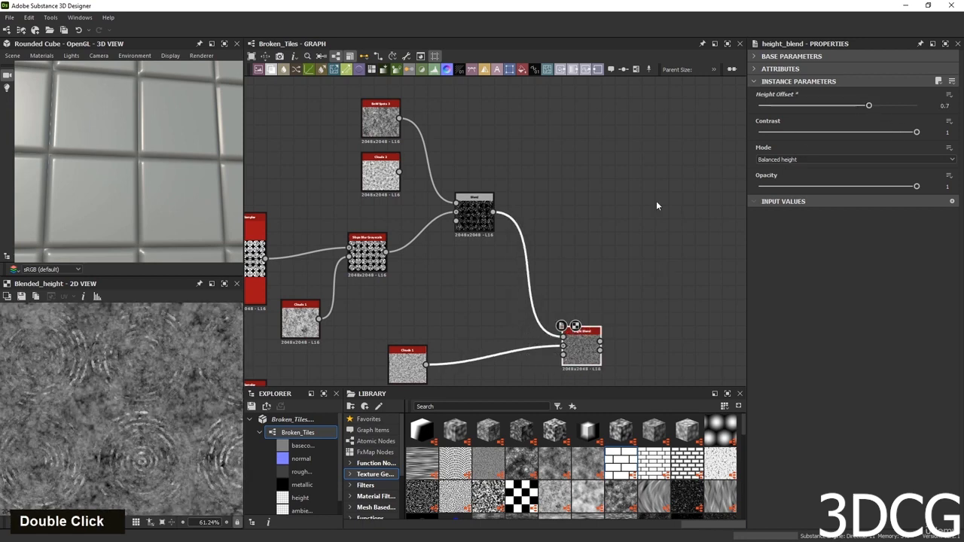
scroll(68, 400, down, 3)
scroll(68, 400, up, 1)
scroll(606, 292, down, 3)
middle_drag(606, 292, 507, 228)
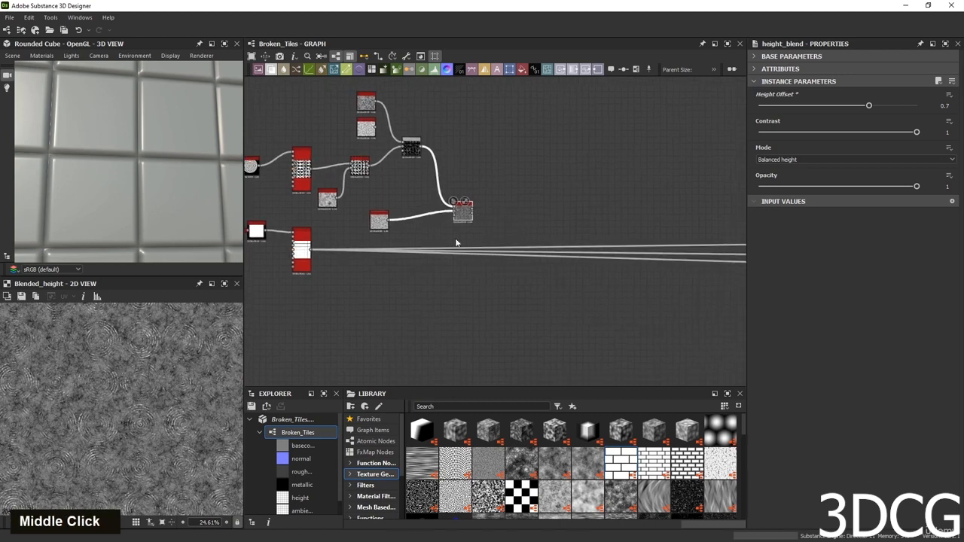
middle_drag(292, 276, 309, 327)
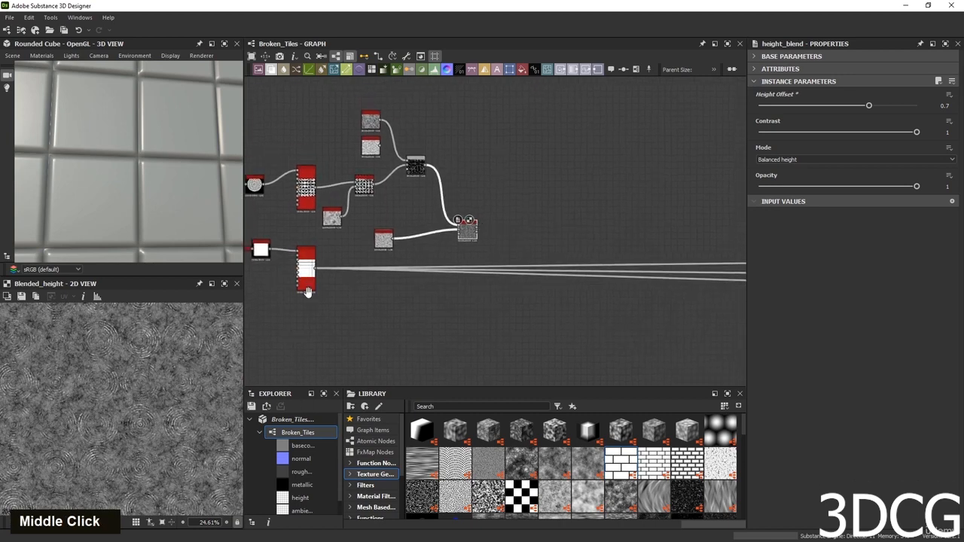
scroll(327, 316, up, 3)
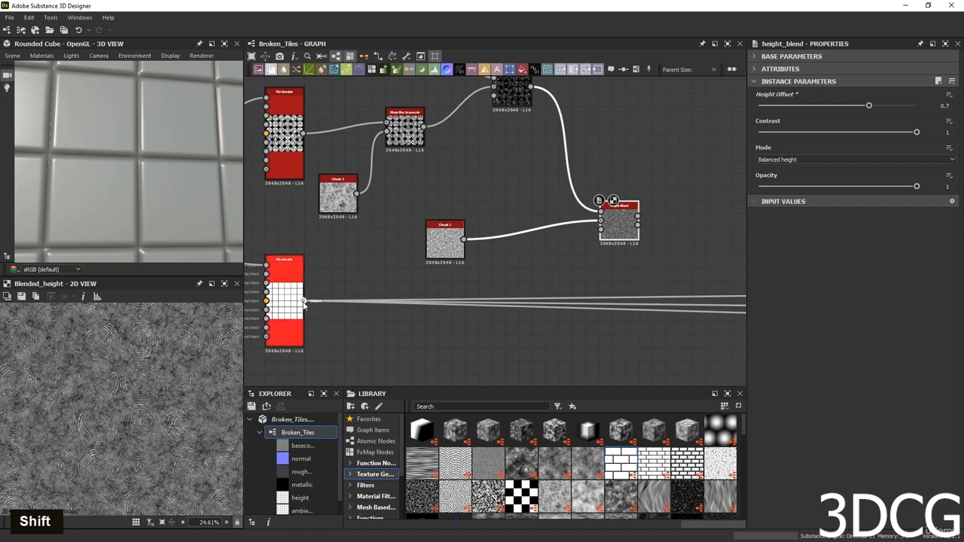
shift+drag(303, 300, 704, 312)
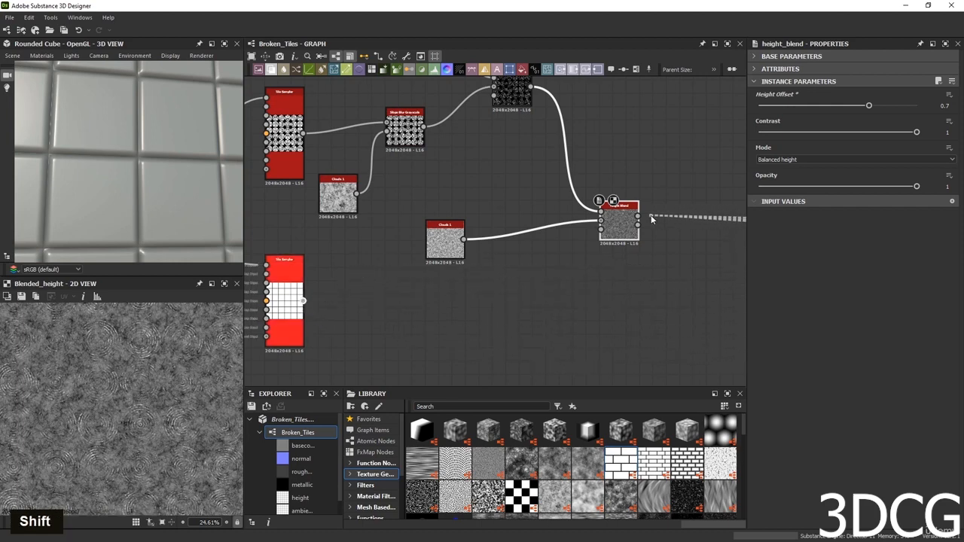
shift+drag(648, 219, 637, 217)
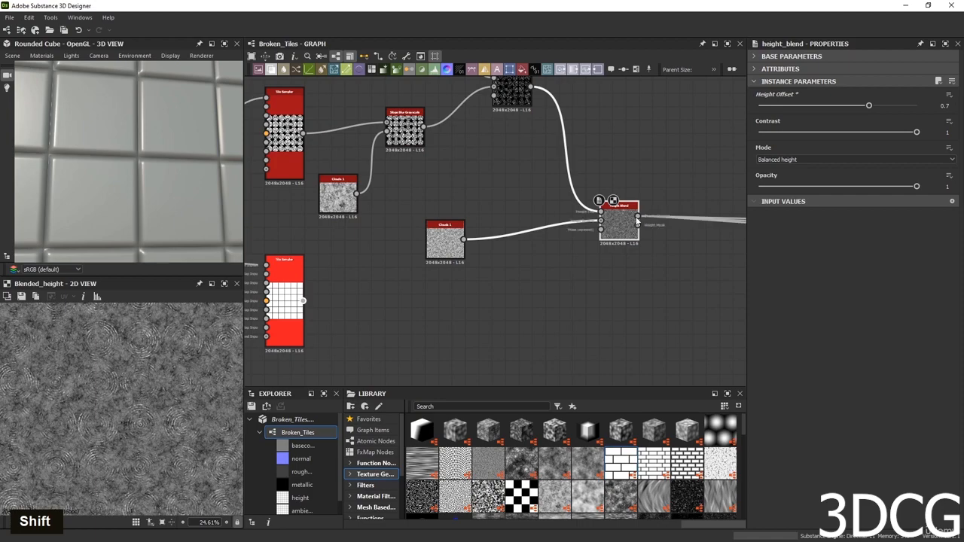
Inspect the surface on the rounded cube and set the Height Blend's Height Offset to 0.75.
scroll(130, 181, down, 4)
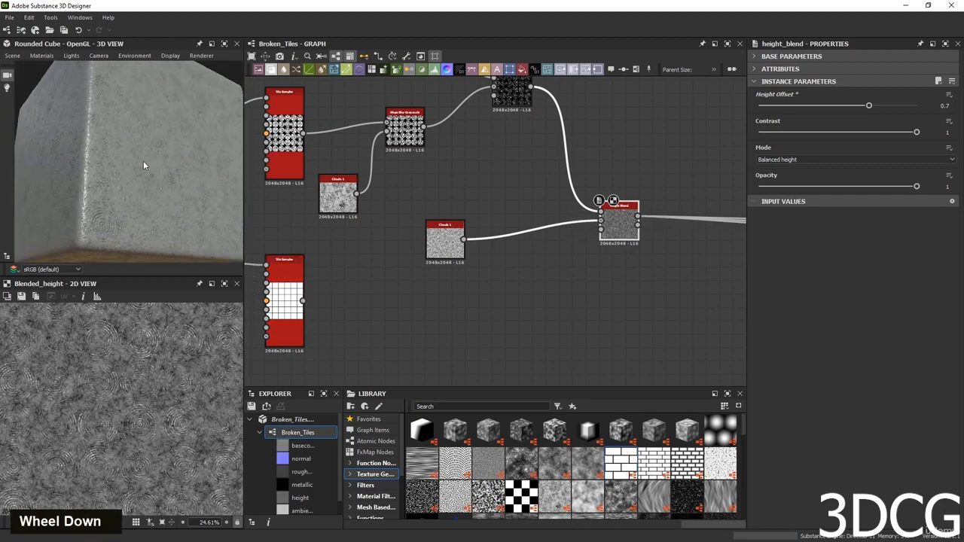
scroll(143, 161, up, 5)
middle_drag(142, 185, 106, 172)
scroll(106, 171, up, 5)
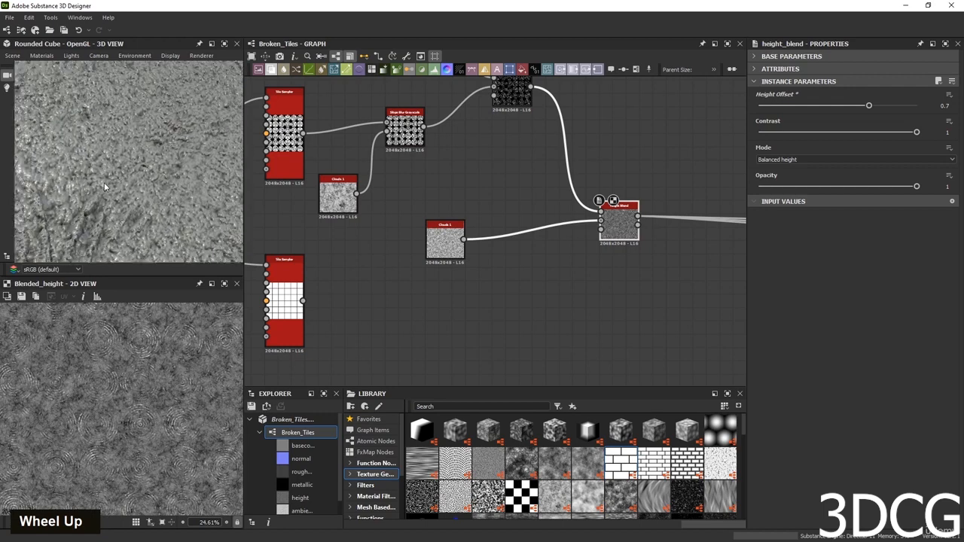
scroll(106, 188, down, 5)
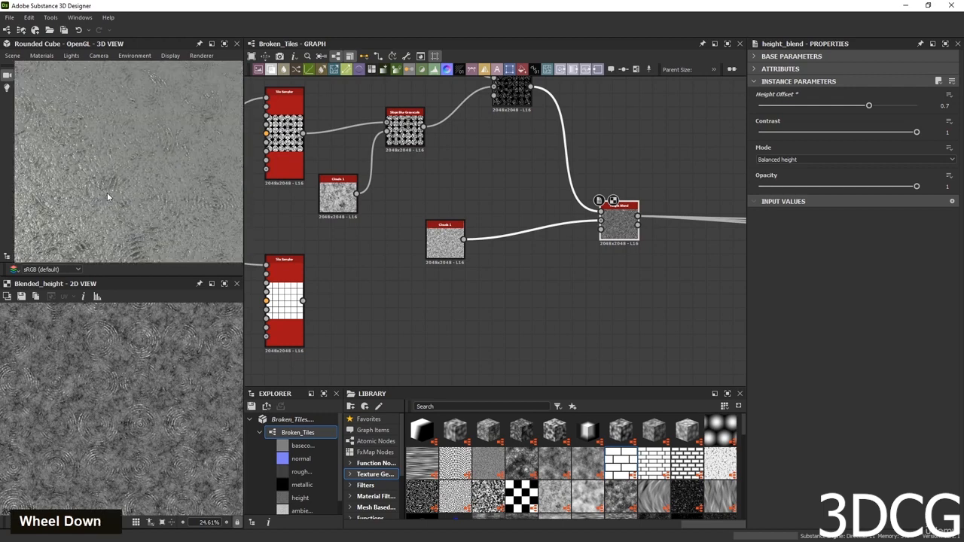
click(517, 97)
click(617, 224)
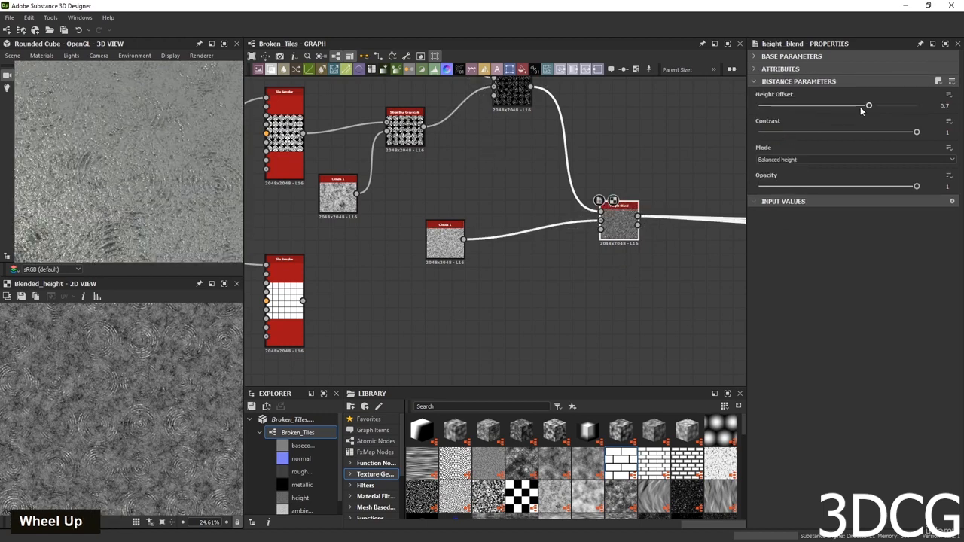
click(863, 106)
drag(862, 106, 876, 106)
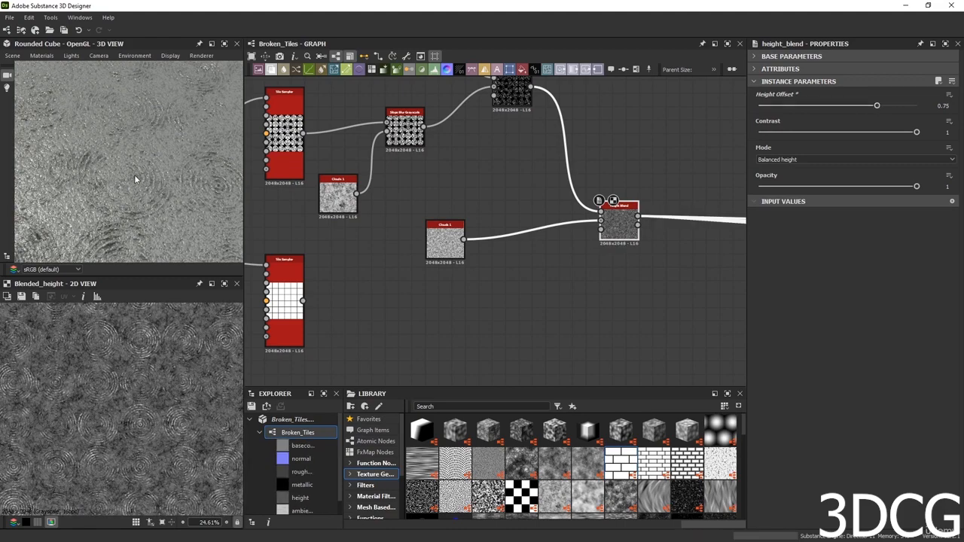
scroll(134, 184, down, 3)
scroll(123, 210, up, 3)
middle_drag(124, 210, 133, 194)
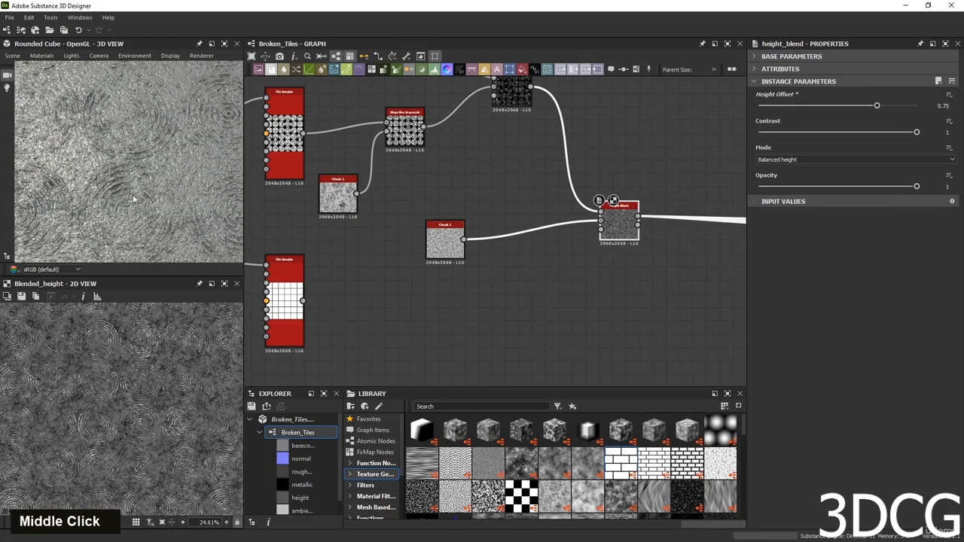
scroll(132, 196, up, 2)
Set the Gradient Linear 2 node's Tiling to 5 while previewing the Shape Mapper's concentric rings.
middle_drag(411, 255, 693, 312)
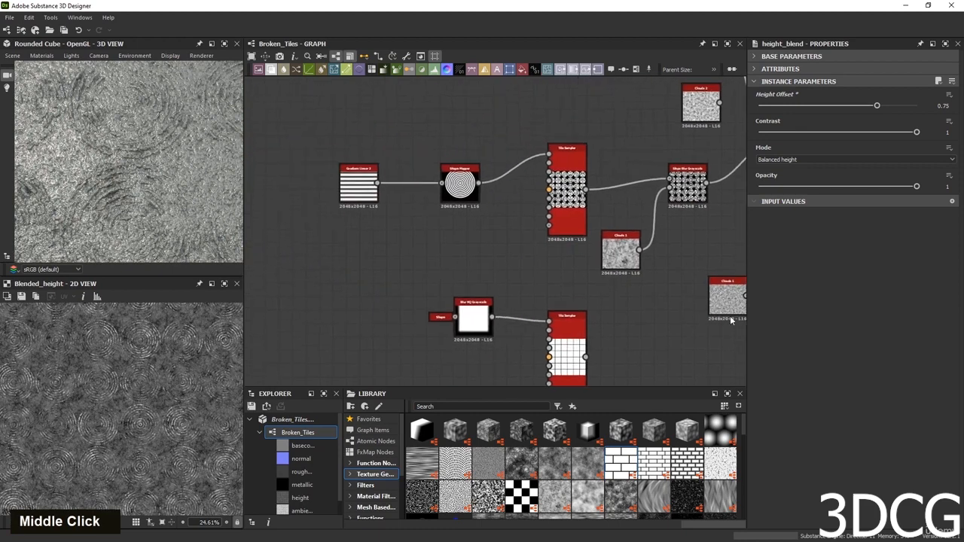
click(361, 184)
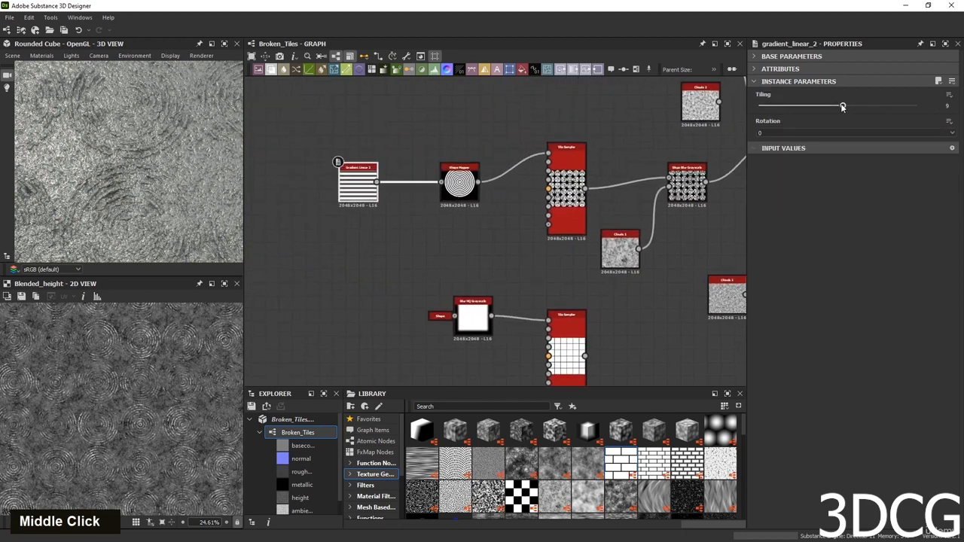
drag(842, 107, 825, 106)
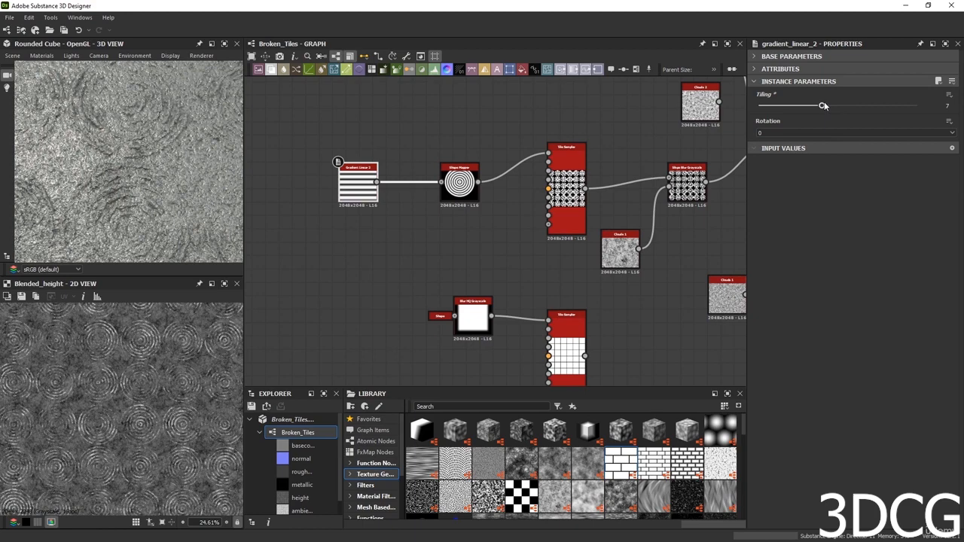
double_click(450, 196)
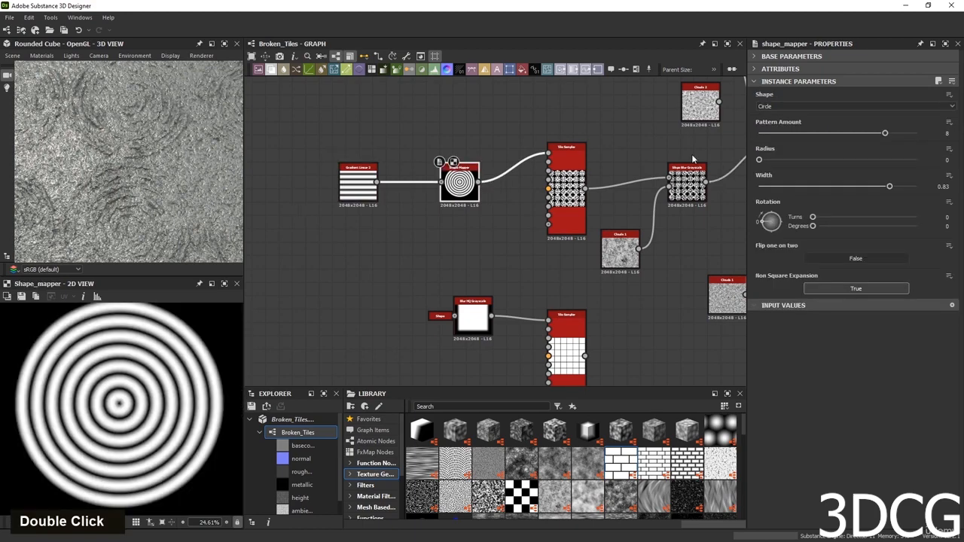
click(350, 183)
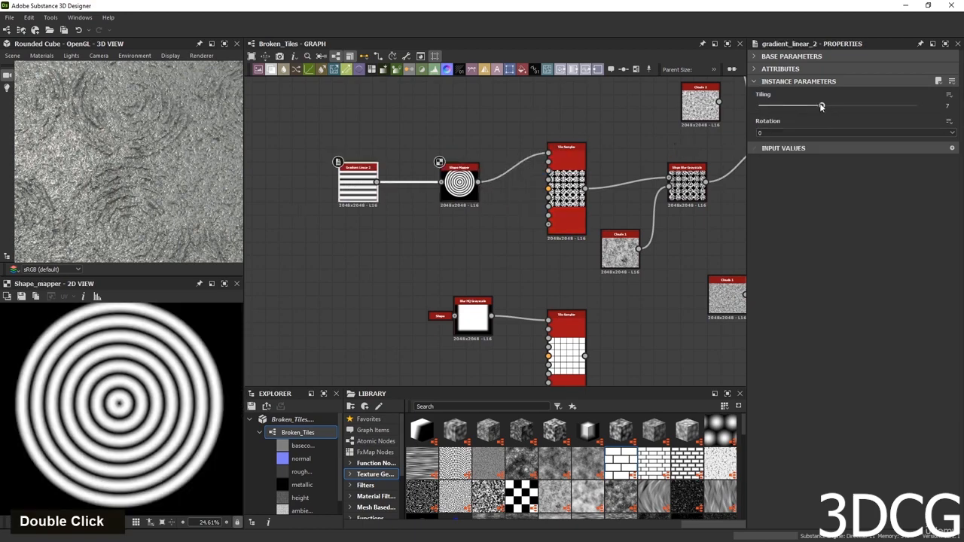
drag(821, 107, 804, 107)
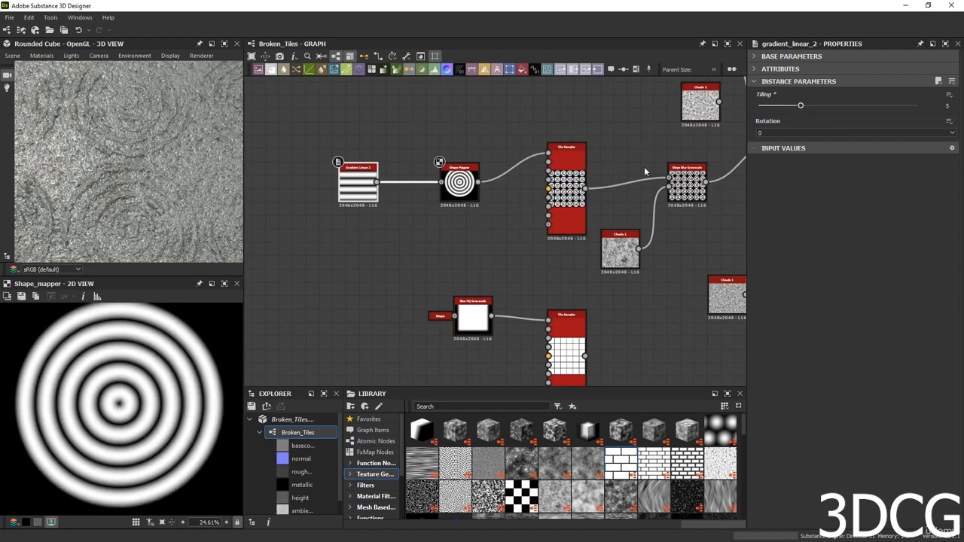
Examine the ring relief on the rounded cube and preview the Height Blend output in 2D.
middle_drag(644, 171, 447, 172)
middle_drag(653, 274, 496, 274)
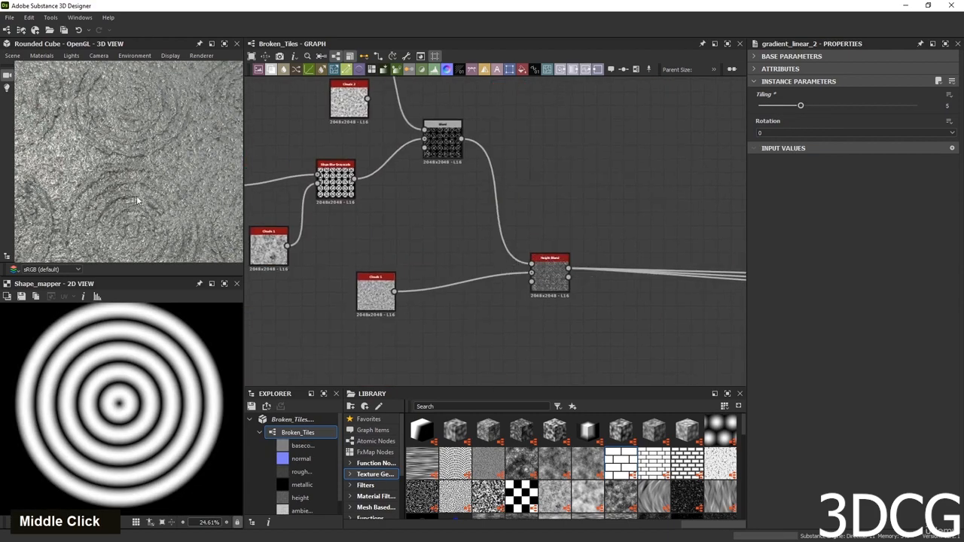
scroll(161, 184, down, 2)
scroll(147, 183, up, 2)
scroll(131, 205, down, 5)
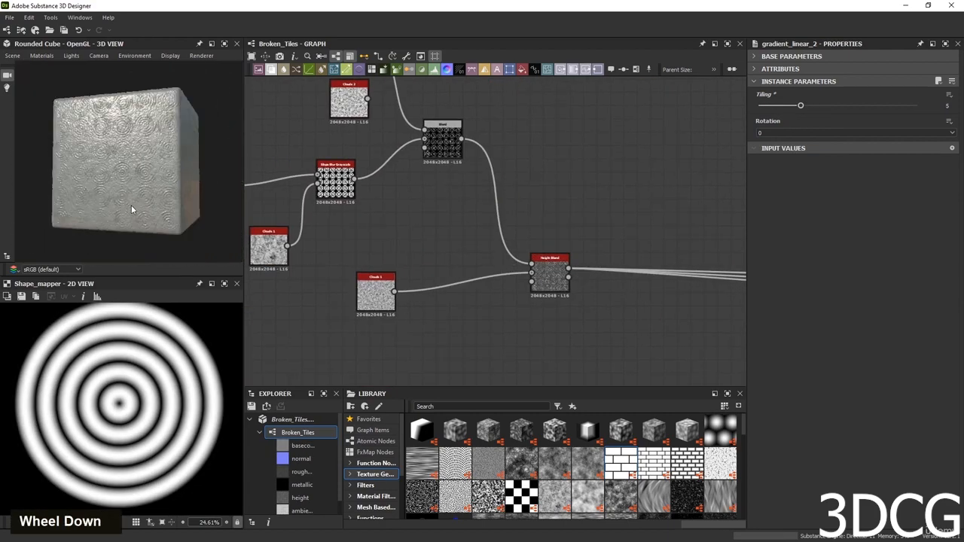
scroll(135, 192, up, 5)
middle_drag(644, 304, 628, 219)
double_click(538, 199)
scroll(547, 252, down, 5)
middle_drag(550, 291, 586, 275)
scroll(551, 217, up, 4)
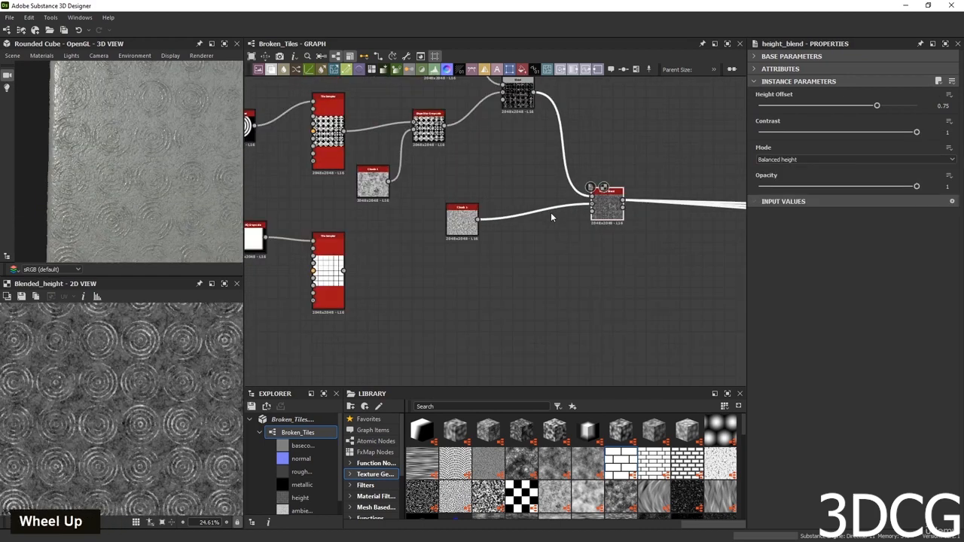
double_click(611, 210)
middle_drag(653, 277, 562, 295)
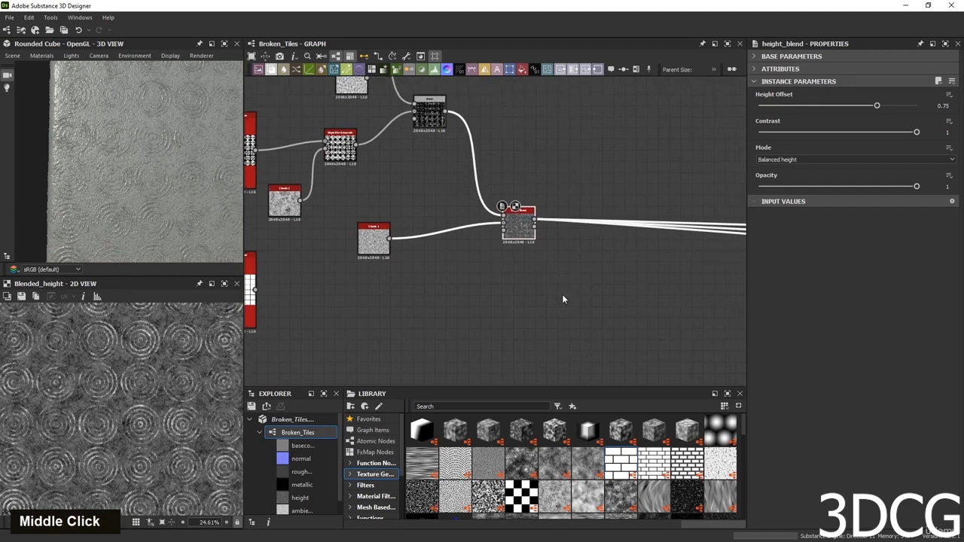
scroll(187, 357, up, 2)
scroll(187, 357, down, 2)
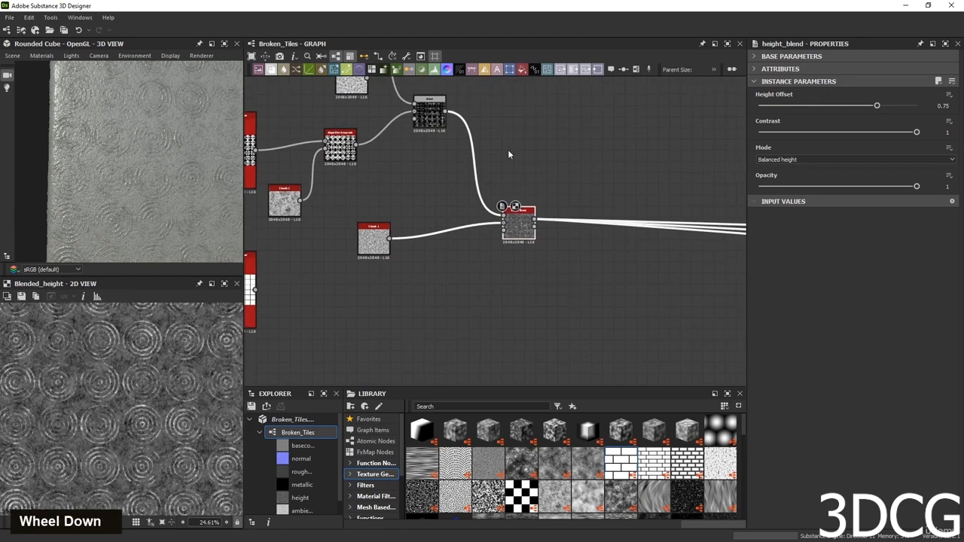
middle_drag(507, 150, 622, 209)
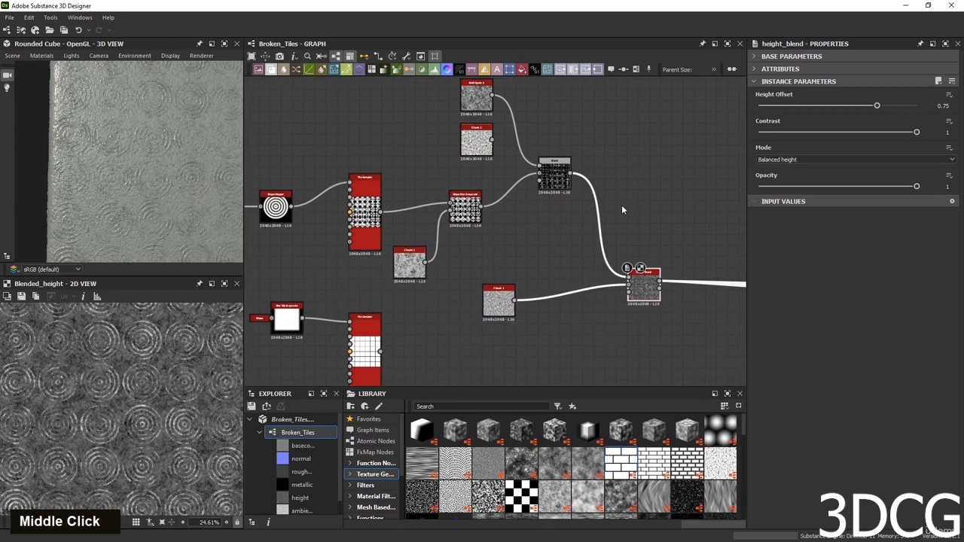
Examine the brown mortar sphere in the reference board, focusing on its ring imprints and the seams between tiles.
right_drag(617, 541, 583, 271)
scroll(633, 351, down, 8)
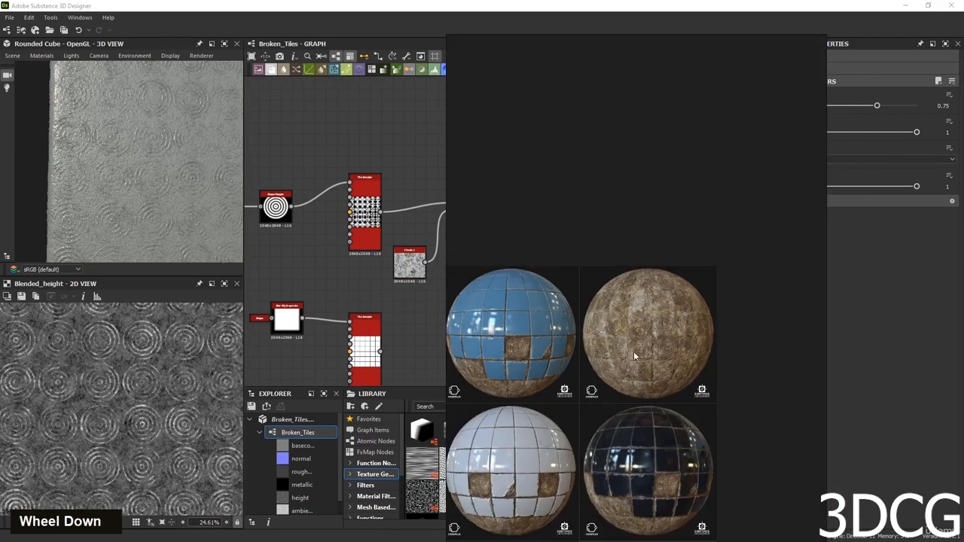
scroll(677, 334, up, 6)
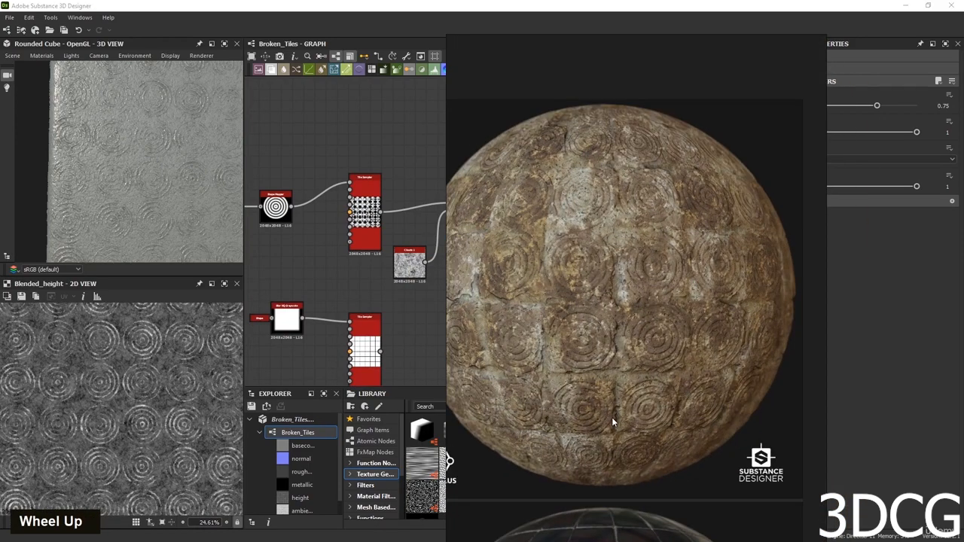
middle_drag(611, 417, 615, 321)
scroll(616, 326, up, 5)
scroll(603, 163, down, 4)
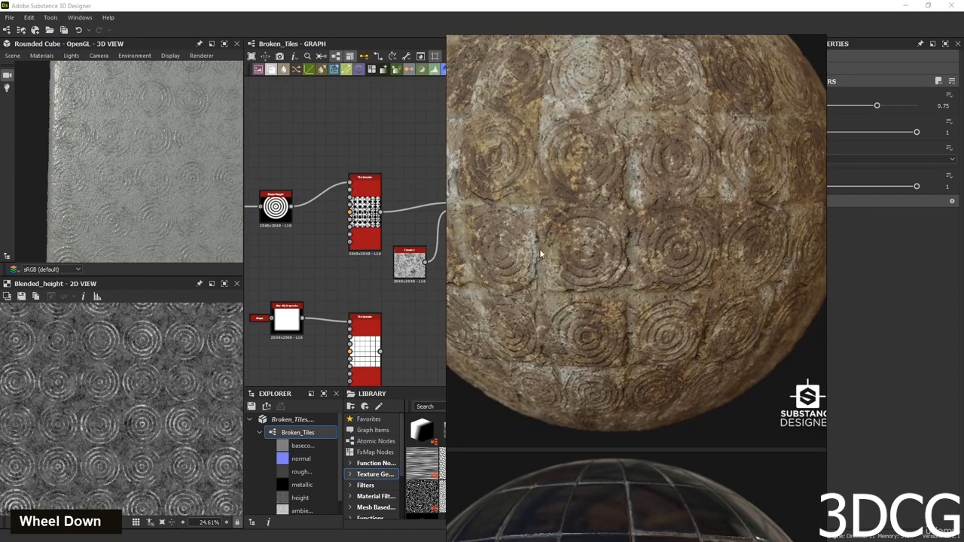
scroll(627, 198, down, 2)
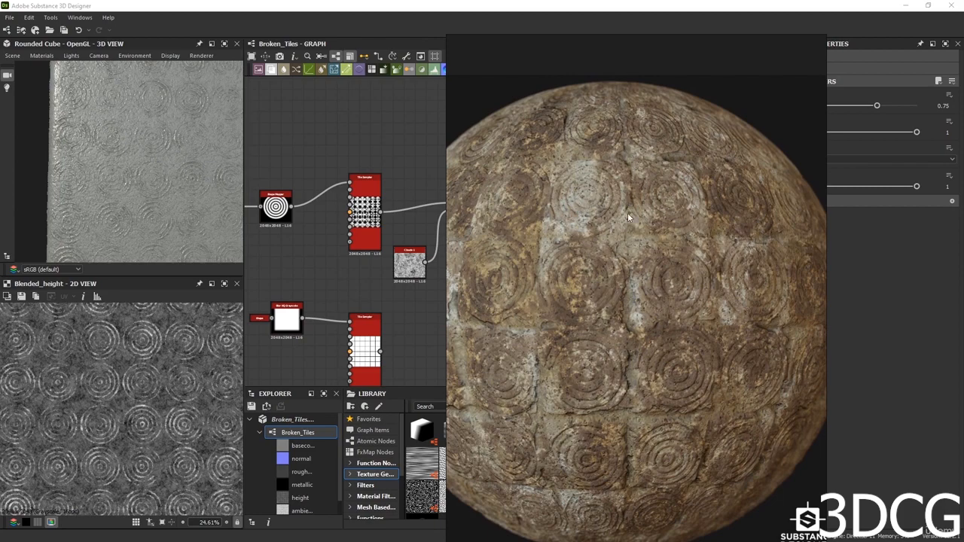
right_click(646, 185)
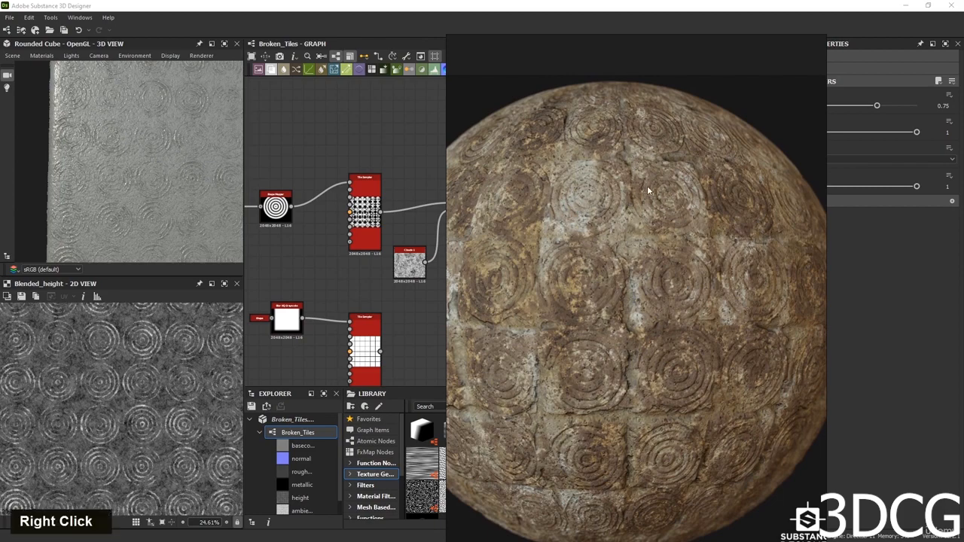
Duplicate the ring-pattern Tile Sampler, placing the copy above the original, and preview its output in 2D.
scroll(655, 294, down, 3)
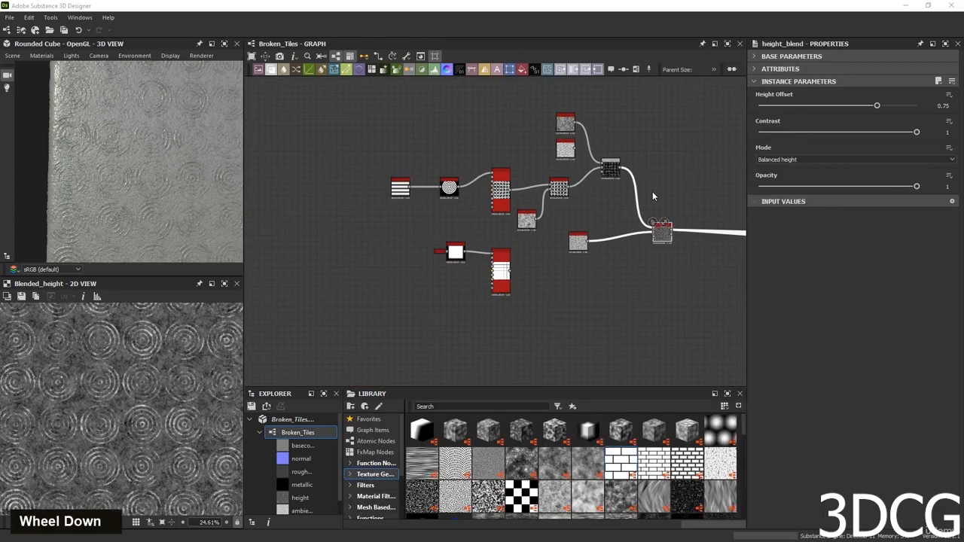
middle_drag(501, 194, 458, 280)
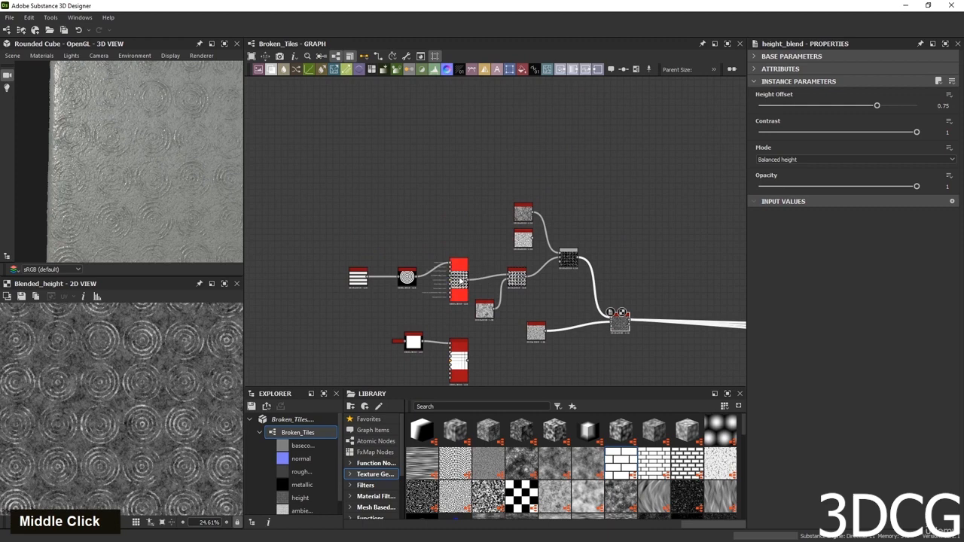
click(460, 281)
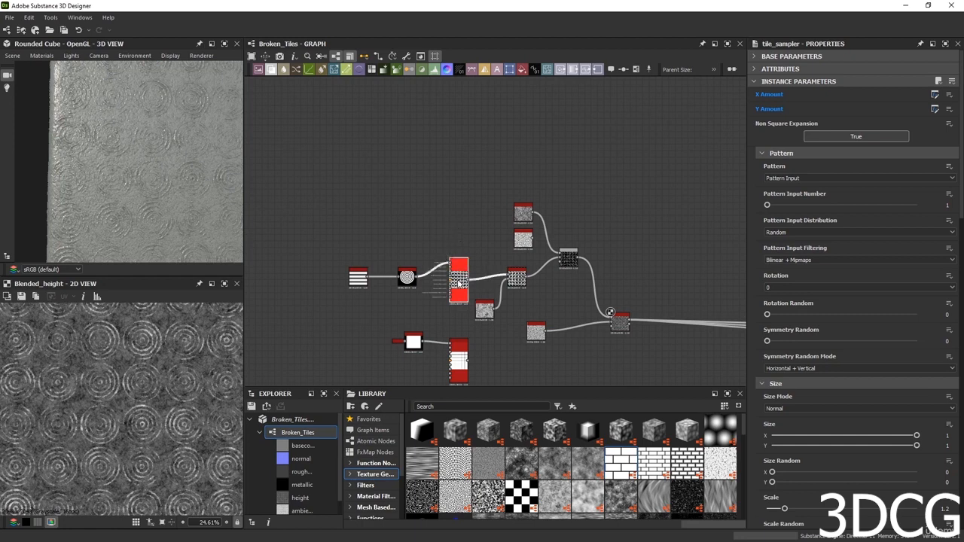
key(ctrl+d)
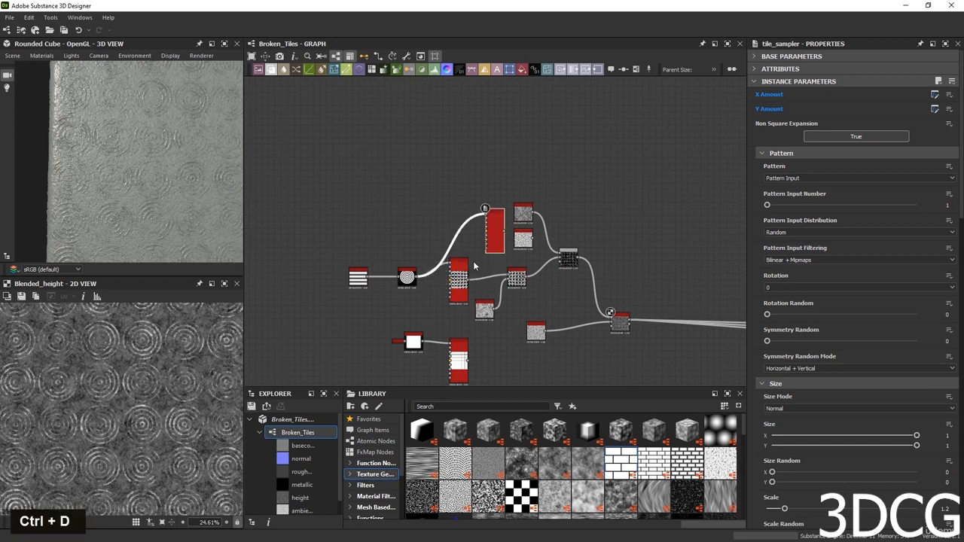
drag(484, 213, 479, 198)
click(512, 160)
drag(494, 240, 464, 189)
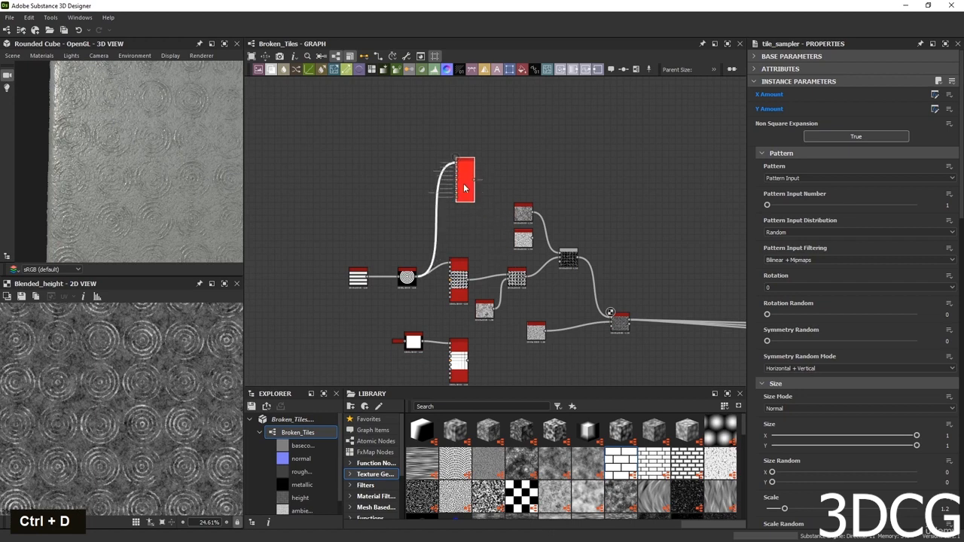
double_click(464, 188)
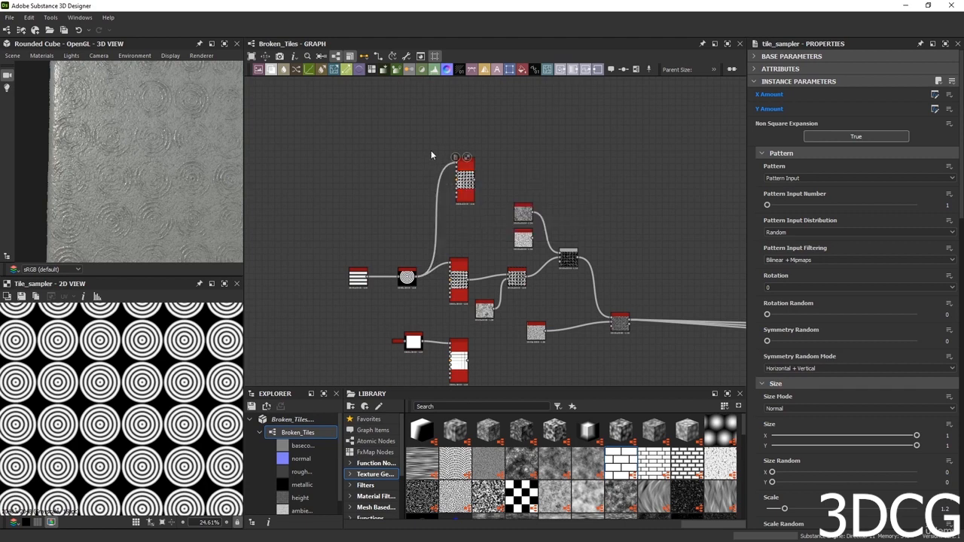
Connect the white square shape to the duplicated Tile Sampler's pattern input, reposition the shape node, and preview the sampler in 2D.
scroll(431, 152, up, 2)
scroll(424, 184, down, 2)
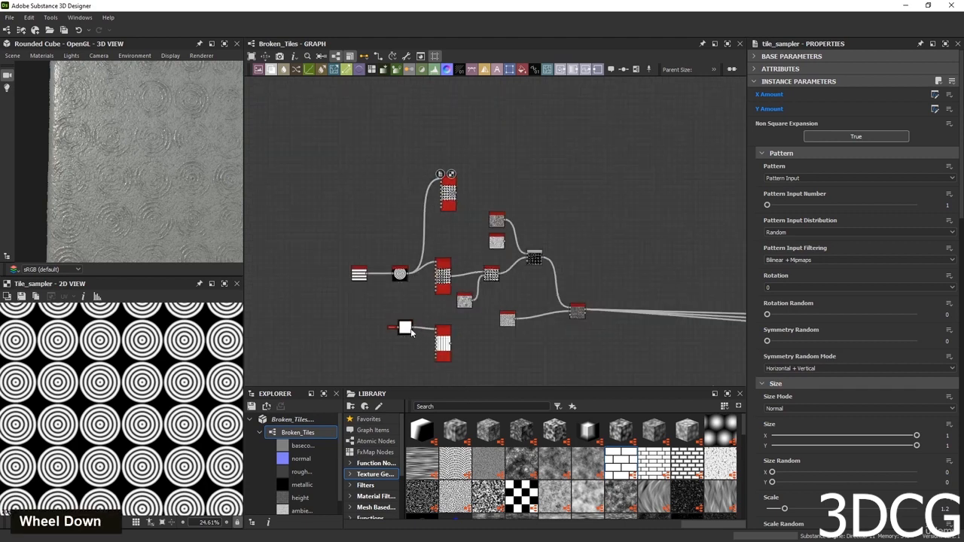
drag(412, 331, 442, 186)
drag(409, 320, 285, 266)
scroll(478, 179, up, 3)
double_click(399, 216)
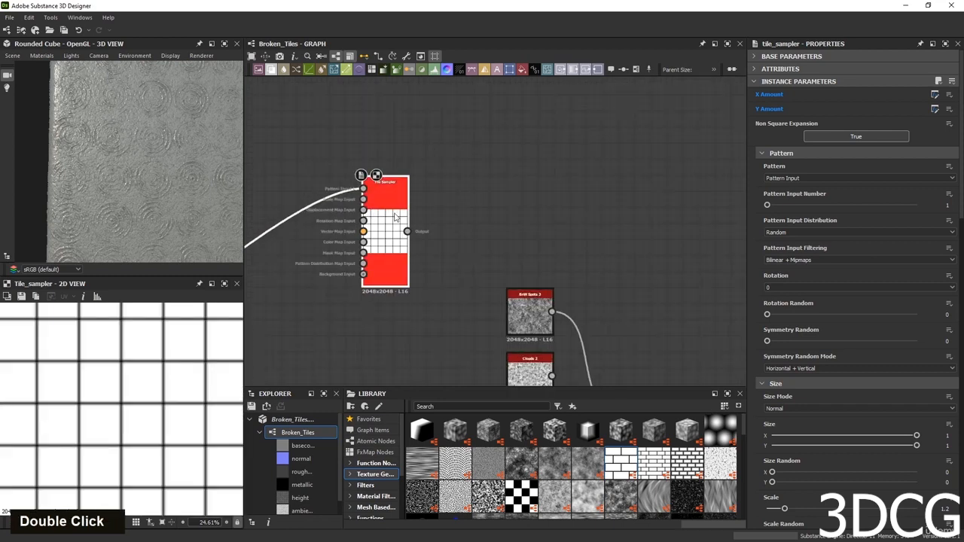
scroll(222, 374, up, 3)
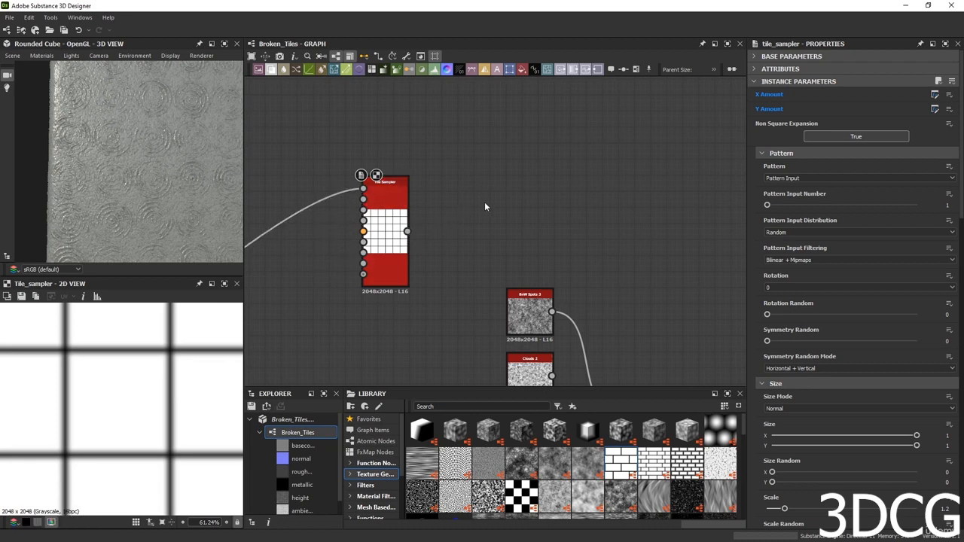
Add an Invert Grayscale node fed by the duplicated Tile Sampler and inspect the inverted grid lines in 2D.
key(space)
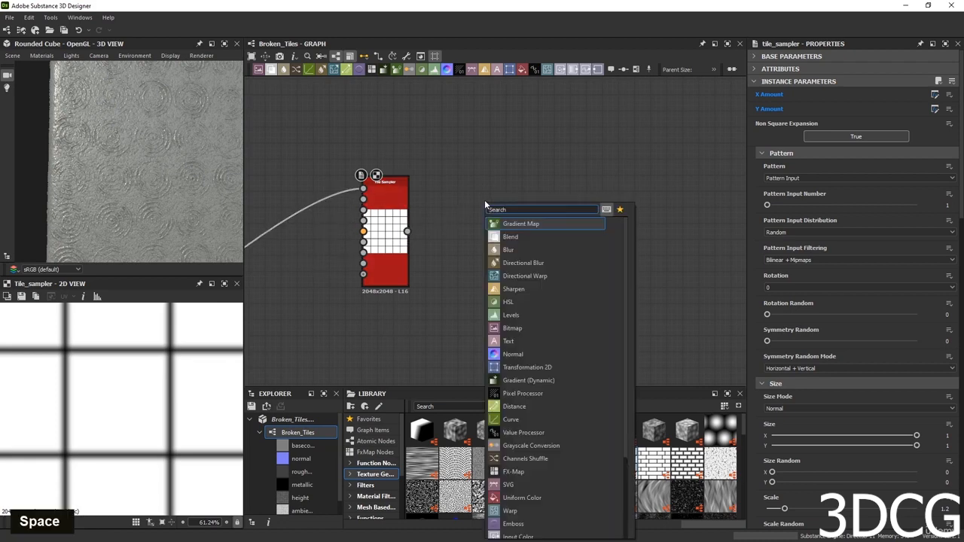
text(inv)
click(527, 236)
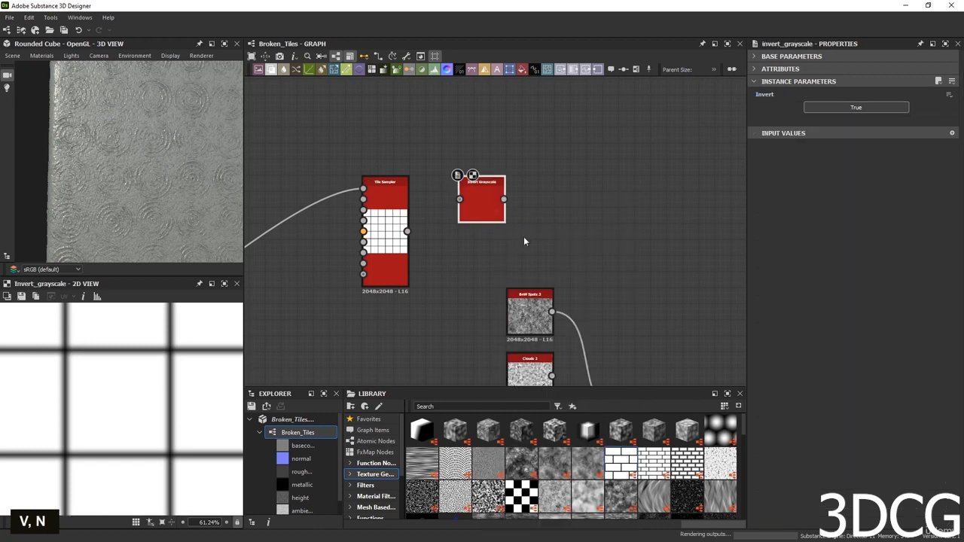
drag(408, 232, 460, 199)
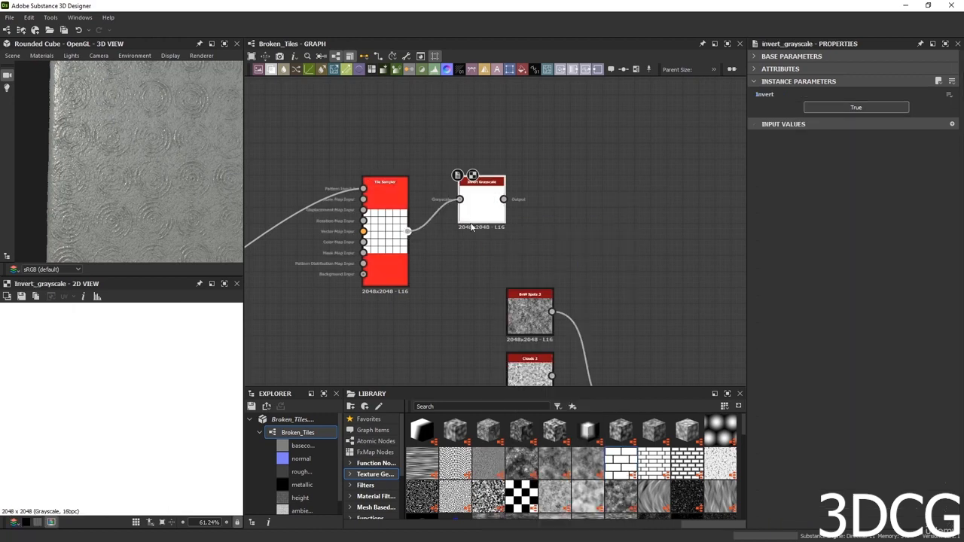
scroll(193, 399, down, 5)
scroll(194, 399, up, 5)
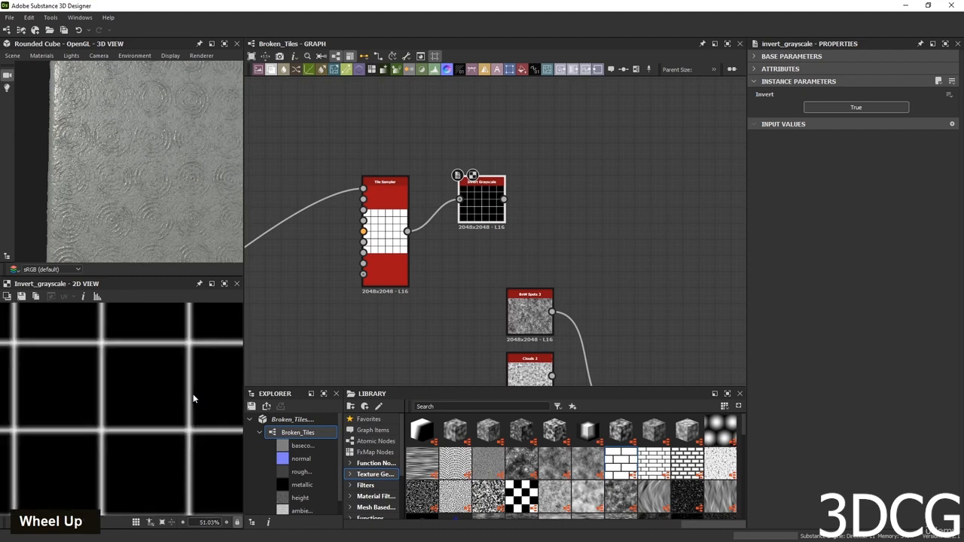
scroll(155, 424, up, 2)
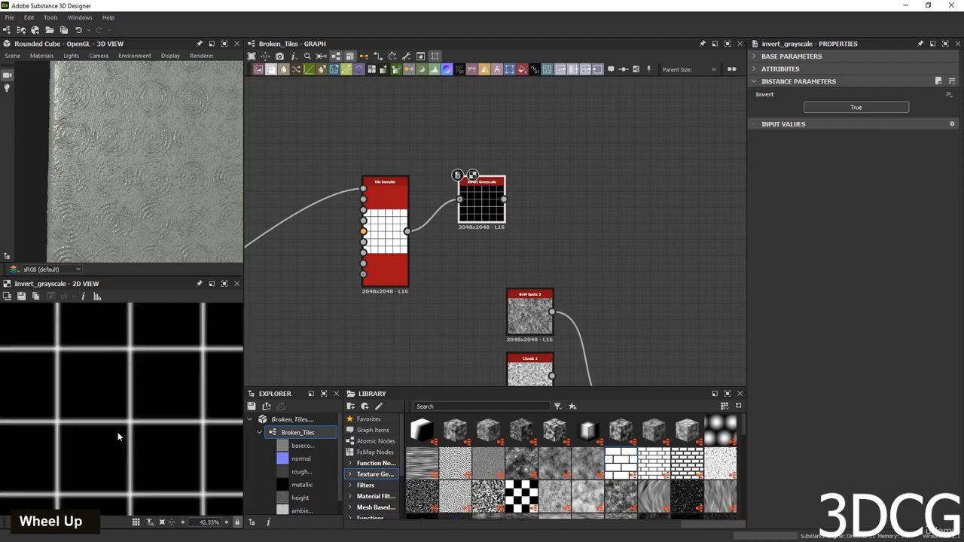
Move the duplicated Tile Sampler and its Invert Grayscale node further up the graph and align them in a row.
drag(474, 209, 474, 170)
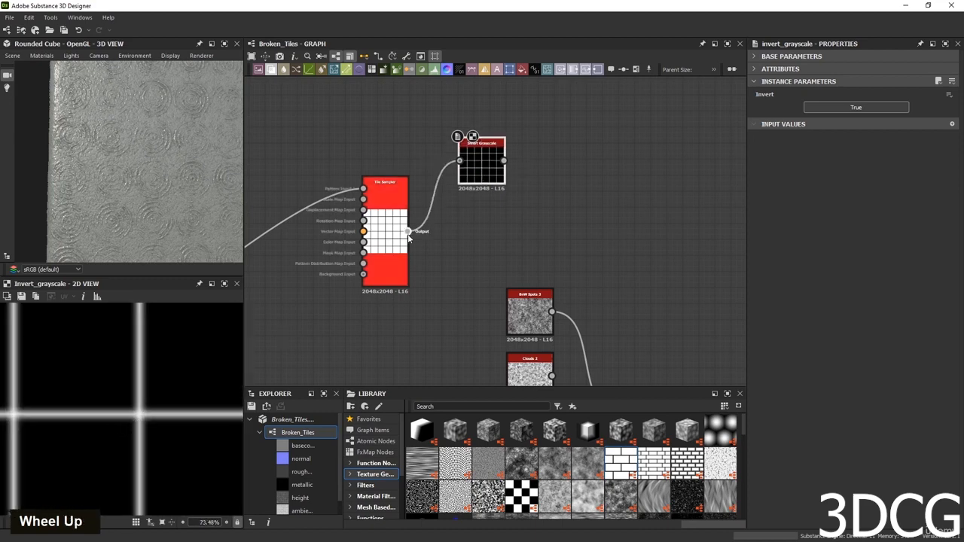
drag(392, 248, 392, 168)
double_click(479, 166)
drag(479, 166, 478, 146)
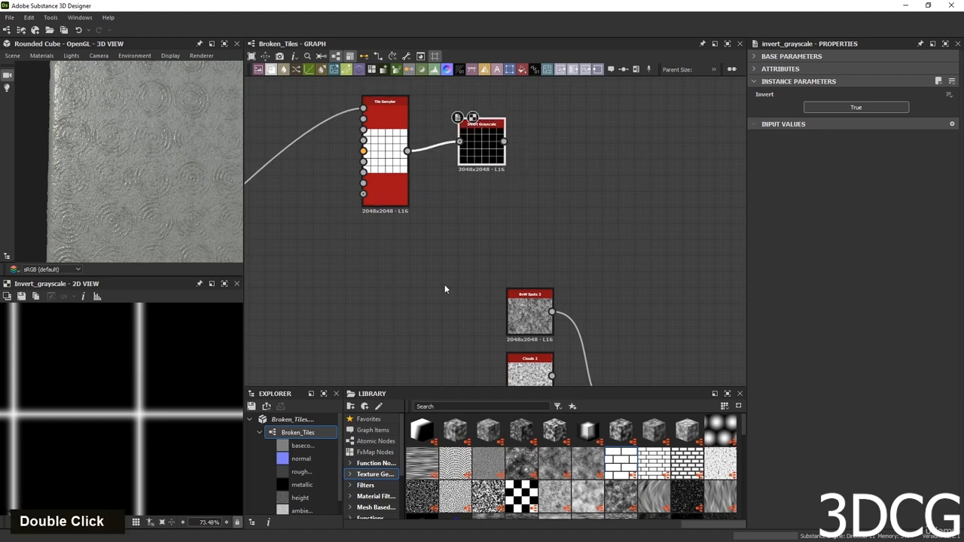
scroll(138, 410, down, 4)
scroll(138, 410, up, 2)
middle_drag(470, 232, 400, 288)
drag(422, 195, 422, 204)
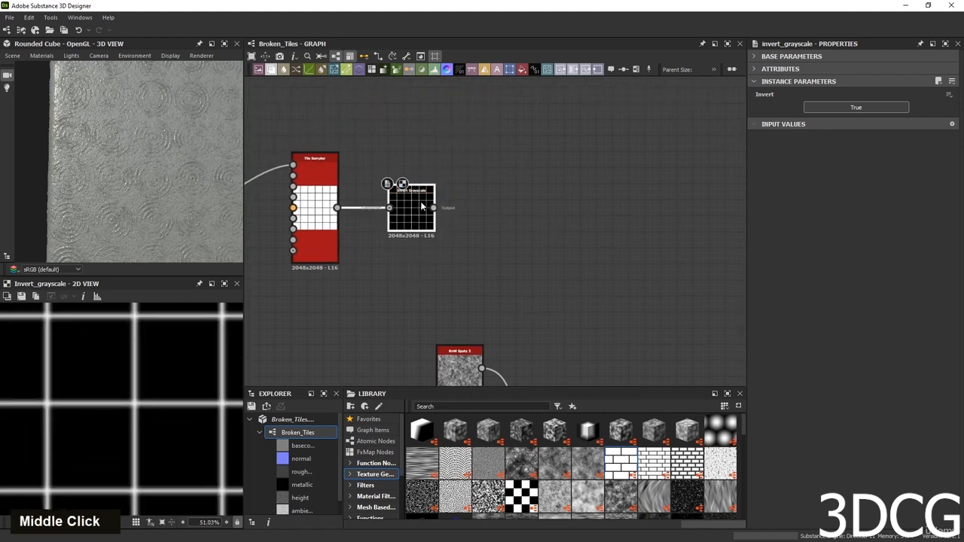
middle_drag(496, 211, 451, 225)
scroll(164, 378, down, 1)
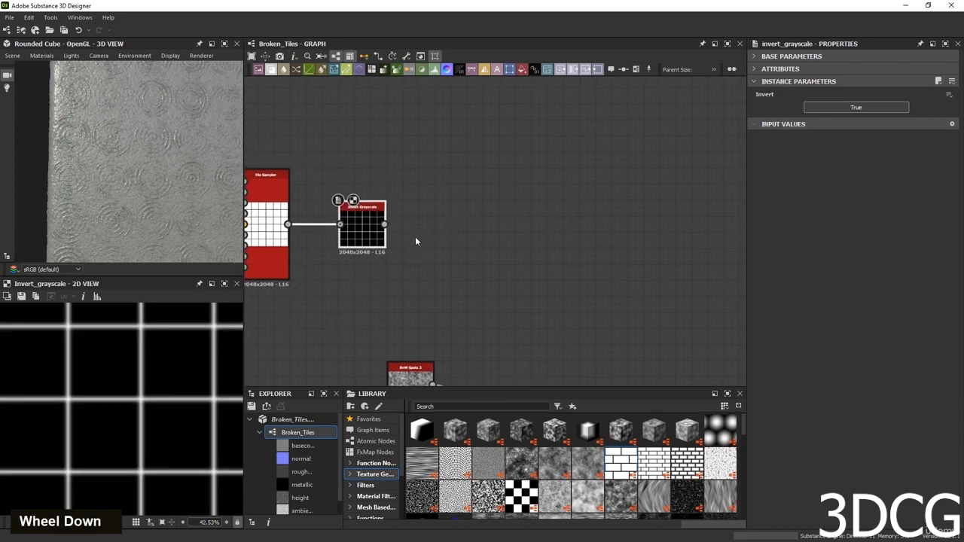
double_click(436, 229)
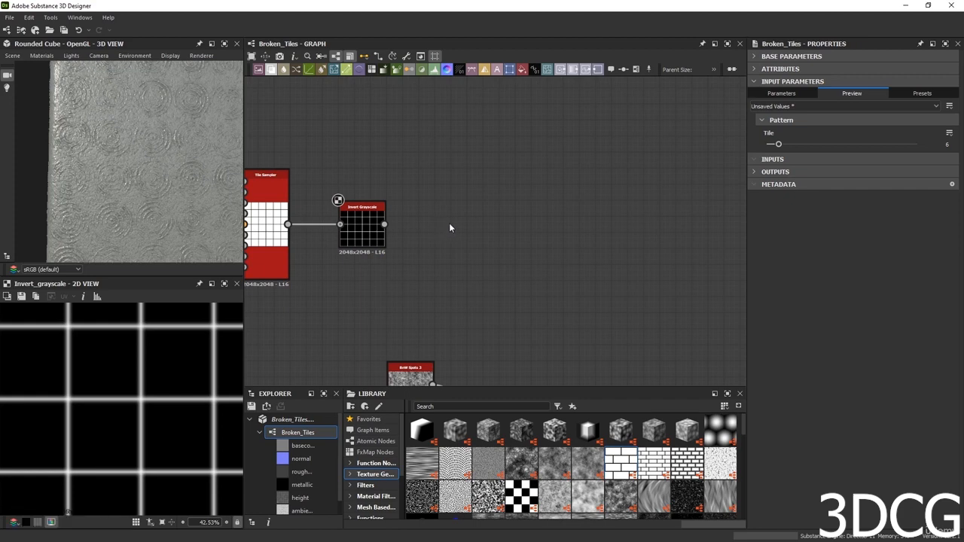
Delete the unconnected Clouds 2 node beneath BnW Spots 2.
scroll(449, 223, down, 2)
middle_drag(504, 310, 576, 194)
click(510, 212)
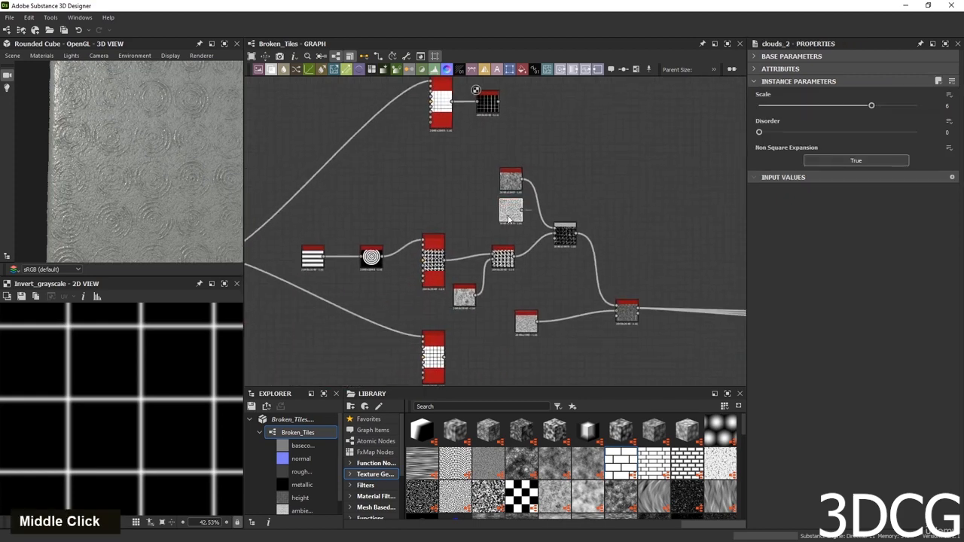
key(Delete)
Duplicate the Slope Blur Grayscale and Clouds 1 nodes, feed the inverted grid into the copied blur, and inspect its roughened lines in 2D.
scroll(527, 233, up, 2)
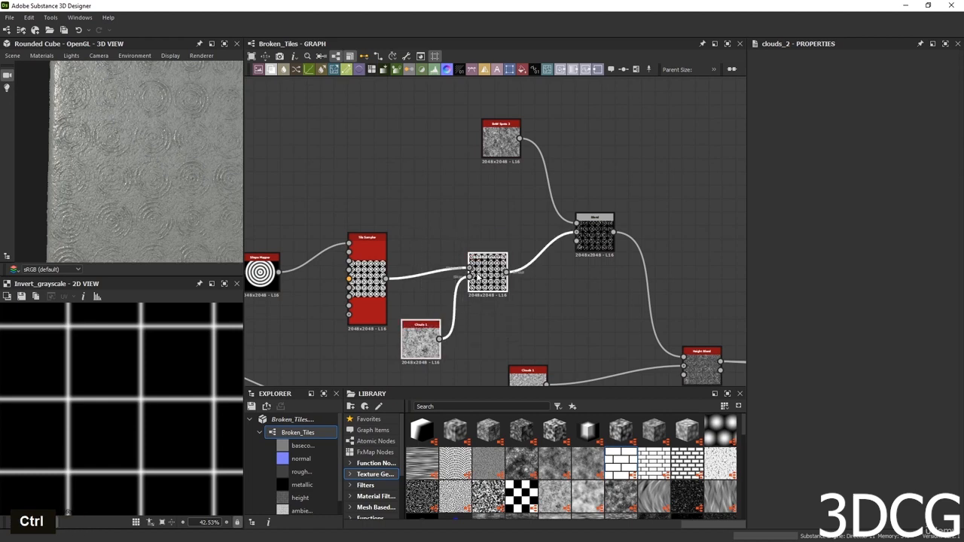
key(ctrl+d)
middle_drag(569, 159, 566, 272)
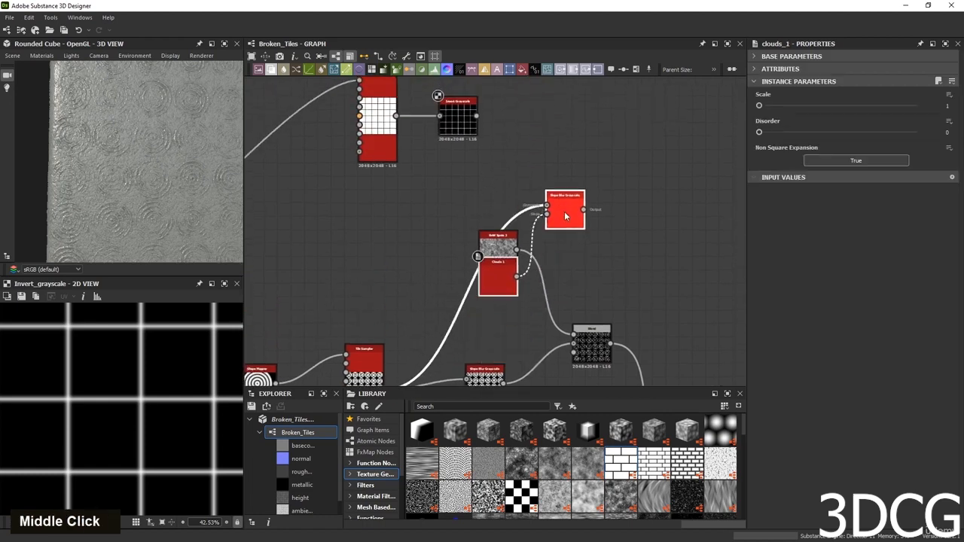
middle_drag(578, 117, 595, 204)
click(600, 170)
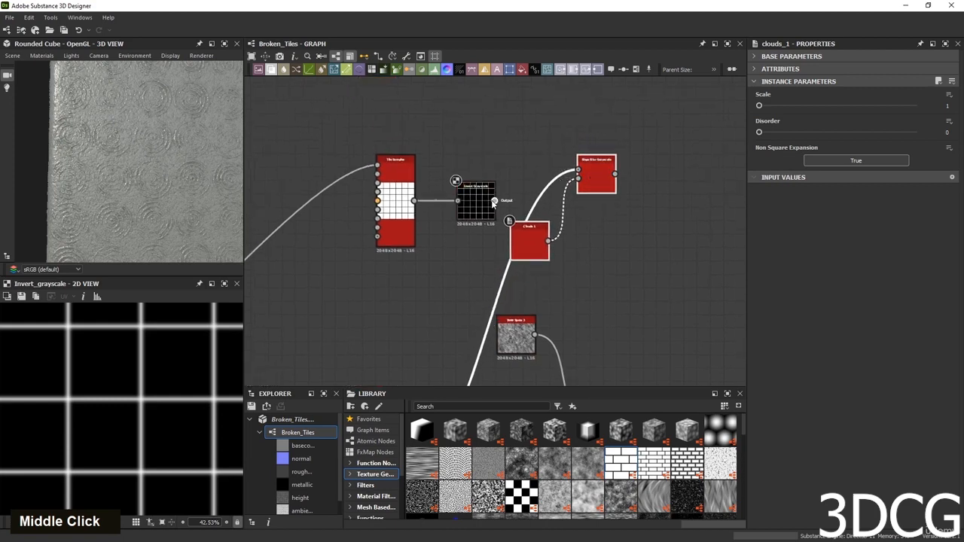
drag(494, 200, 589, 213)
double_click(590, 212)
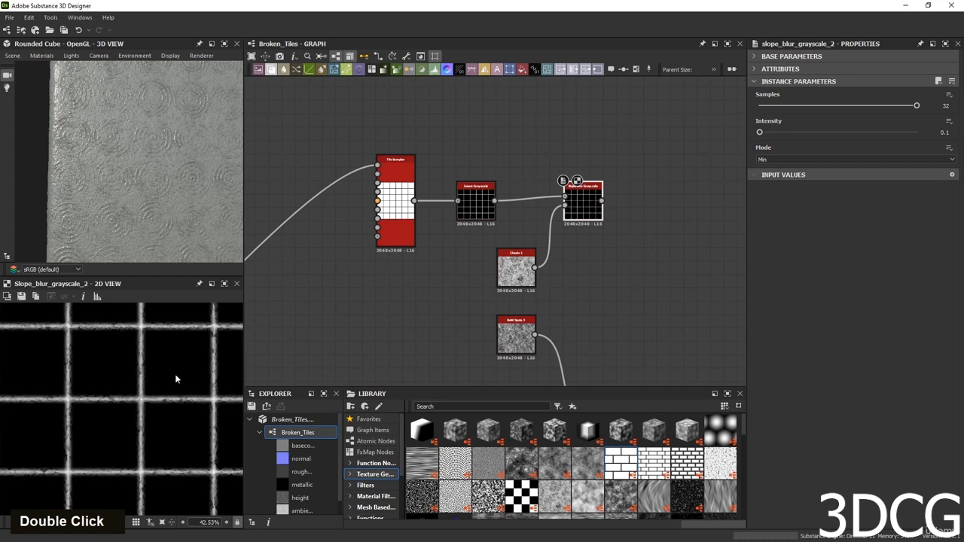
scroll(175, 377, up, 5)
middle_drag(46, 355, 95, 372)
scroll(96, 372, up, 1)
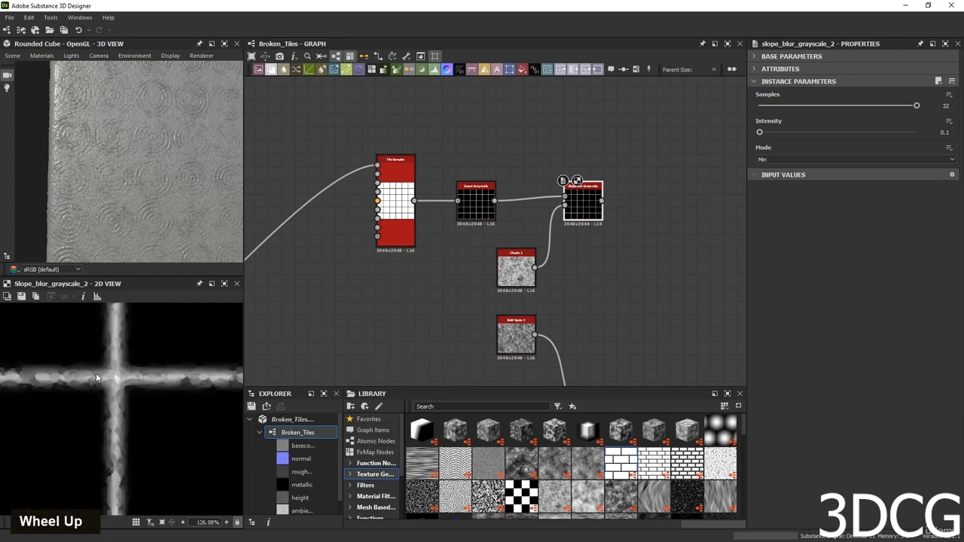
Move the grid's Tile Sampler and Invert Grayscale nodes together away from the Slope Blur to open space between them.
middle_drag(601, 246, 622, 200)
middle_drag(509, 170, 649, 213)
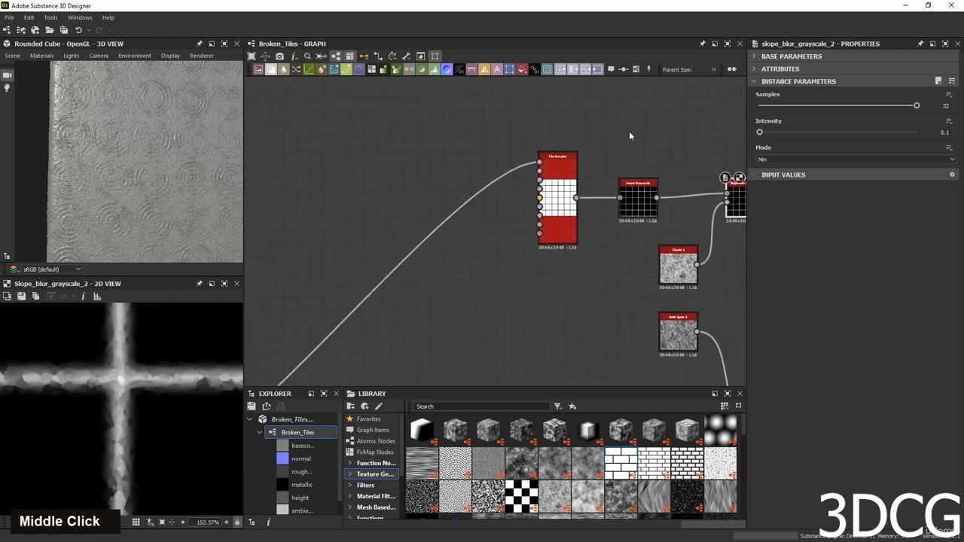
drag(650, 115, 526, 216)
drag(635, 199, 407, 193)
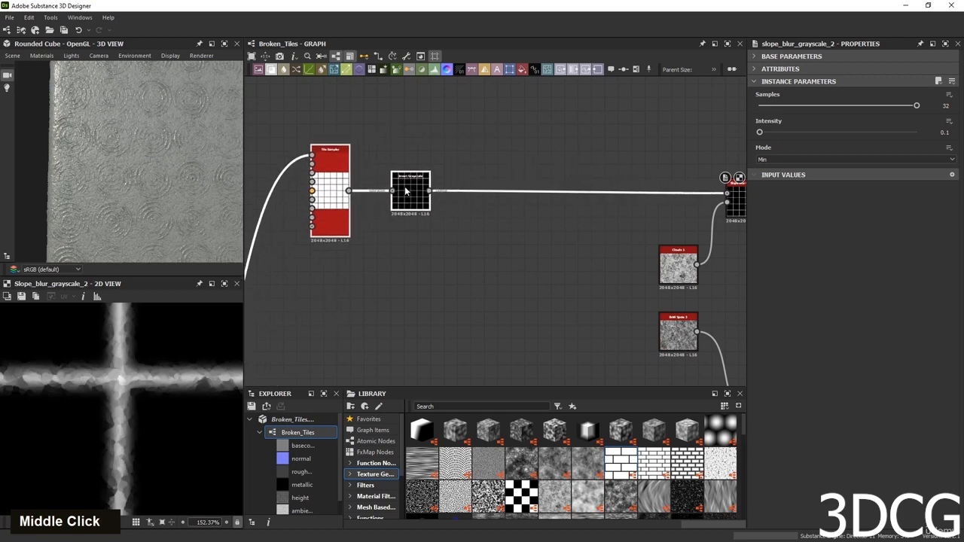
click(528, 137)
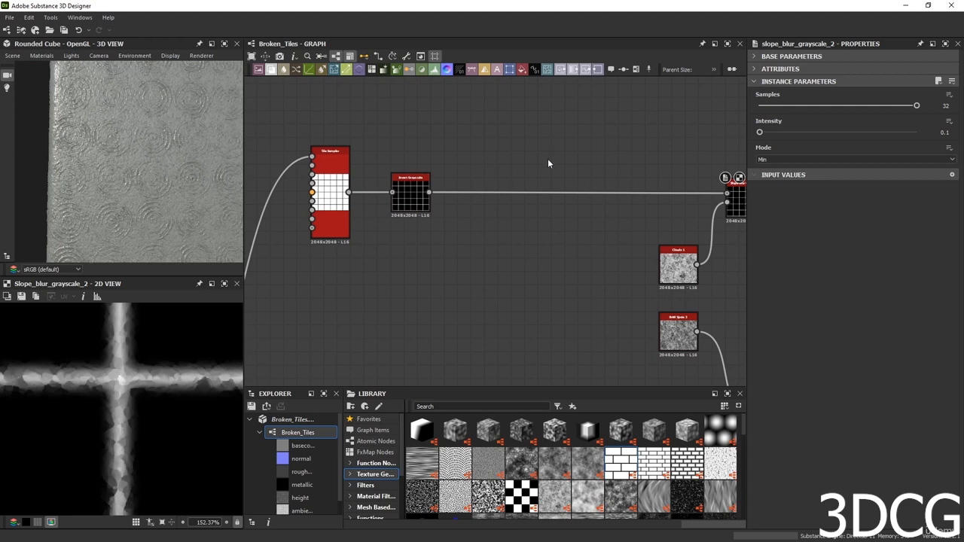
Add a Warp node after the Invert Grayscale and connect the inverted grid to its main input.
key(space)
text(war)
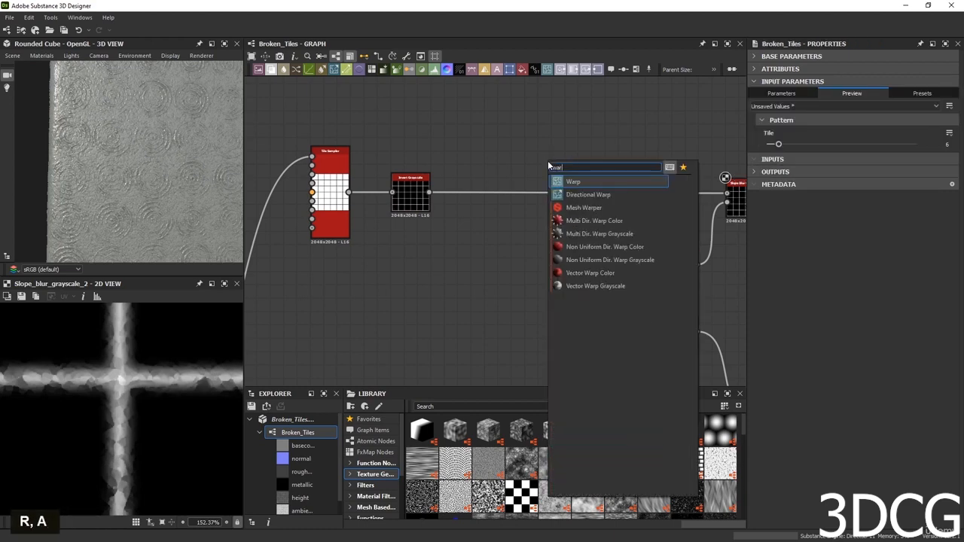
click(576, 180)
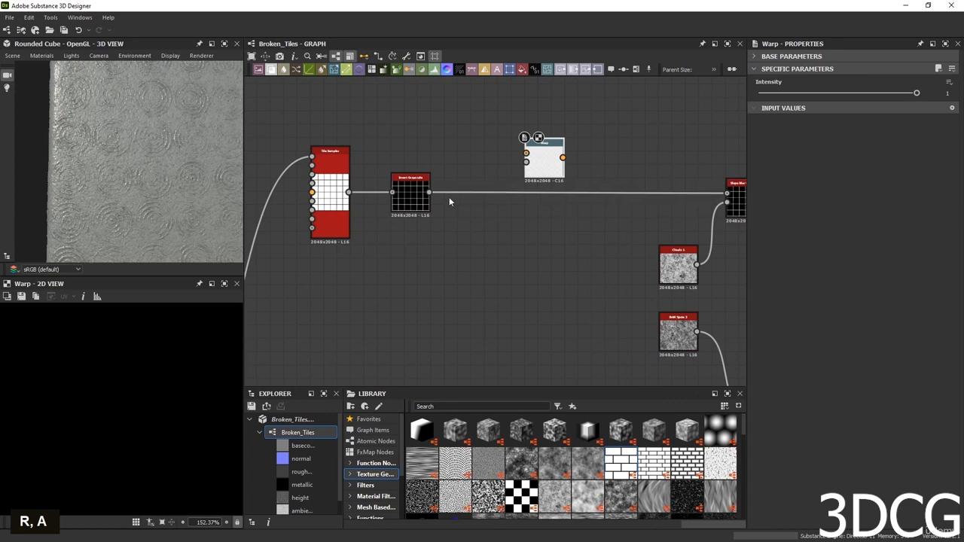
drag(429, 197, 539, 223)
scroll(539, 223, up, 2)
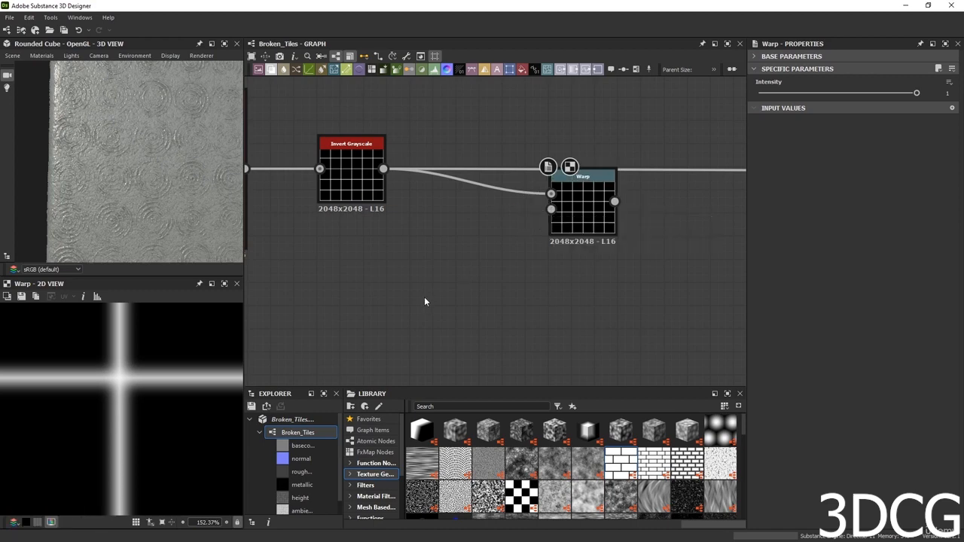
Add a Perlin Noise node, connect it to the Warp's Gradient Input, and preview the warped grid in 2D.
key(space)
text(per)
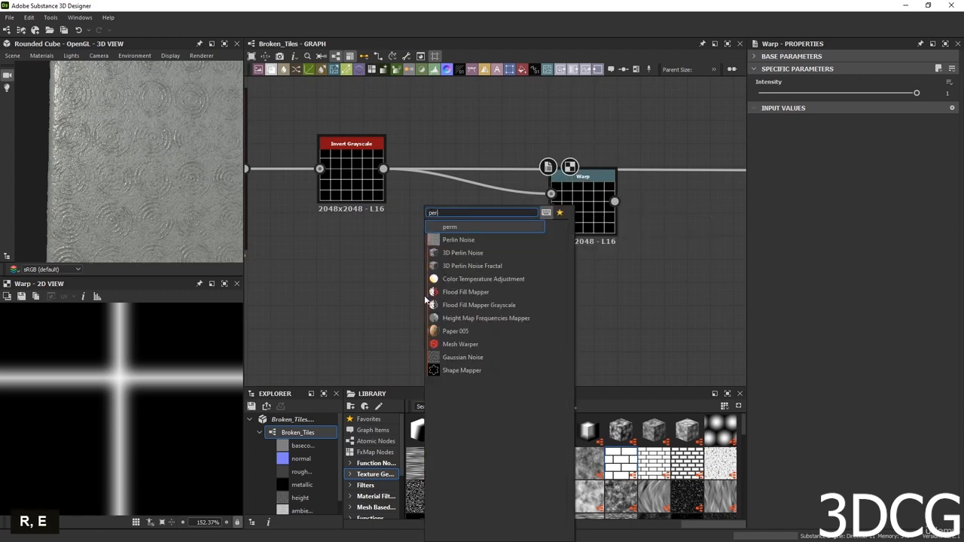
click(467, 239)
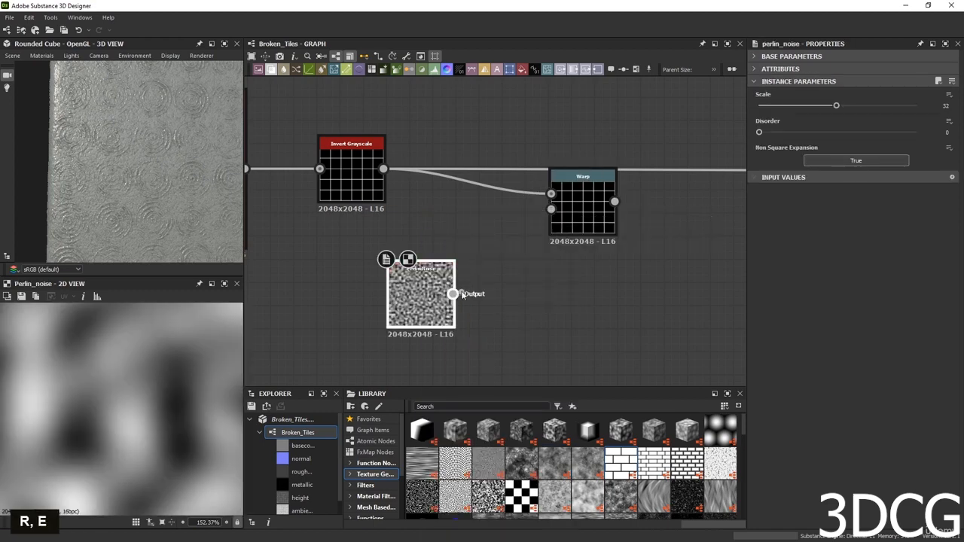
drag(451, 294, 551, 209)
double_click(555, 226)
scroll(134, 414, down, 5)
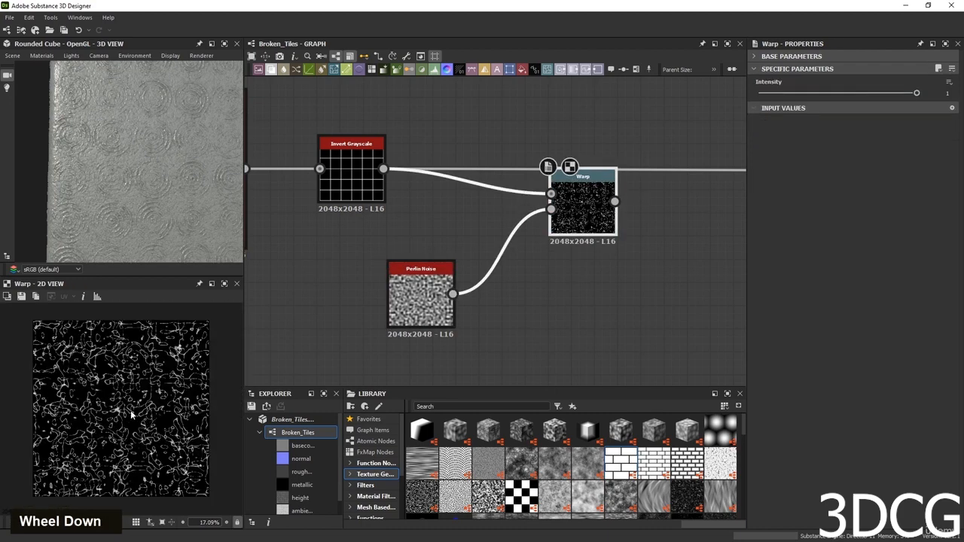
scroll(133, 414, up, 1)
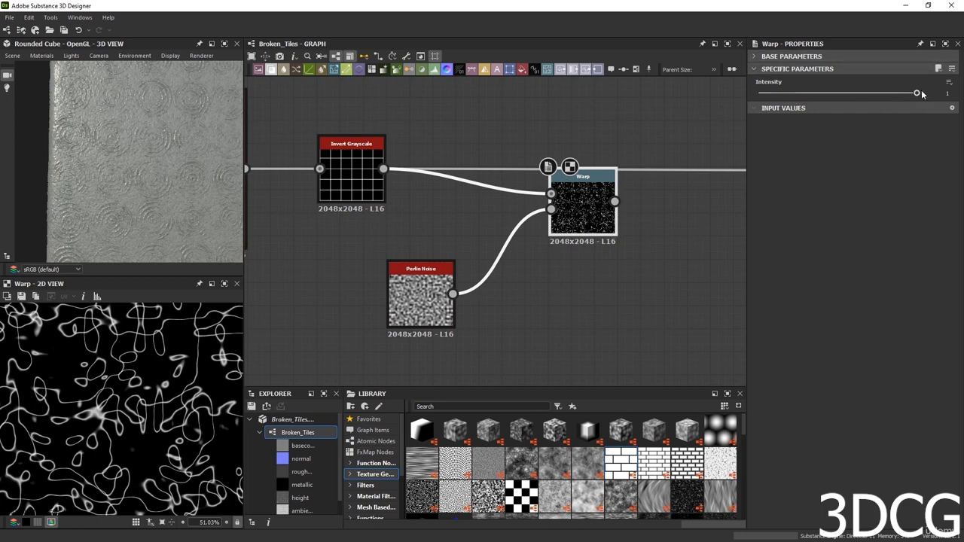
Set the Warp Intensity to 0.16 and the Perlin Noise Scale to 10 while previewing the warped grid.
drag(916, 94, 784, 93)
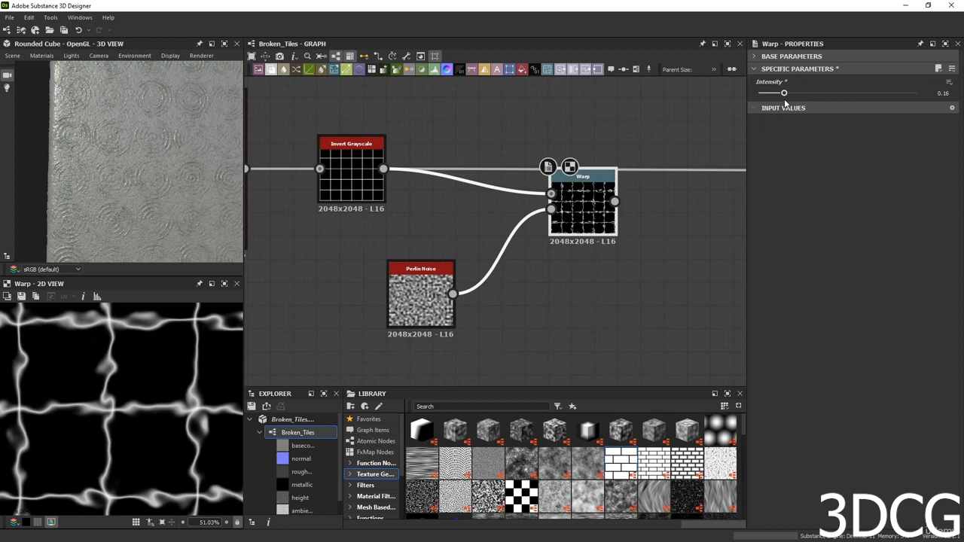
click(407, 299)
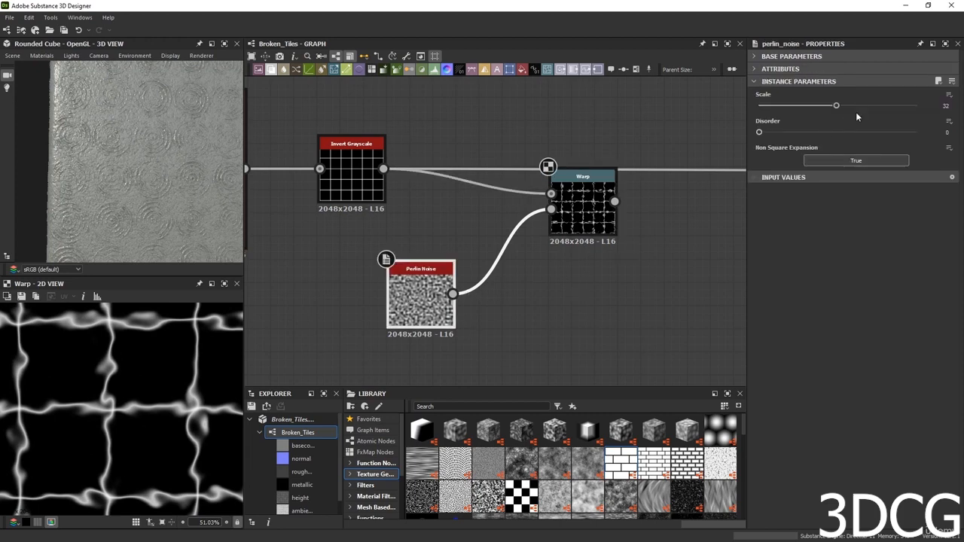
drag(838, 106, 781, 115)
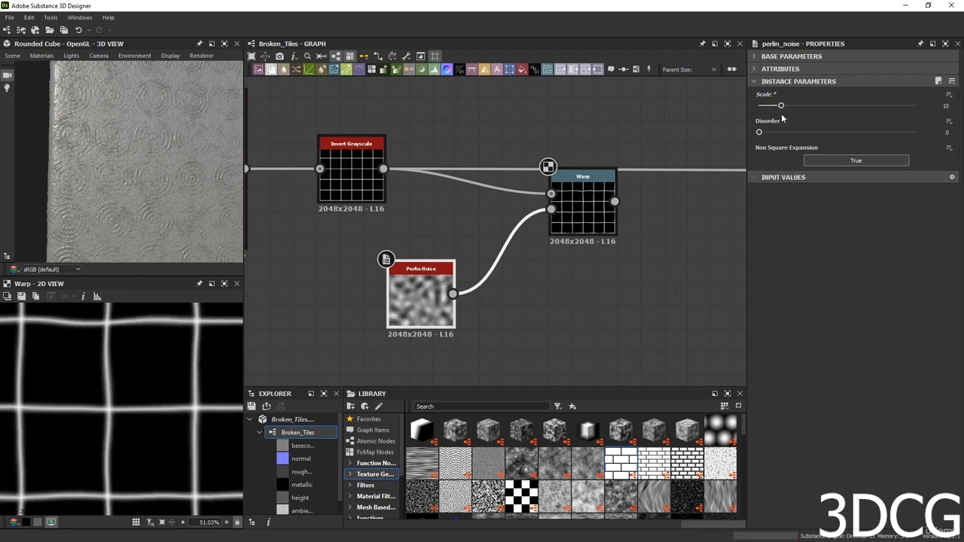
scroll(119, 402, down, 3)
scroll(149, 422, up, 2)
Replace the Slope Blur's Grayscale input with the Warp output and preview the blurred result in 2D.
middle_drag(574, 271, 396, 276)
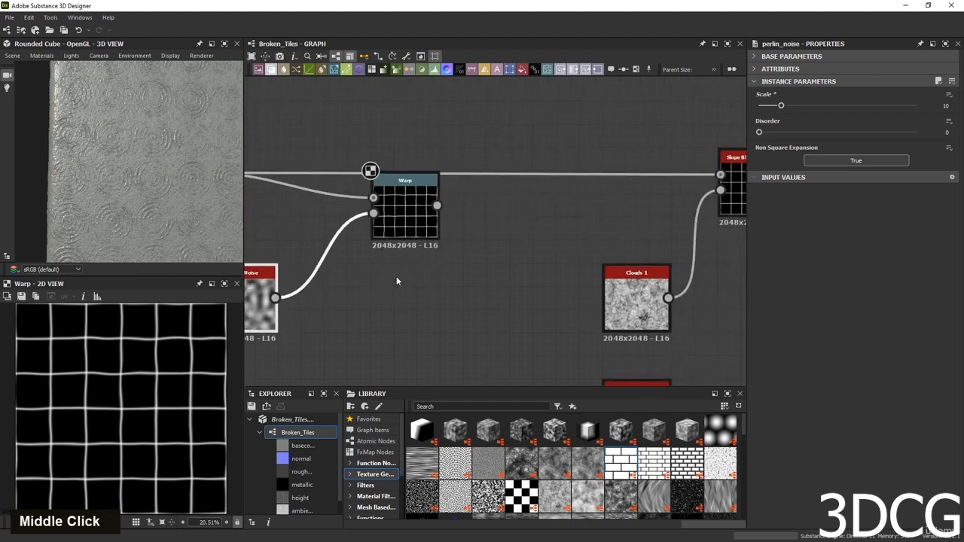
drag(437, 205, 720, 175)
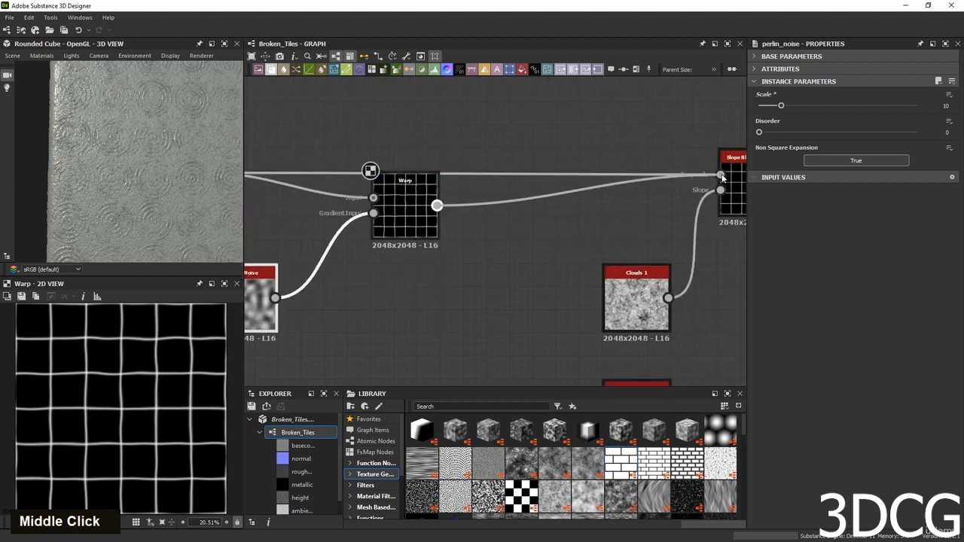
middle_drag(736, 183, 570, 186)
double_click(571, 183)
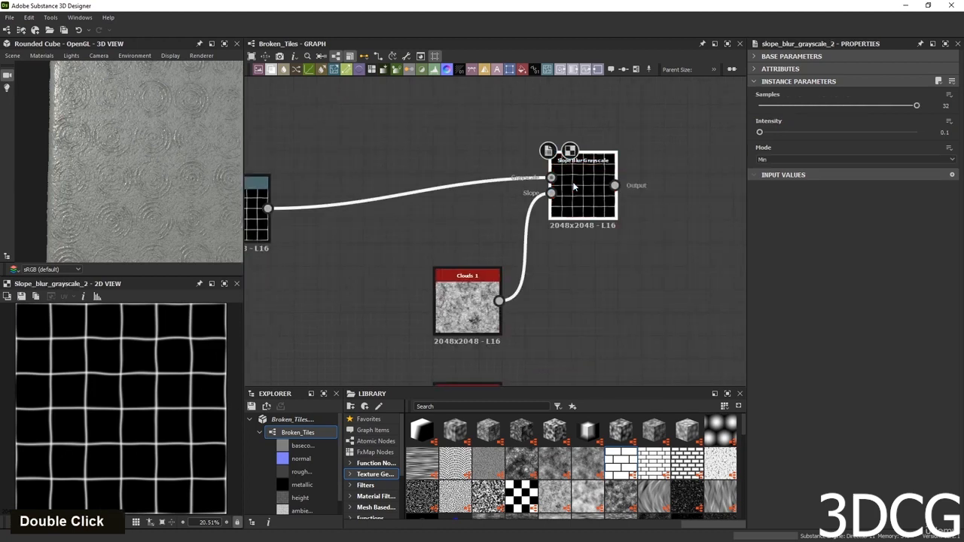
Examine the roughened grid lines of the Slope Blur result up close in the 2D view.
scroll(125, 383, up, 4)
scroll(130, 380, down, 2)
scroll(113, 384, up, 3)
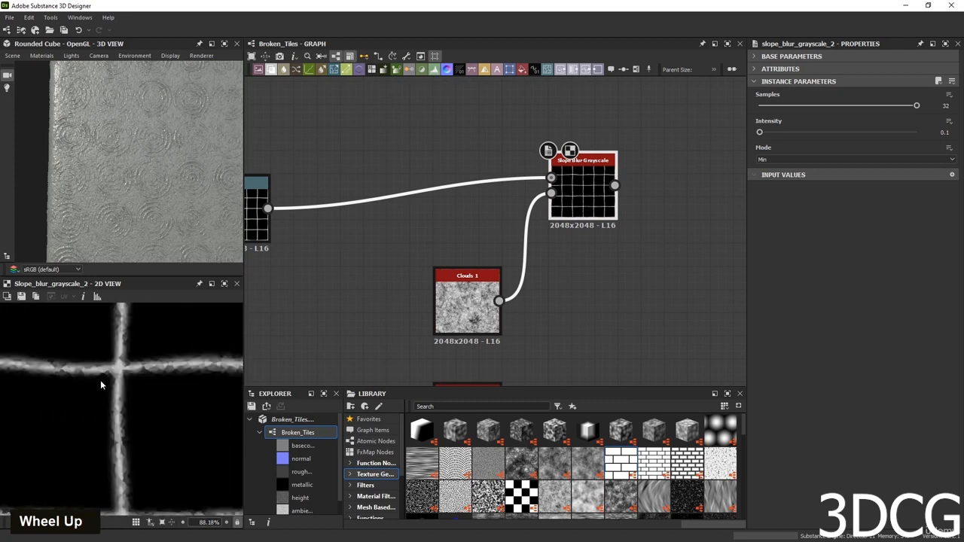
scroll(503, 214, down, 3)
Move the Slope Blur Grayscale and its Clouds 1 node up together, clear of the Warp node's row.
middle_drag(587, 261, 599, 244)
drag(569, 139, 501, 238)
drag(500, 238, 510, 155)
middle_drag(570, 201, 618, 337)
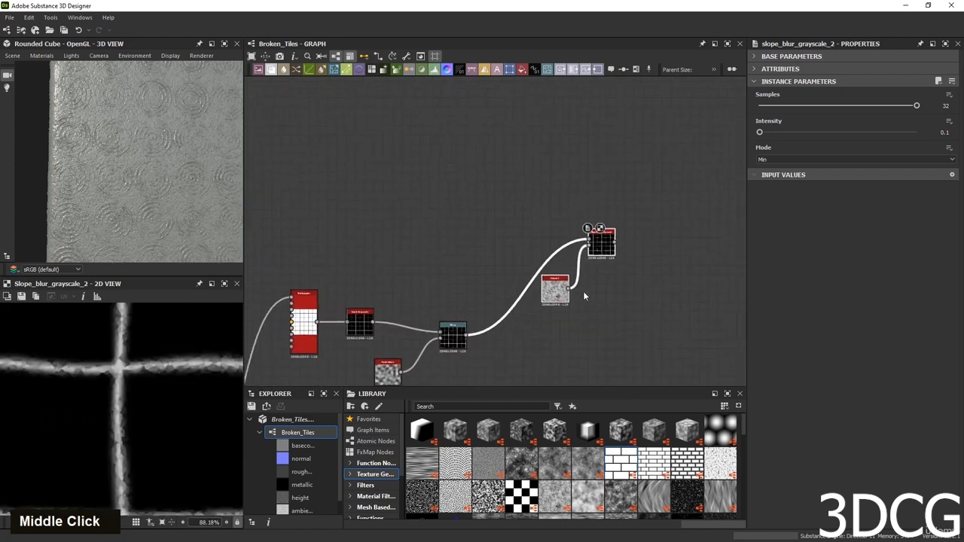
double_click(604, 255)
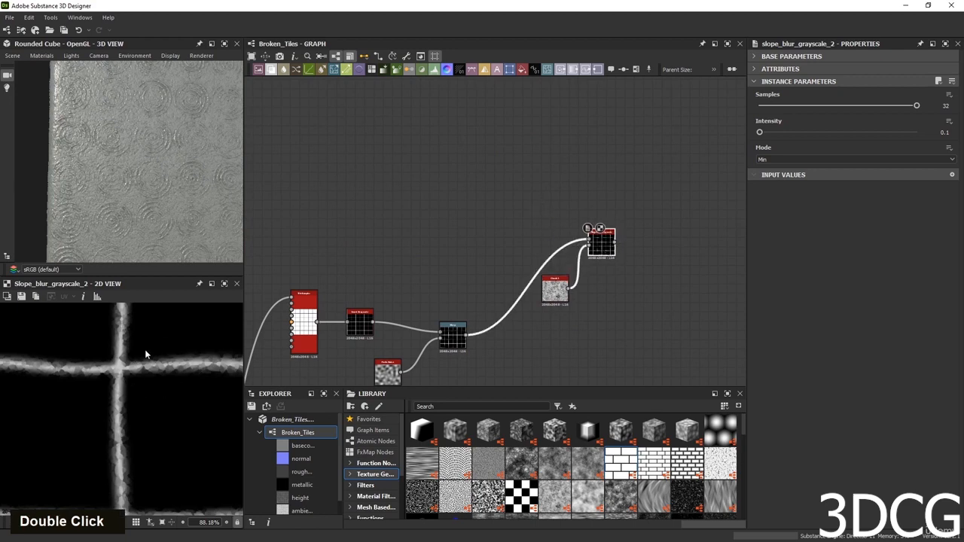
Add a Multi Directional Warp Grayscale node, connect the Warp output to its Input, and preview it in 2D.
double_click(497, 229)
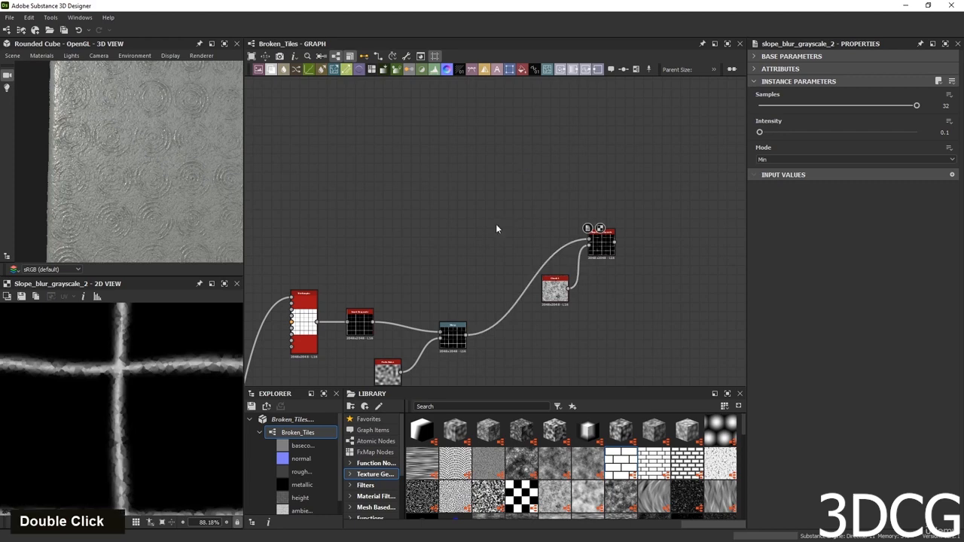
key(space)
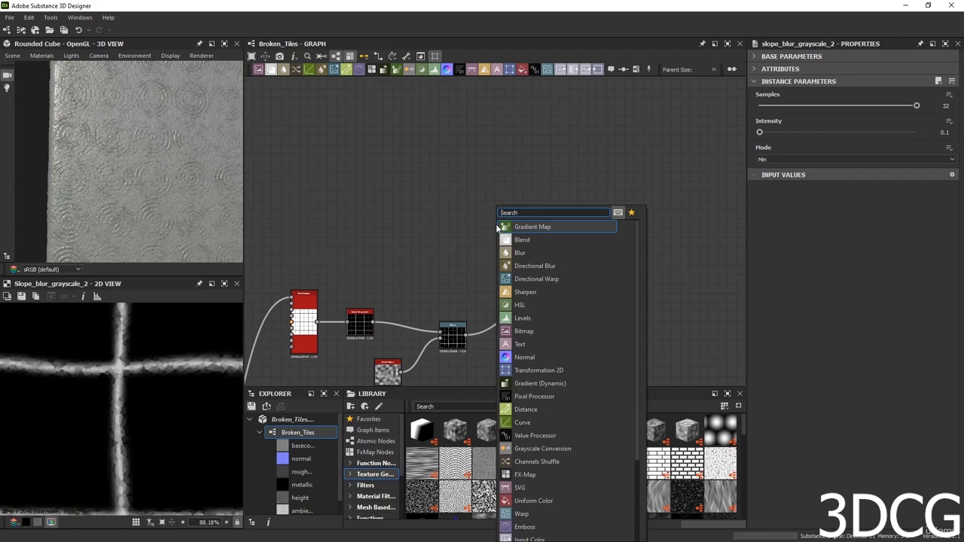
text(mult)
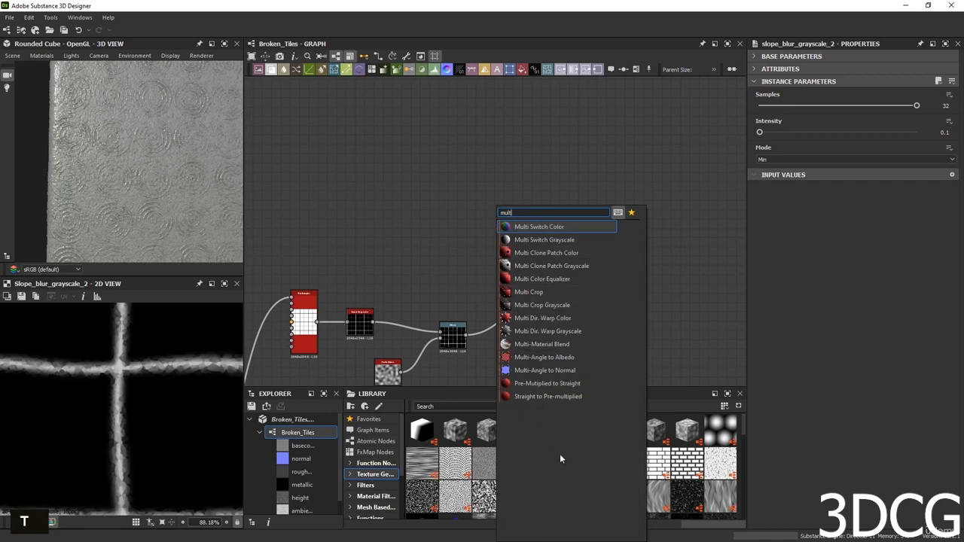
click(546, 332)
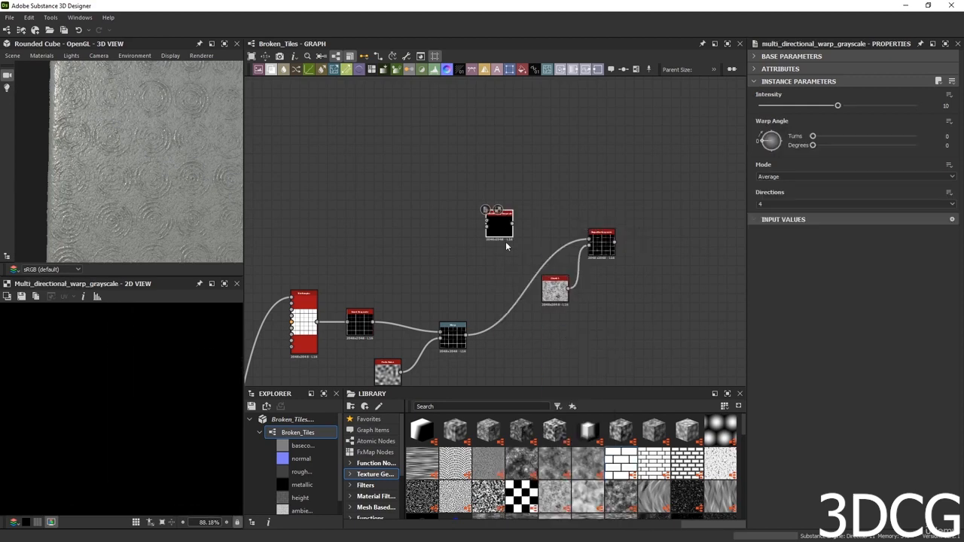
scroll(536, 247, up, 2)
scroll(530, 256, down, 2)
middle_drag(501, 284, 549, 254)
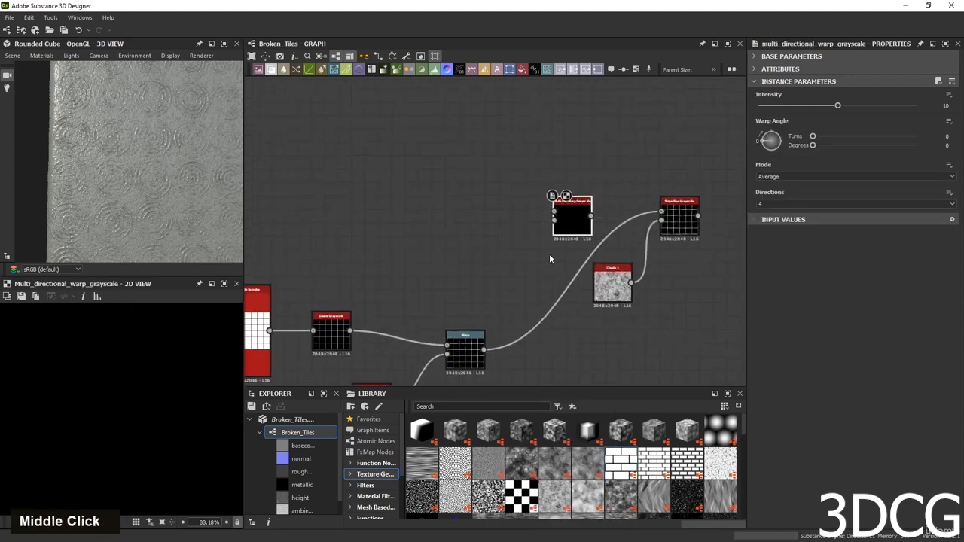
double_click(572, 220)
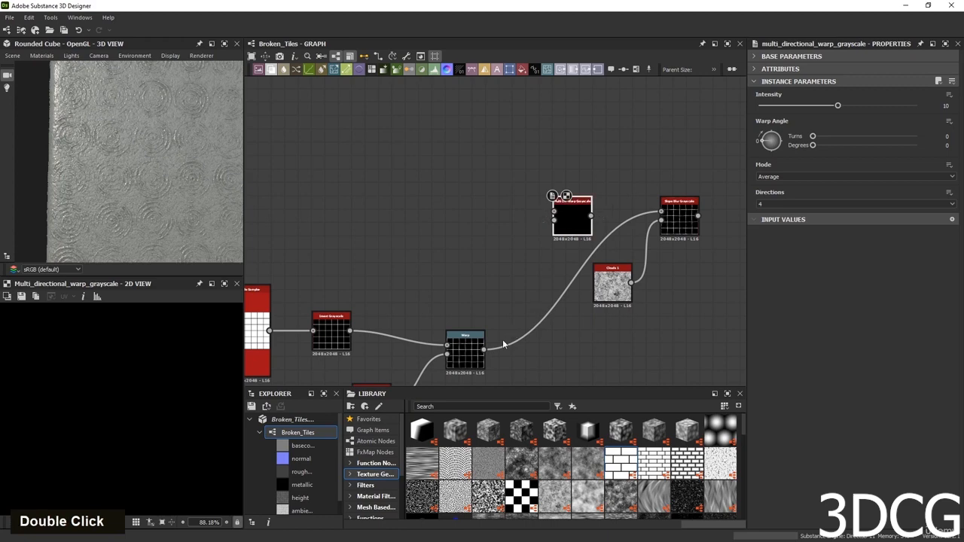
drag(483, 351, 555, 212)
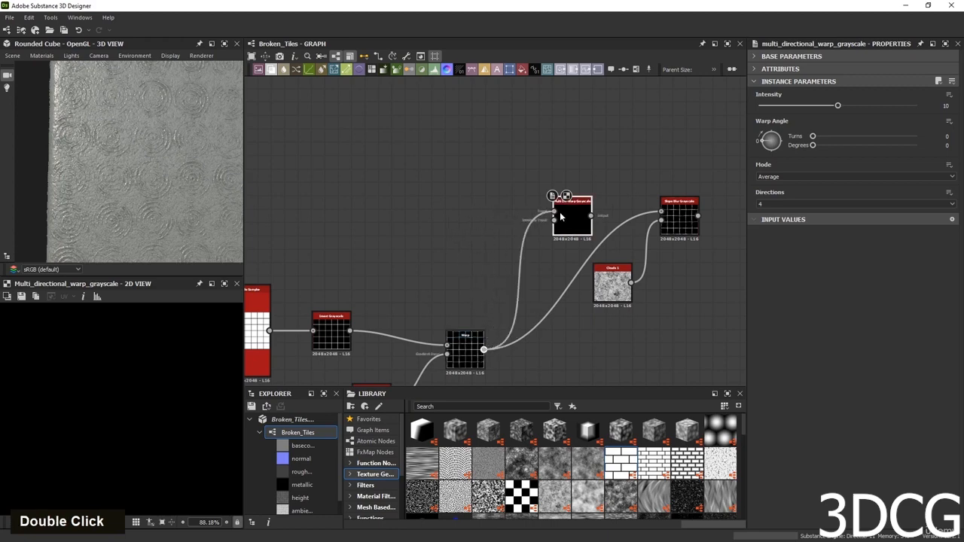
scroll(103, 400, down, 3)
scroll(129, 396, up, 2)
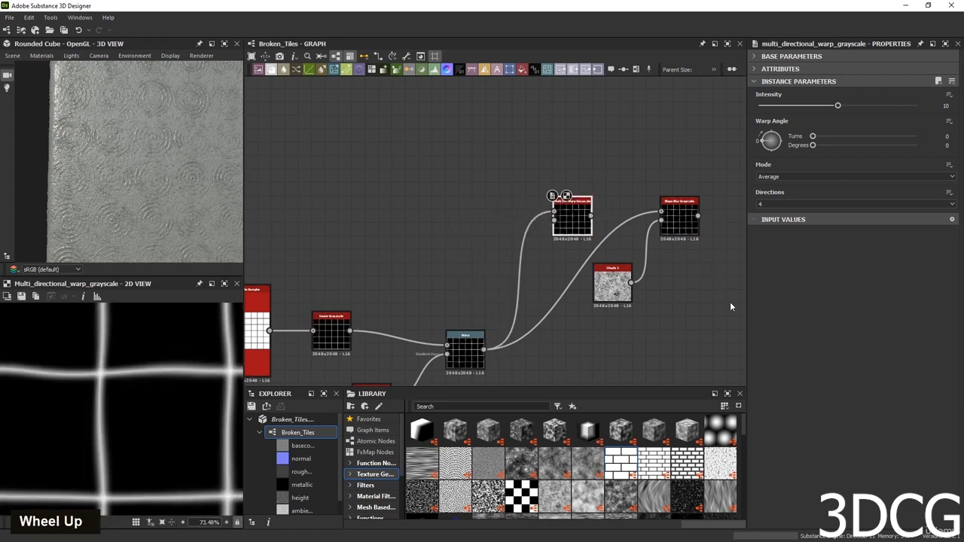
Raise the Multi Directional Warp Intensity to about 18.29 and move the node up, away from the Slope Blur.
drag(840, 106, 908, 112)
middle_drag(482, 269, 523, 276)
drag(616, 235, 616, 208)
drag(916, 105, 903, 105)
middle_drag(428, 266, 366, 288)
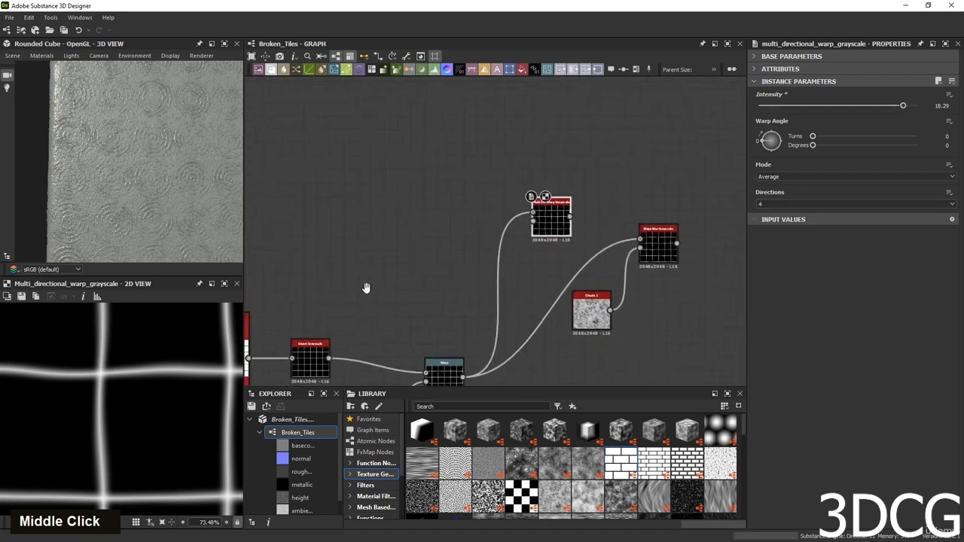
Duplicate the Clouds 1 node, connect the copy to the Multi Directional Warp's Intensity Input, and preview the warp result in 2D.
click(595, 313)
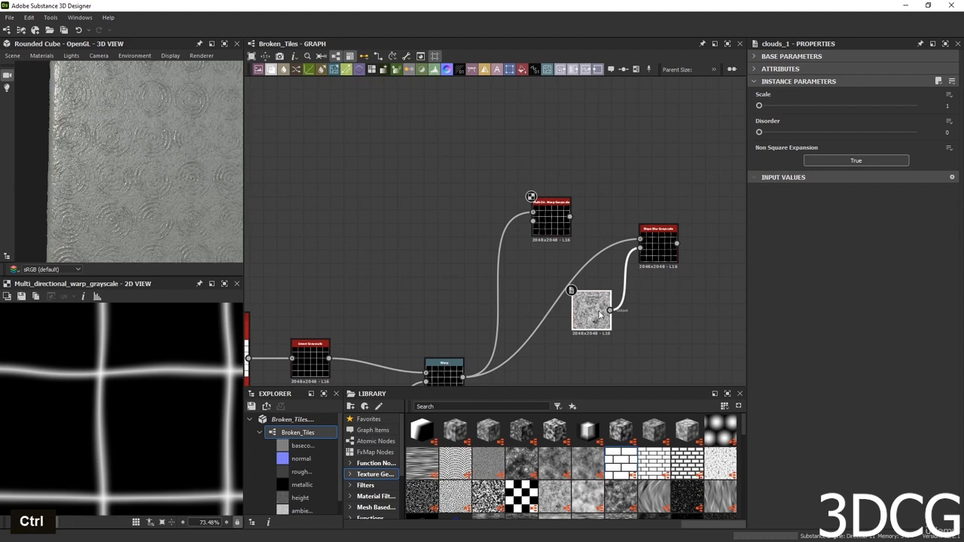
key(ctrl+d)
drag(500, 231, 627, 211)
scroll(421, 241, up, 3)
double_click(421, 241)
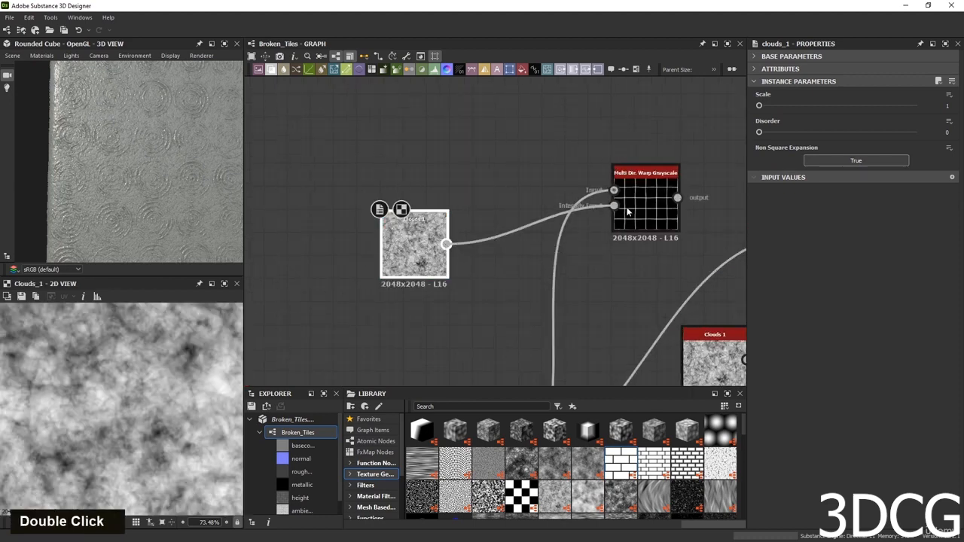
double_click(654, 198)
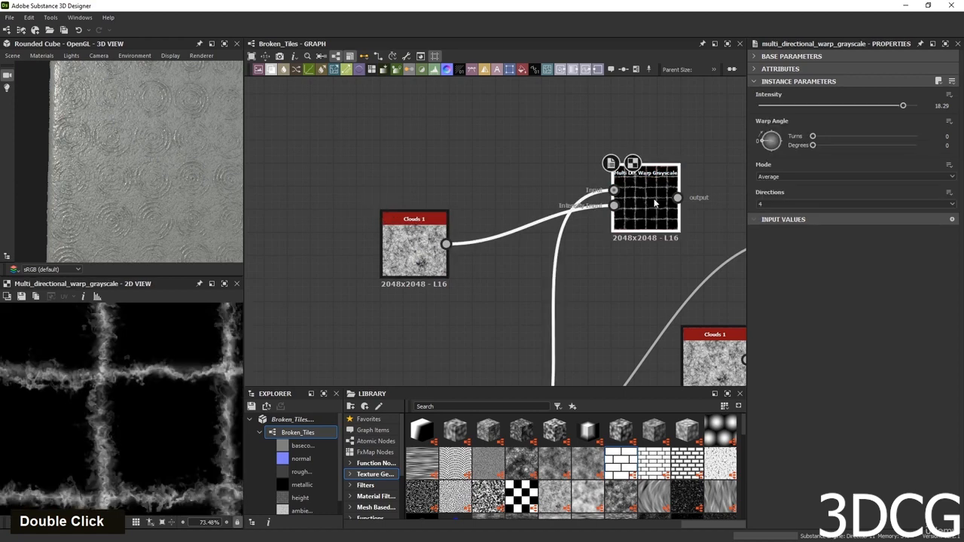
scroll(94, 390, down, 2)
scroll(166, 389, up, 4)
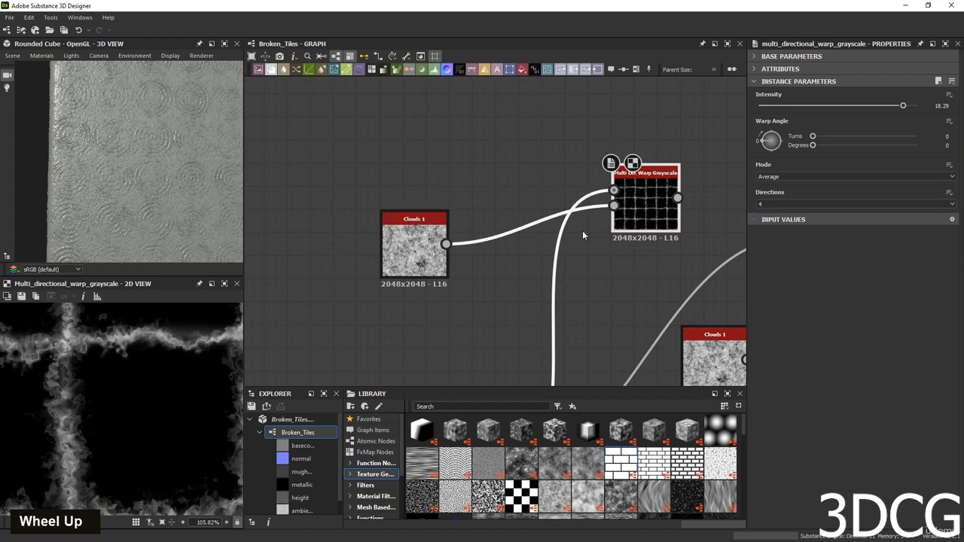
Move the Multi Directional Warp closer to its Clouds 1 node and reduce its Intensity to about 12.63.
drag(637, 217, 592, 219)
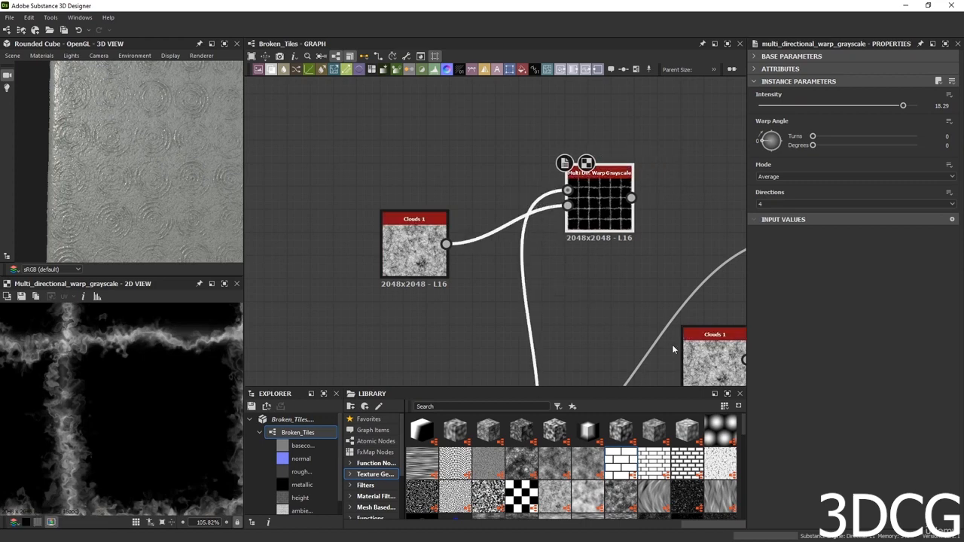
scroll(627, 313, down, 2)
middle_drag(628, 314, 584, 323)
double_click(561, 238)
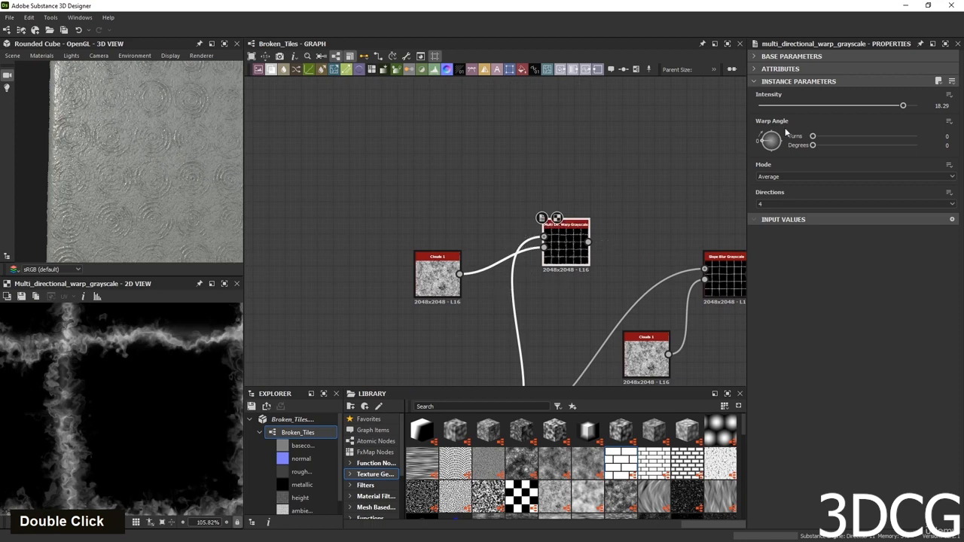
drag(903, 106, 857, 105)
Try the Max, Min and Chain modes on the Multi Directional Warp, and return its Mode to Average.
click(777, 177)
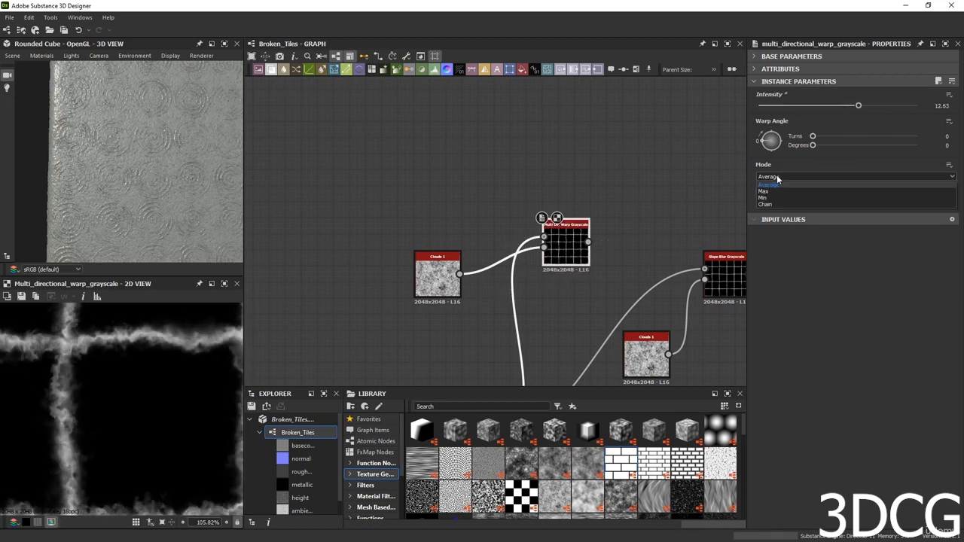
click(777, 191)
click(776, 177)
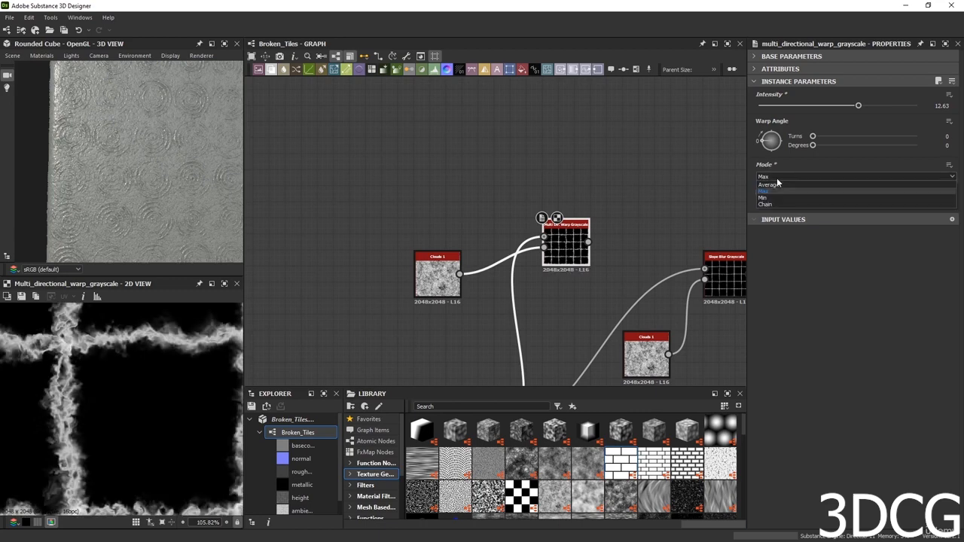
click(776, 200)
click(777, 178)
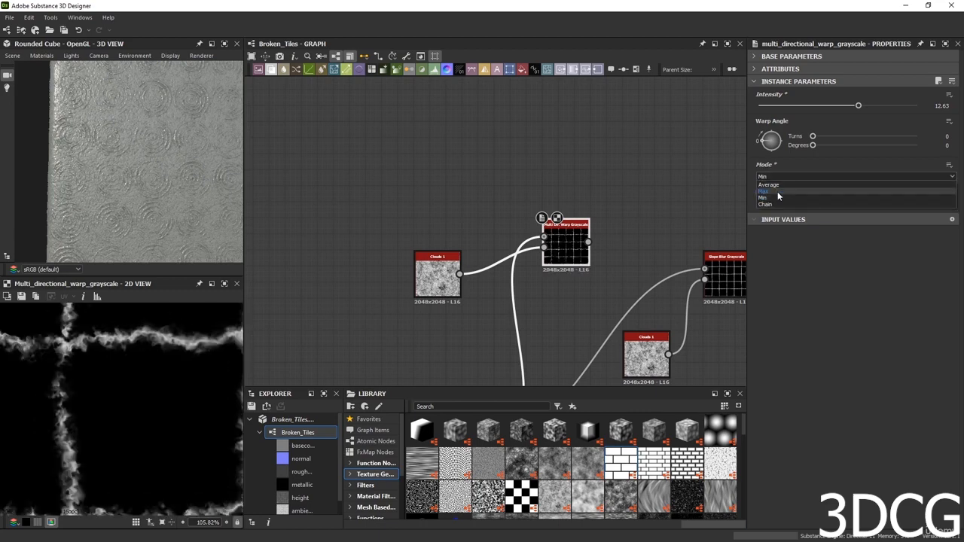
click(775, 202)
scroll(138, 367, up, 5)
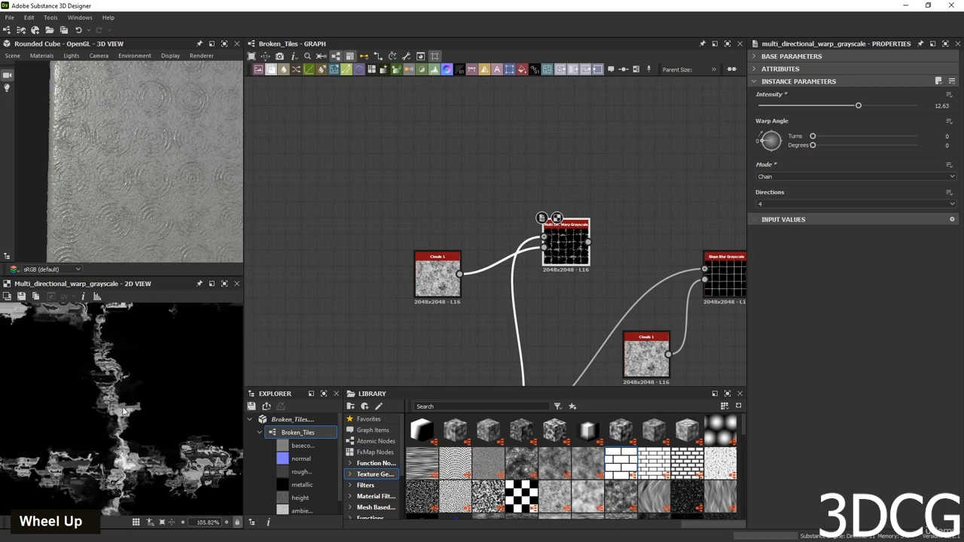
click(782, 176)
click(771, 185)
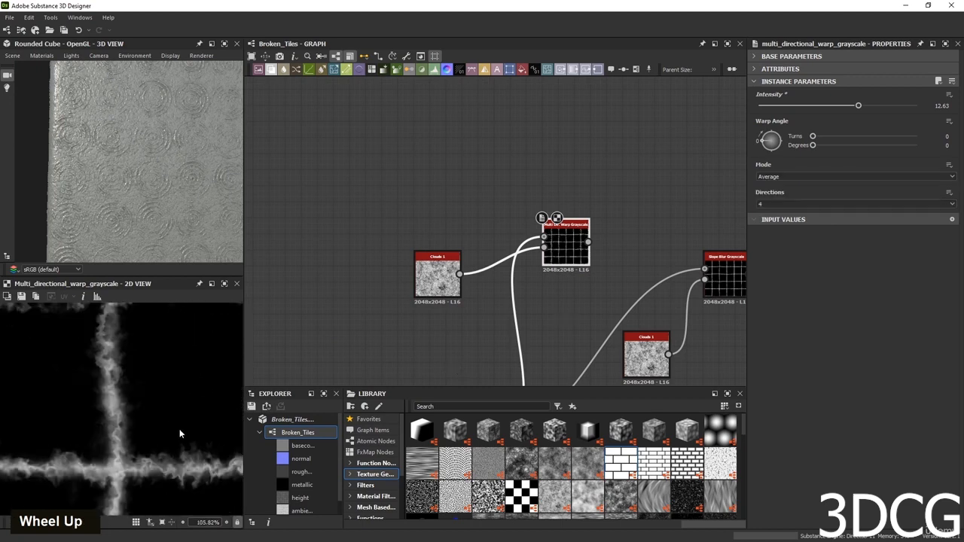
Lower the Multi Directional Warp Intensity to about 10.29 and set the connected Clouds 1 Scale to 3.
scroll(179, 429, up, 1)
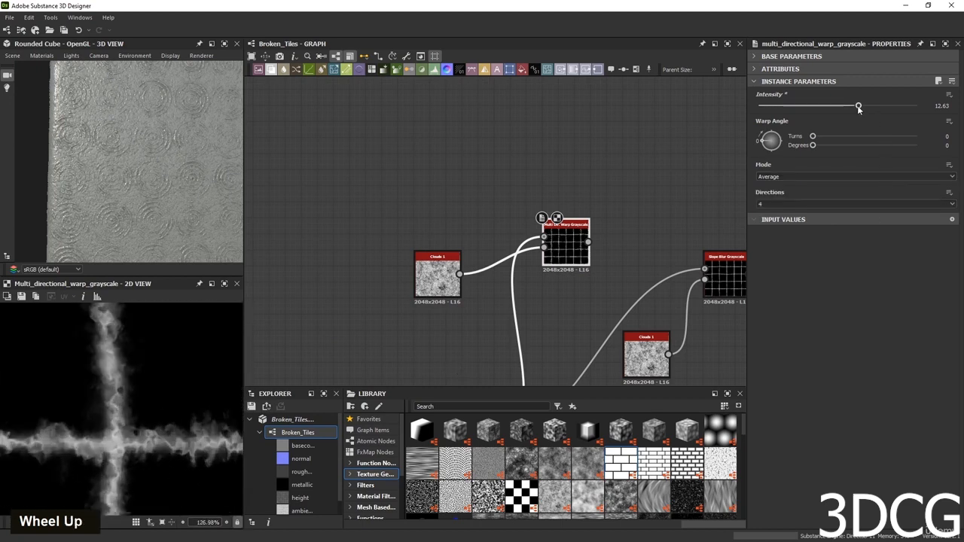
mouse_move(858, 106)
mouse_down()
mouse_move(813, 106)
mouse_move(840, 106)
mouse_up()
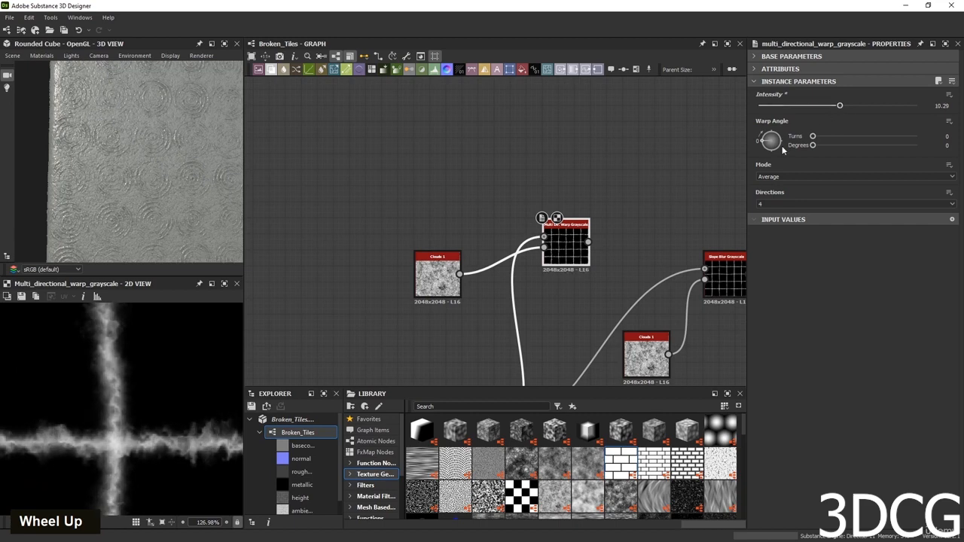
click(421, 285)
drag(758, 106, 803, 108)
scroll(136, 429, down, 5)
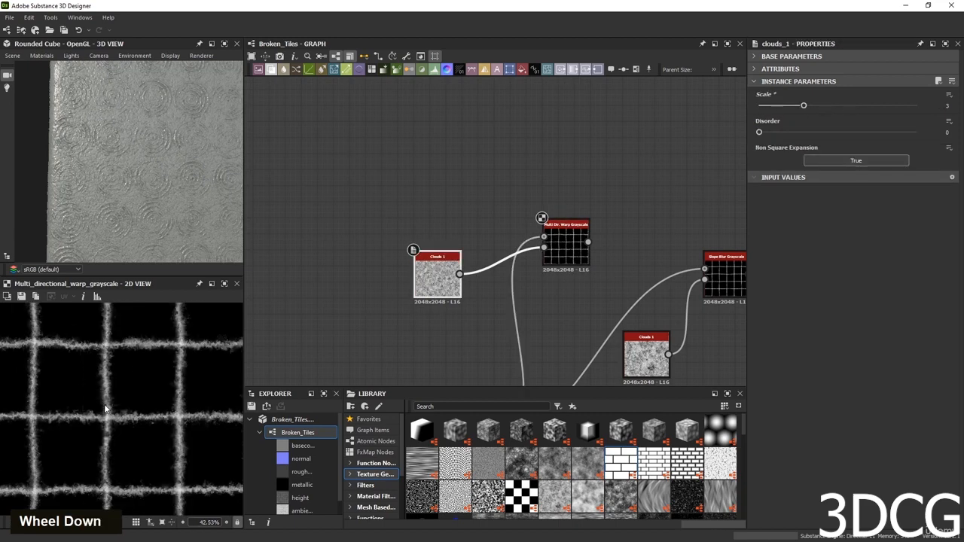
scroll(136, 428, up, 4)
Set the Multi Directional Warp Intensity to about 9.46 while checking the whole grid in 2D.
click(566, 245)
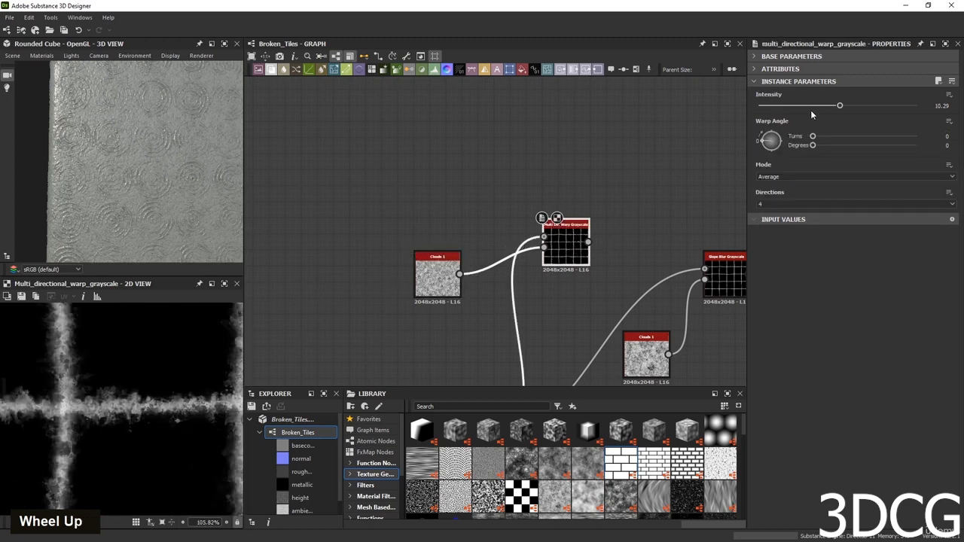
click(807, 106)
drag(808, 107, 833, 106)
scroll(143, 426, down, 6)
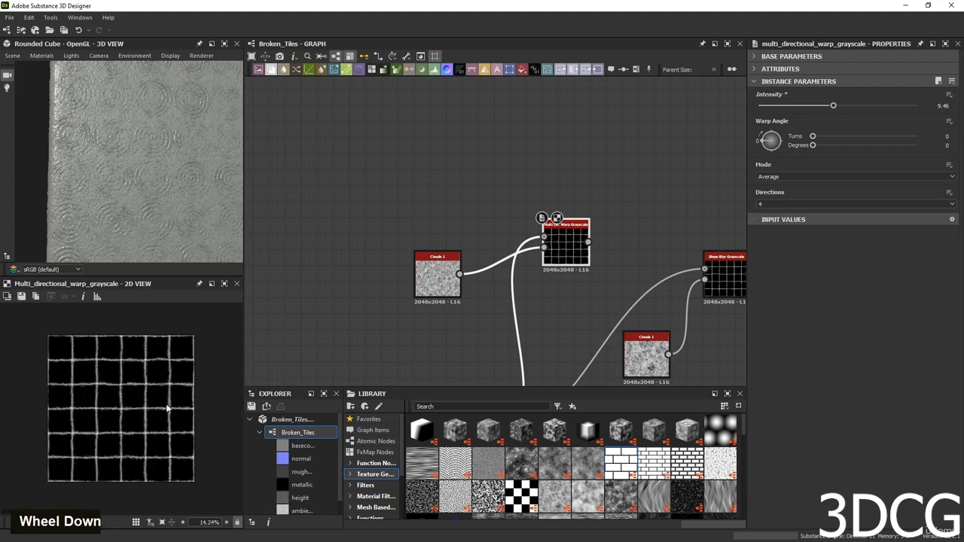
scroll(143, 425, up, 3)
Delete the old Slope Blur Grayscale node together with the Clouds 1 node feeding it.
middle_drag(592, 284, 319, 223)
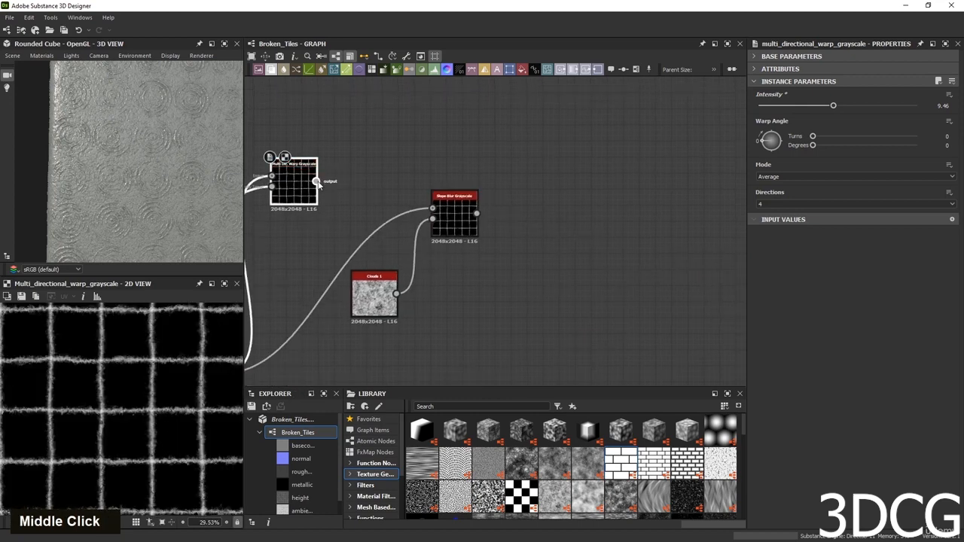
drag(516, 166, 382, 330)
key(Delete)
middle_drag(411, 311, 531, 218)
scroll(464, 295, down, 3)
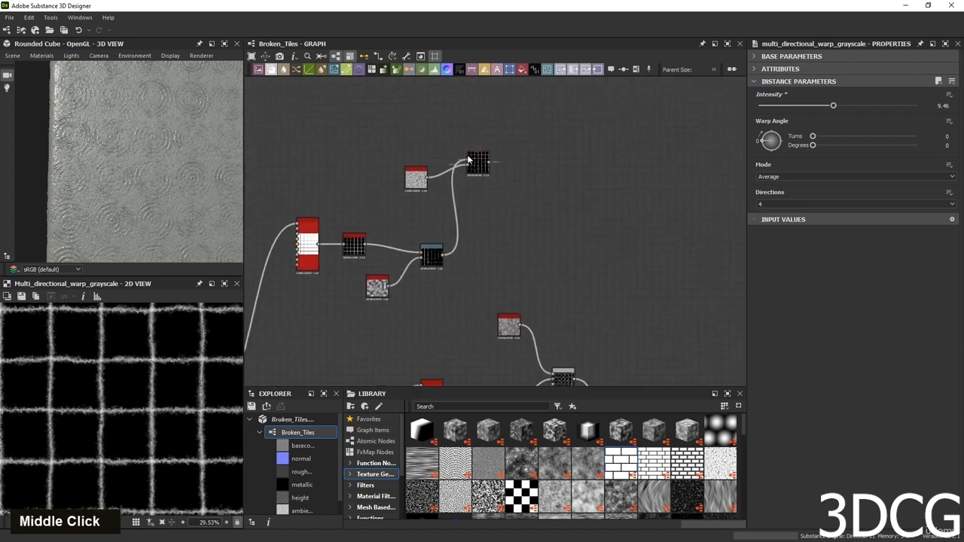
Dock the Clouds 1, Invert Grayscale and Perlin Noise nodes of the seam branch to the nodes they feed.
click(415, 180)
scroll(580, 342, down, 2)
middle_drag(580, 343, 473, 284)
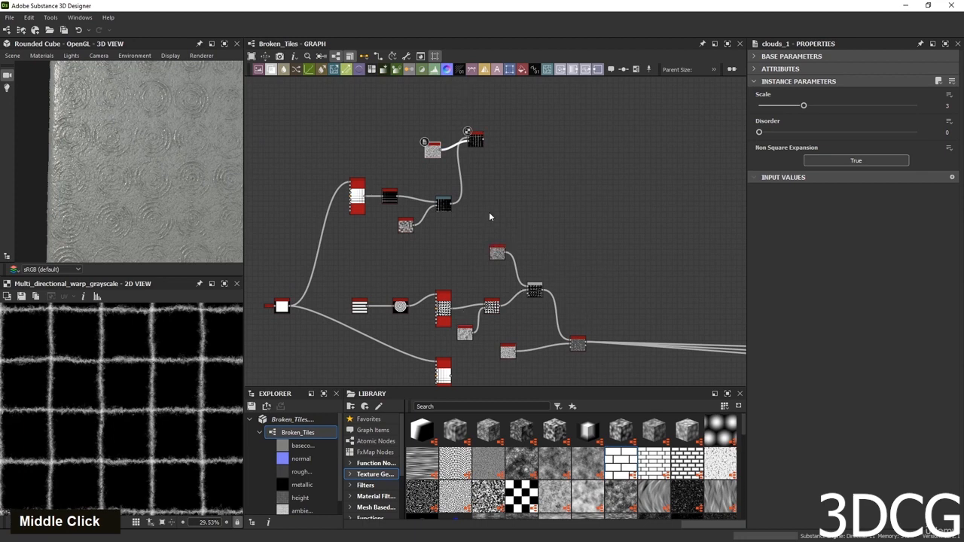
middle_drag(490, 217, 567, 277)
scroll(490, 214, up, 3)
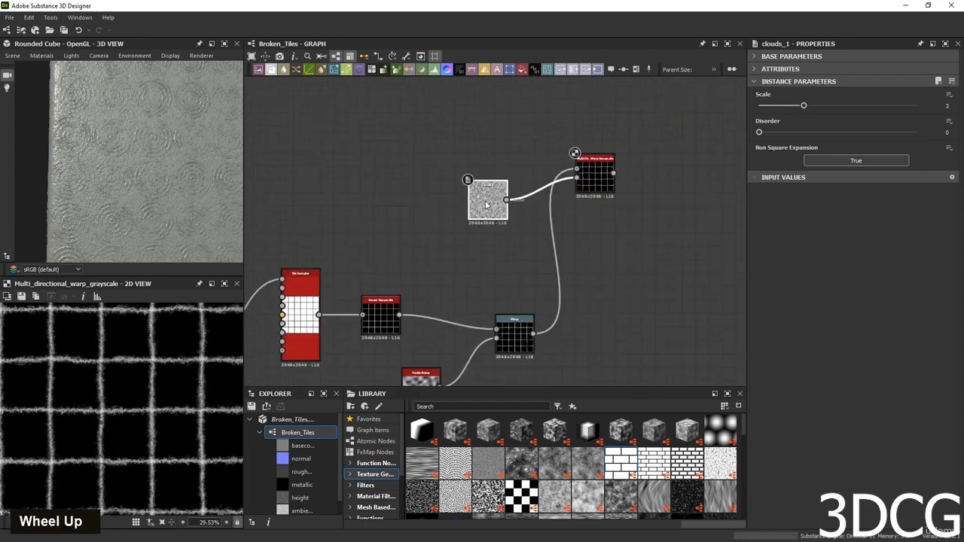
key(d)
click(382, 318)
key(d)
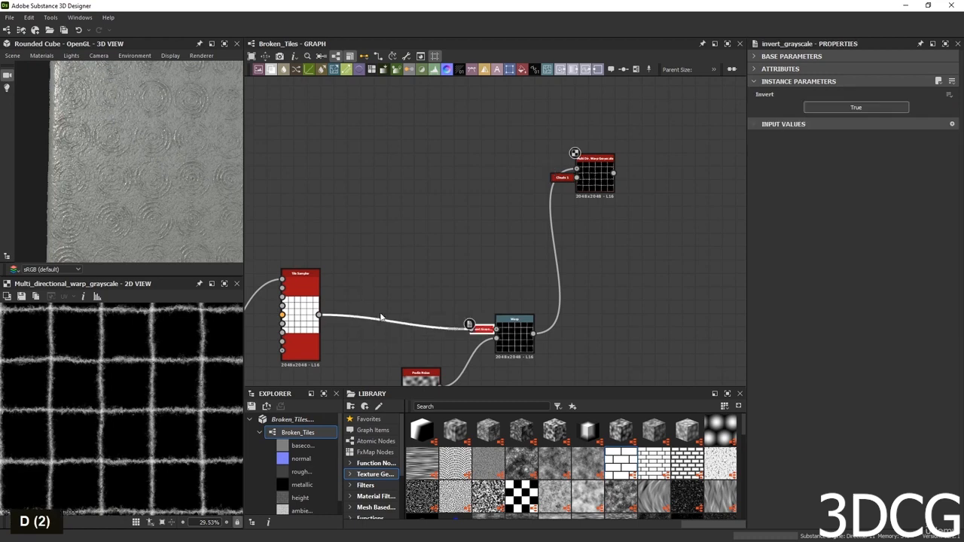
middle_drag(417, 384, 421, 333)
click(416, 333)
key(d)
Move the Warp and Multi Directional Warp nodes into a compact row beside the seam branch's Tile Sampler.
drag(512, 302, 378, 288)
drag(600, 131, 467, 287)
Dock the BnW Spots 3, the noise and the linear gradient nodes of the ring imprint branch to the nodes they feed.
scroll(472, 287, down, 3)
middle_drag(512, 305, 476, 184)
click(547, 235)
key(d)
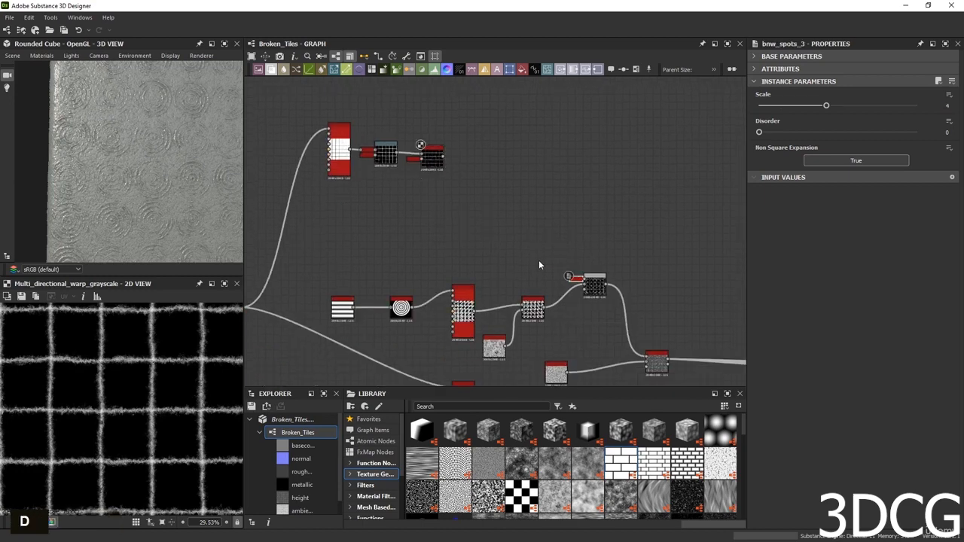
click(498, 348)
key(d)
click(345, 311)
key(d)
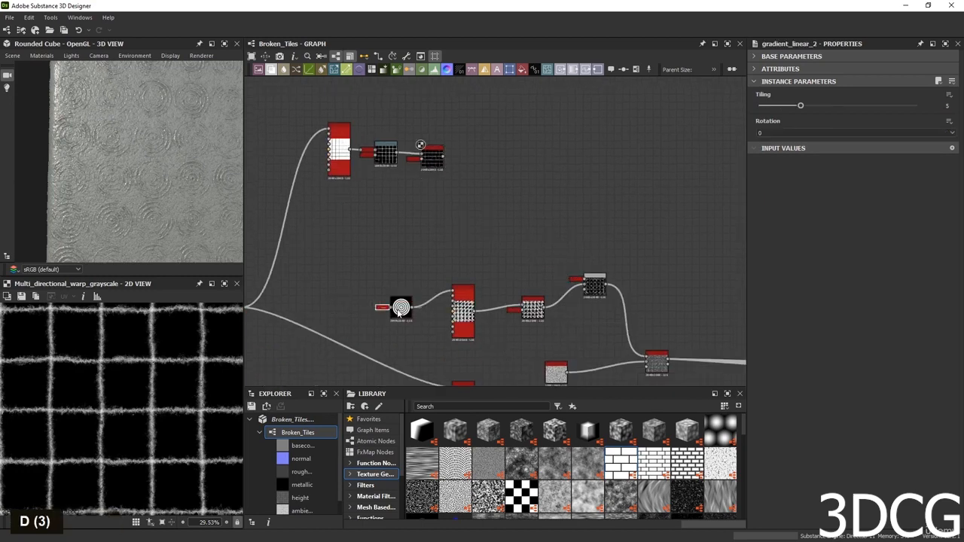
Dock the Shape Mapper and Clouds 1 nodes, and arrange the ring imprint branch from Tile Sampler to Height Blend compactly below the seam branch.
click(402, 309)
key(d)
click(459, 322)
drag(458, 321, 334, 256)
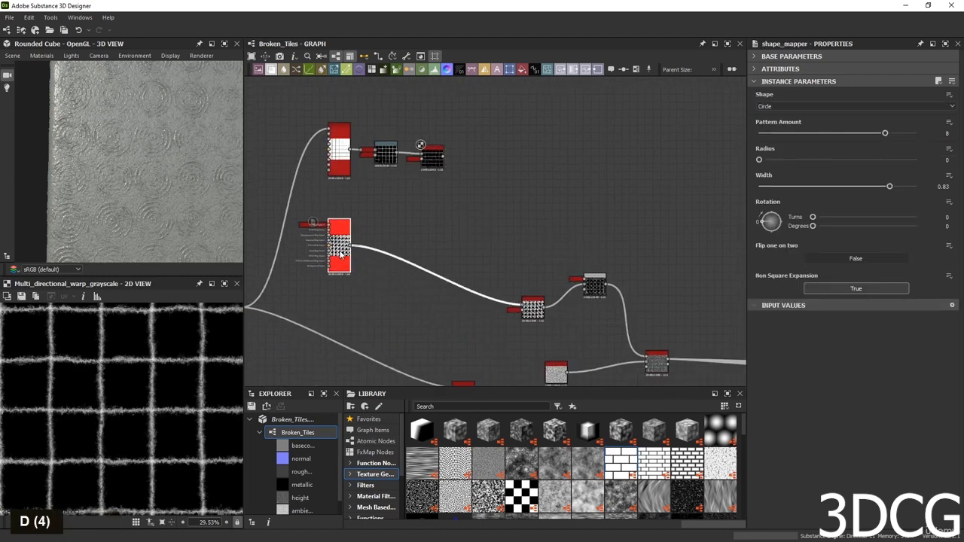
drag(539, 321, 393, 260)
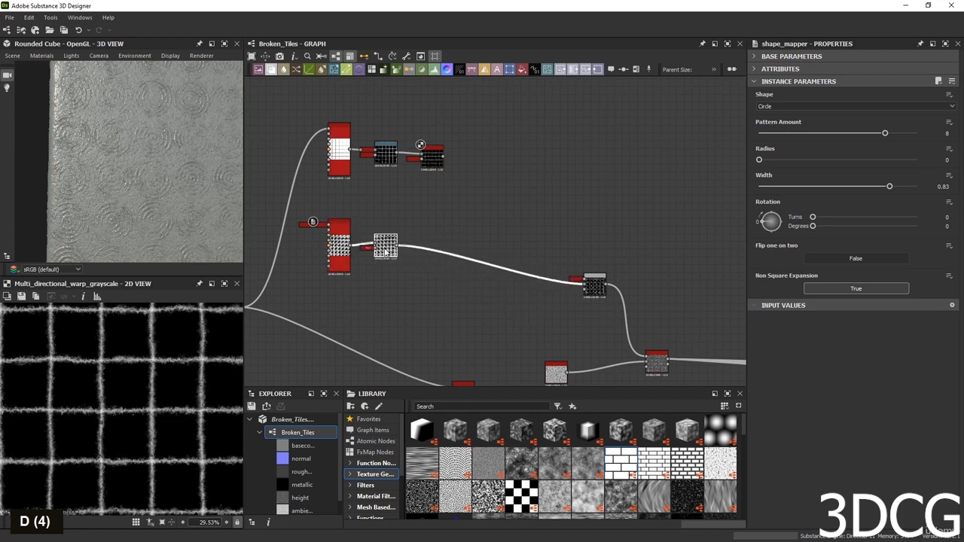
drag(605, 289, 449, 255)
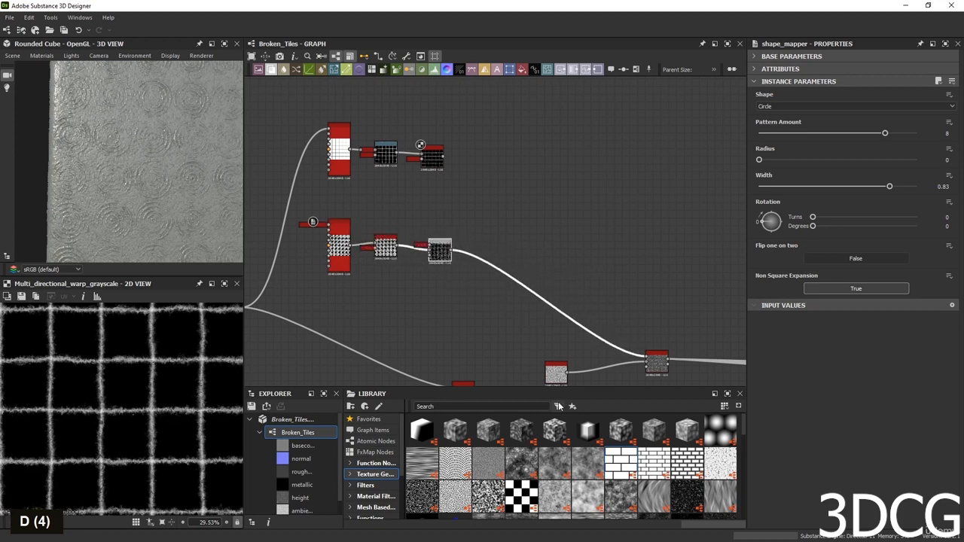
click(558, 383)
drag(558, 383, 483, 282)
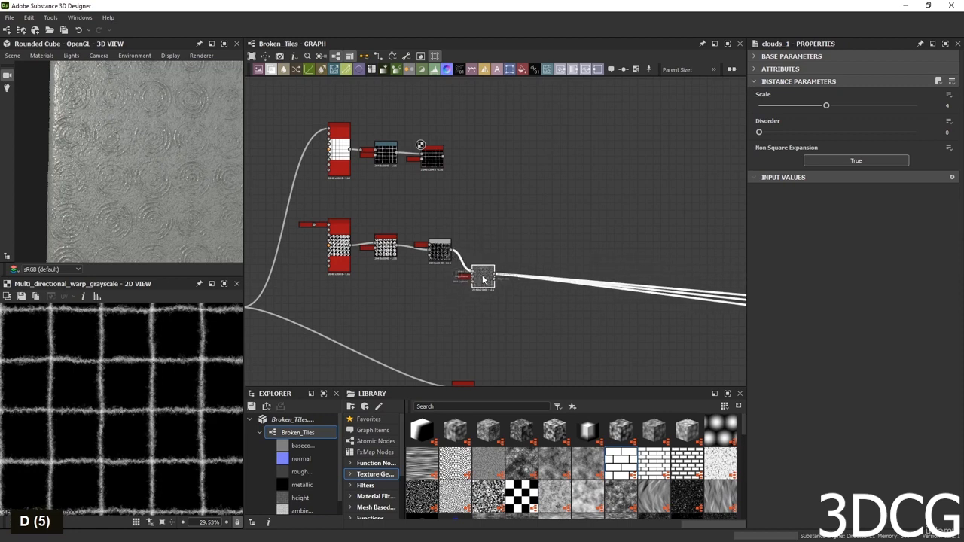
Align the seam branch's Multi Directional Warp Grayscale node above the ring imprint branch's Blend node.
scroll(517, 236, up, 4)
middle_drag(542, 187, 561, 227)
scroll(561, 228, down, 3)
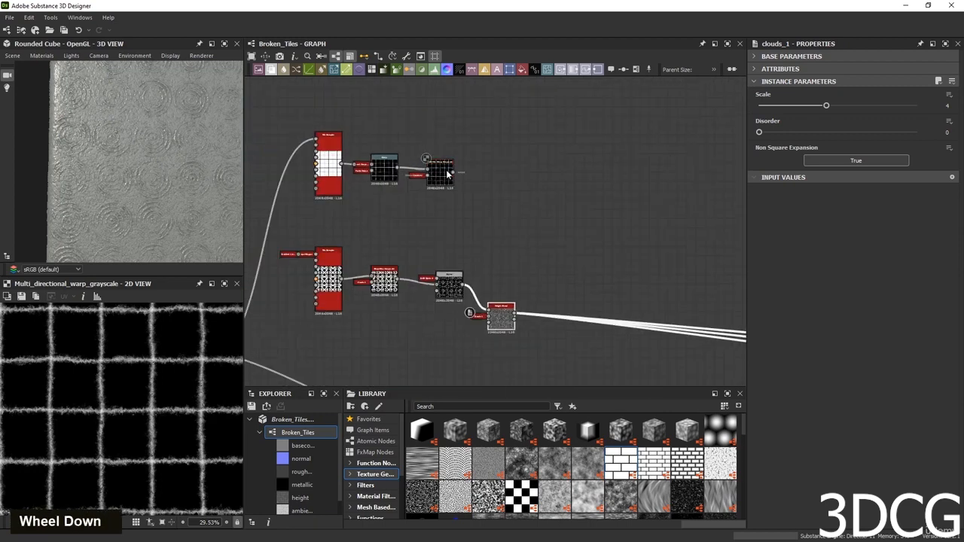
drag(448, 174, 454, 171)
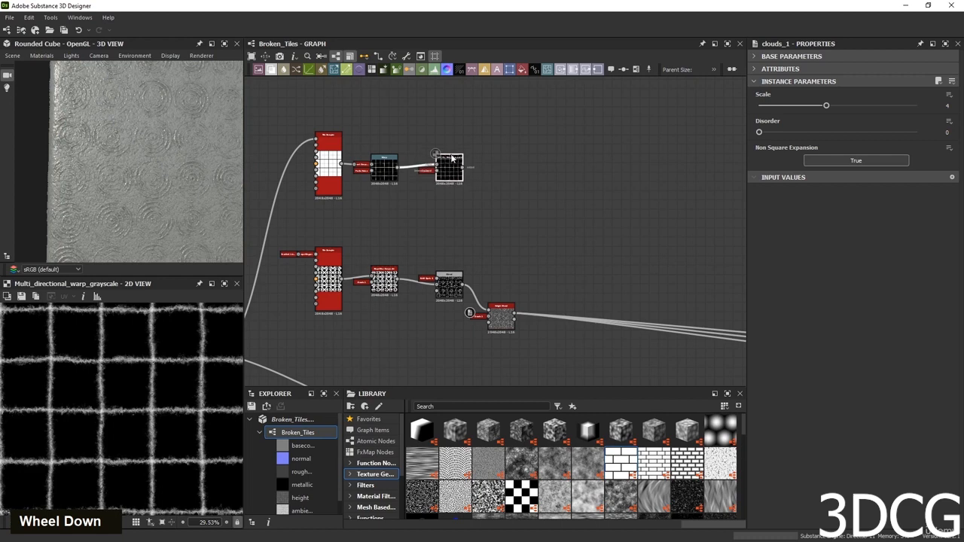
scroll(451, 171, up, 3)
scroll(581, 279, down, 2)
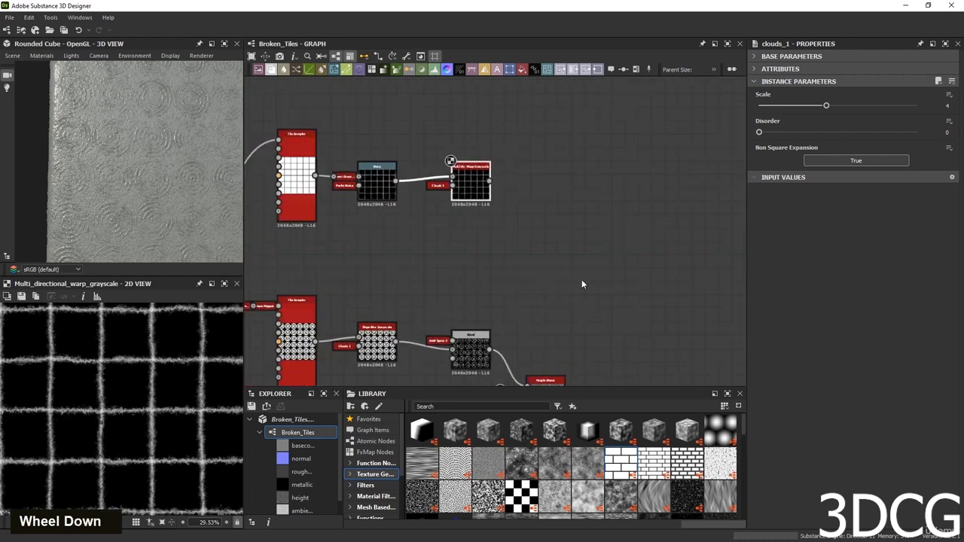
Add a Blend node beside the two branches and connect the Height Blend's output to its background input.
middle_drag(541, 370, 465, 320)
scroll(465, 320, up, 2)
double_click(473, 332)
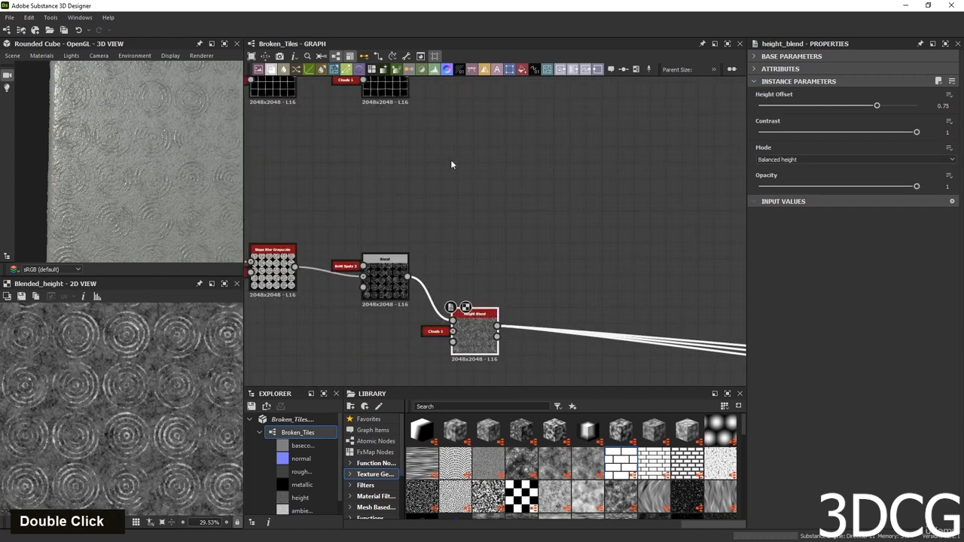
middle_drag(516, 120, 501, 192)
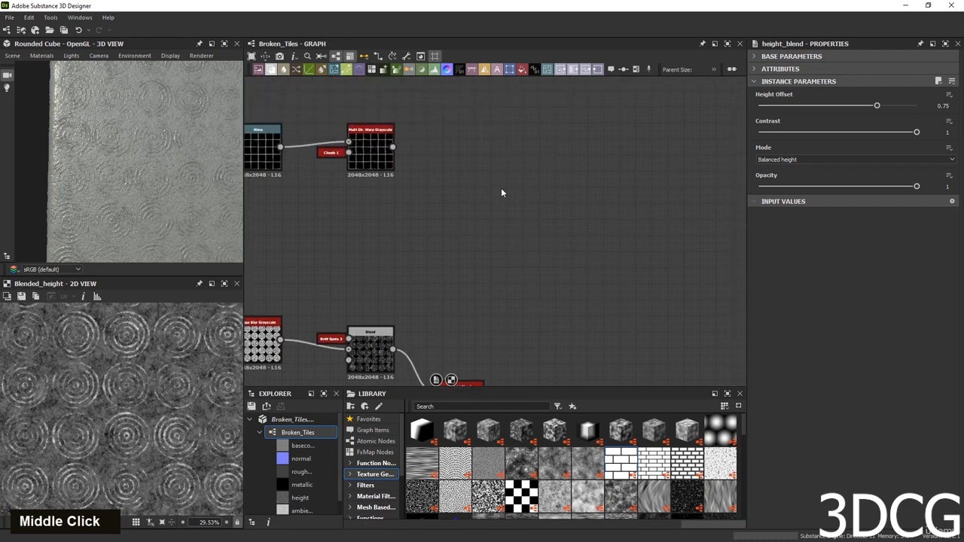
key(space)
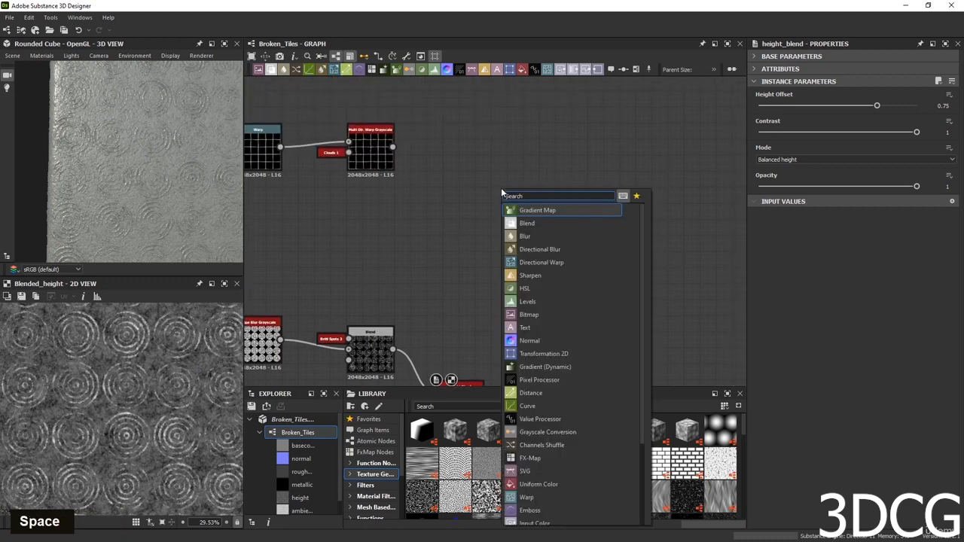
text(b)
key(Return)
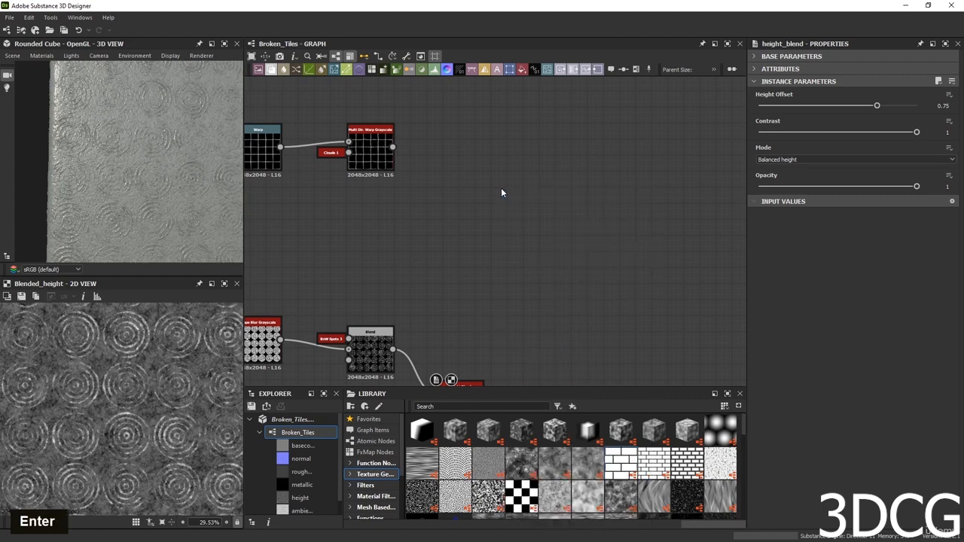
drag(502, 191, 591, 201)
middle_drag(555, 278, 491, 242)
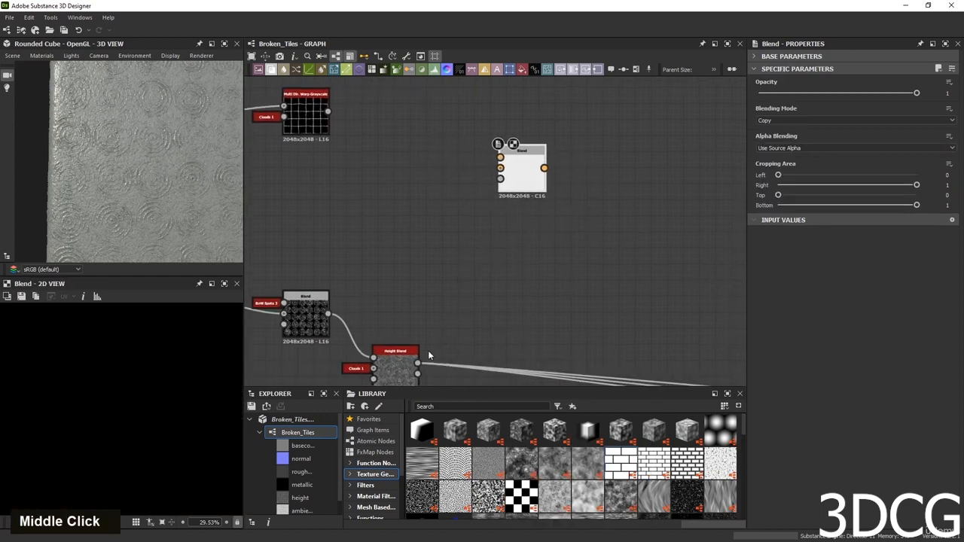
drag(417, 364, 500, 168)
middle_drag(506, 171, 506, 228)
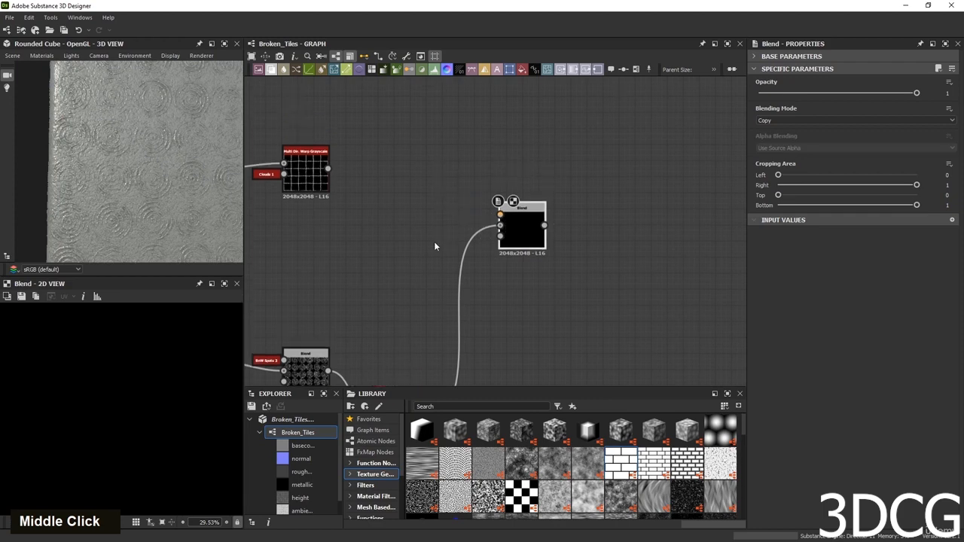
Connect the Multi Directional Warp Grayscale output to the new Blend's foreground and set its blending mode to Subtract.
double_click(321, 181)
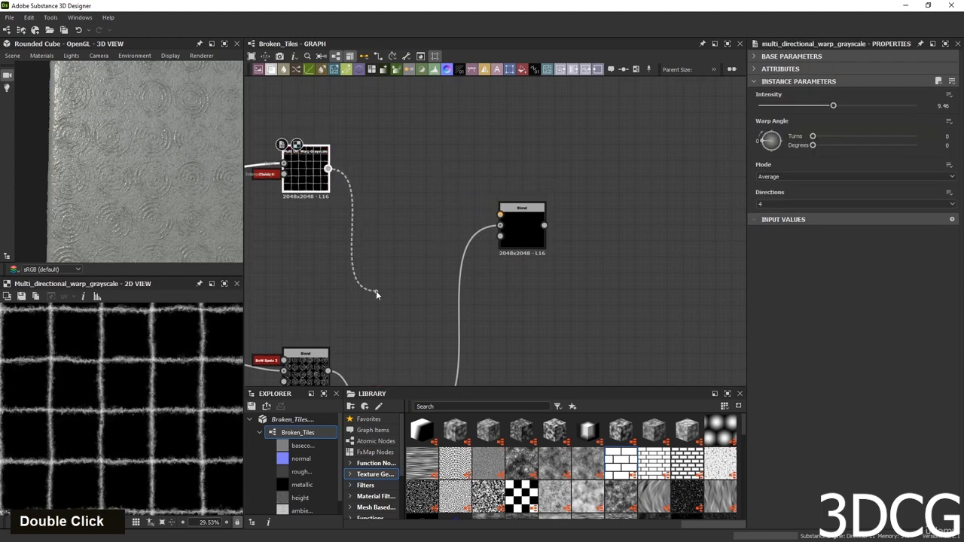
drag(376, 291, 501, 214)
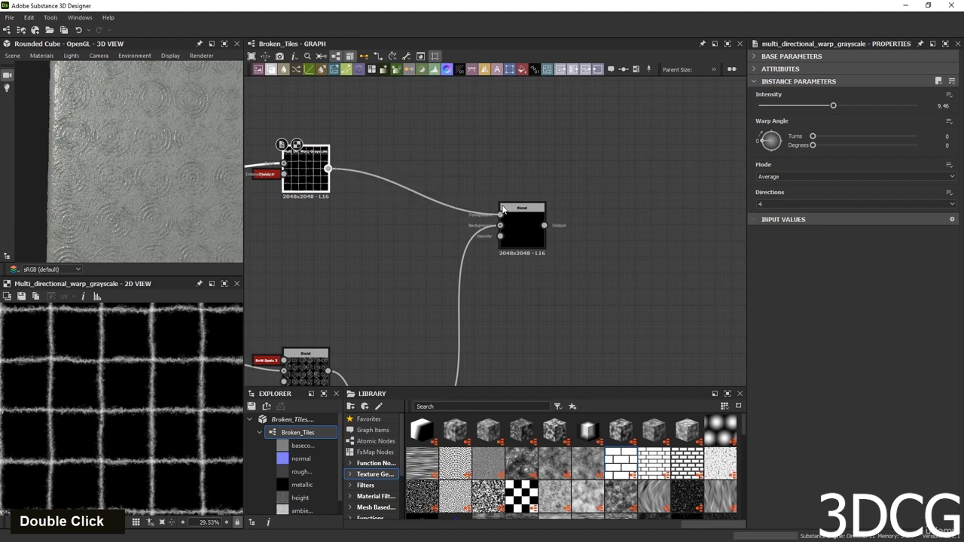
double_click(517, 223)
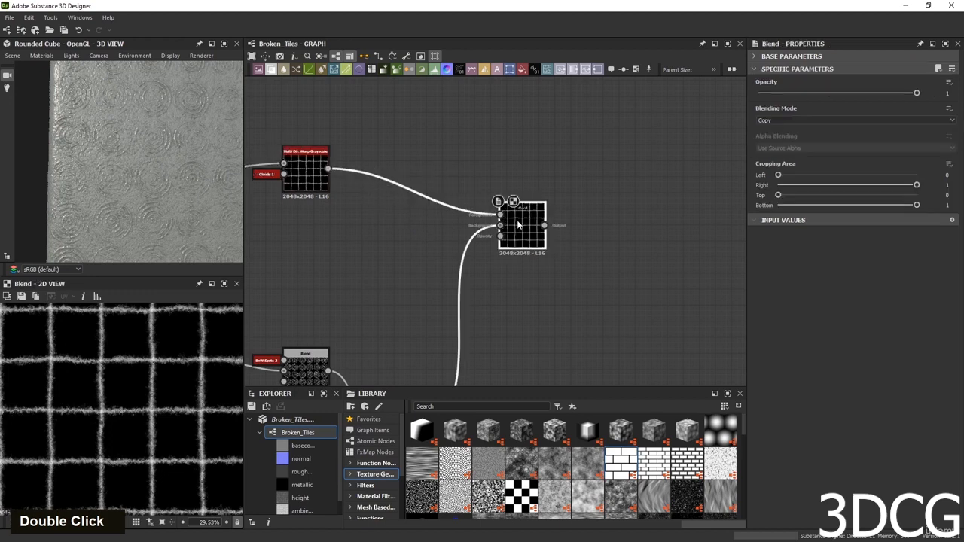
click(805, 120)
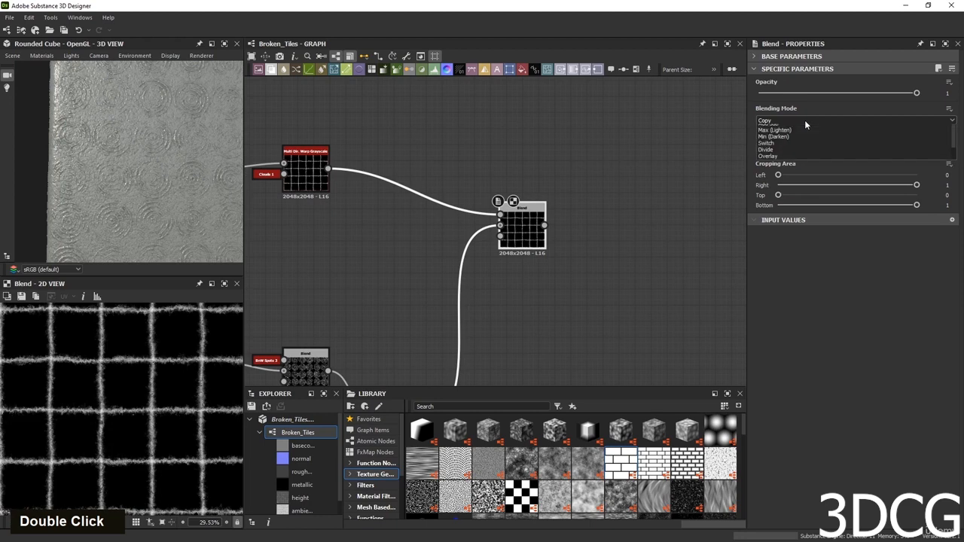
click(793, 140)
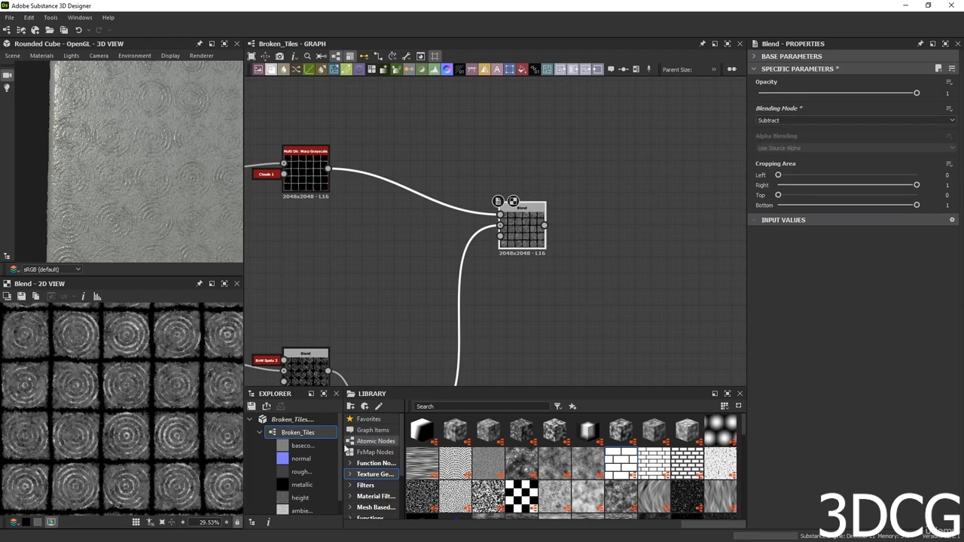
Lower the Subtract Blend's opacity to 0.32 and check the softened seam lines in the 2D preview.
scroll(110, 369, up, 5)
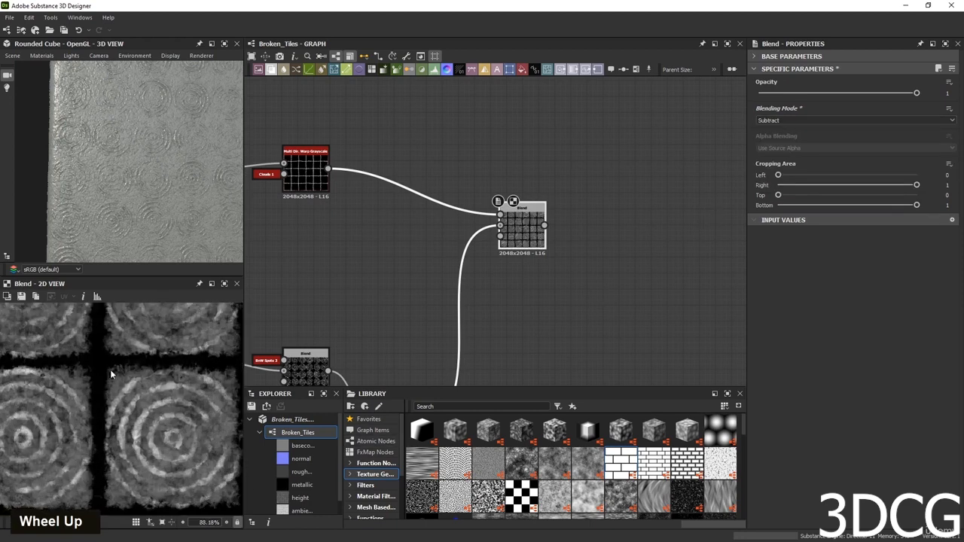
middle_drag(110, 369, 182, 416)
scroll(165, 408, down, 4)
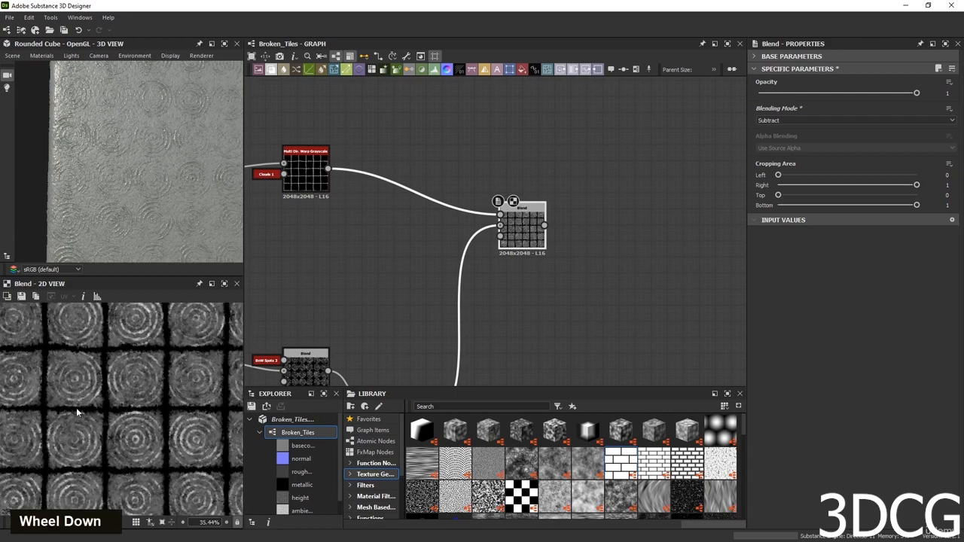
scroll(83, 411, up, 5)
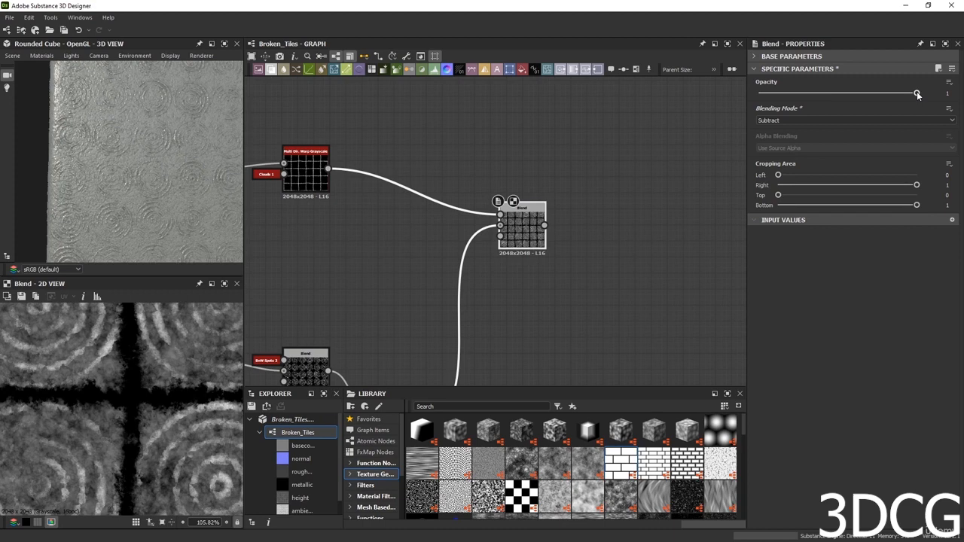
drag(917, 95, 810, 99)
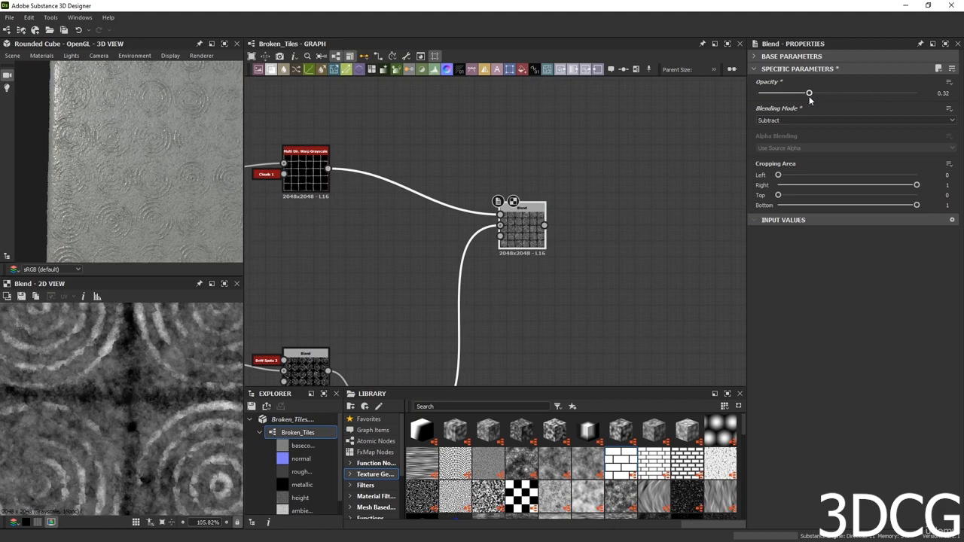
scroll(121, 403, down, 5)
scroll(160, 424, up, 4)
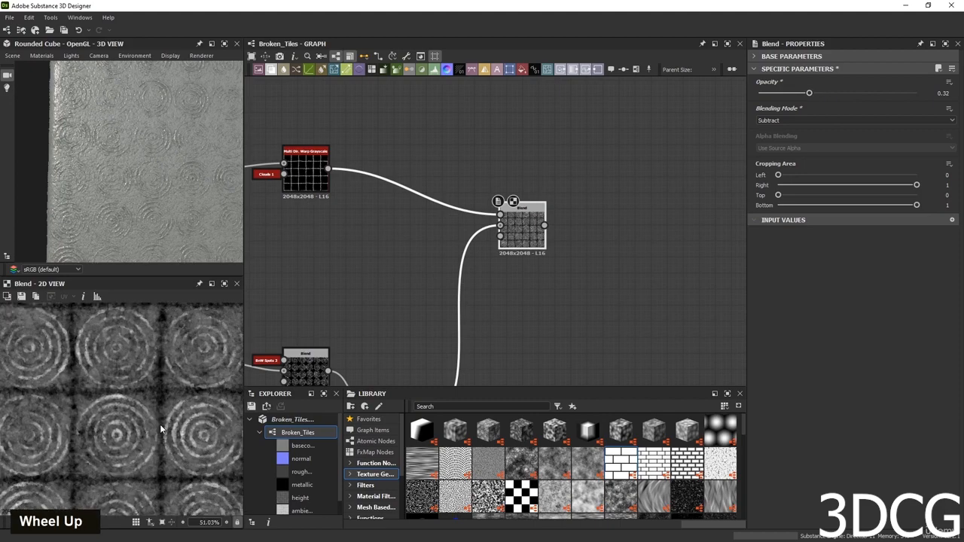
scroll(154, 382, down, 5)
scroll(157, 436, up, 2)
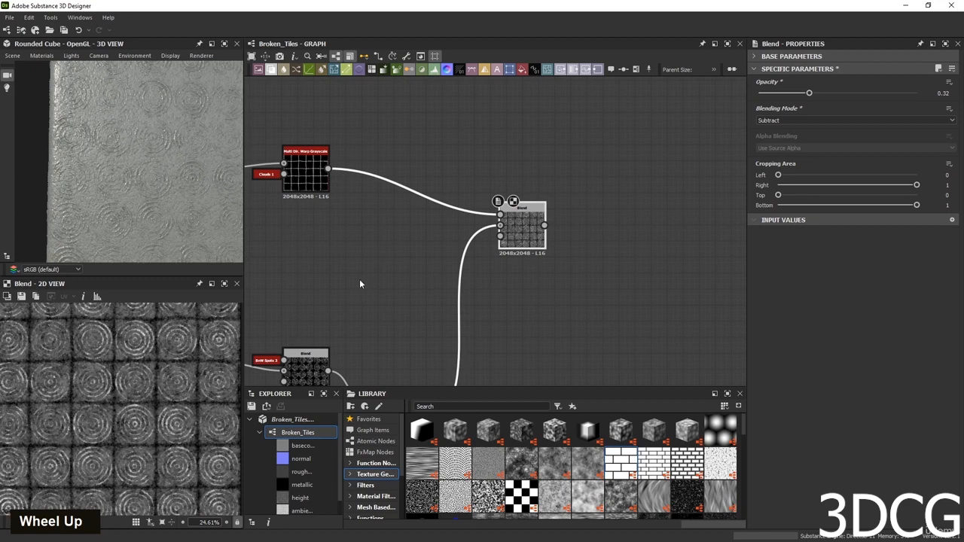
middle_drag(360, 283, 411, 270)
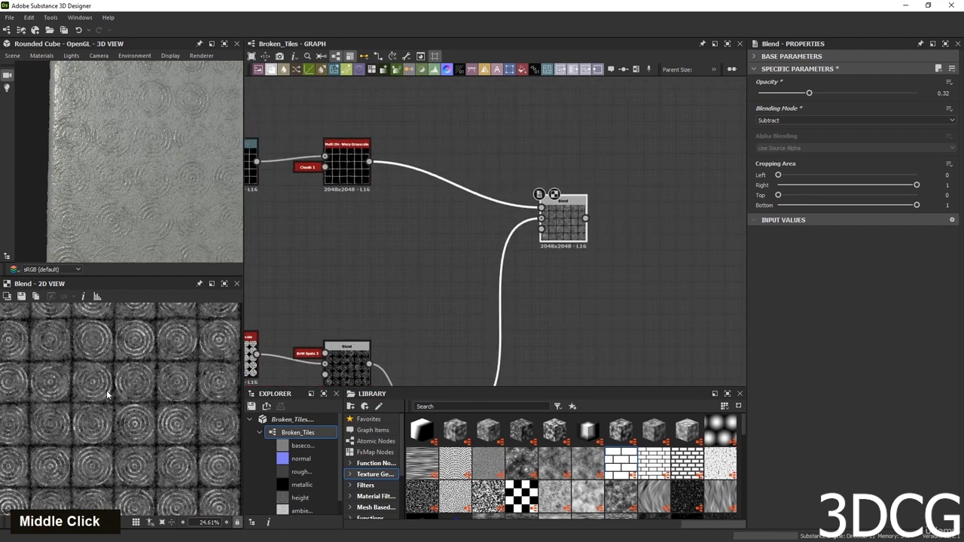
scroll(120, 410, down, 2)
scroll(98, 399, up, 3)
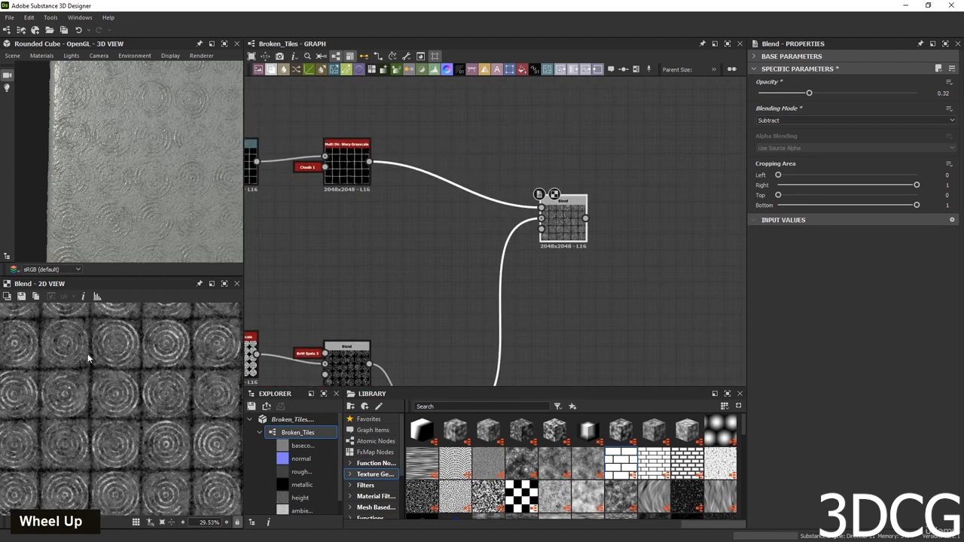
Move the Subtract Blend farther along and add another Blend node with the Multi Directional Warp Grayscale output as its background.
drag(563, 218, 684, 225)
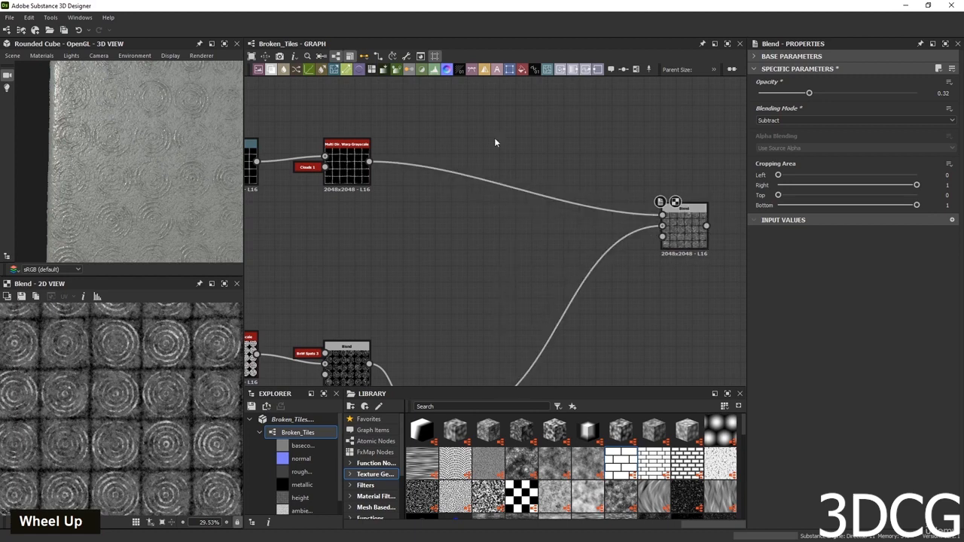
key(space)
text(b)
key(Return)
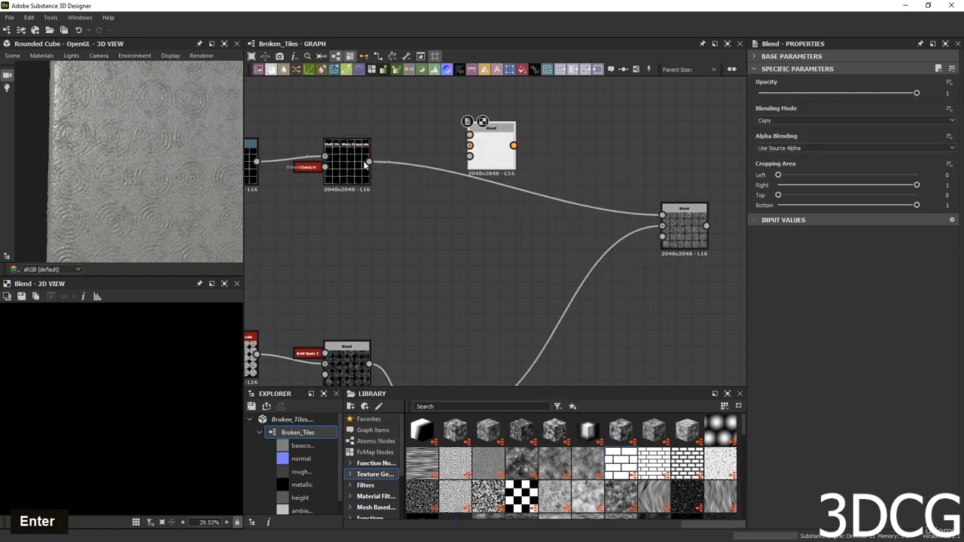
drag(369, 162, 585, 168)
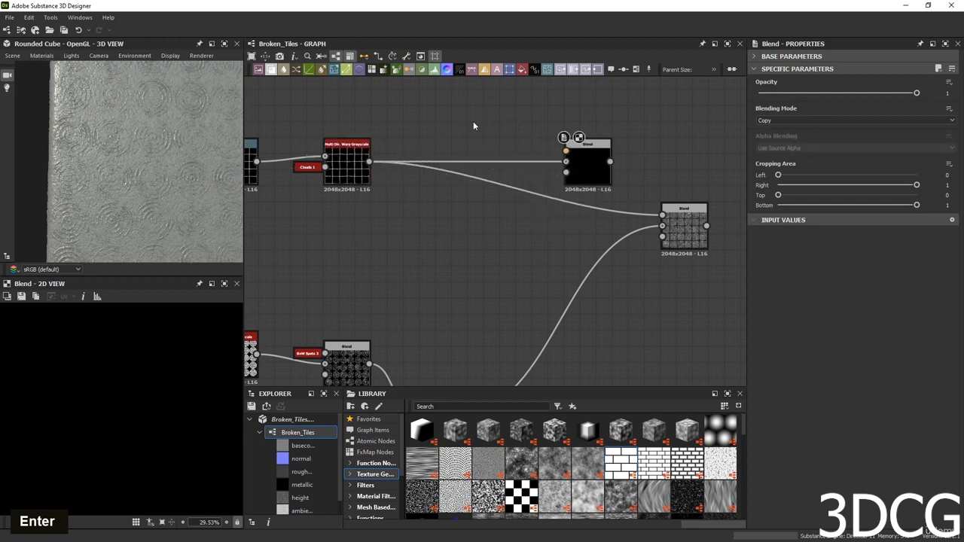
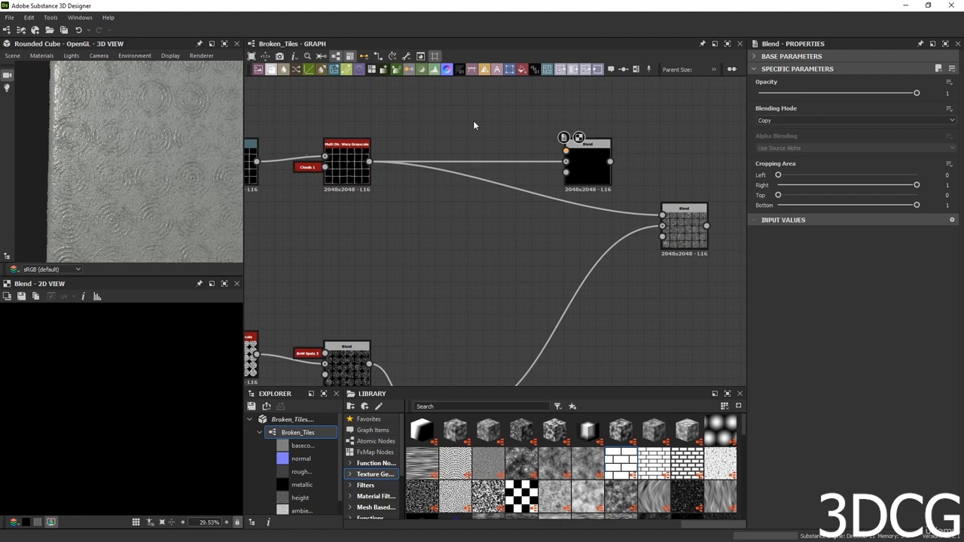
Add a Perlin Noise node above the seam branch and connect it to the newest Blend node's foreground input.
key(space)
text(per)
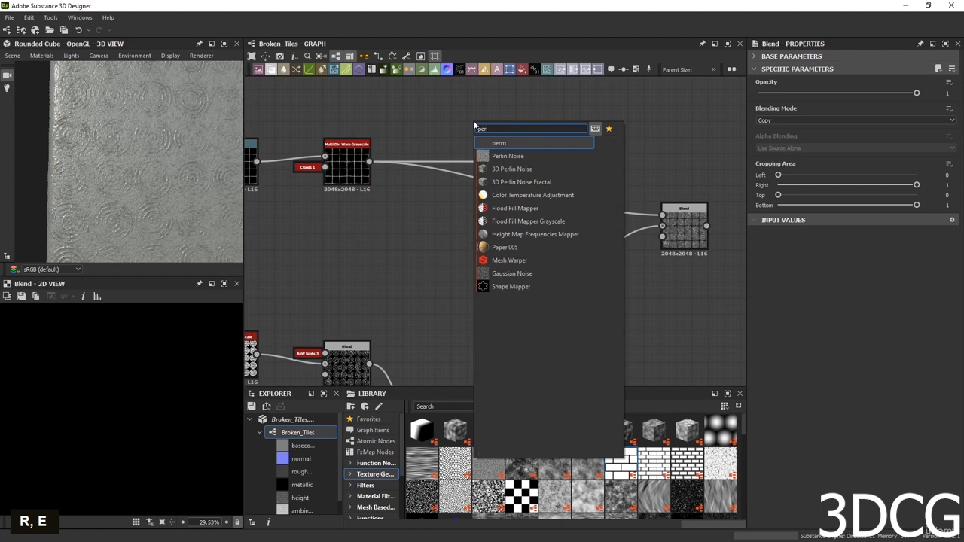
click(501, 156)
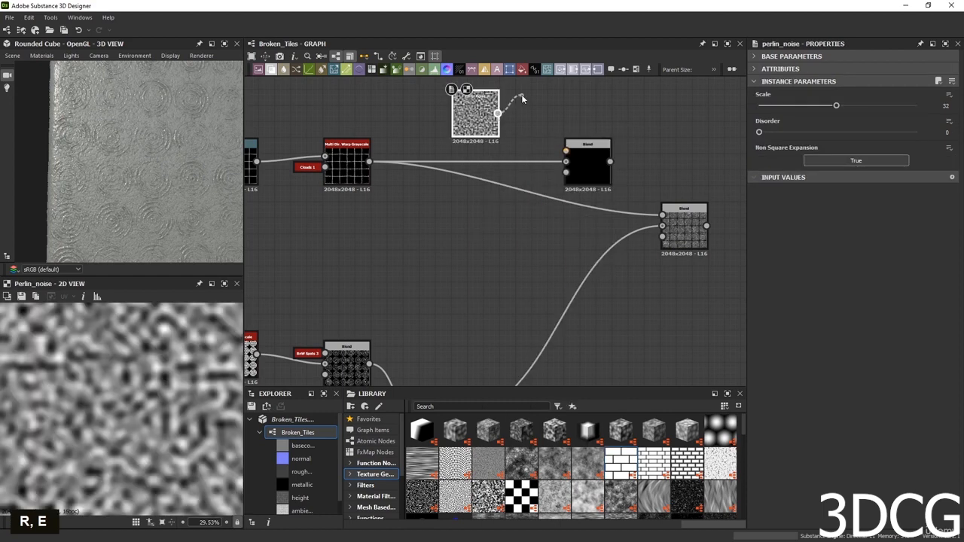
drag(522, 98, 565, 150)
double_click(588, 166)
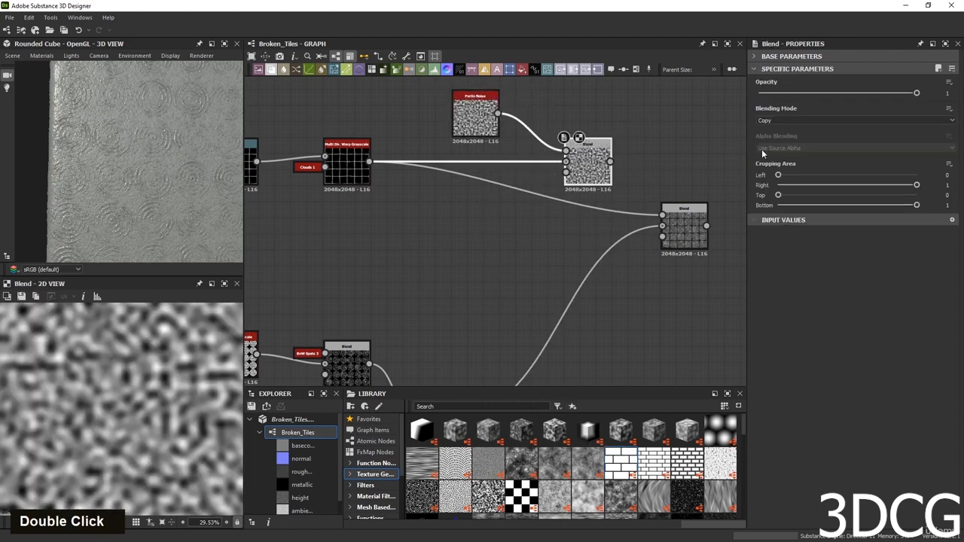
Set the Perlin Noise node's Scale to 10 and open the parameters of the Blend node it feeds.
click(469, 128)
drag(828, 109, 781, 107)
scroll(161, 364, down, 3)
scroll(161, 360, down, 3)
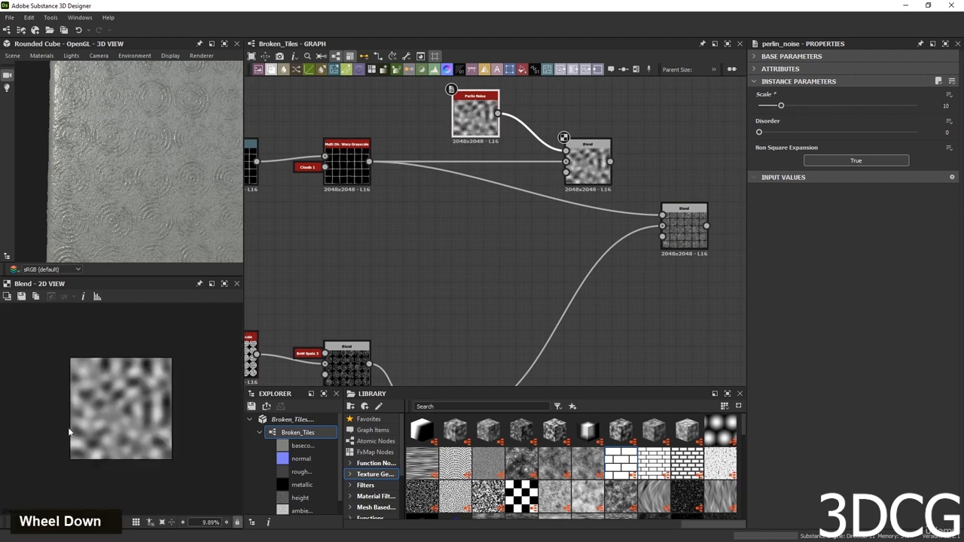
double_click(589, 161)
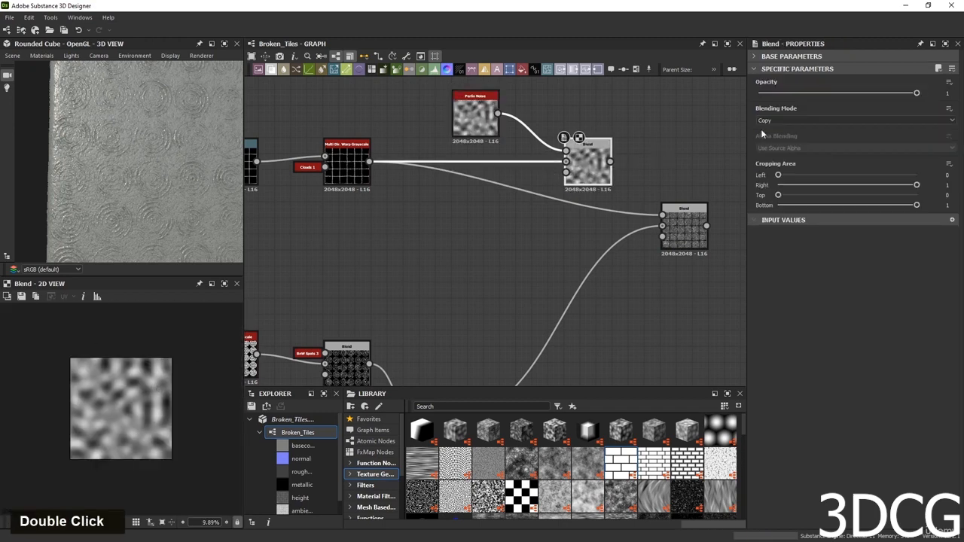
Set the blending mode of the Blend node fed by Perlin Noise to Multiply and inspect the seam lines in the 2D preview.
click(777, 120)
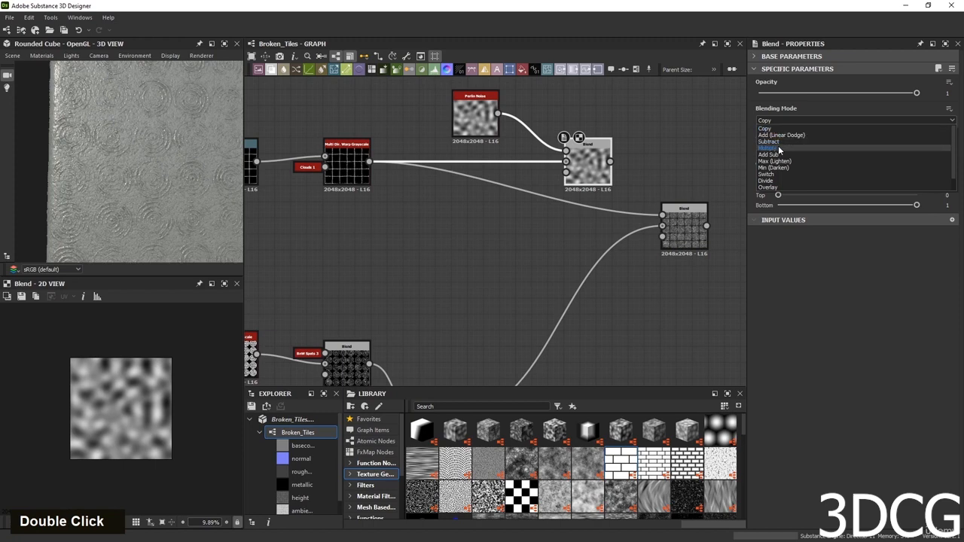
click(779, 149)
scroll(123, 384, up, 10)
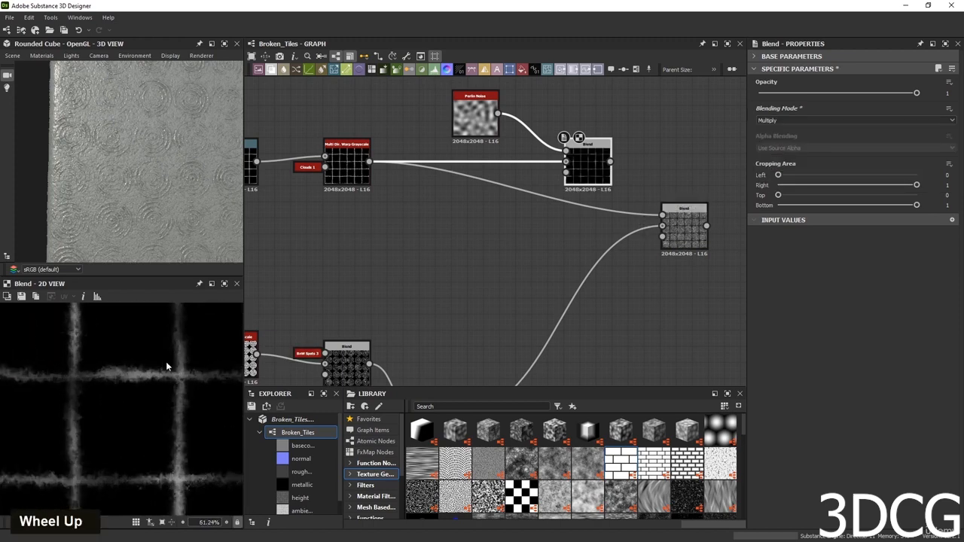
middle_drag(165, 366, 176, 381)
scroll(156, 384, down, 7)
scroll(51, 386, up, 4)
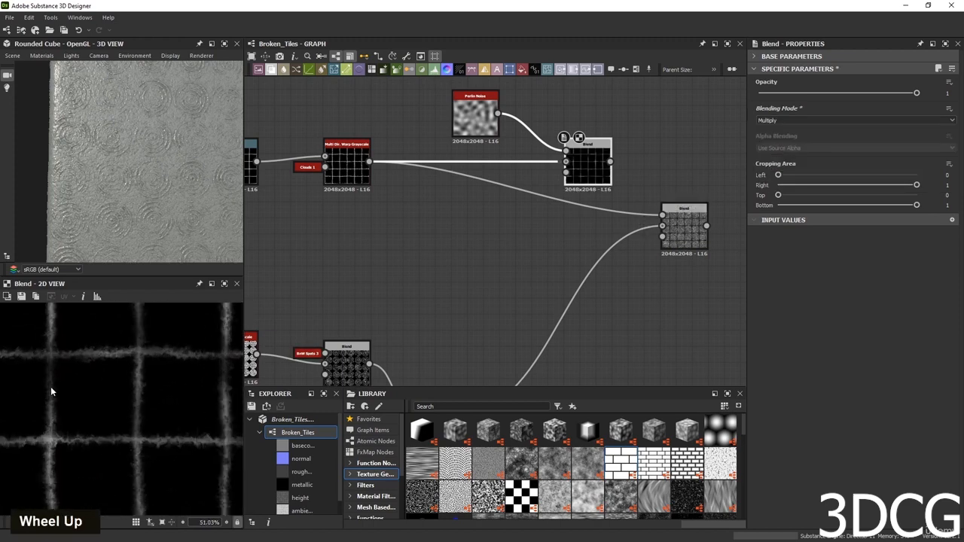
scroll(60, 395, down, 4)
scroll(150, 448, up, 4)
scroll(159, 436, down, 4)
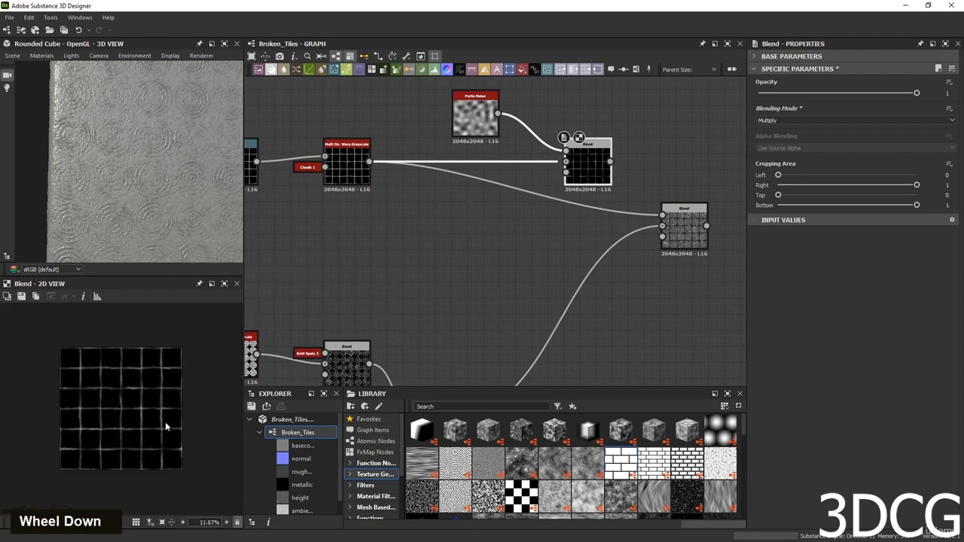
scroll(125, 370, up, 4)
middle_drag(125, 370, 129, 430)
scroll(148, 400, up, 1)
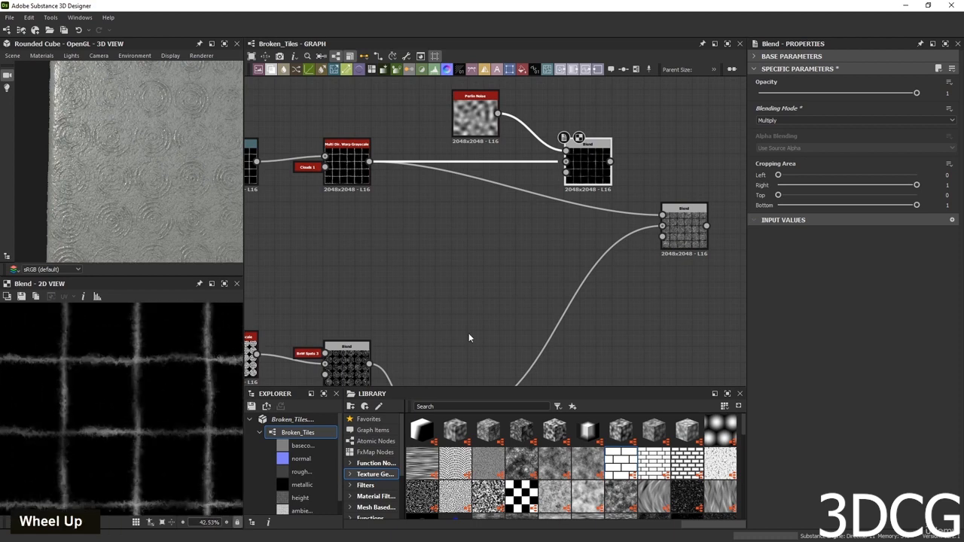
Add a Grunge Map 013 node from the library above Perlin Noise and connect it to the Multiply Blend's foreground input instead.
middle_drag(491, 247, 518, 346)
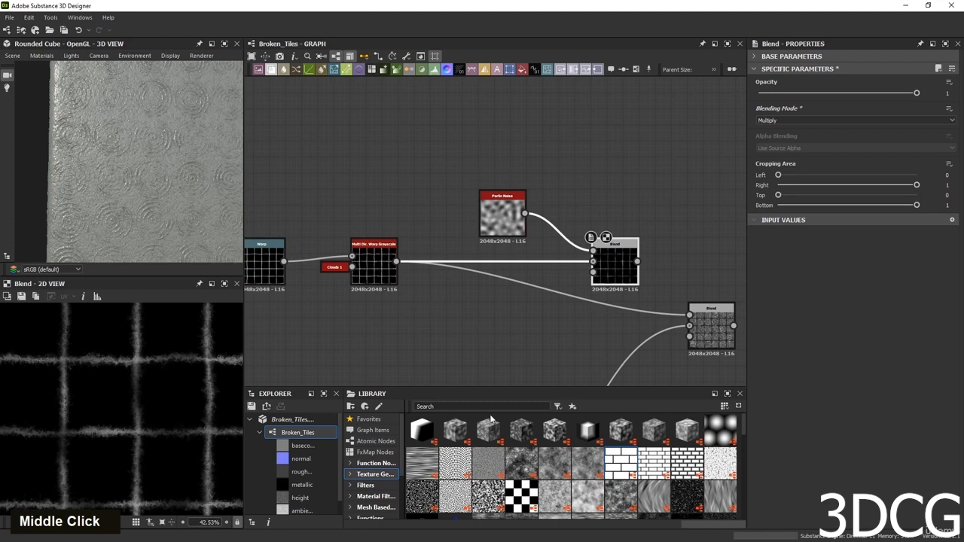
drag(493, 386, 489, 306)
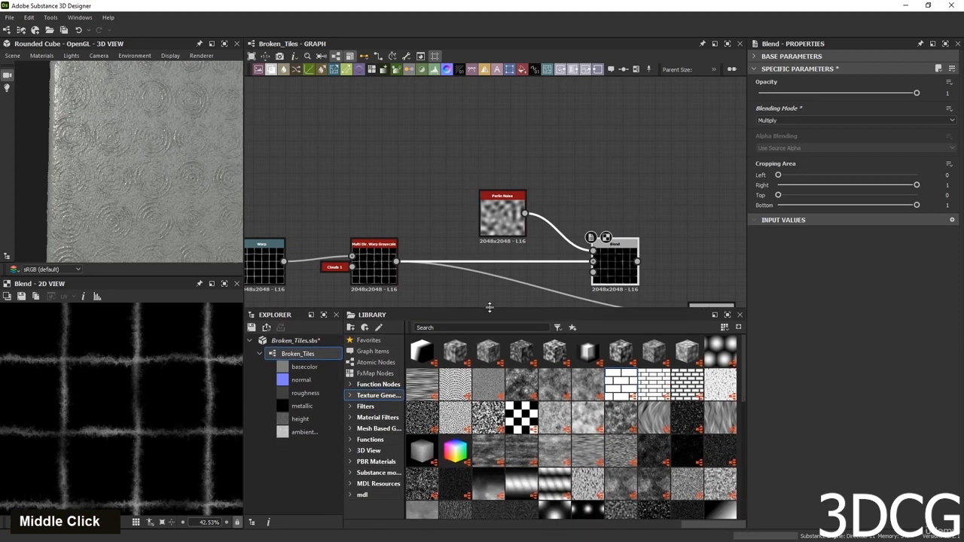
scroll(533, 423, down, 5)
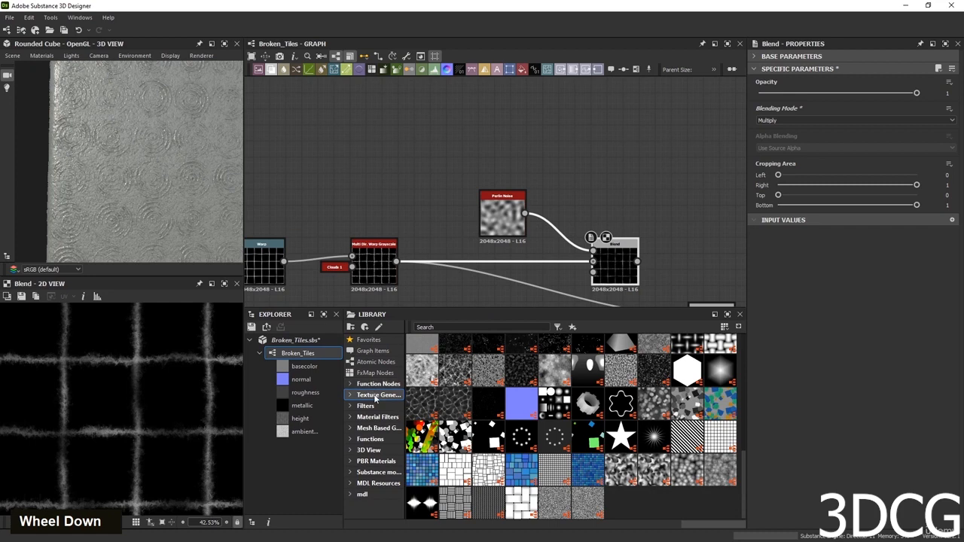
scroll(568, 457, up, 3)
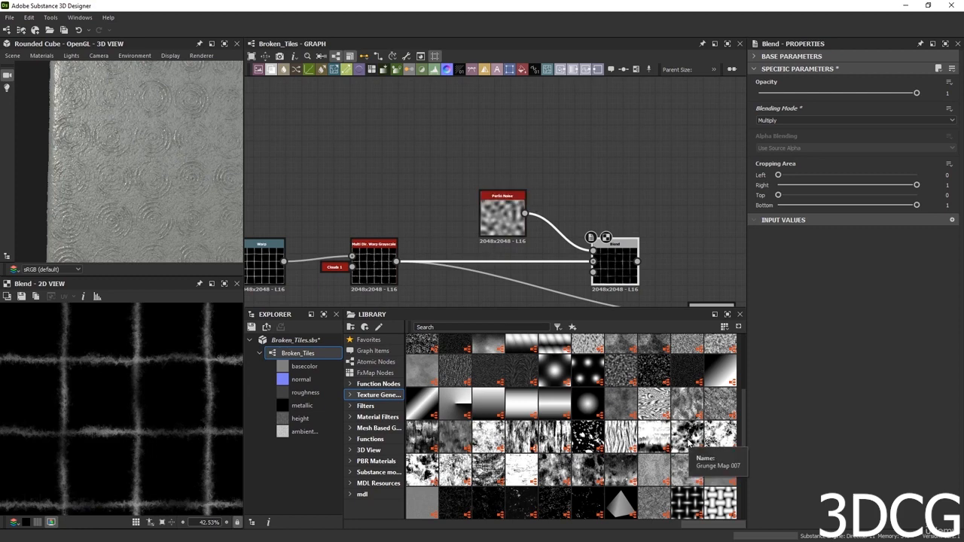
drag(554, 470, 421, 74)
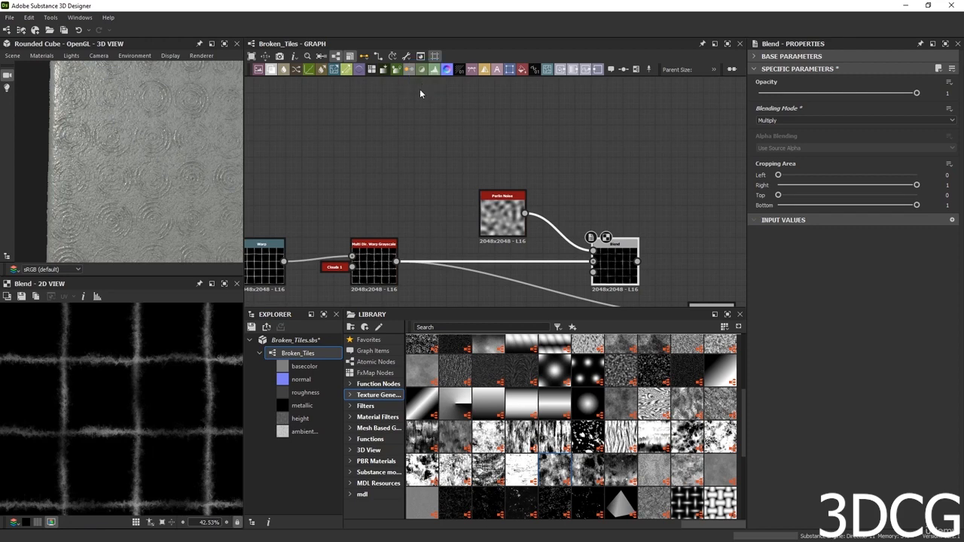
drag(553, 459, 430, 121)
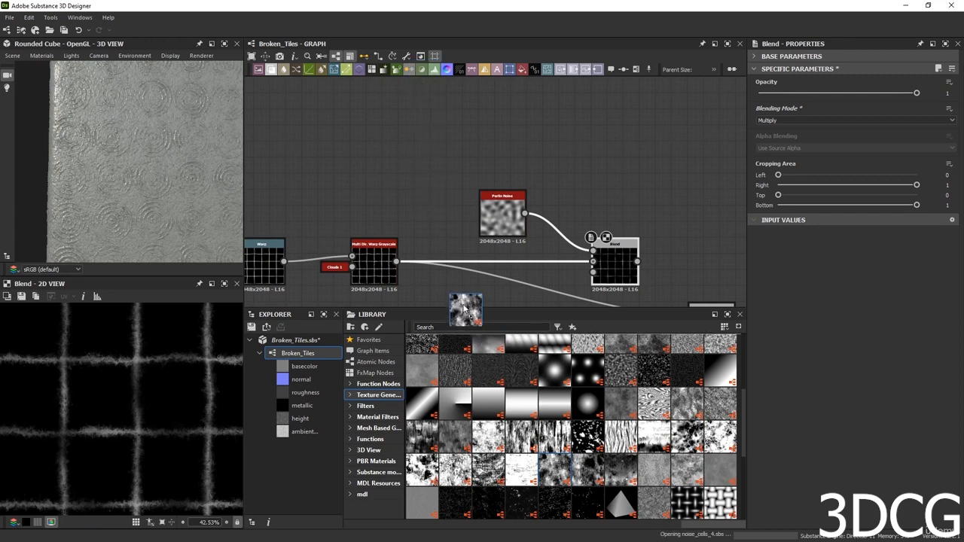
drag(505, 307, 505, 420)
drag(445, 117, 594, 250)
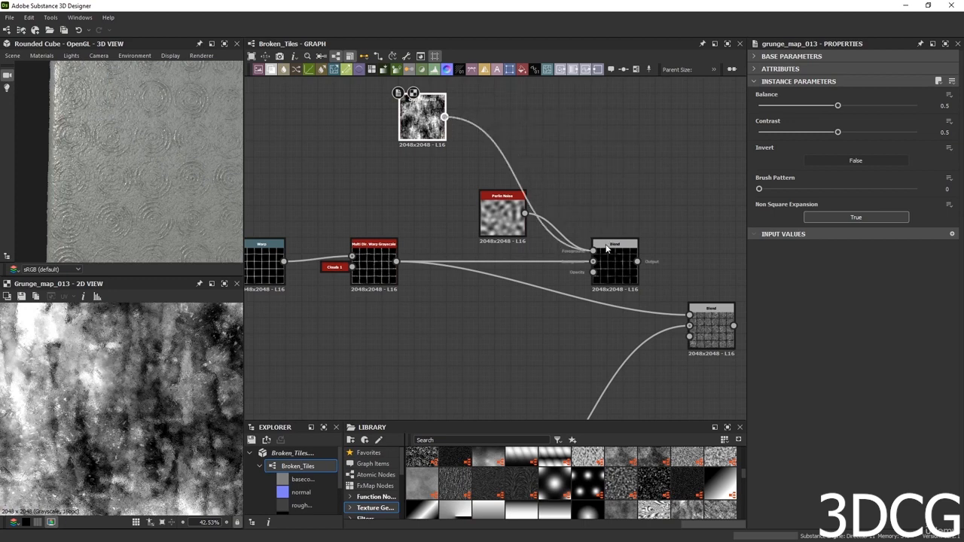
Preview the Multiply Blend while setting the Grunge Map 013 node's Balance to 0.37 and Contrast to 0.4.
double_click(614, 264)
scroll(156, 431, down, 3)
scroll(124, 435, up, 2)
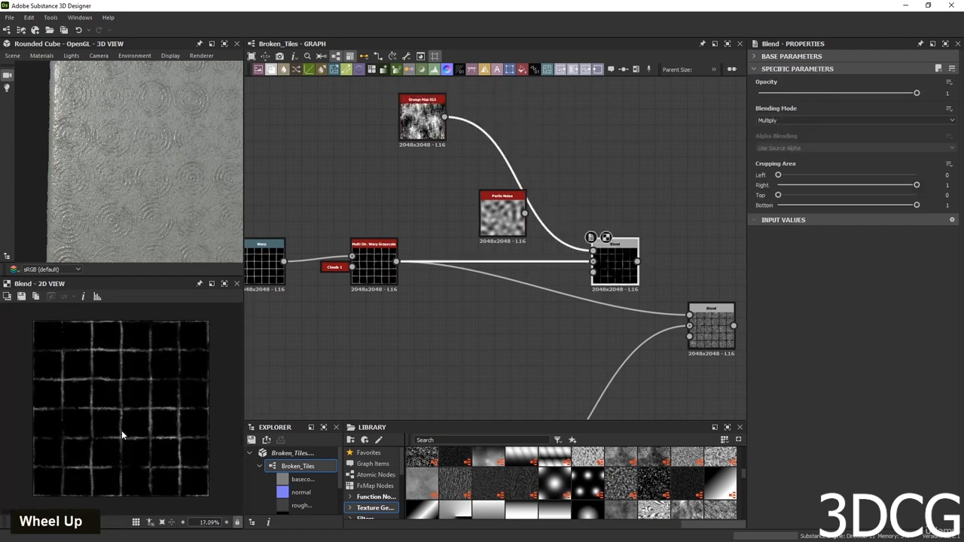
click(419, 121)
drag(836, 107, 822, 131)
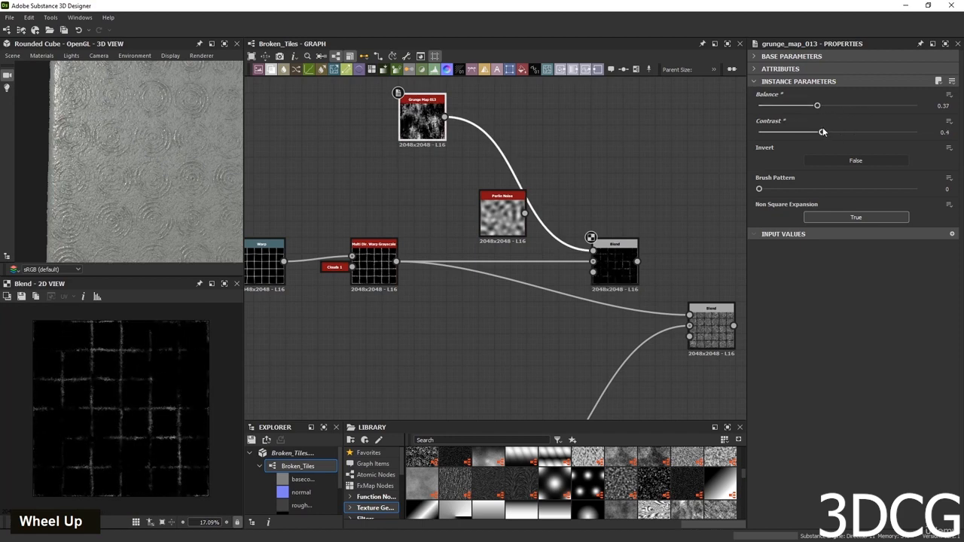
Delete the unused Perlin Noise node, dock Grunge Map 013 to the Multiply Blend, and move that Blend closer to the Multi Directional Warp.
middle_drag(682, 226, 671, 223)
click(482, 201)
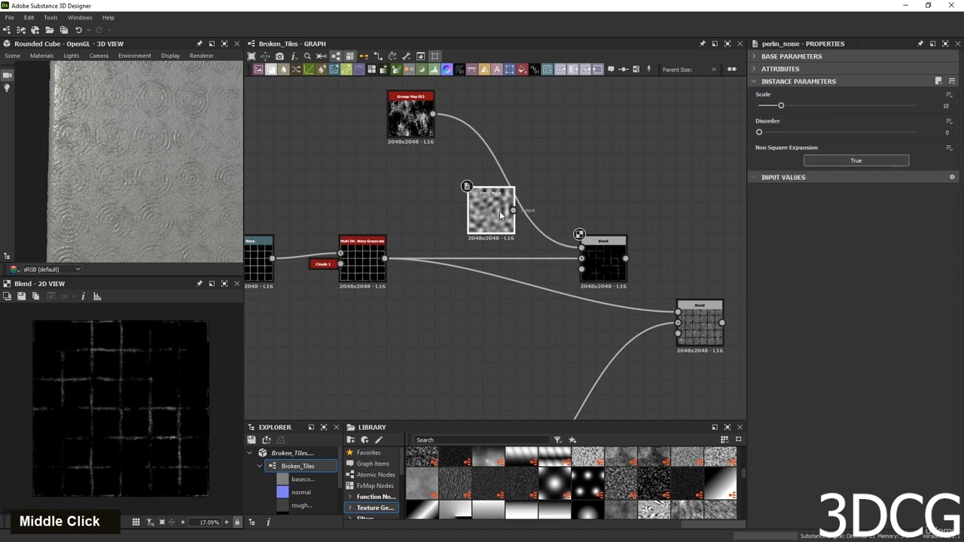
key(Delete)
click(392, 94)
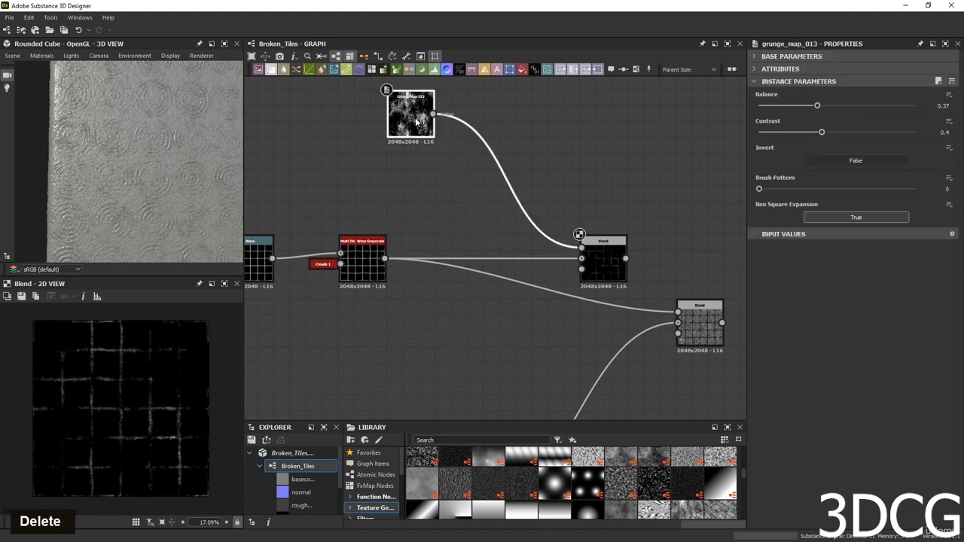
drag(392, 94, 529, 251)
drag(603, 260, 481, 261)
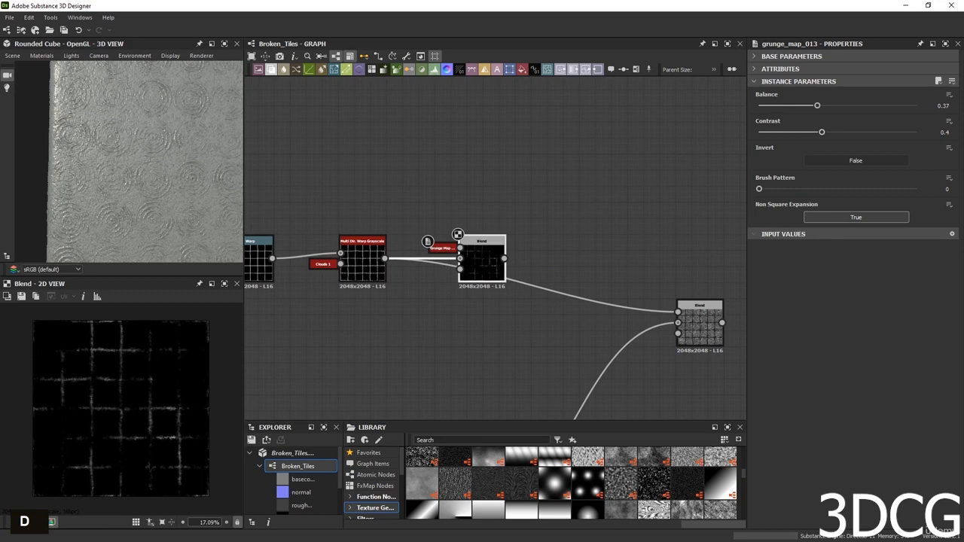
Connect the Multiply Blend's output to the Subtract Blend's foreground input and set the Subtract Blend's opacity to 0.45.
middle_drag(496, 267, 396, 243)
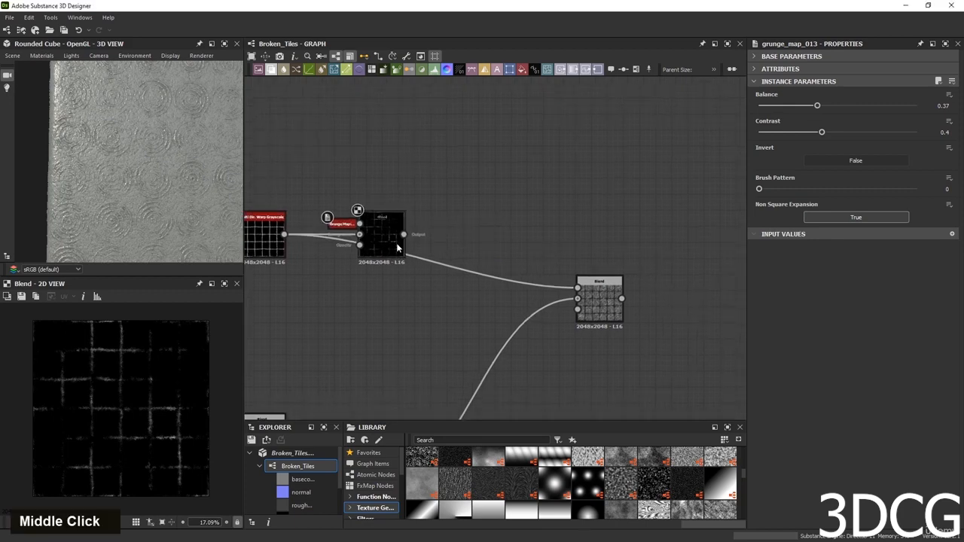
drag(404, 235, 578, 288)
double_click(595, 290)
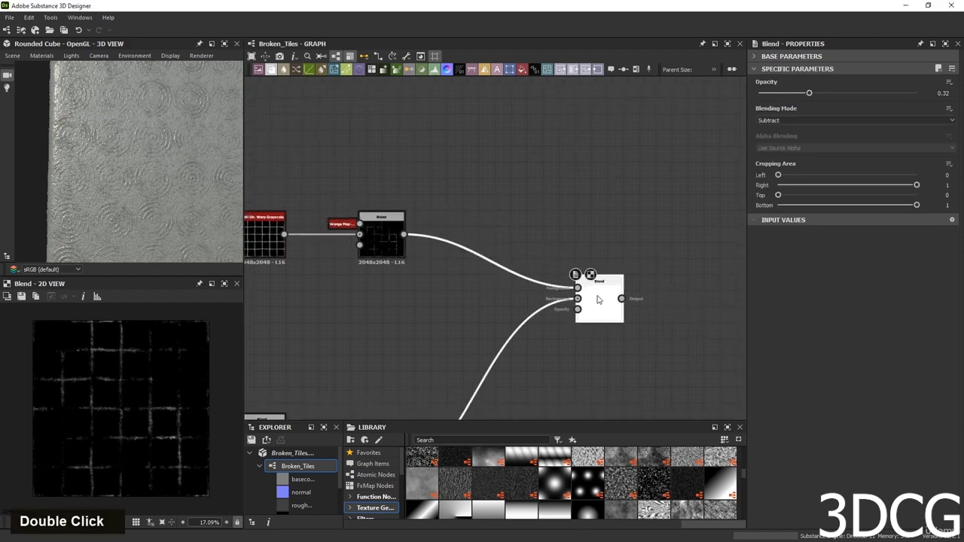
scroll(194, 399, up, 3)
middle_drag(183, 444, 139, 452)
scroll(159, 423, down, 1)
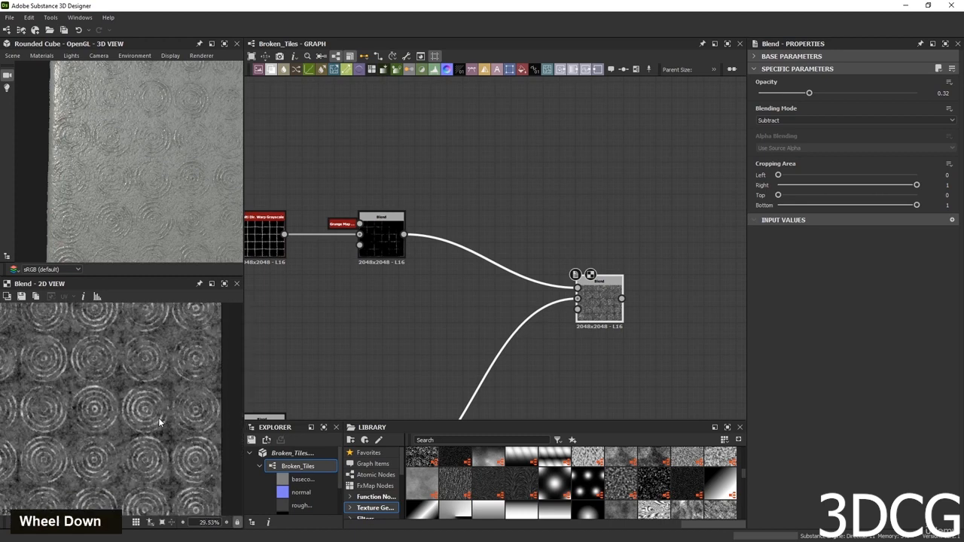
middle_drag(182, 384, 167, 430)
scroll(154, 422, down, 3)
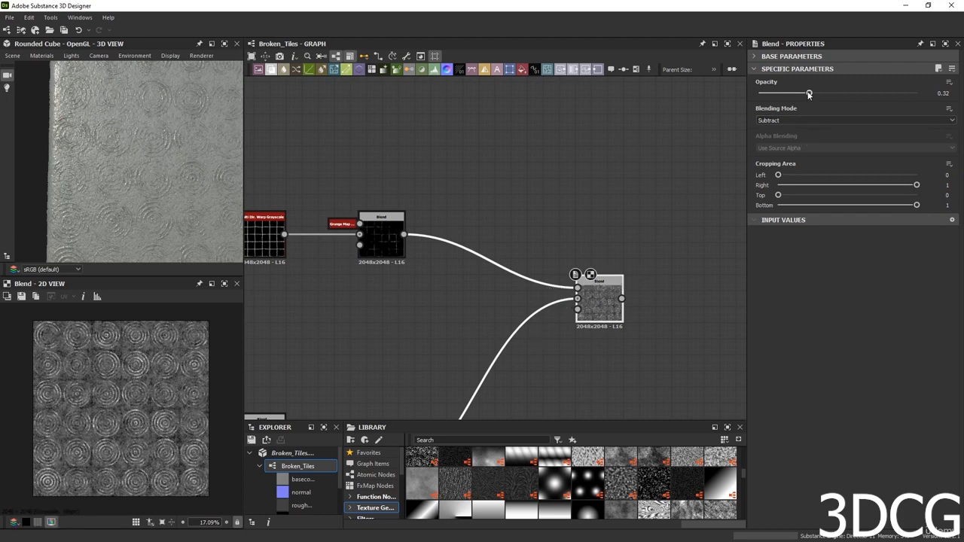
drag(809, 94, 830, 94)
Reroute the Height Blend's links to the material nodes onto the Subtract Blend's output, keeping the Height Blend as its background.
scroll(607, 283, down, 4)
middle_drag(617, 332, 559, 298)
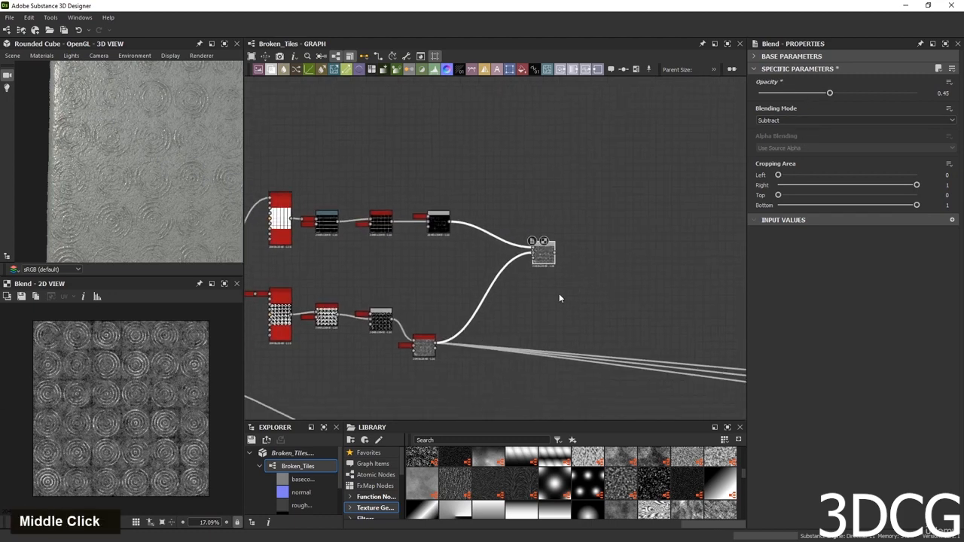
scroll(442, 344, up, 3)
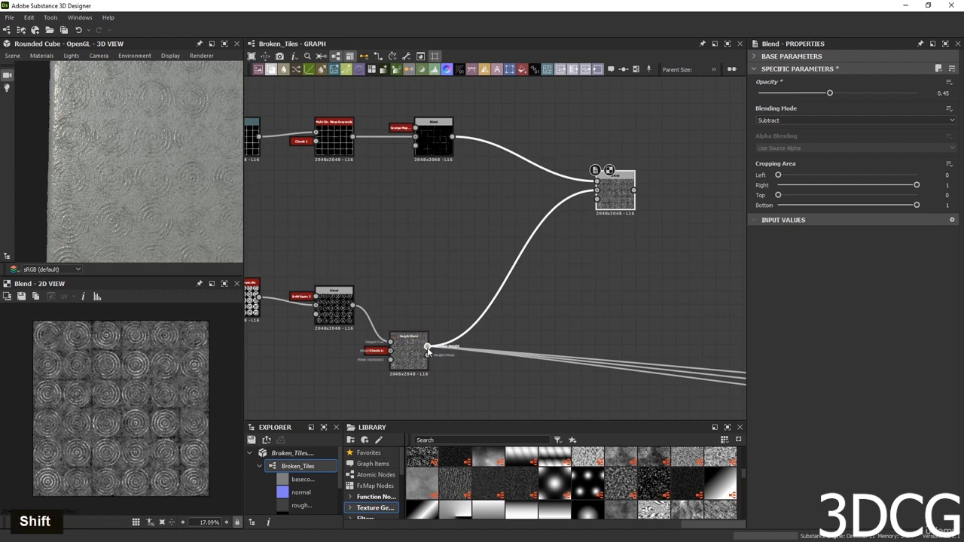
shift+drag(427, 347, 651, 338)
shift+drag(666, 256, 628, 192)
Examine the seam lines and ring imprints on the rounded cube up close in the 3D view under rotated lighting.
scroll(119, 155, up, 1)
middle_drag(140, 164, 101, 166)
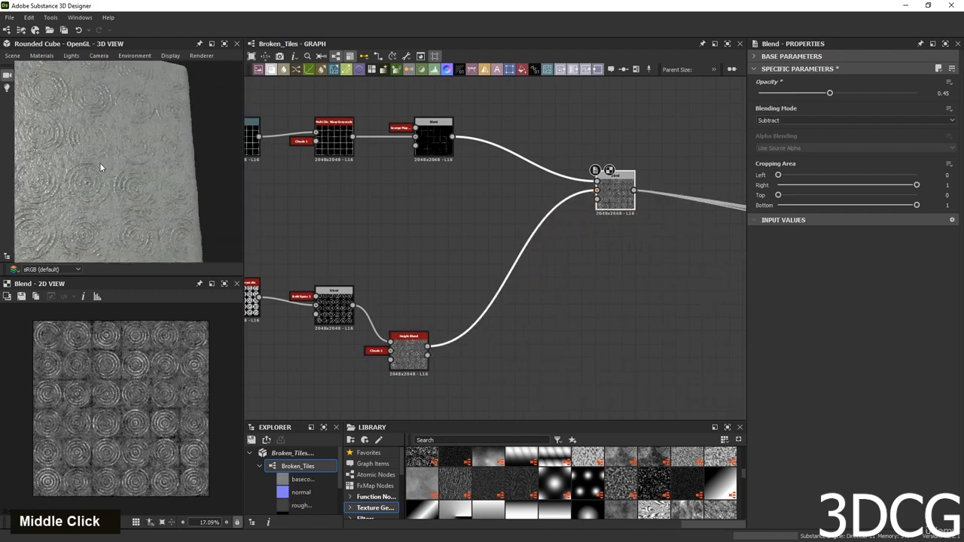
scroll(110, 195, up, 3)
middle_drag(93, 223, 116, 186)
scroll(144, 188, down, 3)
scroll(131, 206, up, 1)
scroll(134, 203, down, 1)
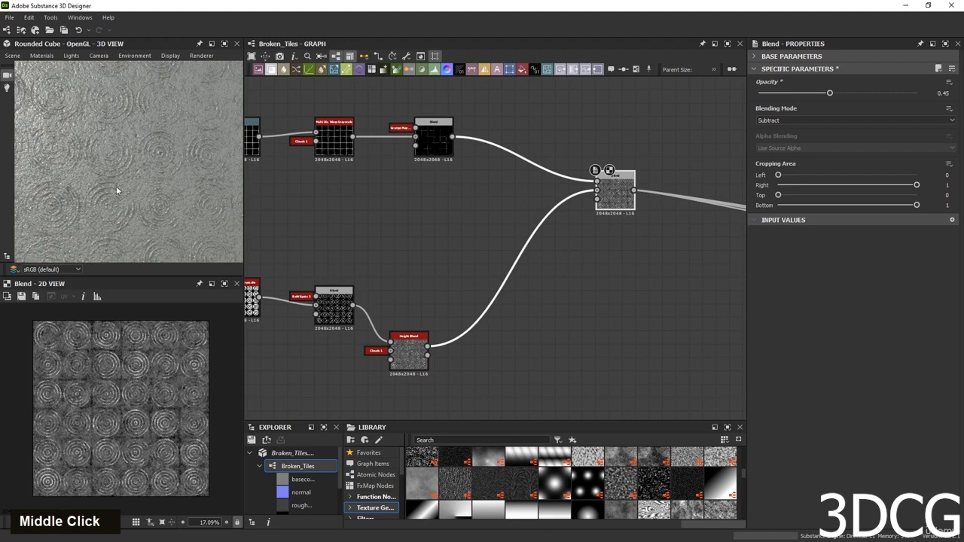
ctrl+shift+right_drag(109, 190, 136, 192)
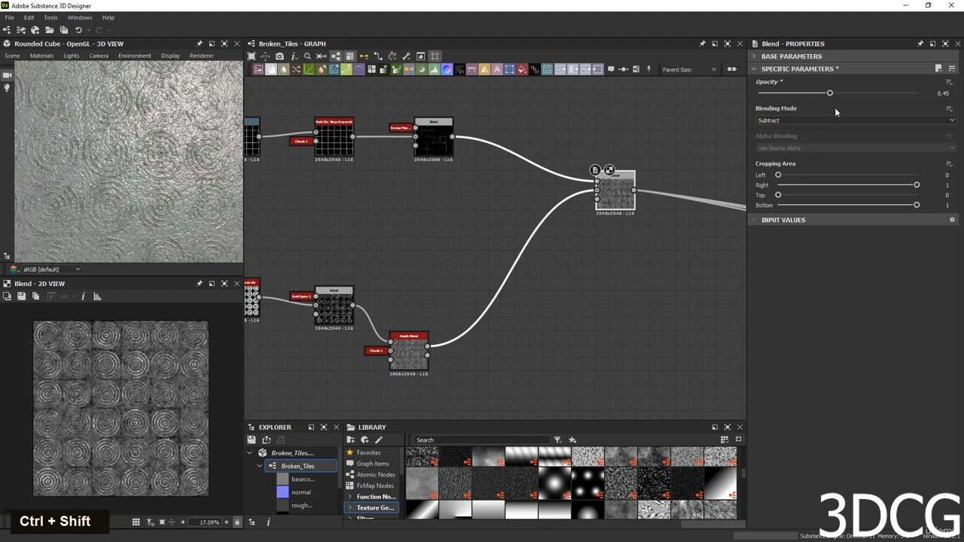
Raise the Subtract Blend's opacity to 0.78 and check the seams on the whole cube face in the 3D view.
drag(831, 92, 882, 93)
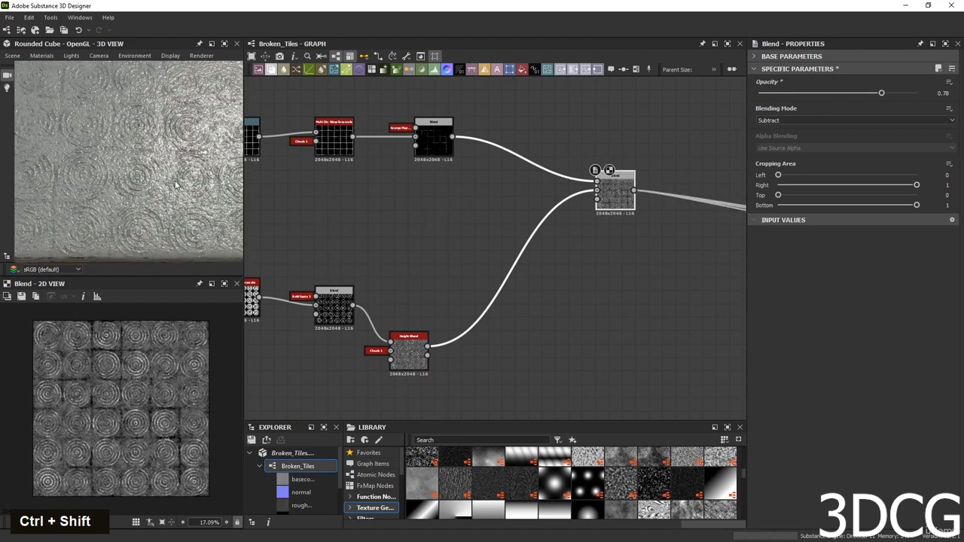
scroll(185, 221, down, 3)
middle_drag(185, 222, 169, 195)
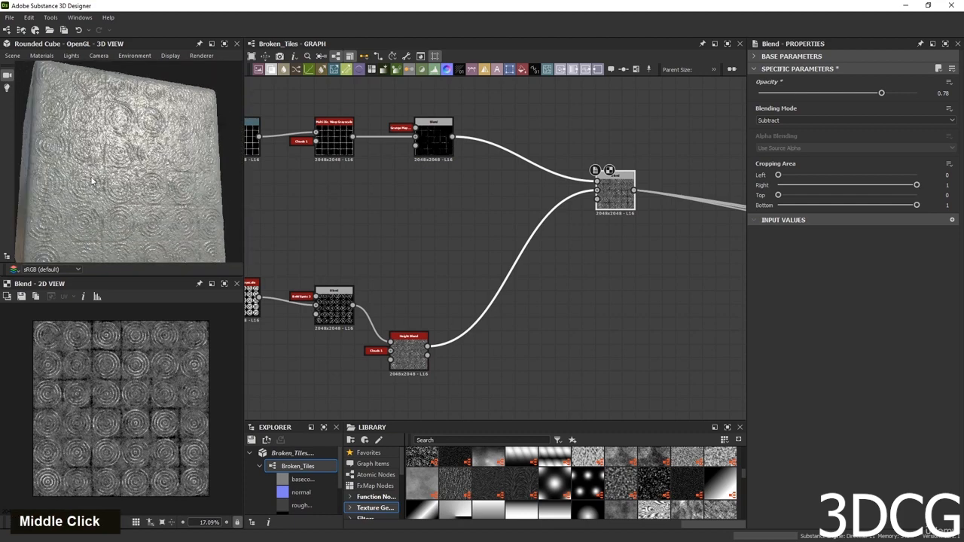
Set the Base Material node's Roughness Value to about 0.47 and inspect the cube surface up close in the 3D view.
middle_drag(358, 231, 297, 329)
scroll(519, 383, down, 2)
scroll(567, 278, up, 2)
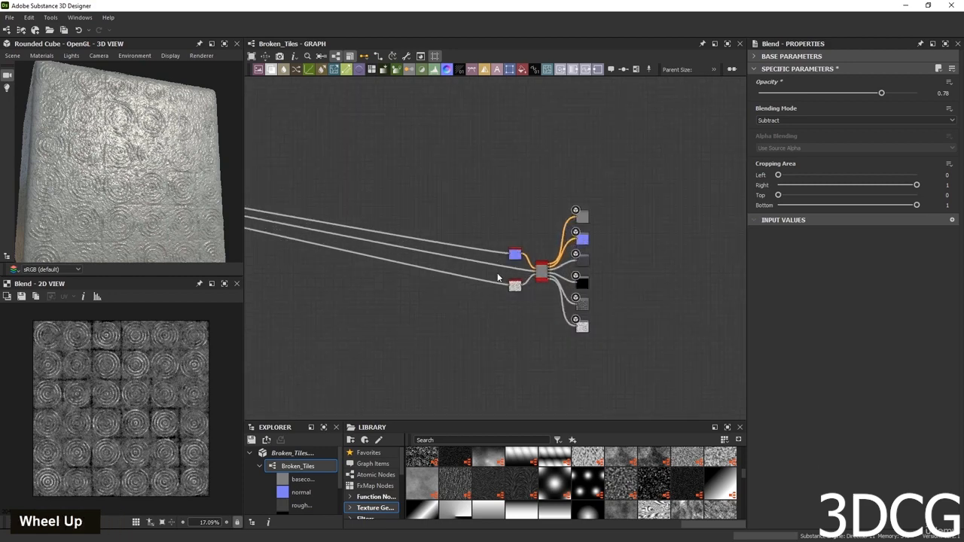
scroll(563, 271, up, 5)
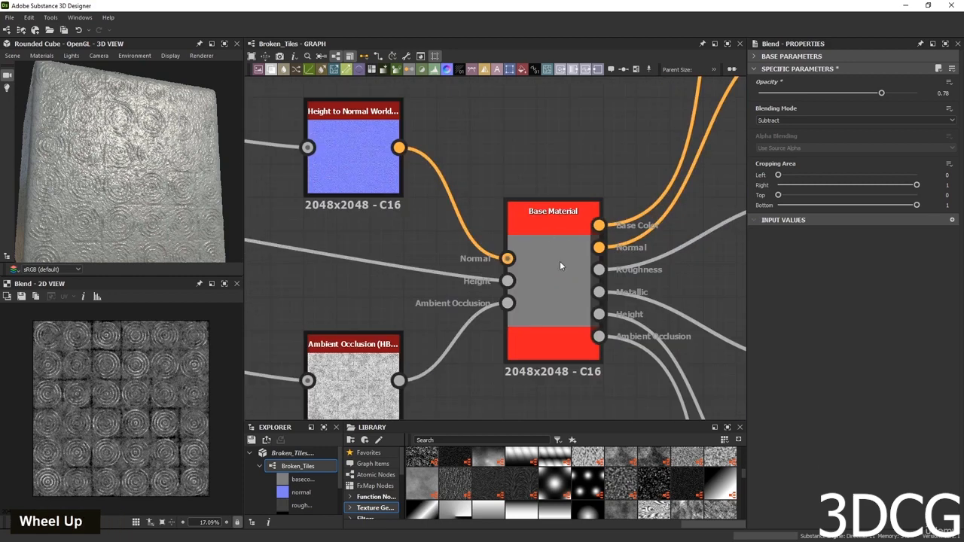
double_click(559, 265)
scroll(761, 420, down, 5)
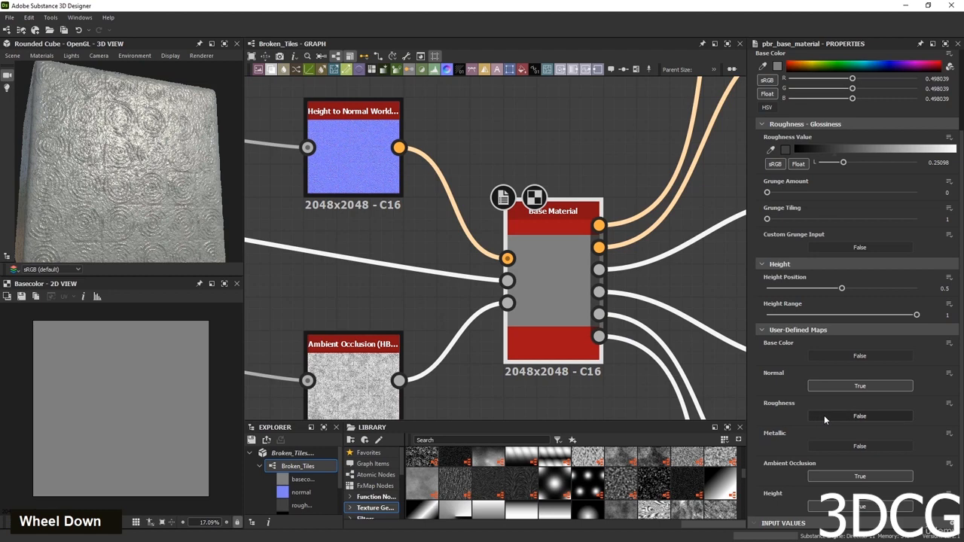
scroll(795, 207, up, 2)
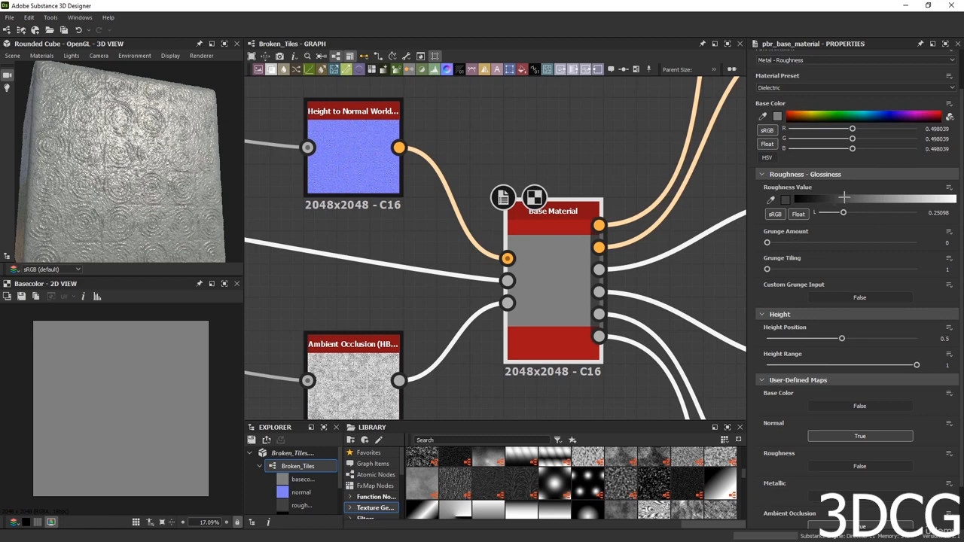
drag(842, 199, 870, 199)
scroll(118, 206, up, 3)
scroll(127, 222, down, 2)
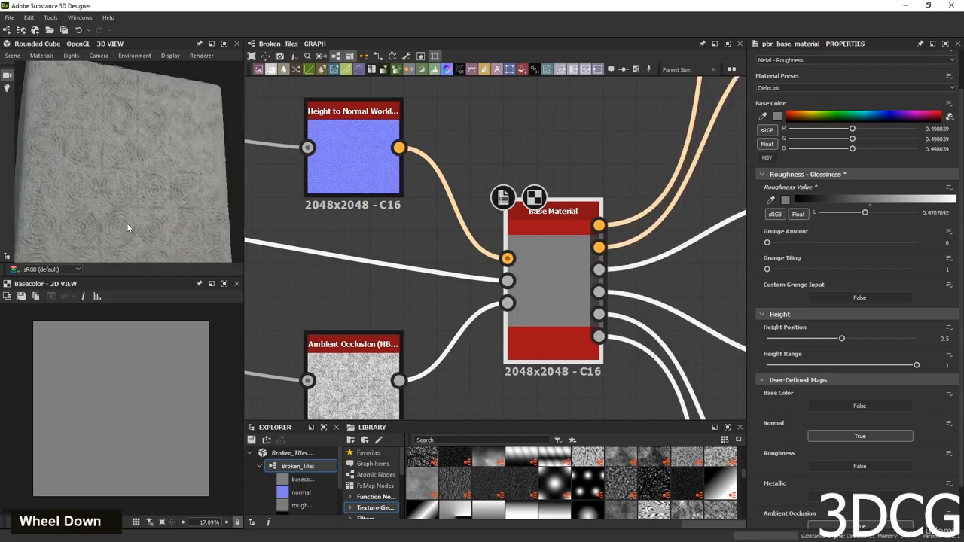
scroll(106, 178, up, 4)
scroll(113, 186, down, 1)
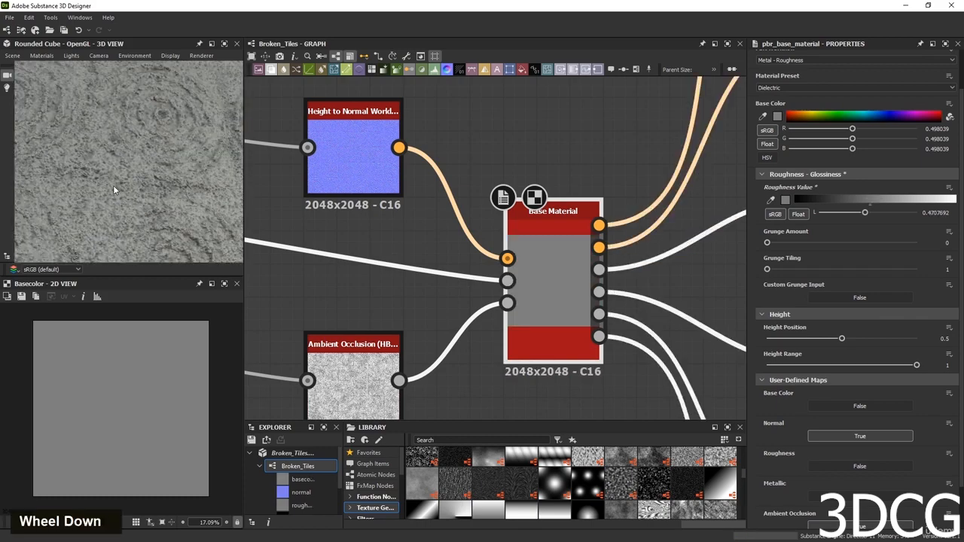
scroll(125, 179, up, 2)
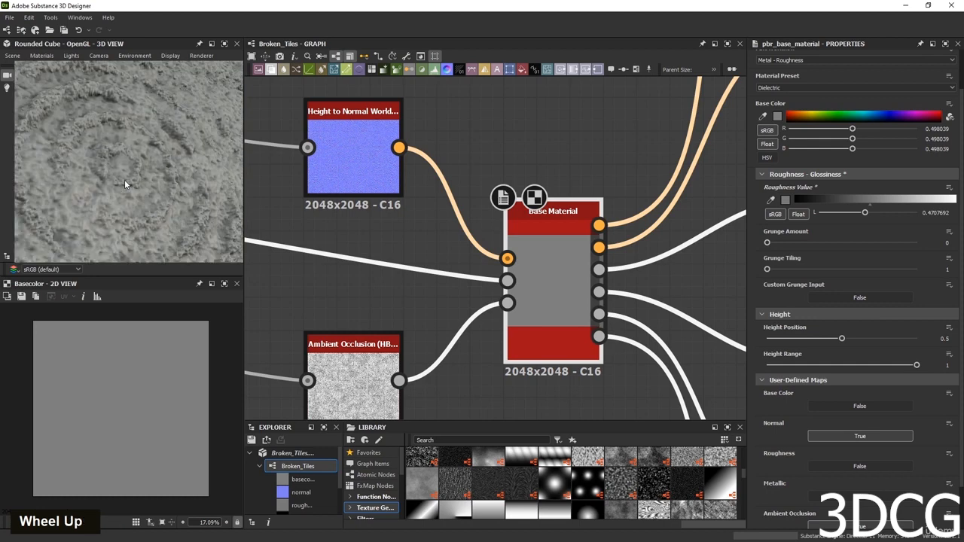
Add a Height Blend node to the graph below the subtract Blend, to the side of the unconnected Tile Sampler.
scroll(124, 179, down, 4)
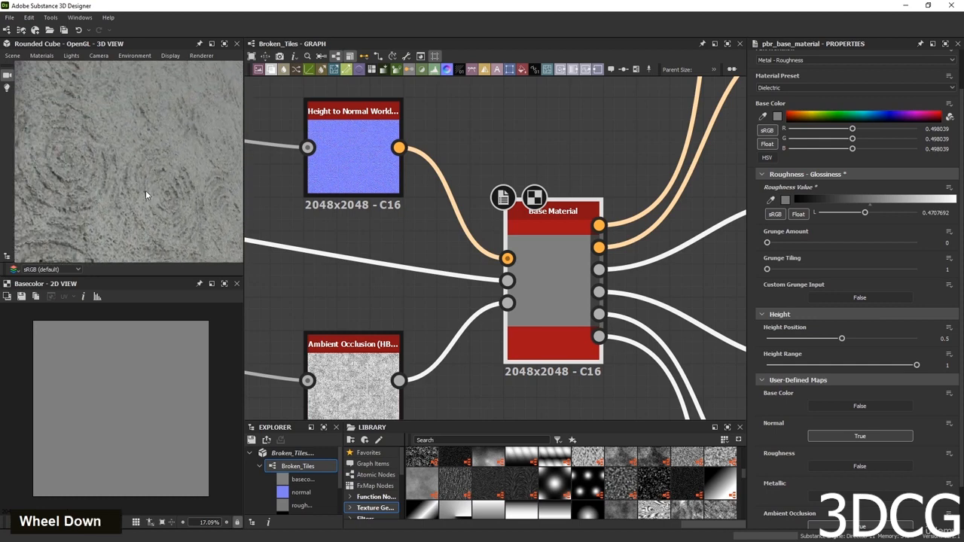
scroll(138, 196, down, 5)
scroll(534, 252, down, 3)
middle_drag(534, 252, 689, 314)
scroll(474, 269, down, 3)
scroll(542, 260, down, 3)
scroll(628, 286, up, 2)
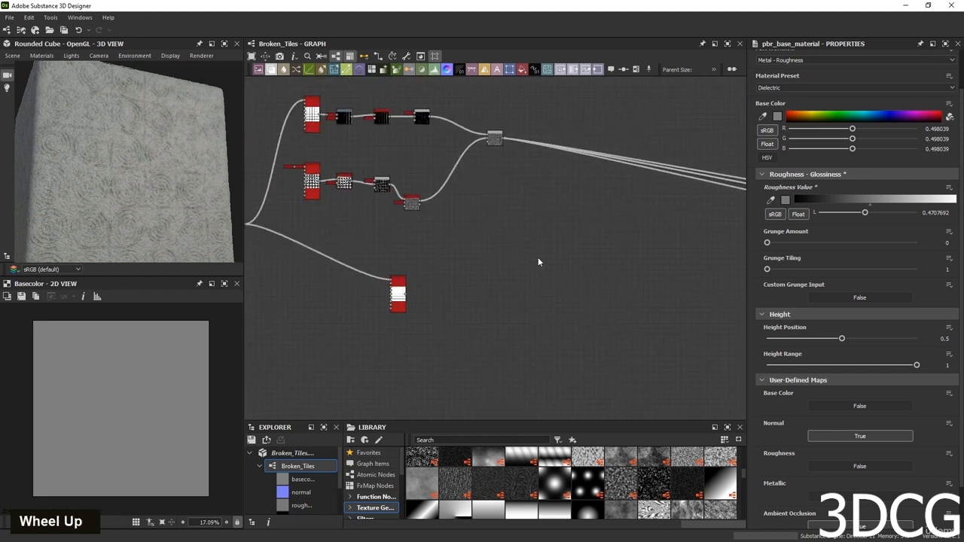
drag(494, 138, 488, 149)
click(516, 262)
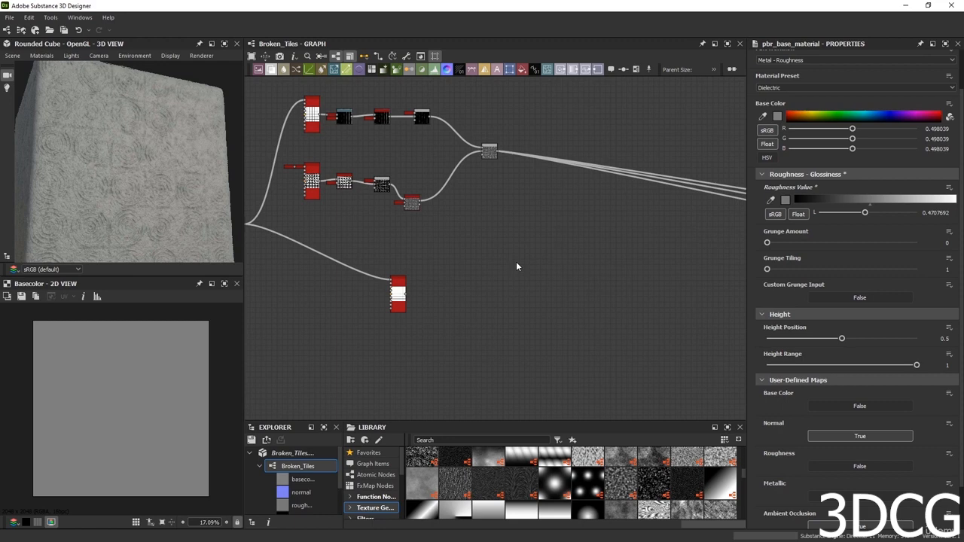
key(space)
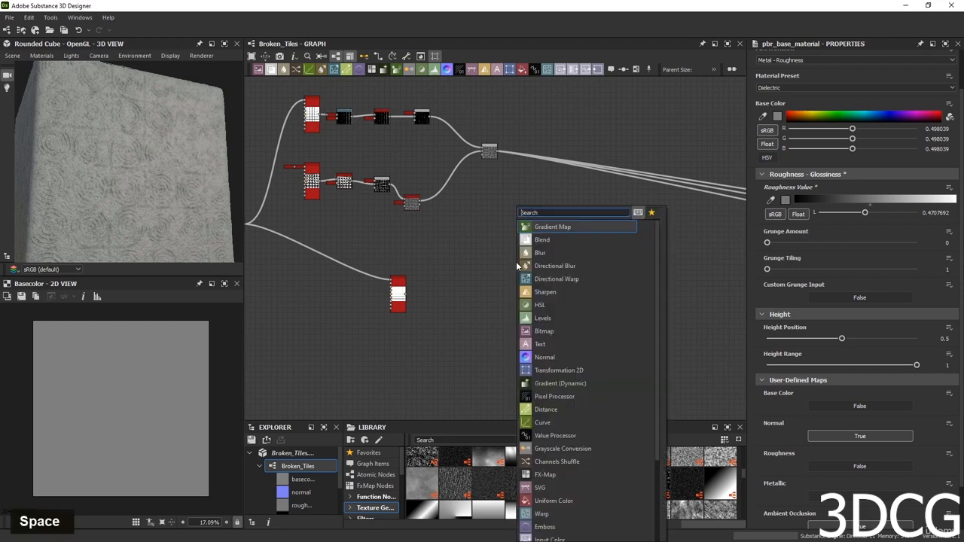
text(hei)
click(555, 227)
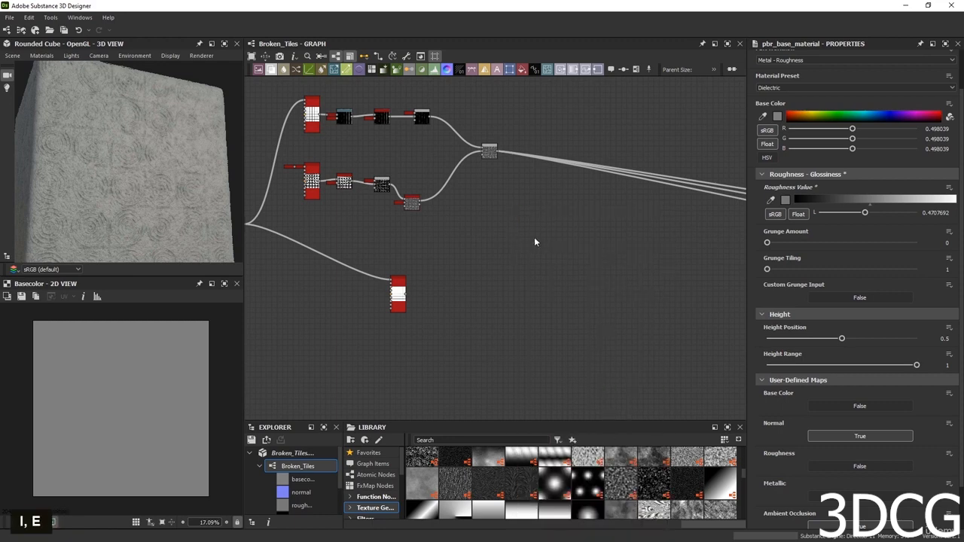
Feed the lower Tile Sampler into the new Height Blend's top height input and set its Contrast to 1.
scroll(411, 293, up, 3)
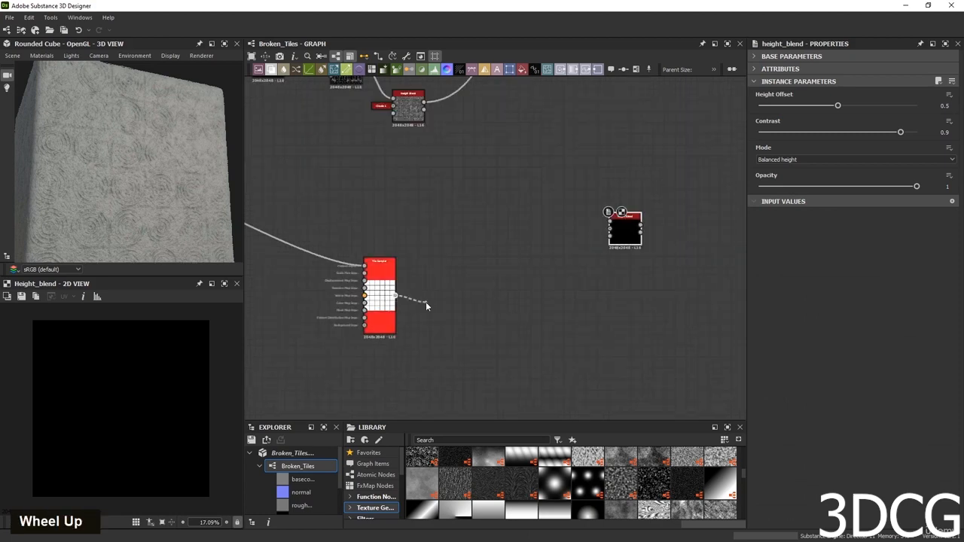
drag(426, 305, 610, 220)
double_click(625, 230)
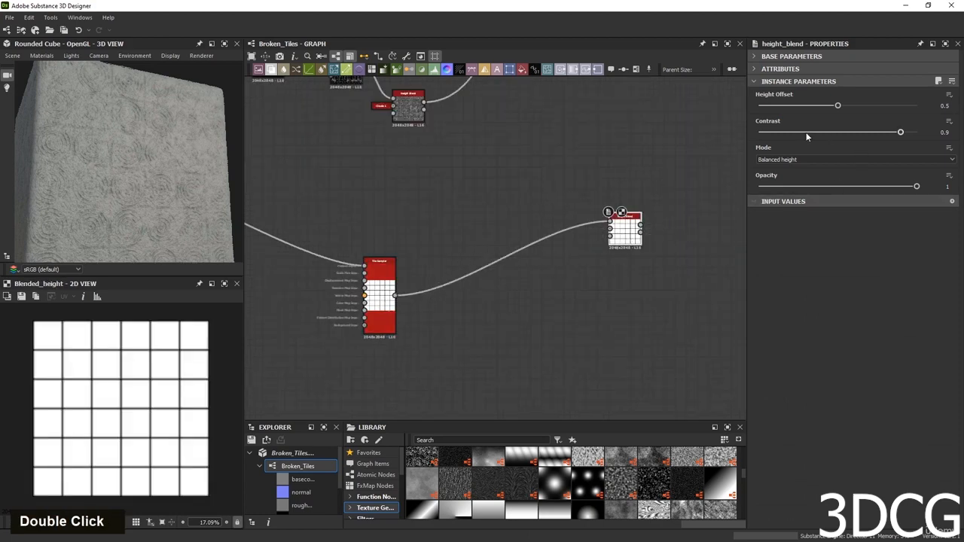
drag(900, 134, 916, 133)
Connect the subtract Blend's output to the new Height Blend's Height Bottom input and show the result in the 2D view.
middle_drag(629, 225, 663, 311)
scroll(663, 311, down, 2)
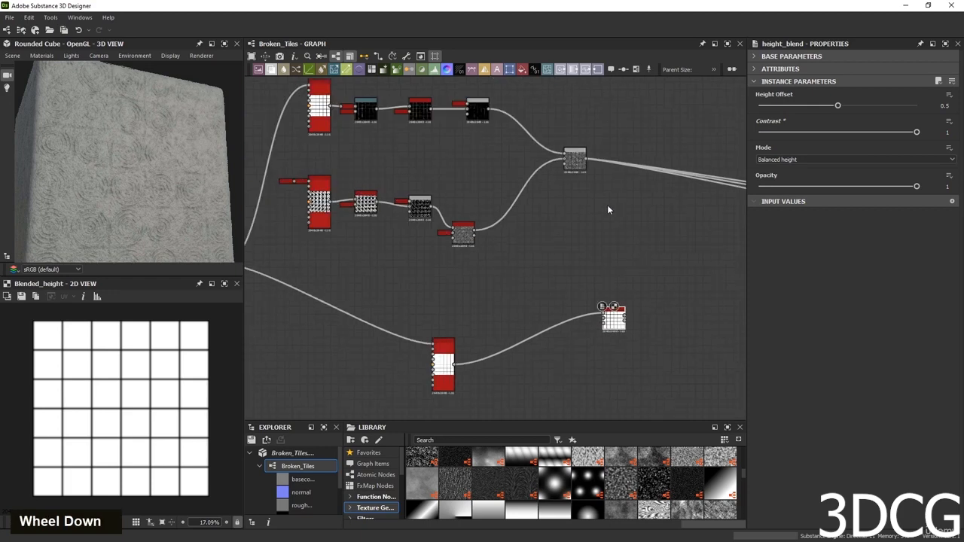
scroll(573, 335, up, 3)
drag(582, 162, 625, 310)
double_click(645, 313)
Examine the Height Blend's tile gaps and their intersections up close in the 2D view.
scroll(160, 366, up, 10)
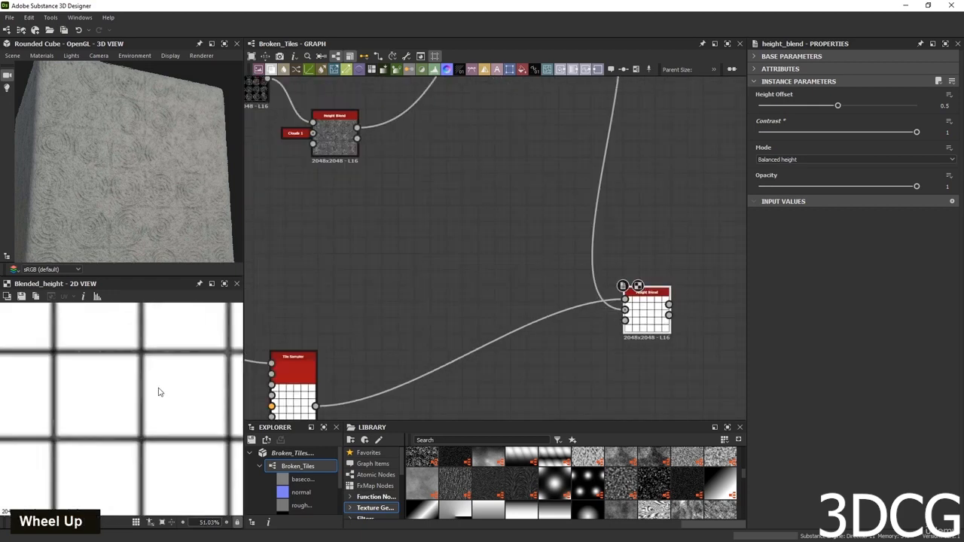
middle_drag(138, 342, 163, 402)
scroll(158, 393, up, 2)
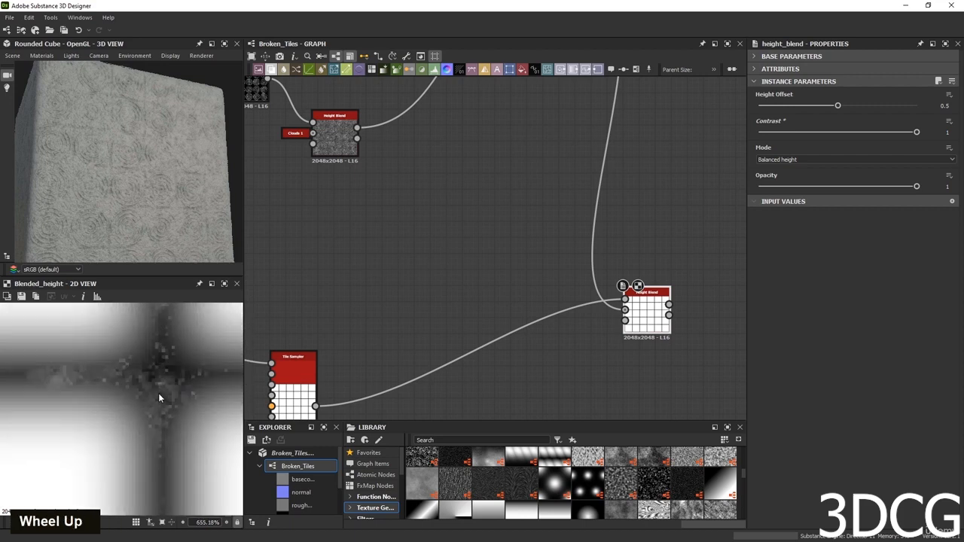
scroll(158, 393, down, 8)
middle_drag(100, 398, 160, 402)
scroll(161, 392, up, 3)
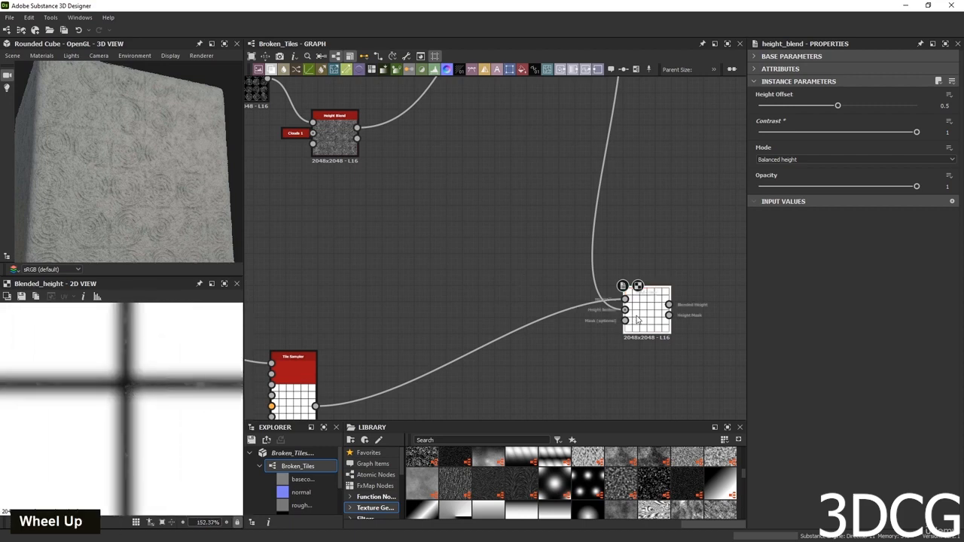
scroll(407, 286, down, 4)
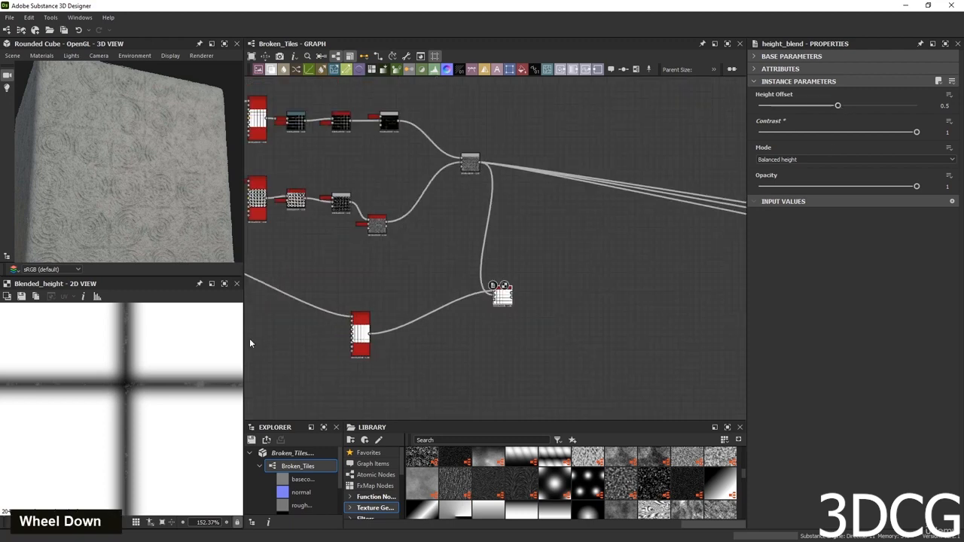
scroll(166, 366, down, 9)
middle_drag(554, 323, 579, 304)
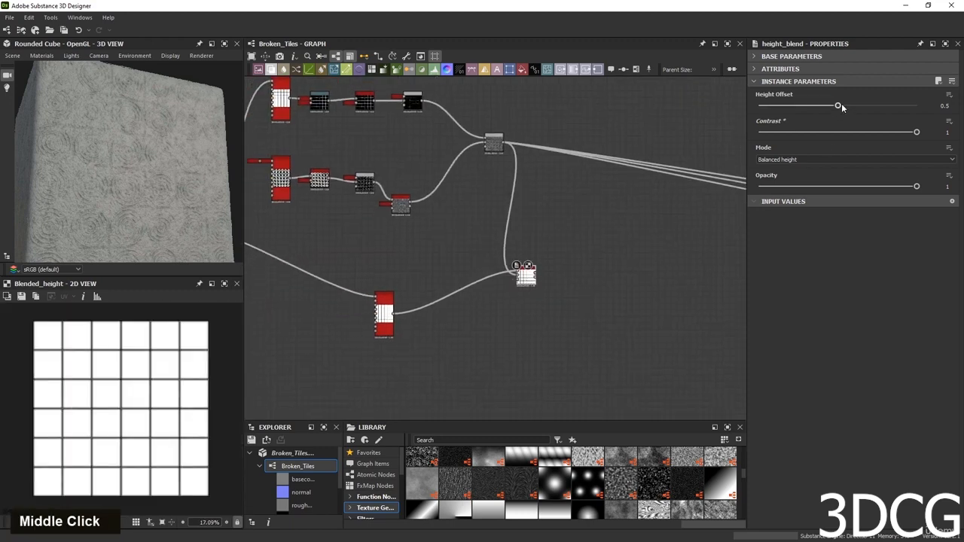
Set the new Height Blend's Height Offset to 0.67 and disconnect both of its inputs, leaving the node farther aside.
drag(839, 110, 866, 109)
click(505, 266)
ctrl+click(497, 277)
key(Delete)
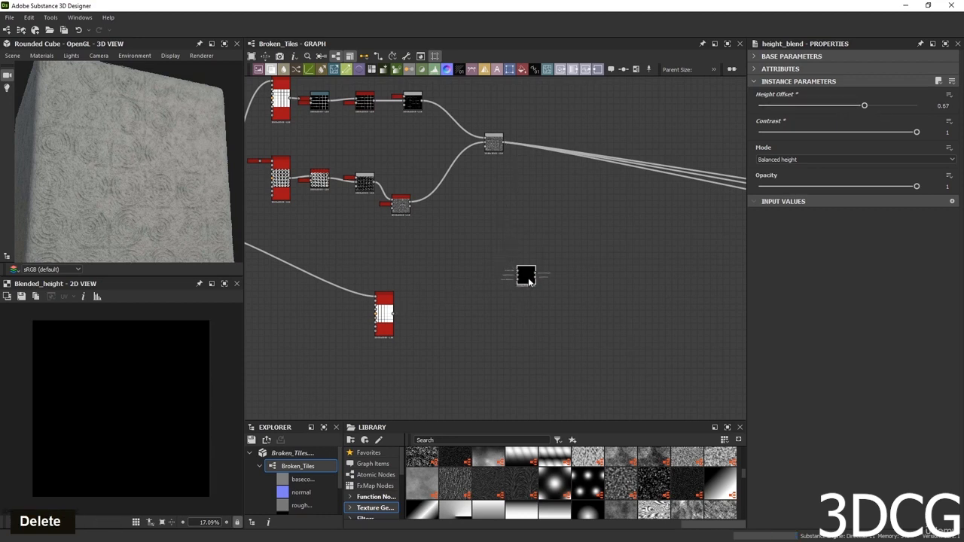
drag(530, 280, 633, 280)
Examine the lower Tile Sampler's grid in the 2D view and compare it with the seam-line chain of Warp and Multi Dir. Warp nodes.
middle_drag(398, 317, 442, 285)
scroll(430, 293, up, 5)
double_click(425, 296)
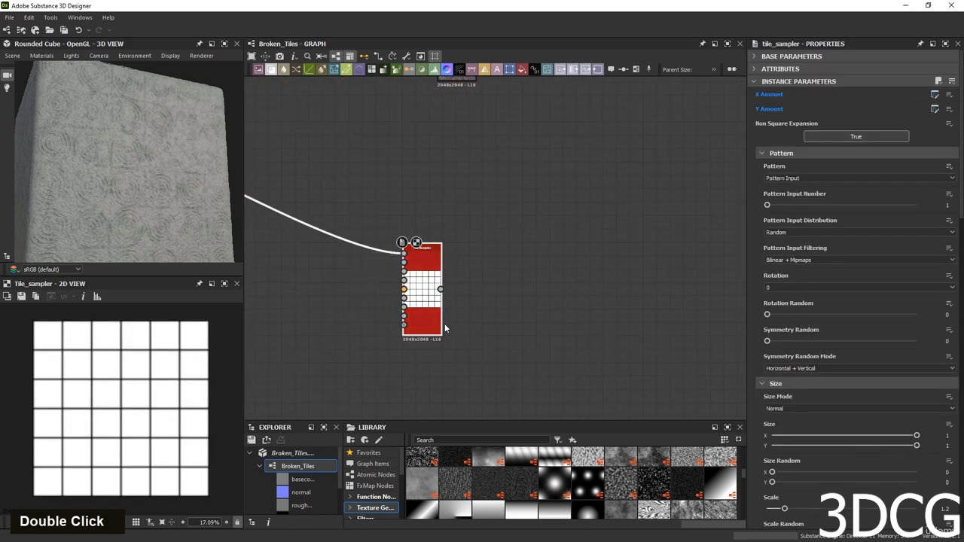
scroll(161, 390, up, 4)
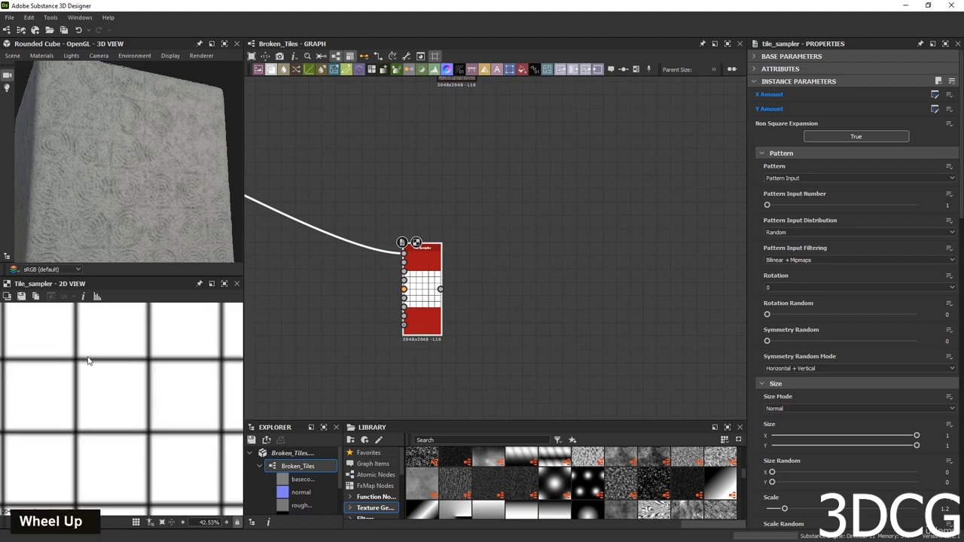
scroll(497, 300, down, 4)
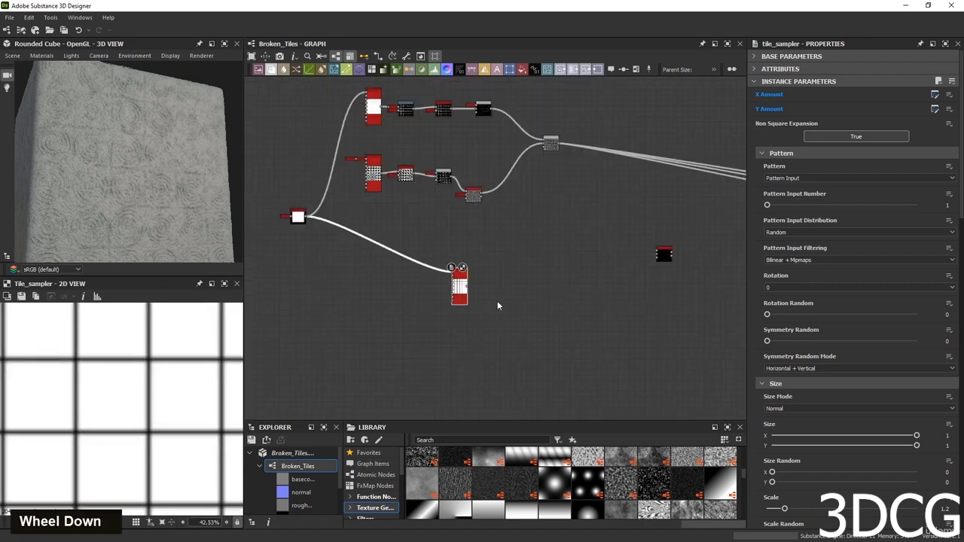
middle_drag(497, 300, 554, 369)
scroll(459, 177, up, 6)
double_click(465, 142)
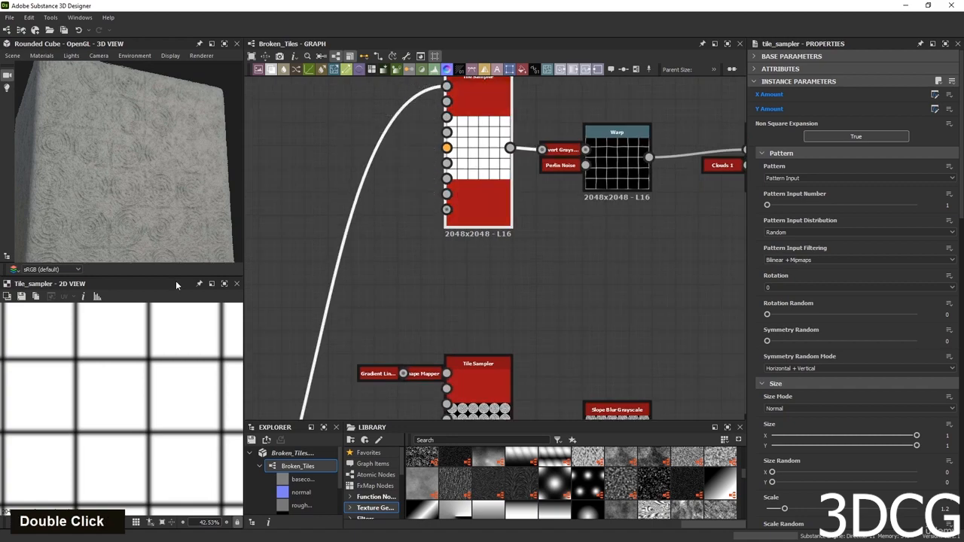
scroll(211, 206, down, 5)
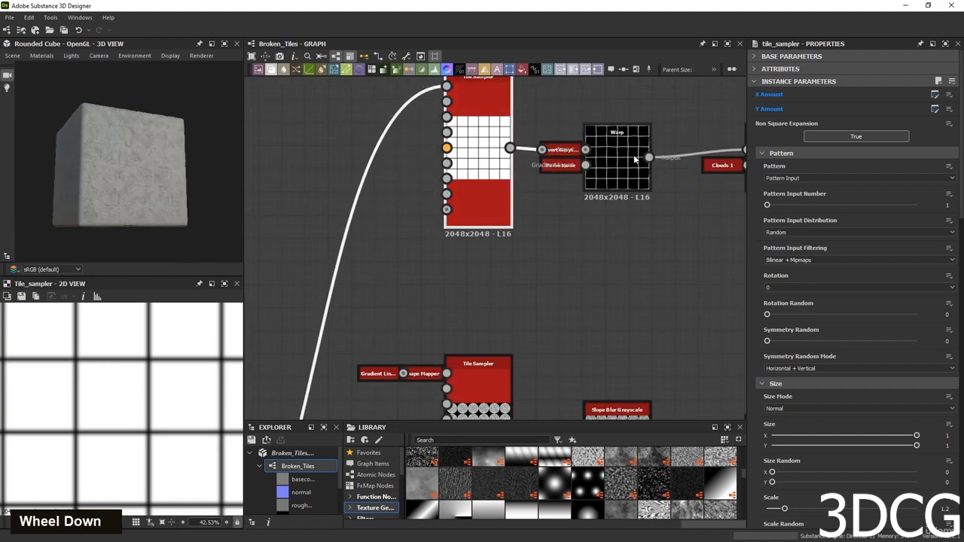
scroll(614, 177, down, 3)
middle_drag(685, 215, 570, 222)
scroll(577, 186, up, 8)
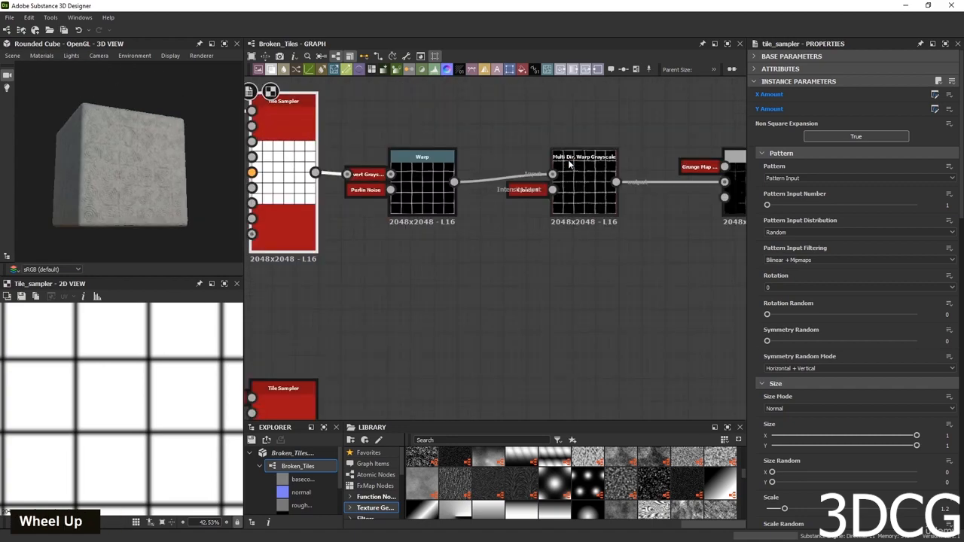
Duplicate the seam-line chain from Tile Sampler through Multi Dir. Warp Grayscale and place the copies beneath the lower Tile Sampler.
scroll(595, 198, down, 8)
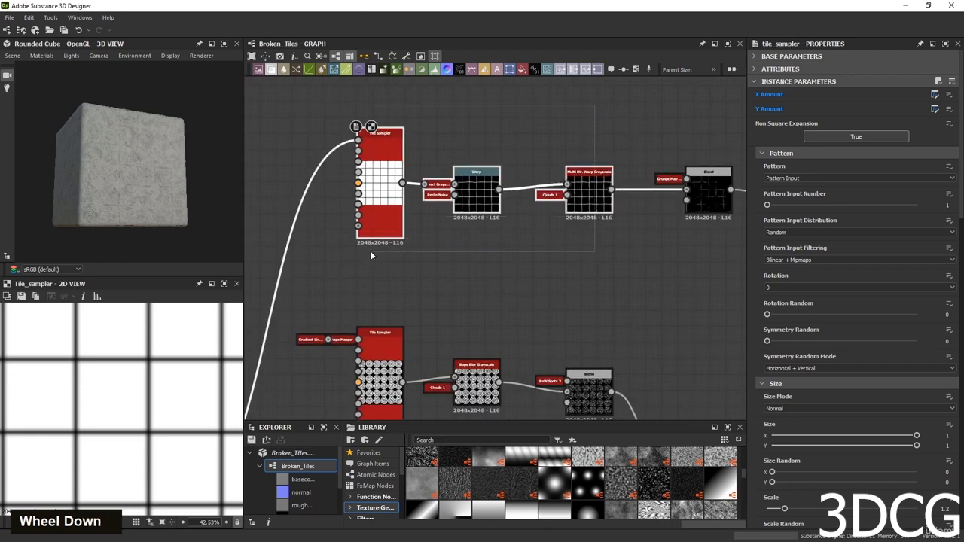
scroll(422, 268, down, 5)
middle_drag(429, 269, 451, 197)
key(ctrl+d)
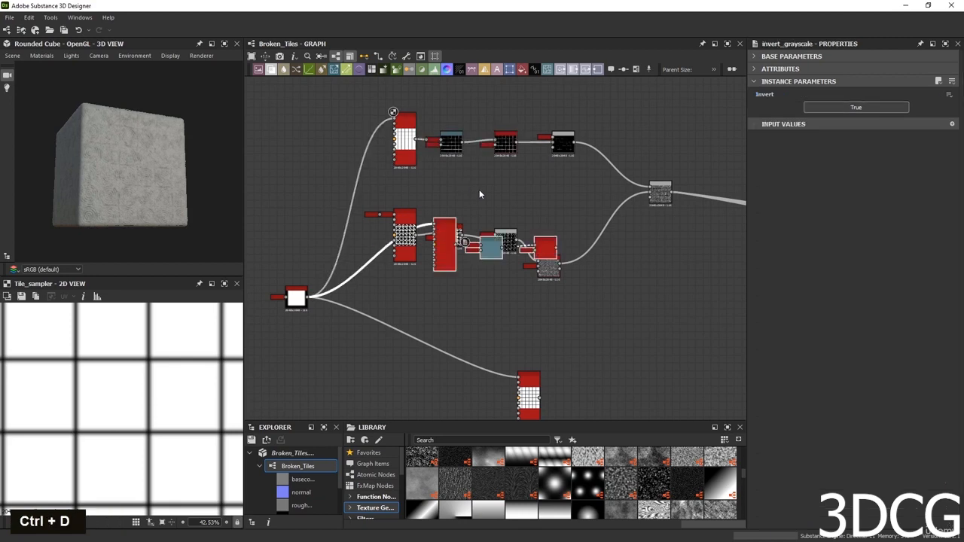
scroll(480, 189, down, 4)
middle_drag(538, 226, 543, 199)
drag(518, 192, 522, 325)
drag(512, 263, 470, 264)
Inspect the outputs of the duplicated Multi Dir. Warp Grayscale and Warp nodes up close in the 2D view.
scroll(510, 281, up, 4)
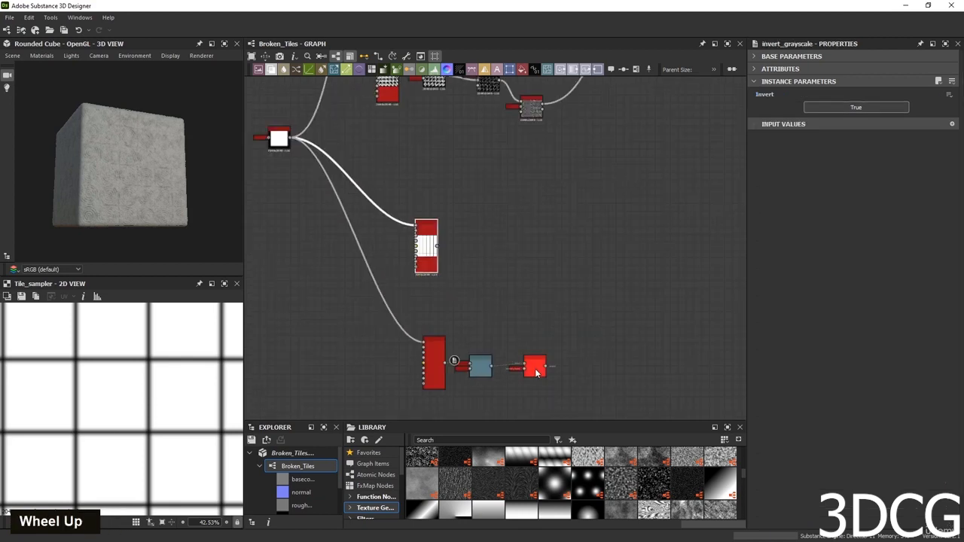
double_click(535, 367)
scroll(104, 442, down, 4)
scroll(131, 422, up, 8)
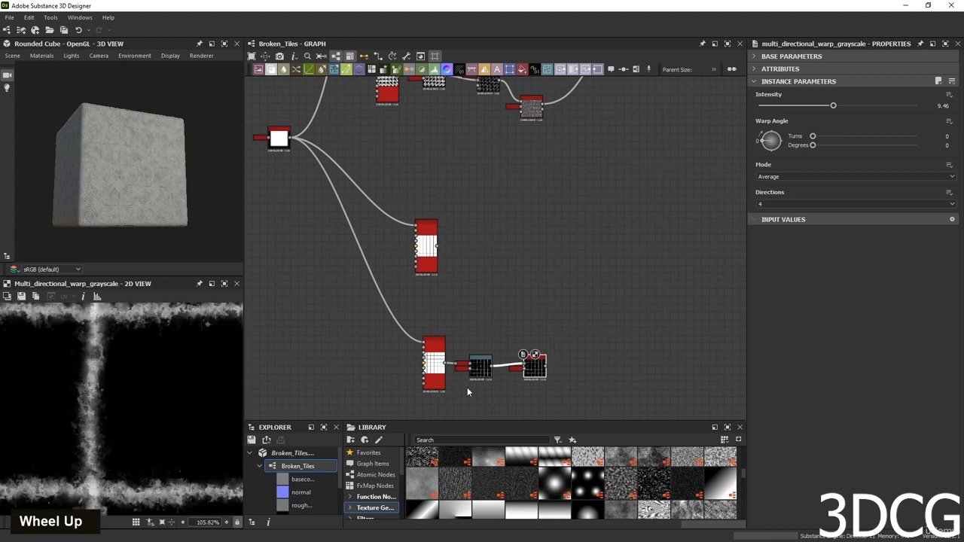
middle_drag(467, 387, 444, 366)
scroll(444, 366, up, 2)
double_click(431, 339)
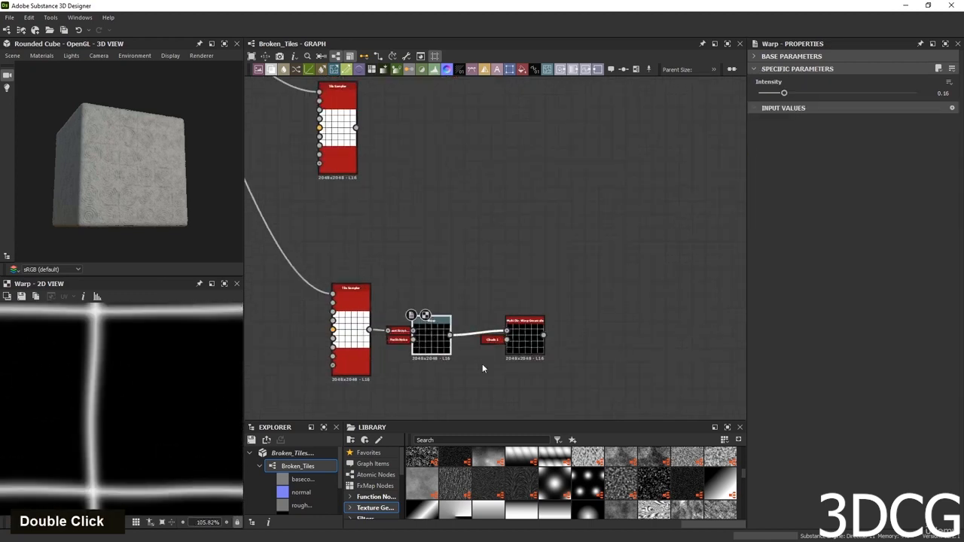
Make room after the duplicated Warp and insert a Blur HQ Grayscale node between it and the Multi Dir. Warp Grayscale.
drag(522, 337, 645, 351)
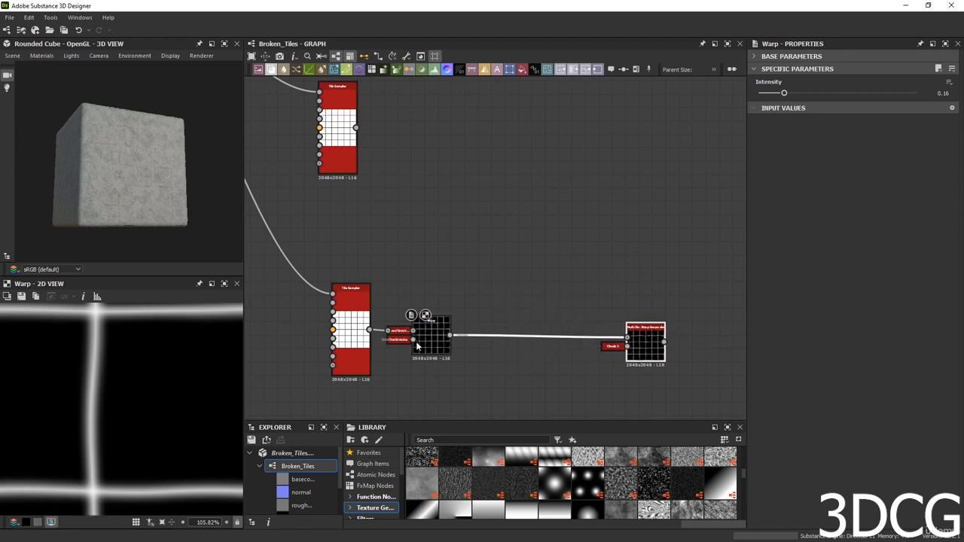
scroll(643, 335, up, 3)
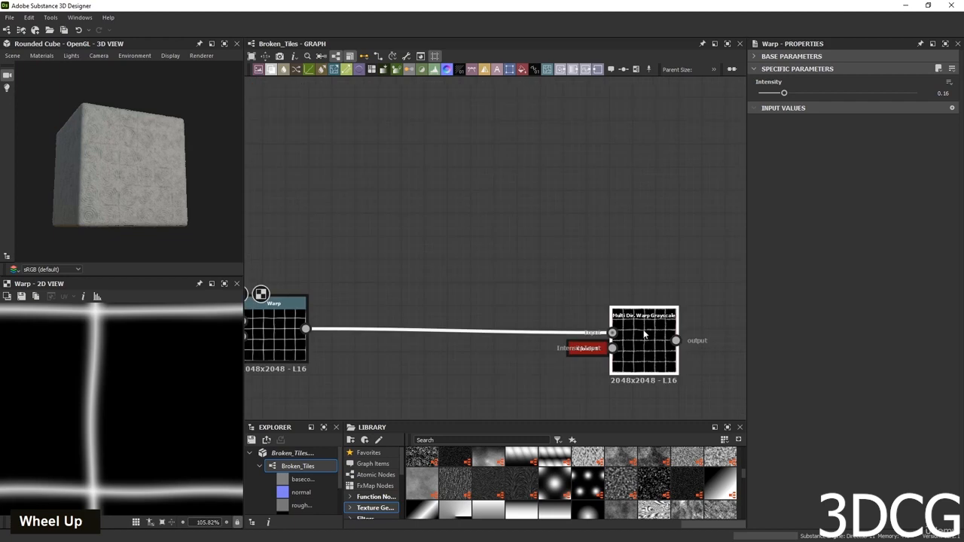
scroll(647, 335, down, 3)
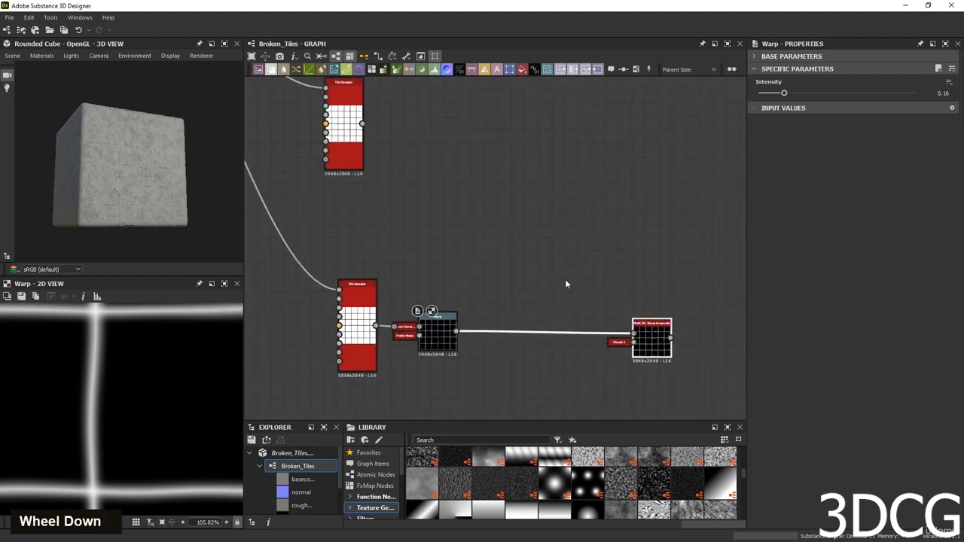
drag(570, 276, 519, 365)
key(space)
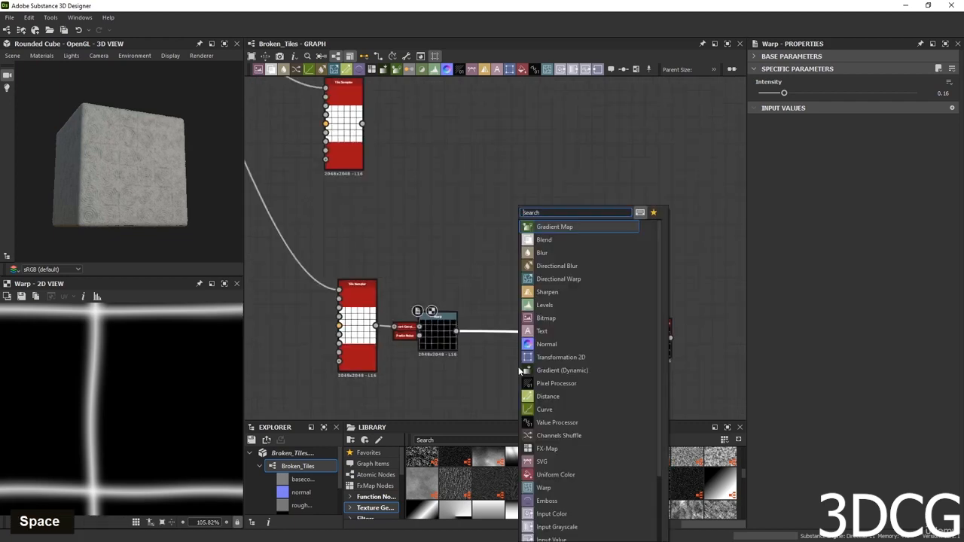
text(blur)
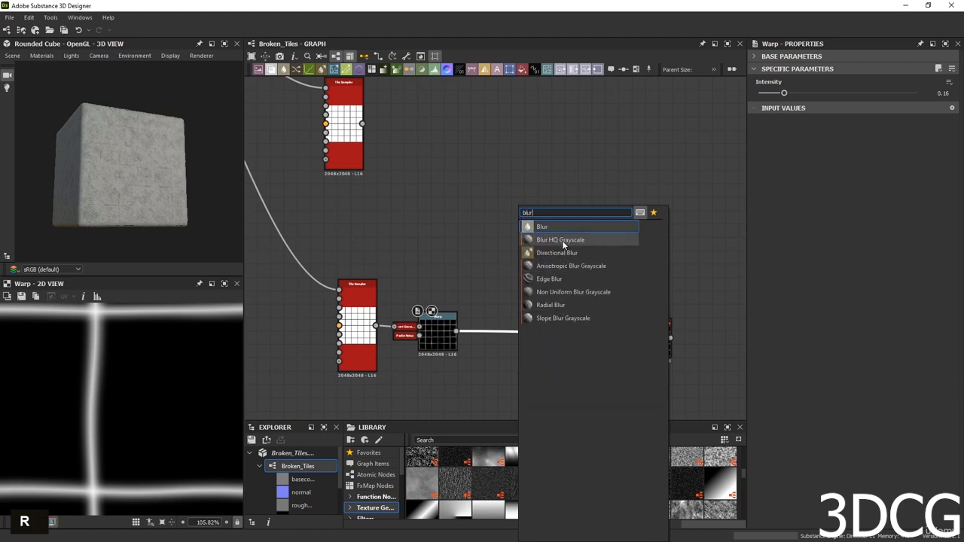
click(562, 240)
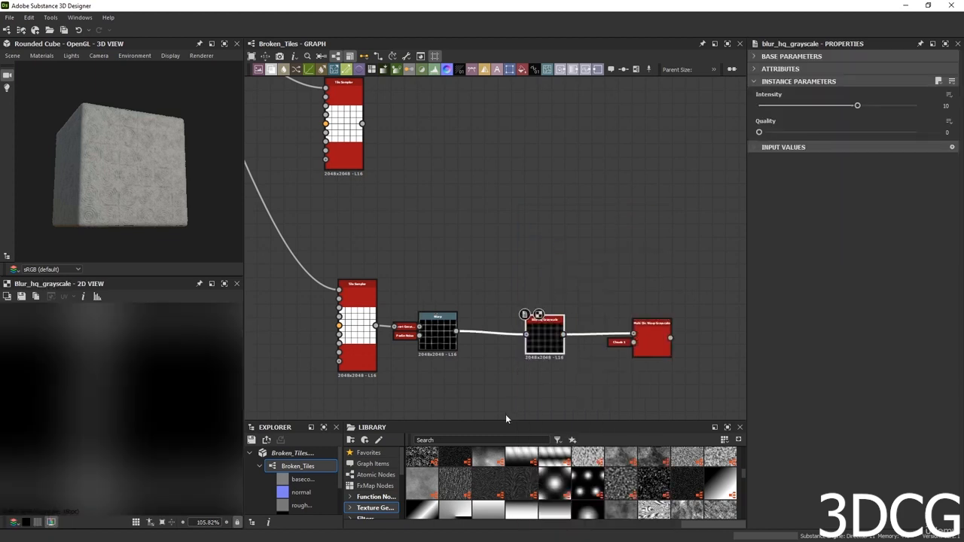
Set the Blur HQ Grayscale's Intensity to 2.84 and check the duplicated Multi Dir. Warp Grayscale's output in the 2D view.
double_click(545, 338)
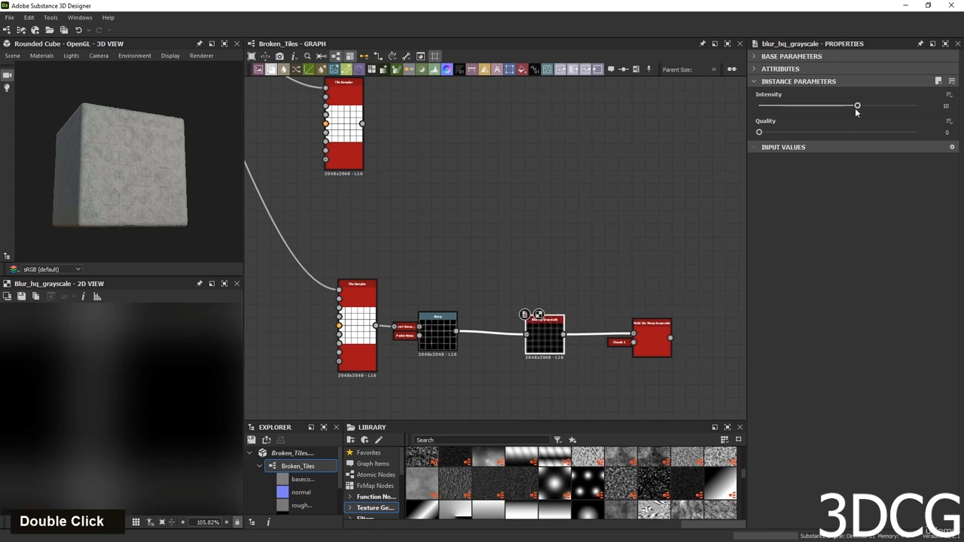
drag(856, 107, 785, 106)
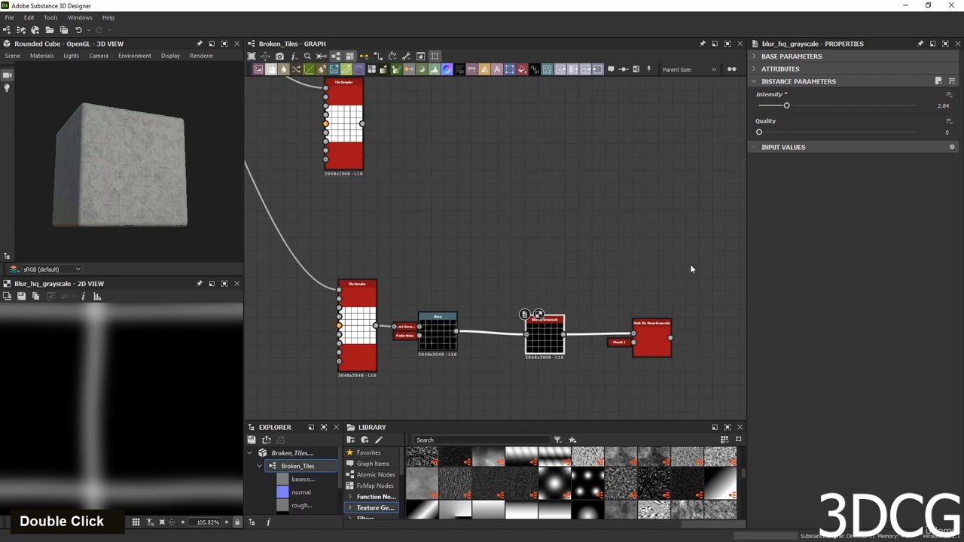
double_click(646, 342)
scroll(129, 380, down, 5)
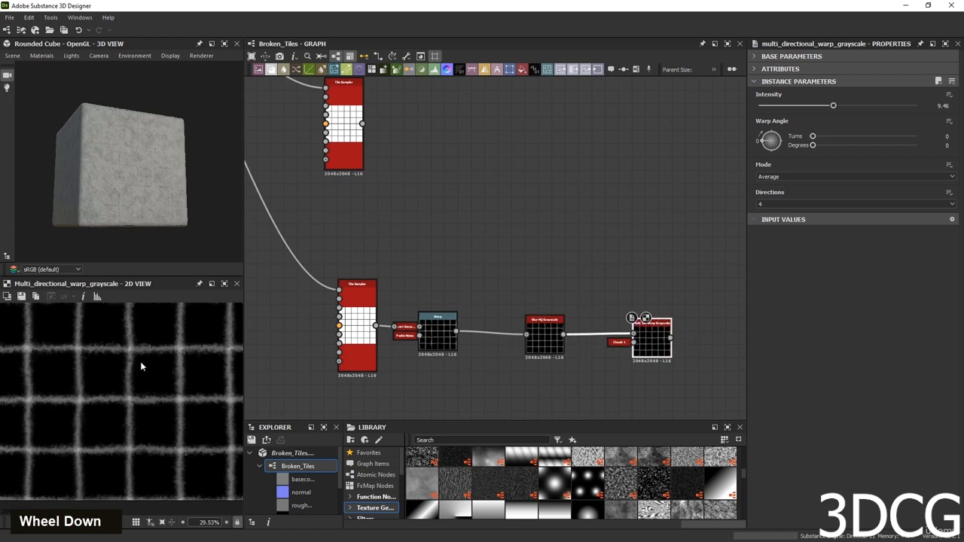
scroll(151, 427, up, 3)
drag(544, 336, 544, 339)
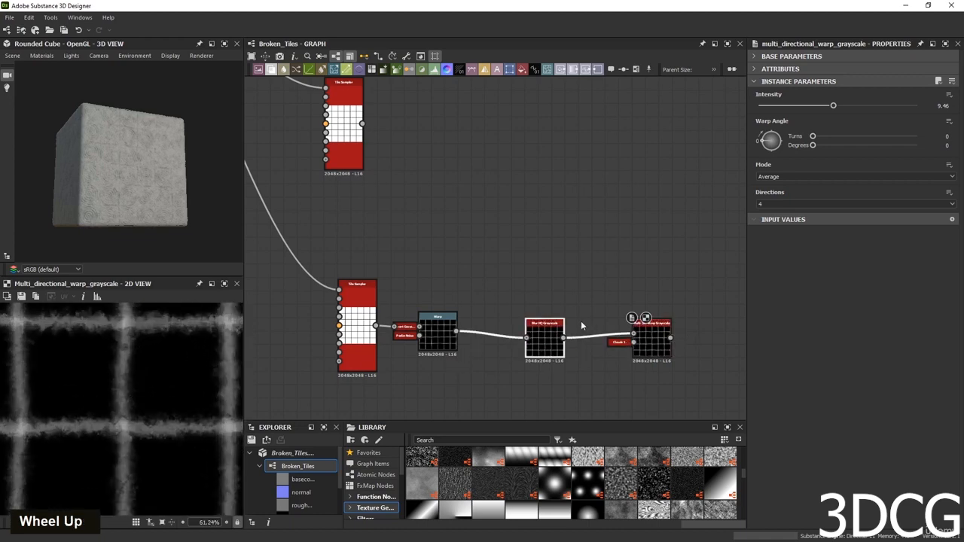
Lower the Blur HQ Grayscale's Intensity to 1.98 and check the seam lines up close in the 2D view.
drag(786, 105, 779, 111)
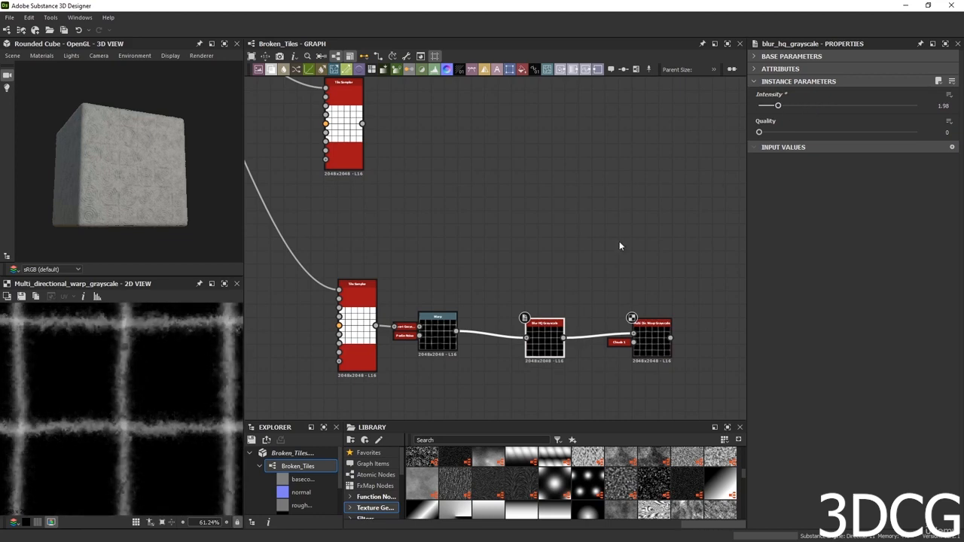
scroll(623, 264, down, 3)
middle_drag(648, 362, 525, 370)
scroll(516, 325, up, 4)
scroll(507, 320, up, 2)
scroll(104, 383, up, 3)
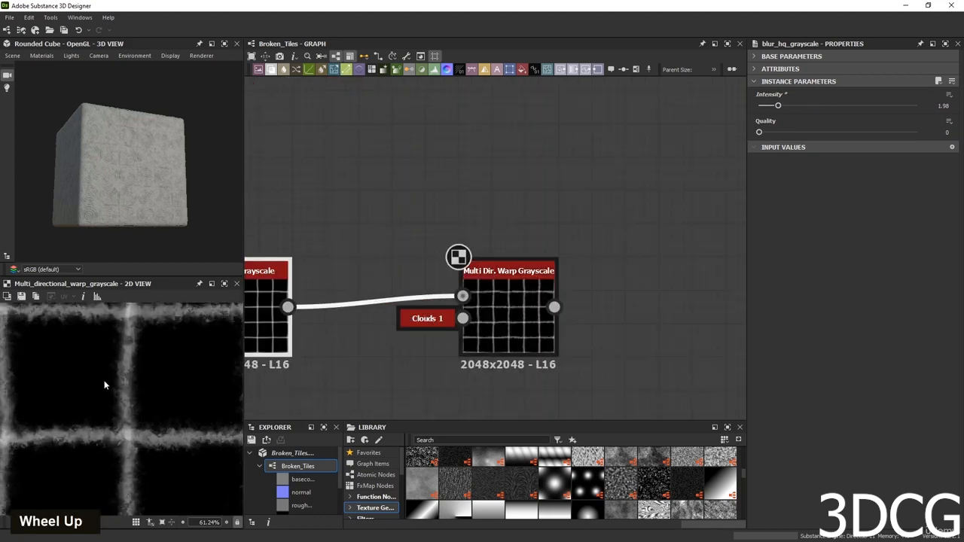
scroll(122, 417, down, 3)
scroll(122, 422, up, 3)
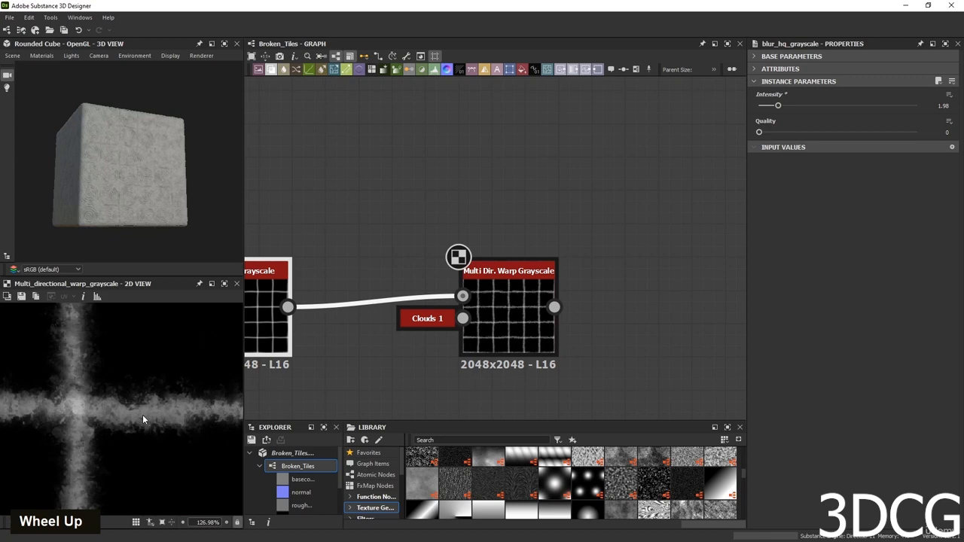
Set the Intensity of the Multi Dir. Warp Grayscale after the blur to 2.54 and check the softened seam crossing.
click(512, 320)
drag(827, 110, 777, 108)
scroll(155, 422, up, 2)
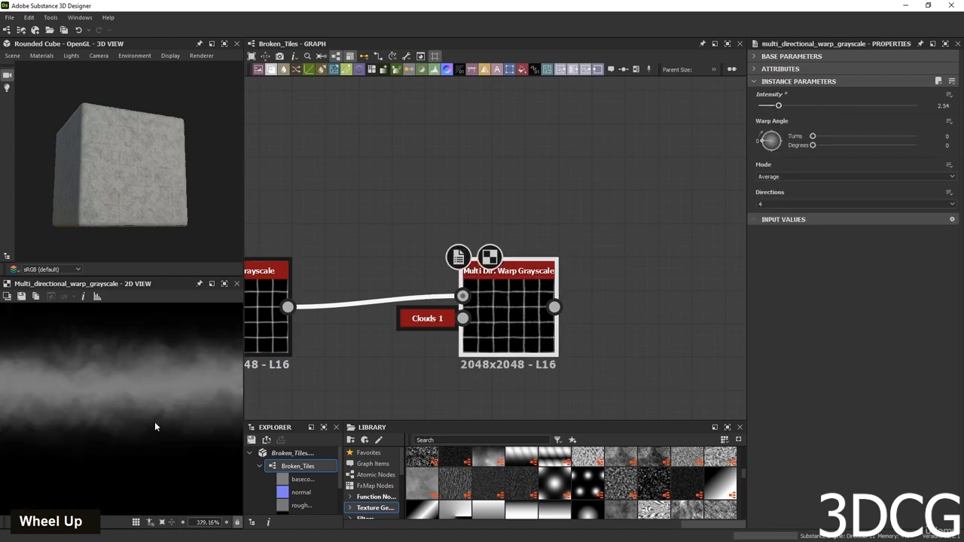
scroll(134, 414, down, 6)
scroll(119, 414, up, 4)
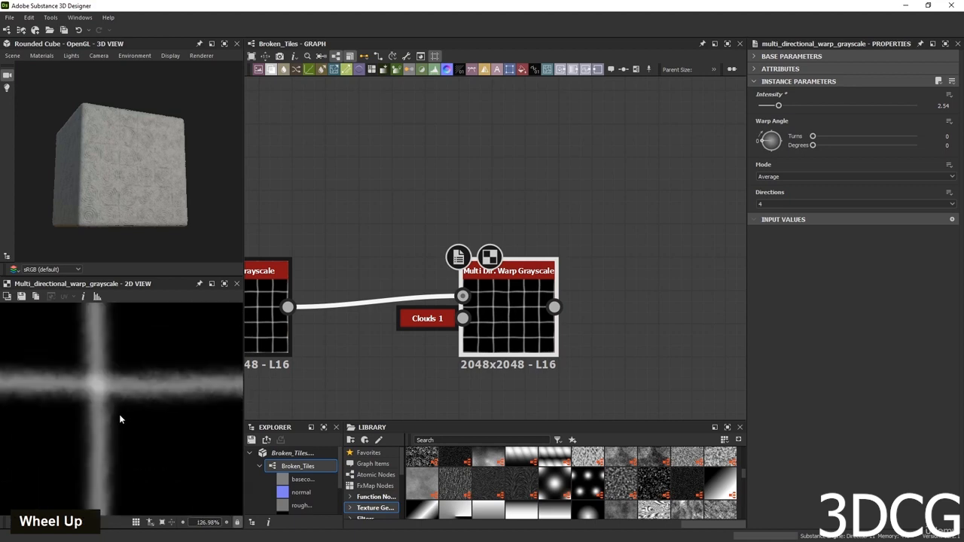
Add a Blend node after the Multi Dir. Warp Grayscale and connect the warp's output to its Background.
middle_drag(630, 330, 536, 354)
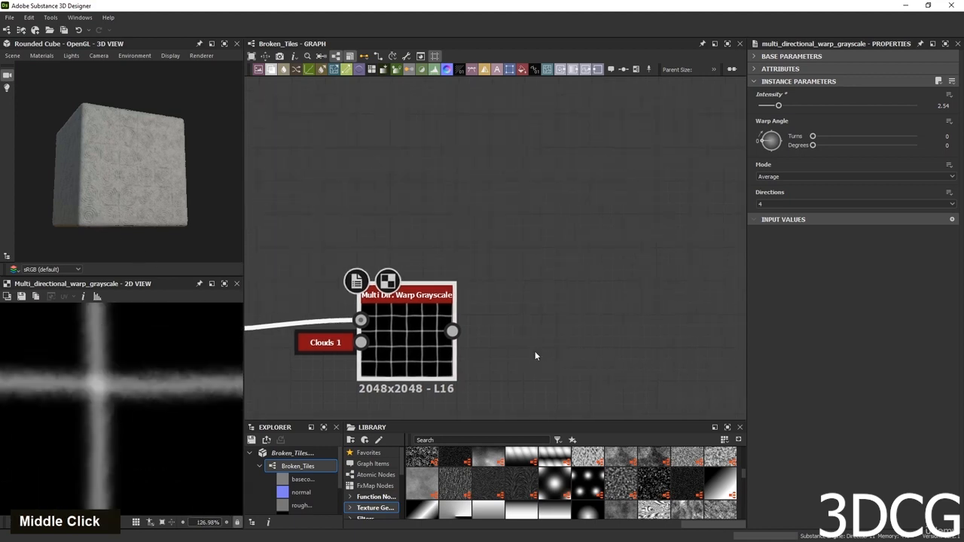
key(space)
text(b)
key(Return)
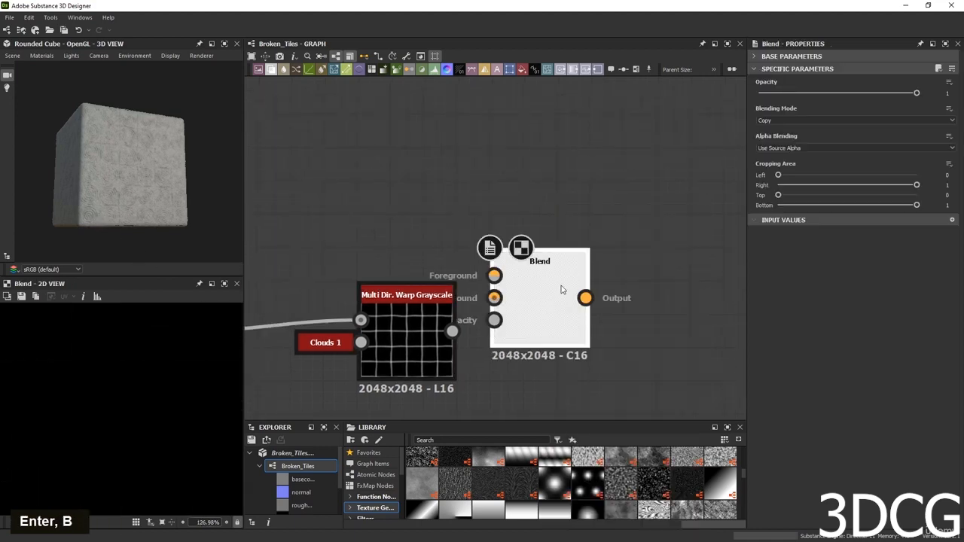
drag(535, 301, 632, 271)
drag(452, 332, 560, 241)
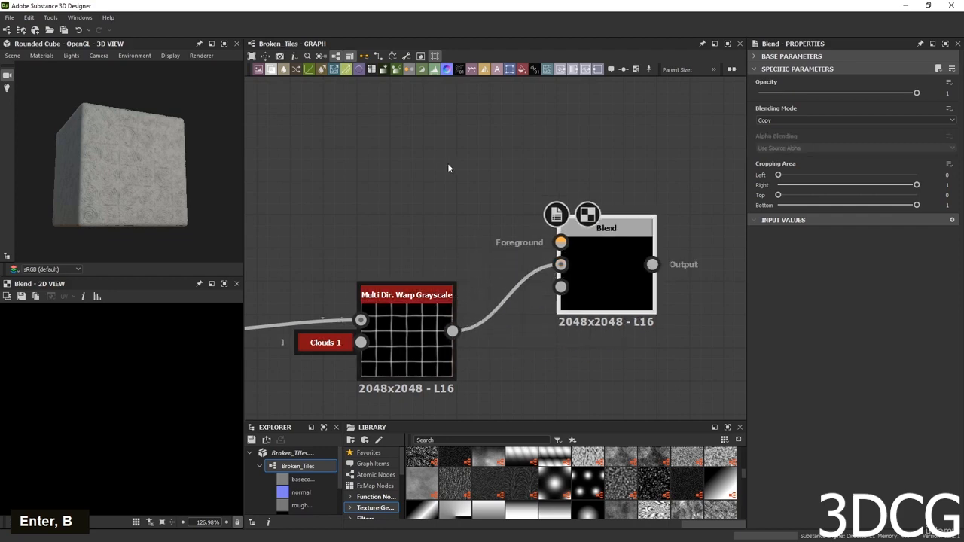
Add a BnW Spots 2 noise, connect it to the Blend's Foreground and show the Blend in the 2D view.
key(space)
text(bnw)
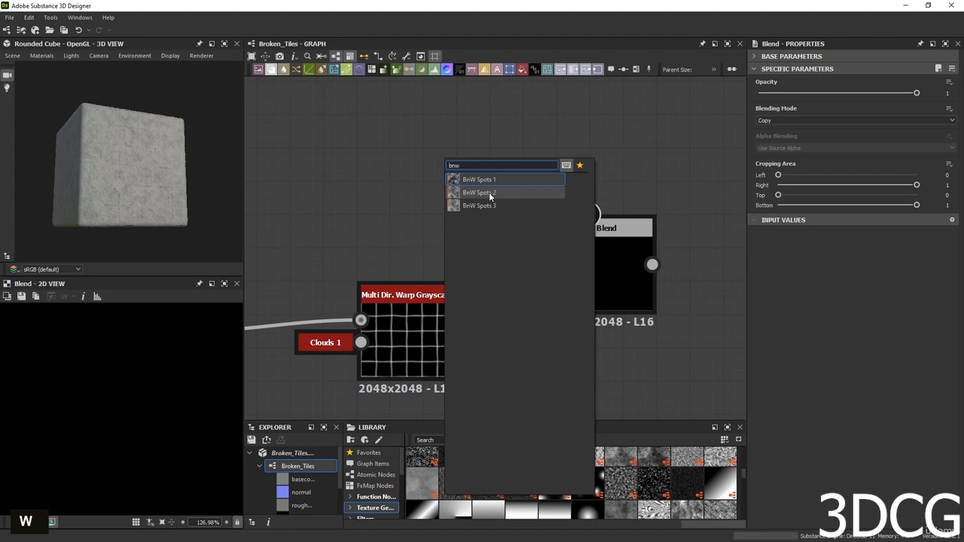
click(479, 193)
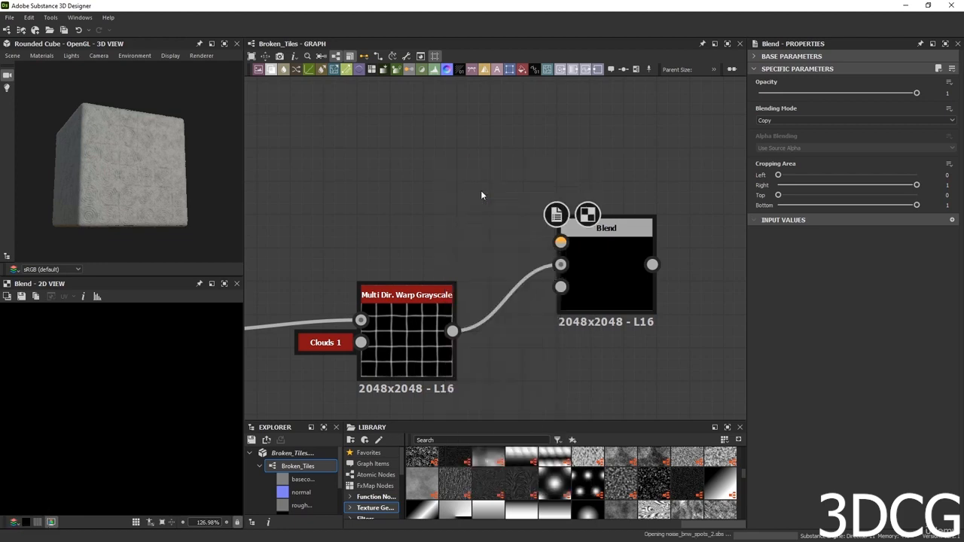
drag(552, 231, 560, 241)
double_click(602, 269)
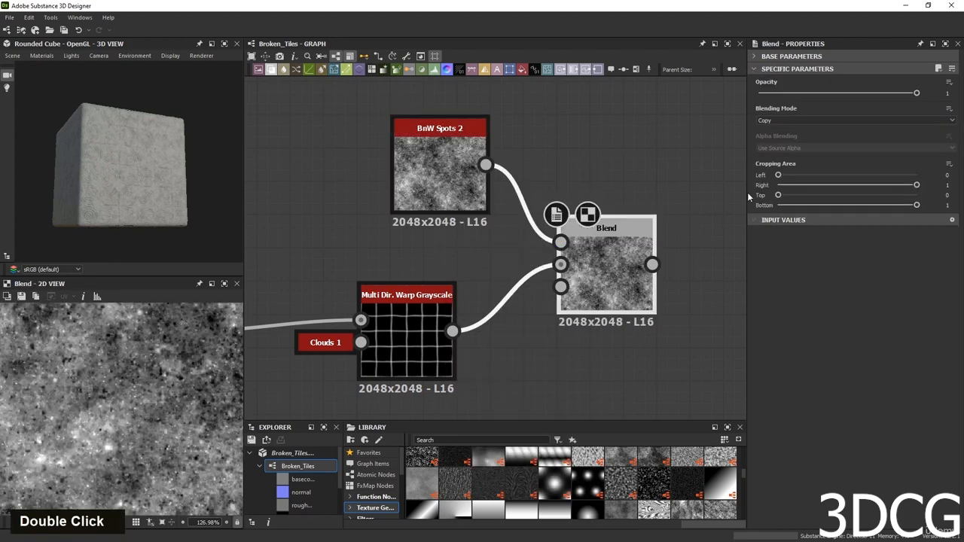
Set the Blend's blending mode to Subtract and inspect the eroded seam lines in the 2D view.
click(798, 119)
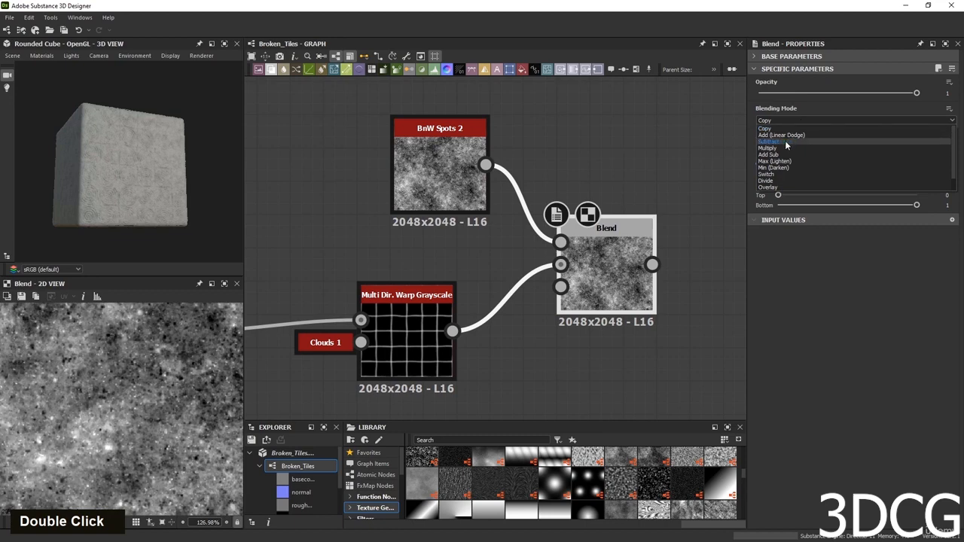
click(785, 141)
scroll(189, 362, down, 5)
scroll(189, 366, up, 7)
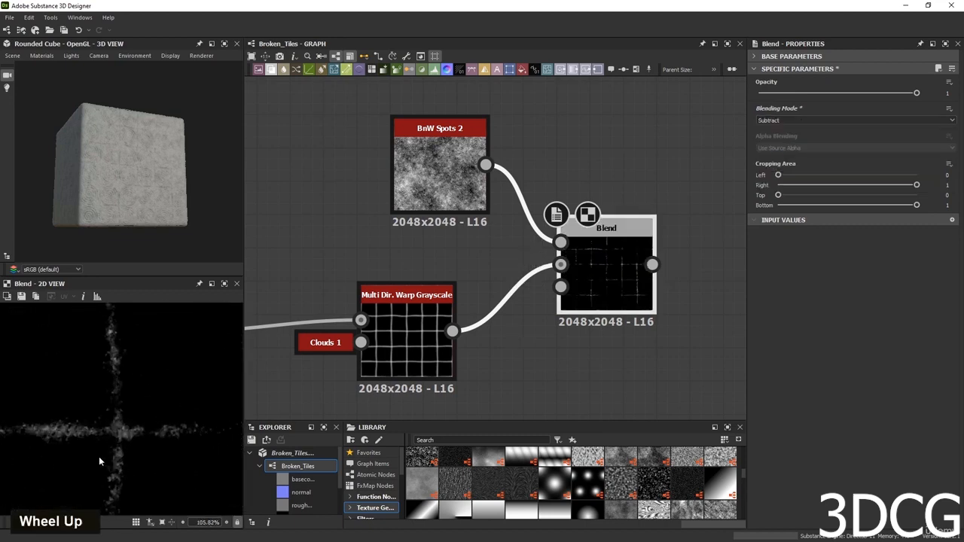
scroll(122, 446, down, 1)
Set the Subtract Blend's Opacity to 0.5 and check the whole seam grid in the 2D view.
drag(917, 92, 812, 93)
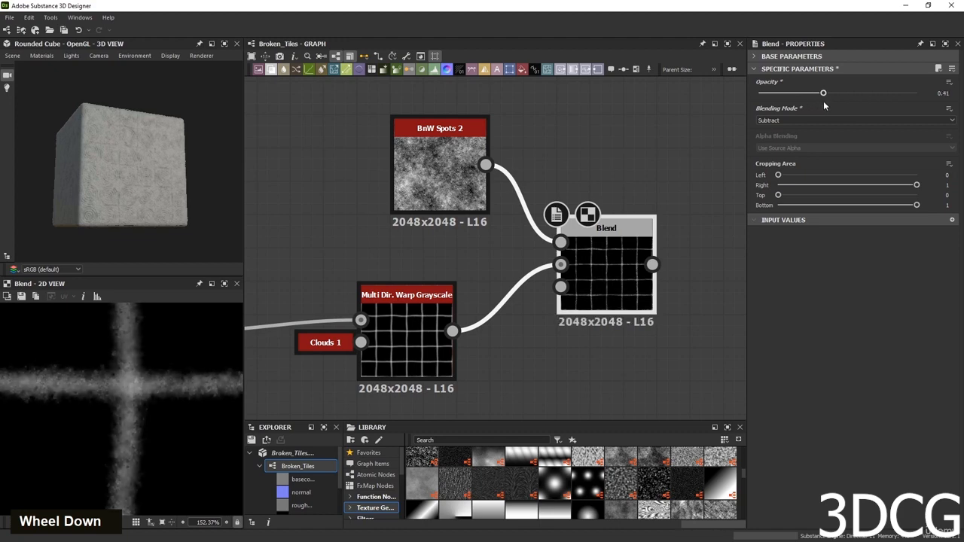
double_click(943, 92)
text(.5)
key(Return)
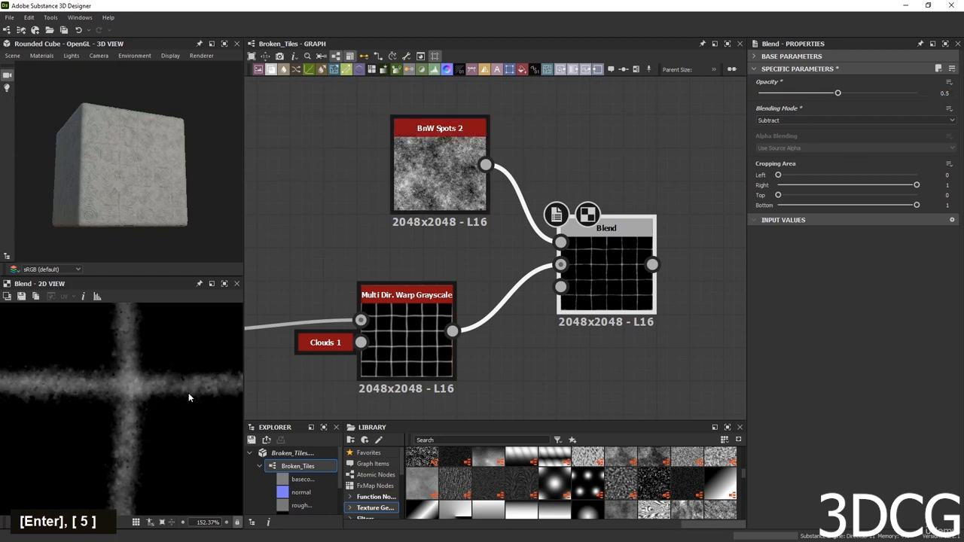
scroll(115, 346, down, 5)
Place a Height Blend node after the seam chain and connect the Blend's output to its second input.
middle_drag(579, 248, 580, 270)
scroll(580, 318, down, 5)
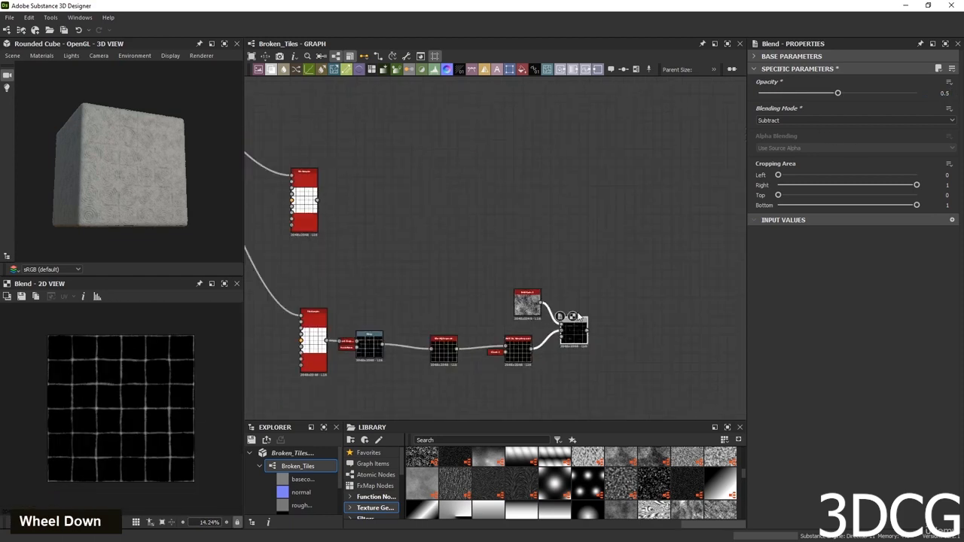
scroll(580, 318, down, 2)
scroll(559, 339, up, 6)
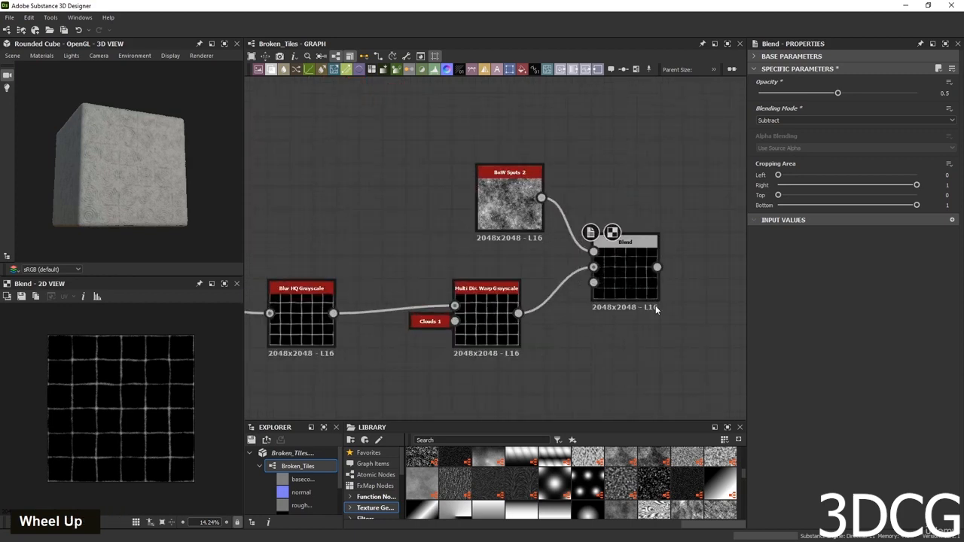
middle_drag(648, 305, 423, 363)
drag(426, 358, 616, 211)
scroll(607, 262, down, 5)
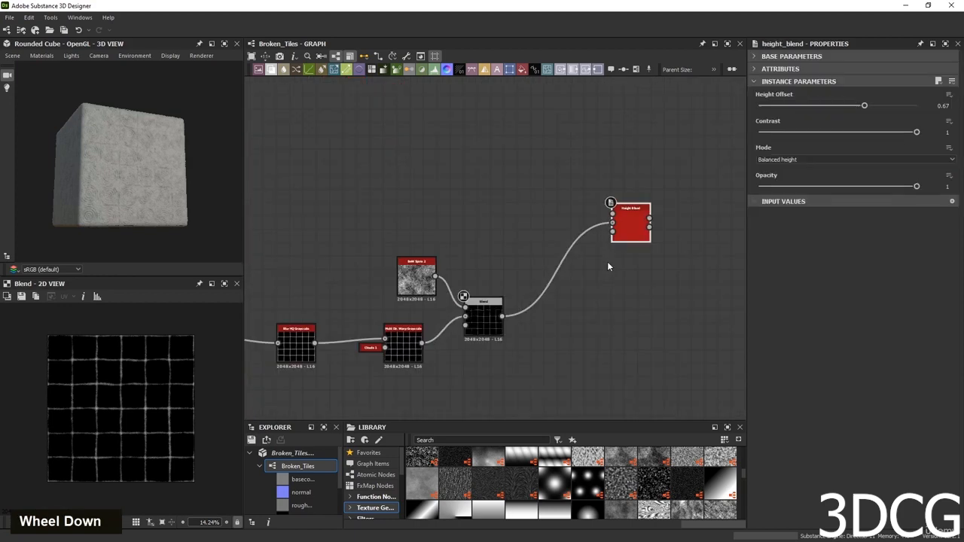
Connect the upper Tile Sampler to the Height Blend's first input and show the blended height in the 2D view.
drag(328, 193, 615, 234)
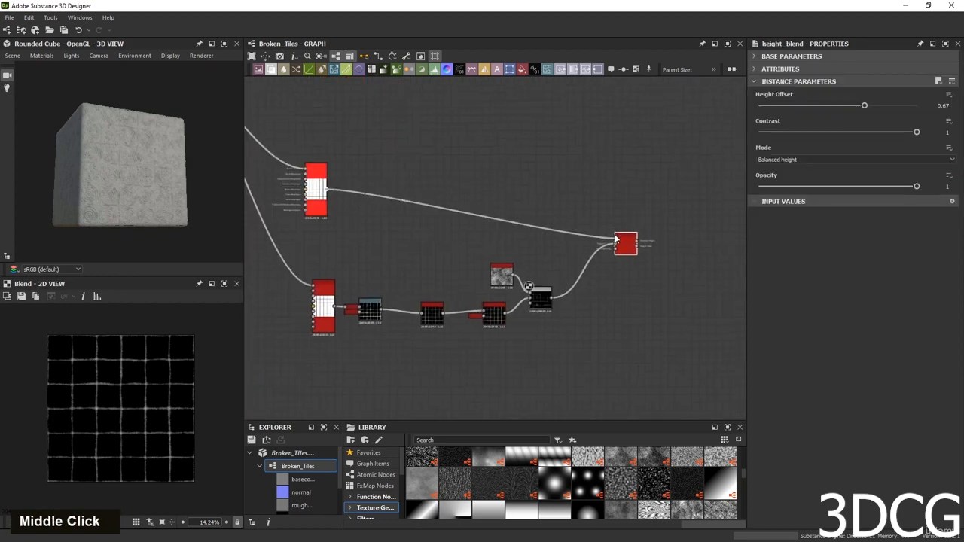
double_click(625, 243)
scroll(129, 399, up, 2)
scroll(130, 398, up, 5)
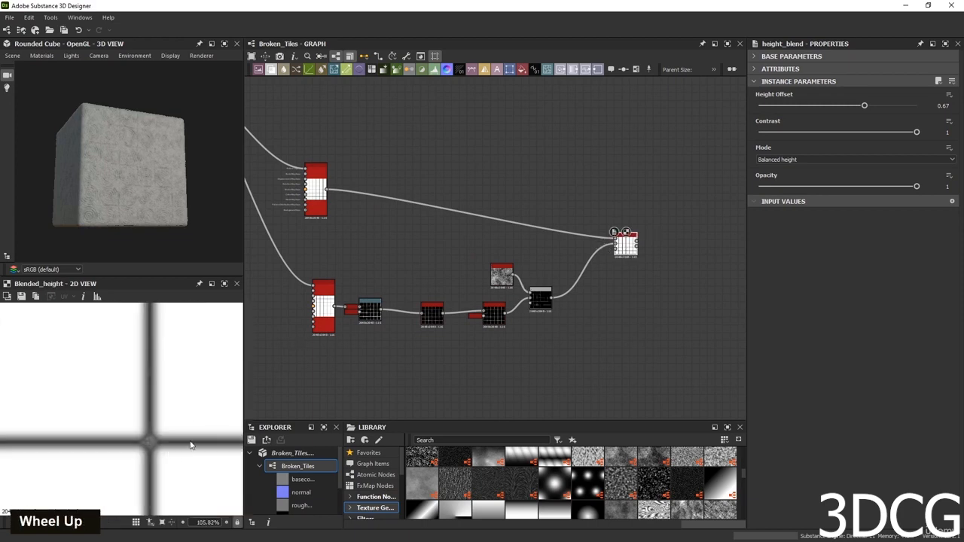
Set the Height Blend's Height Offset to 0.51 and check the seams in the 2D view.
mouse_move(863, 105)
mouse_down()
mouse_move(882, 105)
mouse_move(824, 107)
mouse_move(840, 112)
mouse_up()
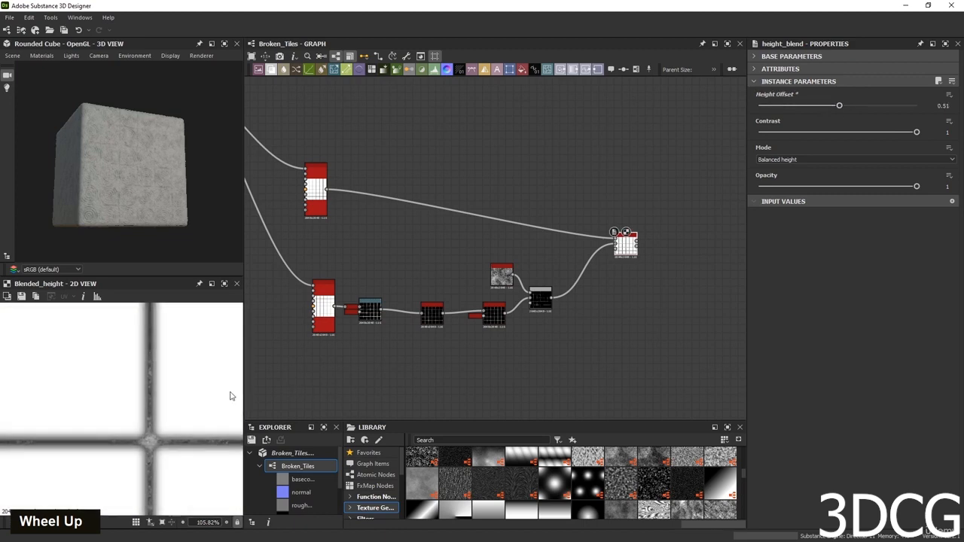
scroll(109, 430, down, 4)
scroll(159, 390, up, 5)
scroll(179, 403, down, 2)
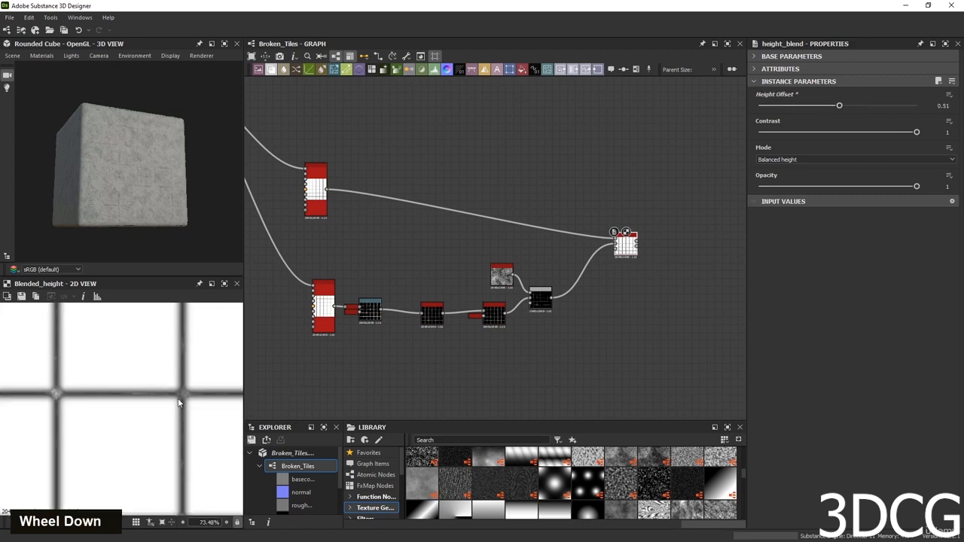
Examine the blended height's seams and crossings both as a full grid and up close in the 2D view.
scroll(140, 403, down, 3)
scroll(103, 392, up, 3)
scroll(143, 422, down, 5)
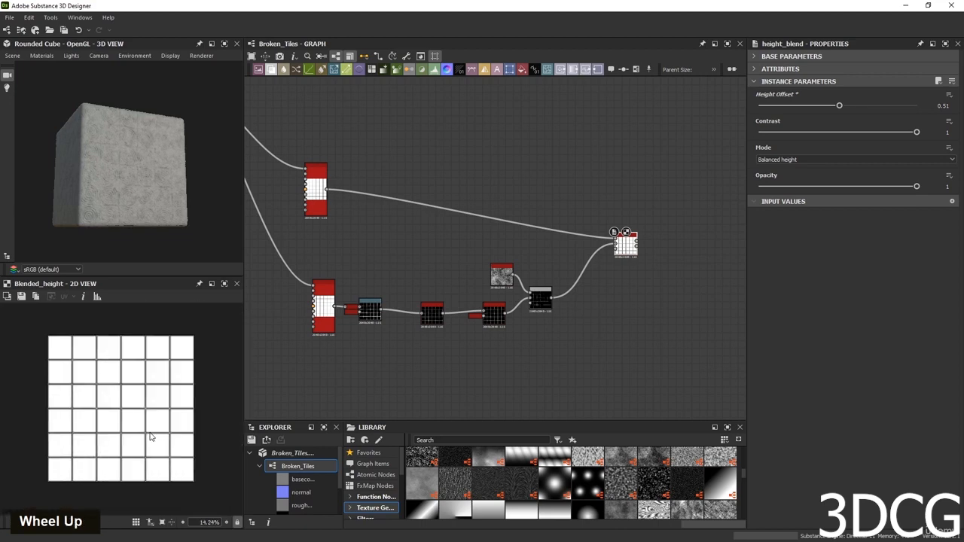
scroll(149, 436, up, 2)
scroll(294, 366, down, 2)
scroll(524, 252, up, 4)
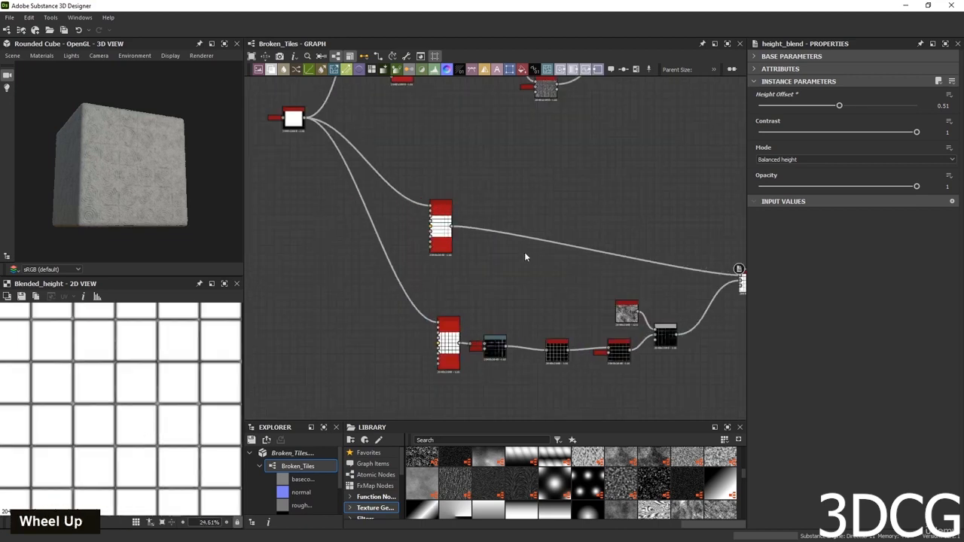
scroll(181, 426, up, 2)
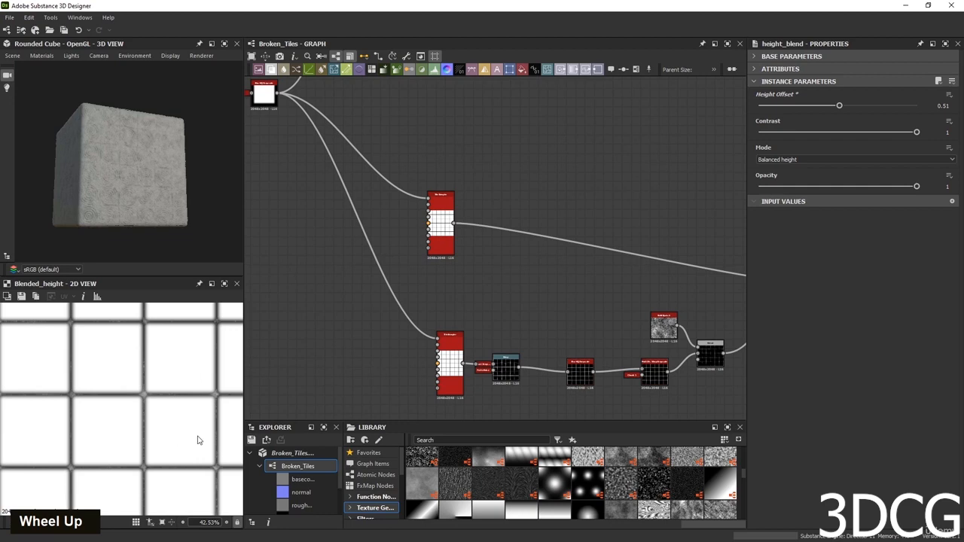
scroll(166, 411, up, 4)
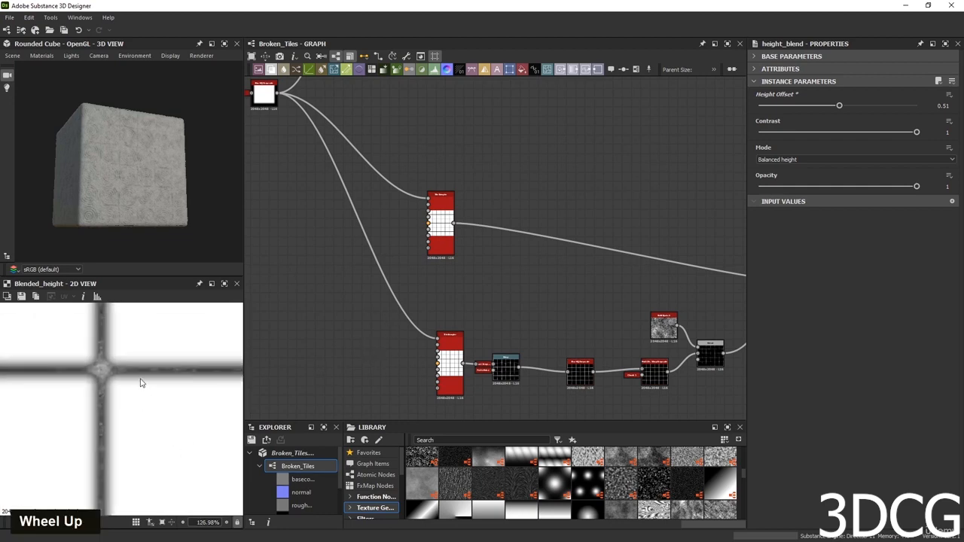
Set the upper Tile Sampler's Position Random to 0.001 and check the tile edges in the 2D view.
double_click(444, 215)
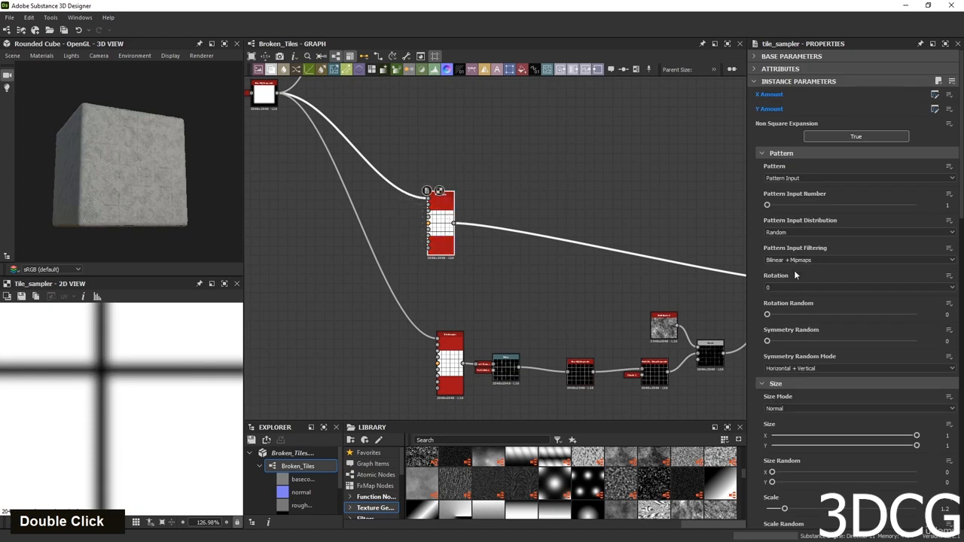
scroll(172, 409, down, 3)
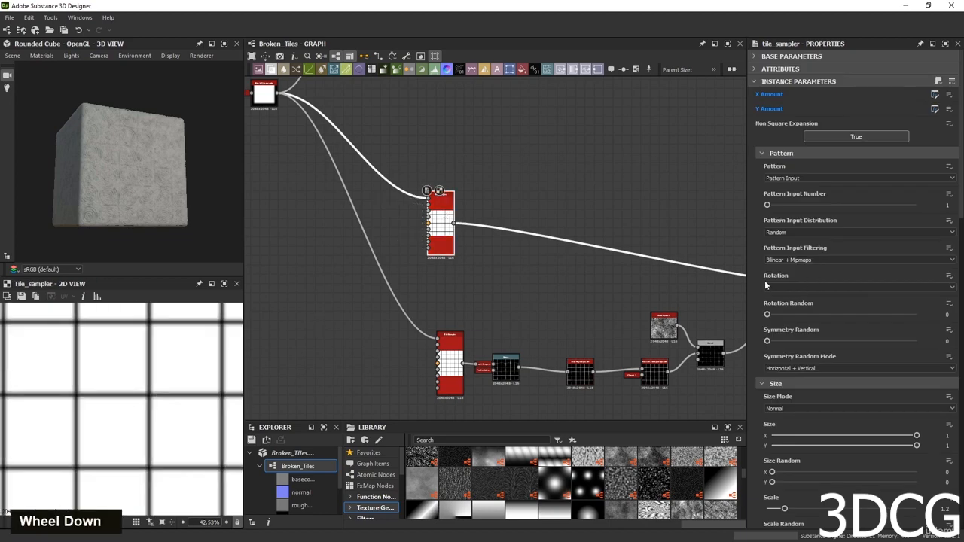
scroll(766, 389, down, 1)
scroll(766, 388, down, 6)
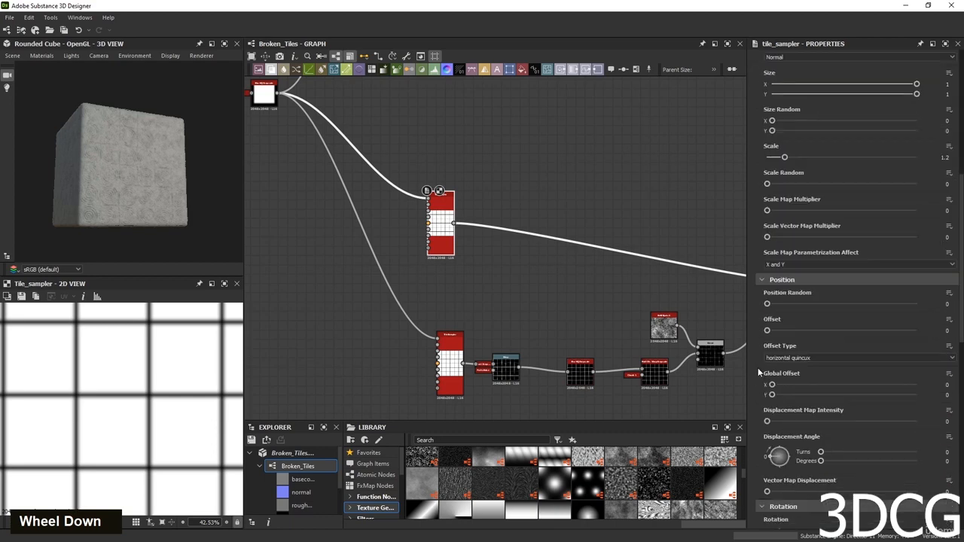
click(769, 303)
drag(770, 303, 766, 302)
double_click(943, 302)
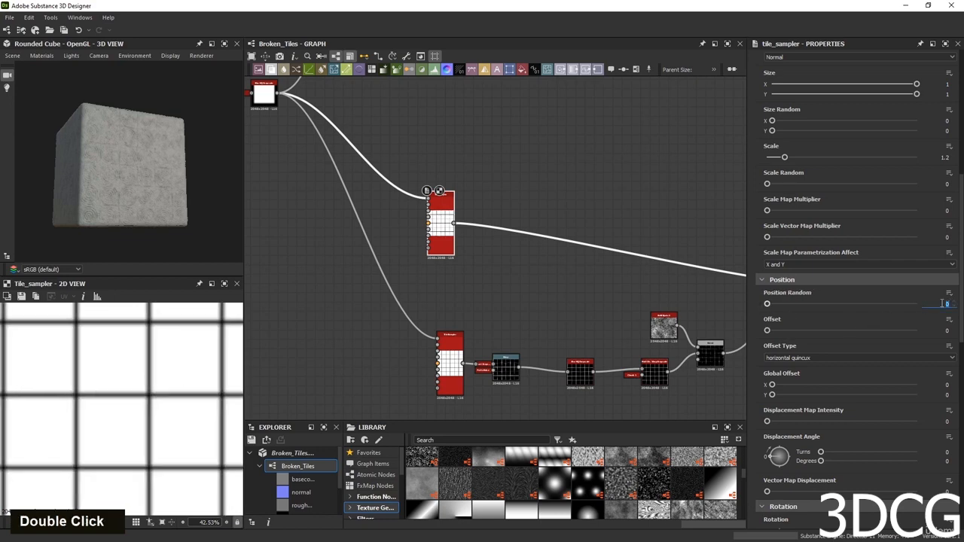
text(0.001)
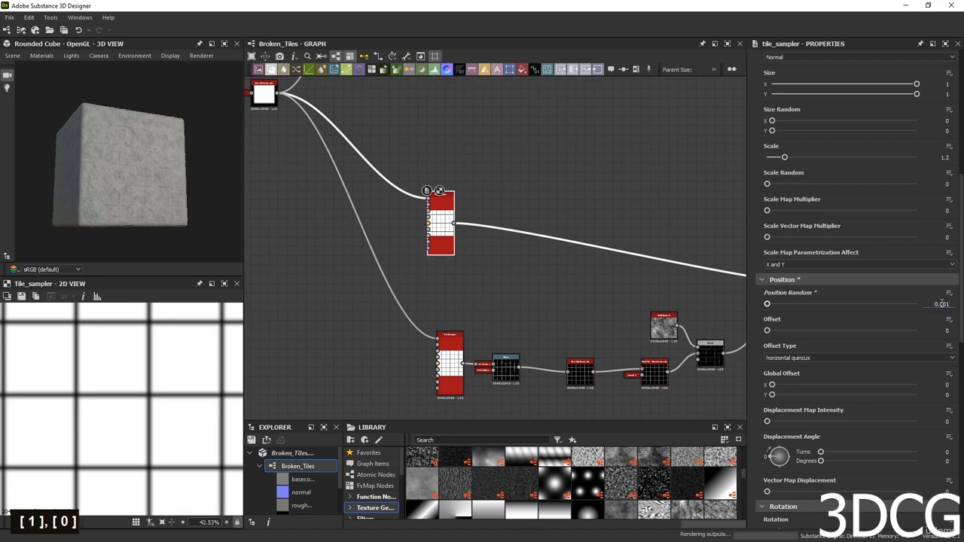
key(Return)
scroll(109, 413, up, 6)
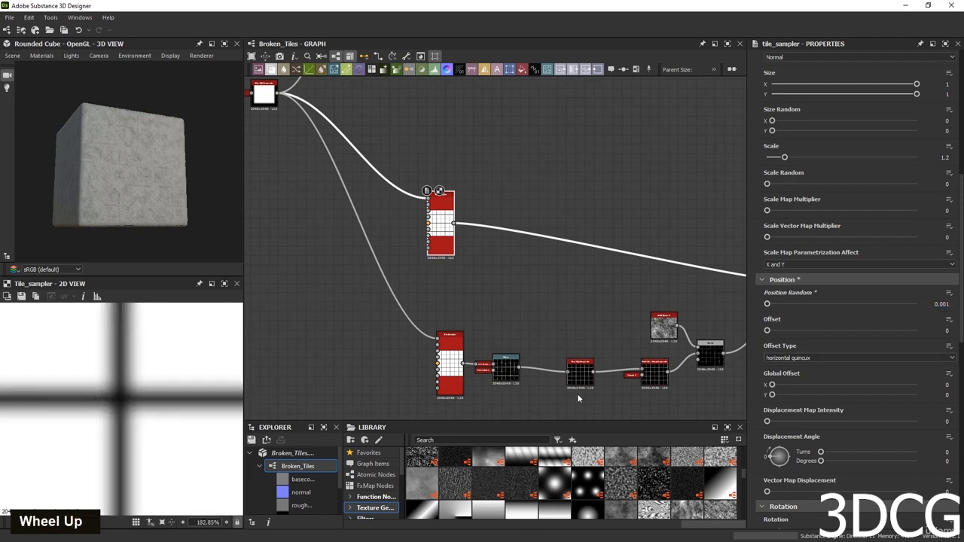
Set the upper Tile Sampler's Offset to 0.5 and view the staggered tile layout.
double_click(947, 330)
text(0)
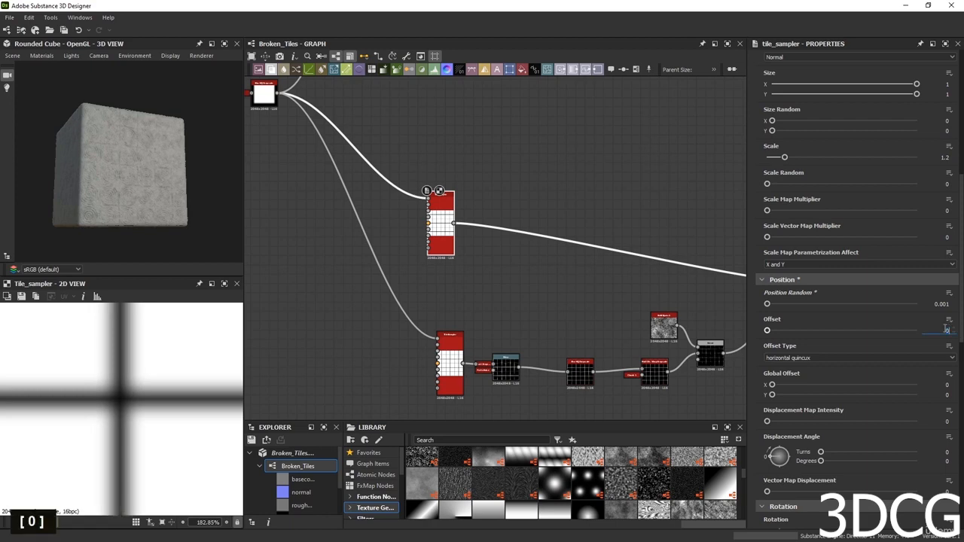
text(.5)
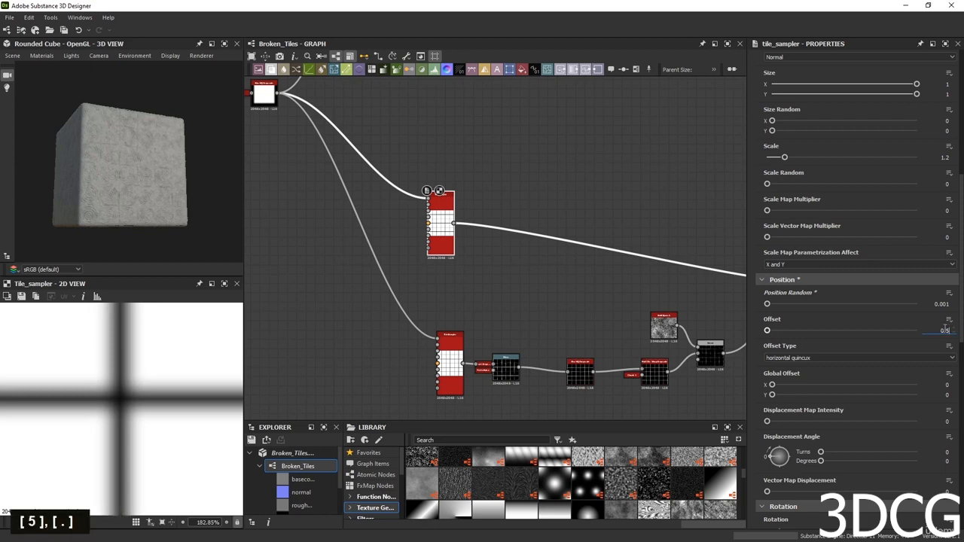
key(Return)
scroll(136, 430, down, 6)
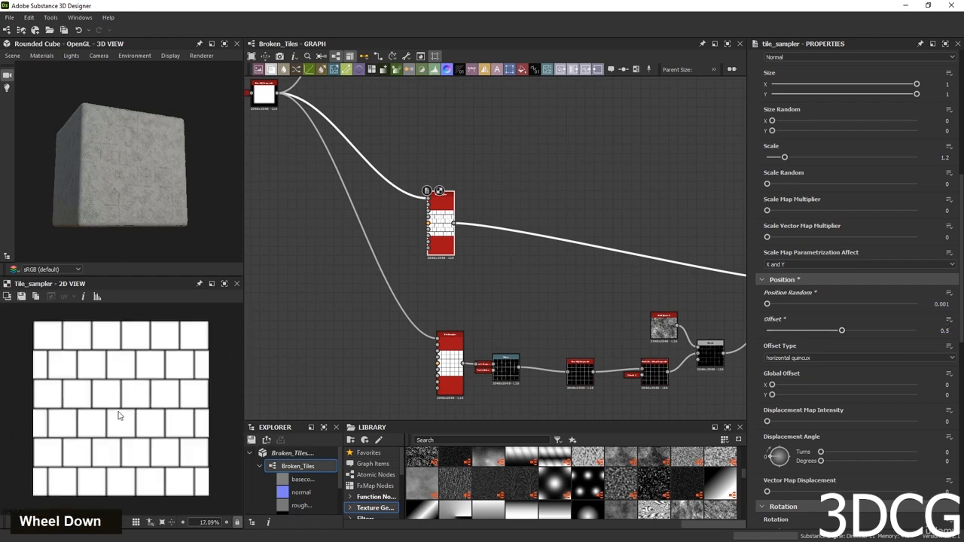
Set the upper Tile Sampler's Offset to 0.01 and check the seam crossings up close in the 2D view.
scroll(137, 442, up, 4)
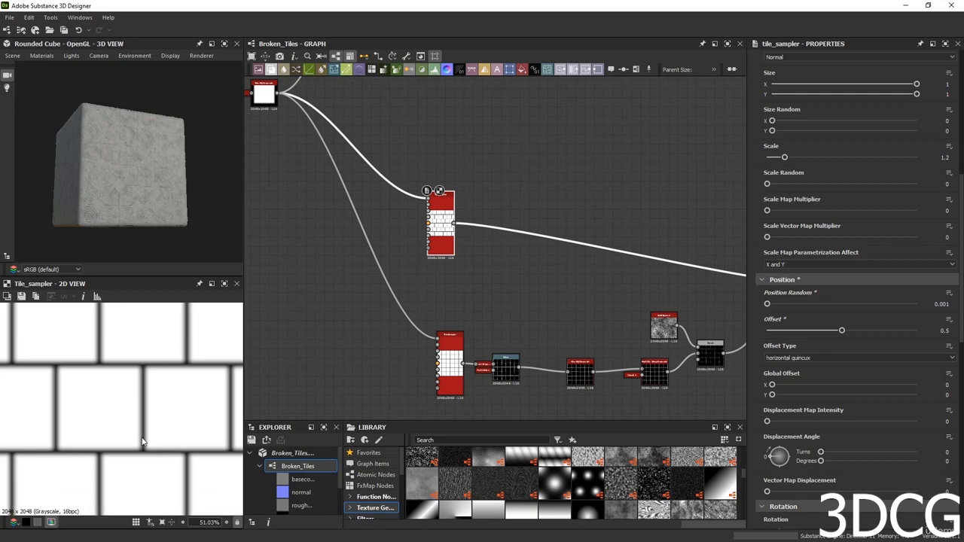
double_click(945, 330)
text(0.01)
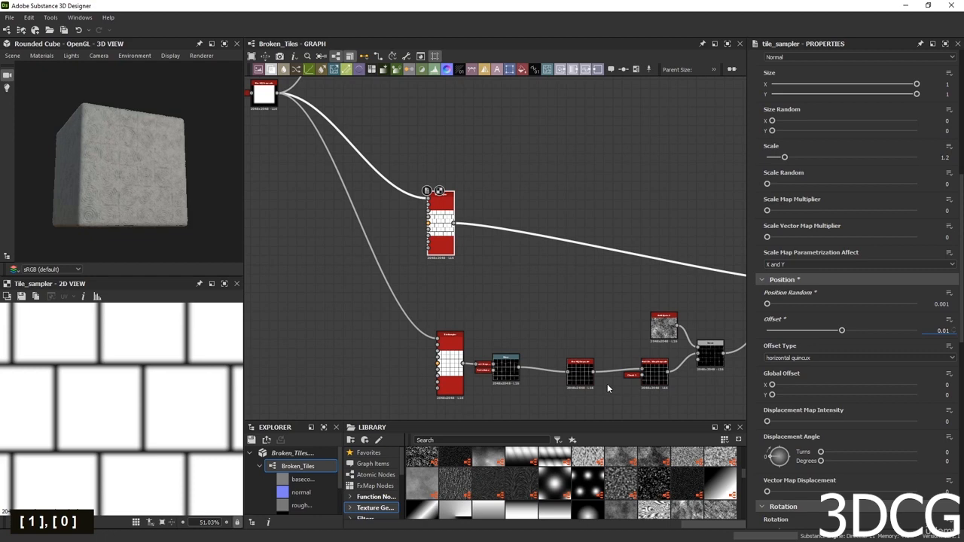
key(Return)
scroll(122, 384, up, 3)
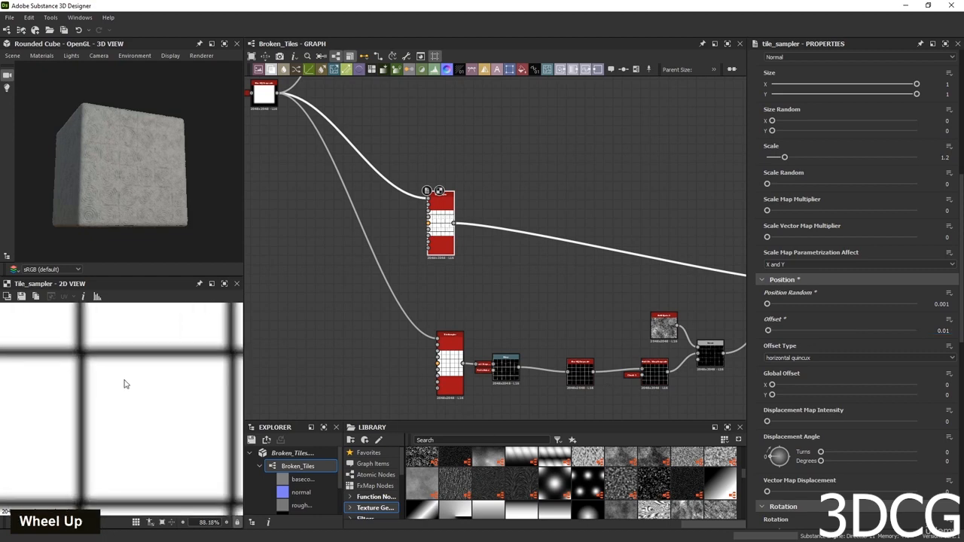
scroll(49, 361, up, 3)
middle_drag(50, 361, 106, 416)
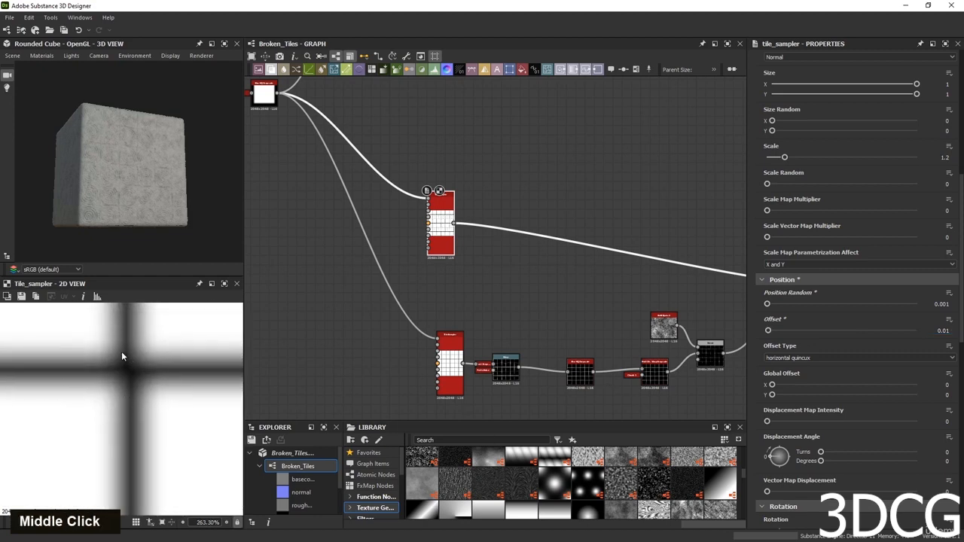
scroll(122, 376, down, 5)
scroll(125, 383, up, 3)
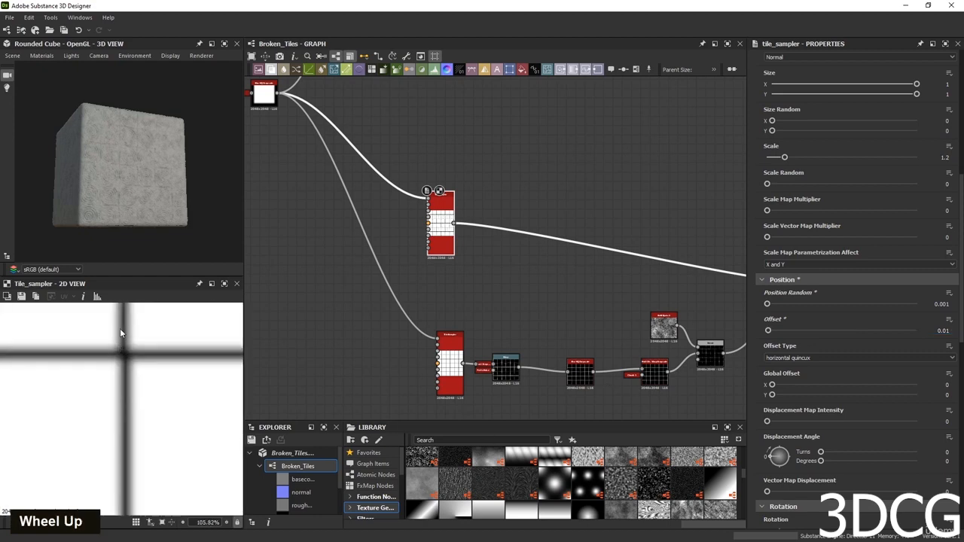
scroll(120, 340, up, 3)
scroll(127, 371, down, 10)
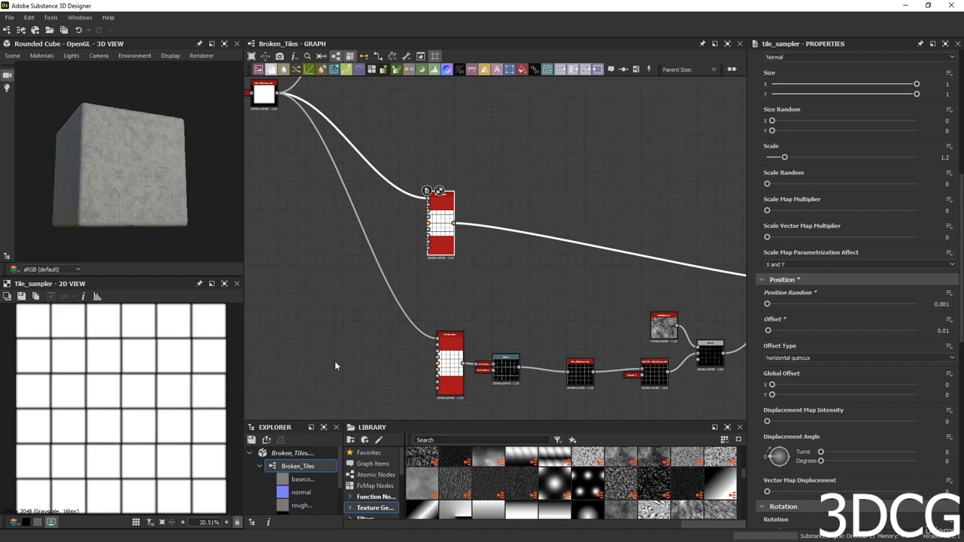
Try a Rotation Random of 0.001 on the upper Tile Sampler and inspect a seam crossing in the 2D view.
middle_drag(366, 378, 366, 343)
scroll(363, 344, down, 2)
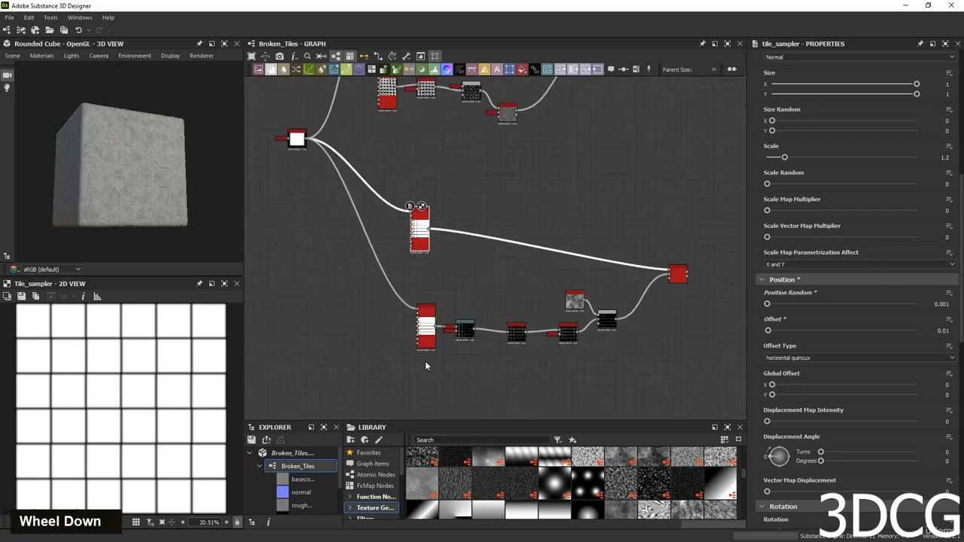
middle_drag(425, 361, 387, 279)
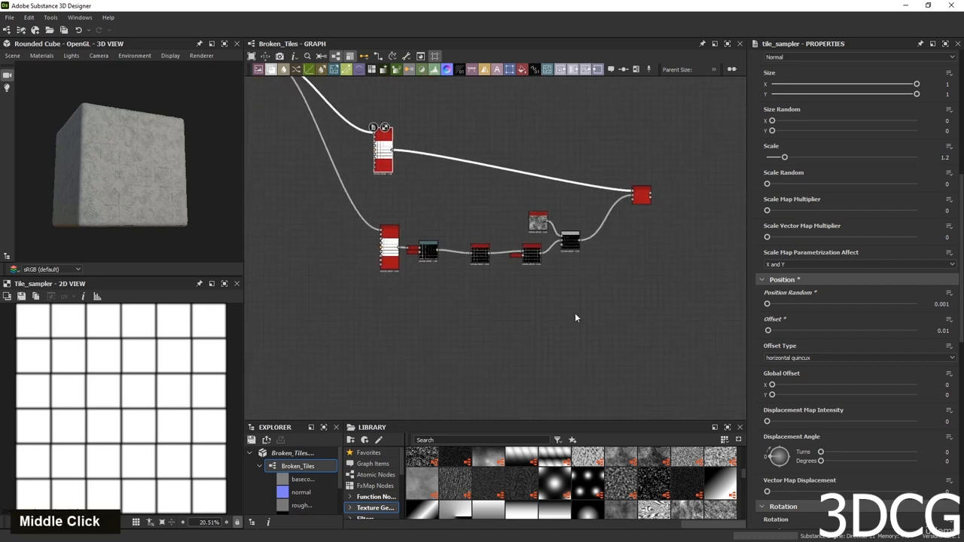
scroll(409, 224, up, 2)
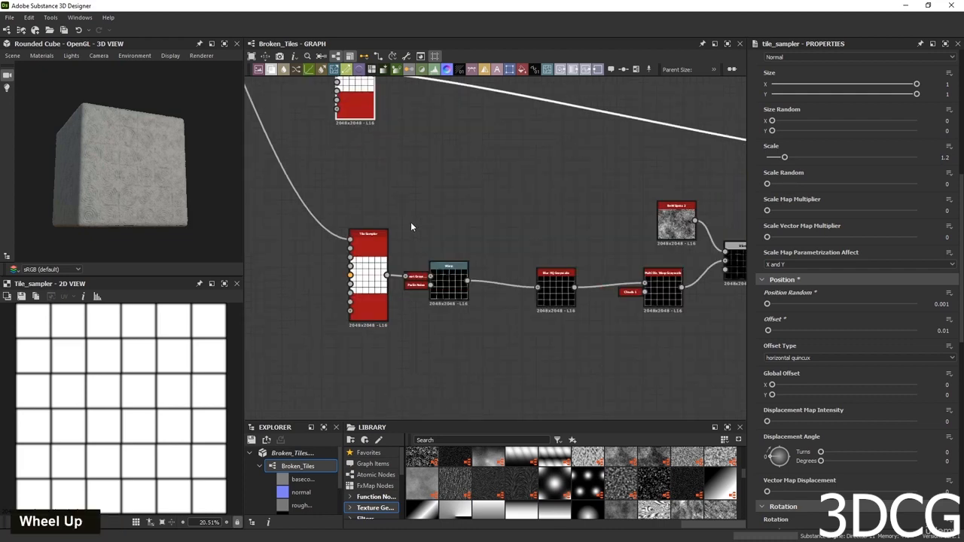
scroll(776, 372, down, 5)
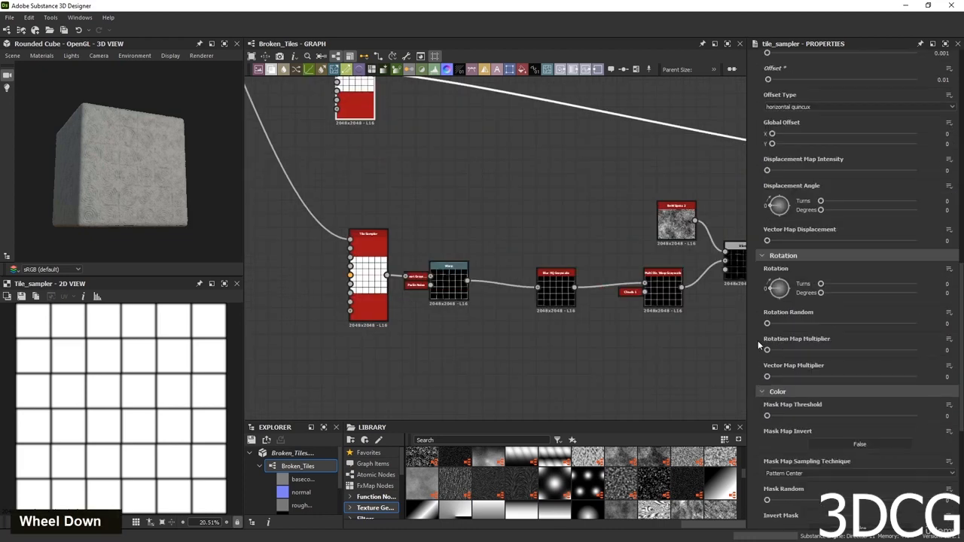
double_click(943, 323)
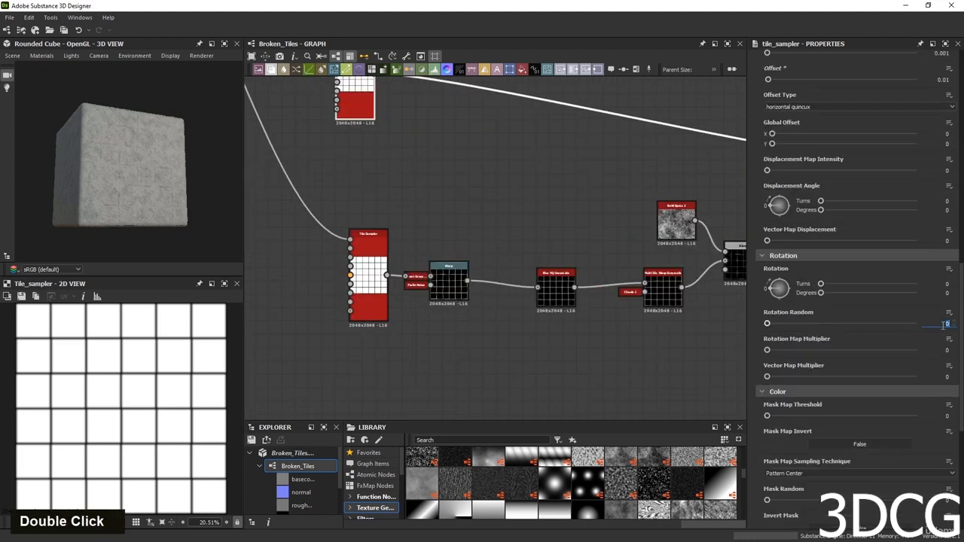
text(0.001)
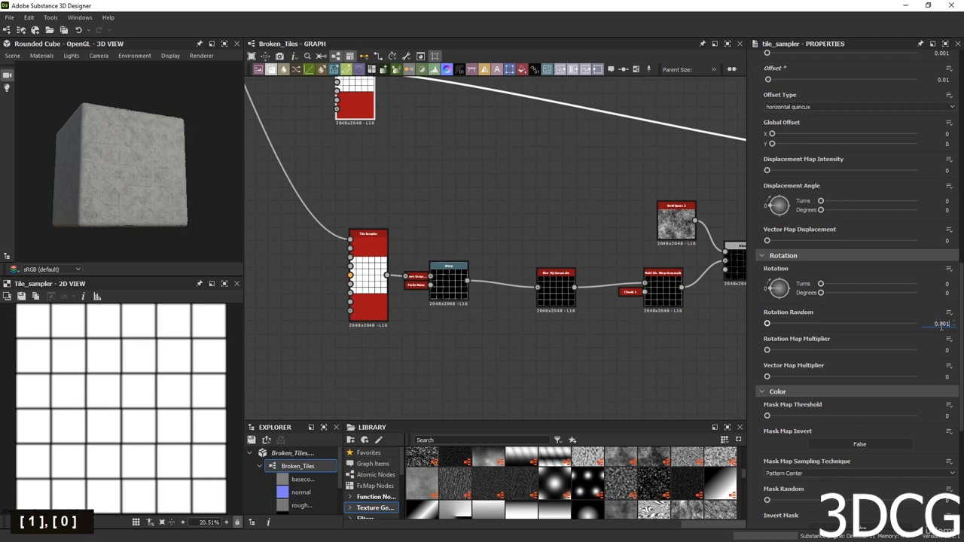
key(Return)
scroll(157, 410, up, 6)
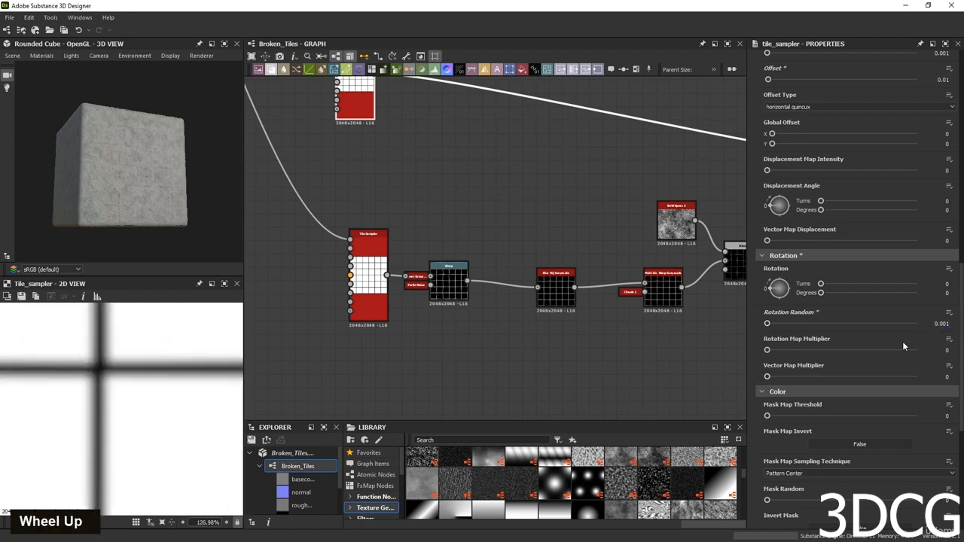
Try Rotation Random values of 0.02 and 0.008 on the upper Tile Sampler, comparing the tilted tiles in the 2D view.
double_click(943, 323)
text(0.02)
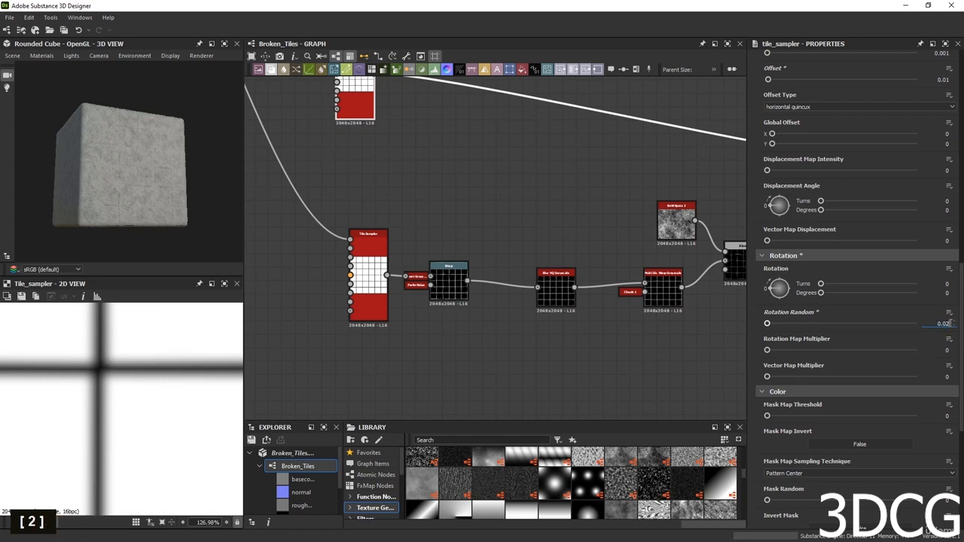
key(Return)
text(0.0)
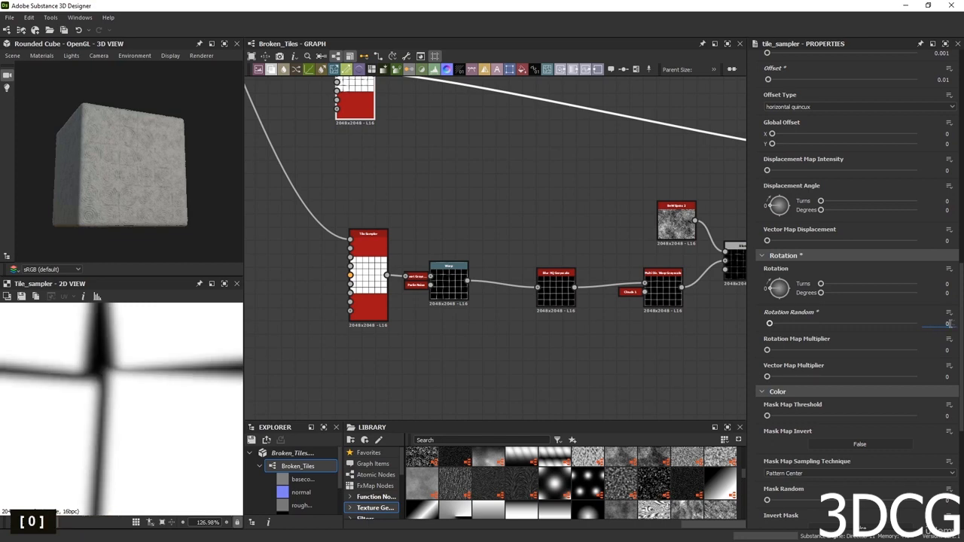
text(08)
key(Return)
scroll(88, 403, down, 3)
scroll(88, 404, up, 2)
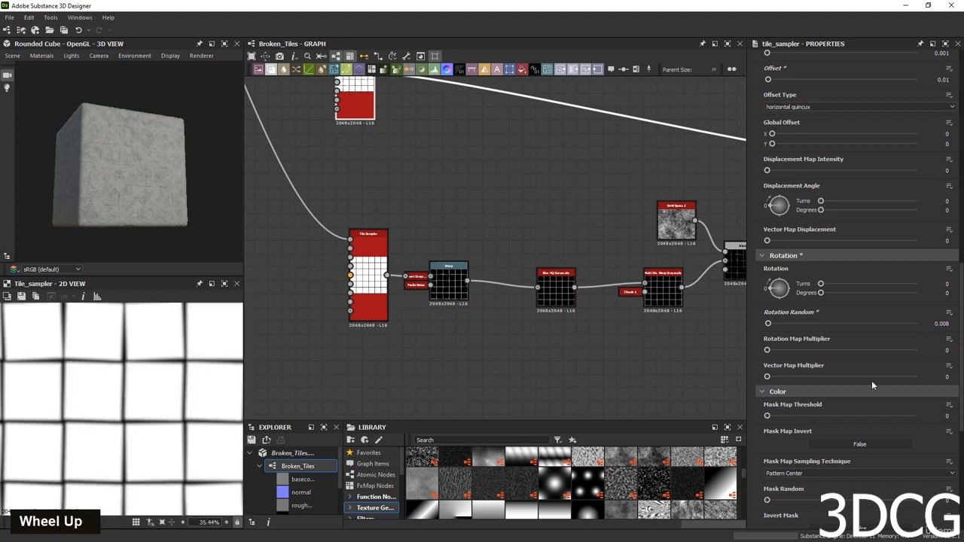
Set the upper Tile Sampler's Rotation Random to 0.003 and check the tile grid in the 2D view.
double_click(942, 323)
text(0.003)
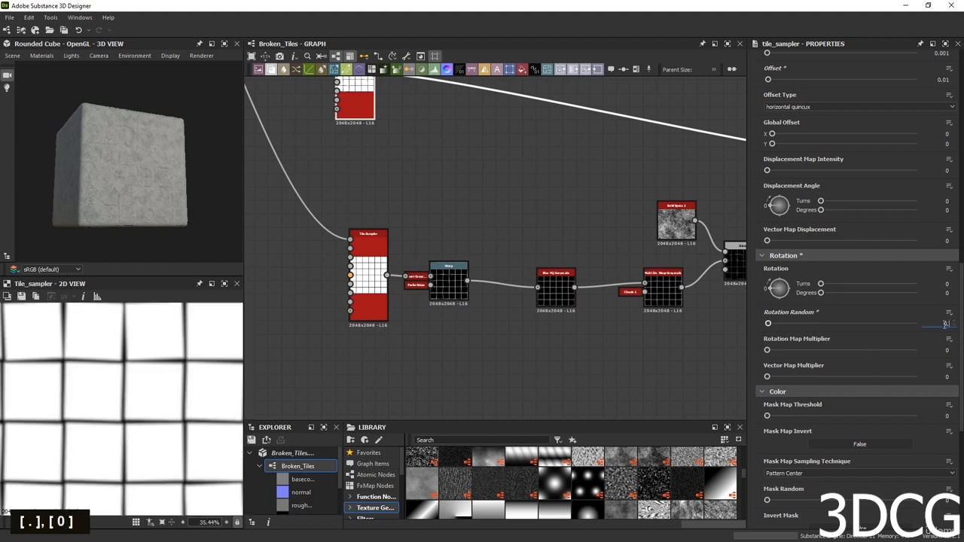
key(Return)
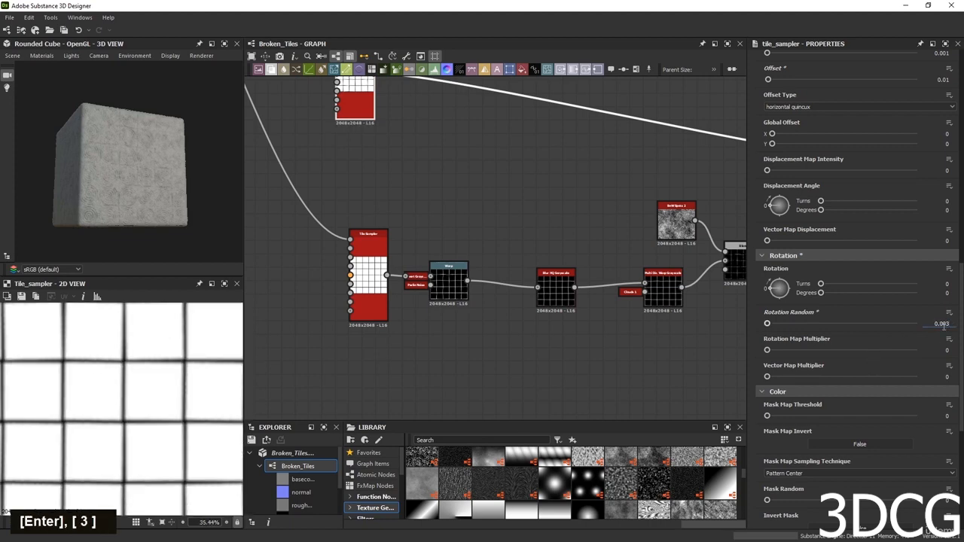
scroll(129, 407, up, 1)
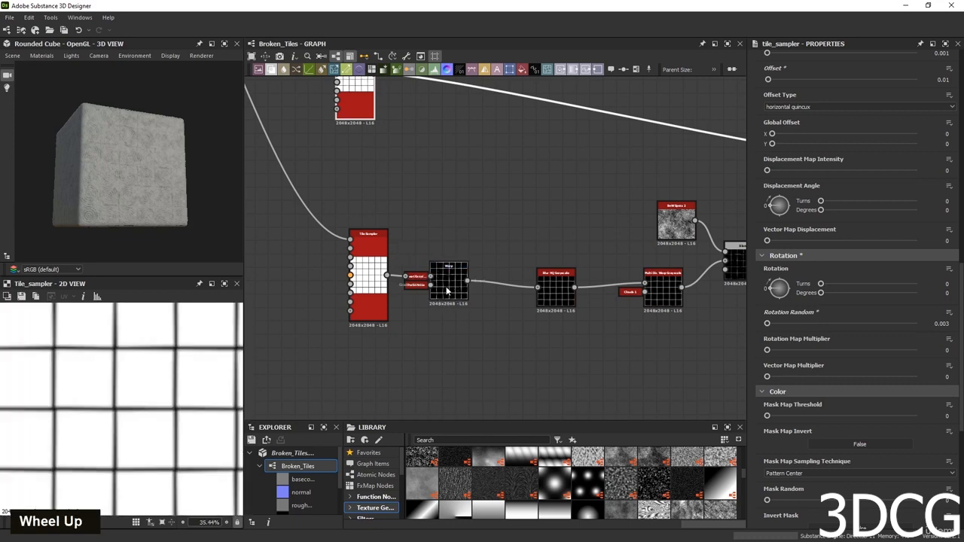
Replace the lower Tile Sampler with a duplicate of the upper one, feeding it into the Warp node and deleting the old sampler.
middle_drag(404, 236, 510, 270)
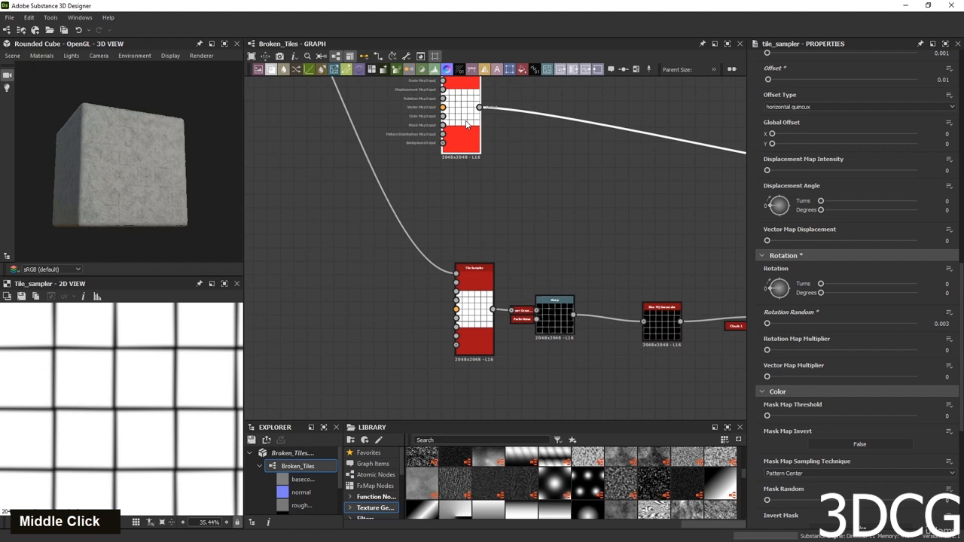
key(ctrl+d)
drag(492, 227, 527, 182)
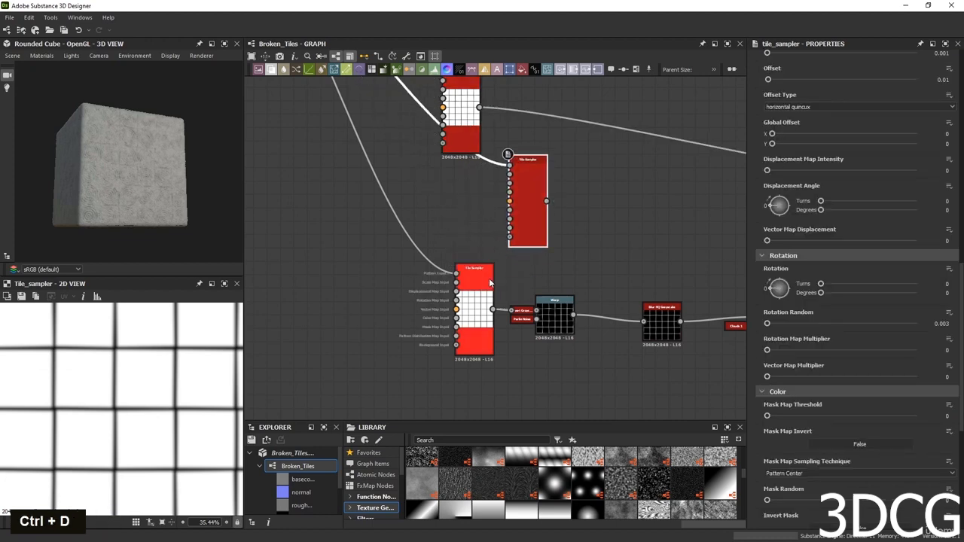
drag(489, 282, 374, 283)
drag(512, 212, 418, 254)
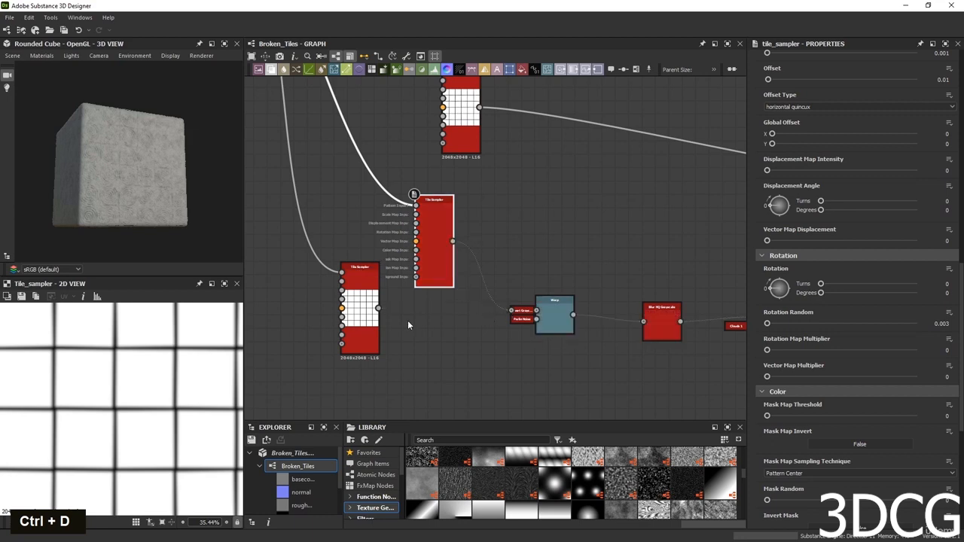
click(359, 300)
key(Delete)
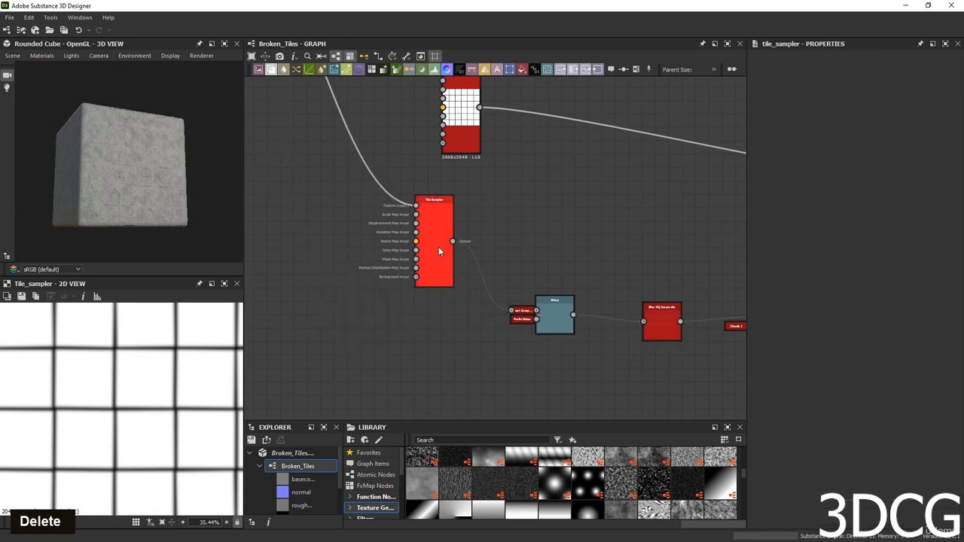
drag(438, 247, 438, 285)
Examine the Multi Directional Warp's seam mask and the Height Blend's seam crossings in the 2D view.
middle_drag(591, 348, 343, 318)
click(516, 293)
double_click(516, 293)
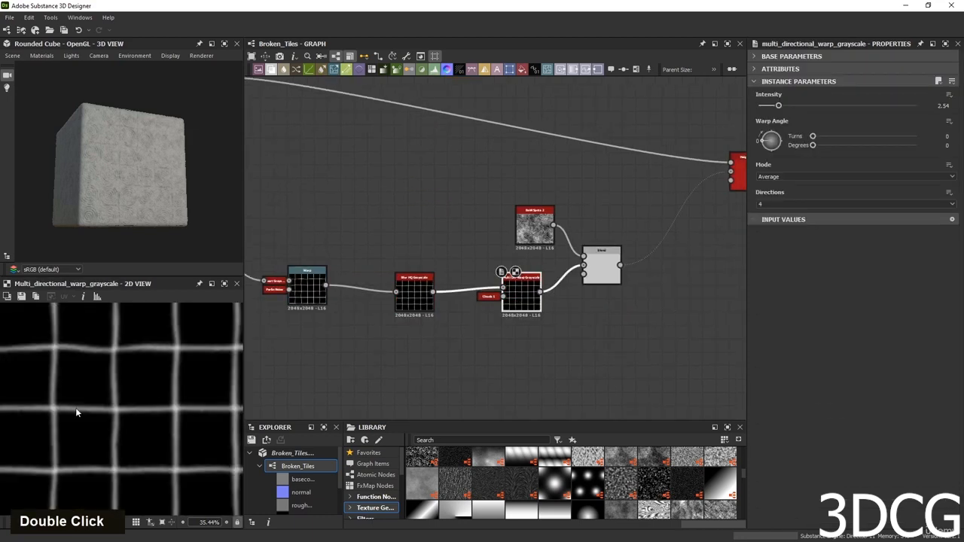
scroll(112, 409, down, 3)
scroll(136, 386, up, 3)
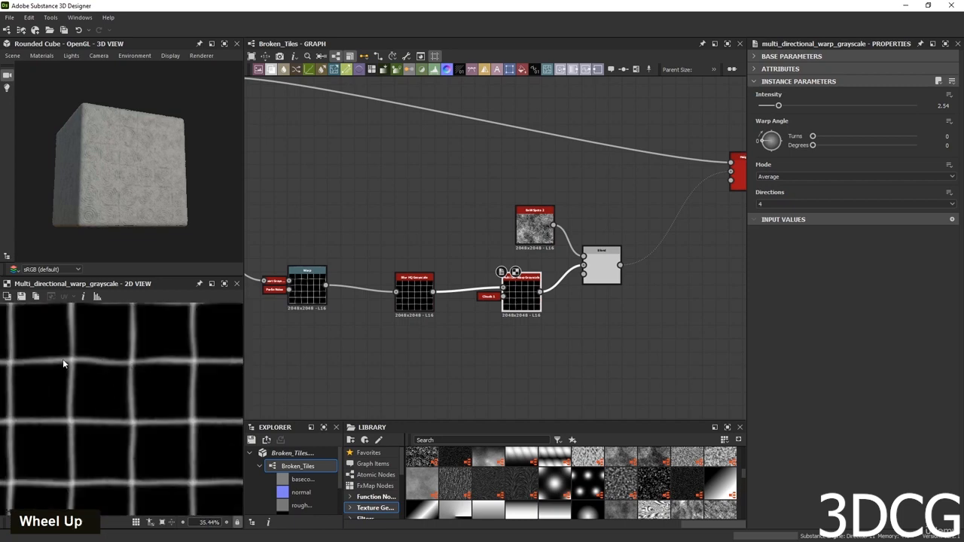
middle_drag(497, 335, 550, 345)
middle_drag(724, 257, 418, 307)
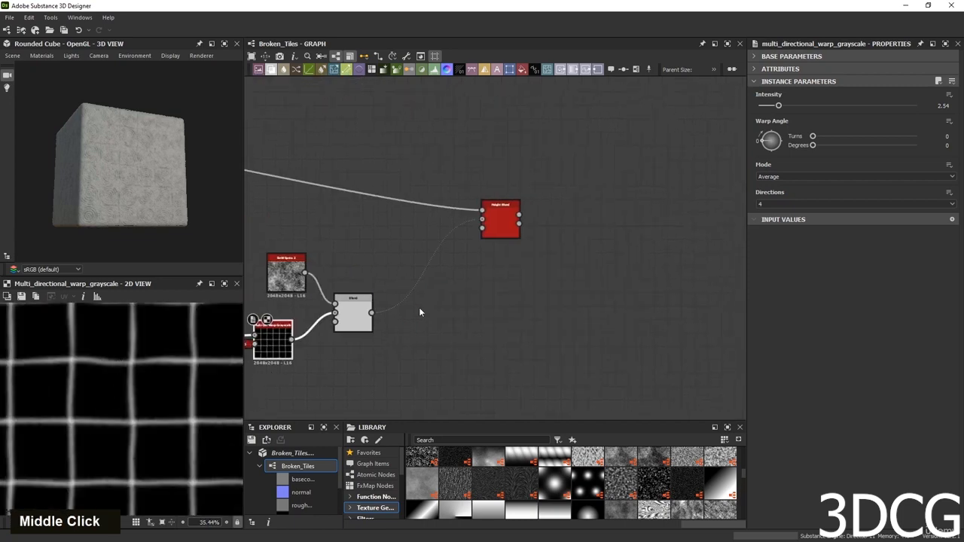
double_click(502, 220)
scroll(149, 353, up, 3)
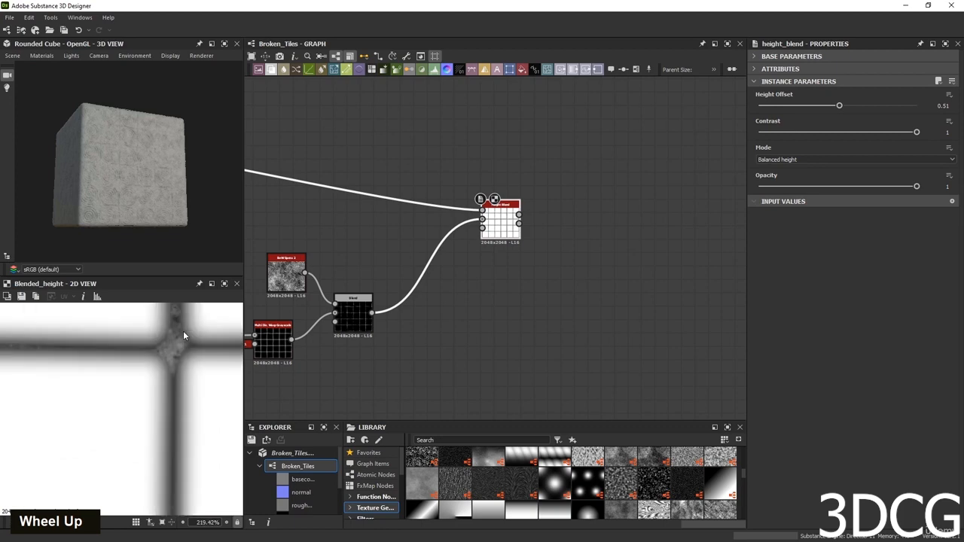
scroll(183, 331, down, 5)
middle_drag(510, 327, 551, 287)
Try a Color Random of 0.2 on the upper Tile Sampler and inspect the tile brightness in the 2D view.
double_click(534, 224)
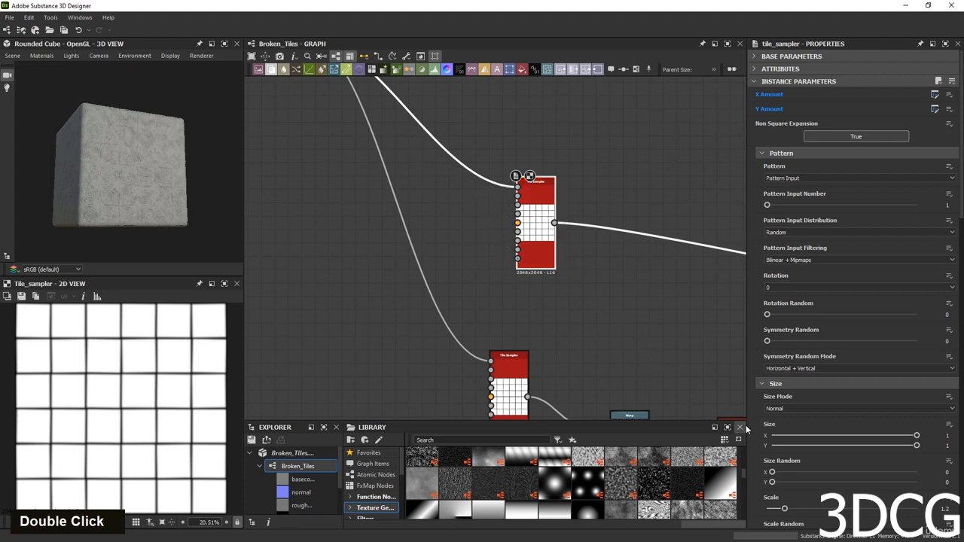
scroll(749, 407, down, 10)
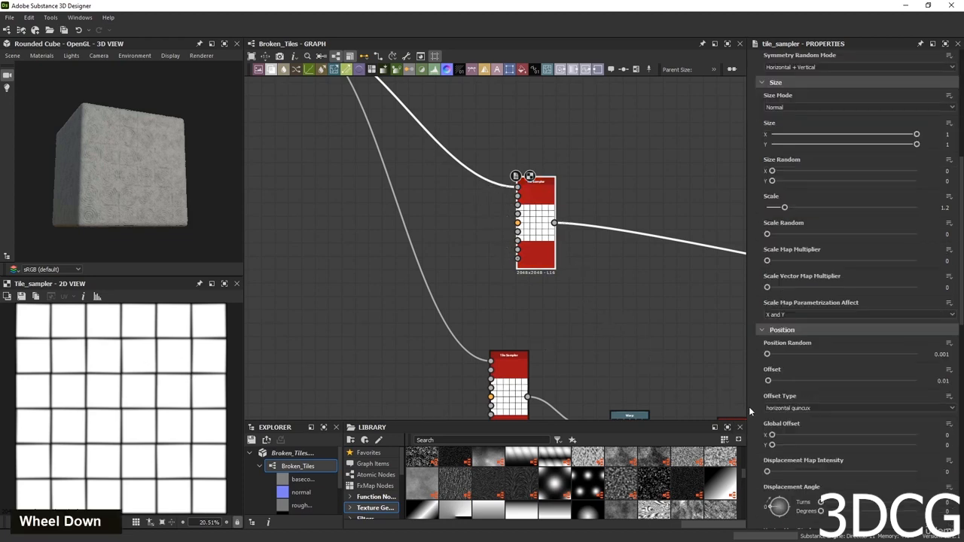
scroll(754, 408, down, 5)
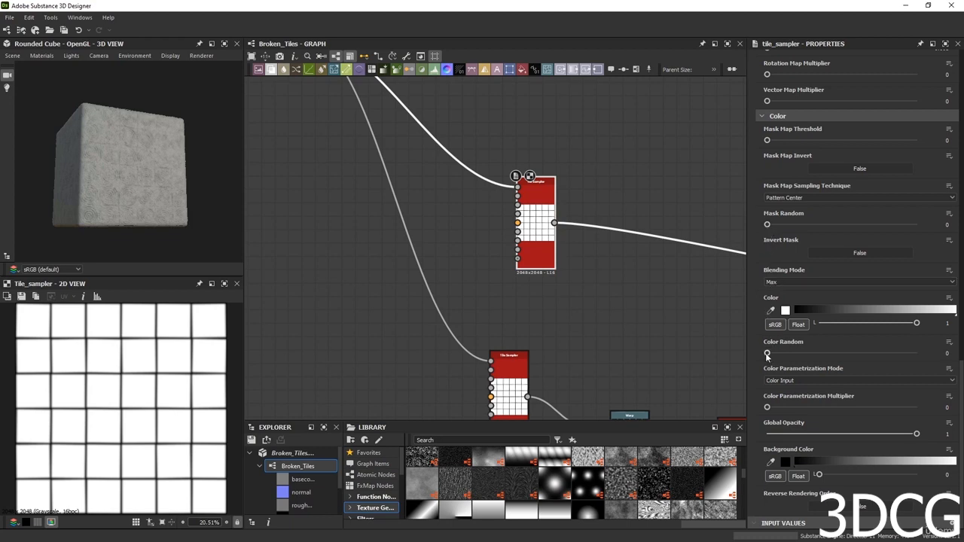
drag(767, 355, 796, 354)
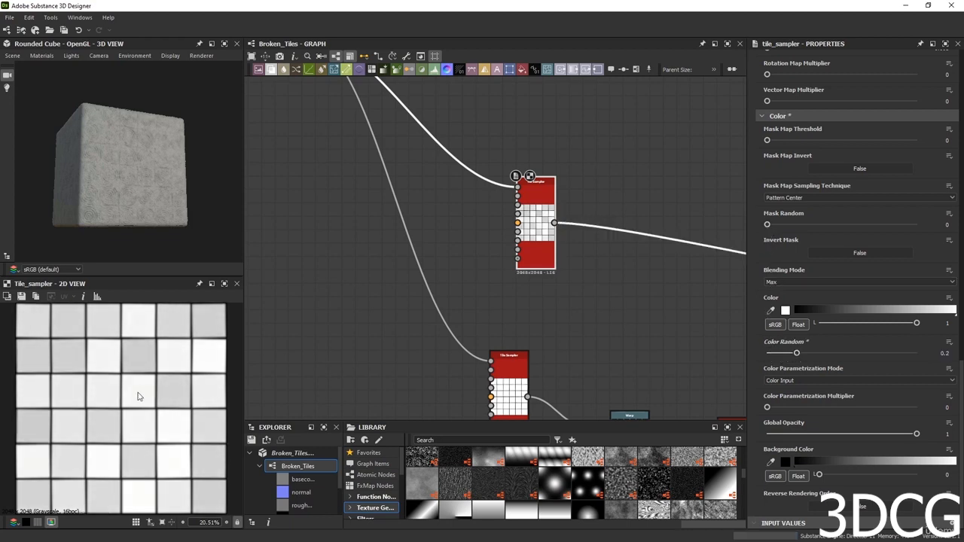
scroll(134, 360, up, 3)
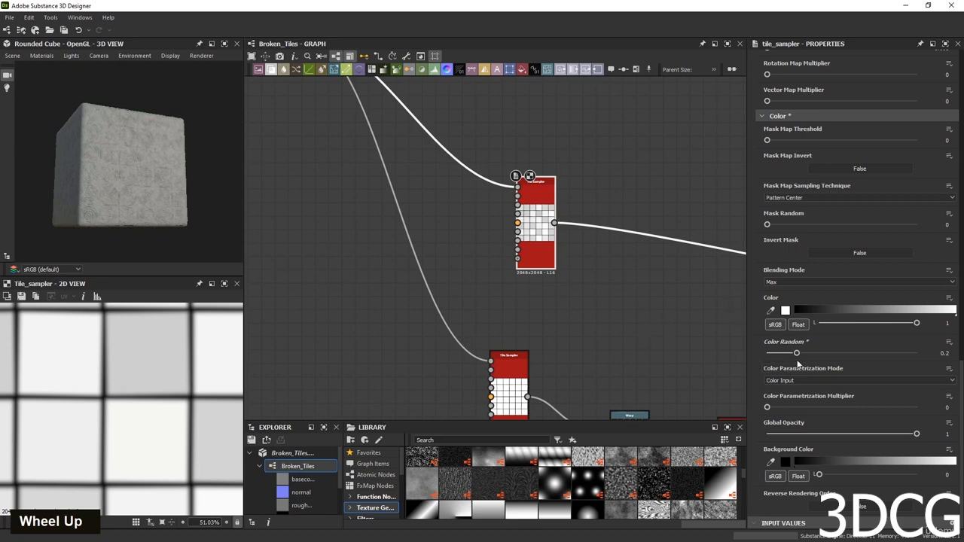
Set the upper Tile Sampler's Color Random to 0.08 and check the Height Blend result in the 2D view.
mouse_move(796, 353)
mouse_down()
mouse_move(768, 353)
mouse_move(779, 353)
mouse_up()
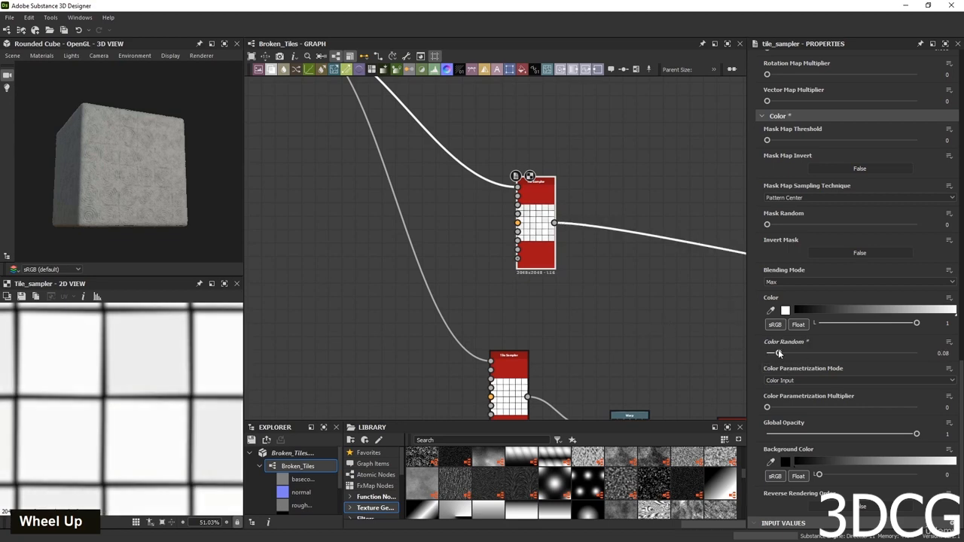
scroll(730, 340, down, 4)
double_click(684, 274)
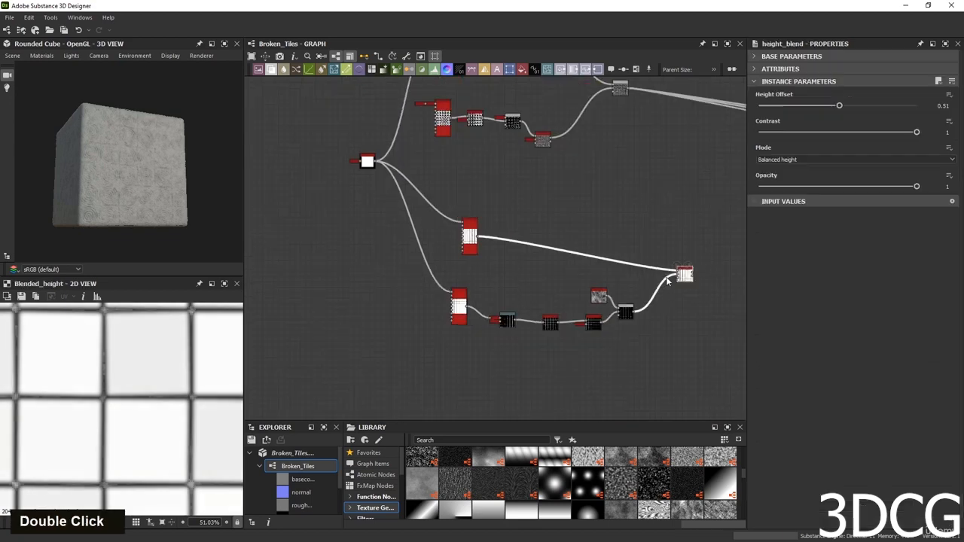
scroll(87, 398, down, 2)
scroll(87, 397, up, 2)
middle_drag(627, 323, 488, 347)
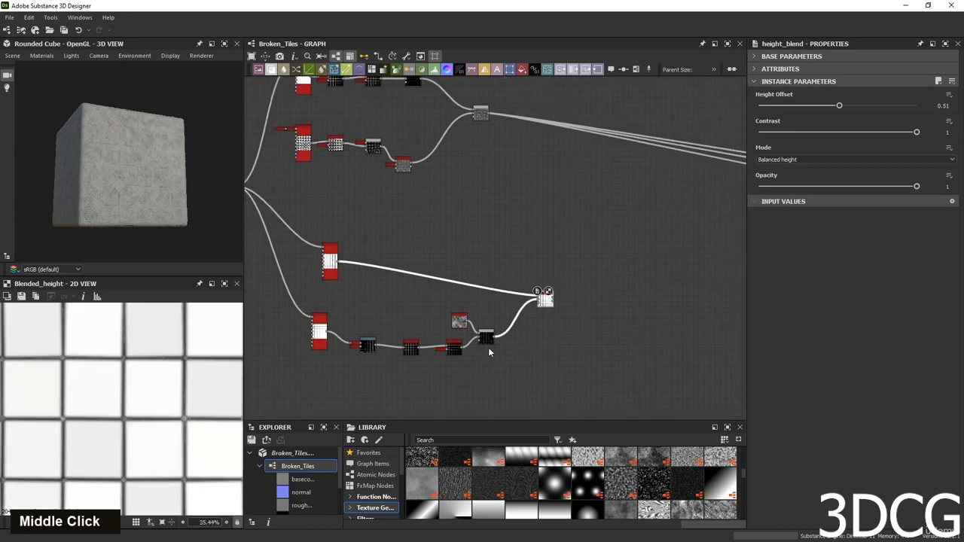
Dock the lower chain's BnW Spots 2 and Blur HQ Grayscale nodes, and move the Multi Directional Warp and Blend nodes closer to the Warp.
middle_drag(594, 280, 664, 292)
scroll(663, 291, down, 2)
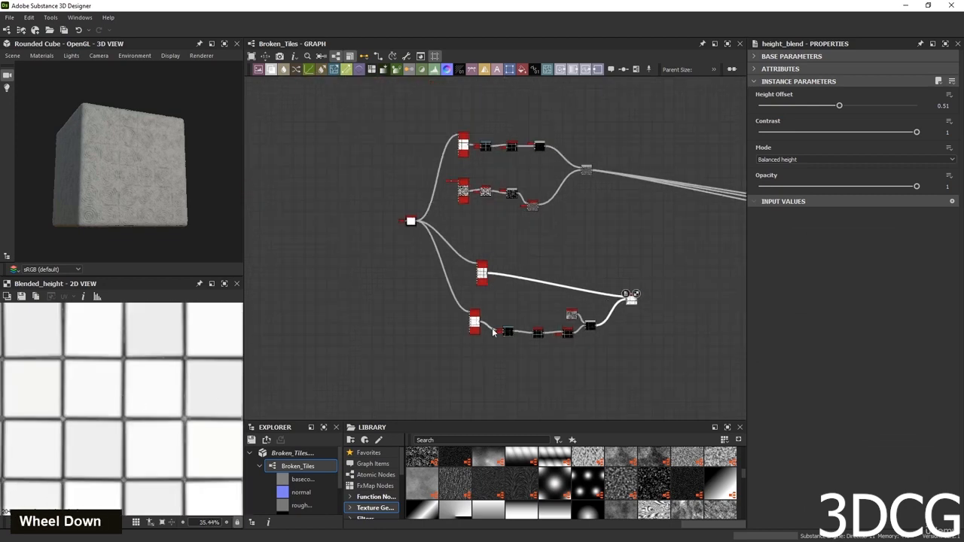
scroll(527, 329, up, 4)
click(663, 298)
key(d)
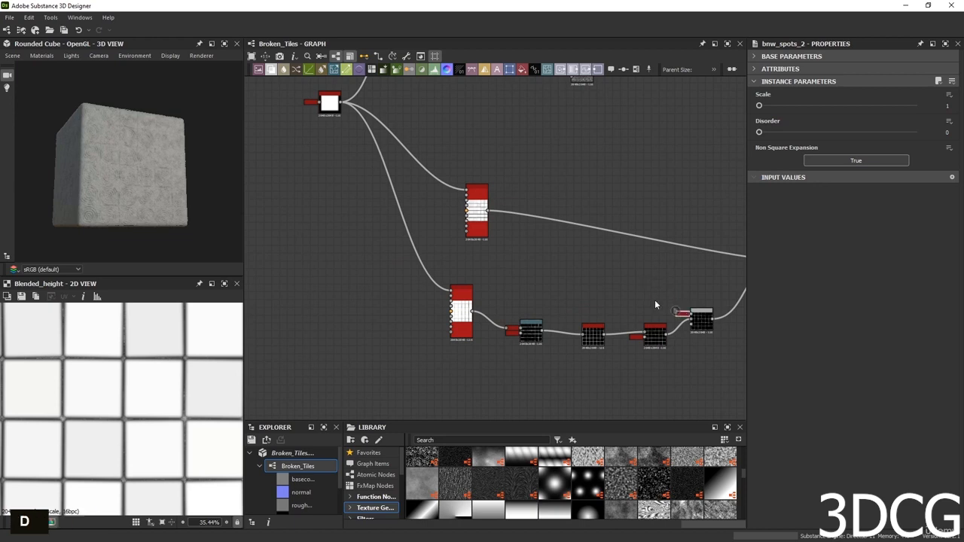
click(659, 343)
key(d)
drag(704, 324, 699, 340)
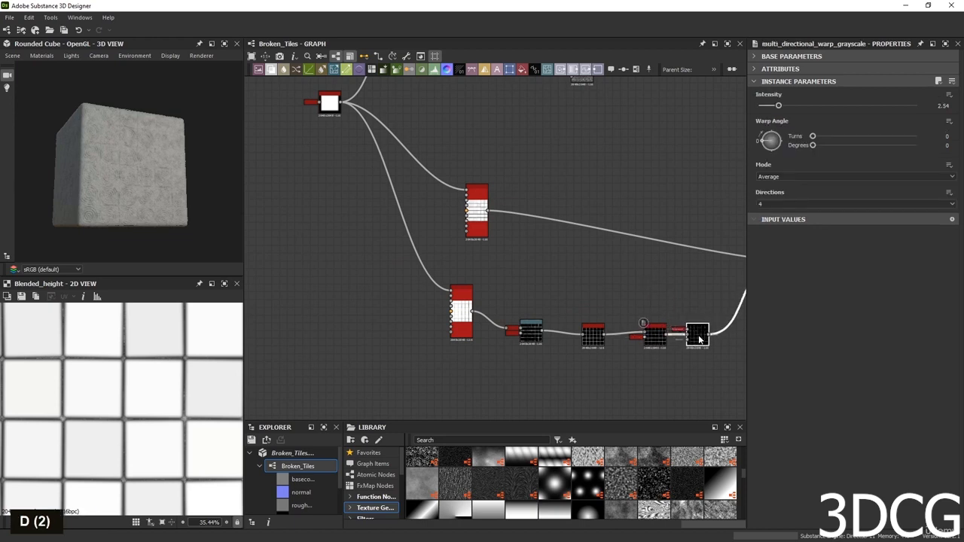
click(597, 336)
key(d)
drag(689, 306, 584, 337)
Move the Height Blend closer to its inputs and place its upper Tile Sampler directly above the lower one.
scroll(585, 339, down, 3)
middle_drag(687, 299, 583, 313)
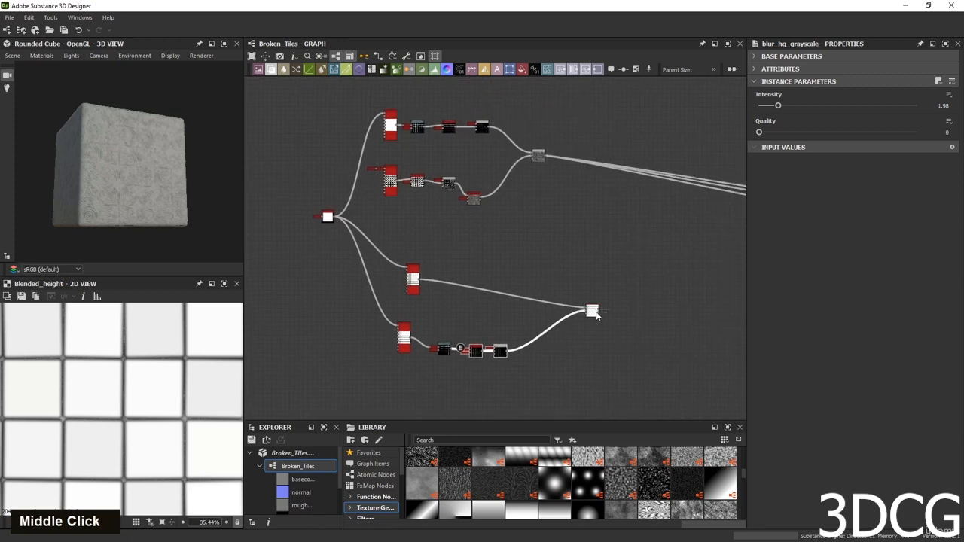
drag(592, 313, 527, 285)
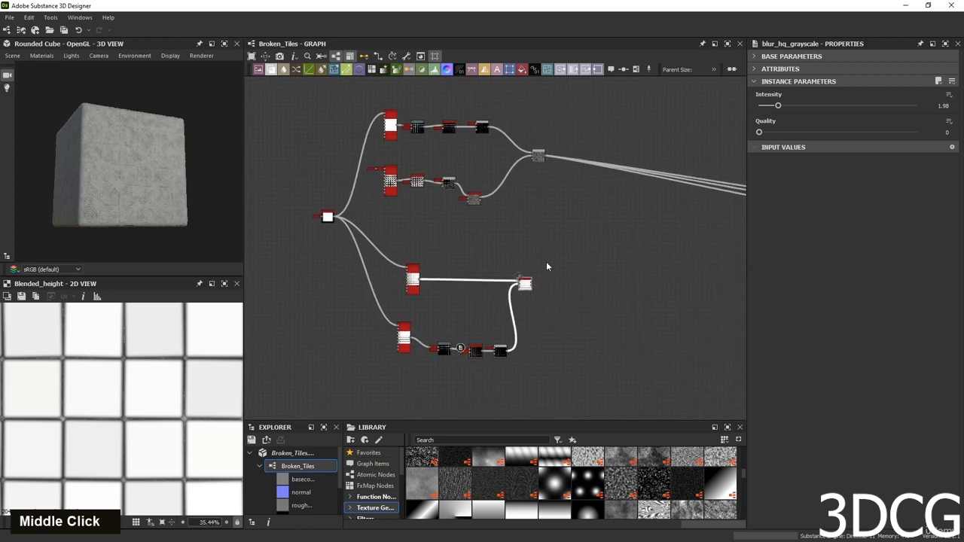
drag(415, 298, 406, 317)
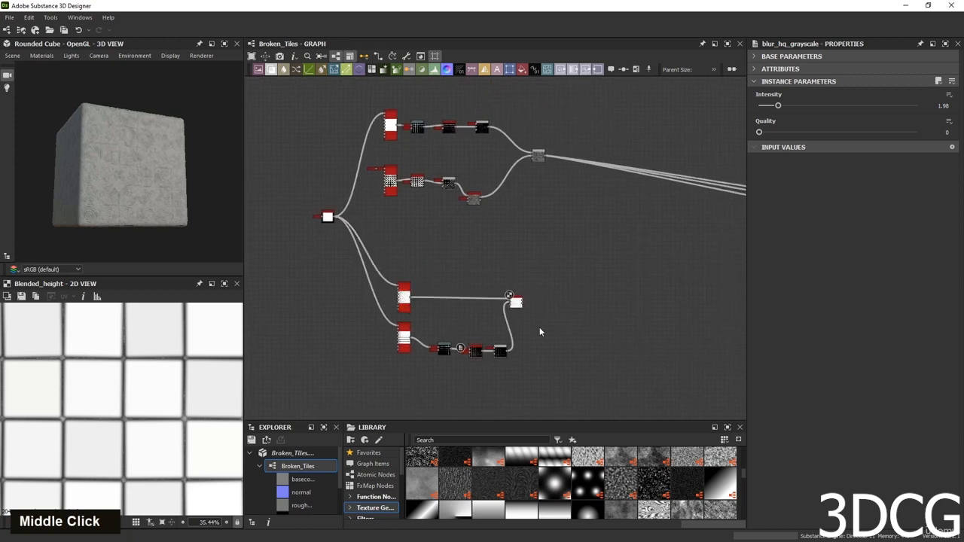
Tidy the two node rows feeding the top Blend into compact, straight rows.
middle_drag(510, 265, 591, 342)
scroll(583, 229, up, 3)
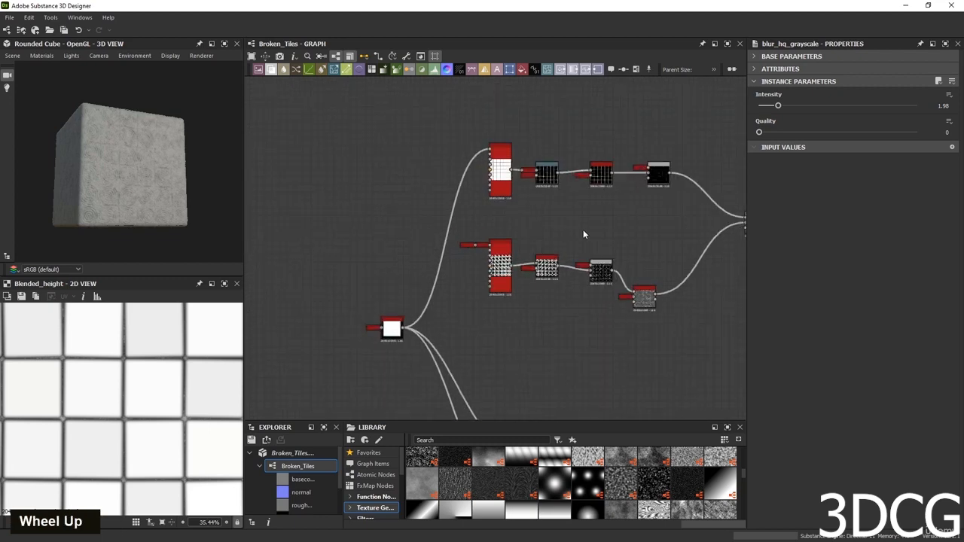
drag(602, 277, 537, 299)
click(548, 335)
drag(675, 133, 483, 236)
middle_drag(721, 257, 572, 245)
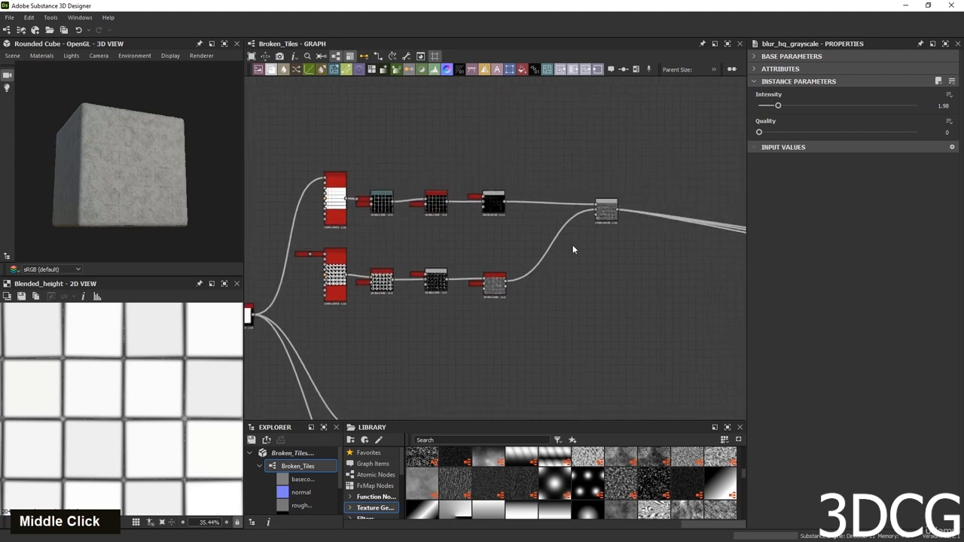
Transfer all of the top Blend's outgoing connections to the Height Blend node's output.
scroll(550, 251, down, 5)
middle_drag(559, 317, 527, 175)
scroll(540, 231, up, 6)
shift+drag(512, 110, 547, 365)
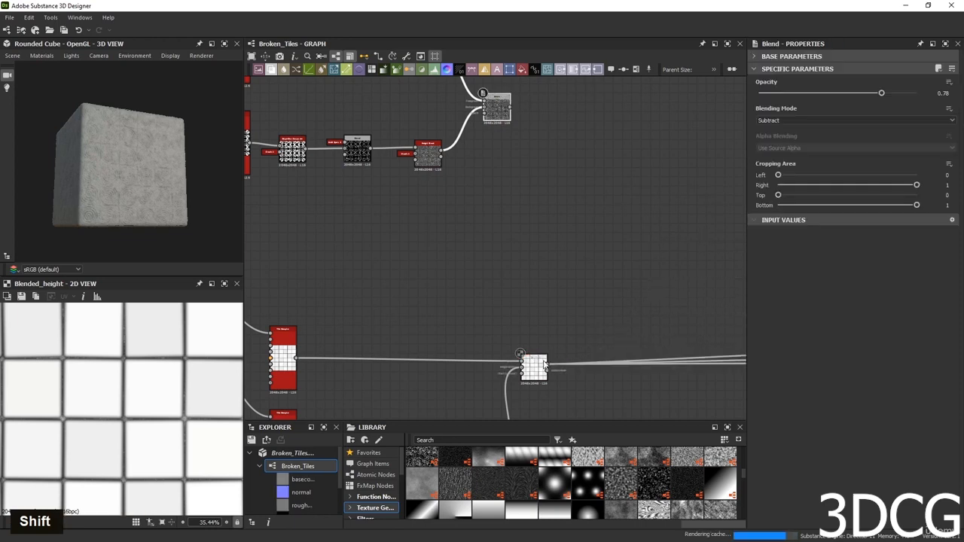
Examine the tile seams and their crossings up close in the 3D view.
scroll(126, 191, up, 6)
scroll(139, 208, up, 5)
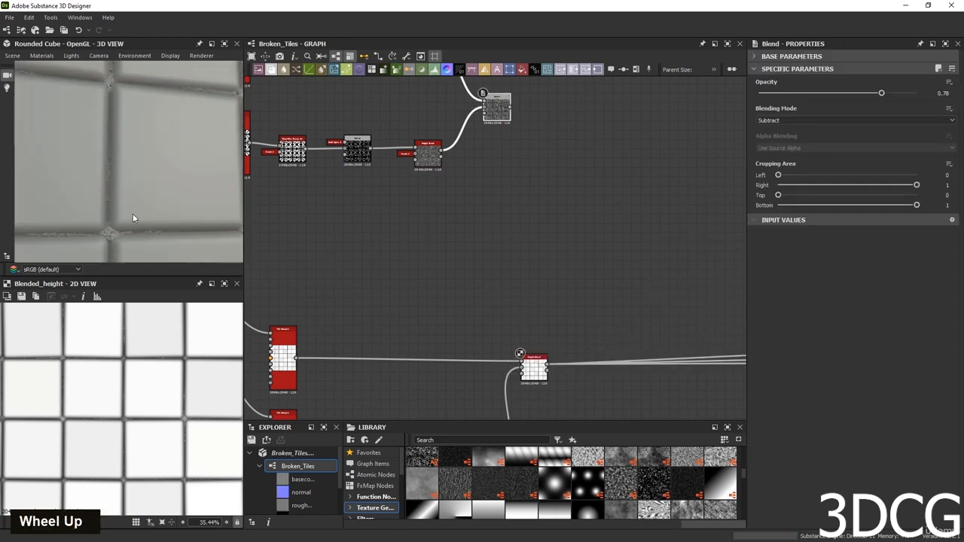
middle_drag(132, 213, 159, 216)
scroll(163, 214, up, 3)
scroll(155, 214, down, 4)
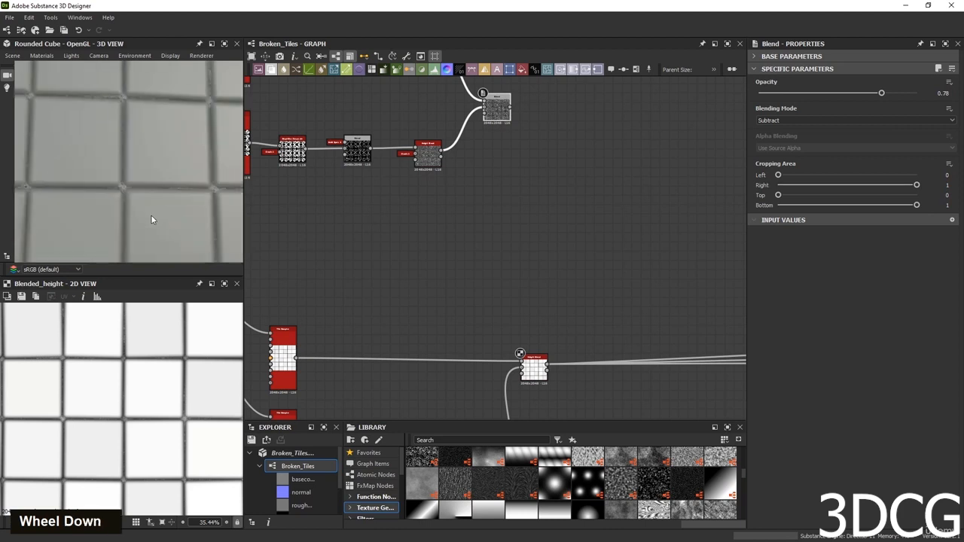
scroll(135, 178, up, 3)
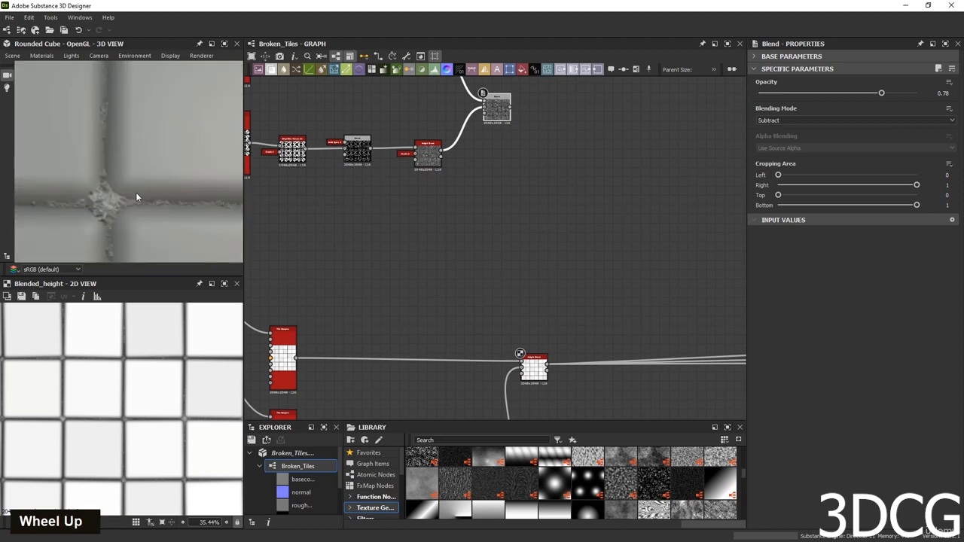
scroll(137, 199, down, 4)
scroll(144, 200, up, 4)
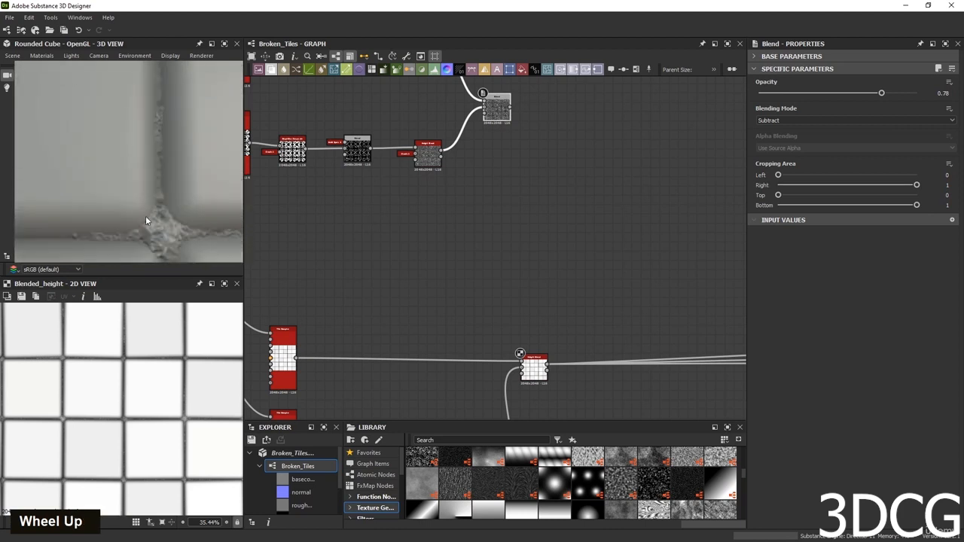
Try an Intensity of 6.04 on the Blur HQ Grayscale behind the Shape and check the tile edges in the 3D view.
scroll(402, 269, down, 3)
middle_drag(403, 269, 466, 268)
scroll(412, 265, up, 5)
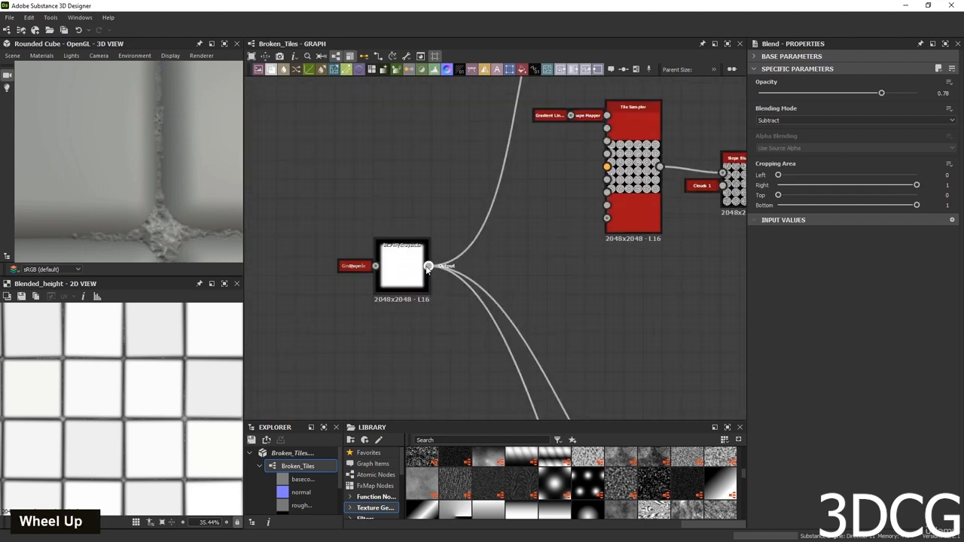
double_click(411, 266)
scroll(120, 406, down, 5)
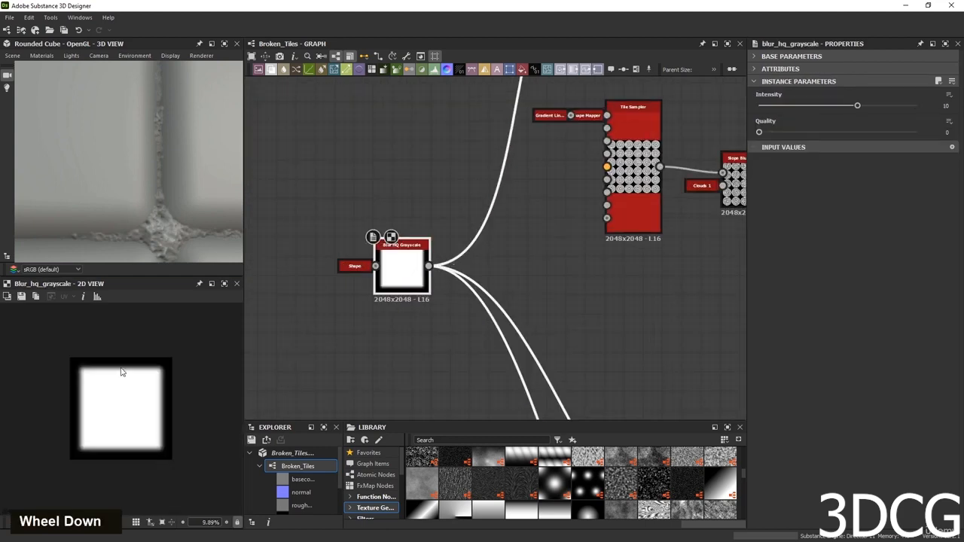
drag(857, 107, 820, 106)
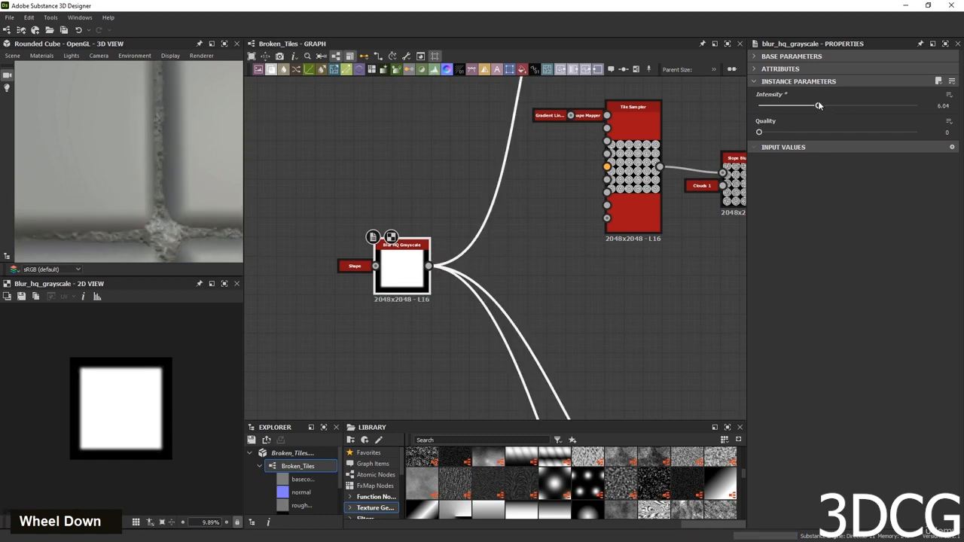
scroll(132, 188, down, 4)
scroll(163, 202, up, 3)
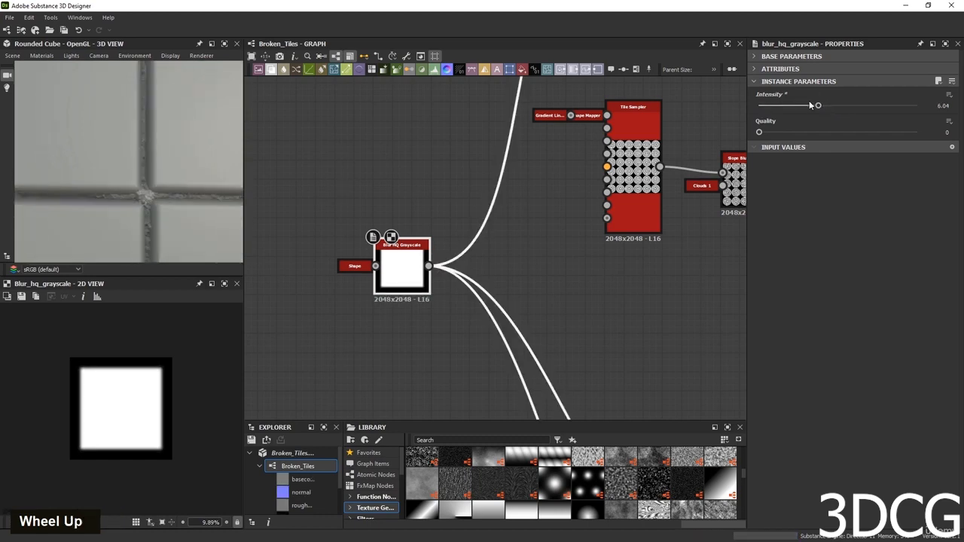
Set the Intensity of the Shape's Blur HQ Grayscale to 7.11 and check the softened tile edges in the 3D view.
drag(819, 107, 828, 106)
scroll(134, 164, down, 3)
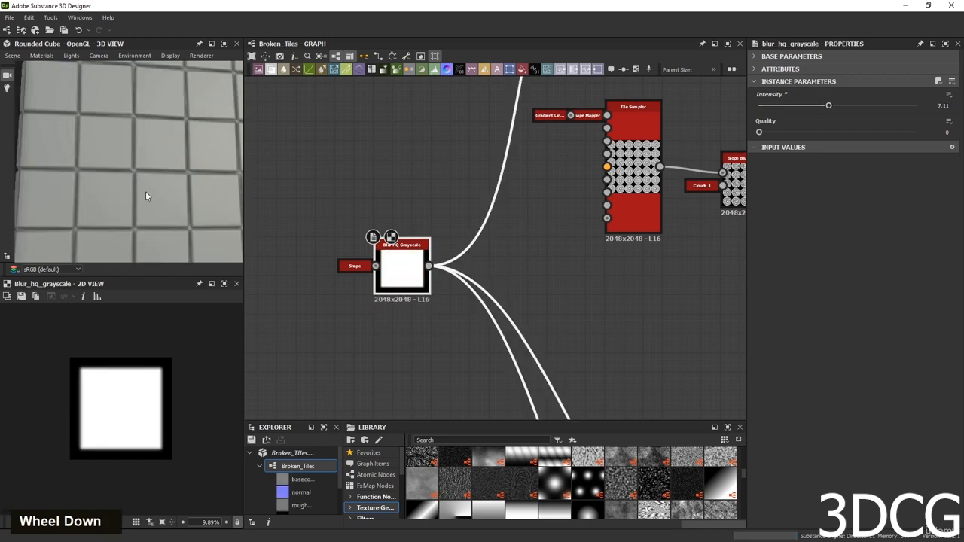
scroll(146, 192, up, 3)
mouse_move(146, 206)
middle_down()
mouse_move(135, 202)
mouse_move(142, 197)
middle_up()
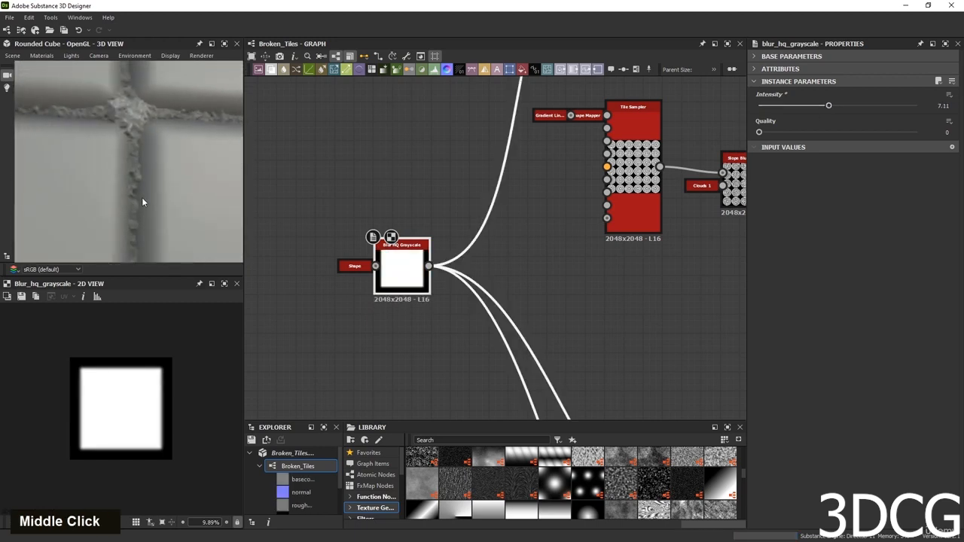
Set the Height Blend's Height Offset to 0.45.
scroll(315, 230, down, 5)
scroll(452, 279, up, 5)
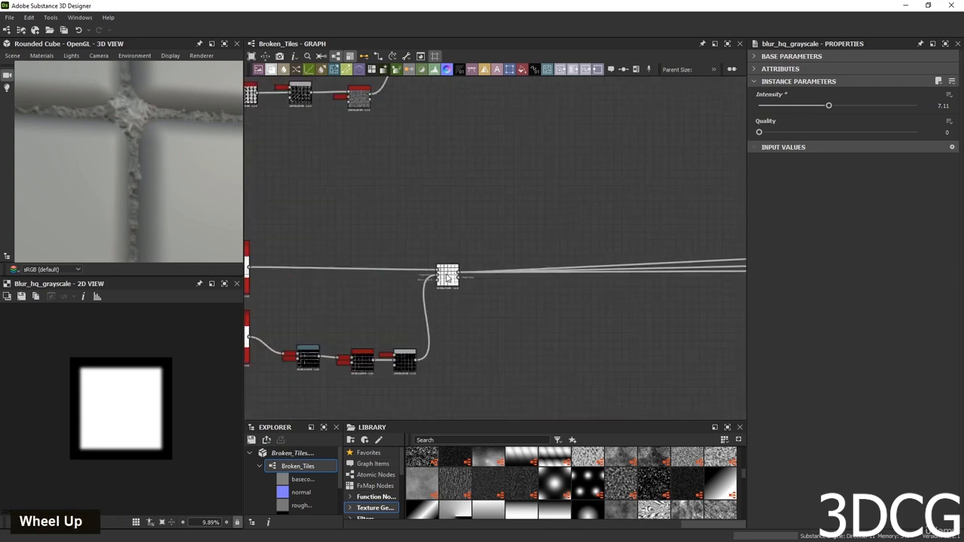
click(452, 279)
drag(838, 105, 829, 105)
Inspect the seam filling along the tile edges and at the crossings in the 3D view.
scroll(188, 148, down, 3)
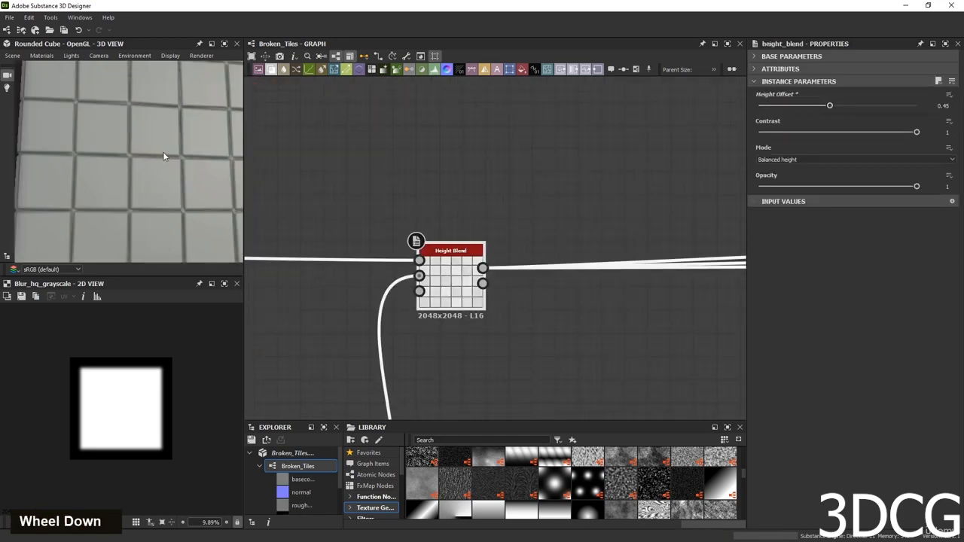
scroll(83, 162, up, 3)
middle_click(125, 181)
scroll(144, 188, up, 4)
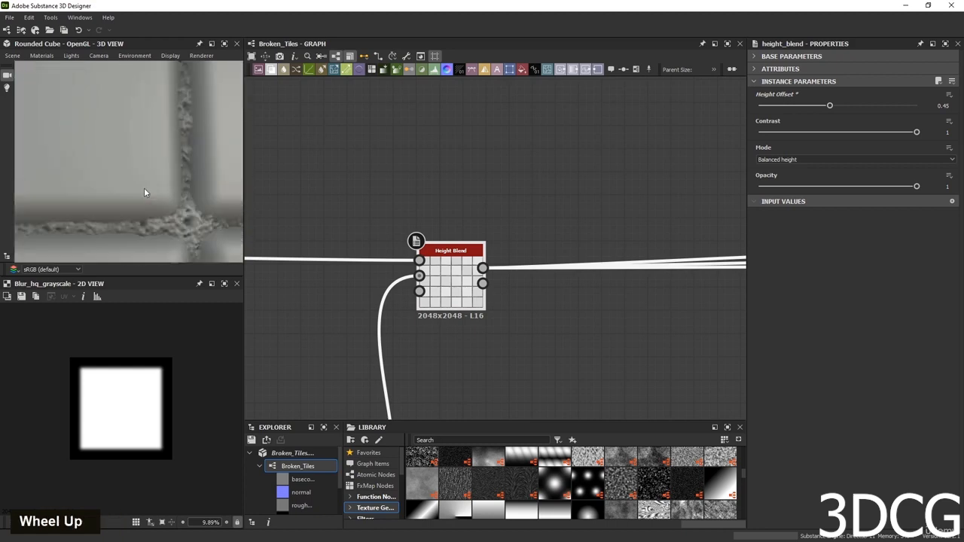
scroll(158, 202, down, 3)
middle_click(37, 185)
scroll(111, 144, up, 3)
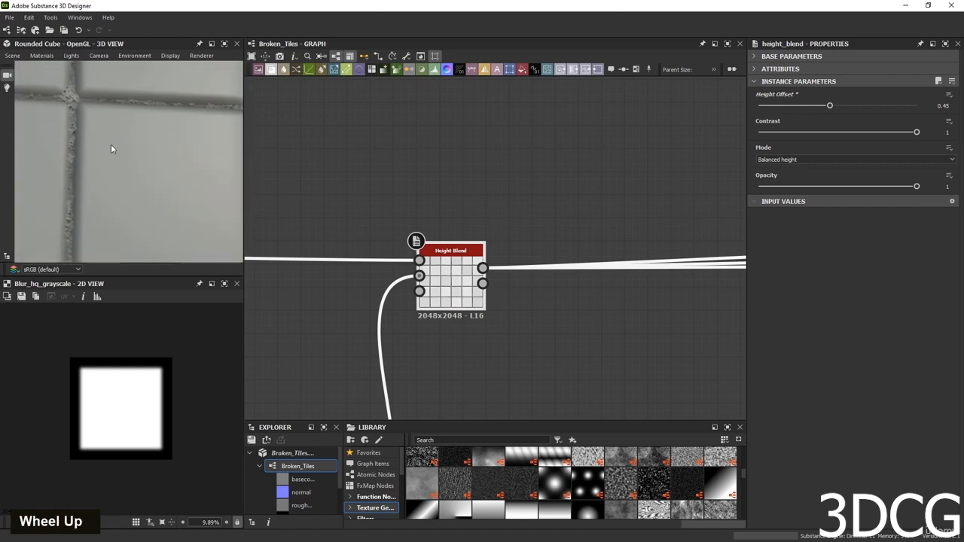
middle_click(122, 158)
scroll(126, 143, up, 4)
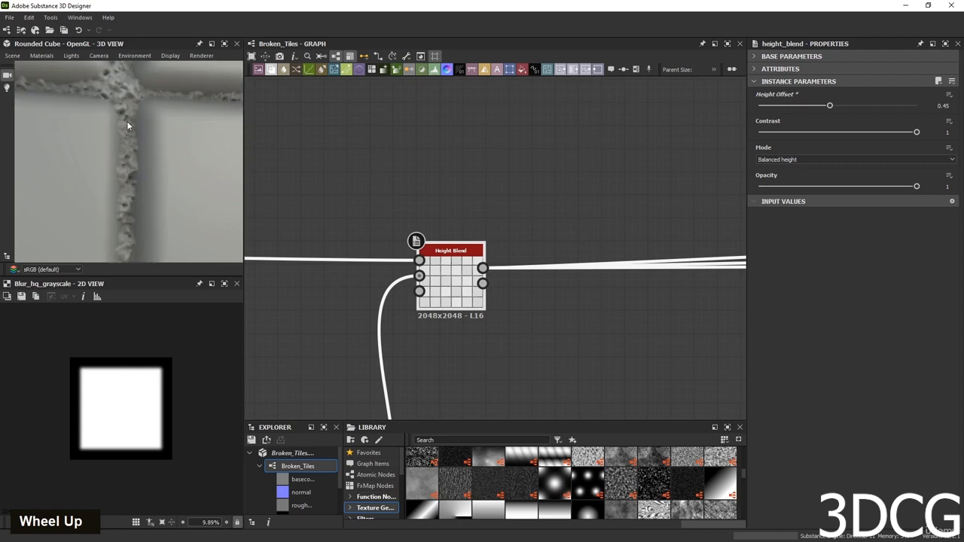
middle_click(128, 126)
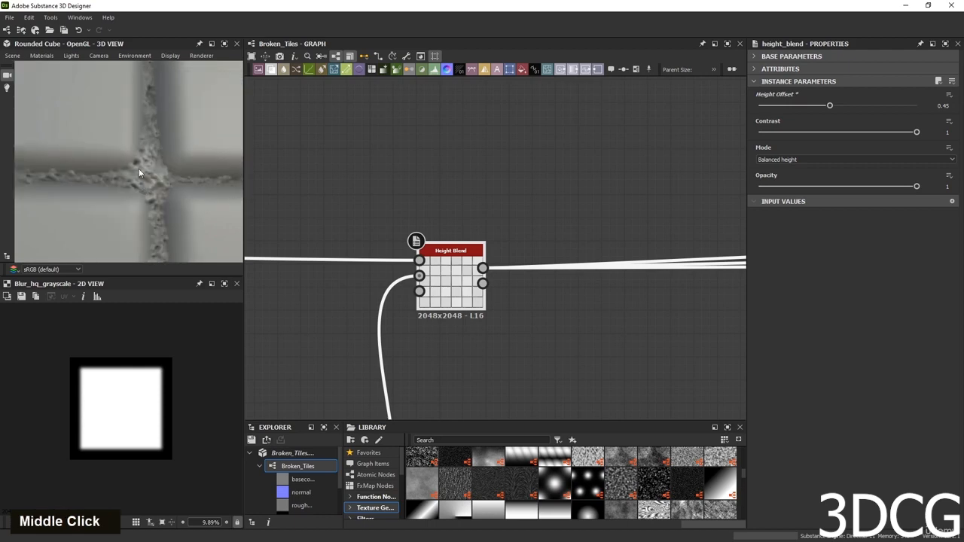
Preview the lower chain's Blend in the 2D view and connect its output to a new Blur HQ Grayscale node.
scroll(426, 253, down, 3)
middle_drag(421, 324, 527, 208)
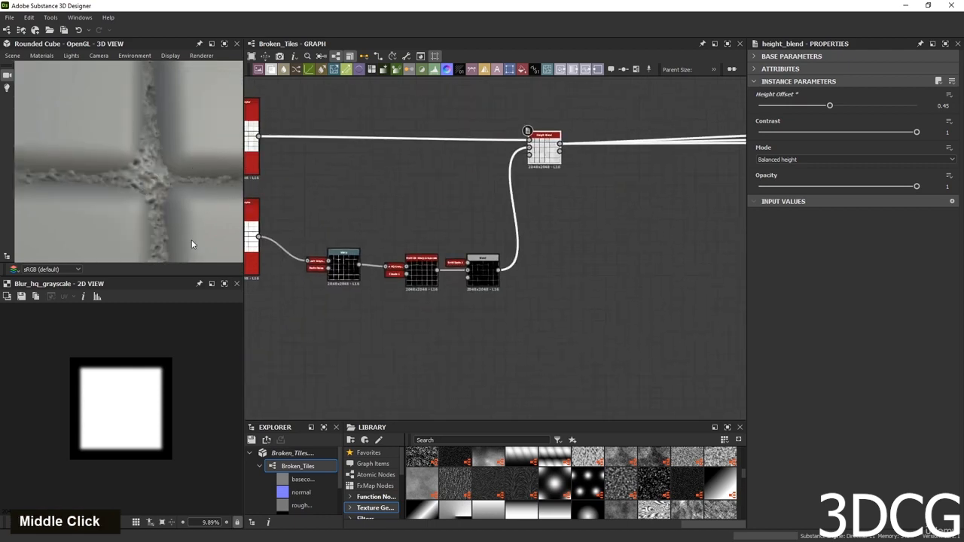
double_click(482, 271)
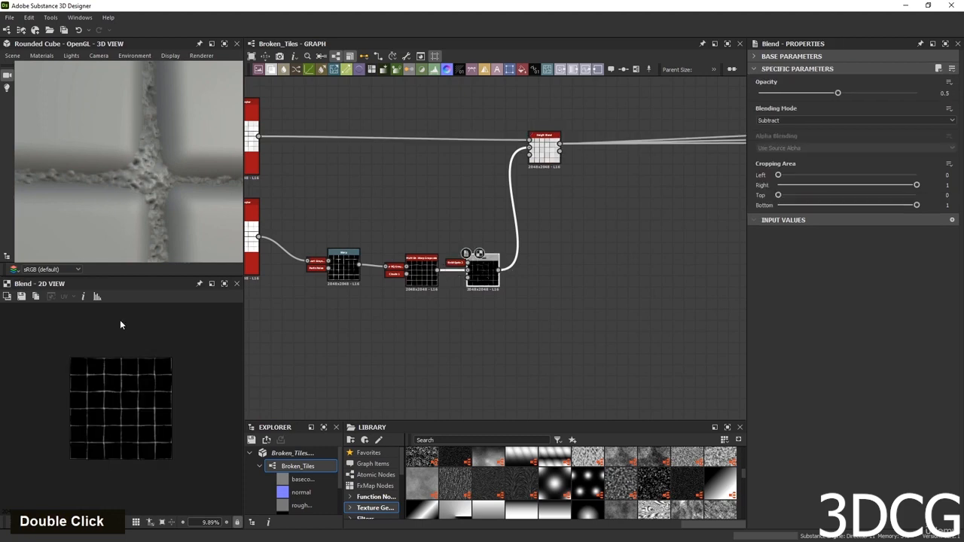
scroll(79, 438, up, 5)
scroll(80, 438, up, 5)
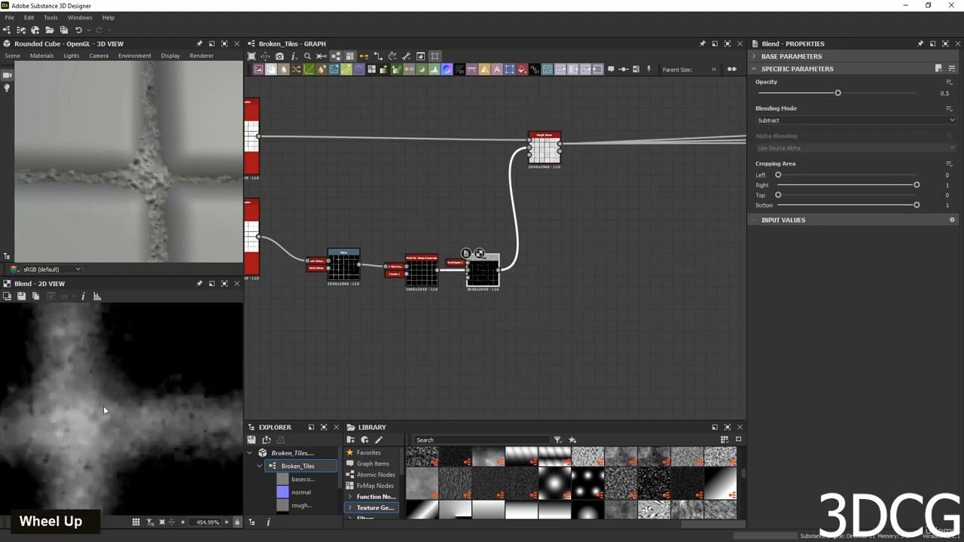
middle_drag(569, 262, 543, 306)
key(space)
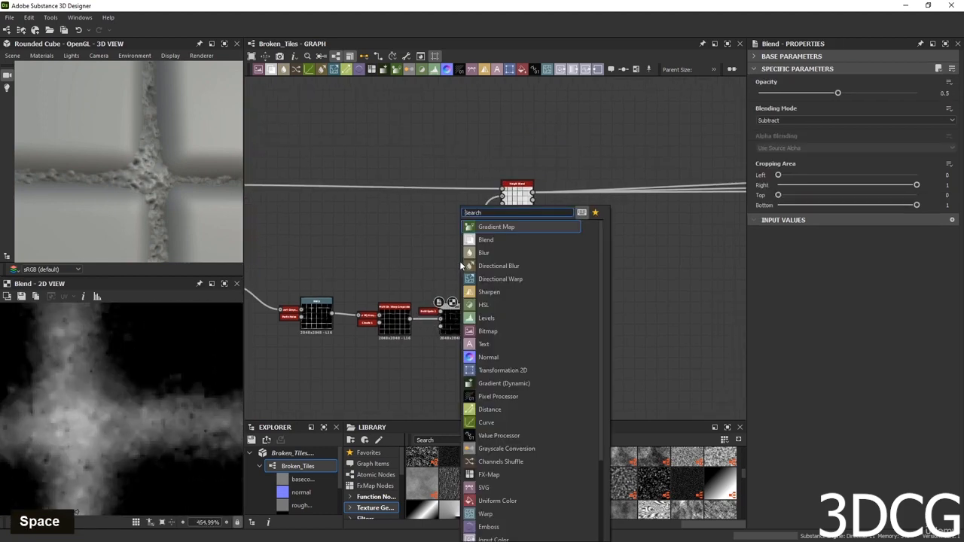
text(blu)
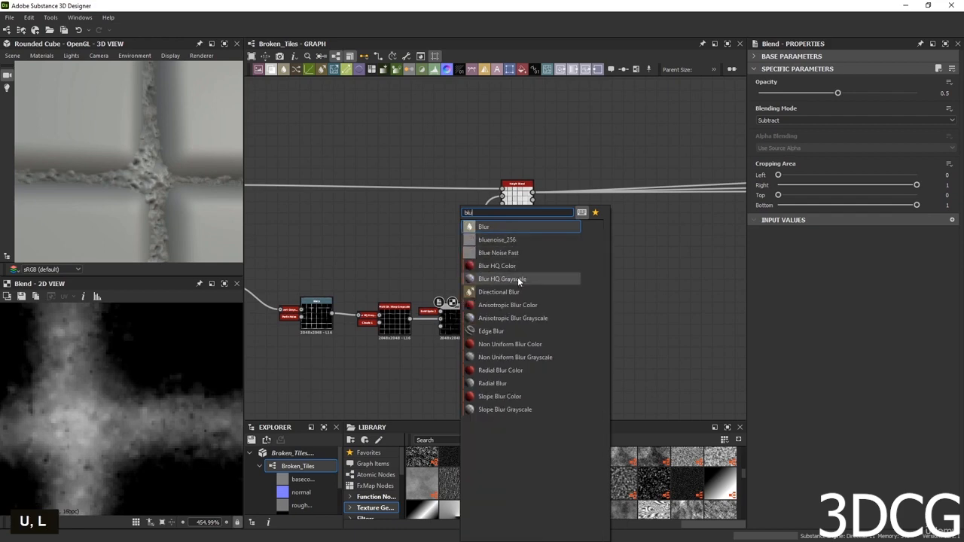
click(518, 277)
drag(461, 265, 550, 277)
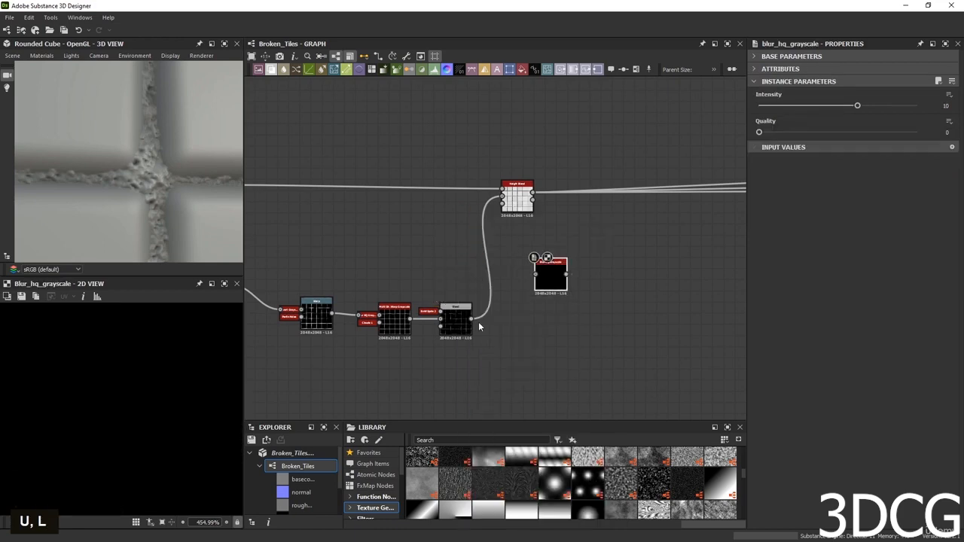
drag(471, 318, 536, 277)
Preview the new Blur HQ Grayscale and set its Intensity to 0.15 and Quality to 1.
double_click(547, 275)
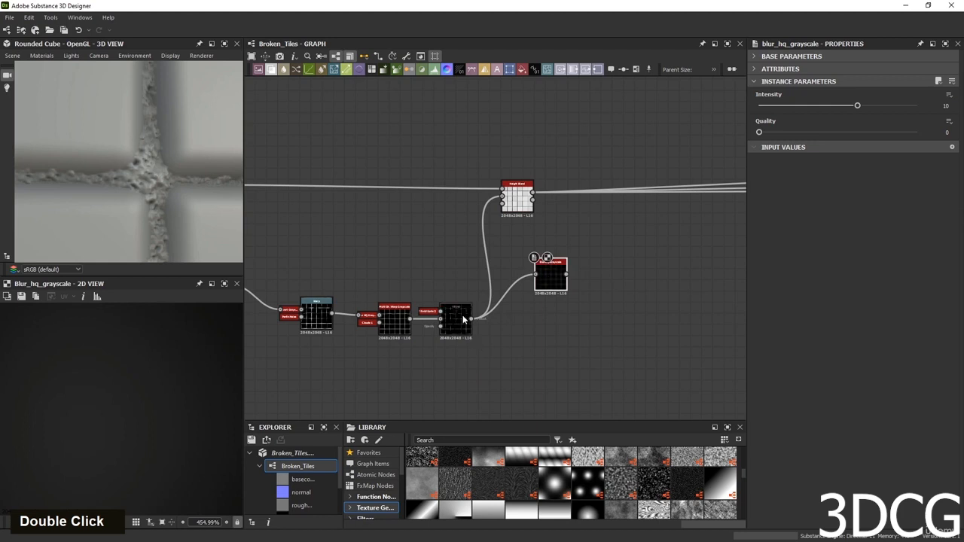
scroll(444, 315, up, 3)
scroll(128, 402, down, 4)
scroll(121, 409, up, 1)
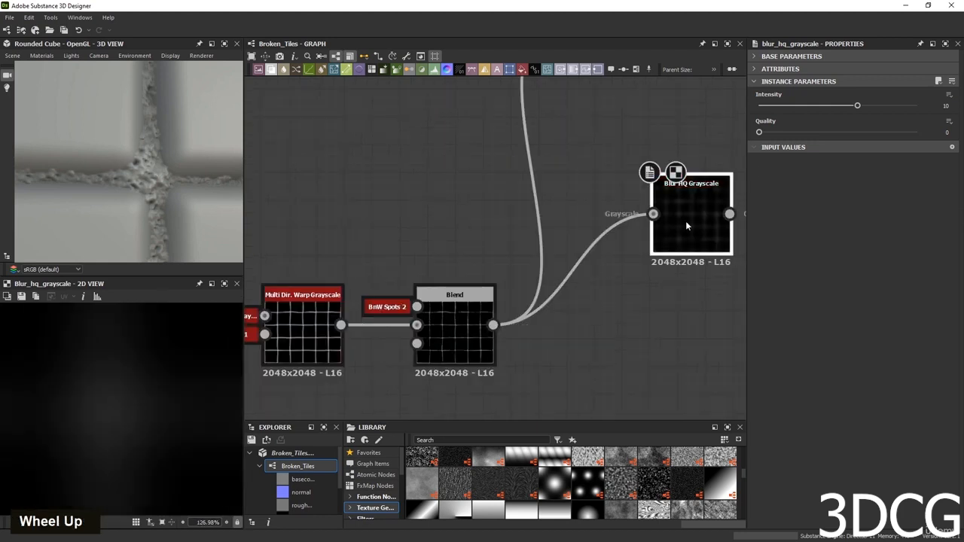
drag(855, 106, 763, 106)
scroll(128, 390, up, 4)
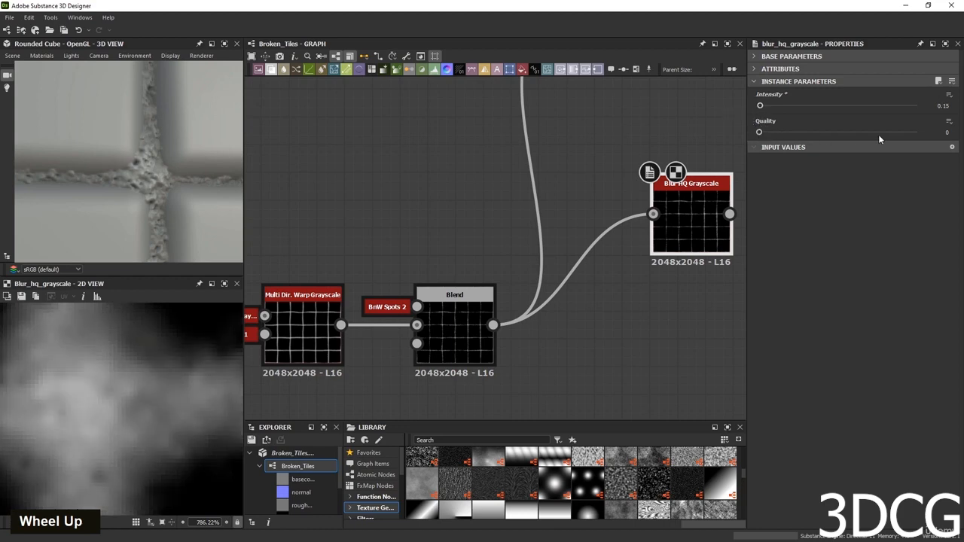
double_click(924, 135)
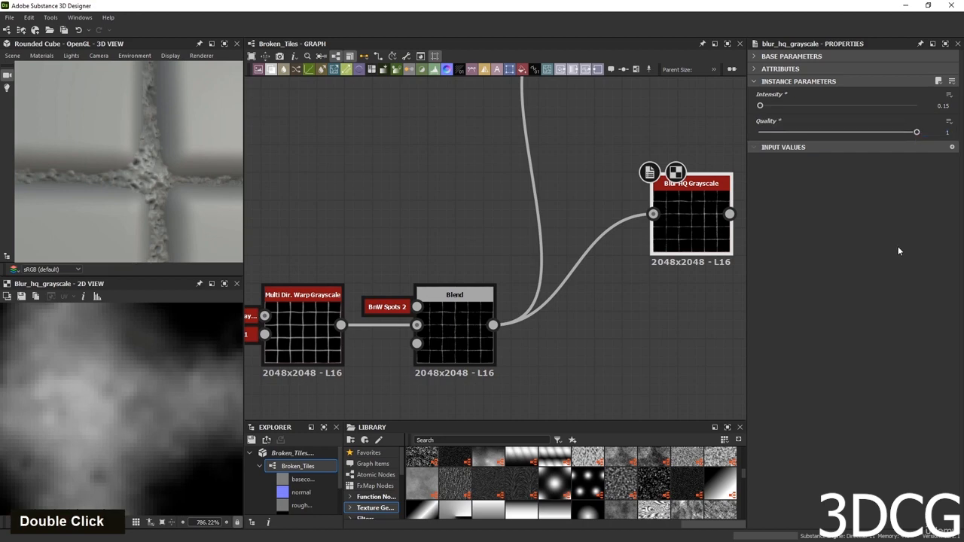
Connect the new Blur HQ Grayscale's output to the Height Blend's second input in place of the Blend.
scroll(183, 401, down, 6)
scroll(139, 373, up, 1)
scroll(449, 266, down, 3)
middle_drag(600, 284, 530, 349)
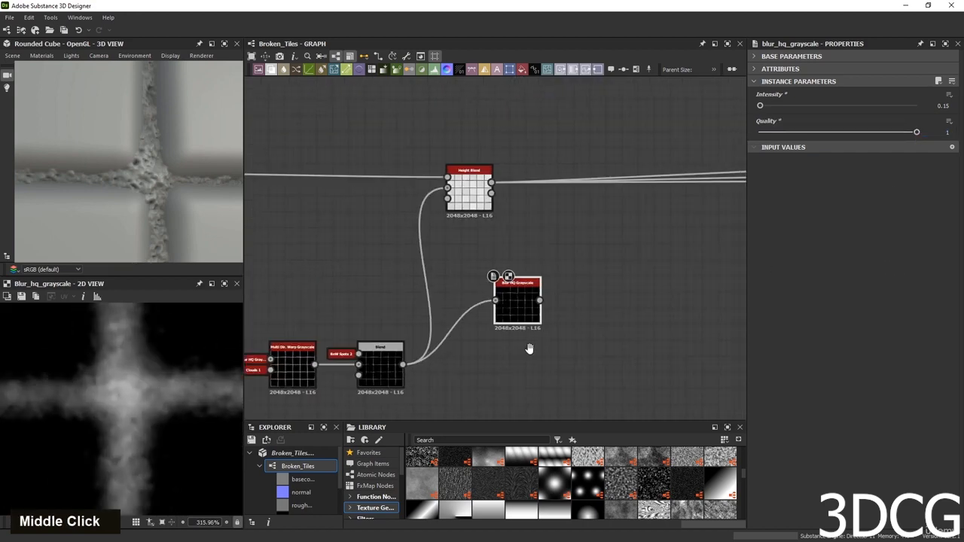
drag(540, 300, 448, 189)
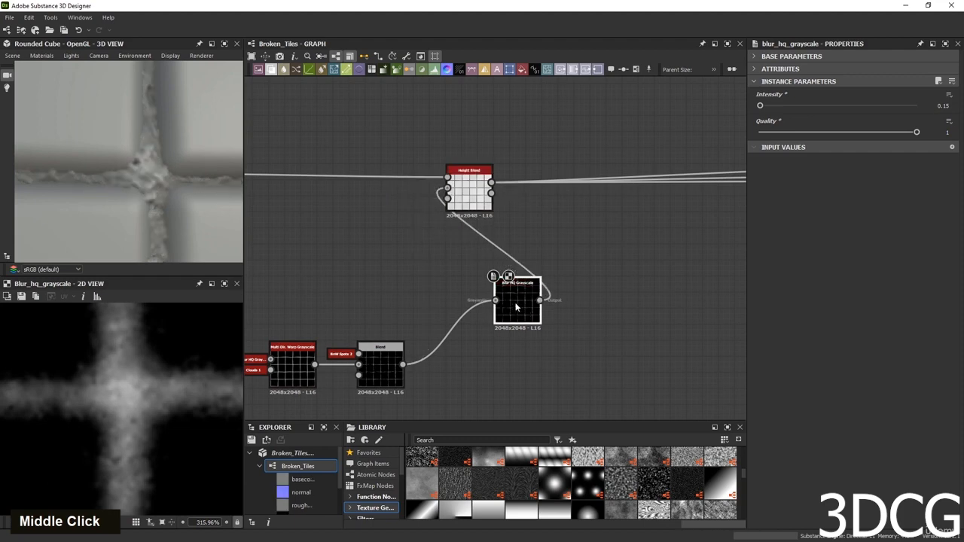
Set the Blur HQ Grayscale's Intensity to 0.1 and check the seams in the 3D view.
double_click(941, 105)
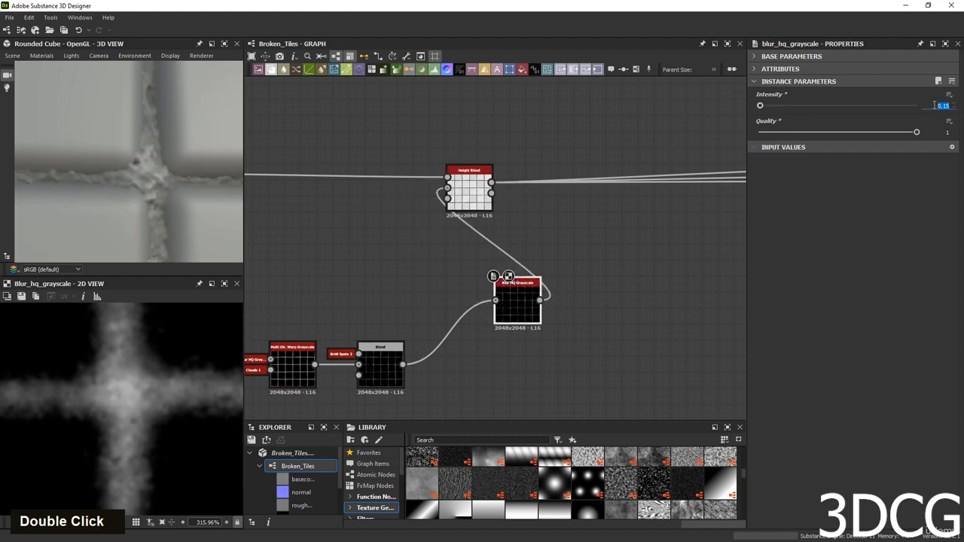
text(0.1)
key(Return)
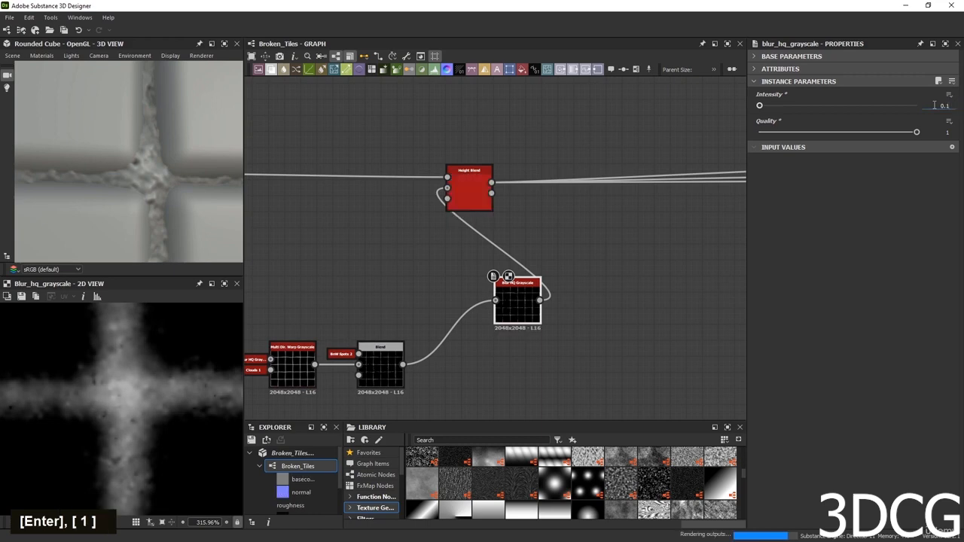
scroll(145, 177, down, 10)
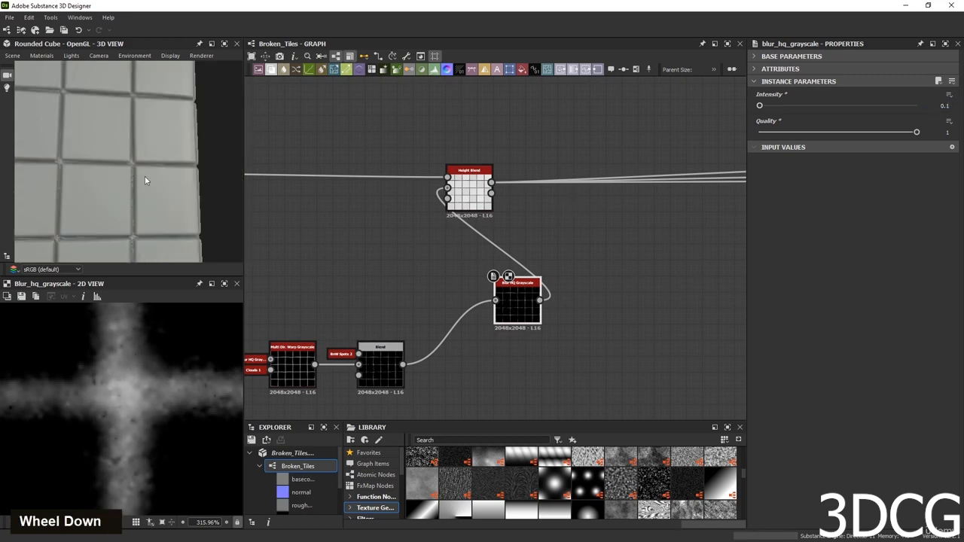
Move the Height Blend farther along the graph and place the Blur HQ Grayscale directly after the Blend, with the Height Blend selected.
middle_drag(505, 252, 578, 262)
drag(544, 194, 725, 214)
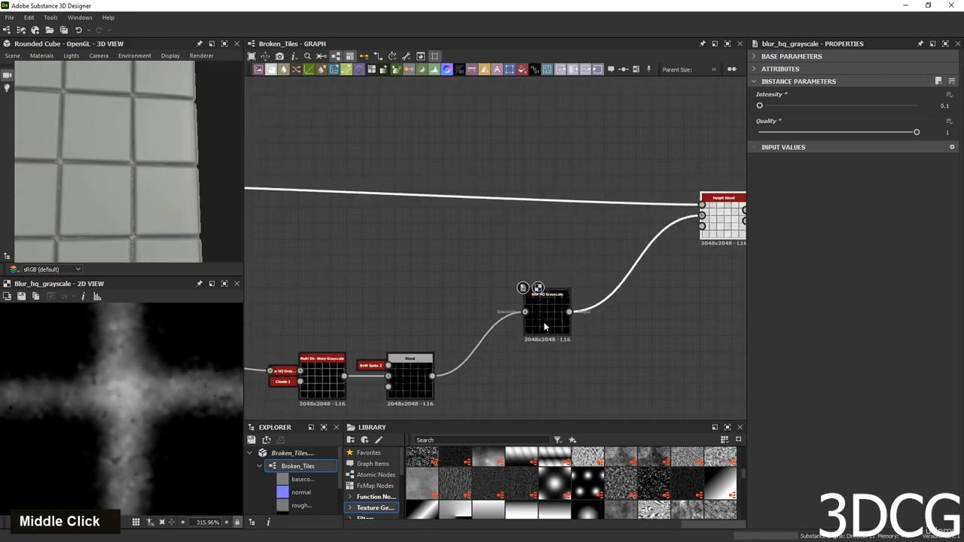
drag(543, 321, 478, 392)
scroll(633, 287, down, 5)
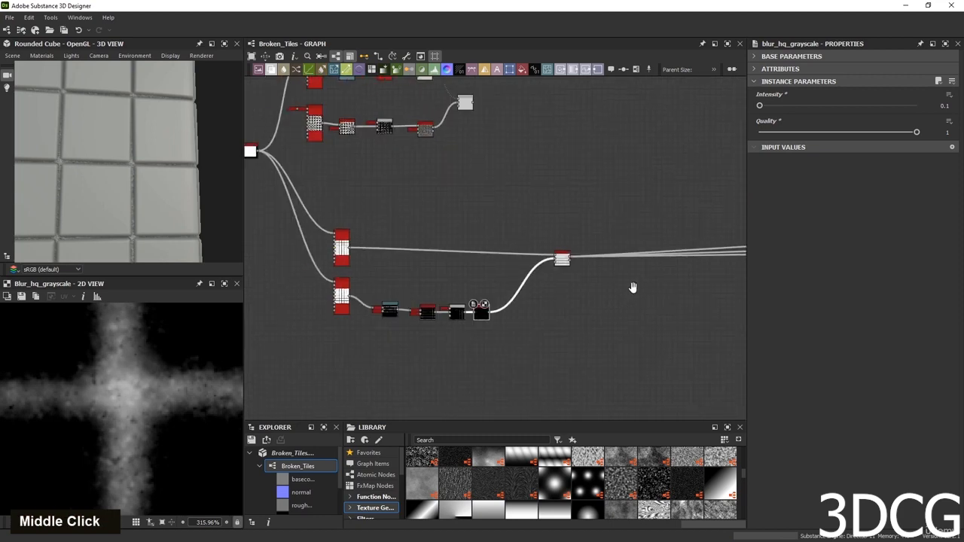
middle_drag(632, 287, 639, 285)
click(568, 257)
scroll(121, 406, down, 5)
scroll(122, 165, down, 3)
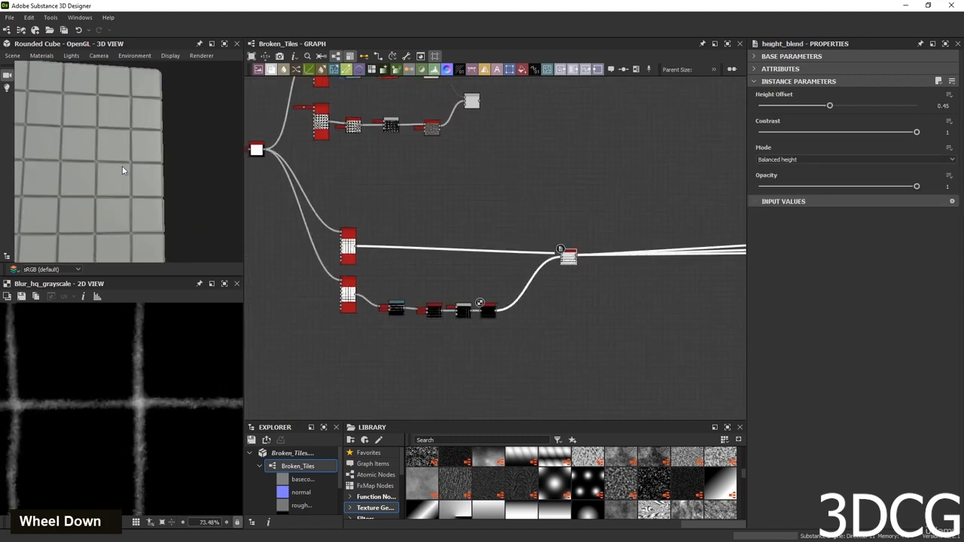
scroll(123, 171, down, 3)
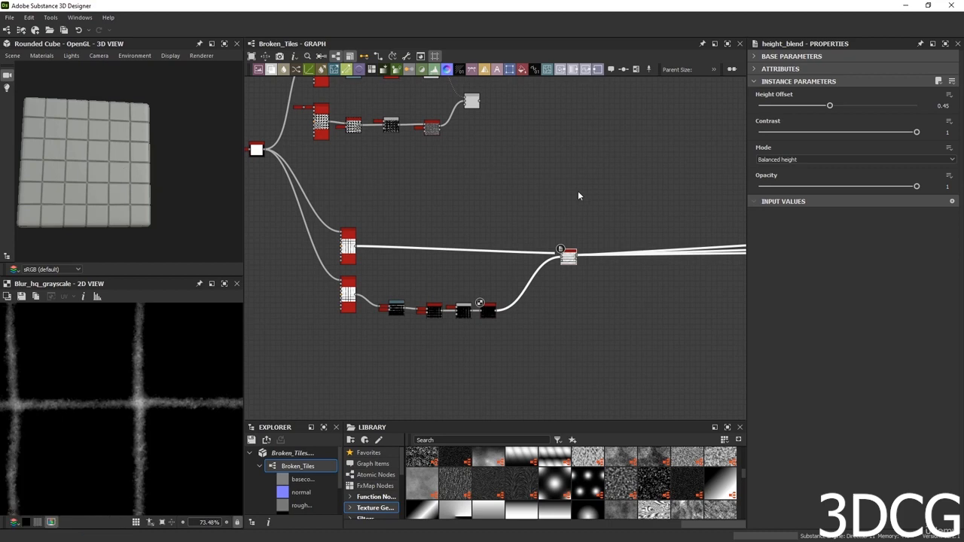
Preview the final Subtract Blend of the two upper node chains in the 2D view.
drag(609, 201, 329, 357)
middle_drag(350, 342, 409, 419)
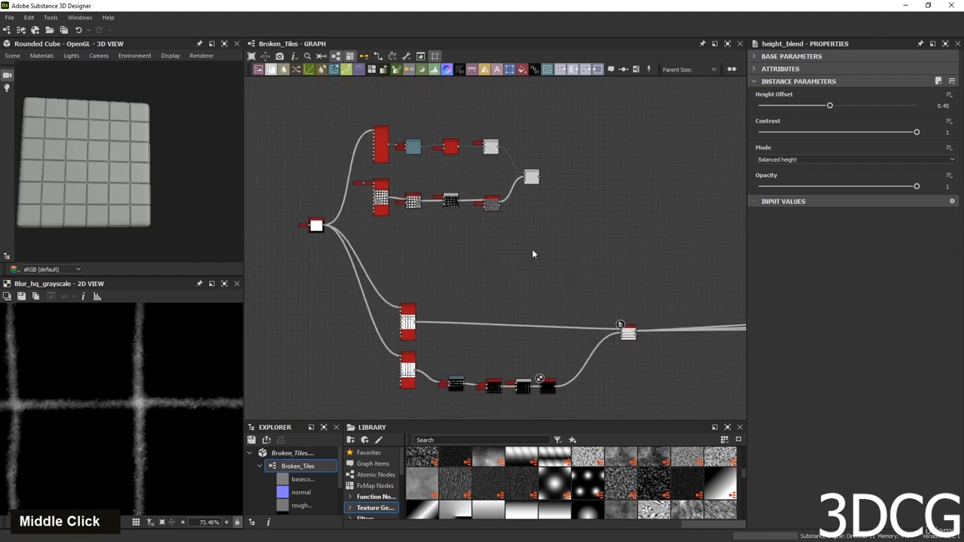
double_click(531, 175)
scroll(133, 413, down, 5)
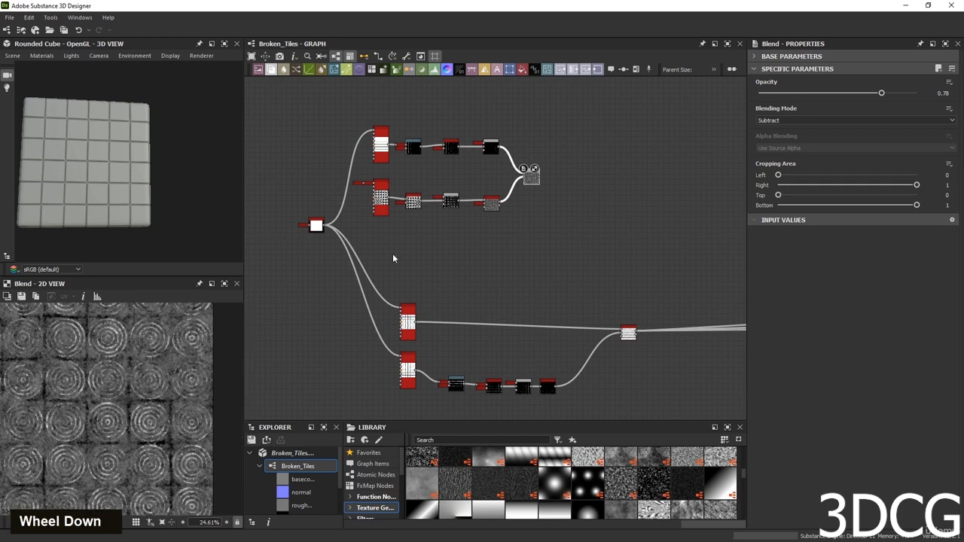
Tidy the graph by aligning the two upper node chains with the tile and seam chains and moving the latter closer beneath them.
drag(570, 102, 415, 229)
drag(663, 269, 376, 433)
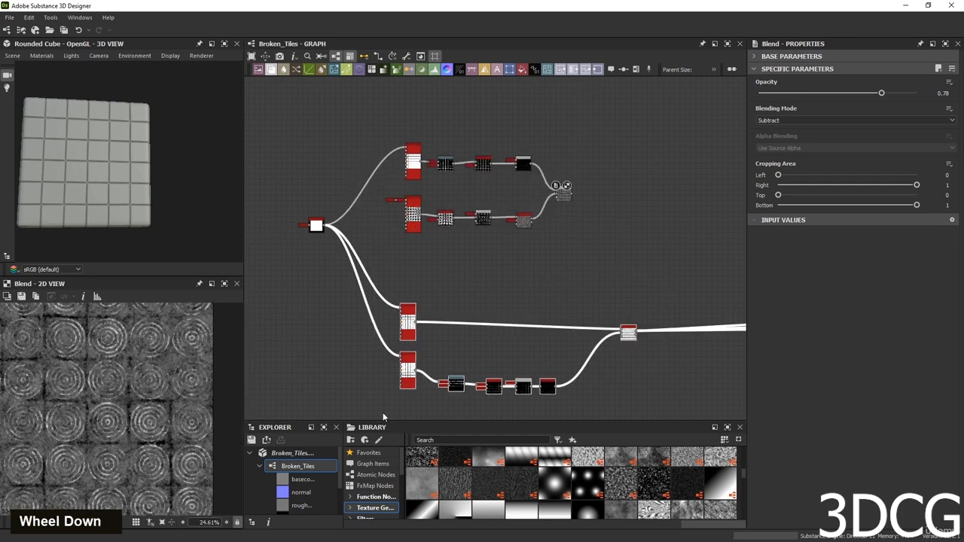
drag(411, 331, 416, 290)
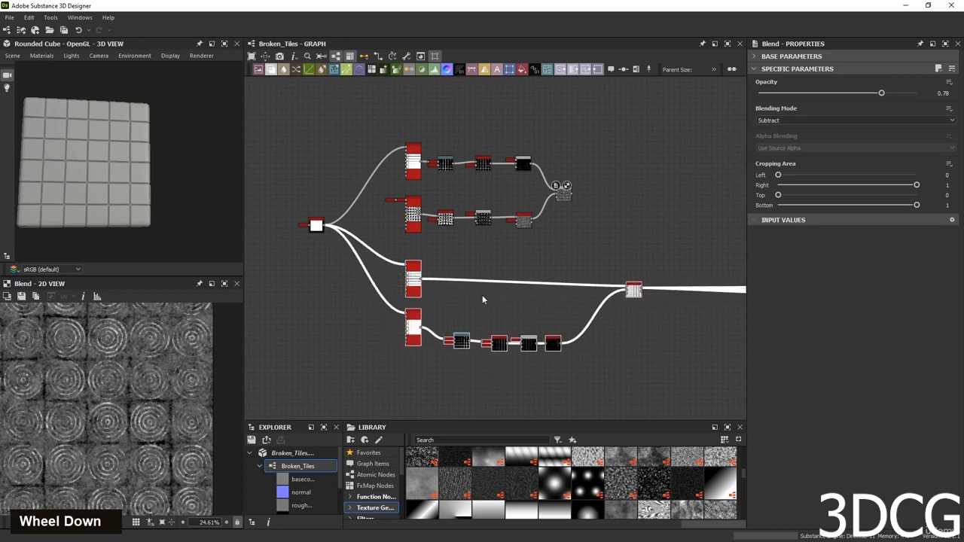
middle_drag(694, 348, 611, 332)
click(570, 336)
Examine the missing and broken tiles on the white sphere in the reference images.
click(607, 541)
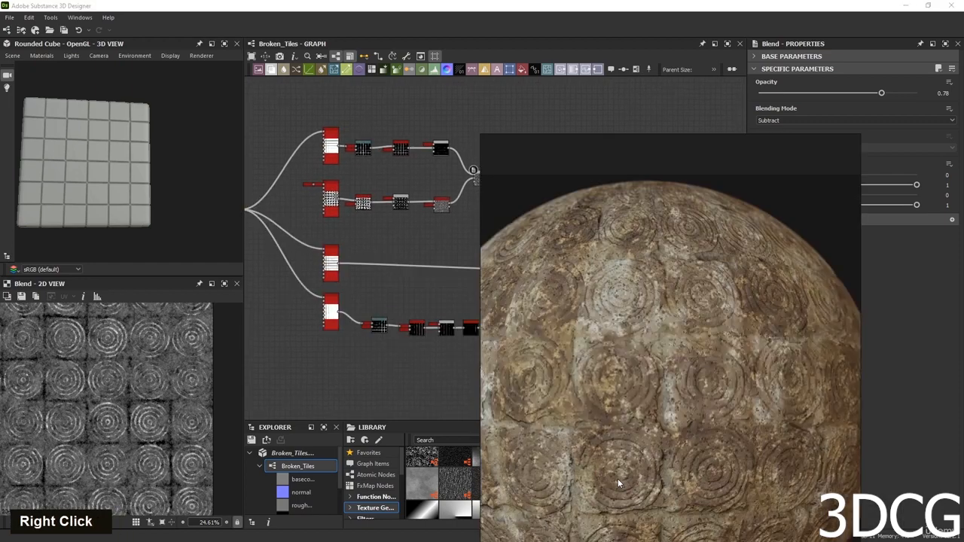
right_drag(618, 478, 641, 383)
scroll(650, 389, down, 5)
scroll(651, 390, down, 3)
scroll(625, 383, up, 8)
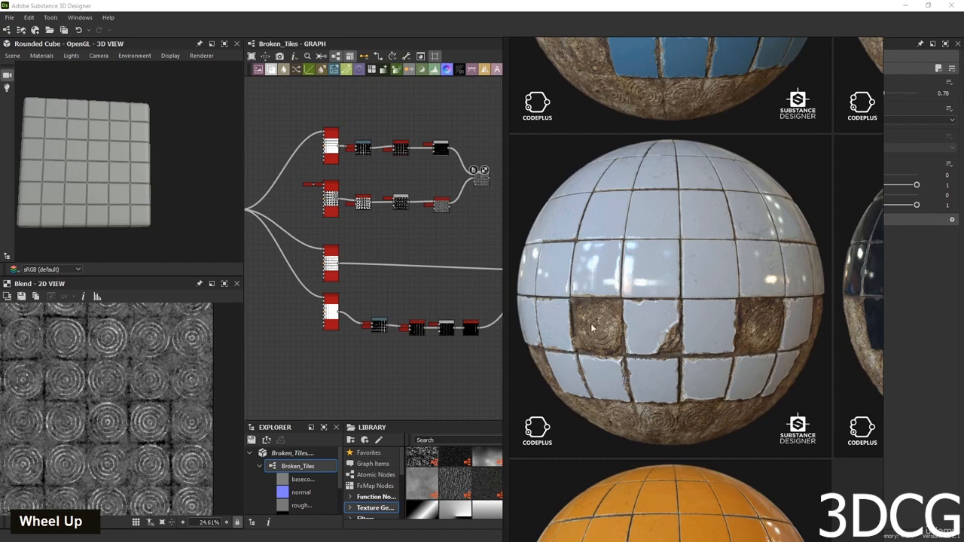
middle_drag(694, 332, 686, 331)
right_drag(741, 192, 642, 541)
scroll(620, 351, down, 1)
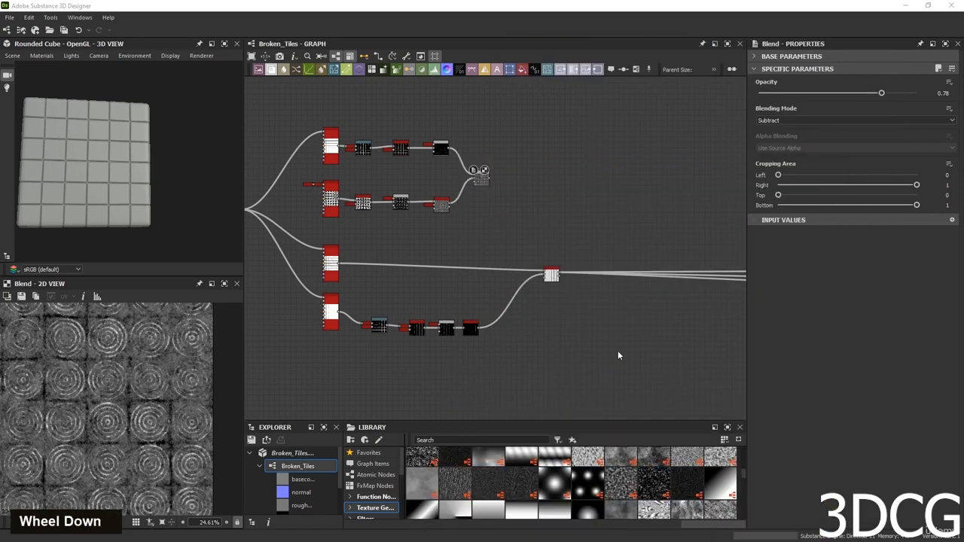
Add a Flood Fill node in the free area below and feed it from the tile node that drives the Height Blend's first input.
middle_drag(620, 351, 568, 270)
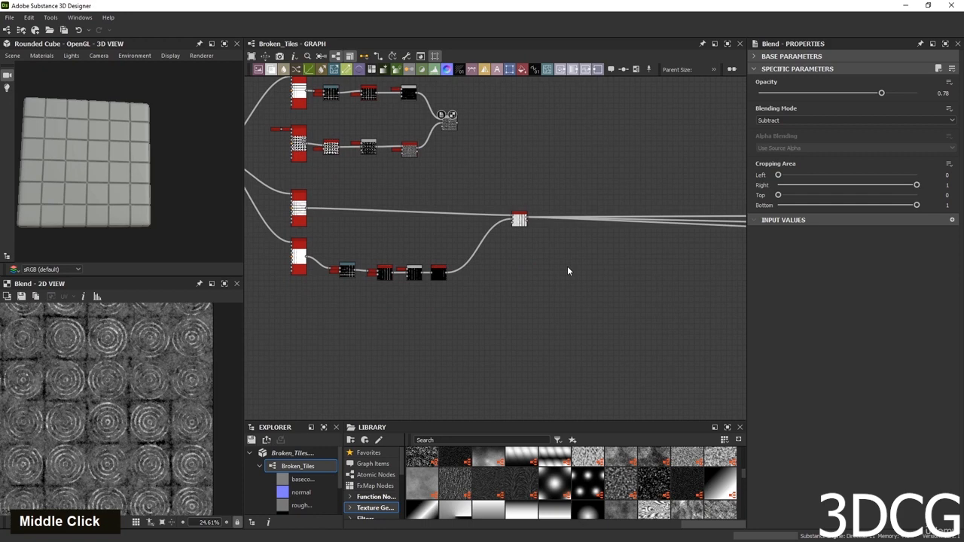
middle_drag(510, 338, 542, 269)
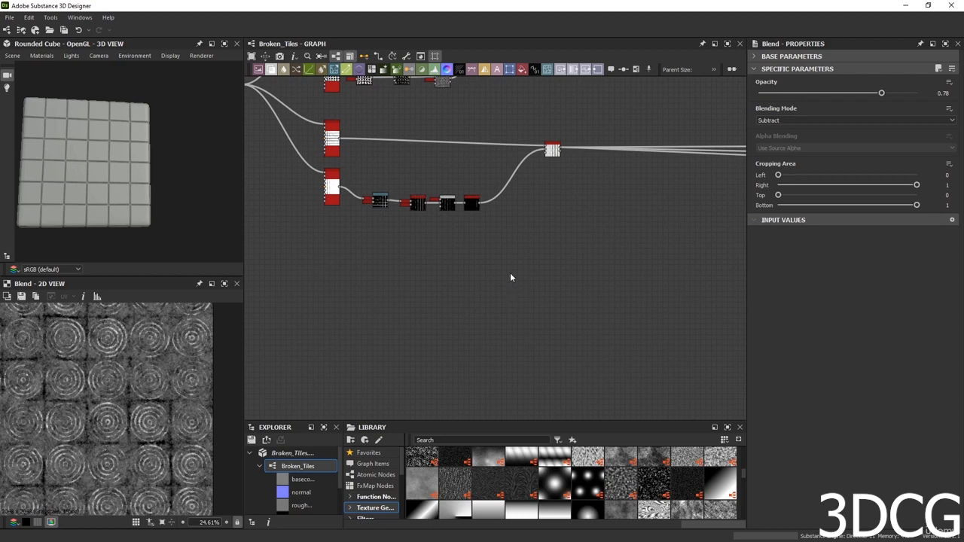
key(space)
text(floo)
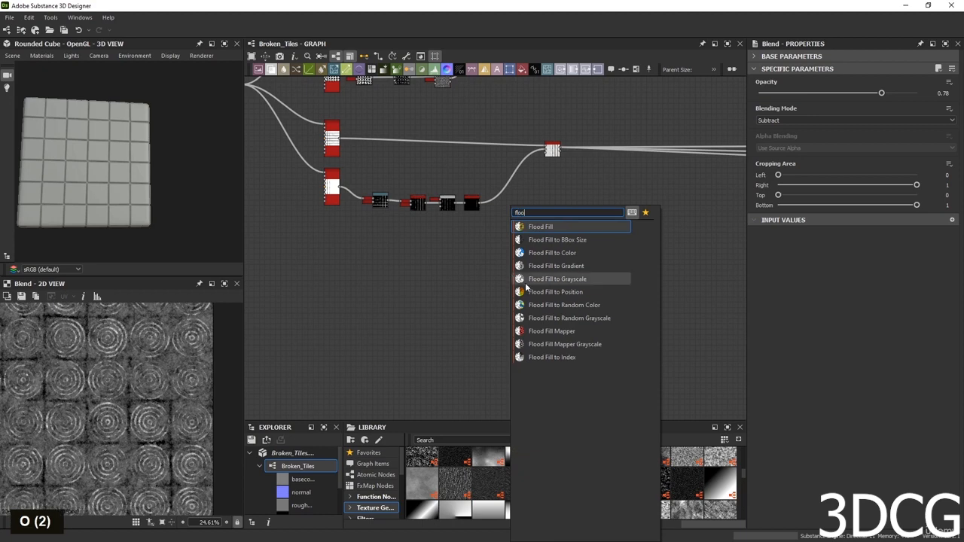
click(540, 227)
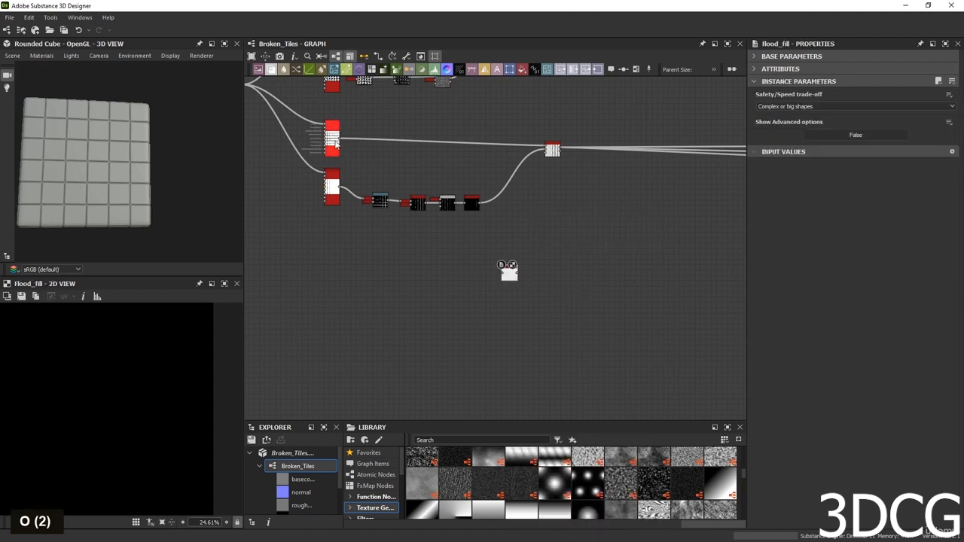
drag(339, 138, 502, 266)
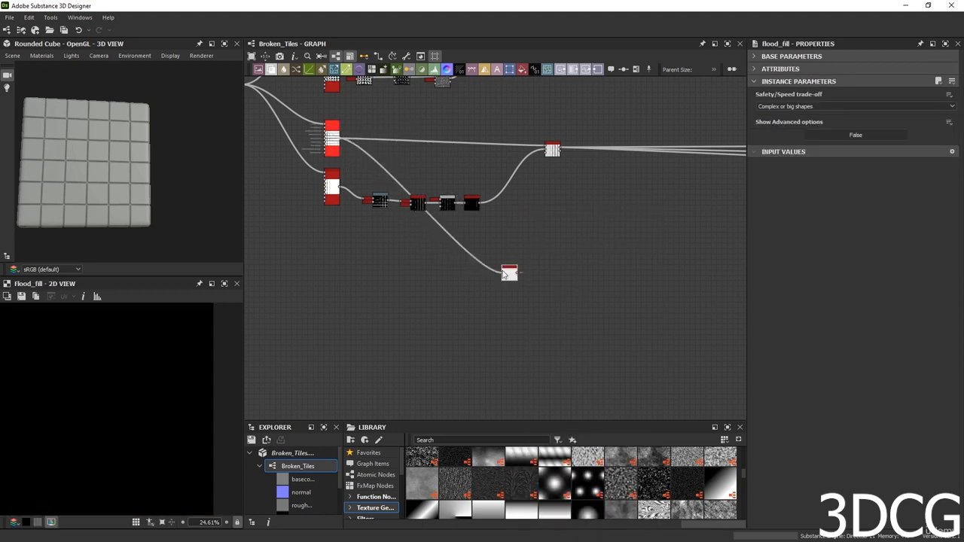
Preview the Flood Fill output and examine its per-tile gradients and the gaps between tiles in the 2D view.
double_click(509, 272)
scroll(138, 411, up, 4)
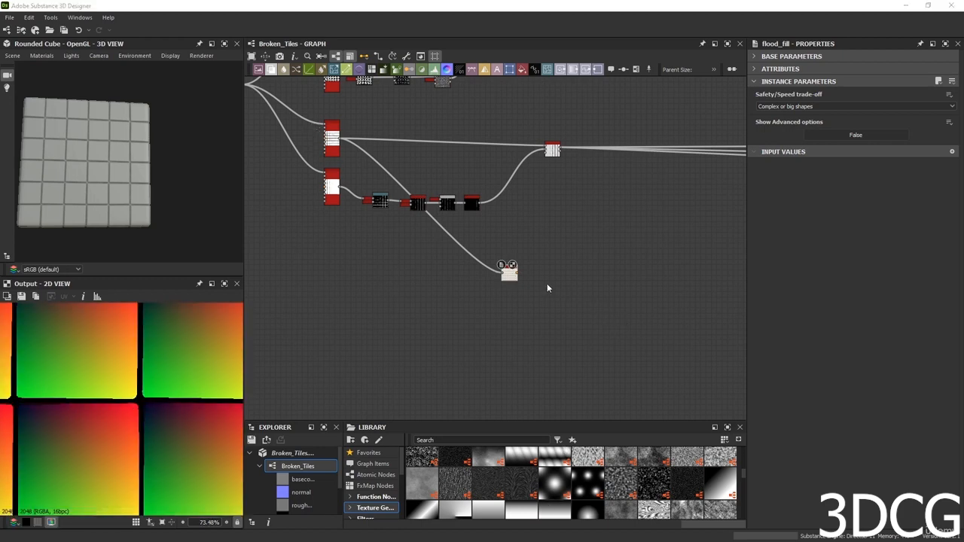
double_click(506, 271)
scroll(176, 385, down, 5)
scroll(176, 386, down, 3)
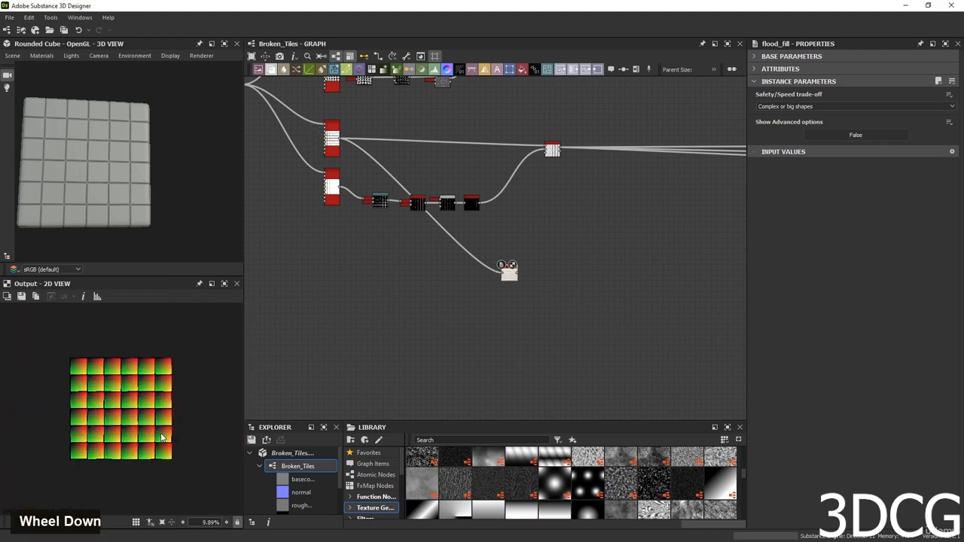
scroll(145, 457, up, 7)
scroll(152, 450, up, 8)
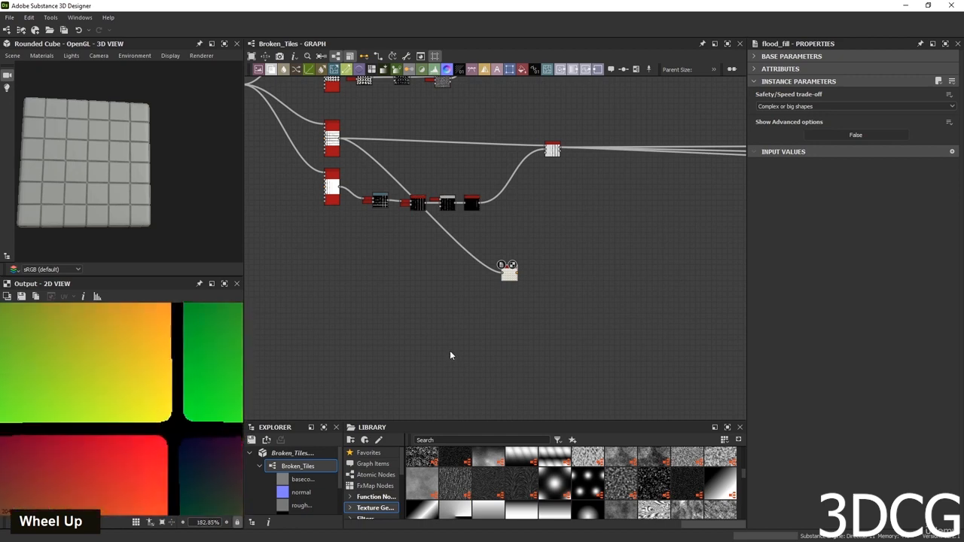
Move the Flood Fill node beneath the seam chain and add a Flood Fill Mapper Grayscale node beside it.
drag(508, 276, 378, 303)
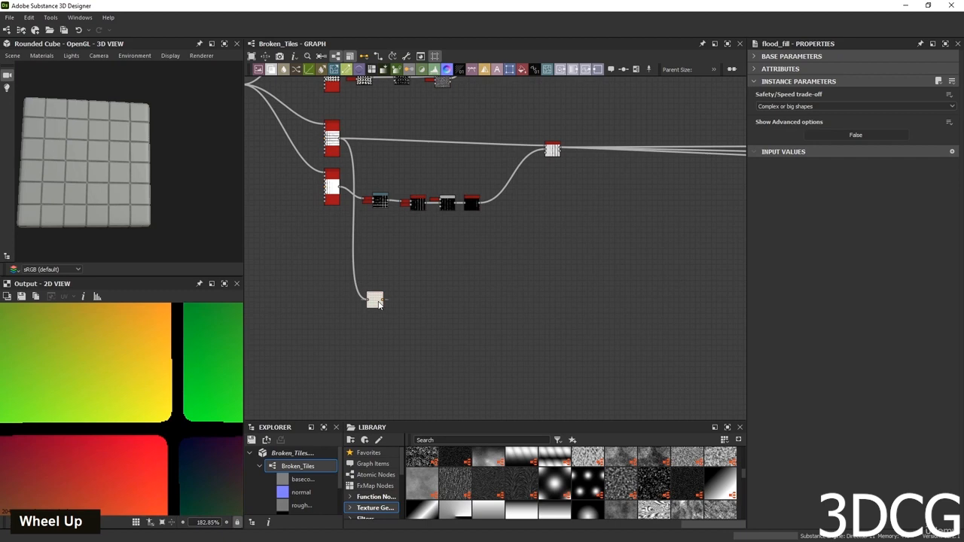
double_click(412, 298)
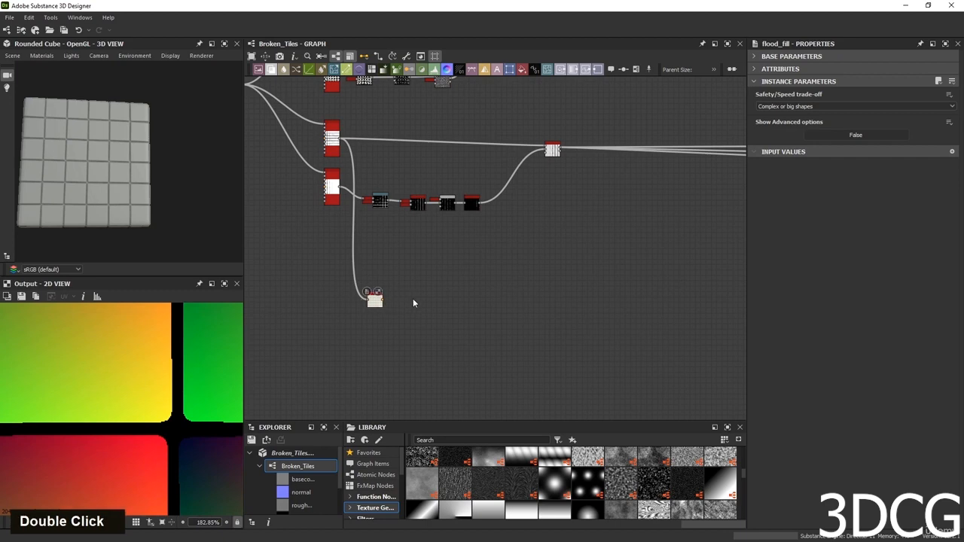
key(space)
text(flo)
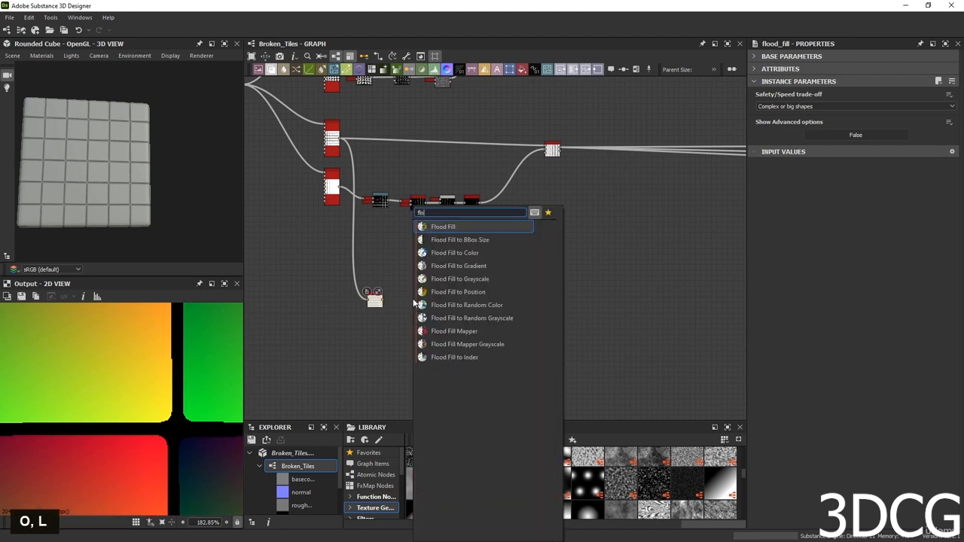
text(o)
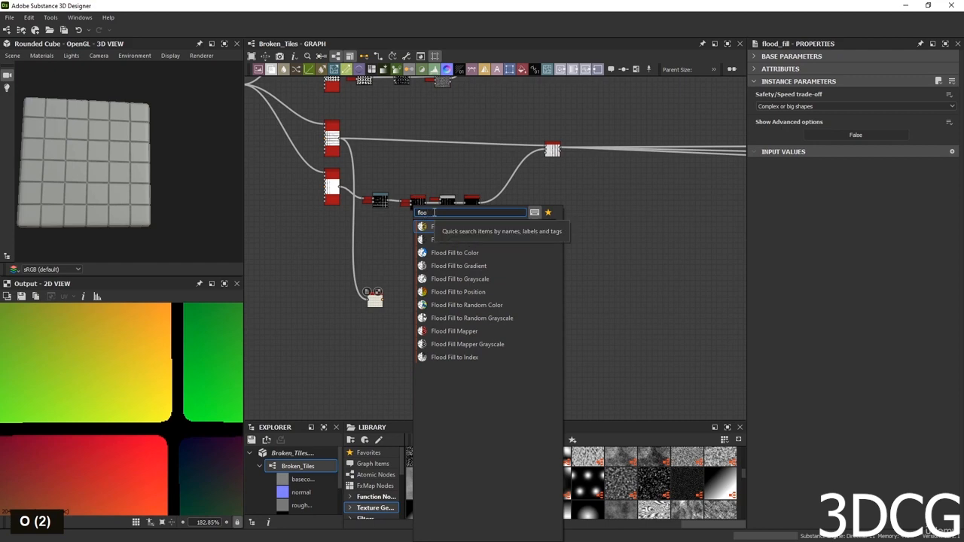
text(d)
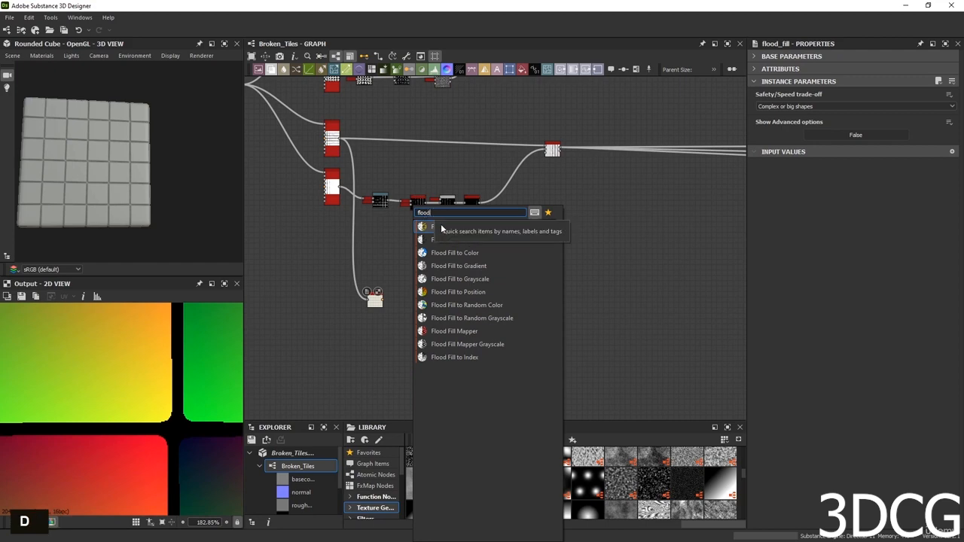
click(480, 343)
Connect the Flood Fill's BBox output to the mapper's Flood Fill Bbox input and space the mapper farther from the Flood Fill.
scroll(441, 362, up, 8)
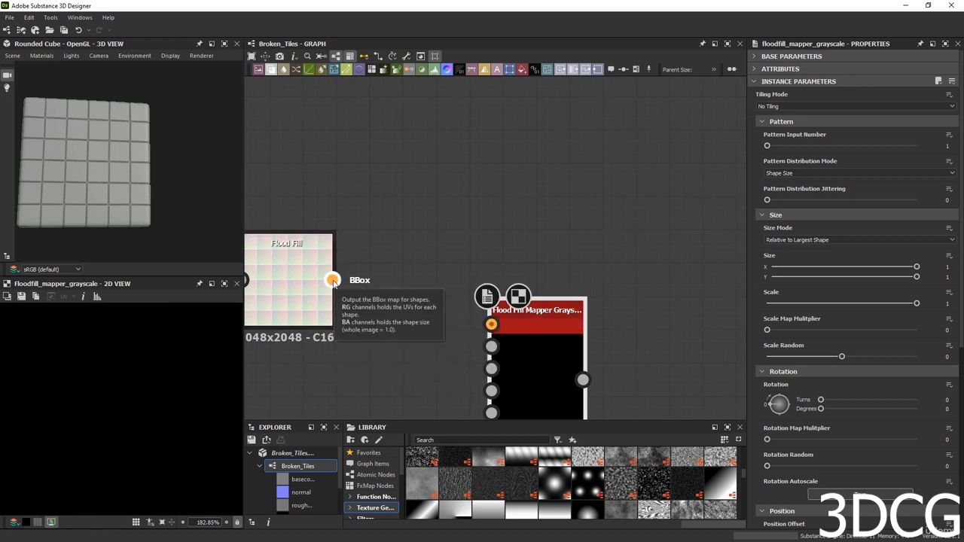
drag(332, 280, 491, 324)
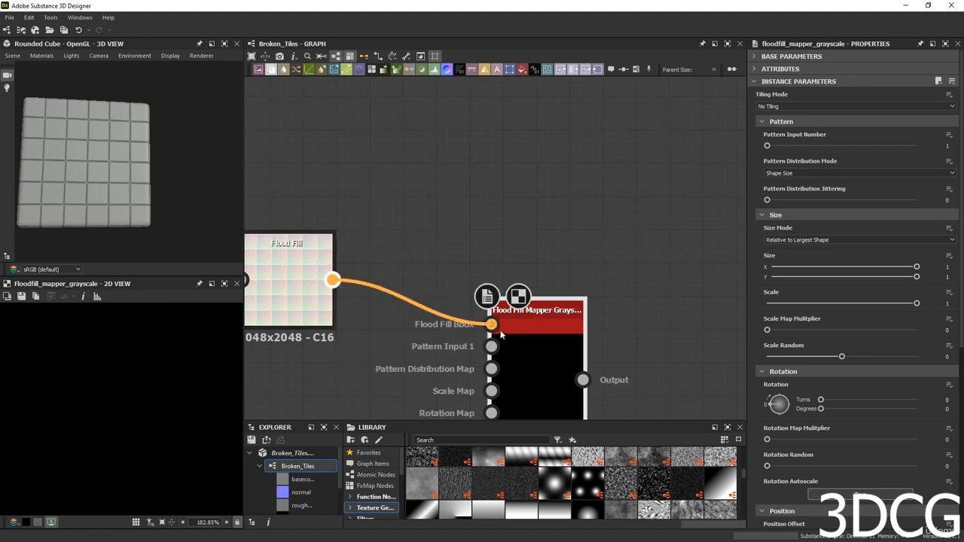
scroll(514, 329, down, 2)
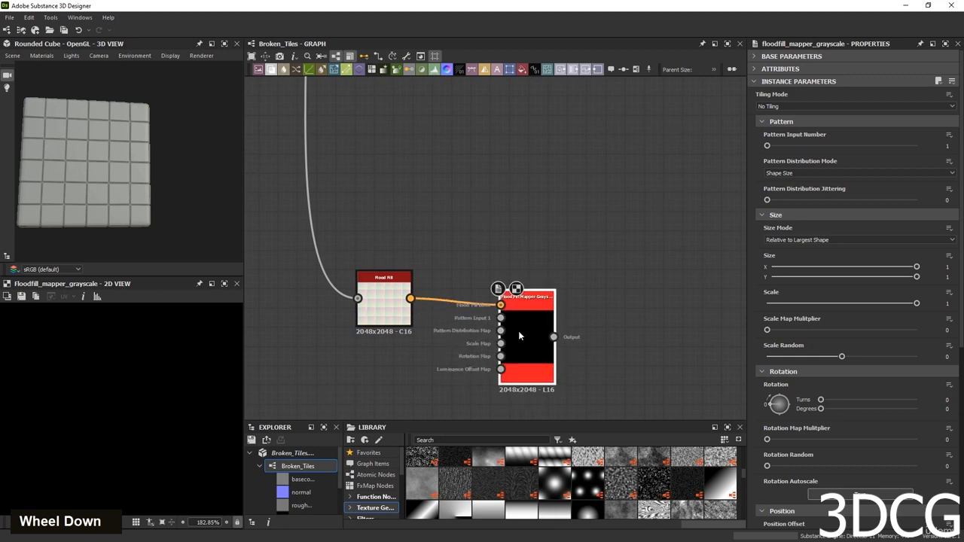
drag(525, 331, 604, 329)
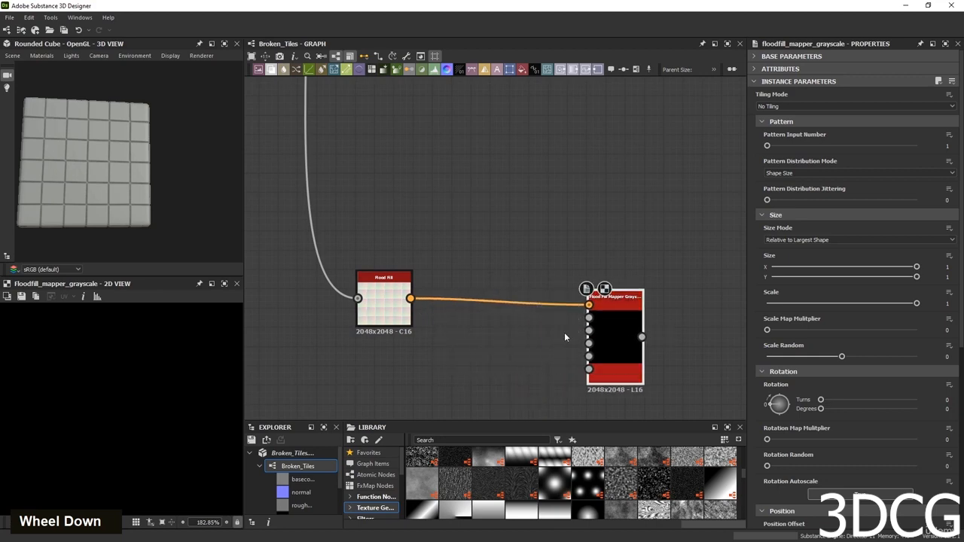
scroll(549, 344, down, 3)
scroll(549, 348, up, 4)
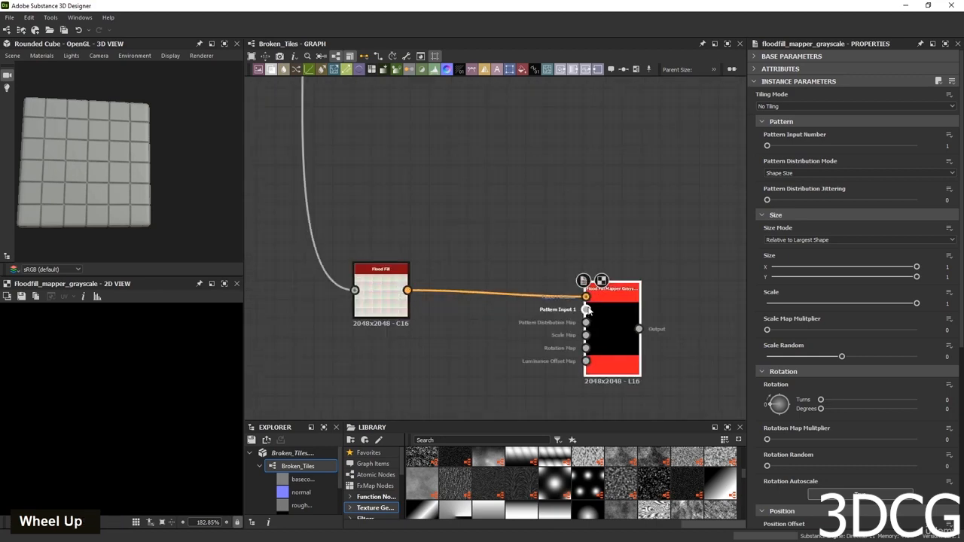
double_click(611, 313)
scroll(596, 313, up, 4)
scroll(587, 313, down, 4)
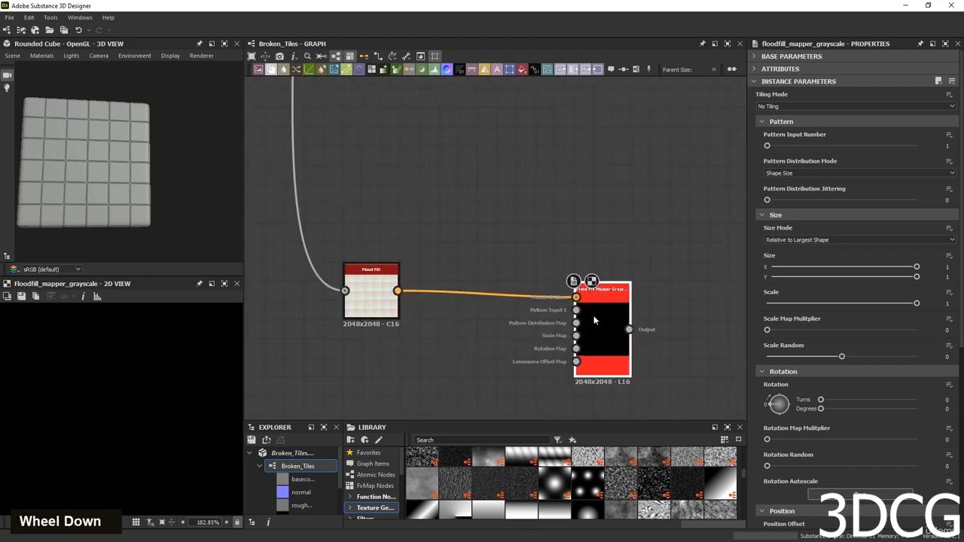
Examine the Flood Fill Mapper Grayscale's inputs and its connection from the Flood Fill node.
scroll(577, 313, up, 3)
scroll(577, 313, down, 4)
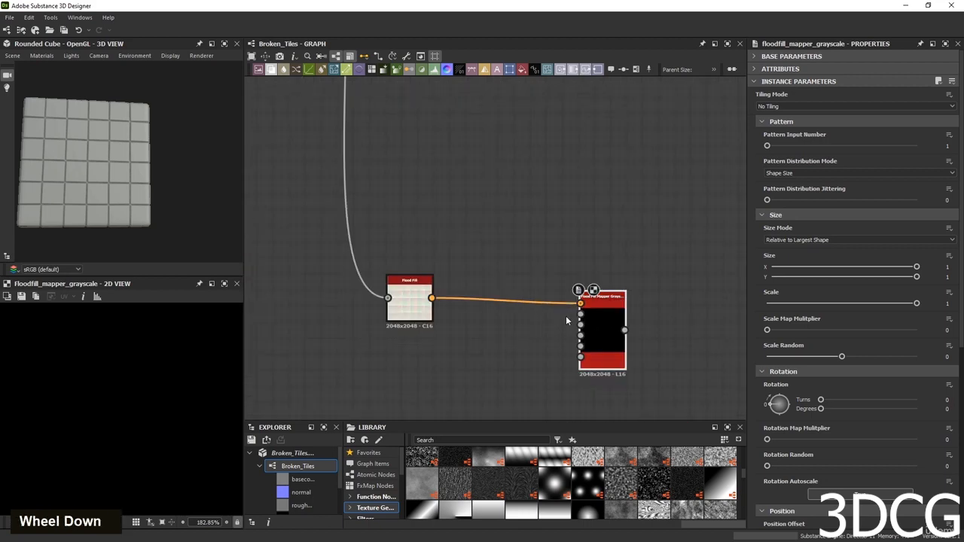
scroll(580, 315, up, 4)
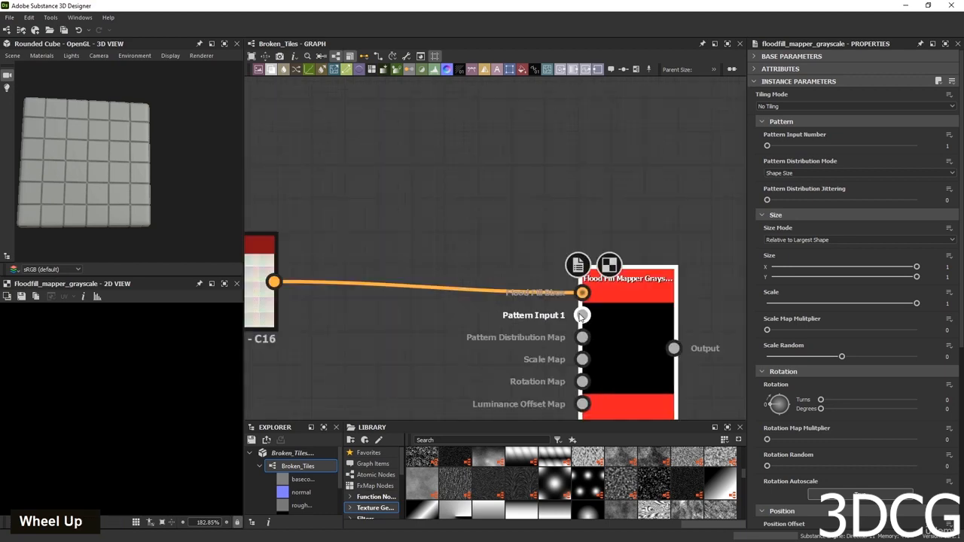
scroll(583, 317, down, 4)
scroll(469, 318, up, 4)
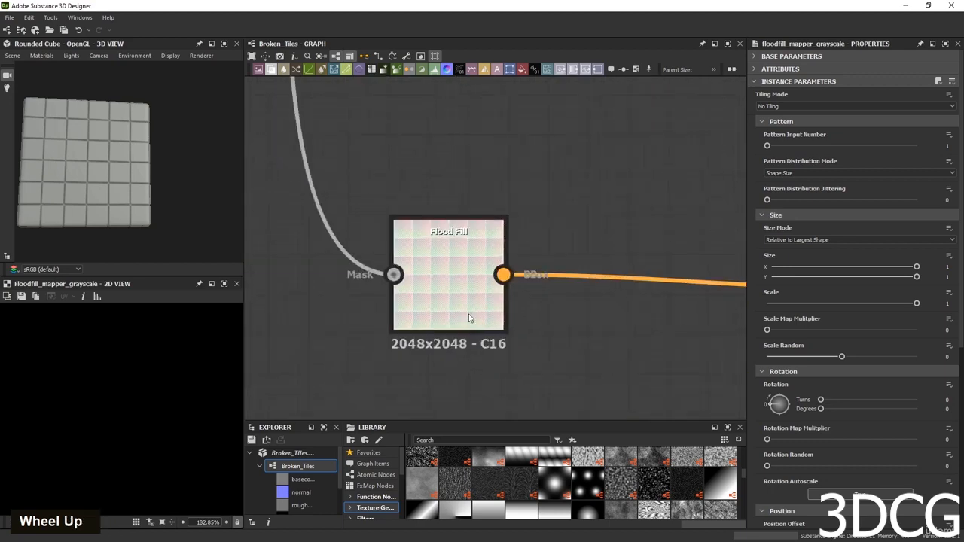
scroll(461, 273, down, 4)
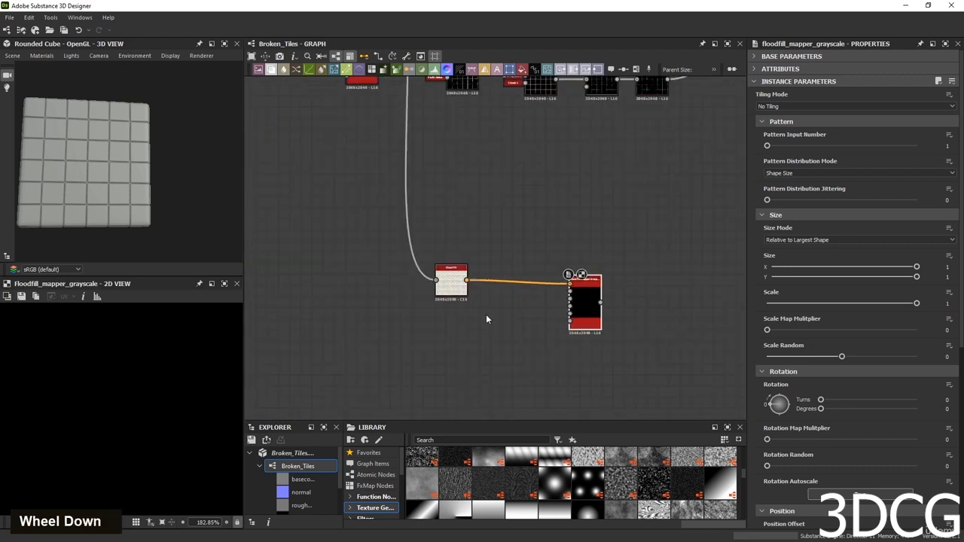
middle_drag(531, 291, 566, 259)
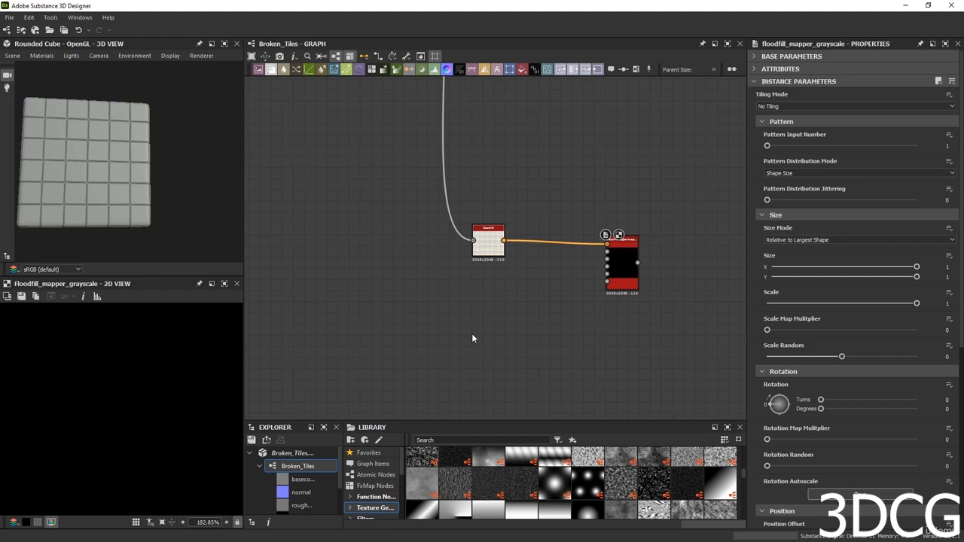
key(space)
text(sha)
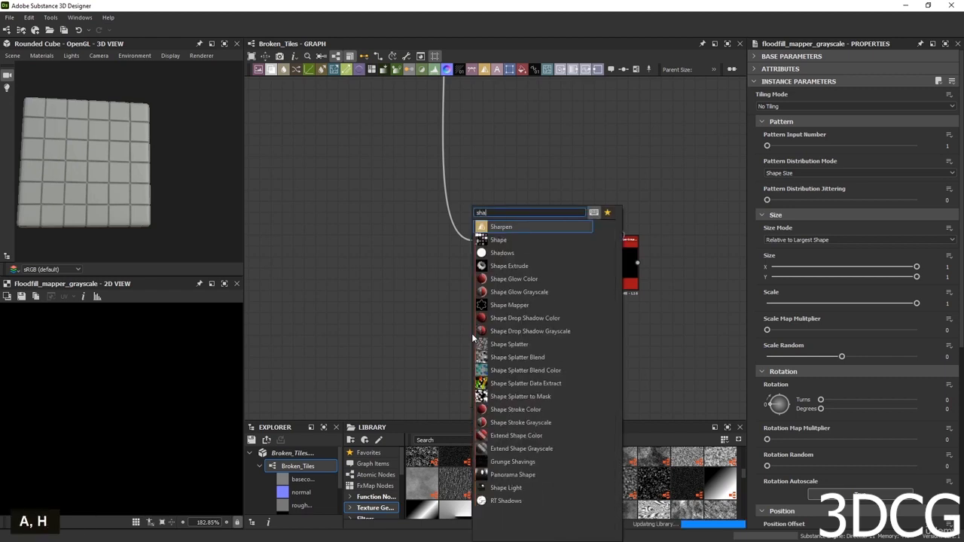
click(375, 227)
Duplicate the blurred square Shape node that feeds the tile samplers, placing the copy near the Flood Fill node.
scroll(375, 232, down, 2)
middle_drag(376, 232, 510, 312)
drag(444, 83, 419, 124)
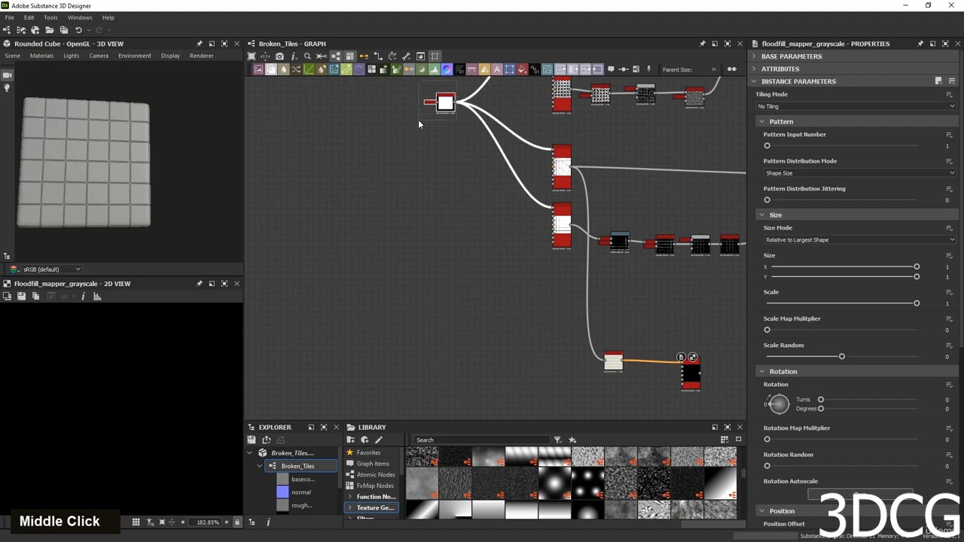
key(ctrl+d)
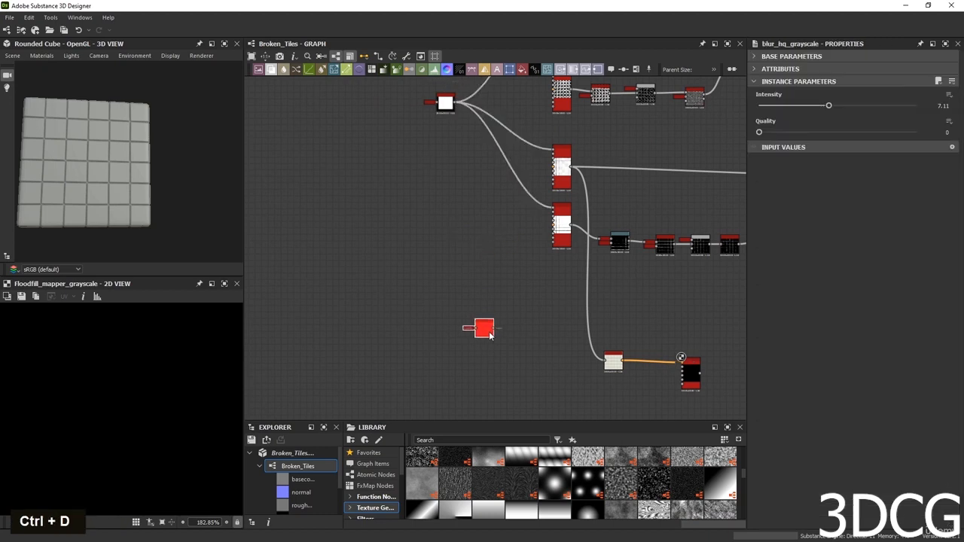
Preview the duplicated Blur HQ Grayscale node and set its intensity to 16.
double_click(485, 344)
scroll(485, 346, up, 4)
scroll(115, 381, down, 2)
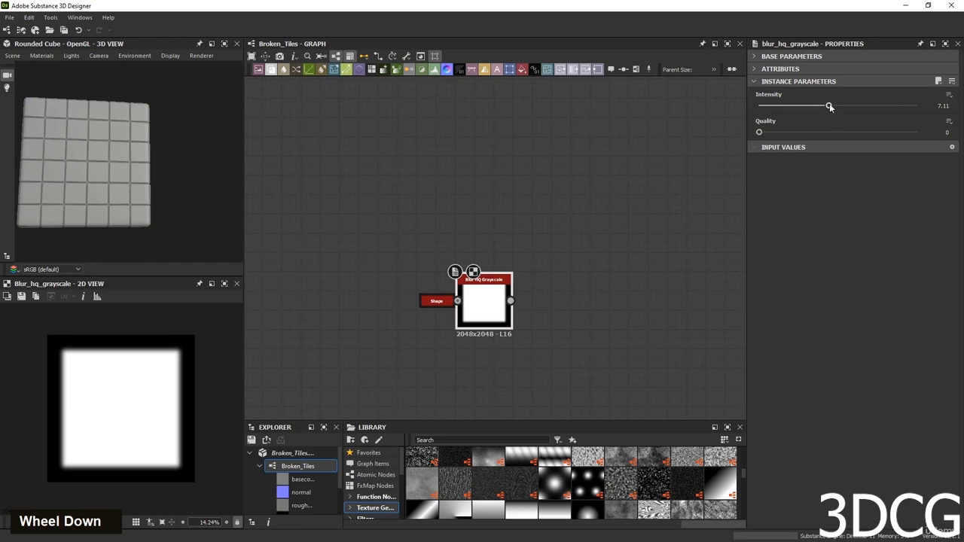
drag(829, 106, 960, 107)
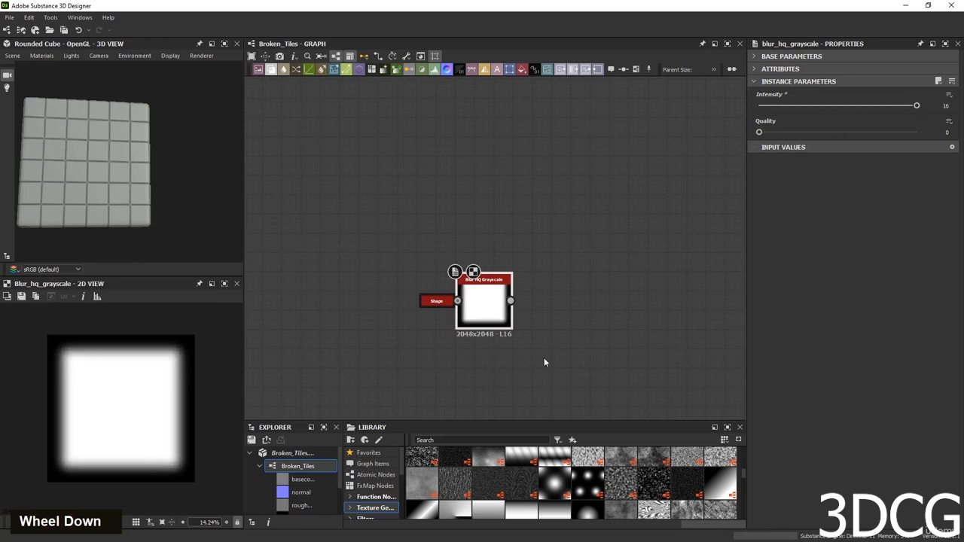
Duplicate the Slope Blur Grayscale node with its docked Clouds 1 from the circular tile pattern chain.
middle_drag(544, 363, 519, 358)
scroll(545, 285, down, 5)
middle_drag(640, 250, 434, 367)
scroll(505, 278, up, 6)
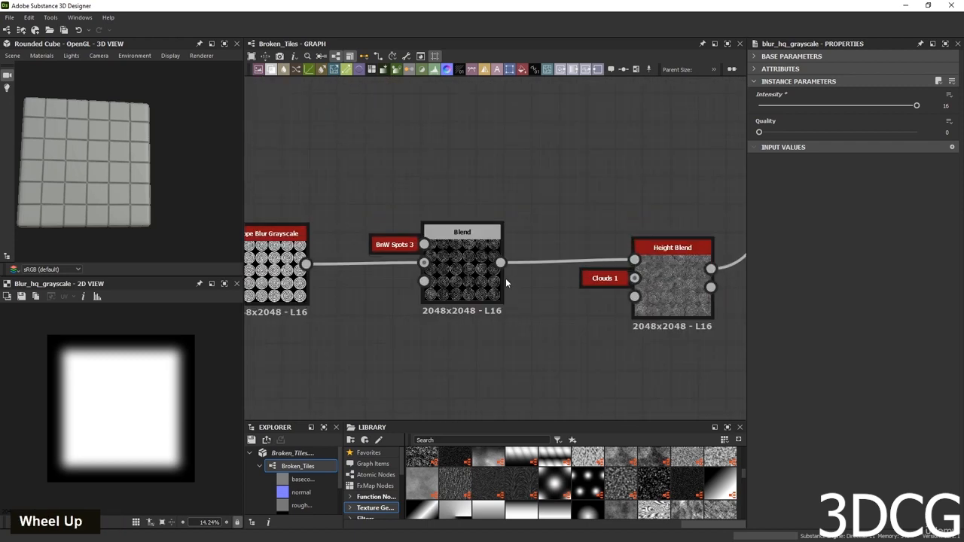
middle_drag(348, 303, 585, 306)
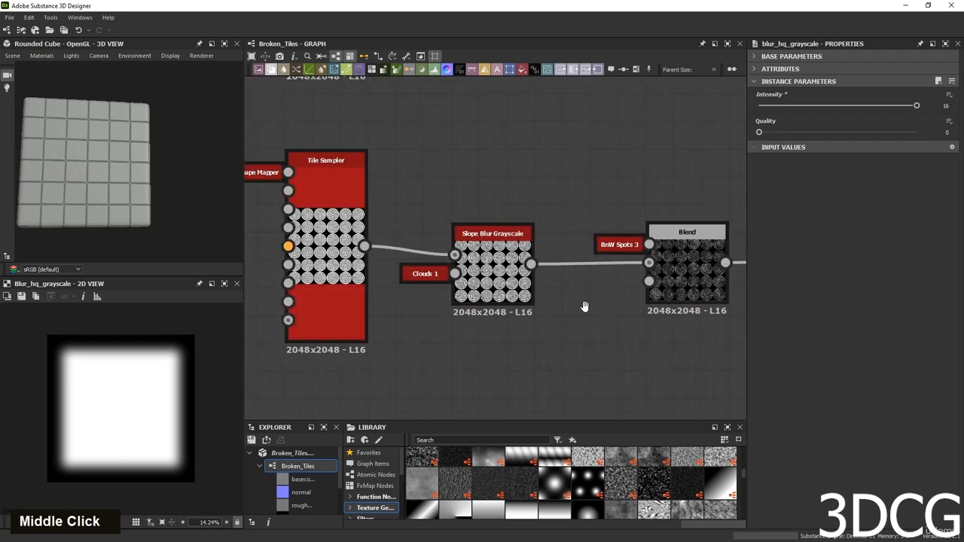
drag(524, 185, 441, 334)
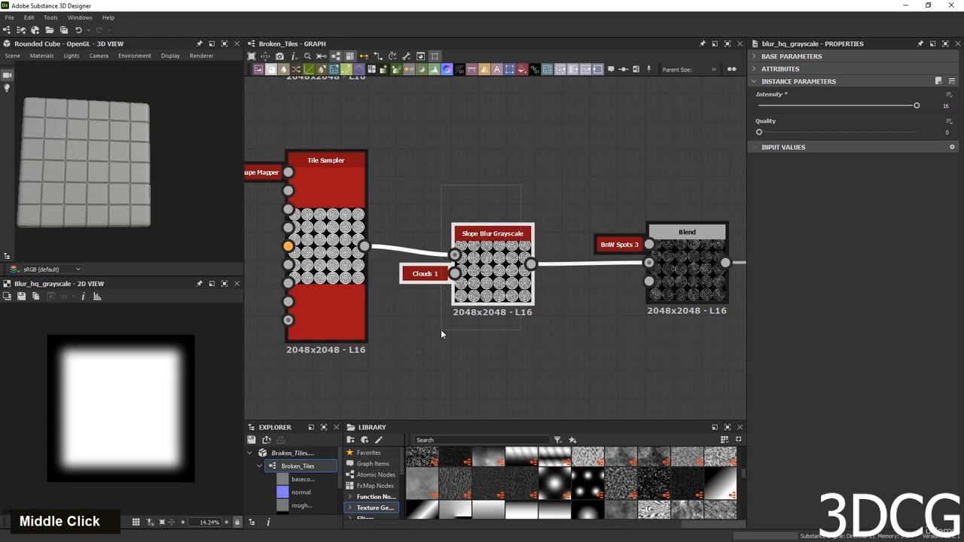
key(ctrl+d)
Move the duplicated Slope Blur Grayscale and Clouds 1 down beside the copied Blur HQ Grayscale node.
scroll(521, 294, down, 5)
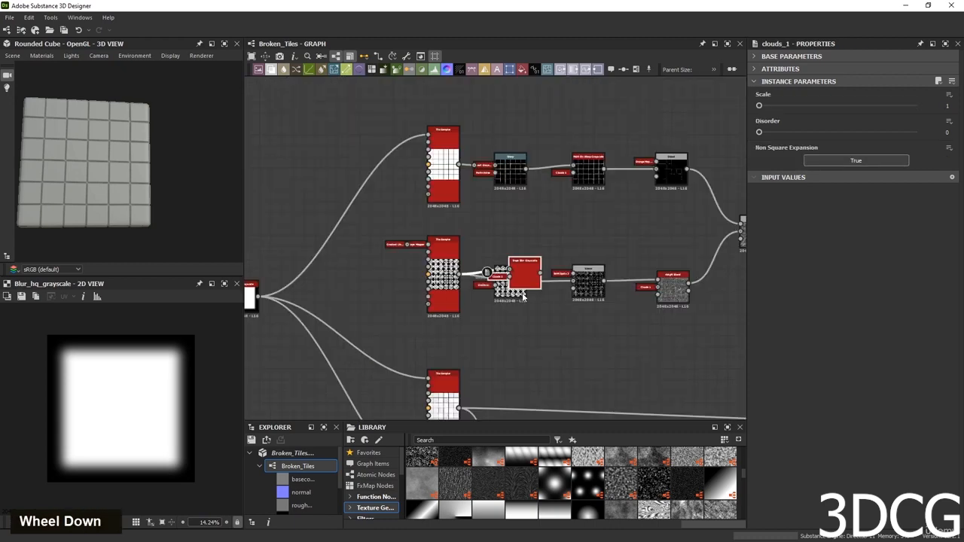
drag(529, 281, 503, 359)
middle_drag(504, 358, 579, 201)
drag(582, 196, 459, 413)
scroll(458, 413, down, 3)
middle_drag(459, 413, 579, 218)
scroll(576, 299, up, 7)
drag(578, 217, 564, 269)
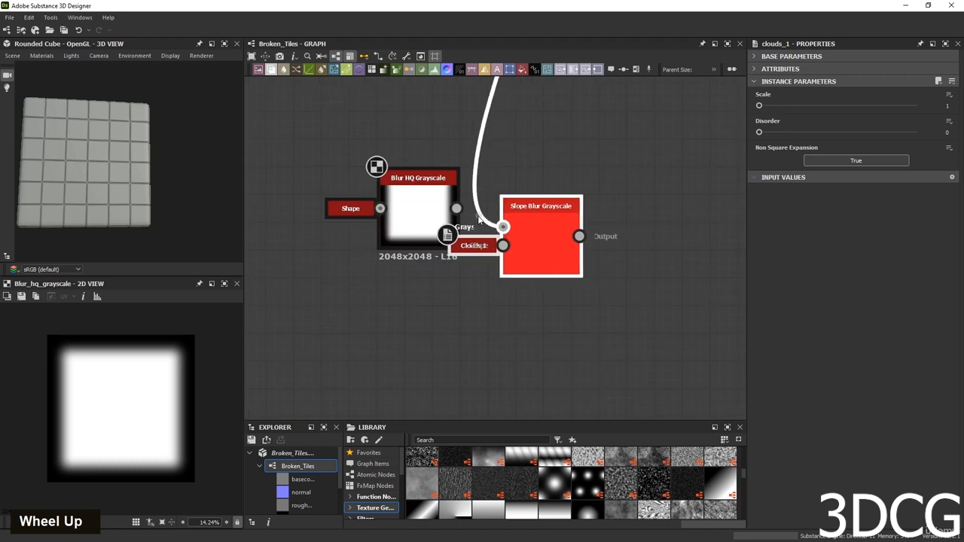
Connect the copied Blur HQ Grayscale to the Slope Blur's Grayscale input and preview the result up close.
drag(456, 208, 598, 228)
double_click(599, 228)
scroll(169, 362, up, 2)
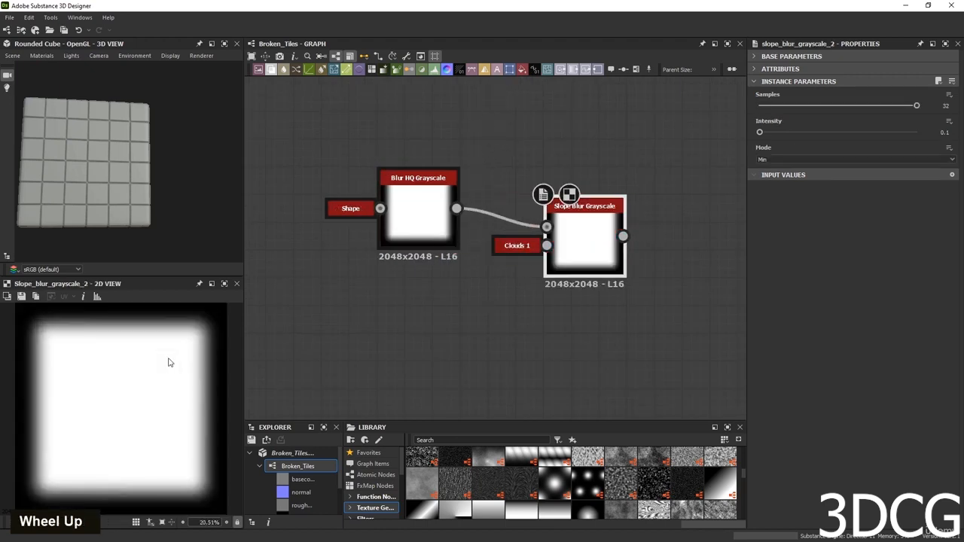
scroll(169, 362, up, 1)
Undock Clouds 1 from the Slope Blur Grayscale, place it below the Blur HQ node and realign the Slope Blur.
click(517, 248)
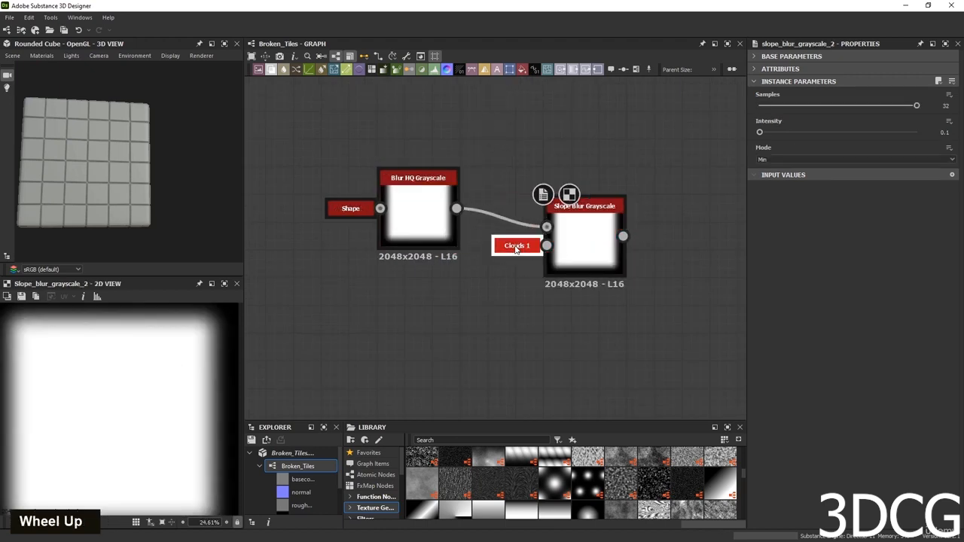
key(d)
drag(470, 374, 443, 346)
drag(582, 257, 555, 283)
double_click(555, 284)
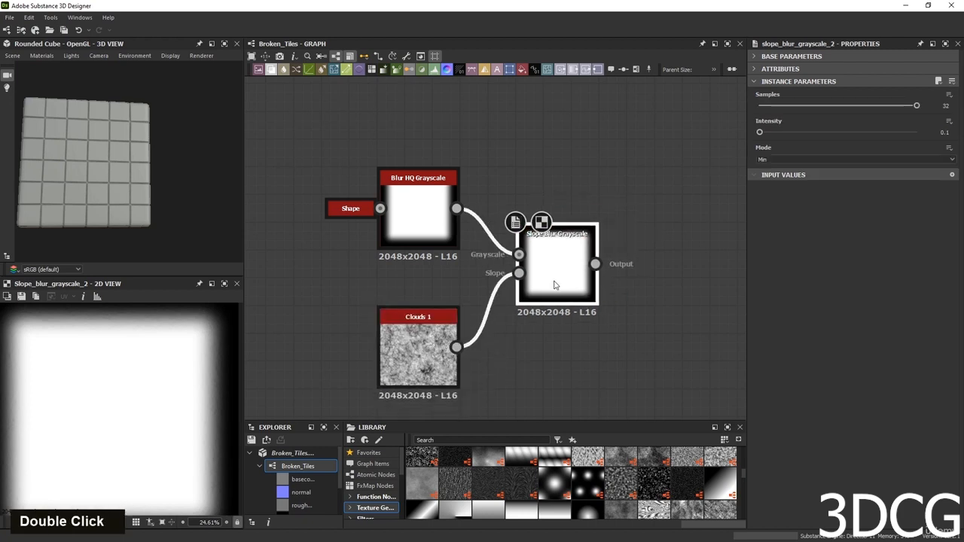
Set the Slope Blur Grayscale's intensity to 4.27.
click(425, 336)
click(557, 267)
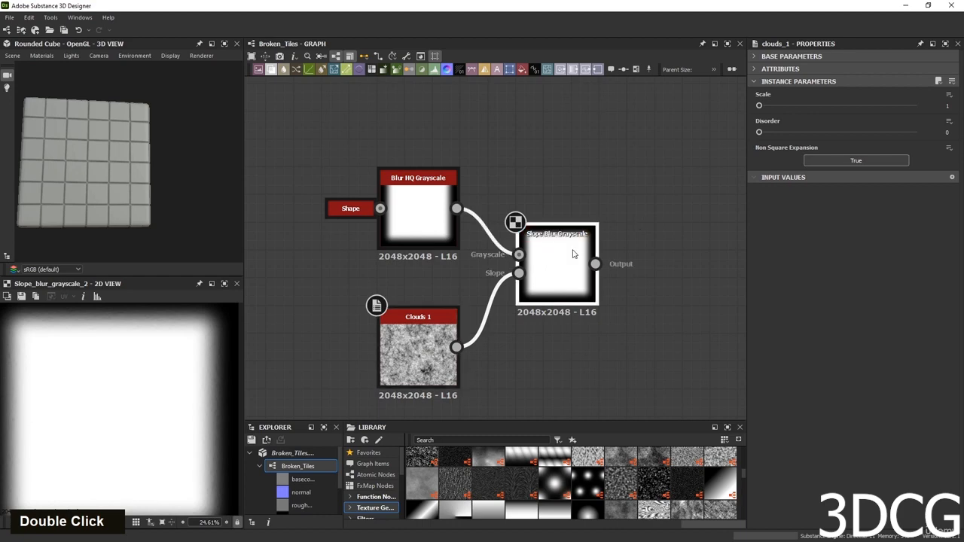
drag(759, 134, 801, 133)
Replace Clouds 1 with a Clouds 2 node feeding the Slope input and preview the Slope Blur Grayscale.
click(419, 345)
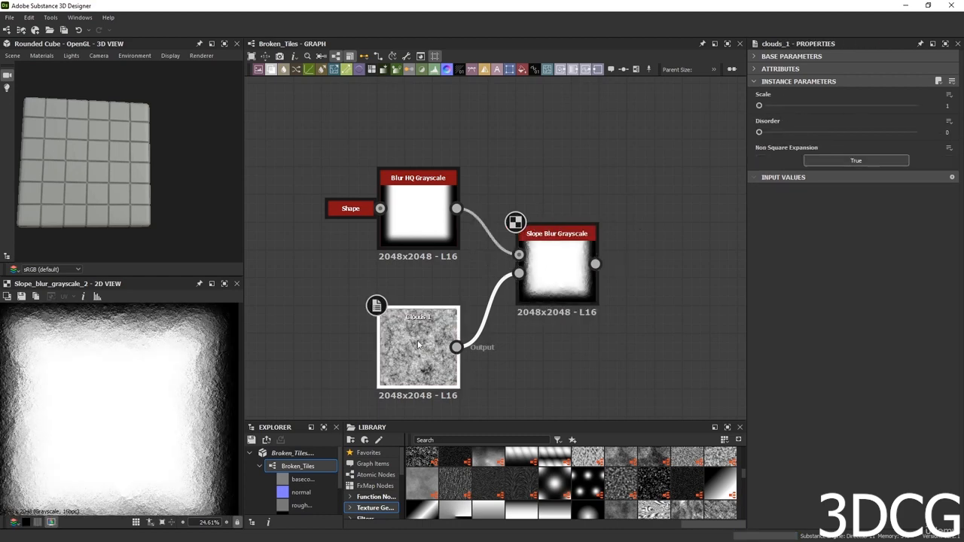
key(Delete)
key(space)
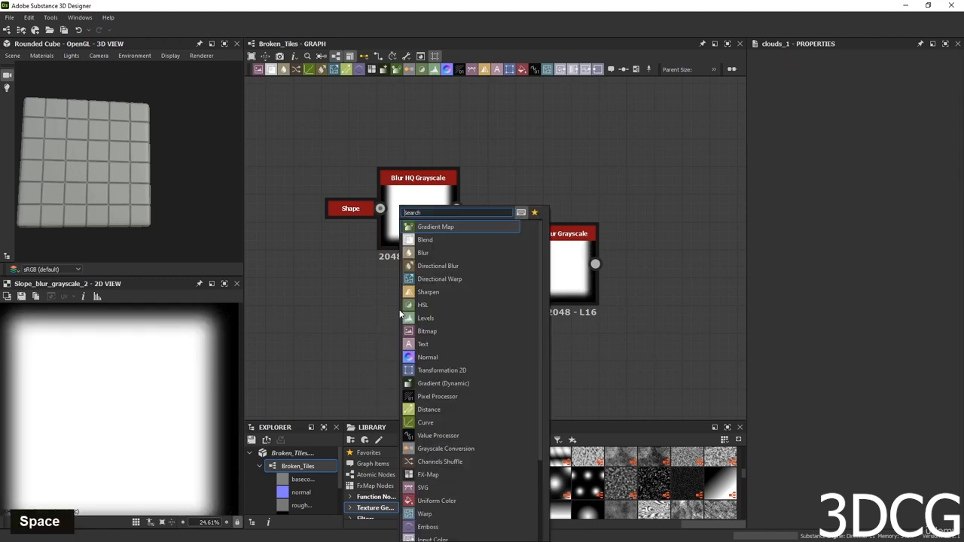
text(clo)
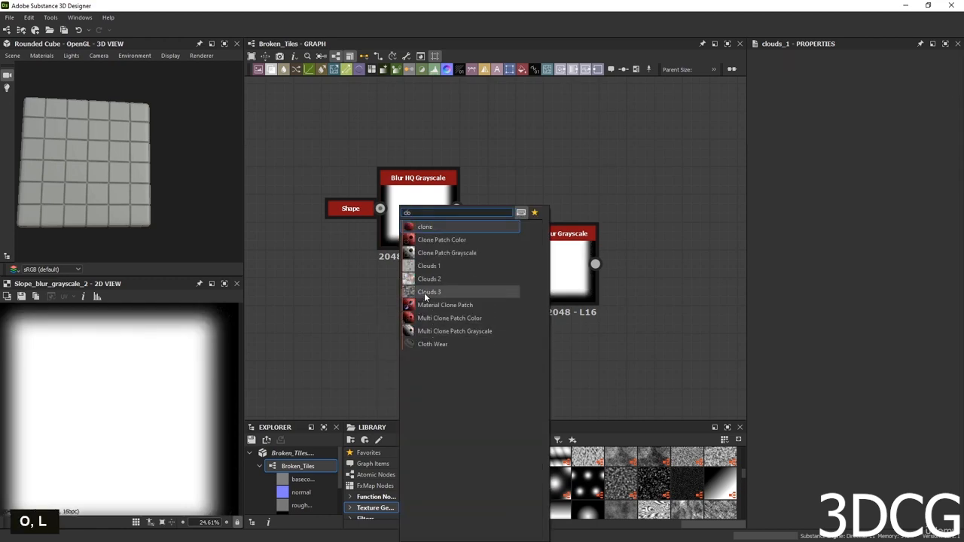
click(428, 280)
drag(428, 318, 519, 273)
double_click(547, 265)
Inspect the shape's upper edge in the 2D view and align Clouds 2 beneath the Blur HQ Grayscale node.
scroll(167, 366, up, 1)
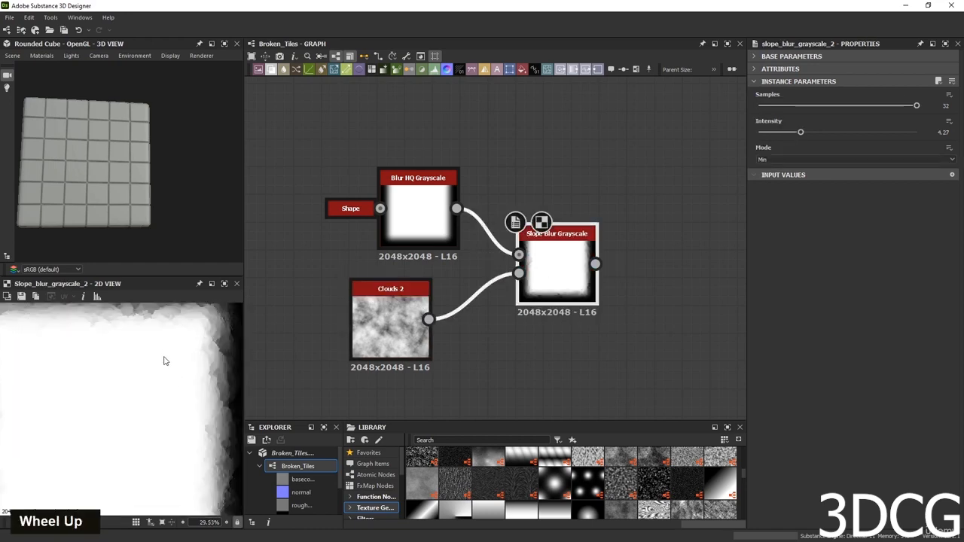
middle_drag(166, 354, 181, 395)
drag(374, 298, 402, 328)
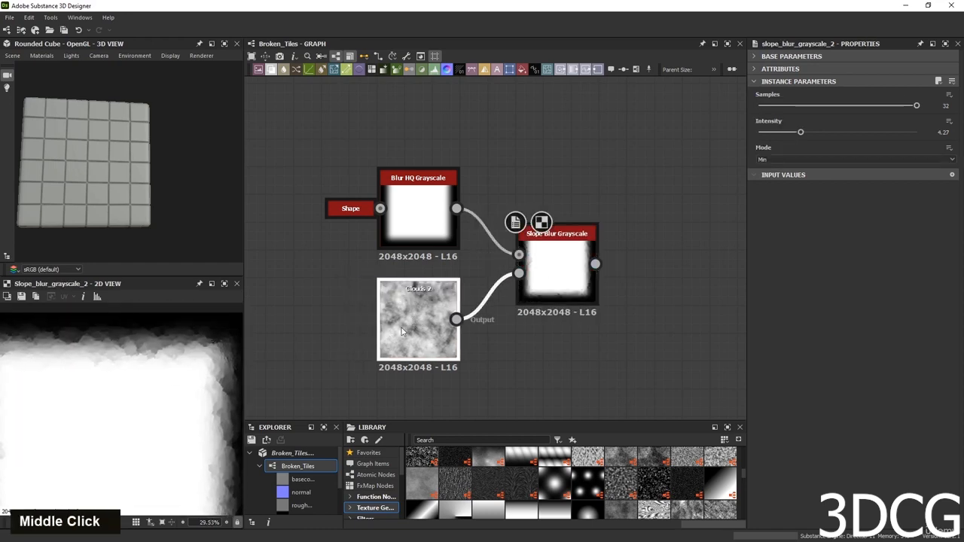
Compare the tile edges in the outputs of the Blur HQ Grayscale and Slope Blur Grayscale nodes.
double_click(417, 219)
key(f)
scroll(157, 375, up, 4)
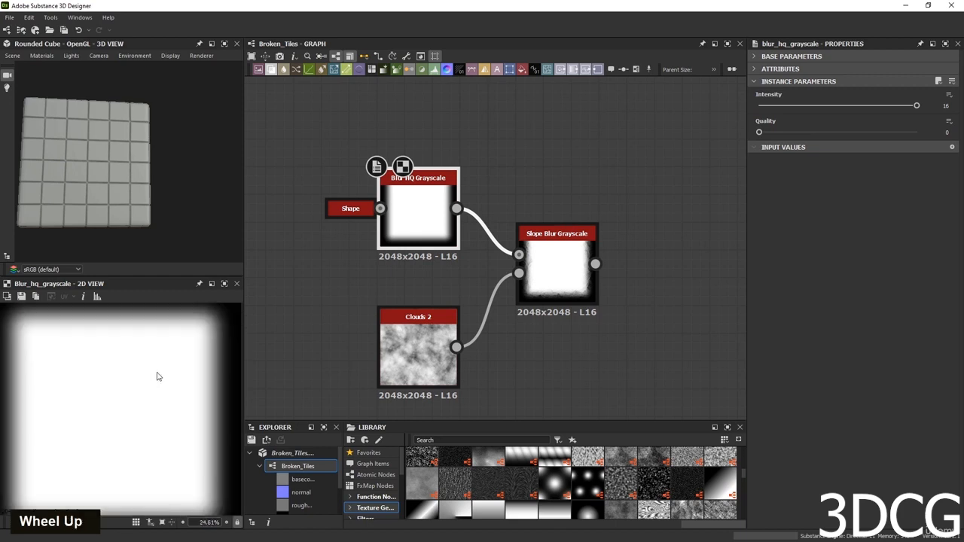
middle_drag(174, 345, 133, 414)
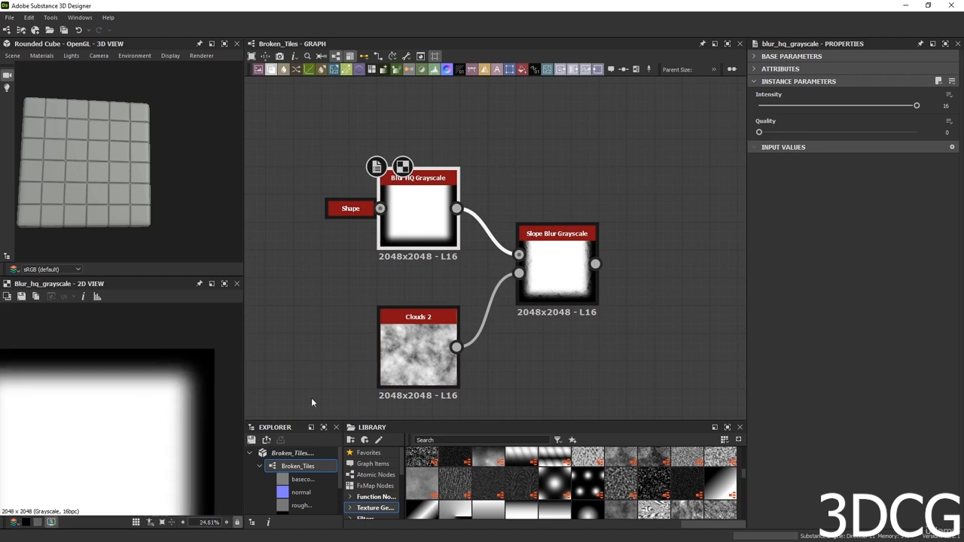
double_click(555, 280)
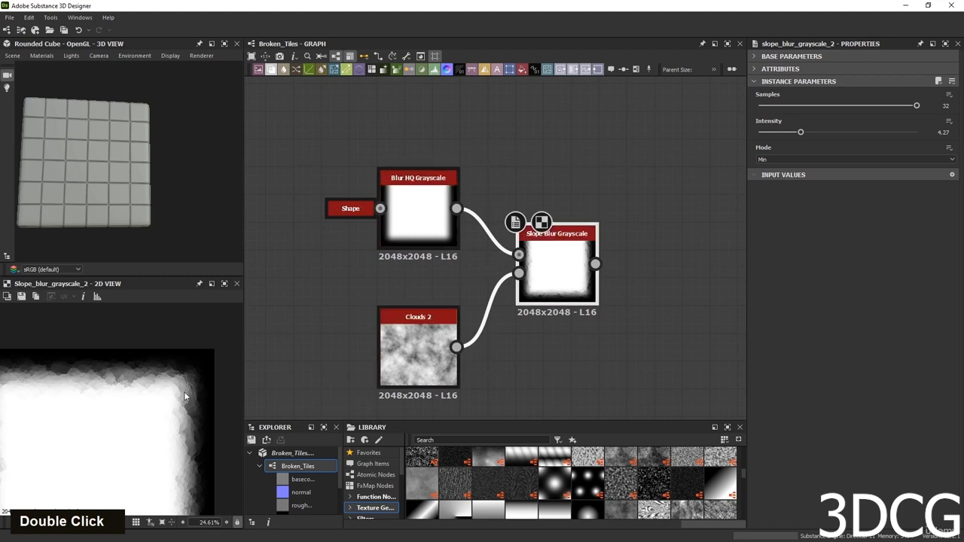
Set the Blur HQ Grayscale node's intensity to 100 and check the whole blurred shape.
double_click(426, 226)
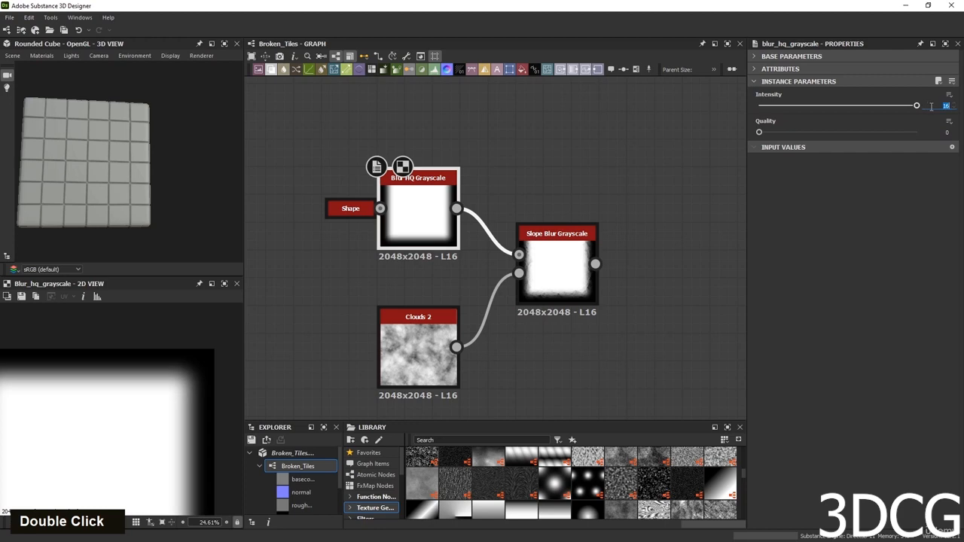
text(100)
key(Return)
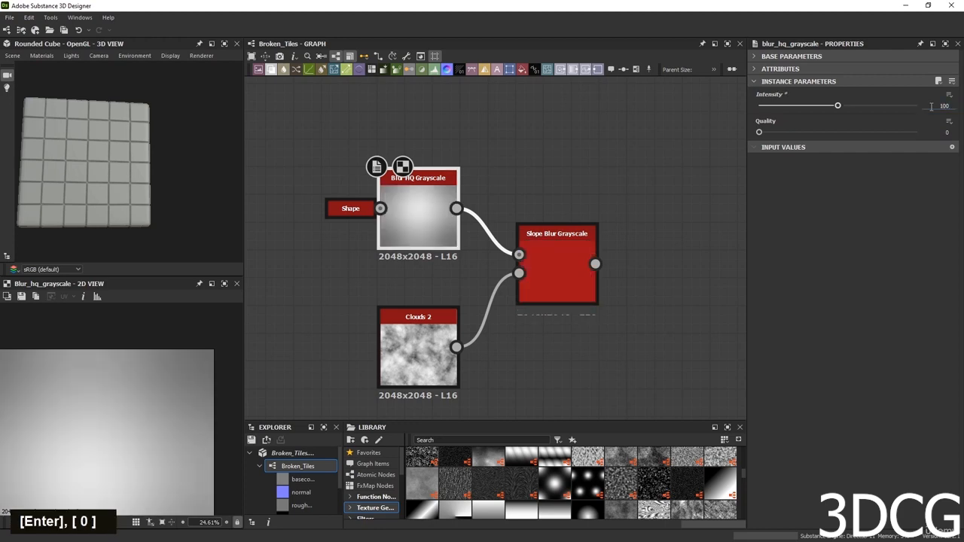
scroll(106, 404, down, 6)
scroll(109, 403, up, 4)
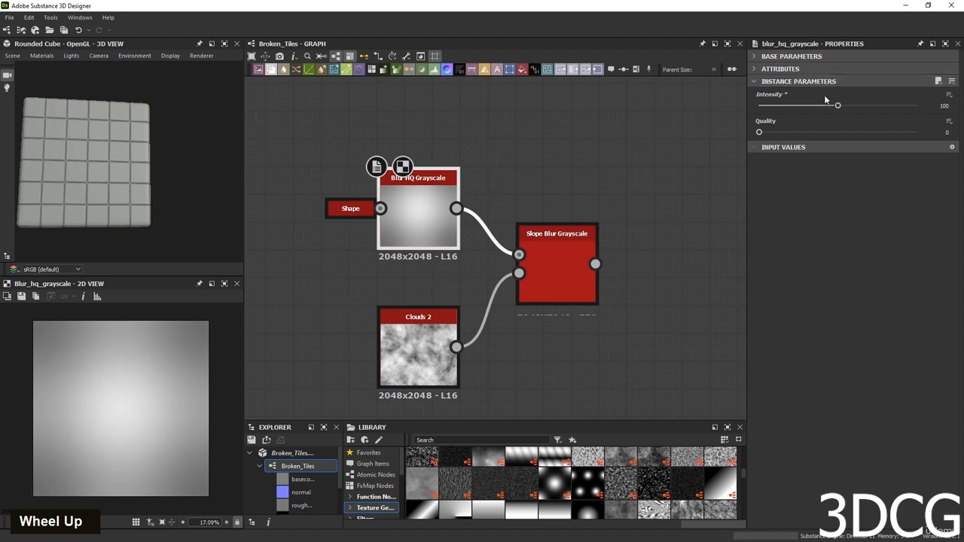
Set the Blur HQ Grayscale intensity to about 32.38 and the Slope Blur Grayscale intensity to 3.
drag(838, 107, 784, 108)
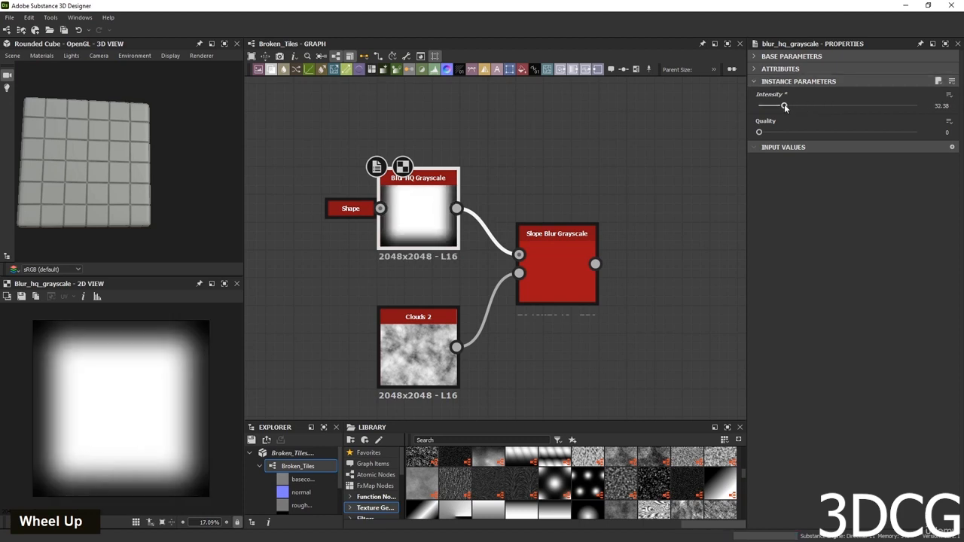
double_click(550, 255)
scroll(150, 344, up, 2)
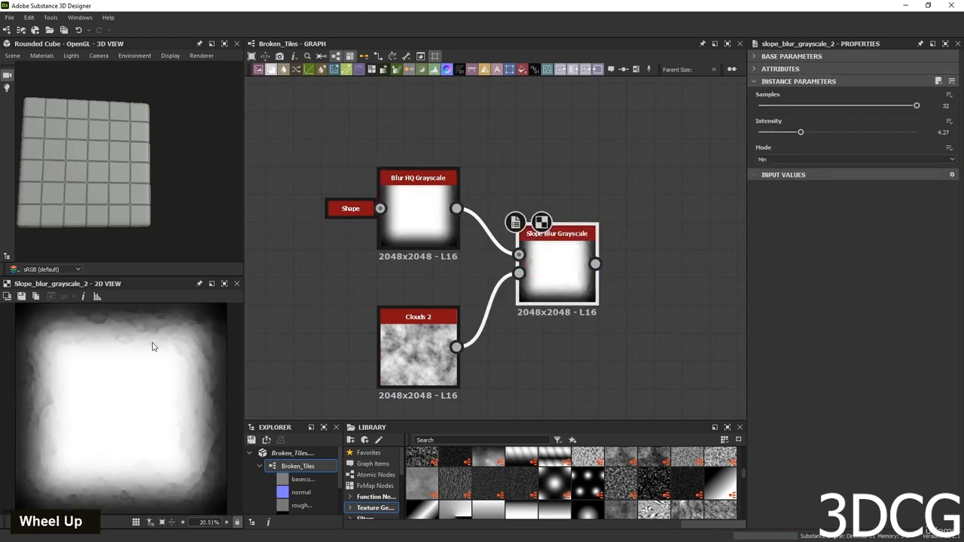
scroll(101, 347, down, 2)
scroll(131, 345, up, 2)
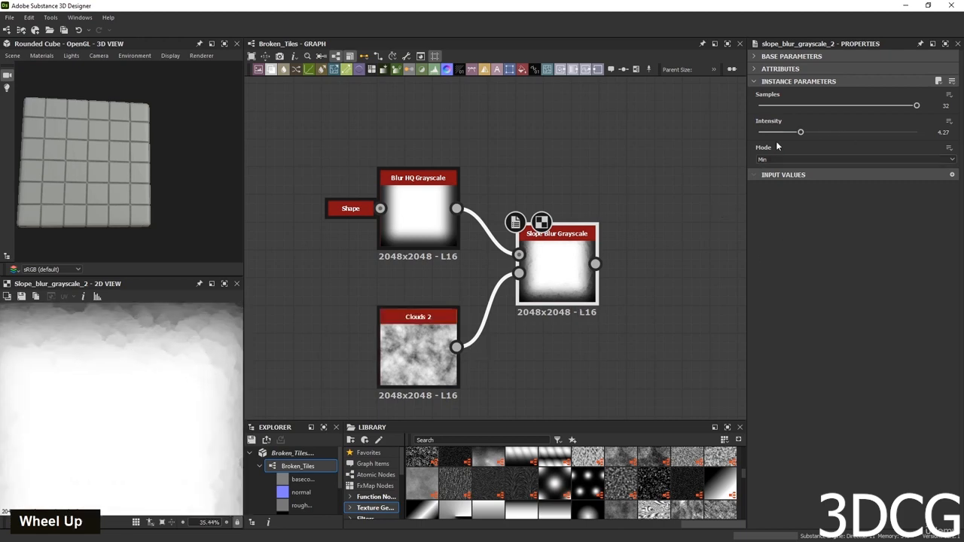
drag(799, 134, 787, 133)
Add a Levels node, feed it from the Slope Blur Grayscale output and preview it.
scroll(676, 282, down, 3)
middle_drag(676, 281, 448, 288)
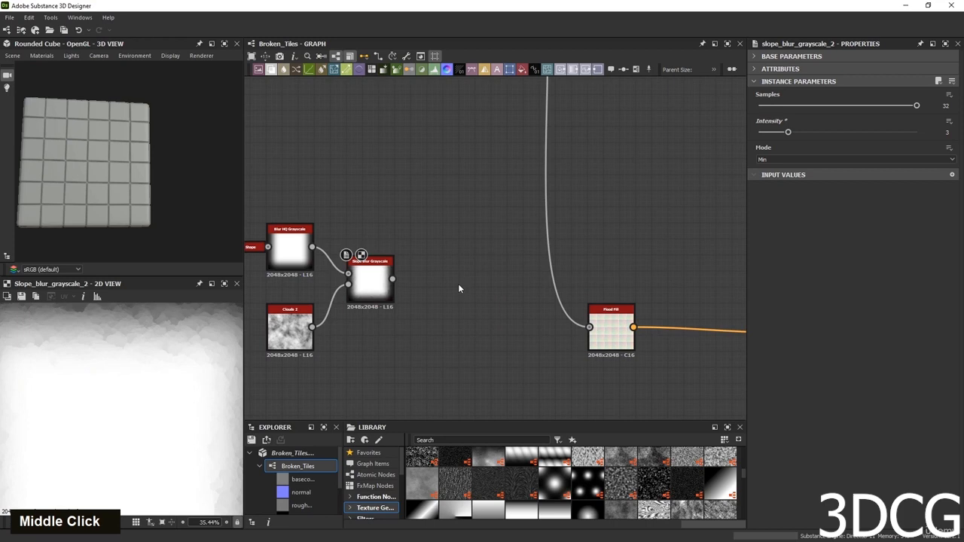
key(space)
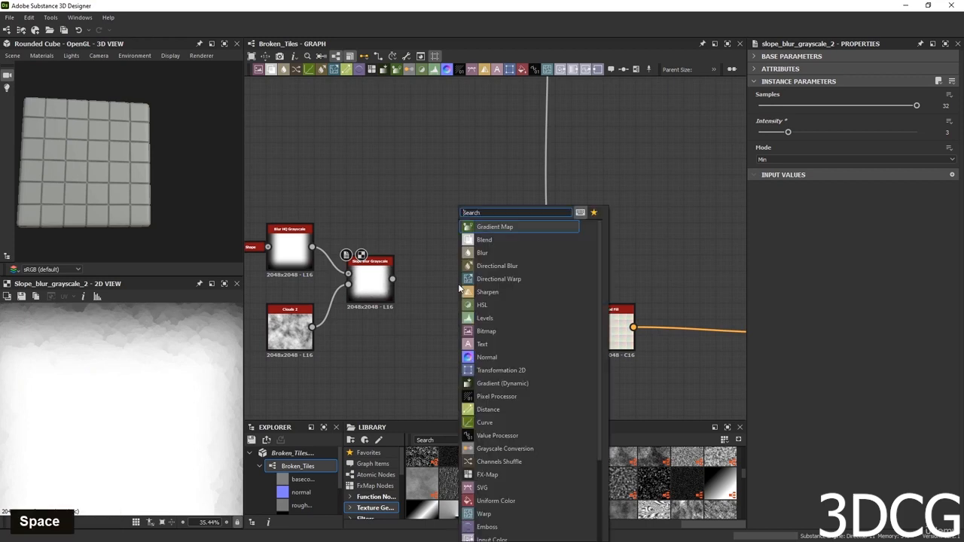
text(le)
key(Return)
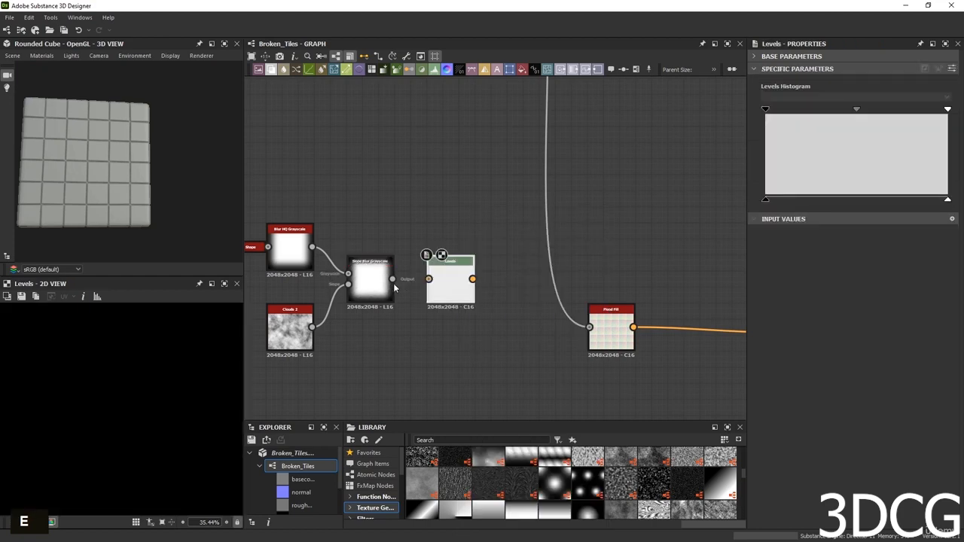
drag(393, 279, 428, 278)
double_click(445, 275)
scroll(168, 406, down, 4)
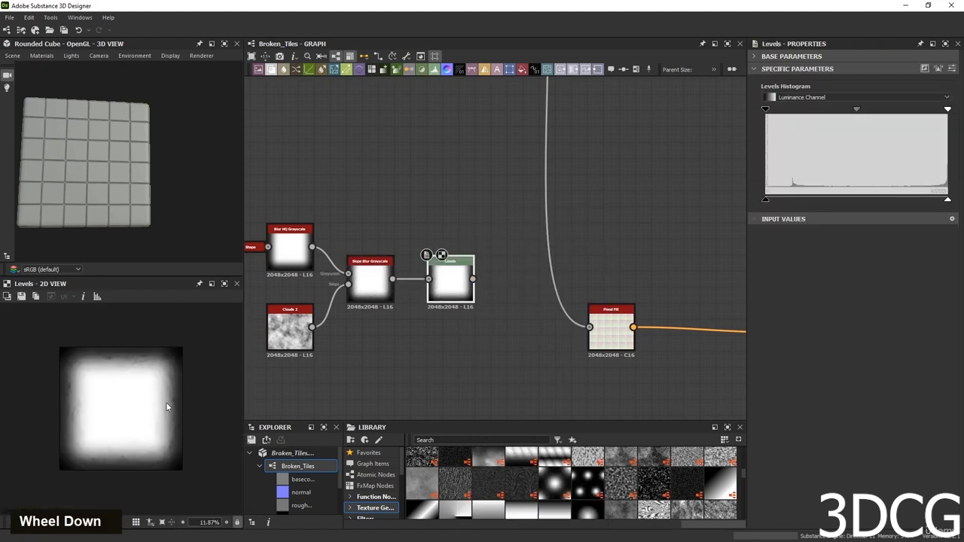
Try to harden the shape's edges by narrowing the Levels input range, and delete the Levels node.
drag(766, 109, 808, 109)
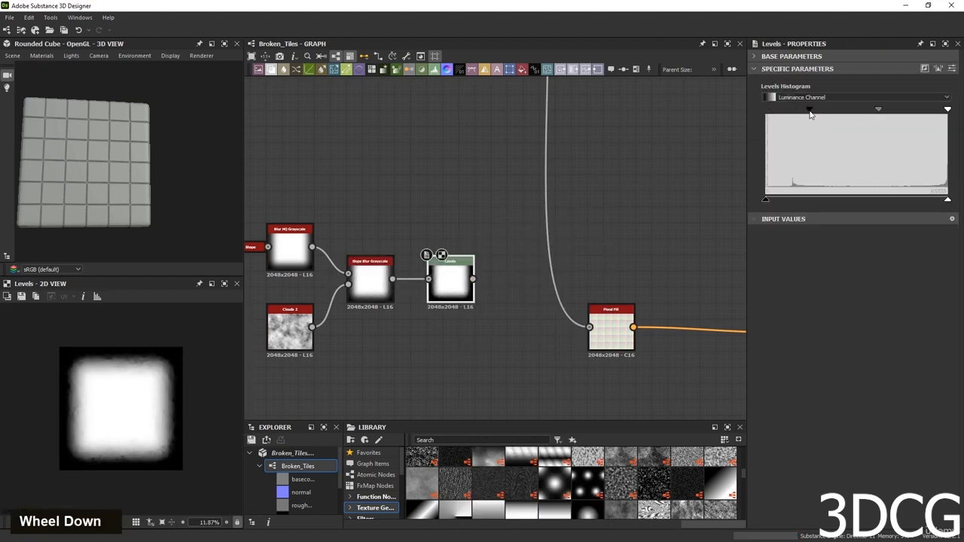
drag(947, 109, 879, 110)
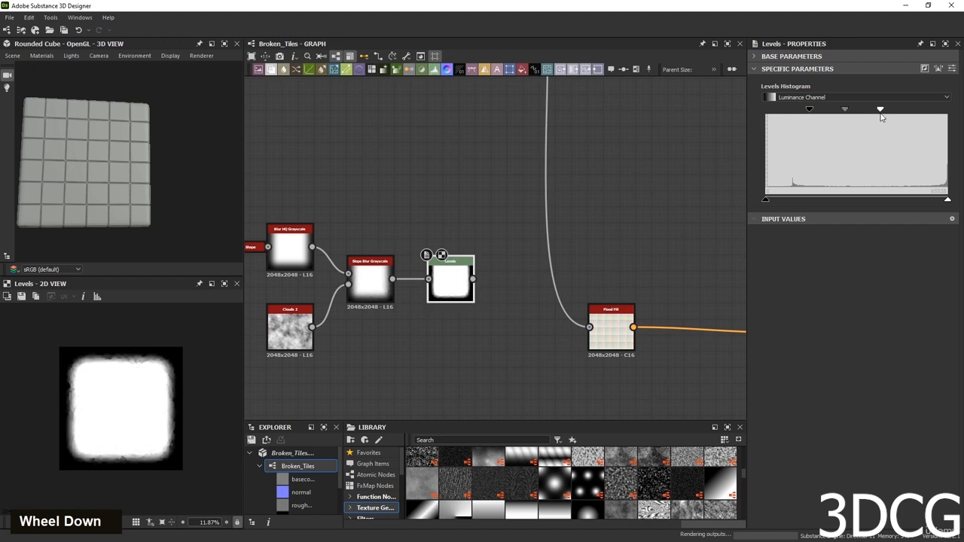
drag(809, 109, 832, 114)
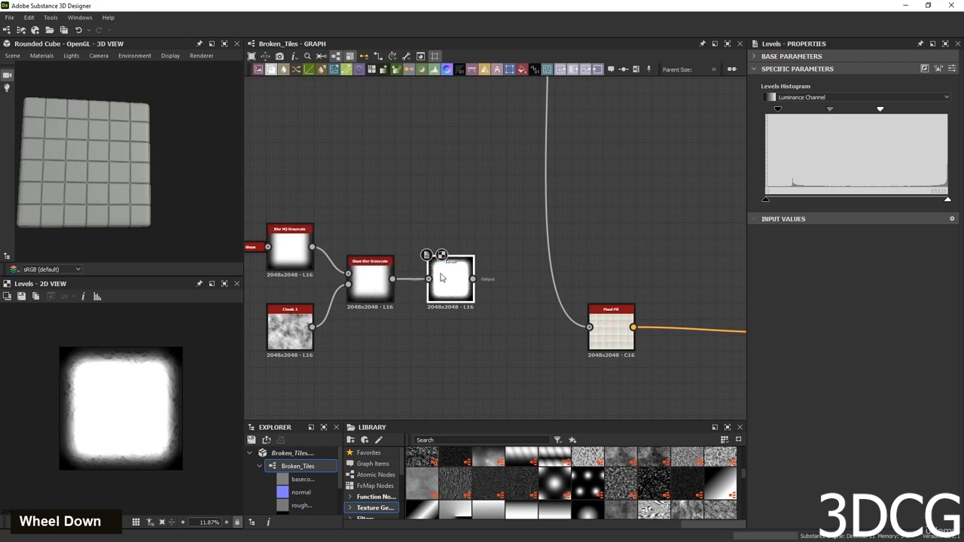
drag(881, 112, 822, 110)
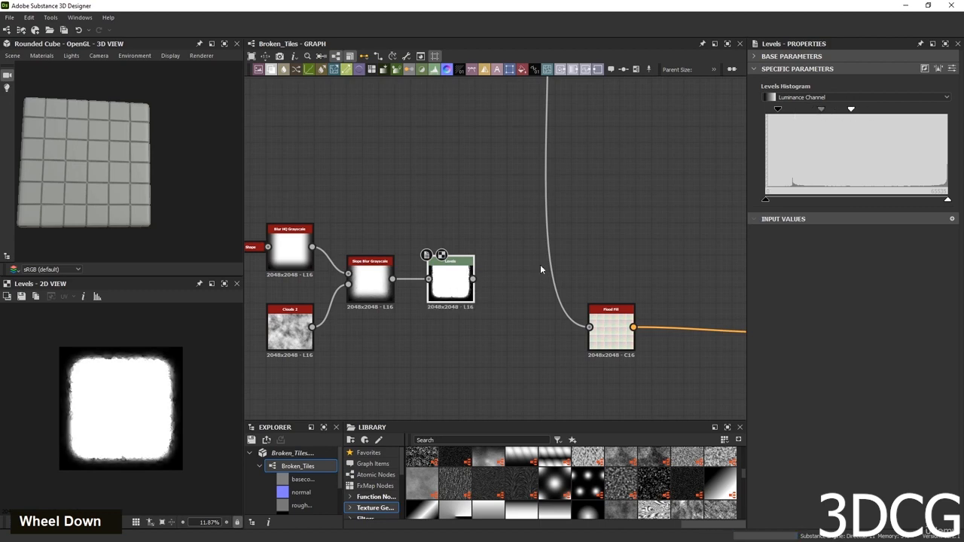
key(Delete)
Add a Histogram Scan node and connect the Slope Blur Grayscale output to it.
key(space)
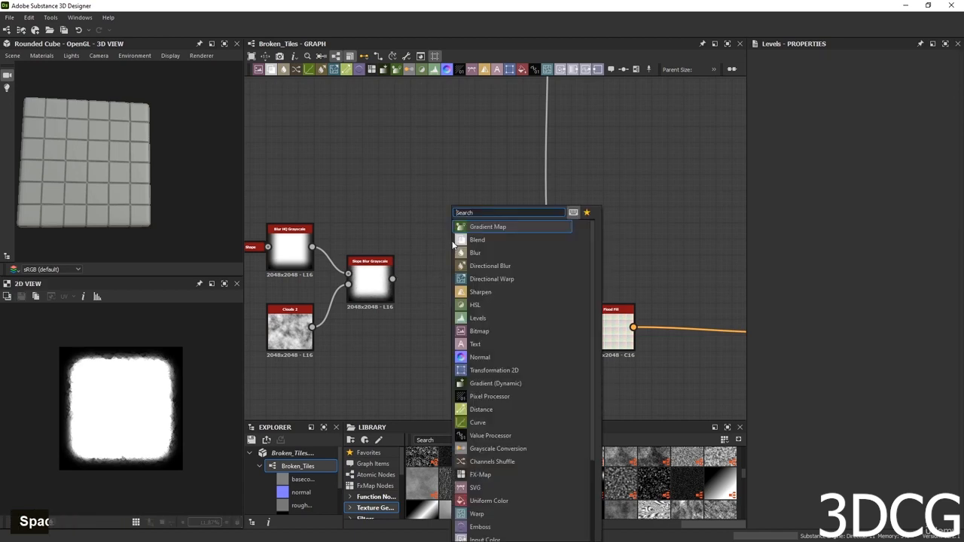
text(his)
click(497, 238)
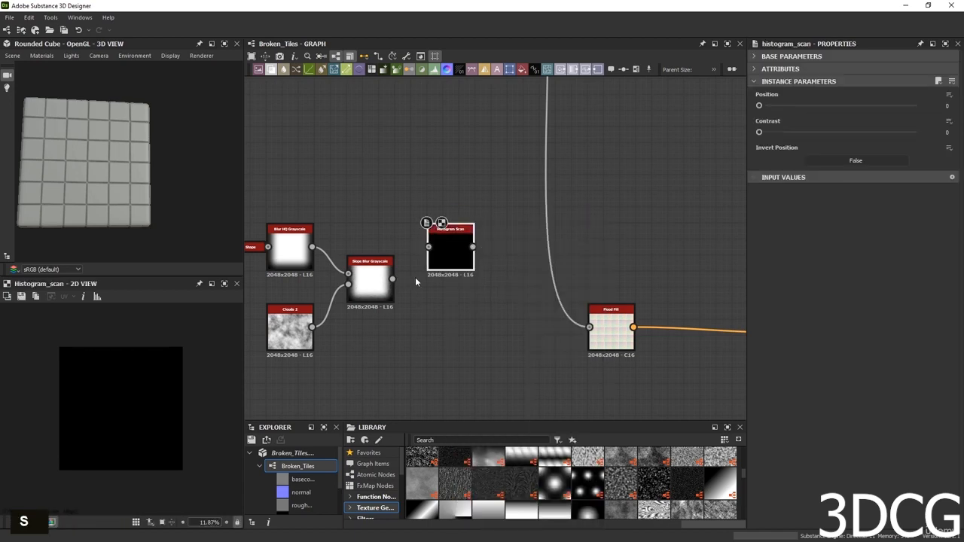
drag(392, 278, 465, 284)
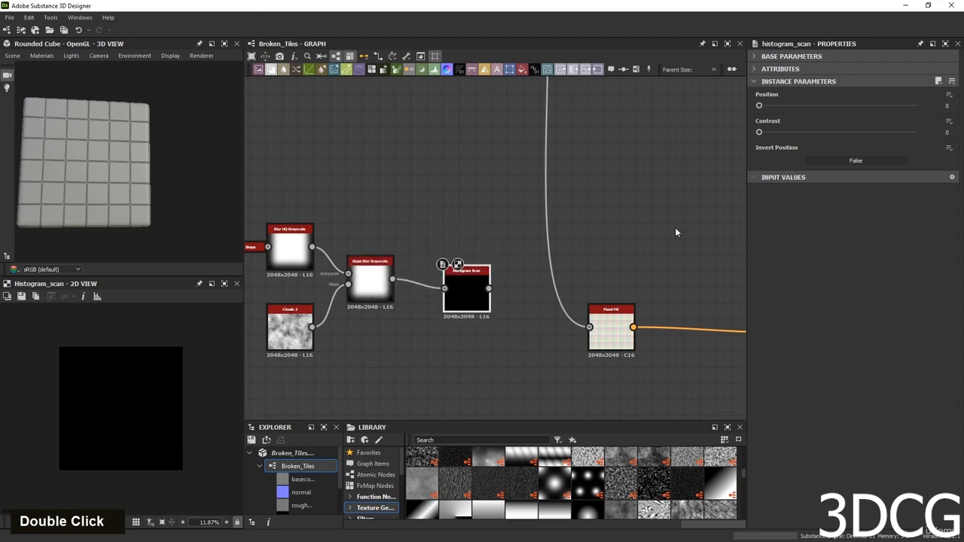
Set the Histogram Scan position to 0.57 and contrast to 0.97, and inspect the resulting tile edge up close.
drag(760, 106, 830, 105)
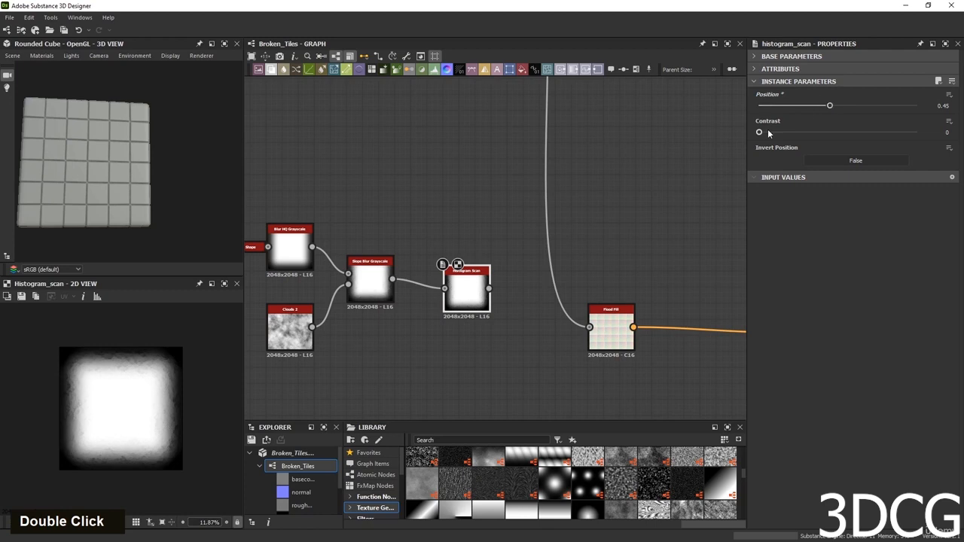
drag(759, 133, 938, 130)
drag(830, 106, 848, 106)
mouse_move(916, 133)
mouse_down()
mouse_move(890, 134)
mouse_move(911, 133)
mouse_up()
middle_drag(392, 319, 576, 247)
scroll(471, 271, up, 4)
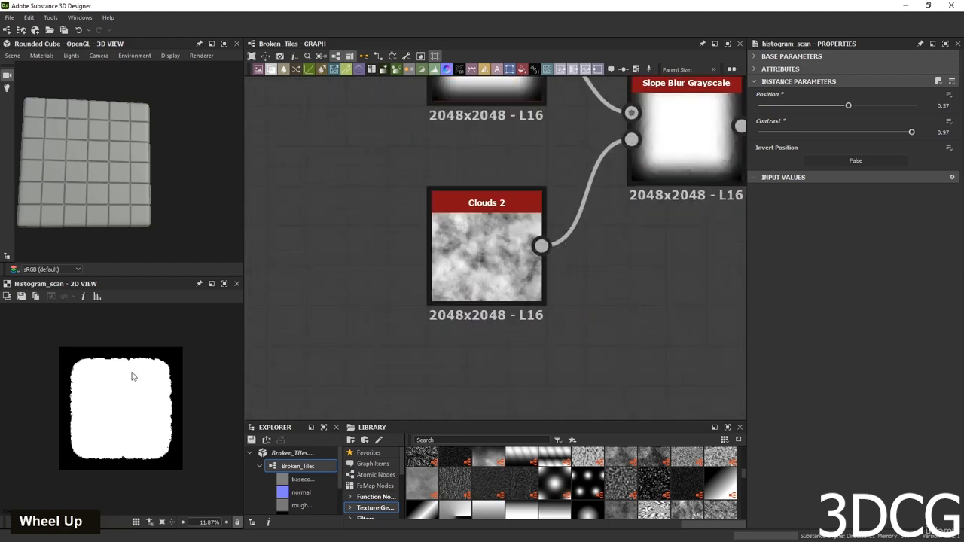
scroll(137, 357, up, 4)
middle_drag(138, 357, 131, 400)
scroll(129, 367, up, 3)
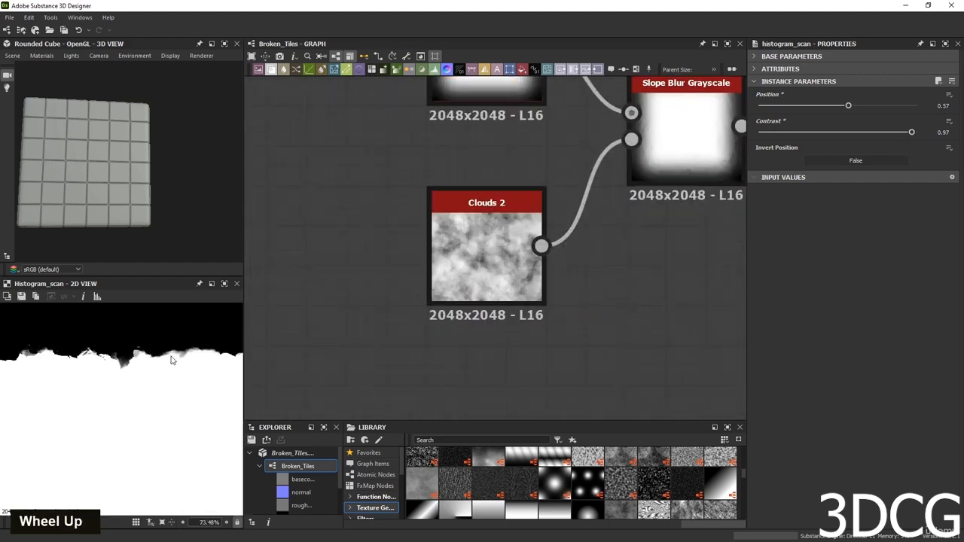
scroll(171, 361, down, 3)
Move Clouds 2 away from the Slope Blur Grayscale node and insert a Transformation 2D node between them.
scroll(459, 301, down, 5)
drag(469, 274, 326, 303)
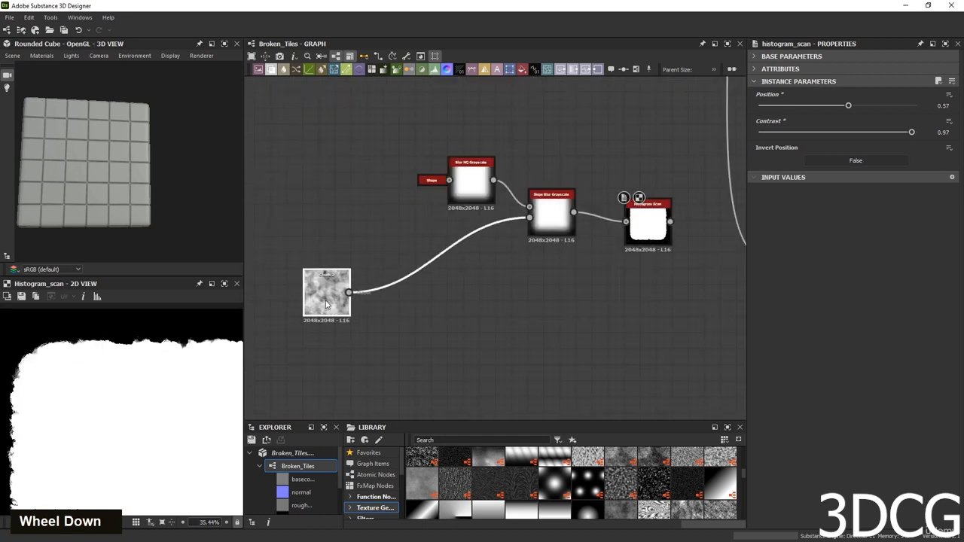
scroll(75, 399, down, 3)
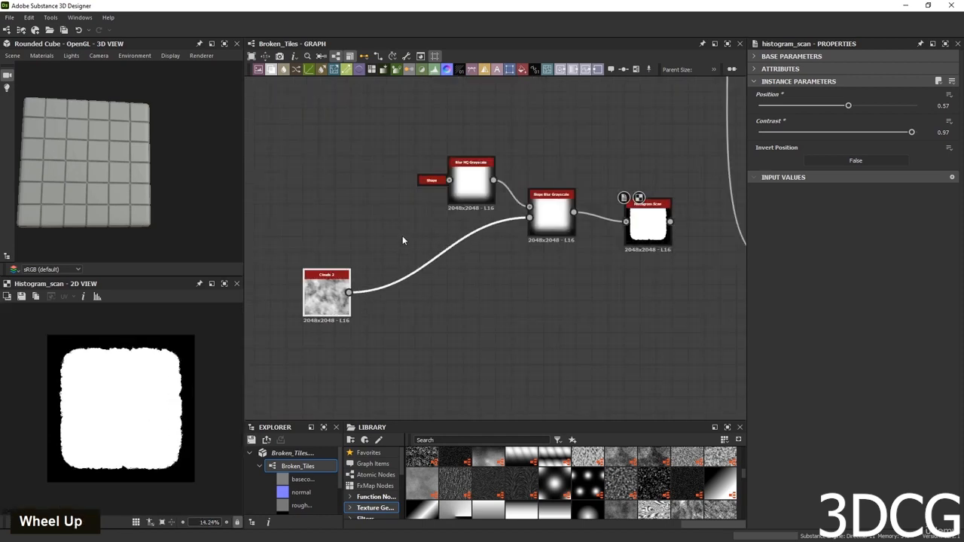
key(space)
text(t)
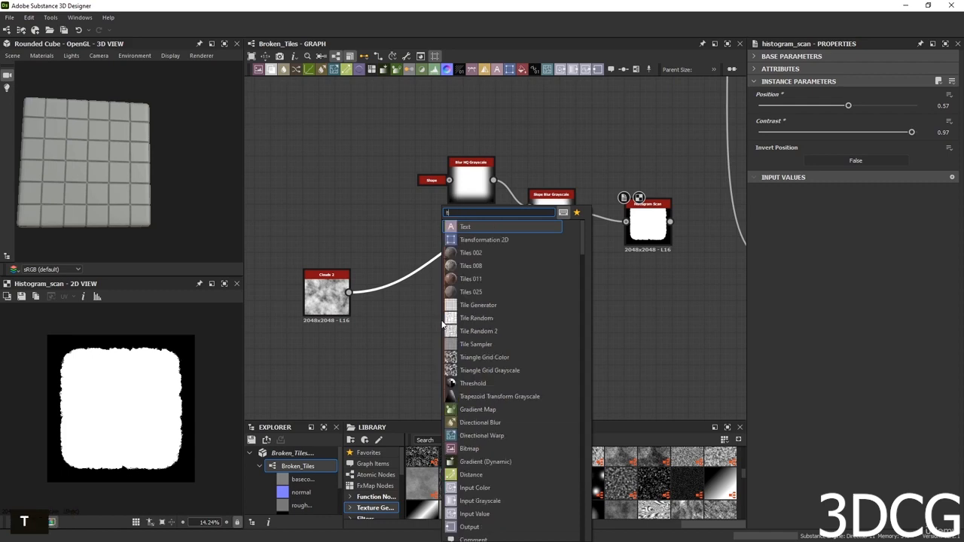
text(r)
click(469, 227)
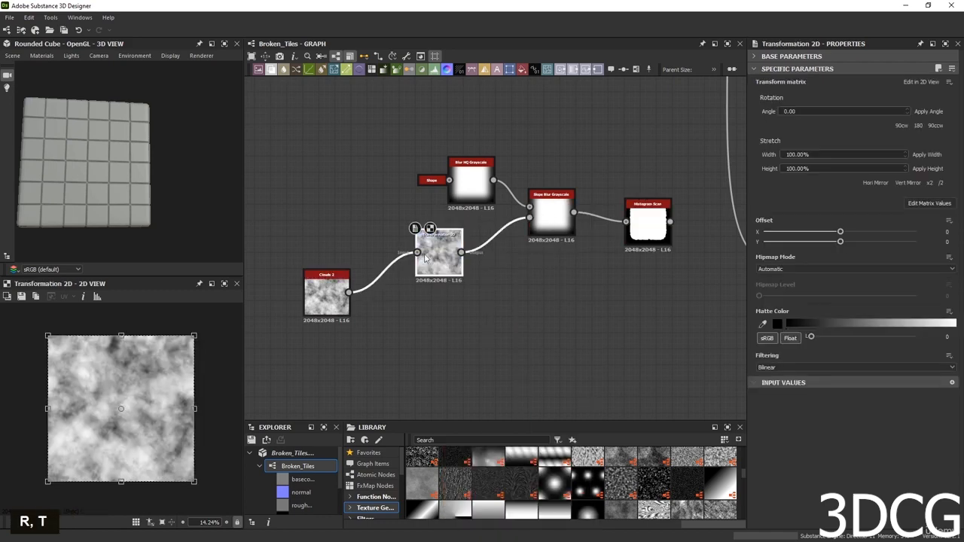
drag(425, 257, 425, 297)
Shrink the clouds pattern in the Transformation 2D node with Scale /2 and preview the Histogram Scan result.
right_click(109, 401)
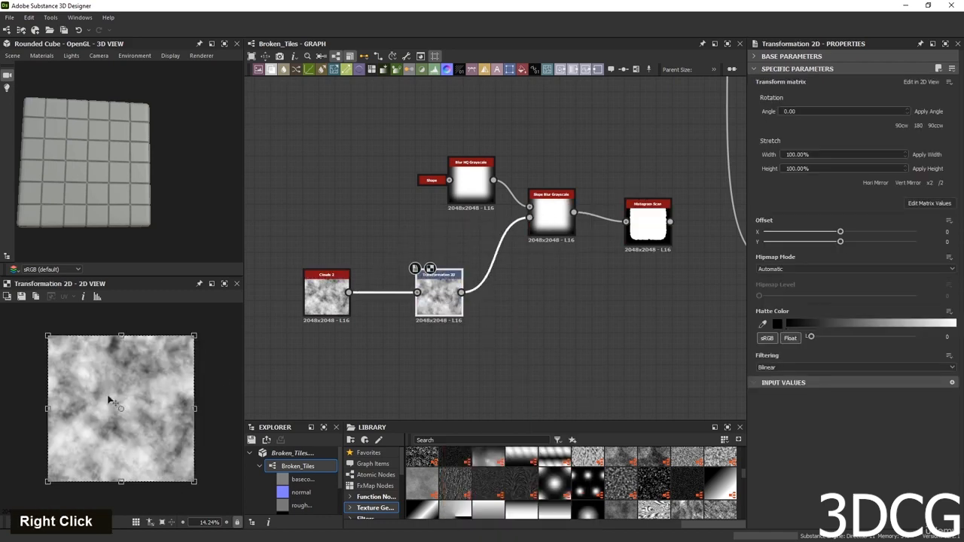
click(132, 476)
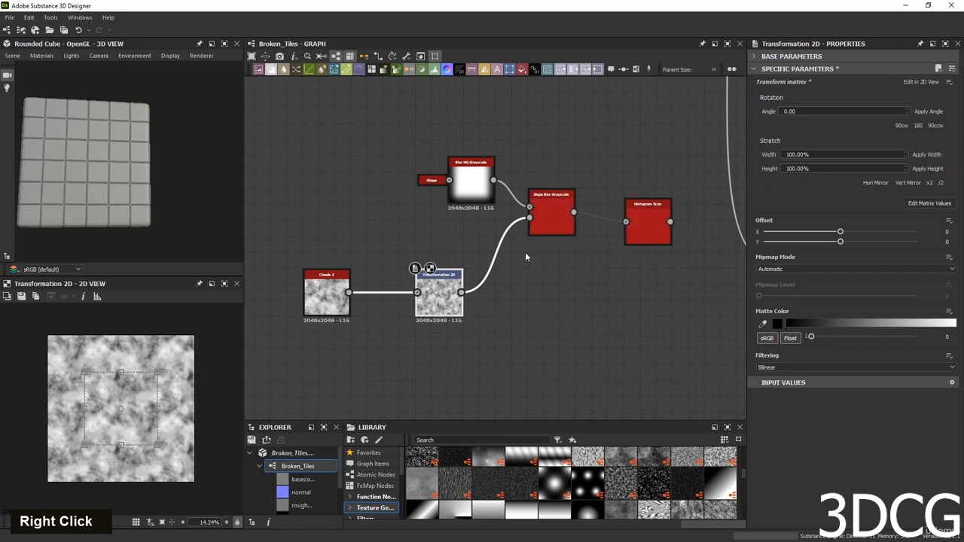
double_click(643, 223)
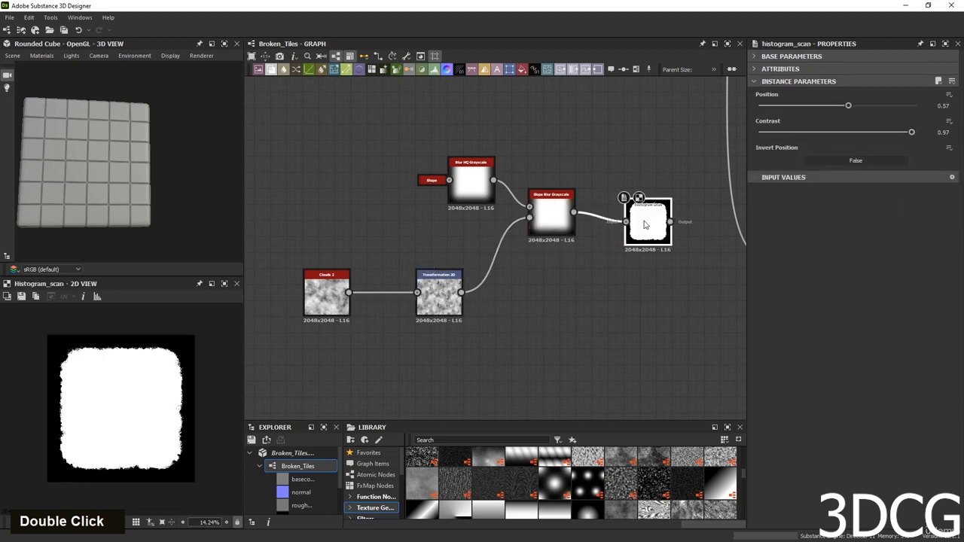
Apply Scale /2 once more to the Transformation 2D node while previewing the Histogram Scan.
click(436, 301)
right_click(133, 394)
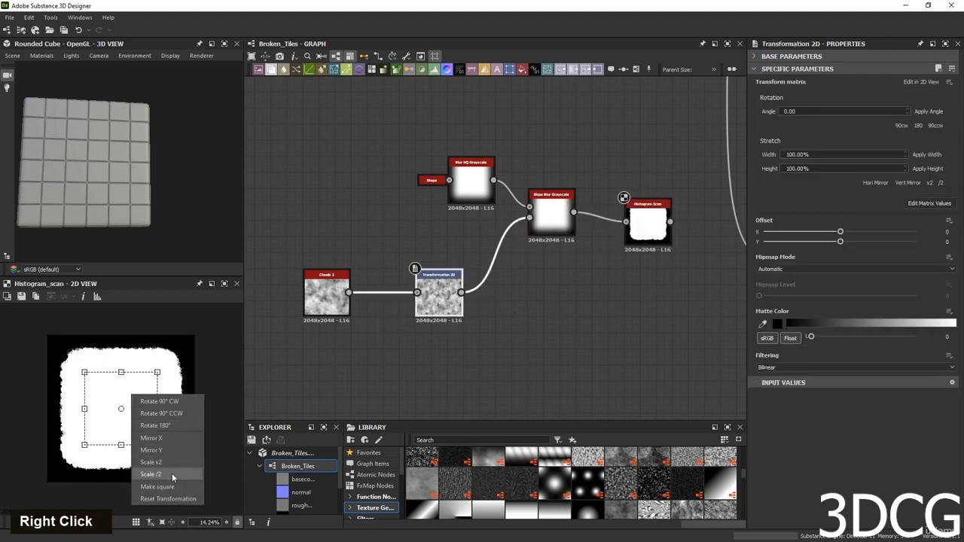
click(171, 473)
Set the Slope Blur Grayscale intensity to about 1.37.
click(551, 213)
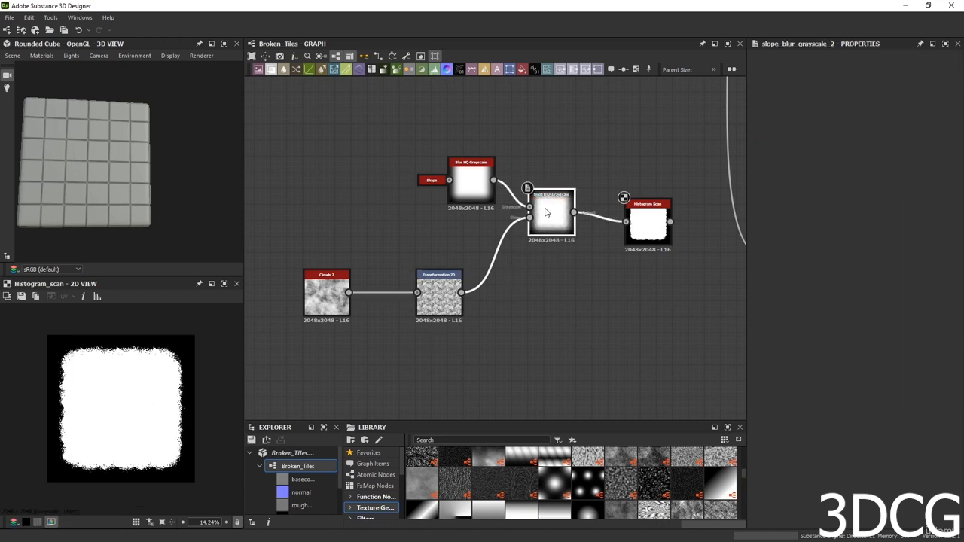
drag(788, 133, 771, 132)
click(322, 291)
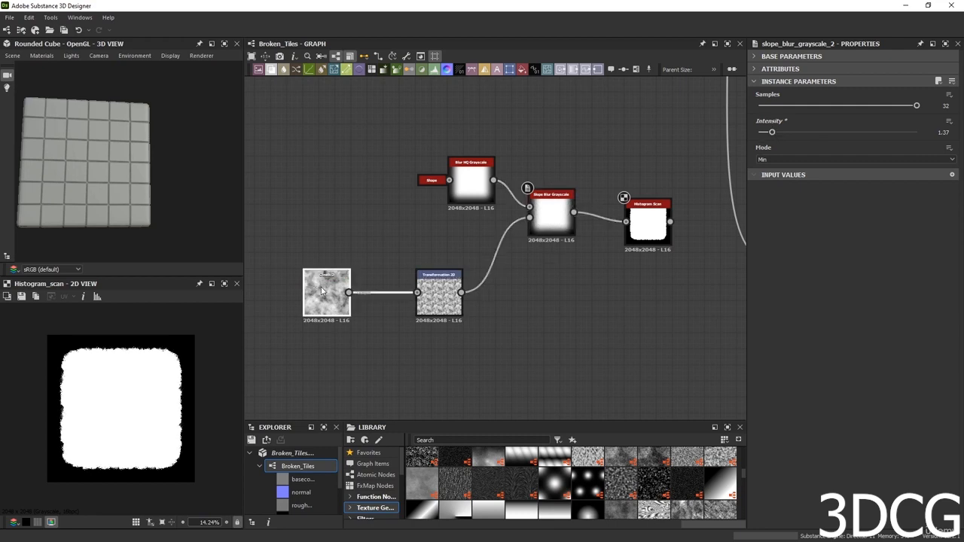
Enlarge the clouds pattern in the Transformation 2D node by applying Scale x2 three times.
click(439, 297)
right_click(127, 409)
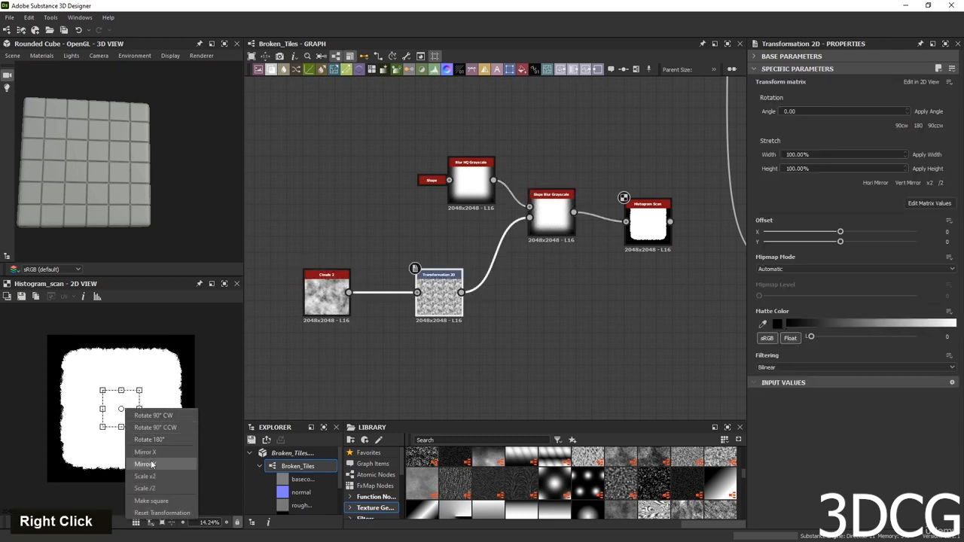
click(159, 477)
right_click(133, 409)
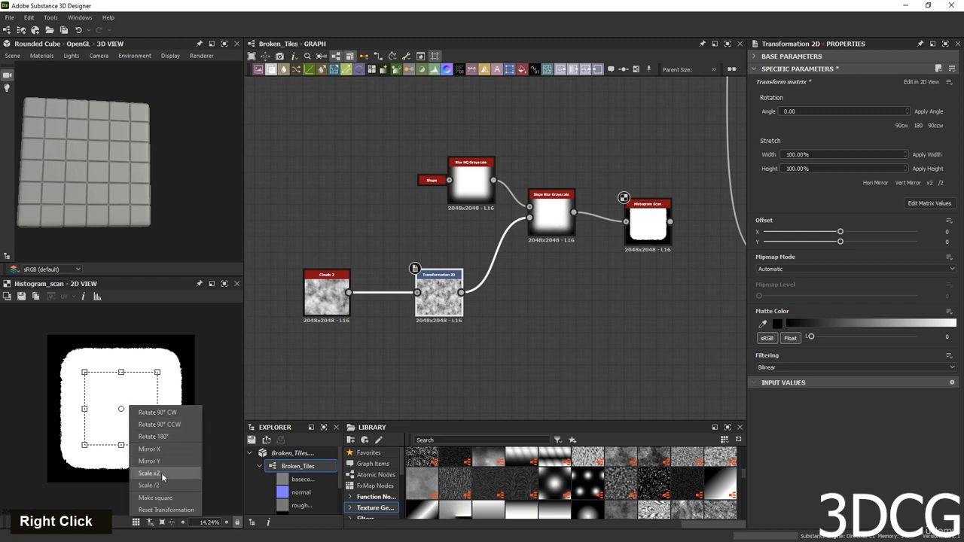
click(161, 473)
right_click(153, 393)
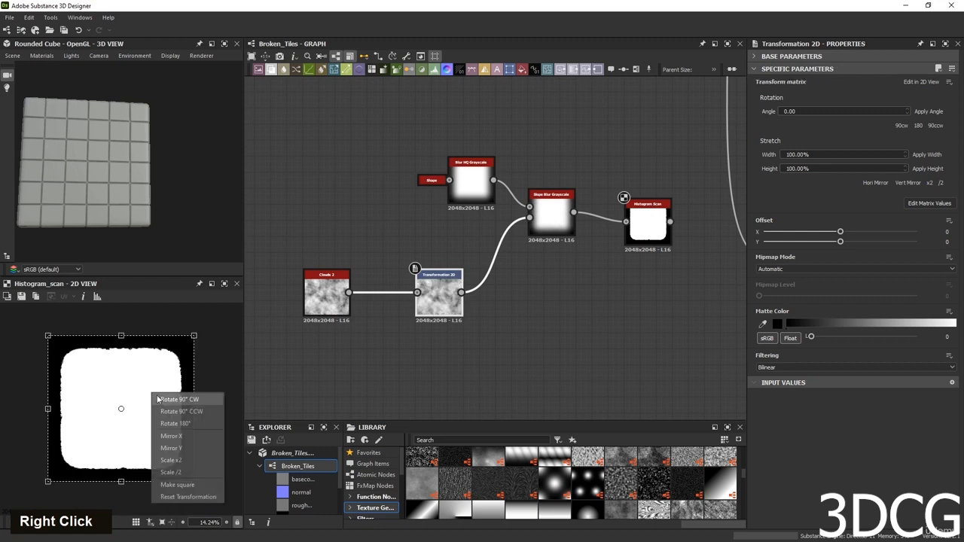
click(173, 448)
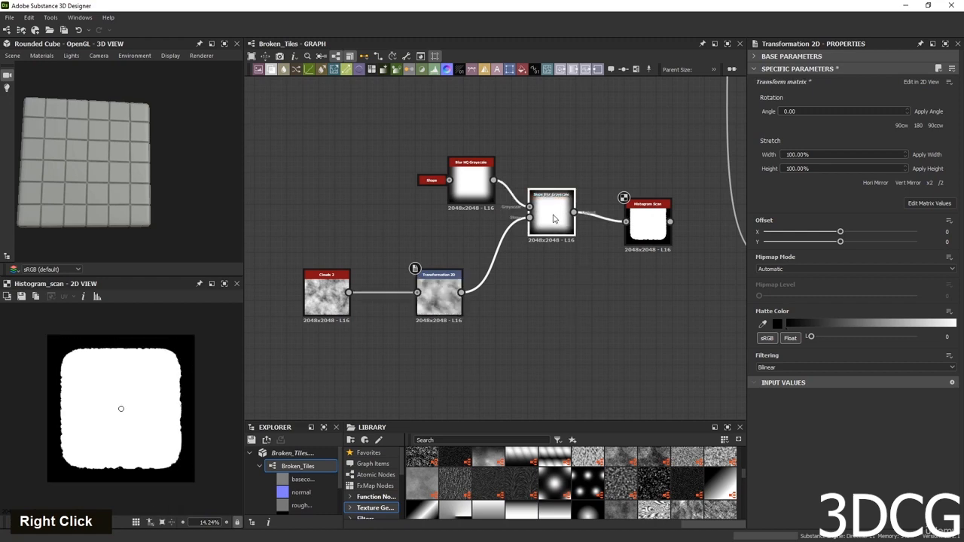
Raise the Slope Blur Grayscale intensity to about 11.53 and preview the Histogram Scan result.
double_click(551, 217)
drag(773, 133, 872, 133)
double_click(664, 225)
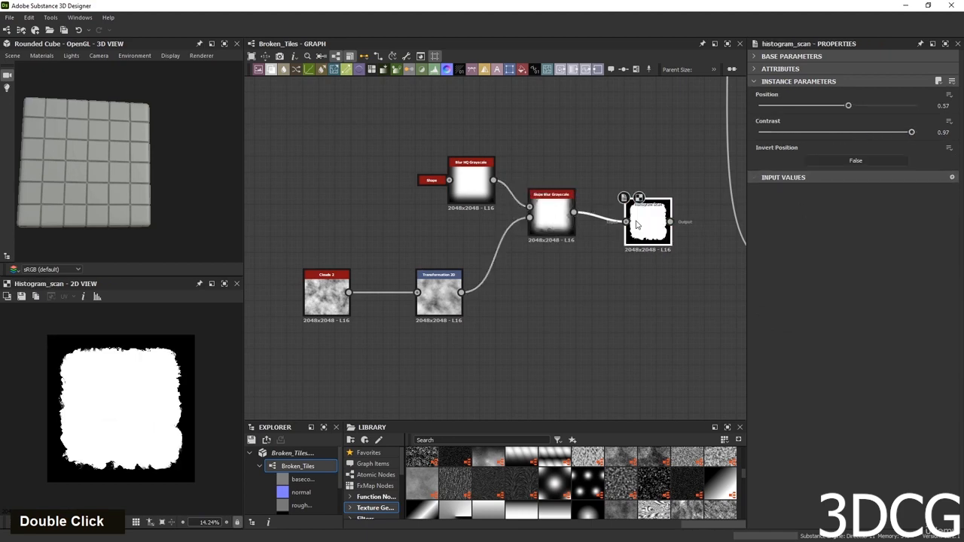
scroll(126, 474, up, 1)
scroll(119, 459, down, 3)
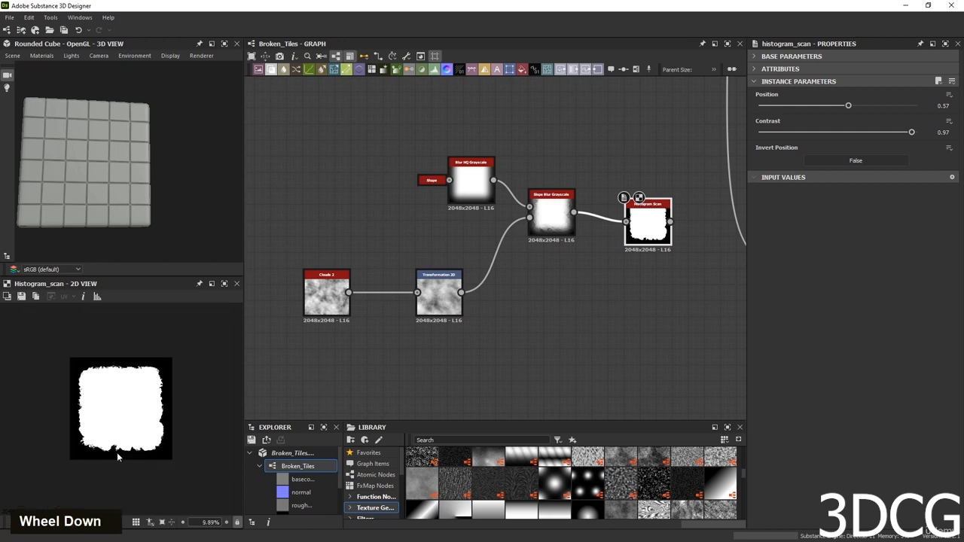
Apply Scale x2 once more to the Transformation 2D node while previewing the Histogram Scan.
double_click(437, 297)
right_click(81, 392)
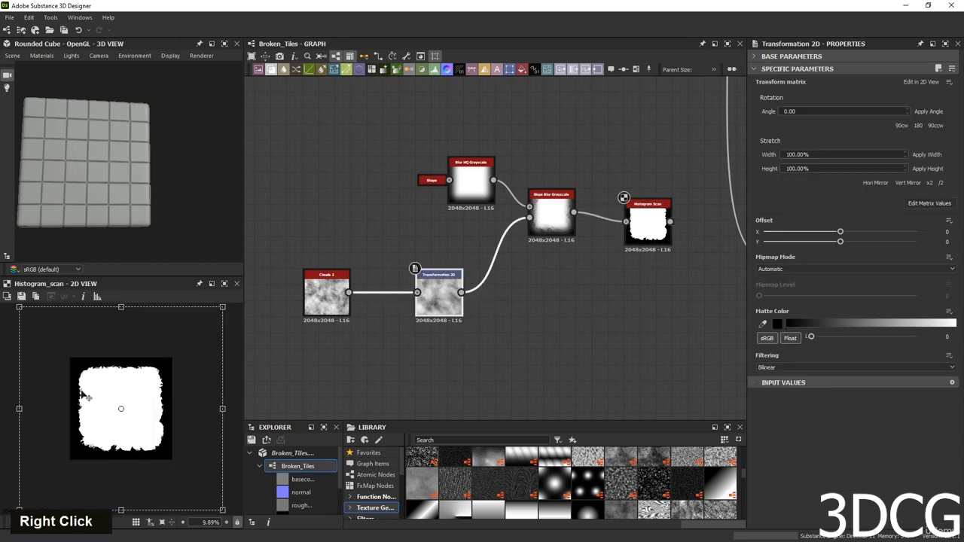
click(128, 458)
scroll(134, 414, up, 1)
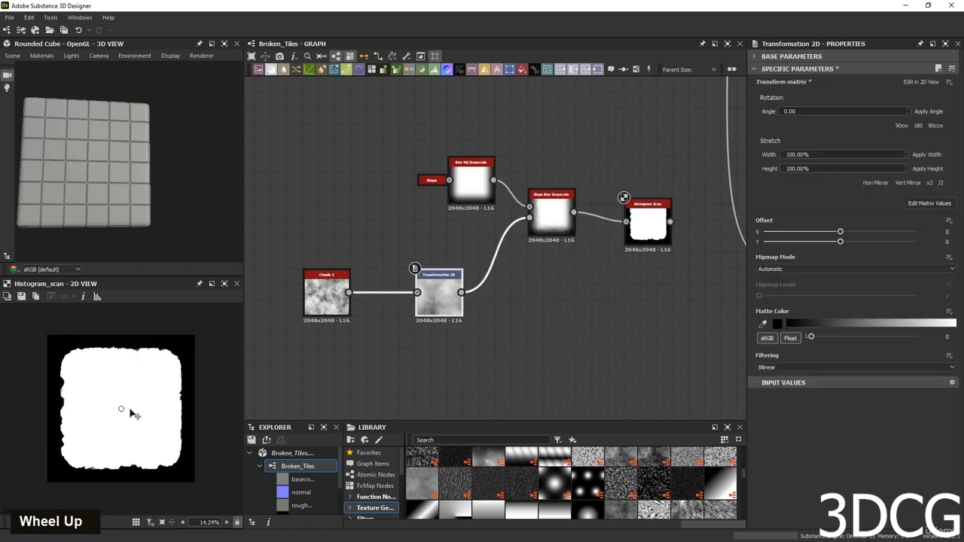
Raise the Slope Blur Grayscale intensity to the slider's maximum and preview the Histogram Scan result.
click(550, 211)
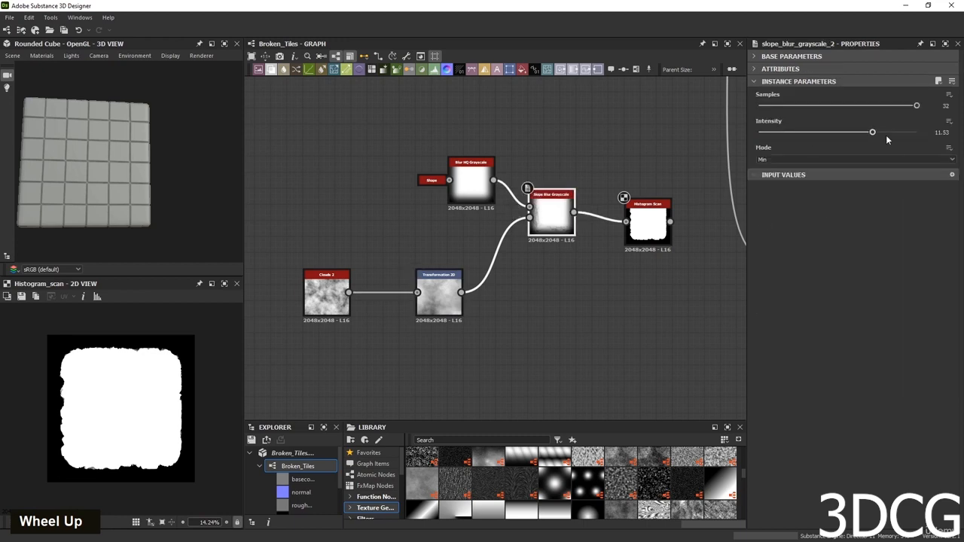
drag(872, 133, 935, 138)
double_click(625, 205)
Connect the Histogram Scan output to Pattern Input 1 of the Flood Fill Mapper Grayscale node and preview the mapper's result.
scroll(607, 267, down, 2)
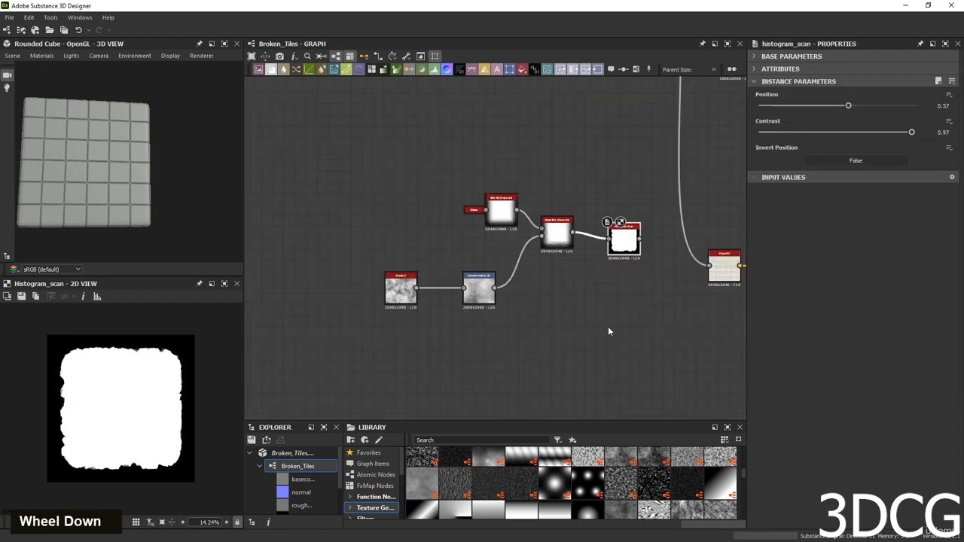
middle_drag(609, 332, 420, 304)
scroll(616, 262, up, 3)
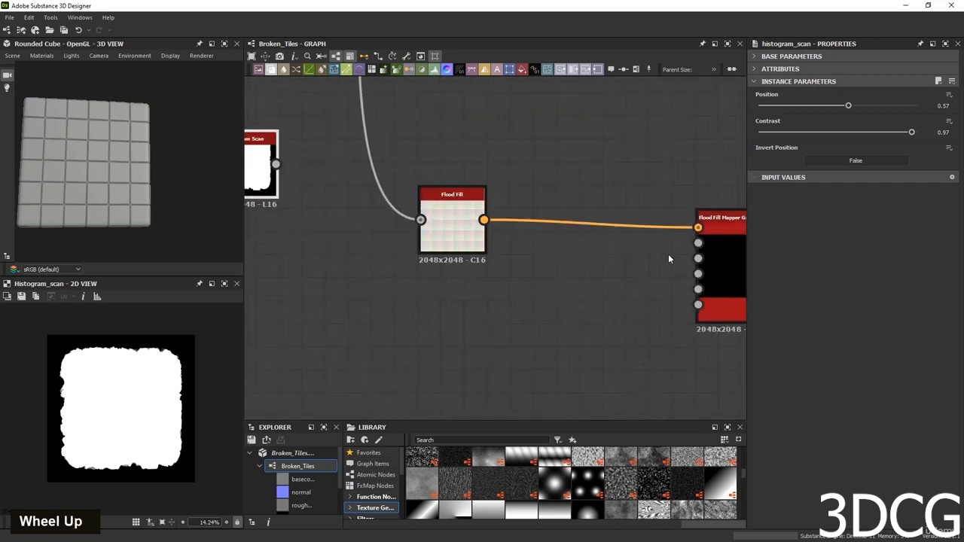
drag(277, 164, 700, 243)
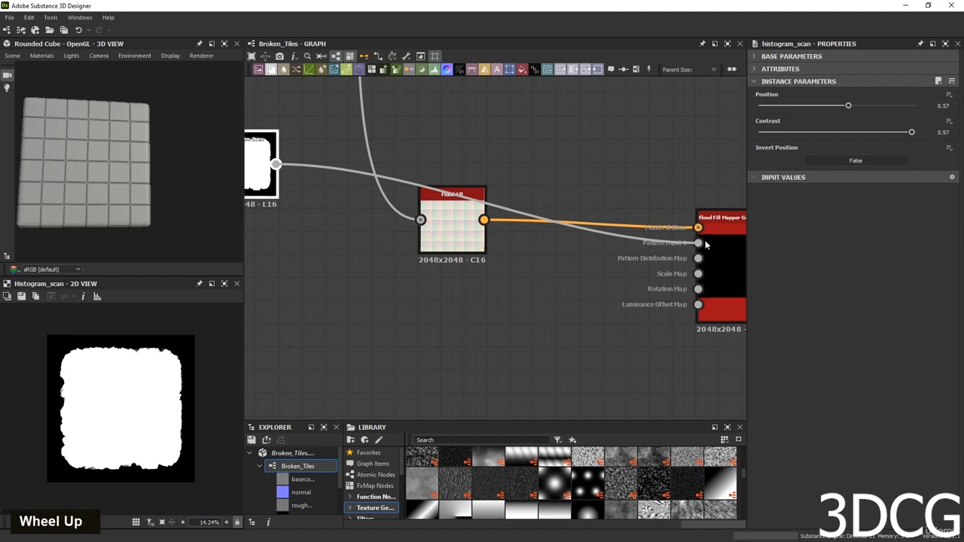
middle_drag(657, 268, 504, 278)
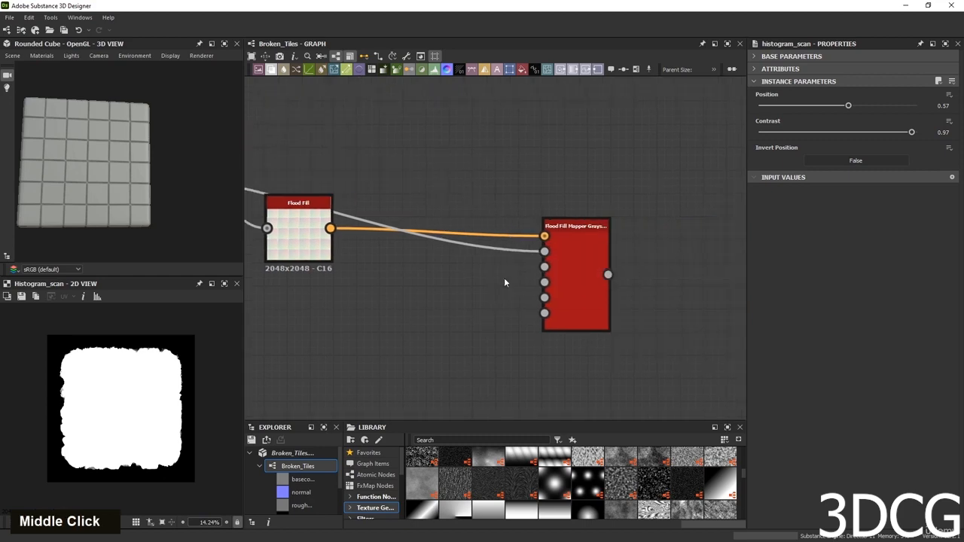
double_click(584, 255)
scroll(107, 394, up, 3)
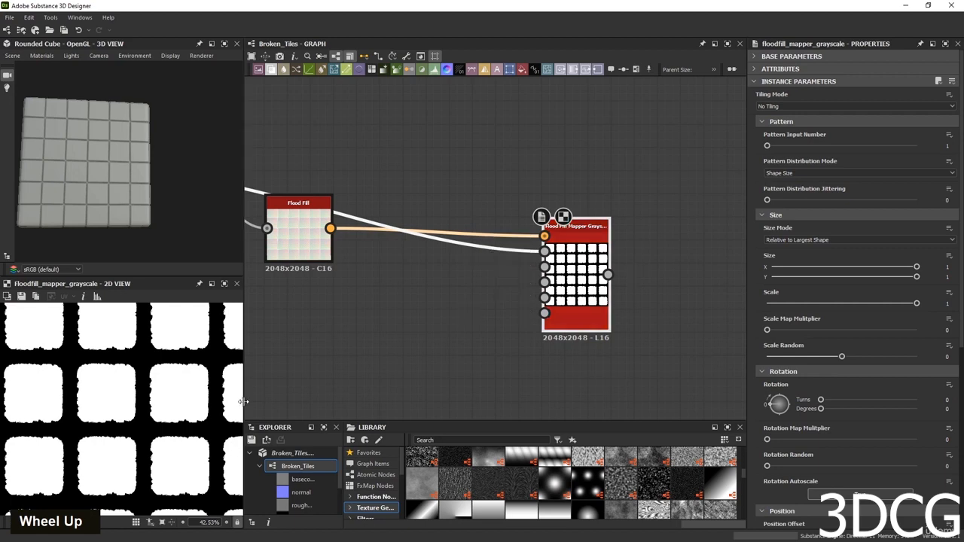
double_click(313, 229)
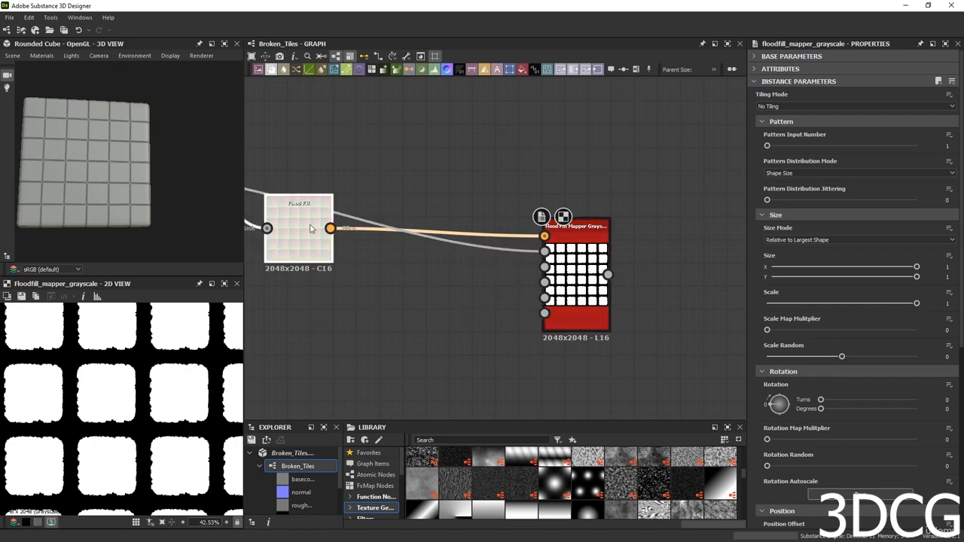
double_click(579, 320)
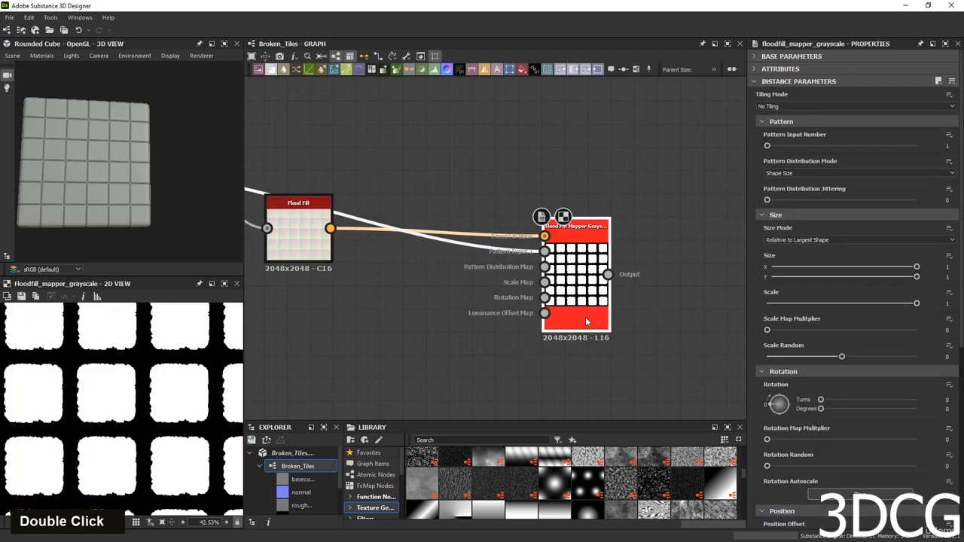
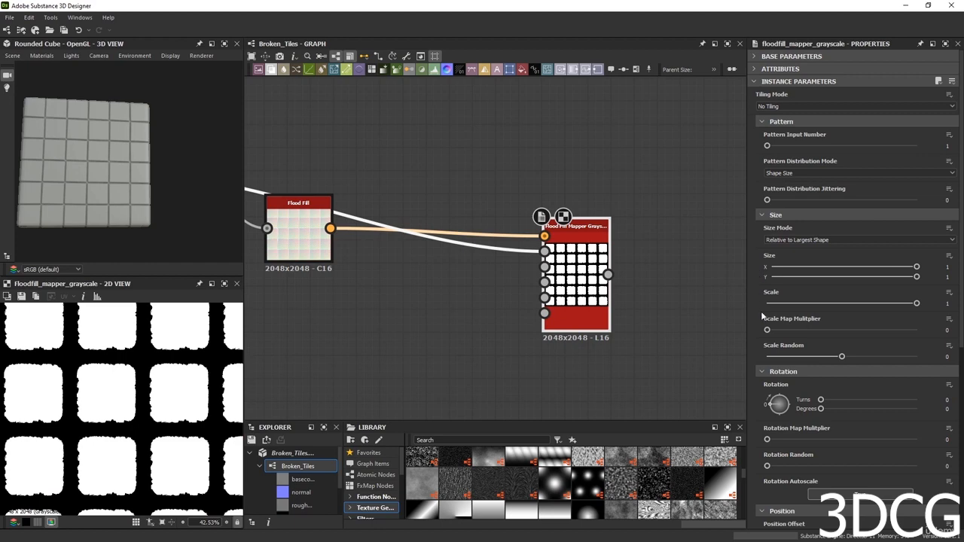
Set the Scale of the Flood Fill Mapper Grayscale node to 2.
double_click(943, 303)
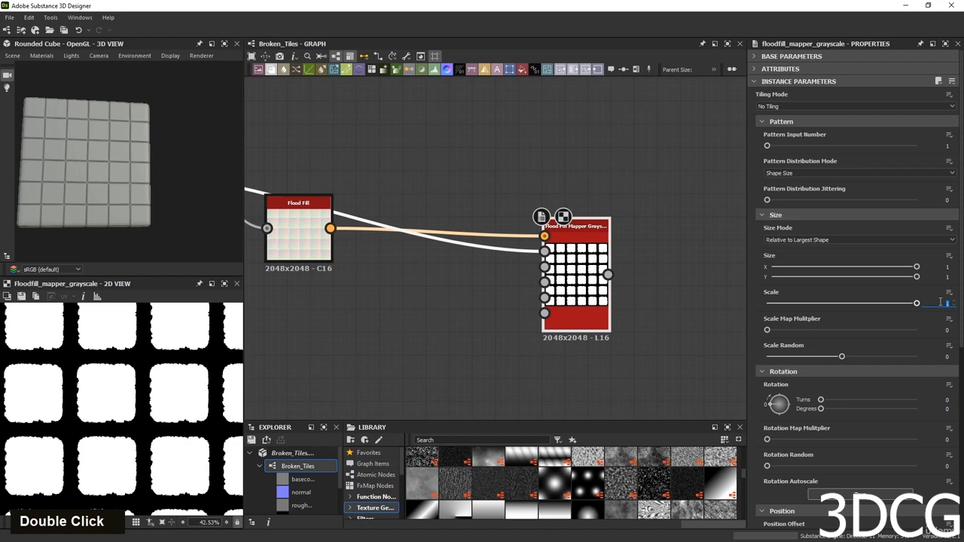
text(2)
key(Return)
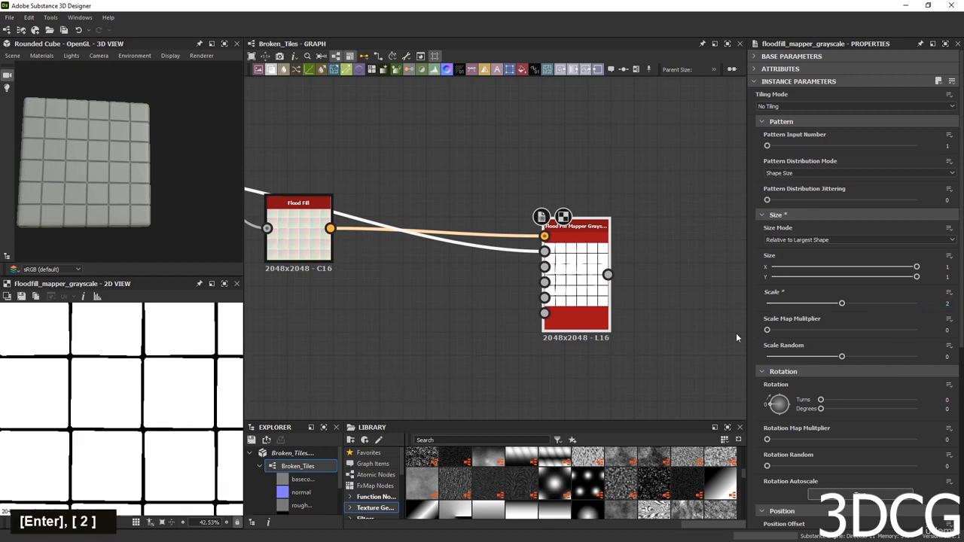
Set the mapper's Position Offset Y to about 0.39 and its Position Offset Random X to about 0.25.
scroll(751, 309, down, 5)
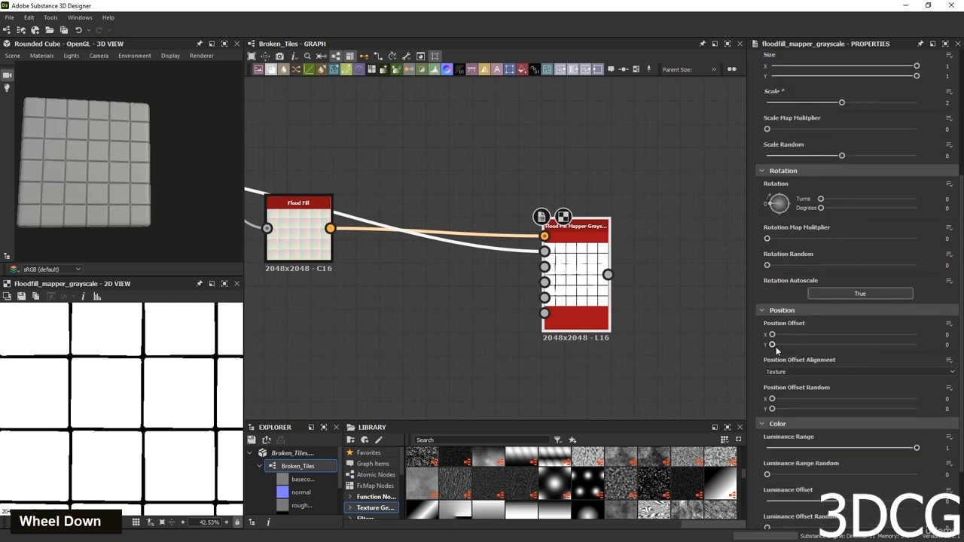
drag(772, 345, 829, 357)
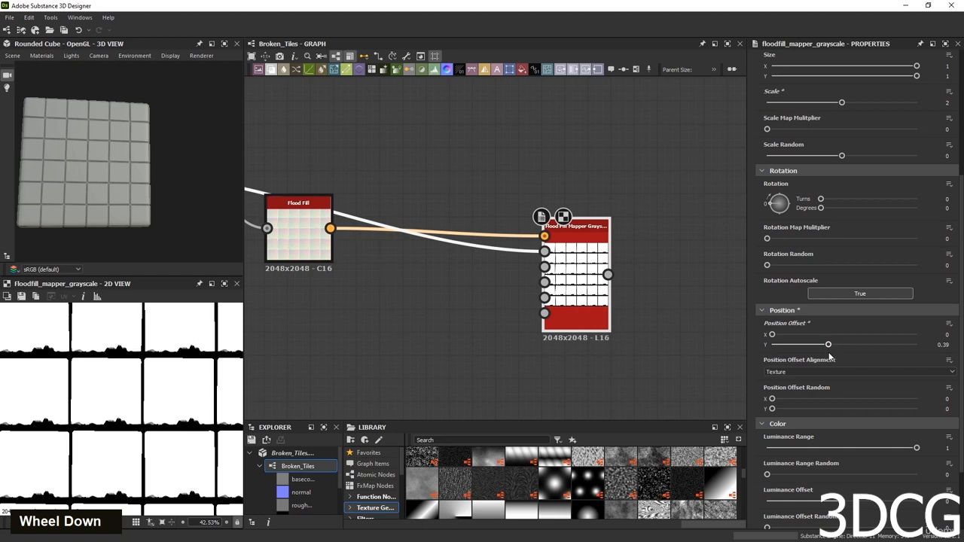
scroll(229, 352, down, 3)
scroll(167, 465, up, 1)
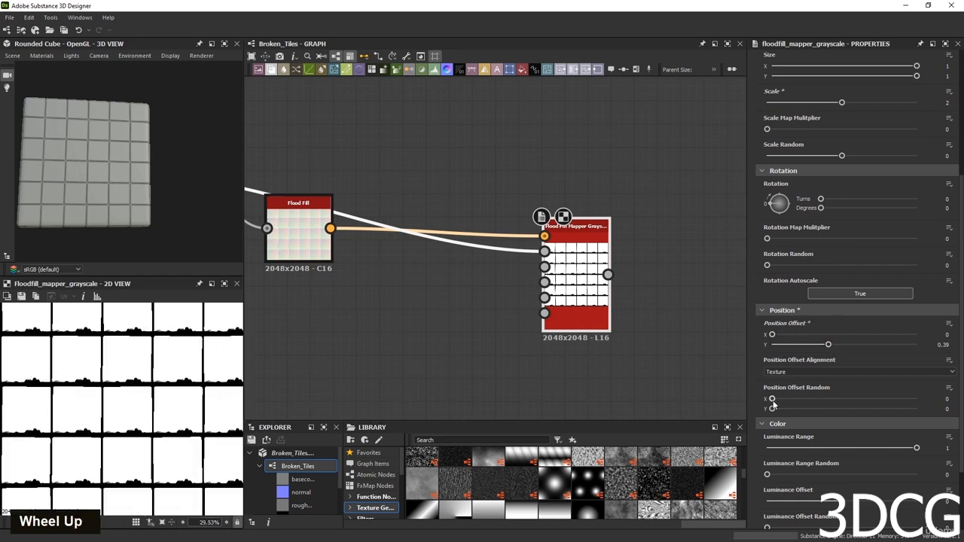
drag(772, 399, 808, 399)
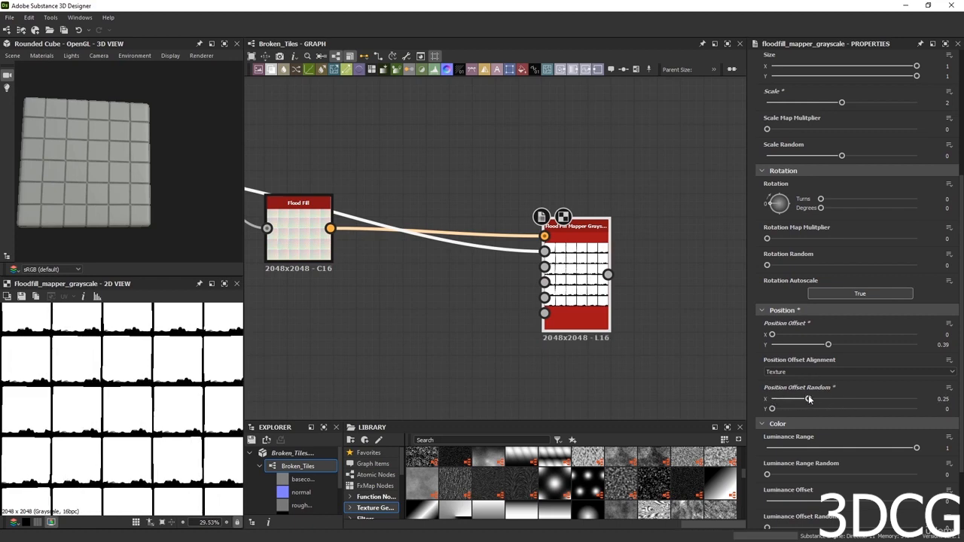
Set the mapper's Rotation Random to 0.02 and inspect the broken tile edges up close.
scroll(761, 334, up, 1)
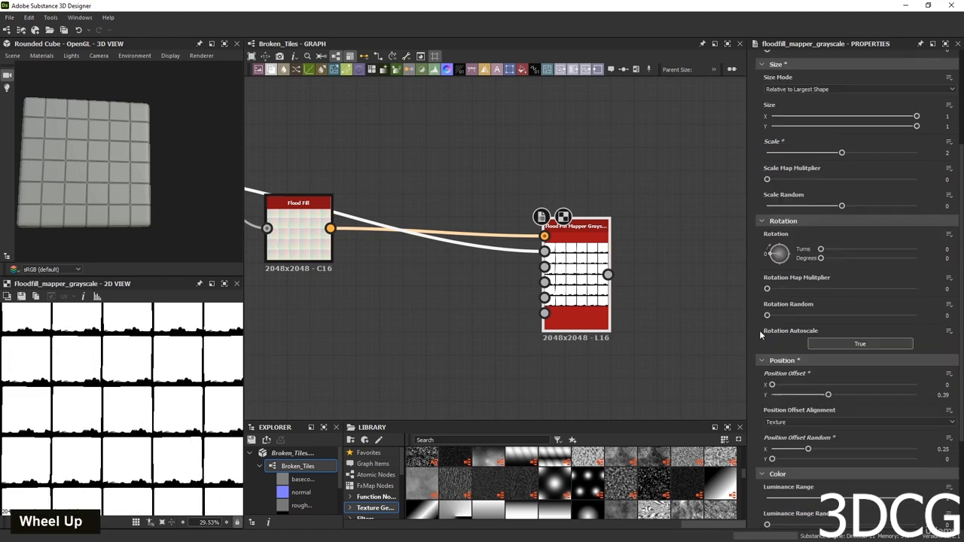
scroll(760, 330, down, 3)
scroll(761, 333, up, 2)
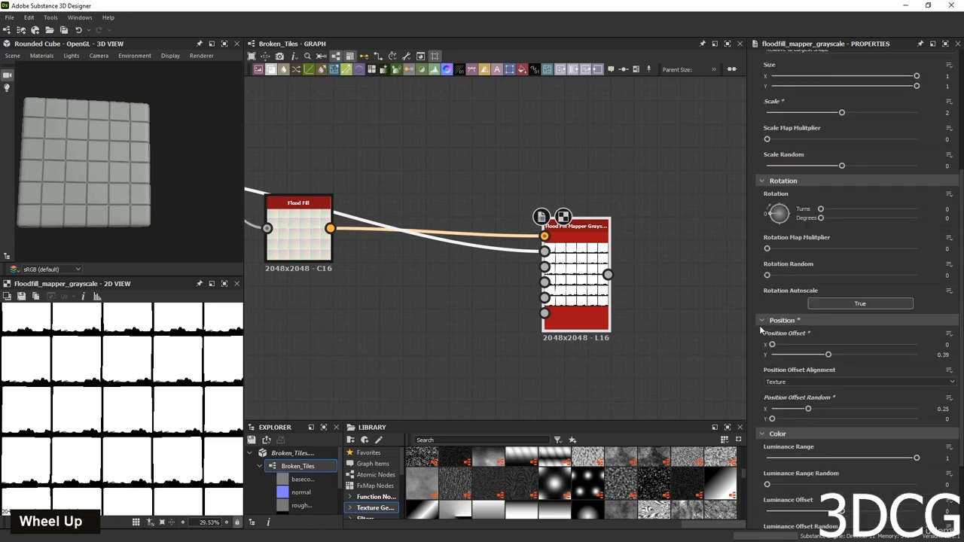
drag(768, 275, 770, 275)
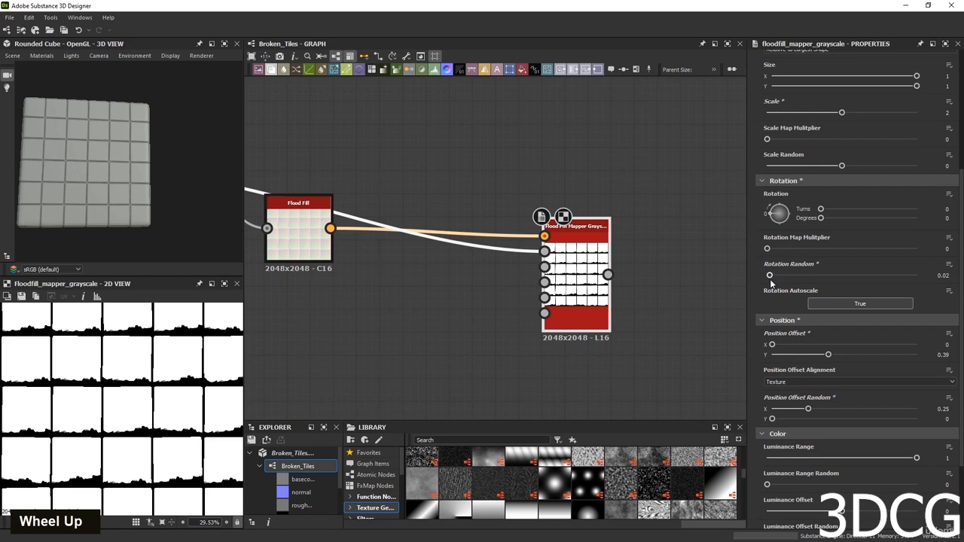
scroll(158, 393, up, 5)
middle_click(158, 394)
scroll(159, 397, up, 2)
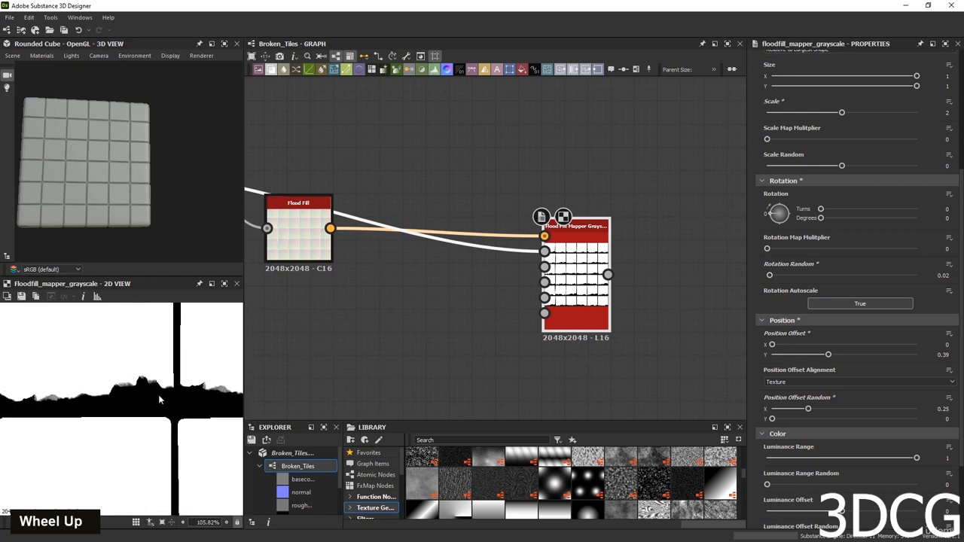
scroll(158, 394, up, 1)
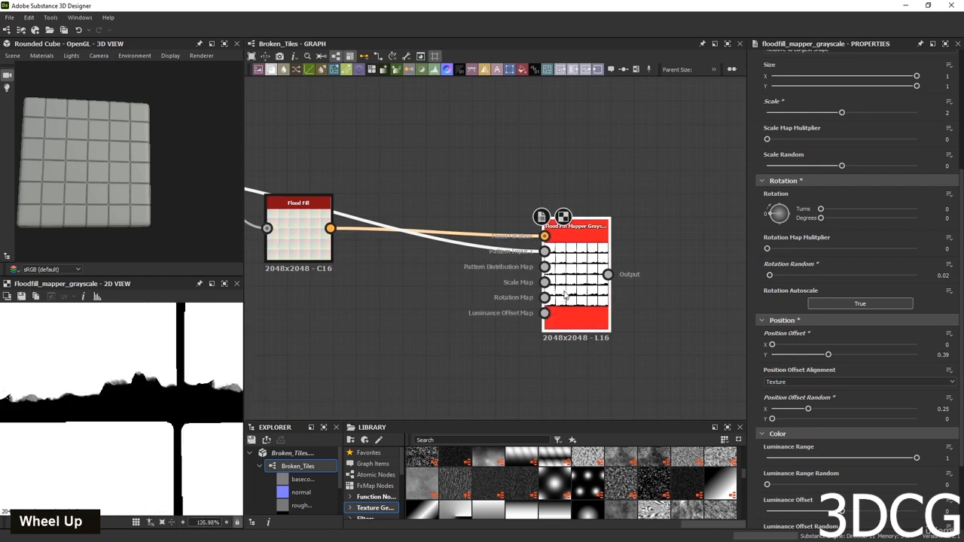
scroll(141, 382, down, 5)
scroll(137, 392, up, 5)
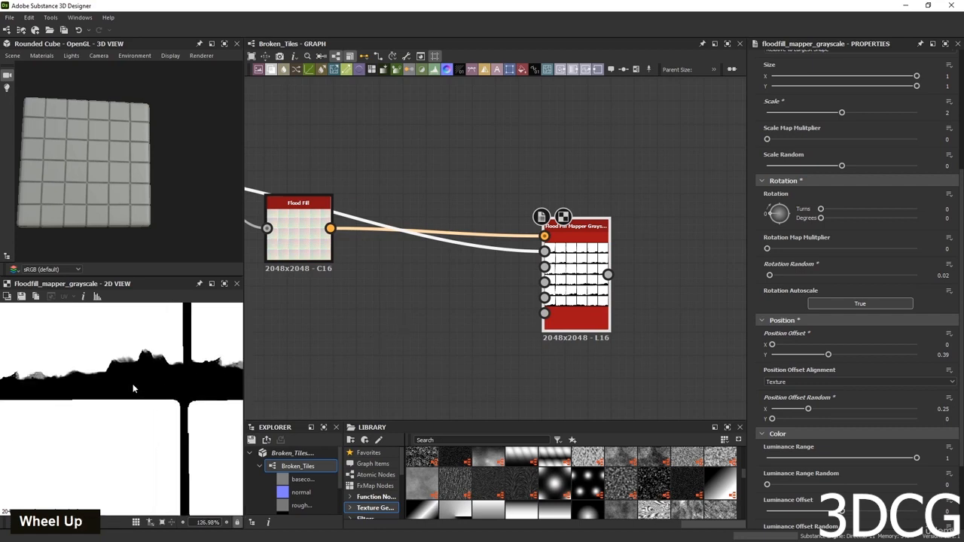
Add an Invert Grayscale node fed by the Flood Fill Mapper Grayscale output and place it above and to the right of the mapper.
scroll(485, 322, down, 7)
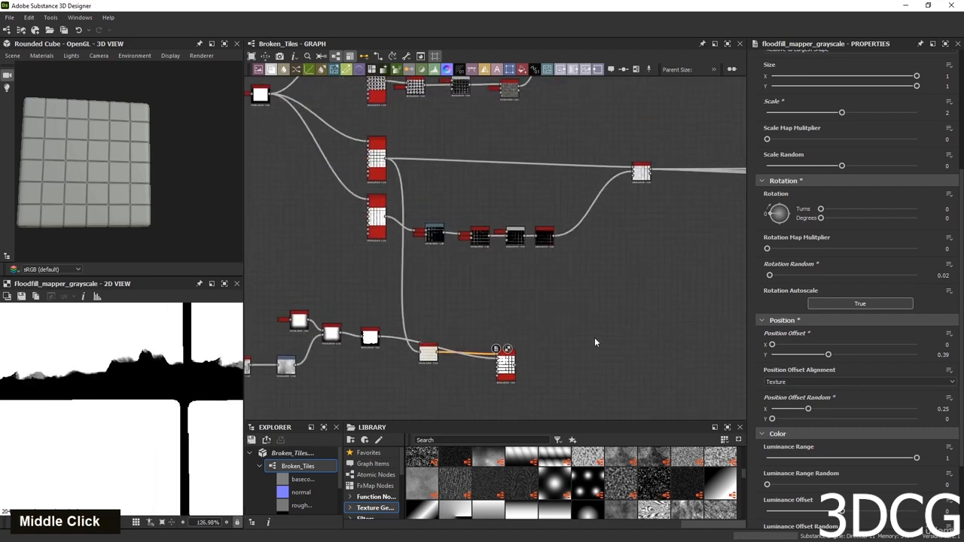
scroll(593, 339, up, 2)
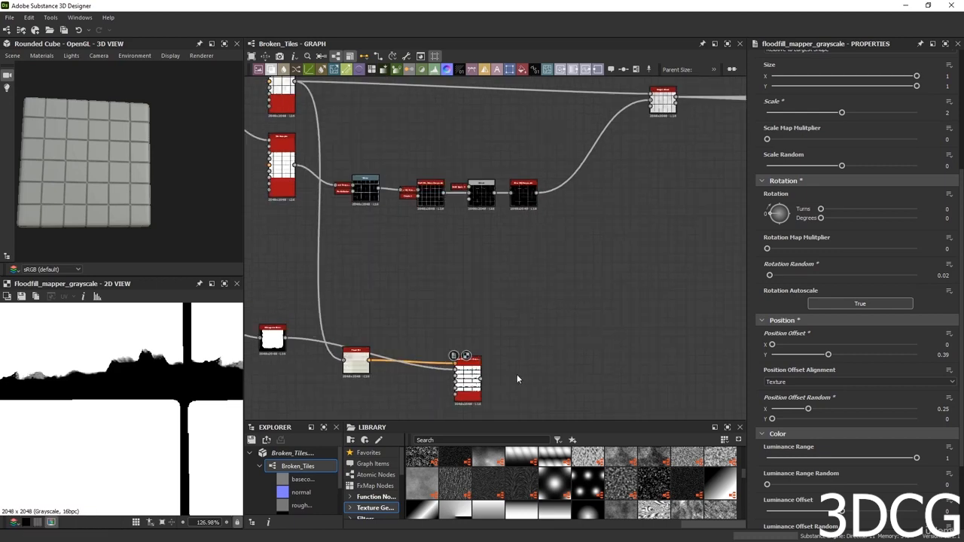
key(space)
text(inv)
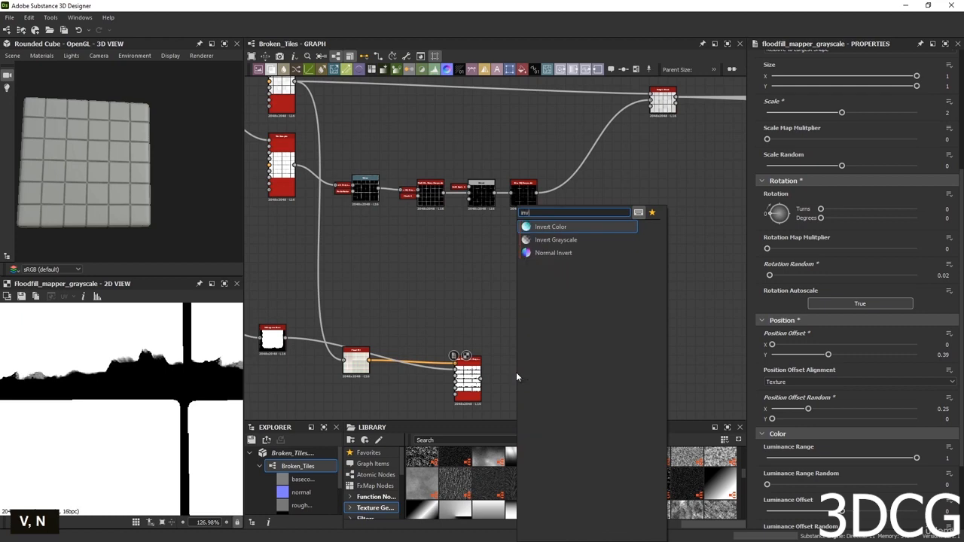
click(556, 239)
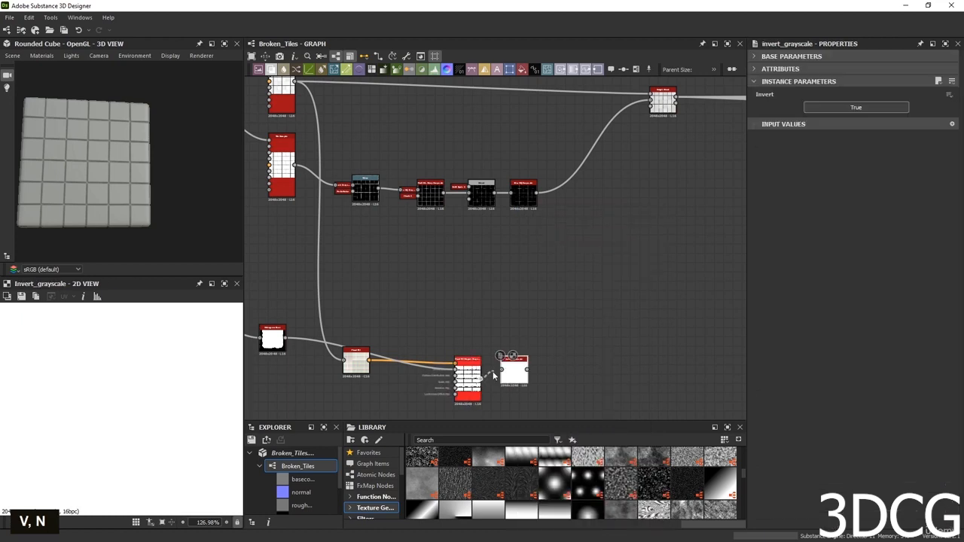
scroll(185, 380, down, 4)
scroll(179, 384, up, 2)
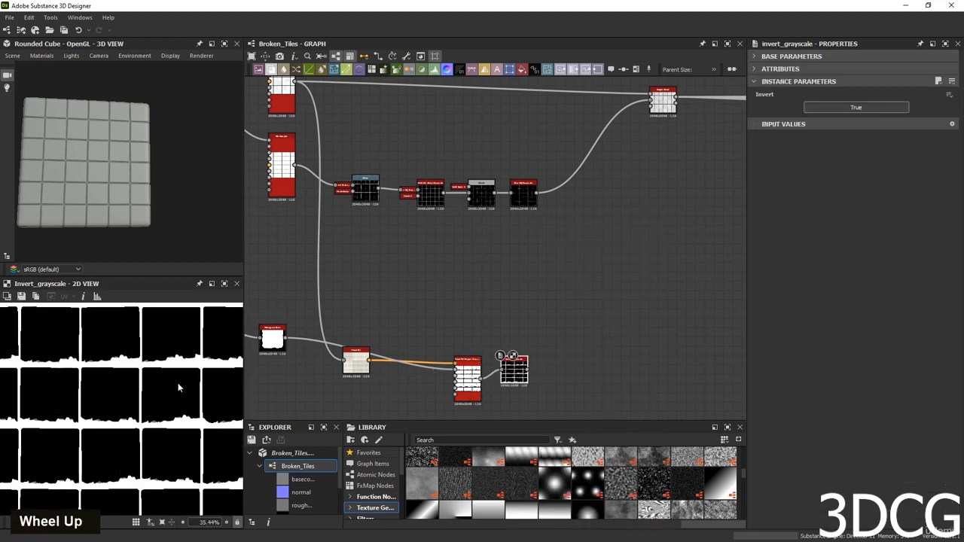
scroll(178, 387, up, 1)
middle_drag(527, 309, 488, 354)
drag(474, 413, 556, 366)
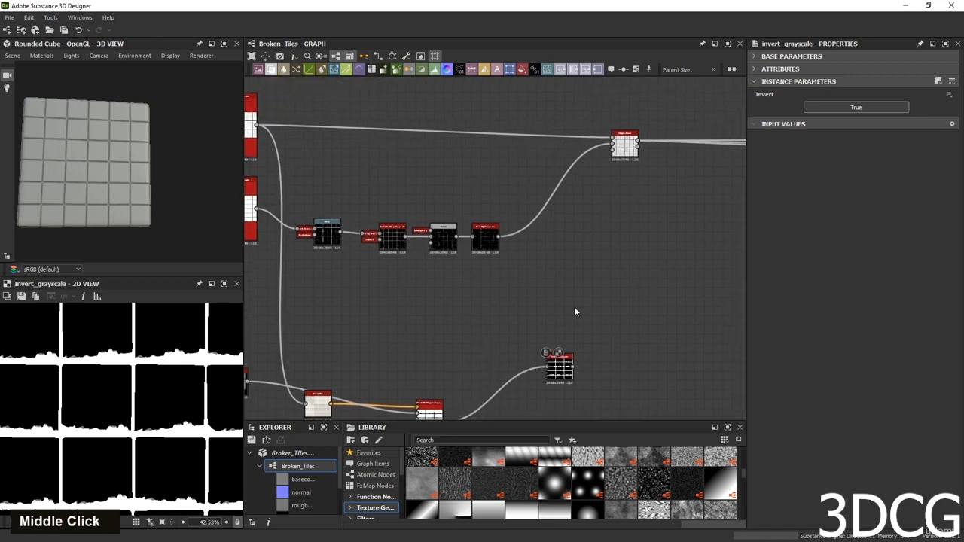
Add a Blend node with the inverted mapper mask as foreground and the original tile pattern as background, and preview it.
key(space)
text(b)
key(Return)
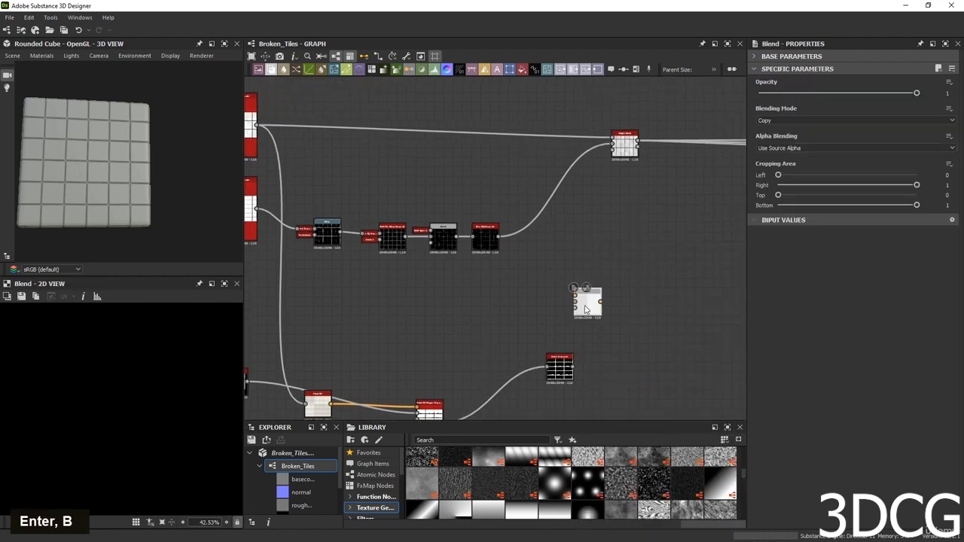
drag(545, 308, 616, 314)
drag(391, 121, 604, 309)
double_click(616, 316)
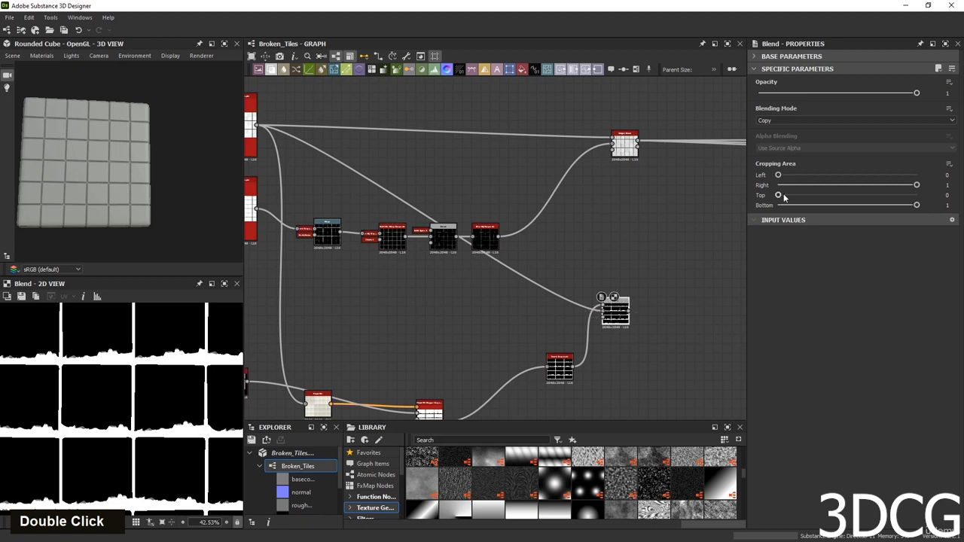
Set the Blend node's blending mode to Subtract and inspect the broken tile edges up close.
click(804, 120)
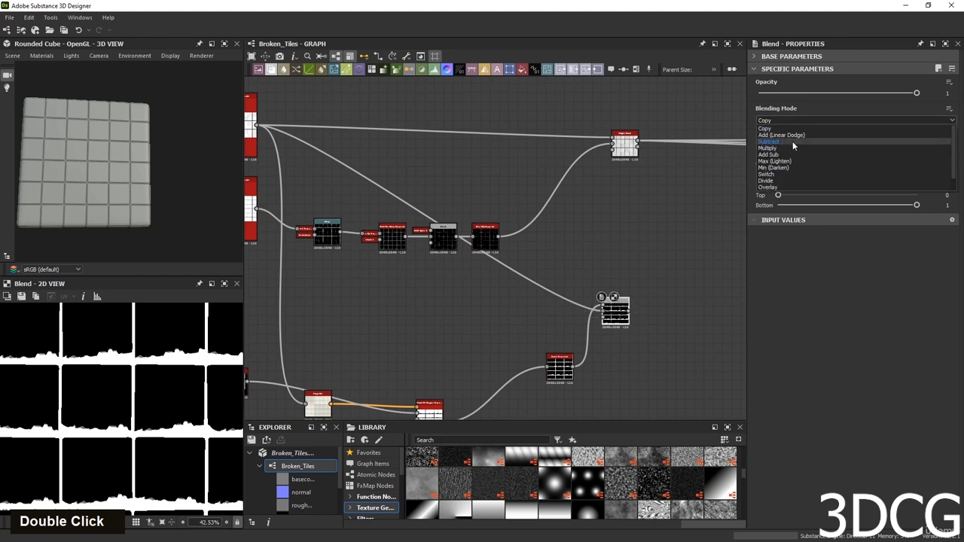
click(792, 141)
scroll(150, 392, down, 1)
scroll(150, 392, up, 3)
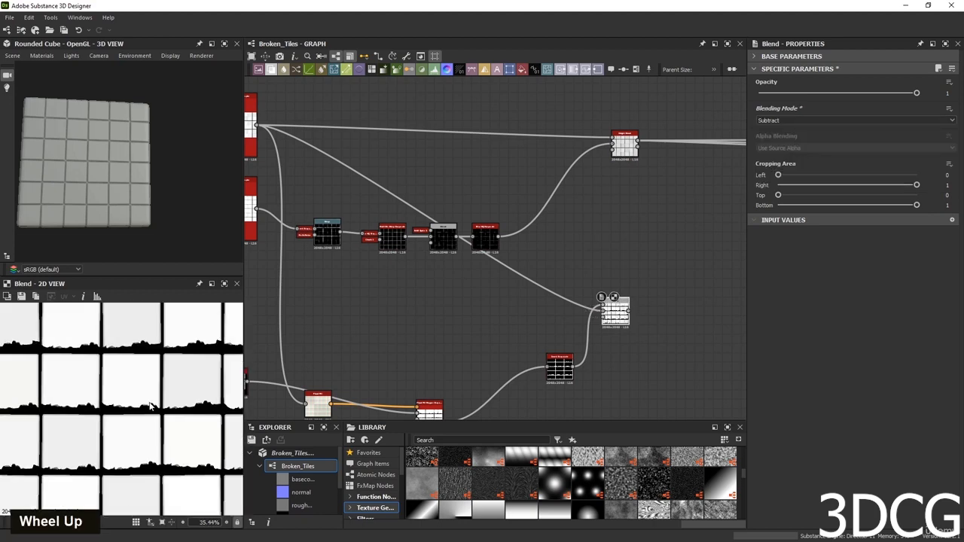
scroll(170, 441, up, 2)
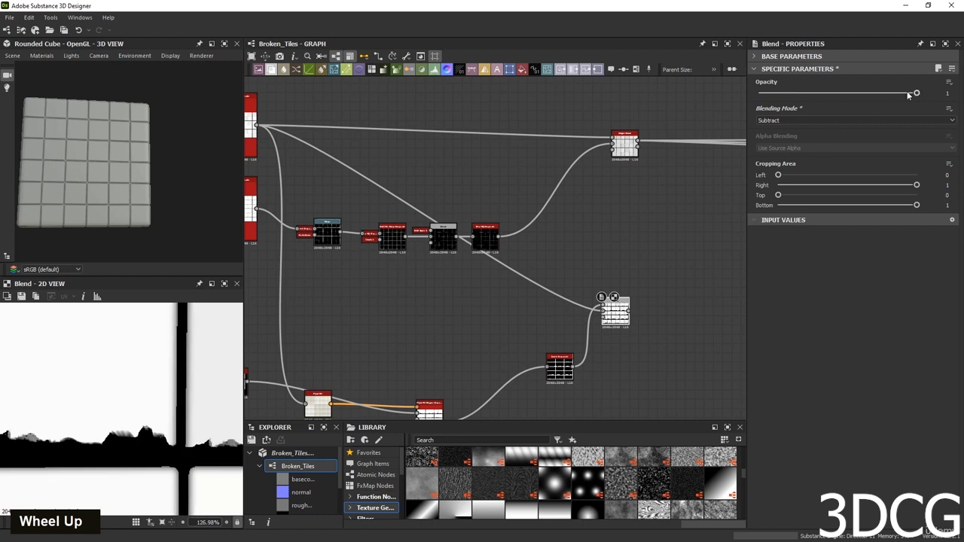
mouse_move(908, 95)
mouse_down()
mouse_move(774, 95)
mouse_move(901, 103)
mouse_move(716, 103)
mouse_move(925, 102)
mouse_up()
scroll(187, 414, down, 2)
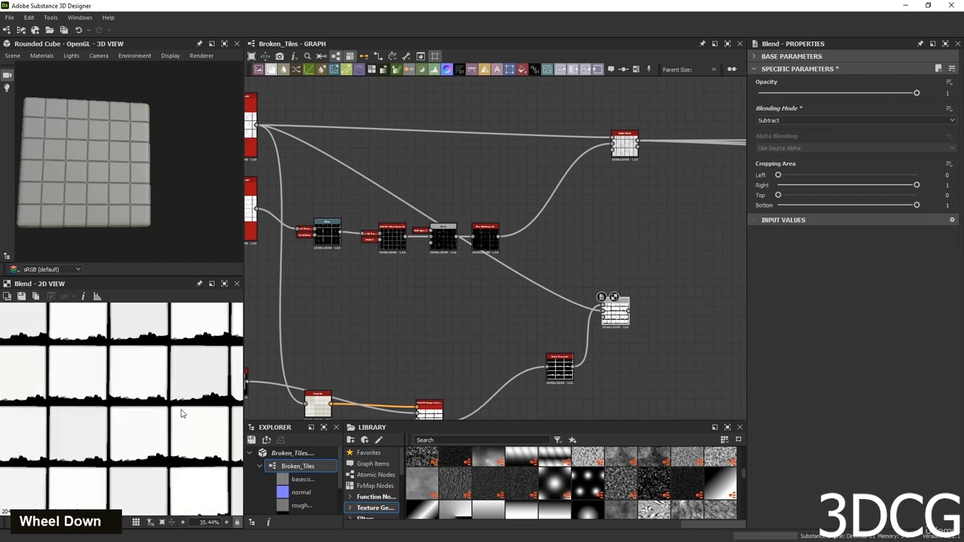
scroll(185, 412, up, 3)
scroll(462, 300, down, 1)
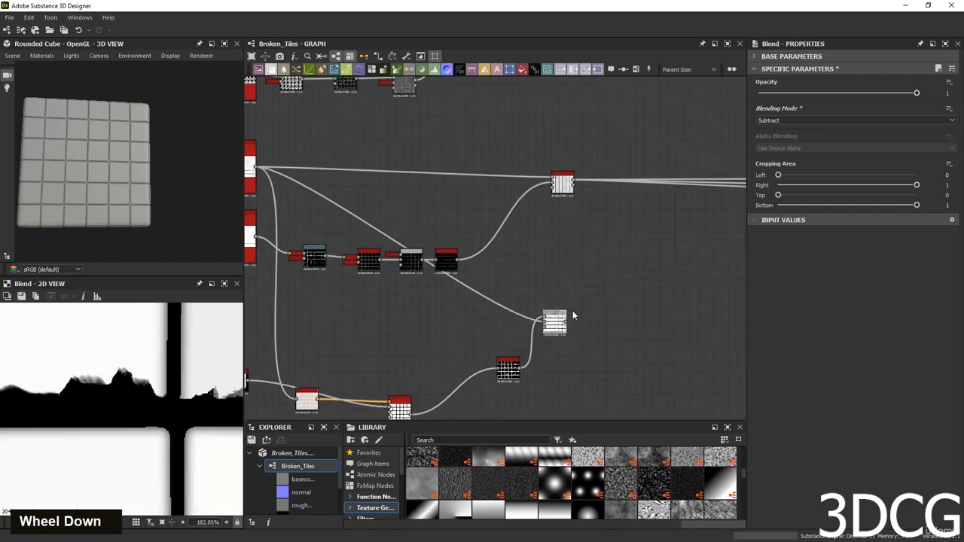
Feed the Subtract Blend output into the Height Top input of the Height Blend node and inspect the broken edges in 3D.
drag(567, 324, 559, 184)
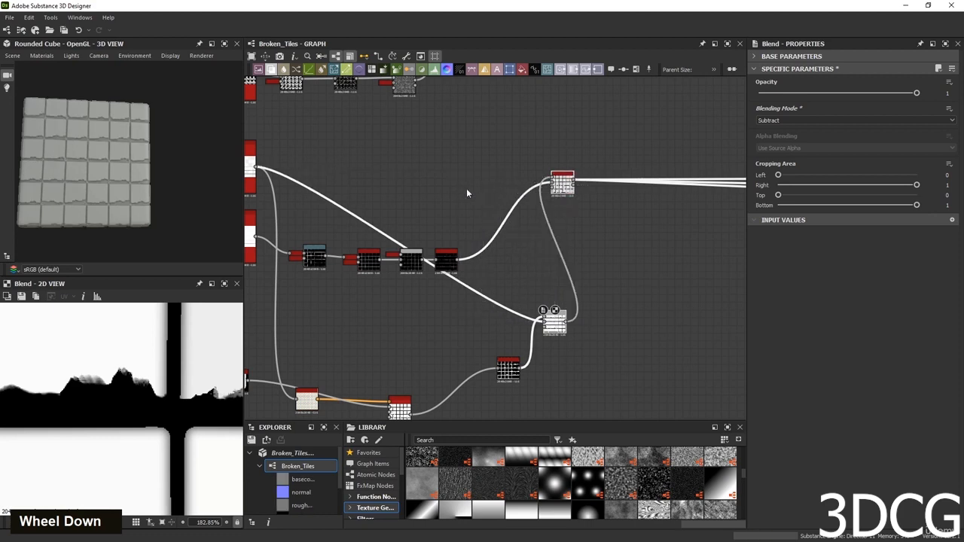
double_click(564, 184)
scroll(564, 189, up, 5)
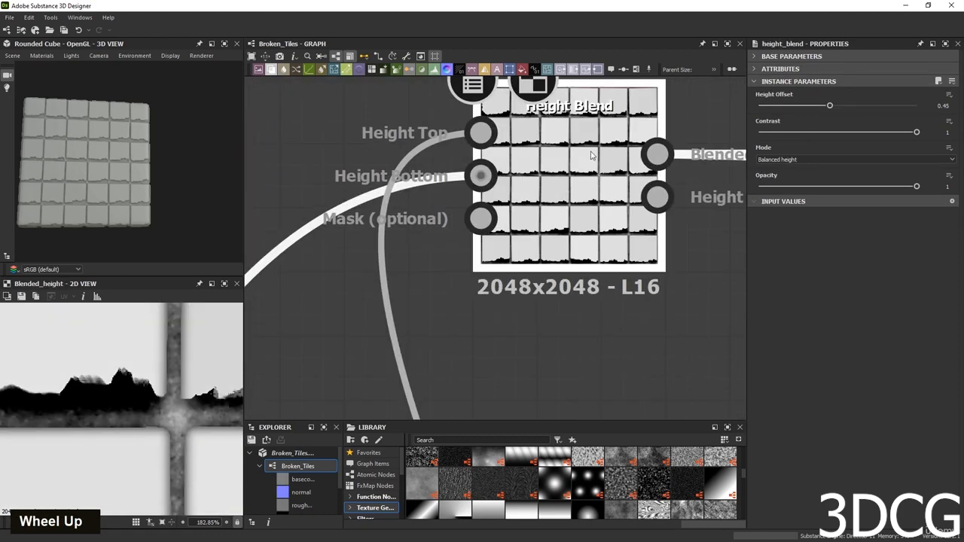
scroll(162, 156, up, 5)
middle_click(120, 197)
scroll(145, 194, up, 2)
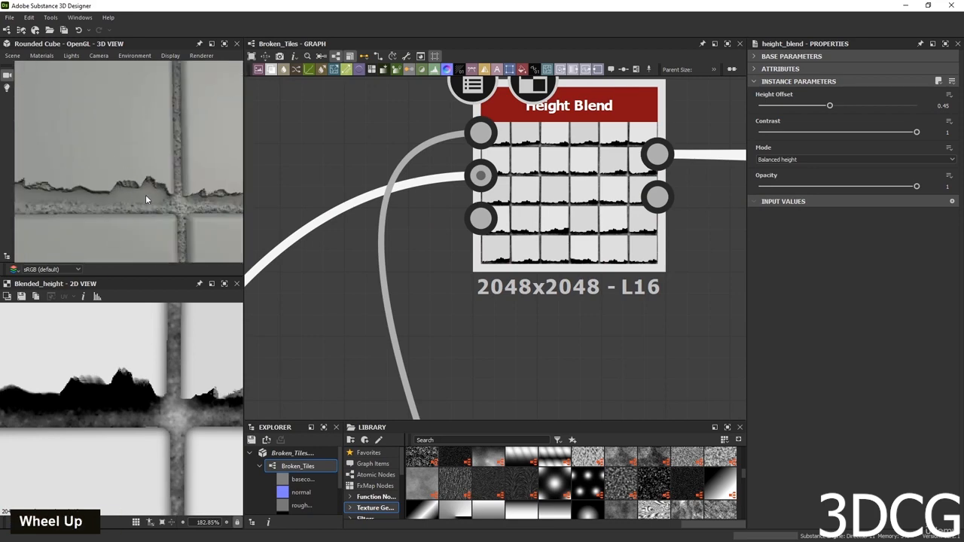
scroll(145, 195, down, 3)
middle_drag(143, 209, 143, 182)
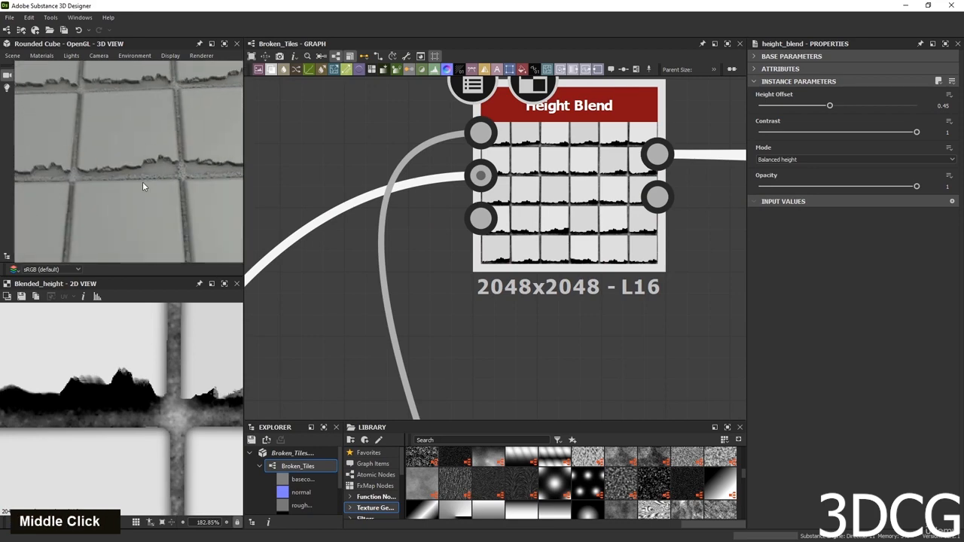
scroll(143, 182, down, 5)
scroll(153, 207, up, 5)
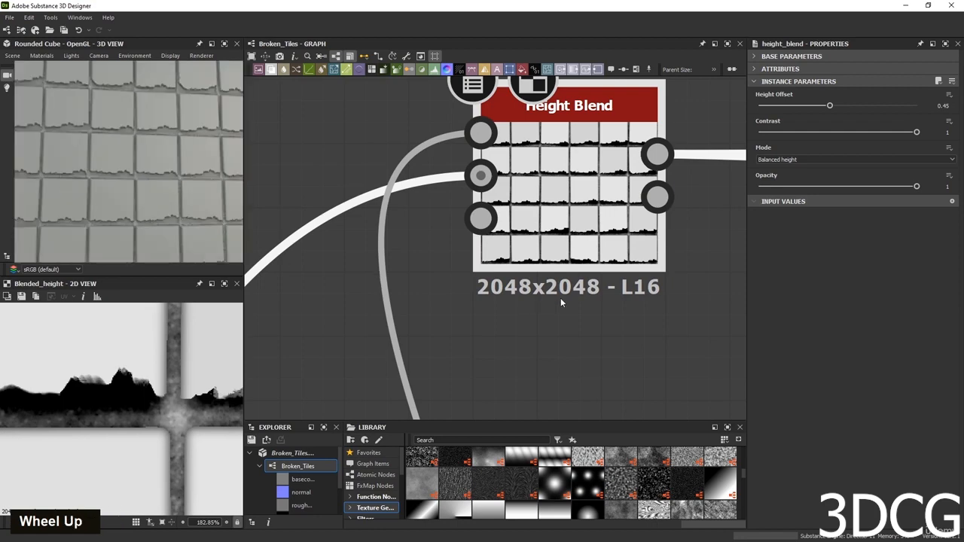
Move the Blur HQ Grayscale node and its docked Shape node farther away from the Slope Blur Grayscale node.
scroll(561, 302, down, 8)
middle_drag(531, 359, 573, 197)
scroll(535, 291, up, 3)
middle_drag(536, 290, 655, 211)
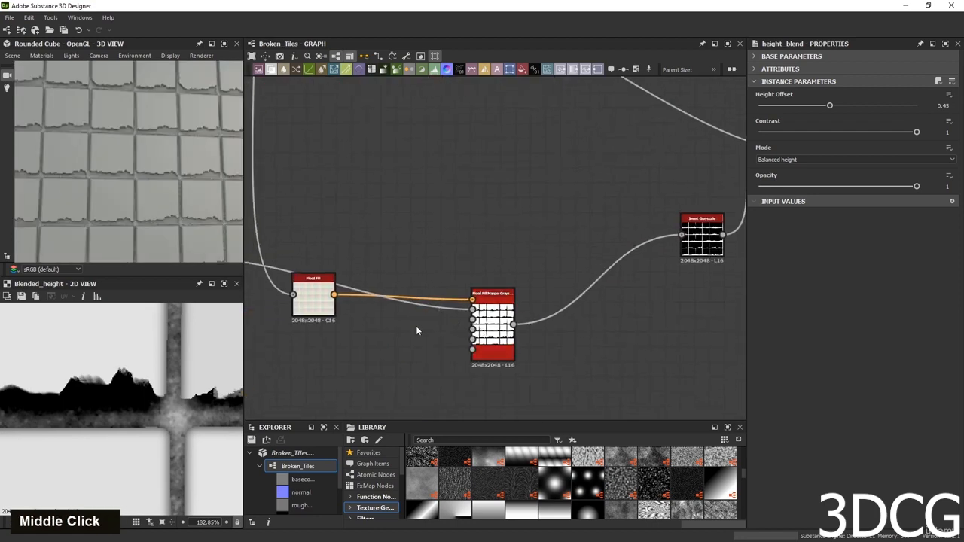
middle_drag(416, 330, 598, 289)
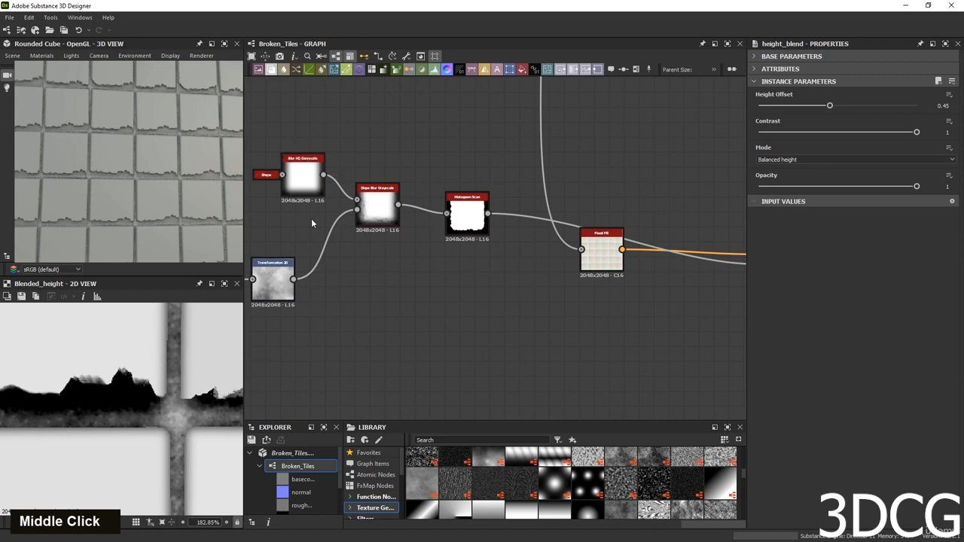
middle_drag(311, 223, 356, 221)
click(348, 193)
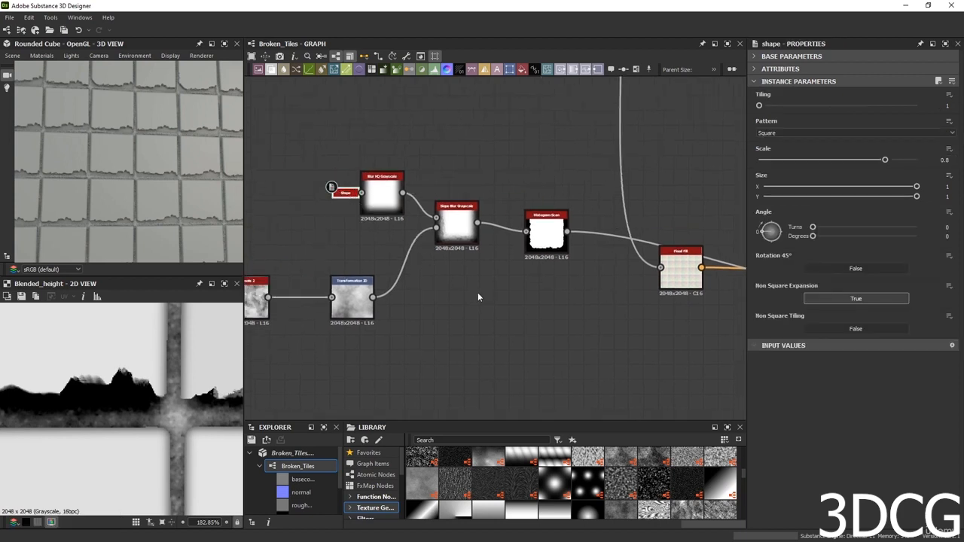
drag(386, 199, 340, 183)
middle_drag(423, 289, 545, 372)
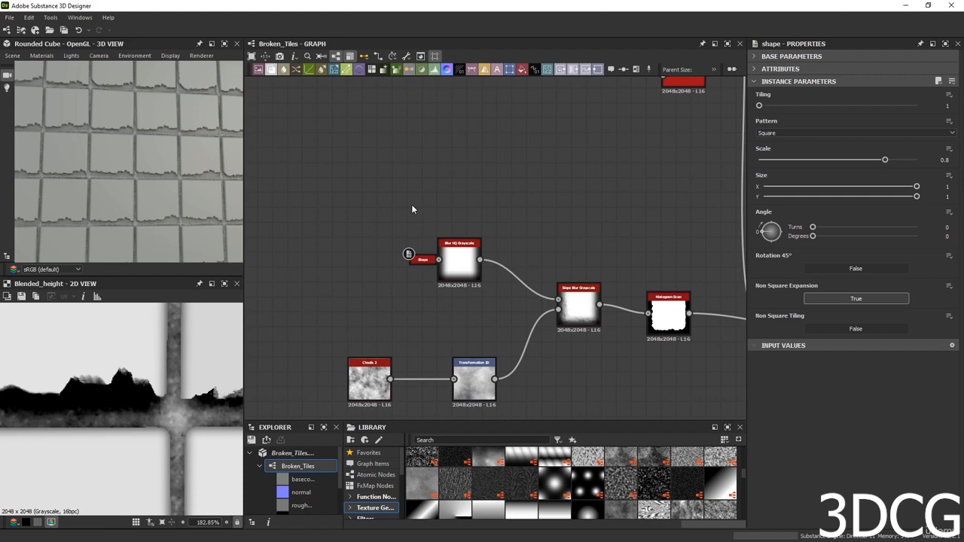
Add a Cube 3D node above the Blur HQ Grayscale node, making room between them, and preview the Shape node for comparison.
key(space)
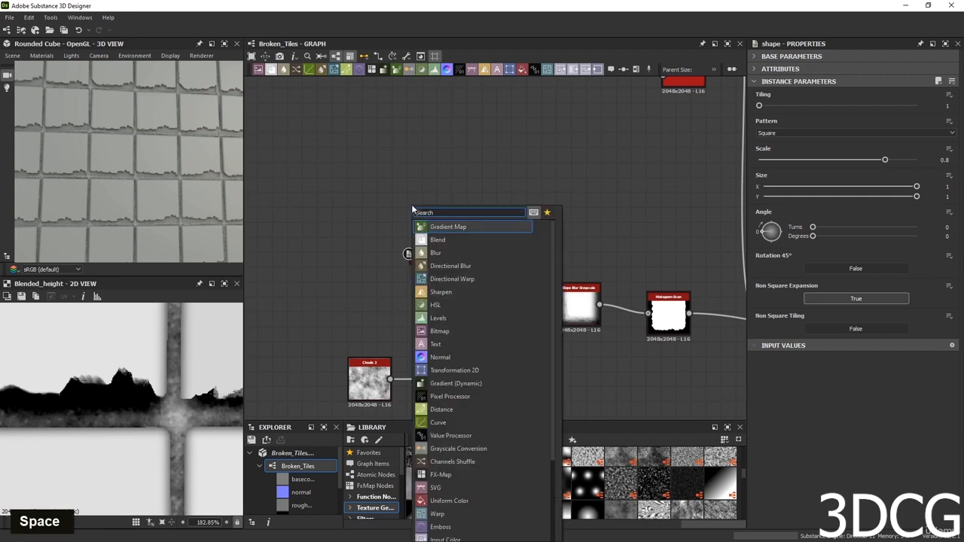
text(cub)
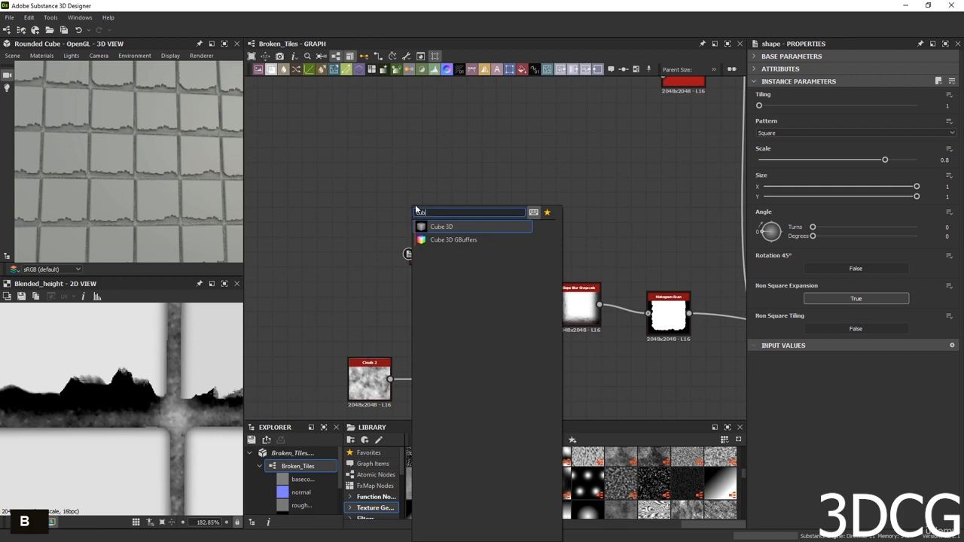
click(418, 227)
drag(414, 211, 459, 212)
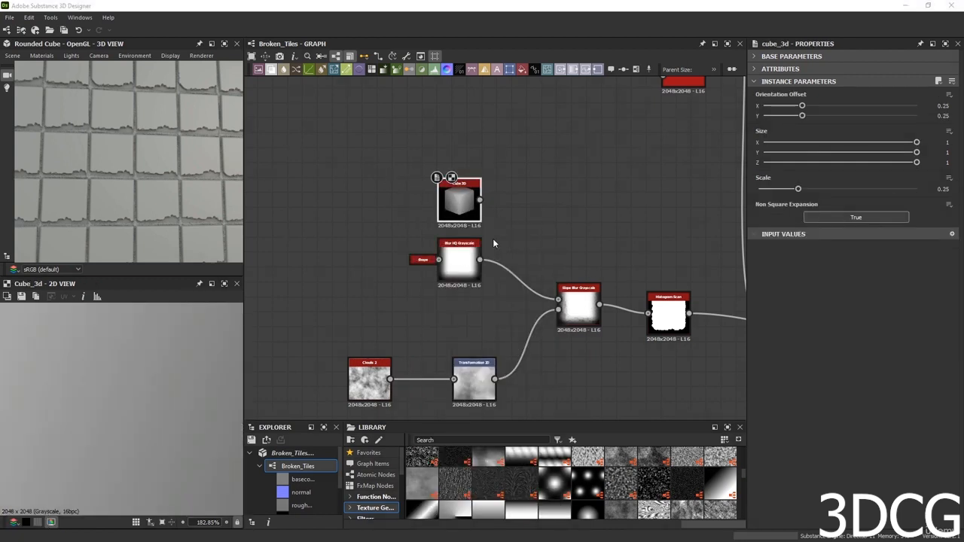
drag(461, 266, 384, 269)
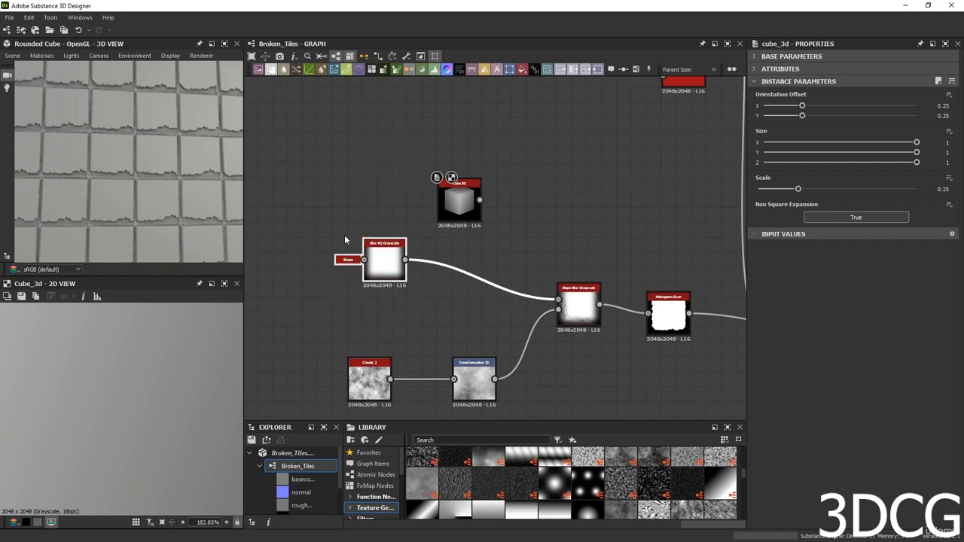
double_click(349, 260)
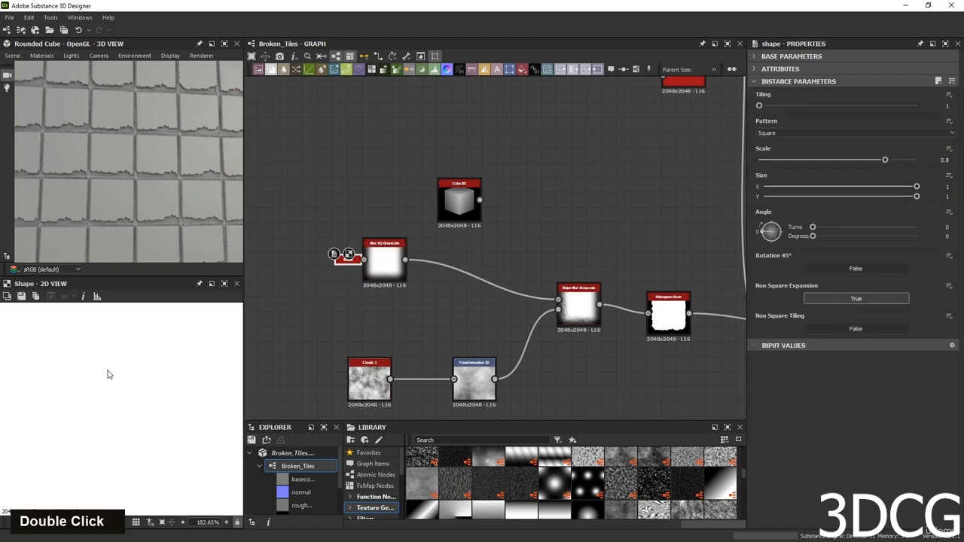
scroll(113, 380, down, 8)
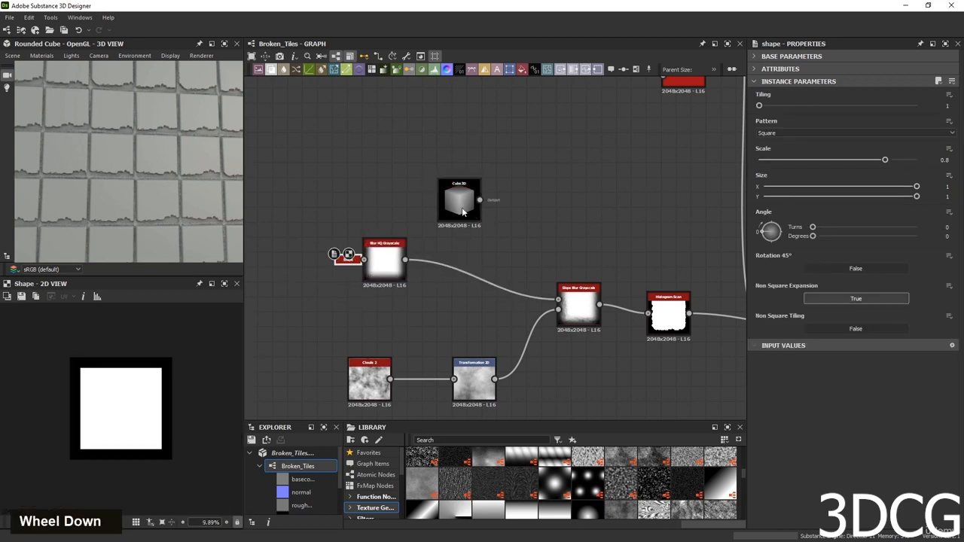
drag(462, 211, 432, 190)
Duplicate the Blur HQ Grayscale node, feed the copy from the Cube 3D node, line the two up and preview the blurred cube.
click(389, 262)
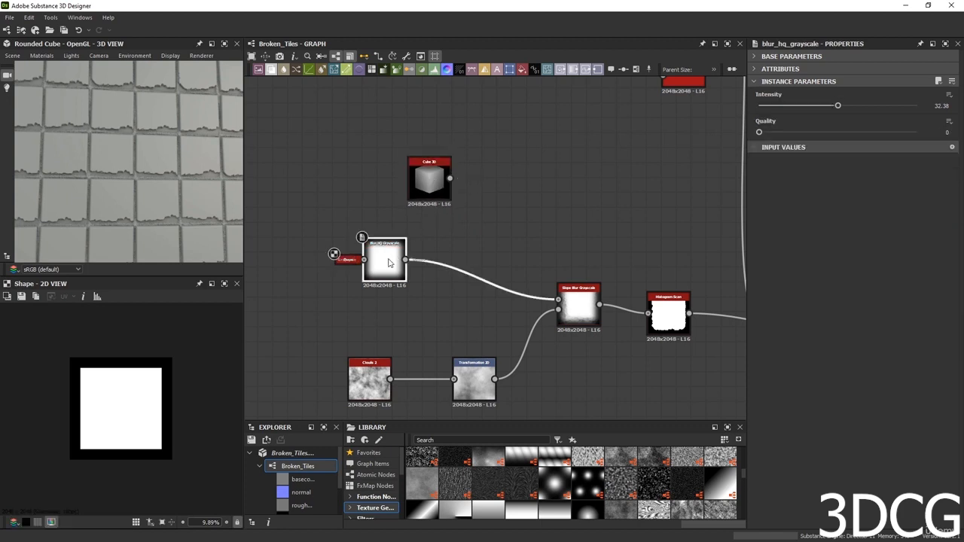
key(ctrl+d)
drag(491, 252, 513, 175)
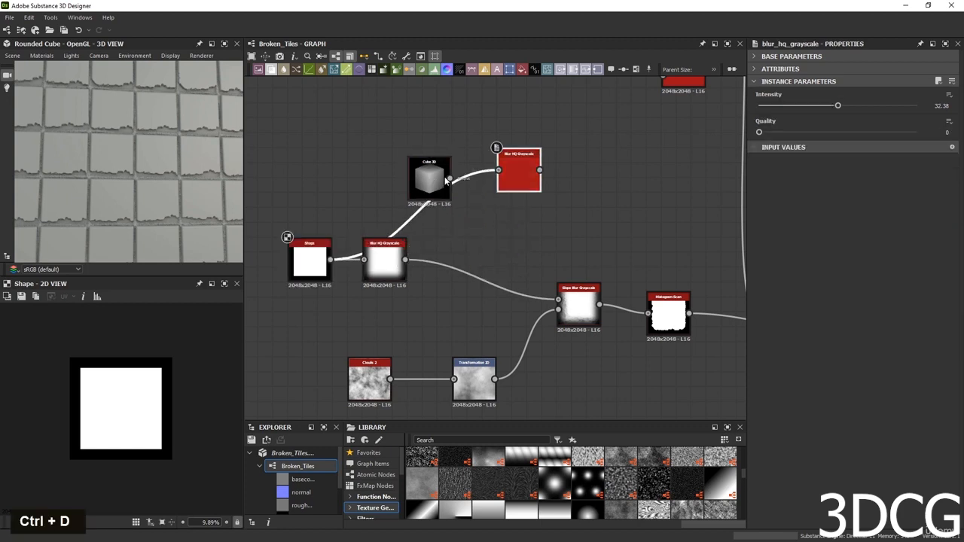
drag(450, 179, 503, 176)
drag(433, 180, 410, 172)
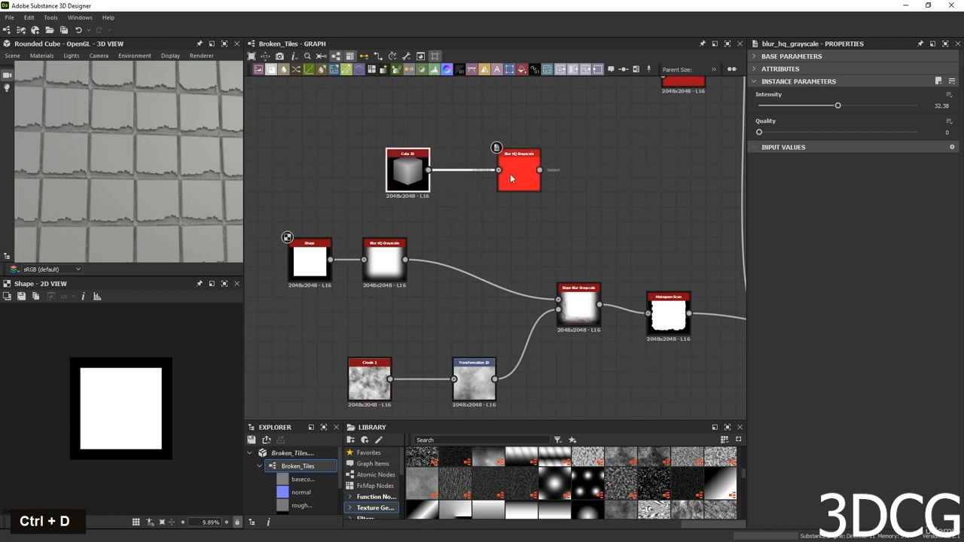
double_click(515, 174)
drag(514, 173, 485, 173)
scroll(101, 435, up, 3)
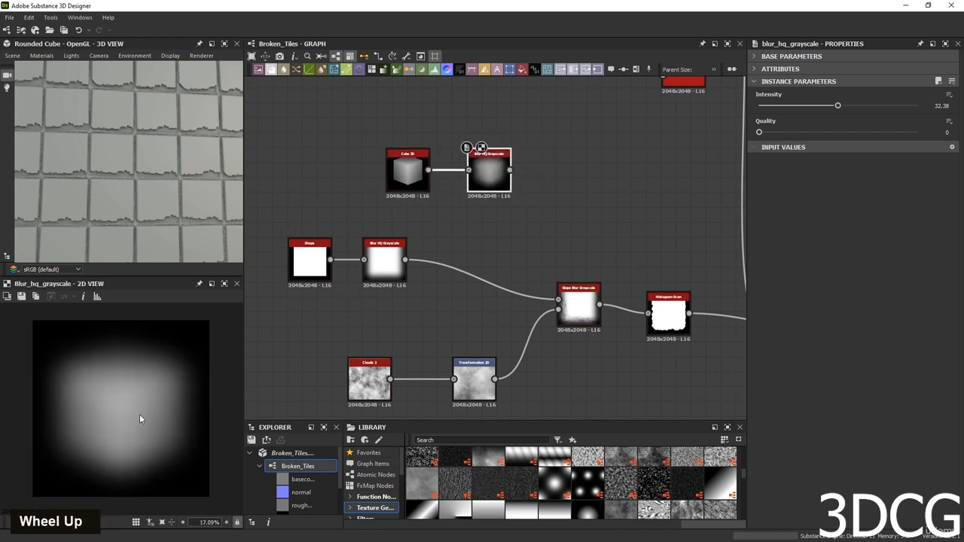
Rotate the Cube 3D to an Orientation Offset of about X 0.22 and Y 0.36, and preview the blurred result.
click(416, 168)
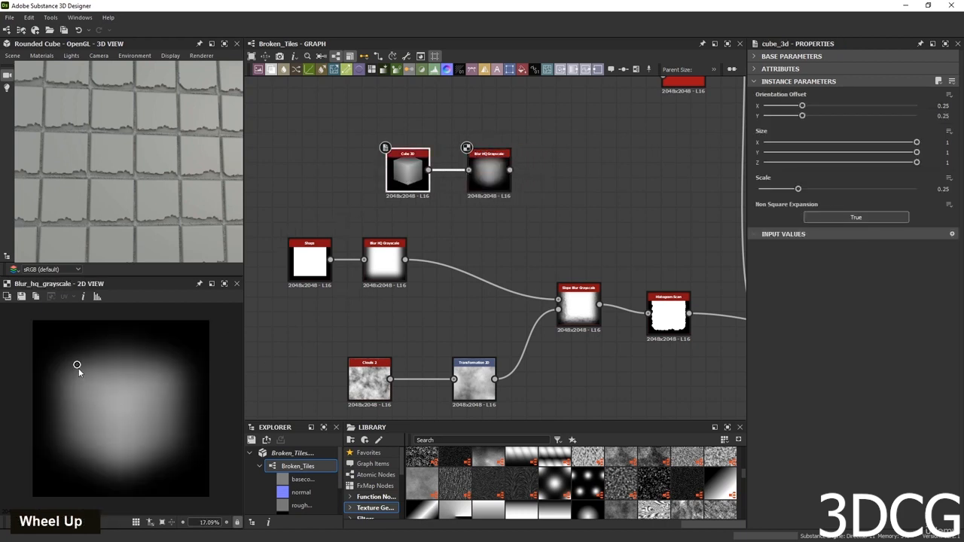
drag(77, 365, 76, 386)
double_click(402, 182)
double_click(490, 180)
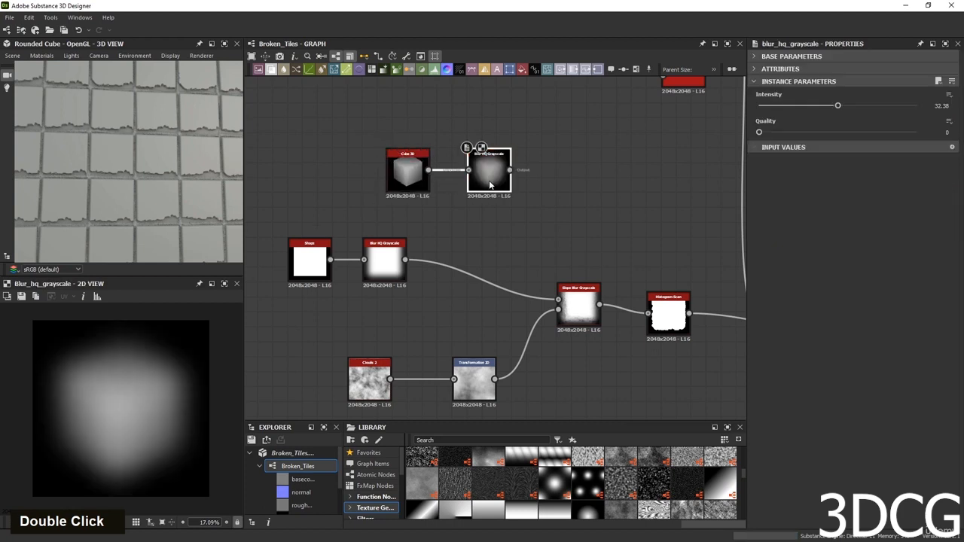
Replace the blurred square with the blurred cube as the Slope Blur Grayscale node's source and inspect the resulting Histogram Scan mask.
drag(536, 274, 558, 299)
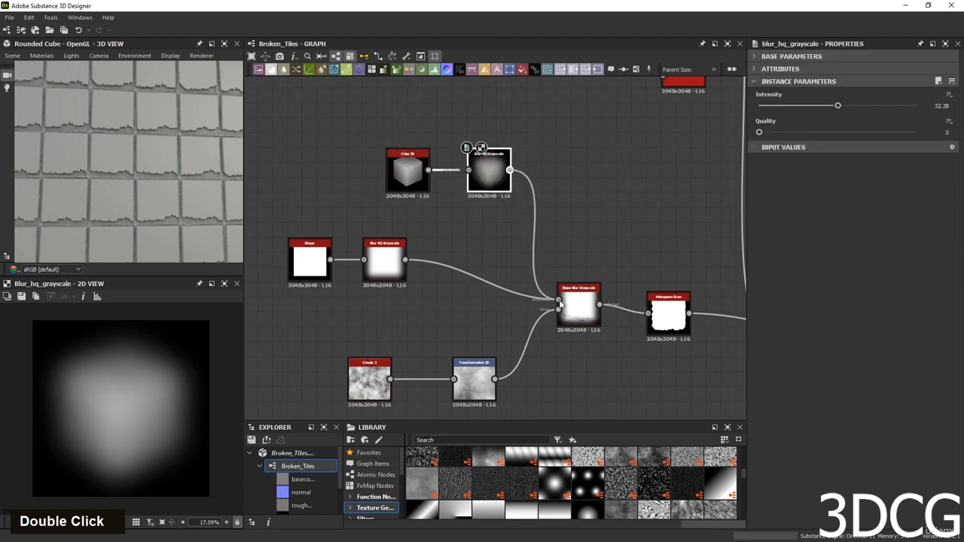
double_click(578, 307)
click(682, 312)
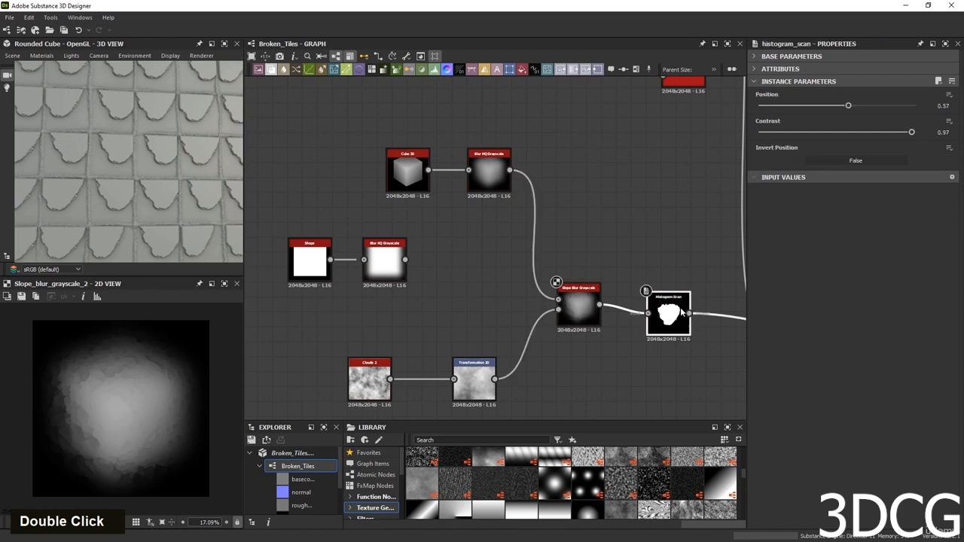
double_click(681, 311)
scroll(128, 437, up, 3)
scroll(120, 397, down, 4)
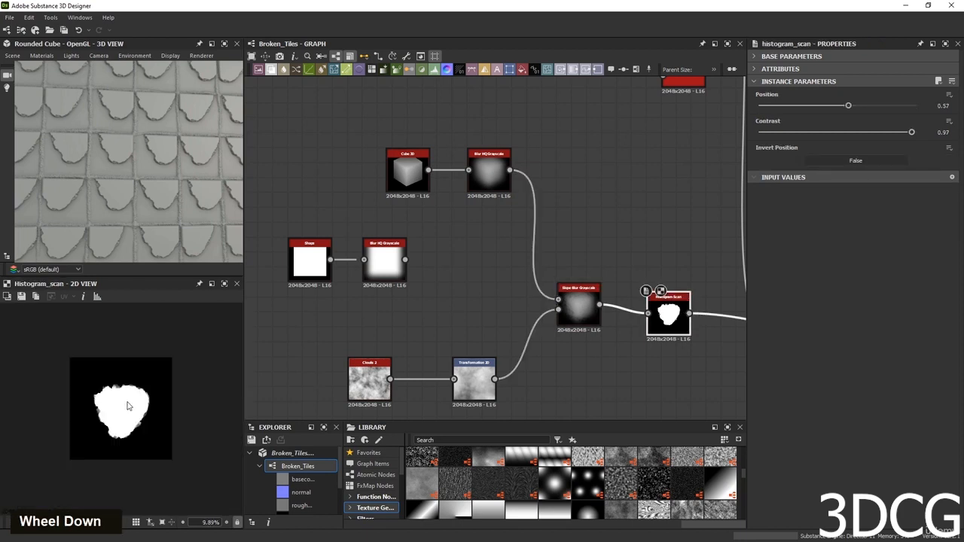
scroll(134, 446, up, 2)
scroll(97, 443, up, 1)
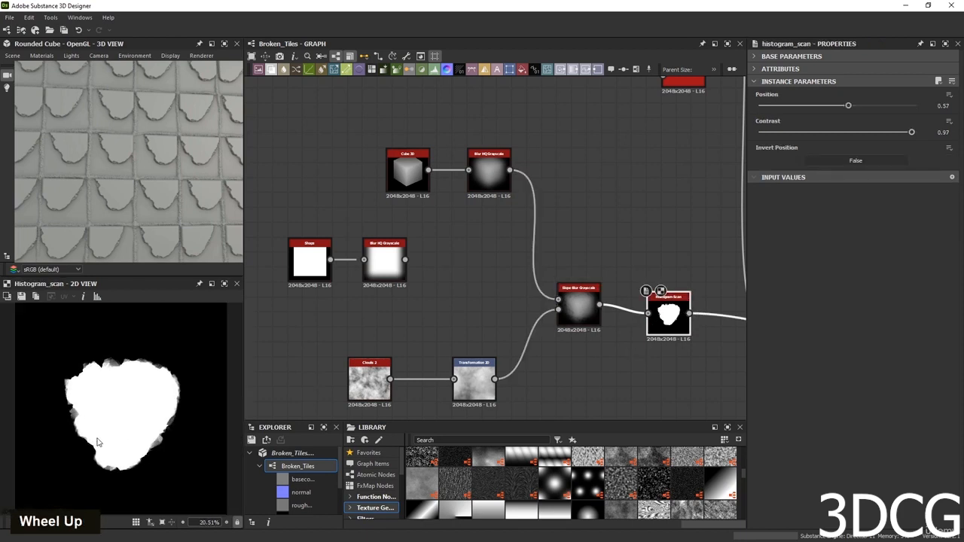
double_click(676, 318)
scroll(676, 318, up, 5)
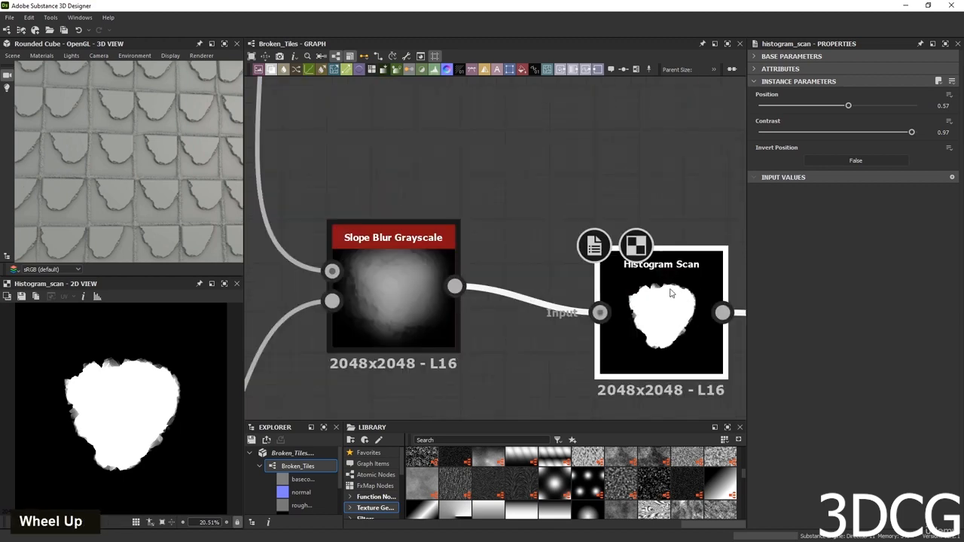
scroll(671, 293, down, 5)
Rotate the Cube 3D to an Orientation Offset of about X 0.19 and Y 0.22 while previewing the Histogram Scan mask.
click(400, 157)
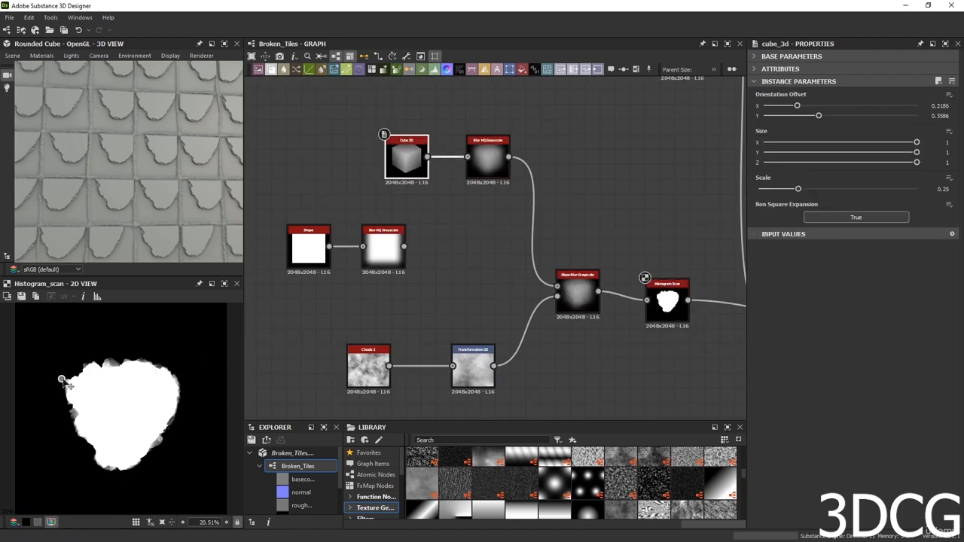
drag(62, 379, 54, 350)
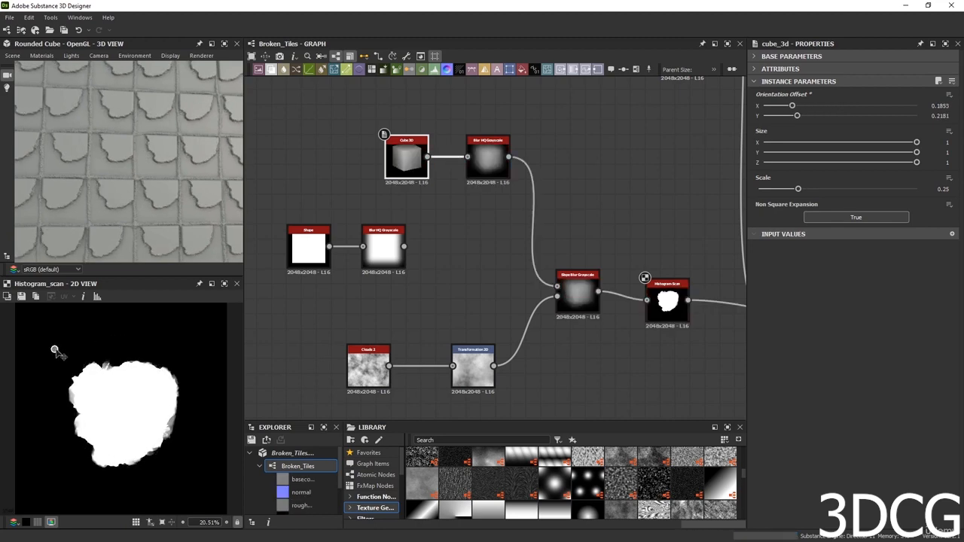
Set the Flood Fill Mapper Grayscale's Scale to about 3.91 so the mapped chip shapes nearly fill the tiles.
scroll(572, 322, down, 3)
middle_drag(572, 323, 482, 324)
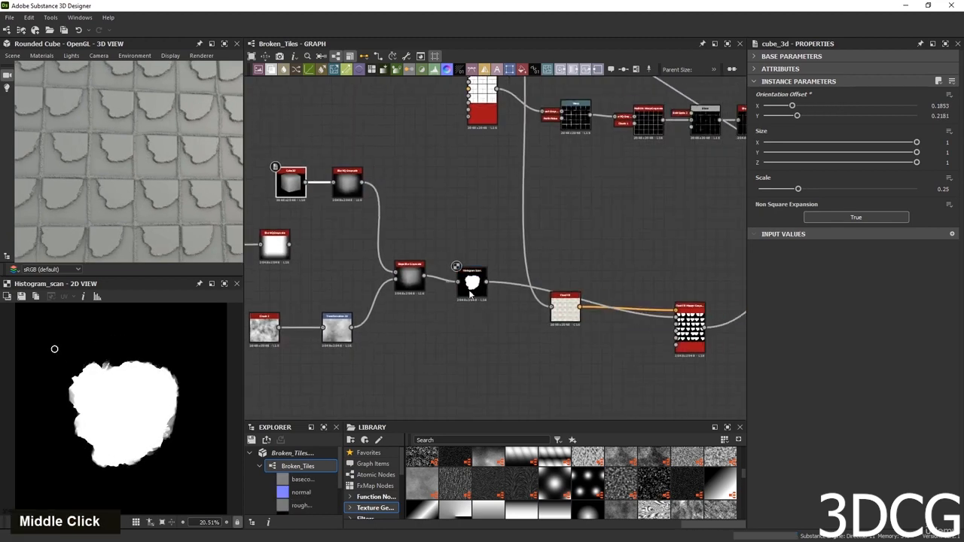
scroll(650, 352, up, 3)
middle_drag(651, 352, 419, 339)
double_click(591, 331)
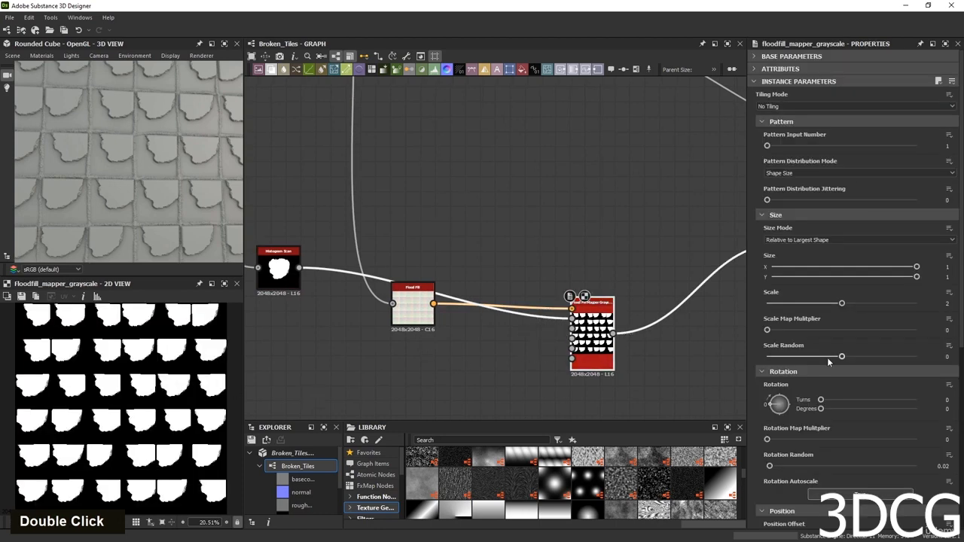
drag(848, 305, 913, 313)
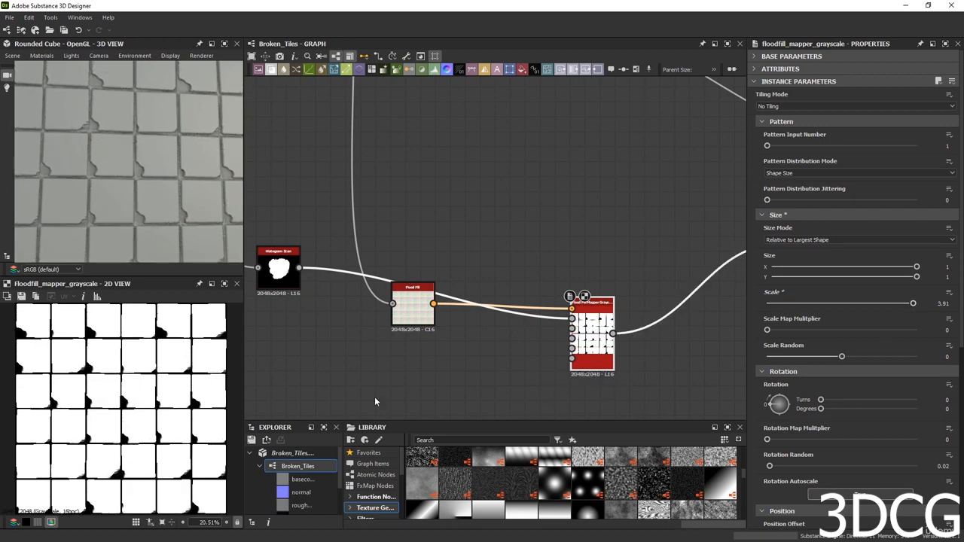
Set the Flood Fill Mapper's Position Offset Random Y to about 0.46 and inspect the resulting mask.
scroll(776, 384, down, 5)
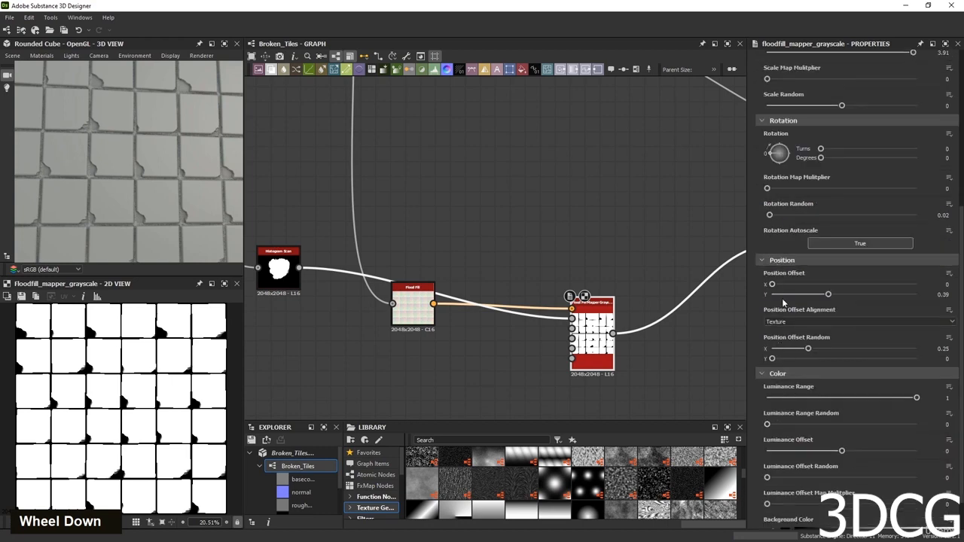
drag(772, 359, 838, 359)
scroll(138, 468, down, 2)
scroll(138, 469, up, 4)
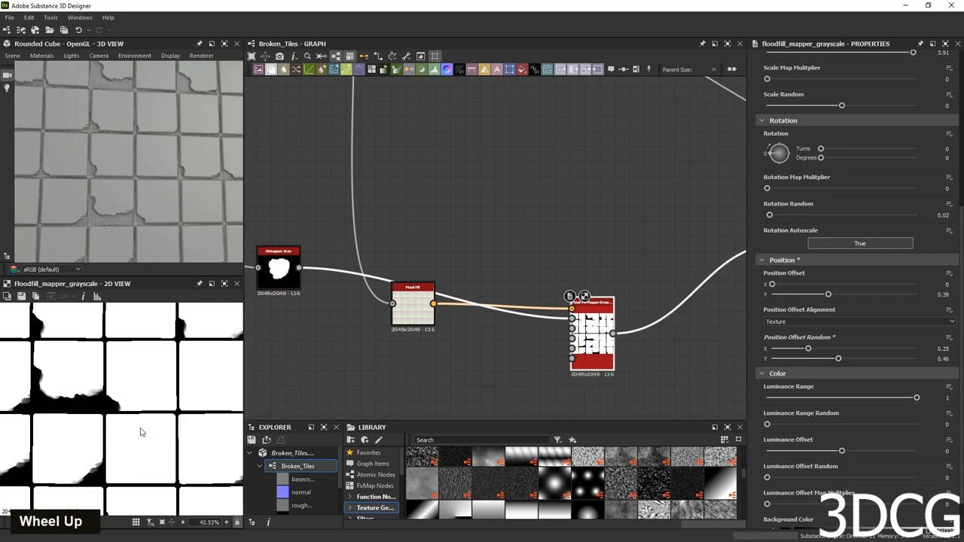
scroll(140, 430, down, 3)
middle_drag(568, 275, 536, 323)
scroll(174, 162, down, 2)
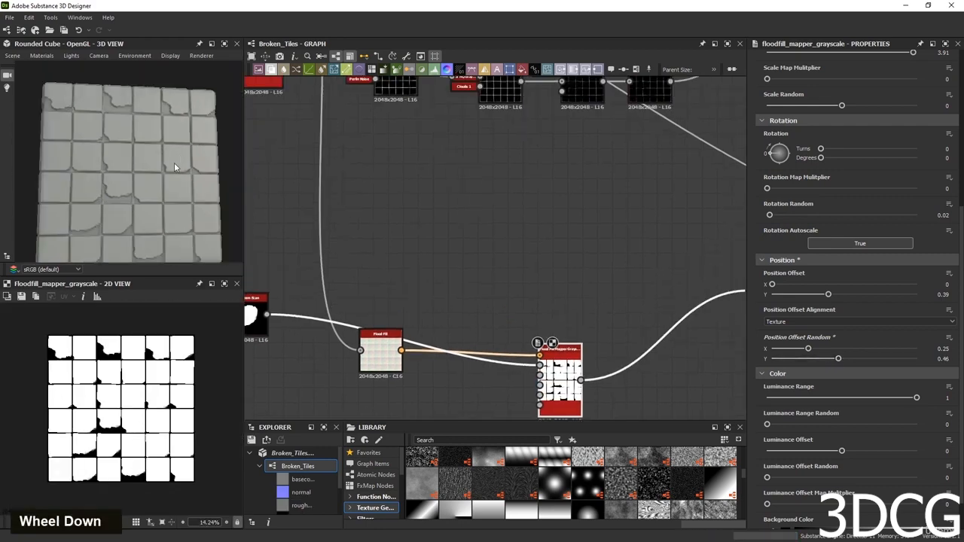
Examine the chipped tile edges up close and from a distance on the 3D rounded cube.
scroll(119, 225, up, 2)
middle_drag(119, 224, 132, 210)
scroll(150, 187, up, 2)
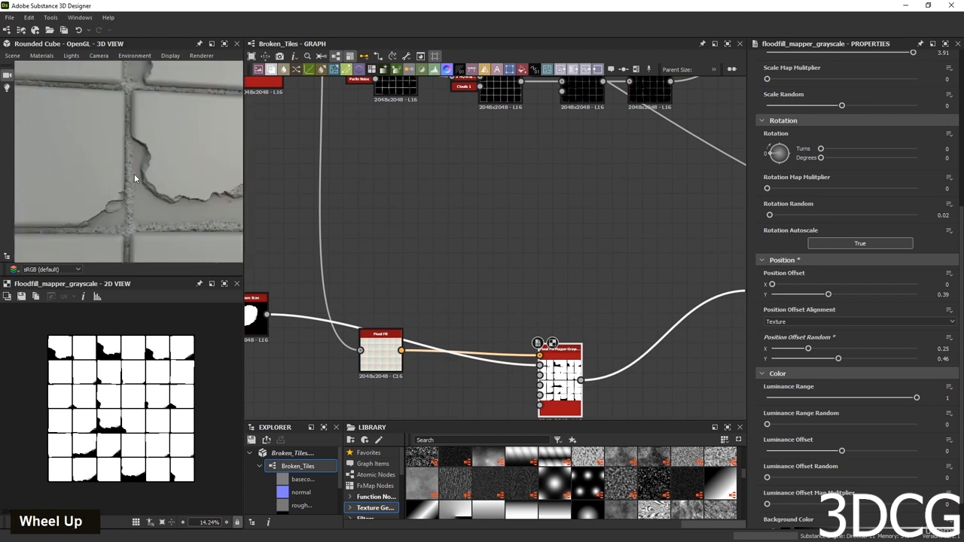
scroll(139, 200, down, 2)
mouse_move(124, 191)
mouse_down()
mouse_move(160, 172)
mouse_move(127, 195)
mouse_move(134, 226)
mouse_move(129, 201)
mouse_up()
scroll(146, 213, down, 2)
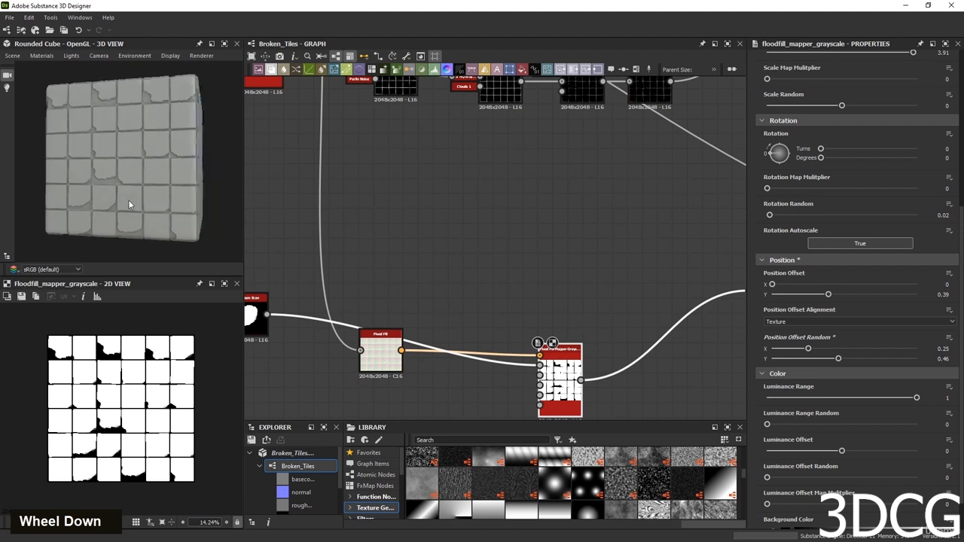
scroll(125, 200, up, 3)
scroll(166, 209, up, 3)
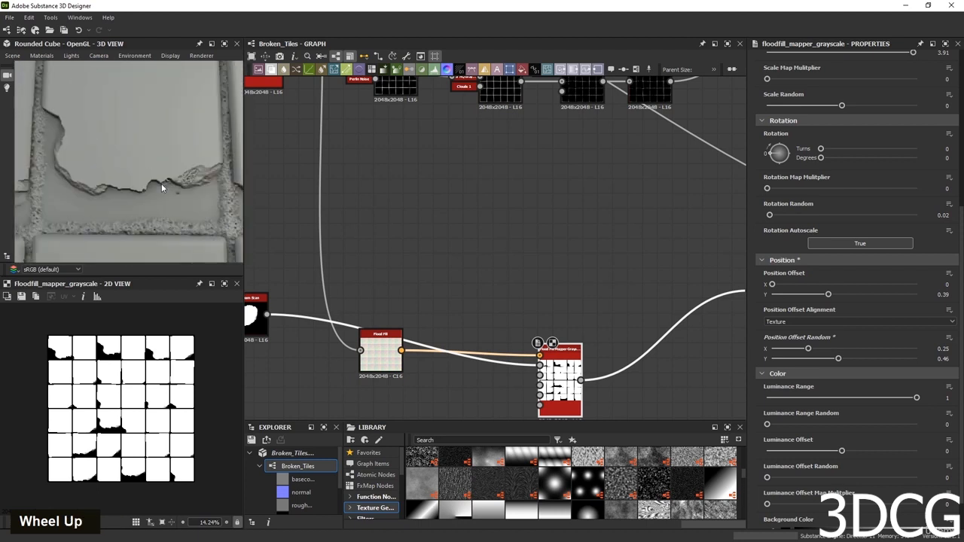
Compare Intensity values on the chip mask's Slope Blur Grayscale, settle on about 9.19 and inspect the chipped edges in 3D.
middle_drag(425, 297, 554, 314)
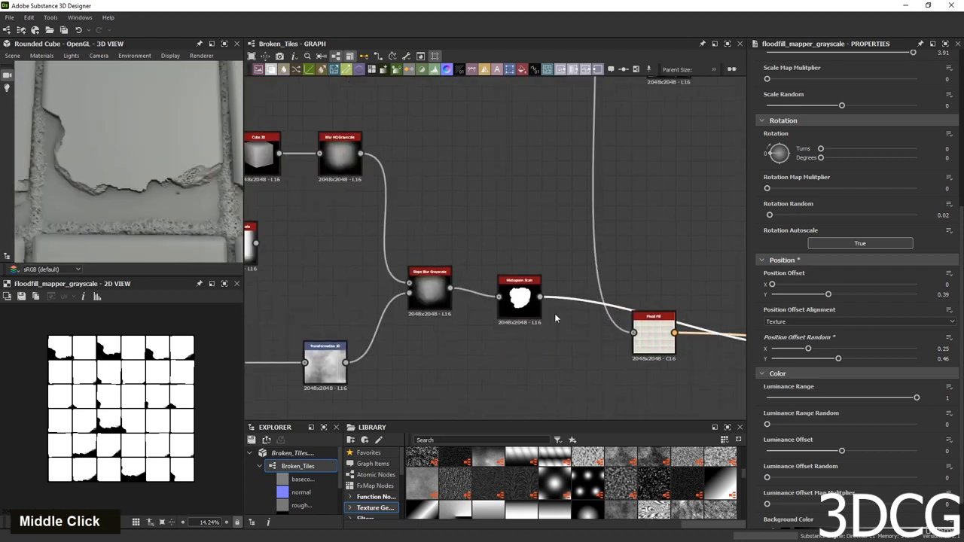
scroll(423, 287, up, 4)
double_click(435, 264)
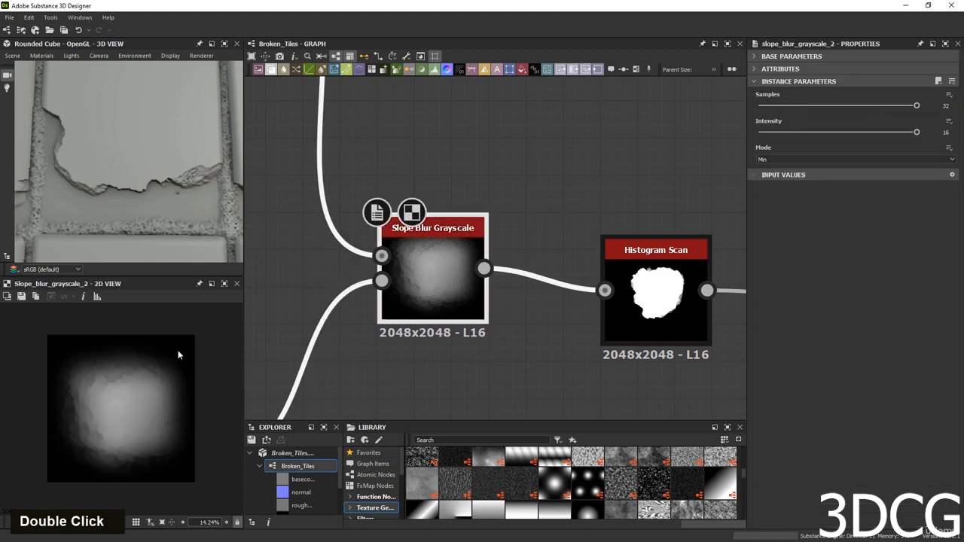
scroll(141, 374, up, 5)
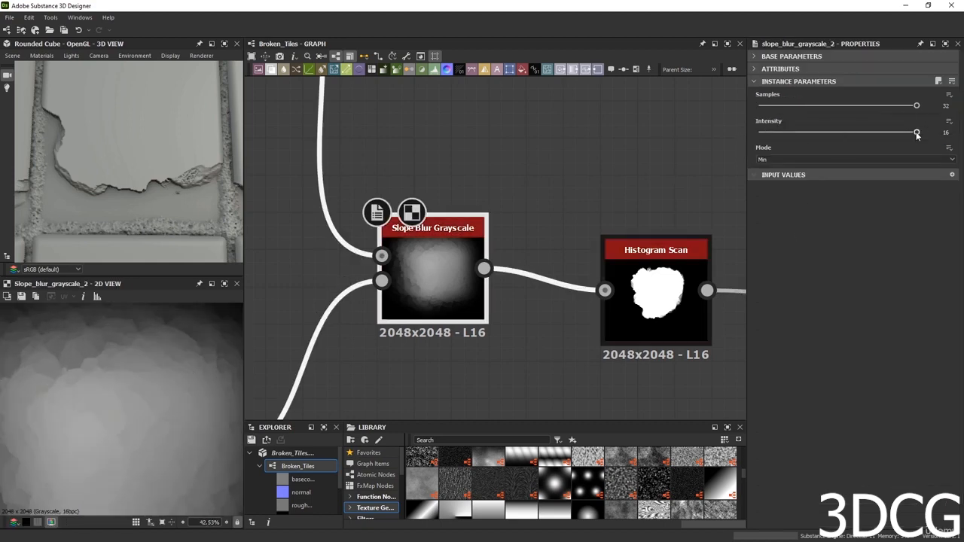
drag(916, 134, 841, 132)
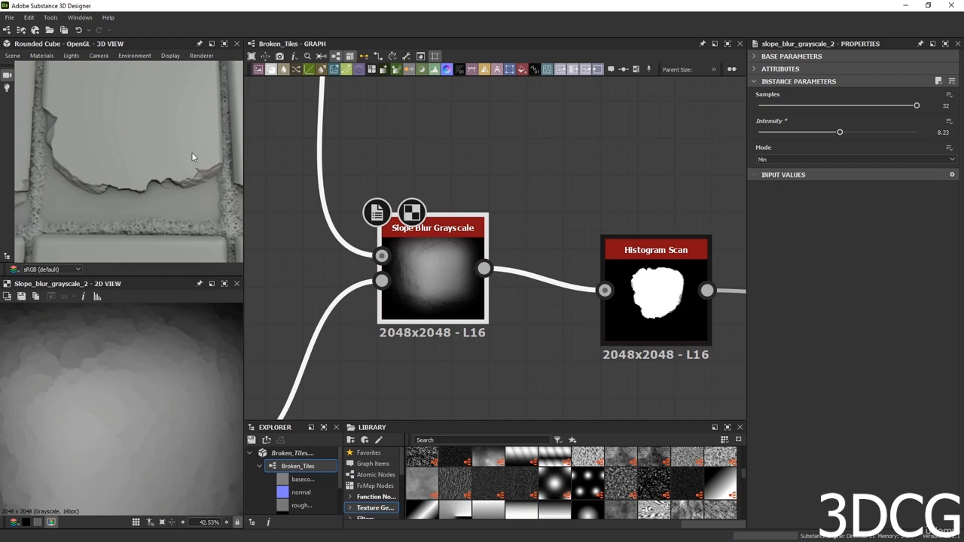
drag(840, 132, 923, 133)
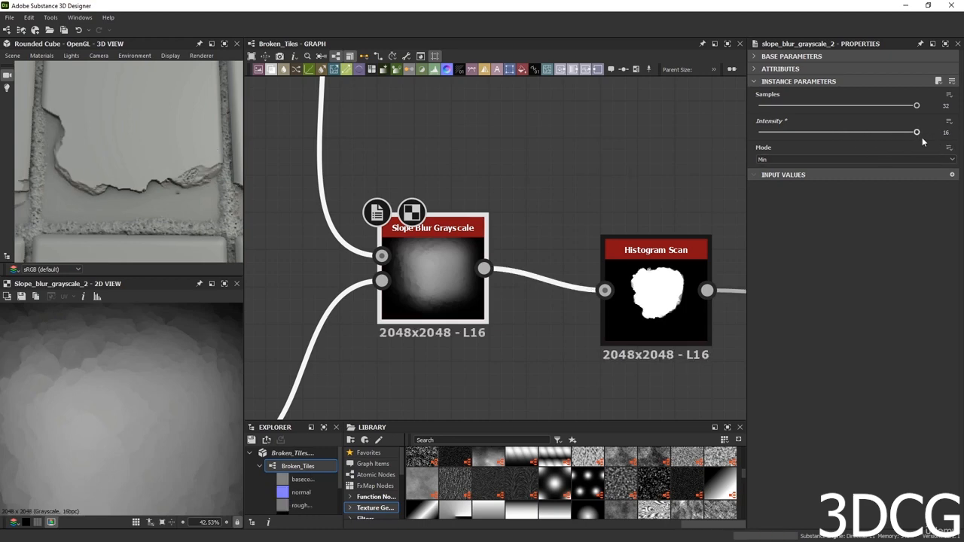
drag(906, 137, 849, 137)
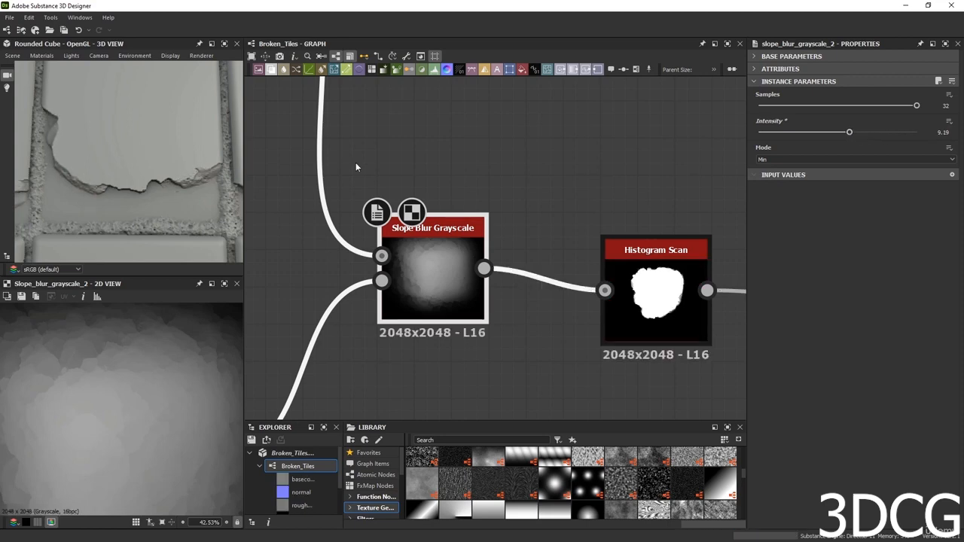
scroll(93, 167, down, 5)
scroll(112, 225, up, 3)
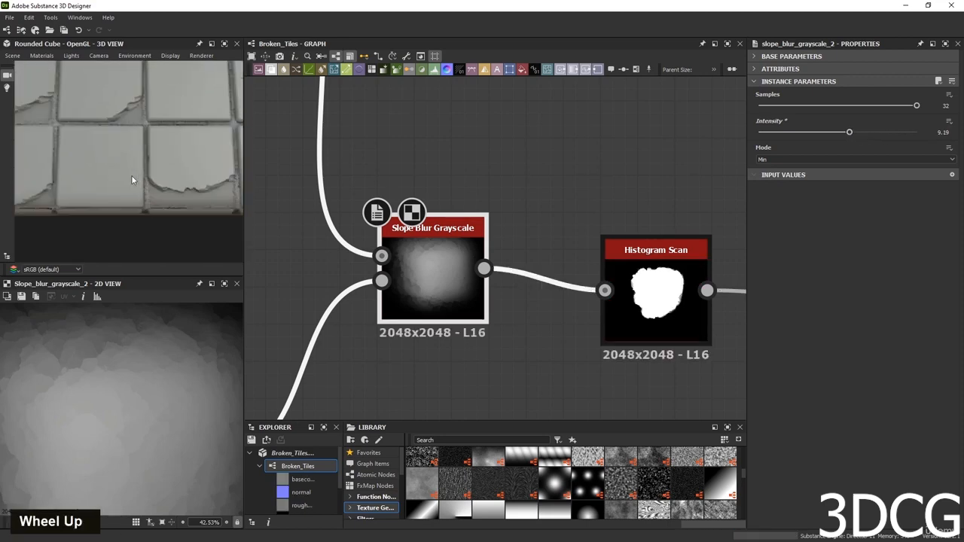
scroll(131, 179, up, 2)
scroll(139, 197, down, 4)
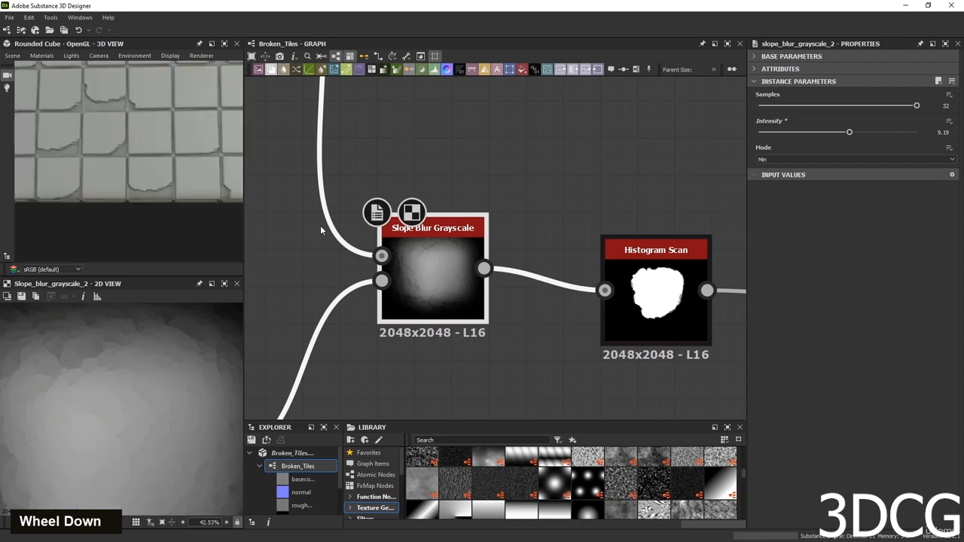
scroll(152, 164, up, 3)
Add a Height Blend node beside the Blend that outputs the concentric ring pattern.
scroll(468, 212, down, 6)
middle_drag(468, 211, 355, 310)
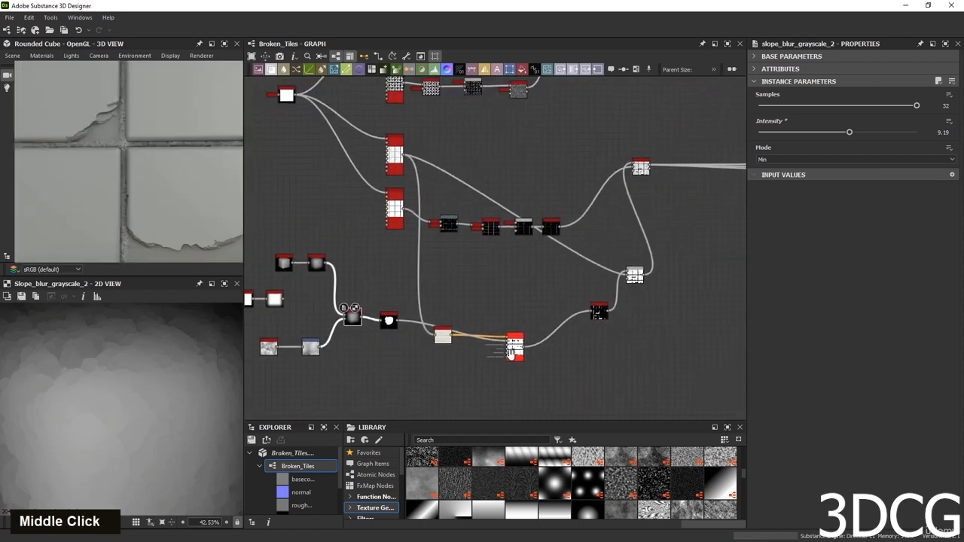
middle_drag(749, 264, 697, 369)
scroll(542, 235, up, 4)
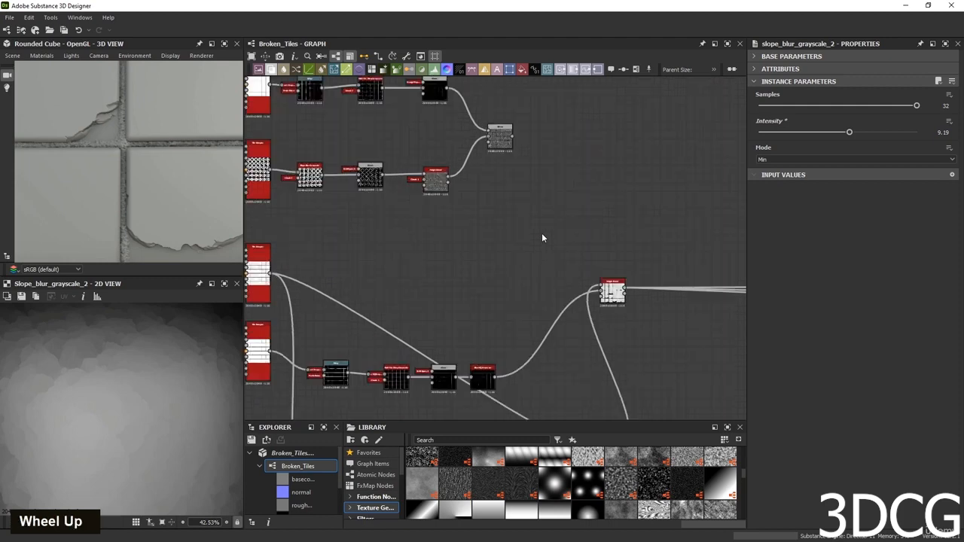
key(space)
text(hei)
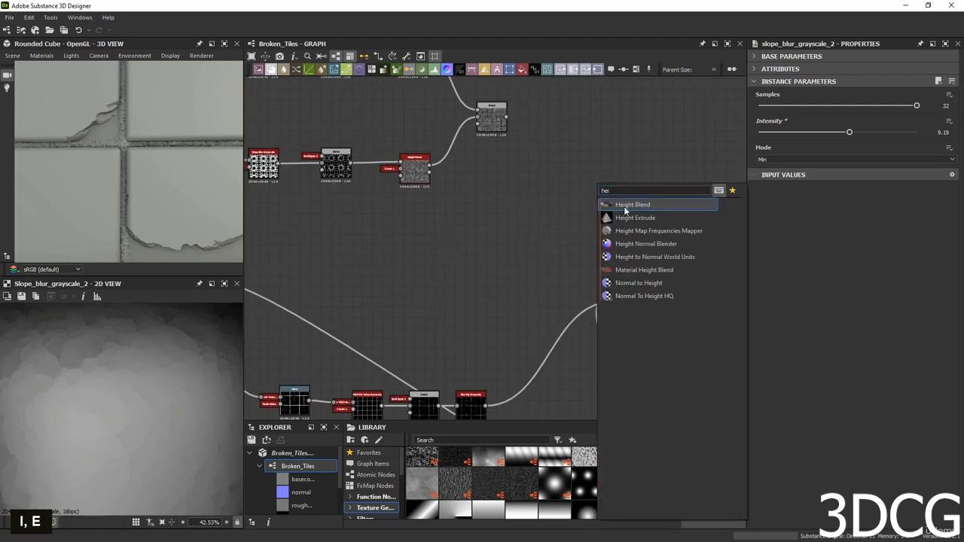
click(631, 205)
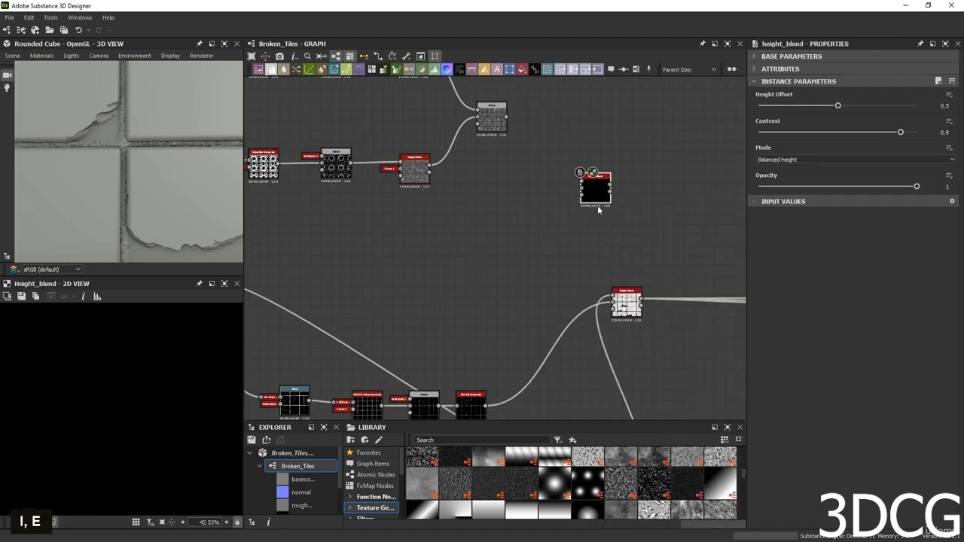
Feed the new Height Blend with the ring pattern Blend on top and the grout Blur HQ Grayscale below, set Contrast to 1 and preview it.
double_click(491, 117)
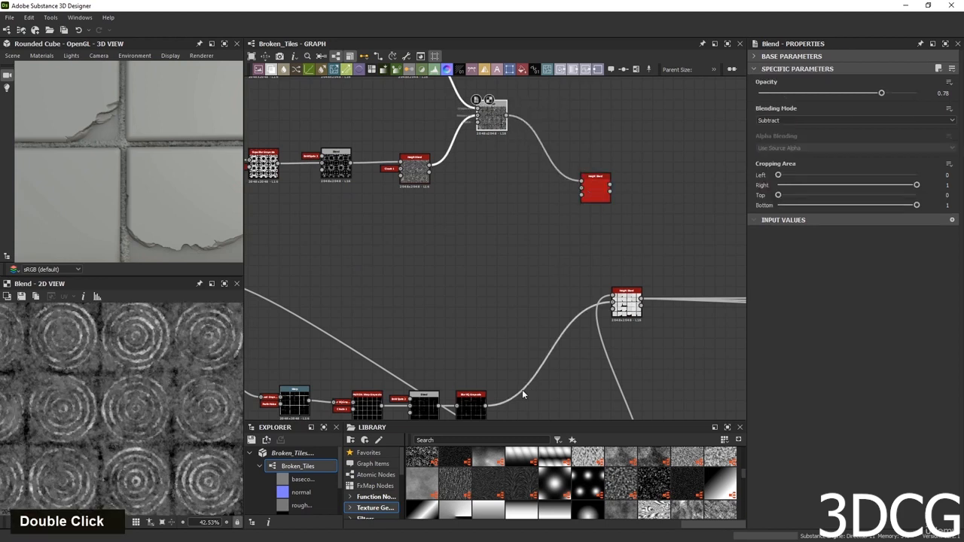
middle_drag(498, 364, 519, 327)
double_click(493, 370)
scroll(142, 399, down, 5)
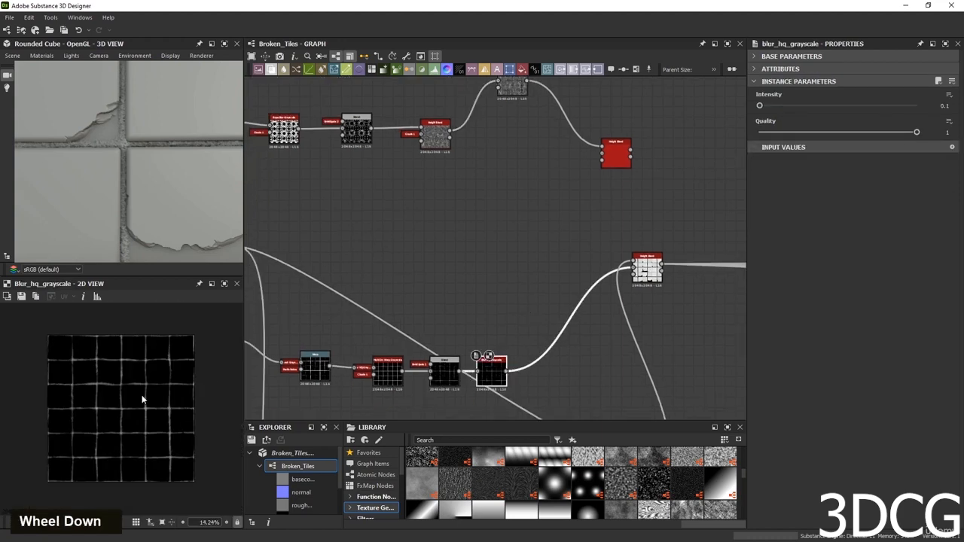
drag(563, 189, 603, 155)
double_click(612, 152)
scroll(136, 411, up, 2)
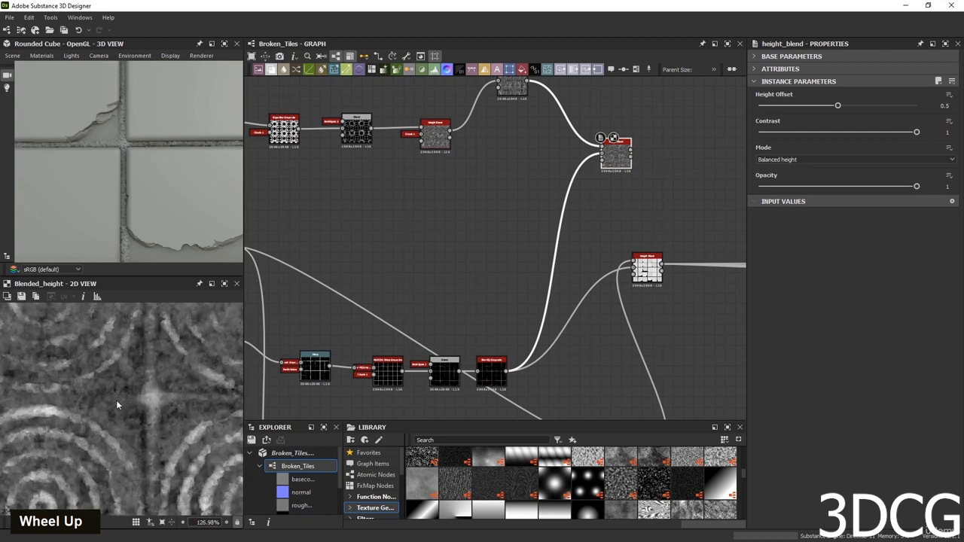
scroll(158, 399, down, 8)
Move the final Height Blend and the tiles' Subtract Blend to make room for the new Height Blend, previewing the Subtract result.
middle_drag(621, 194, 540, 177)
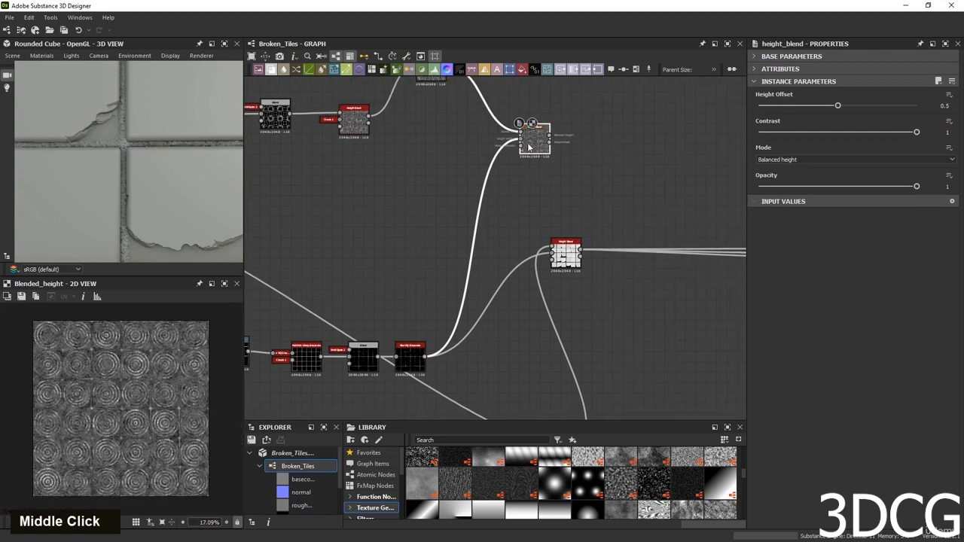
drag(567, 259, 720, 271)
scroll(600, 379, down, 3)
middle_drag(600, 379, 571, 260)
scroll(572, 261, up, 2)
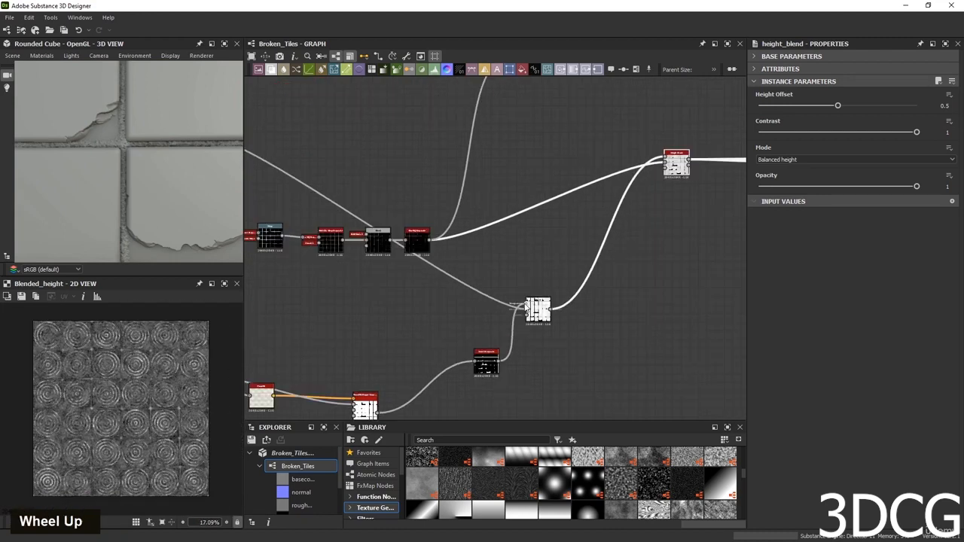
drag(540, 315, 639, 255)
double_click(639, 255)
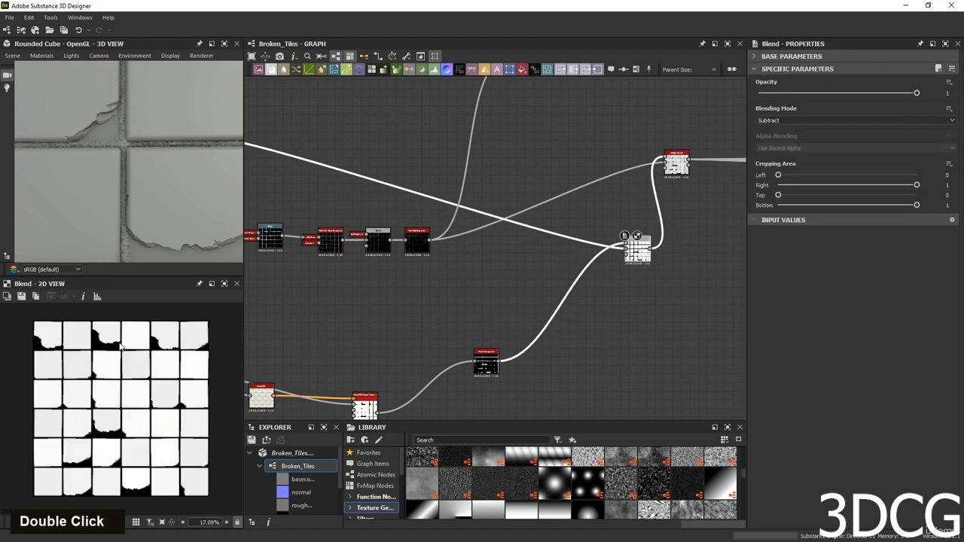
scroll(625, 260, up, 3)
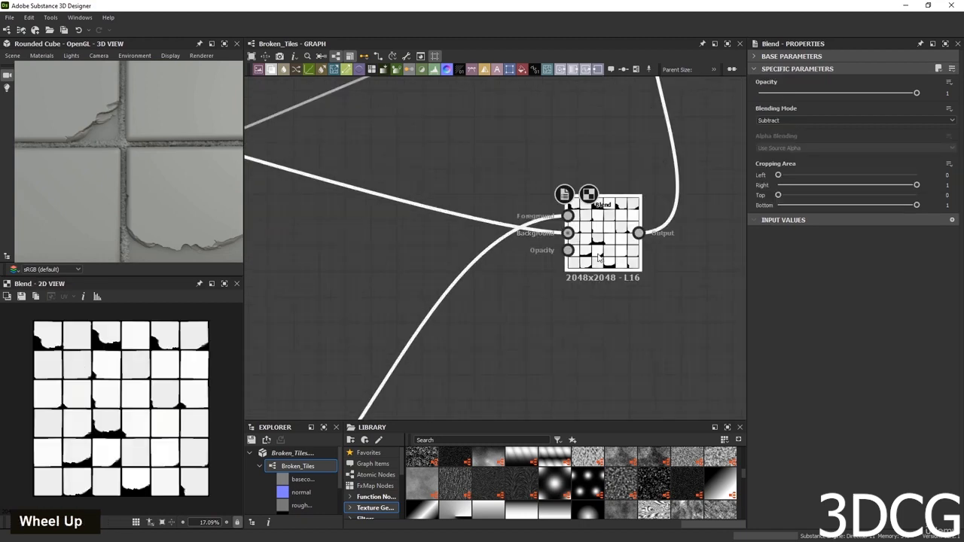
scroll(599, 255, down, 3)
drag(602, 249, 514, 345)
middle_drag(617, 252, 549, 379)
Preview the final Height Blend and replace the blurred grout as its bottom input with the new Height Blend's blended height.
scroll(579, 270, up, 1)
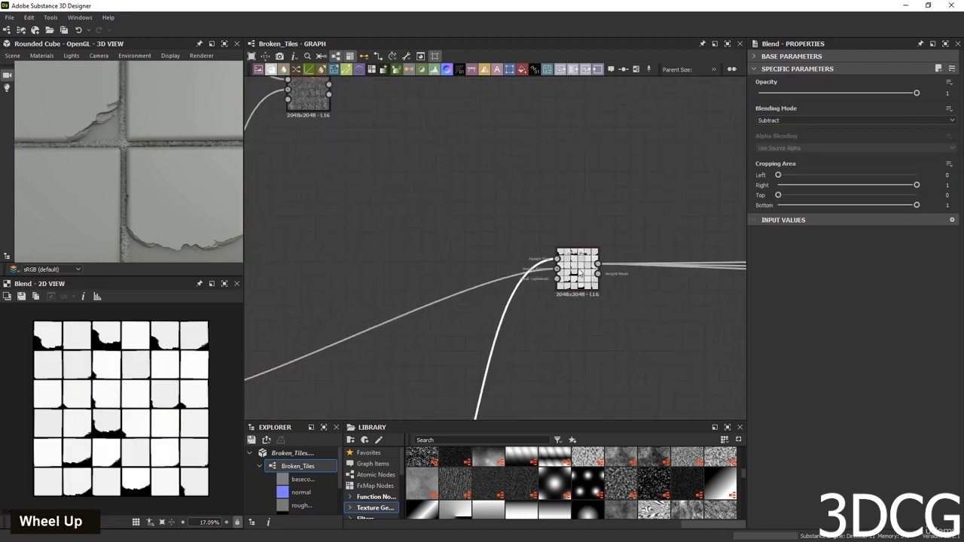
double_click(579, 269)
scroll(139, 407, up, 6)
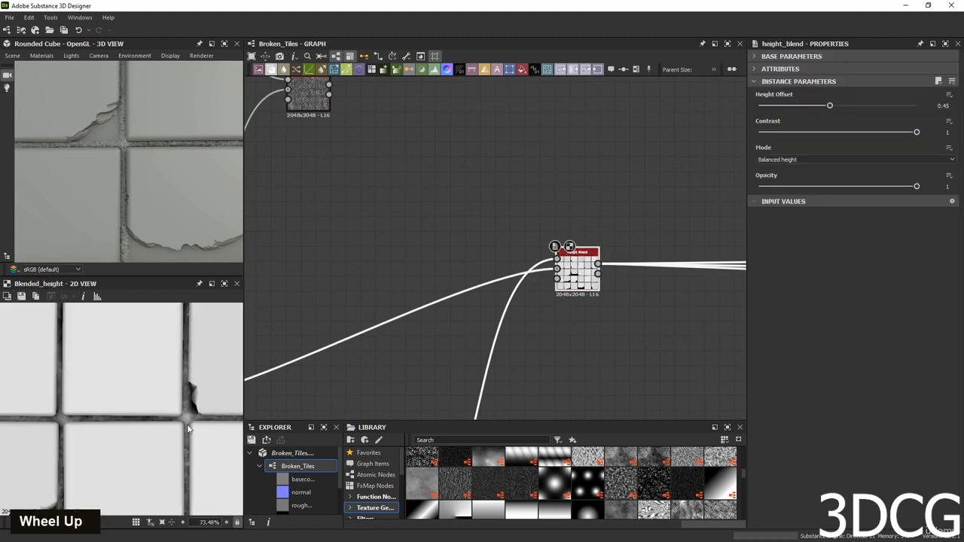
scroll(556, 315, down, 2)
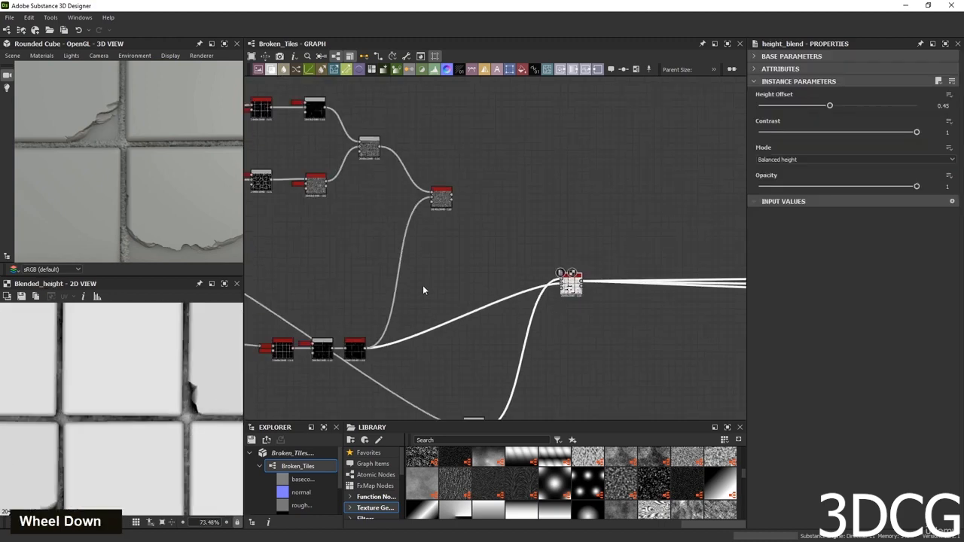
scroll(426, 292, down, 2)
scroll(442, 291, up, 2)
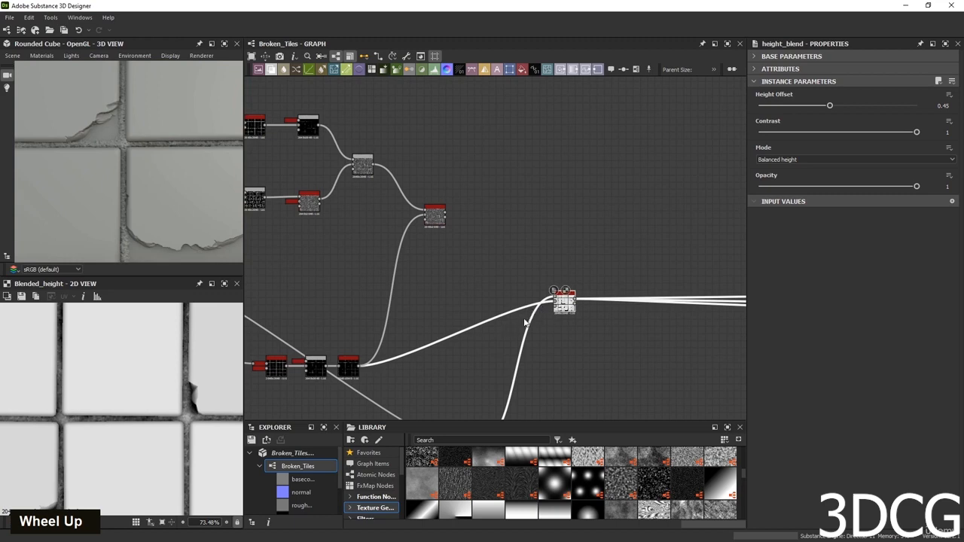
scroll(539, 312, up, 1)
drag(429, 194, 426, 194)
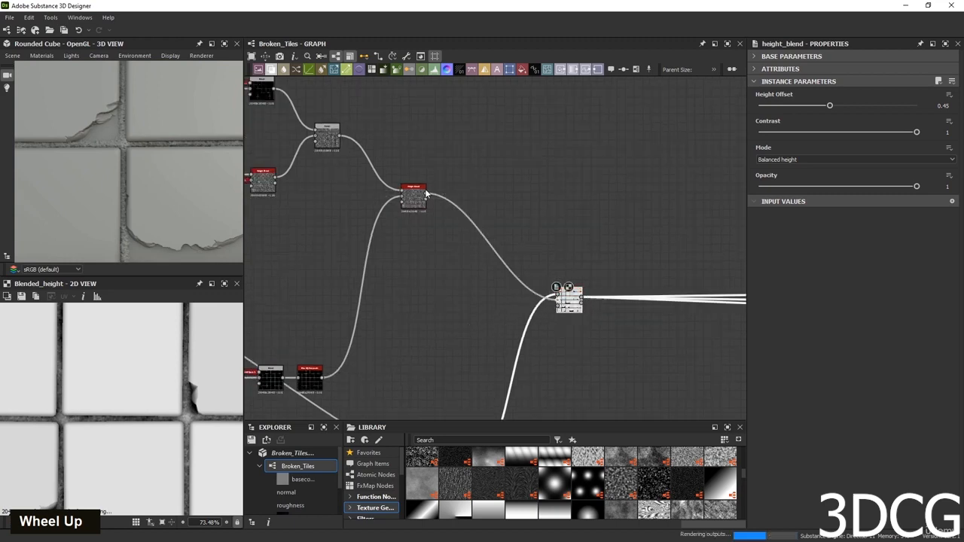
Examine the ring-patterned underlayer exposed at the broken tile edges in the 3D view.
scroll(146, 219, down, 3)
scroll(135, 157, up, 5)
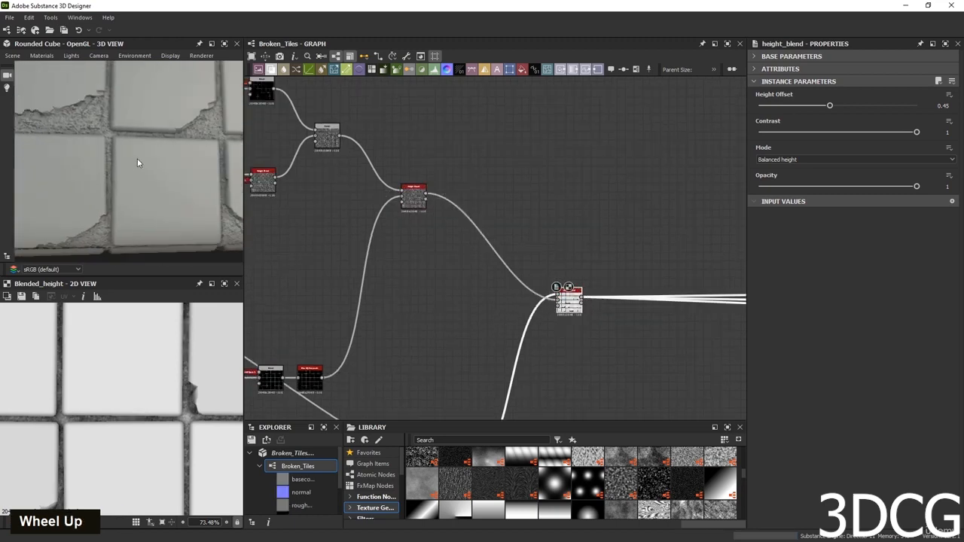
middle_click(135, 156)
scroll(133, 185, down, 1)
middle_drag(133, 188, 130, 131)
scroll(123, 150, down, 2)
scroll(128, 134, up, 3)
scroll(127, 152, up, 3)
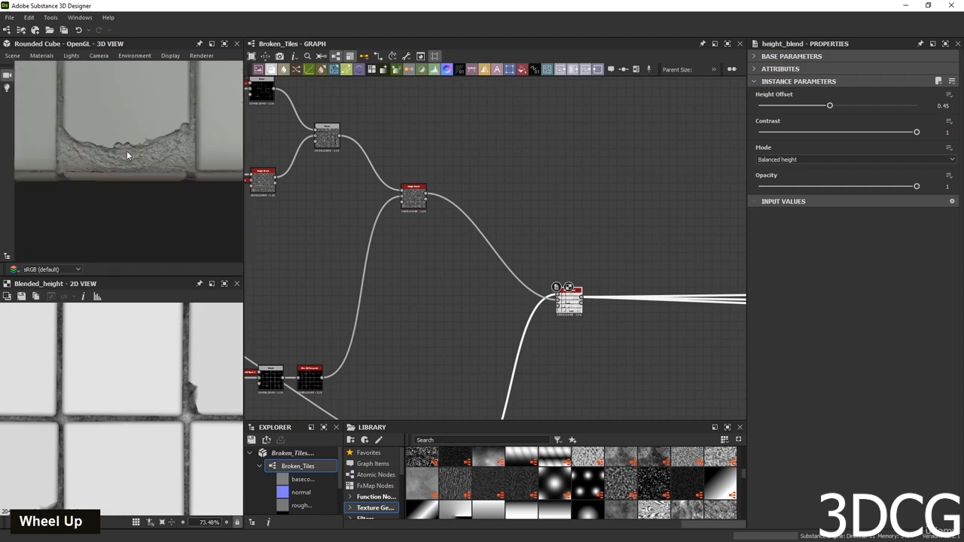
Inspect the broken tiles in the 3D view and preview the Flood Fill Mapper Grayscale's full chip mask with its position settings.
scroll(136, 151, down, 5)
middle_click(134, 128)
middle_drag(134, 131, 138, 173)
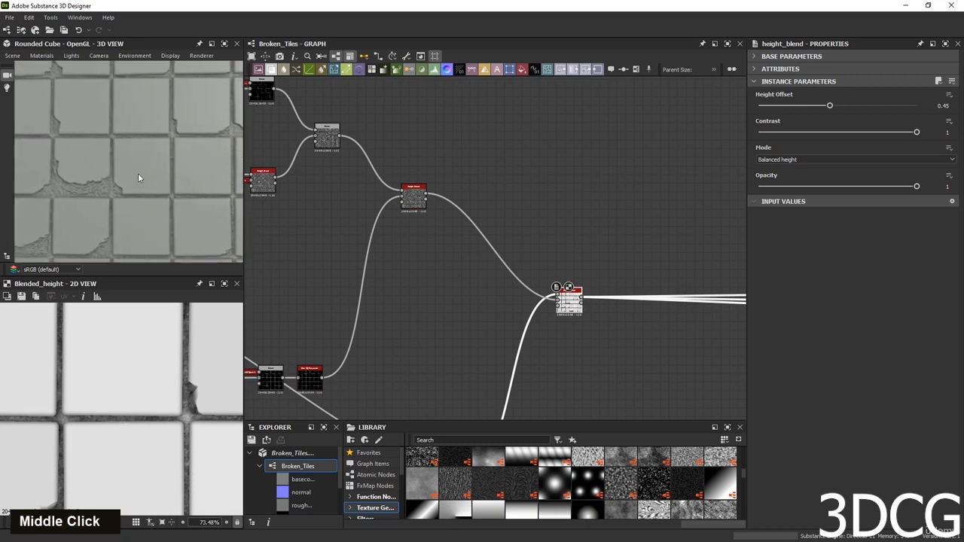
scroll(139, 176, down, 2)
scroll(483, 263, down, 5)
middle_drag(425, 323, 564, 228)
scroll(527, 302, up, 7)
double_click(543, 265)
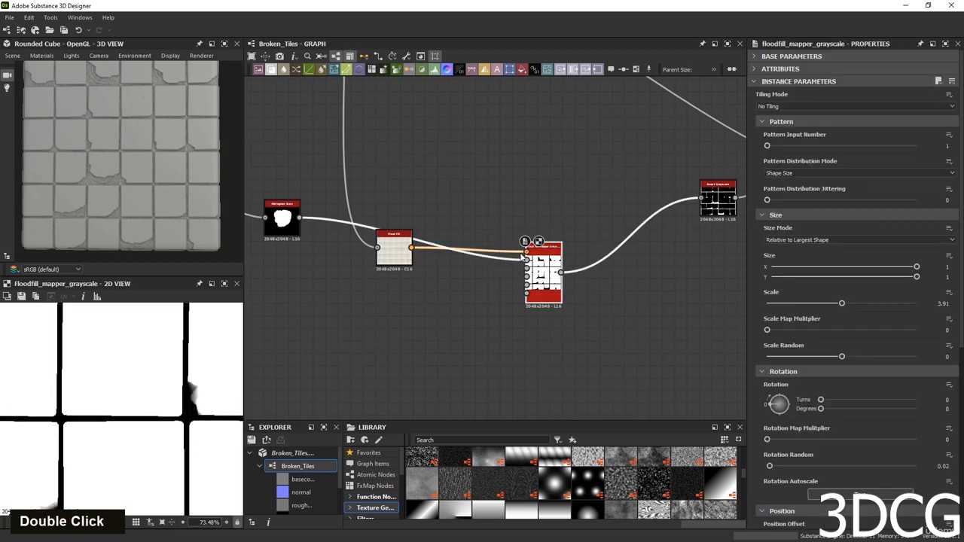
scroll(95, 355, down, 5)
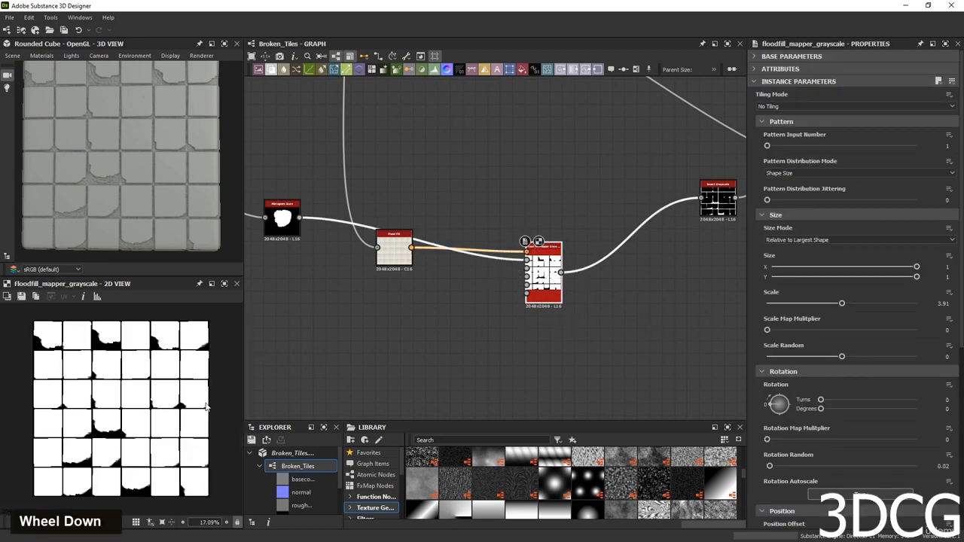
scroll(756, 421, down, 3)
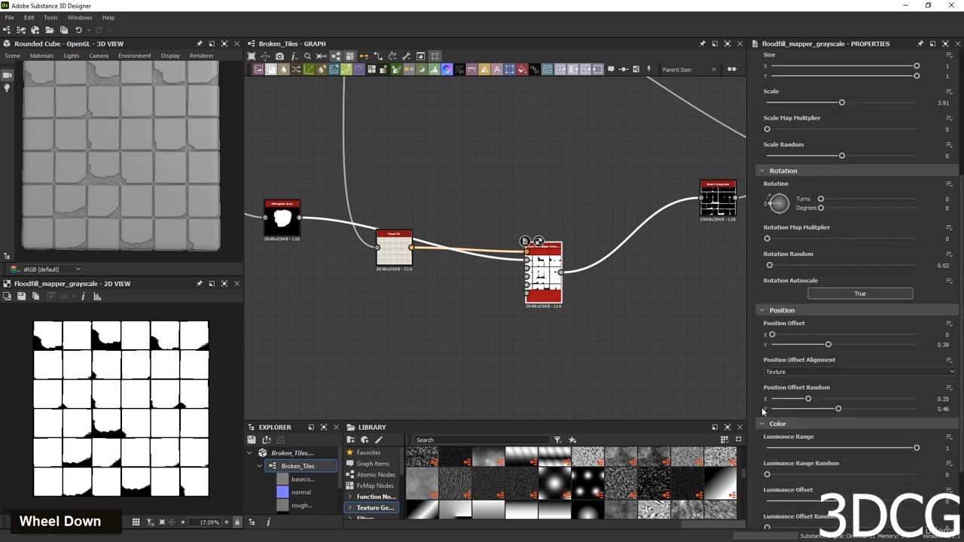
Try vertical Position Offset values of 1 and 0.75 on the Flood Fill Mapper and compare the chipping in the 3D view.
drag(829, 345, 924, 346)
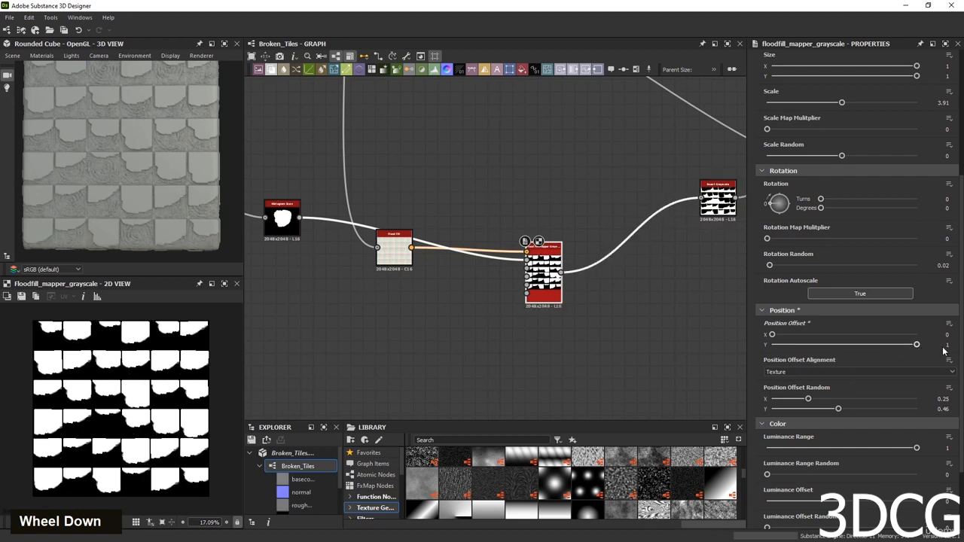
scroll(109, 208, up, 4)
scroll(93, 172, down, 4)
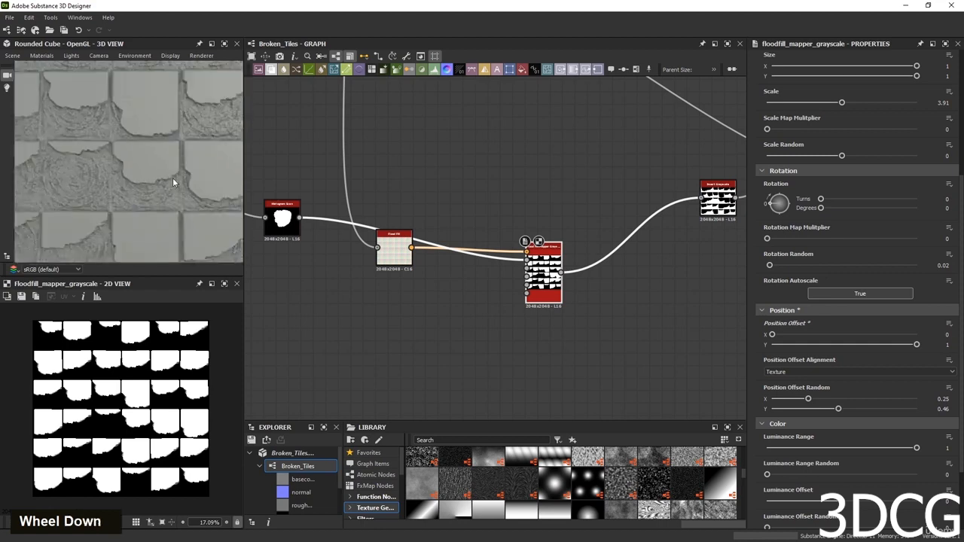
scroll(78, 193, up, 4)
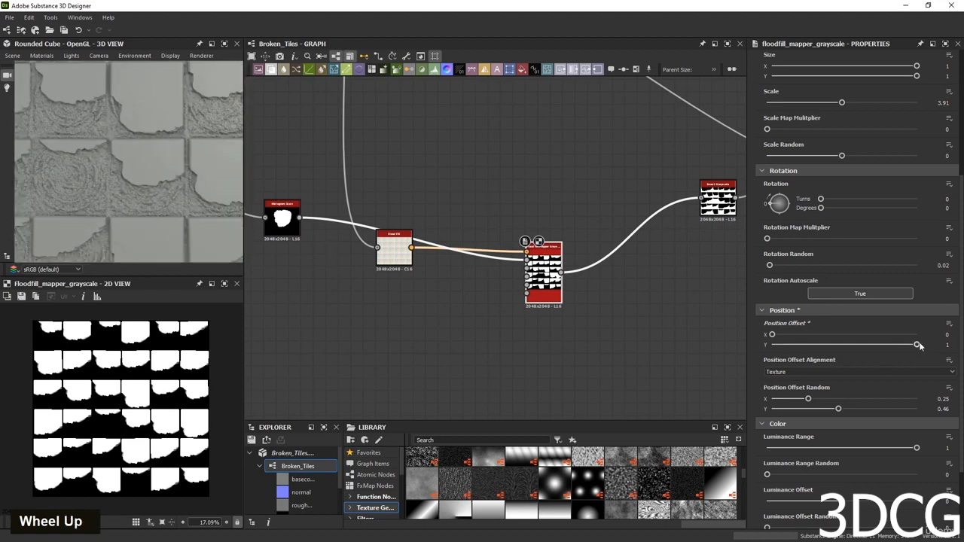
drag(919, 345, 881, 344)
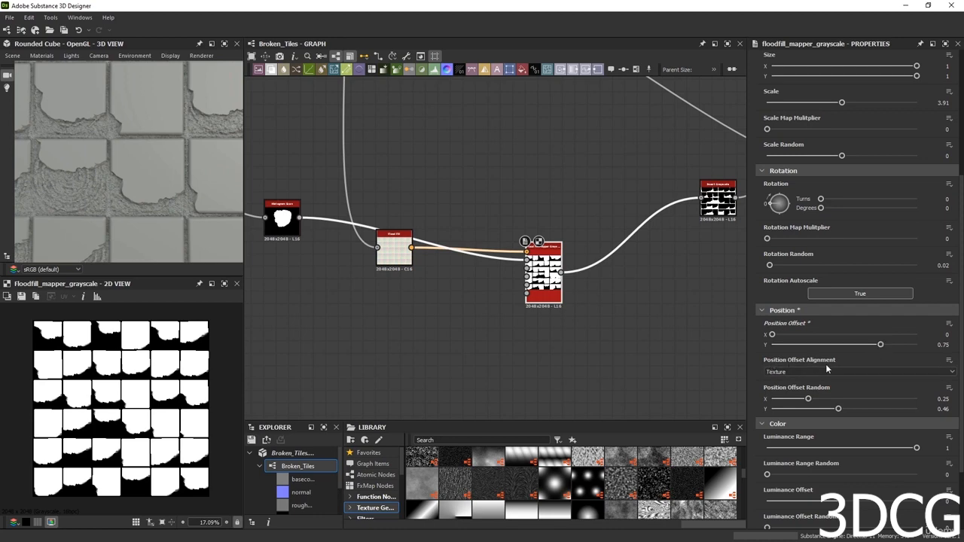
Try Pattern as the Position Offset Alignment with a vertical offset of 0, and return the alignment to Texture.
click(786, 370)
click(787, 387)
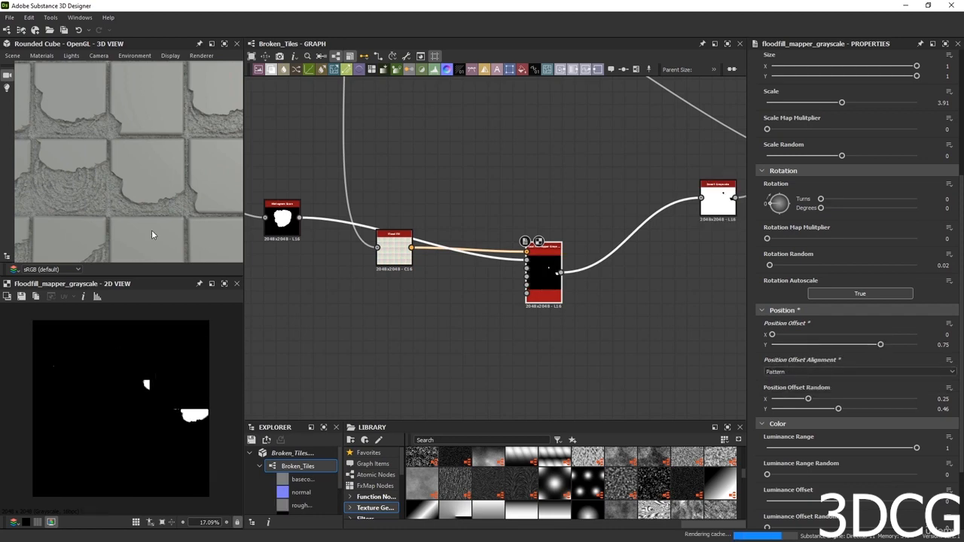
scroll(161, 189, down, 5)
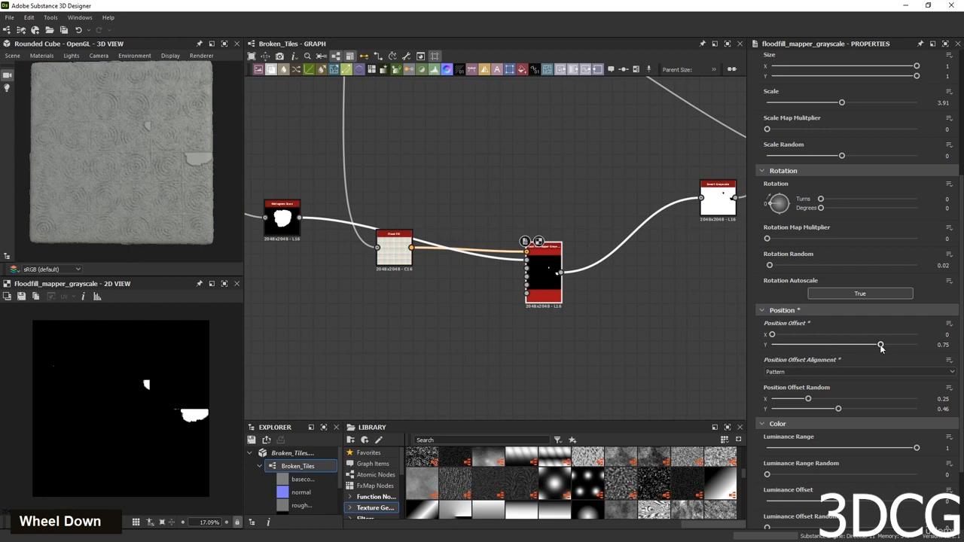
drag(880, 345, 761, 339)
click(785, 370)
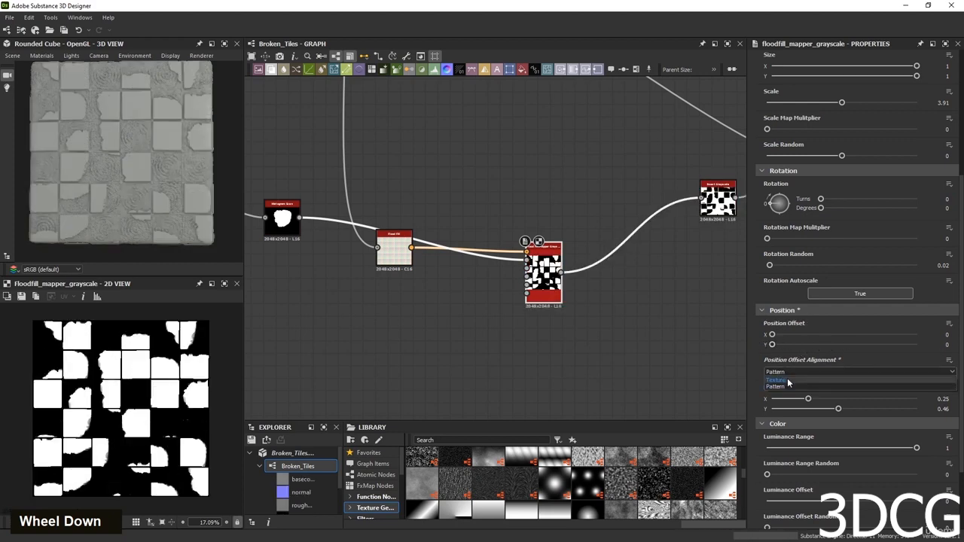
click(788, 379)
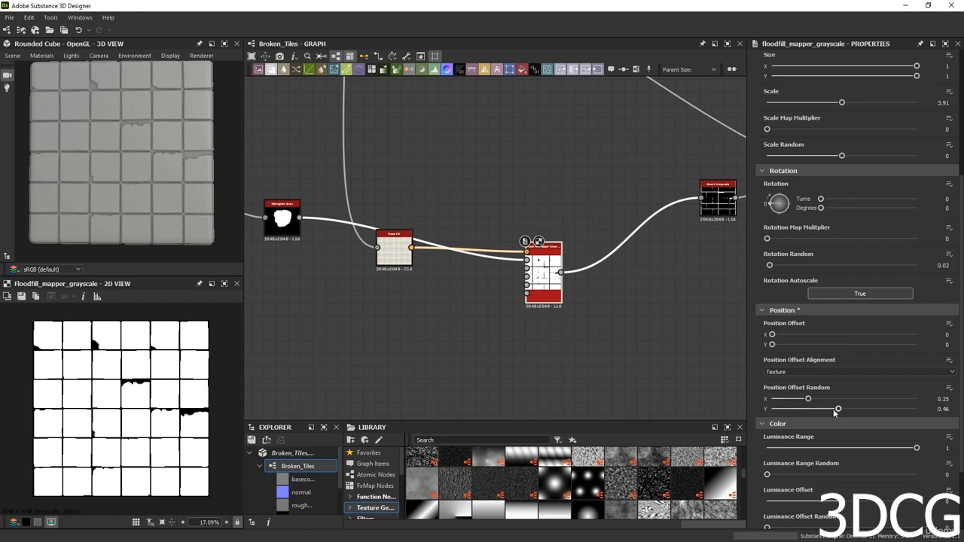
Set the mapper's vertical Position Offset Random to 0.11, vertical Position Offset to 0.61 and Rotation Random to 0.24, and preview the mask.
drag(834, 411, 784, 405)
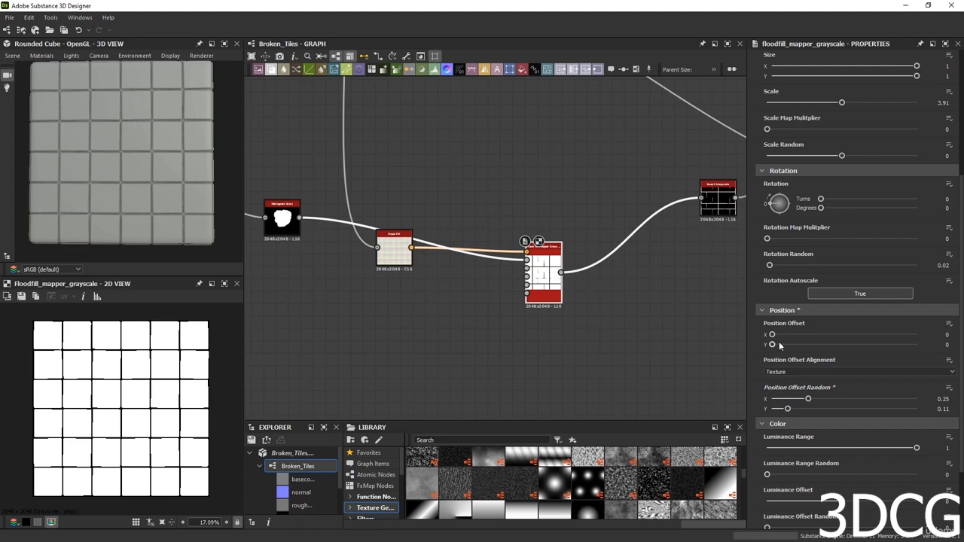
drag(771, 345, 860, 351)
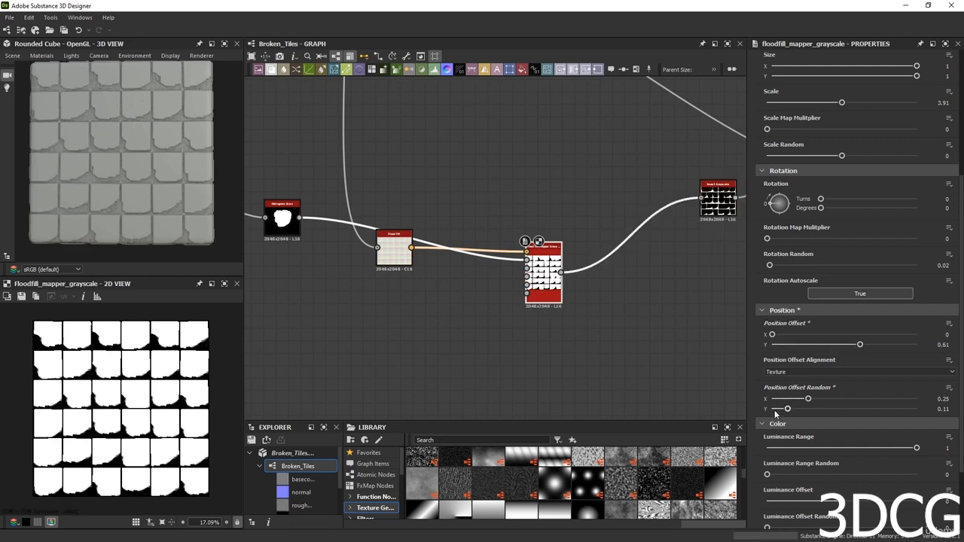
drag(765, 263, 801, 273)
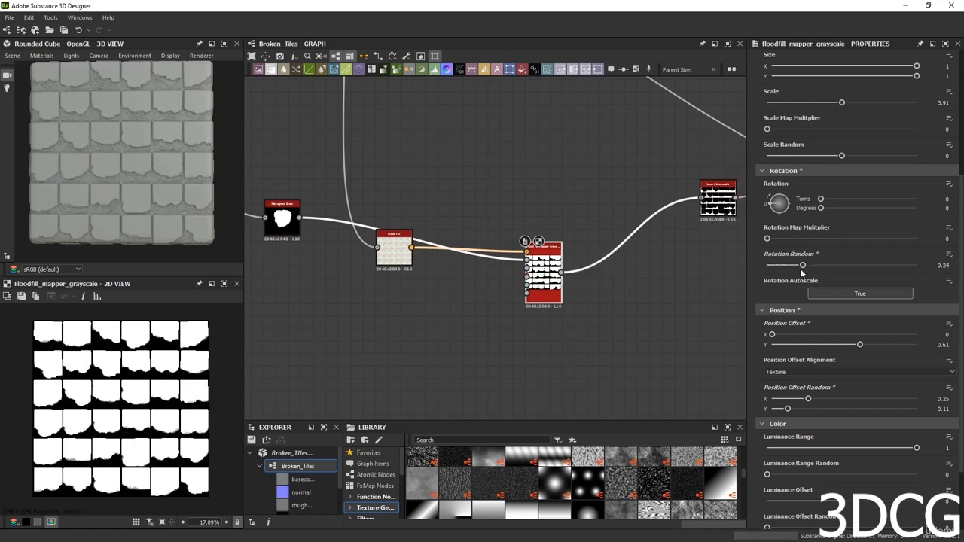
double_click(543, 271)
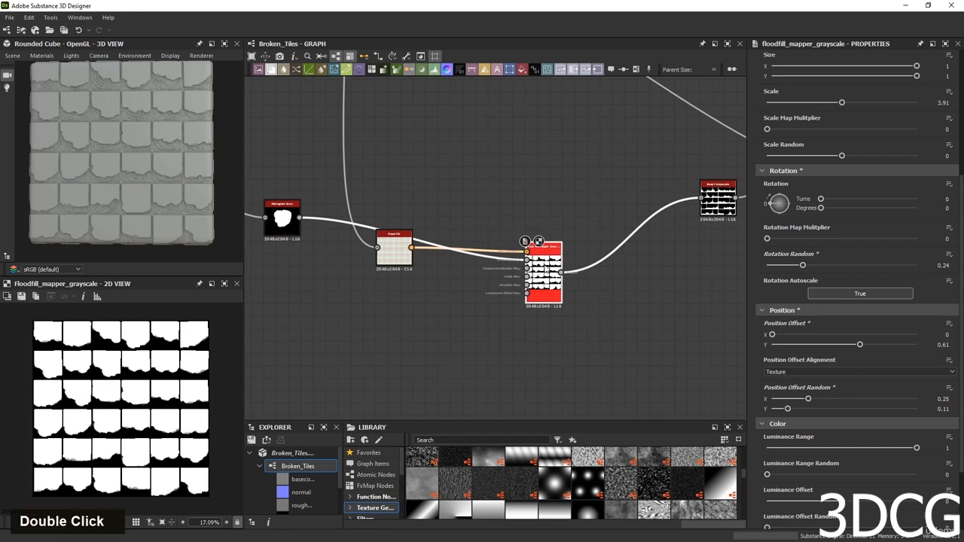
scroll(90, 423, down, 3)
scroll(138, 454, up, 5)
Delete the unused Shape node and its attached Blur HQ Grayscale beside the chip mask chain.
scroll(509, 323, down, 3)
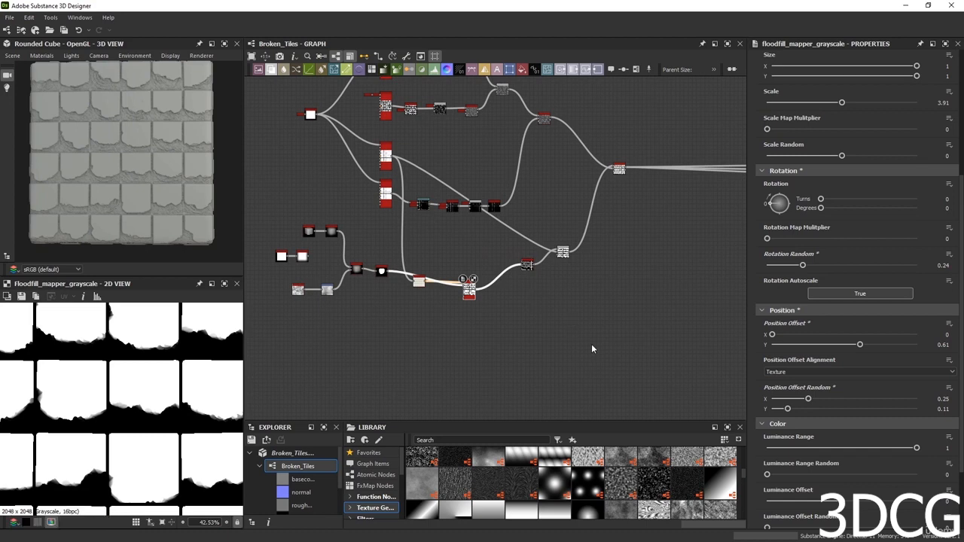
middle_drag(536, 282, 645, 302)
scroll(489, 271, up, 3)
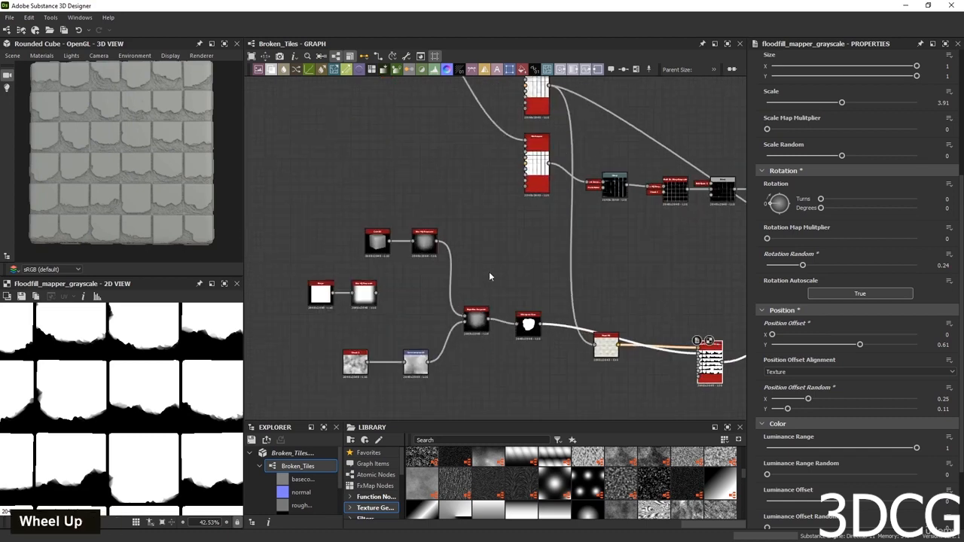
key(Delete)
Dock the Cube 3D, blur, noise and Transformation 2D nodes into the Slope Blur chain, and the Histogram Scan into the mapper.
click(374, 243)
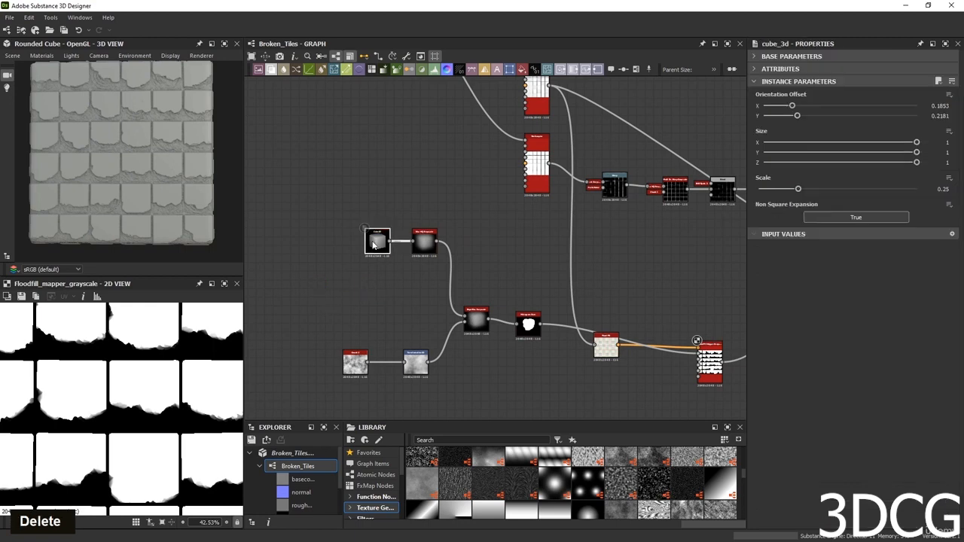
key(Delete)
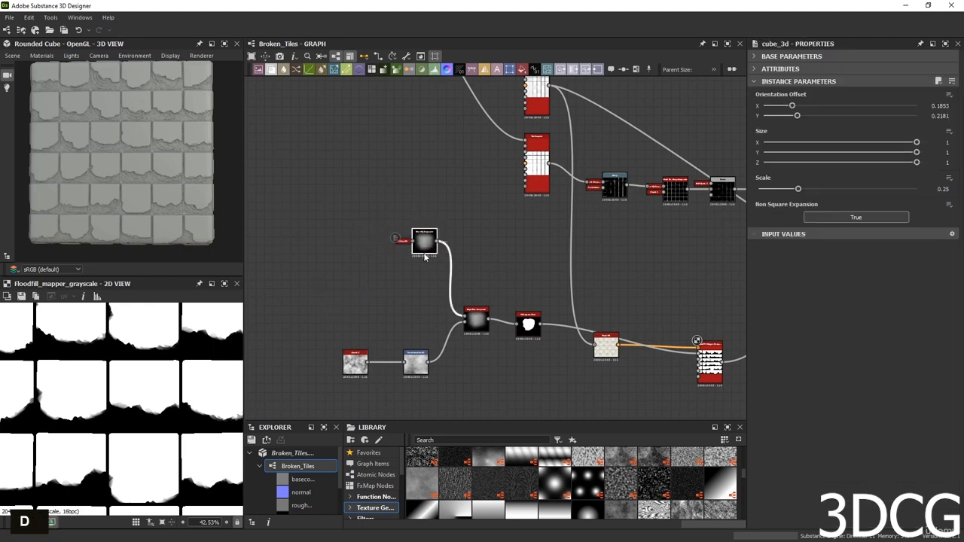
key(d)
key(d)
key(d)
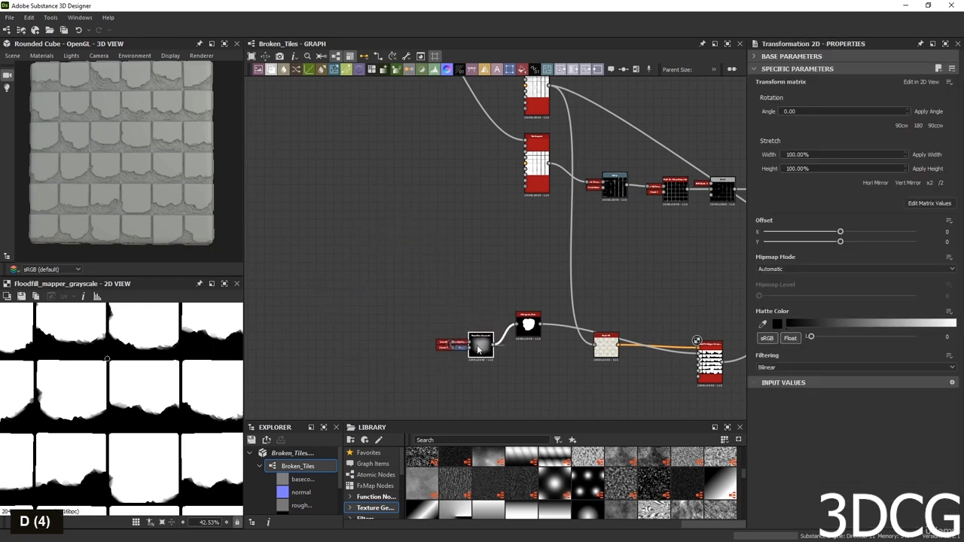
drag(479, 349, 527, 340)
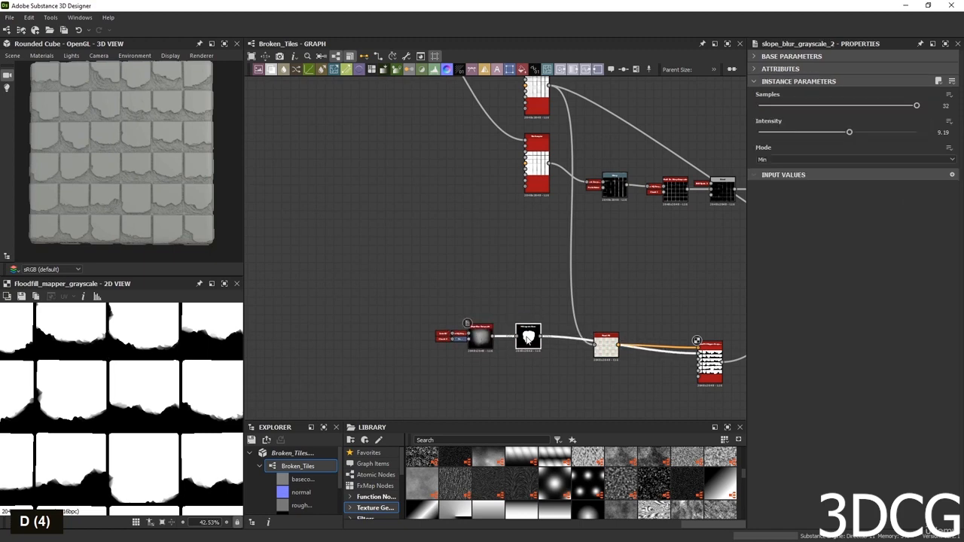
key(d)
Place the Flood Fill and Slope Blur nodes next to the Flood Fill Mapper and shift the group back toward the tile generators.
drag(607, 348, 658, 320)
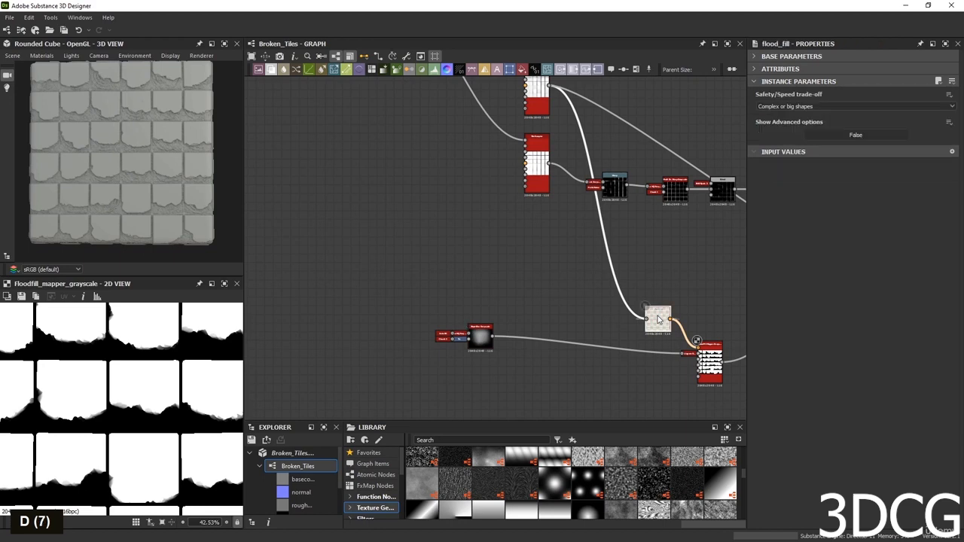
drag(489, 340, 670, 365)
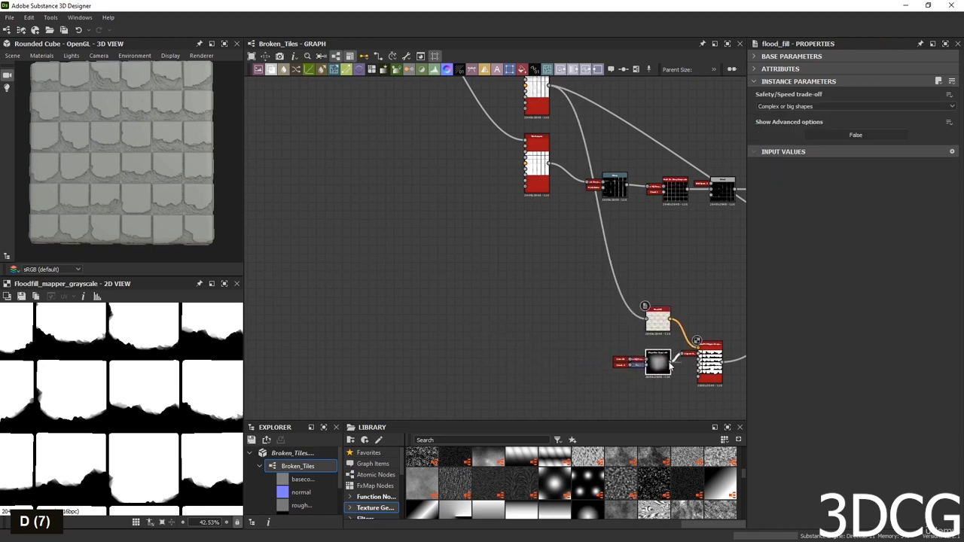
middle_drag(707, 336, 617, 305)
drag(630, 261, 561, 340)
drag(627, 340, 567, 345)
Move the tile generator and the whole grout branch together below the flood-fill nodes.
scroll(566, 341, down, 3)
middle_drag(573, 335, 661, 271)
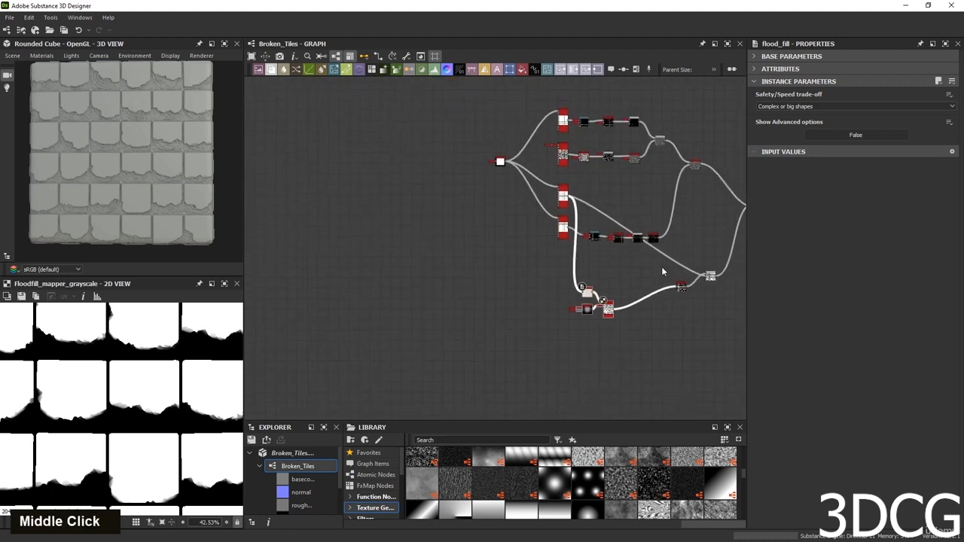
drag(665, 174, 531, 267)
drag(562, 232, 553, 354)
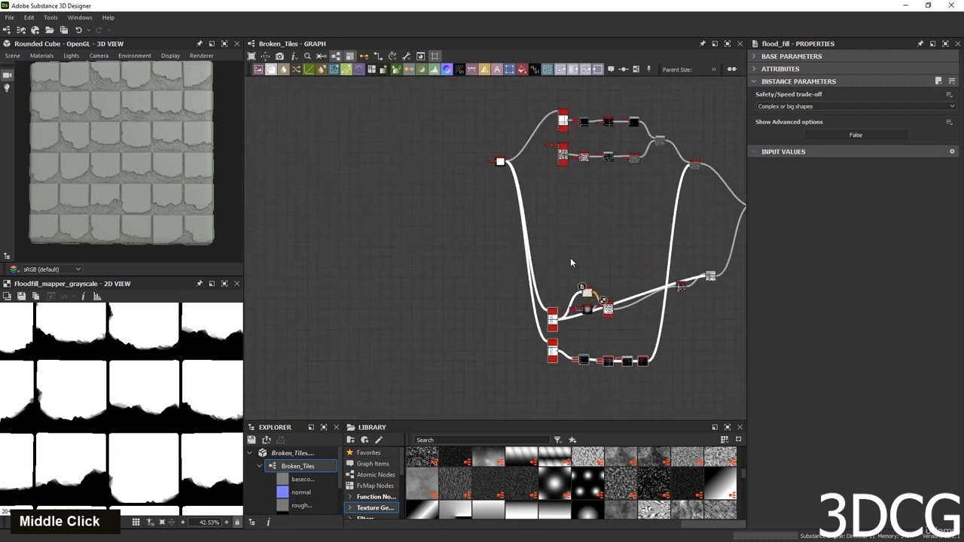
Move the flood-fill nodes up and place the Invert Grayscale directly after the mapper, previewing the inverted mask.
drag(571, 262, 689, 329)
drag(613, 316, 607, 286)
middle_drag(607, 286, 610, 235)
scroll(555, 276, up, 4)
drag(610, 215, 509, 260)
double_click(509, 258)
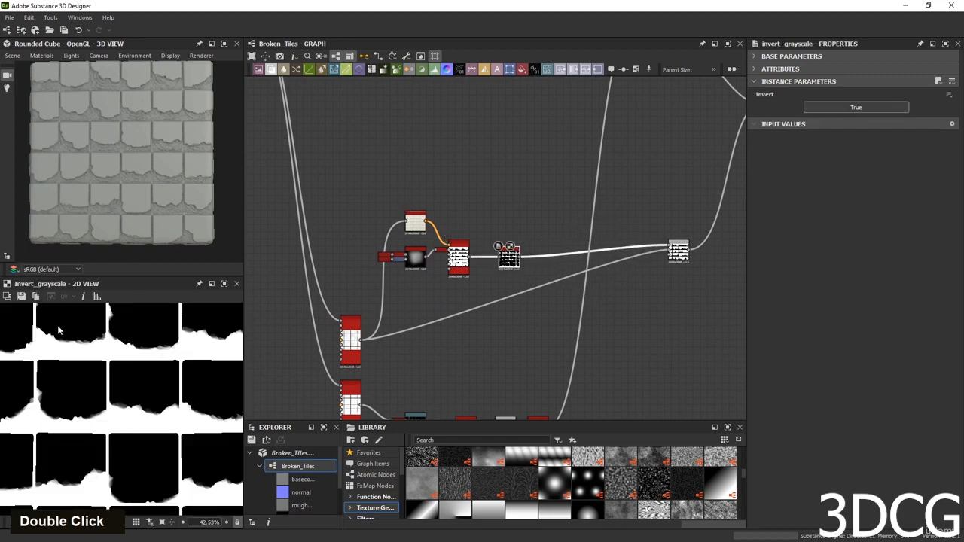
Lower the Subtract Blend and the final Height Blend, and align the underlayer Height Blend with the ring pattern Blend.
drag(680, 254, 641, 333)
scroll(625, 335, down, 3)
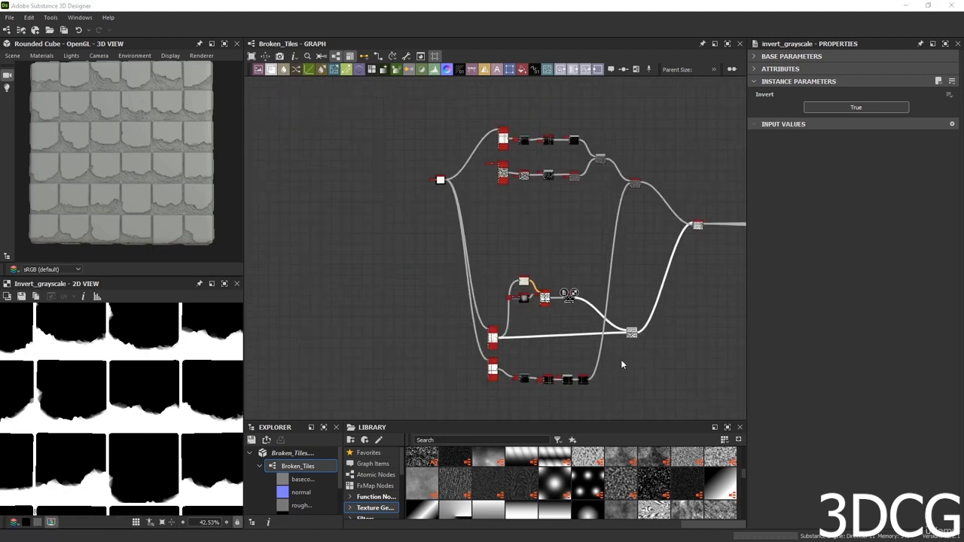
middle_drag(636, 362, 590, 337)
scroll(586, 306, up, 2)
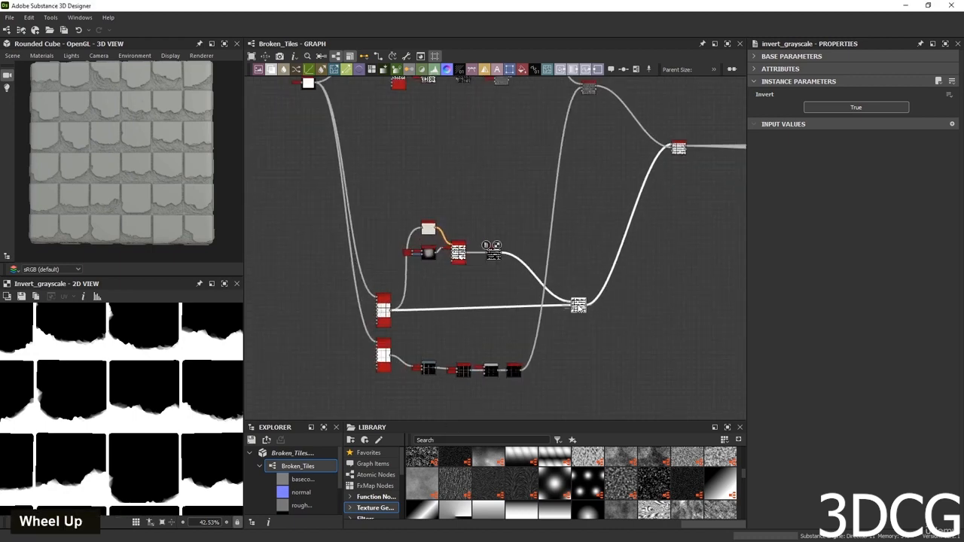
middle_drag(670, 237, 630, 317)
drag(640, 231, 635, 264)
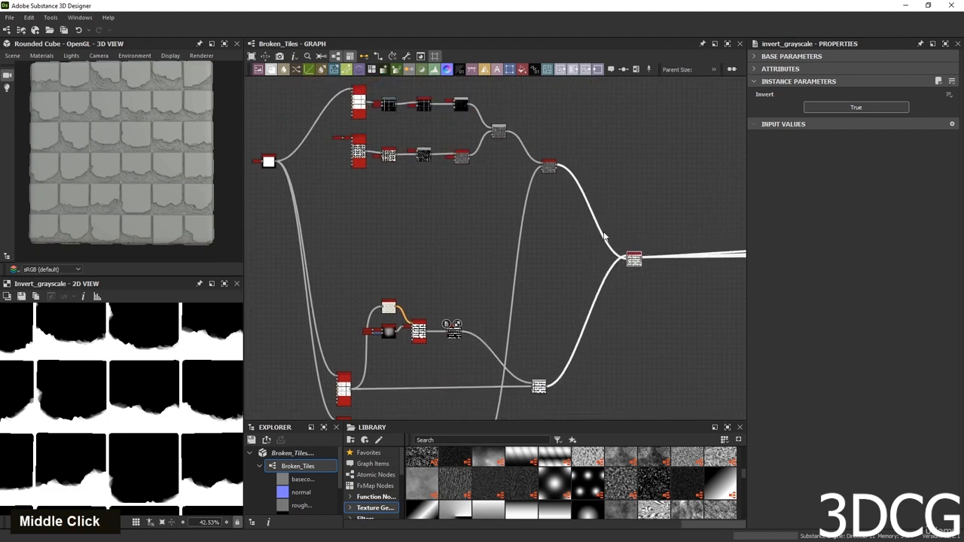
drag(549, 171, 549, 139)
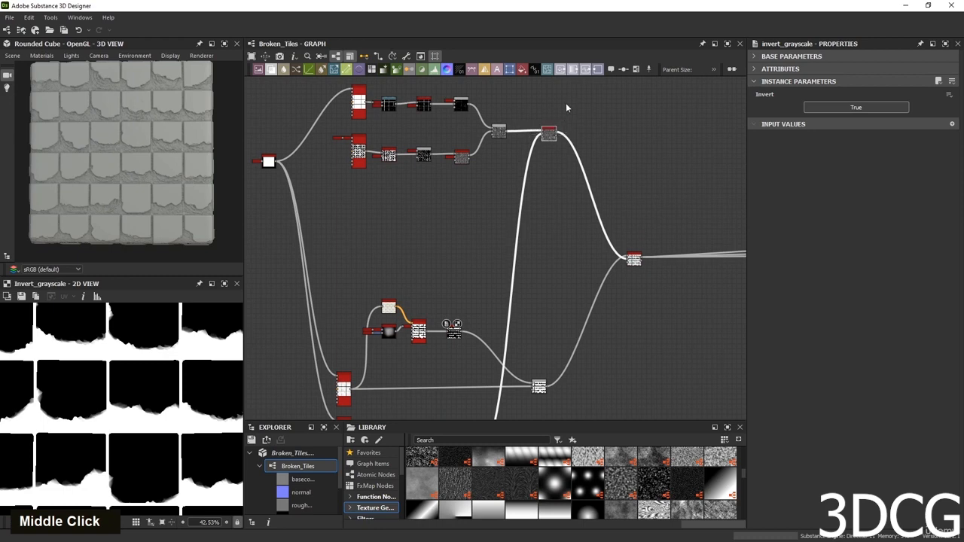
Move the grout generator and its processing nodes up beneath the ring pattern branches, separating them from the tile branch.
middle_drag(594, 141, 651, 191)
scroll(520, 297, down, 4)
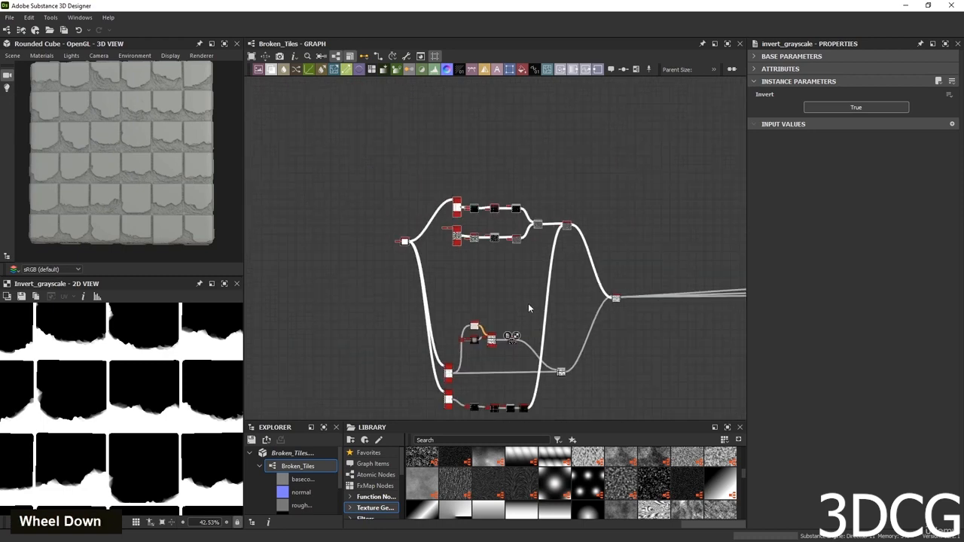
middle_drag(527, 303, 495, 280)
scroll(506, 338, up, 4)
middle_drag(504, 381, 511, 234)
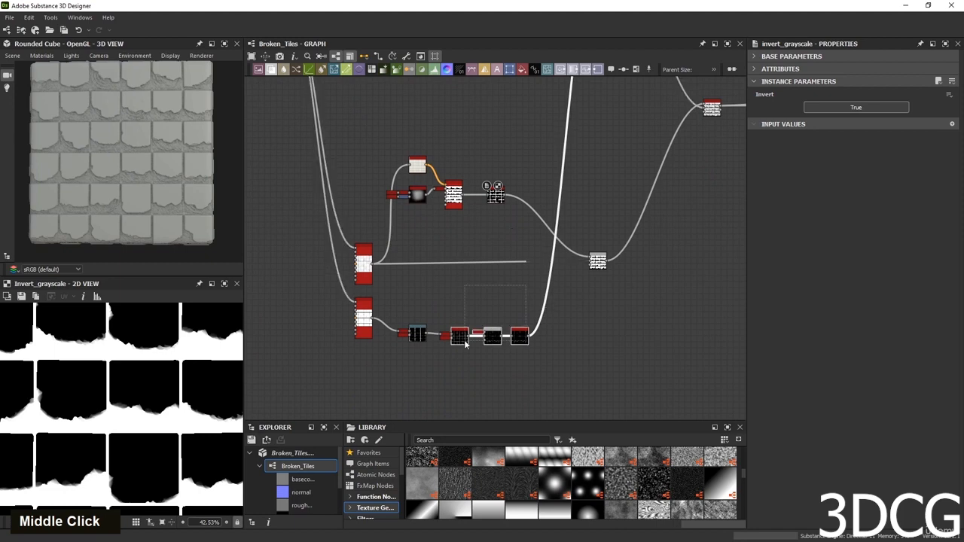
middle_drag(521, 339, 651, 320)
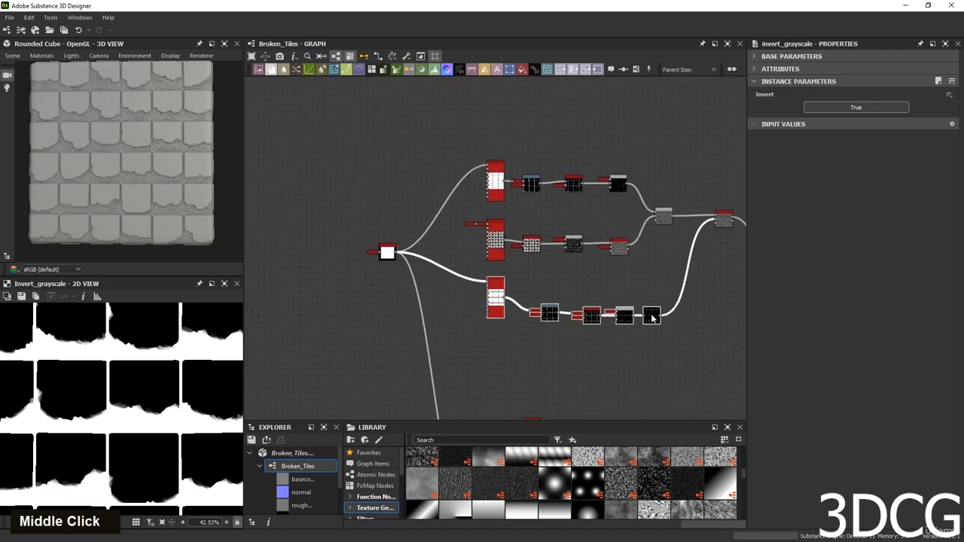
scroll(646, 341, down, 3)
middle_drag(680, 375, 622, 334)
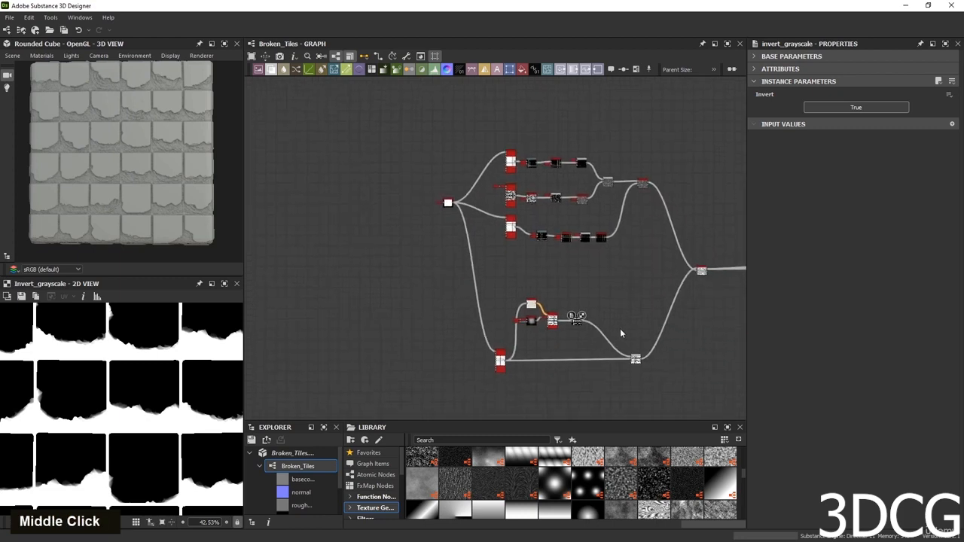
Preview the outputs of the final Height Blend and the Subtract Blend that cuts the chips from the tiles.
scroll(619, 332, up, 3)
scroll(619, 331, down, 3)
middle_drag(714, 328, 597, 342)
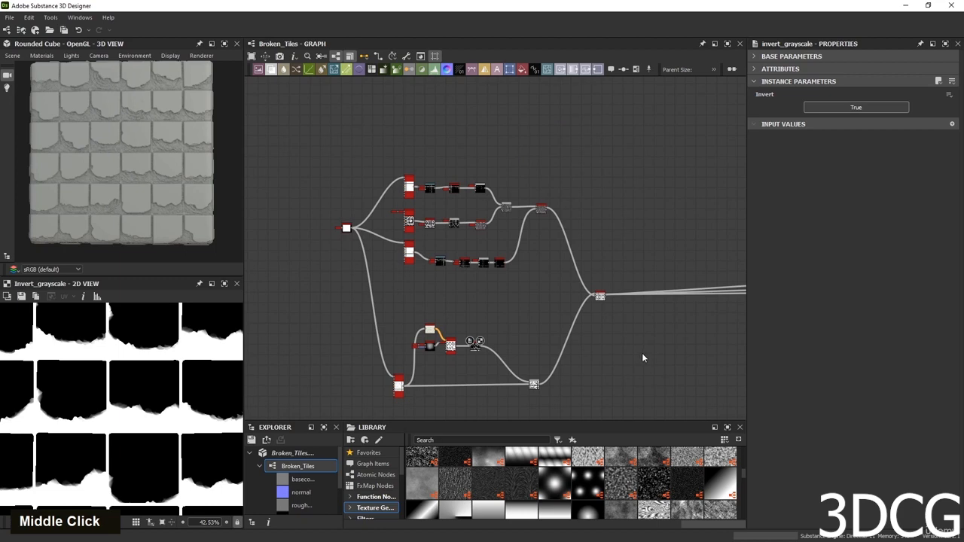
middle_drag(641, 353, 617, 348)
scroll(552, 312, up, 3)
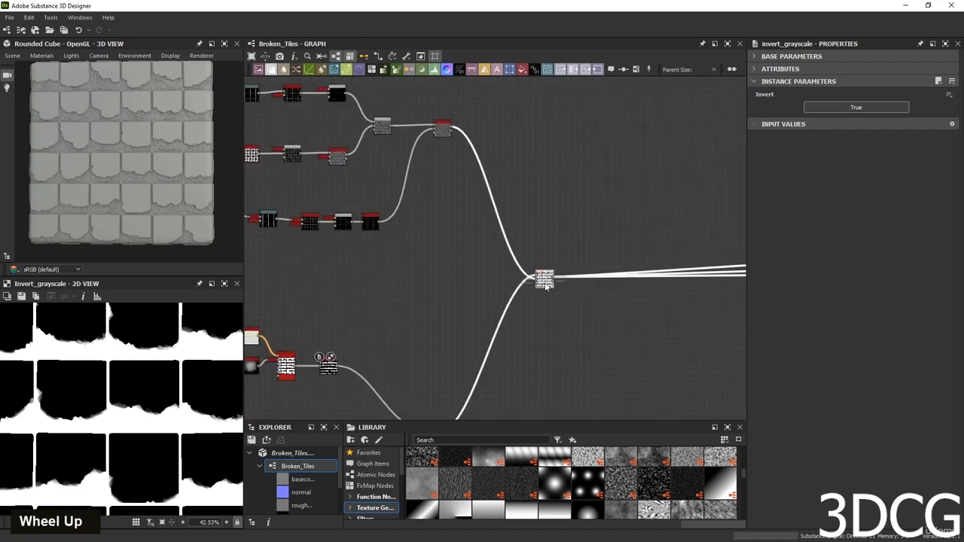
double_click(543, 280)
scroll(172, 408, down, 3)
middle_drag(613, 285, 665, 263)
middle_drag(509, 411, 534, 384)
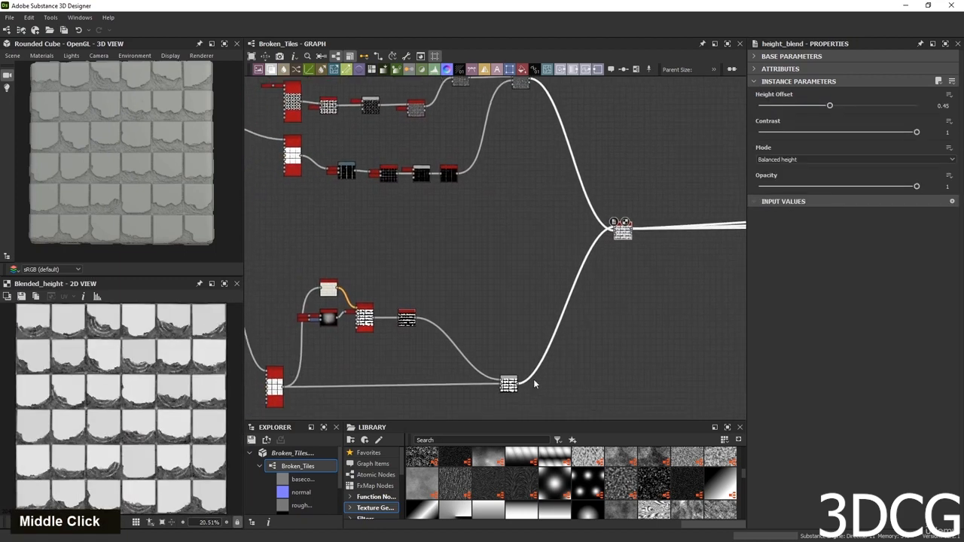
scroll(534, 384, up, 3)
double_click(507, 387)
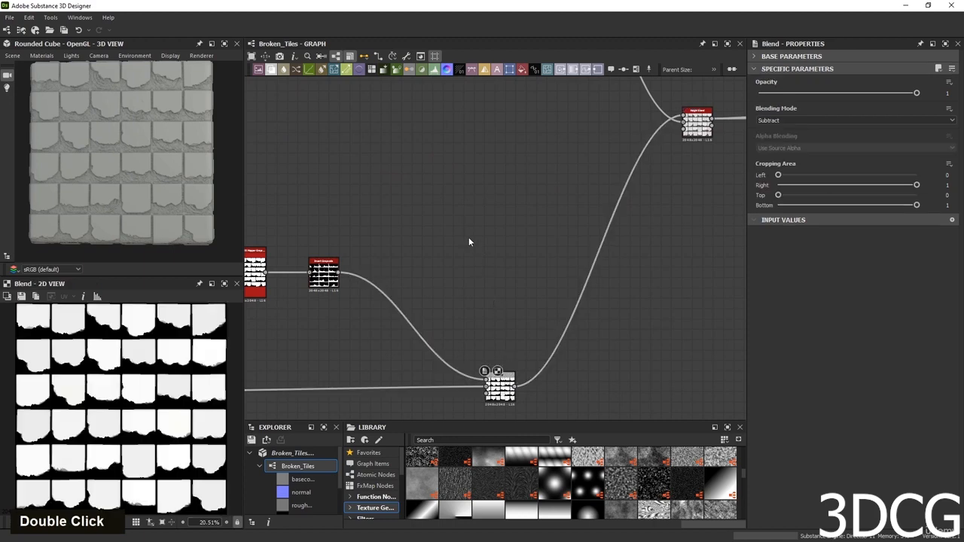
Add a Flood Fill to Random Grayscale node, connect the Flood Fill output to it and preview the random tile values.
middle_drag(479, 280, 556, 309)
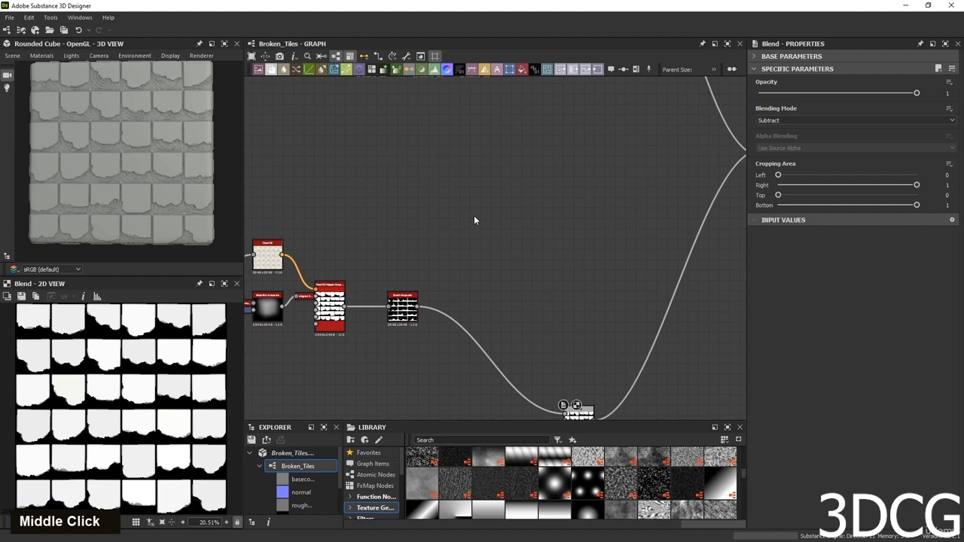
key(space)
text(flo)
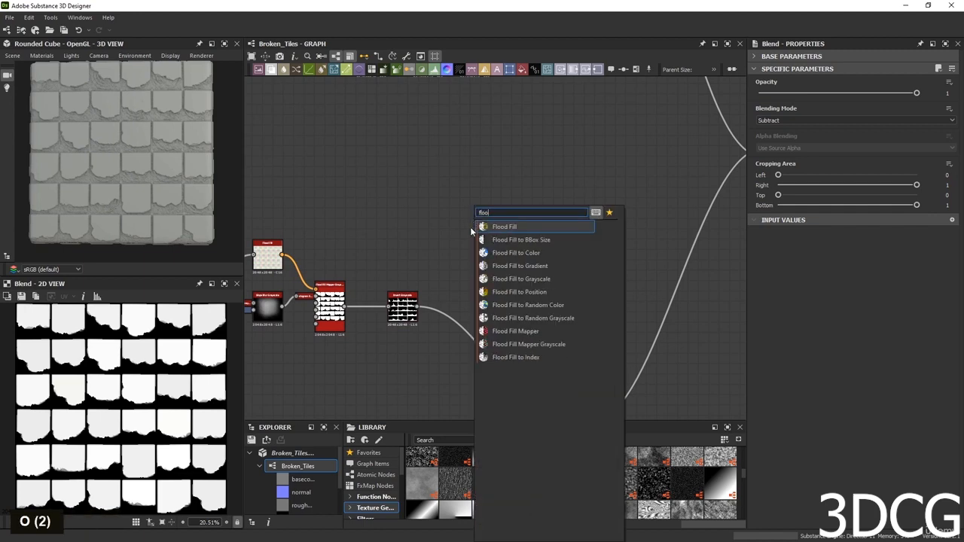
double_click(305, 251)
key(space)
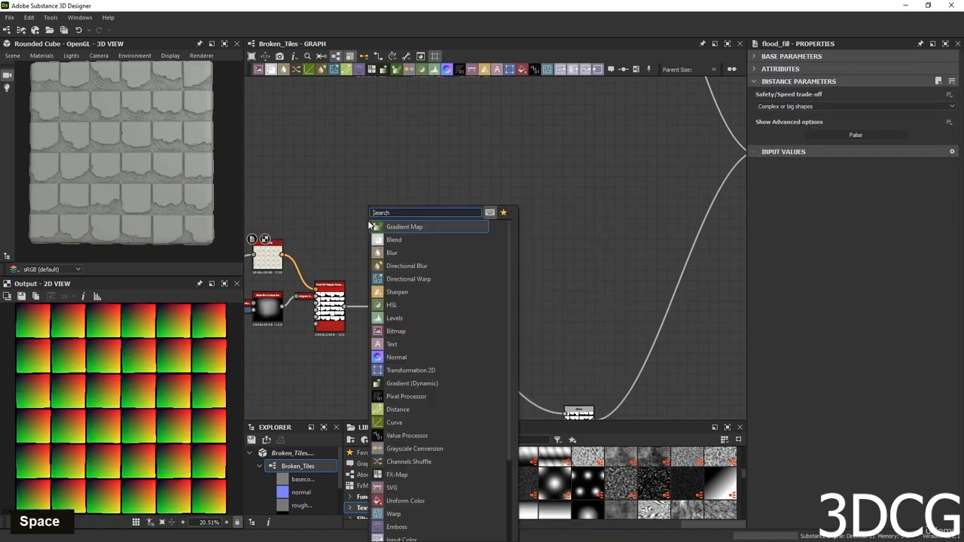
text(floo)
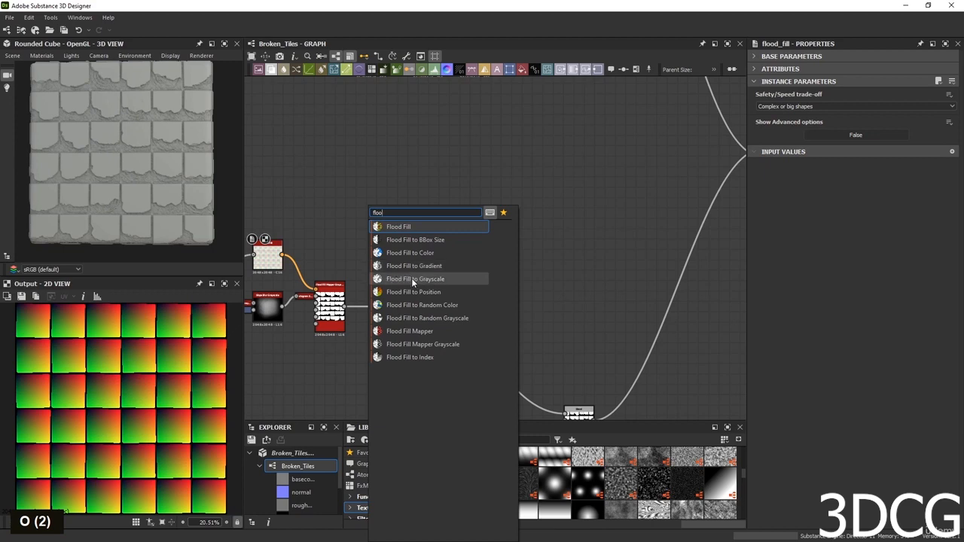
click(433, 317)
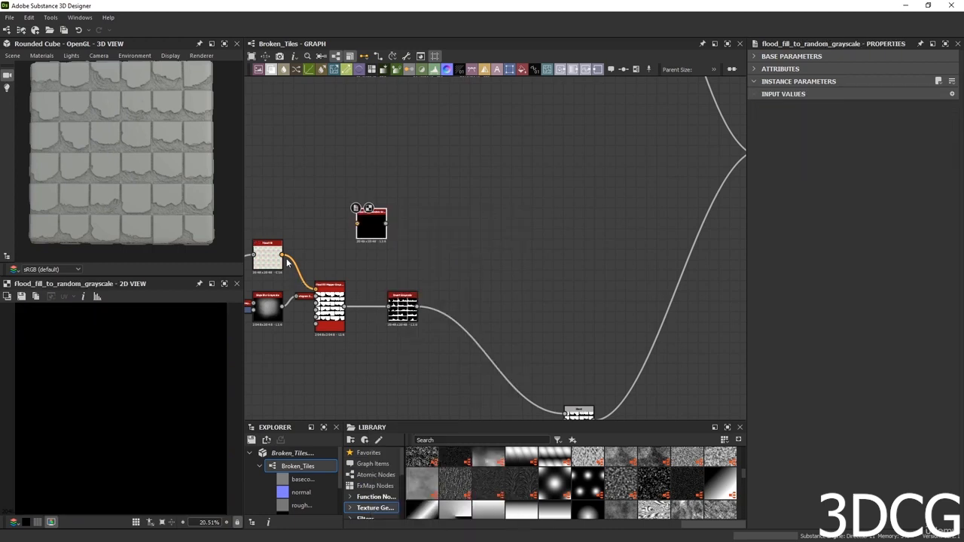
drag(366, 228, 448, 233)
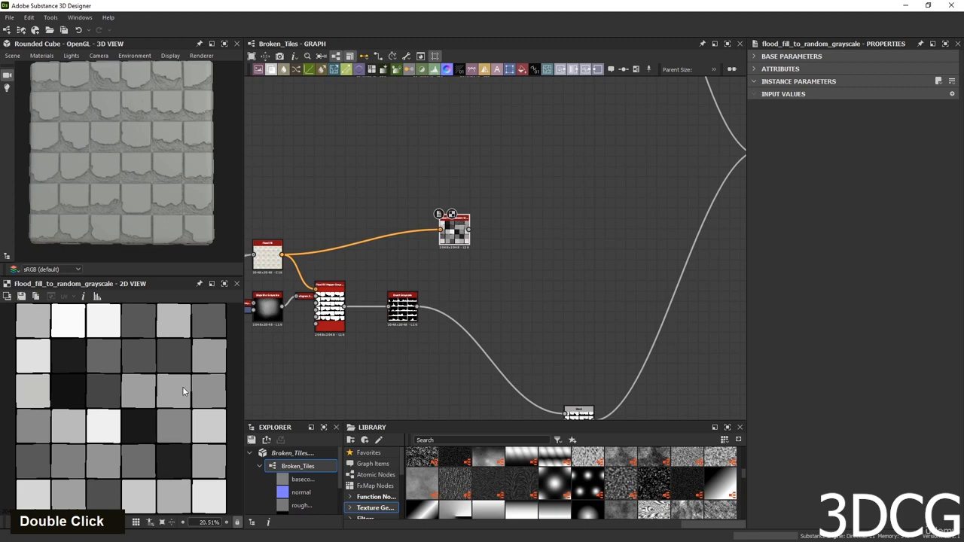
Check the Tile Sampler output and align the random grayscale node with the Flood Fill, directly above the Invert Grayscale.
scroll(432, 278, down, 3)
middle_drag(383, 258, 500, 266)
click(479, 251)
double_click(415, 369)
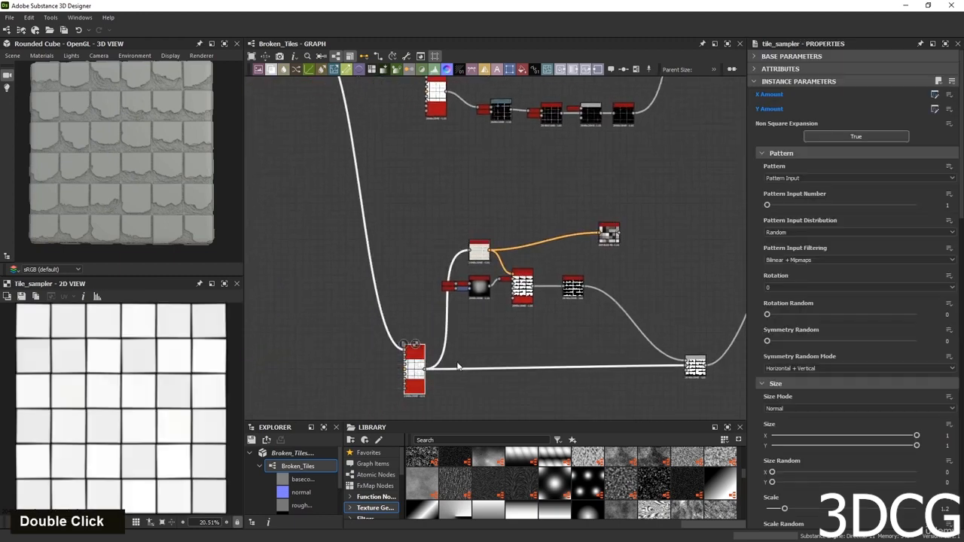
middle_drag(458, 366, 518, 338)
scroll(495, 281, up, 2)
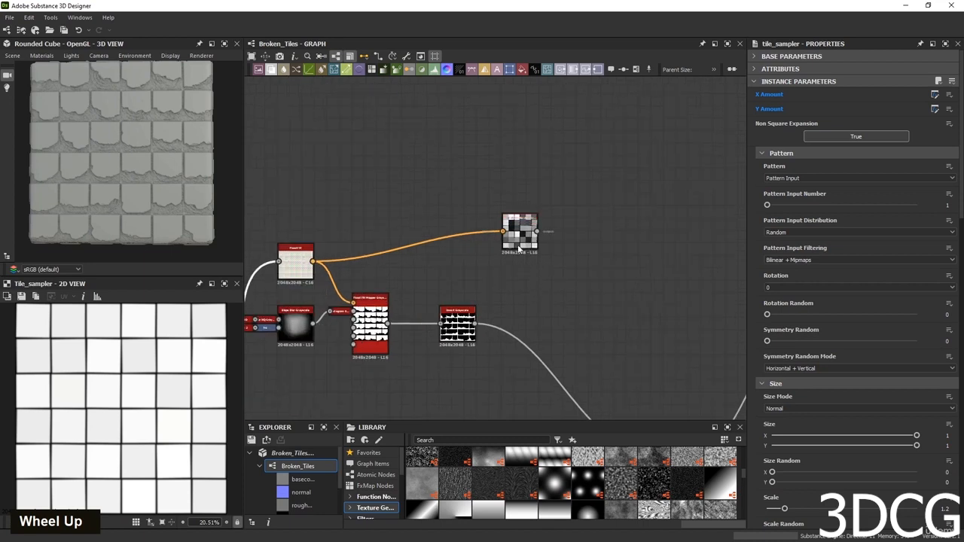
drag(518, 249, 460, 263)
double_click(454, 270)
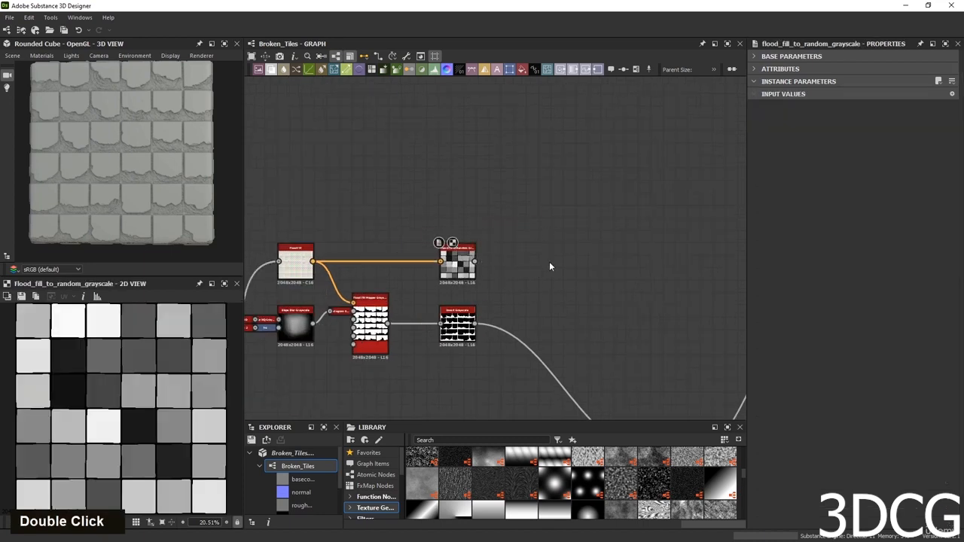
Add a Histogram Select node, feed it from the Flood Fill to Random Grayscale and preview it.
key(space)
text(his)
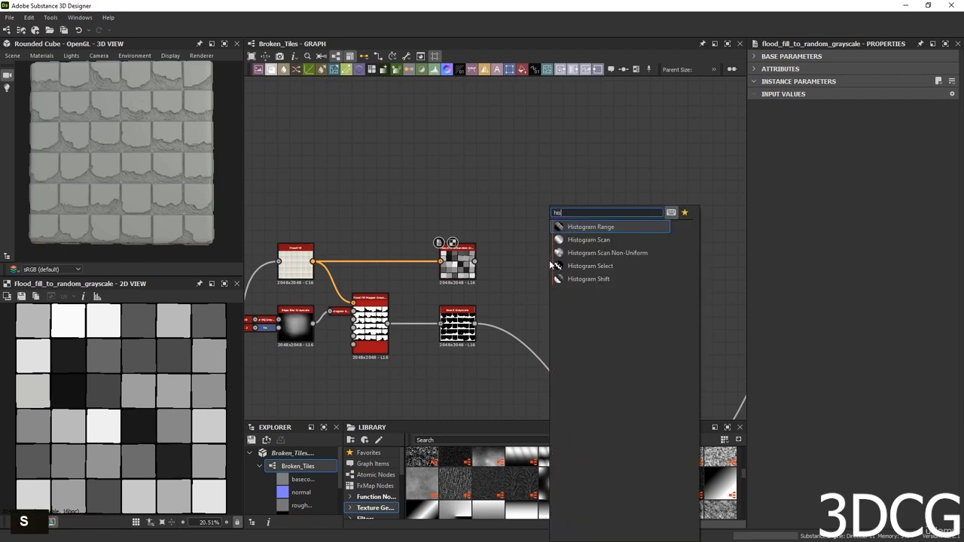
click(603, 266)
drag(476, 262, 527, 261)
double_click(544, 262)
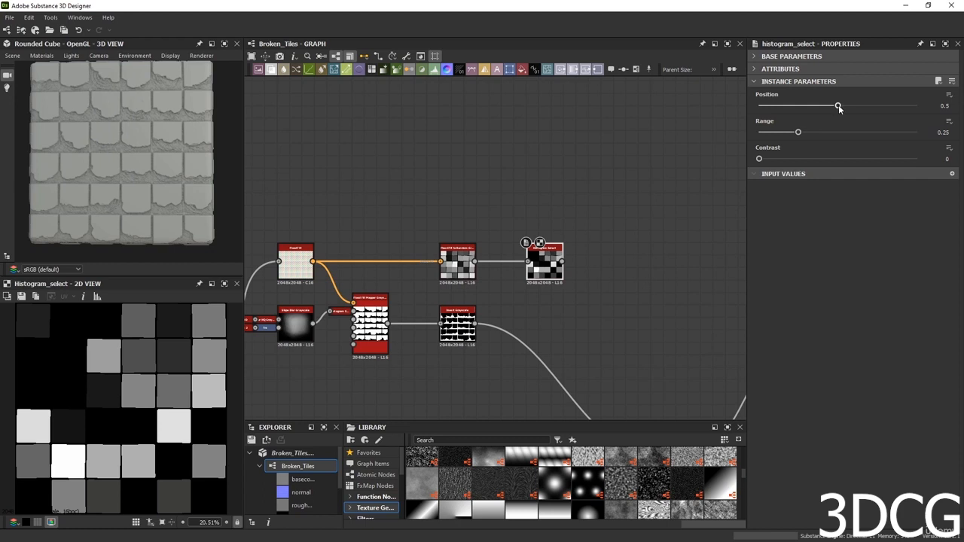
Set the Histogram Select to Position 0.37, Range 0.16 and Contrast 1 to isolate a few whole tiles.
drag(838, 107, 926, 159)
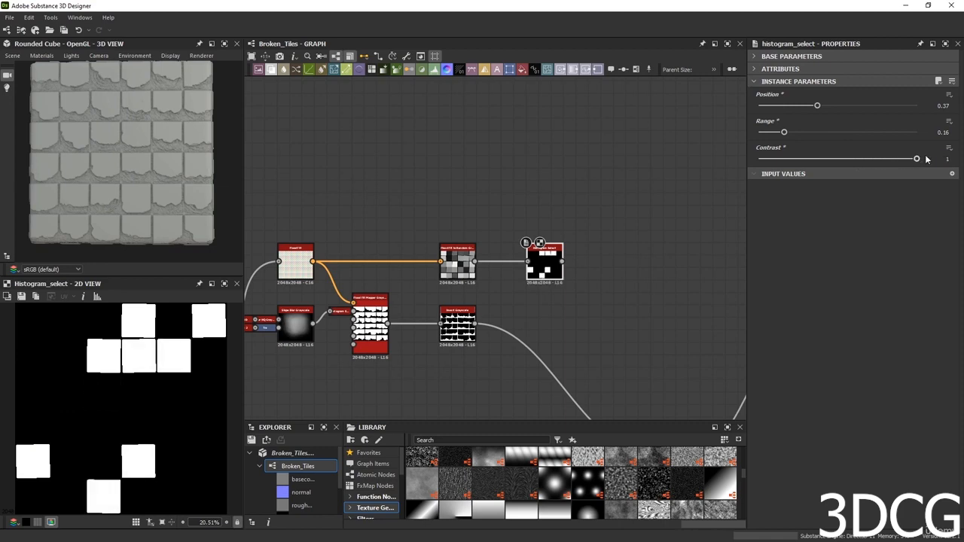
scroll(168, 387, down, 6)
scroll(174, 420, up, 5)
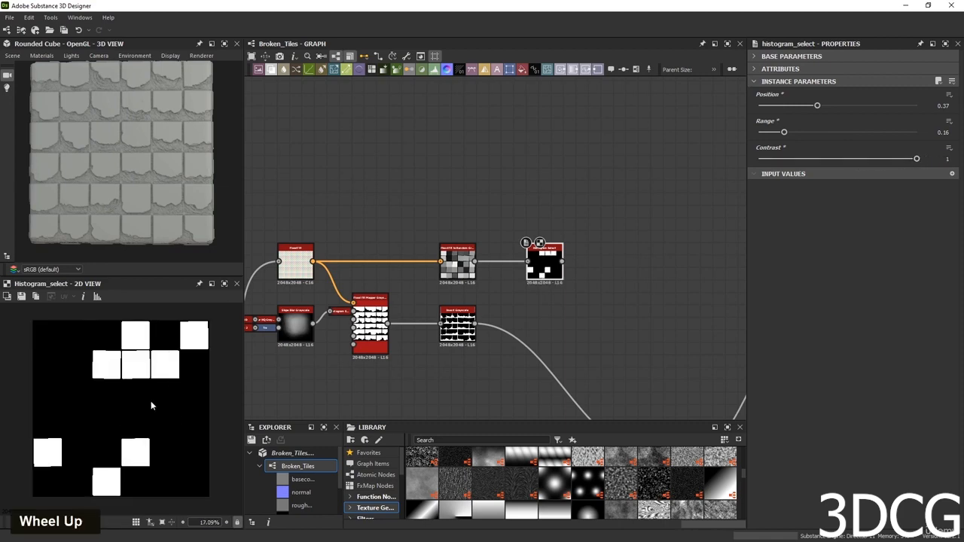
double_click(115, 393)
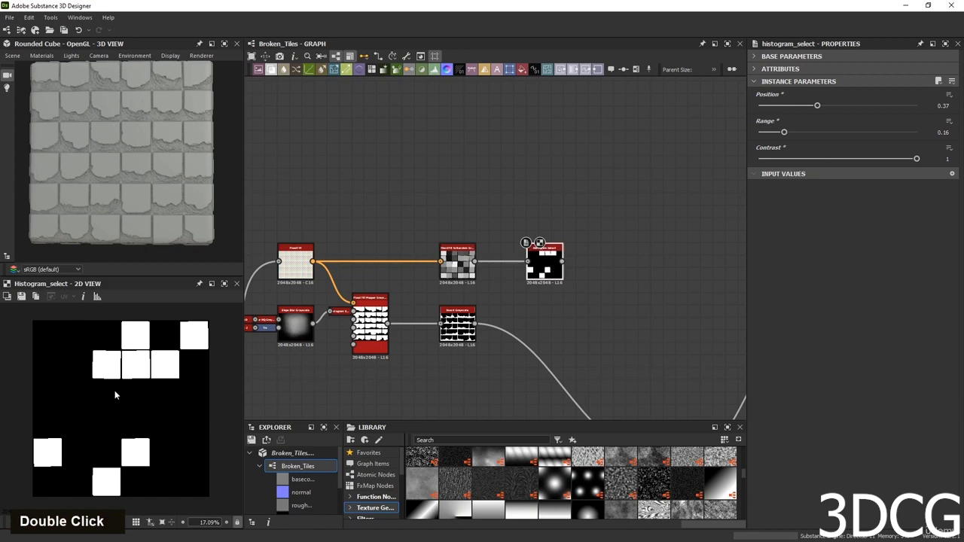
Add a Blend with the Histogram Select as foreground and the Invert Grayscale as background, and preview it.
middle_drag(600, 293, 467, 278)
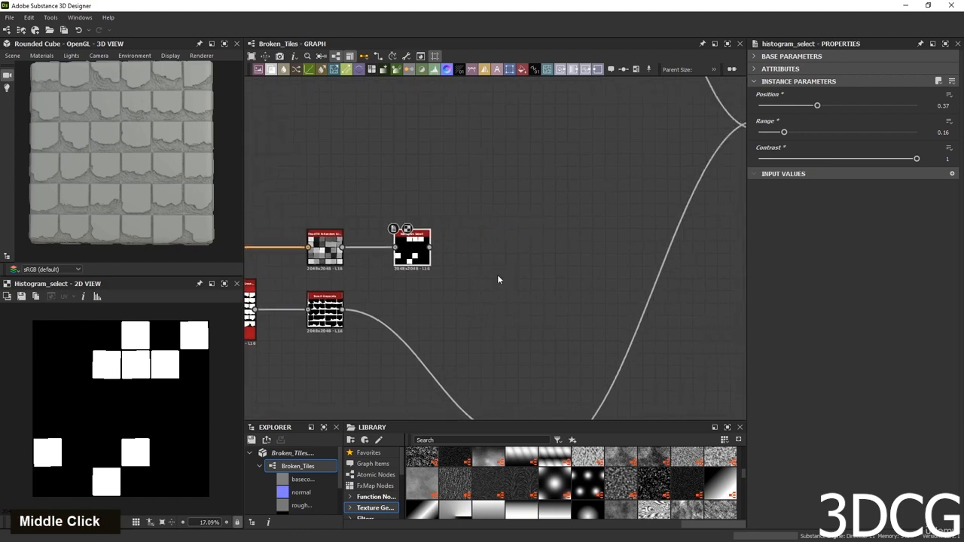
key(space)
text(b)
key(Return)
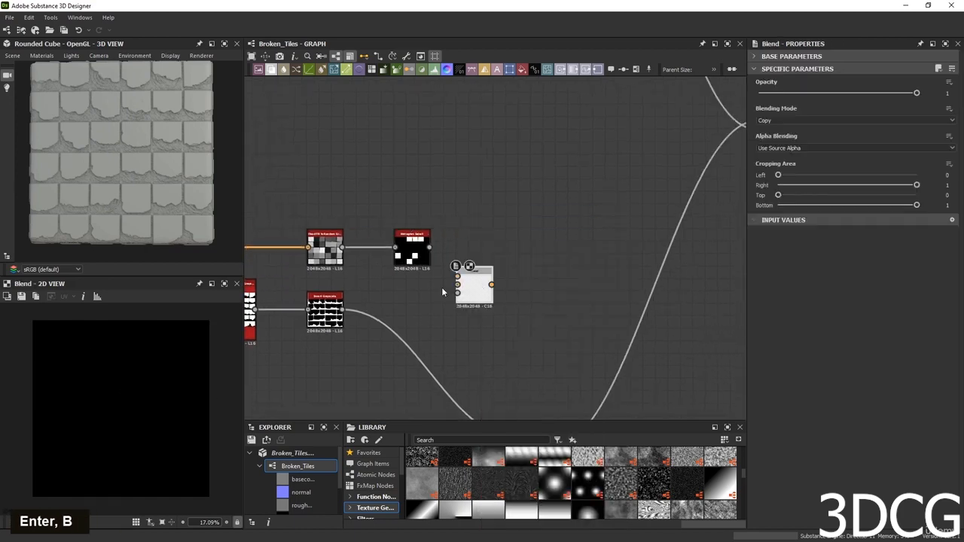
drag(369, 311, 429, 247)
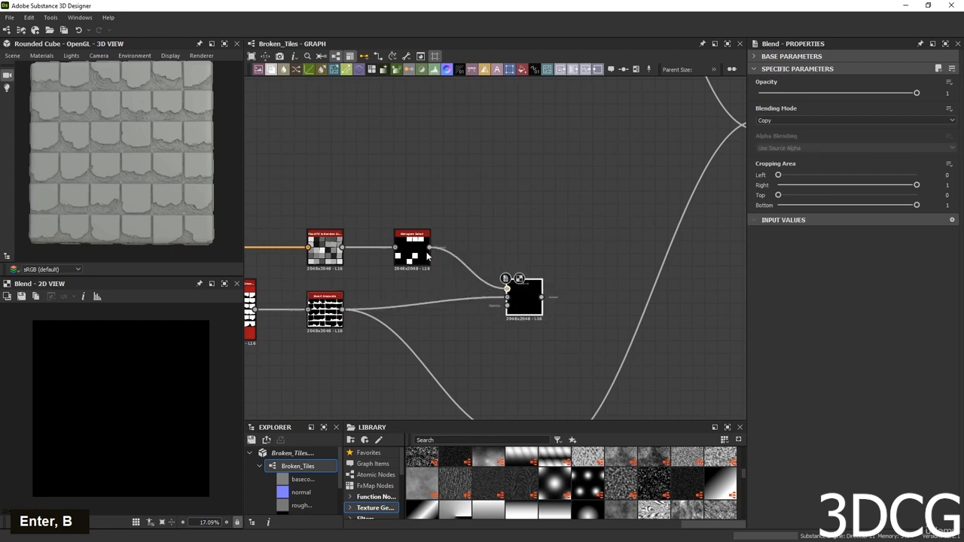
double_click(525, 301)
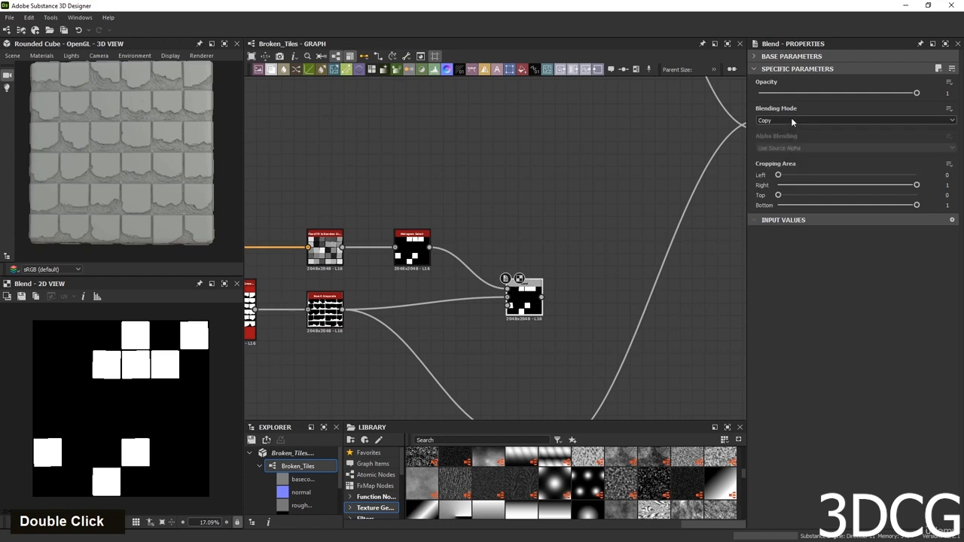
Set the new Blend's blending mode to Subtract so the selected tiles are removed from the chip mask.
key(Down)
key(Down)
key(Down)
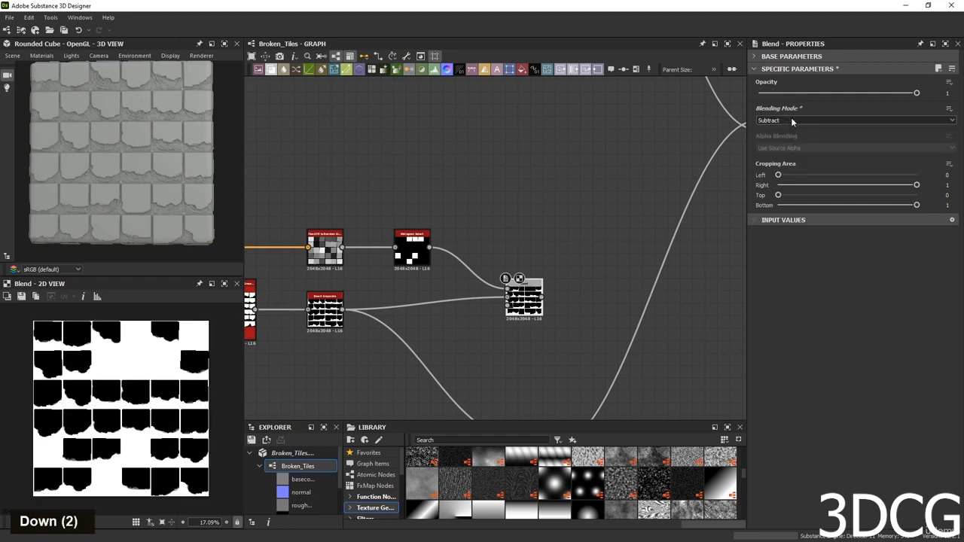
key(Up)
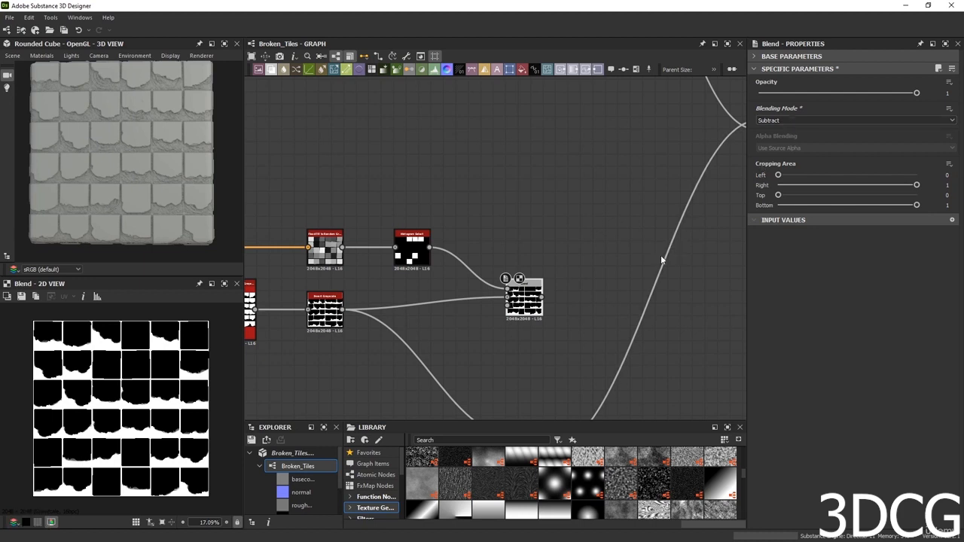
Connect the new Blend to the foreground of the lower tile Subtract Blend and inspect the result in 2D and 3D.
middle_drag(660, 254, 542, 160)
drag(484, 220, 445, 323)
double_click(464, 330)
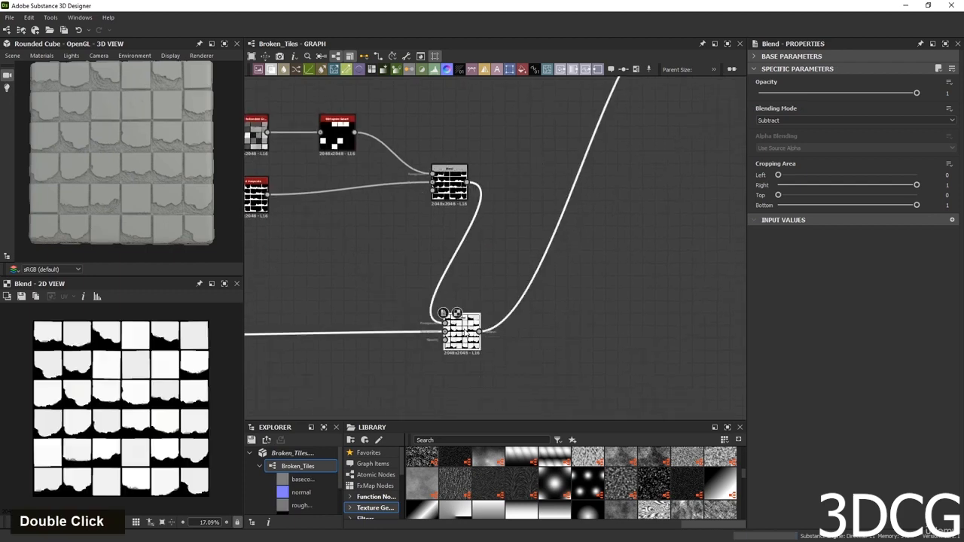
scroll(138, 120, up, 3)
middle_drag(137, 121, 106, 158)
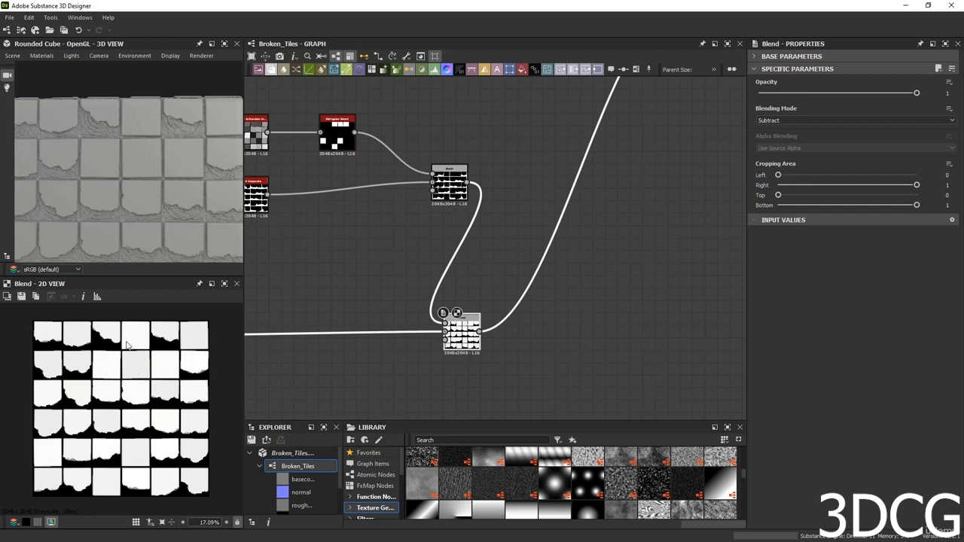
middle_click(179, 410)
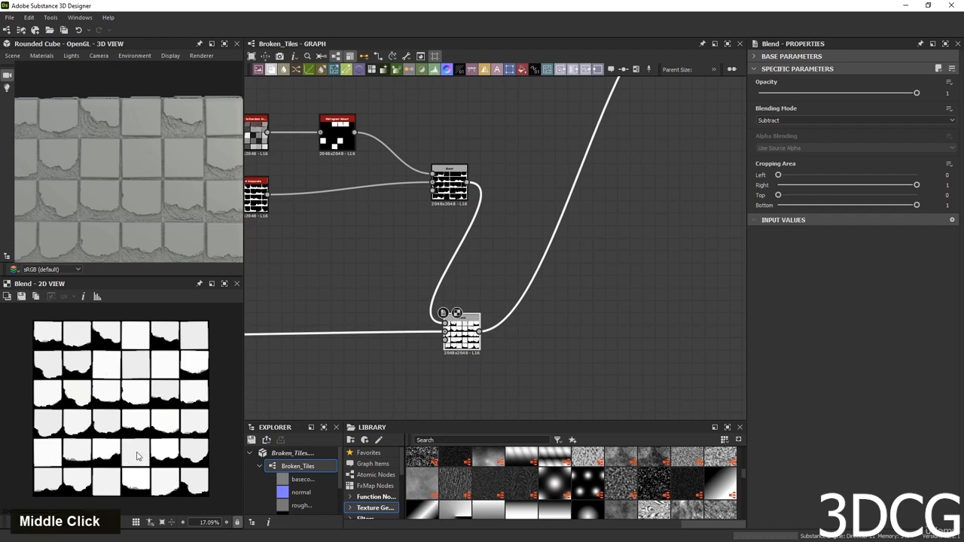
Set the Histogram Select's Range to 0.47, comparing the broken tiles in 2D and 3D, and preview its mask.
middle_drag(402, 290, 504, 262)
click(475, 157)
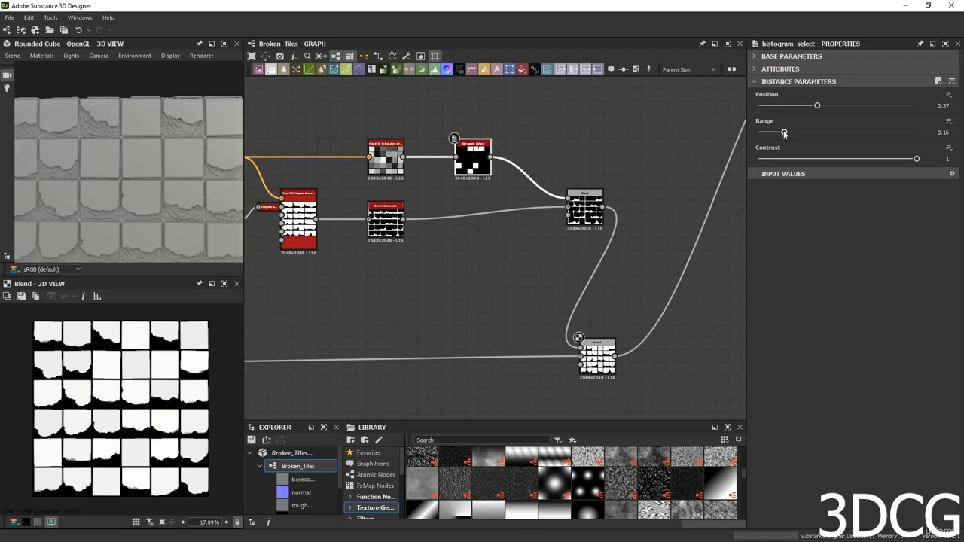
drag(784, 133, 835, 132)
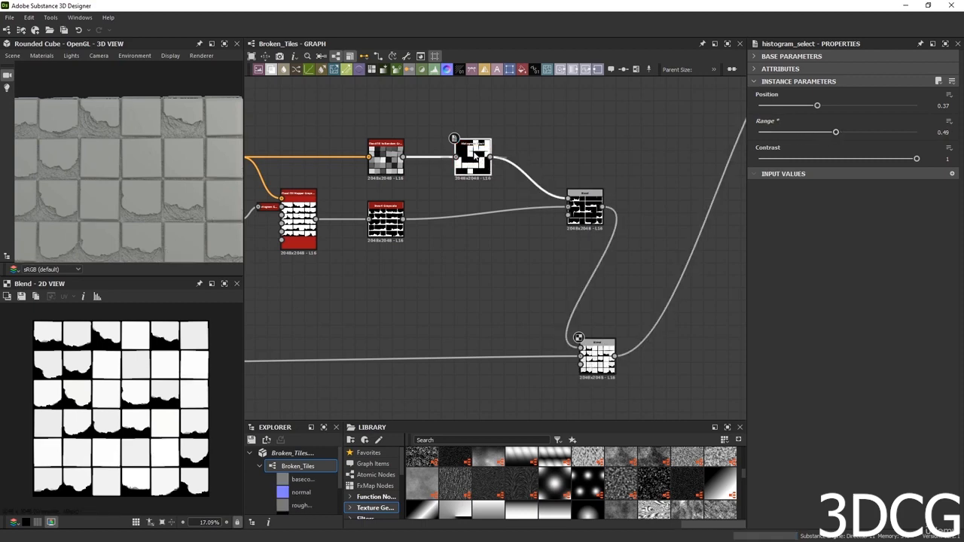
scroll(473, 155, up, 4)
scroll(473, 154, down, 4)
scroll(150, 407, down, 2)
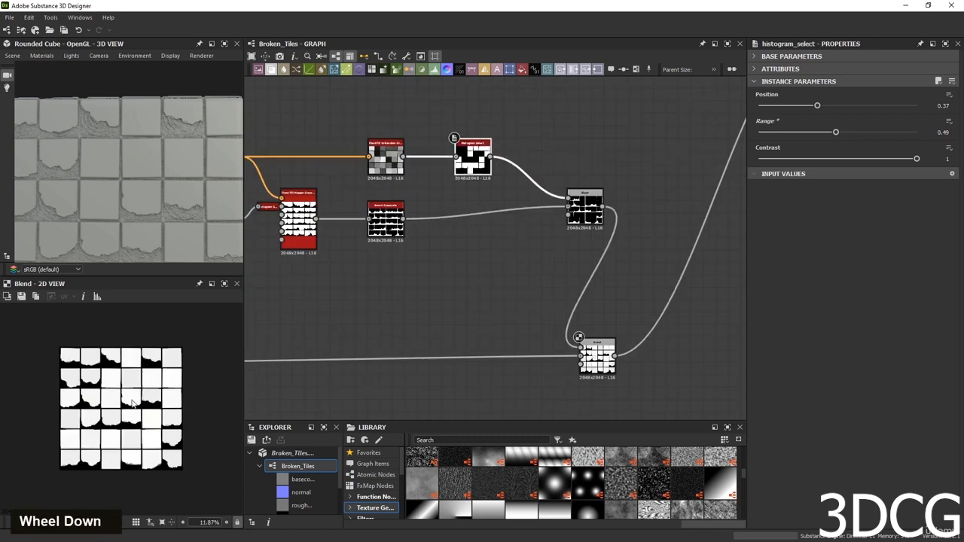
scroll(150, 406, up, 3)
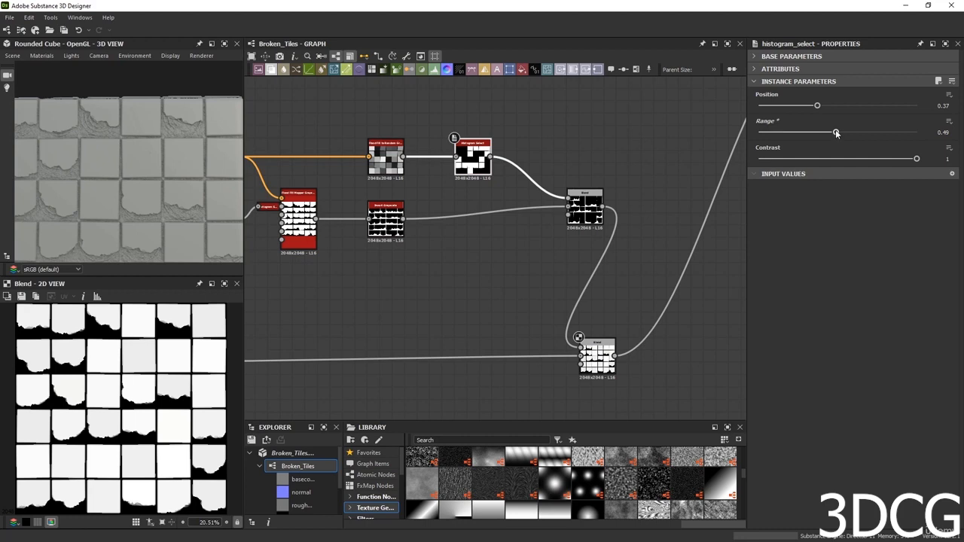
mouse_move(836, 133)
mouse_down()
mouse_move(933, 131)
mouse_move(774, 138)
mouse_move(853, 127)
mouse_move(832, 129)
mouse_up()
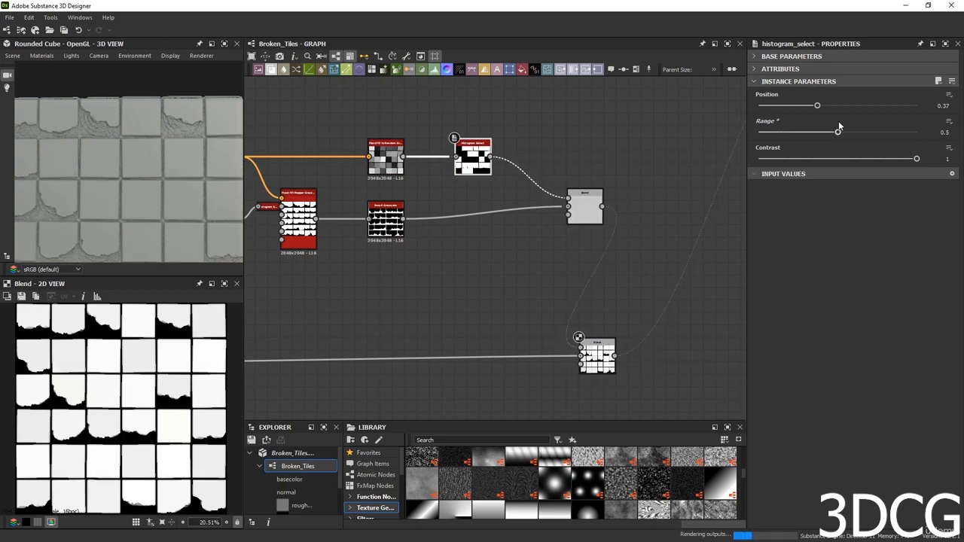
scroll(108, 196, down, 3)
middle_click(112, 218)
scroll(133, 239, up, 3)
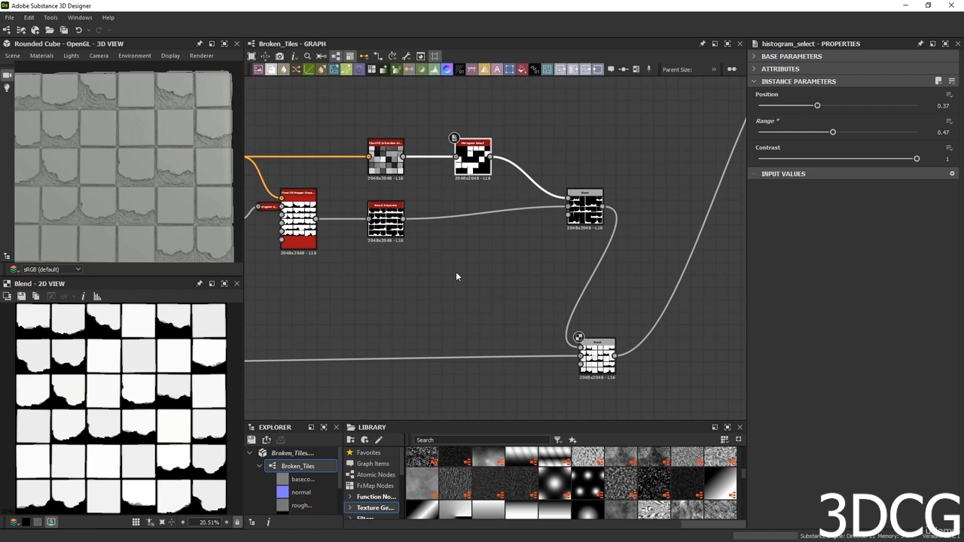
double_click(476, 156)
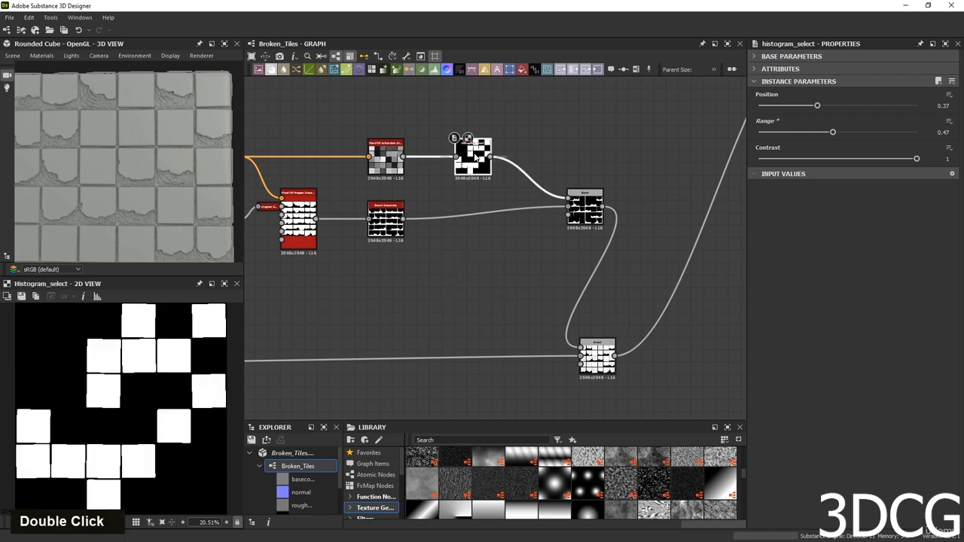
scroll(486, 157, up, 3)
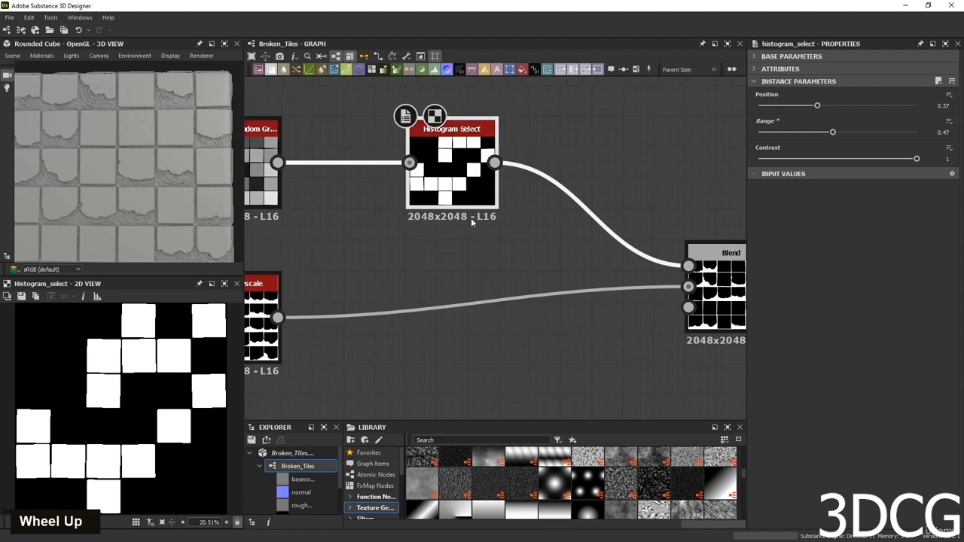
Try different Random Seed values in the Histogram Select's base parameters and preview its mask.
click(755, 68)
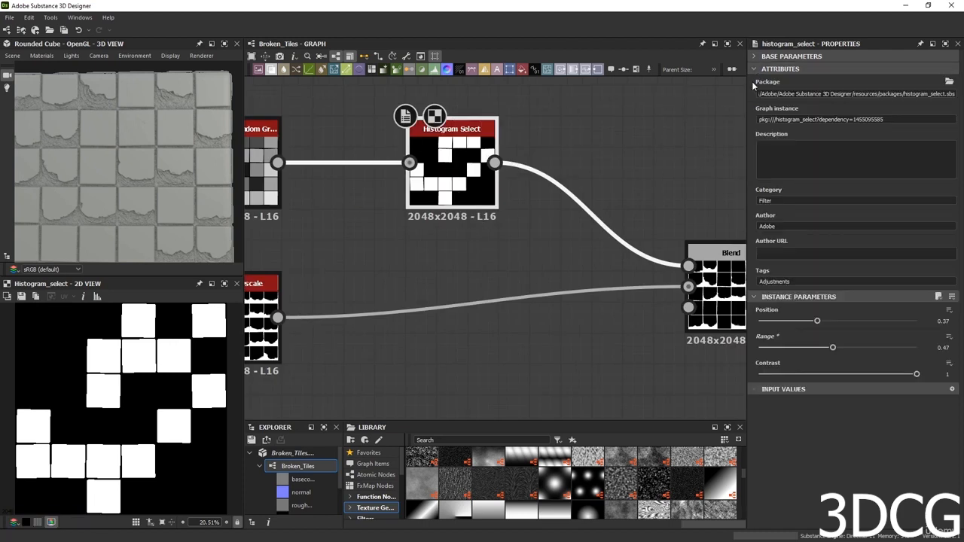
click(757, 69)
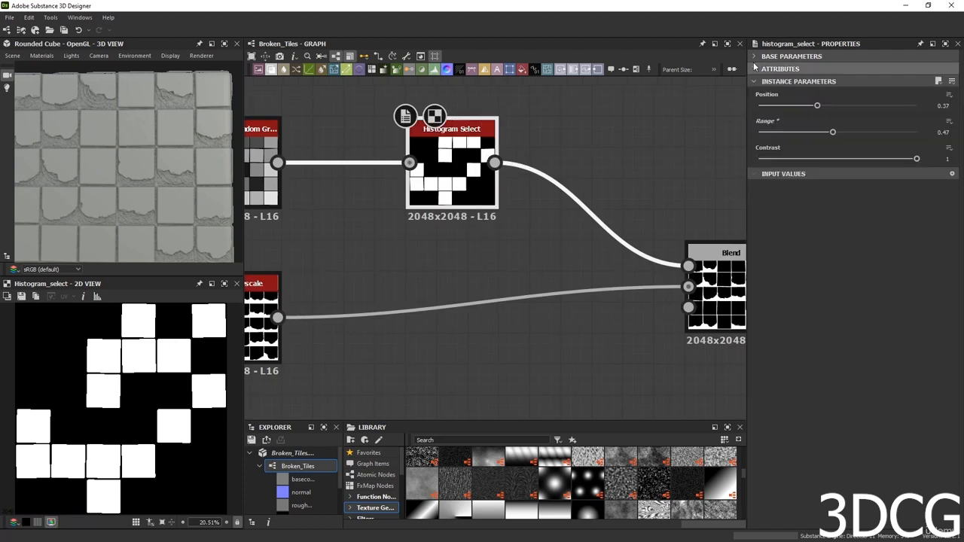
click(757, 57)
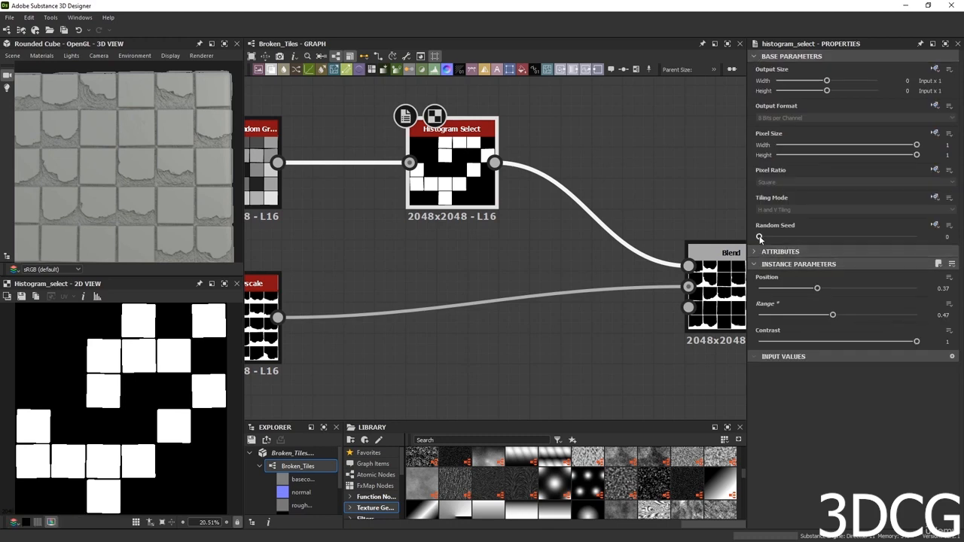
mouse_move(762, 238)
mouse_down()
mouse_move(845, 236)
mouse_move(762, 238)
mouse_up()
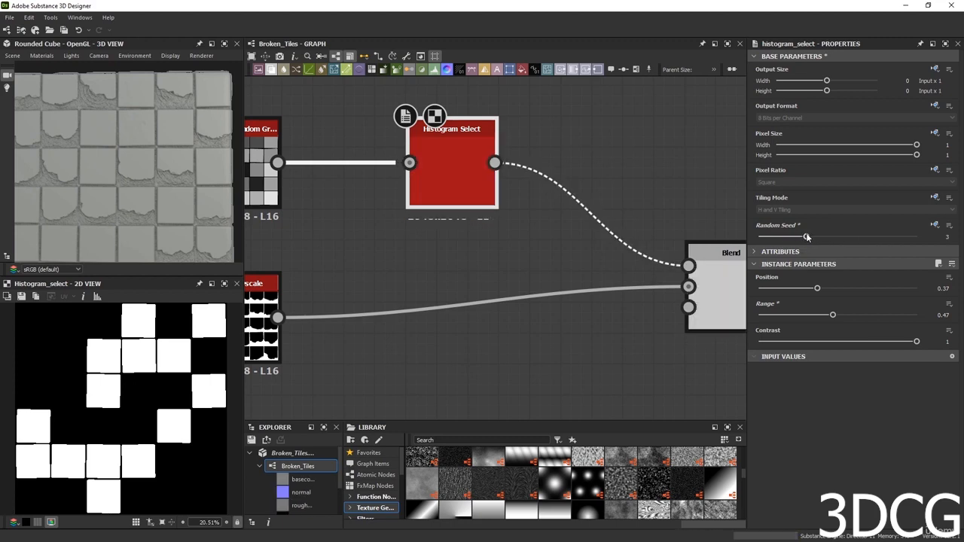
double_click(455, 171)
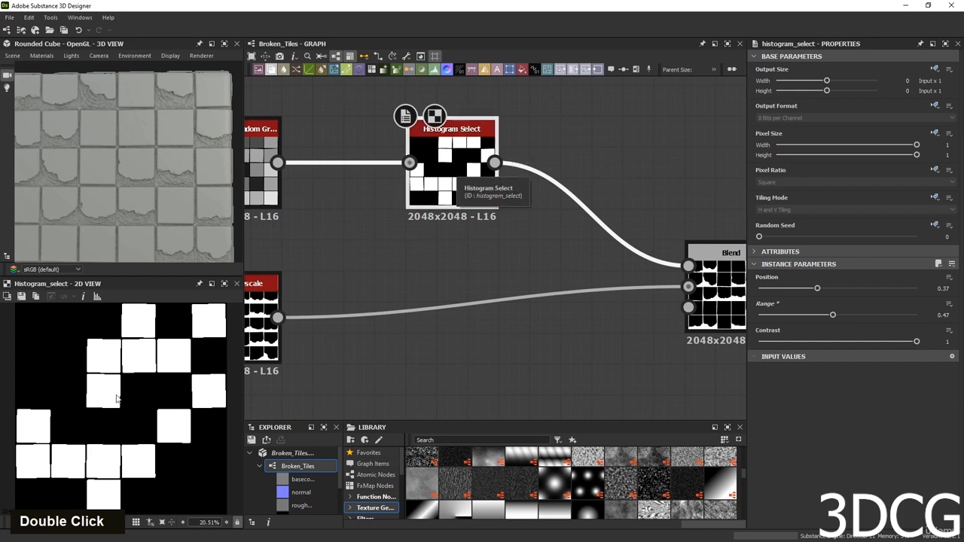
scroll(133, 420, up, 1)
drag(759, 237, 827, 240)
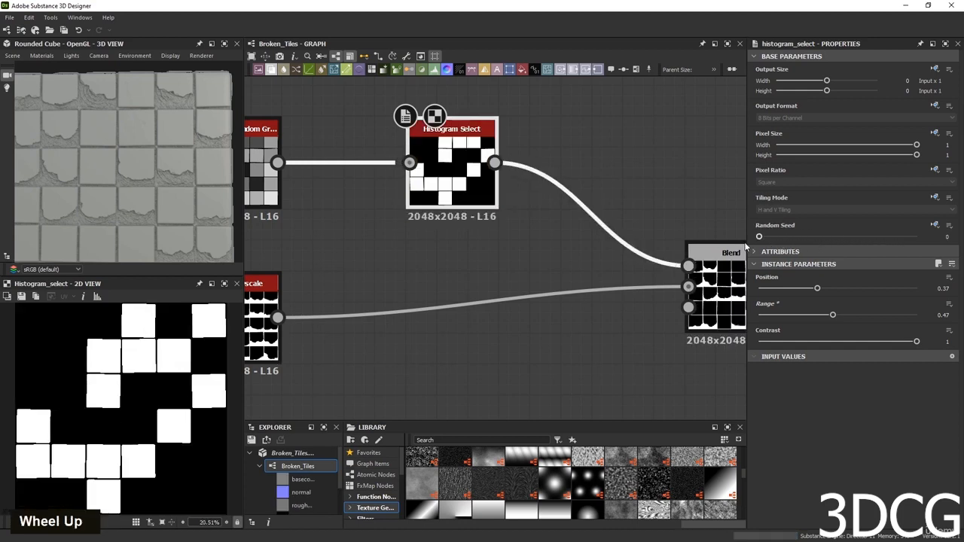
drag(838, 237, 743, 244)
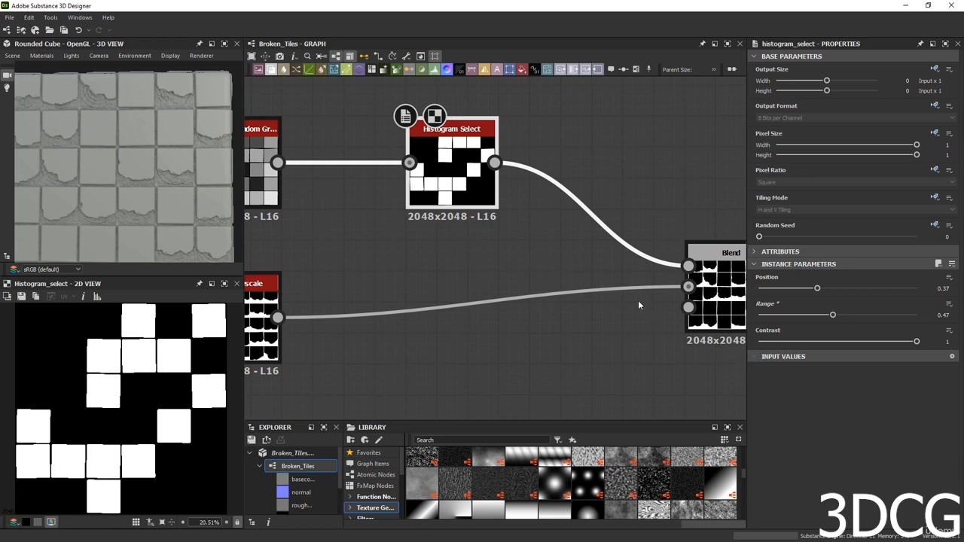
Align the Subtract Blend with the Invert Grayscale and shift the lower Blend to make room in the graph.
drag(705, 301, 704, 331)
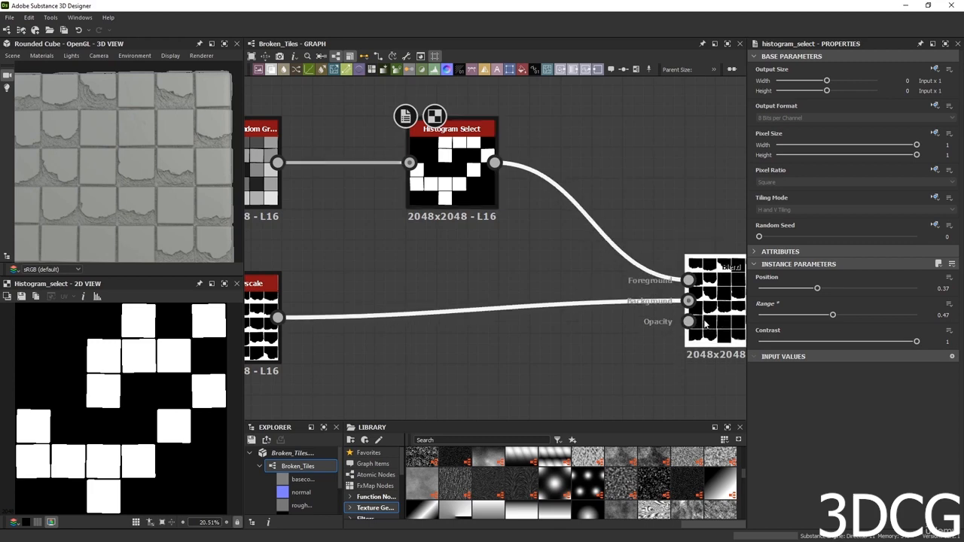
scroll(555, 261, down, 5)
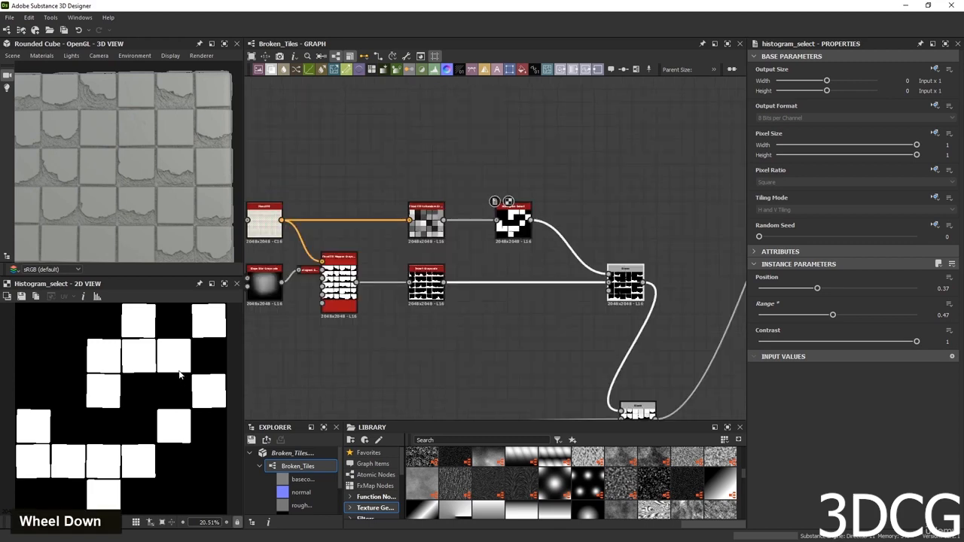
click(791, 56)
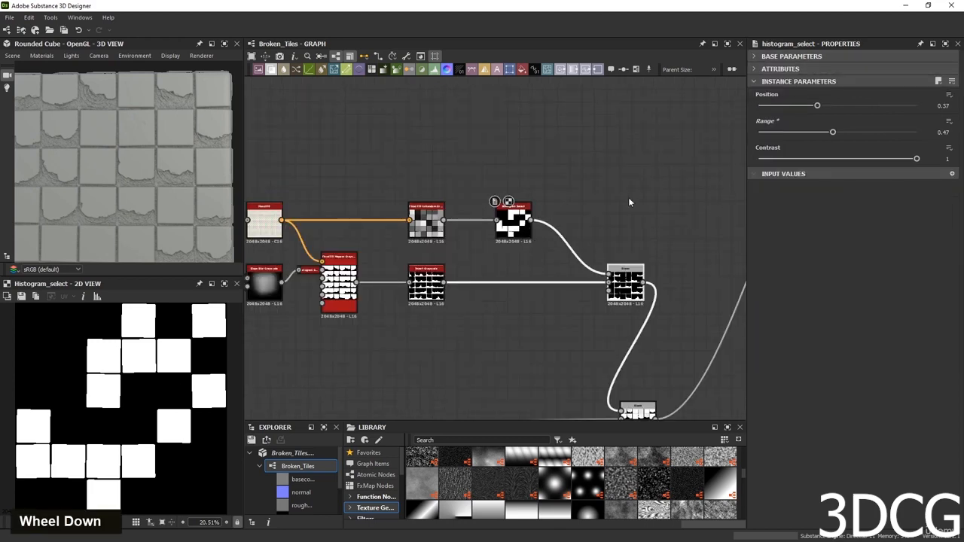
middle_drag(628, 198, 630, 151)
scroll(179, 198, down, 3)
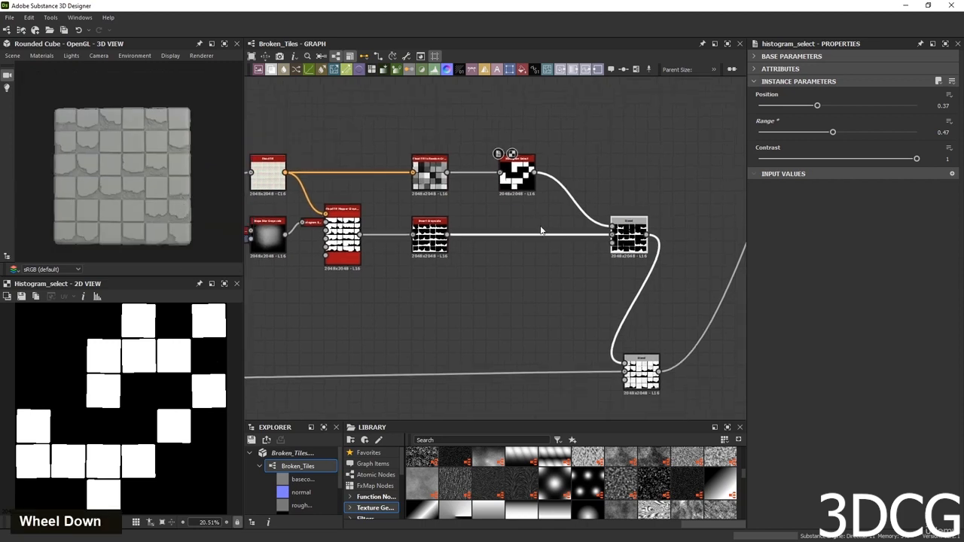
middle_drag(582, 266, 500, 276)
drag(573, 395, 673, 397)
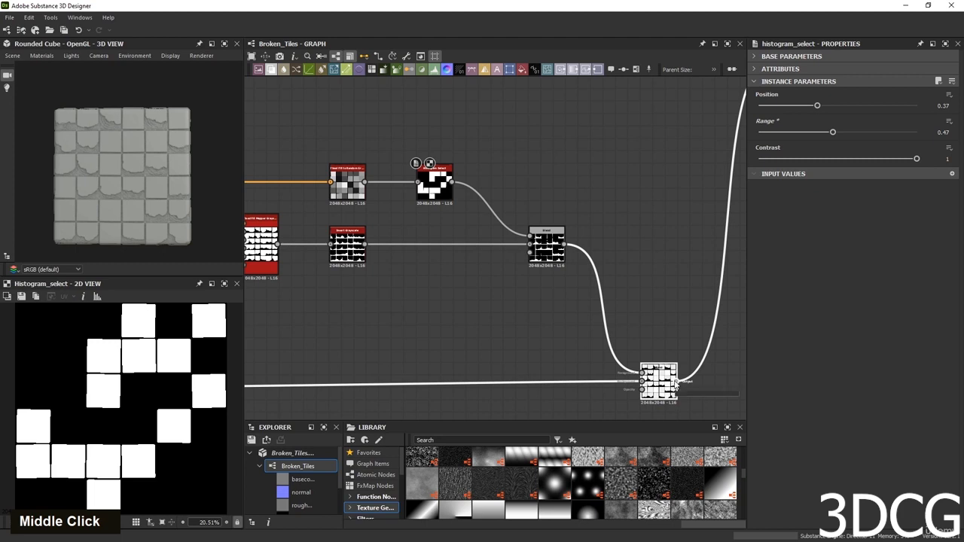
middle_drag(675, 269, 637, 304)
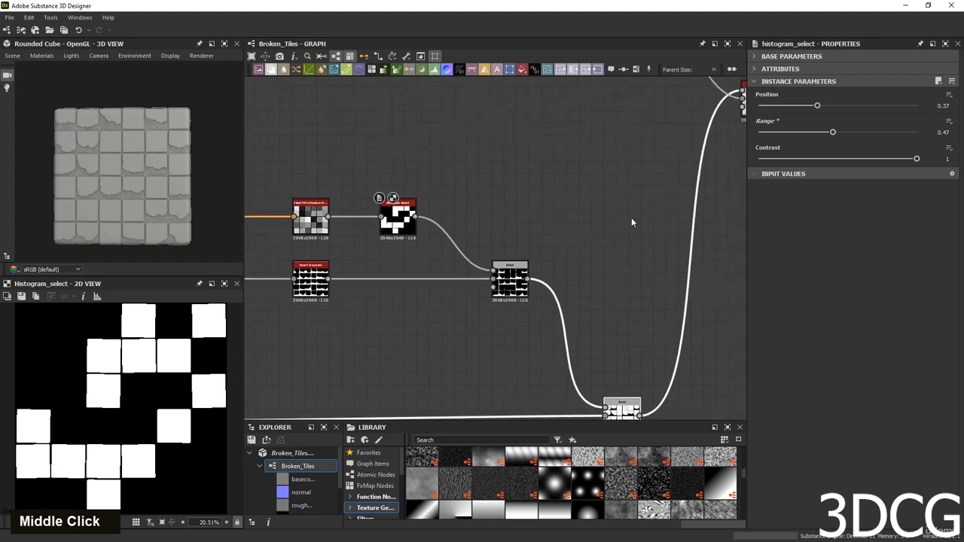
Add a Blend after the chip mask's Subtract Blend and connect that mask to its background.
double_click(610, 249)
key(space)
text(b)
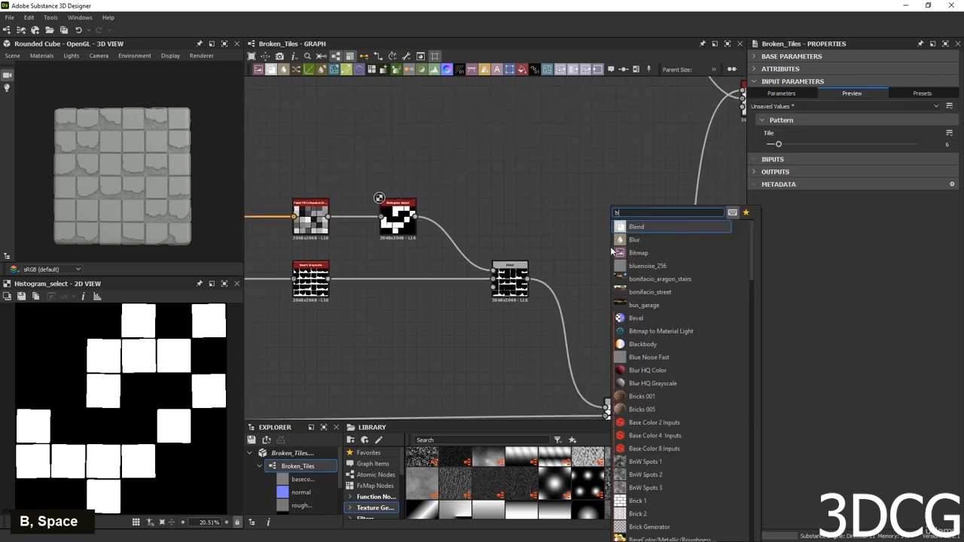
key(Return)
drag(620, 304, 617, 292)
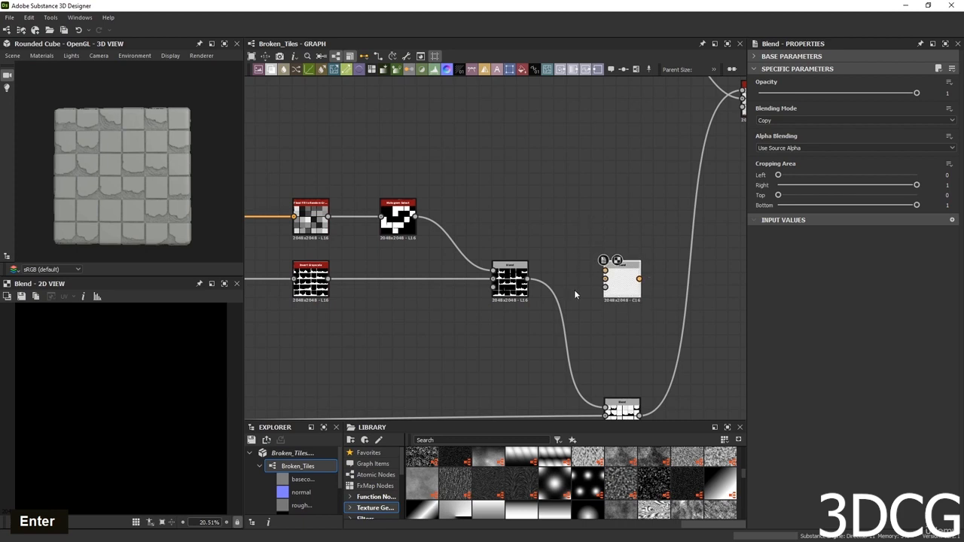
drag(527, 278, 616, 283)
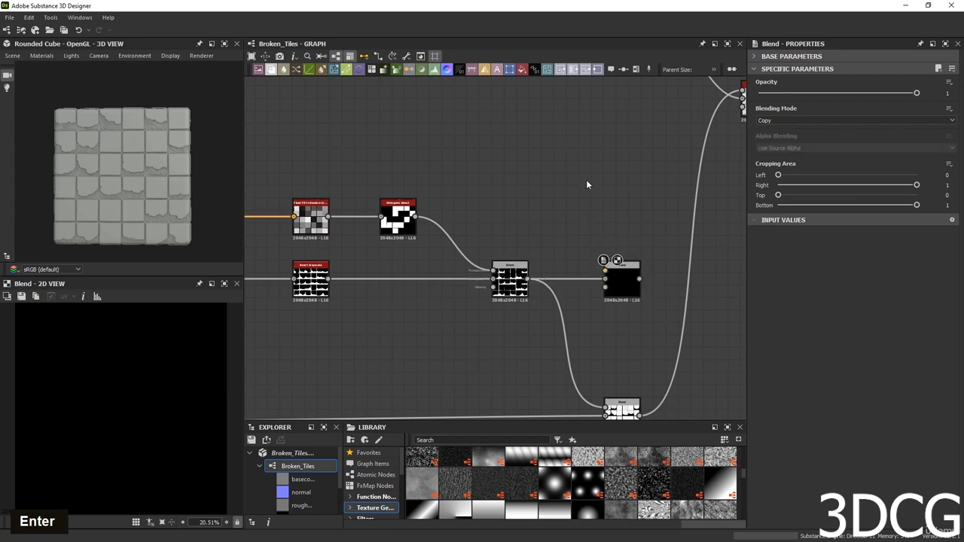
Add a Gradient Linear 1 node and place it above the chip mask's Subtract Blend.
key(space)
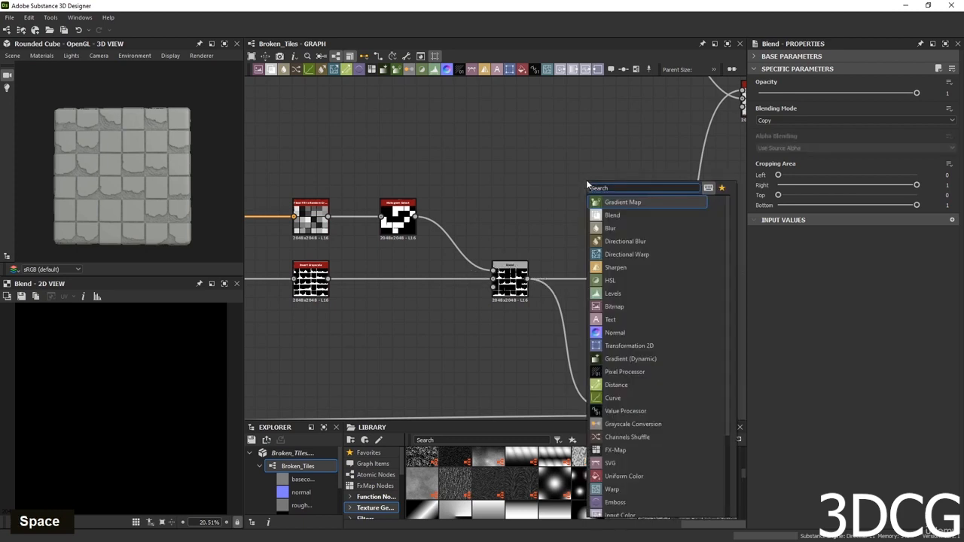
text(grad)
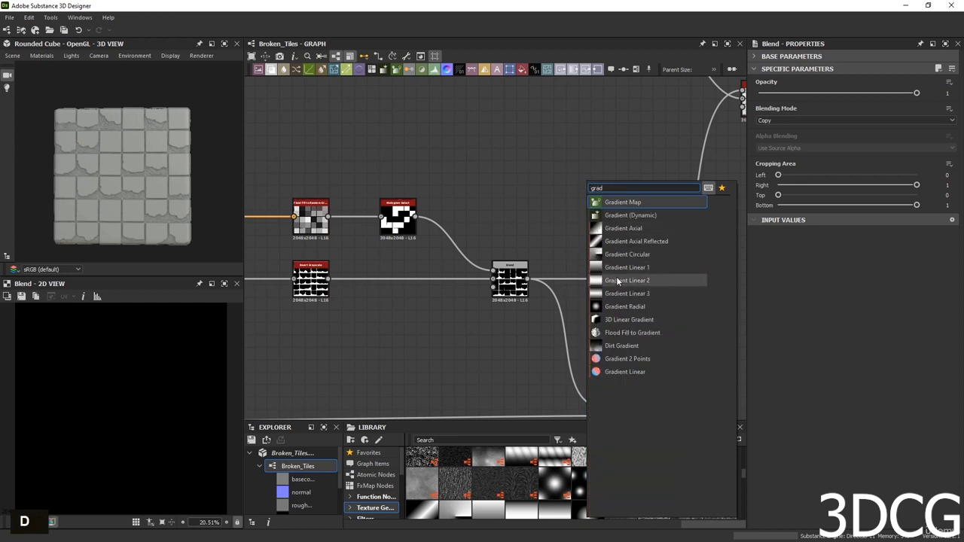
click(617, 268)
double_click(591, 194)
drag(592, 194, 512, 219)
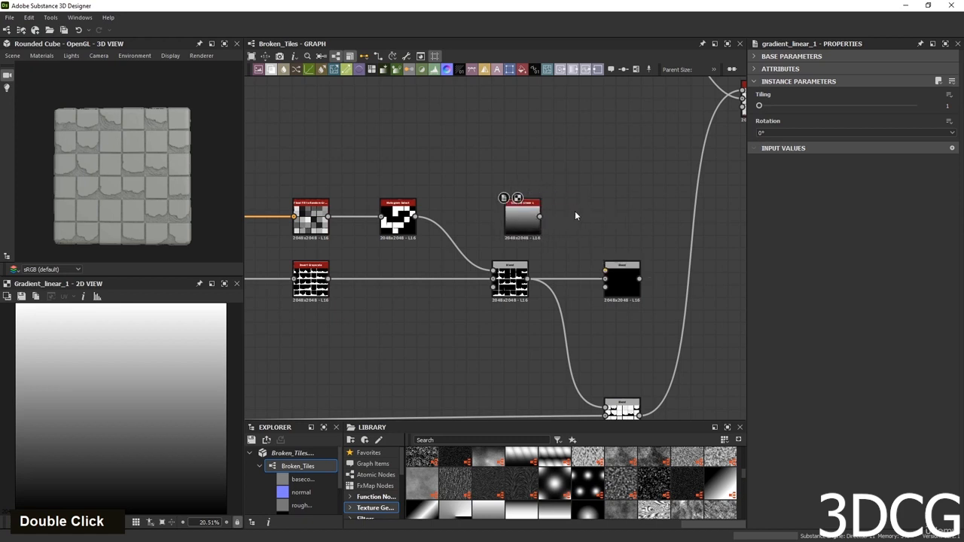
Add a Histogram Scan fed by the Gradient Linear 1 and preview it.
key(space)
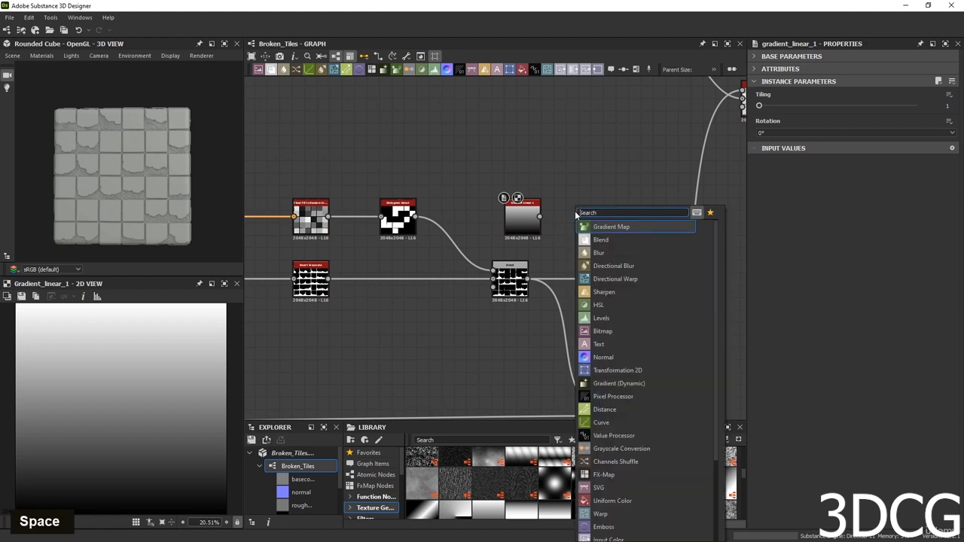
text(his)
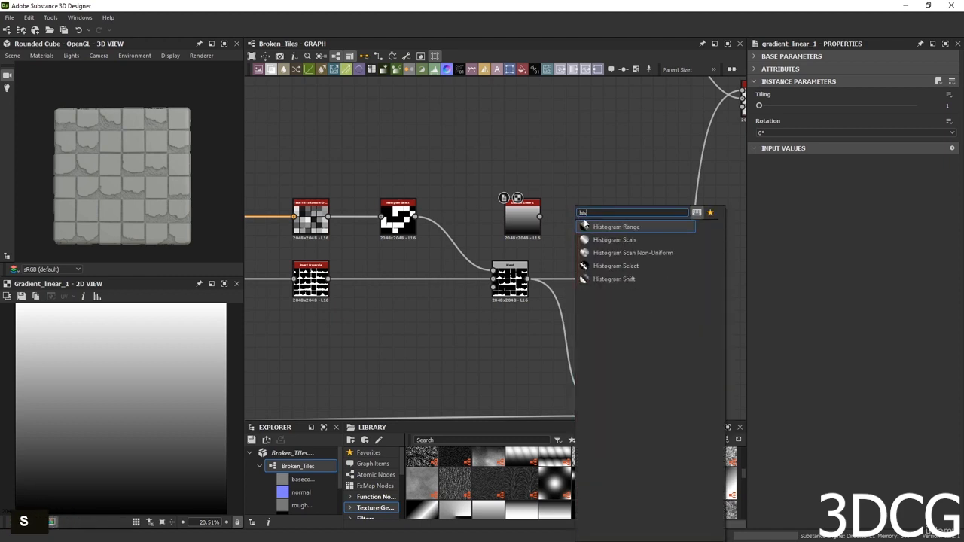
click(620, 240)
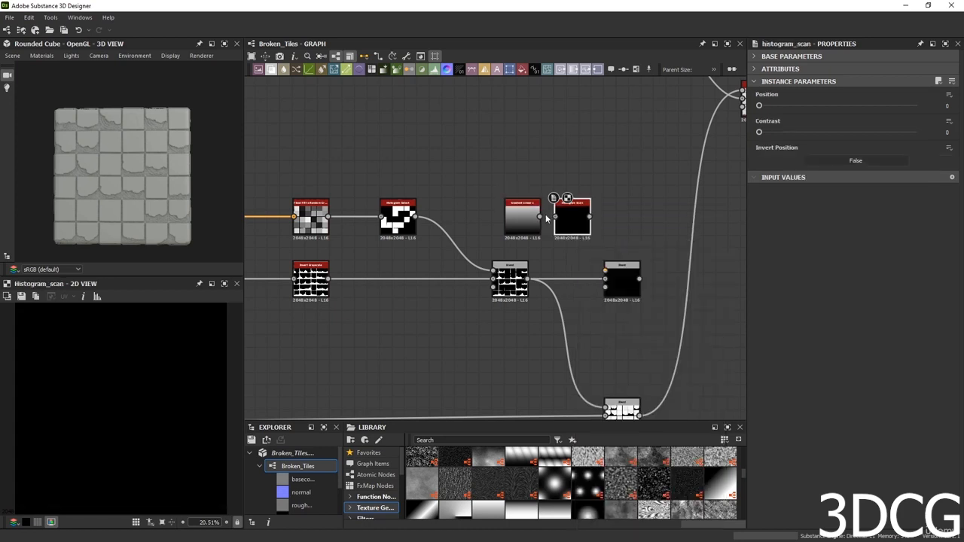
drag(540, 217, 588, 220)
double_click(589, 223)
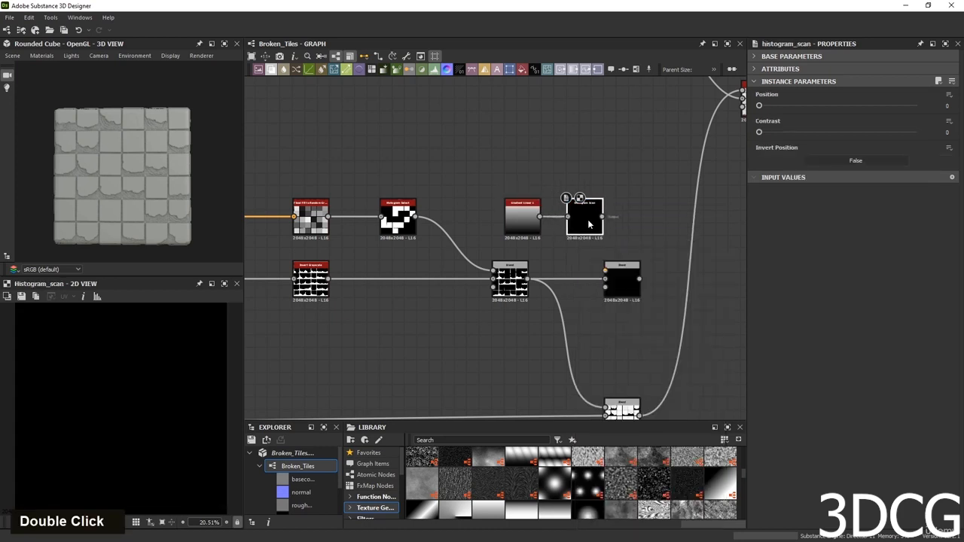
Set the Histogram Scan's Contrast to 1 and Position to 0.71, checking the mask in 2D.
drag(758, 104, 828, 105)
drag(760, 133, 917, 132)
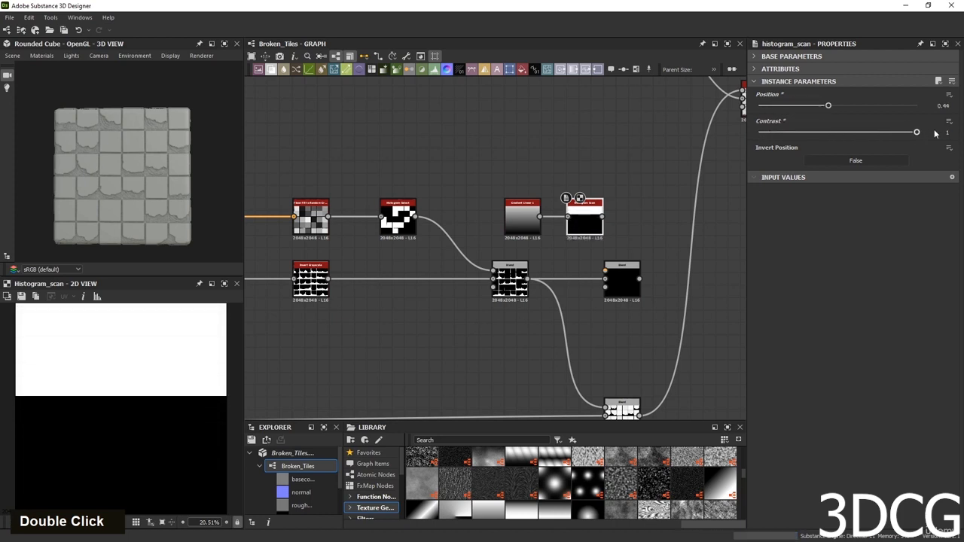
drag(827, 105, 870, 105)
scroll(146, 352, down, 1)
scroll(147, 352, down, 4)
scroll(187, 389, up, 4)
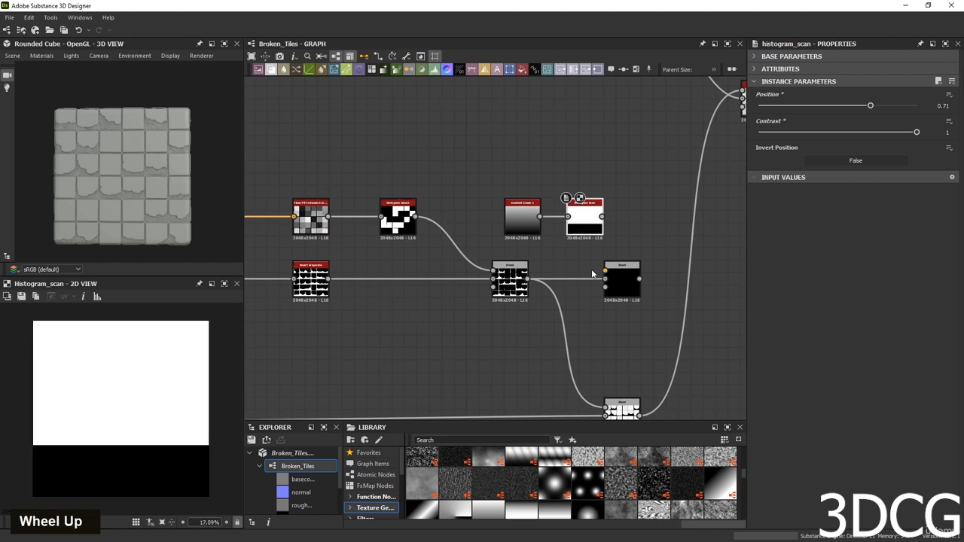
Connect the Histogram Scan to the new Blend's foreground and set its blending mode to Subtract.
middle_drag(633, 241, 534, 235)
mouse_move(529, 280)
mouse_down()
mouse_move(554, 281)
mouse_move(532, 265)
mouse_up()
double_click(552, 264)
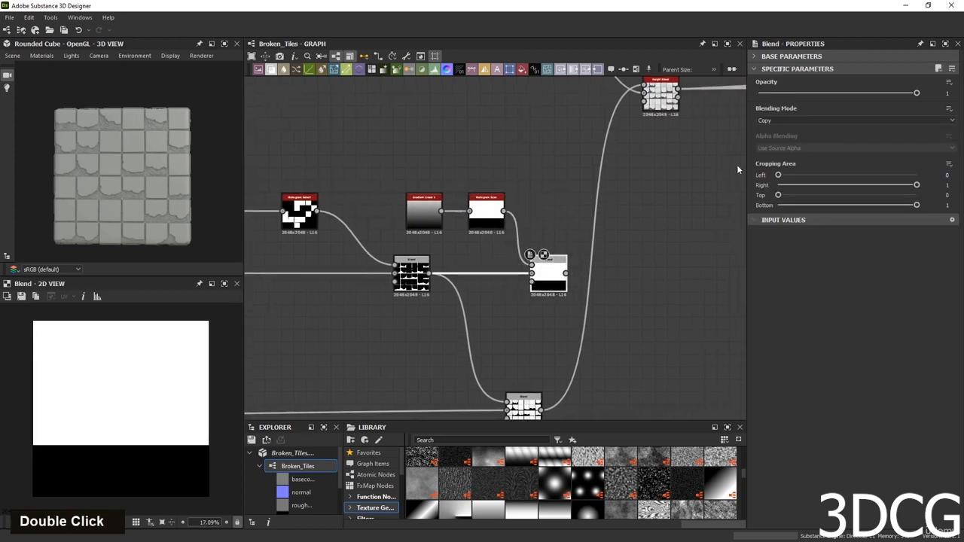
click(801, 119)
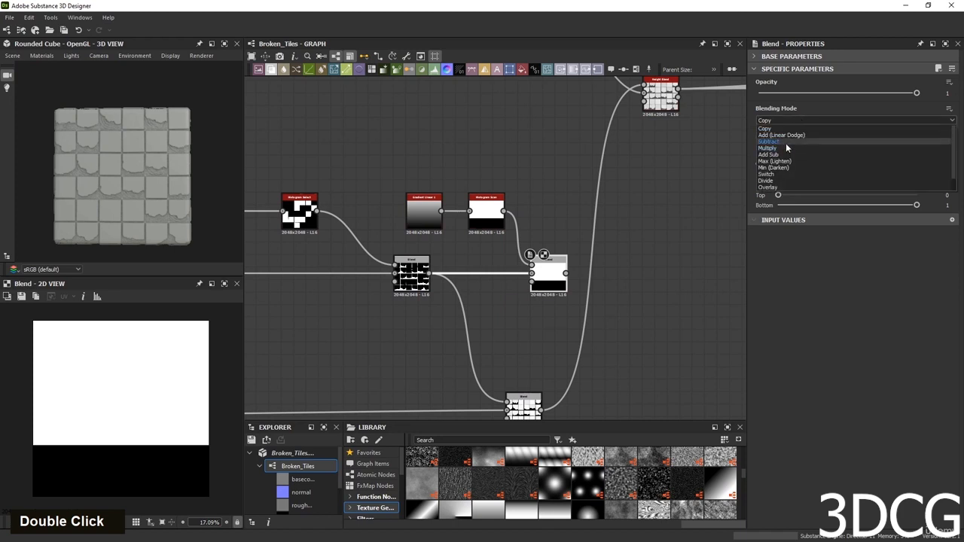
click(785, 143)
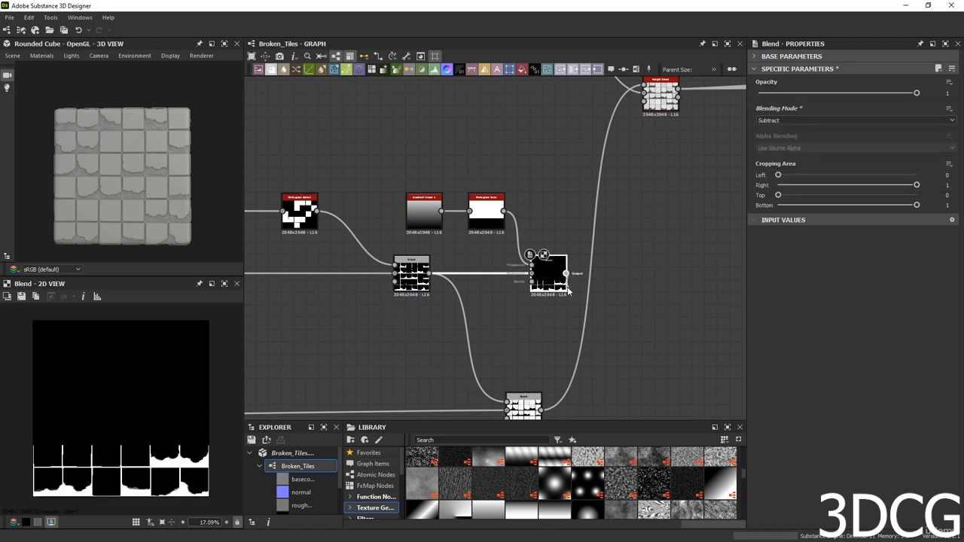
Connect the gradient-masked Blend to the lower Blend's foreground and inspect the broken tiles in 3D.
drag(568, 277, 522, 407)
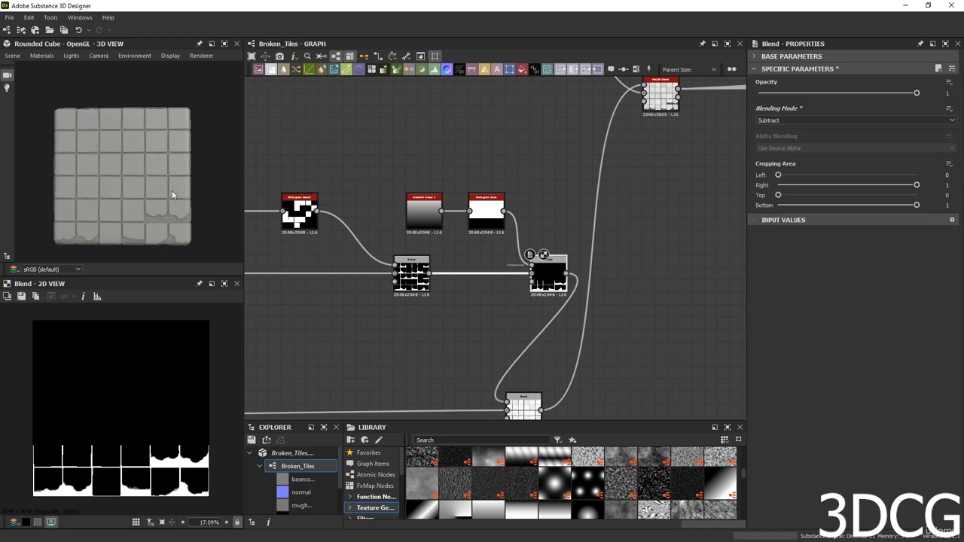
scroll(122, 211, up, 3)
middle_drag(122, 211, 148, 157)
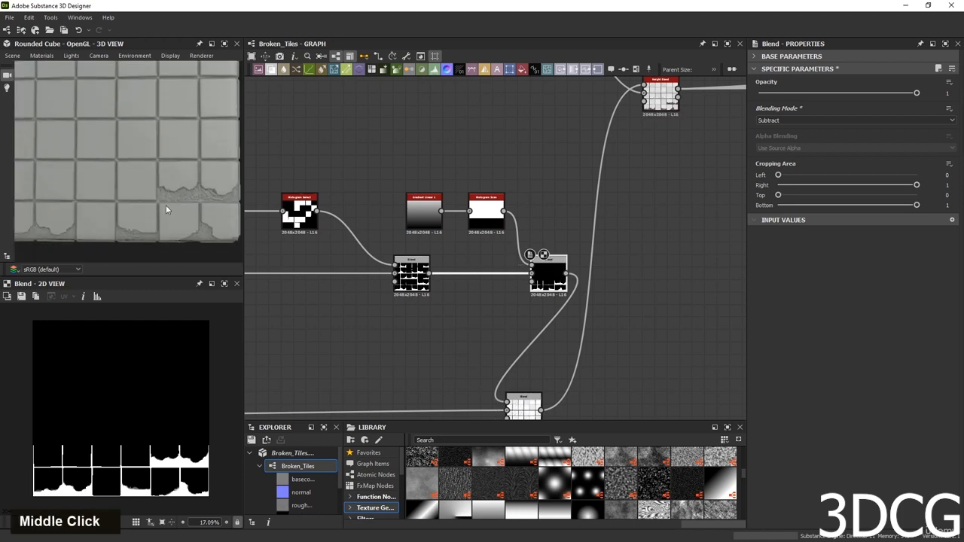
scroll(166, 205, down, 3)
middle_drag(139, 194, 115, 218)
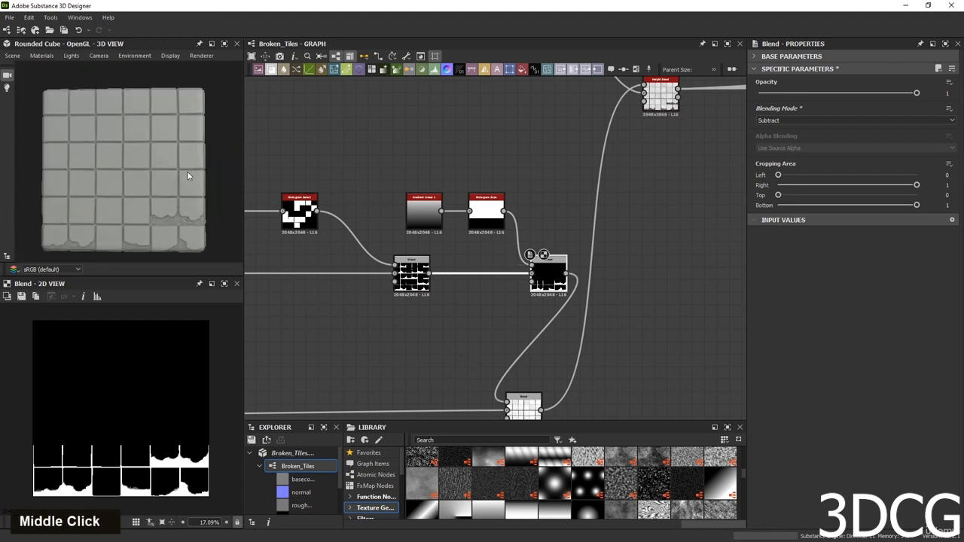
Sweep the Histogram Scan's Position up to 1 and set it to 0, comparing the broken tiles.
click(486, 213)
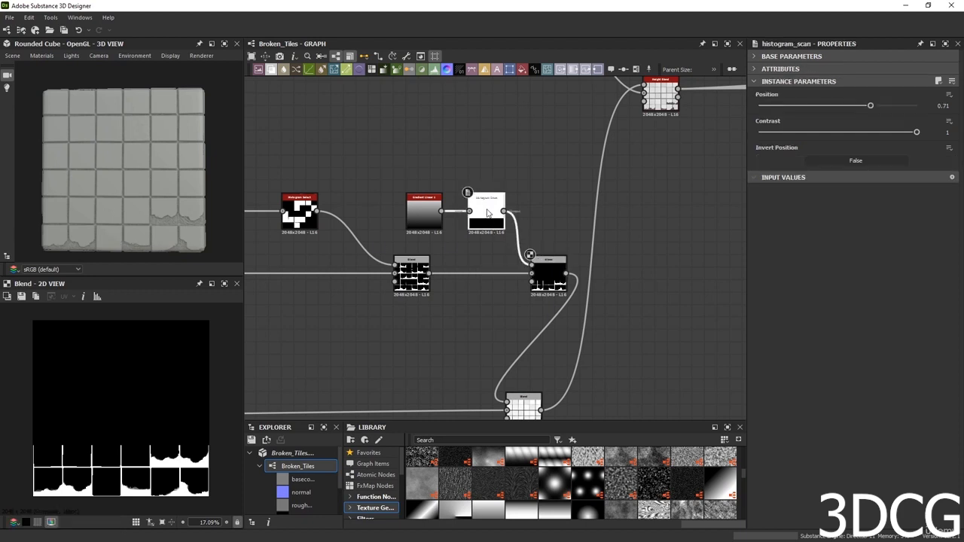
drag(871, 106, 928, 106)
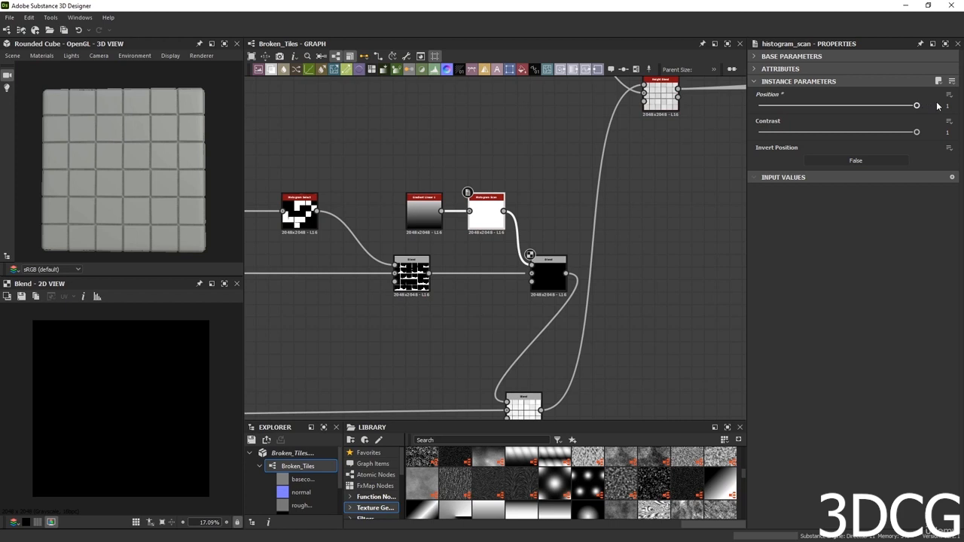
drag(925, 106, 714, 113)
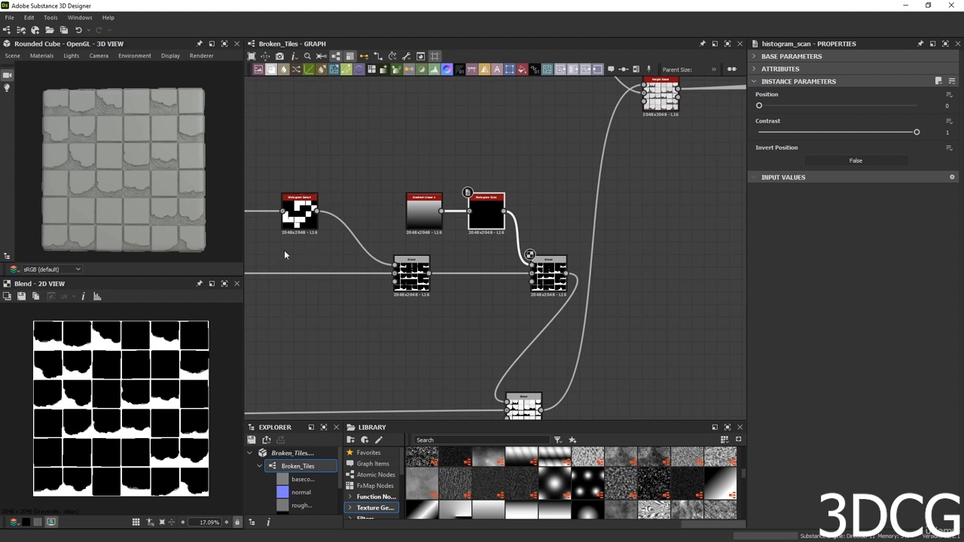
Set the Histogram Select's Range to 0.59 to leave more tiles intact.
click(294, 213)
mouse_move(833, 133)
mouse_down()
mouse_move(795, 134)
mouse_move(852, 133)
mouse_up()
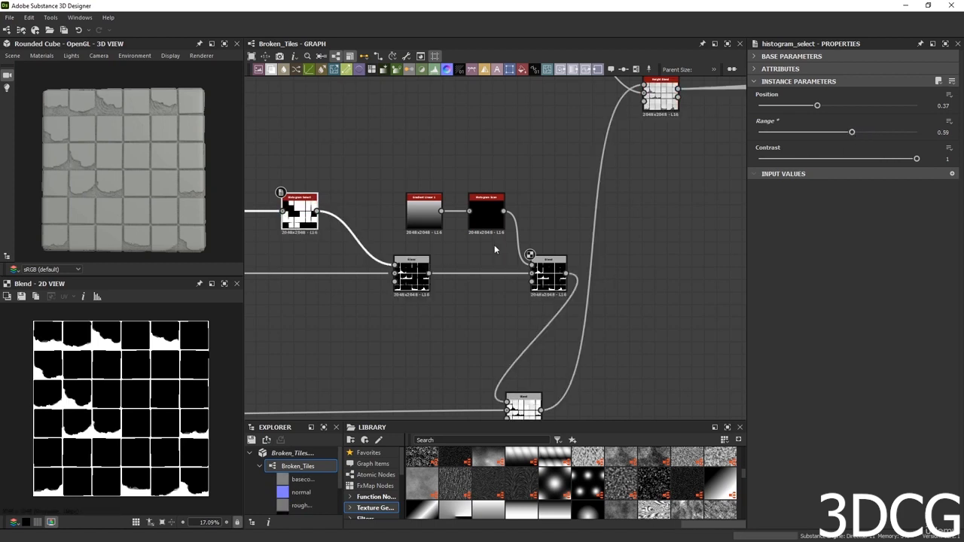
Set the Histogram Scan's Position to 0.5 and inspect the broken tiles in the 3D view.
click(487, 213)
drag(764, 104, 792, 105)
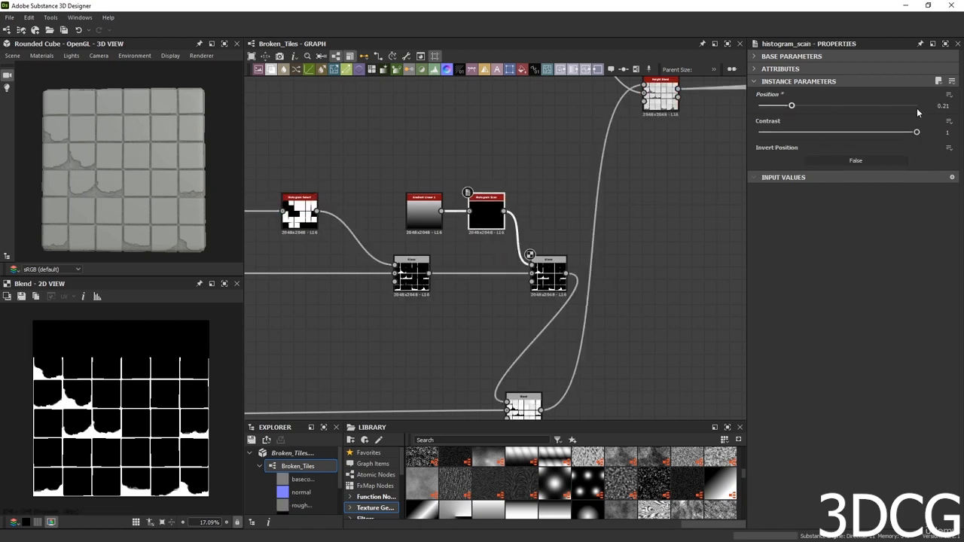
double_click(943, 106)
text(0.5)
key(Return)
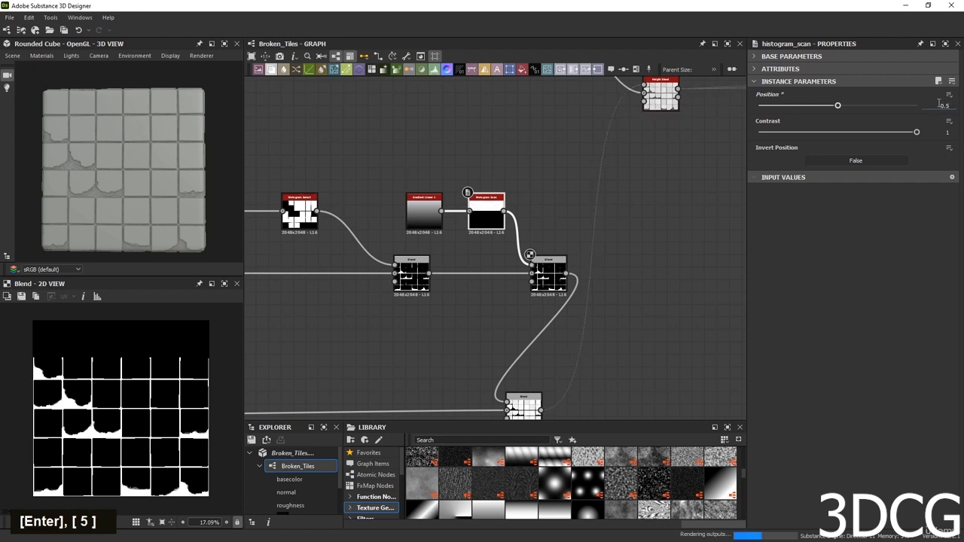
scroll(112, 200, up, 4)
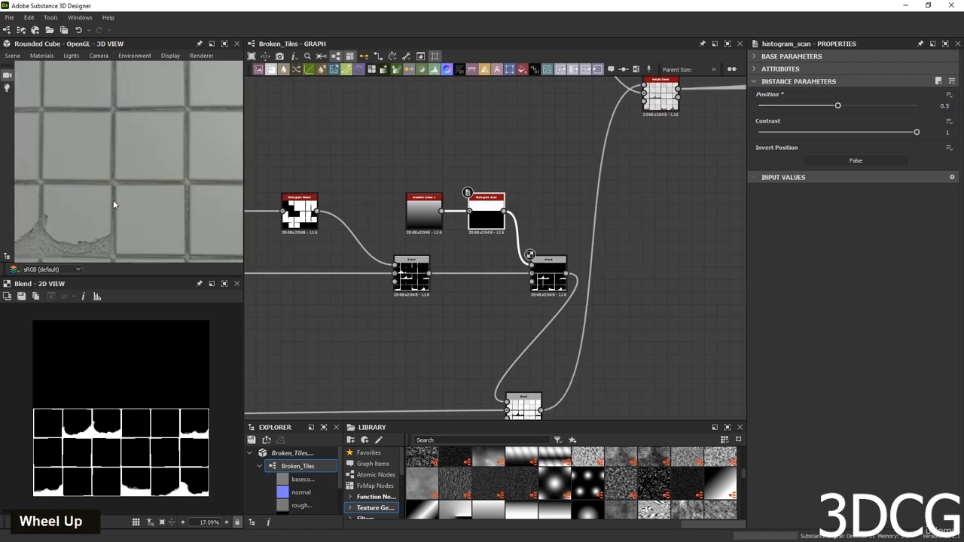
scroll(106, 203, up, 1)
scroll(117, 213, down, 6)
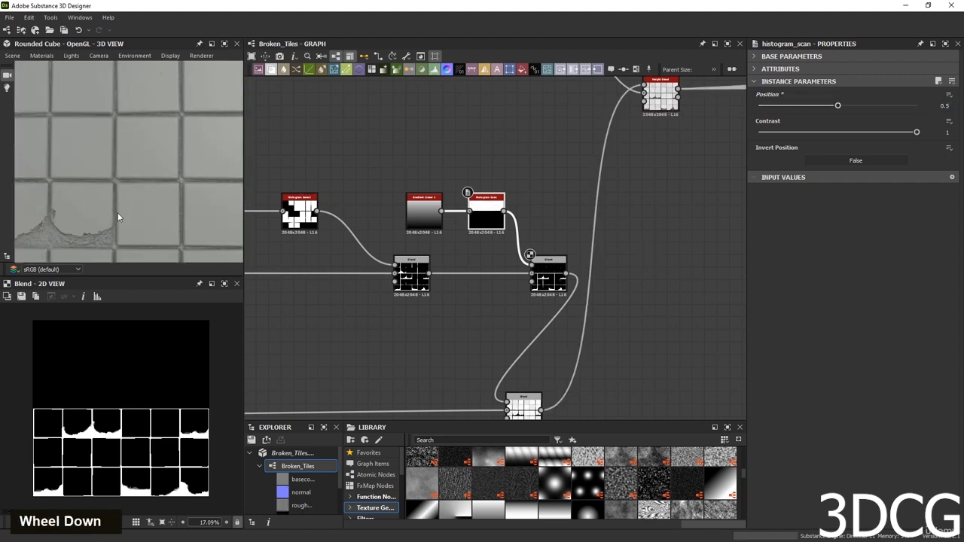
scroll(476, 269, down, 3)
Dock the Gradient Linear 1 and Histogram Scan nodes onto the Blend they feed.
middle_drag(448, 316, 405, 211)
scroll(402, 210, up, 3)
click(387, 211)
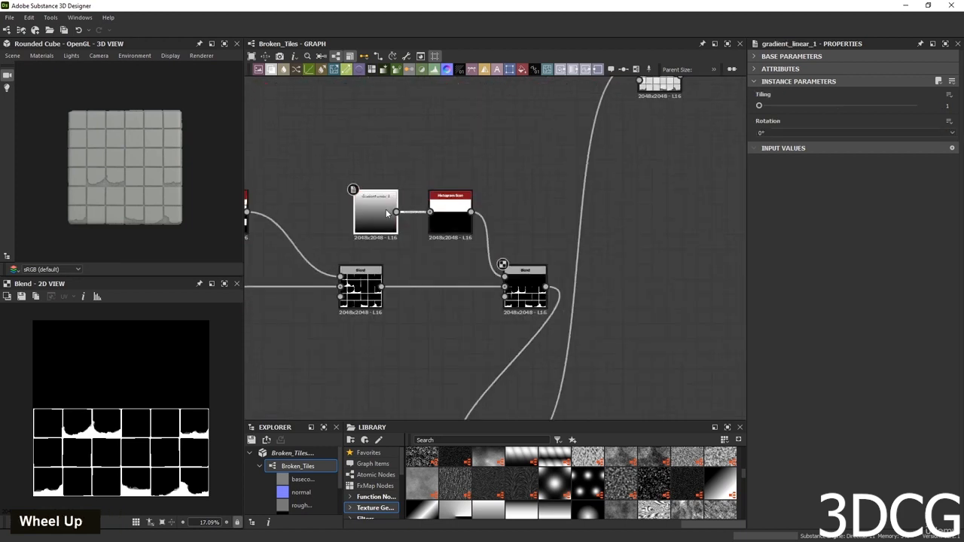
key(d)
click(441, 218)
key(d)
Dock the Histogram Select and Flood Fill to Random Grayscale nodes onto the first mask Blend.
middle_drag(296, 251, 547, 253)
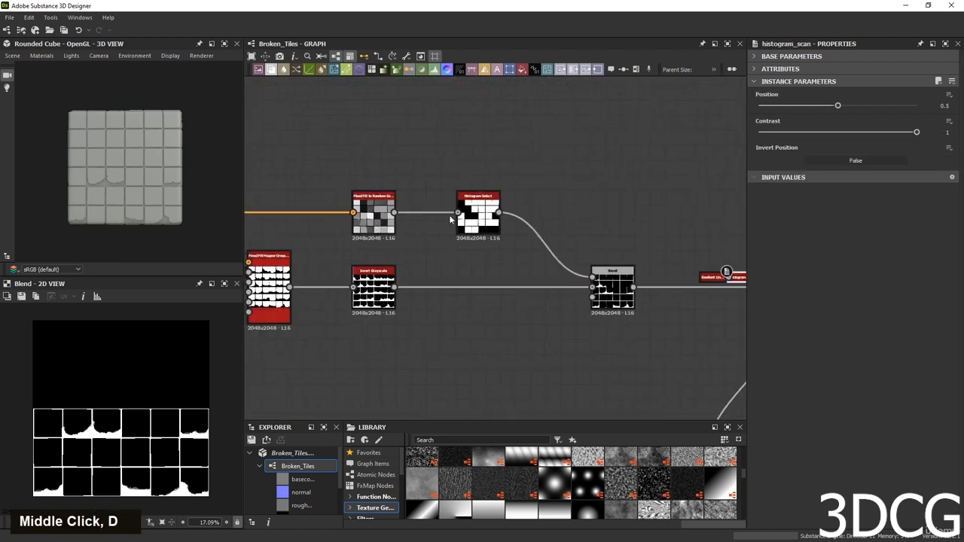
click(471, 213)
key(d)
click(372, 221)
key(d)
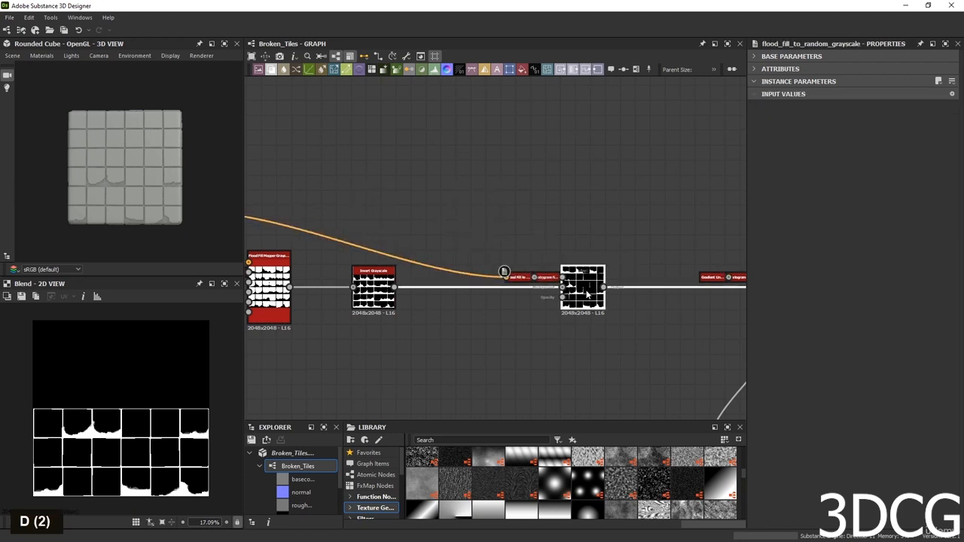
Tighten the spacing of the mask Blend nodes and reposition the Height Blend node.
middle_drag(644, 336, 525, 314)
scroll(503, 341, down, 3)
middle_drag(591, 287, 564, 366)
drag(563, 256, 577, 253)
Examine the broken tile edges in 3D and the compacted mask node chain in the graph.
scroll(138, 127, up, 6)
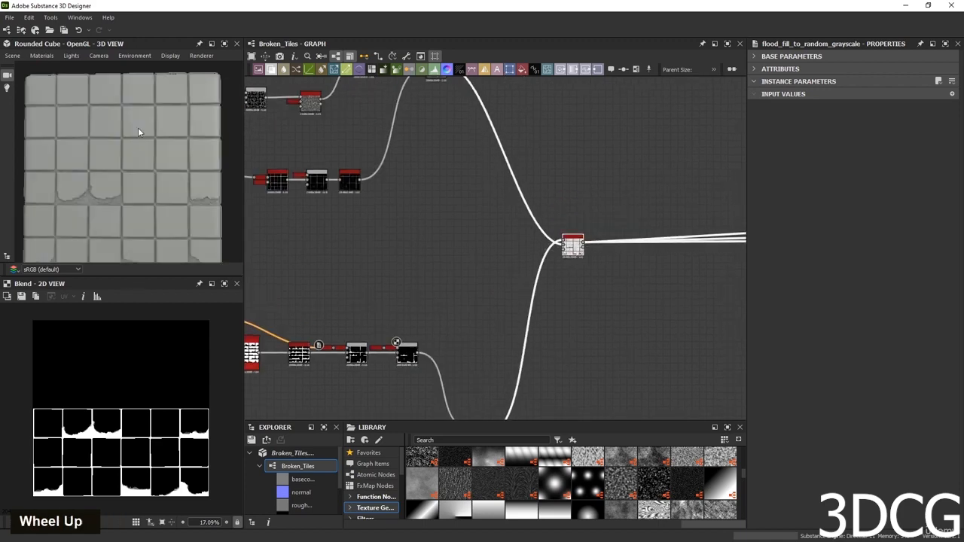
scroll(150, 201, down, 3)
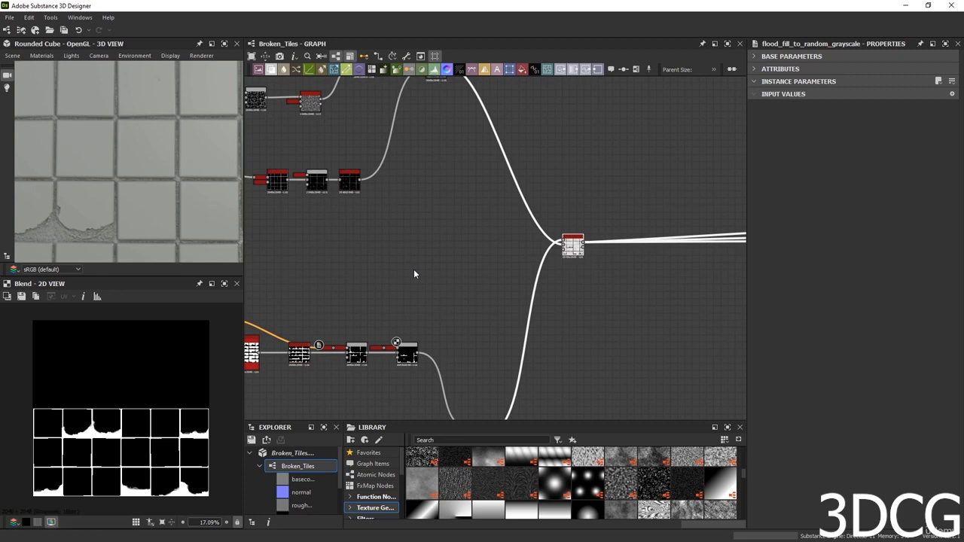
scroll(483, 269, down, 3)
middle_drag(483, 269, 462, 317)
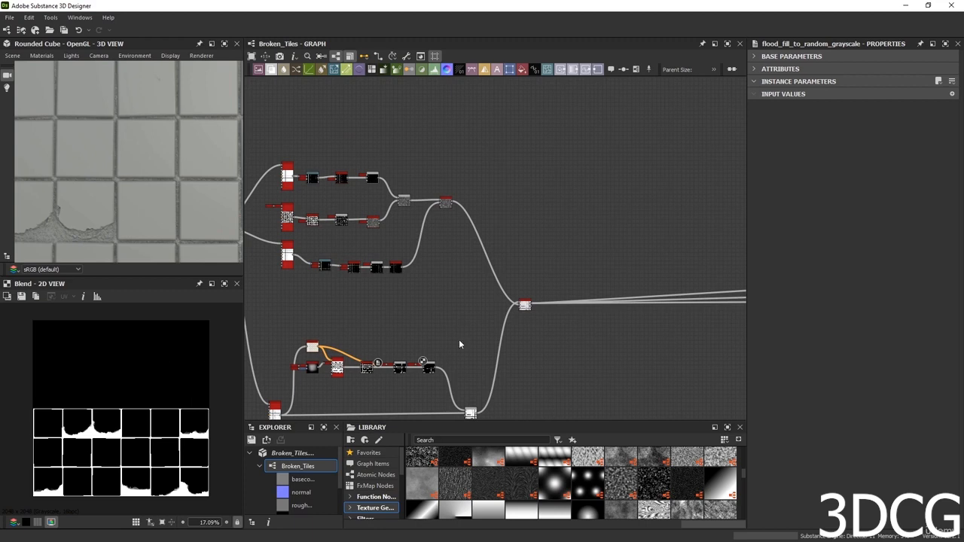
middle_drag(459, 344, 512, 327)
scroll(499, 321, up, 4)
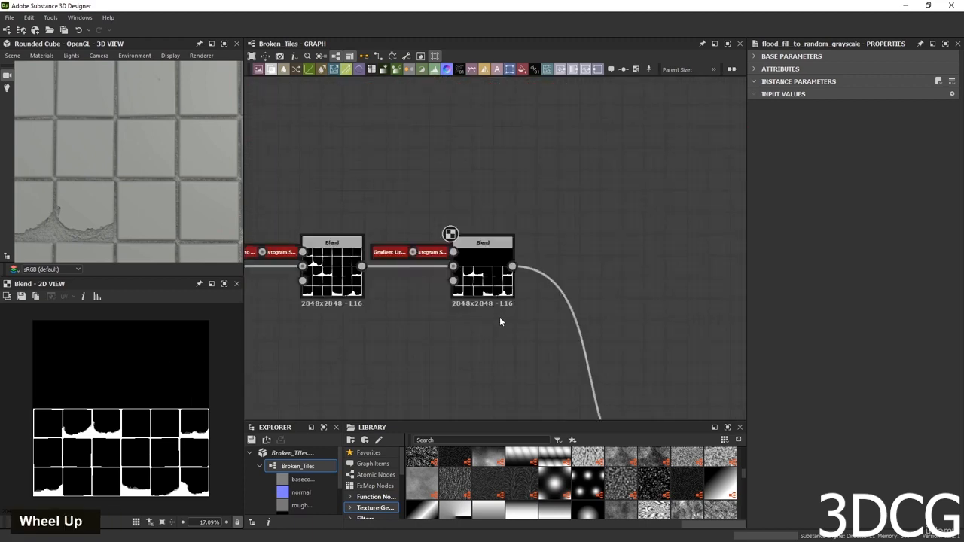
scroll(566, 272, down, 3)
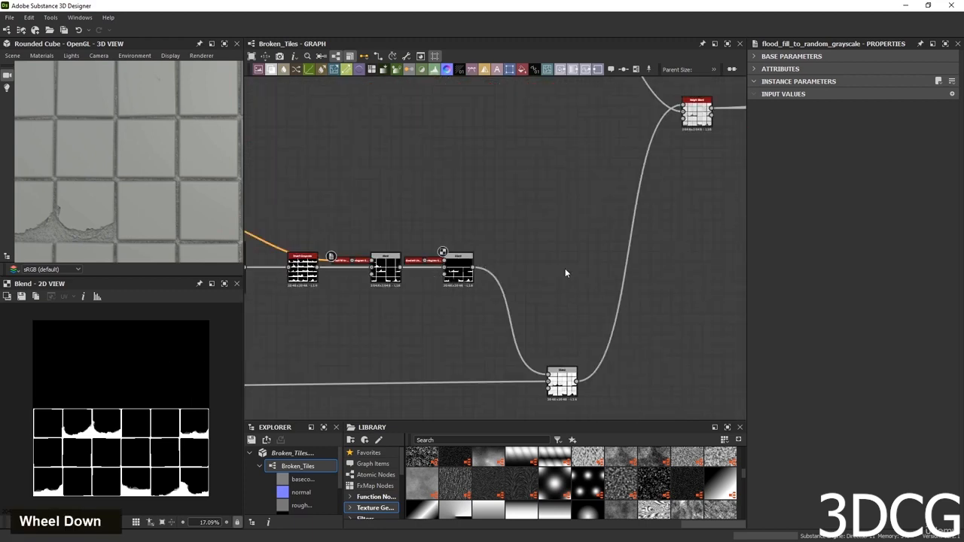
middle_drag(565, 273, 561, 294)
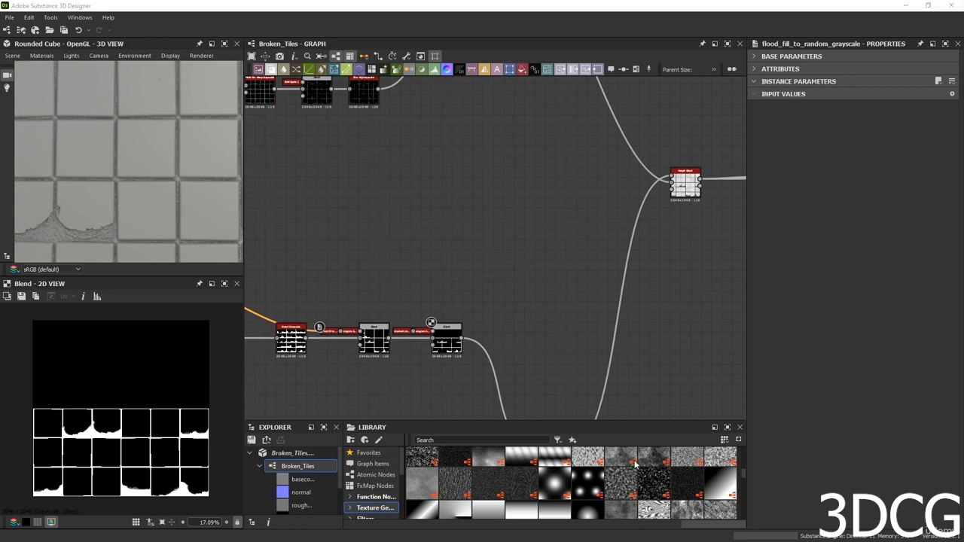
Switch to File Explorer and locate Cracks_Generator.sbs in the Broken Tiles Substance 3D Designer folder.
drag(963, 121, 860, 92)
click(870, 238)
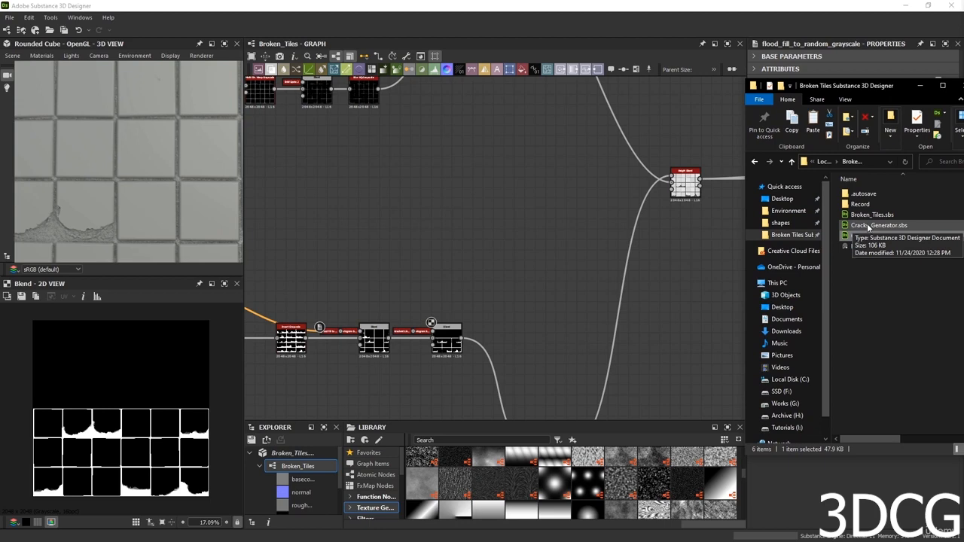
click(869, 226)
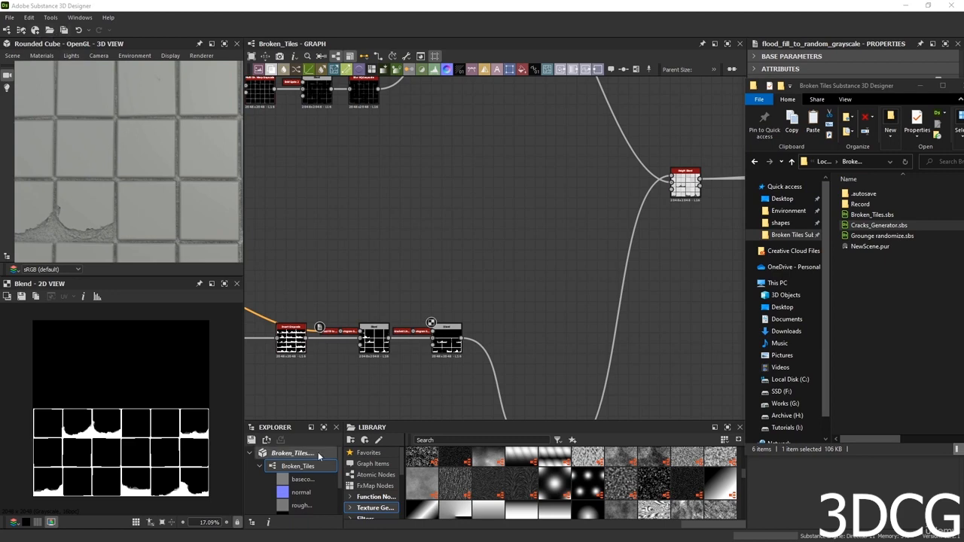
Open Cracks_Generator.sbs from the Broken Tiles Substance 3D Designer folder, accepting all file format updates.
drag(305, 421, 305, 397)
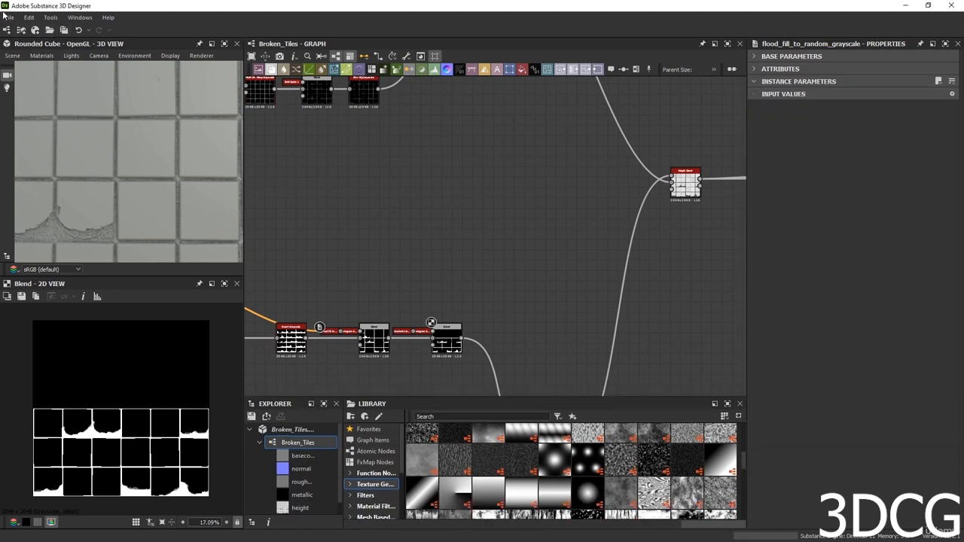
click(9, 18)
click(25, 42)
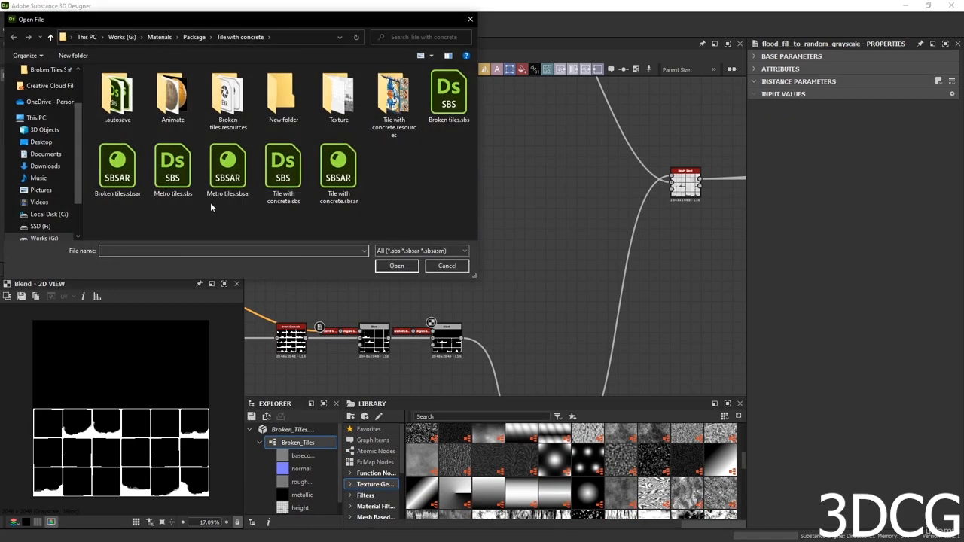
click(54, 71)
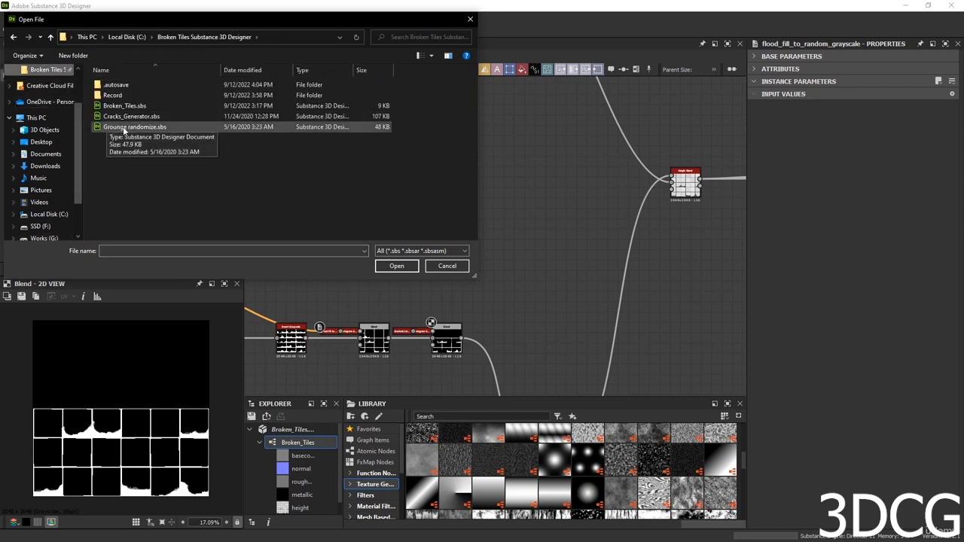
double_click(124, 119)
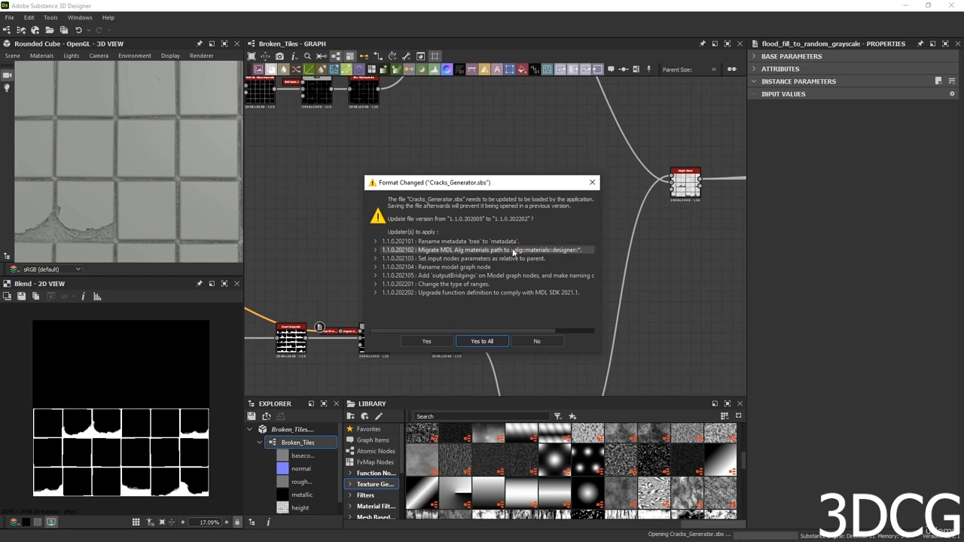
click(503, 344)
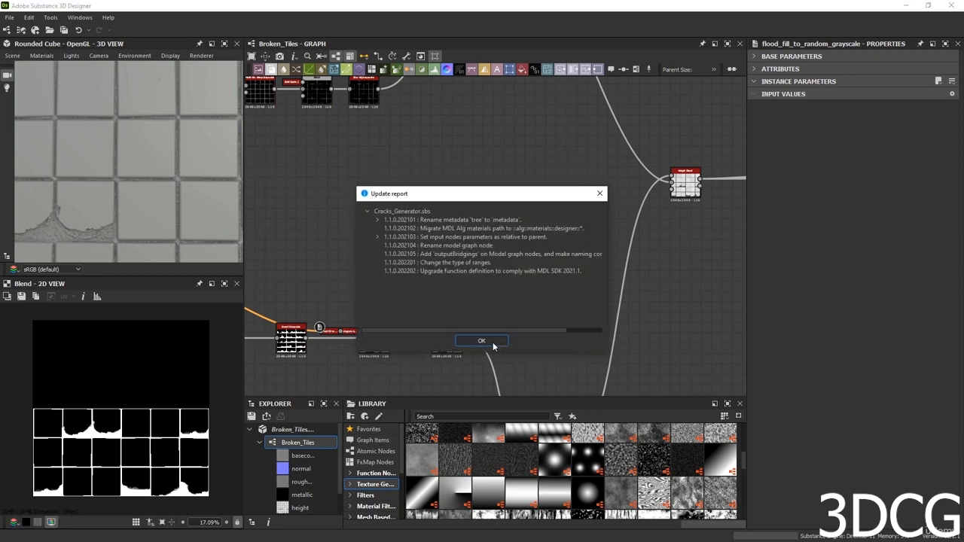
click(491, 344)
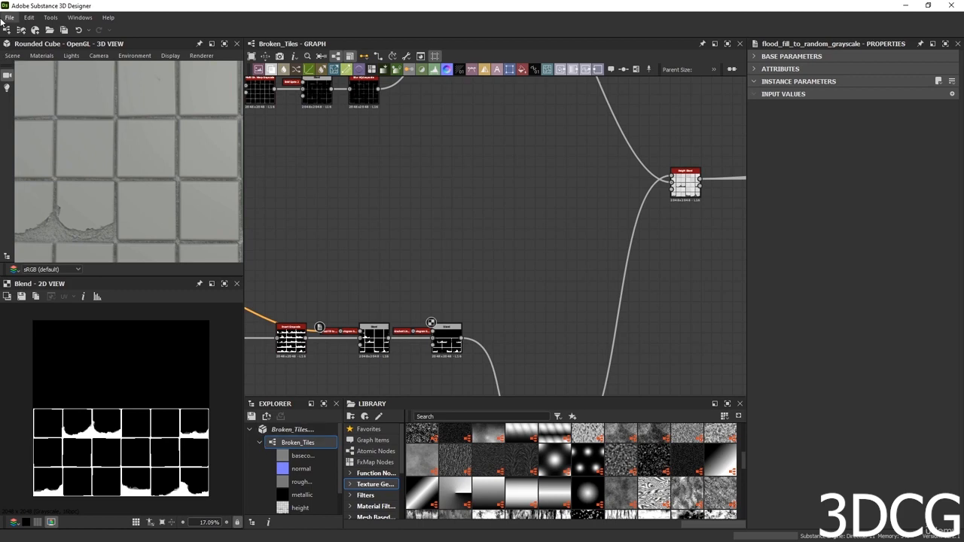
Open the Grounge randomize.sbs package from the same folder and accept its format update.
click(10, 17)
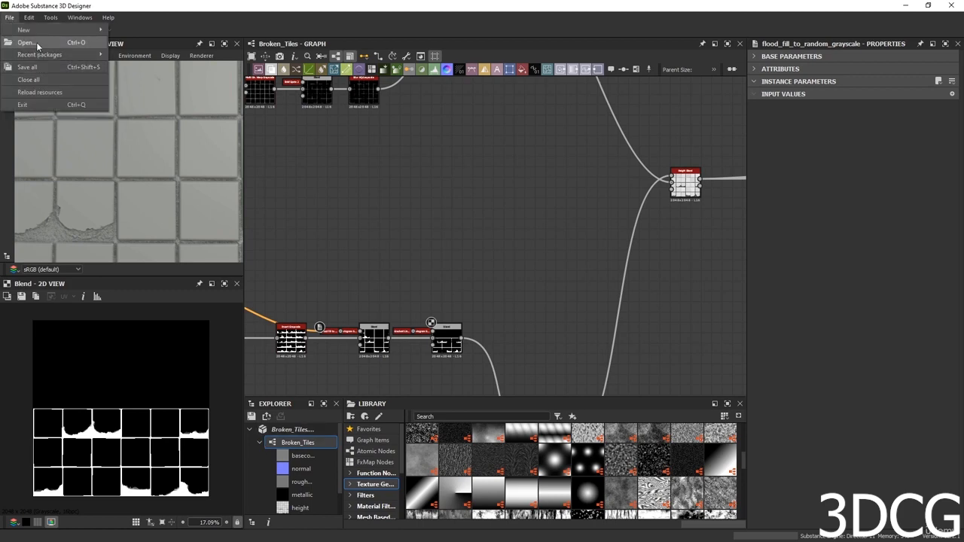
click(36, 42)
click(127, 128)
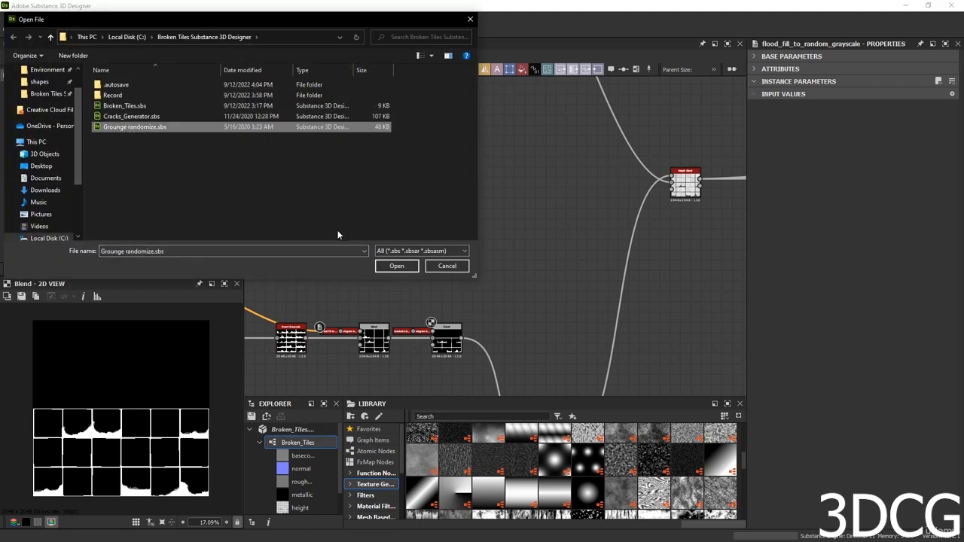
click(396, 266)
click(480, 342)
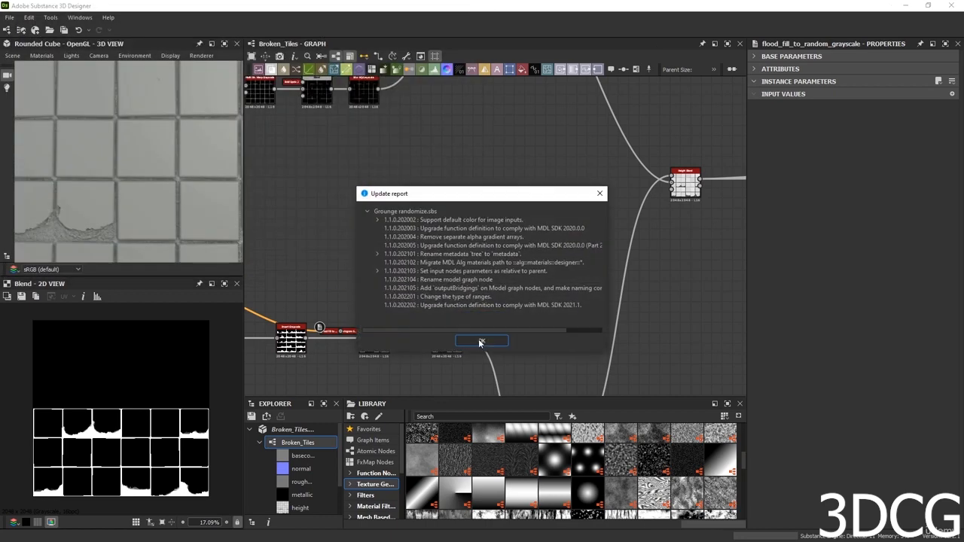
click(482, 341)
Enlarge the package list and expand the Grounge randomize and Cracks_Generator packages to show their graphs.
drag(488, 399, 488, 179)
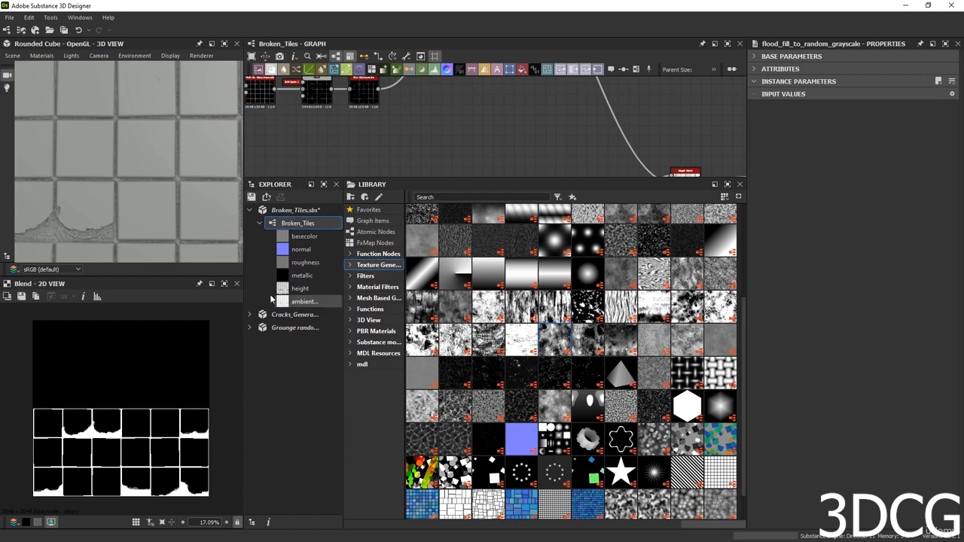
click(250, 326)
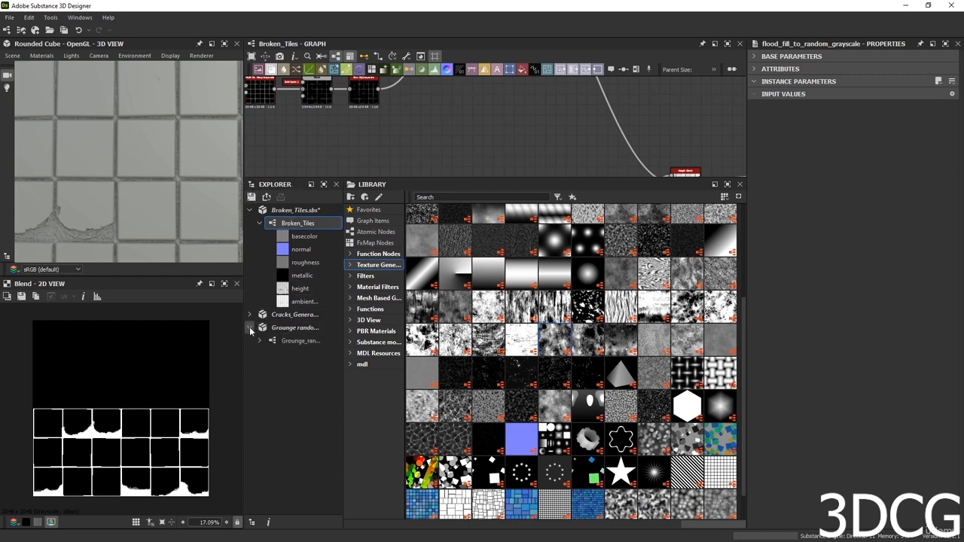
click(250, 328)
click(250, 326)
click(250, 314)
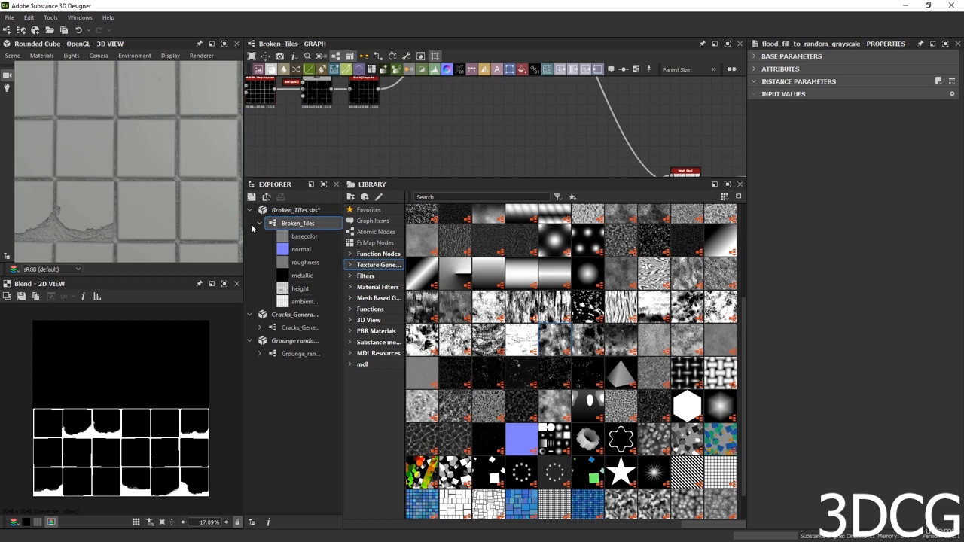
Add a new folder to the Broken_Tiles.sbs package.
click(291, 211)
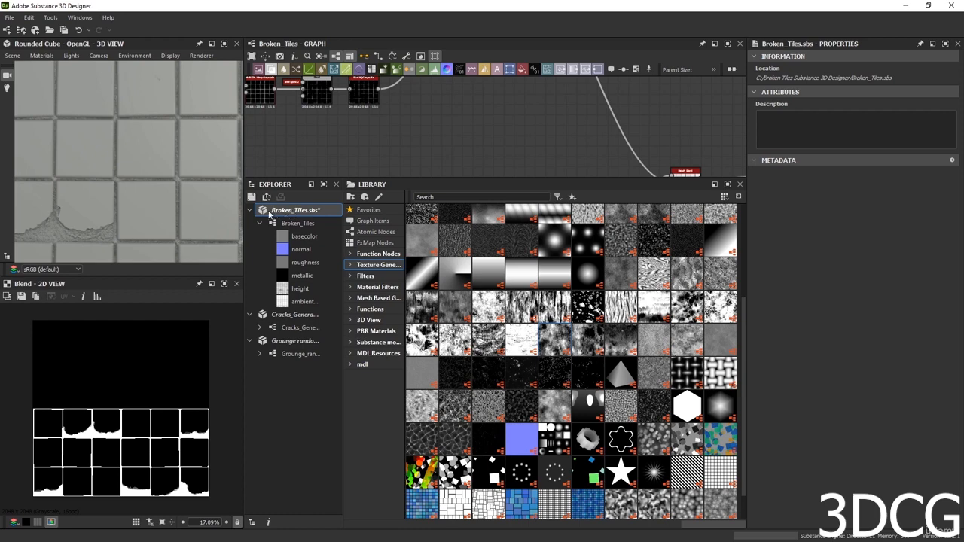
click(285, 224)
right_click(287, 214)
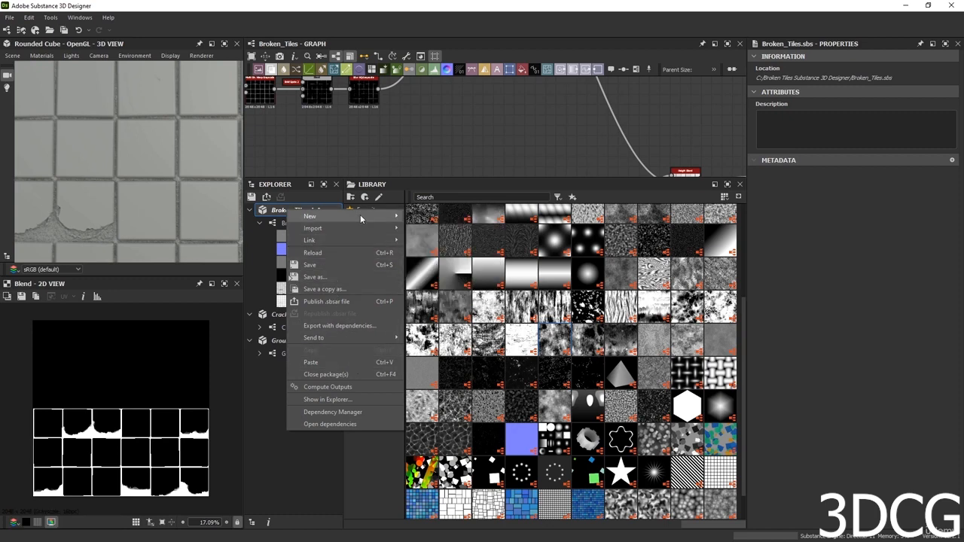
mouse_move(360, 215)
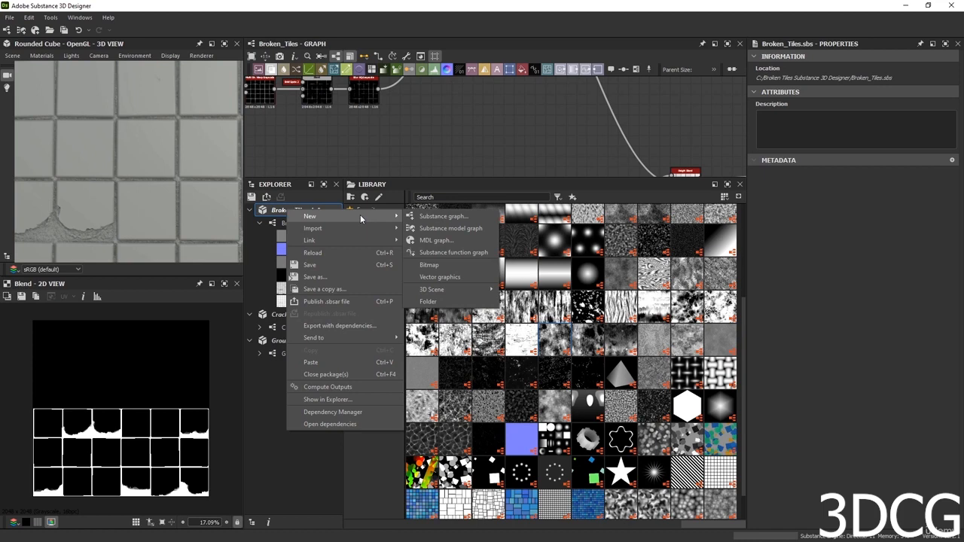
click(428, 301)
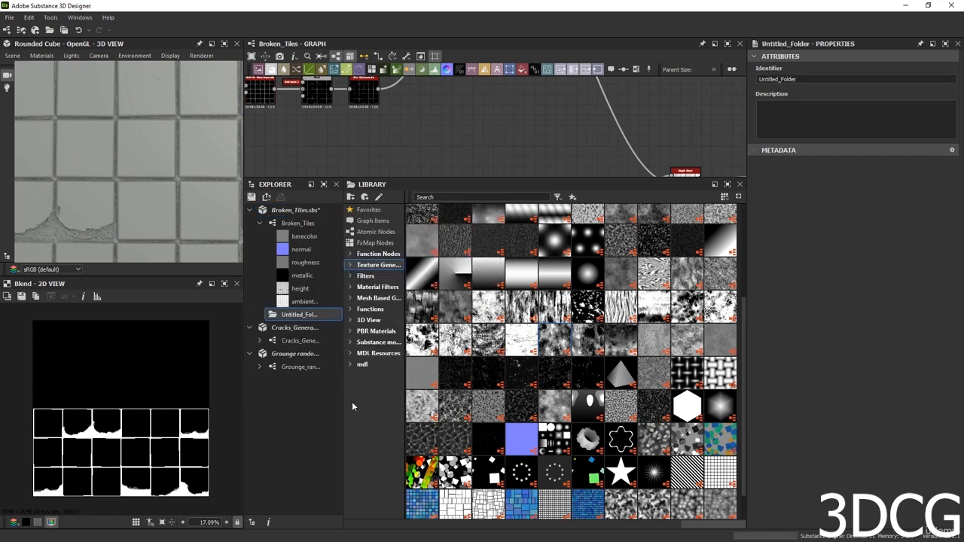
Rename the new folder in the Broken_Tiles package as Helper.
right_click(299, 318)
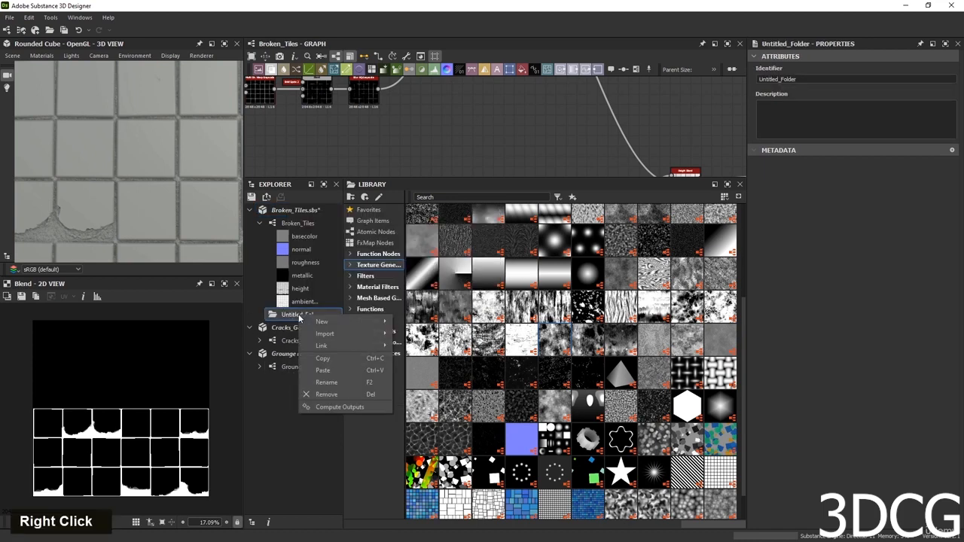
click(327, 383)
text(H)
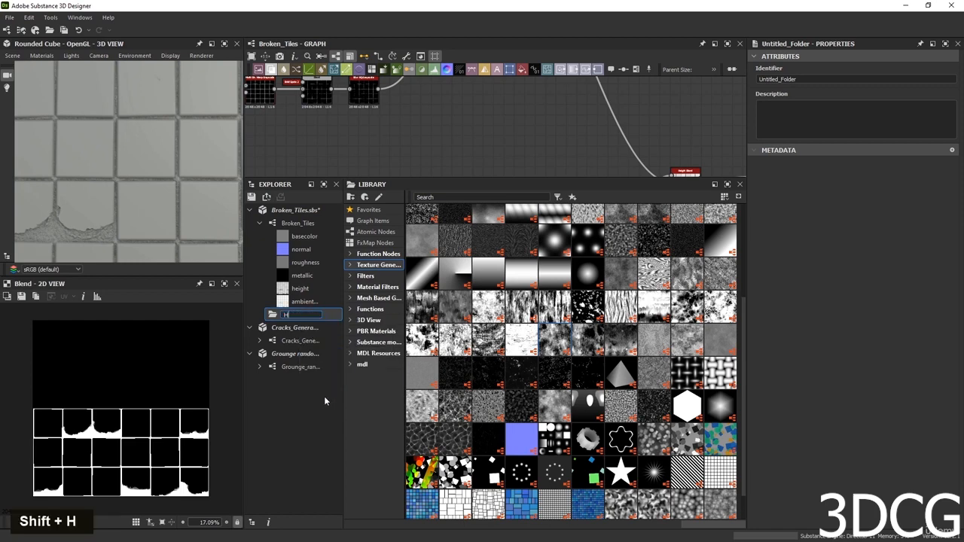
text(elper)
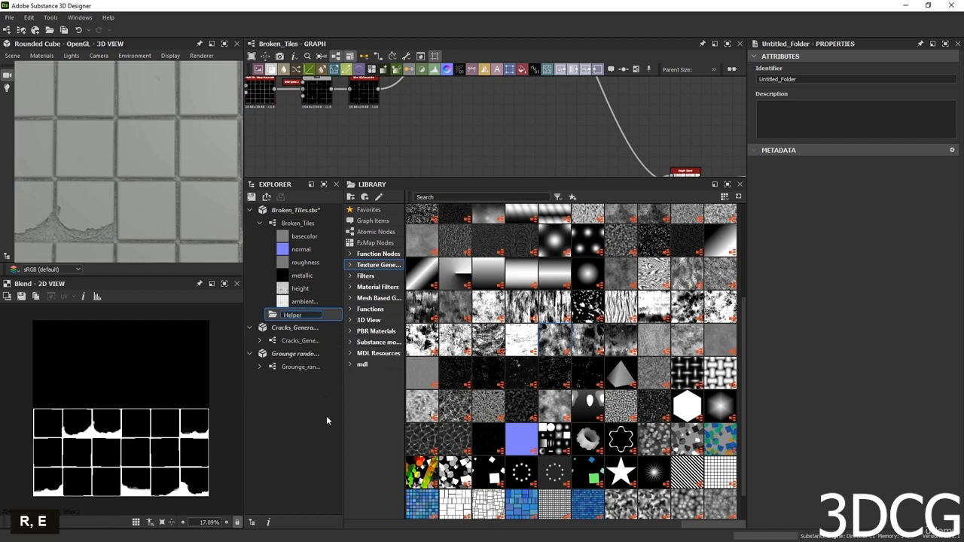
click(326, 415)
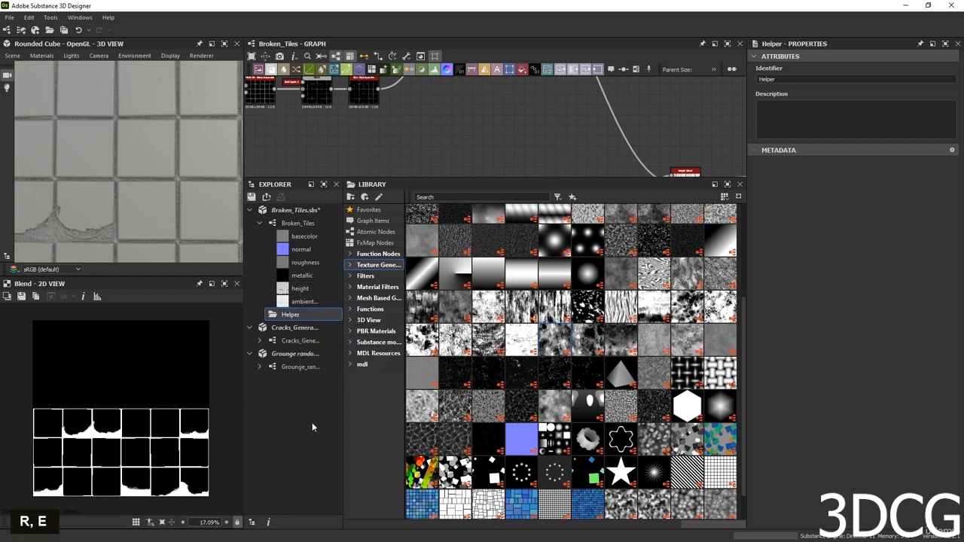
Move the Cracks_Generator and Grounge_randomize graphs into the Helper folder and close their two source packages without saving.
click(299, 342)
drag(297, 342, 275, 318)
right_click(283, 355)
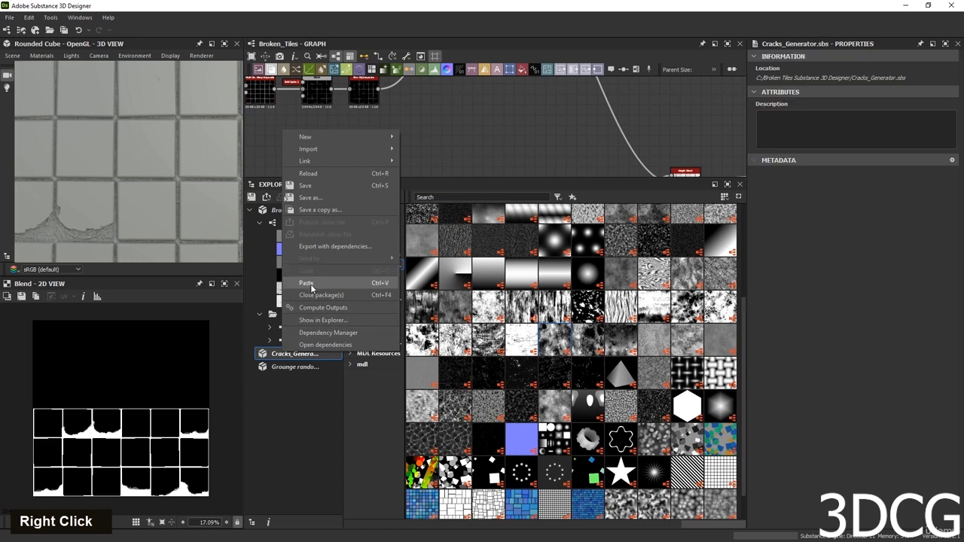
click(323, 297)
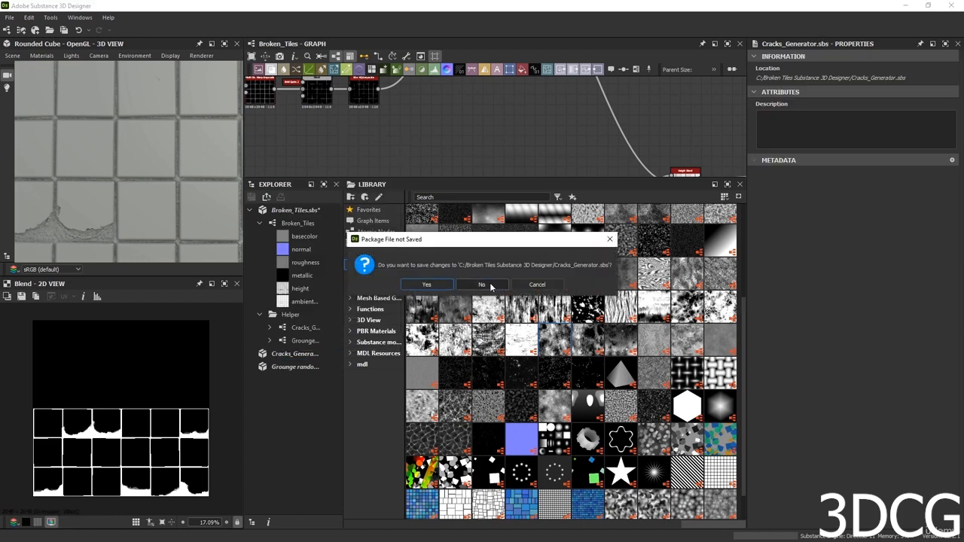
click(494, 289)
right_click(286, 357)
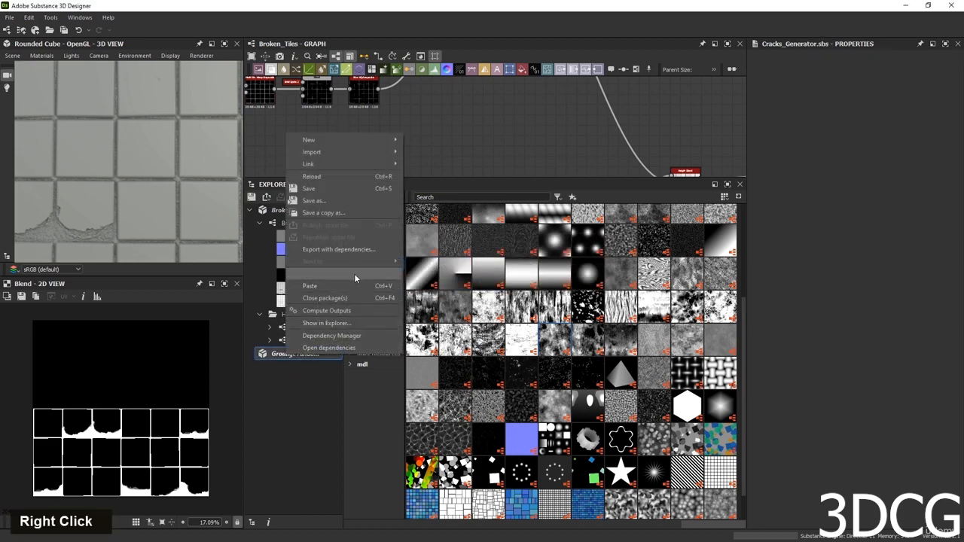
click(323, 297)
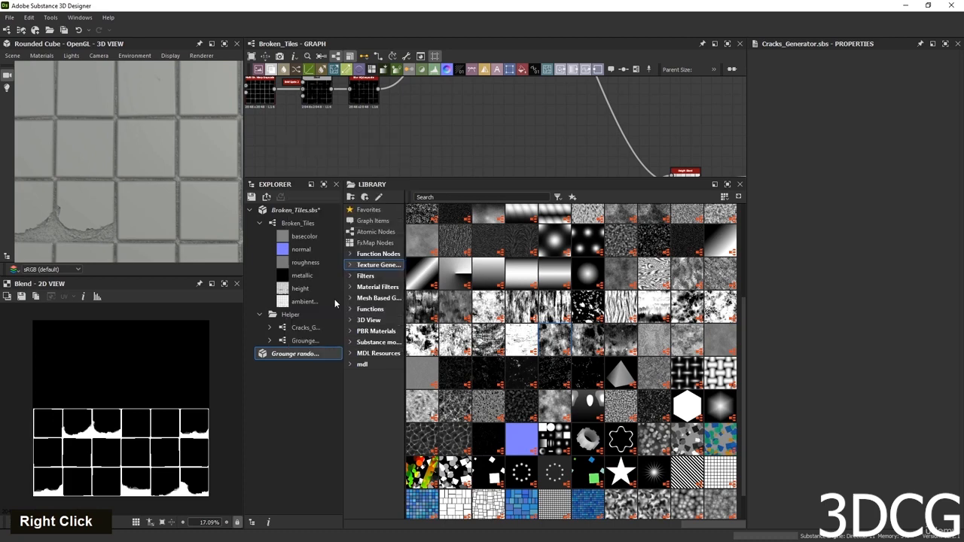
click(480, 285)
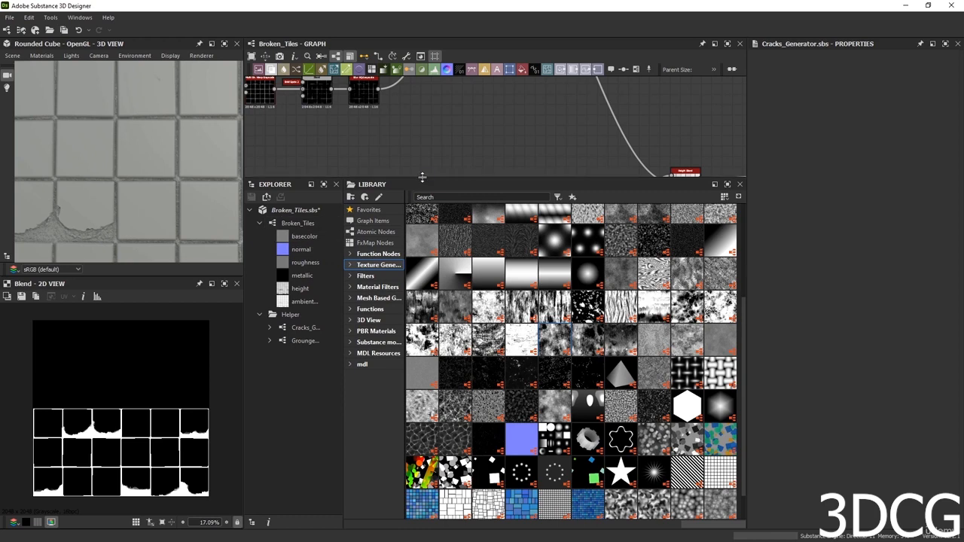
Place a Cracks_Generator instance and a Grounge_randomize instance from the Helper folder in the empty area of the Broken_Tiles graph.
drag(422, 178, 421, 338)
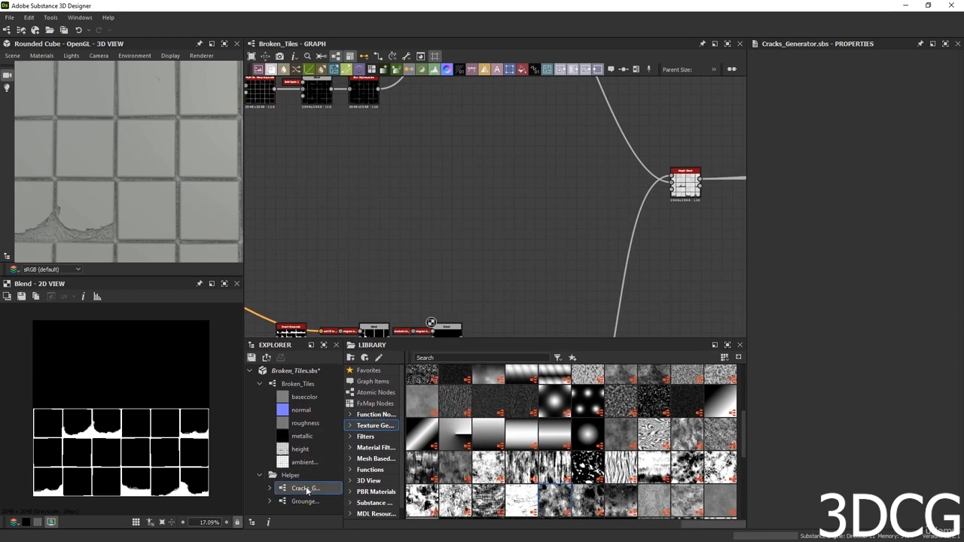
drag(306, 488, 401, 201)
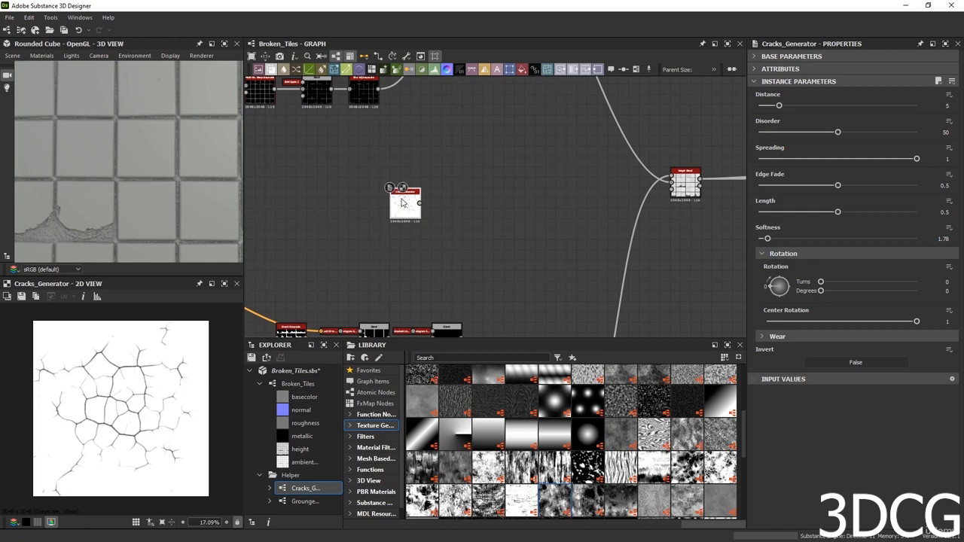
drag(312, 499, 469, 202)
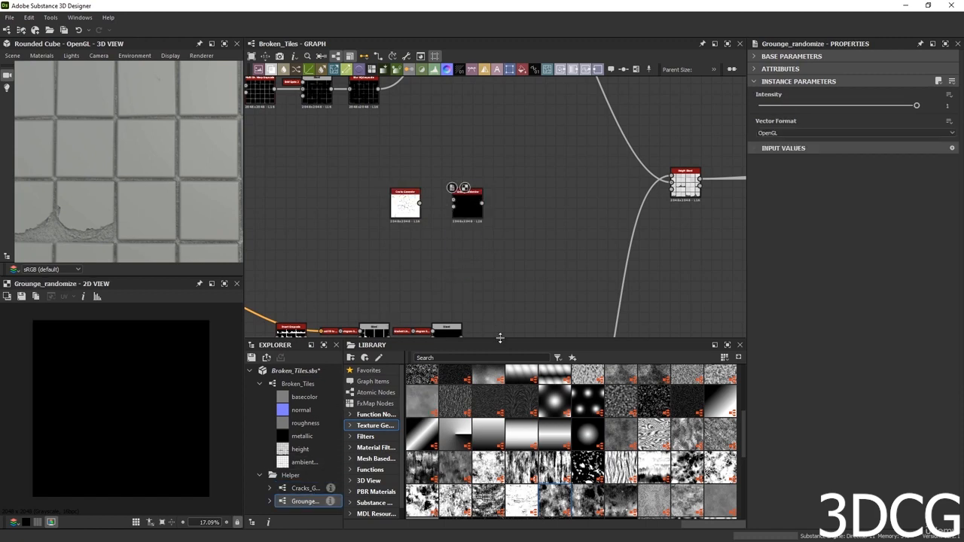
drag(487, 338, 490, 433)
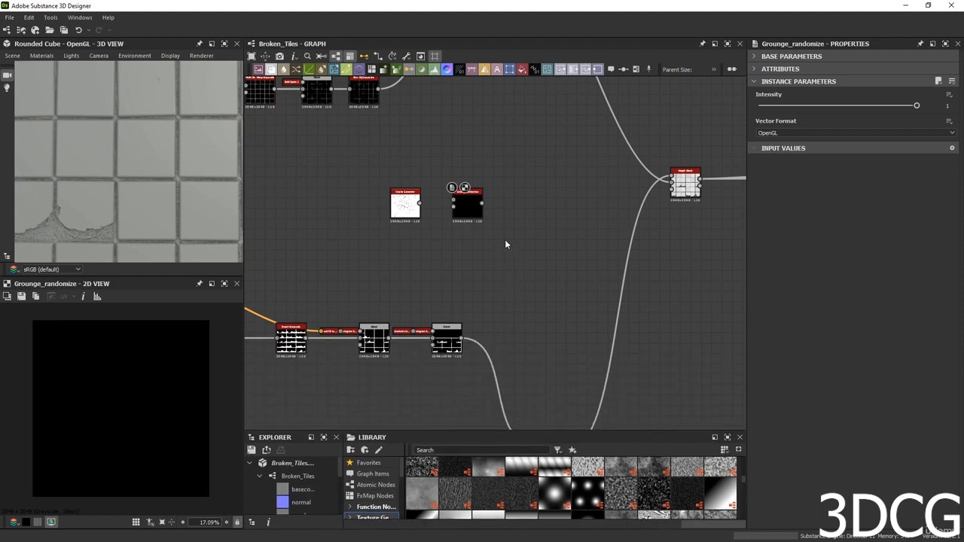
Set the Cracks Generator node's Distance to 4, Disorder to 36.83 and Edge Fade to 0.
middle_drag(342, 217, 463, 236)
double_click(525, 224)
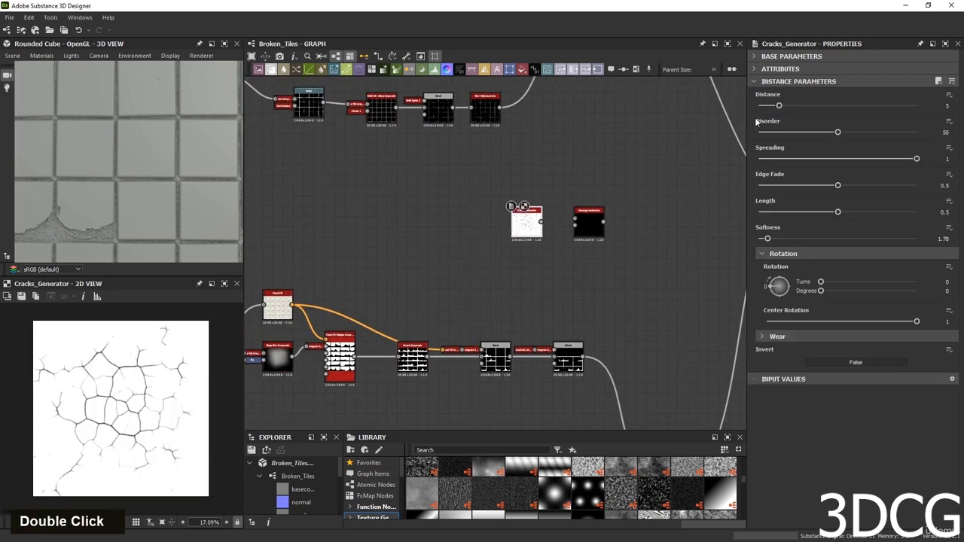
drag(779, 108, 773, 106)
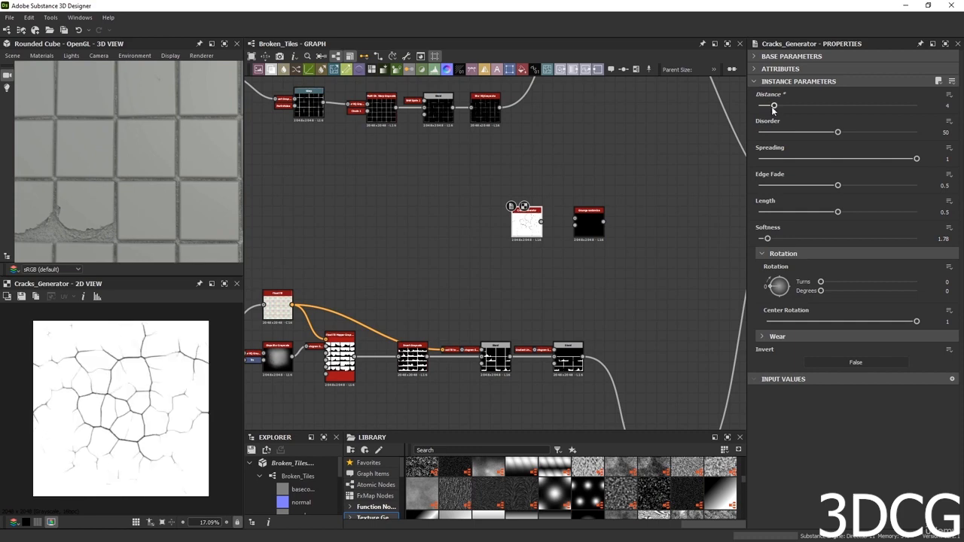
drag(839, 135, 817, 134)
mouse_move(912, 158)
mouse_down()
mouse_move(818, 159)
mouse_move(914, 159)
mouse_up()
drag(839, 187, 754, 195)
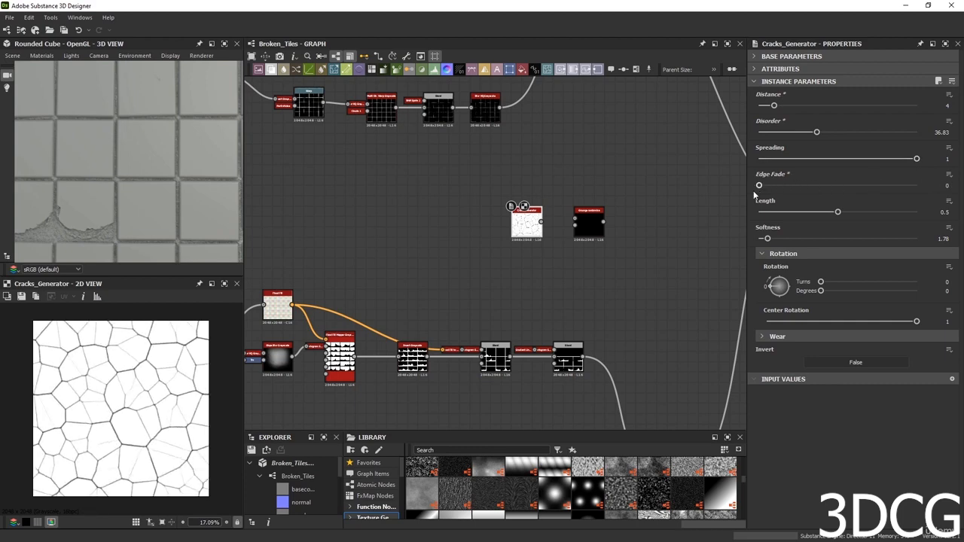
scroll(128, 452, up, 2)
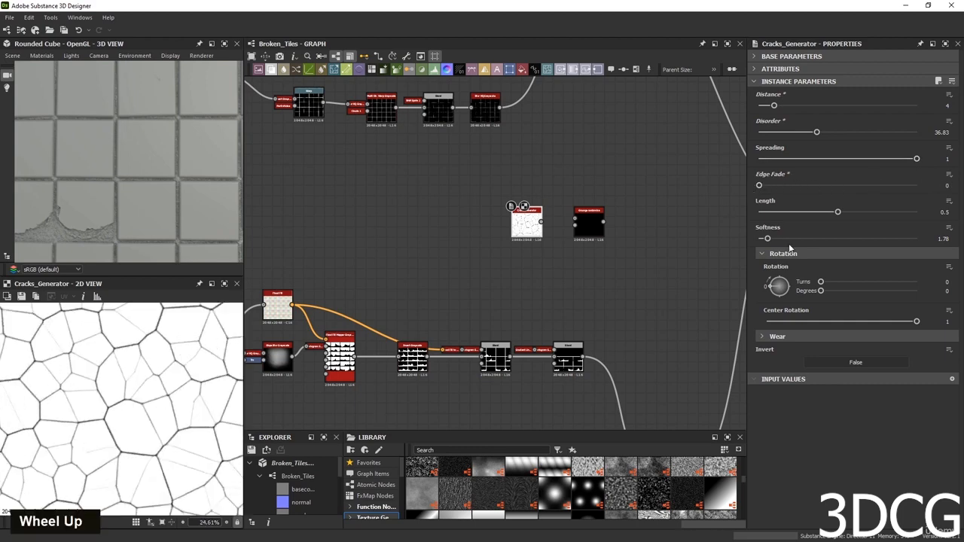
Set the Cracks Generator's Length to 0.67, Disorder to 56.83 and Spreading to 0.63.
drag(835, 213, 864, 219)
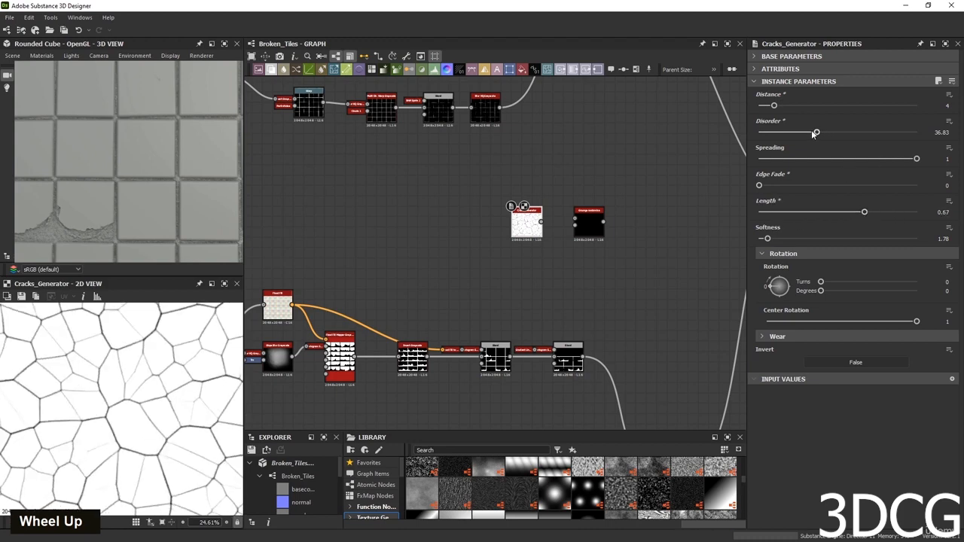
drag(813, 134, 850, 134)
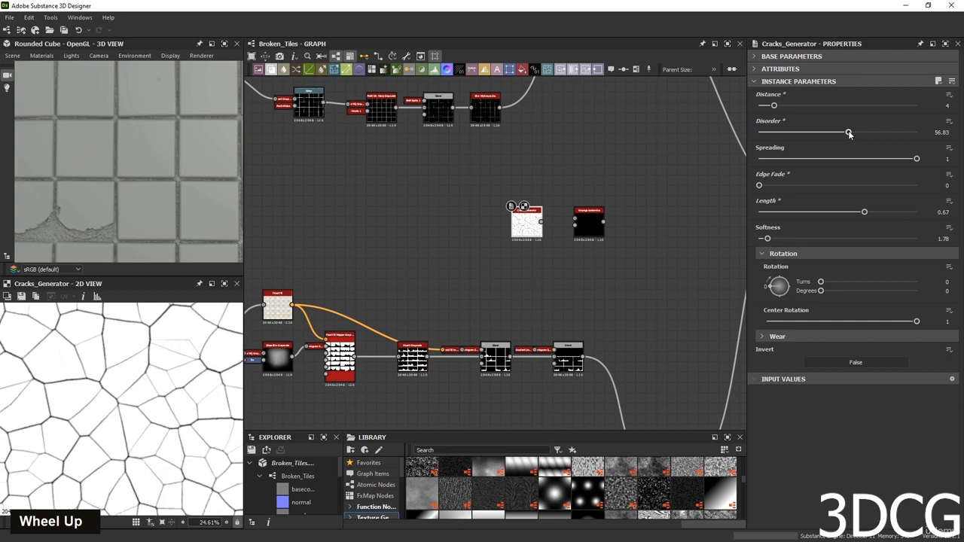
drag(916, 159, 858, 160)
scroll(162, 444, down, 2)
scroll(162, 444, up, 4)
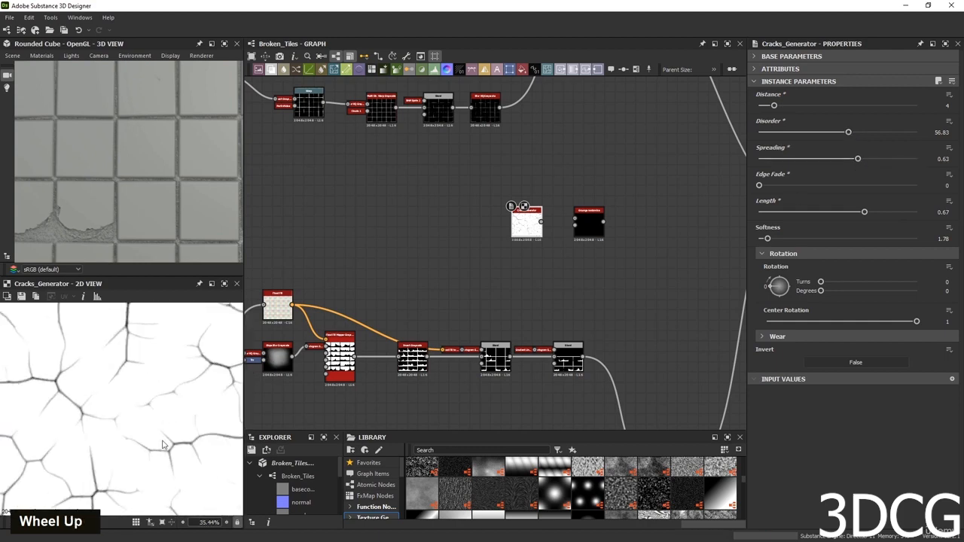
Move the Cracks Generator node away from Grounge randomize and set its Invert option to True.
drag(520, 225, 468, 235)
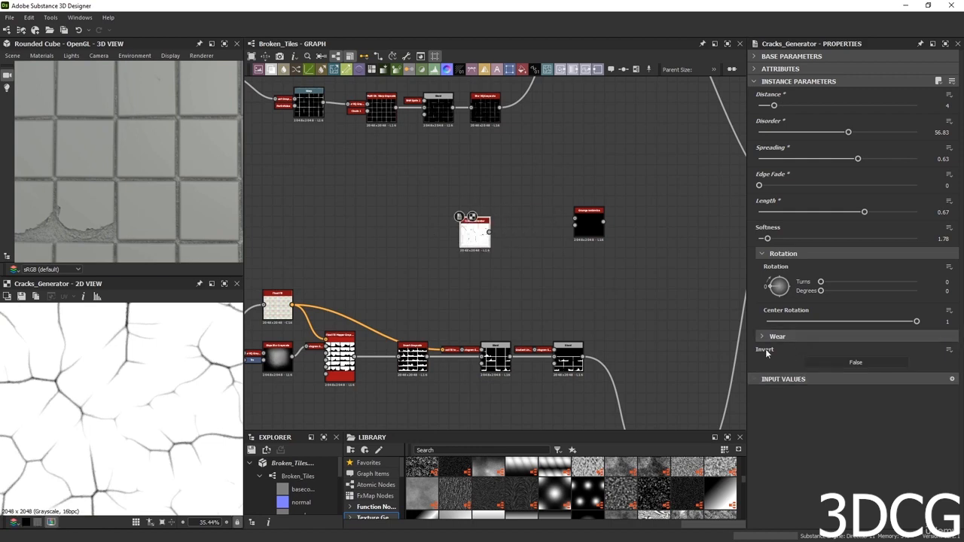
click(831, 362)
scroll(129, 400, down, 2)
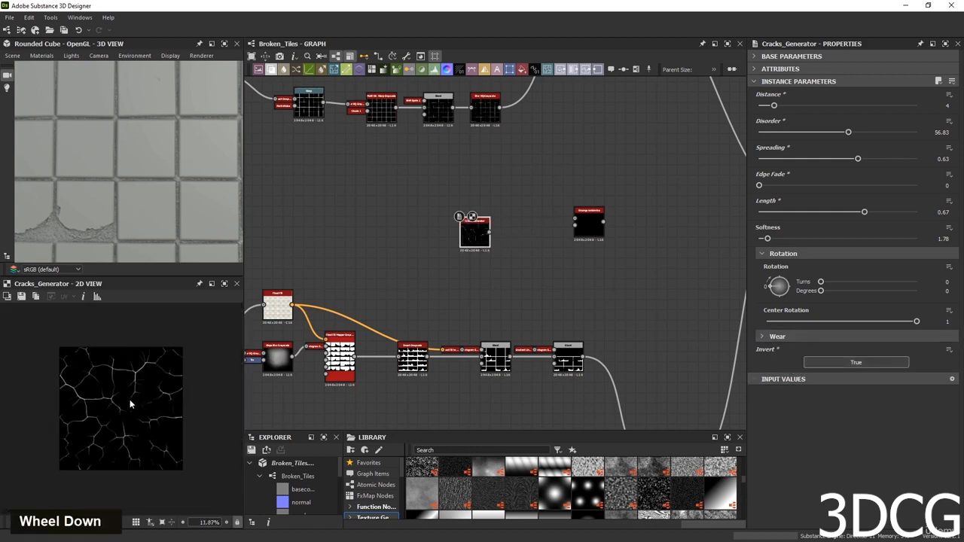
scroll(155, 369, up, 8)
scroll(150, 377, down, 12)
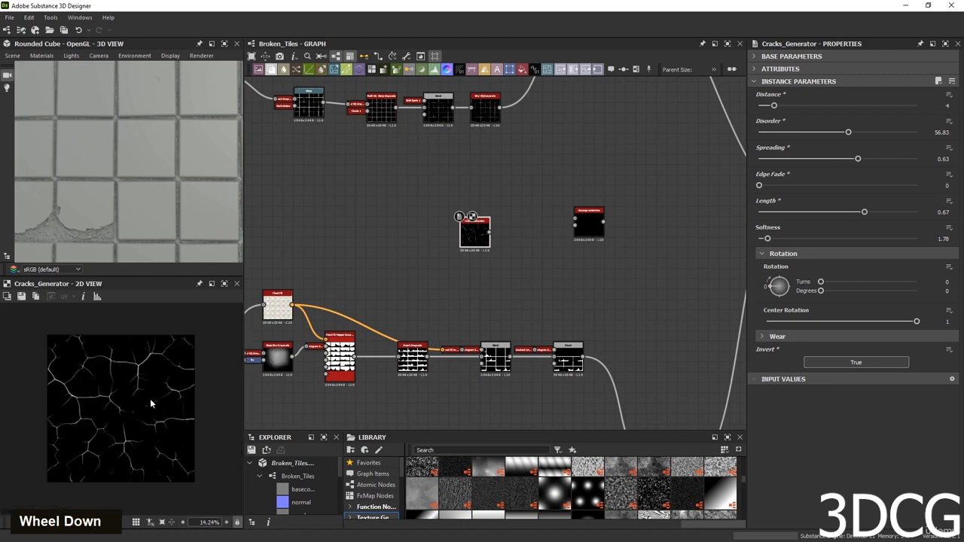
scroll(149, 398, up, 8)
Space the Cracks Generator and Grounge randomize nodes further apart and preview the Grounge randomize output.
middle_drag(481, 229, 436, 243)
scroll(436, 241, up, 5)
drag(692, 247, 692, 273)
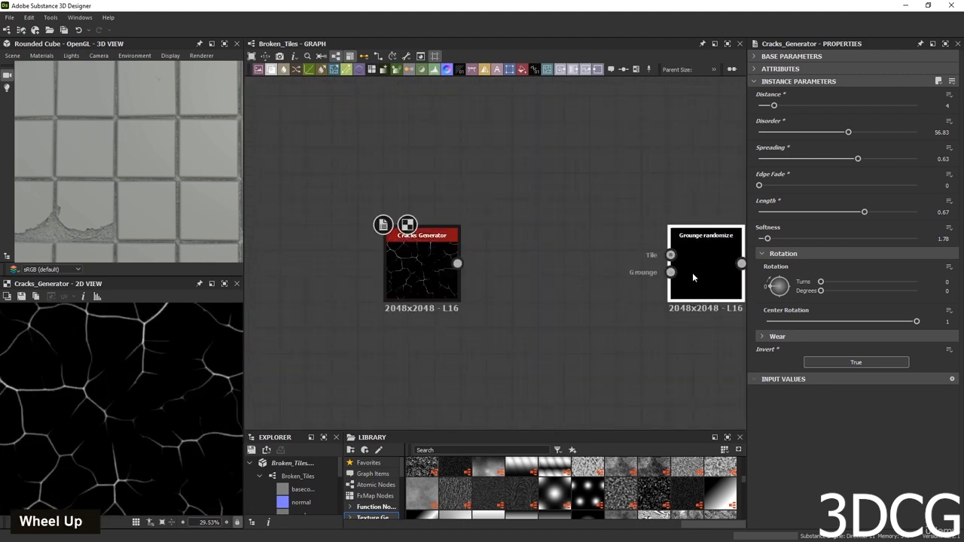
drag(422, 259, 357, 285)
double_click(693, 271)
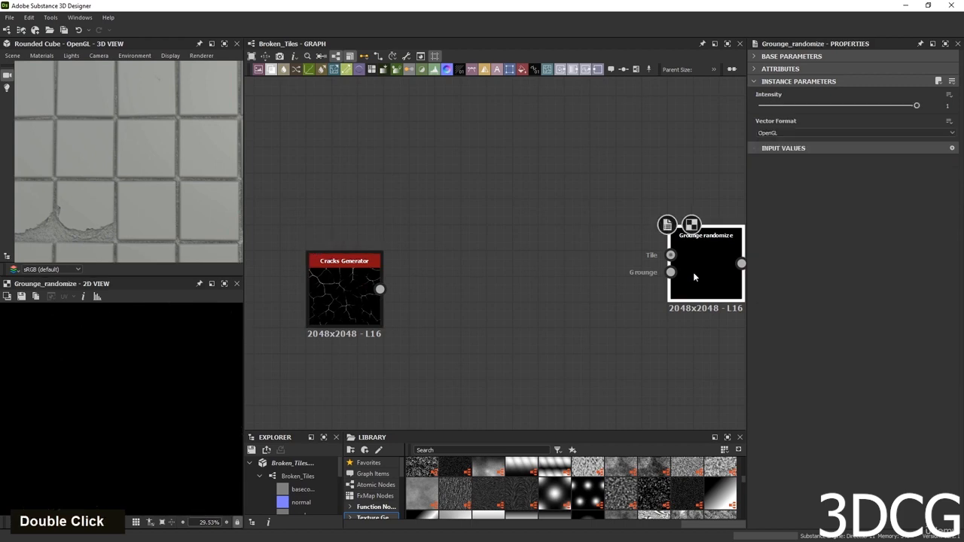
Connect the output of the tile pattern node that feeds the Flood Fill to the Tile input of Grounge randomize.
scroll(600, 277, down, 4)
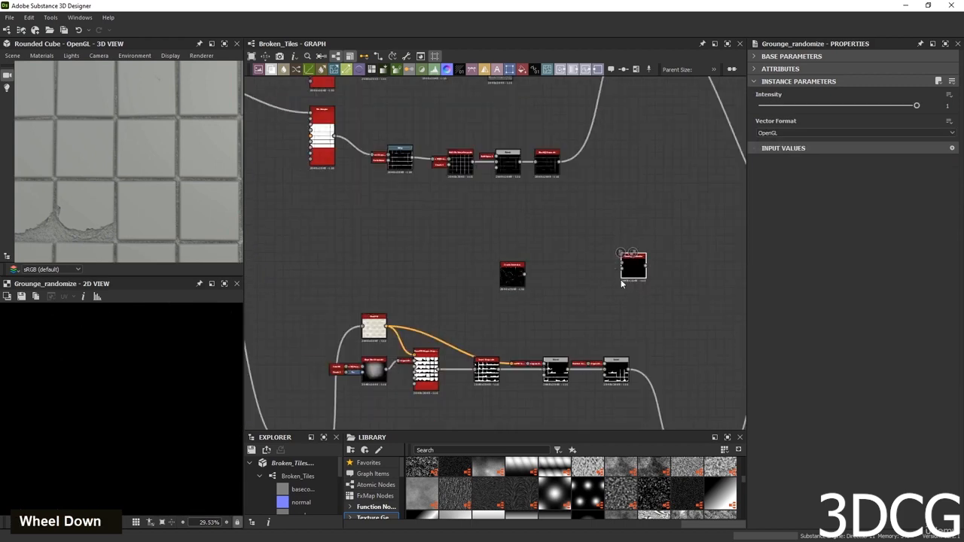
scroll(632, 267, up, 4)
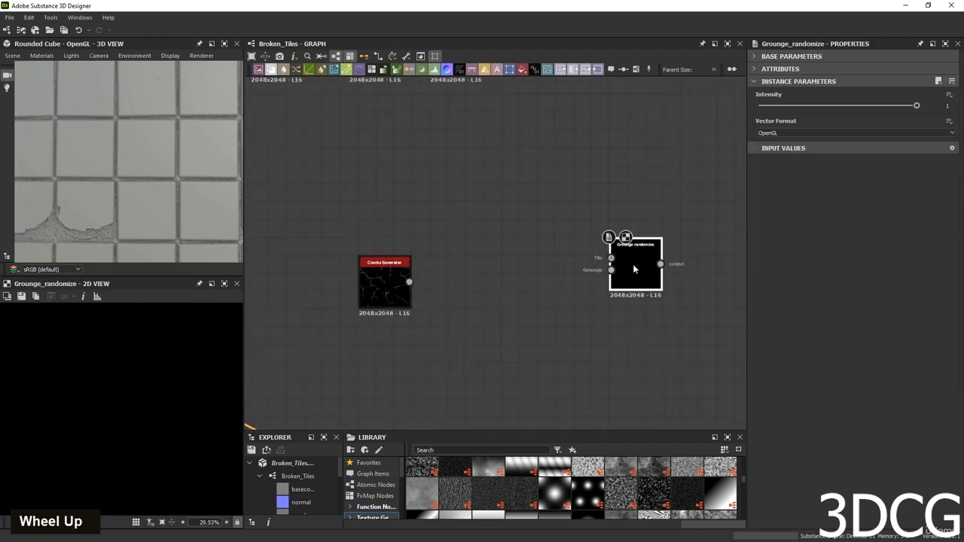
scroll(634, 268, down, 3)
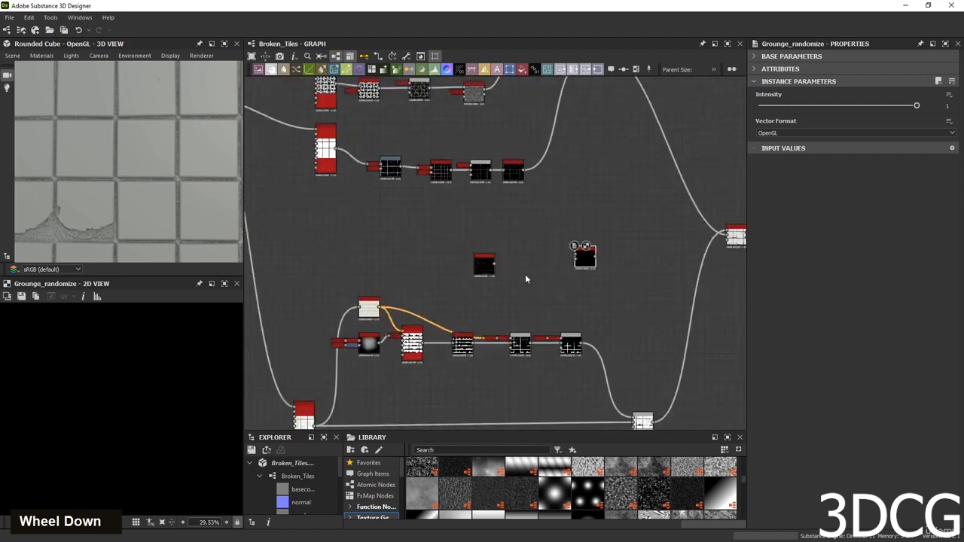
middle_drag(431, 287, 531, 273)
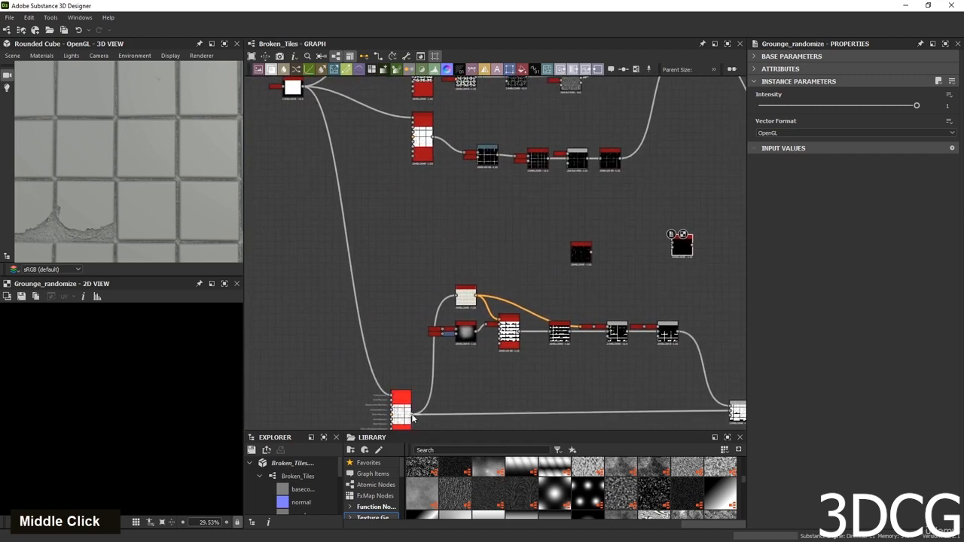
drag(412, 413, 674, 242)
scroll(681, 240, up, 3)
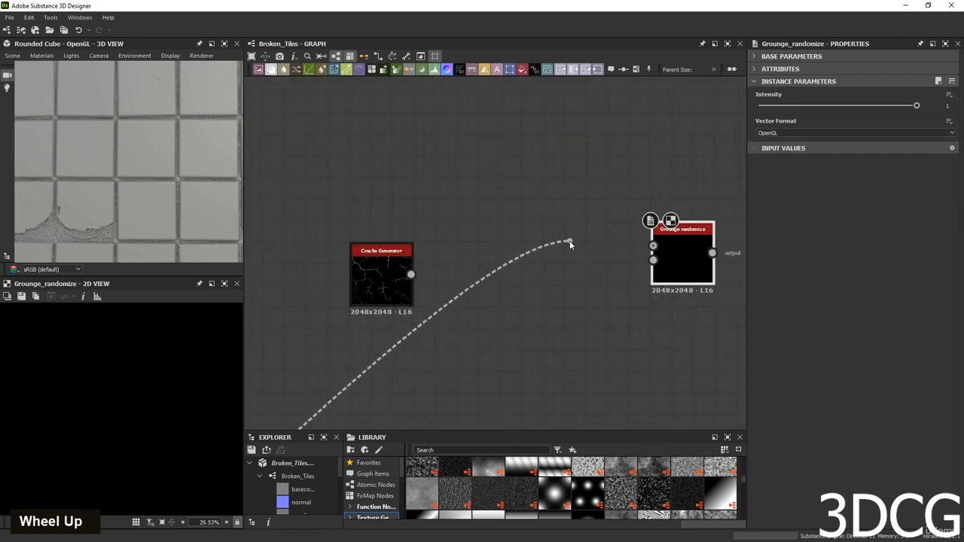
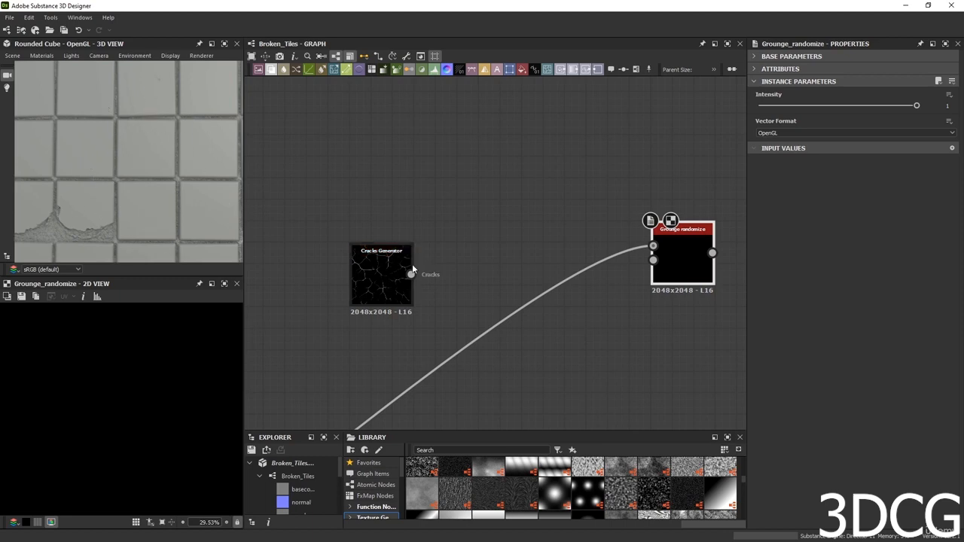
Connect the Cracks output of Cracks Generator to the Grounge input of Grounge randomize and preview the result.
drag(410, 274, 665, 264)
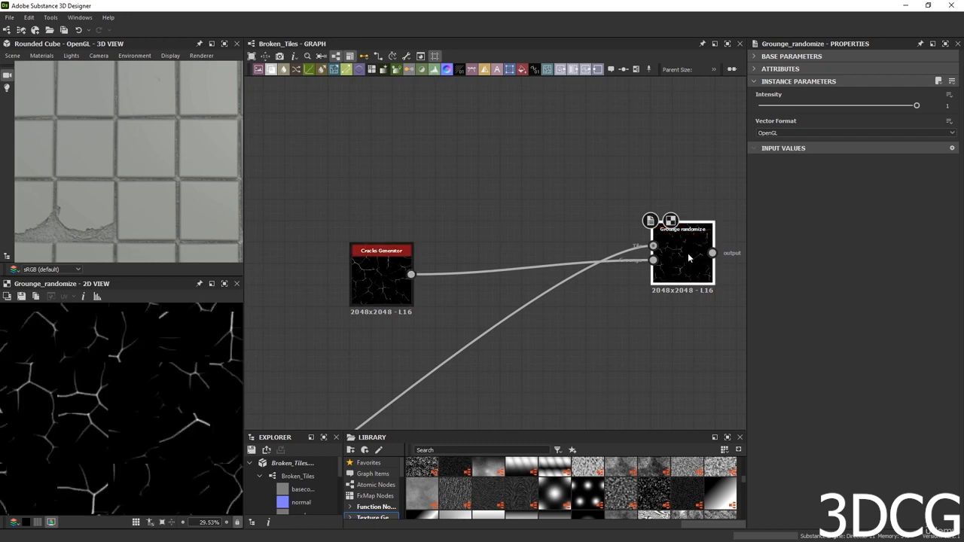
double_click(687, 253)
scroll(192, 424, up, 5)
scroll(192, 424, down, 5)
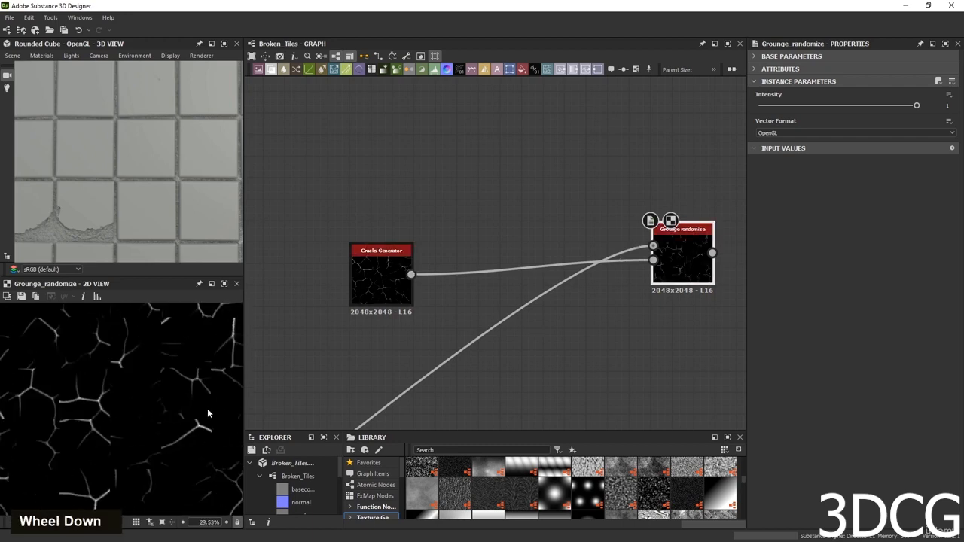
Compare the Cracks Generator output with the Grounge randomize output and examine the crack lines at the tile borders.
double_click(383, 277)
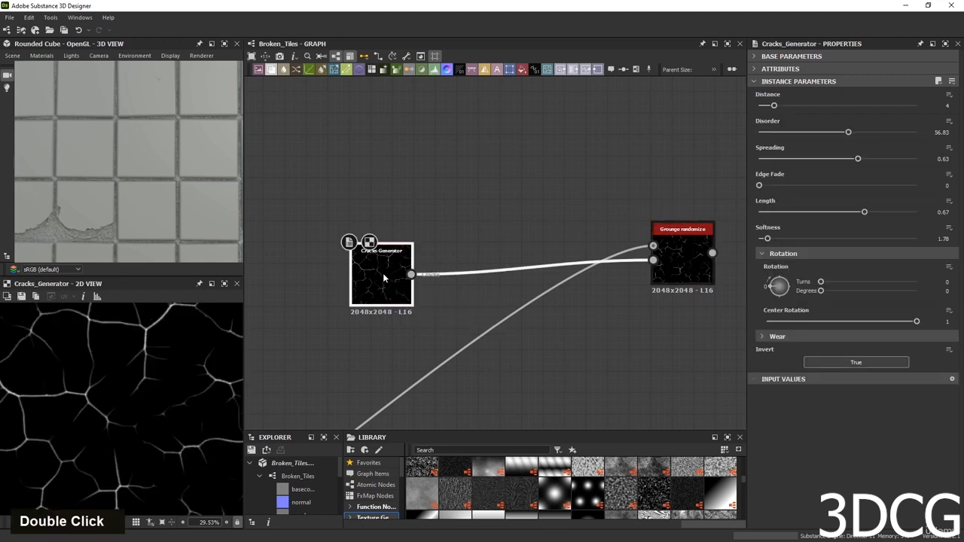
double_click(680, 263)
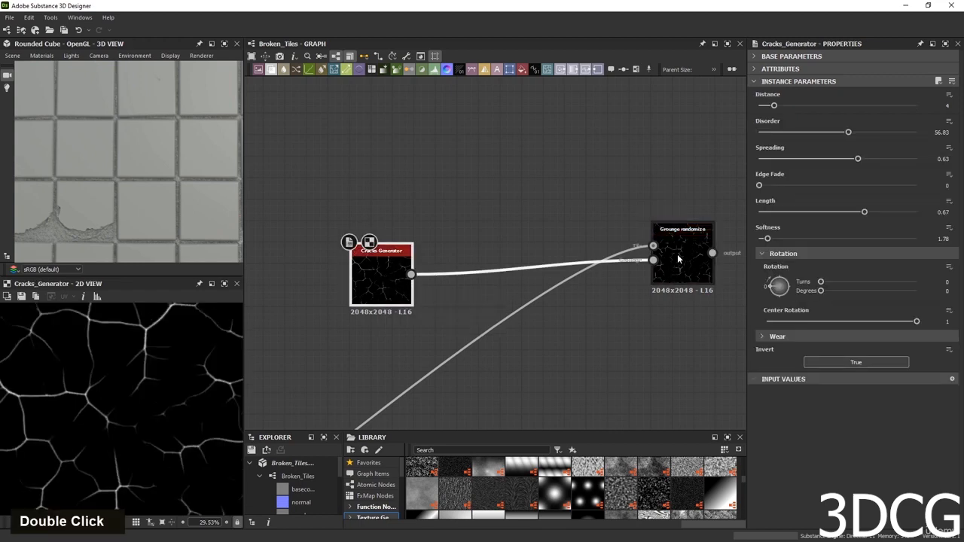
double_click(376, 282)
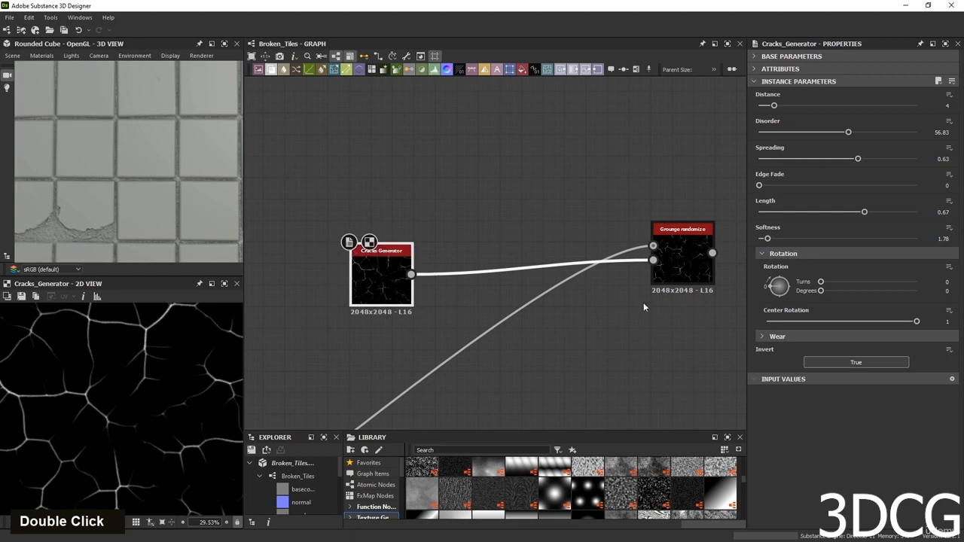
double_click(677, 263)
double_click(381, 279)
double_click(677, 267)
double_click(380, 279)
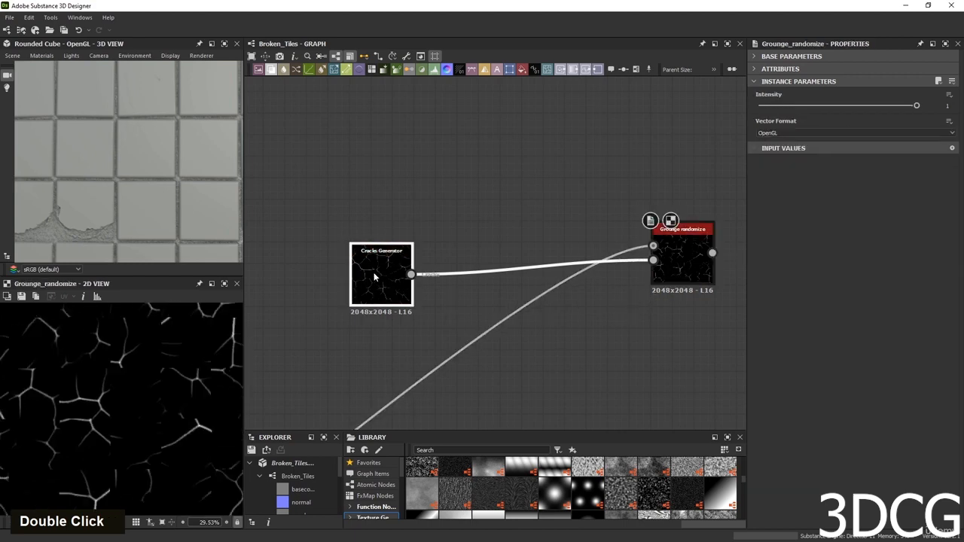
double_click(665, 265)
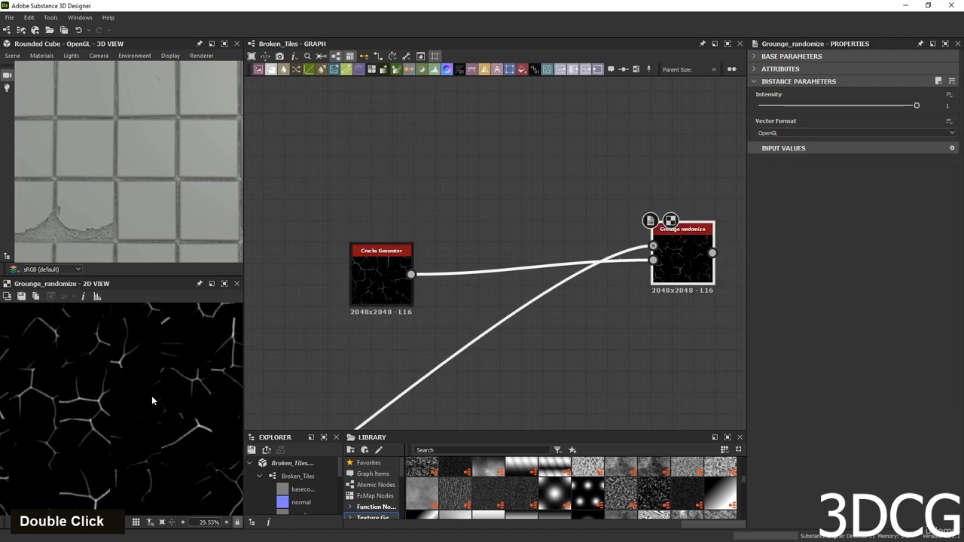
scroll(146, 445, up, 3)
scroll(90, 482, up, 3)
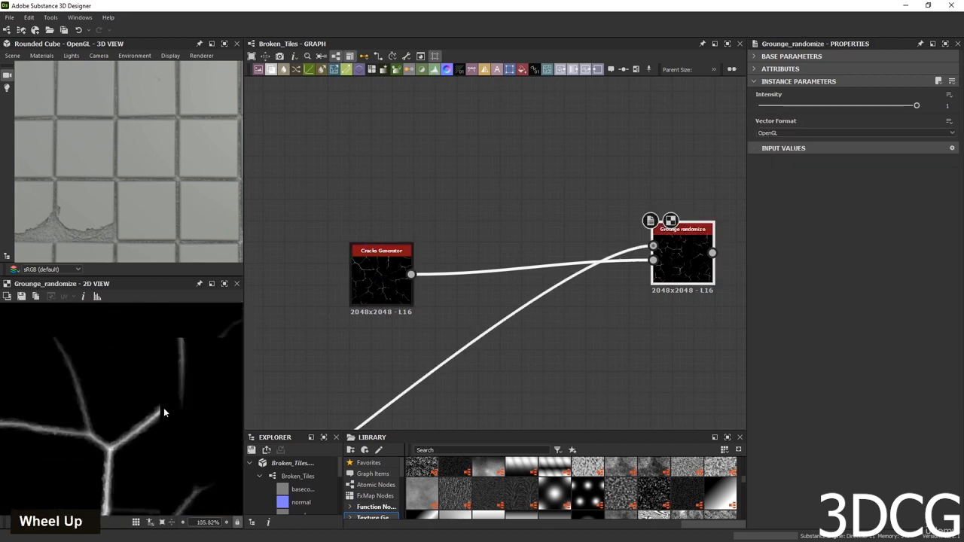
Move the Cracks Generator node closer to Grounge randomize, just below it, and compare the outputs of both nodes.
scroll(113, 422, down, 6)
scroll(162, 461, up, 3)
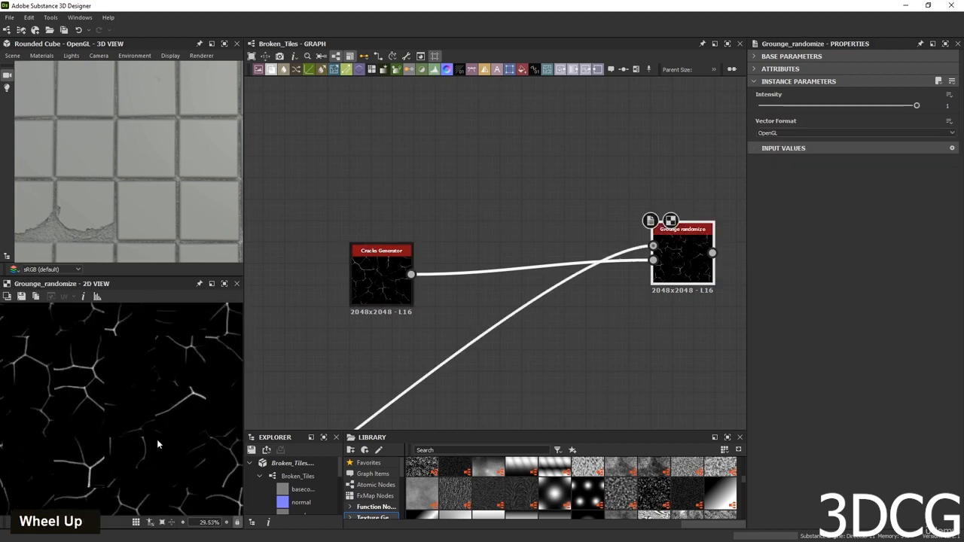
drag(390, 283, 573, 343)
double_click(572, 343)
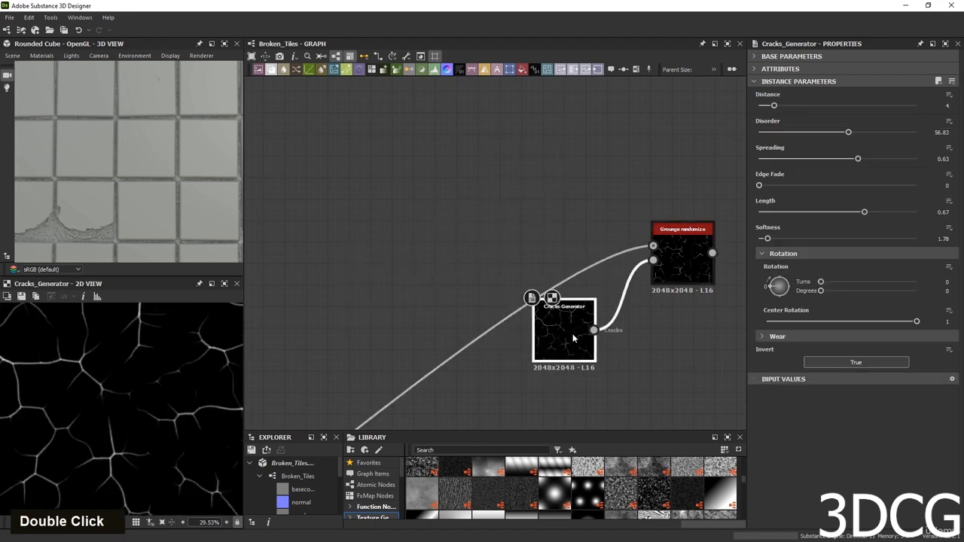
click(679, 267)
double_click(678, 267)
Set the Cracks Generator's Distance to 10 and Softness to 0.3, checking the crack lines up close.
click(570, 333)
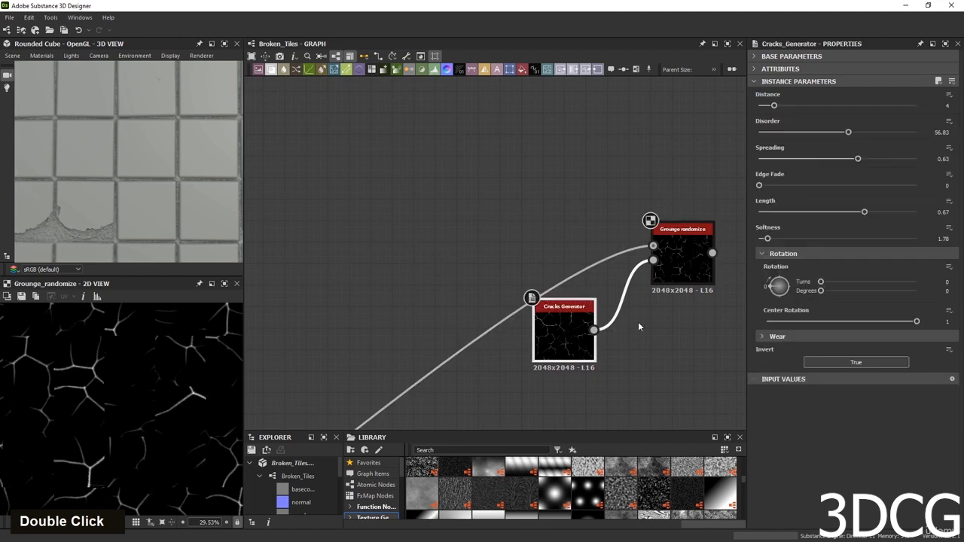
drag(777, 108, 806, 110)
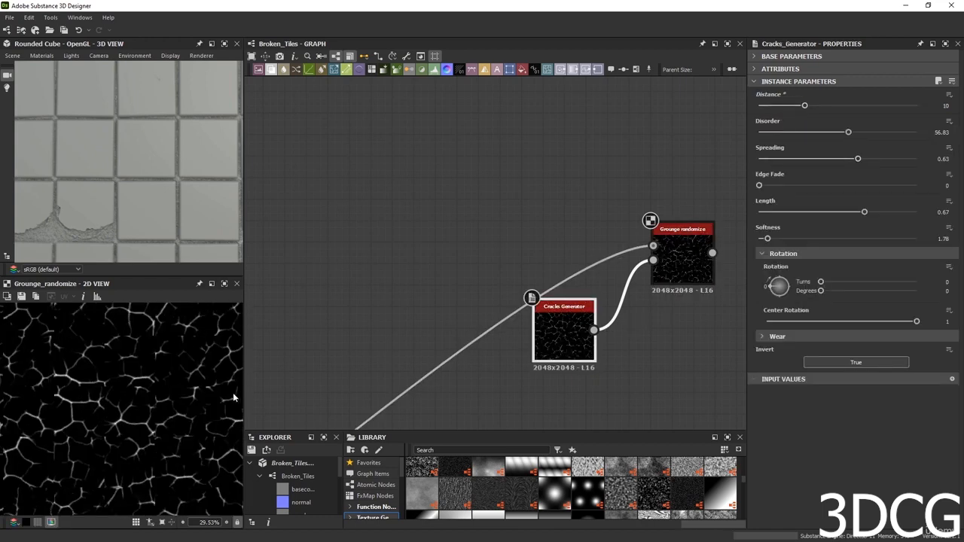
scroll(168, 429, up, 4)
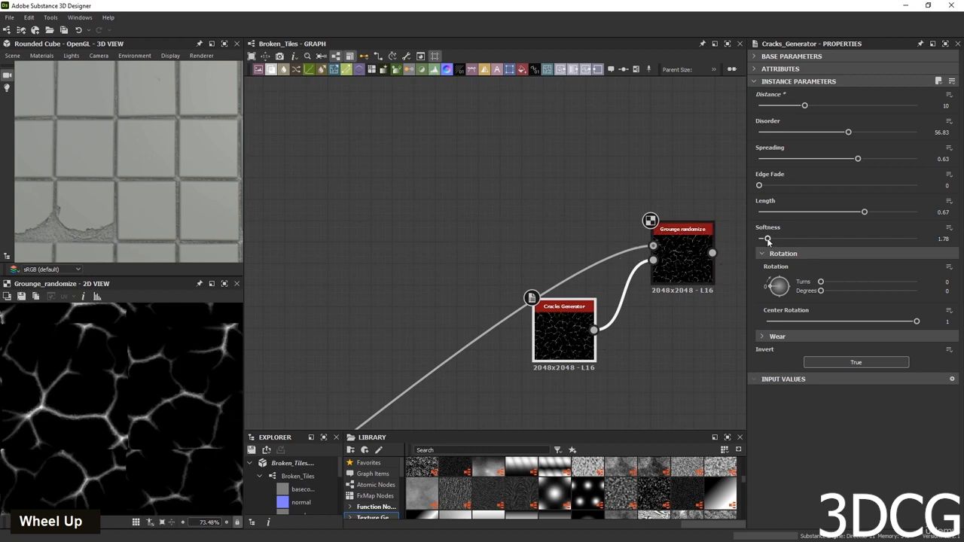
drag(766, 238, 761, 241)
scroll(164, 413, up, 4)
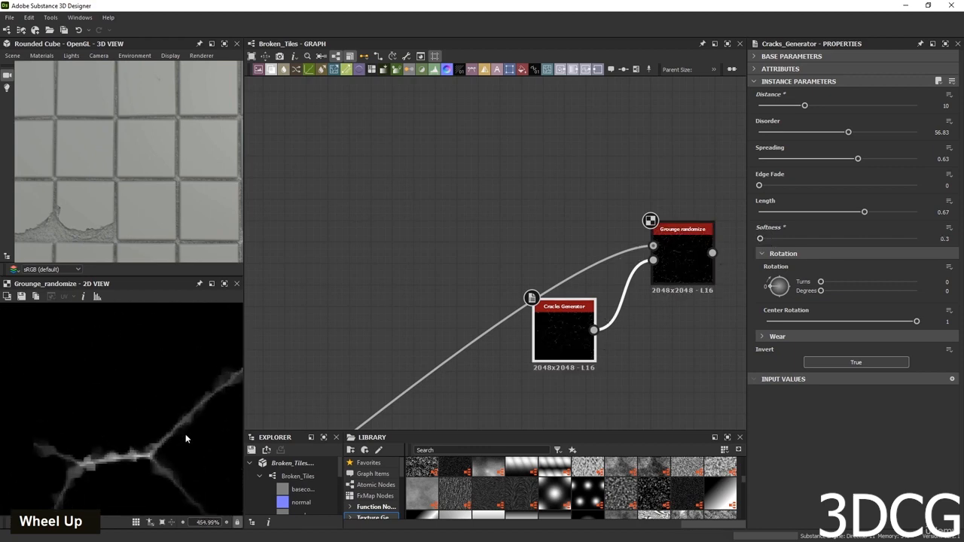
scroll(146, 437, down, 10)
Move the Cracks Generator and Grounge randomize nodes together to just above the Height Blend node.
scroll(550, 211, down, 3)
middle_drag(644, 314, 584, 284)
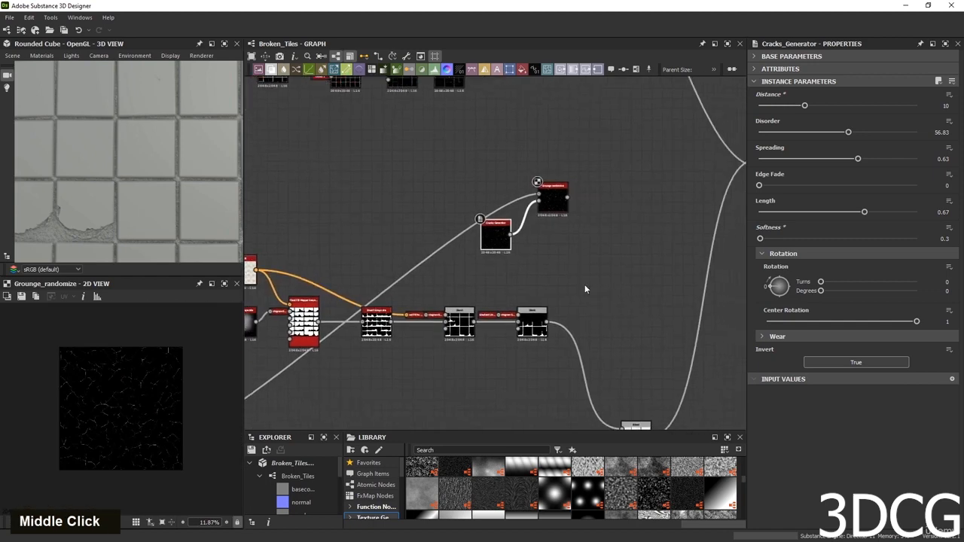
drag(553, 171, 491, 245)
drag(551, 209, 532, 238)
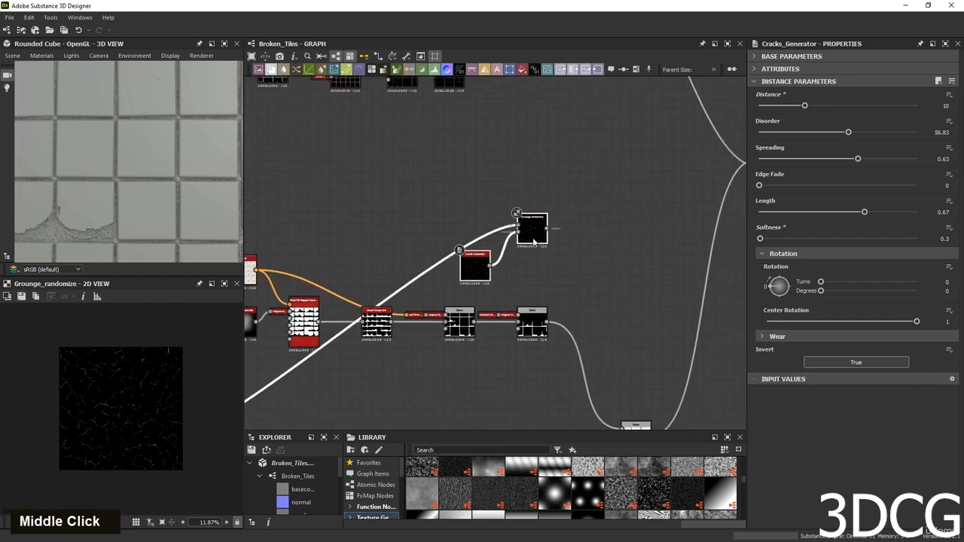
click(604, 277)
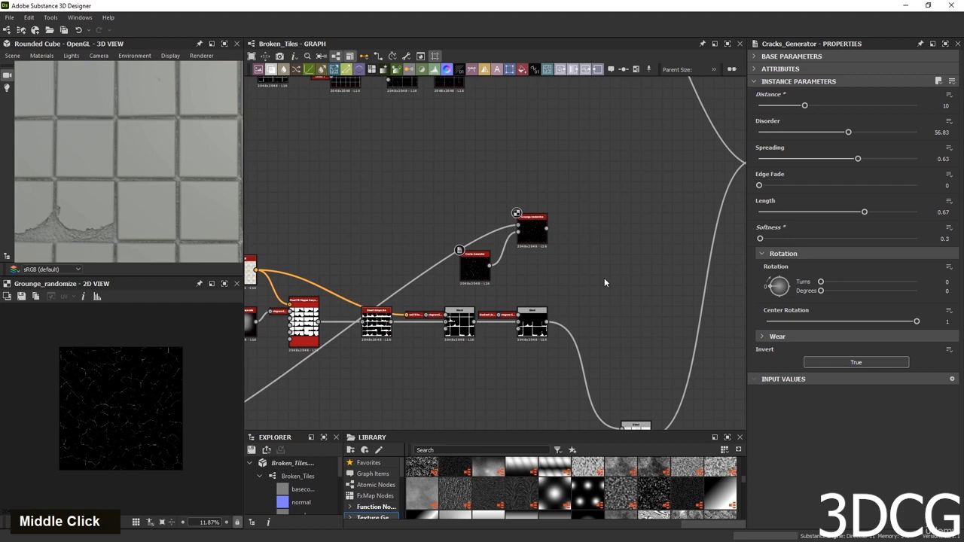
scroll(604, 283, down, 2)
middle_drag(606, 280, 547, 283)
drag(520, 283, 450, 229)
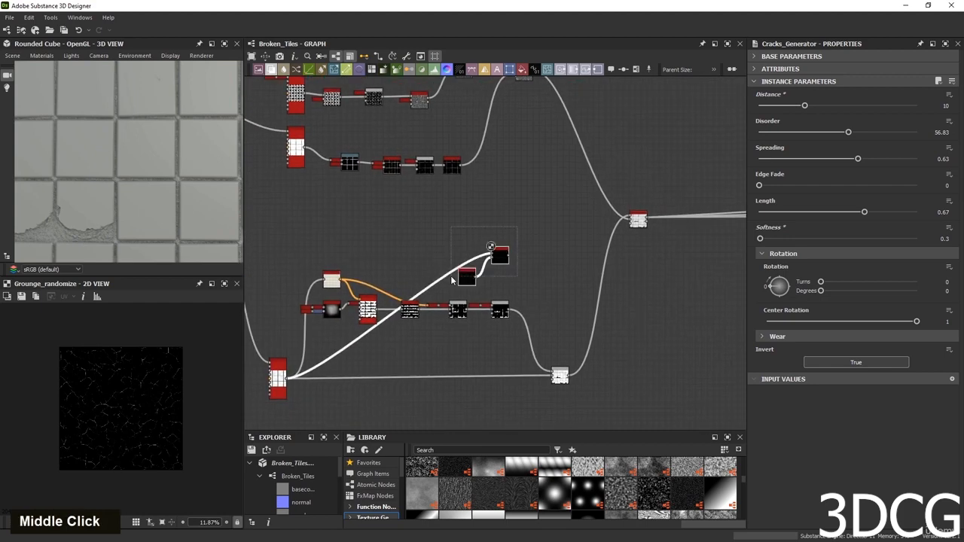
drag(467, 280, 638, 192)
Add a Blend node beside Grounge randomize and connect Height Blend's Blended Height output to its Background input.
scroll(638, 193, up, 2)
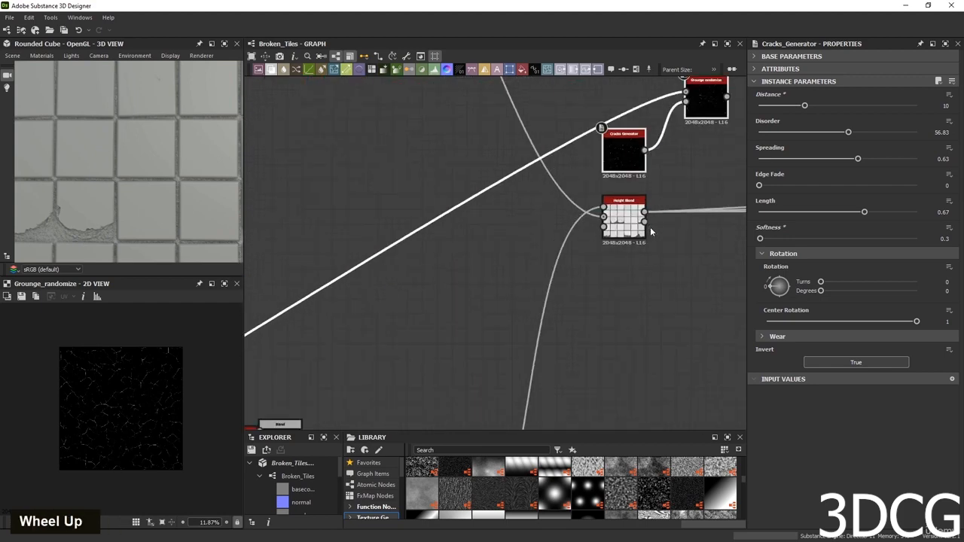
middle_drag(650, 227, 522, 292)
scroll(522, 290, up, 2)
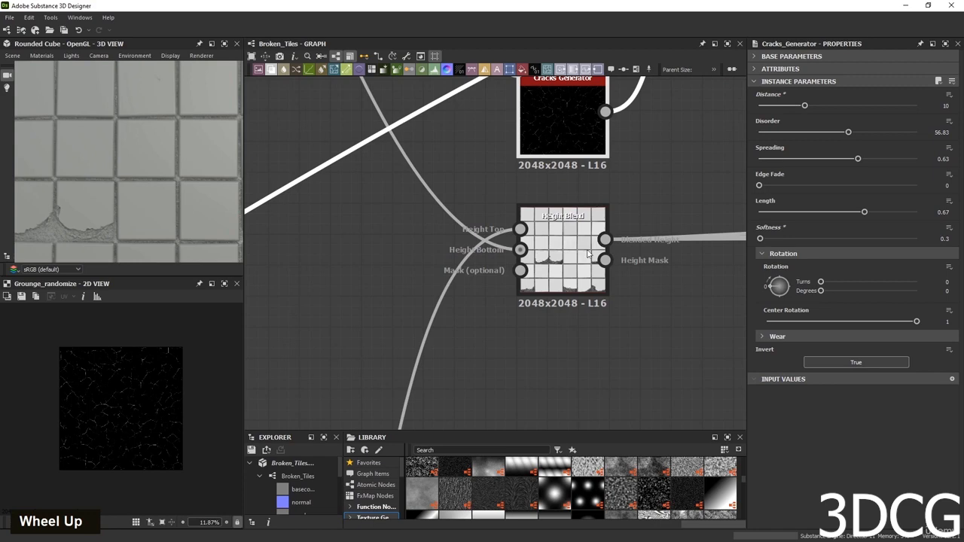
scroll(588, 254, down, 3)
middle_drag(594, 253, 554, 294)
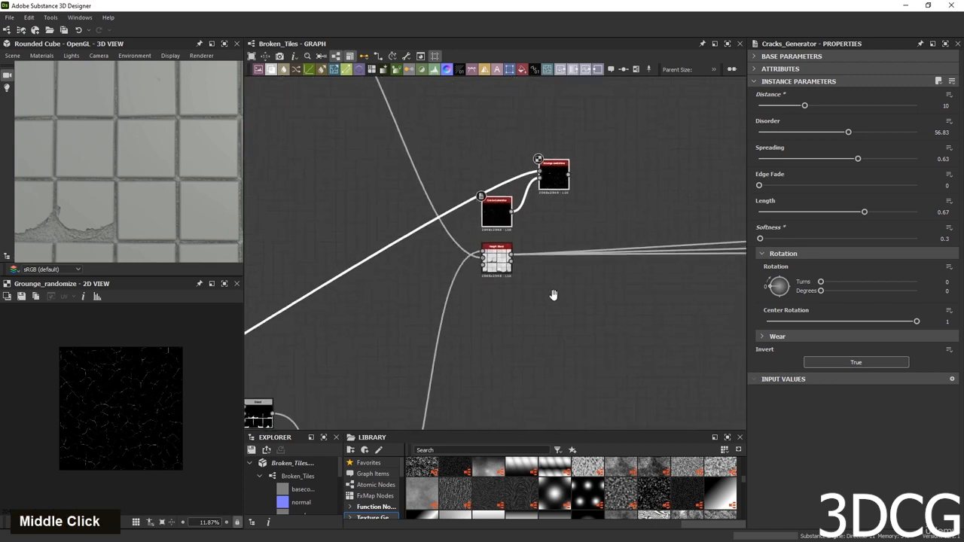
key(space)
text(b)
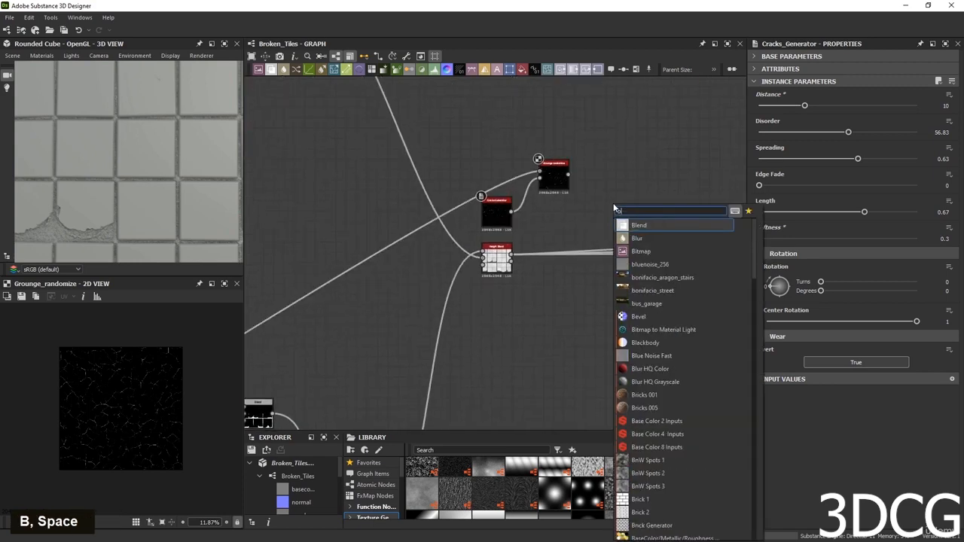
key(Return)
drag(510, 256, 532, 248)
drag(577, 217, 629, 217)
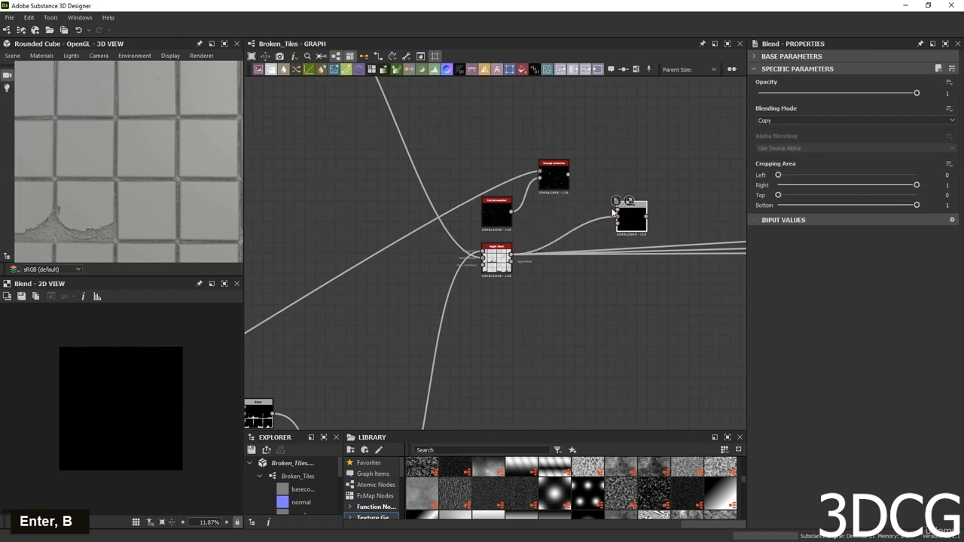
Connect the Grounge randomize output to the new Blend node's Foreground input and preview the Blend.
drag(568, 175, 630, 214)
double_click(631, 216)
scroll(138, 447, up, 5)
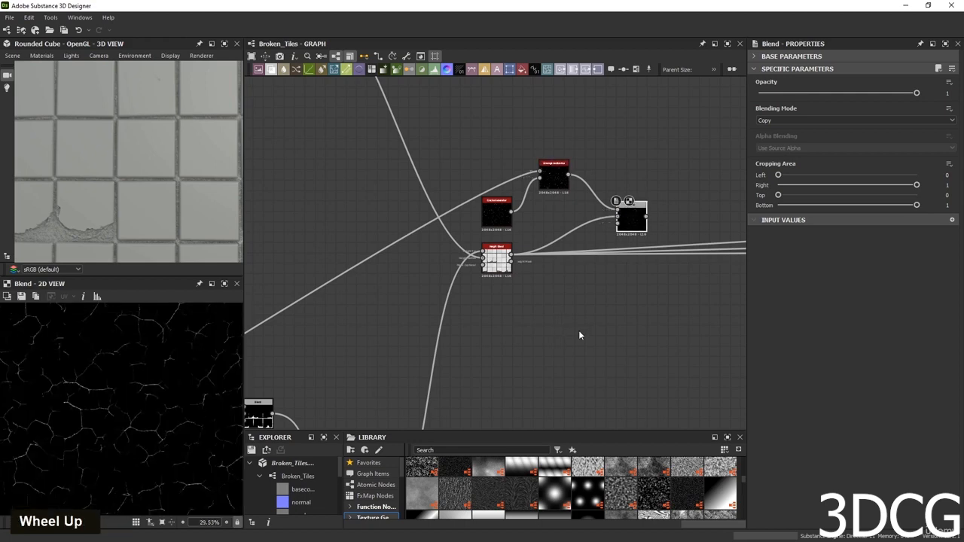
Move the Cracks Generator, Grounge randomize and new Blend nodes together below the broken-edge mask branch.
scroll(586, 312, down, 5)
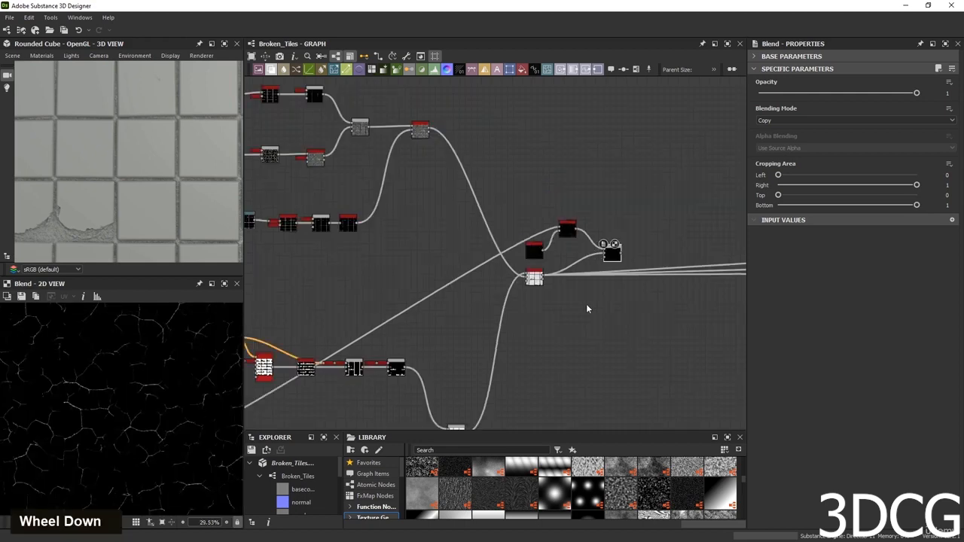
middle_drag(715, 316, 663, 260)
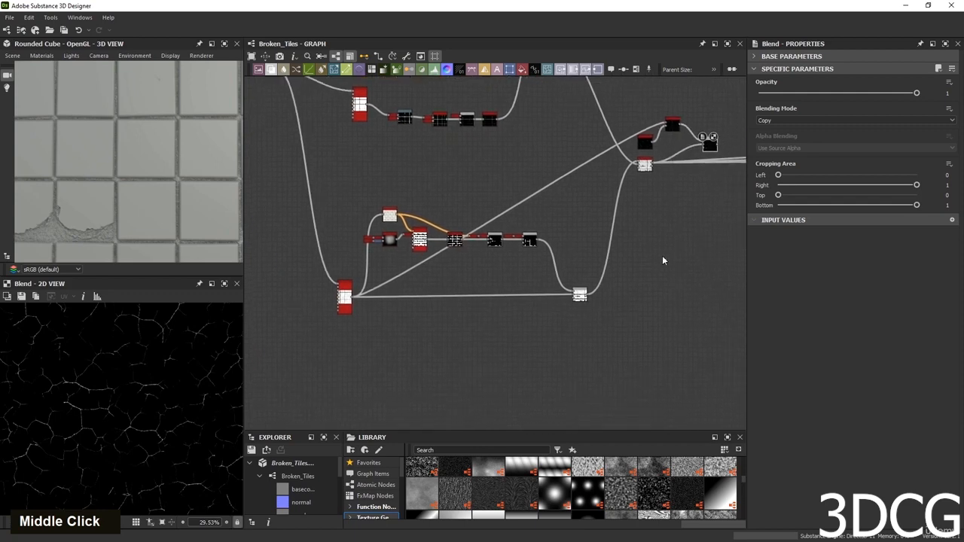
drag(714, 101, 425, 345)
scroll(429, 320, up, 4)
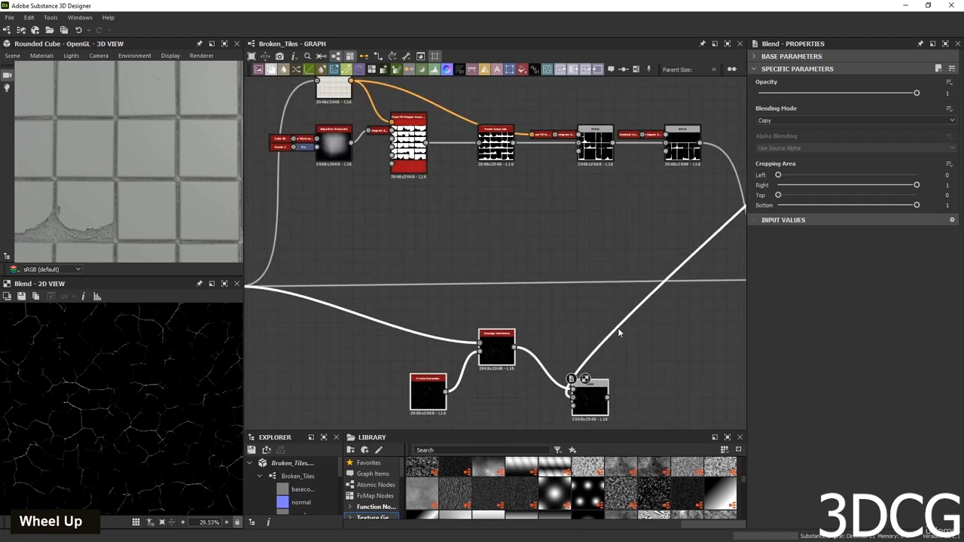
middle_drag(563, 344, 471, 307)
Set the cracks Blend node's blending mode to Subtract and its opacity to 0.22, inspecting the cracks on the tiles.
double_click(474, 337)
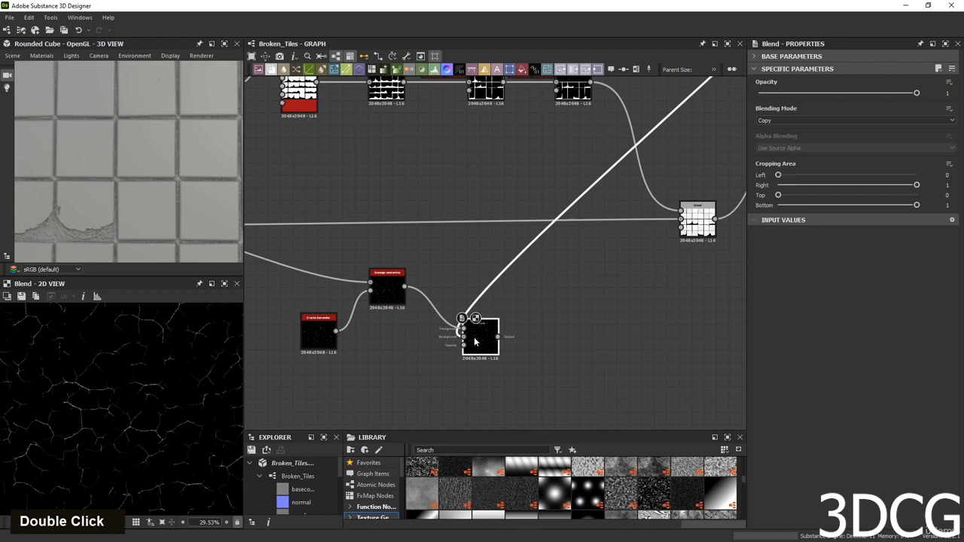
click(795, 120)
click(776, 141)
scroll(113, 437, up, 5)
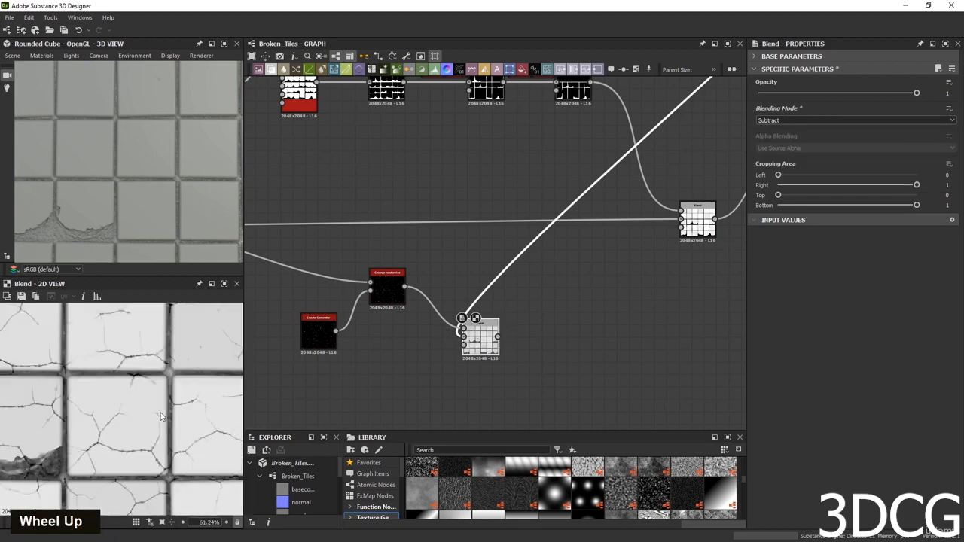
middle_drag(105, 430, 169, 410)
scroll(169, 411, up, 1)
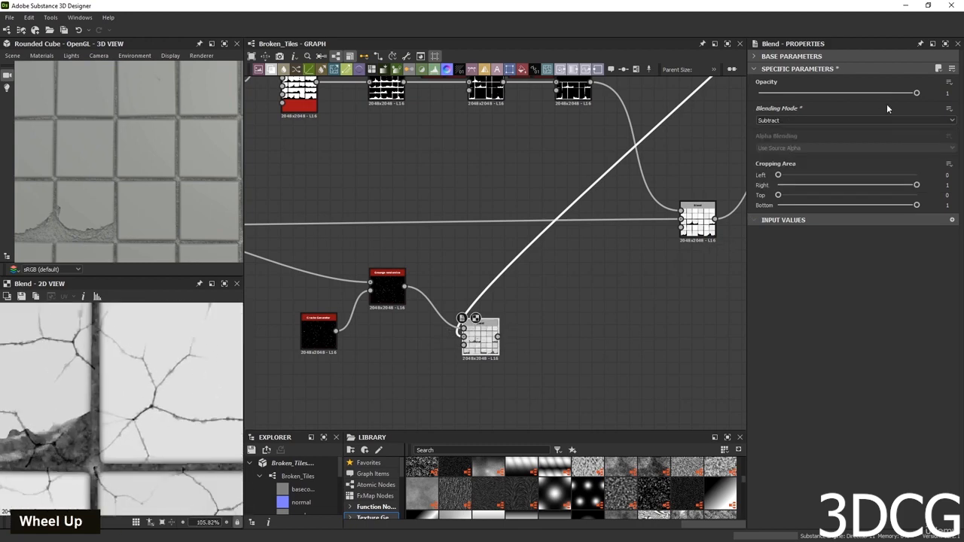
drag(917, 94, 809, 96)
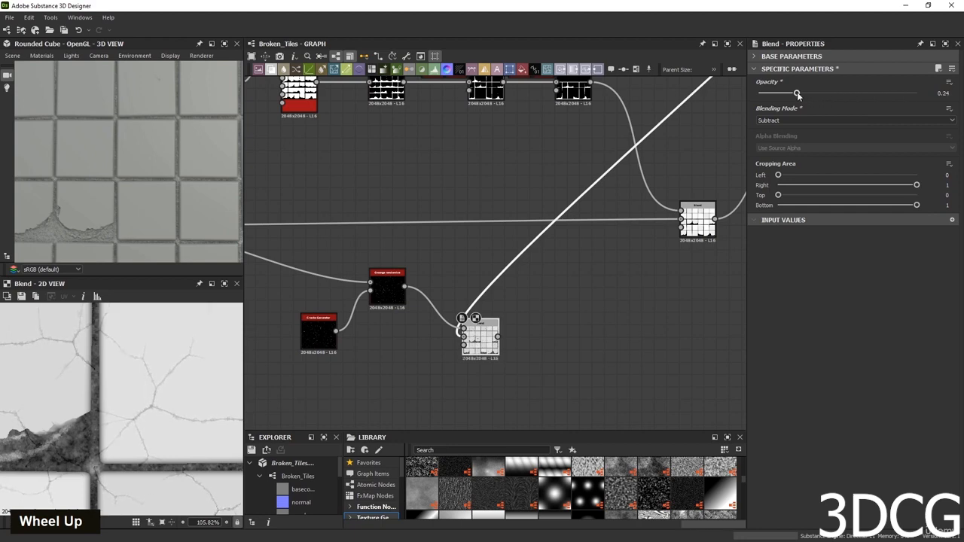
scroll(119, 410, down, 5)
Delete the connection from Height Blend to the Background input of the cracks Blend node.
scroll(483, 336, down, 3)
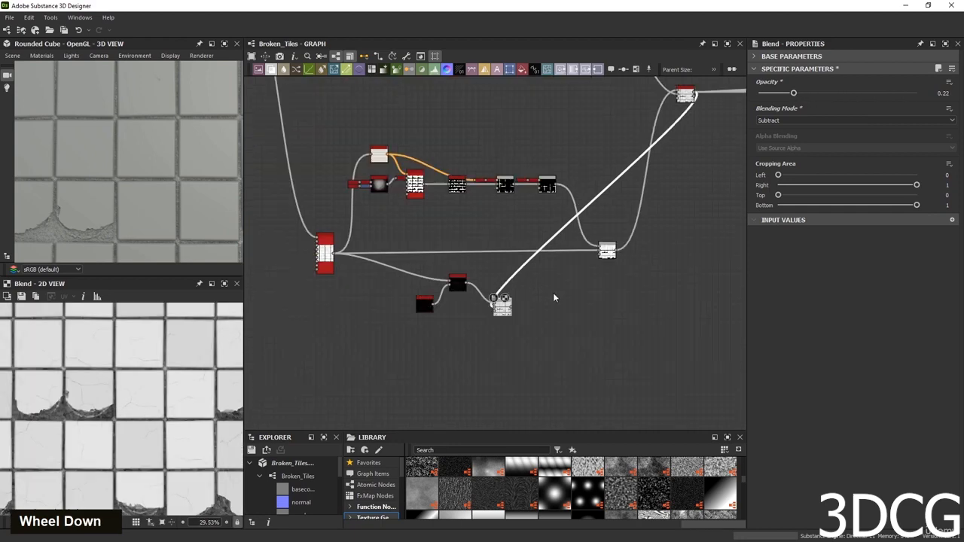
scroll(483, 335, up, 3)
drag(430, 354, 577, 268)
drag(405, 246, 451, 299)
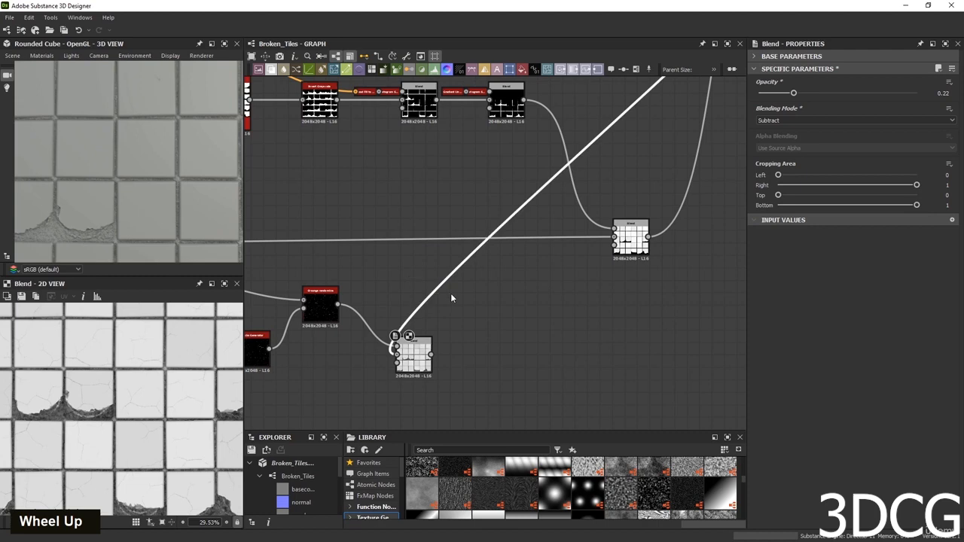
key(Delete)
Move the cracks Blend node level with Grounge randomize, connect the tile pattern's output to its Background input, and preview it.
scroll(475, 339, down, 2)
scroll(475, 339, down, 2)
scroll(639, 132, up, 3)
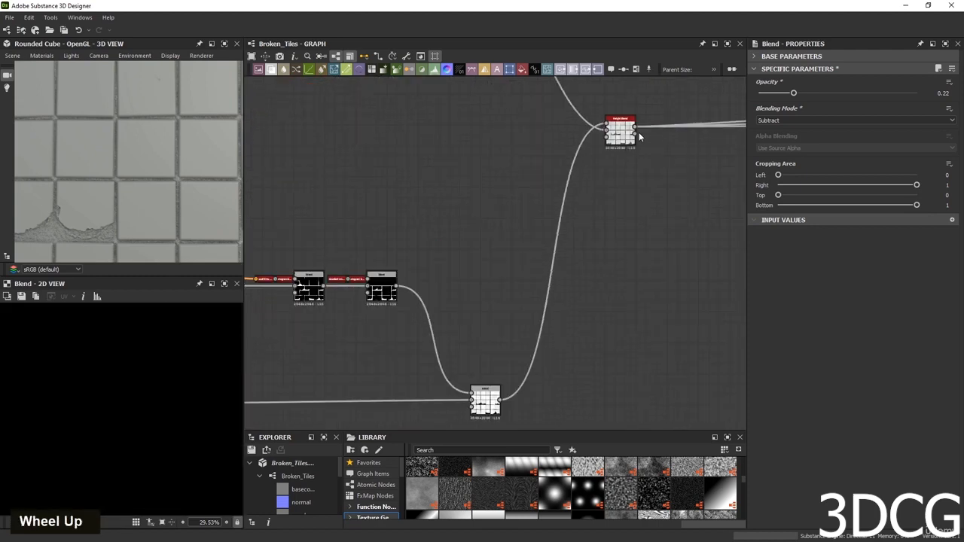
scroll(447, 362, down, 2)
middle_drag(531, 261, 574, 209)
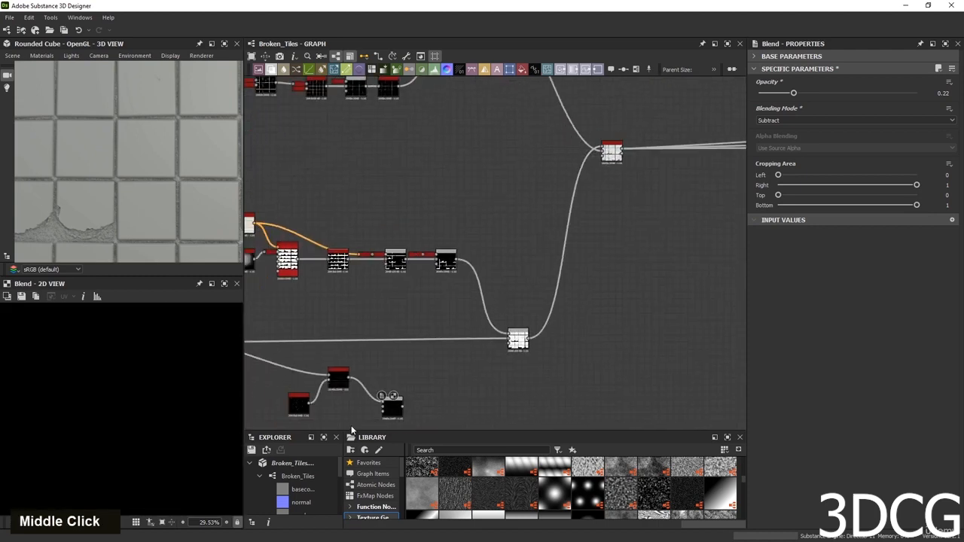
scroll(427, 392, up, 3)
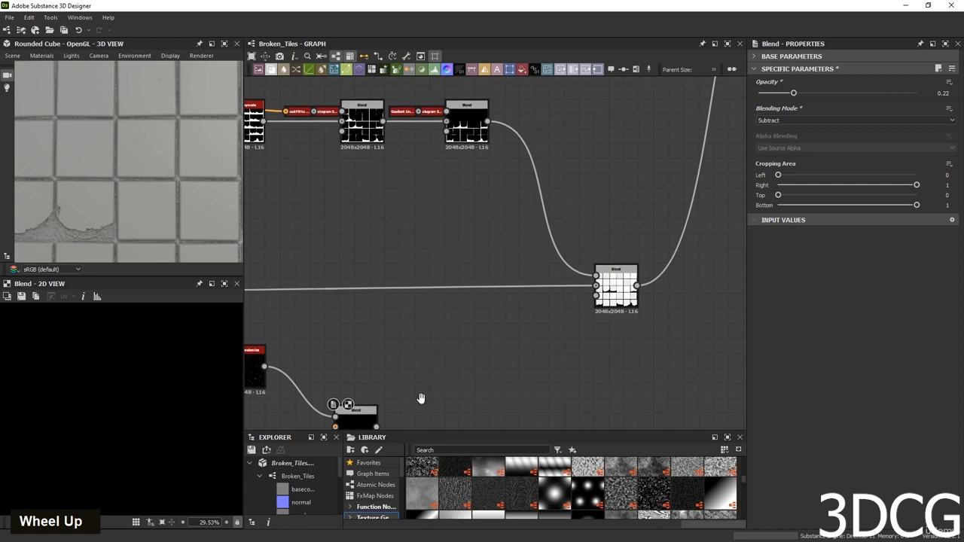
middle_drag(419, 398, 443, 344)
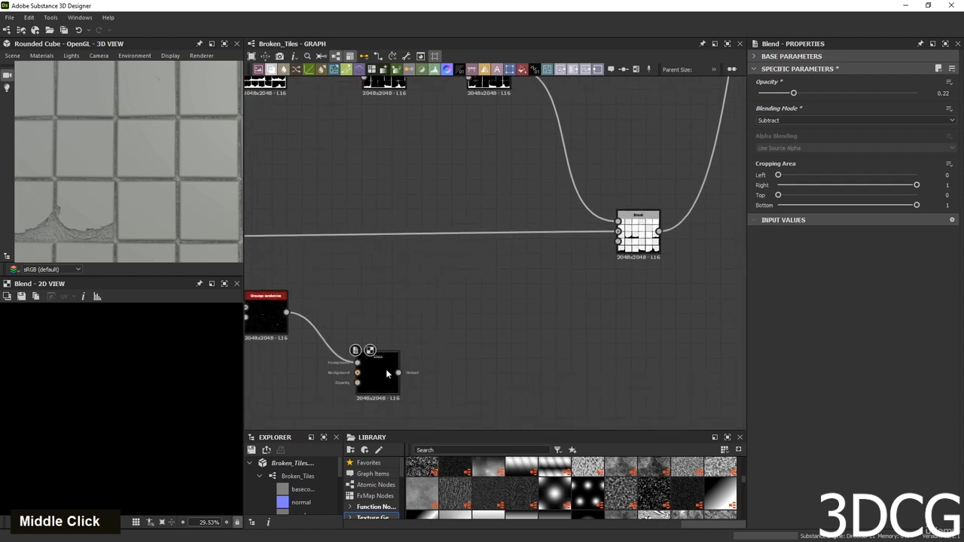
drag(385, 370, 454, 317)
scroll(436, 337, down, 3)
middle_drag(404, 350, 564, 347)
drag(470, 278, 588, 322)
double_click(600, 325)
Connect the cracks Blend output to the Background input of the Blend that combines the tiles with the broken-edge mask.
middle_drag(641, 366, 511, 383)
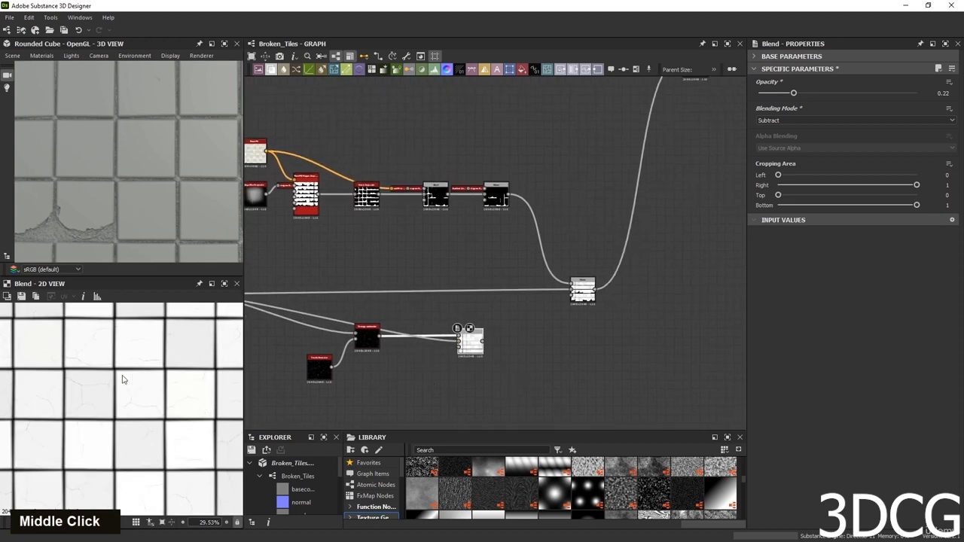
scroll(122, 379, down, 3)
scroll(144, 431, up, 3)
scroll(443, 344, up, 3)
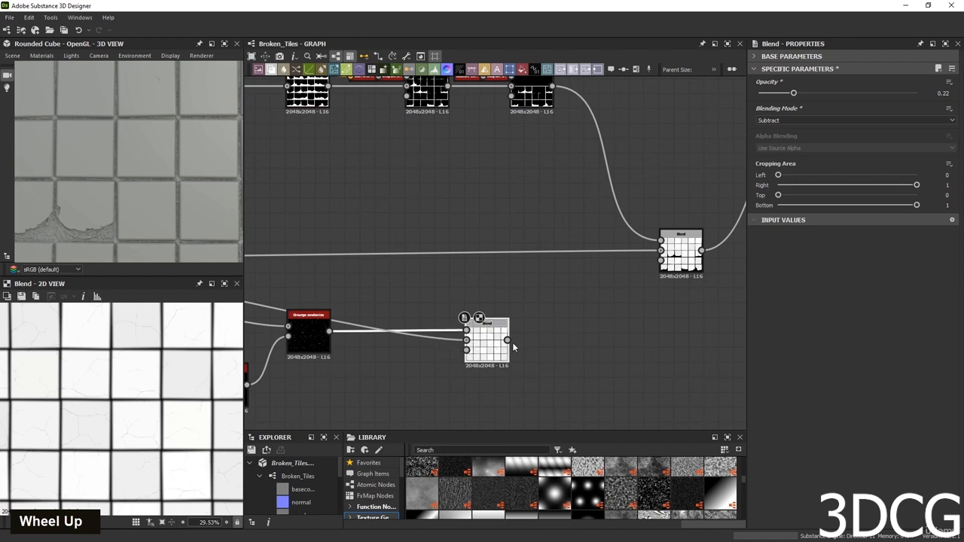
drag(508, 339, 666, 254)
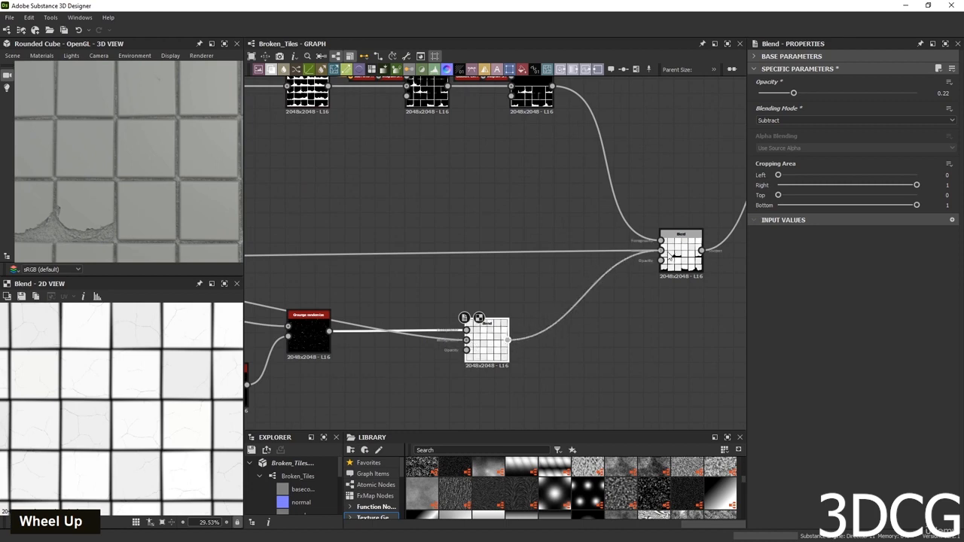
scroll(678, 275, down, 3)
middle_drag(671, 295, 657, 331)
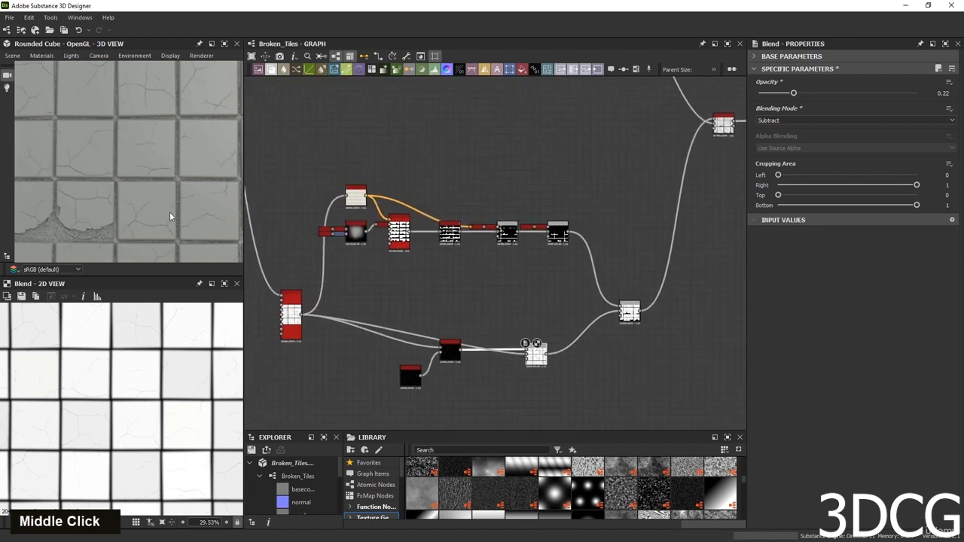
Examine the cracks and broken tile edges on the rounded cube in the 3D view, from afar and up close.
scroll(123, 188, down, 2)
middle_drag(123, 188, 142, 224)
scroll(132, 187, up, 4)
scroll(134, 183, down, 1)
scroll(136, 178, down, 2)
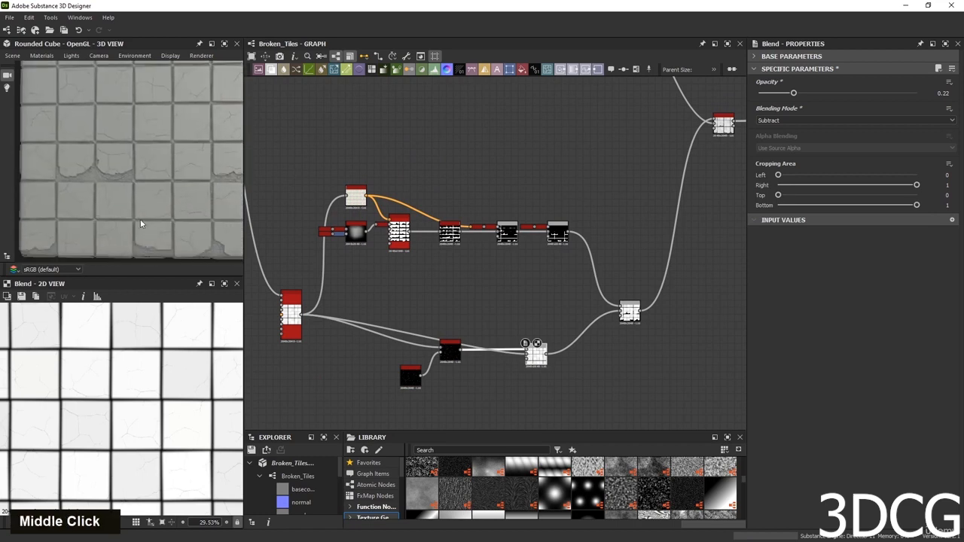
scroll(131, 239, up, 4)
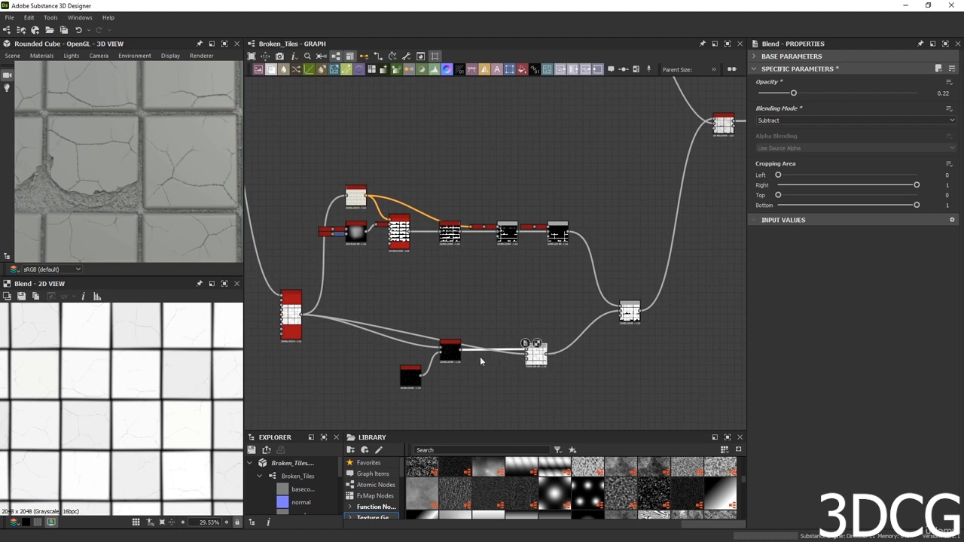
Dock the Cracks_Generator node onto Grounge randomize and place Grounge randomize just before the cracks Blend.
drag(450, 352, 451, 365)
click(406, 377)
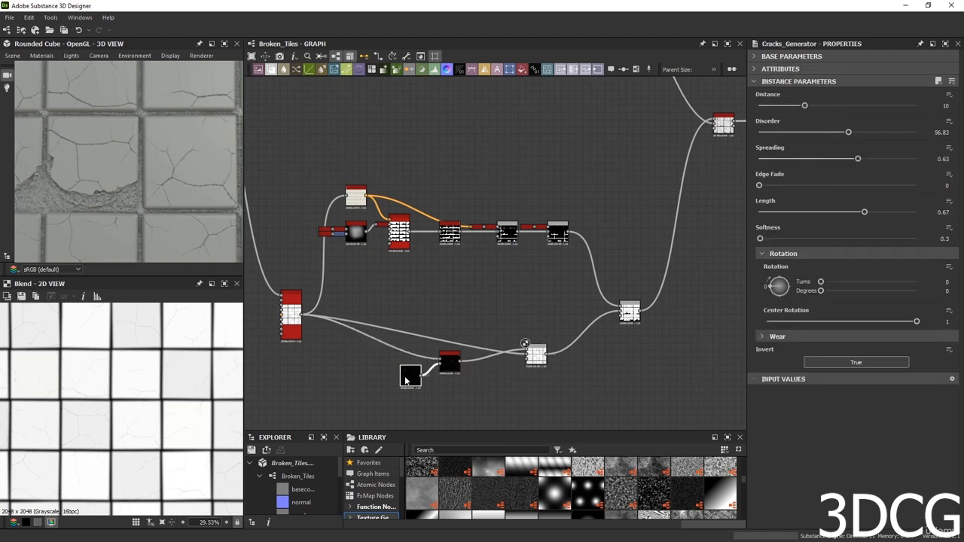
key(d)
click(450, 363)
key(d)
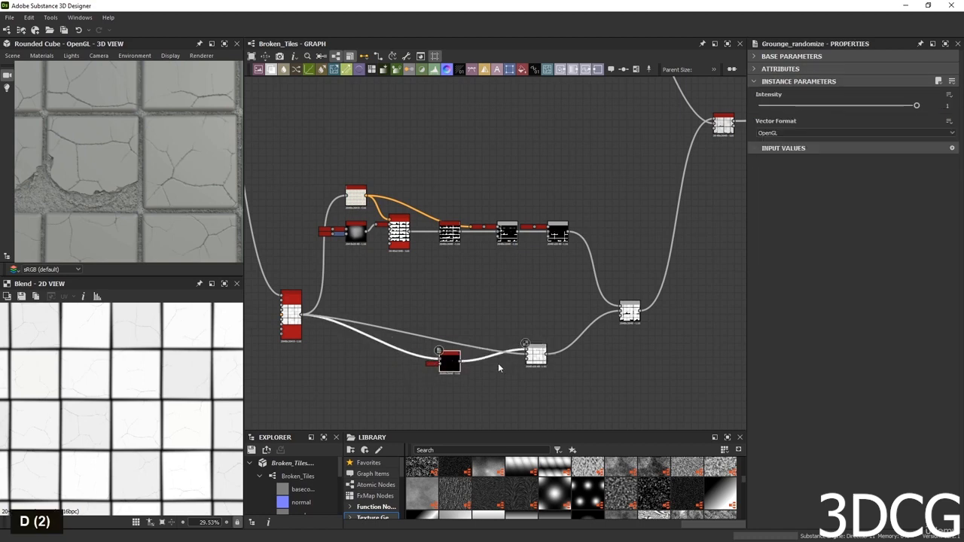
drag(451, 362, 458, 356)
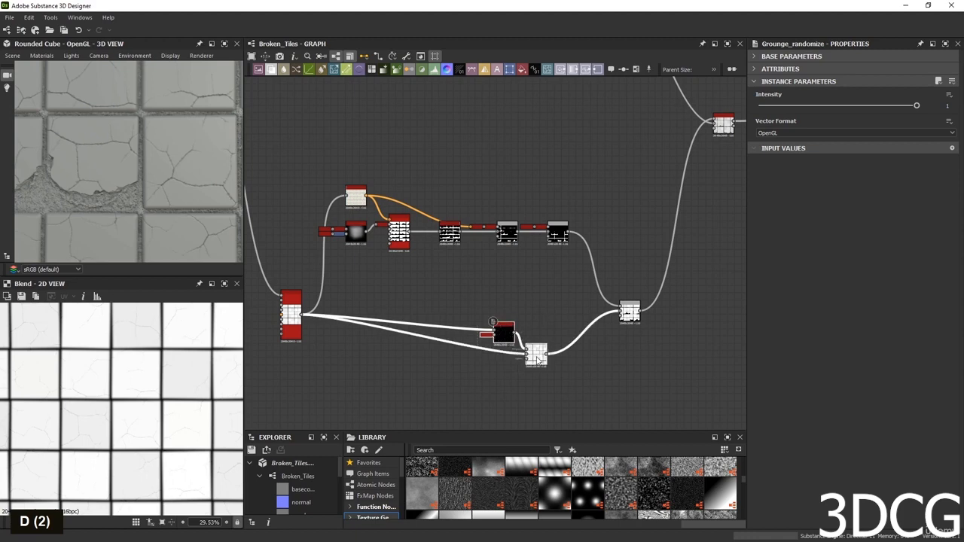
drag(535, 356, 450, 361)
Duplicate the Histogram Select of the broken-edge mask, keeping its flood fill grayscale input, and place the copy above Grounge randomize.
scroll(503, 247, up, 5)
scroll(479, 326, down, 2)
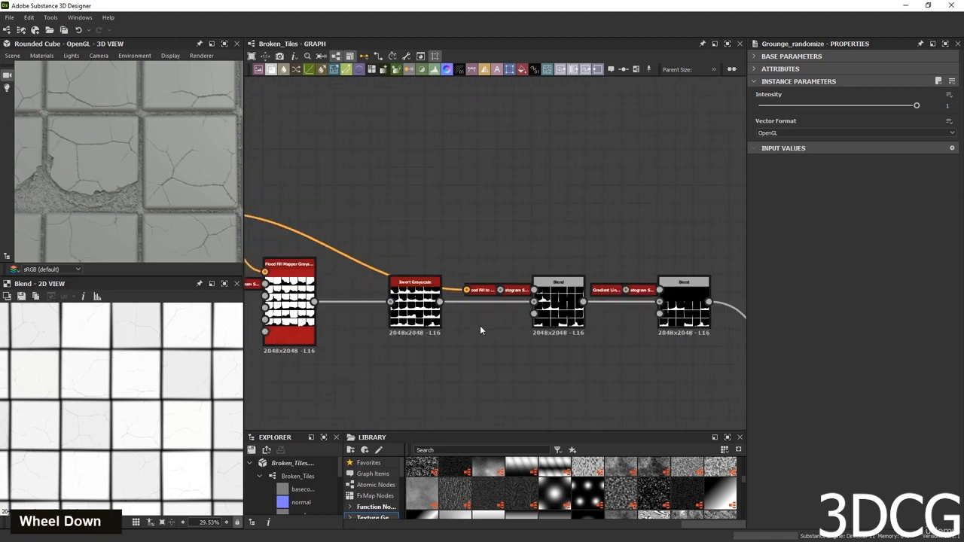
scroll(488, 293, up, 2)
double_click(563, 293)
scroll(568, 295, down, 5)
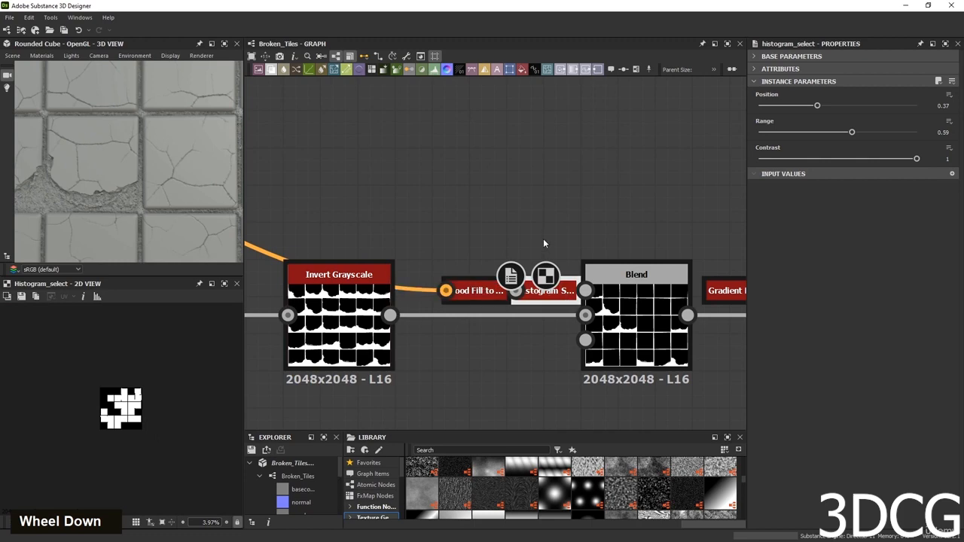
drag(546, 230, 477, 301)
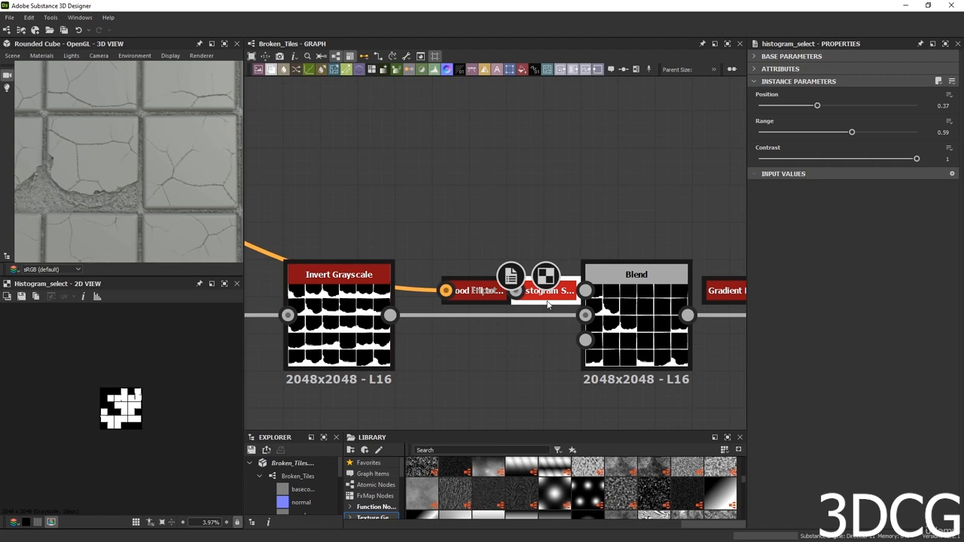
key(ctrl+d)
drag(522, 277, 545, 422)
scroll(536, 421, down, 4)
middle_drag(536, 421, 548, 273)
drag(548, 273, 507, 372)
scroll(507, 372, down, 3)
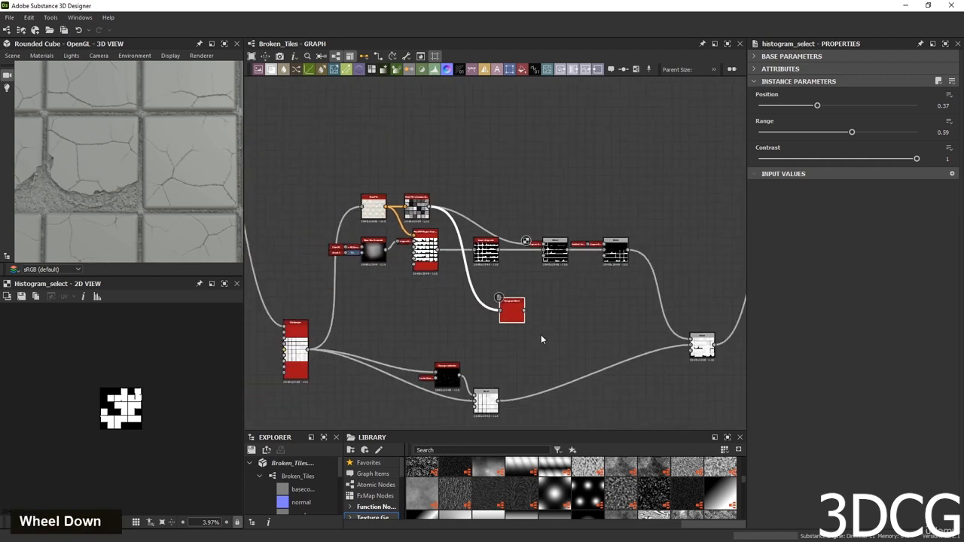
middle_drag(541, 335, 565, 289)
drag(531, 263, 511, 286)
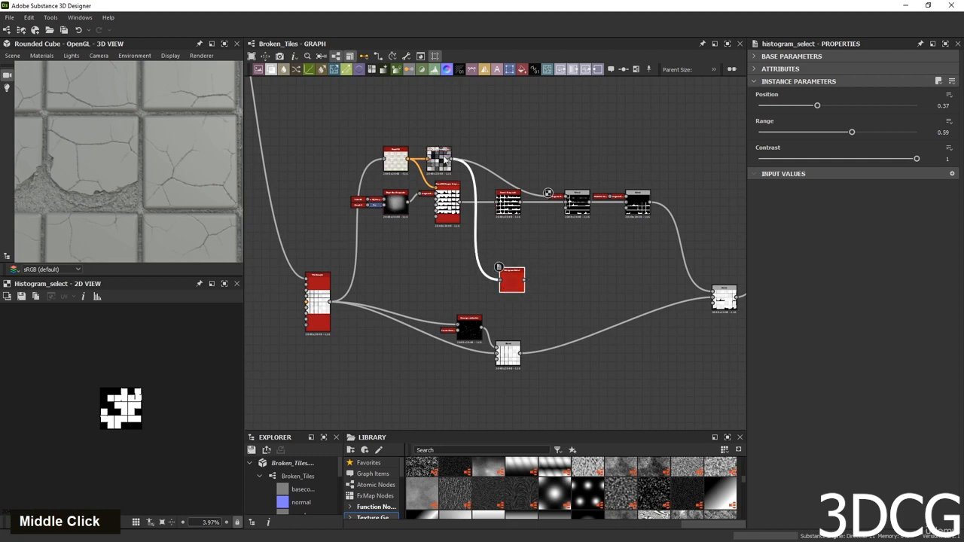
Preview the duplicated Histogram Select and set its Position to 0.53, Range to 0.17 and Contrast to 0.46.
scroll(511, 278, up, 4)
double_click(513, 281)
scroll(135, 418, up, 3)
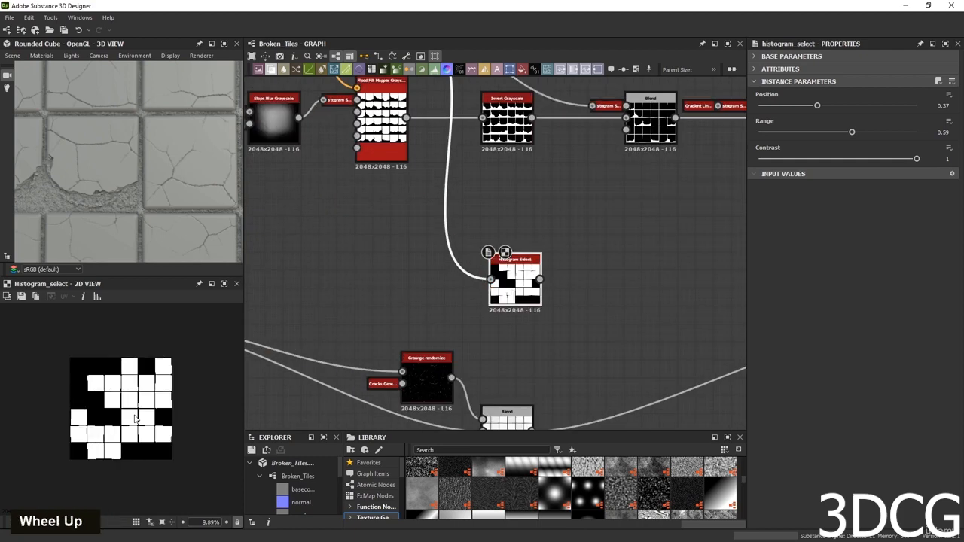
scroll(135, 419, up, 2)
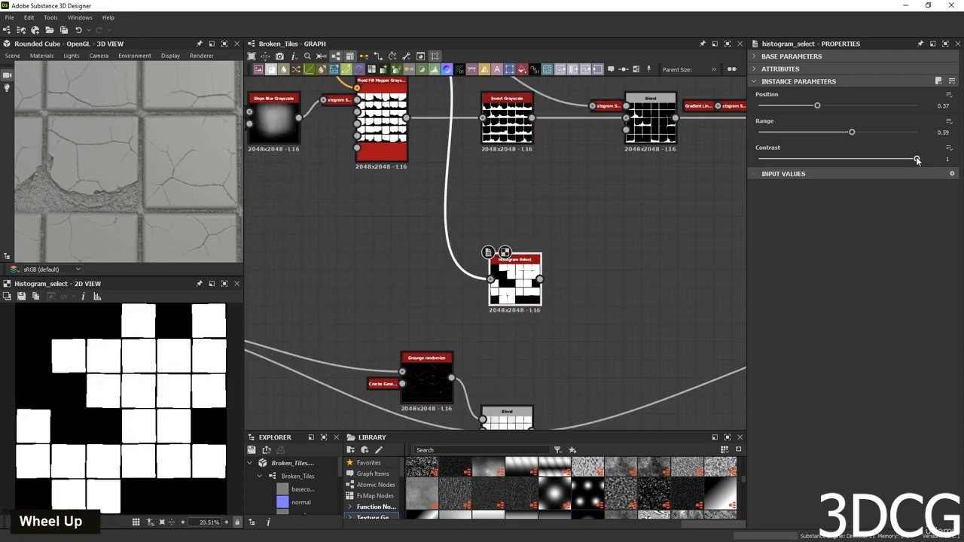
drag(916, 160, 830, 160)
drag(817, 106, 785, 134)
scroll(560, 326, down, 3)
scroll(576, 297, up, 3)
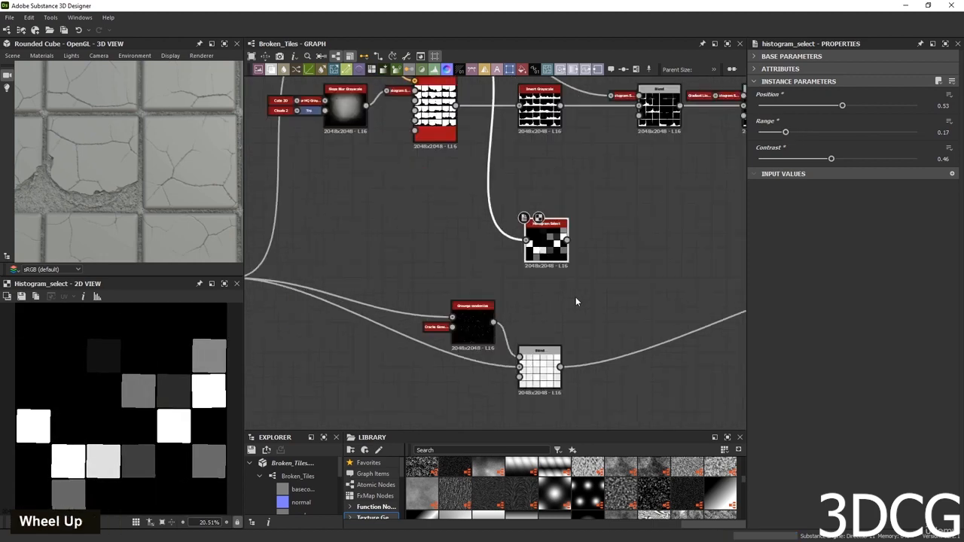
Move the cracks Blend further along the graph and align Grounge randomize beneath the duplicated Histogram Select.
drag(602, 377, 659, 373)
drag(530, 383, 708, 383)
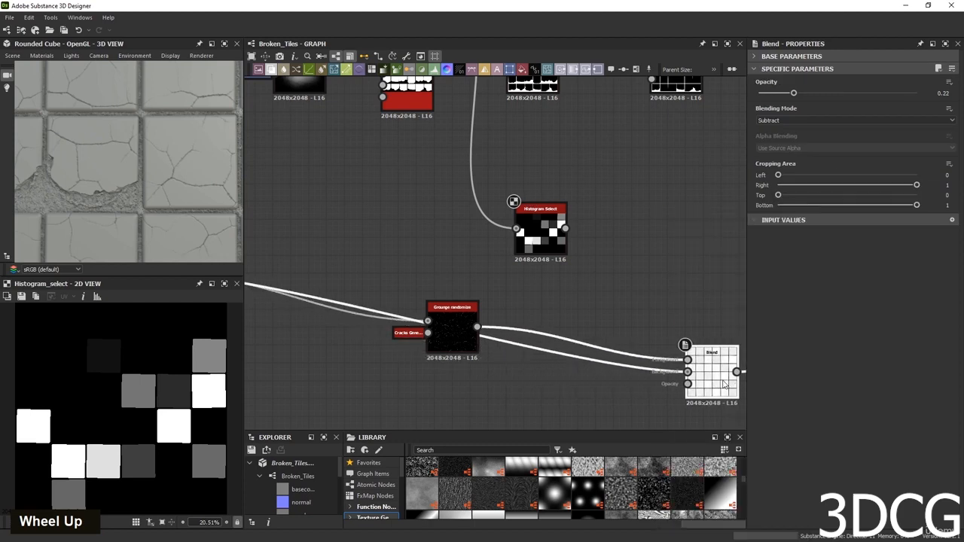
click(452, 336)
drag(452, 336, 534, 305)
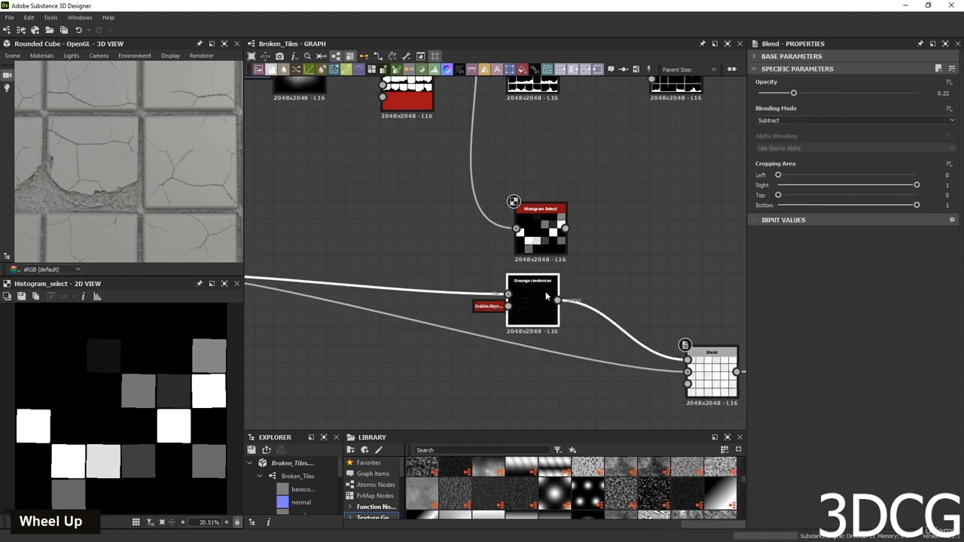
drag(541, 226, 533, 208)
Add a Blend with the Histogram Select as foreground and Grounge randomize as background, dock the Histogram Select, and preview the Blend.
key(space)
text(b)
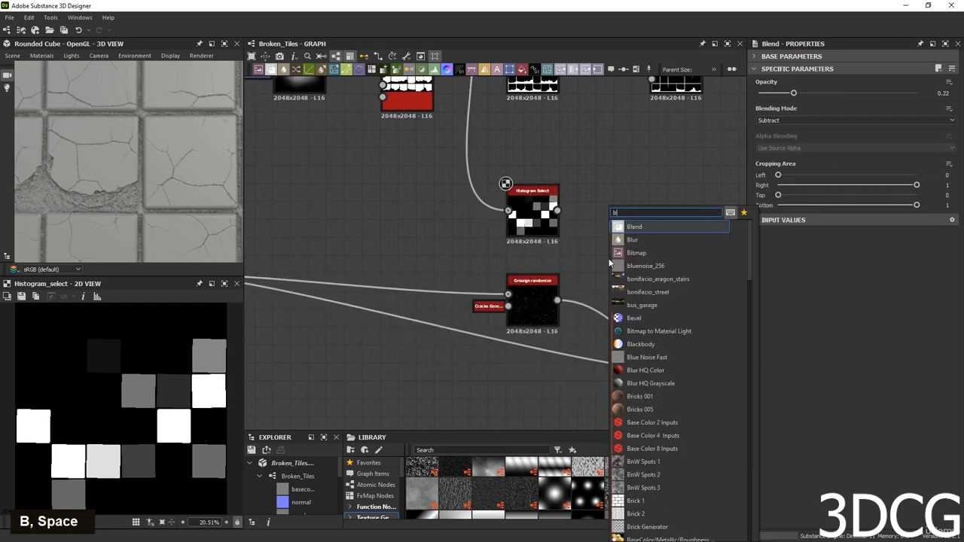
key(Return)
drag(557, 300, 556, 214)
key(d)
double_click(602, 264)
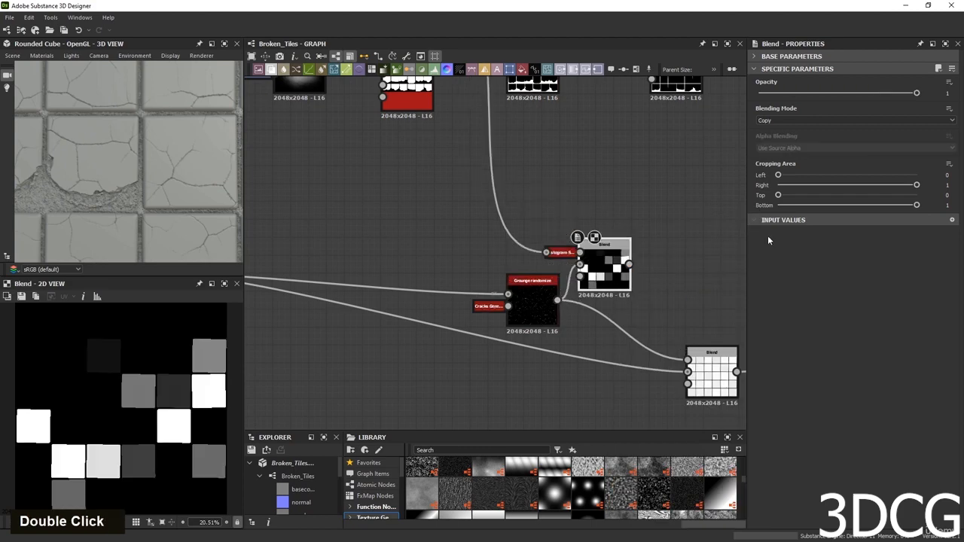
Try the Subtract blending mode on the new Blend and inspect the crack pattern in the preview.
click(790, 121)
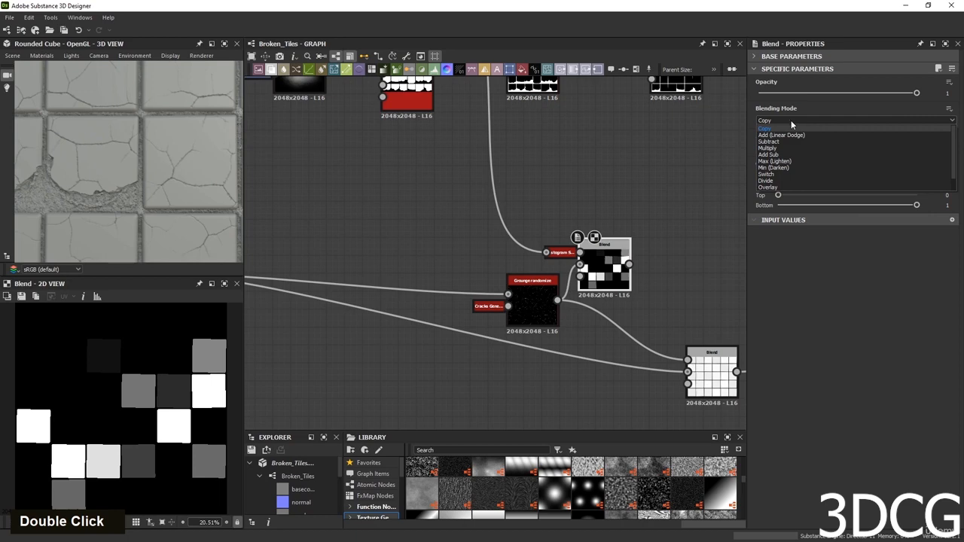
click(775, 142)
scroll(132, 461, up, 2)
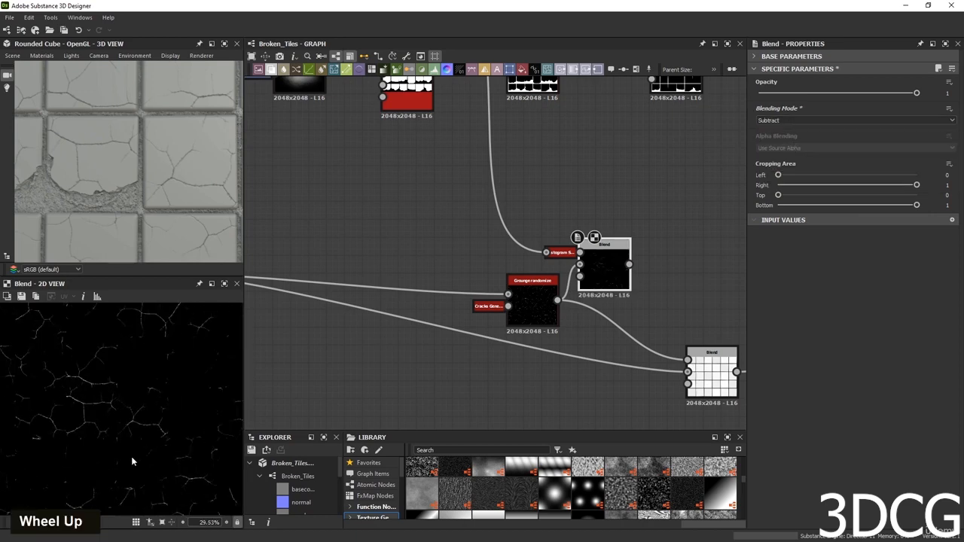
scroll(132, 461, down, 4)
Set the new Blend's blending mode to Multiply and inspect the masked cracks in the preview.
double_click(794, 119)
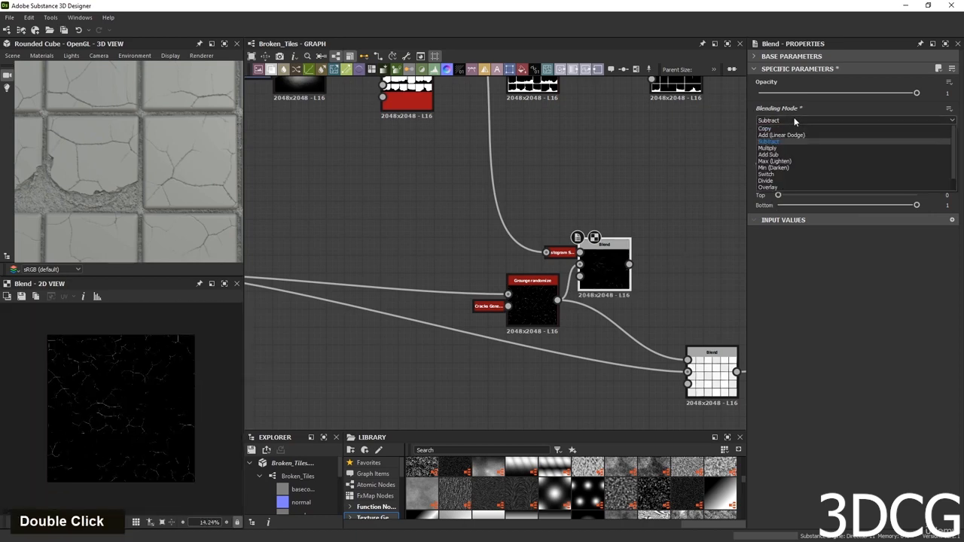
key(Down)
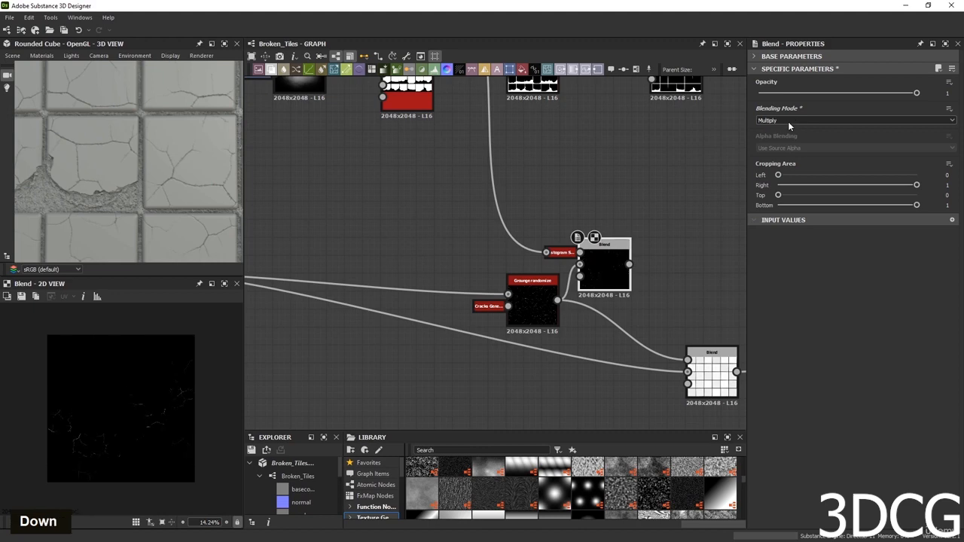
scroll(162, 430, up, 3)
scroll(118, 463, down, 2)
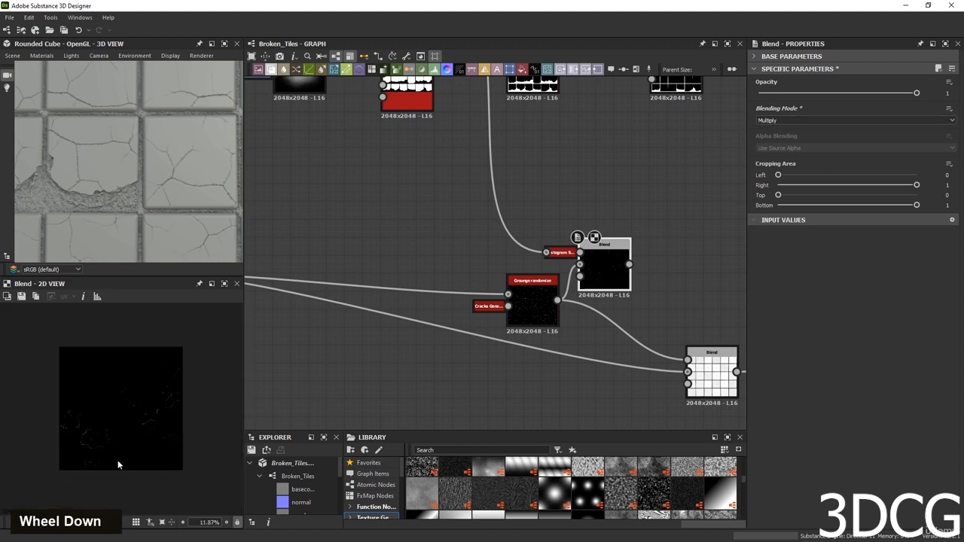
scroll(90, 451, up, 3)
scroll(560, 308, down, 3)
Connect the Multiply Blend's output to the Foreground input of the cracks Blend and check the cracks on the 3D tiles.
middle_drag(561, 308, 520, 300)
scroll(530, 261, up, 2)
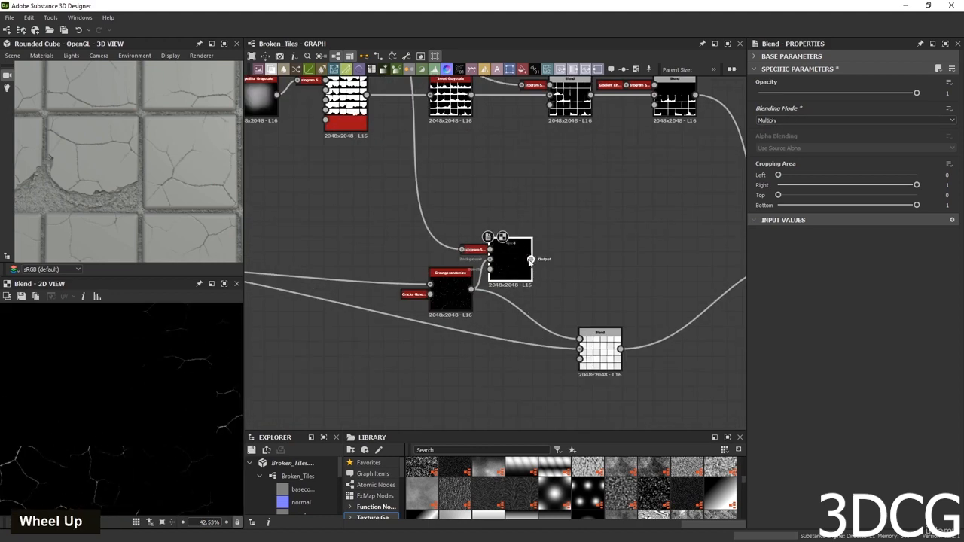
scroll(140, 192, down, 3)
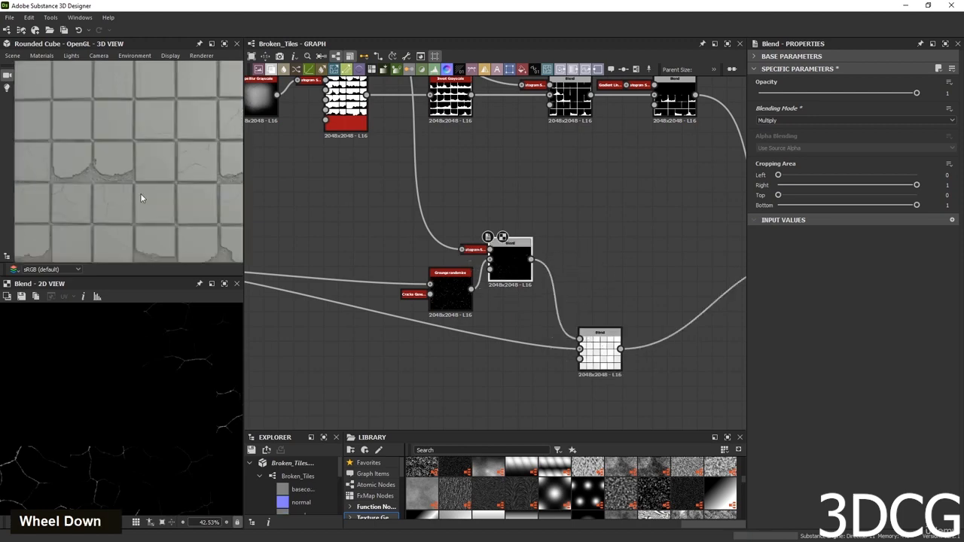
scroll(131, 158, up, 2)
middle_drag(131, 157, 134, 198)
scroll(131, 201, up, 2)
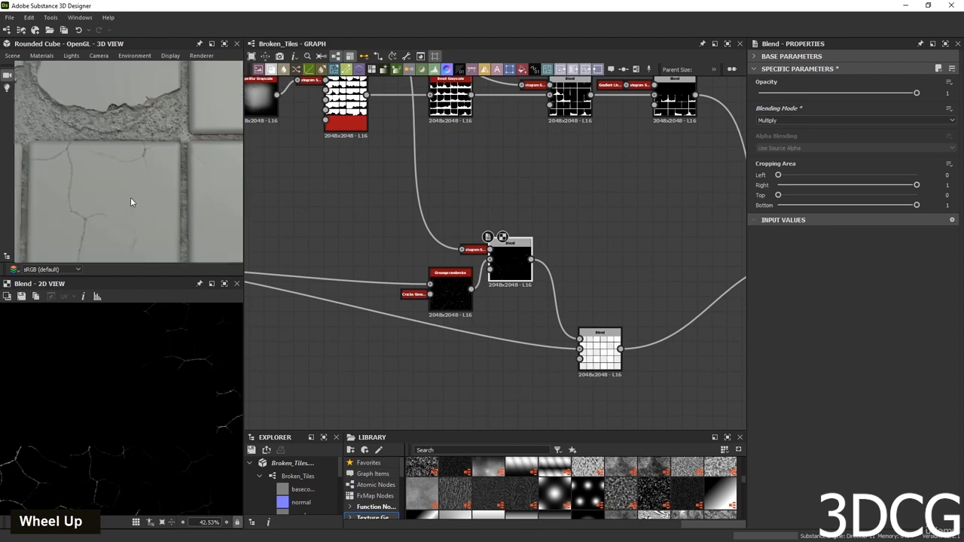
scroll(112, 180, down, 4)
Preview the last Blend of the broken-edge mask chain, showing the full mask.
middle_drag(539, 234, 485, 263)
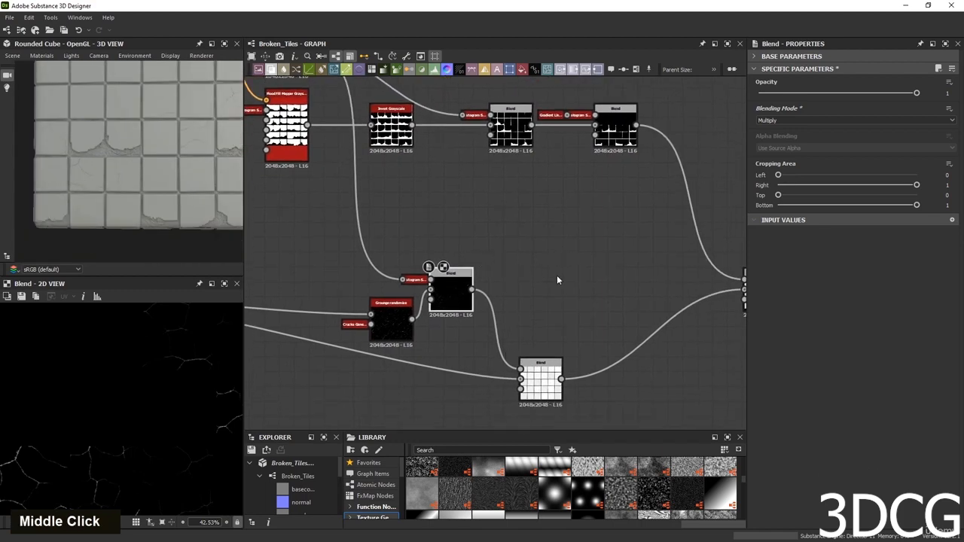
scroll(568, 105, up, 4)
double_click(664, 155)
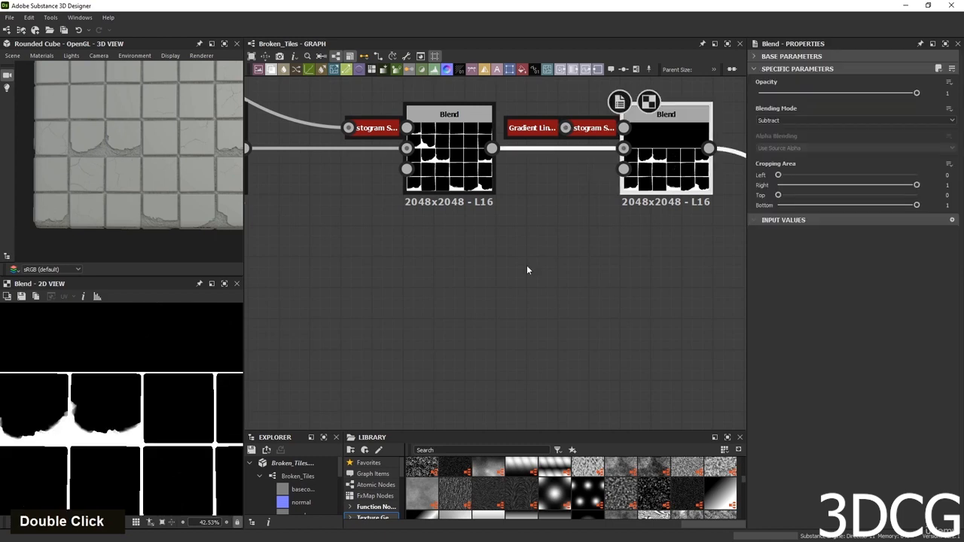
scroll(119, 373, down, 3)
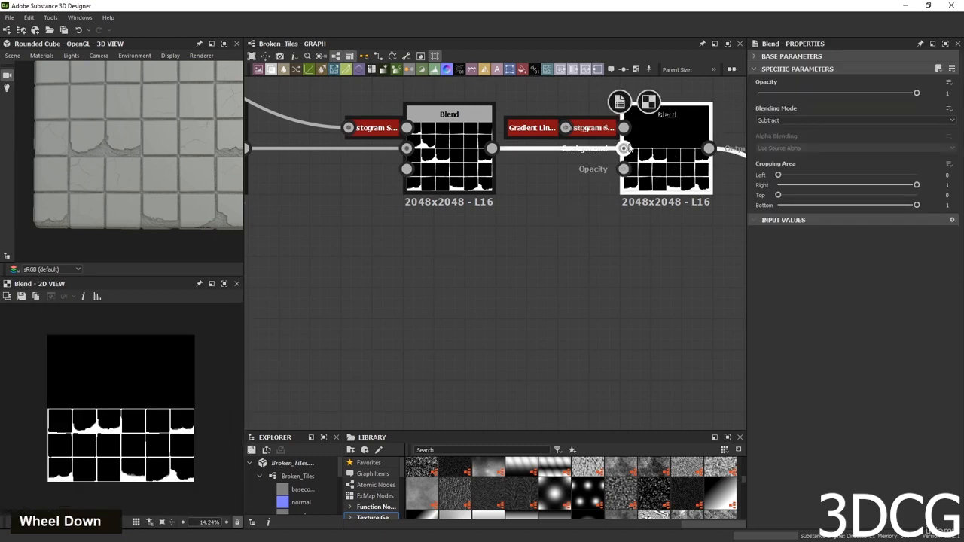
Duplicate the gradient-masked Subtract Blend below the original, undock Gradient Linear 1 above, and delete the copied Histogram Scan.
scroll(626, 148, down, 5)
drag(644, 171, 611, 240)
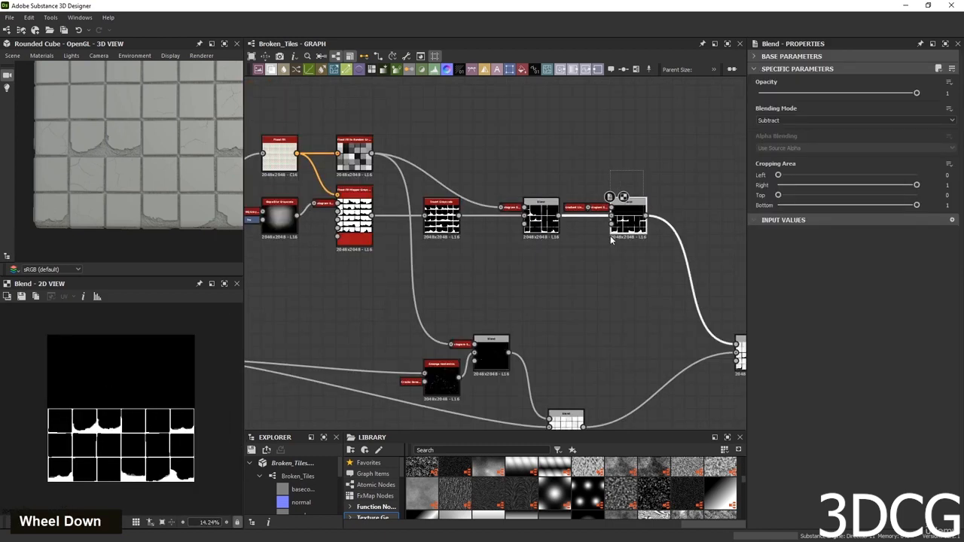
key(ctrl+d)
drag(510, 265, 628, 355)
drag(549, 208, 505, 115)
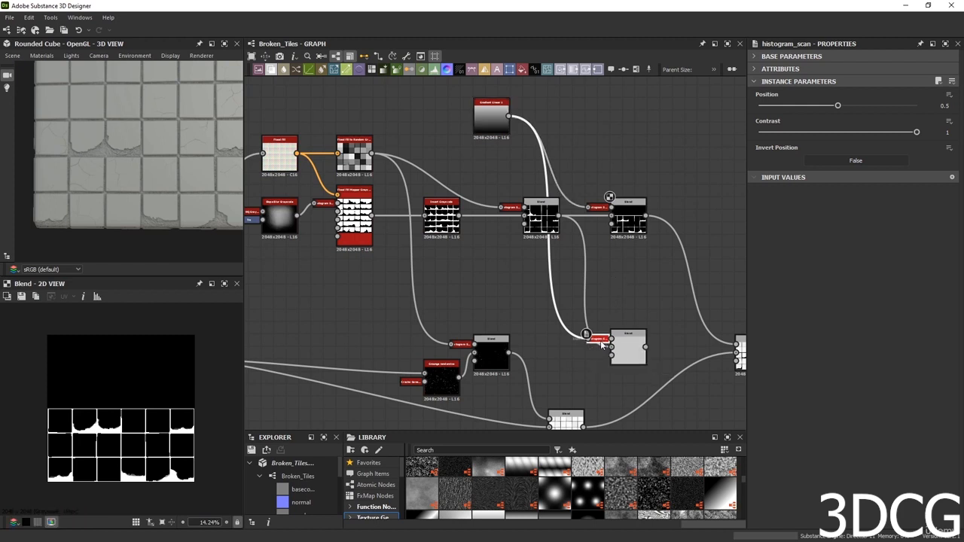
key(Delete)
Undock the remaining Histogram Scan, place it beside Gradient Linear 1, and connect its output to the duplicate Blend's foreground.
click(598, 208)
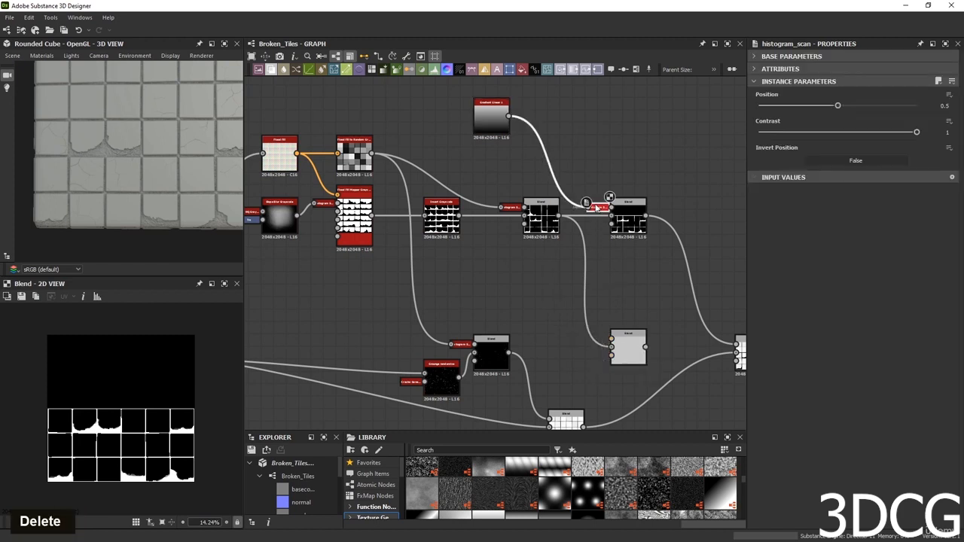
key(d)
drag(568, 165, 556, 128)
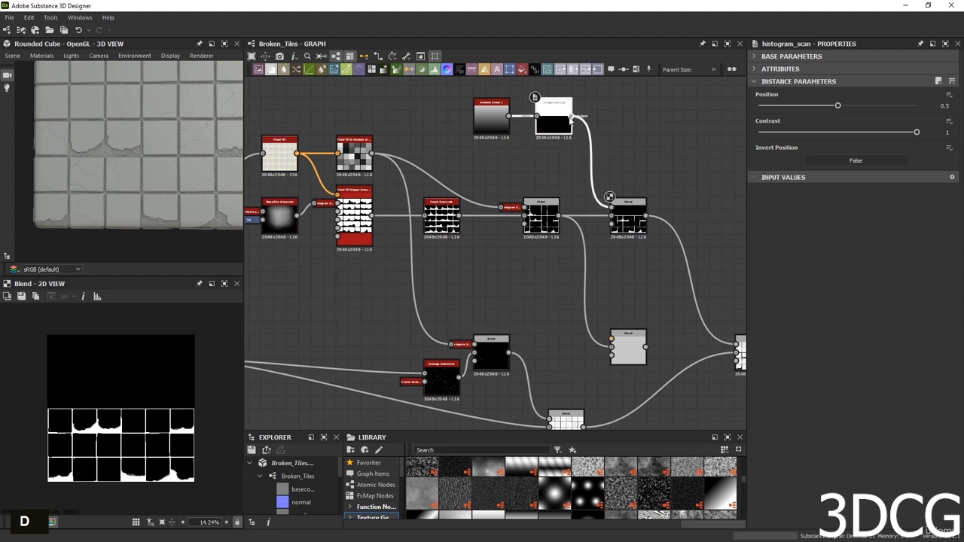
drag(598, 350, 611, 348)
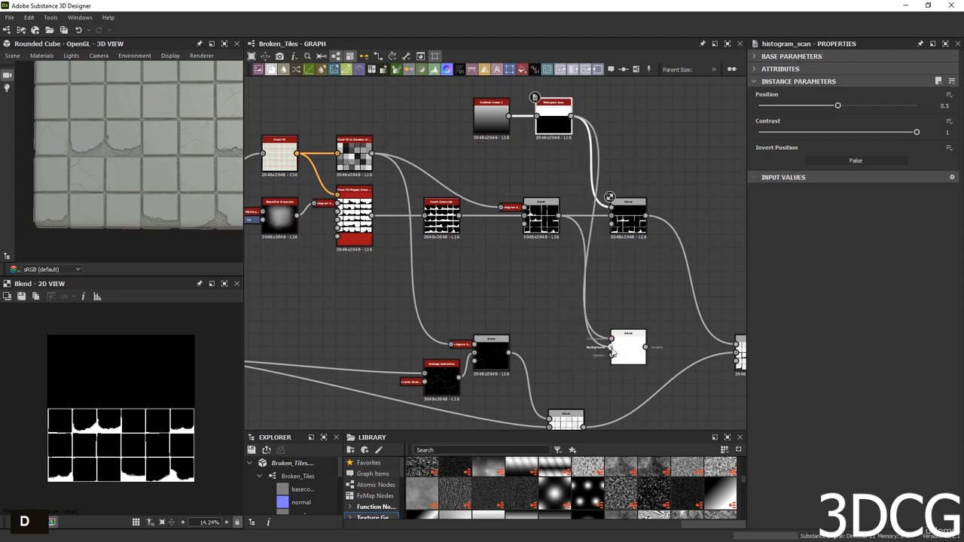
Connect the crack mask Blend to the duplicate Blend's background, place the duplicate beside it and preview its output.
middle_drag(497, 361, 503, 330)
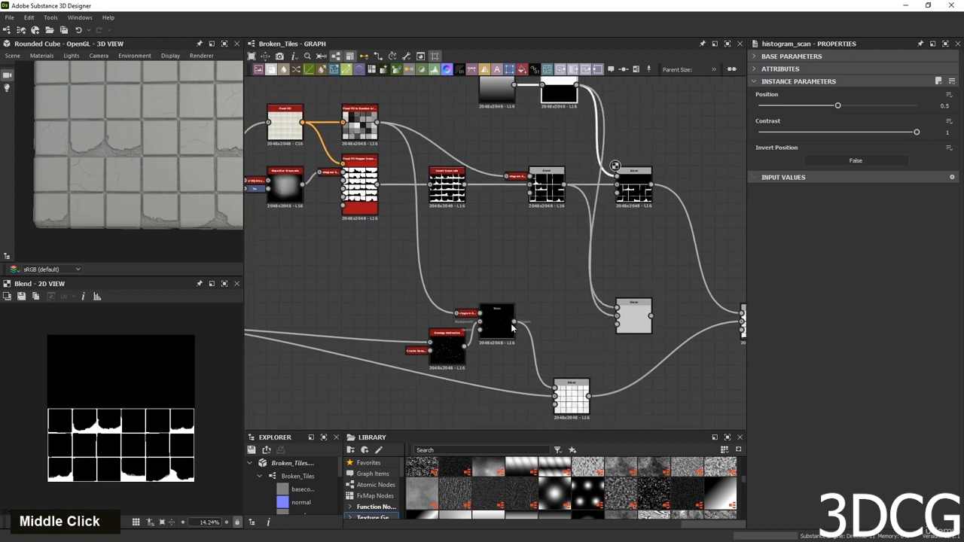
drag(588, 319, 582, 340)
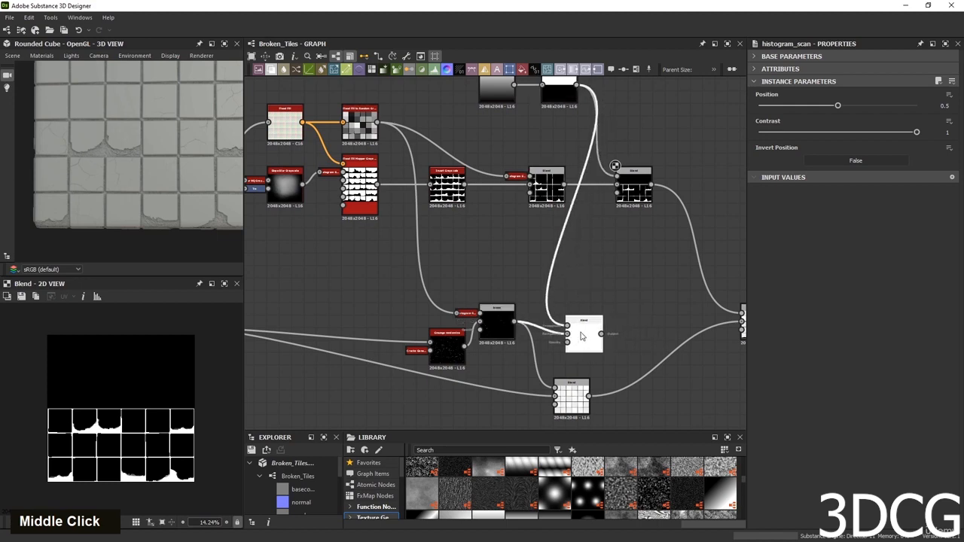
double_click(581, 337)
scroll(137, 447, up, 2)
scroll(170, 424, down, 2)
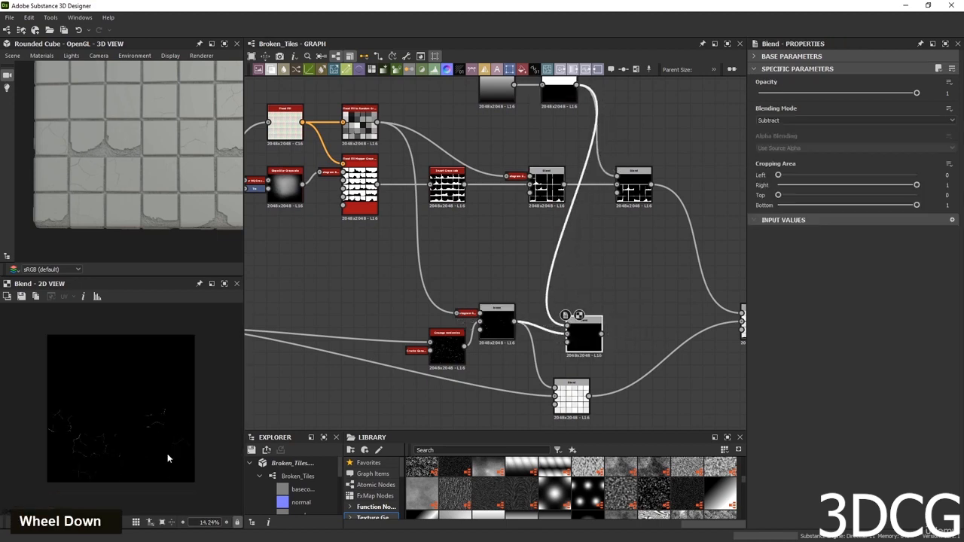
Feed the gradient-masked cracks into the foreground of the Blend that subtracts cracks from the tiles, and preview the final Subtract Blend.
drag(572, 386, 645, 379)
drag(659, 393, 653, 381)
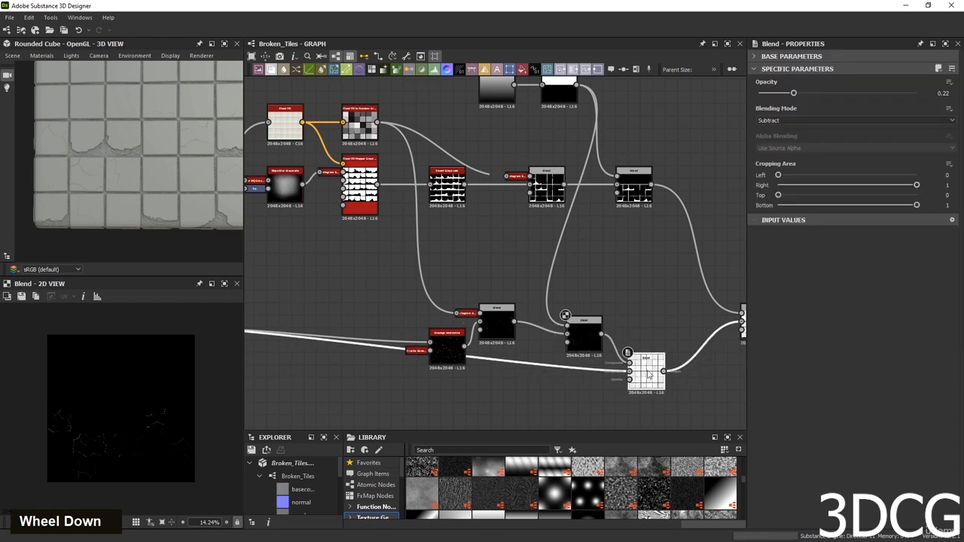
double_click(648, 374)
middle_drag(649, 374, 486, 384)
double_click(592, 331)
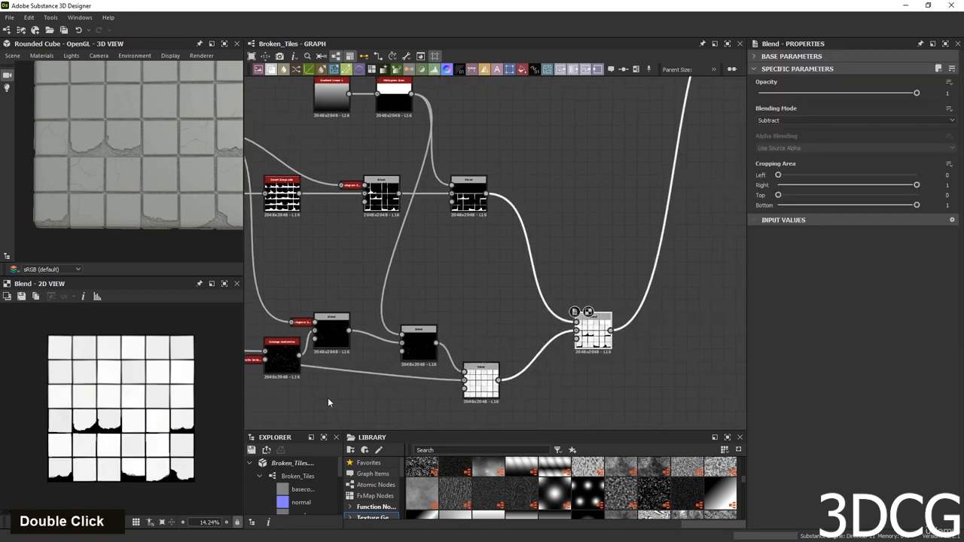
Examine the cracks and broken tile edges in the 2D height preview and on the 3D model.
scroll(142, 437, up, 6)
middle_drag(151, 439, 27, 437)
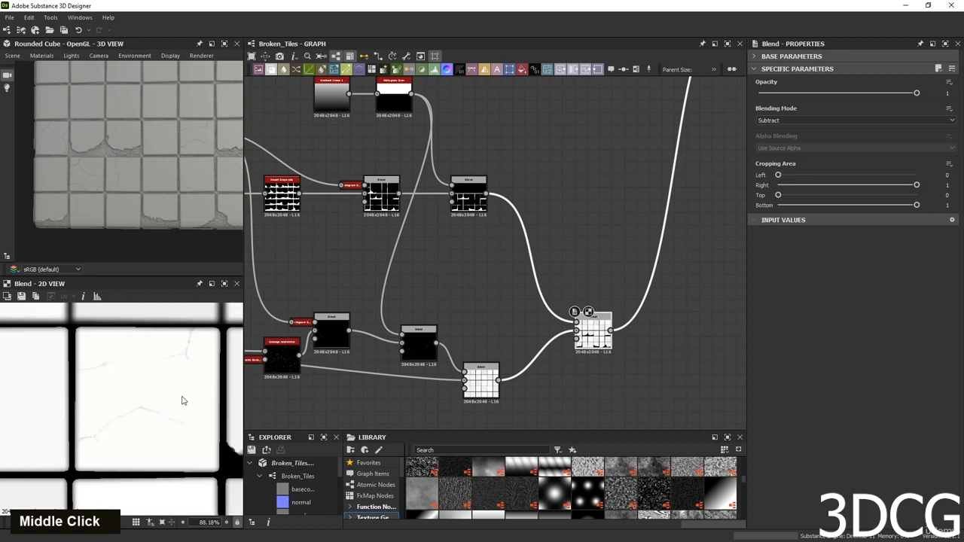
scroll(177, 437, down, 4)
scroll(79, 382, up, 2)
middle_drag(80, 381, 85, 247)
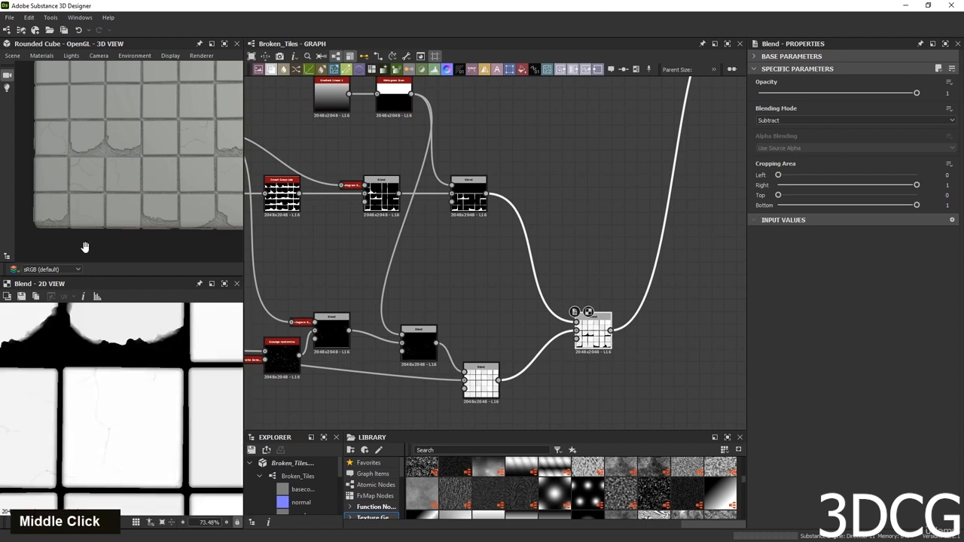
scroll(121, 452, down, 4)
middle_drag(121, 452, 115, 389)
scroll(609, 228, down, 2)
middle_drag(609, 227, 599, 339)
middle_drag(131, 178, 142, 163)
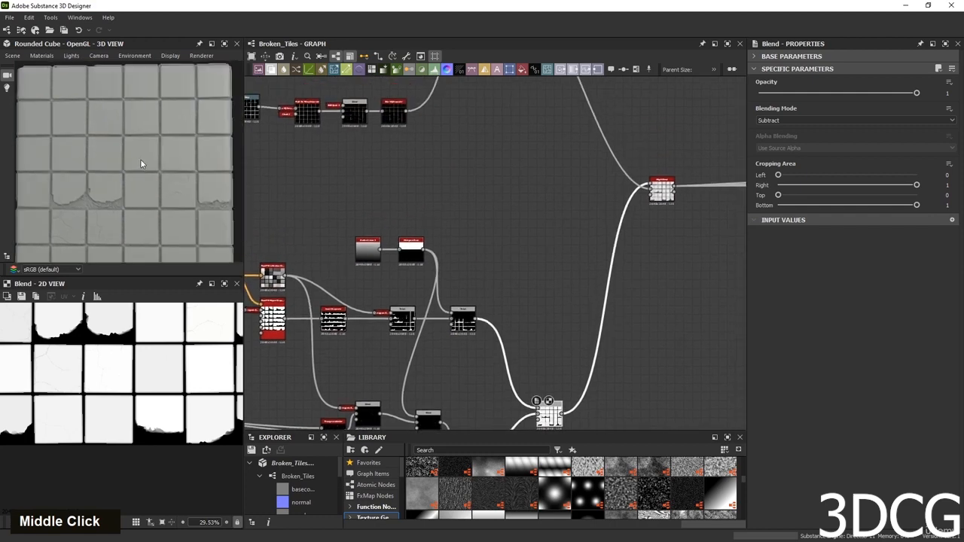
scroll(174, 213, up, 3)
middle_drag(174, 215, 138, 189)
middle_drag(179, 249, 161, 207)
scroll(155, 193, down, 3)
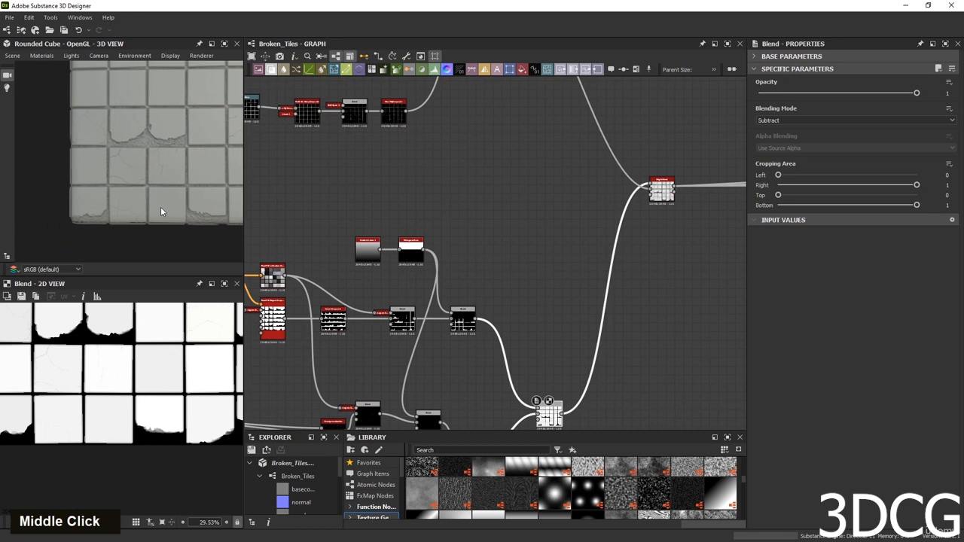
Dock Gradient Linear 1 to the Histogram Scan and move the Histogram Scan closer to the Flood Fill nodes.
scroll(516, 279, down, 3)
scroll(344, 301, up, 3)
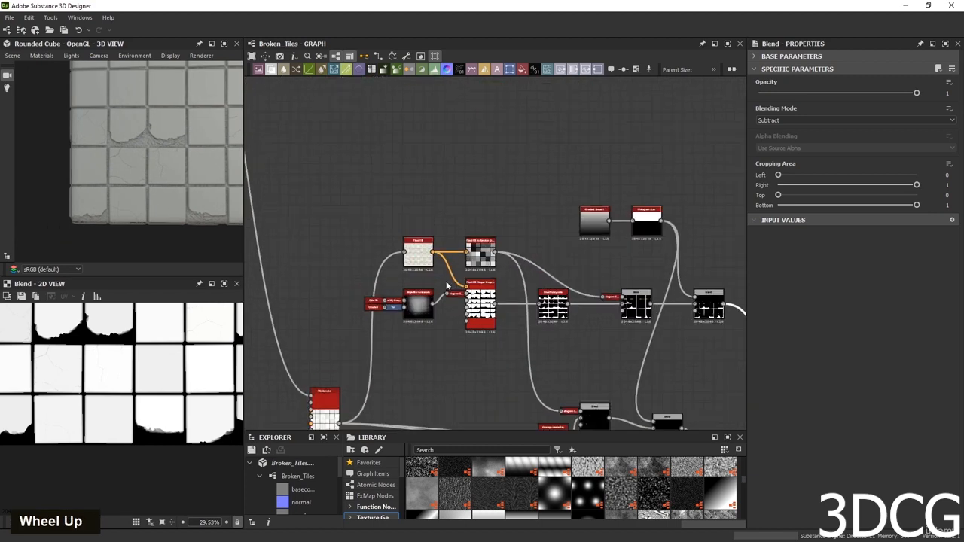
click(597, 229)
key(d)
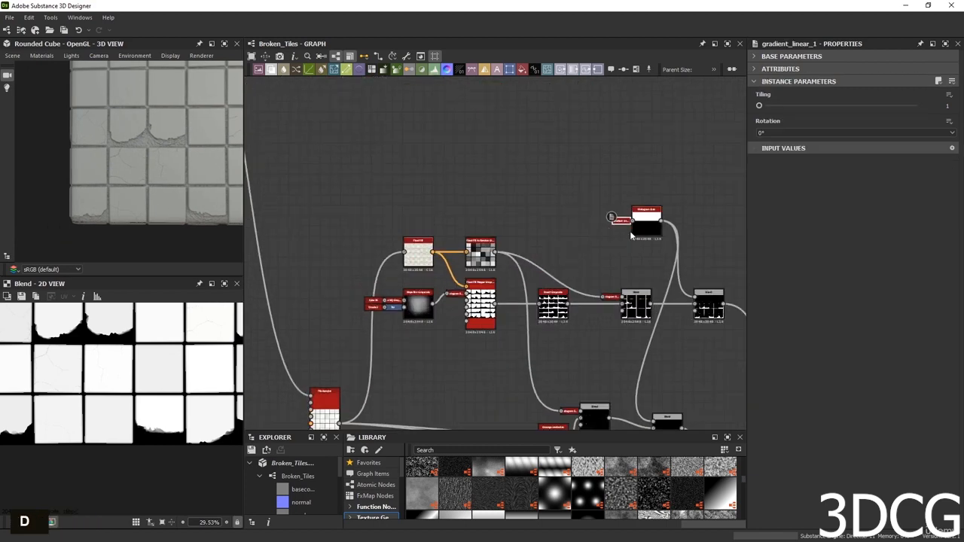
drag(650, 225, 567, 225)
Rearrange the crack damage node and its mask Blend, and raise the Flood Fill and Flood Fill to Random Grayscale nodes.
middle_drag(617, 311, 605, 215)
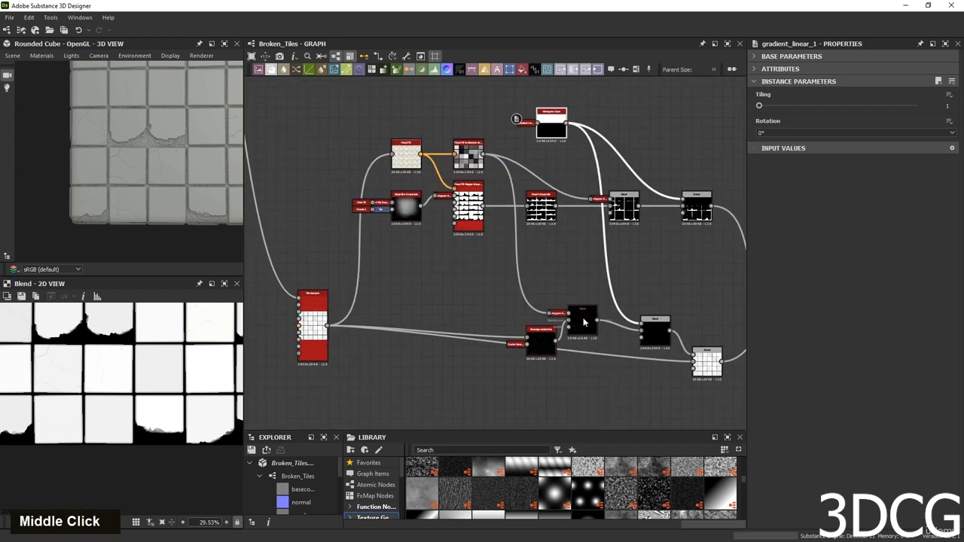
drag(584, 326, 604, 326)
mouse_move(540, 351)
mouse_down()
mouse_move(541, 383)
mouse_move(537, 344)
mouse_up()
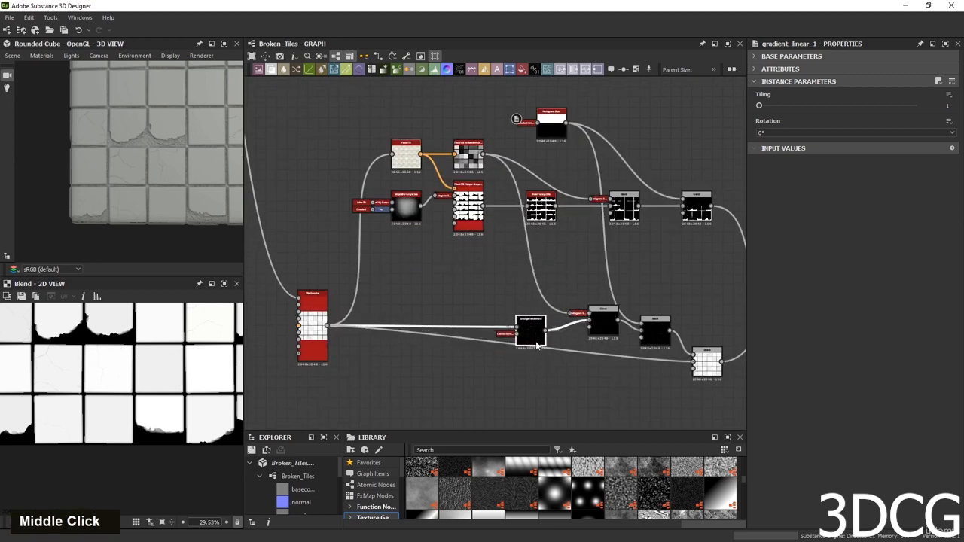
drag(604, 333, 593, 310)
drag(469, 154, 469, 124)
drag(405, 164, 402, 134)
middle_drag(408, 138, 349, 136)
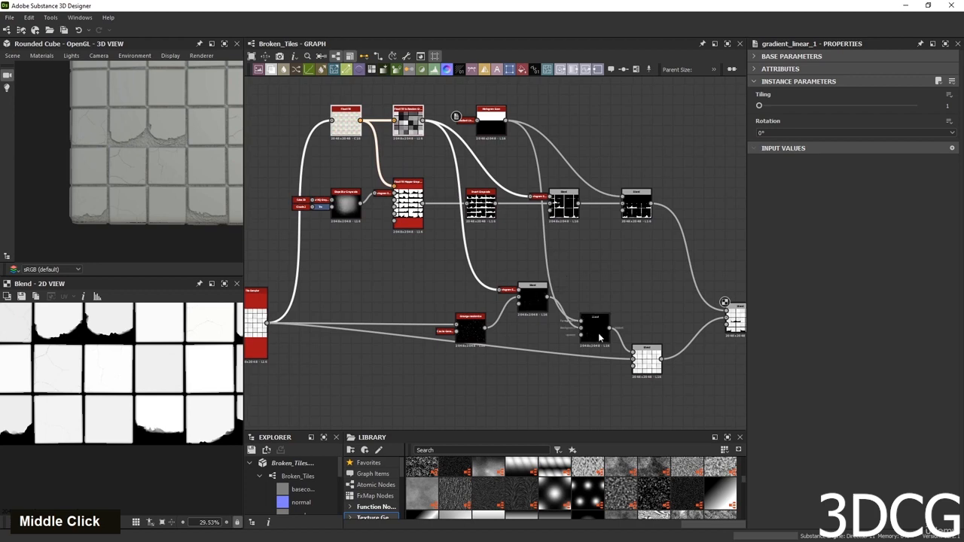
Move the gradient-masked crack Blend above the crack mask Blend and align the tile Blend with the Tile Sampler's output.
drag(597, 337, 589, 273)
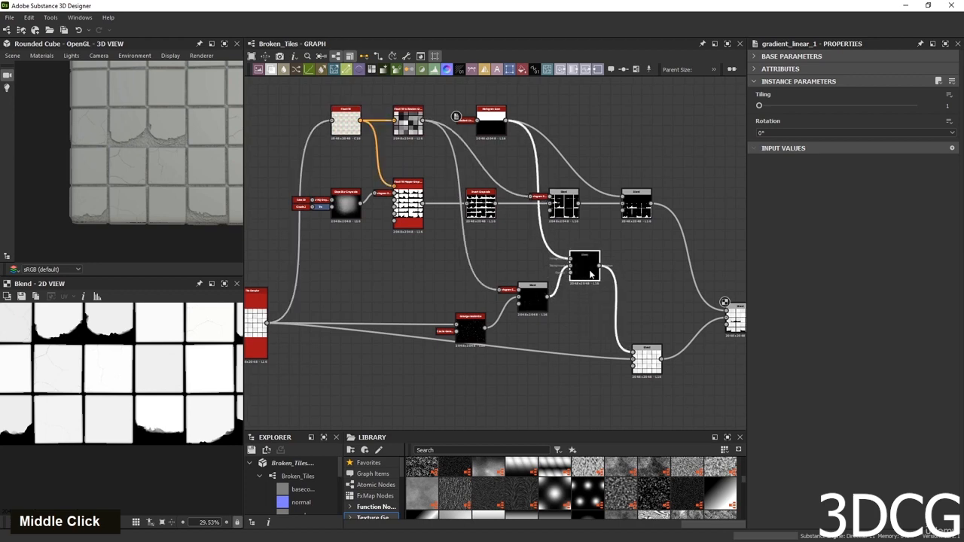
drag(657, 369, 642, 332)
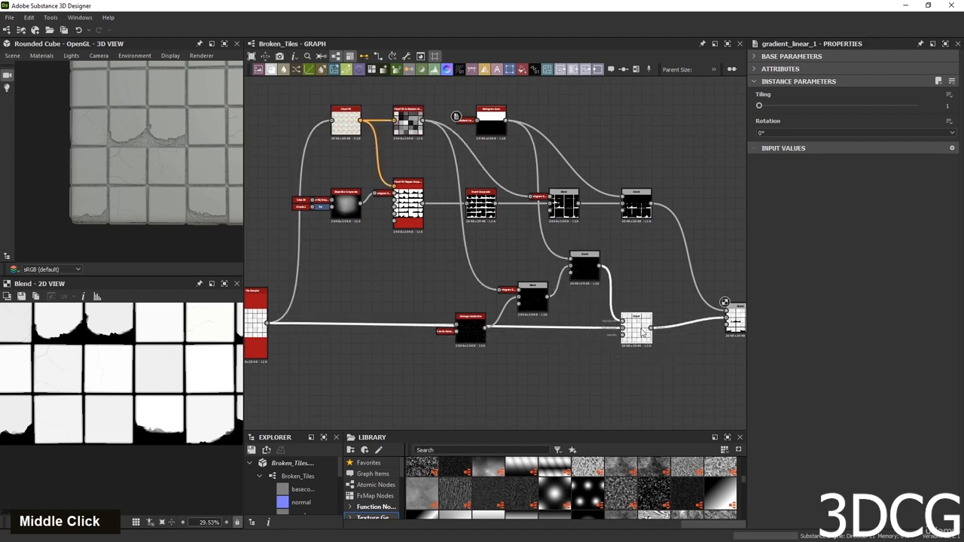
middle_drag(642, 332, 689, 320)
mouse_move(704, 312)
mouse_down()
mouse_move(692, 343)
mouse_move(694, 305)
mouse_move(699, 352)
mouse_move(695, 302)
mouse_up()
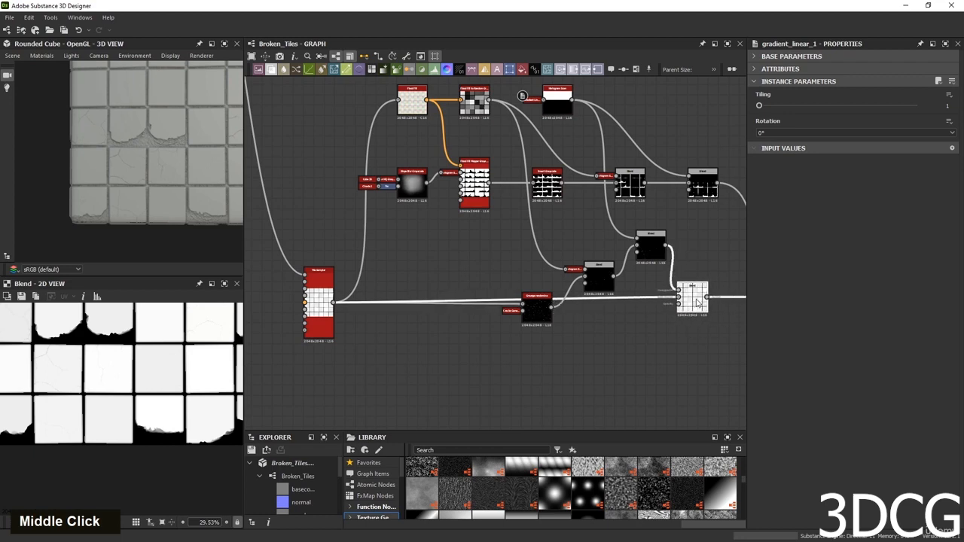
Add two Dot nodes to the link from the Tile Sampler to the tile Blend and route it beneath the other nodes.
alt+click(657, 295)
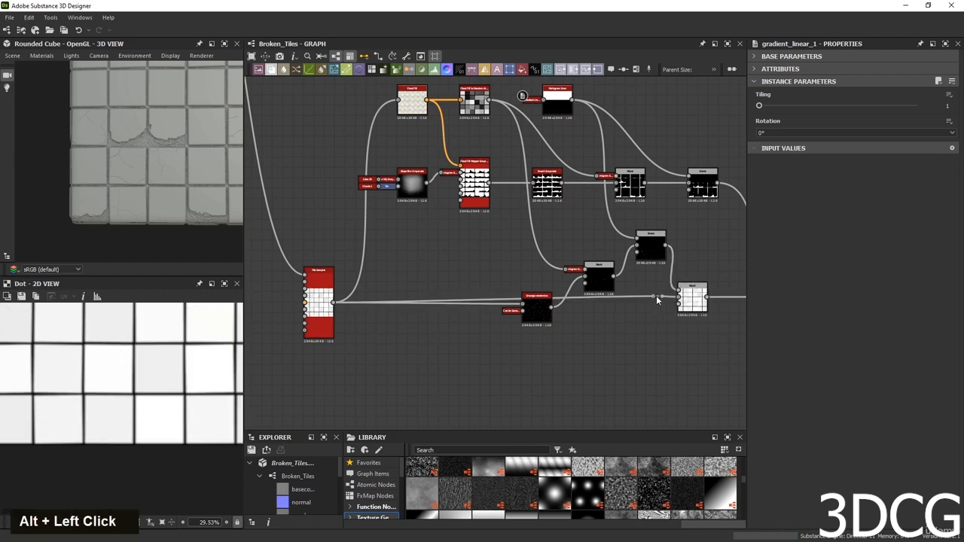
drag(657, 296, 650, 364)
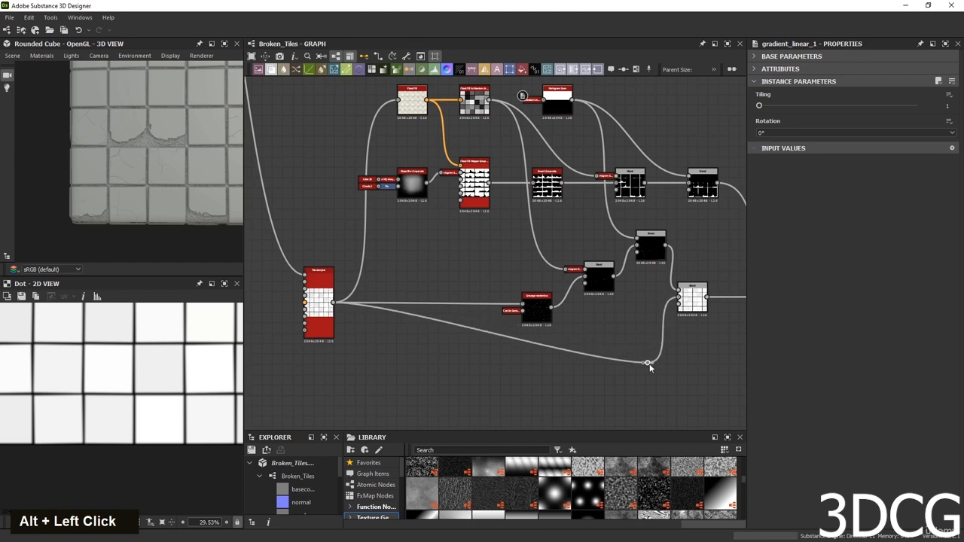
alt+click(395, 311)
drag(395, 311, 402, 366)
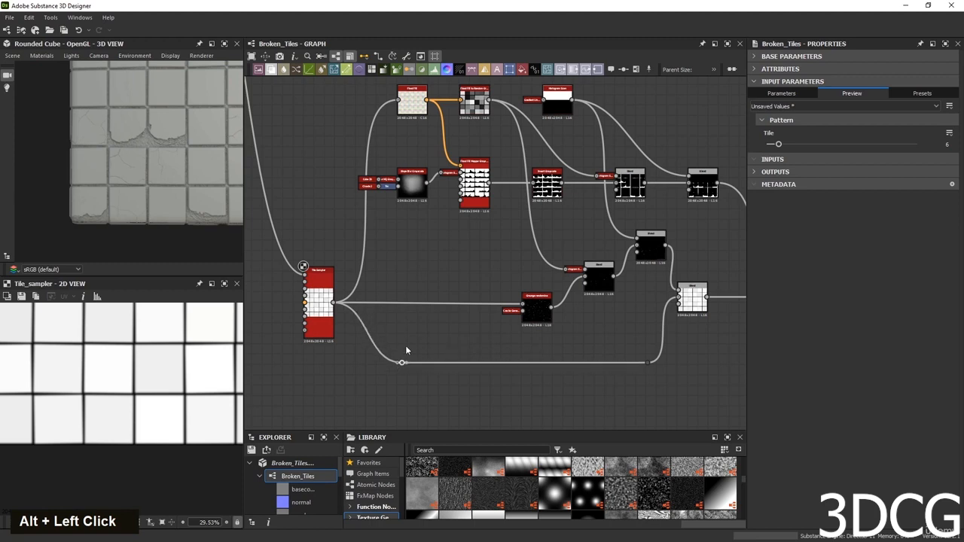
Review the layout of the node graph from the Tile Sampler branches to the Height Blend.
scroll(504, 332, down, 3)
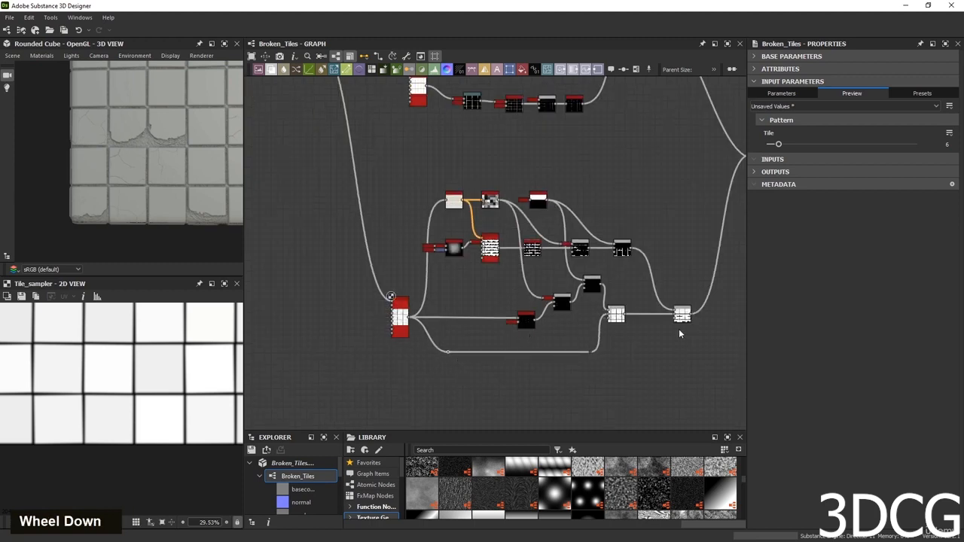
middle_drag(631, 327, 504, 351)
scroll(500, 346, up, 2)
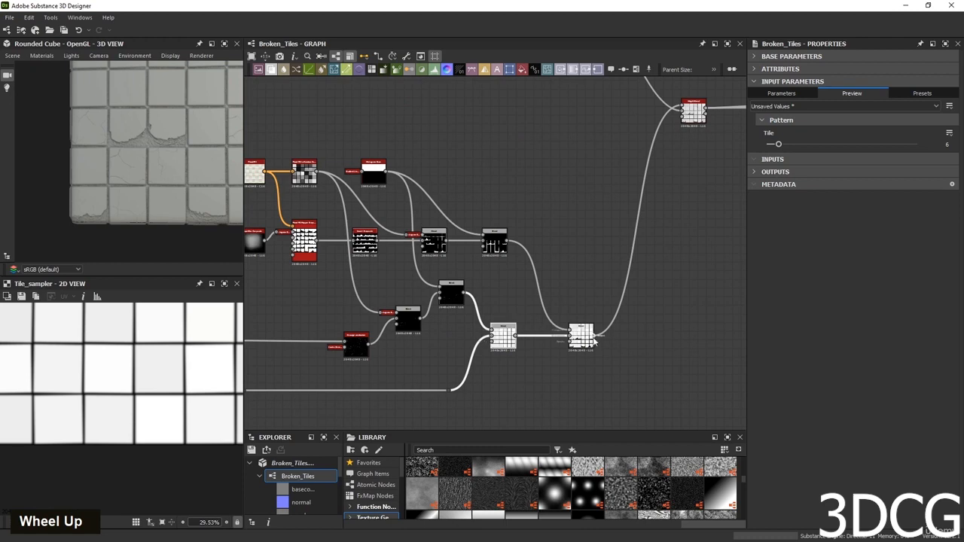
middle_drag(658, 294, 645, 323)
scroll(633, 346, down, 3)
middle_drag(644, 368, 603, 357)
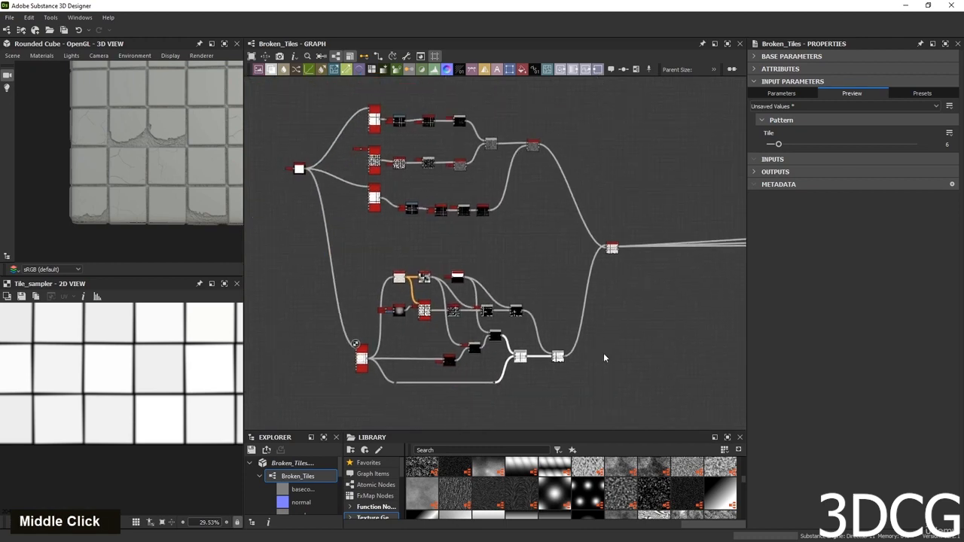
Examine the tile surfaces, cracks and broken edges up close on the 3D model.
scroll(133, 183, down, 3)
middle_drag(133, 183, 150, 218)
scroll(151, 218, up, 3)
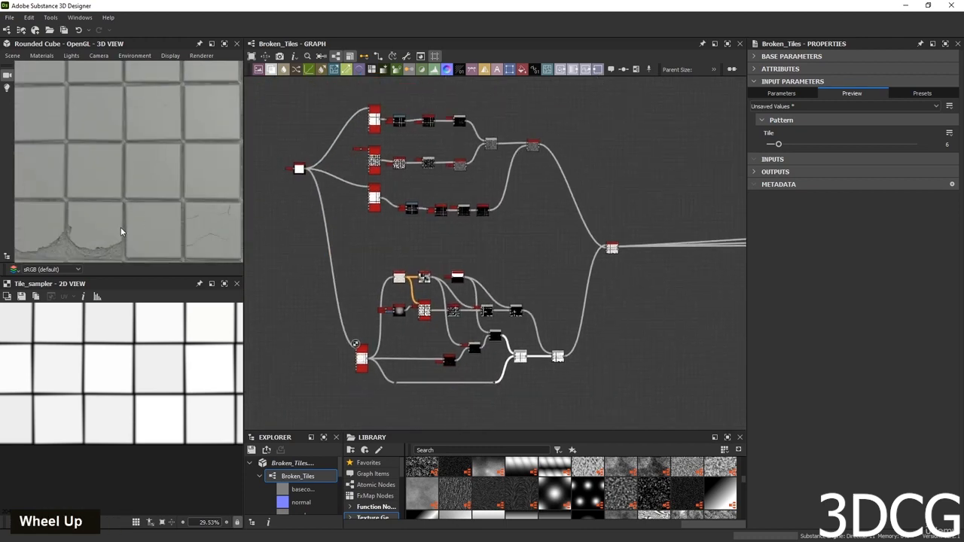
scroll(121, 229, down, 1)
scroll(123, 211, up, 3)
mouse_move(121, 228)
mouse_down()
mouse_move(123, 210)
mouse_move(141, 212)
mouse_move(163, 187)
mouse_move(133, 219)
mouse_up()
scroll(126, 212, down, 2)
scroll(145, 210, down, 3)
scroll(133, 219, up, 1)
scroll(133, 218, up, 2)
middle_drag(134, 218, 135, 194)
scroll(155, 233, up, 3)
scroll(144, 176, up, 2)
scroll(141, 201, down, 2)
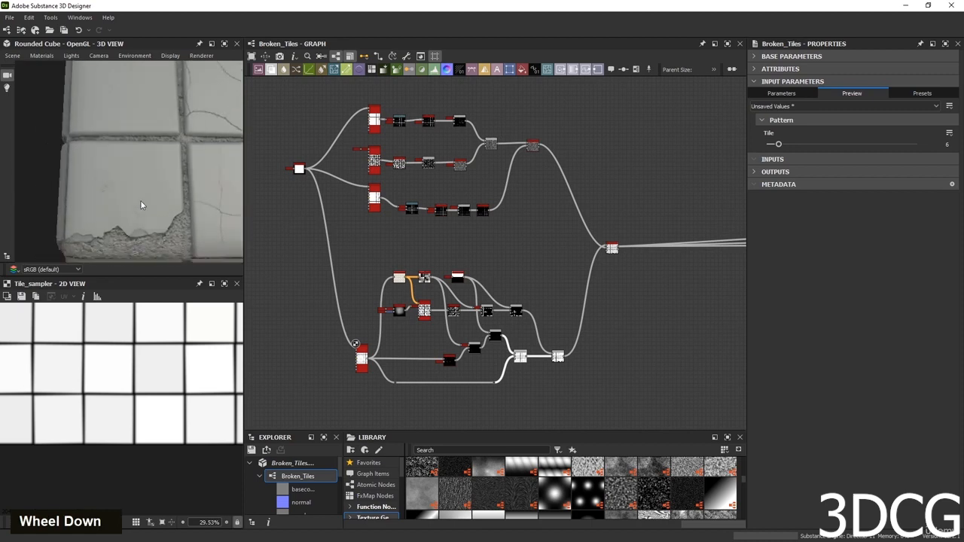
scroll(149, 195, up, 4)
scroll(143, 207, down, 3)
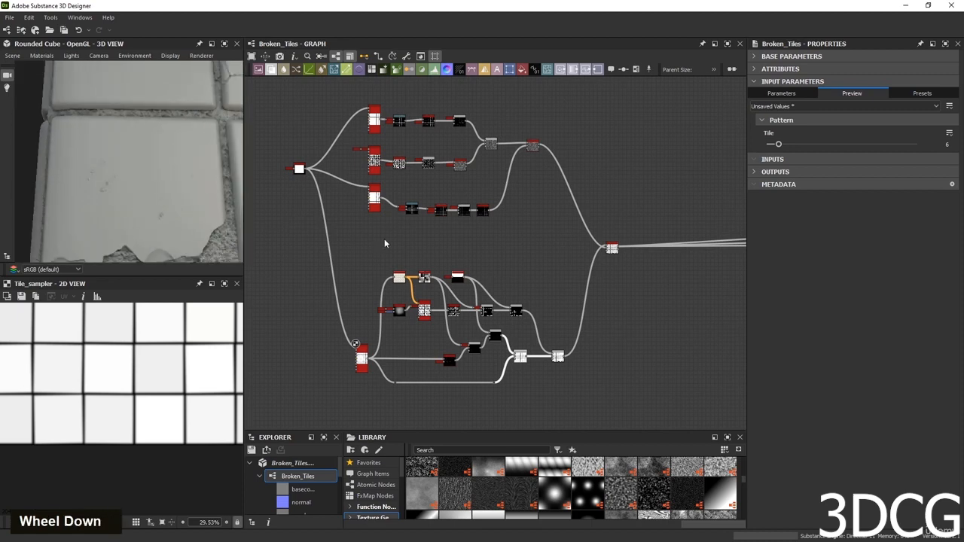
Preview the Height Blend output, set its Height Offset to 0.52, and check the tiles on the 3D model.
double_click(611, 248)
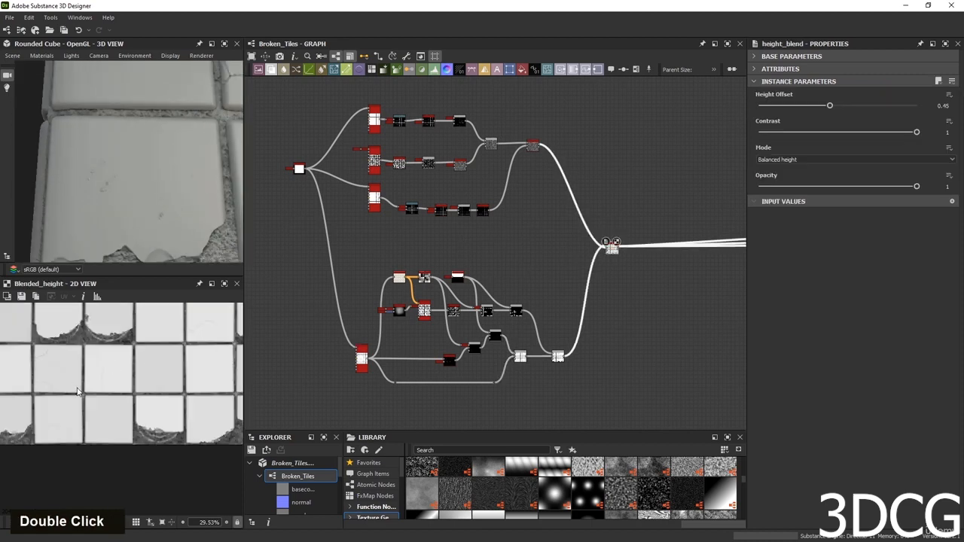
middle_drag(78, 390, 112, 361)
scroll(116, 390, up, 5)
scroll(101, 406, up, 5)
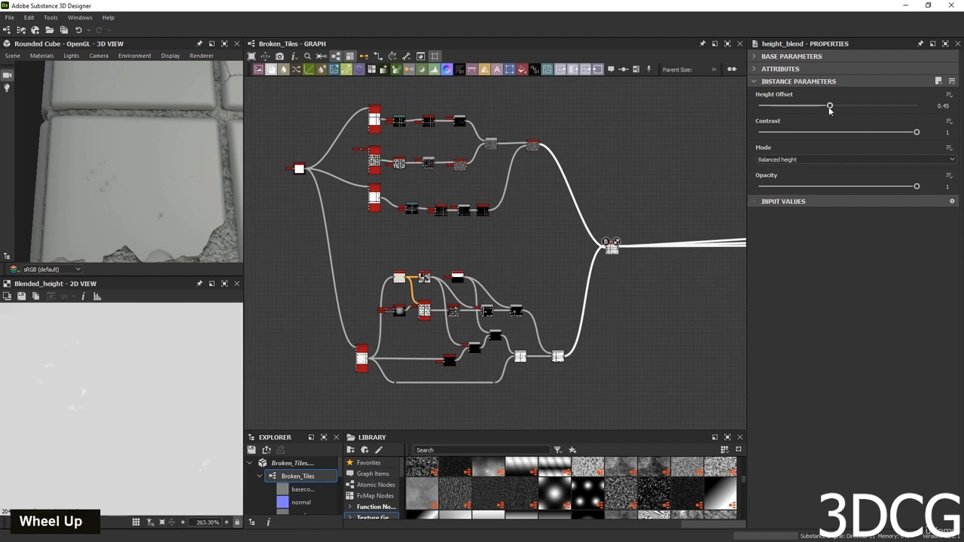
drag(830, 109, 839, 109)
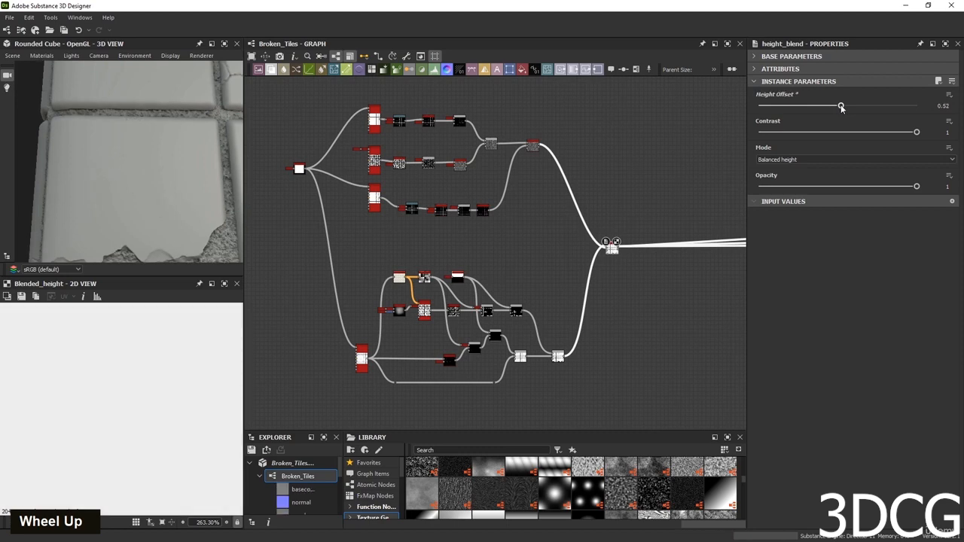
scroll(105, 180, down, 5)
scroll(135, 222, up, 2)
middle_click(147, 212)
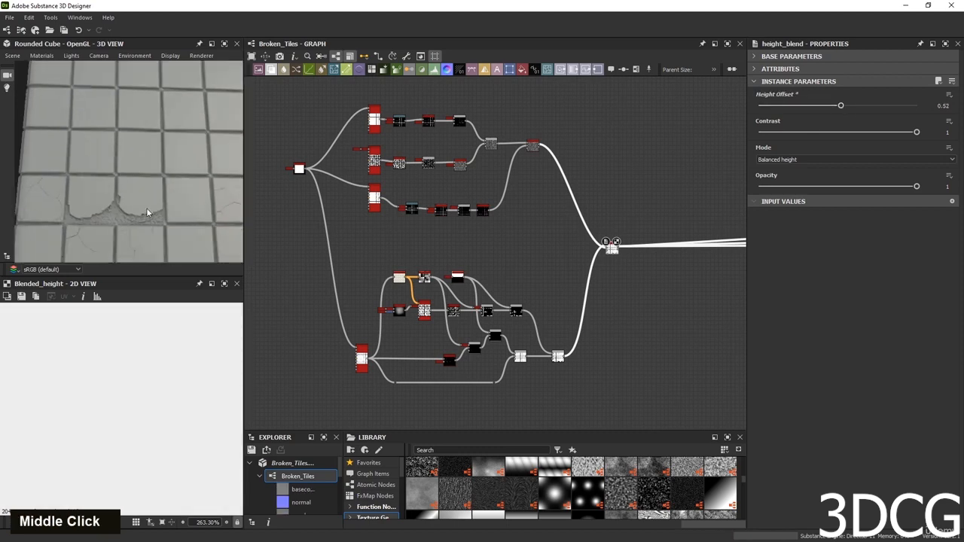
Inspect the exposed surface beneath the broken tile edges close up on the 3D model.
middle_drag(146, 208, 128, 180)
scroll(107, 217, up, 2)
scroll(126, 183, up, 2)
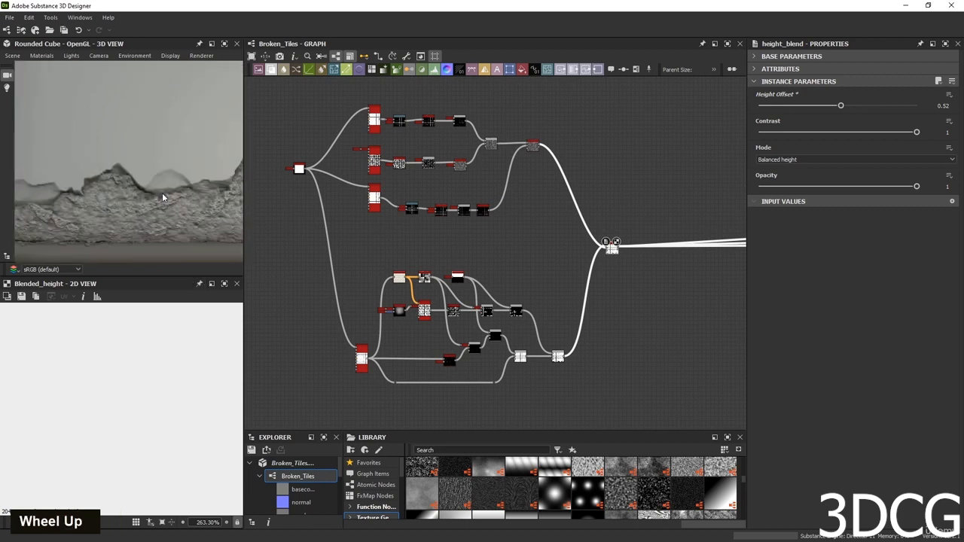
middle_drag(158, 210, 106, 222)
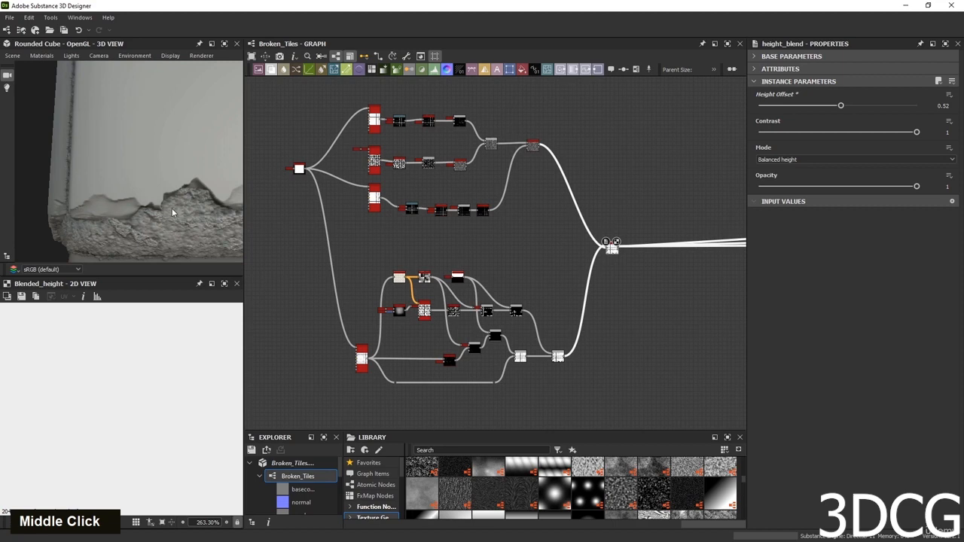
middle_drag(172, 208, 118, 201)
scroll(513, 319, up, 5)
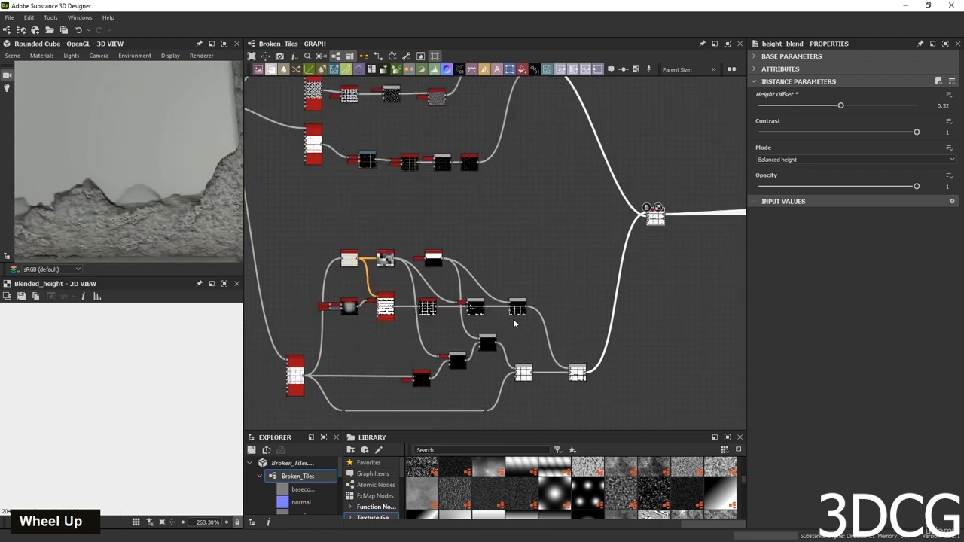
Preview the Subtract Blend masked by the gradient and compare it with the unmasked damage Blend feeding it.
double_click(522, 293)
scroll(107, 382, down, 2)
scroll(107, 382, up, 1)
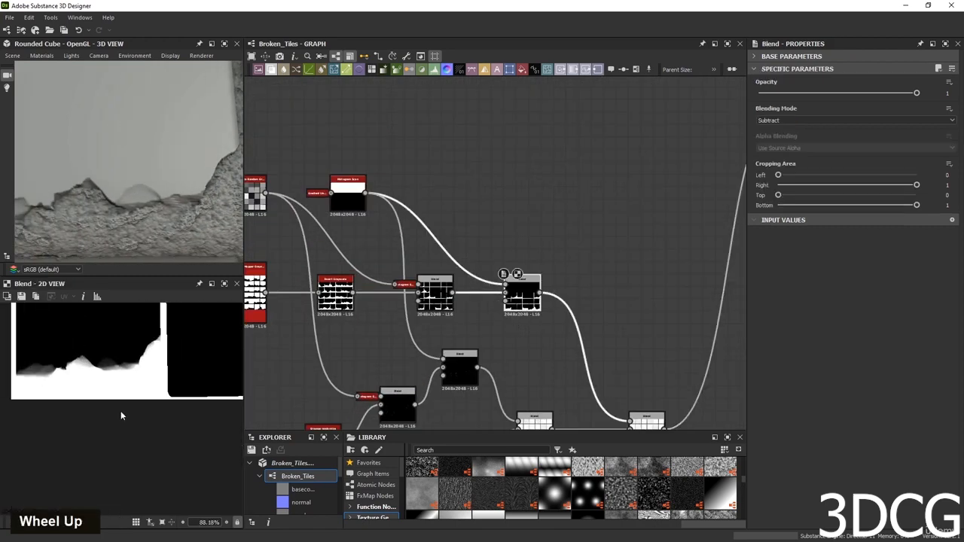
scroll(120, 411, down, 4)
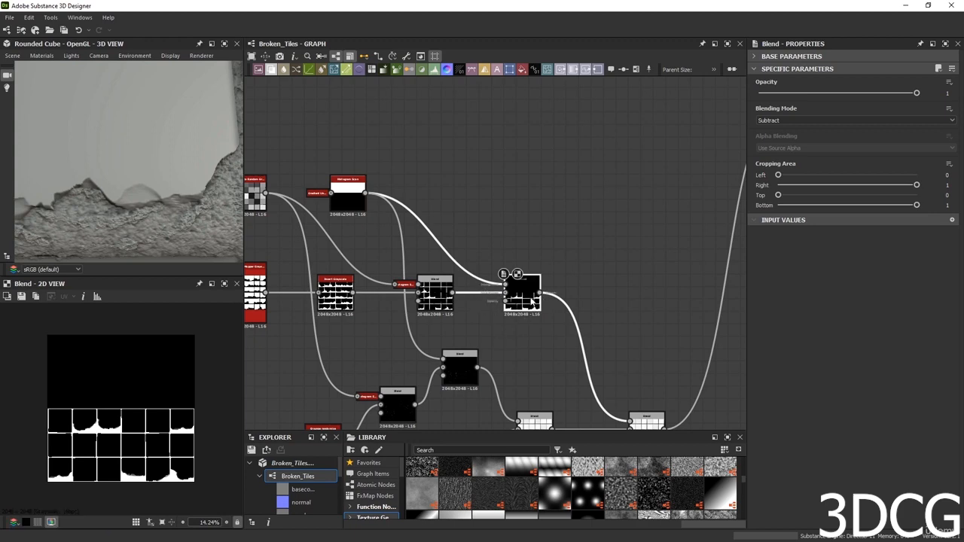
double_click(432, 299)
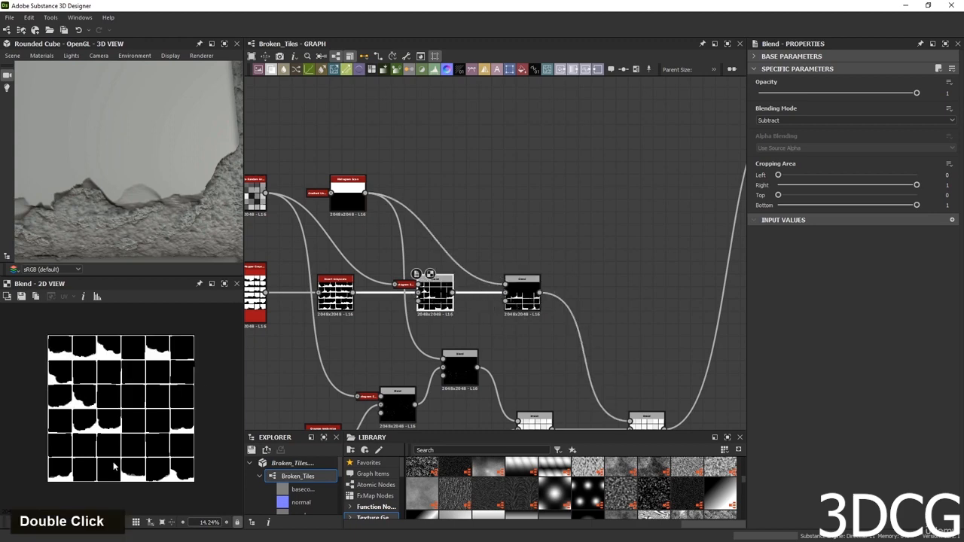
scroll(114, 467, up, 2)
Move the masked Subtract Blend and the final tile Blend further along to free space after the unmasked damage Blend.
drag(521, 298, 613, 300)
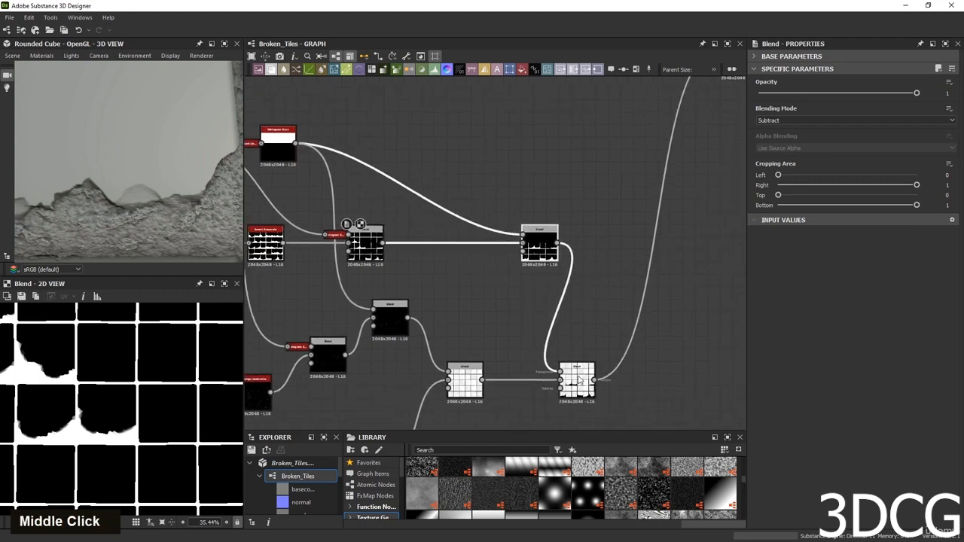
drag(586, 380, 685, 380)
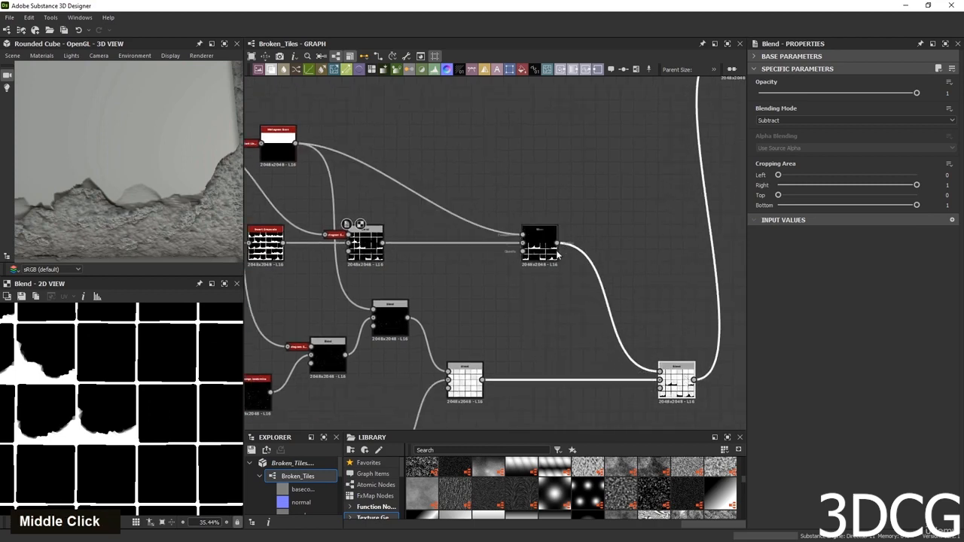
drag(537, 250, 601, 255)
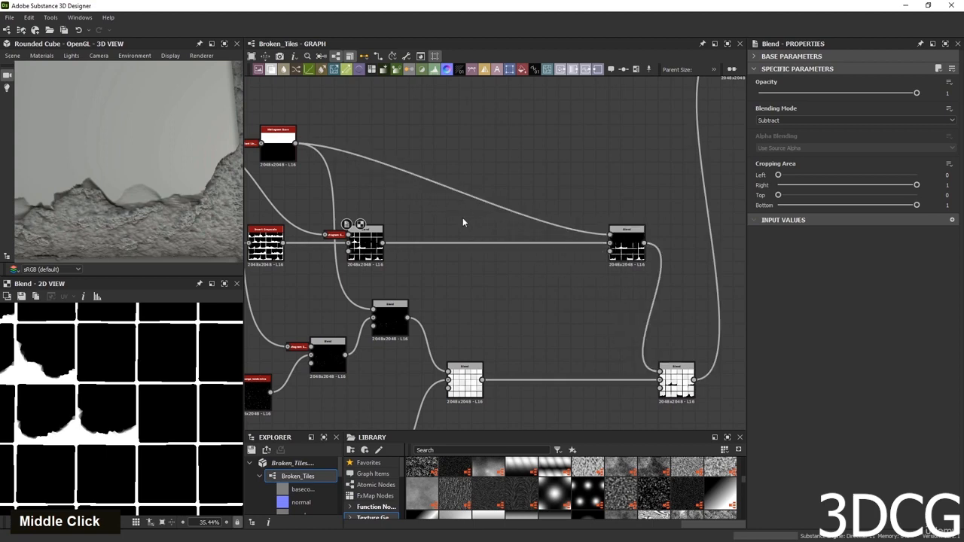
Add a Blend node and insert it into the link between the unmasked damage Blend and the masked Subtract Blend.
key(space)
text(b)
key(Return)
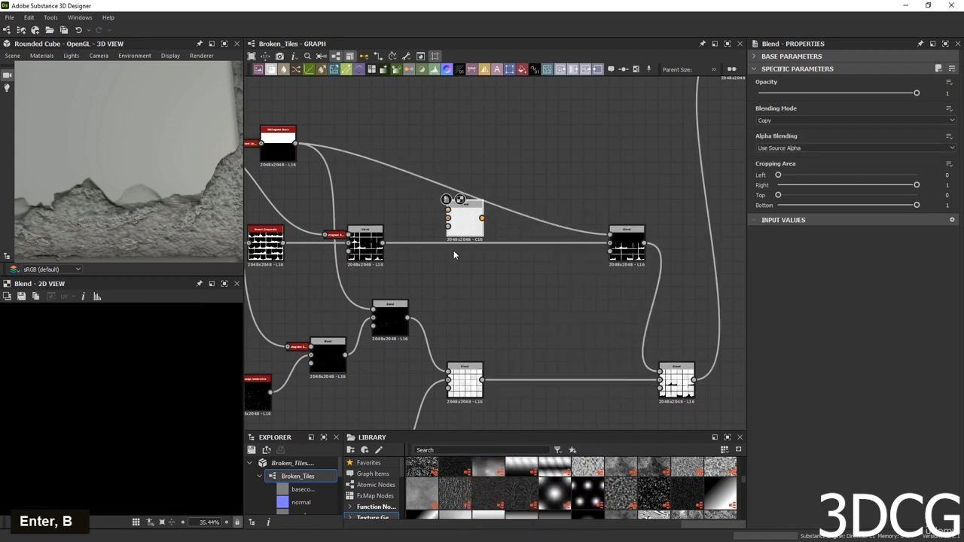
middle_drag(452, 254, 469, 293)
scroll(385, 257, up, 3)
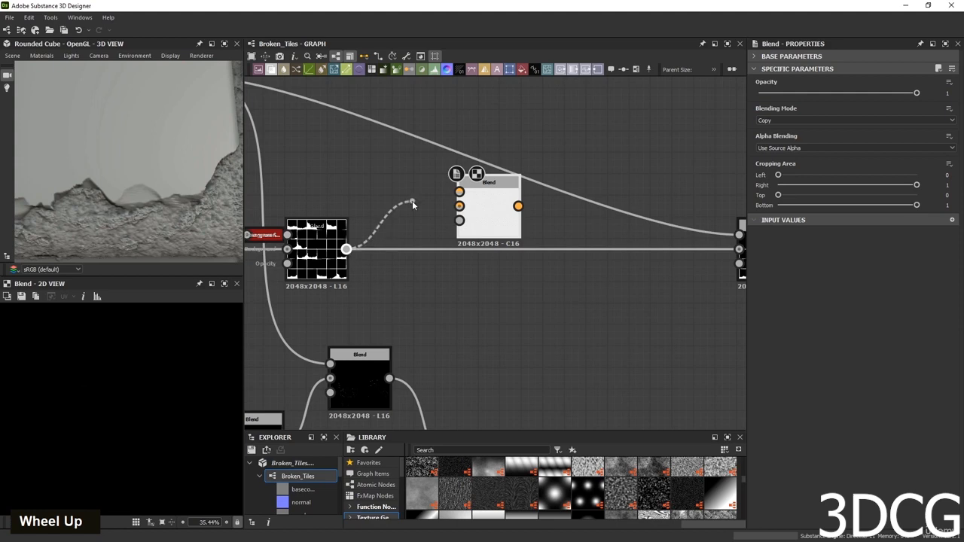
drag(412, 200, 561, 256)
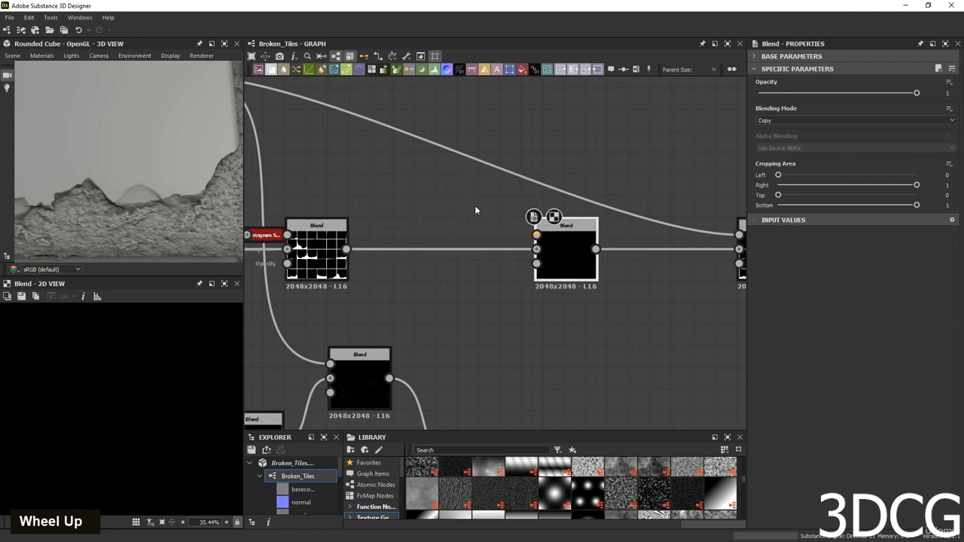
Add a Clouds 3 node and connect it to the new Blend's foreground input.
middle_drag(476, 206, 466, 254)
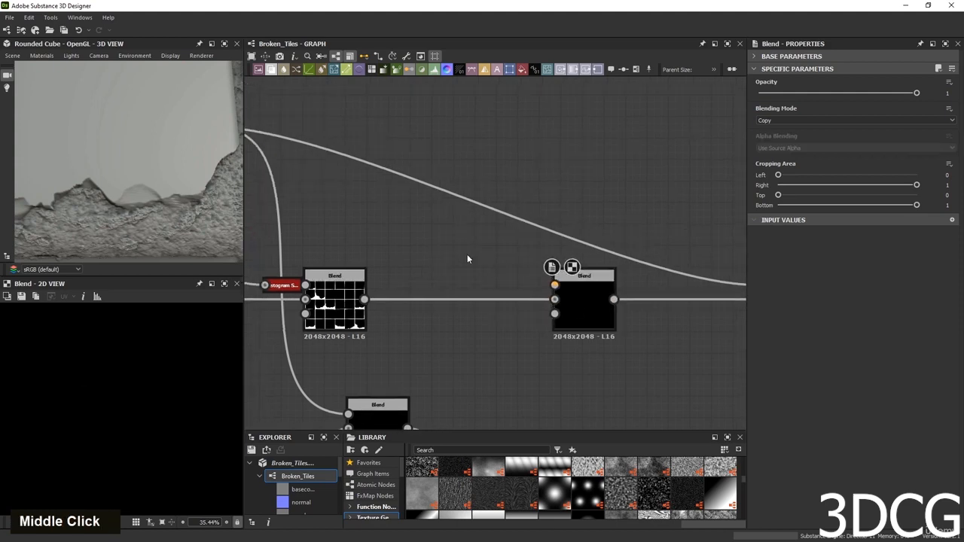
key(space)
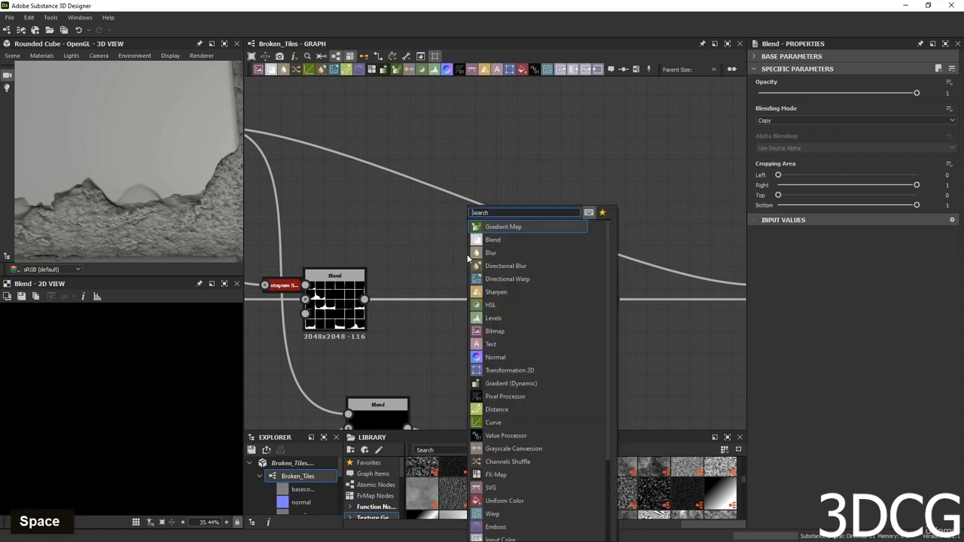
text(clo)
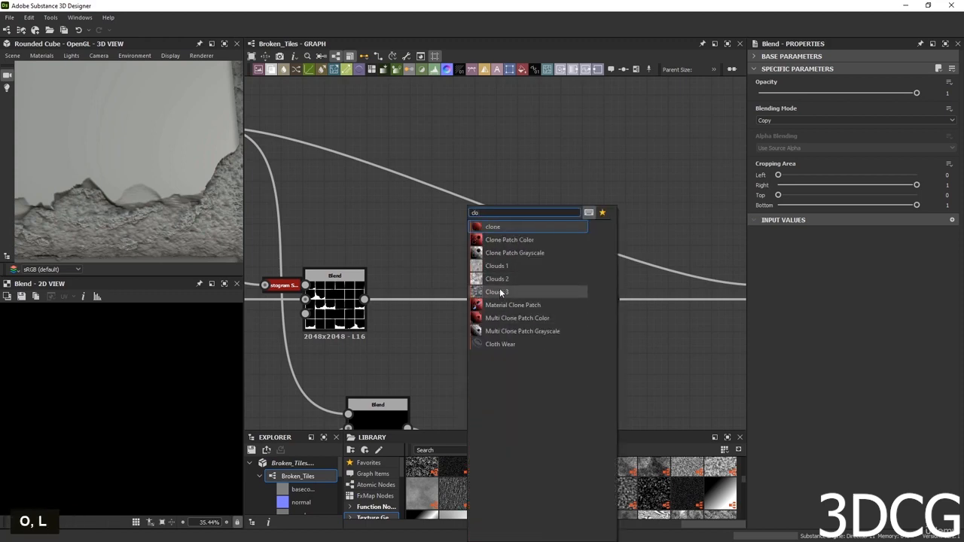
double_click(500, 292)
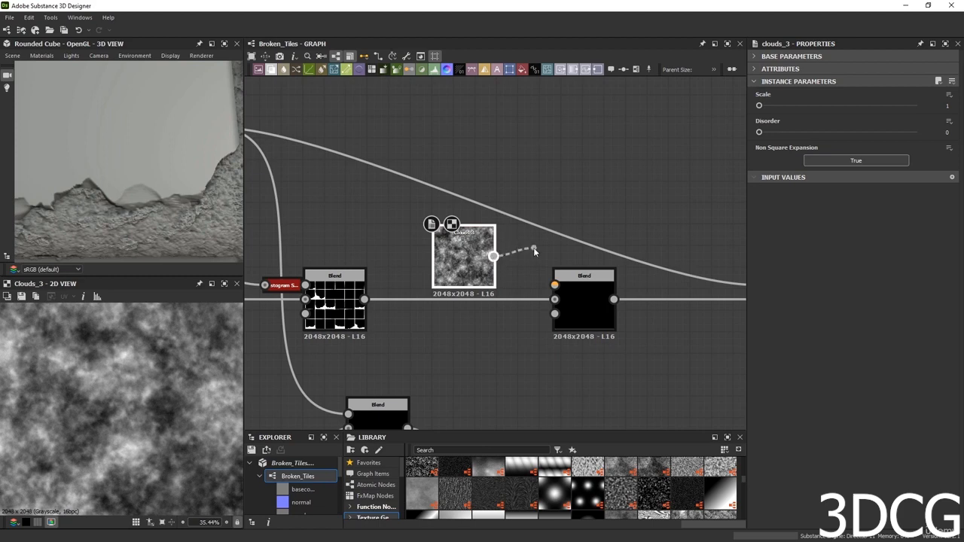
drag(533, 247, 554, 285)
Set the new Blend's blending mode to Multiply and inspect the resulting damage mask.
double_click(589, 305)
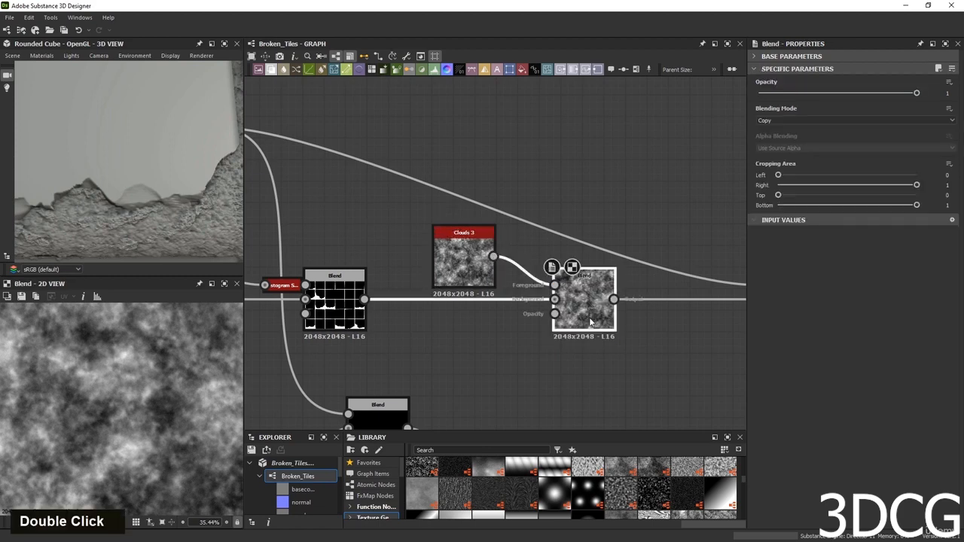
click(794, 119)
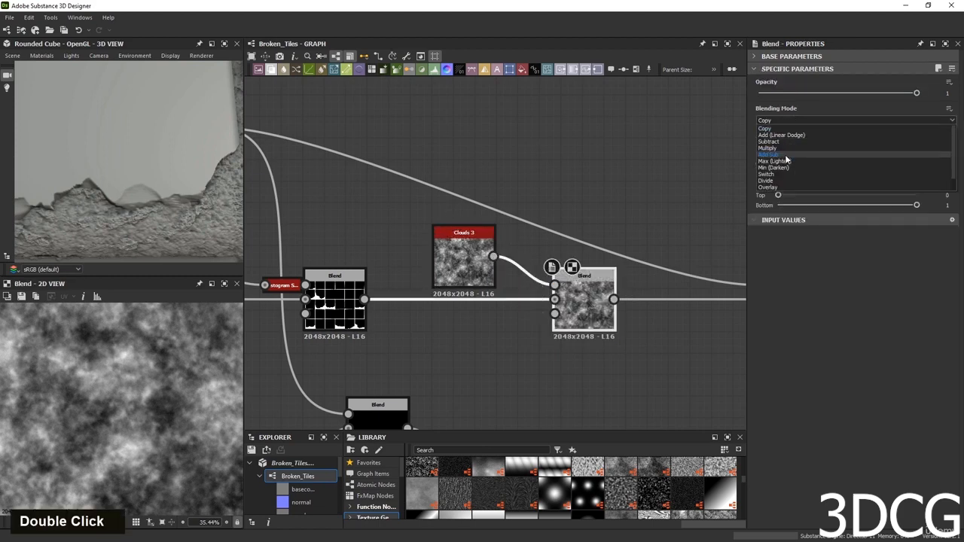
click(783, 147)
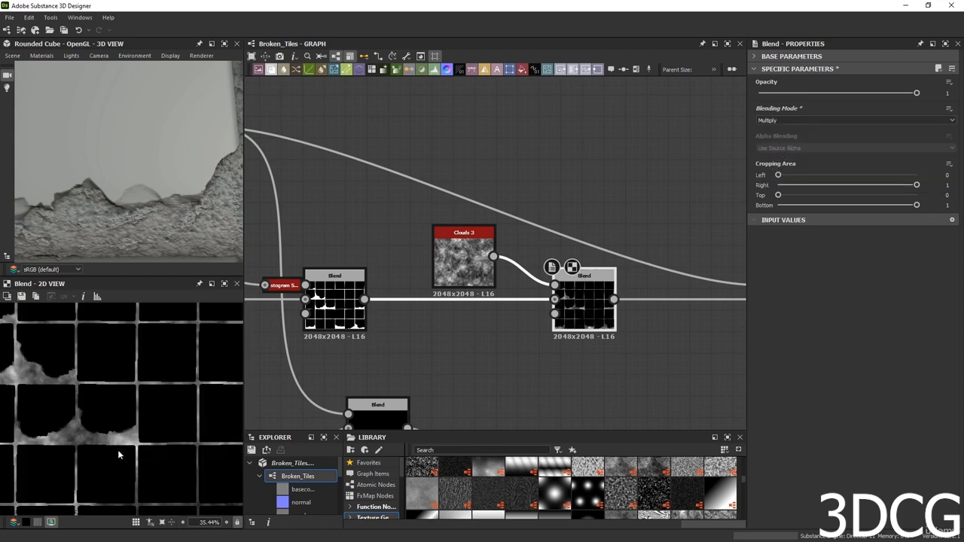
scroll(81, 453, up, 5)
scroll(87, 366, down, 3)
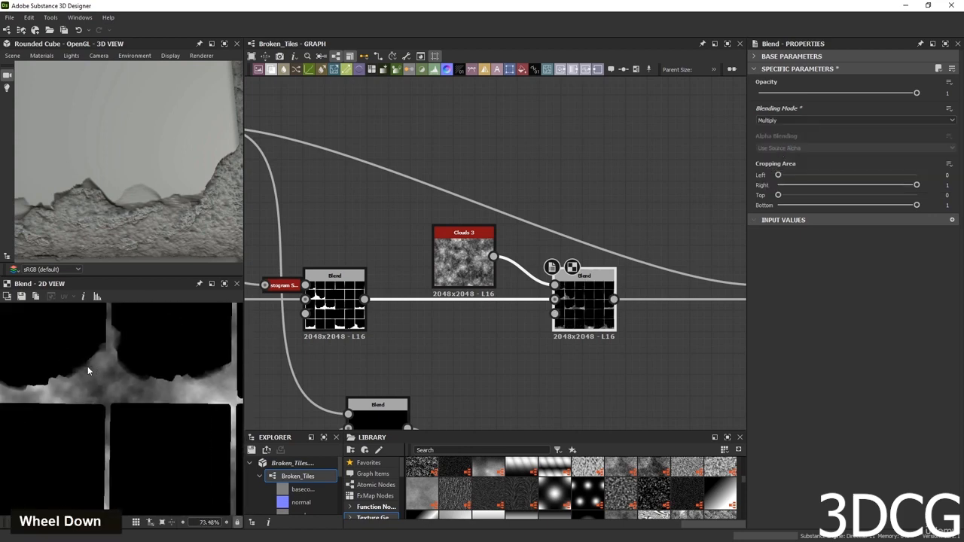
scroll(76, 369, up, 3)
Replace the Clouds 3 node with Clouds 1 and connect it to the Multiply Blend's foreground input.
click(465, 253)
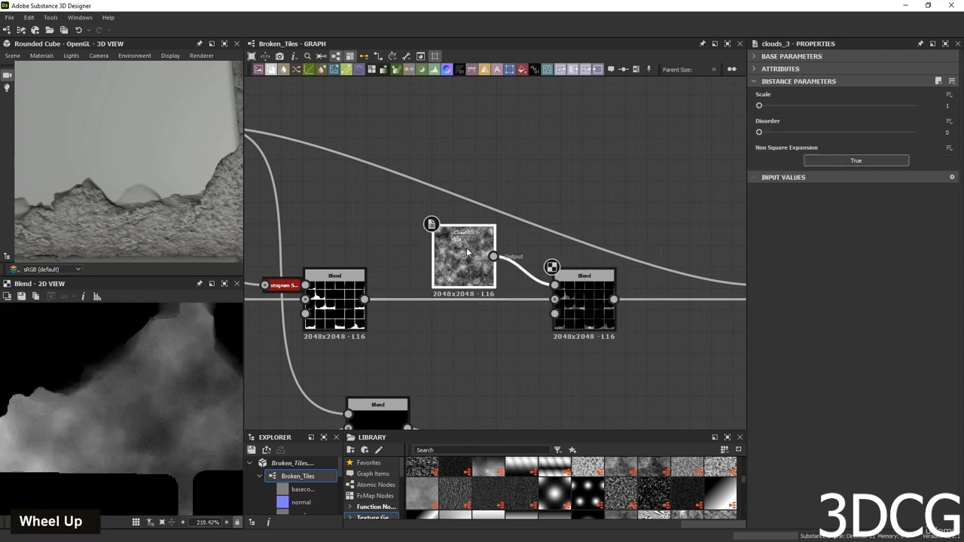
key(BackSpace)
key(space)
text(clo)
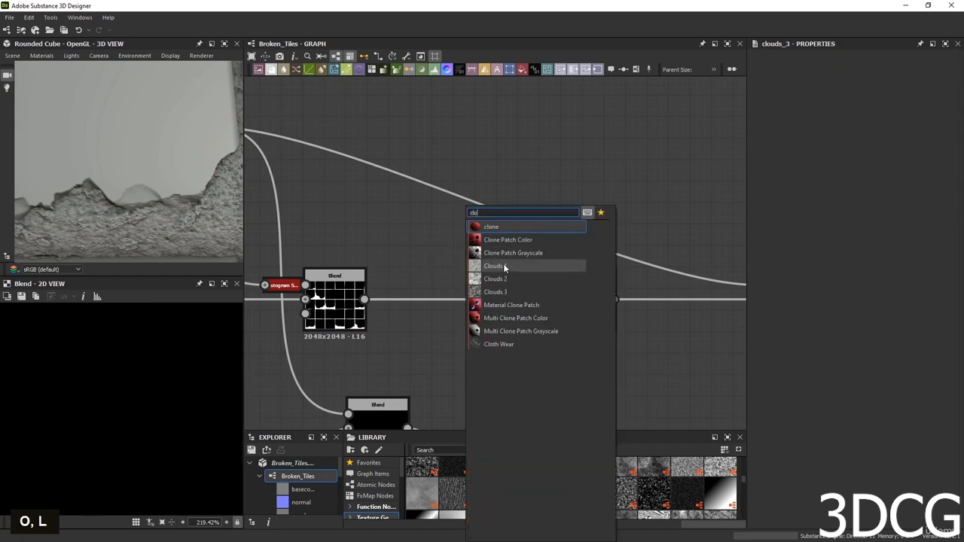
click(497, 266)
drag(493, 257, 555, 286)
Preview the Multiply Blend and set the Clouds 1 scale to 7.
double_click(585, 302)
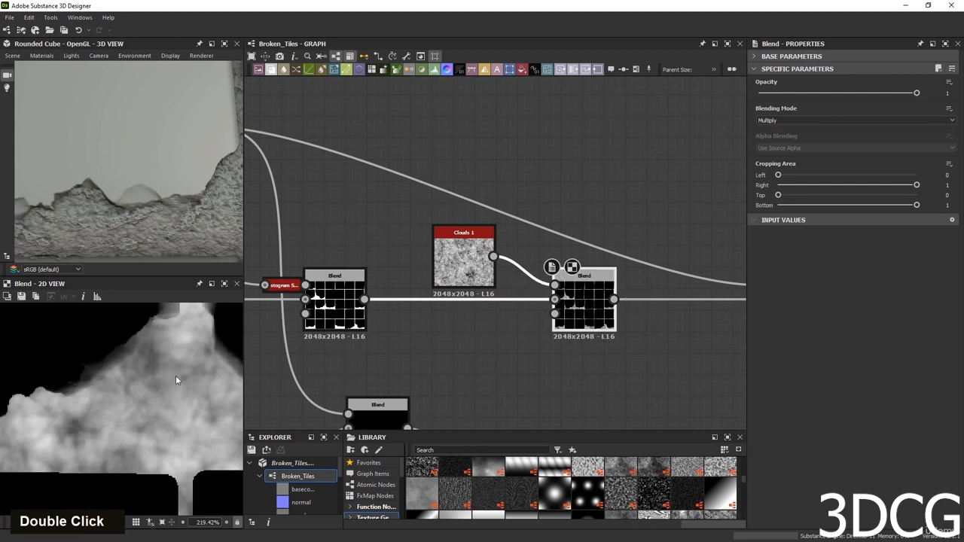
scroll(71, 386, up, 4)
click(464, 256)
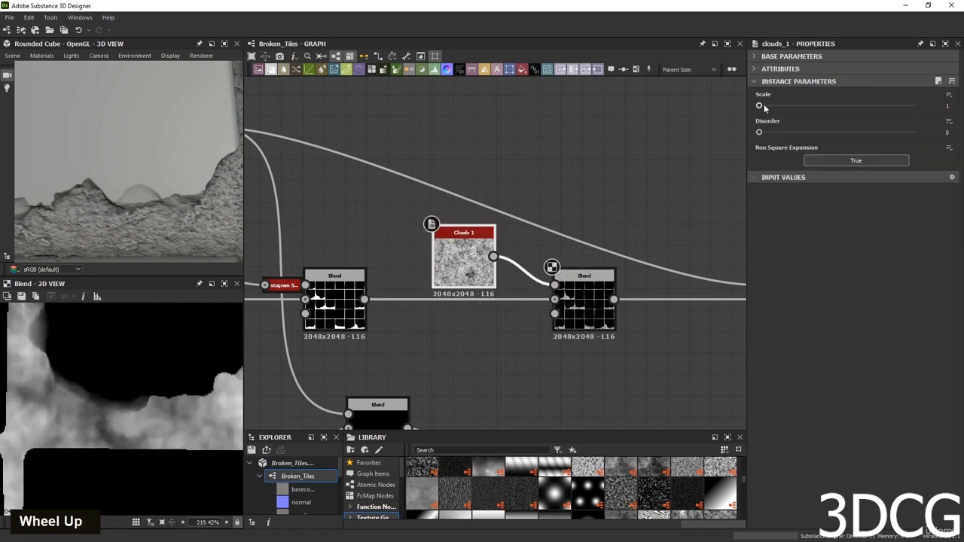
drag(764, 108, 888, 107)
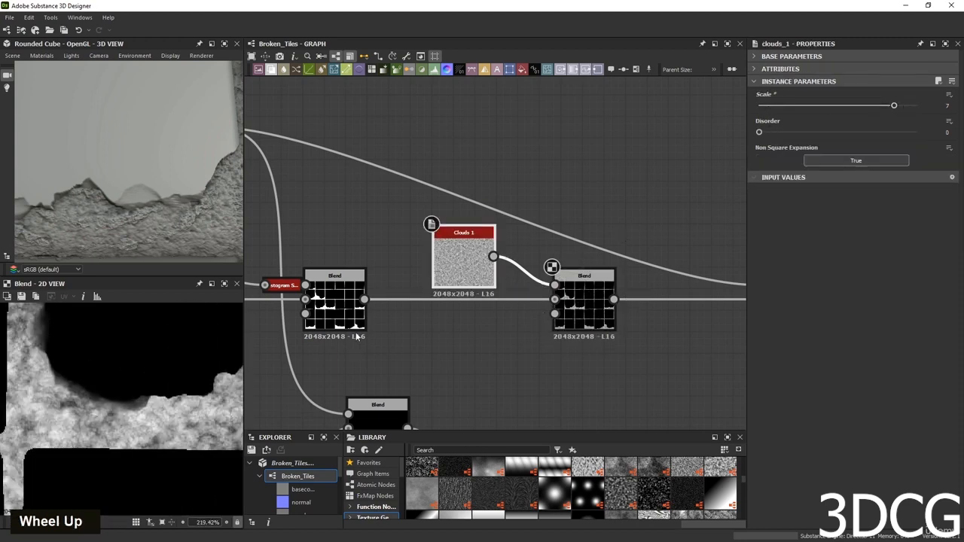
Line up the Multiply Blend with its neighbouring Blends and check the roughened broken area on the 3D model.
scroll(356, 333, down, 4)
middle_drag(564, 381, 529, 371)
scroll(418, 314, up, 3)
drag(441, 310, 583, 306)
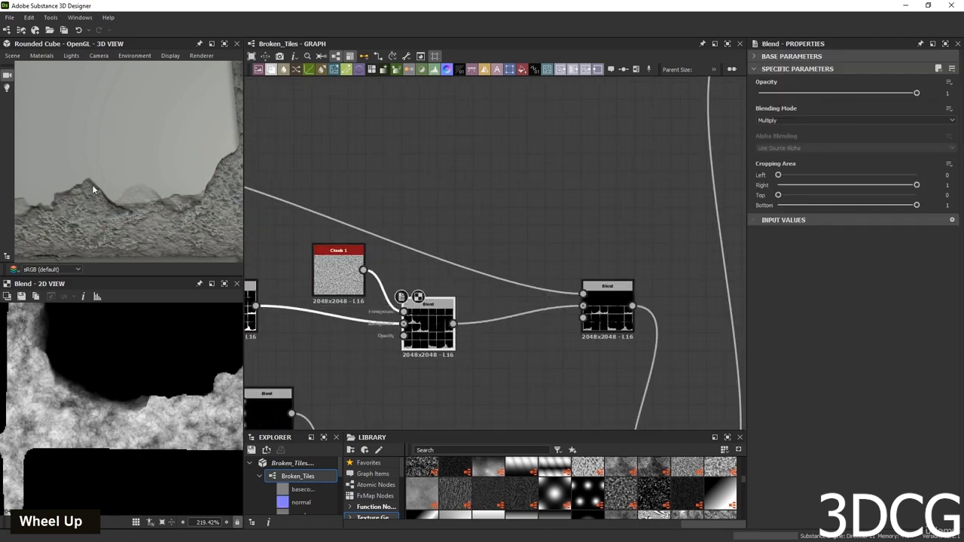
middle_drag(92, 185, 130, 189)
scroll(128, 193, down, 2)
scroll(117, 179, up, 3)
drag(456, 345, 439, 310)
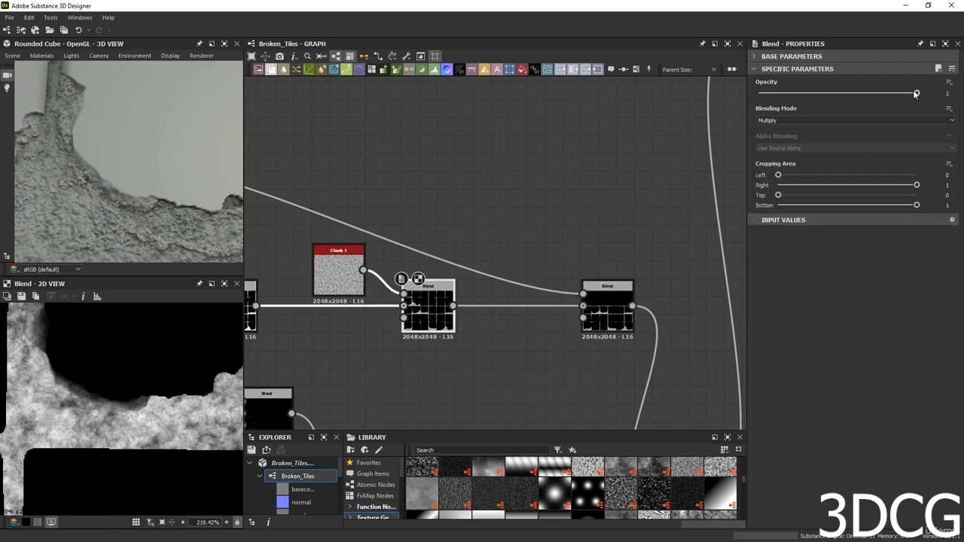
Set the Multiply Blend's opacity to 0.5.
drag(915, 94, 854, 93)
double_click(943, 93)
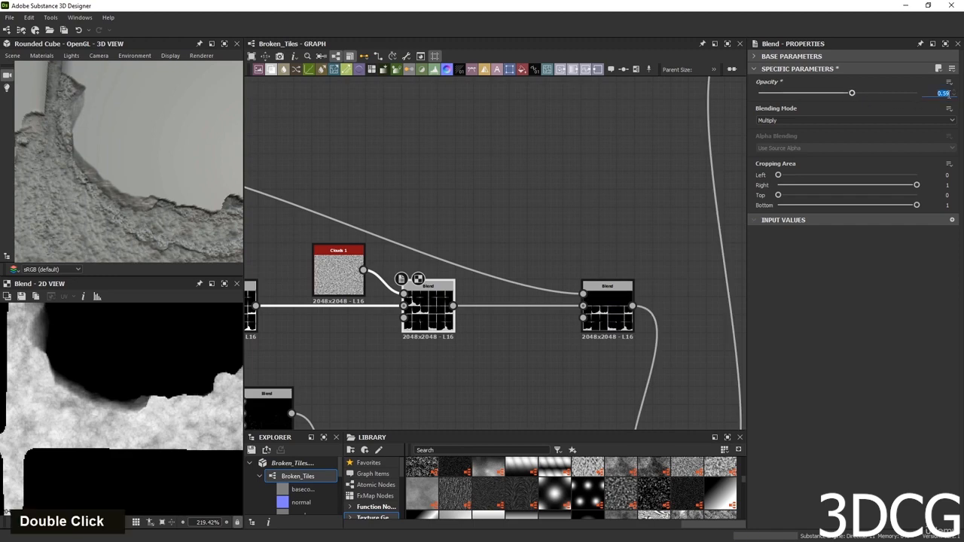
text(0.5)
key(Return)
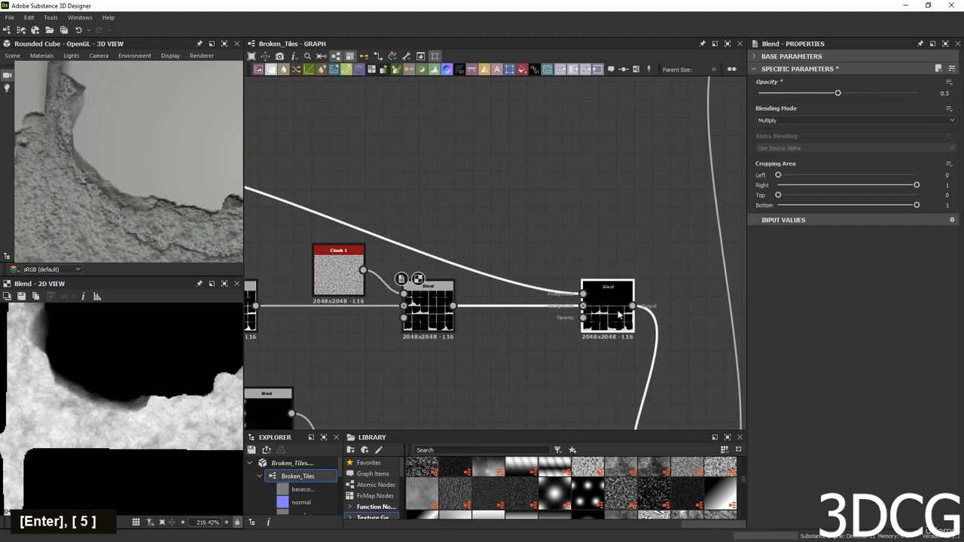
Review the damaged tiles across the whole 3D cube and up close at the noise-covered broken edges.
scroll(618, 315, down, 5)
scroll(105, 240, down, 3)
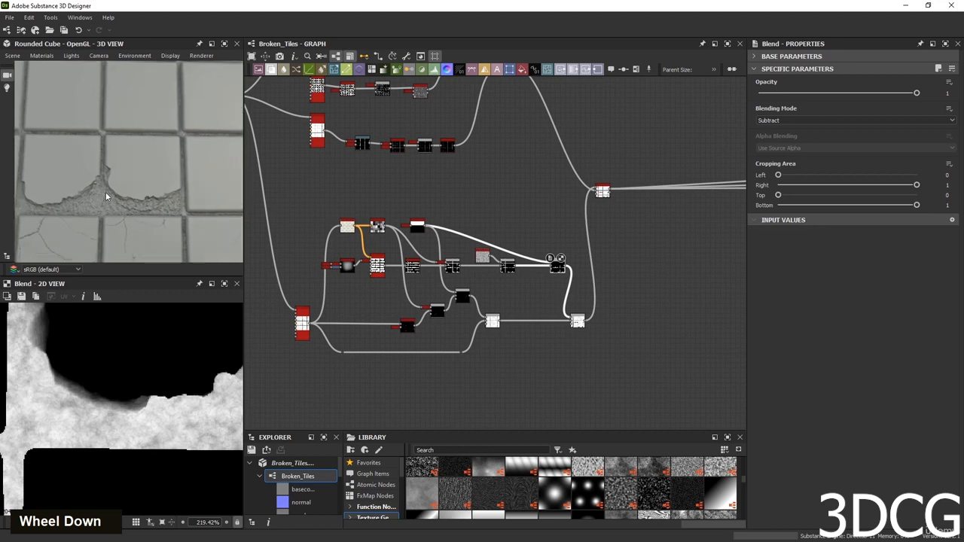
scroll(113, 191, down, 5)
drag(116, 190, 63, 188)
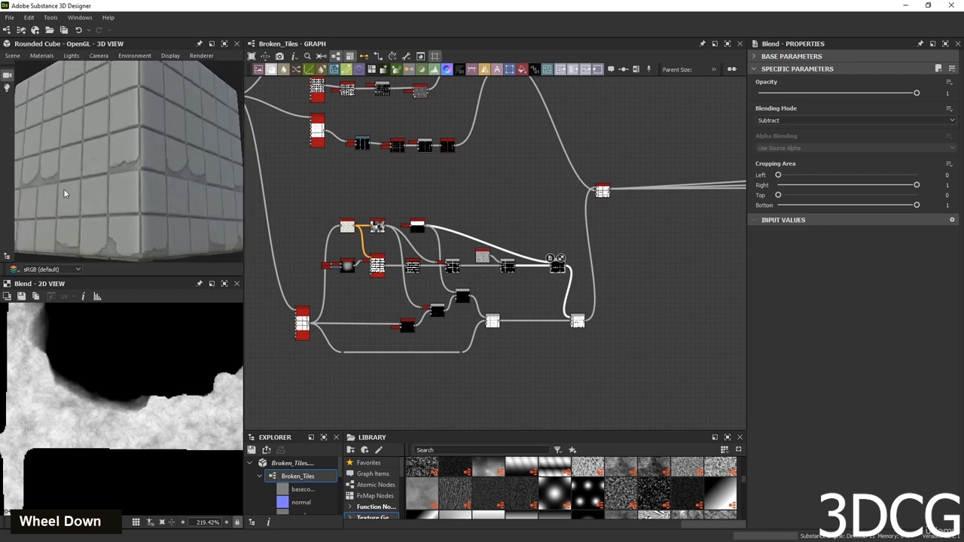
scroll(133, 188, up, 6)
scroll(138, 186, down, 2)
middle_drag(143, 185, 103, 177)
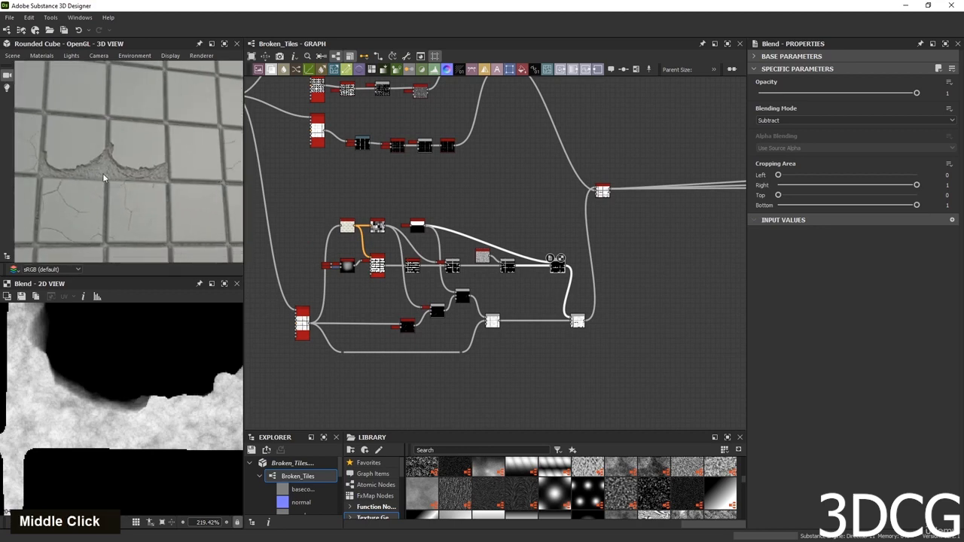
scroll(96, 166, up, 4)
scroll(101, 173, down, 4)
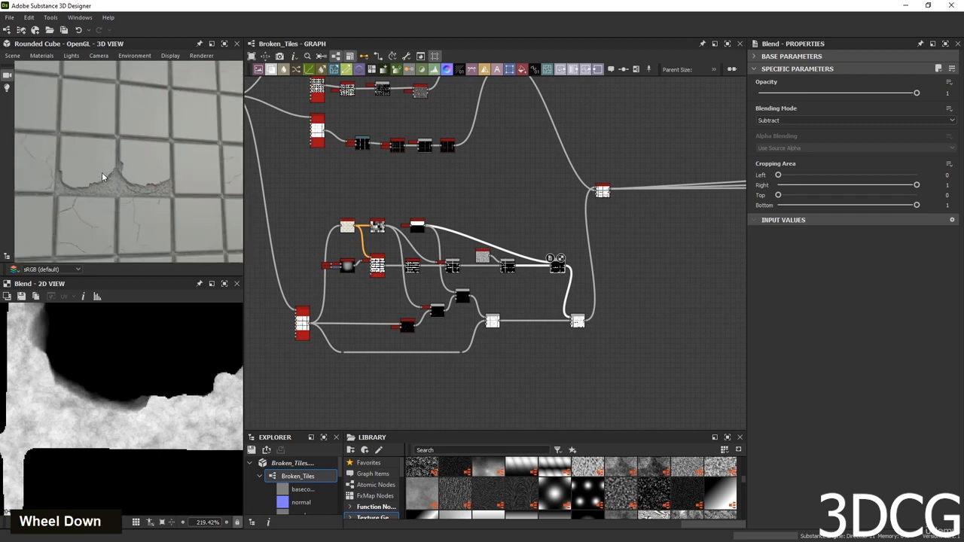
middle_drag(119, 181, 130, 184)
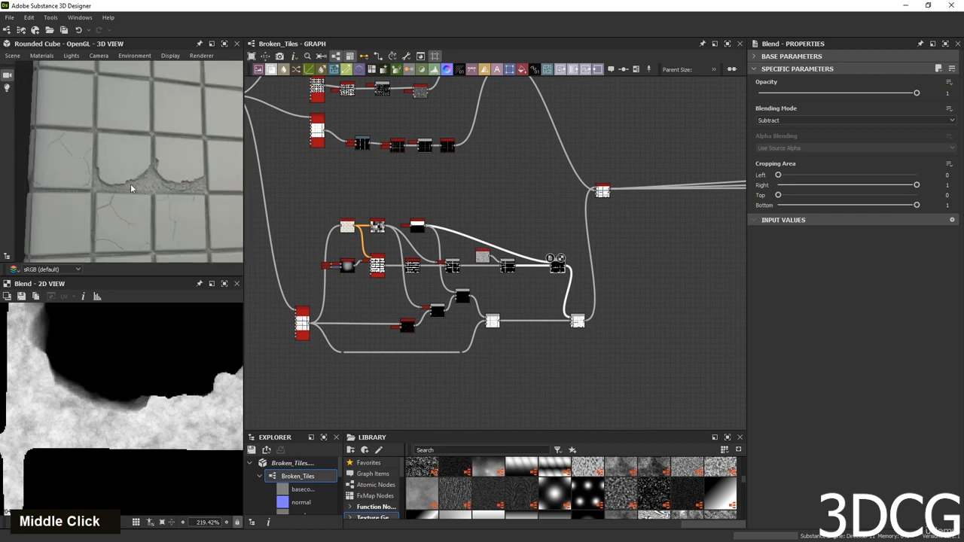
scroll(132, 187, up, 4)
scroll(136, 196, up, 2)
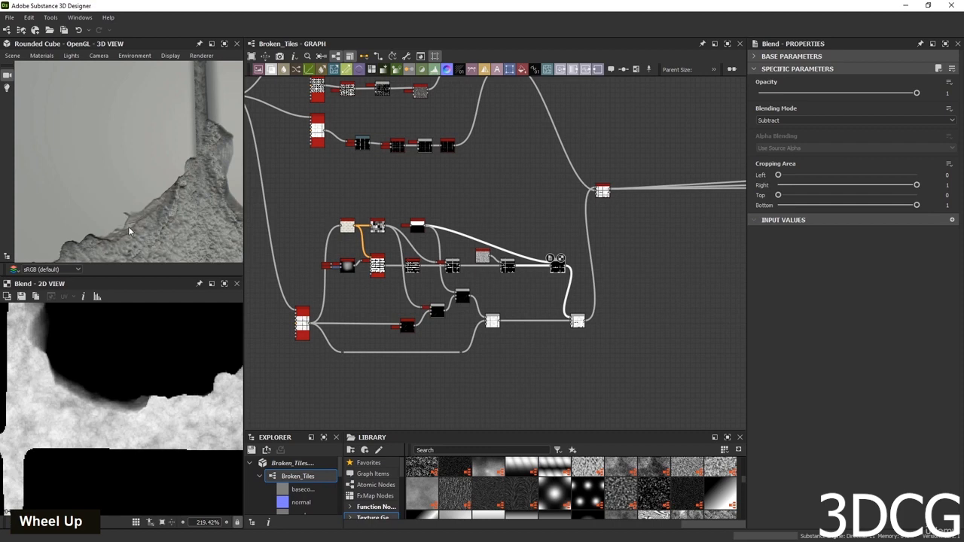
Move the group of broken-tile nodes upstream of the Multiply Blend away from it to open a gap in the chain.
middle_drag(129, 230, 132, 223)
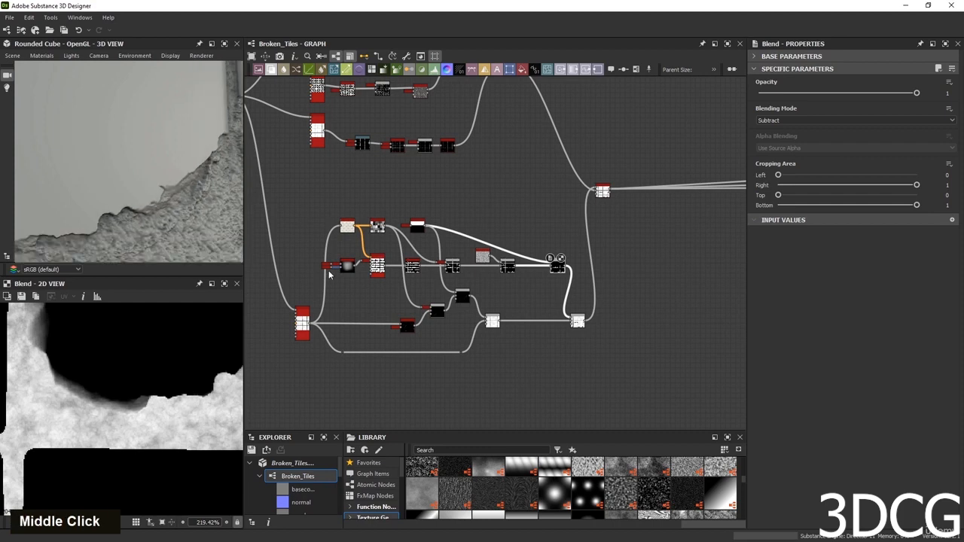
scroll(542, 269, up, 3)
middle_drag(535, 274, 604, 281)
scroll(603, 282, down, 2)
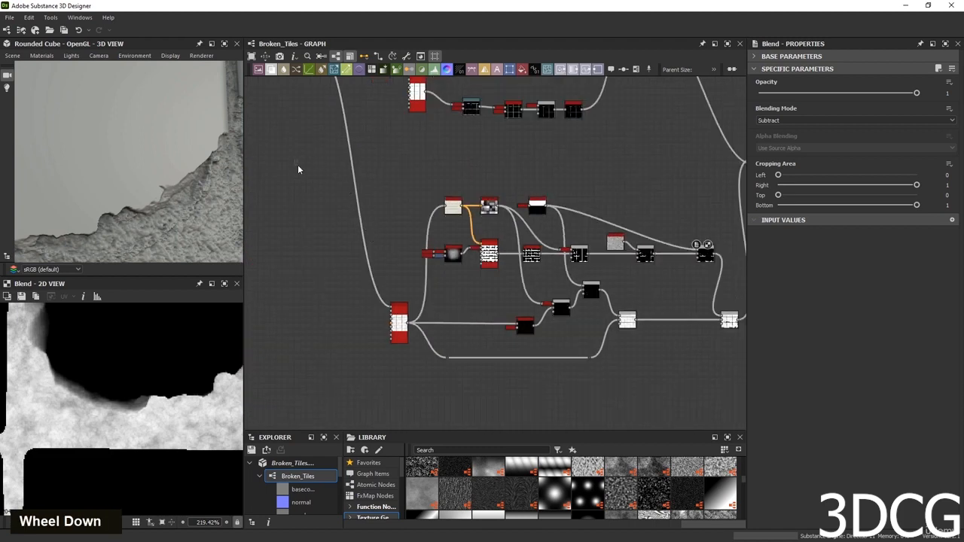
drag(295, 161, 635, 421)
drag(627, 322, 531, 324)
Preview the Clouds 1 node, move it closer to the Multiply Blend and dock it to that Blend.
double_click(520, 244)
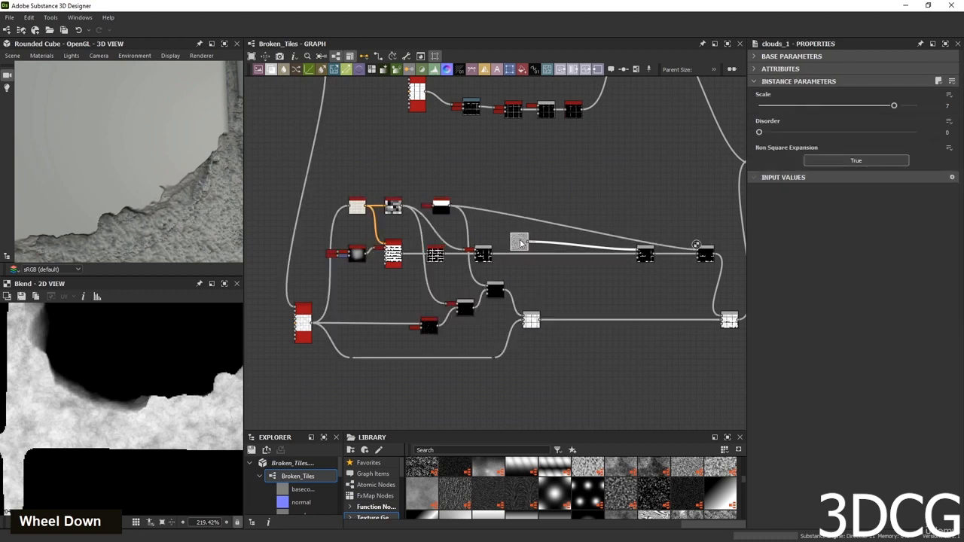
drag(521, 244, 579, 243)
key(d)
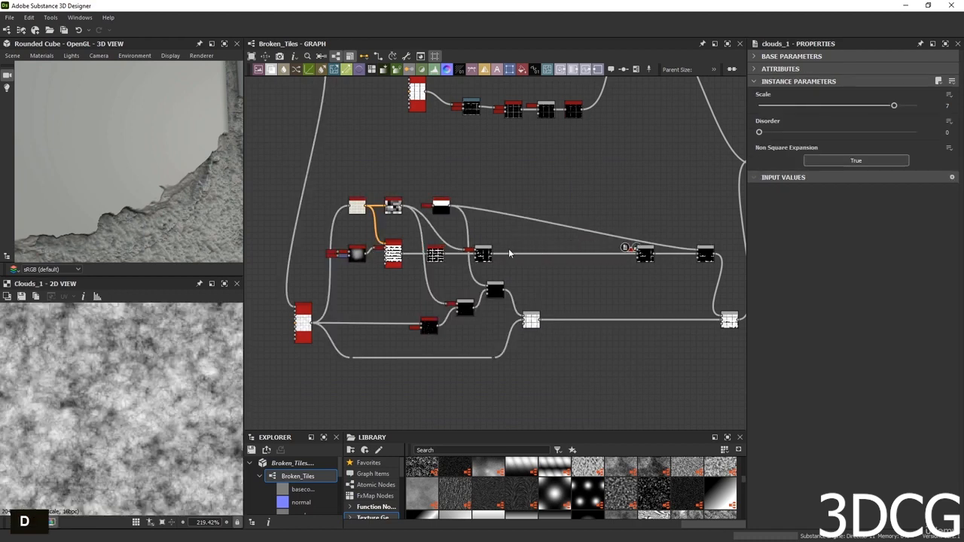
Preview the Subtract Blend that feeds the Multiply Blend and add a Slope Blur Grayscale node beside the link between them.
scroll(509, 254, up, 2)
double_click(481, 256)
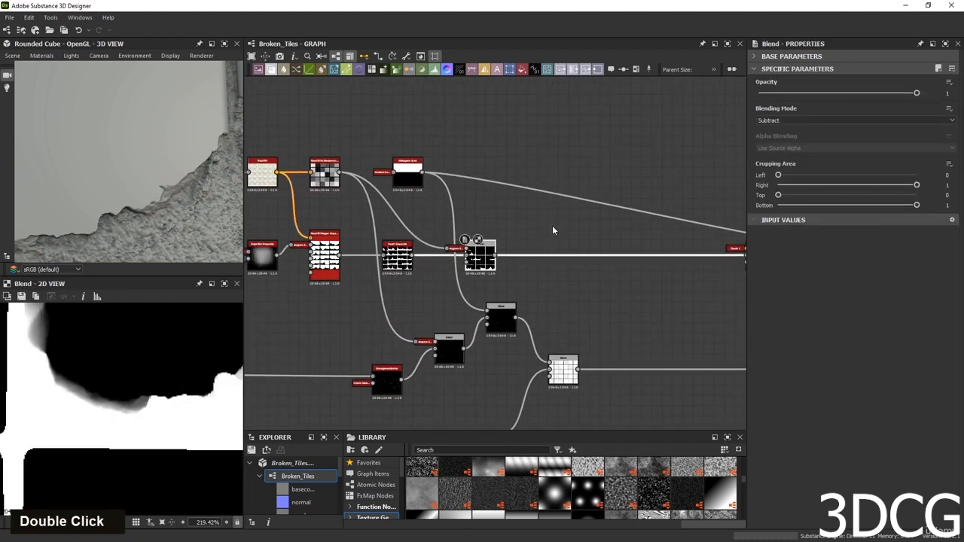
key(space)
text(b)
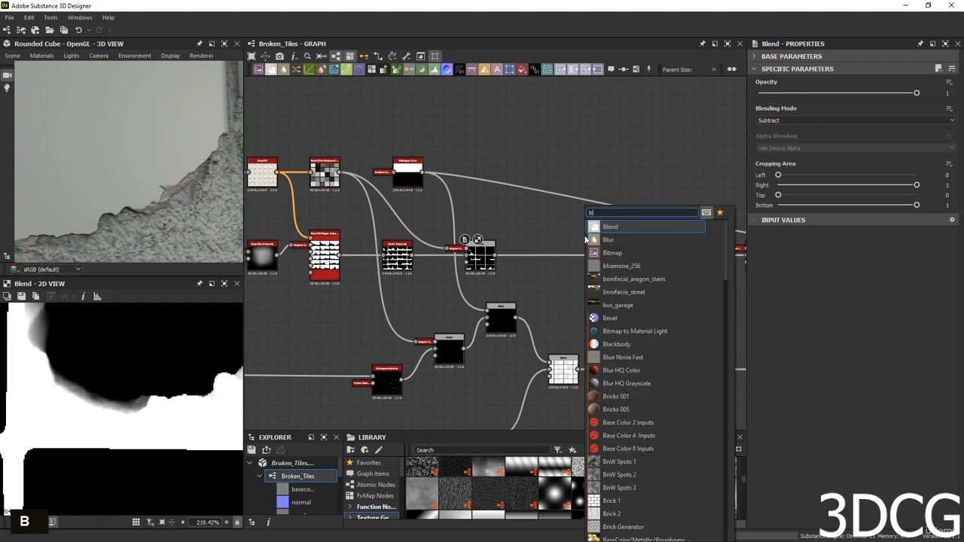
key(BackSpace)
text(slop)
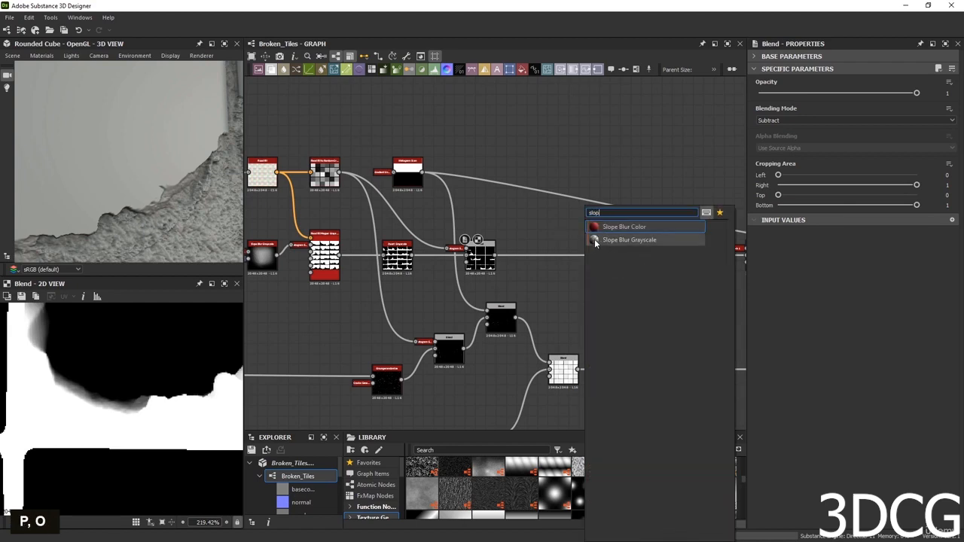
click(594, 240)
Preview the whole Subtract Blend mask and connect its output to the Slope input of the Slope Blur Grayscale.
double_click(480, 256)
scroll(95, 403, down, 10)
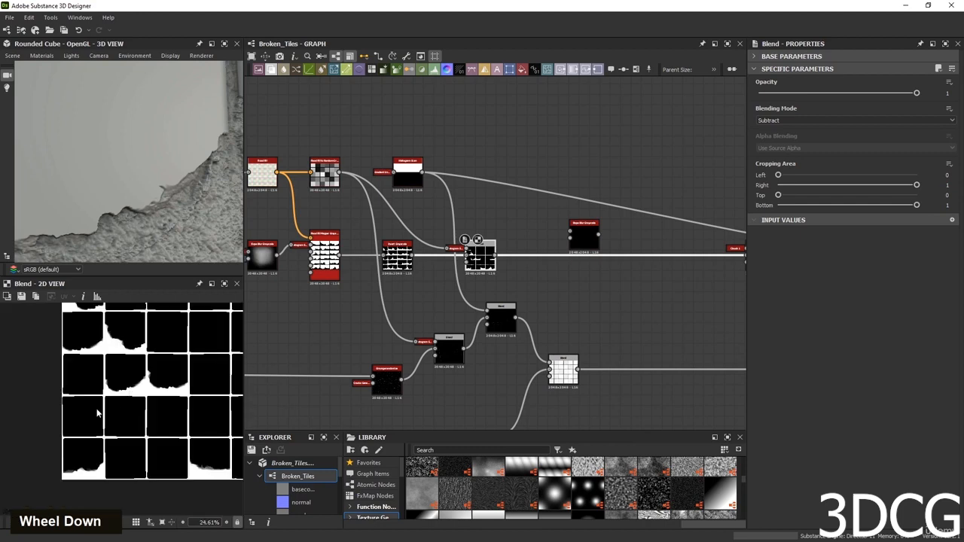
scroll(518, 252, up, 3)
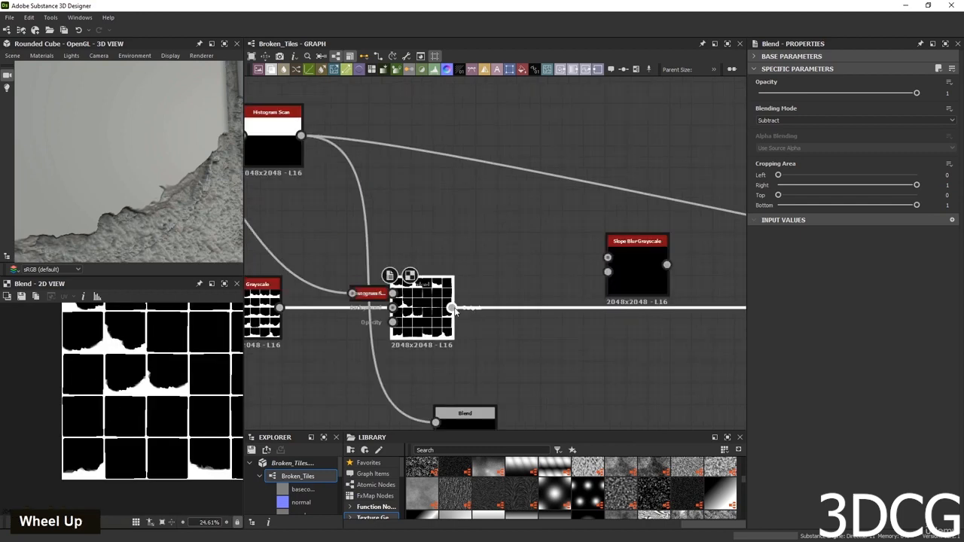
drag(586, 266, 608, 272)
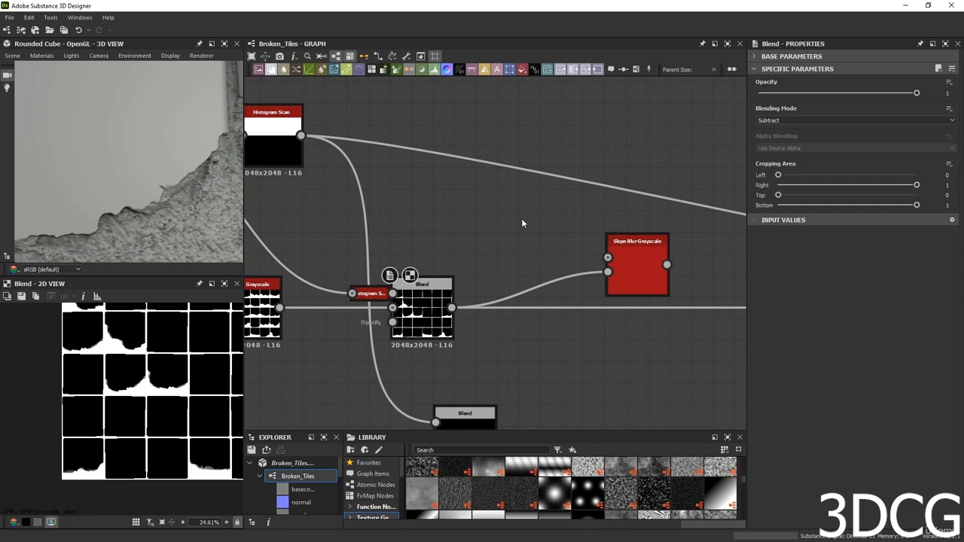
scroll(522, 222, down, 3)
scroll(511, 217, up, 3)
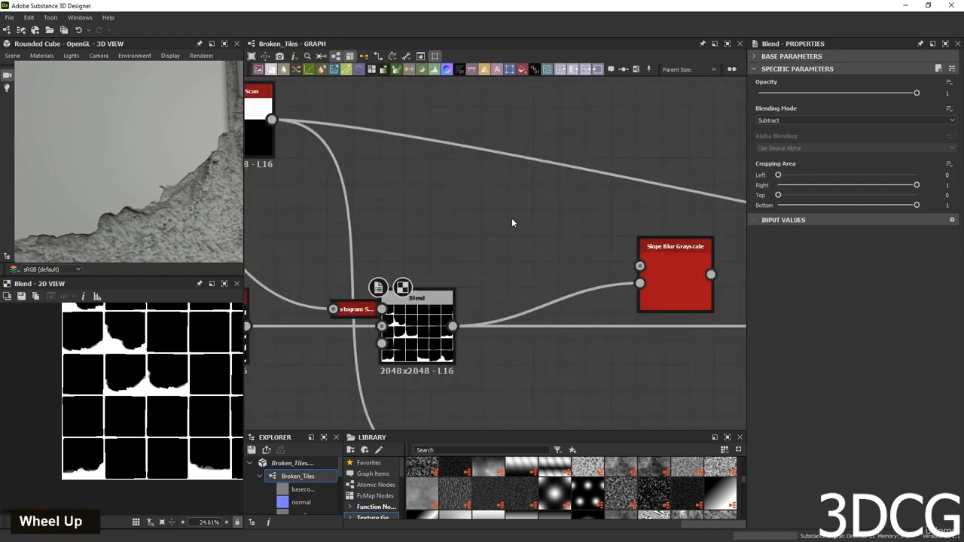
Add a second Clouds 1 node with scale 5 and connect it to the Grayscale input of the Slope Blur Grayscale.
key(space)
text(ol)
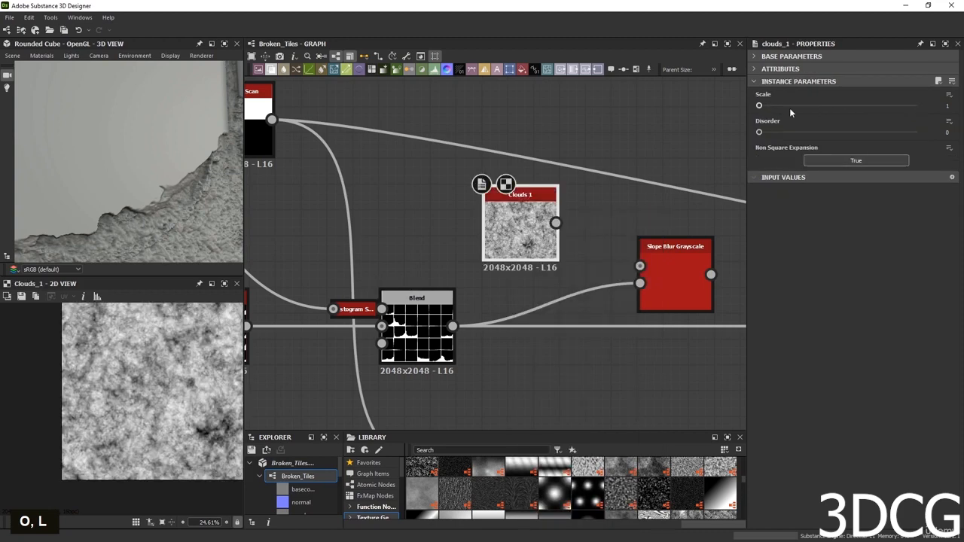
drag(759, 106, 860, 108)
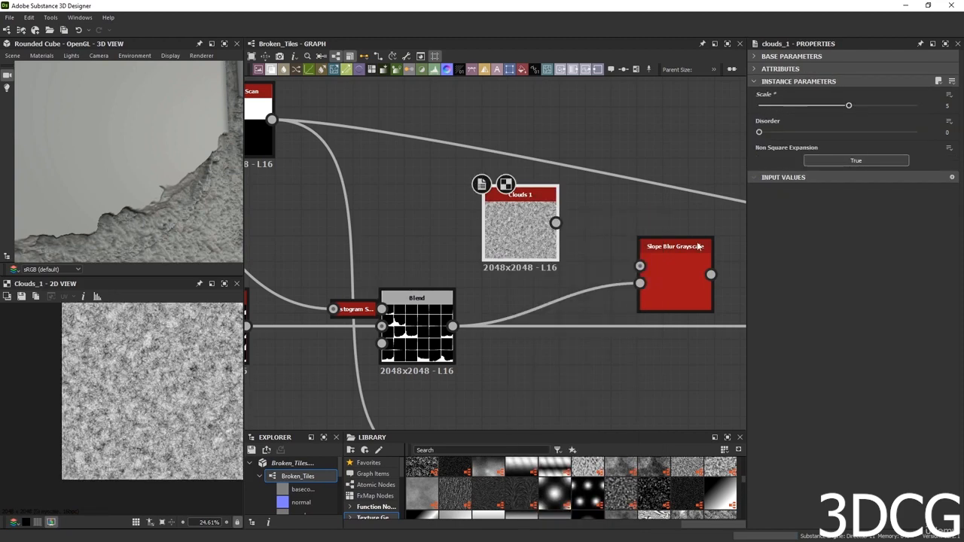
drag(555, 222, 640, 265)
Set the Slope Blur Grayscale to Min mode with 32 samples and an intensity of 1.22, and preview it up close.
double_click(674, 290)
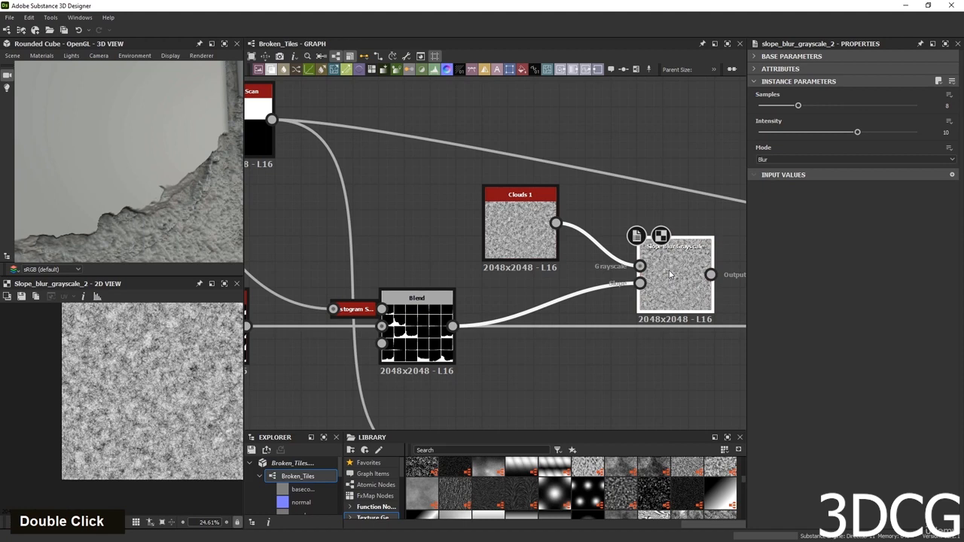
click(798, 159)
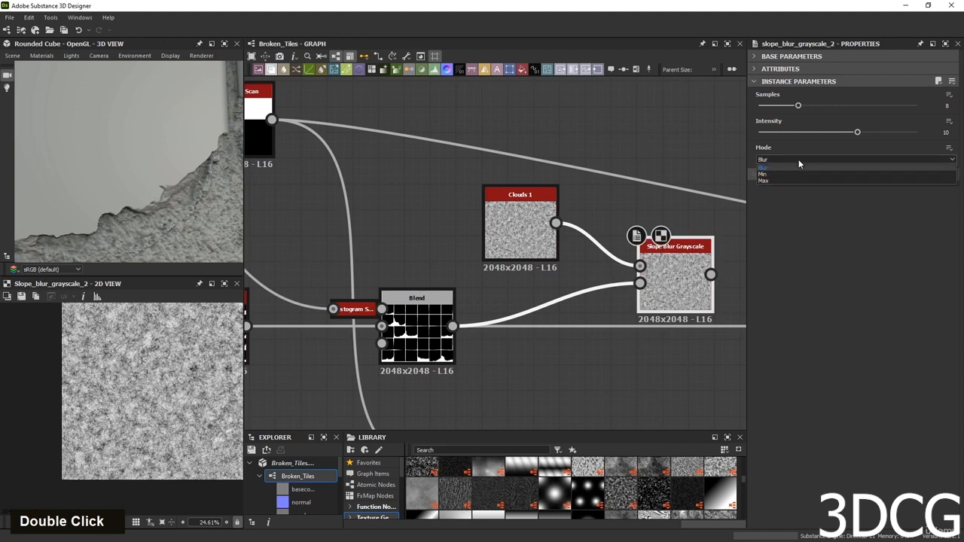
click(791, 173)
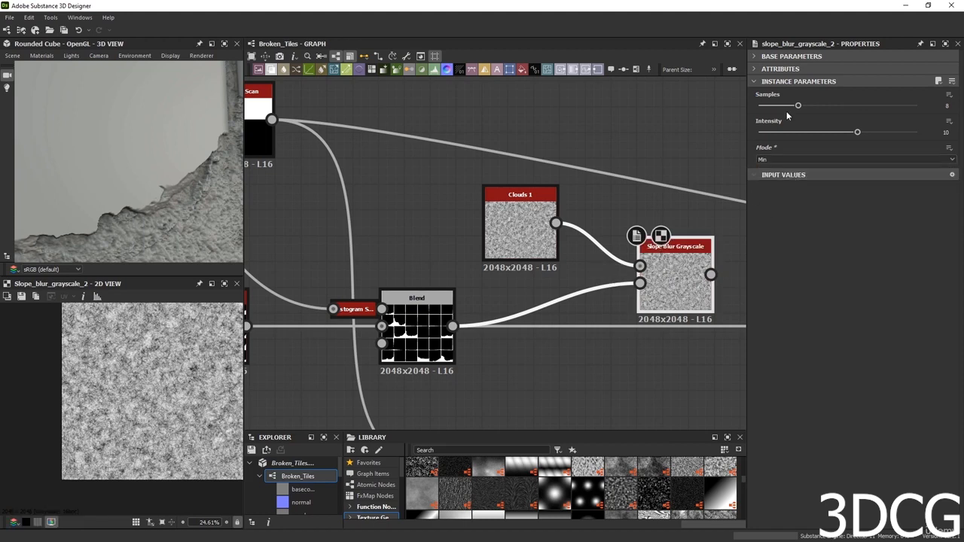
drag(848, 106, 939, 107)
drag(862, 131, 769, 136)
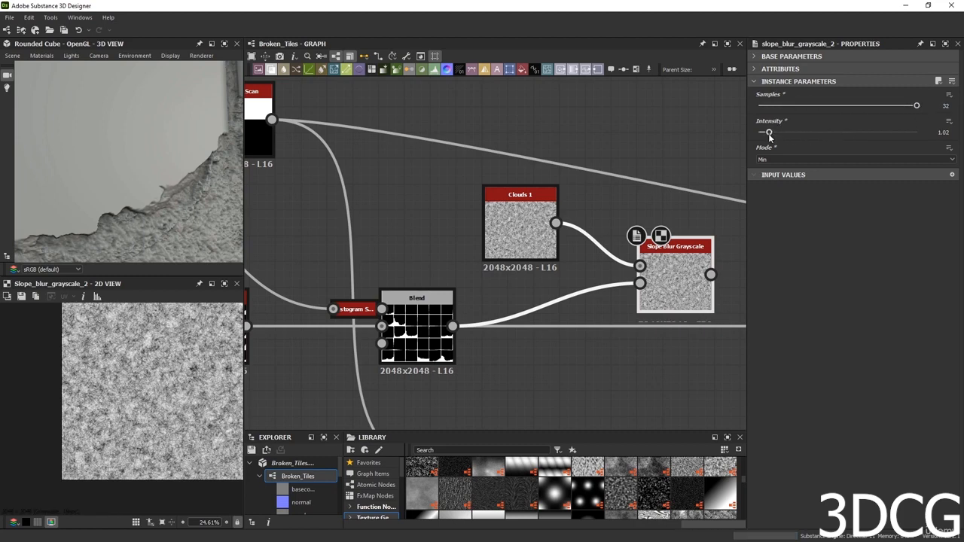
double_click(685, 270)
scroll(167, 366, up, 4)
middle_drag(206, 364, 179, 414)
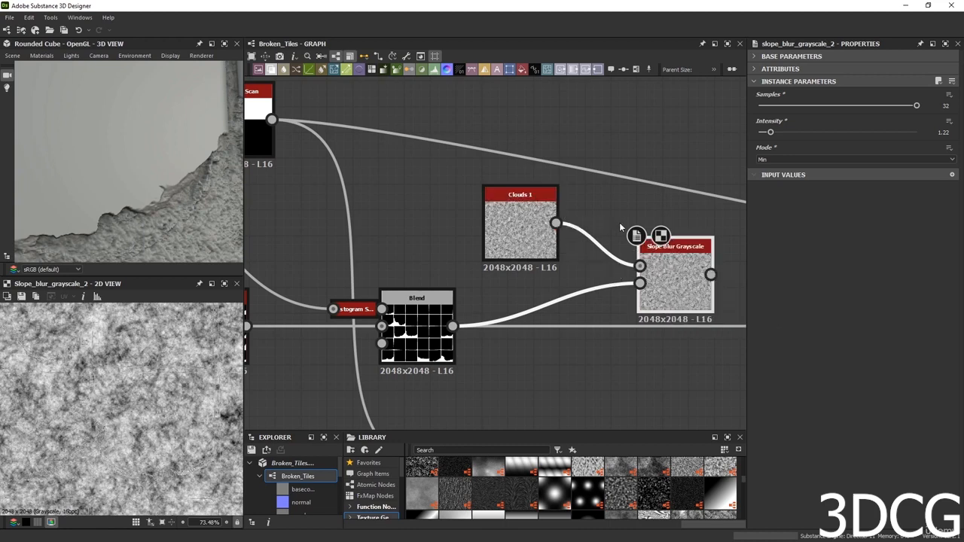
Swap the Slope Blur Grayscale's two inputs so Clouds 1 drives the slope, and reposition both nodes beside the Subtract Blend.
click(530, 225)
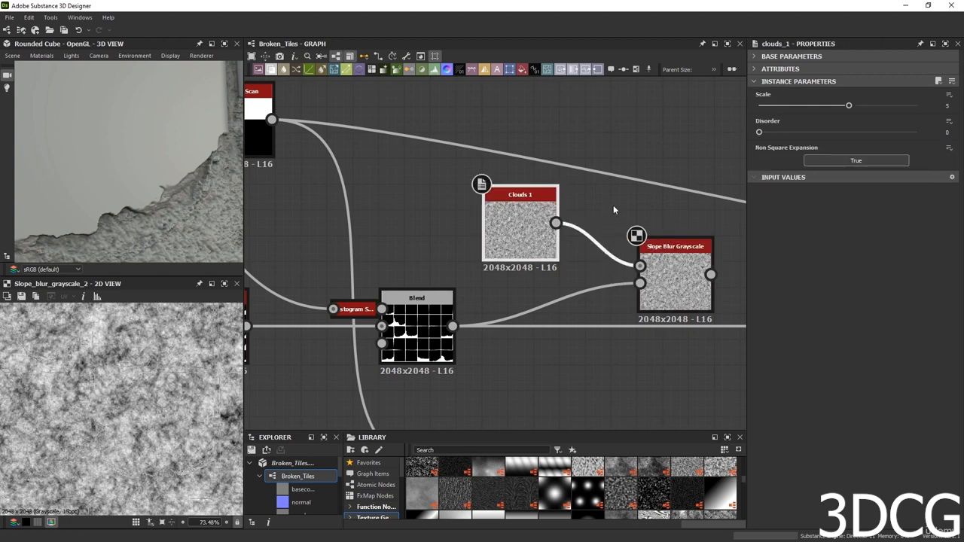
drag(613, 205, 589, 314)
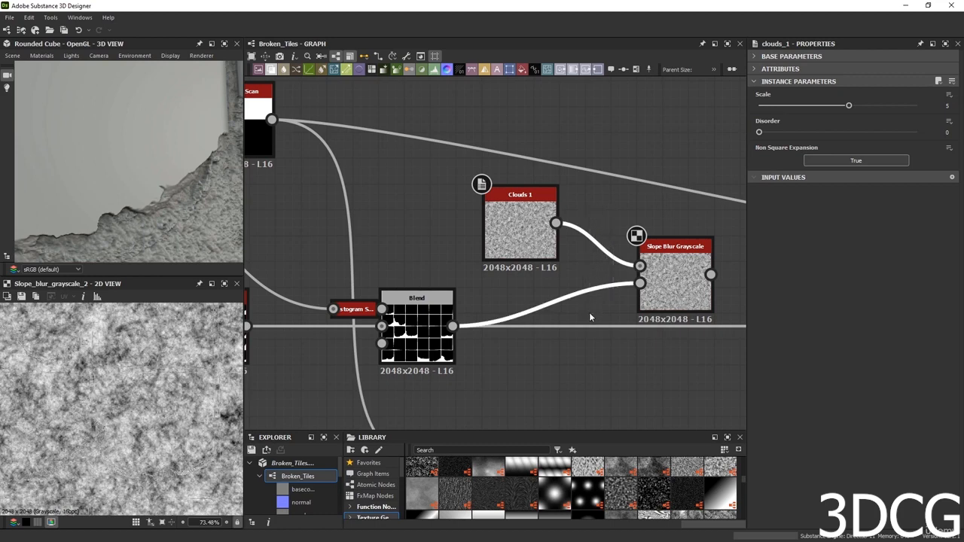
key(x)
drag(530, 223, 530, 377)
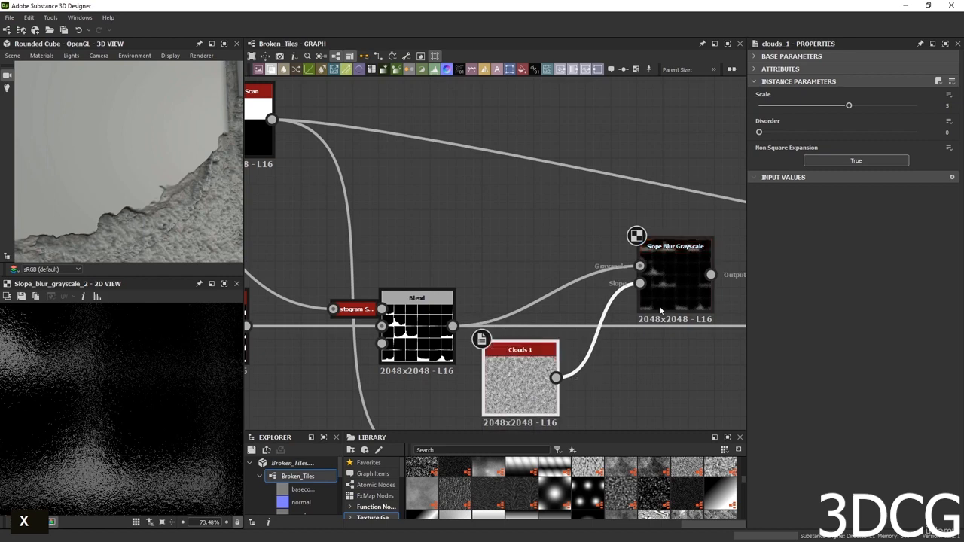
drag(660, 310, 653, 362)
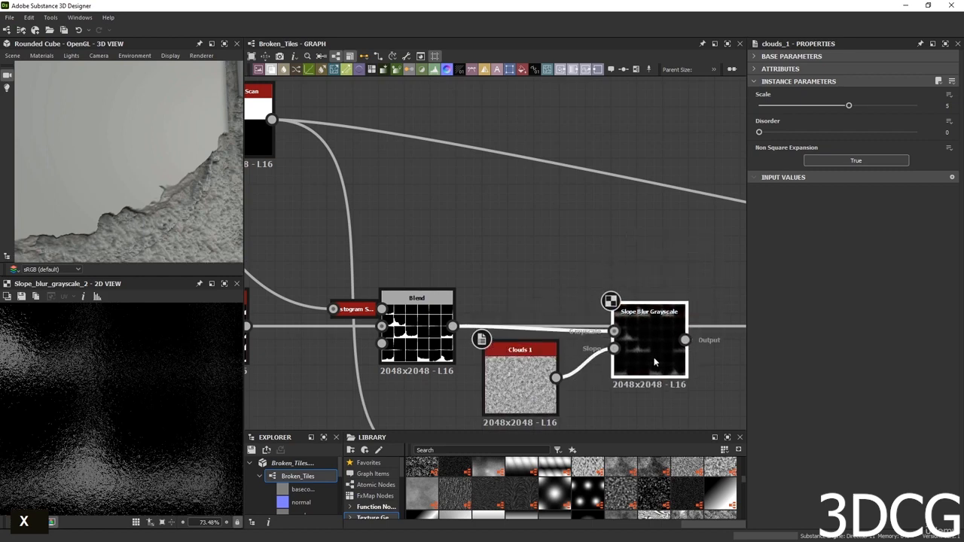
Lower the Slope Blur Grayscale's intensity to 0, raise it to 0.05 and inspect the mask edges in the 2D view.
middle_drag(653, 362, 621, 299)
double_click(617, 285)
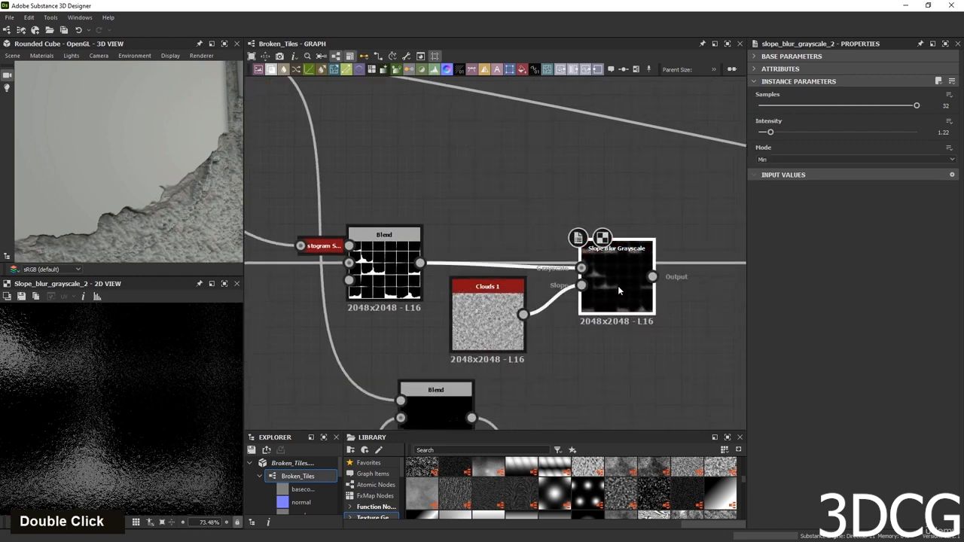
drag(770, 133, 758, 133)
scroll(54, 362, up, 1)
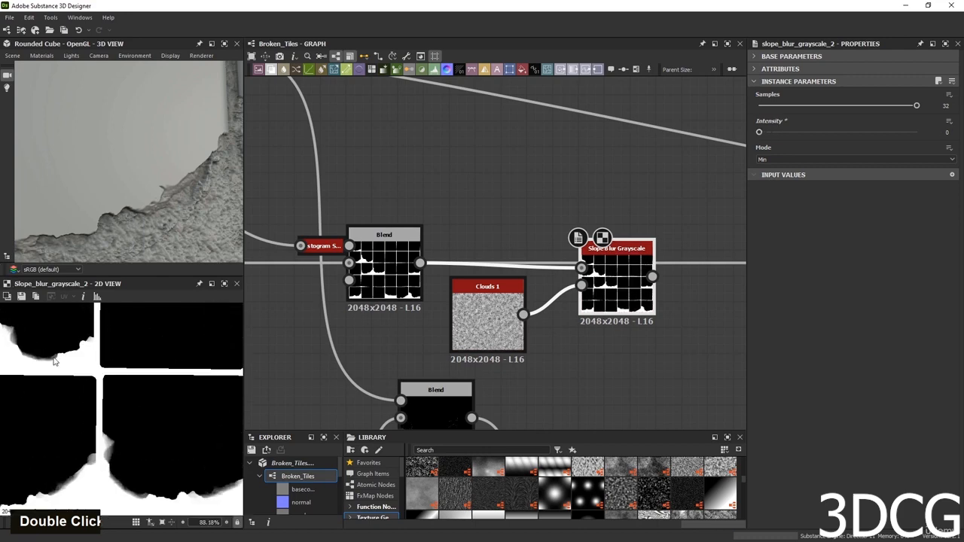
scroll(53, 362, up, 4)
middle_drag(53, 362, 54, 411)
scroll(54, 410, up, 5)
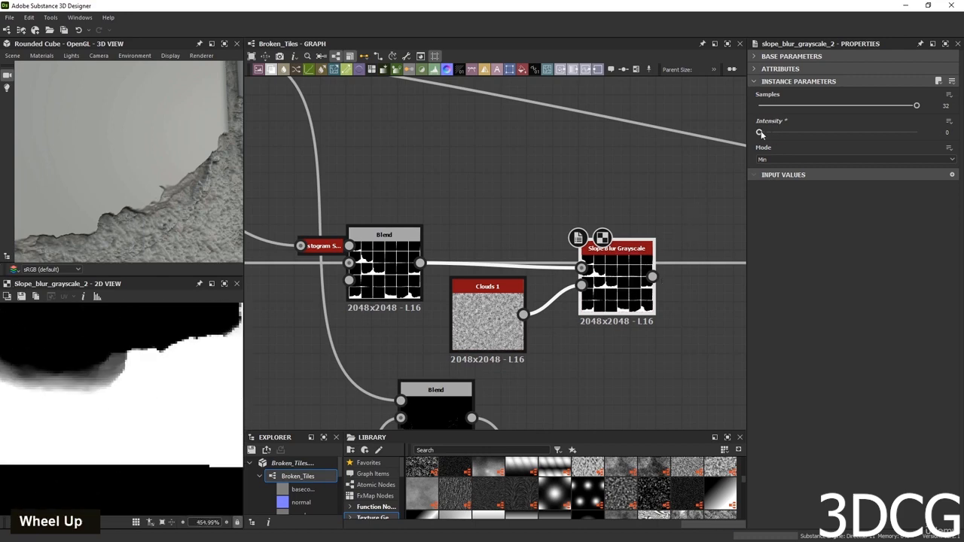
scroll(759, 133, up, 1)
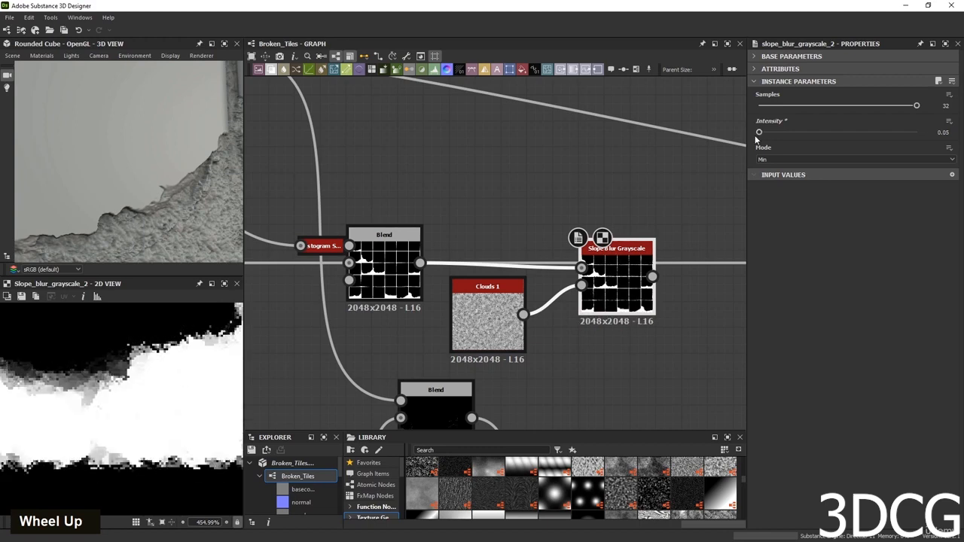
scroll(83, 411, down, 4)
scroll(81, 378, up, 1)
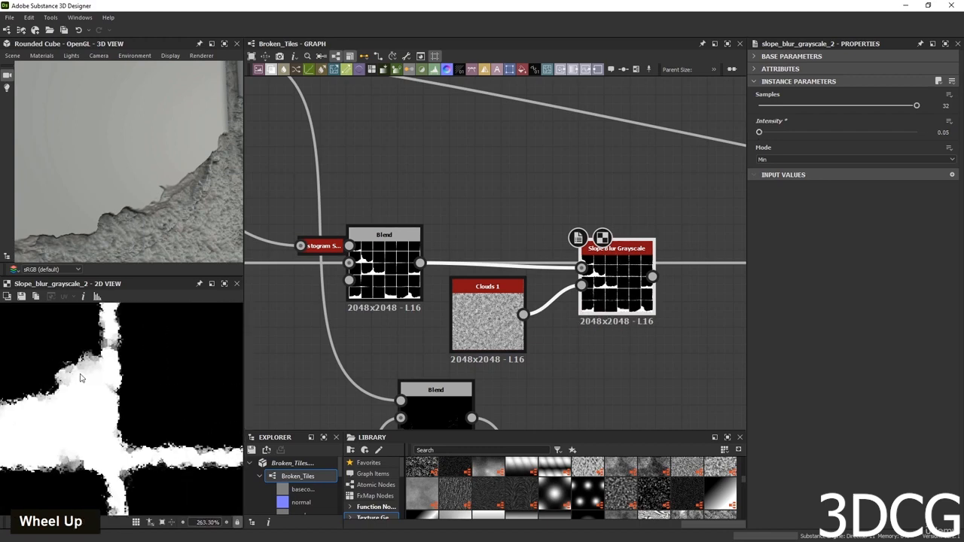
Connect the Slope Blur Grayscale's output to the Multiply Blend's background in place of the Subtract Blend and check the 3D model.
scroll(573, 320, down, 4)
middle_drag(598, 358, 403, 337)
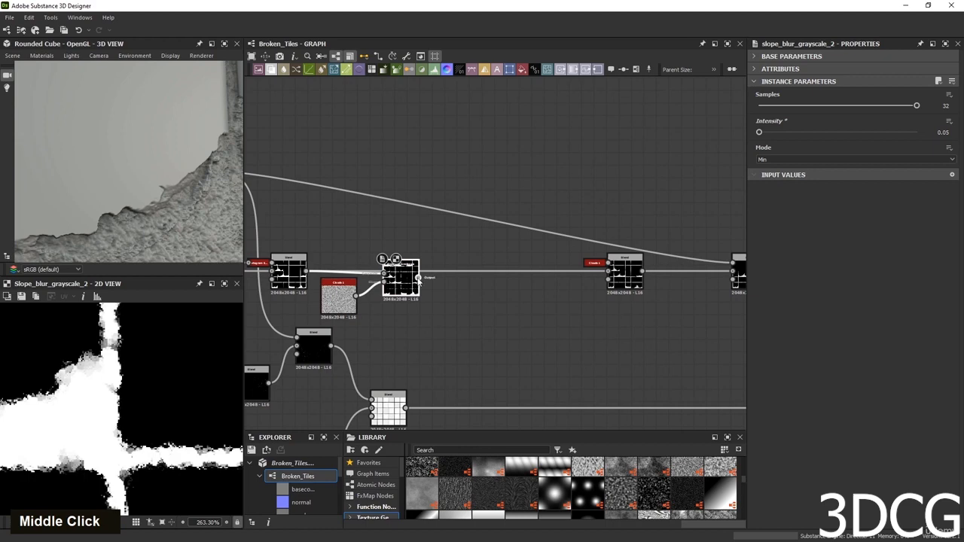
drag(418, 277, 608, 271)
scroll(179, 181, down, 3)
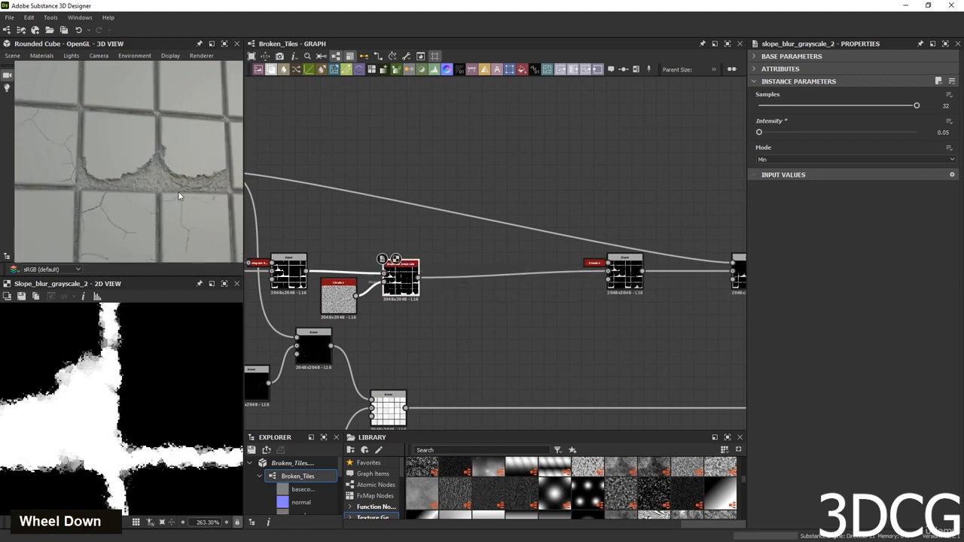
scroll(98, 187, up, 3)
middle_drag(97, 186, 113, 190)
scroll(122, 213, up, 2)
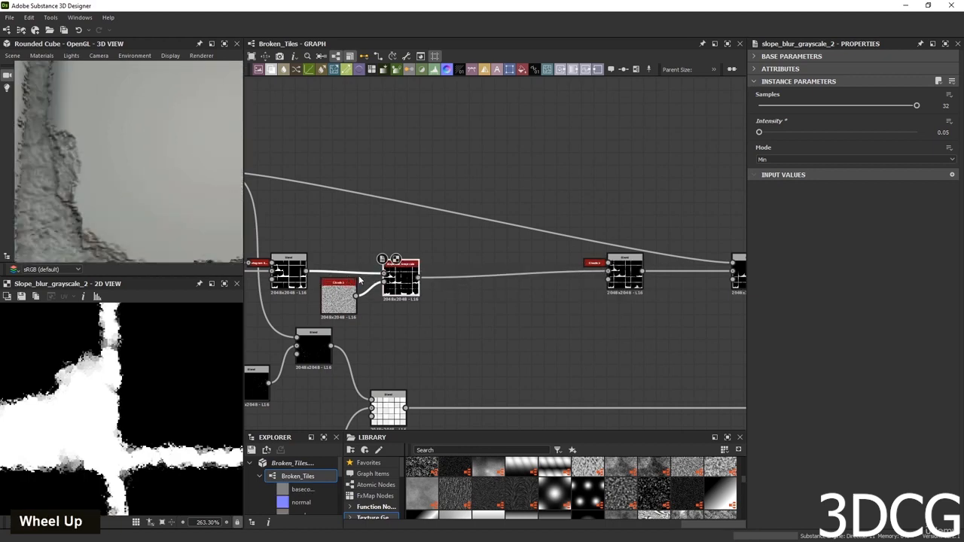
Try Slope Blur Grayscale intensities of 0.005 and 0.009 on the broken edges.
double_click(937, 131)
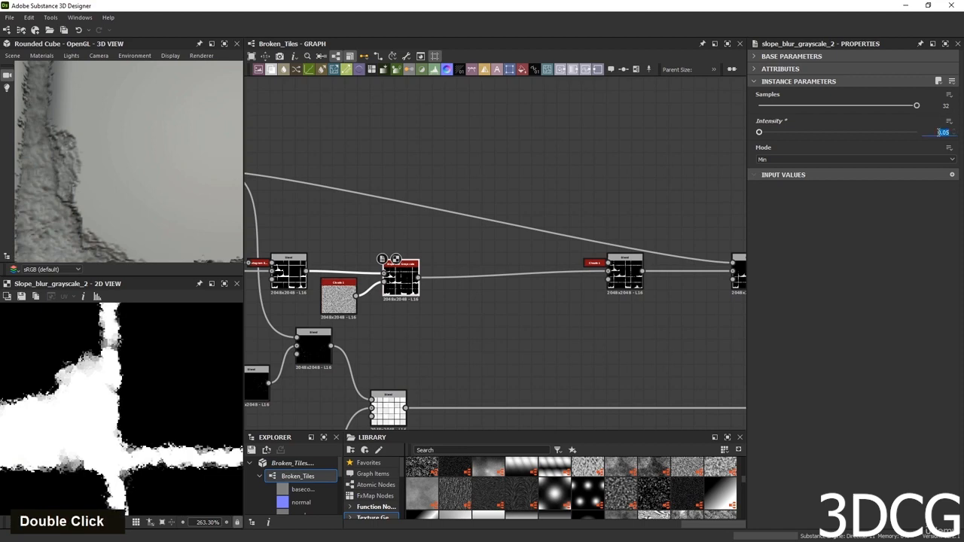
text(0.005)
key(Return)
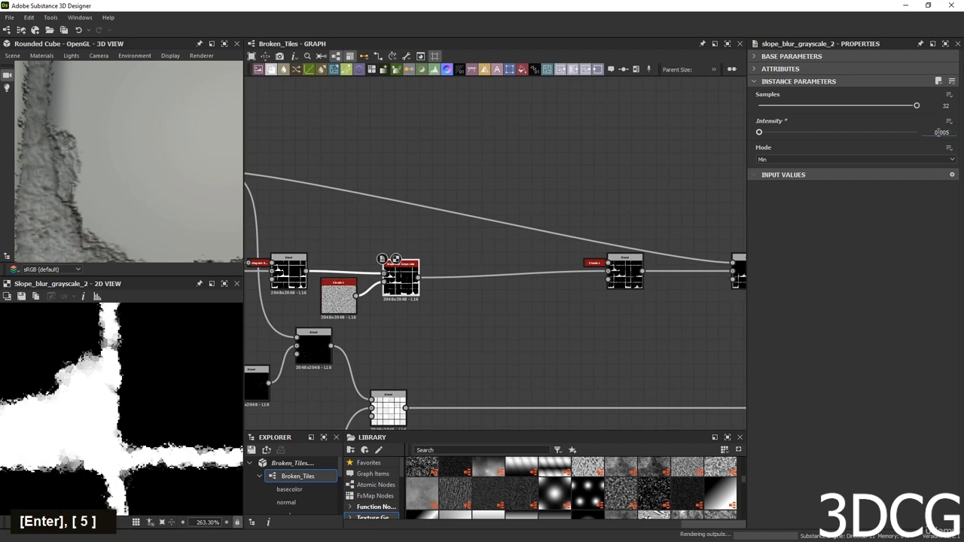
double_click(938, 132)
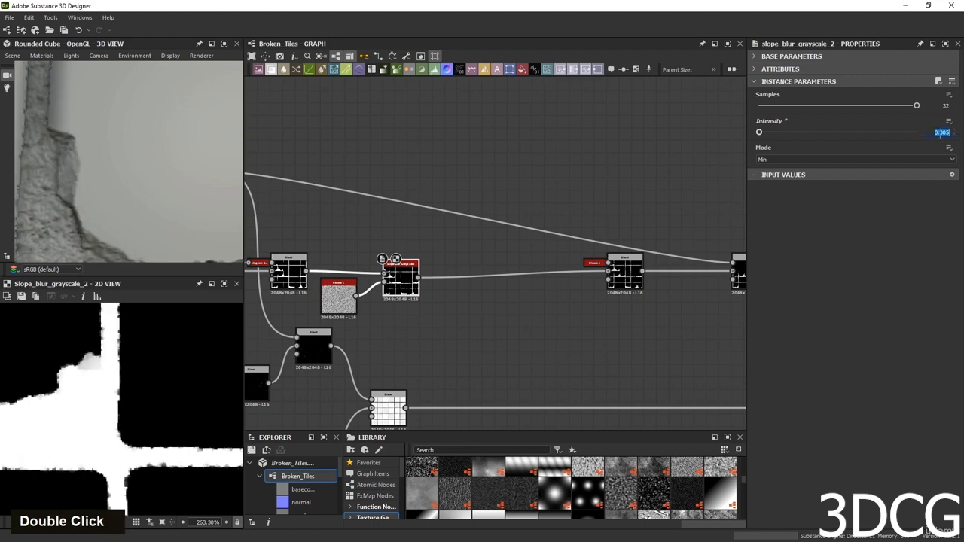
text(0.009)
key(Return)
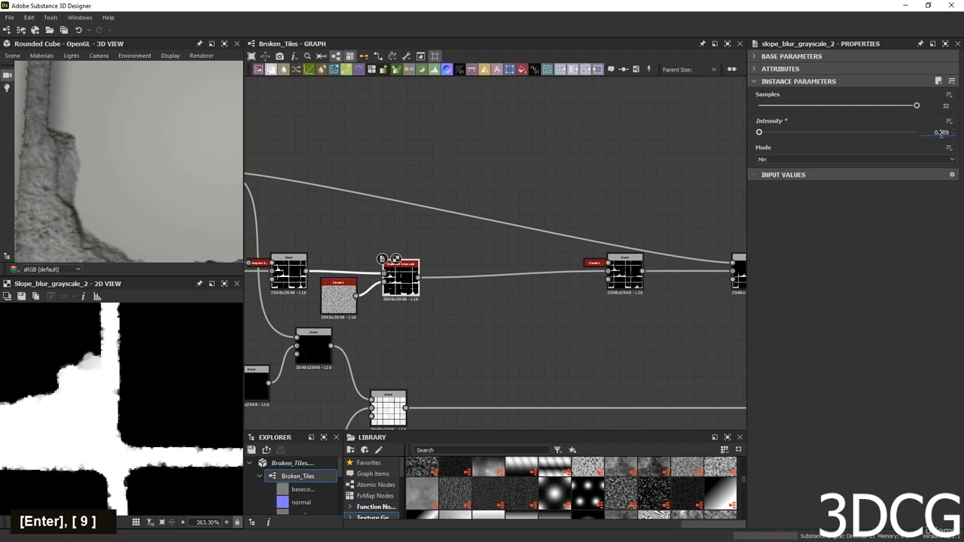
Set the Slope Blur Grayscale's intensity to 0.01 and examine the broken tile edges up close on the 3D model.
double_click(941, 132)
text(0.01)
key(Return)
scroll(155, 171, down, 2)
middle_drag(155, 172, 118, 198)
scroll(98, 158, up, 2)
scroll(98, 153, up, 2)
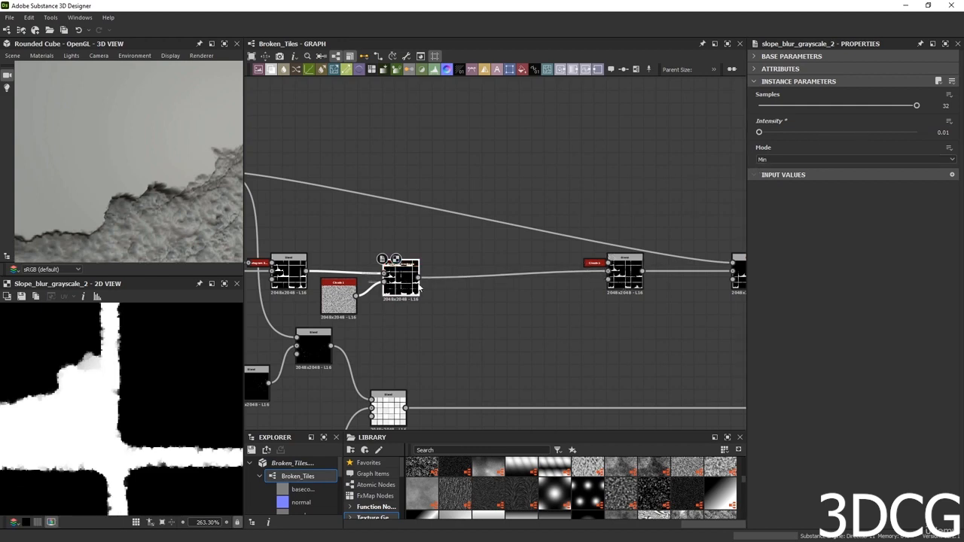
Compare the broken edges on the 3D model by bypassing the Slope Blur Grayscale into the Multiply Blend, then reconnecting it.
drag(306, 272, 612, 276)
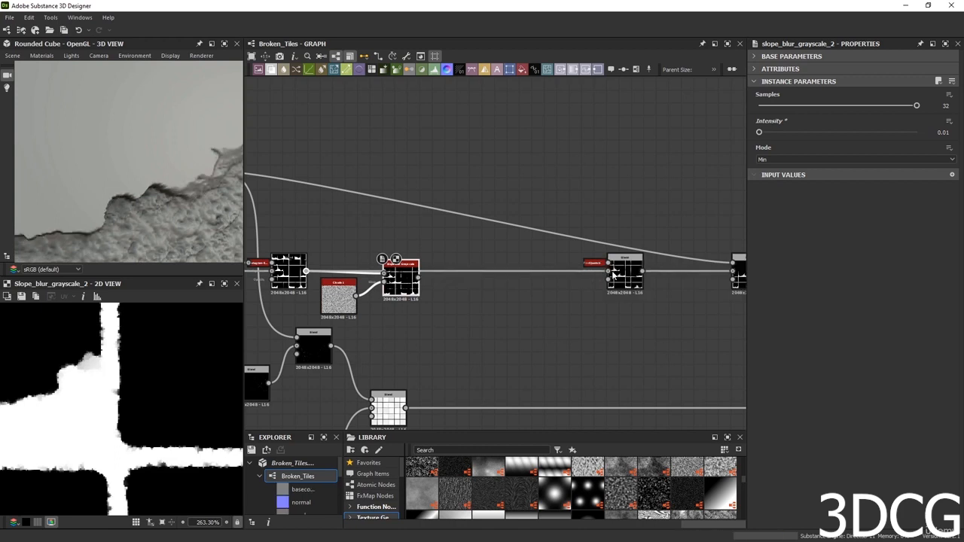
drag(481, 300, 608, 272)
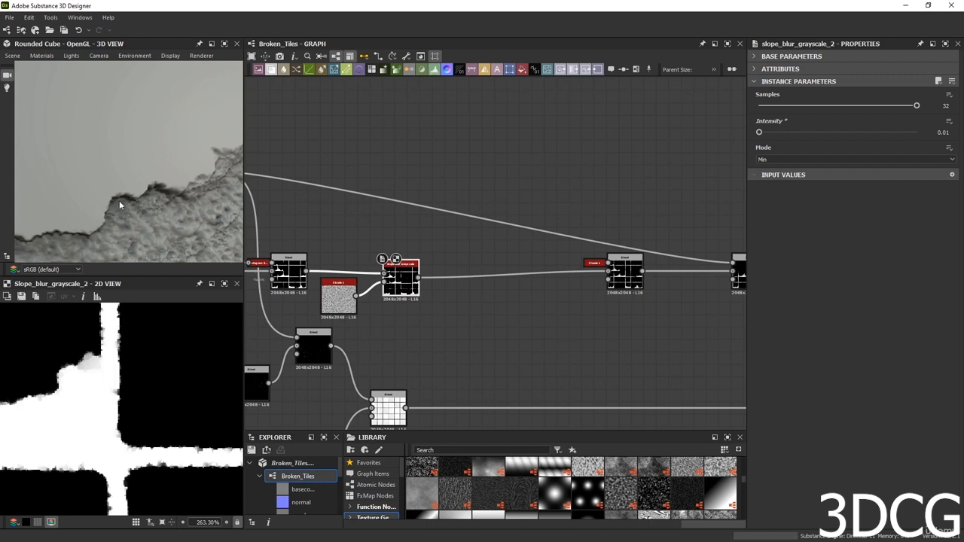
scroll(119, 201, down, 6)
scroll(98, 191, up, 8)
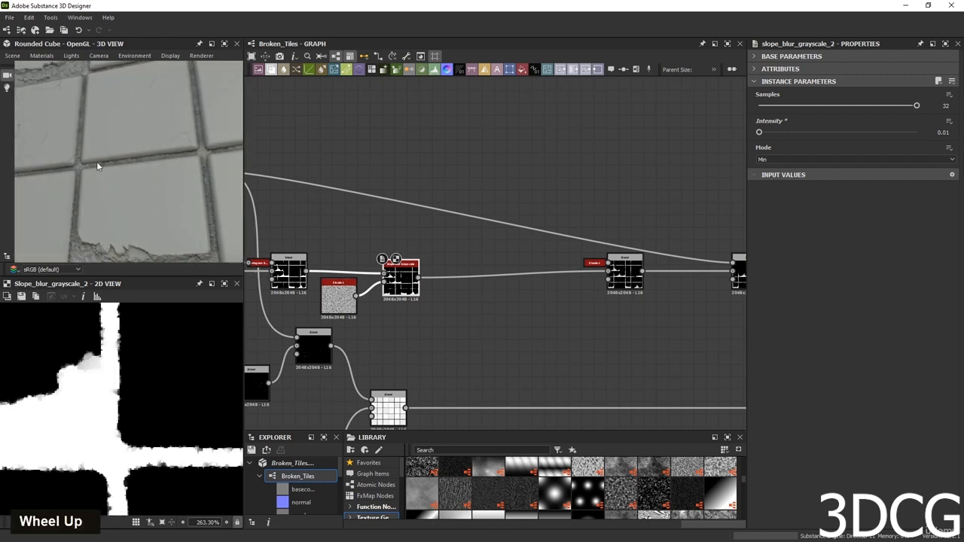
scroll(101, 173, down, 6)
scroll(107, 193, down, 4)
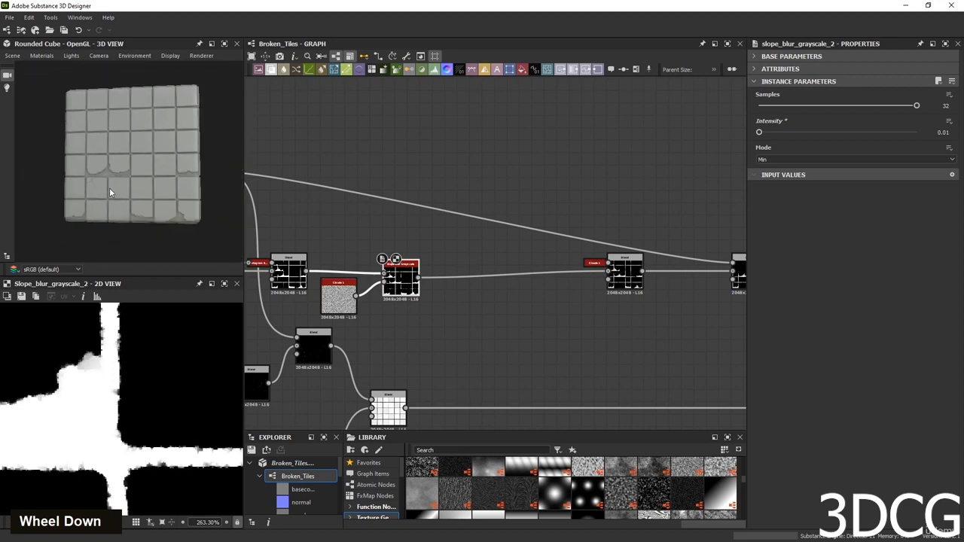
middle_drag(109, 188, 176, 192)
scroll(456, 227, down, 4)
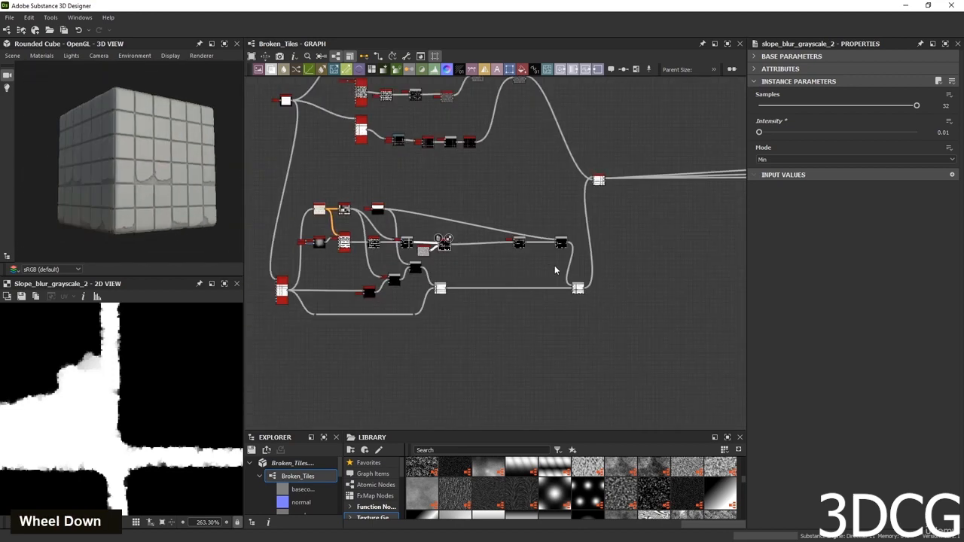
drag(392, 192, 383, 202)
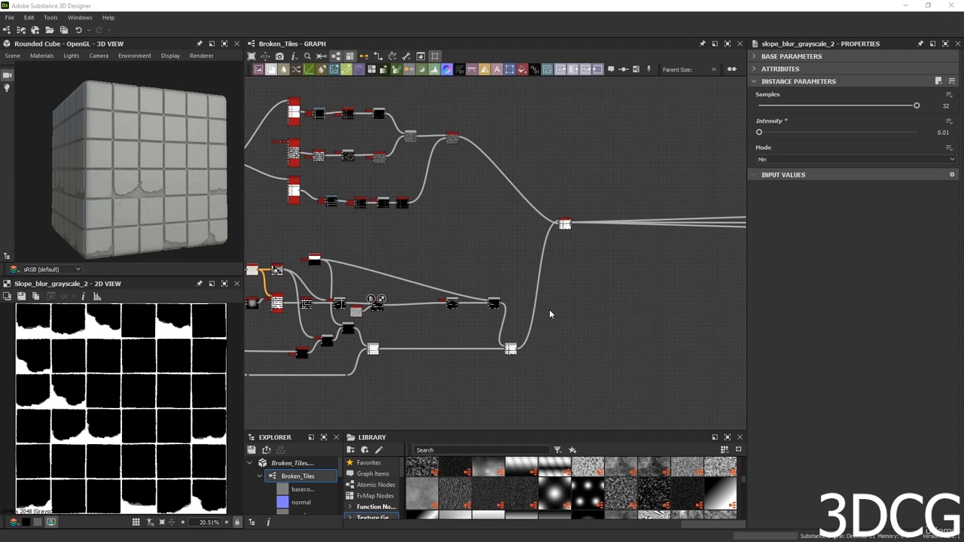
Preview the Height to Normal World Units node in the 2D view and examine the broken areas, tile edges and grout joints up close.
scroll(565, 241, up, 3)
middle_drag(640, 282, 300, 281)
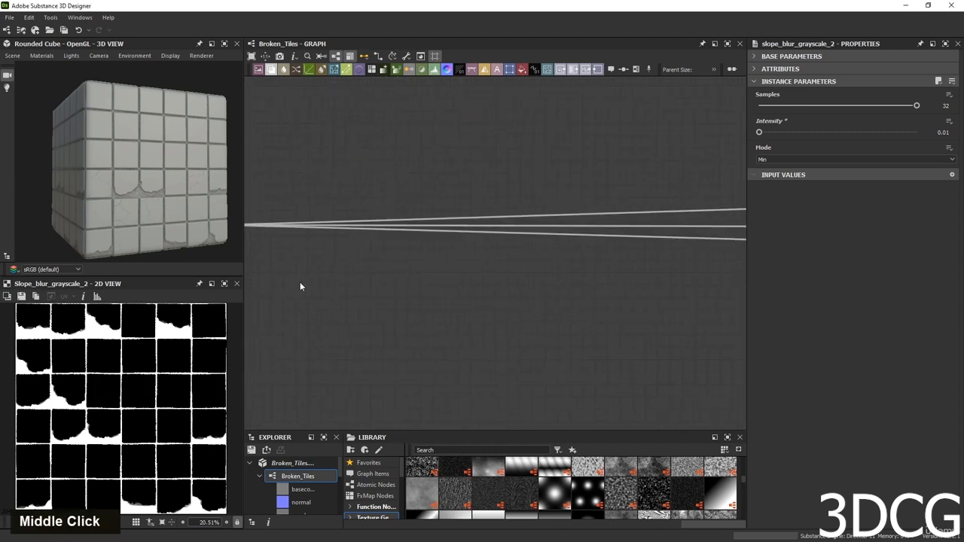
scroll(595, 297, down, 2)
middle_drag(596, 297, 341, 289)
middle_drag(592, 276, 439, 297)
scroll(507, 260, up, 8)
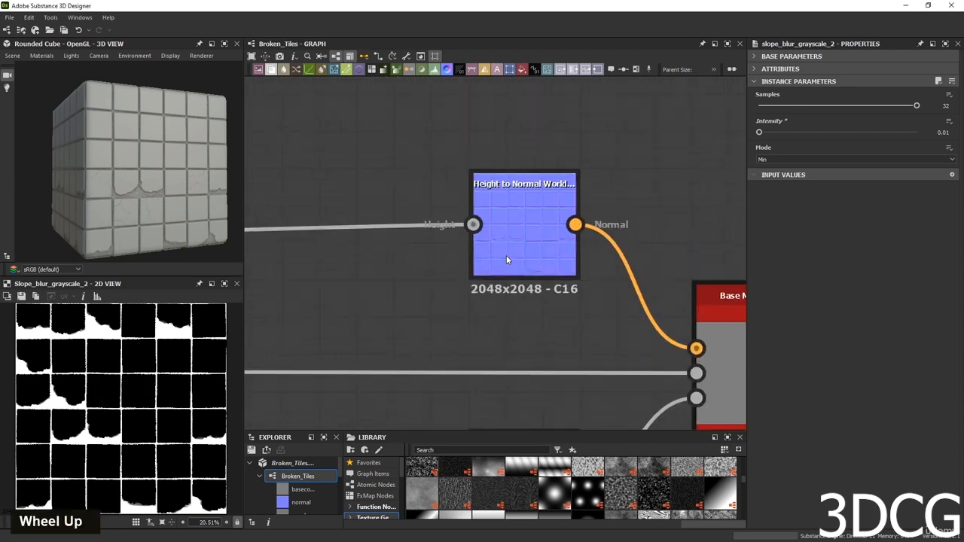
double_click(521, 207)
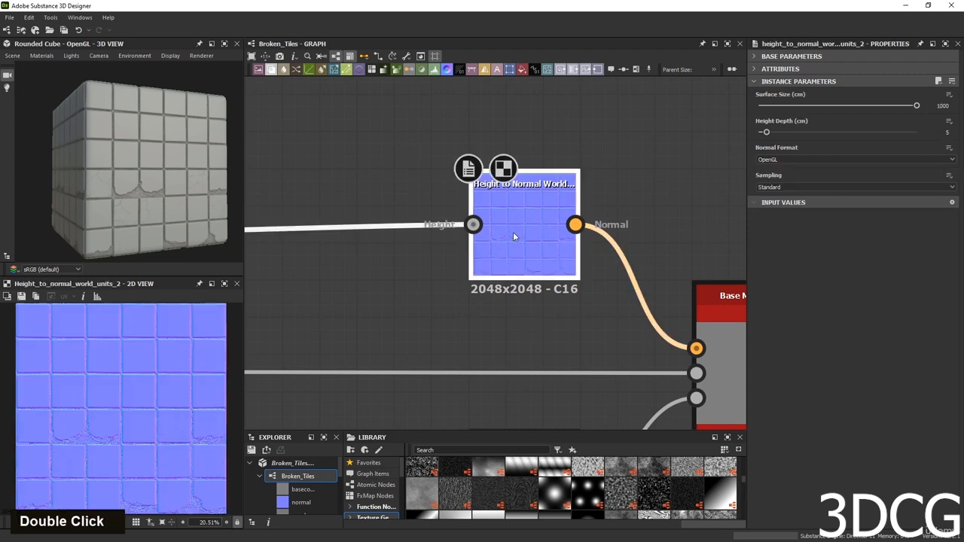
scroll(82, 475, up, 3)
scroll(152, 363, up, 6)
middle_drag(148, 387, 137, 427)
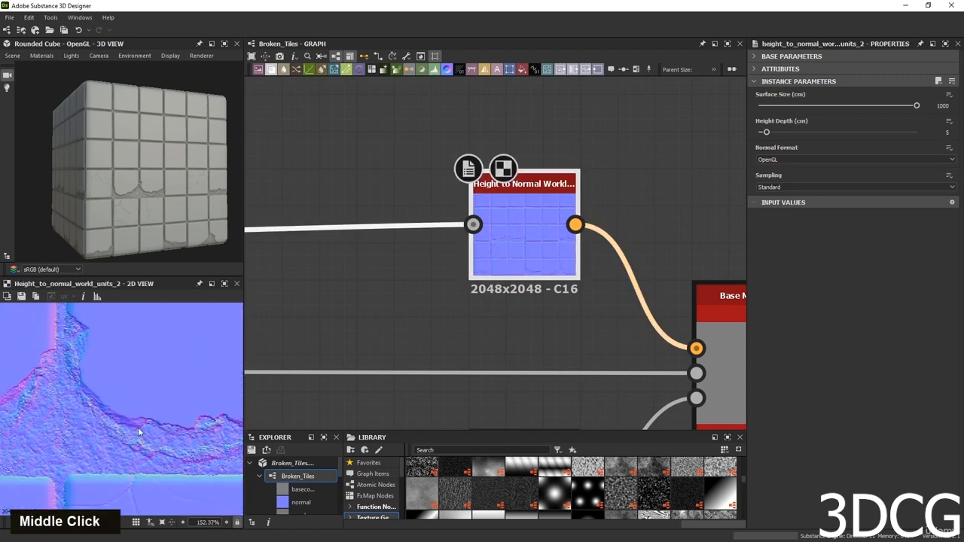
scroll(128, 416, up, 3)
scroll(158, 427, down, 9)
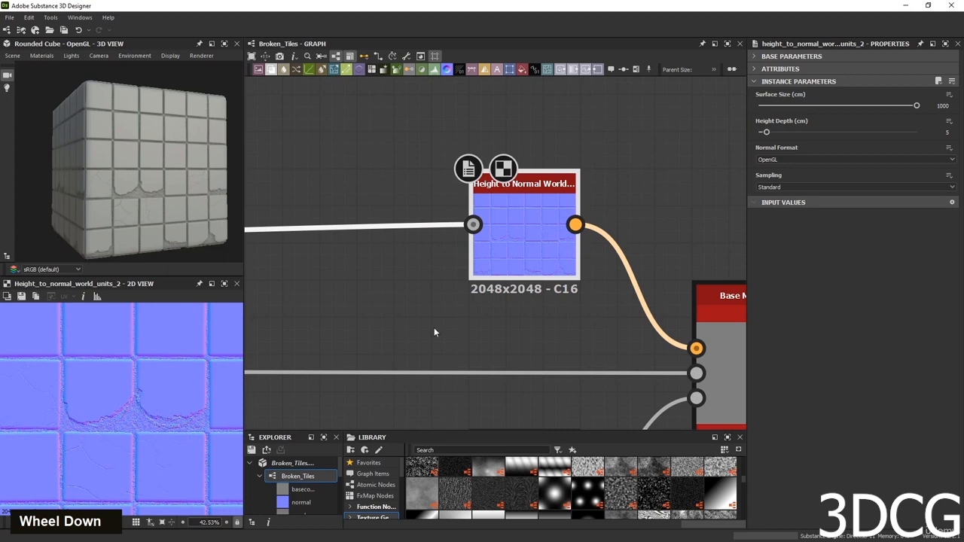
scroll(434, 326, down, 6)
middle_drag(561, 361, 436, 330)
scroll(164, 390, up, 4)
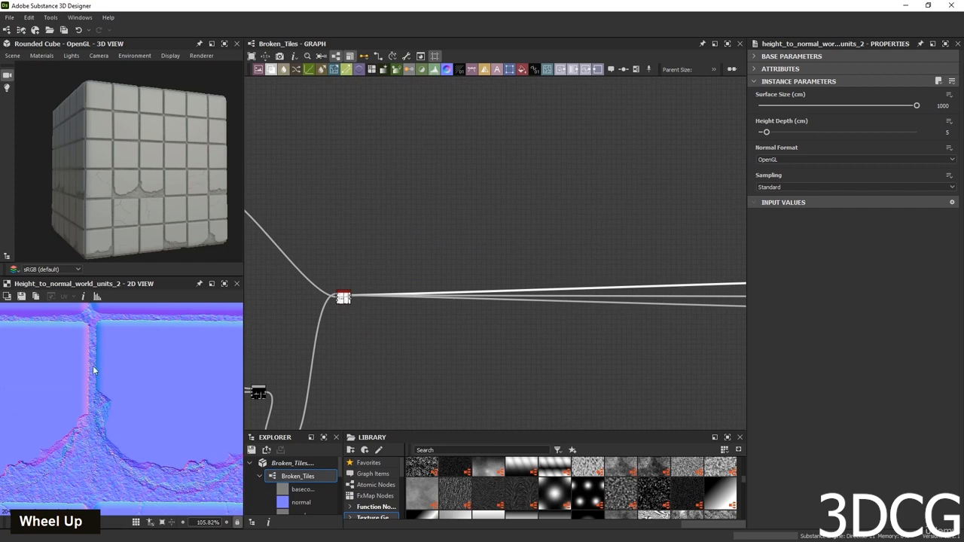
scroll(103, 317, up, 4)
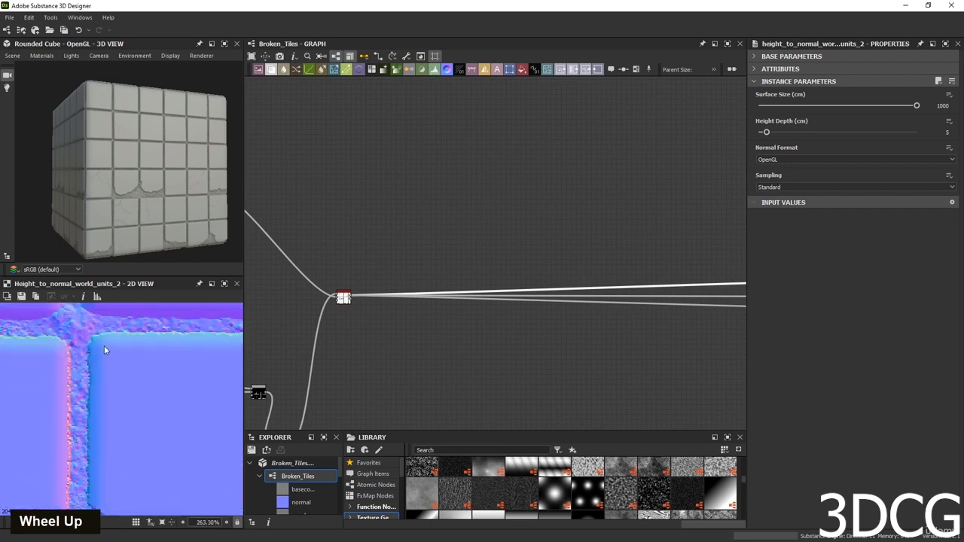
scroll(473, 290, down, 5)
scroll(584, 288, down, 2)
Move the Height to Normal World Units node away from the Base Material node, above the height connections and nearer the final height blend.
scroll(582, 290, up, 8)
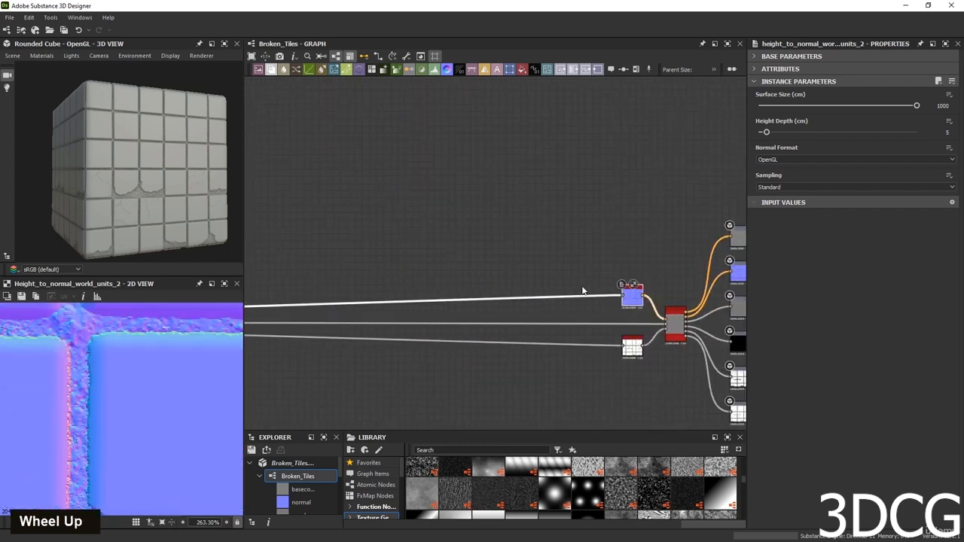
drag(633, 296, 313, 193)
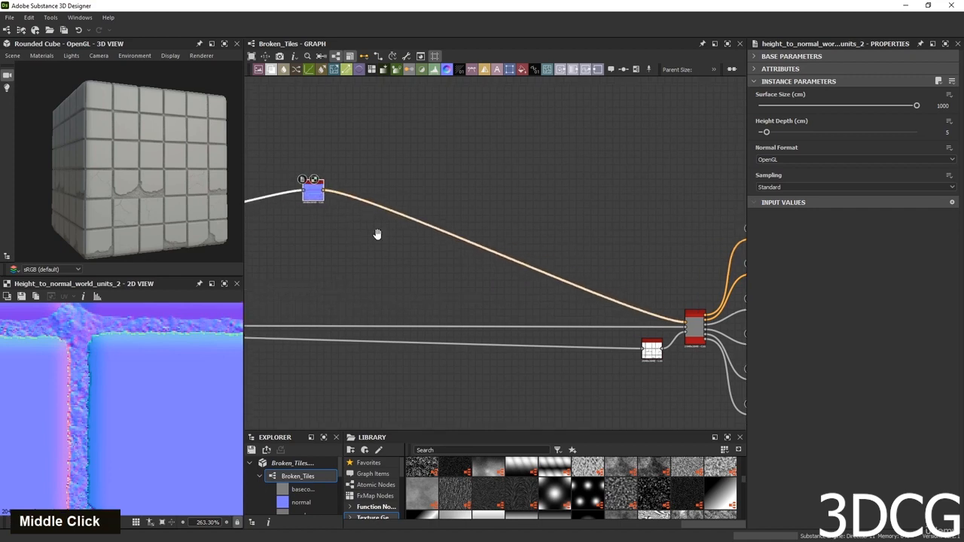
middle_drag(376, 233, 631, 284)
drag(579, 250, 420, 268)
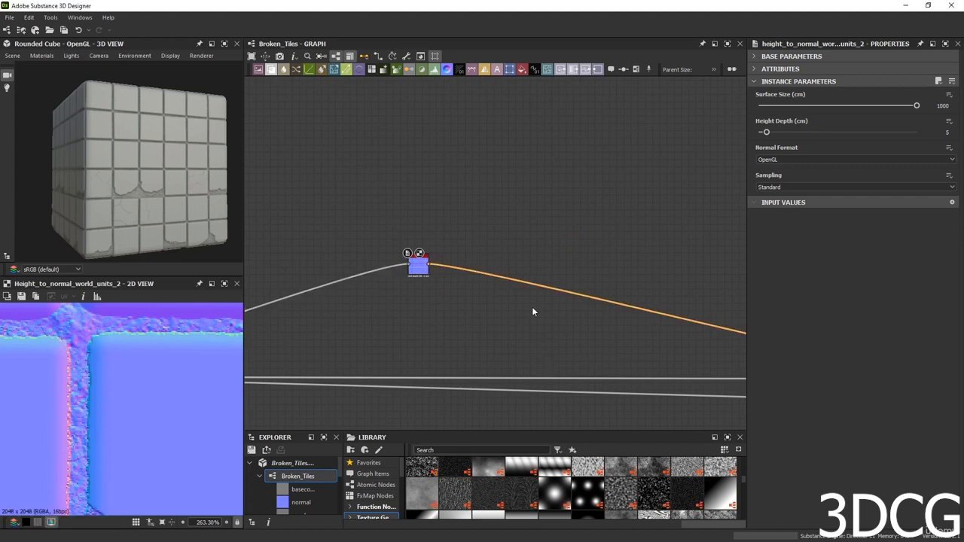
scroll(532, 307, down, 3)
middle_drag(519, 262, 483, 264)
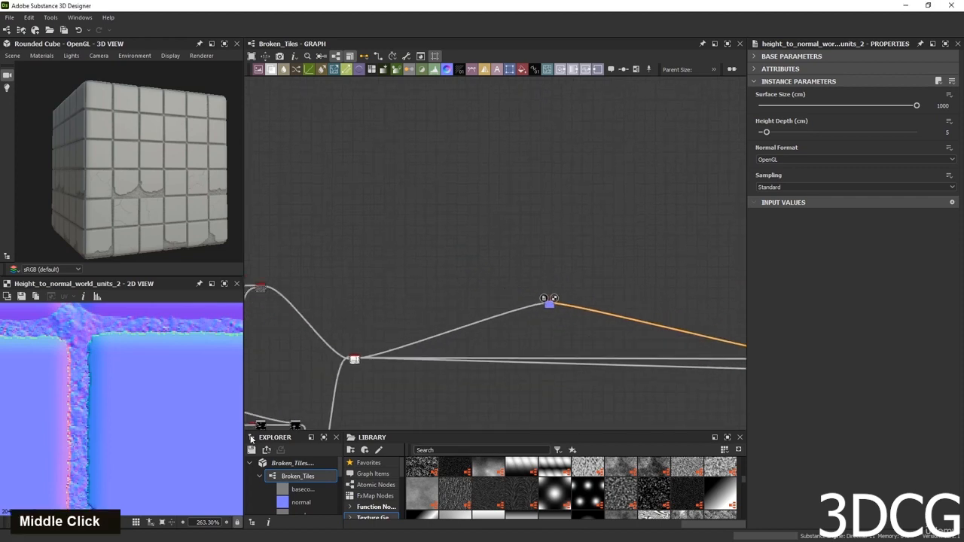
scroll(213, 426, down, 5)
scroll(137, 380, up, 3)
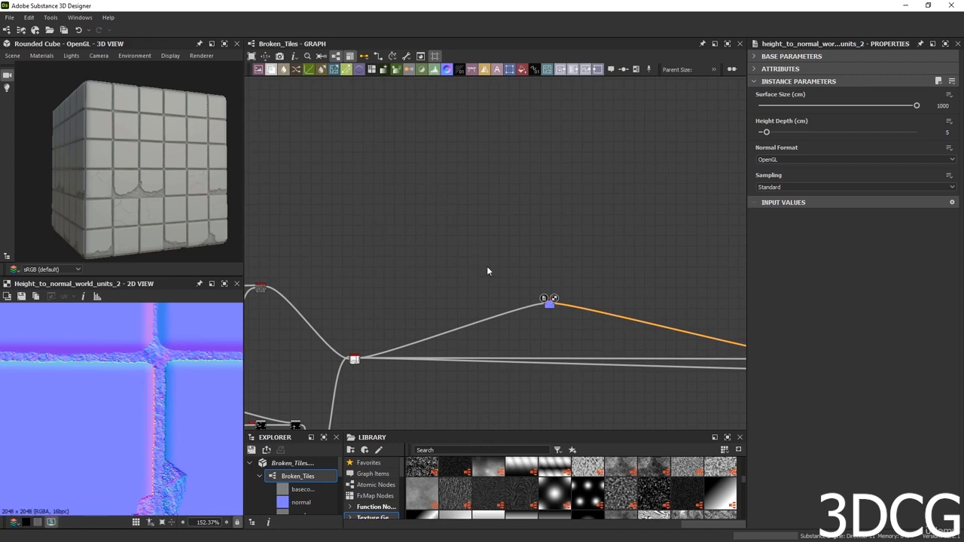
key(space)
key(space)
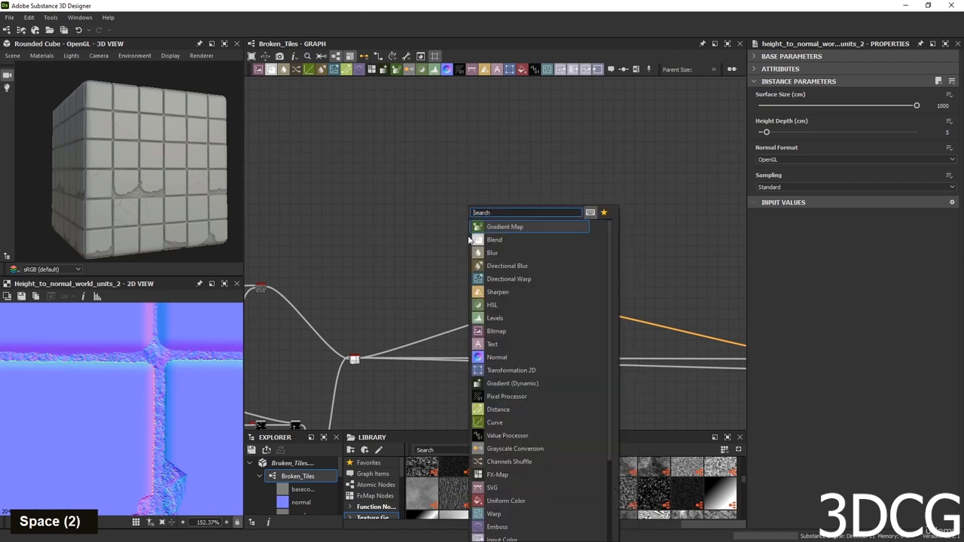
click(463, 252)
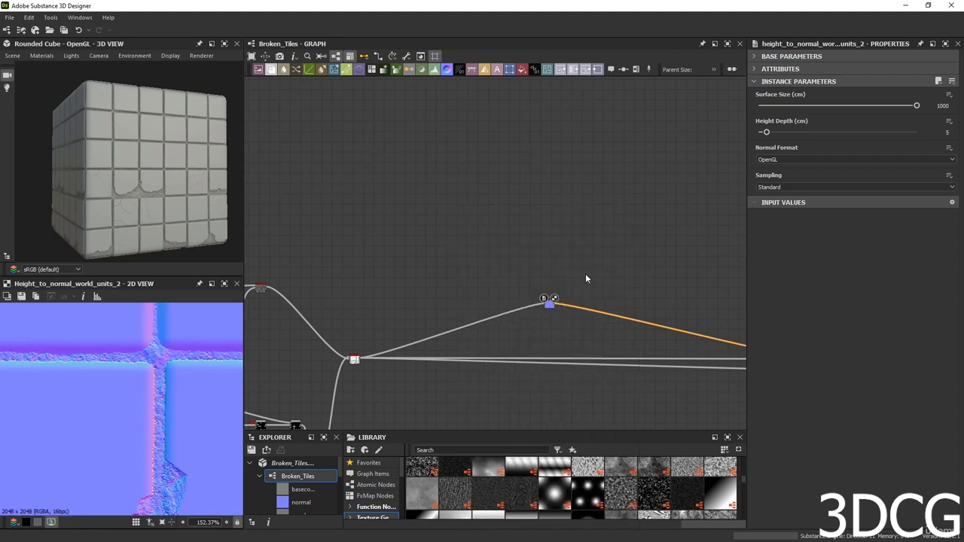
Add a BnW Spots 3 node in the free space before the Height to Normal World Units node and preview it.
scroll(560, 310, up, 3)
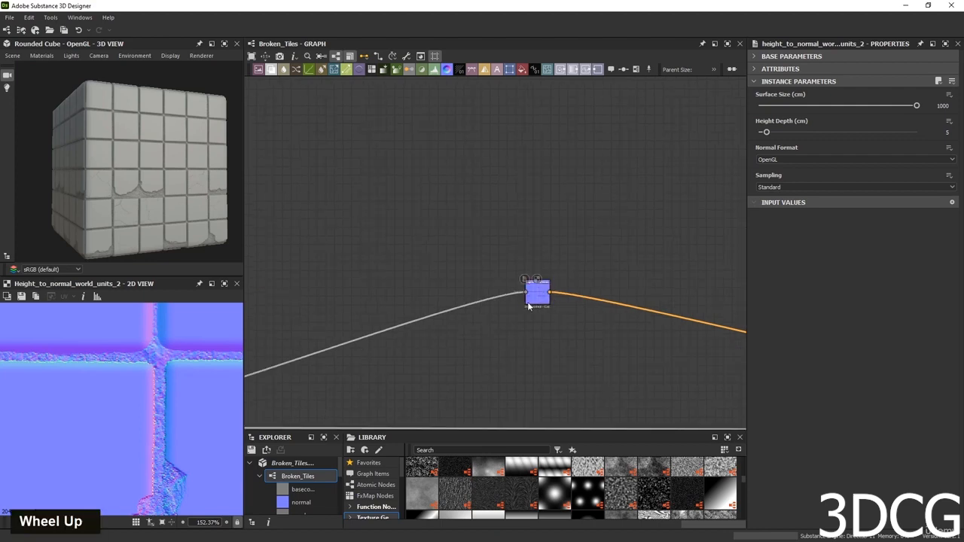
scroll(525, 255, down, 4)
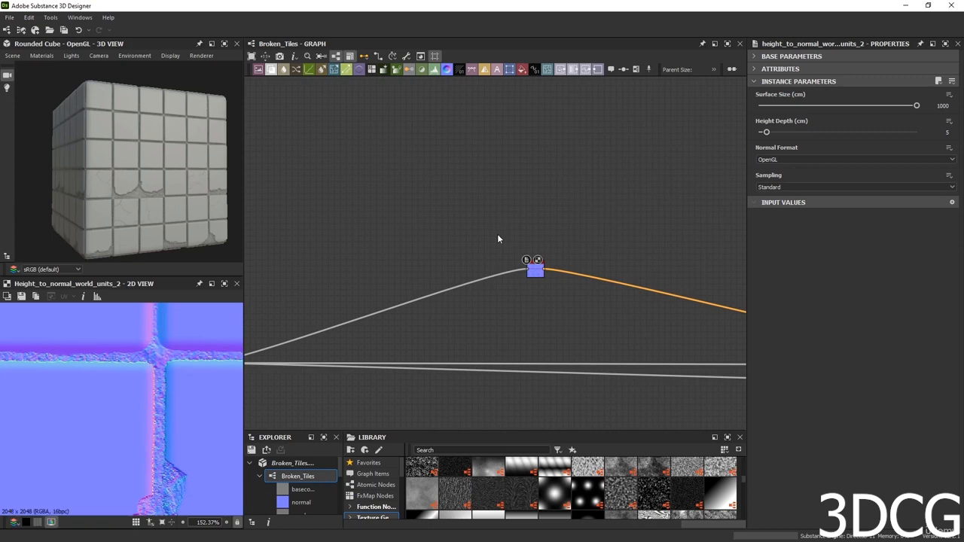
scroll(159, 190, up, 5)
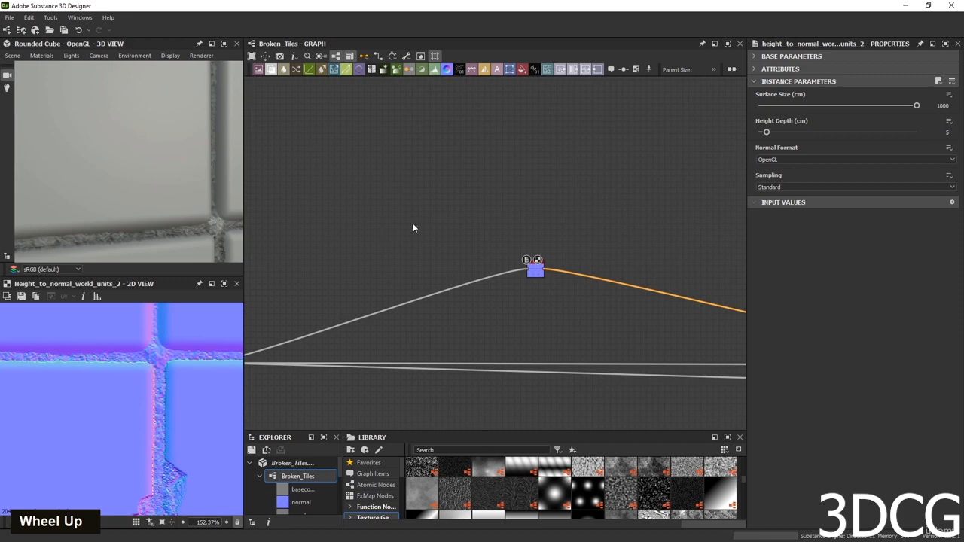
key(space)
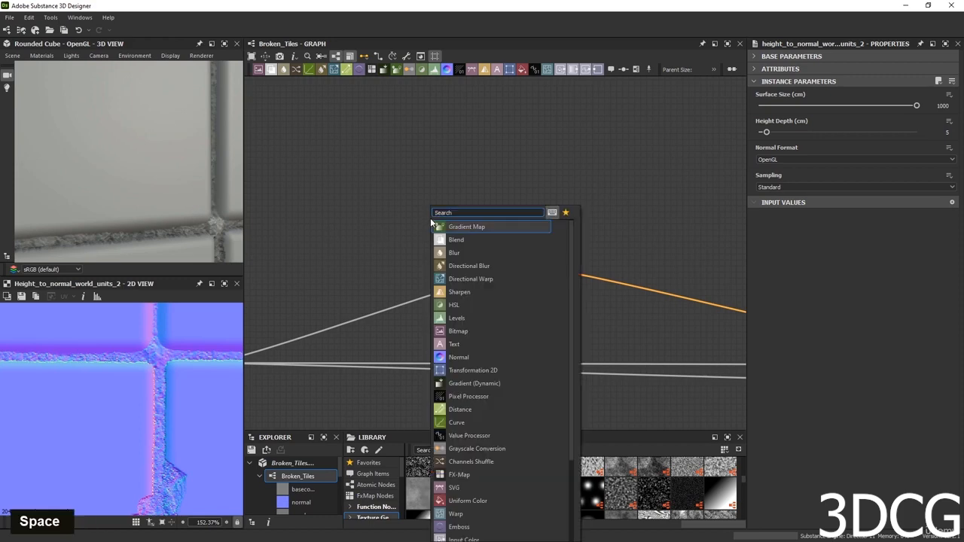
text(bnw)
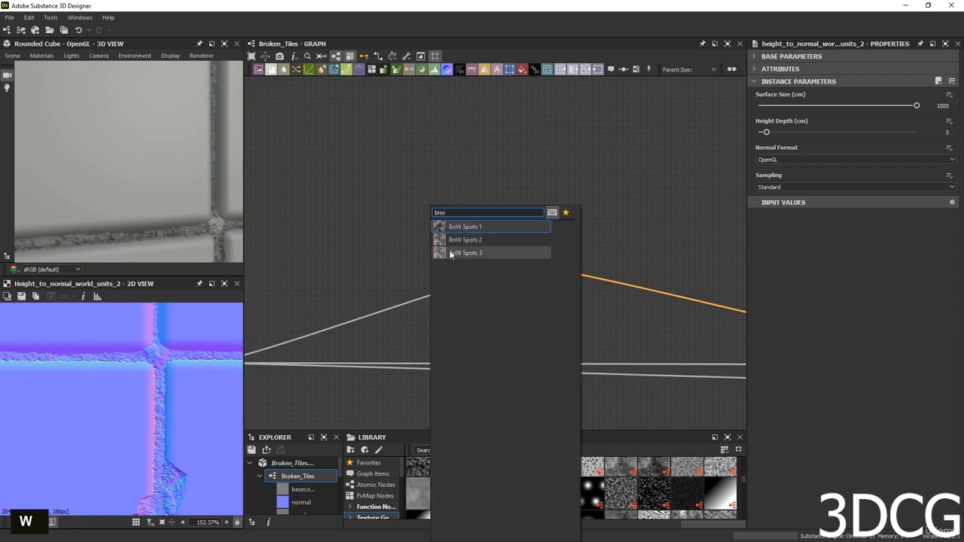
click(450, 253)
double_click(429, 223)
Examine the BnW Spots 3 pattern in the 2D view and shift its node slightly further from the Height to Normal World Units node.
scroll(185, 372, down, 2)
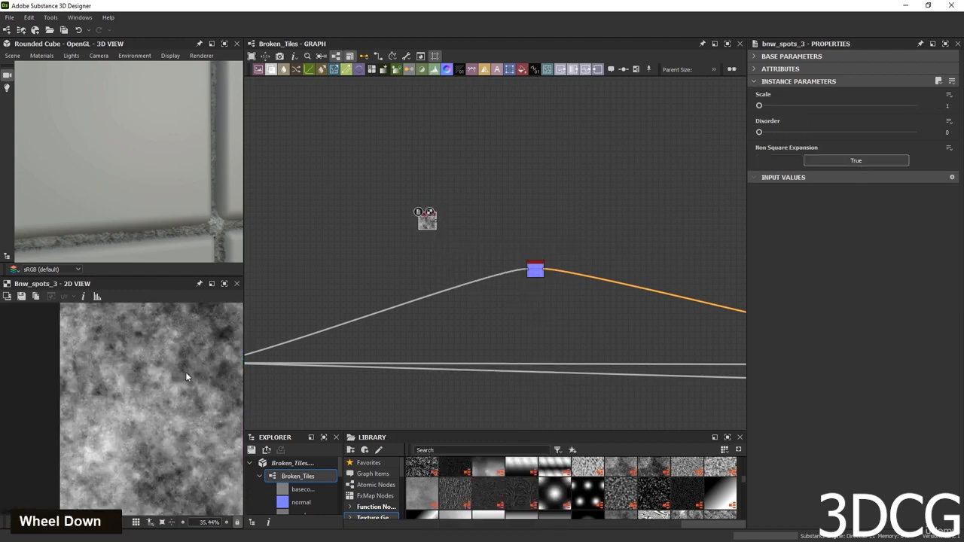
scroll(143, 389, up, 2)
scroll(143, 390, down, 4)
scroll(465, 226, down, 3)
middle_drag(465, 226, 383, 302)
scroll(431, 245, up, 4)
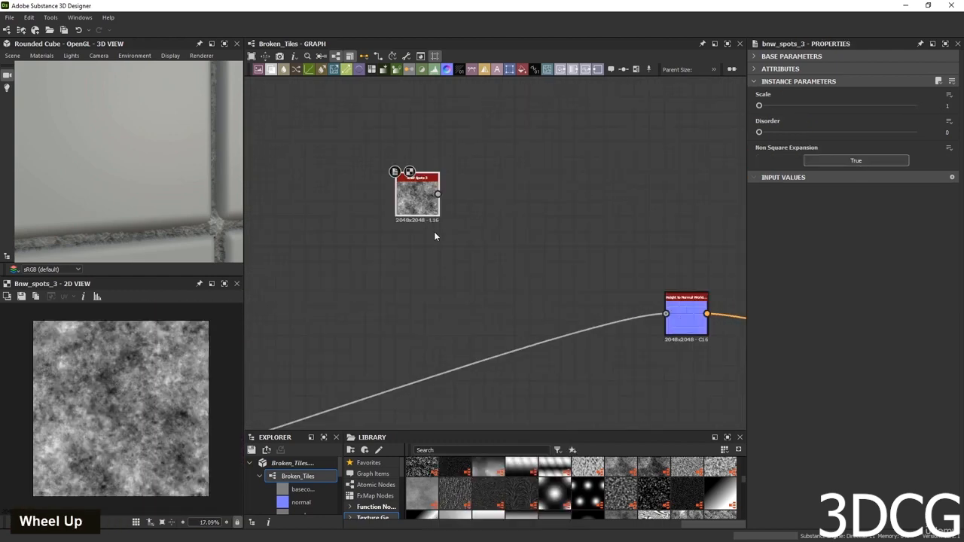
drag(409, 207, 379, 208)
scroll(143, 402, up, 4)
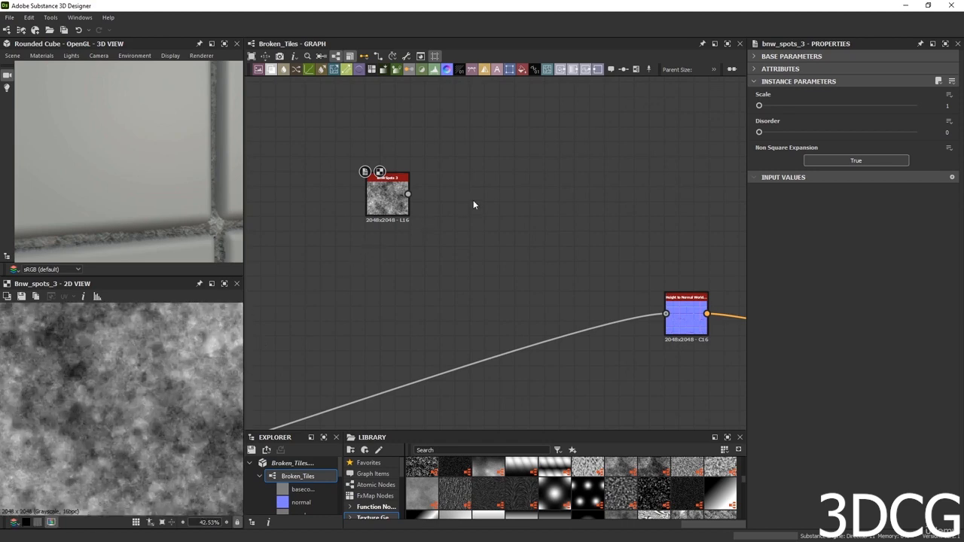
Browse the texture generators in an enlarged library, add a Fractal Sum Base node beside BnW Spots 3 and preview it.
drag(607, 430, 607, 331)
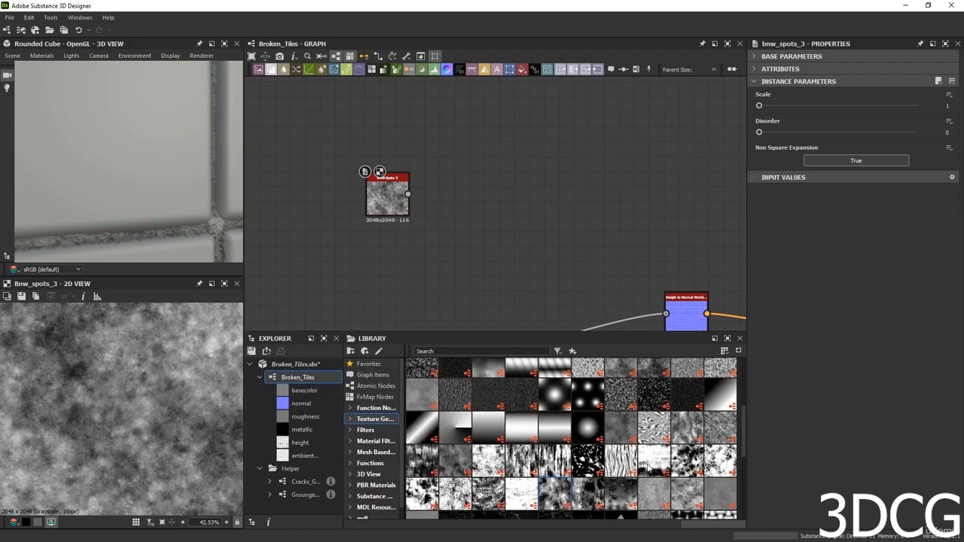
scroll(661, 474, down, 3)
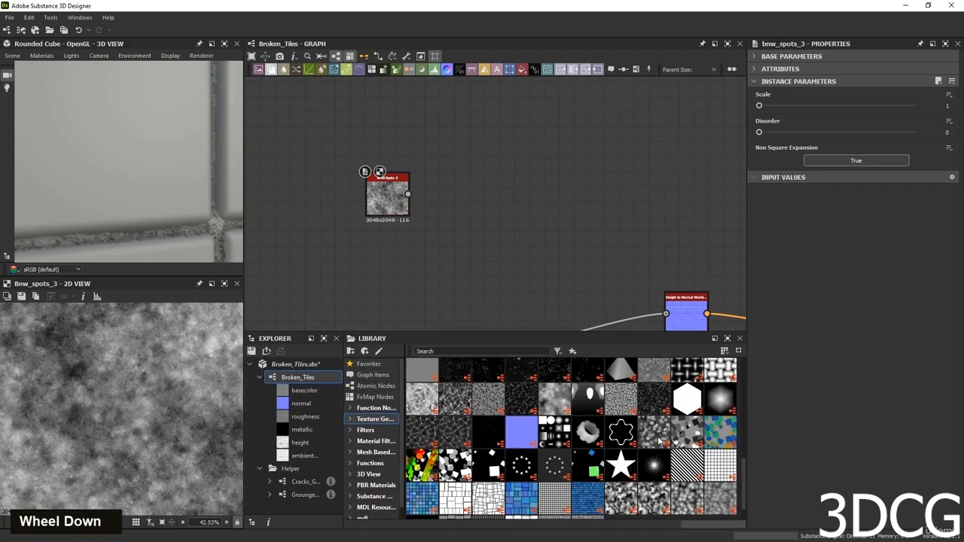
scroll(639, 450, down, 1)
scroll(630, 451, up, 5)
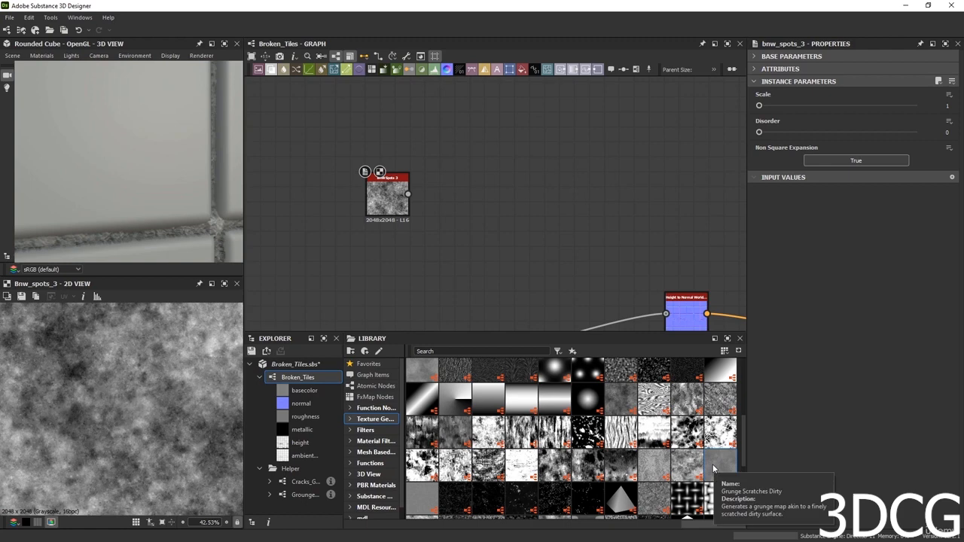
scroll(664, 466, up, 3)
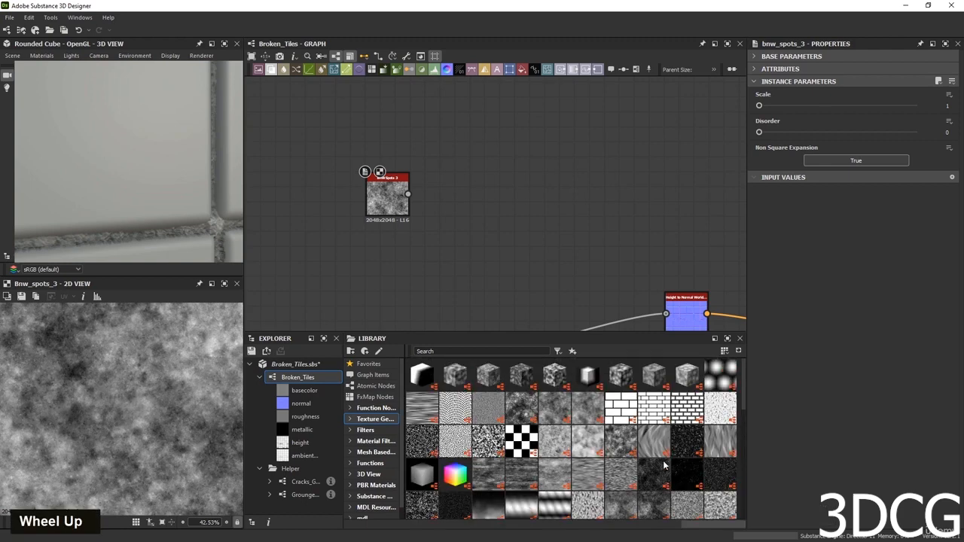
drag(744, 373, 745, 419)
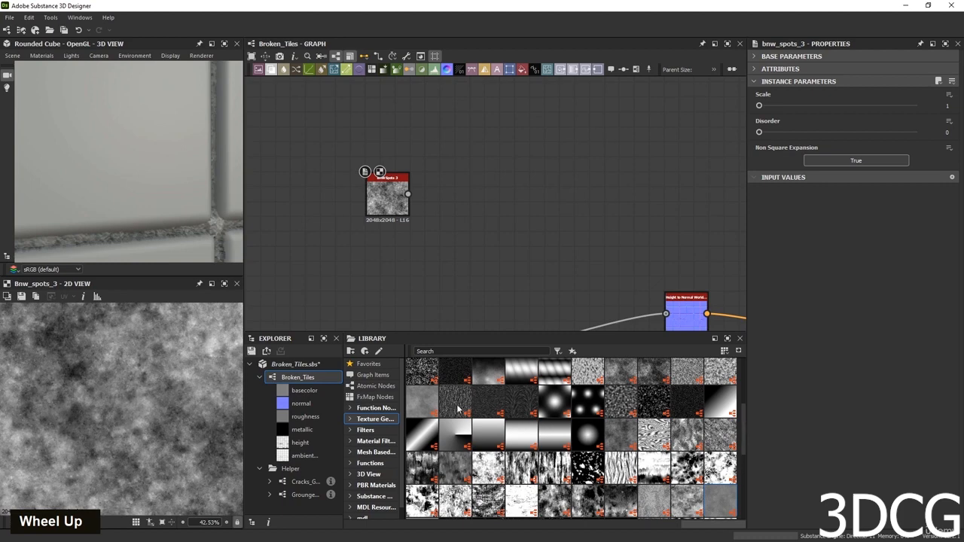
drag(422, 401, 512, 180)
double_click(512, 181)
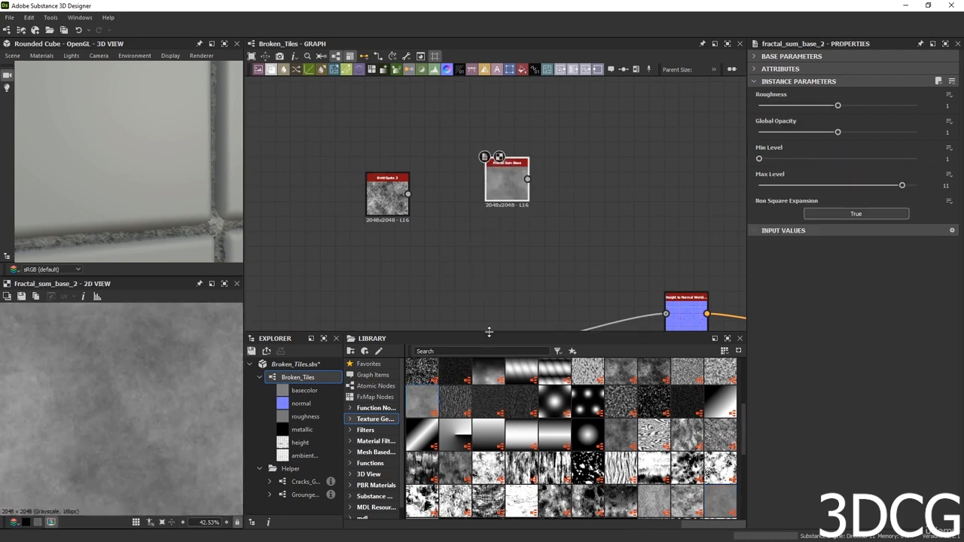
Shrink the library area again, place the Fractal Sum Base node below BnW Spots 3 and view its whole texture.
drag(489, 329, 489, 427)
drag(494, 199, 390, 304)
scroll(137, 388, down, 3)
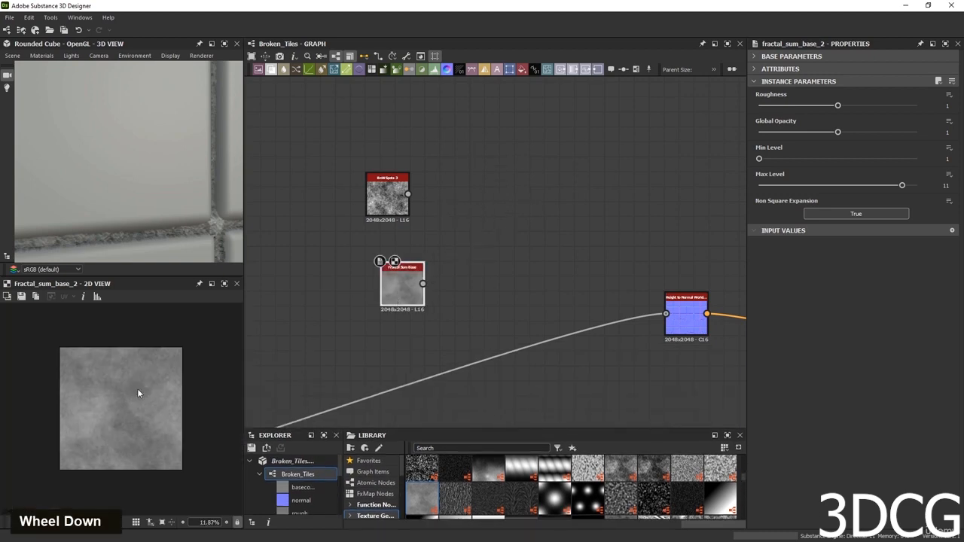
Inspect the Fractal Sum Base texture and align its node directly below BnW Spots 3.
scroll(147, 406, up, 3)
scroll(119, 406, down, 3)
scroll(135, 419, down, 1)
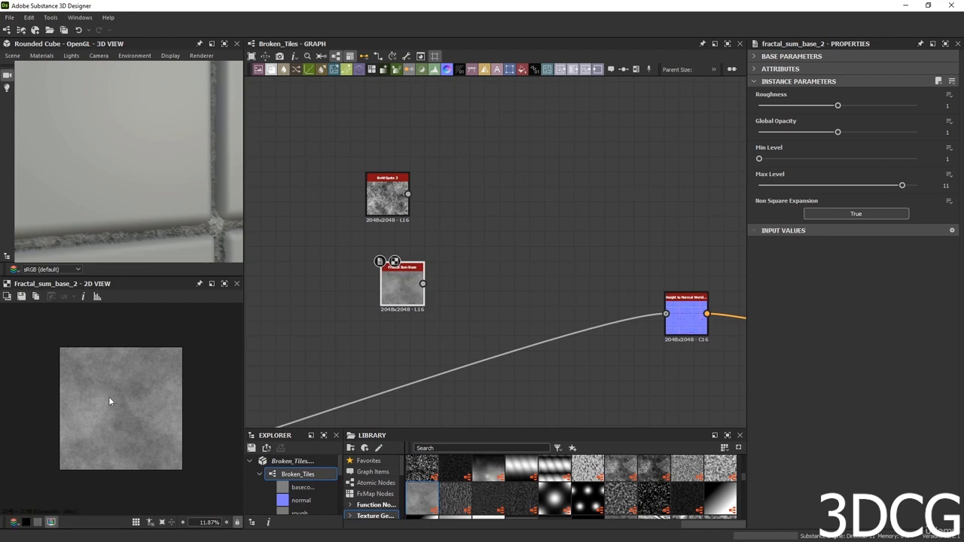
double_click(412, 276)
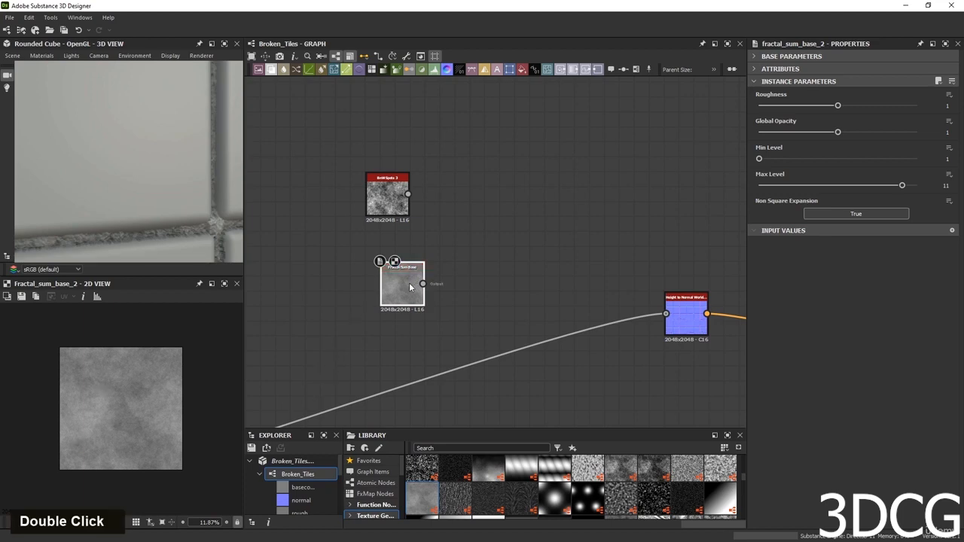
drag(409, 282, 388, 285)
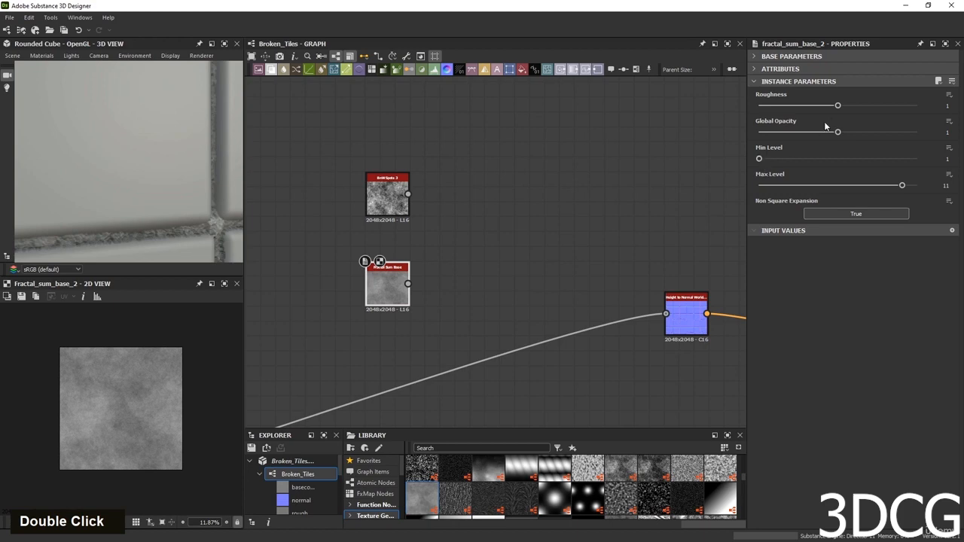
Set the Fractal Sum Base node's Min Level to 7 and check the grain of its texture up close.
drag(759, 159, 843, 165)
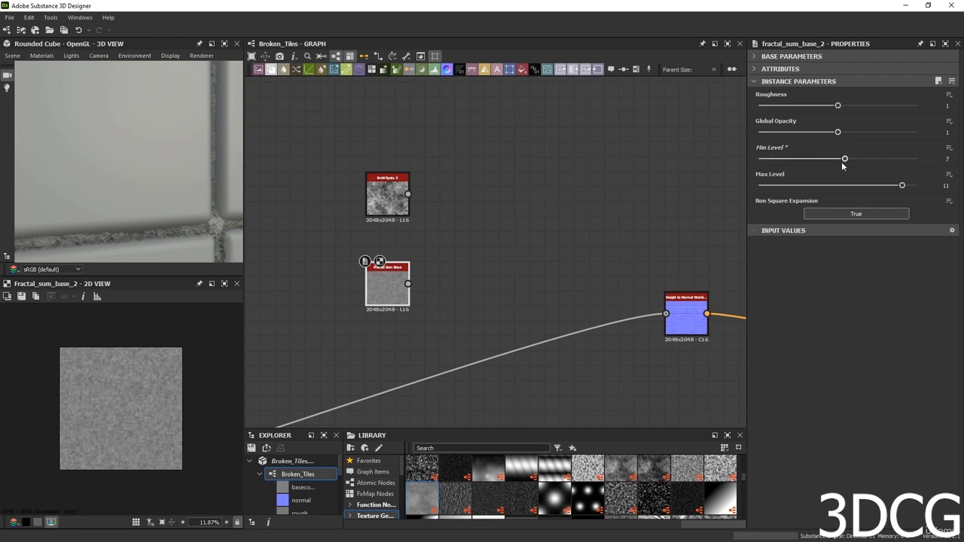
scroll(170, 418, up, 10)
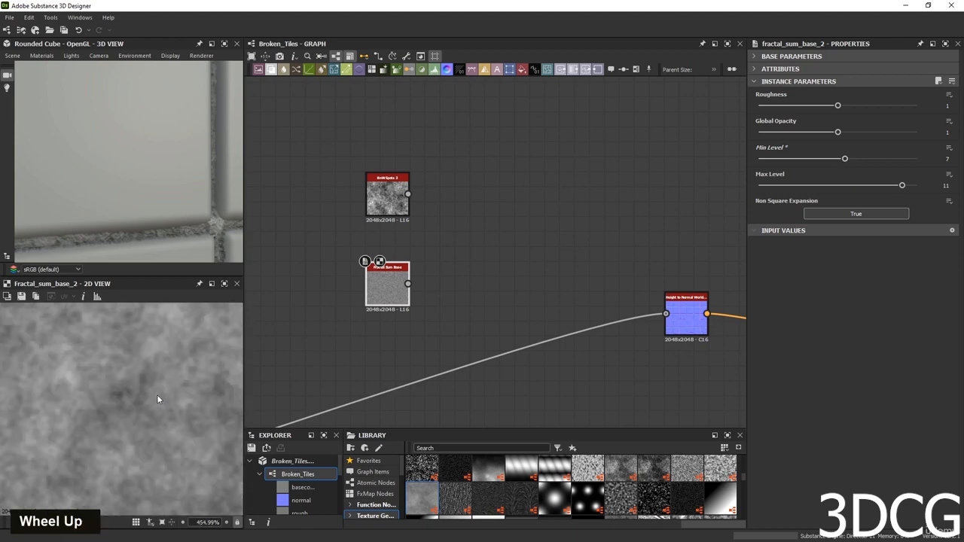
scroll(148, 400, down, 10)
Duplicate the Height to Normal World Units node beside the noises, feed it from BnW Spots 3 and preview it.
mouse_move(503, 260)
middle_down()
mouse_move(510, 276)
mouse_move(500, 278)
middle_up()
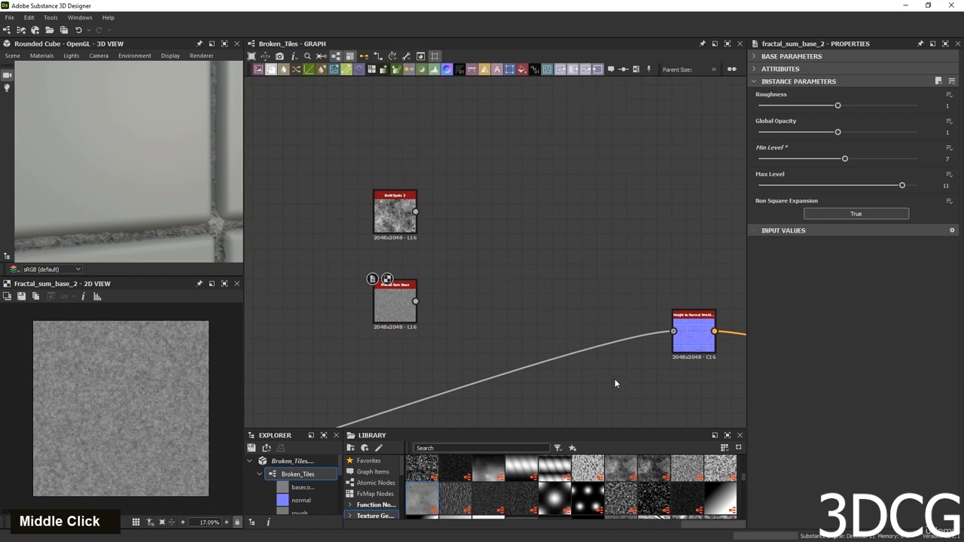
click(696, 329)
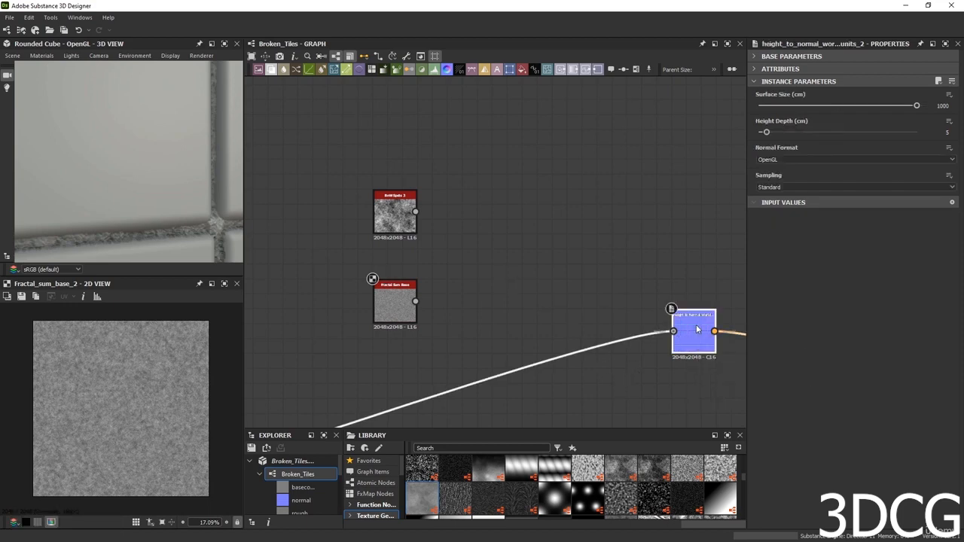
key(ctrl+d)
drag(526, 270, 543, 250)
scroll(449, 253, up, 3)
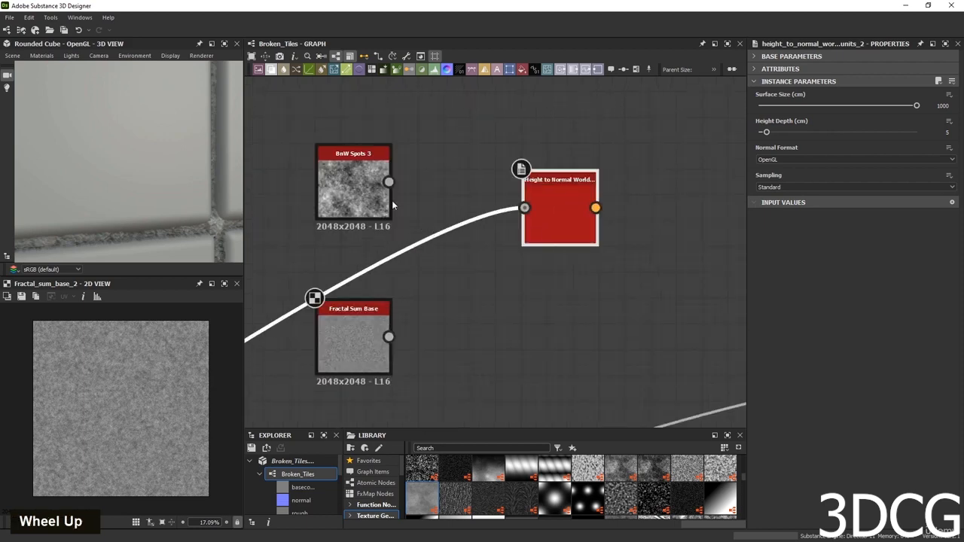
drag(388, 182, 524, 208)
double_click(561, 202)
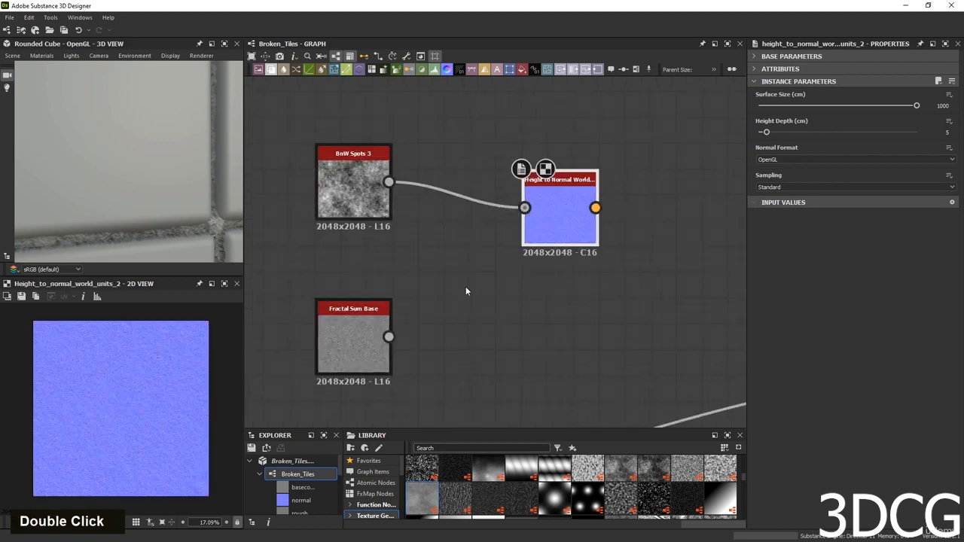
Examine the normal detail produced from BnW Spots 3 up close and compare it with the BnW Spots 3 texture.
scroll(181, 395, up, 10)
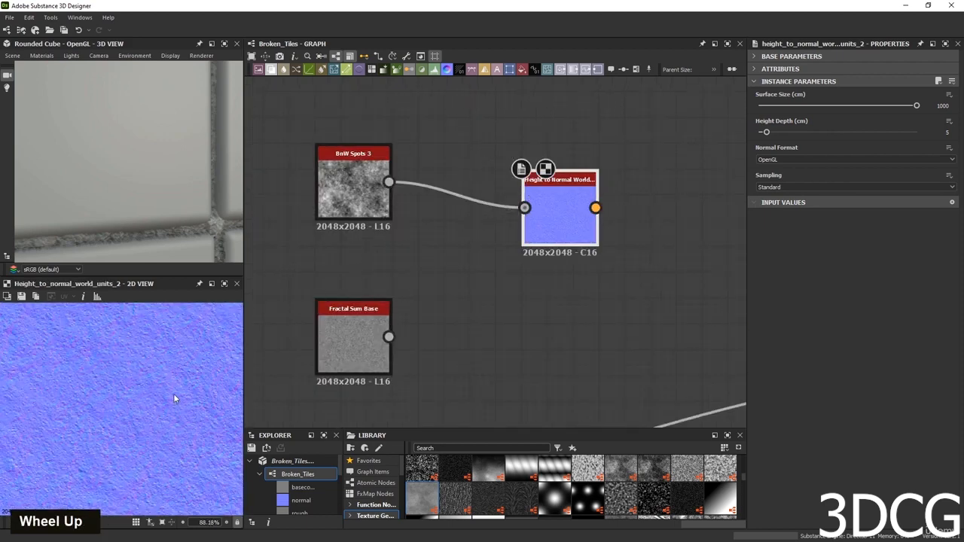
scroll(209, 395, down, 3)
scroll(156, 421, up, 3)
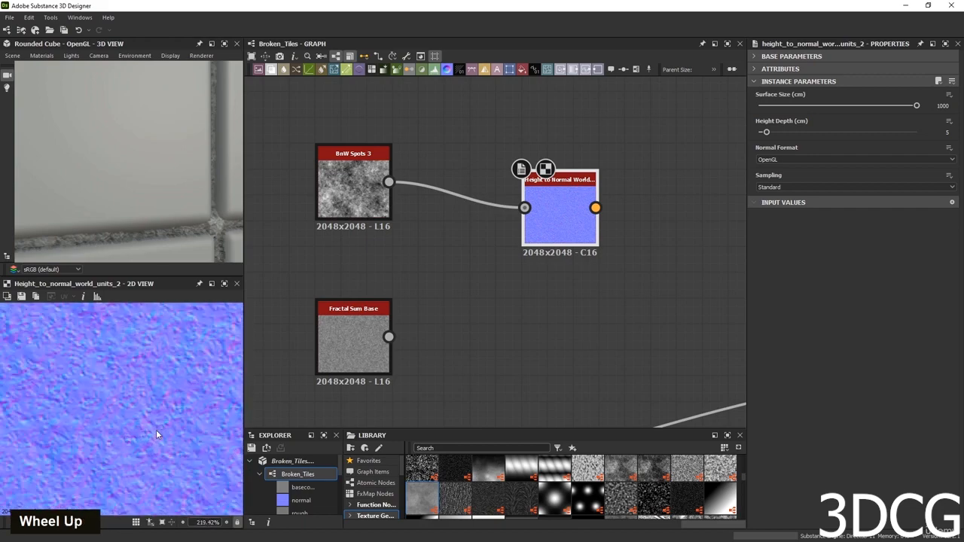
scroll(156, 432, down, 4)
scroll(142, 420, up, 5)
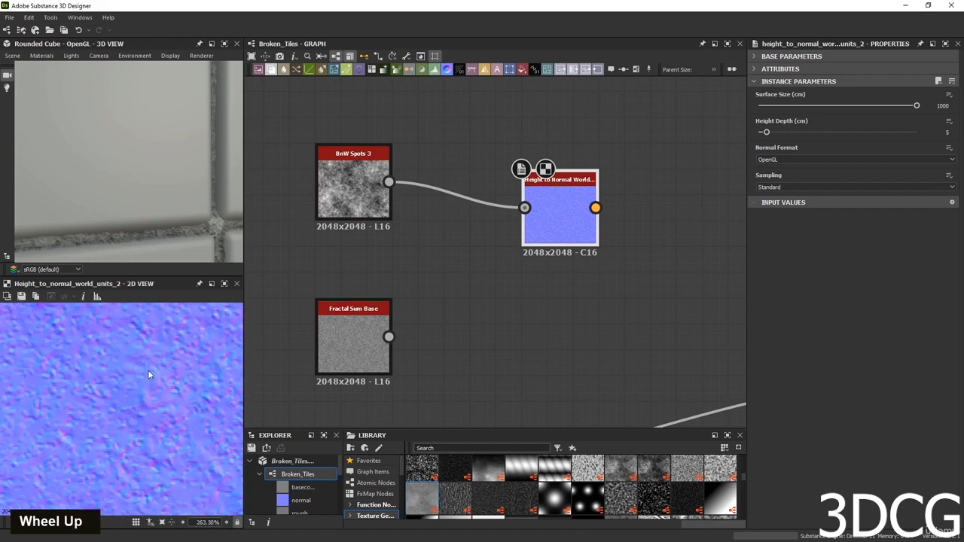
double_click(347, 181)
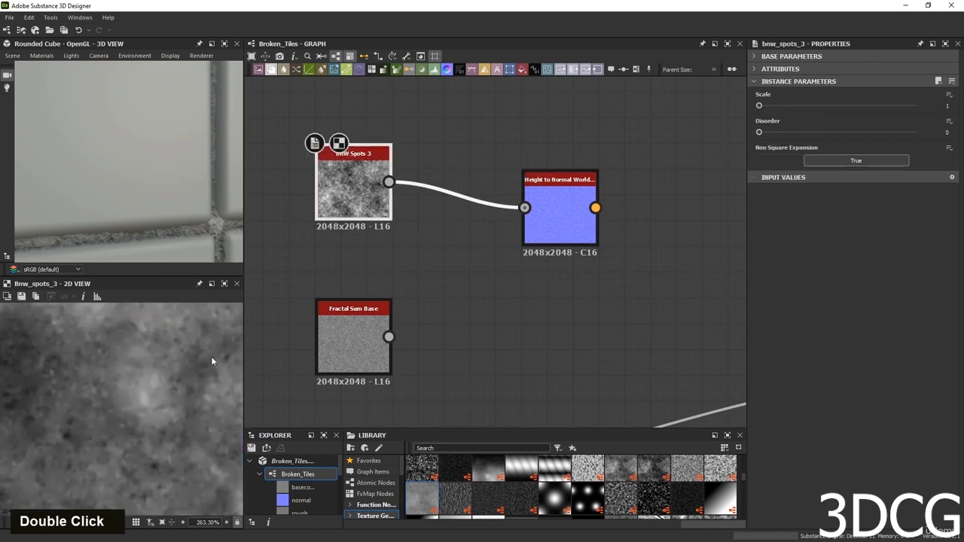
double_click(561, 218)
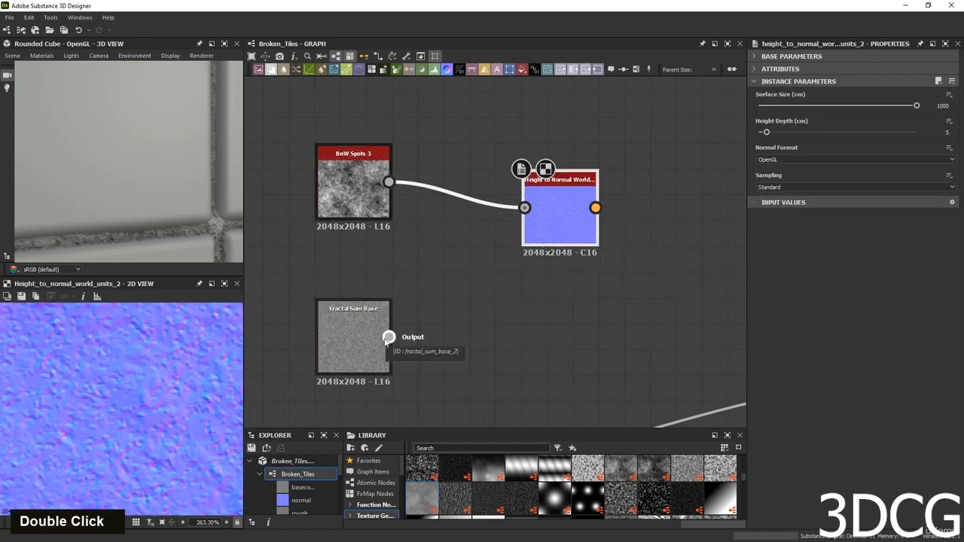
Feed Fractal Sum Base into the duplicated Height to Normal World Units node instead and inspect its normal detail.
drag(388, 337, 525, 207)
scroll(156, 382, down, 5)
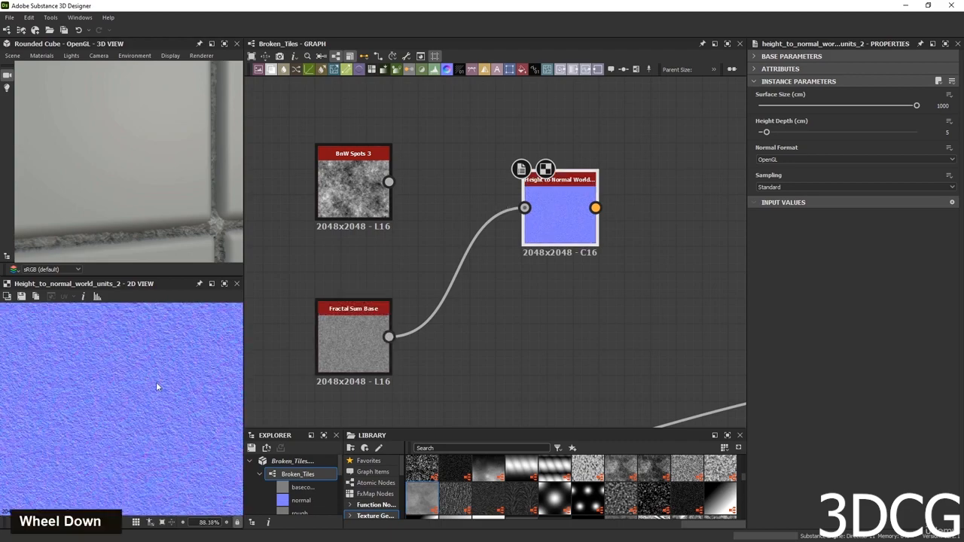
scroll(164, 392, up, 1)
scroll(160, 382, down, 3)
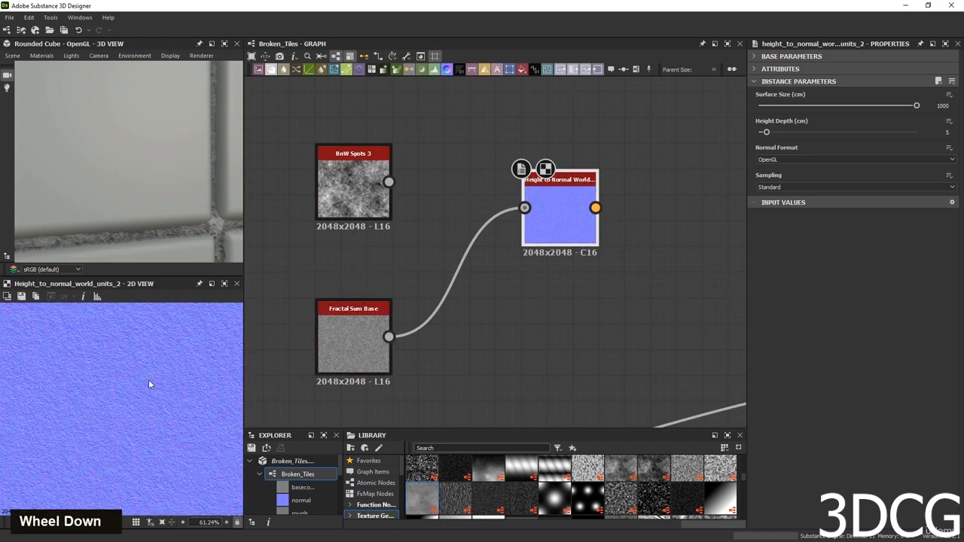
Reconnect BnW Spots 3 to the duplicated Height to Normal World Units node, move that node further away and preview BnW Spots 3.
drag(388, 182, 651, 250)
double_click(358, 197)
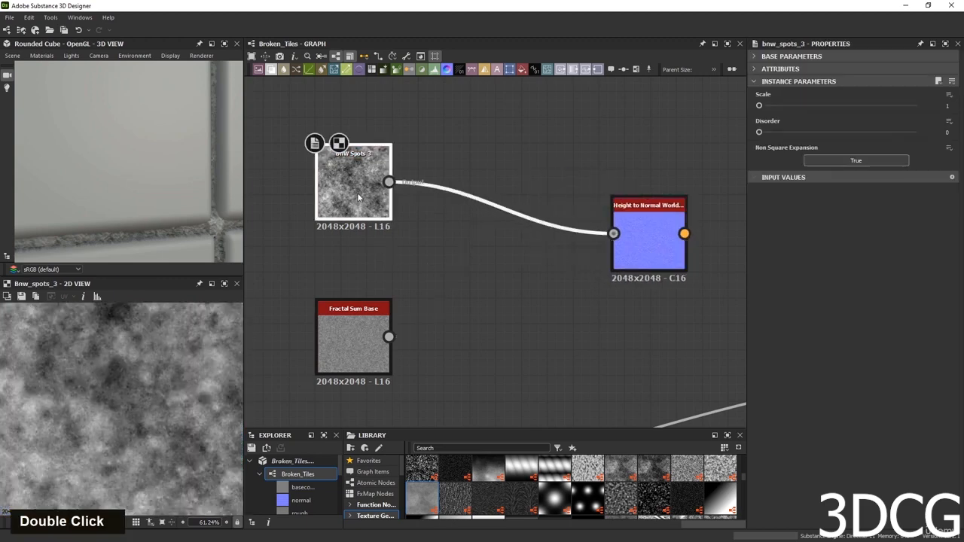
scroll(110, 426, down, 3)
scroll(142, 436, up, 2)
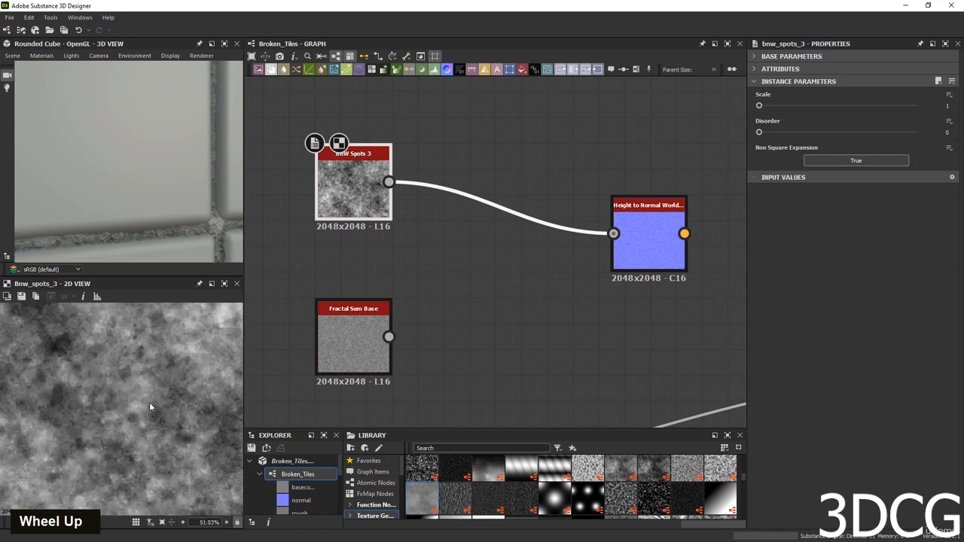
scroll(150, 411, down, 3)
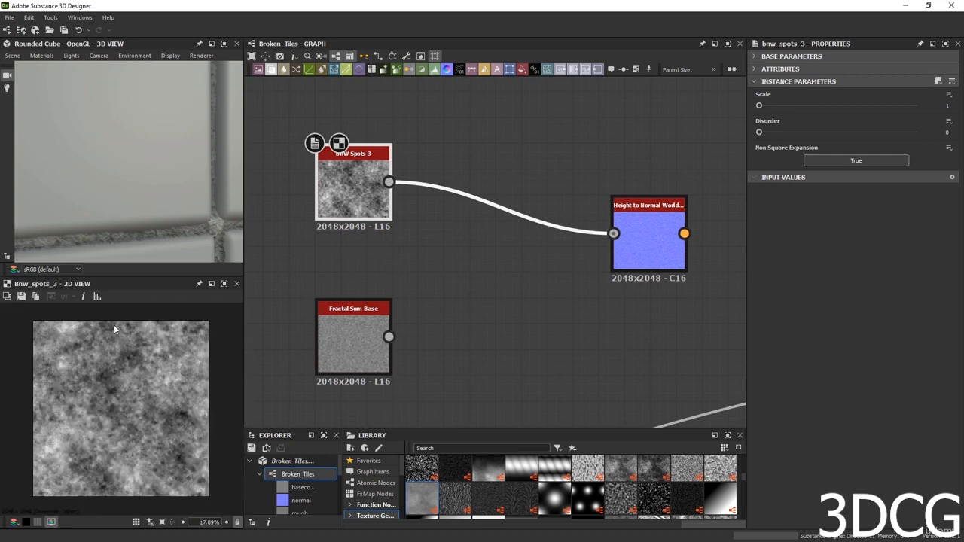
scroll(510, 155, up, 2)
scroll(504, 172, down, 3)
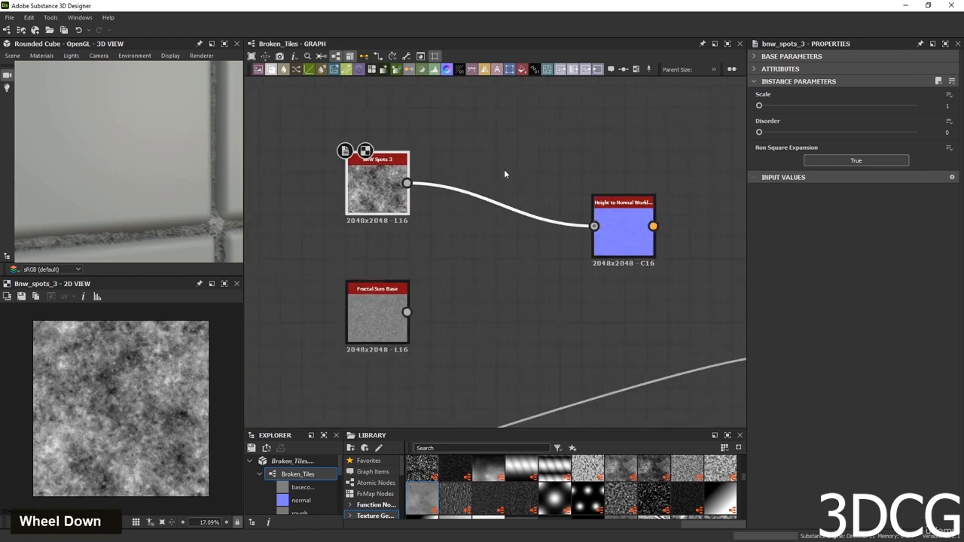
Add a Highpass Grayscale node above the connection, feed it from BnW Spots 3 and preview it.
middle_drag(503, 141, 509, 193)
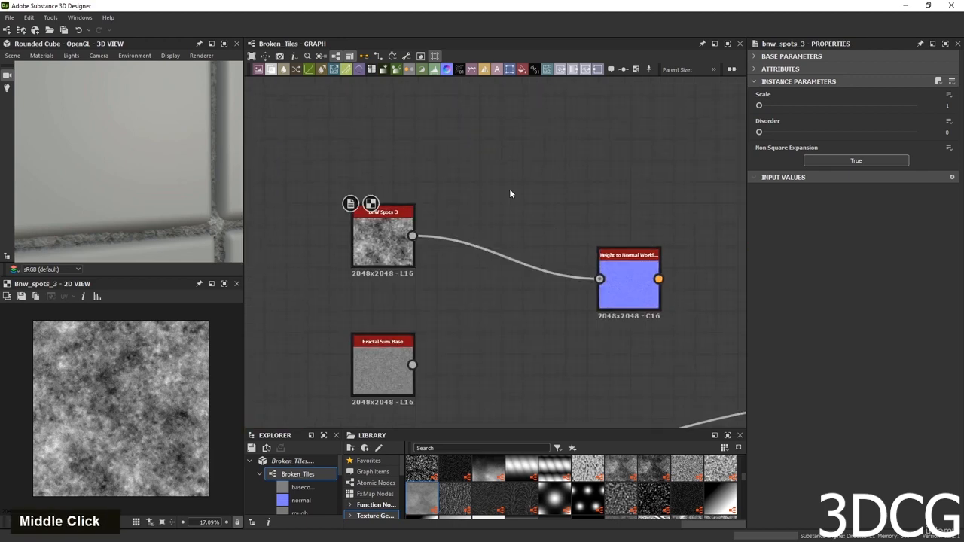
key(space)
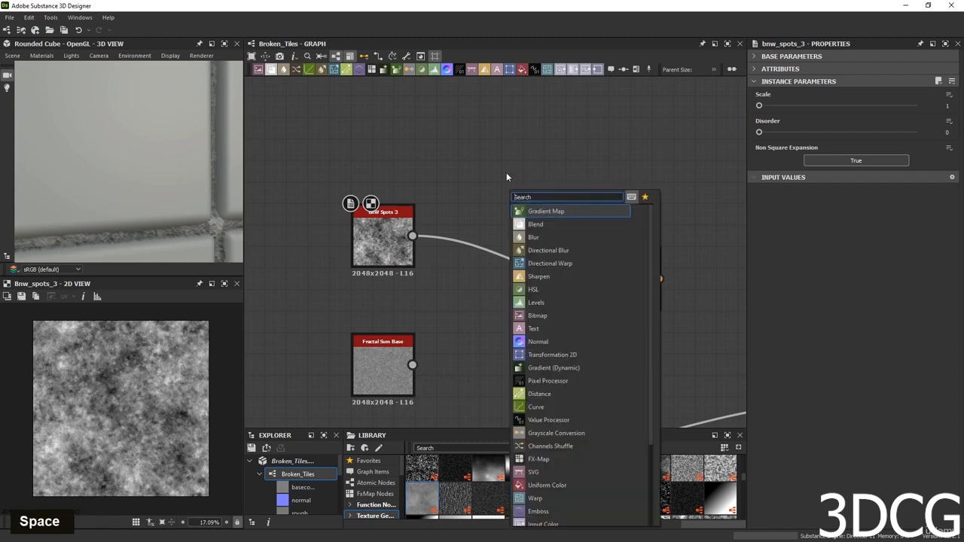
text(hig)
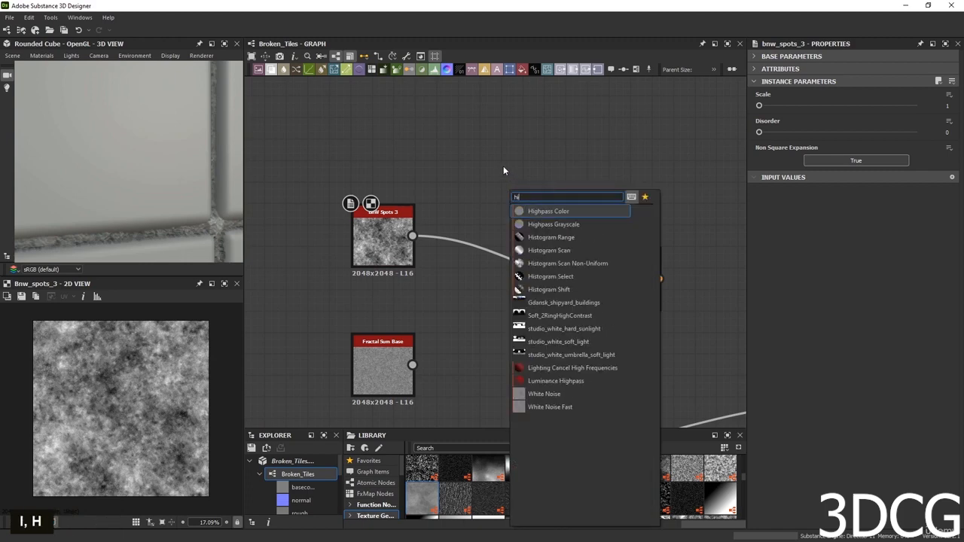
click(549, 224)
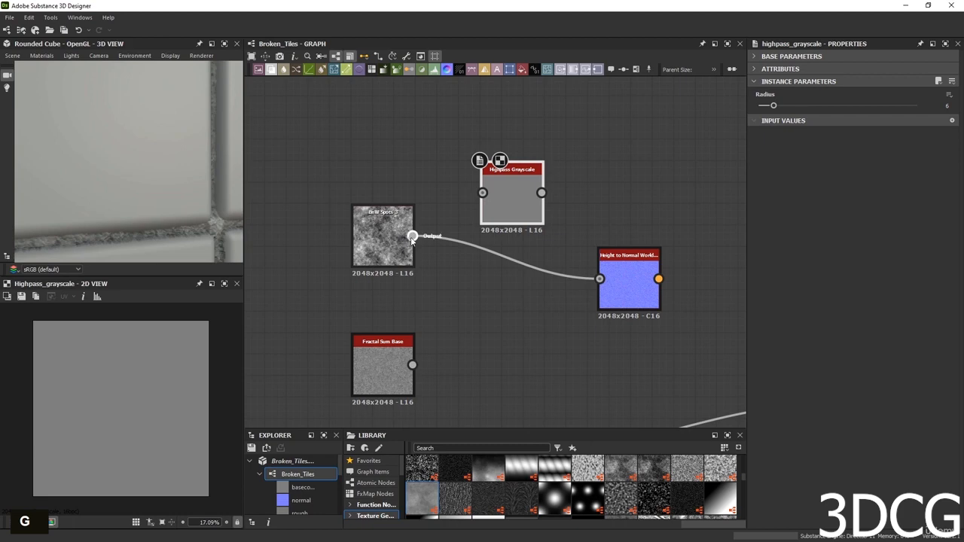
drag(412, 236, 483, 192)
double_click(516, 190)
Set the Highpass Grayscale node's Radius to 1.42 while checking its texture up close.
scroll(165, 414, up, 5)
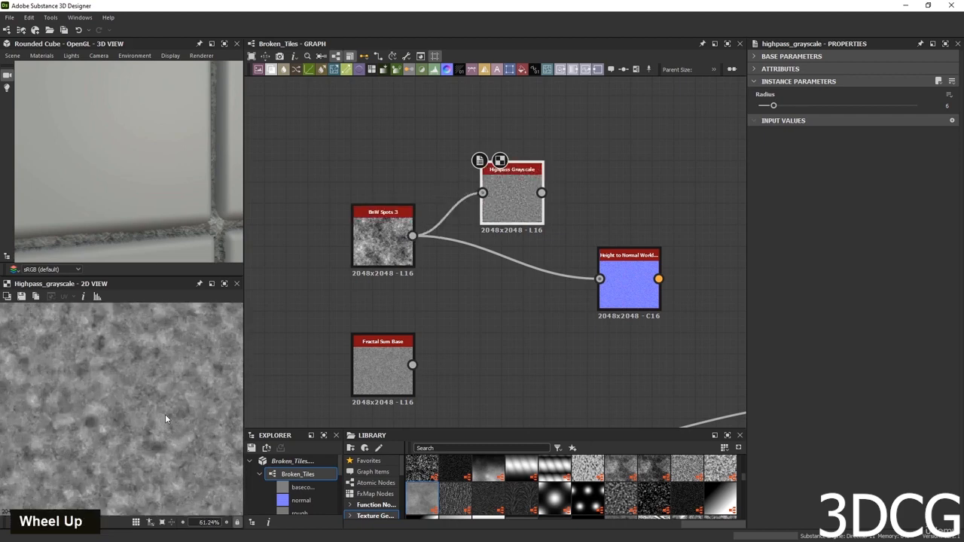
scroll(165, 414, up, 1)
scroll(154, 371, up, 1)
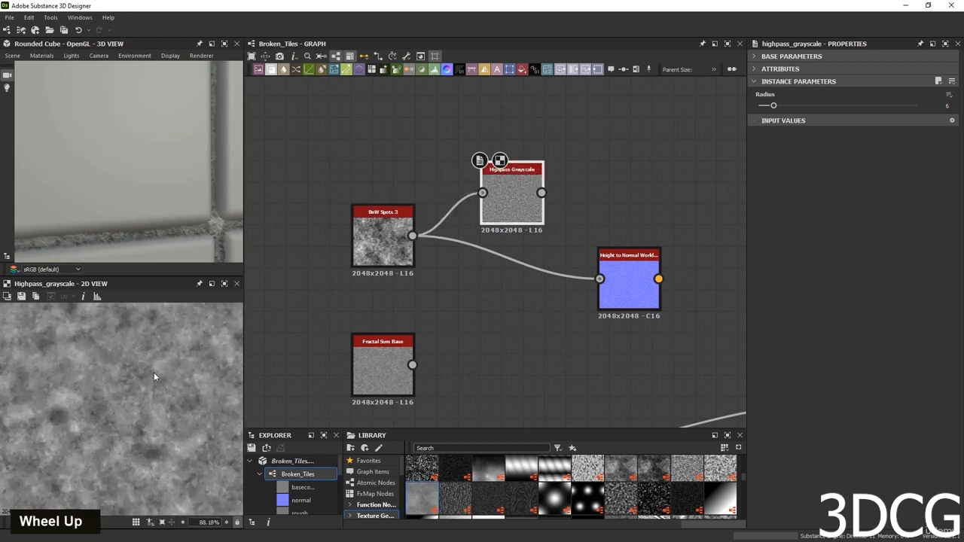
scroll(154, 375, up, 1)
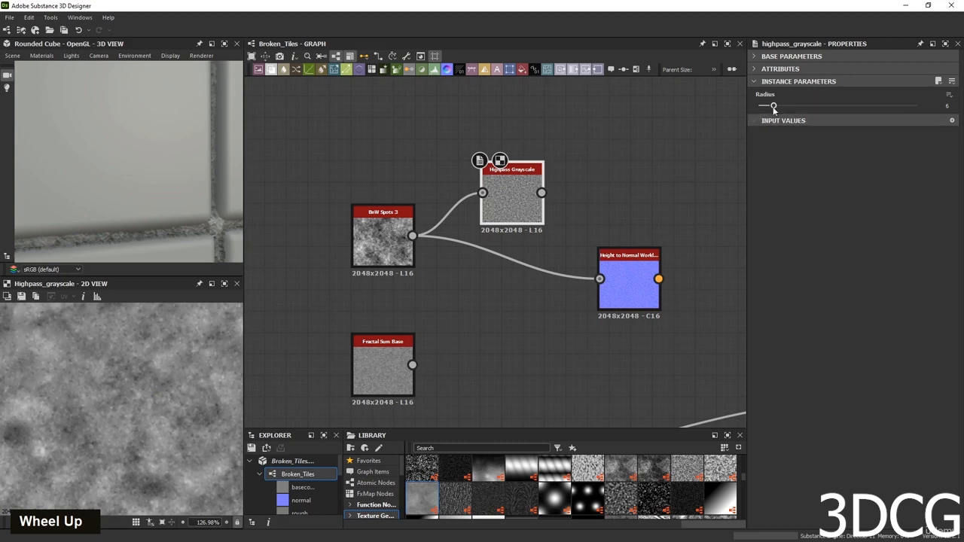
drag(773, 106, 762, 105)
scroll(190, 405, down, 5)
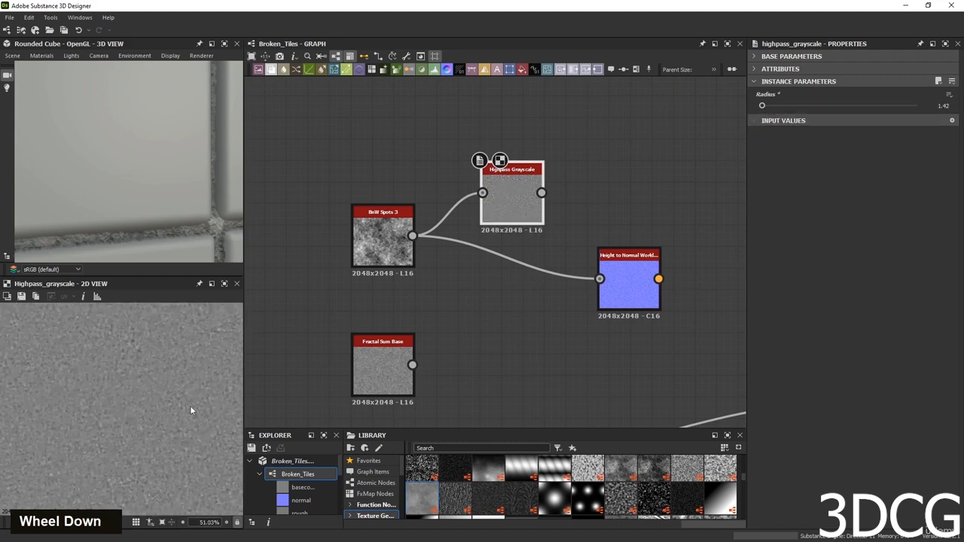
scroll(155, 415, up, 3)
Compare BnW Spots 3 with Highpass Grayscale, connect the highpass to the duplicated Height to Normal World Units node and inspect the normals.
double_click(380, 240)
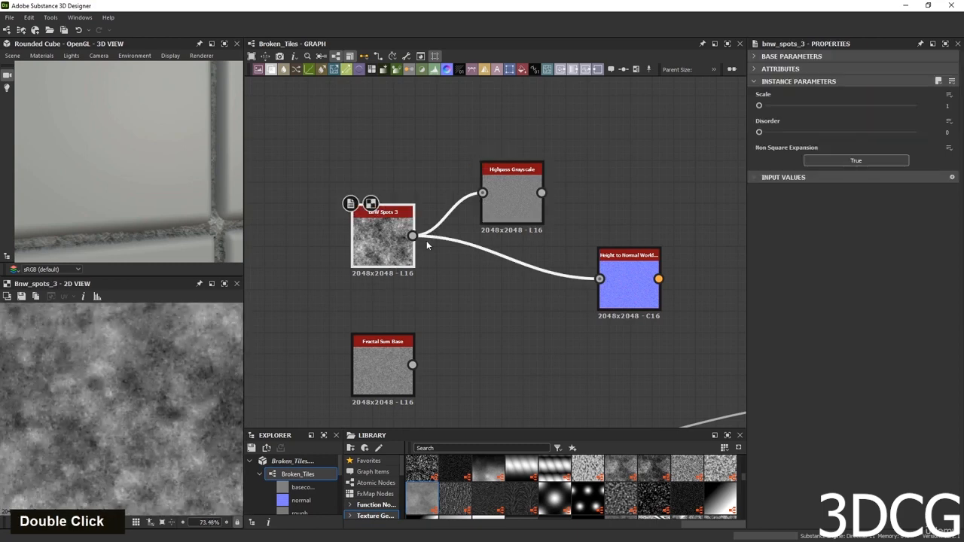
double_click(512, 217)
drag(542, 193, 600, 279)
double_click(631, 272)
scroll(160, 389, up, 4)
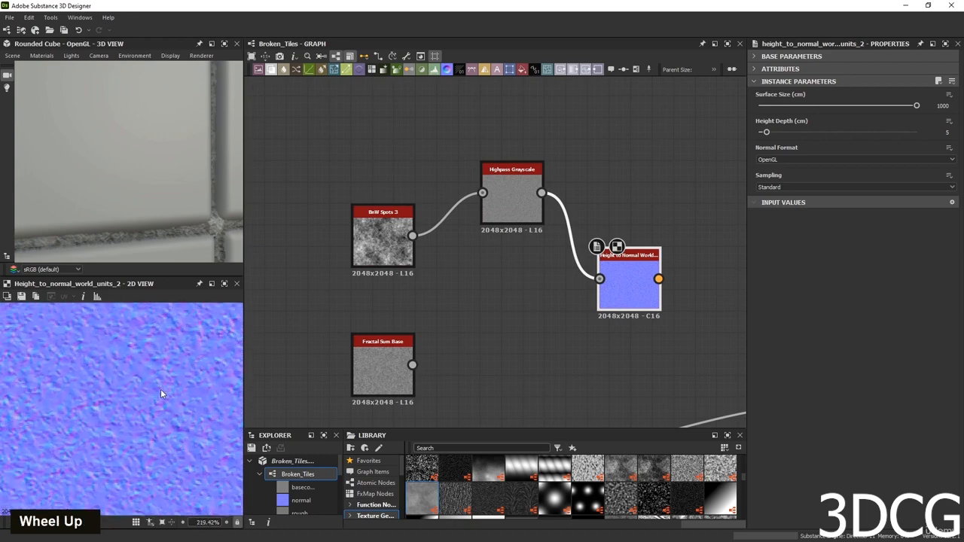
scroll(147, 386, down, 4)
scroll(100, 425, up, 2)
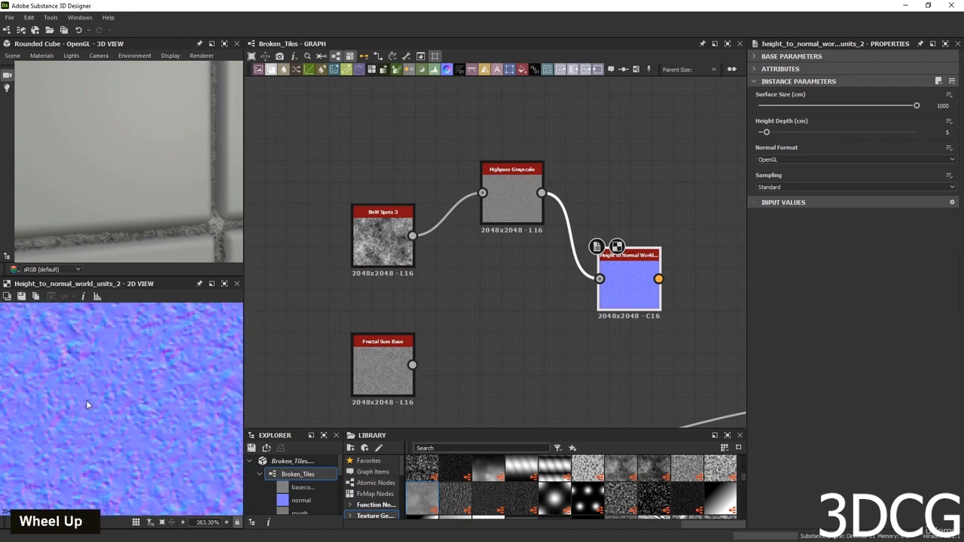
scroll(75, 370, down, 11)
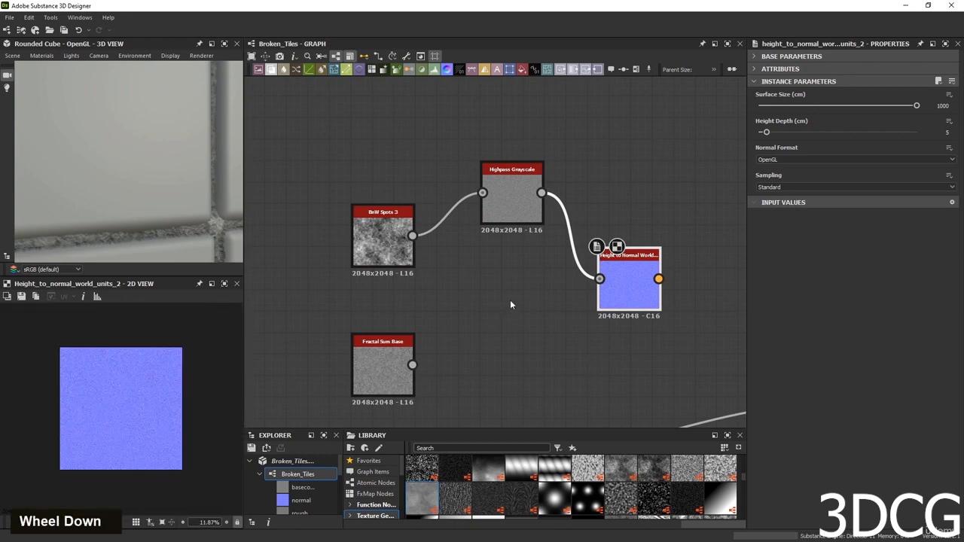
Move the original Height to Normal World Units node directly below its duplicate.
scroll(510, 303, down, 6)
middle_drag(564, 343, 480, 332)
drag(521, 335, 465, 333)
mouse_move(467, 334)
middle_down()
mouse_move(464, 314)
mouse_move(478, 325)
middle_up()
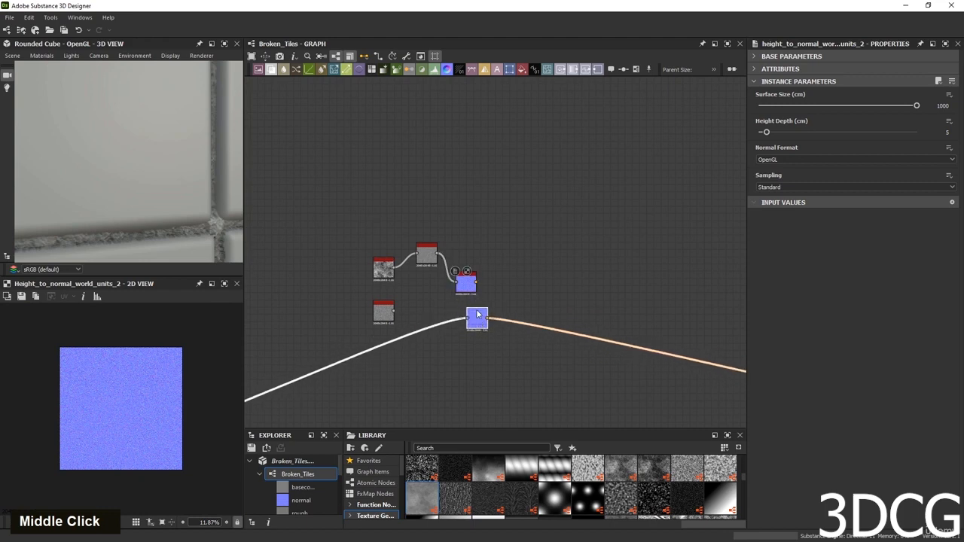
middle_drag(471, 288, 482, 288)
scroll(504, 294, up, 2)
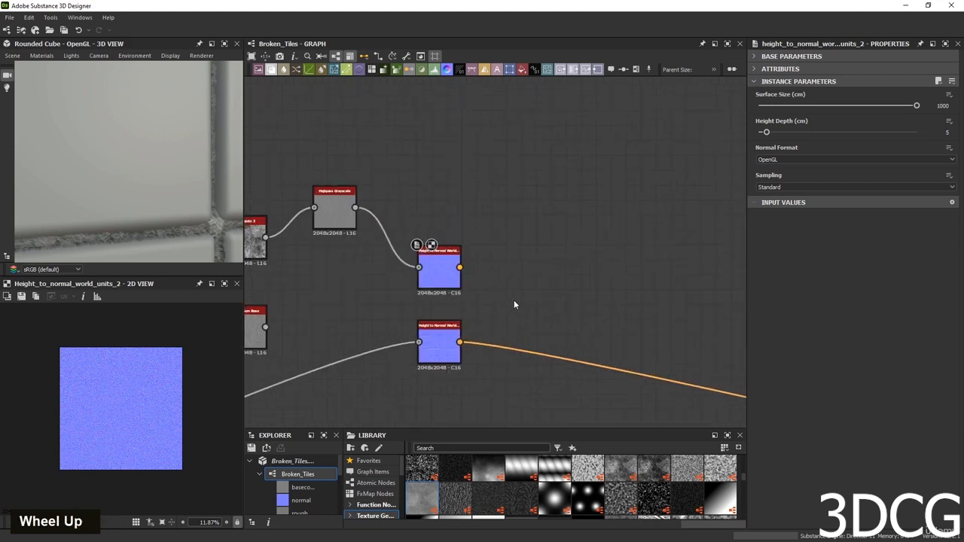
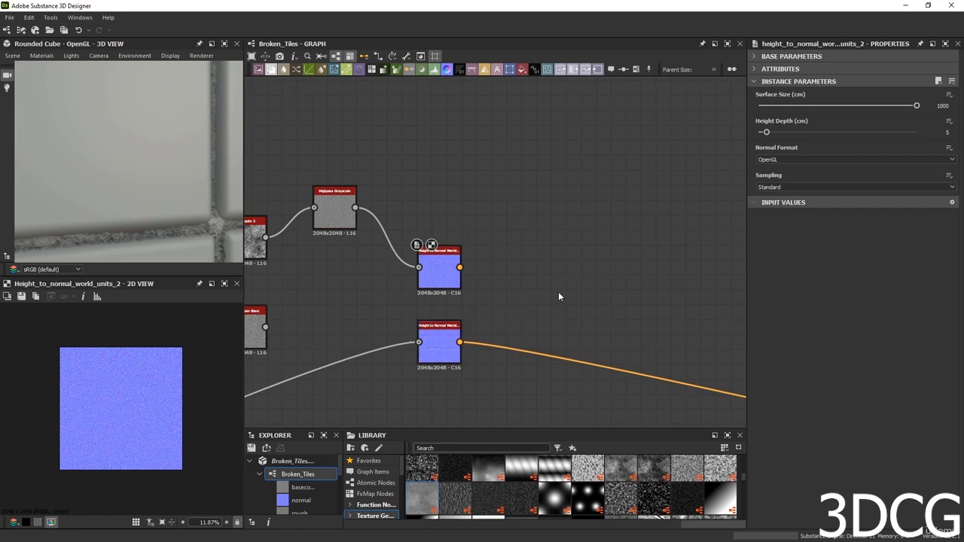
Add a Normal Combine node fed by both Height to Normal World Units nodes and preview its result.
key(space)
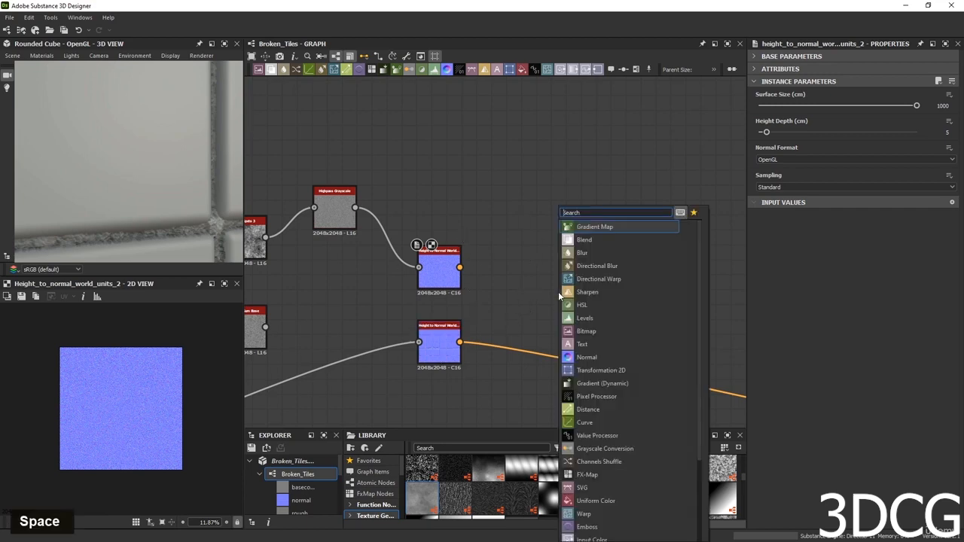
text(com)
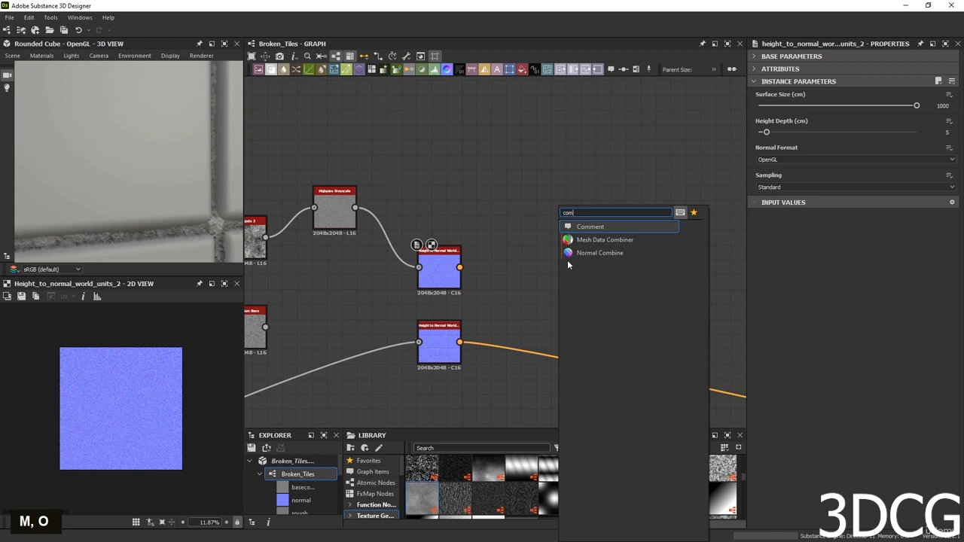
click(592, 252)
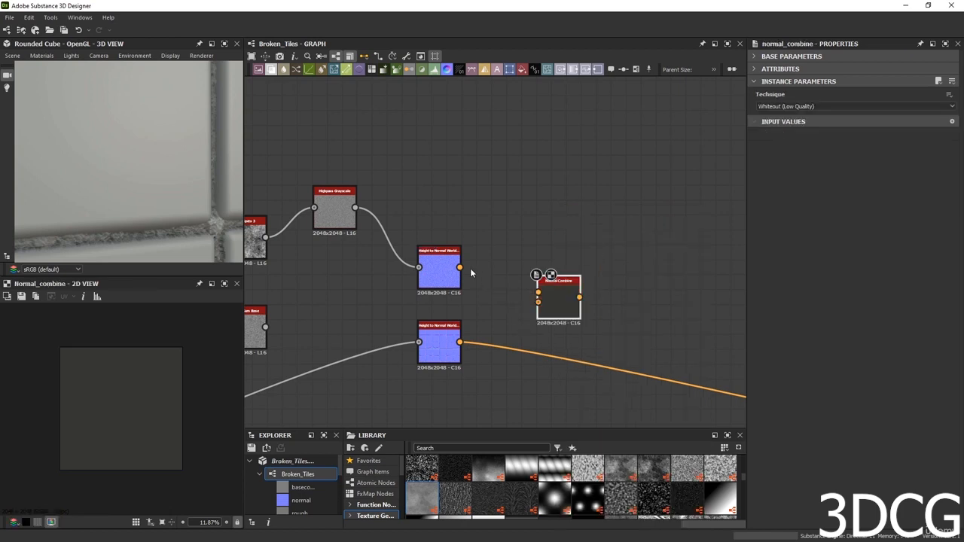
drag(459, 267, 459, 342)
double_click(558, 301)
Examine the combined normals up close on the tile surfaces, the grout joints and the broken edges.
scroll(161, 403, up, 5)
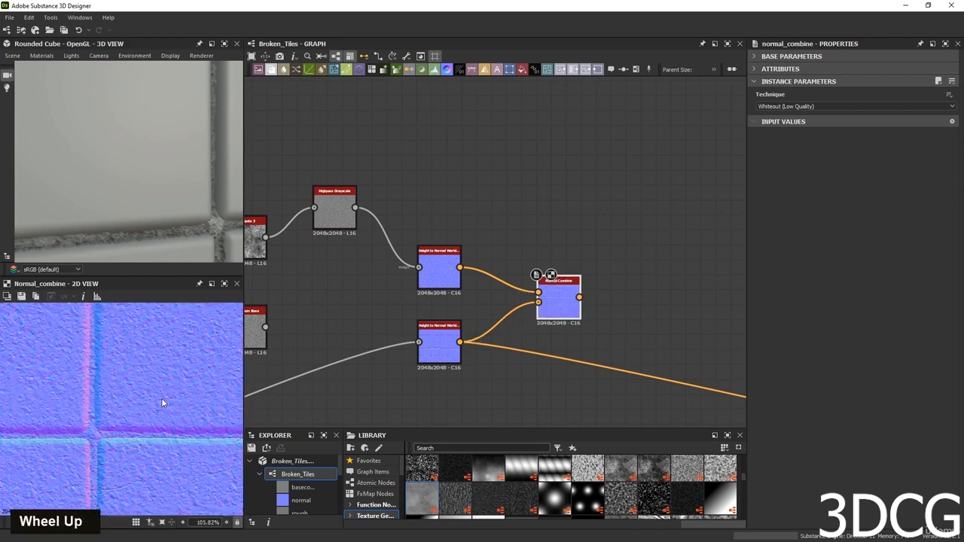
scroll(163, 399, down, 2)
scroll(125, 420, up, 2)
scroll(168, 405, up, 1)
scroll(144, 405, down, 1)
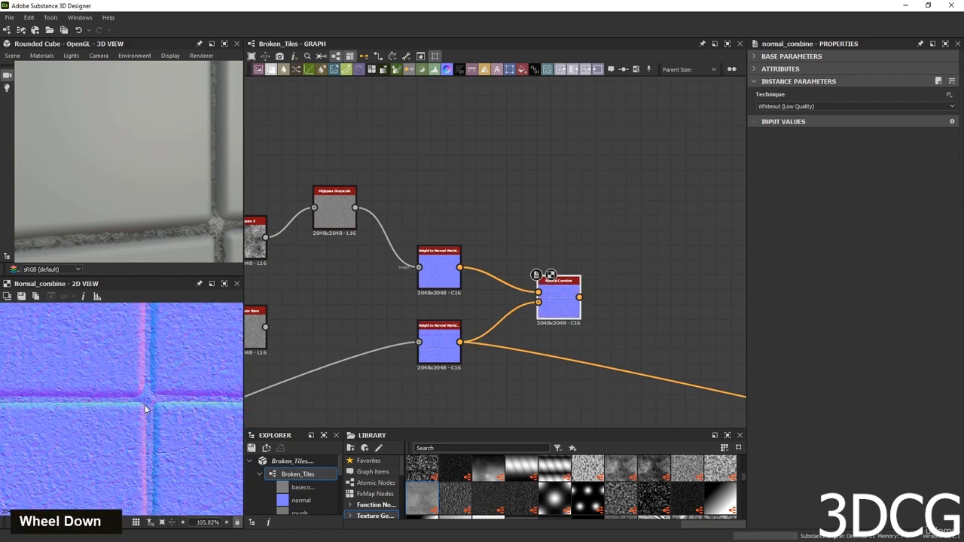
scroll(145, 405, down, 4)
scroll(112, 406, up, 1)
scroll(116, 409, down, 1)
scroll(154, 399, down, 1)
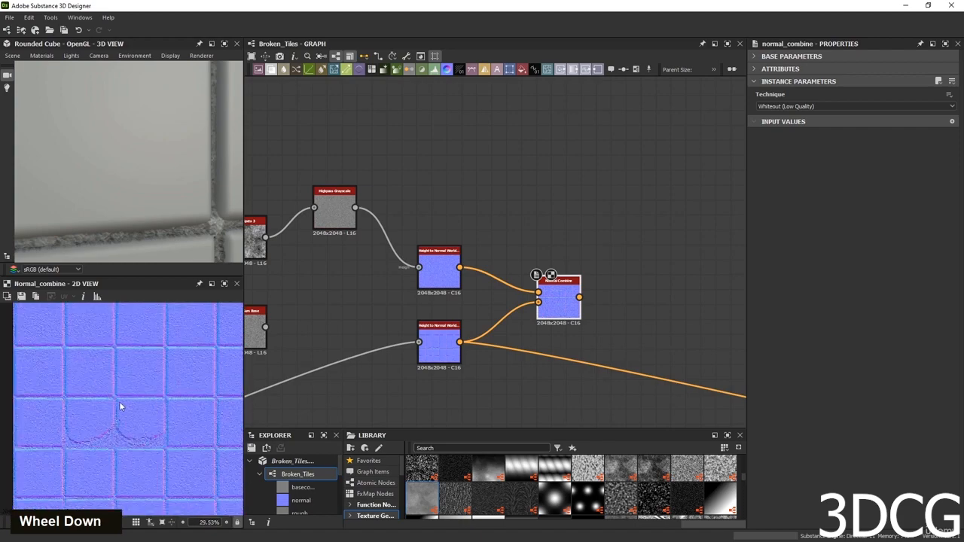
scroll(131, 408, up, 3)
scroll(123, 397, down, 2)
scroll(152, 388, up, 4)
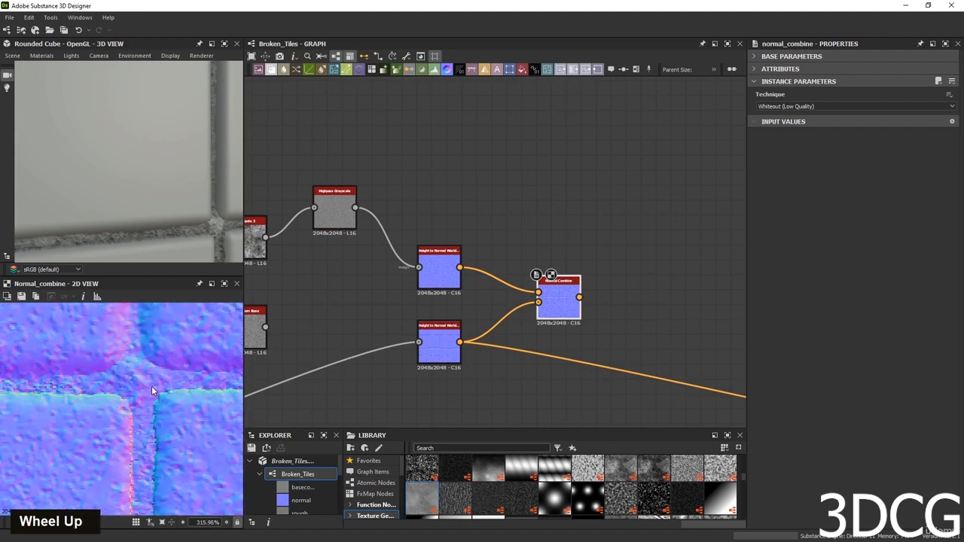
scroll(131, 390, down, 4)
scroll(104, 383, up, 2)
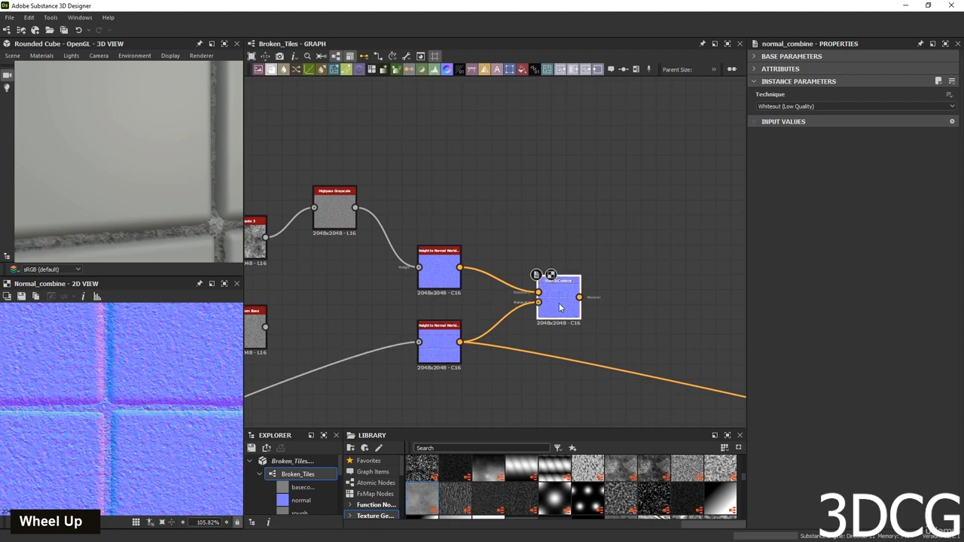
Delete the Normal Combine node.
drag(555, 293, 556, 143)
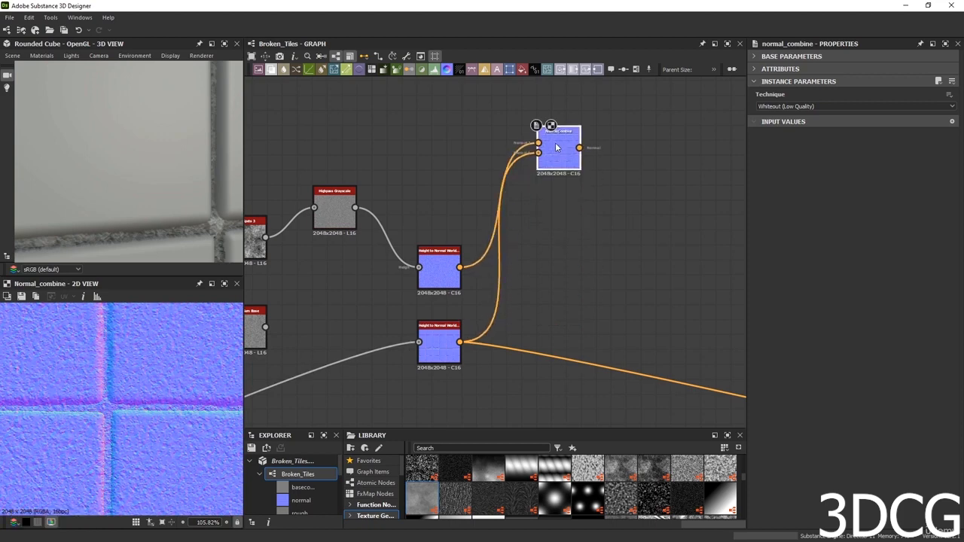
key(Delete)
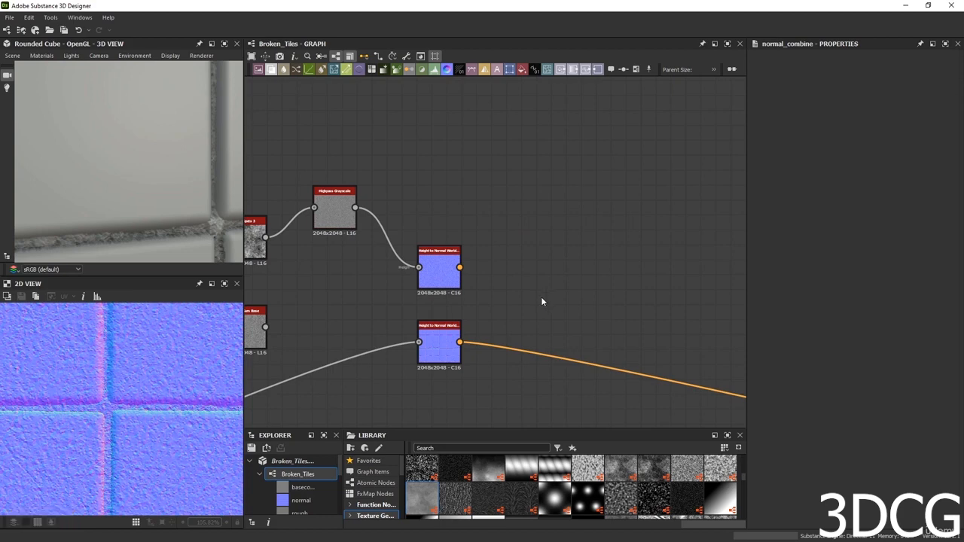
Add a Normal Blend node with the highpass normal as foreground and the main tile normal as background, and preview it.
key(space)
text(norm)
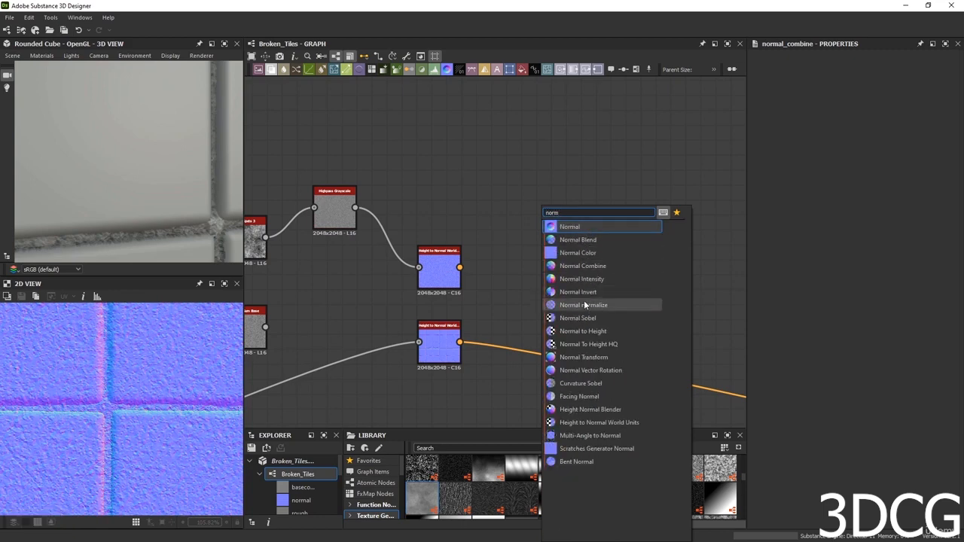
click(591, 240)
drag(459, 267, 450, 347)
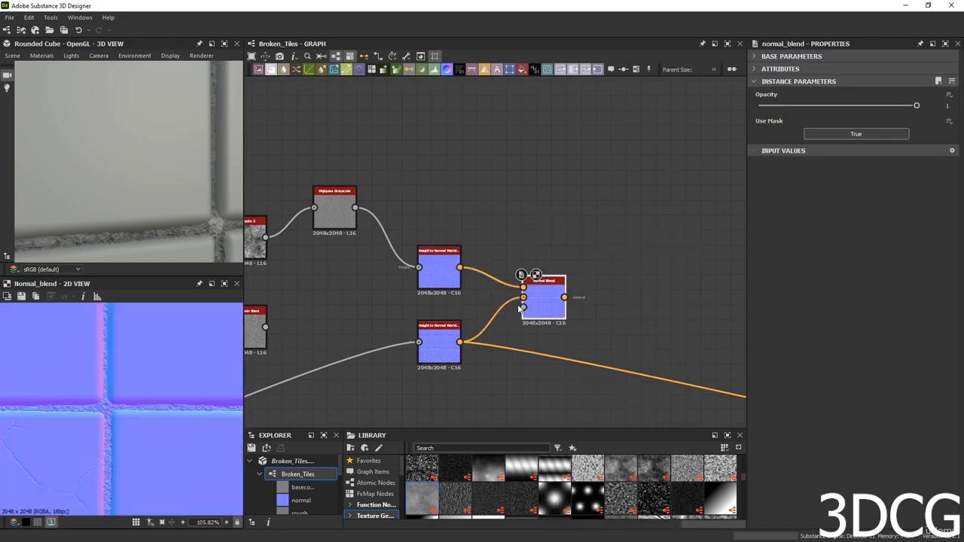
double_click(542, 298)
scroll(531, 313, down, 3)
scroll(531, 313, up, 3)
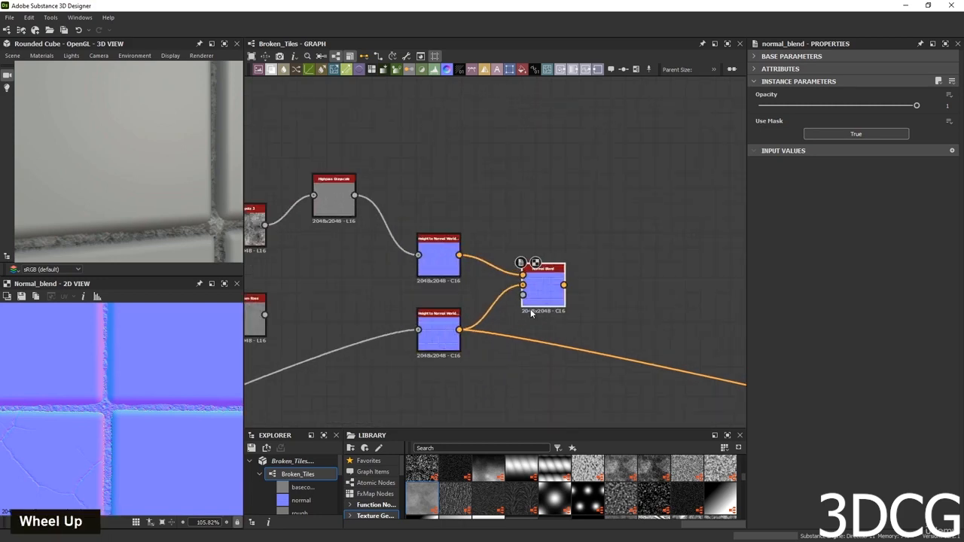
Check the Normal Blend node's inputs, including Mask, and preview the Height Blend node's Blended Height output as a possible mask source.
scroll(539, 285, up, 4)
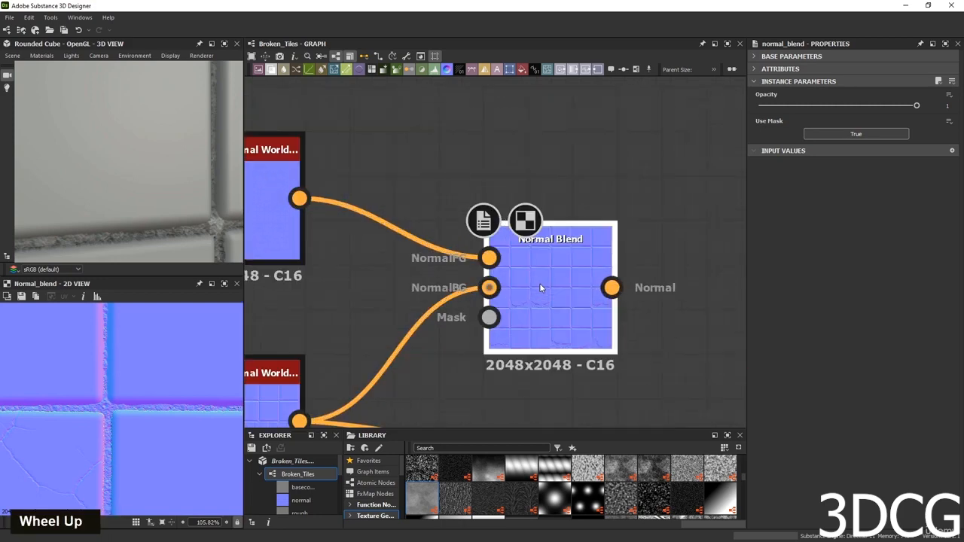
scroll(540, 287, down, 3)
middle_drag(549, 305, 567, 261)
scroll(541, 255, up, 3)
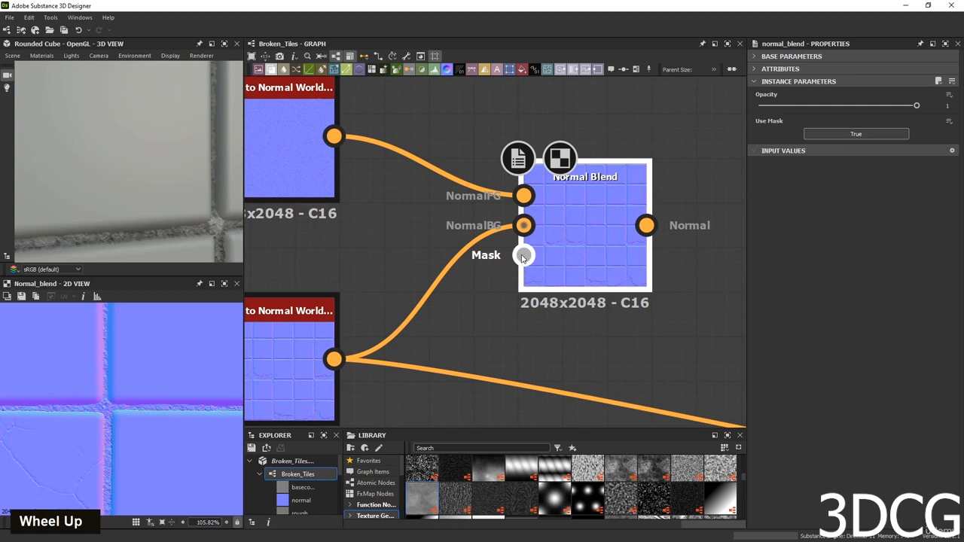
double_click(522, 257)
scroll(549, 309, down, 5)
middle_click(549, 308)
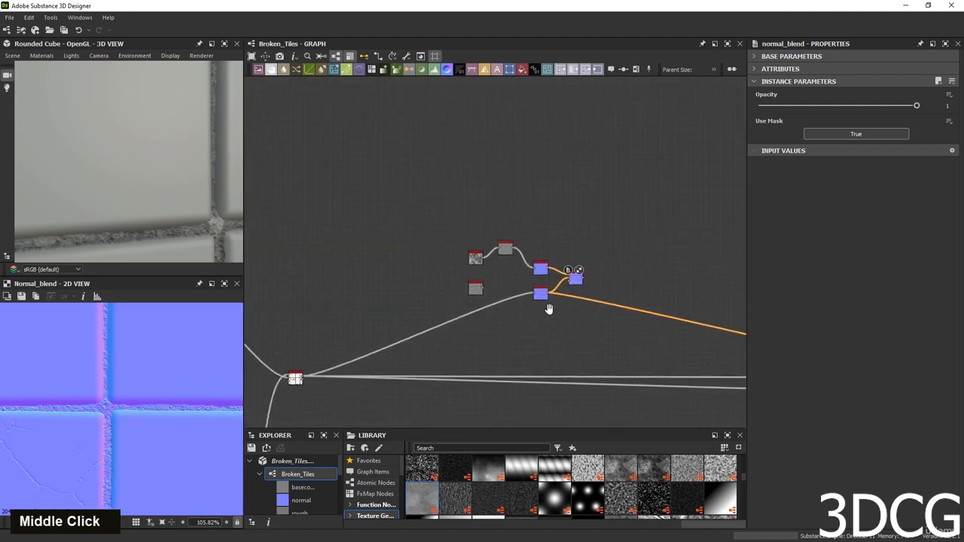
middle_drag(549, 309, 614, 243)
scroll(404, 289, up, 5)
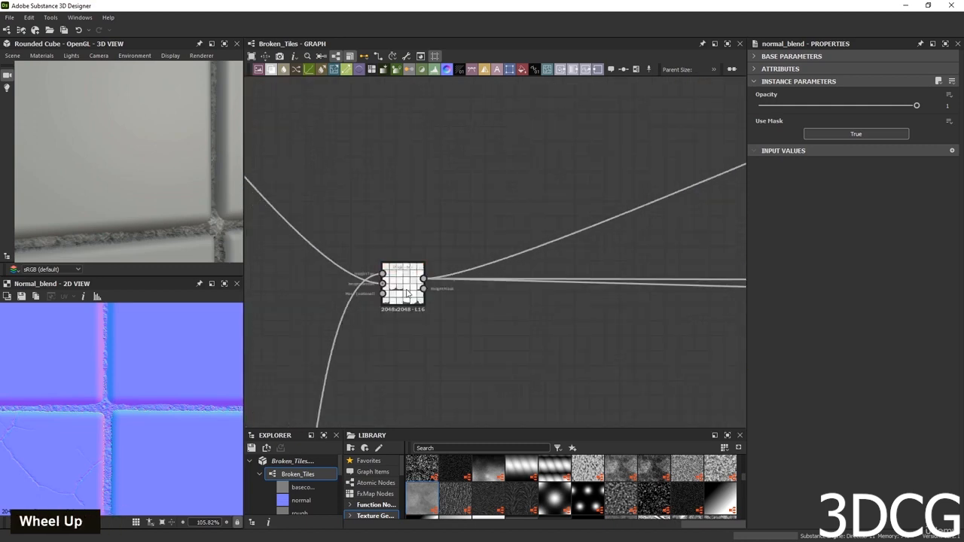
double_click(408, 294)
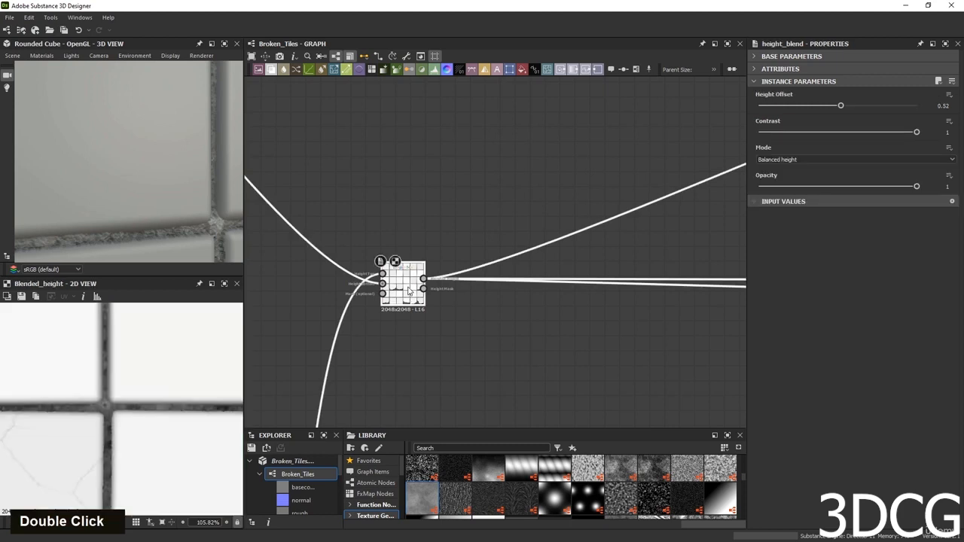
scroll(105, 369, down, 5)
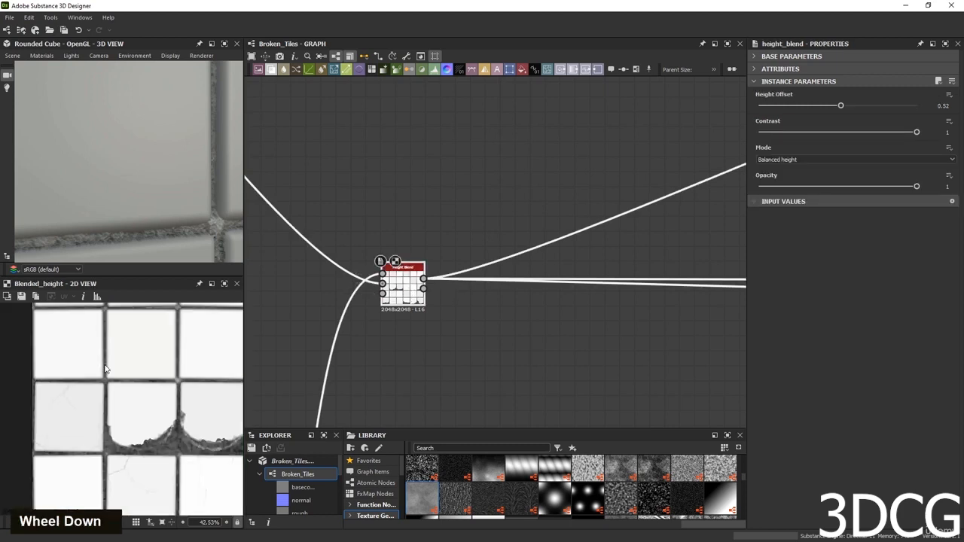
Compare the Height Blend node's Height Mask and Blended Height outputs and inspect the mask's edges at a grout crossing.
double_click(423, 289)
scroll(422, 291, up, 5)
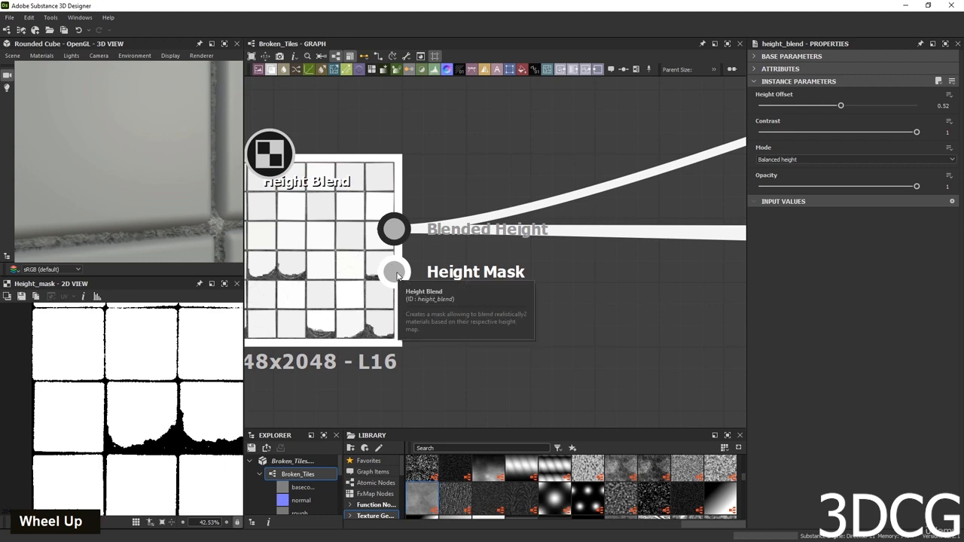
scroll(172, 401, down, 4)
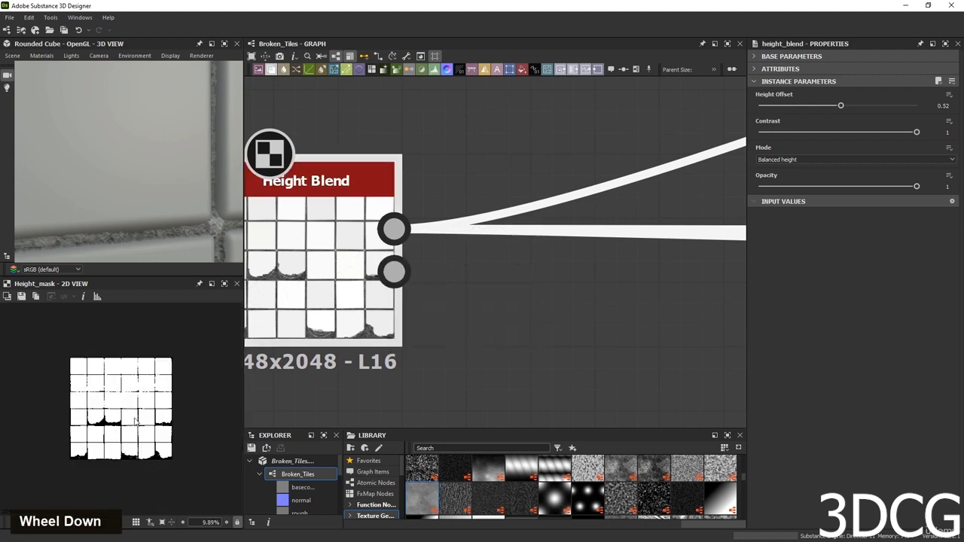
scroll(142, 421, up, 2)
double_click(393, 229)
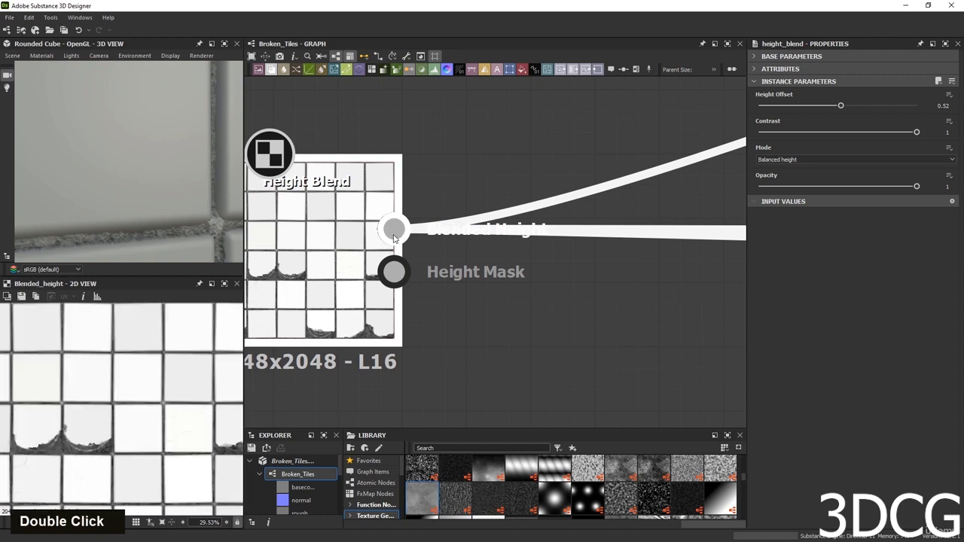
double_click(398, 277)
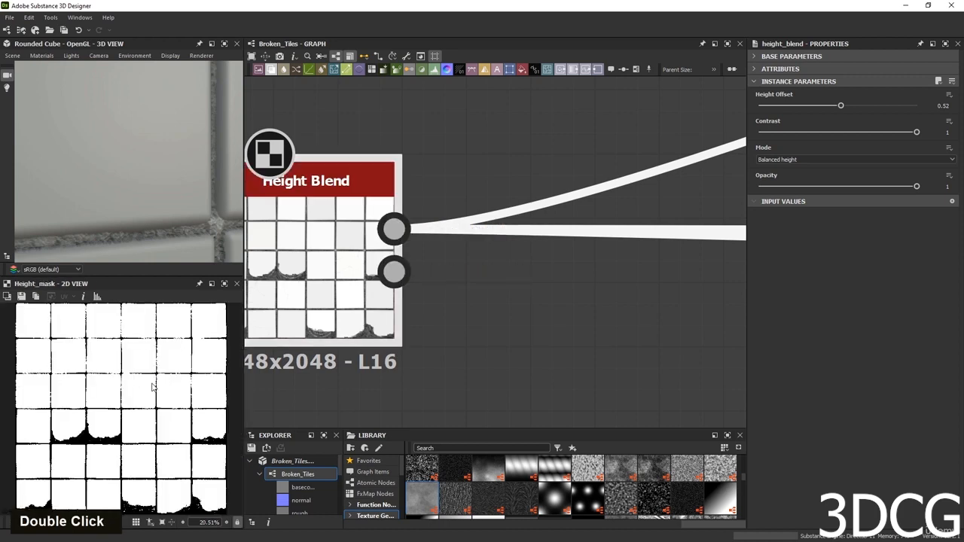
scroll(105, 380, up, 5)
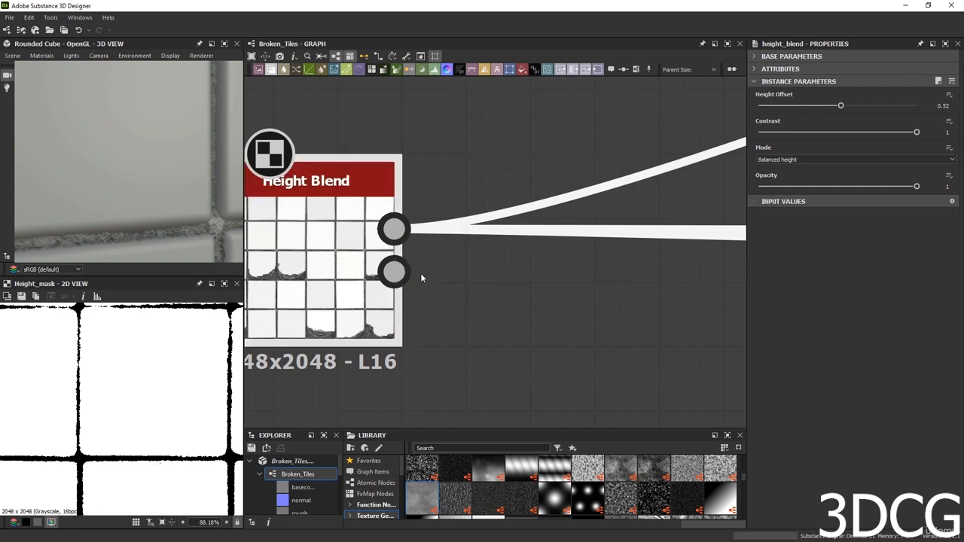
scroll(400, 281, down, 3)
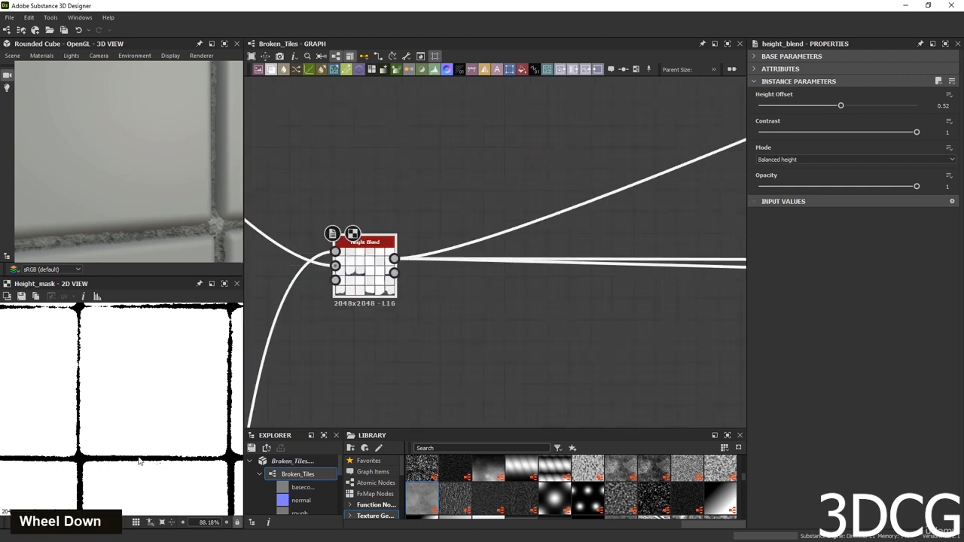
scroll(113, 456, up, 5)
middle_drag(53, 458, 154, 430)
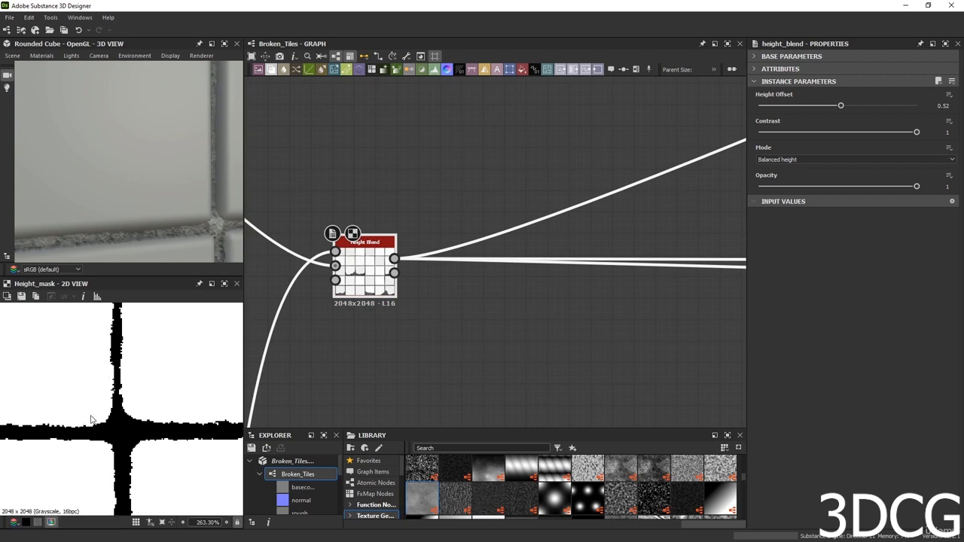
Add a Blur HQ Grayscale node fed by the Height Blend node's Height Mask output and preview it.
key(space)
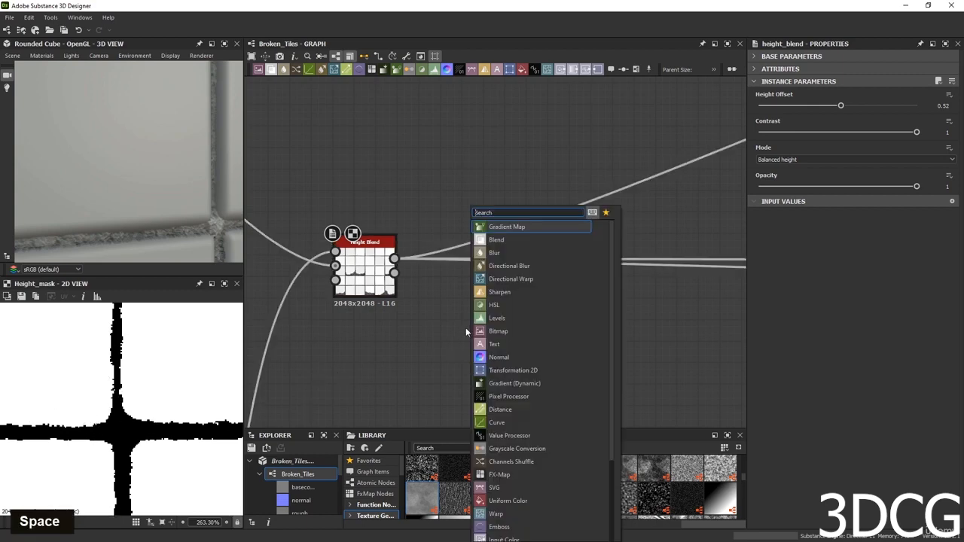
text(blu)
click(525, 279)
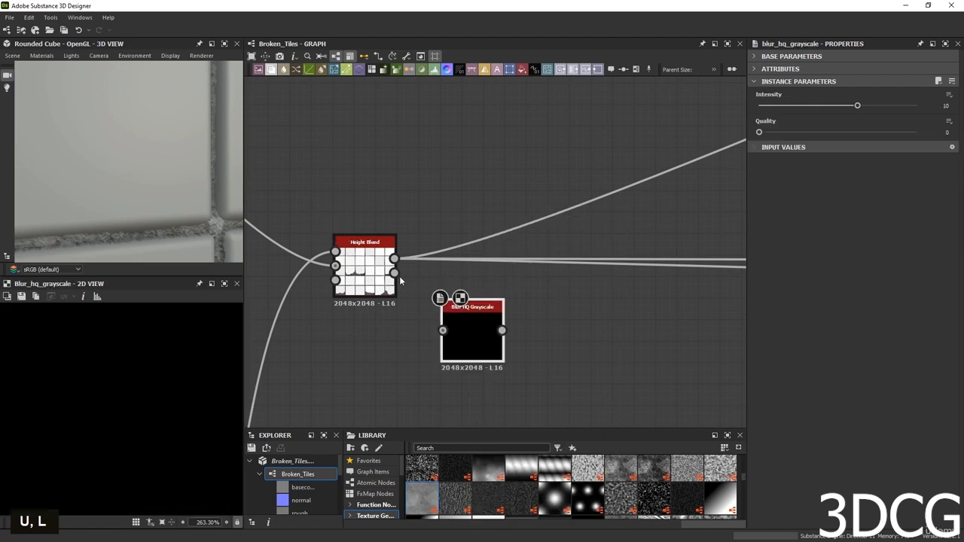
double_click(463, 339)
scroll(86, 398, down, 5)
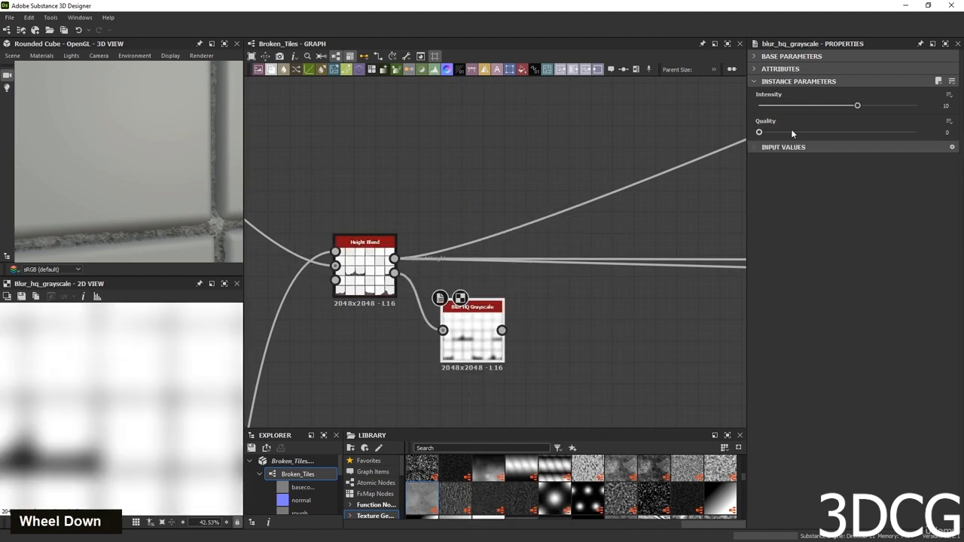
Set the Blur HQ Grayscale node's Quality to 1 and its Intensity to 0.41, checking the softened mask edges.
drag(759, 132, 908, 136)
drag(855, 108, 769, 105)
scroll(83, 405, up, 4)
scroll(83, 405, up, 3)
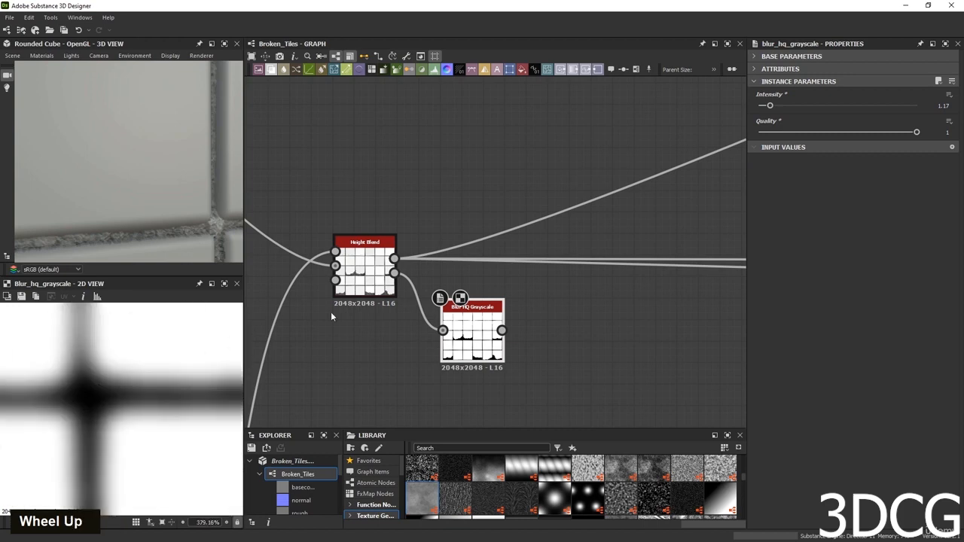
drag(769, 106, 762, 105)
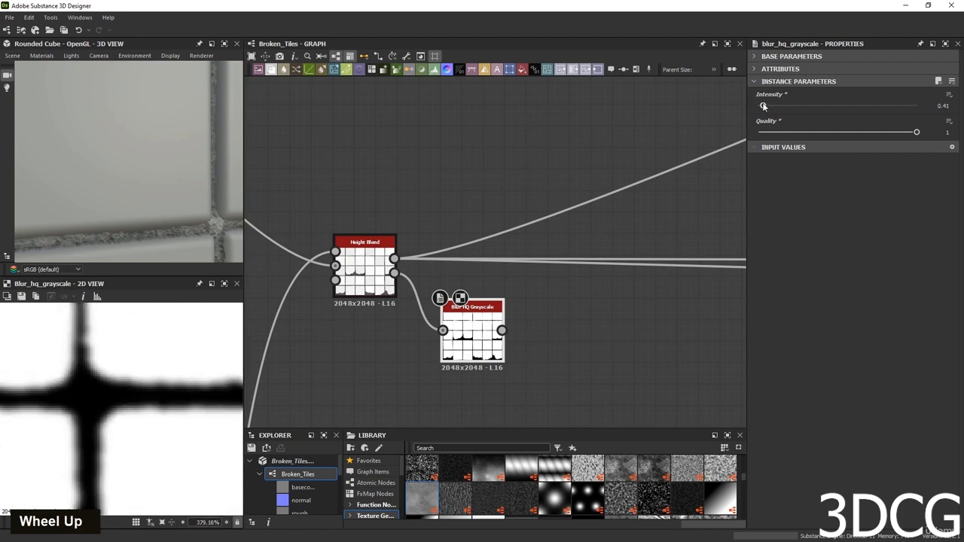
scroll(136, 440, down, 12)
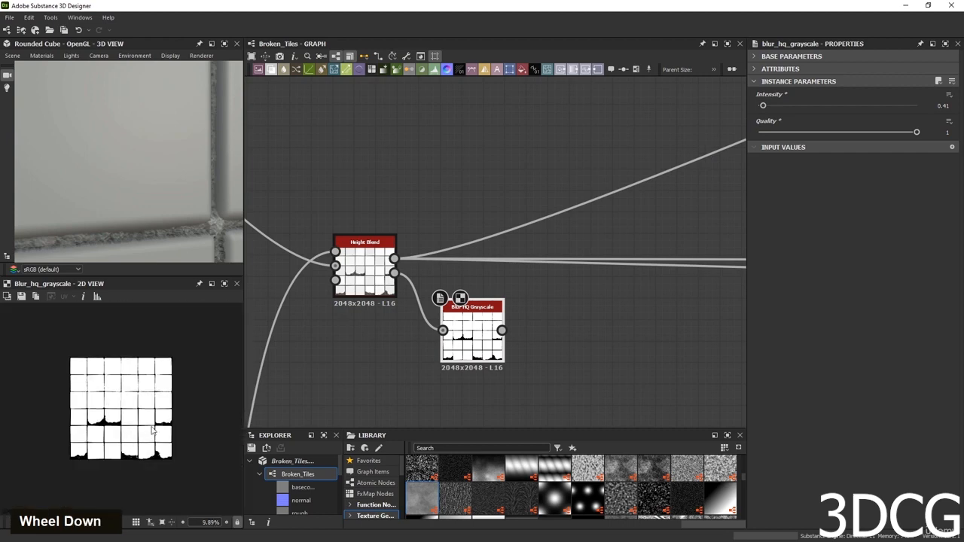
Move the Blur HQ Grayscale node directly below the main Height to Normal World Units node.
scroll(527, 286, down, 5)
middle_drag(553, 304, 448, 342)
drag(393, 333, 640, 225)
middle_drag(640, 225, 430, 322)
drag(429, 321, 564, 302)
double_click(563, 299)
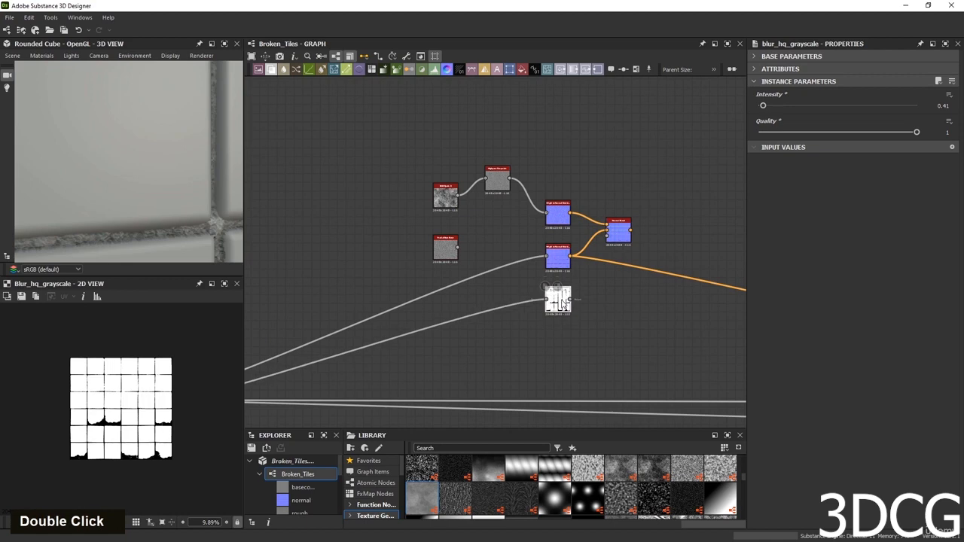
Align the Normal Blend node with the main normal node and connect Blur HQ Grayscale to its Mask input.
scroll(585, 288, up, 3)
drag(638, 198, 639, 243)
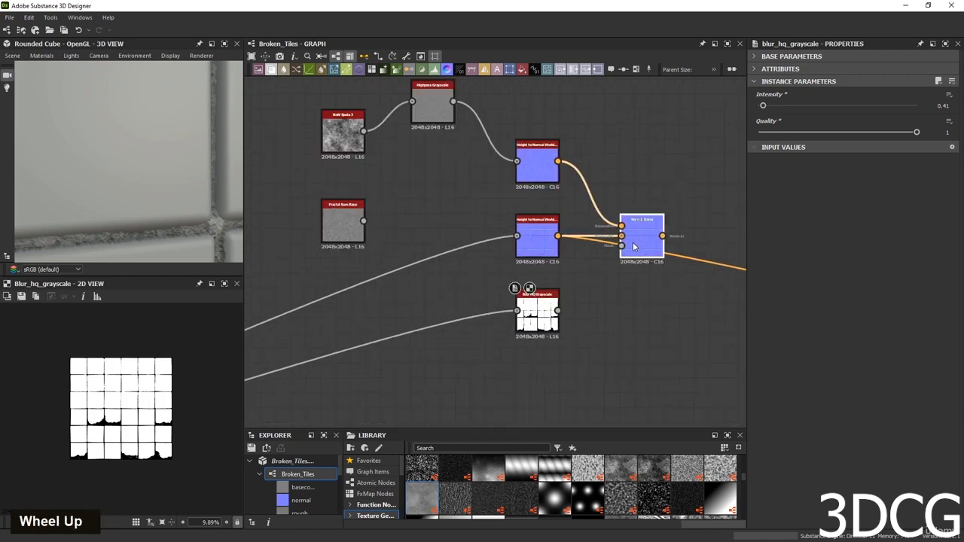
scroll(565, 335, up, 1)
drag(555, 308, 631, 230)
click(655, 224)
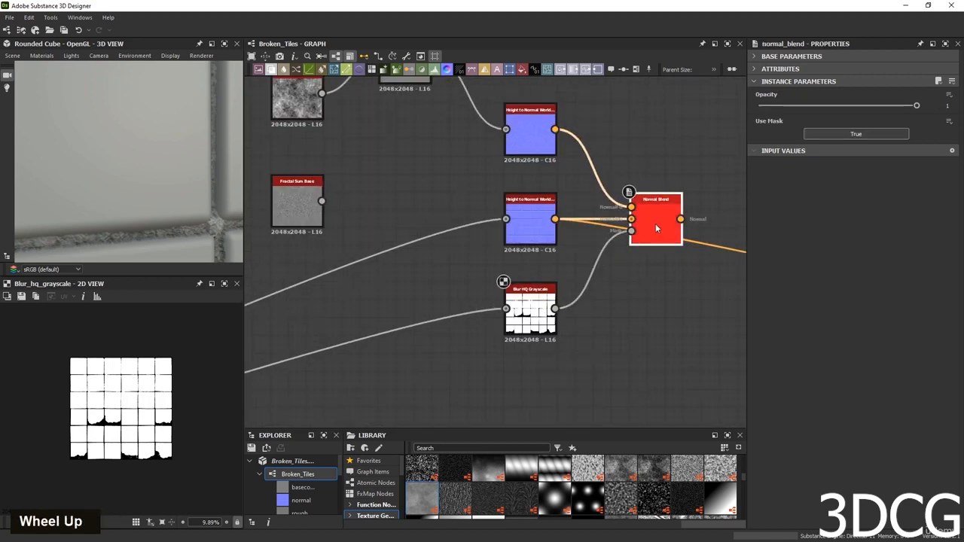
Preview the Normal Blend node and set its Opacity to 0.2, checking the tile surface and grout detail.
double_click(655, 224)
scroll(162, 417, up, 5)
scroll(171, 410, down, 1)
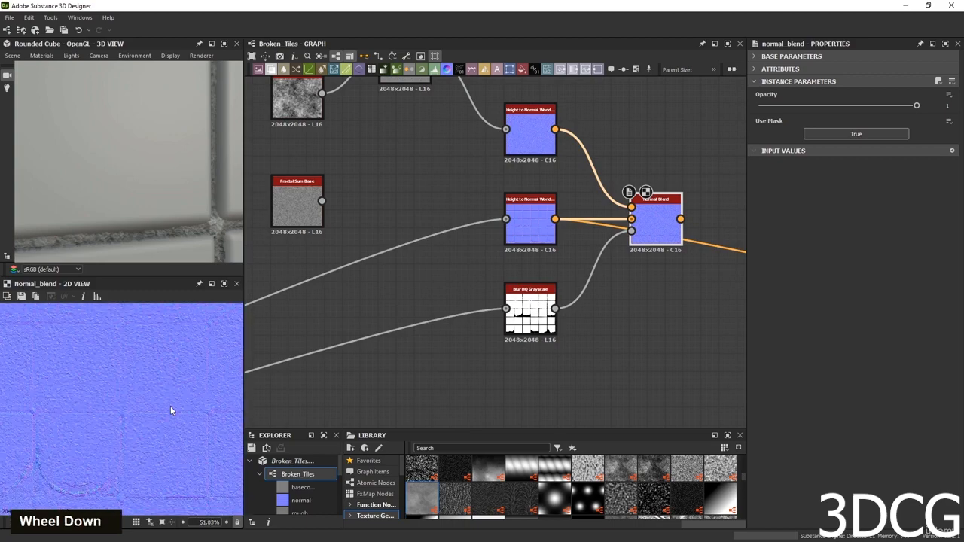
scroll(136, 419, up, 3)
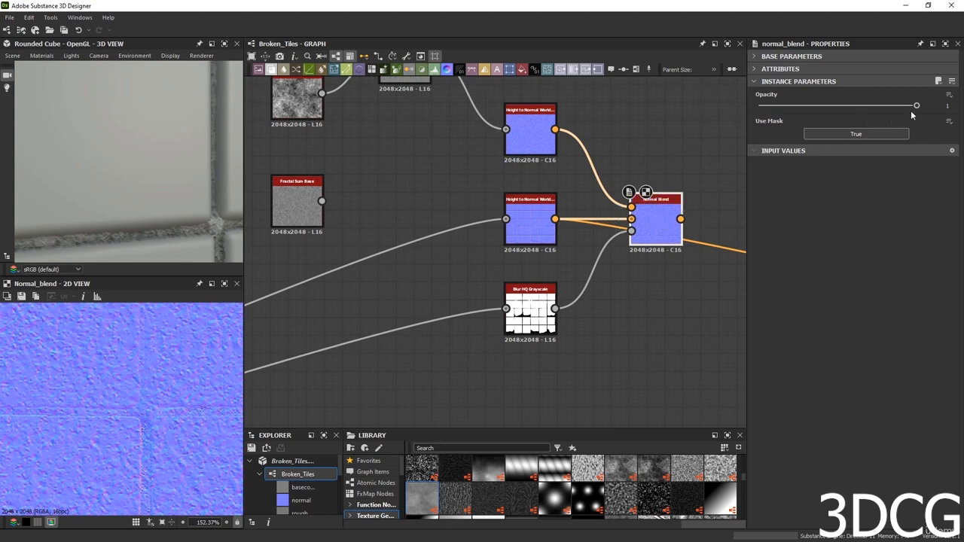
drag(917, 107, 791, 117)
scroll(152, 412, down, 4)
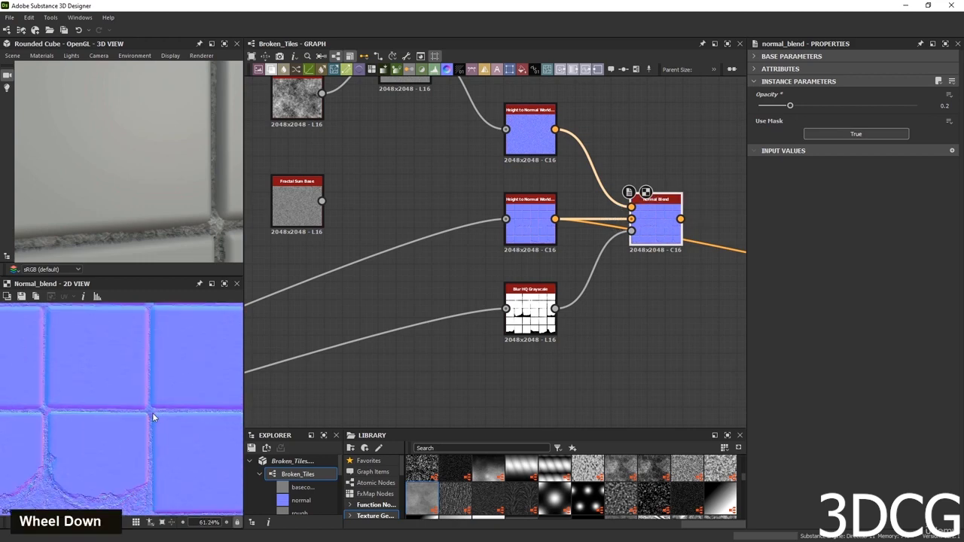
scroll(152, 413, up, 8)
scroll(106, 388, down, 2)
middle_drag(109, 390, 185, 436)
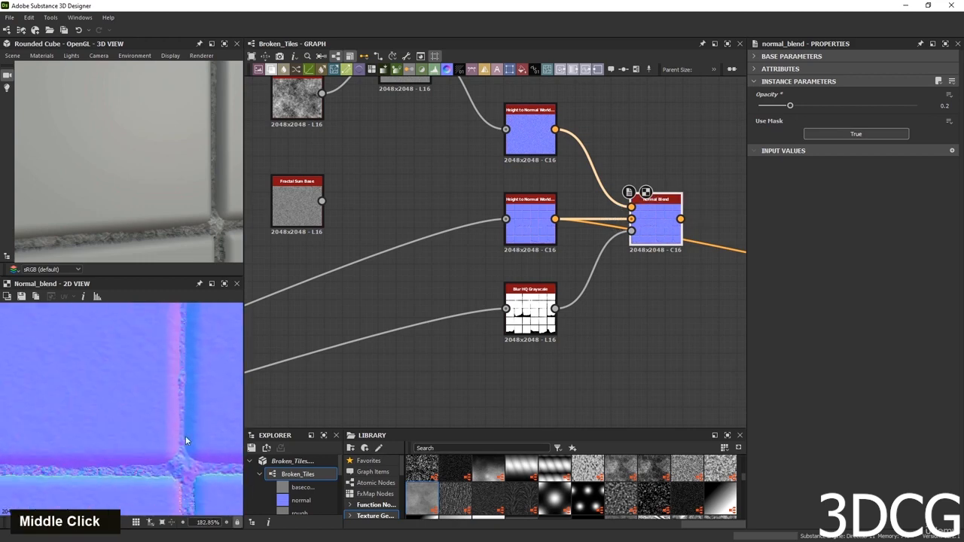
scroll(109, 414, up, 3)
scroll(113, 413, down, 8)
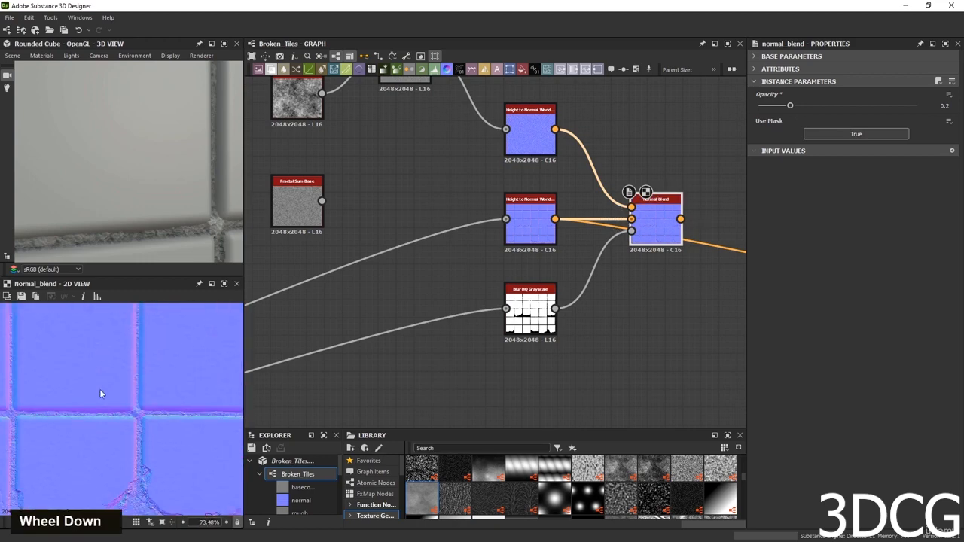
Reroute the main normal node's downstream connection to the Normal Blend output and check the tile detail in the 3D view.
middle_drag(137, 202, 157, 215)
scroll(157, 214, down, 3)
drag(157, 219, 153, 206)
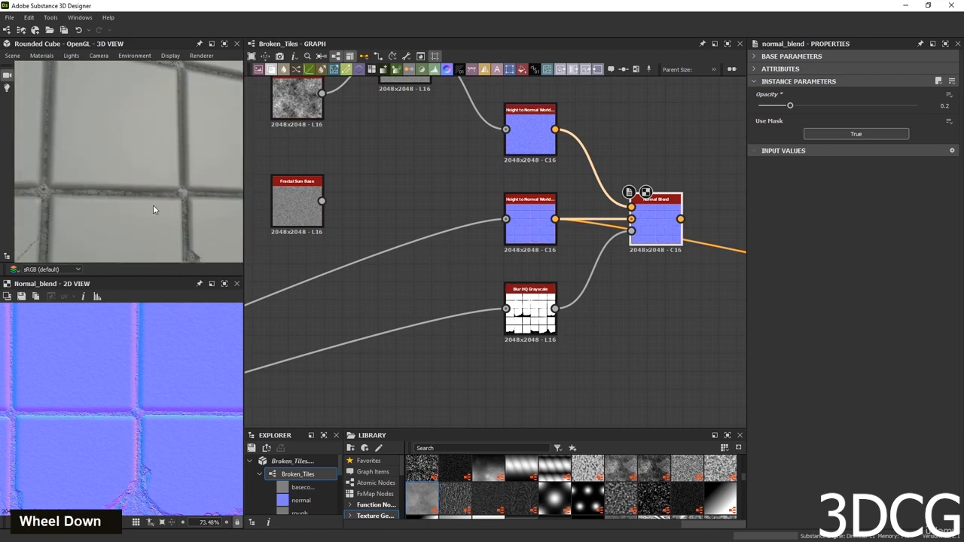
middle_drag(152, 204, 144, 201)
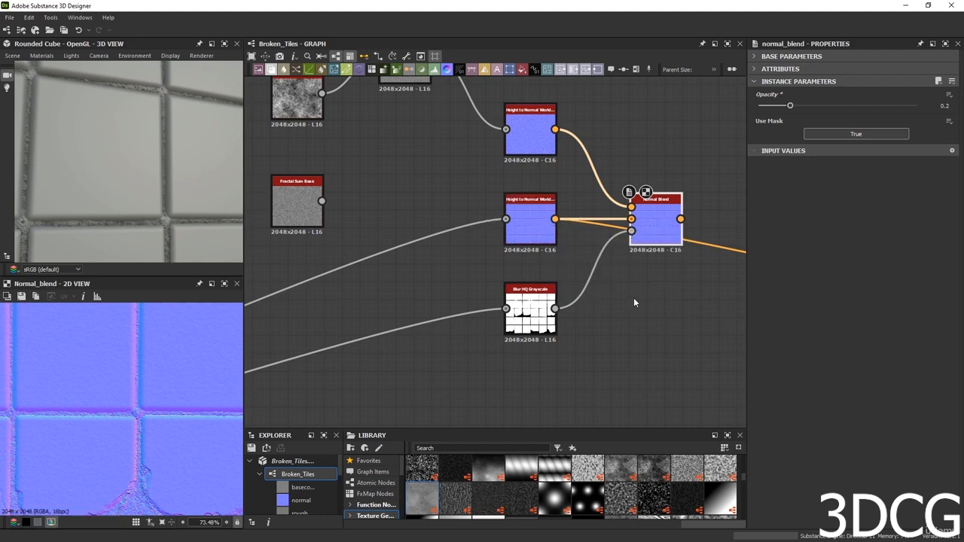
middle_drag(585, 262, 480, 280)
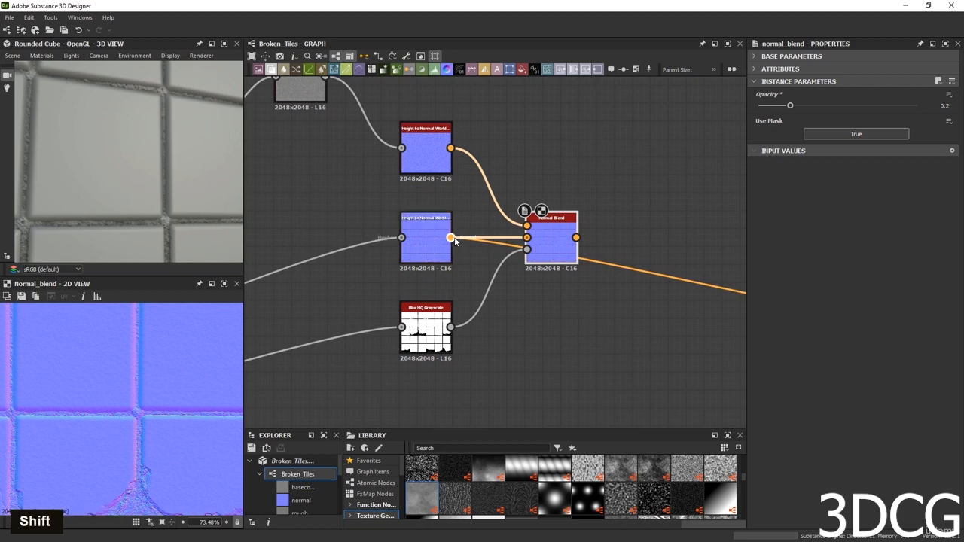
shift+drag(452, 239, 570, 258)
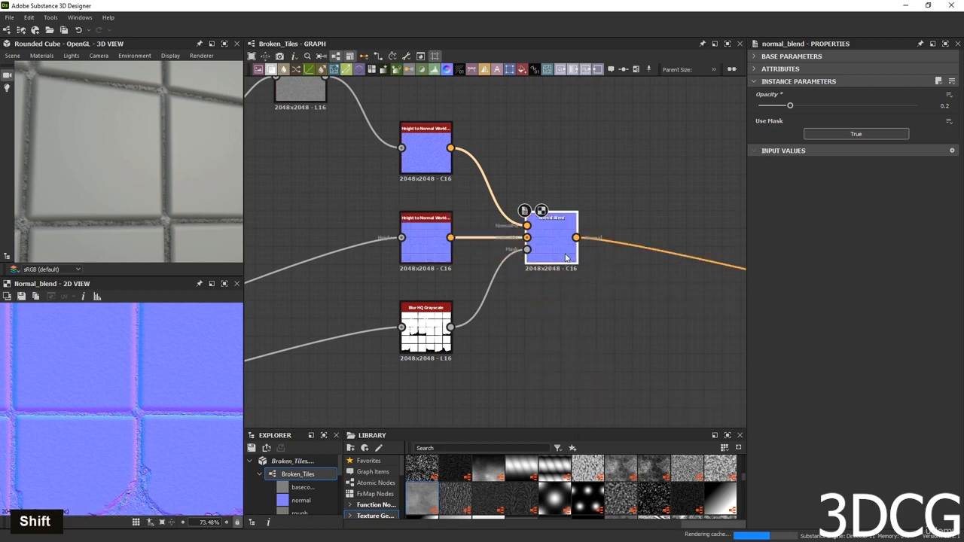
scroll(117, 184, up, 5)
middle_drag(119, 190, 133, 151)
scroll(130, 185, down, 3)
scroll(142, 212, up, 2)
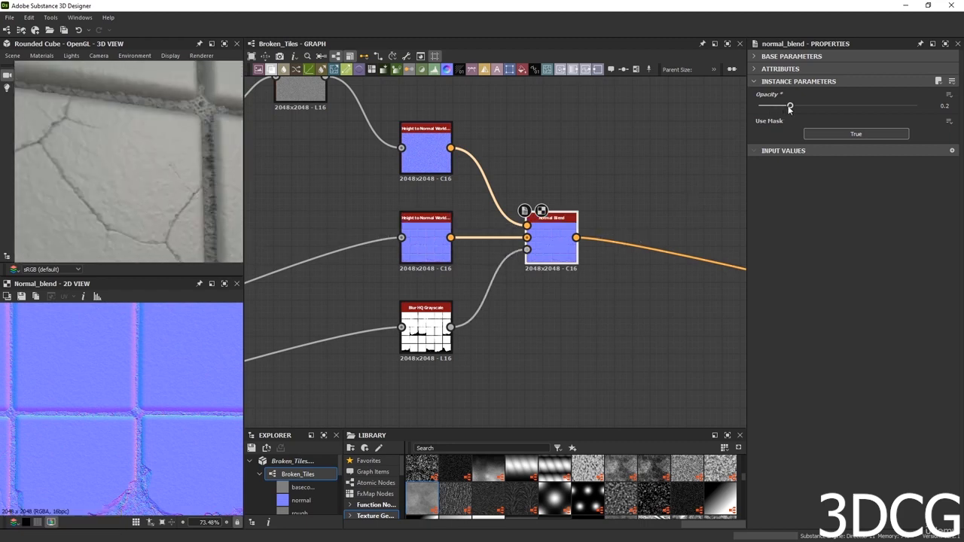
Set the Normal Blend node's Opacity to 0.08 and inspect the subtler surface detail on the 3D model.
drag(789, 107, 771, 106)
scroll(128, 407, down, 3)
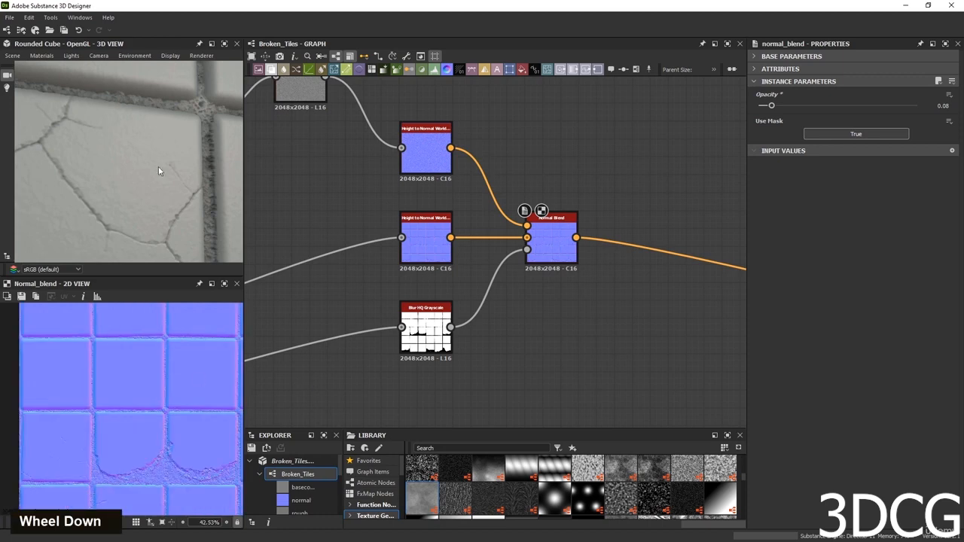
scroll(143, 169, down, 2)
scroll(128, 181, up, 4)
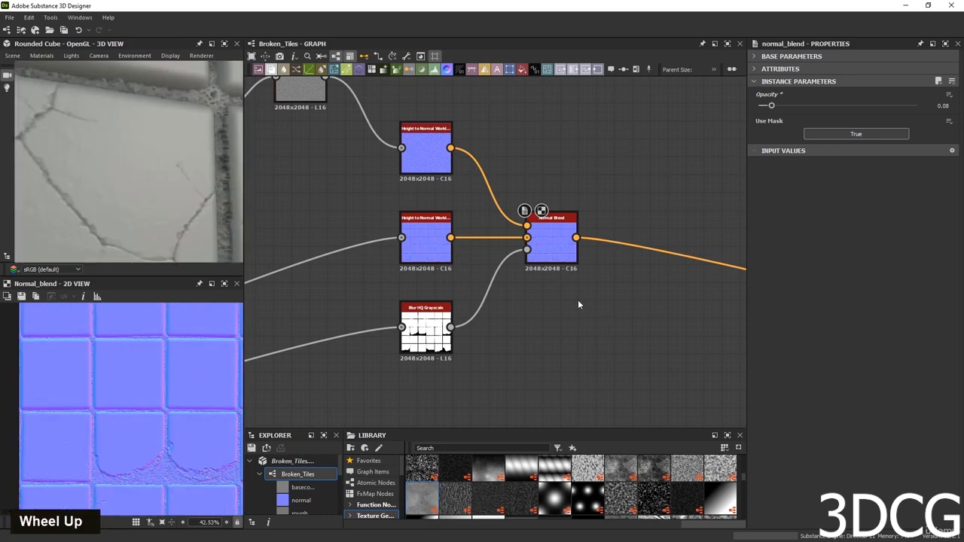
Add a Blend node in the empty area below the Normal Blend node.
middle_drag(578, 302, 552, 214)
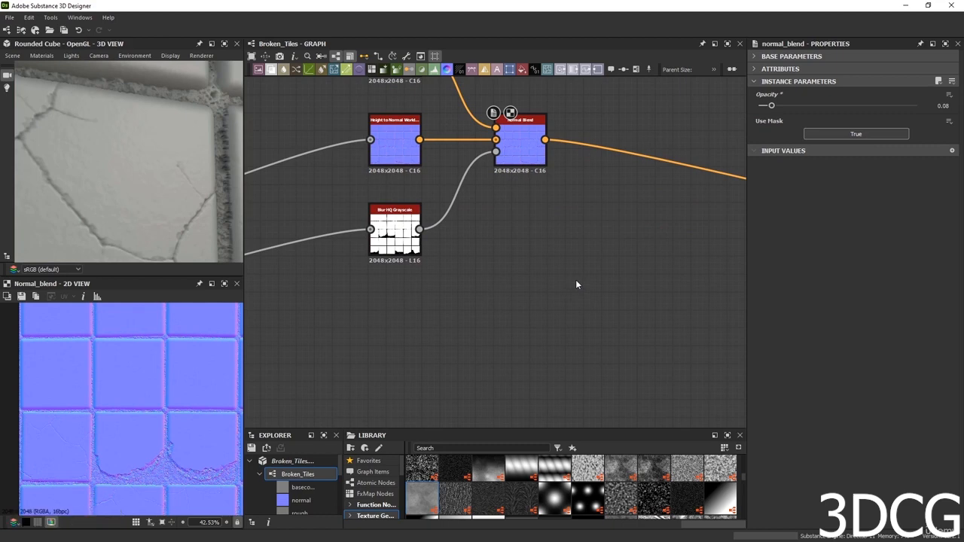
key(space)
text(blend)
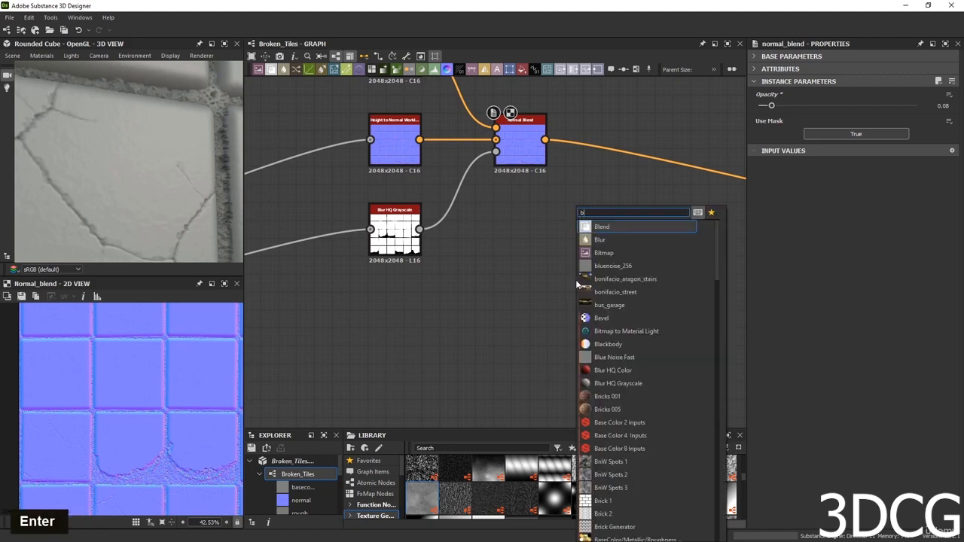
key(Return)
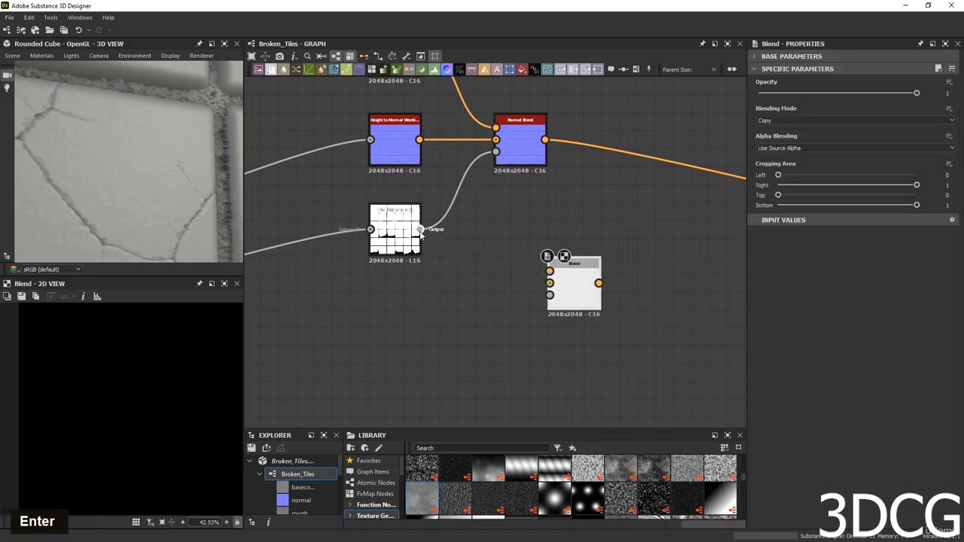
Connect Blur HQ Grayscale to the Blend node's opacity, the main normal to its background and the noise normal to its foreground, previewing it.
drag(420, 229, 549, 295)
drag(419, 139, 550, 283)
middle_drag(445, 93, 434, 171)
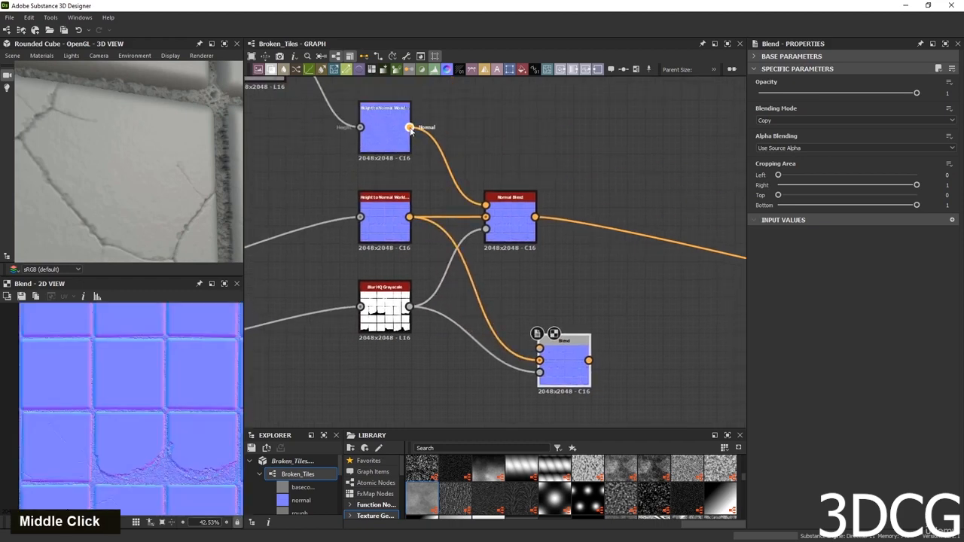
drag(409, 127, 539, 348)
double_click(565, 363)
Lower the Blend node's Opacity to 0.55.
scroll(151, 437, up, 5)
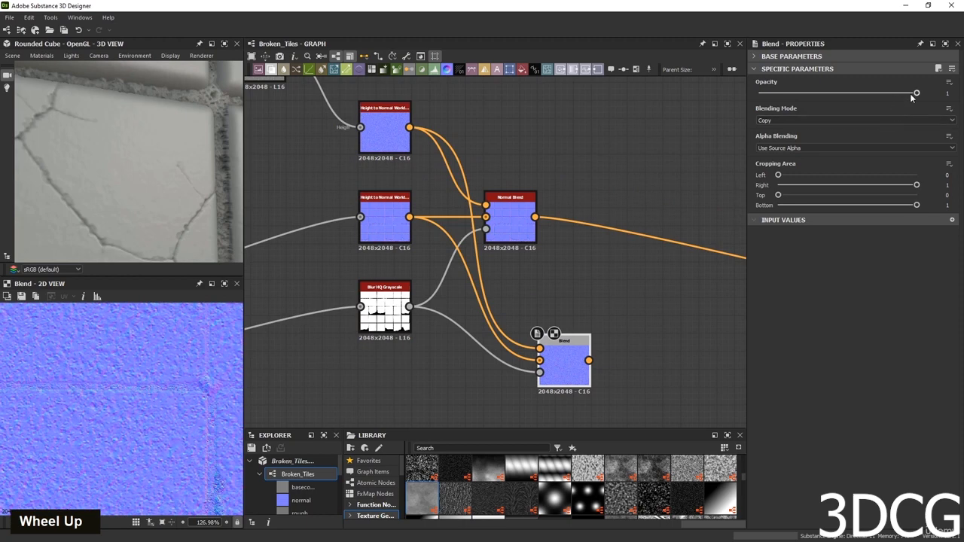
mouse_move(912, 94)
mouse_down()
mouse_move(803, 94)
mouse_move(908, 94)
mouse_up()
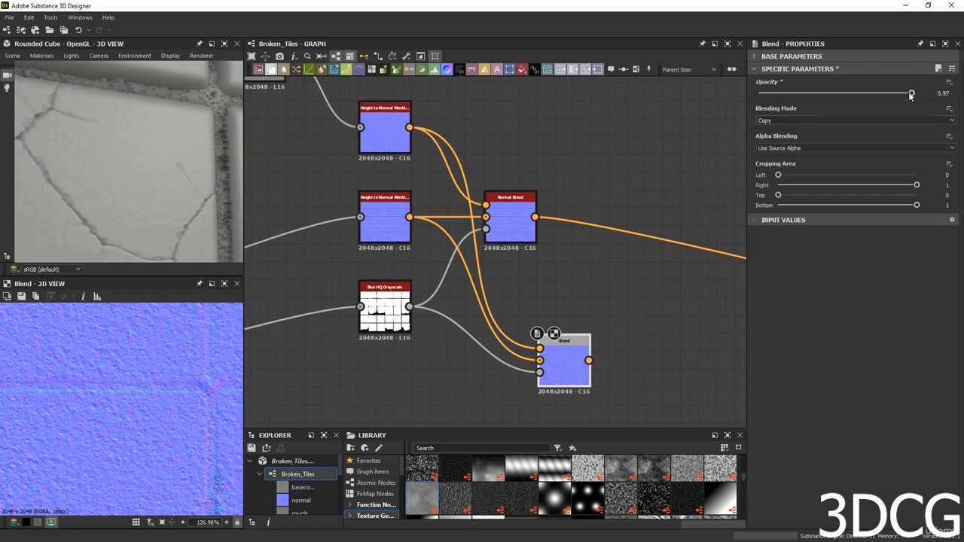
drag(908, 92, 845, 93)
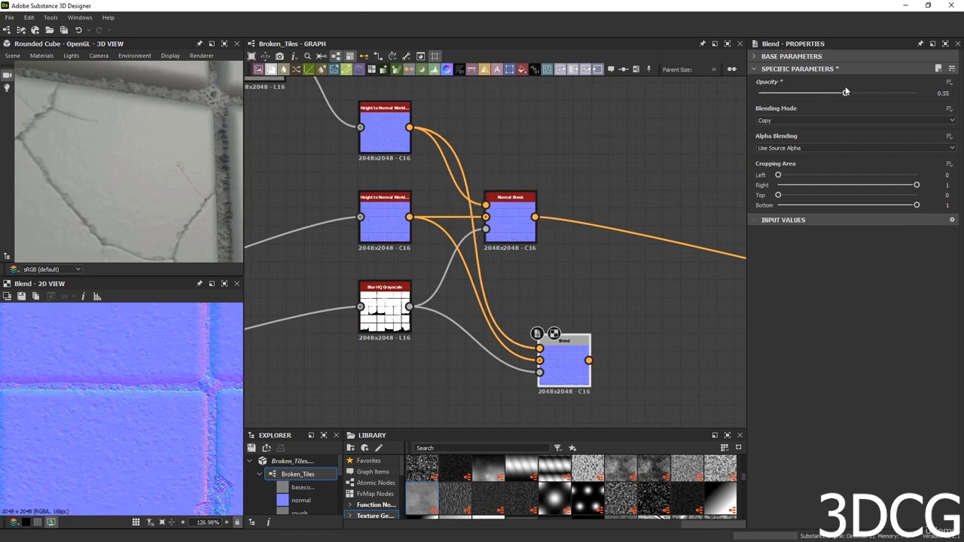
Set the Blend node's Blending Mode to Add Sub, comparing the result with Copy.
click(781, 120)
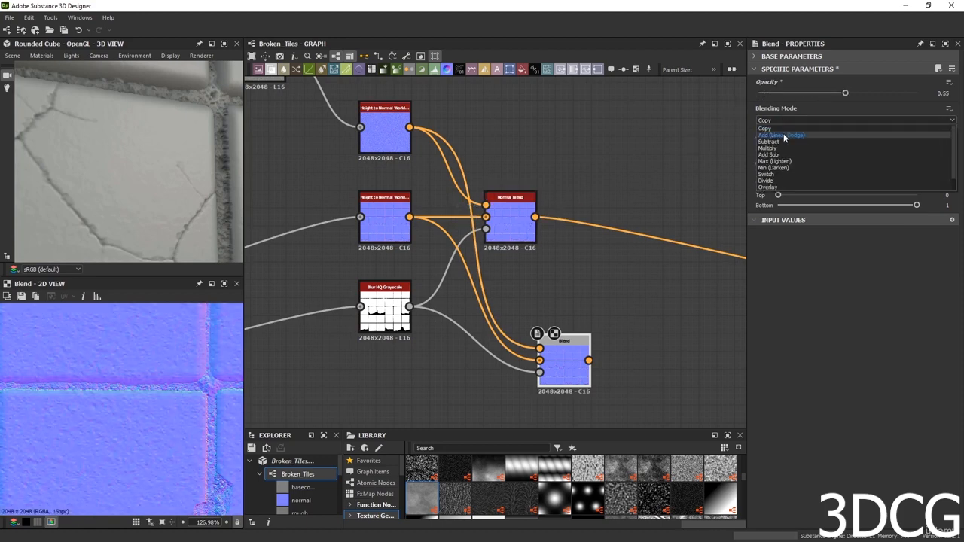
click(785, 153)
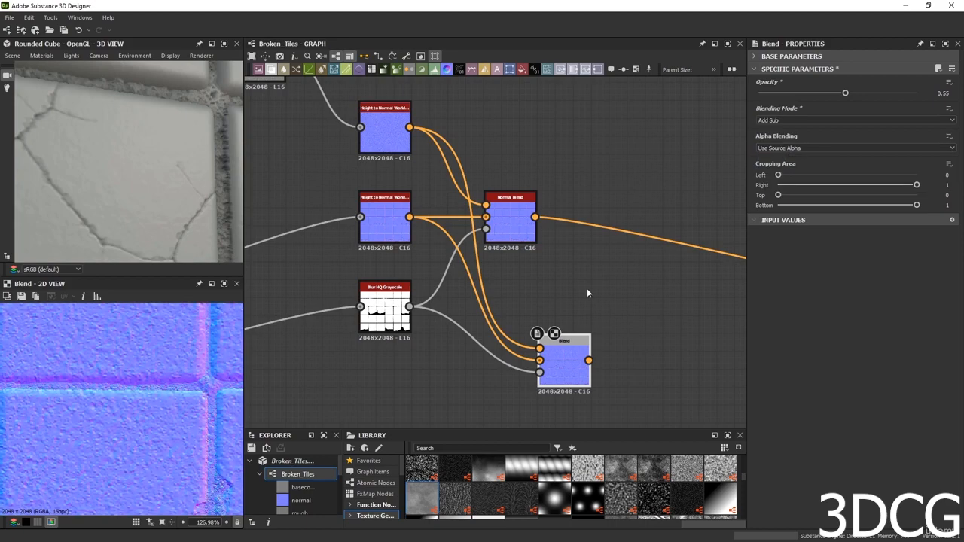
scroll(178, 403, down, 2)
scroll(60, 399, up, 6)
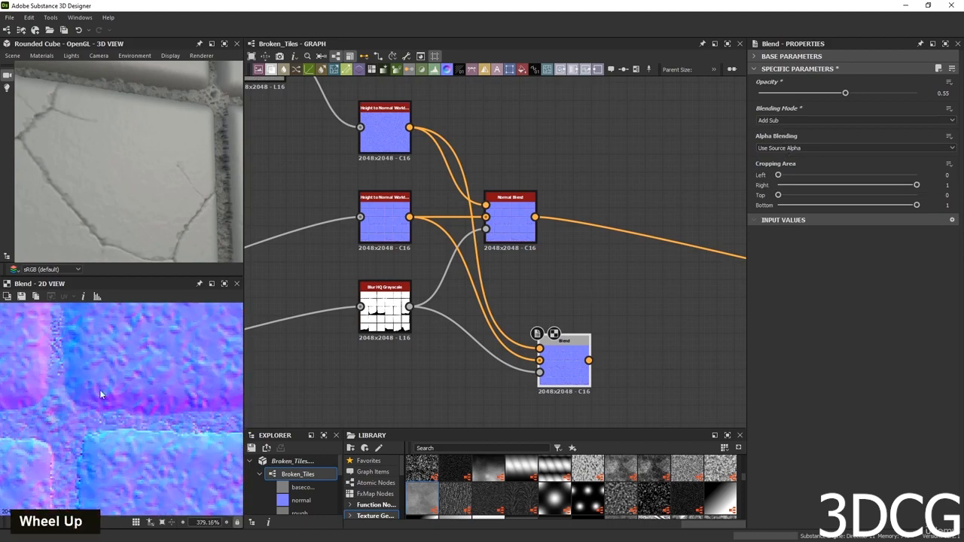
click(781, 120)
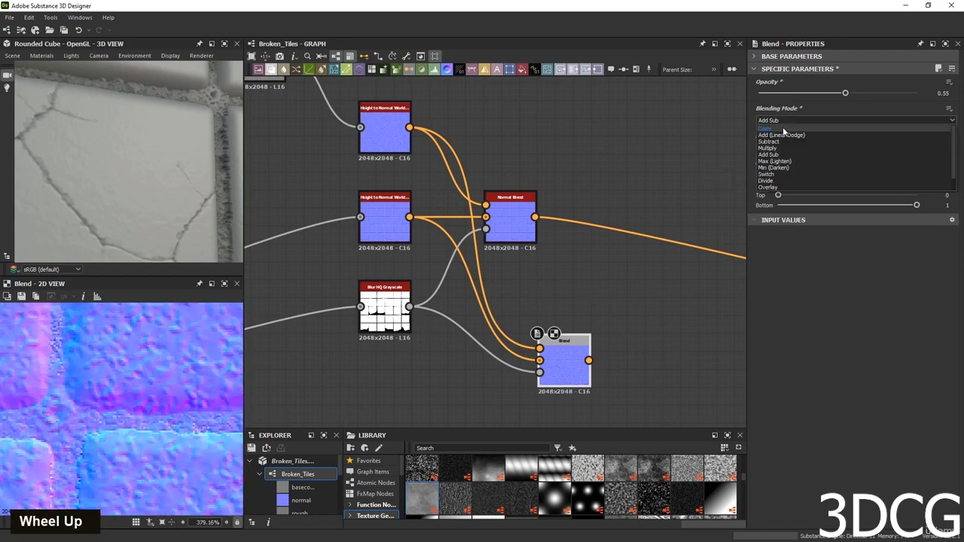
click(782, 127)
click(780, 120)
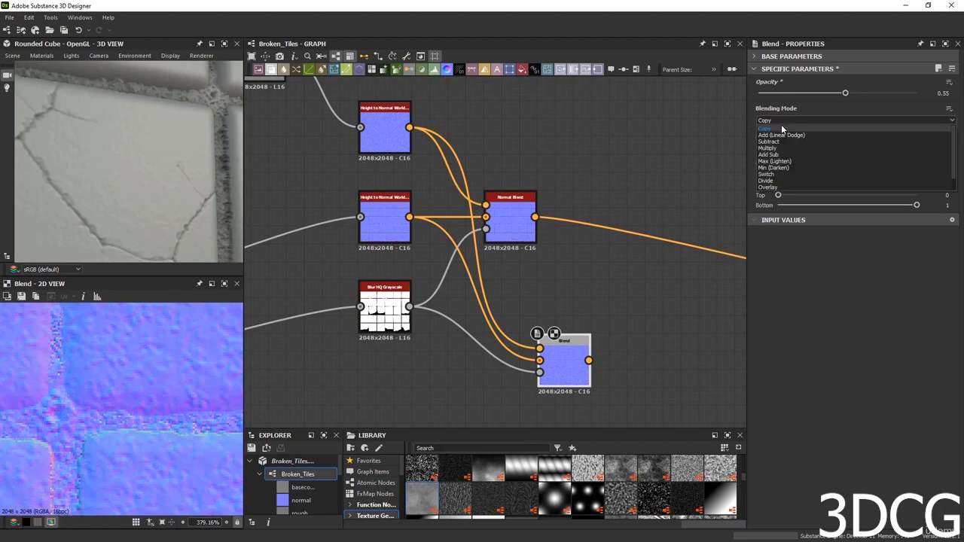
click(783, 155)
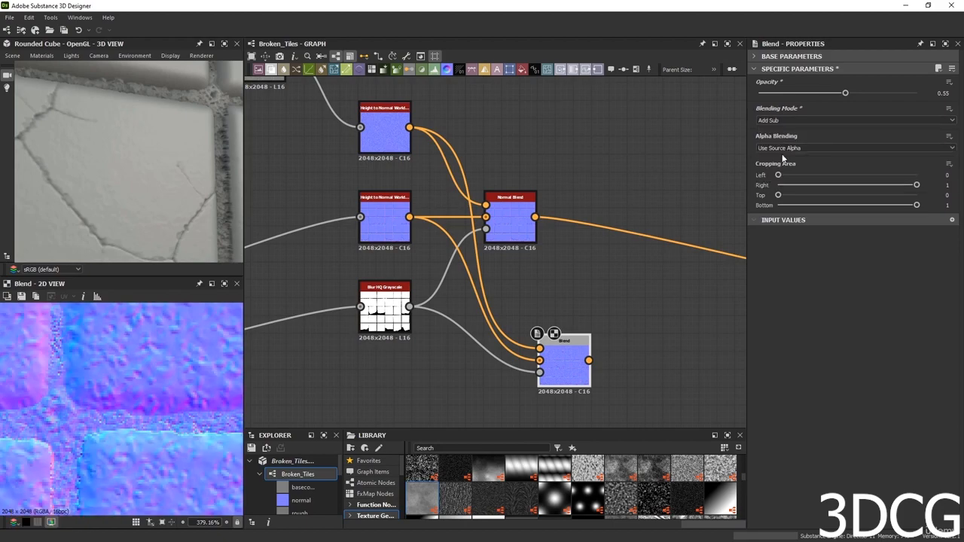
Set the Blend node's Opacity to 0.08 and transfer Normal Blend's outgoing connection to Blend, checking the tiles in 3D.
scroll(196, 363, down, 5)
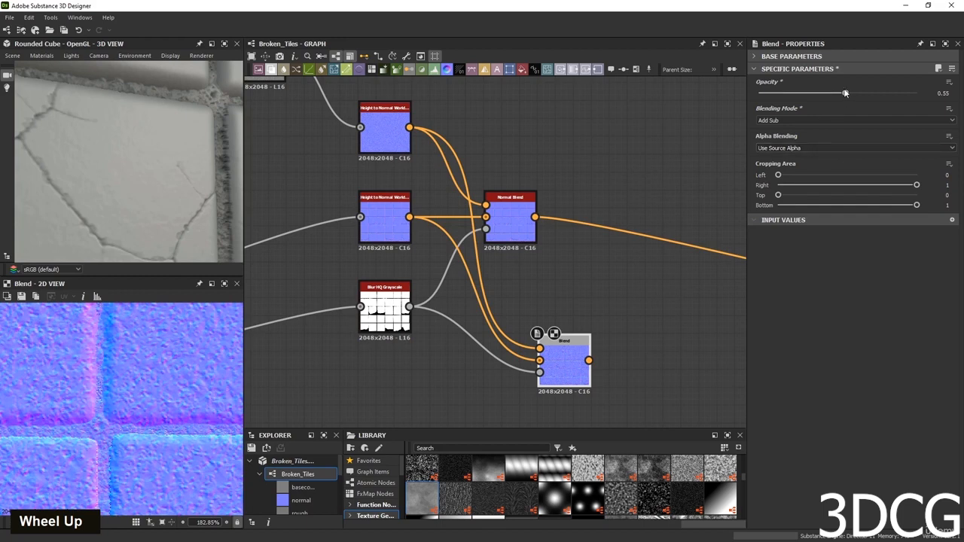
drag(845, 93, 772, 93)
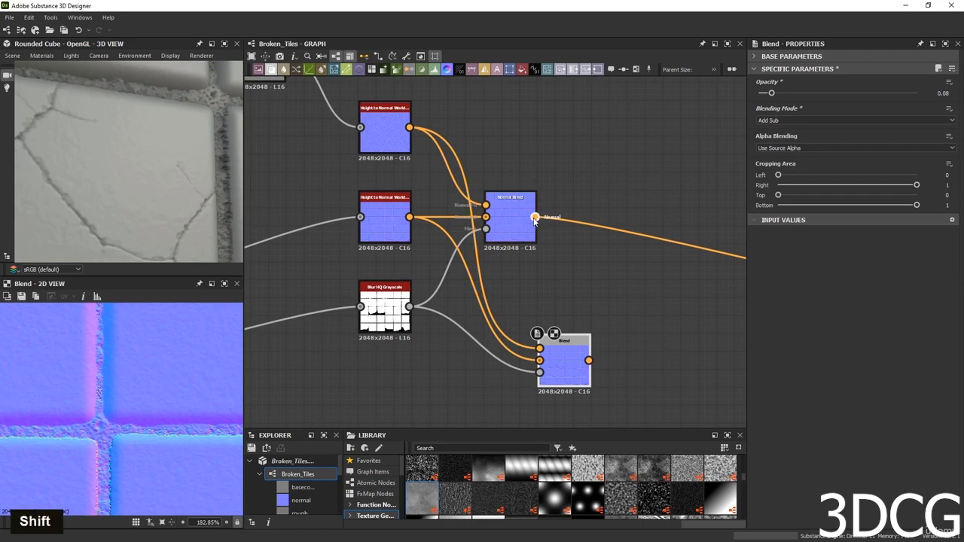
shift+drag(535, 216, 588, 360)
scroll(189, 184, down, 5)
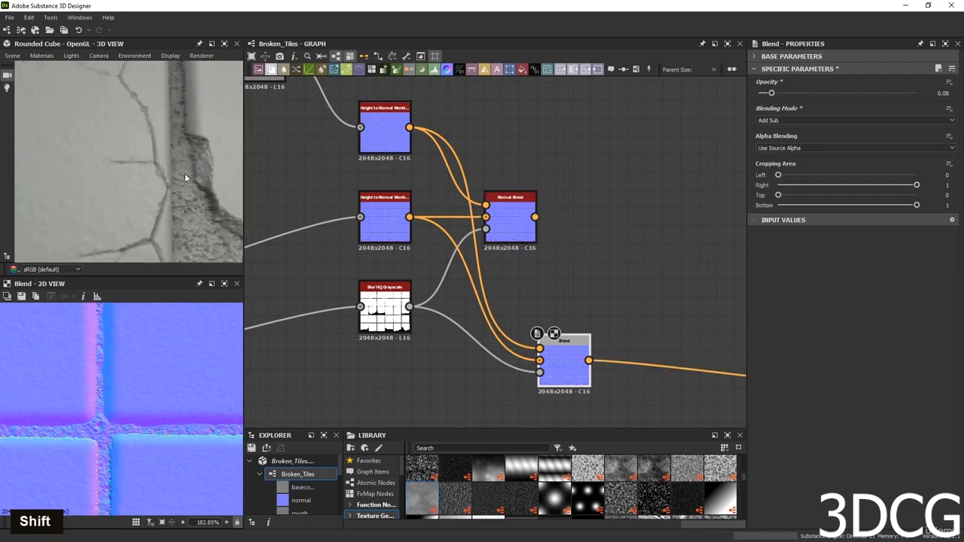
scroll(138, 175, up, 5)
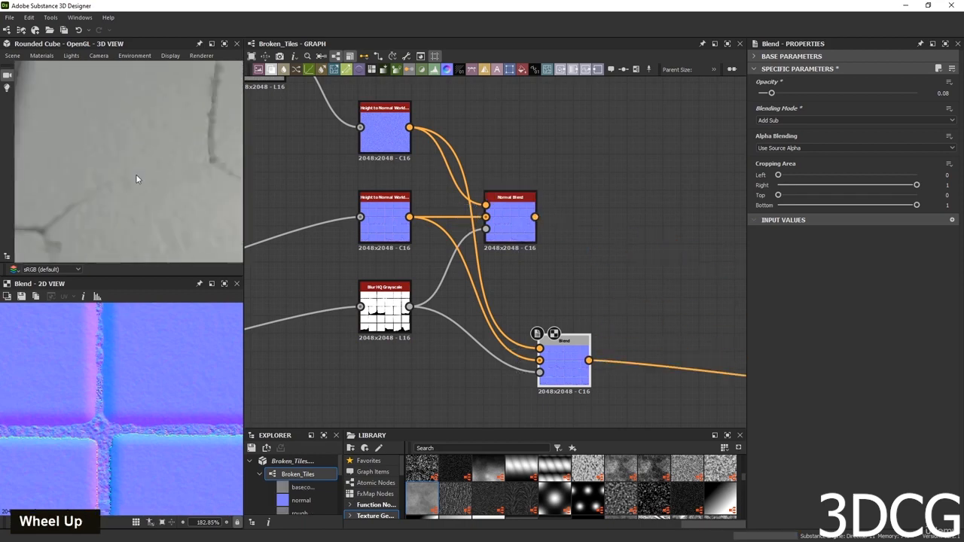
scroll(144, 191, down, 2)
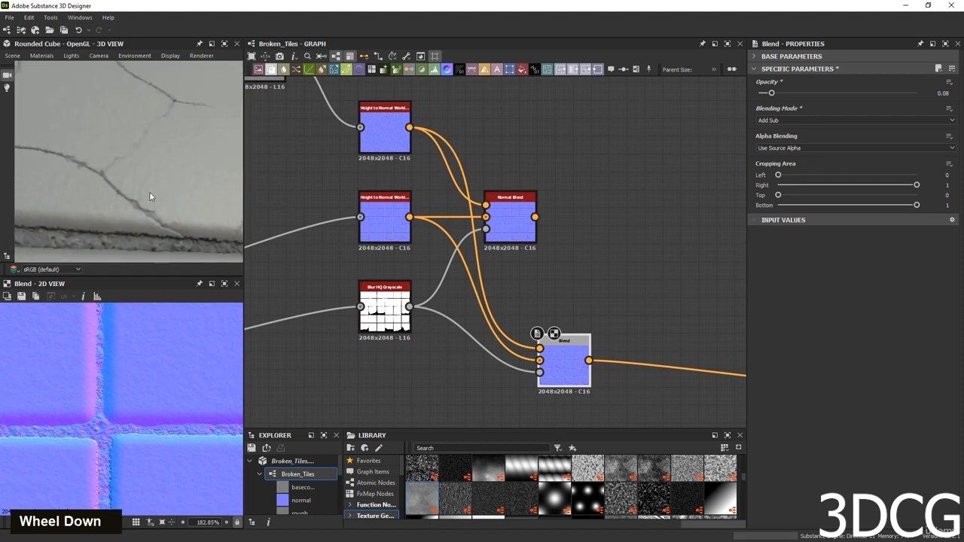
scroll(149, 191, up, 3)
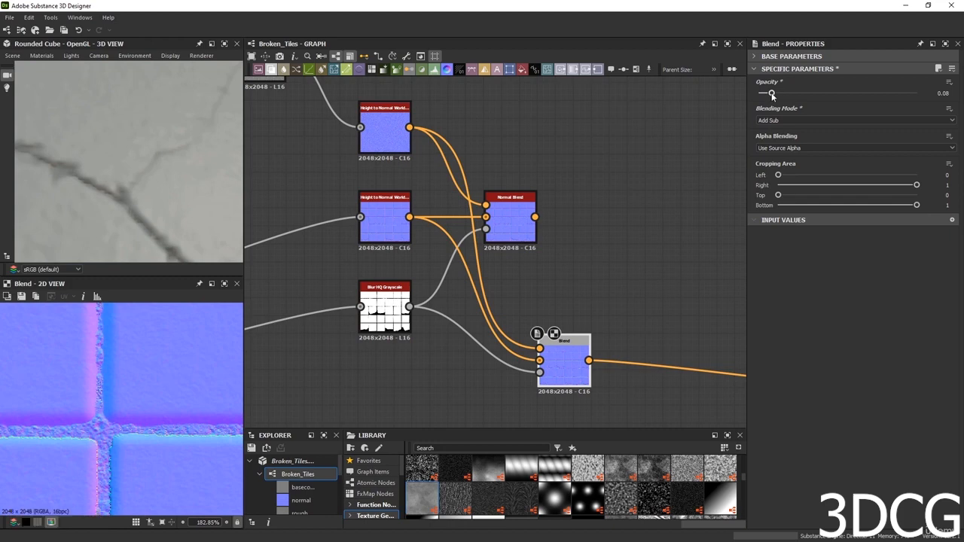
drag(769, 91, 768, 92)
Delete the Normal Blend node and move the Blend node into its place beside the main normal node.
click(522, 216)
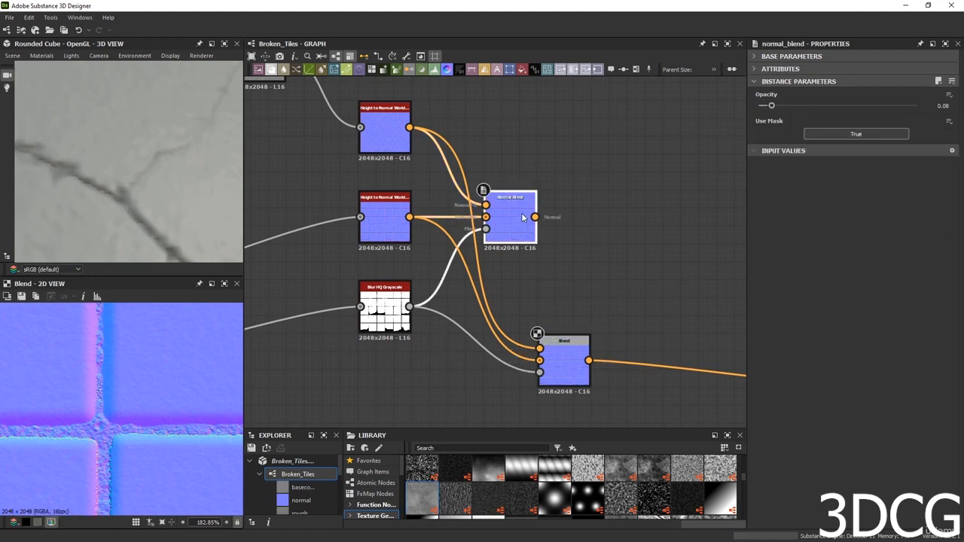
key(Delete)
drag(569, 370, 514, 226)
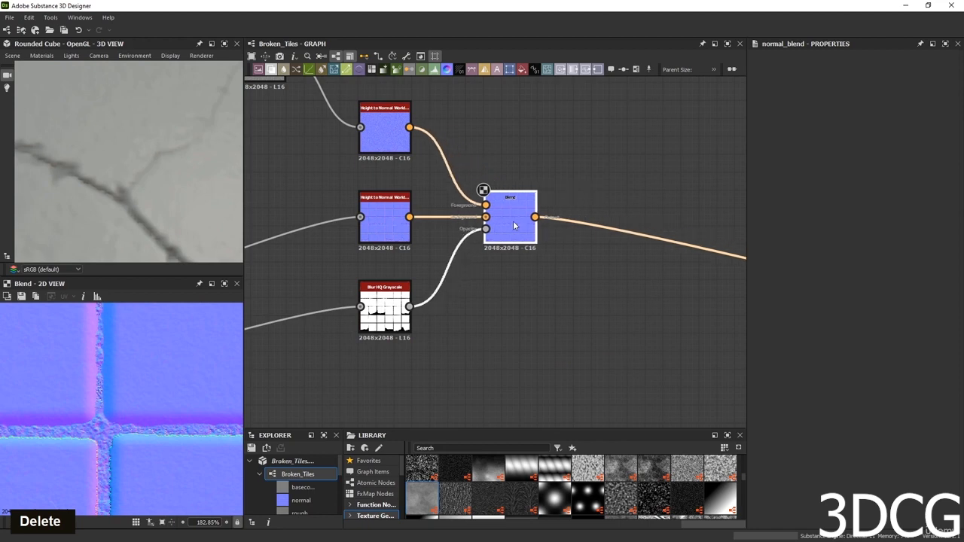
click(533, 296)
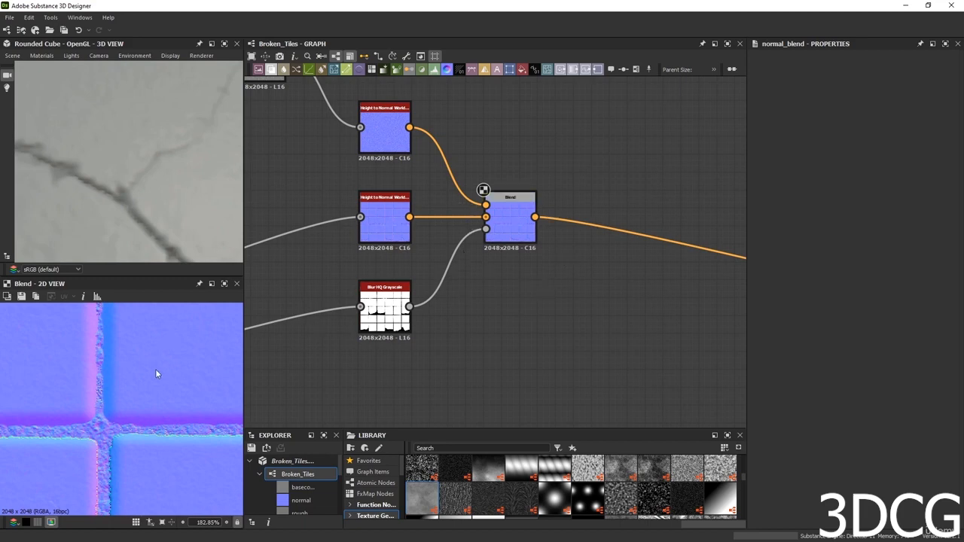
scroll(162, 208, down, 5)
scroll(125, 215, up, 4)
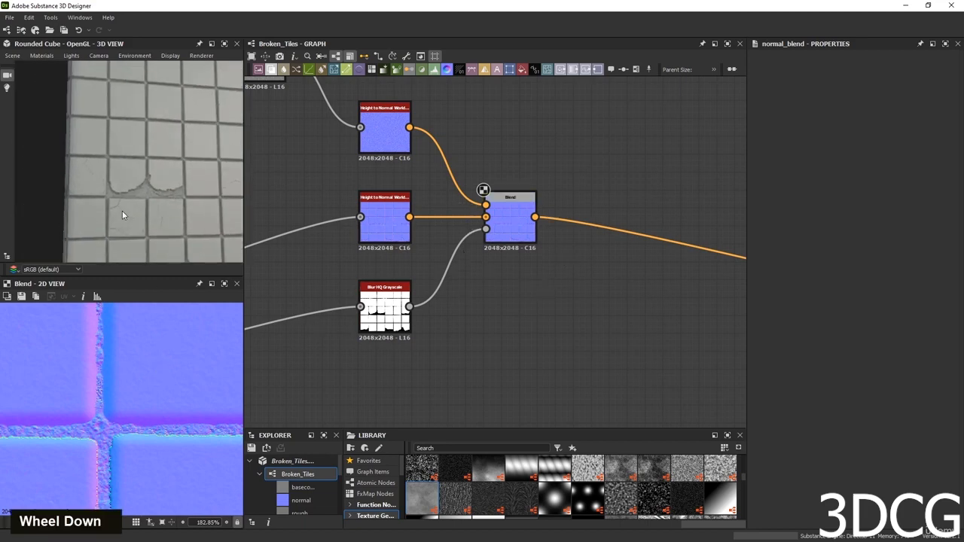
Line up the BnW Spots 3 node with Highpass Grayscale and move both farther away from the Height to Normal nodes.
scroll(123, 198, up, 3)
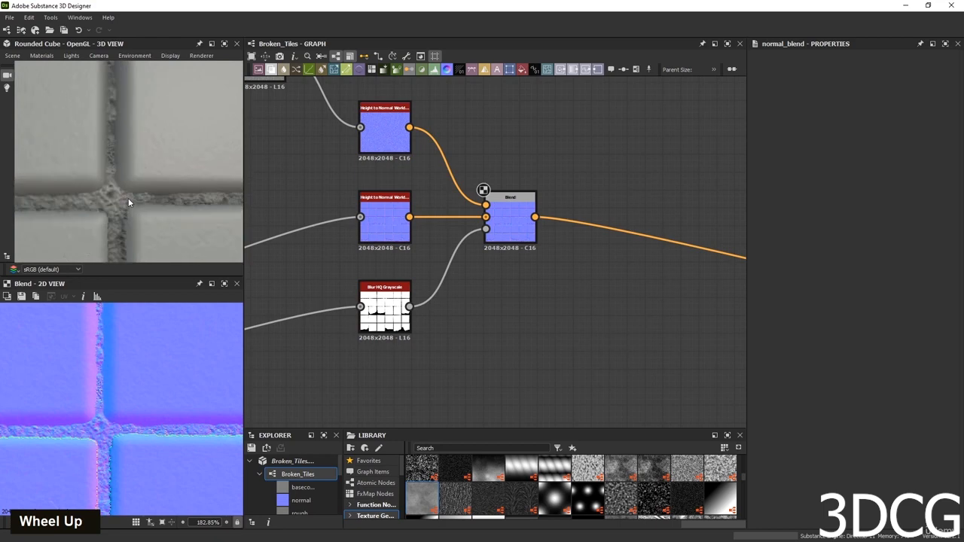
middle_drag(467, 312, 558, 297)
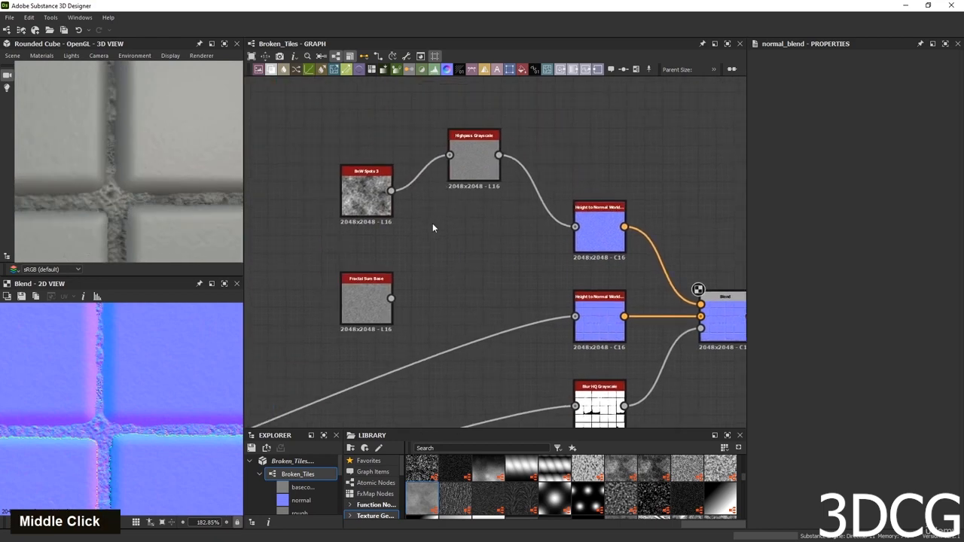
middle_drag(433, 227, 439, 207)
drag(372, 173, 372, 136)
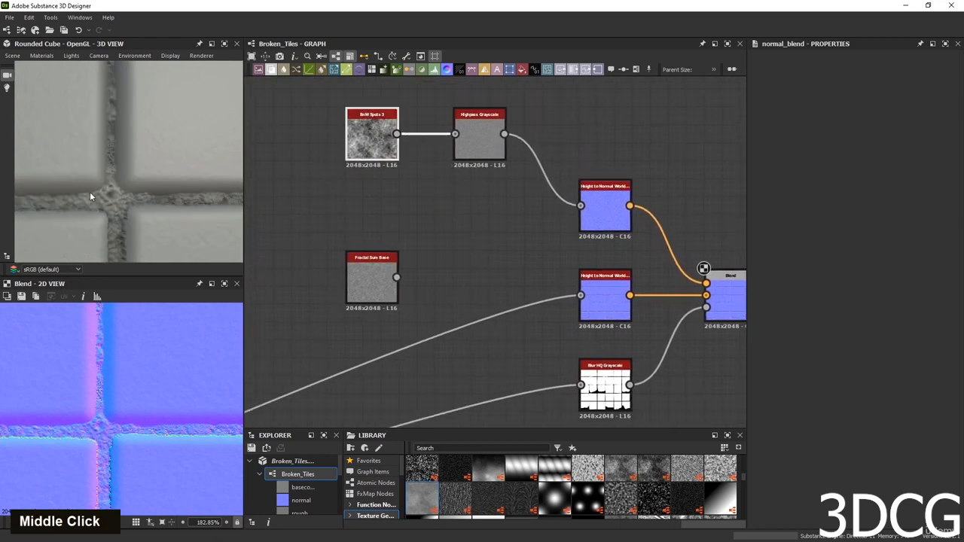
scroll(484, 174, down, 3)
middle_drag(505, 120, 583, 172)
drag(583, 143, 483, 211)
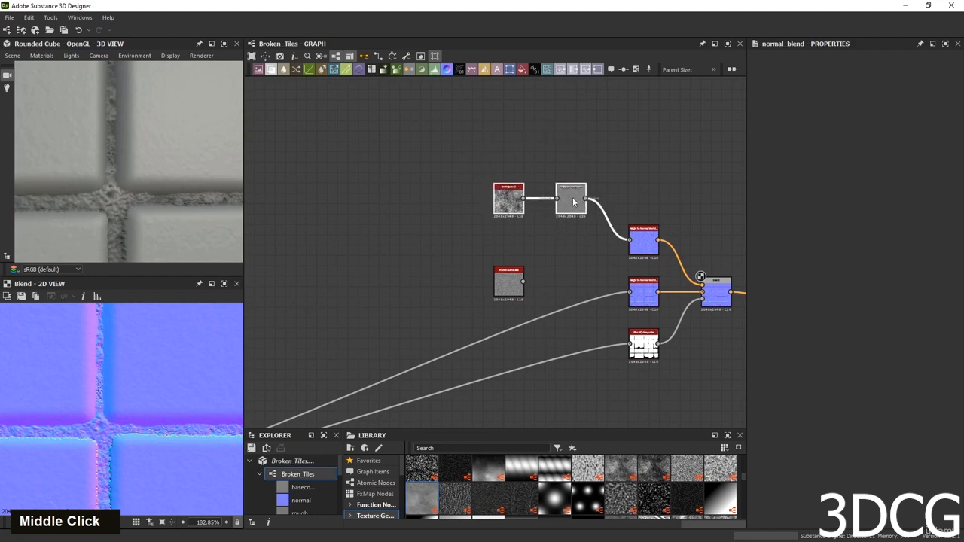
drag(572, 197, 447, 199)
scroll(449, 200, up, 3)
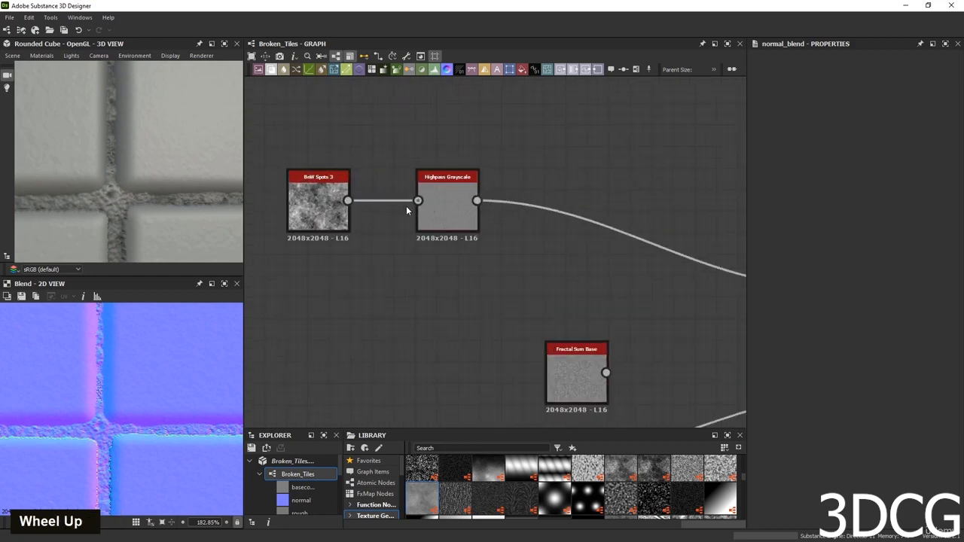
Preview the Highpass Grayscale output and delete the unconnected Fractal Sum Base node.
double_click(446, 211)
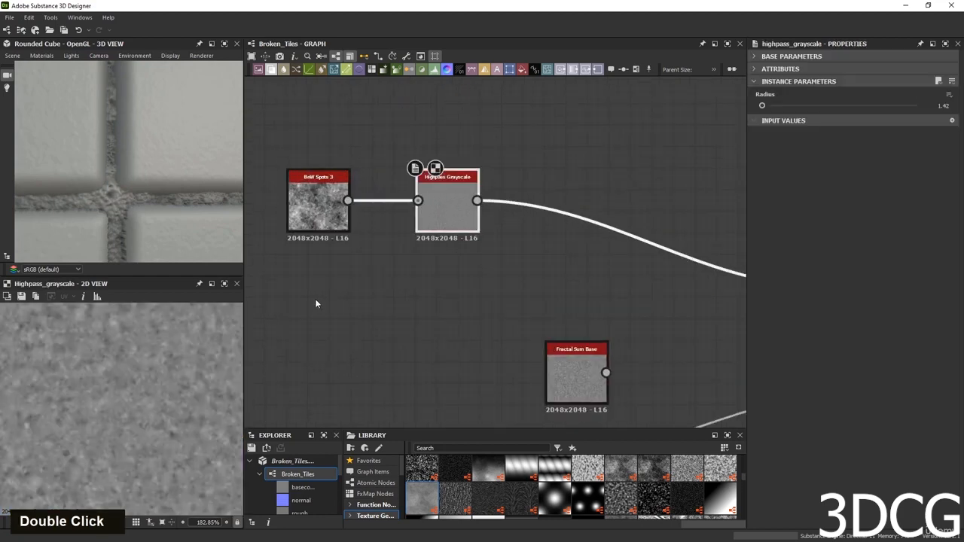
scroll(155, 373, down, 3)
middle_drag(551, 252, 493, 279)
click(521, 386)
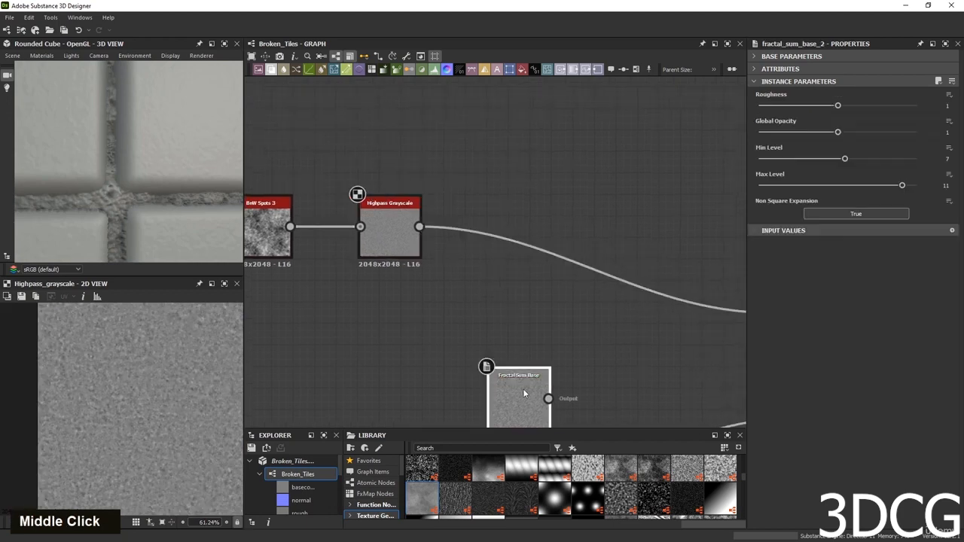
key(Delete)
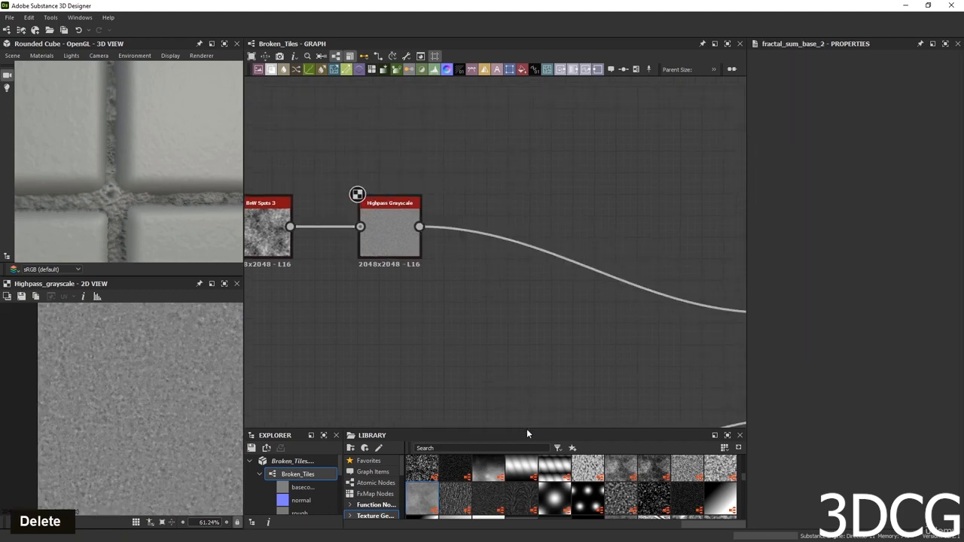
Enlarge the library area, add a Grunge Rust Fine node to the graph and preview it.
drag(527, 430, 523, 314)
scroll(486, 148, down, 3)
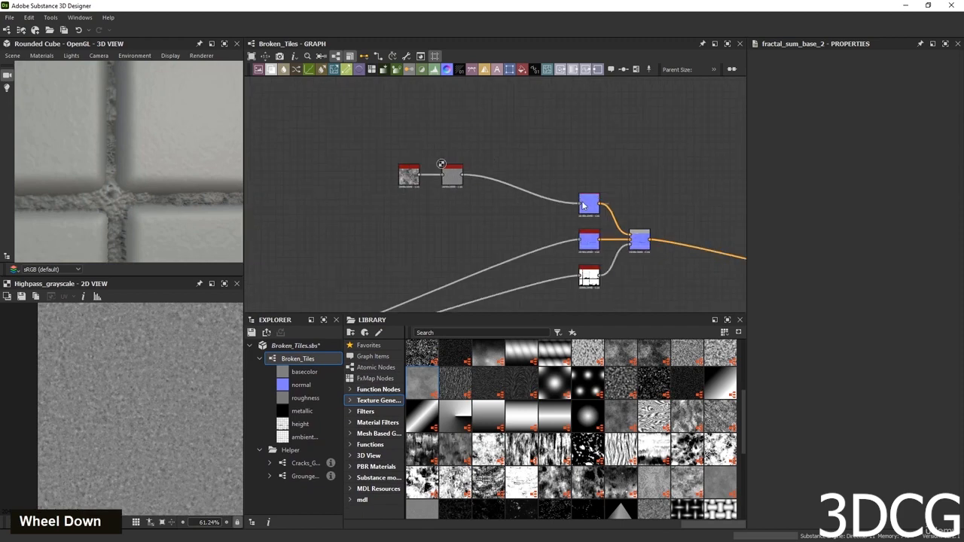
scroll(582, 204, up, 3)
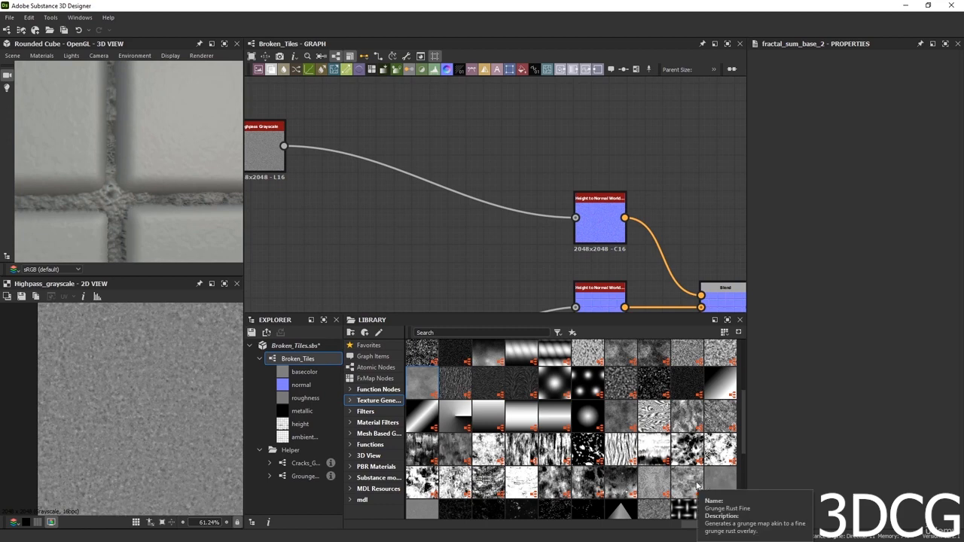
drag(697, 485, 438, 234)
double_click(438, 235)
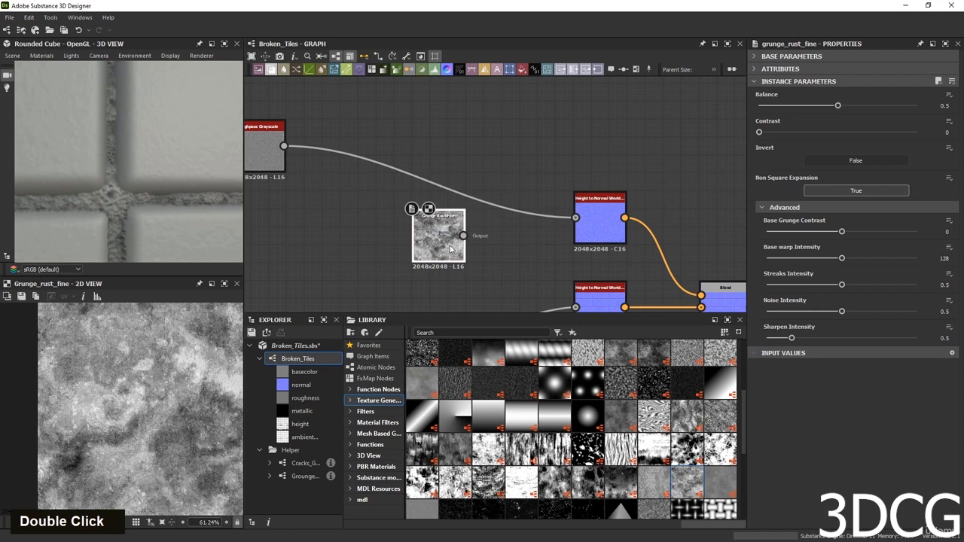
Place Grunge Rust Fine above Highpass Grayscale and blend them in a new Blend node, with the grunge as foreground and the highpass as background.
middle_drag(451, 249, 526, 279)
drag(526, 279, 342, 120)
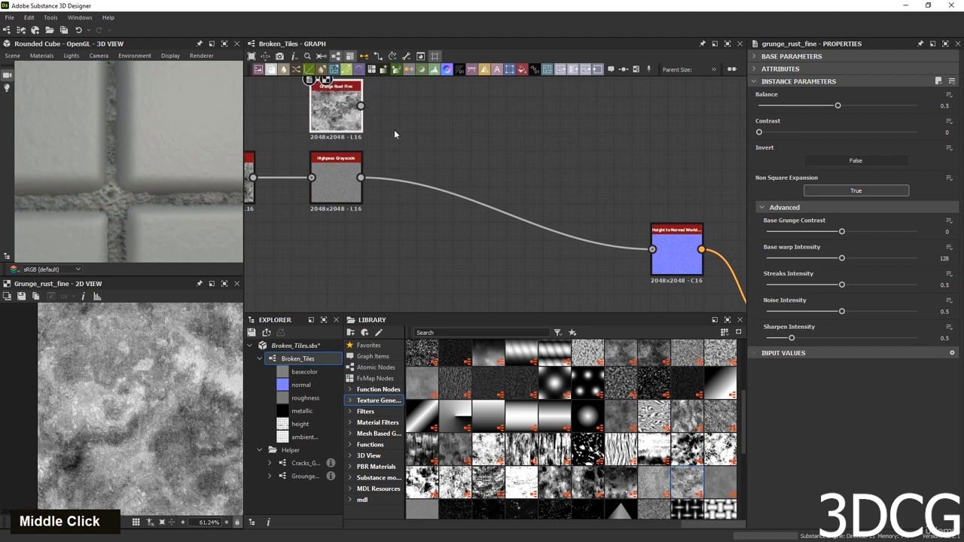
key(space)
text(b)
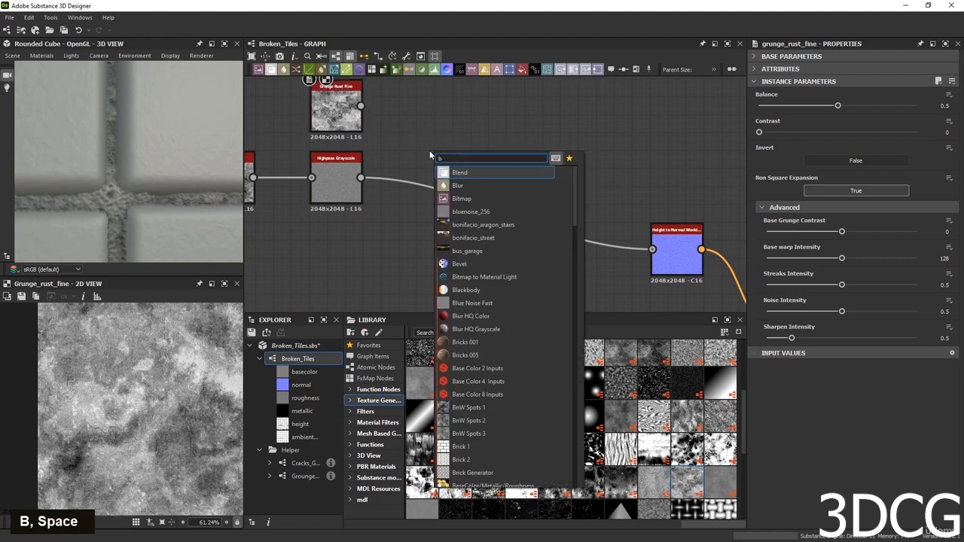
key(Return)
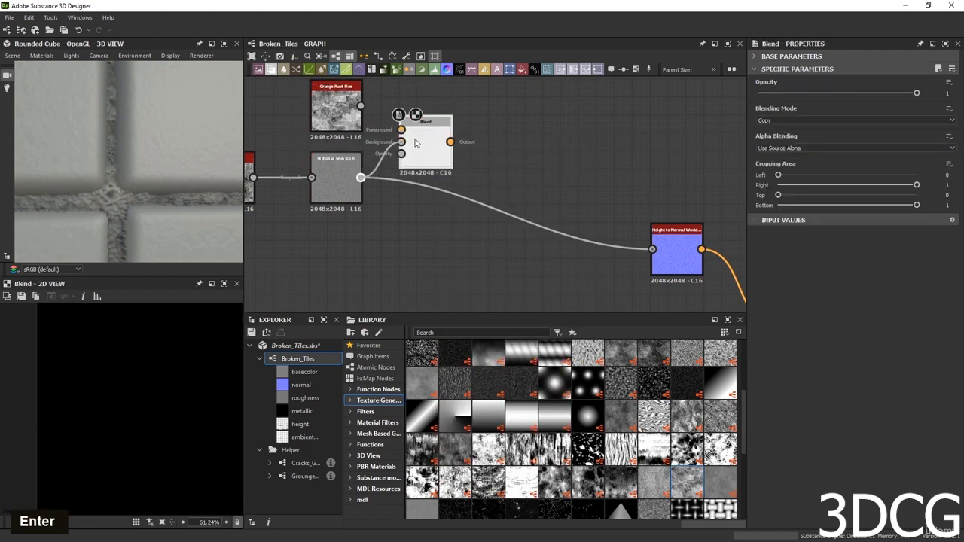
drag(362, 106, 401, 129)
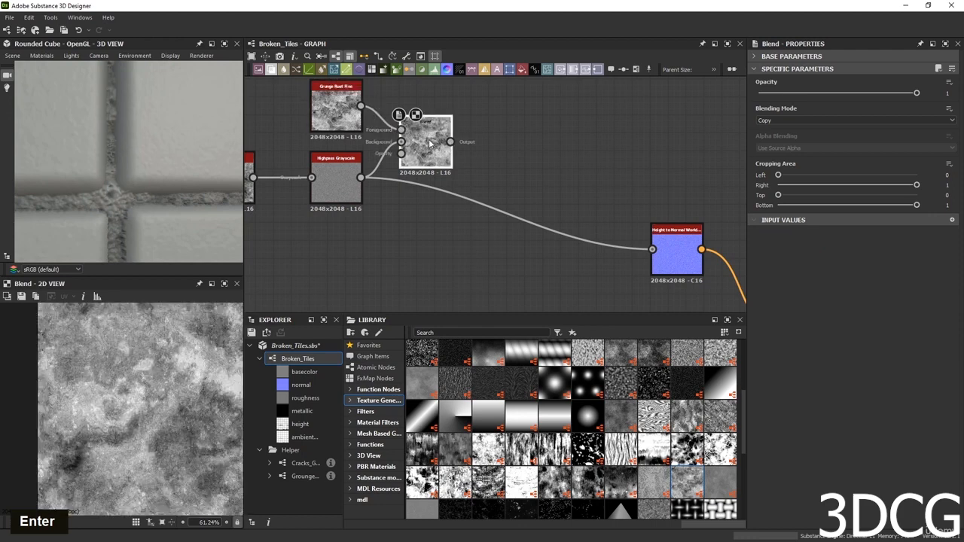
Set the new Blend node to Multiply with Opacity 0.63 and set Grunge Rust Fine's Balance to 0.54.
click(789, 121)
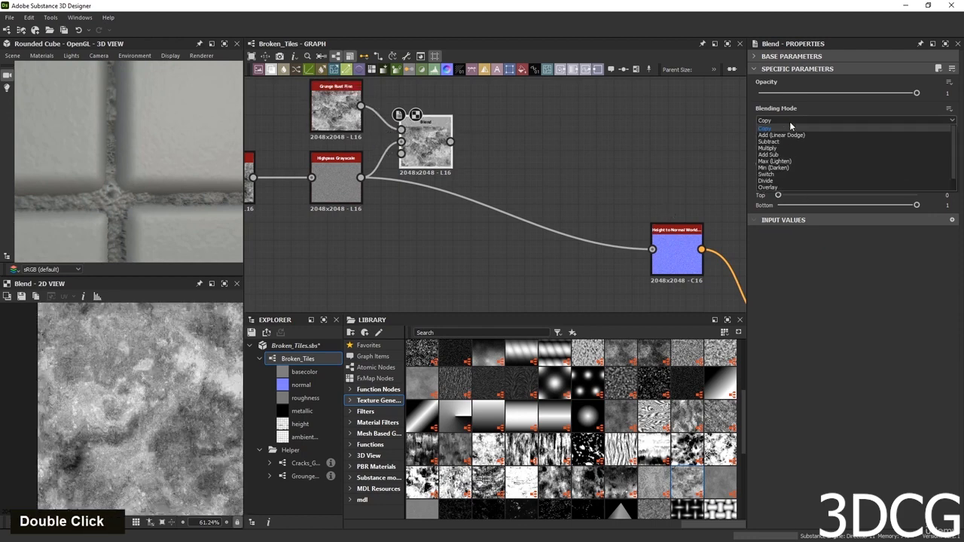
click(786, 148)
scroll(127, 431, down, 2)
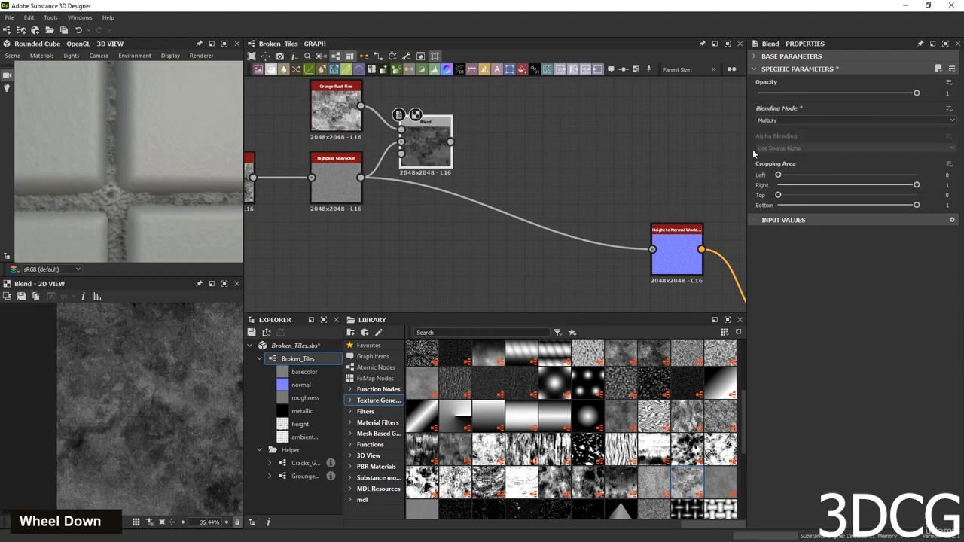
drag(917, 95, 860, 95)
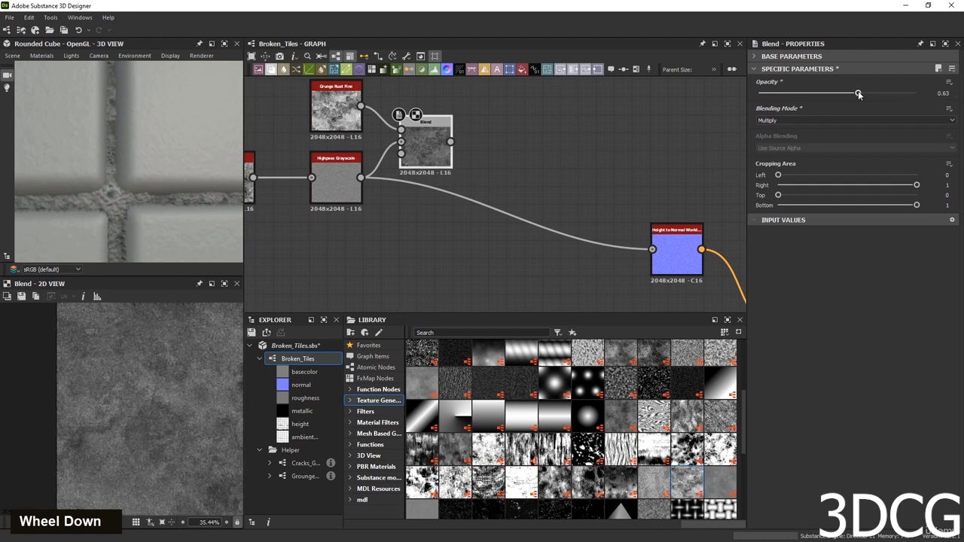
click(336, 111)
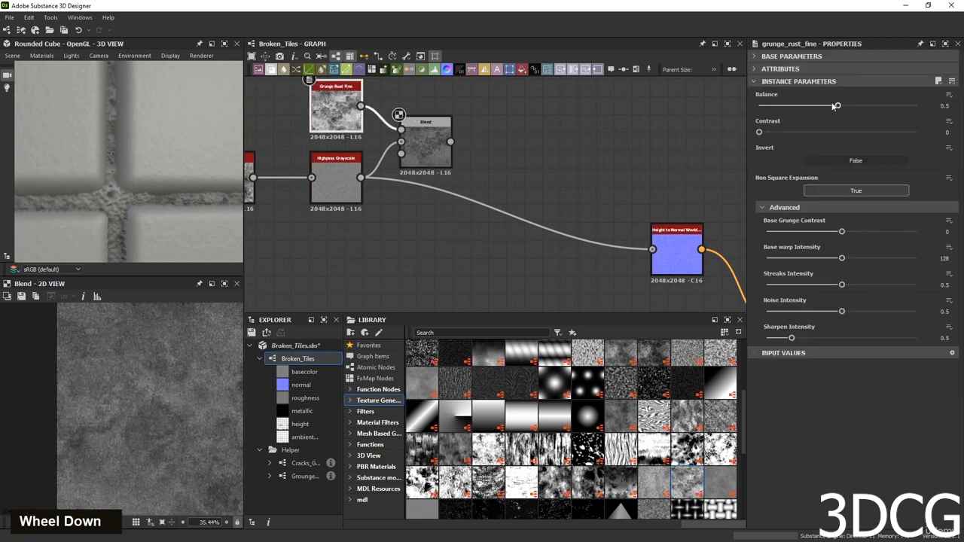
drag(834, 106, 843, 105)
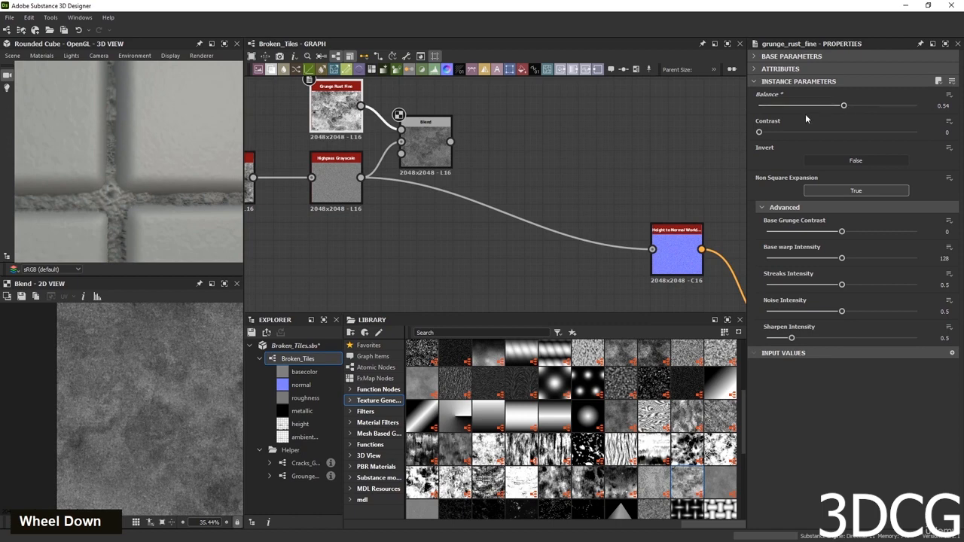
Feed the Multiply Blend into the upper Height to Normal World Units node in place of Highpass Grayscale and preview the normal.
scroll(377, 208, down, 2)
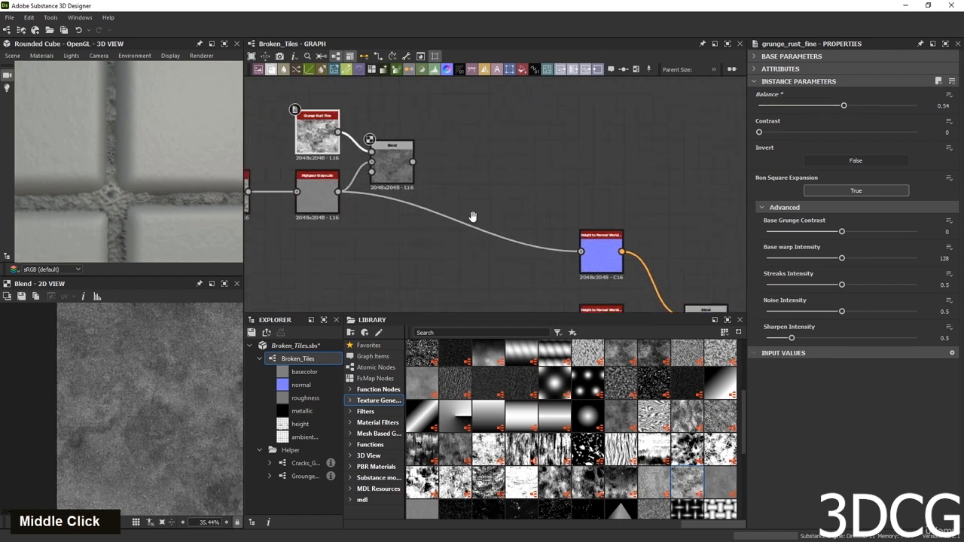
middle_drag(469, 215, 452, 218)
drag(395, 165, 579, 249)
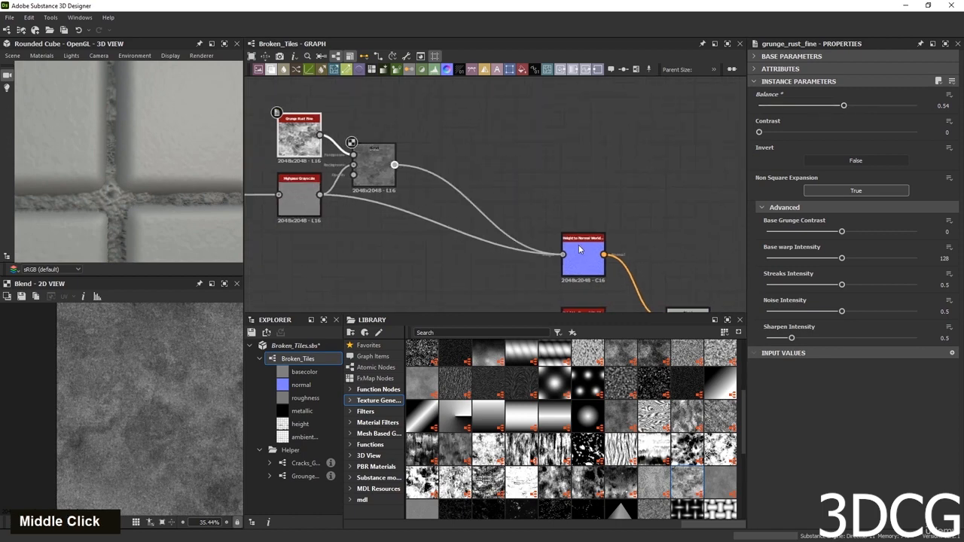
double_click(579, 250)
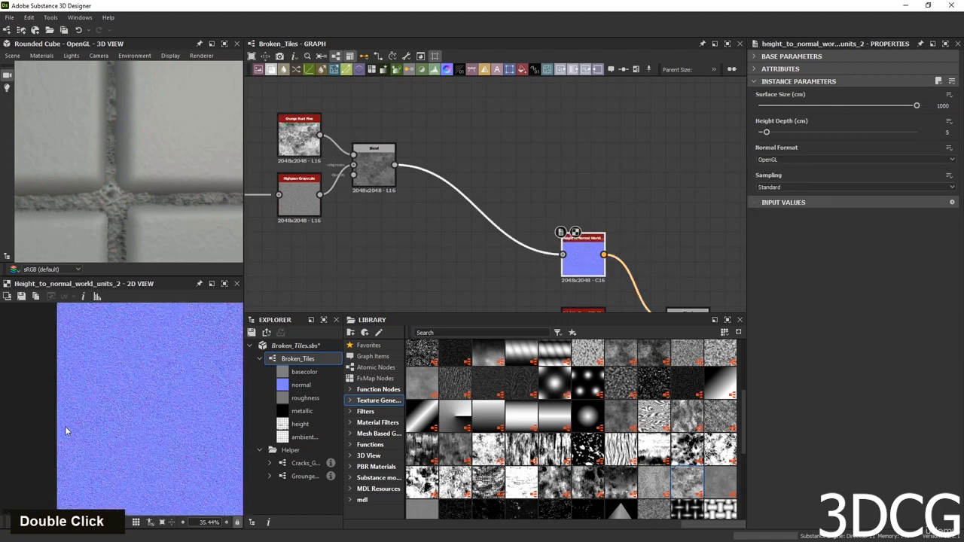
Examine the noise normal up close in 2D and its effect on the tiles of the 3D cube.
scroll(109, 421, up, 3)
scroll(109, 420, up, 1)
scroll(118, 174, down, 3)
middle_drag(117, 174, 153, 149)
scroll(155, 171, up, 4)
scroll(163, 183, down, 4)
scroll(179, 232, up, 3)
middle_drag(179, 232, 162, 205)
scroll(162, 205, down, 5)
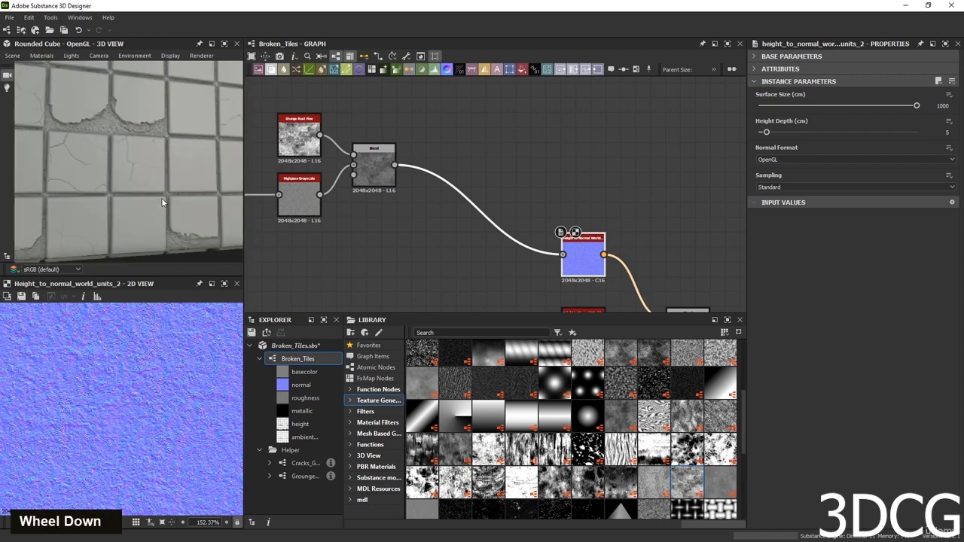
middle_drag(158, 111, 163, 157)
Dock the BnW Spots 3, Highpass Grayscale and Grunge Rust Fine nodes, and move their Blend beside the upper Height to Normal node.
scroll(453, 168, down, 3)
middle_drag(514, 238, 578, 241)
click(408, 188)
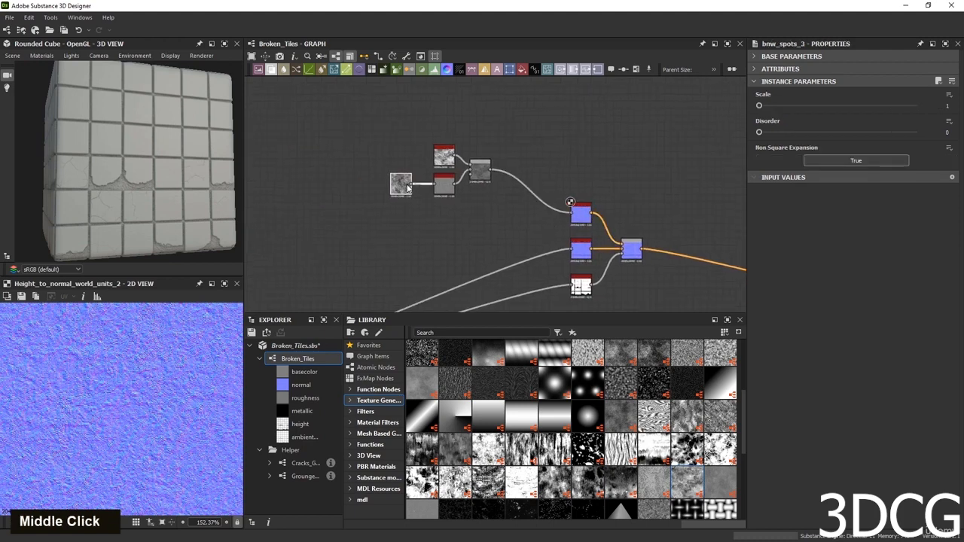
key(d)
click(445, 187)
key(d)
click(445, 158)
key(d)
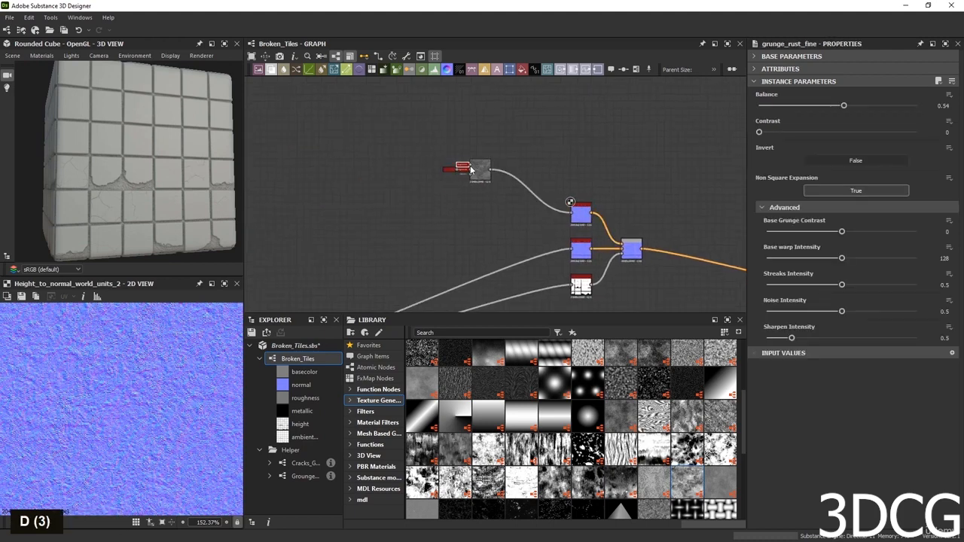
drag(482, 174, 546, 218)
Move the whole cluster of normal detail nodes closer to the source node that feeds it.
middle_drag(602, 282, 570, 176)
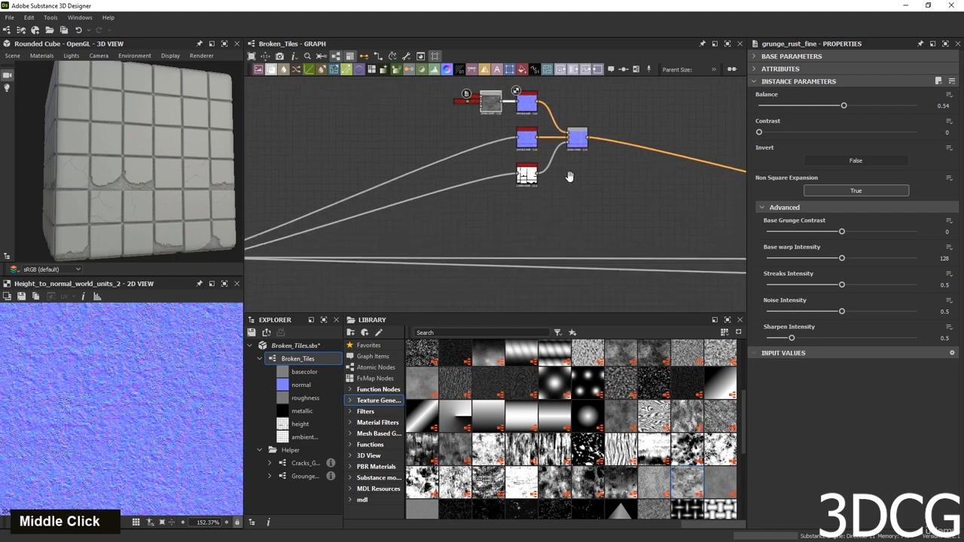
scroll(570, 172, down, 3)
drag(570, 169, 522, 169)
middle_drag(541, 199, 525, 250)
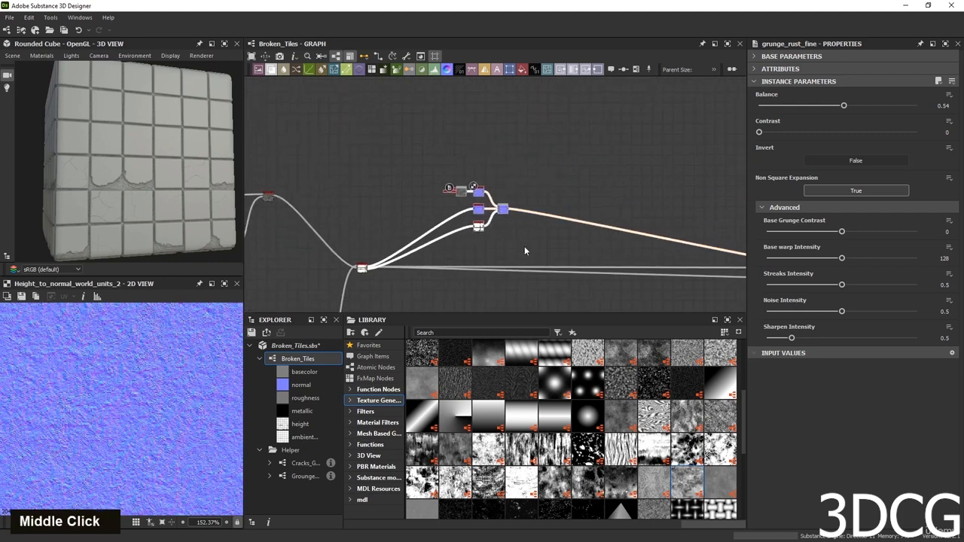
click(520, 156)
Add a Grunge Map 006 node above the normal nodes, inspecting its pattern in 2D.
scroll(527, 210, up, 3)
middle_drag(504, 188, 581, 265)
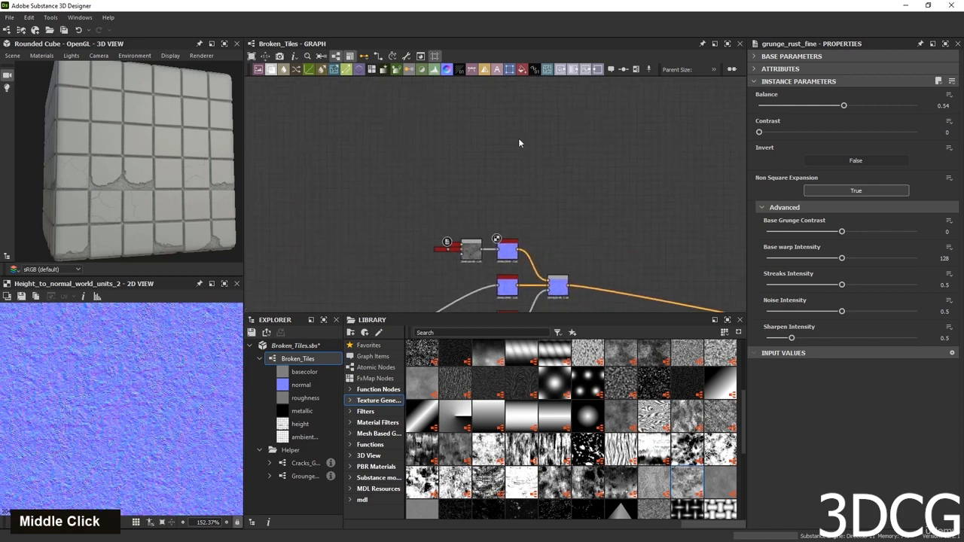
scroll(144, 185, up, 3)
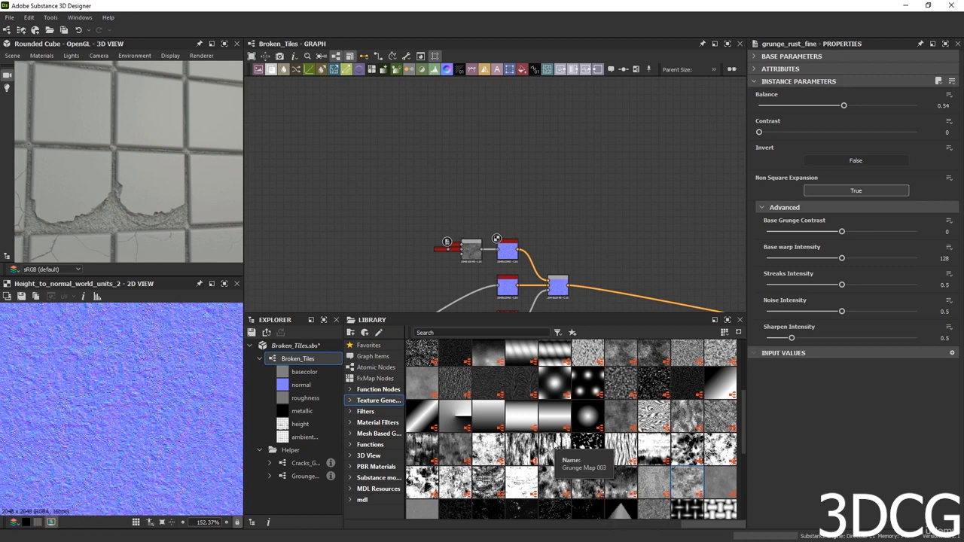
drag(655, 447, 597, 176)
double_click(596, 171)
scroll(190, 457, down, 5)
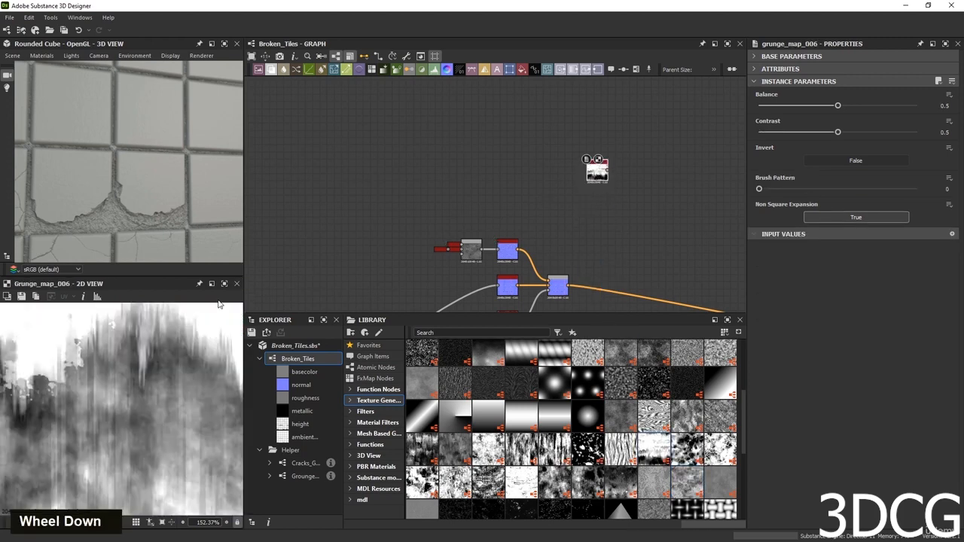
scroll(190, 457, up, 4)
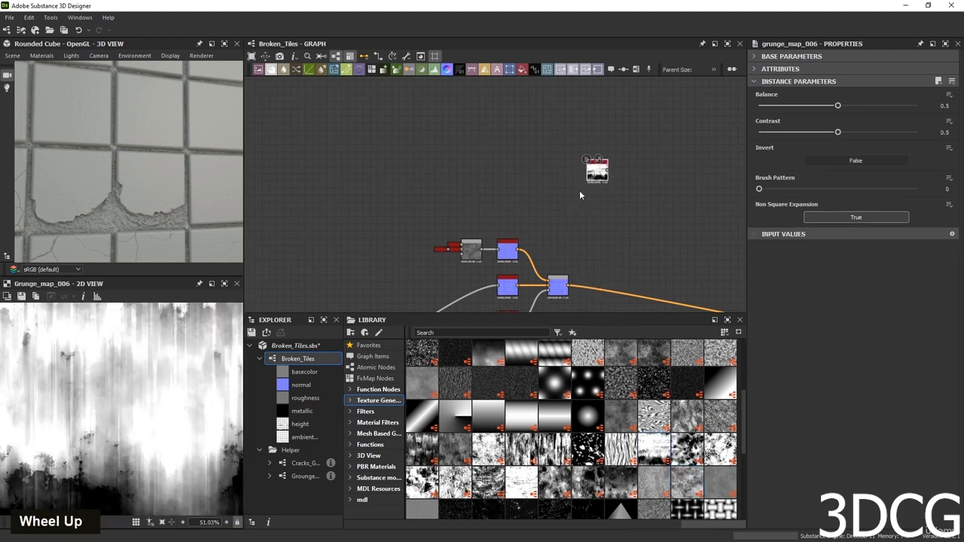
drag(597, 172, 539, 200)
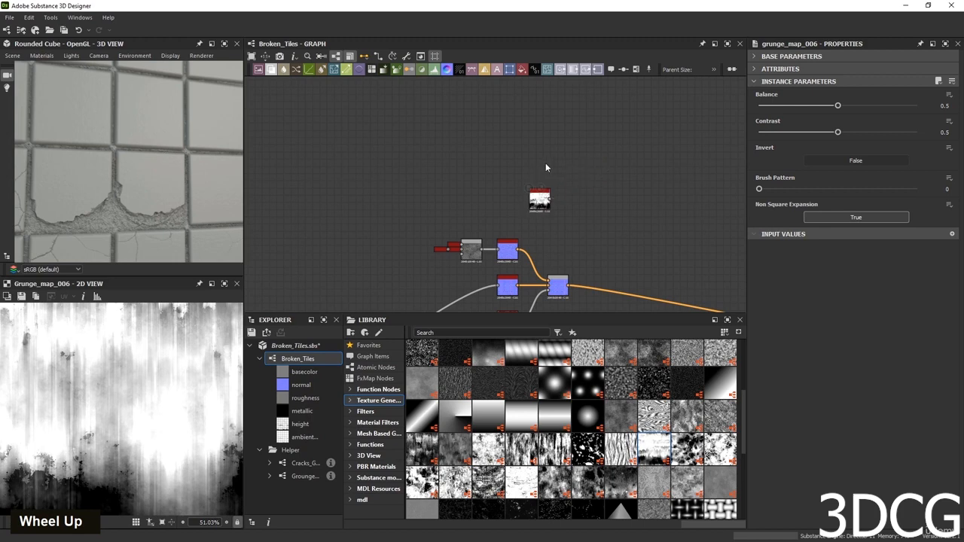
Add another Blend node and place it just beside the Grunge Map 006 node.
key(space)
text(b)
key(Return)
drag(546, 164, 583, 192)
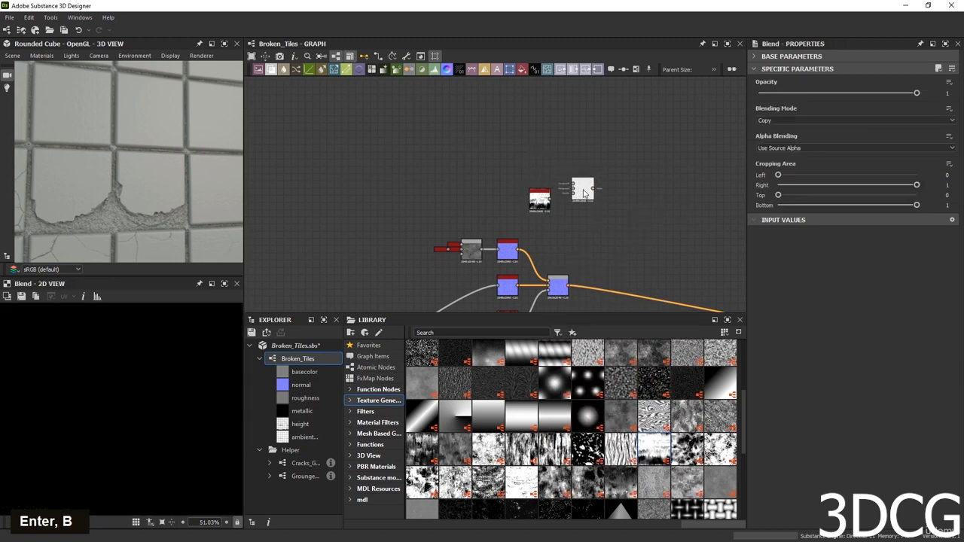
scroll(551, 197, up, 3)
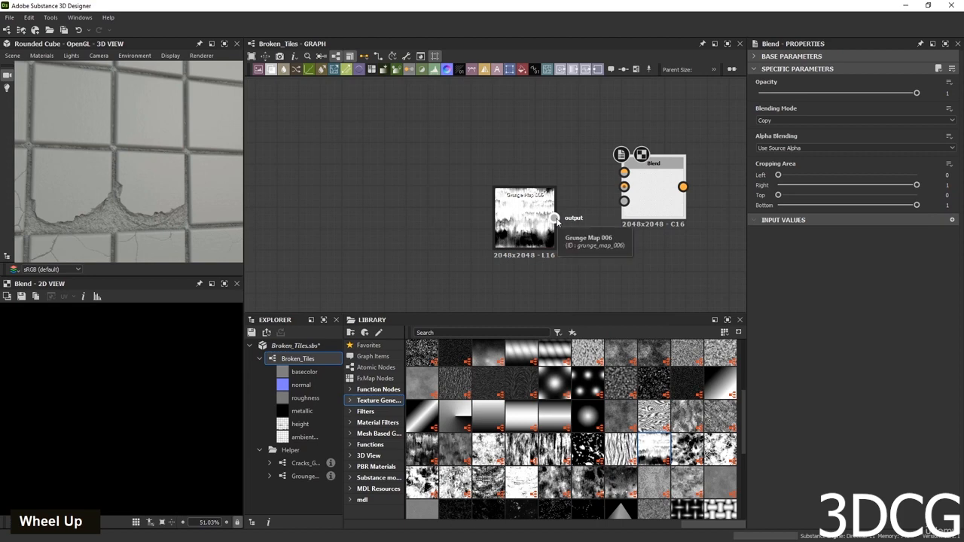
Feed Grunge Map 006 into the Blend's background, then add a Clouds 2 node above it and connect it as the foreground.
drag(555, 219, 636, 172)
middle_drag(506, 143, 521, 211)
key(space)
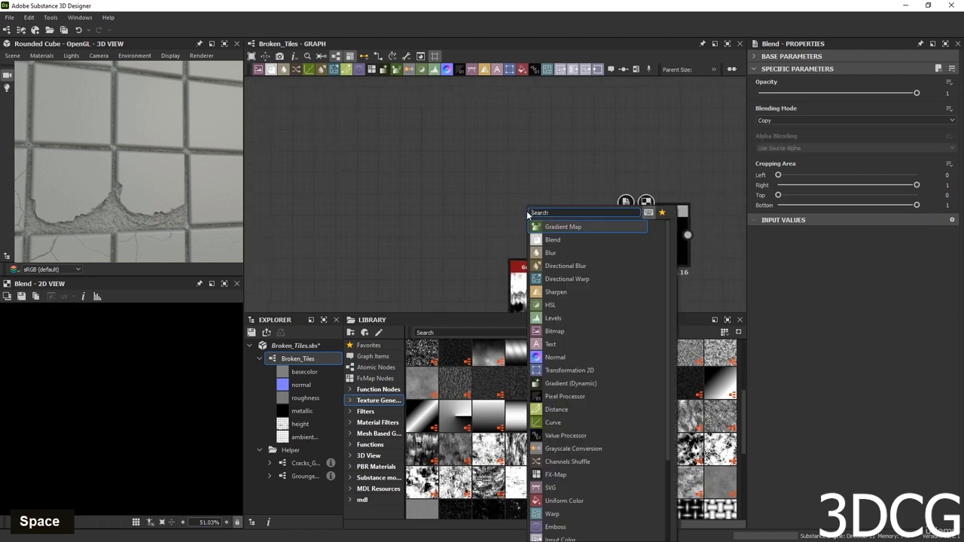
text(b)
key(BackSpace)
text(clo)
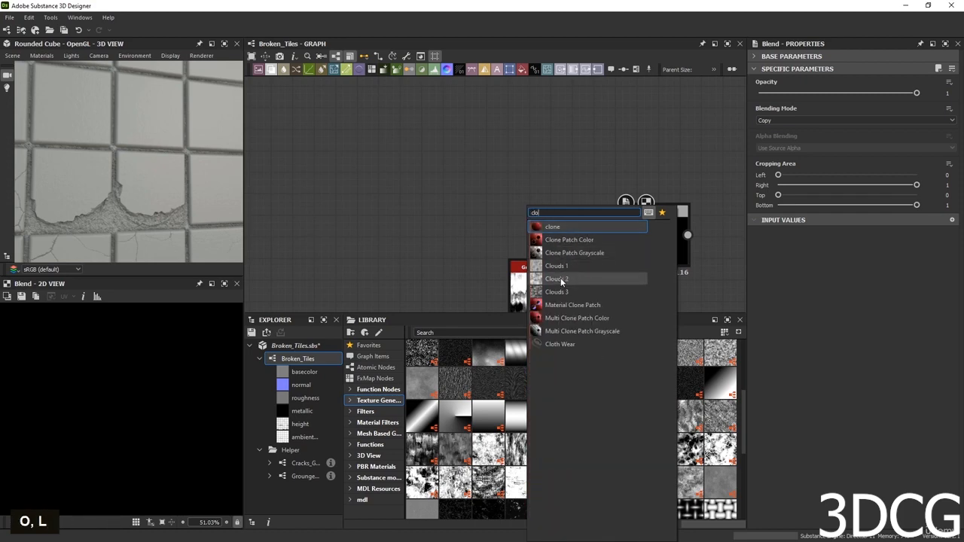
click(560, 278)
drag(548, 205, 629, 221)
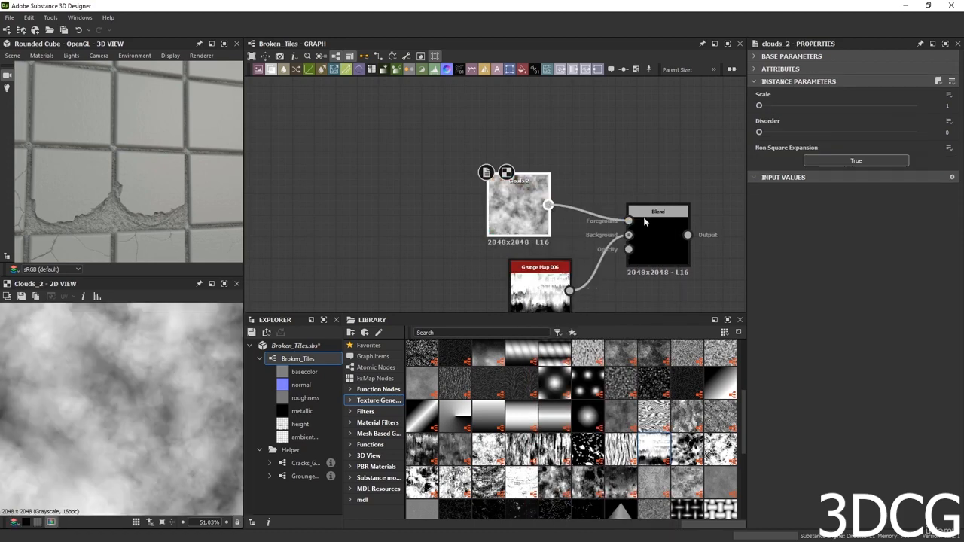
drag(525, 217, 546, 197)
Set the Blend's blending mode to Multiply and inspect the result in 2D.
double_click(639, 229)
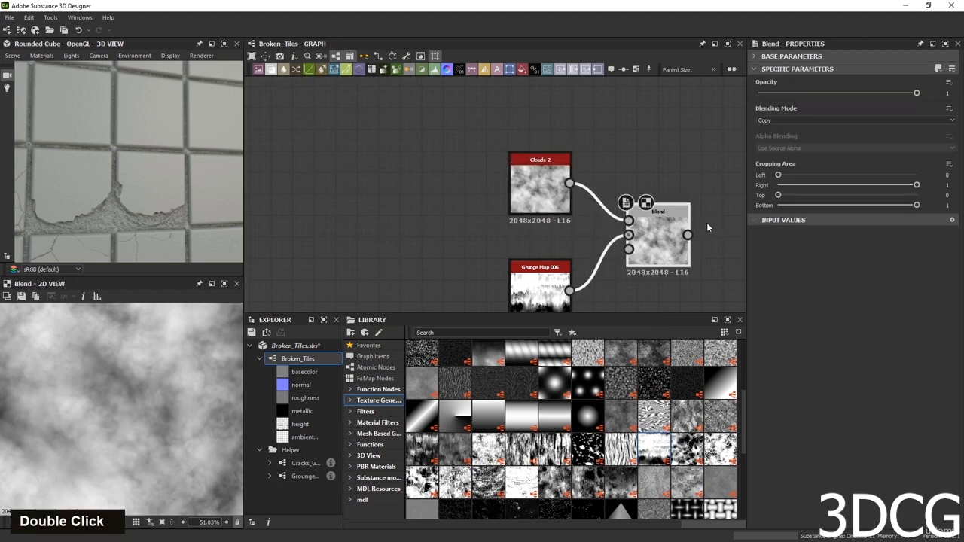
click(811, 120)
click(798, 147)
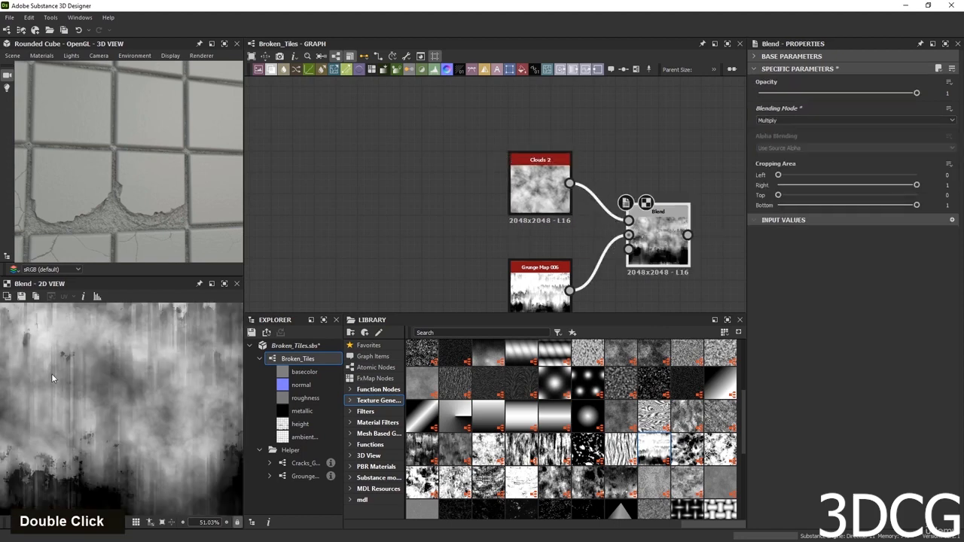
scroll(116, 425, down, 5)
scroll(136, 455, up, 4)
Set the Clouds 2 scale to 2, checking its effect on the Blend in 2D.
click(539, 184)
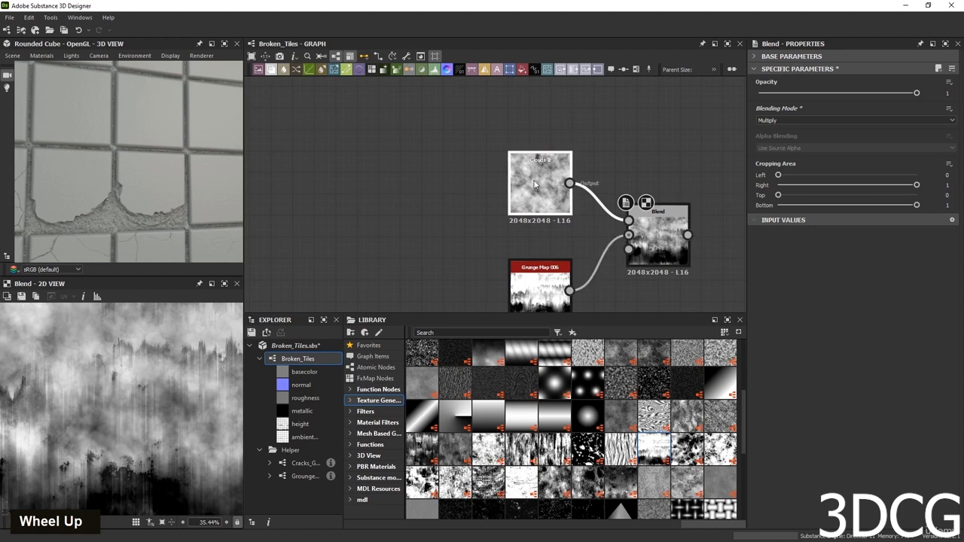
drag(759, 107, 789, 107)
scroll(115, 389, down, 4)
scroll(107, 441, up, 3)
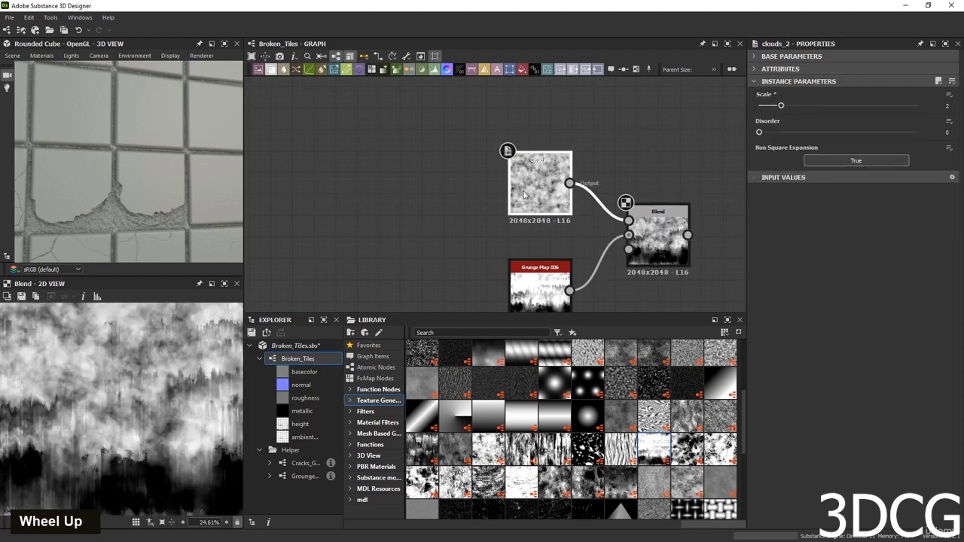
Add a Multi Dir. Warp Grayscale node with the Blend as its input and Clouds 2 as its intensity input, and preview it.
middle_drag(720, 260, 631, 179)
scroll(569, 221, up, 3)
key(space)
text(mul)
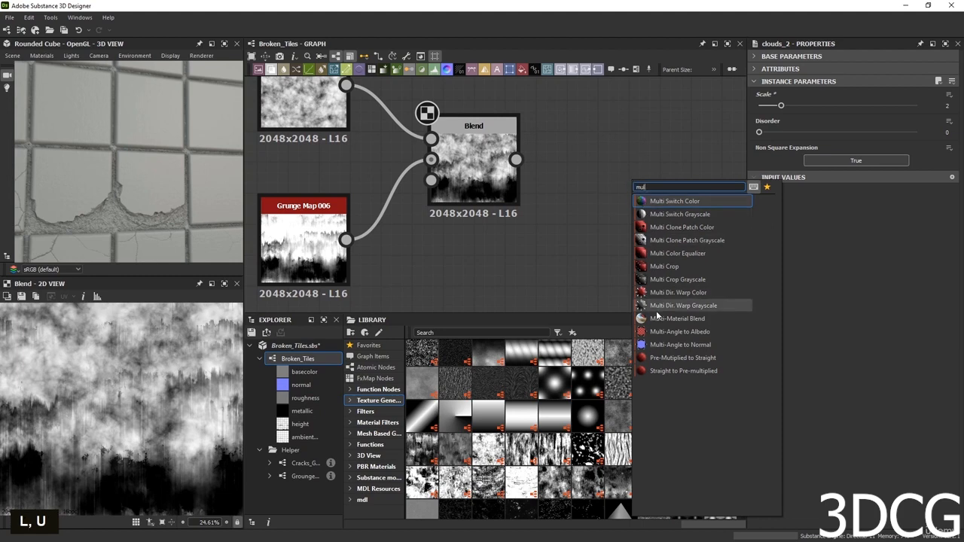
click(667, 303)
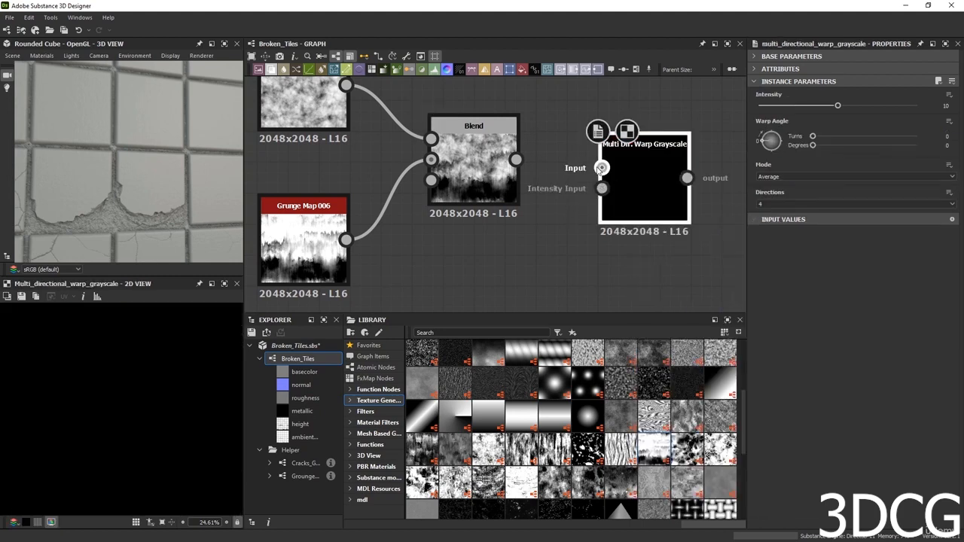
drag(602, 167, 515, 159)
scroll(624, 213, down, 2)
drag(630, 237, 431, 122)
double_click(642, 250)
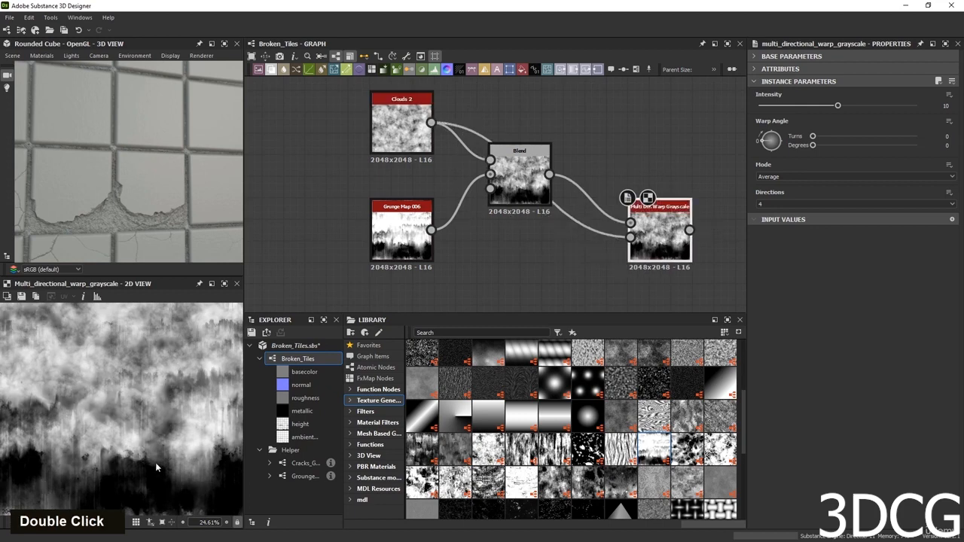
Set the Multi Dir. Warp Grayscale intensity to 17.59 and inspect the warped pattern in 2D.
scroll(138, 448, up, 4)
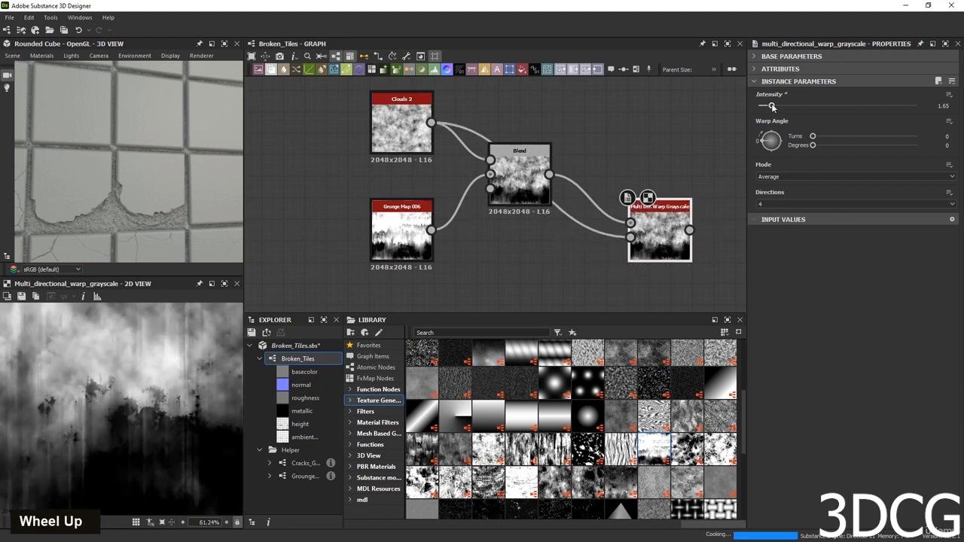
drag(837, 105, 897, 106)
scroll(52, 421, down, 4)
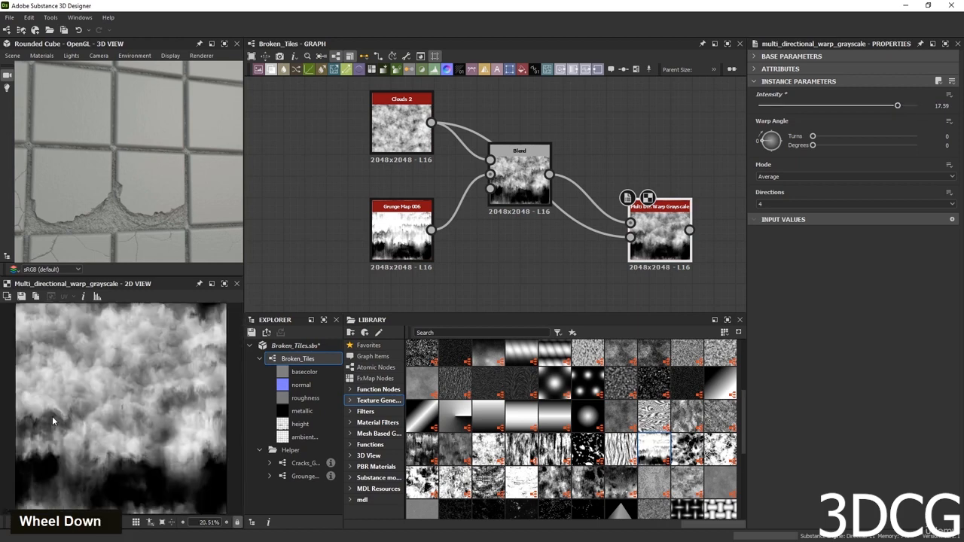
scroll(161, 448, up, 4)
scroll(181, 400, down, 2)
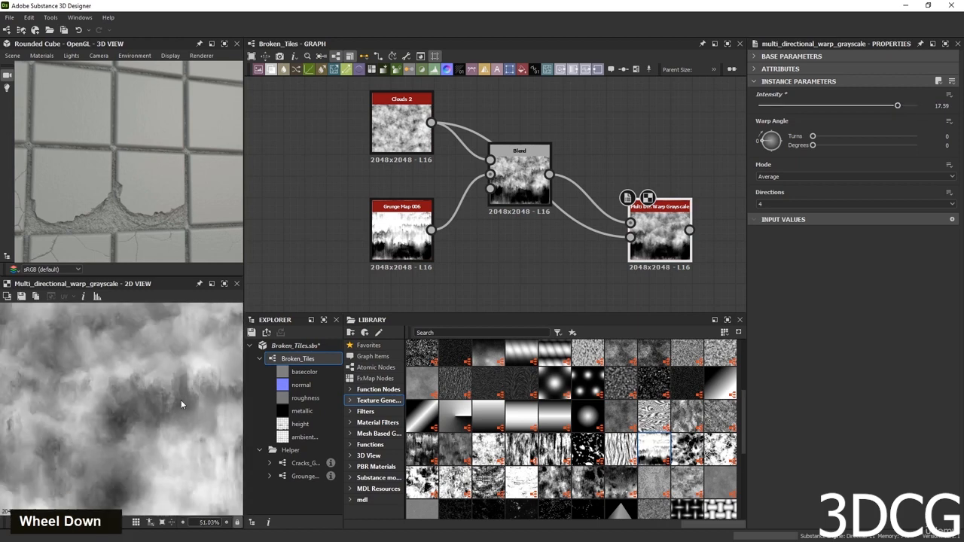
scroll(121, 432, up, 2)
scroll(119, 432, up, 4)
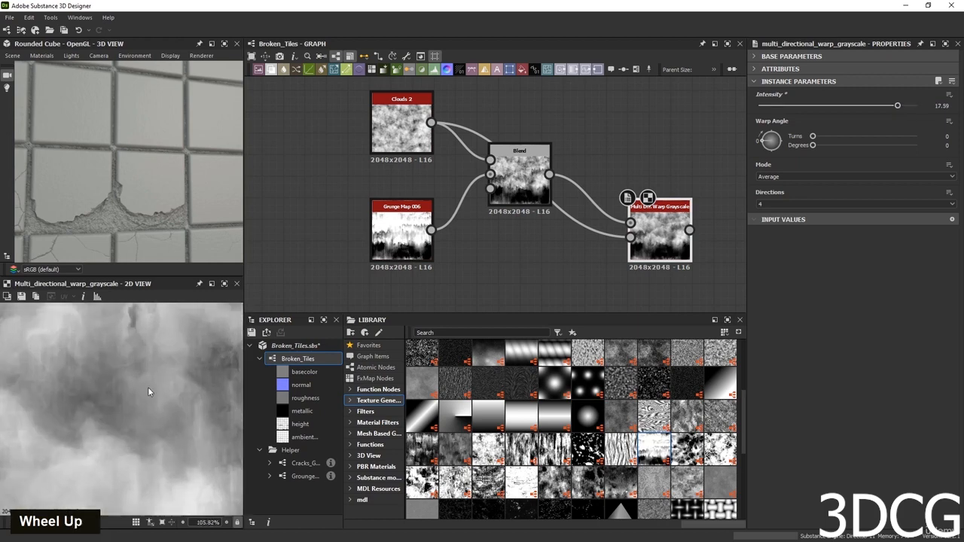
Spread out the grunge nodes, aligning Clouds 2 above Grunge Map 006, with the Blend and the warp node placed beyond them.
drag(404, 243, 339, 287)
scroll(435, 256, down, 3)
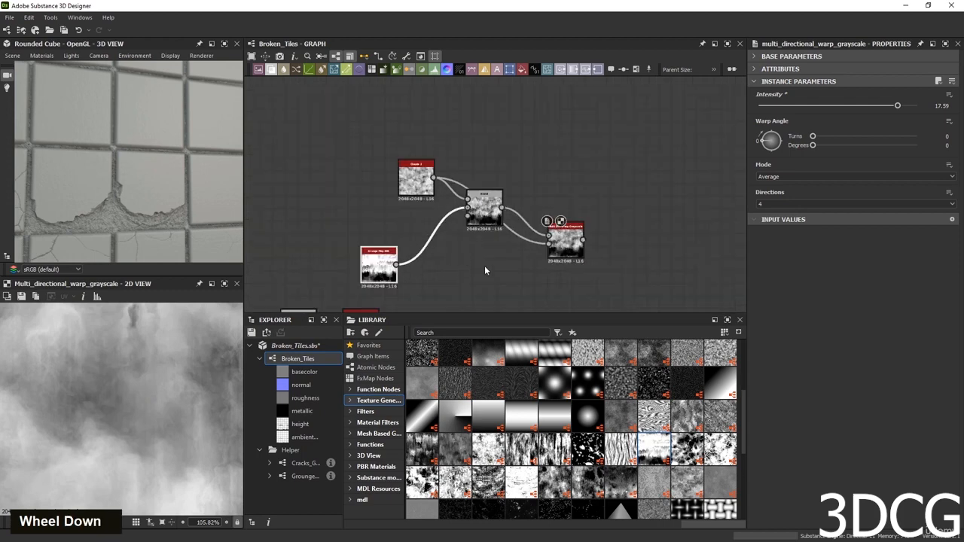
middle_drag(482, 265, 670, 216)
drag(575, 220, 499, 207)
drag(605, 134, 555, 74)
middle_drag(688, 243, 664, 267)
drag(647, 190, 592, 180)
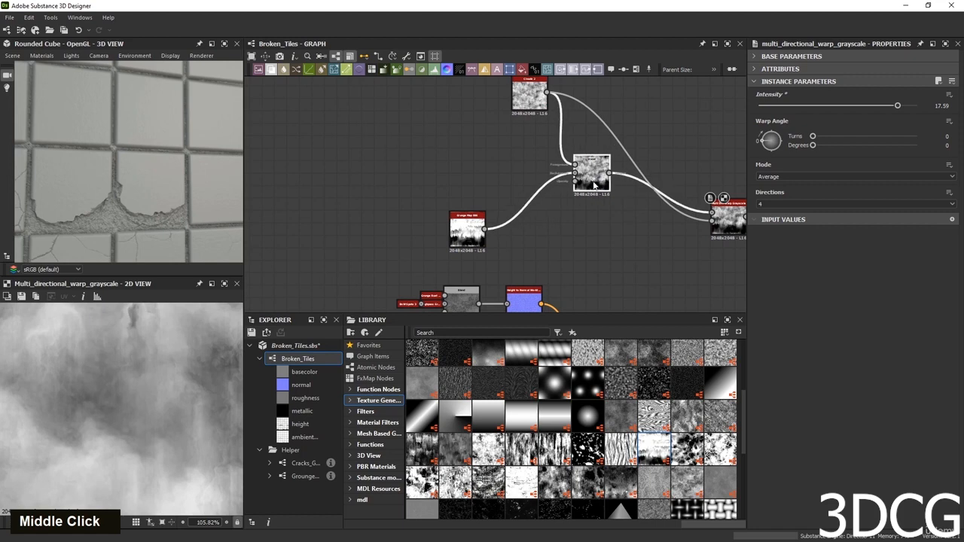
drag(731, 223, 718, 236)
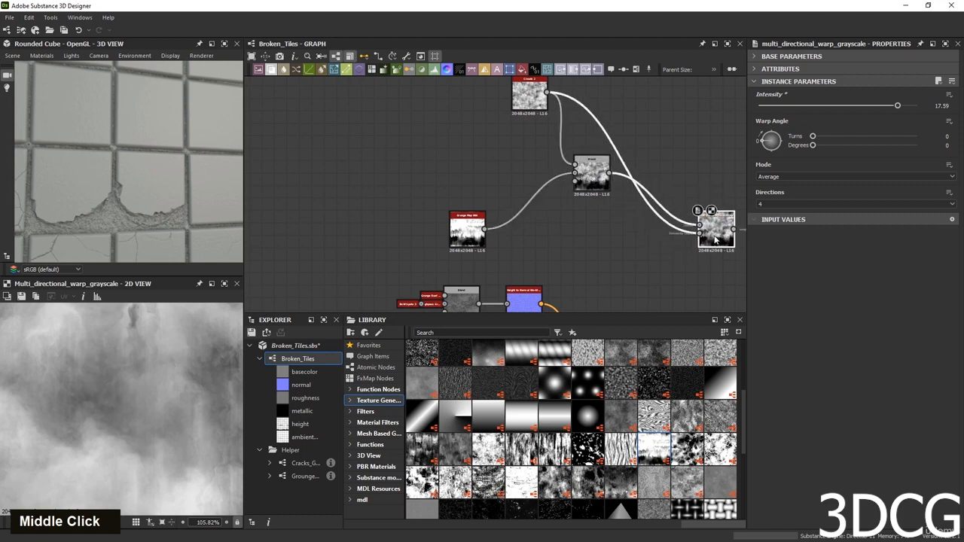
drag(519, 97, 457, 141)
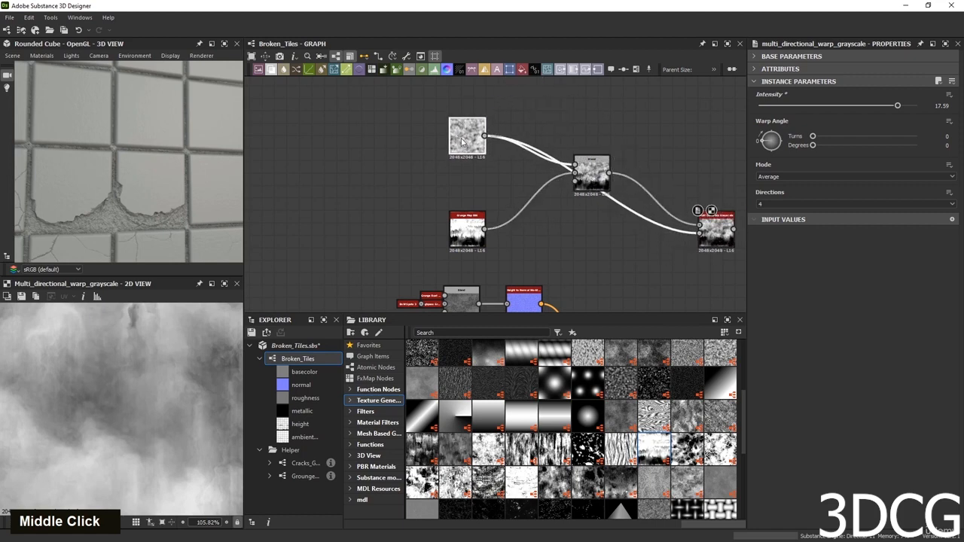
Try feeding Grunge Map 006 directly into the Multi Dir. Warp Grayscale node and preview the warped grunge.
drag(712, 244, 539, 218)
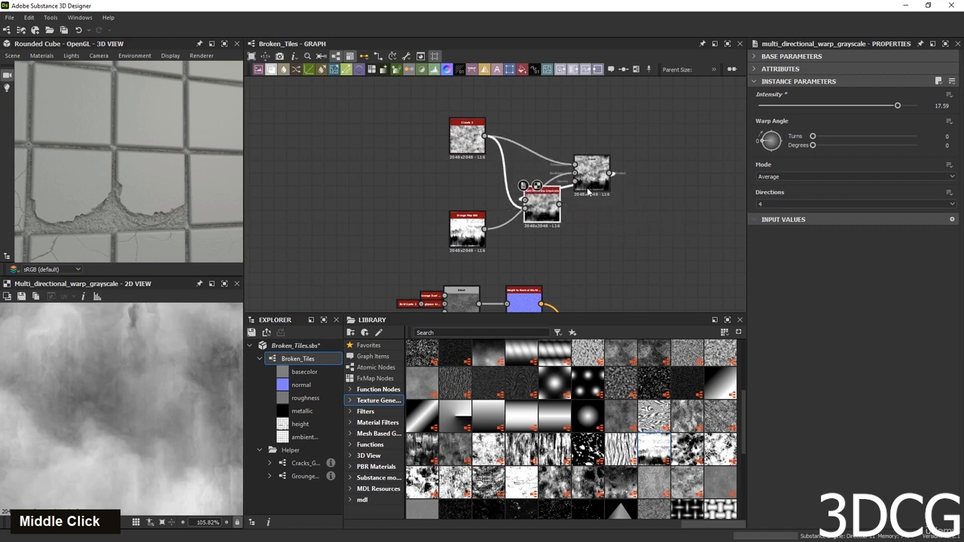
click(567, 187)
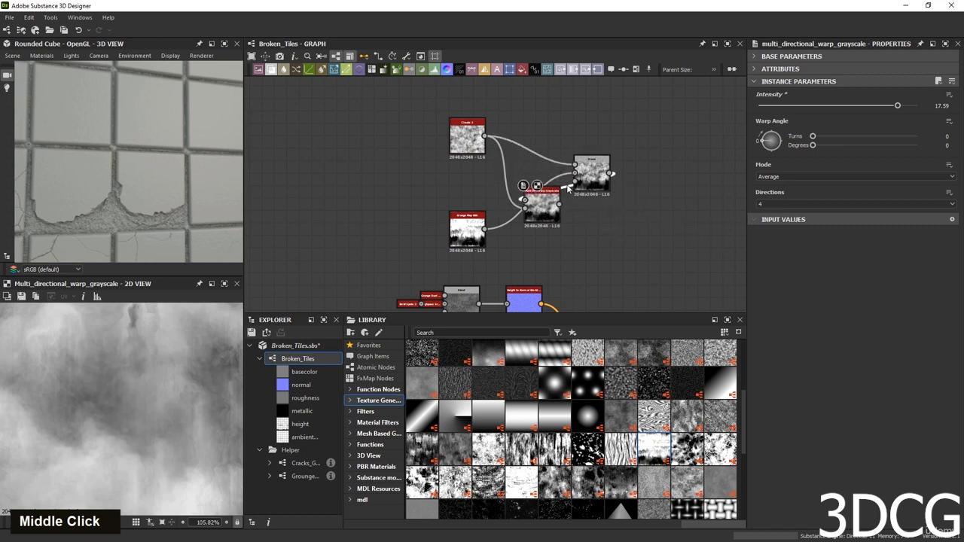
key(Delete)
drag(594, 175, 668, 132)
drag(544, 215, 569, 189)
drag(485, 229, 550, 175)
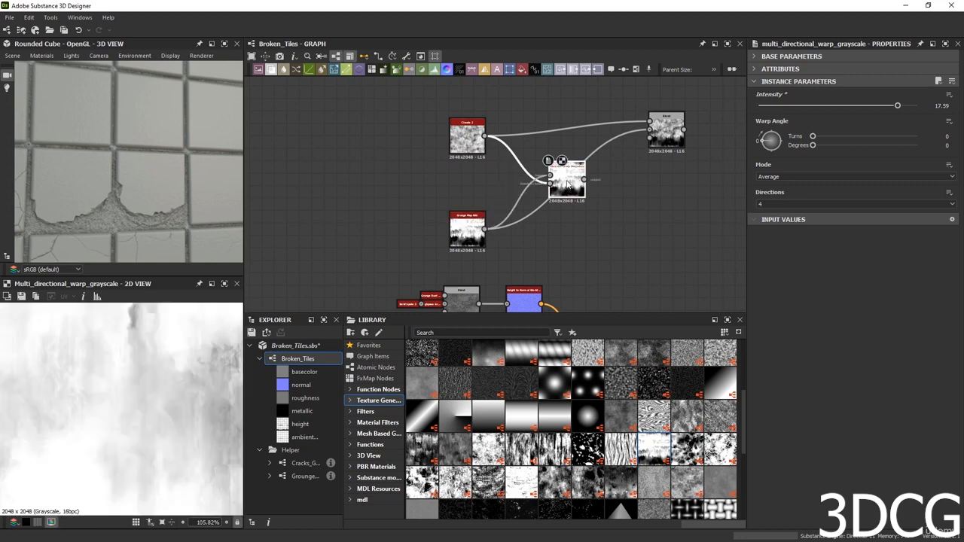
double_click(567, 183)
scroll(137, 366, down, 3)
scroll(132, 482, up, 3)
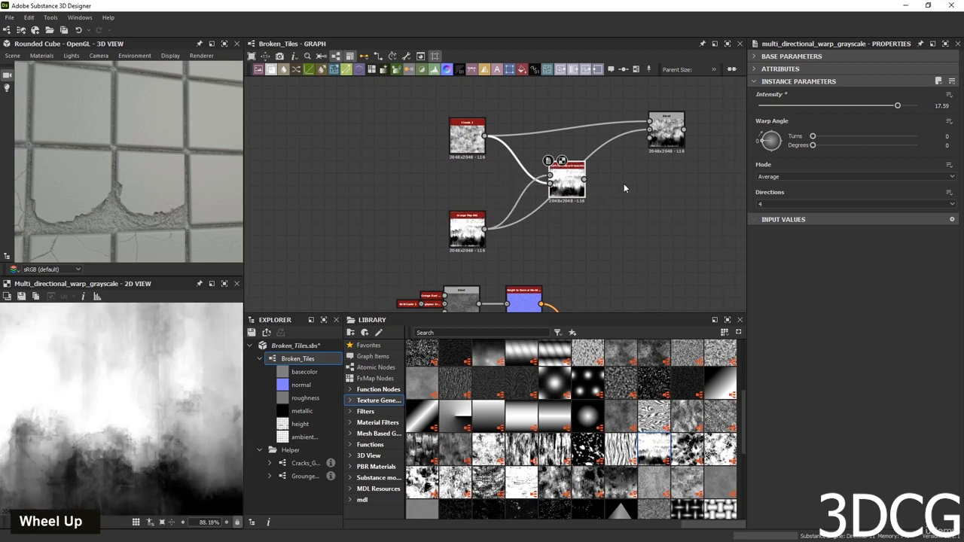
Try using the warped grunge as the Blend's background and inspect the multiplied result in 2D.
middle_drag(566, 204, 548, 249)
scroll(548, 249, up, 2)
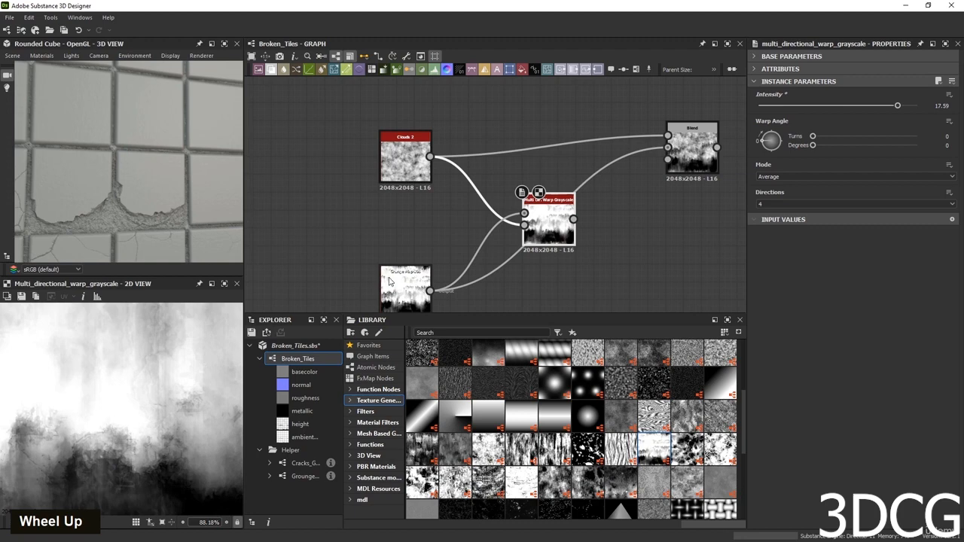
drag(614, 159, 674, 178)
double_click(674, 179)
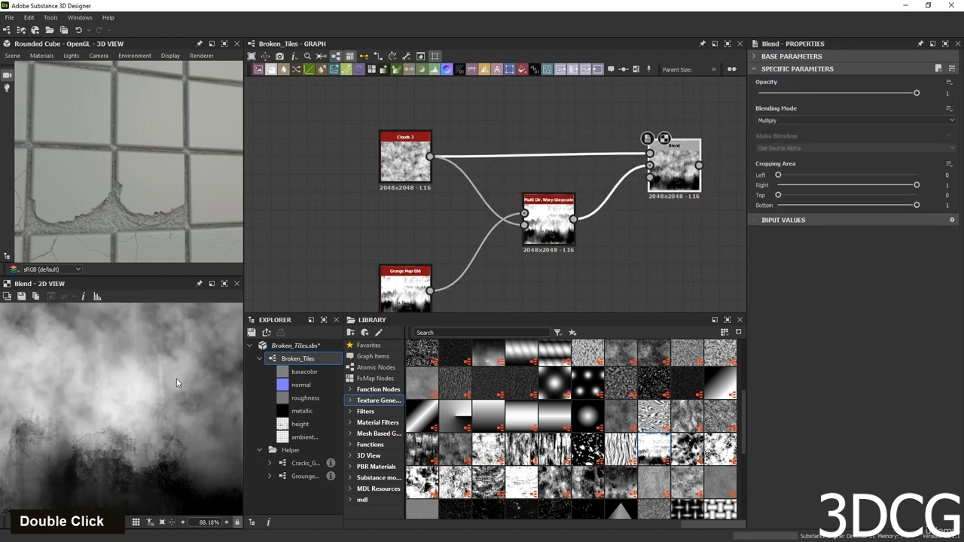
scroll(182, 426, down, 3)
middle_drag(158, 383, 157, 463)
scroll(157, 463, up, 1)
scroll(157, 463, up, 2)
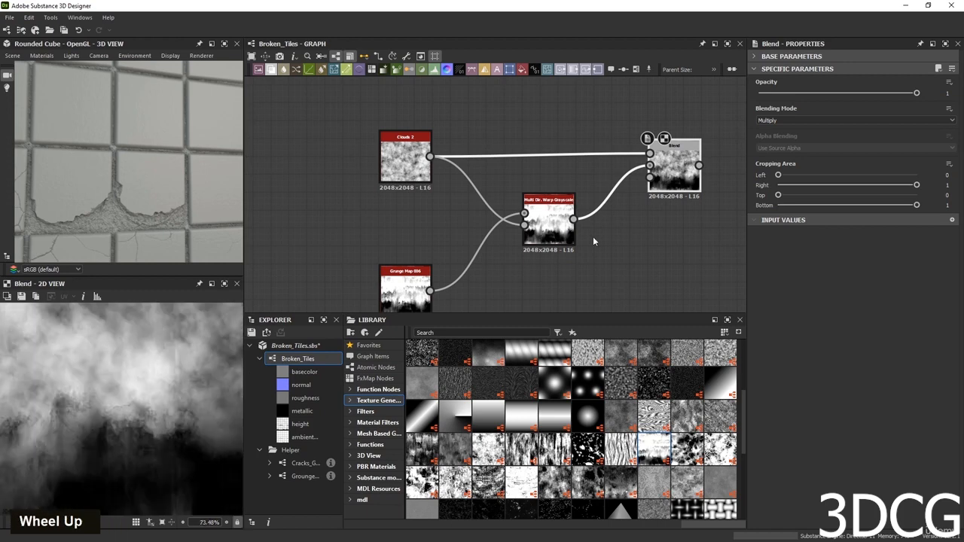
scroll(90, 454, down, 4)
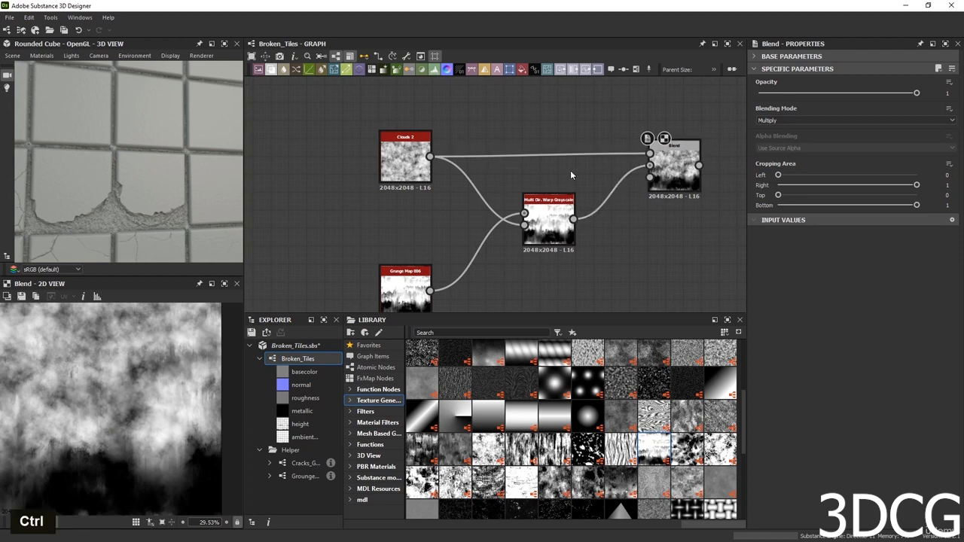
Undo the warp-before-blend rewiring and the related node moves.
key(ctrl+z)
key(ctrl+z)
key(ctrl+z)
key(ctrl+z)
key(ctrl+z)
key(ctrl+z)
key(ctrl+z)
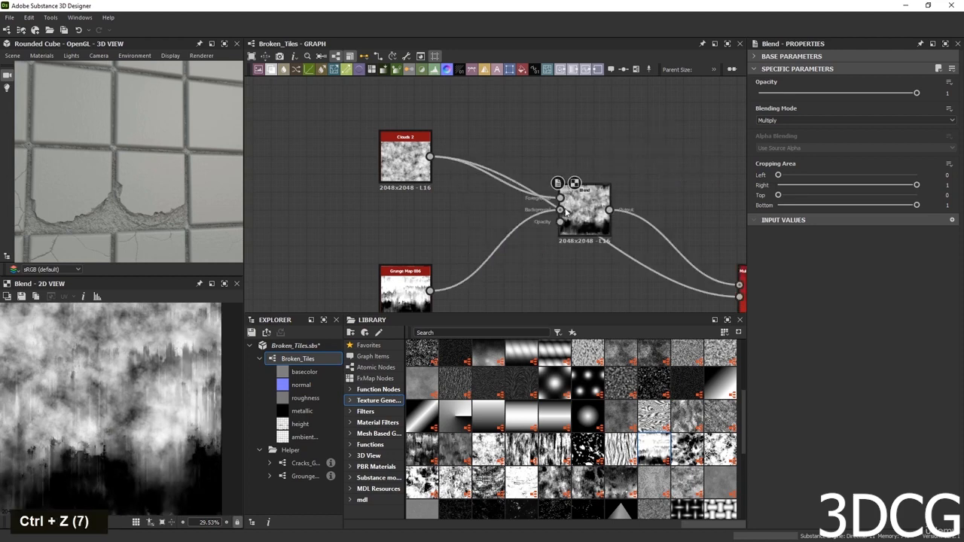
Move the Multi Dir. Warp Grayscale node level with Clouds 2 and preview its output in 2D.
middle_drag(665, 254, 602, 253)
drag(711, 296, 672, 166)
double_click(669, 157)
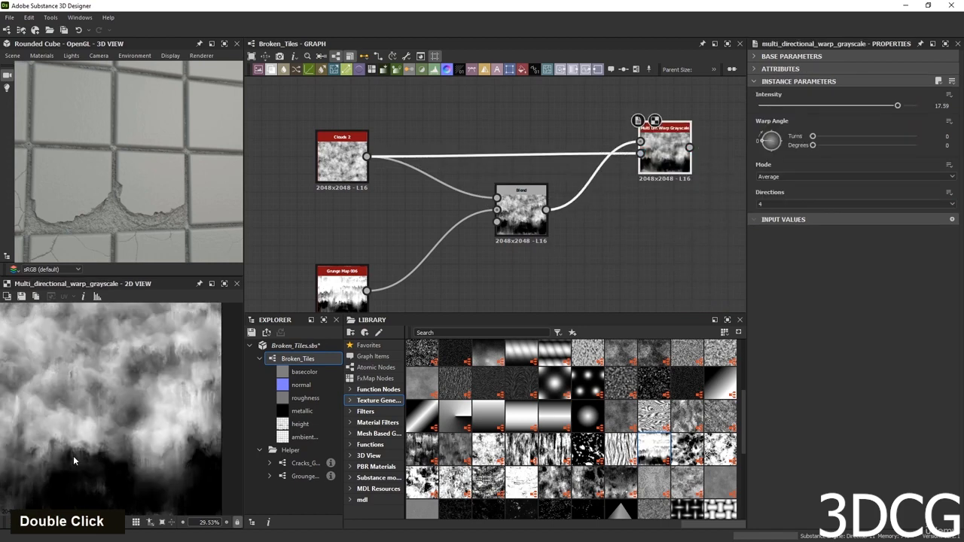
scroll(137, 445, up, 5)
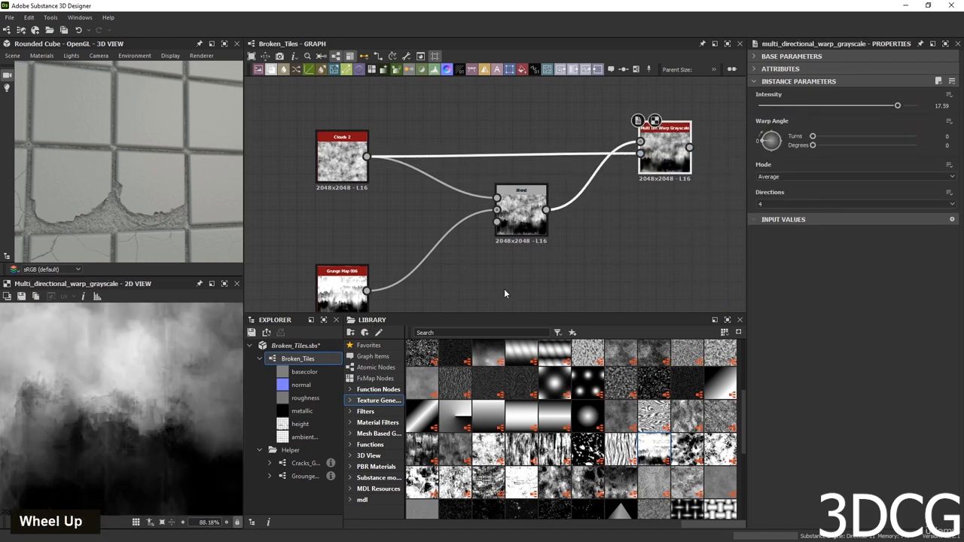
Duplicate the upper Height to Normal World Units node, place it beside Multi Dir. Warp Grayscale and feed it from that warp's output.
middle_drag(614, 219, 472, 226)
scroll(534, 236, down, 2)
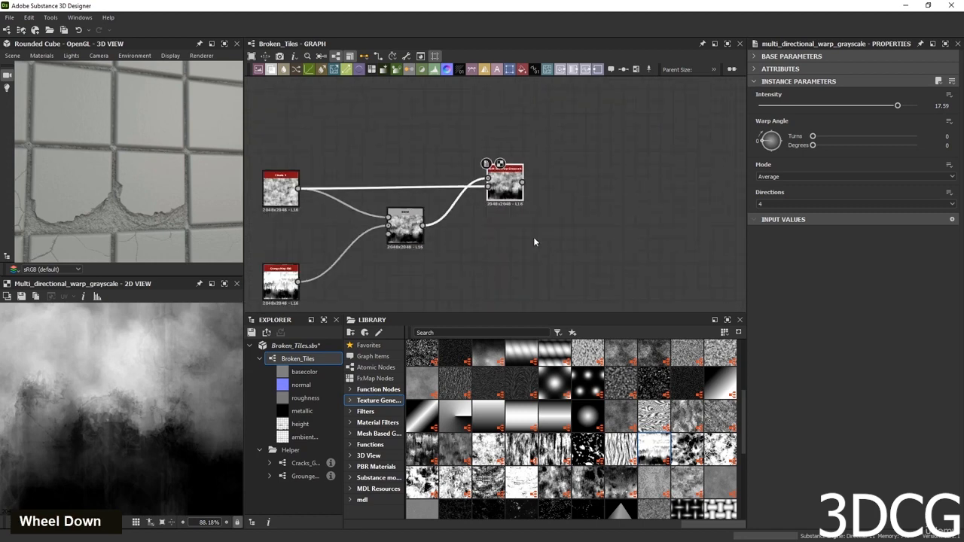
scroll(534, 237, down, 5)
click(561, 262)
scroll(554, 256, up, 5)
scroll(535, 260, down, 3)
middle_drag(491, 266, 532, 246)
click(446, 281)
key(ctrl+d)
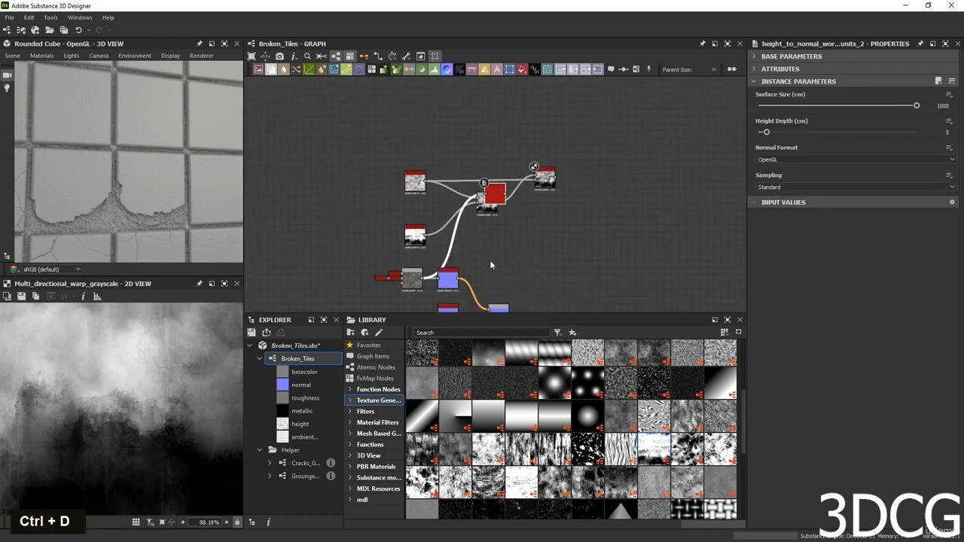
drag(498, 191, 563, 177)
scroll(606, 181, up, 5)
Examine the new grunge normal map closely in 2D, looking over several areas of its surface detail.
double_click(599, 185)
scroll(114, 436, up, 1)
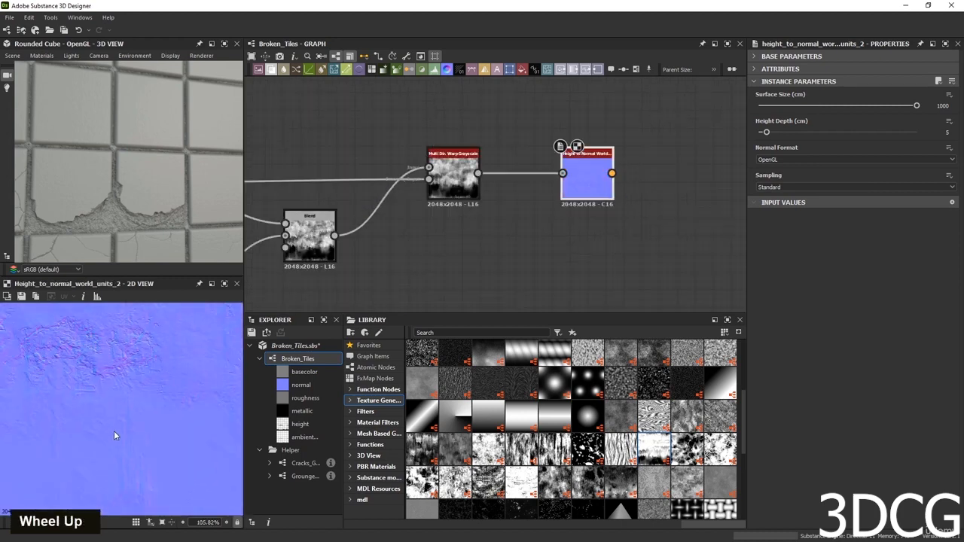
scroll(139, 358, down, 1)
scroll(117, 377, up, 1)
scroll(120, 417, down, 1)
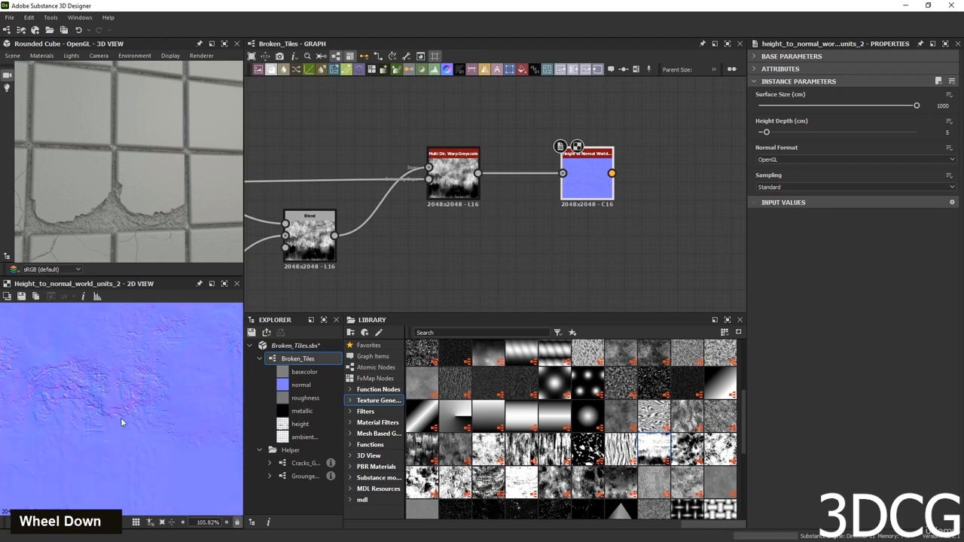
middle_drag(121, 417, 48, 475)
scroll(106, 422, down, 1)
middle_drag(106, 422, 134, 404)
scroll(134, 407, up, 2)
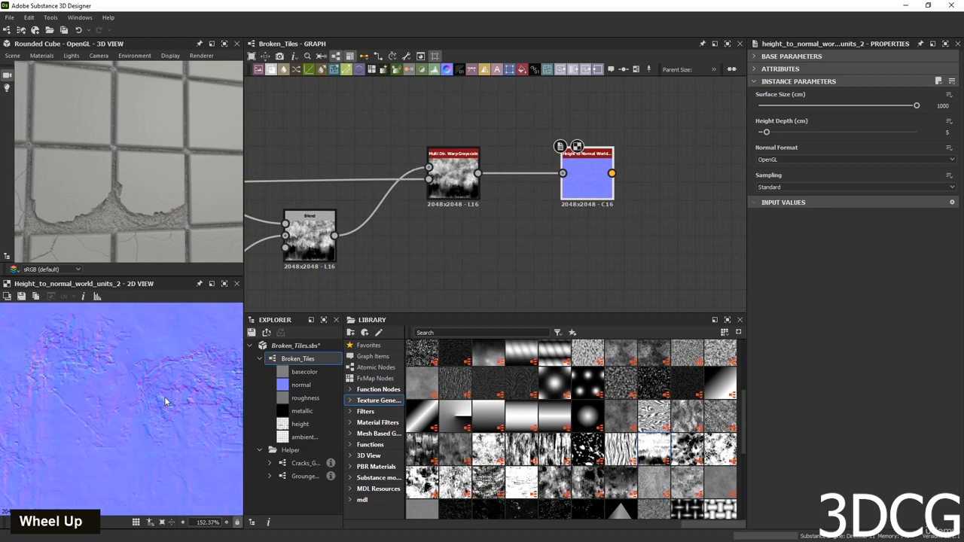
scroll(525, 205, down, 3)
middle_drag(526, 206, 581, 204)
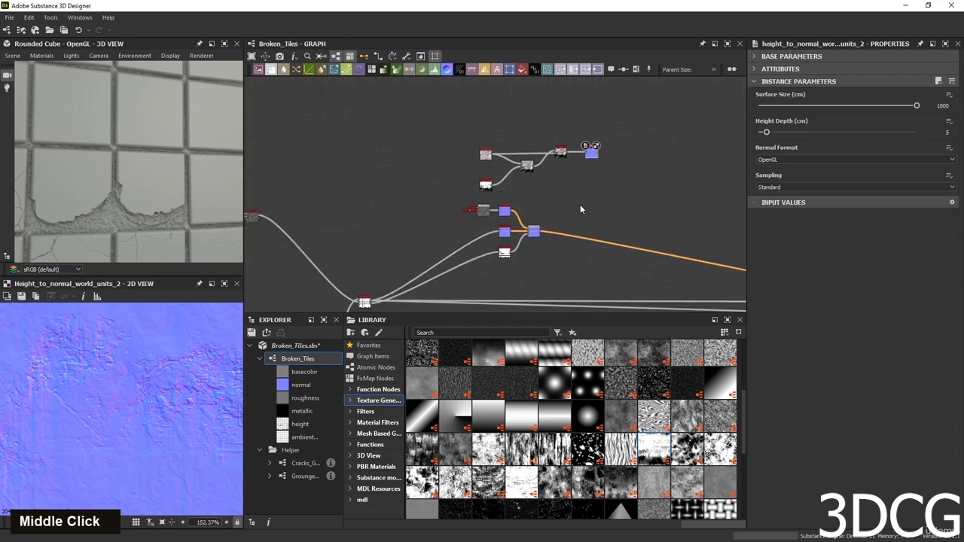
Add a Grounge_randomize instance from the Helper folder to the graph and place it beside the grunge branch's Multi Dir. Warp Grayscale node.
scroll(373, 244, down, 3)
middle_drag(373, 244, 630, 186)
scroll(490, 283, up, 3)
middle_drag(486, 284, 611, 235)
scroll(537, 188, up, 3)
scroll(536, 191, up, 3)
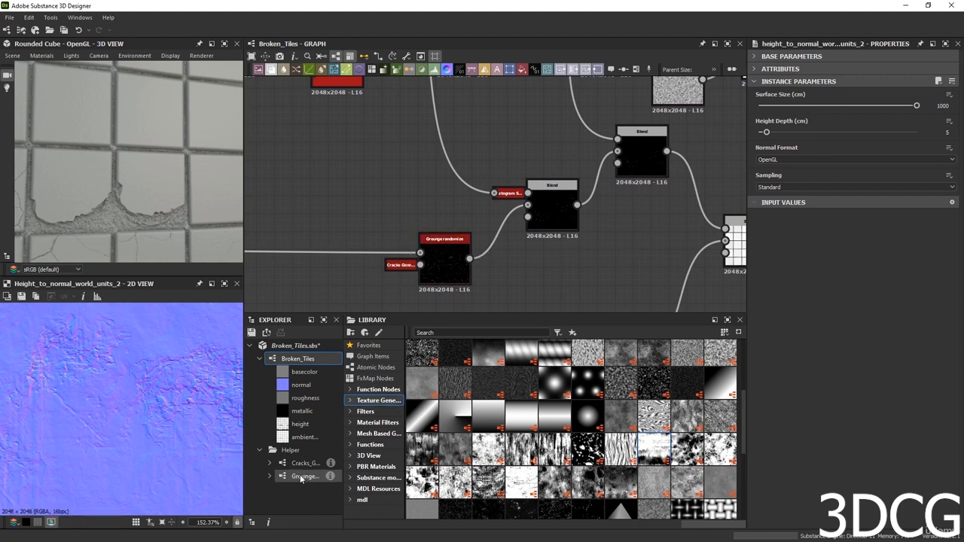
drag(300, 479, 653, 249)
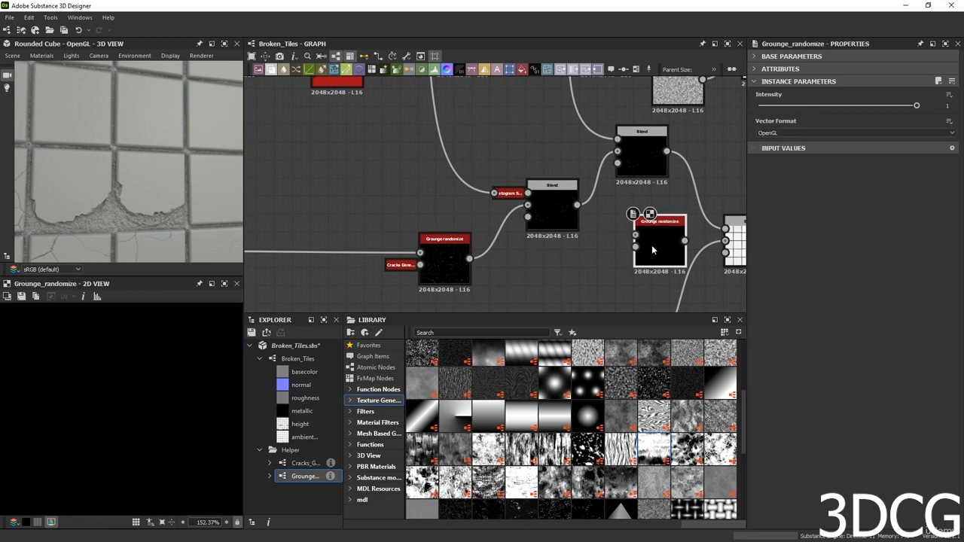
scroll(630, 254, down, 5)
middle_drag(628, 256, 468, 321)
drag(480, 309, 699, 187)
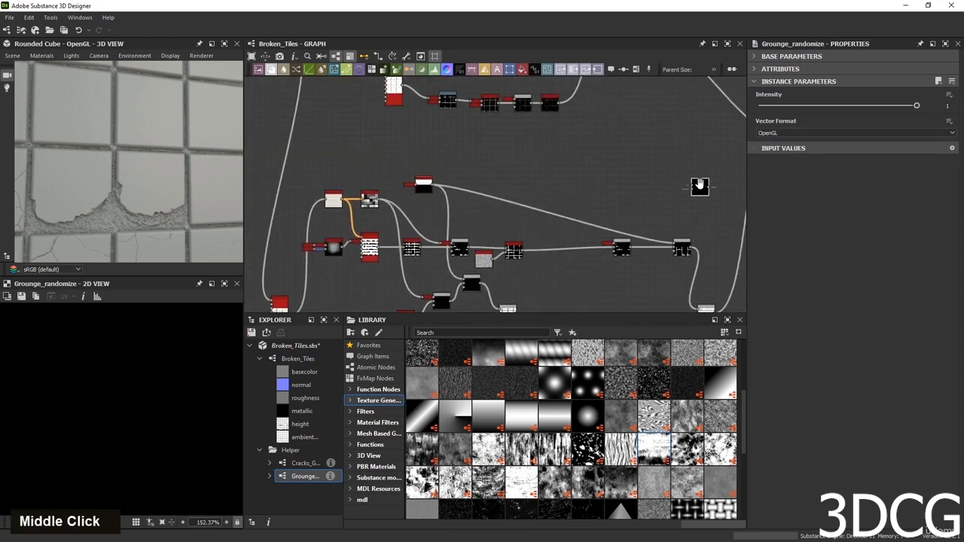
middle_drag(698, 188, 457, 278)
drag(456, 278, 642, 202)
middle_drag(642, 203, 351, 213)
drag(352, 213, 460, 144)
middle_drag(460, 143, 546, 311)
scroll(680, 227, up, 4)
drag(547, 311, 561, 237)
drag(608, 183, 734, 190)
drag(522, 239, 586, 246)
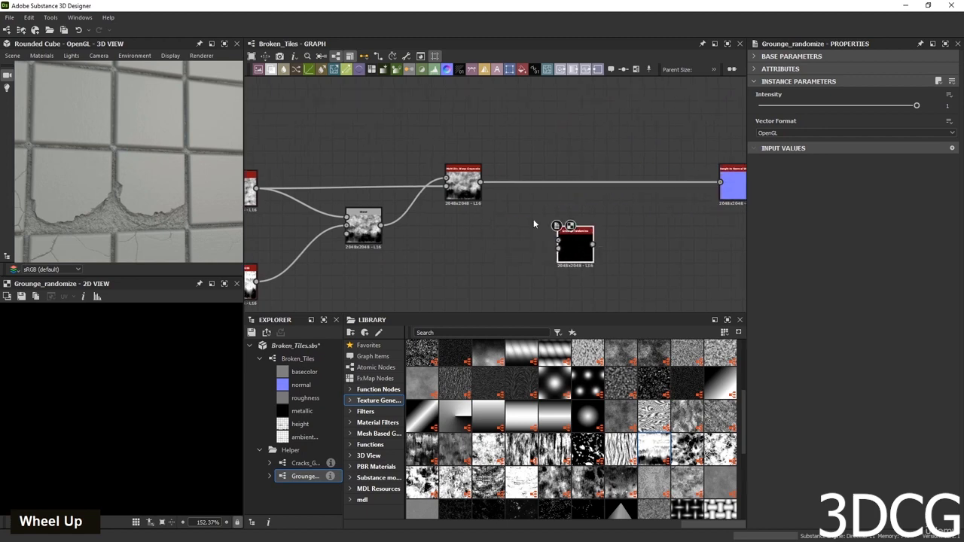
scroll(517, 218, up, 2)
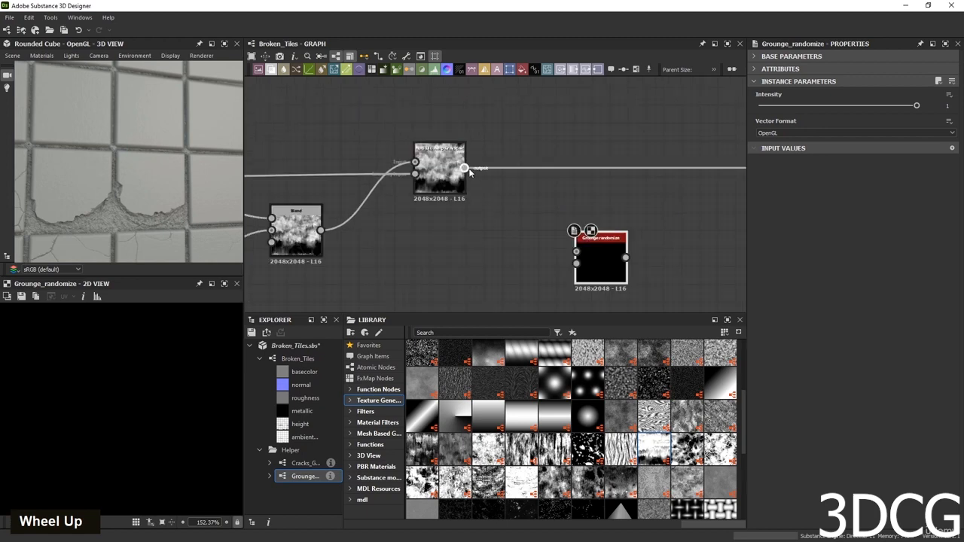
Feed the new Grounge randomize node's Grounge input from Multi Dir. Warp Grayscale and its Tile input from the tile node driving the crack branch's Grounge randomize.
drag(464, 167, 602, 135)
scroll(601, 178, down, 3)
middle_drag(557, 246, 680, 92)
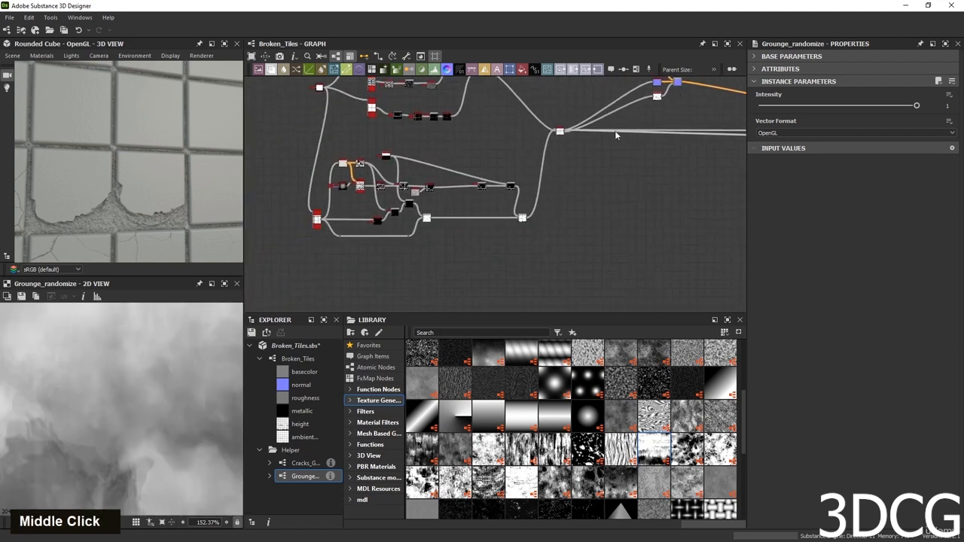
scroll(294, 219, up, 4)
click(362, 223)
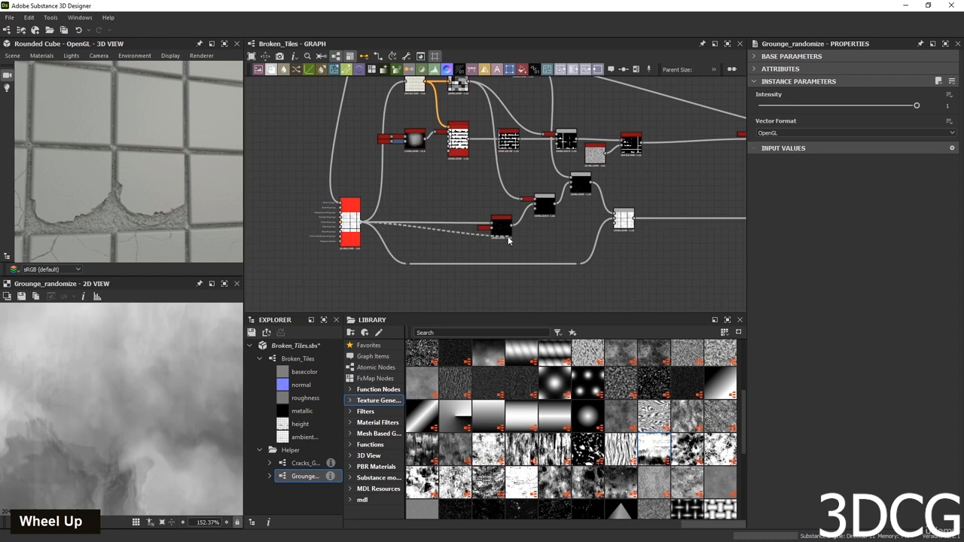
middle_drag(684, 160, 427, 248)
scroll(427, 249, down, 3)
middle_drag(637, 153, 544, 262)
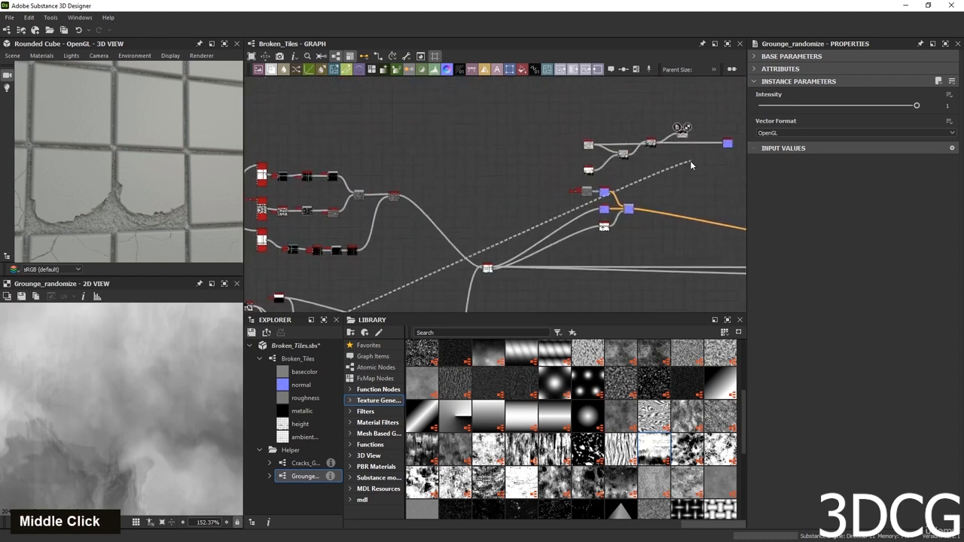
middle_drag(690, 161, 633, 210)
scroll(618, 175, up, 5)
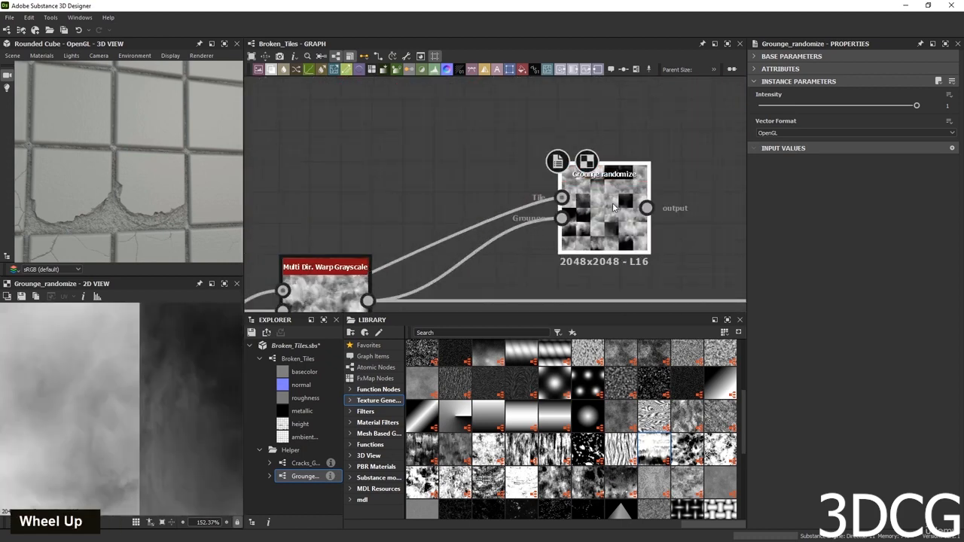
Preview the new Grounge randomize output in 2D and check the per-tile grunge variation.
double_click(611, 175)
scroll(127, 453, down, 8)
scroll(113, 455, up, 6)
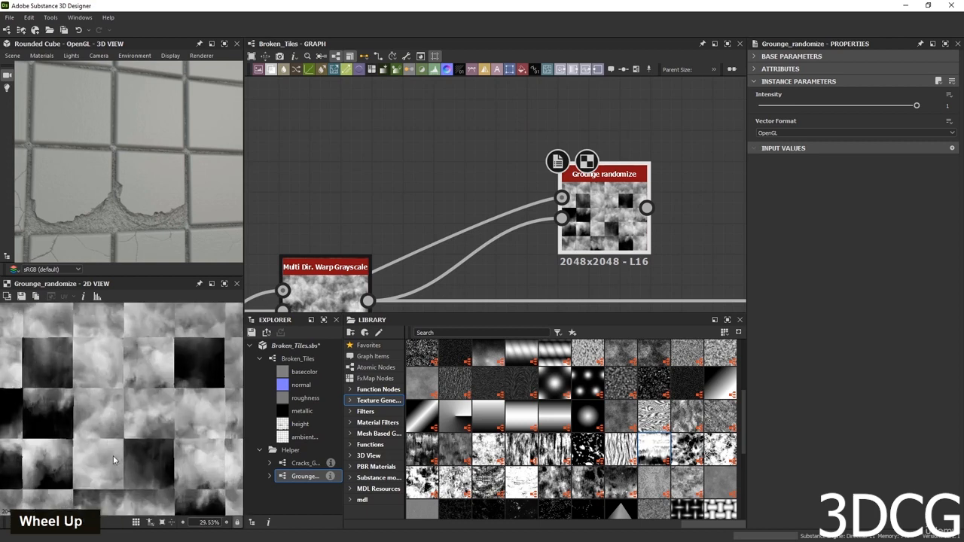
scroll(435, 215, down, 3)
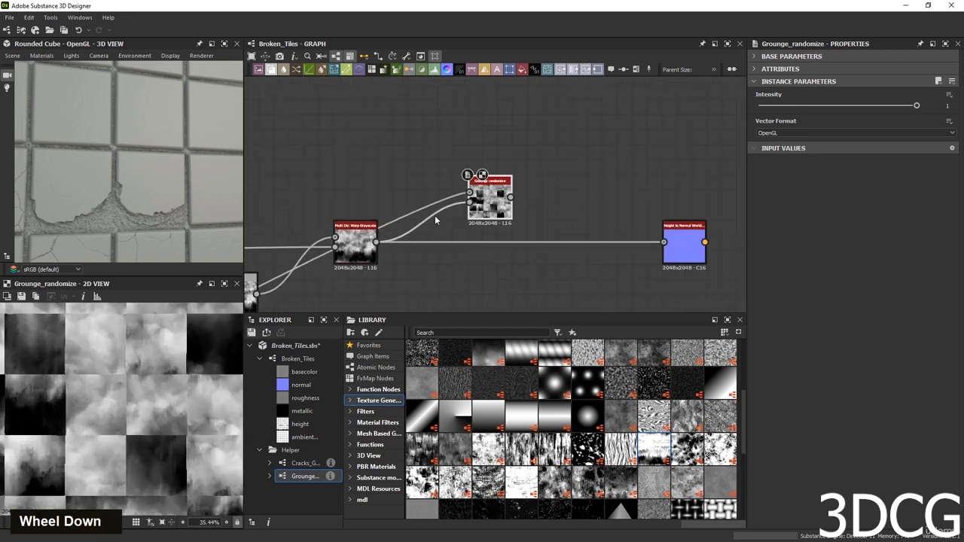
Feed the grunge Height to Normal World Units node from Grounge randomize, move it alongside, and preview its normal map in 2D.
drag(511, 197, 607, 208)
double_click(607, 208)
scroll(132, 404, up, 3)
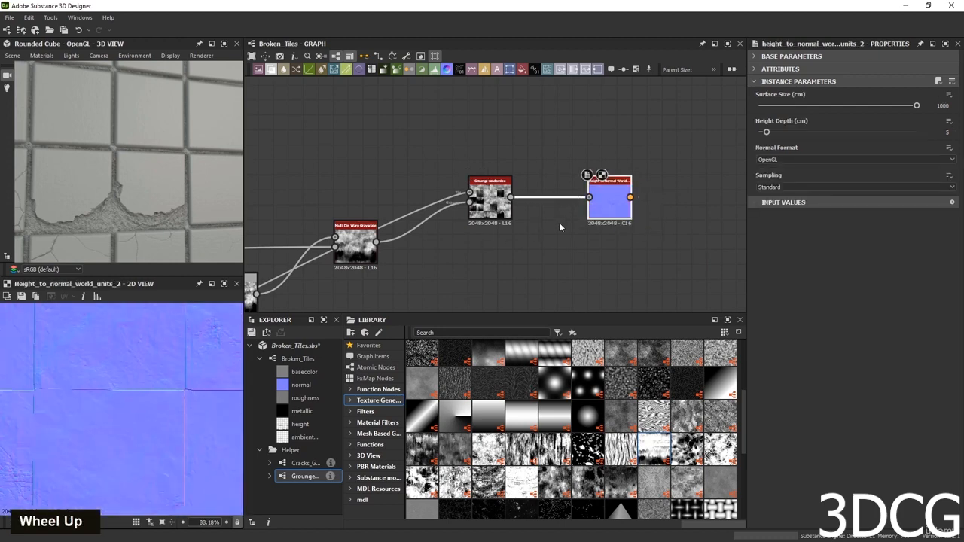
Shift the whole grunge normal node chain left to line up above the existing normal nodes.
scroll(570, 216, down, 3)
middle_drag(612, 240, 550, 127)
scroll(517, 169, down, 2)
middle_drag(522, 168, 600, 195)
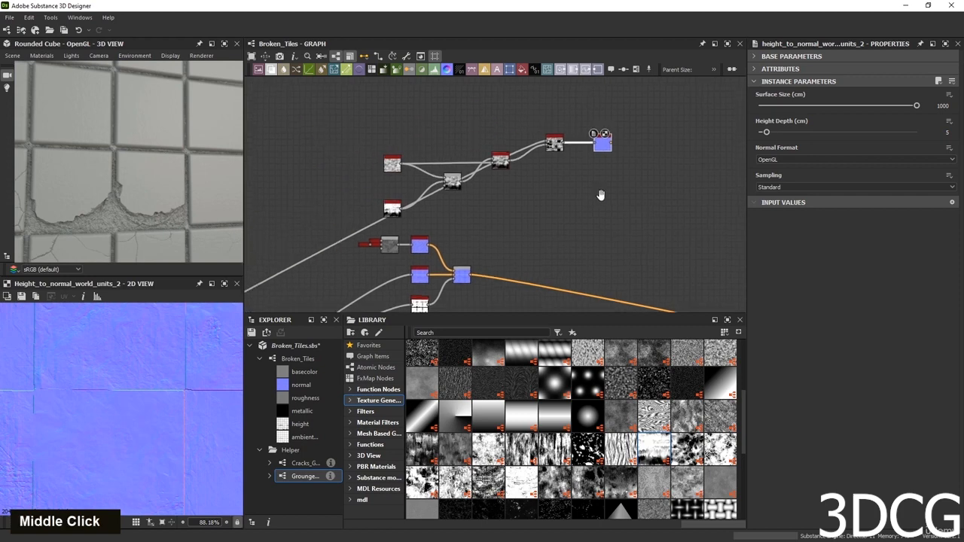
drag(651, 105, 265, 253)
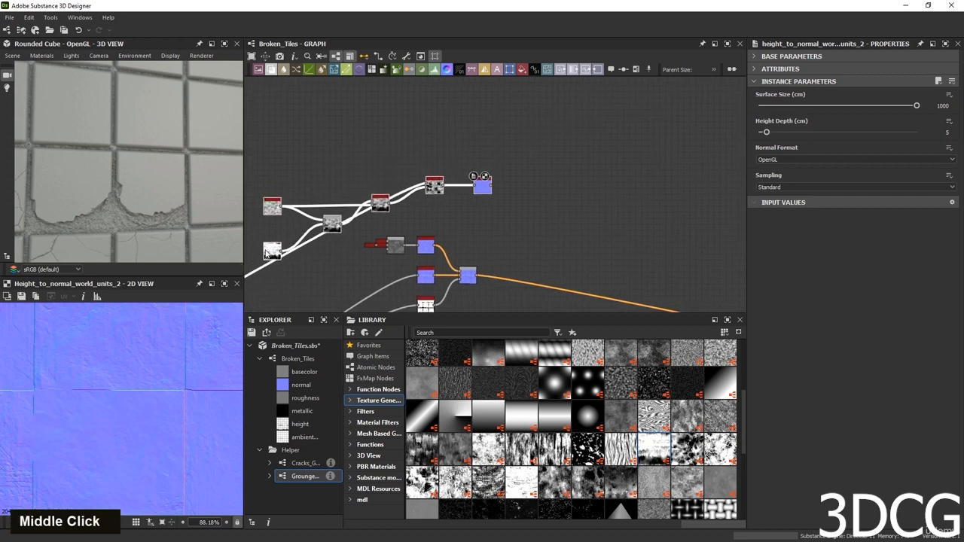
Duplicate the Blend node that combines the existing normals and place the copy beyond the grunge normal node.
click(423, 273)
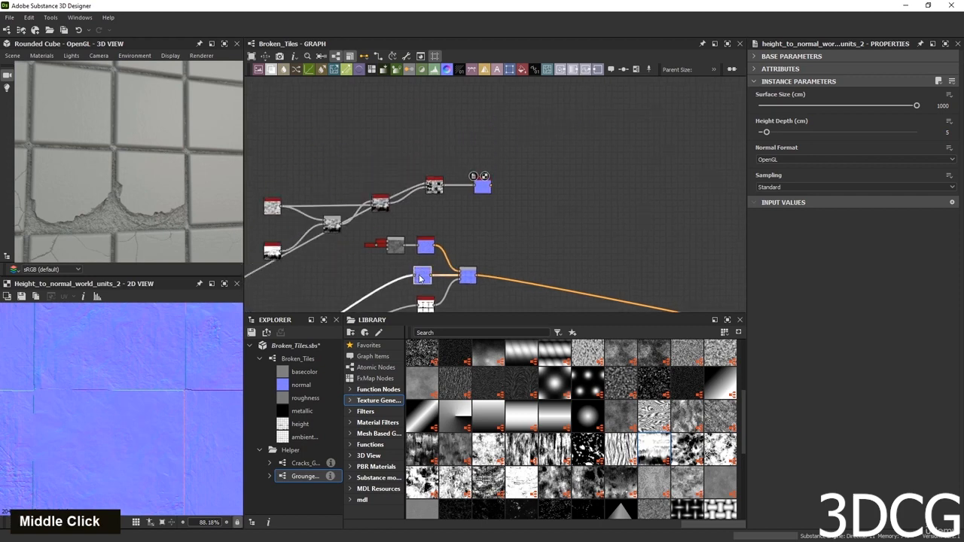
scroll(494, 252, up, 3)
click(456, 285)
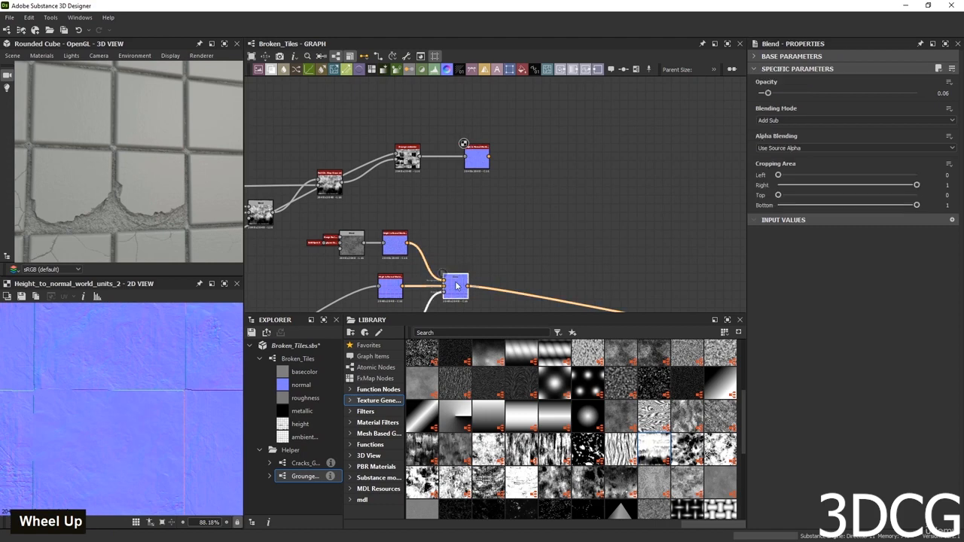
key(ctrl+d)
drag(493, 193, 537, 190)
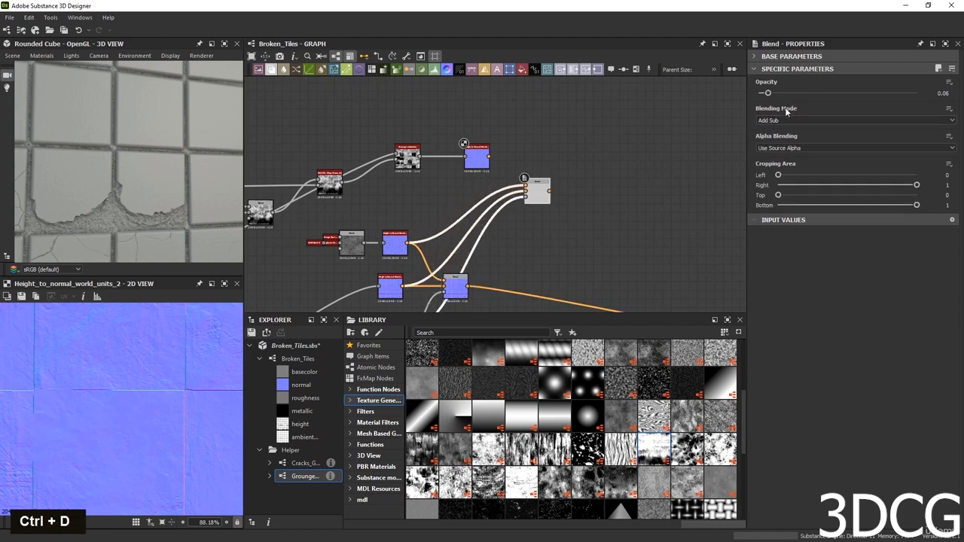
Connect the original normal Blend to the duplicated Blend's background input and delete the duplicate's opacity mask link.
scroll(527, 213, up, 4)
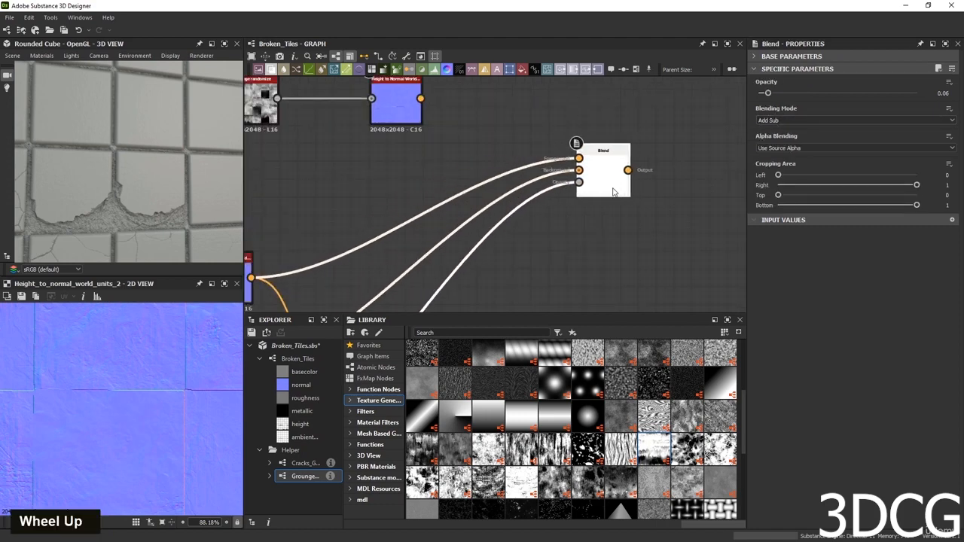
scroll(595, 196, down, 4)
drag(485, 281, 540, 257)
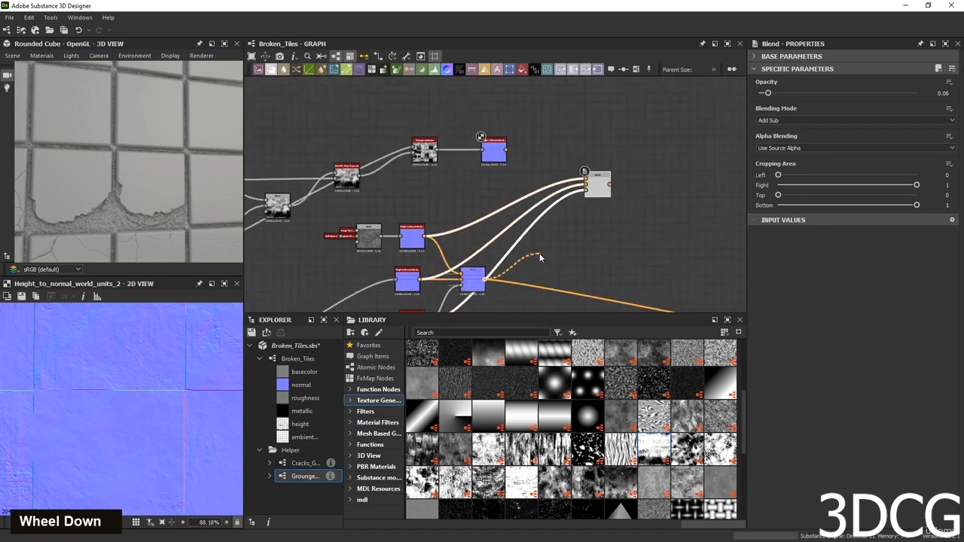
drag(557, 190, 586, 185)
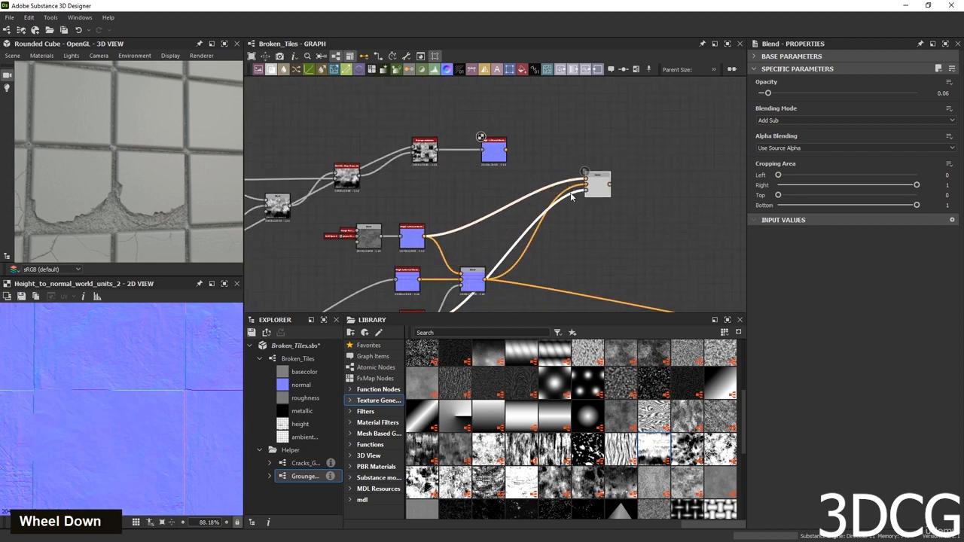
key(Delete)
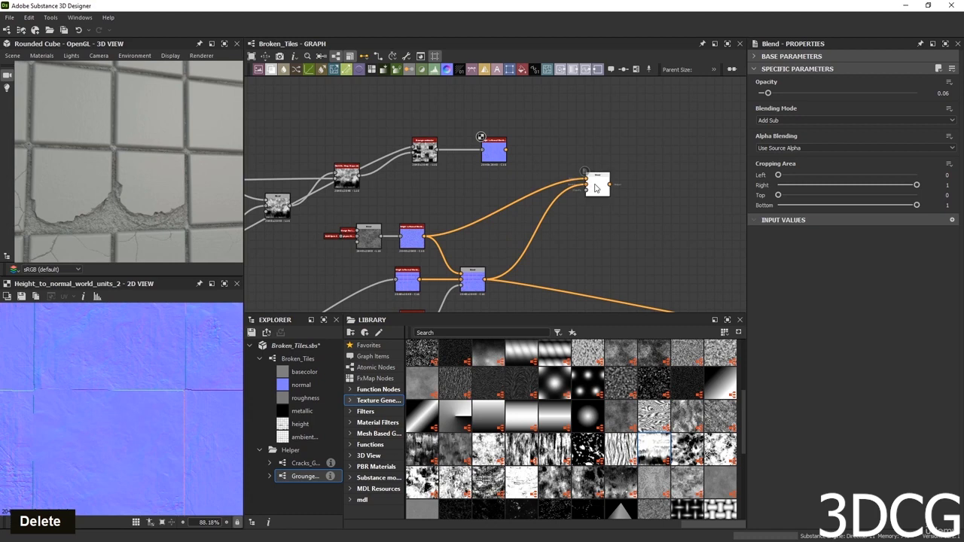
Connect the grunge normal to the duplicated Blend's foreground, move that Blend closer, and preview its result in 2D.
middle_drag(572, 197, 538, 250)
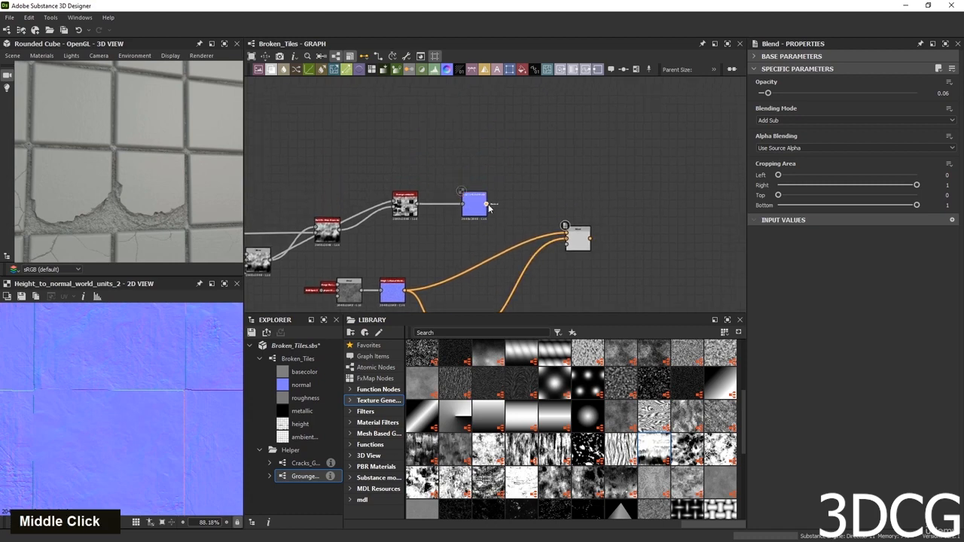
drag(487, 207, 543, 174)
drag(574, 231, 548, 258)
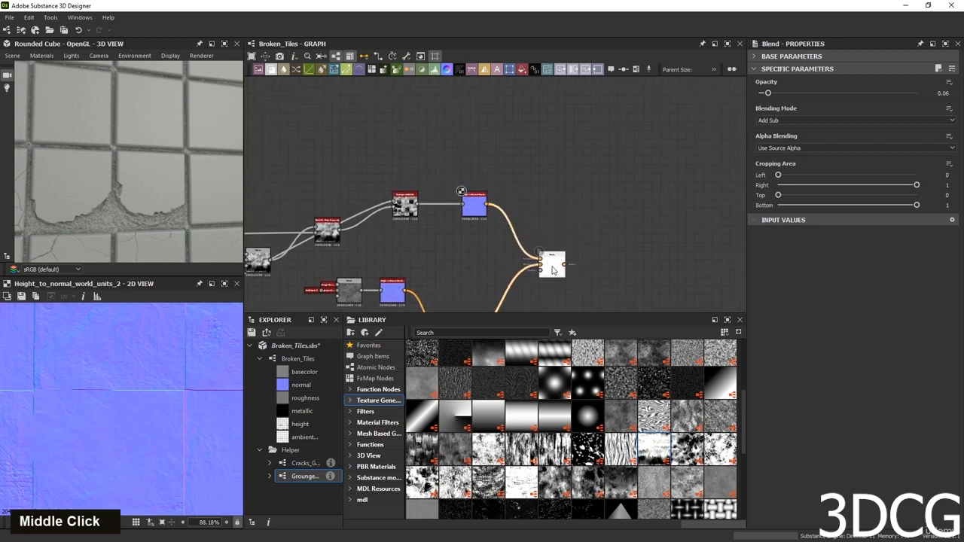
double_click(550, 260)
scroll(162, 412, down, 3)
scroll(134, 403, up, 3)
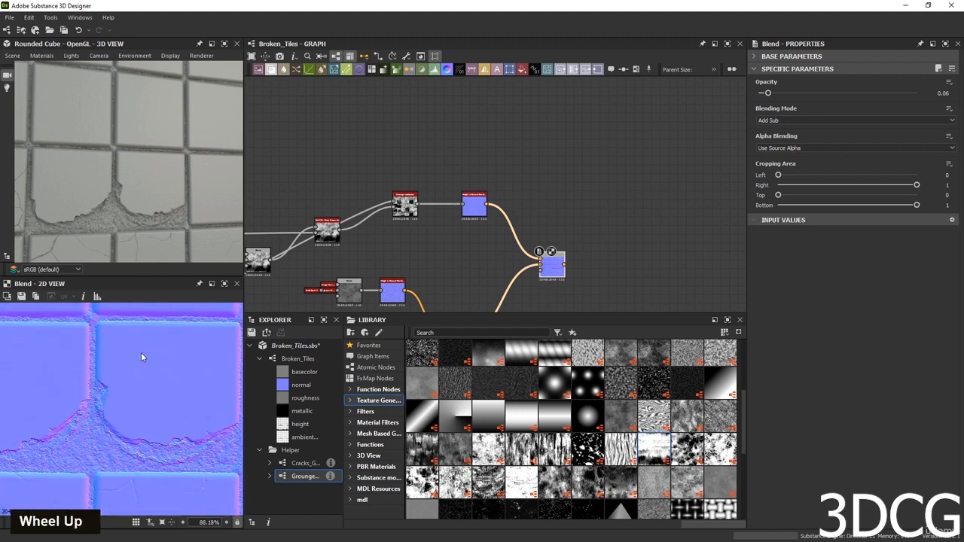
Try an opacity of 0.43 on the new Blend and examine the grunge detail on several tiles in 2D.
drag(769, 92, 821, 94)
scroll(150, 389, down, 3)
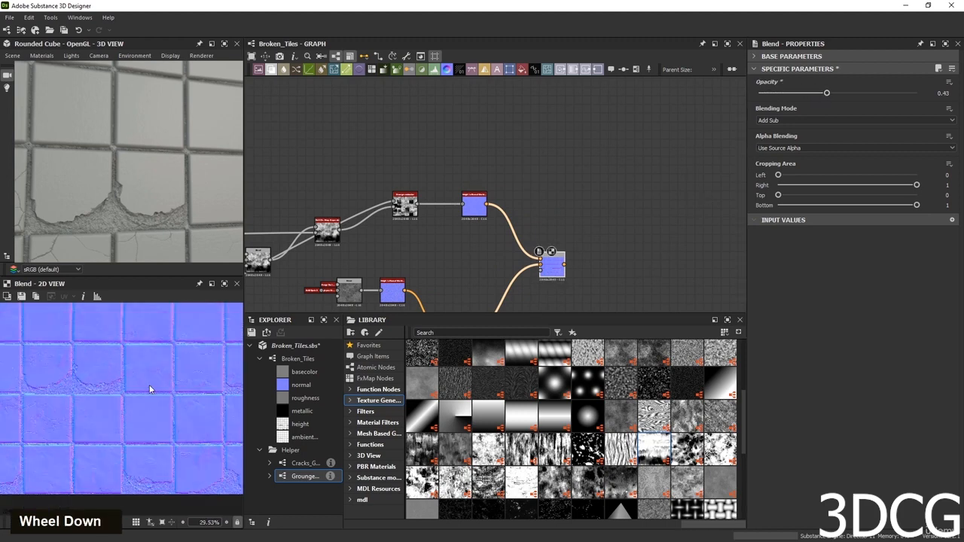
scroll(179, 382, up, 2)
middle_drag(179, 382, 157, 403)
scroll(118, 400, up, 2)
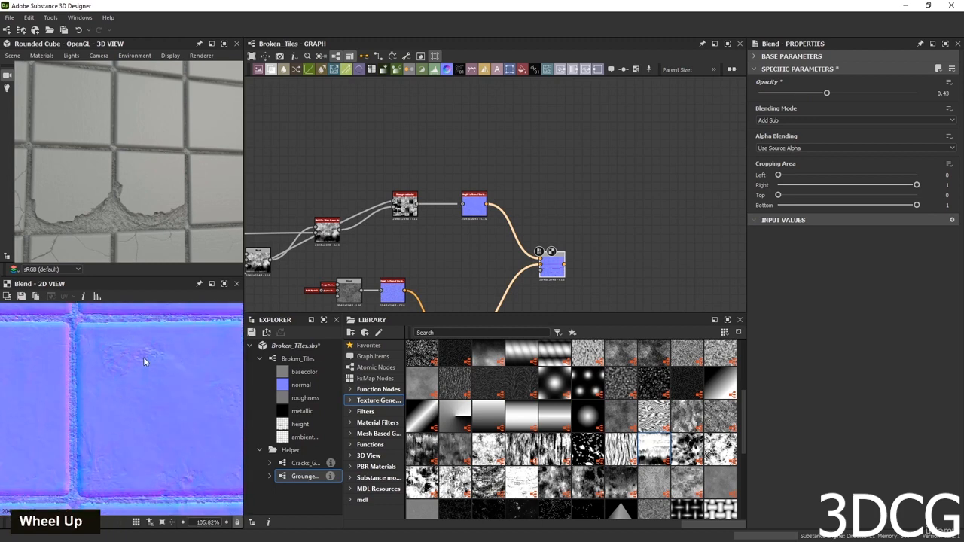
scroll(143, 357, down, 2)
middle_drag(155, 456, 155, 418)
scroll(155, 417, up, 3)
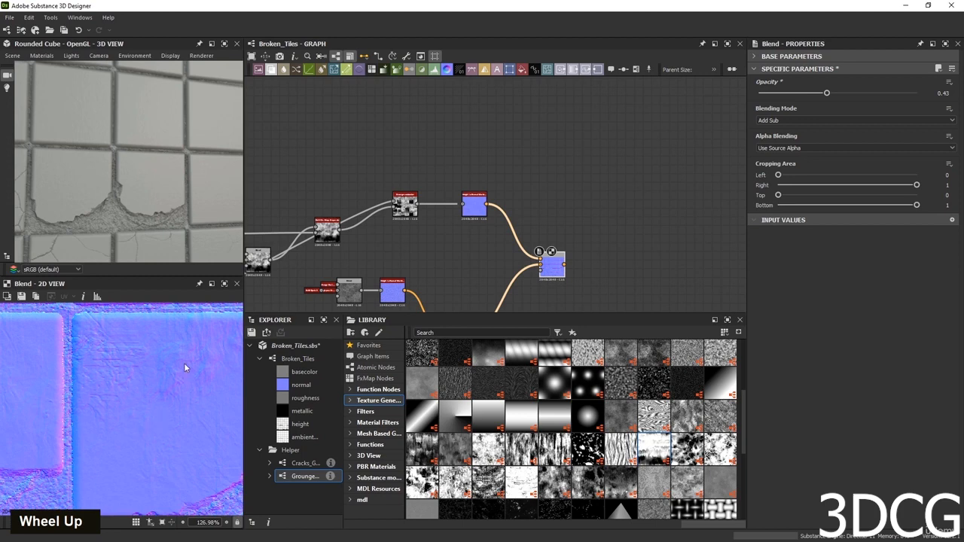
scroll(195, 357, down, 2)
scroll(113, 386, up, 2)
mouse_move(112, 386)
middle_down()
mouse_move(256, 381)
mouse_move(94, 389)
mouse_move(114, 392)
middle_up()
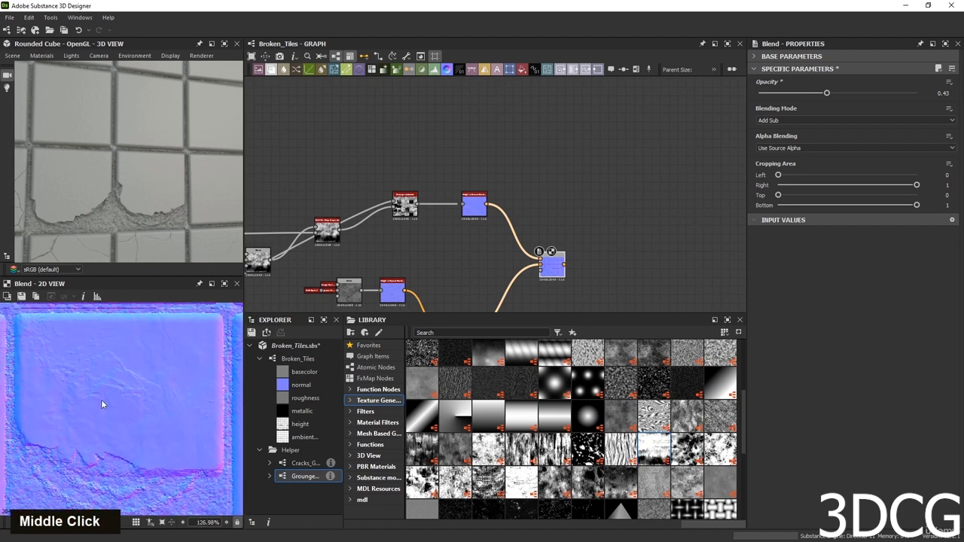
Set the new Blend's opacity to 0.13 and transfer the original Blend's outgoing normal connection to it.
drag(826, 93, 778, 93)
scroll(501, 258, down, 2)
scroll(502, 258, down, 2)
middle_drag(504, 271, 495, 232)
scroll(493, 232, up, 2)
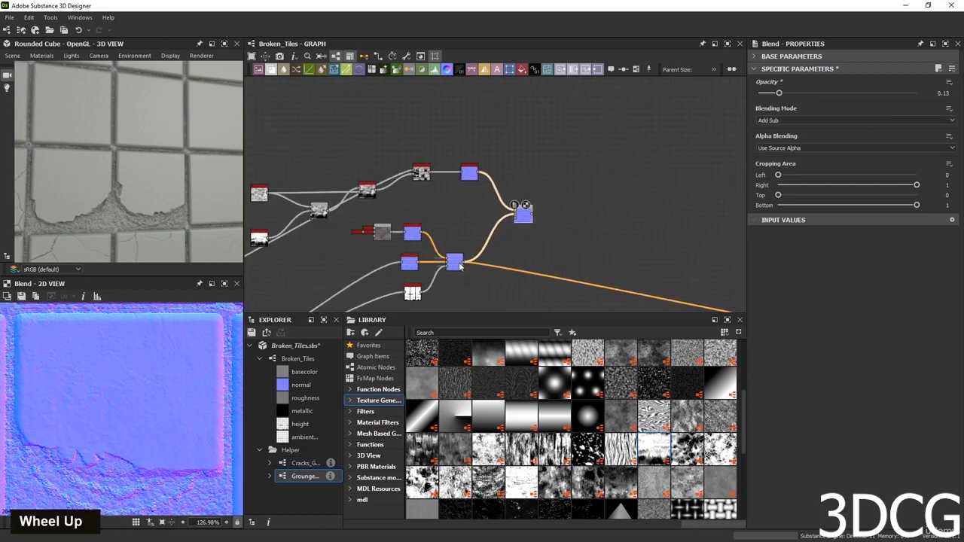
shift+drag(461, 264, 526, 219)
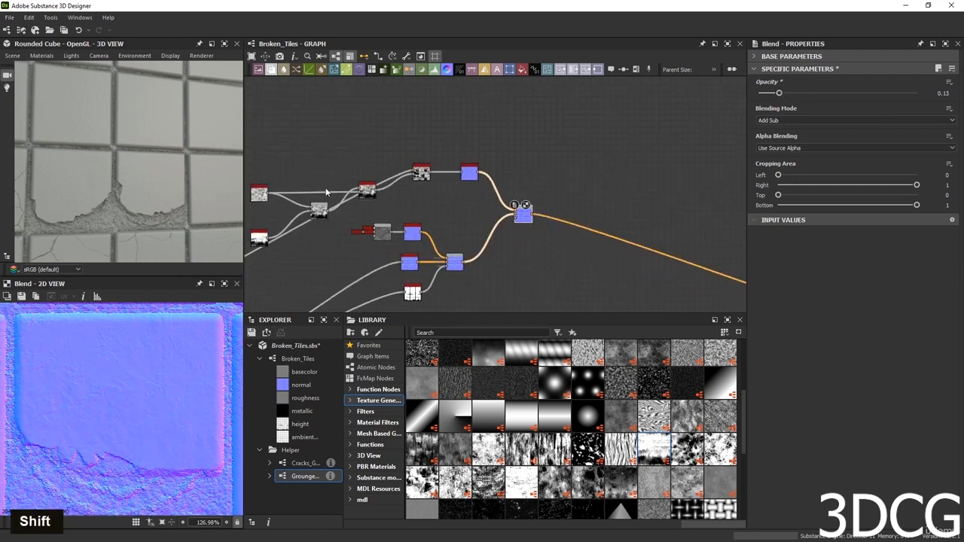
Inspect the blended grunge normal detail up close on the tiles of the 3D model.
middle_drag(143, 156, 112, 169)
scroll(92, 157, up, 3)
scroll(112, 169, up, 3)
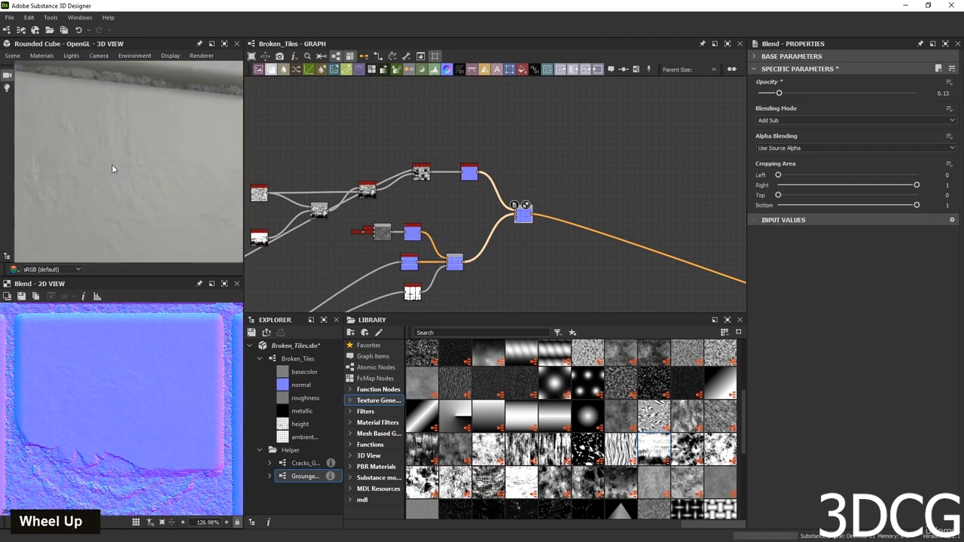
scroll(113, 181, down, 3)
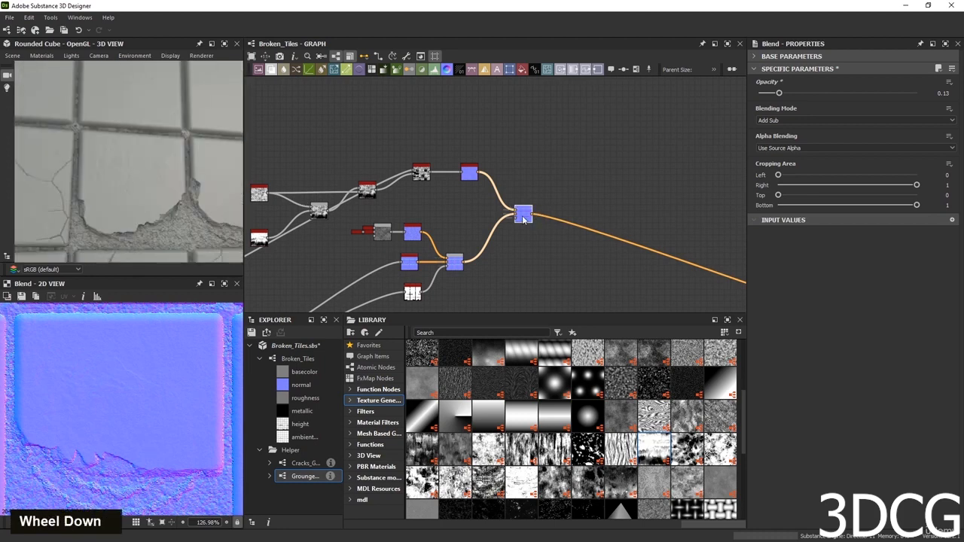
Align the new Blend with the original one, place the grunge normal node just above it, and preview Grounge randomize in 2D.
drag(523, 219, 529, 267)
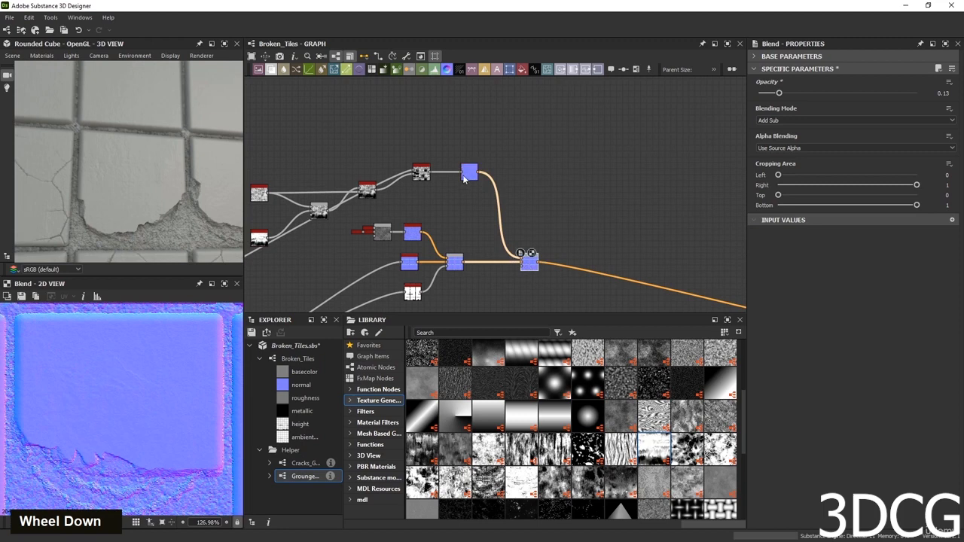
drag(465, 178, 500, 223)
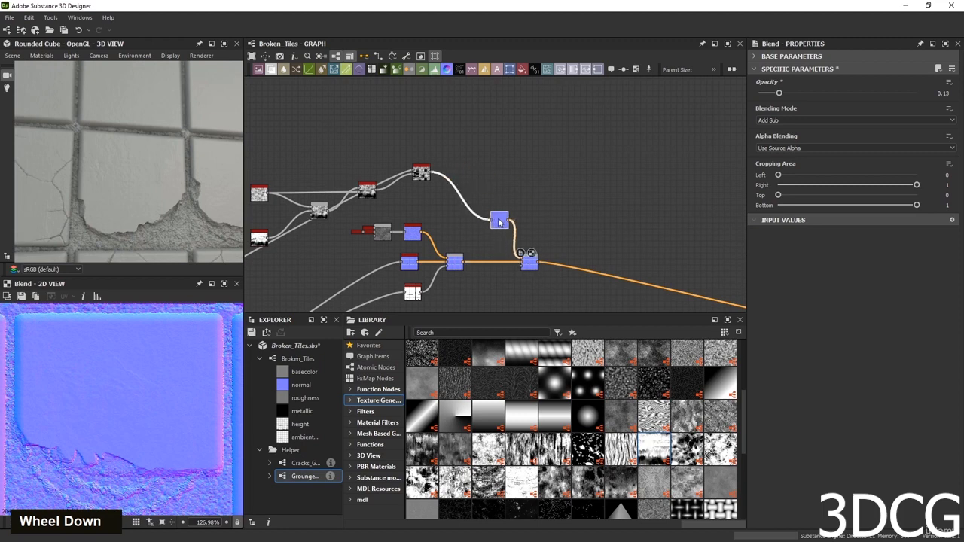
double_click(420, 173)
scroll(93, 395, down, 4)
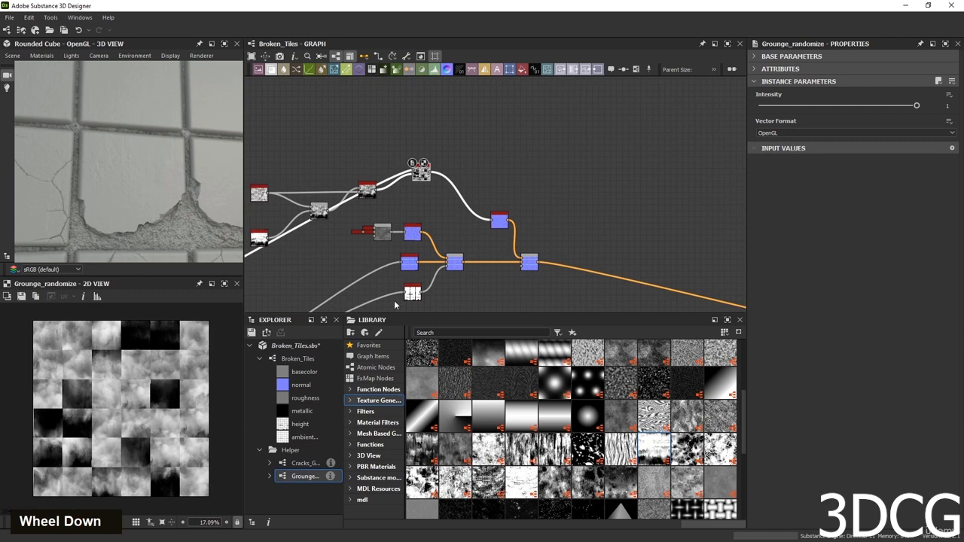
Trace the tile mask branch in the graph and preview its final Subtract Blend in 2D.
scroll(394, 300, down, 3)
middle_drag(437, 268, 624, 148)
scroll(344, 219, up, 3)
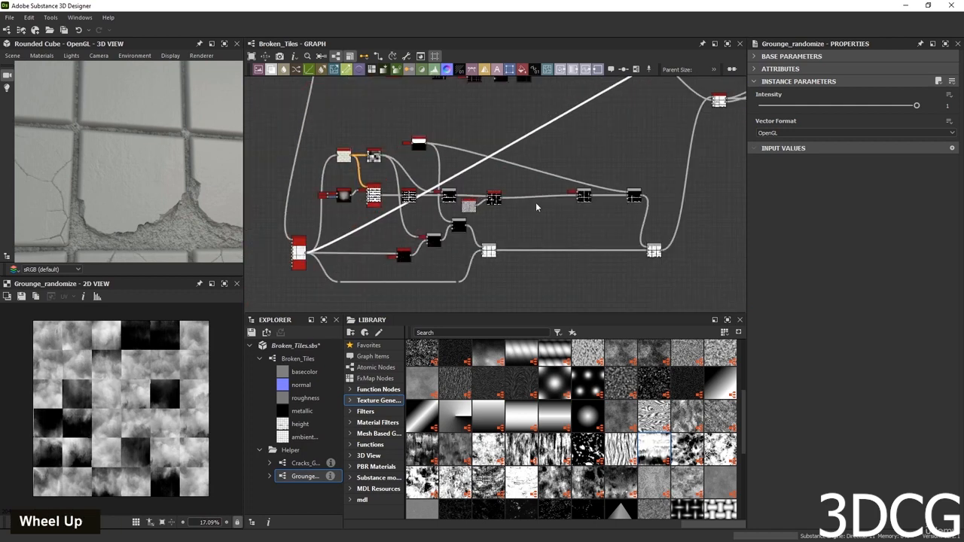
middle_drag(582, 214, 506, 269)
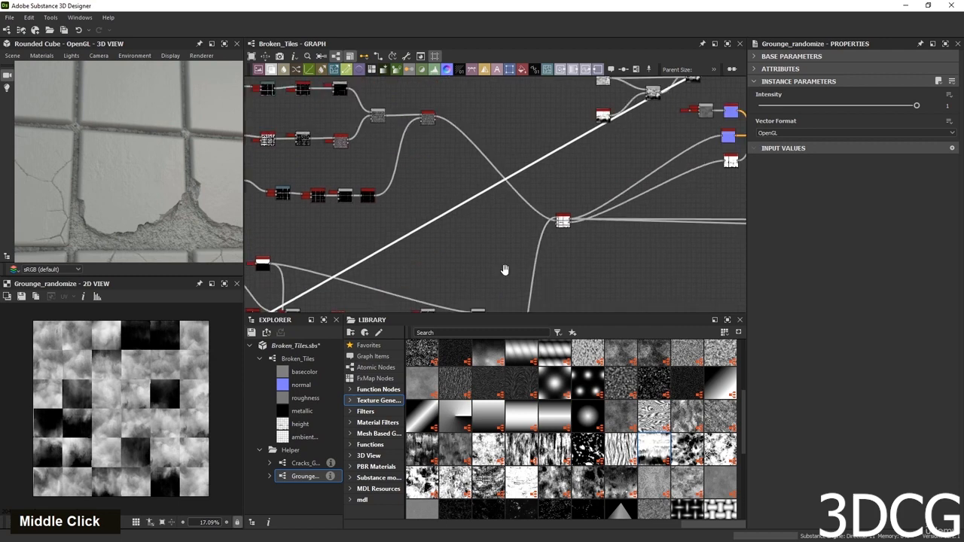
scroll(506, 249, down, 2)
scroll(507, 204, up, 2)
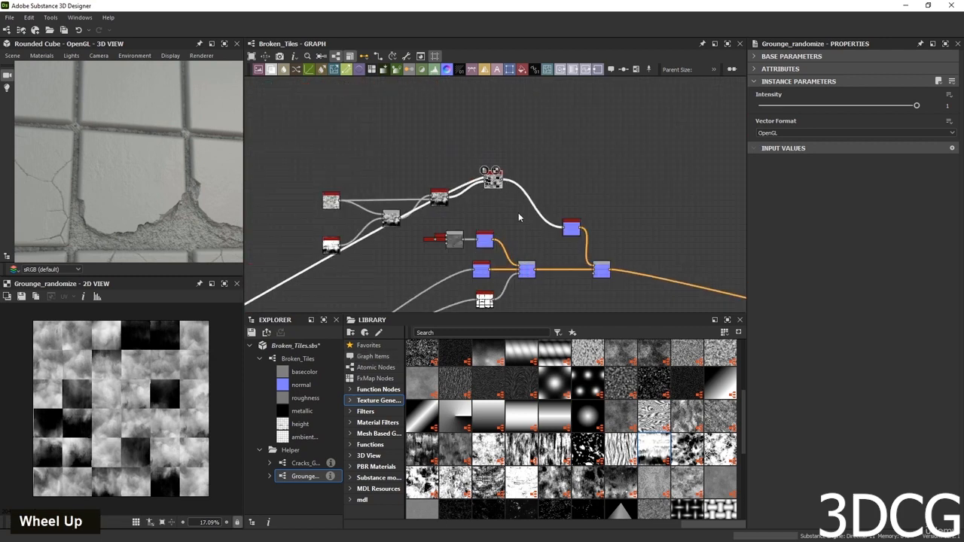
middle_drag(506, 249, 527, 241)
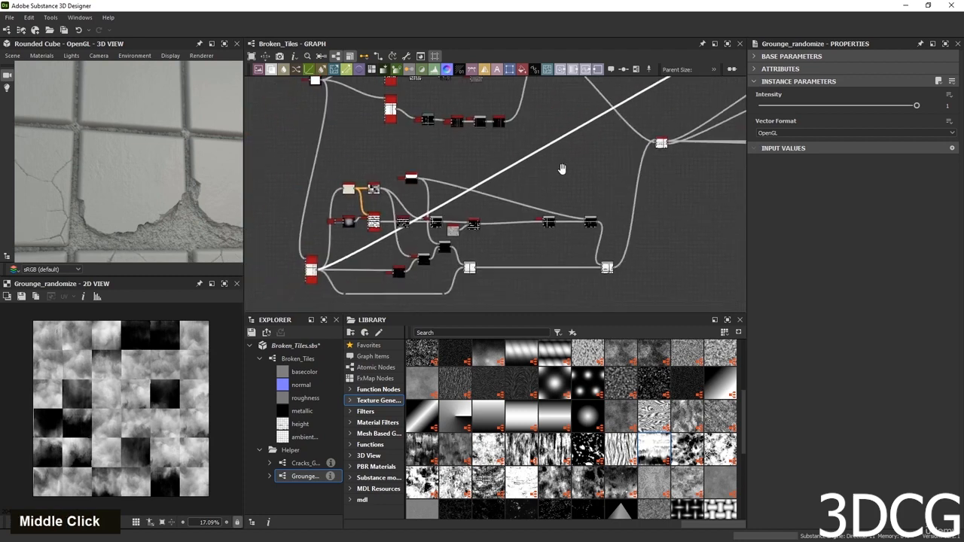
scroll(527, 245, up, 2)
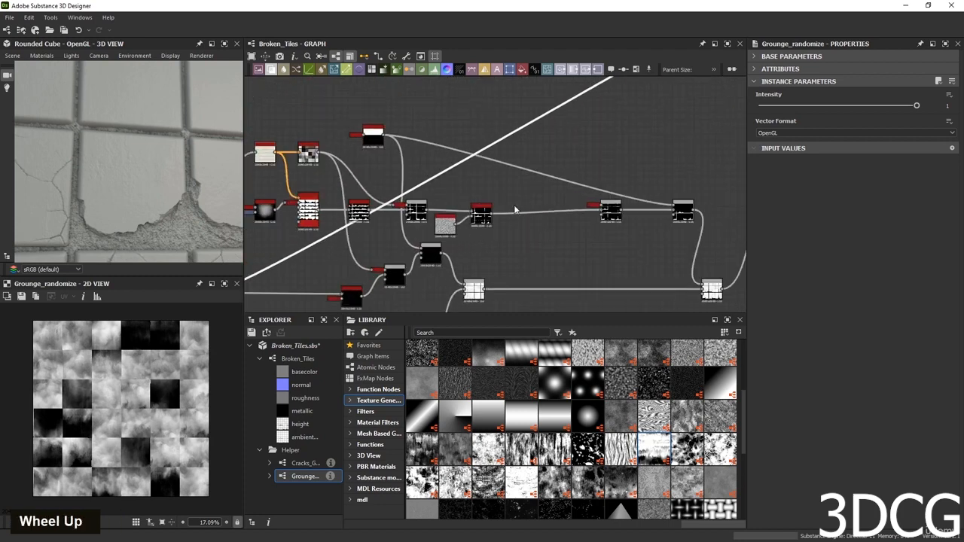
middle_drag(653, 236, 550, 260)
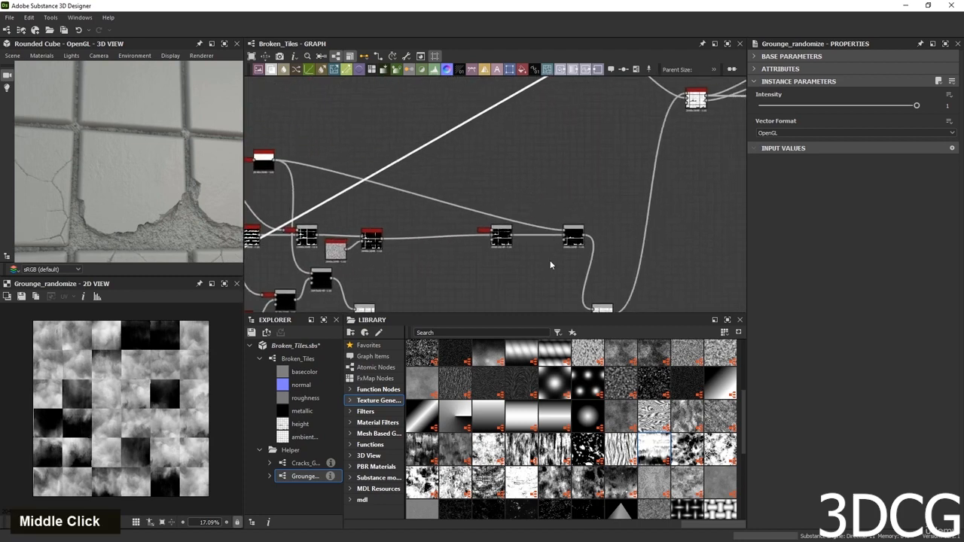
scroll(578, 226, up, 2)
double_click(578, 226)
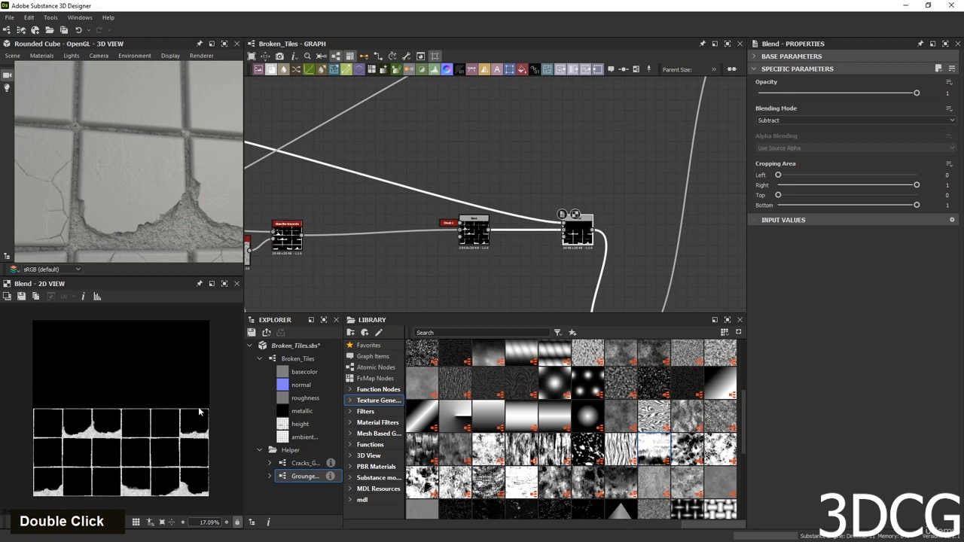
scroll(463, 233, up, 2)
scroll(461, 239, down, 2)
Preview the Histogram Scan that supplies the half-and-half mask to the Subtract Blend in 2D.
middle_drag(317, 263, 412, 200)
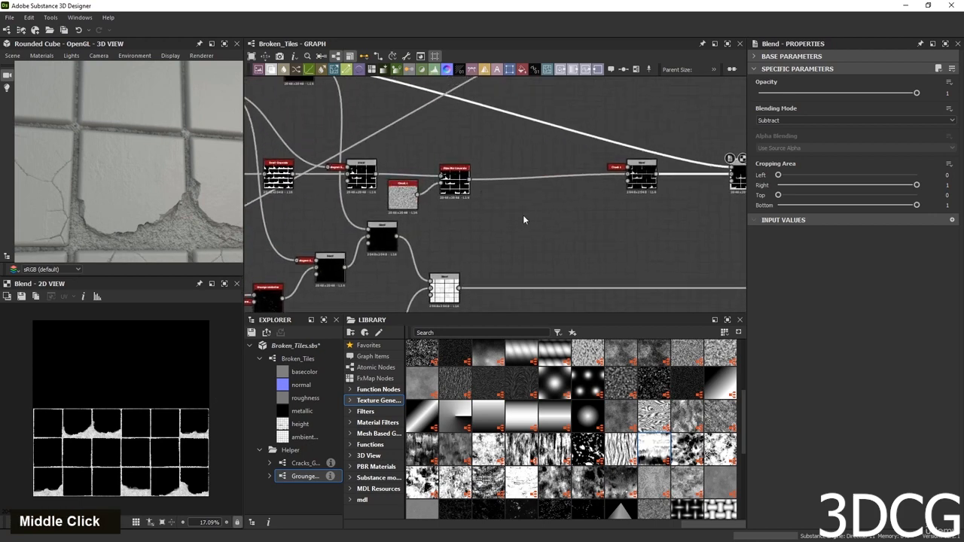
middle_drag(523, 214, 651, 289)
double_click(422, 134)
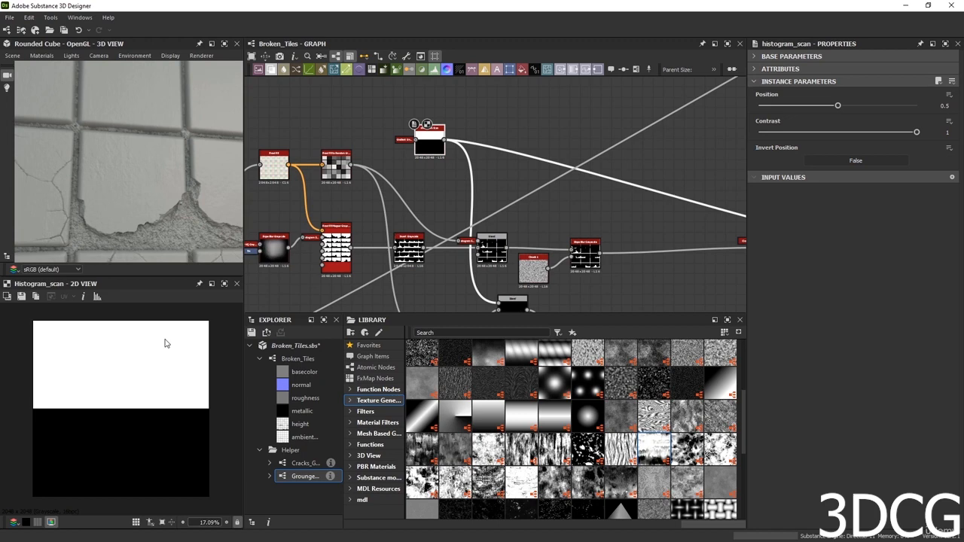
scroll(418, 228, down, 2)
Add a Blend node above the tile mask branch with the Histogram Scan connected to its Opacity input.
middle_drag(580, 176, 454, 220)
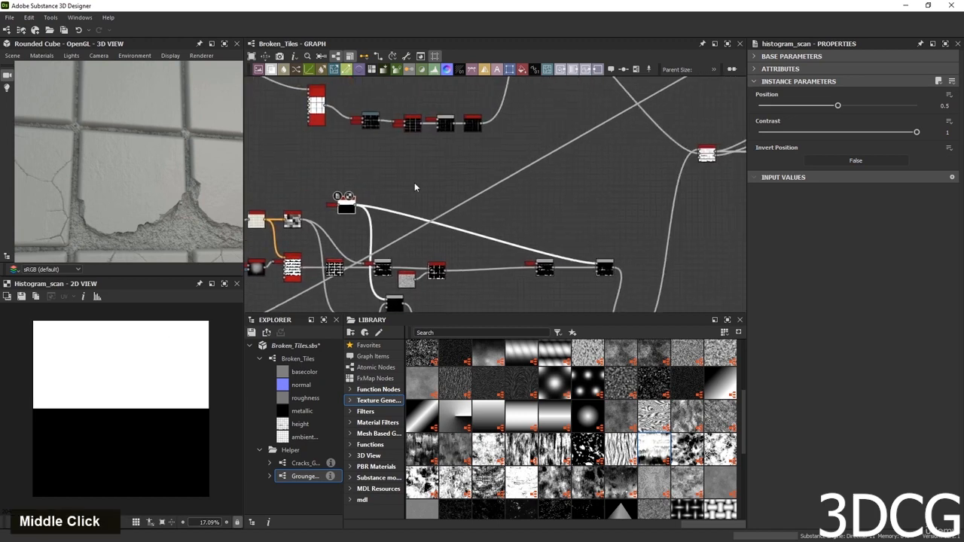
scroll(414, 182, up, 1)
key(space)
text(b)
key(Return)
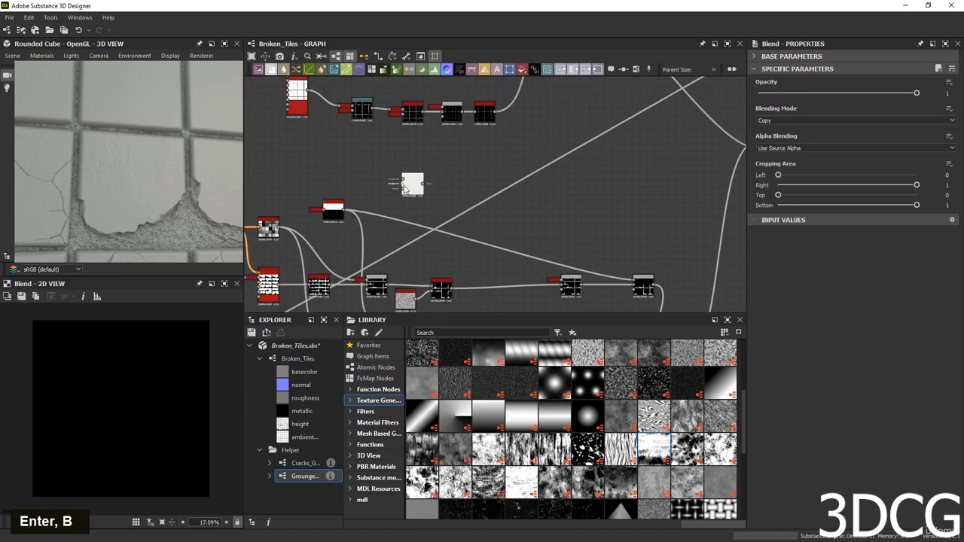
scroll(352, 202, up, 1)
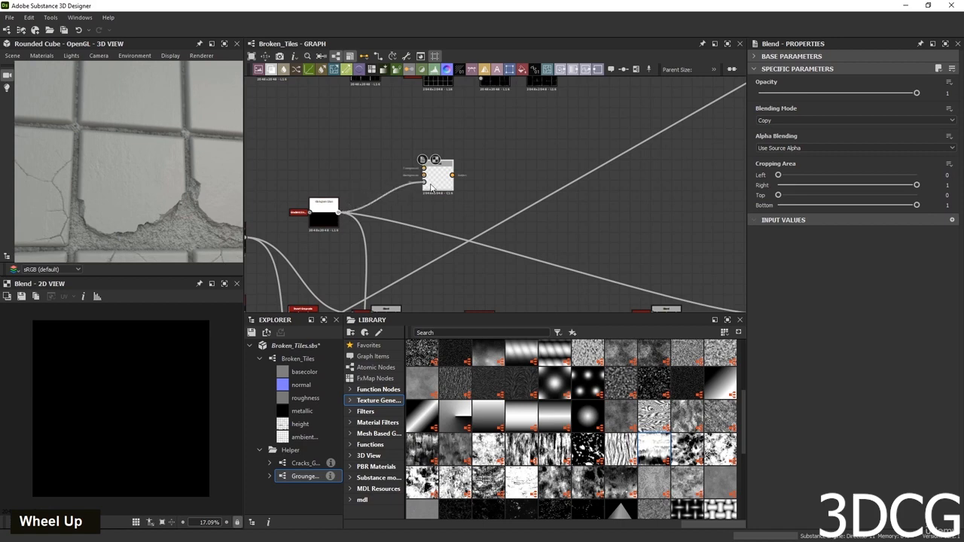
scroll(433, 185, down, 3)
scroll(425, 184, up, 2)
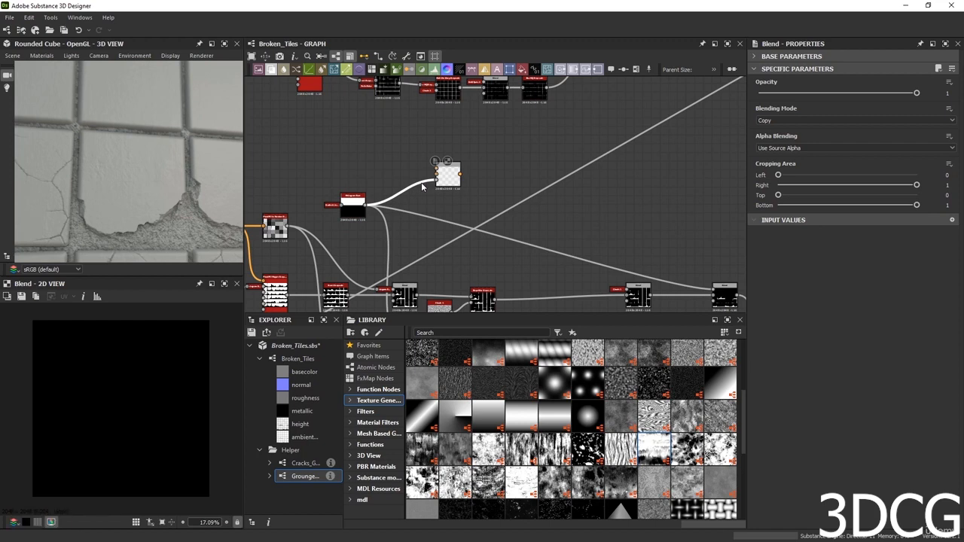
Remove the new Blend's opacity link, connect the Histogram Scan to its Foreground, and place it beside Grounge randomize.
key(Delete)
drag(365, 204, 714, 172)
scroll(462, 242, down, 5)
middle_drag(714, 171, 300, 290)
scroll(308, 226, up, 5)
drag(300, 290, 446, 101)
scroll(308, 220, up, 5)
middle_drag(441, 202, 484, 280)
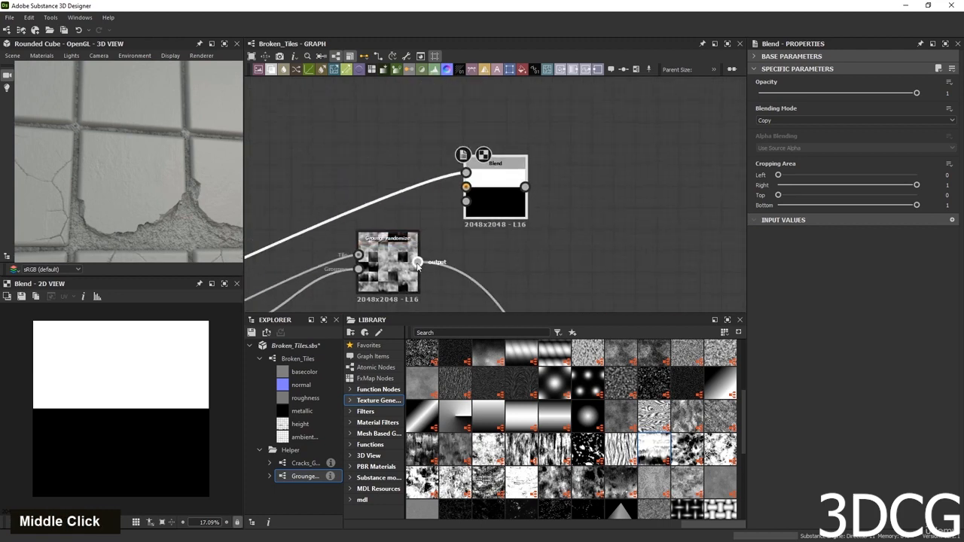
Connect Grounge randomize to the new Blend's Background input and set the blending mode to Subtract.
drag(417, 200, 467, 186)
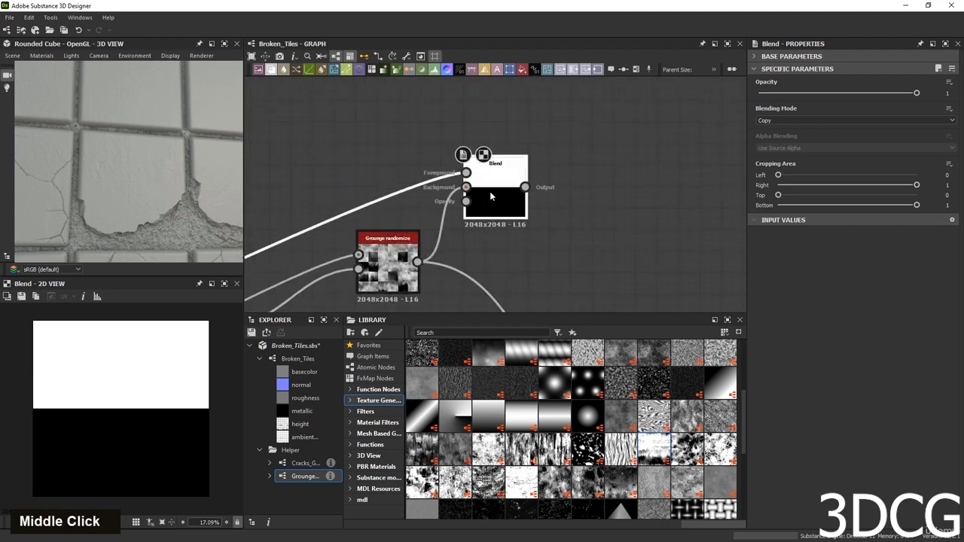
click(828, 120)
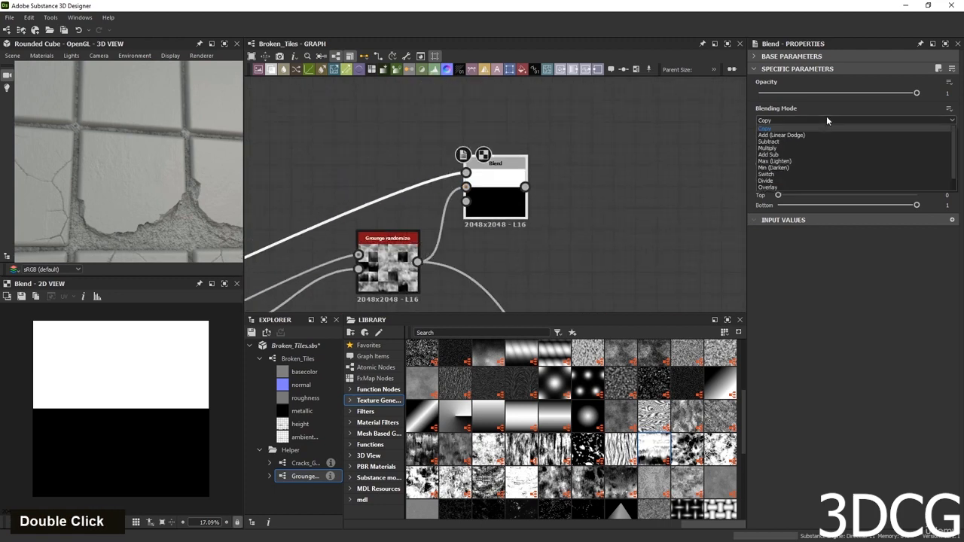
click(795, 141)
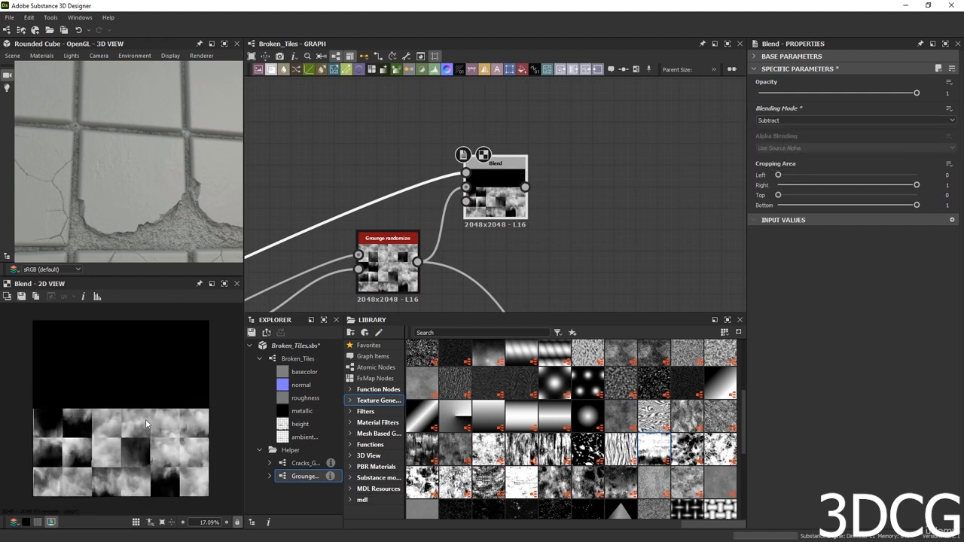
Feed the Subtract Blend into the grunge Height to Normal World Units node in place of Grounge randomize, and preview the normal in 2D.
scroll(527, 225, down, 3)
middle_drag(527, 226, 462, 158)
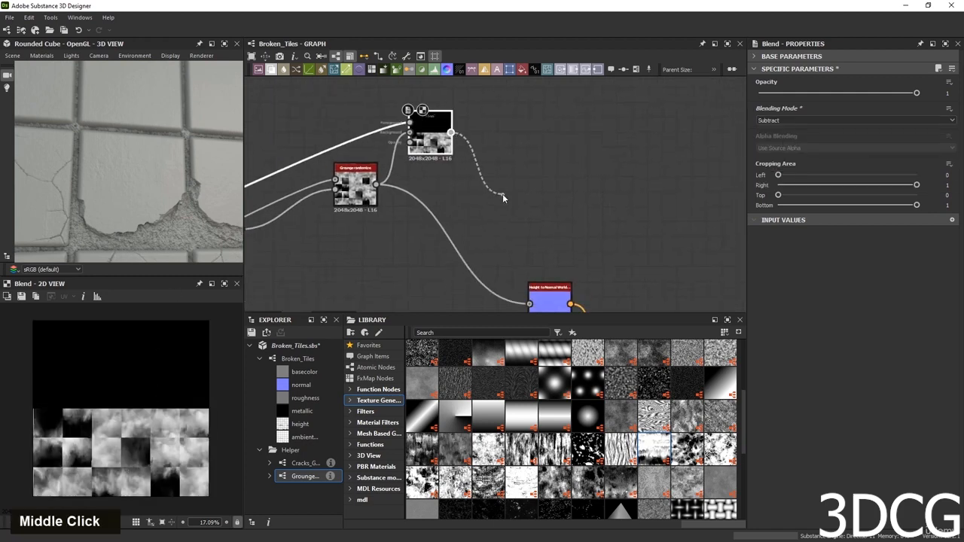
drag(502, 195, 530, 301)
double_click(550, 298)
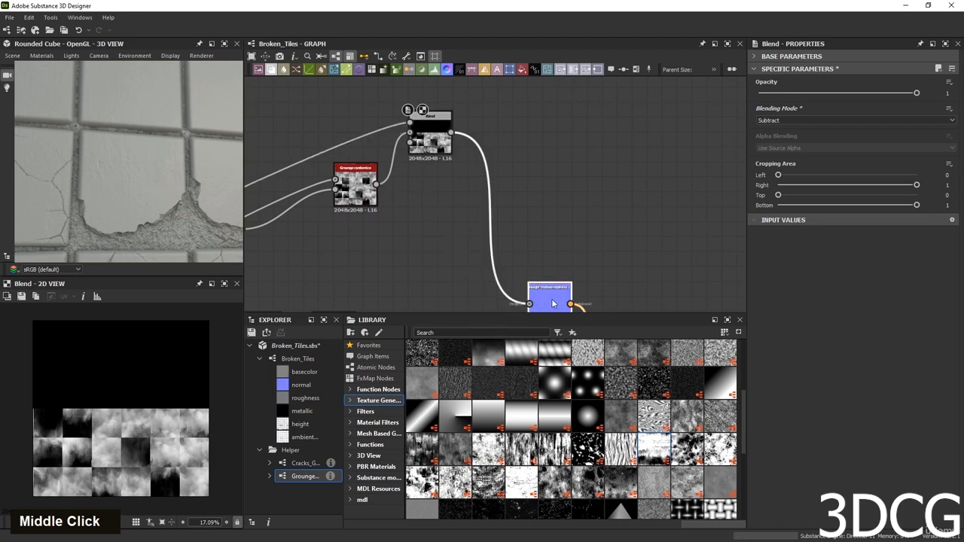
scroll(201, 389, up, 3)
scroll(518, 260, down, 3)
middle_drag(518, 260, 530, 196)
scroll(544, 218, up, 4)
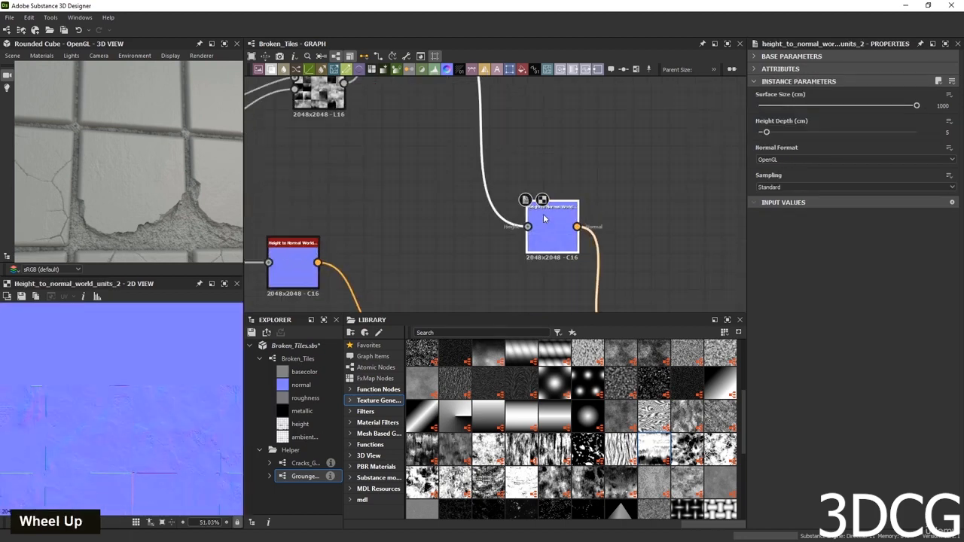
scroll(557, 226, down, 3)
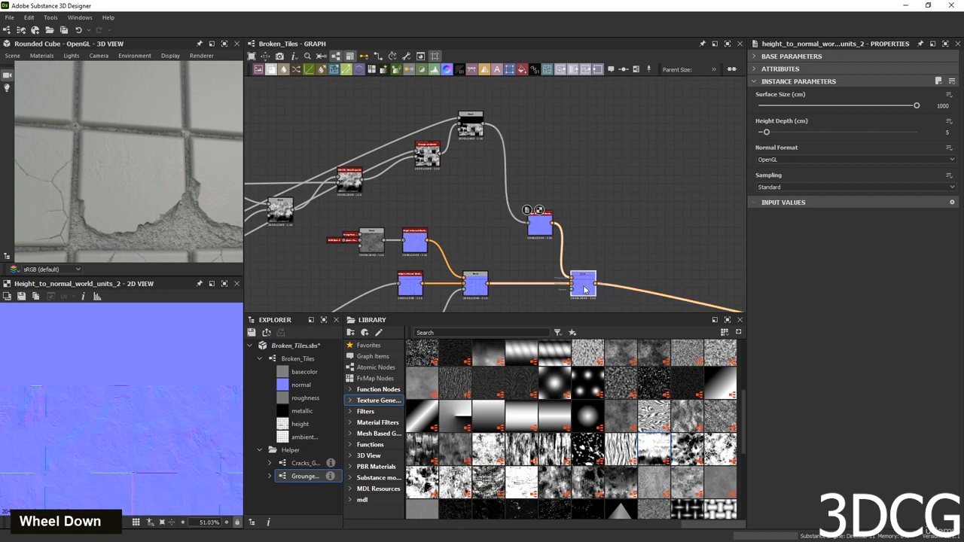
Examine the final normal Blend up close on the tiles in 2D and on the 3D model.
double_click(583, 284)
scroll(138, 368, up, 5)
middle_drag(137, 361, 215, 320)
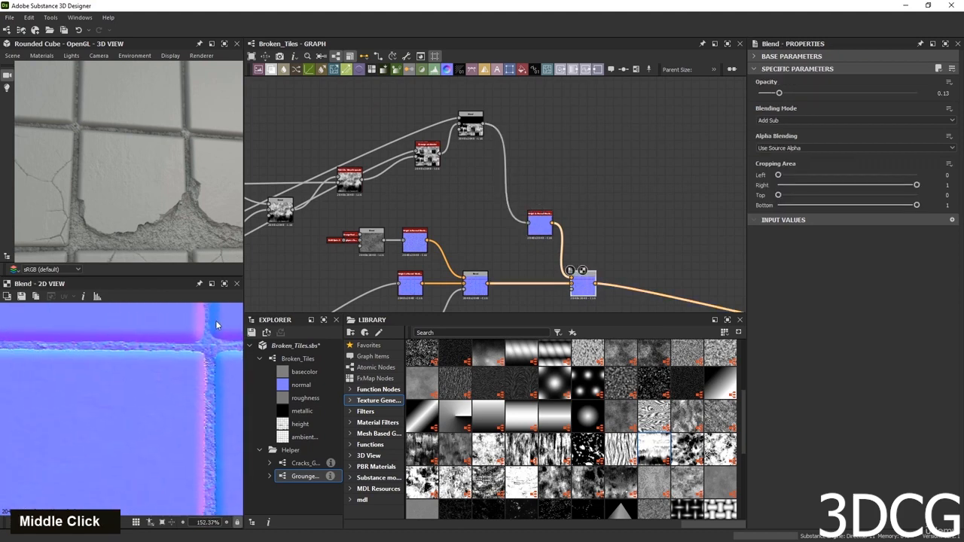
middle_drag(151, 204, 122, 268)
scroll(154, 350, down, 3)
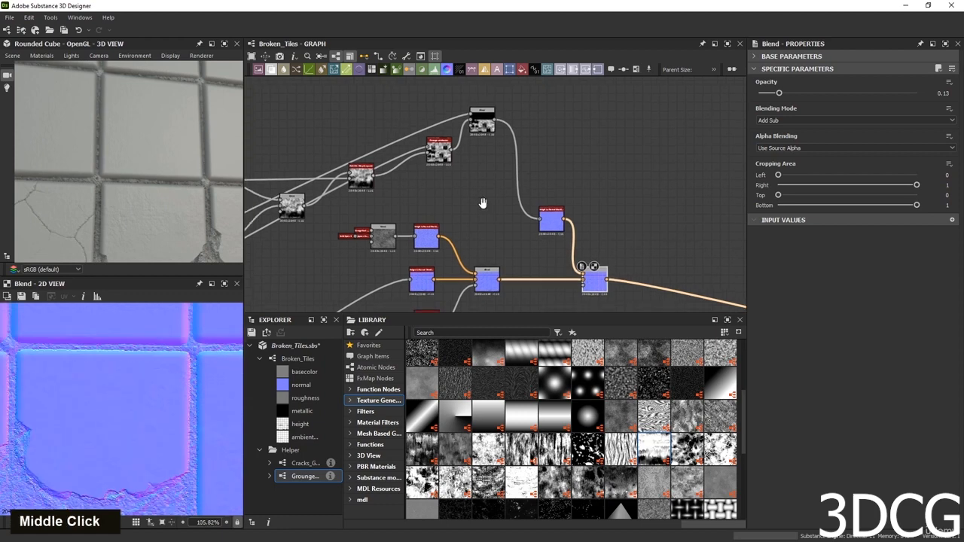
middle_drag(482, 204, 583, 135)
scroll(547, 193, up, 6)
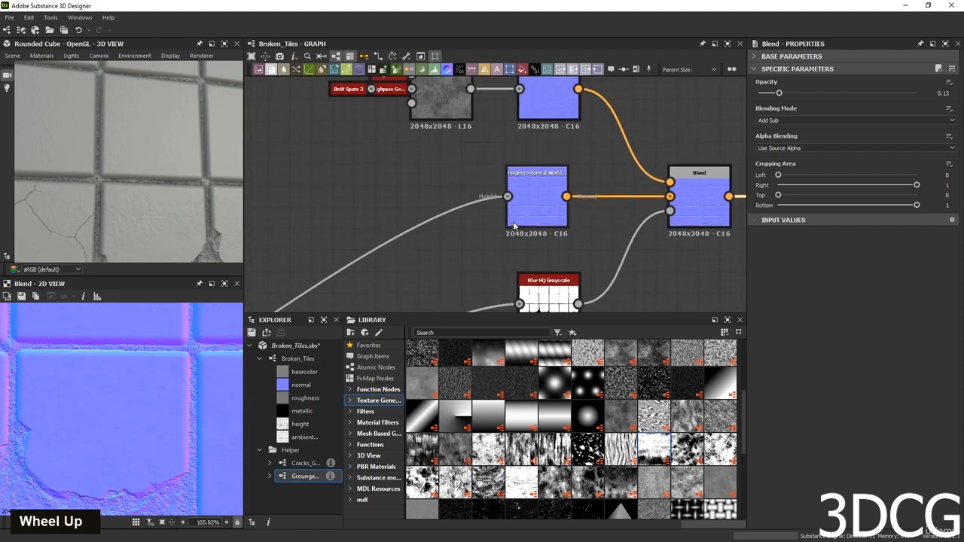
Examine the tile and grunge Height to Normal World Units nodes in the graph and their normal maps in the 2D view.
click(548, 194)
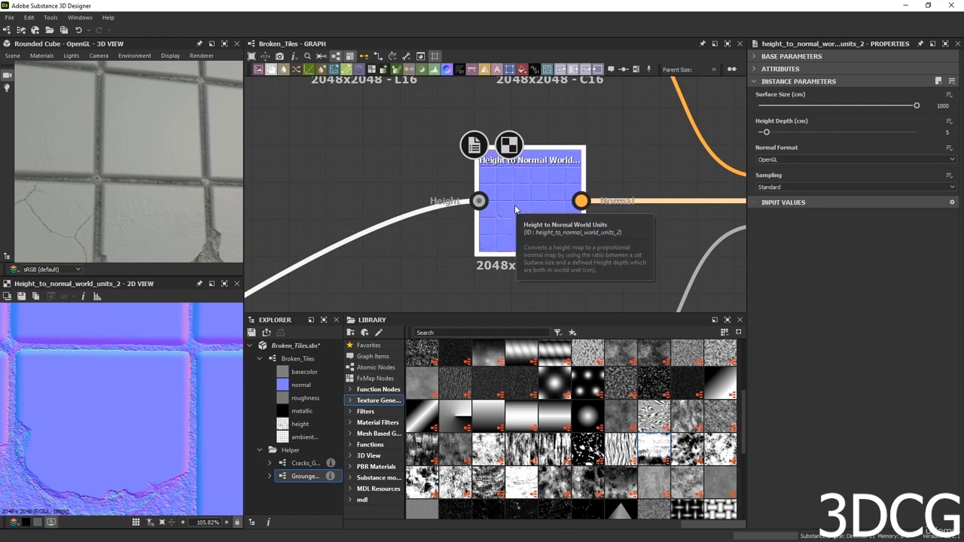
scroll(515, 205, down, 5)
middle_drag(542, 175, 479, 201)
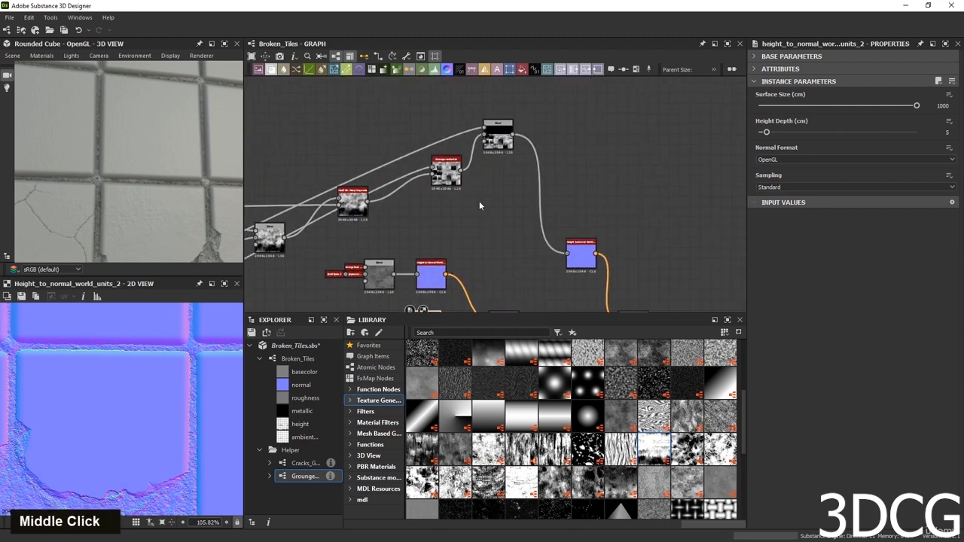
double_click(579, 260)
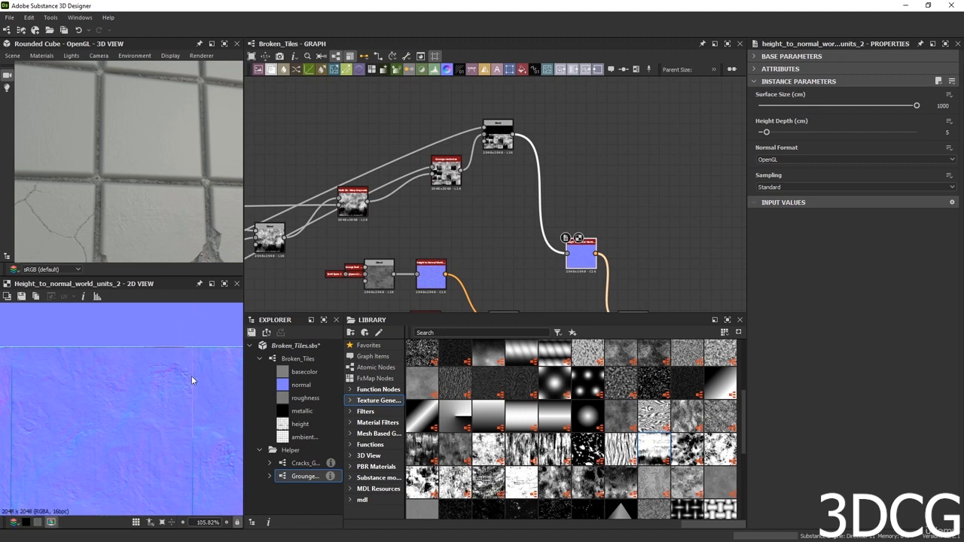
scroll(186, 349, down, 2)
scroll(184, 438, up, 1)
scroll(487, 238, down, 3)
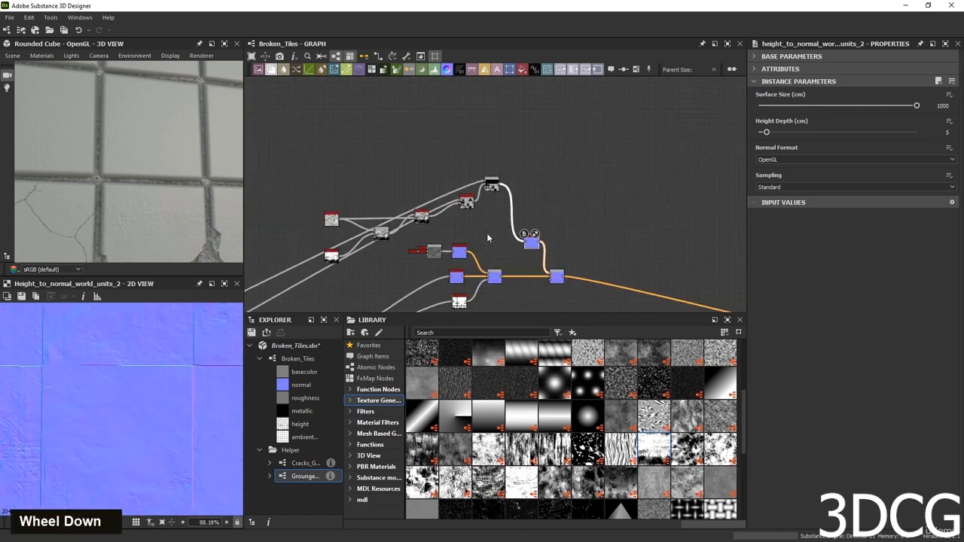
middle_drag(487, 238, 589, 168)
scroll(543, 189, up, 3)
scroll(542, 192, down, 2)
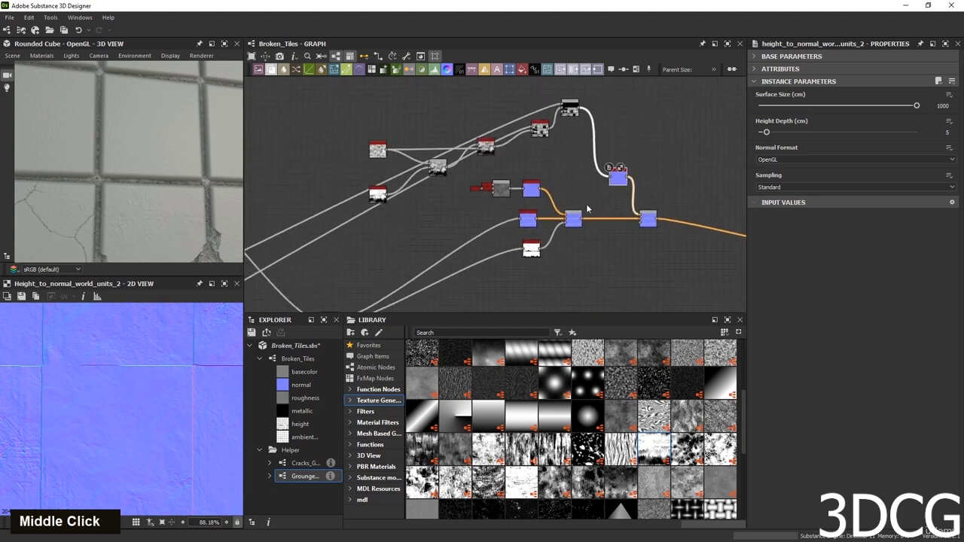
scroll(574, 216, up, 1)
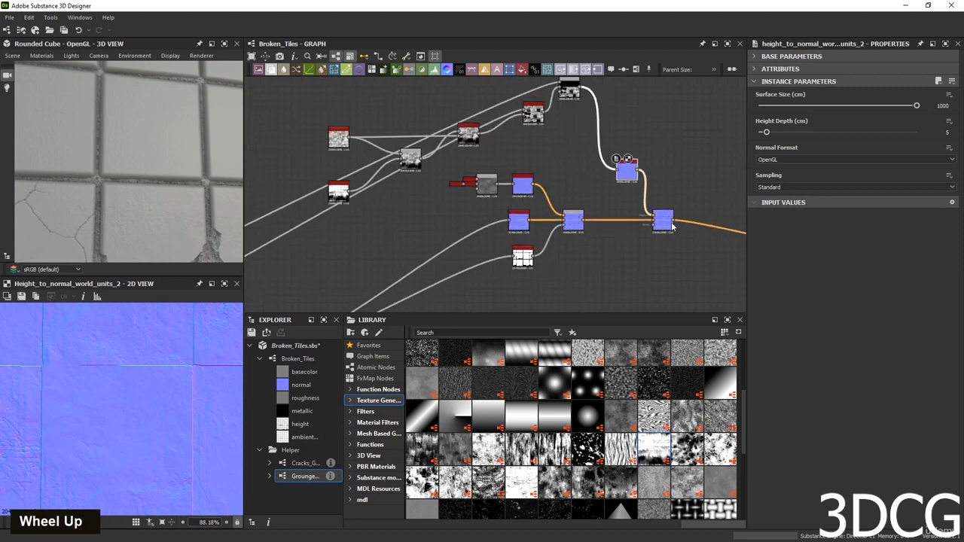
Move the last normal Blend's output connection onto the preceding Blend, and shift the freed Blend node upward.
shift+drag(673, 225, 580, 223)
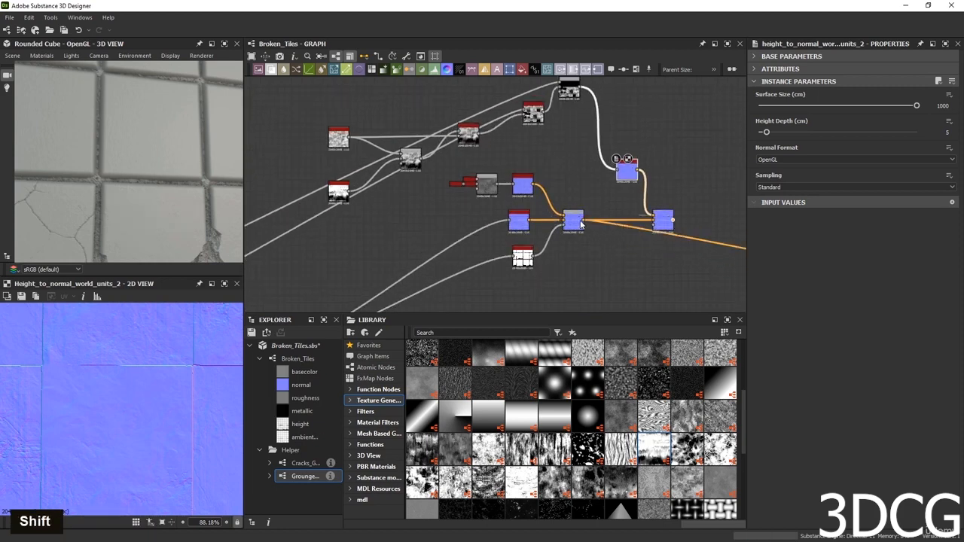
double_click(661, 221)
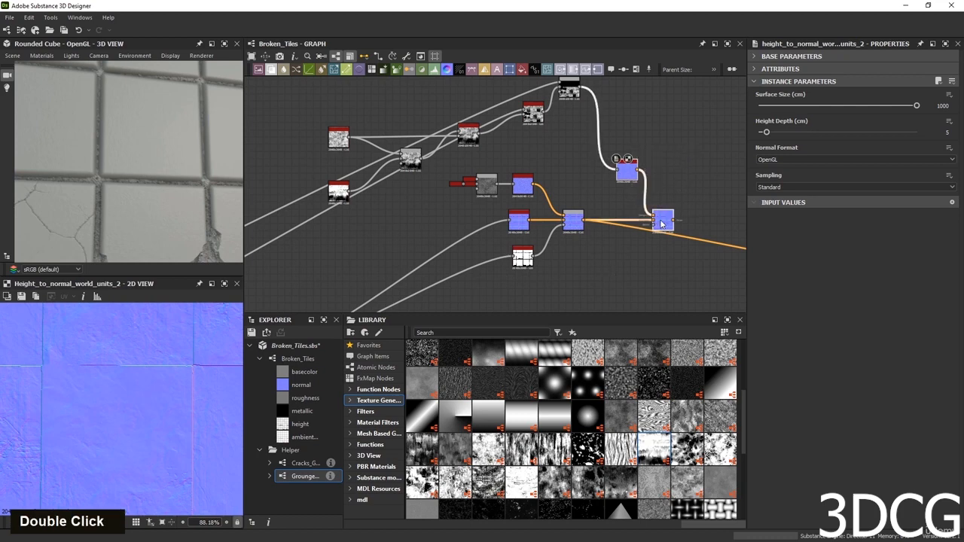
drag(659, 221, 652, 185)
middle_drag(594, 173, 644, 197)
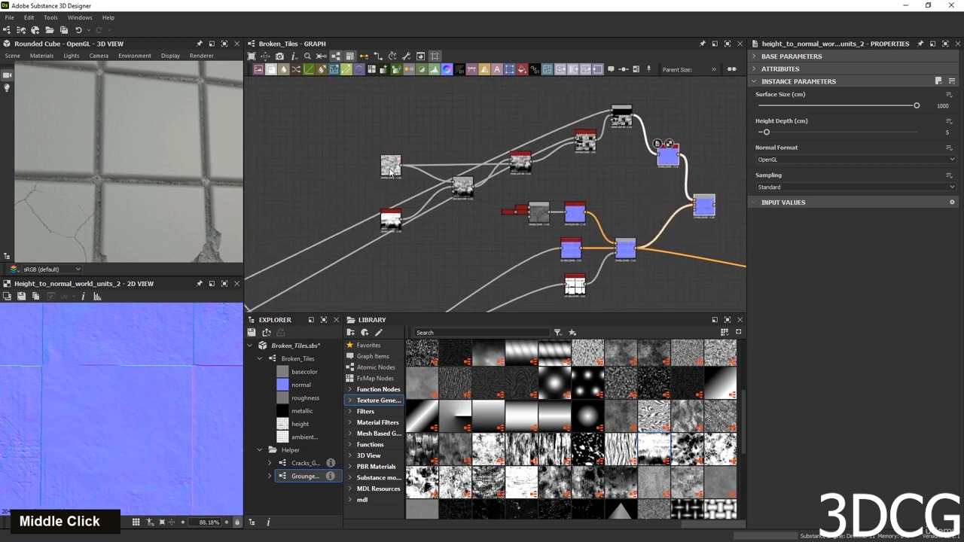
Dock the Grunge Map 006 node into its Blend, then place that Blend above and close to the Clouds 2 node.
click(390, 167)
click(390, 219)
key(d)
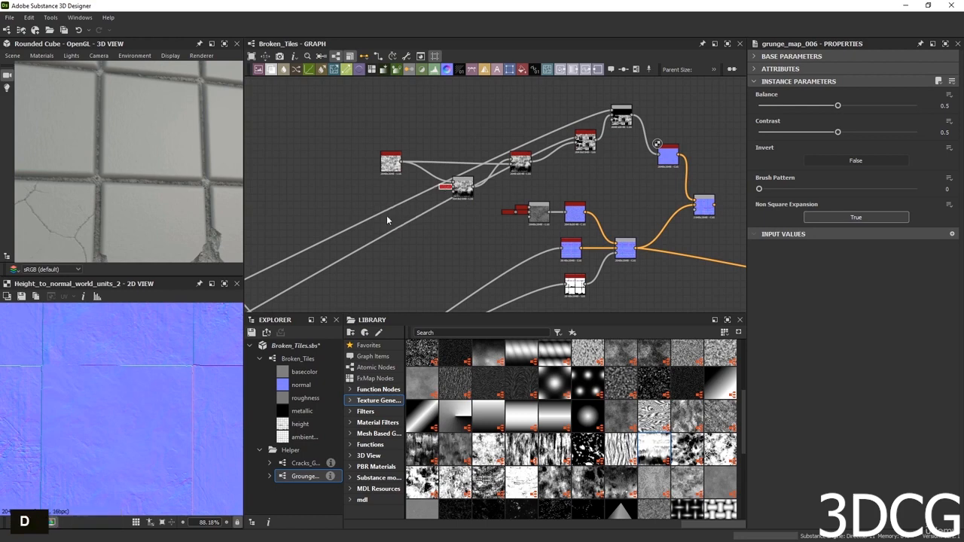
click(391, 167)
drag(463, 188, 456, 148)
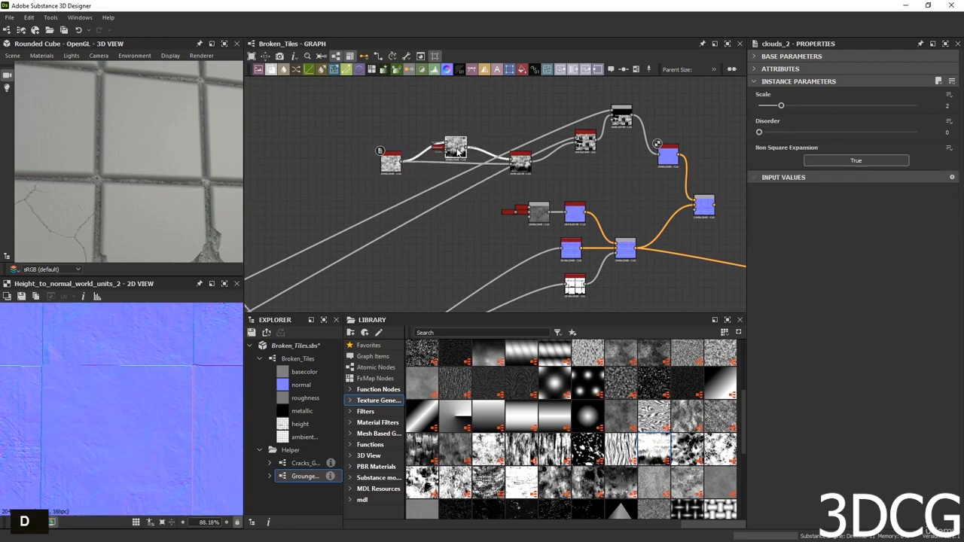
drag(393, 165, 415, 179)
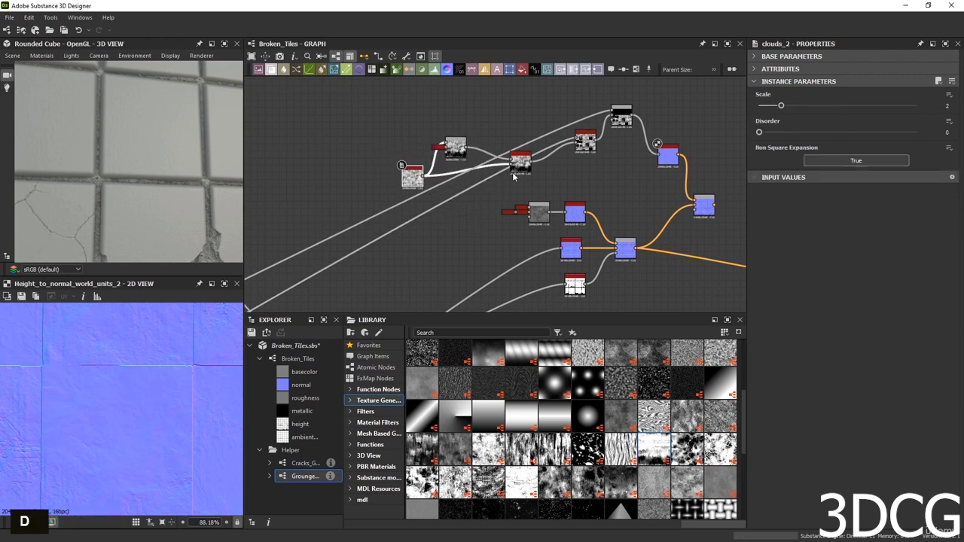
Arrange the Multi Directional Warp, Grounge randomize and Subtract Blend nodes compactly and move the grunge node group away from the detail nodes.
drag(515, 167, 487, 183)
drag(585, 140, 527, 179)
drag(622, 123, 563, 176)
drag(583, 100, 412, 186)
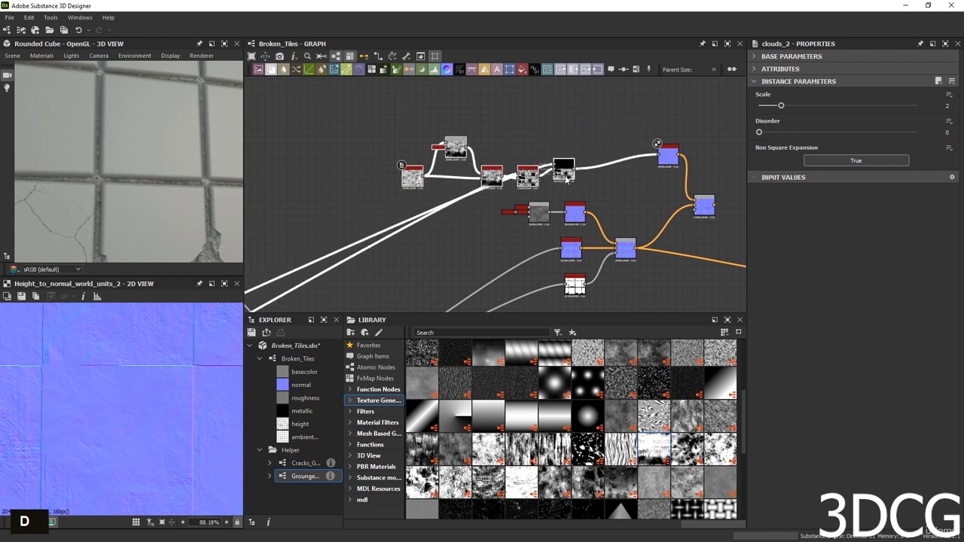
drag(563, 178, 391, 134)
middle_drag(391, 134, 560, 175)
drag(563, 175, 572, 141)
Preview the fine-detail Height to Normal World Units node in the 2D view.
scroll(585, 156, up, 2)
middle_drag(585, 156, 516, 163)
scroll(580, 213, down, 1)
scroll(561, 172, up, 3)
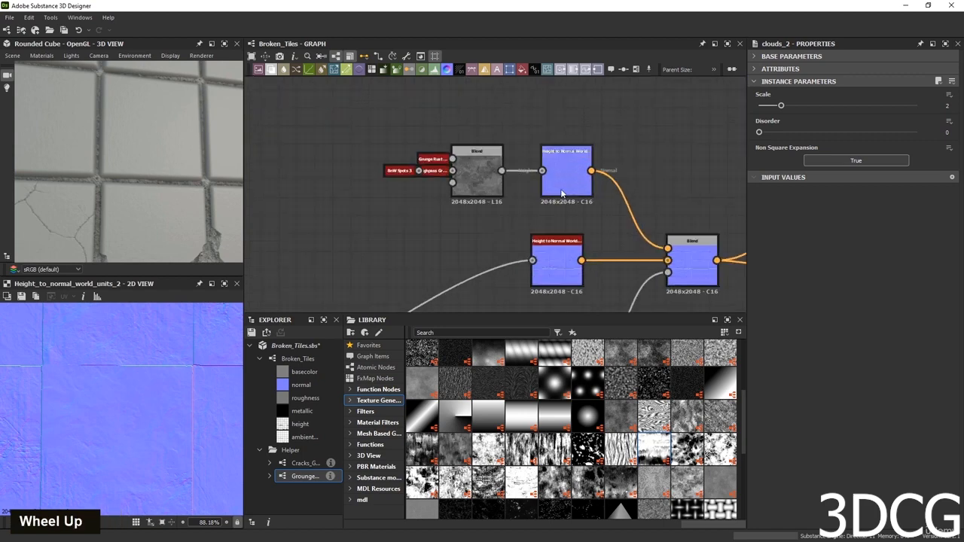
double_click(565, 174)
scroll(609, 246, down, 2)
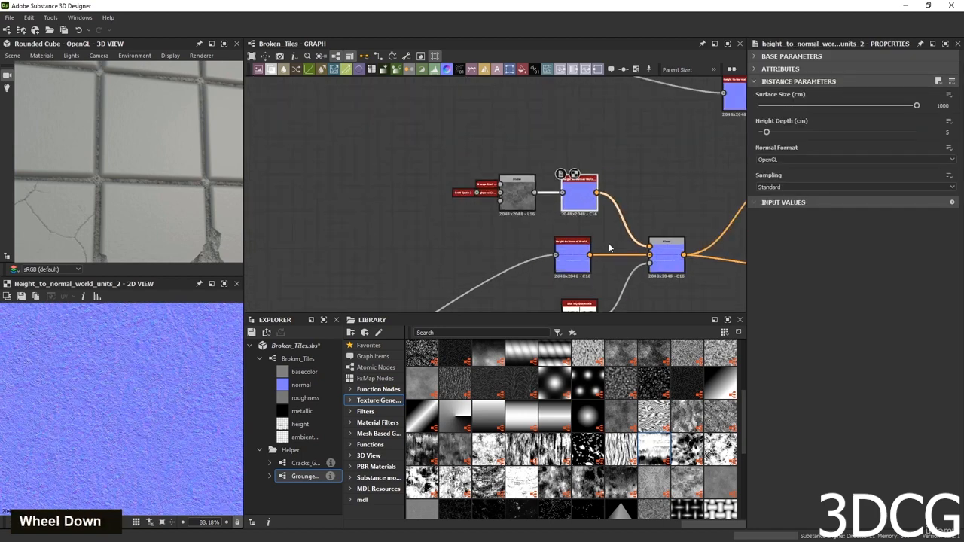
middle_drag(623, 190, 636, 152)
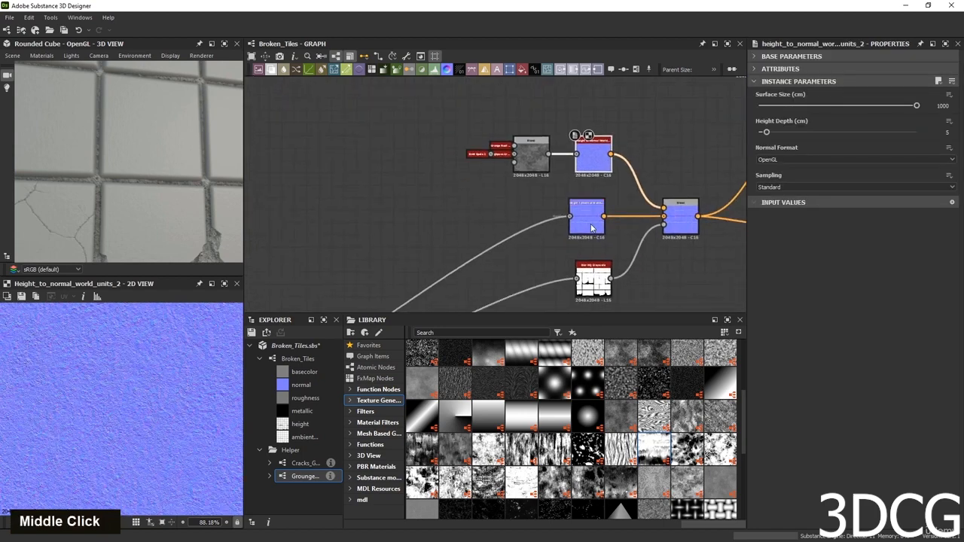
Move the tile Height to Normal node far left and place the grunge Height to Normal and its Blend before the detail nodes.
drag(588, 227, 326, 227)
scroll(537, 242, down, 3)
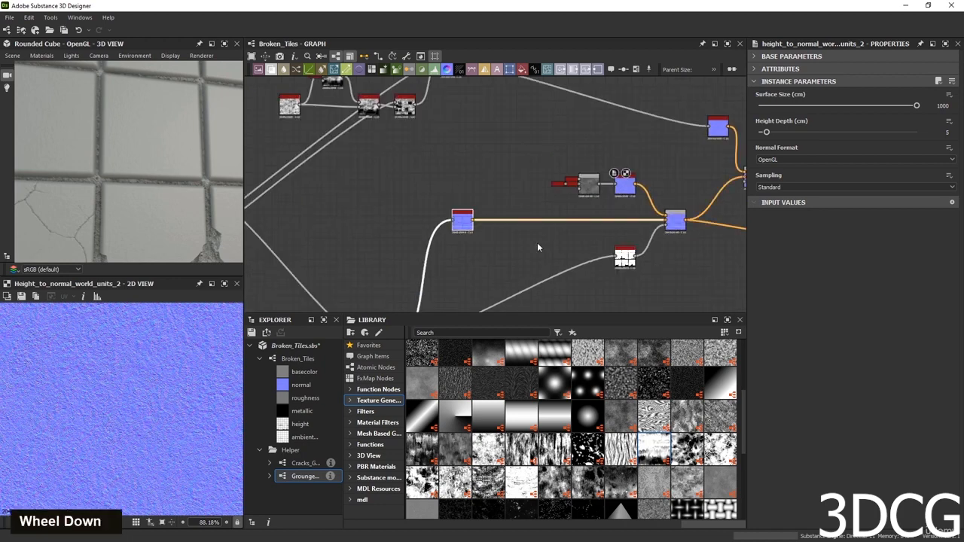
drag(722, 123, 685, 193)
drag(721, 191, 526, 180)
Delete the link between the two normal Blends and connect the tile Height to Normal output to the grunge Blend's background.
click(540, 189)
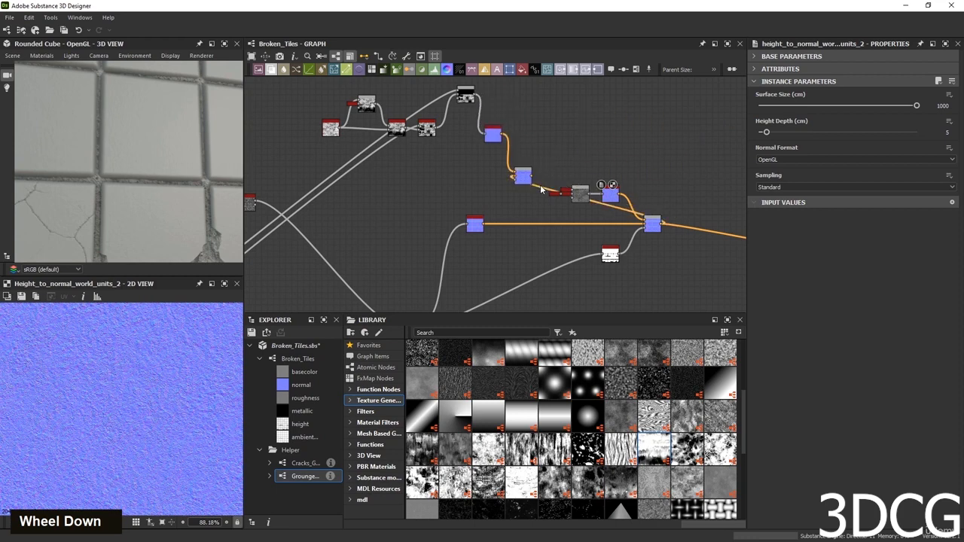
key(Delete)
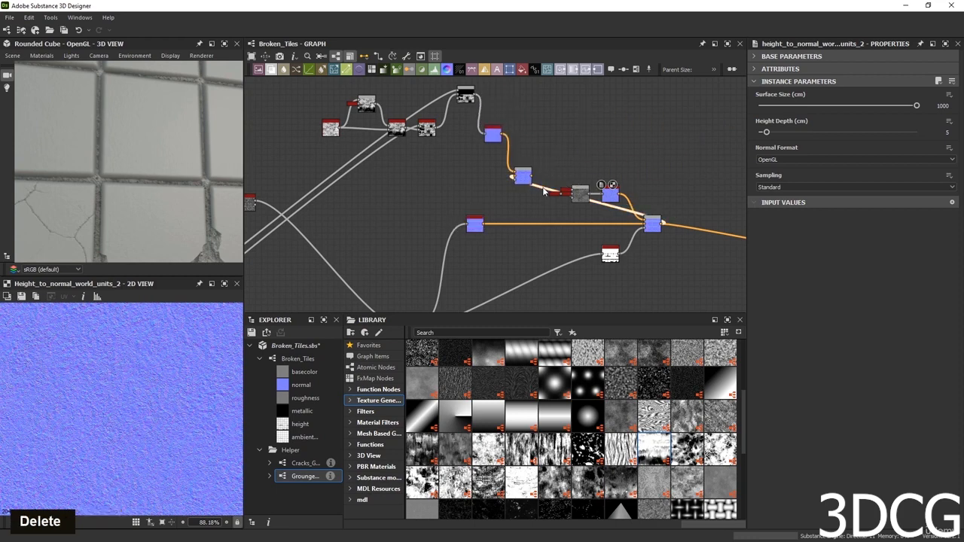
key(Delete)
drag(484, 224, 521, 176)
Preview the grunge normal Blend in the 2D view and inspect the tile surfaces and grout joints up close.
double_click(523, 175)
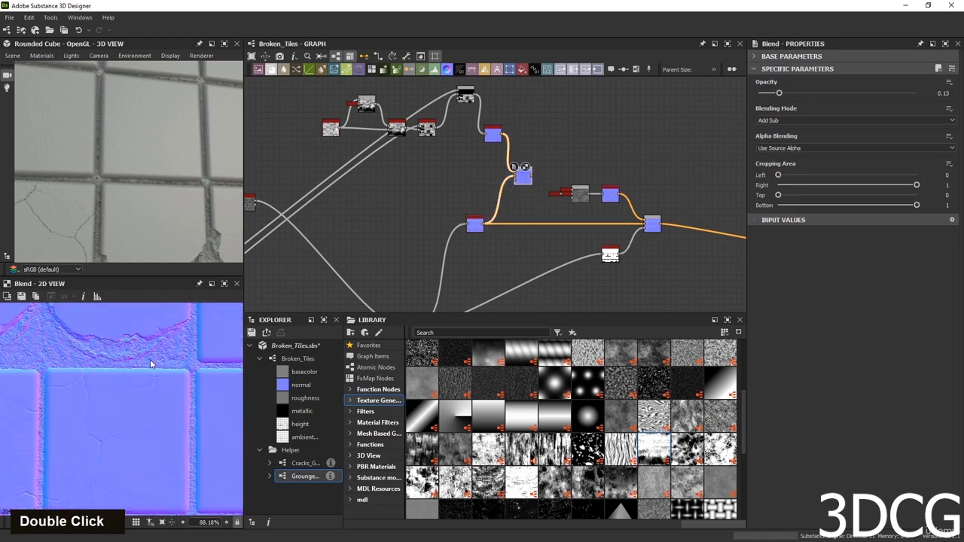
scroll(149, 364, down, 5)
middle_drag(180, 404, 152, 468)
scroll(154, 393, up, 3)
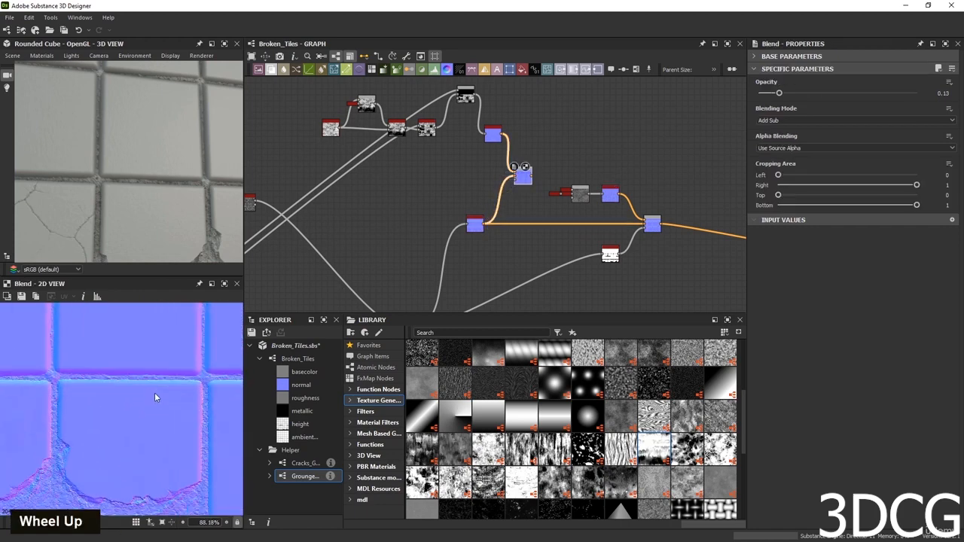
middle_drag(154, 392, 146, 399)
scroll(175, 430, up, 3)
scroll(178, 428, up, 3)
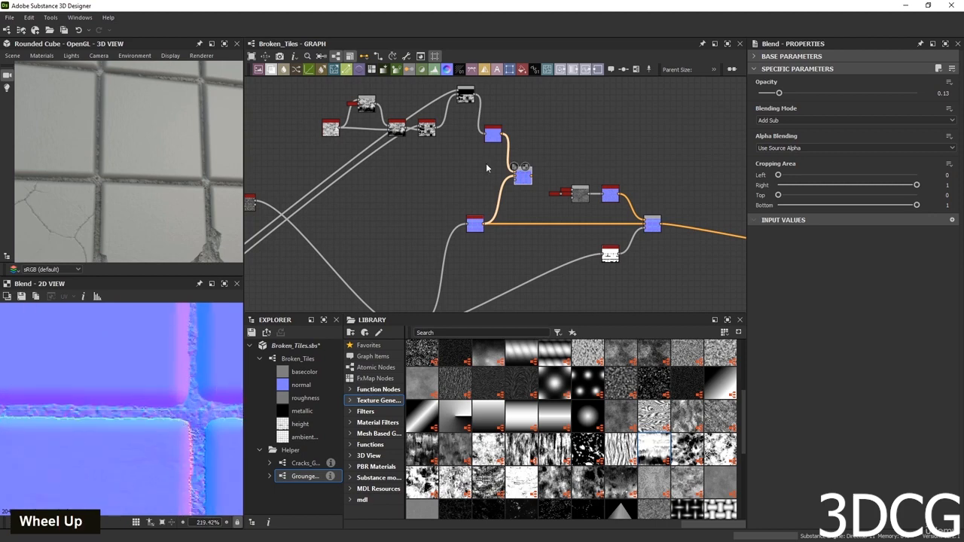
Preview the Tile Sampler input, the Subtract Blend result and the Histogram Scan mask feeding the Subtract Blend's foreground.
middle_drag(486, 163, 526, 181)
double_click(462, 140)
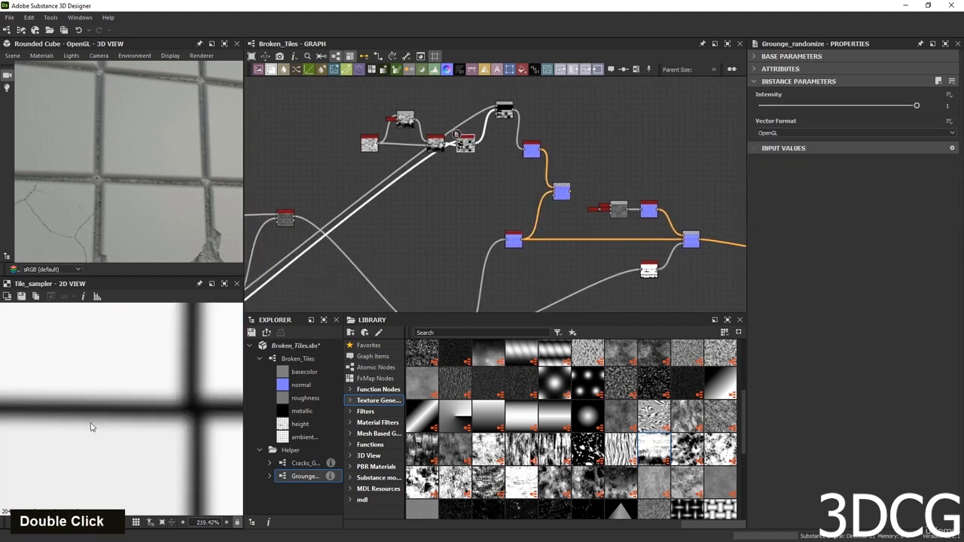
double_click(504, 109)
scroll(133, 414, down, 5)
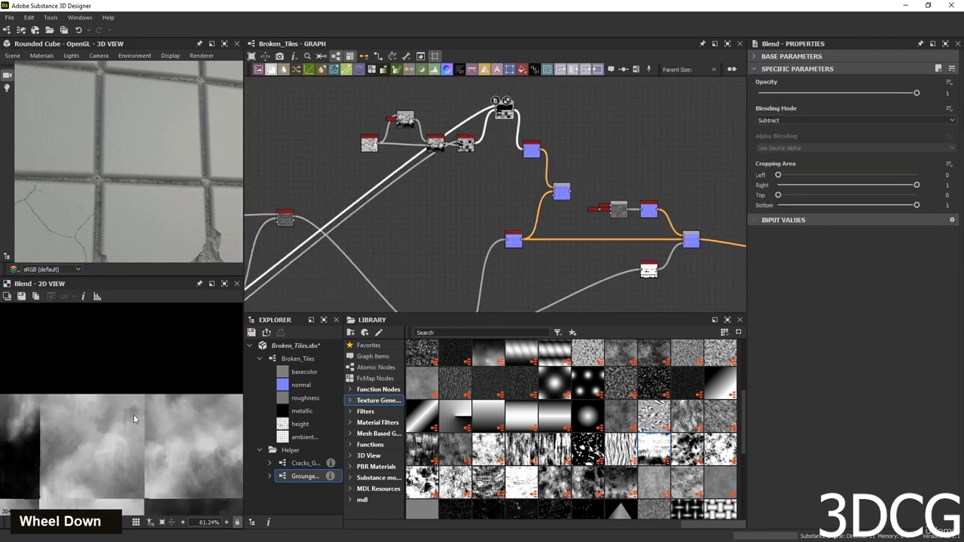
scroll(143, 386, down, 2)
middle_drag(153, 463, 144, 383)
scroll(470, 117, up, 4)
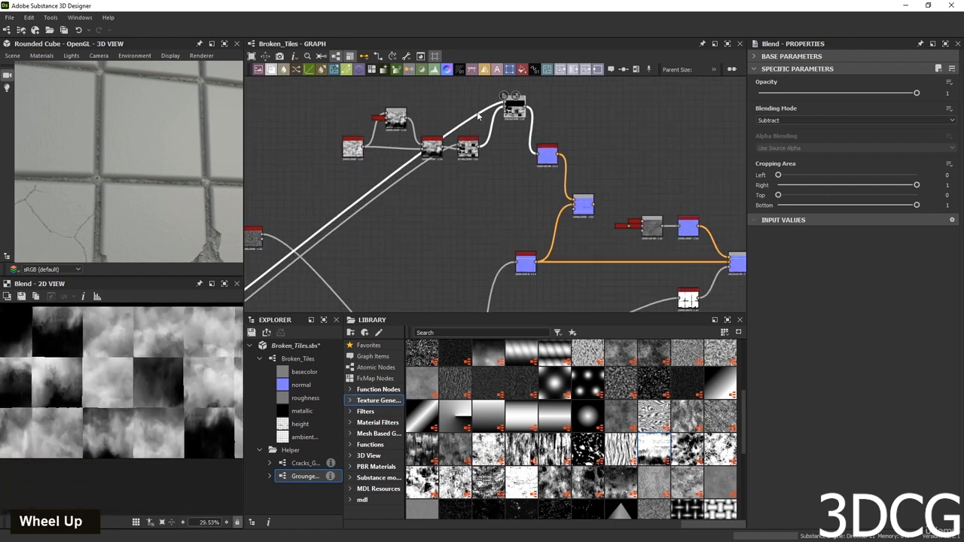
double_click(529, 96)
scroll(83, 410, down, 2)
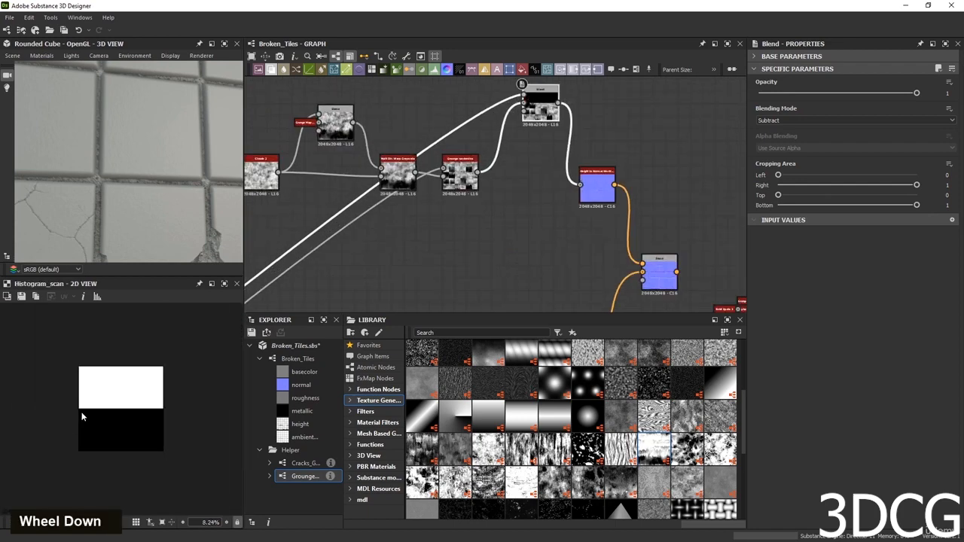
scroll(198, 397, up, 2)
middle_drag(489, 75, 492, 121)
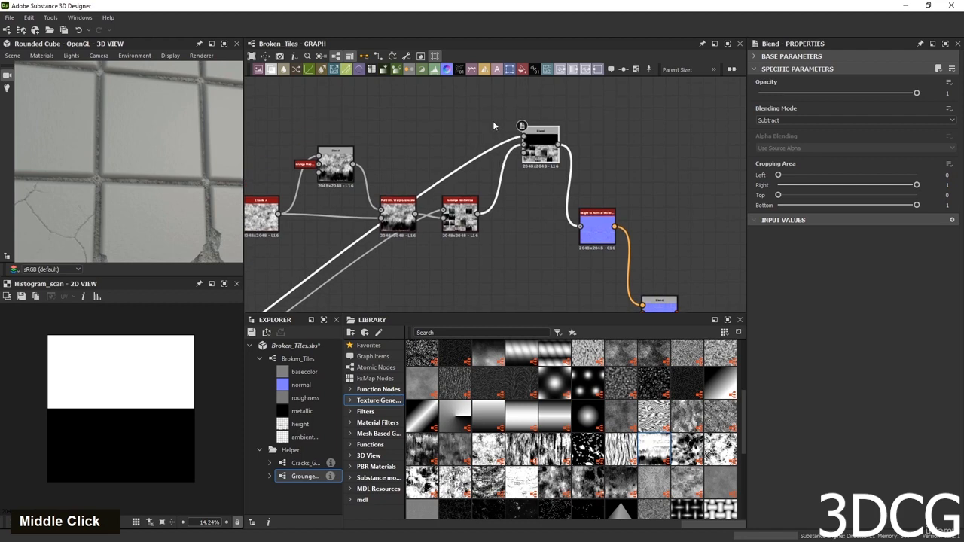
scroll(493, 120, up, 3)
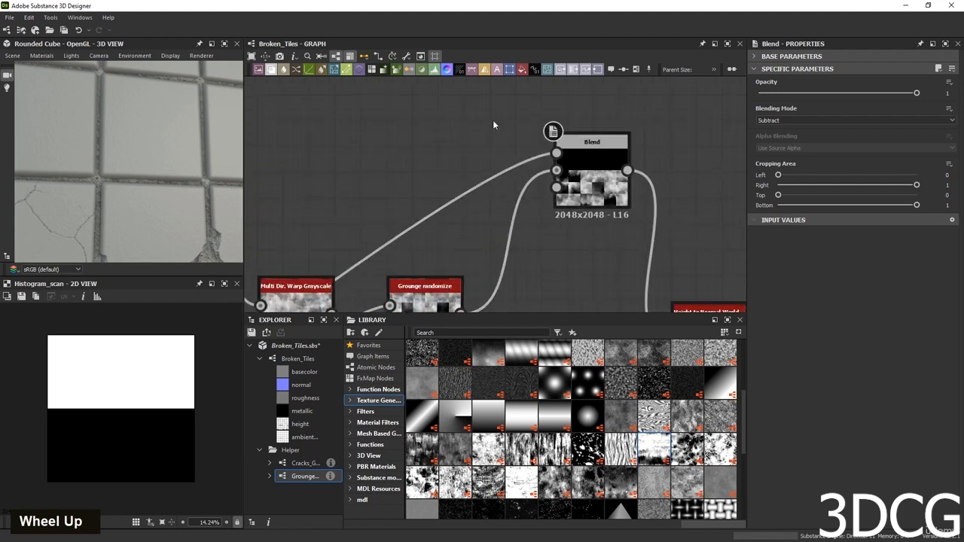
Add a Blur HQ Grayscale node near the Subtract Blend.
key(space)
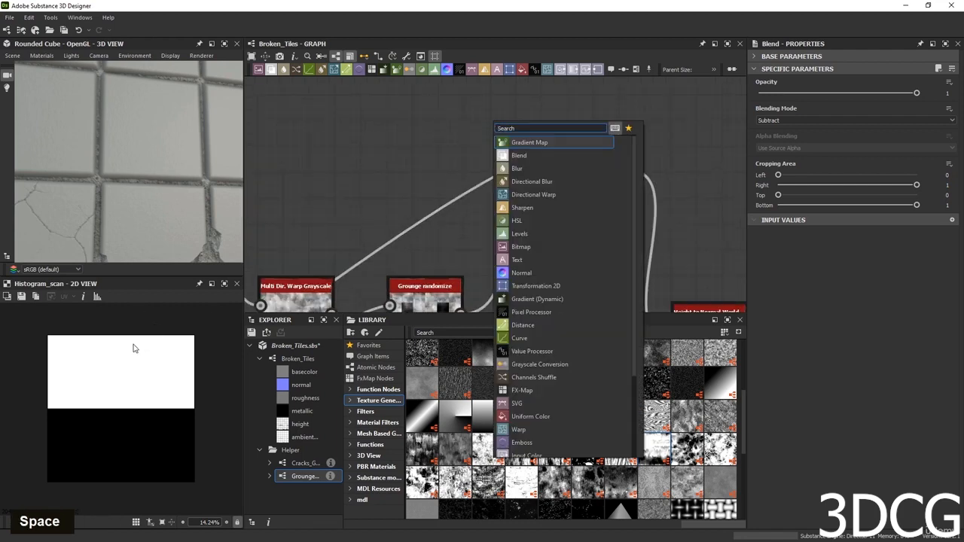
double_click(416, 138)
key(space)
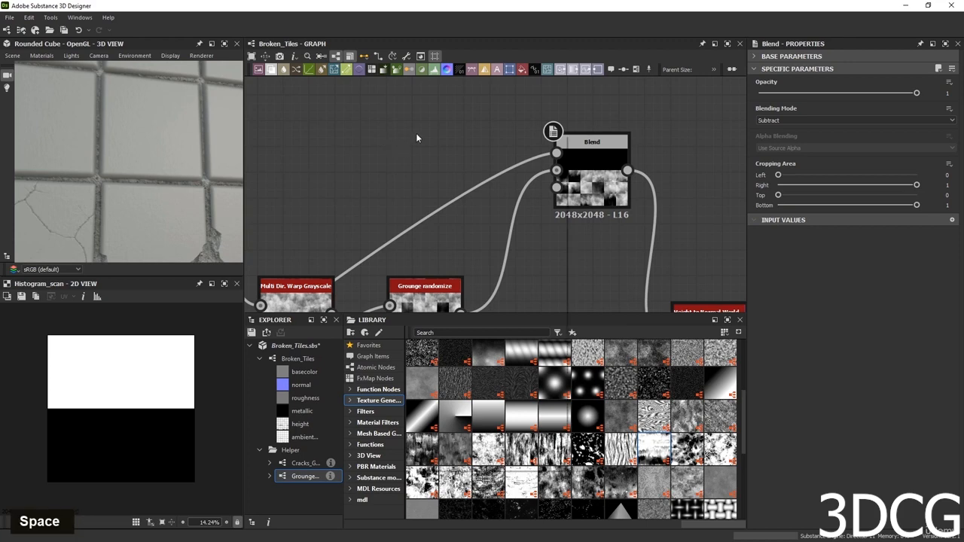
text(blu)
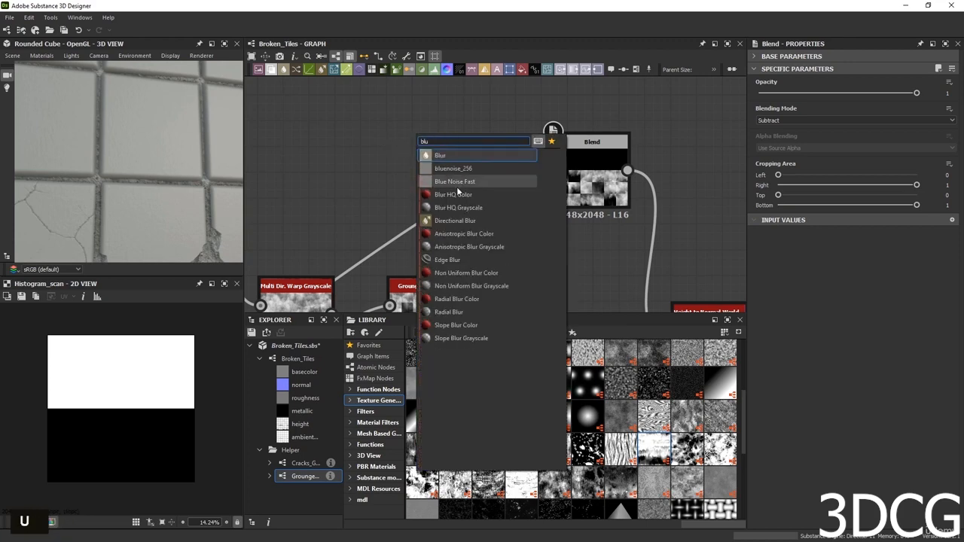
click(462, 209)
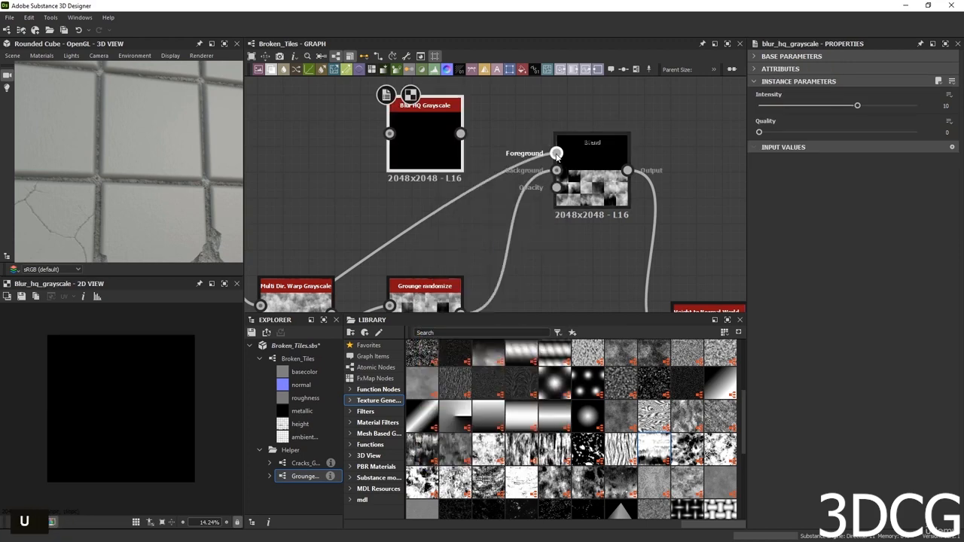
Place the Blur HQ Grayscale node beside the Subtract Blend and feed it the Histogram Scan output used for the Blend's foreground.
middle_drag(521, 167, 561, 181)
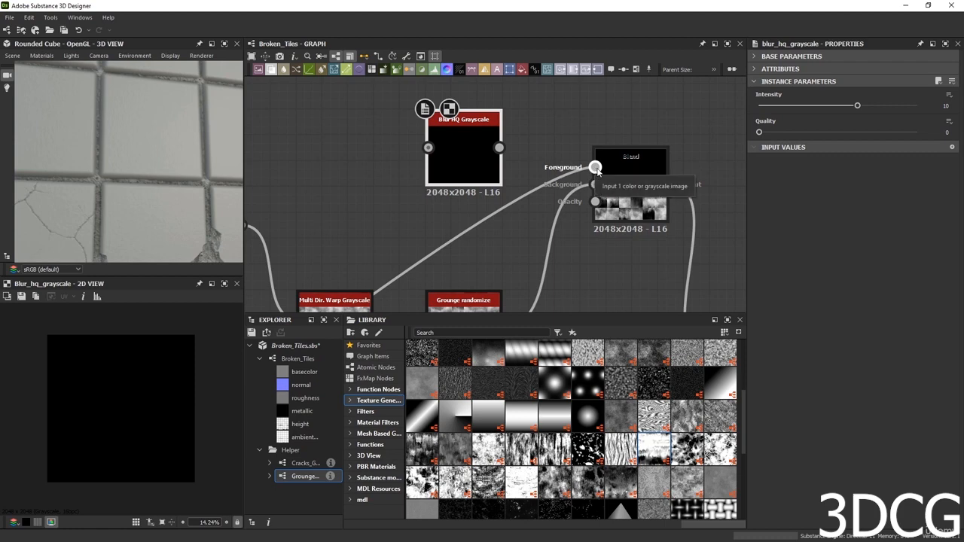
drag(456, 151, 508, 138)
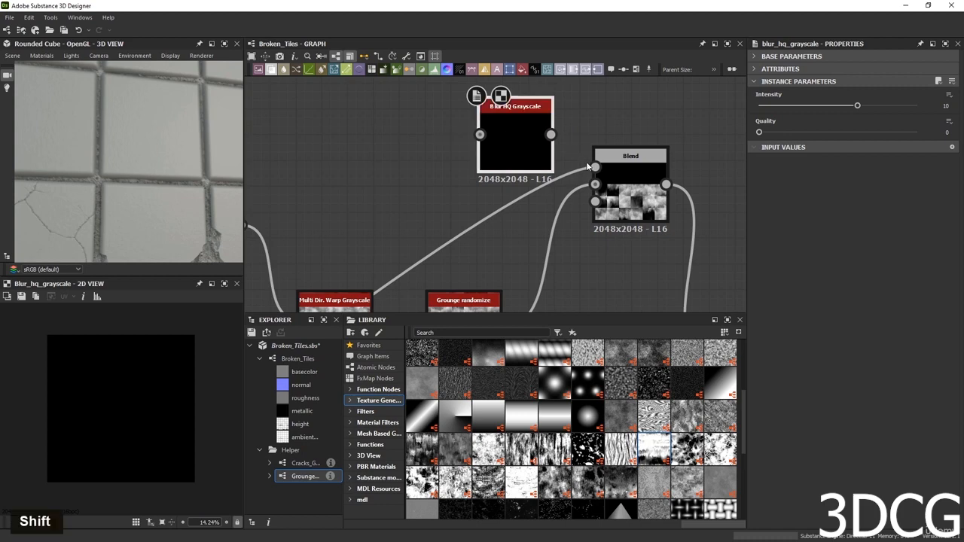
mouse_move(595, 166)
shift+mouse_down()
mouse_move(481, 136)
mouse_move(431, 200)
mouse_move(595, 167)
shift+mouse_up()
ctrl+drag(521, 244, 506, 207)
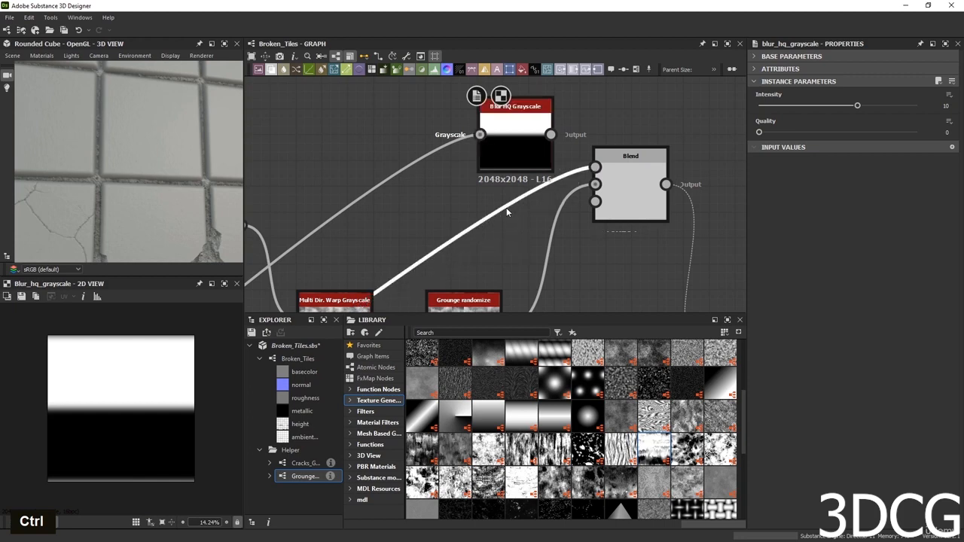
Remove the direct link into the Subtract Blend's foreground, reposition the Blur HQ Grayscale node beside it and preview the blurred mask.
key(Delete)
double_click(510, 152)
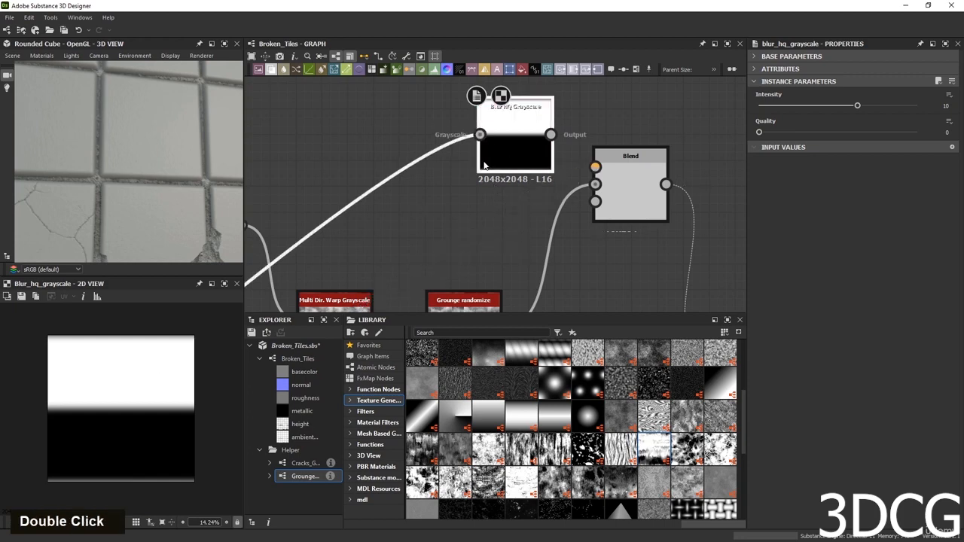
mouse_move(508, 158)
mouse_down()
mouse_move(496, 144)
mouse_move(494, 156)
mouse_up()
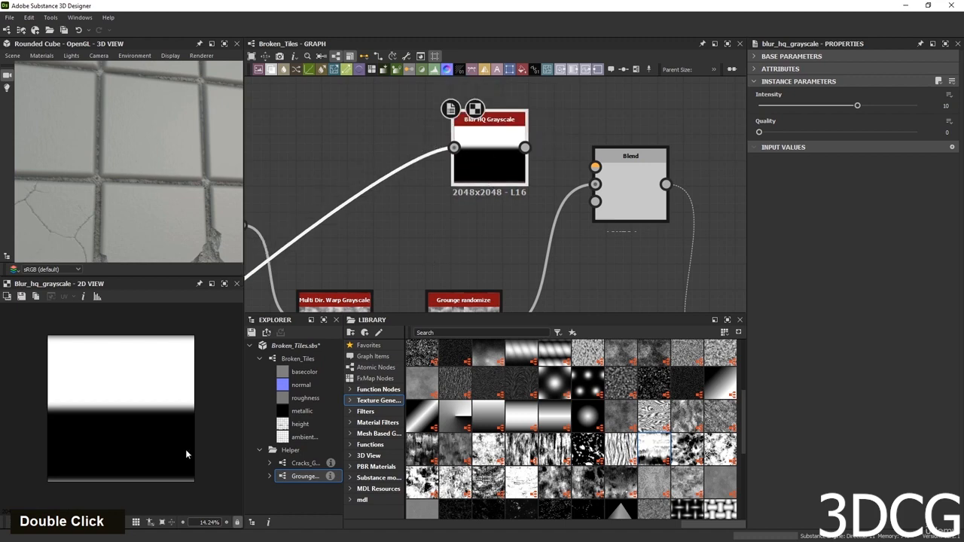
scroll(119, 499, up, 2)
middle_drag(119, 499, 75, 344)
scroll(81, 391, down, 1)
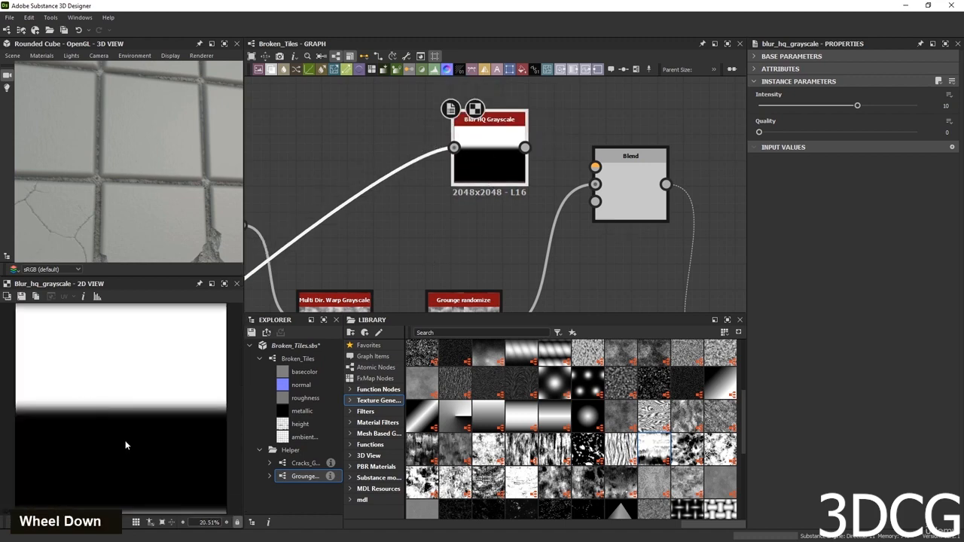
scroll(171, 482, down, 4)
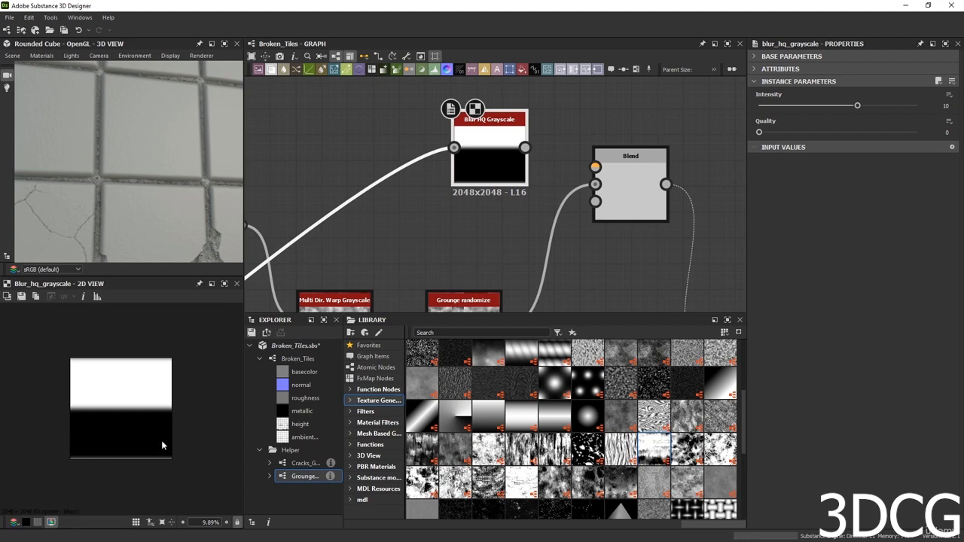
scroll(166, 360, up, 1)
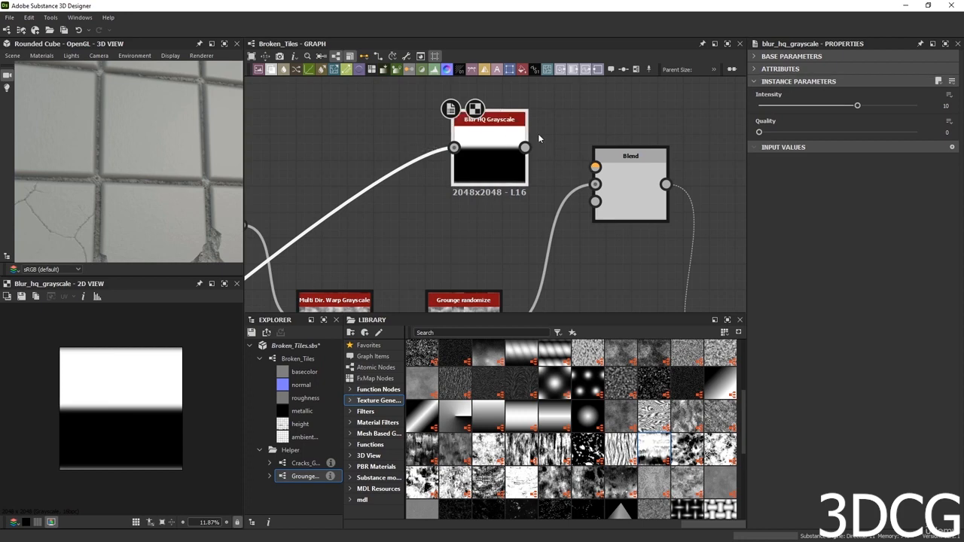
Override the Blur HQ Grayscale node's Tiling Mode as Absolute and set it to No Tiling.
click(753, 68)
click(753, 68)
click(754, 57)
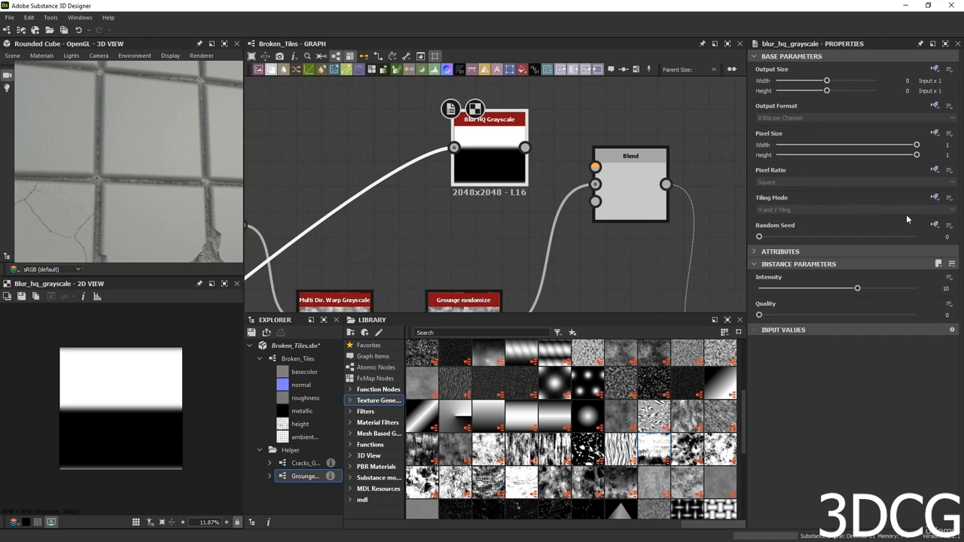
click(936, 199)
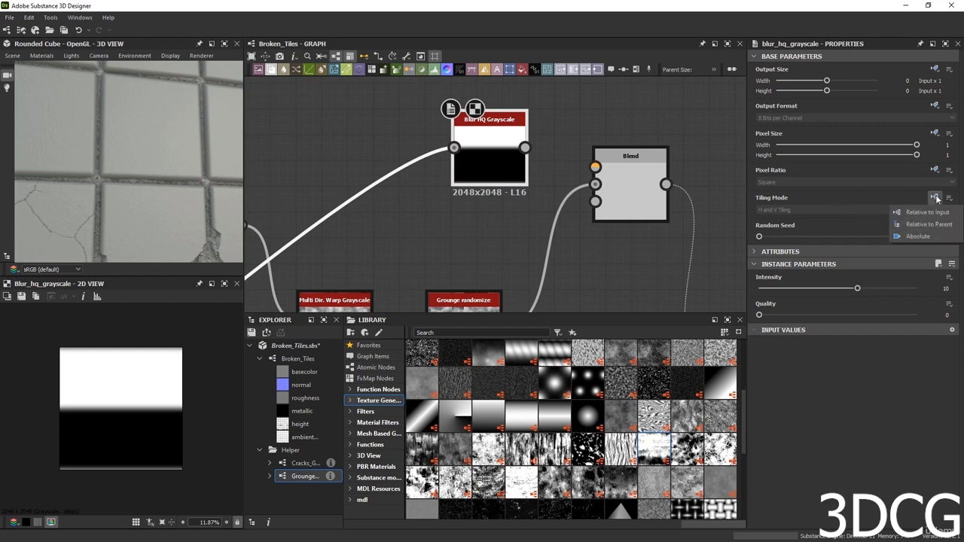
click(915, 235)
click(792, 210)
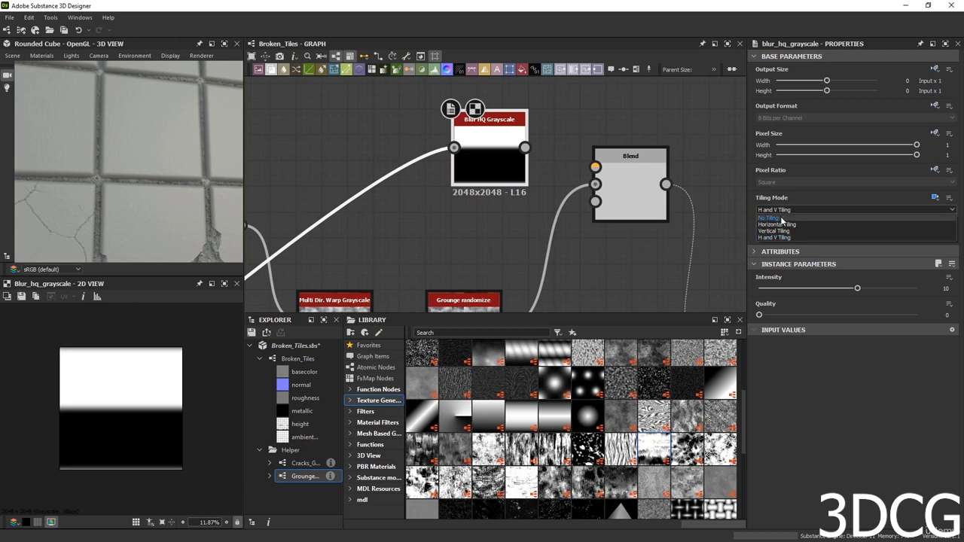
click(781, 219)
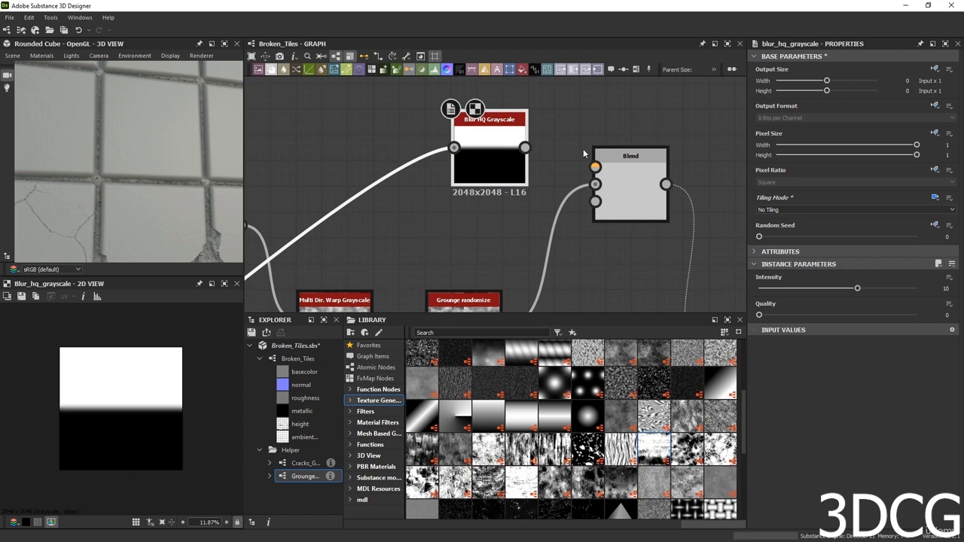
Feed the Blur HQ Grayscale output into the Subtract Blend's foreground and preview the masked grunge transition.
drag(525, 147, 613, 181)
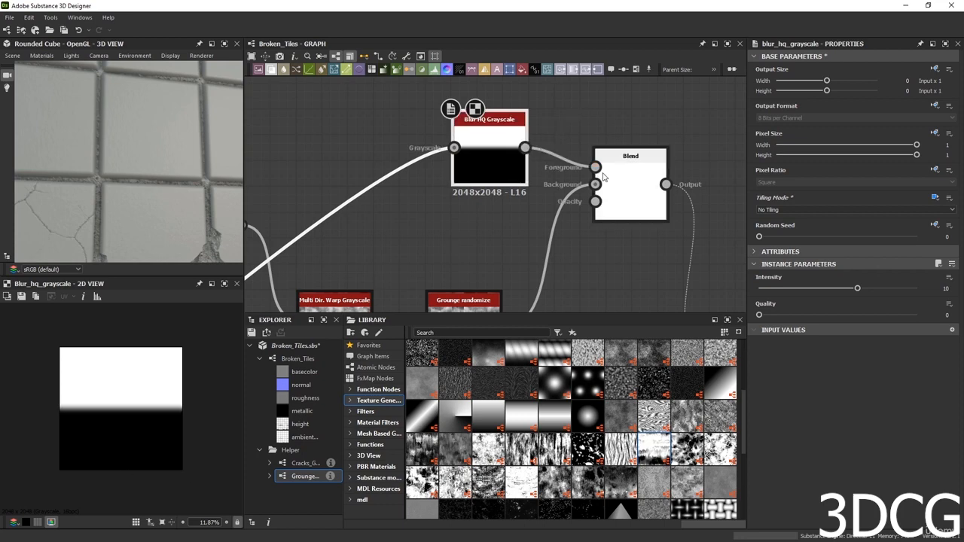
double_click(623, 191)
scroll(131, 412, up, 5)
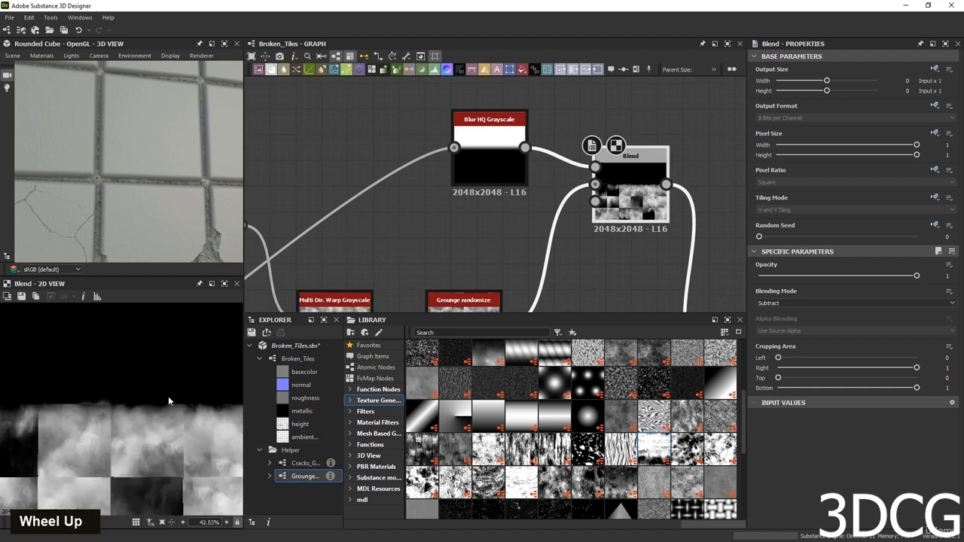
scroll(127, 406, up, 3)
scroll(120, 410, down, 5)
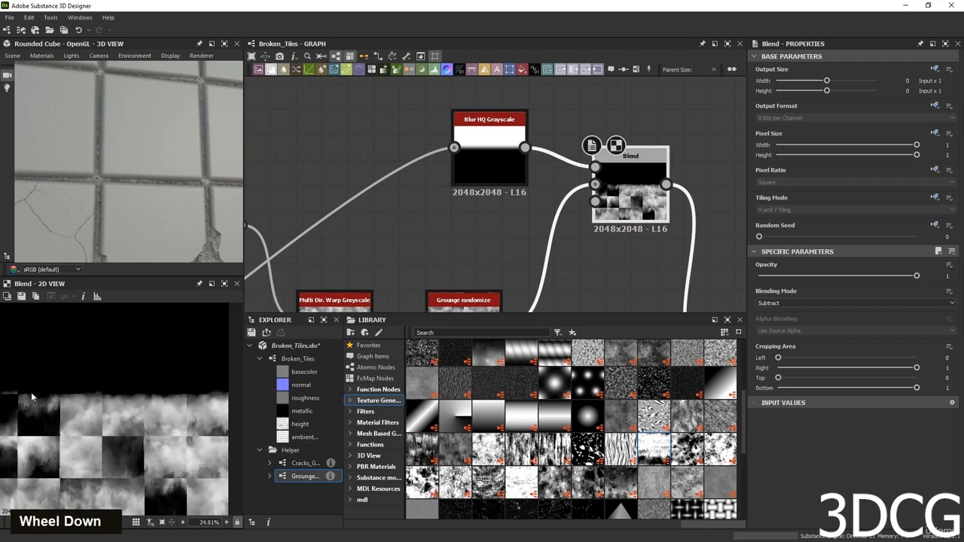
Preview the Grounge randomize node and compare it with the Subtract Blend result.
double_click(475, 303)
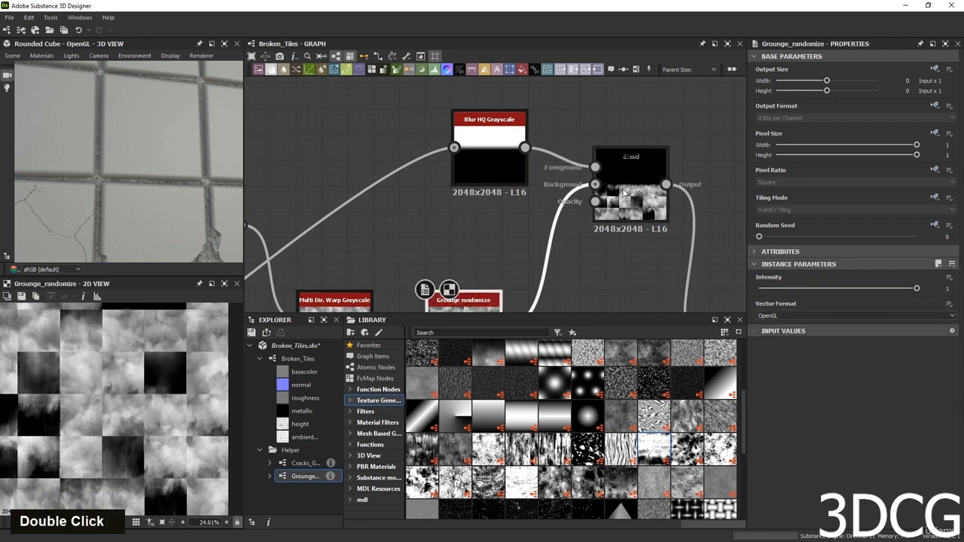
double_click(622, 193)
scroll(623, 198, down, 6)
middle_drag(630, 211, 523, 186)
scroll(522, 186, up, 3)
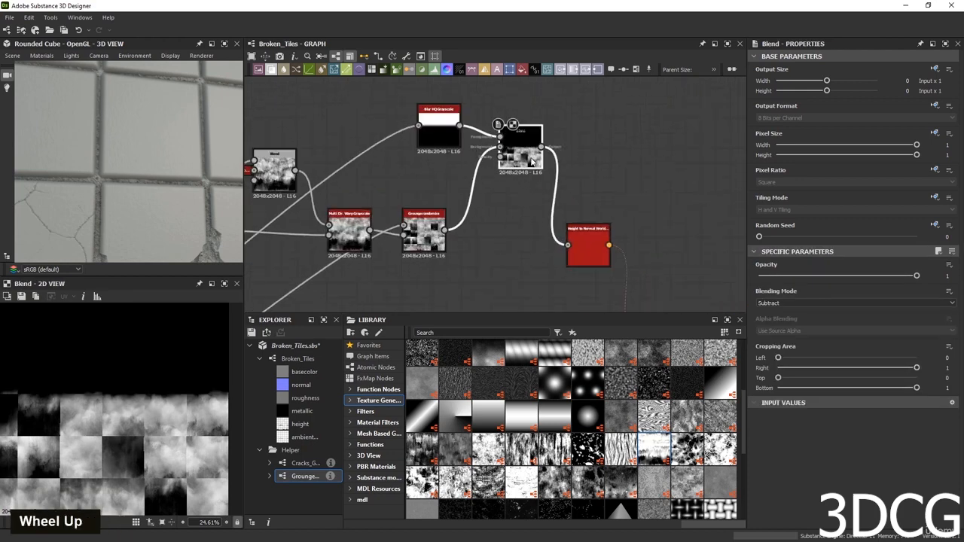
double_click(525, 159)
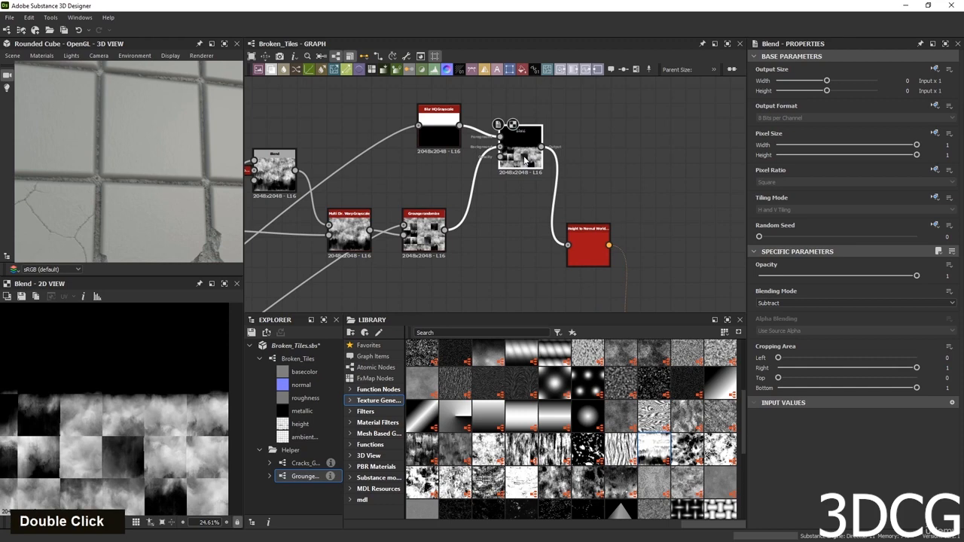
Preview the grunge Height to Normal World Units node and the grunge normal Blend, examining the tile faces and grout joints.
double_click(588, 247)
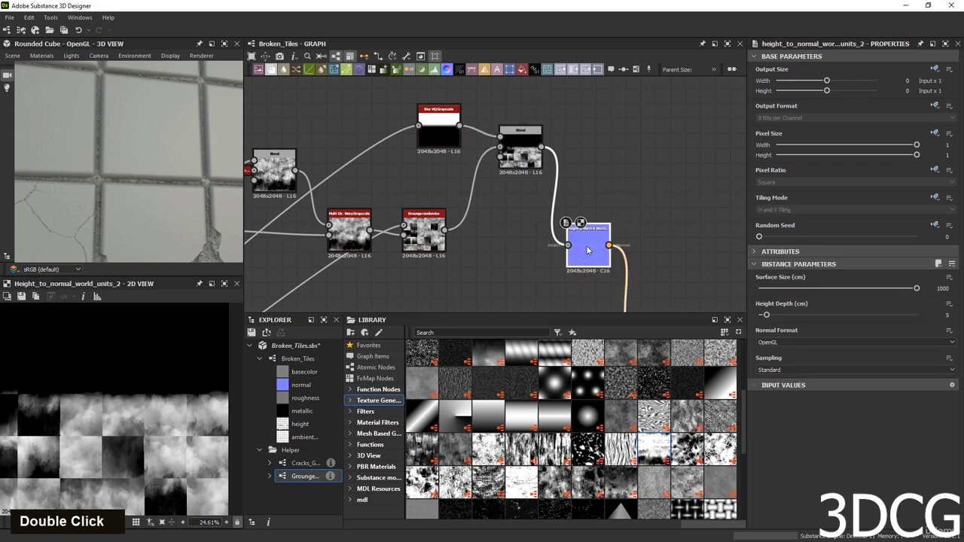
scroll(114, 394, up, 6)
scroll(461, 199, down, 6)
middle_drag(502, 230, 475, 189)
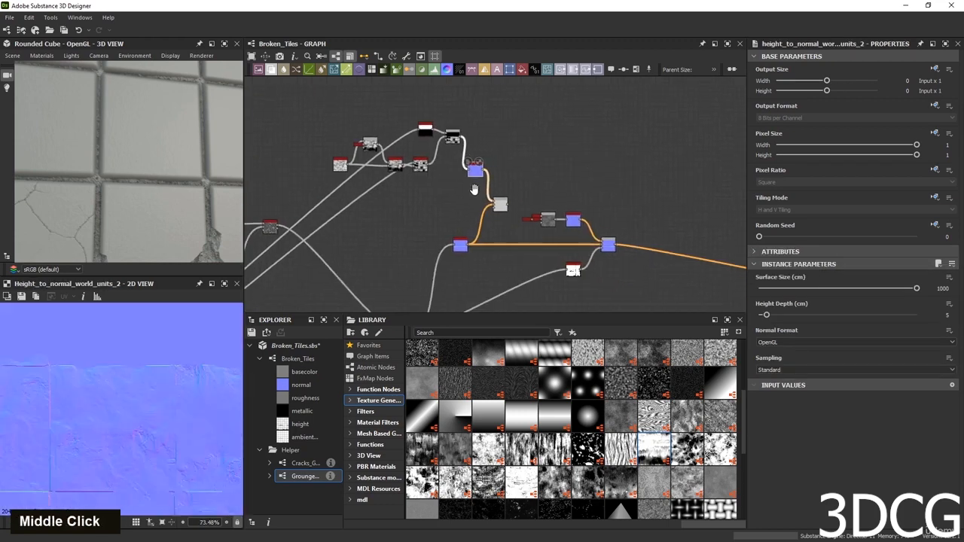
scroll(493, 214, up, 5)
double_click(518, 201)
scroll(65, 378, up, 5)
middle_drag(66, 378, 535, 375)
scroll(142, 380, down, 5)
middle_drag(143, 380, 67, 454)
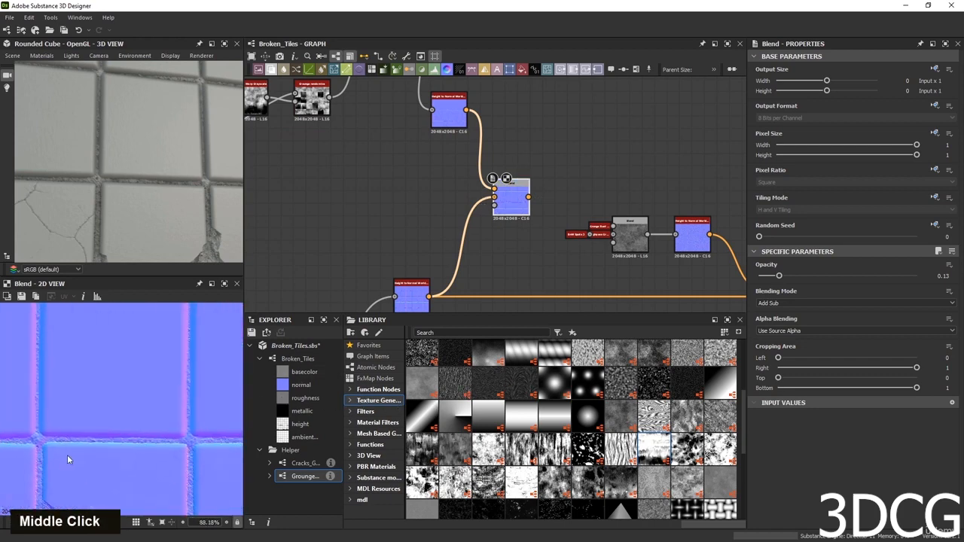
scroll(106, 467, up, 3)
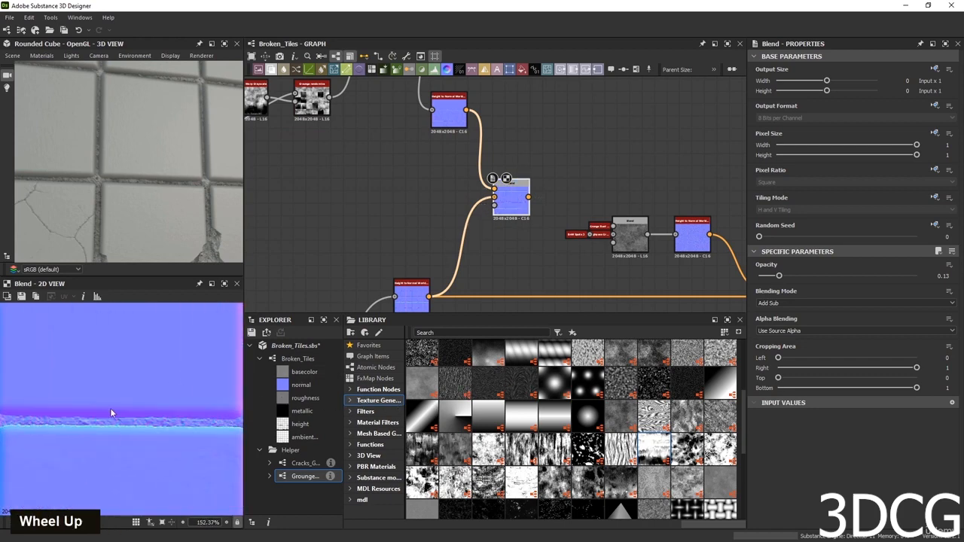
scroll(48, 401, down, 5)
scroll(514, 233, down, 3)
Connect the grunge normal Blend's output to the fine-detail Blend's background and move the fine-detail nodes in line with it.
middle_drag(515, 236, 452, 204)
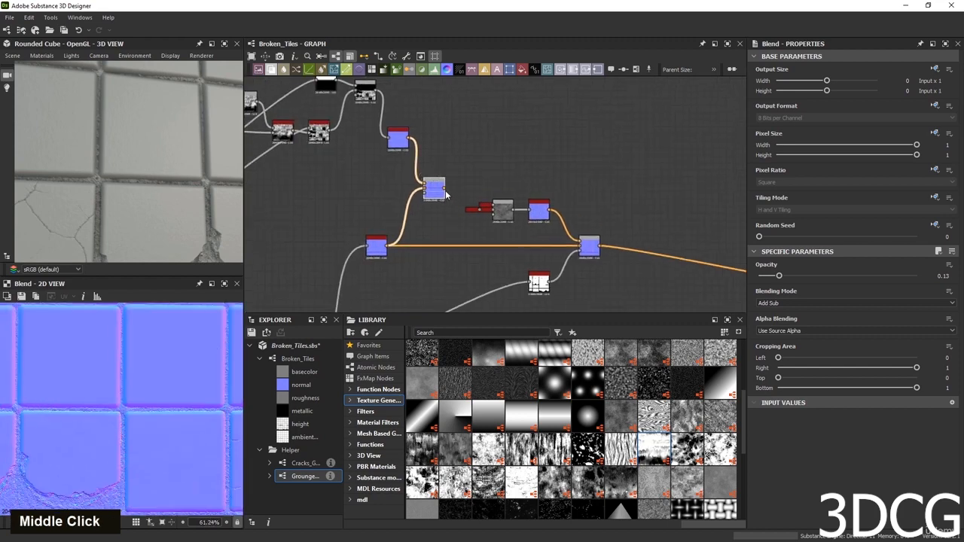
drag(445, 190, 581, 247)
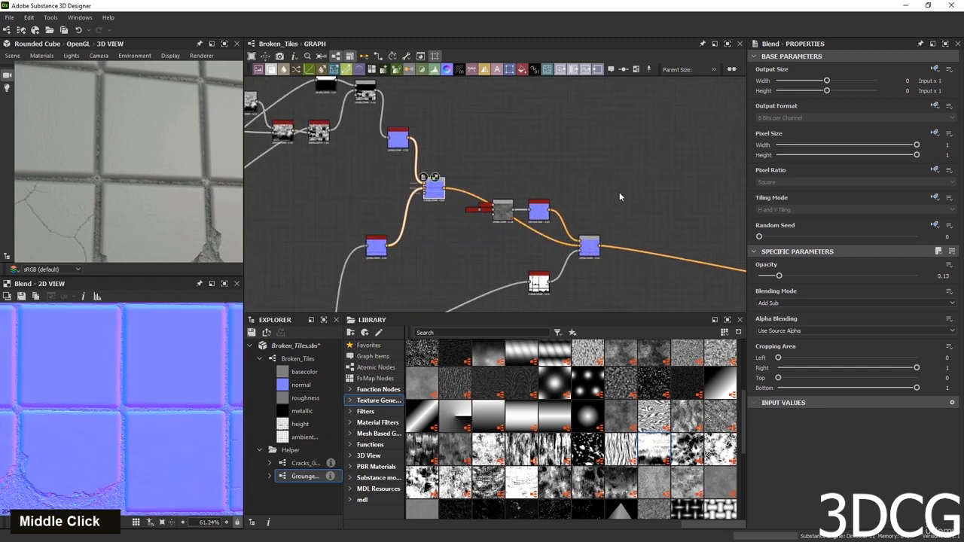
drag(619, 192, 495, 295)
drag(590, 249, 564, 194)
Preview the fine-detail normal Blend and inspect the tile surfaces in the 2D and 3D views, with the lighting rotated.
double_click(564, 194)
scroll(93, 442, up, 3)
middle_drag(93, 442, 59, 306)
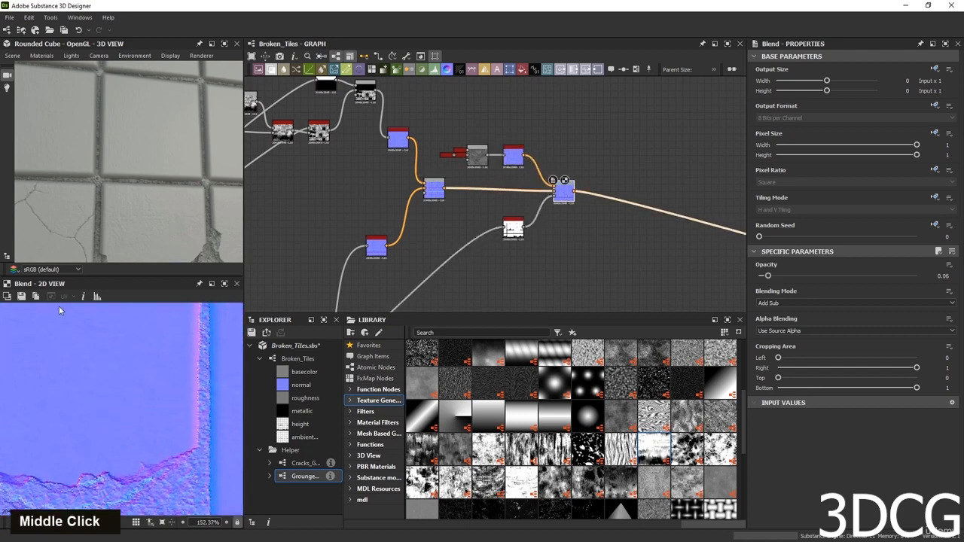
scroll(121, 361, down, 2)
middle_drag(171, 380, 162, 444)
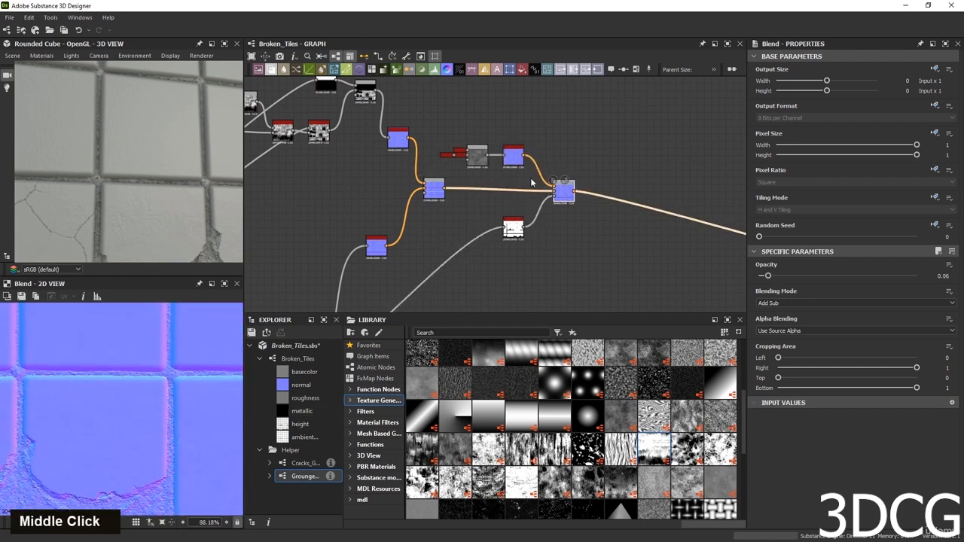
middle_drag(157, 163, 173, 179)
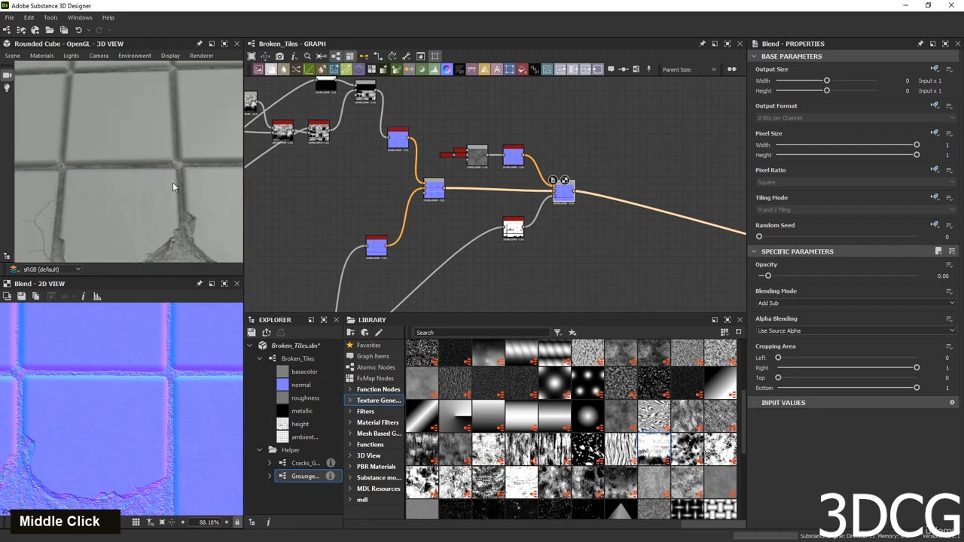
ctrl+shift+right_drag(173, 182, 147, 183)
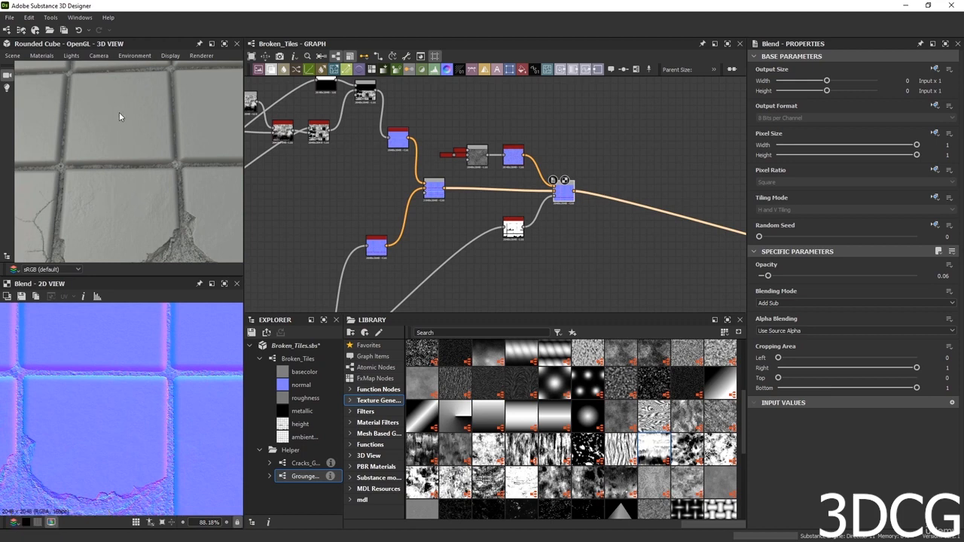
Set the PBR base material's Roughness Value to about 0.19 and inspect the tile reflections under rotated lighting.
middle_drag(631, 213, 597, 258)
double_click(600, 228)
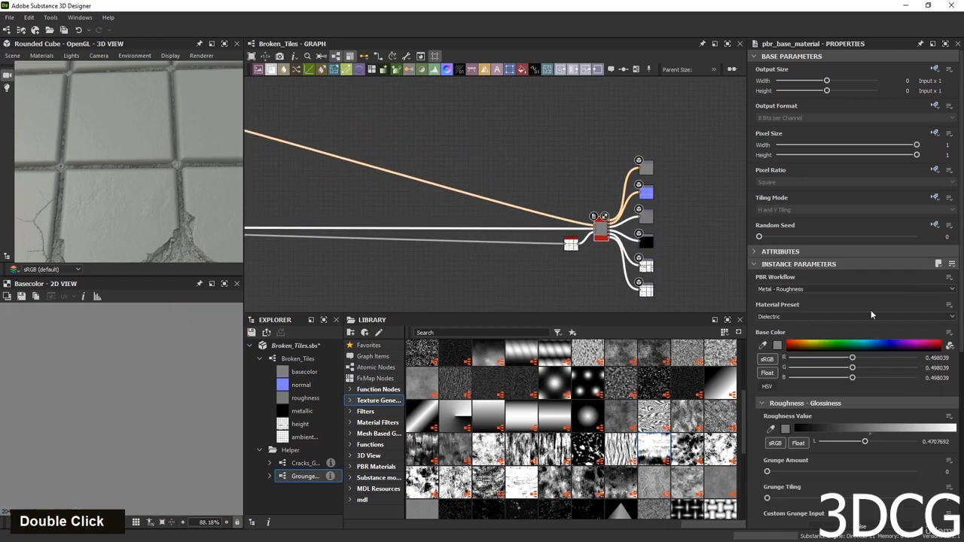
click(825, 430)
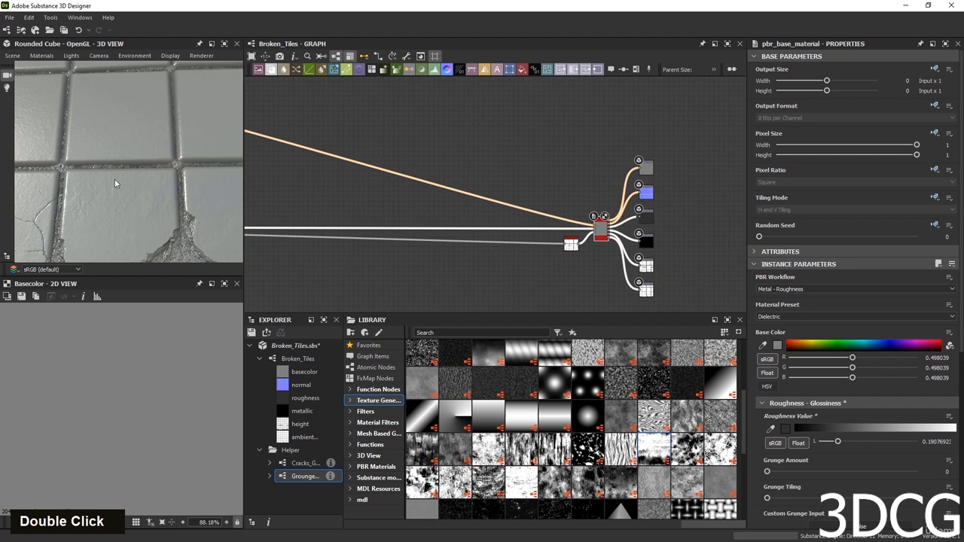
mouse_move(104, 181)
ctrl+shift+right_down()
mouse_move(95, 186)
mouse_move(100, 174)
ctrl+shift+right_up()
middle_drag(100, 174, 84, 196)
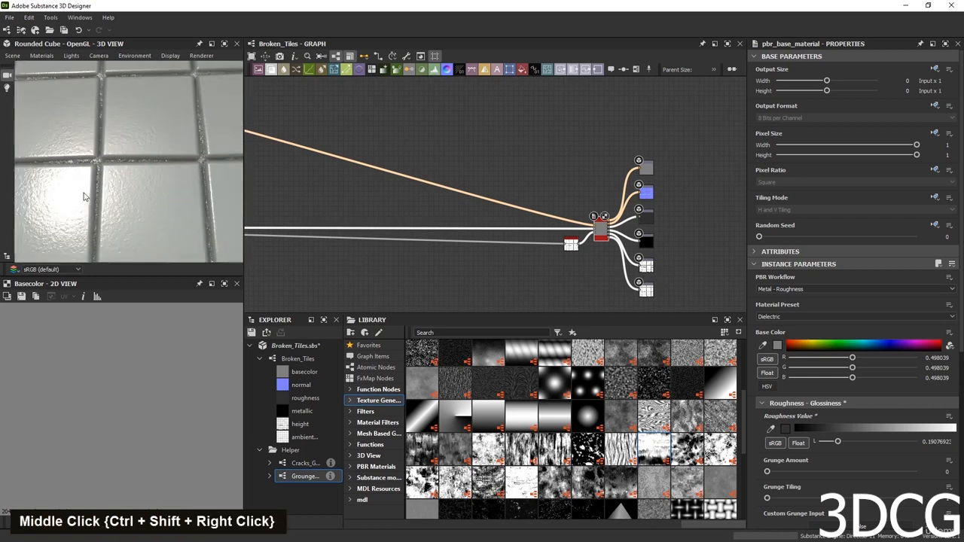
Shift the fine-detail Blend with its detail normal and blurred mask nodes to align with the grunge normal Blend.
middle_drag(323, 190, 646, 248)
scroll(485, 170, up, 3)
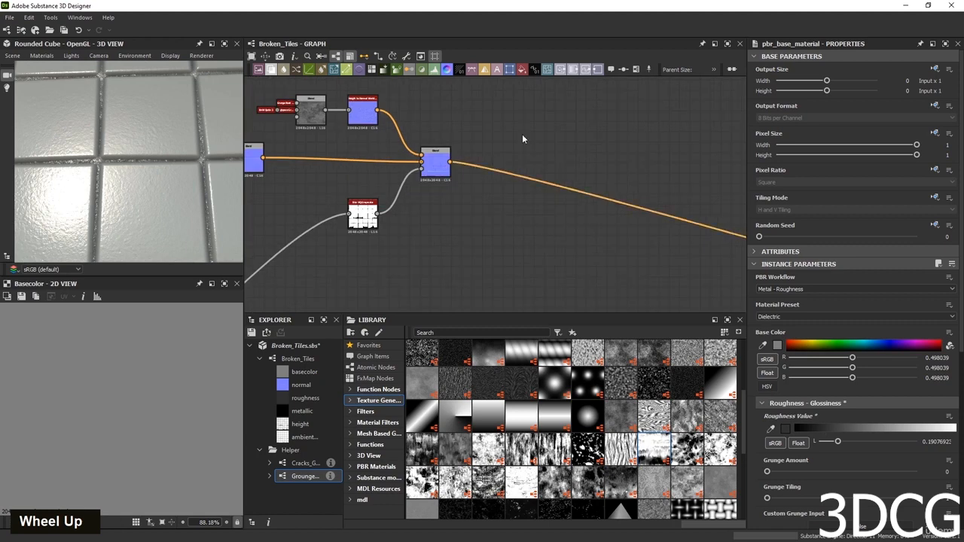
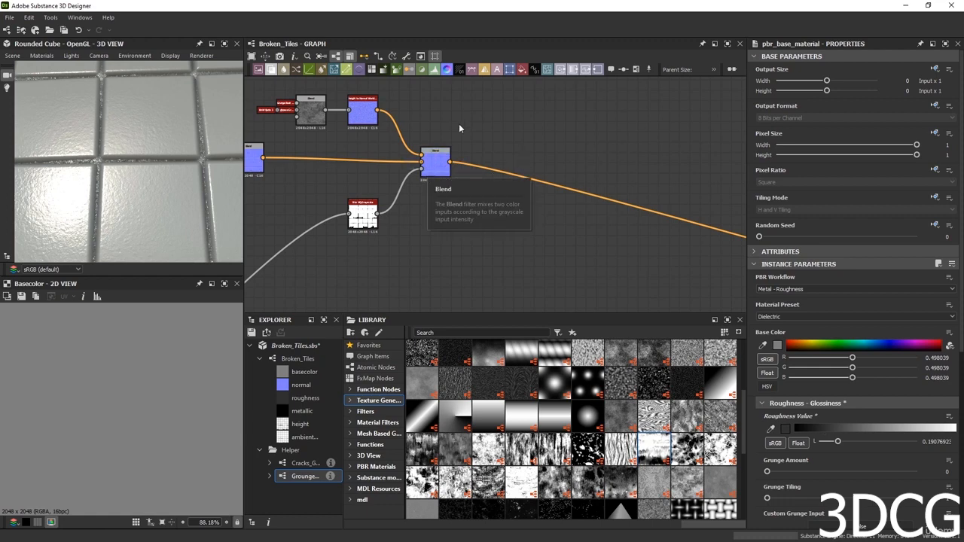
drag(480, 78, 324, 251)
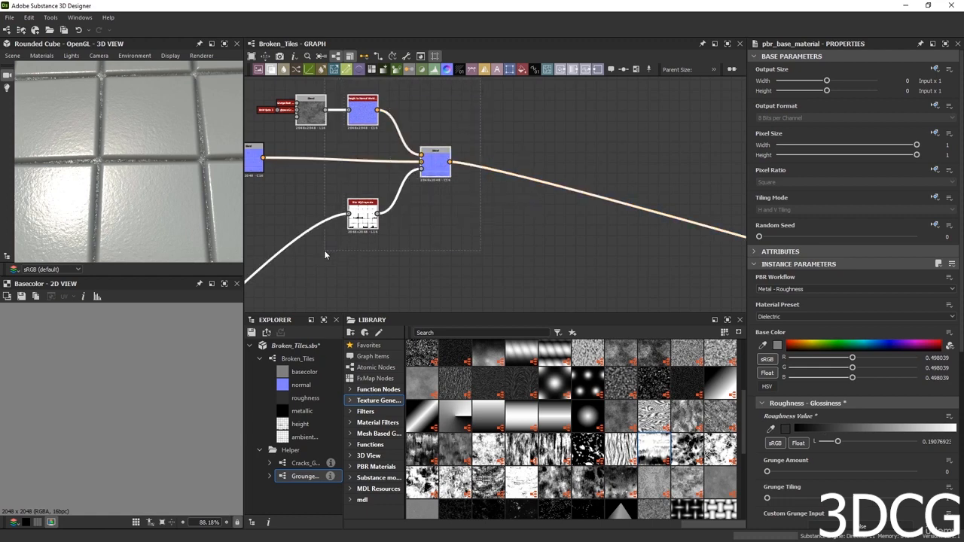
drag(435, 160, 415, 155)
click(495, 138)
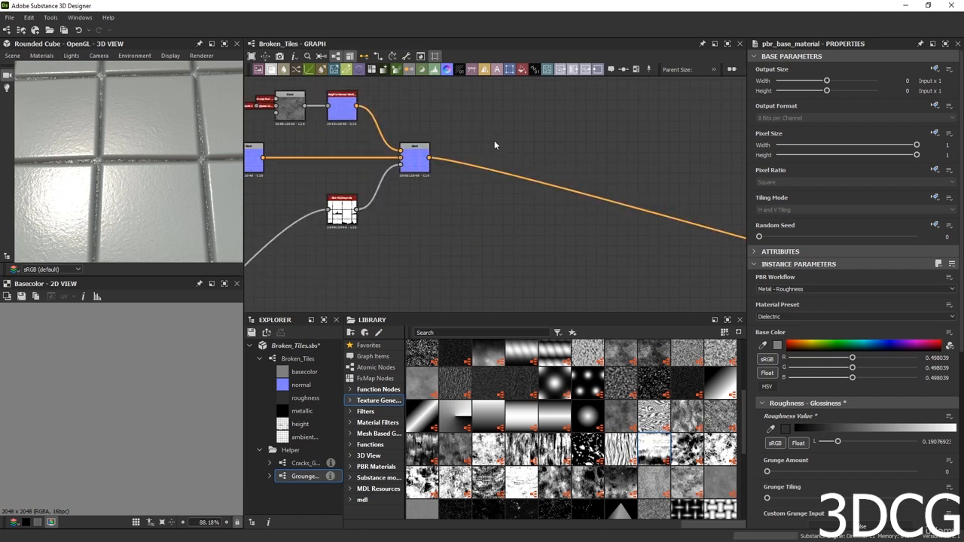
Add a Normal Intensity node after the fine-detail Blend and feed it the Blend's output.
key(space)
text(no)
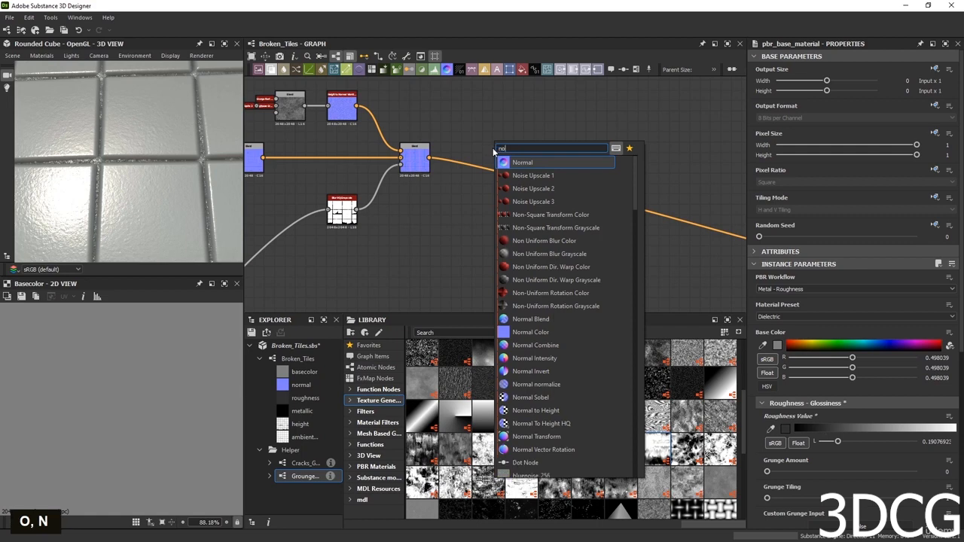
text(r)
click(535, 214)
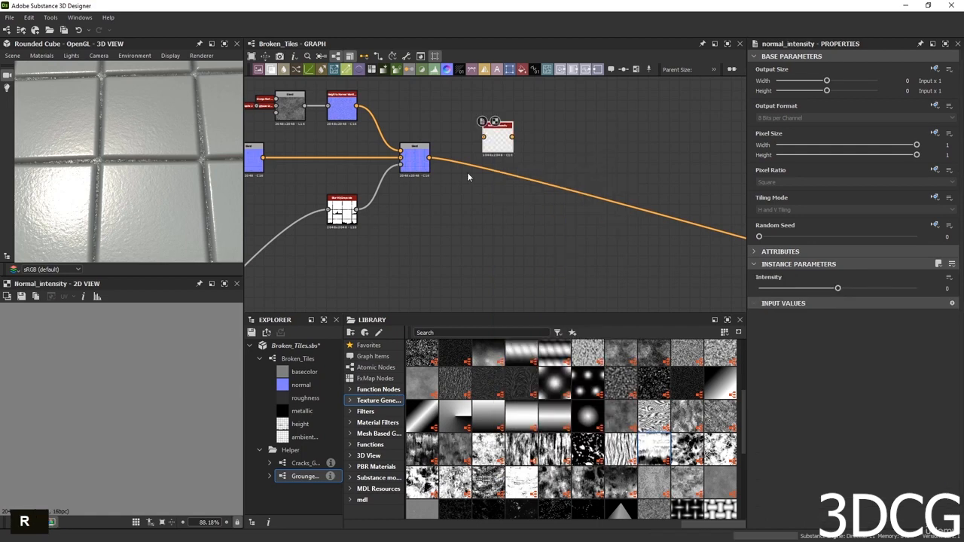
drag(428, 157, 483, 137)
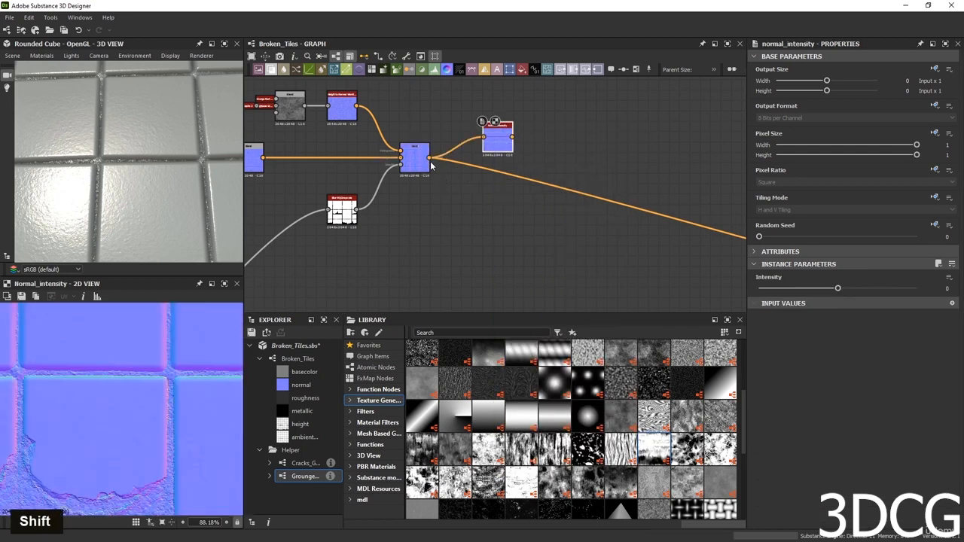
Transfer the fine-detail Blend's outgoing link to the Normal Intensity node, align it after the Blend, and preview it.
shift+drag(429, 158, 480, 162)
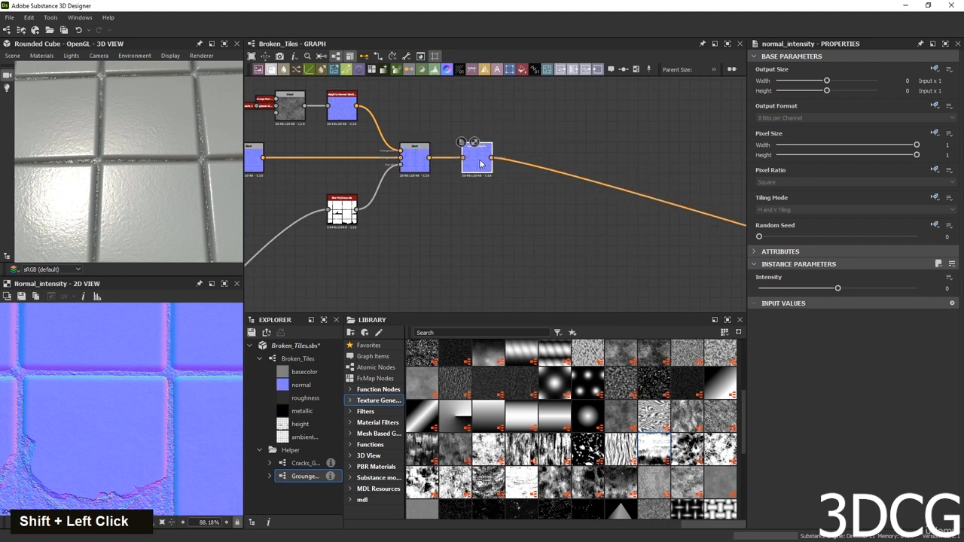
double_click(479, 159)
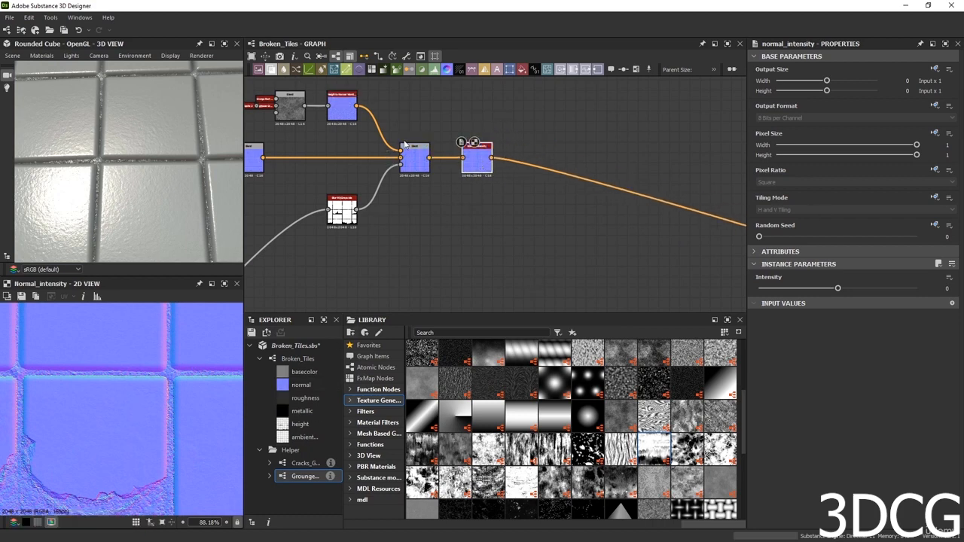
Try an Intensity of 0.51 on the Normal Intensity node and undo it.
click(481, 160)
scroll(483, 157, up, 4)
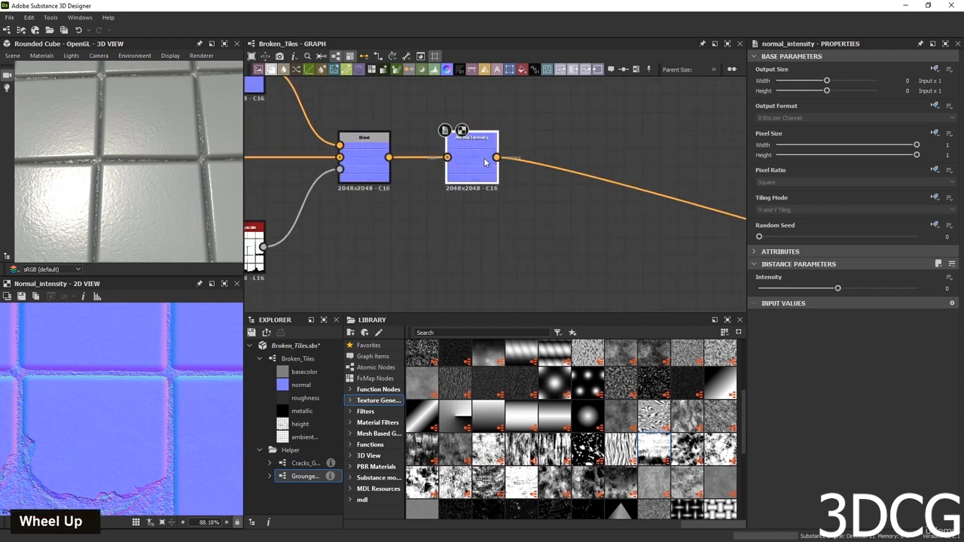
drag(839, 288, 879, 291)
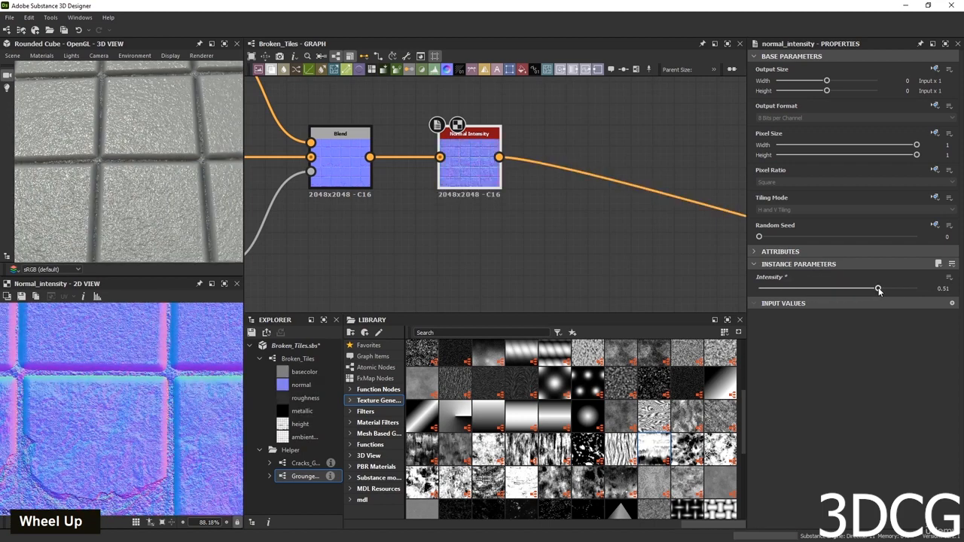
key(ctrl+z)
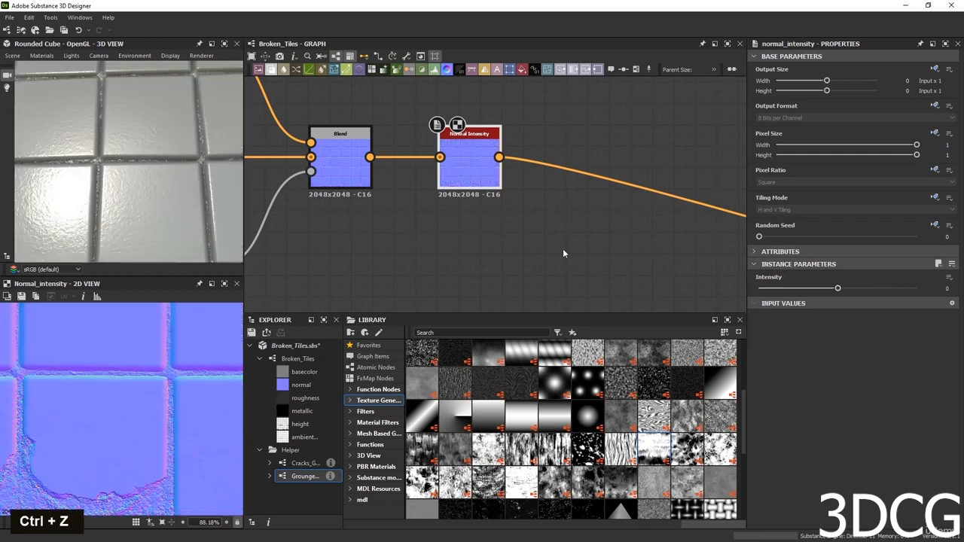
Inspect the normals around the broken tile edges, comparing the previews of the fine-detail Blend and the grunge normal Blend.
scroll(128, 402, down, 4)
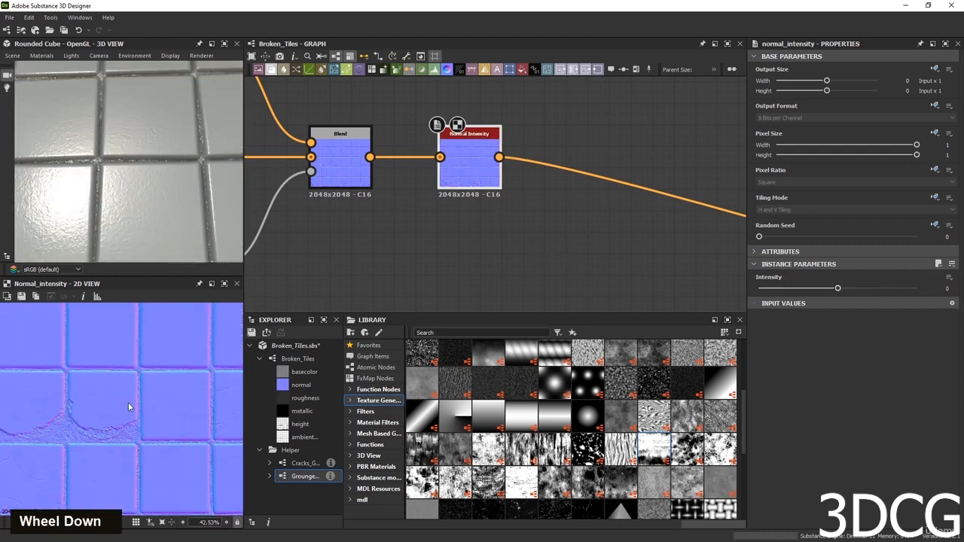
middle_drag(128, 402, 133, 382)
scroll(131, 410, up, 7)
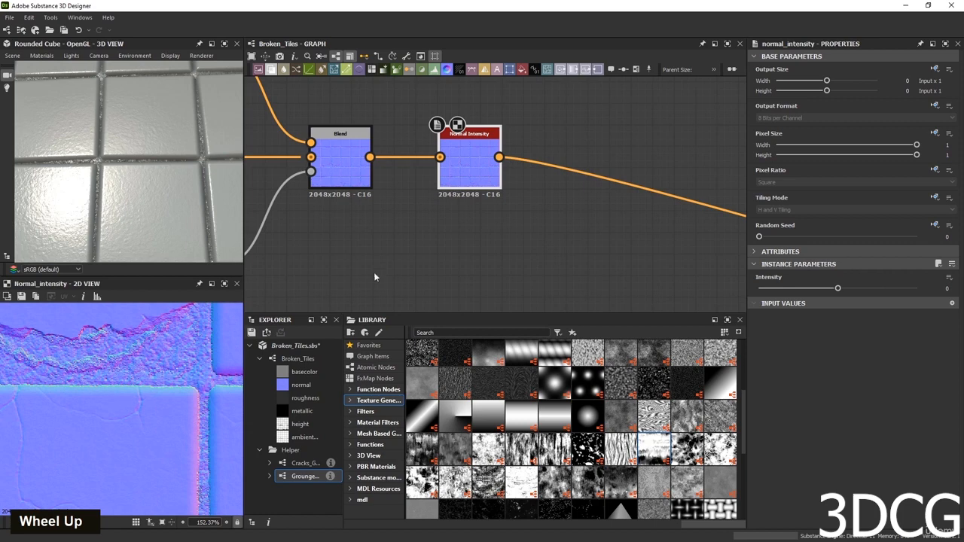
scroll(374, 273, down, 4)
middle_drag(378, 271, 538, 240)
scroll(474, 237, up, 1)
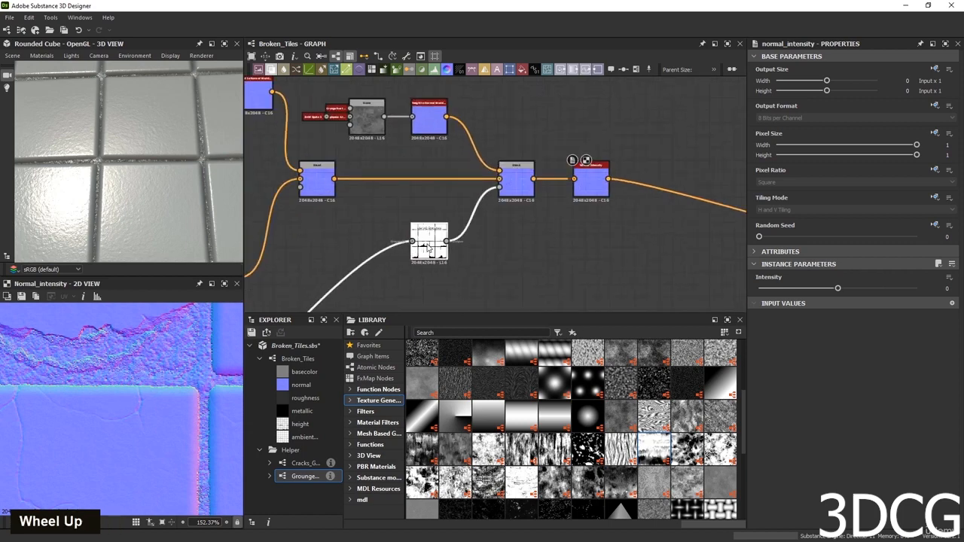
double_click(427, 244)
double_click(515, 183)
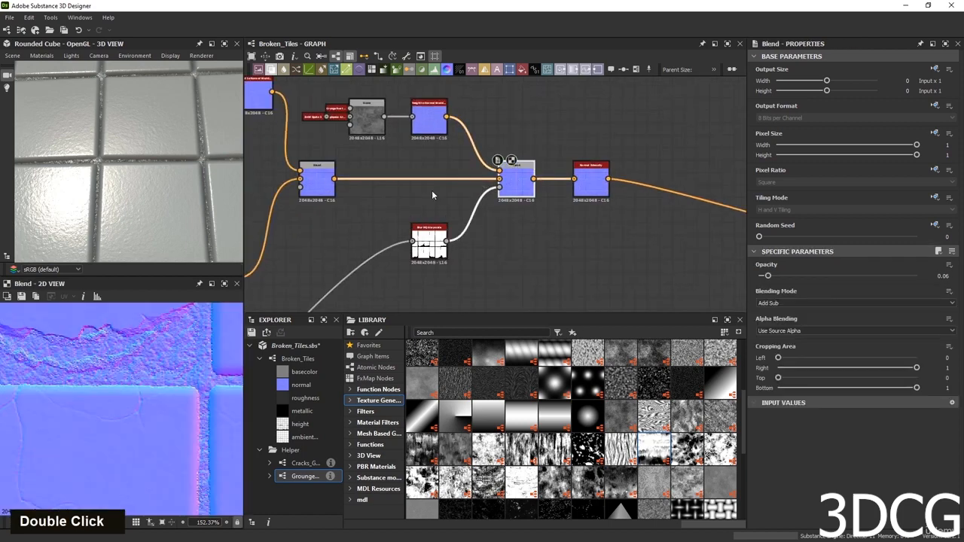
double_click(320, 182)
Trace the broken-edge normals back through the Height to Normal World Units node to the Height Blend output.
scroll(334, 194, down, 3)
middle_drag(334, 194, 445, 219)
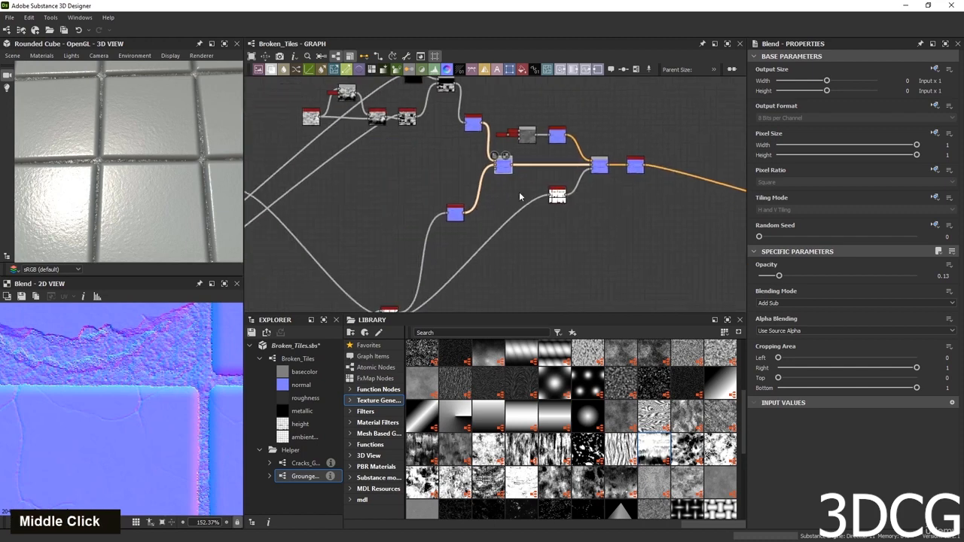
scroll(444, 218, up, 2)
double_click(442, 214)
scroll(418, 293, down, 8)
middle_drag(418, 295, 481, 224)
scroll(186, 391, up, 2)
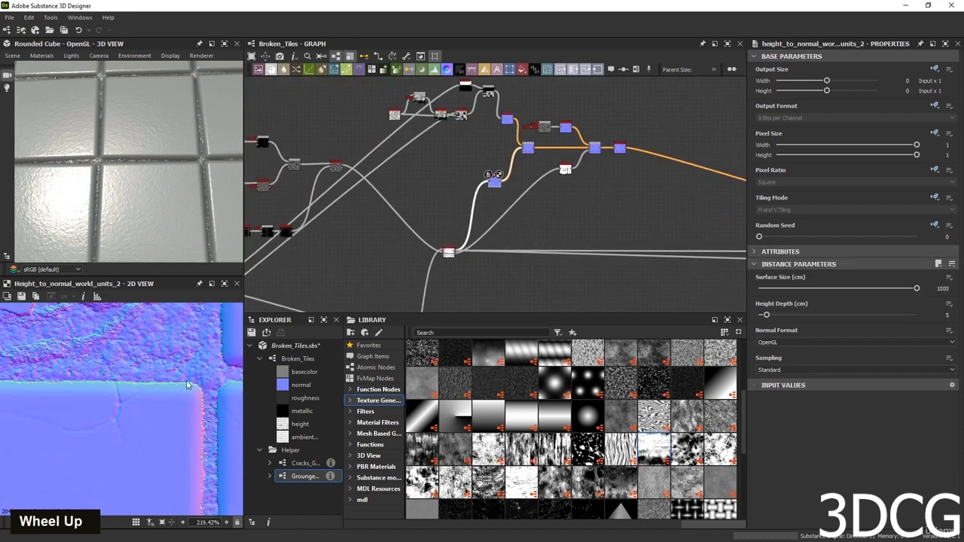
double_click(449, 252)
scroll(197, 384, up, 2)
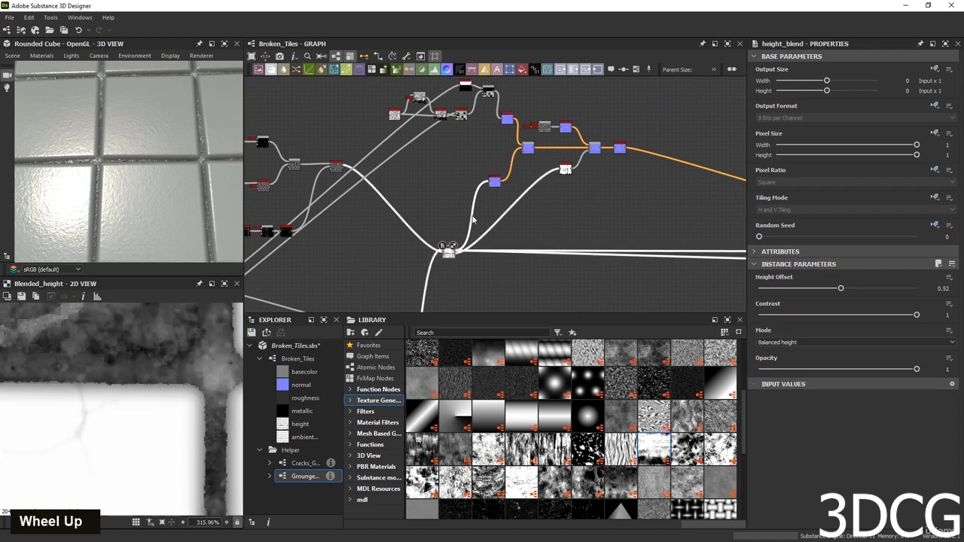
Examine the Subtract Blend feeding the Height Blend and the broken-tile mask Blend connected to its foreground.
scroll(466, 234, down, 3)
middle_drag(467, 233, 490, 218)
scroll(493, 262, up, 3)
double_click(472, 270)
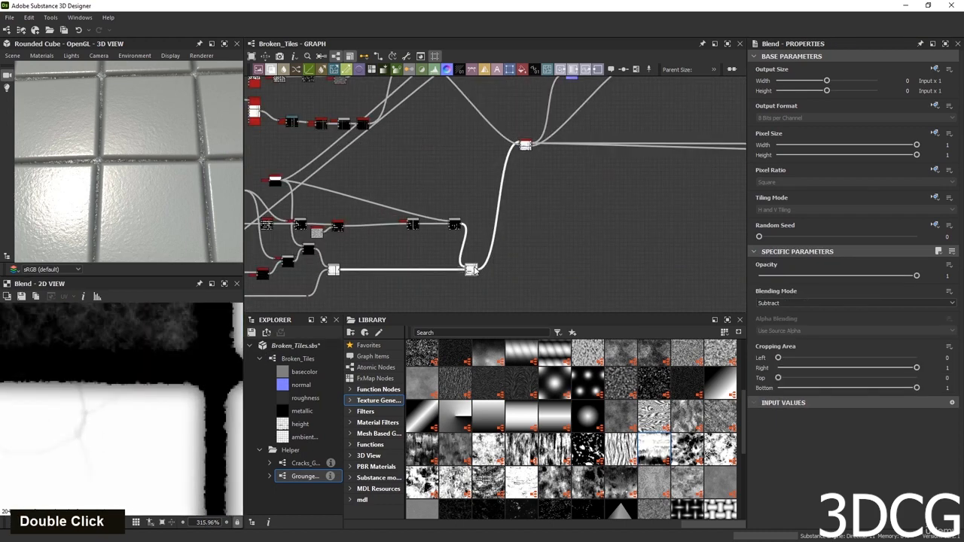
scroll(150, 422, down, 6)
scroll(484, 275, up, 3)
scroll(484, 275, up, 3)
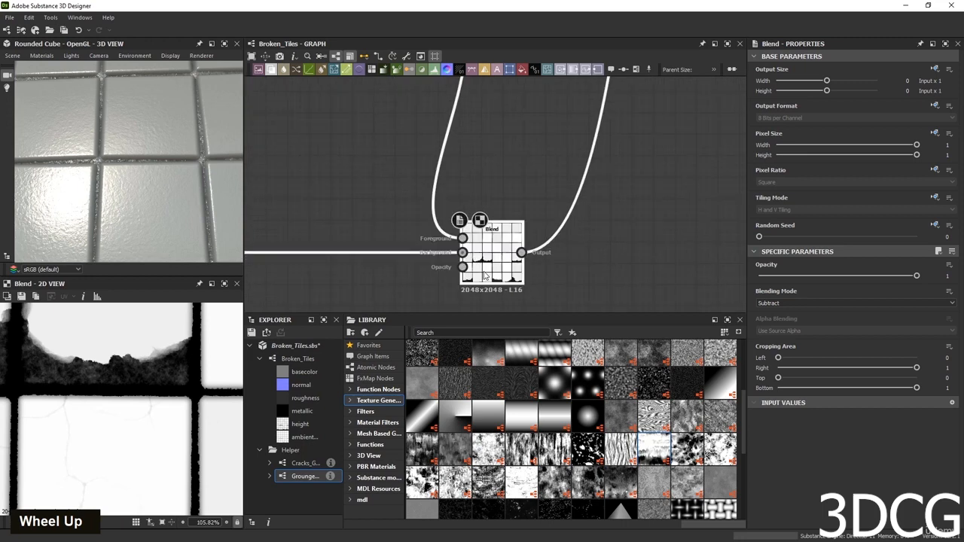
scroll(486, 253, down, 2)
double_click(445, 150)
double_click(486, 265)
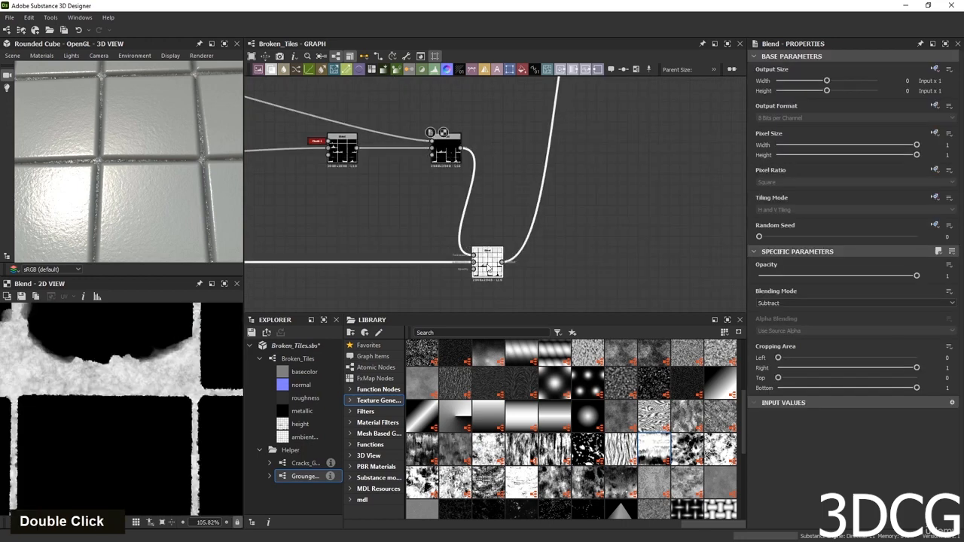
Preview the upstream Subtract Blend with the tile cracks, try a higher Opacity, and undo it.
scroll(294, 265, down, 1)
middle_drag(298, 265, 588, 260)
double_click(459, 263)
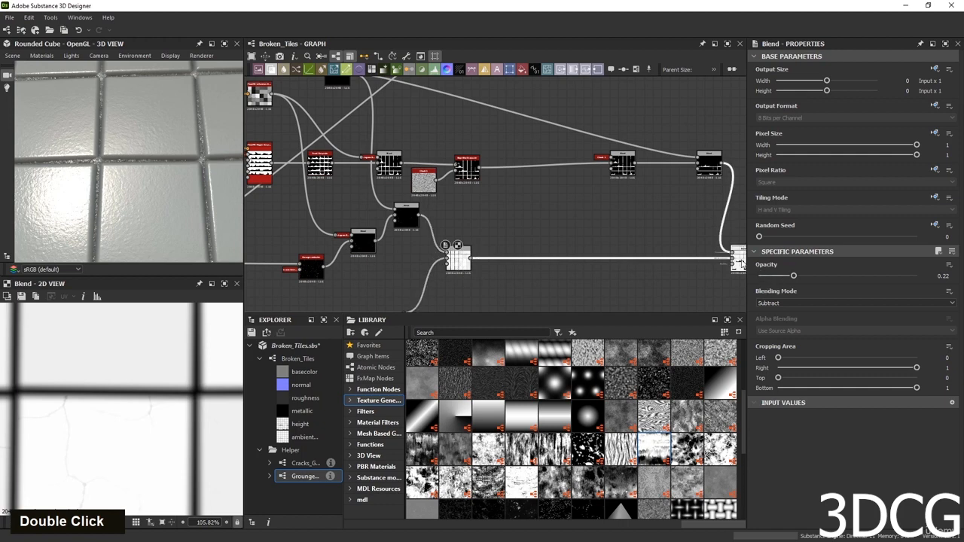
drag(793, 276, 916, 275)
key(ctrl+z)
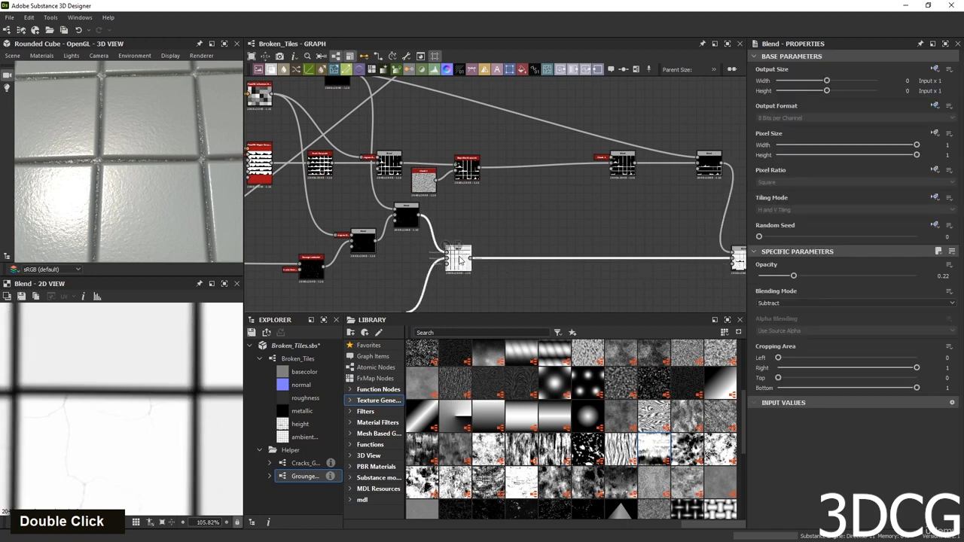
Compare the final Subtract Blend with the broken-tile mask Blend to check the hardness of the broken edges.
middle_drag(700, 265, 583, 268)
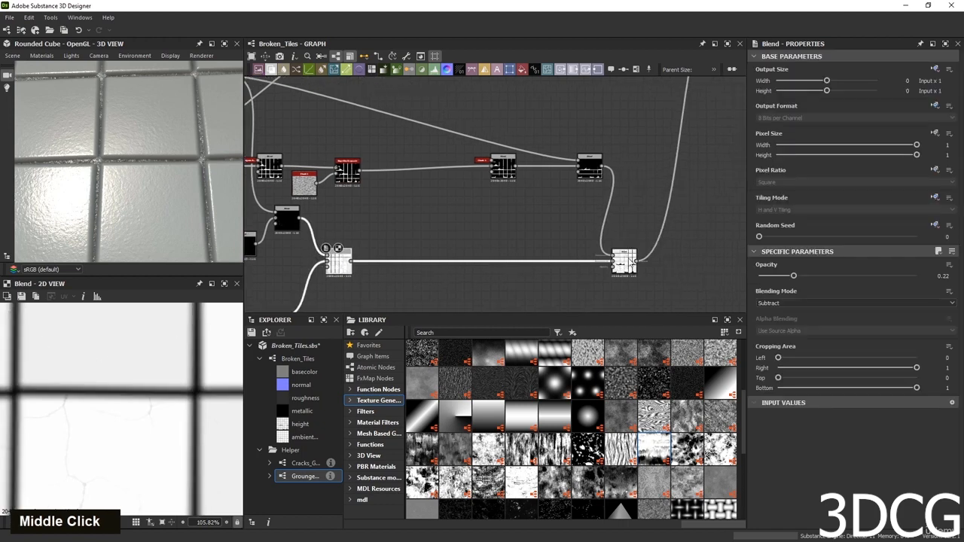
double_click(618, 262)
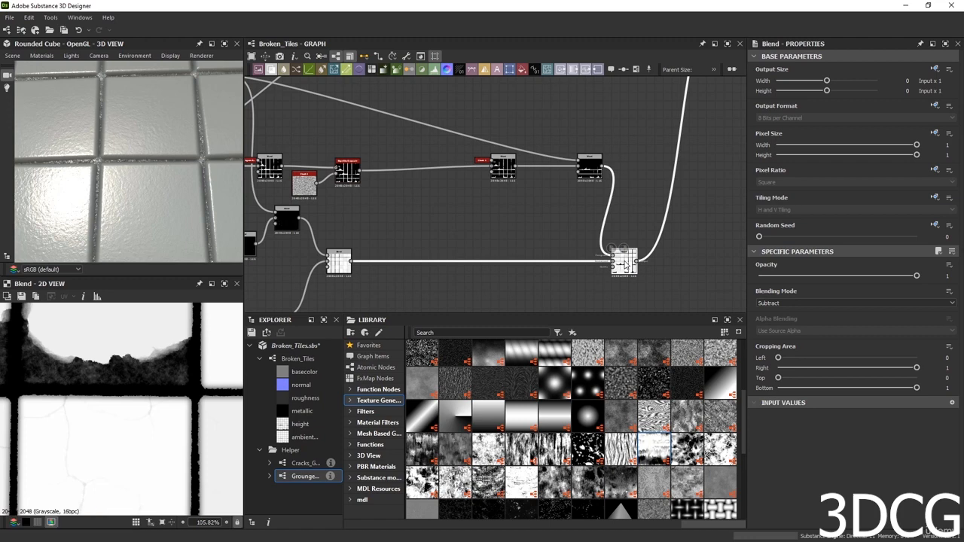
scroll(598, 174, up, 4)
middle_drag(599, 174, 458, 237)
double_click(455, 217)
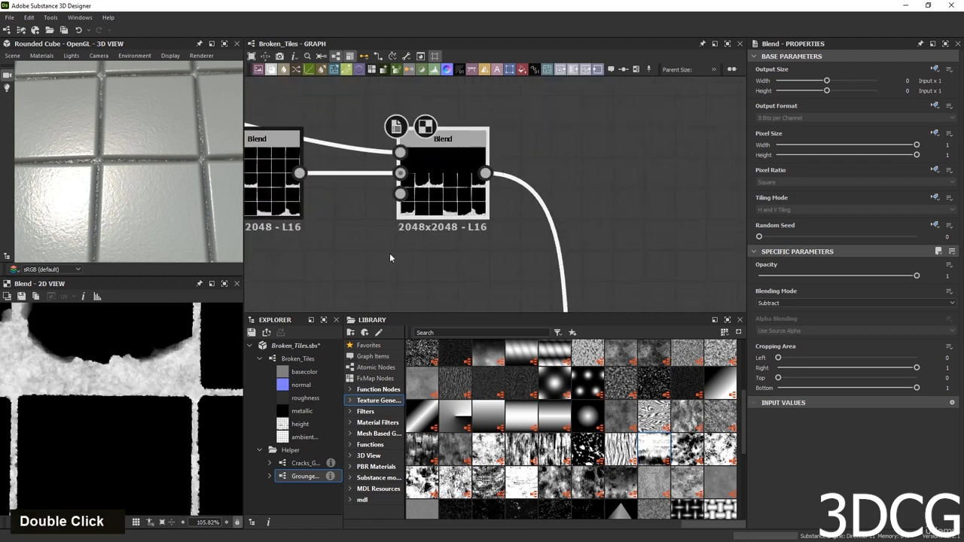
Add a Blur HQ Grayscale node and feed it the broken-tile mask Blend's output.
scroll(342, 191, down, 3)
middle_drag(343, 191, 497, 189)
scroll(482, 215, up, 3)
scroll(572, 209, down, 3)
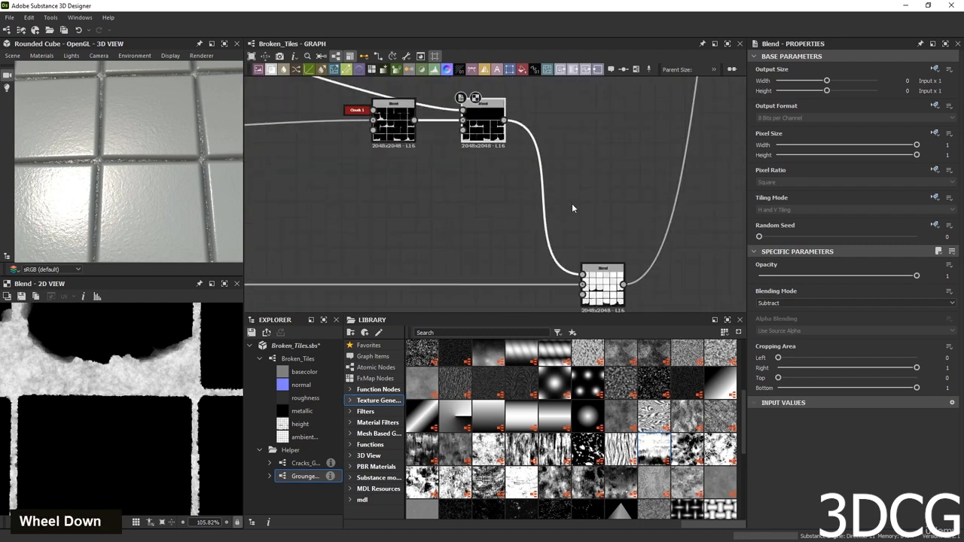
key(space)
text(blu)
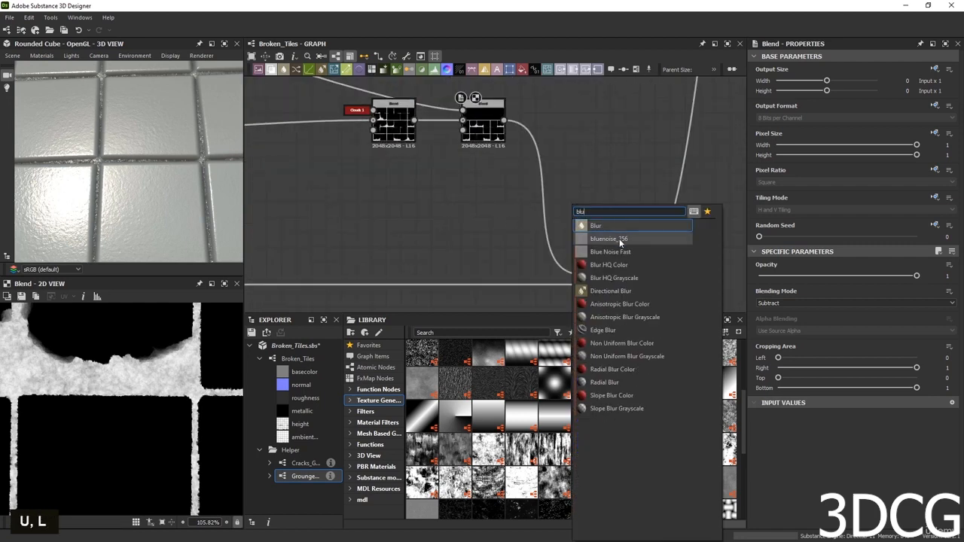
click(615, 278)
drag(504, 120, 565, 201)
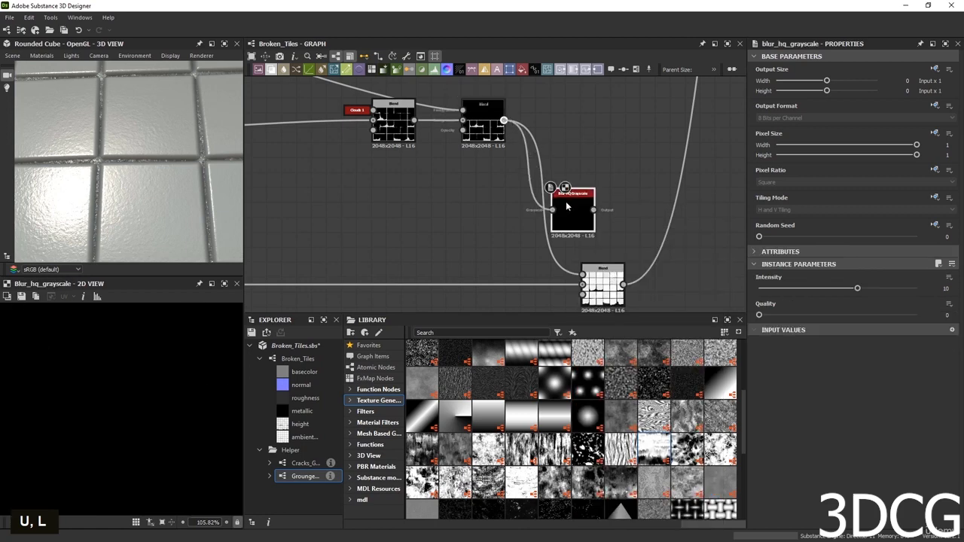
Set the blur's Quality to 1 and Intensity to about 0.36, and connect it to the Subtract Blend's foreground.
double_click(568, 204)
drag(759, 315, 960, 320)
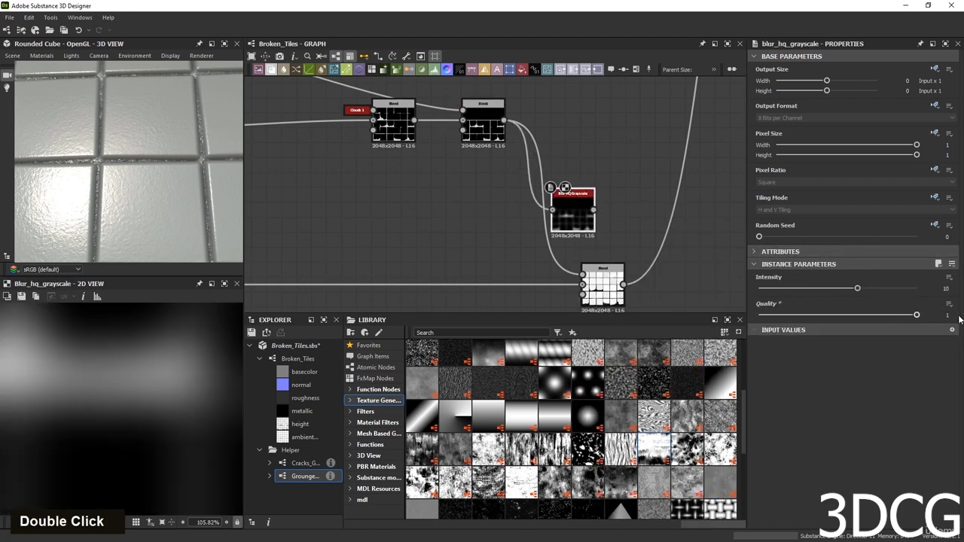
drag(851, 288, 762, 289)
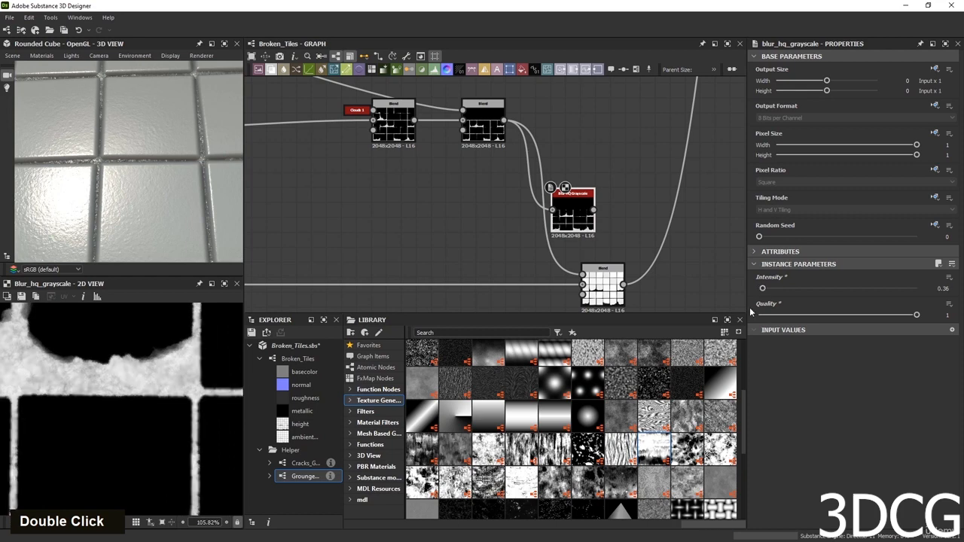
middle_drag(635, 237, 647, 202)
drag(594, 172, 594, 240)
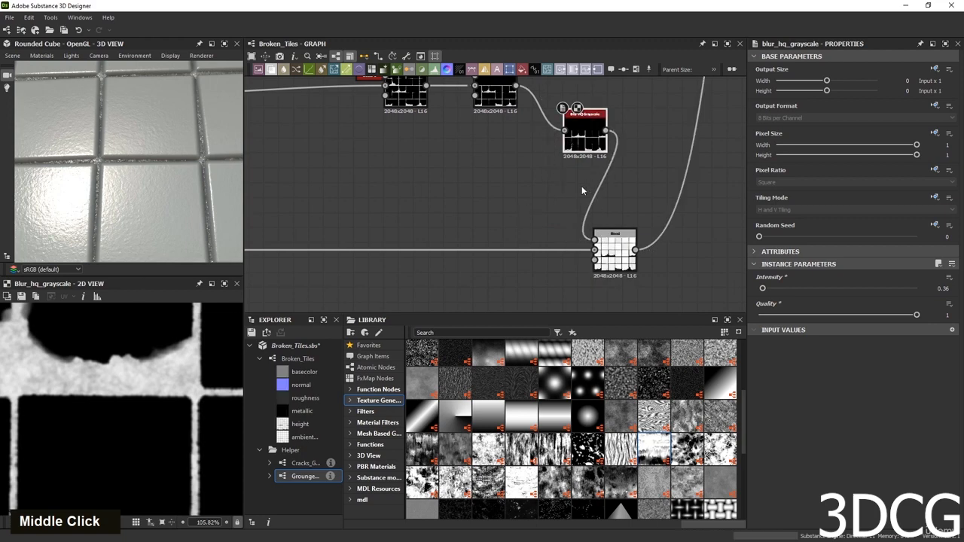
Preview the Height to Normal World Units node and examine the blurred broken tile edges up close.
scroll(582, 189, down, 3)
middle_drag(681, 135, 414, 338)
scroll(431, 273, down, 3)
middle_drag(452, 197, 455, 239)
scroll(455, 239, up, 5)
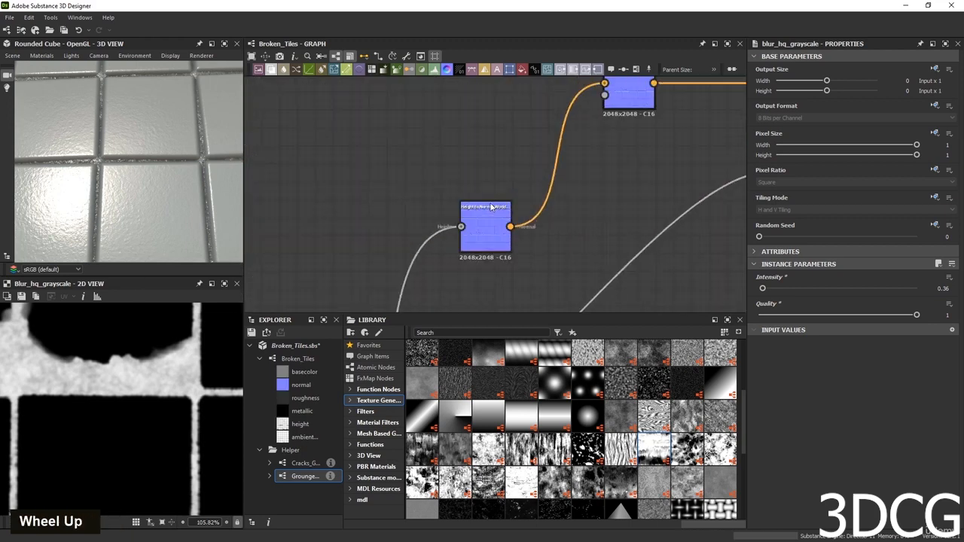
double_click(468, 215)
scroll(190, 413, up, 4)
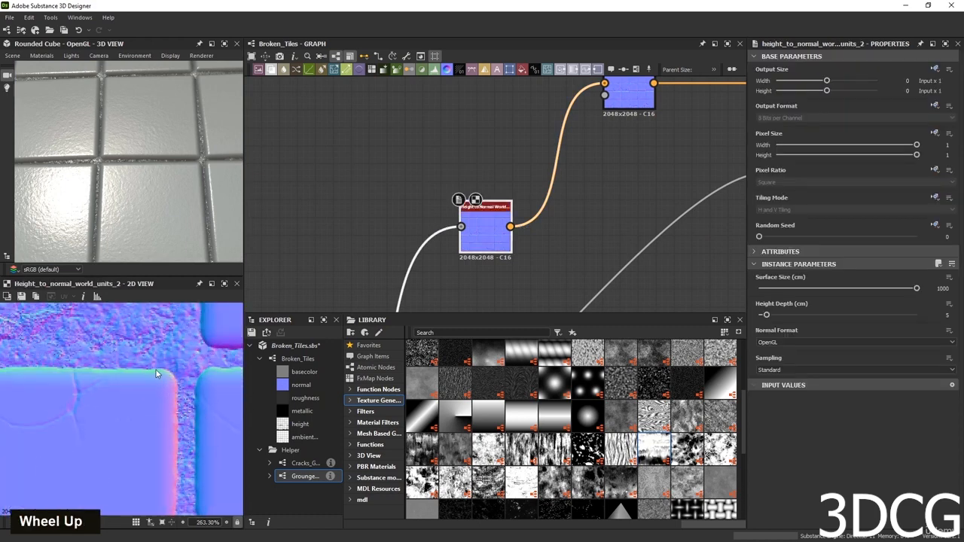
scroll(156, 391, down, 3)
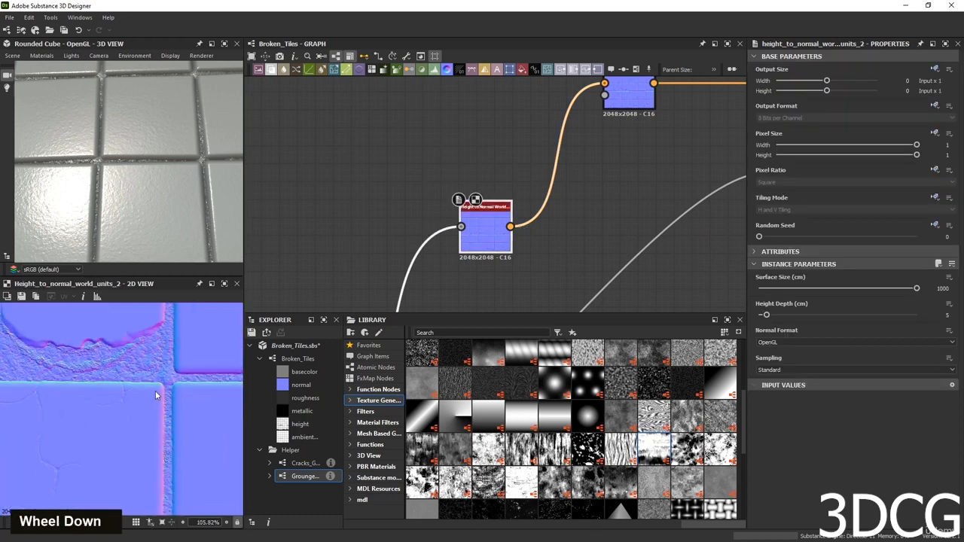
scroll(186, 384, up, 1)
scroll(456, 282, down, 3)
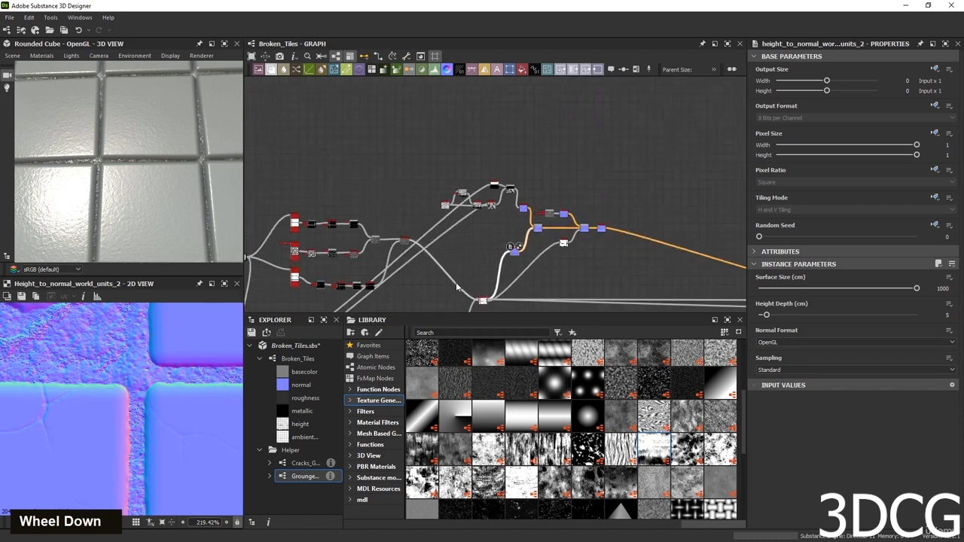
Set the broken-tile mask's Blur HQ Grayscale Intensity to 0.4.
middle_drag(455, 282, 476, 251)
scroll(555, 241, up, 3)
click(537, 166)
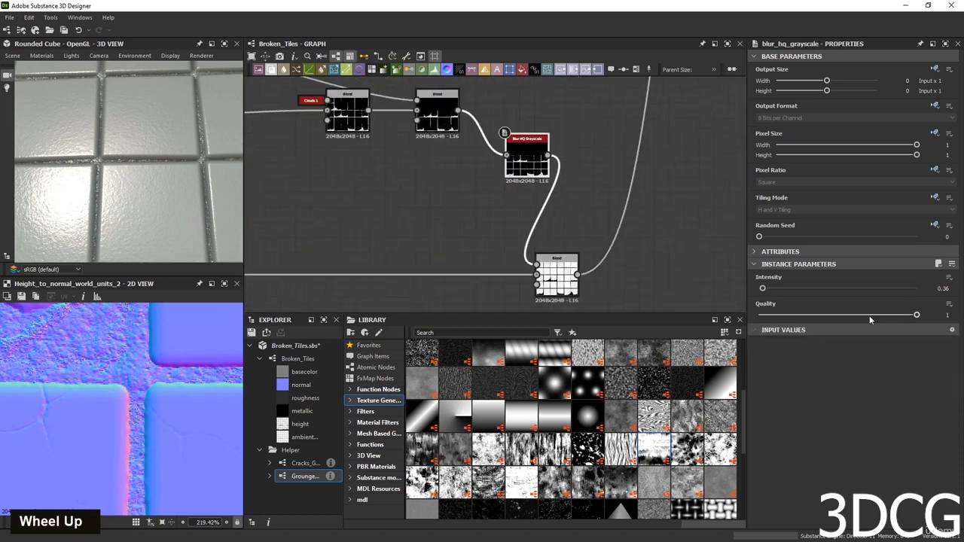
double_click(943, 288)
text(0.4)
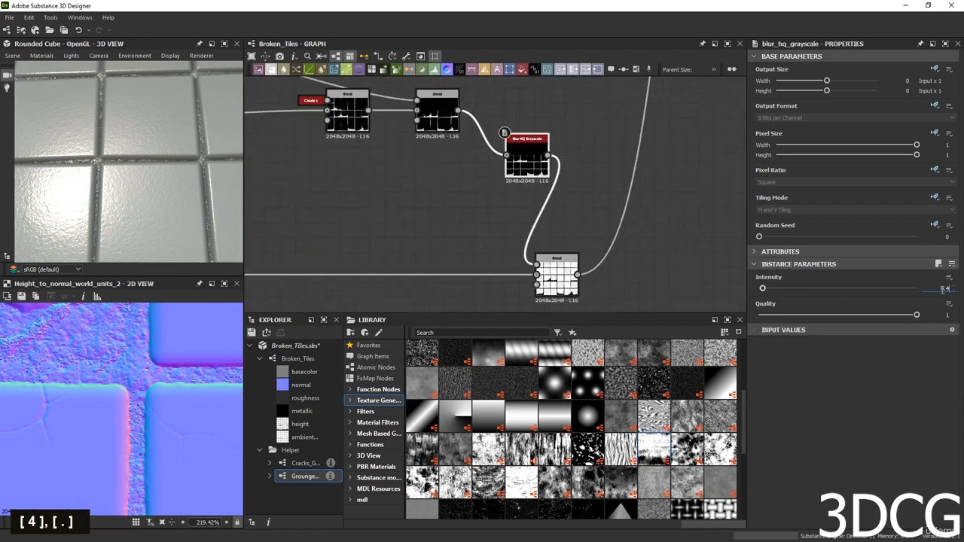
key(Return)
Check the whole normal map and dock the Blur HQ Grayscale node onto the Subtract Blend.
scroll(172, 402, down, 5)
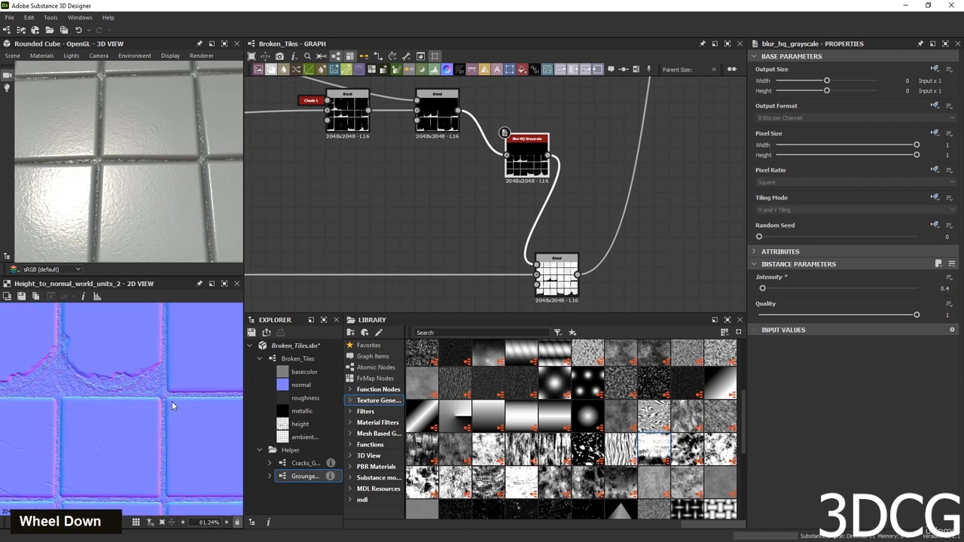
scroll(482, 237, down, 3)
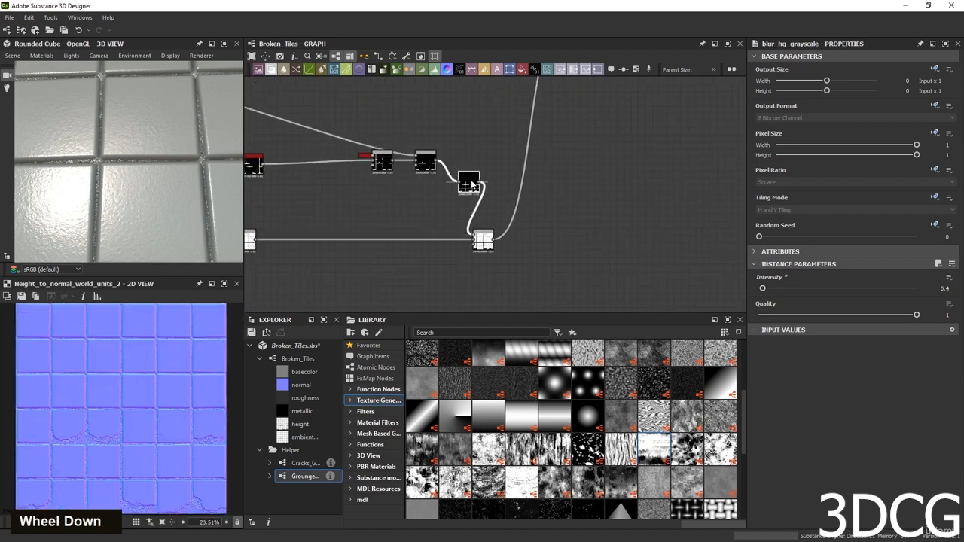
key(d)
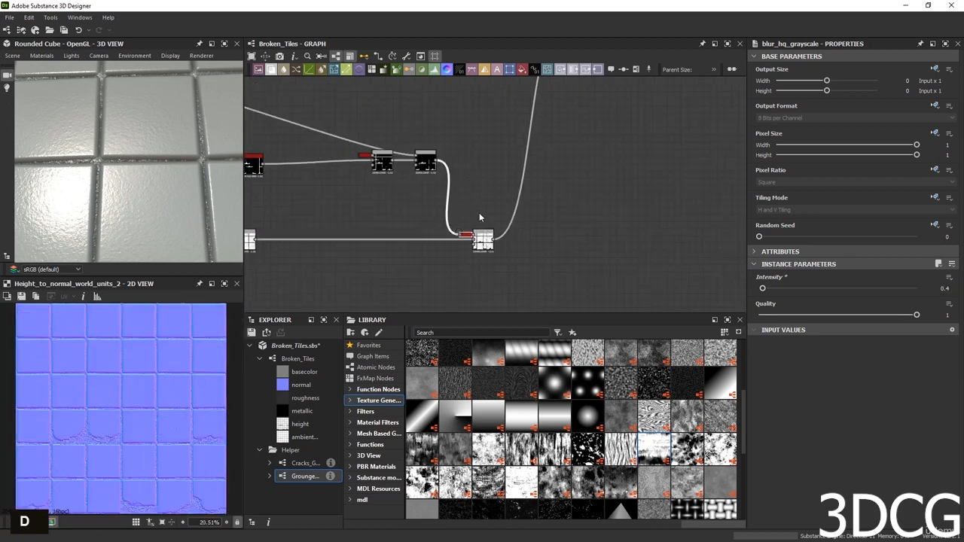
Move the whole group of normal-map nodes up and to the right, away from the height nodes.
middle_drag(479, 217, 456, 267)
scroll(422, 226, up, 5)
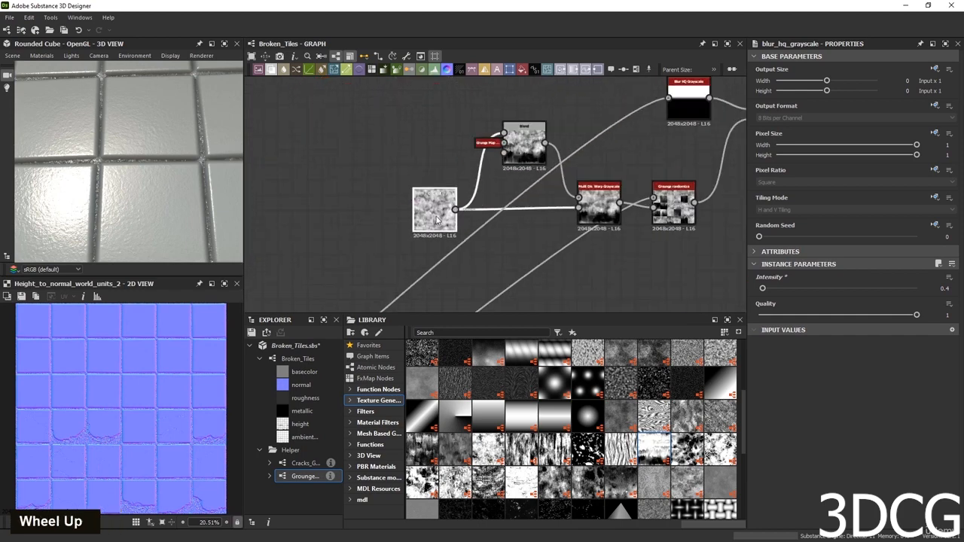
scroll(436, 219, down, 5)
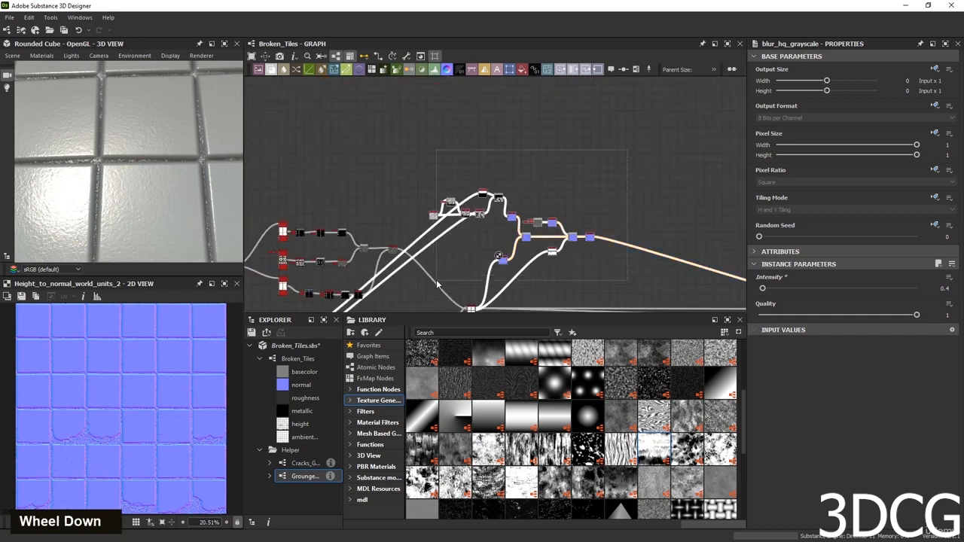
drag(502, 261, 656, 189)
scroll(568, 235, down, 5)
middle_drag(566, 257, 577, 204)
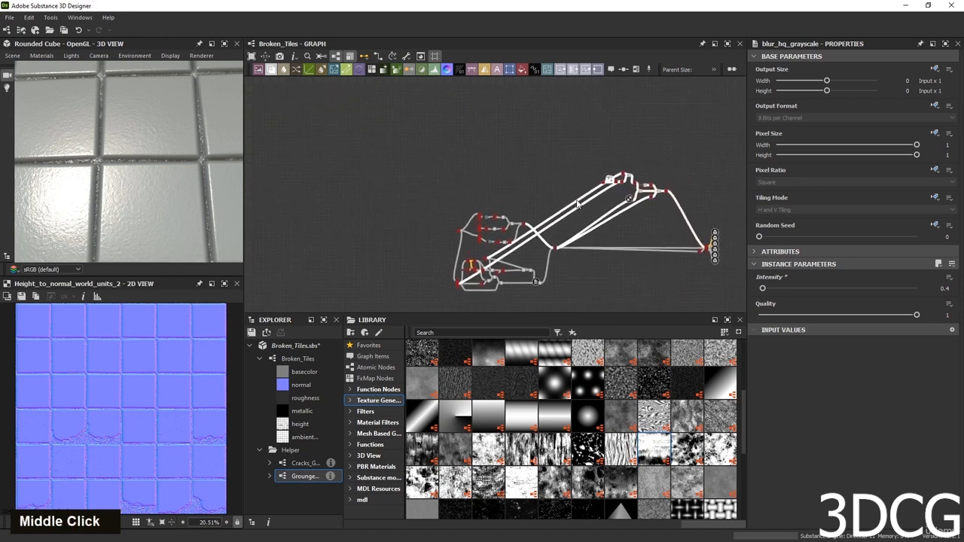
Set the HBAO node's Height Scale to 12.7 cm and check the tile grout up close in the 3D view.
scroll(577, 203, up, 3)
middle_drag(649, 222, 512, 211)
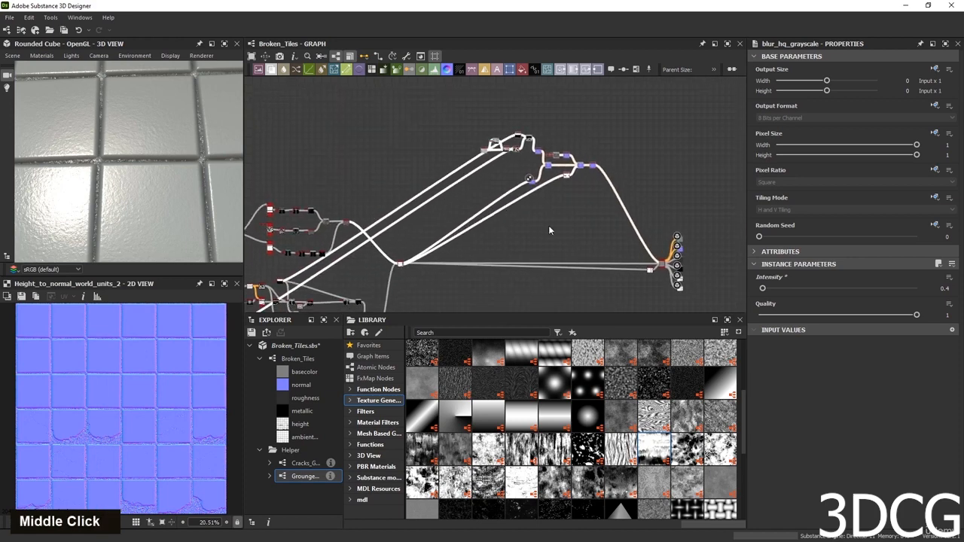
middle_drag(618, 254, 611, 190)
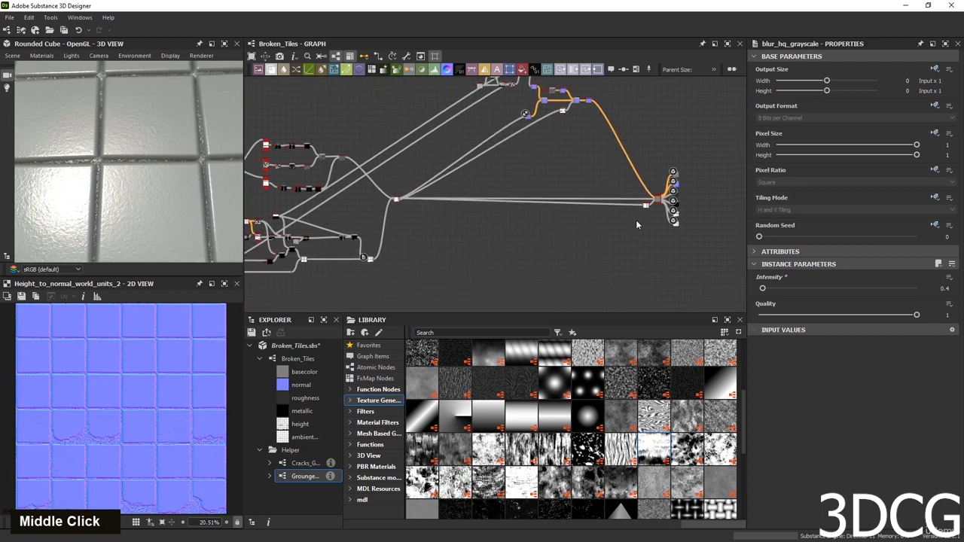
scroll(636, 224, up, 4)
click(653, 207)
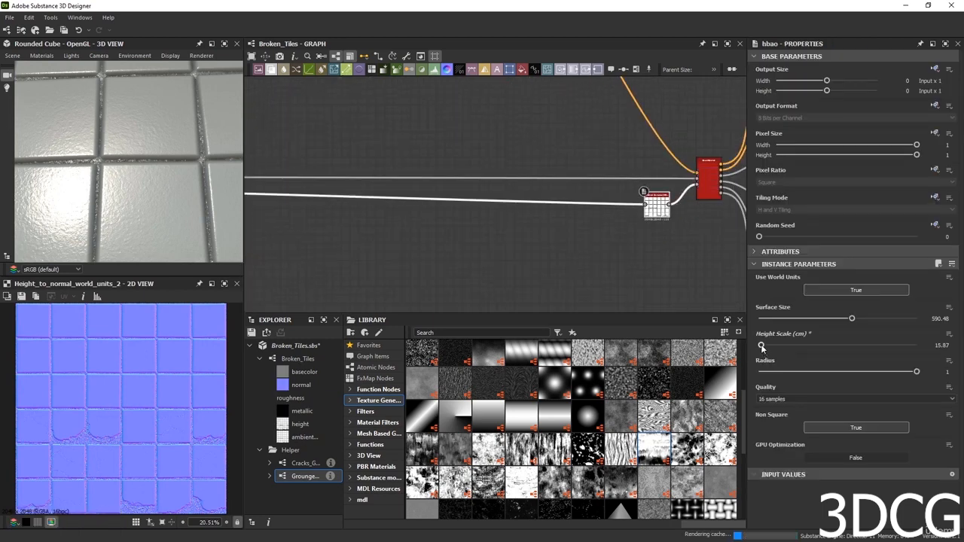
drag(761, 347, 759, 347)
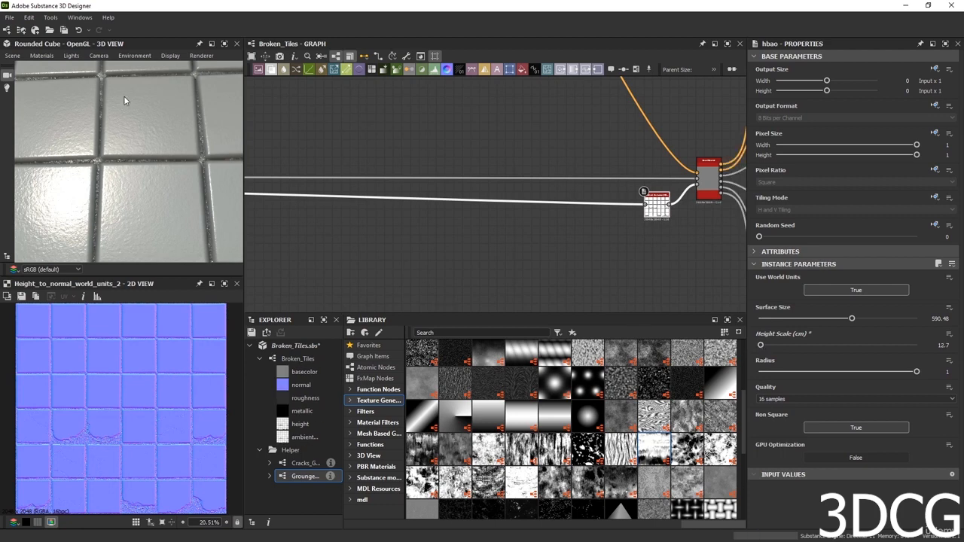
scroll(154, 176, down, 3)
mouse_move(162, 198)
middle_down()
mouse_move(164, 184)
mouse_move(106, 173)
mouse_move(149, 179)
mouse_move(123, 186)
mouse_move(136, 215)
mouse_move(120, 214)
mouse_move(163, 209)
middle_up()
scroll(119, 183, up, 3)
scroll(118, 183, up, 2)
Move the Height to Normal World Units node feeding the first normal Blend's lower input slightly up and closer to that Blend.
scroll(399, 147, down, 3)
middle_drag(399, 147, 556, 272)
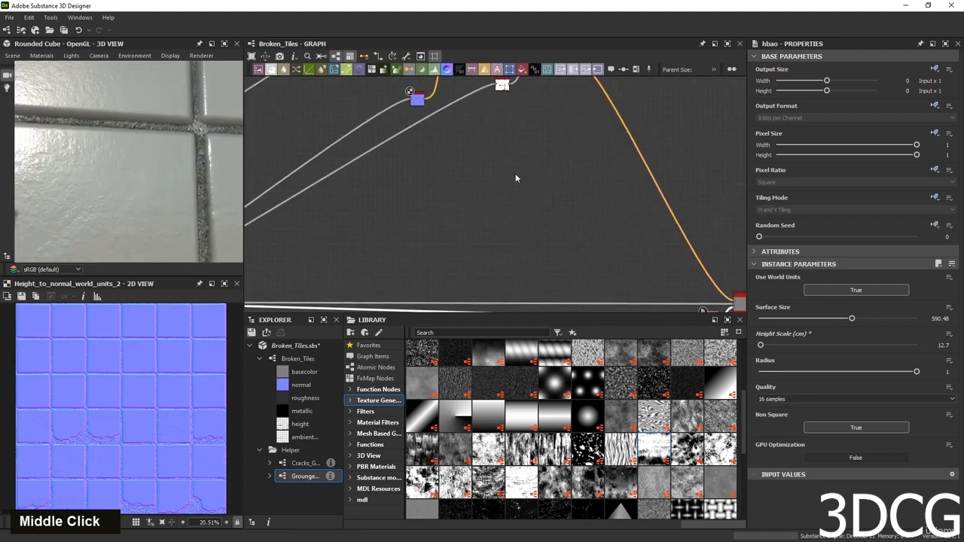
middle_drag(515, 174, 545, 271)
scroll(554, 171, up, 2)
middle_drag(486, 194, 463, 265)
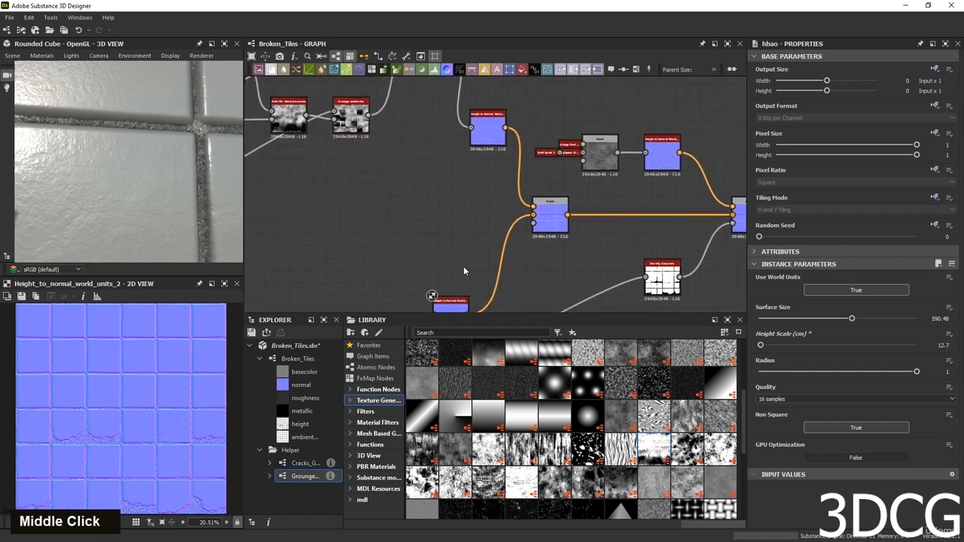
drag(452, 307, 483, 295)
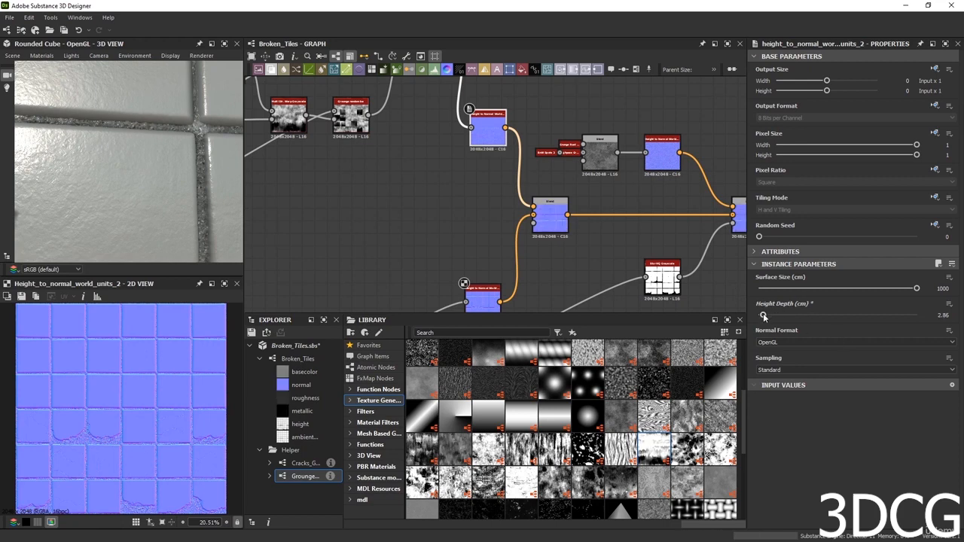
Set the Height Depth of the grunge detail's Height to Normal World Units node to 2.86 cm and check the tiles in 3D.
middle_drag(654, 221, 544, 217)
click(552, 159)
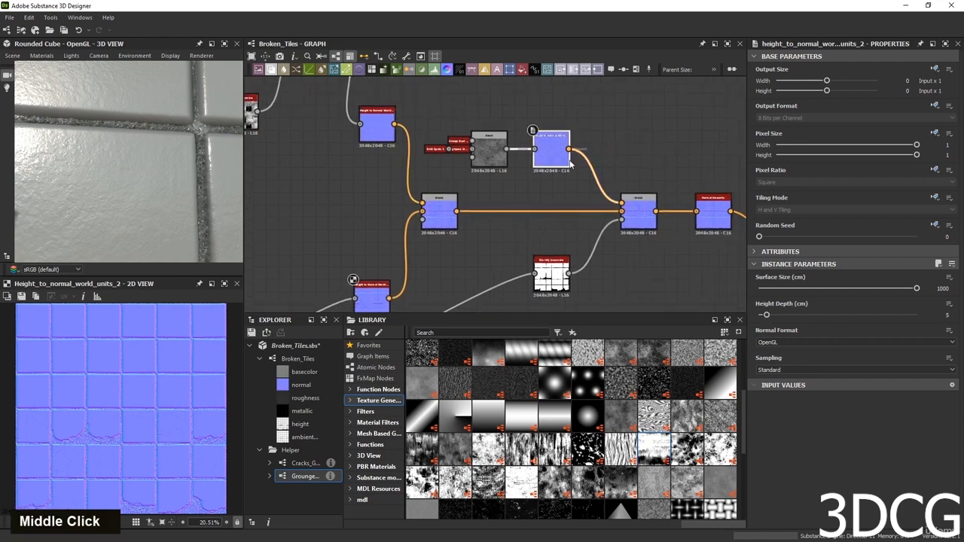
drag(765, 315, 763, 316)
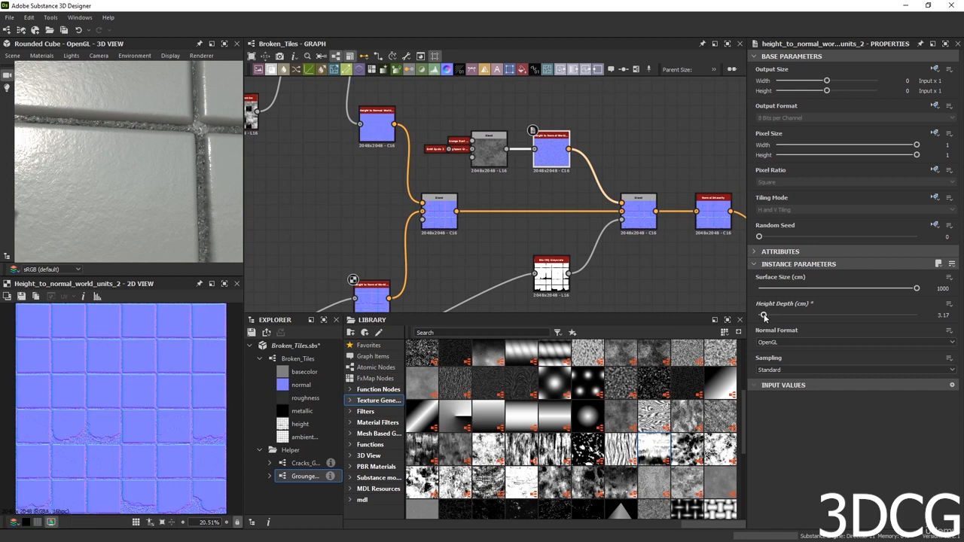
drag(765, 316, 763, 315)
scroll(111, 167, down, 4)
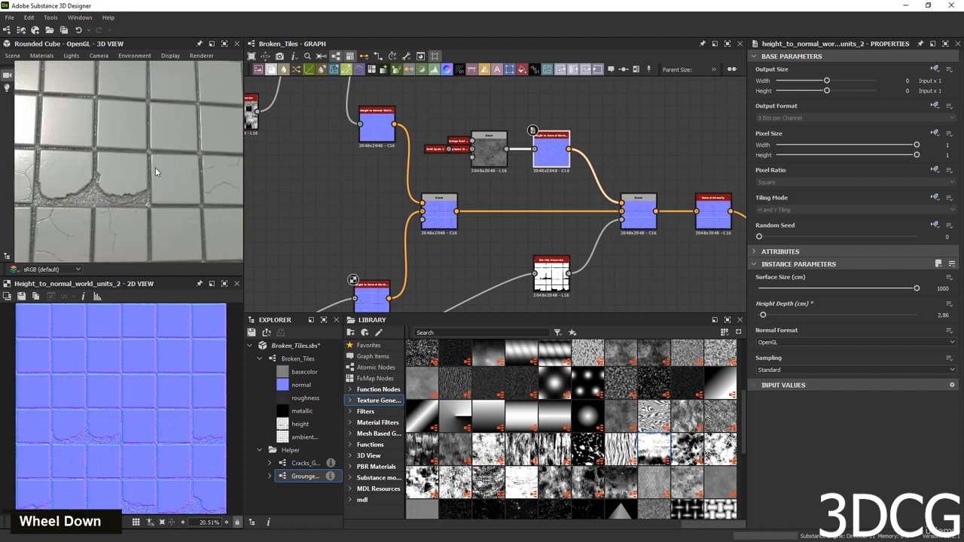
drag(111, 167, 135, 171)
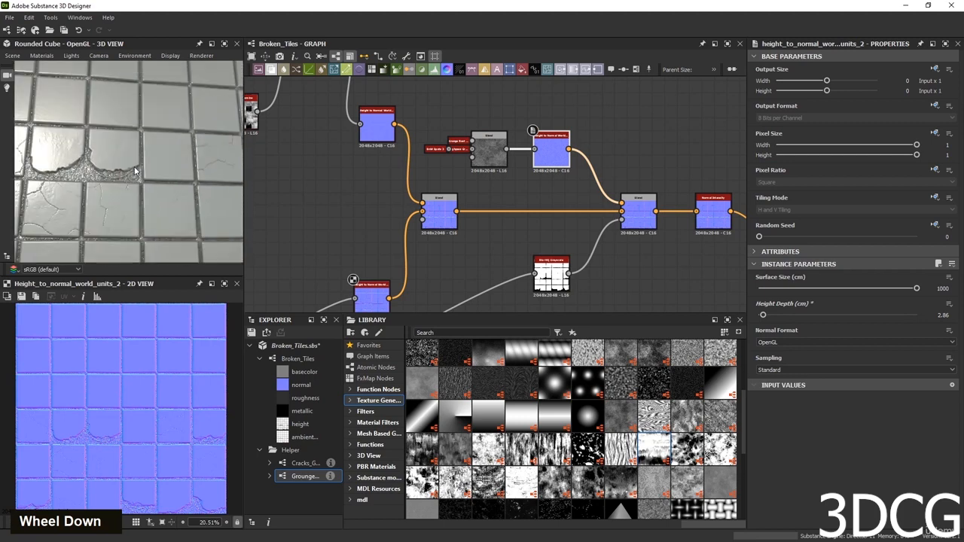
Move the leftmost source node farther left of the height branches it feeds.
scroll(501, 221, down, 6)
middle_drag(500, 222, 570, 181)
scroll(570, 181, down, 5)
middle_drag(388, 170, 510, 103)
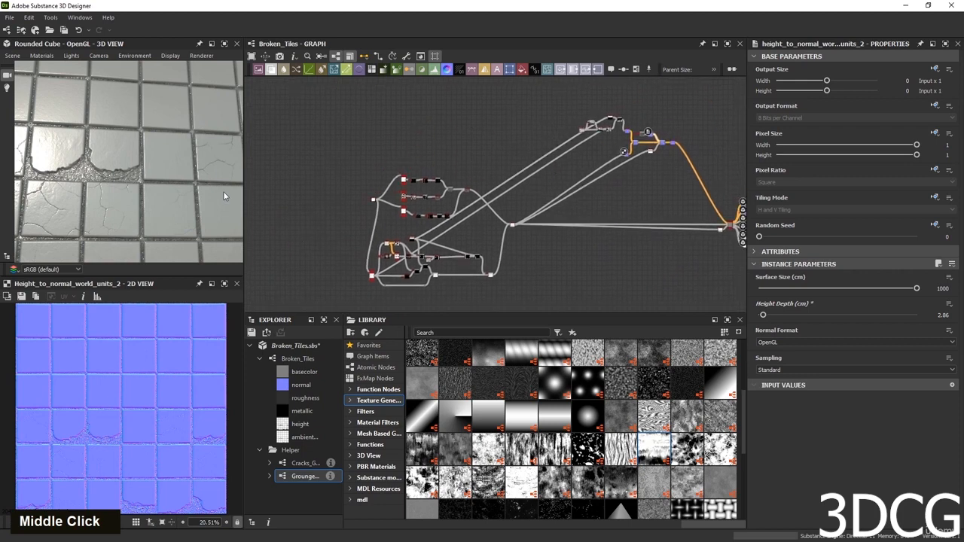
scroll(385, 205, up, 4)
drag(397, 205, 322, 212)
scroll(309, 210, down, 3)
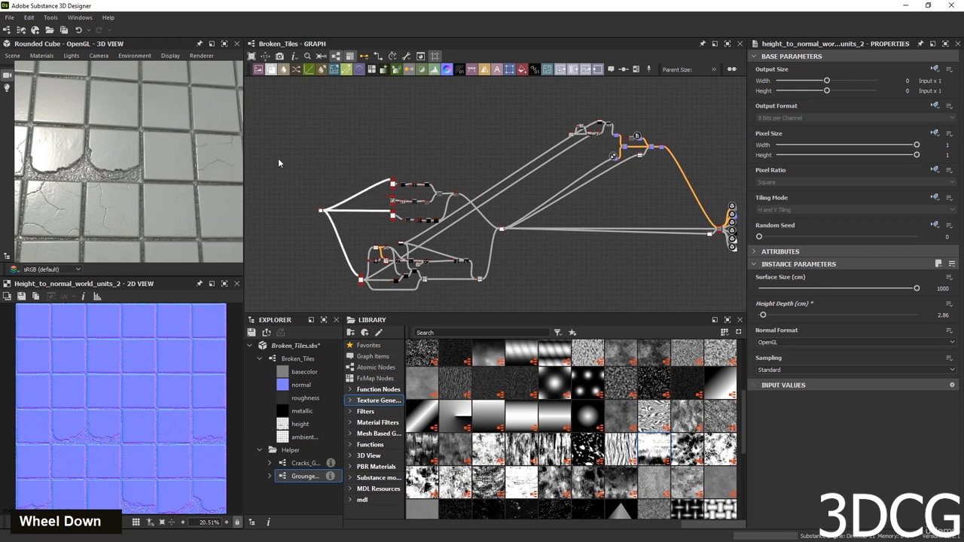
Move the Height Blend node farther right, clear of the two height branches.
drag(272, 141, 495, 311)
scroll(503, 232, up, 5)
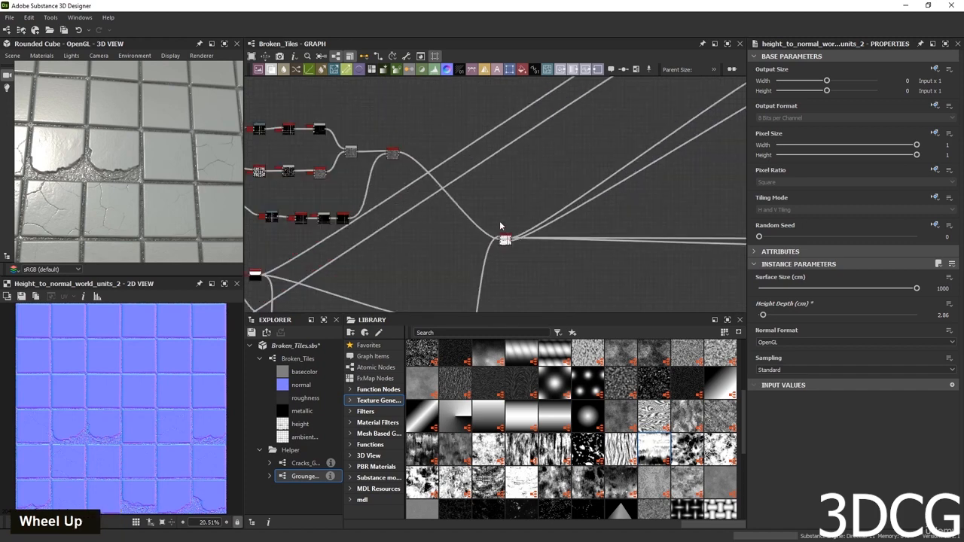
drag(505, 240, 576, 239)
scroll(576, 239, up, 7)
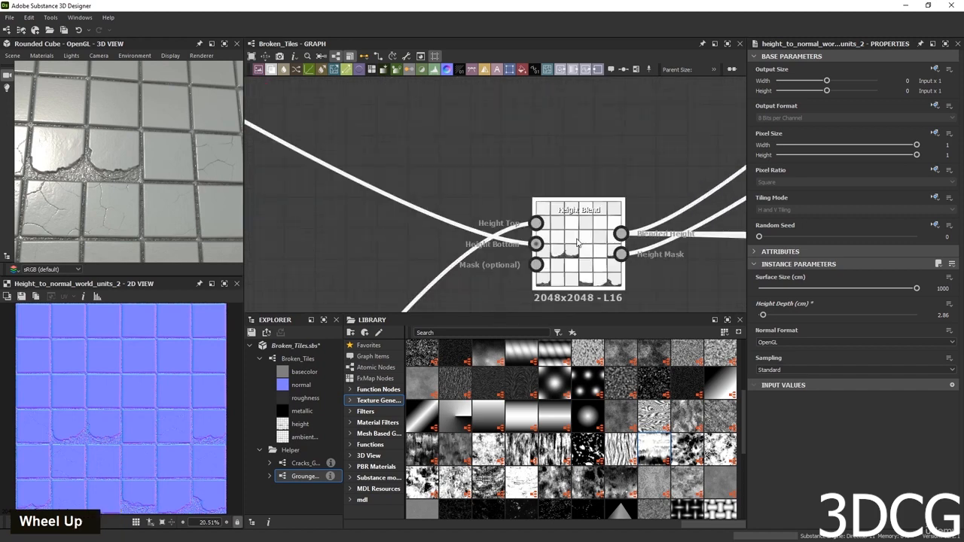
scroll(644, 272, down, 10)
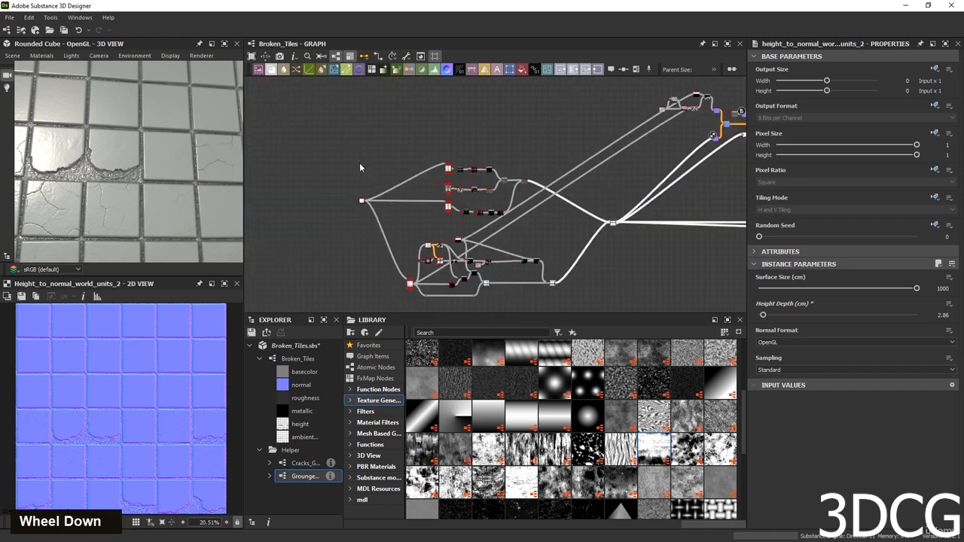
Add a frame around all height nodes before the Height Blend and title it Height.
drag(298, 129, 565, 306)
right_click(552, 283)
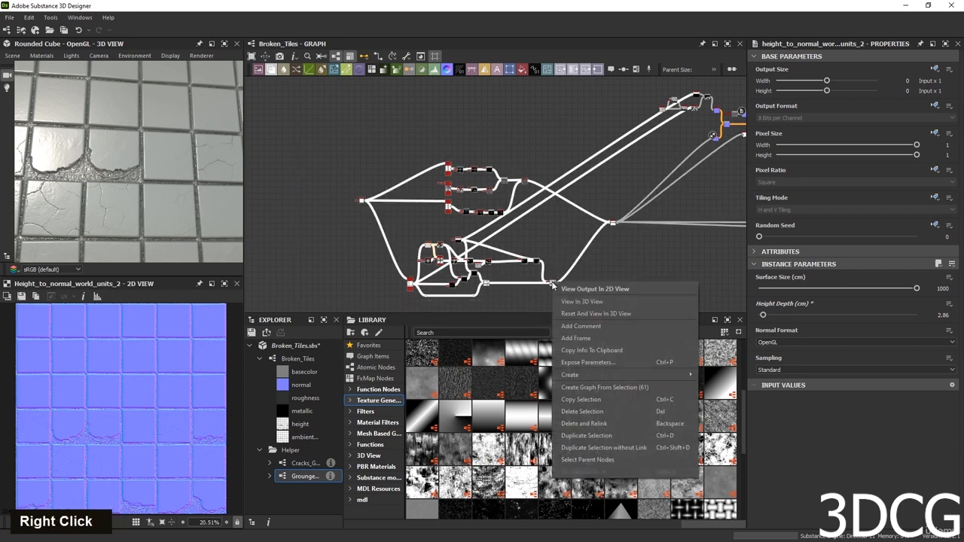
click(586, 338)
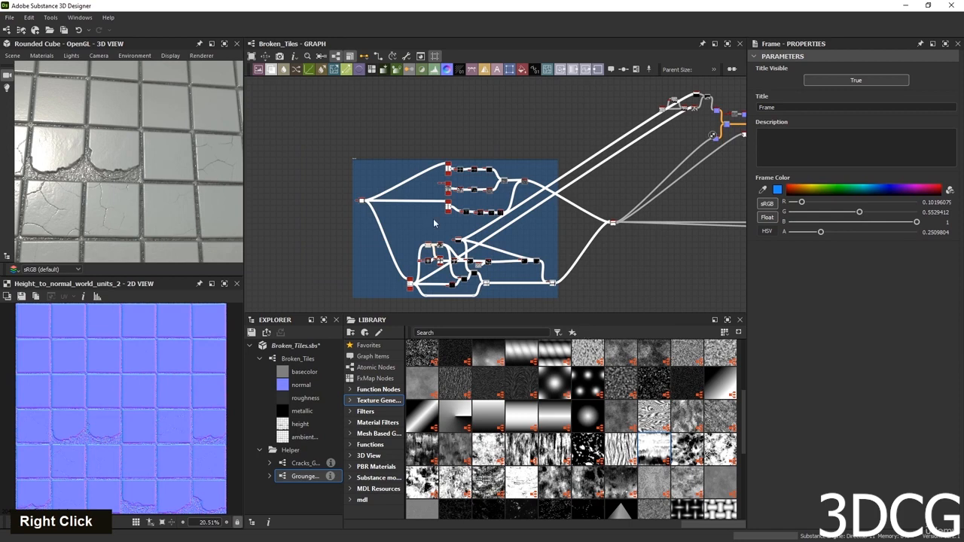
double_click(817, 107)
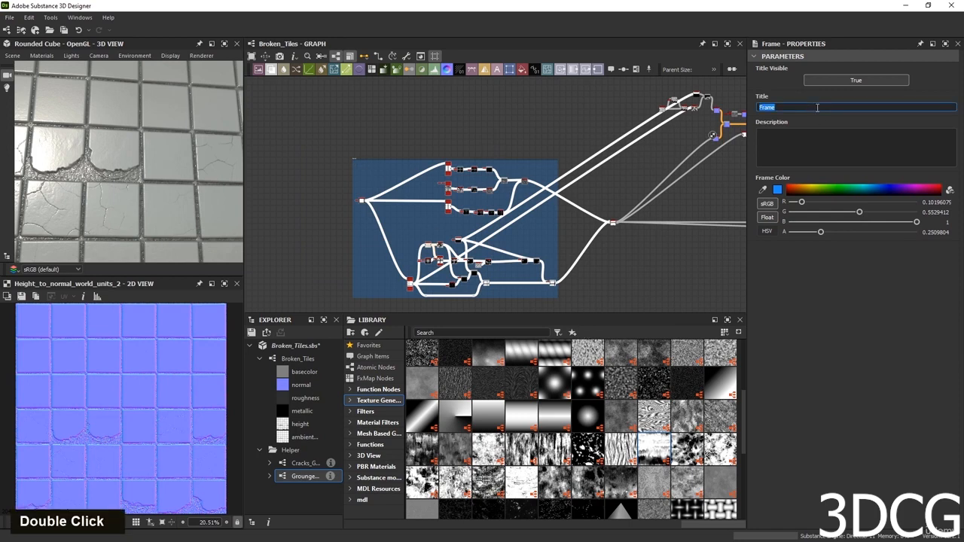
text(He)
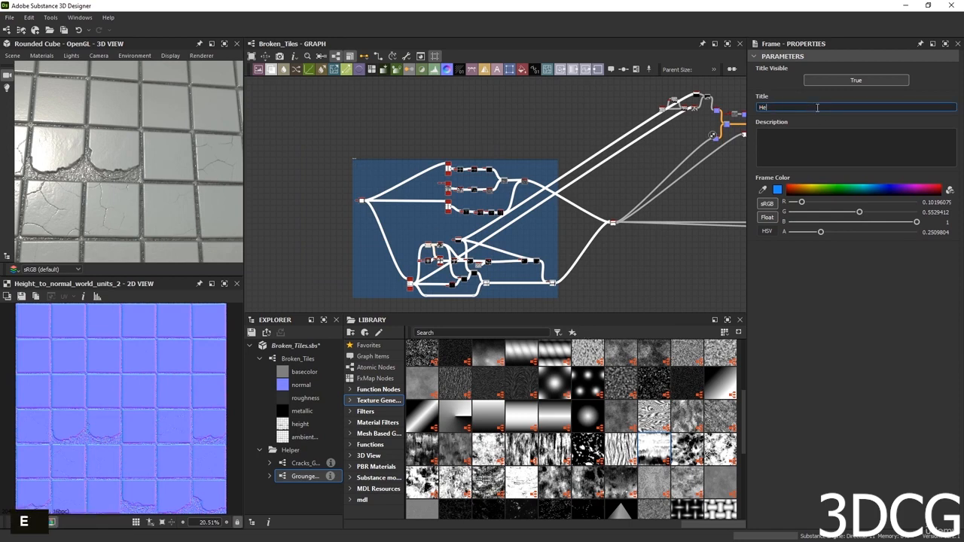
text(ight)
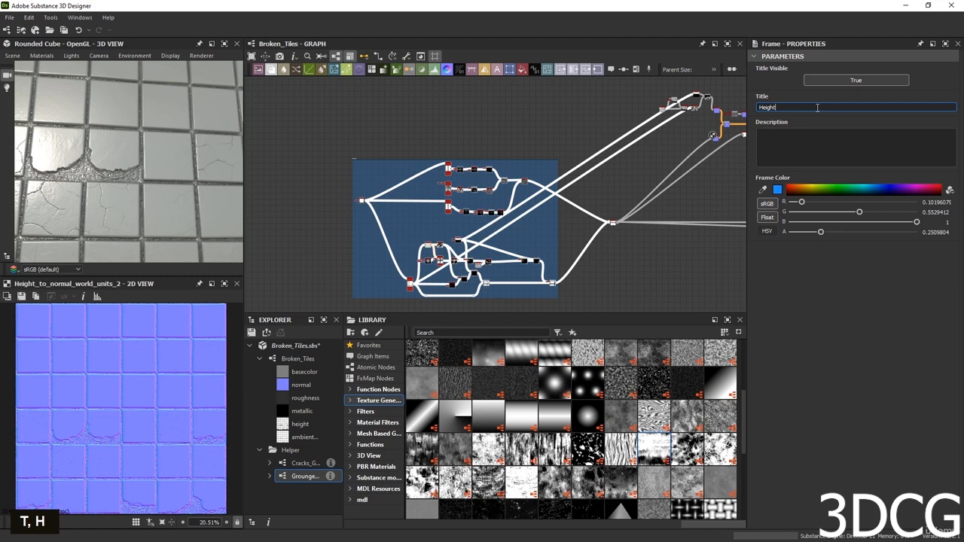
Color the Height frame orange-brown, with R 0.625, G about 0.399 and B 0.
click(675, 266)
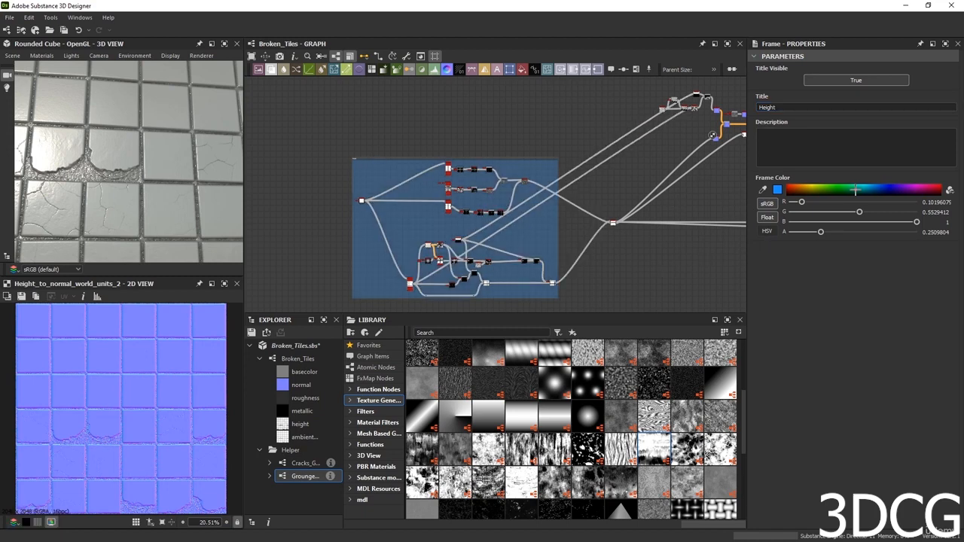
drag(865, 189, 870, 190)
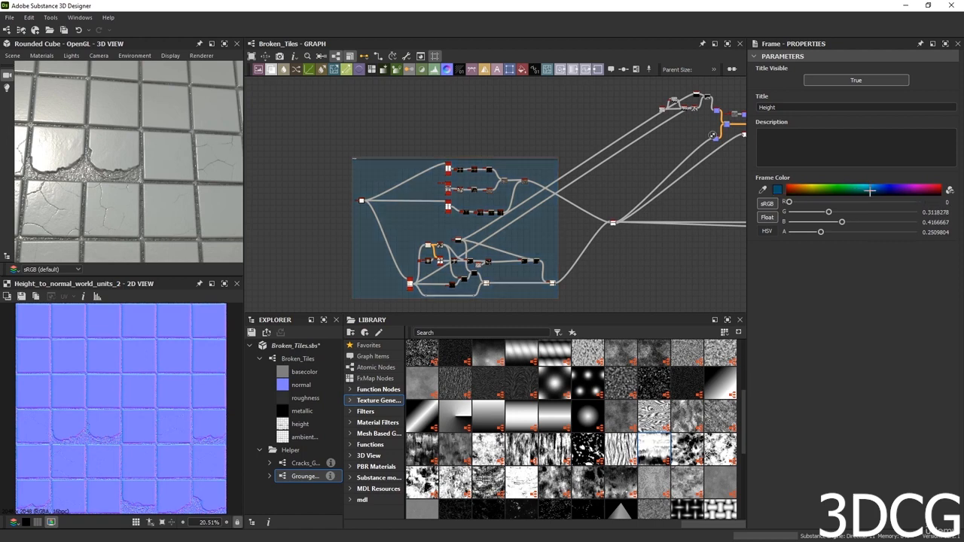
click(803, 192)
Add a frame titled Normal around the normal-map nodes and move it closer to the Height frame.
middle_drag(737, 176, 645, 226)
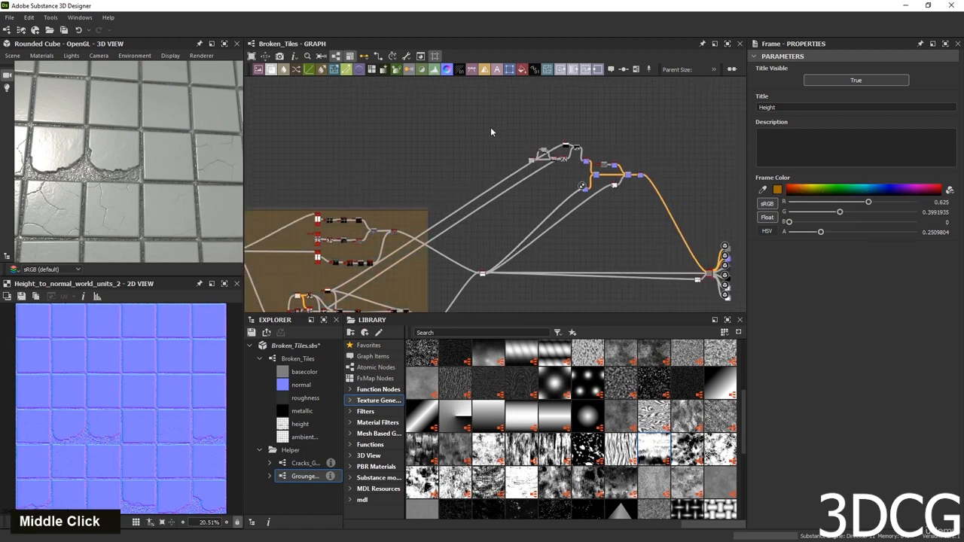
drag(487, 118, 671, 195)
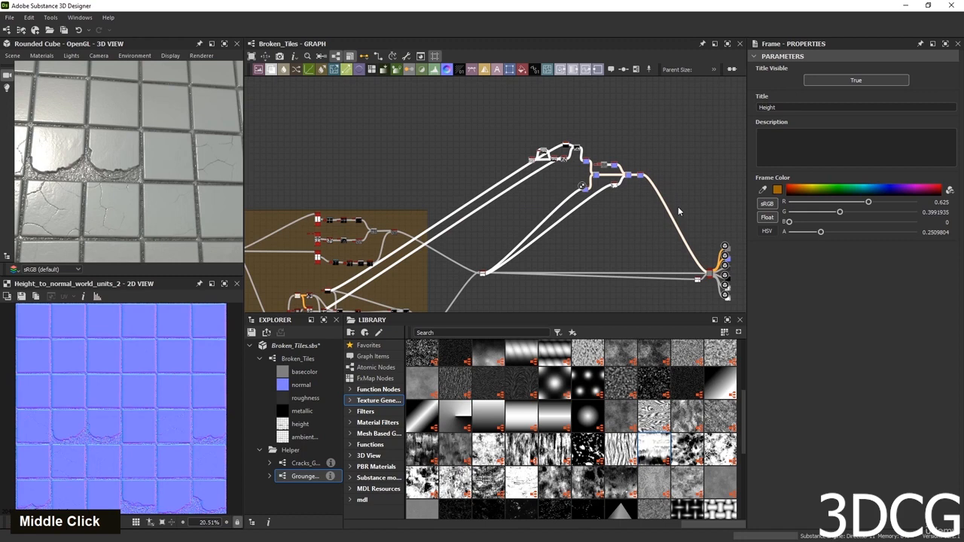
right_click(640, 174)
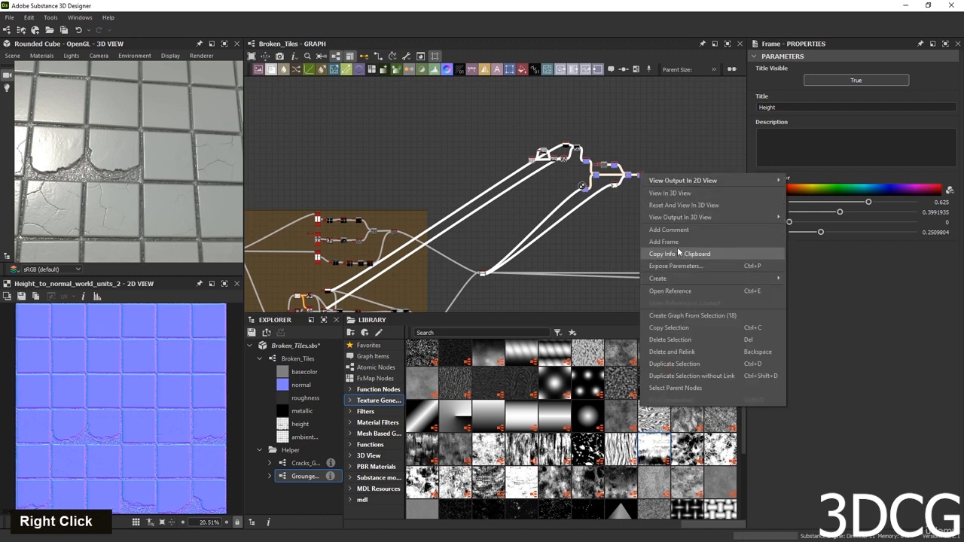
click(663, 241)
double_click(784, 107)
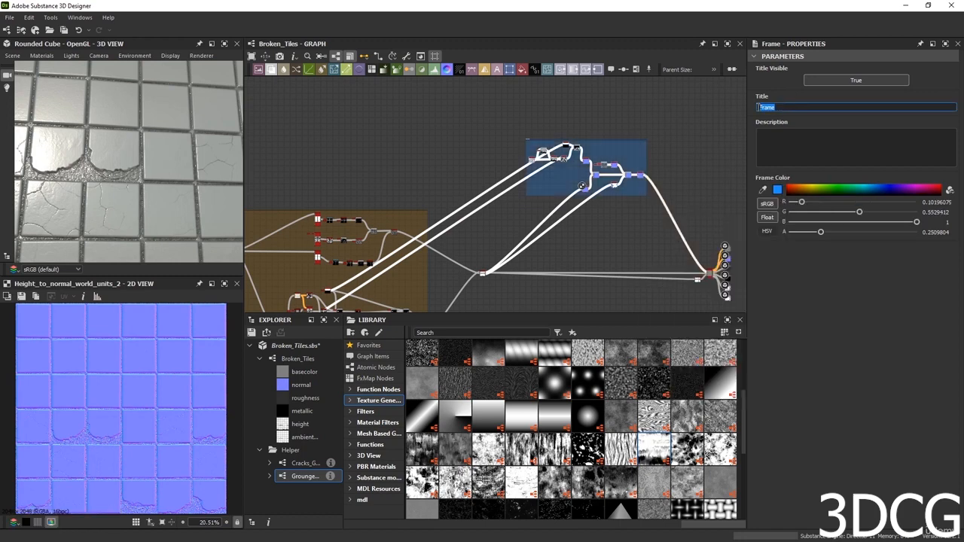
text(Normal)
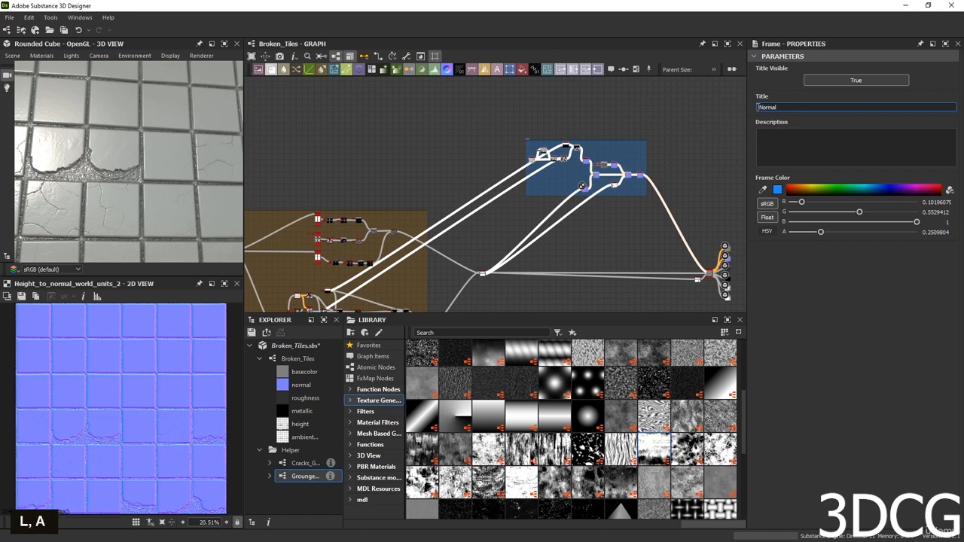
click(843, 336)
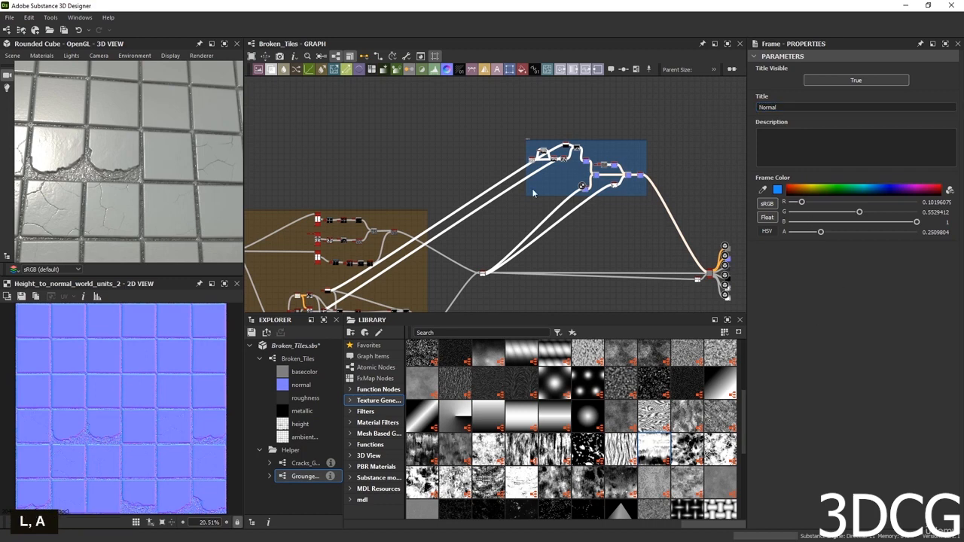
drag(527, 137, 455, 150)
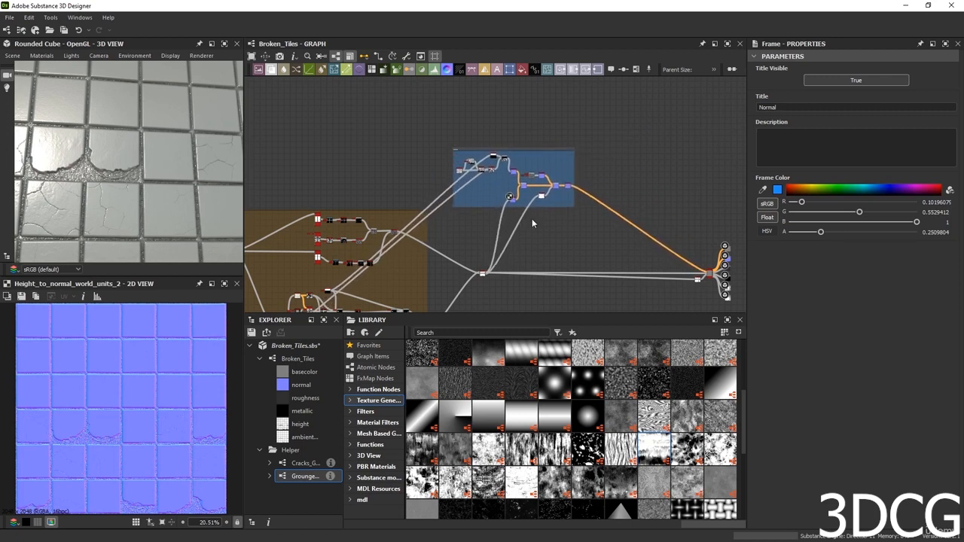
Add a frame around the Height Blend node and title it Height blend.
scroll(534, 262, down, 3)
middle_drag(535, 263, 557, 218)
scroll(557, 217, up, 3)
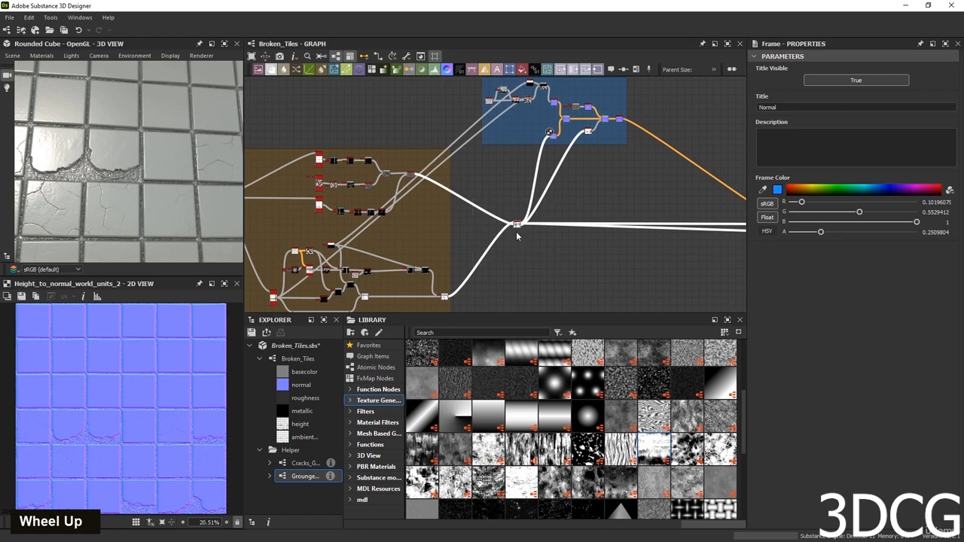
right_click(516, 224)
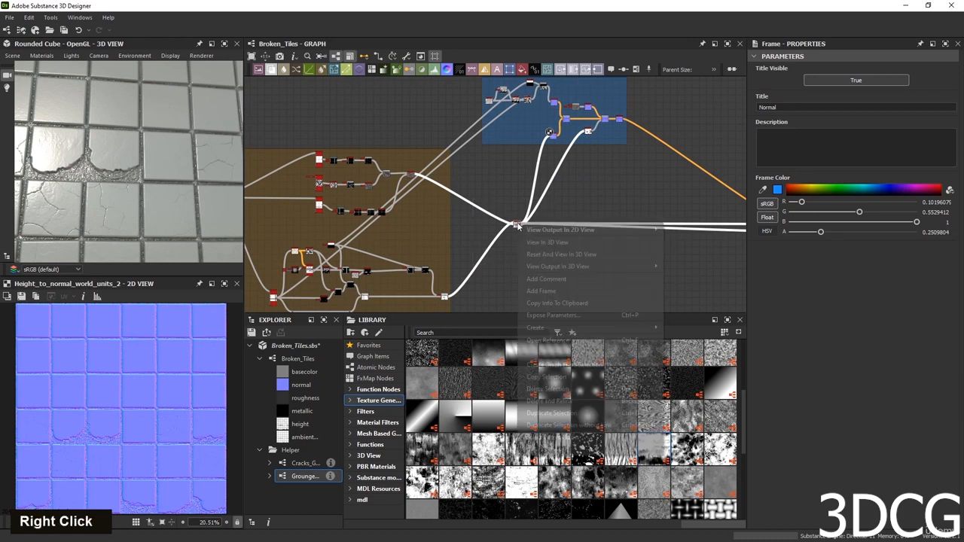
click(556, 291)
double_click(788, 105)
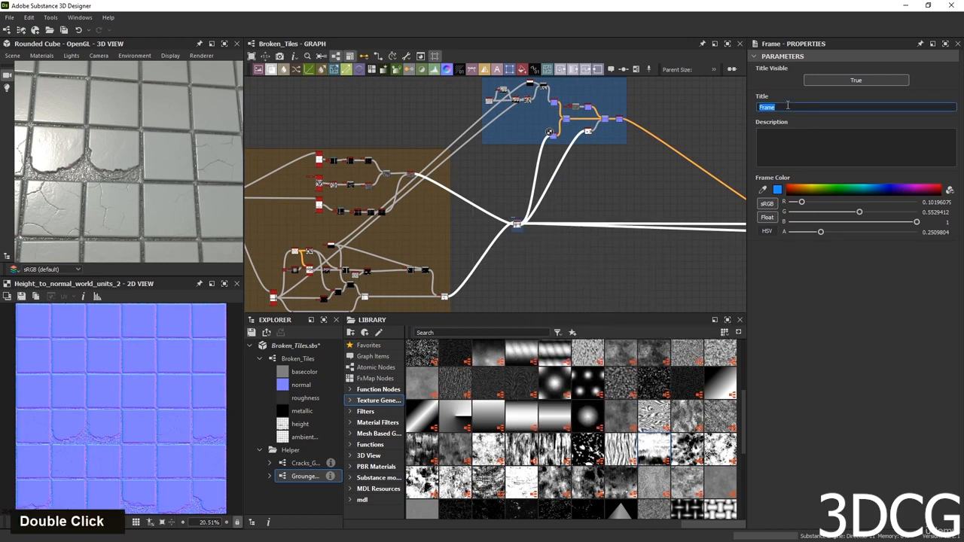
text(Height )
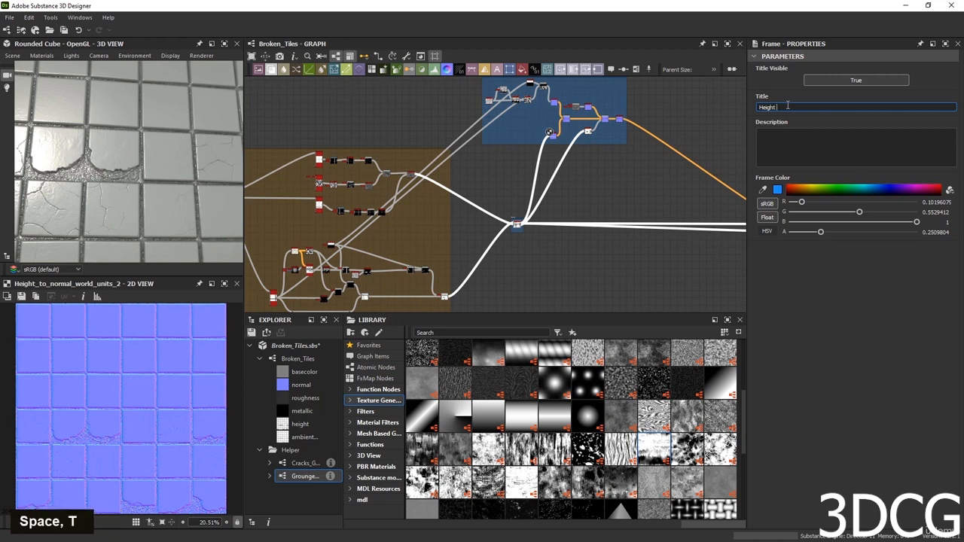
text(blen)
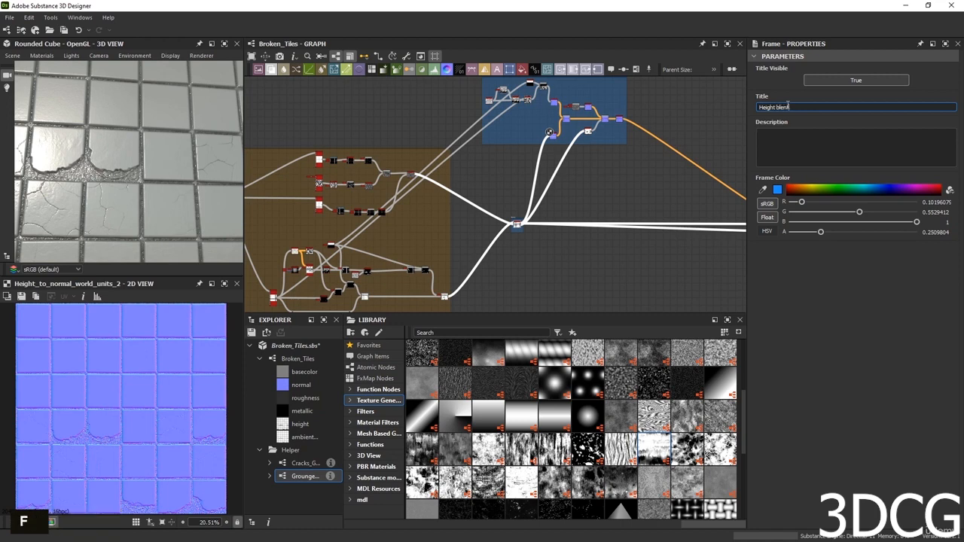
text(f)
key(BackSpace)
text(d)
click(839, 332)
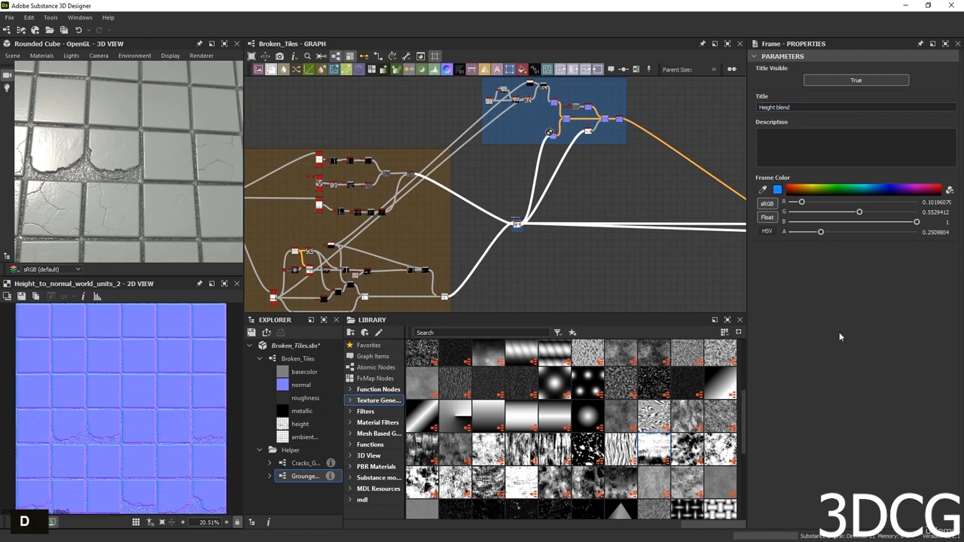
Move the Height blend frame closer to the orange-brown Height frame.
scroll(517, 223, up, 1)
drag(517, 224, 477, 221)
scroll(558, 260, down, 2)
middle_drag(559, 259, 521, 248)
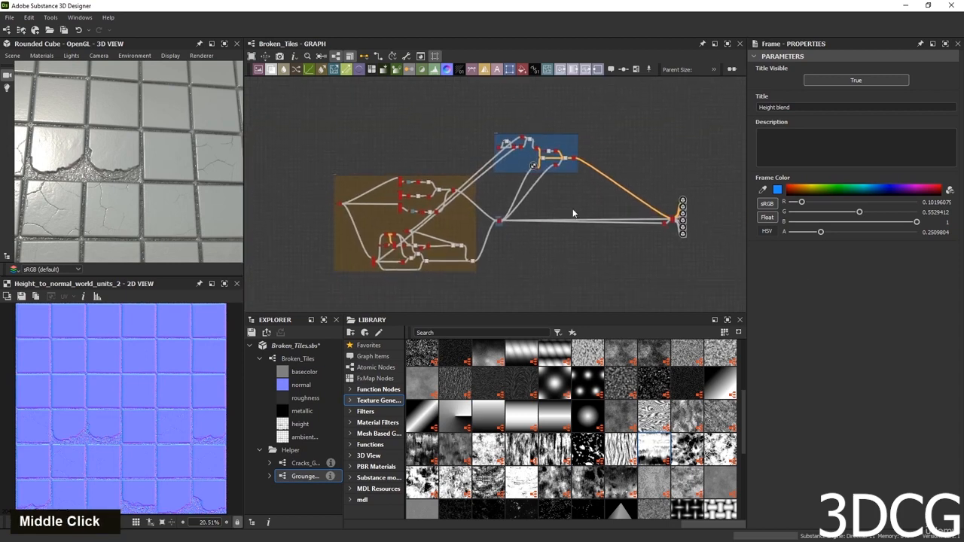
middle_drag(566, 183, 570, 157)
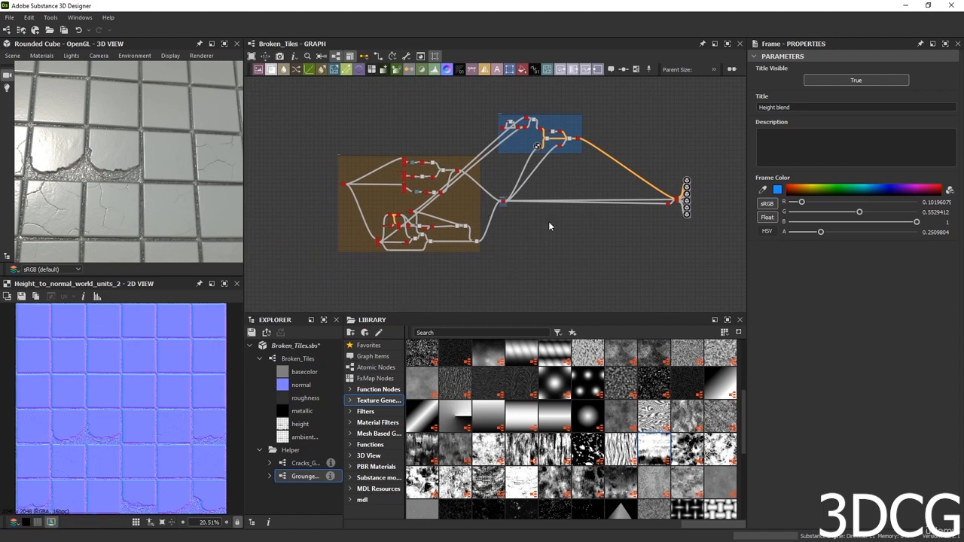
Examine the broken tiles in the 3D view and the framed layout of the graph.
scroll(102, 177, up, 5)
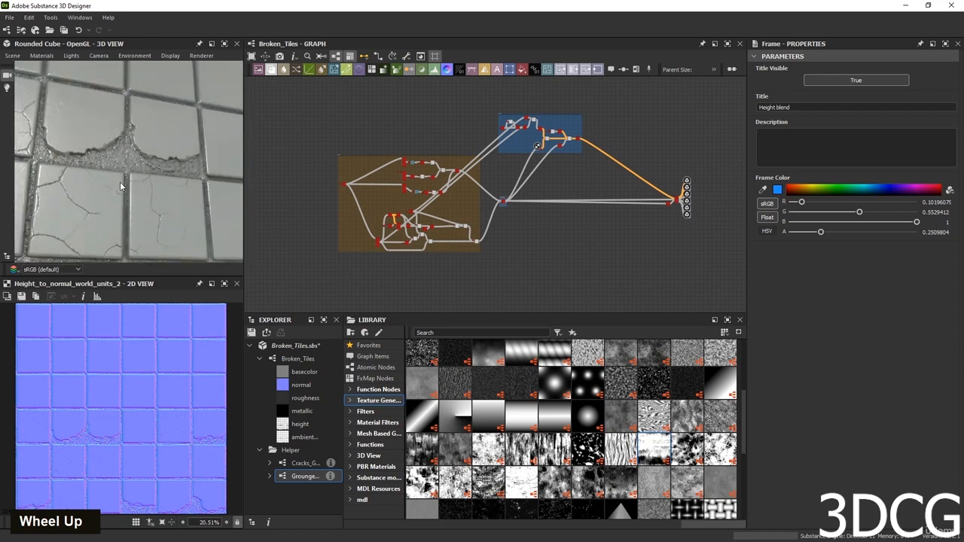
scroll(112, 188, down, 5)
mouse_move(113, 205)
mouse_down()
mouse_move(92, 202)
mouse_move(108, 204)
mouse_up()
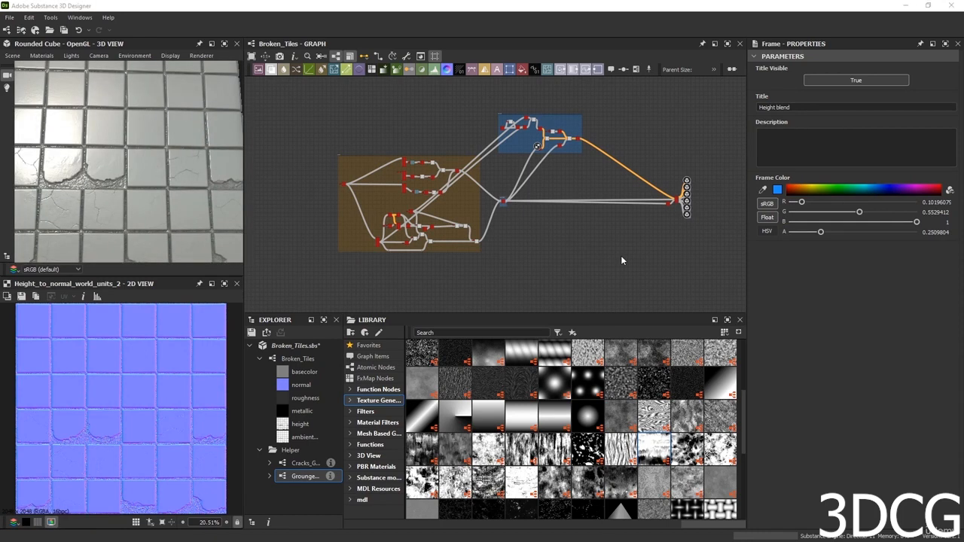
scroll(536, 211, up, 3)
scroll(530, 219, down, 2)
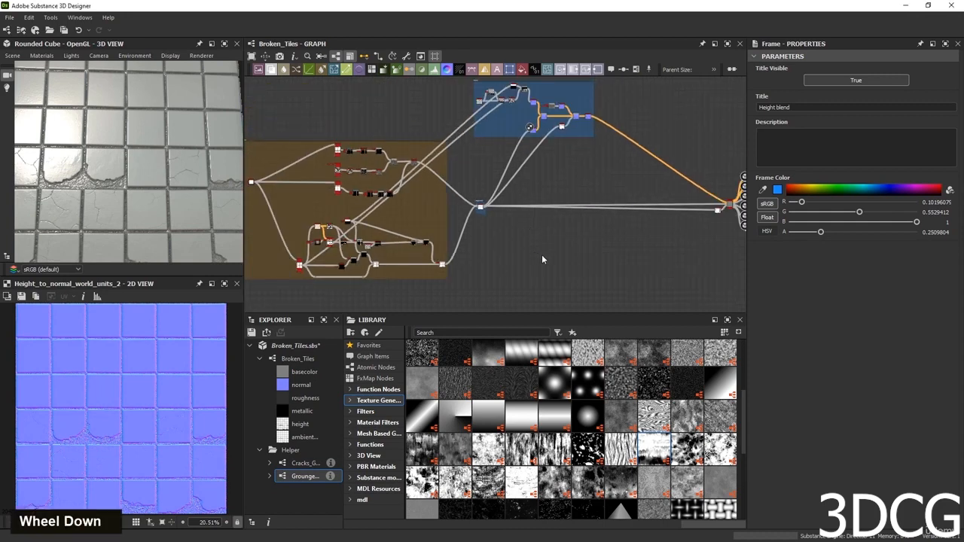
scroll(541, 259, up, 4)
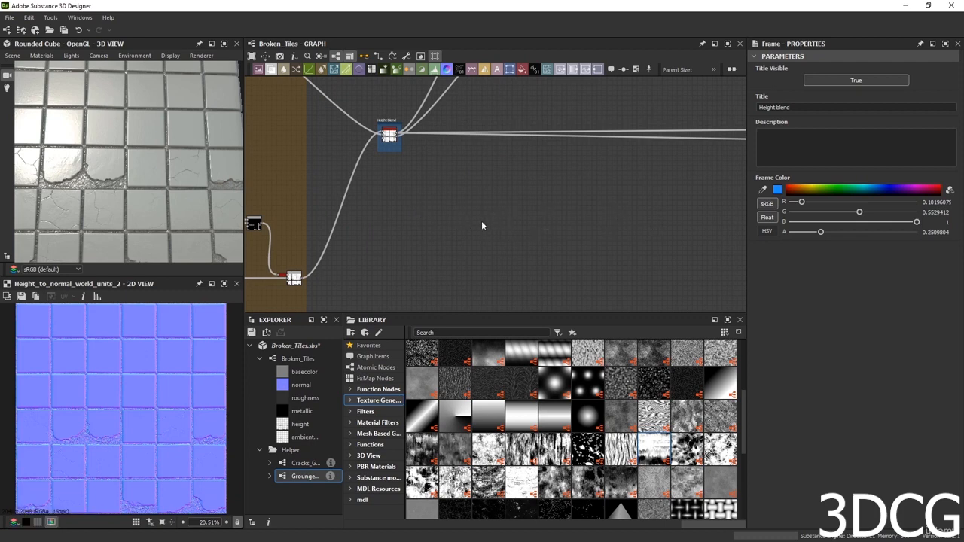
scroll(497, 226, up, 2)
scroll(663, 220, down, 3)
Open the Base Material node and bring up its Roughness - Glossiness parameters.
middle_drag(662, 219, 454, 265)
scroll(507, 197, up, 2)
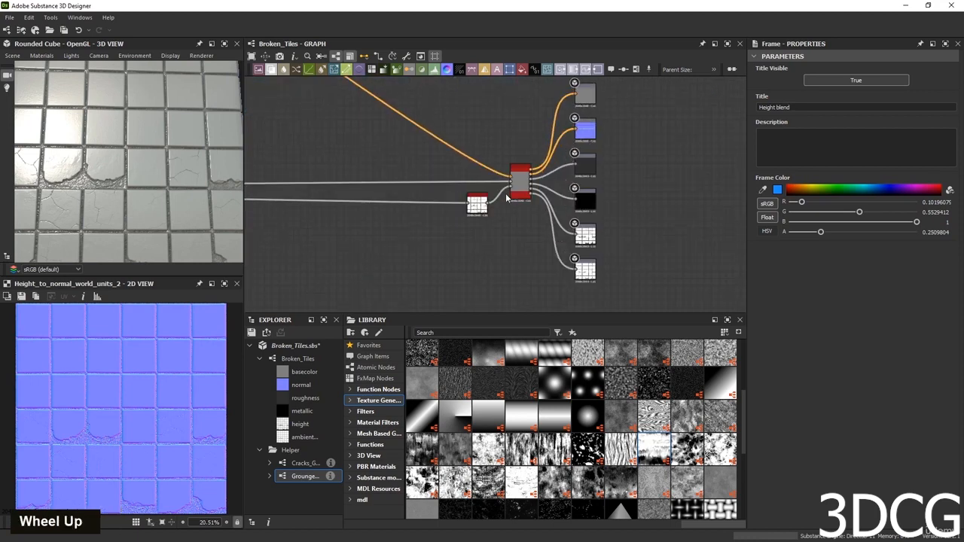
scroll(507, 197, up, 2)
middle_drag(524, 216, 520, 280)
scroll(530, 225, up, 3)
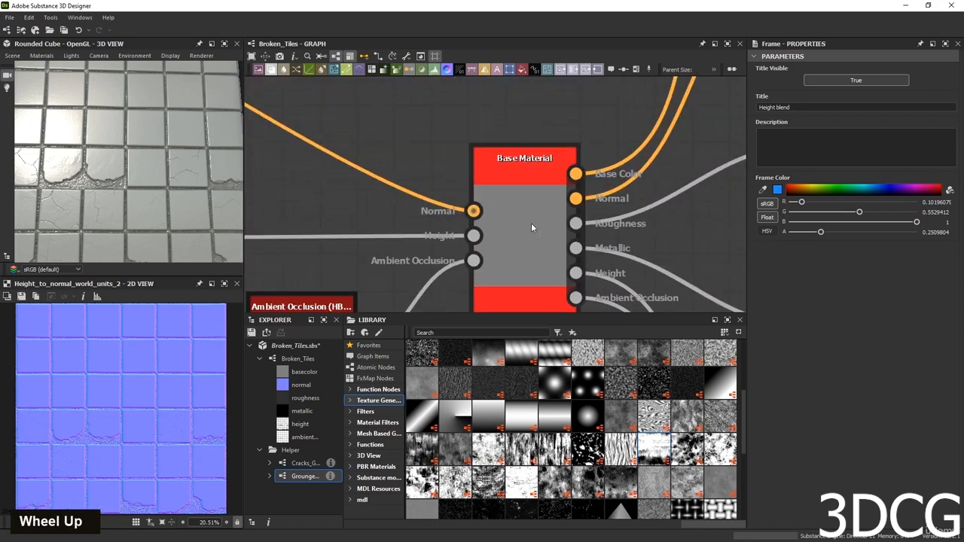
double_click(526, 208)
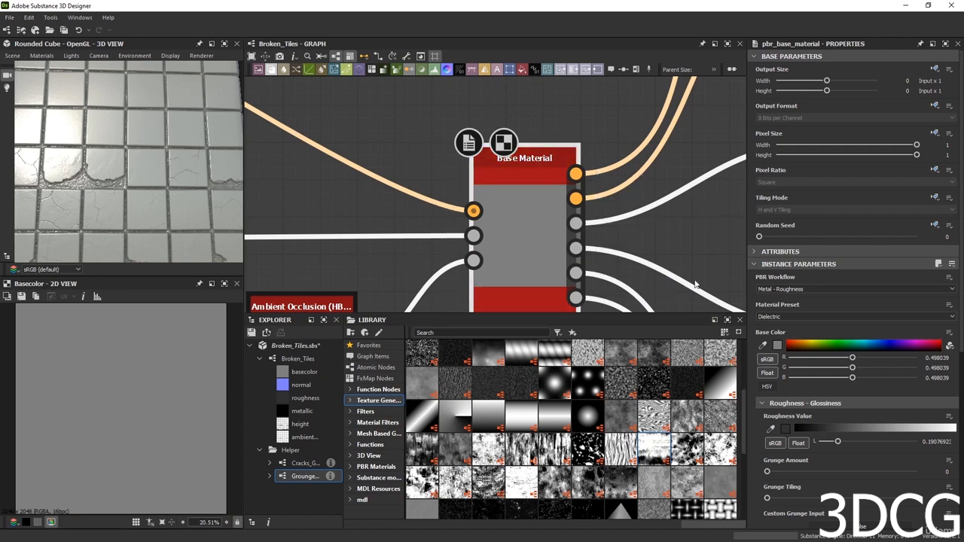
scroll(759, 410, down, 4)
scroll(759, 410, up, 3)
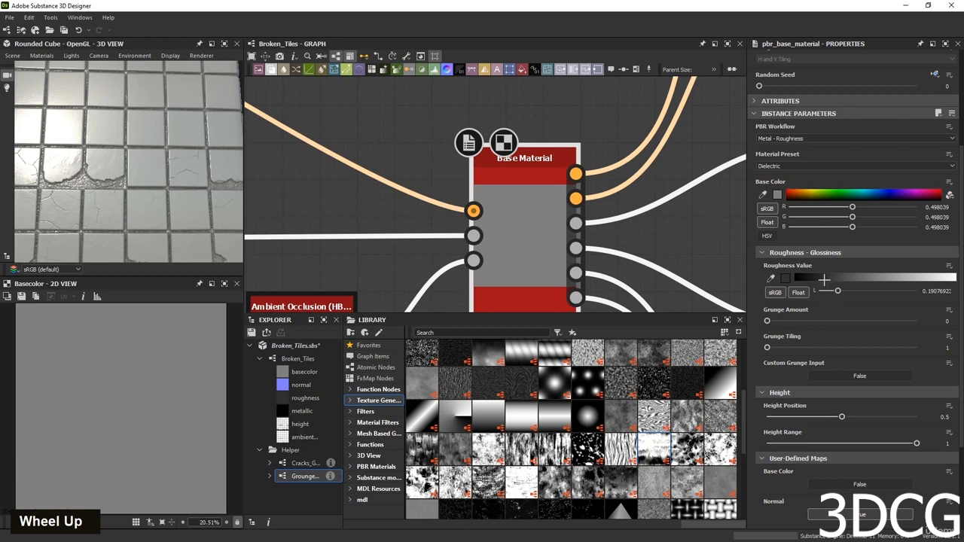
Set the Base Material's roughness value to 0 and rotate the environment light to check the reflections on the tiles.
scroll(185, 188, down, 5)
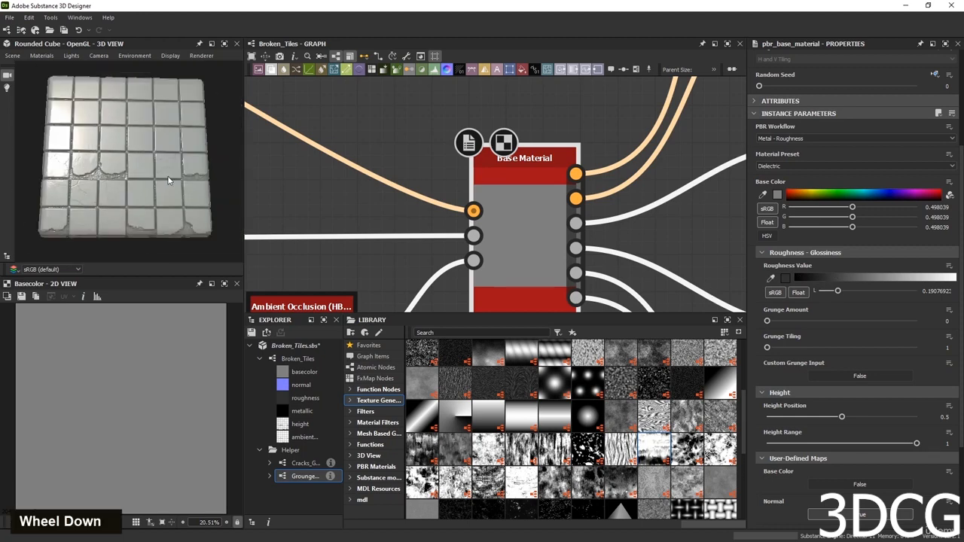
scroll(185, 188, up, 5)
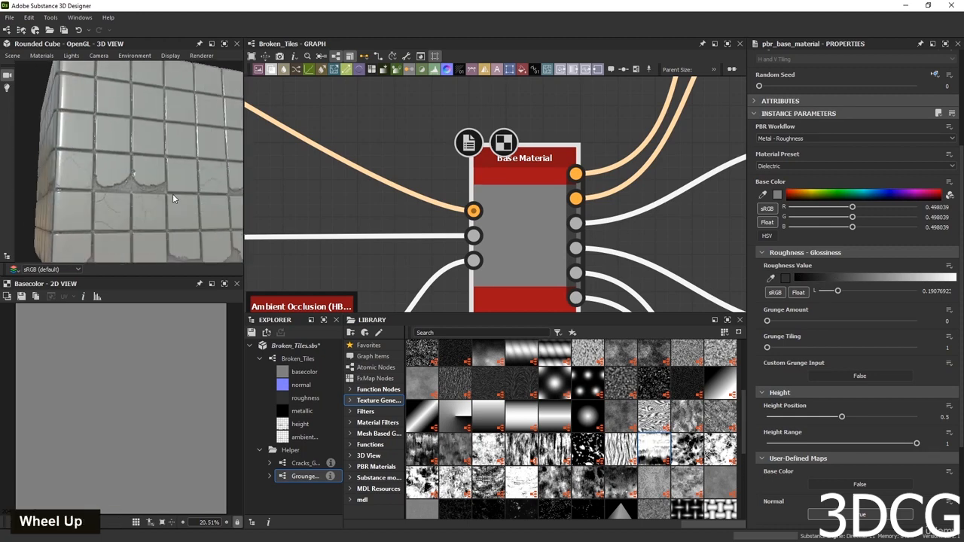
ctrl+shift+right_drag(173, 194, 183, 199)
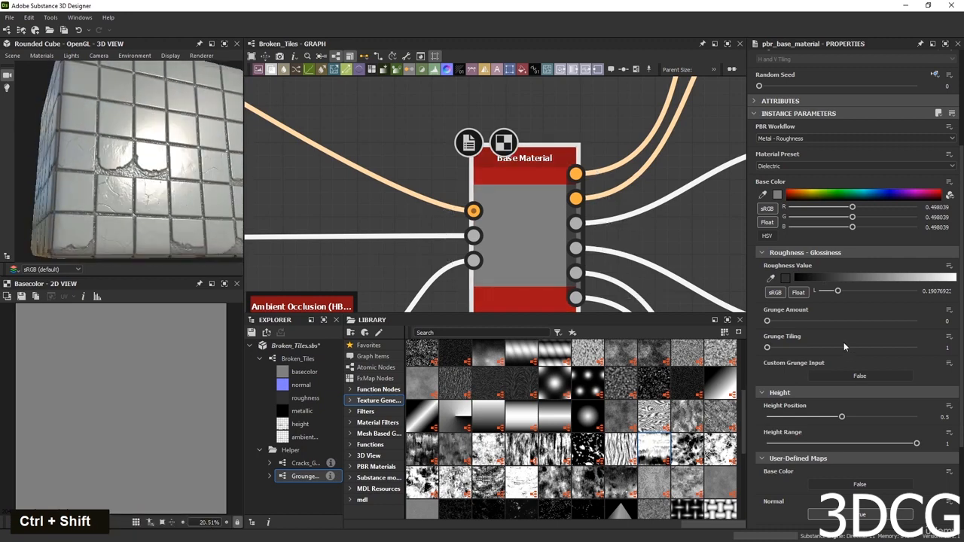
drag(821, 284, 781, 275)
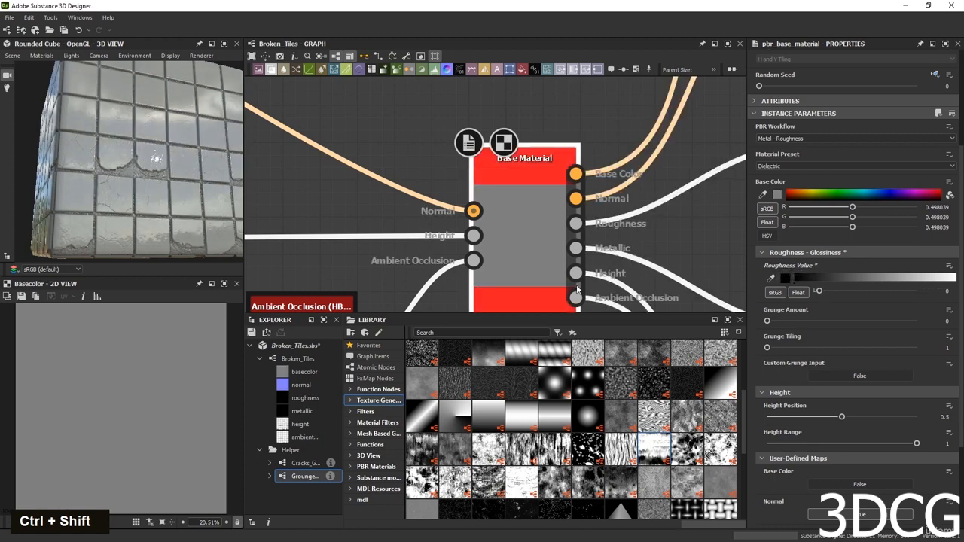
ctrl+shift+right_drag(160, 190, 177, 191)
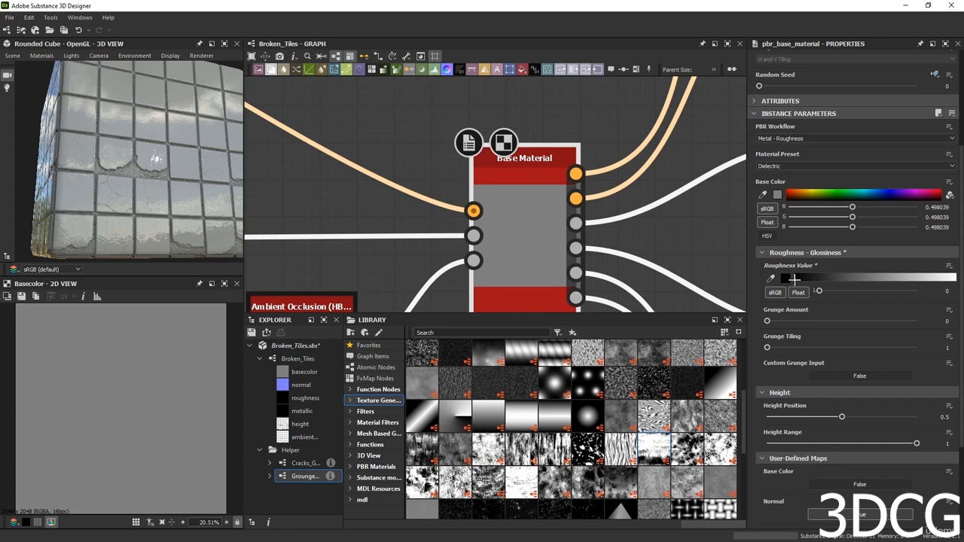
Set the Base Material's roughness value to 1 and examine the matte cracks and broken edges in the 3D view.
drag(794, 278, 962, 287)
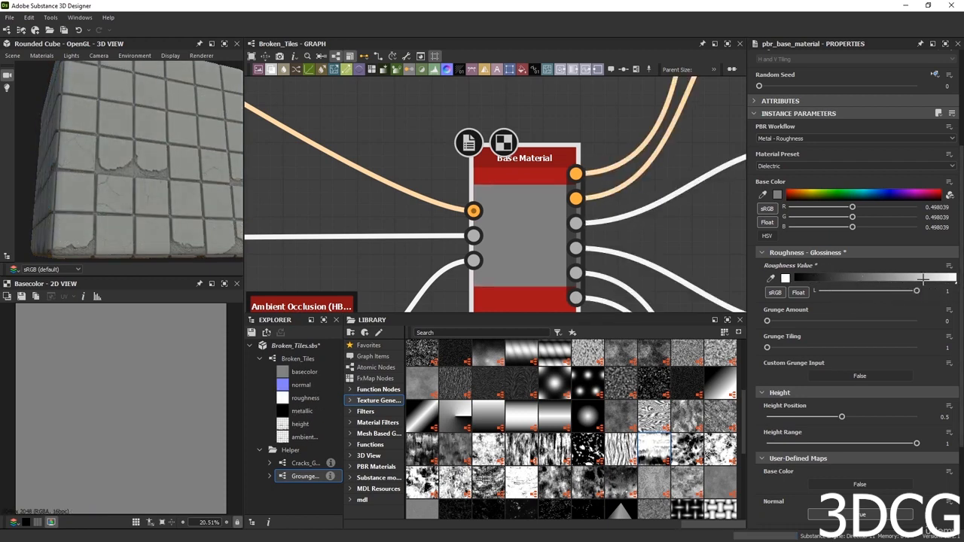
scroll(378, 257, down, 8)
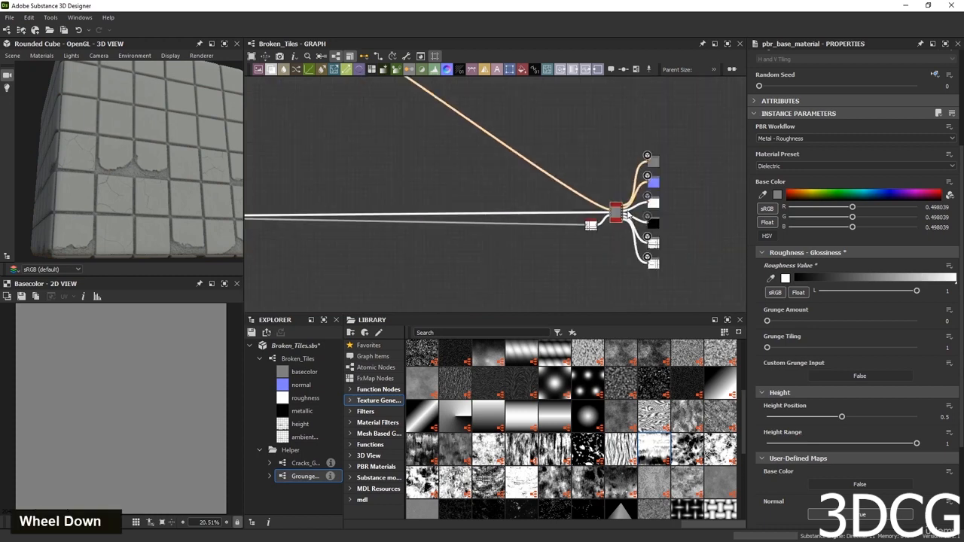
middle_drag(378, 257, 672, 191)
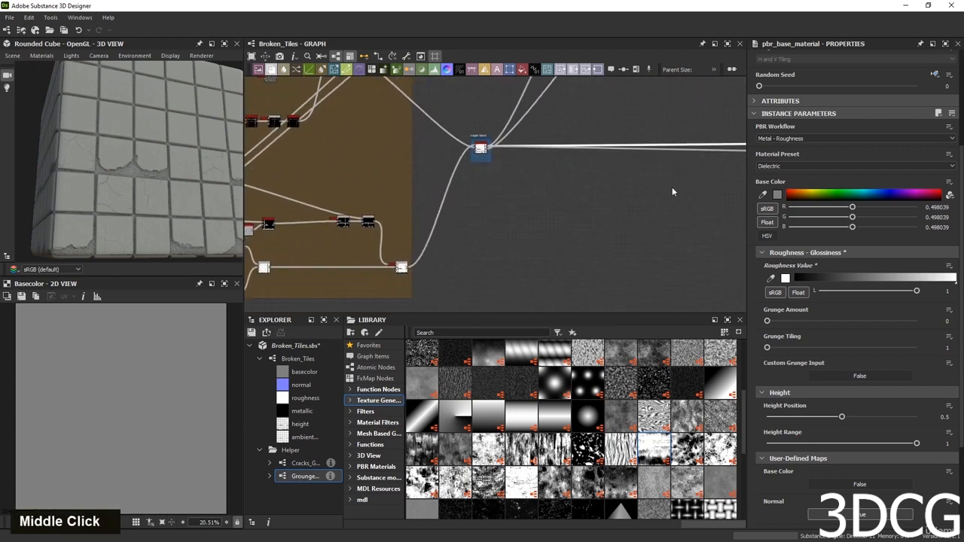
scroll(145, 190, up, 6)
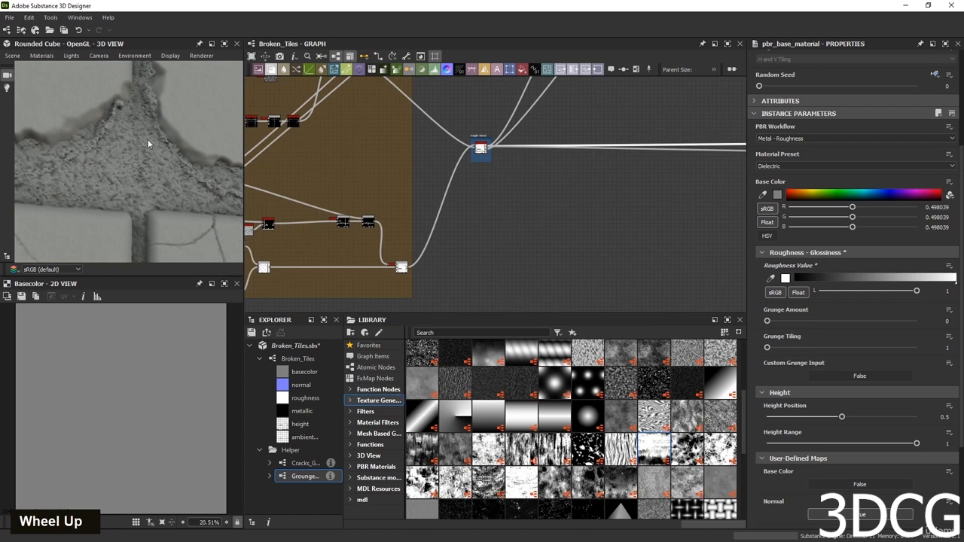
scroll(145, 173, down, 5)
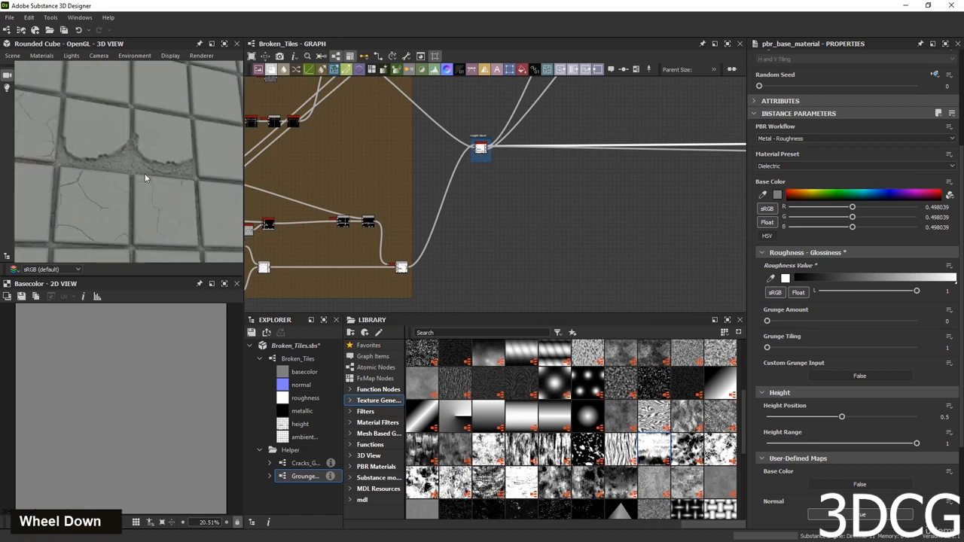
scroll(129, 184, up, 4)
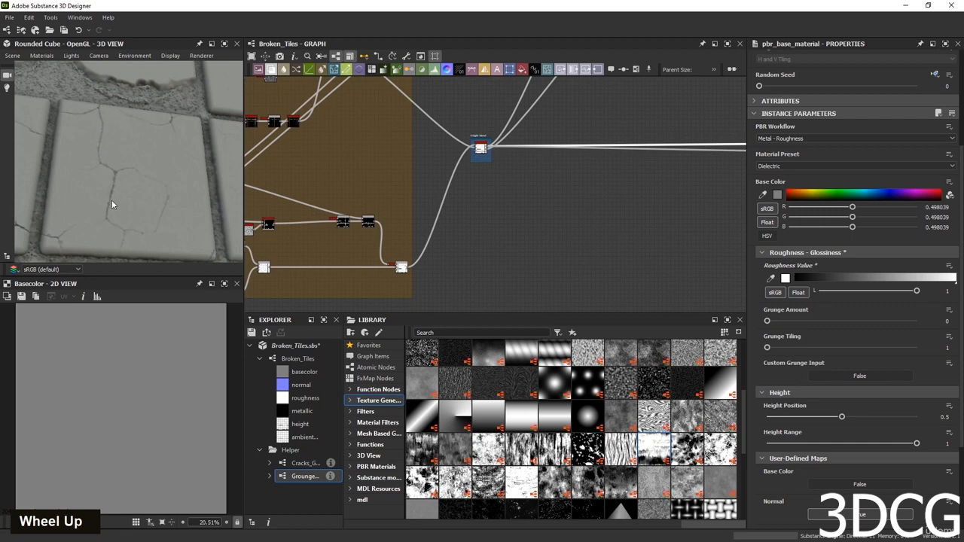
scroll(106, 207, down, 5)
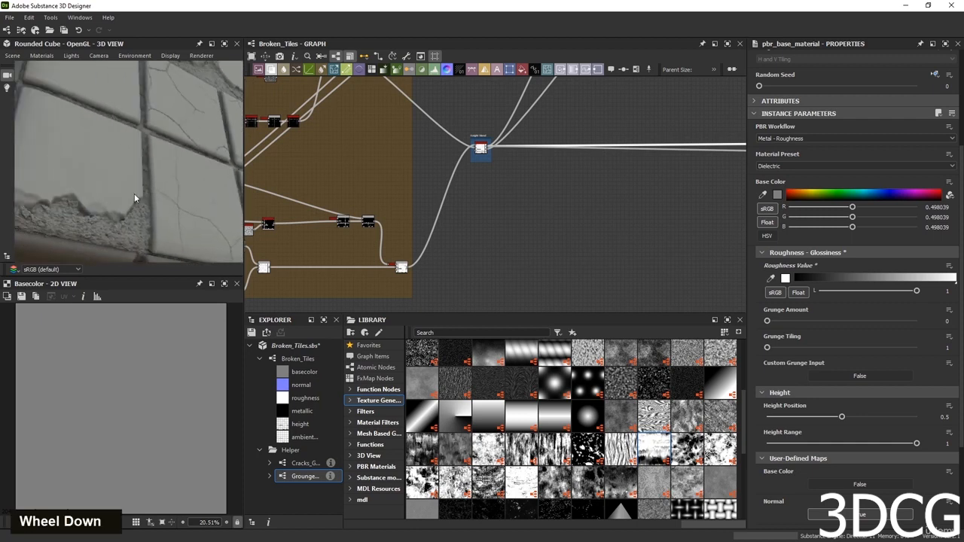
drag(134, 193, 128, 202)
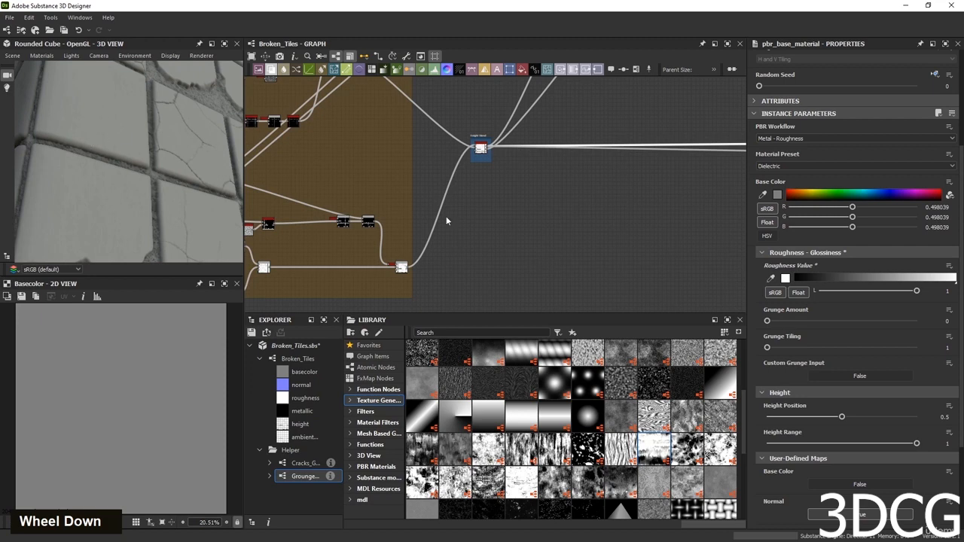
Add a Uniform Color node in the empty graph area below the Height blend frame.
scroll(445, 221, down, 3)
middle_drag(509, 248, 445, 237)
scroll(476, 217, up, 5)
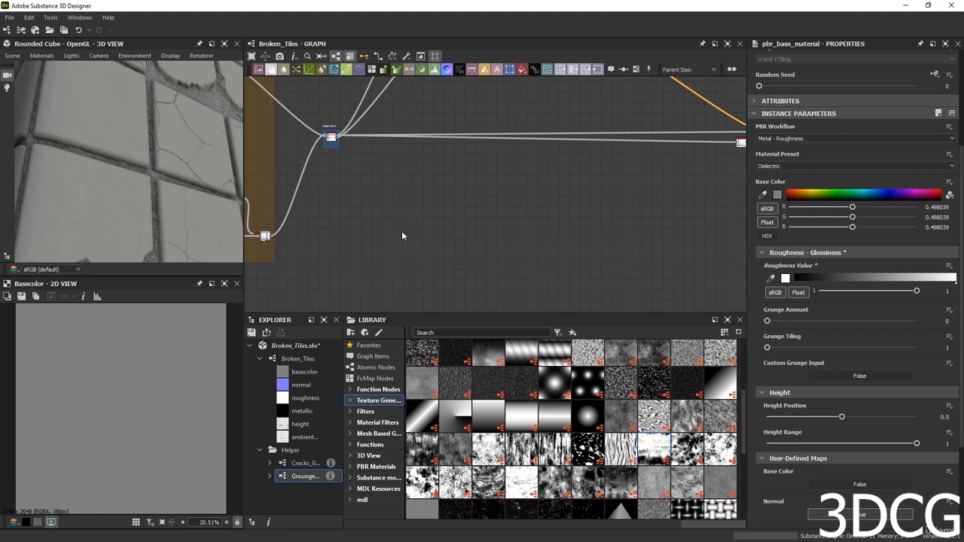
scroll(401, 236, up, 2)
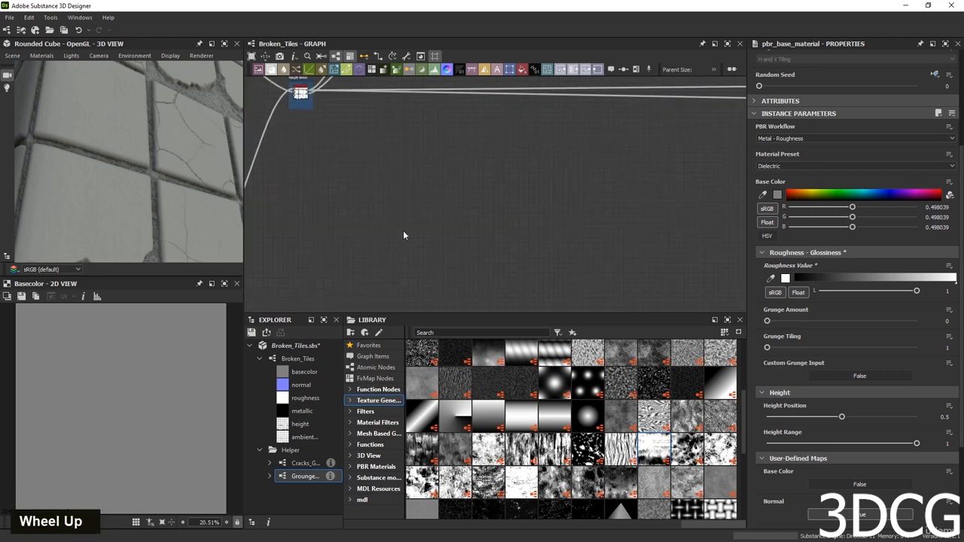
key(space)
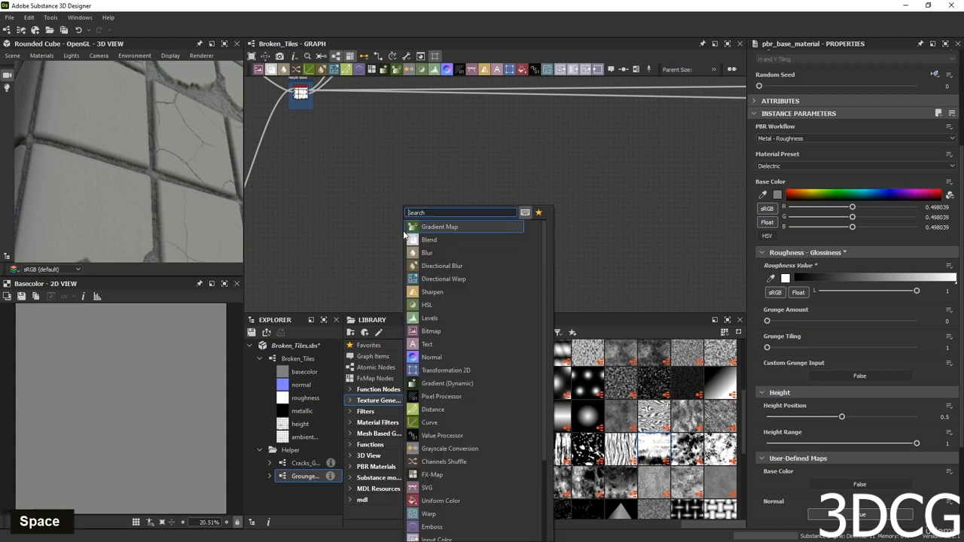
text(u)
click(428, 226)
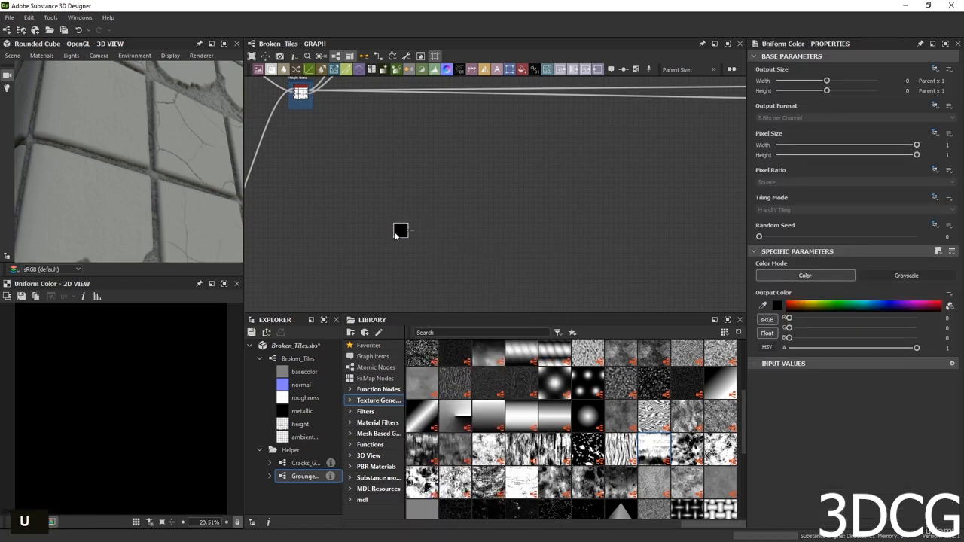
Set the Uniform Color node's color mode to Grayscale and view its output in the 2D view.
double_click(397, 230)
scroll(397, 230, up, 3)
scroll(397, 231, up, 2)
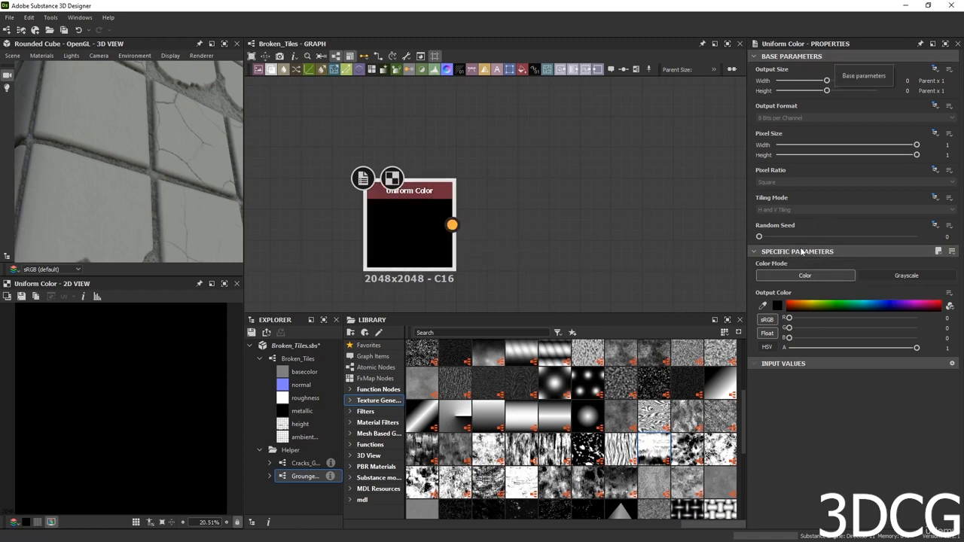
click(895, 276)
double_click(409, 225)
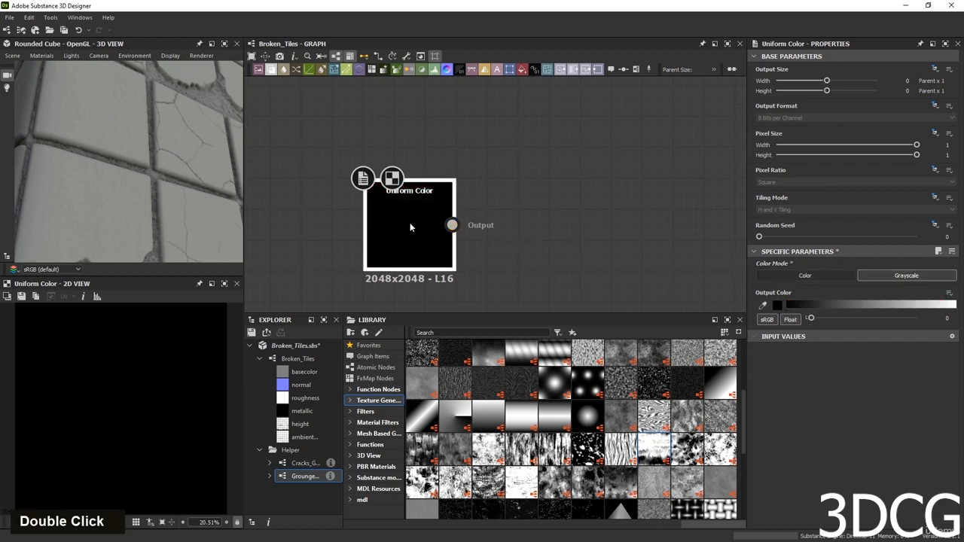
scroll(409, 226, down, 5)
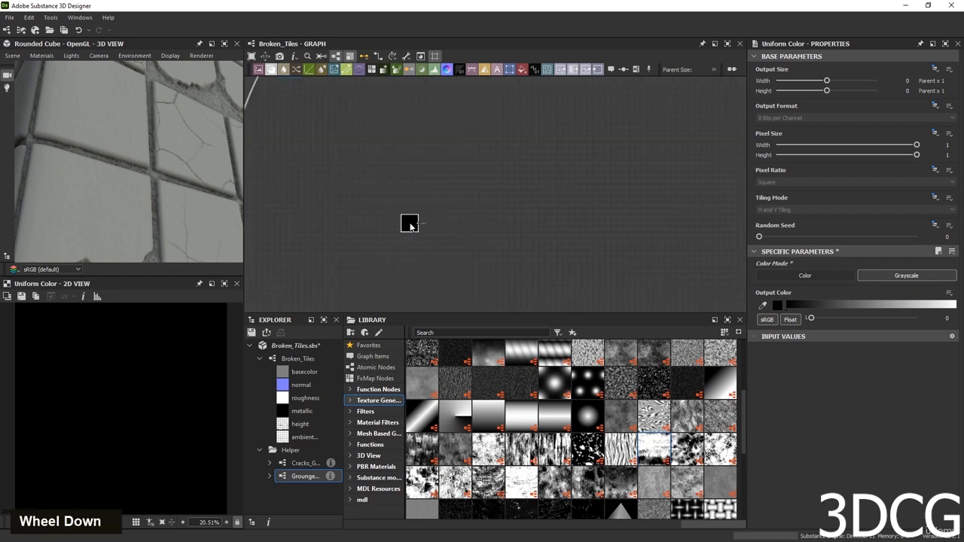
scroll(410, 227, up, 3)
double_click(409, 227)
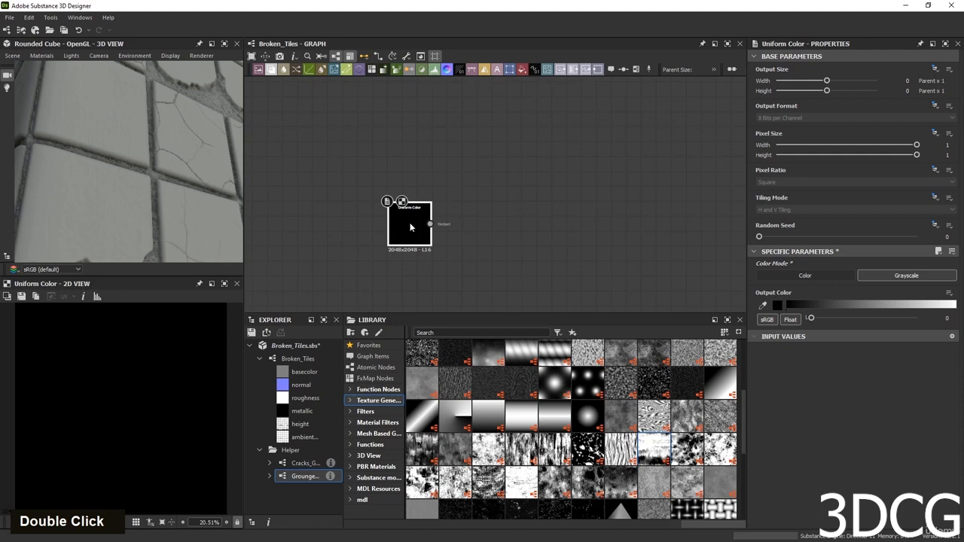
double_click(410, 227)
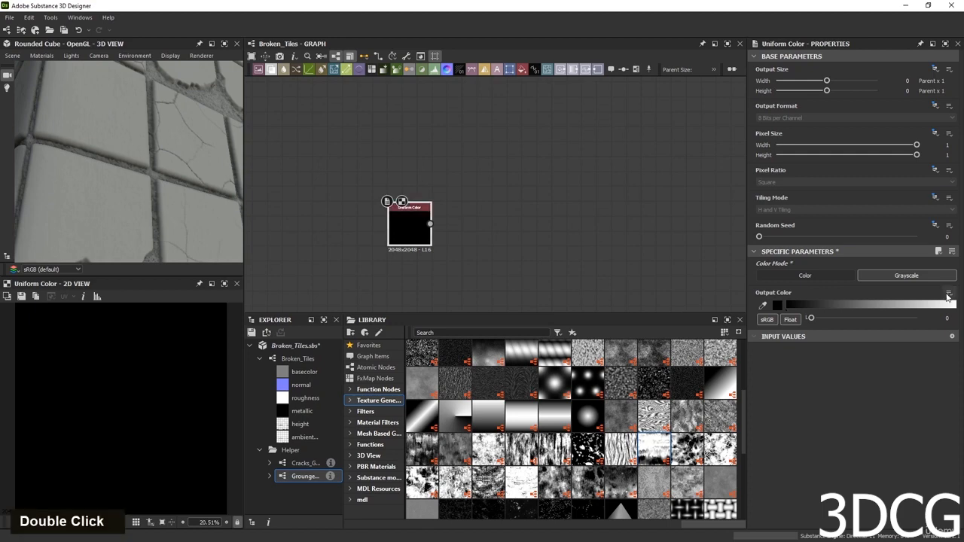
click(788, 323)
click(934, 318)
text(.05)
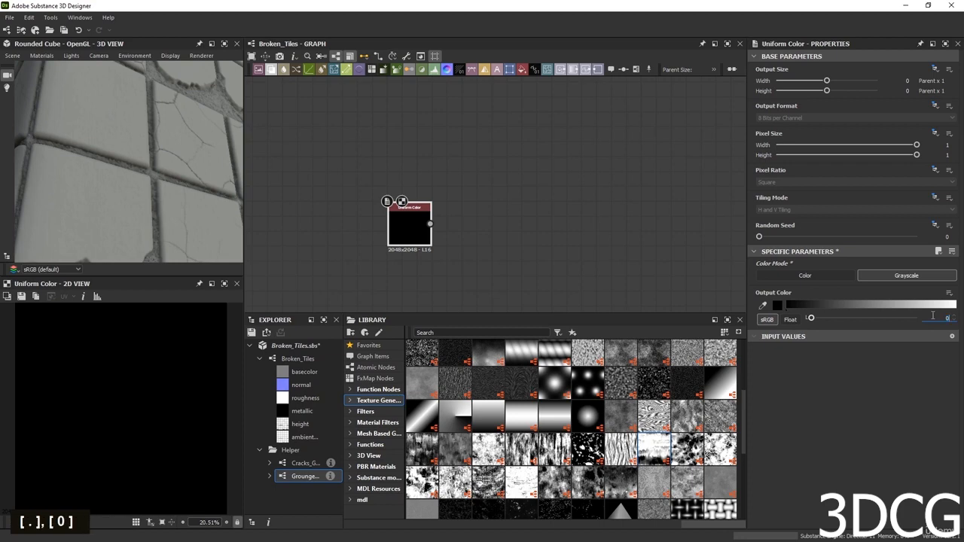
key(Return)
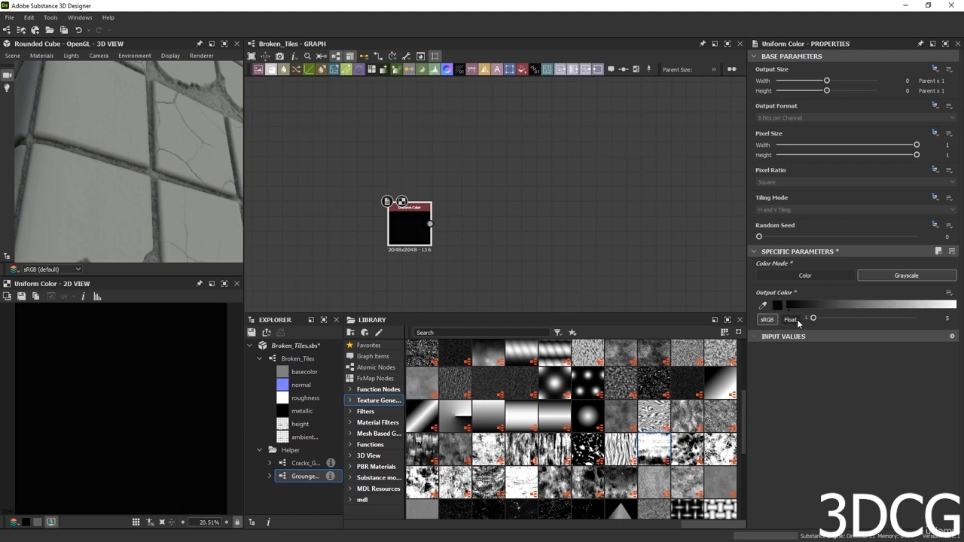
double_click(947, 319)
drag(790, 305, 872, 305)
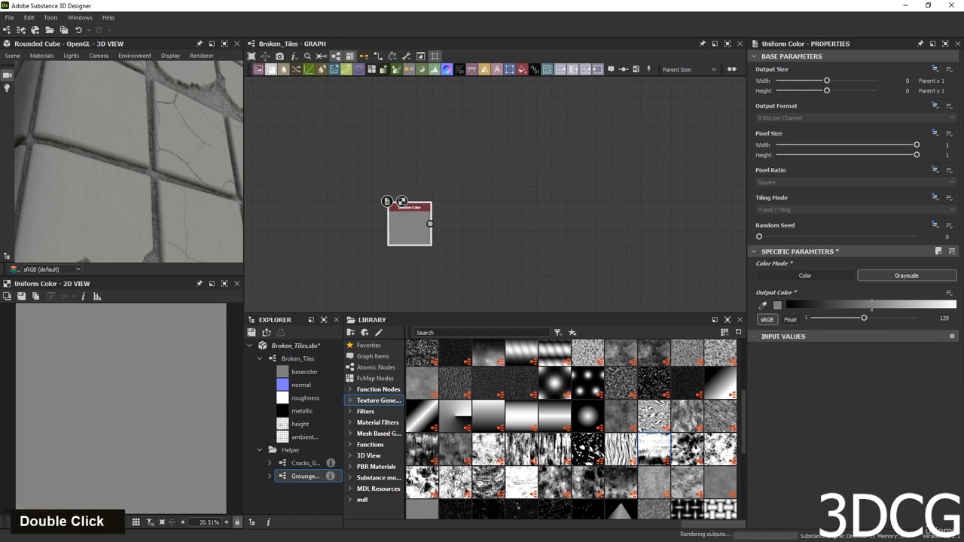
Switch the Uniform Color node's output value to float and set it to 0.5.
click(789, 320)
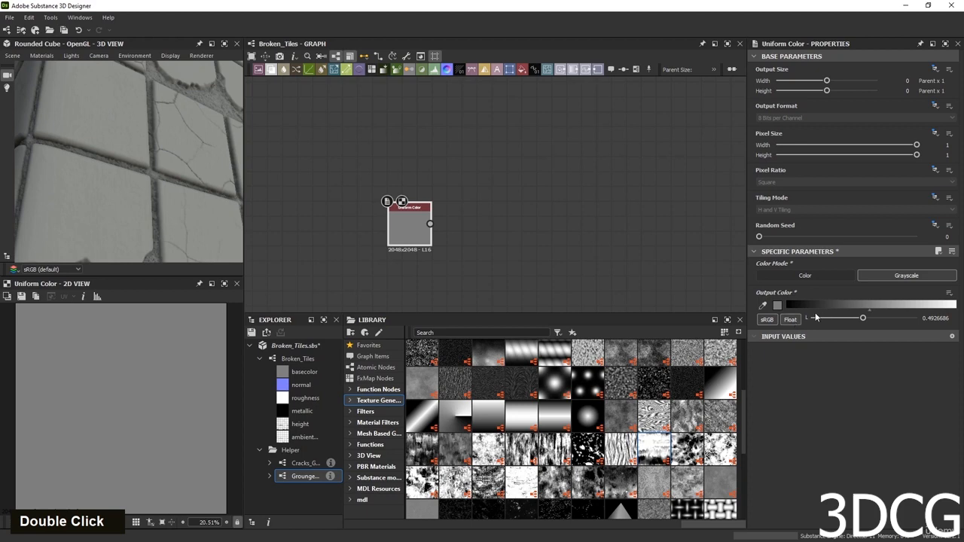
double_click(931, 317)
text(0.5)
key(Return)
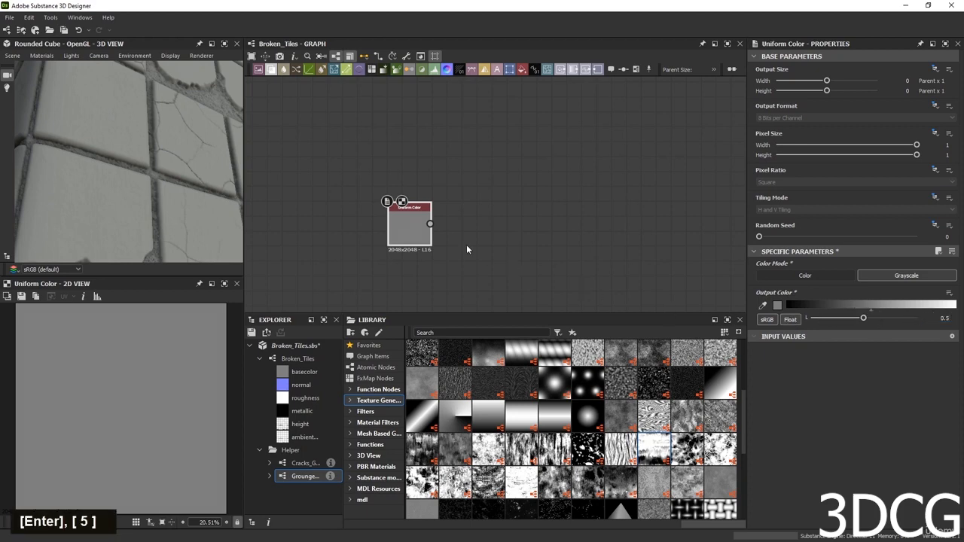
Duplicate the mid-gray Uniform Color node and place the copy directly above the original.
drag(410, 223, 441, 258)
scroll(440, 258, down, 2)
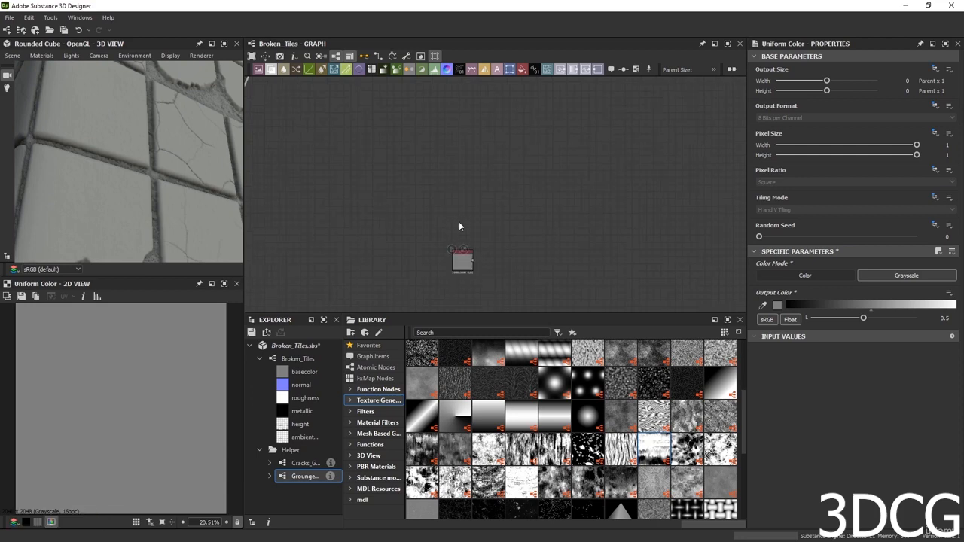
key(ctrl+d)
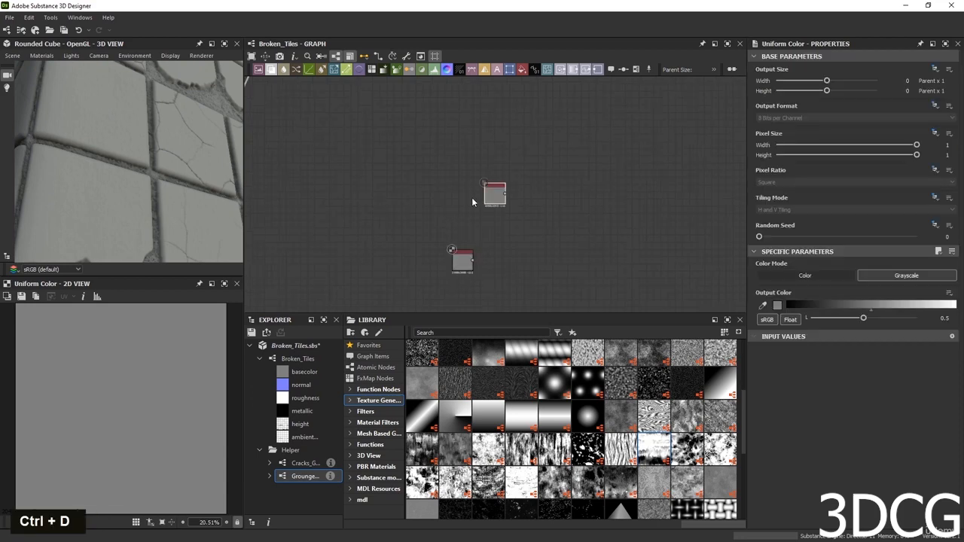
drag(496, 201, 467, 235)
scroll(466, 234, up, 2)
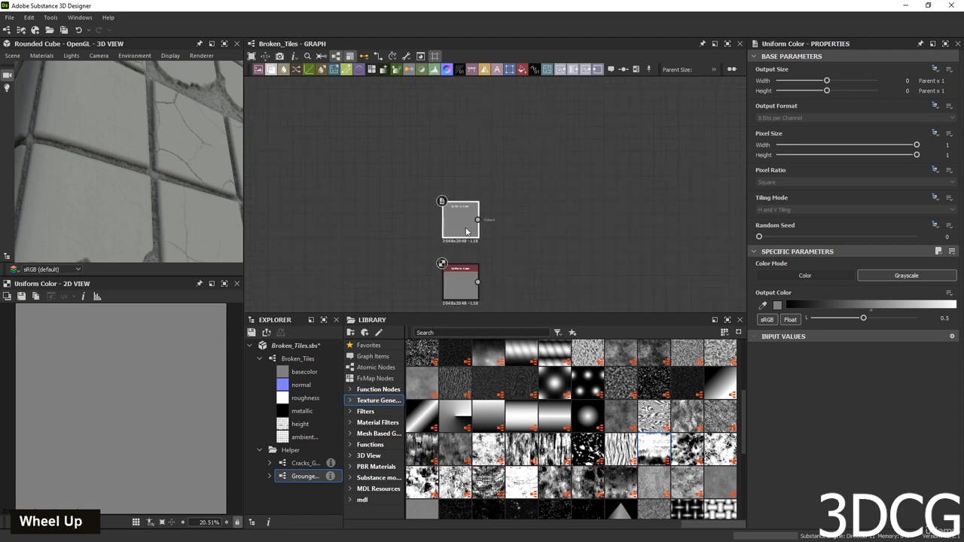
double_click(460, 296)
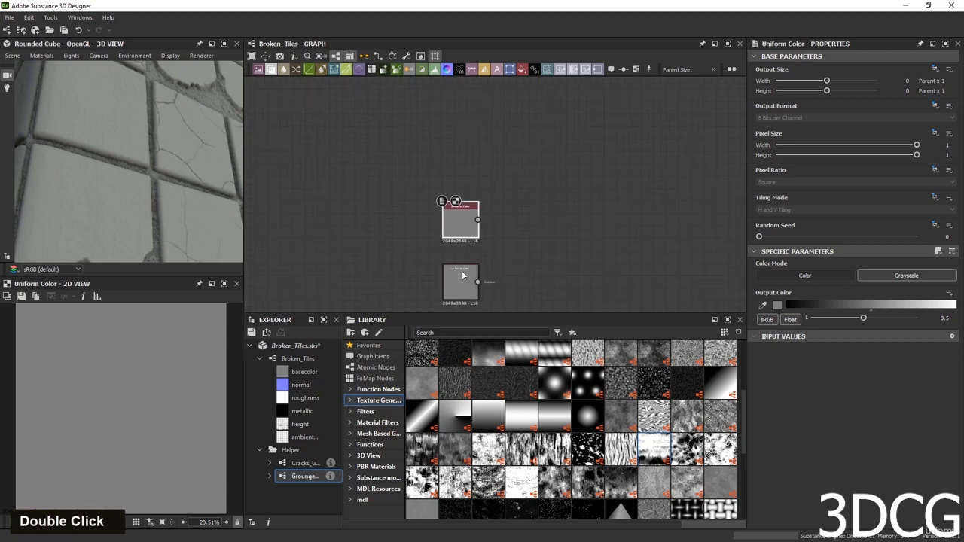
drag(464, 227, 462, 239)
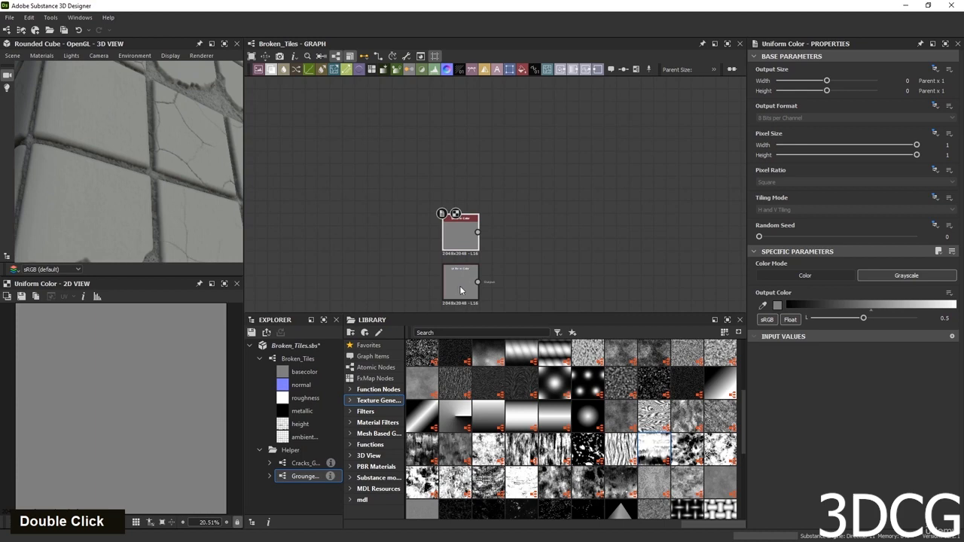
Set the lower Uniform Color node's output to a light gray of about 0.9.
click(459, 285)
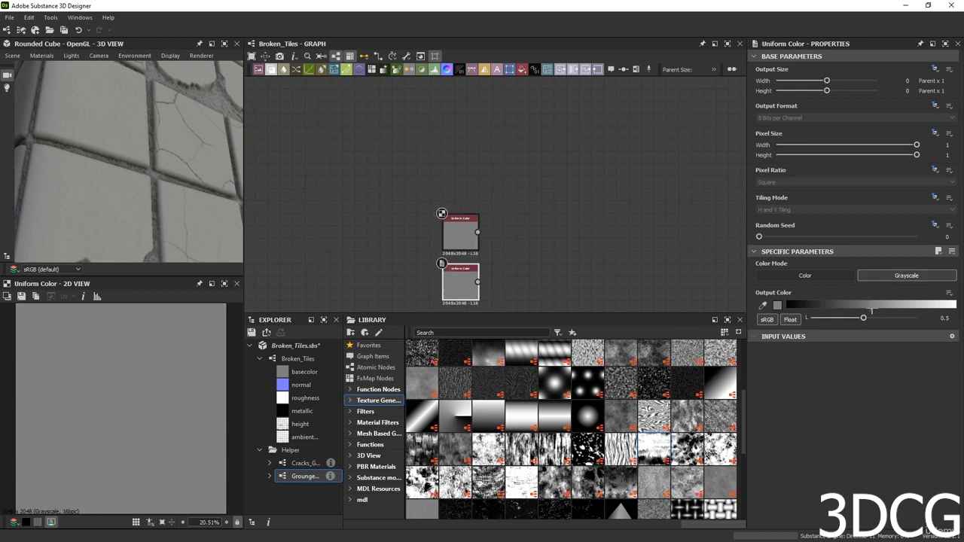
click(940, 305)
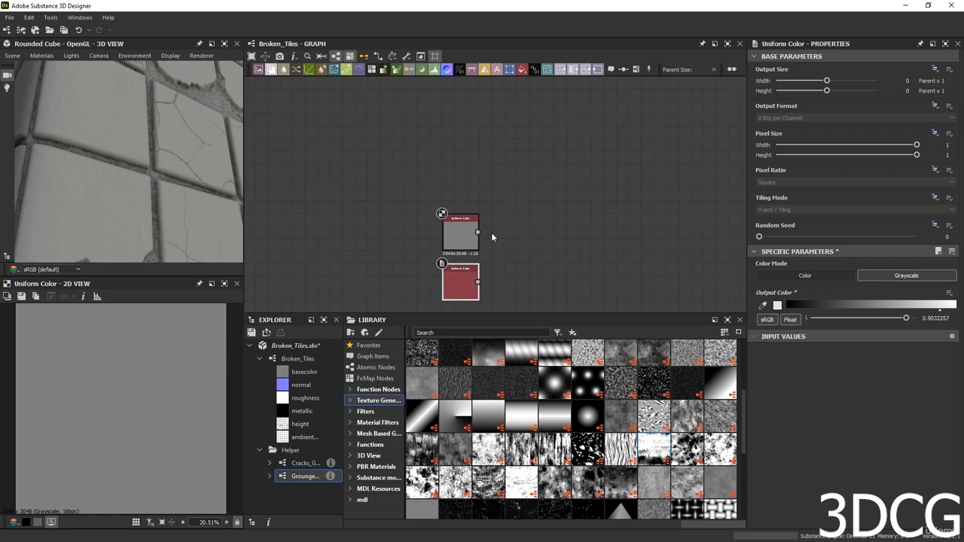
double_click(445, 230)
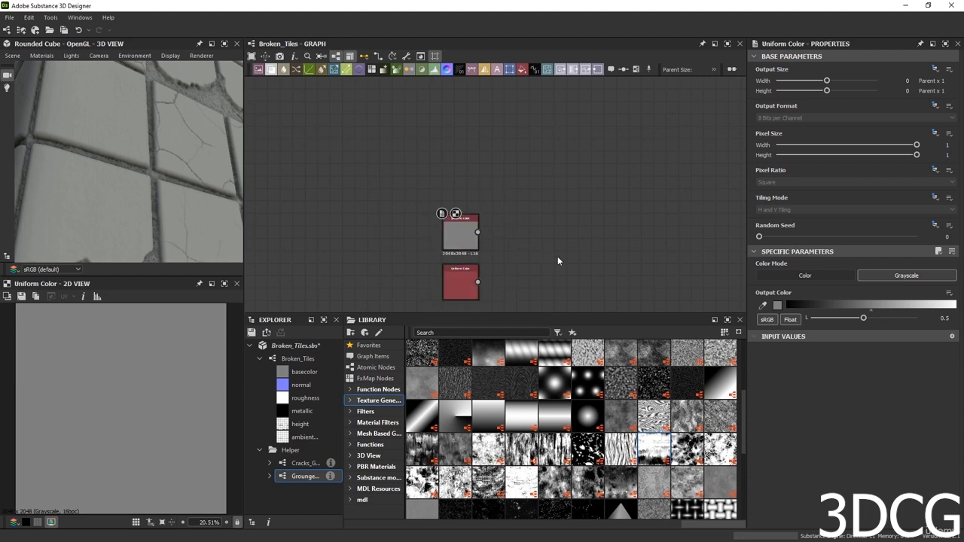
Examine the tiles in the 3D view and the Height Mask output of the Height Blend node in the brown frame.
scroll(560, 260, down, 2)
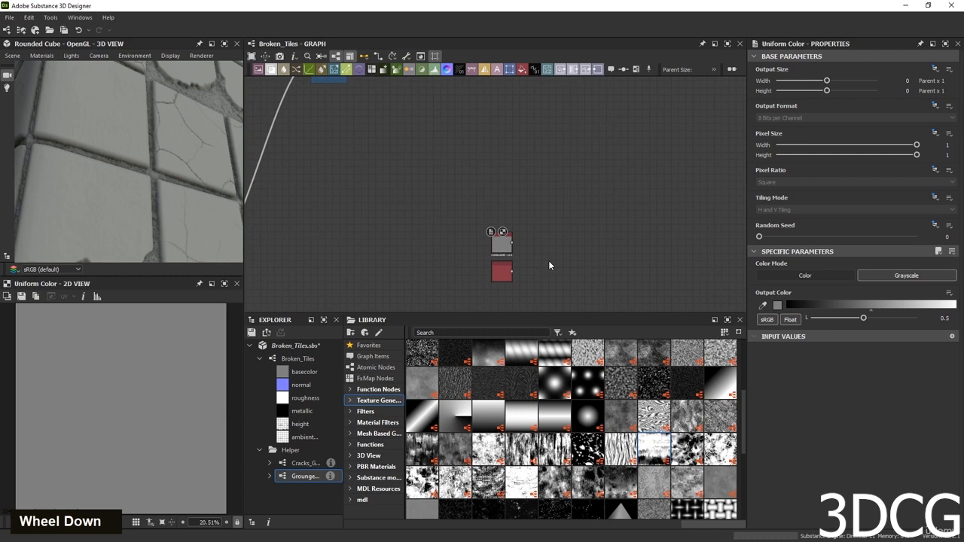
scroll(115, 186, down, 5)
scroll(117, 186, up, 5)
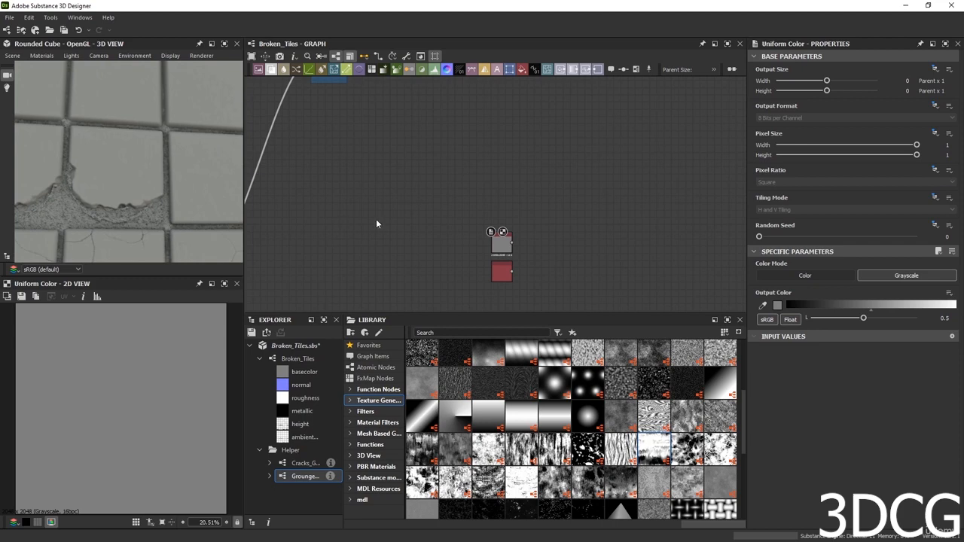
scroll(475, 209, down, 3)
middle_drag(475, 209, 608, 270)
scroll(473, 152, up, 5)
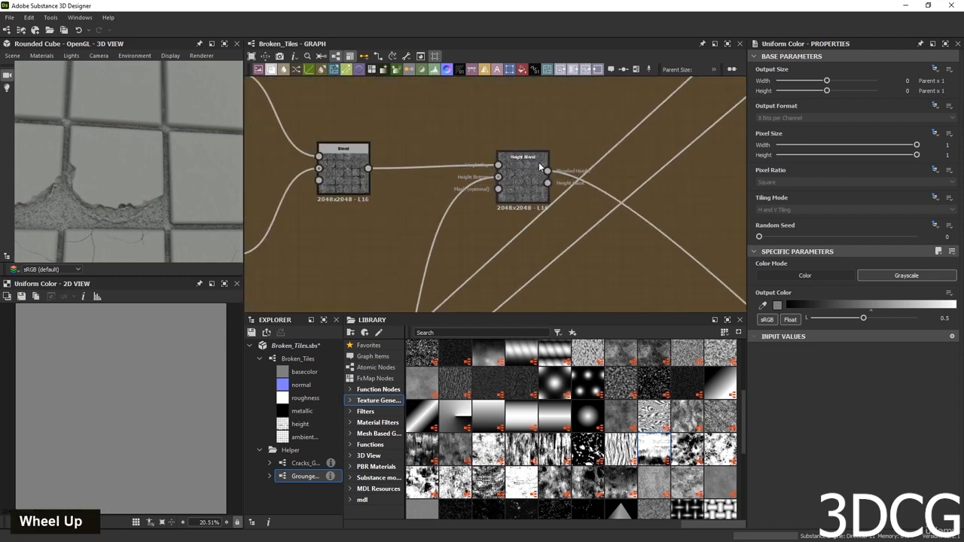
double_click(536, 173)
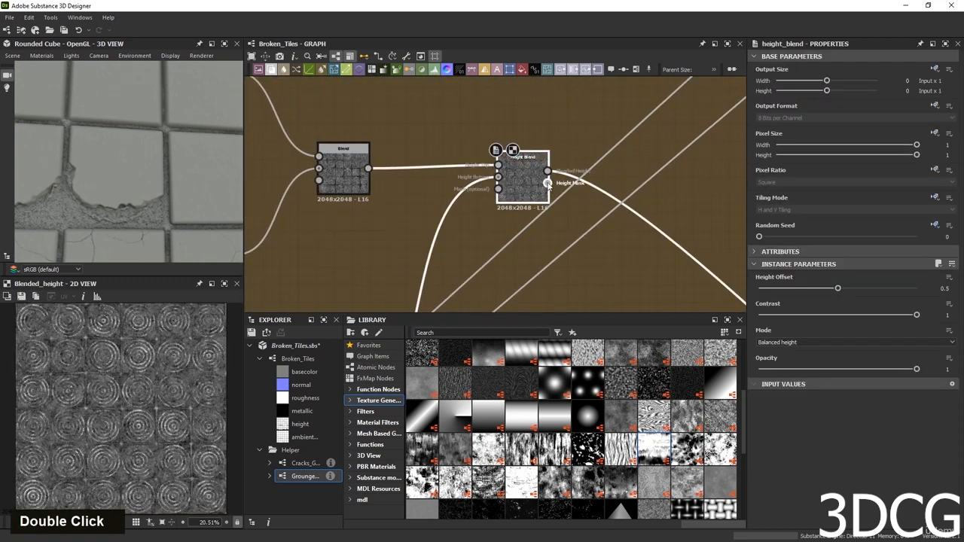
double_click(548, 183)
scroll(176, 440, up, 4)
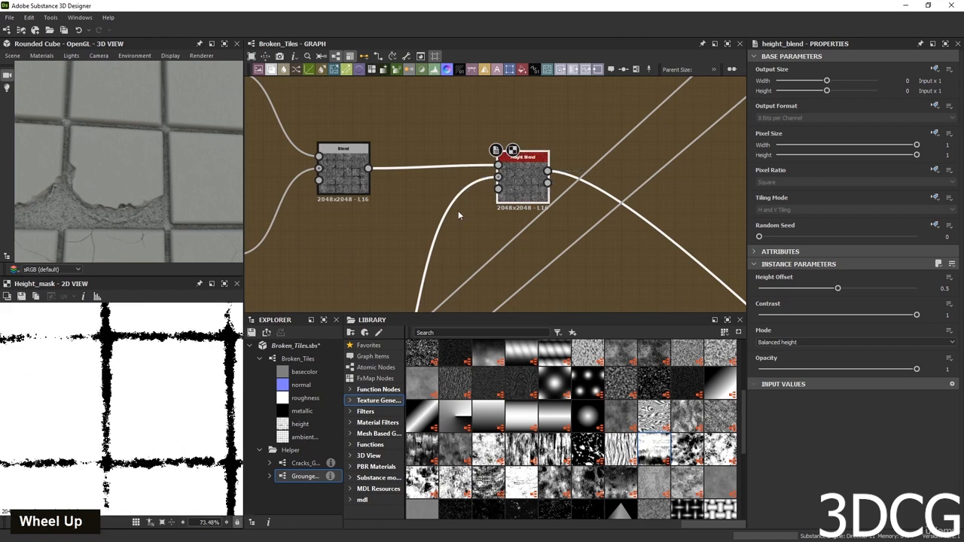
Examine the output of the Subtract Blend node that feeds this Height Blend in the 2D view.
scroll(458, 213, down, 3)
double_click(407, 197)
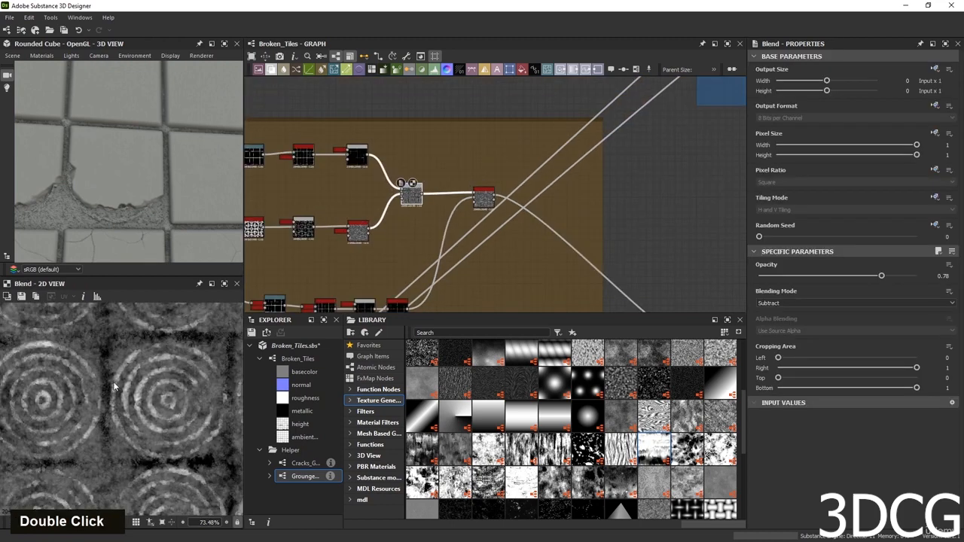
scroll(134, 361, down, 4)
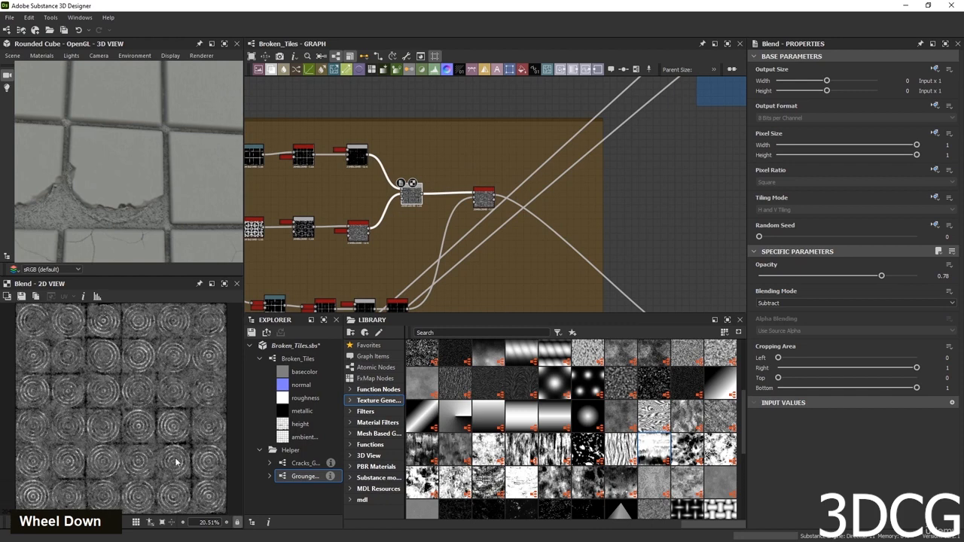
scroll(188, 470, up, 3)
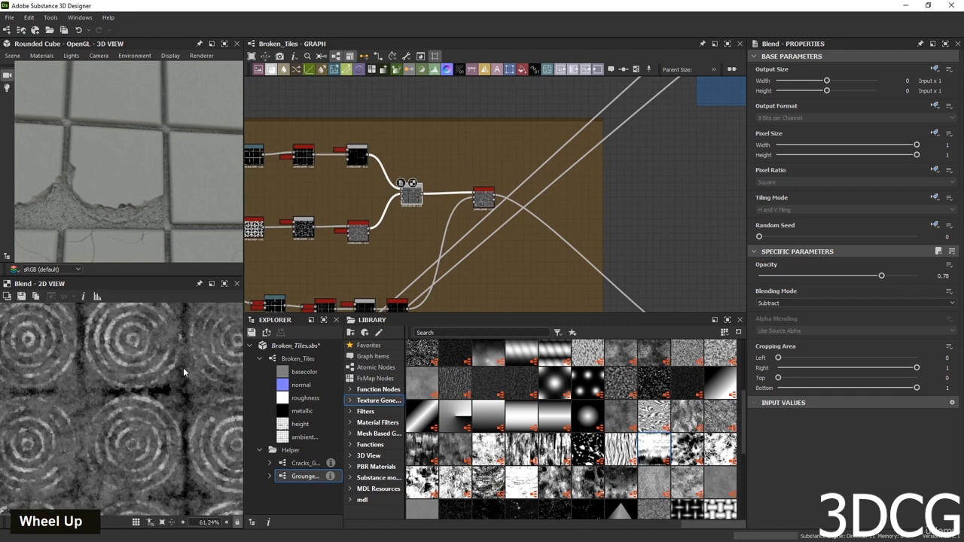
Add a Blend node beside the Uniform Color nodes, connecting the mid-gray one to its foreground and the light-gray one to its background.
scroll(424, 179, down, 5)
scroll(497, 248, up, 4)
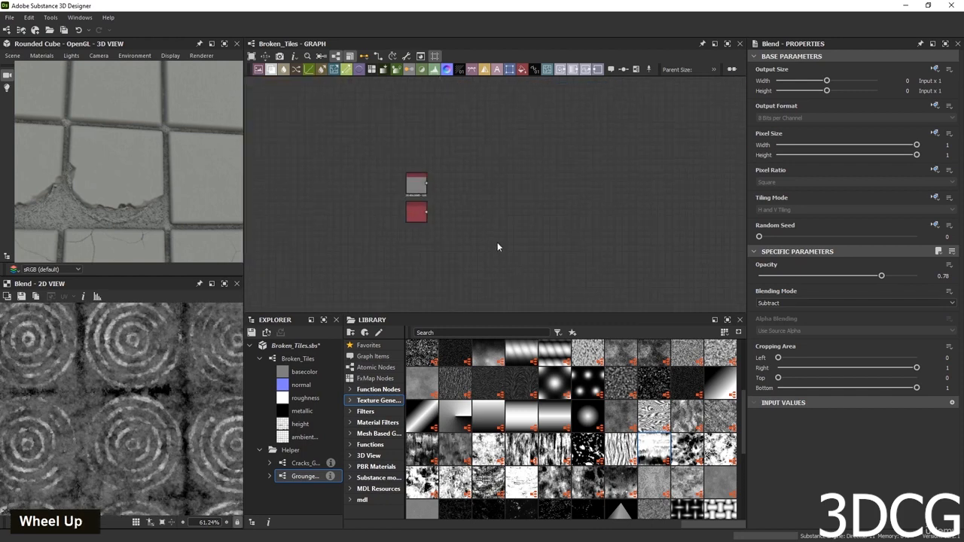
double_click(423, 216)
key(space)
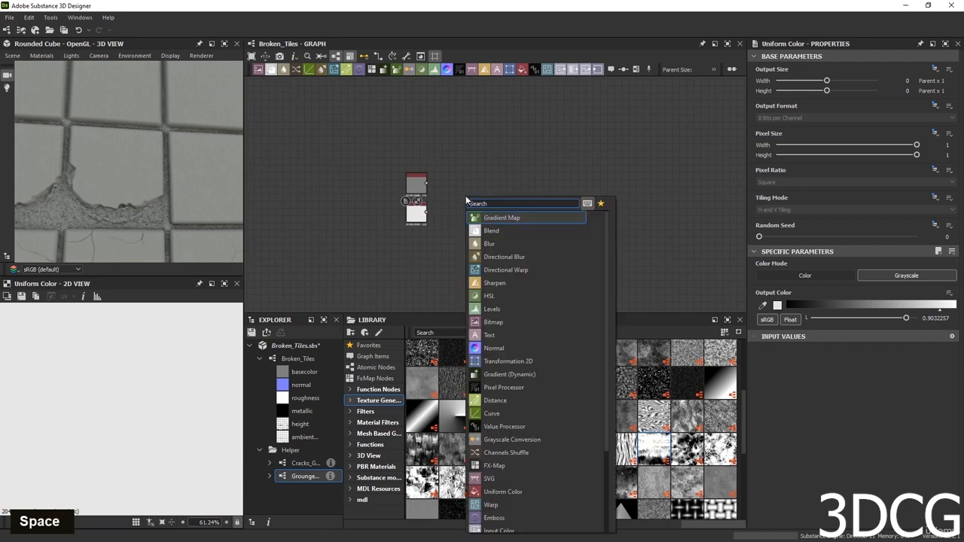
text(b)
key(Return)
scroll(422, 200, up, 3)
drag(434, 241, 445, 165)
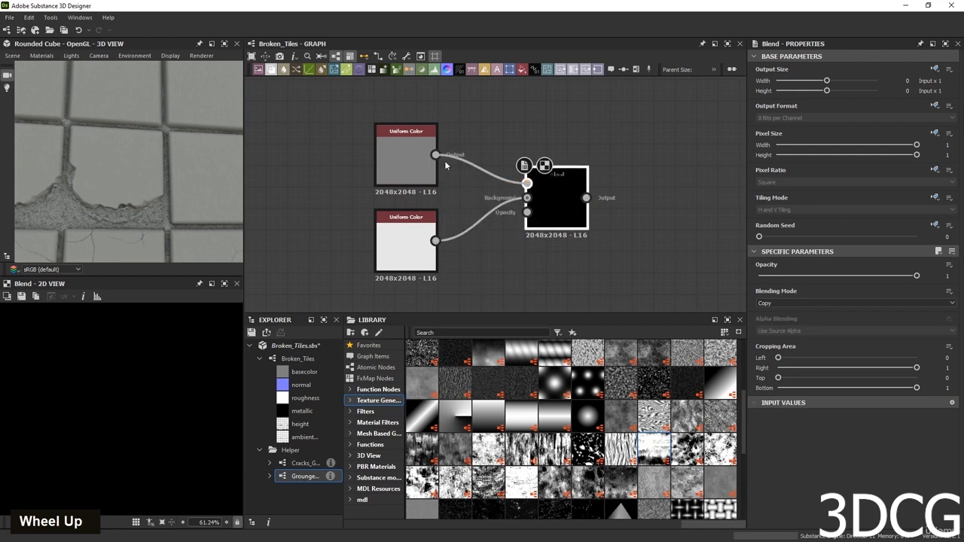
Examine the Tile Sampler node's output in the lower brown frame as a possible mask.
scroll(563, 217, down, 7)
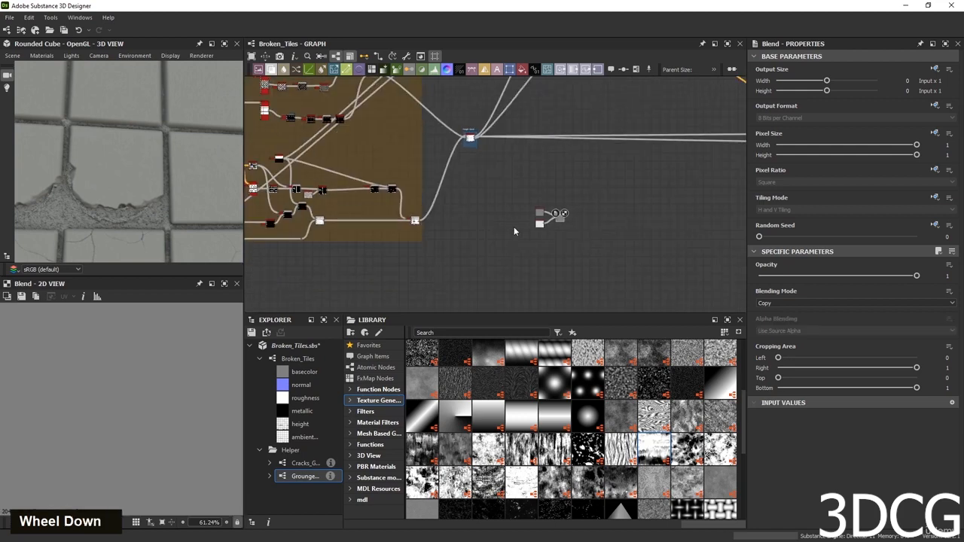
middle_drag(309, 244, 501, 247)
scroll(408, 220, up, 3)
double_click(389, 230)
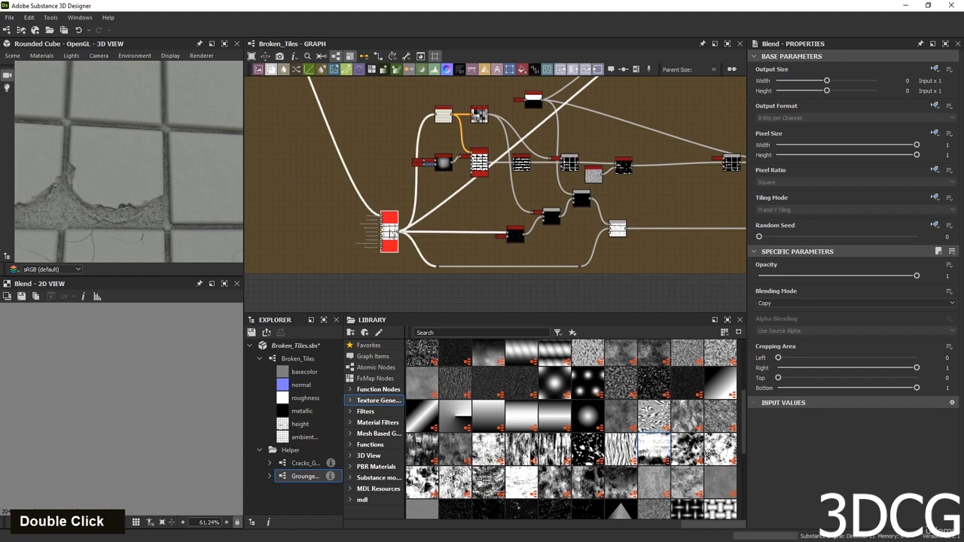
scroll(108, 393, down, 2)
scroll(108, 392, down, 1)
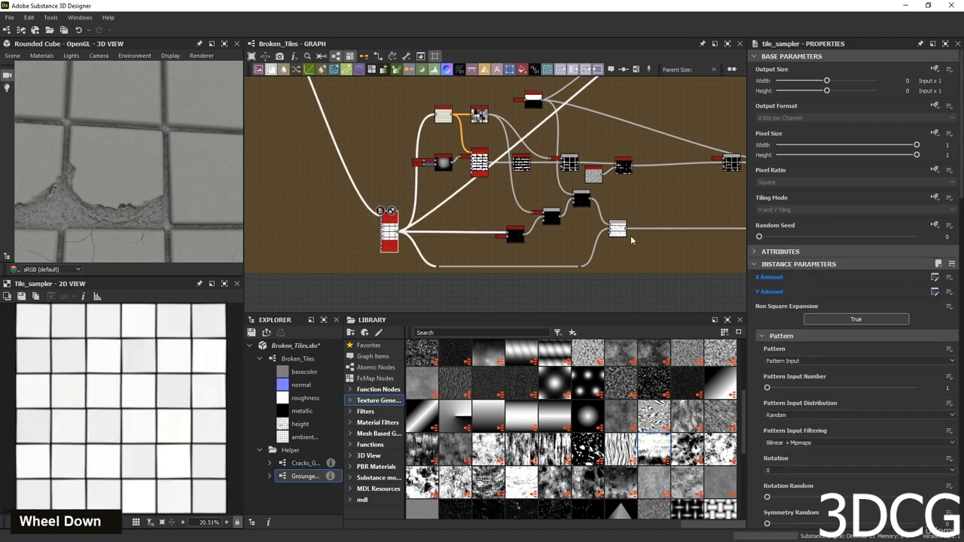
Compare the final Height Blend node's Height Mask with its blurred version from the Blur HQ Grayscale node in the blue frame.
middle_drag(631, 240, 469, 237)
double_click(498, 162)
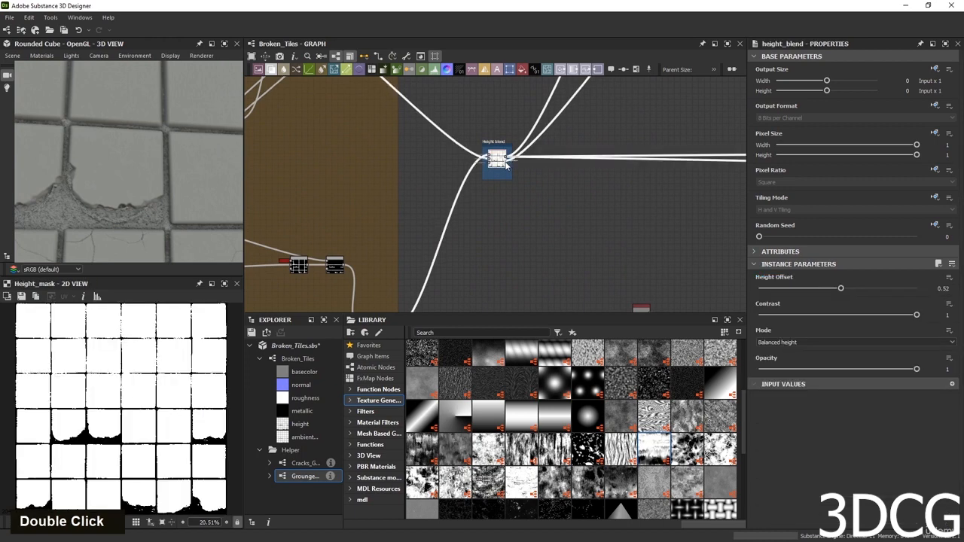
scroll(527, 174, down, 4)
scroll(528, 175, up, 4)
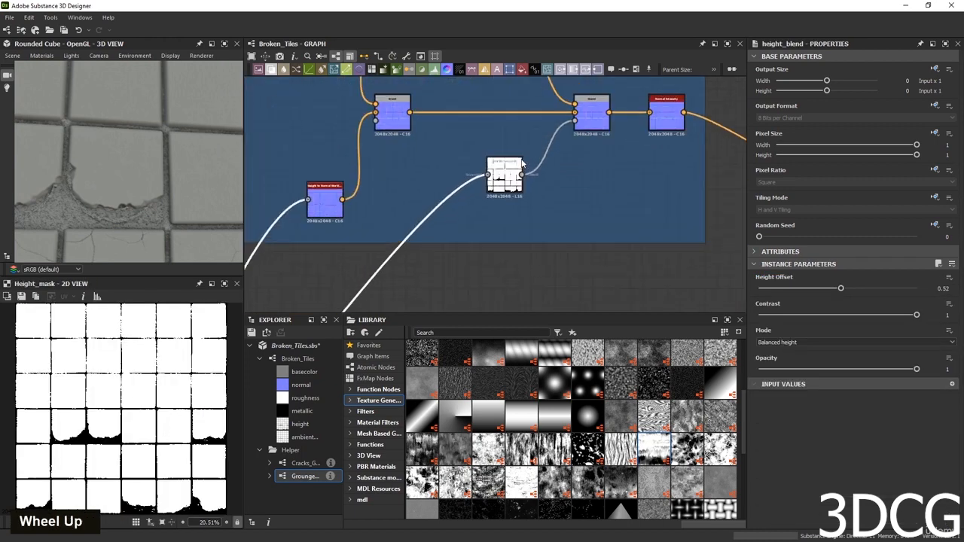
double_click(506, 175)
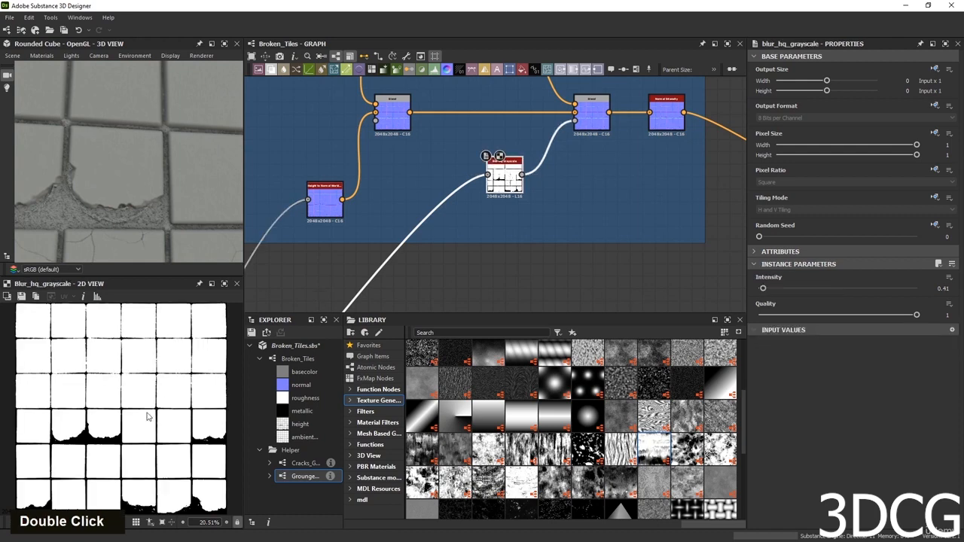
scroll(109, 439, up, 5)
scroll(109, 439, up, 3)
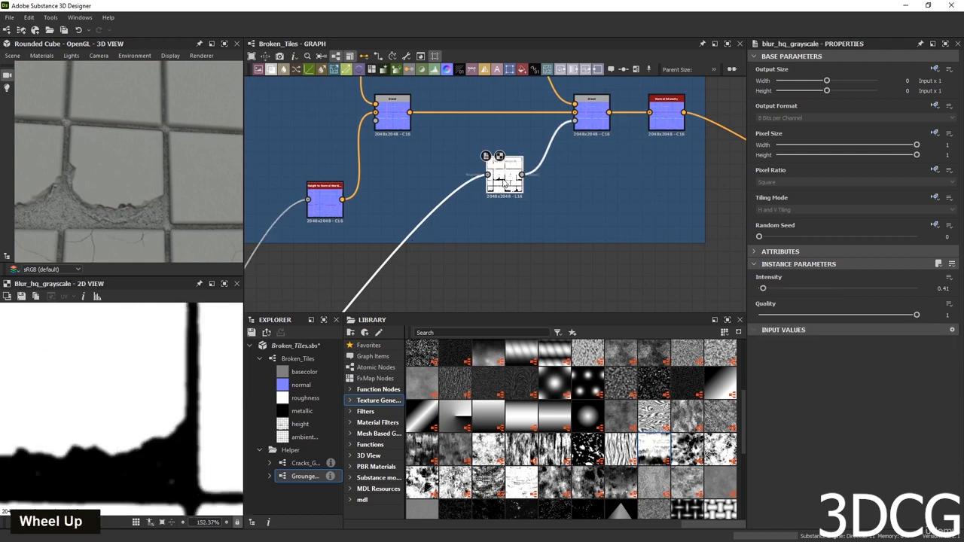
Move the two Uniform Color nodes and their Blend node together farther right, below the blue normal frame.
scroll(506, 213, down, 4)
mouse_move(506, 214)
middle_down()
mouse_move(580, 124)
mouse_move(583, 157)
middle_up()
drag(592, 249, 515, 304)
drag(558, 276, 613, 276)
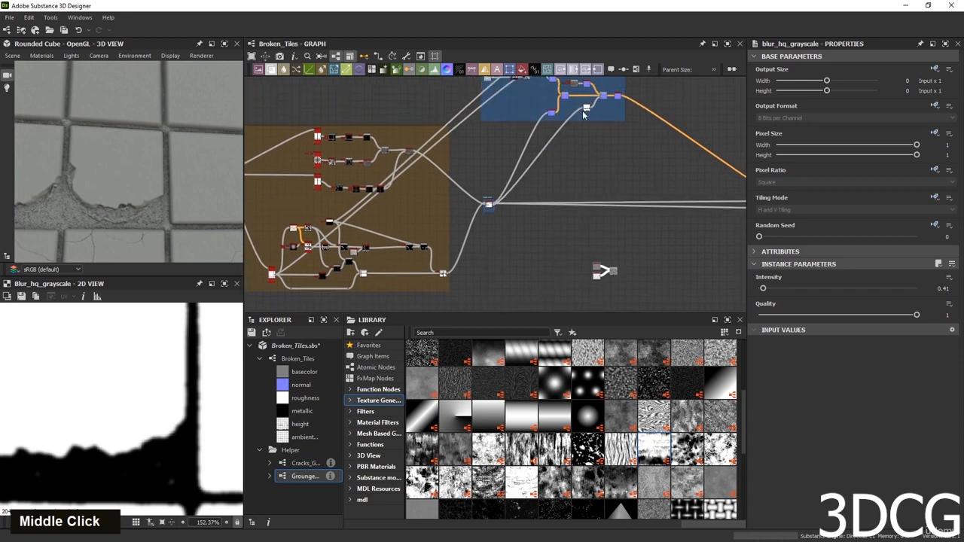
Connect the Blur HQ Grayscale node's output to the roughness Blend node's mask input and preview the Blend.
scroll(599, 117, up, 3)
scroll(590, 241, down, 3)
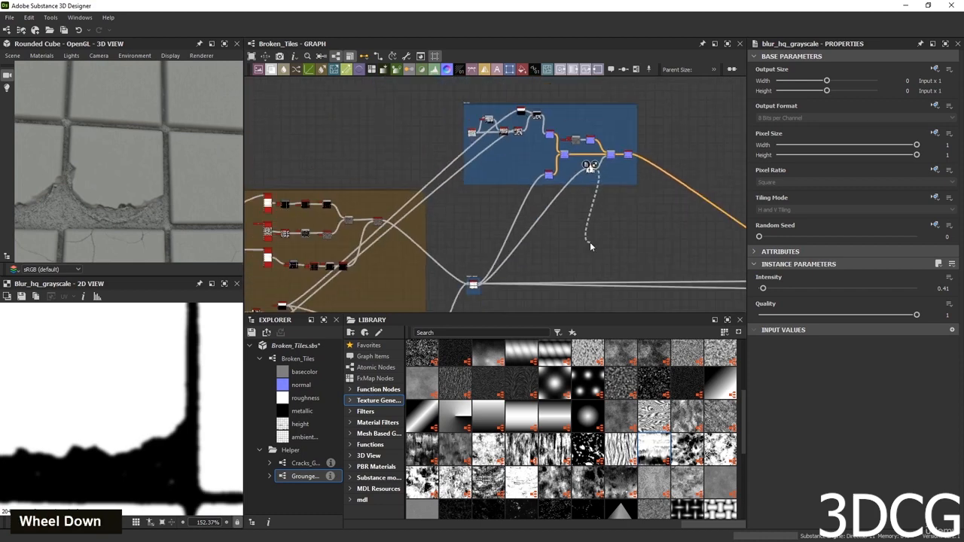
middle_drag(590, 242, 590, 245)
scroll(590, 242, up, 3)
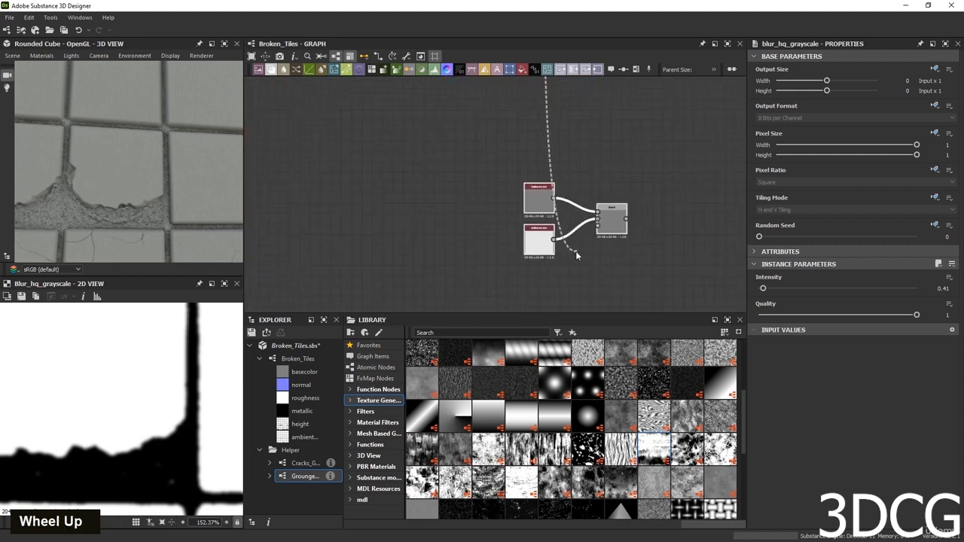
double_click(611, 220)
Examine the masked roughness blend up close and compare it with the mid-gray Uniform Color.
scroll(156, 384, down, 5)
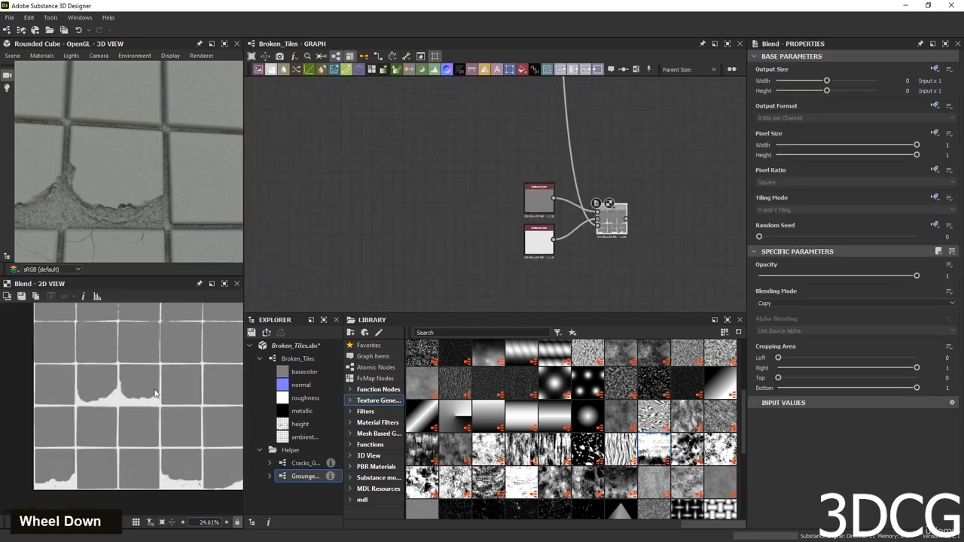
scroll(113, 434, up, 3)
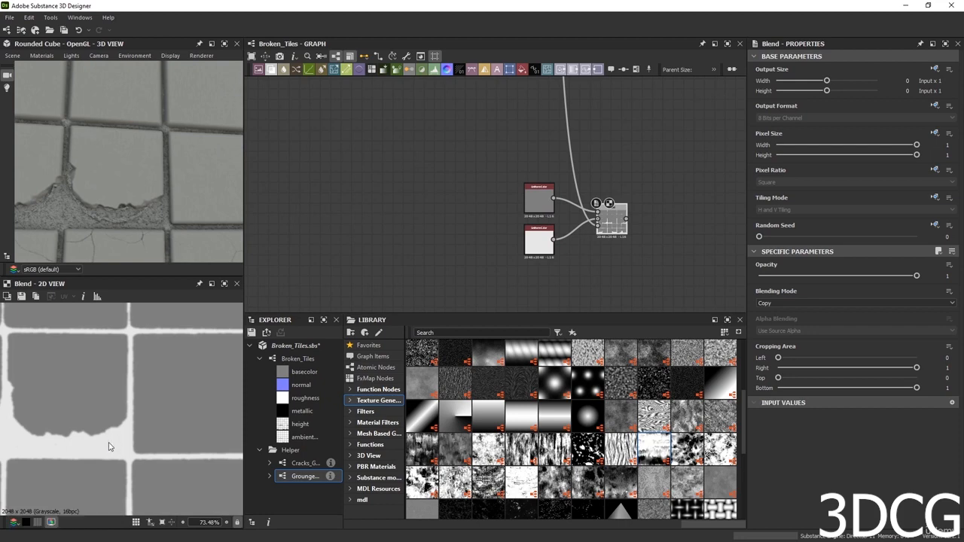
double_click(538, 199)
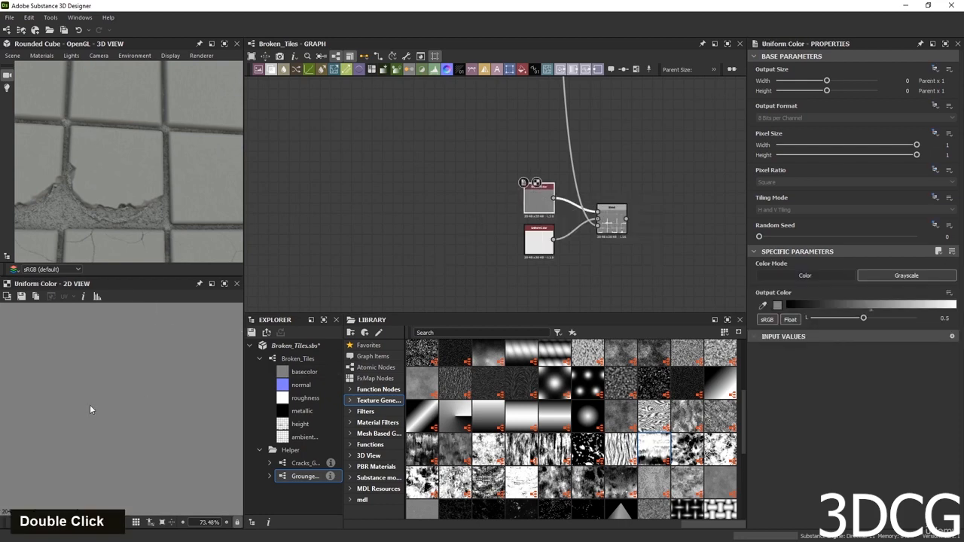
double_click(599, 229)
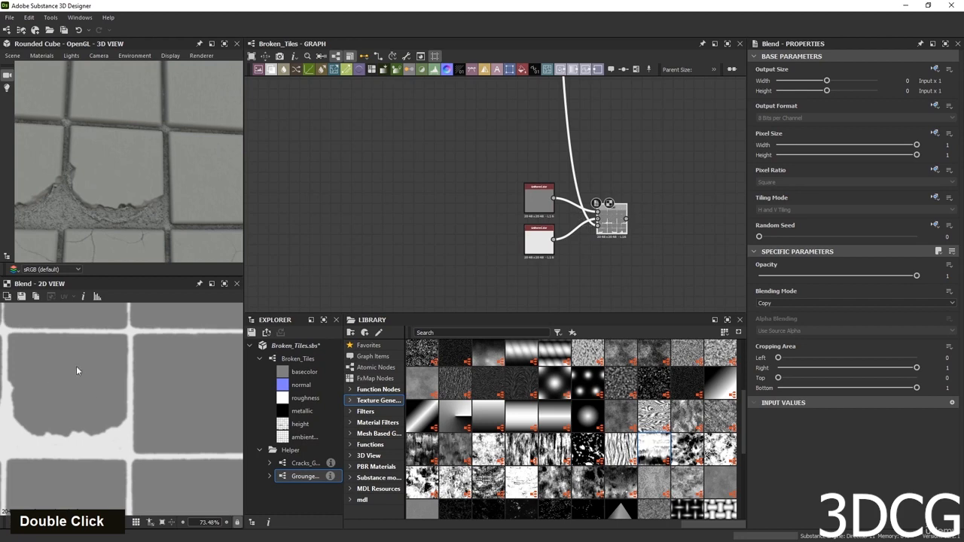
Set the Roughness user-defined map to True on the PBR base material node.
scroll(603, 228, down, 4)
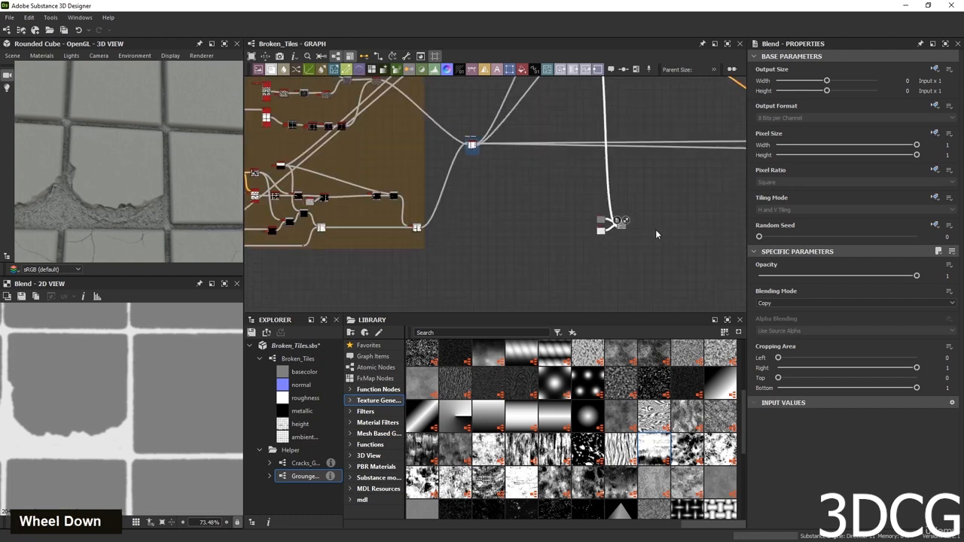
middle_drag(655, 229, 418, 280)
scroll(571, 200, up, 3)
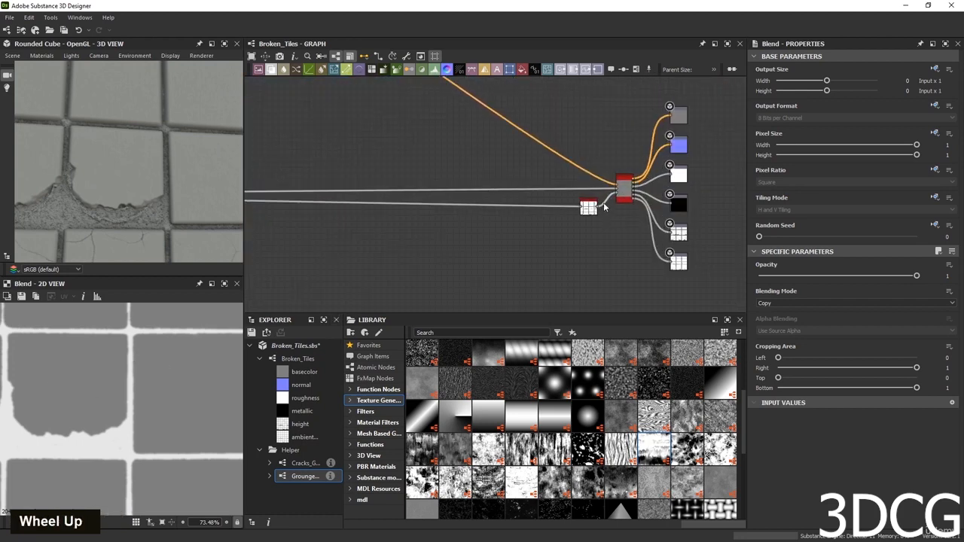
double_click(626, 188)
scroll(751, 421, down, 5)
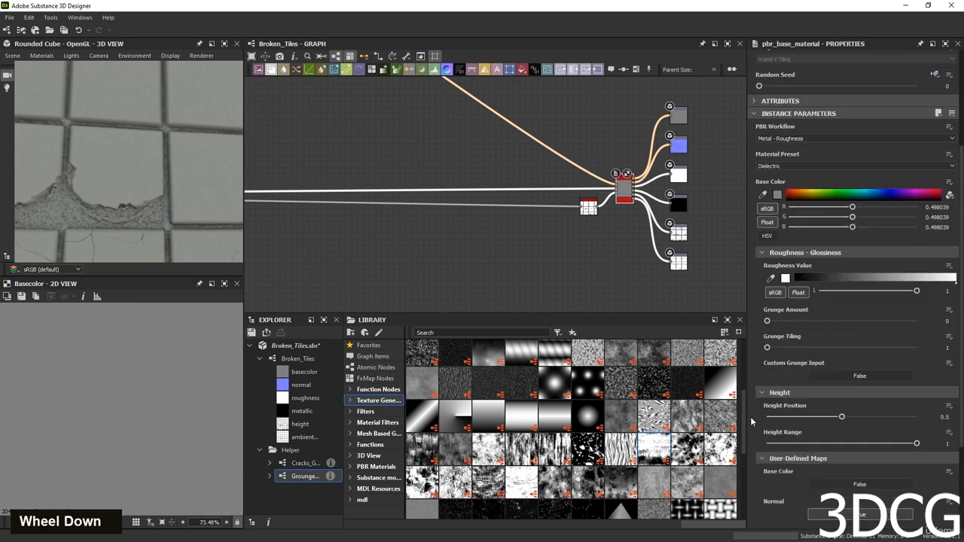
scroll(751, 421, down, 3)
click(817, 413)
scroll(625, 183, up, 5)
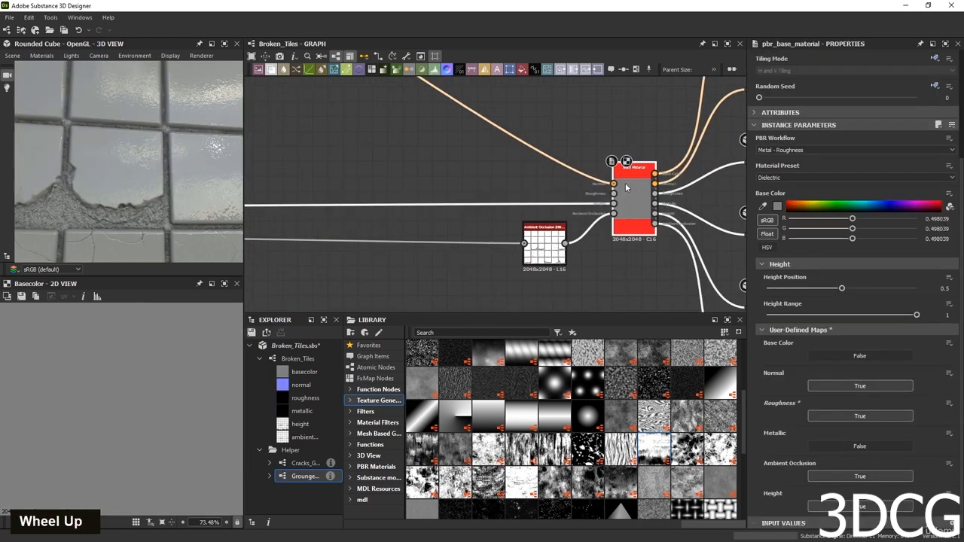
Connect the roughness Blend's output to the base material's Roughness input and rotate the 3D view's lighting to check the tiles.
scroll(601, 208, down, 9)
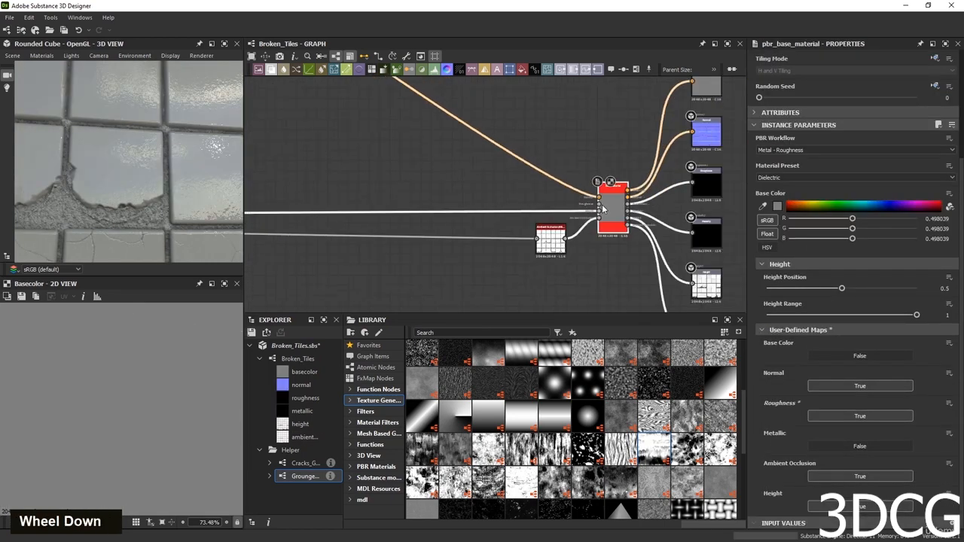
middle_drag(482, 239, 601, 153)
scroll(456, 220, up, 3)
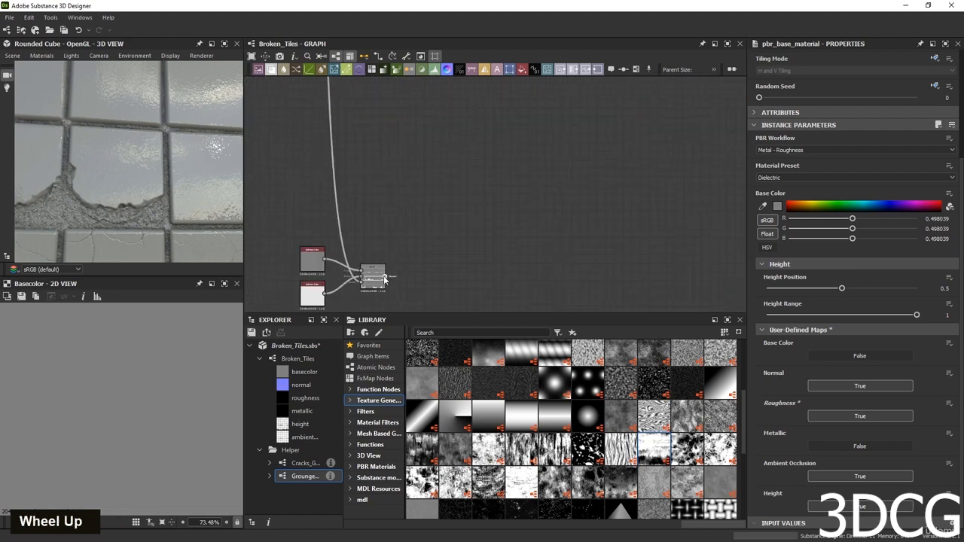
click(384, 277)
middle_drag(633, 117, 350, 267)
click(705, 171)
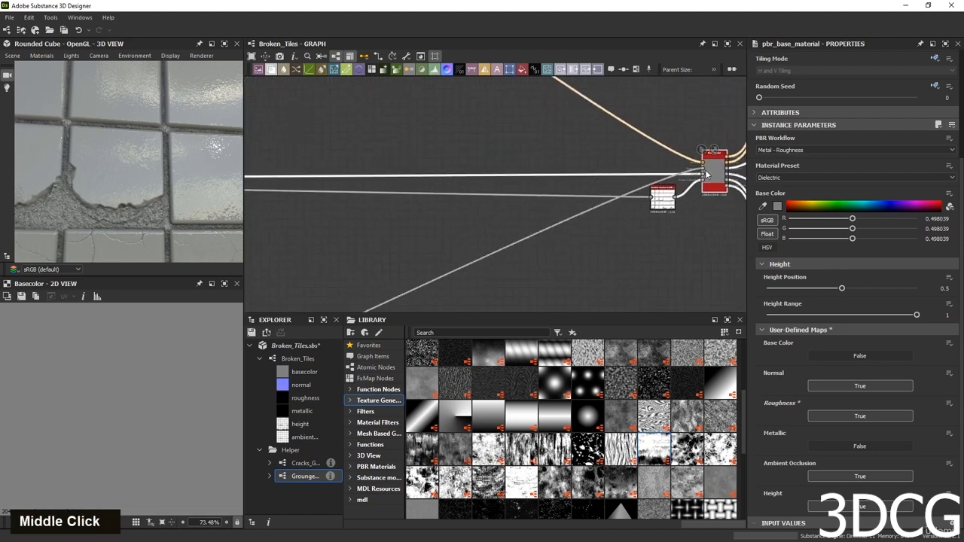
scroll(132, 202, down, 4)
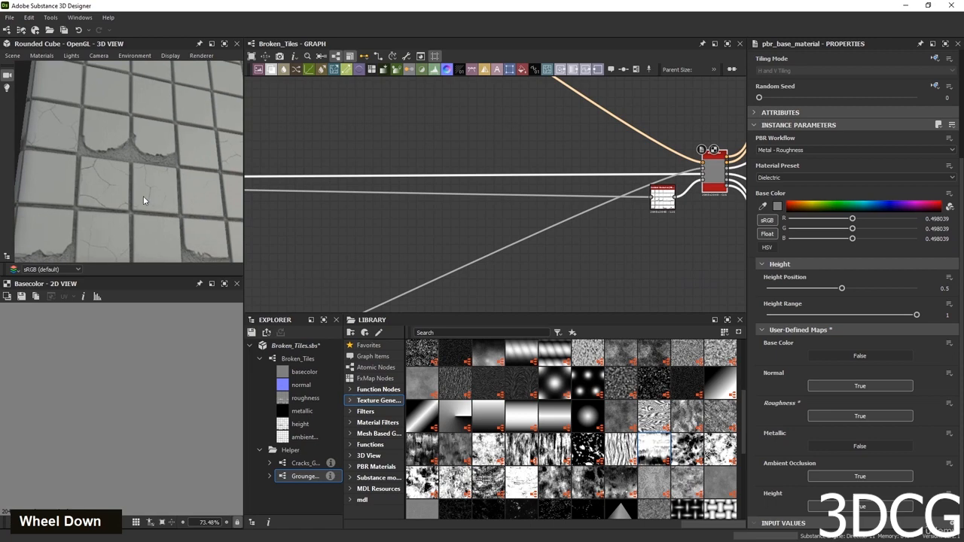
shift+right_drag(183, 191, 202, 175)
key(ctrl+shift)
Set the output color of the mid-gray Uniform Color node, which feeds the Blend's foreground, to 0.2.
scroll(362, 215, down, 2)
middle_drag(382, 241, 560, 152)
scroll(290, 272, up, 2)
middle_drag(291, 273, 412, 222)
scroll(412, 221, up, 2)
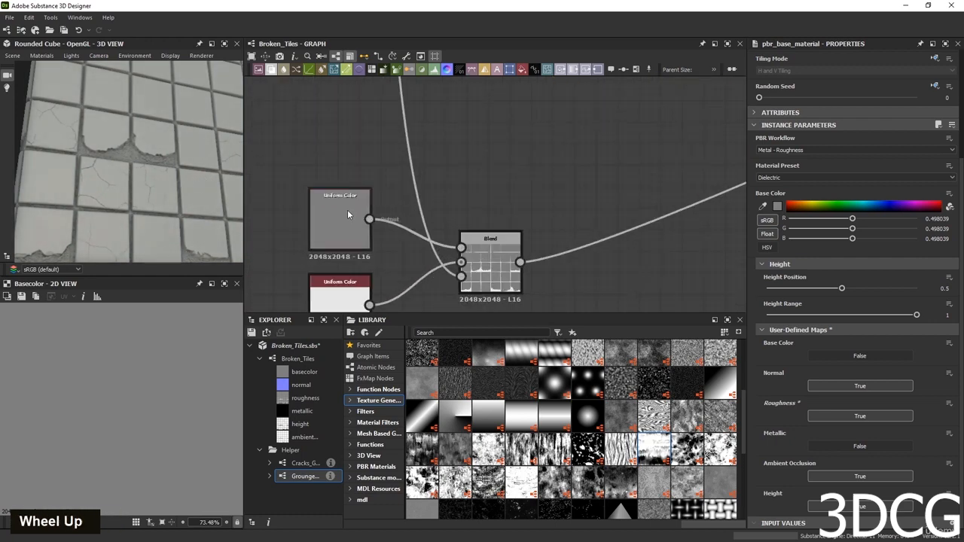
click(347, 209)
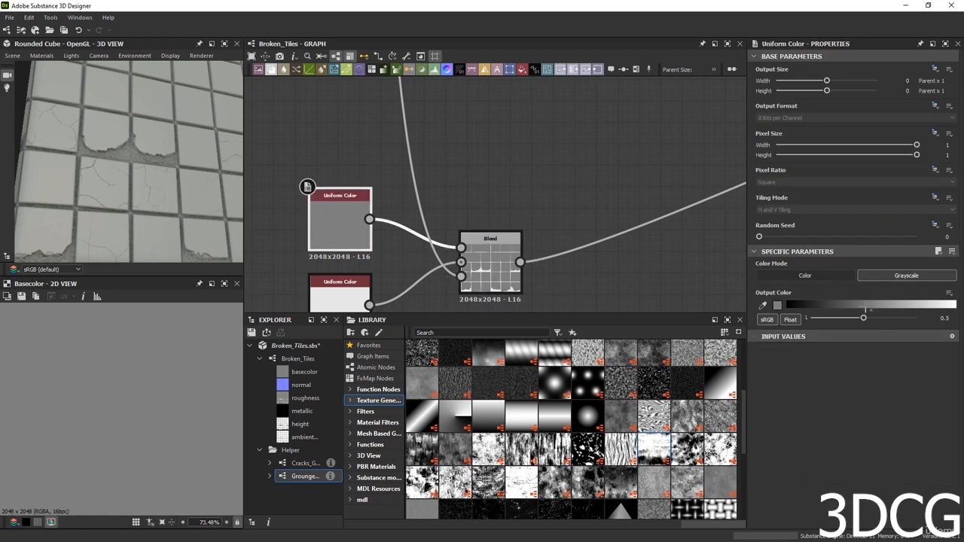
click(838, 305)
drag(838, 305, 835, 305)
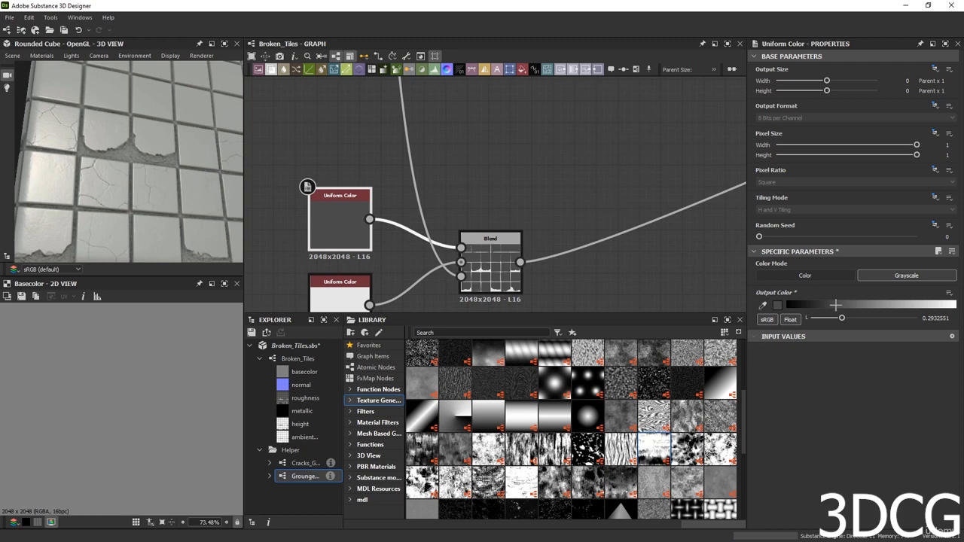
double_click(933, 321)
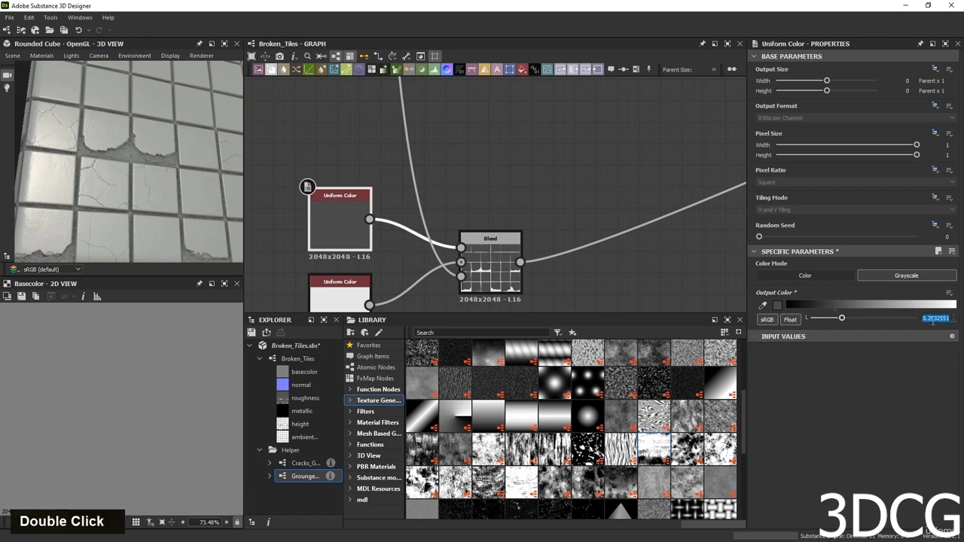
text(0.2)
key(Return)
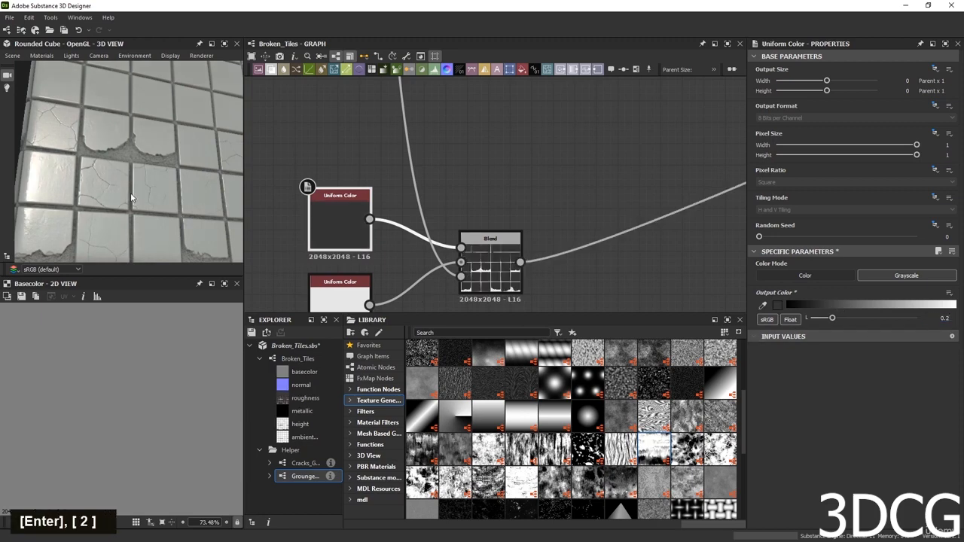
Preview the light-gray Uniform Color and examine the roughness of the tiles and broken areas in the 3D view.
scroll(144, 145, up, 4)
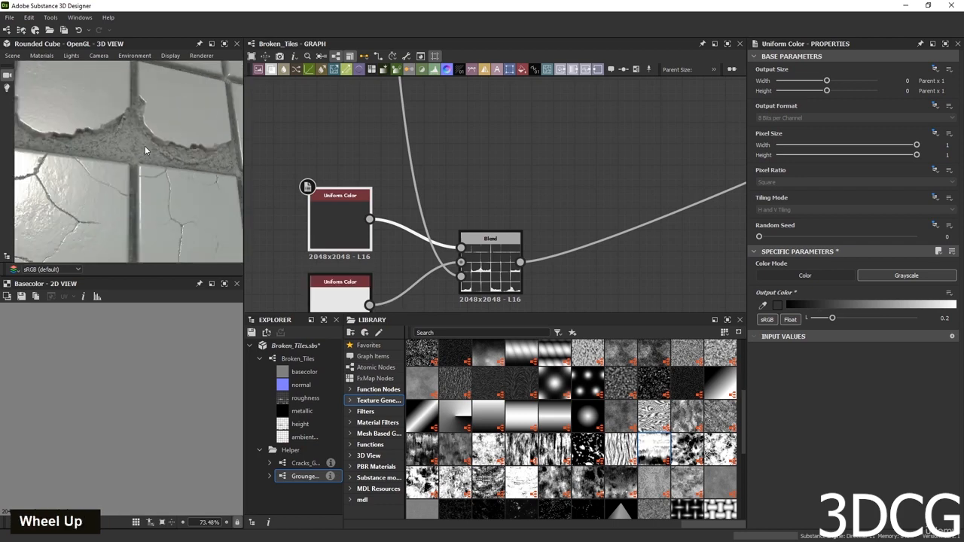
double_click(340, 294)
scroll(140, 201, down, 3)
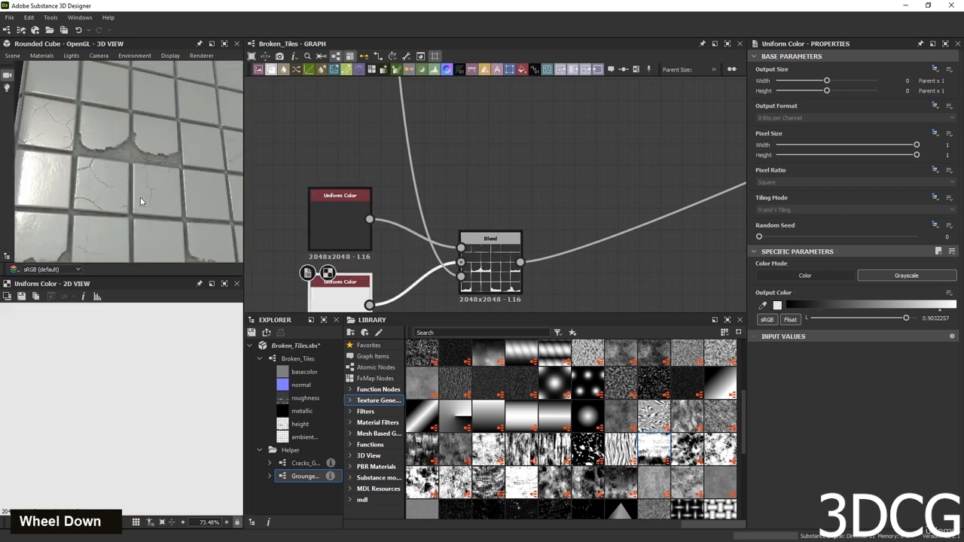
scroll(140, 183, down, 2)
scroll(132, 186, up, 5)
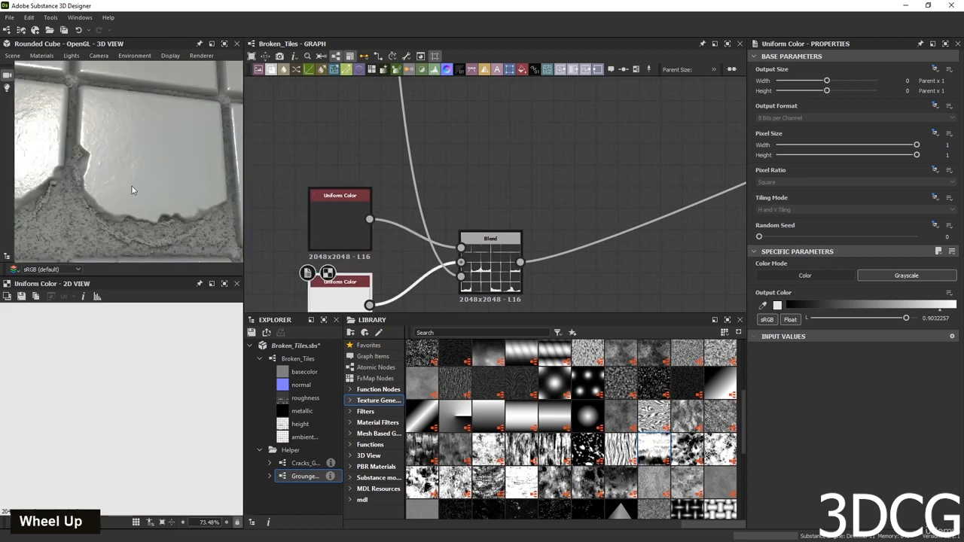
scroll(134, 199, down, 4)
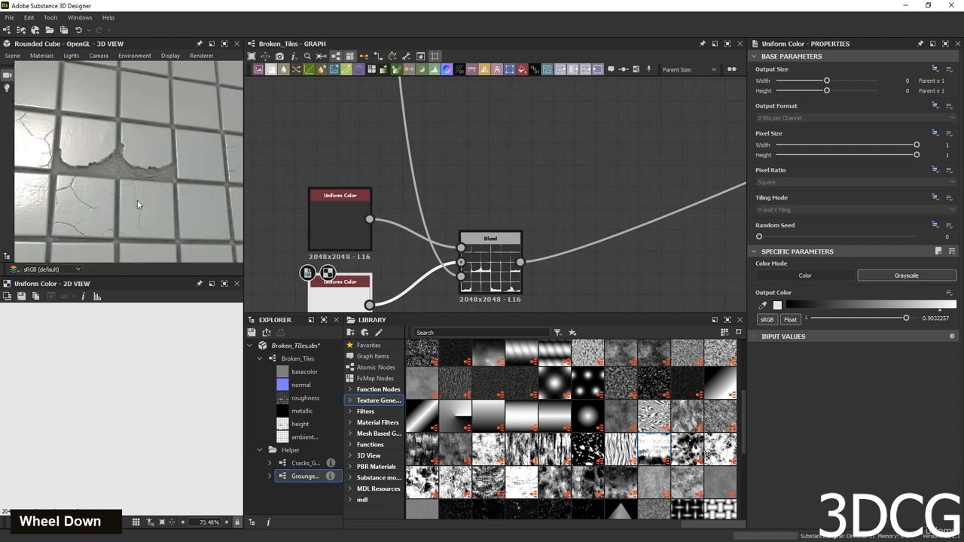
scroll(120, 203, up, 3)
middle_drag(177, 185, 168, 232)
scroll(128, 212, up, 3)
scroll(143, 200, down, 2)
scroll(158, 208, up, 3)
scroll(161, 208, down, 3)
scroll(512, 226, down, 4)
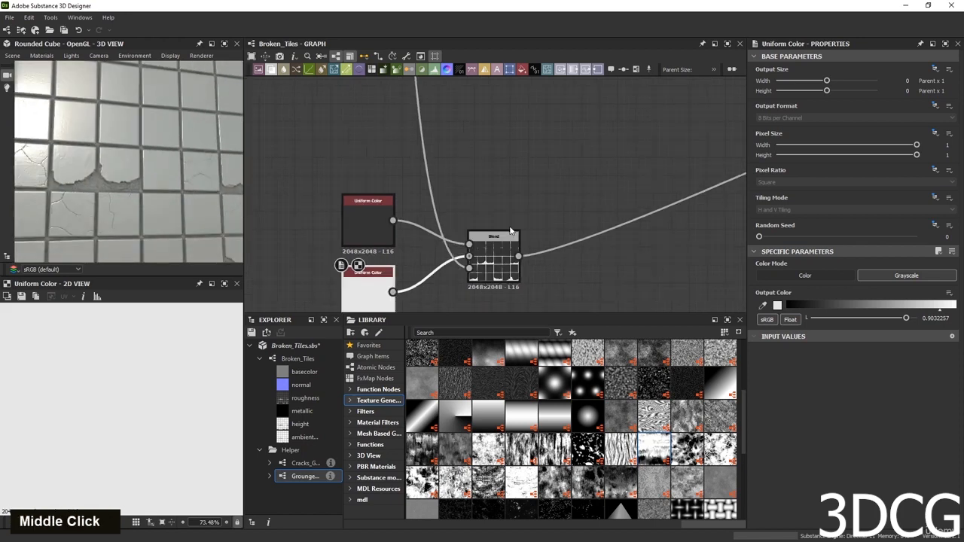
Move the light-gray Uniform Color node down and away from the roughness Blend to make room between them.
middle_drag(446, 261, 345, 266)
middle_drag(407, 250, 568, 246)
scroll(526, 270, down, 3)
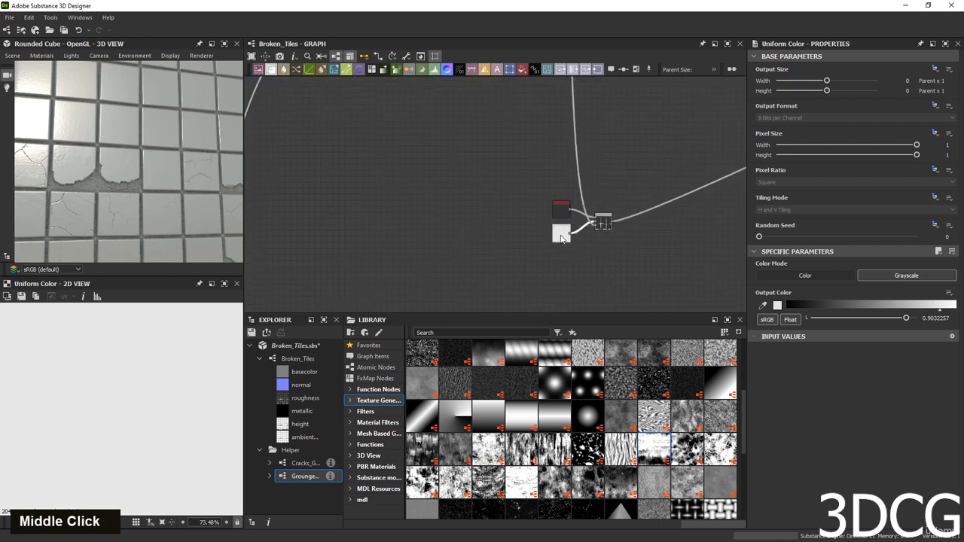
drag(561, 238, 344, 295)
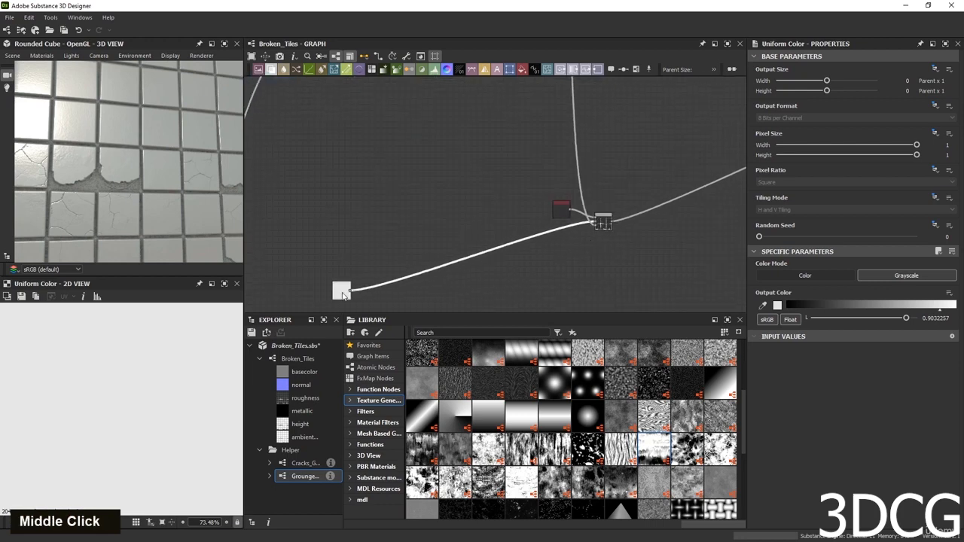
Add a Blend node beside the light-gray Uniform Color and connect that color to the new node's background.
key(space)
text(b)
key(Return)
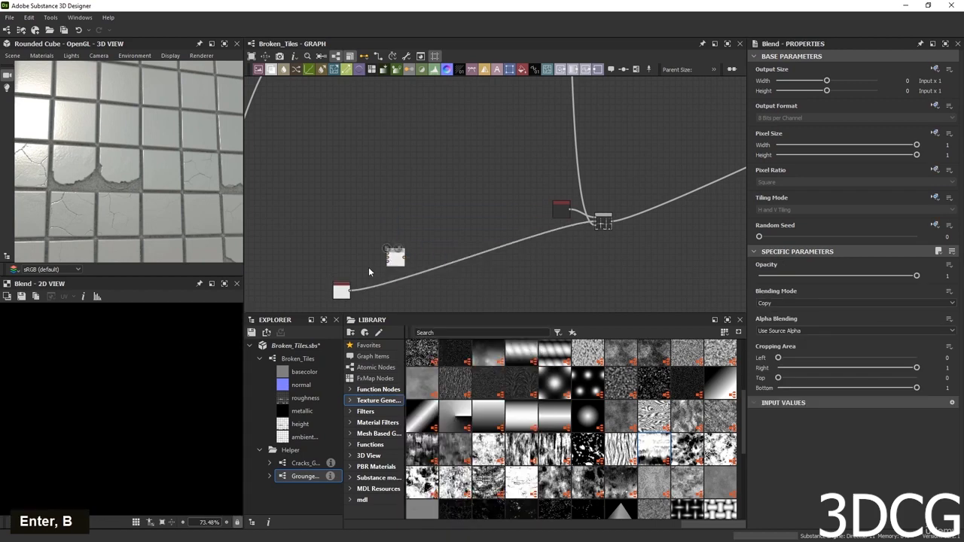
scroll(369, 272, up, 3)
middle_drag(337, 309, 378, 276)
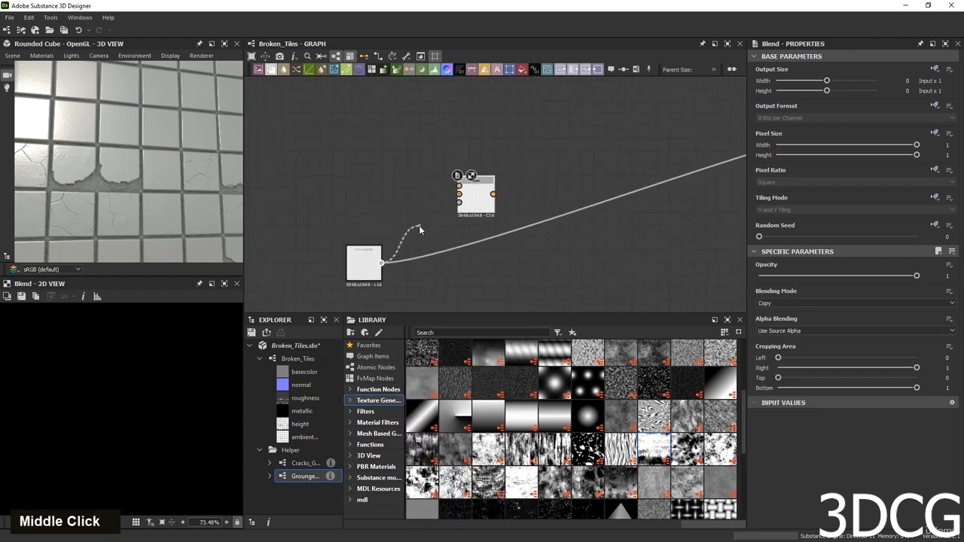
drag(439, 205, 458, 193)
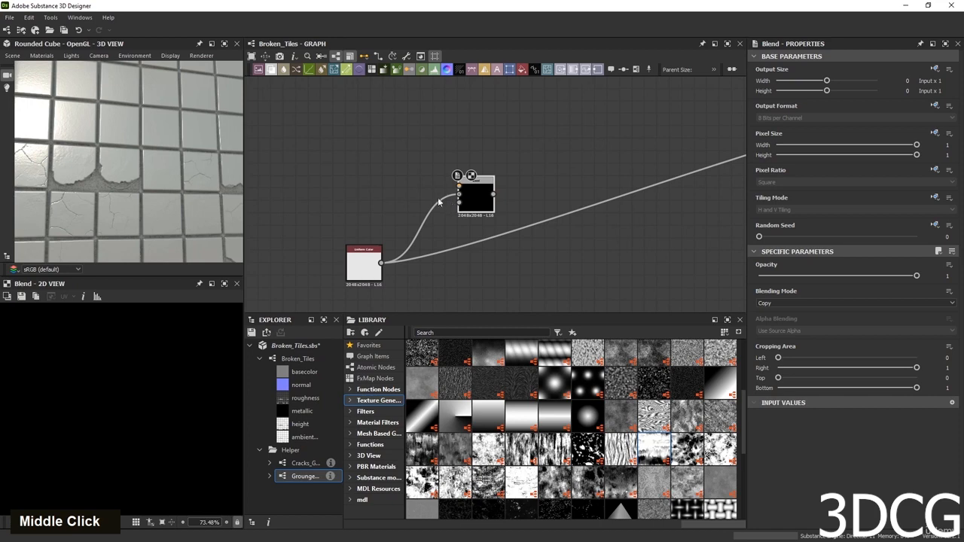
Compare the Blended Height and Height Mask outputs of the Height Blend node in the brown frame as possible roughness detail.
middle_drag(433, 184, 490, 297)
scroll(467, 160, down, 3)
middle_drag(467, 159, 499, 200)
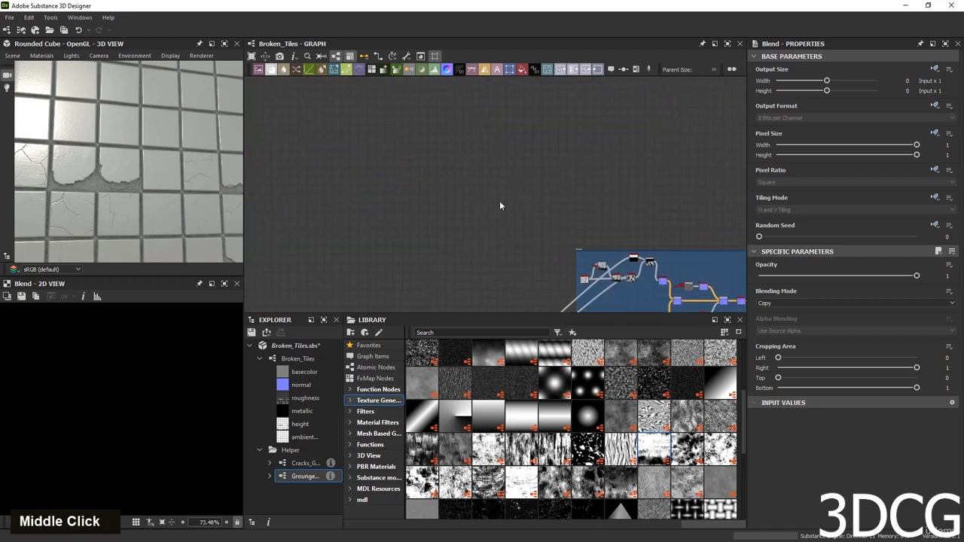
middle_drag(511, 260, 538, 210)
scroll(561, 238, up, 5)
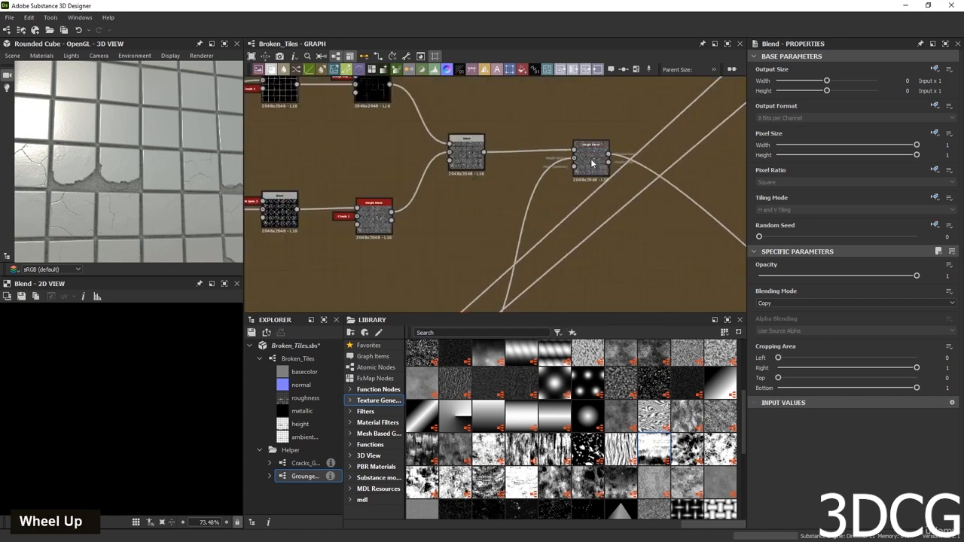
double_click(592, 162)
scroll(212, 369, down, 5)
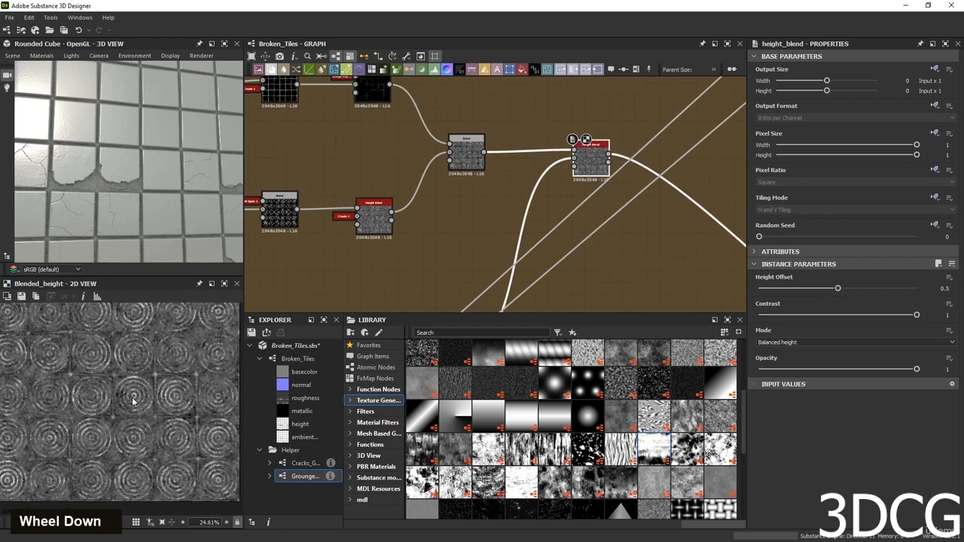
double_click(610, 163)
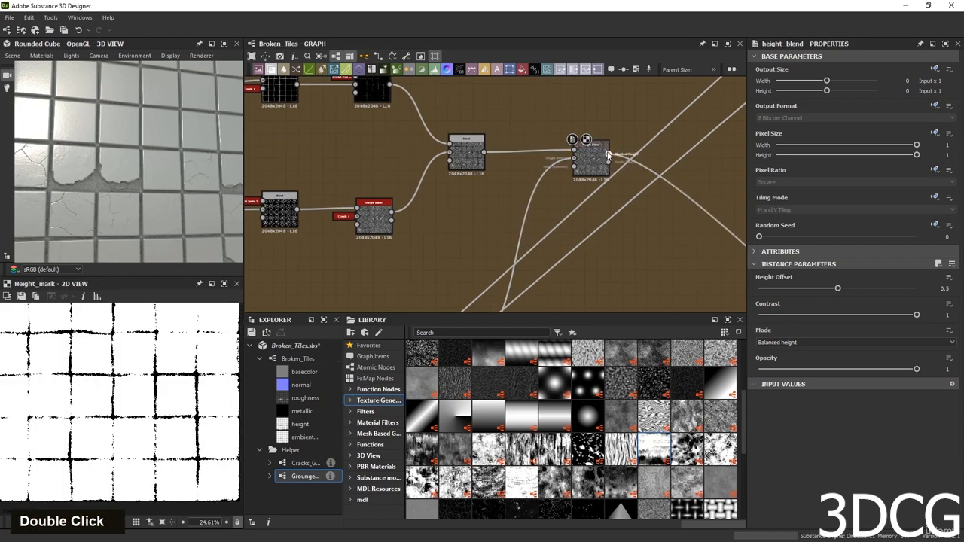
double_click(601, 155)
scroll(201, 390, up, 4)
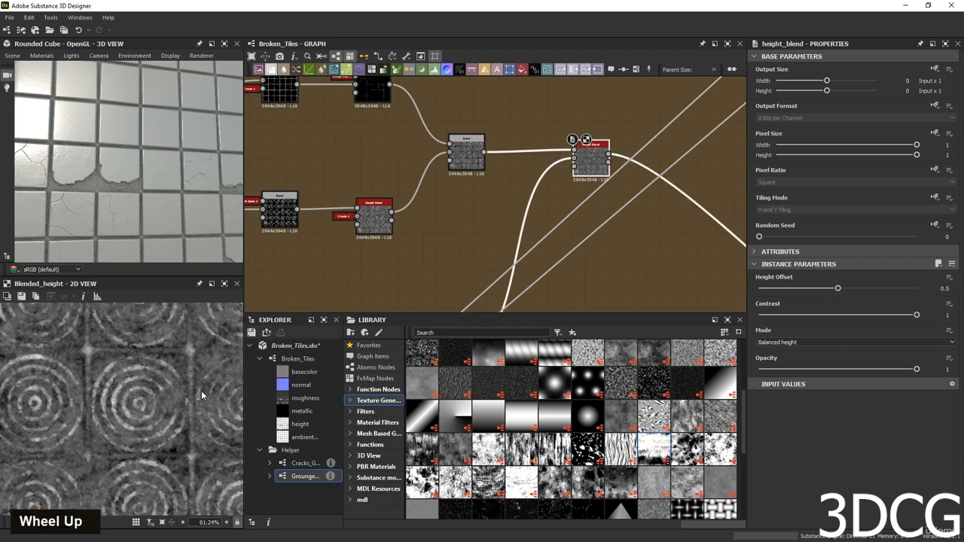
middle_drag(598, 176, 561, 201)
scroll(570, 179, up, 2)
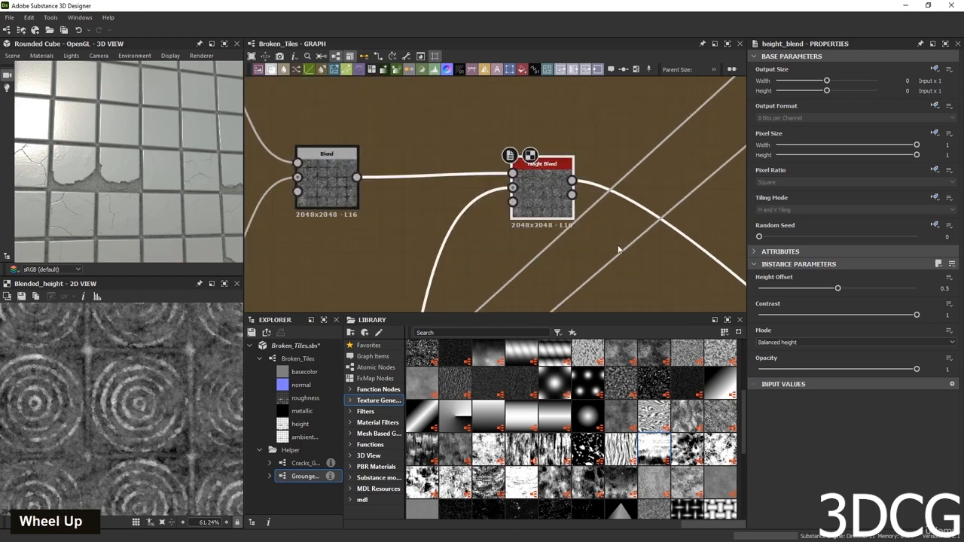
Add a Histogram Select node beside the Height Blend in the brown frame and feed it the Blended Height output.
middle_drag(620, 248, 566, 237)
key(space)
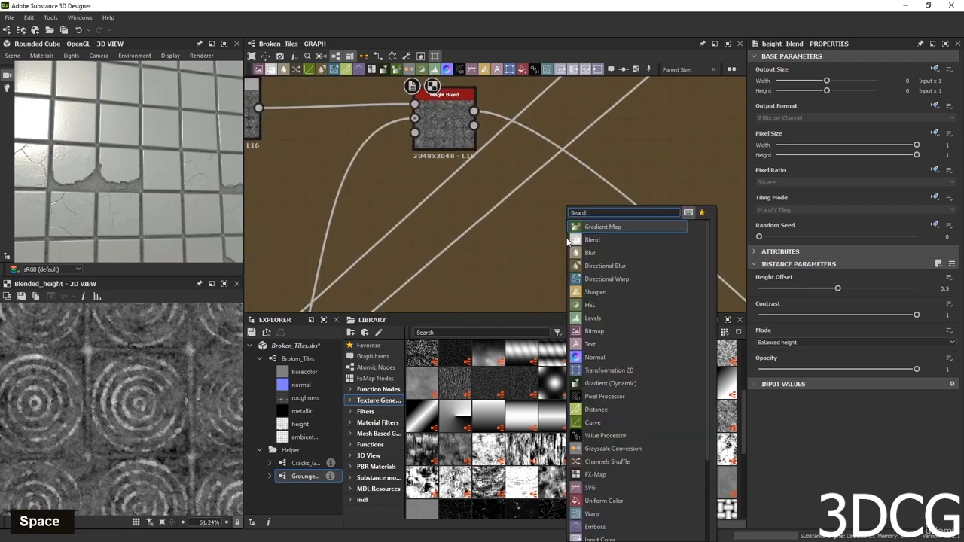
text(his)
click(610, 266)
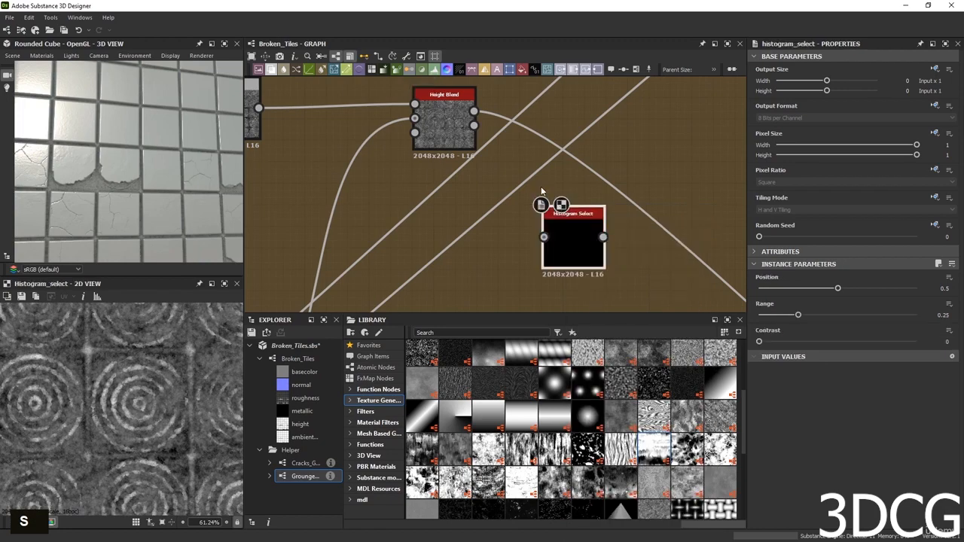
drag(474, 112, 556, 222)
Set the Histogram Select's position to 0.64 and its range to 0.37.
scroll(127, 405, up, 1)
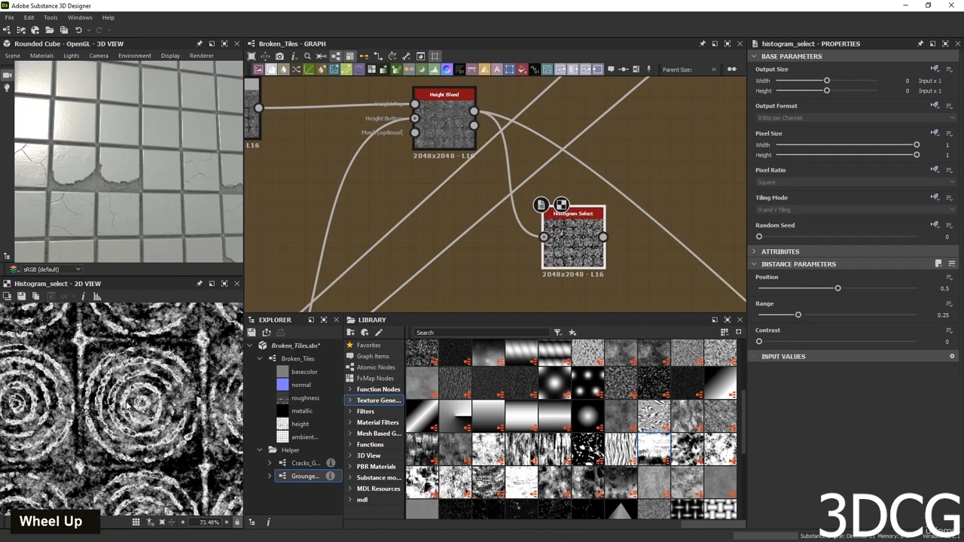
scroll(127, 405, up, 1)
drag(838, 289, 860, 289)
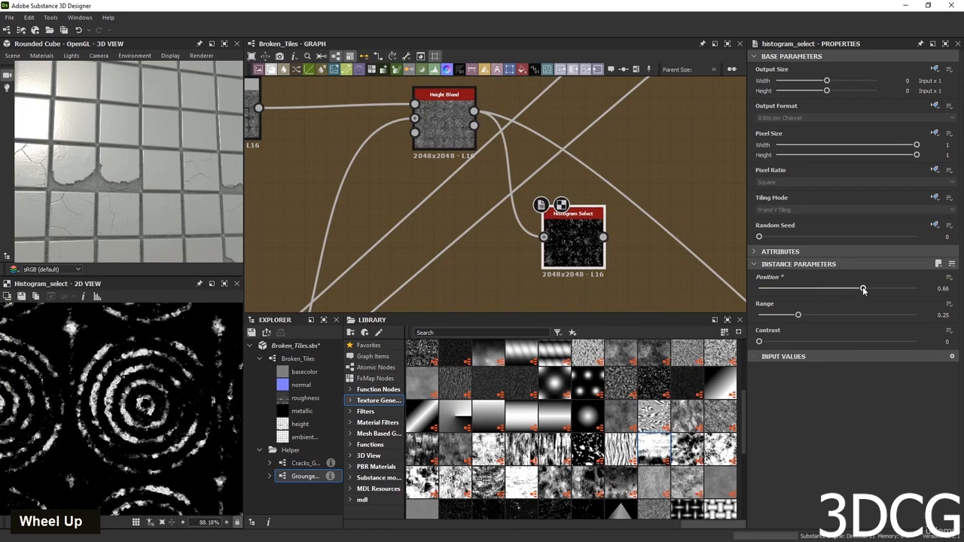
mouse_move(799, 315)
mouse_down()
mouse_move(829, 316)
mouse_move(818, 318)
mouse_up()
scroll(120, 407, down, 5)
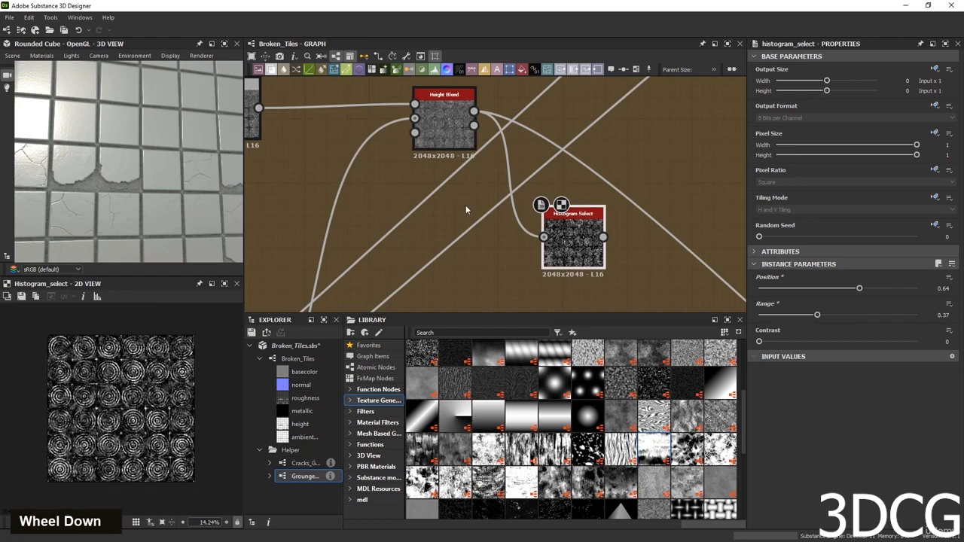
Move the Histogram Select below the light-gray Uniform Color, connect it to the adjacent Blend's opacity input, and preview the Blend.
scroll(465, 202, down, 3)
middle_click(518, 211)
scroll(519, 215, down, 5)
middle_drag(554, 243, 533, 149)
middle_drag(592, 282, 564, 227)
scroll(563, 228, up, 5)
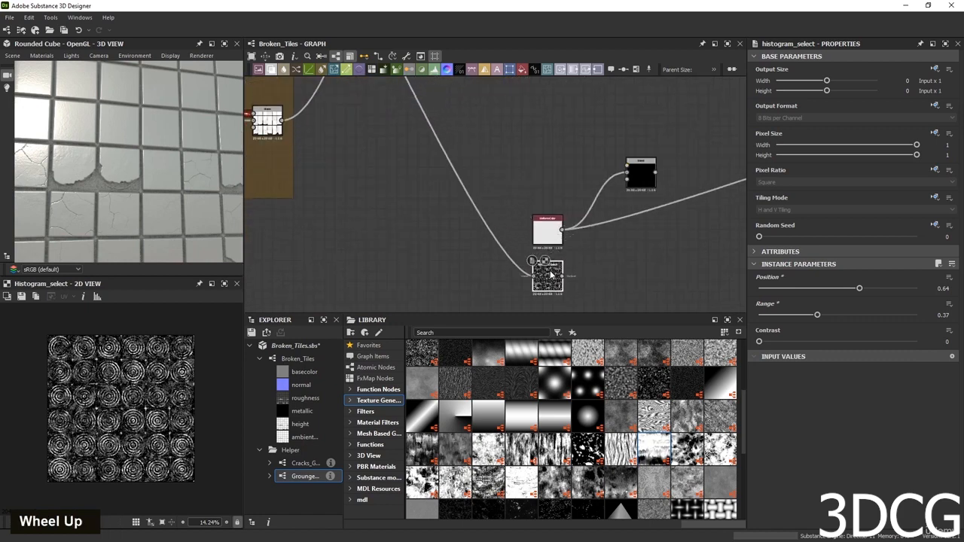
drag(567, 278, 626, 188)
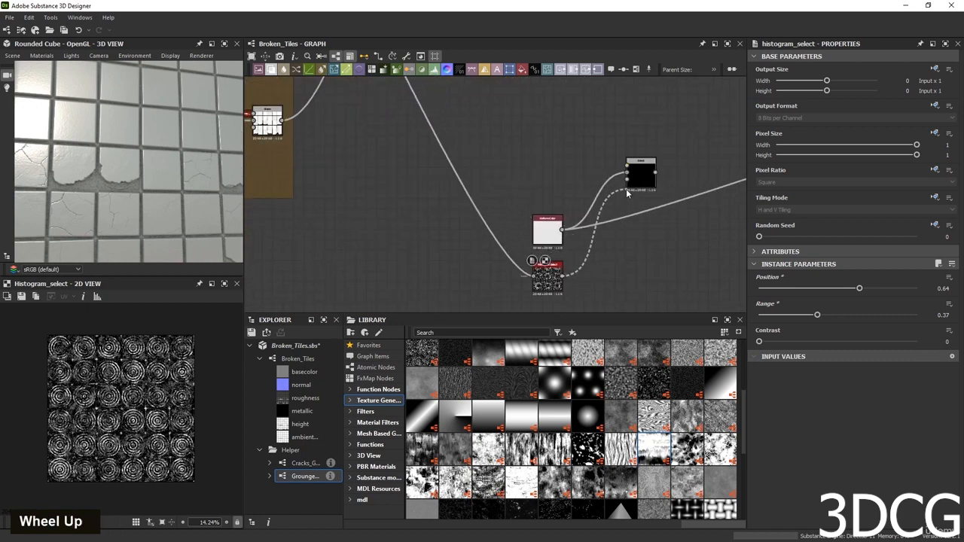
double_click(641, 179)
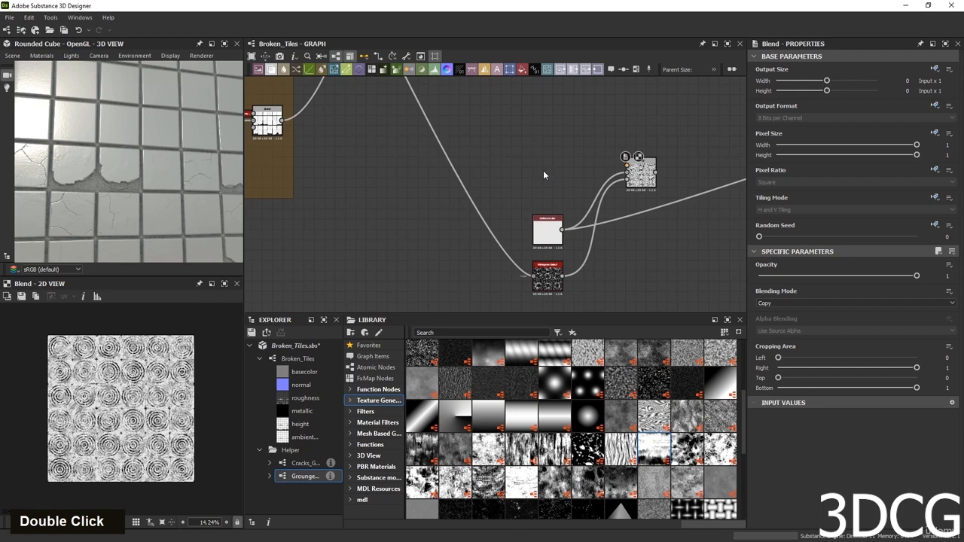
Duplicate the light-gray Uniform Color, place the copy above the original, and set its grayscale value to 0.744868.
click(558, 227)
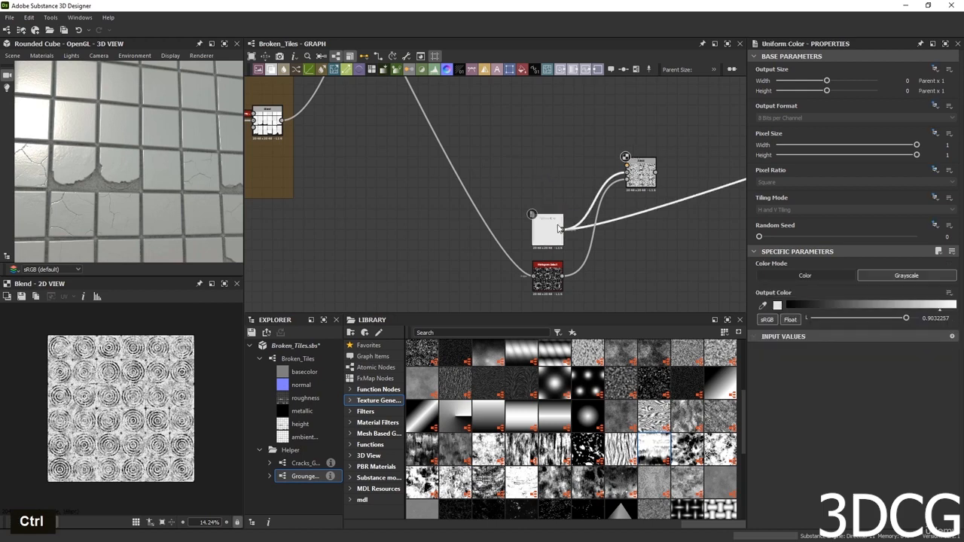
key(ctrl+d)
drag(495, 201, 547, 179)
scroll(547, 175, up, 3)
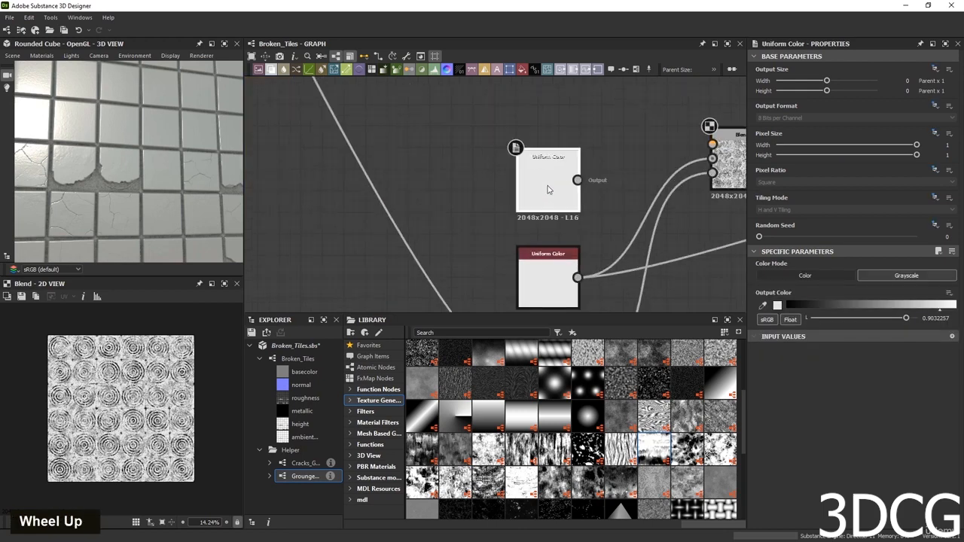
double_click(549, 185)
drag(936, 308, 915, 309)
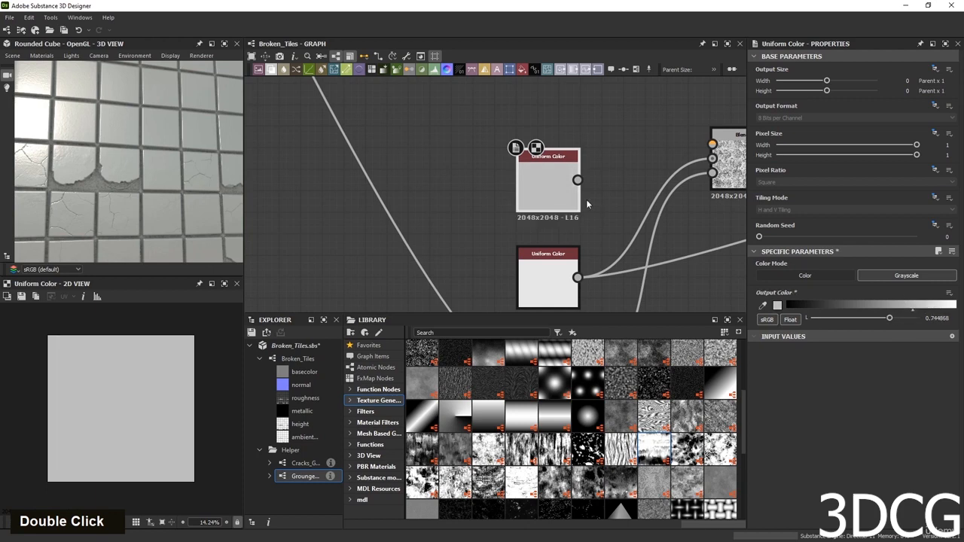
Connect the duplicated Uniform Color to the detail Blend's foreground, move that Blend closer, and preview its rings up close.
drag(688, 137, 681, 230)
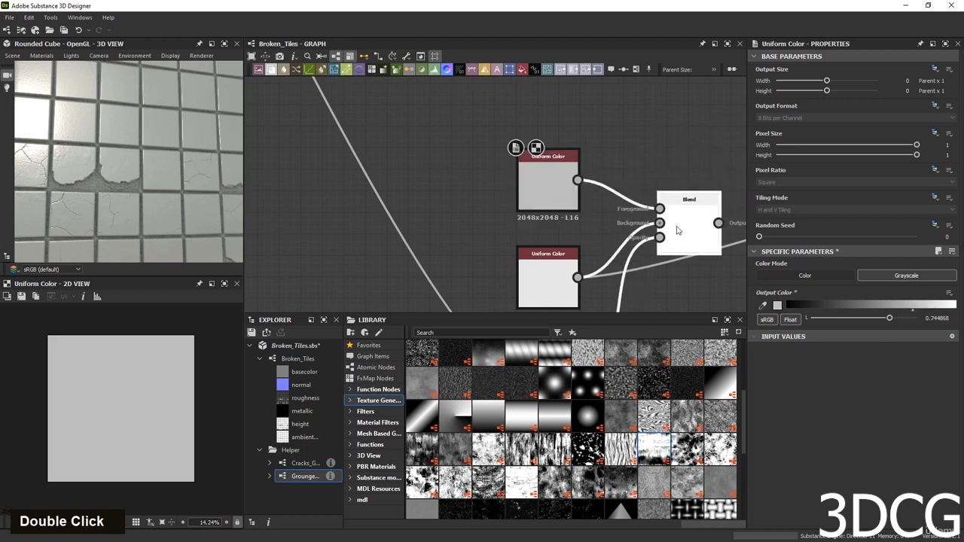
double_click(683, 230)
scroll(230, 363, up, 5)
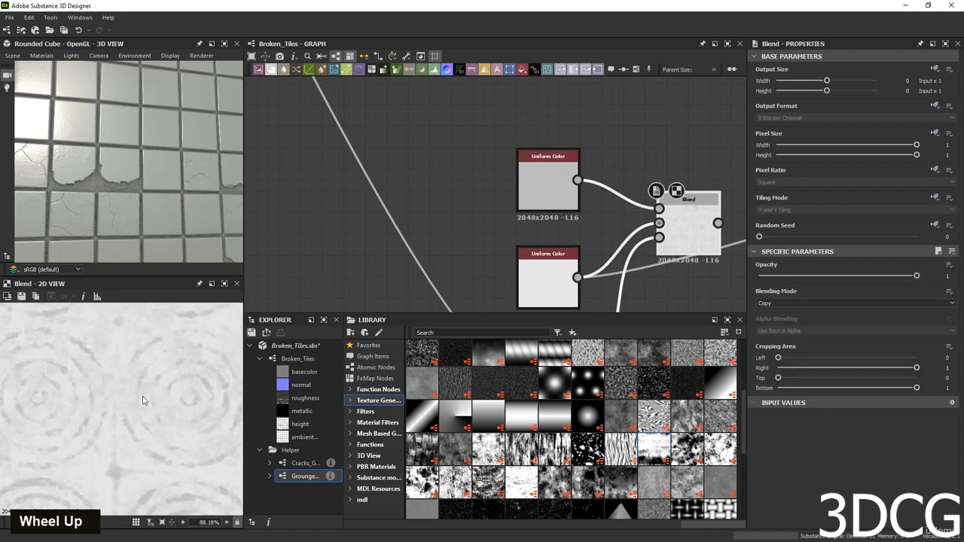
Feed the detail Blend's output into the roughness Blend's background in place of the light-gray Uniform Color.
scroll(548, 195, down, 3)
middle_drag(548, 195, 479, 255)
scroll(424, 261, up, 1)
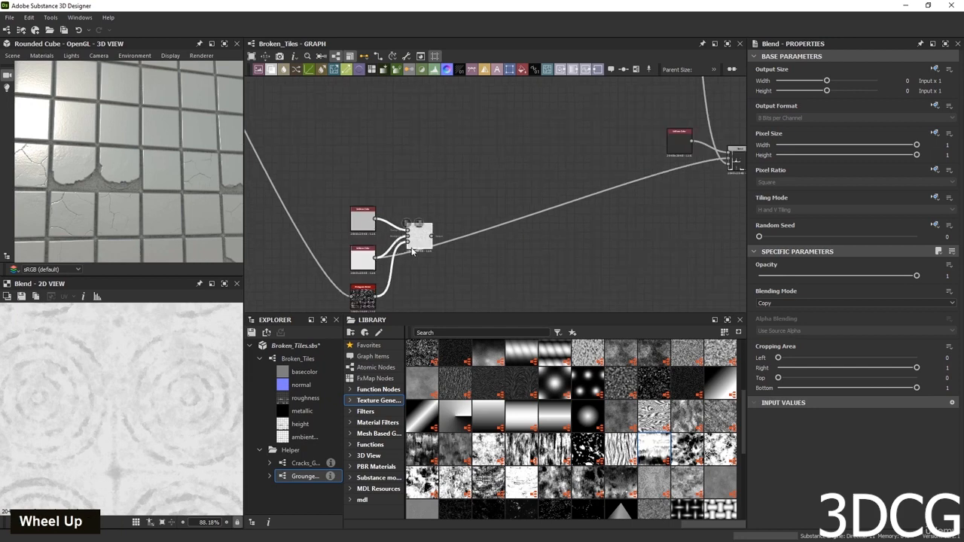
drag(437, 255, 728, 158)
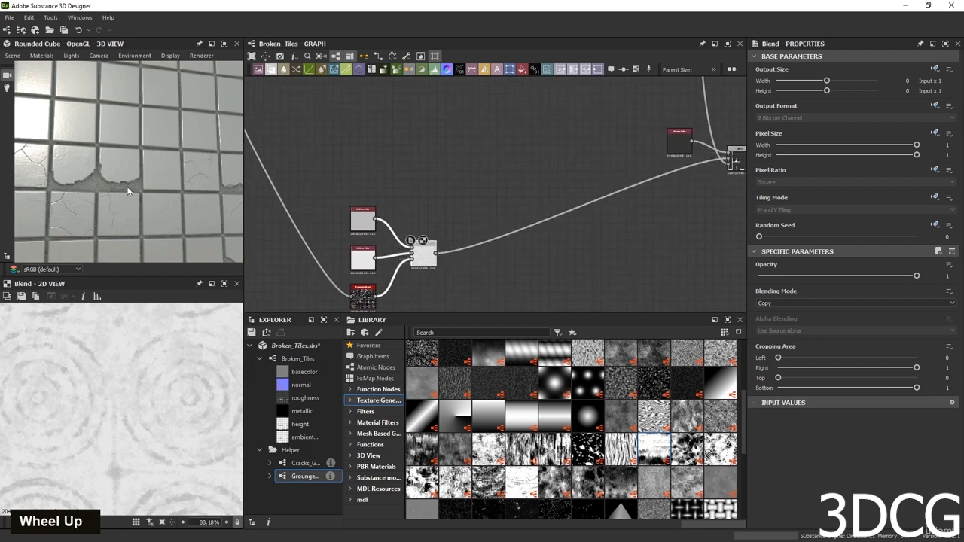
Check the broken area in the 3D view under rotated lighting and darken the detail Blend's foreground color to about 0.484.
scroll(127, 188, up, 5)
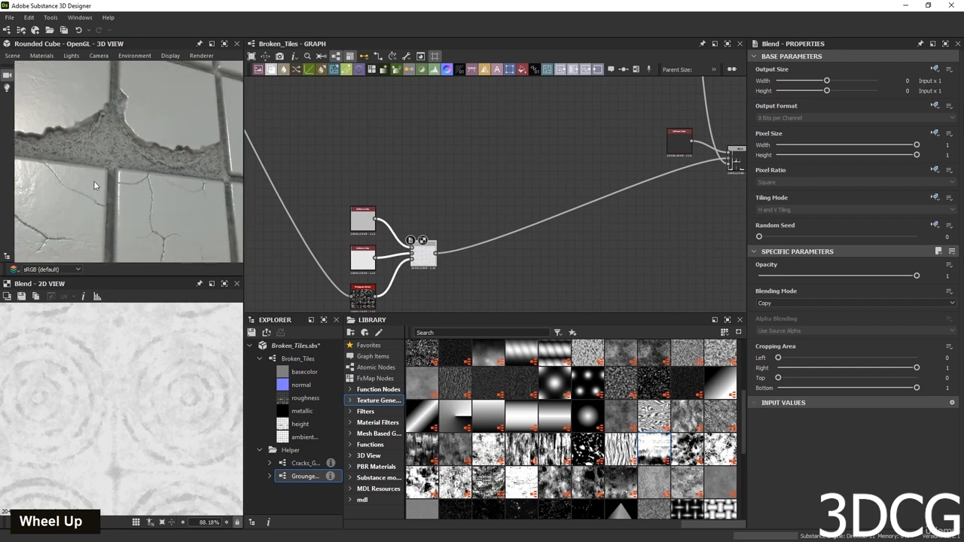
mouse_move(60, 180)
ctrl+shift+right_down()
mouse_move(114, 183)
mouse_move(74, 180)
ctrl+shift+right_up()
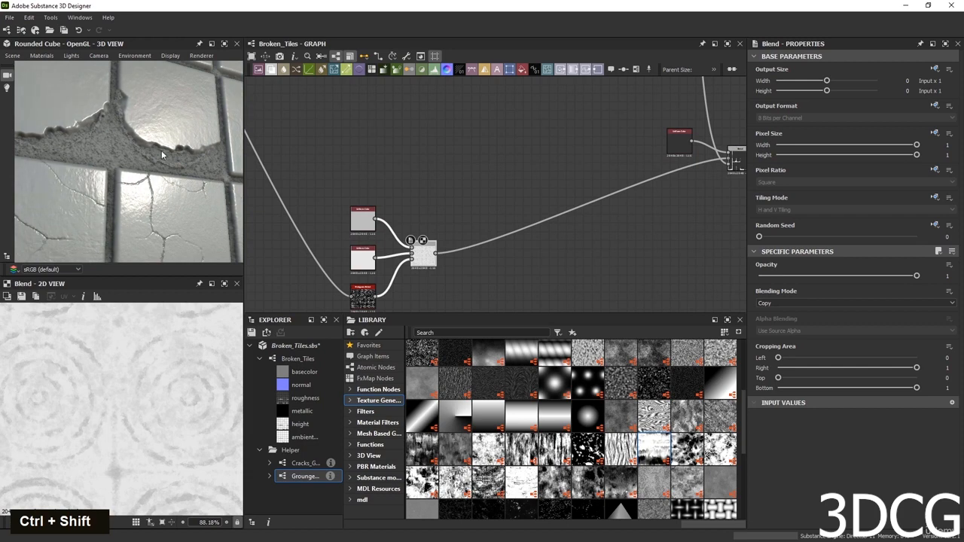
middle_drag(309, 223, 340, 200)
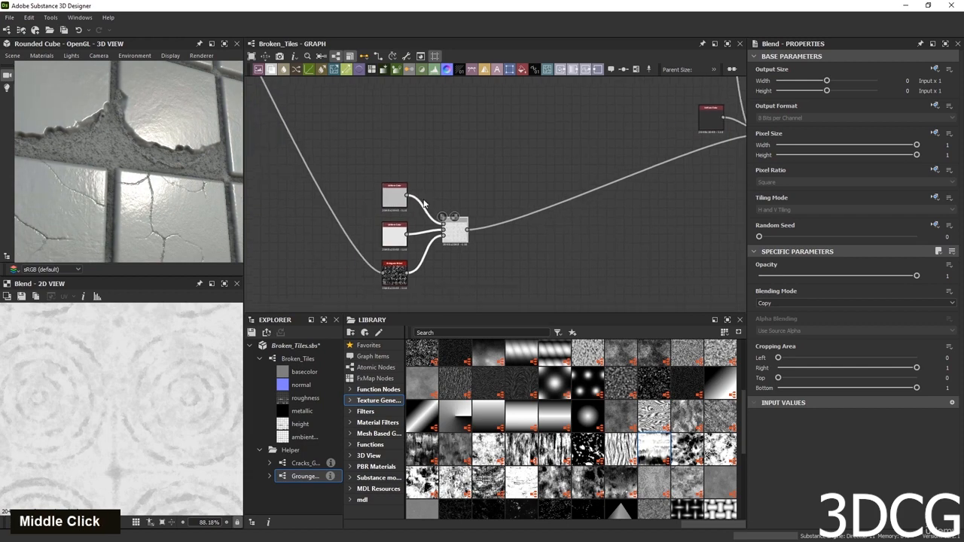
click(394, 196)
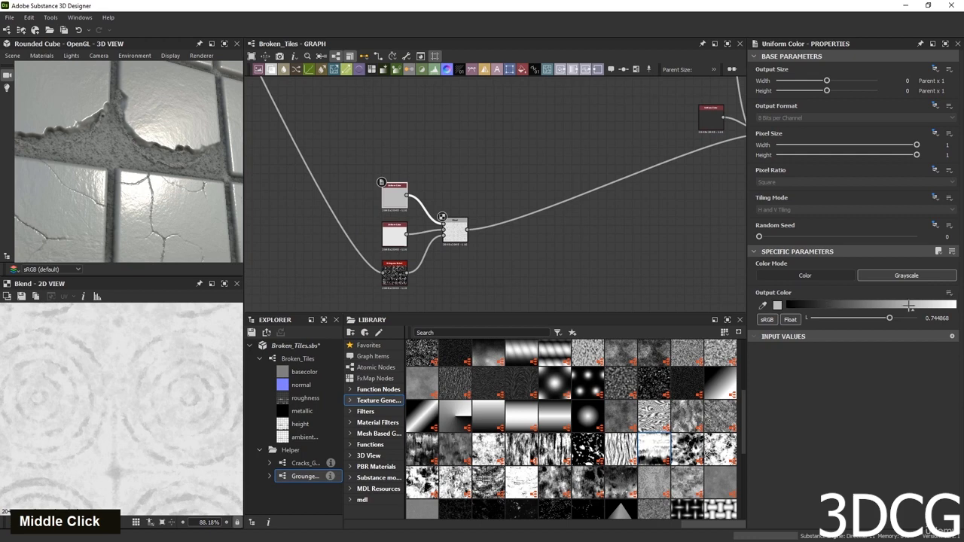
drag(910, 306, 868, 304)
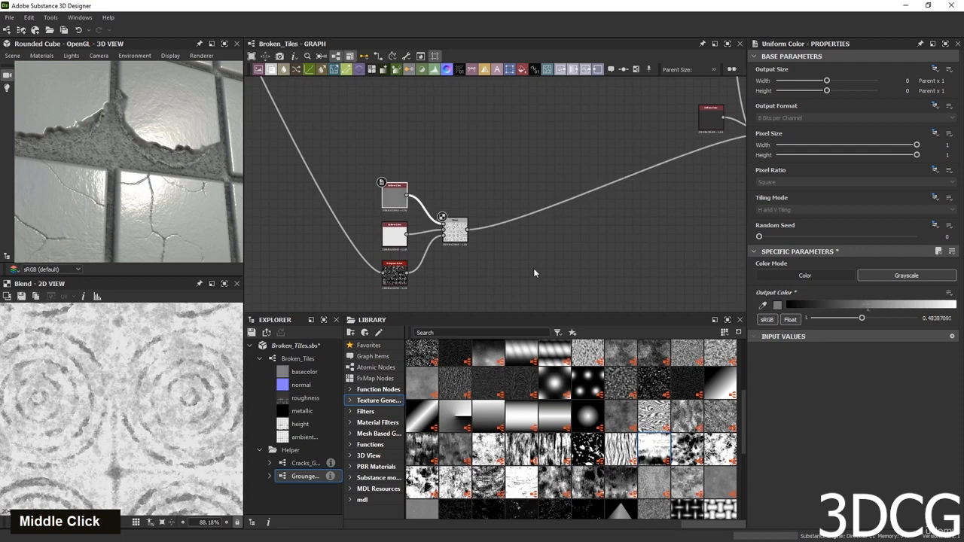
Compare the previews of the detail Blend, its Histogram Select mask, and the roughness Blend.
double_click(450, 230)
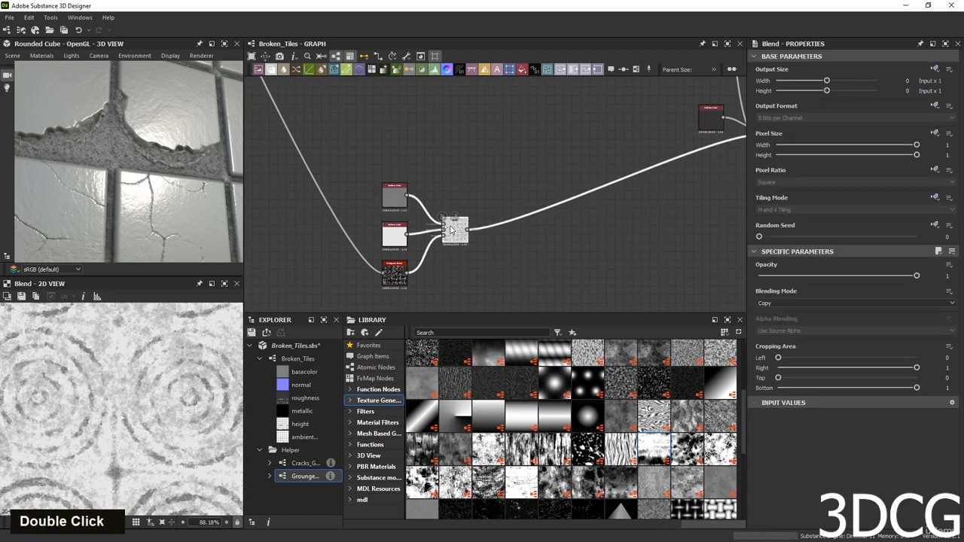
scroll(450, 229, down, 1)
middle_drag(497, 269, 482, 273)
scroll(422, 260, up, 2)
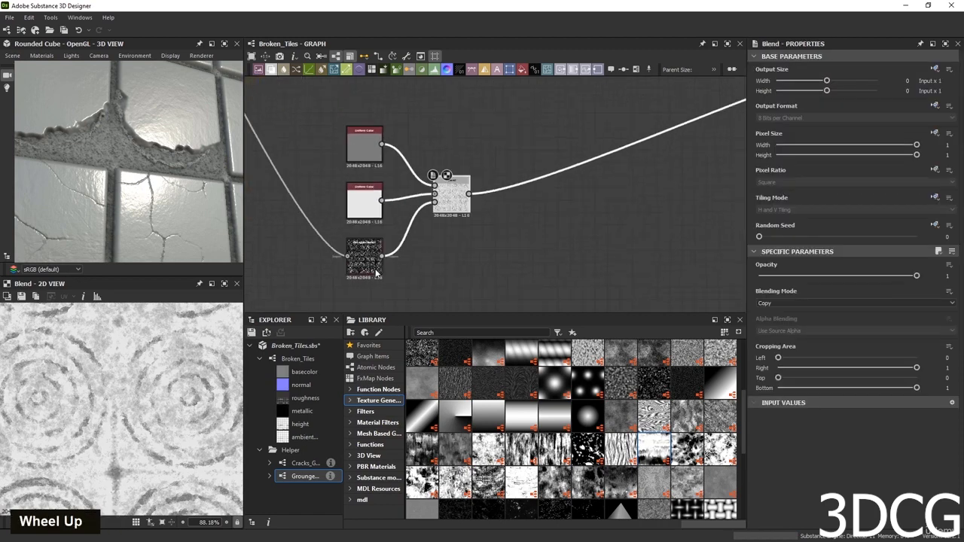
double_click(364, 263)
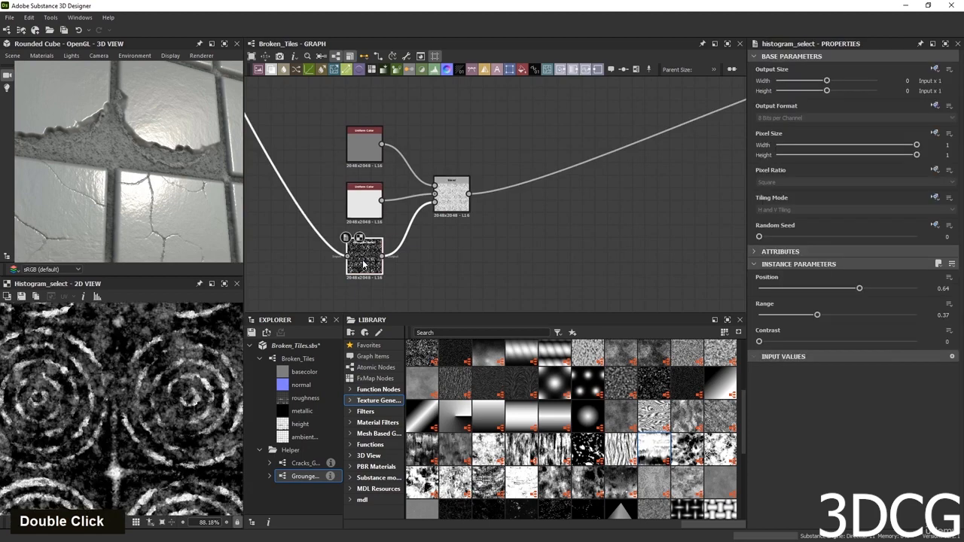
double_click(450, 202)
scroll(451, 202, down, 2)
middle_drag(618, 222, 420, 303)
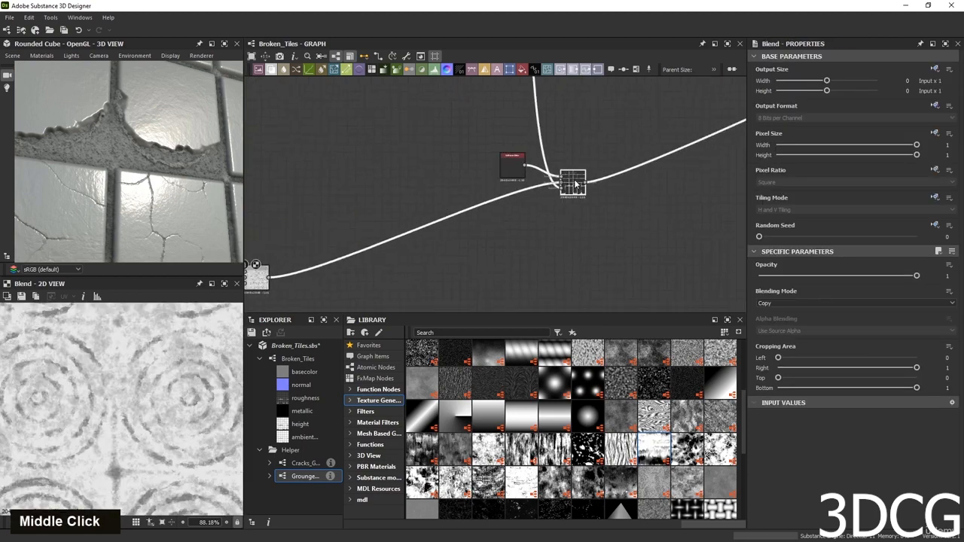
double_click(575, 183)
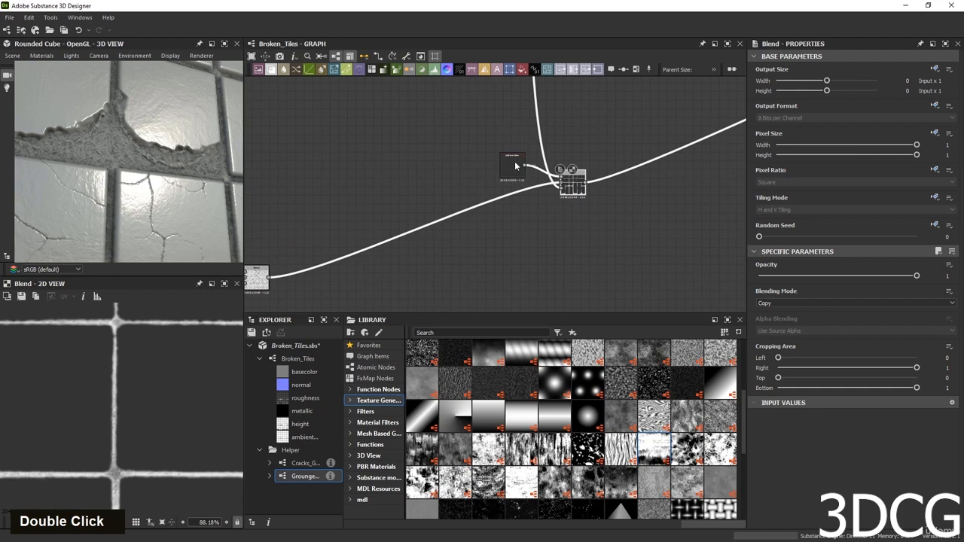
Move the roughness Blend and its dark Uniform Color closer to the detail Blend and line the nodes up.
drag(518, 167, 522, 163)
drag(574, 183, 398, 276)
click(508, 170)
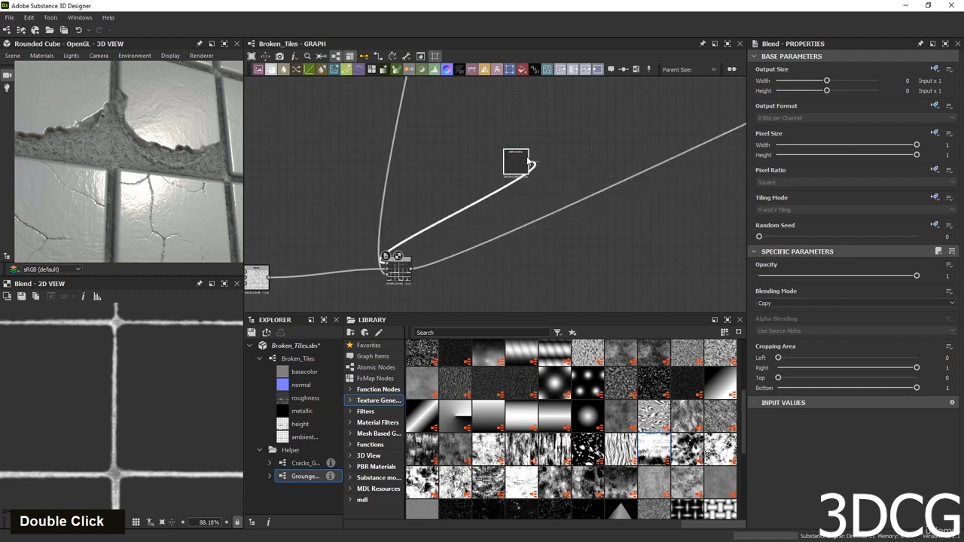
drag(508, 170, 342, 249)
scroll(157, 178, down, 4)
scroll(157, 178, up, 5)
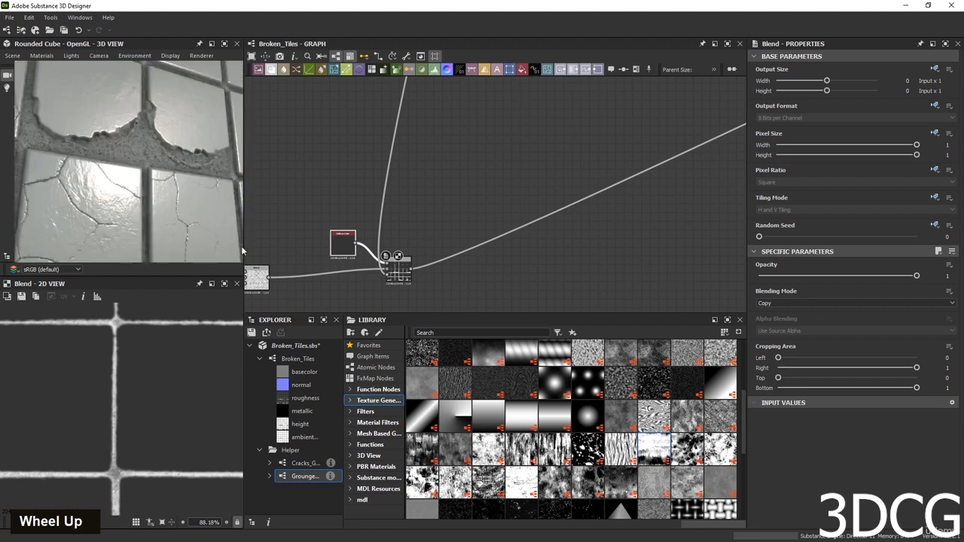
middle_drag(452, 235, 614, 185)
drag(615, 178, 527, 242)
drag(577, 223, 545, 234)
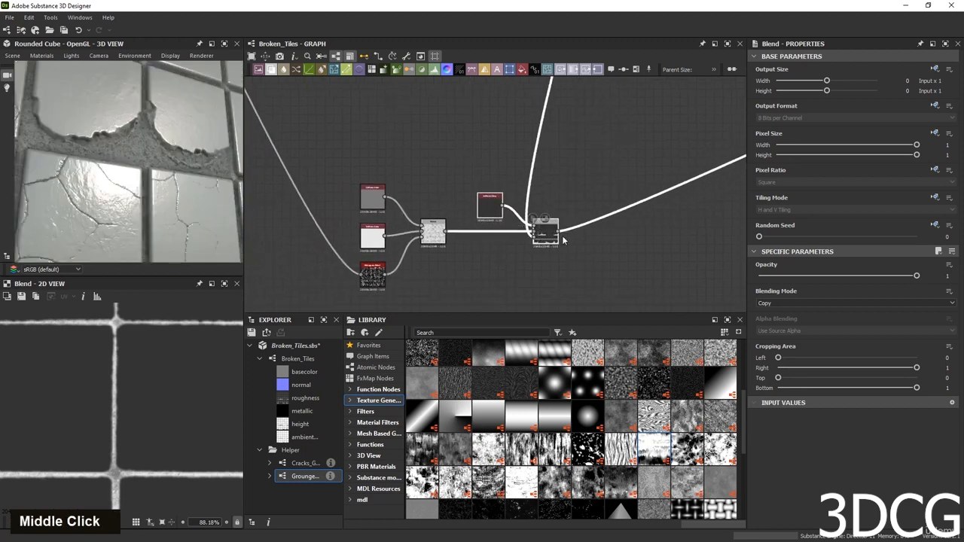
Add a new Blend node after the roughness Blend, taking the roughness Blend's output as input.
click(629, 249)
key(space)
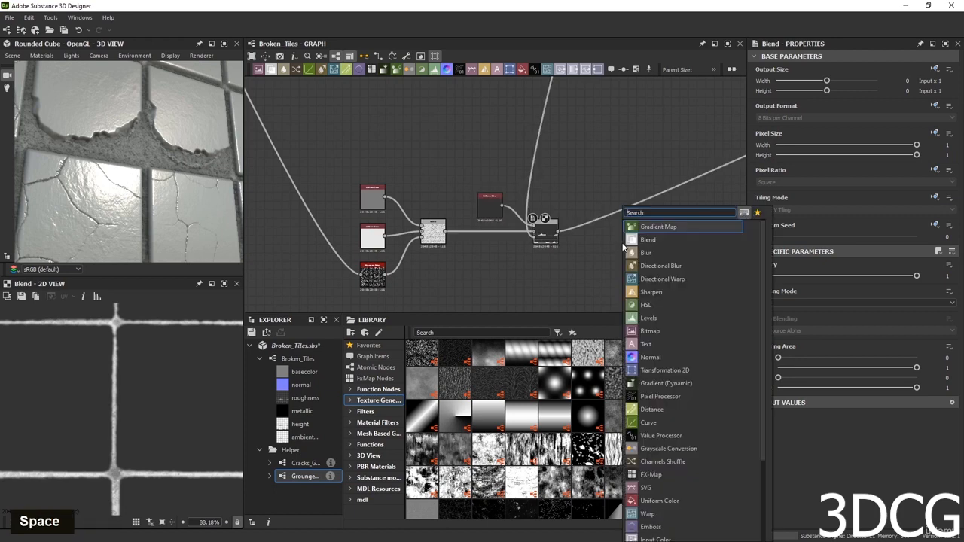
text(b)
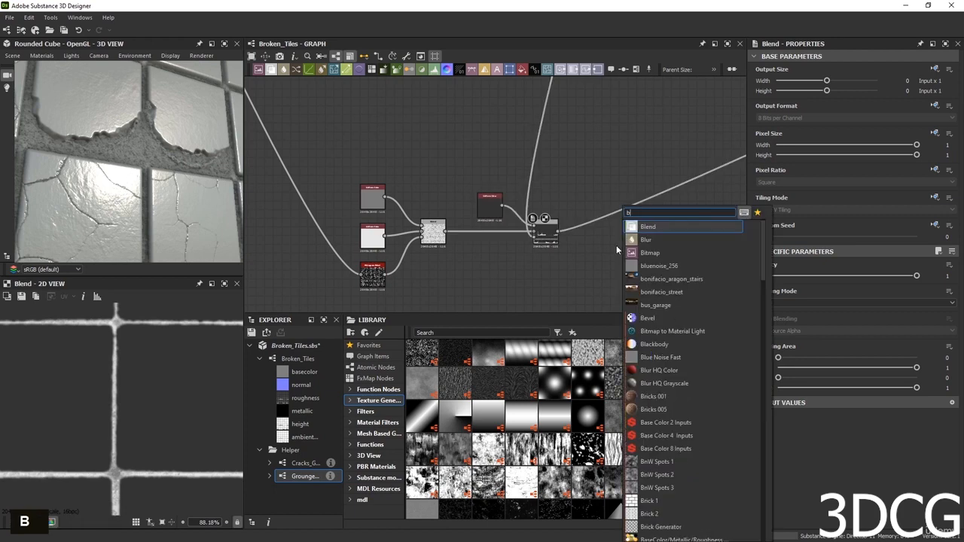
key(Return)
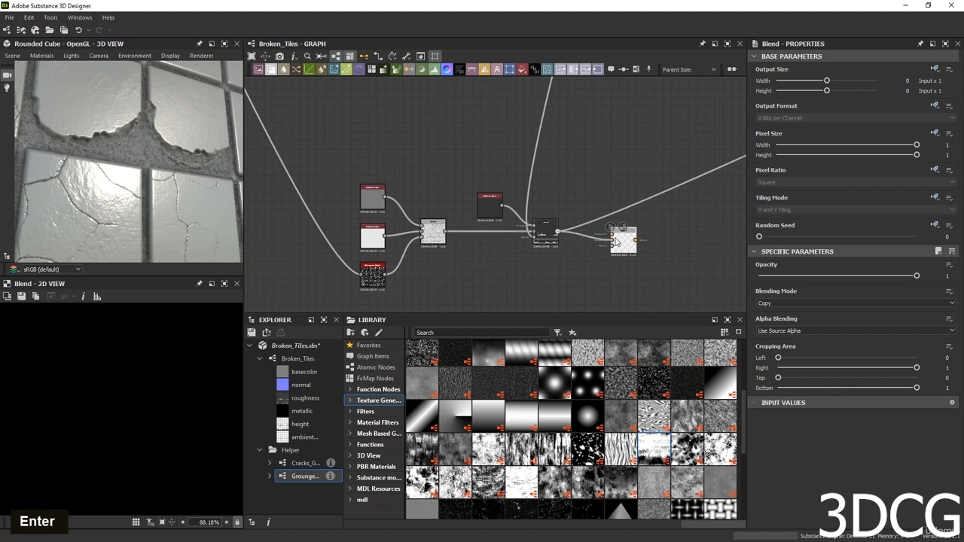
Preview the Subtract-mode cracks Blend in the height frame and connect its output to the new roughness Blend's opacity input as the mask.
scroll(645, 229, down, 3)
scroll(381, 164, up, 2)
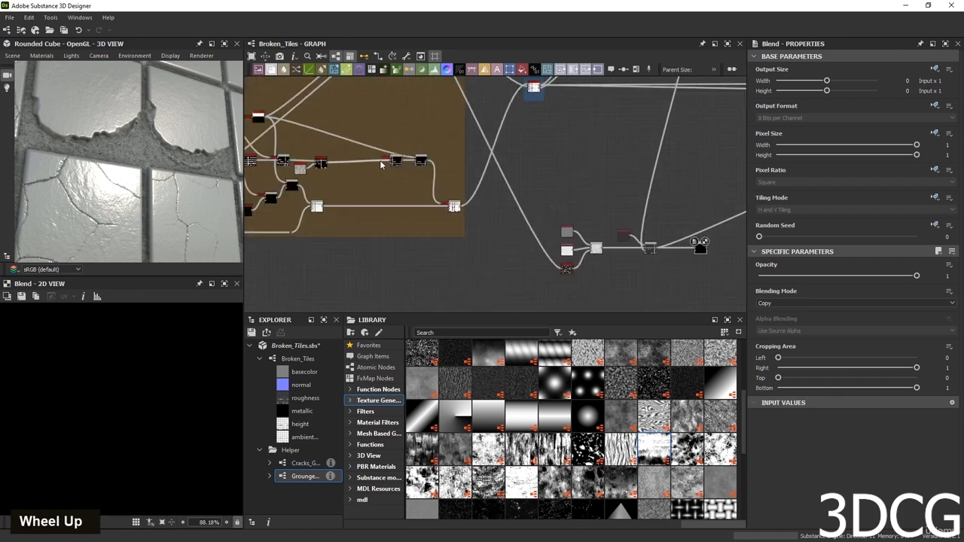
middle_drag(381, 164, 305, 244)
scroll(424, 177, up, 3)
double_click(425, 173)
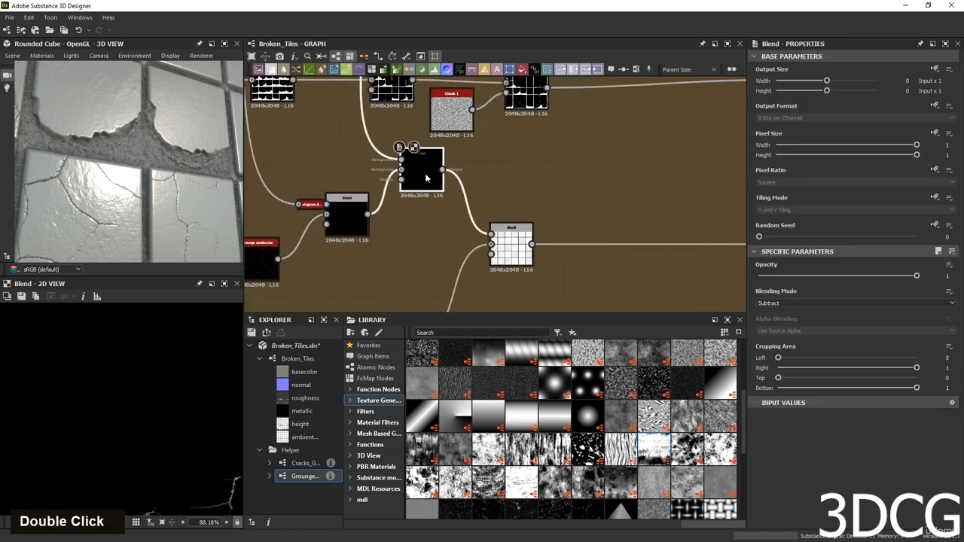
scroll(96, 473, down, 5)
scroll(178, 425, up, 4)
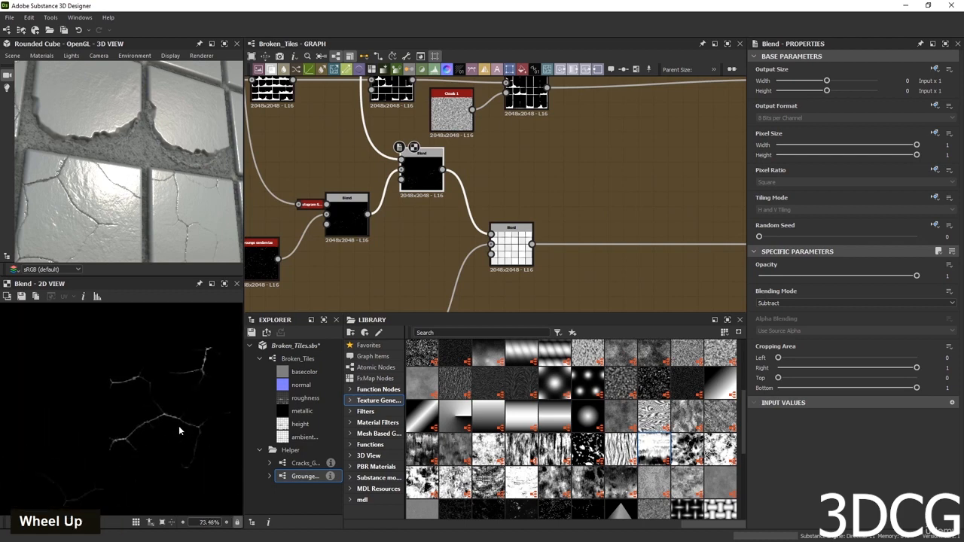
click(443, 170)
scroll(607, 197, down, 5)
middle_drag(653, 226, 482, 234)
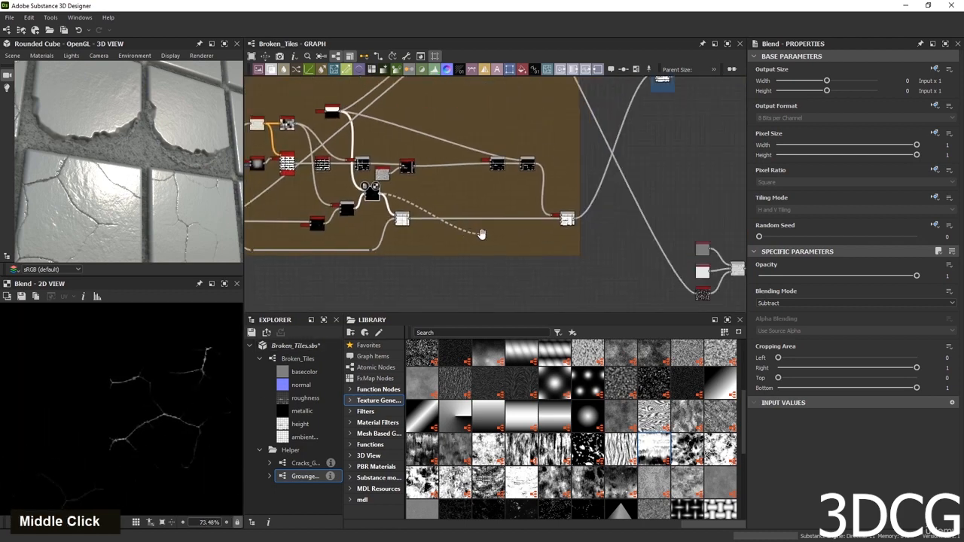
scroll(508, 253, up, 5)
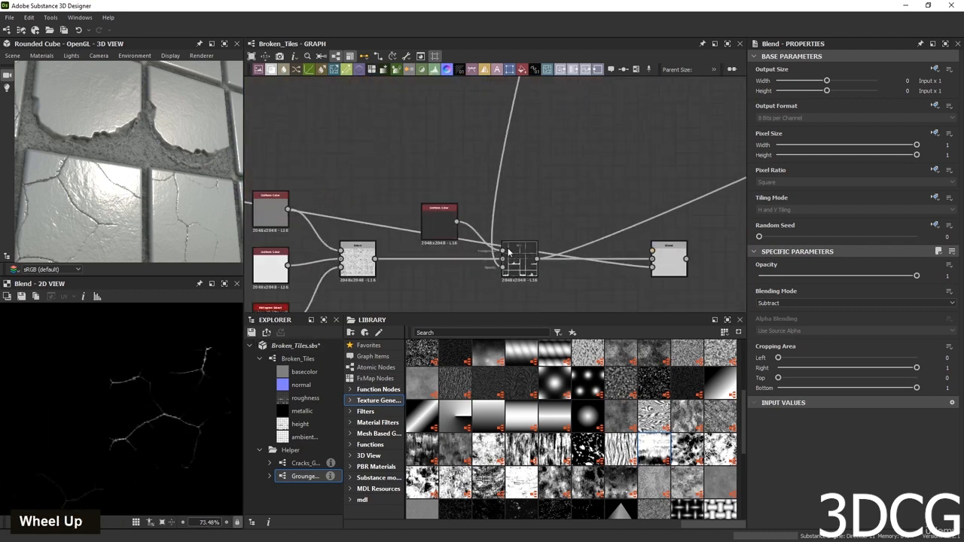
Duplicate the dark Uniform Color, connect the copy as the crack Blend's foreground, and lighten it to about 0.71.
click(433, 220)
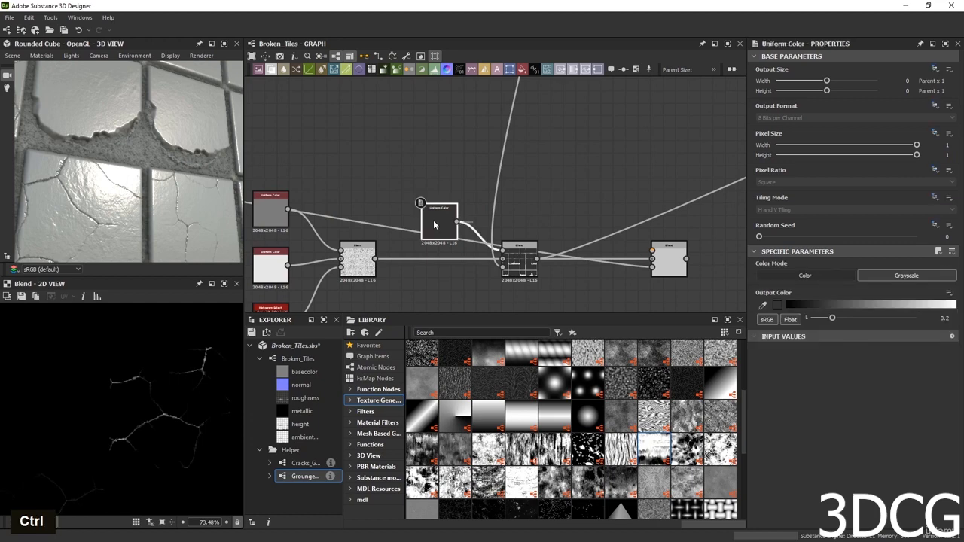
key(ctrl+d)
double_click(632, 225)
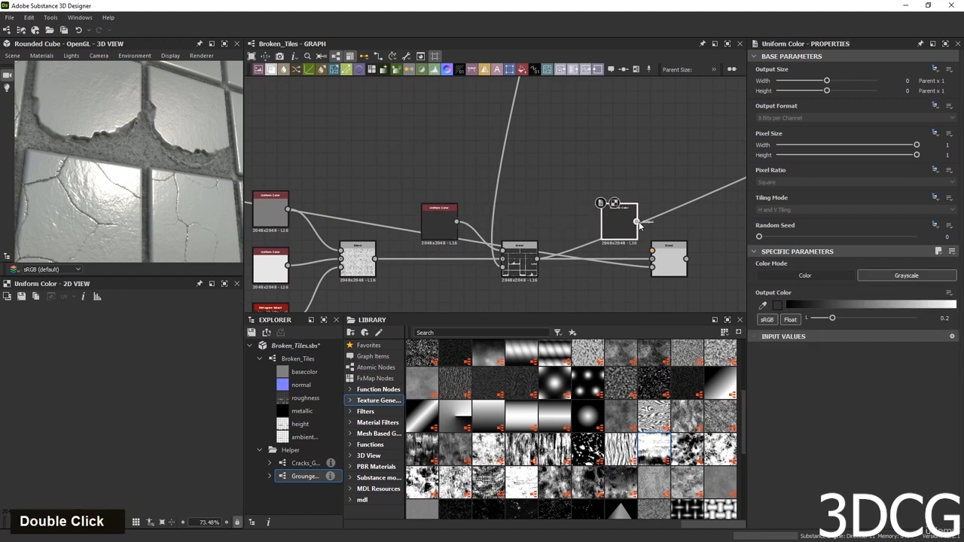
drag(637, 221, 652, 251)
double_click(666, 261)
click(625, 229)
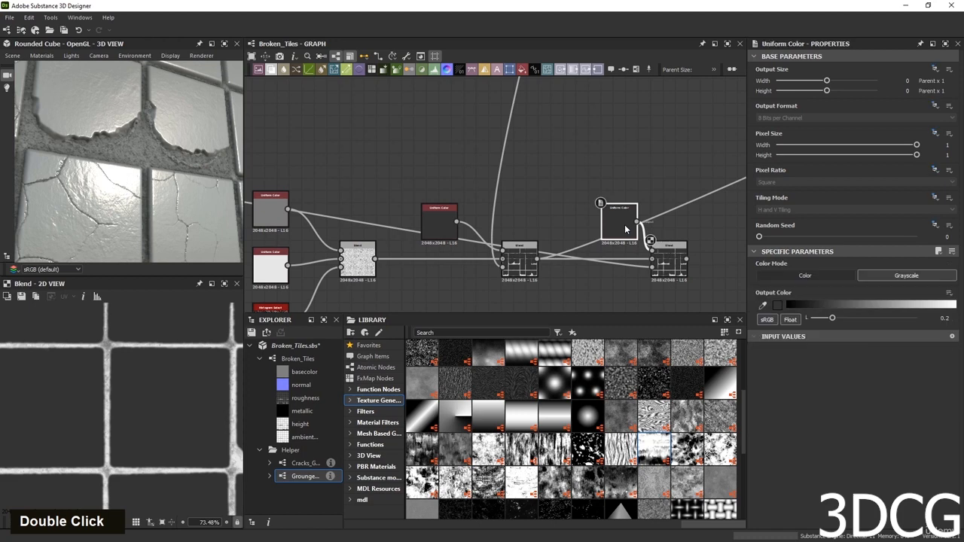
drag(864, 308, 907, 305)
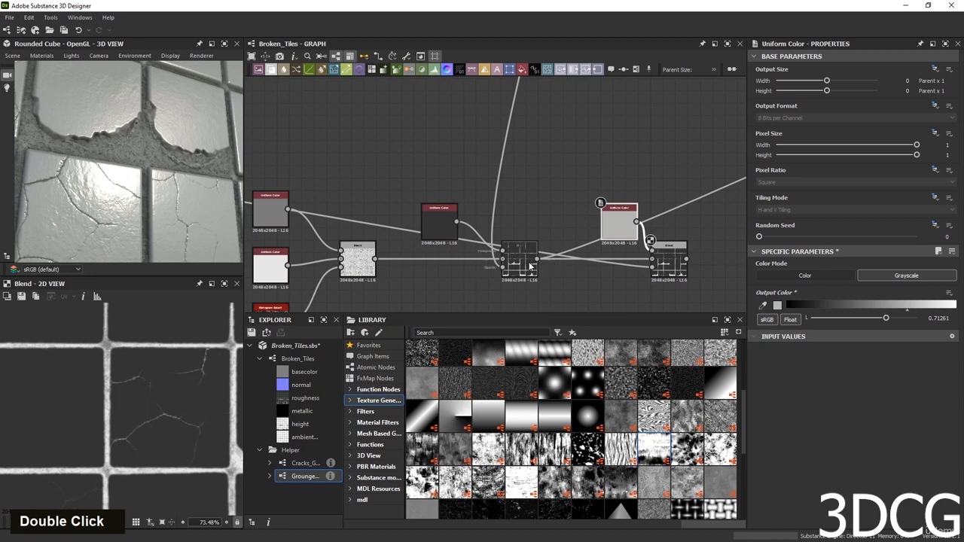
Move the roughness output link from the roughness Blend to the crack Blend and check the cracks up close in the 3D view.
shift+drag(536, 259, 685, 260)
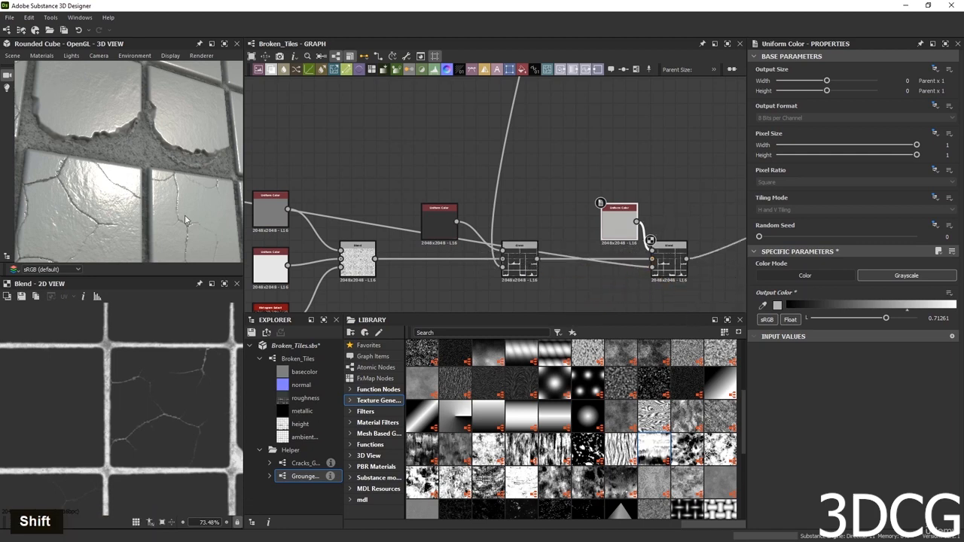
drag(185, 214, 172, 221)
scroll(170, 218, up, 4)
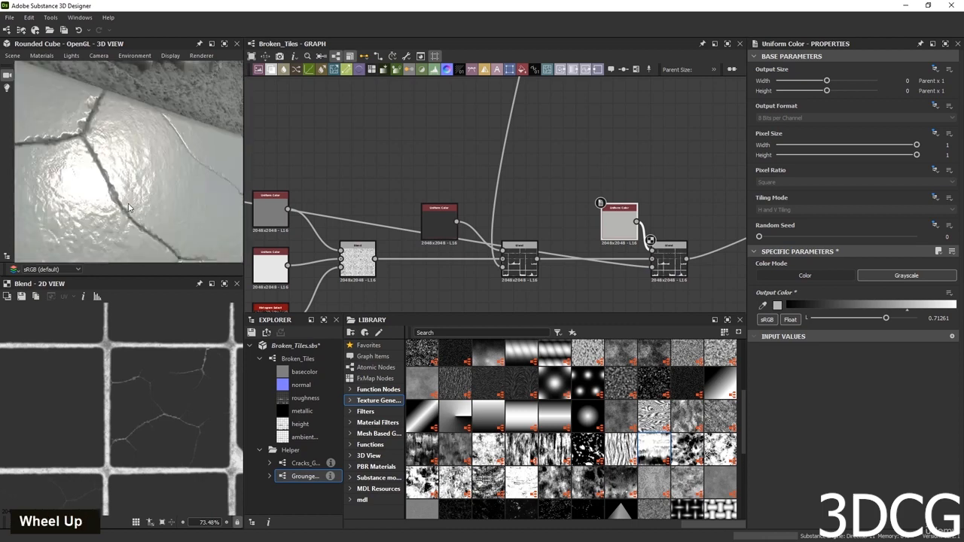
scroll(129, 204, down, 2)
Examine the crack Blend's 2D preview, comparing the cracks with the broken tile areas and grout lines.
double_click(663, 250)
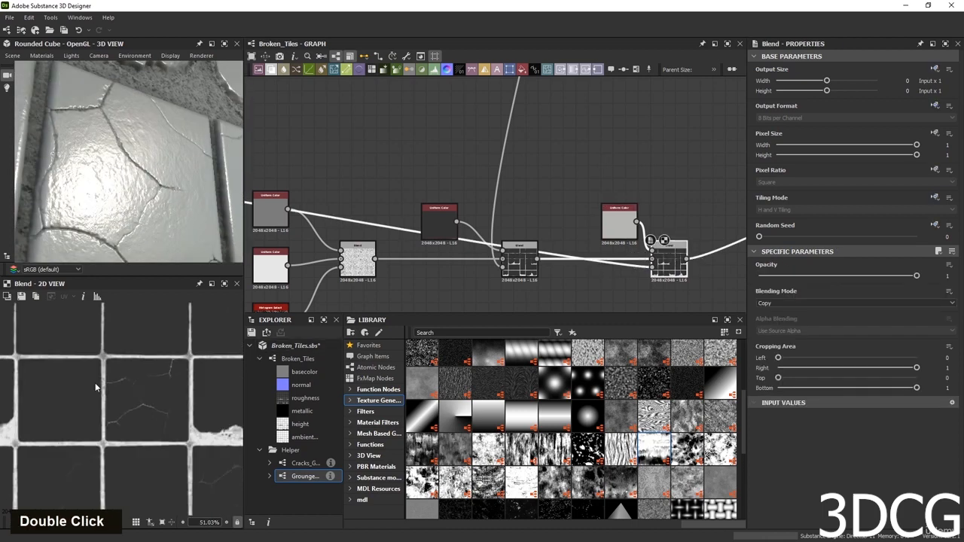
scroll(95, 382, down, 5)
scroll(106, 423, up, 4)
scroll(106, 425, up, 3)
middle_drag(107, 424, 190, 370)
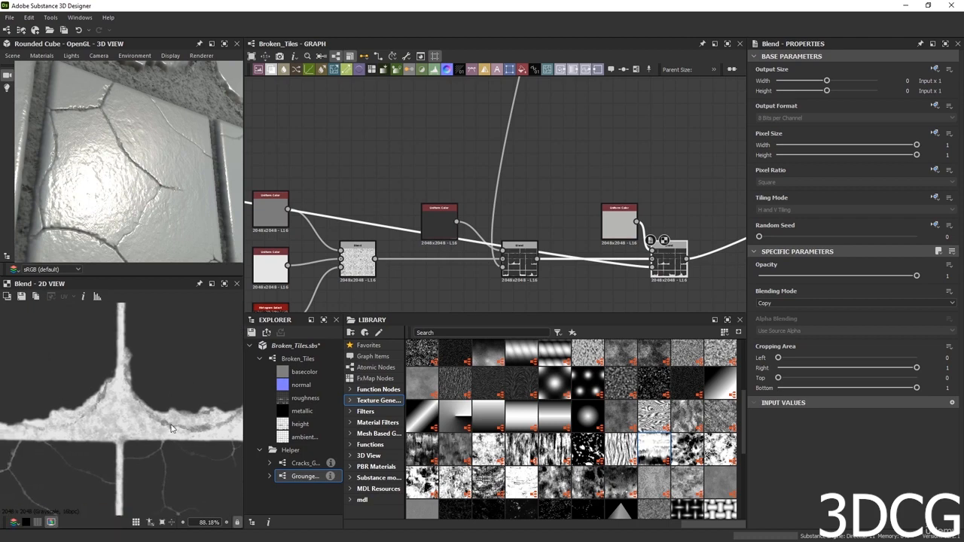
middle_drag(170, 428, 161, 308)
scroll(165, 403, up, 4)
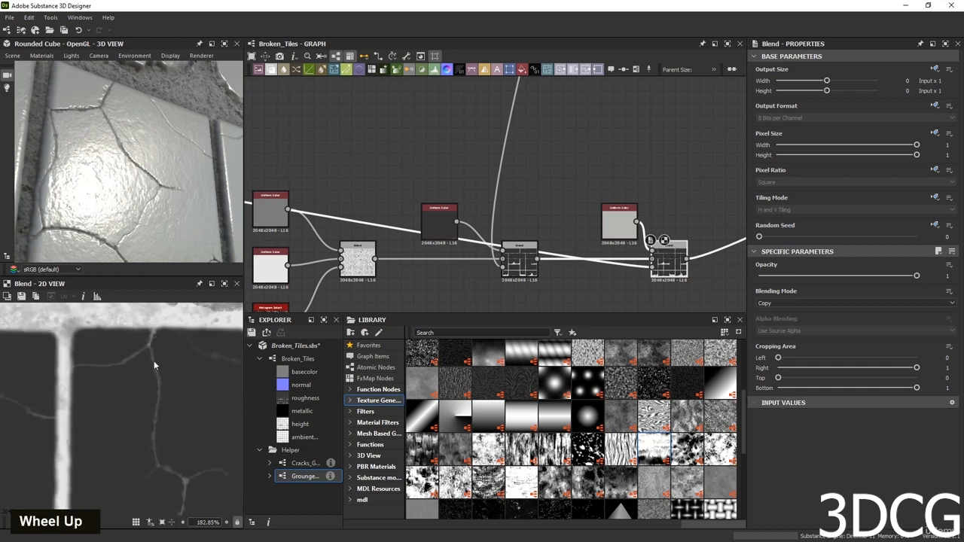
scroll(154, 416, down, 5)
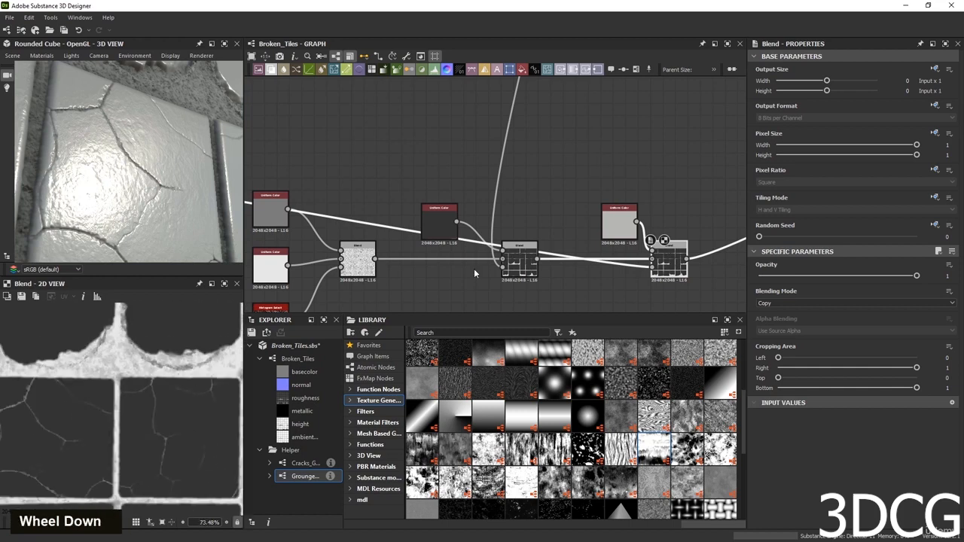
Dock the two Uniform Color nodes and the Histogram Select node to the detail Blend.
scroll(473, 268, down, 3)
scroll(527, 241, up, 3)
middle_drag(530, 244, 507, 197)
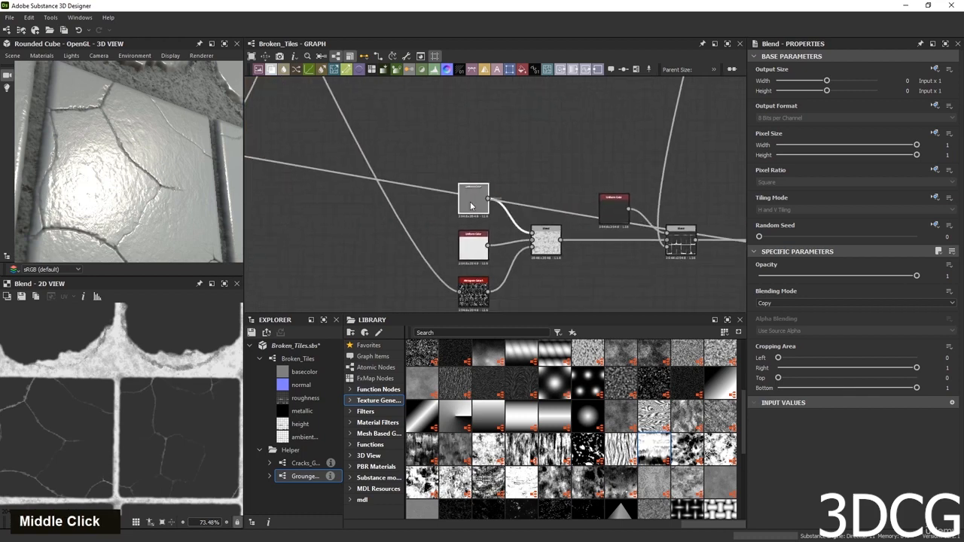
click(471, 206)
drag(471, 206, 466, 216)
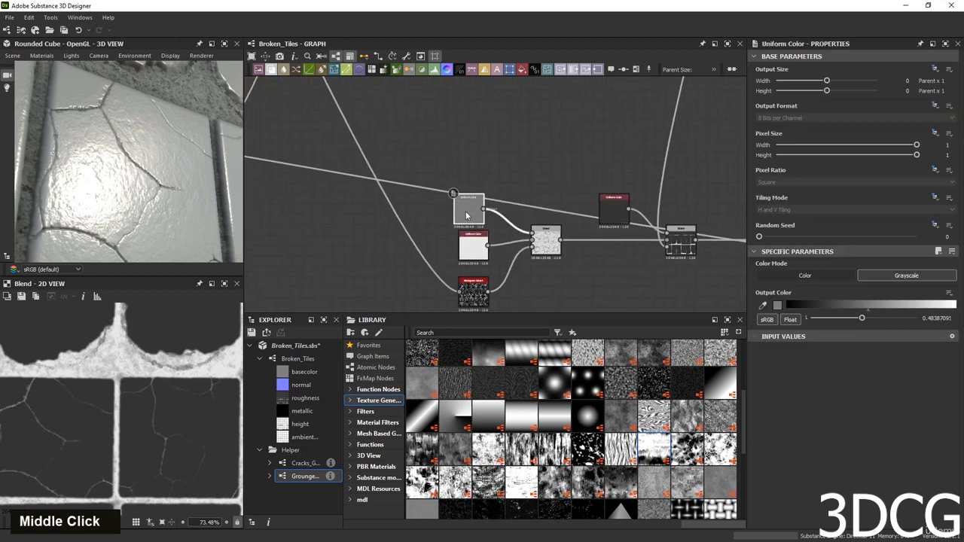
key(d)
key(d)
key(d)
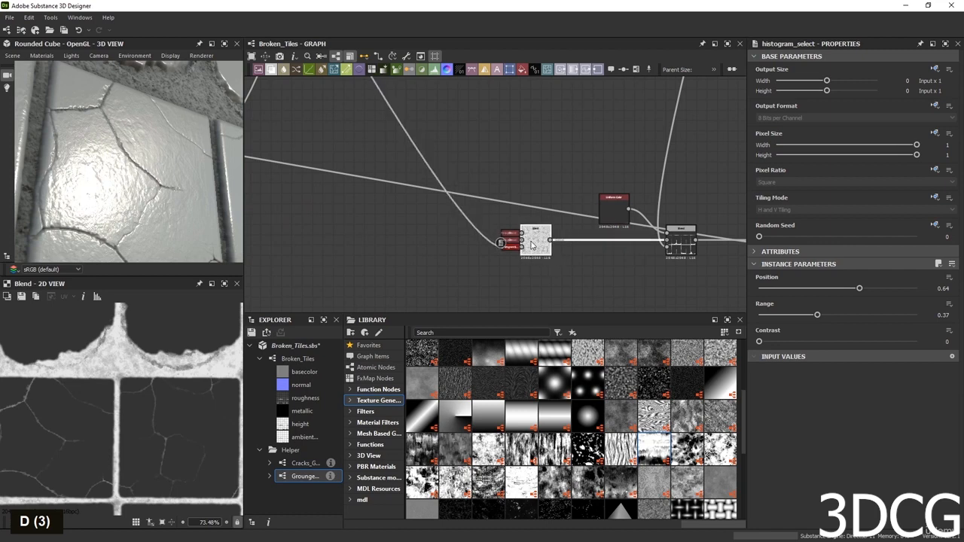
Dock the Uniform Color nodes to the roughness Blend and the crack Blend, tightening the spacing of the node chain.
drag(532, 246, 511, 245)
middle_drag(648, 274, 551, 289)
click(517, 226)
key(d)
drag(578, 262, 516, 263)
middle_drag(665, 274, 564, 283)
click(568, 234)
key(d)
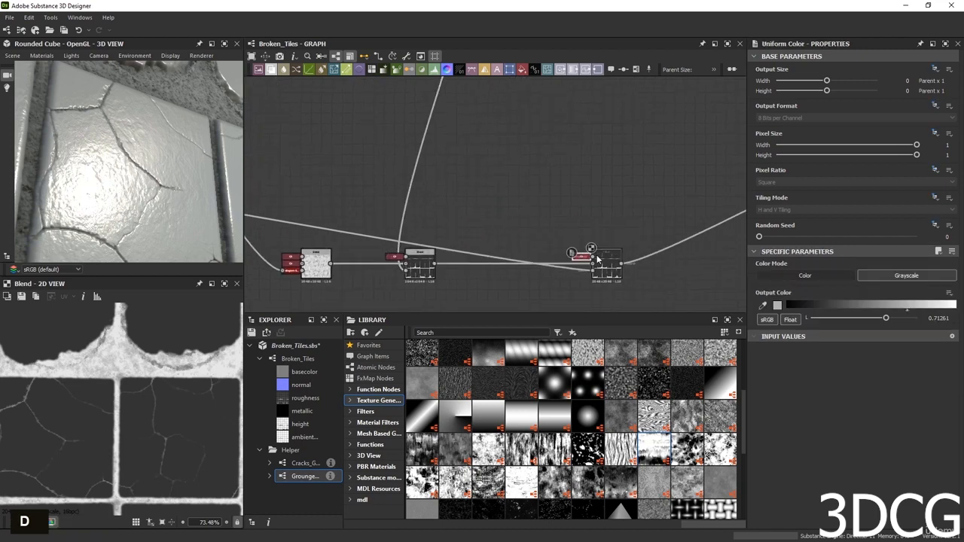
Add a dot on the crack mask link and place it just below and before the crack Blend.
scroll(595, 258, down, 2)
middle_drag(407, 264, 535, 239)
scroll(534, 238, up, 2)
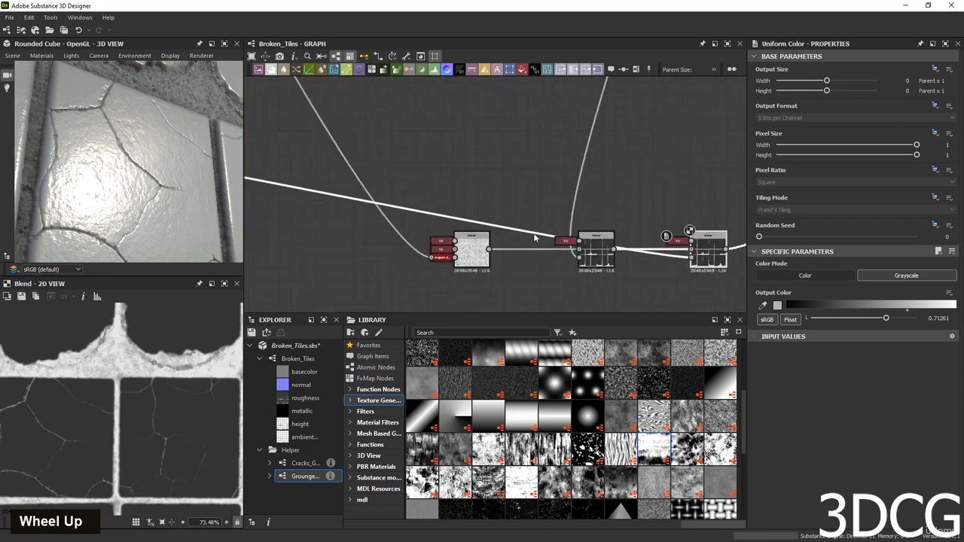
alt+click(530, 234)
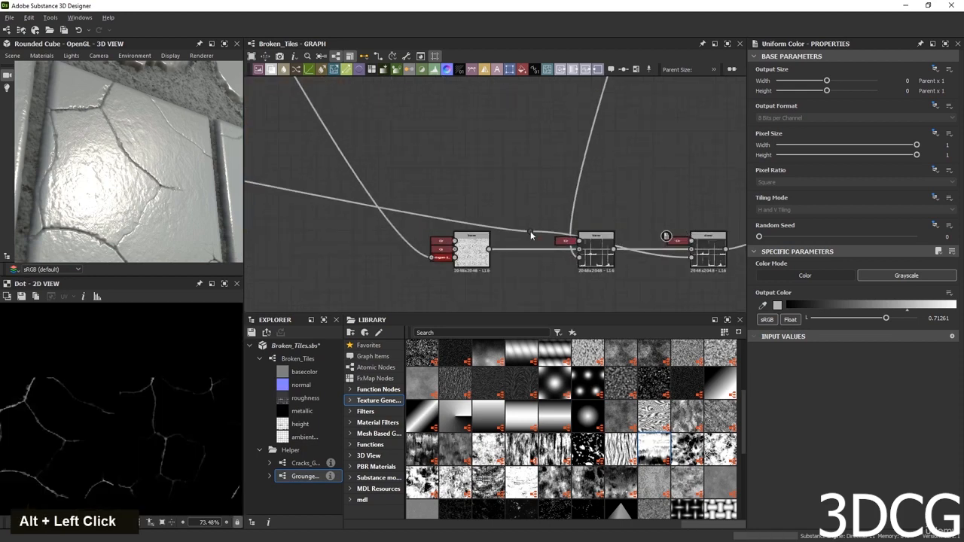
alt+drag(569, 247, 669, 304)
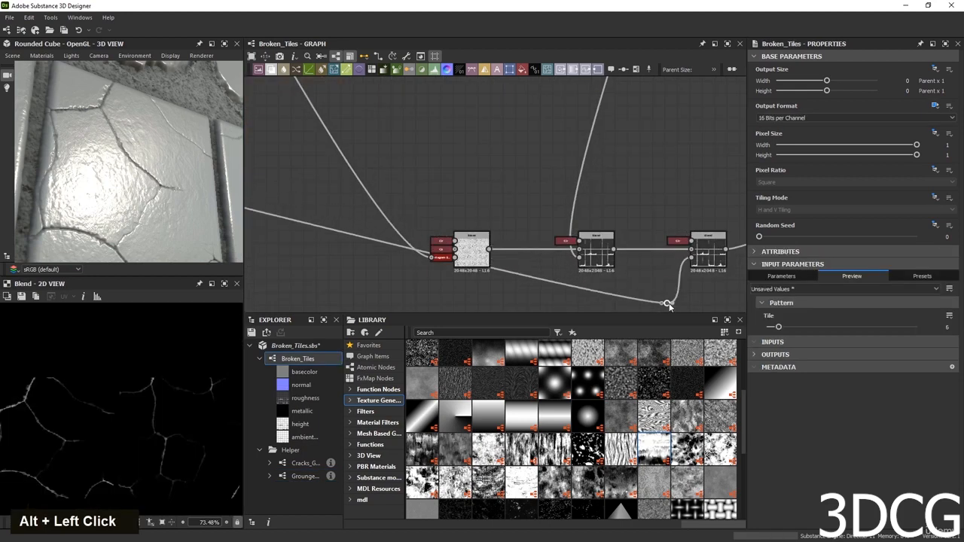
Add a second dot near the cracks source Blend and place it beneath the height frame to route the mask link below the nodes.
scroll(671, 295, down, 3)
middle_drag(574, 300, 701, 271)
scroll(540, 195, up, 3)
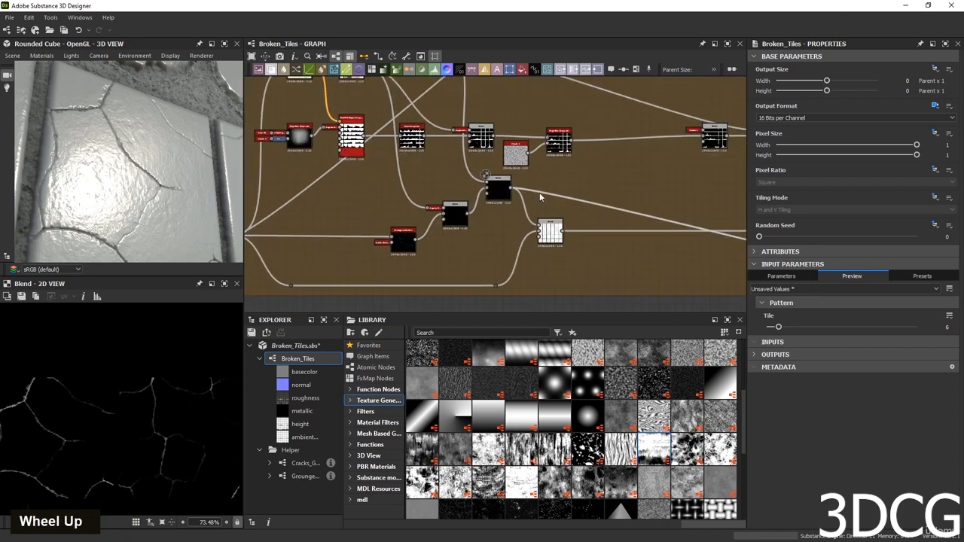
alt+click(539, 193)
alt+drag(539, 193, 537, 276)
scroll(536, 276, down, 3)
middle_drag(537, 276, 520, 226)
drag(519, 226, 528, 266)
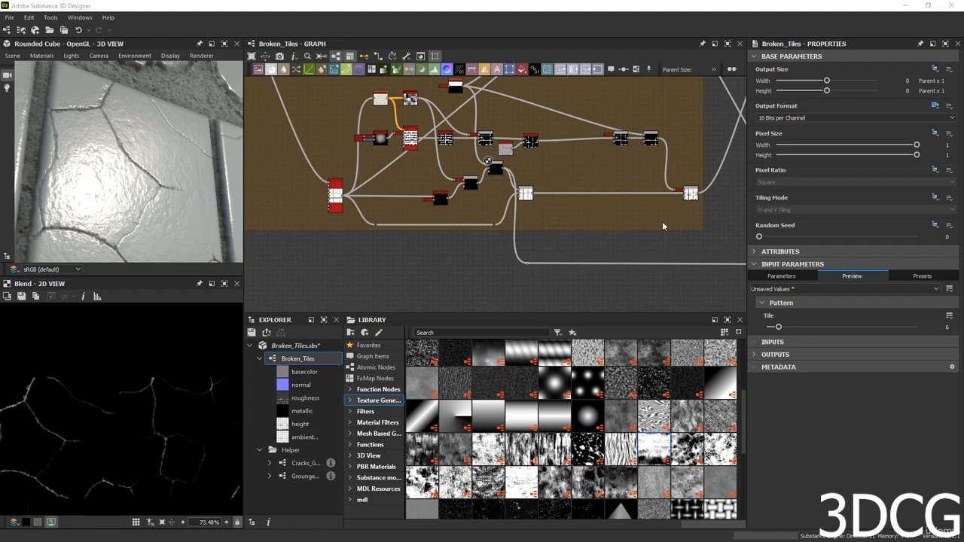
Add a dot on the detail Blend's Histogram Select input link and place it beside the height frame, level with the roughness nodes.
middle_drag(692, 237, 401, 232)
scroll(586, 220, up, 1)
scroll(585, 215, down, 2)
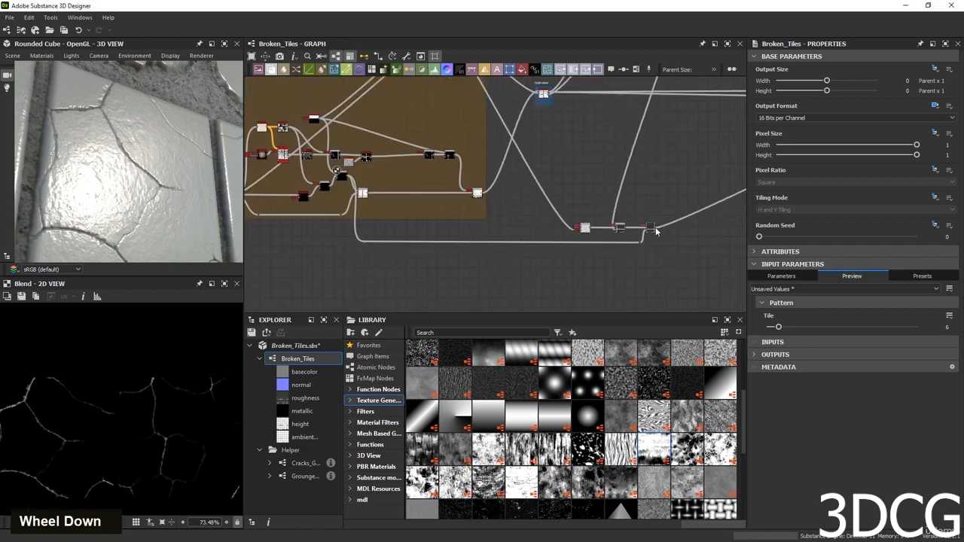
middle_drag(586, 215, 537, 249)
drag(547, 246, 651, 246)
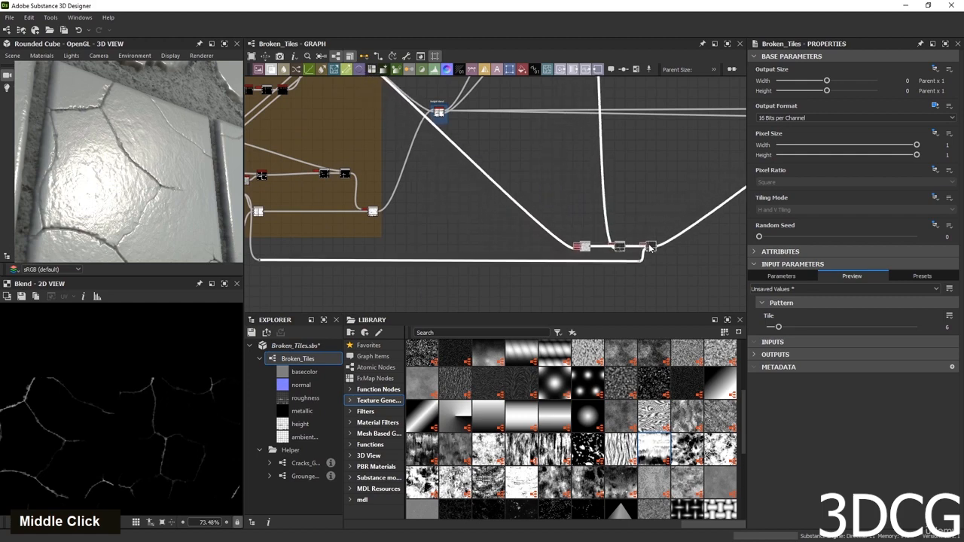
scroll(620, 223, down, 3)
scroll(538, 211, up, 2)
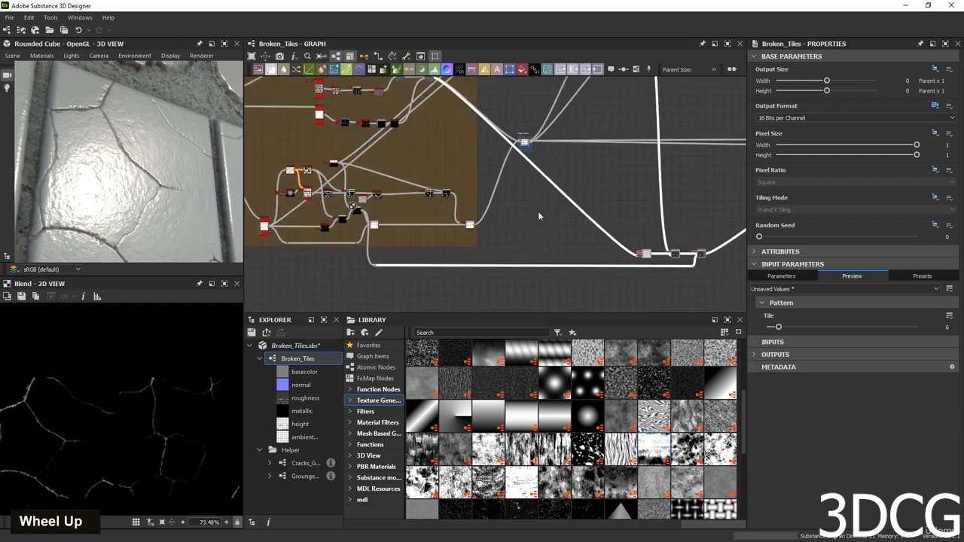
scroll(626, 255, up, 2)
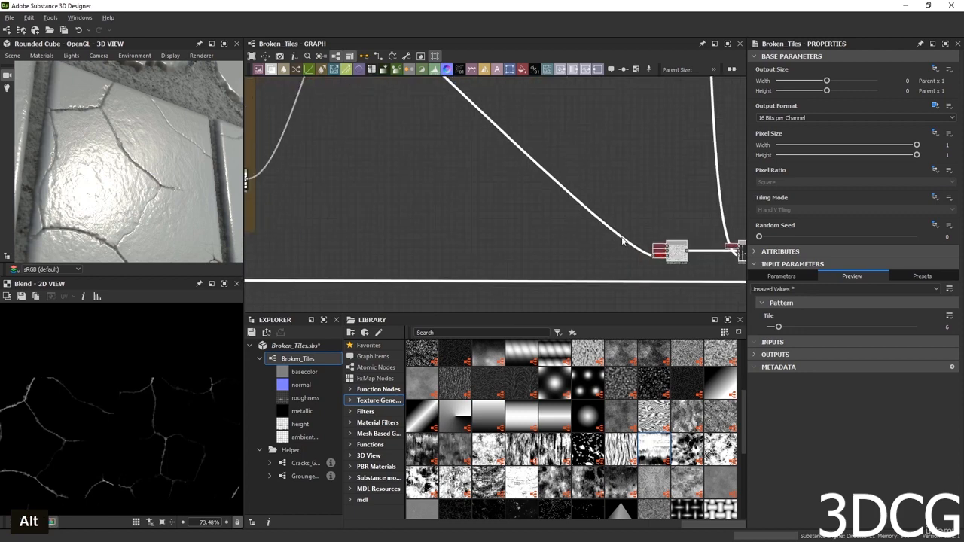
alt+click(621, 238)
middle_drag(396, 242, 441, 261)
scroll(441, 261, down, 2)
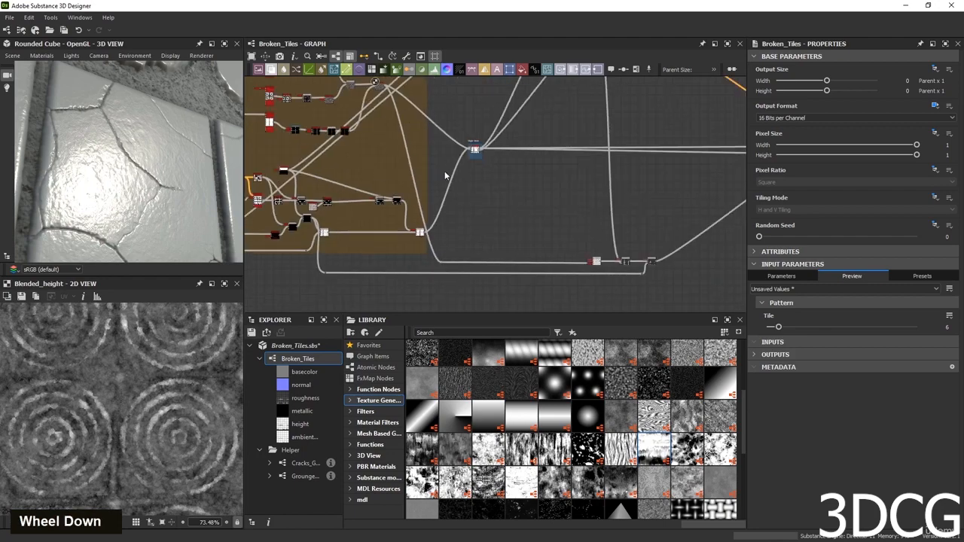
middle_drag(447, 176, 471, 218)
scroll(512, 241, down, 2)
middle_drag(557, 257, 503, 265)
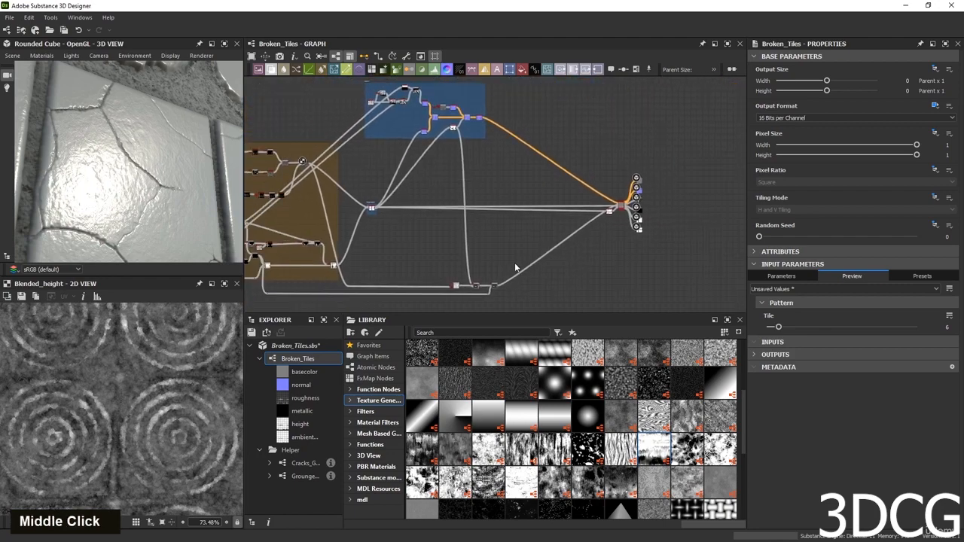
drag(533, 265, 431, 306)
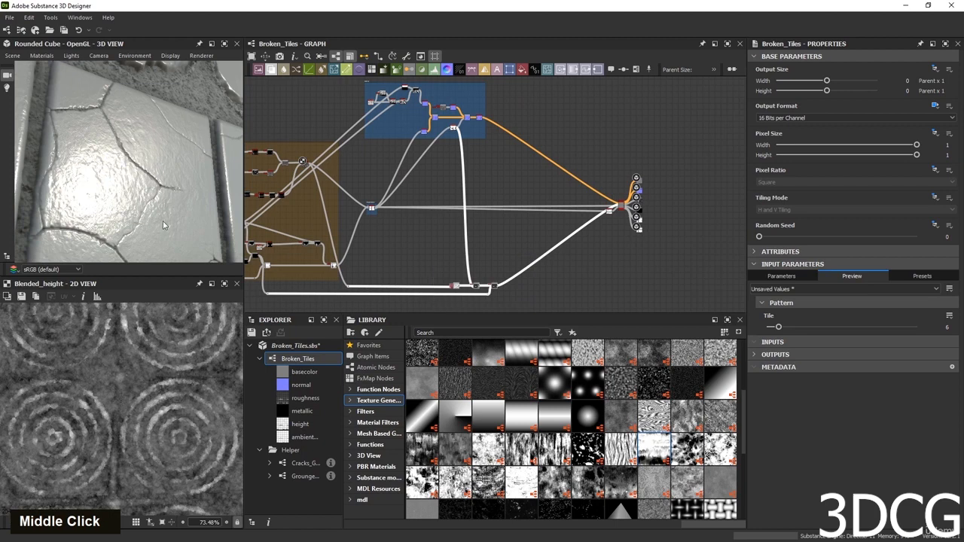
Add another Blend node after the crack Blend and feed the crack Blend's output into it.
scroll(522, 290, up, 3)
middle_drag(455, 265, 502, 258)
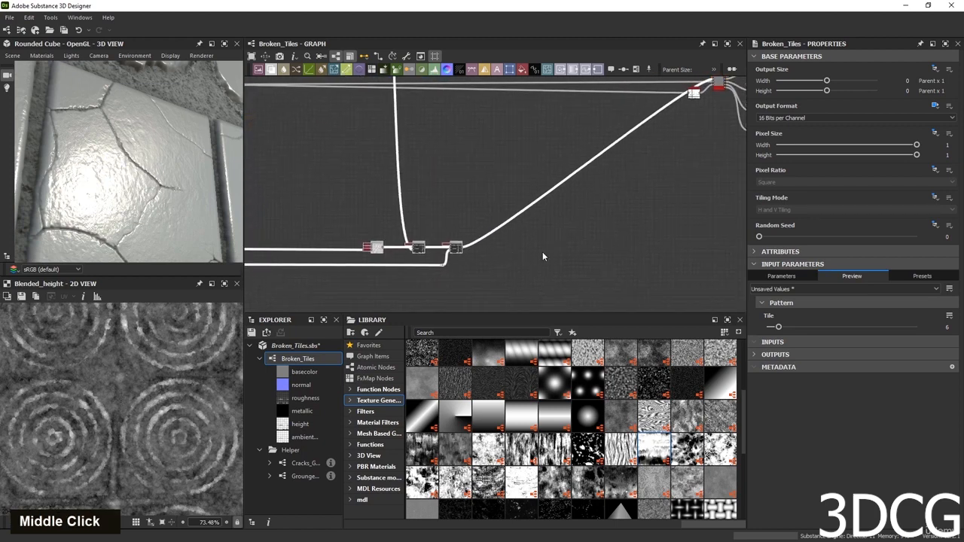
click(519, 249)
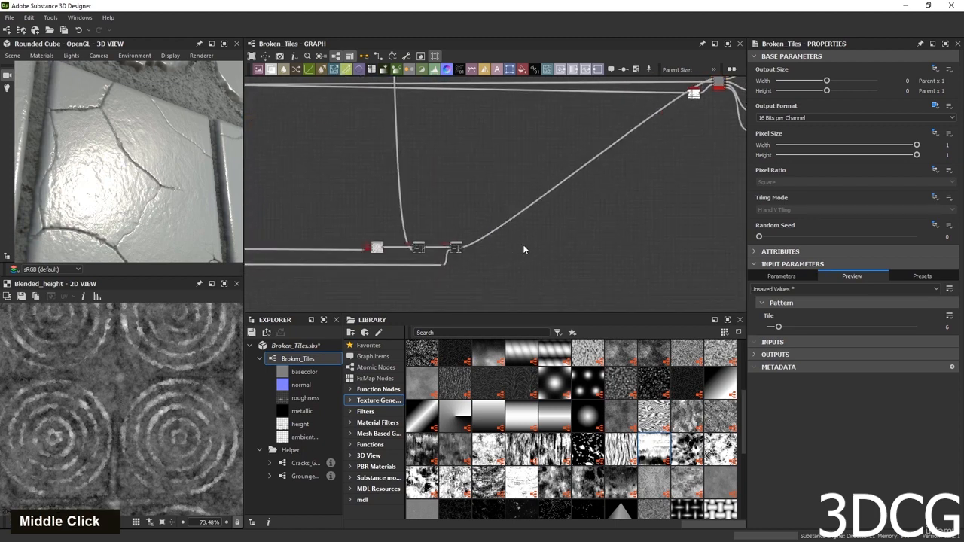
key(space)
text(b)
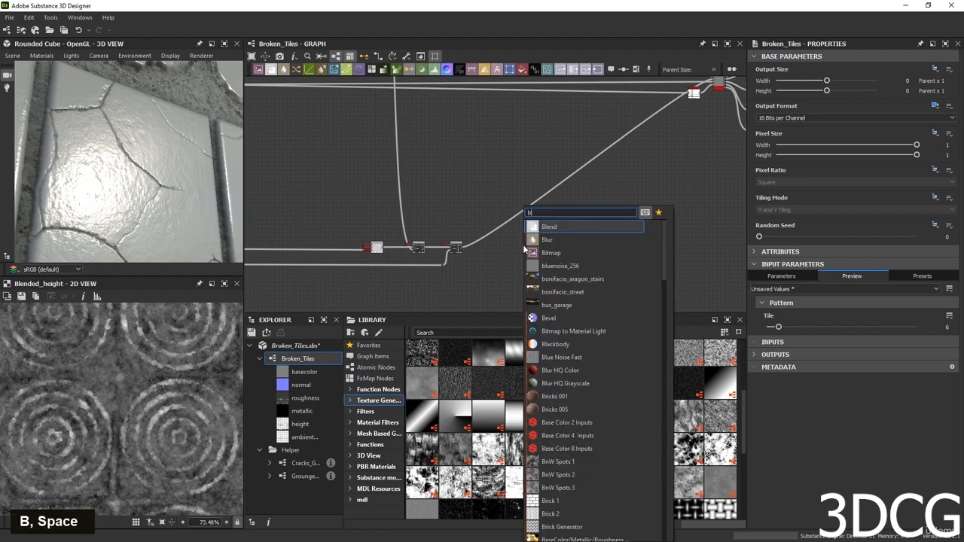
key(Return)
scroll(485, 303, up, 1)
drag(437, 226, 609, 229)
scroll(131, 185, down, 6)
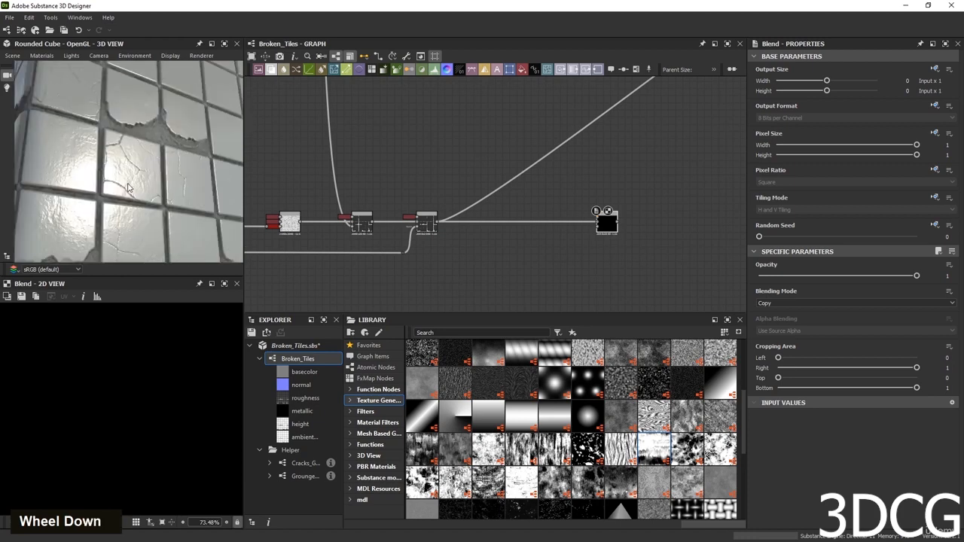
Check the crack Blend's opacity mask and delete the empty Blend node that follows it.
scroll(387, 223, up, 3)
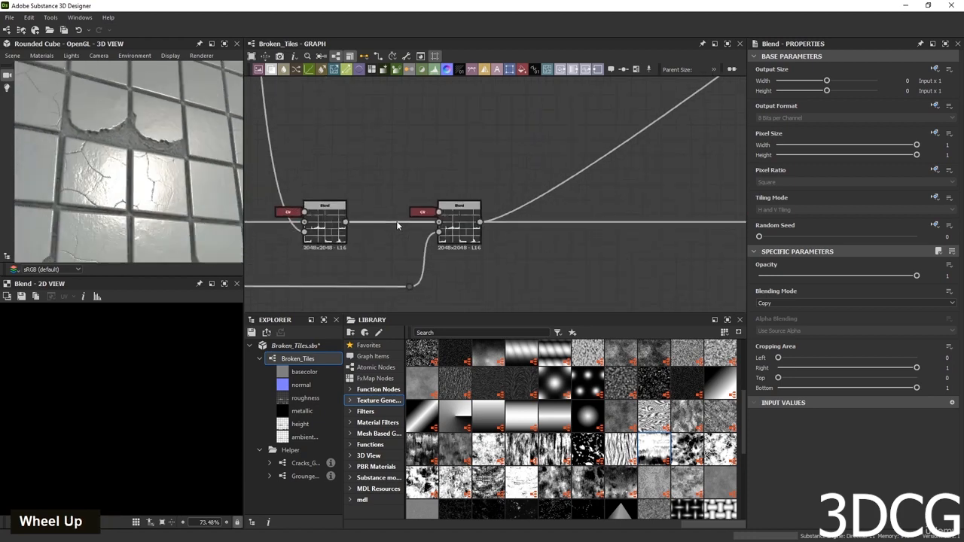
middle_drag(597, 254, 599, 253)
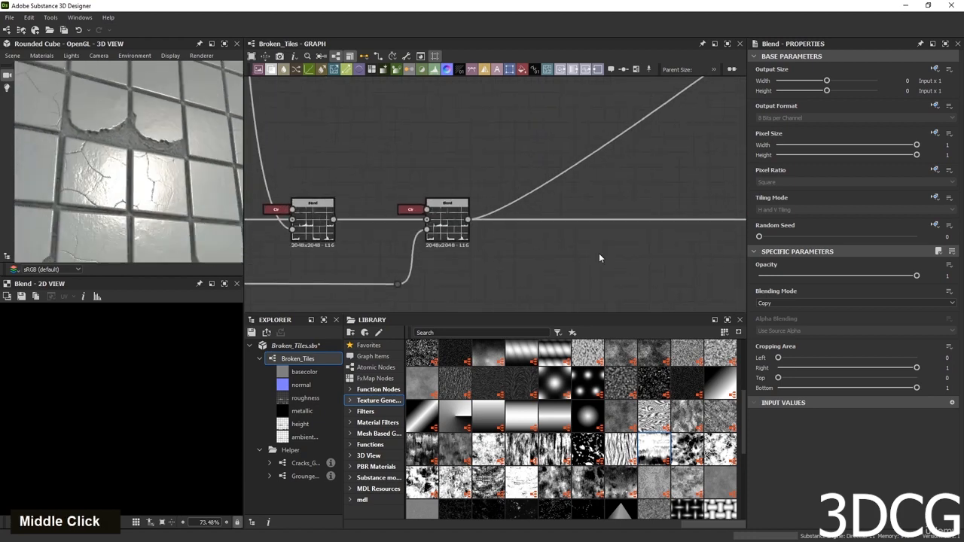
double_click(429, 234)
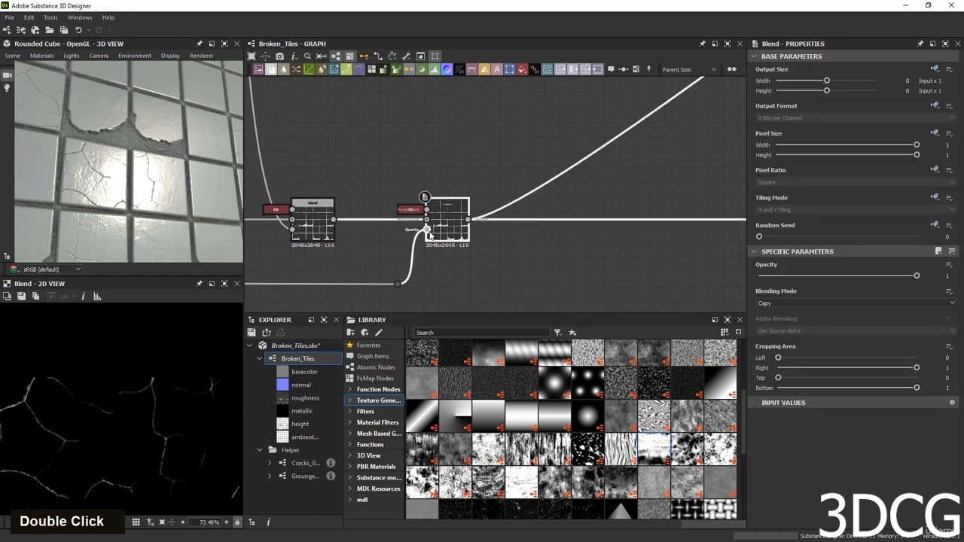
scroll(451, 252, down, 2)
middle_drag(445, 261, 393, 264)
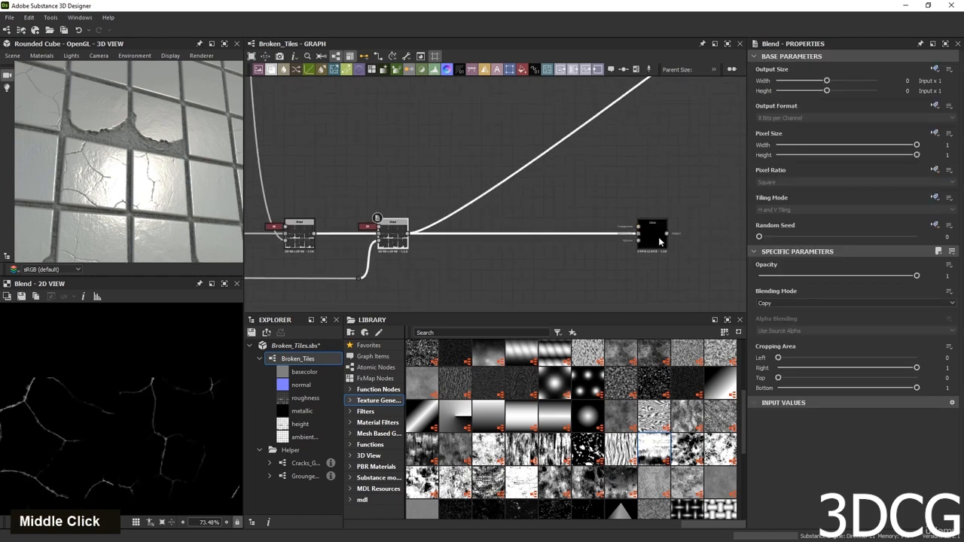
key(Delete)
Move the crack Blend and its mask dot further along the chain to make room after the broken-area Blend.
middle_drag(455, 207, 565, 198)
drag(565, 181, 434, 290)
drag(502, 229, 720, 230)
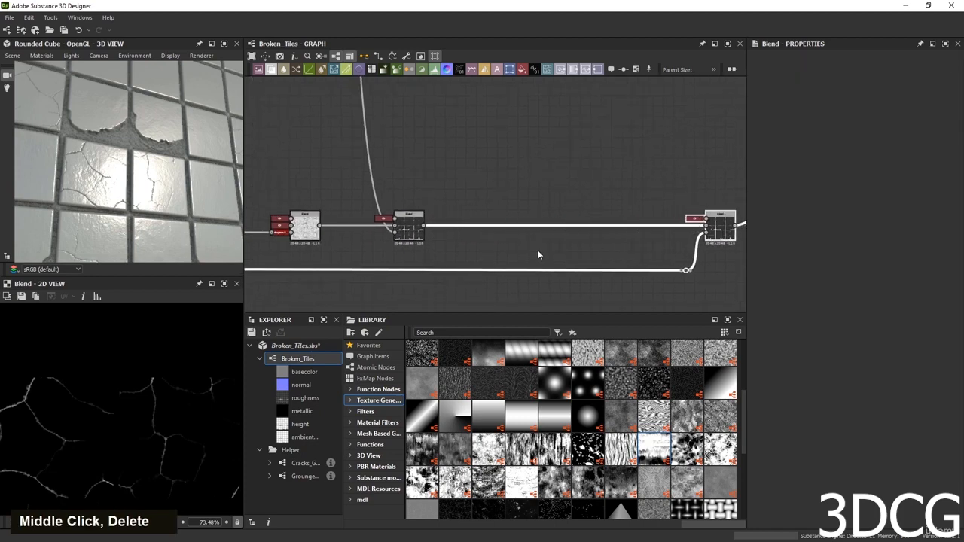
Add a Blend node fed by the broken-area Blend's output and inspect that output in the 2D preview.
double_click(397, 235)
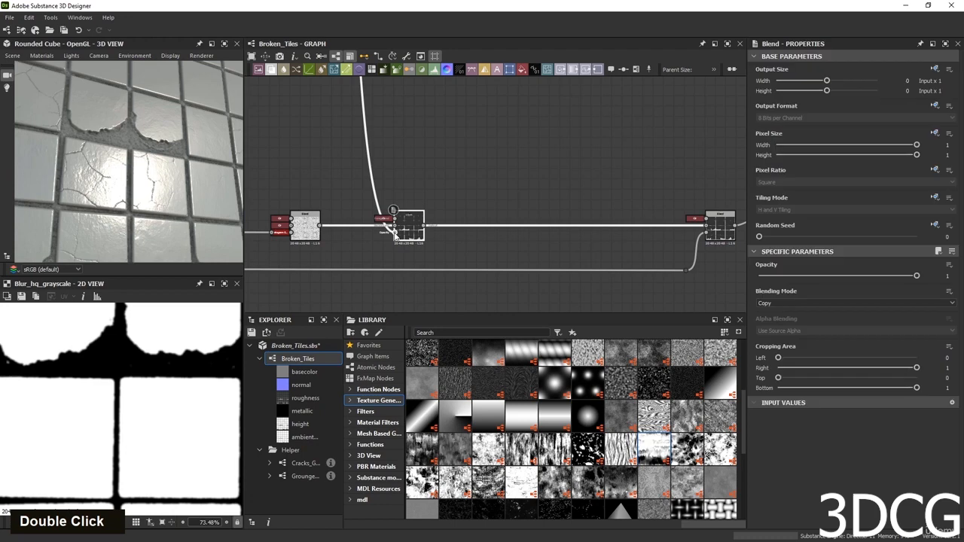
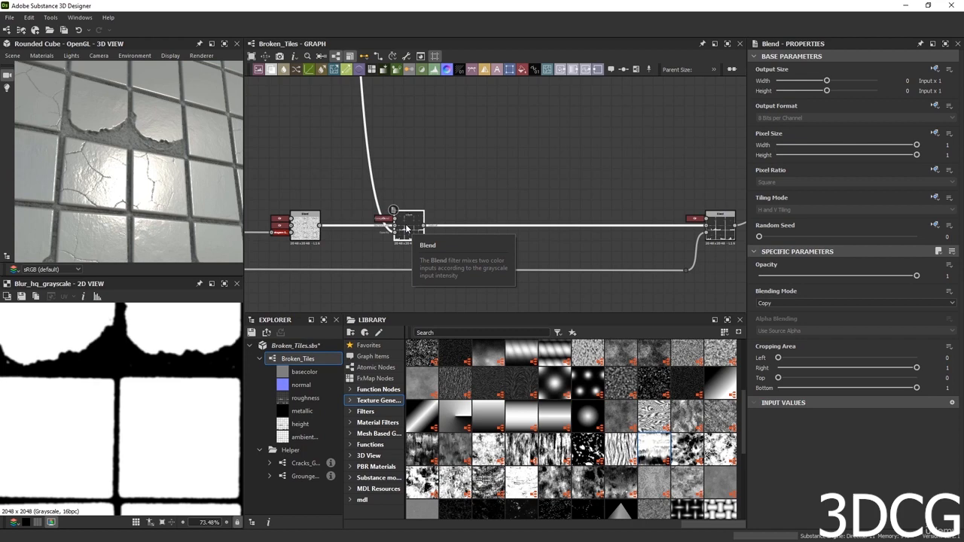
drag(405, 223, 529, 181)
key(space)
text(bl)
key(Return)
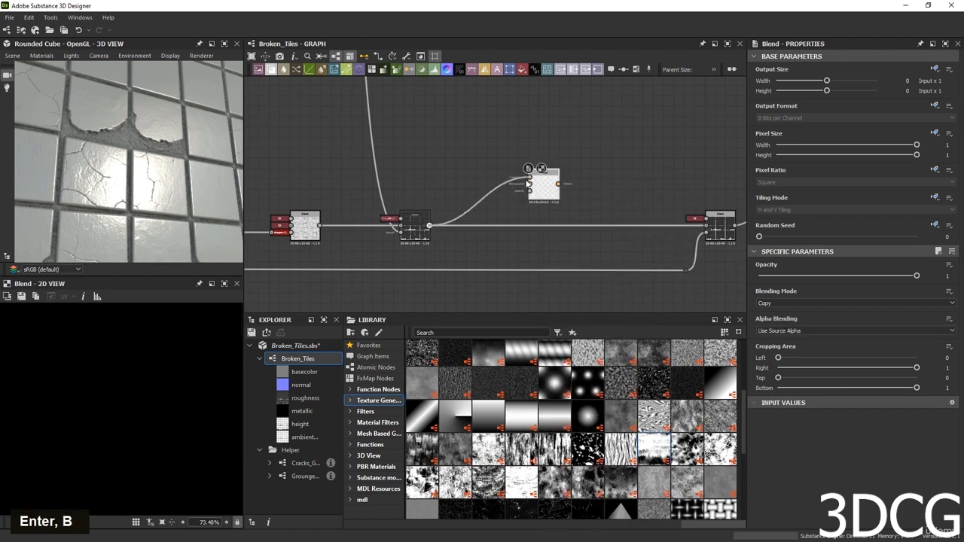
scroll(72, 399, down, 3)
scroll(71, 399, down, 2)
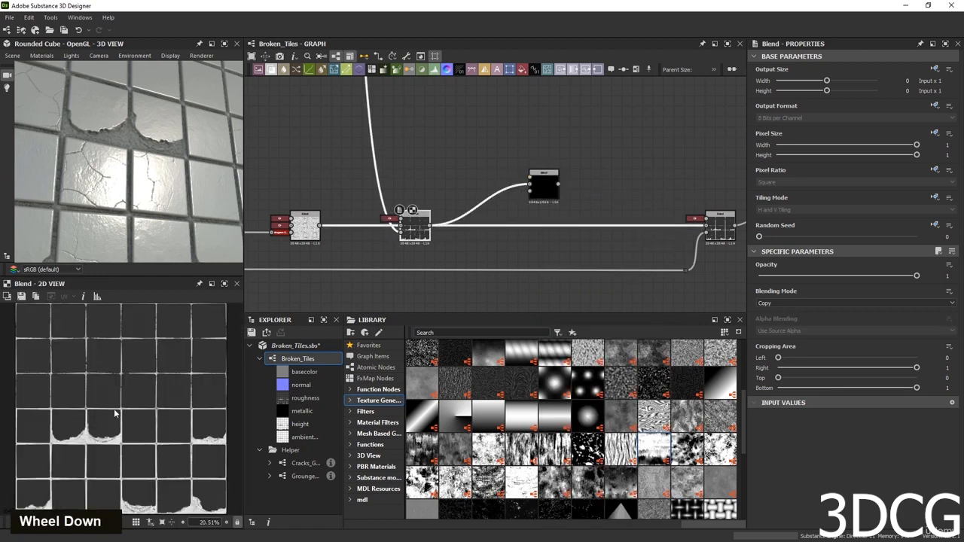
scroll(150, 407, up, 5)
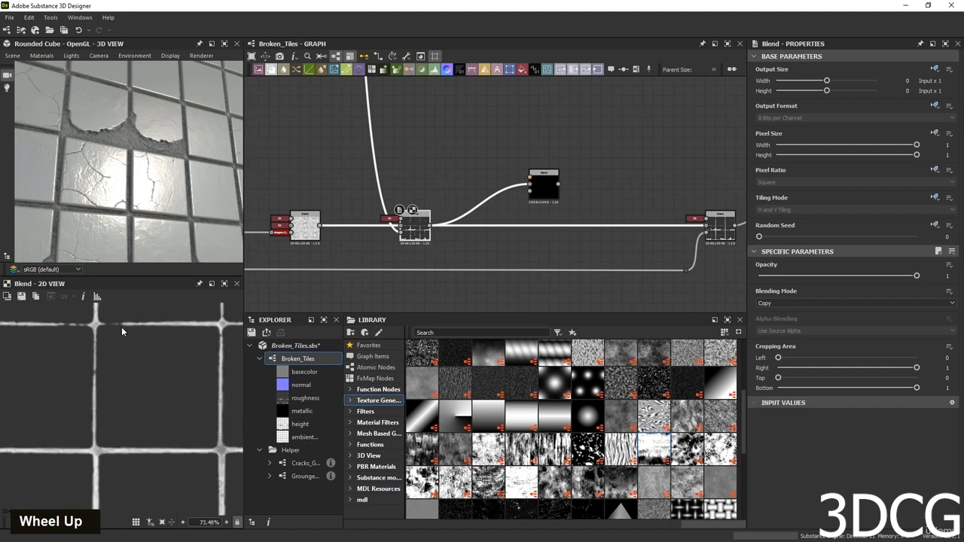
scroll(493, 182, down, 2)
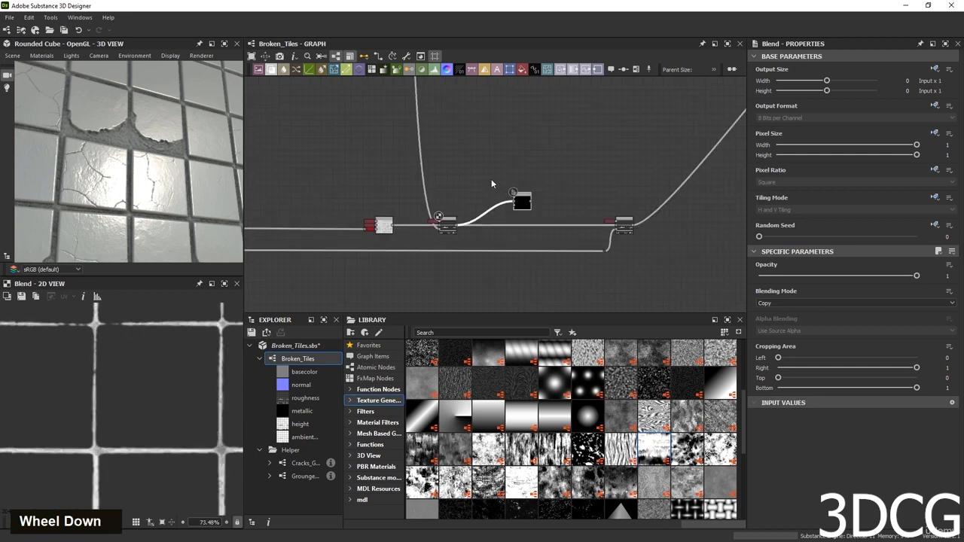
Add another Blend node above the roughness chain and copy the broken-area Blend's mask link to its Opacity input.
scroll(491, 179, up, 2)
key(space)
text(b)
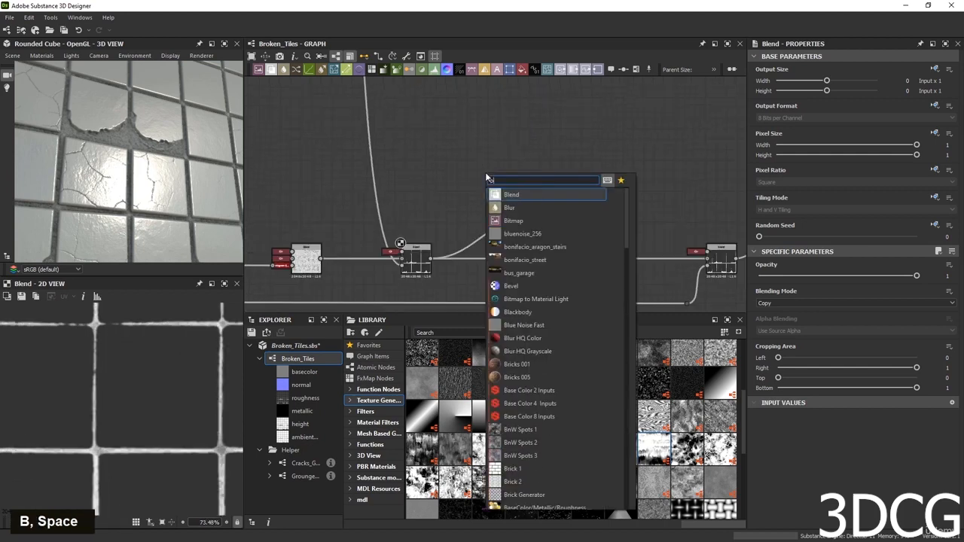
key(Return)
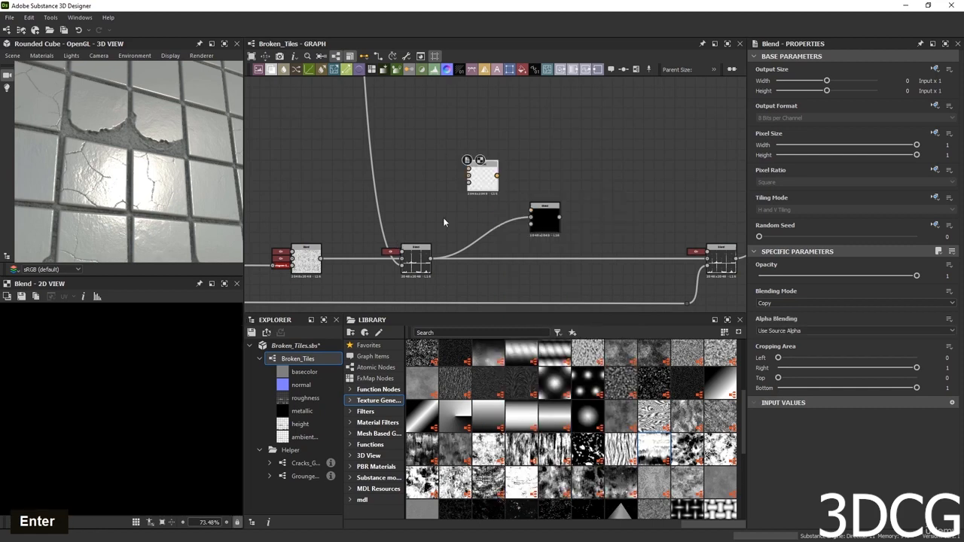
ctrl+click(400, 268)
ctrl+drag(401, 270, 467, 183)
double_click(415, 260)
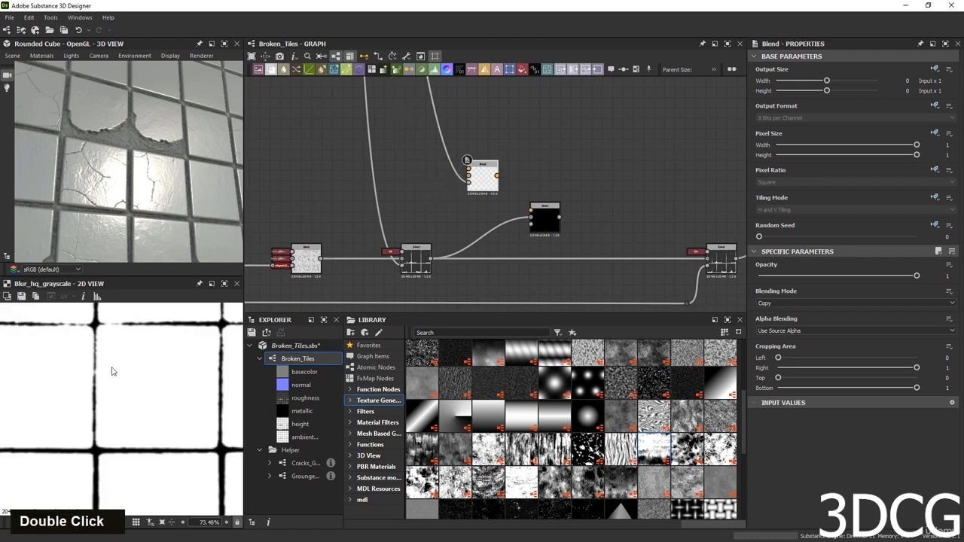
scroll(94, 457, up, 5)
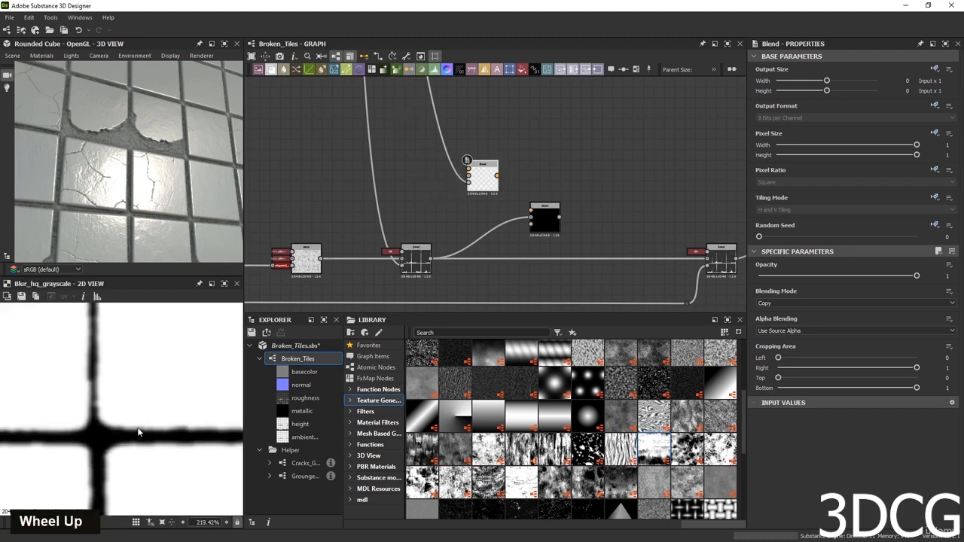
Add a Grunge Leaky Paint node and connect it to the new masked Blend's Foreground input.
middle_drag(467, 160, 482, 214)
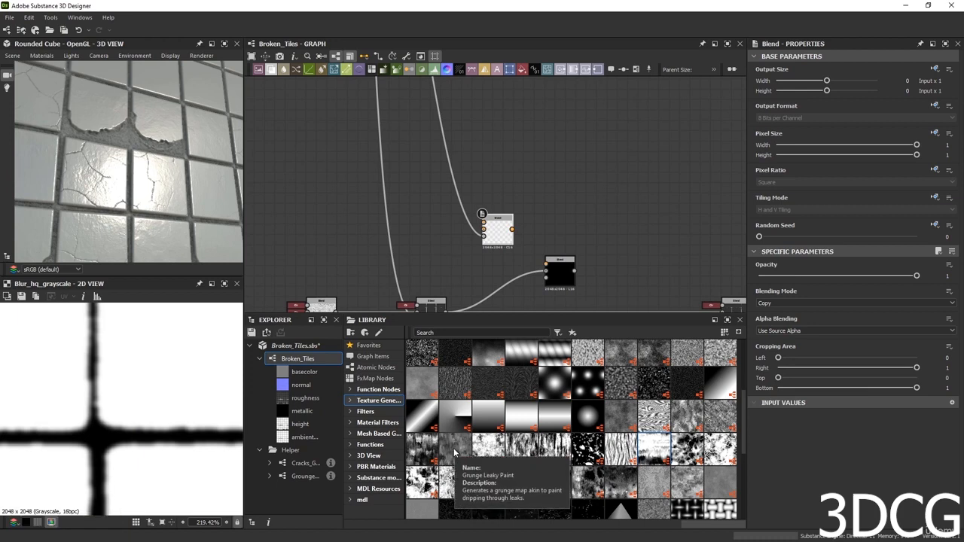
drag(449, 450, 404, 155)
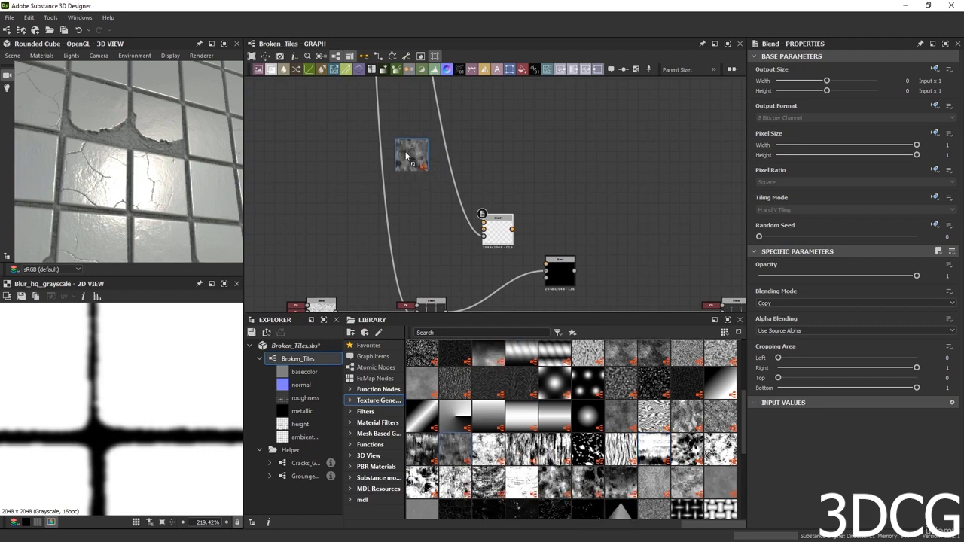
double_click(404, 156)
scroll(104, 368, down, 6)
scroll(139, 427, up, 3)
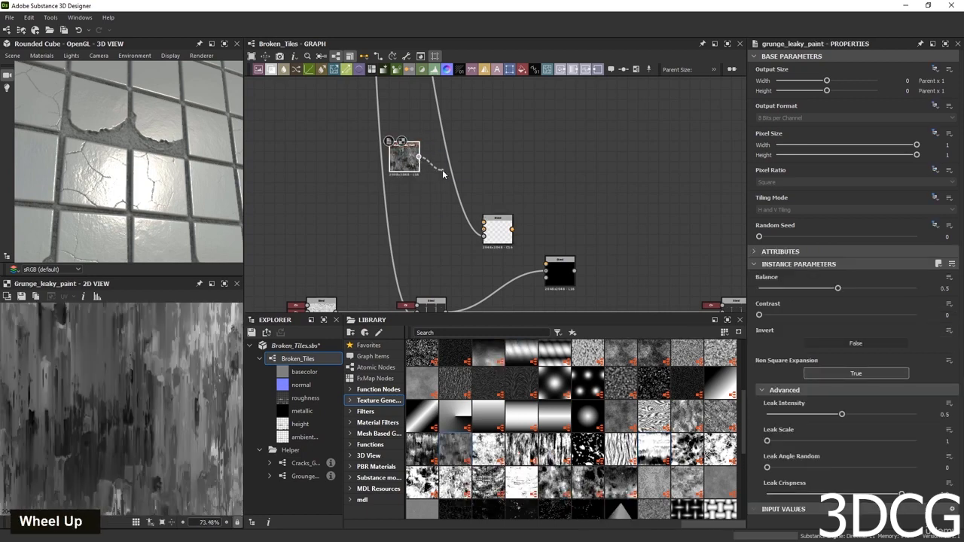
drag(443, 174, 485, 223)
Delete the unused black Blend and move the Grunge Leaky Paint node closer to the masked Blend.
click(559, 270)
key(Page_Down)
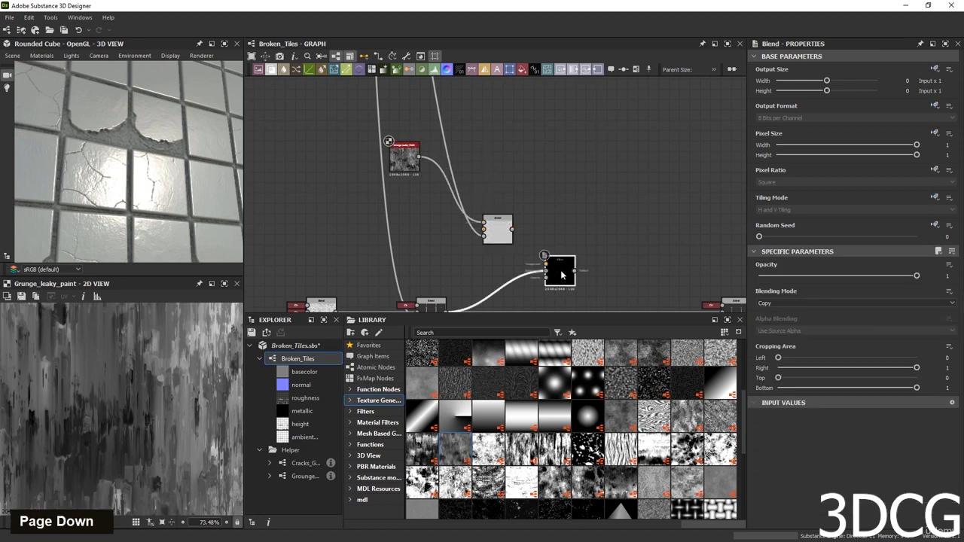
key(Delete)
drag(399, 154, 420, 197)
double_click(420, 197)
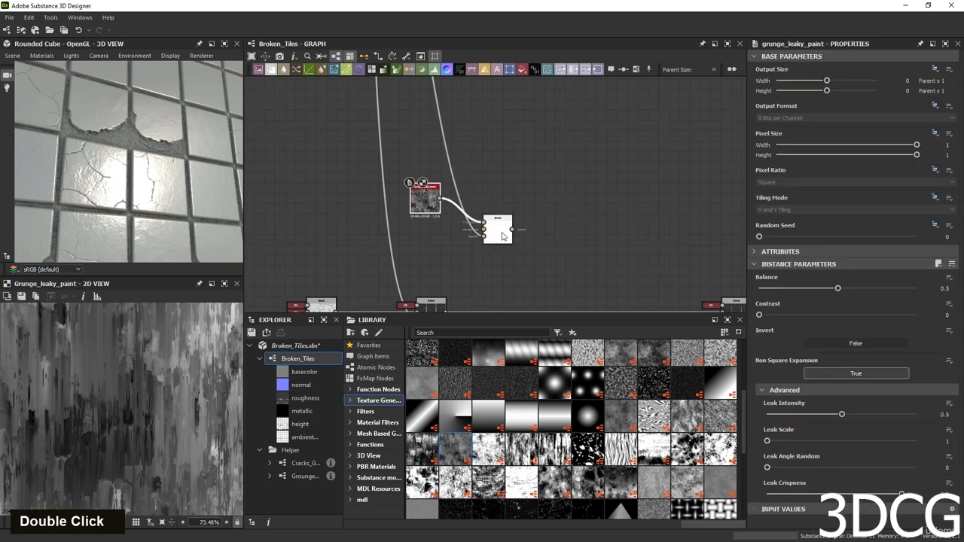
Connect the broken-area Blend's output to the grunge Blend's Background input and arrange the grunge nodes just above the chain.
double_click(501, 232)
middle_drag(502, 258, 527, 191)
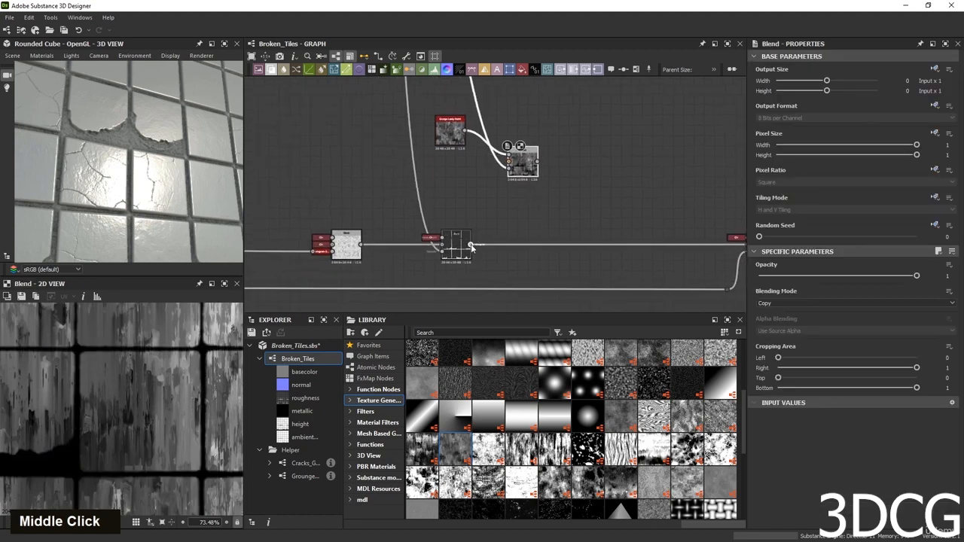
drag(498, 211, 545, 228)
double_click(520, 162)
drag(452, 132, 462, 184)
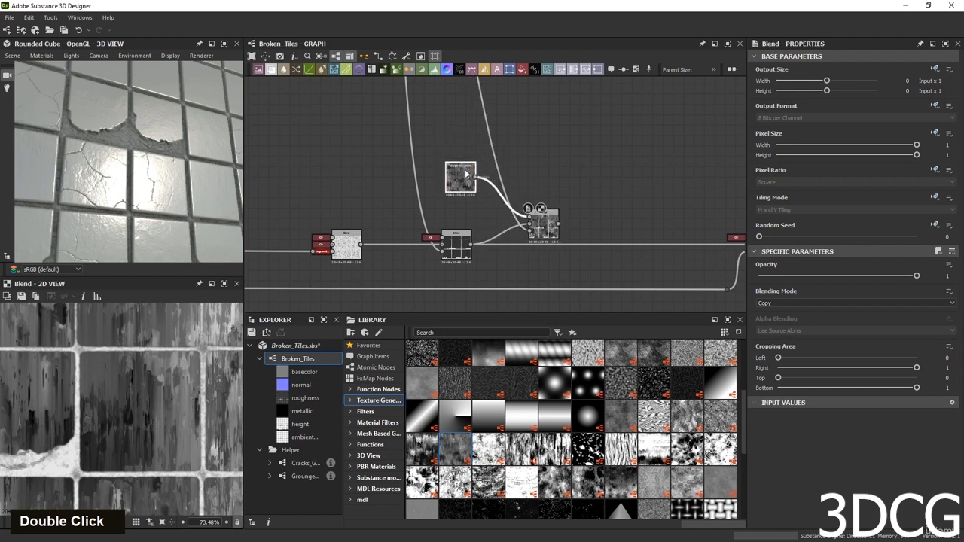
click(542, 227)
Set the Grunge Leaky Paint's Balance to 0.34 and preview the result.
click(453, 179)
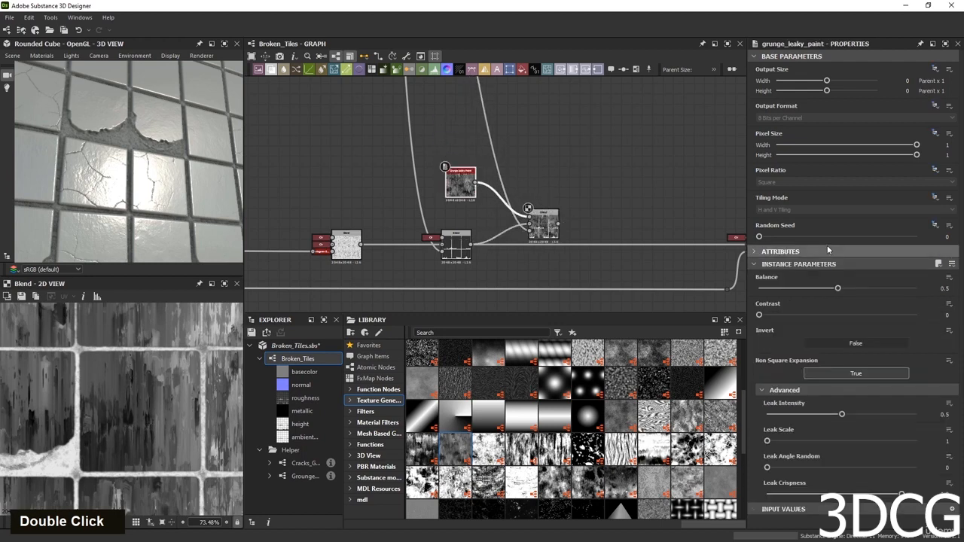
drag(840, 291, 812, 291)
double_click(467, 182)
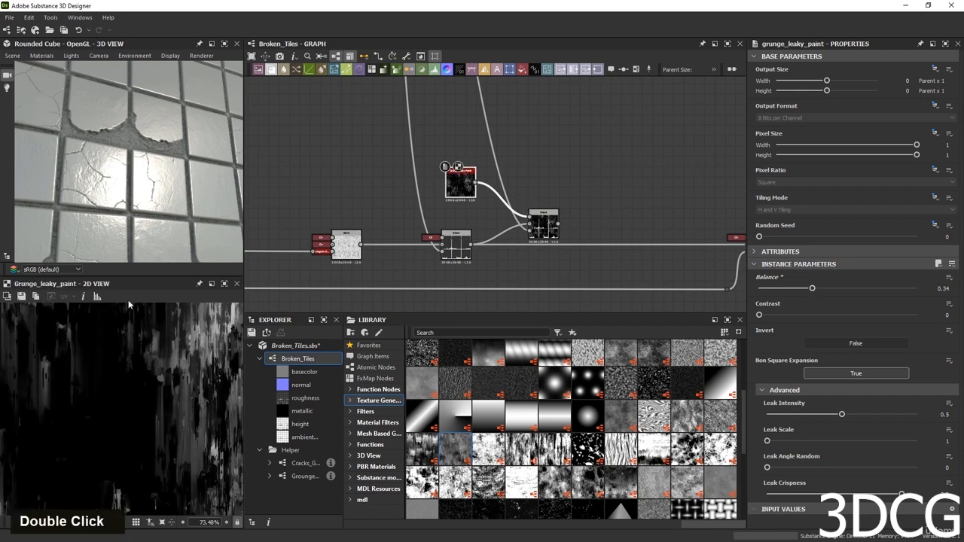
scroll(121, 407, down, 5)
scroll(478, 182, up, 6)
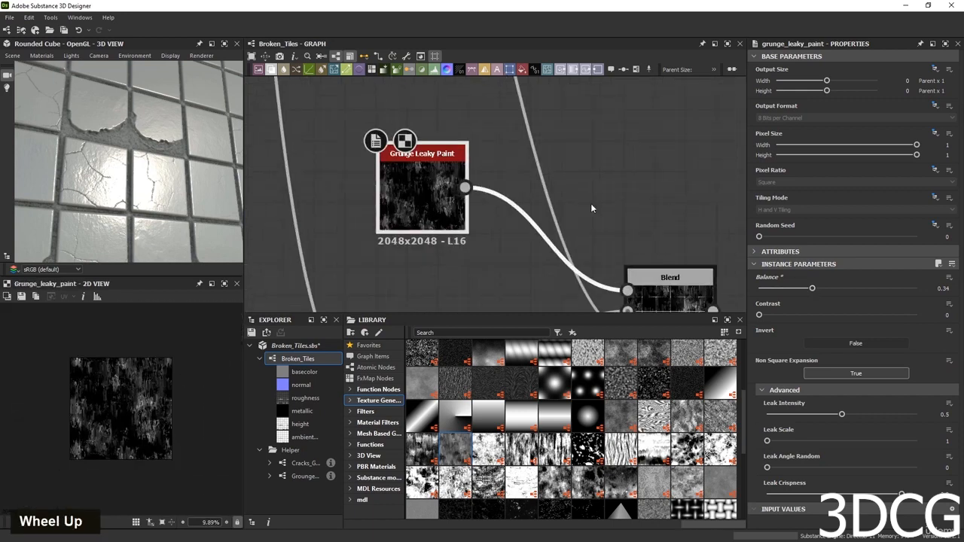
Lower the grunge Blend's Opacity to 0.08, checking the streaks on the tiles in the 2D preview.
scroll(589, 203, down, 3)
middle_drag(553, 161, 500, 80)
click(568, 191)
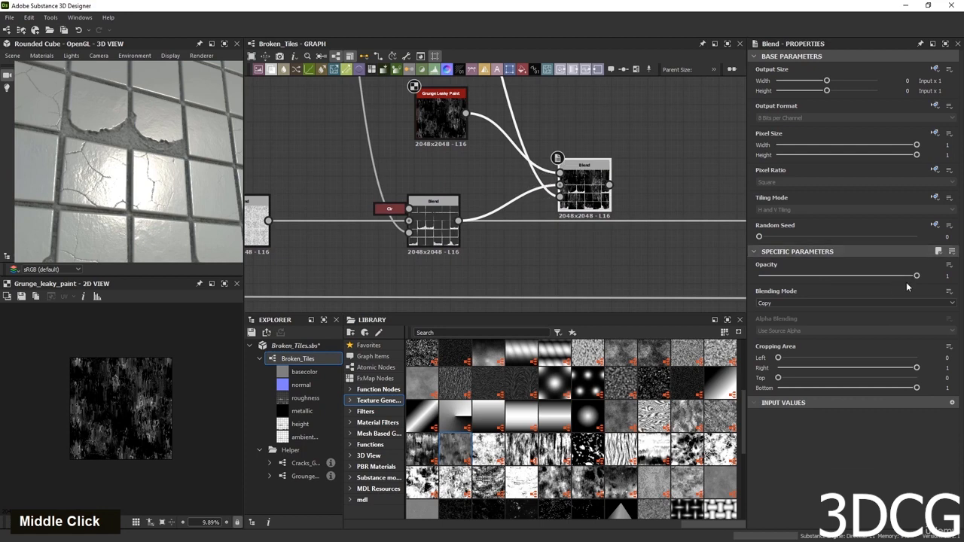
drag(915, 280, 857, 279)
double_click(584, 186)
scroll(146, 425, up, 5)
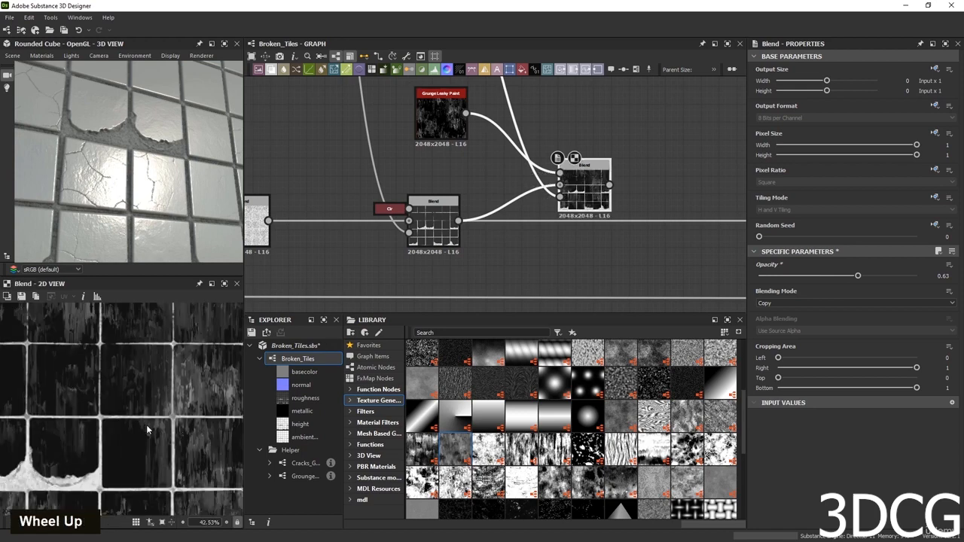
drag(859, 277, 779, 283)
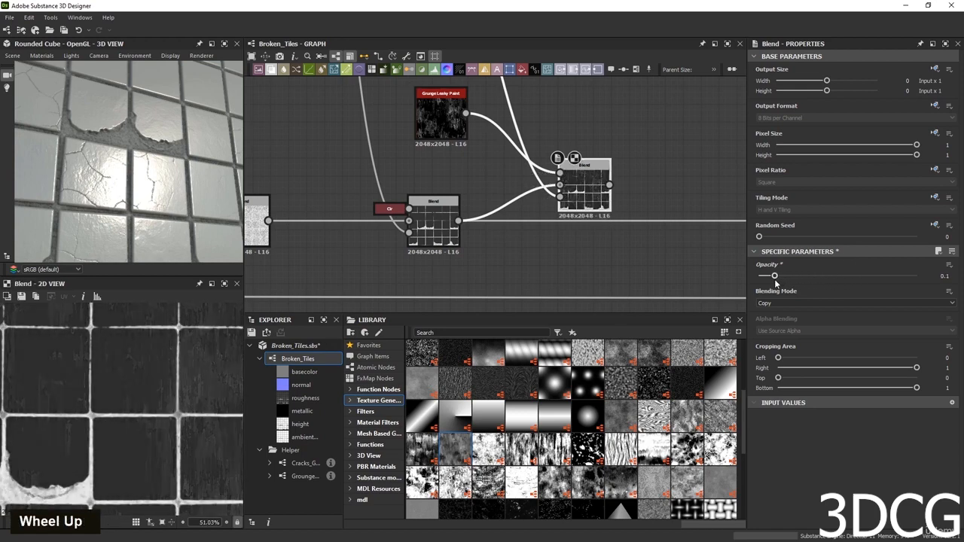
scroll(136, 386, down, 3)
scroll(140, 386, up, 4)
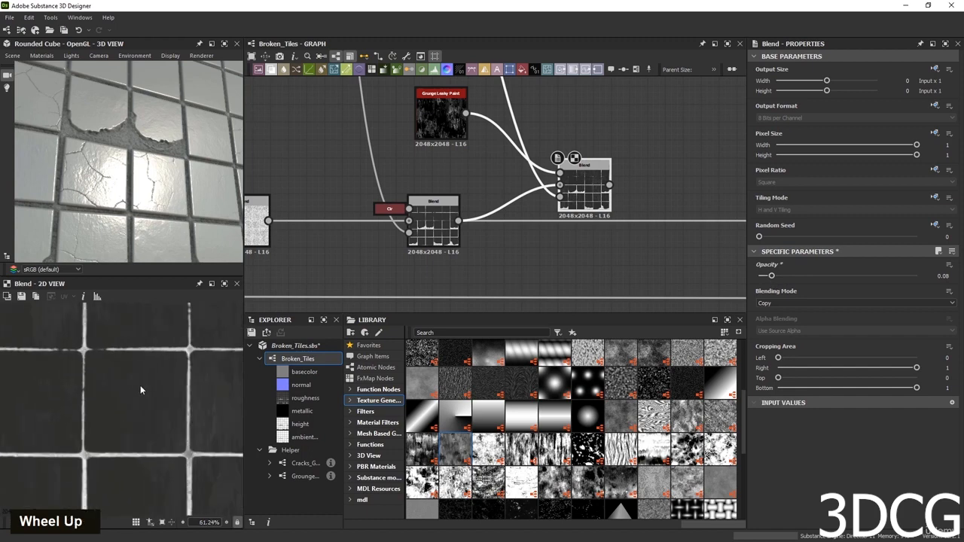
Examine the subtle leaky paint streaks across neighbouring tiles and grout lines in the 2D preview.
middle_drag(514, 195, 678, 267)
scroll(678, 267, down, 4)
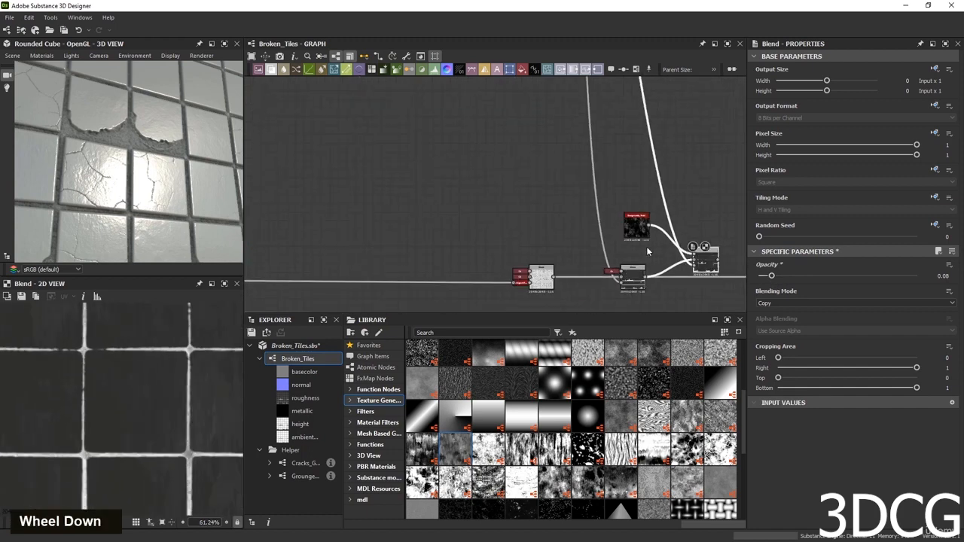
scroll(109, 391, down, 3)
scroll(82, 360, up, 3)
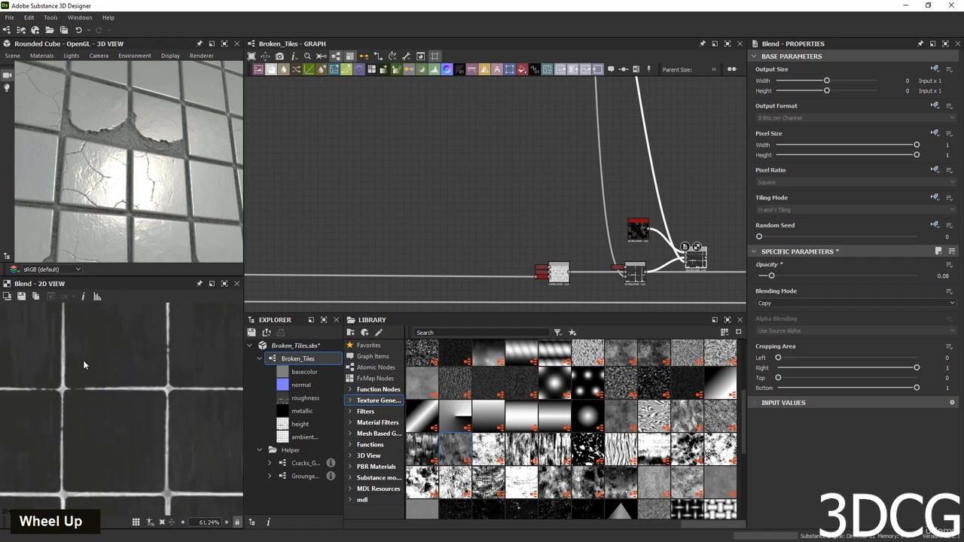
middle_drag(83, 360, 116, 350)
scroll(88, 415, up, 3)
middle_drag(89, 415, 129, 317)
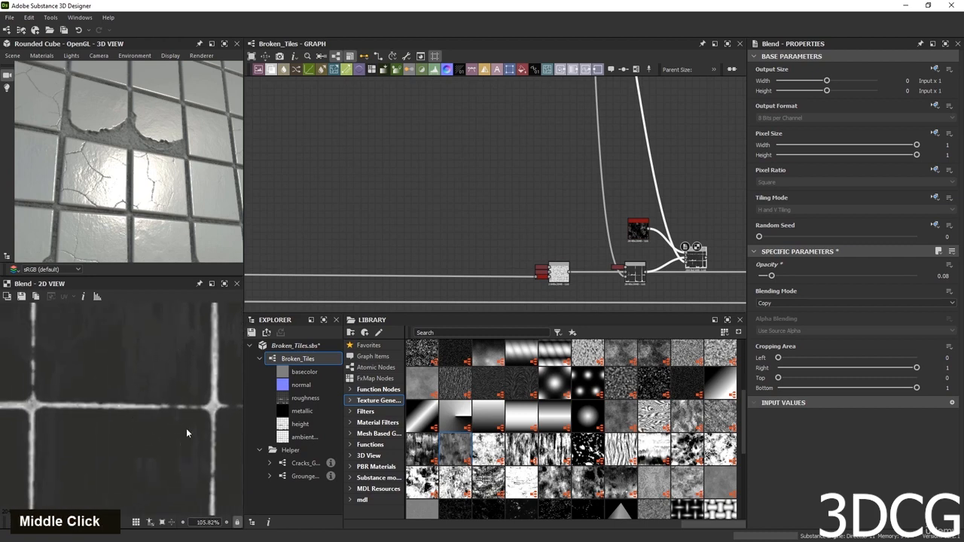
Add the Grounge_randomize helper above the grunge Blend and copy that Blend's mask link to its Tile input.
scroll(543, 230, down, 3)
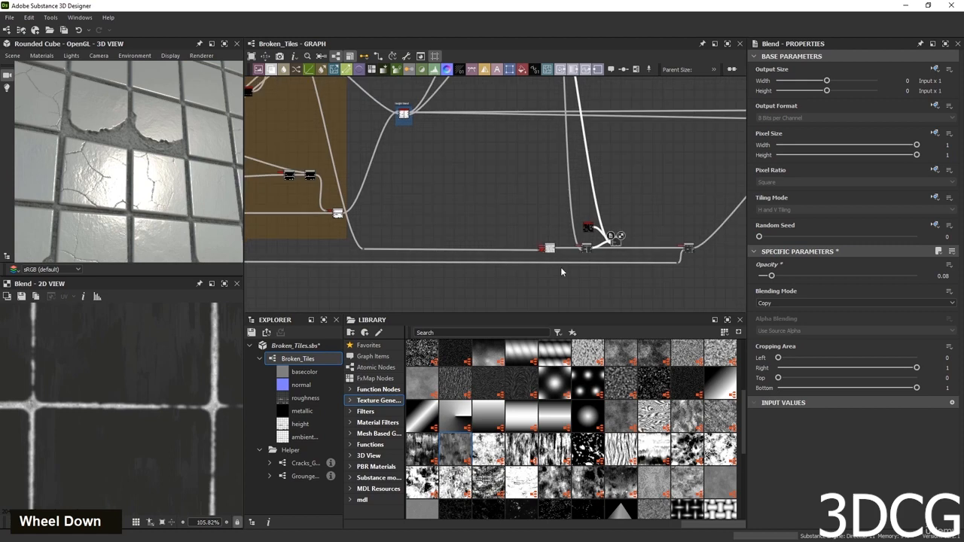
drag(302, 475, 620, 216)
scroll(612, 230, up, 5)
scroll(610, 233, down, 3)
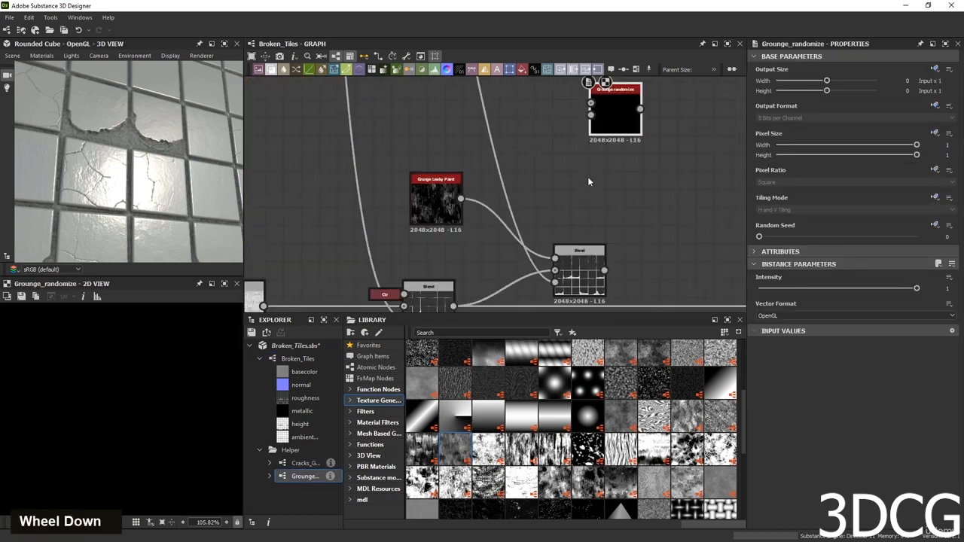
ctrl+drag(555, 283, 591, 103)
double_click(592, 103)
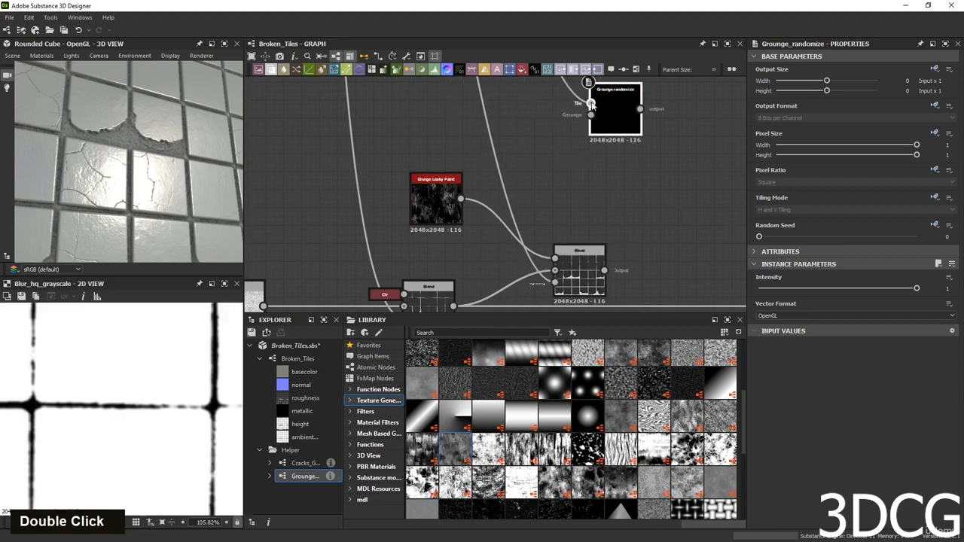
Feed the Grunge Leaky Paint output into the Grounge_randomize node's Grounge input and preview the randomized result.
drag(461, 199, 587, 117)
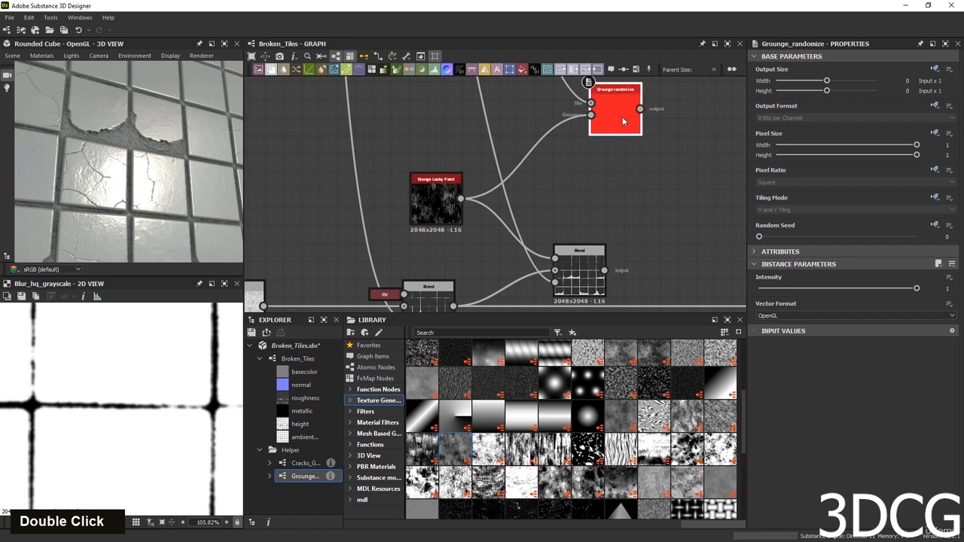
double_click(604, 119)
scroll(124, 450, down, 5)
double_click(437, 198)
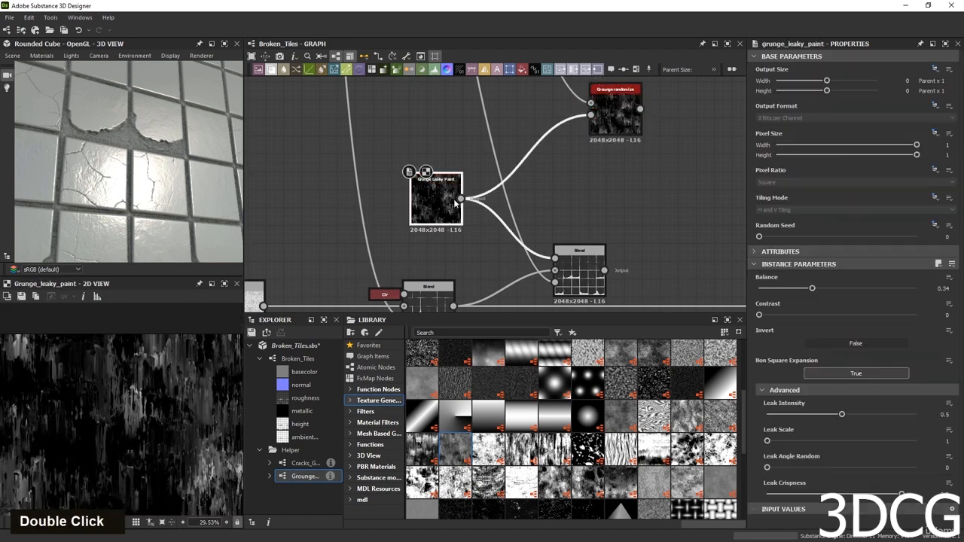
double_click(611, 115)
scroll(92, 425, down, 2)
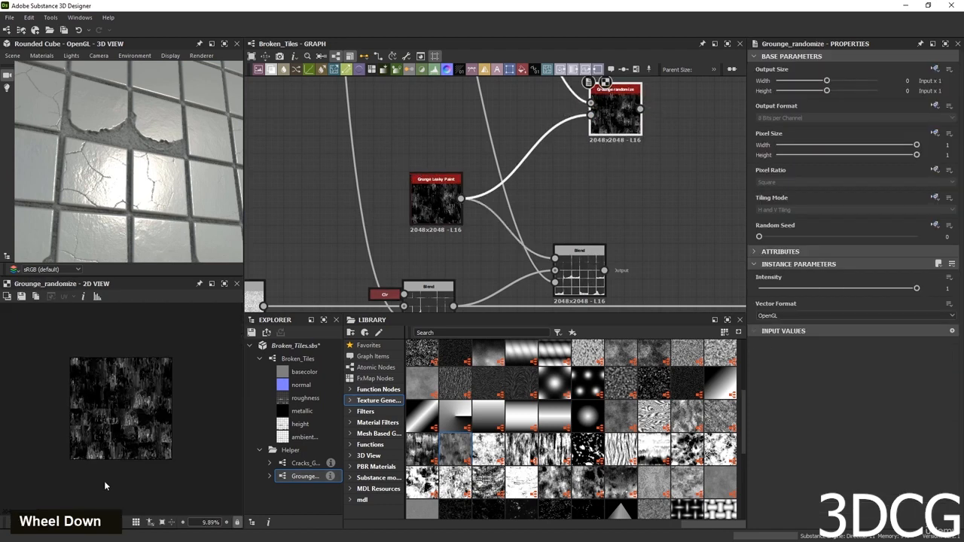
Compare the original Grunge Leaky Paint with the Grounge_randomize output in the 2D preview.
scroll(92, 425, up, 2)
double_click(434, 190)
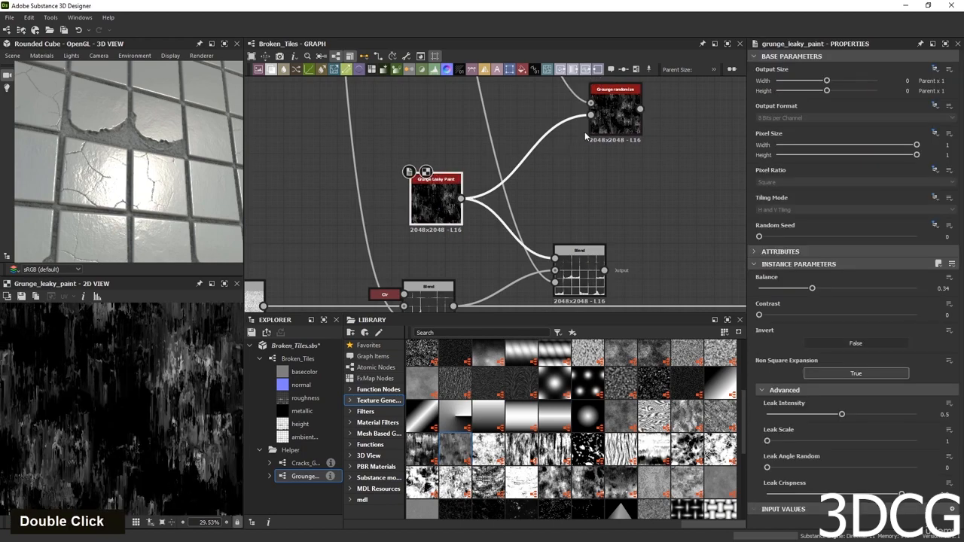
double_click(612, 113)
scroll(128, 408, down, 3)
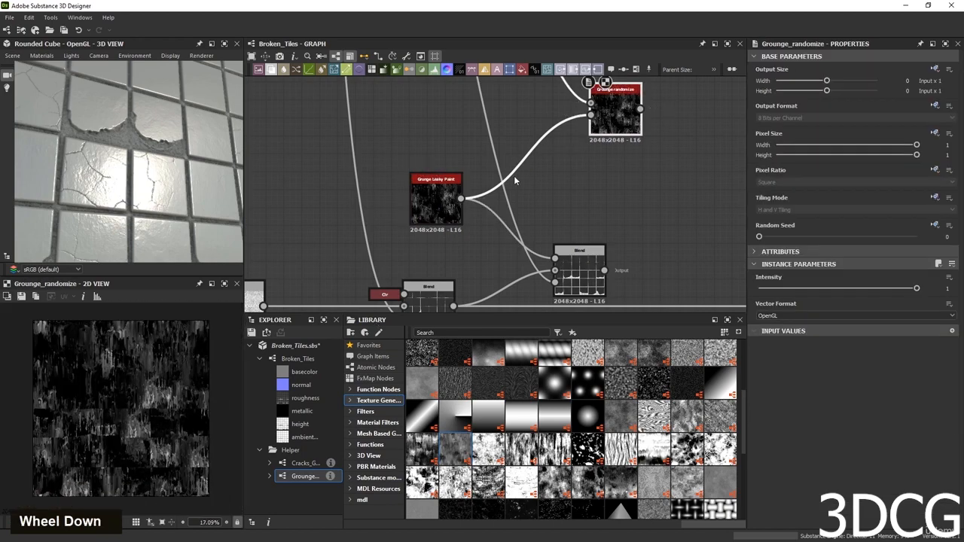
scroll(515, 181, down, 3)
double_click(472, 174)
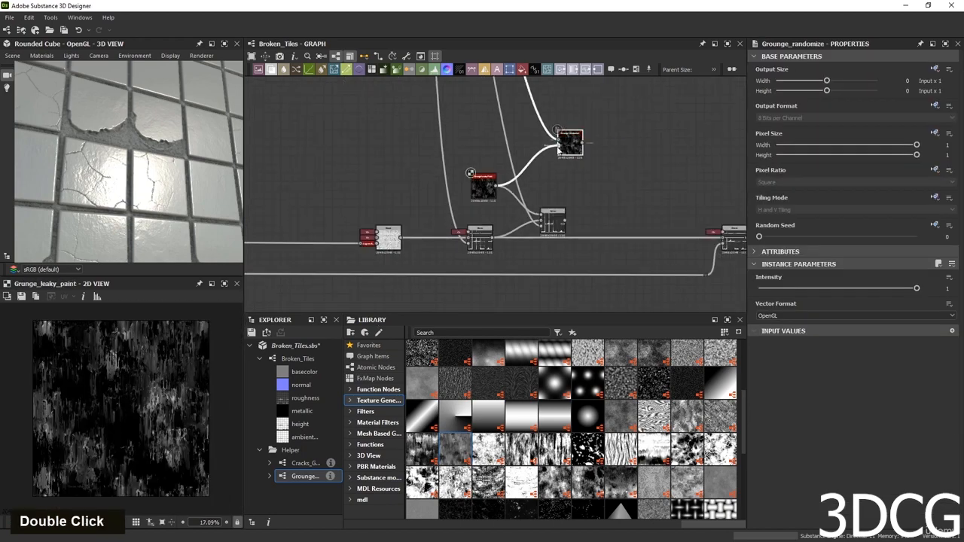
double_click(561, 145)
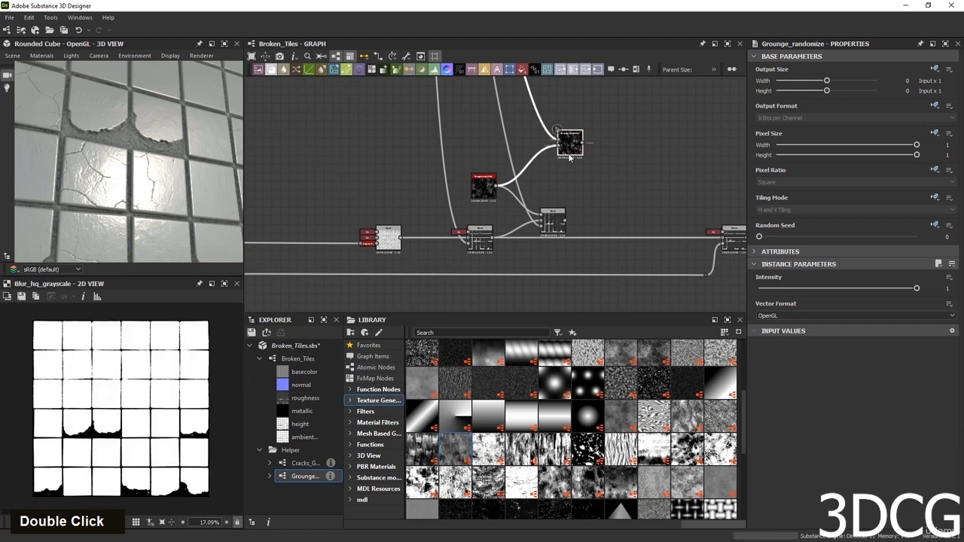
Use Grounge_randomize as the grunge Blend's foreground, dock the Grunge Leaky Paint node, group the nodes closely and preview the Blend.
drag(574, 146, 540, 223)
click(482, 187)
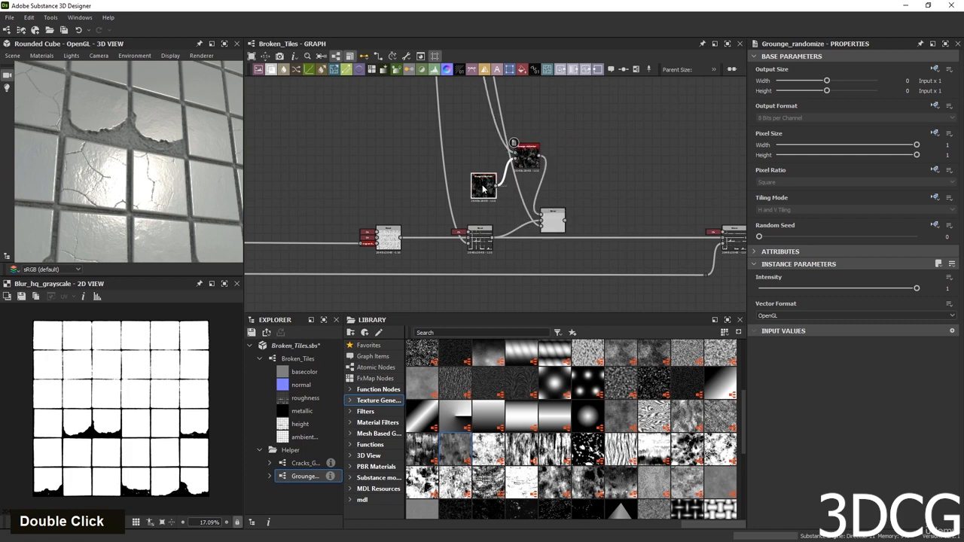
key(d)
drag(529, 163, 482, 197)
drag(553, 223, 535, 214)
double_click(535, 214)
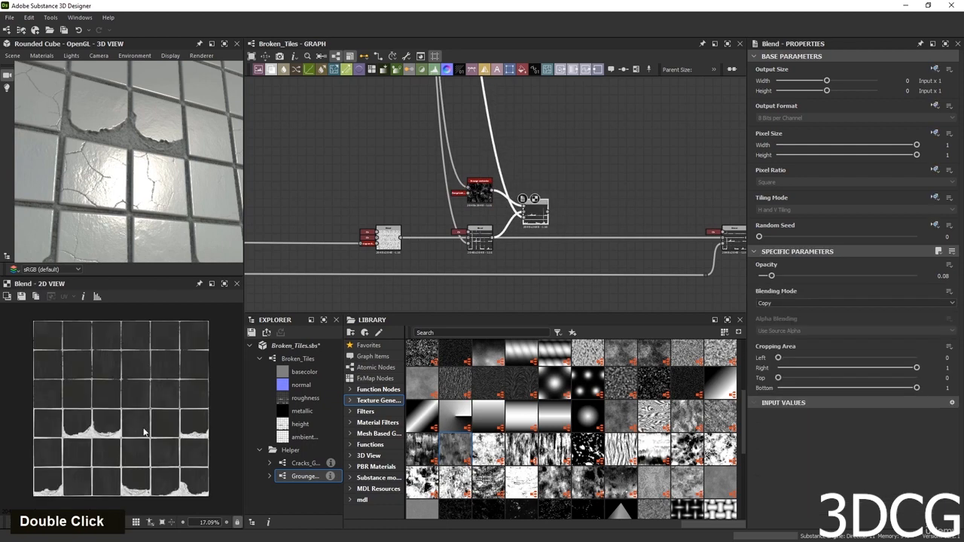
scroll(144, 431, up, 3)
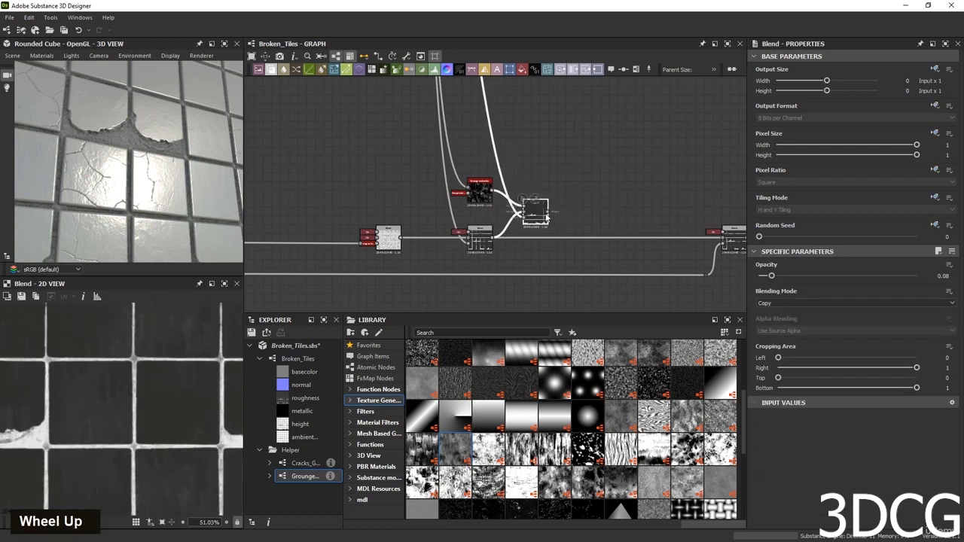
Connect the grunge Blend's output to the background of the final cracks Blend and align the grunge nodes along the chain.
drag(548, 218, 715, 243)
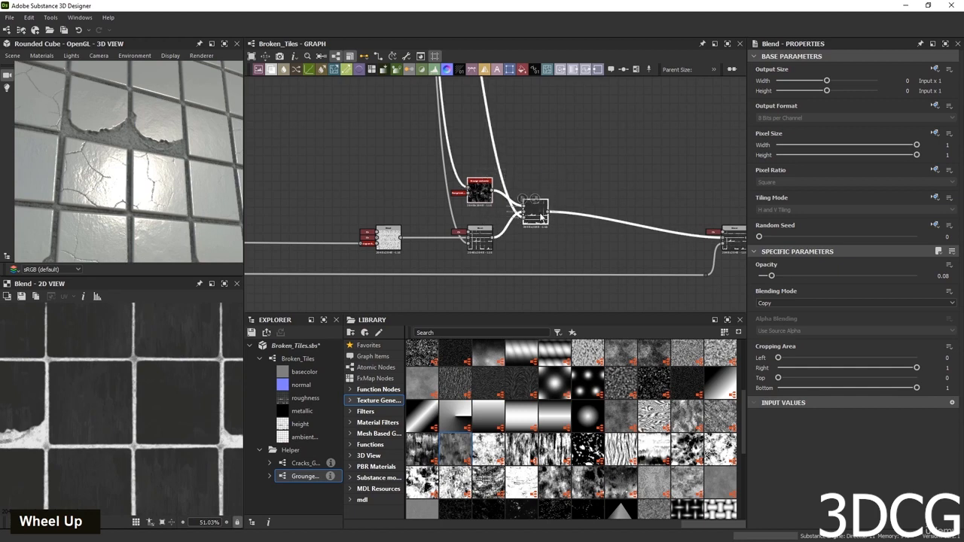
drag(541, 217, 597, 241)
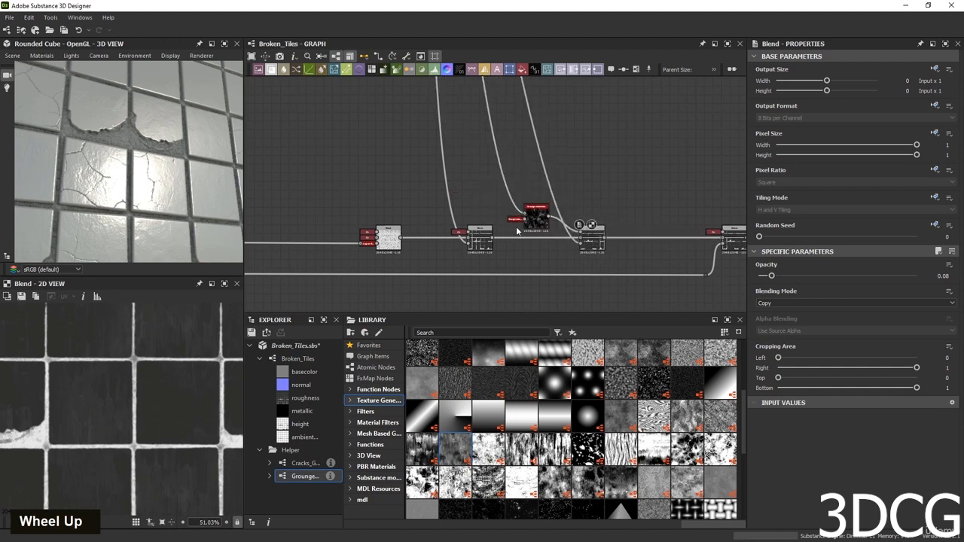
click(532, 217)
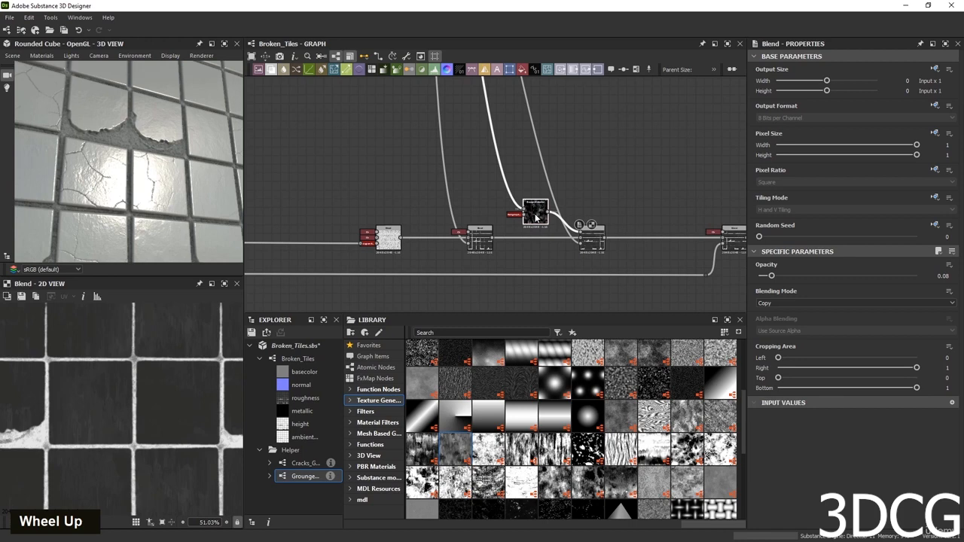
Examine the tiles in the 3D view and the final cracks Blend in the 2D preview for the randomized grunge.
drag(140, 192, 131, 210)
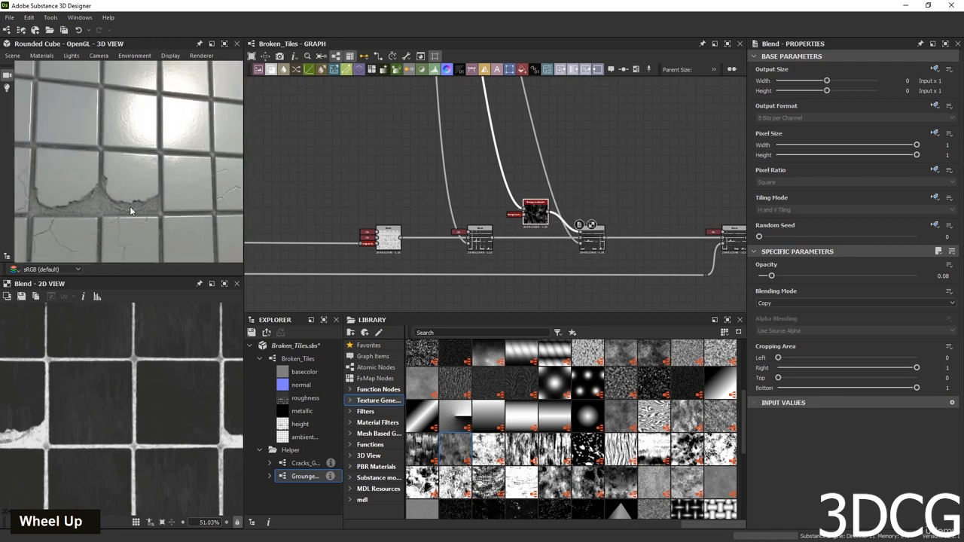
scroll(131, 211, up, 2)
double_click(732, 238)
scroll(146, 389, down, 3)
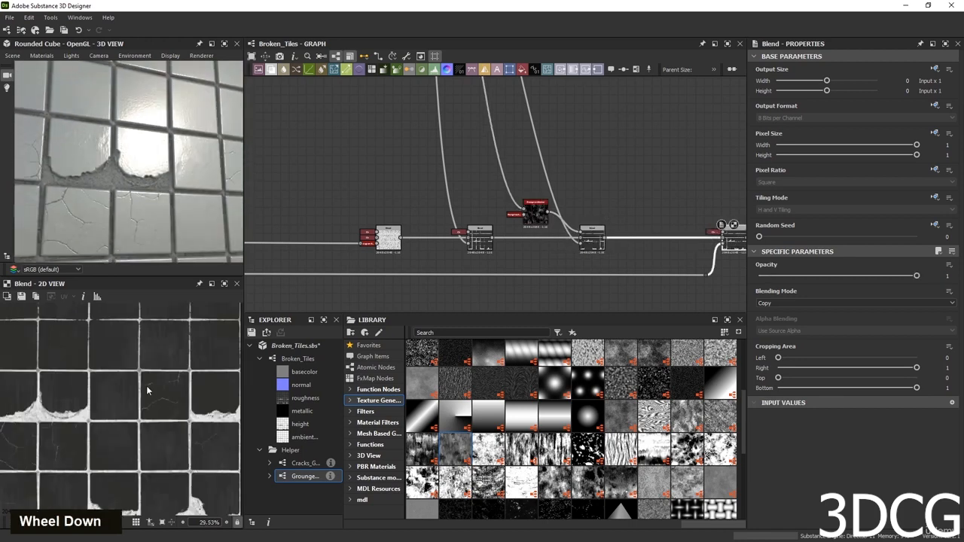
scroll(140, 442, up, 3)
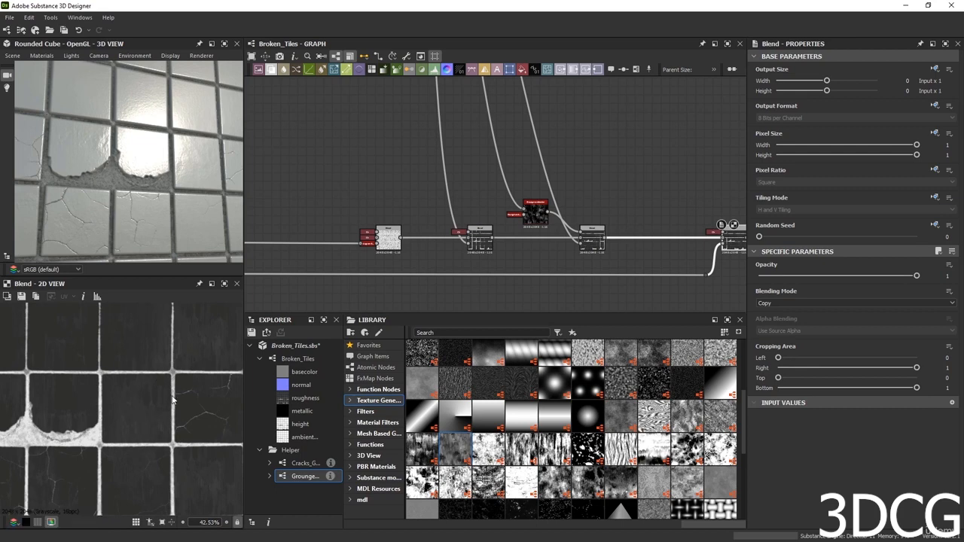
Set the grunge Blend's Opacity to 0.19.
click(535, 213)
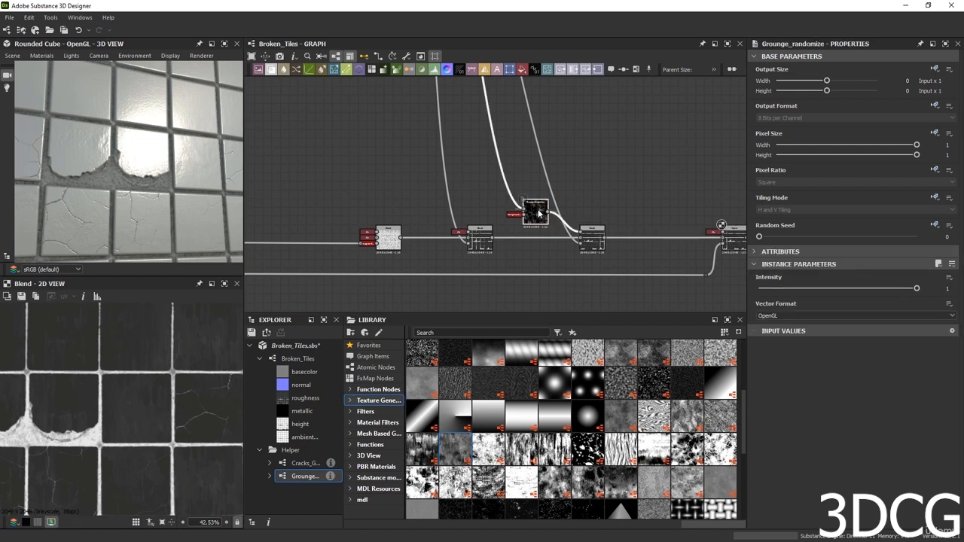
click(592, 238)
drag(772, 276, 789, 277)
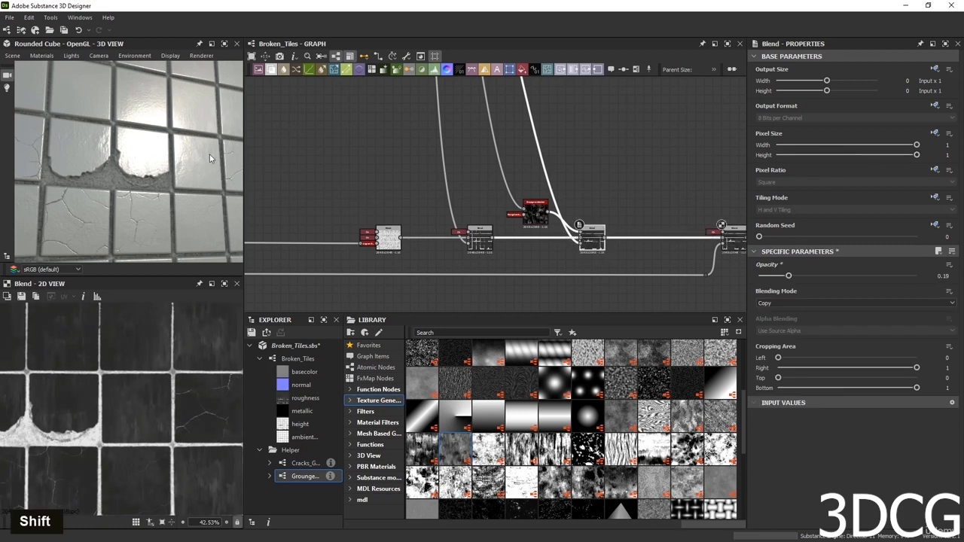
Inspect the leaky paint streaks in the tile reflections under shifted lighting in 3D and across the roughness map in 2D.
shift+right_click(170, 156)
mouse_move(196, 164)
ctrl+shift+right_down()
mouse_move(157, 159)
mouse_move(209, 161)
mouse_move(200, 163)
ctrl+shift+right_up()
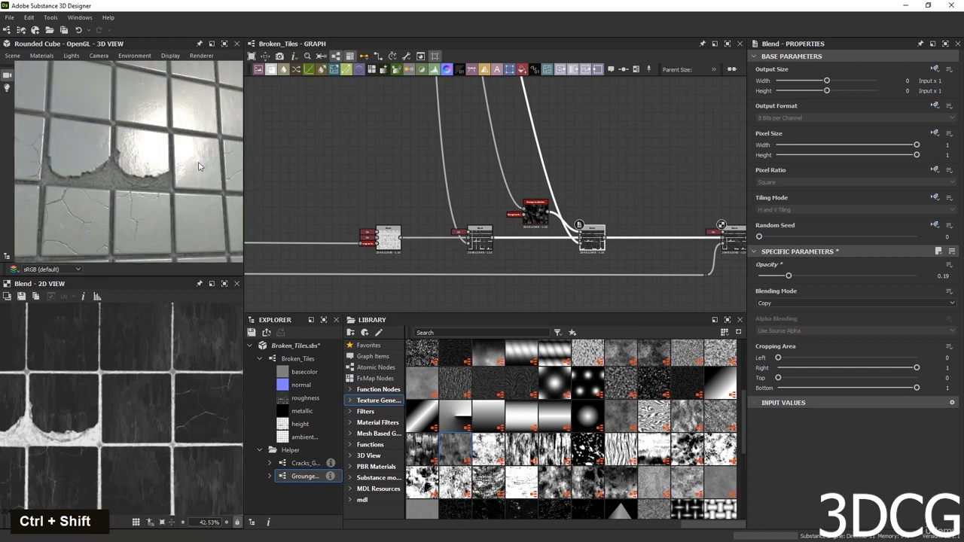
scroll(190, 165, up, 3)
mouse_move(191, 160)
mouse_down()
mouse_move(177, 155)
mouse_move(183, 164)
mouse_up()
middle_drag(183, 162, 150, 174)
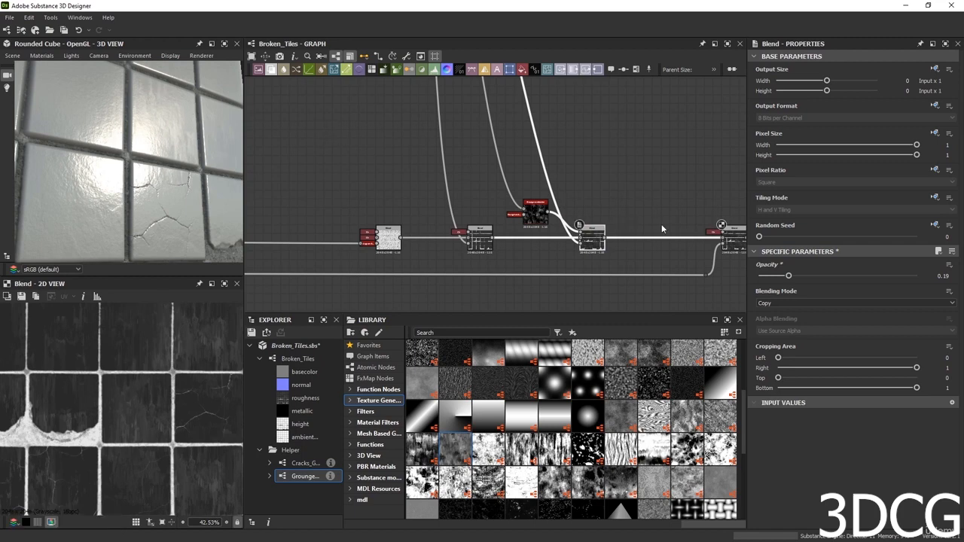
middle_drag(662, 224, 507, 203)
scroll(202, 384, down, 3)
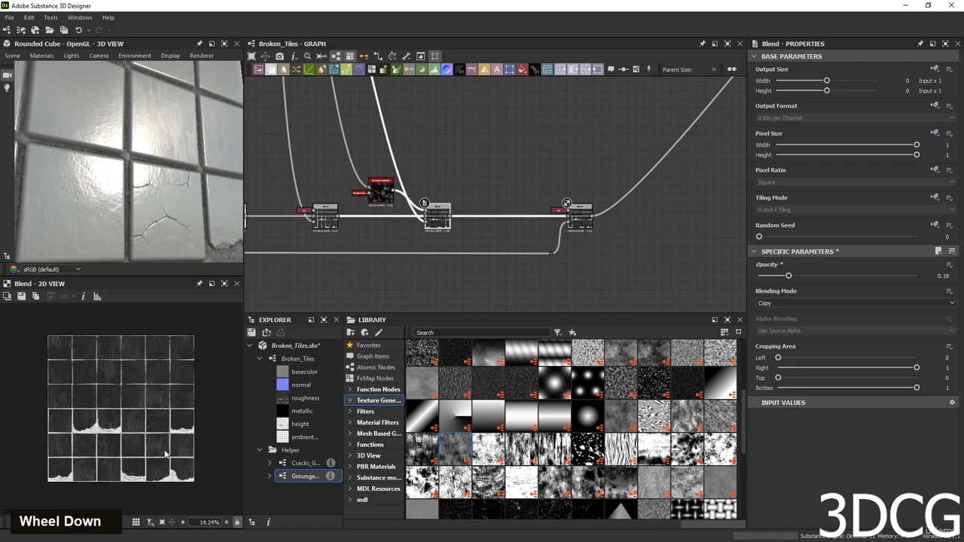
scroll(165, 452, up, 2)
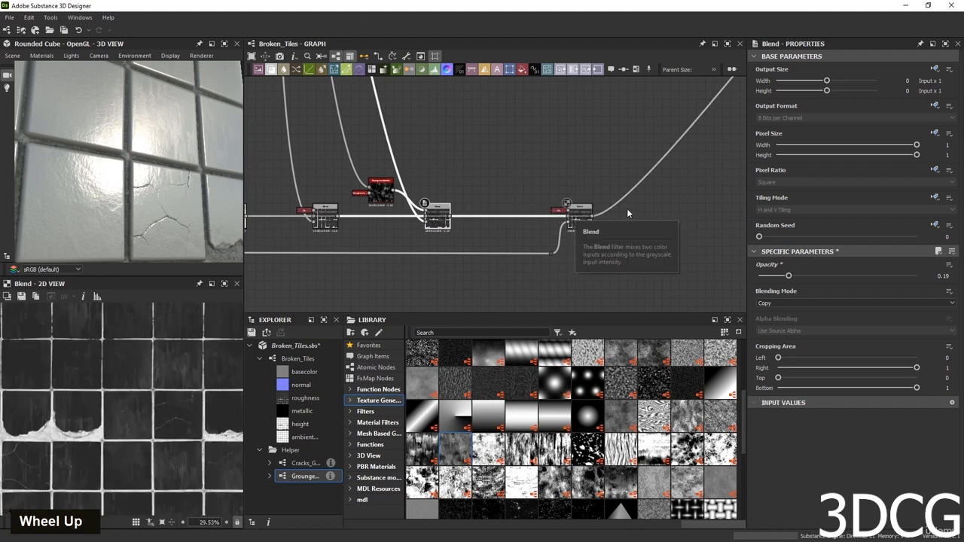
Move the final cracks Blend and the first roughness Blend nodes closer to the grunge Blend to compact the chain.
middle_drag(627, 208, 618, 215)
scroll(724, 102, down, 2)
middle_drag(724, 102, 594, 189)
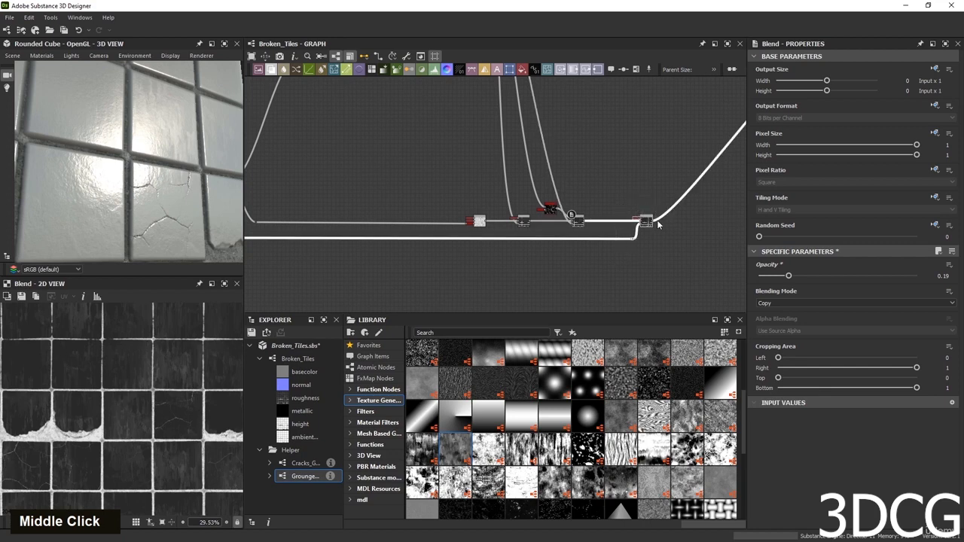
drag(645, 219, 617, 223)
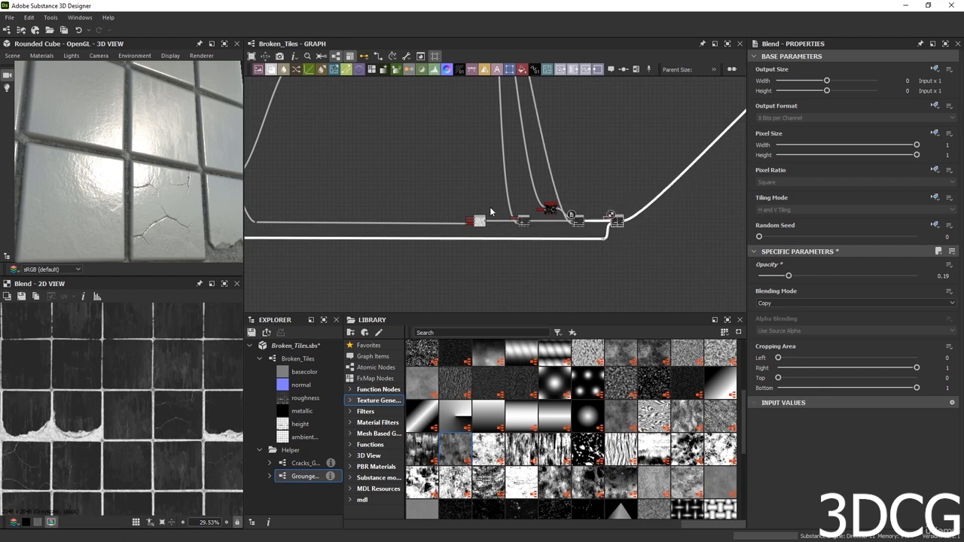
drag(453, 204, 536, 224)
Add a frame around all the roughness nodes, title it Roughness and give it a green frame color.
drag(646, 158, 460, 284)
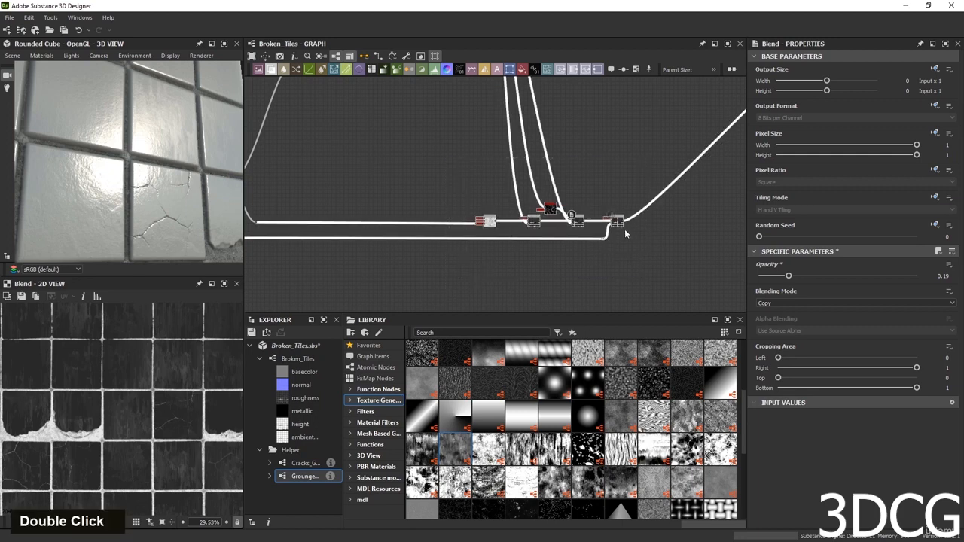
right_click(617, 220)
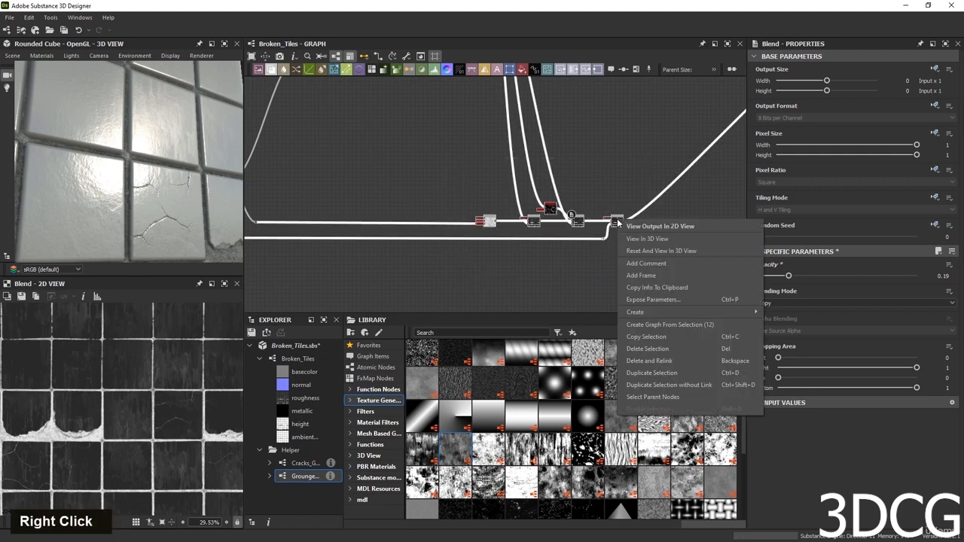
click(657, 275)
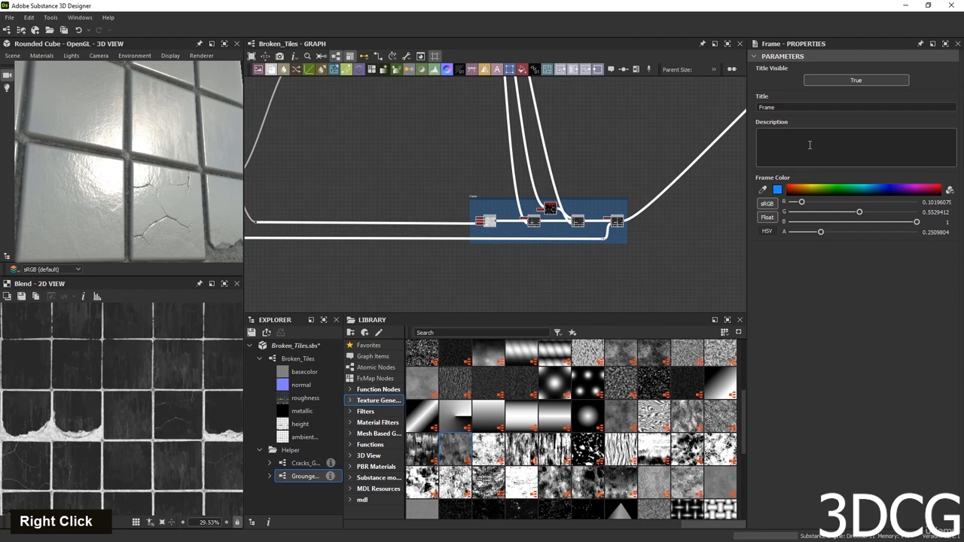
double_click(797, 106)
text(Ro)
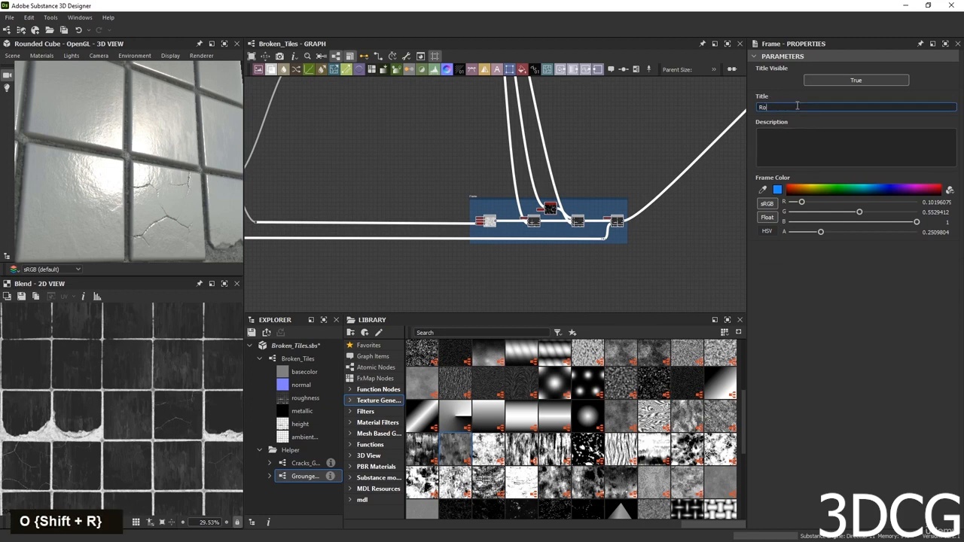
text(ughness)
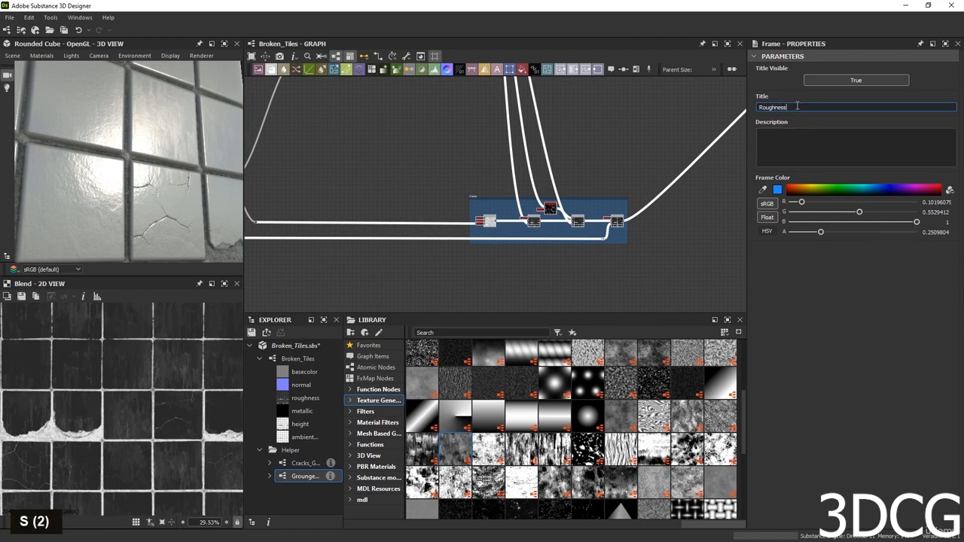
key(Return)
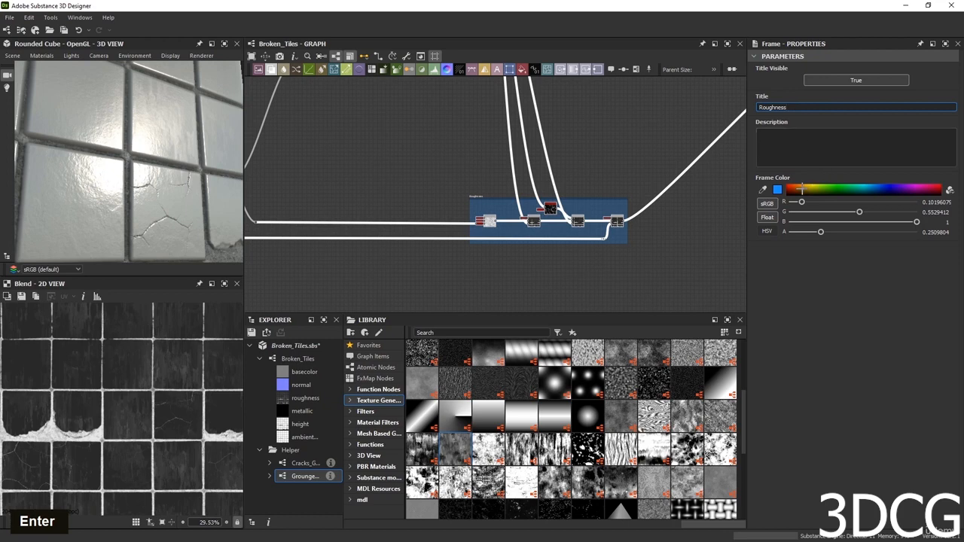
click(799, 189)
click(844, 189)
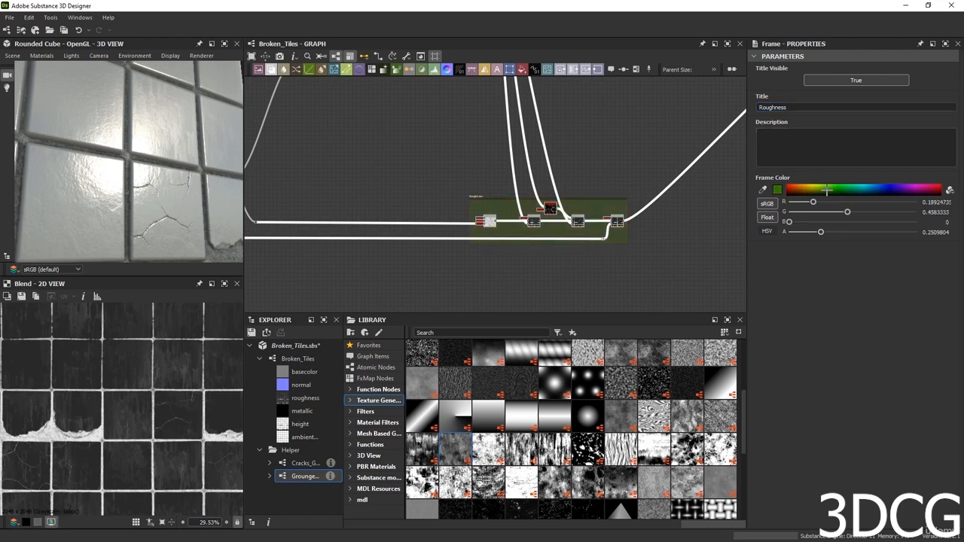
Examine the graph's output nodes and the settings of the hbao node feeding the material node.
scroll(648, 253, down, 5)
middle_drag(646, 252, 531, 177)
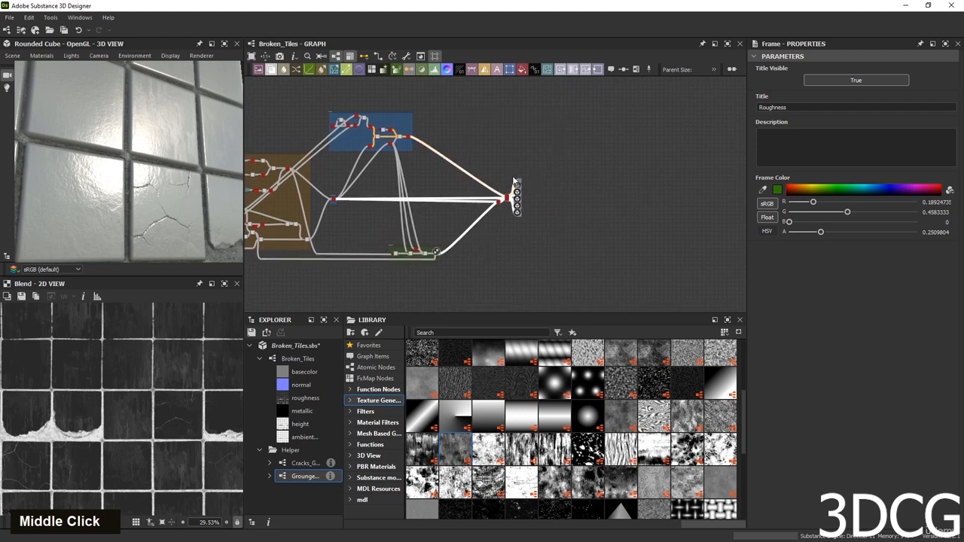
scroll(518, 183, up, 3)
middle_drag(523, 185, 709, 183)
scroll(709, 183, down, 3)
middle_drag(699, 231, 604, 232)
drag(613, 184, 666, 177)
scroll(649, 231, up, 3)
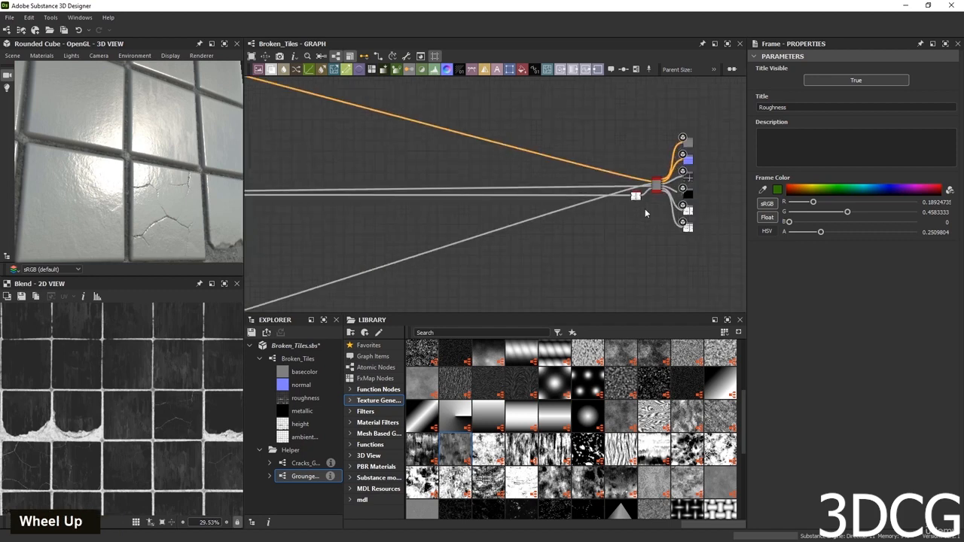
click(639, 200)
scroll(638, 200, up, 2)
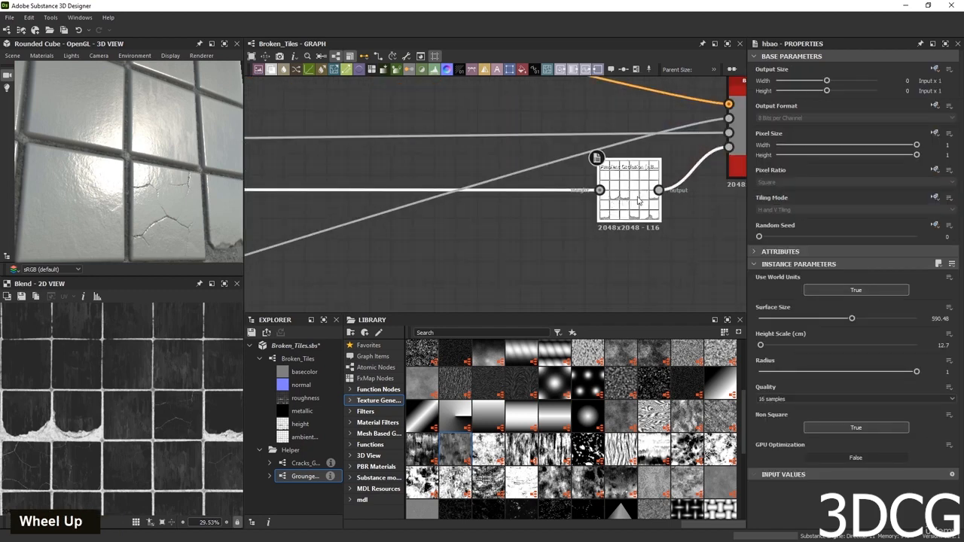
scroll(637, 197, down, 8)
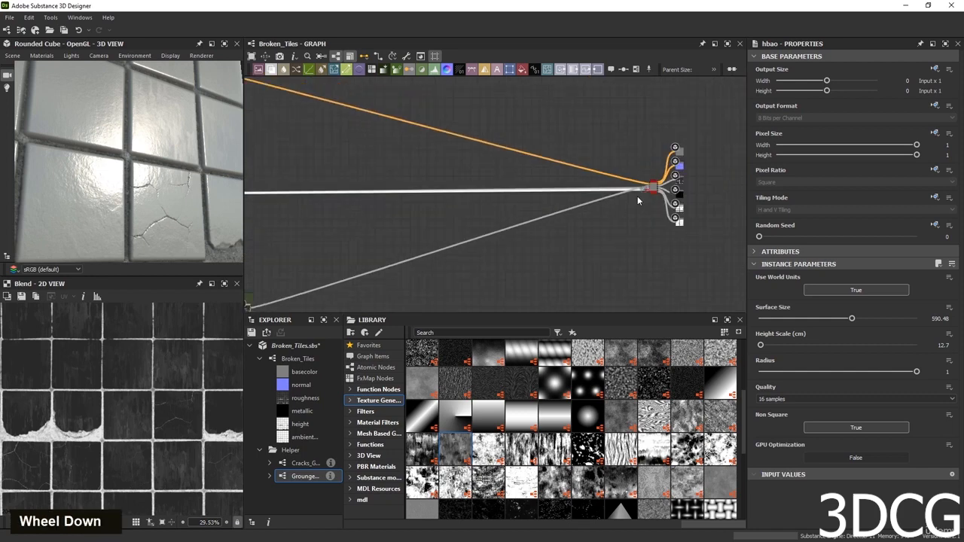
middle_click(574, 276)
middle_drag(575, 276, 609, 283)
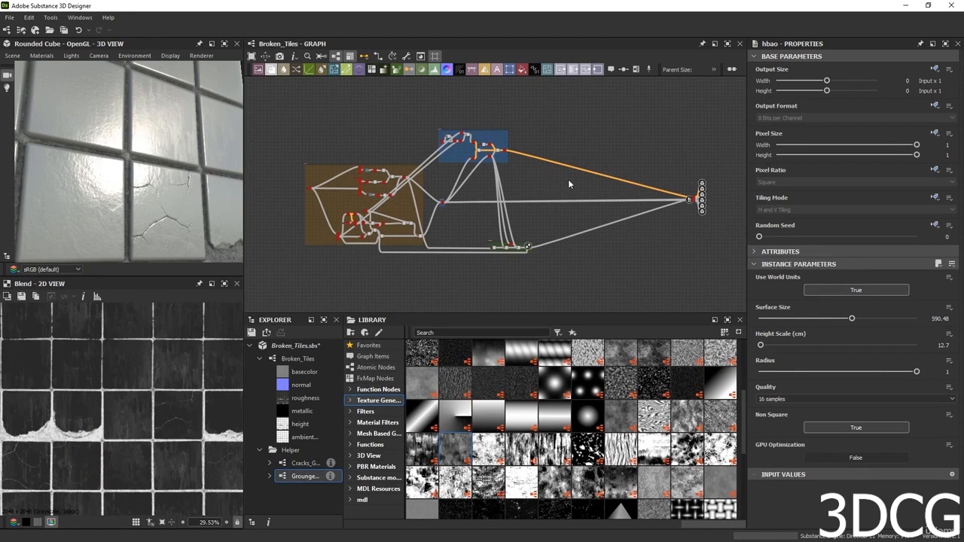
Preview the first Blend node in the Roughness frame.
middle_drag(552, 189, 558, 197)
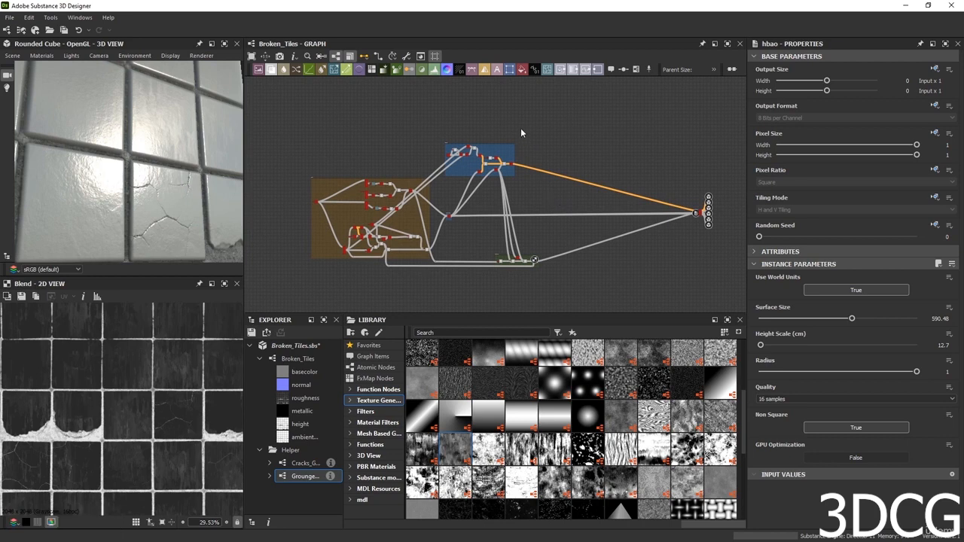
middle_drag(521, 128, 549, 189)
middle_drag(492, 279, 509, 163)
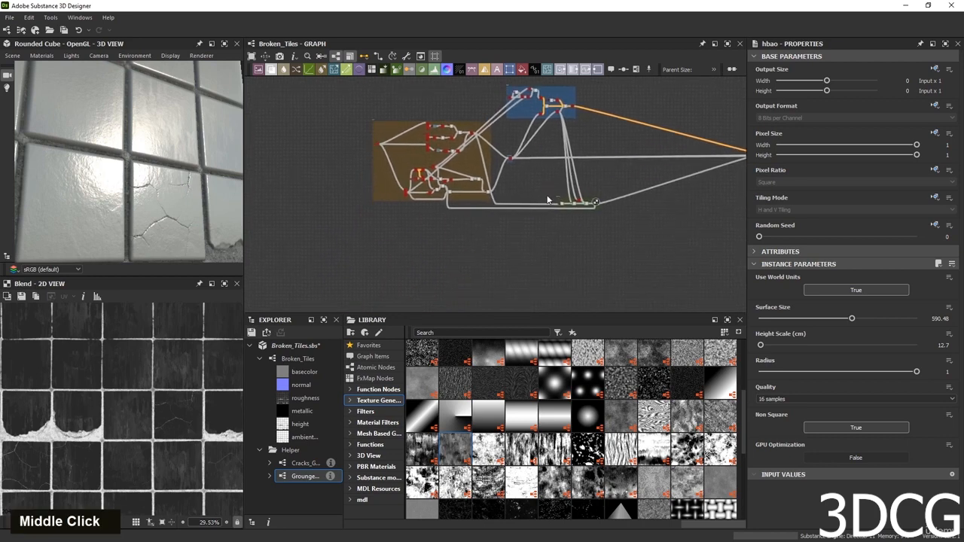
scroll(572, 211, up, 5)
double_click(594, 212)
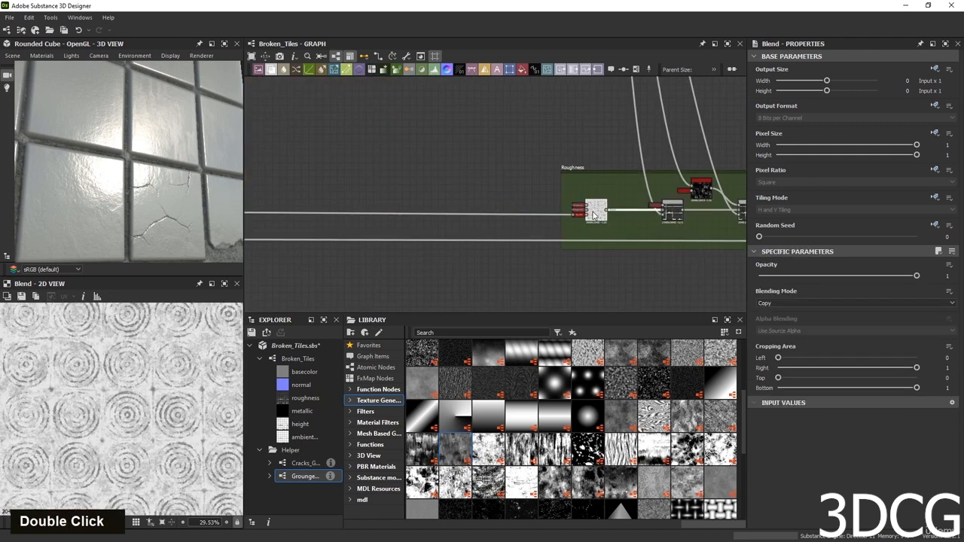
scroll(601, 223, down, 3)
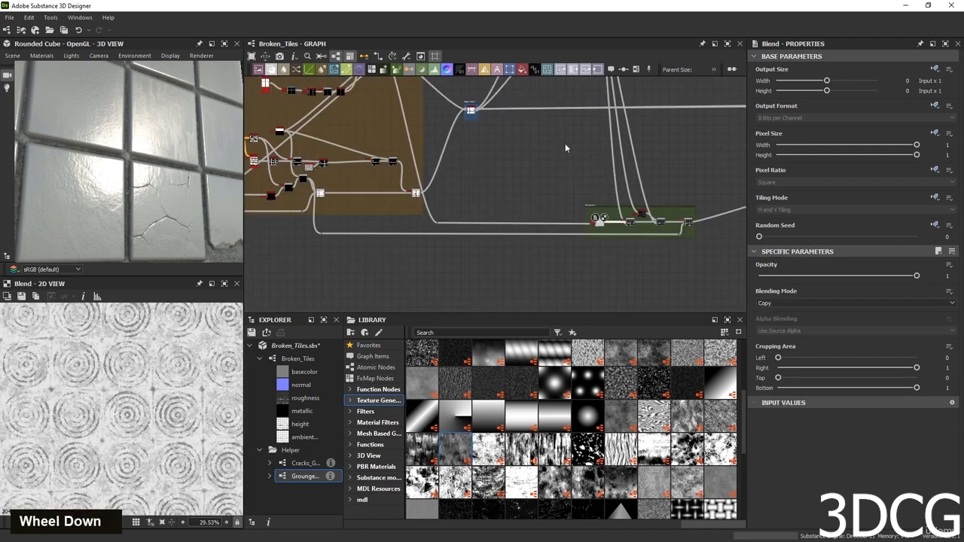
Add a Blend node in the empty graph area above the blue frame.
middle_drag(565, 143, 576, 249)
scroll(576, 226, down, 2)
middle_drag(565, 132, 558, 184)
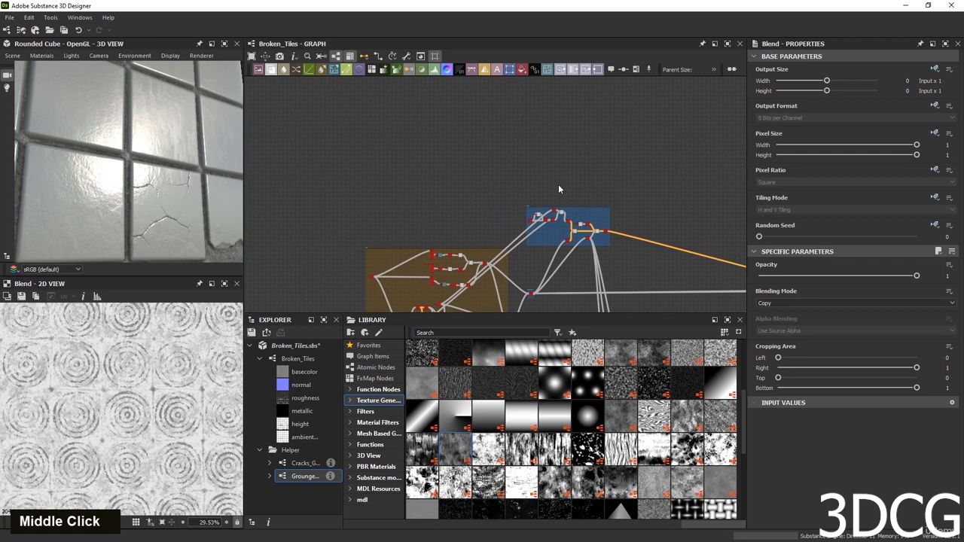
click(514, 129)
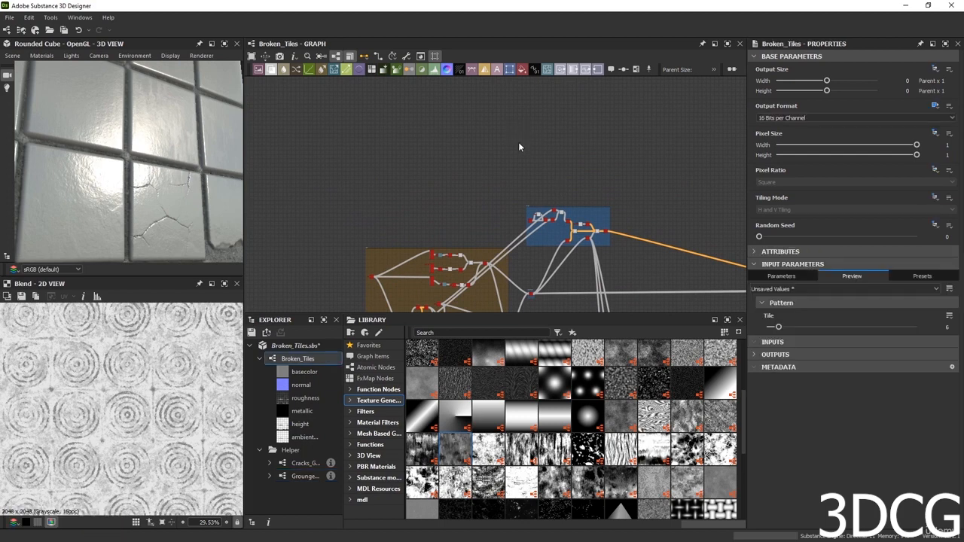
key(space)
text(b)
key(Return)
scroll(520, 186, up, 2)
scroll(520, 188, down, 2)
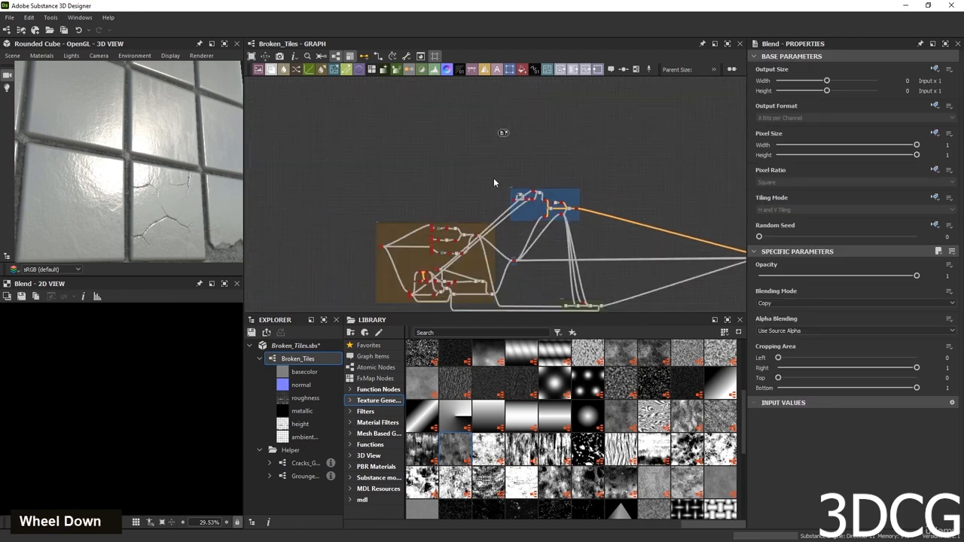
scroll(485, 129, up, 2)
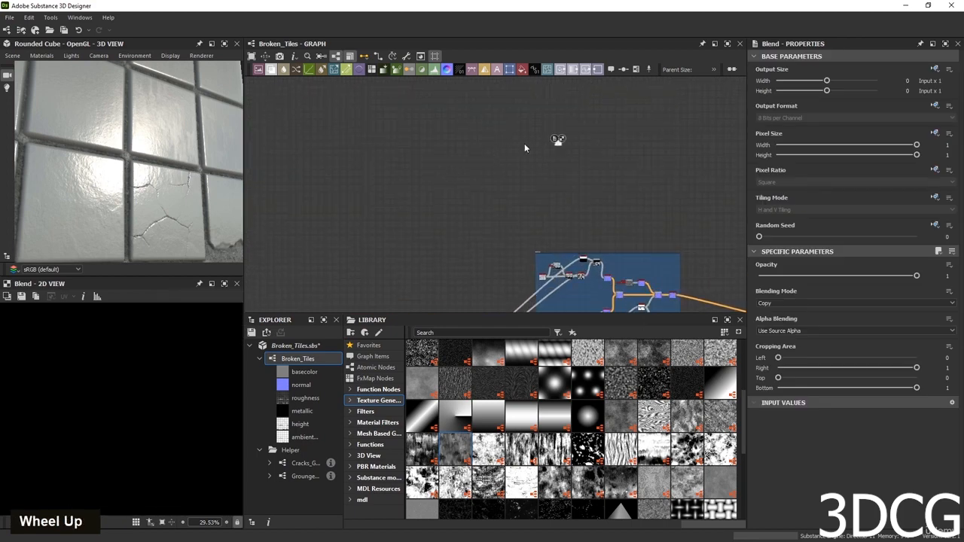
scroll(480, 148, up, 2)
Open the reference photo Orange brown rock texture.jpg, restore its window to a smaller size and move it off the graph.
click(480, 150)
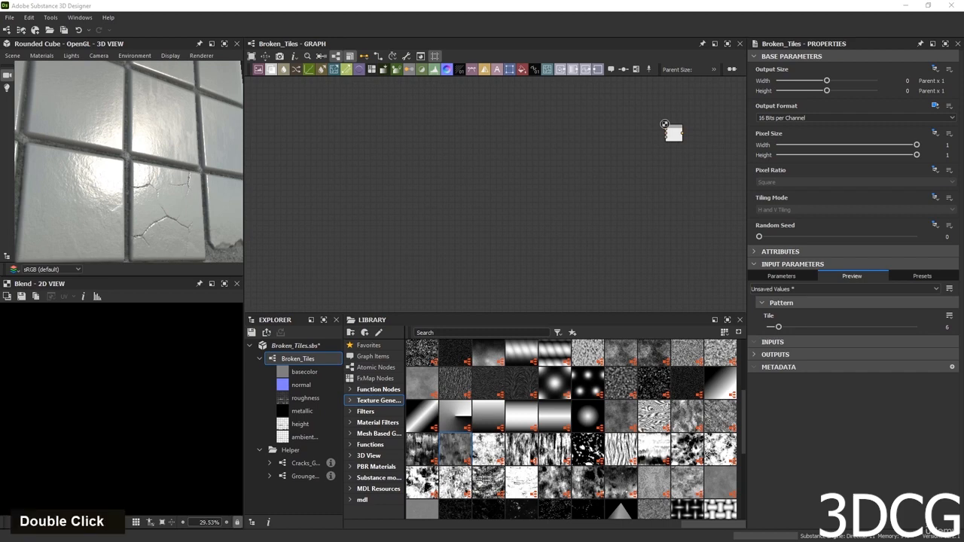
scroll(494, 195, down, 1)
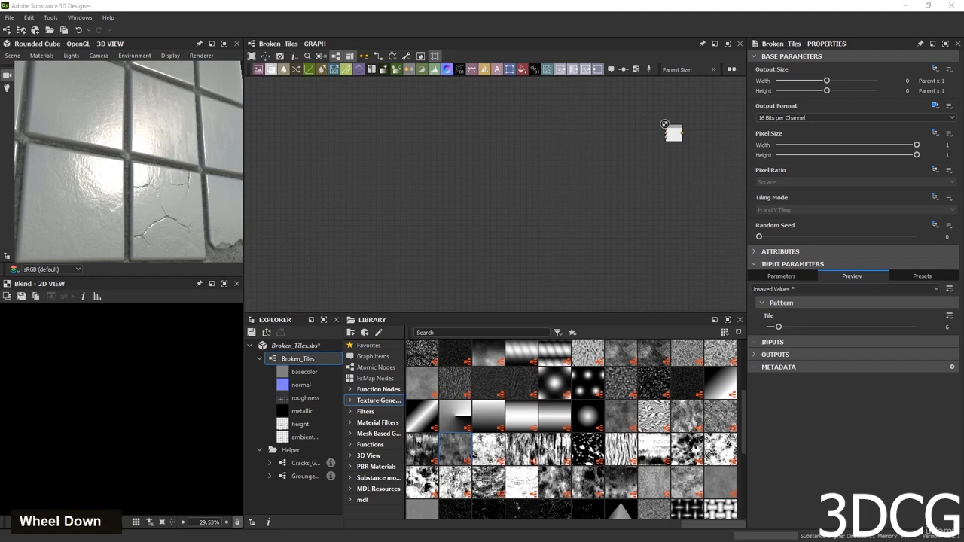
double_click(673, 133)
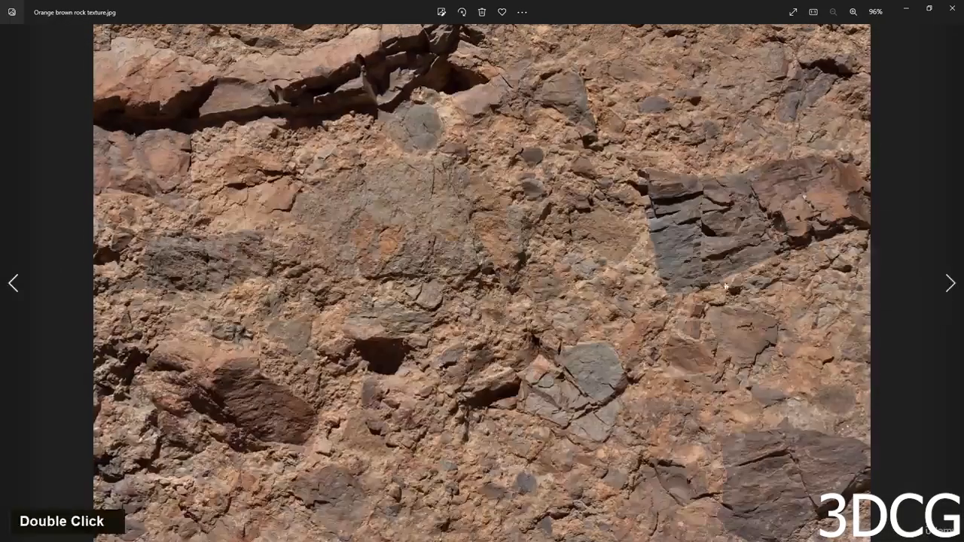
double_click(582, 10)
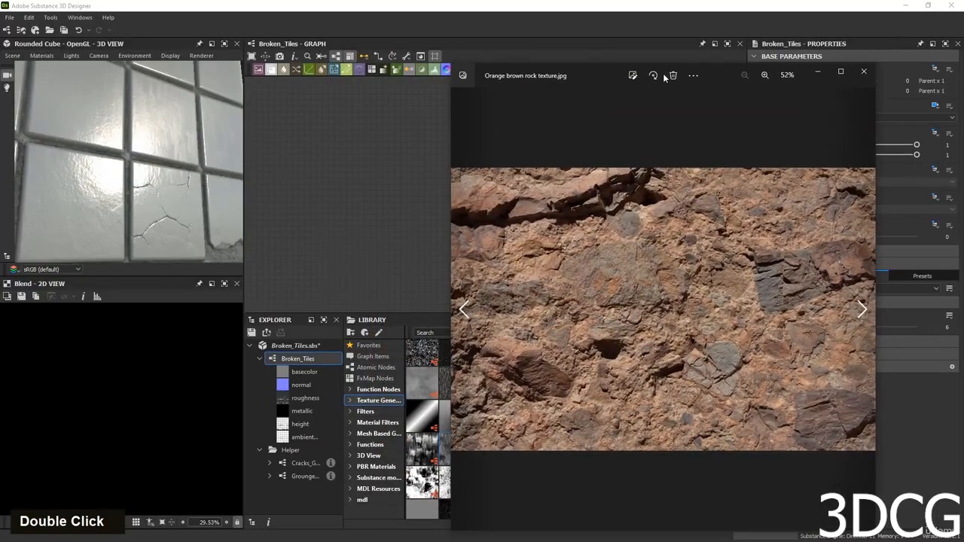
drag(664, 74, 962, 140)
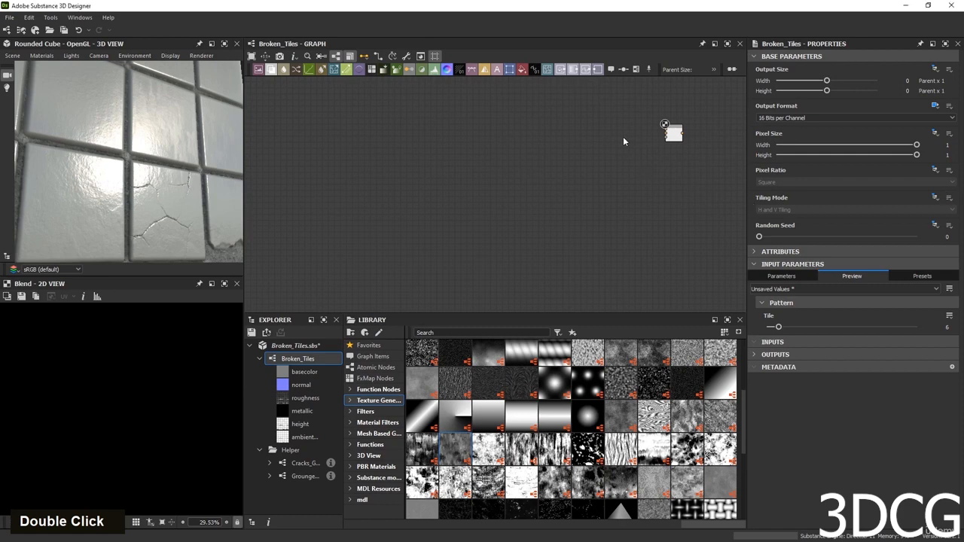
Add a Gradient Map node in front of the new Blend node.
key(space)
text(gr)
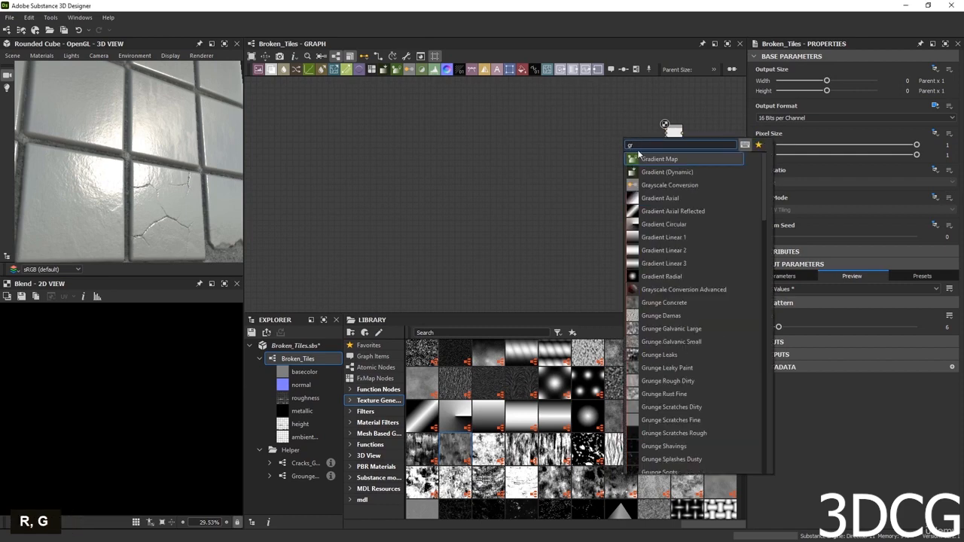
click(646, 158)
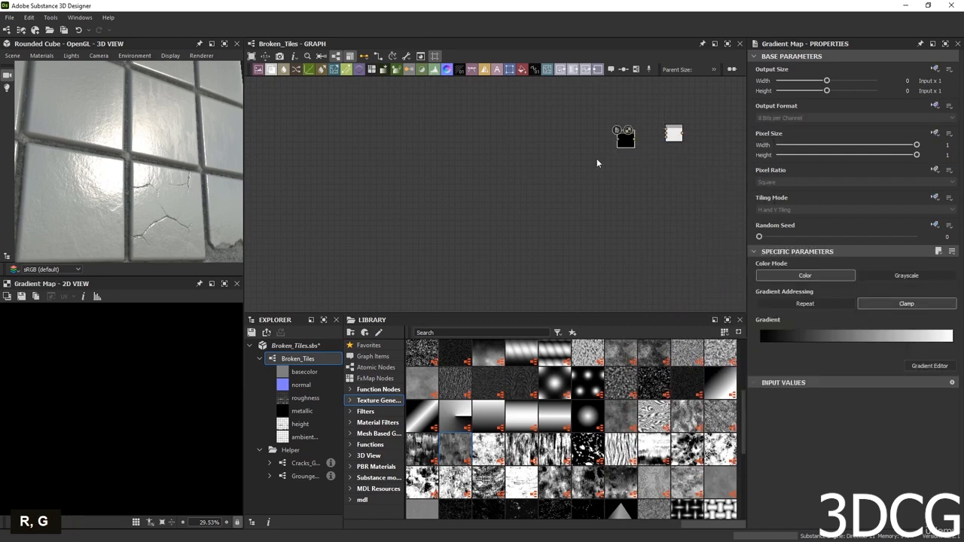
Preview the final height_blend node in the brown frame and inspect its pattern up close.
scroll(598, 162, down, 2)
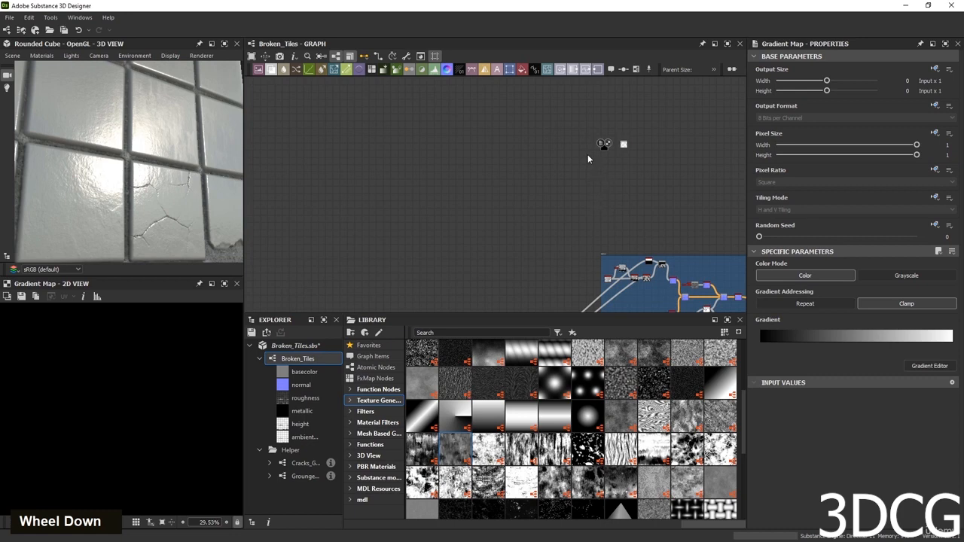
middle_drag(592, 238, 591, 188)
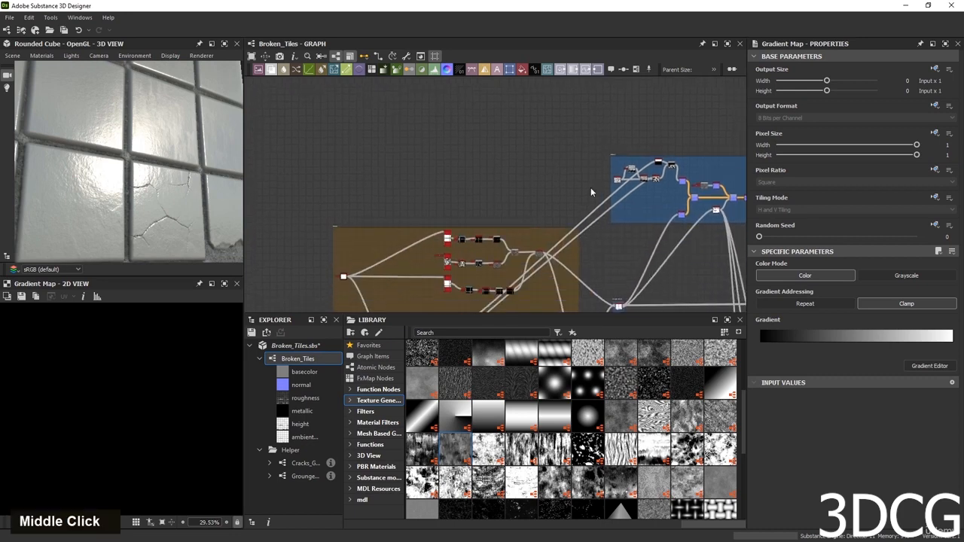
scroll(542, 256, up, 3)
double_click(536, 252)
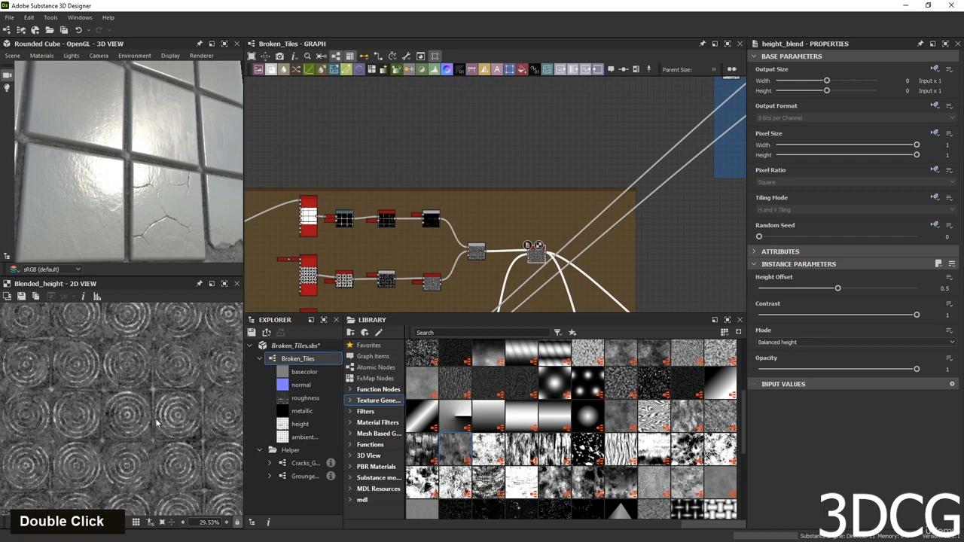
scroll(136, 394, up, 4)
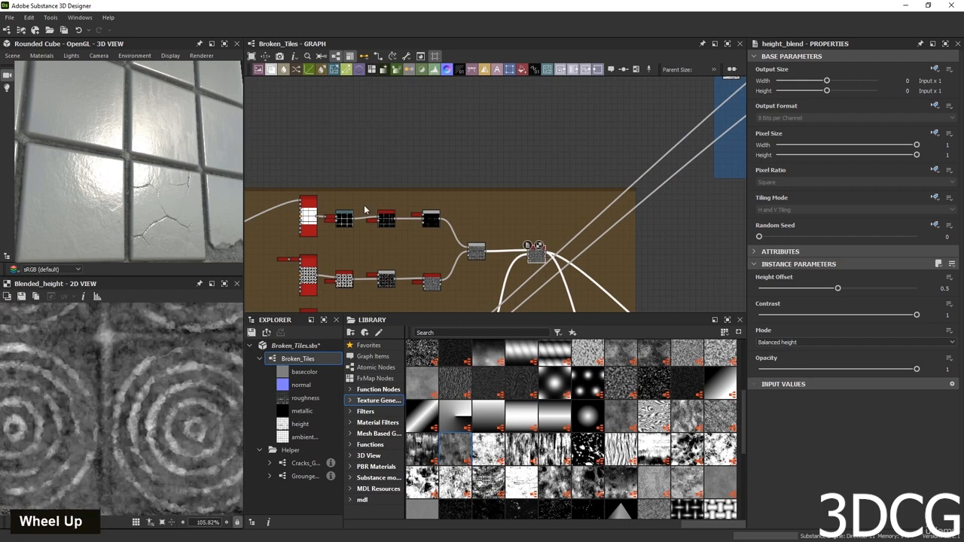
Connect the height_blend output to the Gradient Map's input and preview the Gradient Map.
click(547, 253)
middle_drag(603, 131, 566, 252)
scroll(580, 177, down, 2)
scroll(609, 113, up, 2)
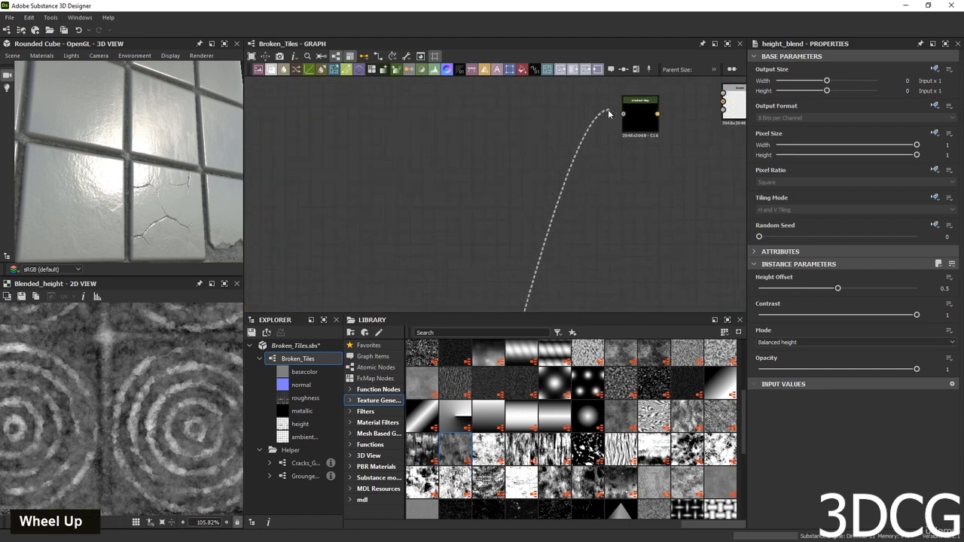
click(622, 114)
double_click(637, 117)
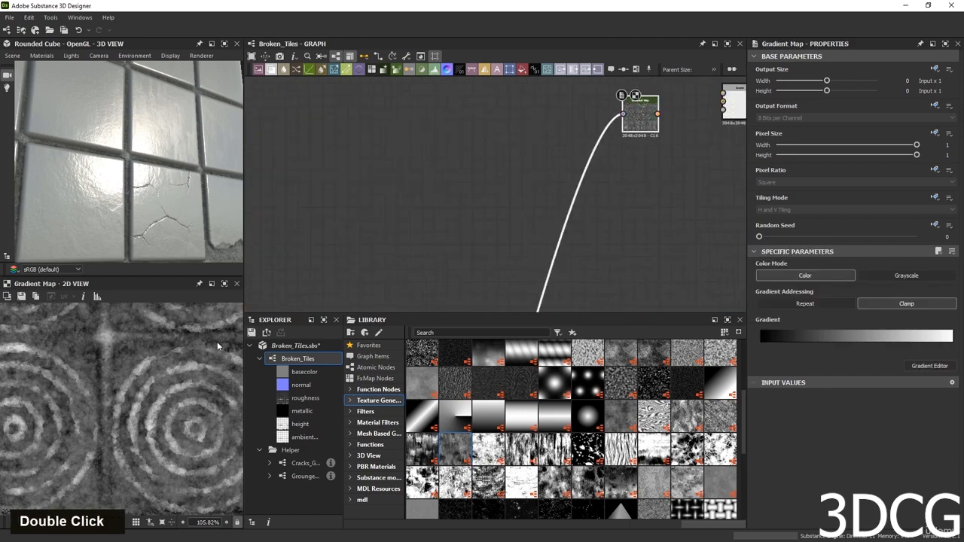
scroll(128, 372, down, 5)
scroll(133, 375, up, 2)
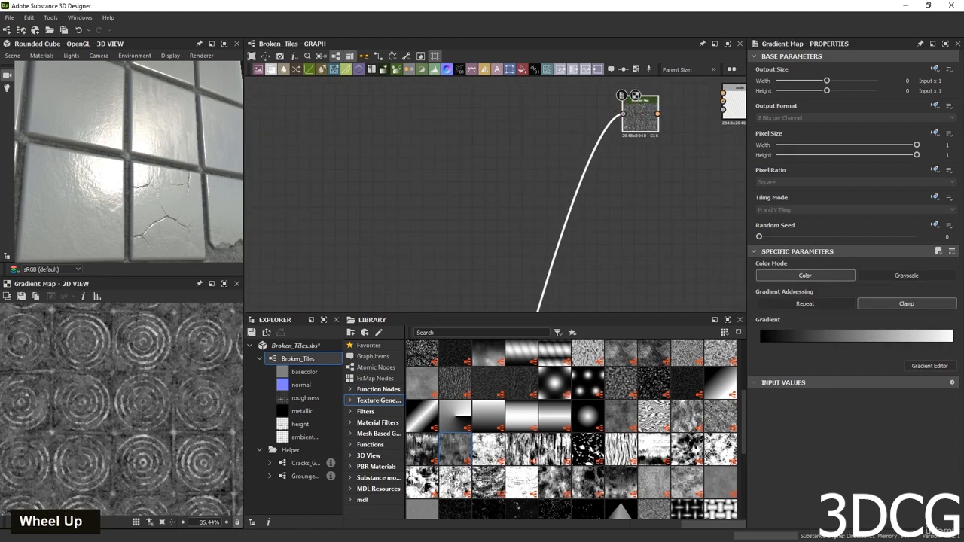
Bring the rock texture photo's window back on screen beside the graph, covering the node properties.
right_click(133, 375)
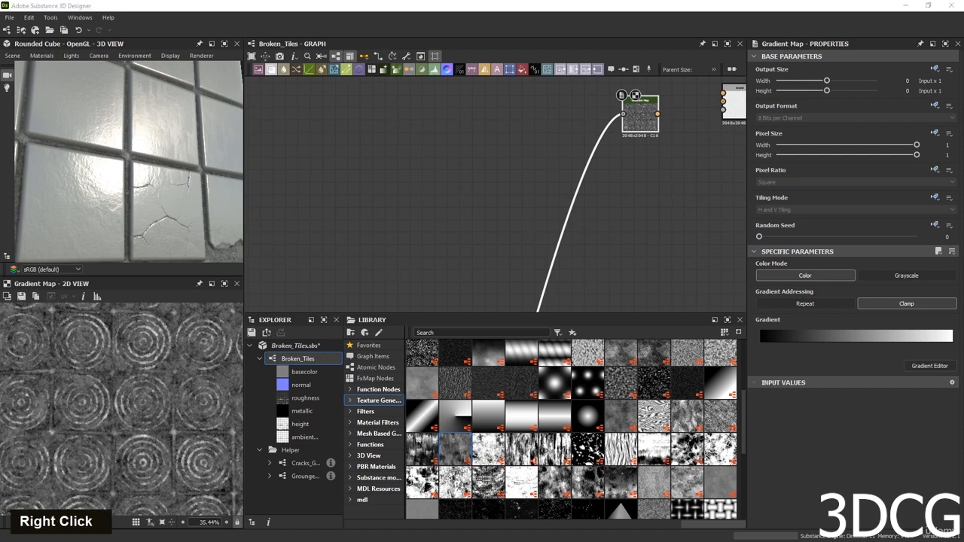
drag(963, 64, 904, 56)
click(667, 171)
key(alt+Tab)
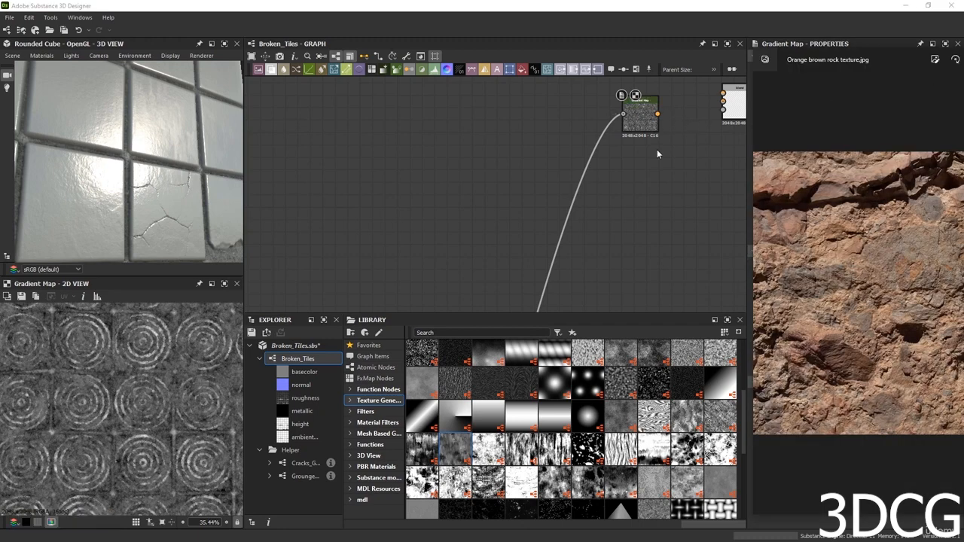
Sample the Gradient Map's gradient from the rock texture photo with Pick Gradient in the Gradient Editor.
middle_drag(637, 117, 581, 158)
double_click(580, 161)
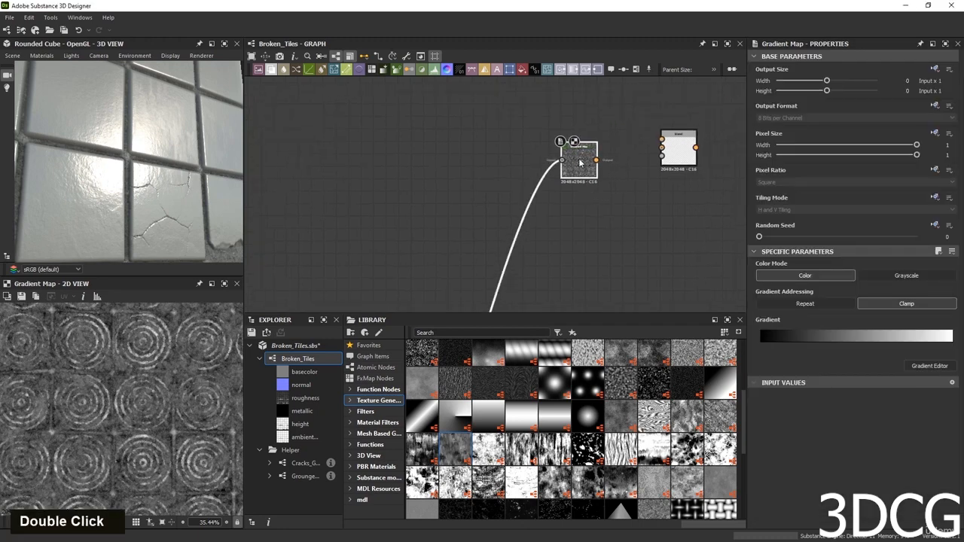
click(924, 368)
drag(517, 205, 649, 122)
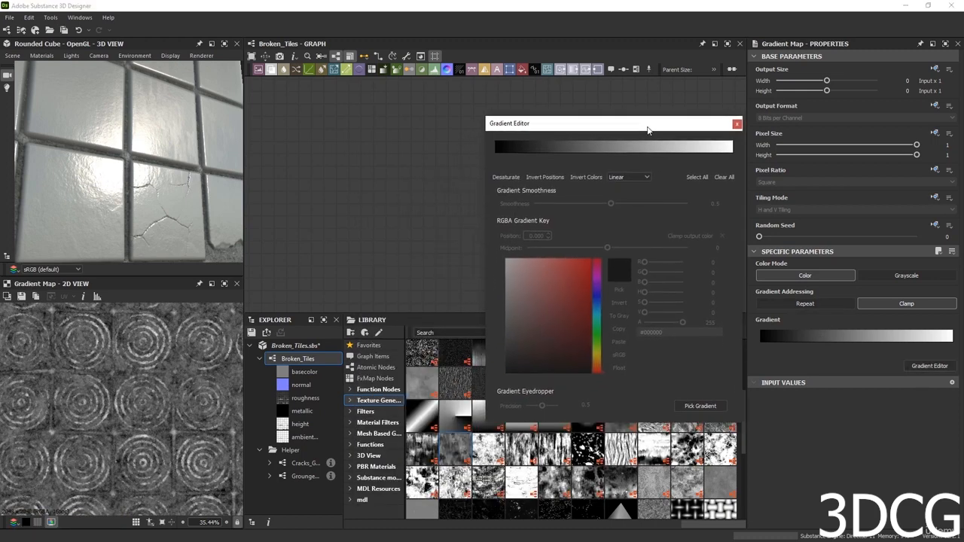
click(694, 408)
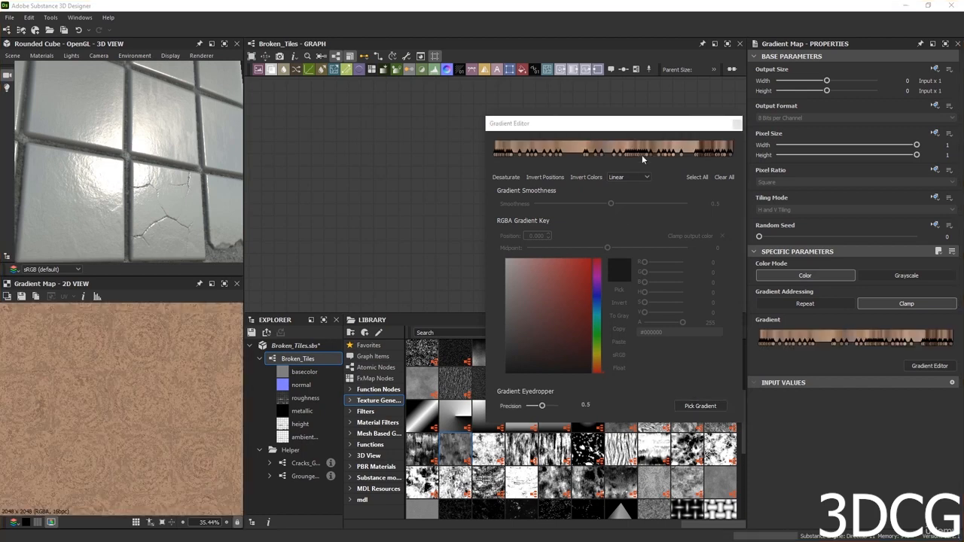
drag(640, 123, 521, 118)
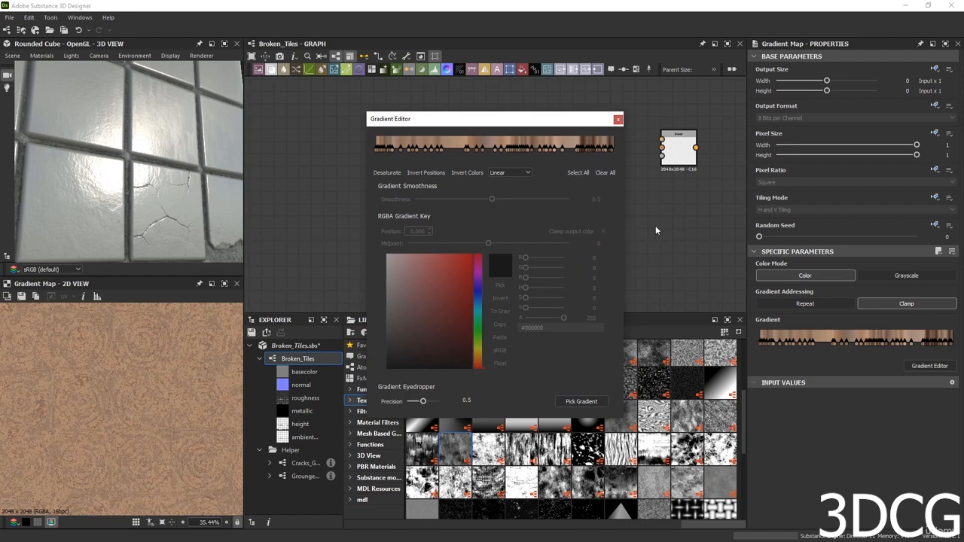
click(618, 119)
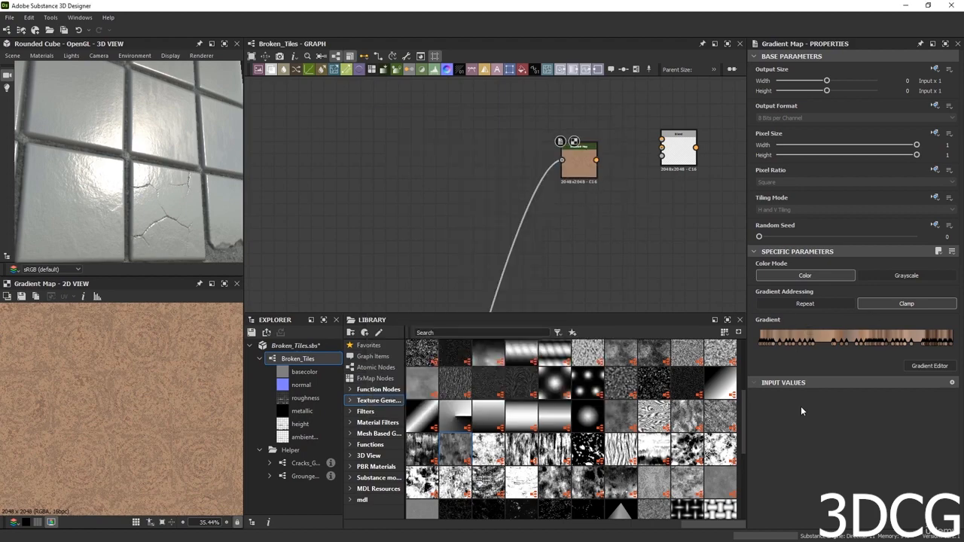
Unlock the reference board's canvas and stack the rock and gravel photos below the black tile sphere, next to the orange one.
right_drag(676, 541, 618, 298)
scroll(603, 300, down, 7)
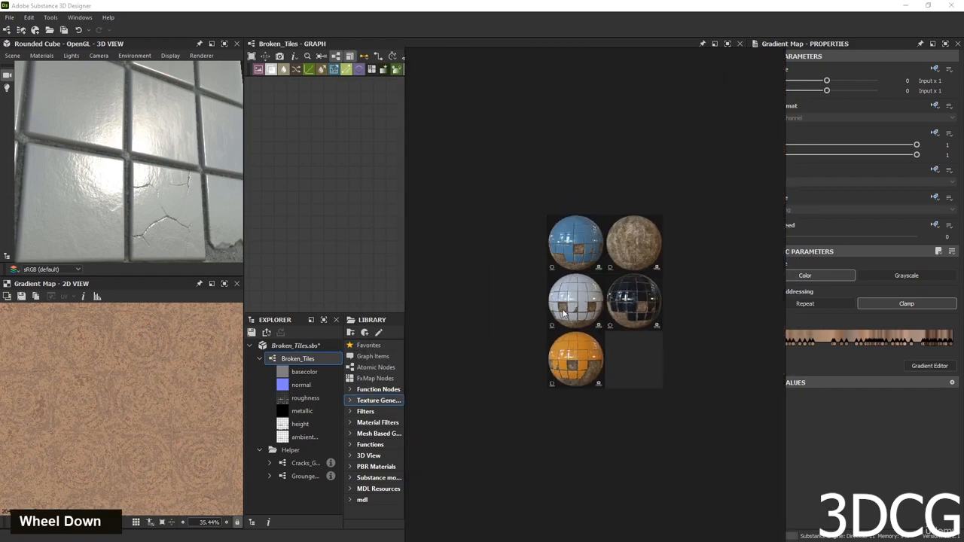
scroll(645, 339, up, 5)
right_click(611, 302)
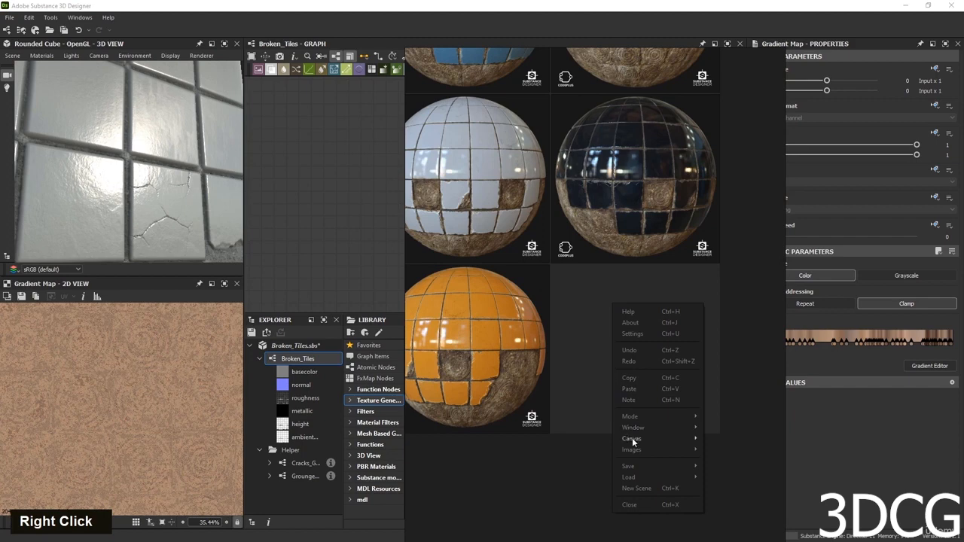
click(761, 469)
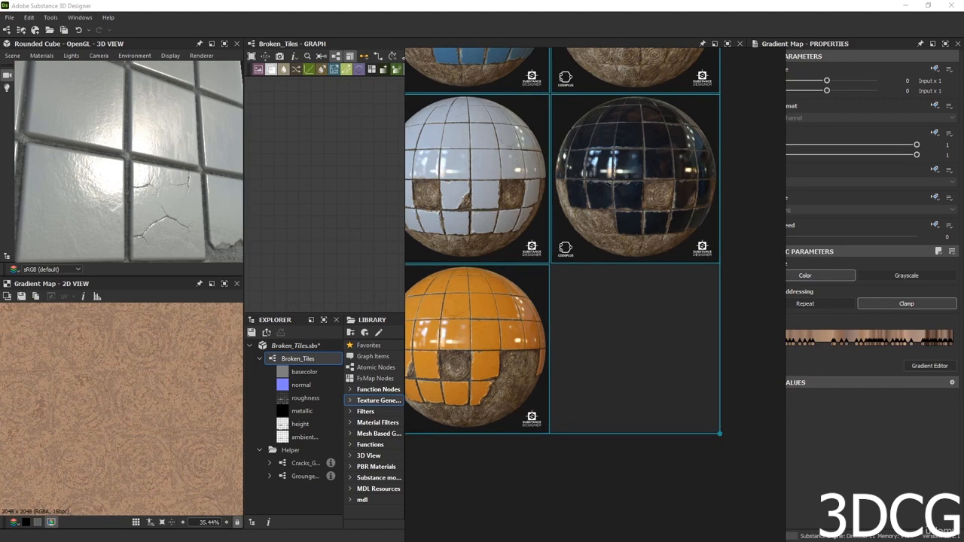
drag(799, 316, 658, 358)
scroll(657, 365, down, 2)
drag(776, 467, 679, 468)
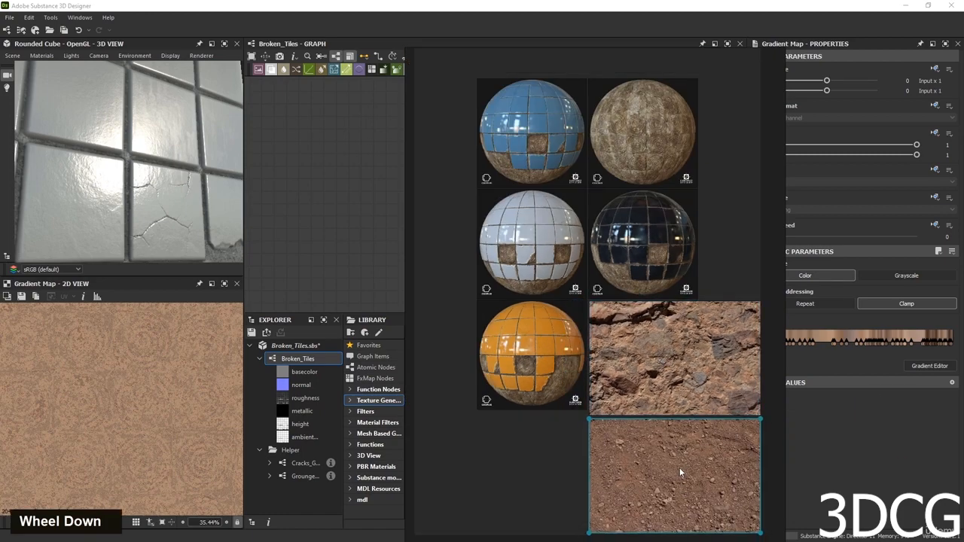
Lock the reference board's canvas with the rock and gravel photos in their new places.
right_click(553, 431)
mouse_move(573, 358)
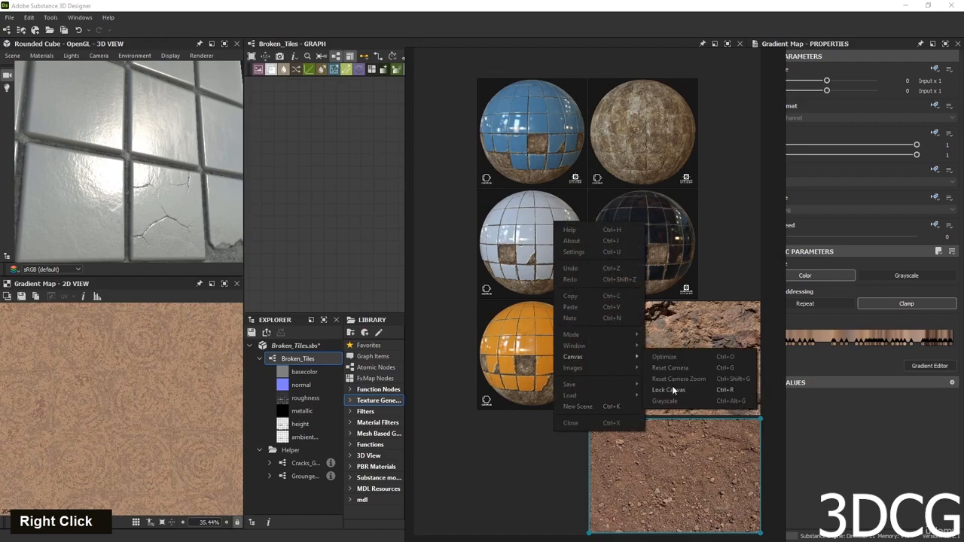
click(671, 385)
Place the reference board over the lower part of the graph, leaving the Gradient Map node and its properties uncovered.
scroll(618, 427, up, 2)
scroll(567, 255, up, 3)
scroll(618, 393, down, 1)
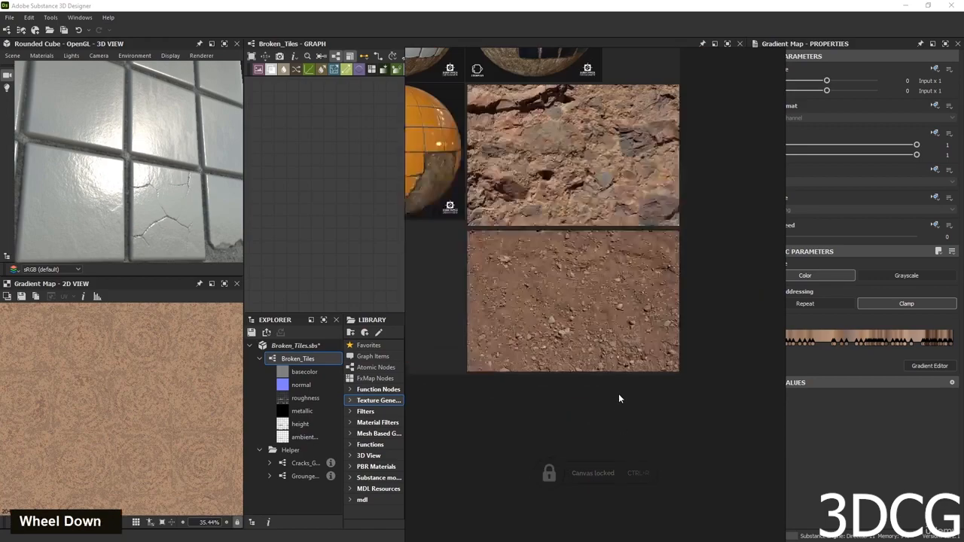
scroll(543, 262, up, 3)
scroll(577, 294, down, 3)
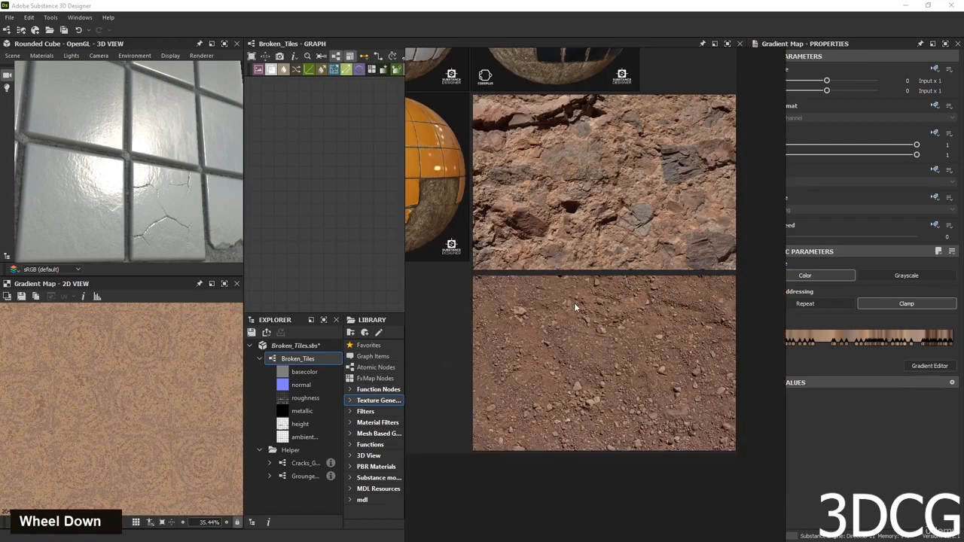
scroll(595, 297, up, 4)
right_drag(614, 289, 945, 288)
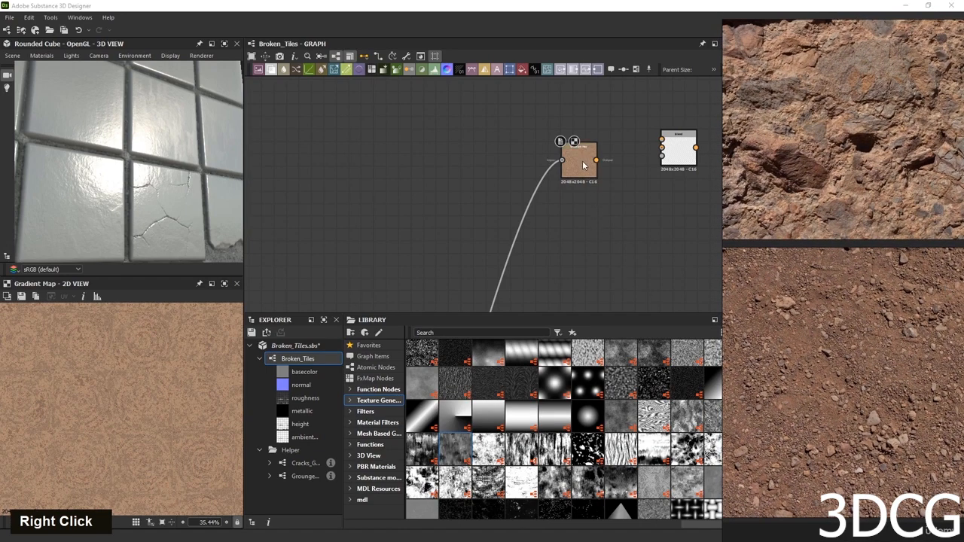
right_drag(905, 221, 461, 291)
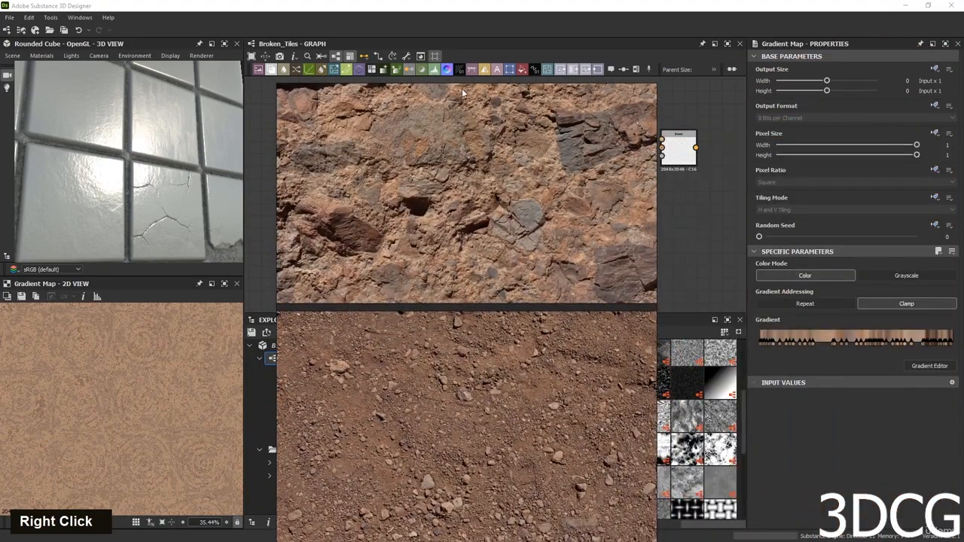
right_drag(462, 84, 461, 249)
scroll(474, 414, down, 2)
scroll(471, 362, up, 2)
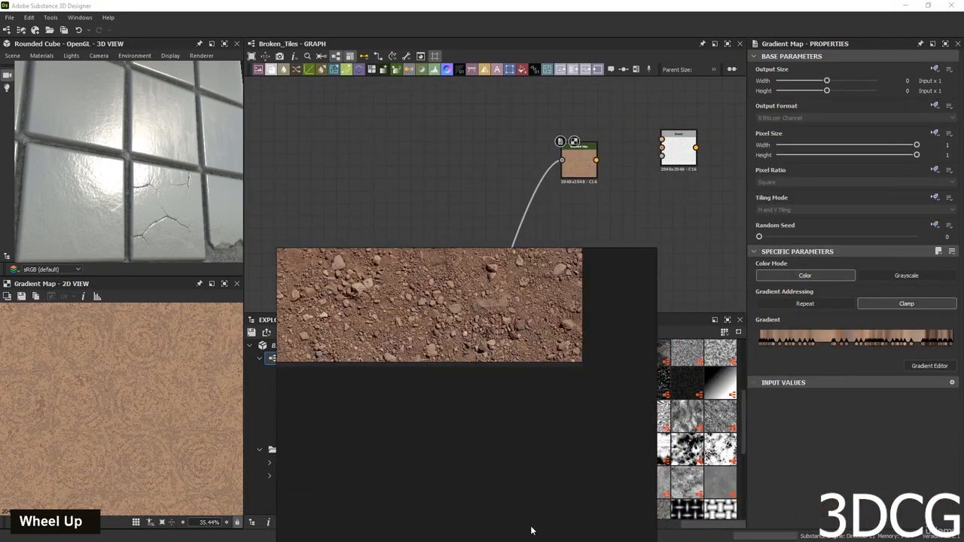
scroll(465, 324, down, 2)
scroll(466, 321, up, 4)
right_drag(550, 425, 532, 366)
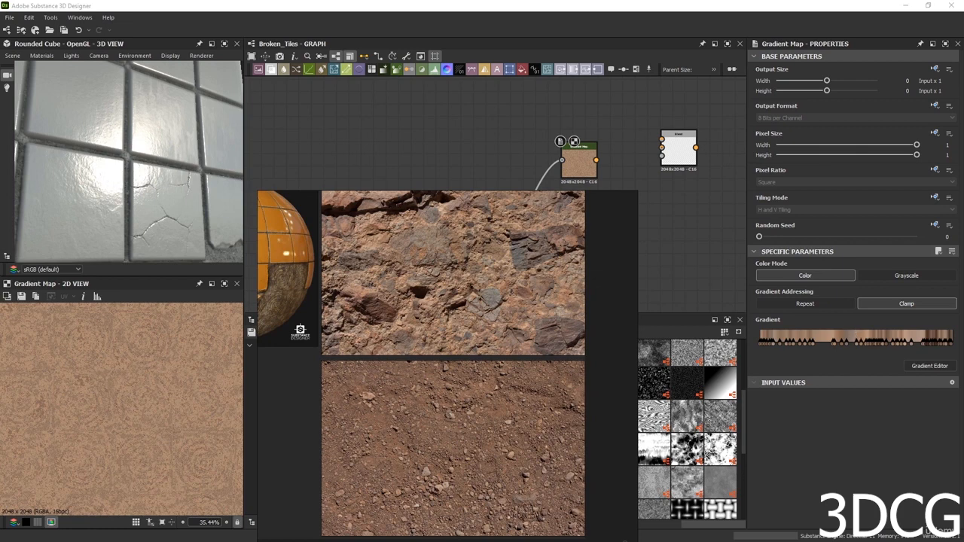
Open the Gradient Map's Gradient Editor beside the reference board and resample the gradient from the rock photo.
double_click(579, 161)
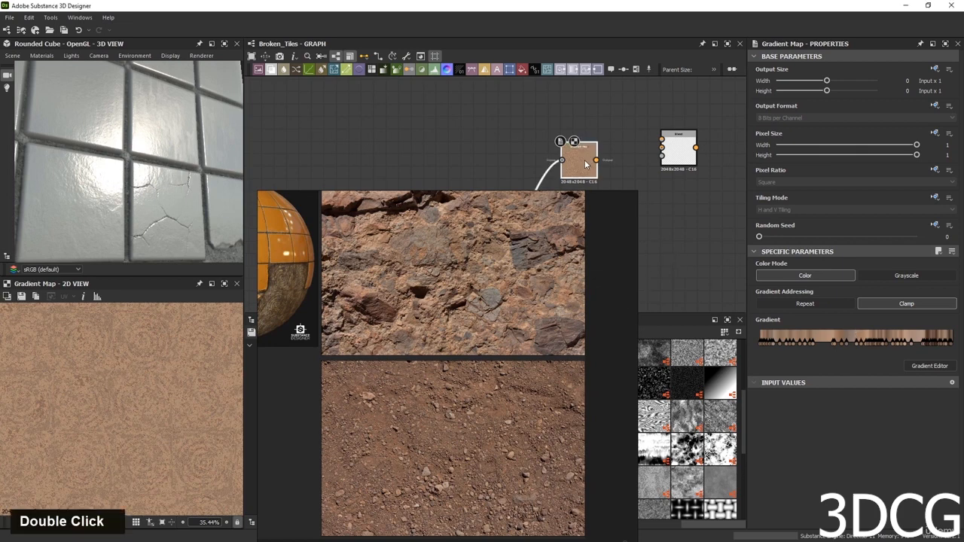
click(927, 366)
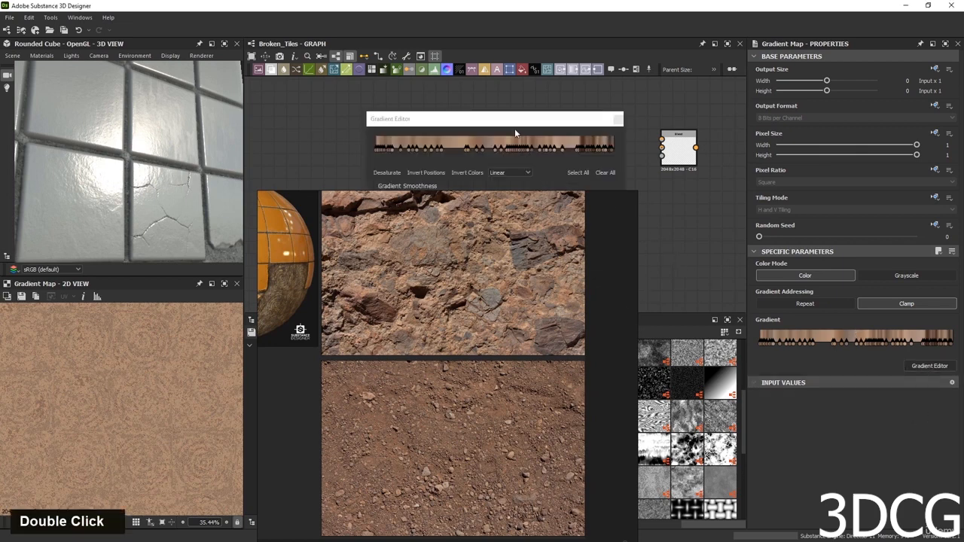
drag(515, 133, 829, 138)
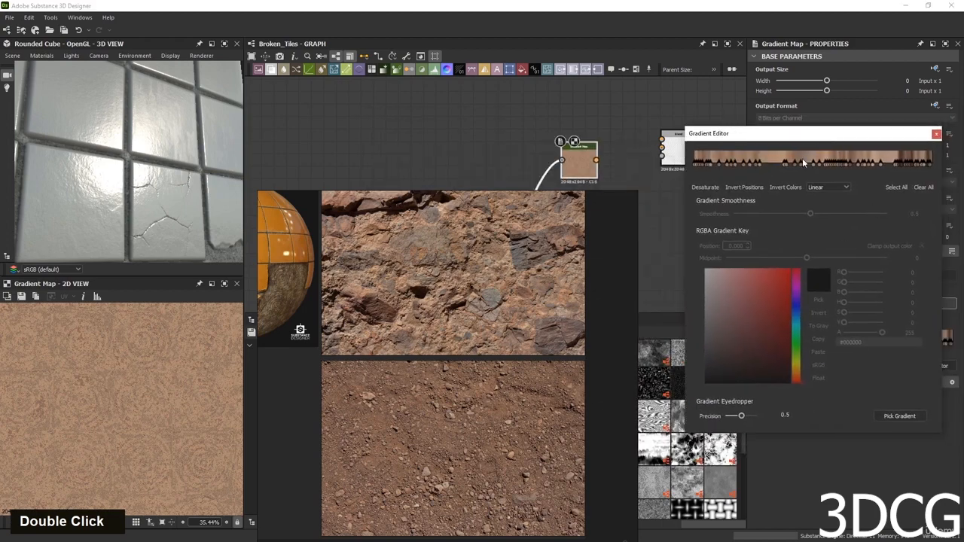
click(903, 417)
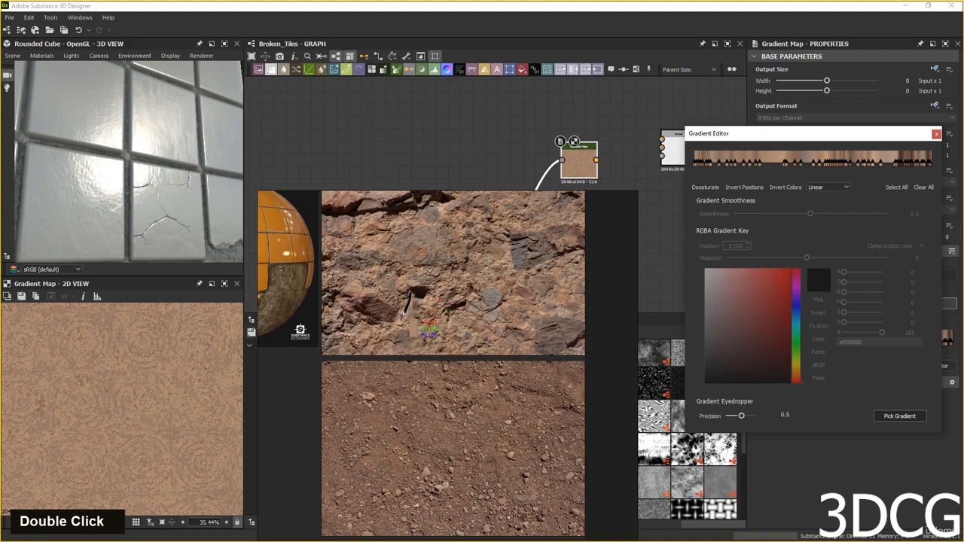
double_click(405, 316)
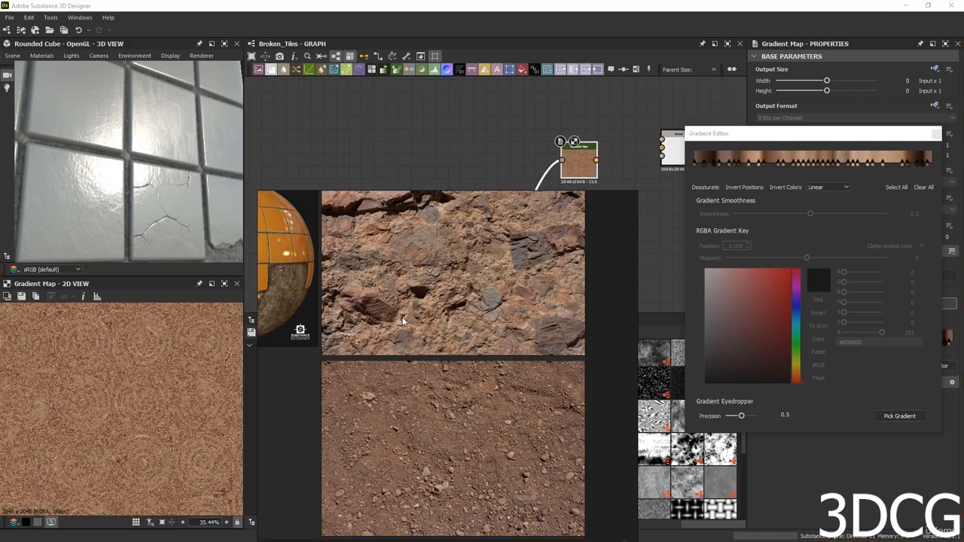
scroll(92, 367, up, 5)
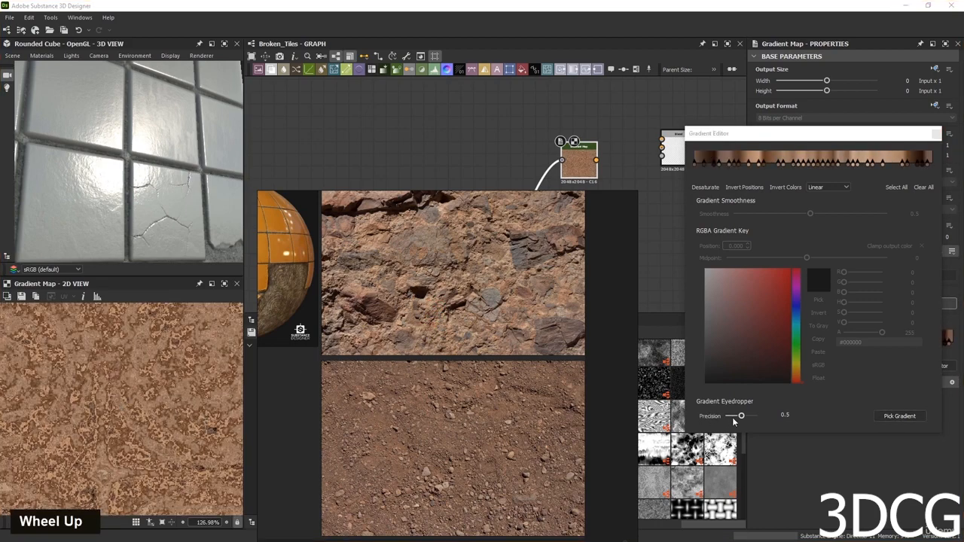
Set the gradient eyedropper precision to 0.4 and pick a new gradient across the brown stone patch of the rock photo.
mouse_move(740, 420)
mouse_down()
mouse_move(724, 421)
mouse_move(752, 420)
mouse_move(737, 420)
mouse_up()
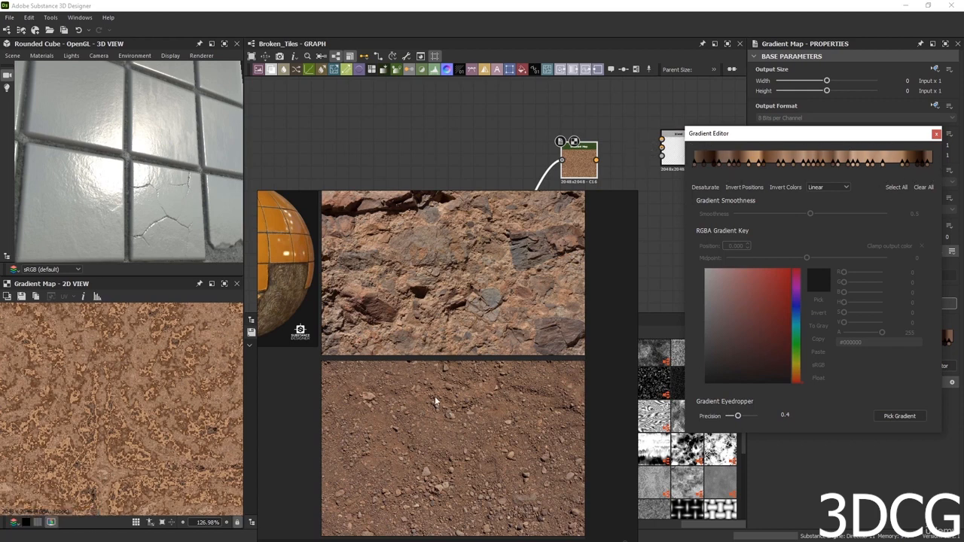
scroll(435, 401, up, 3)
scroll(451, 249, down, 1)
scroll(497, 244, up, 1)
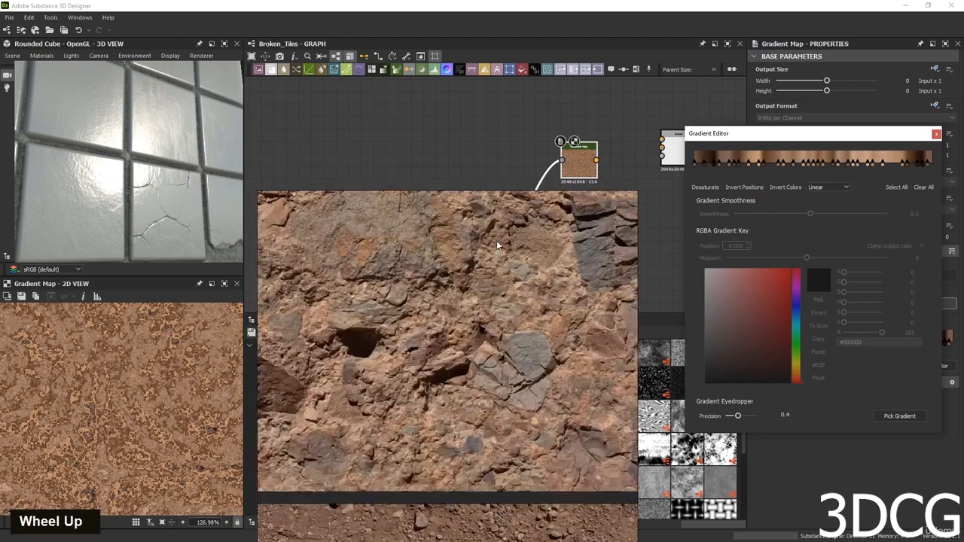
scroll(497, 244, up, 1)
middle_drag(450, 307, 494, 326)
scroll(493, 326, up, 1)
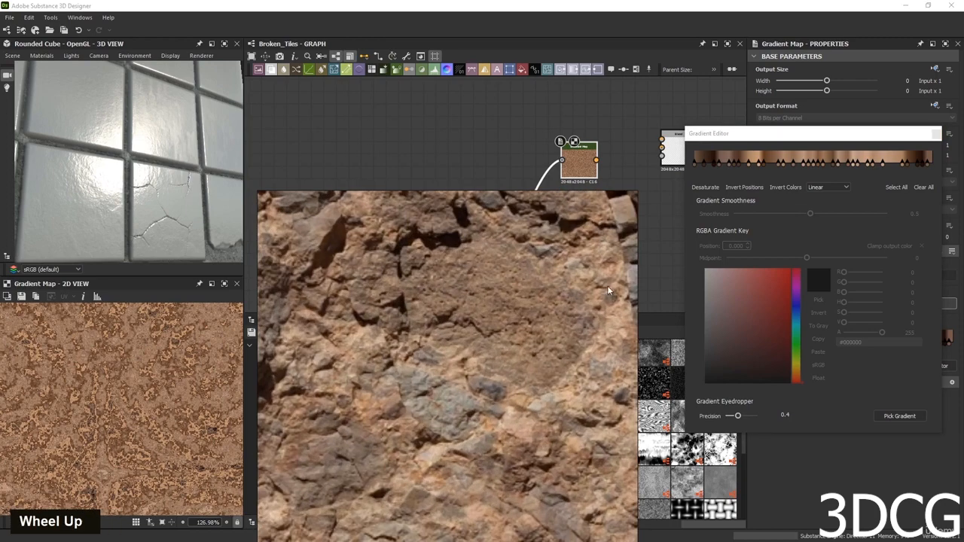
click(914, 419)
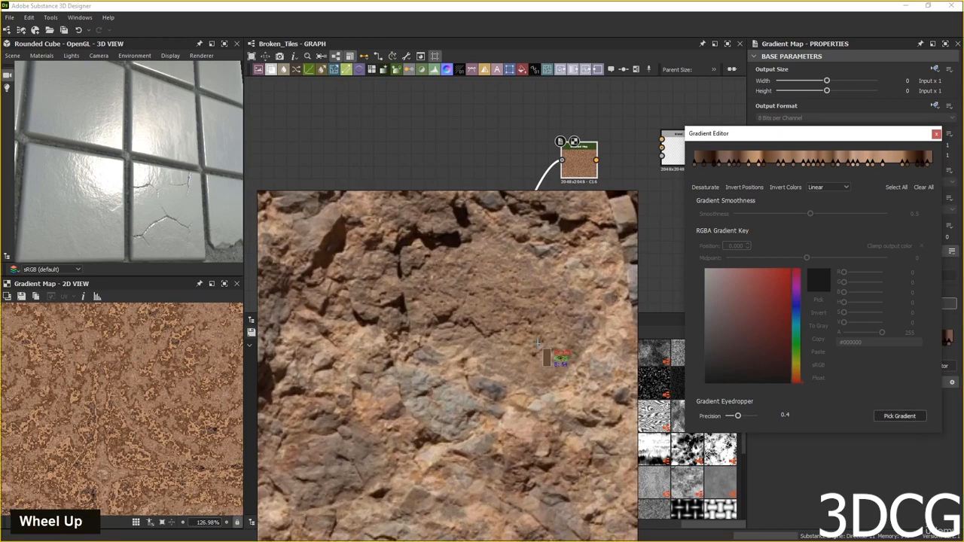
mouse_move(539, 343)
mouse_down()
mouse_move(519, 305)
mouse_move(546, 320)
mouse_move(546, 310)
mouse_up()
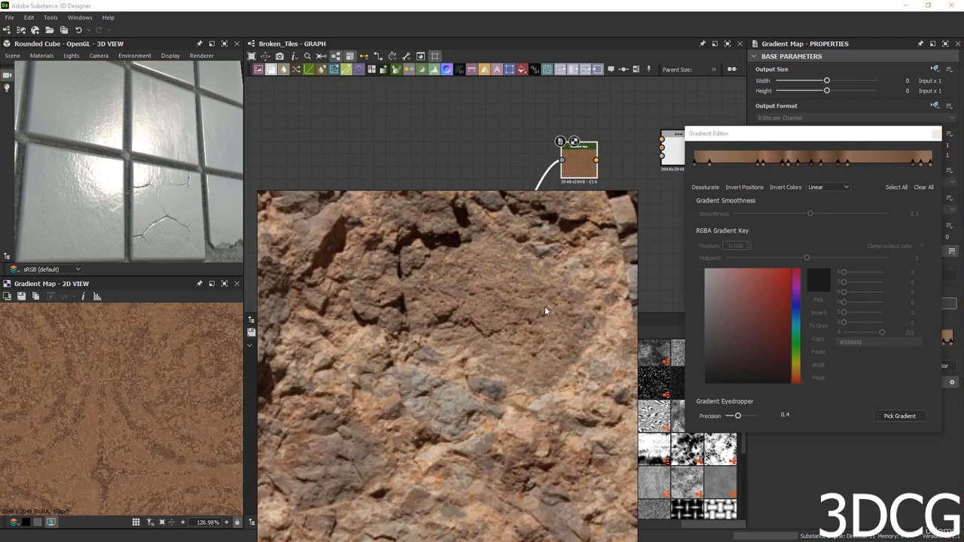
scroll(124, 399, down, 3)
scroll(130, 409, up, 2)
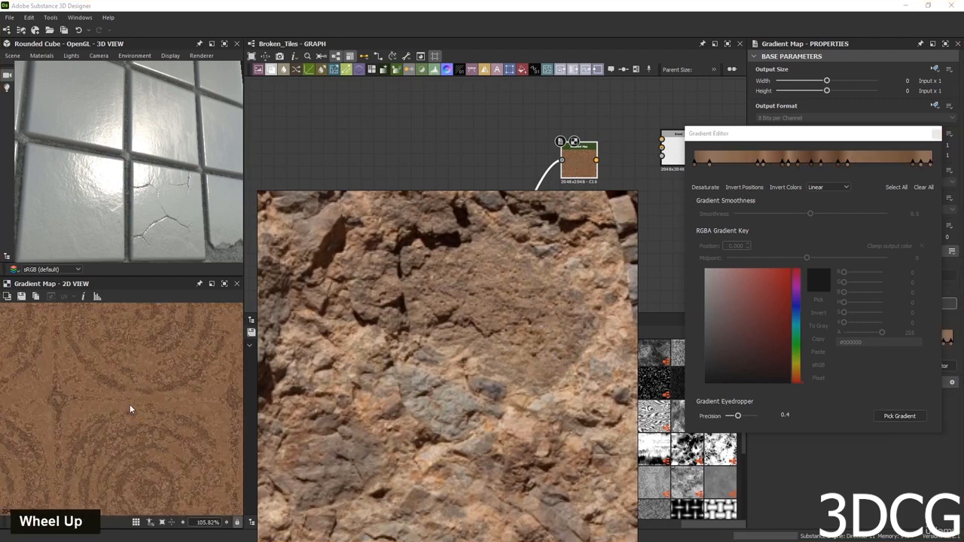
Repick the gradient with two more short strokes over the upper part of the brown stone patch and inspect the pattern.
click(882, 416)
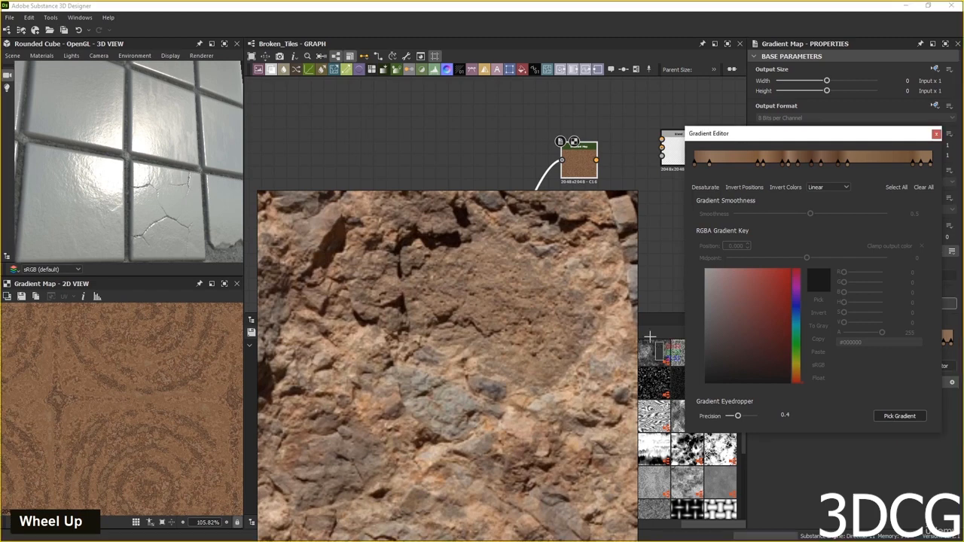
drag(512, 272, 499, 234)
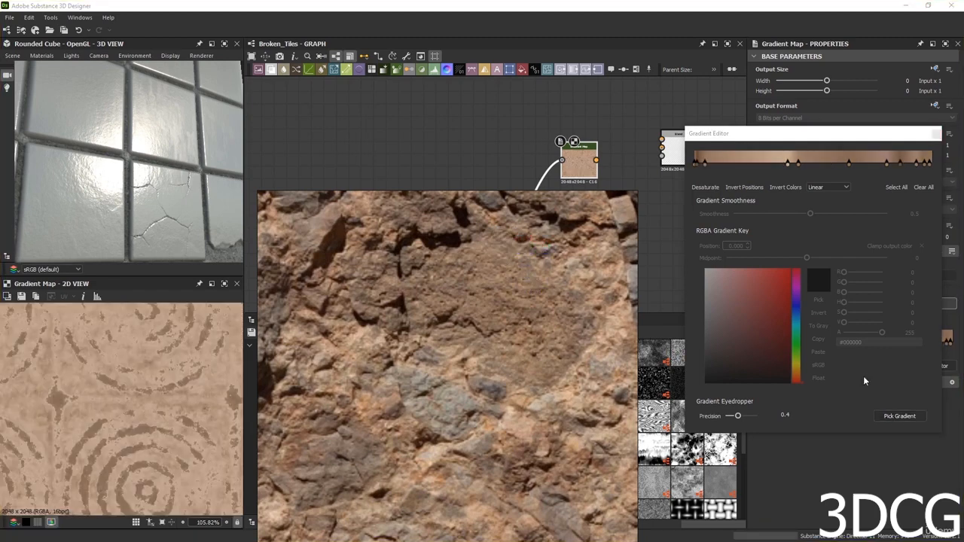
click(899, 415)
drag(483, 251, 478, 280)
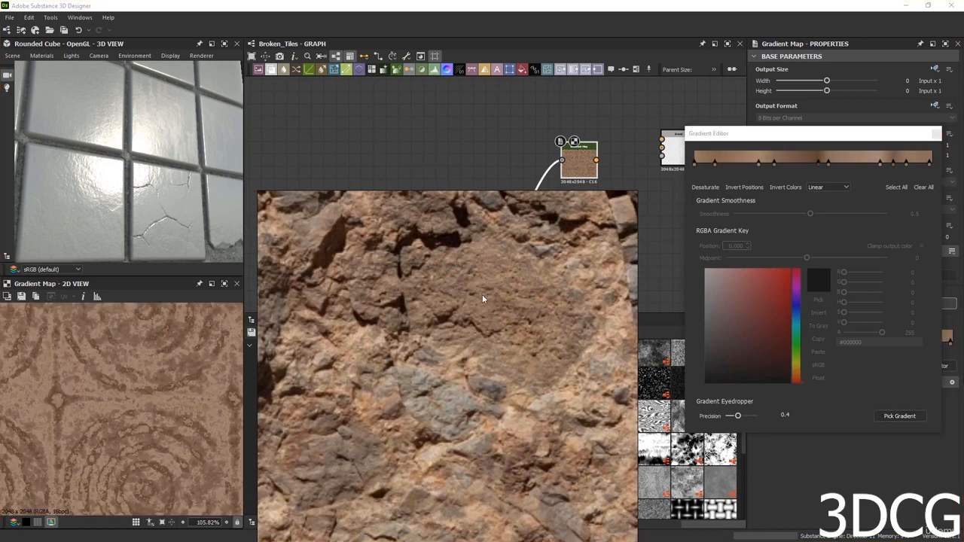
scroll(160, 431, down, 2)
scroll(159, 431, up, 3)
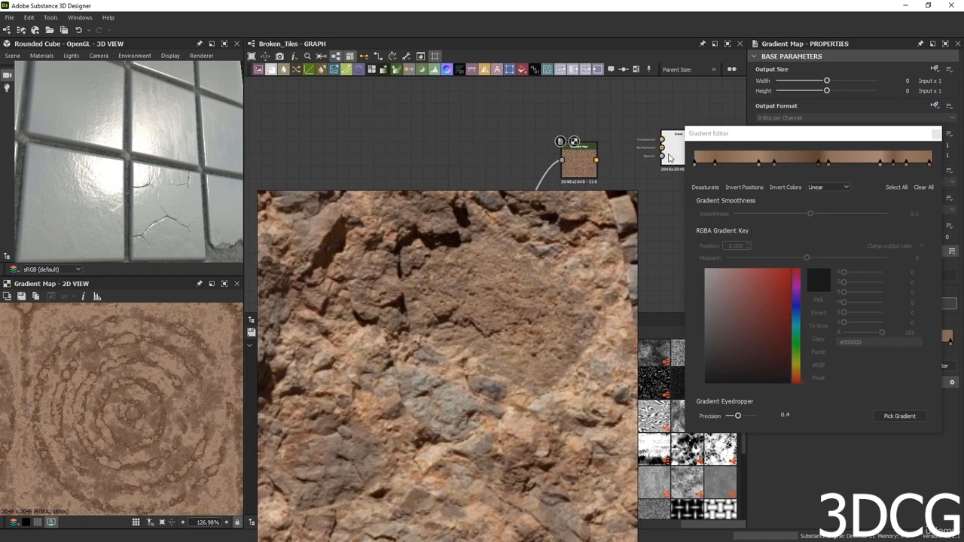
Move the Blend node in front of the Gradient Map and reroute the Gradient Map's incoming link to the Blend's Background input.
drag(678, 154, 516, 129)
double_click(516, 130)
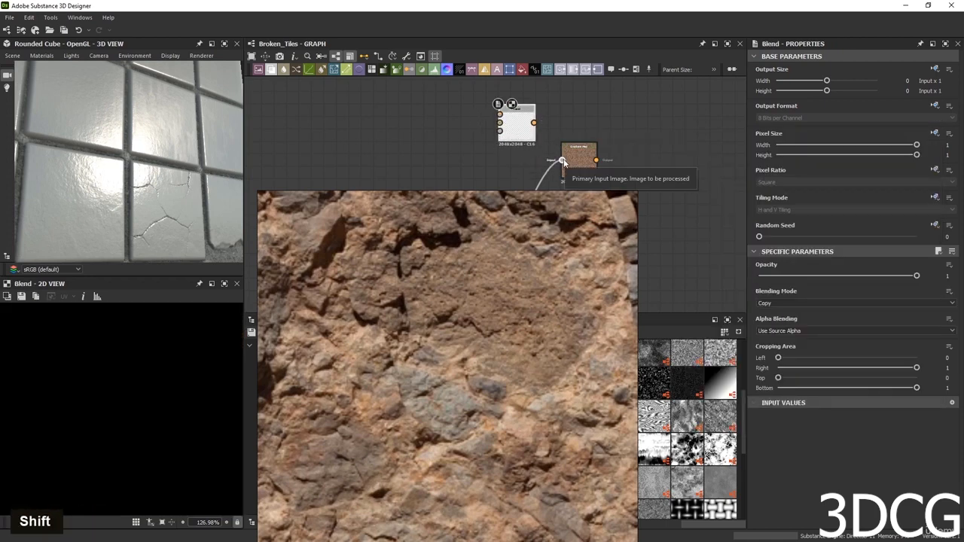
shift+drag(563, 162, 500, 130)
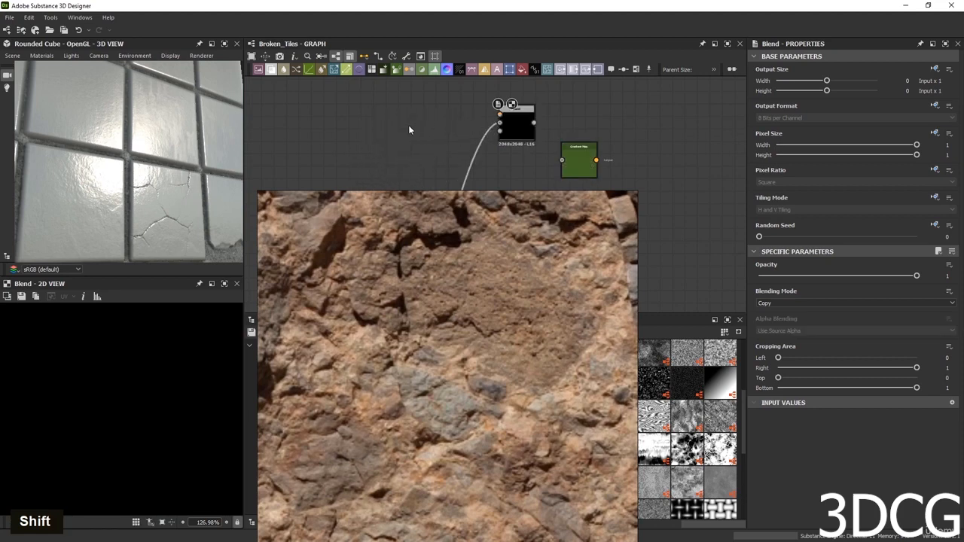
key(space)
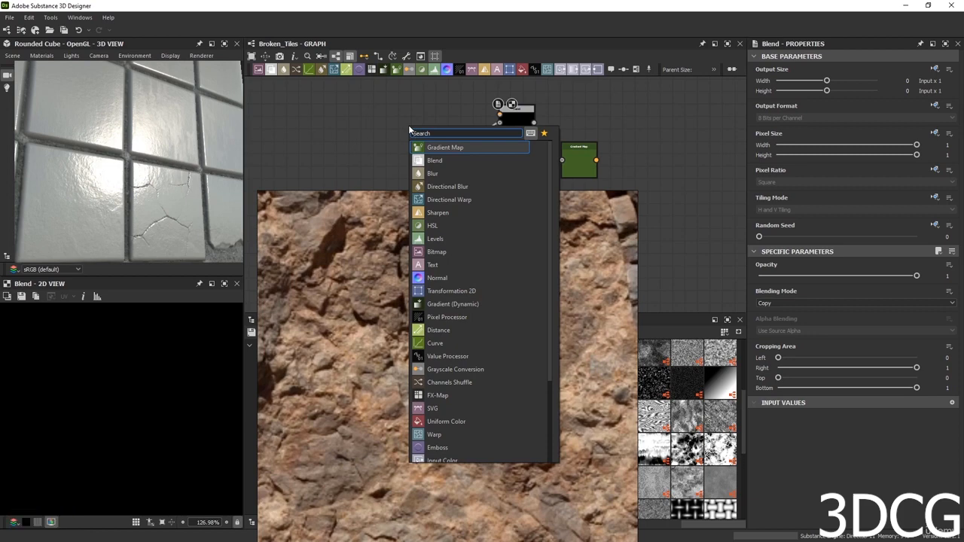
text(frac)
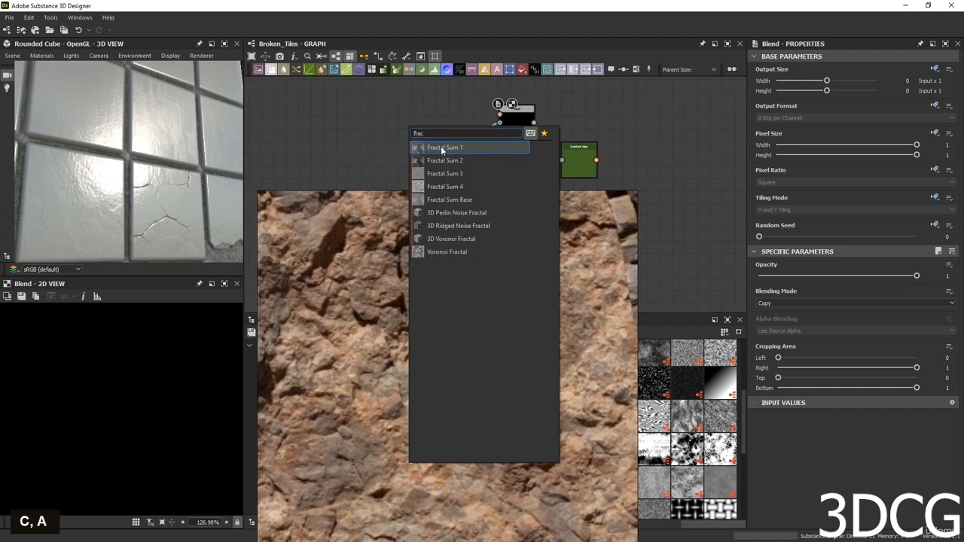
click(442, 148)
scroll(138, 401, down, 5)
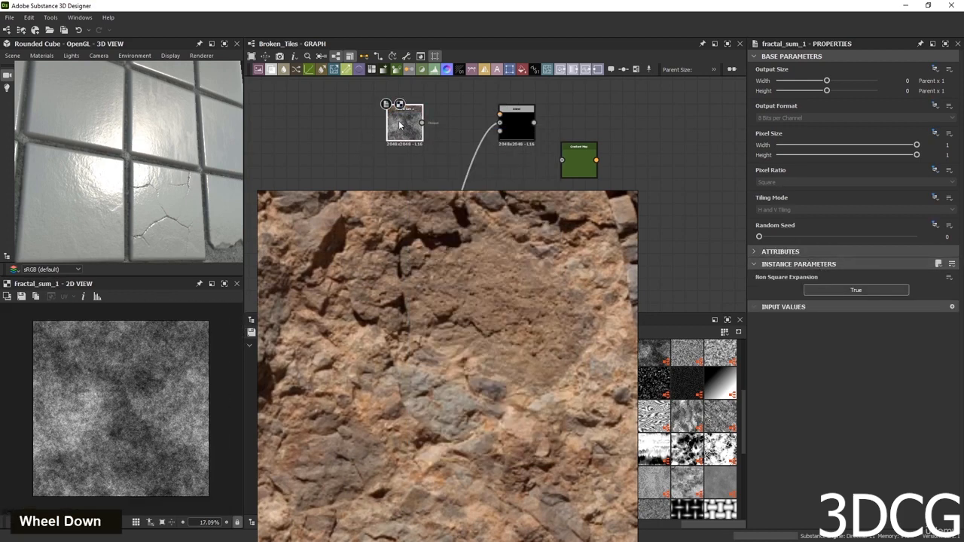
key(Delete)
Add a Fractal Sum Base node before the Blend node and preview it.
key(space)
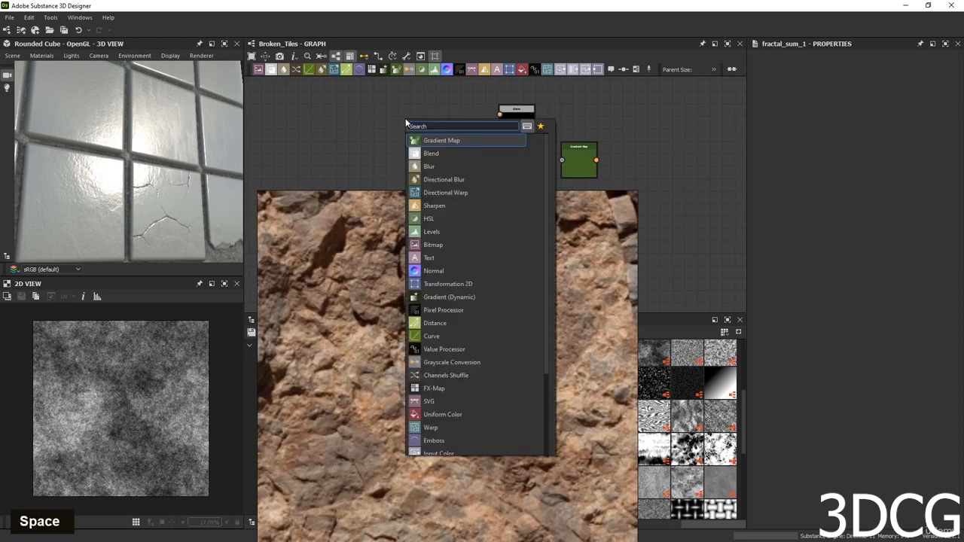
text(frac)
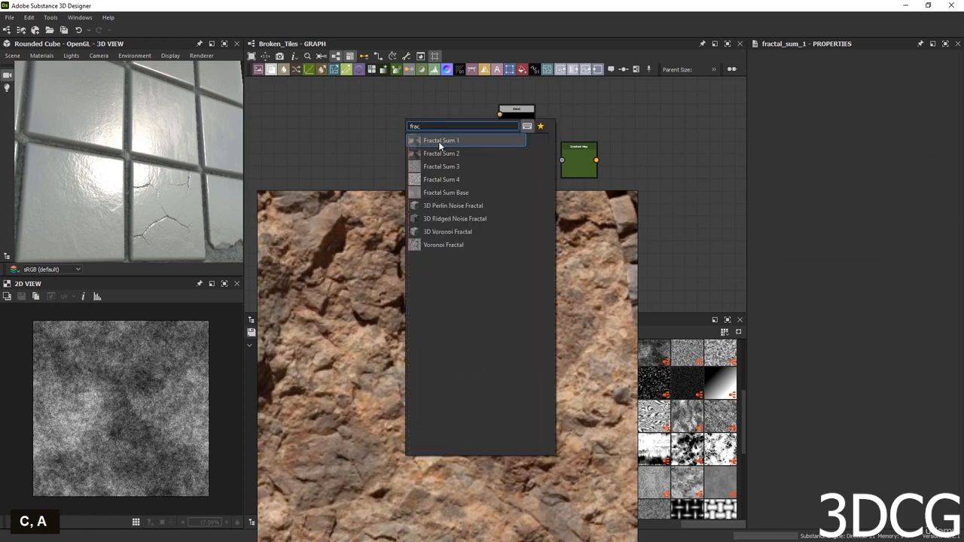
double_click(440, 191)
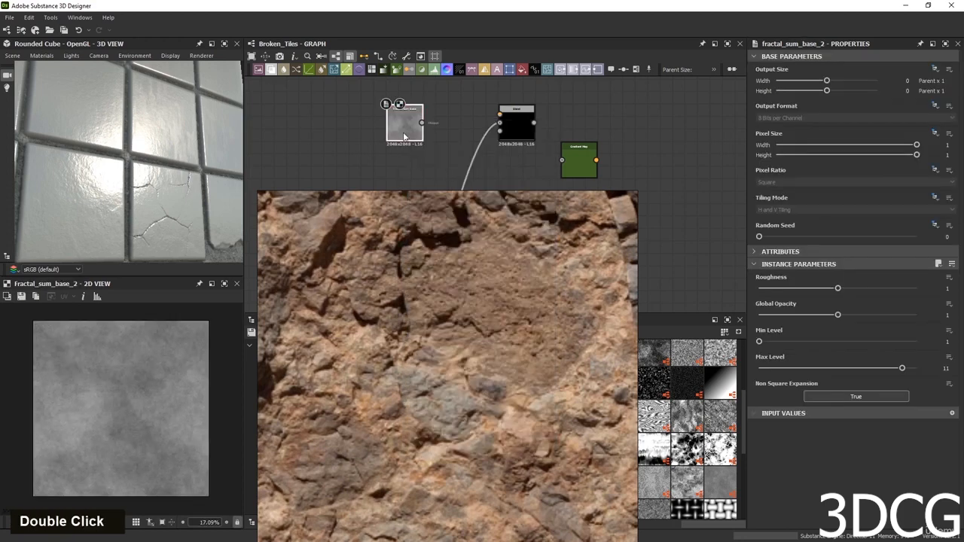
Set the Fractal Sum Base's Min Level to 6, connect it to the Blend's Foreground input and place it closer to the Blend.
scroll(135, 440, up, 2)
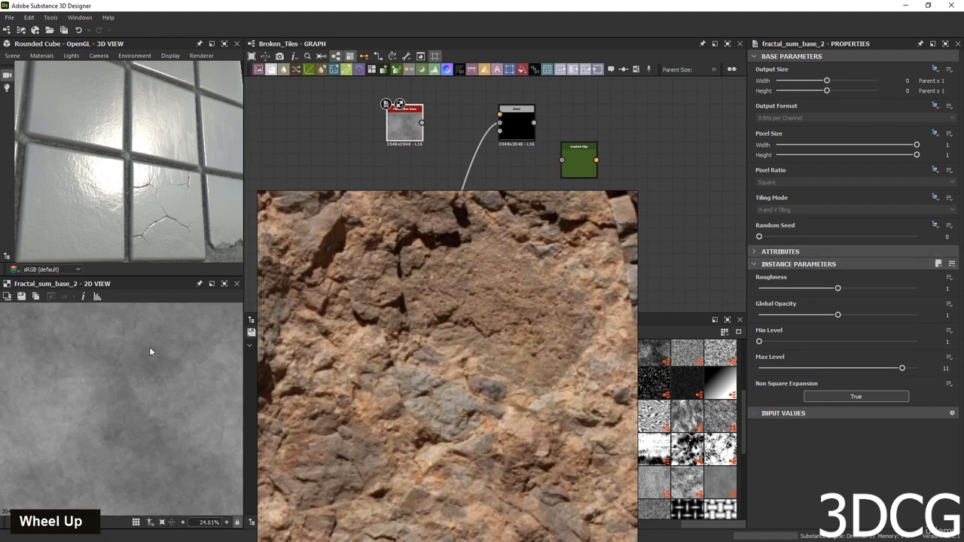
drag(759, 342, 830, 343)
scroll(96, 429, down, 5)
scroll(121, 428, up, 5)
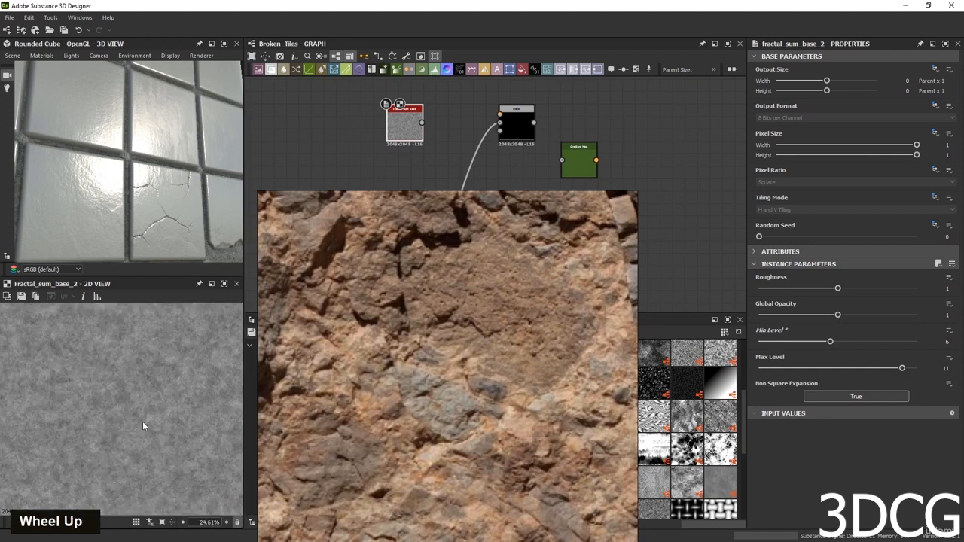
drag(422, 122, 499, 115)
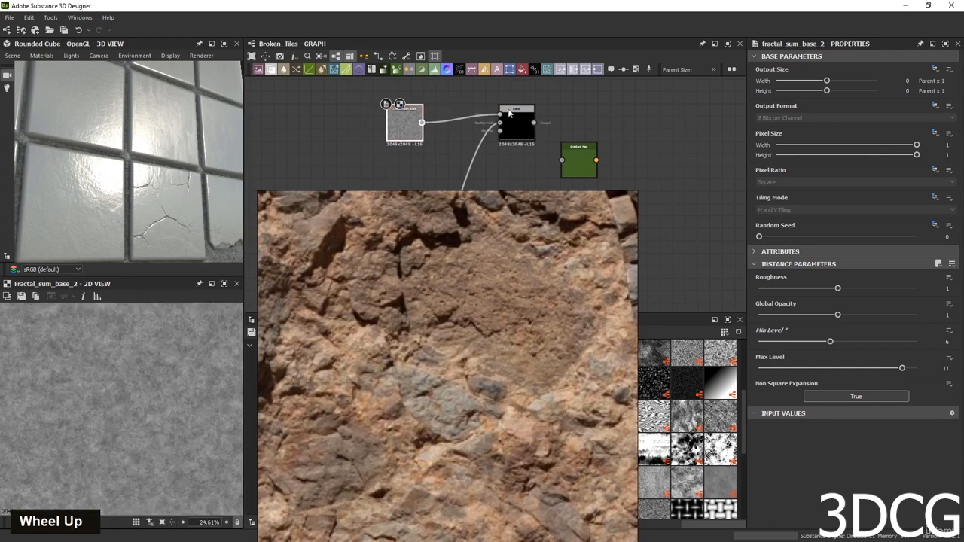
drag(416, 128, 478, 100)
Preview the Blend, try a lower opacity in Copy mode, and try Multiply at full opacity while inspecting the pattern.
double_click(514, 121)
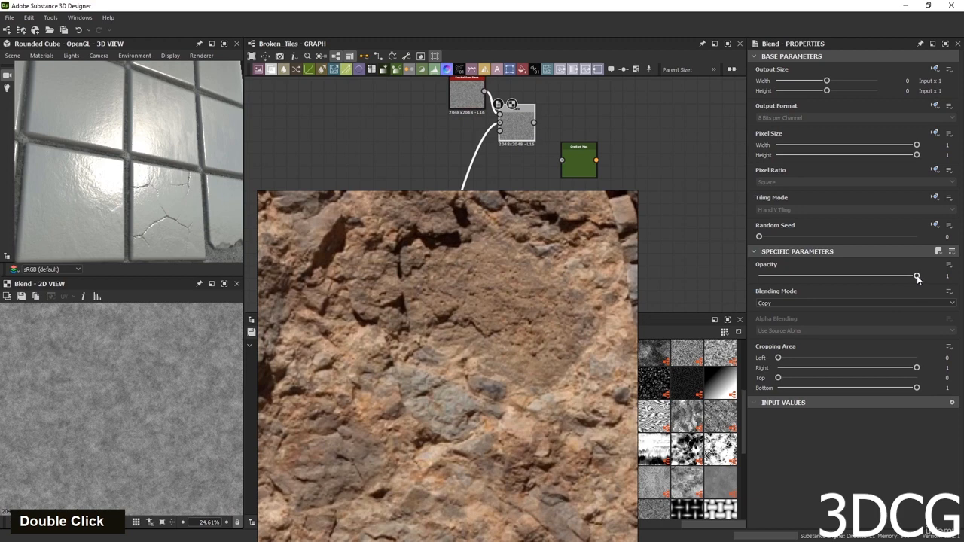
drag(917, 276, 898, 277)
drag(847, 278, 916, 276)
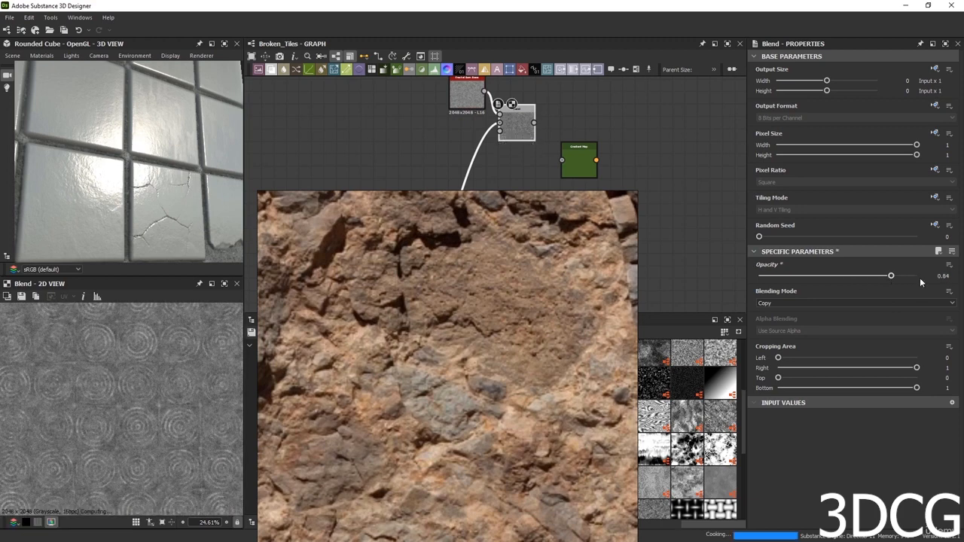
click(786, 302)
click(781, 334)
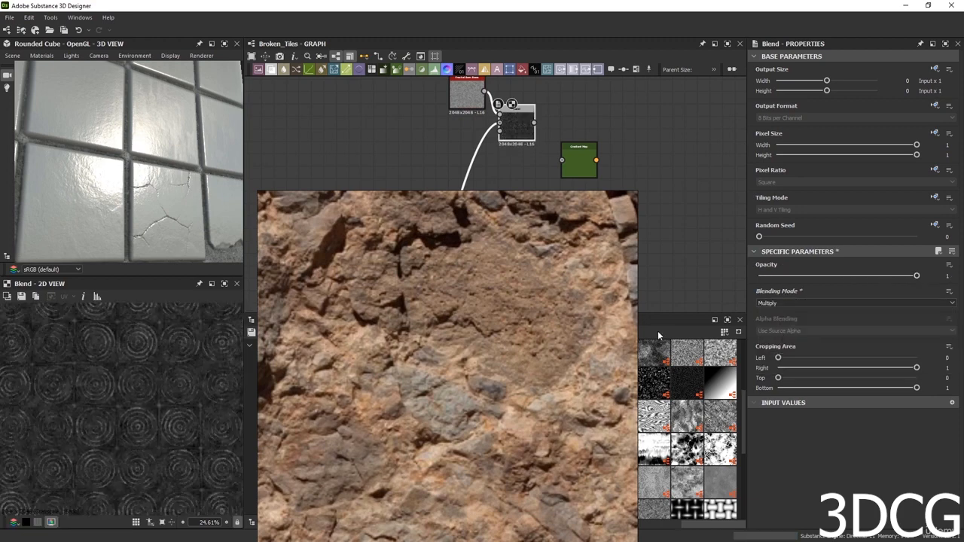
scroll(145, 407, up, 2)
scroll(140, 399, down, 2)
scroll(140, 400, up, 10)
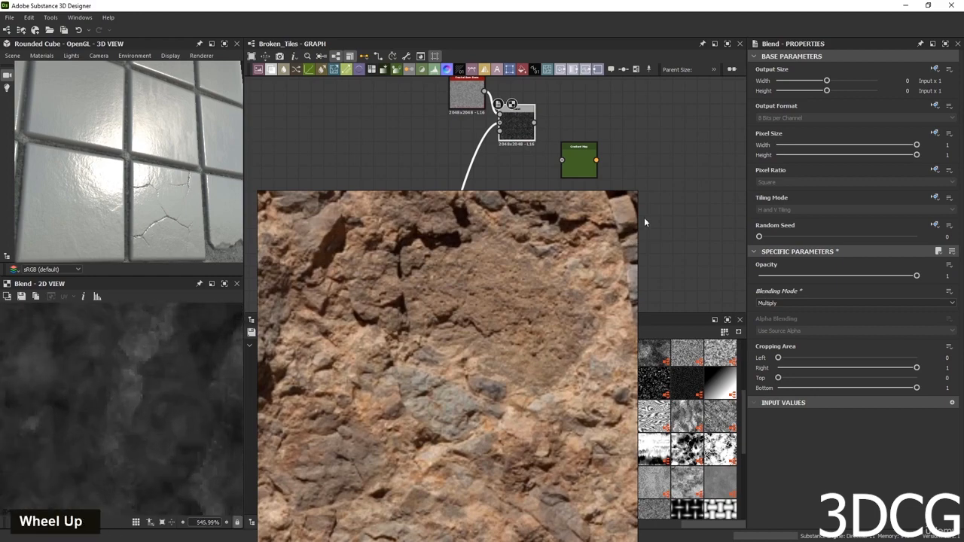
Switch the Blend's blending mode to Copy and set its opacity to 0.52.
click(773, 304)
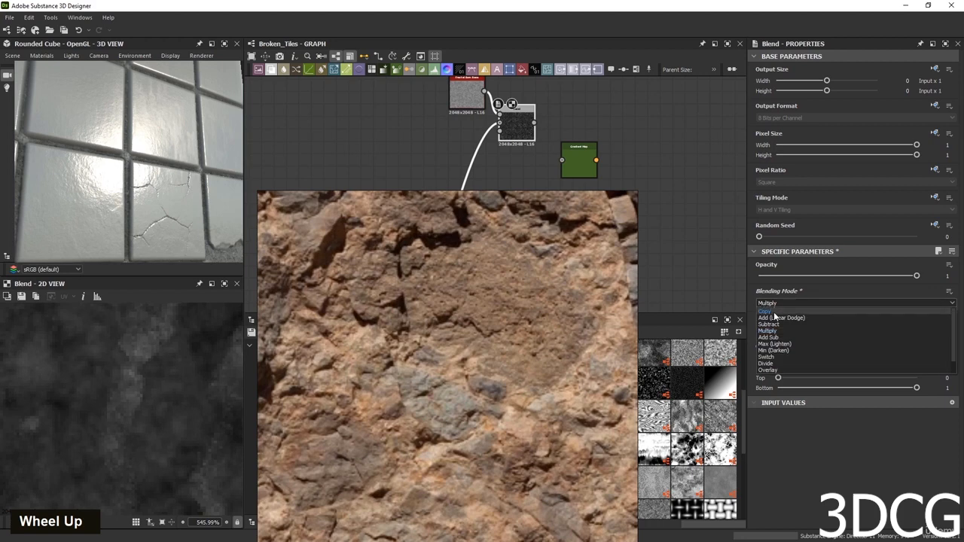
click(790, 311)
drag(915, 278, 841, 278)
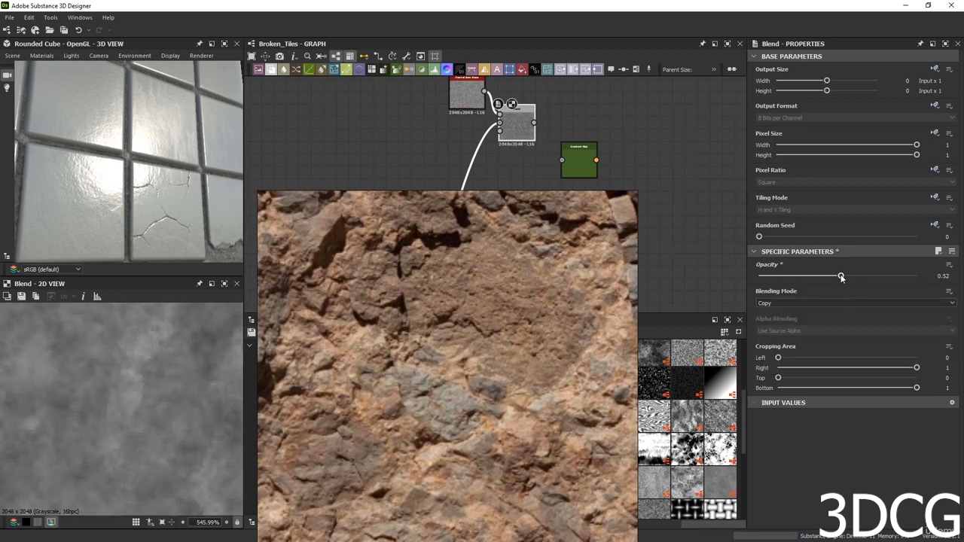
scroll(77, 403, down, 7)
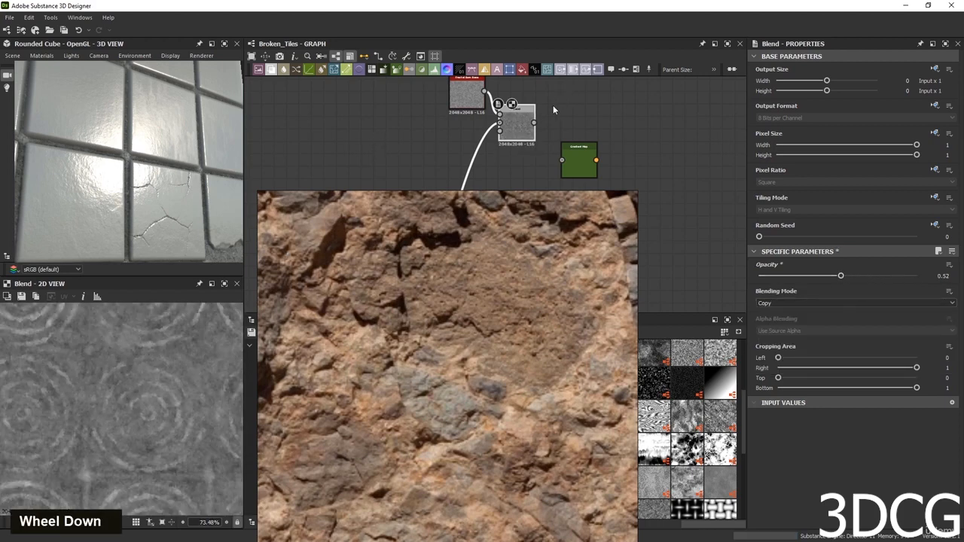
Connect the Blend's output to the Gradient Map's input and preview the colored result up close.
drag(534, 122, 561, 160)
double_click(578, 164)
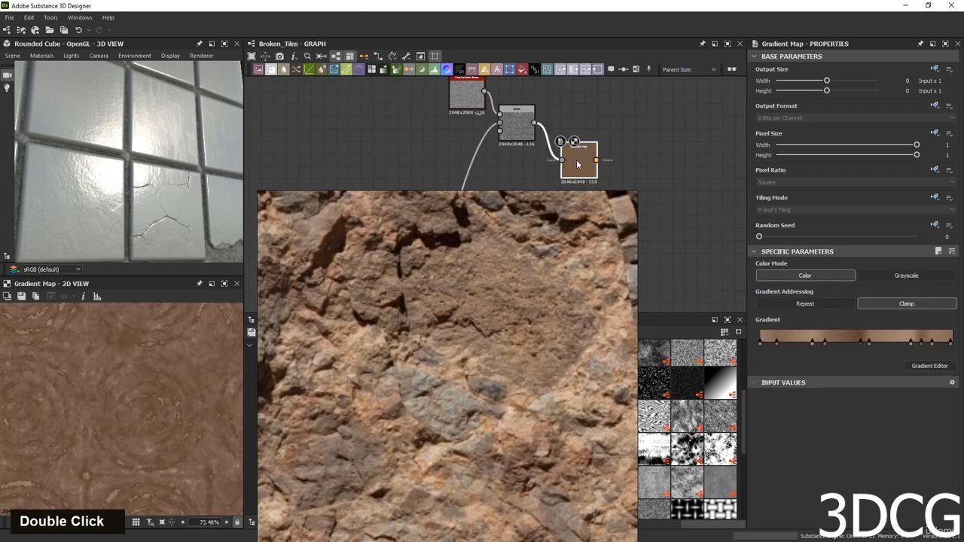
scroll(118, 417, up, 4)
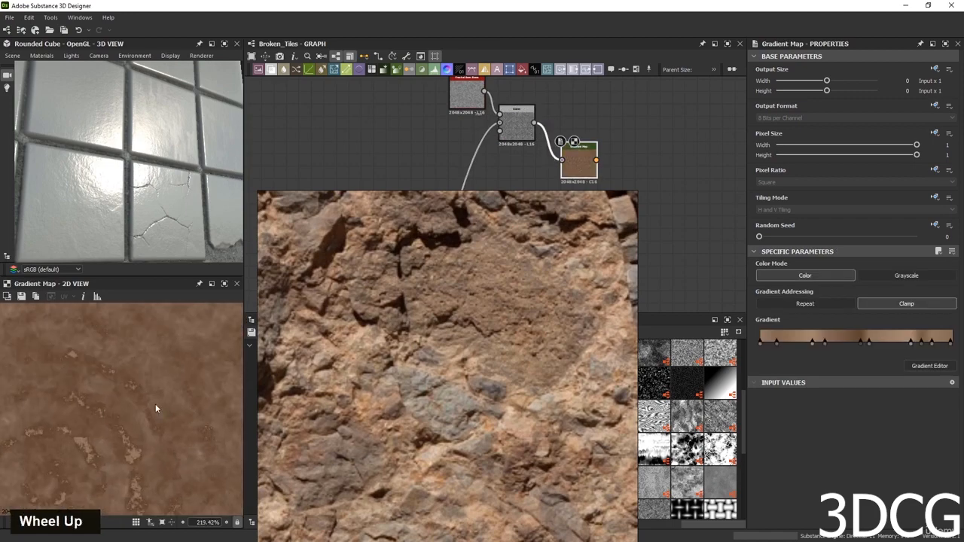
scroll(165, 411, down, 4)
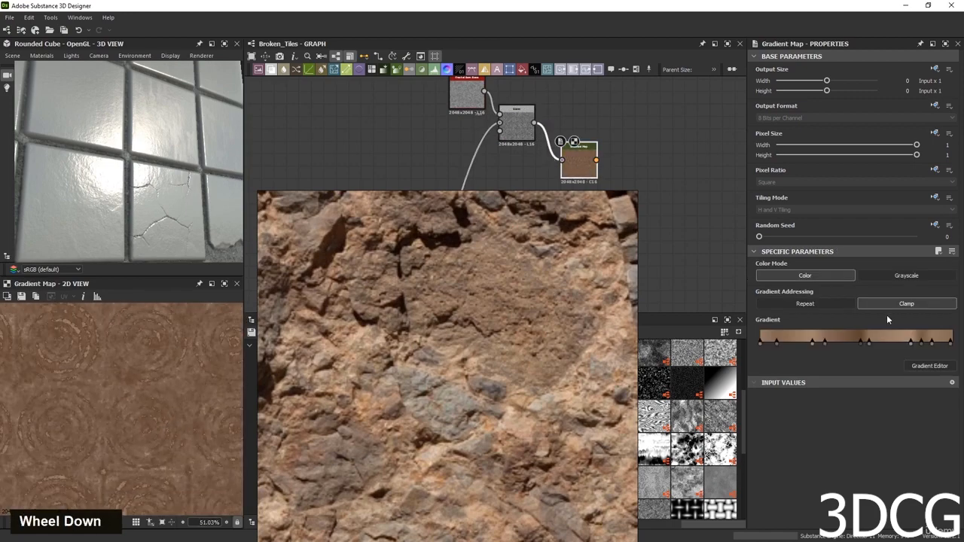
Try two new picked gradients on the brown stone patch, one across its upper middle and one down its lower edge.
click(923, 366)
click(899, 416)
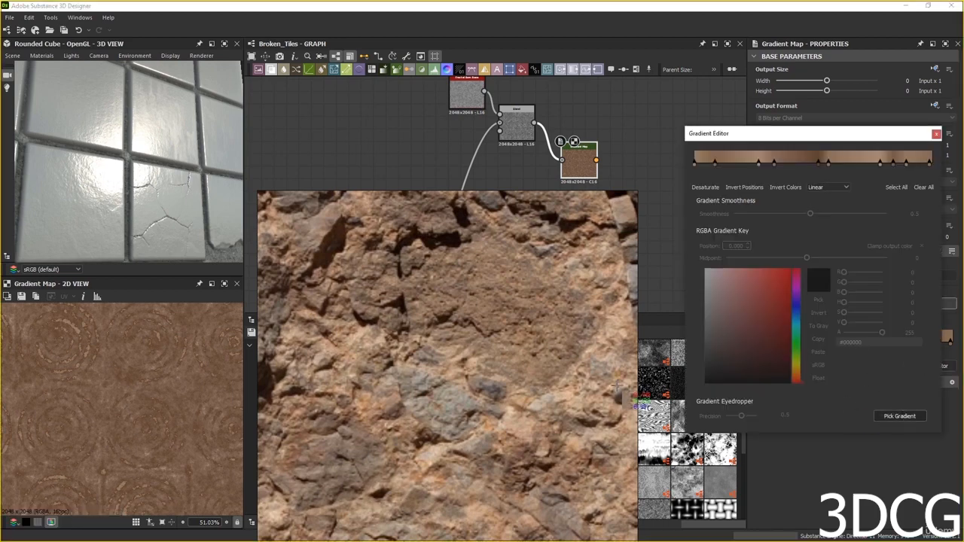
mouse_move(437, 254)
mouse_down()
mouse_move(442, 286)
mouse_move(475, 307)
mouse_up()
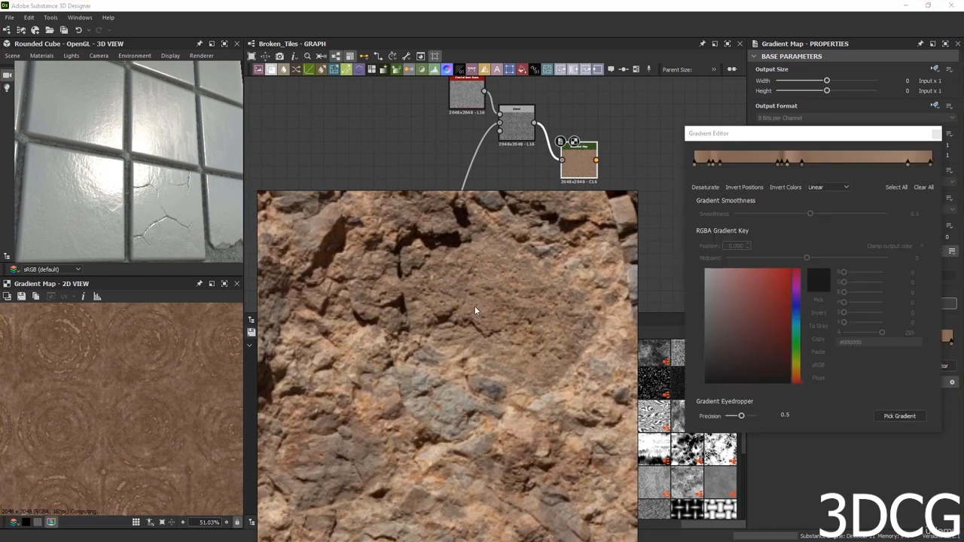
click(899, 415)
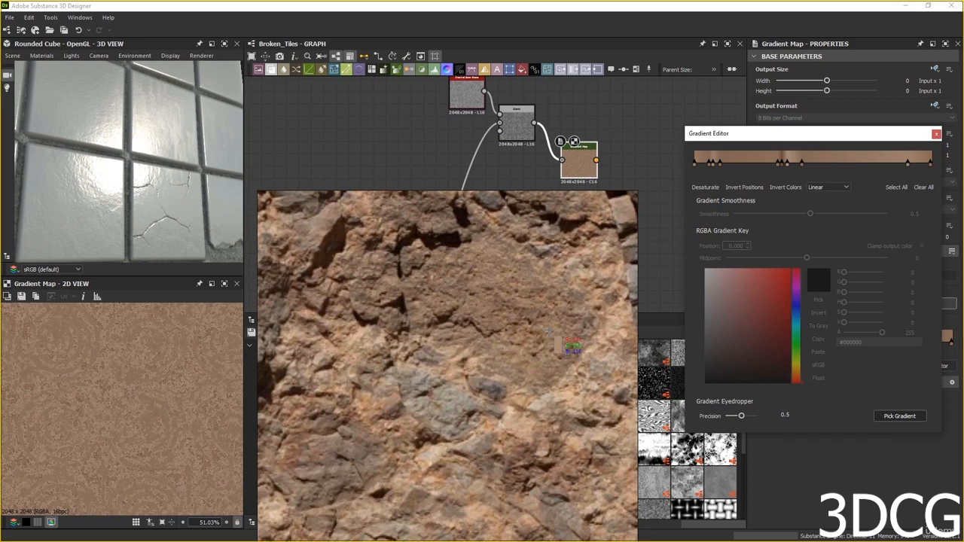
mouse_move(551, 322)
mouse_down()
mouse_move(548, 374)
mouse_move(561, 393)
mouse_up()
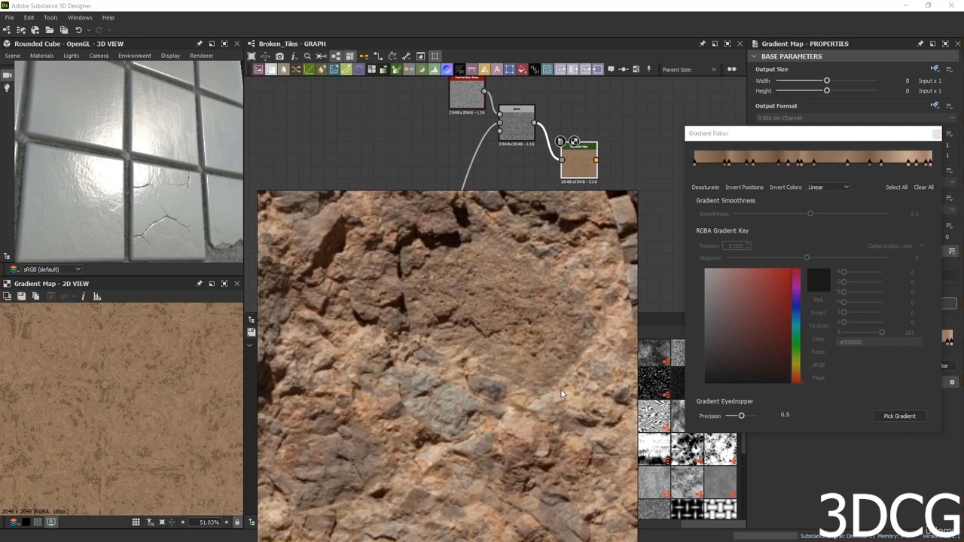
Try further short gradient picks along the right and lower edges of the brown stone patch.
click(899, 415)
mouse_move(584, 323)
mouse_down()
mouse_move(567, 335)
mouse_move(573, 367)
mouse_up()
click(902, 416)
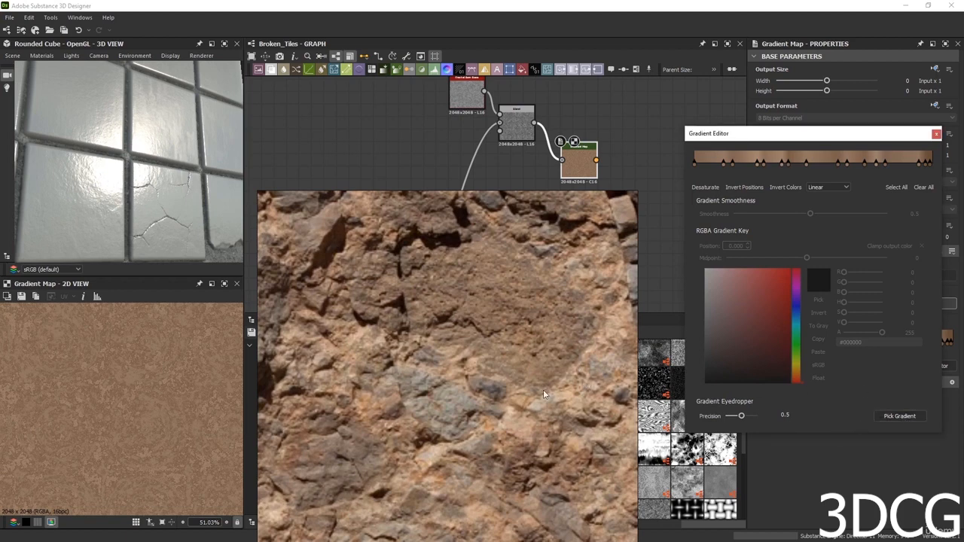
click(881, 419)
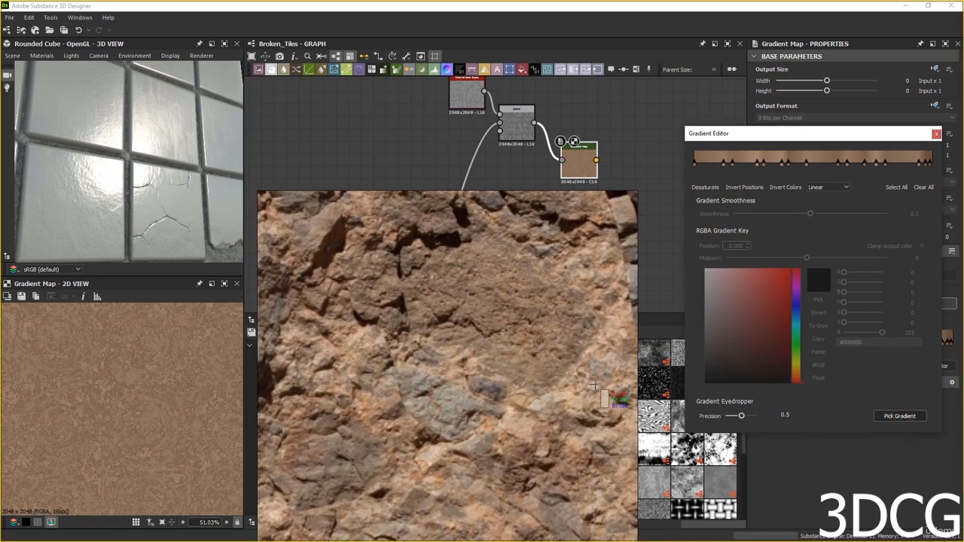
drag(506, 367, 550, 397)
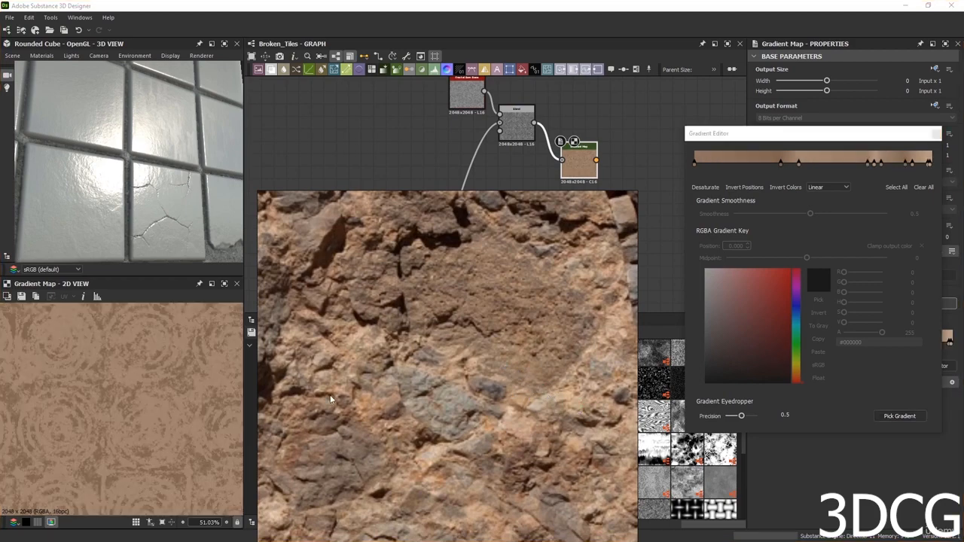
Raise the Blend node's opacity to 0.65 while checking the Gradient Map preview.
scroll(189, 415, up, 5)
click(517, 120)
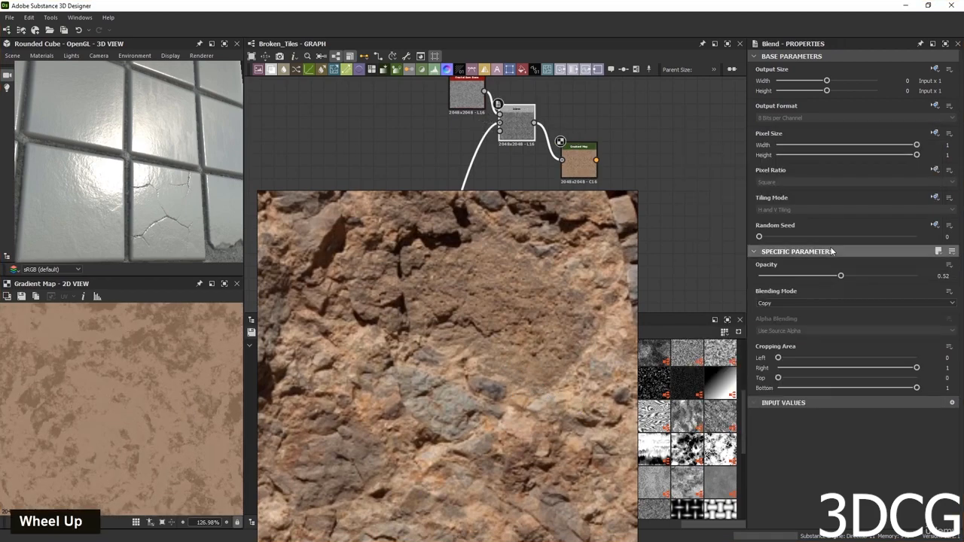
drag(840, 276, 862, 281)
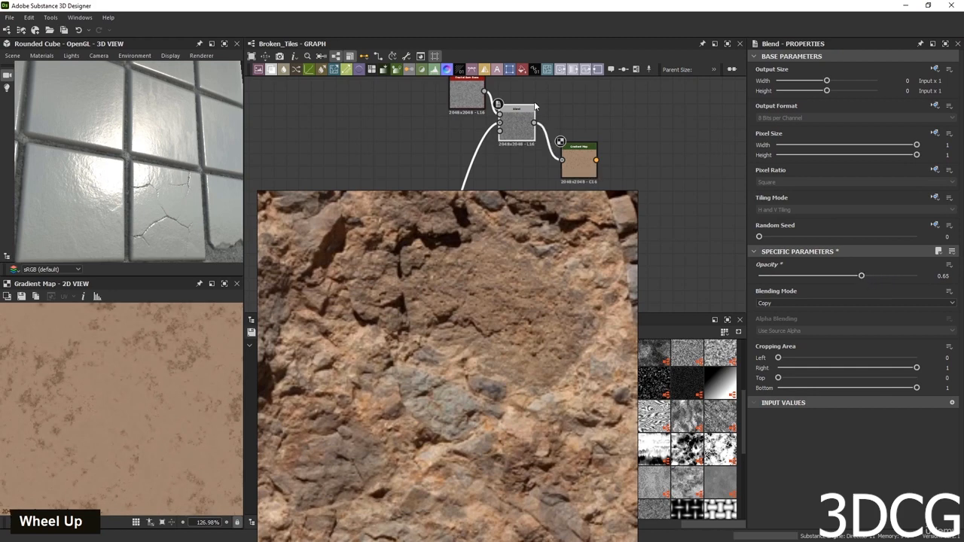
Repick the Gradient Map's gradient with a short downward stroke at the brown patch's upper right edge, inspect it and close the Gradient Editor.
double_click(576, 160)
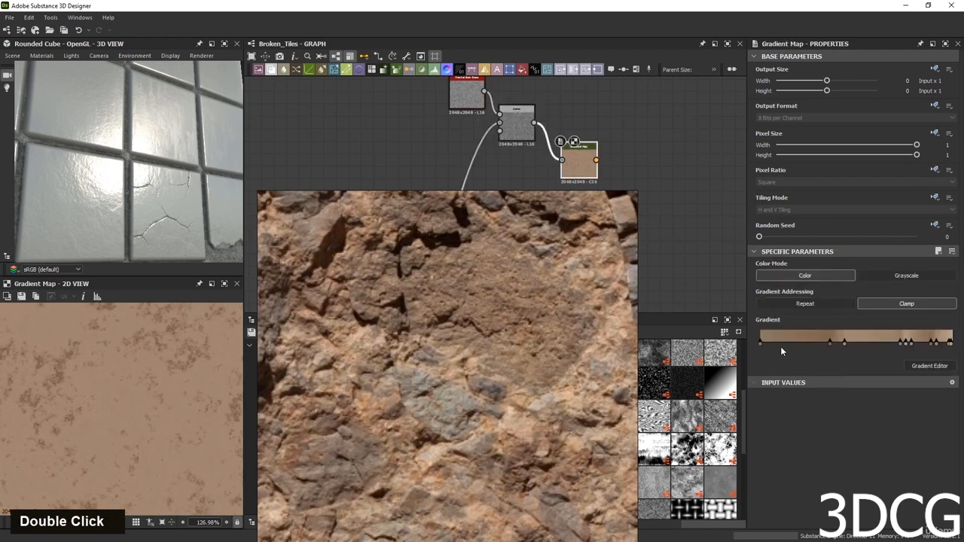
click(929, 365)
click(899, 415)
mouse_move(569, 238)
mouse_down()
mouse_move(580, 259)
mouse_move(572, 275)
mouse_up()
scroll(176, 402, down, 5)
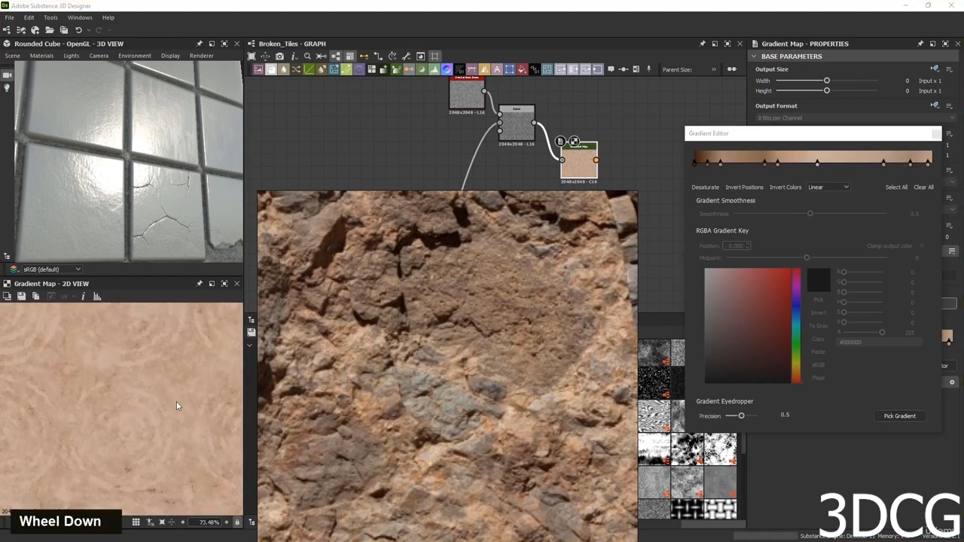
scroll(149, 422, up, 2)
scroll(148, 422, up, 3)
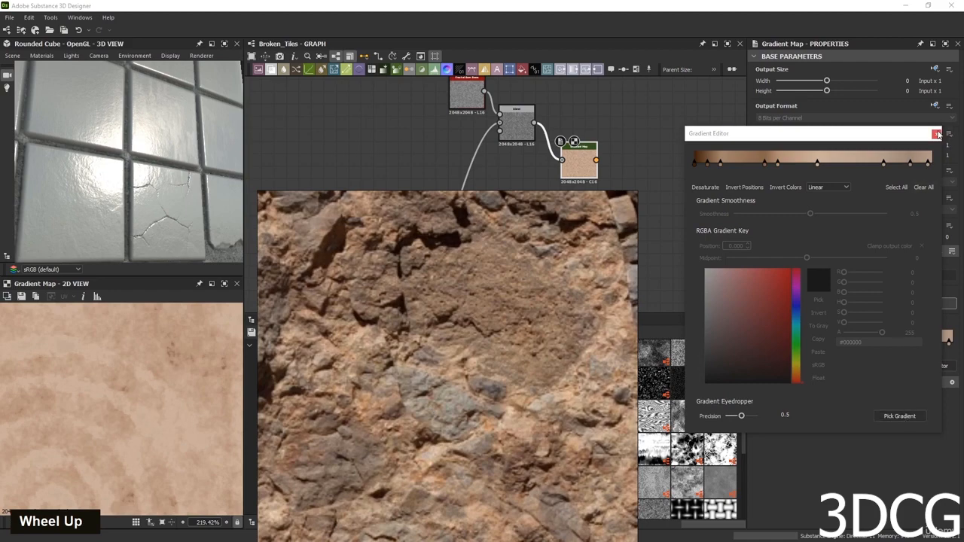
click(936, 134)
right_click(193, 405)
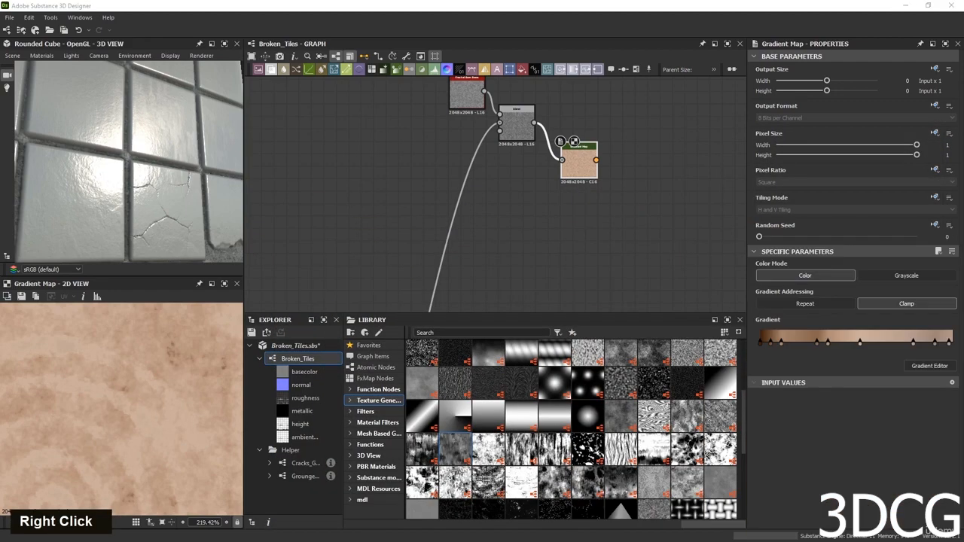
scroll(482, 205, down, 2)
scroll(481, 205, up, 3)
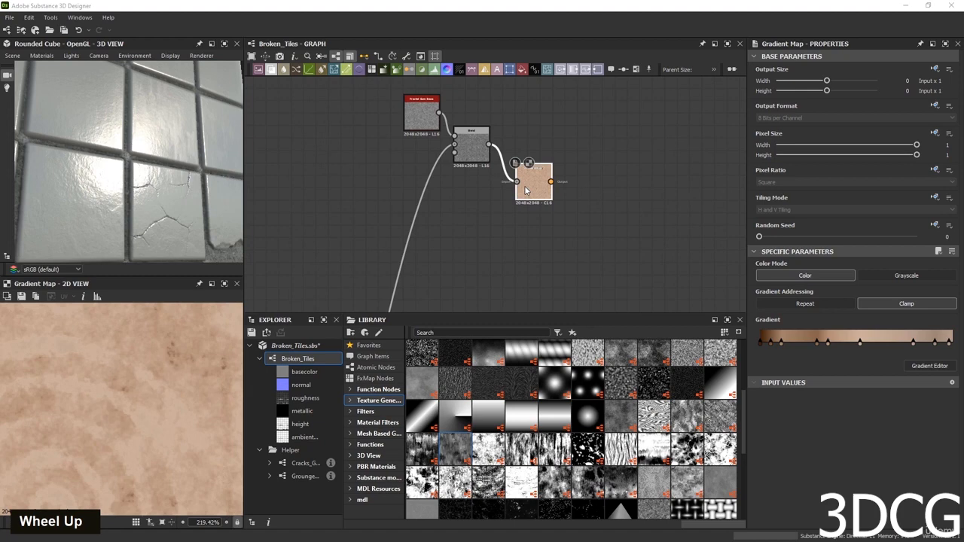
Add an HSL node after the Gradient Map, connect the Gradient Map's output to it and preview it.
right_click(656, 220)
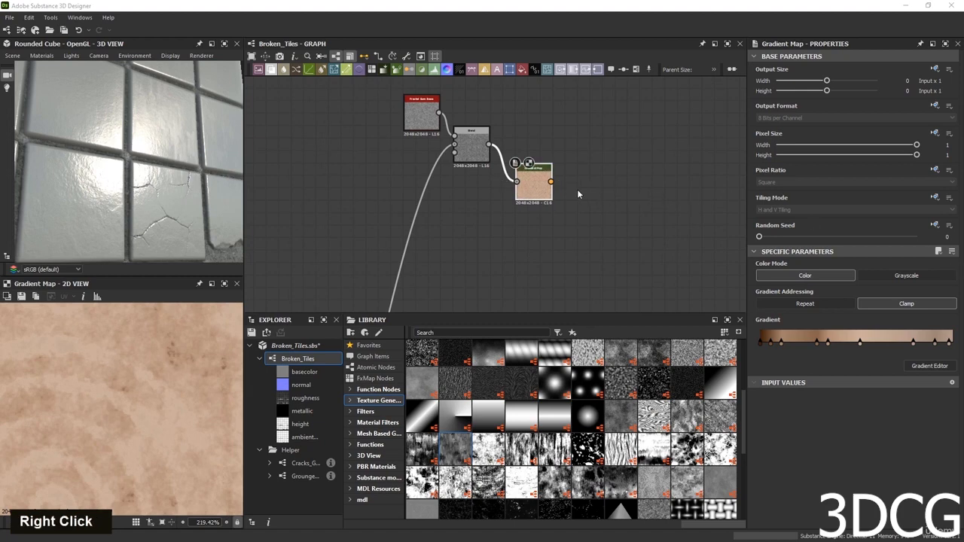
key(space)
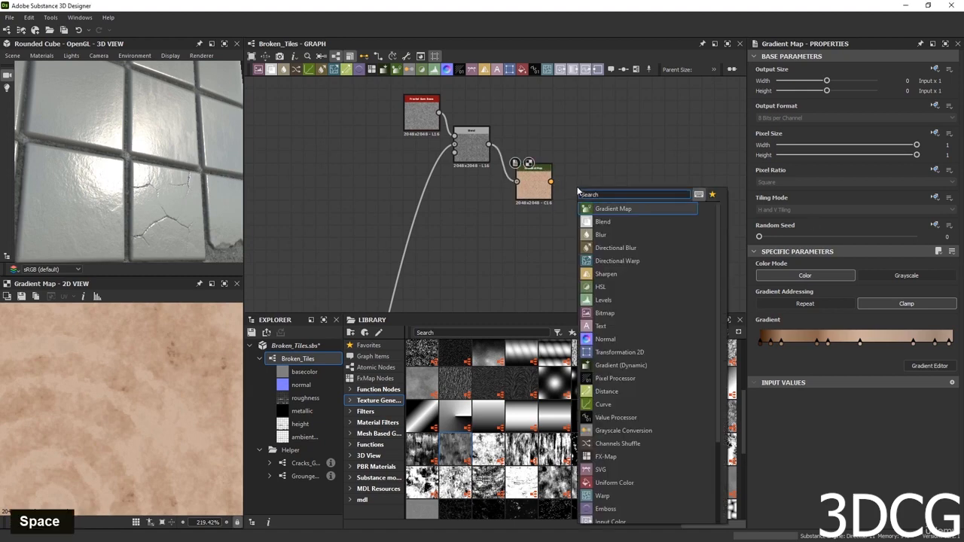
text(hsl)
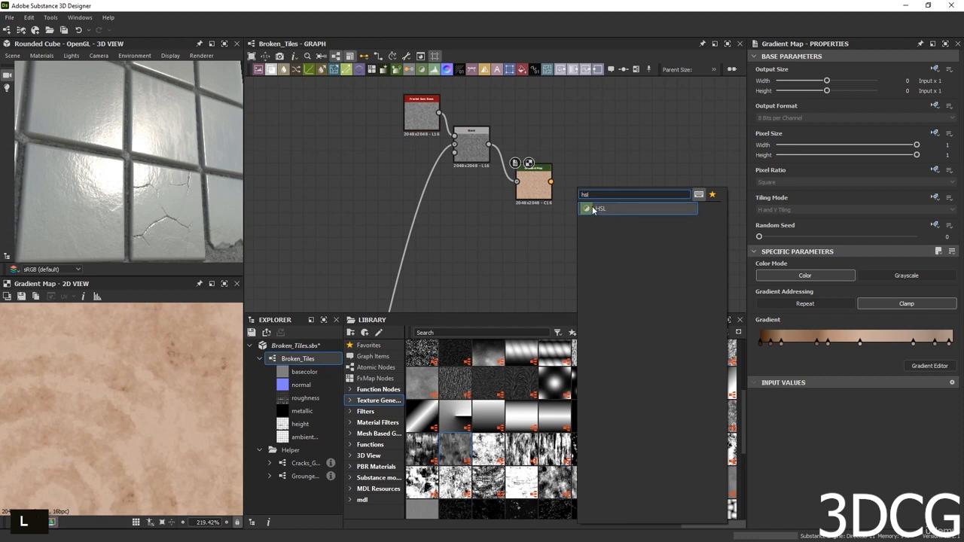
click(599, 209)
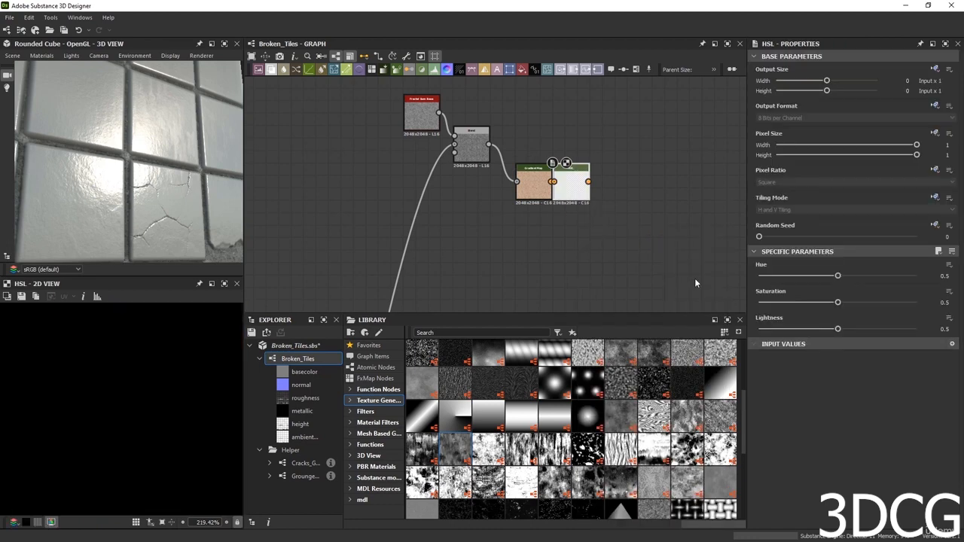
drag(579, 191, 642, 191)
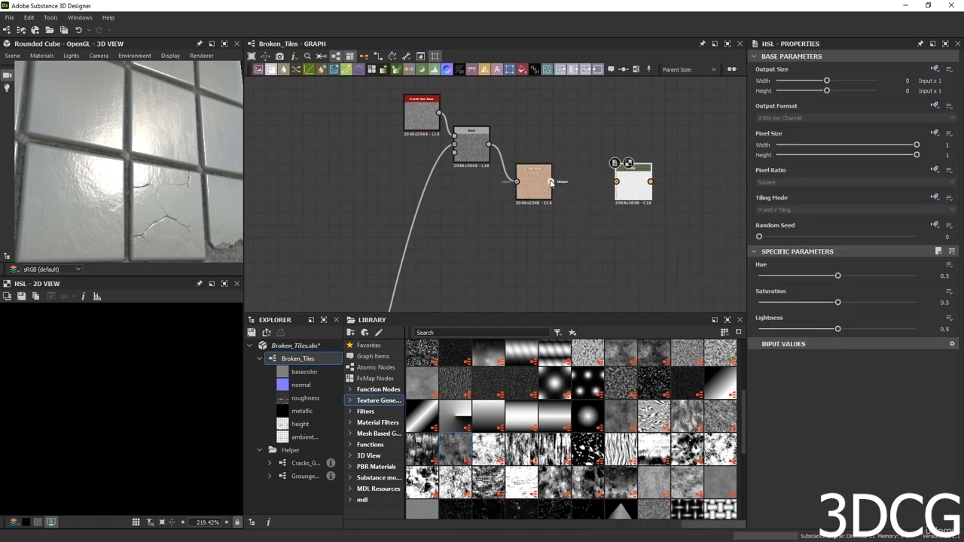
drag(550, 182, 614, 185)
double_click(614, 185)
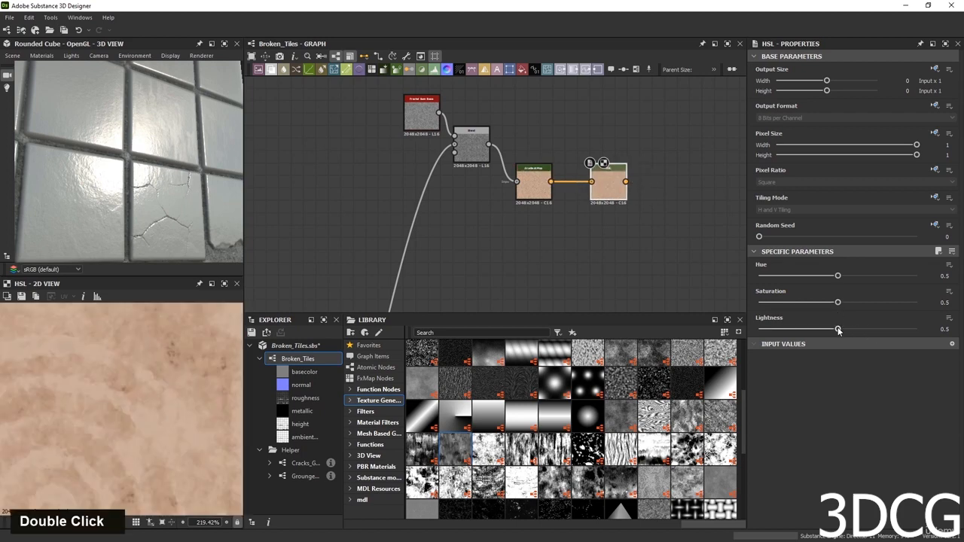
Set the HSL node's Lightness to 0.42 and Saturation to 0.45 and inspect the resulting cement color.
drag(839, 330, 828, 303)
scroll(180, 387, down, 5)
scroll(180, 387, up, 3)
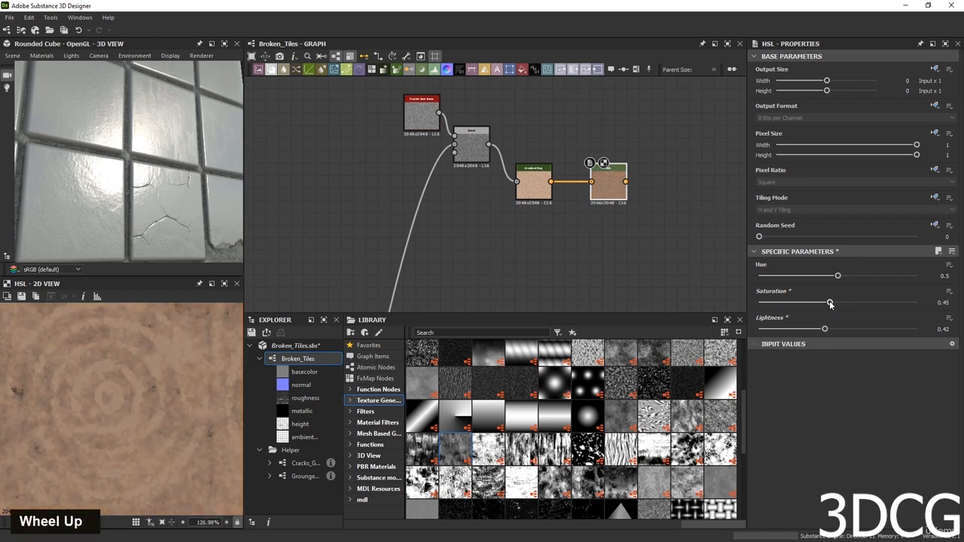
scroll(121, 367, down, 3)
scroll(137, 417, up, 3)
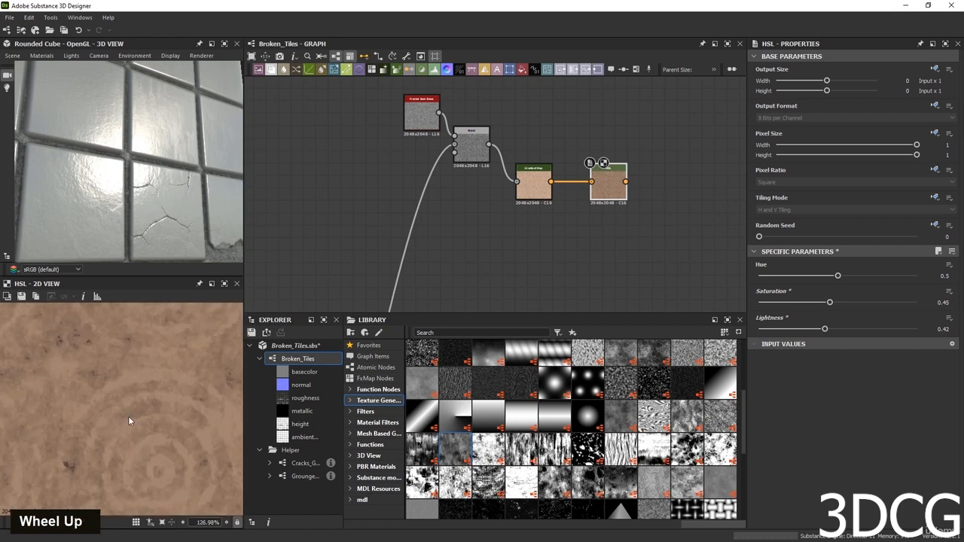
Inspect the cement color and set the HSL node's Hue to 0.52 and Lightness to 0.39.
scroll(526, 178, down, 5)
scroll(105, 380, down, 2)
scroll(169, 454, up, 1)
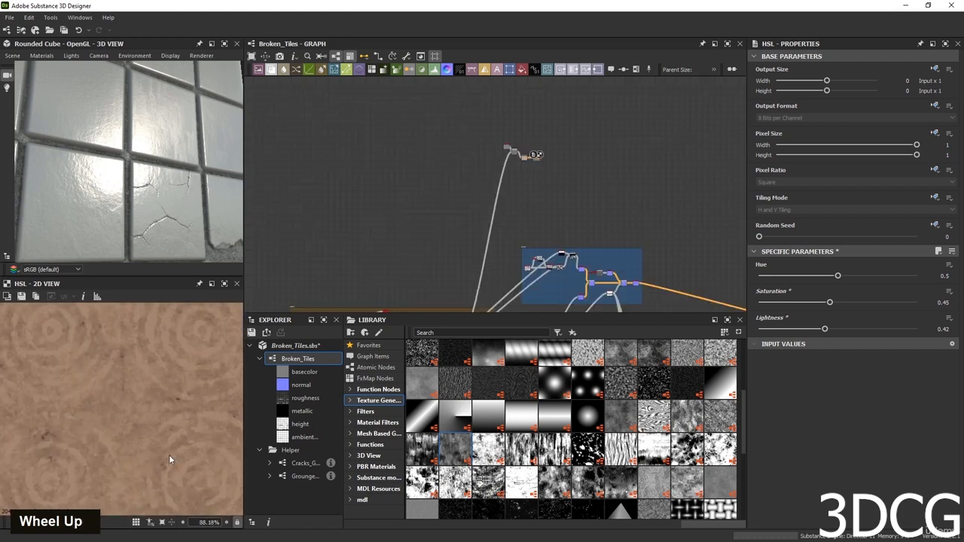
scroll(147, 423, down, 3)
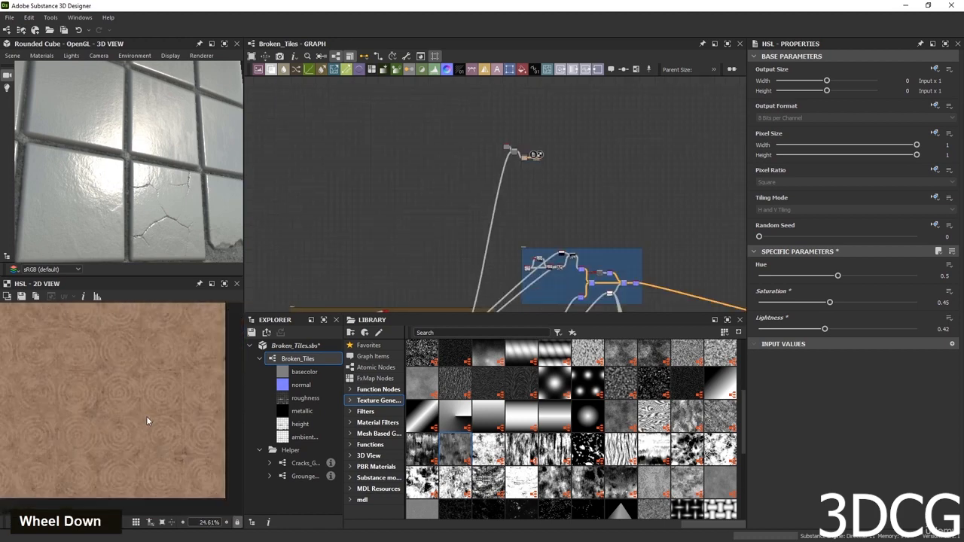
scroll(143, 376, up, 1)
scroll(540, 163, up, 5)
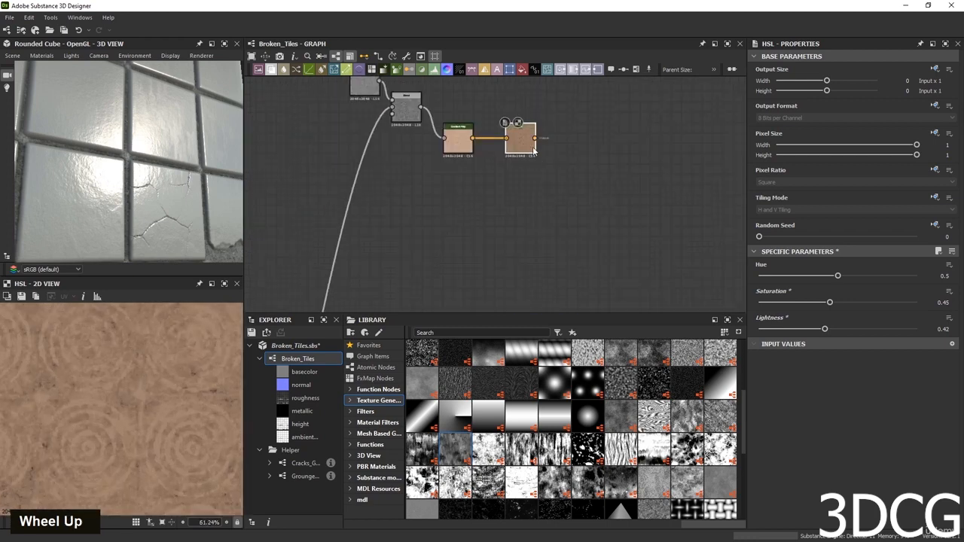
drag(837, 278, 843, 279)
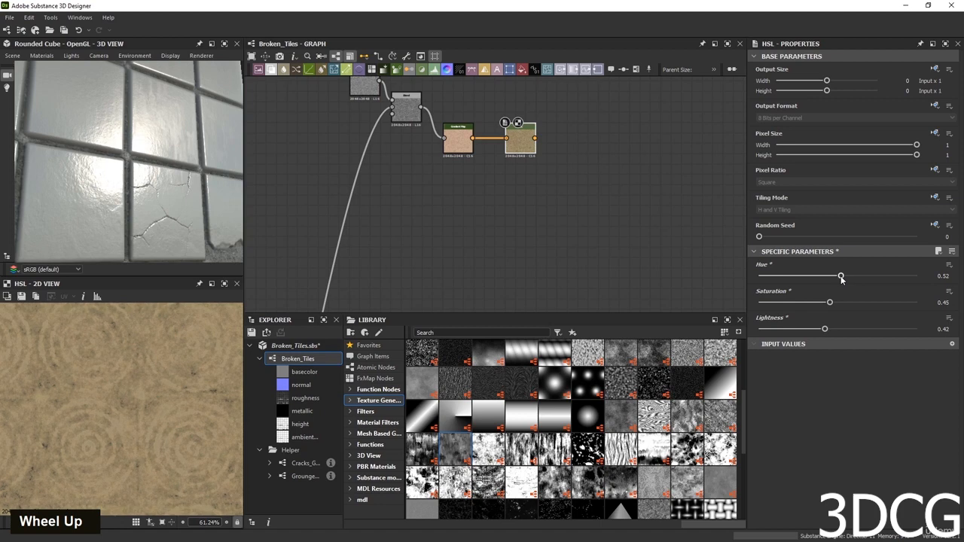
drag(824, 329, 821, 331)
scroll(177, 402, down, 3)
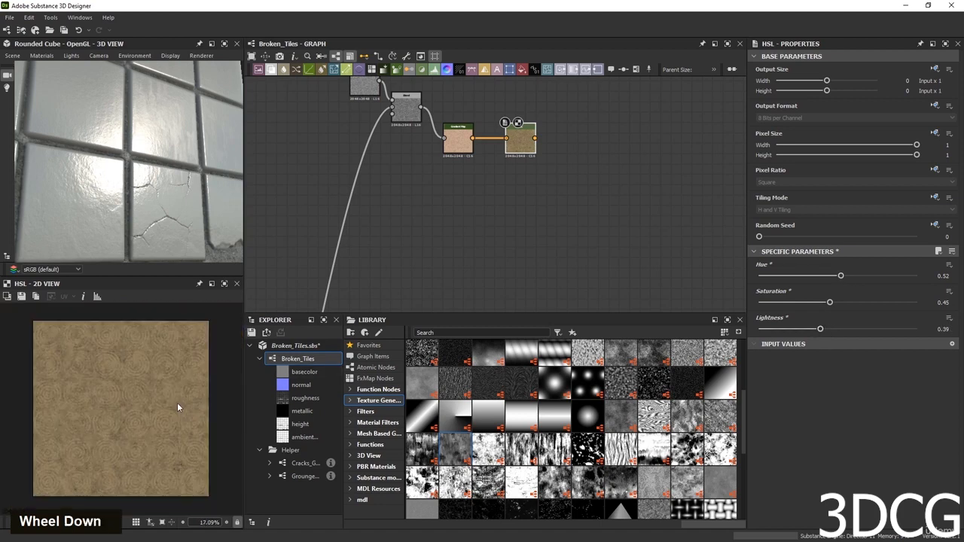
scroll(177, 402, up, 2)
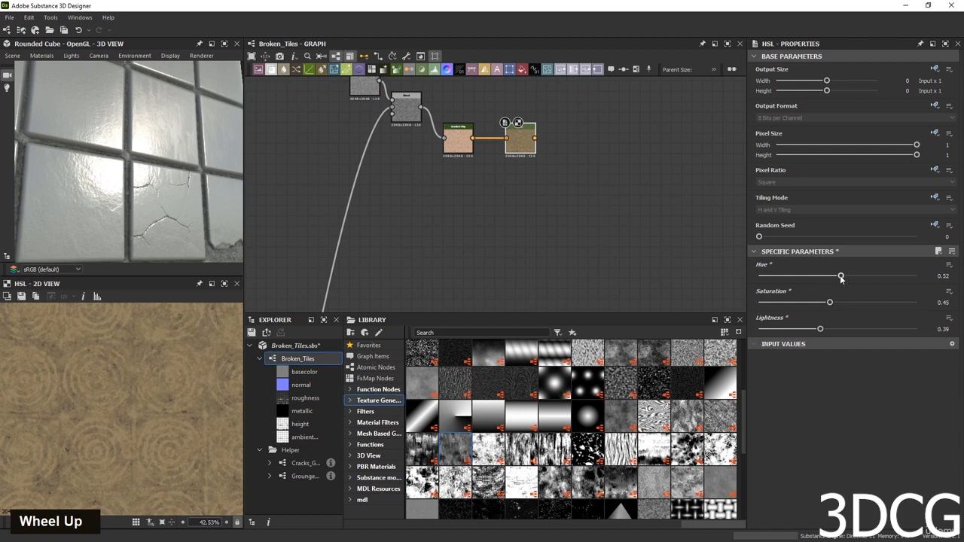
Fine-tune the HSL node to Hue 0.51 and Saturation 0.44 and inspect the cement color.
drag(841, 278, 840, 278)
scroll(122, 433, down, 2)
scroll(128, 431, up, 5)
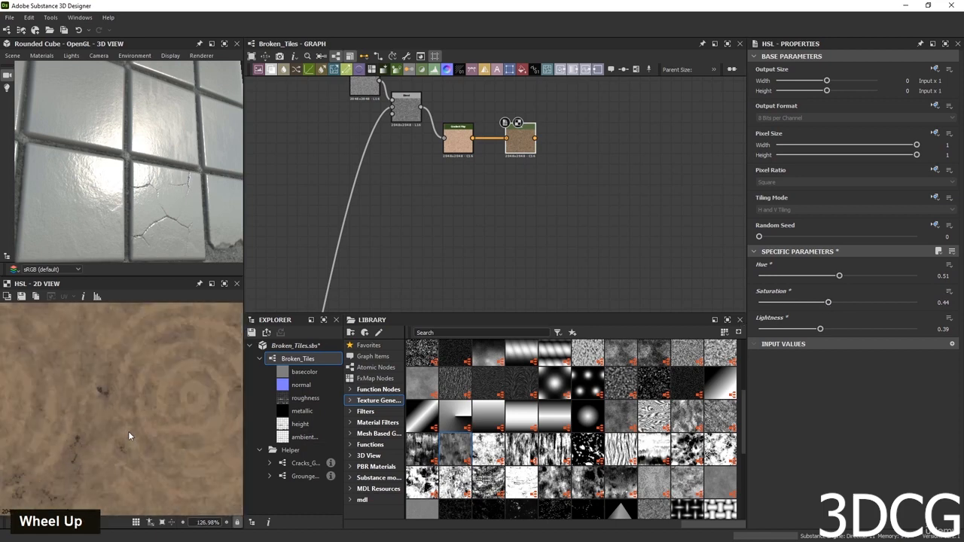
scroll(126, 424, down, 5)
Line up the Blend node with the Gradient Map and HSL row, keeping the Fractal Sum Base node up and left of it.
middle_drag(503, 205, 618, 202)
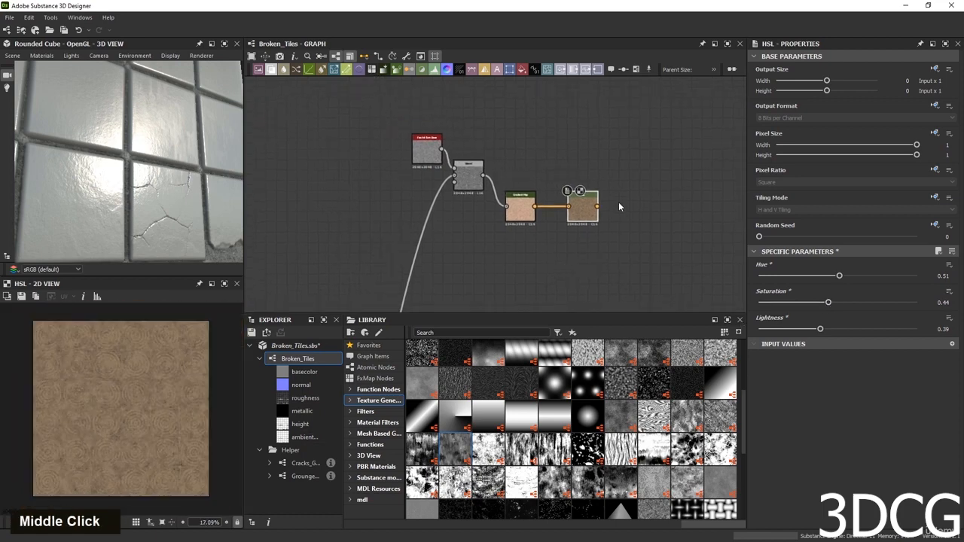
drag(483, 116, 470, 213)
click(527, 214)
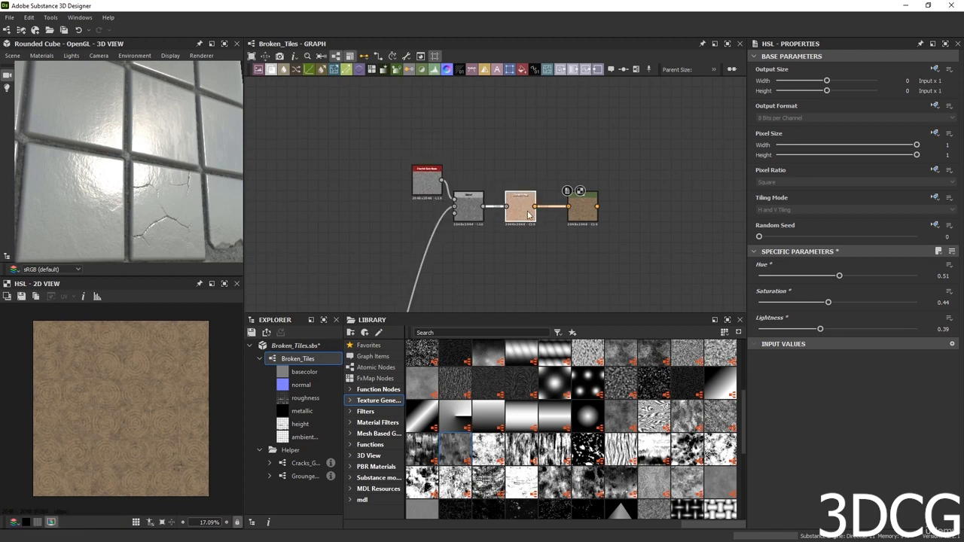
click(581, 211)
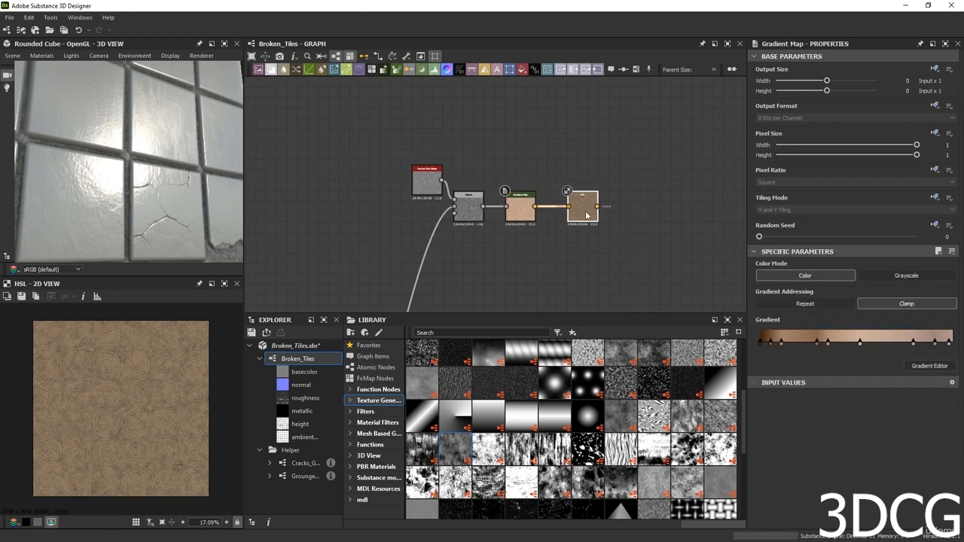
drag(465, 222, 459, 222)
drag(428, 188, 418, 189)
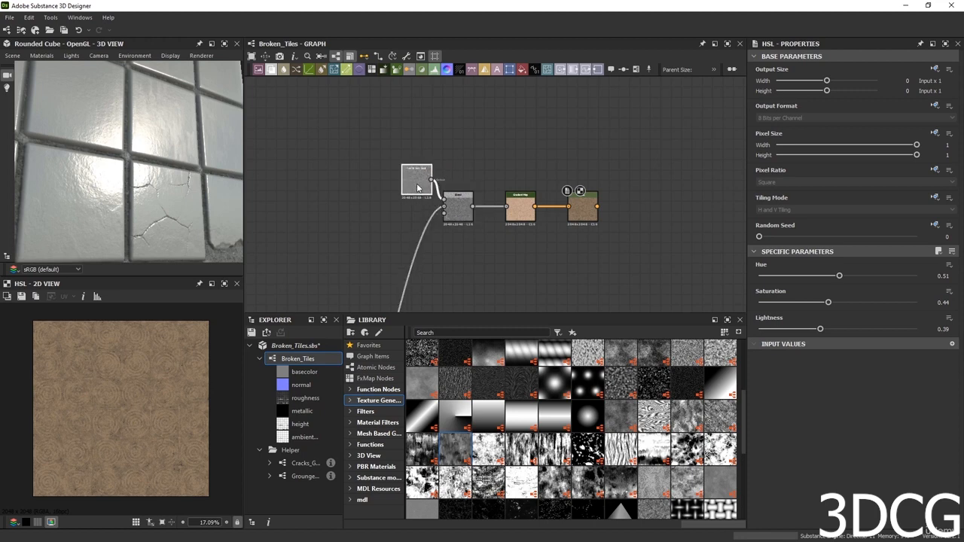
Add a Blend node after the HSL node, connect the HSL output to its background input and preview it.
middle_drag(413, 188, 274, 203)
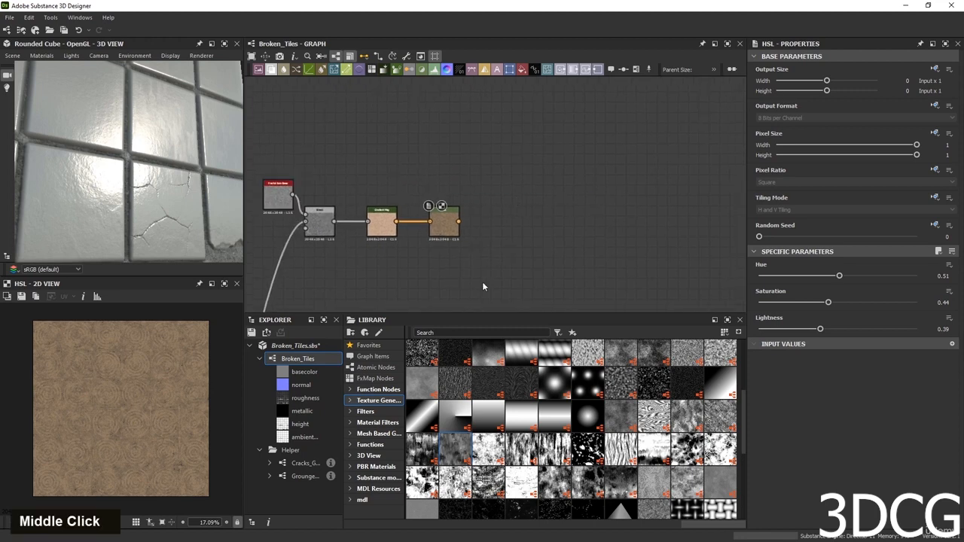
key(space)
text(b)
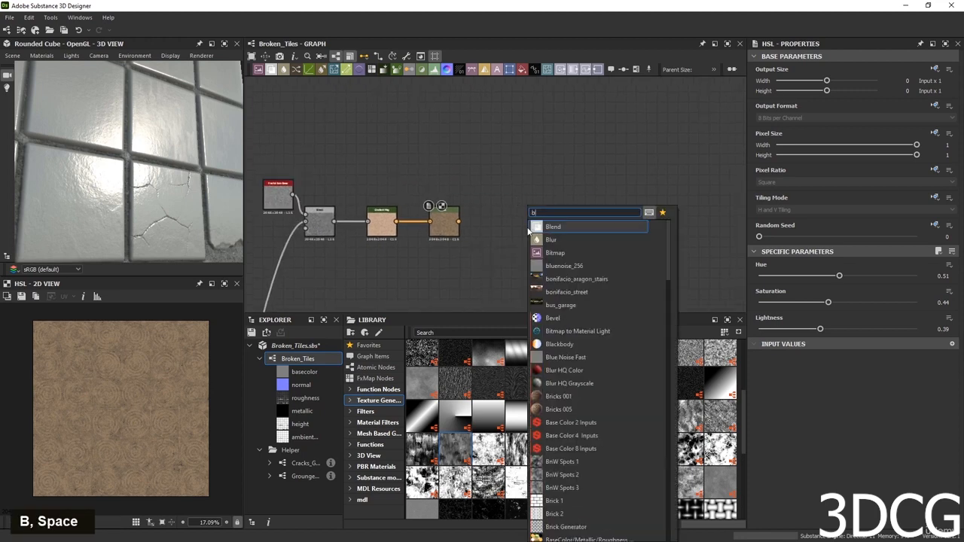
key(Return)
drag(461, 221, 518, 234)
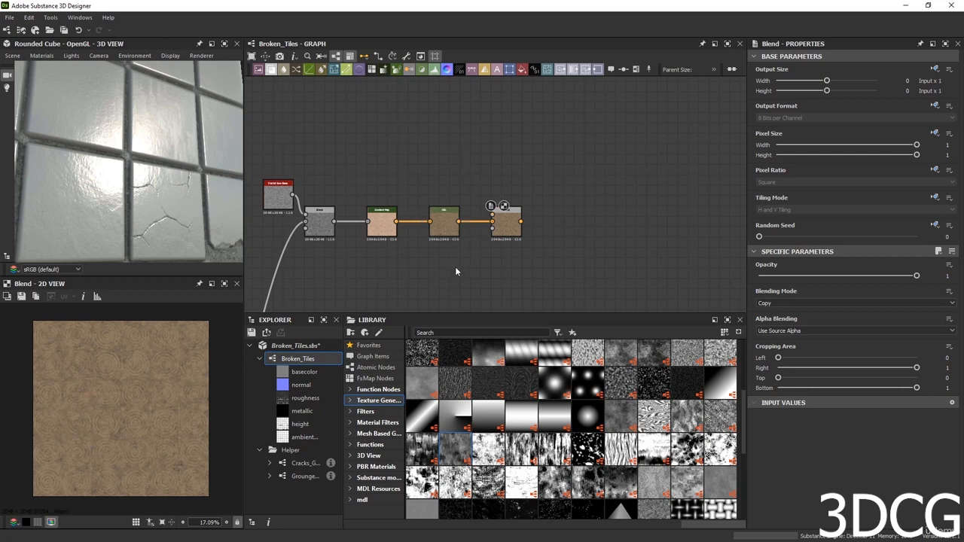
Add an orange Uniform Color node above the HSL node and connect it to the new Blend's foreground input.
key(space)
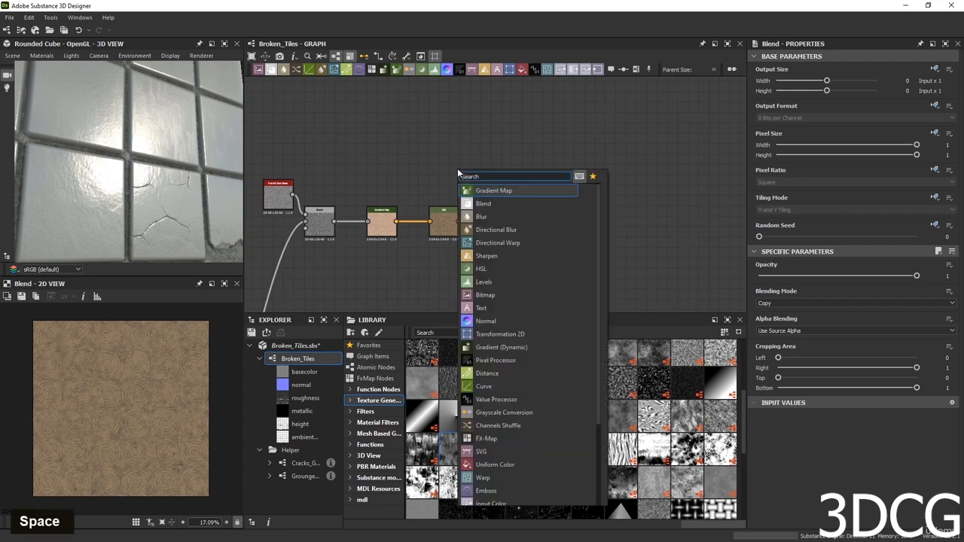
text(u)
key(Return)
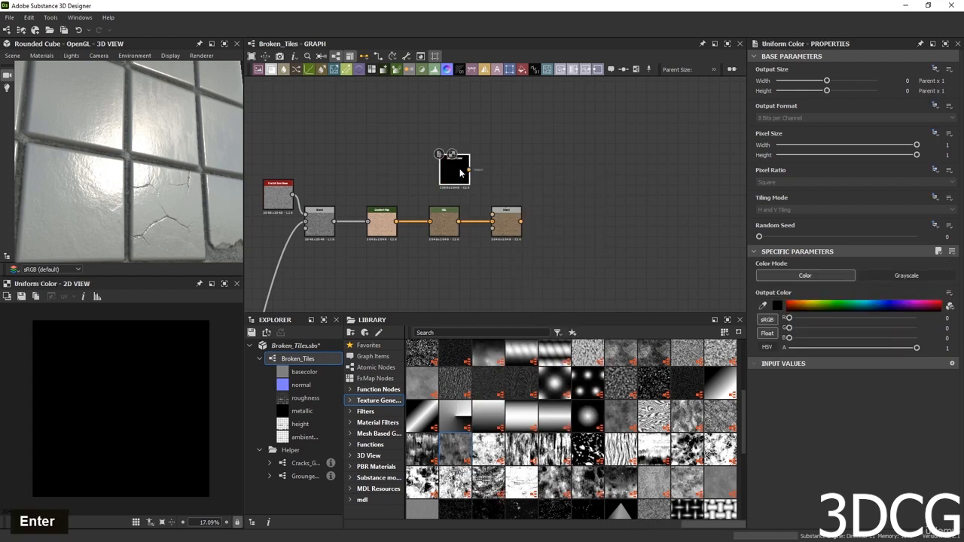
drag(460, 172, 450, 172)
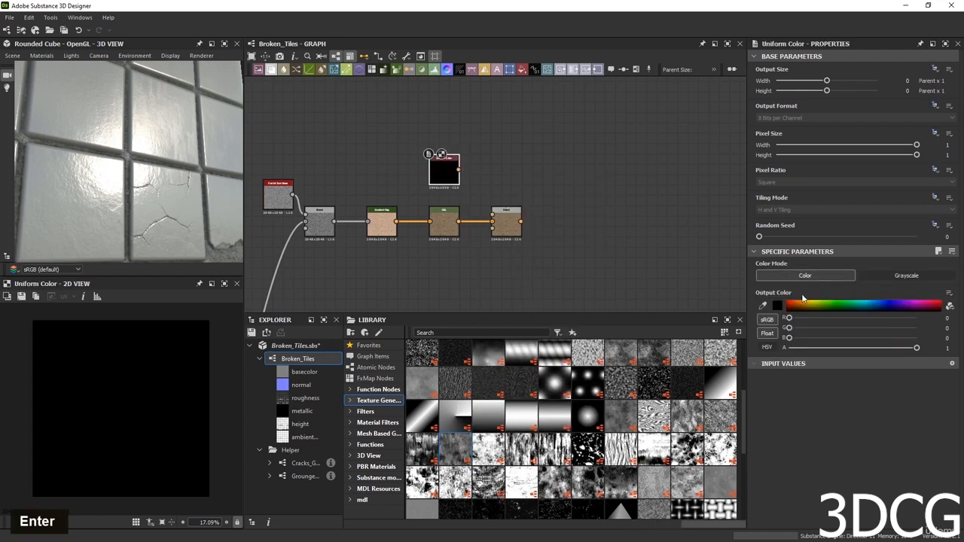
drag(801, 303, 803, 304)
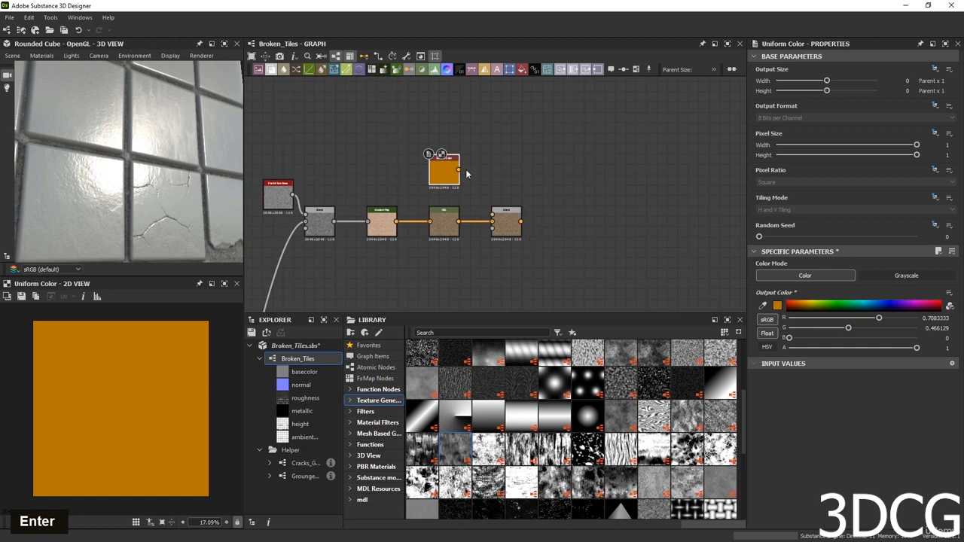
drag(459, 170, 491, 215)
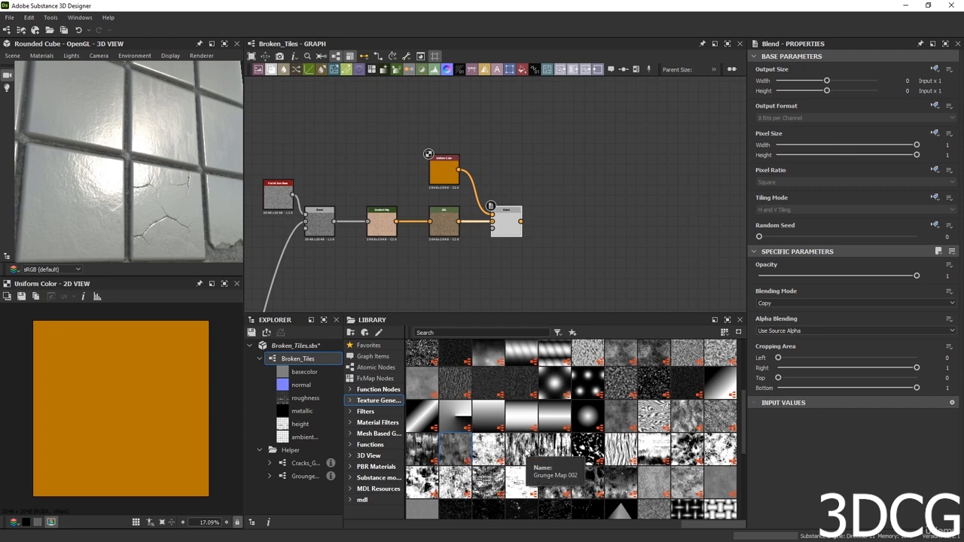
Add a Grunge Map 002 node below the HSL node as the Blend's opacity mask and preview the Blend.
drag(521, 451, 493, 228)
drag(458, 281, 447, 272)
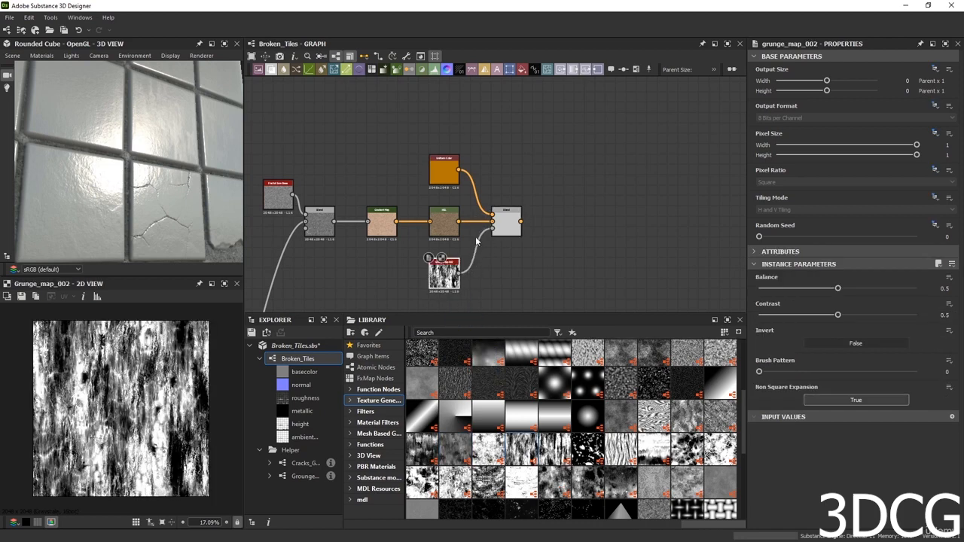
double_click(505, 222)
scroll(133, 425, up, 3)
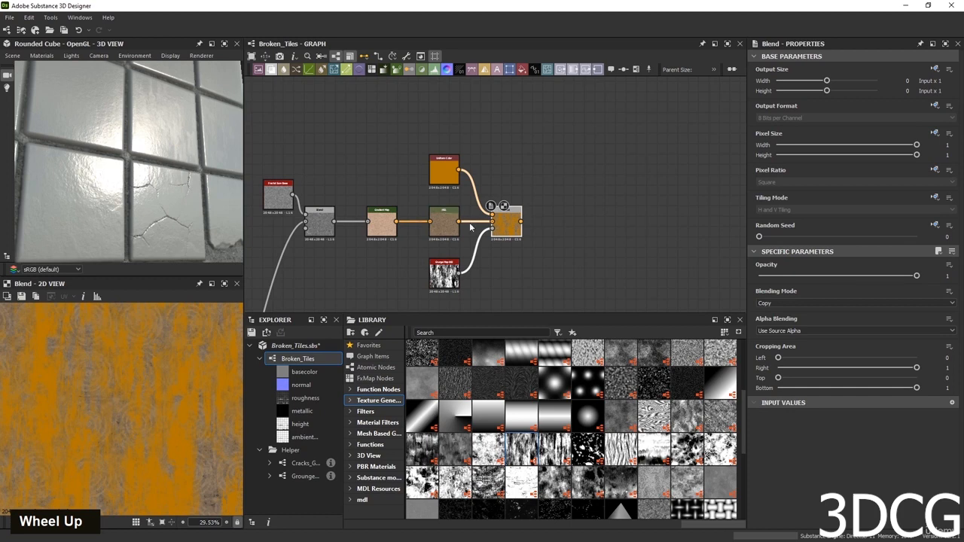
Set the color Blend node's blending mode to Add (Linear Dodge).
double_click(839, 302)
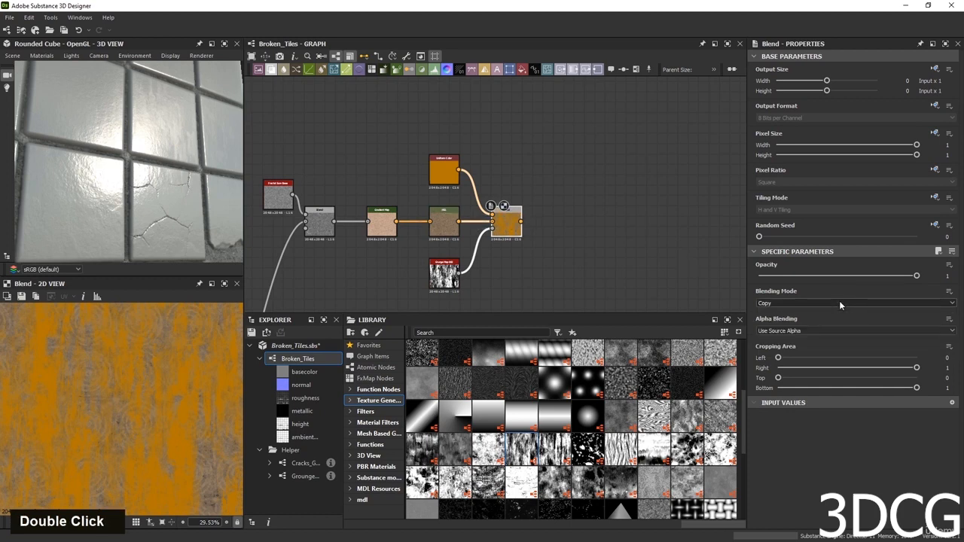
key(Down)
key(Down)
key(Up)
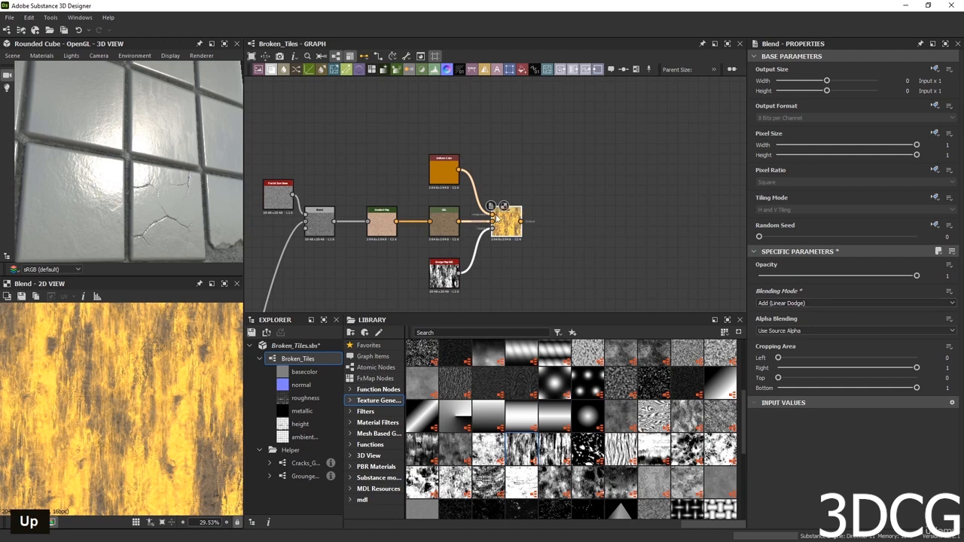
Change the Uniform Color node to dark brown #322a1c, close the Color Editor and check the blended result.
click(443, 170)
click(777, 304)
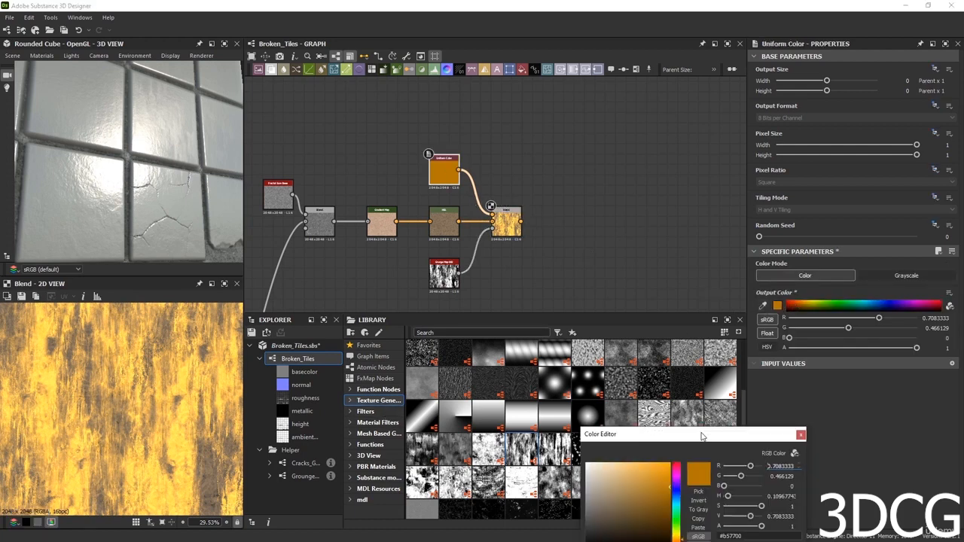
drag(702, 435, 678, 139)
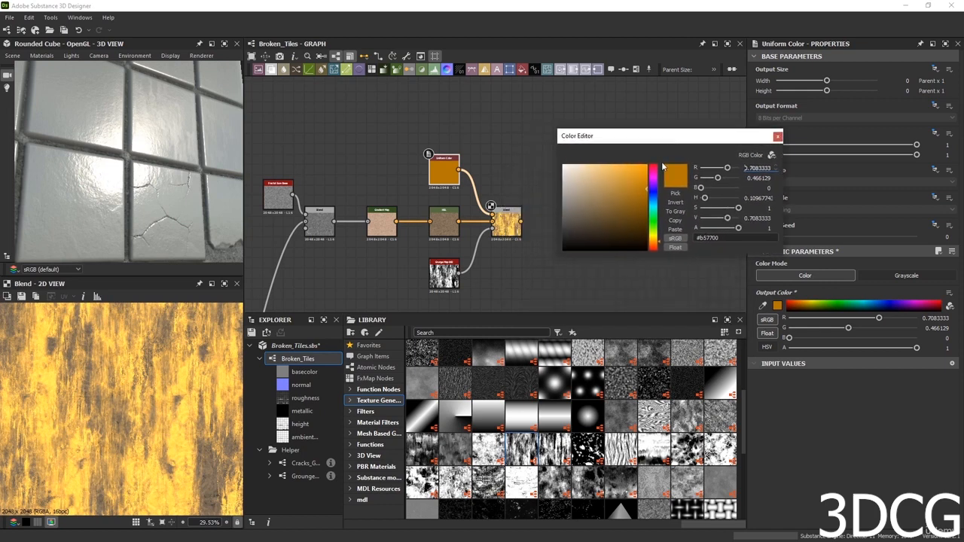
drag(644, 191, 599, 234)
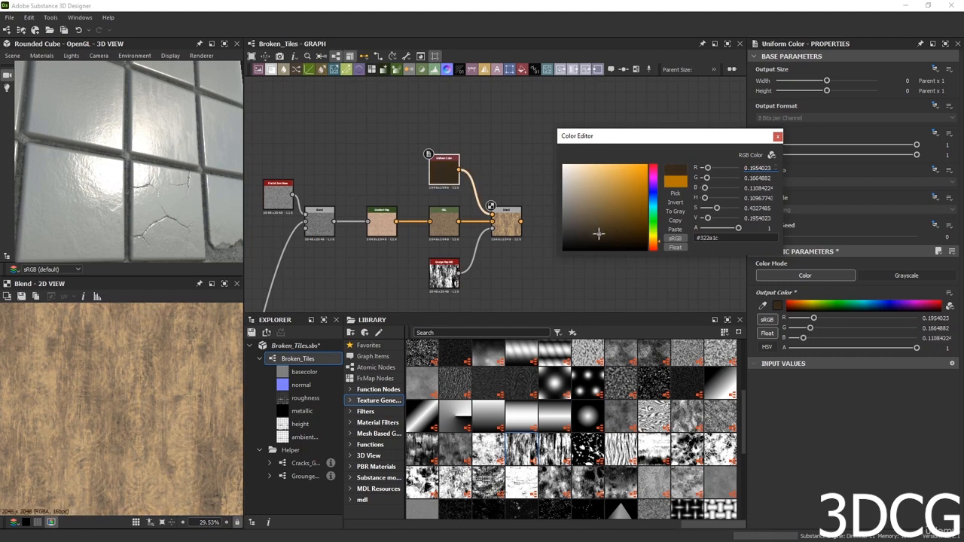
click(778, 136)
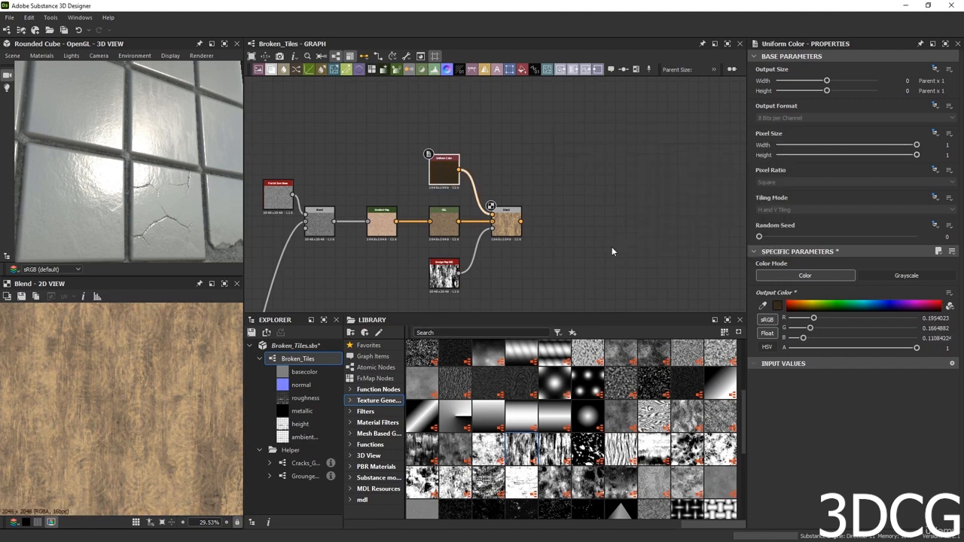
scroll(137, 411, down, 3)
scroll(137, 411, up, 3)
Lower the color Blend node's opacity to 0.62 and inspect the cement color up close.
click(503, 226)
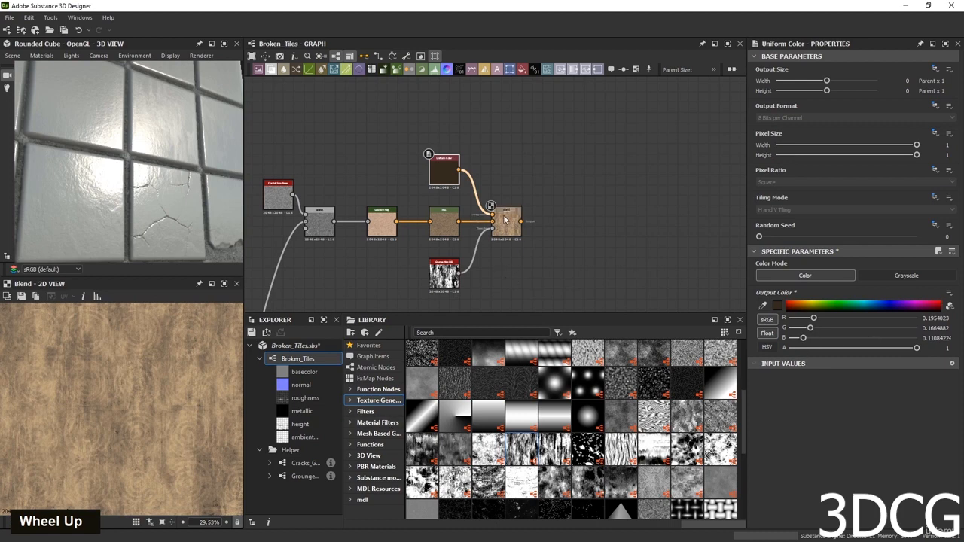
drag(915, 277, 856, 272)
scroll(114, 348, down, 2)
scroll(134, 425, up, 6)
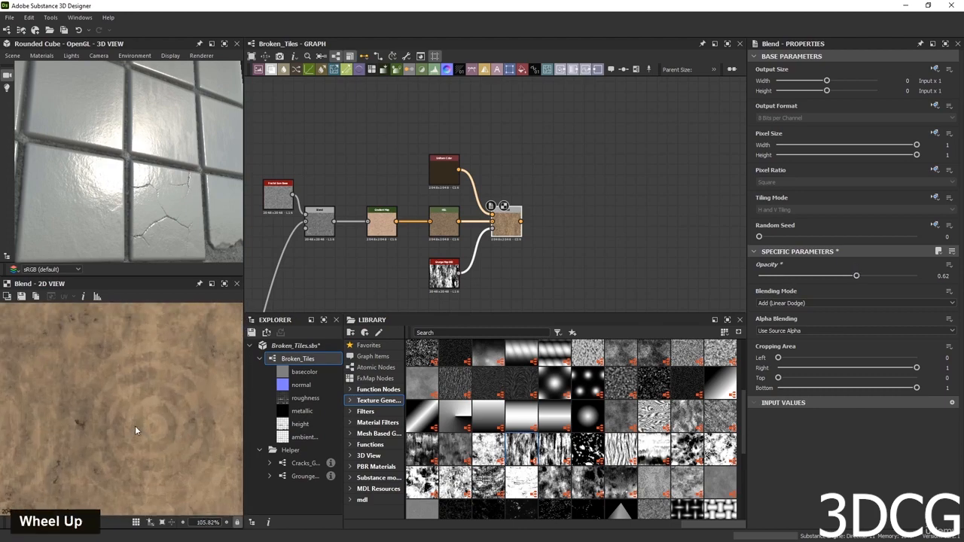
scroll(113, 414, down, 4)
scroll(113, 418, up, 2)
Add a second Blend node after the grunge Blend and connect the grunge Blend's output to its background input.
middle_drag(595, 223, 524, 226)
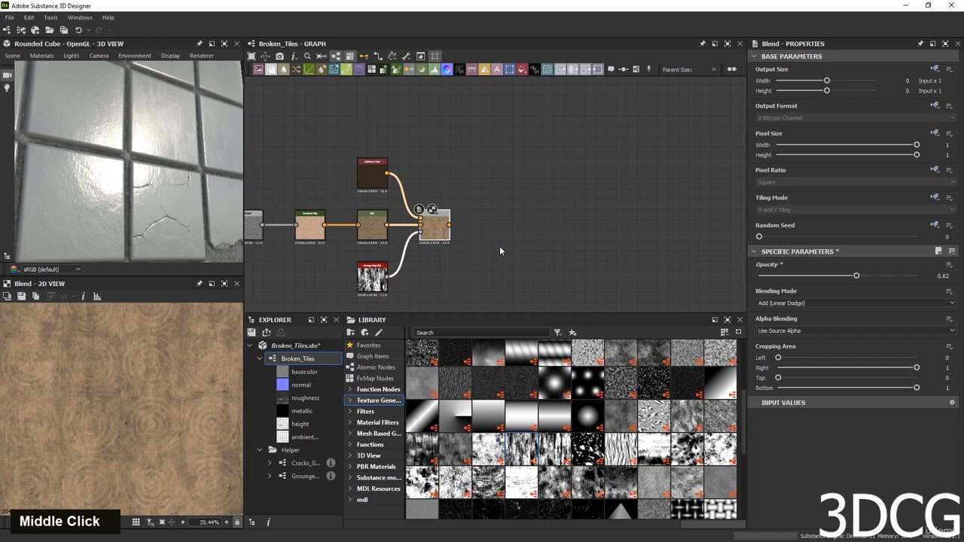
key(space)
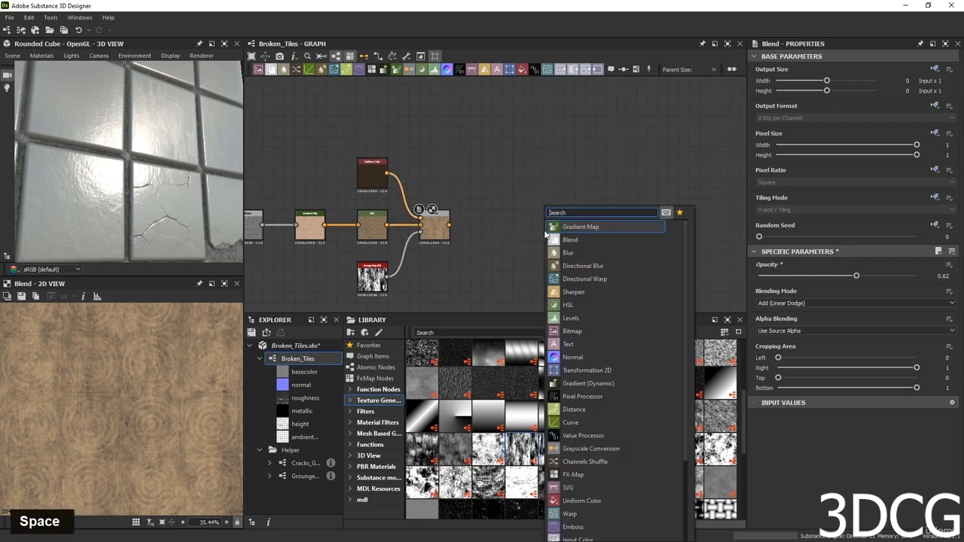
text(b)
key(Return)
drag(450, 225, 525, 229)
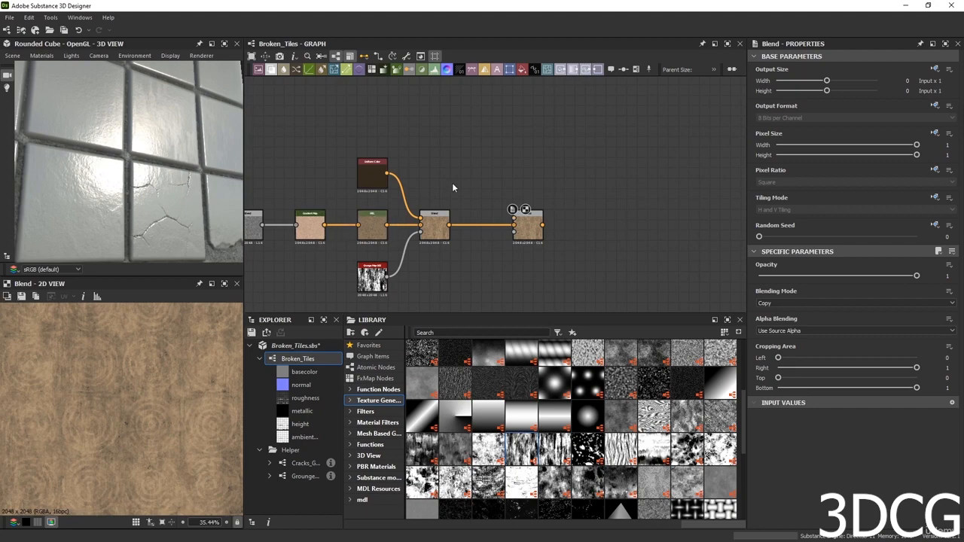
Add a second HSL node fed by the first HSL node and connect its output to the new Blend's foreground input.
key(space)
text(h)
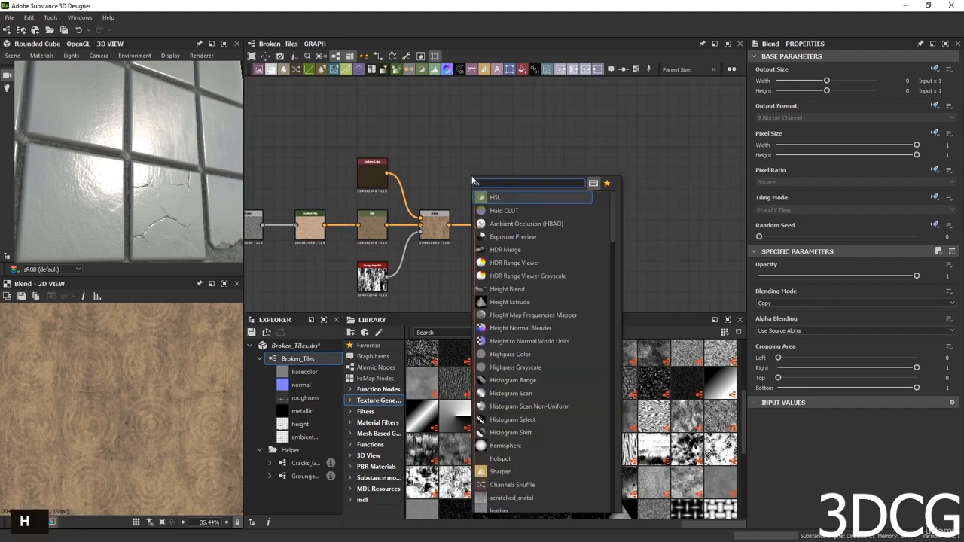
key(Return)
drag(386, 225, 463, 174)
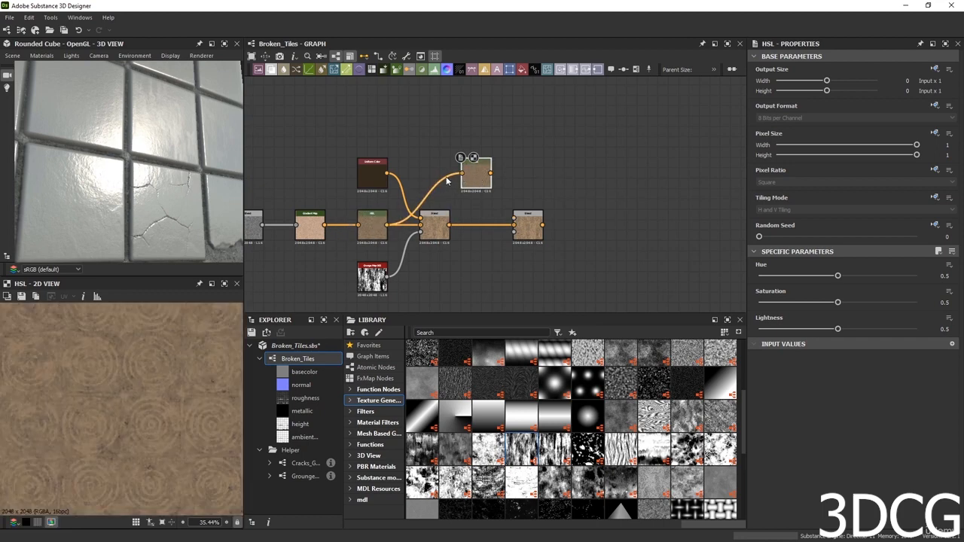
drag(492, 177, 514, 224)
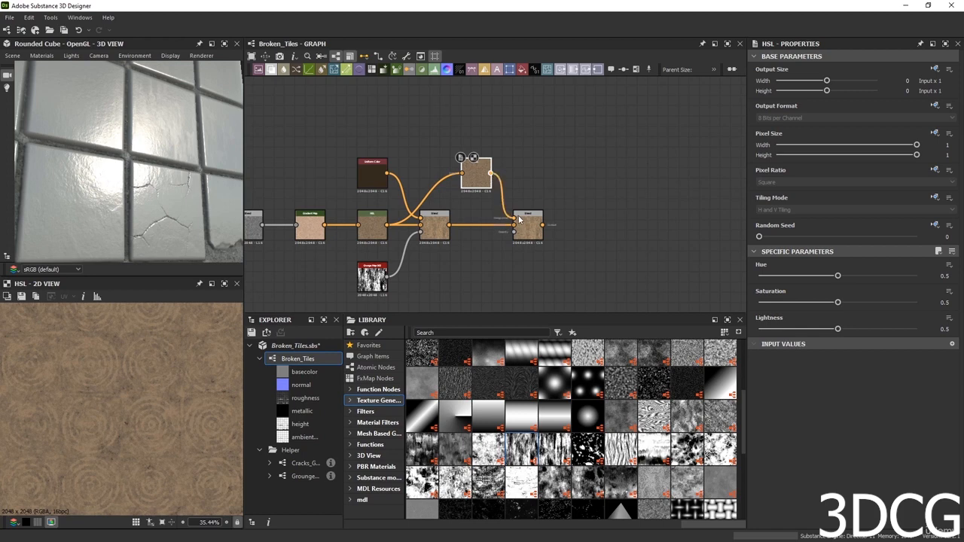
Try the Subtract blending mode on the second Blend node and set it back to Copy.
double_click(532, 231)
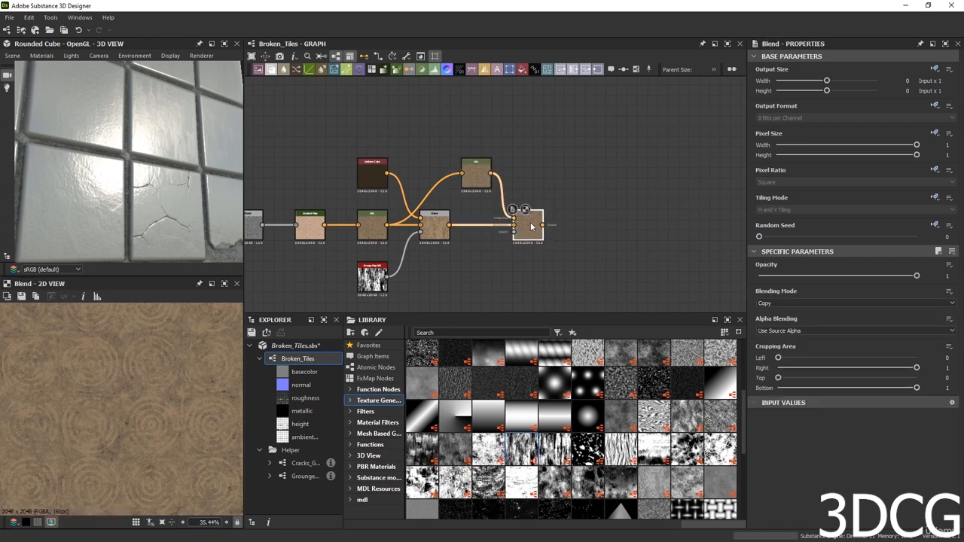
click(809, 302)
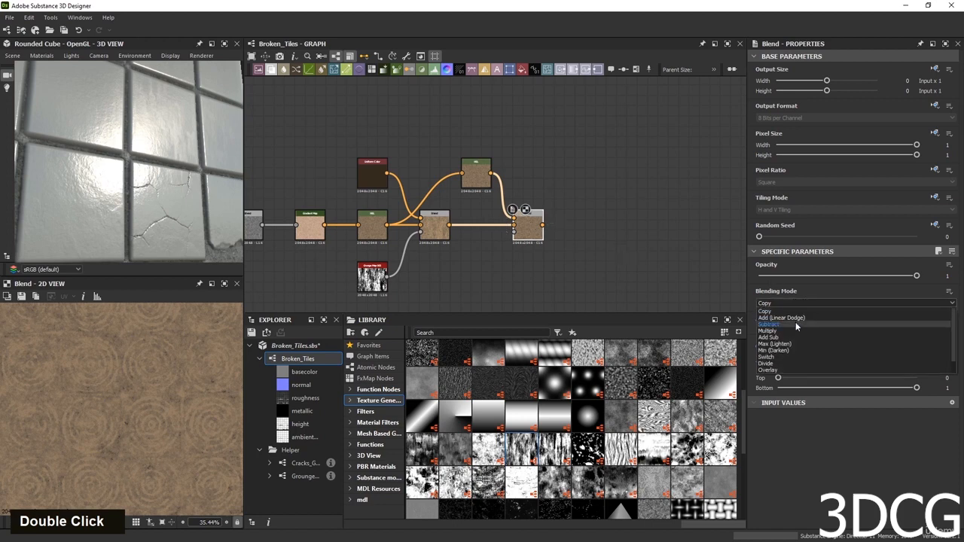
click(795, 321)
middle_drag(549, 266, 559, 227)
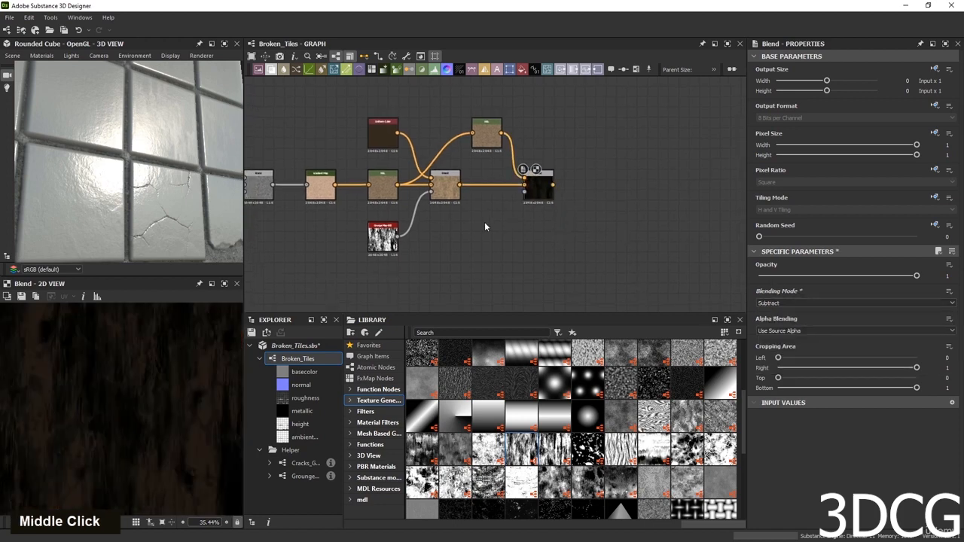
click(806, 302)
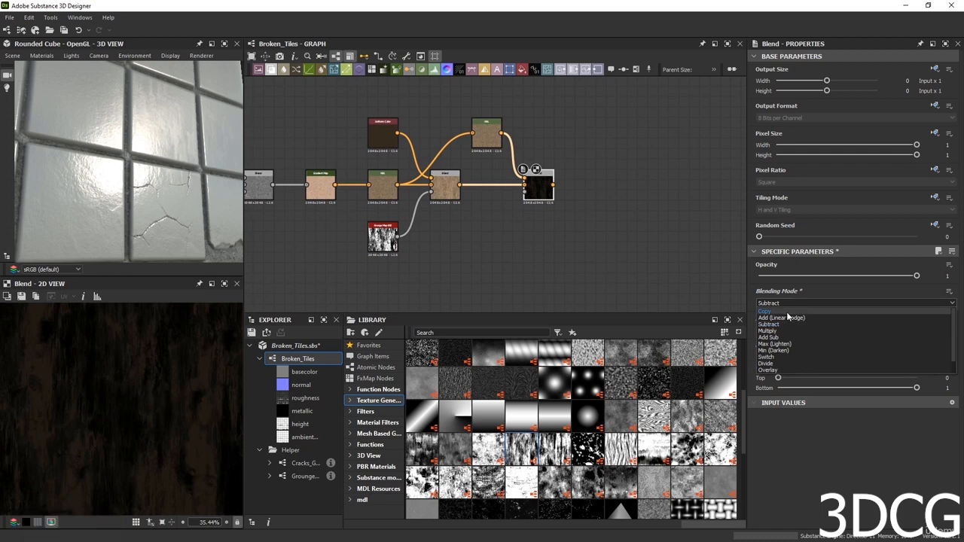
click(792, 310)
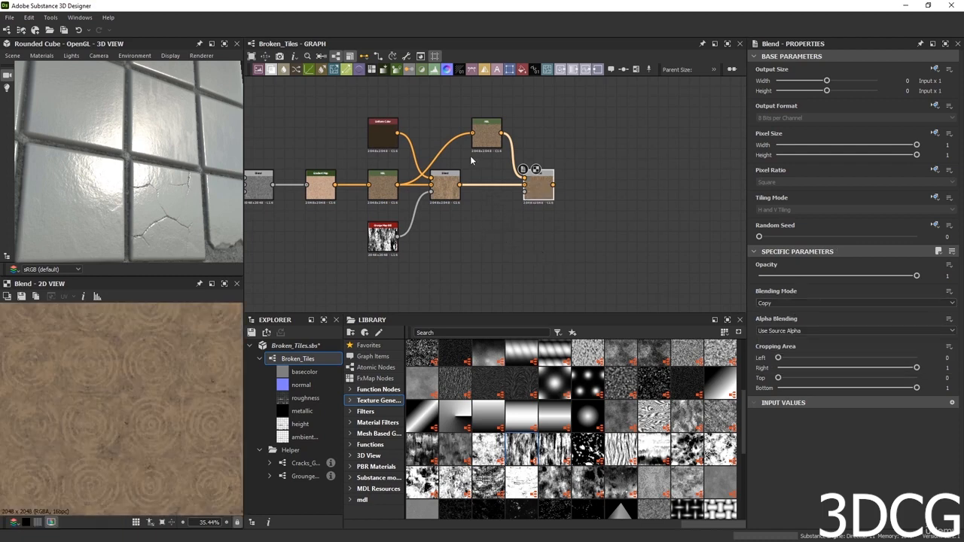
Add a BnW Spots 3 node, connect it to the second Blend's opacity input and view the blended result.
click(487, 225)
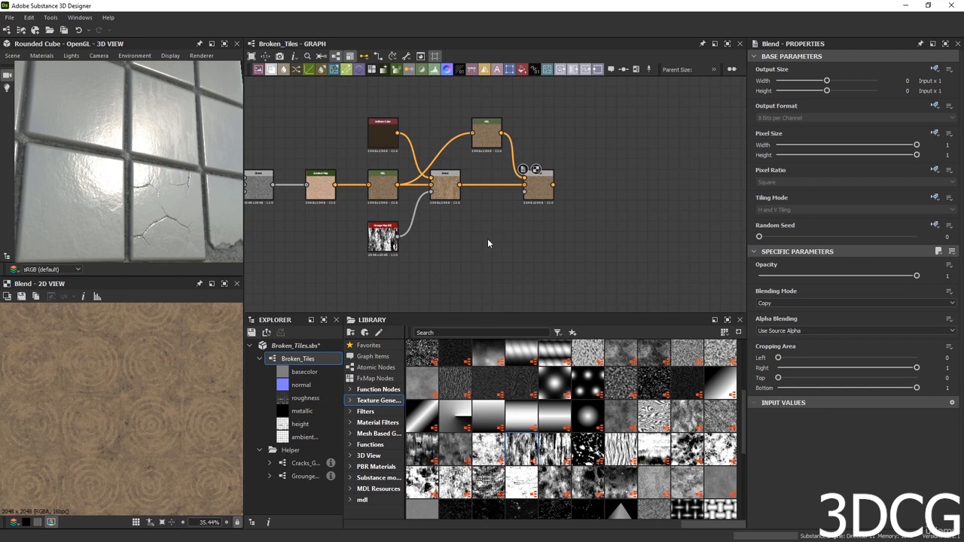
key(space)
text(bnw)
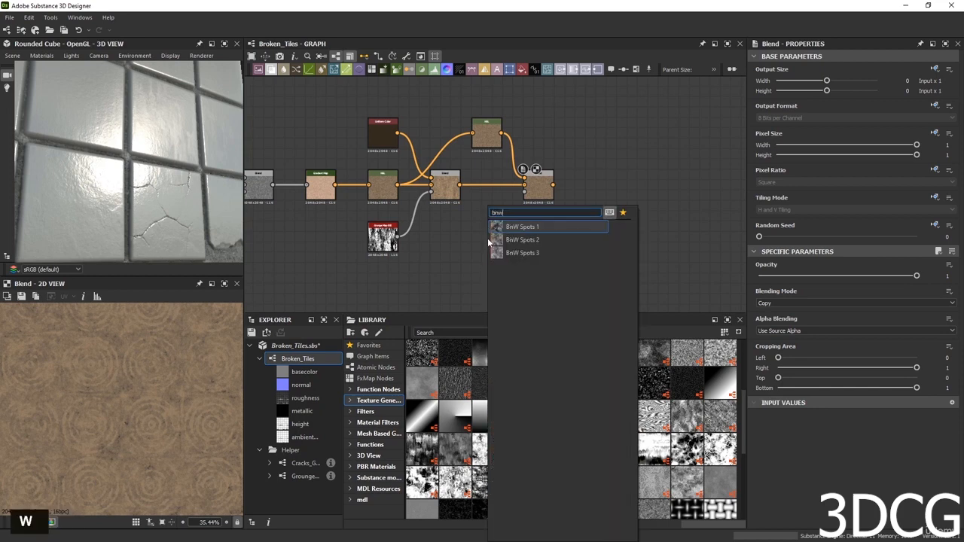
click(527, 253)
drag(501, 237, 524, 192)
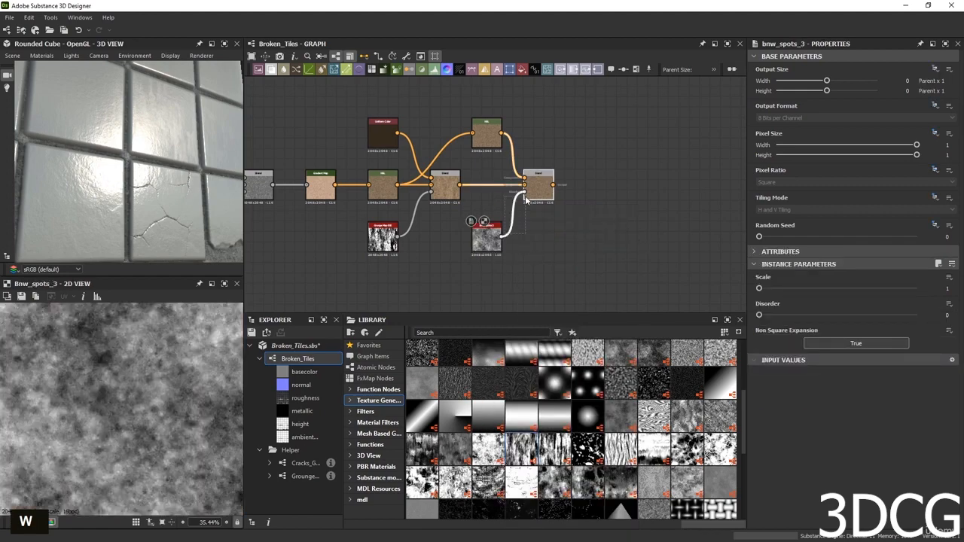
double_click(538, 184)
scroll(131, 408, up, 3)
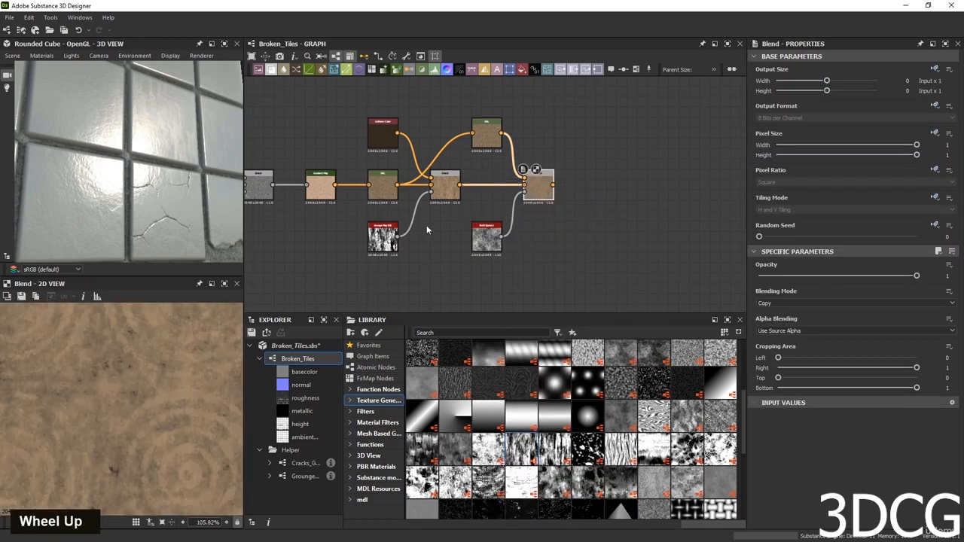
Lower the second HSL node's lightness to about 0.41 while previewing the second Blend's output.
click(486, 134)
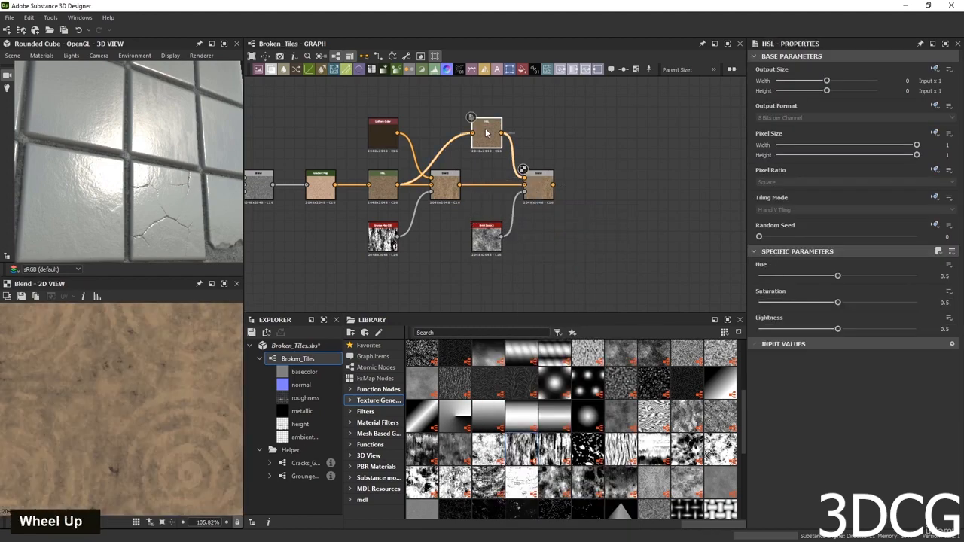
double_click(538, 191)
click(485, 134)
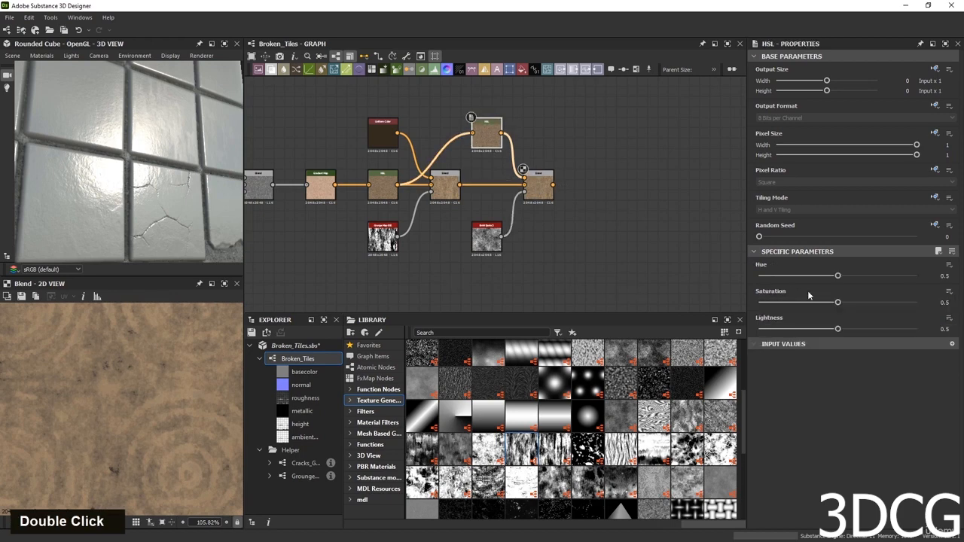
drag(838, 330, 820, 329)
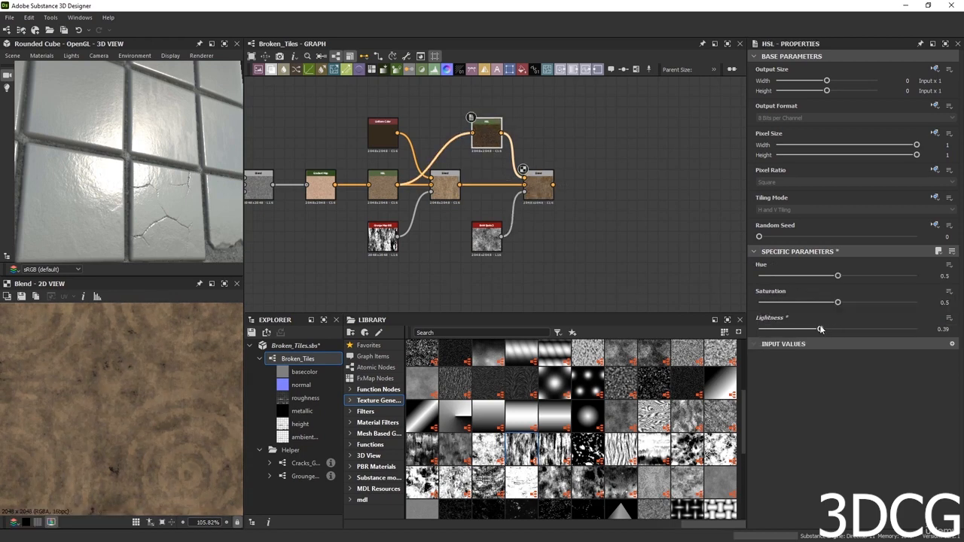
scroll(98, 382, down, 4)
scroll(134, 412, up, 1)
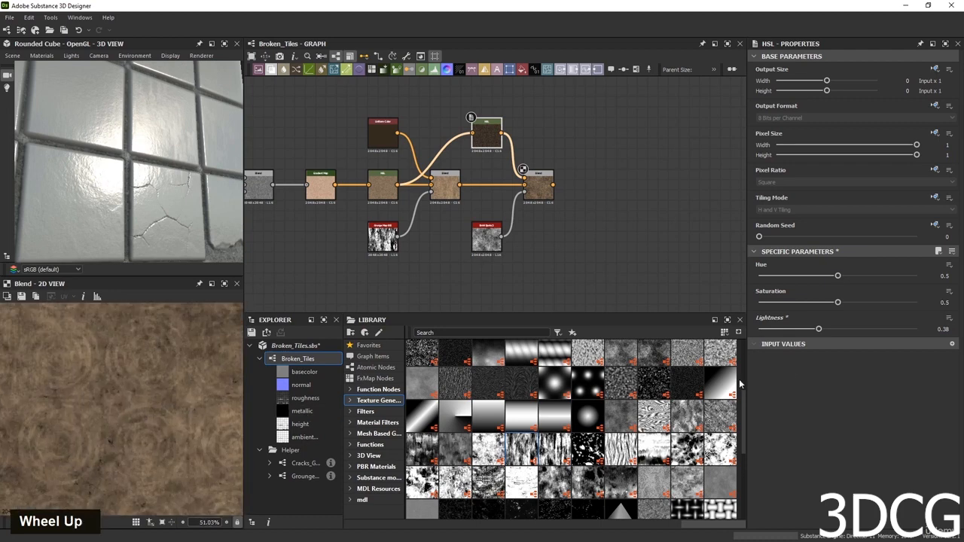
drag(819, 329, 825, 329)
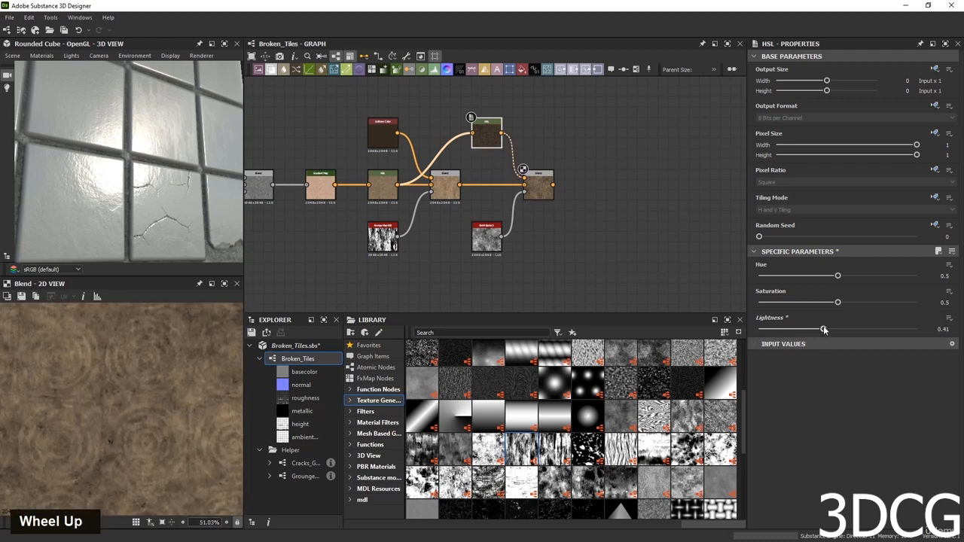
Set the BnW Spots 3 node's Disorder to 0.39 and inspect the cement color at different scales.
click(484, 235)
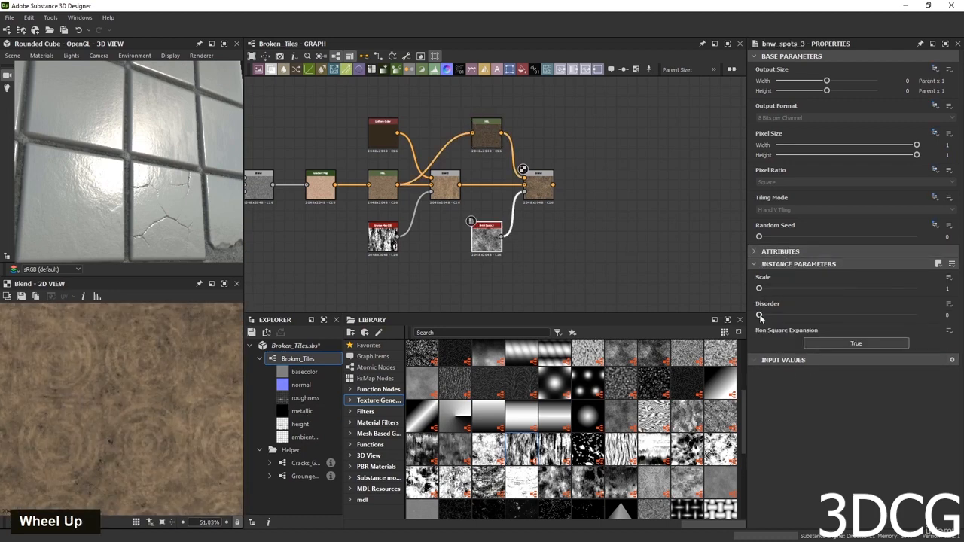
drag(759, 316, 820, 317)
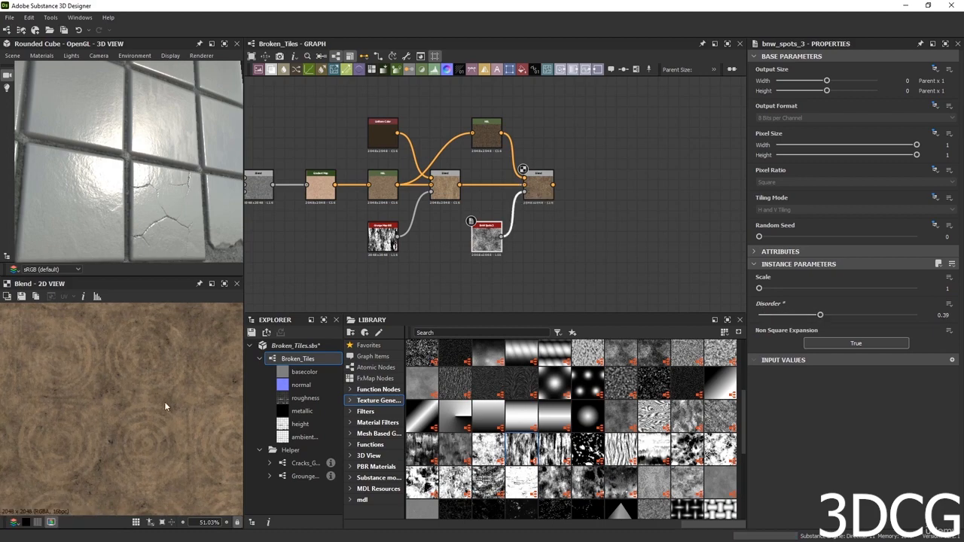
scroll(155, 398, up, 1)
scroll(136, 395, down, 5)
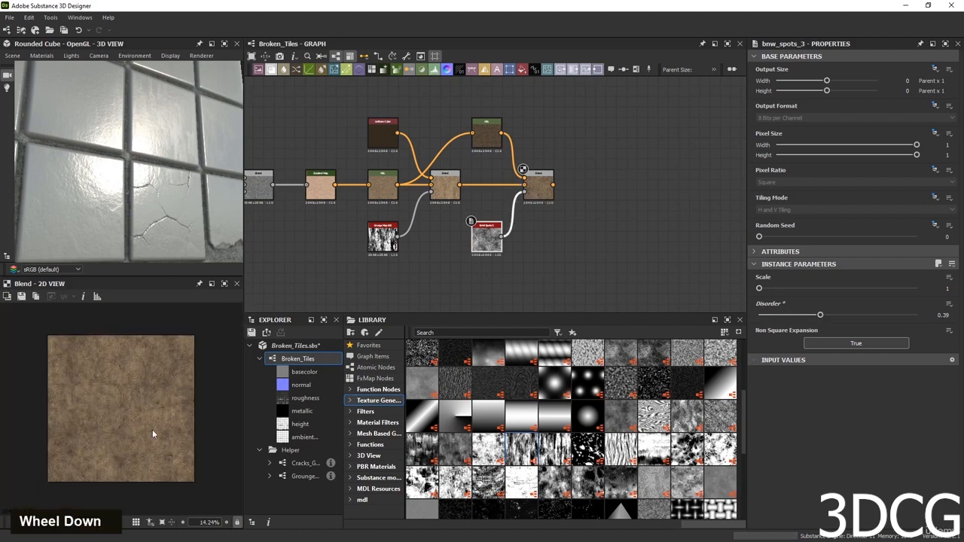
scroll(148, 443, up, 3)
scroll(131, 427, up, 3)
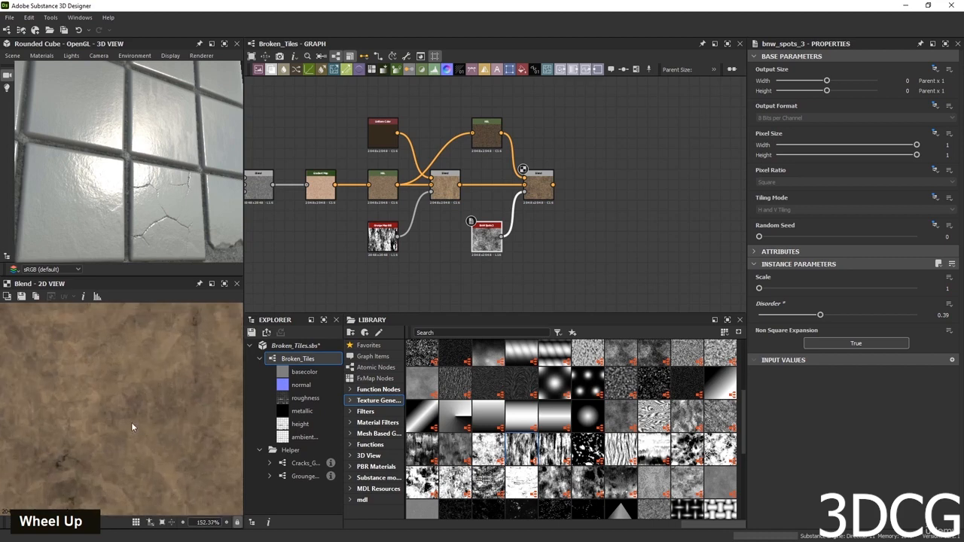
scroll(137, 407, down, 3)
scroll(598, 237, down, 2)
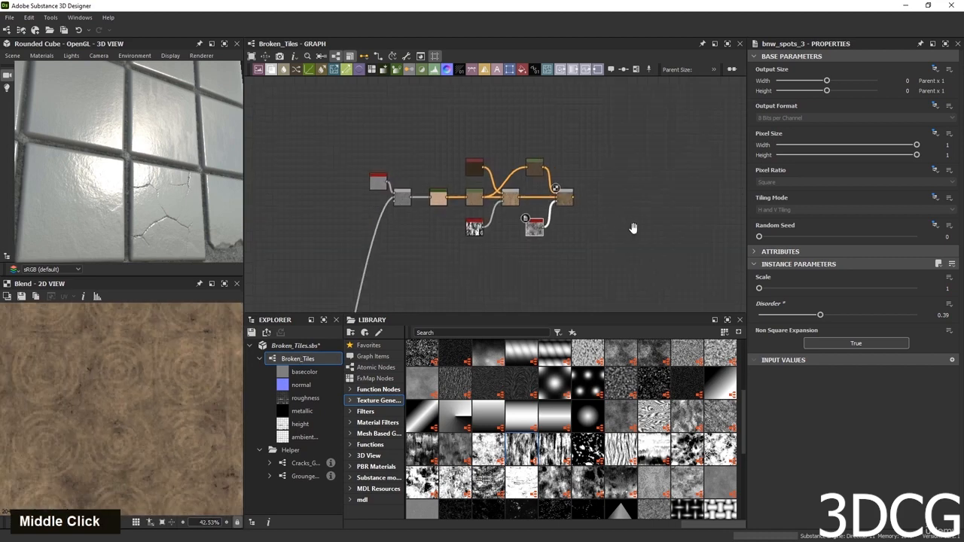
Add a third Blend node after the cement color nodes and connect the second Blend's output to its background input.
middle_drag(633, 229, 485, 202)
scroll(484, 204, down, 2)
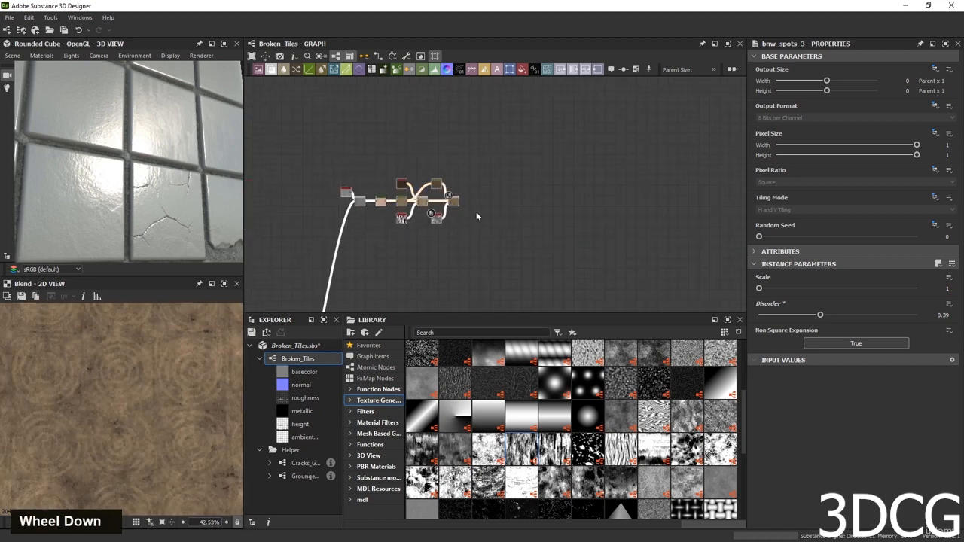
scroll(494, 195, up, 3)
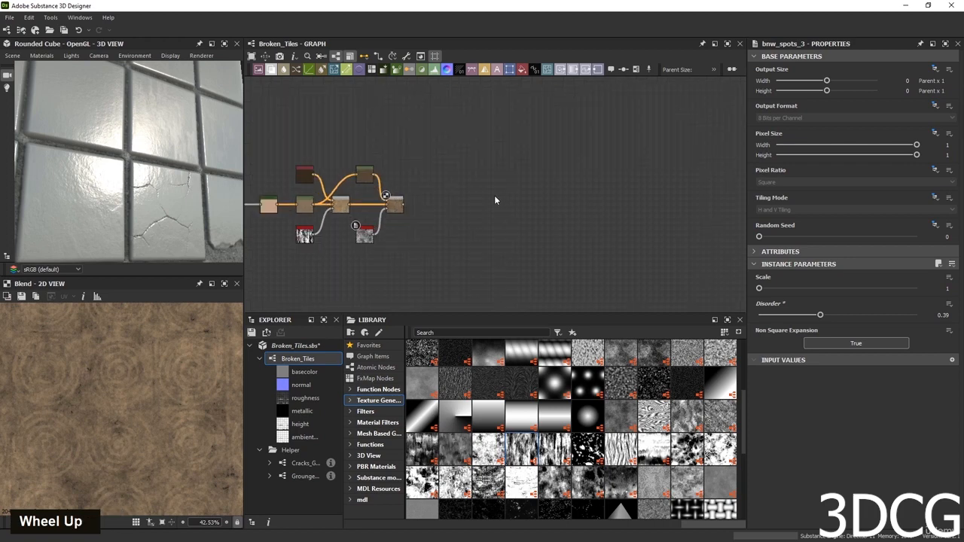
middle_drag(494, 195, 528, 231)
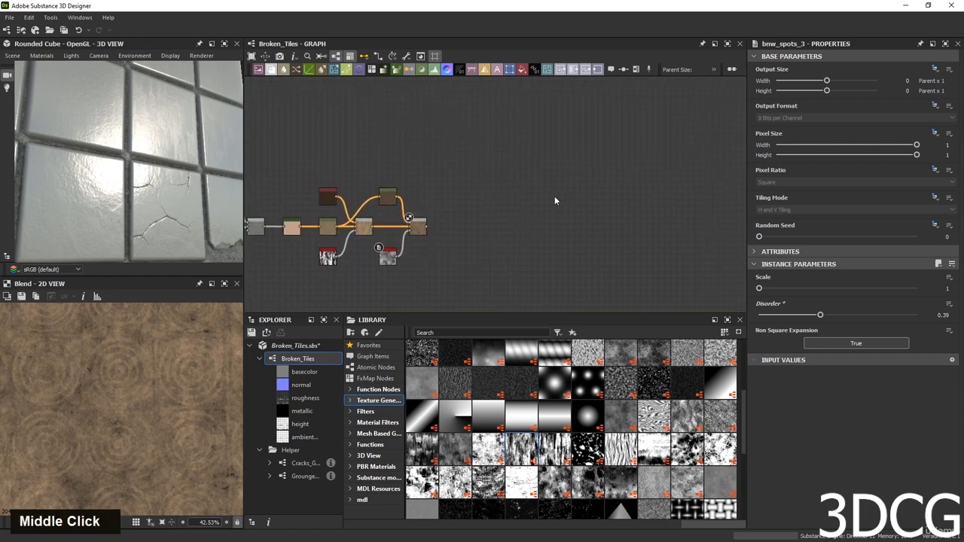
key(space)
text(b)
key(Return)
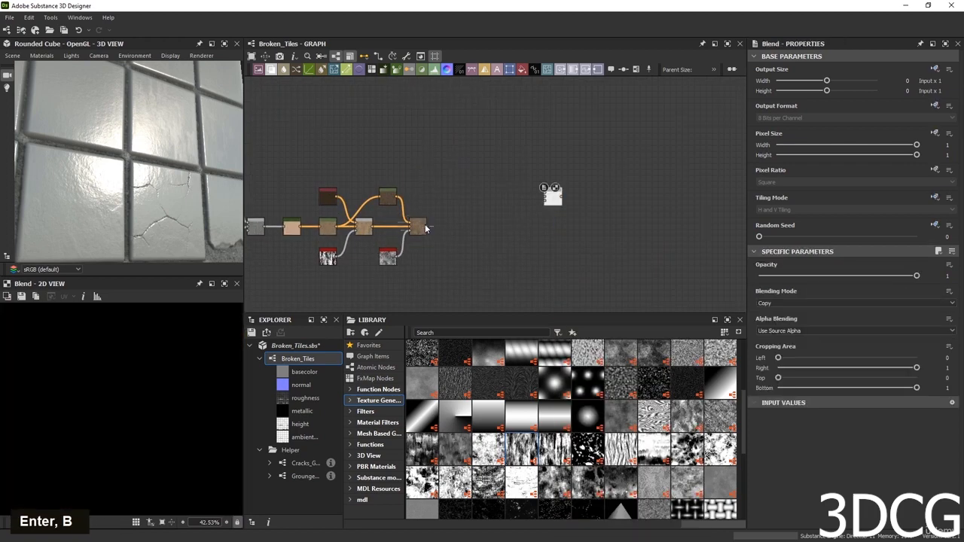
drag(426, 226, 552, 199)
Check the Blur HQ Grayscale tile mask in the Normal frame and connect its output to the third Blend's opacity input.
scroll(515, 256, down, 2)
middle_drag(514, 287, 516, 122)
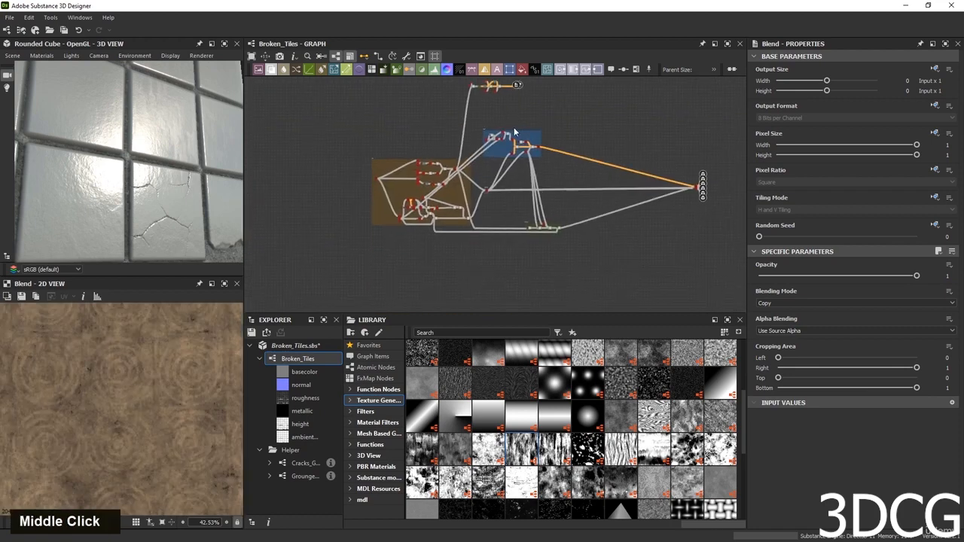
scroll(518, 134, up, 6)
double_click(578, 243)
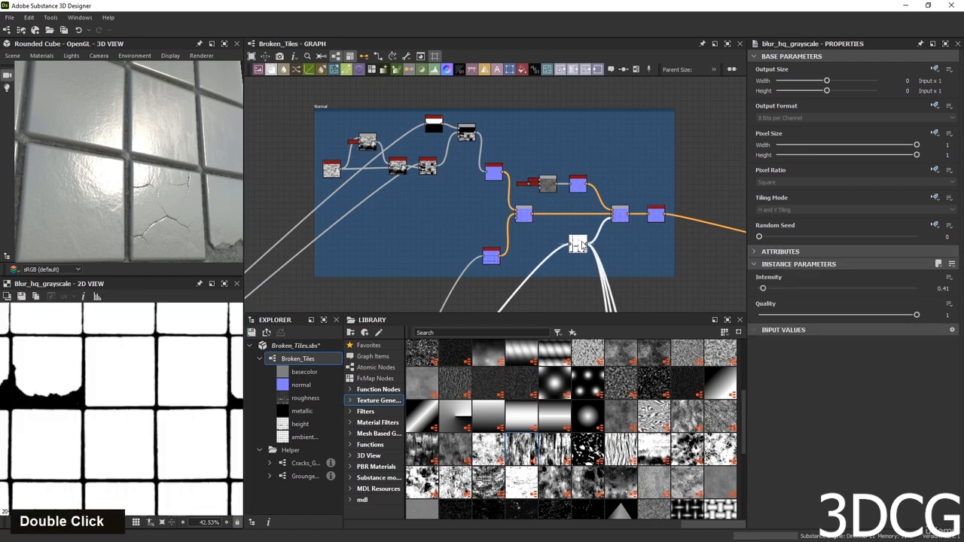
scroll(47, 405, up, 5)
scroll(46, 402, down, 6)
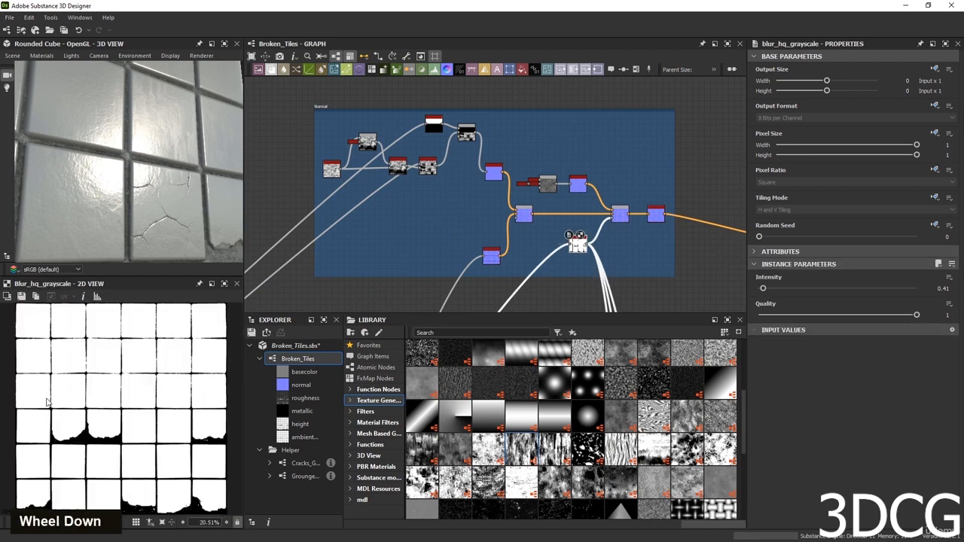
click(590, 243)
middle_drag(564, 88, 620, 344)
click(575, 104)
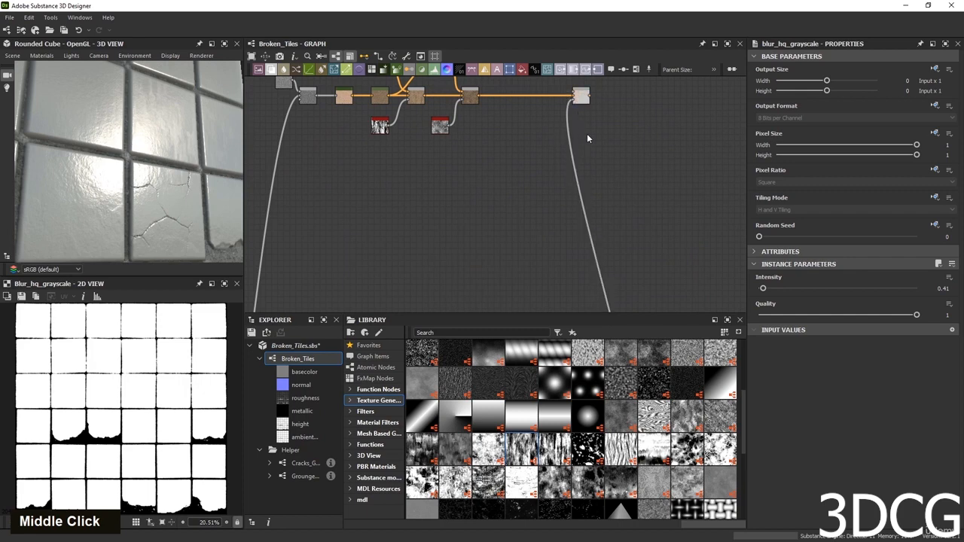
Add a Uniform Color node above the third Blend and set its color to yellow #ffcc45.
middle_drag(587, 133, 582, 175)
key(space)
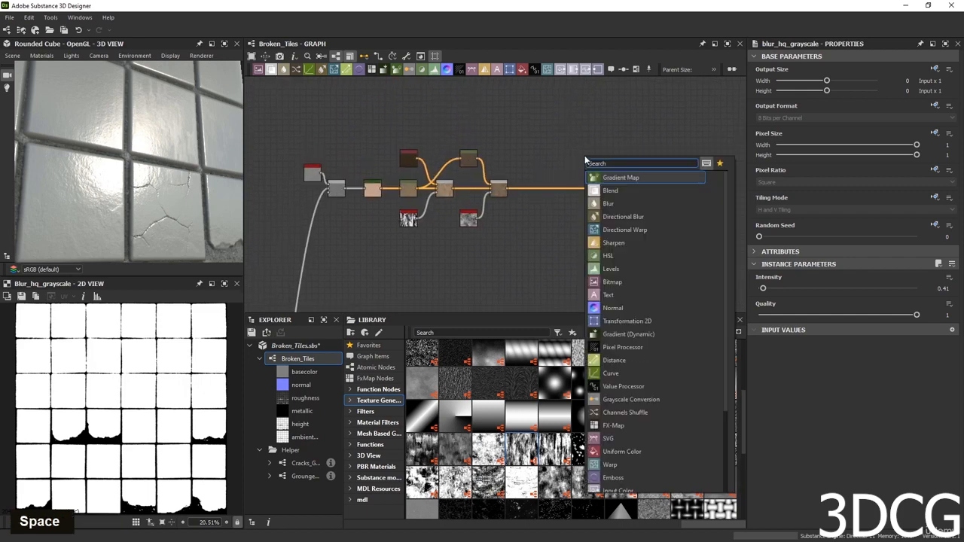
text(u)
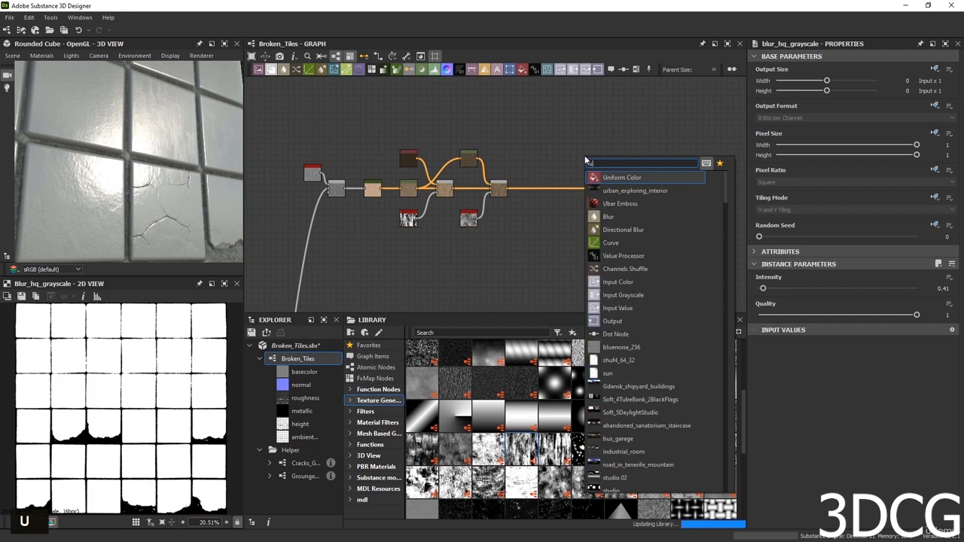
key(Return)
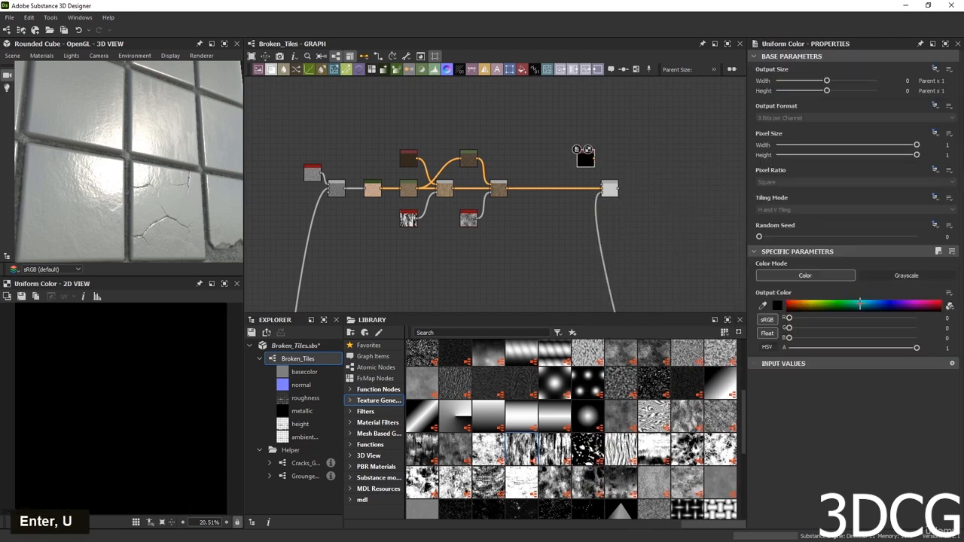
click(776, 305)
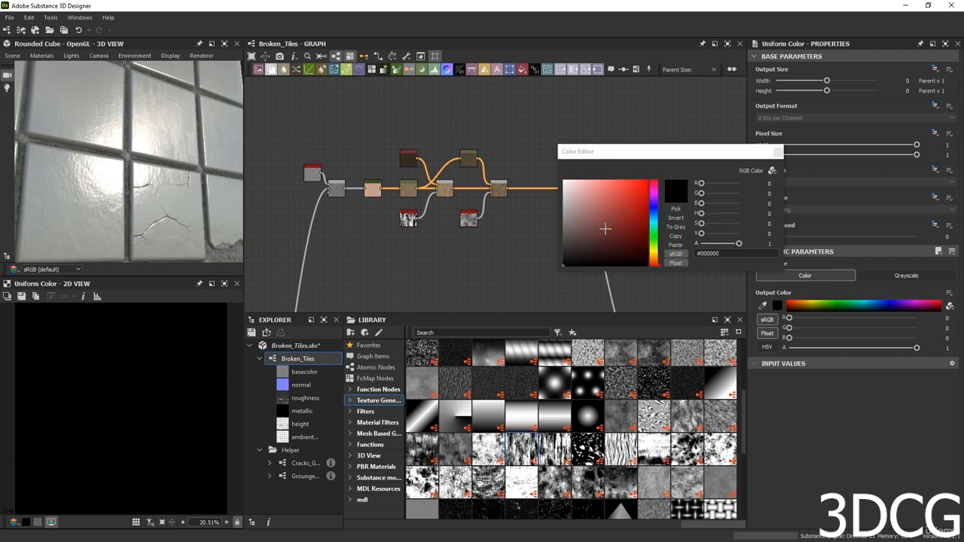
click(653, 257)
drag(591, 192, 624, 179)
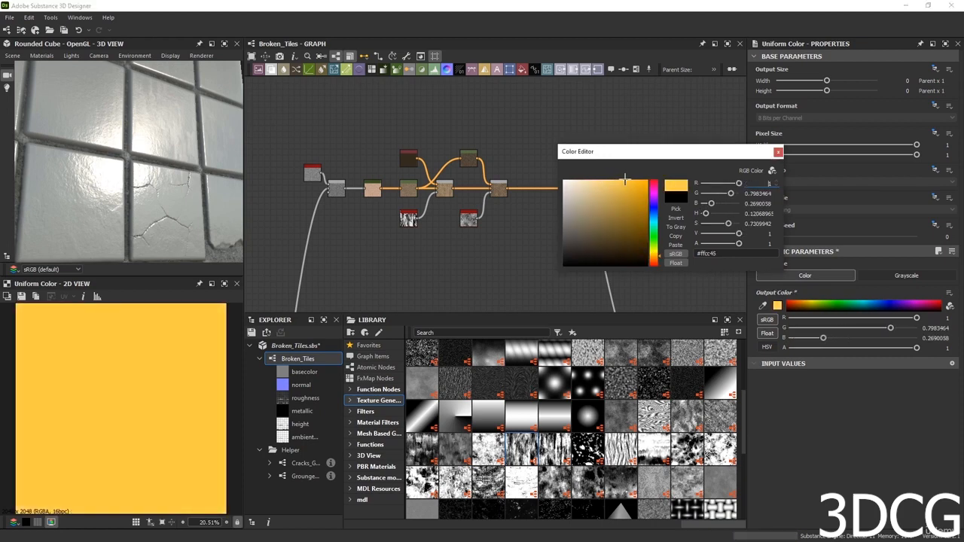
click(779, 153)
Connect the yellow Uniform Color to the third Blend's foreground input and inspect the tiles against the cement.
drag(595, 158, 601, 181)
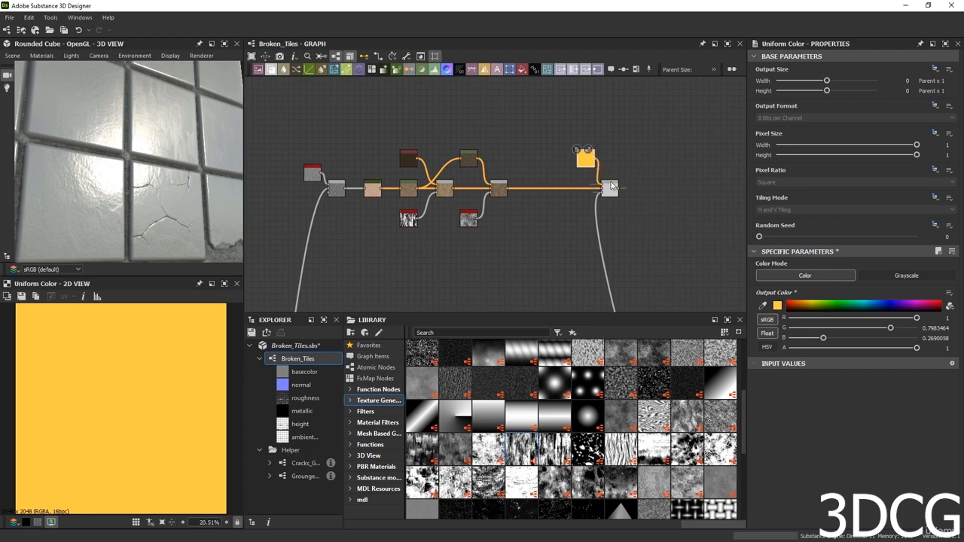
double_click(610, 188)
scroll(116, 439, up, 4)
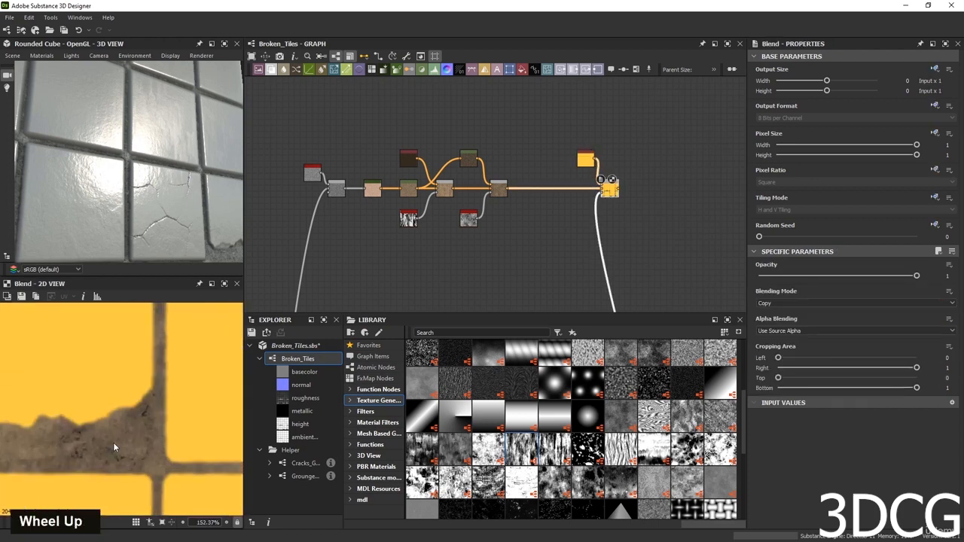
scroll(113, 442, down, 6)
scroll(132, 430, up, 6)
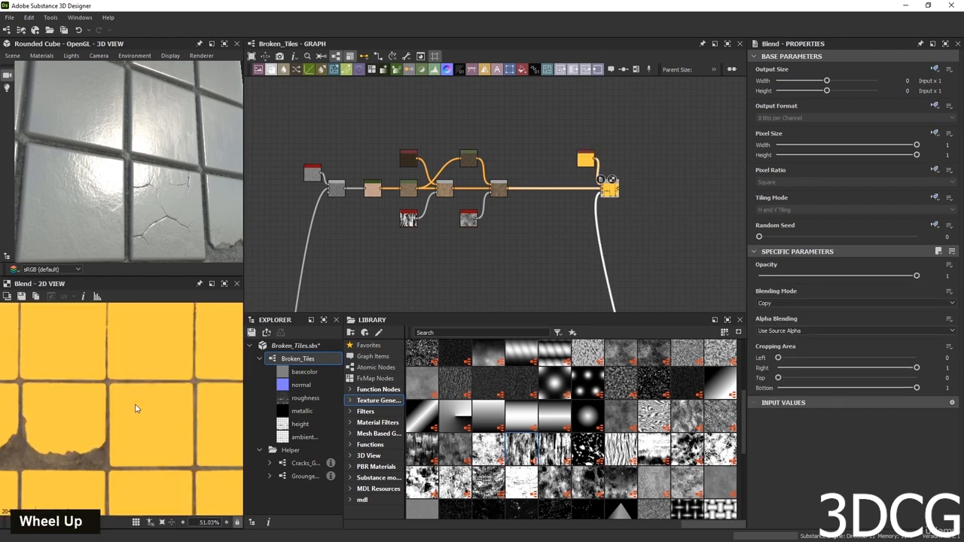
Enable the user-defined Base Color map on the Base Material node.
middle_drag(563, 215, 476, 131)
scroll(462, 200, down, 3)
scroll(480, 195, down, 3)
middle_drag(605, 239, 475, 250)
scroll(474, 250, up, 3)
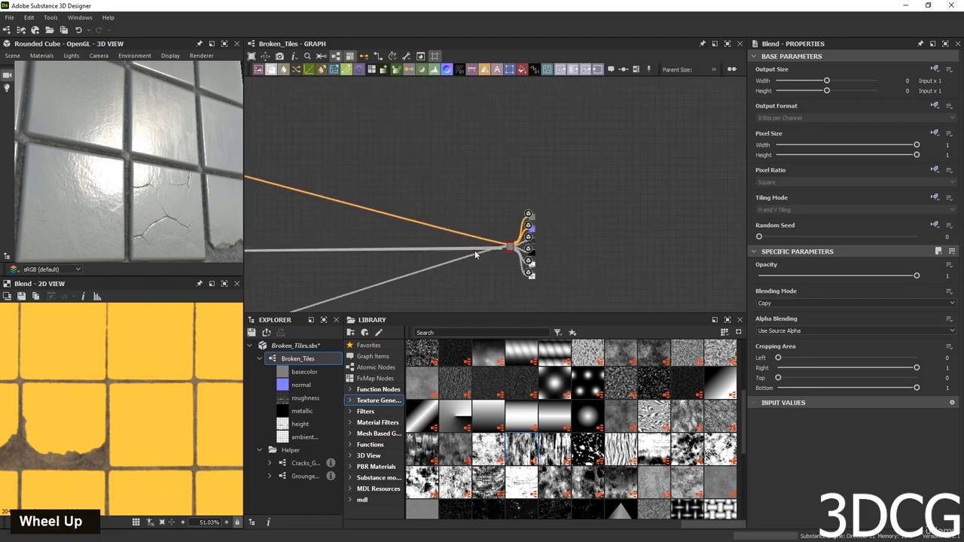
scroll(511, 252, up, 5)
scroll(511, 254, up, 4)
double_click(542, 220)
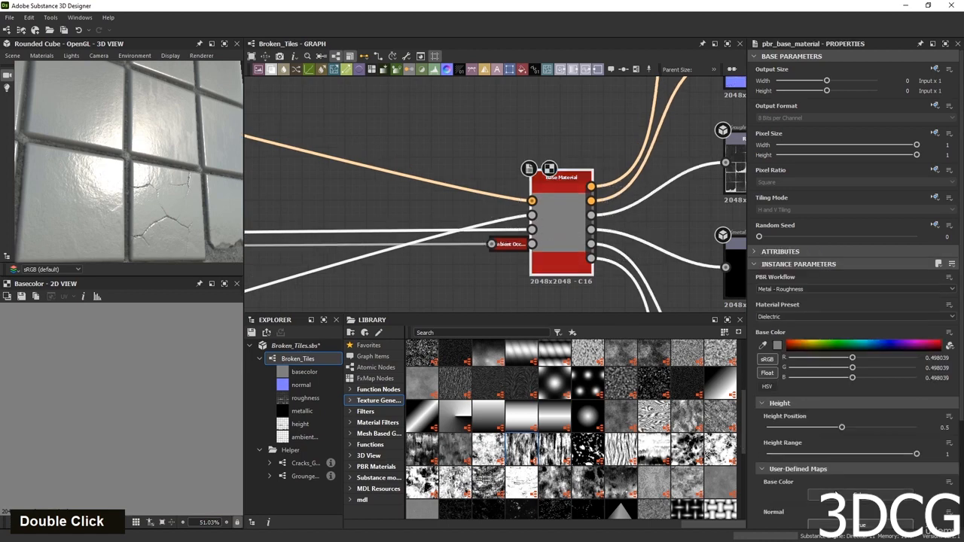
click(838, 495)
scroll(482, 197, down, 8)
Connect the third Blend's output to the Base Material node's base color input.
middle_drag(440, 161, 578, 258)
scroll(558, 249, down, 5)
scroll(312, 129, up, 4)
scroll(366, 124, up, 3)
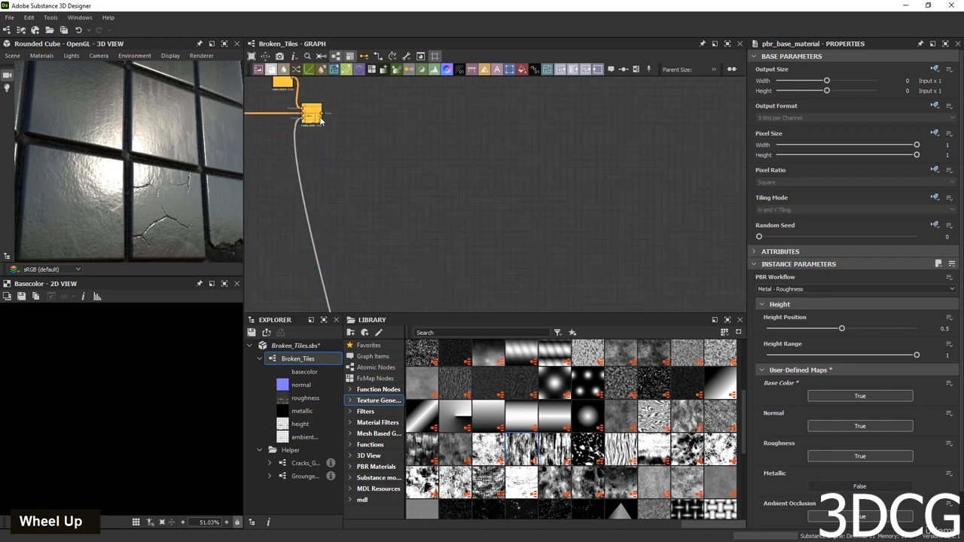
click(321, 114)
scroll(440, 173, down, 5)
middle_drag(574, 234, 290, 130)
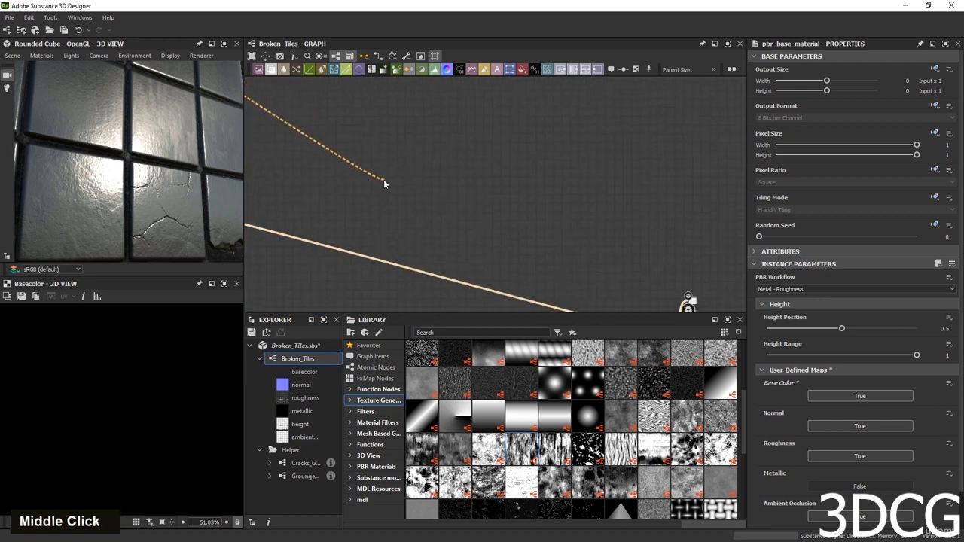
middle_drag(456, 224, 397, 130)
scroll(459, 189, up, 4)
middle_drag(698, 253, 531, 183)
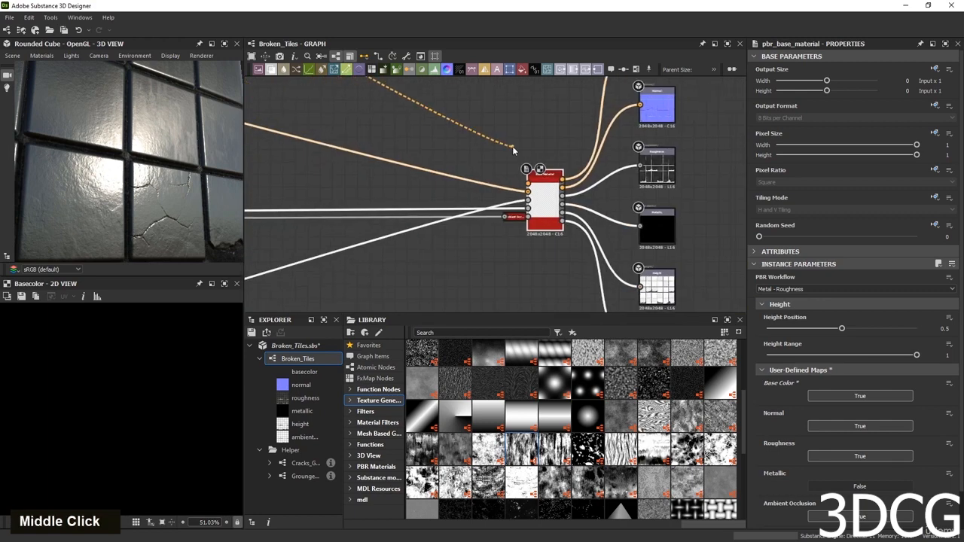
scroll(134, 181, down, 4)
Examine the yellow tiles, cracks and exposed cement up close on the 3D model.
drag(143, 179, 106, 184)
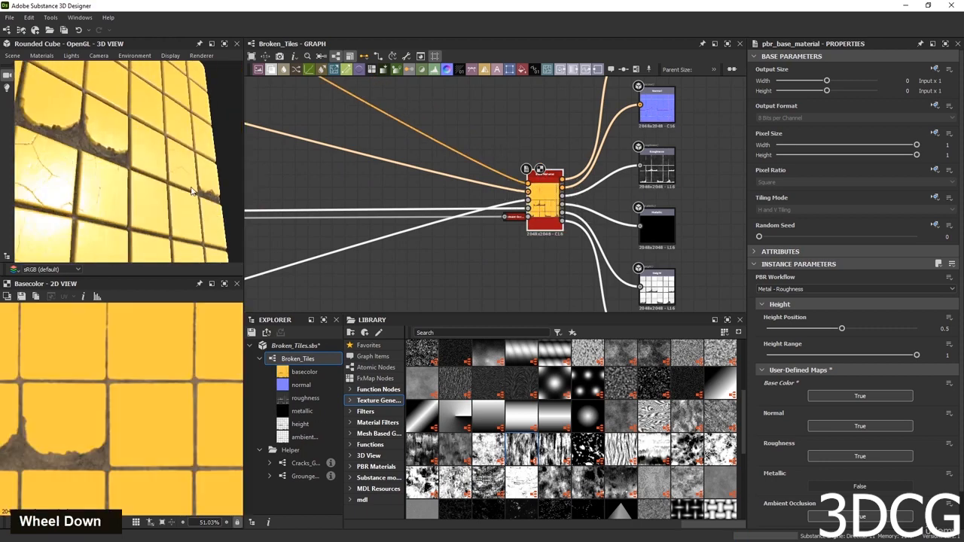
middle_drag(113, 188, 136, 228)
scroll(123, 218, up, 4)
scroll(129, 227, up, 3)
scroll(131, 225, down, 5)
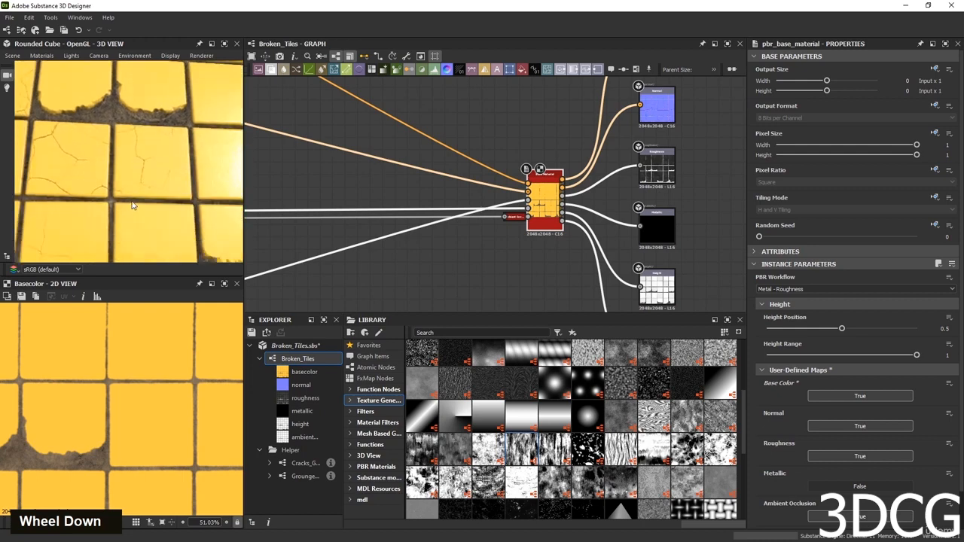
scroll(132, 201, up, 6)
scroll(132, 201, down, 5)
scroll(120, 186, up, 5)
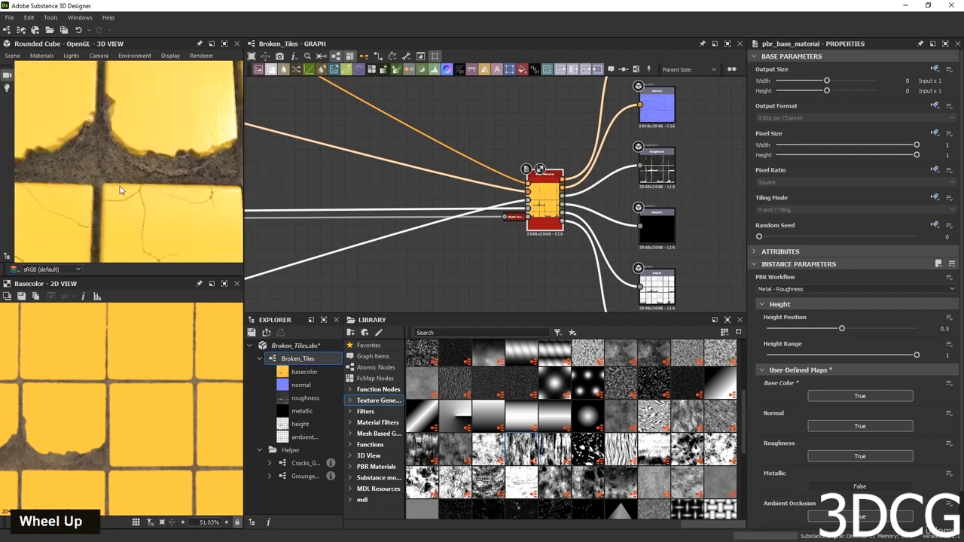
scroll(490, 187, down, 3)
Move the cement link feeding the third Blend from the second Blend's output to the first Blend's output, bypassing the HSL variation.
middle_drag(423, 175, 656, 247)
scroll(314, 146, down, 2)
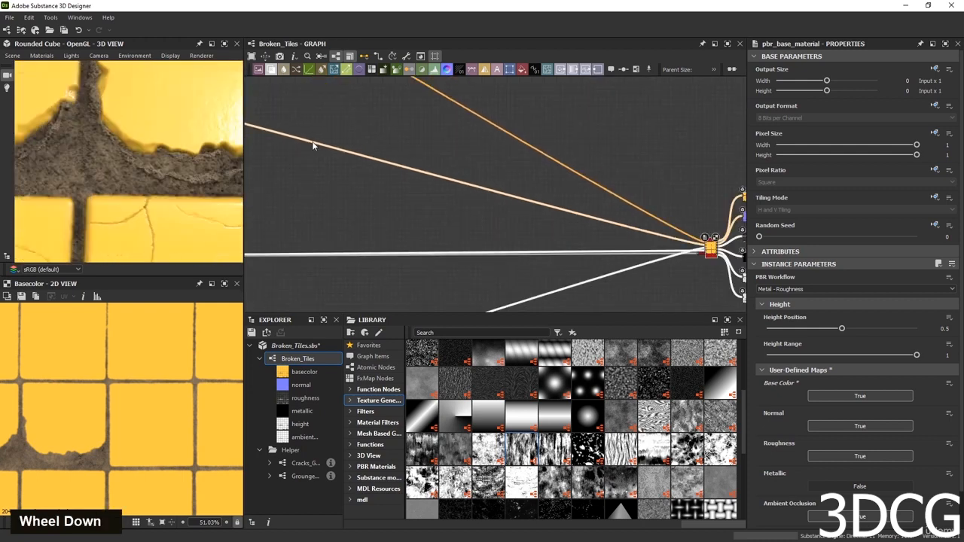
middle_drag(314, 146, 632, 264)
middle_drag(483, 143, 435, 149)
scroll(473, 170, up, 4)
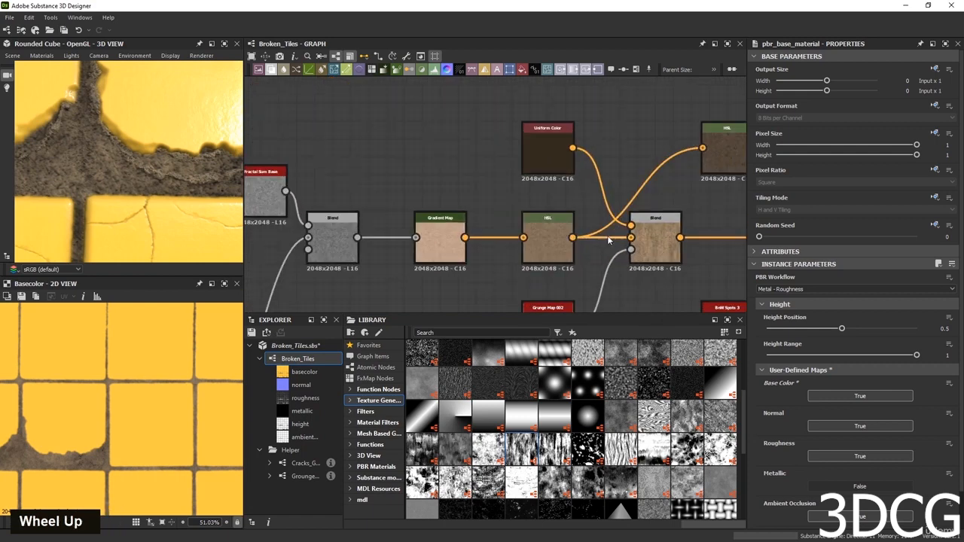
middle_drag(590, 240, 376, 225)
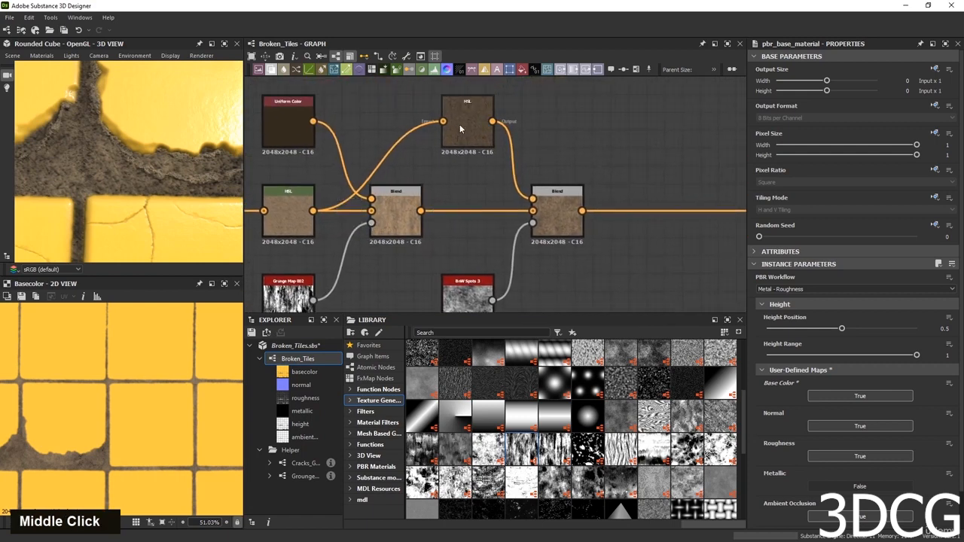
click(468, 124)
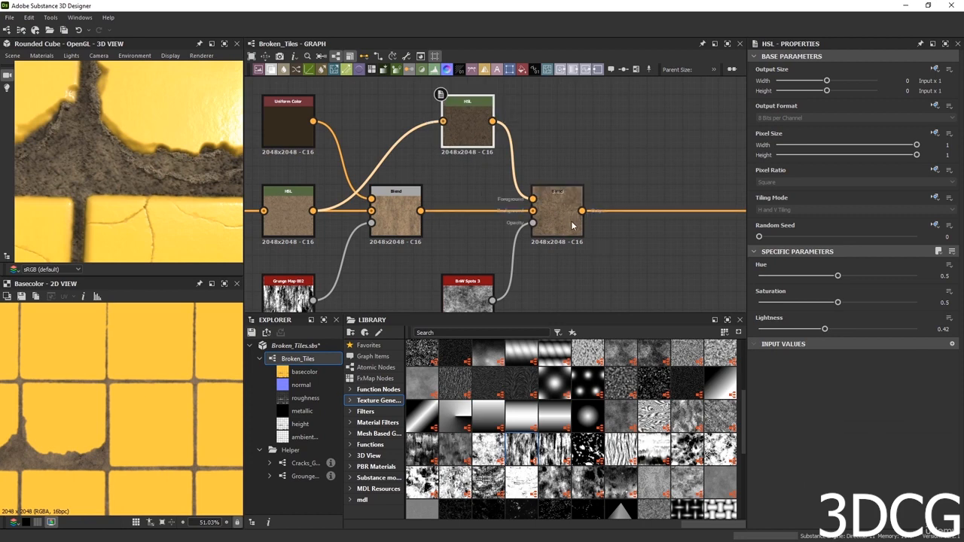
shift+drag(582, 211, 420, 213)
scroll(159, 161, down, 3)
scroll(169, 223, up, 3)
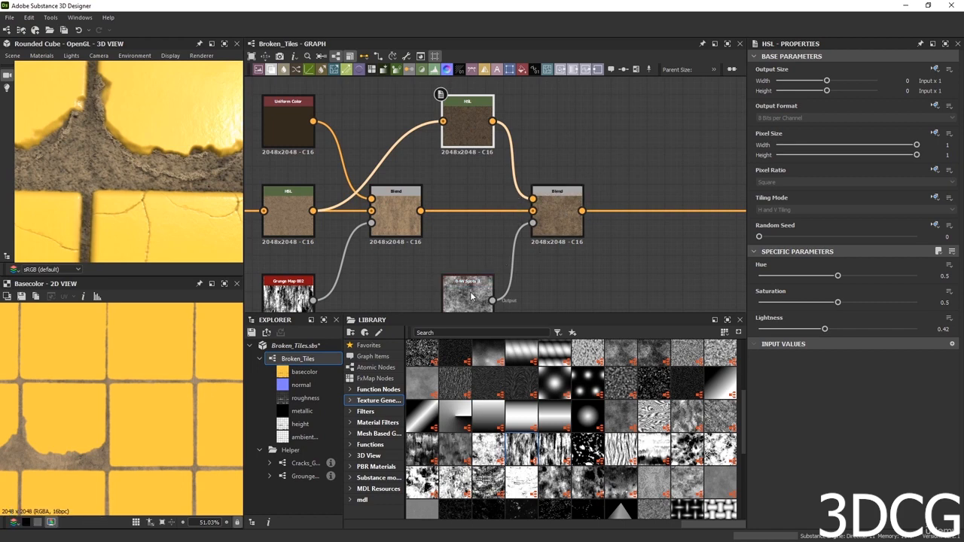
Delete the HSL node connected to the second Blend's foreground input.
drag(471, 136, 471, 96)
scroll(472, 113, down, 3)
middle_drag(473, 140, 492, 217)
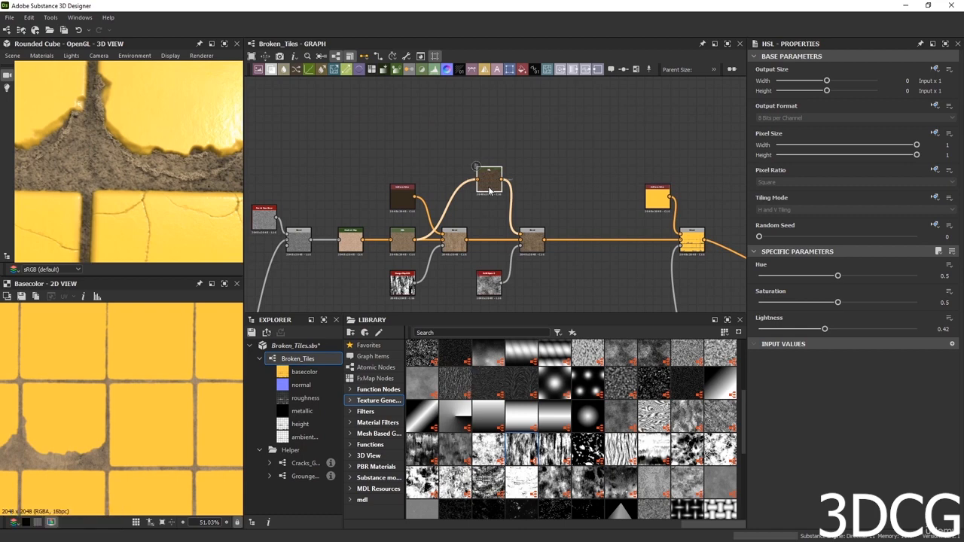
drag(489, 178, 487, 136)
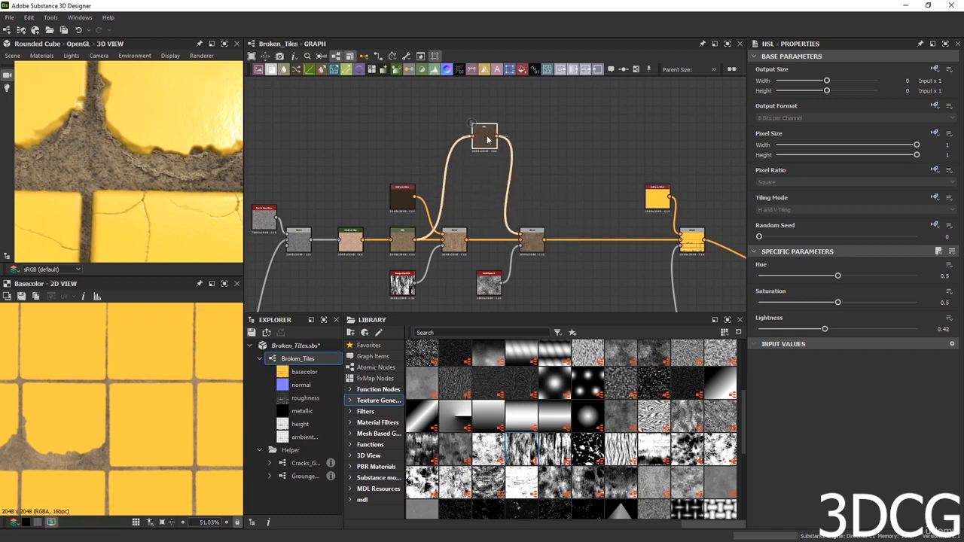
key(Delete)
Disconnect BnW Spots 3 from the second Blend's opacity and place both nodes above the main cement chain.
drag(489, 280, 467, 163)
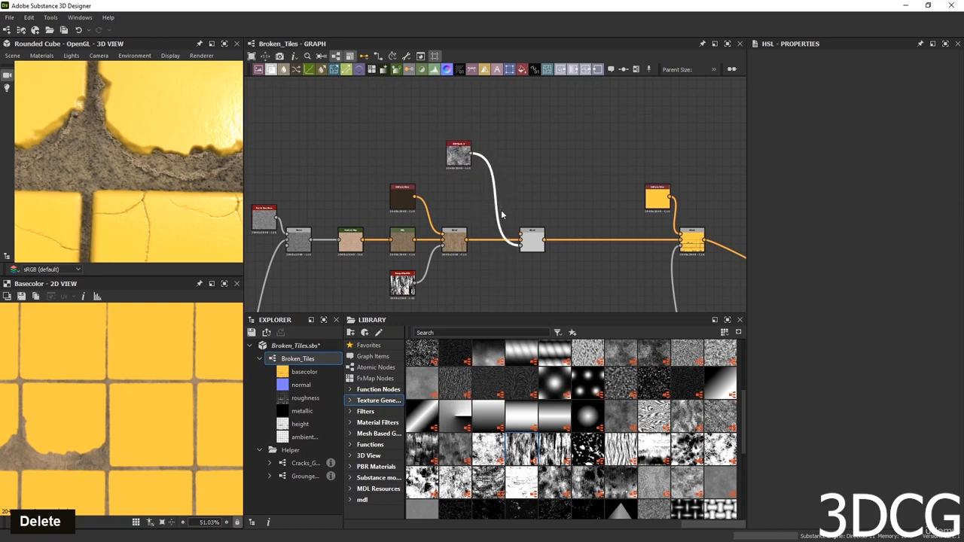
key(Delete)
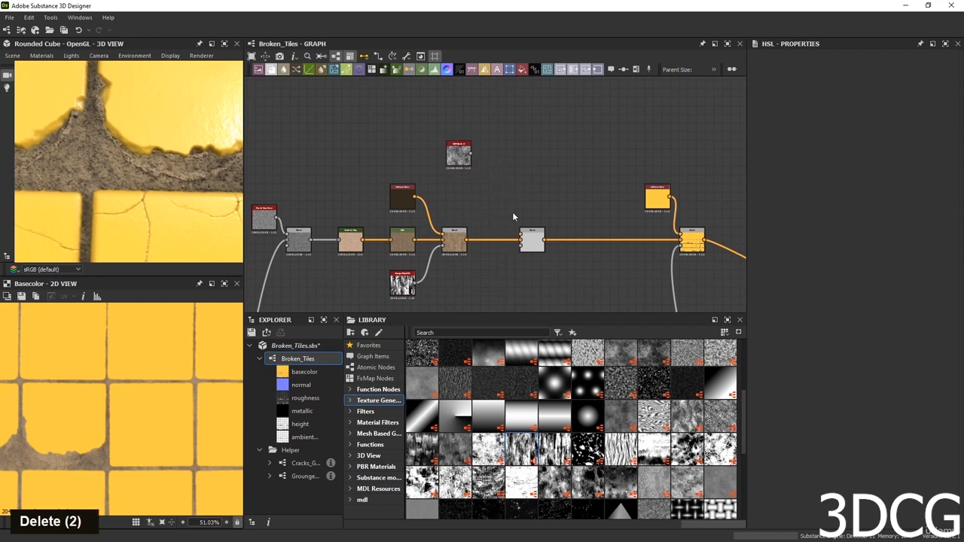
click(460, 154)
mouse_move(459, 155)
mouse_down()
mouse_move(427, 141)
mouse_move(442, 146)
mouse_up()
scroll(517, 240, up, 4)
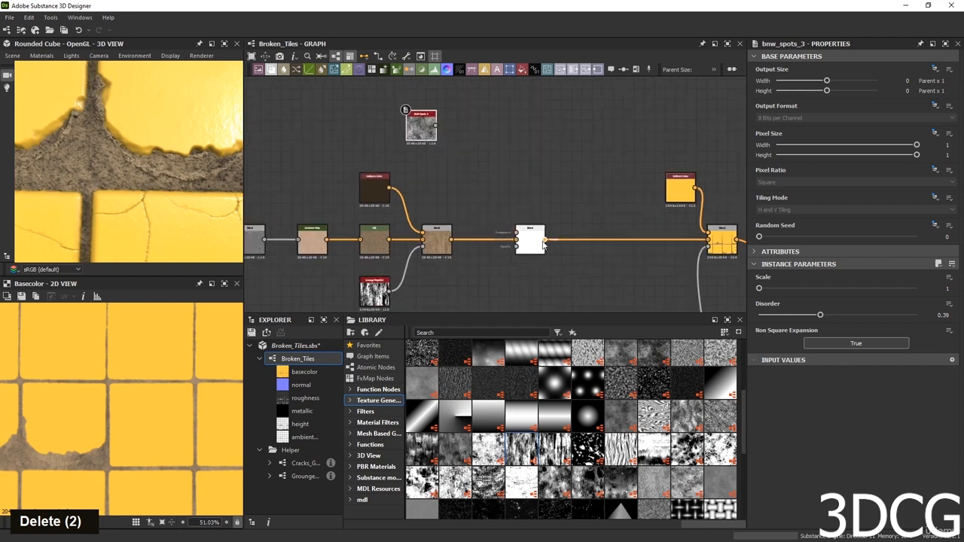
scroll(517, 239, down, 5)
drag(517, 241, 516, 198)
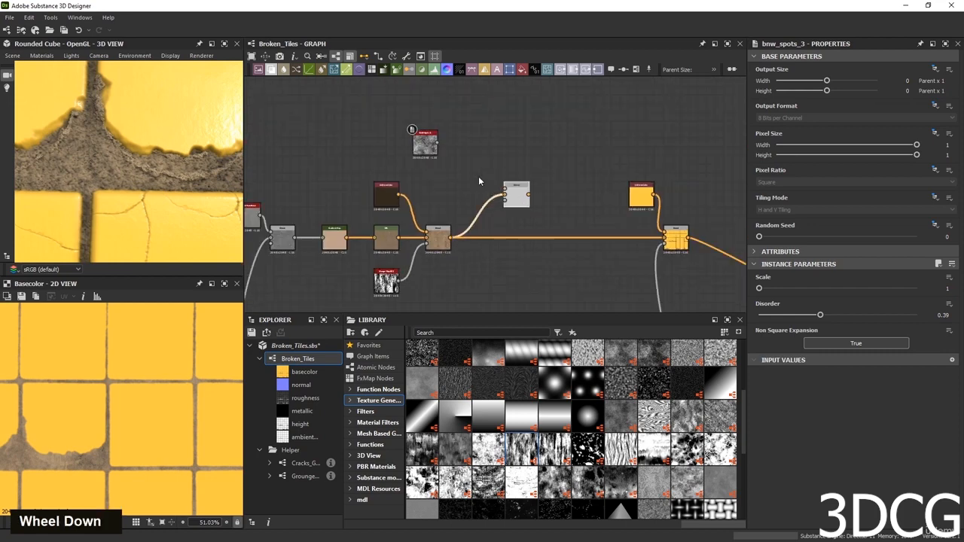
scroll(478, 176, up, 2)
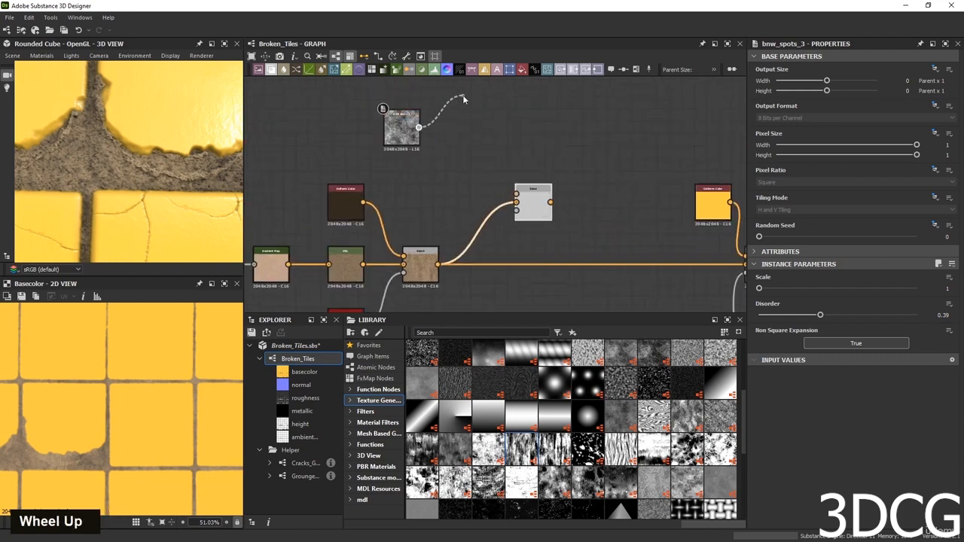
drag(462, 95, 491, 120)
drag(488, 176, 516, 193)
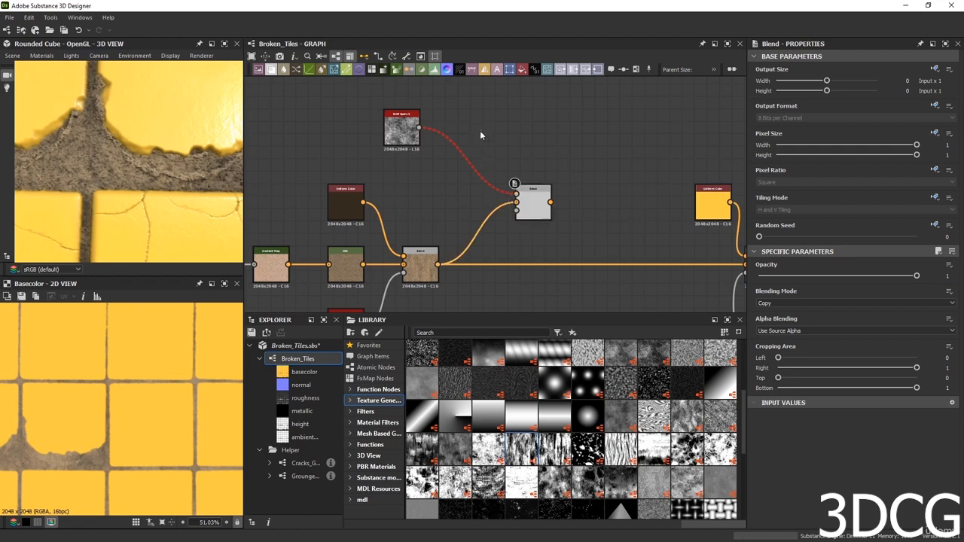
key(Delete)
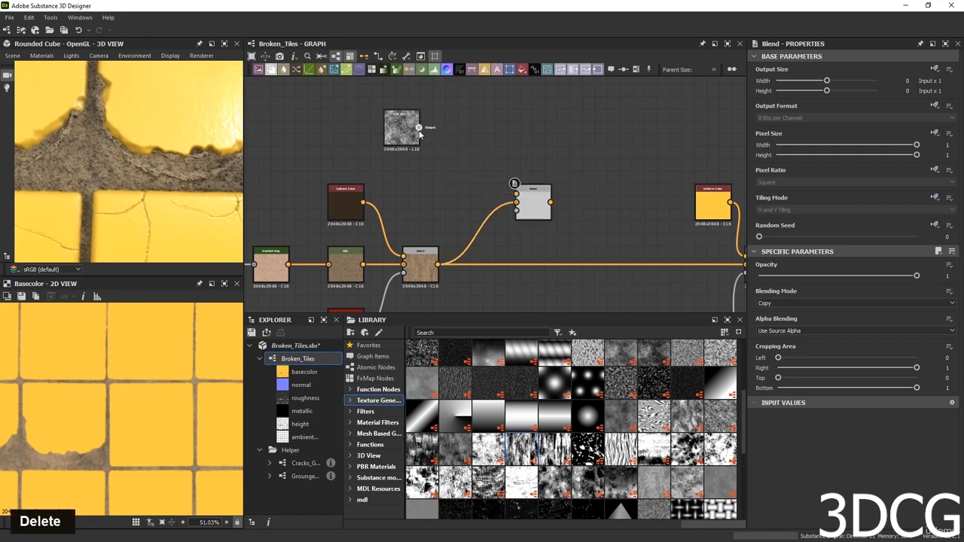
Add a Gradient Map node in color mode after BnW Spots 3 and arrange the pair above the chain.
drag(408, 136, 485, 117)
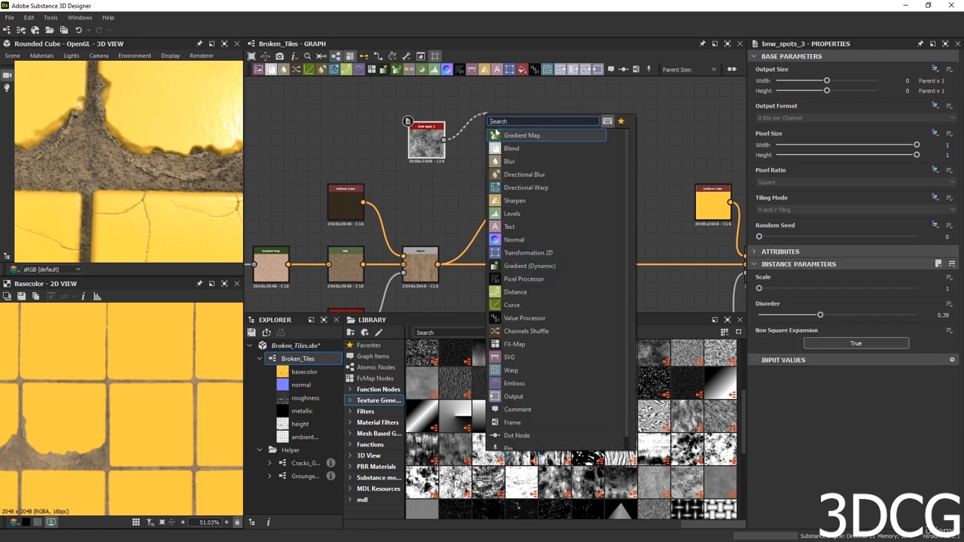
click(513, 135)
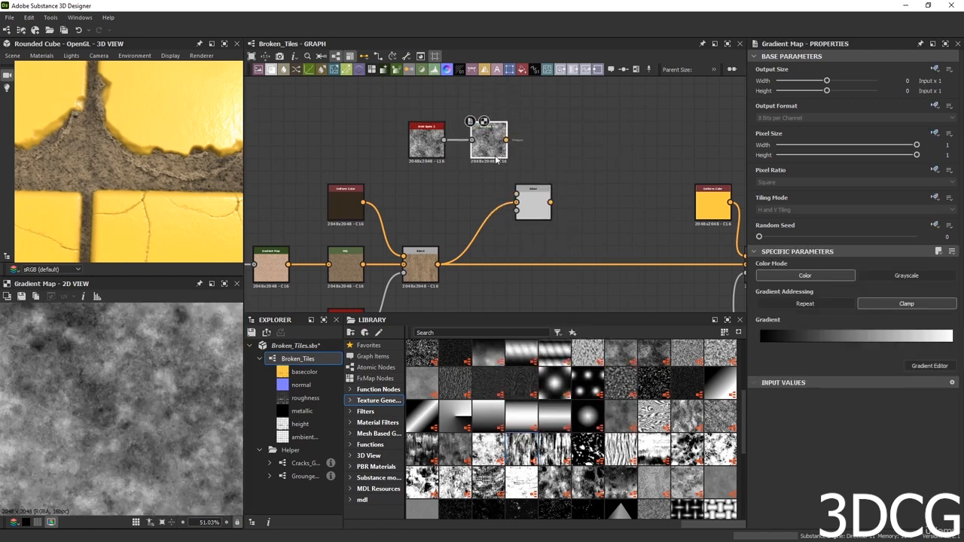
drag(490, 104, 456, 149)
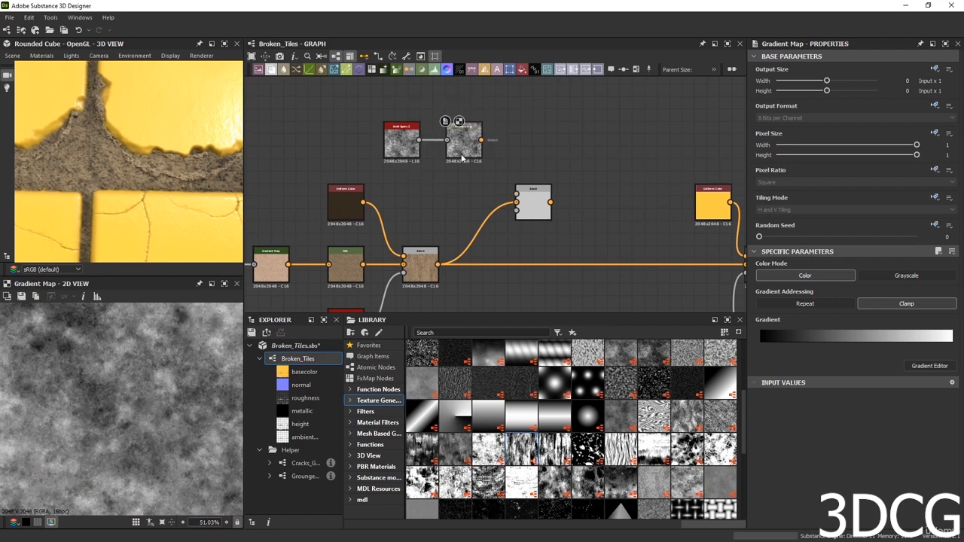
double_click(462, 137)
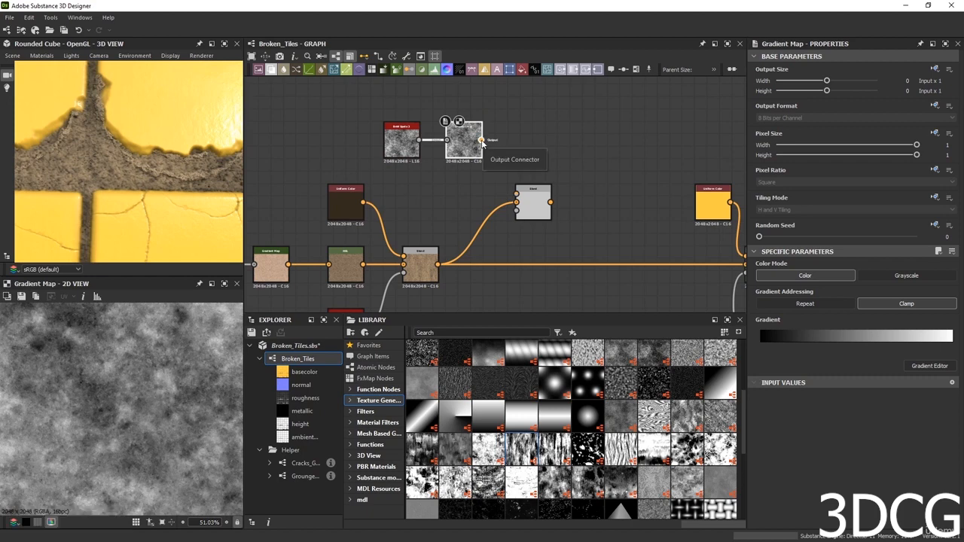
Connect the new Gradient Map to the second Blend's foreground input and preview the Blend's full texture.
drag(481, 140, 536, 234)
double_click(525, 235)
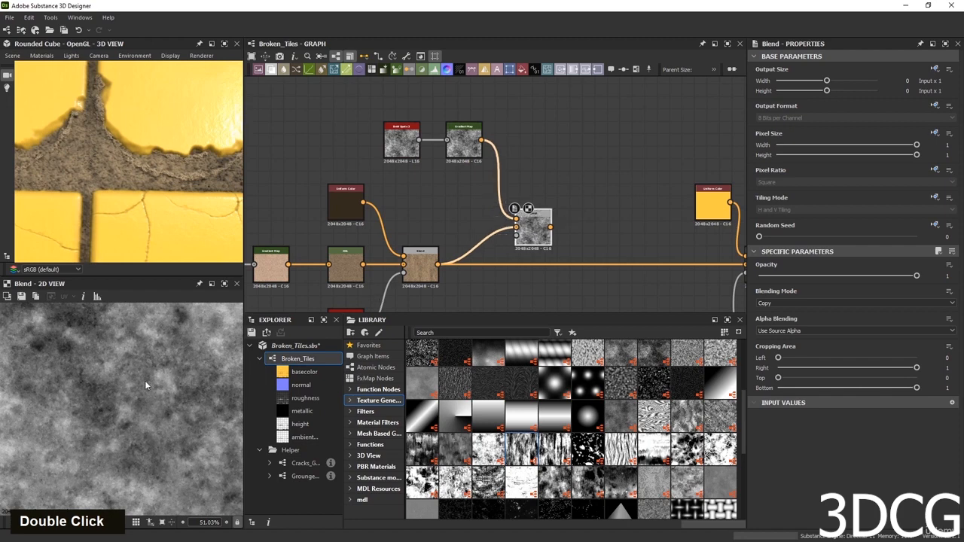
scroll(144, 380, down, 6)
double_click(532, 219)
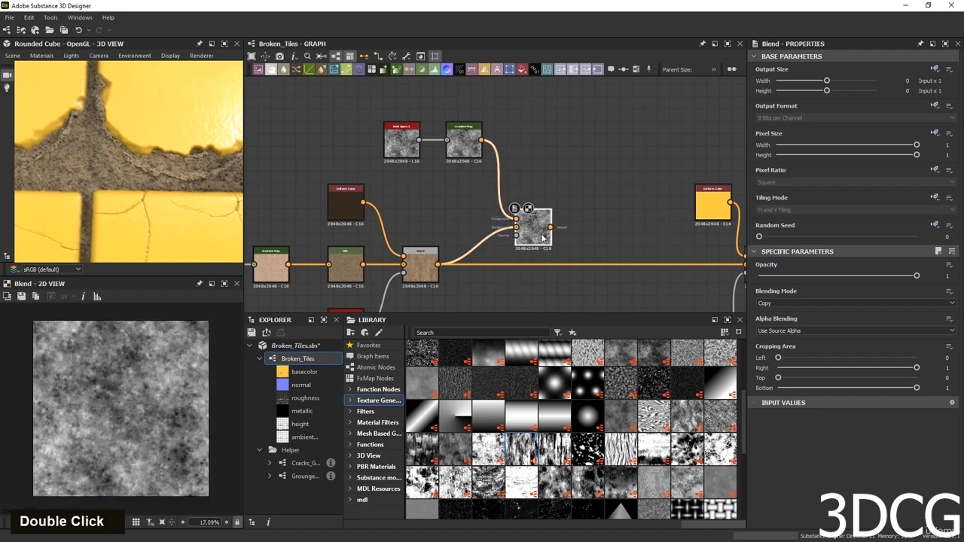
Set the second Blend's blending mode to Min (Darken) and its opacity to 0.5.
click(773, 303)
key(Down)
key(Down)
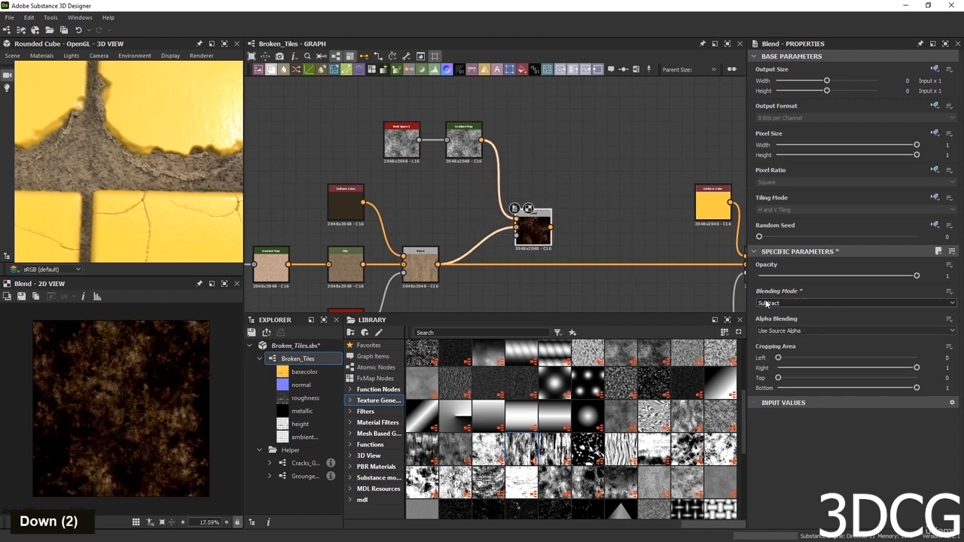
key(Down)
key(Down)
key(Down)
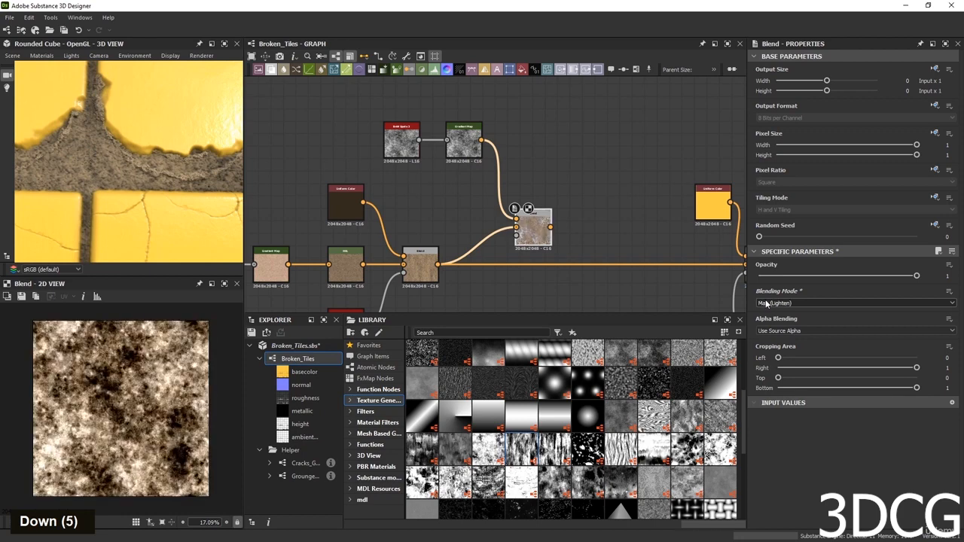
key(Down)
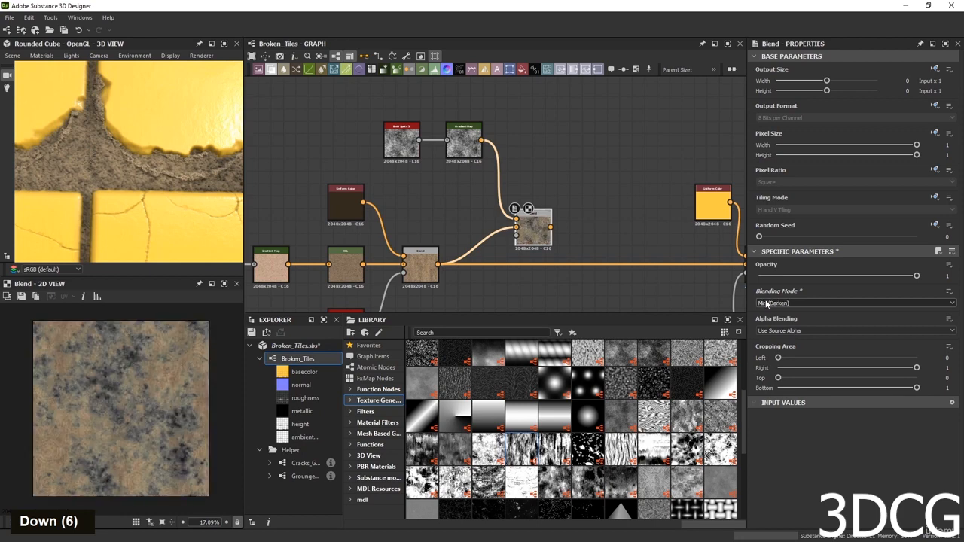
drag(916, 277, 841, 277)
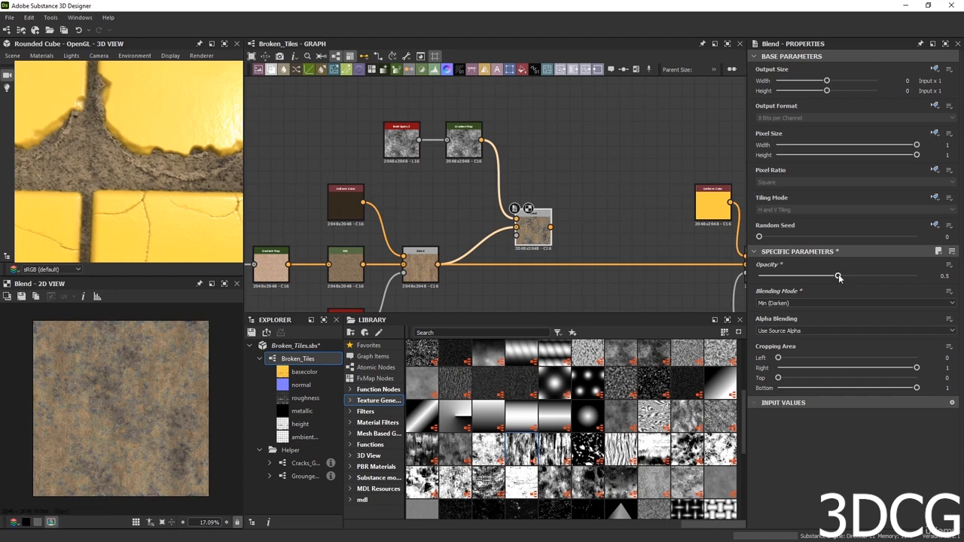
scroll(119, 418, up, 1)
scroll(119, 418, down, 1)
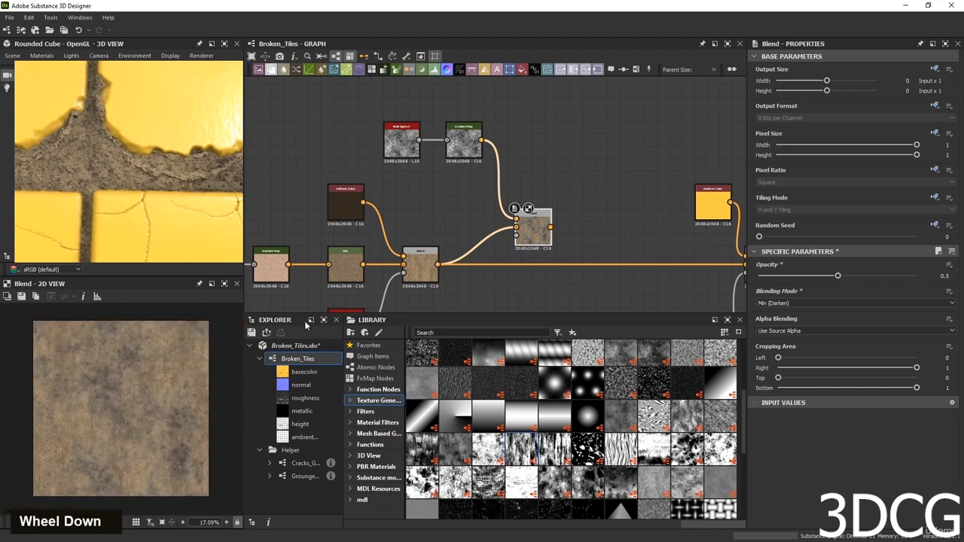
Feed the third Blend's background from the second Blend's output again and align the second Blend with the cement chain.
shift+drag(438, 265, 531, 236)
scroll(160, 166, down, 5)
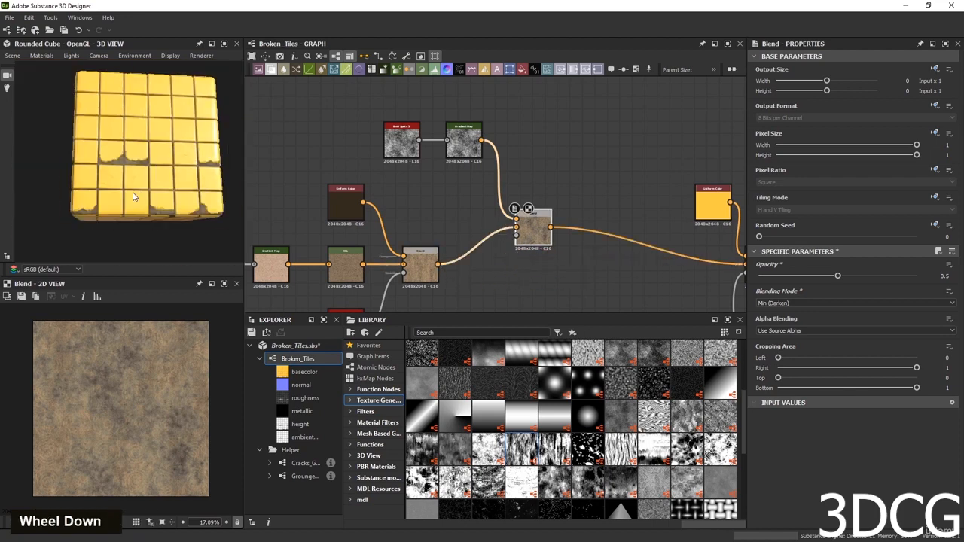
scroll(144, 208, up, 8)
drag(537, 239, 531, 277)
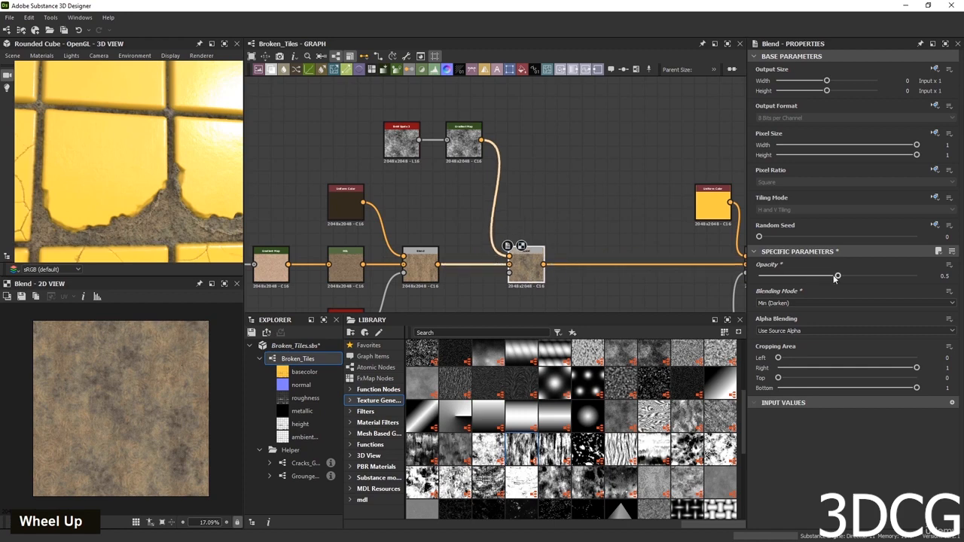
Set the second Blend's opacity to 0.38 and the BnW Spots 3 node's disorder to 0.43.
drag(836, 277, 819, 277)
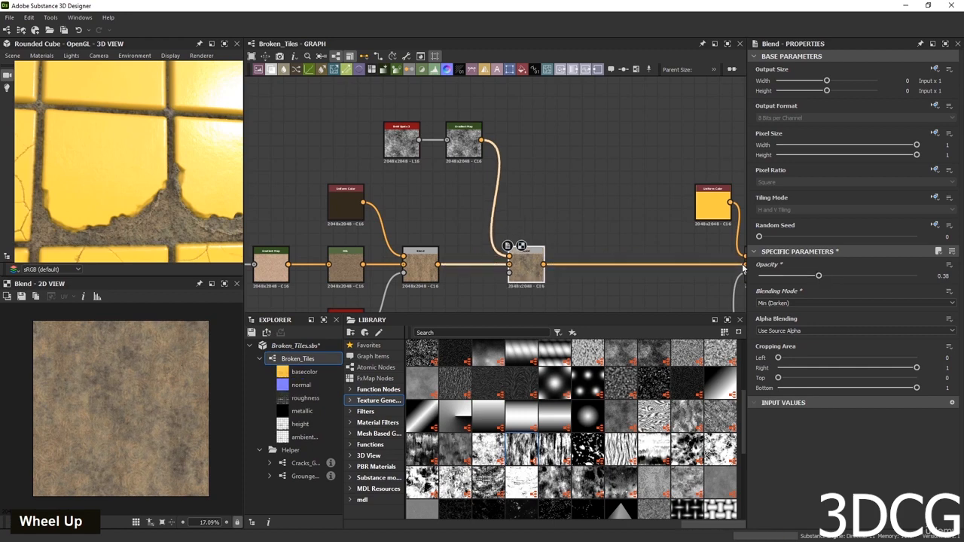
click(412, 144)
drag(797, 313, 826, 318)
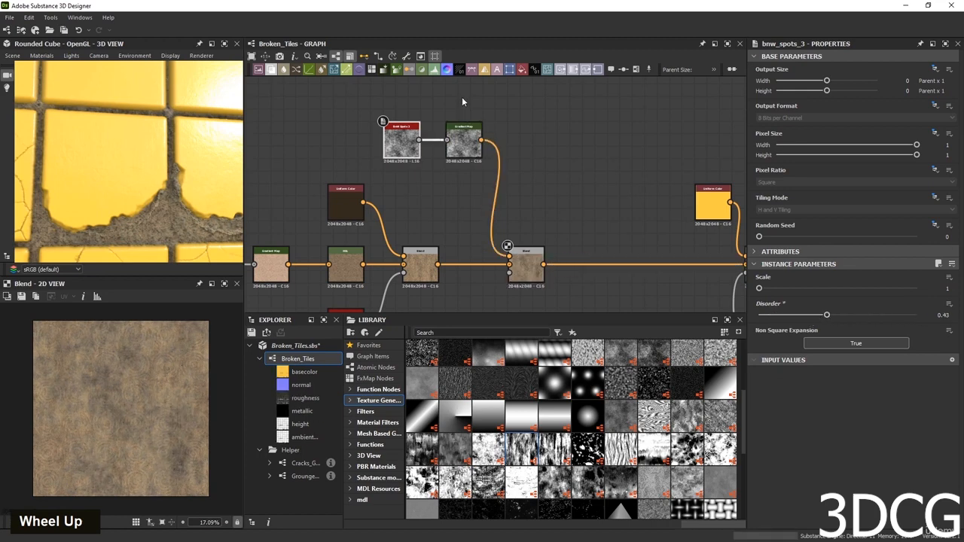
Dock BnW Spots 3 to its Gradient Map and place them close above the second Blend in the cement chain.
drag(400, 138, 460, 213)
scroll(467, 245, down, 3)
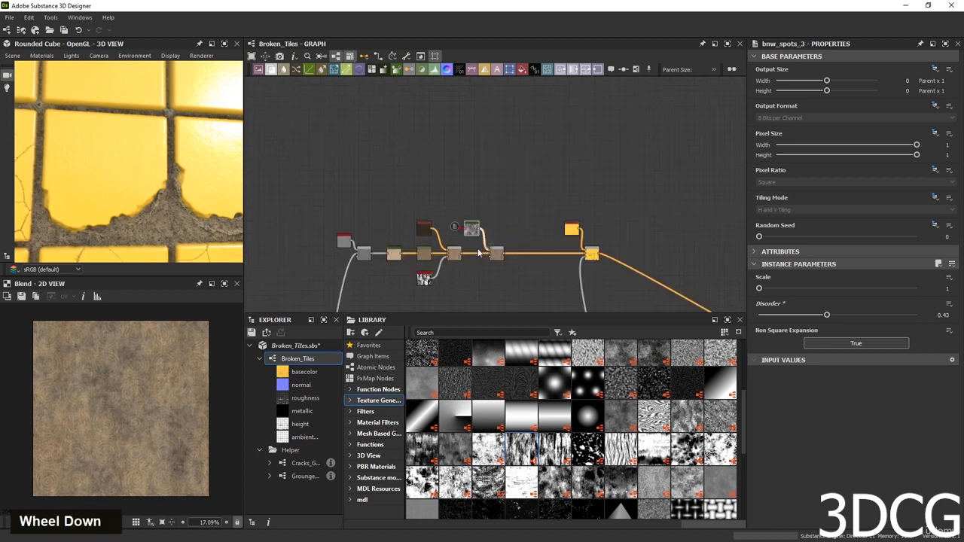
middle_drag(512, 274, 497, 211)
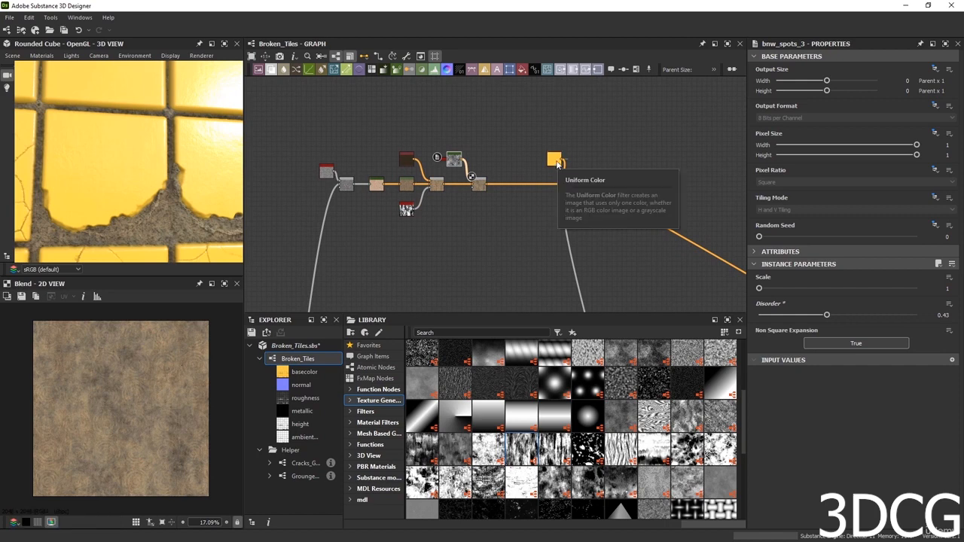
scroll(557, 165, down, 1)
scroll(558, 165, up, 1)
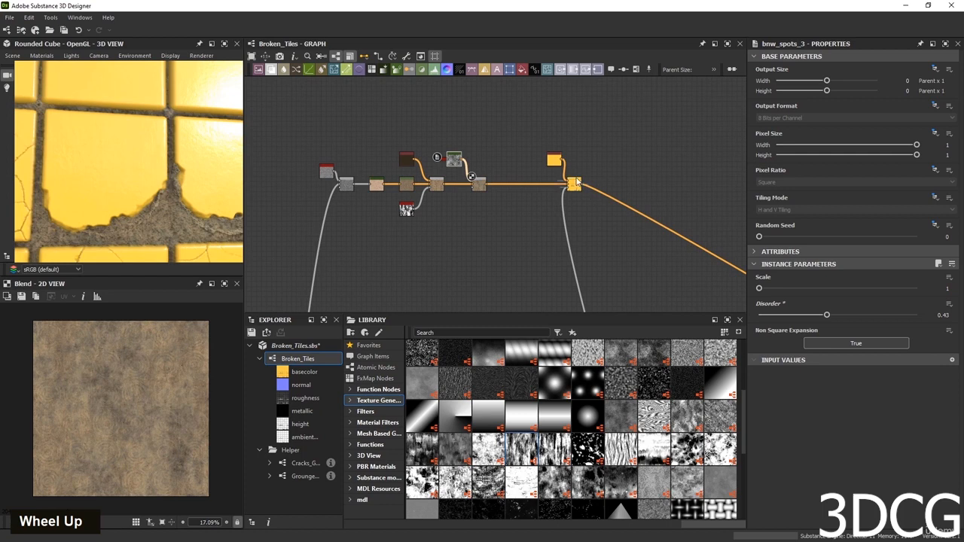
Preview the third Blend, then adjust the yellow Uniform Color's output to R 0.9885057, G 0.7859805, B 0.2543523.
double_click(577, 183)
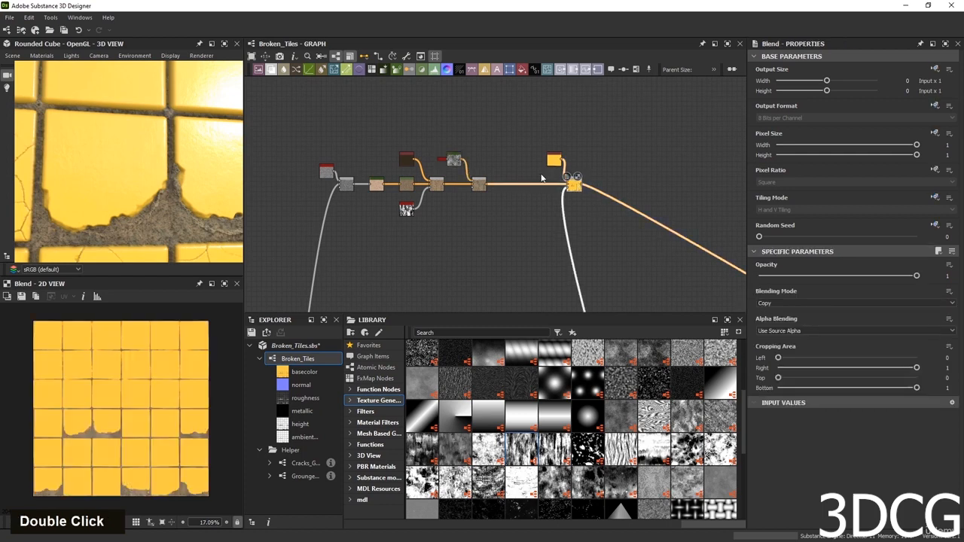
double_click(552, 161)
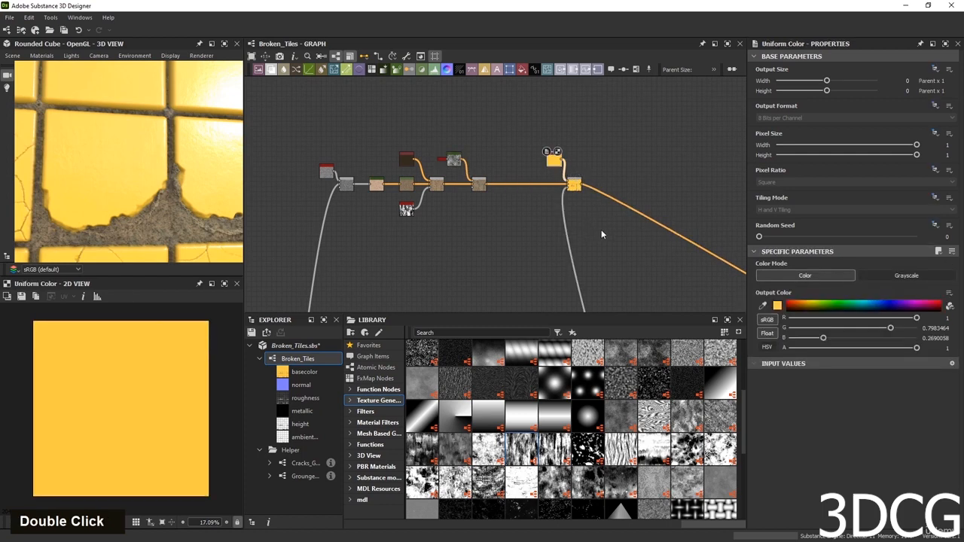
double_click(777, 305)
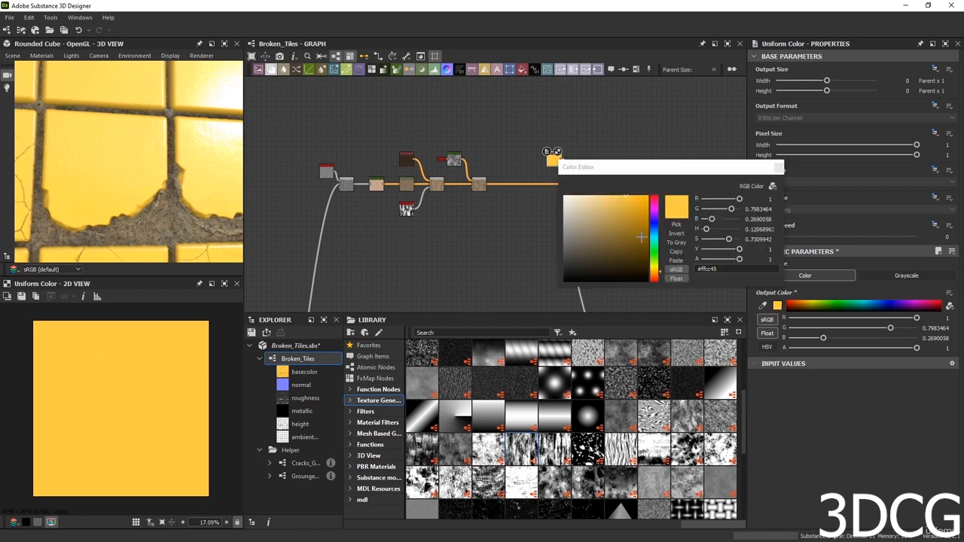
click(606, 197)
mouse_move(612, 198)
mouse_down()
mouse_move(632, 198)
mouse_move(613, 251)
mouse_move(627, 195)
mouse_up()
click(779, 167)
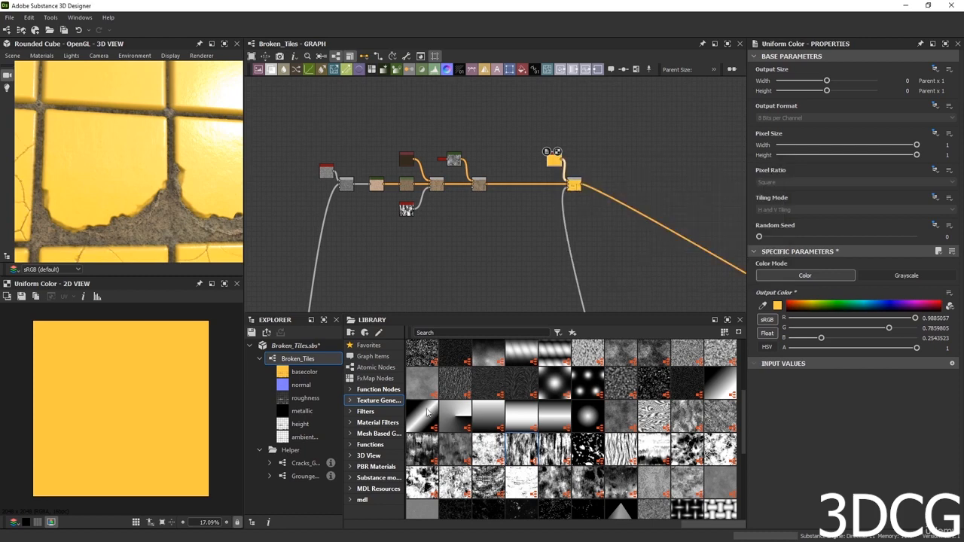
Check the tiles on the 3D model and move the third Blend with its yellow Uniform Color farther from the cement chain.
scroll(161, 186, down, 5)
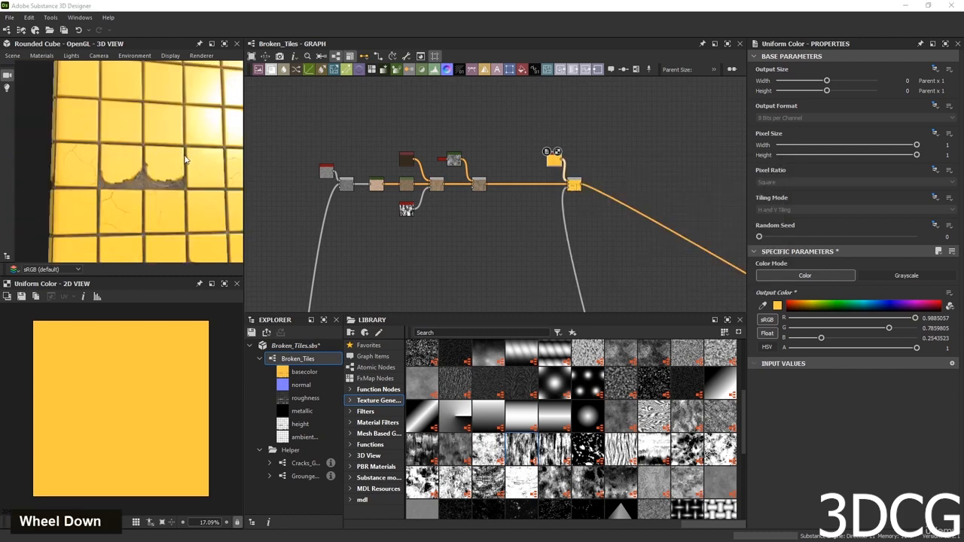
scroll(161, 186, up, 6)
drag(161, 182, 173, 164)
scroll(173, 163, up, 3)
scroll(173, 164, down, 5)
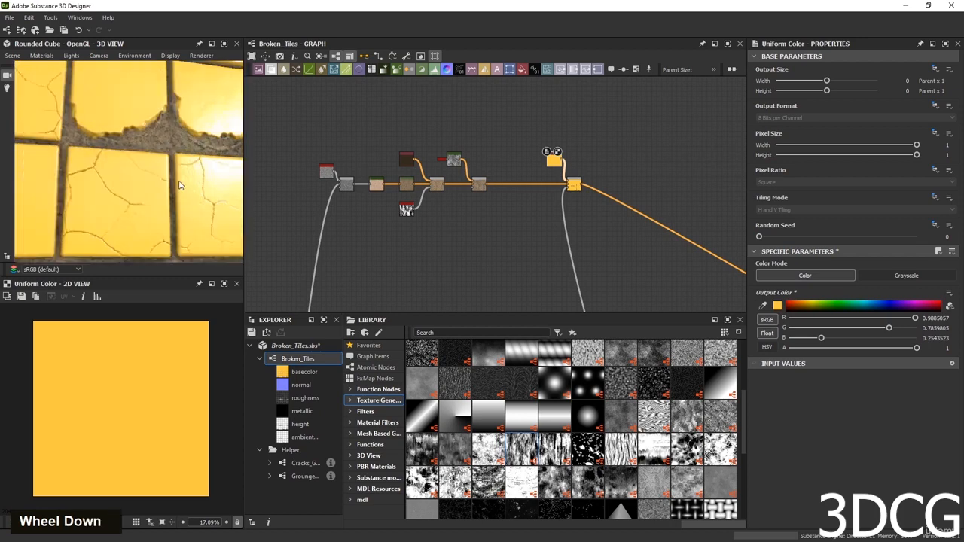
drag(168, 193, 181, 197)
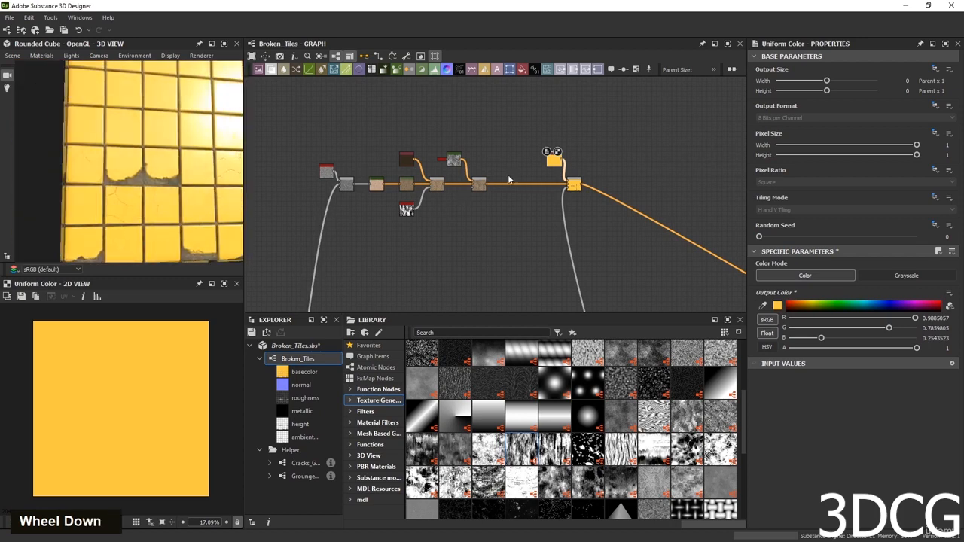
drag(572, 186, 641, 187)
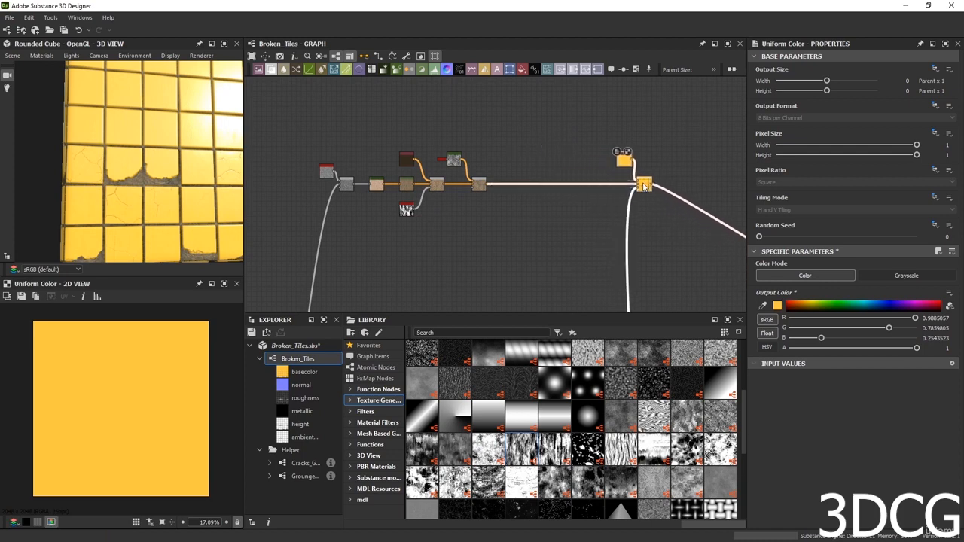
Examine the broken tile edges in 3D and preview the Subtract Blend's mask near the end of the brown frame.
scroll(177, 199, up, 5)
scroll(148, 193, up, 3)
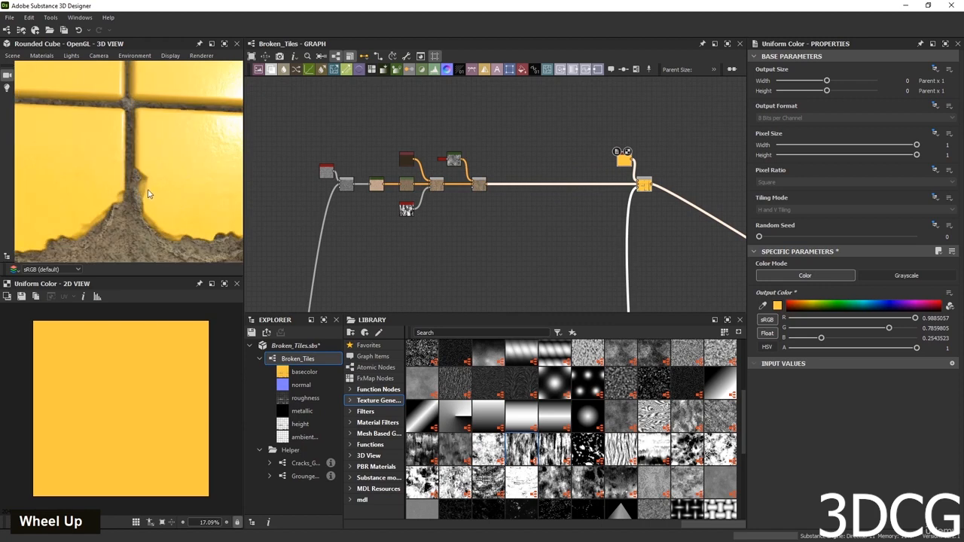
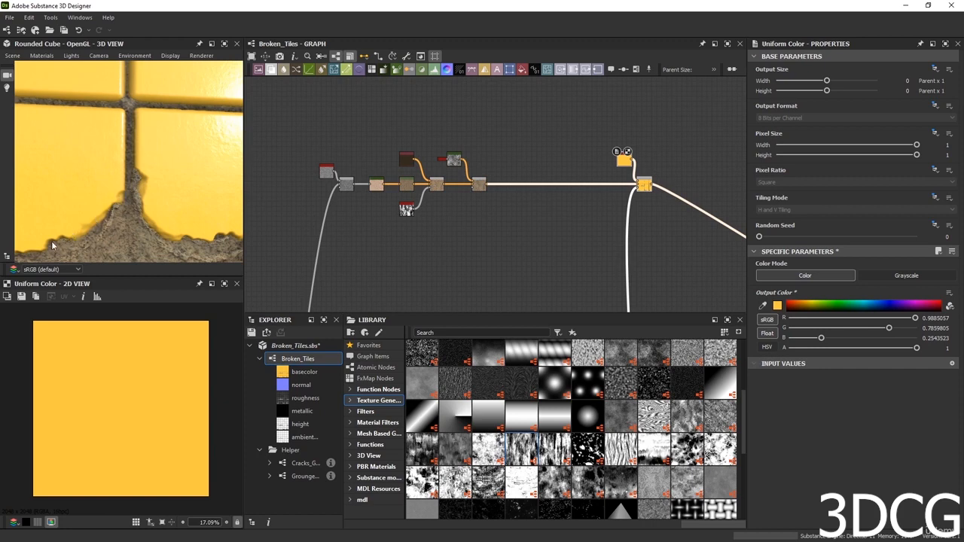
scroll(119, 201, down, 5)
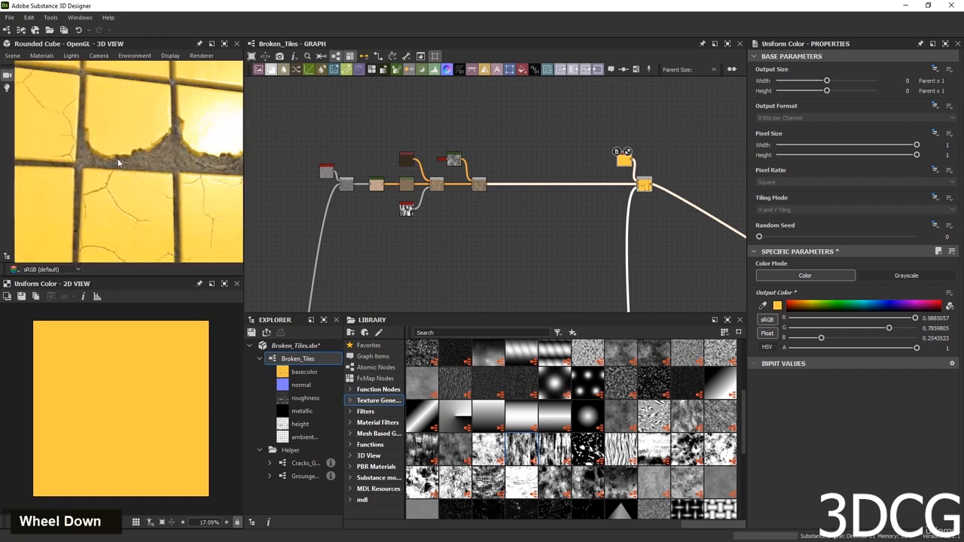
scroll(504, 198, down, 4)
middle_drag(503, 252, 510, 158)
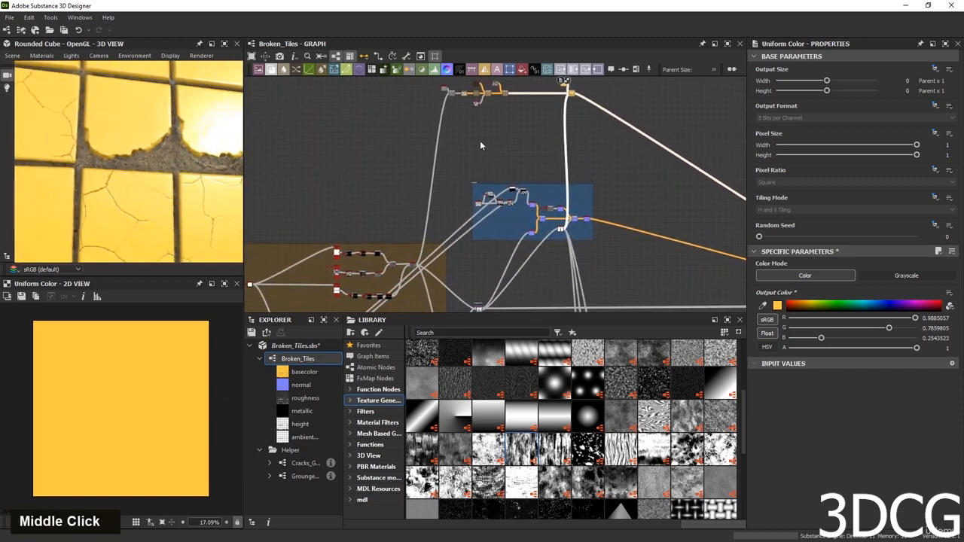
middle_drag(469, 245, 515, 92)
scroll(512, 190, up, 5)
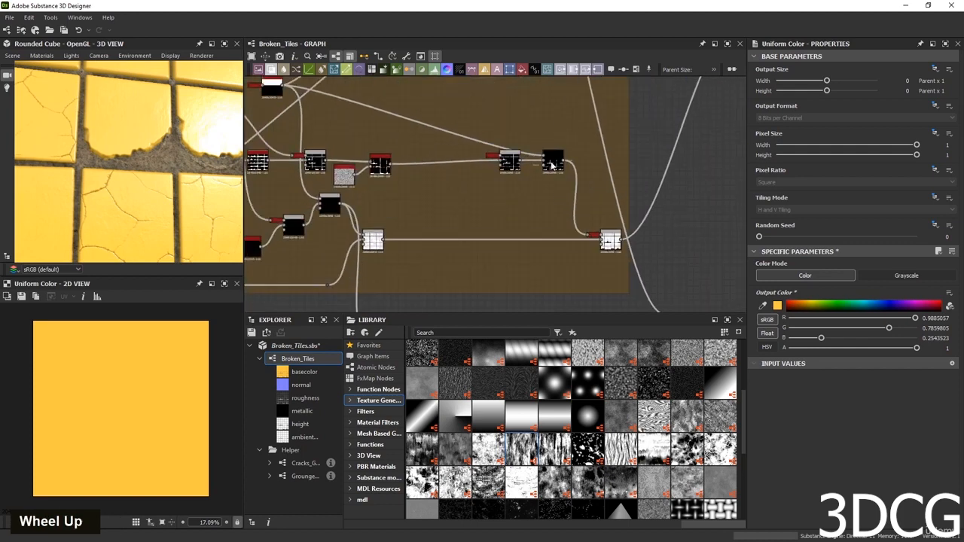
double_click(551, 165)
scroll(151, 412, up, 5)
scroll(136, 378, down, 2)
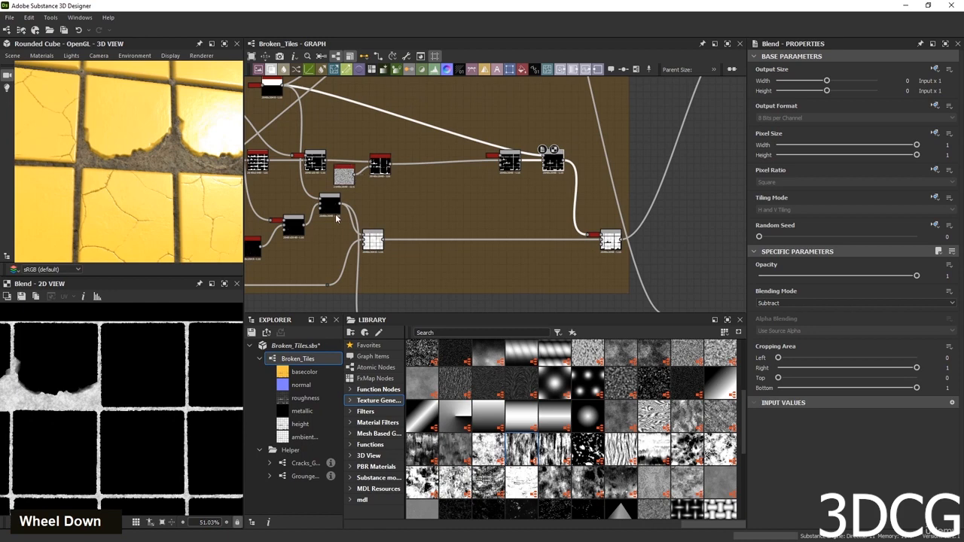
Preview the Flood Fill Mapper Grayscale node and examine its broken tile edges up close.
middle_drag(335, 214, 397, 217)
double_click(268, 159)
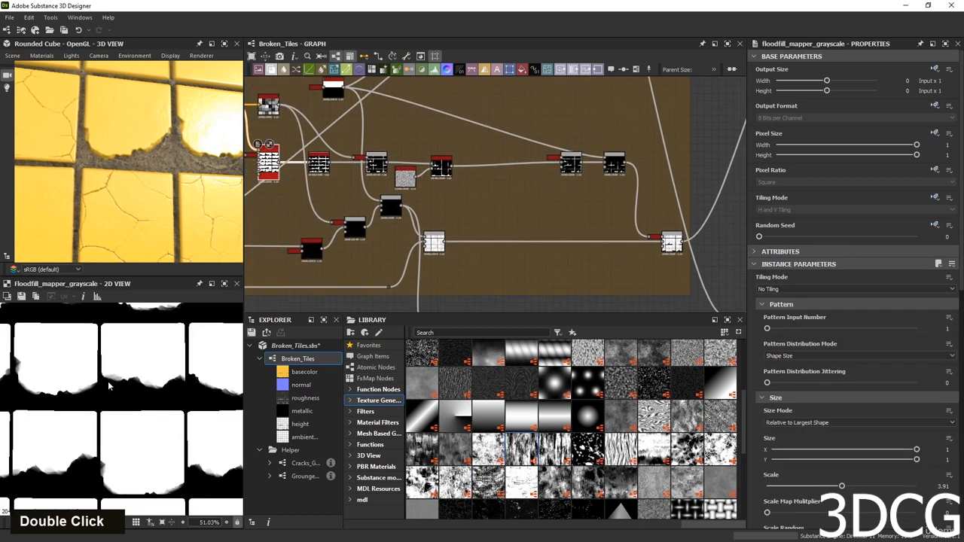
scroll(109, 386, down, 2)
scroll(98, 399, up, 5)
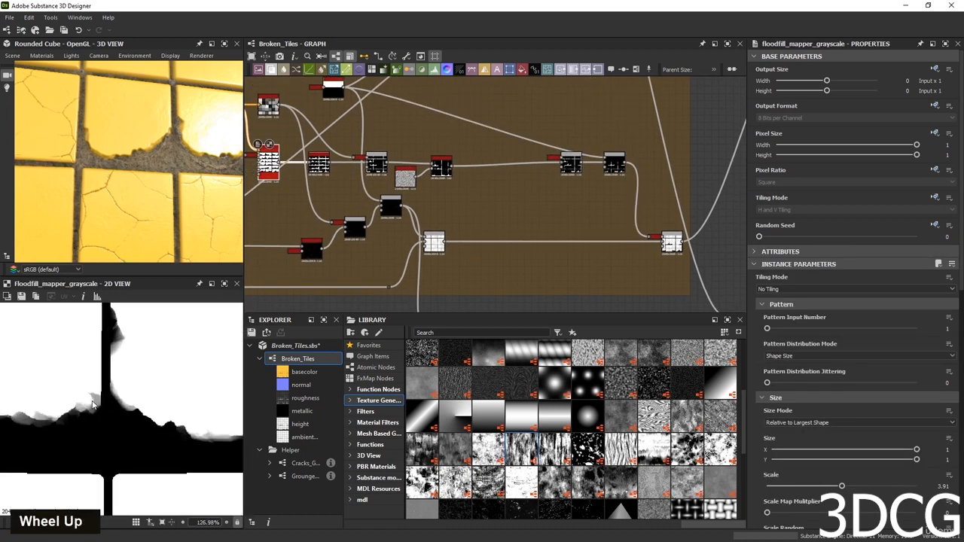
Add a Height to Normal World Units node below the brown frame and feed it the Flood Fill Mapper Grayscale output.
scroll(307, 209, down, 2)
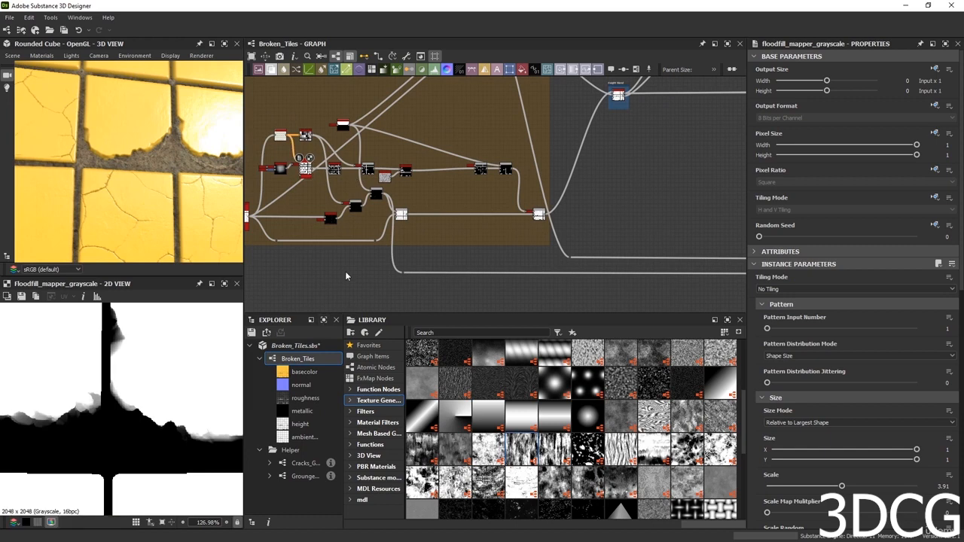
key(space)
text(hei)
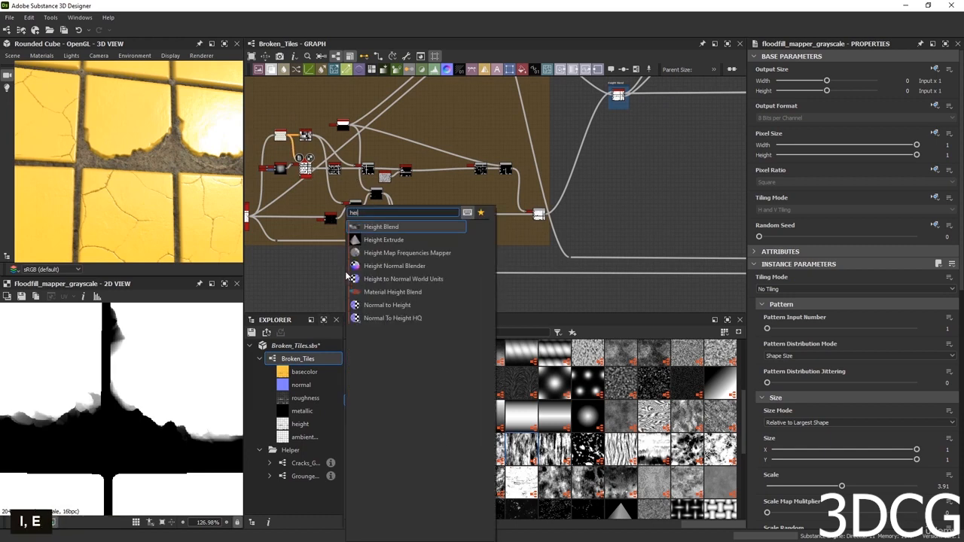
click(389, 276)
scroll(329, 189, up, 2)
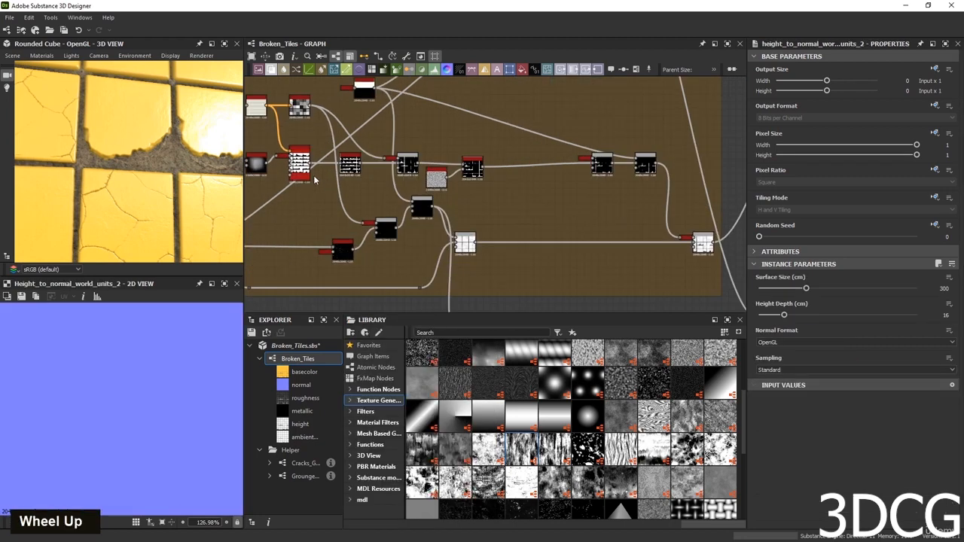
drag(317, 261, 336, 276)
middle_drag(336, 276, 359, 237)
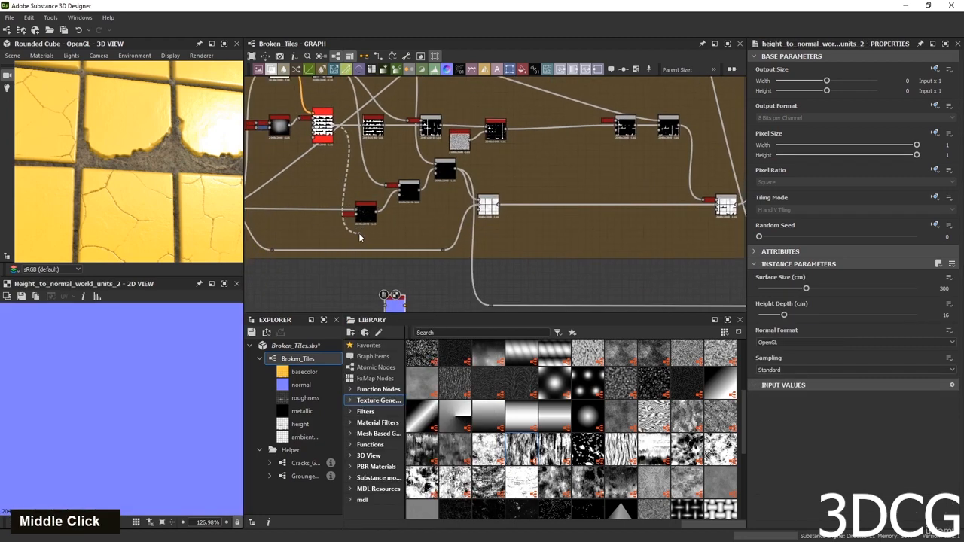
drag(359, 237, 388, 304)
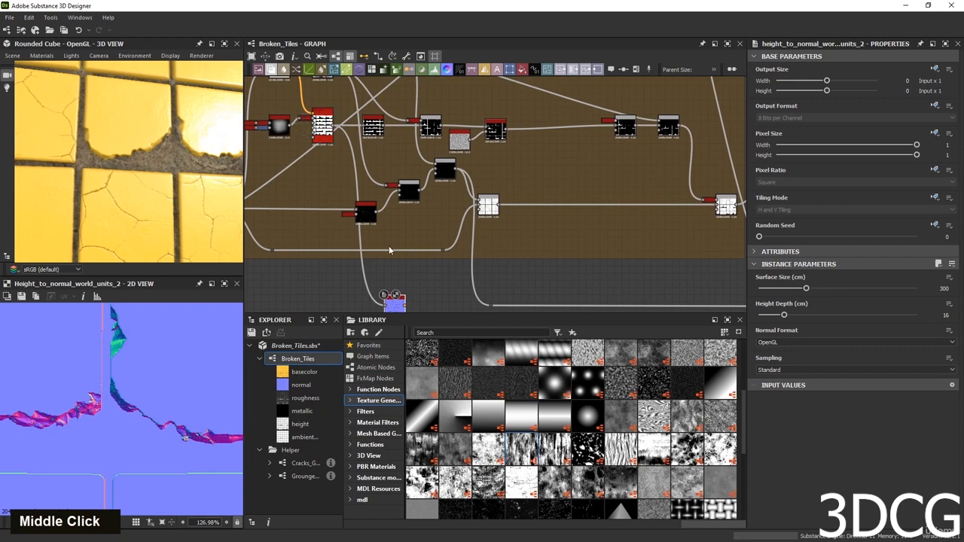
Set the Height to Normal node's surface size to 1000 cm and height depth to 1.59 cm, and move it farther below the frame.
double_click(396, 302)
drag(822, 288, 953, 299)
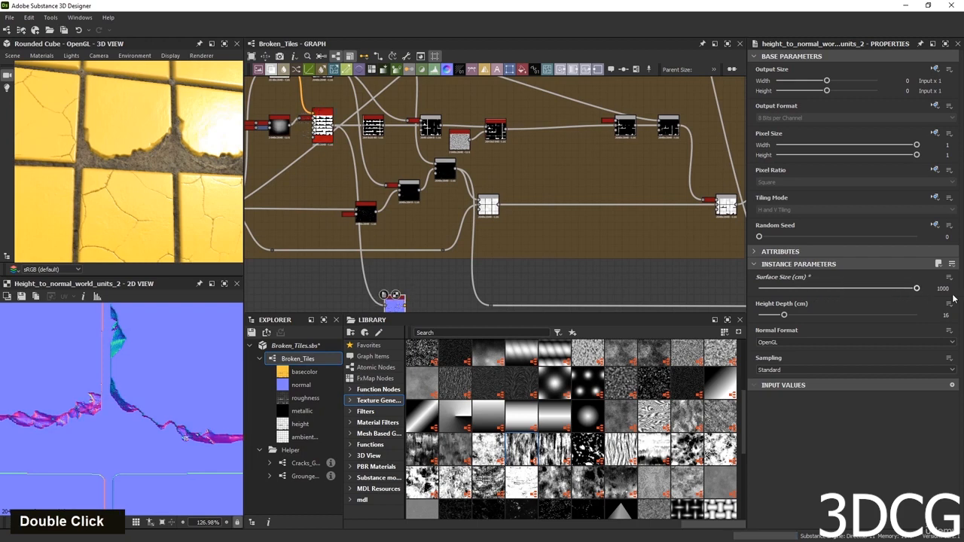
drag(781, 317, 762, 317)
scroll(390, 276, down, 3)
middle_drag(390, 275, 426, 186)
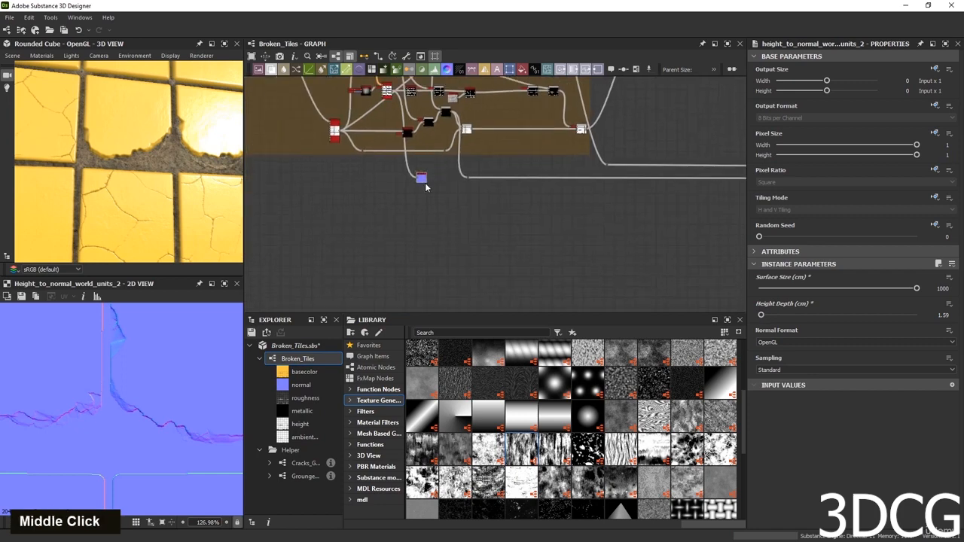
drag(423, 184, 425, 276)
Add a Curvature Smooth node after Height to Normal World Units and preview its tile edges.
scroll(445, 268, up, 3)
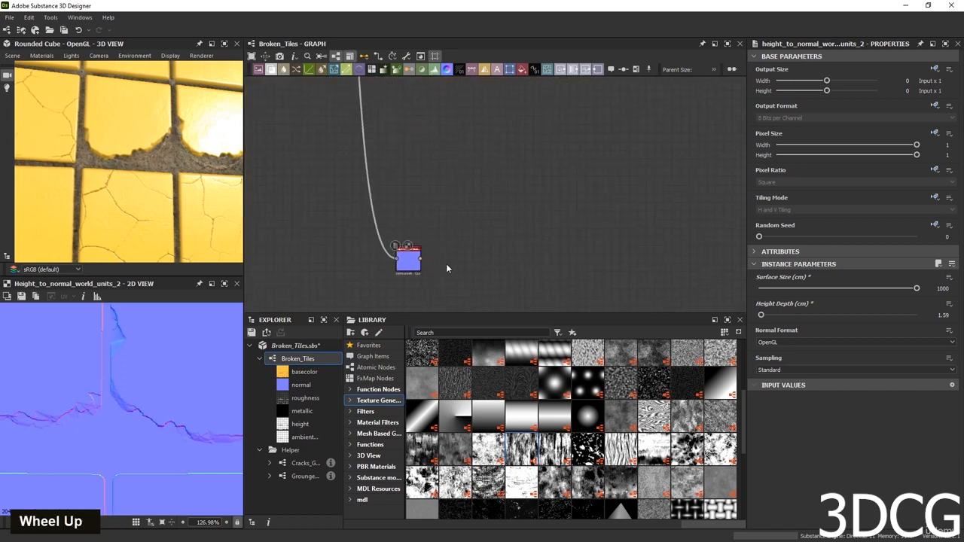
key(space)
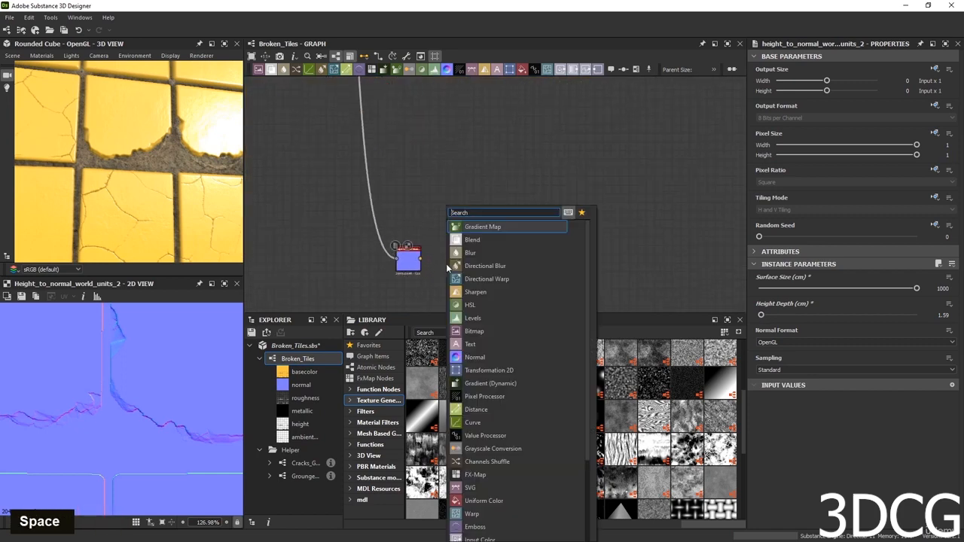
text(cur)
click(467, 252)
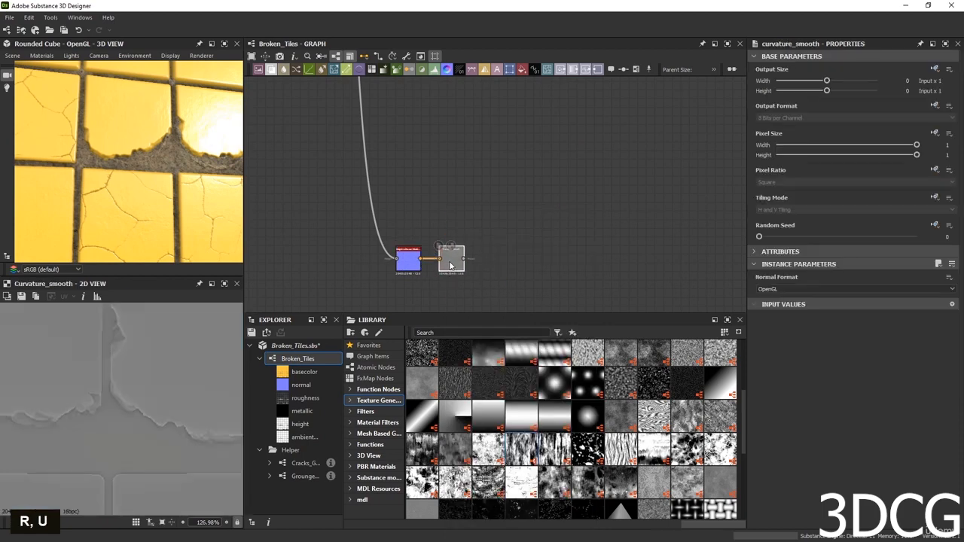
double_click(451, 264)
scroll(173, 400, up, 2)
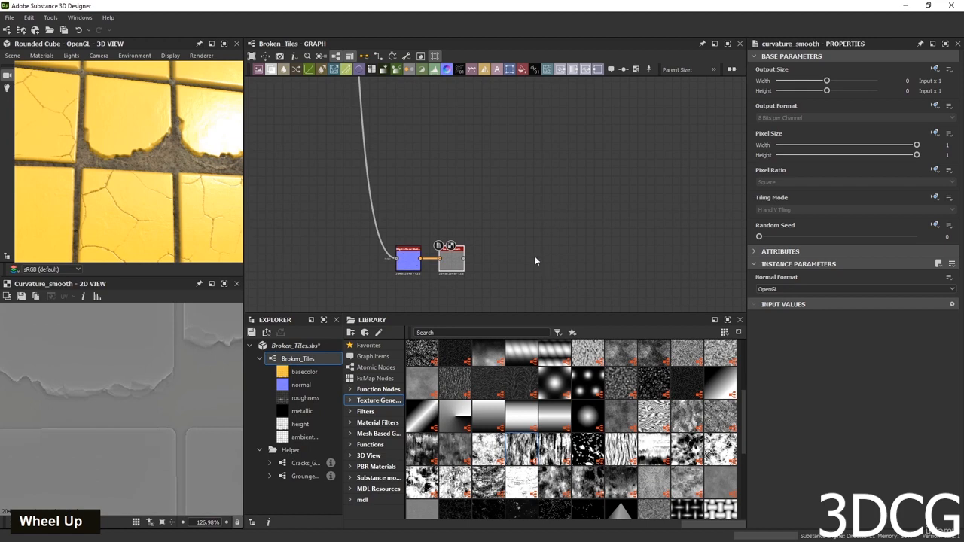
Add a Levels node fed by Curvature Smooth and preview its output.
key(space)
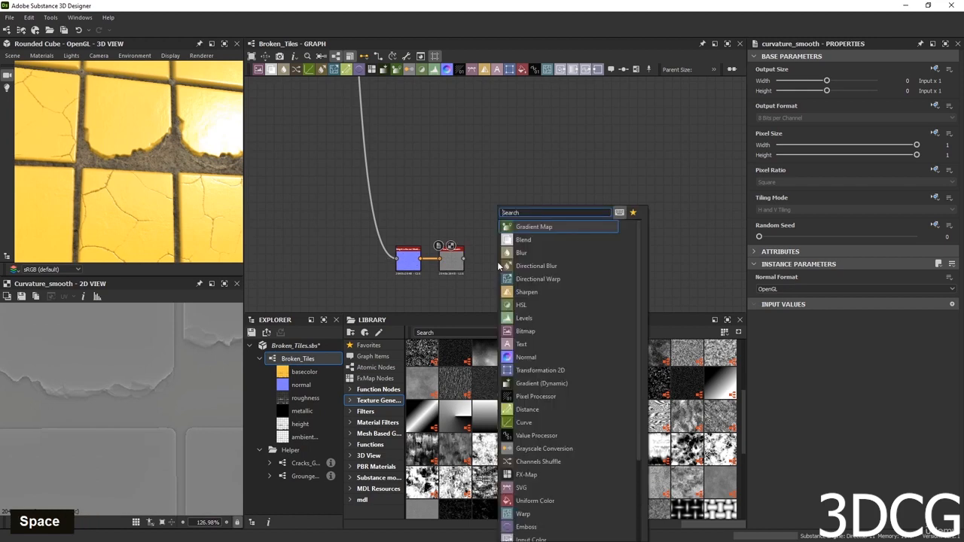
text(l)
click(527, 226)
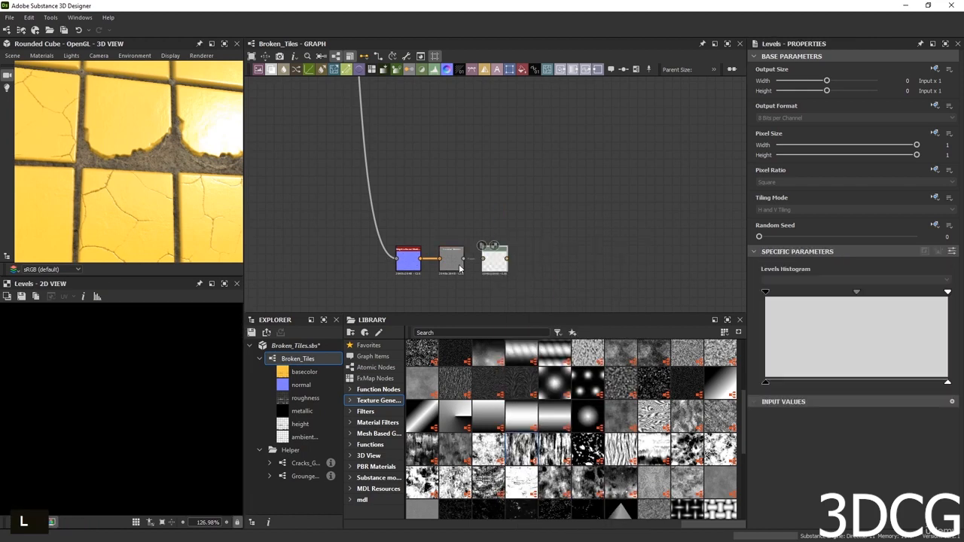
double_click(491, 259)
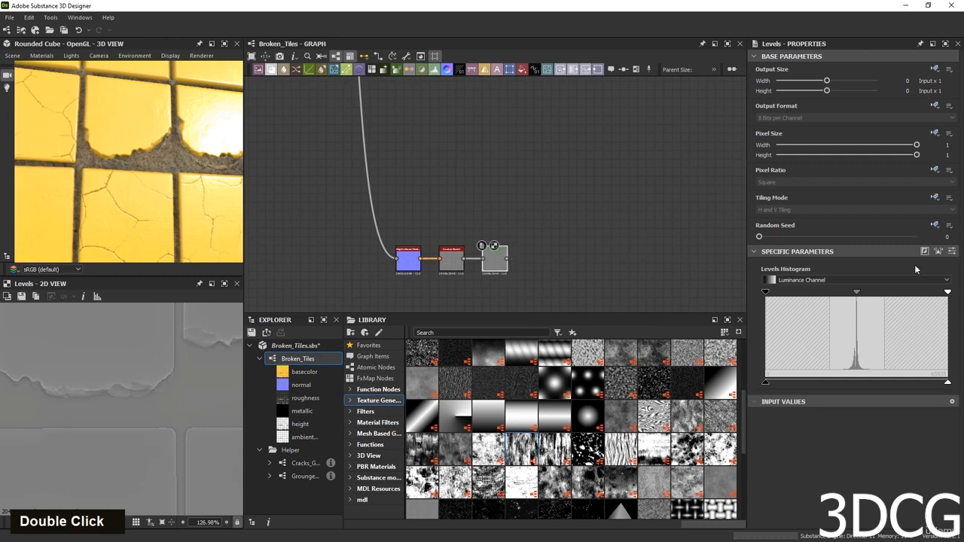
Auto-level the Levels node and raise its black input point until only thin tile edges stay bright.
click(937, 251)
scroll(189, 396, down, 2)
scroll(189, 396, up, 4)
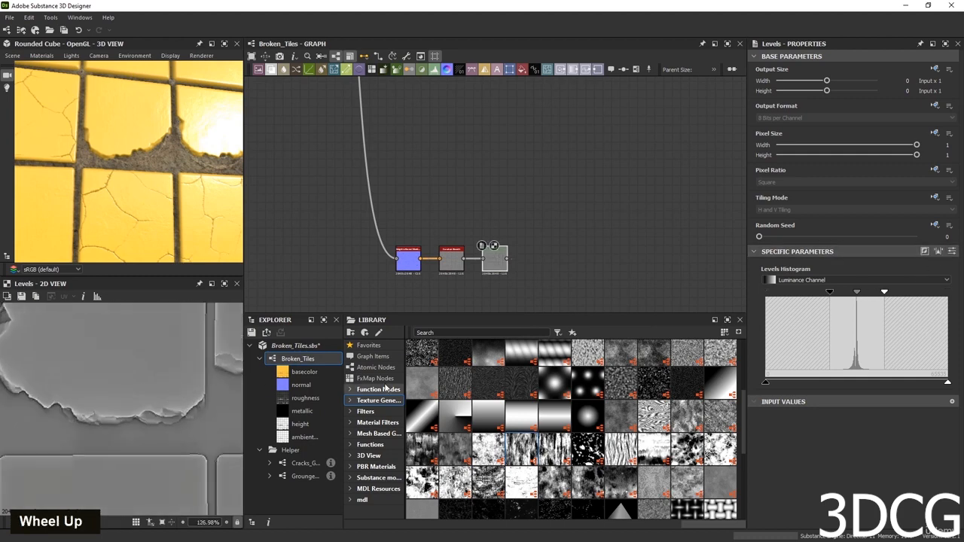
drag(831, 293, 860, 292)
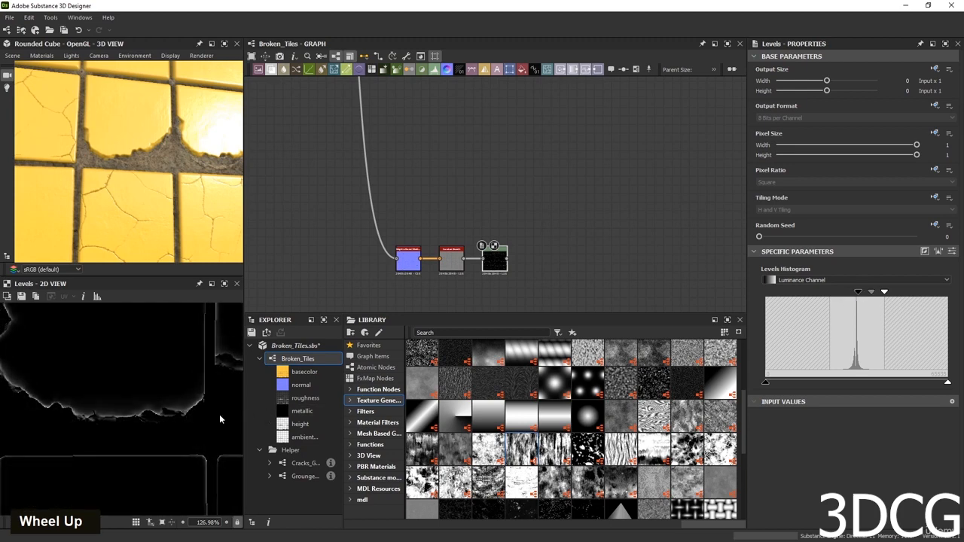
scroll(168, 414, down, 5)
scroll(108, 404, up, 4)
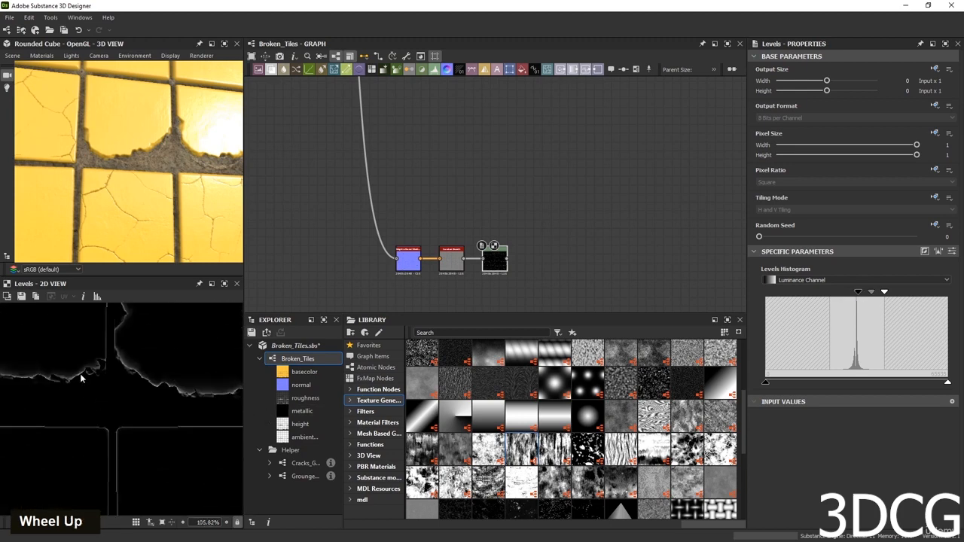
scroll(569, 240, down, 3)
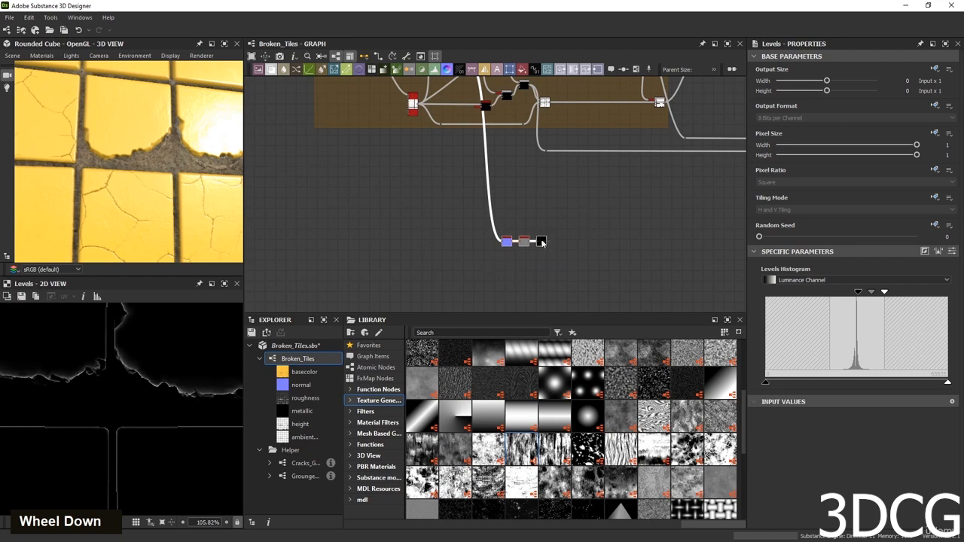
Move the Height to Normal, Curvature Smooth and Levels nodes up beneath the base color chain.
scroll(607, 229, down, 3)
scroll(606, 230, down, 2)
drag(605, 229, 715, 101)
middle_drag(715, 102, 648, 211)
drag(648, 211, 683, 146)
middle_drag(684, 146, 645, 199)
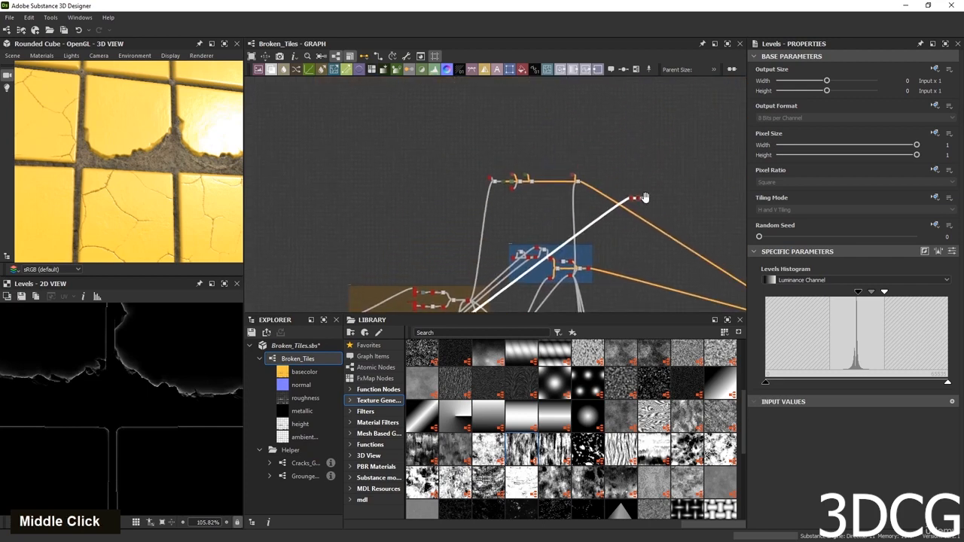
scroll(564, 169, up, 4)
drag(645, 199, 550, 232)
scroll(449, 238, up, 3)
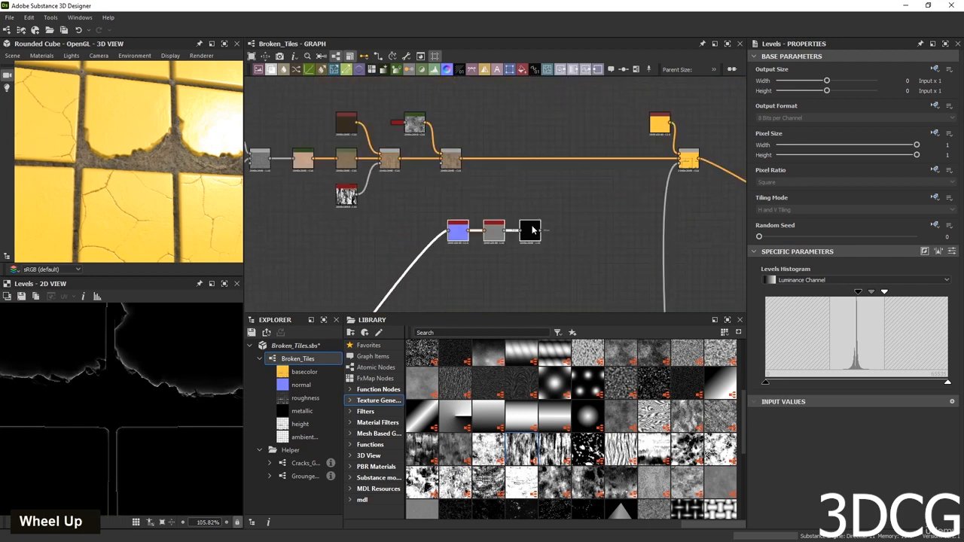
Dock the Height to Normal World Units and Curvature Smooth nodes into Levels, and shift the group closer to the base color chain.
click(444, 237)
key(d)
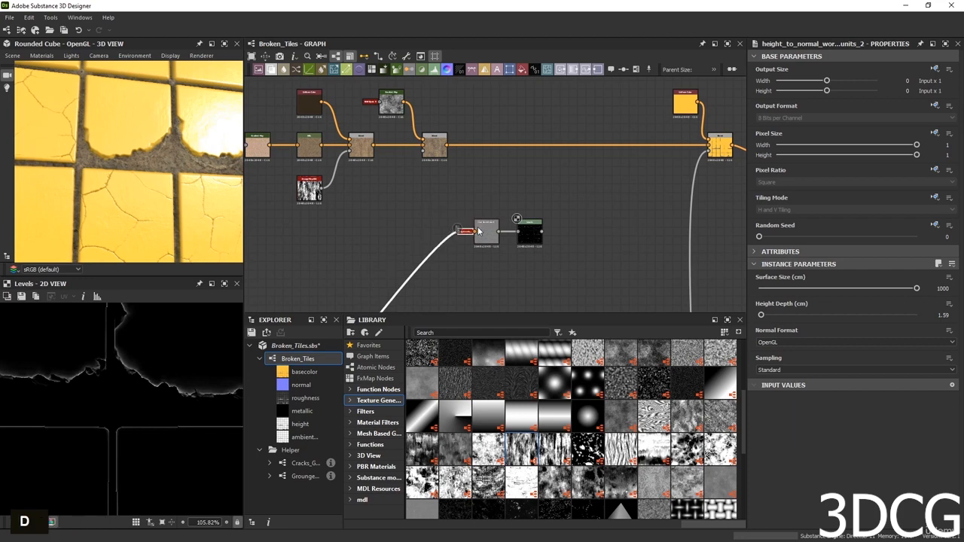
click(488, 231)
key(d)
drag(533, 233, 514, 191)
middle_drag(547, 116, 507, 179)
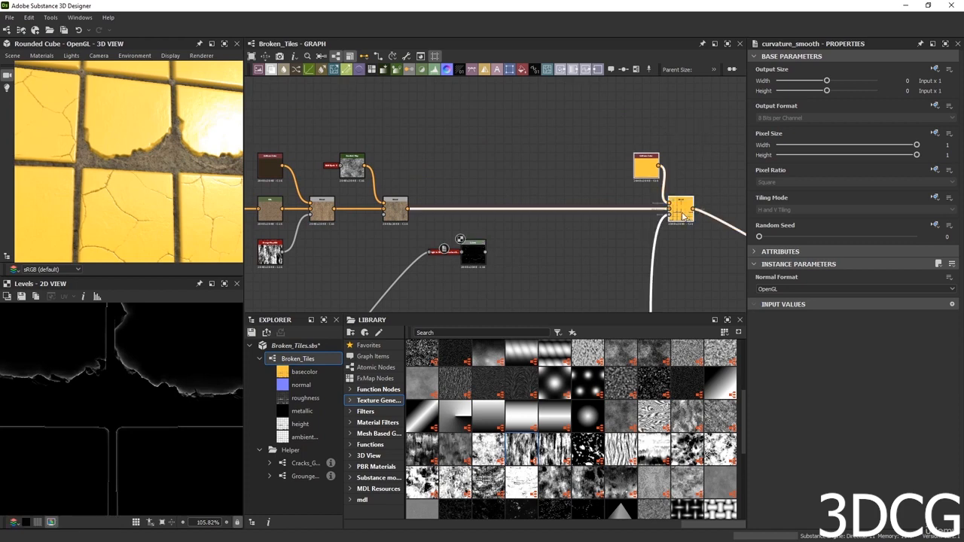
Move the docked edge mask group back down below the brown frame.
middle_drag(525, 247, 579, 169)
scroll(498, 177, down, 5)
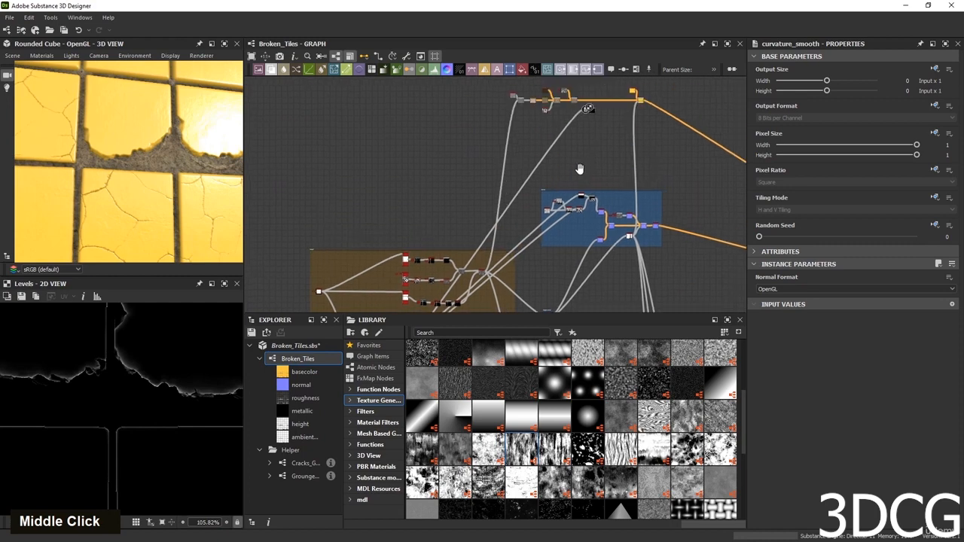
drag(591, 112, 509, 305)
middle_drag(508, 305, 576, 173)
drag(576, 173, 517, 289)
scroll(516, 256, up, 6)
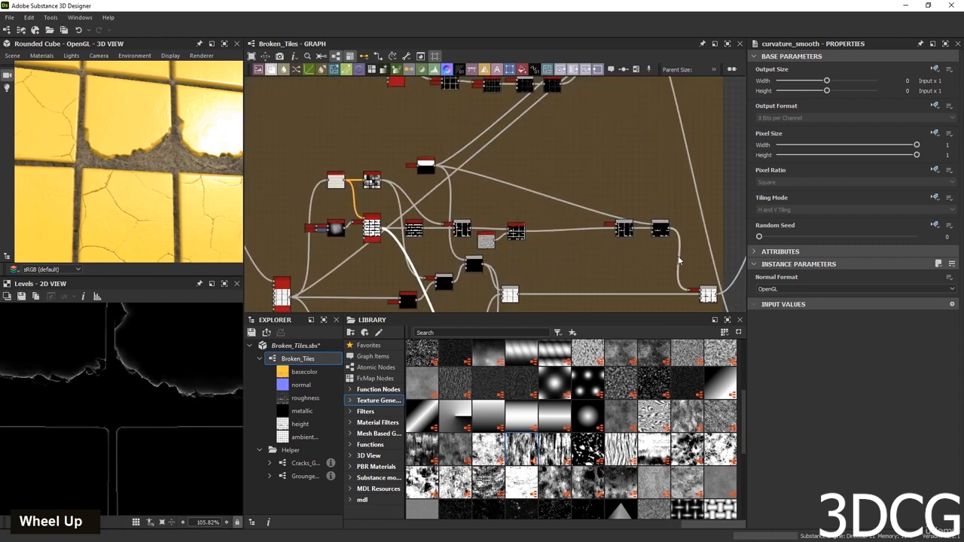
Preview the final Subtract Blend of the broken-gap row inside the brown frame and examine its tile coverage.
double_click(509, 184)
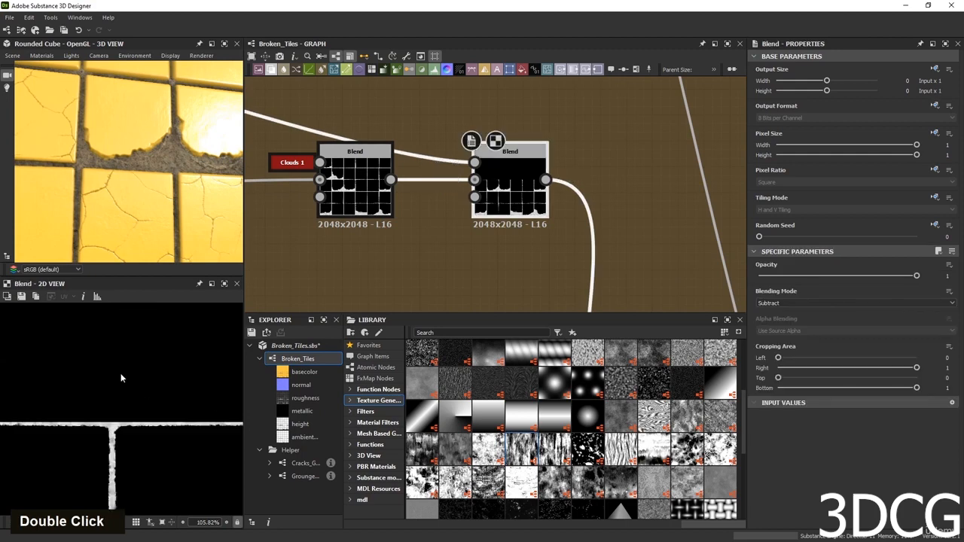
scroll(128, 411, down, 3)
scroll(147, 490, up, 2)
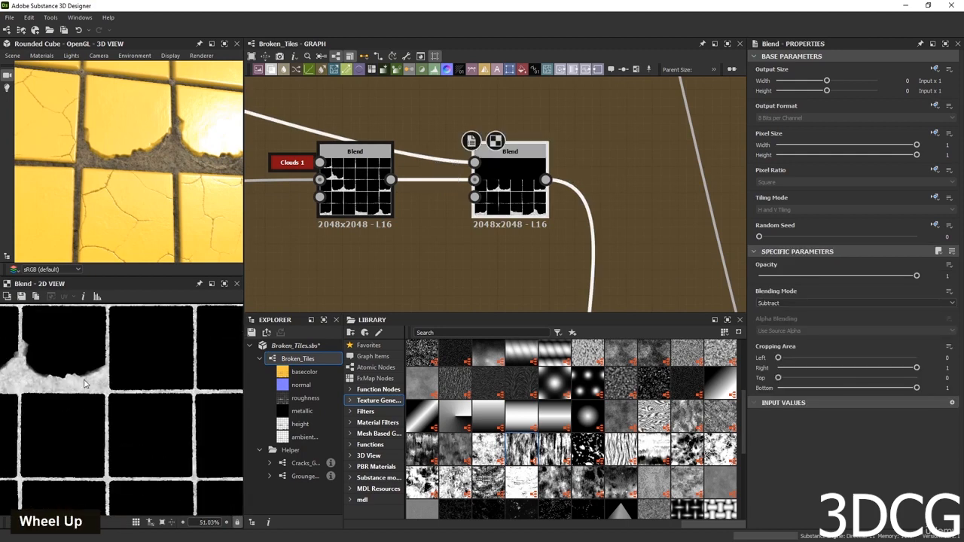
scroll(405, 226, down, 4)
middle_drag(345, 242, 617, 230)
scroll(497, 214, down, 4)
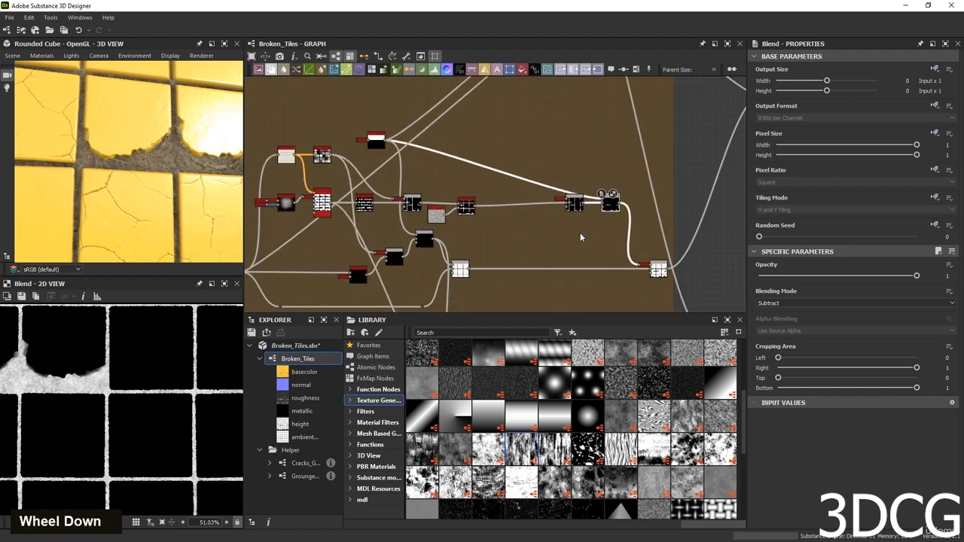
double_click(611, 203)
scroll(610, 203, down, 3)
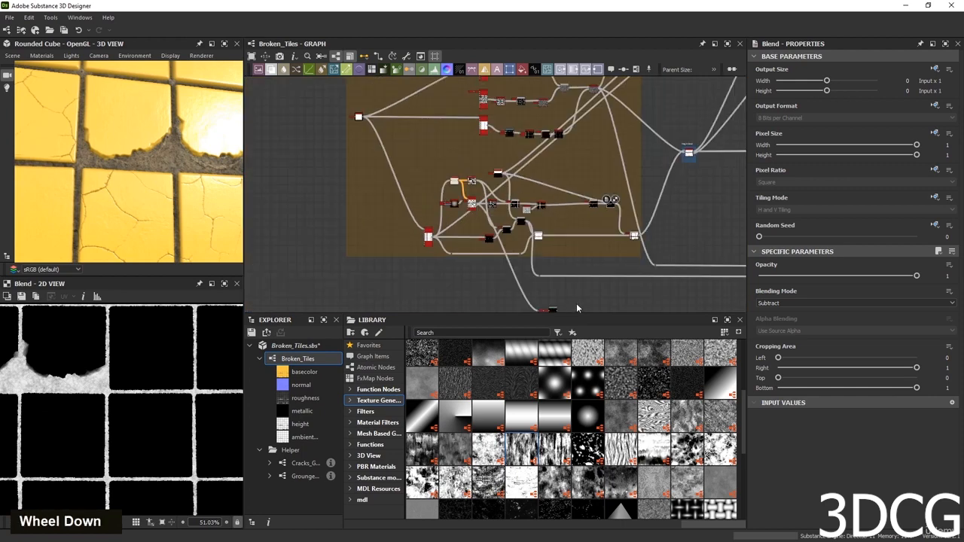
Add a Blend node beside the edge mask's Levels node and feed the Levels output into its background.
key(space)
key(Return)
key(b)
scroll(568, 307, up, 2)
middle_drag(565, 305, 555, 260)
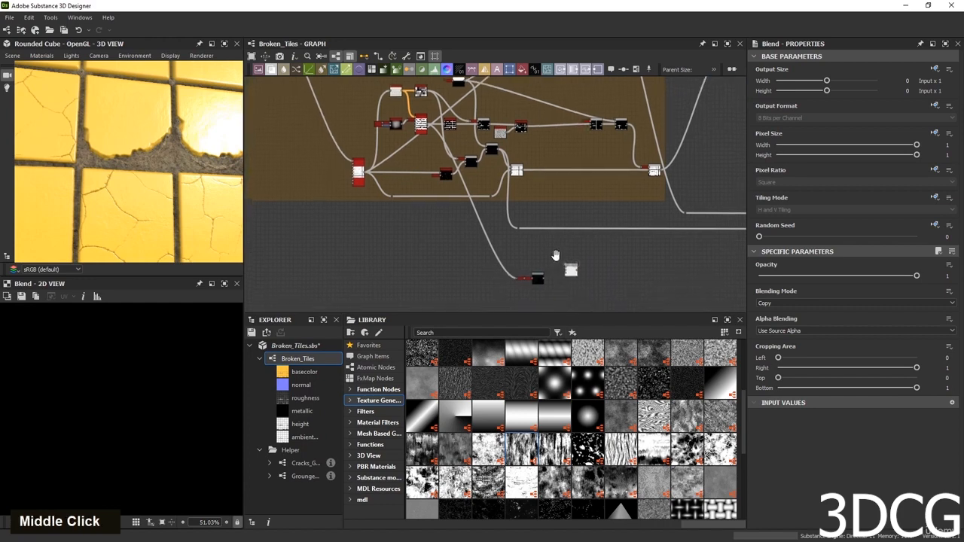
scroll(543, 277, up, 2)
drag(543, 283, 574, 272)
scroll(575, 272, down, 5)
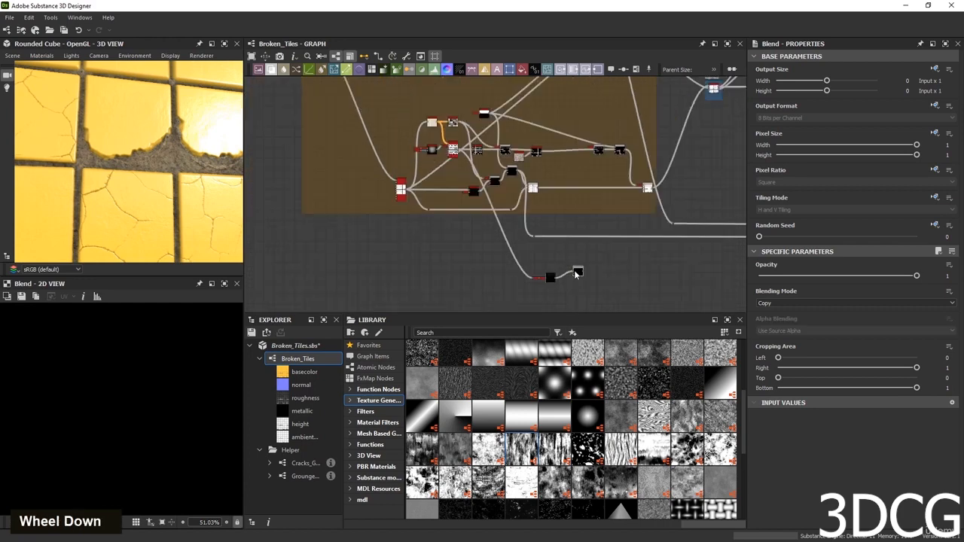
Feed the half-white, half-black mask from the brown frame into the new Blend's foreground and set its blending mode to Subtract.
scroll(518, 164, up, 4)
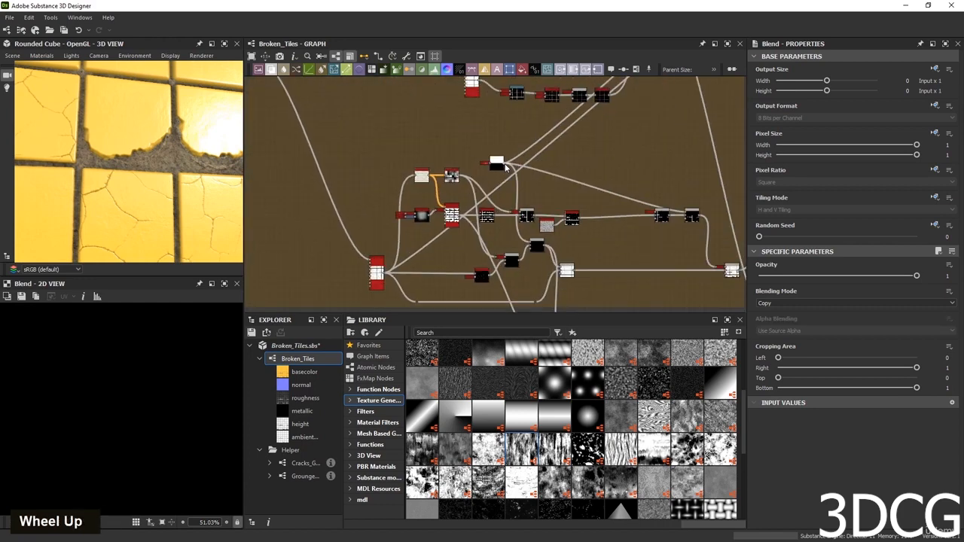
middle_drag(585, 310, 582, 228)
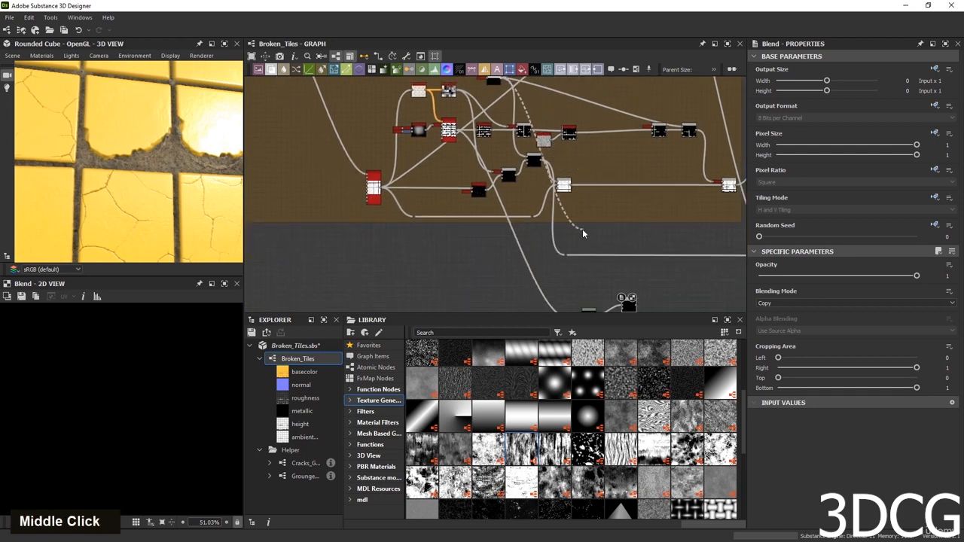
double_click(628, 303)
click(783, 302)
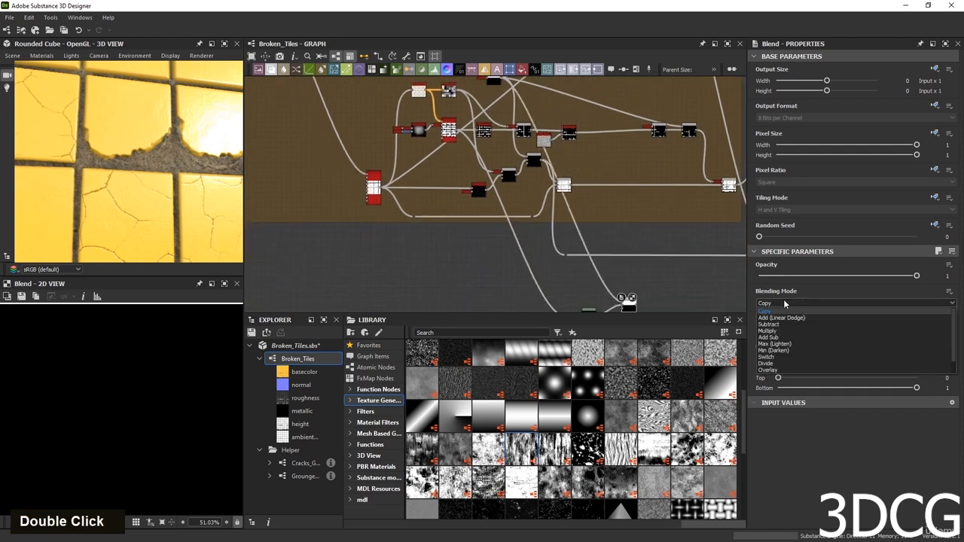
click(783, 324)
scroll(130, 422, down, 3)
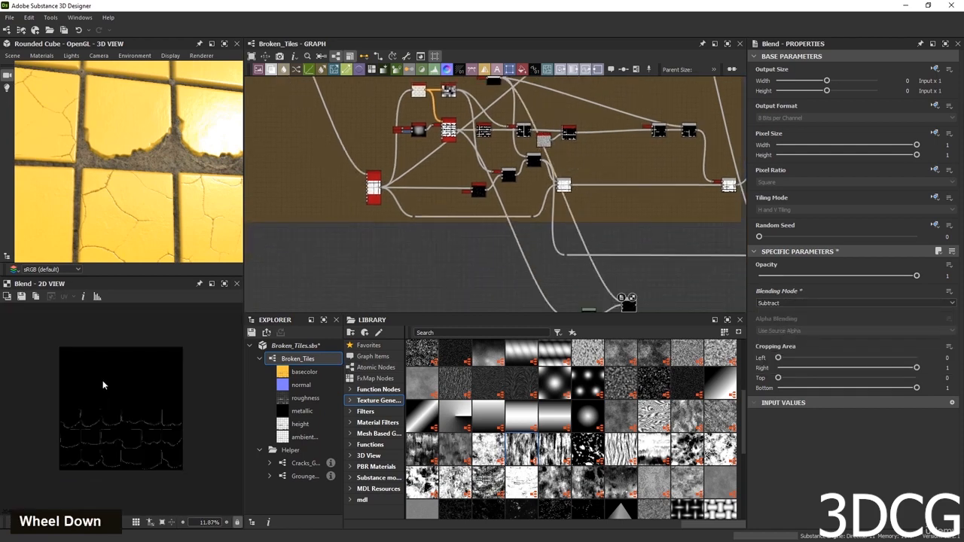
scroll(129, 423, up, 3)
scroll(86, 424, down, 5)
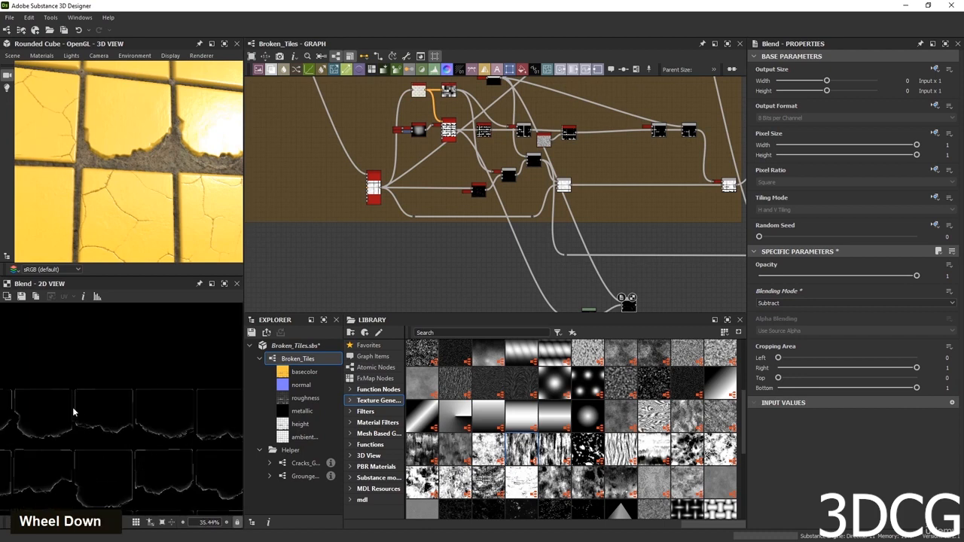
scroll(576, 240, down, 2)
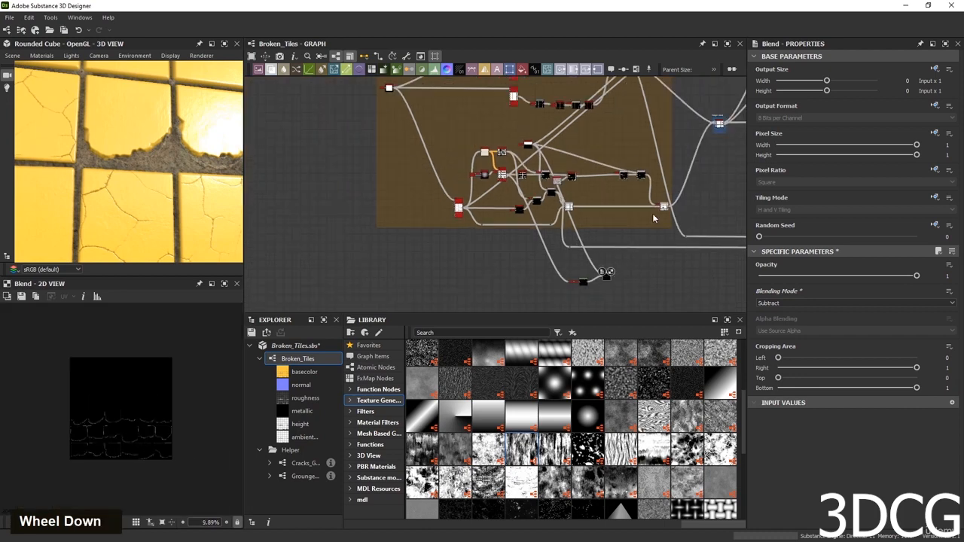
Compare the previews of the brown frame's final Subtract Blend and the new edge mask Blend.
scroll(654, 218, up, 4)
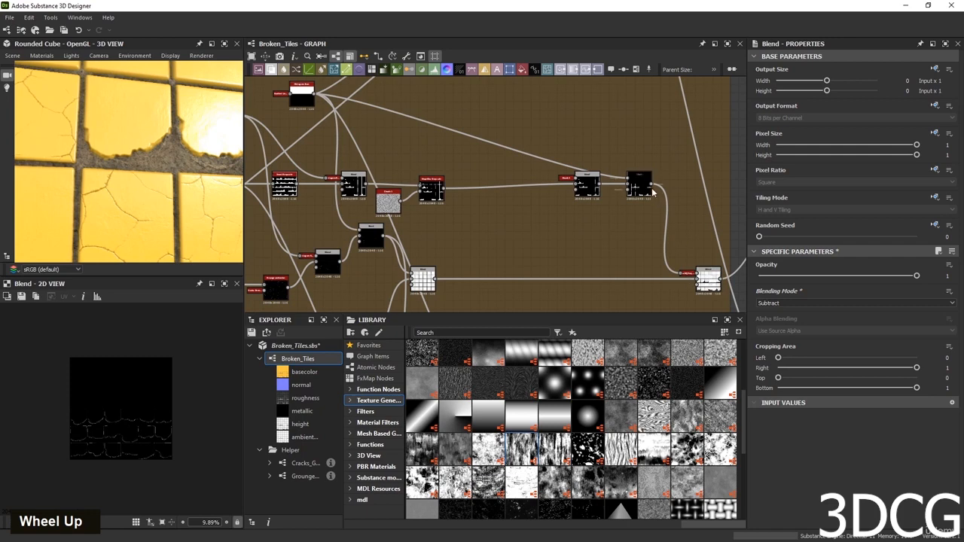
double_click(640, 184)
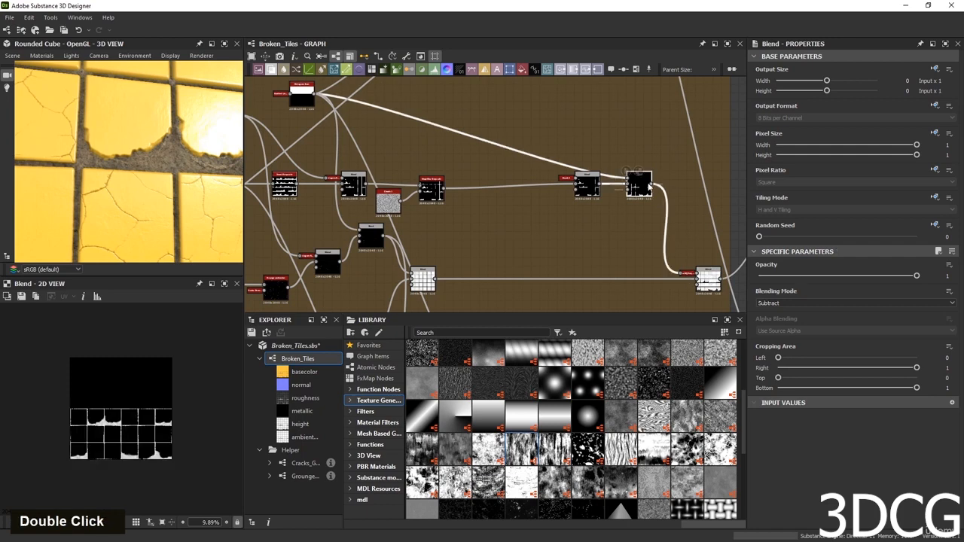
scroll(471, 215, down, 3)
middle_drag(491, 272, 475, 217)
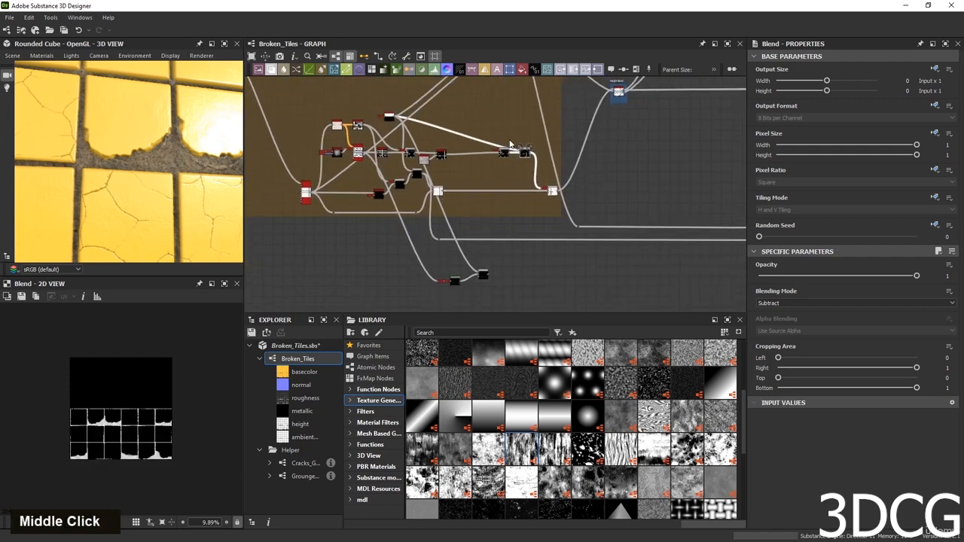
scroll(510, 144, up, 3)
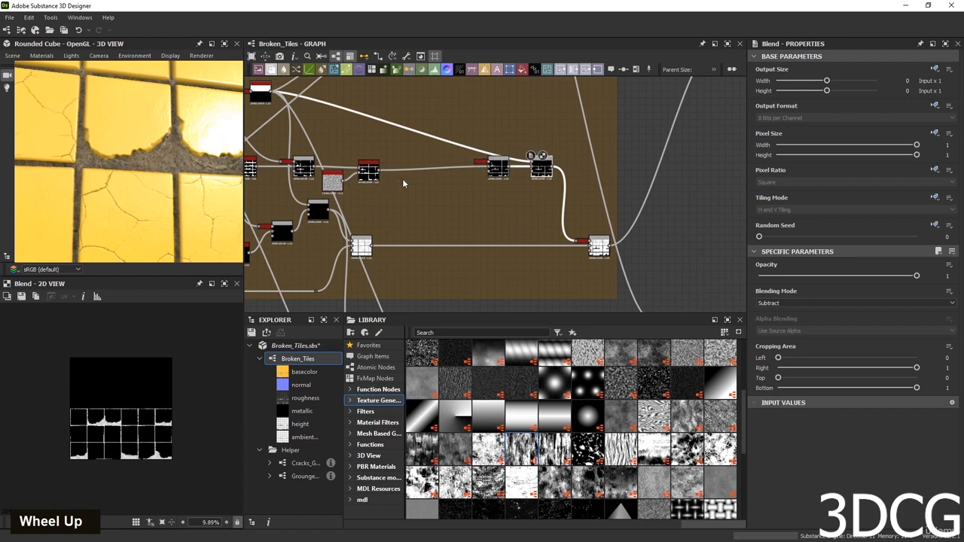
middle_drag(539, 175, 556, 92)
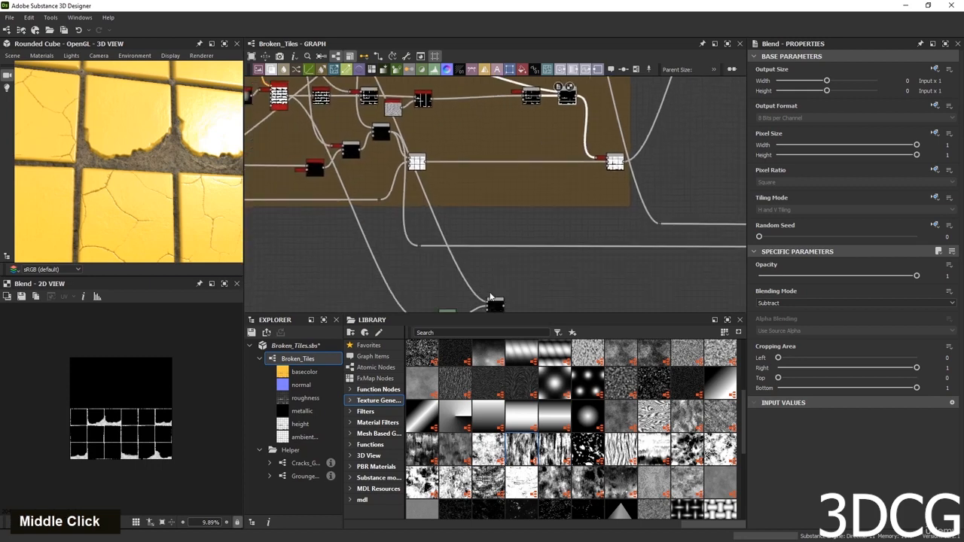
double_click(495, 305)
scroll(523, 275, down, 2)
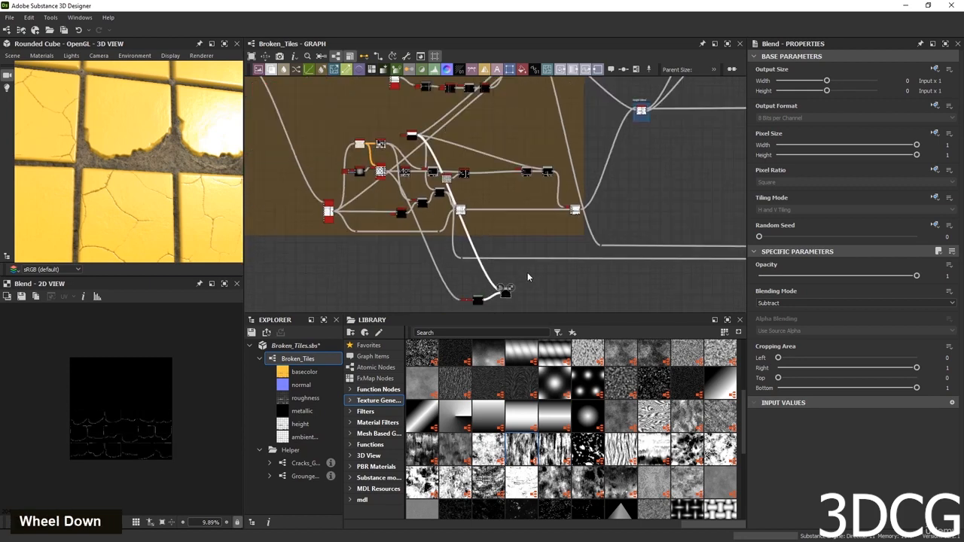
Select the Levels group with its Subtract Blend and move it up beneath the base color chain.
drag(539, 270, 438, 323)
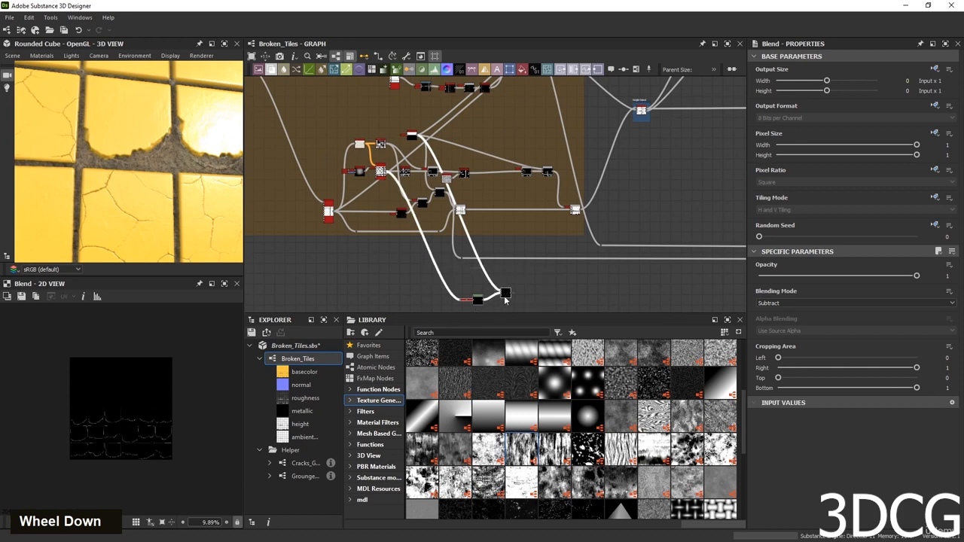
drag(504, 300, 631, 190)
scroll(631, 190, down, 3)
middle_drag(682, 151, 581, 284)
drag(580, 283, 662, 114)
middle_drag(661, 113, 665, 157)
scroll(532, 164, up, 3)
drag(665, 158, 625, 253)
scroll(638, 168, up, 4)
scroll(643, 198, down, 2)
middle_drag(643, 198, 607, 224)
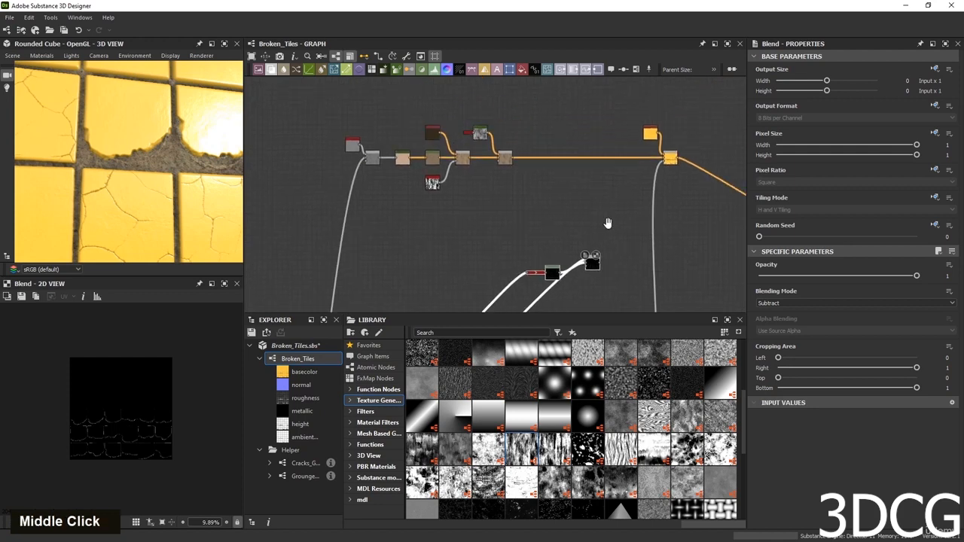
Move the yellow Uniform Color and its Blend closer to the cement chain, and place the edge mask nodes just beneath them.
drag(669, 163, 561, 161)
click(618, 230)
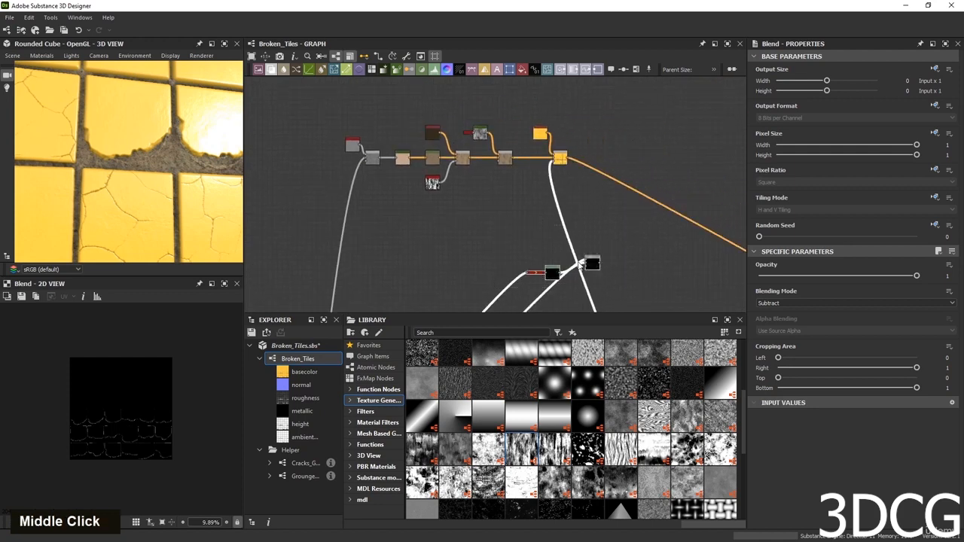
drag(580, 263, 575, 206)
scroll(639, 159, up, 2)
click(587, 225)
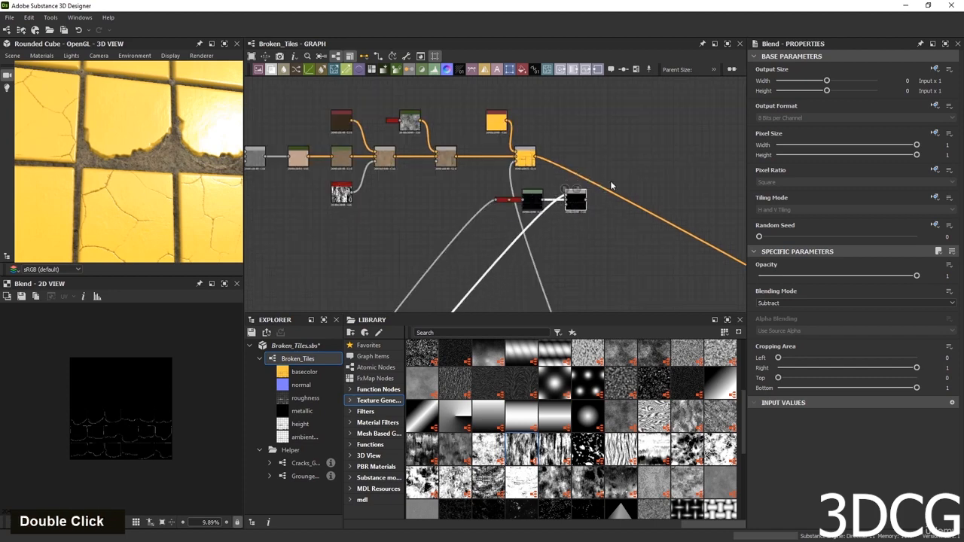
Add a Blend after the yellow tile Blend, with the tile color as background and the edge mask as opacity.
key(space)
text(b)
key(Return)
scroll(566, 178, up, 2)
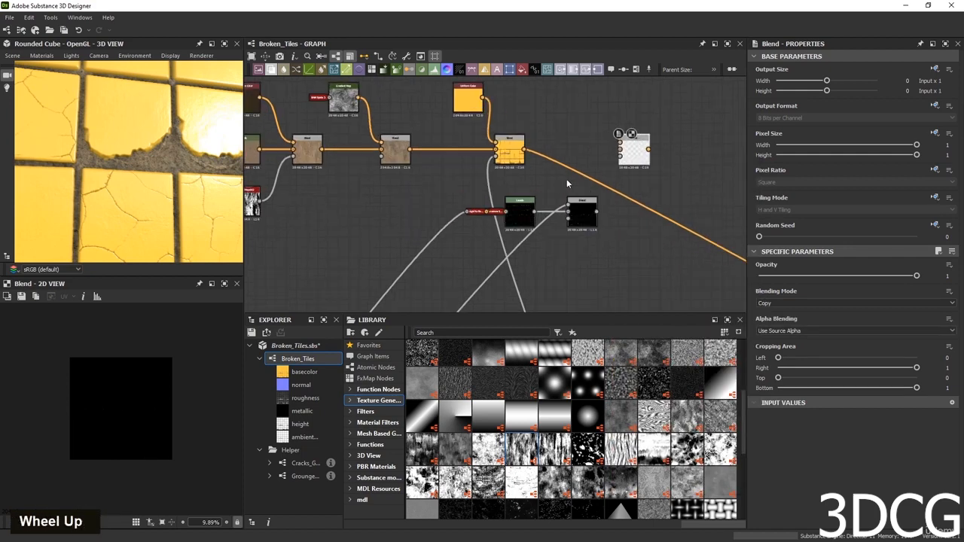
drag(593, 170, 622, 148)
drag(574, 151, 619, 149)
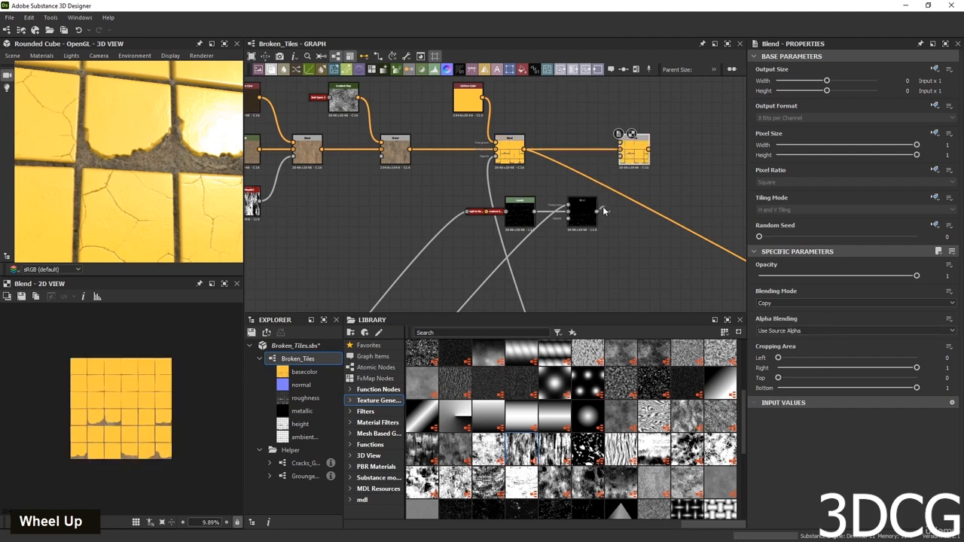
drag(600, 210, 619, 157)
Add a light gray Uniform Color (#cdcdcd) and connect it as the foreground of the edge color Blend.
key(space)
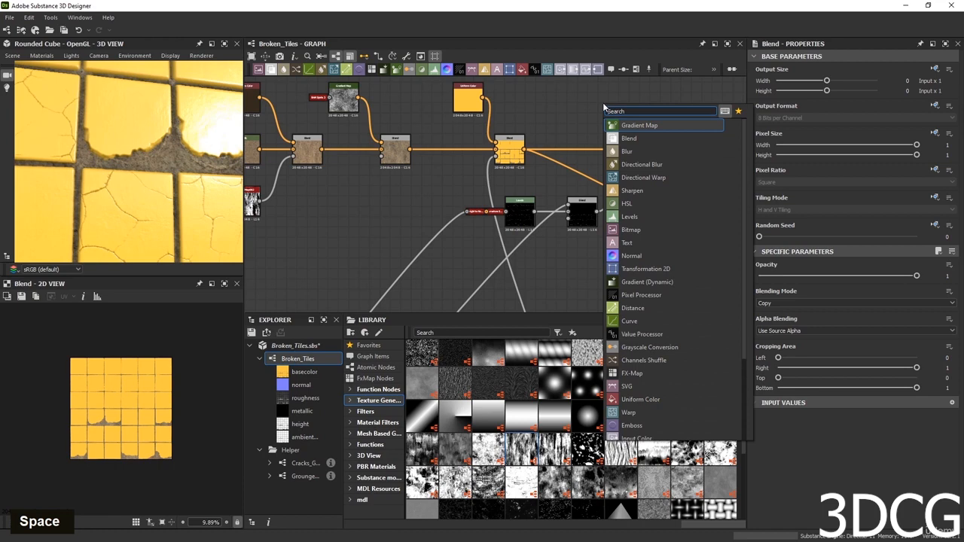
text(u)
key(Return)
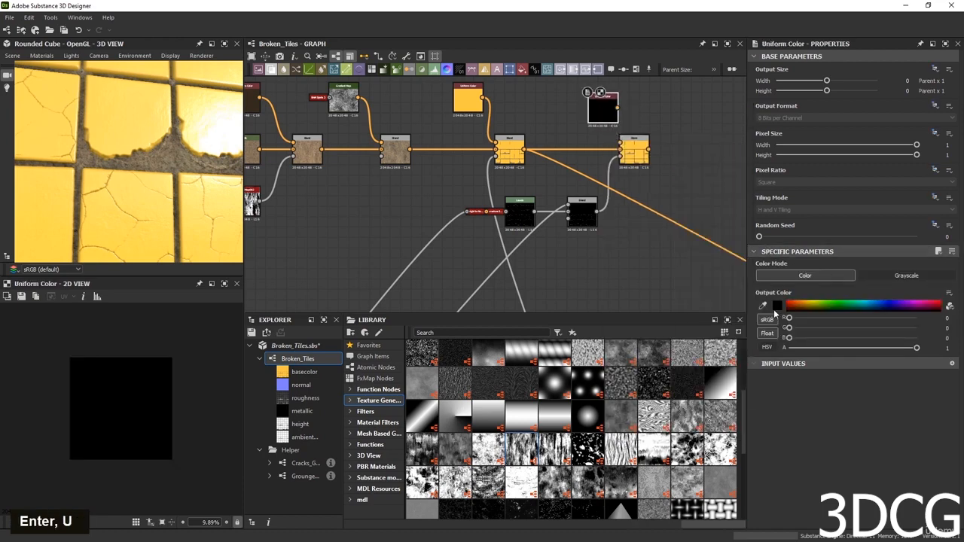
click(776, 307)
drag(588, 263, 557, 227)
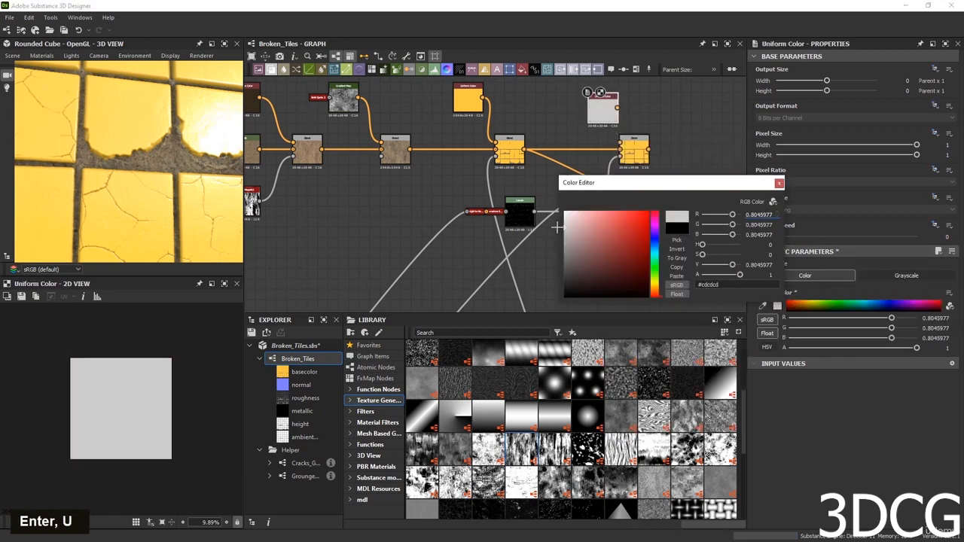
click(779, 183)
drag(602, 109, 621, 147)
Compare the close-up previews of the edge color Blend, the yellow tile Blend and the Subtract edge mask.
double_click(633, 150)
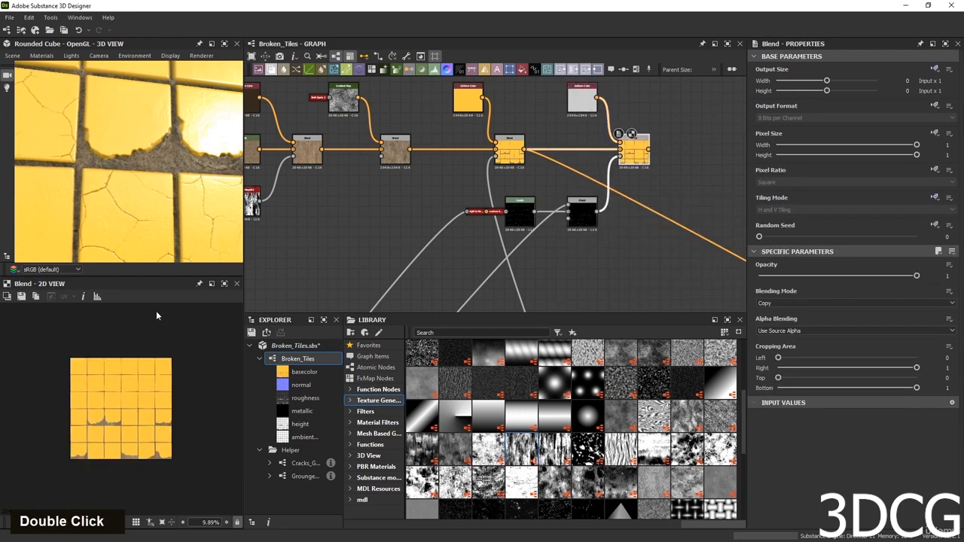
scroll(133, 445, up, 8)
middle_drag(136, 443, 159, 417)
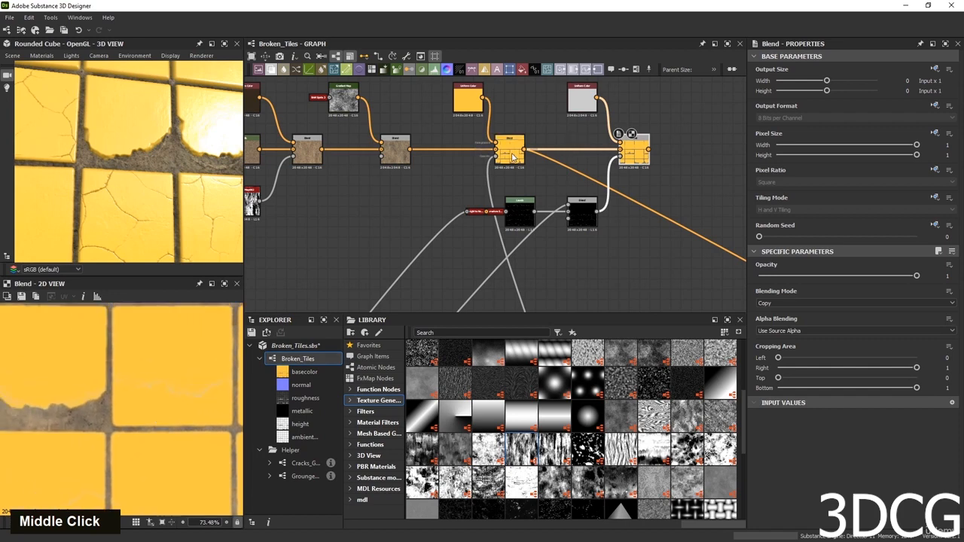
double_click(498, 160)
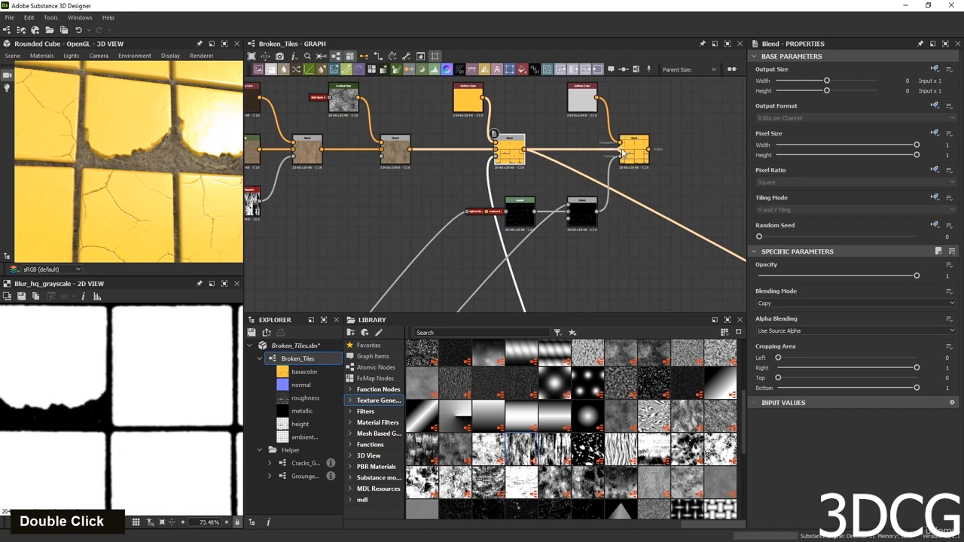
double_click(582, 216)
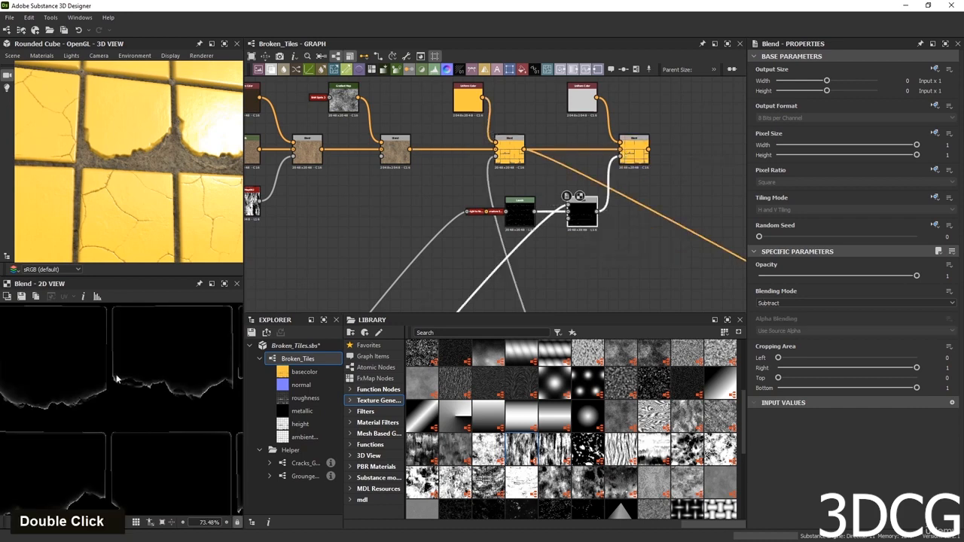
scroll(110, 387, down, 5)
Inspect the outputs of the Flood Fill Mapper and the following Subtract Blends in the brown frame for a mask of the broken areas.
scroll(512, 232, down, 8)
middle_drag(489, 269, 638, 74)
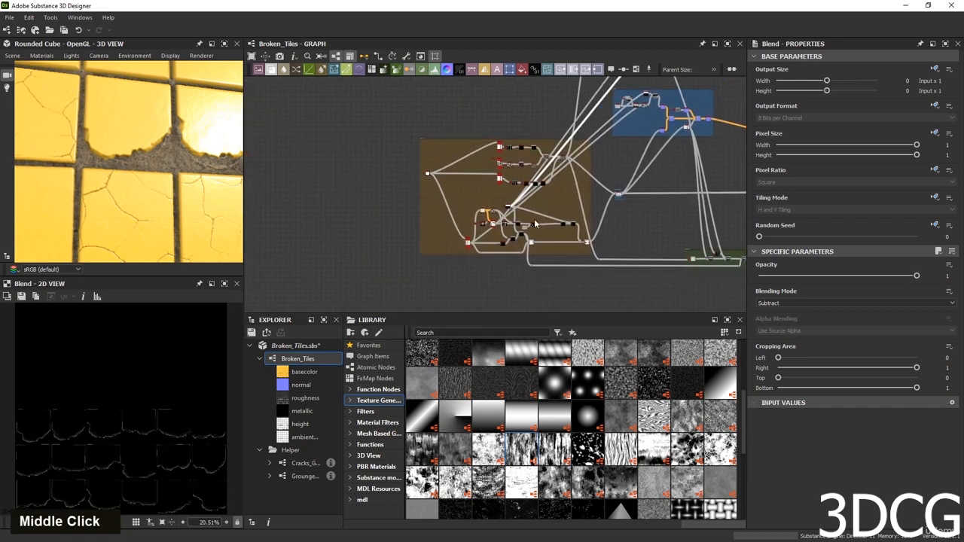
scroll(569, 194, up, 2)
scroll(542, 276, up, 2)
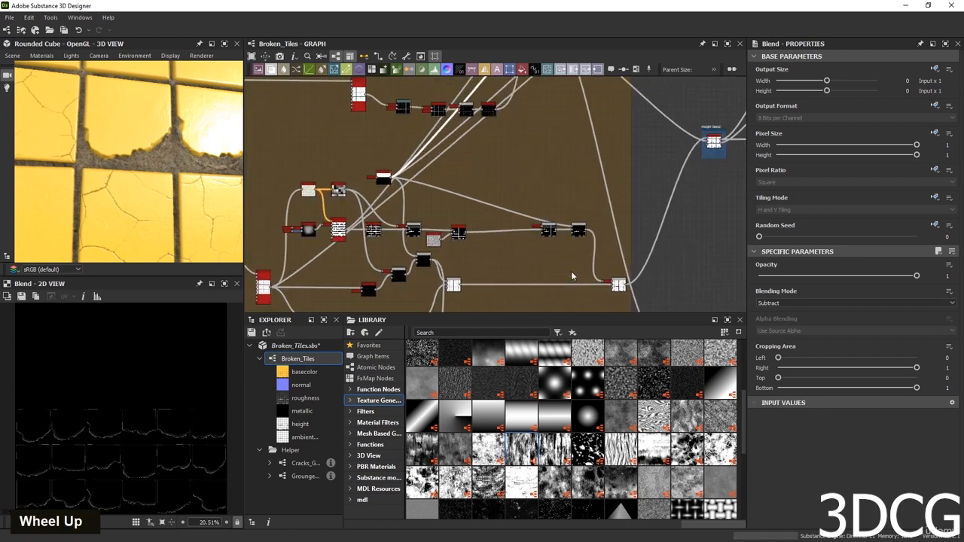
middle_drag(538, 258, 496, 273)
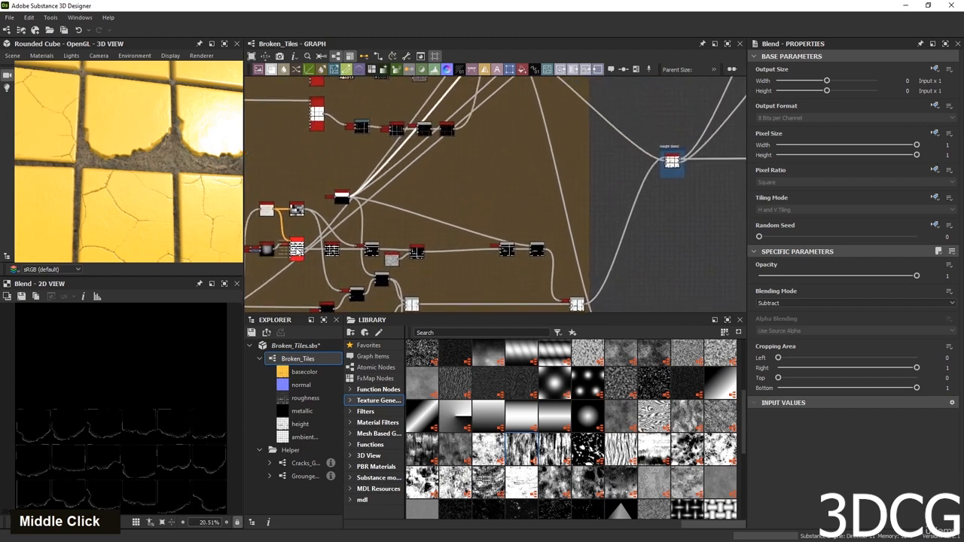
double_click(298, 250)
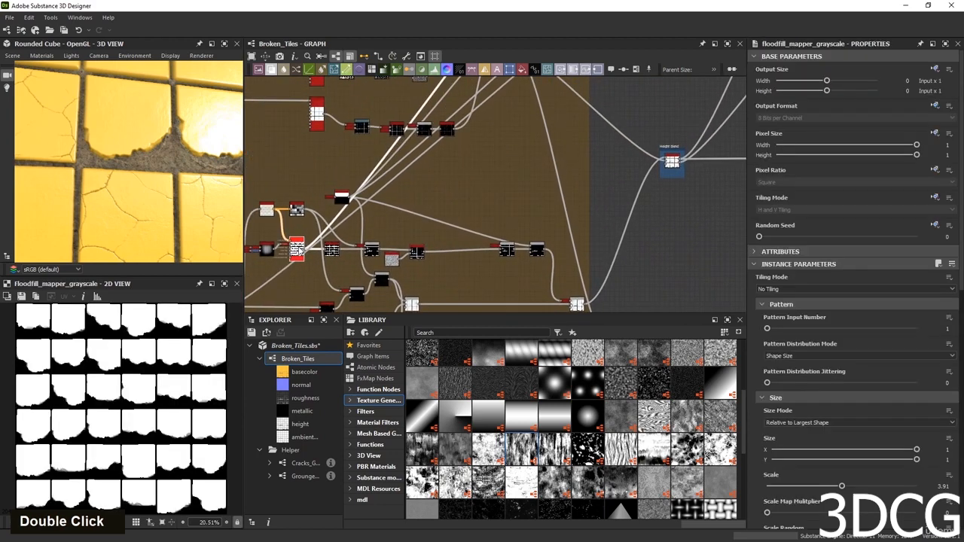
scroll(373, 266, up, 4)
double_click(704, 227)
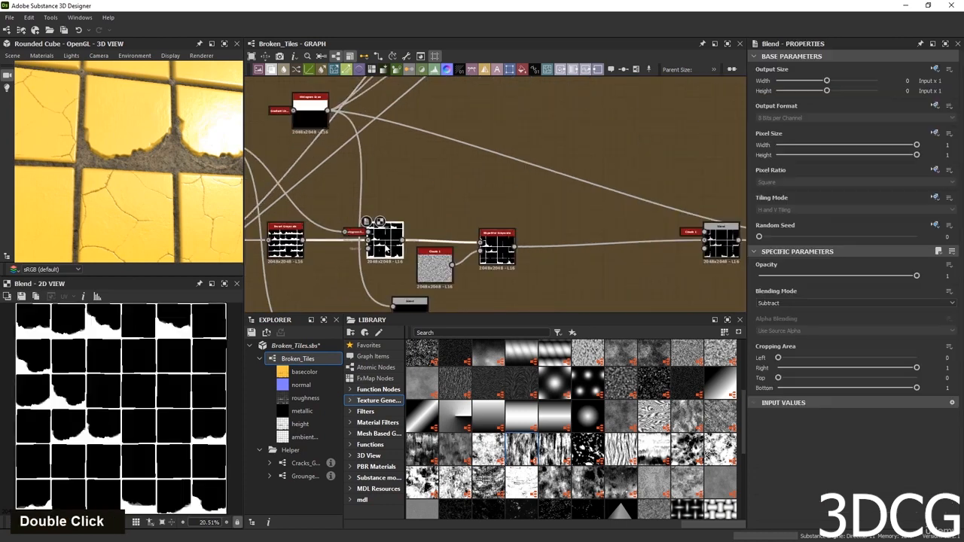
scroll(627, 248, down, 3)
middle_drag(627, 248, 572, 249)
scroll(542, 248, up, 3)
double_click(548, 247)
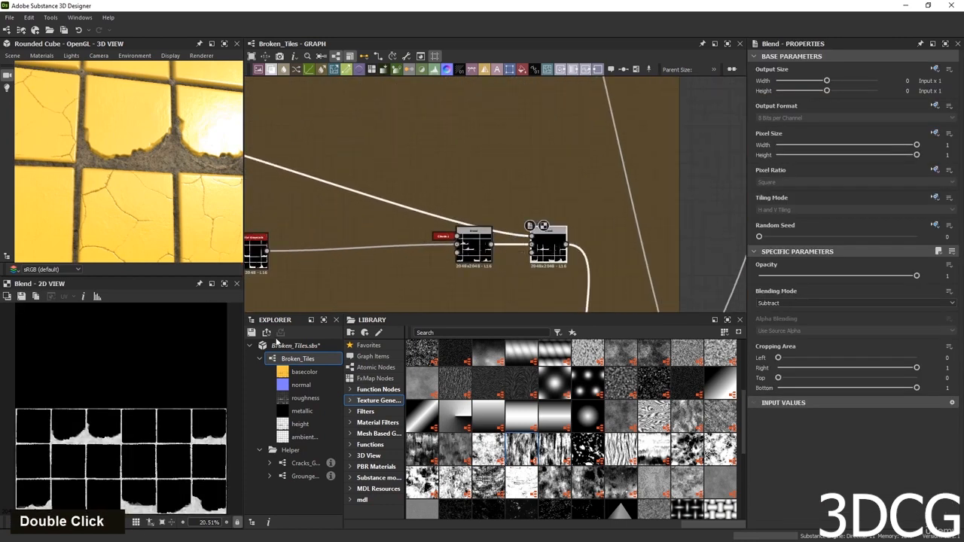
scroll(100, 467, up, 3)
scroll(100, 467, up, 1)
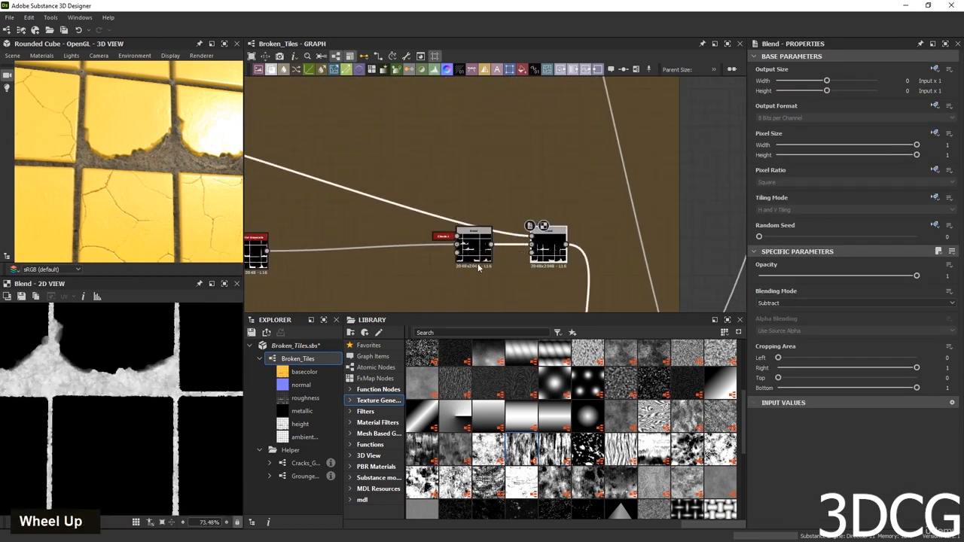
double_click(525, 247)
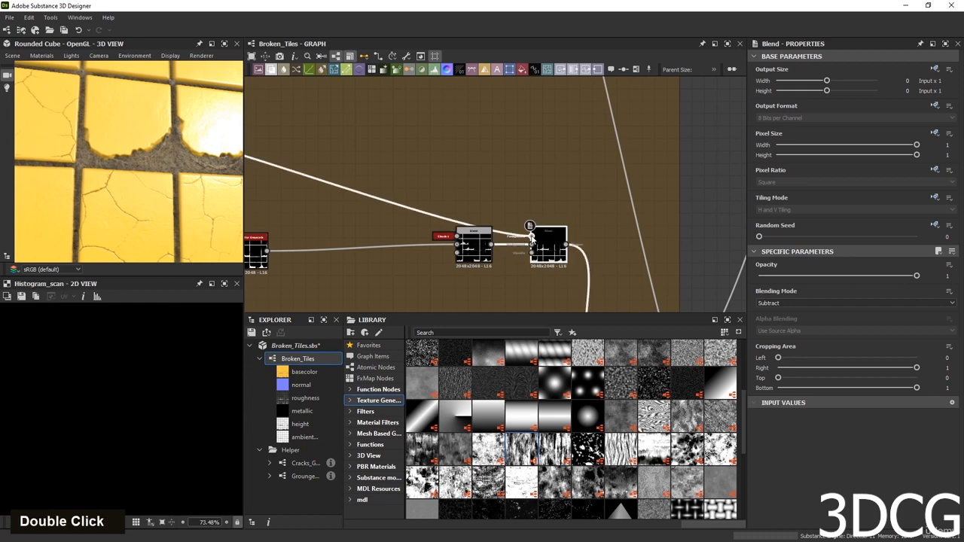
scroll(128, 431, down, 10)
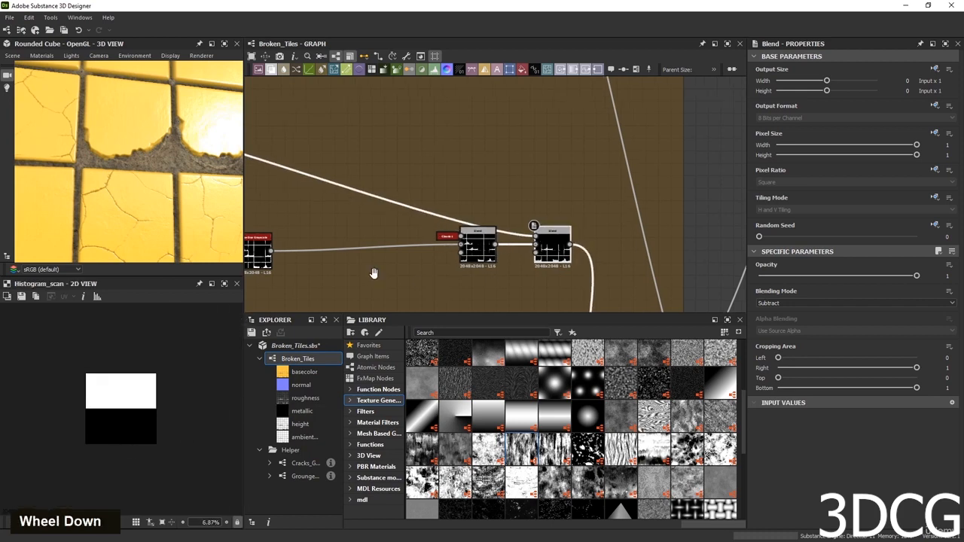
Inspect the Slope Blur, the Histogram Select and the Subtract Blend that define the broken tile areas in the brown frame.
middle_drag(279, 253, 535, 235)
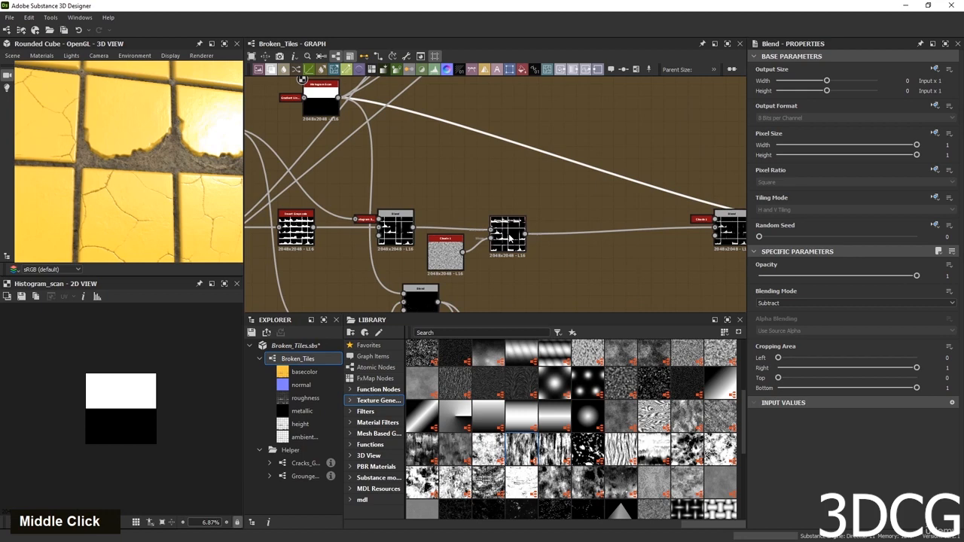
double_click(510, 238)
scroll(139, 422, up, 3)
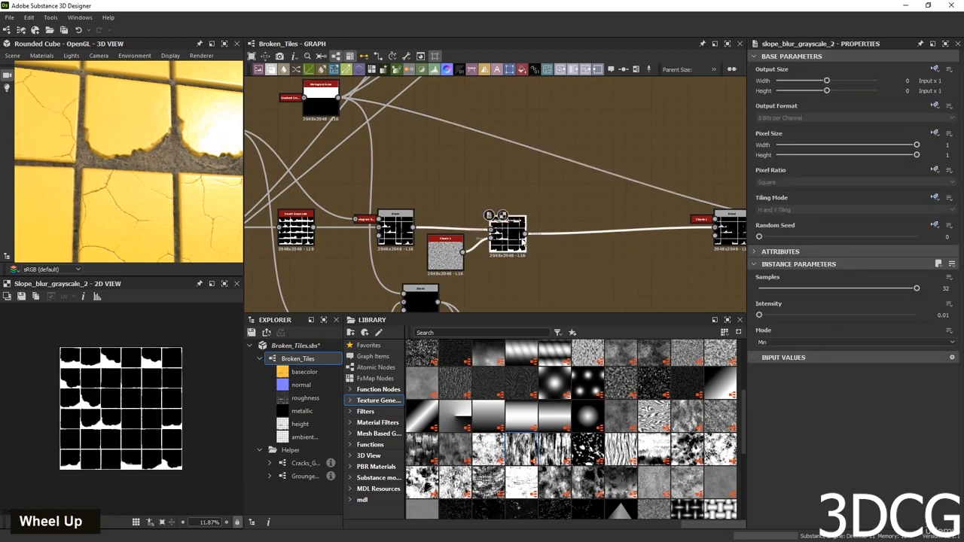
scroll(377, 224, up, 3)
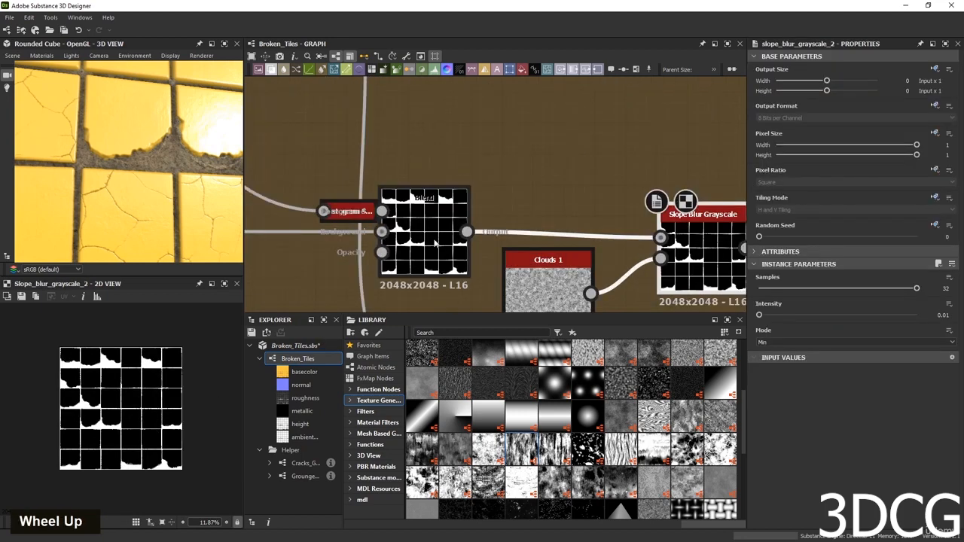
double_click(354, 212)
scroll(467, 239, down, 3)
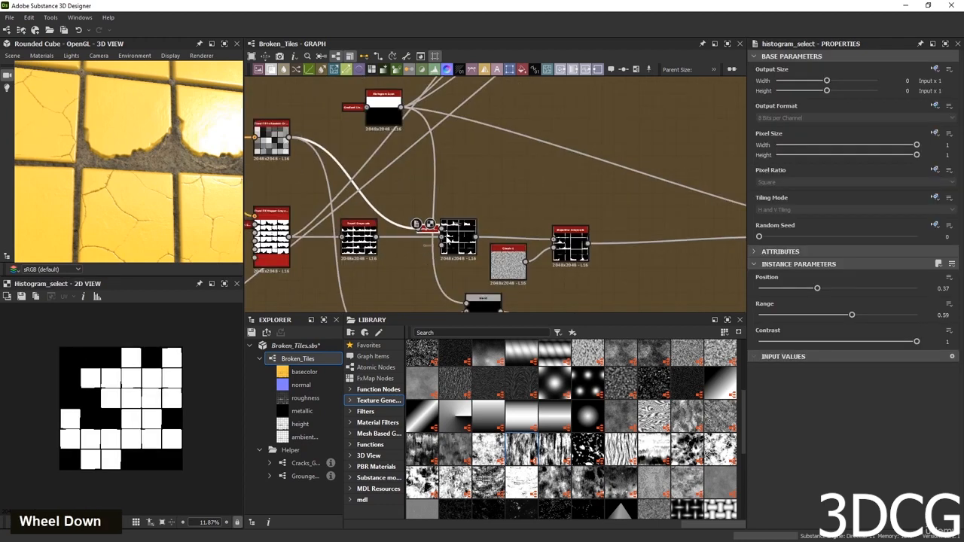
double_click(466, 241)
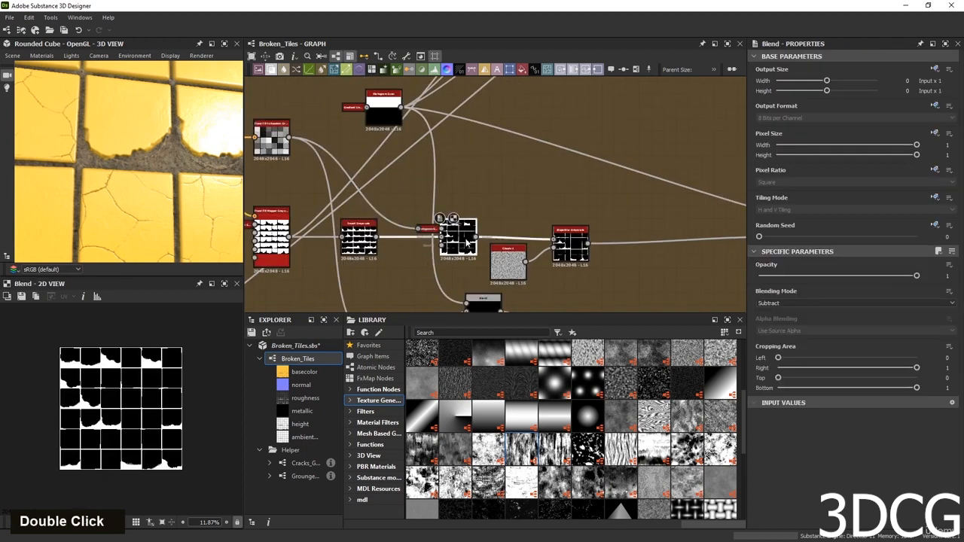
scroll(466, 241, down, 2)
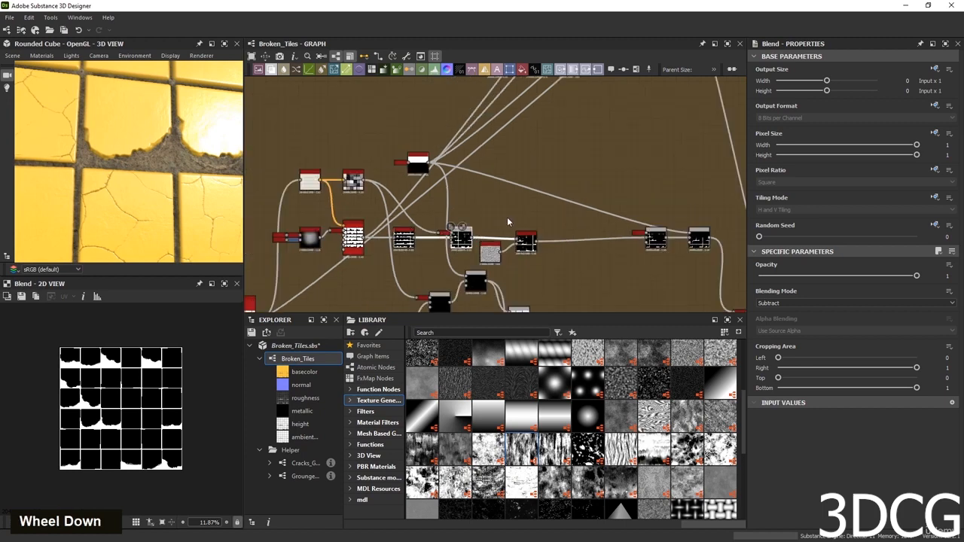
Add a Blend above the Slope Blur and connect the broken-area Subtract Blend to its background.
middle_drag(507, 217, 451, 222)
scroll(451, 223, up, 2)
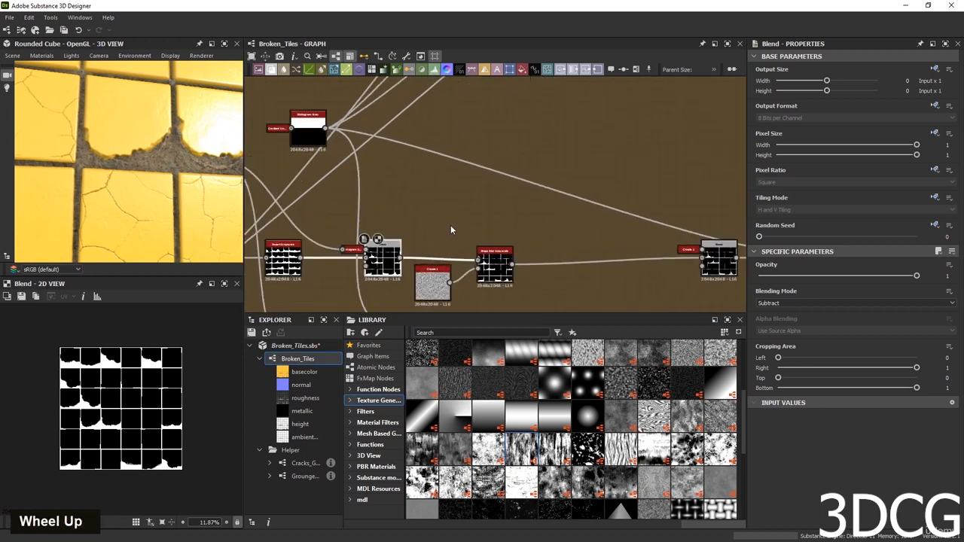
key(space)
text(b)
key(Return)
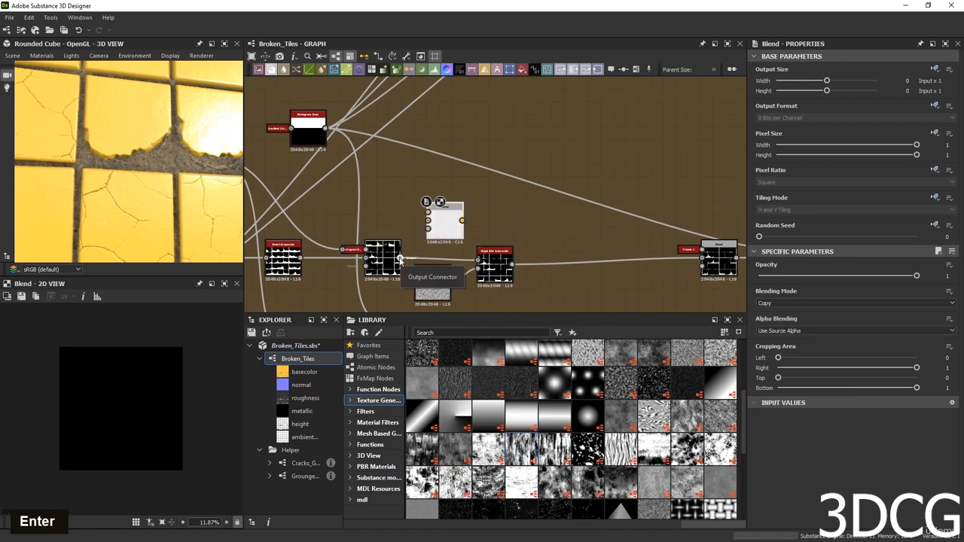
drag(400, 260, 427, 218)
Move the new Blend out of the brown frame to just beneath the edge mask nodes.
scroll(532, 205, down, 3)
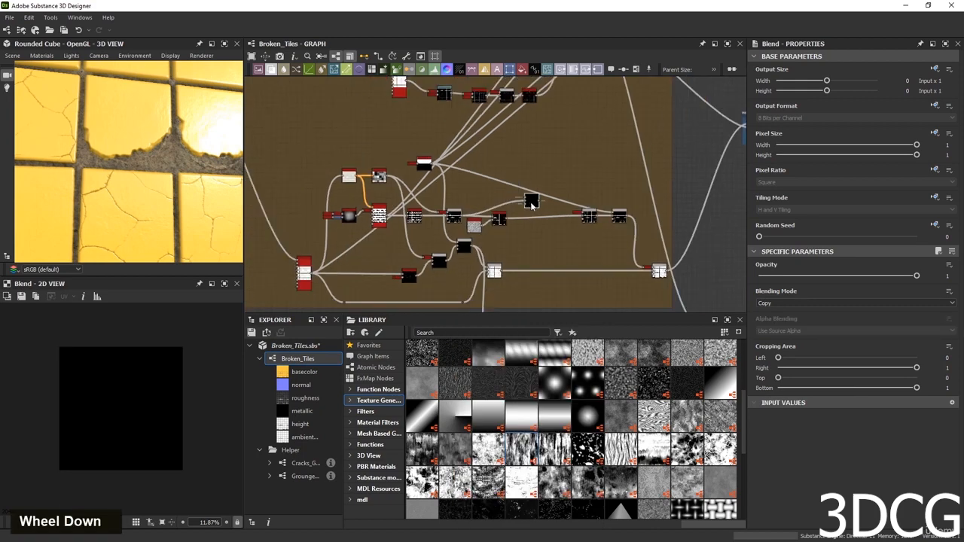
drag(532, 205, 595, 179)
middle_drag(594, 178, 376, 310)
drag(377, 309, 580, 130)
middle_drag(581, 130, 402, 253)
drag(402, 253, 637, 179)
middle_drag(637, 179, 492, 208)
scroll(479, 220, down, 2)
scroll(506, 209, up, 2)
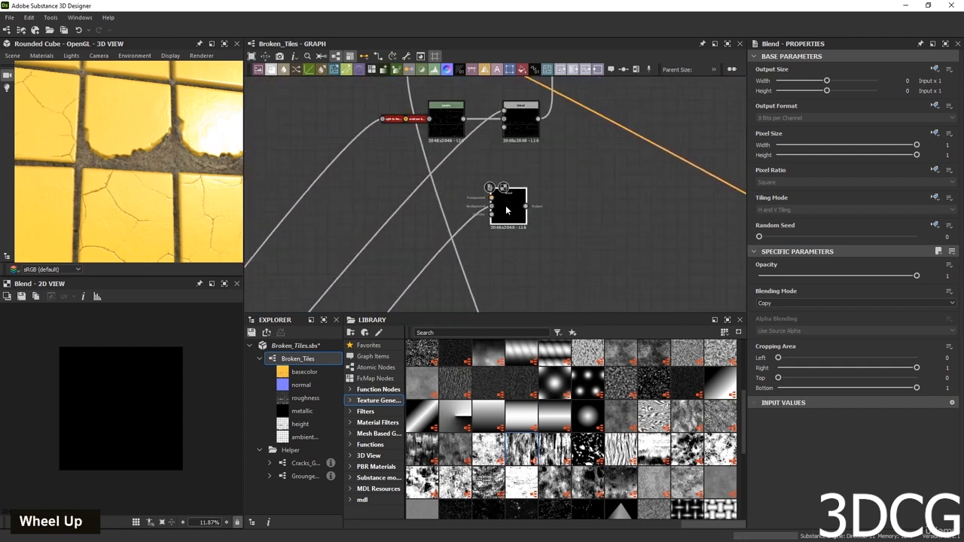
drag(506, 209, 499, 204)
Shift the edge mask's curvature and Levels group away from its Subtract Blend, and place the new Blend beneath the gap between them.
middle_drag(556, 179, 630, 207)
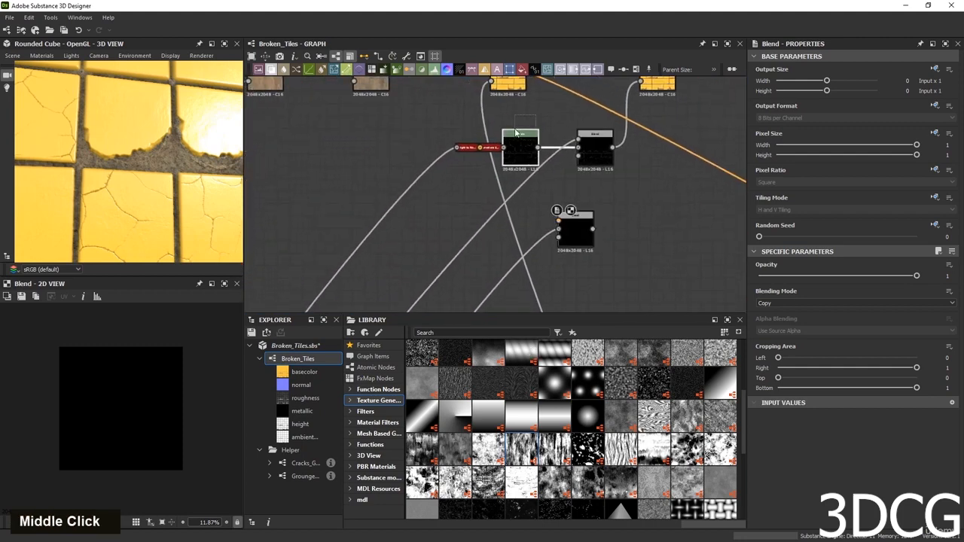
drag(516, 154, 393, 154)
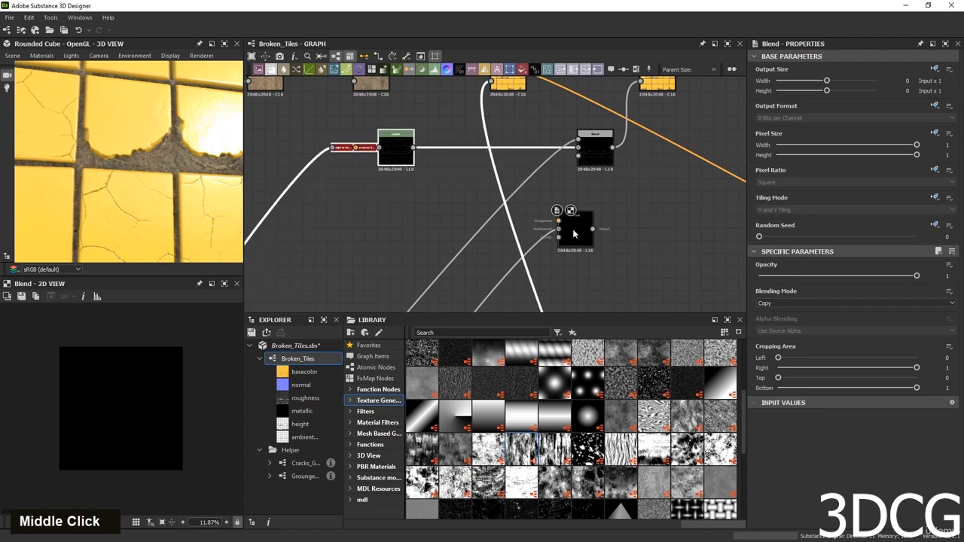
drag(572, 229, 468, 185)
Examine the new Blend's broken-area mask up close along the damaged tile edges.
scroll(450, 178, up, 2)
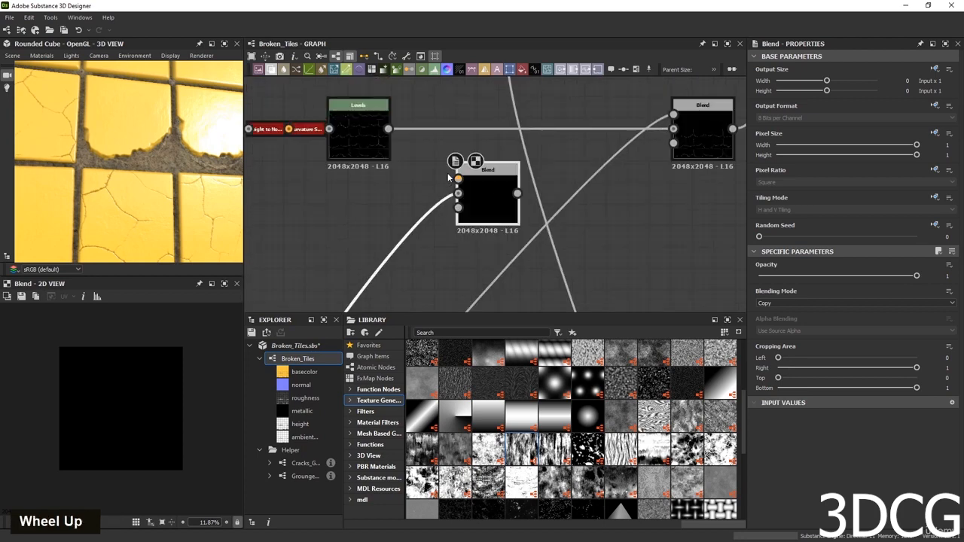
scroll(449, 177, up, 1)
double_click(468, 201)
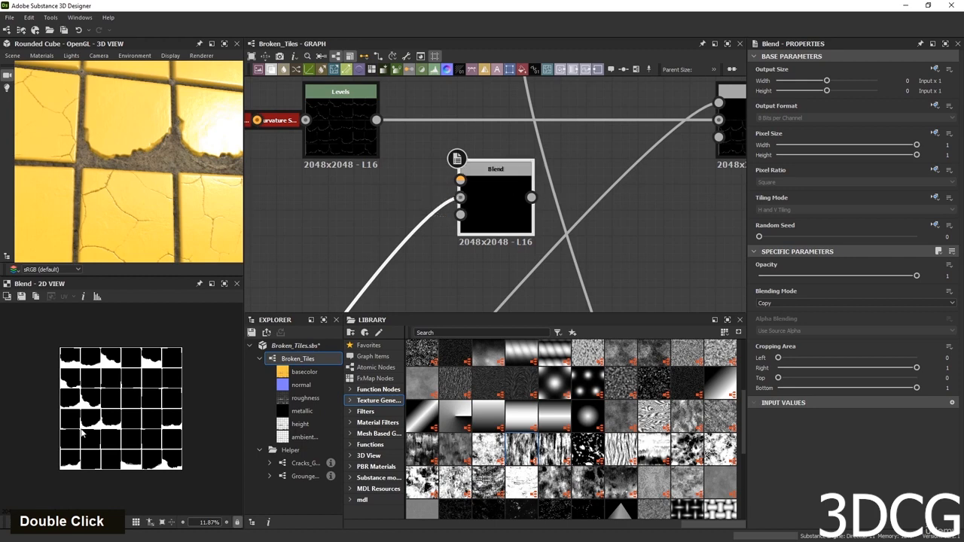
scroll(82, 433, up, 6)
scroll(78, 430, up, 6)
scroll(451, 226, down, 6)
middle_drag(428, 241, 504, 221)
scroll(488, 180, up, 3)
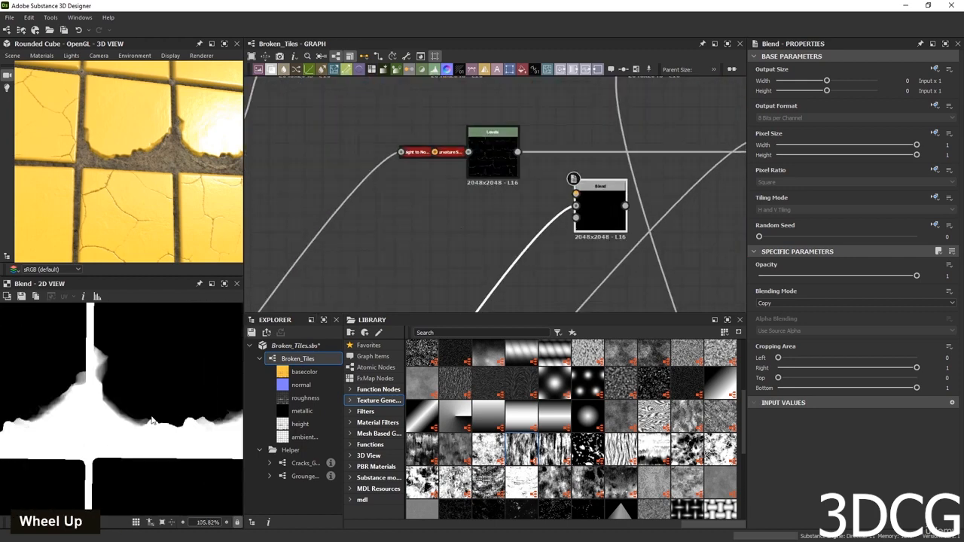
scroll(152, 421, down, 7)
scroll(117, 412, up, 2)
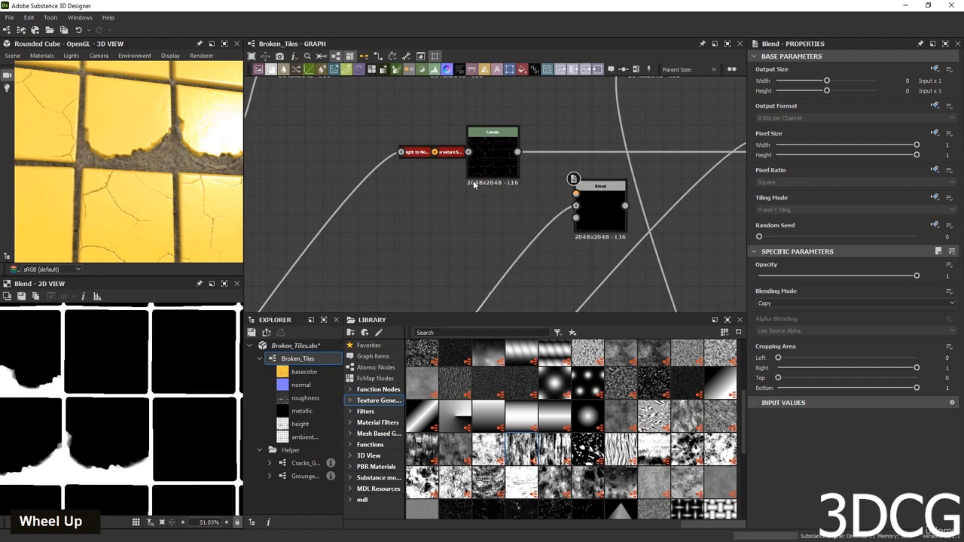
Duplicate the Height to Normal, curvature and Levels nodes of the edge mask and place the copies just beneath the originals.
drag(504, 111, 395, 171)
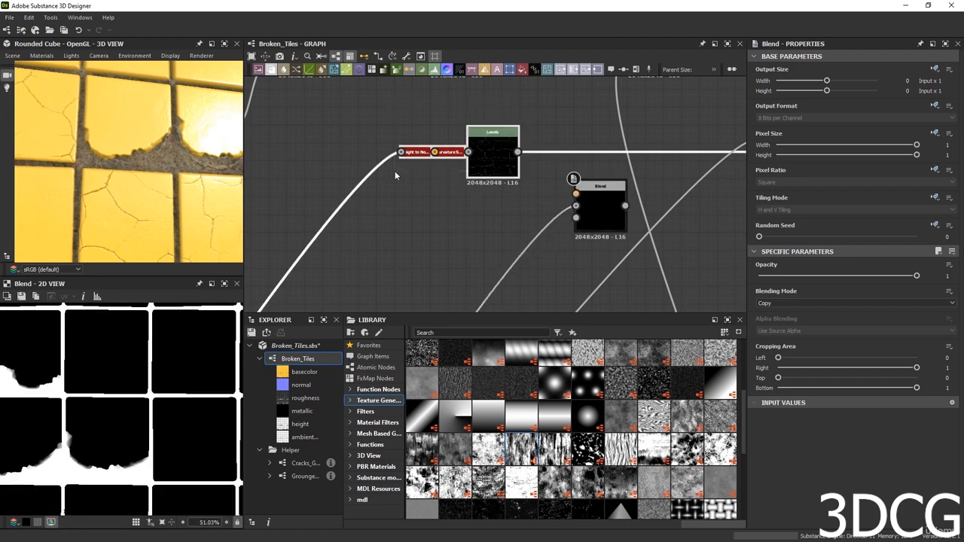
key(ctrl+d)
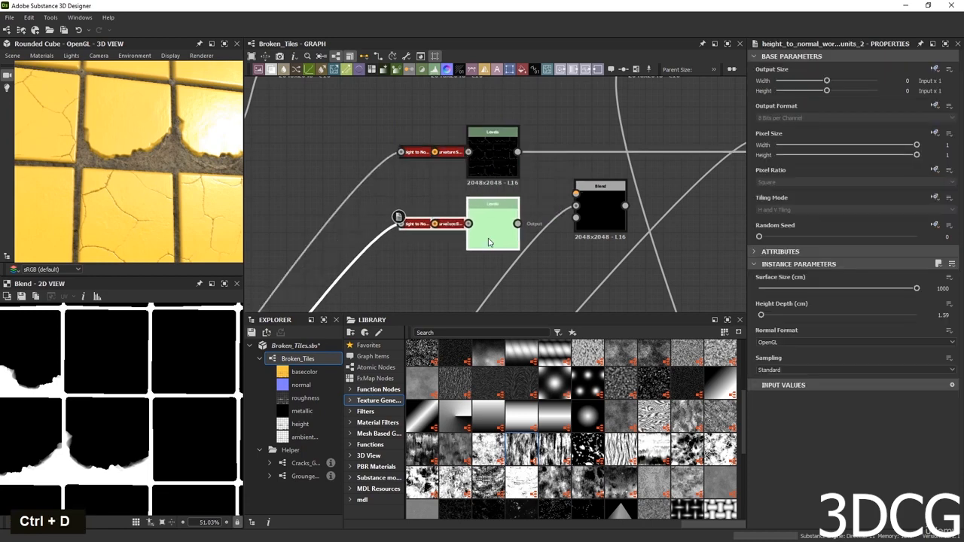
click(488, 243)
scroll(435, 220, up, 3)
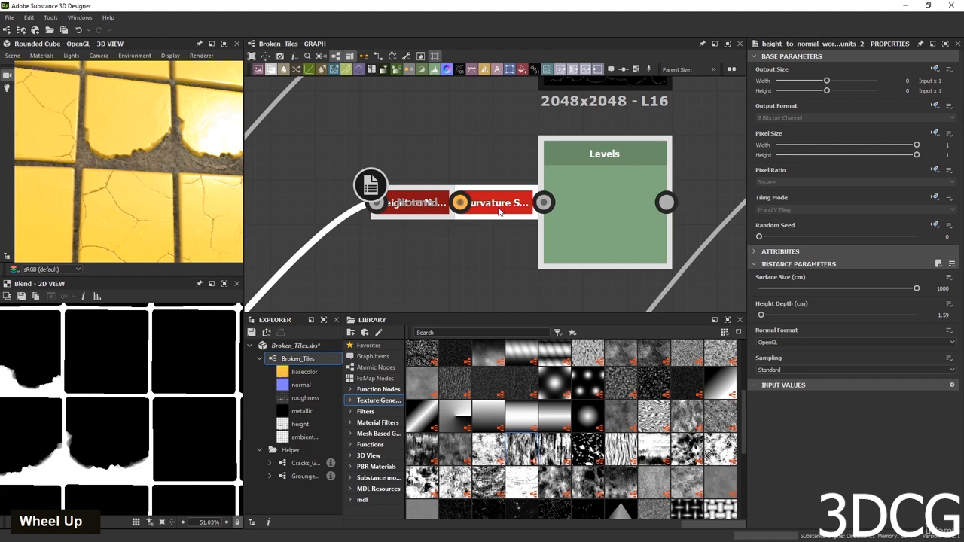
Place the new Blend beneath the copied edge mask nodes and transfer its background link to the copied Height to Normal's input.
scroll(604, 176, down, 4)
drag(705, 177, 652, 275)
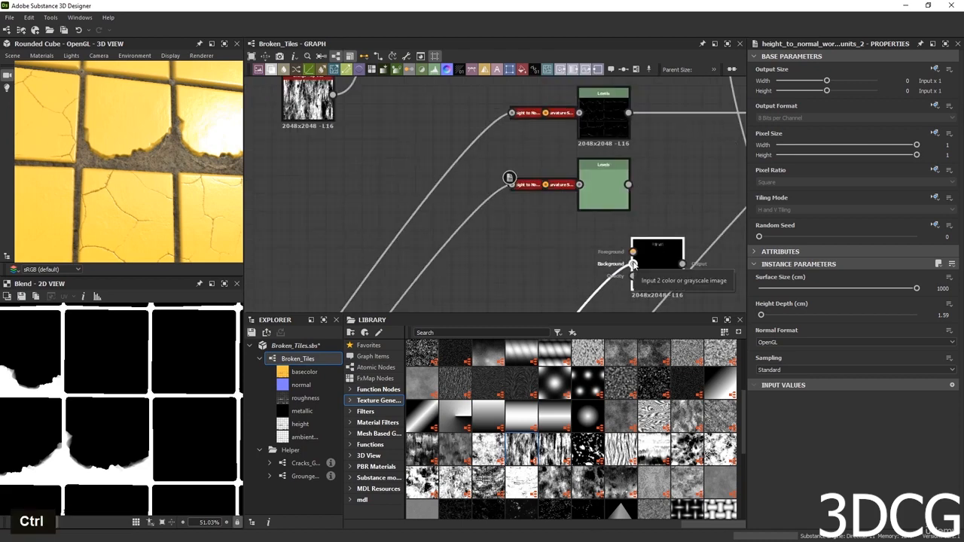
shift+drag(635, 264, 517, 193)
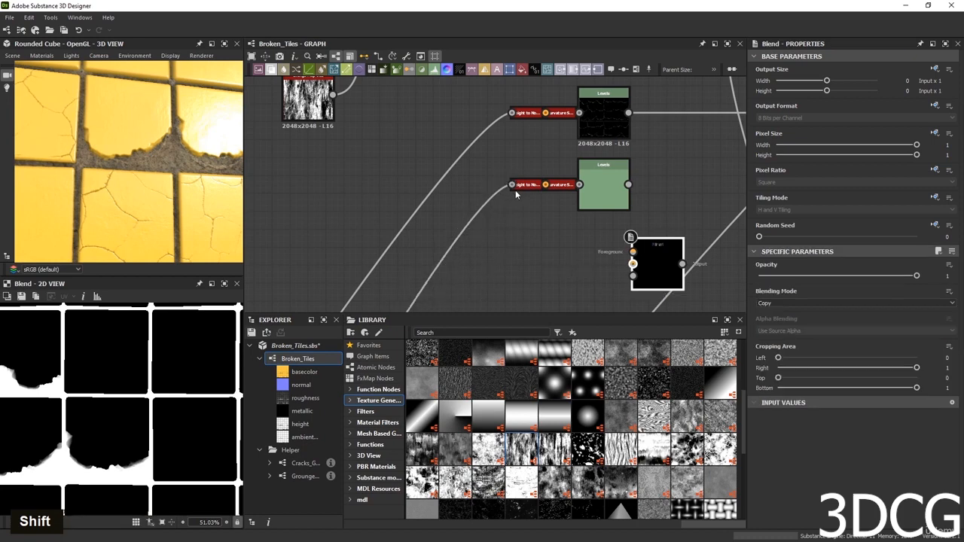
Examine the copied Levels' result along the broken edges and inspect the height inputs of both curvature chains.
double_click(587, 195)
scroll(180, 368, down, 2)
scroll(95, 414, up, 1)
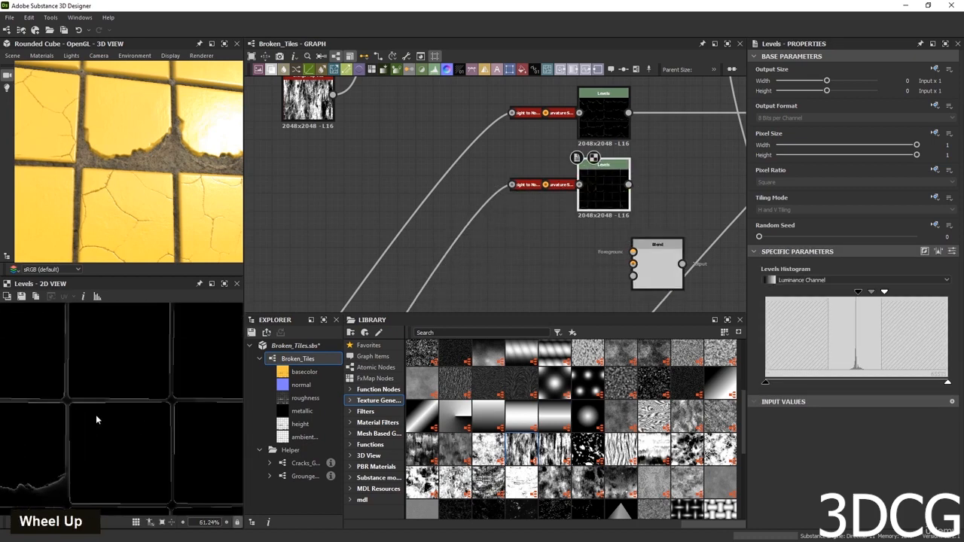
scroll(142, 404, down, 1)
middle_drag(142, 409, 148, 402)
scroll(148, 402, up, 4)
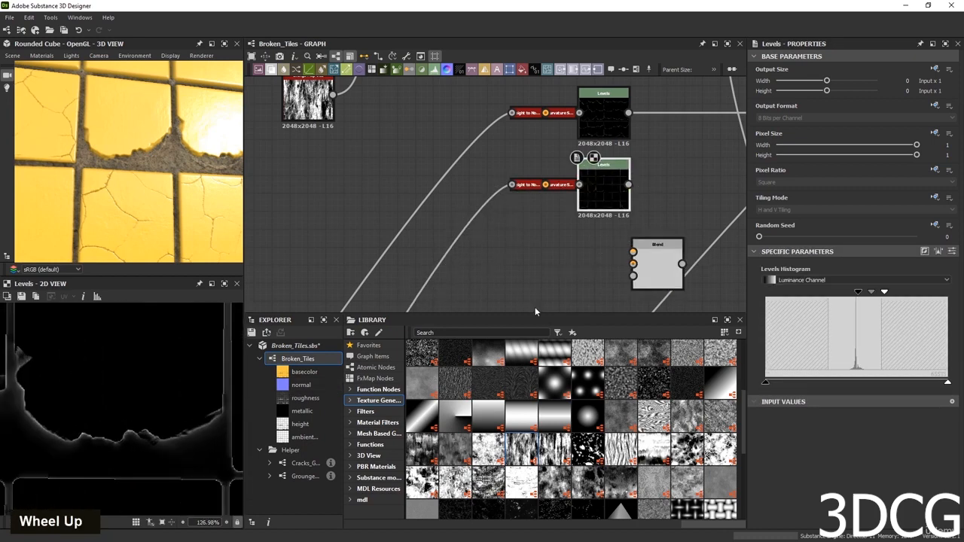
double_click(603, 183)
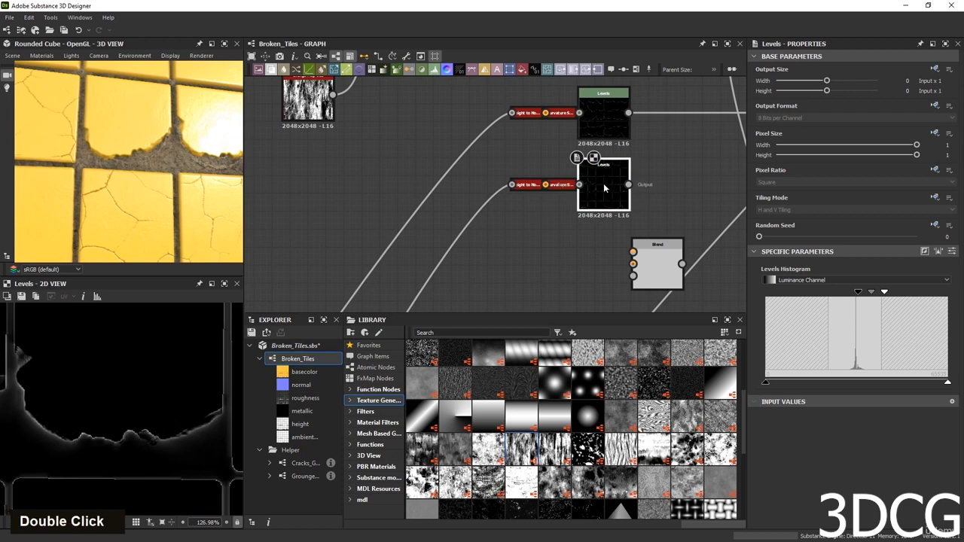
double_click(516, 186)
double_click(510, 118)
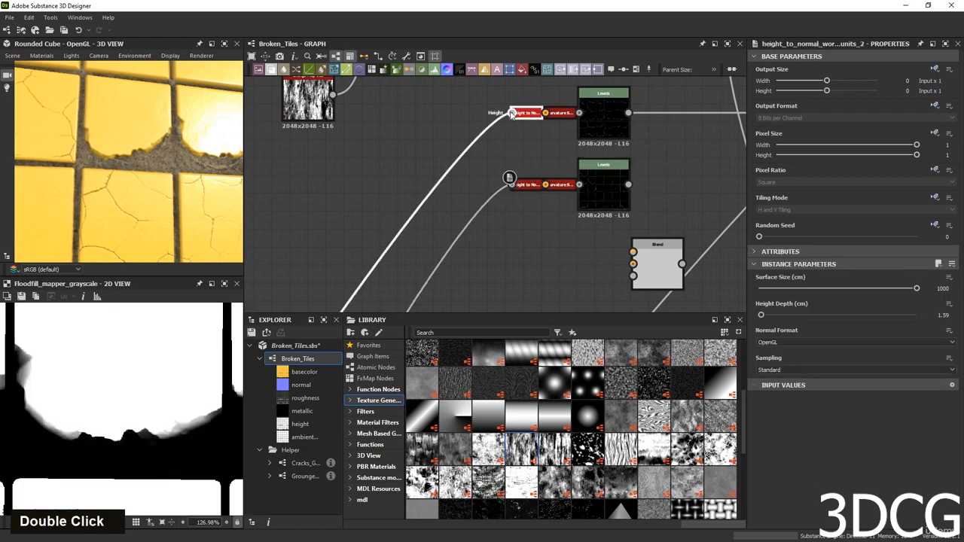
Insert an Invert Grayscale node before the copied Height to Normal, dock it to the chain, and preview the copied Levels.
key(space)
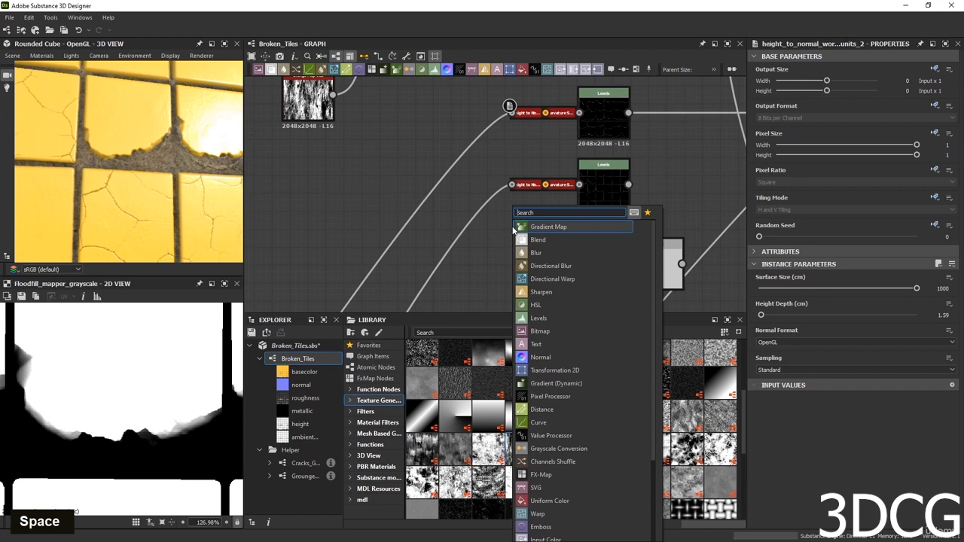
text(i)
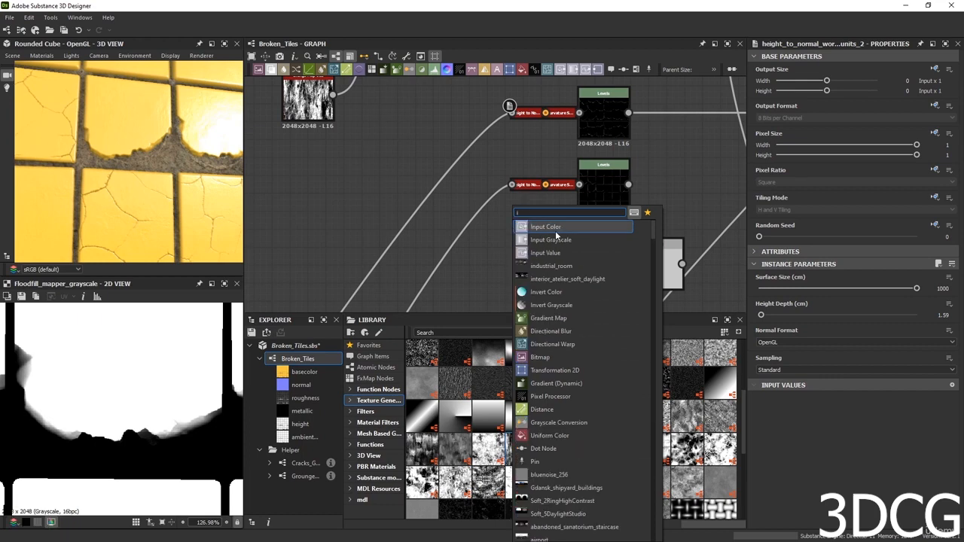
double_click(557, 305)
mouse_move(512, 185)
ctrl+mouse_down()
mouse_move(506, 256)
mouse_move(515, 250)
mouse_move(458, 239)
mouse_move(493, 225)
mouse_move(511, 185)
ctrl+mouse_up()
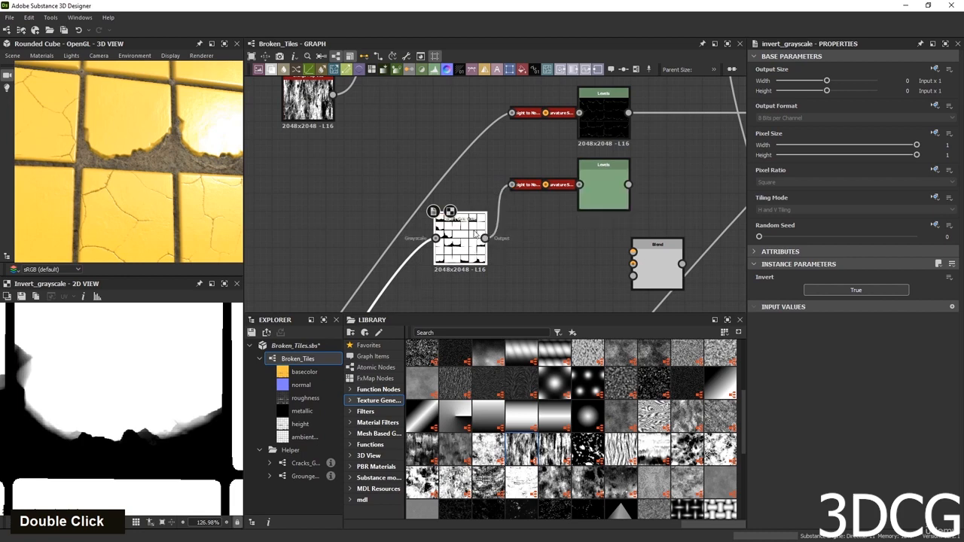
key(d)
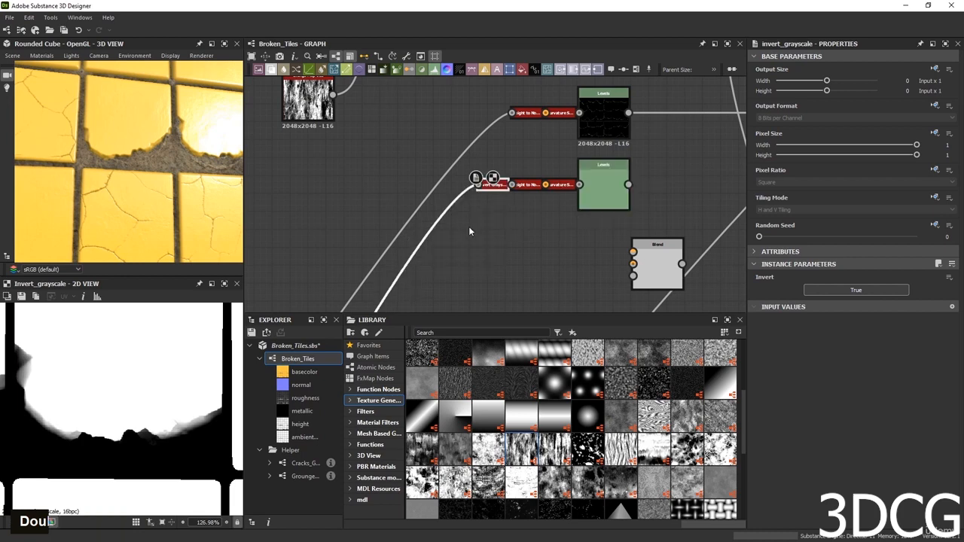
double_click(601, 183)
scroll(136, 395, down, 2)
scroll(175, 415, up, 2)
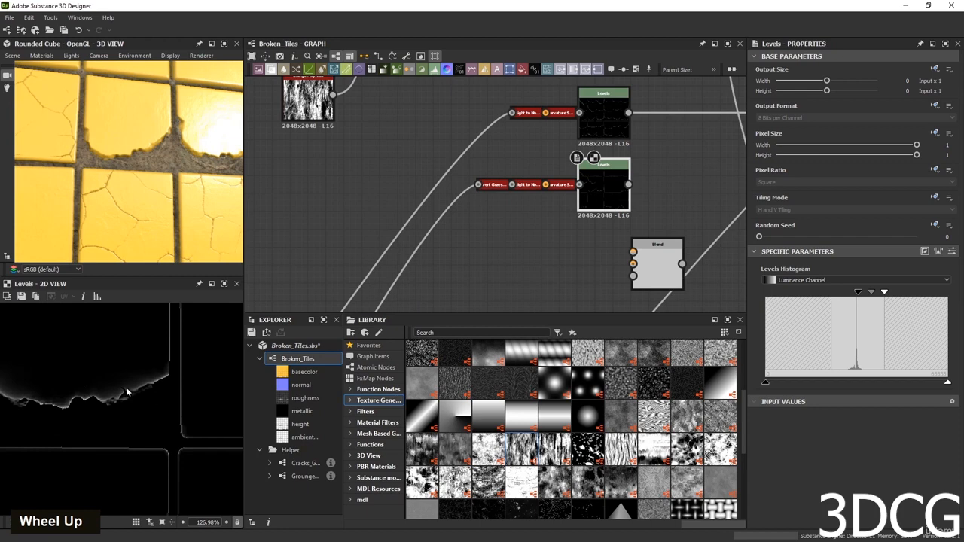
Connect the copied Levels to the Subtract Blend's background in place of the original Levels.
middle_drag(650, 201, 430, 286)
drag(410, 273, 649, 202)
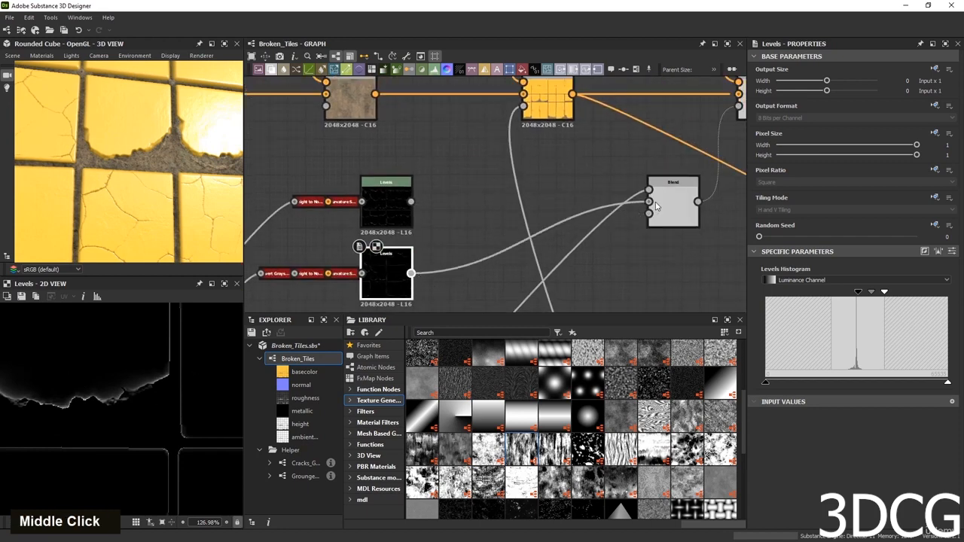
click(655, 205)
Preview the light gray edge Blend up close and set its blending mode to Add (Linear Dodge).
scroll(655, 205, down, 3)
middle_drag(655, 202, 566, 188)
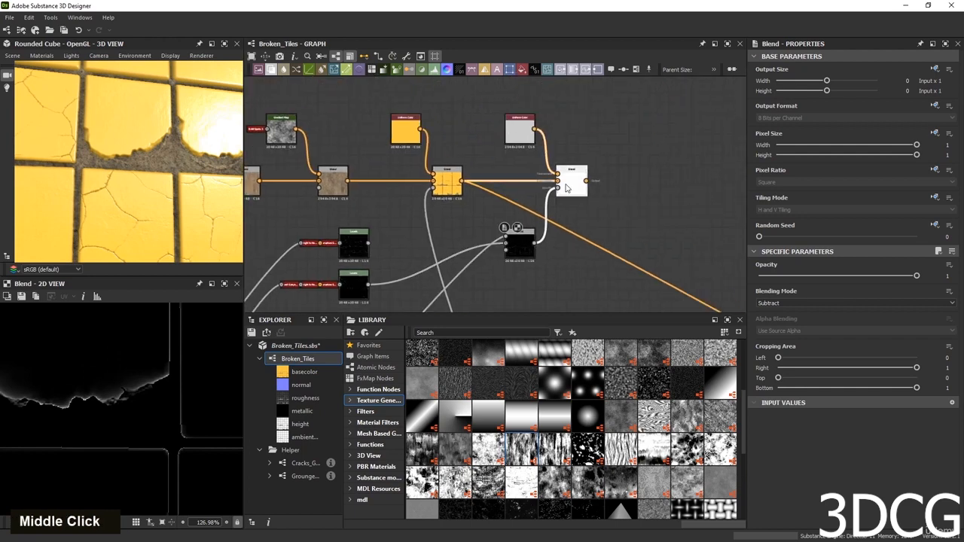
double_click(566, 188)
scroll(139, 391, up, 2)
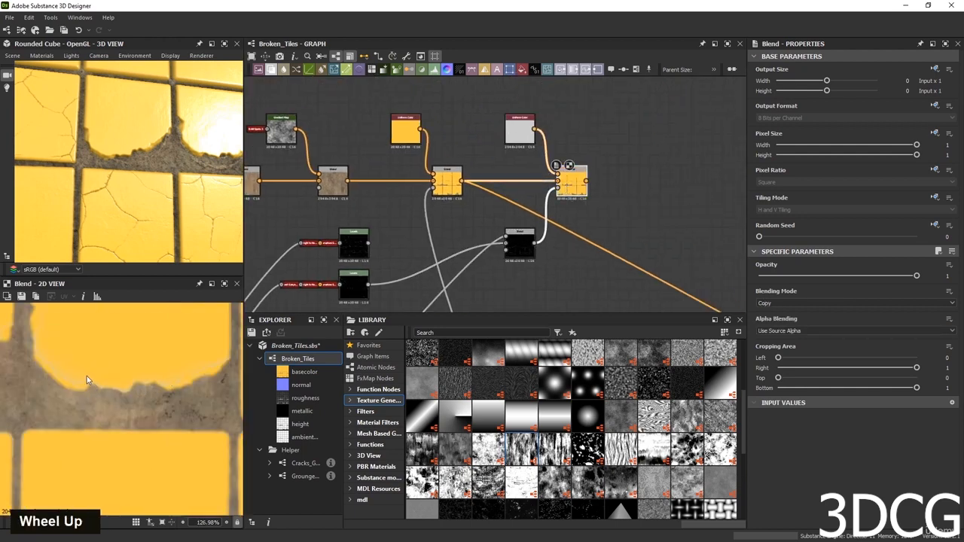
middle_drag(87, 375, 143, 401)
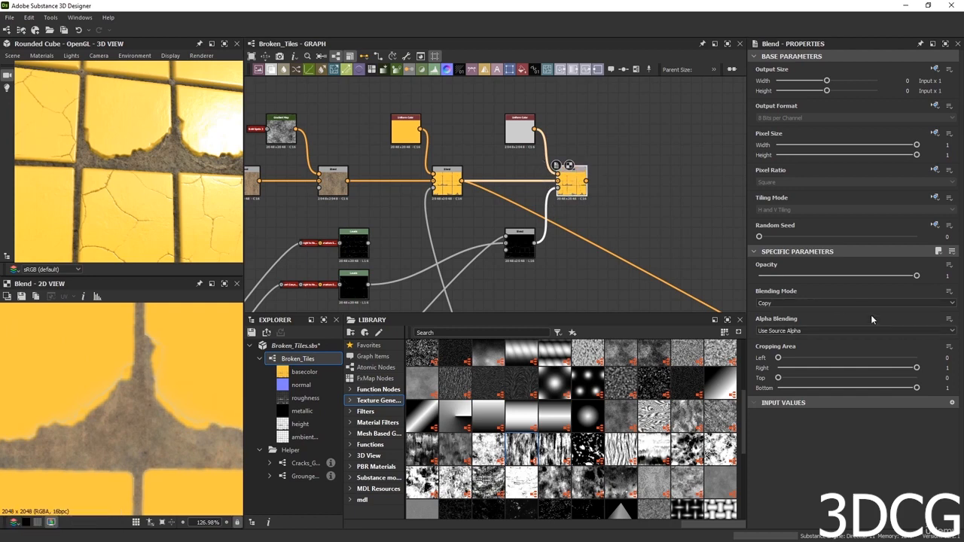
click(847, 302)
click(809, 317)
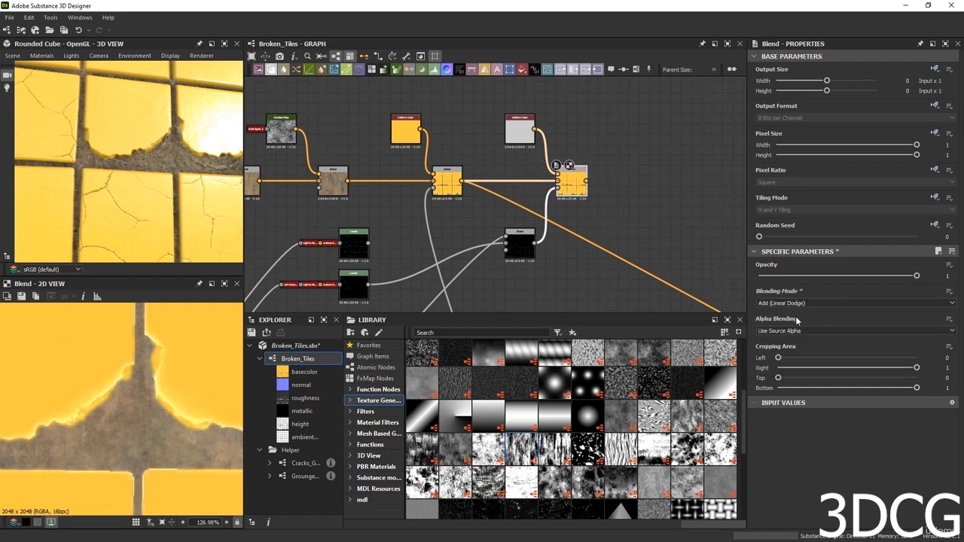
scroll(171, 370, down, 5)
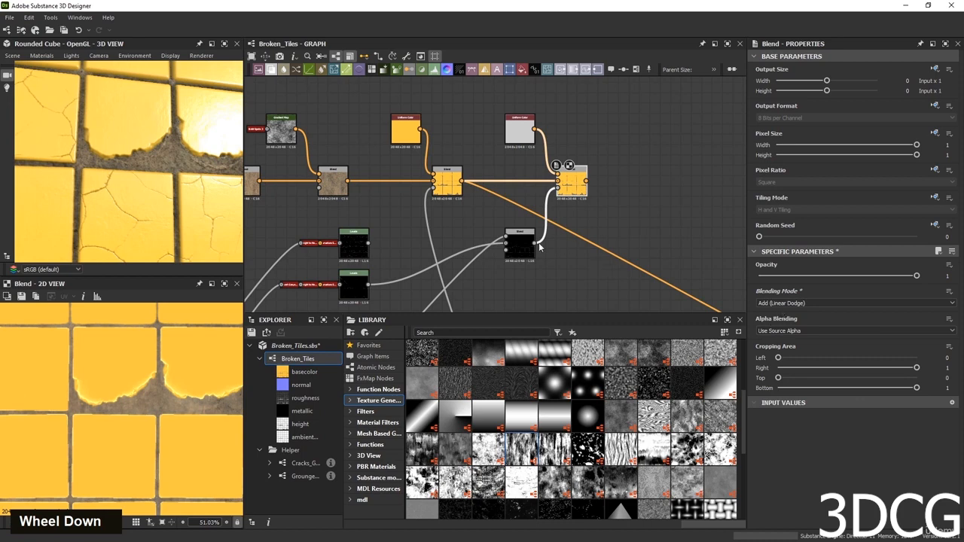
Delete the original curvature and Levels group and the unused Blend, and move the remaining mask nodes up beside the Subtract Blend.
scroll(538, 242, down, 3)
drag(427, 231, 361, 247)
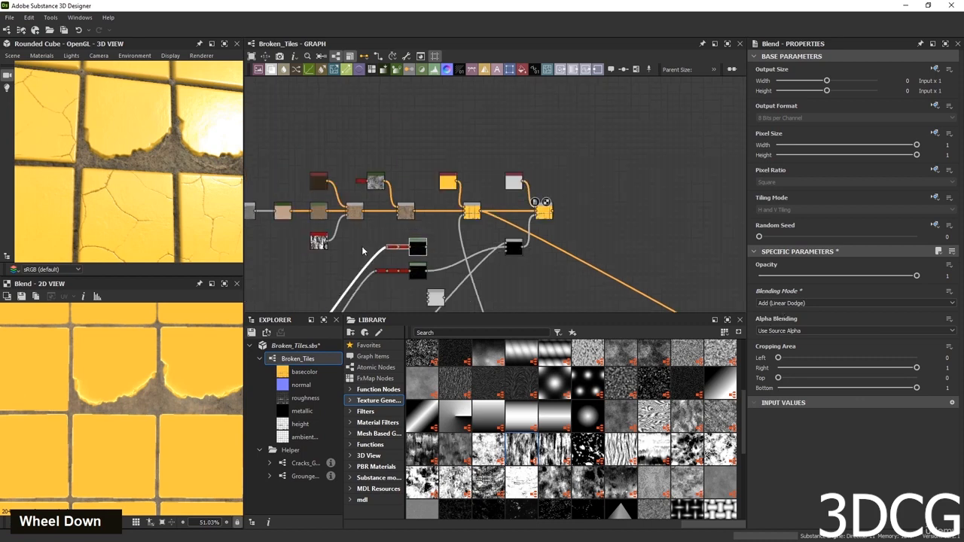
key(Delete)
click(437, 299)
key(Delete)
drag(418, 272, 480, 243)
middle_drag(583, 238, 522, 266)
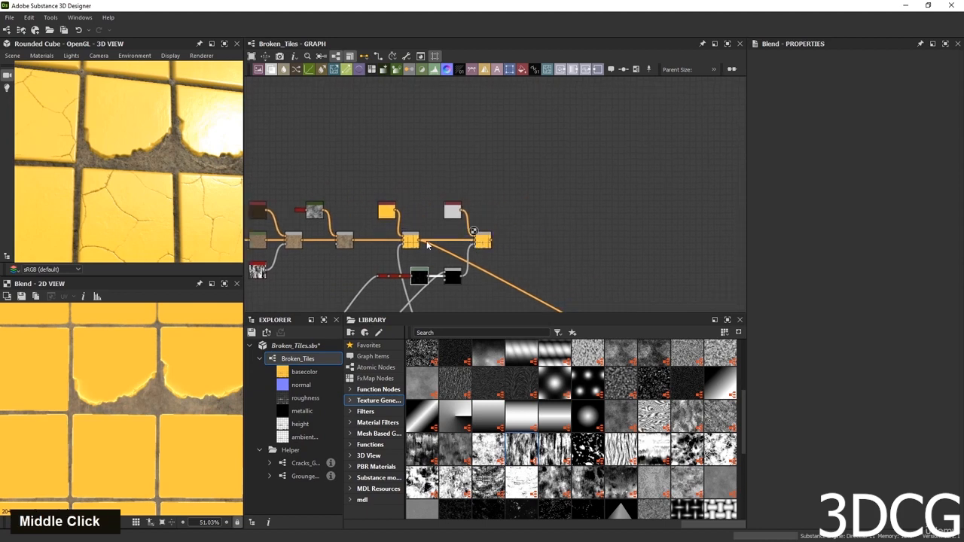
Transfer the base color output link from the yellow tile Blend to the light gray edge Blend, and check the cube.
shift+drag(419, 240, 488, 241)
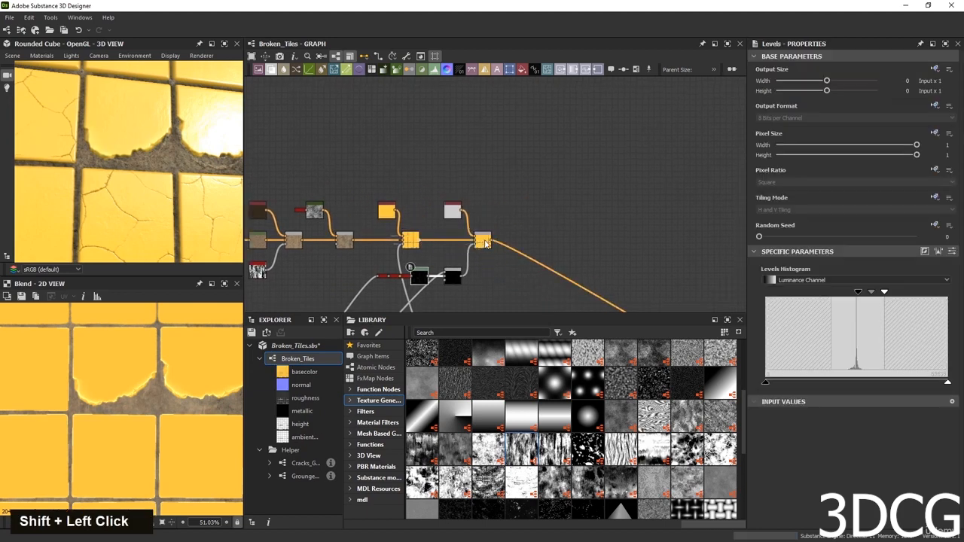
scroll(102, 195, up, 5)
scroll(102, 195, down, 3)
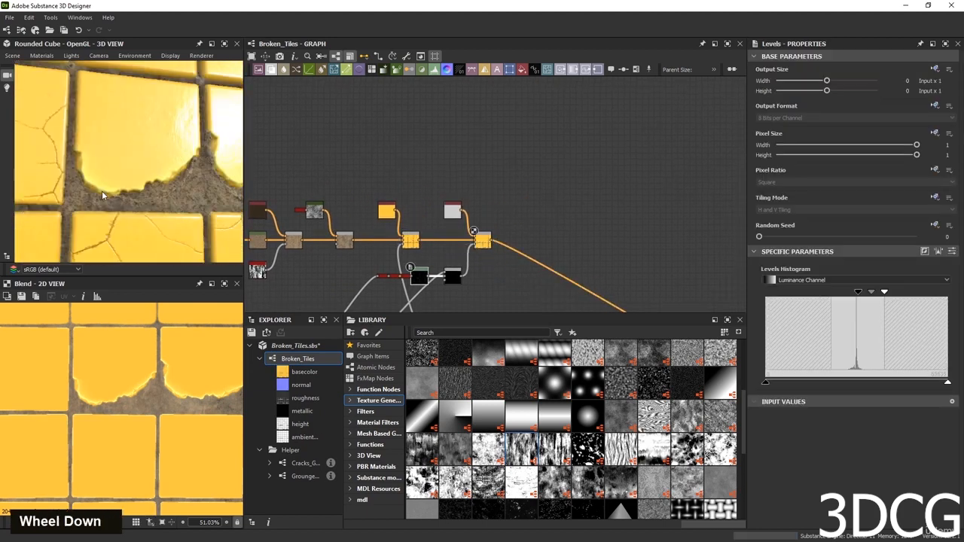
scroll(85, 182, up, 2)
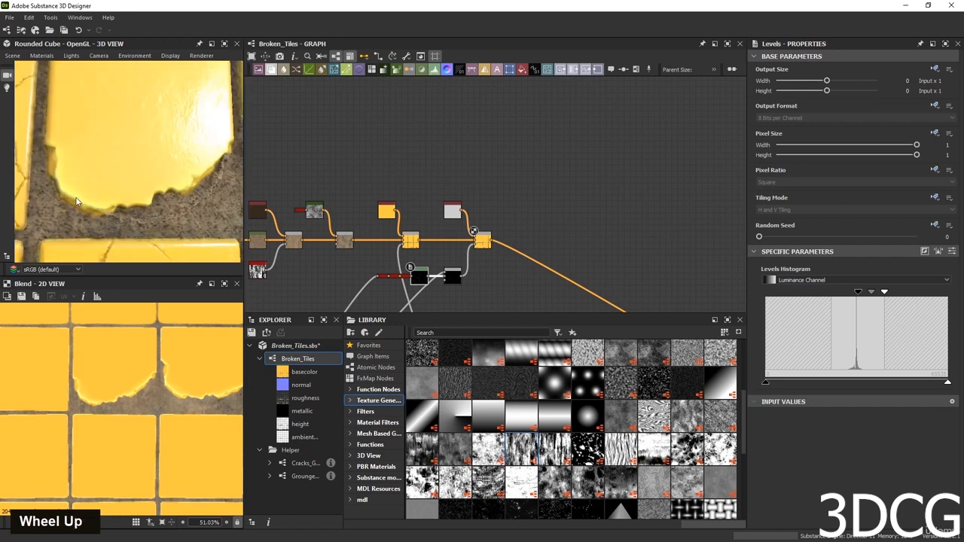
Brighten the broken edges in the mask's Levels by slightly lowering the input black and white points.
double_click(419, 276)
scroll(105, 403, up, 5)
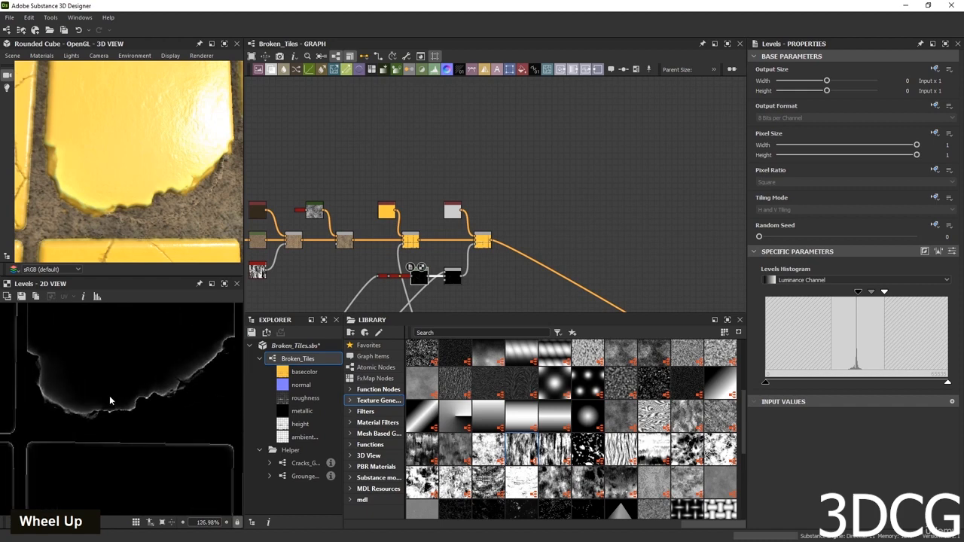
mouse_move(862, 294)
mouse_down()
mouse_move(851, 294)
mouse_move(871, 295)
mouse_up()
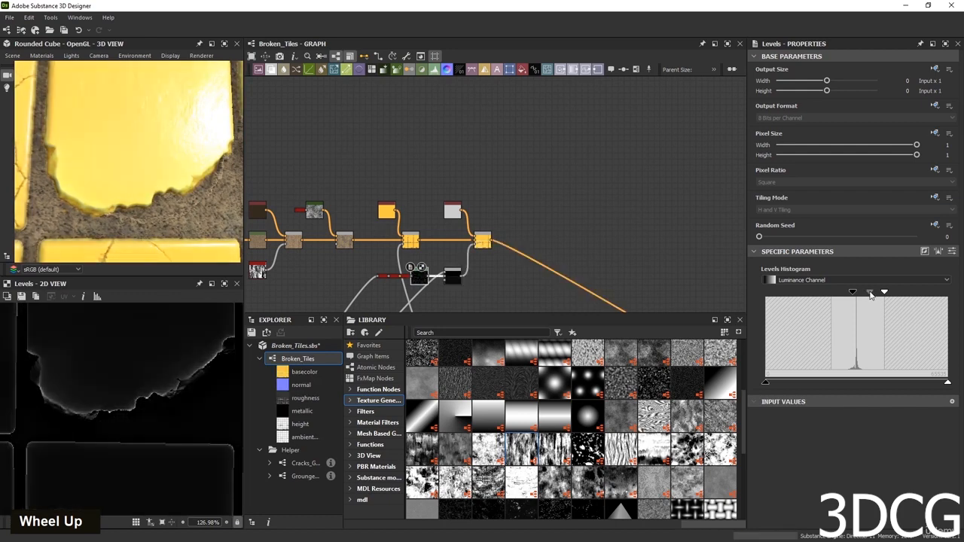
scroll(98, 399, down, 3)
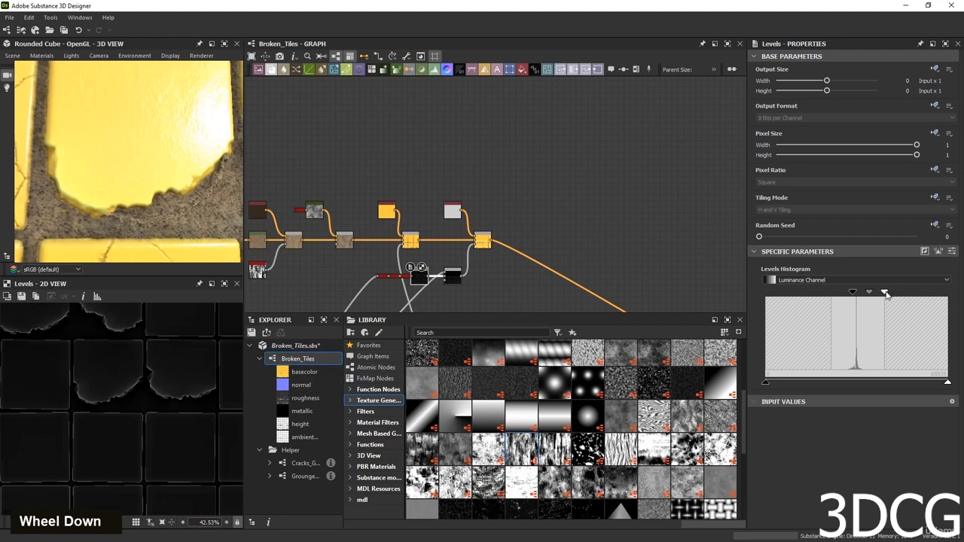
drag(886, 295, 856, 296)
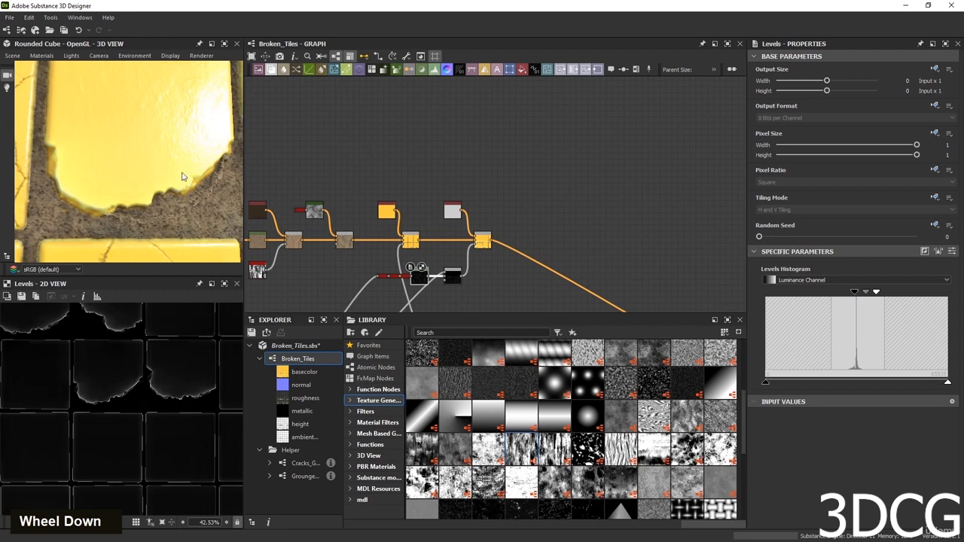
Examine the broken tile edges and grout on the cube from near and far, along with the edge mask and overall graph.
scroll(182, 176, down, 3)
scroll(107, 428, up, 8)
scroll(106, 442, down, 10)
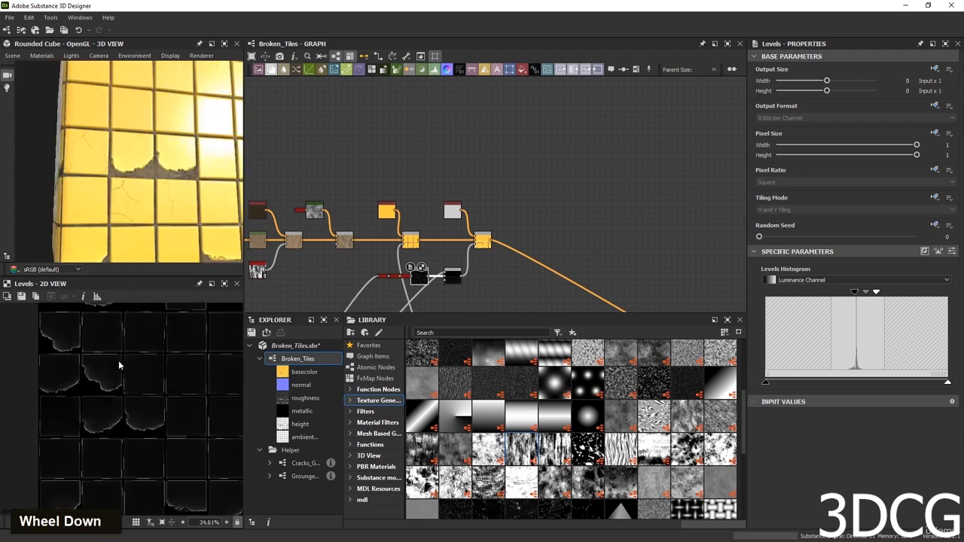
scroll(111, 173, down, 5)
scroll(111, 173, up, 10)
scroll(112, 172, up, 3)
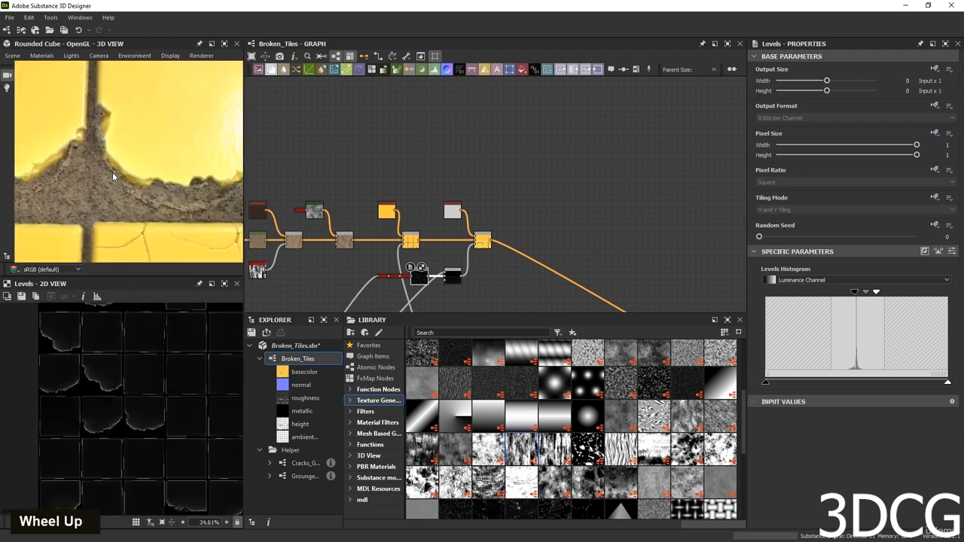
scroll(113, 199, down, 8)
drag(141, 222, 162, 198)
scroll(162, 198, up, 3)
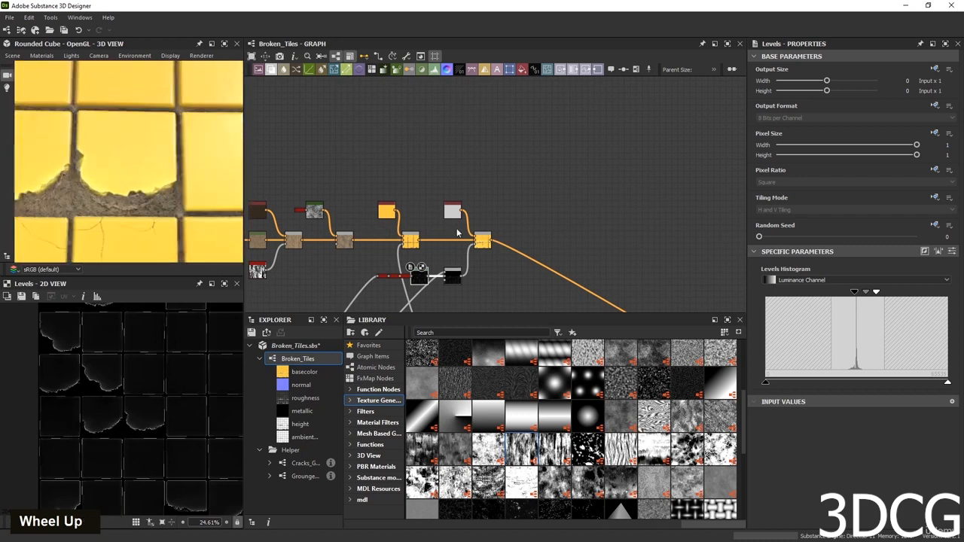
middle_drag(551, 234, 498, 220)
scroll(135, 396, up, 5)
scroll(536, 191, down, 5)
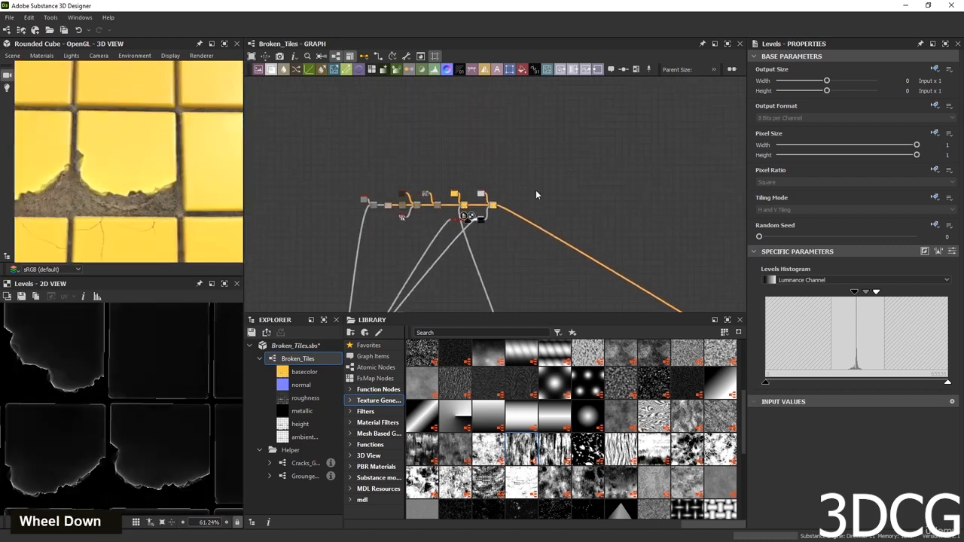
middle_drag(518, 258, 504, 213)
scroll(482, 177, up, 2)
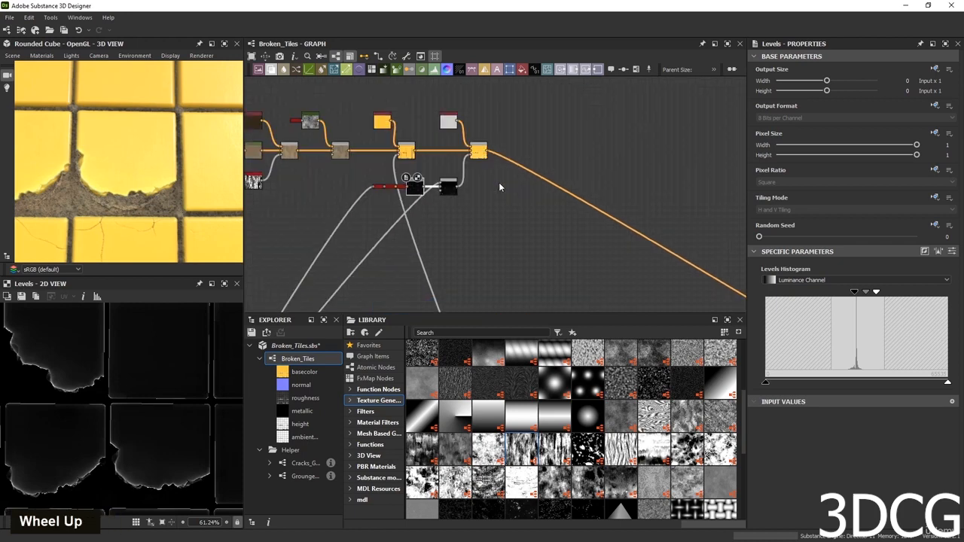
scroll(497, 183, down, 5)
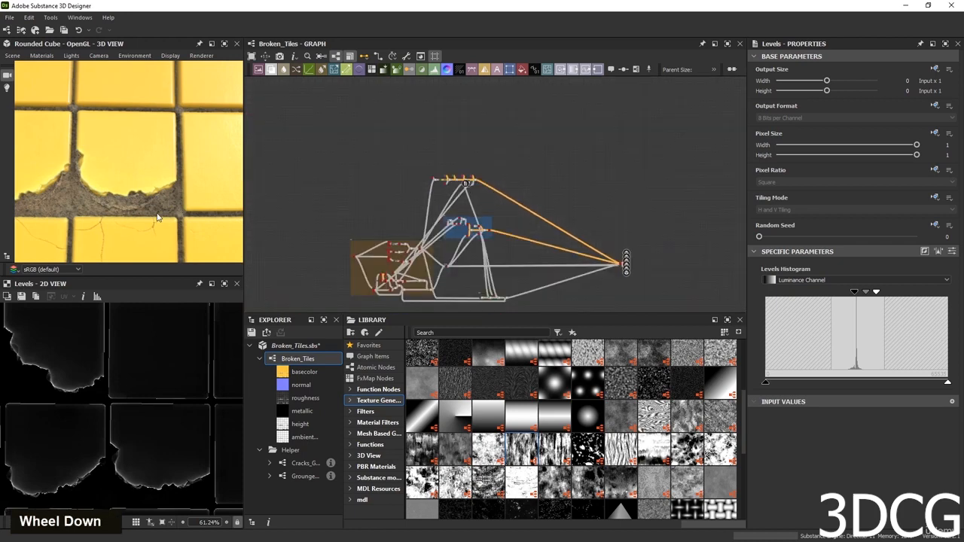
scroll(157, 218, down, 3)
scroll(155, 187, up, 5)
drag(105, 183, 129, 194)
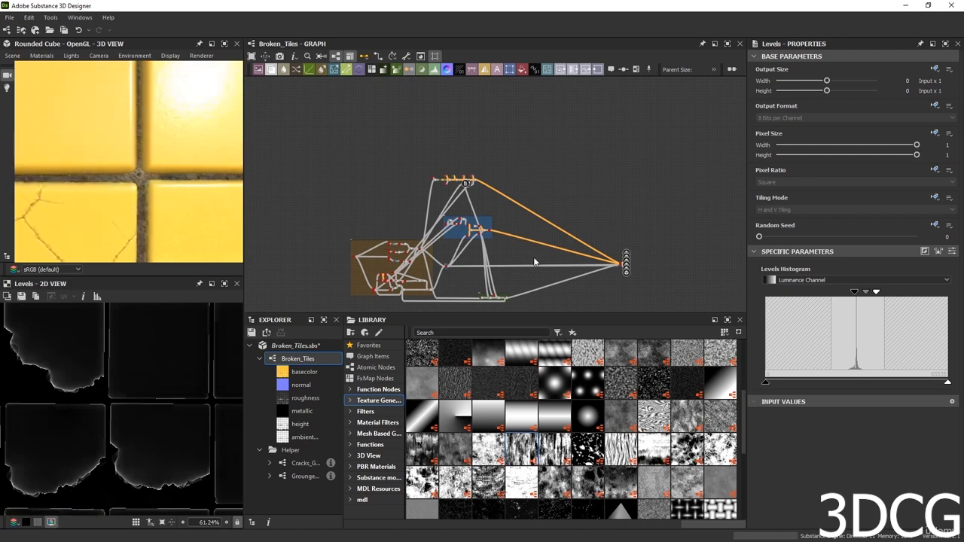
Undock the small node attached to the node feeding the material outputs, and move it well back along its link.
scroll(591, 273, up, 5)
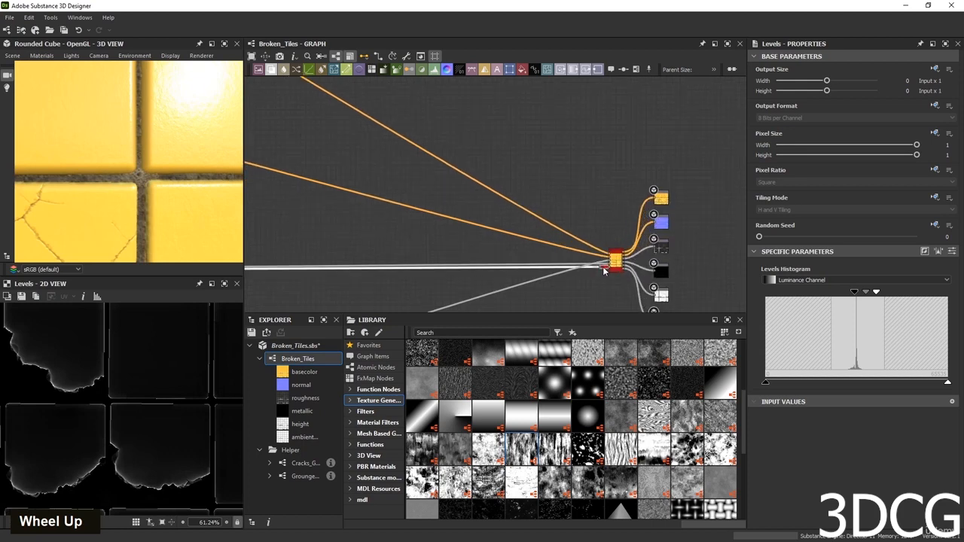
key(d)
drag(585, 281, 285, 280)
middle_drag(286, 269, 525, 291)
scroll(526, 292, down, 3)
scroll(526, 290, down, 1)
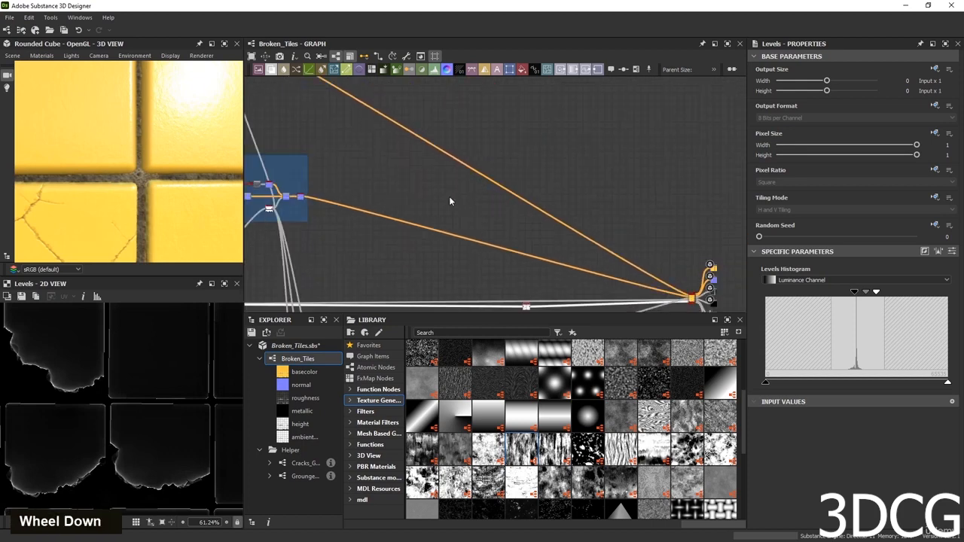
Add another Blend node after the light gray edge Blend, with that Blend's result as its background.
middle_drag(451, 200, 514, 183)
scroll(429, 148, up, 1)
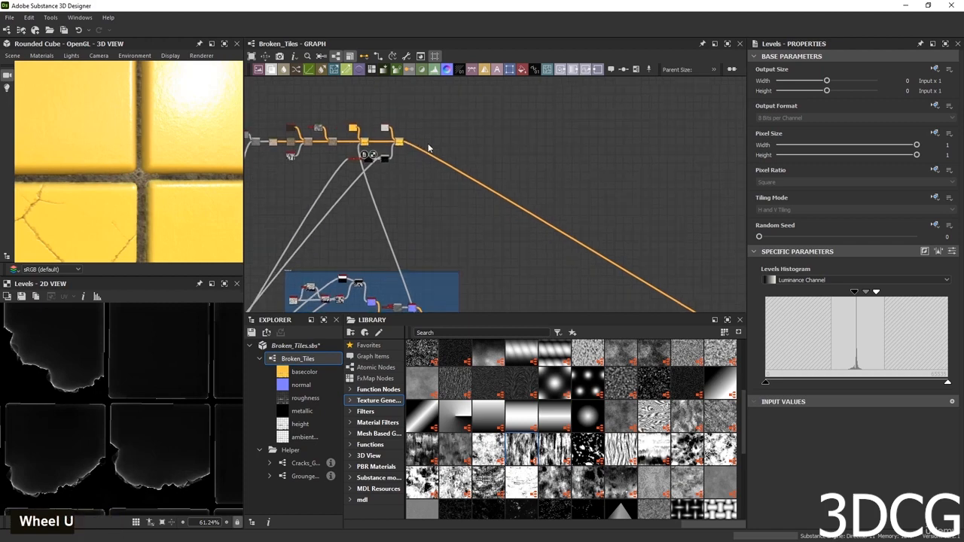
key(space)
text(b)
key(Return)
scroll(430, 148, up, 3)
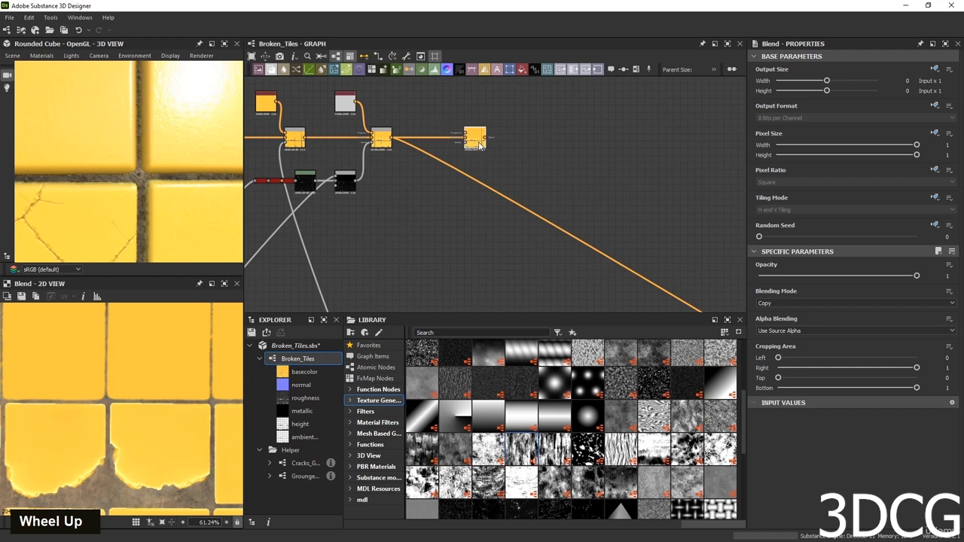
Examine the Ambient Occlusion node's output around the grout lines and broken tile edges.
scroll(516, 290, down, 3)
scroll(532, 270, up, 1)
scroll(512, 241, down, 3)
middle_drag(501, 226, 367, 194)
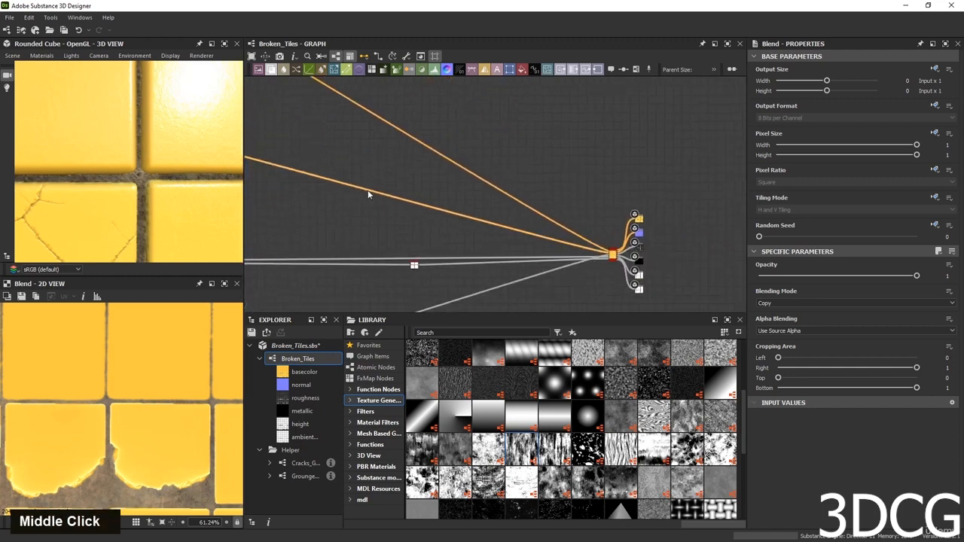
scroll(410, 268, up, 5)
double_click(384, 250)
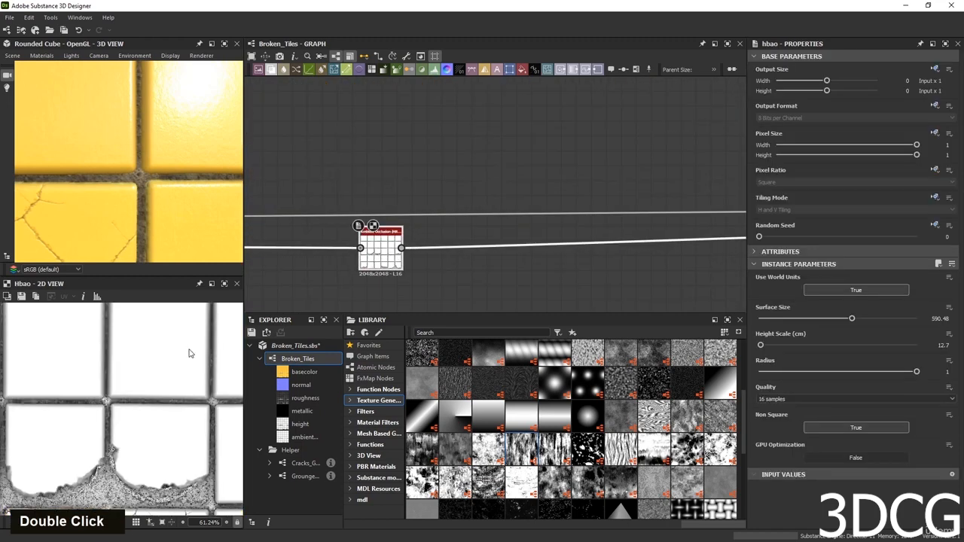
scroll(138, 430, down, 2)
scroll(88, 412, up, 2)
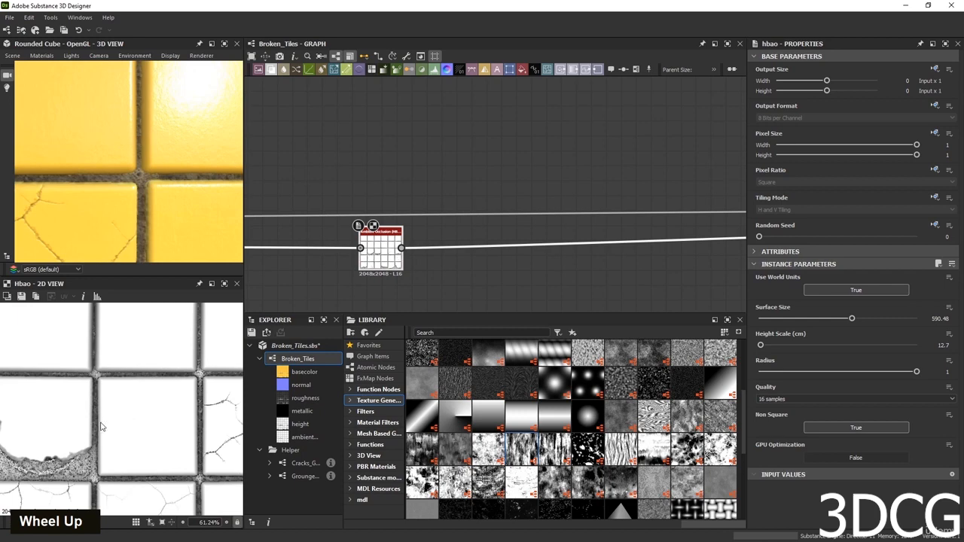
scroll(101, 386, up, 4)
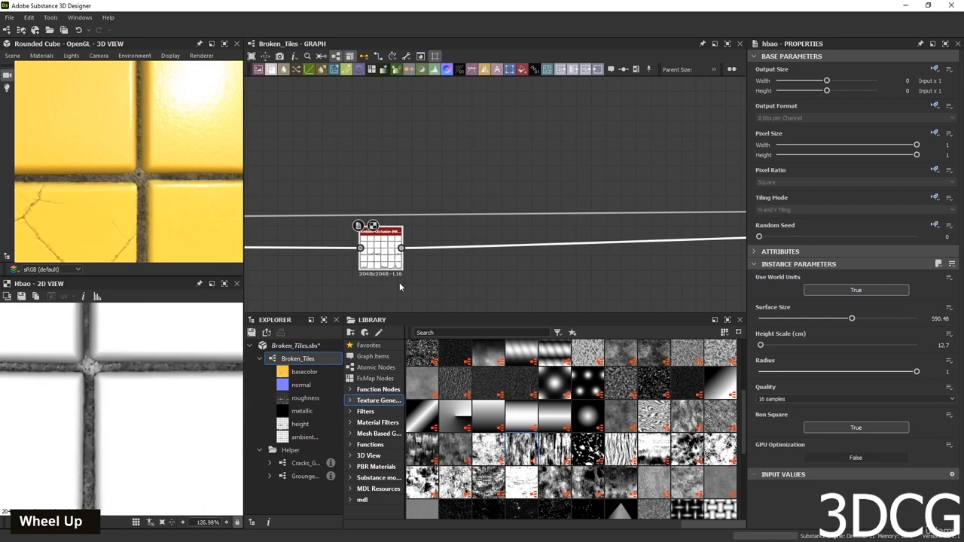
middle_drag(482, 276, 521, 247)
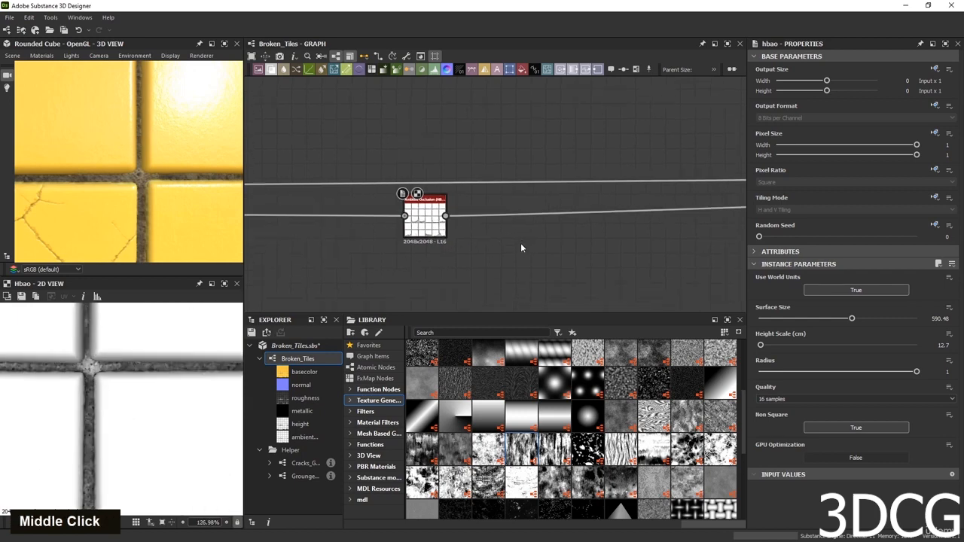
Try a Levels node on the Ambient Occlusion output, raising the input black point, lowering the white point and nudging the midpoint.
key(space)
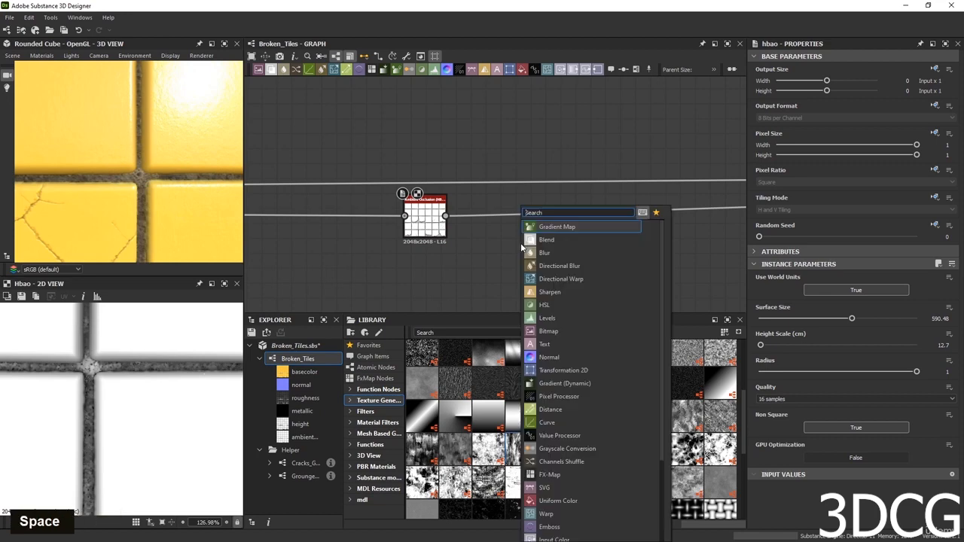
text(l)
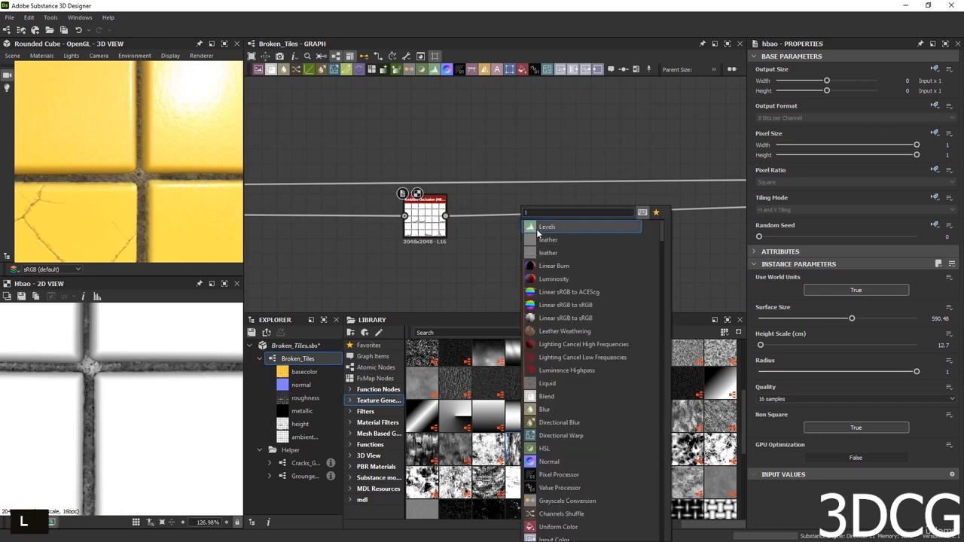
key(Return)
drag(452, 217, 503, 245)
double_click(512, 229)
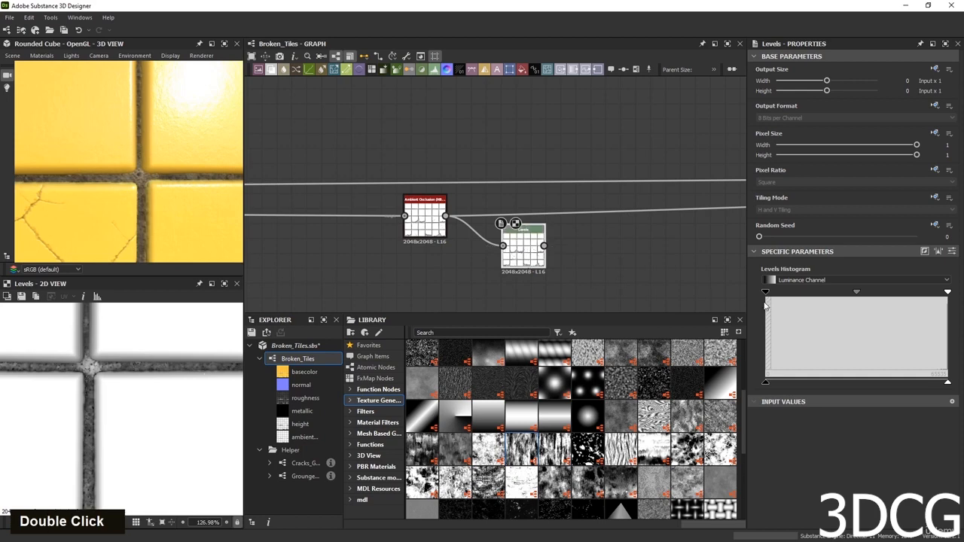
drag(765, 292, 797, 292)
scroll(153, 356, down, 5)
scroll(132, 355, up, 3)
mouse_move(946, 294)
mouse_down()
mouse_move(874, 294)
mouse_move(929, 294)
mouse_up()
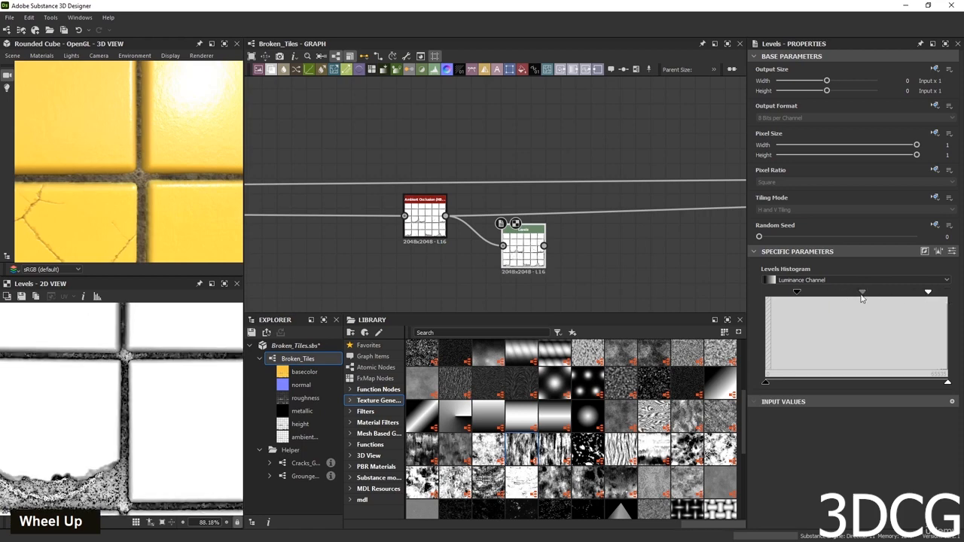
mouse_move(862, 295)
mouse_down()
mouse_move(900, 295)
mouse_move(831, 295)
mouse_move(865, 298)
mouse_up()
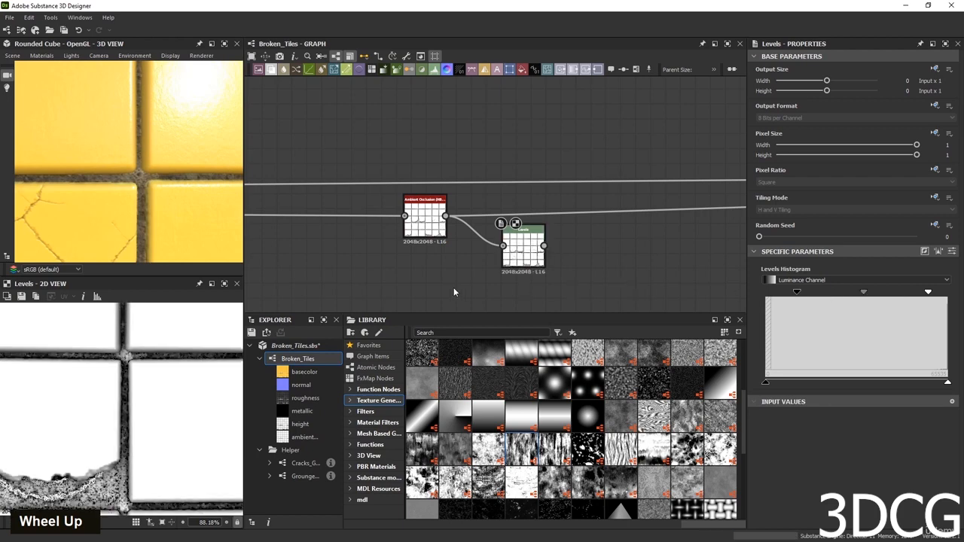
Add a Histogram Select node fed by the Ambient Occlusion output, and delete the Levels node it replaces.
key(space)
text(hi)
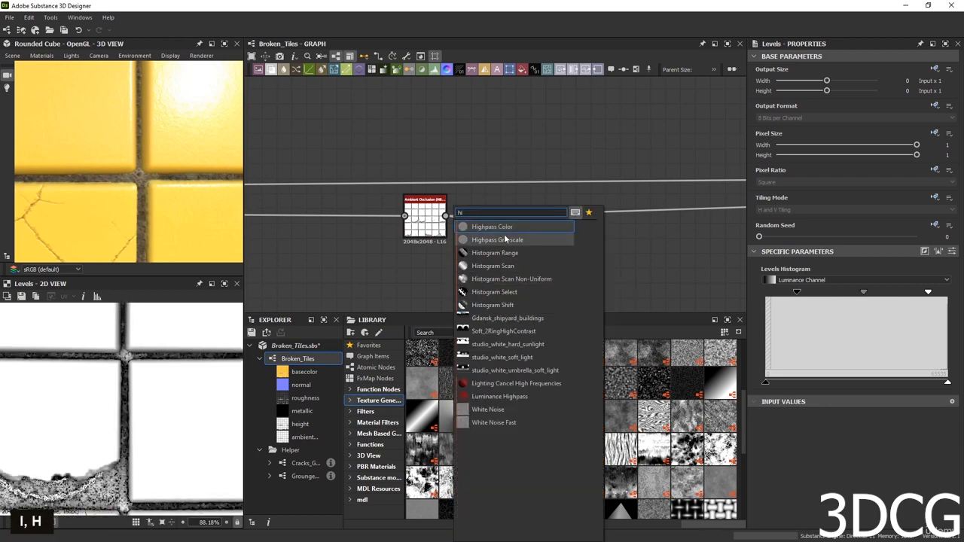
click(515, 293)
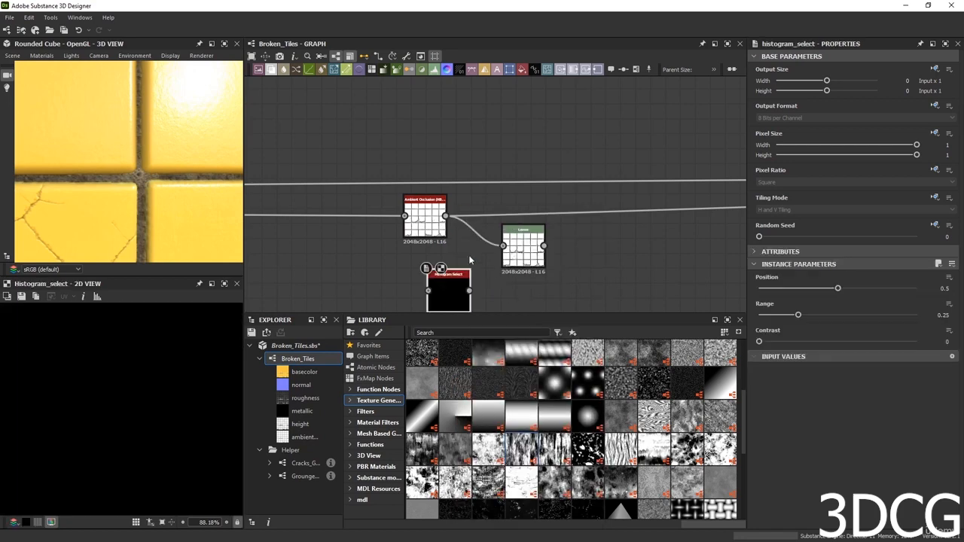
drag(445, 216, 428, 291)
double_click(452, 290)
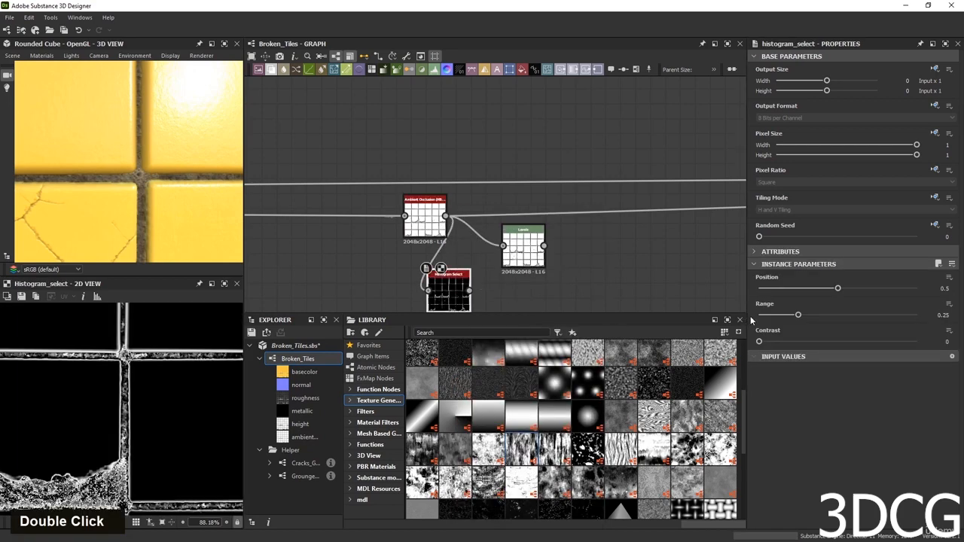
click(523, 248)
key(Delete)
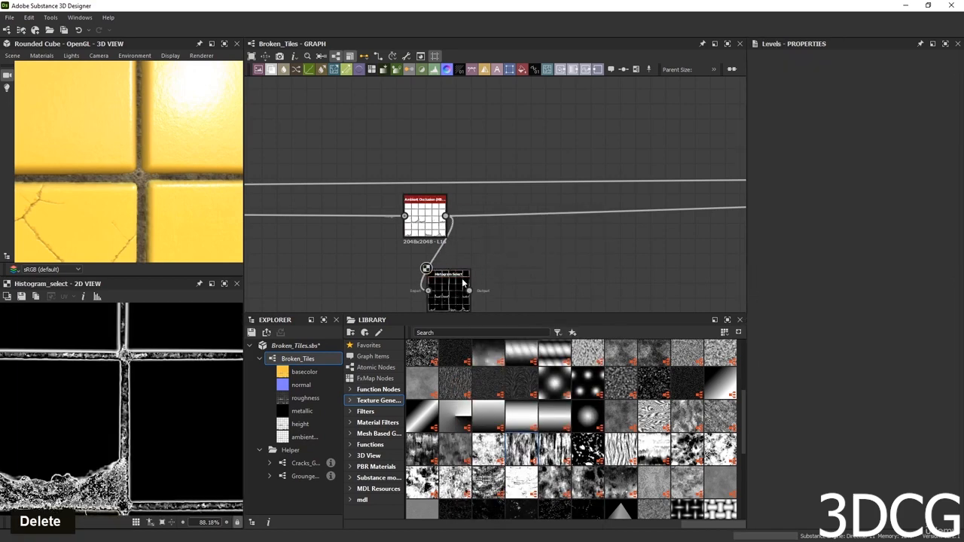
Place Histogram Select after the Ambient Occlusion node, set Position to 0.47 and Range to 0.5, and check the grout mask.
drag(462, 283, 555, 262)
double_click(556, 262)
drag(837, 289, 838, 316)
scroll(131, 339, up, 4)
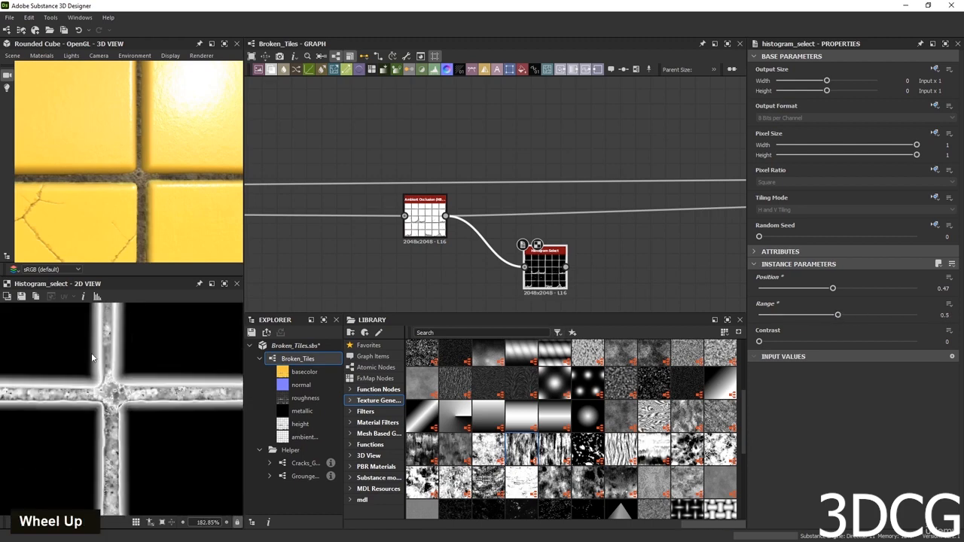
scroll(120, 358, down, 6)
scroll(124, 358, up, 5)
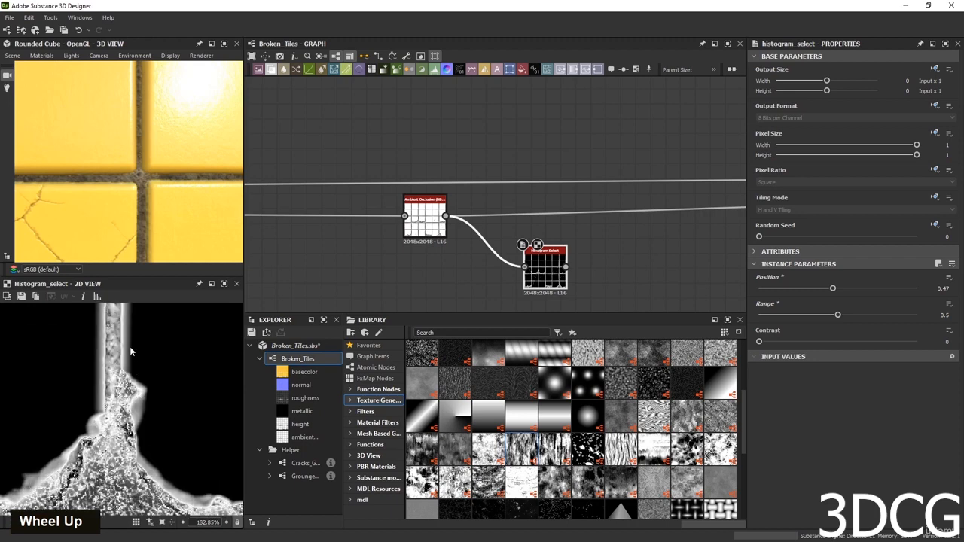
scroll(151, 376, down, 5)
scroll(190, 394, up, 5)
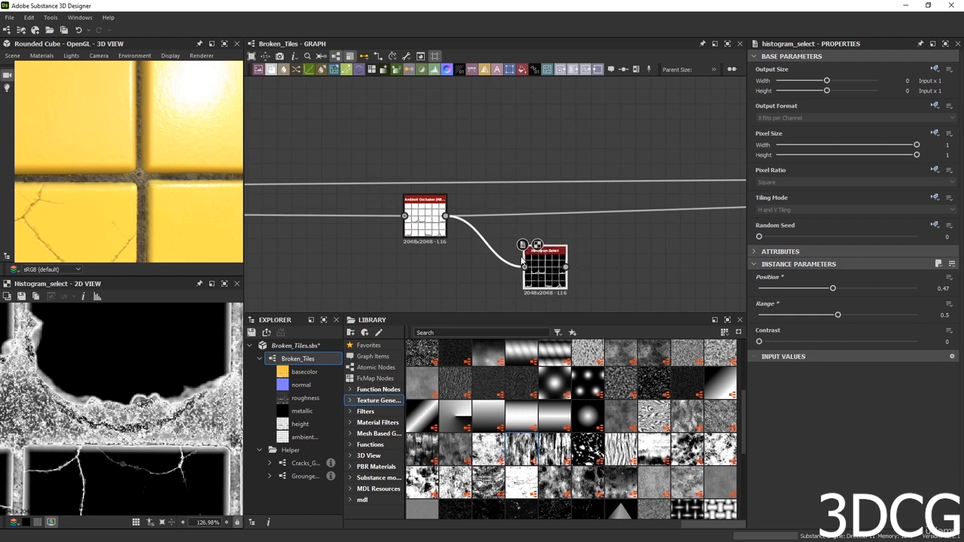
scroll(592, 264, down, 2)
Add a Blend node after Histogram Select and connect the histogram output to its foreground instead of its background.
key(space)
key(Return)
text(b)
key(Return)
scroll(551, 259, up, 2)
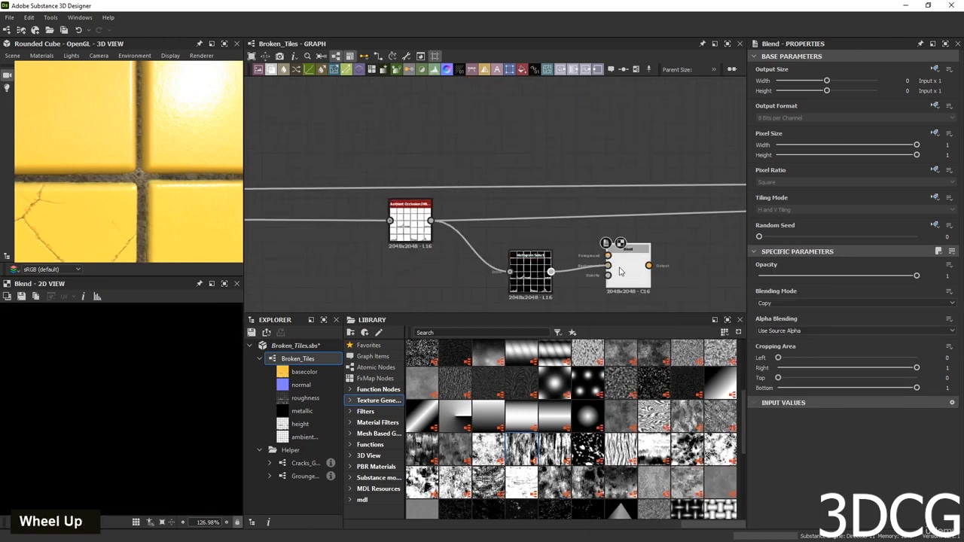
scroll(600, 269, down, 4)
scroll(600, 273, up, 2)
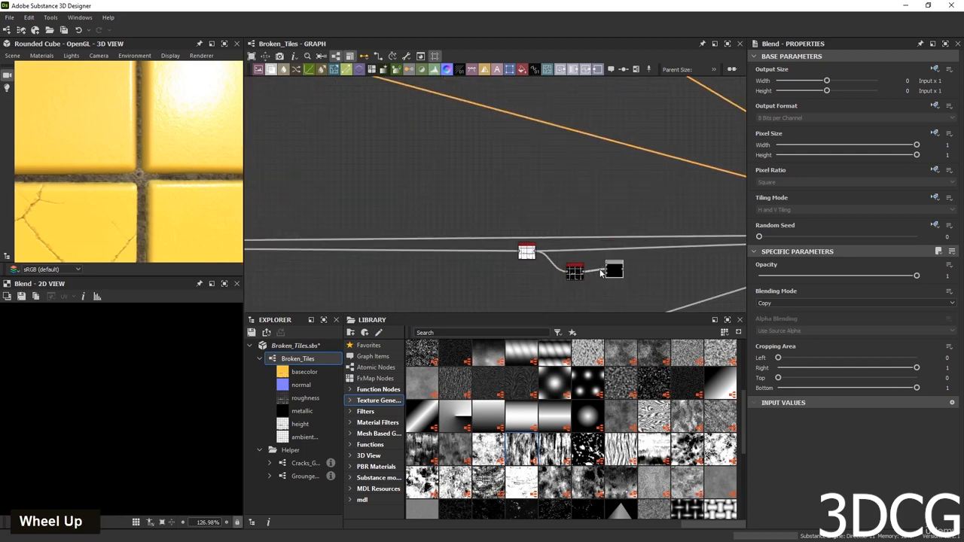
scroll(600, 272, up, 2)
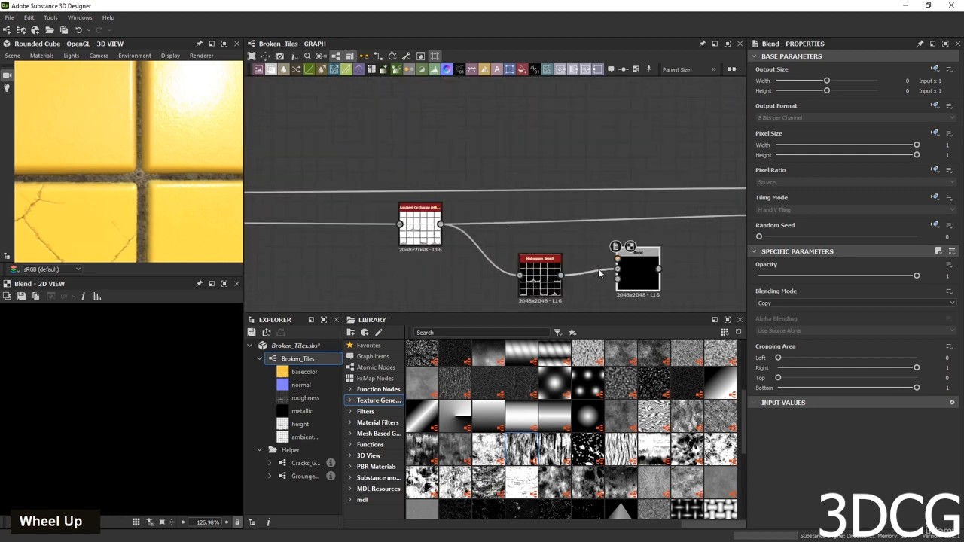
key(Delete)
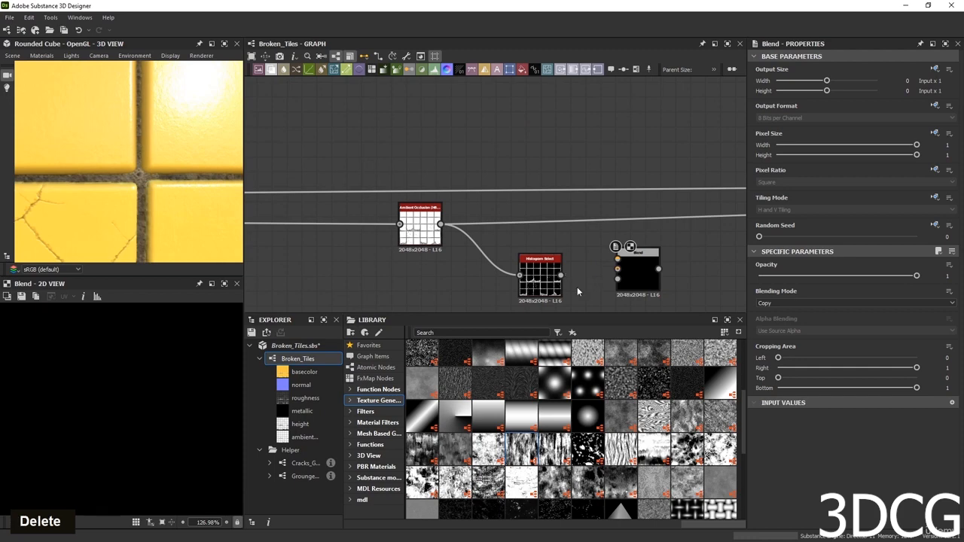
drag(585, 265, 617, 259)
Locate the black-and-white tile mask node inside the blue normal map frame as a source for the Histogram Select Blend.
scroll(617, 259, down, 5)
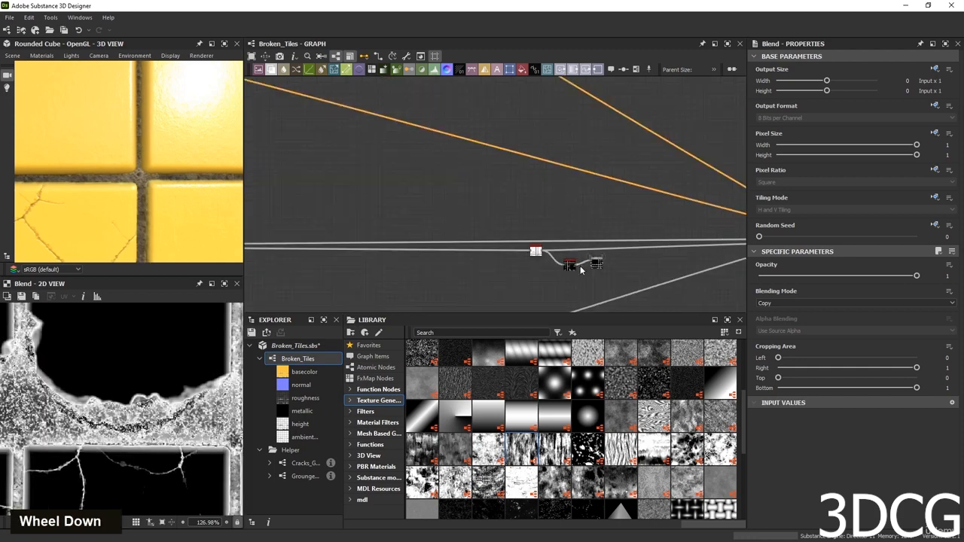
middle_drag(459, 193, 518, 184)
scroll(518, 185, up, 5)
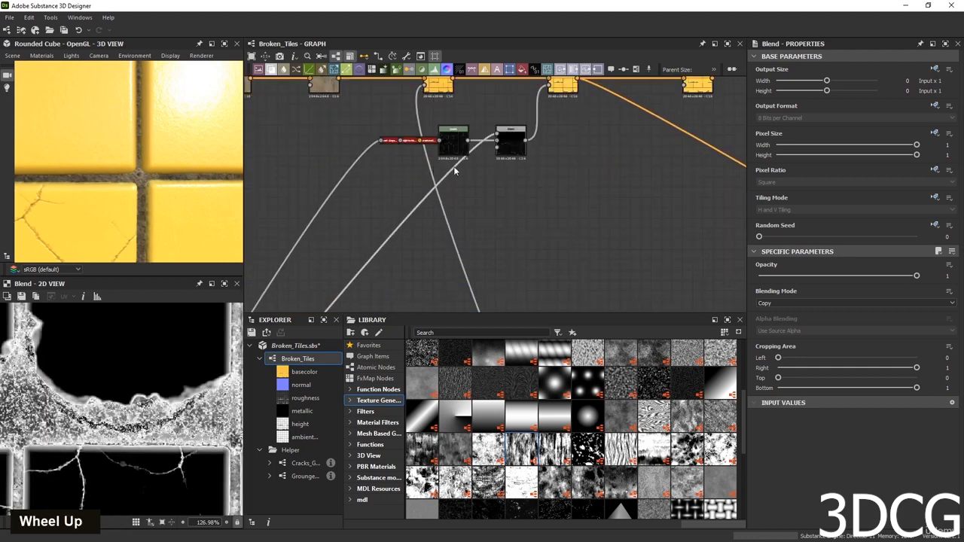
scroll(480, 244, down, 5)
scroll(466, 258, up, 2)
scroll(466, 258, up, 3)
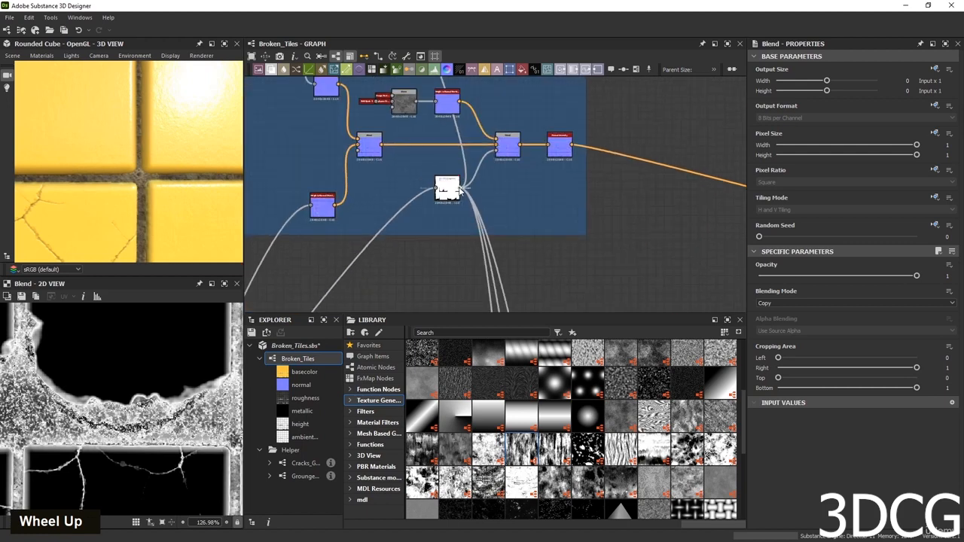
Connect the tile mask from the normal section to the mask input of the Blend beside the edge node, and preview its result.
scroll(461, 190, down, 3)
middle_drag(618, 279, 512, 215)
scroll(477, 218, up, 3)
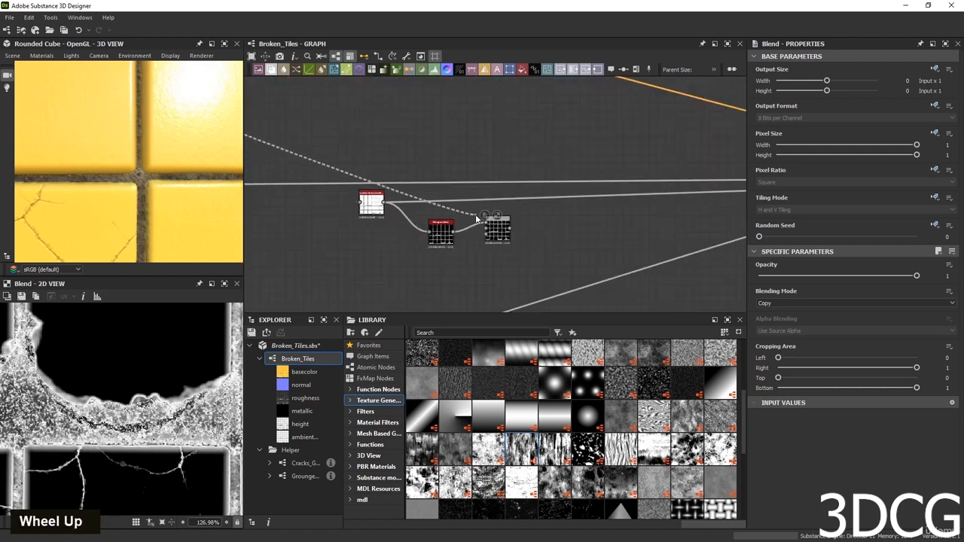
click(486, 234)
double_click(498, 232)
scroll(126, 385, down, 11)
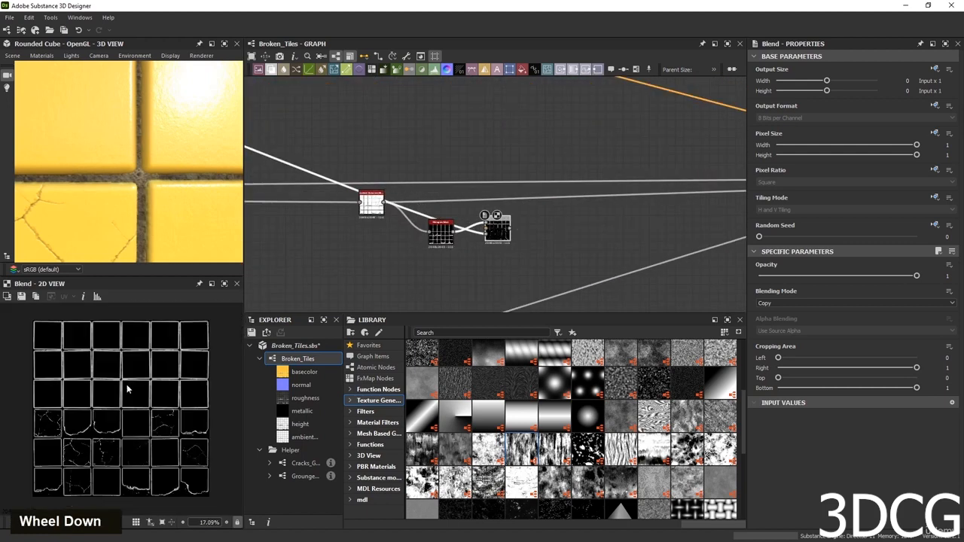
scroll(85, 455, up, 6)
middle_drag(88, 400, 154, 391)
scroll(158, 390, up, 5)
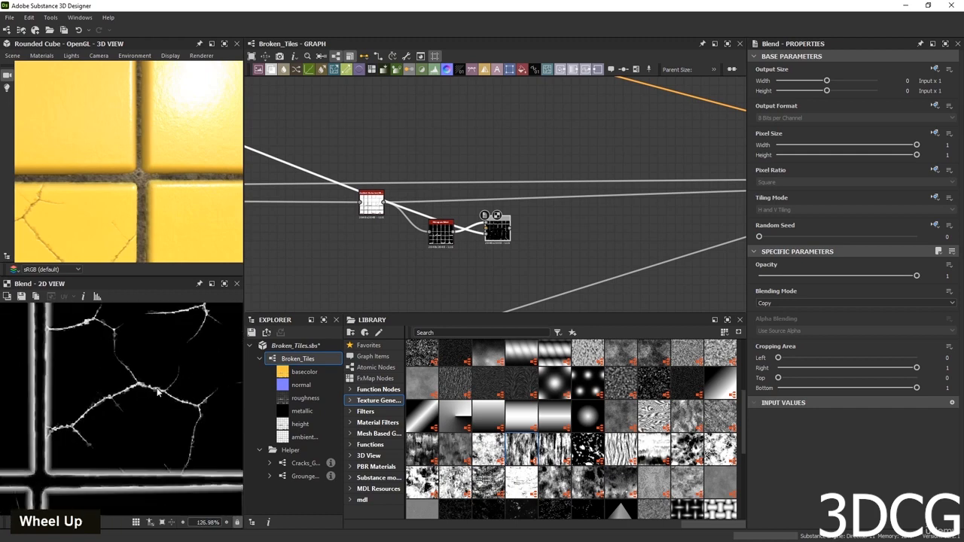
scroll(163, 391, down, 9)
scroll(164, 391, up, 4)
scroll(603, 230, down, 4)
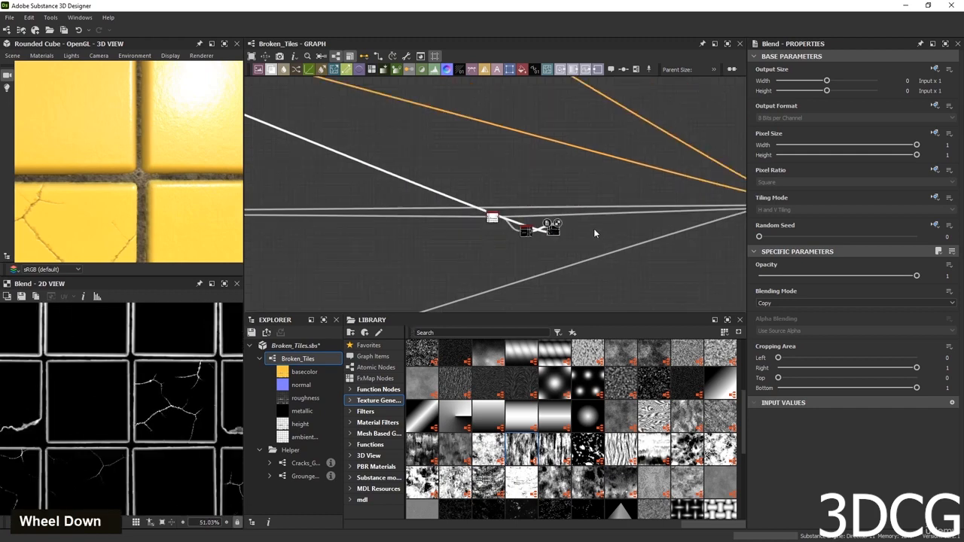
Move the edge node and its Blend up beneath the base color node chain.
drag(556, 227, 400, 111)
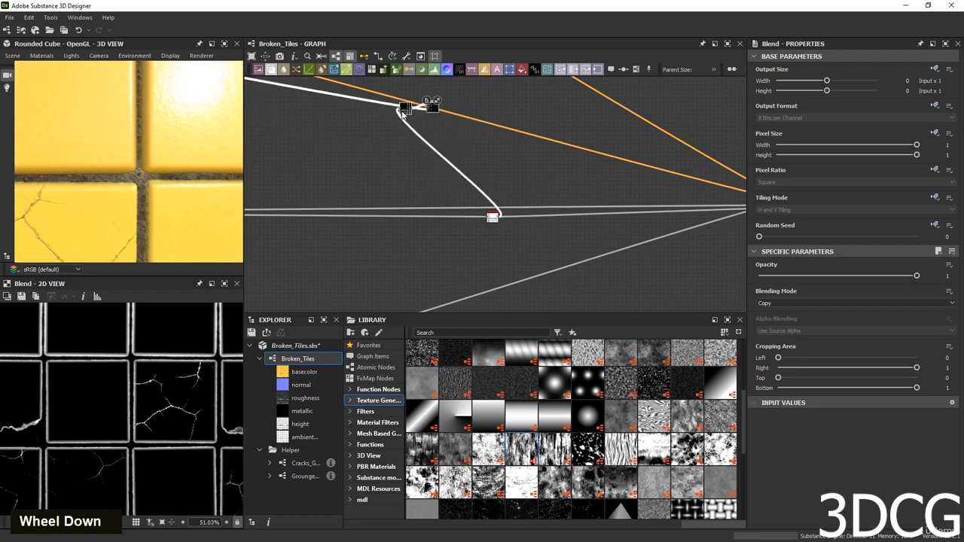
middle_drag(401, 111, 609, 291)
drag(609, 292, 427, 160)
middle_drag(427, 160, 639, 309)
drag(639, 310, 479, 150)
scroll(479, 131, up, 3)
middle_drag(479, 132, 456, 202)
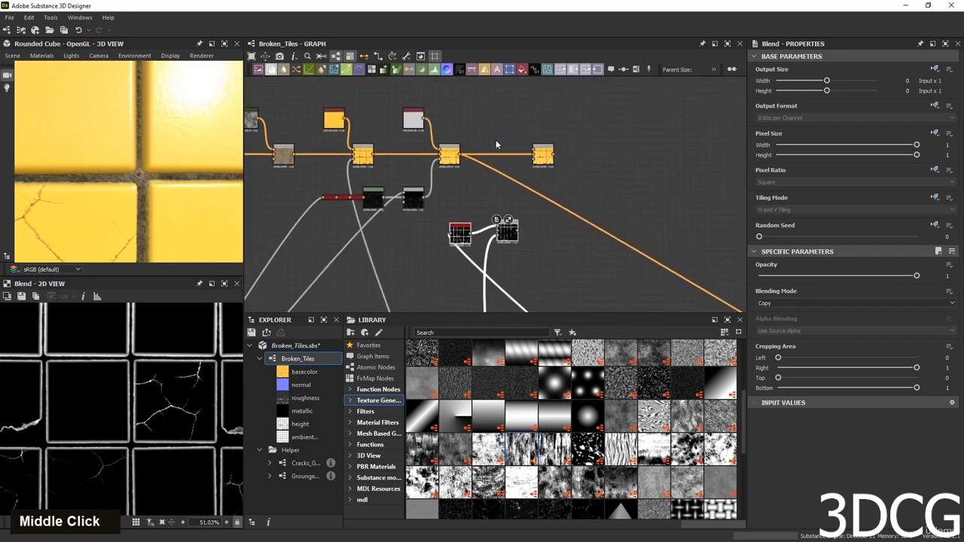
Disconnect the trailing Blend from the base color chain and shift the last color-blending nodes along to make room.
click(544, 159)
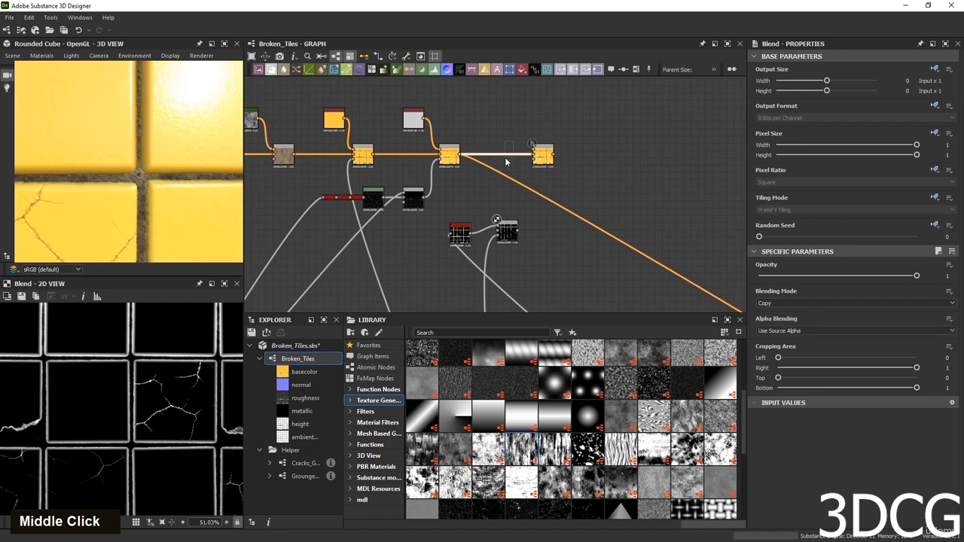
drag(505, 158, 642, 162)
key(Delete)
ctrl+click(343, 201)
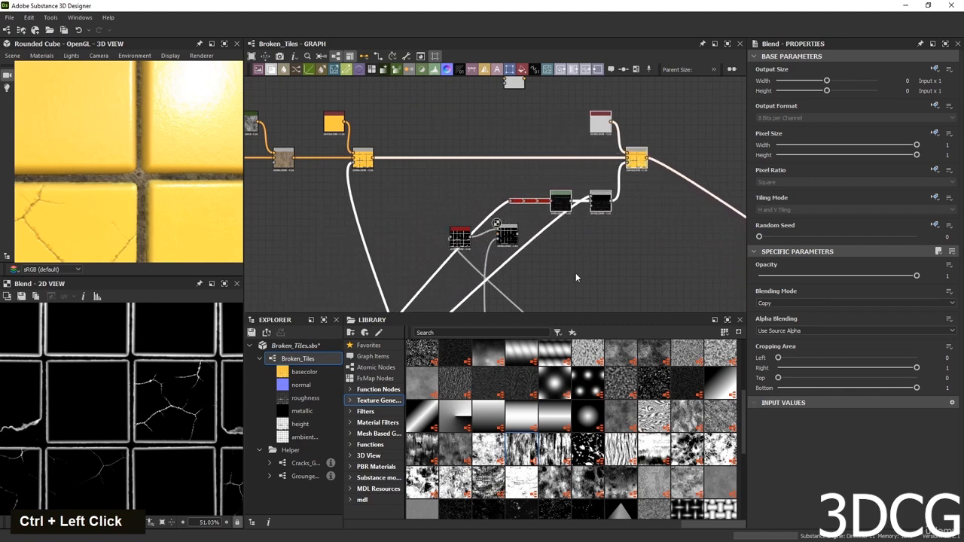
Place the edge mask nodes and the spare Blend in the gap, and feed the spare Blend the yellow tile blend and the edge mask.
drag(575, 277, 446, 220)
drag(505, 238, 447, 204)
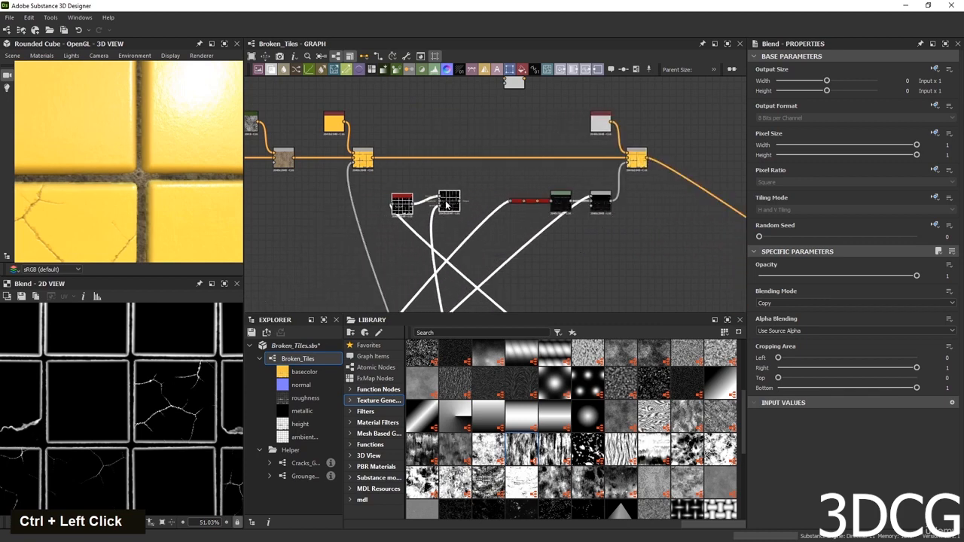
drag(518, 84, 512, 122)
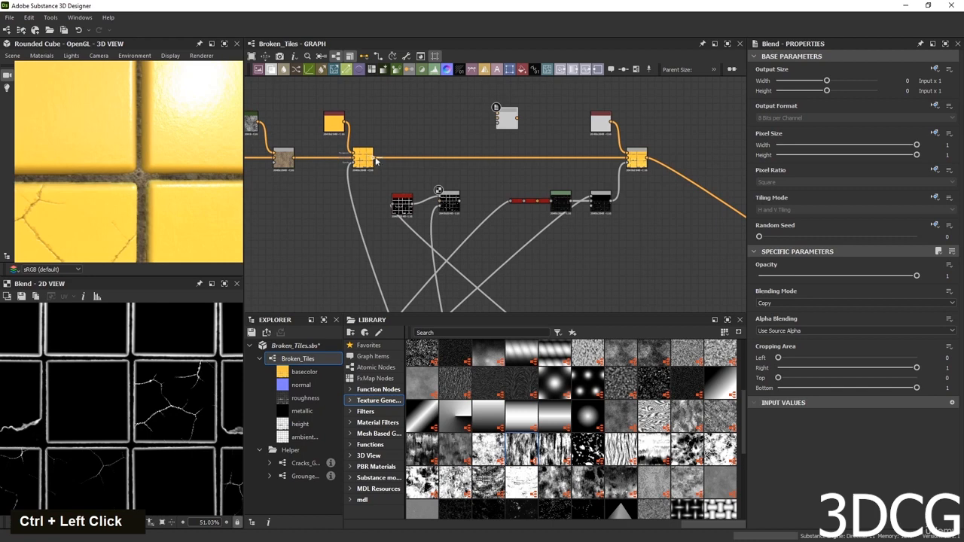
drag(375, 159, 497, 119)
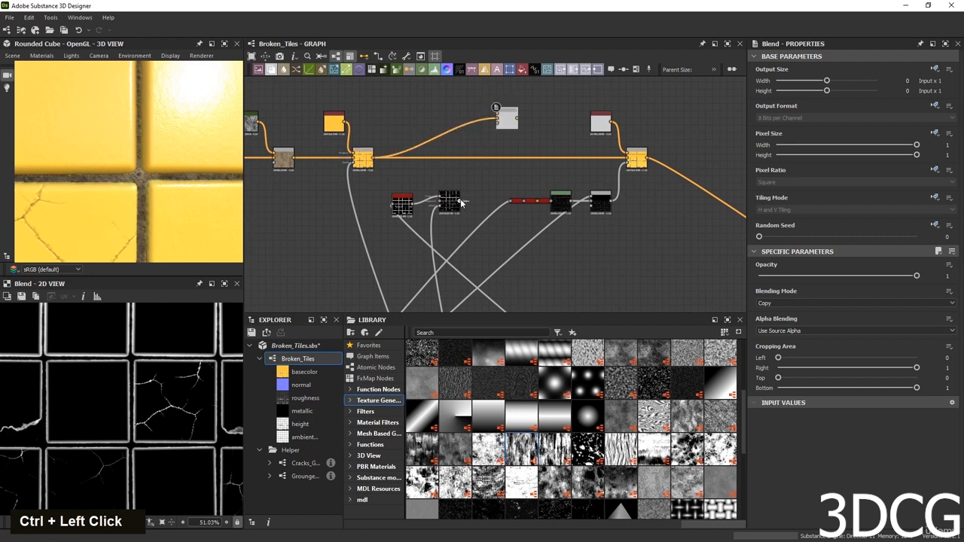
drag(460, 202, 497, 119)
Duplicate the light grey Uniform Color, darken the copy to #a6a6a6, and connect it to the spare Blend as its foreground.
click(594, 124)
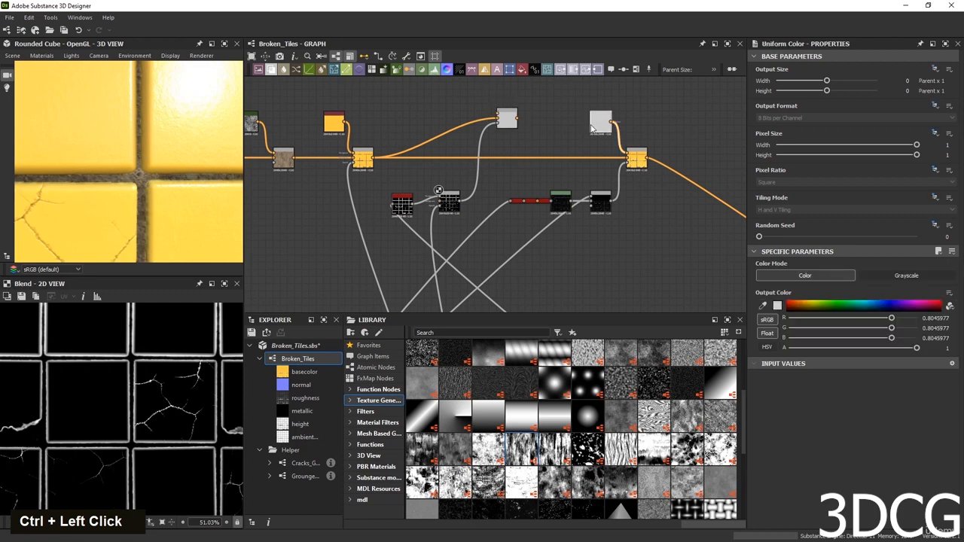
key(ctrl+d)
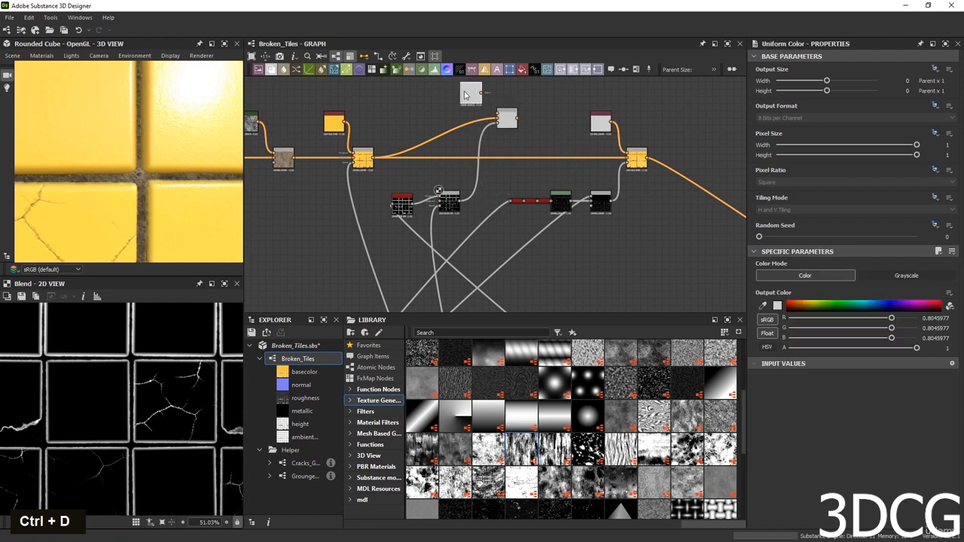
double_click(470, 91)
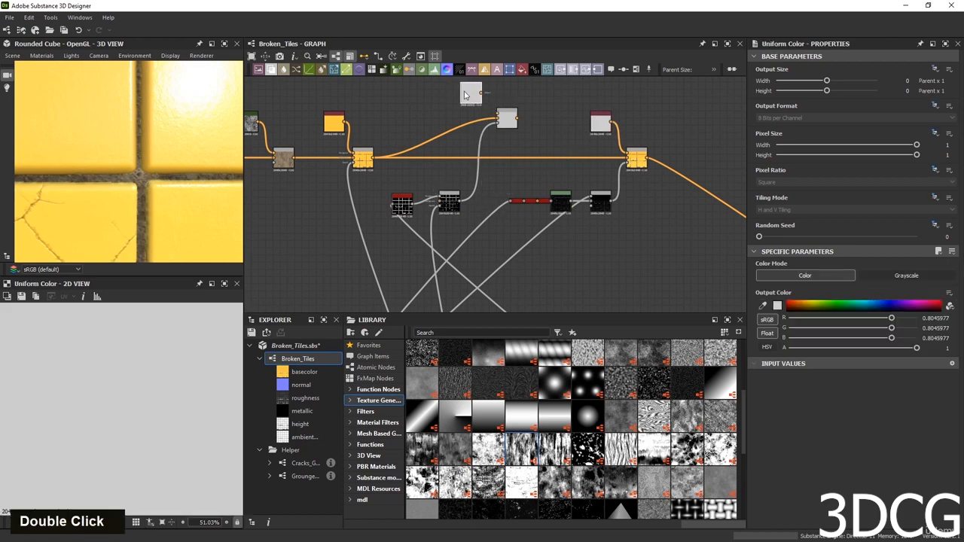
double_click(777, 306)
drag(563, 246, 565, 257)
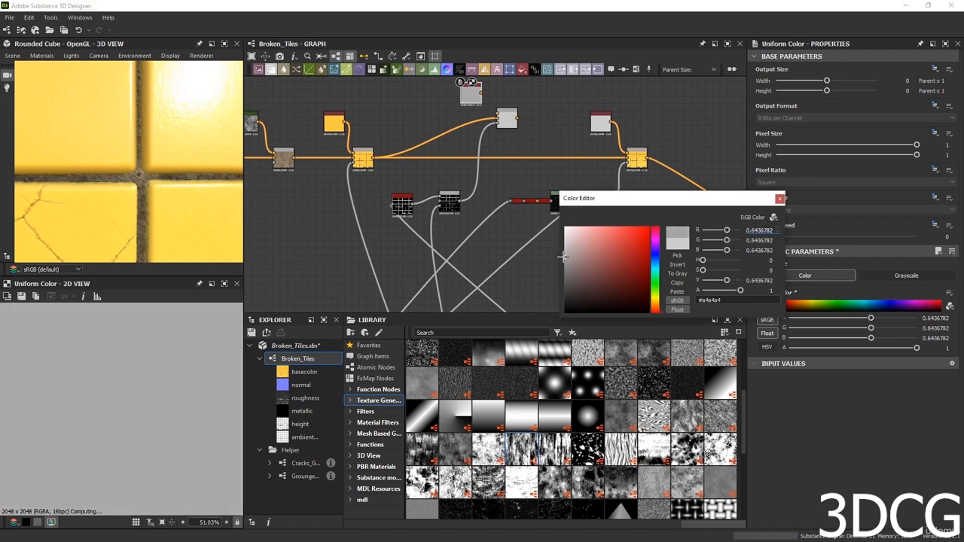
drag(482, 94, 497, 114)
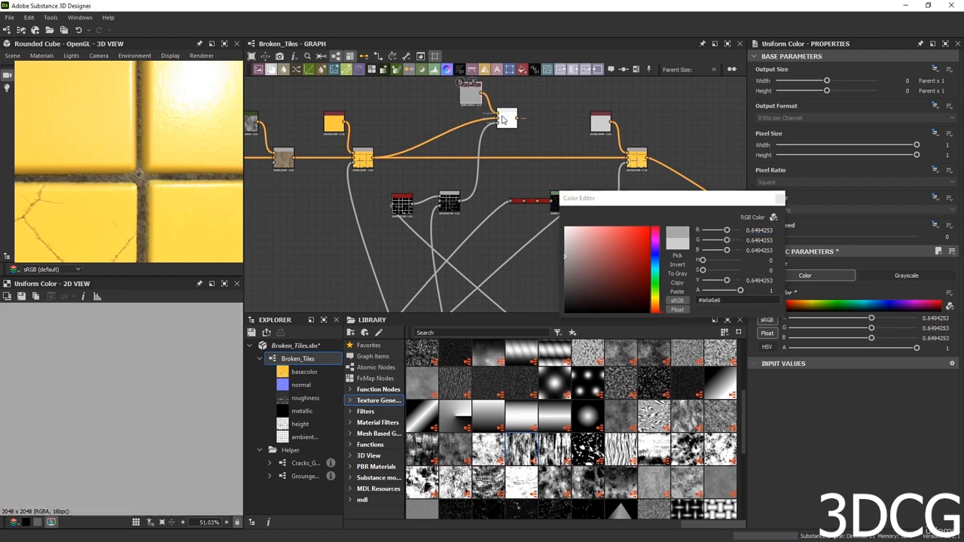
Preview the new edge-color Blend and set its blending mode to Multiply.
double_click(507, 119)
scroll(148, 381, down, 3)
scroll(148, 380, up, 10)
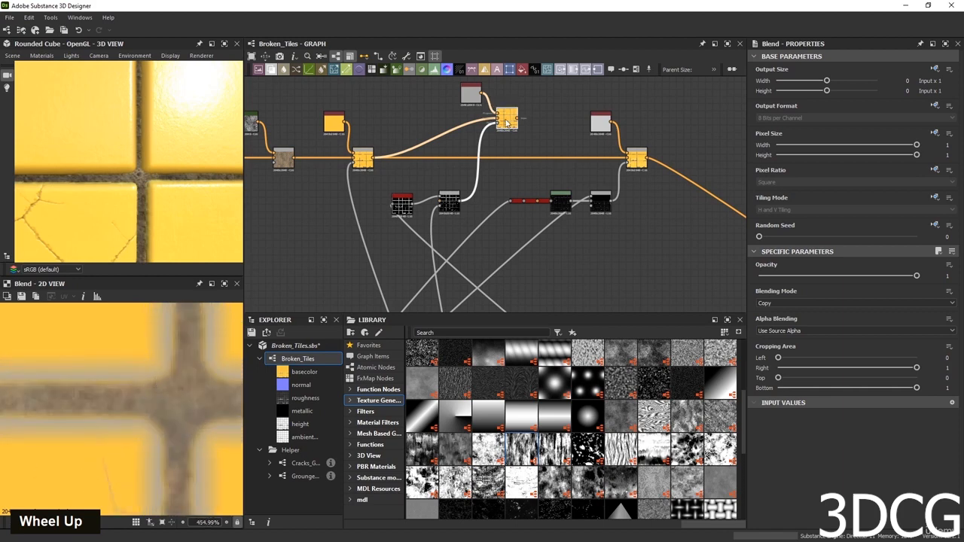
click(794, 303)
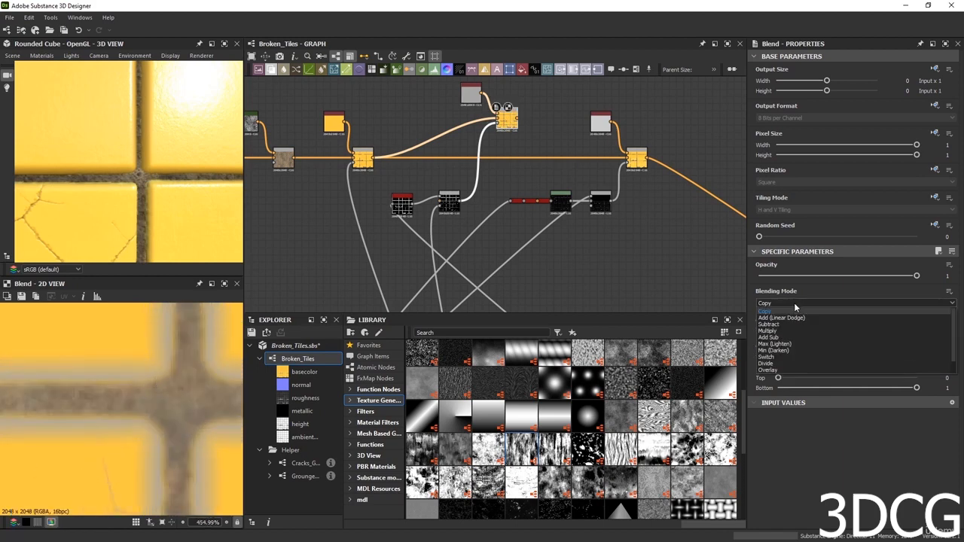
click(787, 330)
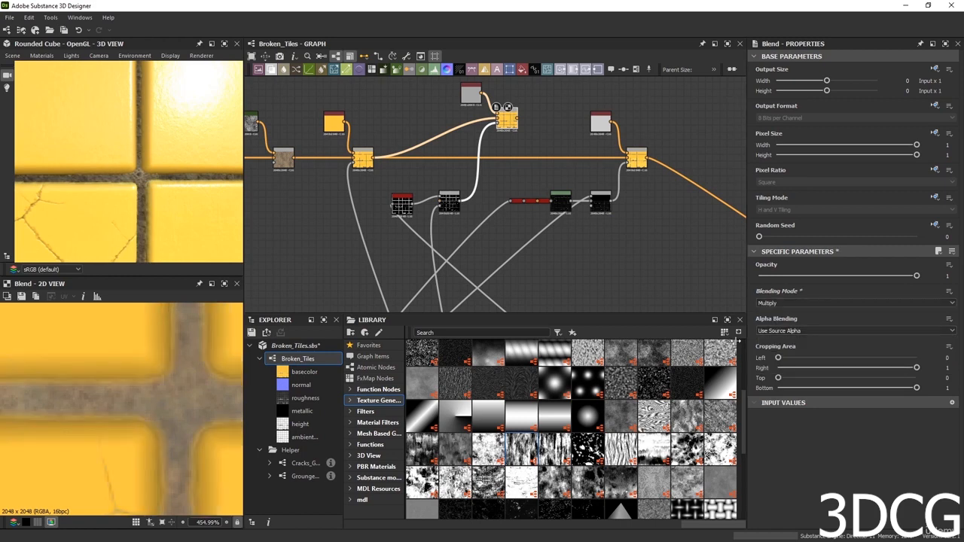
scroll(97, 402, down, 8)
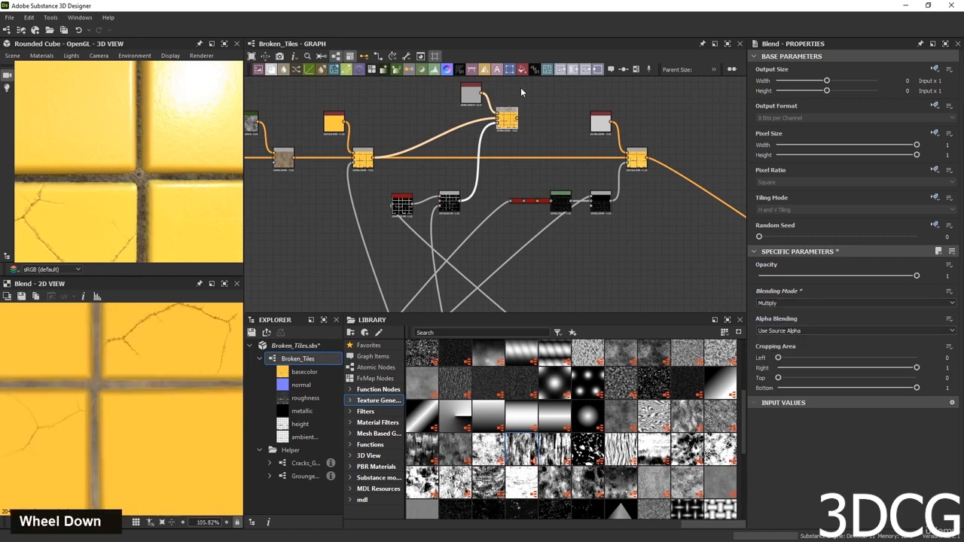
Feed the Multiply Blend into the final base color Blend, and align it and its grey Uniform Color with the chain.
drag(521, 89, 626, 157)
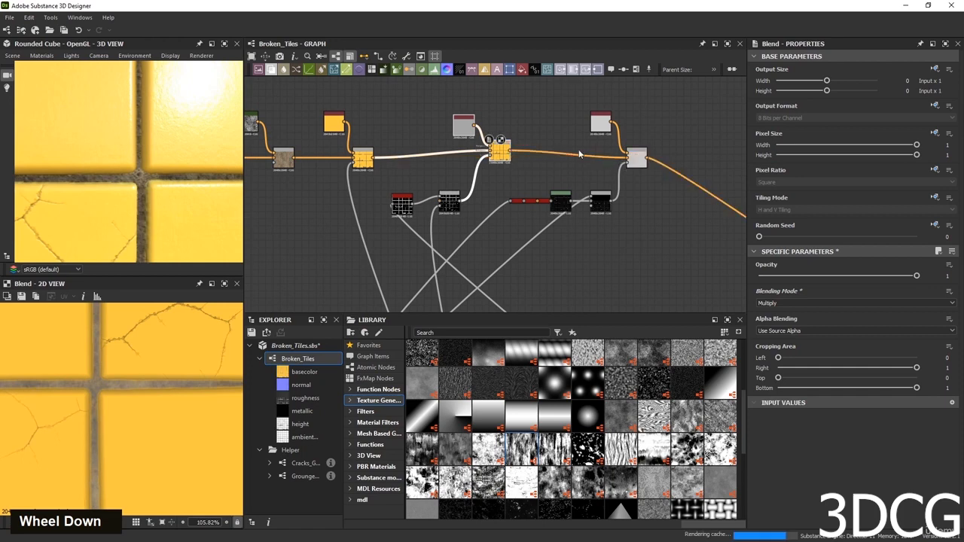
drag(511, 149, 504, 157)
scroll(77, 218, down, 3)
scroll(129, 168, up, 6)
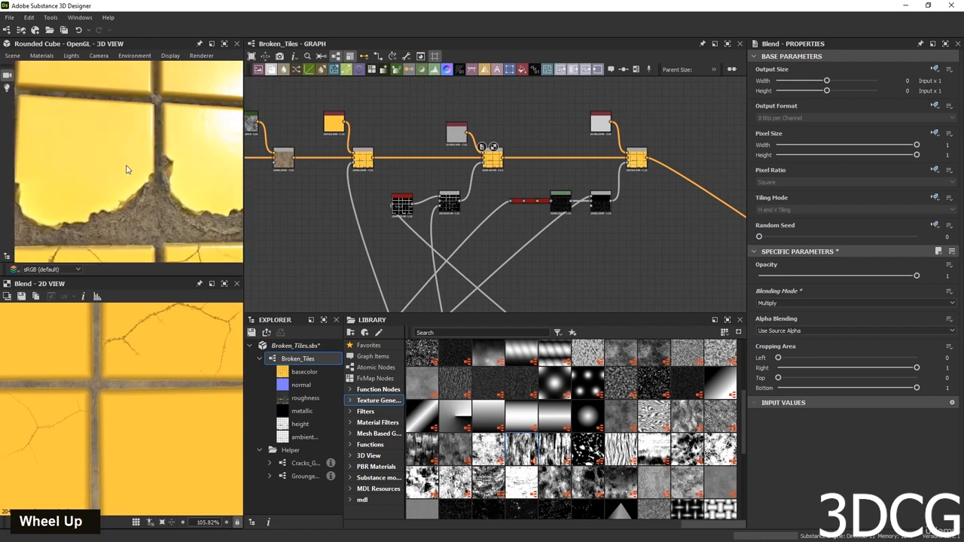
middle_drag(154, 173, 148, 184)
scroll(139, 171, up, 3)
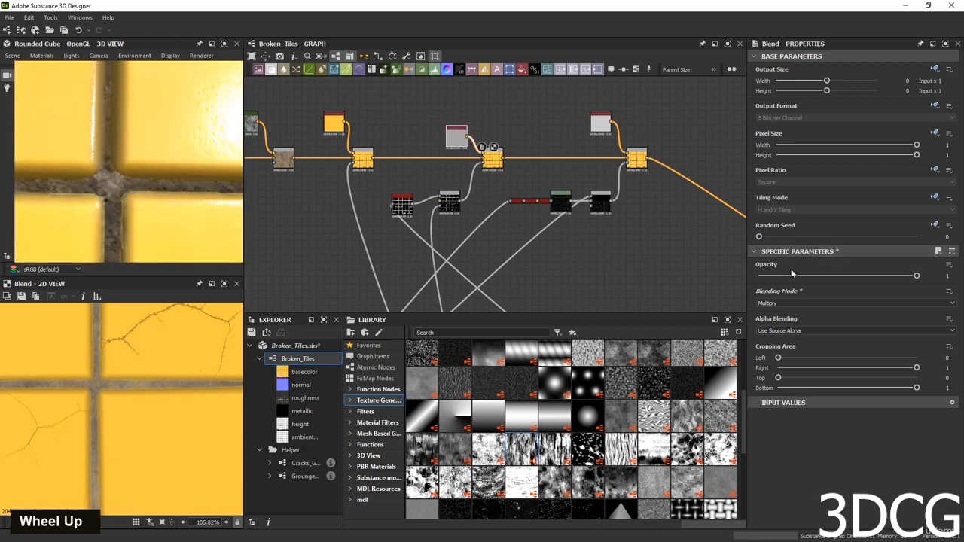
drag(460, 134, 458, 121)
Set the Multiply Blend's opacity to 0.75 and examine the tile edges on the 3D cube.
click(492, 157)
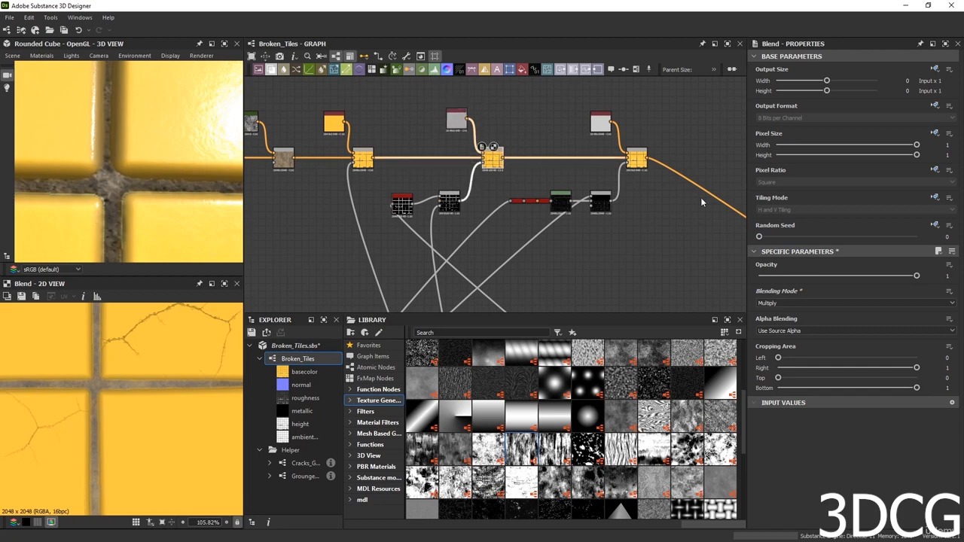
drag(918, 276, 877, 277)
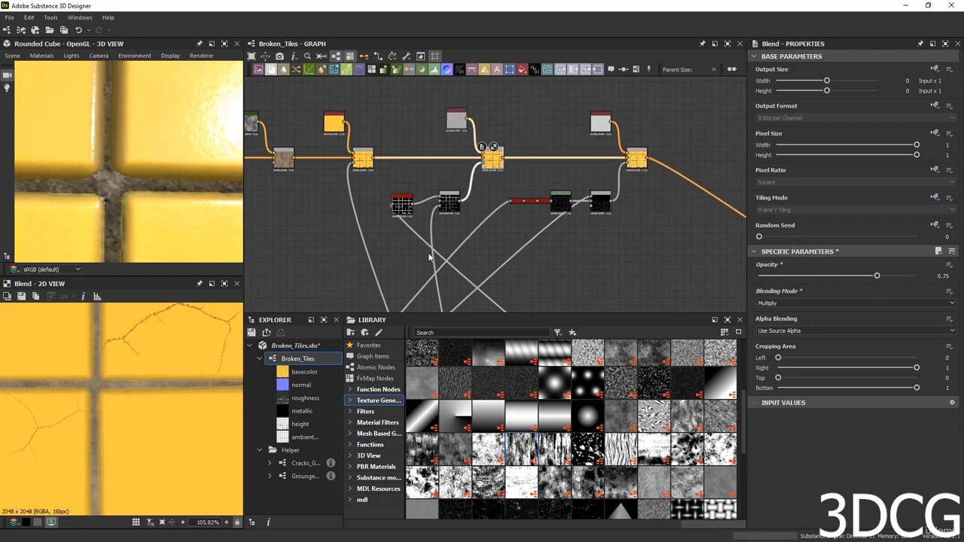
scroll(91, 132, down, 3)
scroll(108, 217, up, 4)
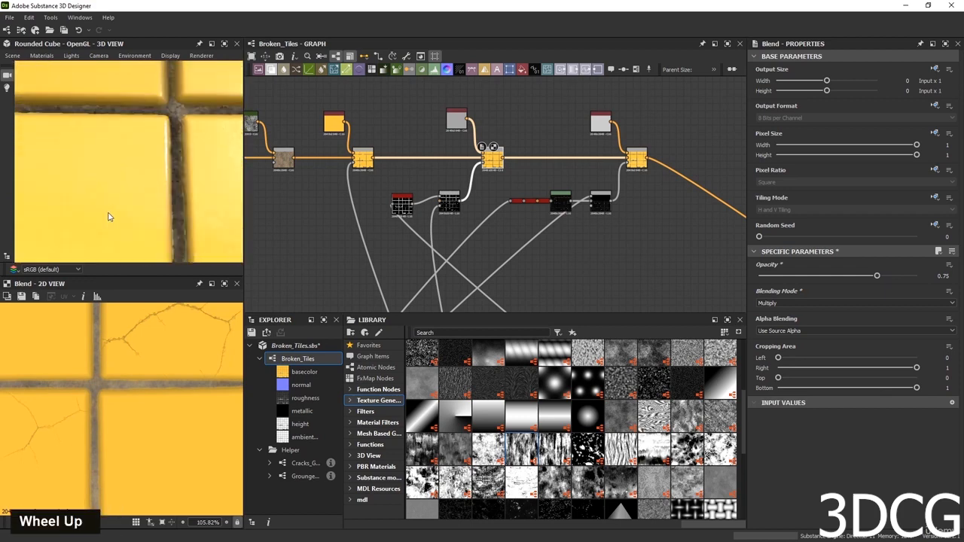
scroll(116, 207, down, 5)
scroll(197, 243, up, 2)
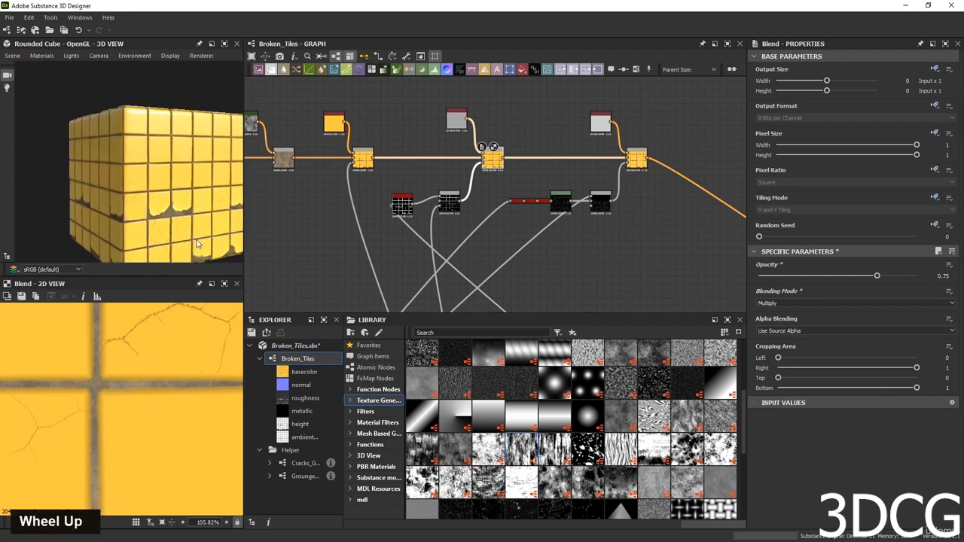
scroll(197, 243, up, 4)
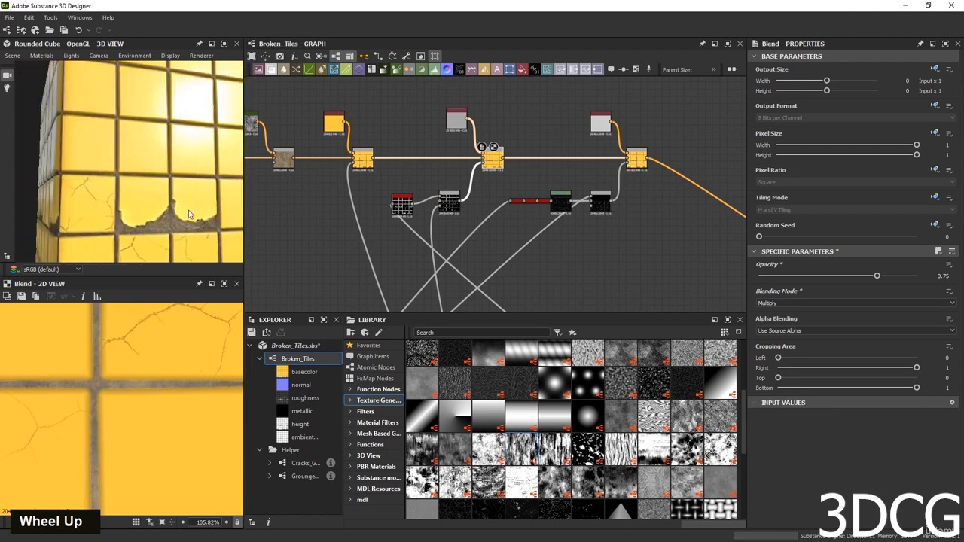
middle_drag(189, 215, 149, 205)
Change the yellow tile Uniform Color to pale yellow #fffcb0.
middle_drag(356, 143, 519, 193)
click(498, 174)
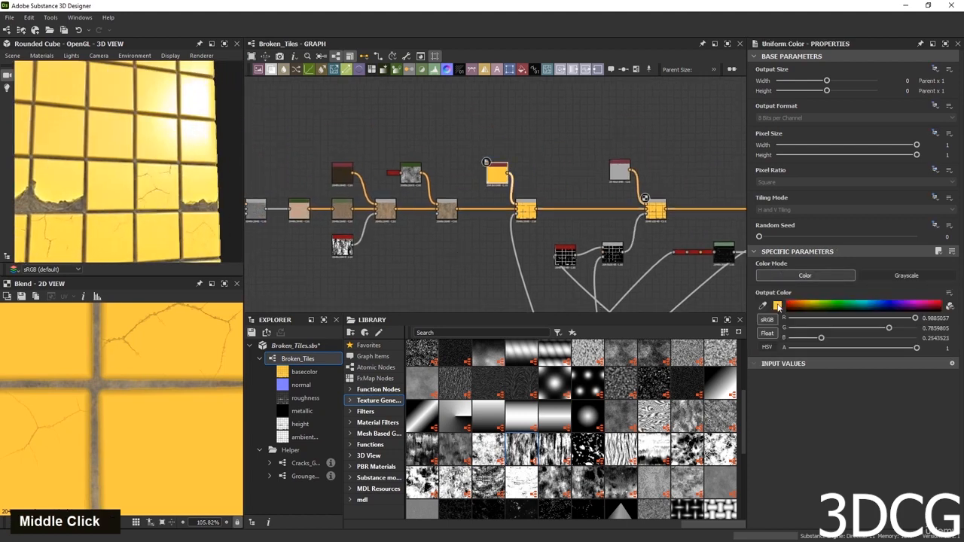
click(779, 305)
click(583, 246)
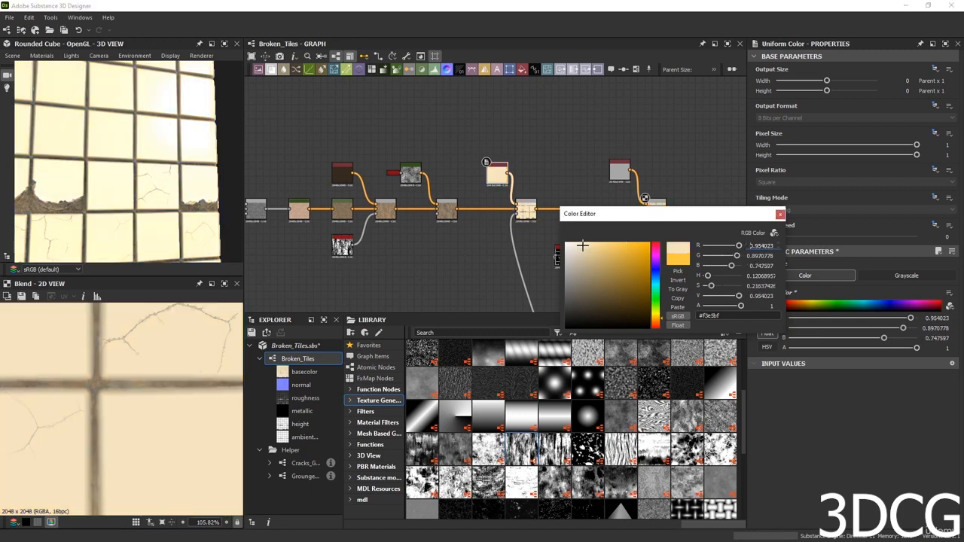
mouse_move(584, 246)
mouse_down()
mouse_move(598, 243)
mouse_move(590, 242)
mouse_up()
drag(656, 319, 656, 322)
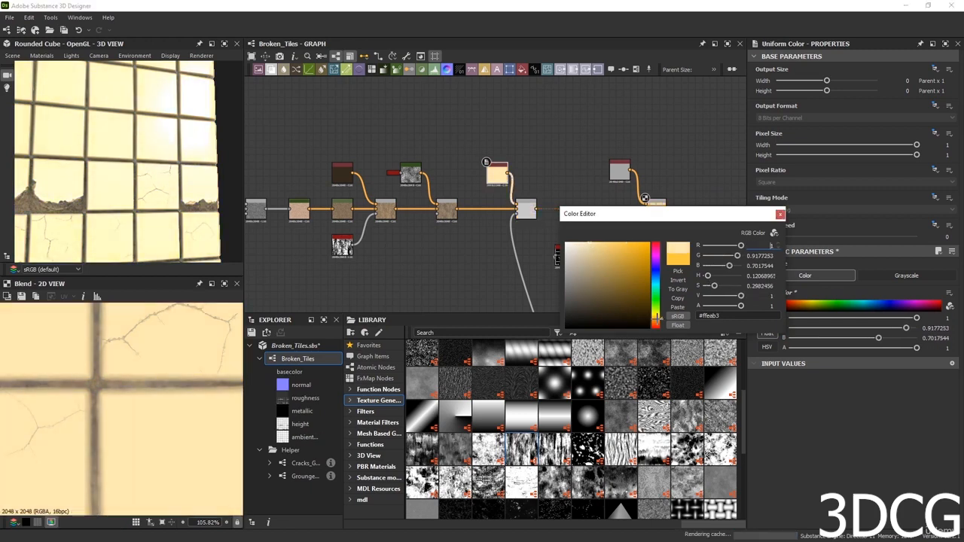
mouse_move(596, 246)
mouse_down()
mouse_move(595, 330)
mouse_move(590, 238)
mouse_up()
drag(656, 323, 656, 314)
Check the broken tiles on the cube and refine the tile Uniform Color to #fcef9b.
drag(184, 167, 143, 147)
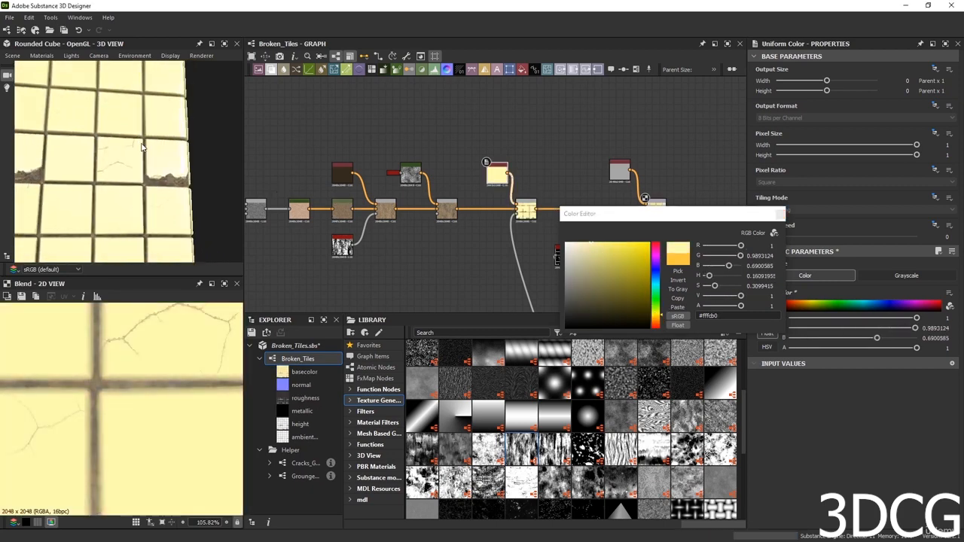
middle_drag(143, 146, 149, 181)
drag(149, 182, 148, 173)
scroll(148, 173, up, 3)
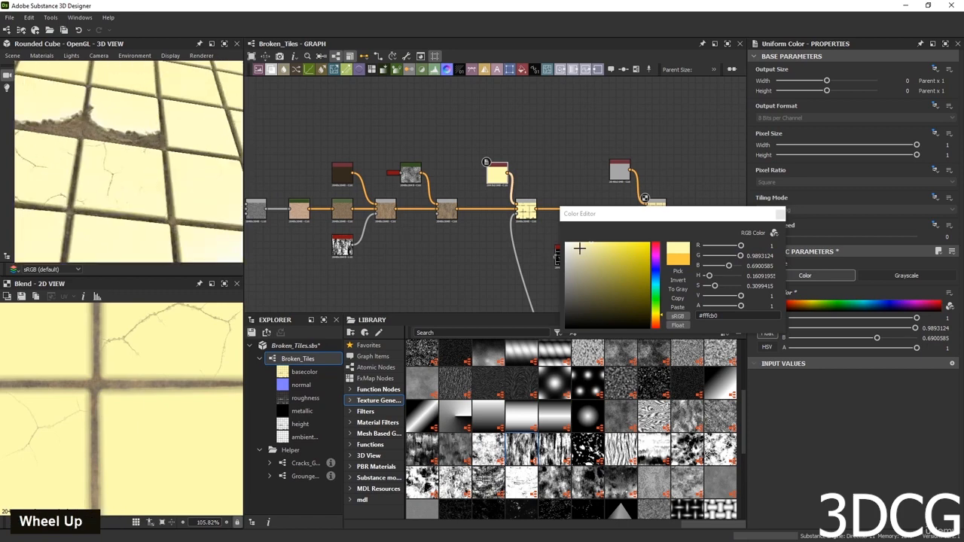
drag(596, 244, 597, 242)
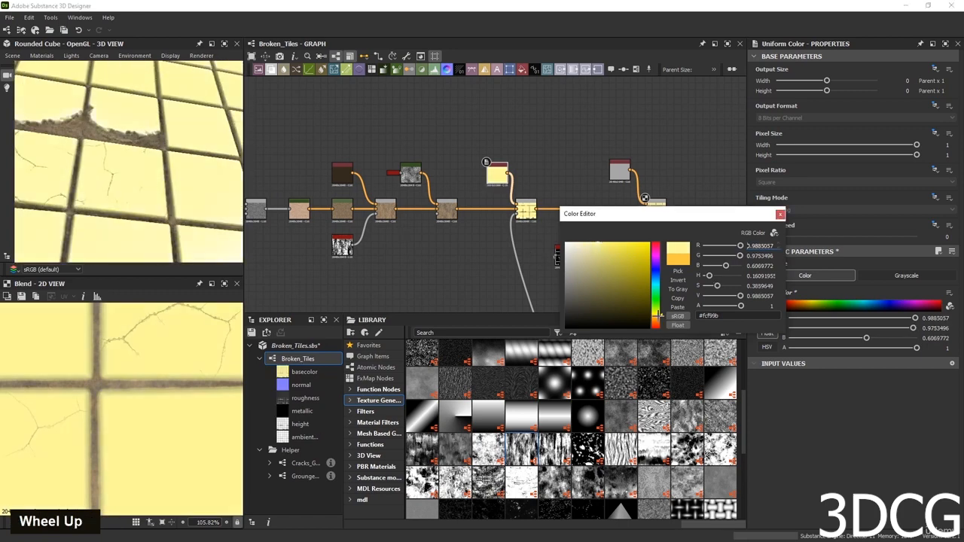
click(657, 316)
drag(161, 146, 171, 217)
scroll(151, 187, down, 4)
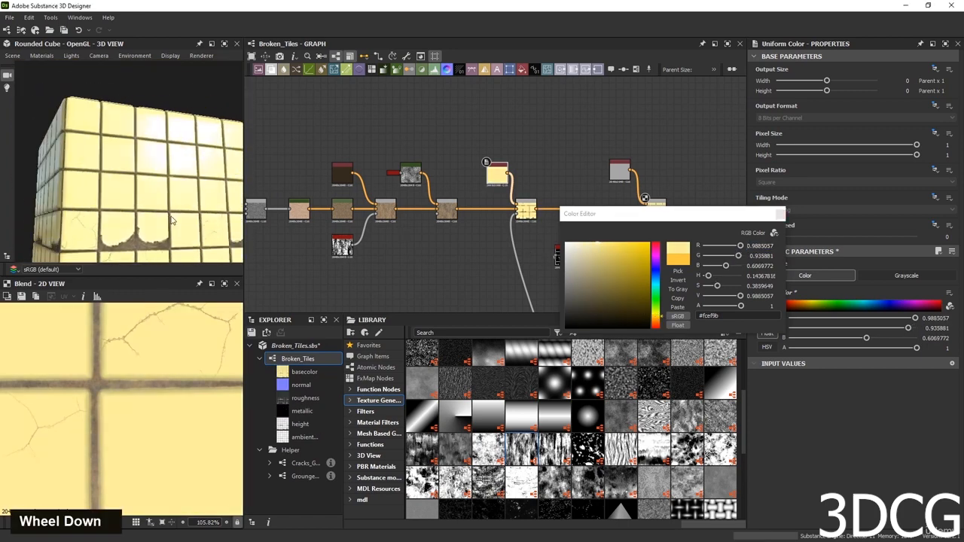
Inspect the Grunge Randomize node, the three roughness Blends and the masks that feed their opacity inputs.
scroll(171, 220, up, 4)
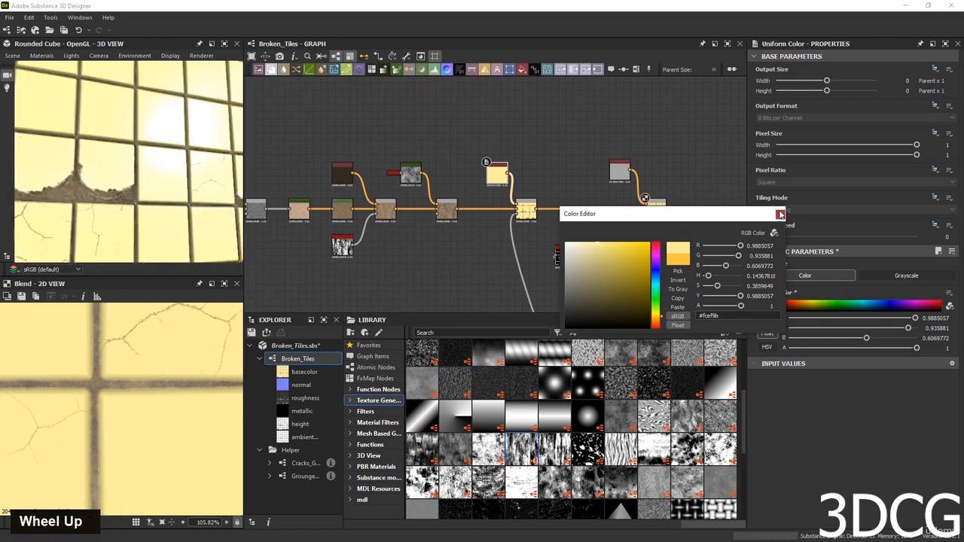
scroll(625, 252, down, 3)
middle_drag(625, 253, 520, 90)
scroll(512, 228, down, 3)
scroll(529, 237, up, 7)
scroll(496, 216, up, 4)
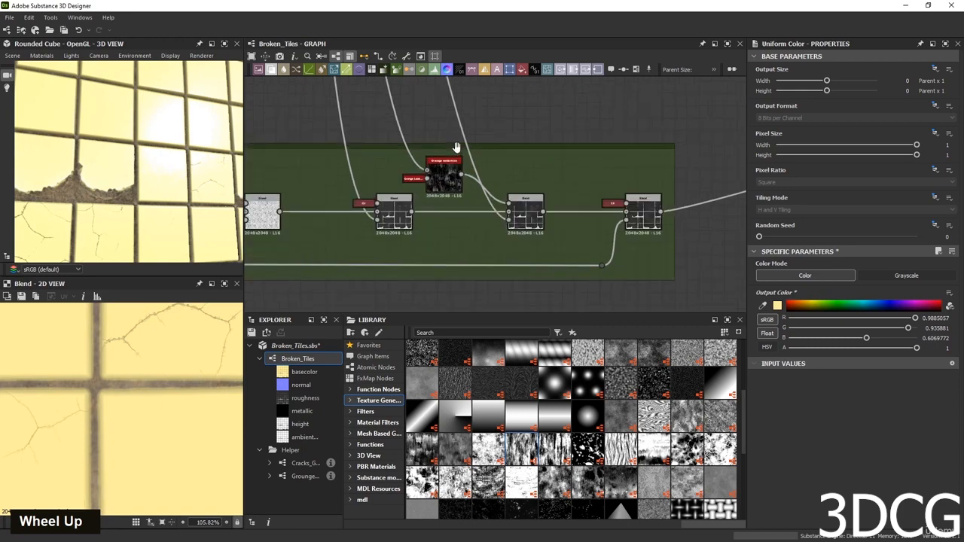
double_click(525, 233)
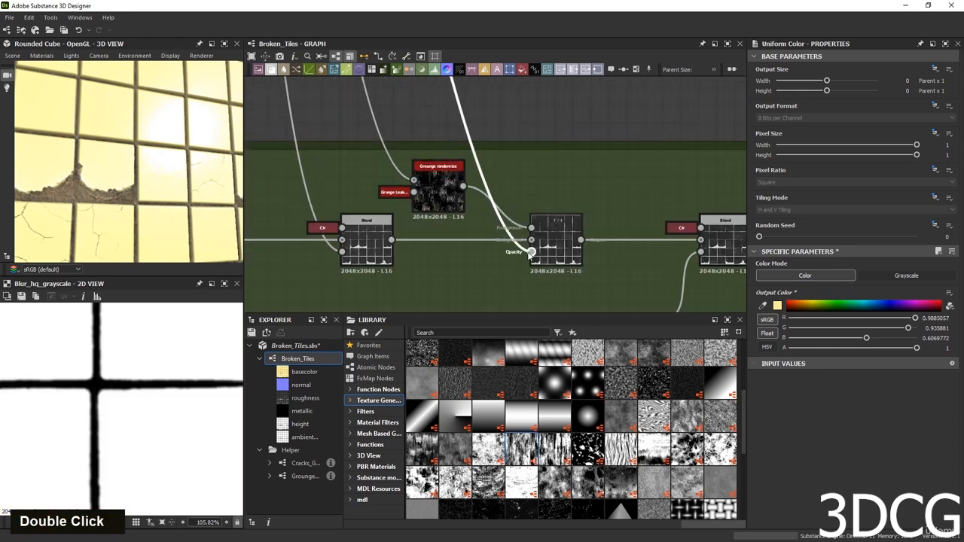
double_click(431, 179)
scroll(128, 359, down, 5)
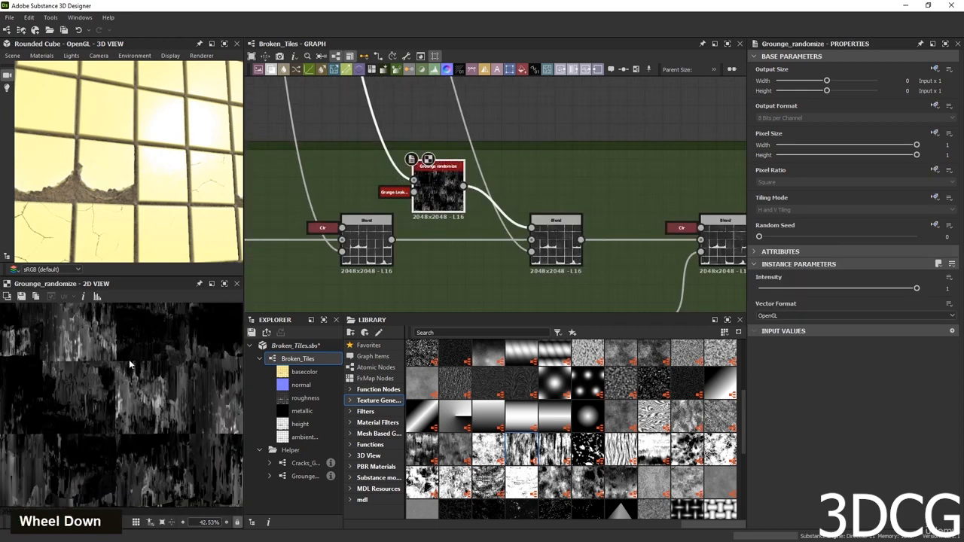
double_click(558, 243)
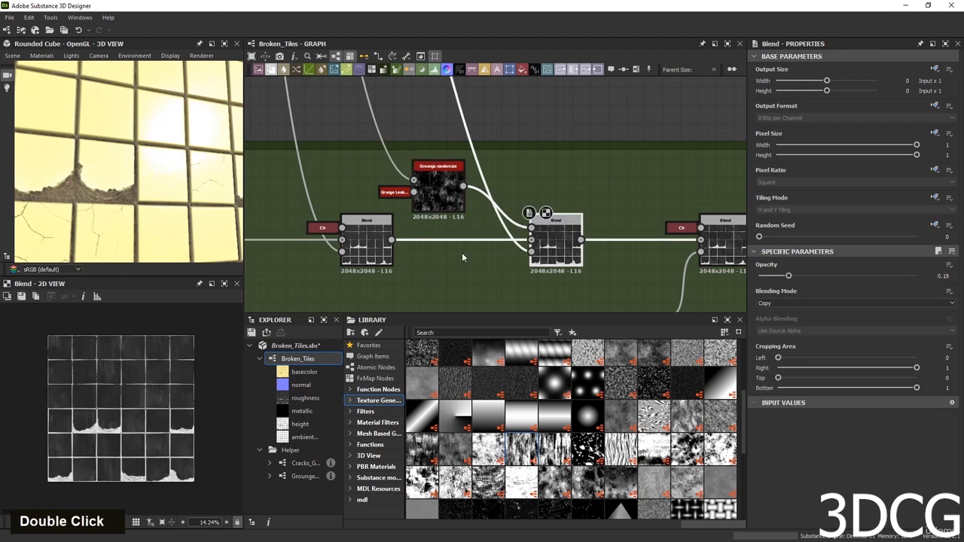
double_click(341, 251)
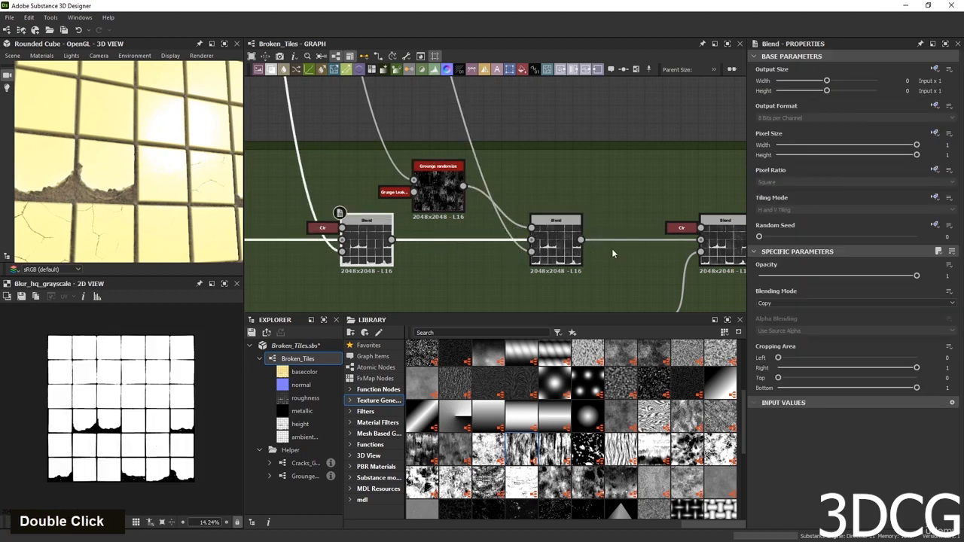
double_click(699, 252)
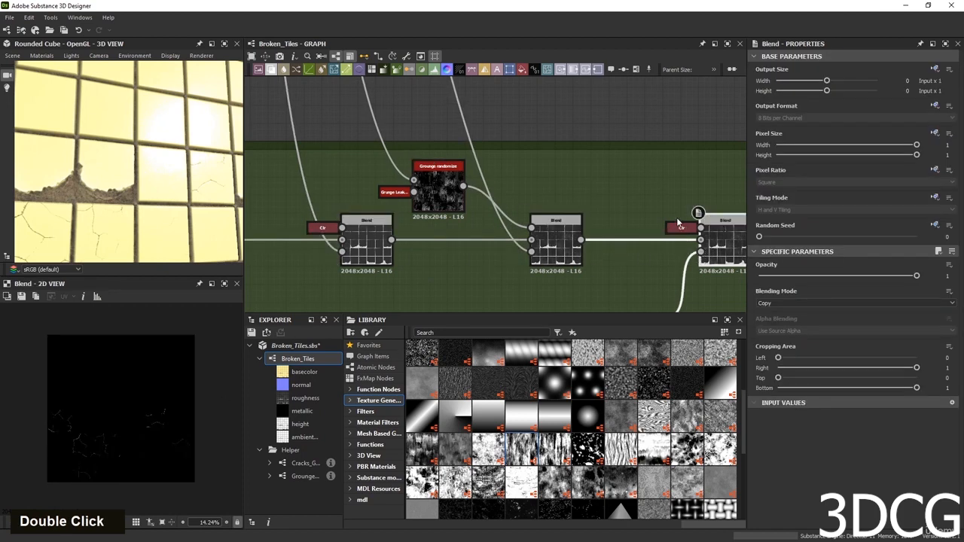
Examine the Roughness group's tile mask, leaky paint grunge and Grunge Randomize output in the 2D view.
scroll(678, 224, down, 3)
middle_drag(640, 206, 254, 269)
scroll(497, 211, down, 2)
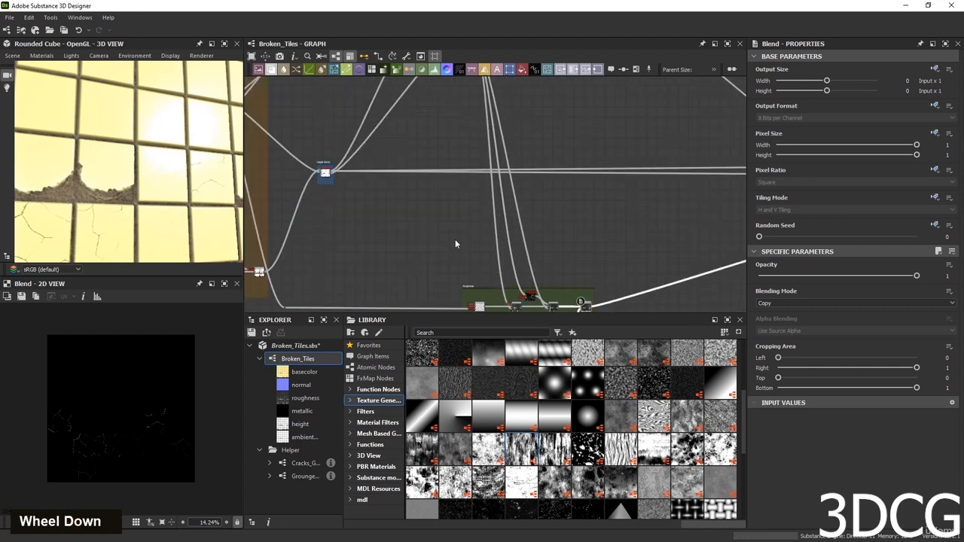
middle_drag(455, 243, 554, 206)
scroll(519, 271, up, 4)
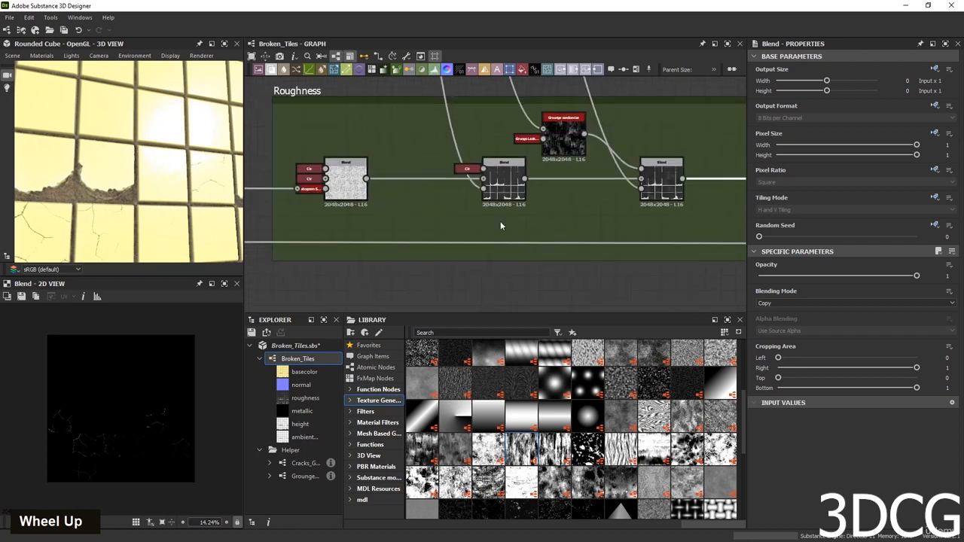
double_click(484, 190)
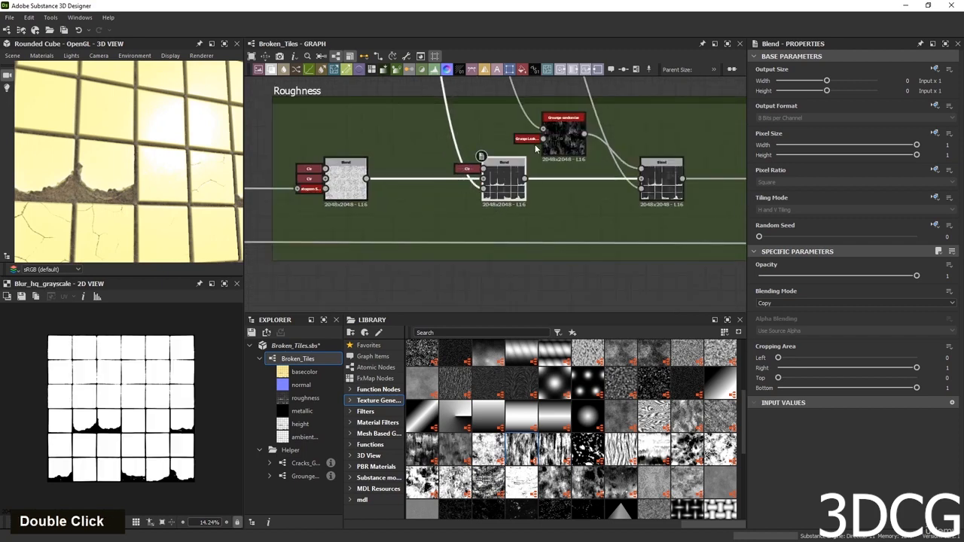
double_click(568, 135)
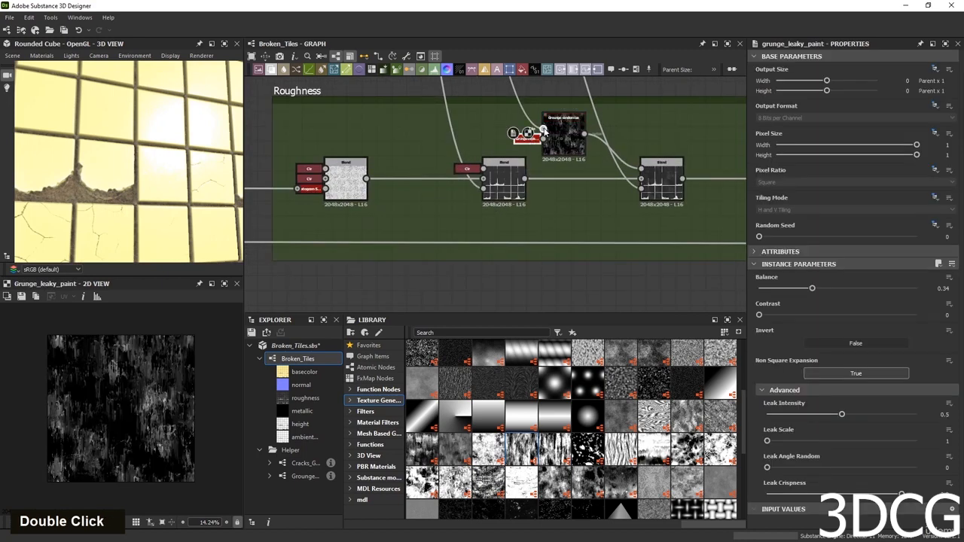
double_click(544, 129)
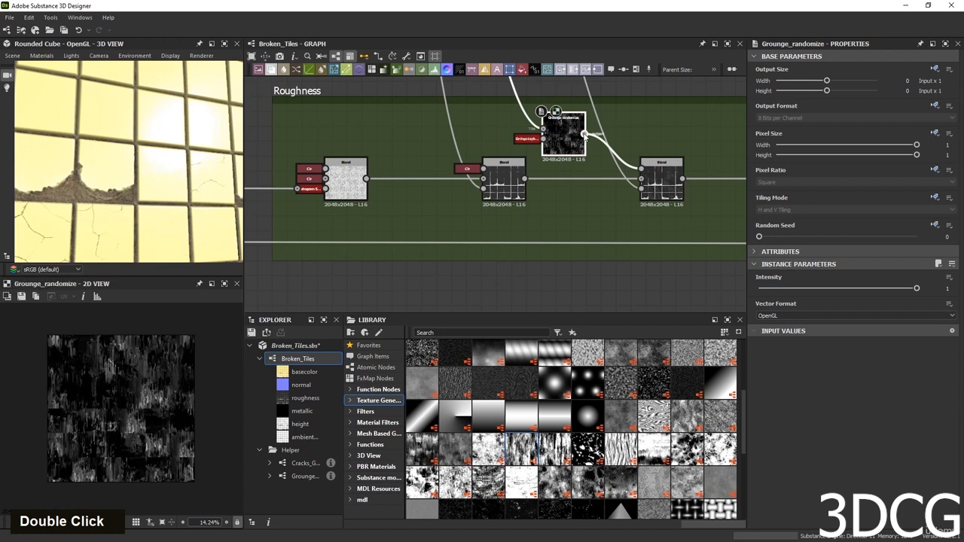
scroll(129, 435, up, 5)
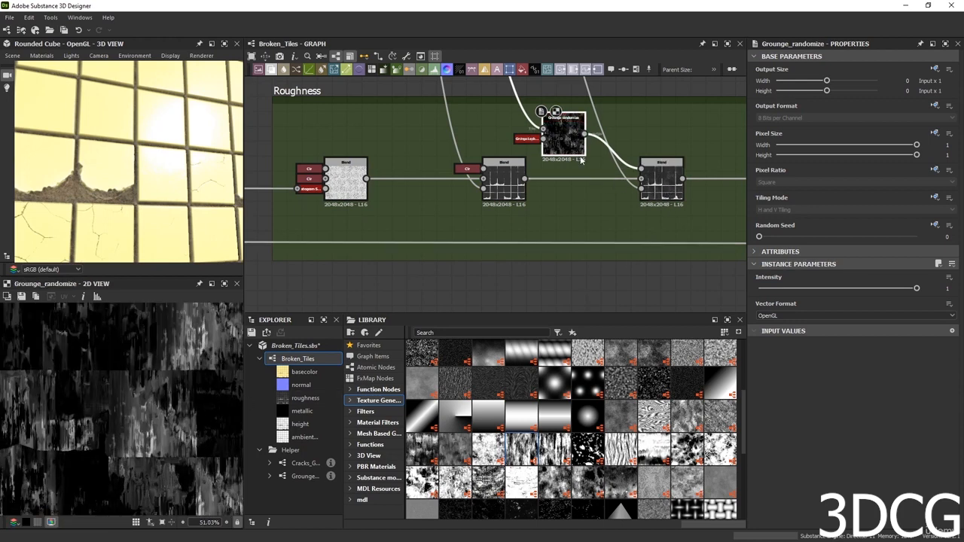
Add a Blend at the end of the base color chain, with the chain as background and Grunge Randomize as opacity mask.
scroll(578, 143, down, 2)
middle_drag(578, 150, 477, 282)
key(space)
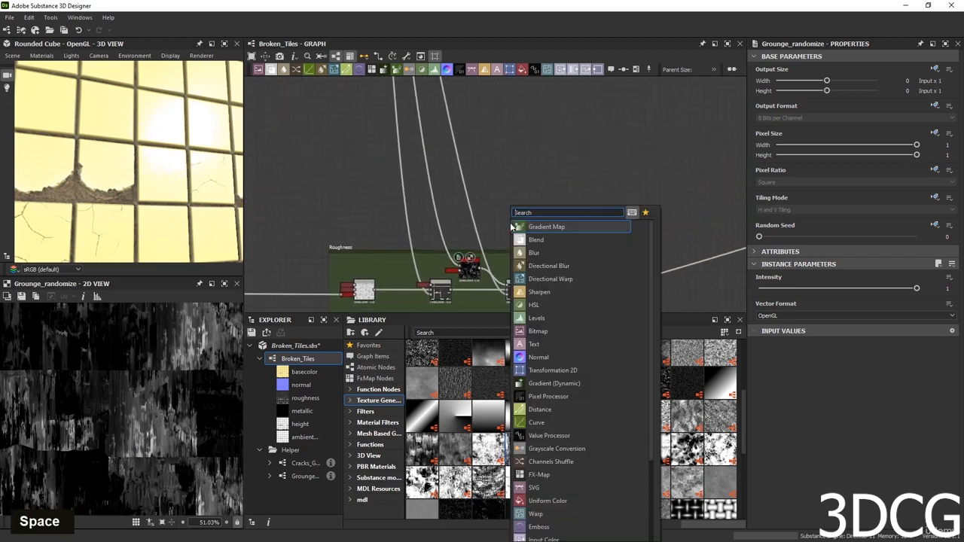
text(b)
key(Return)
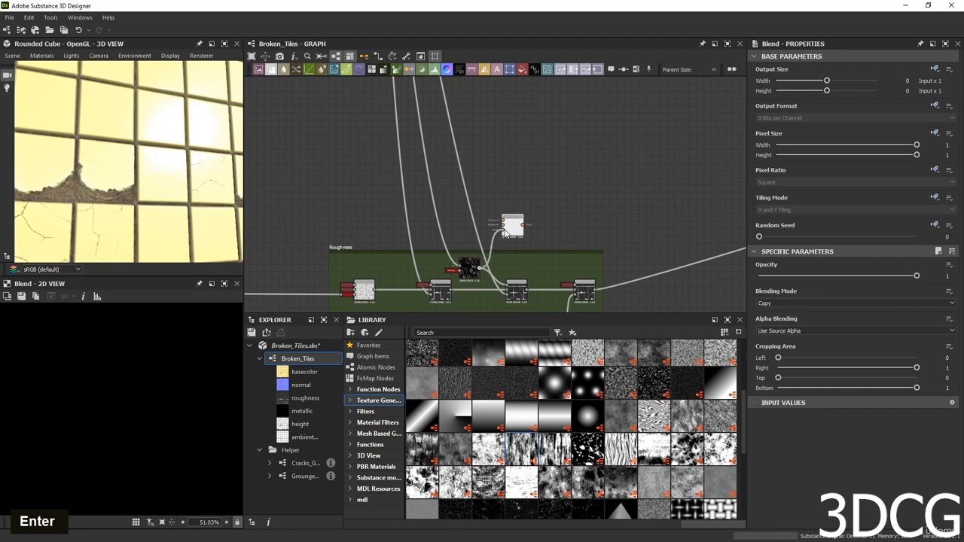
scroll(511, 230, down, 3)
middle_drag(548, 218, 573, 176)
scroll(572, 176, up, 5)
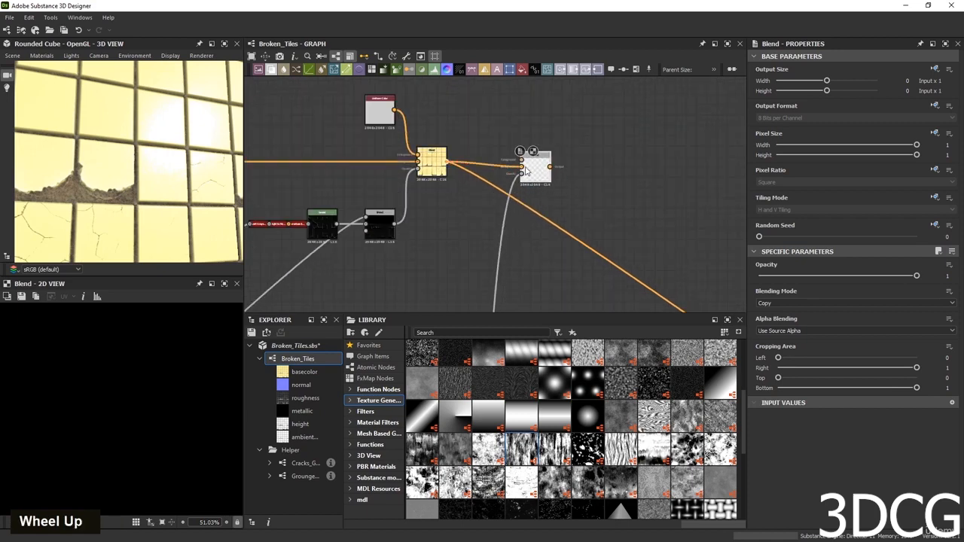
double_click(526, 172)
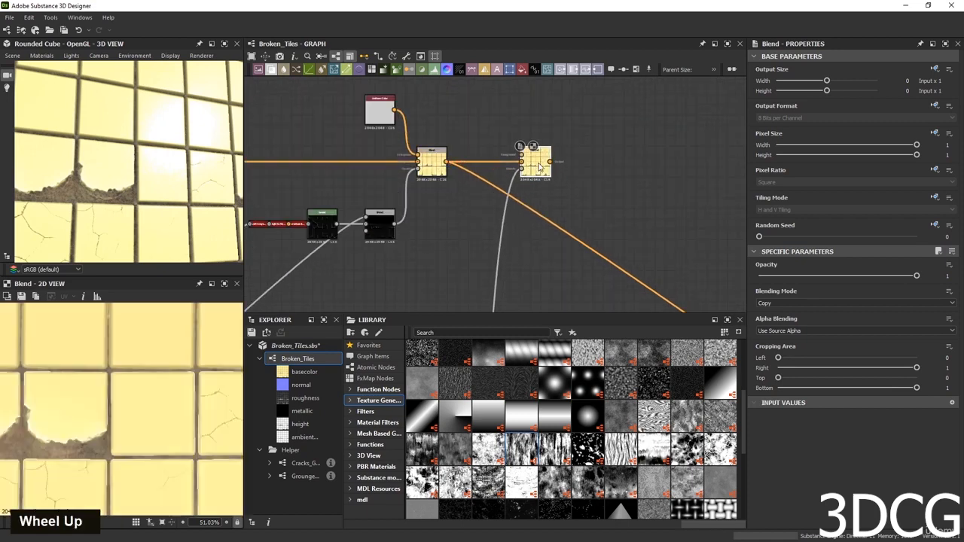
Preview the roughness Blend that applies the grunge, along with the blurred tile mask driving its opacity.
scroll(539, 168, down, 5)
middle_drag(540, 167, 504, 197)
scroll(515, 248, up, 6)
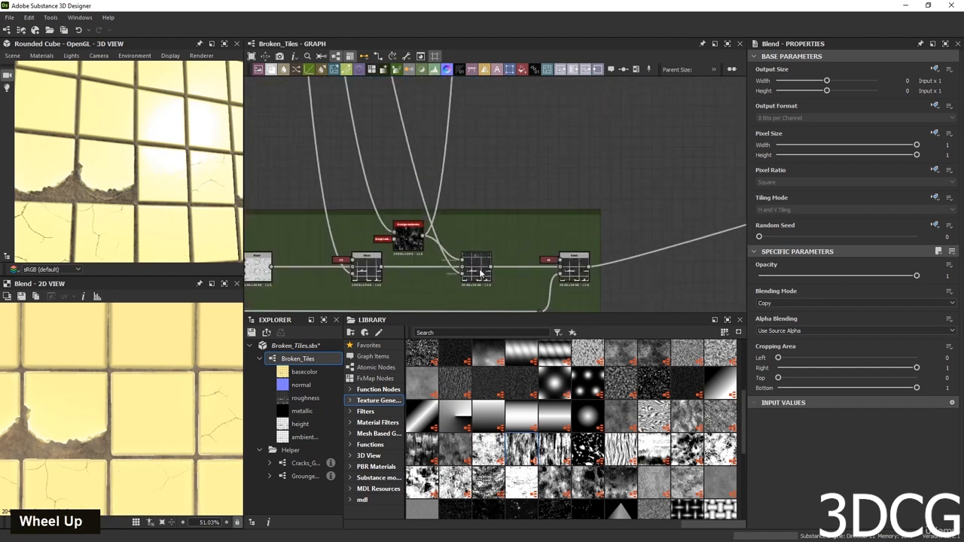
double_click(479, 273)
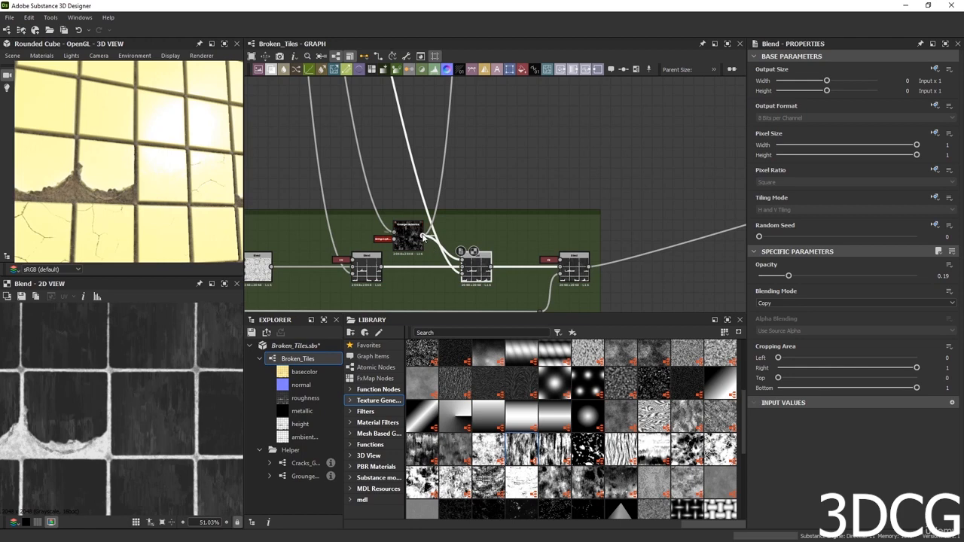
double_click(422, 237)
double_click(462, 274)
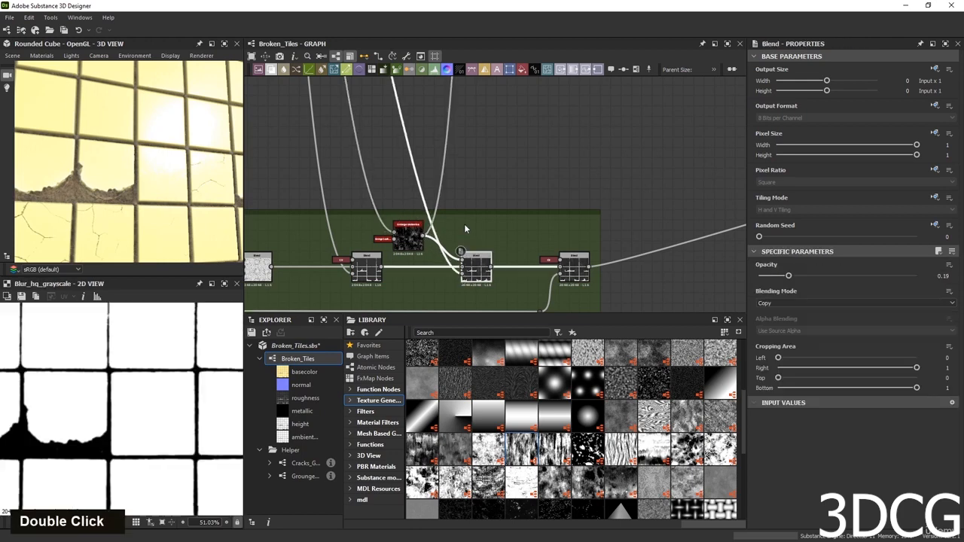
Add a second Blend below the last base color Blend and move the Grunge Randomize link from that Blend's opacity to its background input.
scroll(464, 224, down, 3)
middle_drag(479, 113, 511, 285)
scroll(511, 243, up, 4)
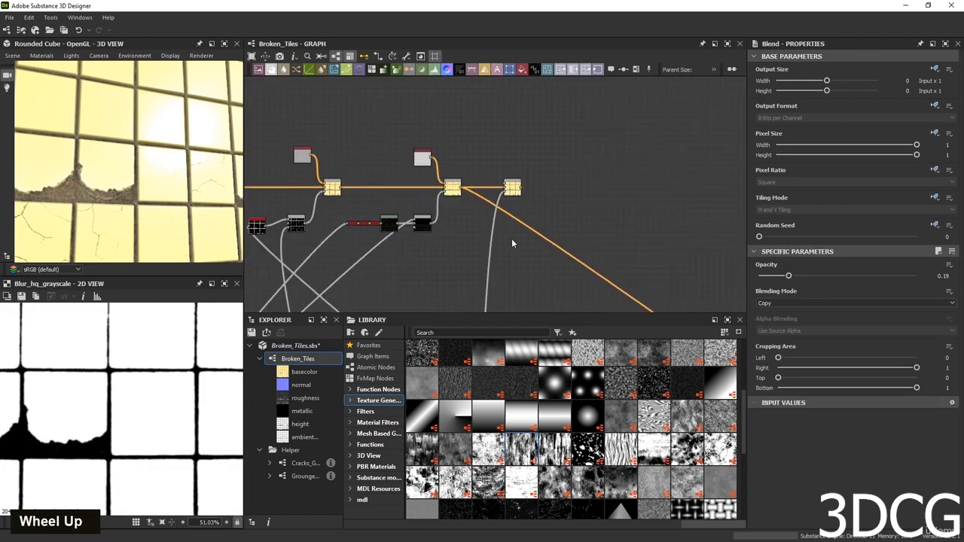
key(space)
text(b)
key(Return)
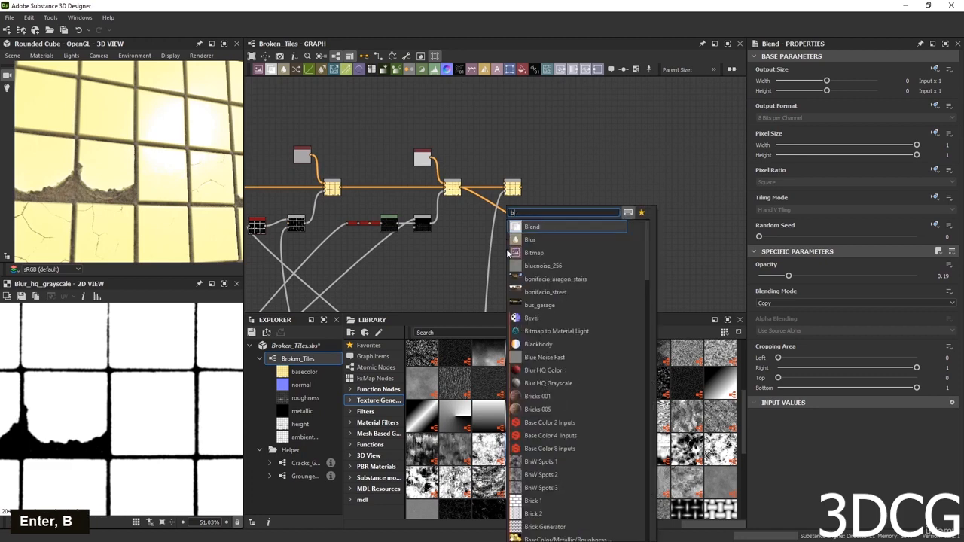
scroll(504, 229, up, 2)
scroll(515, 193, up, 2)
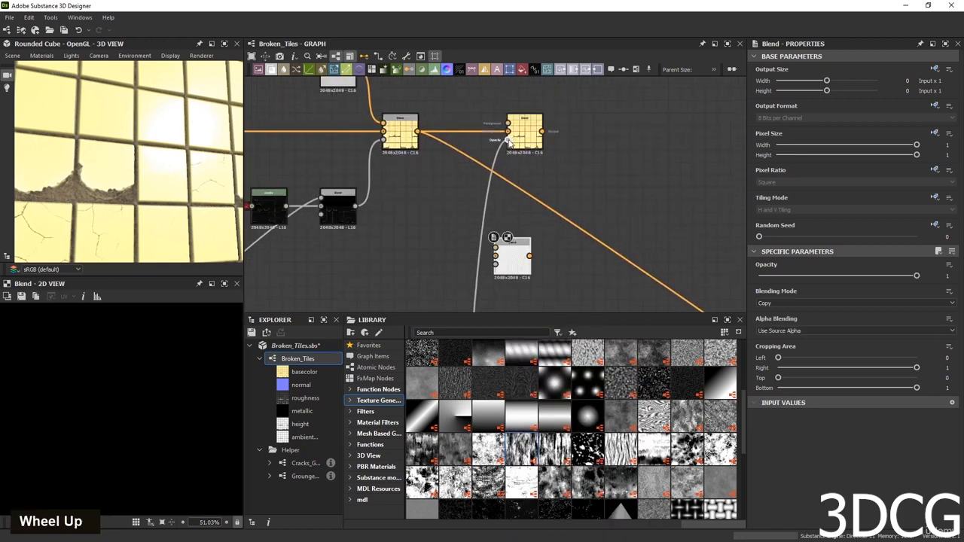
shift+drag(509, 142, 496, 257)
Connect the blurred tile mask beside the normal group to the foreground input of the new grunge mask Blend.
scroll(467, 252, down, 5)
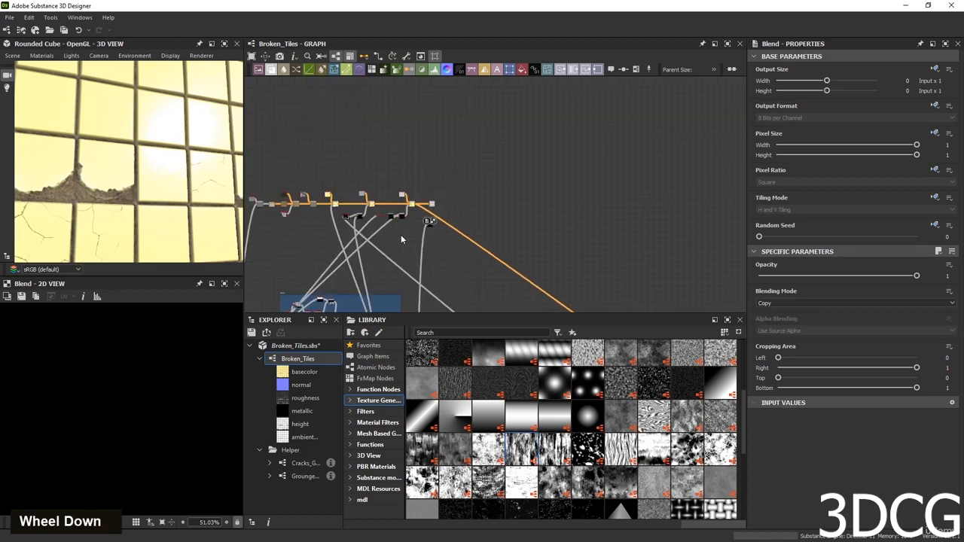
scroll(473, 243, up, 2)
scroll(473, 243, up, 1)
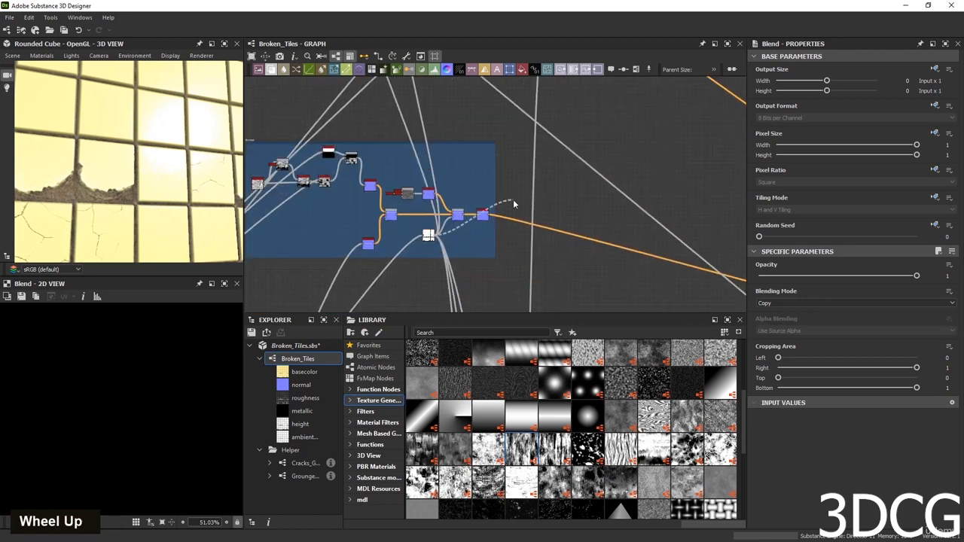
middle_drag(536, 158, 520, 238)
scroll(503, 207, up, 3)
click(499, 167)
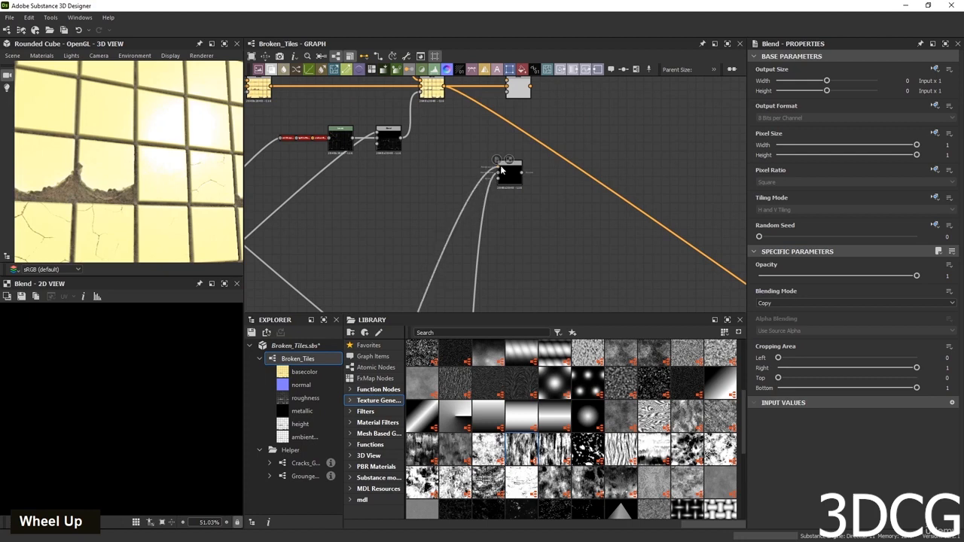
Set the grunge mask Blend to Multiply and examine the masked leaks in the 2D view.
double_click(500, 167)
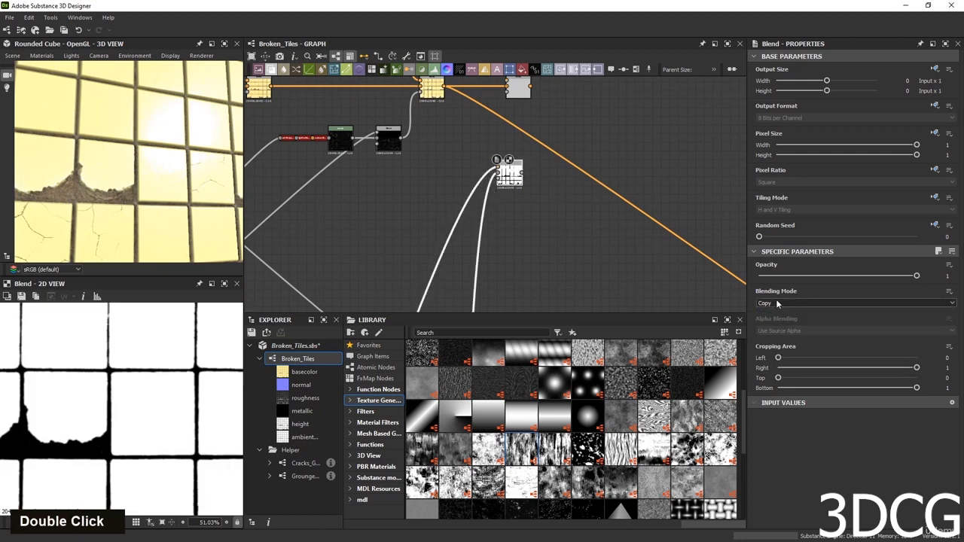
key(Down)
key(Down)
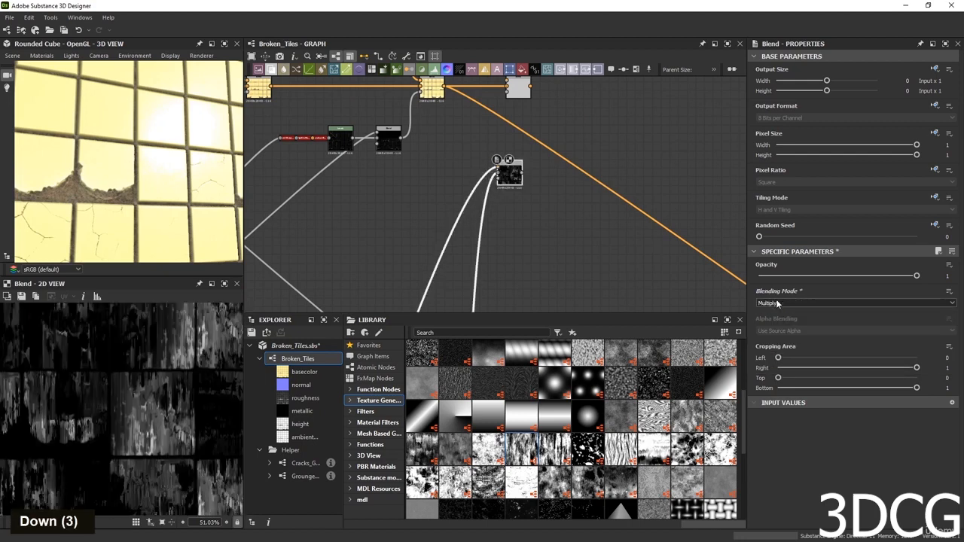
scroll(109, 424, up, 1)
scroll(98, 437, down, 2)
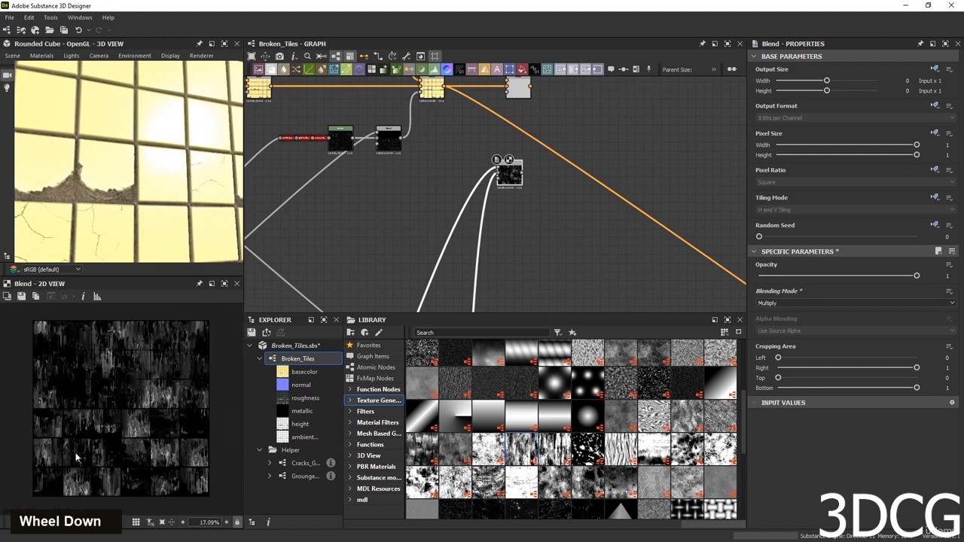
scroll(91, 446, up, 2)
Feed the Multiply grunge mask Blend into the opacity input of the last base color Blend.
scroll(486, 199, down, 3)
middle_drag(520, 172, 476, 257)
scroll(473, 260, up, 3)
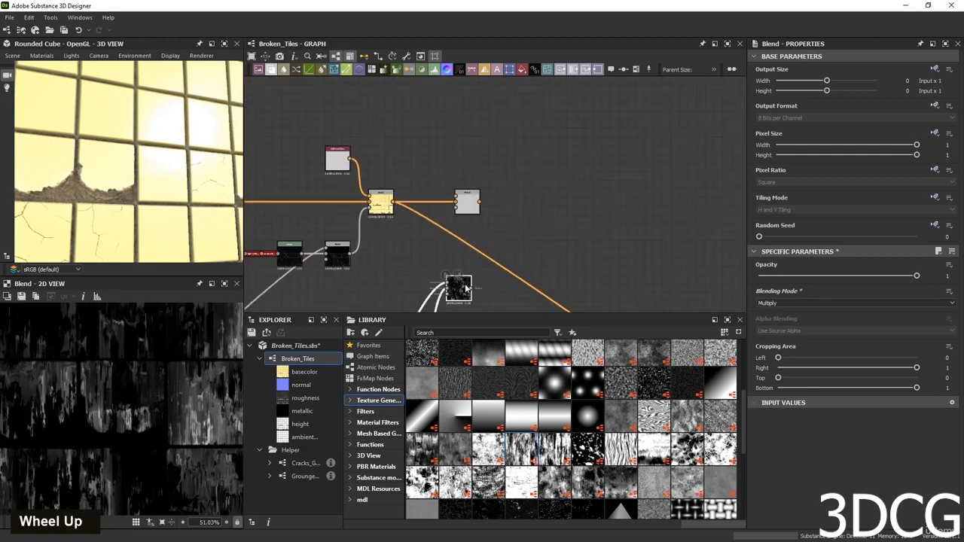
drag(471, 288, 487, 202)
double_click(487, 202)
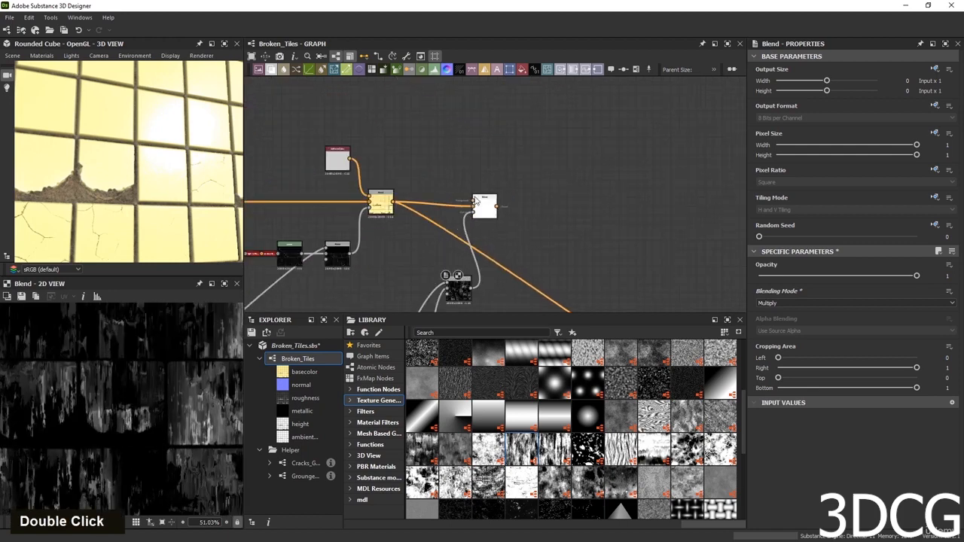
Add a Uniform Color above the last base color Blend and set it to dark brown #523f33.
key(space)
text(u)
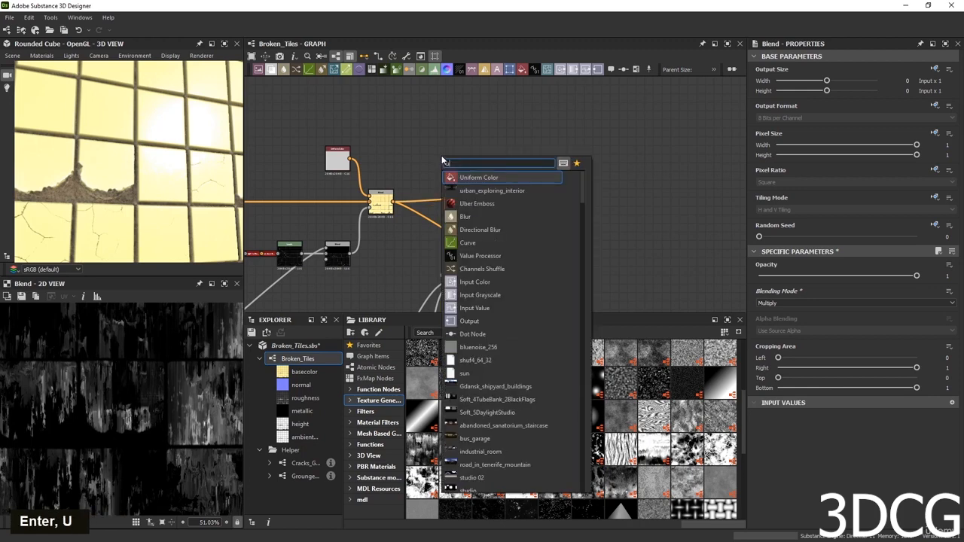
key(Return)
double_click(448, 164)
click(779, 306)
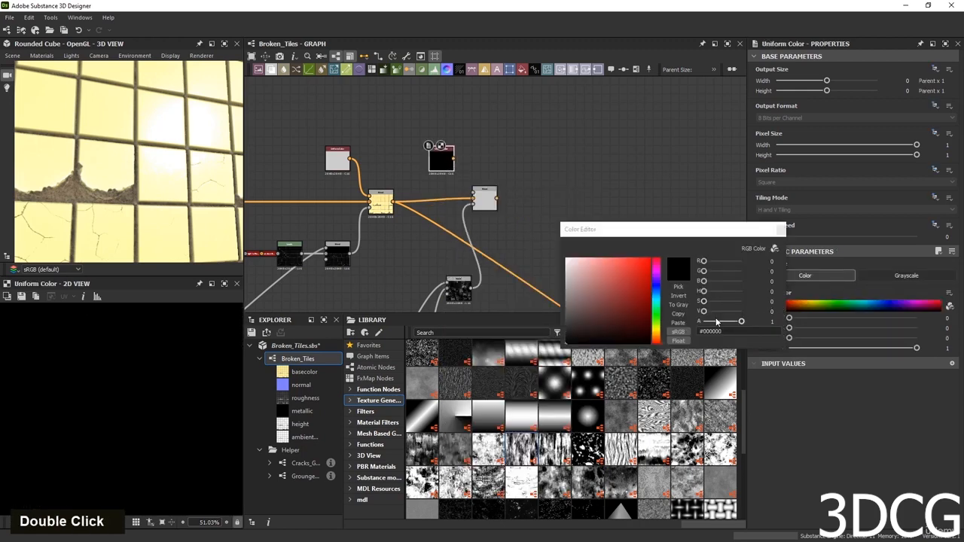
click(581, 288)
drag(655, 328, 656, 338)
drag(600, 298, 598, 315)
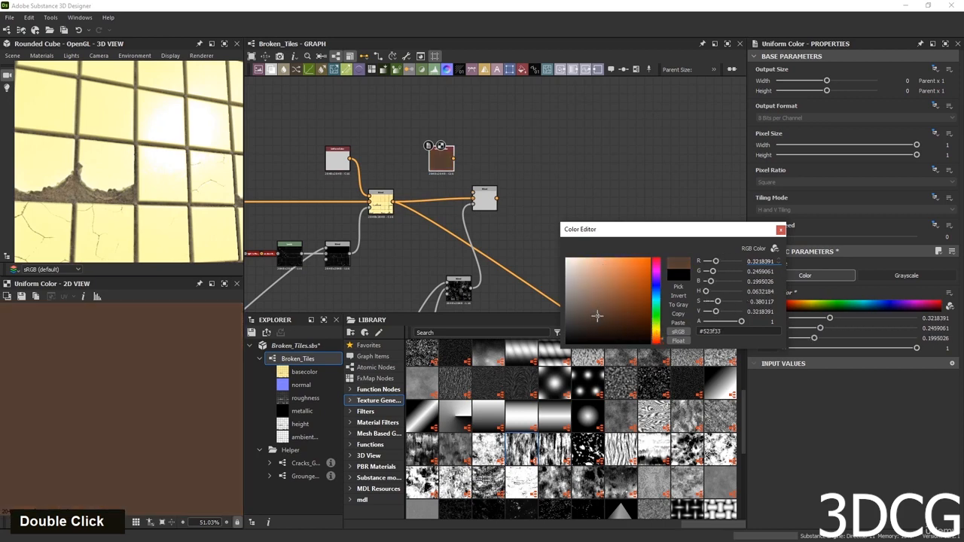
click(780, 230)
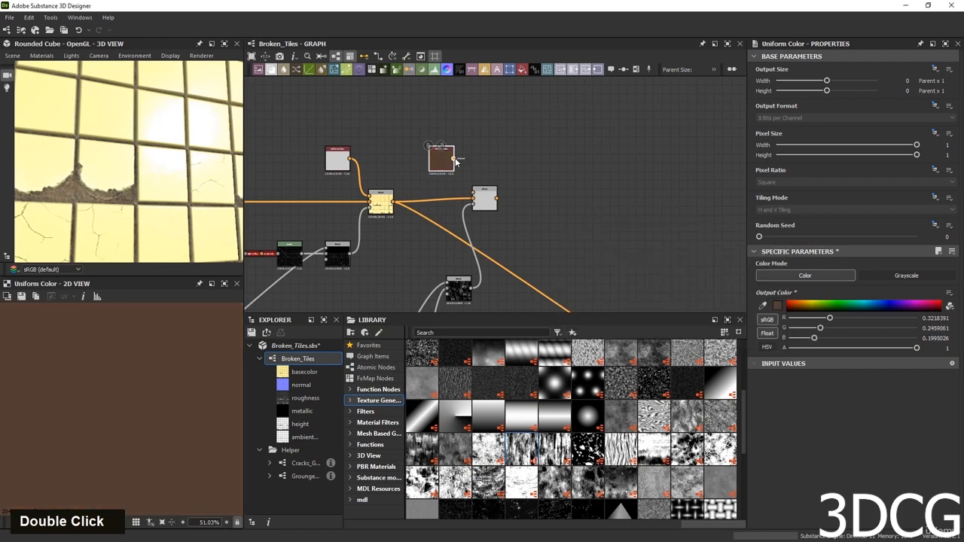
Connect the dark brown Uniform Color to the foreground input of the last base color Blend and examine the stains across the tiles.
drag(455, 160, 473, 191)
double_click(484, 198)
scroll(103, 387, down, 2)
scroll(104, 387, up, 2)
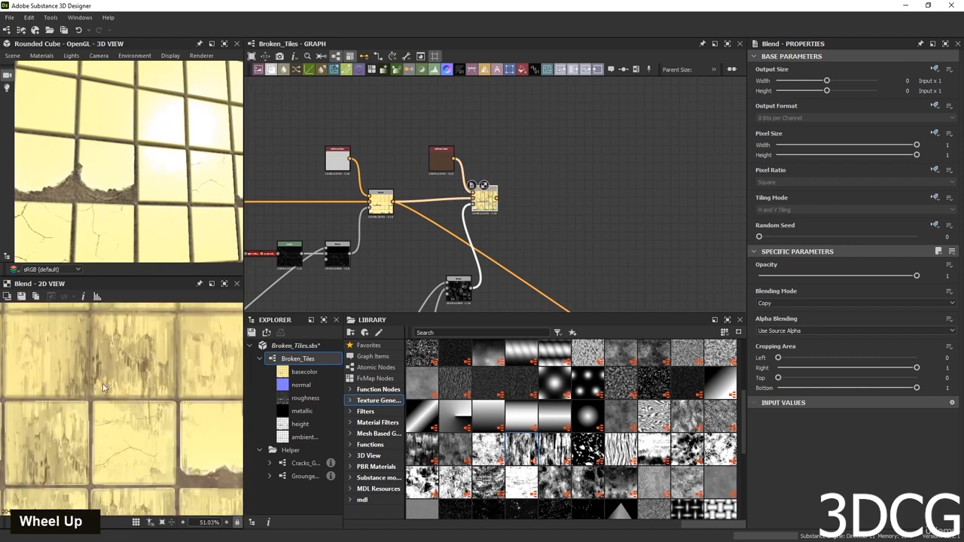
scroll(422, 305, down, 2)
scroll(149, 406, down, 3)
middle_click(155, 419)
scroll(160, 434, up, 1)
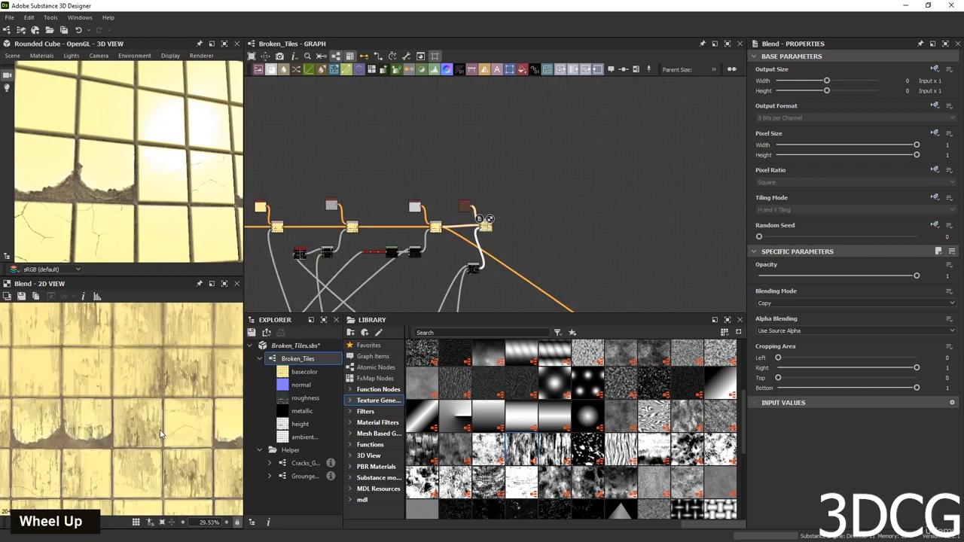
scroll(200, 416, up, 3)
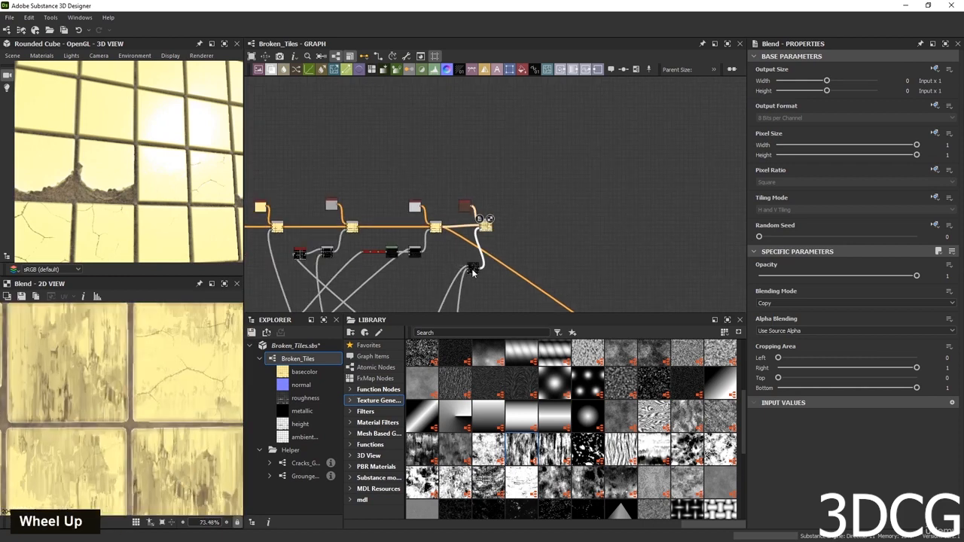
Shift the grunge mask Blend away from the last base color Blend and preview the randomized grunge feeding it.
drag(473, 273, 457, 272)
scroll(457, 272, up, 3)
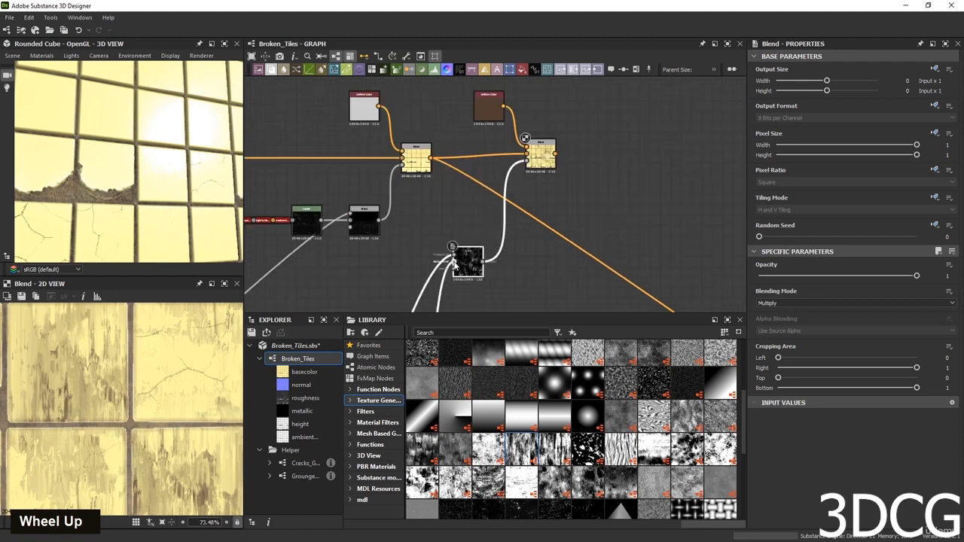
double_click(454, 262)
key(space)
text(b)
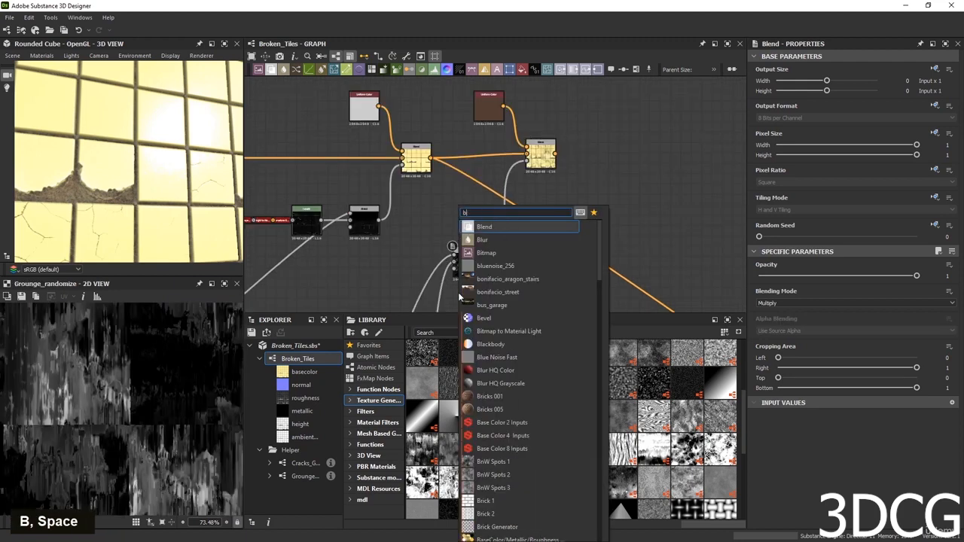
key(Return)
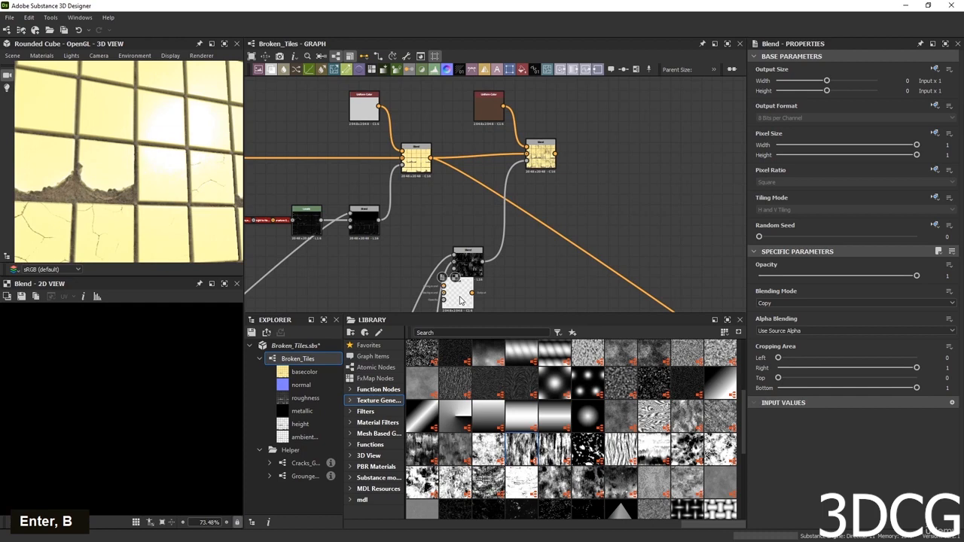
key(Delete)
key(space)
text(bl)
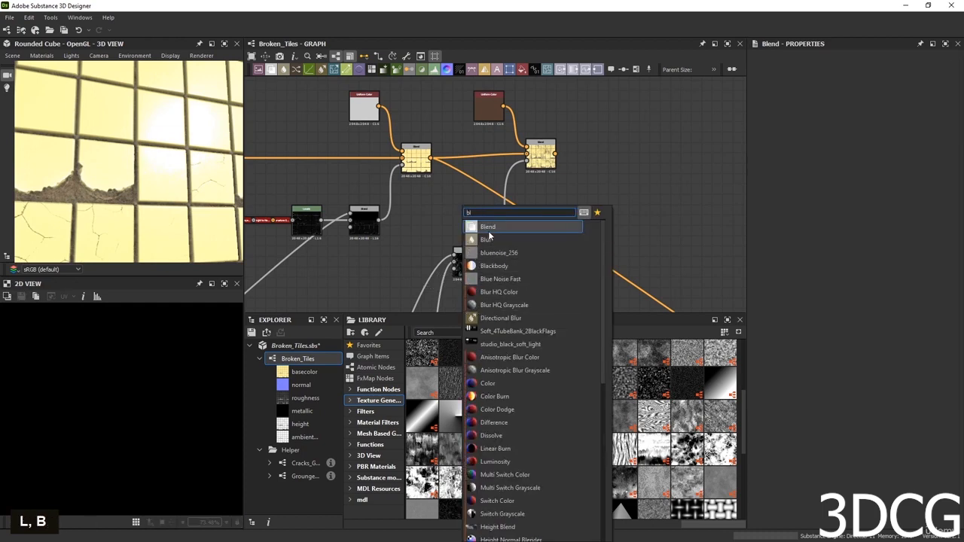
click(497, 291)
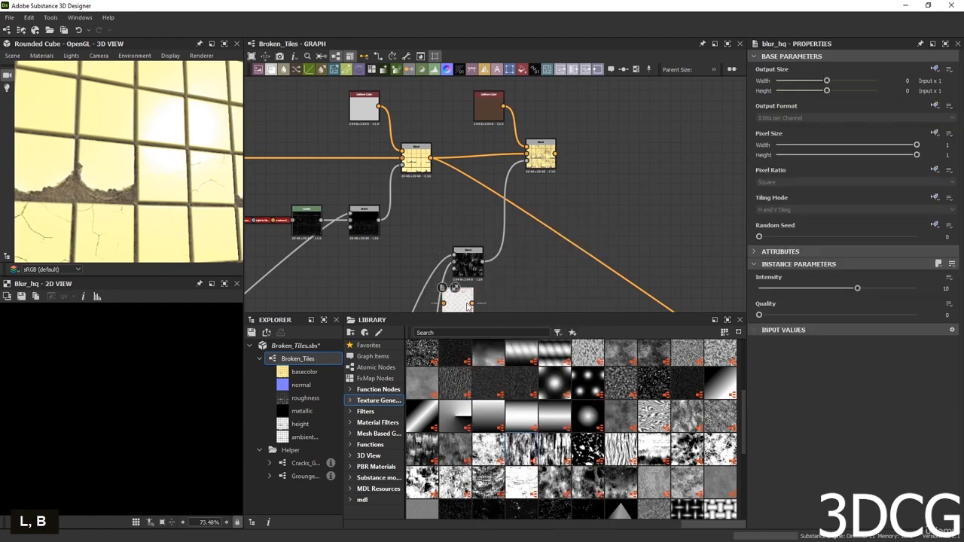
drag(467, 304, 515, 305)
key(Delete)
Add a Blur HQ Grayscale node near the grunge mask Blend and feed it the randomized grunge.
key(space)
text(bl)
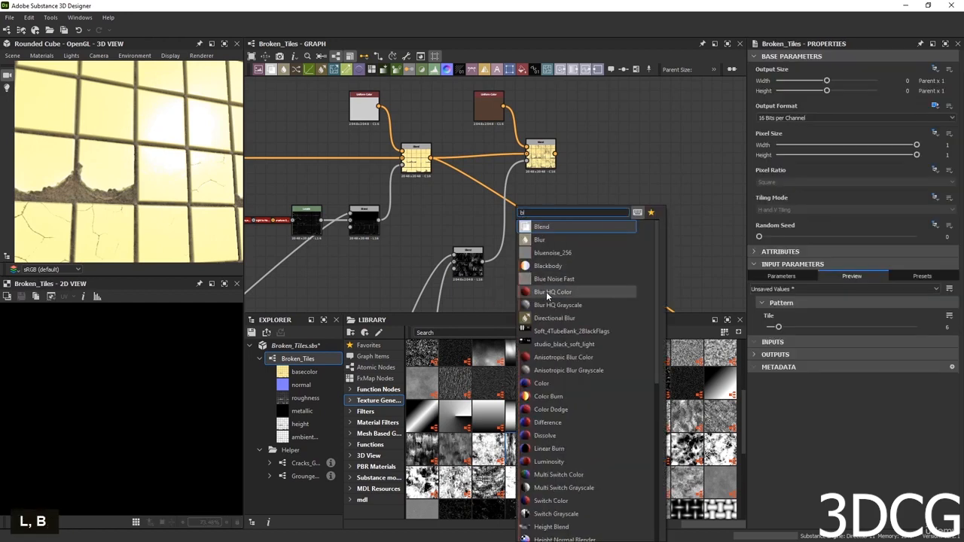
click(551, 305)
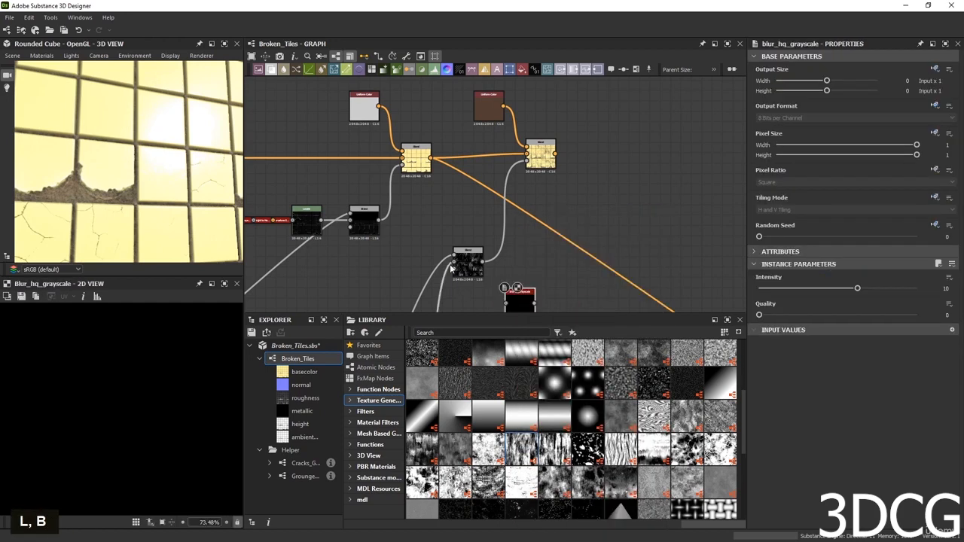
ctrl+drag(455, 262, 471, 300)
ctrl+click(507, 304)
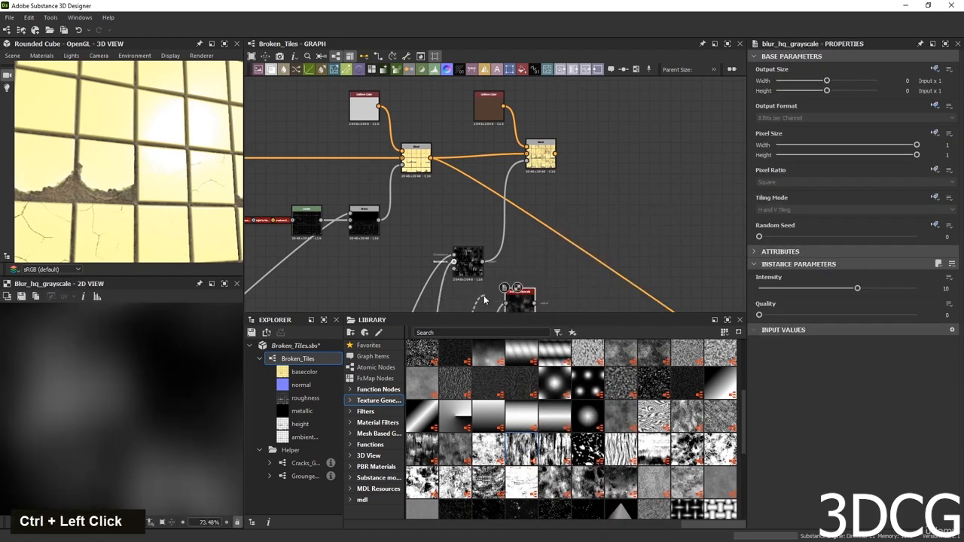
Set the Blur HQ Grayscale's quality to 1 and its intensity to 1.32.
click(819, 315)
drag(857, 288, 768, 289)
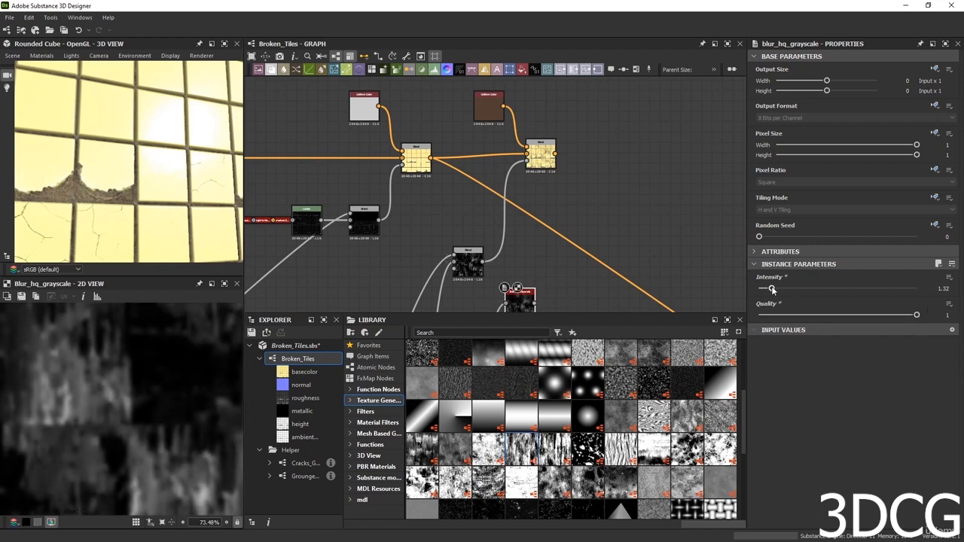
scroll(120, 406, down, 5)
Connect the Blur HQ Grayscale output to the background input of the grunge mask Blend and place the blur node beside it.
drag(499, 302, 425, 292)
scroll(445, 281, up, 4)
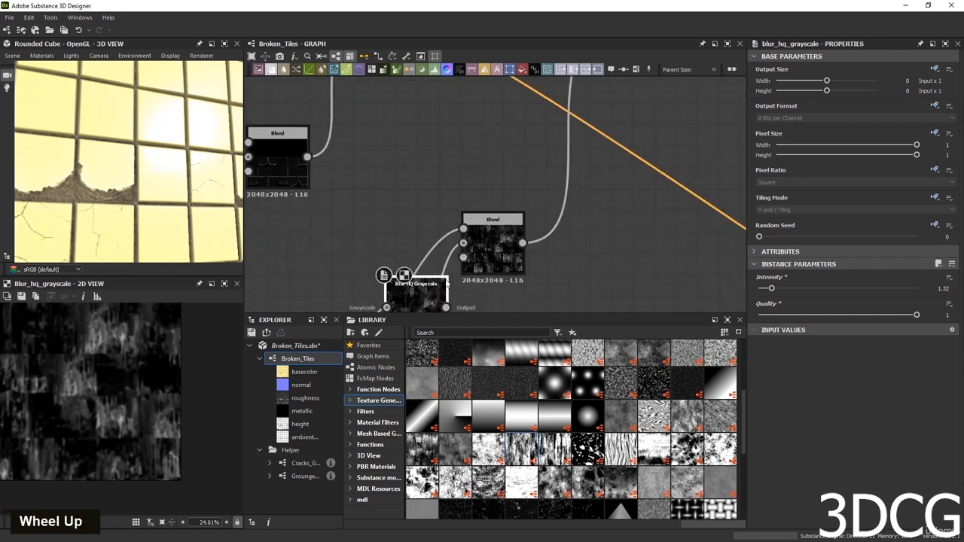
drag(439, 255, 450, 251)
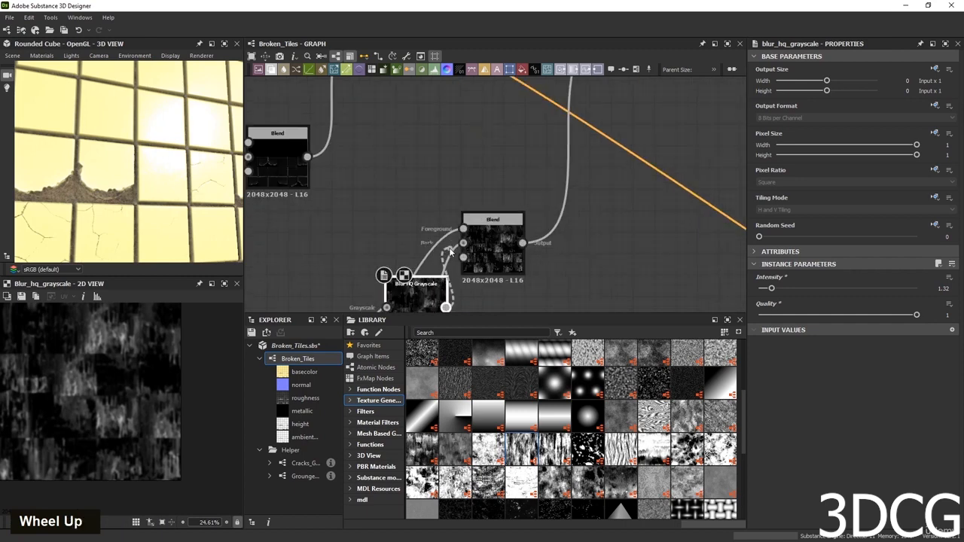
drag(485, 303, 488, 302)
scroll(488, 286, down, 1)
click(460, 239)
scroll(460, 238, down, 4)
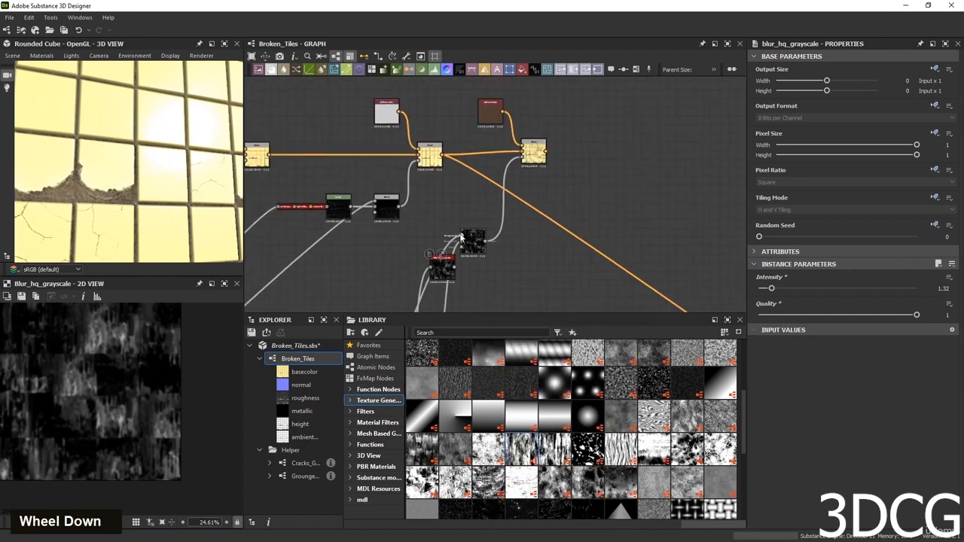
double_click(460, 237)
mouse_move(449, 275)
mouse_down()
mouse_move(420, 249)
mouse_move(471, 243)
mouse_move(451, 266)
mouse_up()
Compare the blurred-stain base color with the preceding Blend, and inspect the edge mask chain feeding that Blend's opacity.
double_click(471, 250)
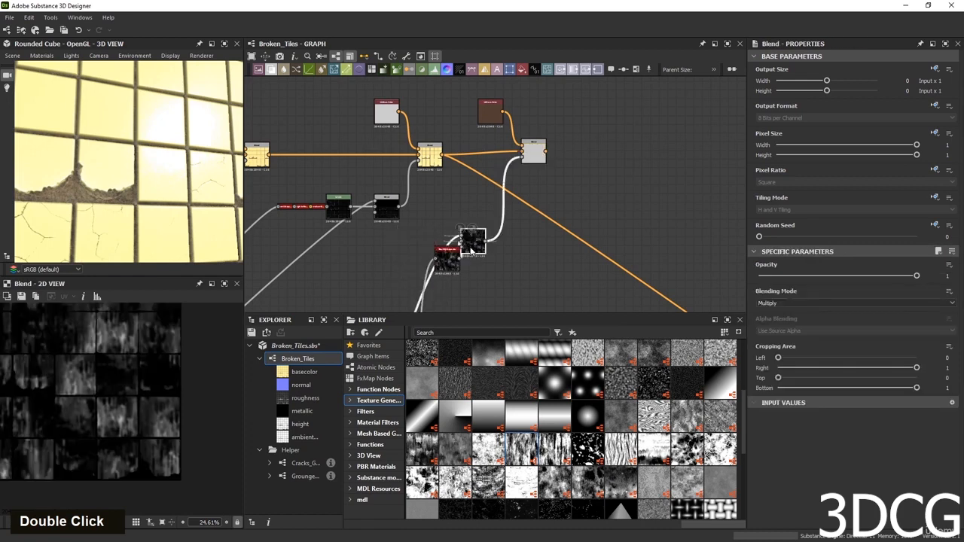
double_click(533, 151)
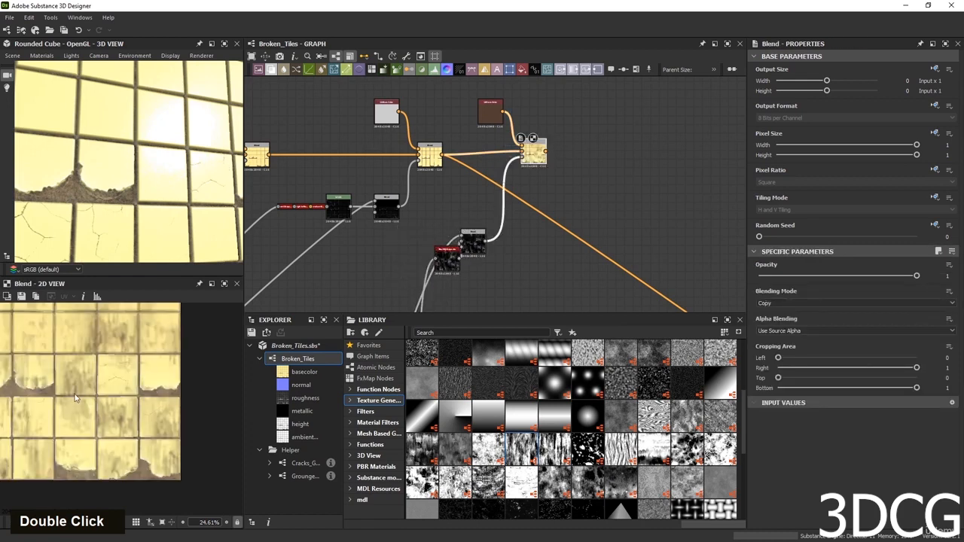
scroll(75, 397, up, 4)
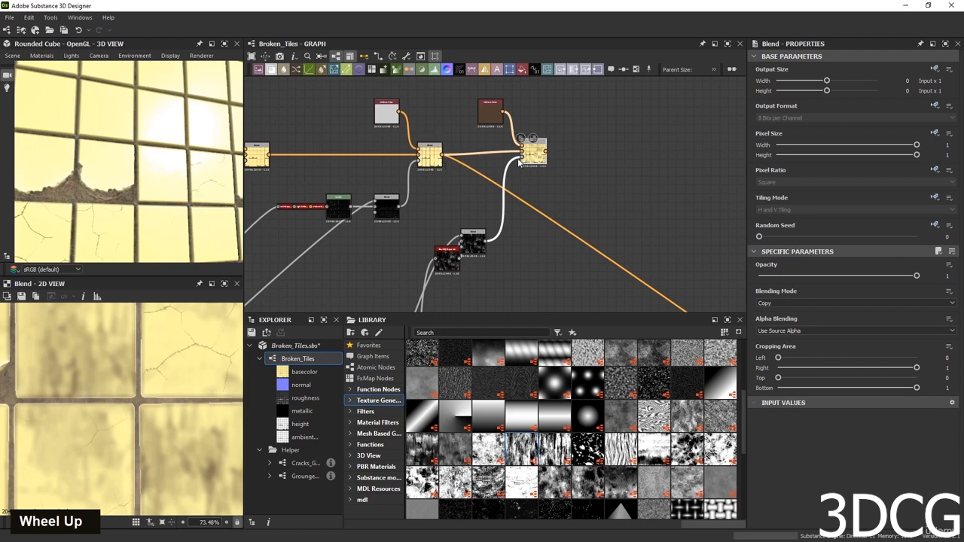
double_click(461, 230)
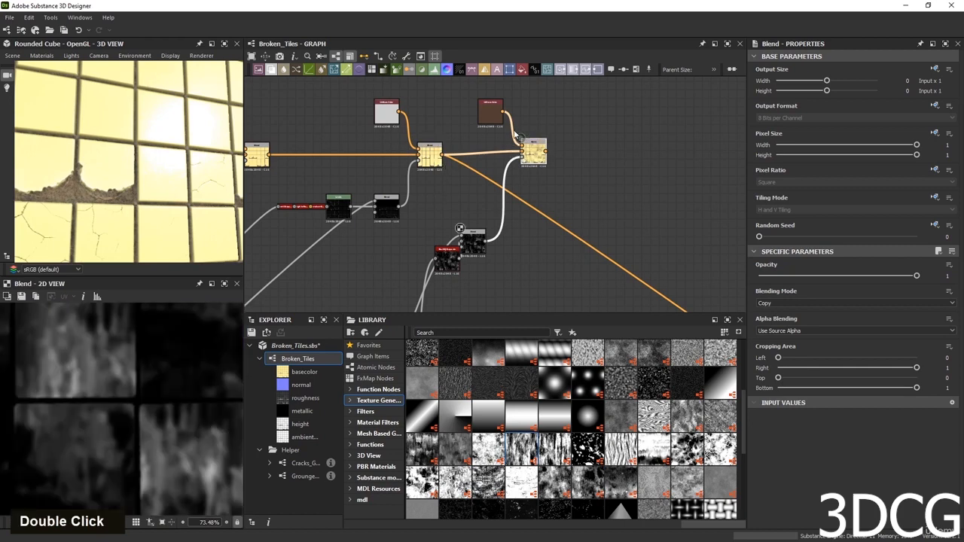
double_click(427, 157)
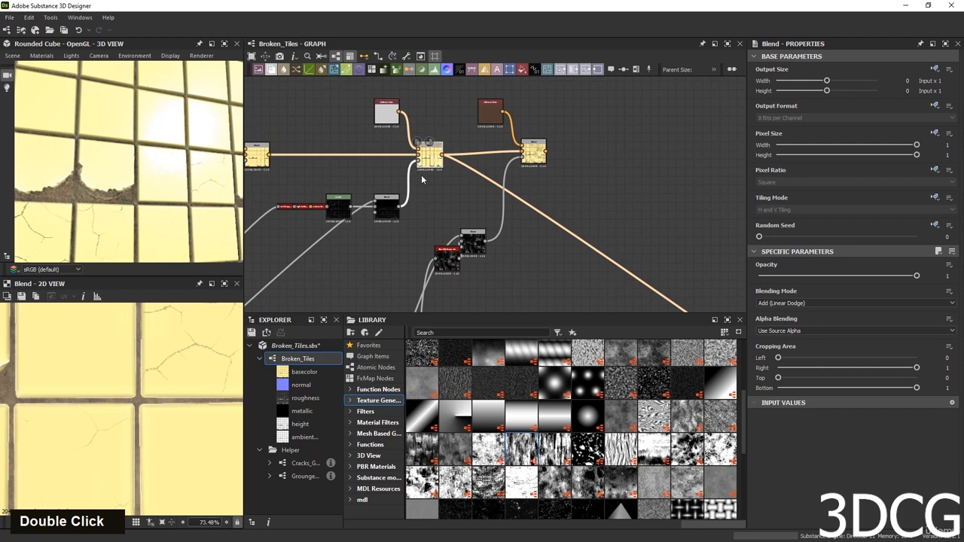
double_click(385, 208)
middle_drag(385, 207, 540, 202)
scroll(524, 202, up, 3)
double_click(524, 203)
double_click(539, 201)
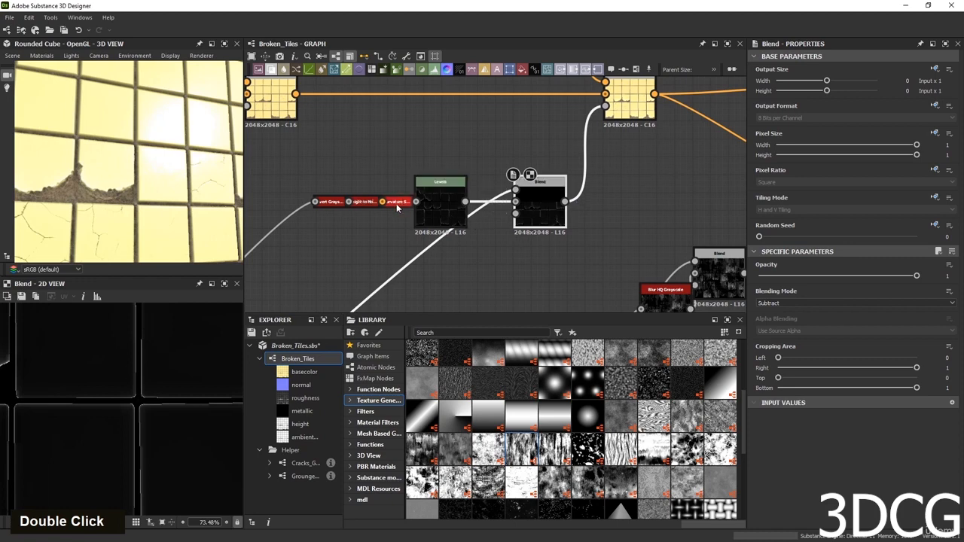
scroll(392, 202, up, 3)
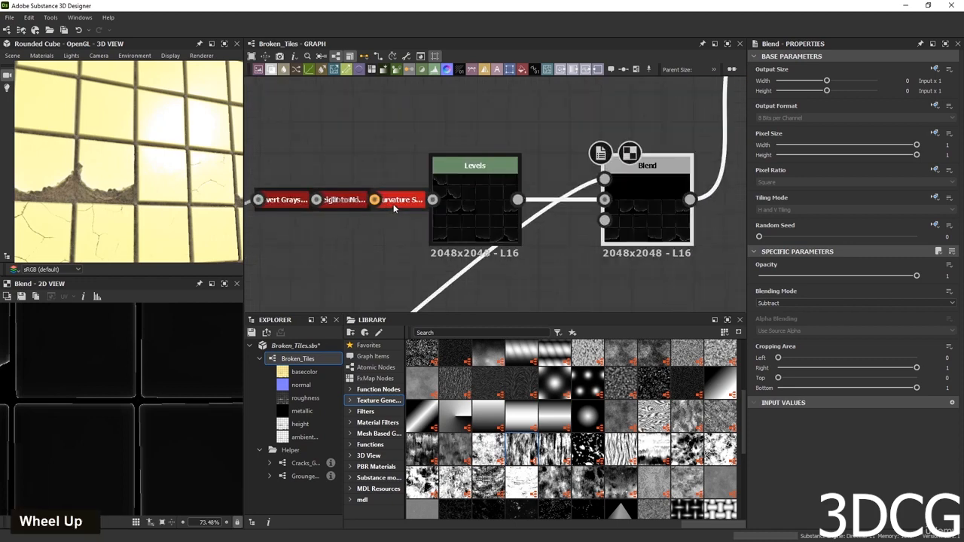
Try shifting the black and white input points of the edge mask Levels, compare the resulting mask, and undo both changes.
click(470, 202)
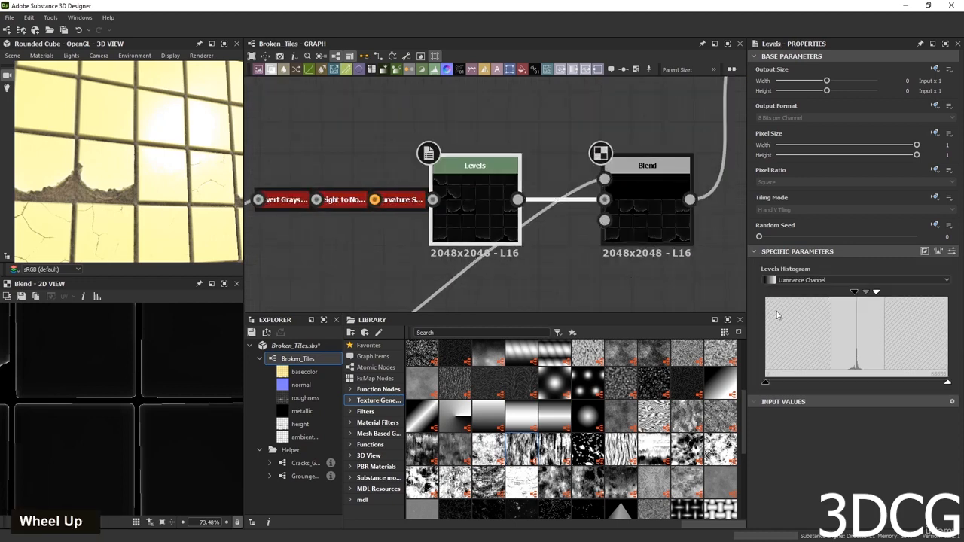
drag(885, 295, 889, 293)
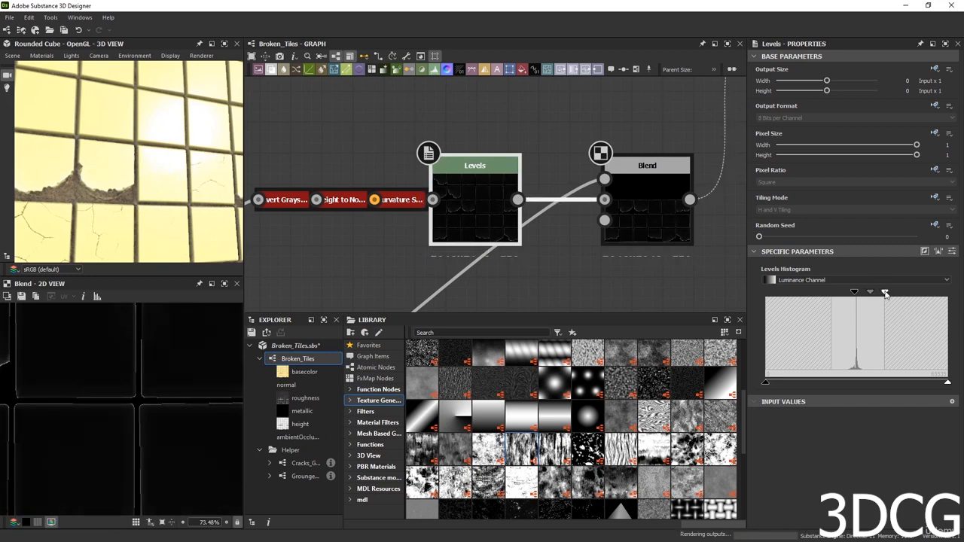
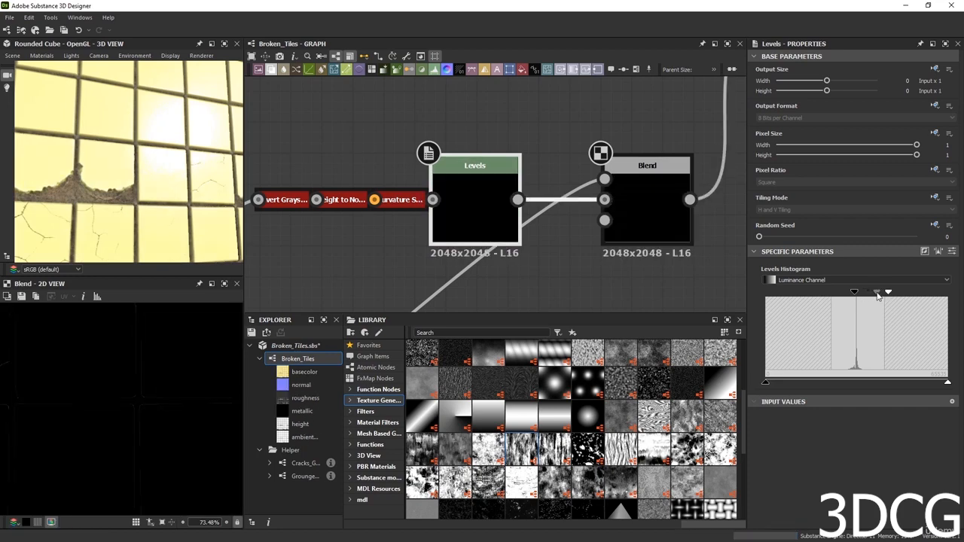
drag(854, 295, 849, 296)
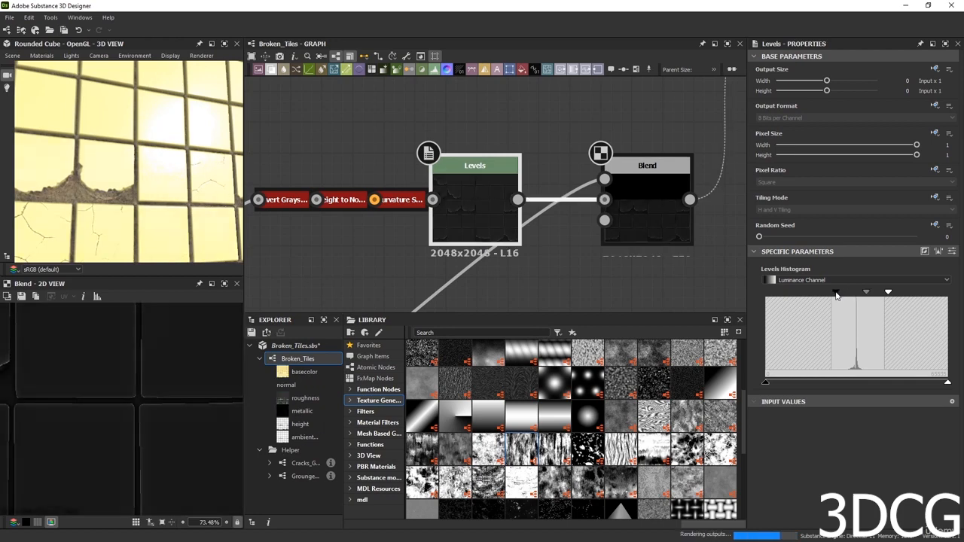
double_click(399, 200)
scroll(123, 407, up, 5)
scroll(123, 405, down, 10)
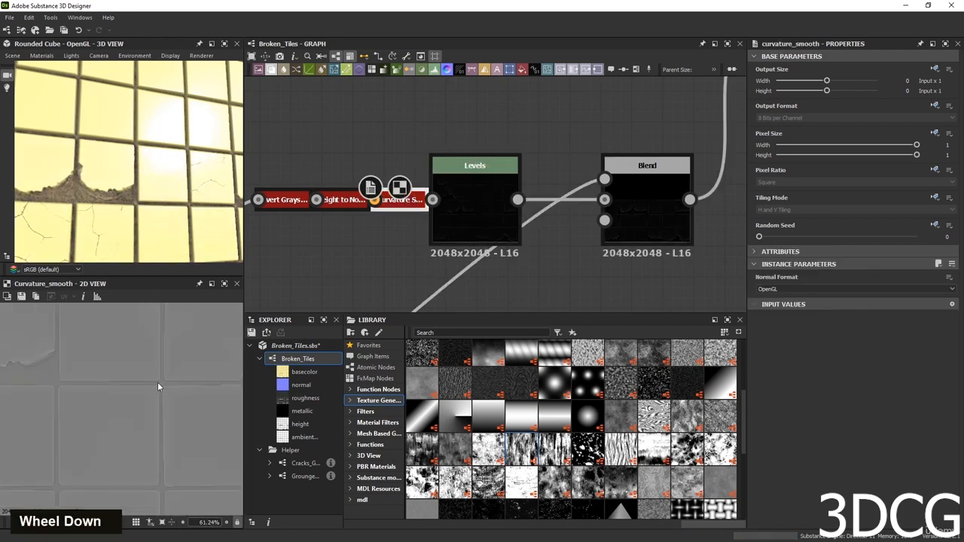
double_click(637, 206)
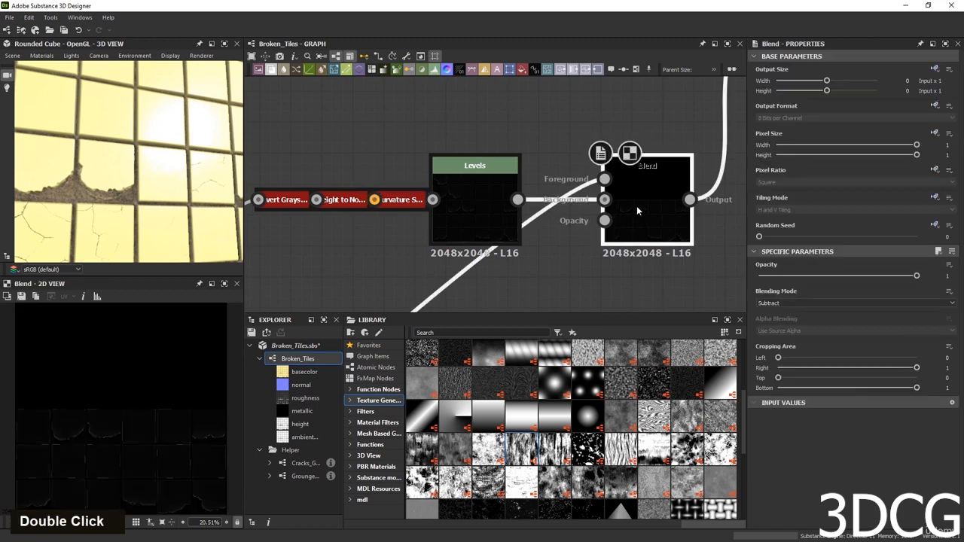
key(ctrl+z)
key(ctrl+z)
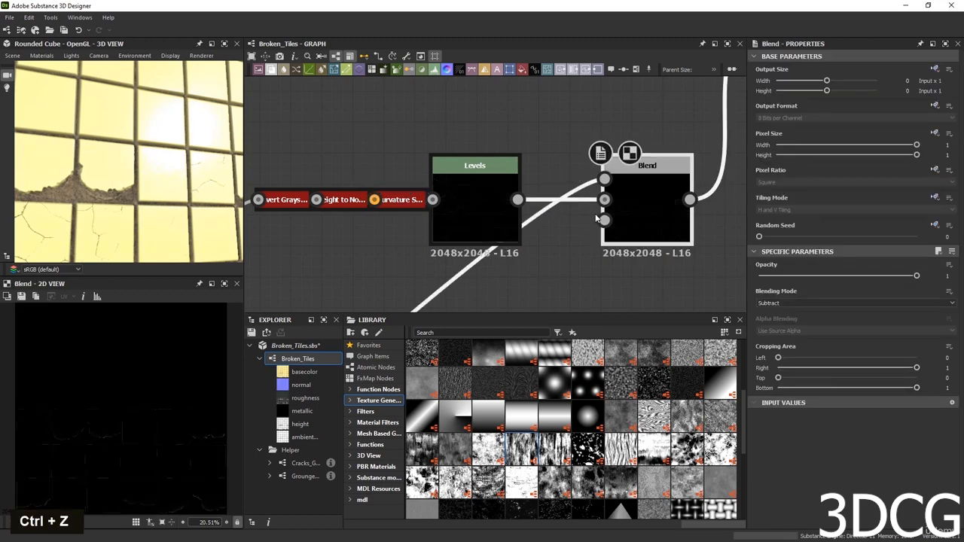
Add a second Blur HQ Grayscale node and feed it from the Subtract Blend of the edge mask.
middle_drag(635, 233, 473, 253)
scroll(595, 240, down, 3)
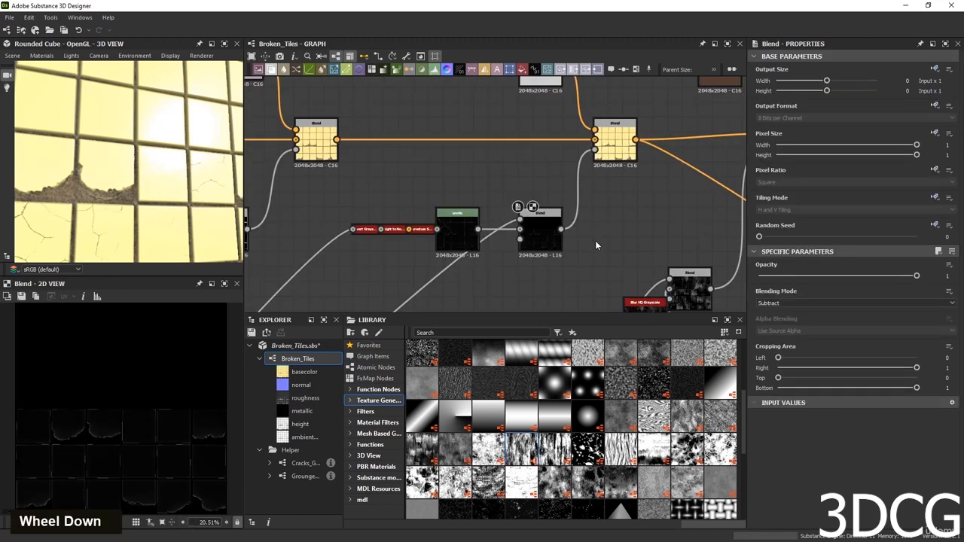
middle_drag(595, 240, 563, 243)
key(space)
text(bl)
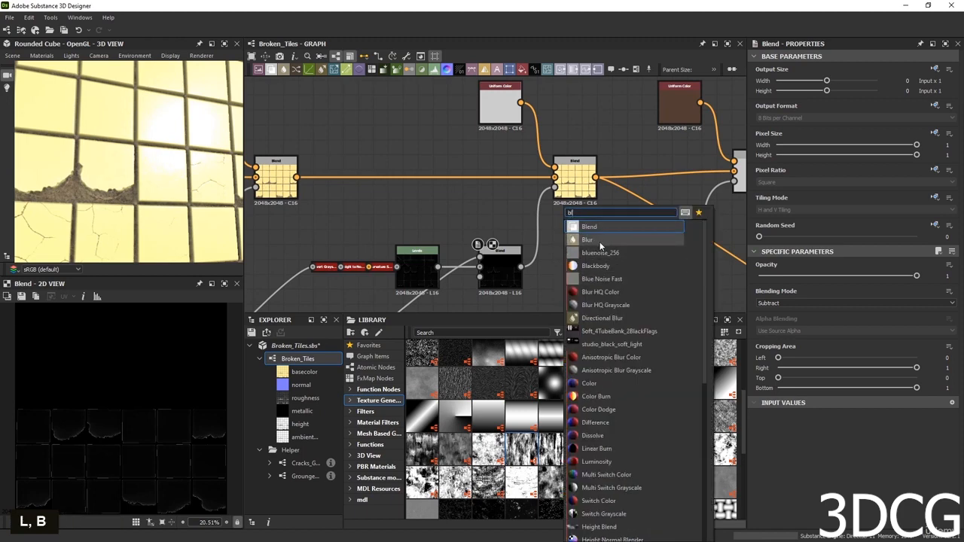
click(606, 305)
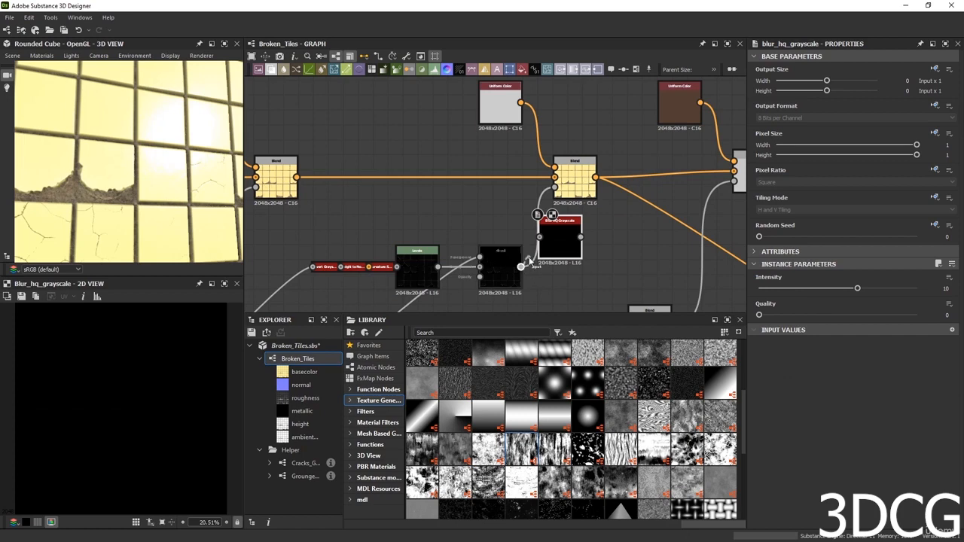
drag(530, 259, 539, 237)
Set the edge mask blur to quality 1 and intensity 0.76, and dock it at the opacity input of the Add (Linear Dodge) Blend.
double_click(556, 241)
drag(804, 314, 765, 290)
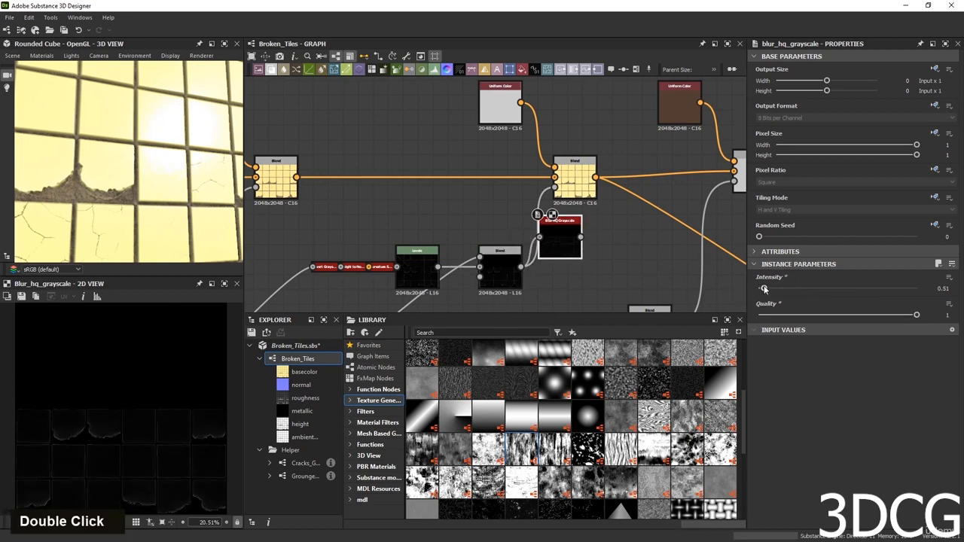
scroll(165, 442, up, 5)
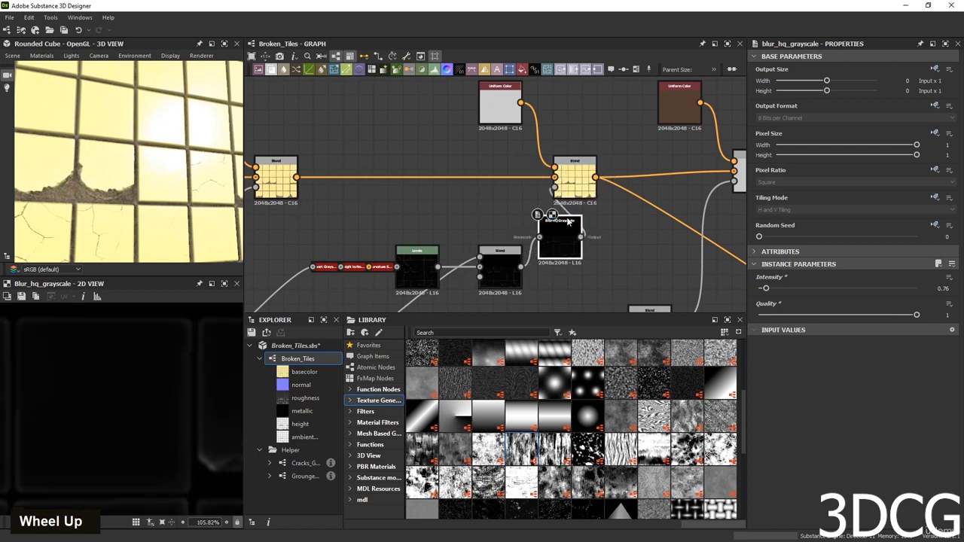
key(d)
double_click(577, 183)
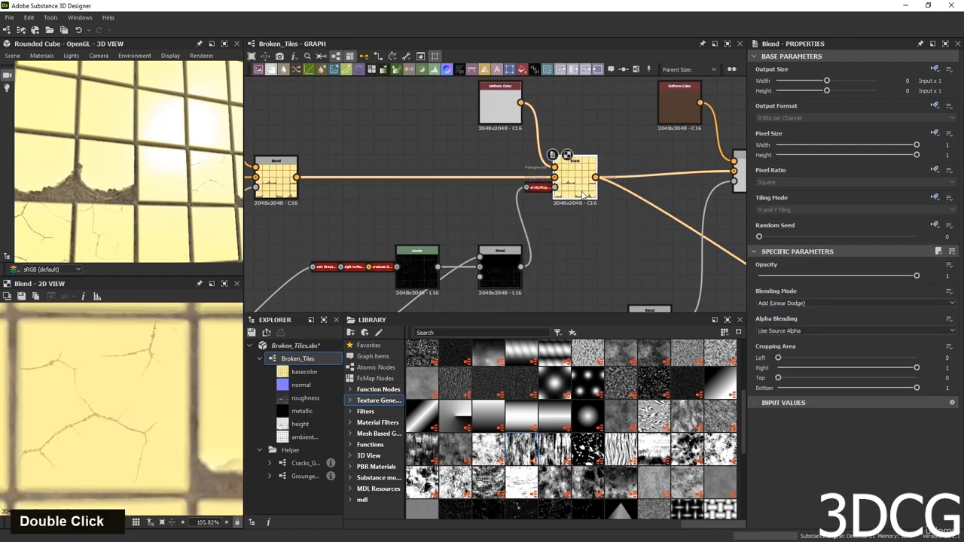
Preview the brown stain Blend and remove the Blur HQ Grayscale node from its opacity mask chain, keeping the mask linked.
middle_drag(624, 204, 545, 228)
scroll(343, 177, up, 3)
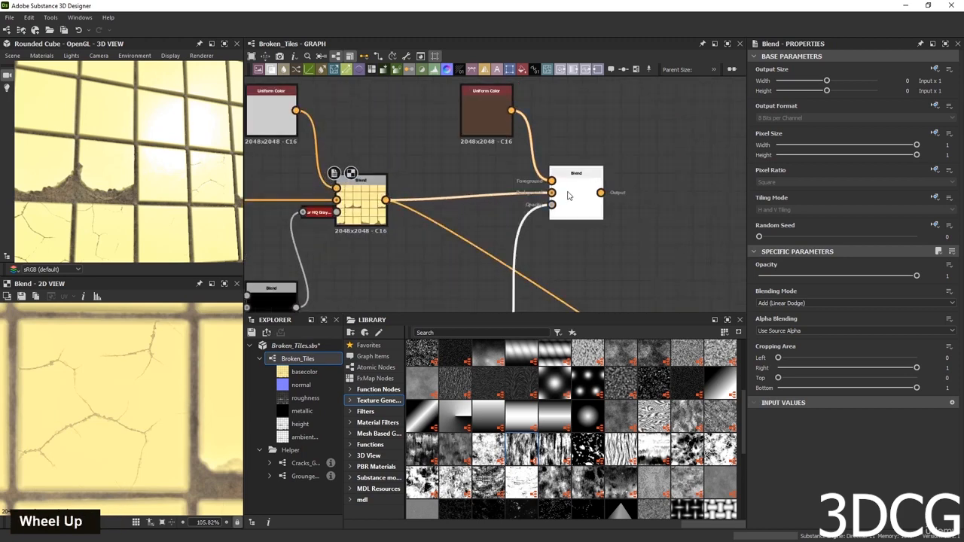
double_click(576, 197)
scroll(143, 424, down, 5)
middle_drag(533, 283, 549, 180)
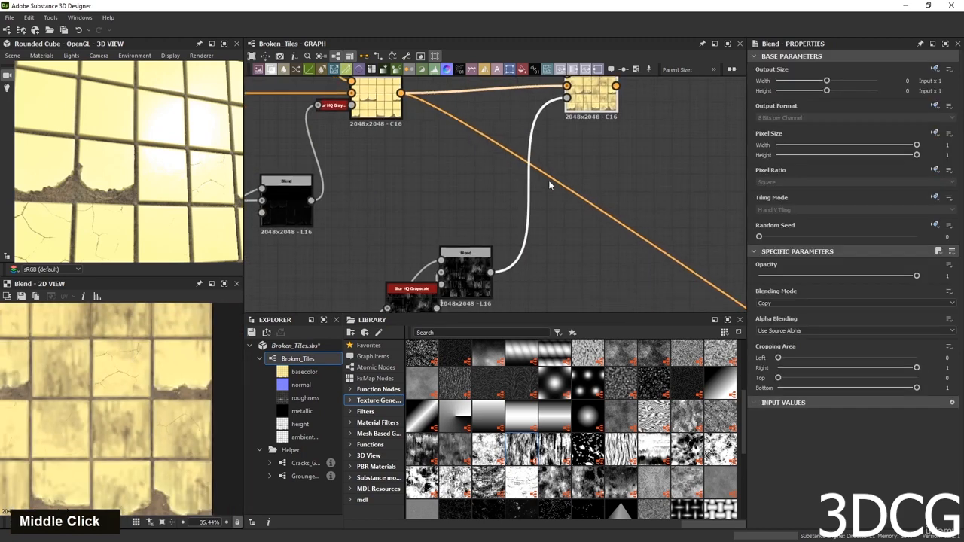
scroll(550, 181, down, 1)
click(430, 262)
drag(399, 245, 401, 214)
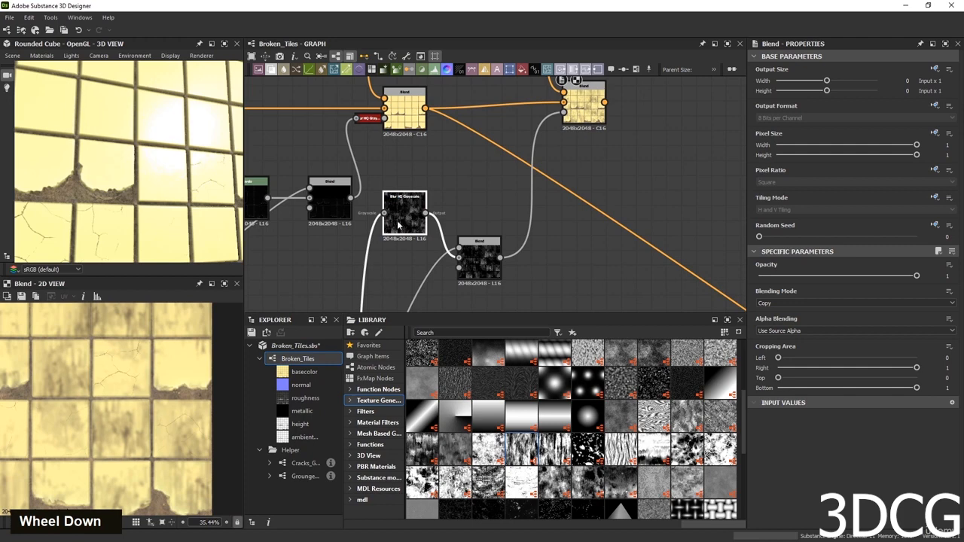
click(394, 211)
key(BackSpace)
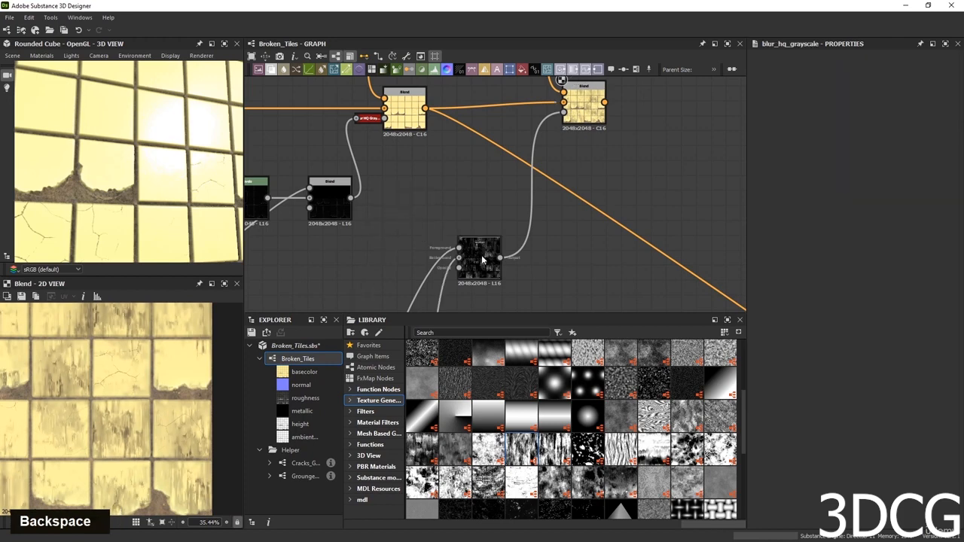
Set the brown stain Blend's opacity to 0.13.
scroll(95, 429, up, 4)
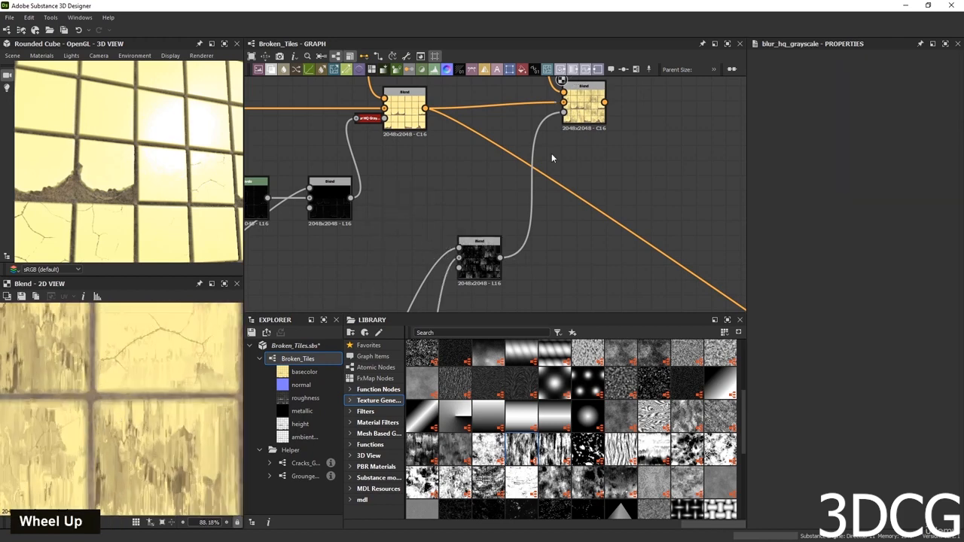
middle_drag(580, 91, 561, 192)
click(560, 197)
scroll(97, 403, up, 4)
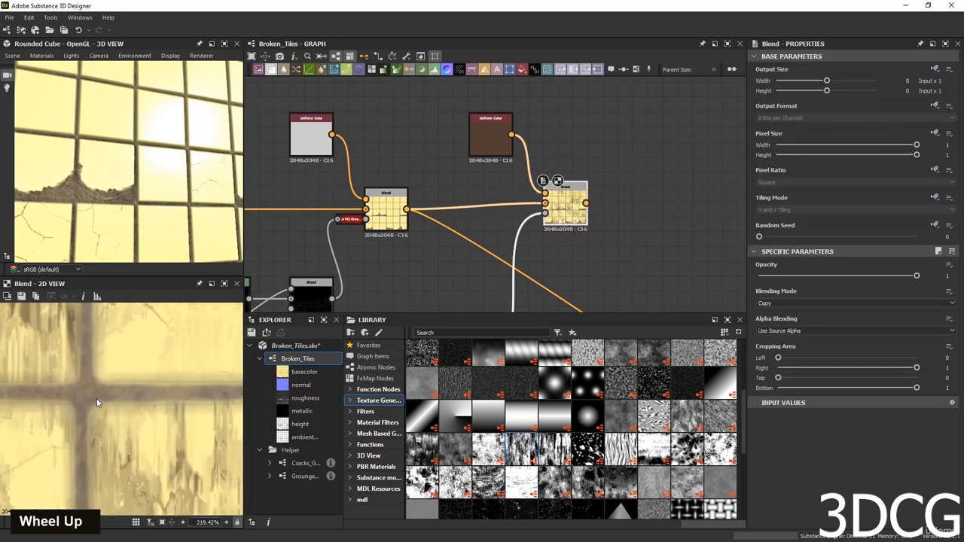
drag(916, 276, 781, 277)
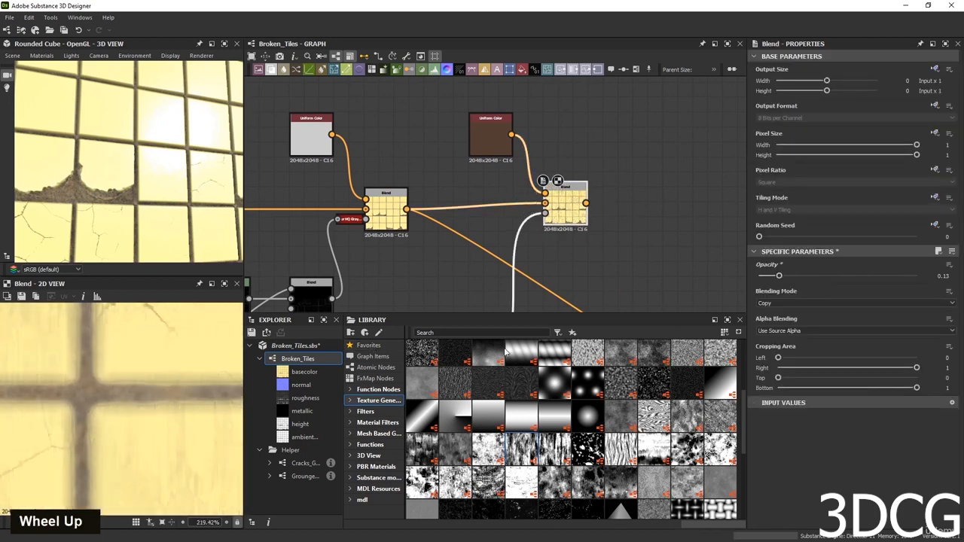
Transfer the outgoing base color link from the edge highlight Blend to the brown stain Blend and check the tiles on the cube.
scroll(126, 383, down, 8)
scroll(542, 218, down, 4)
middle_drag(503, 235, 355, 228)
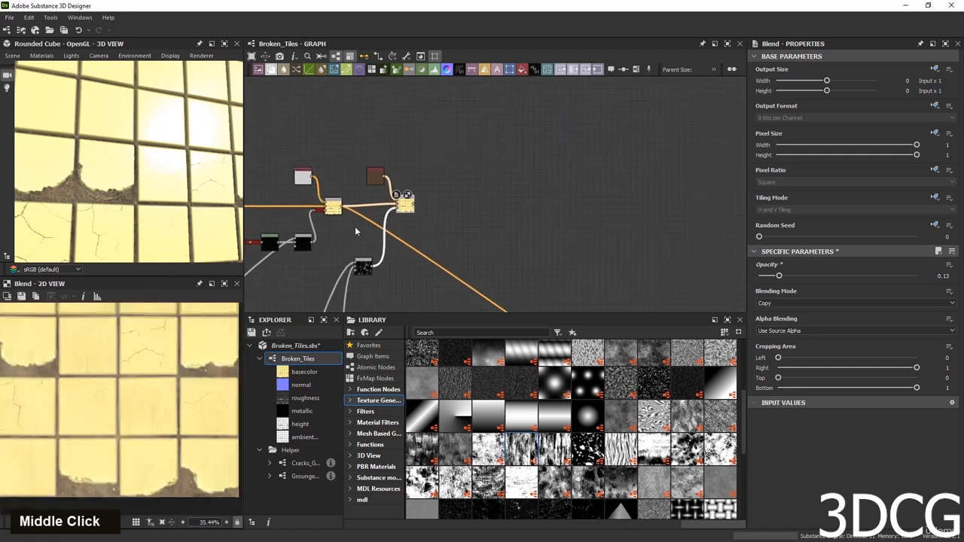
scroll(355, 231, up, 2)
shift+drag(339, 199, 431, 201)
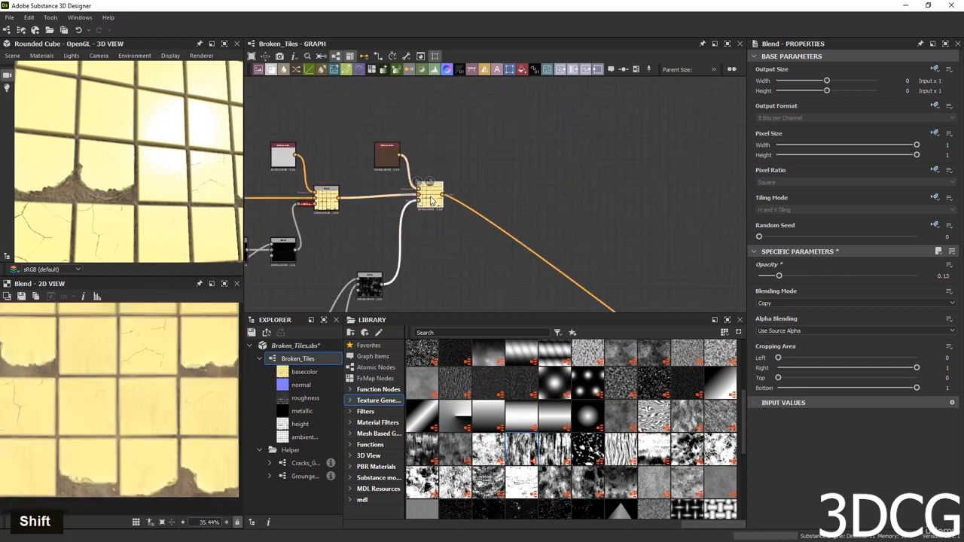
scroll(148, 190, down, 3)
scroll(148, 190, up, 5)
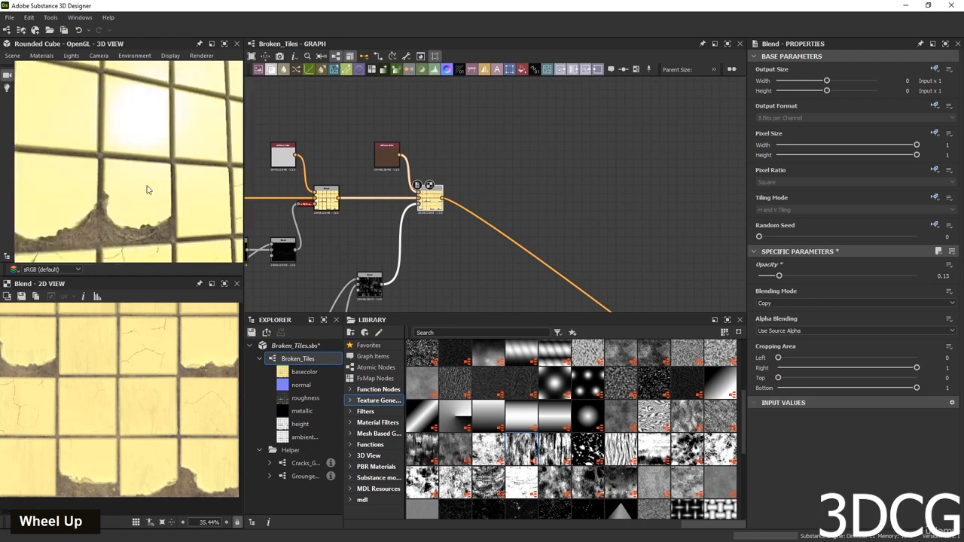
middle_drag(148, 189, 83, 201)
ctrl+shift+right_drag(82, 201, 206, 201)
Change the tiles' Uniform Color to a more saturated yellow, #fce553.
scroll(634, 267, down, 3)
middle_drag(498, 287, 640, 246)
scroll(397, 192, up, 3)
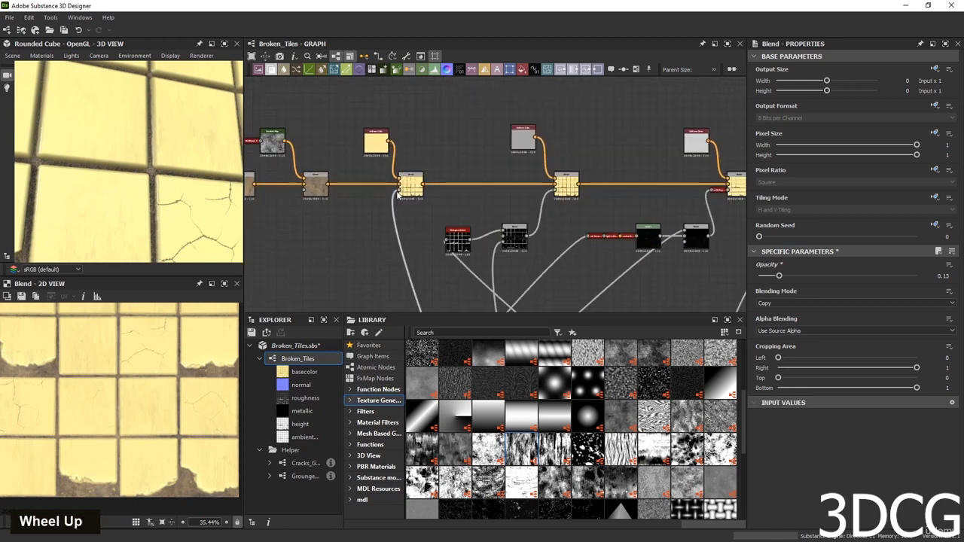
click(376, 141)
click(777, 307)
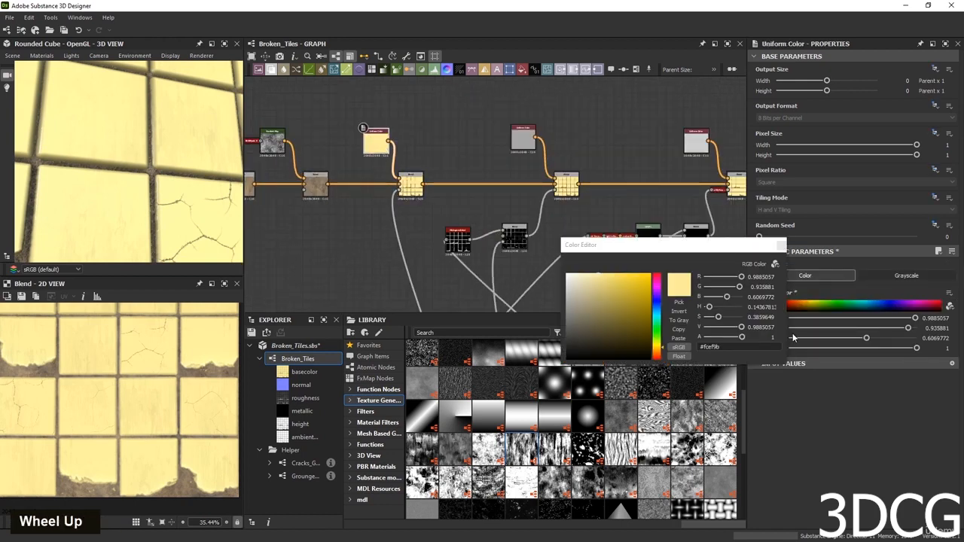
click(623, 277)
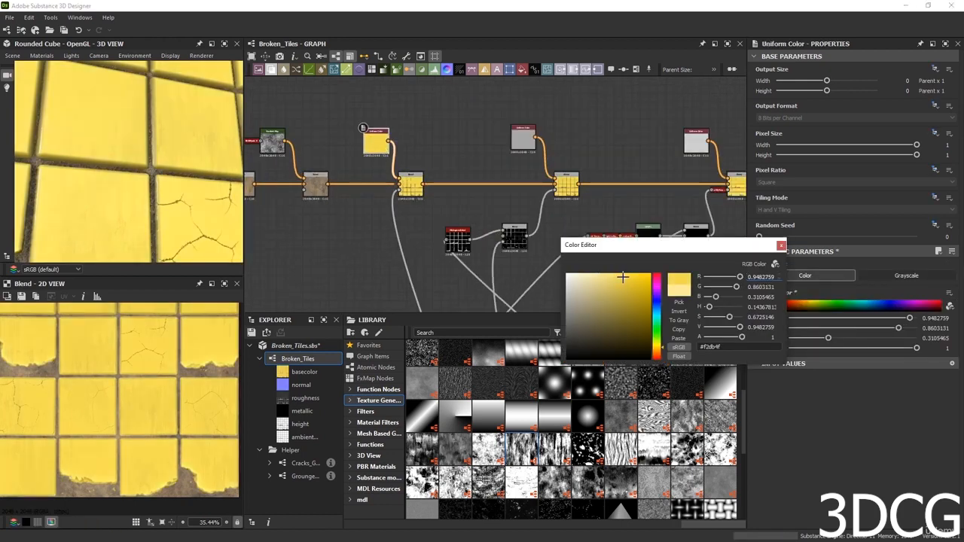
drag(622, 277, 623, 272)
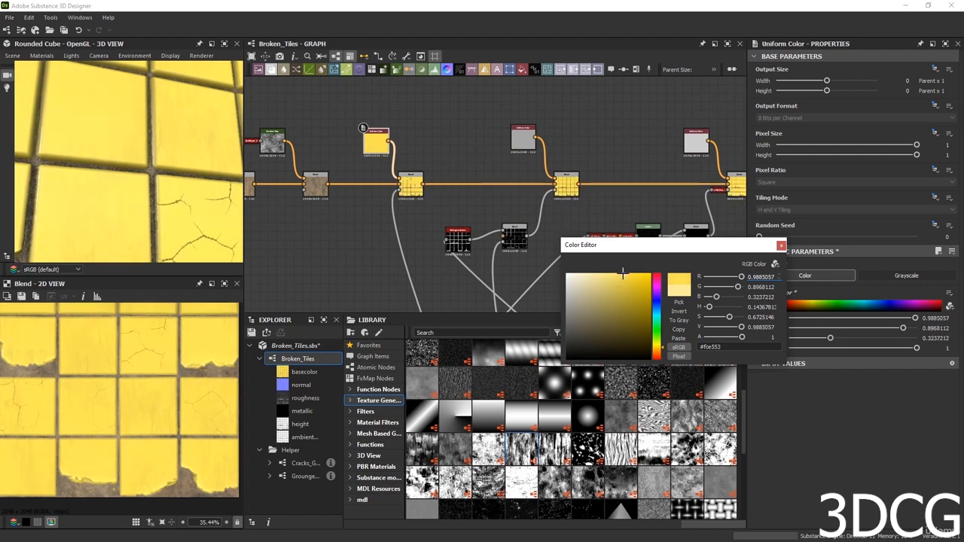
click(781, 245)
Examine the yellow tiles, cracks and broken edges on the cube from several angles and under changed lighting.
scroll(178, 214, down, 5)
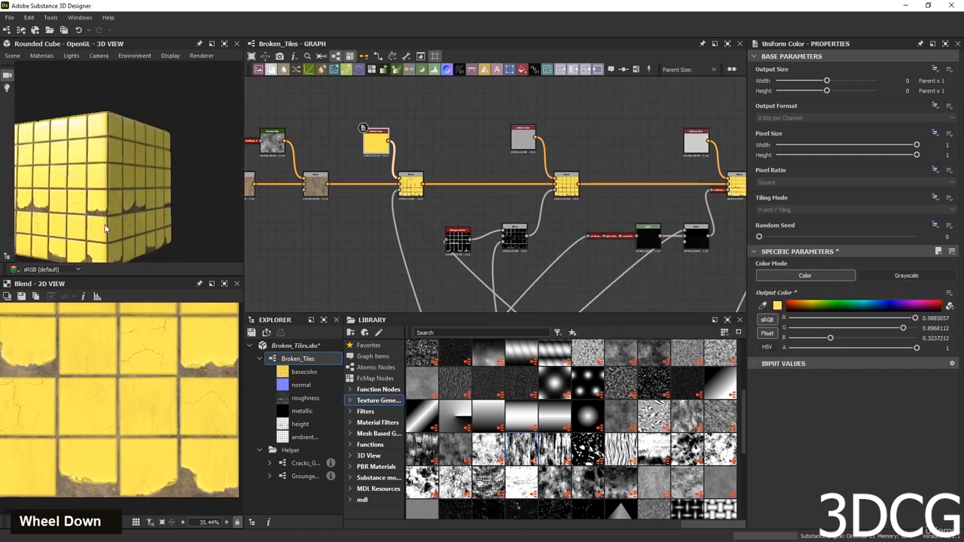
mouse_move(178, 214)
mouse_down()
mouse_move(238, 213)
mouse_move(162, 216)
mouse_up()
scroll(103, 218, up, 8)
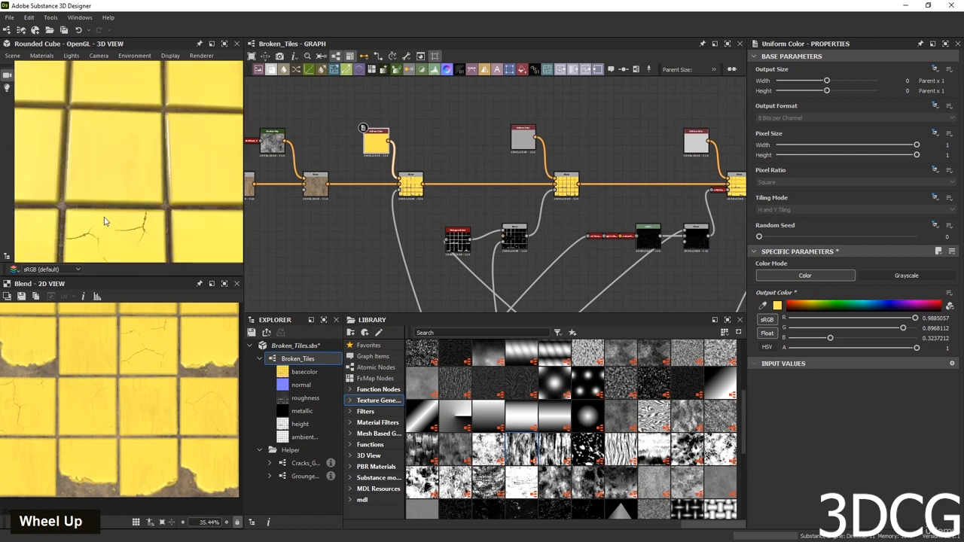
scroll(104, 209, up, 3)
ctrl+shift+right_drag(146, 218, 120, 190)
scroll(128, 195, down, 6)
drag(158, 195, 130, 210)
scroll(118, 204, up, 5)
scroll(129, 210, down, 6)
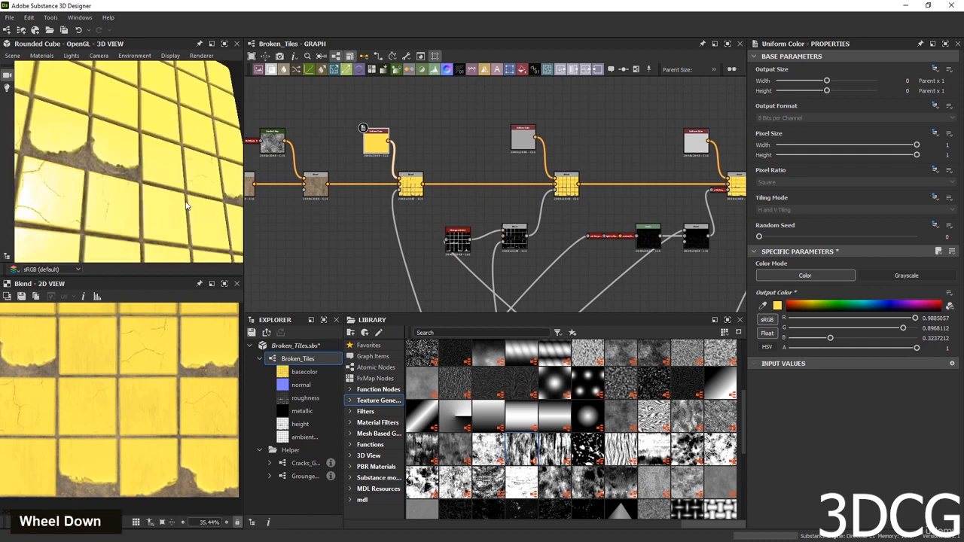
middle_drag(147, 233, 179, 201)
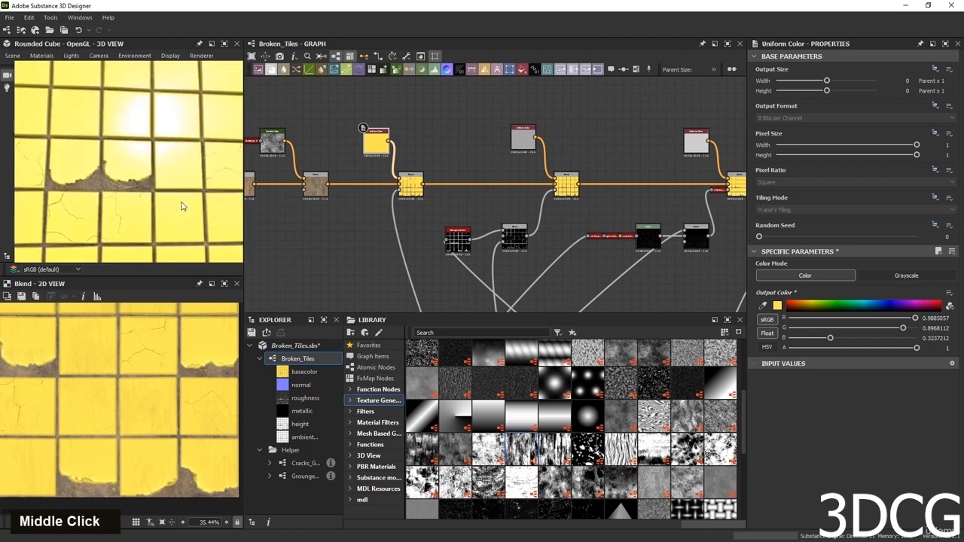
Set the brown stain Blend's opacity to 0.22 and check the stains on the cube.
middle_drag(666, 243, 543, 257)
click(723, 203)
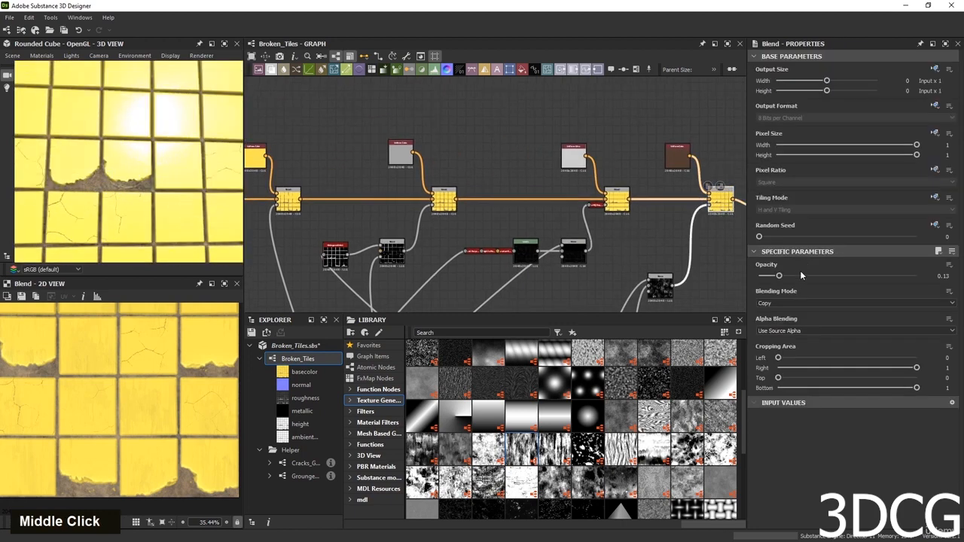
drag(797, 275, 837, 277)
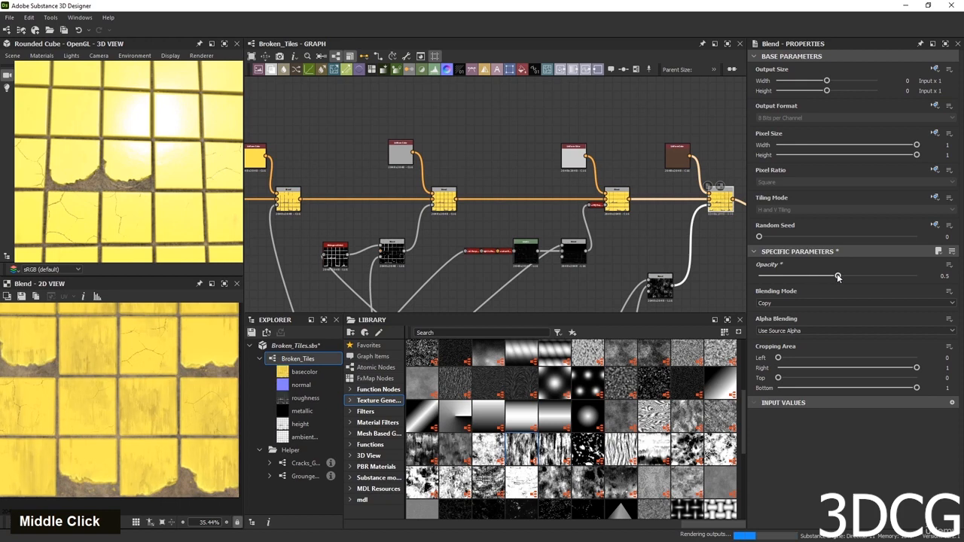
scroll(128, 162, down, 5)
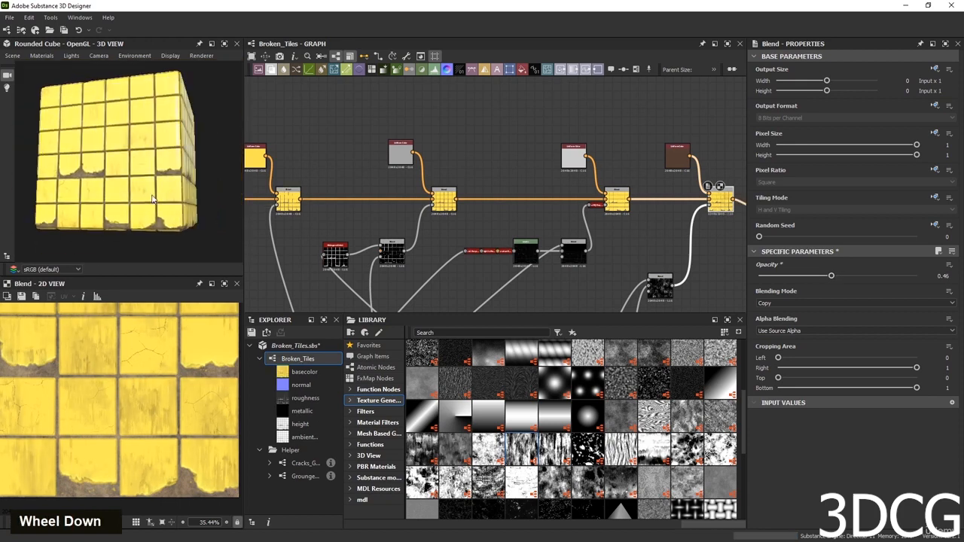
scroll(128, 162, up, 5)
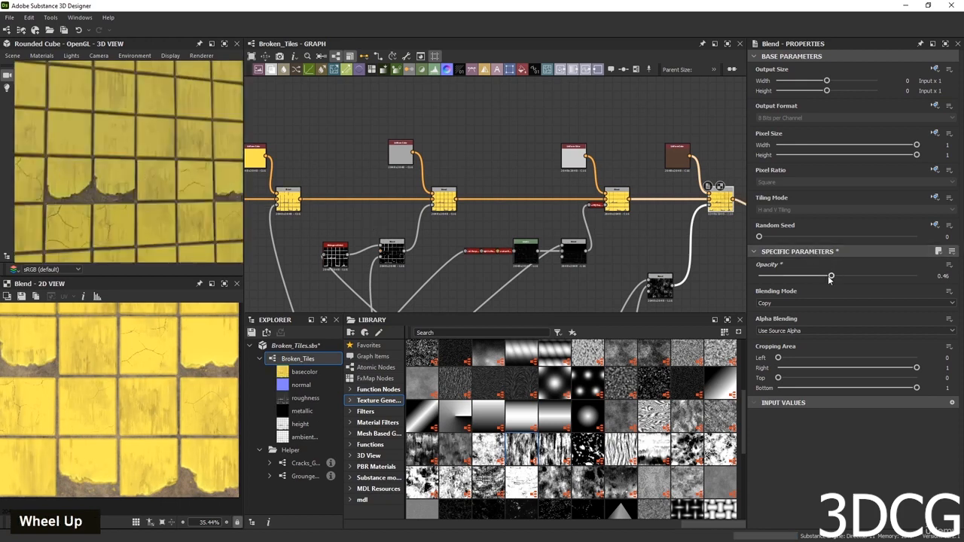
drag(832, 275, 794, 278)
scroll(114, 175, down, 5)
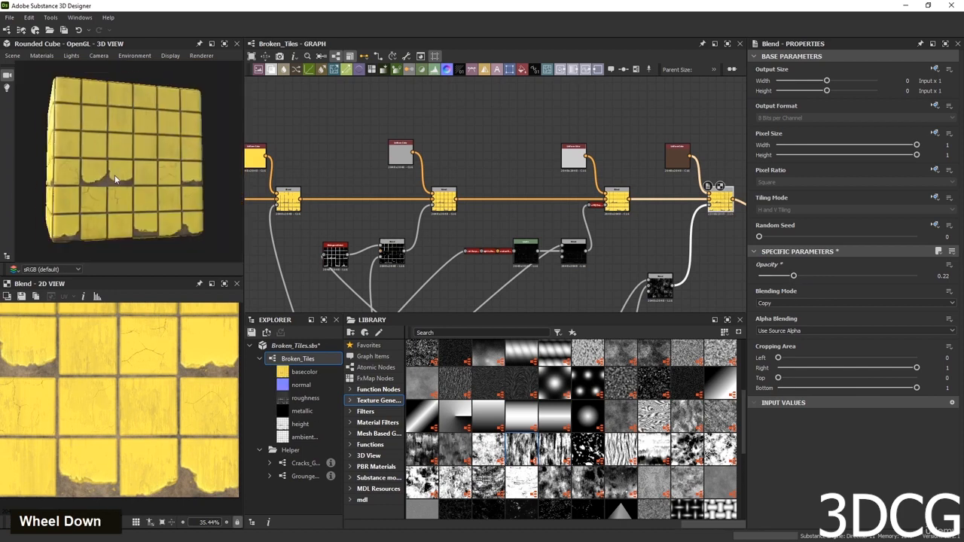
scroll(115, 175, up, 5)
scroll(289, 245, down, 3)
scroll(149, 218, down, 5)
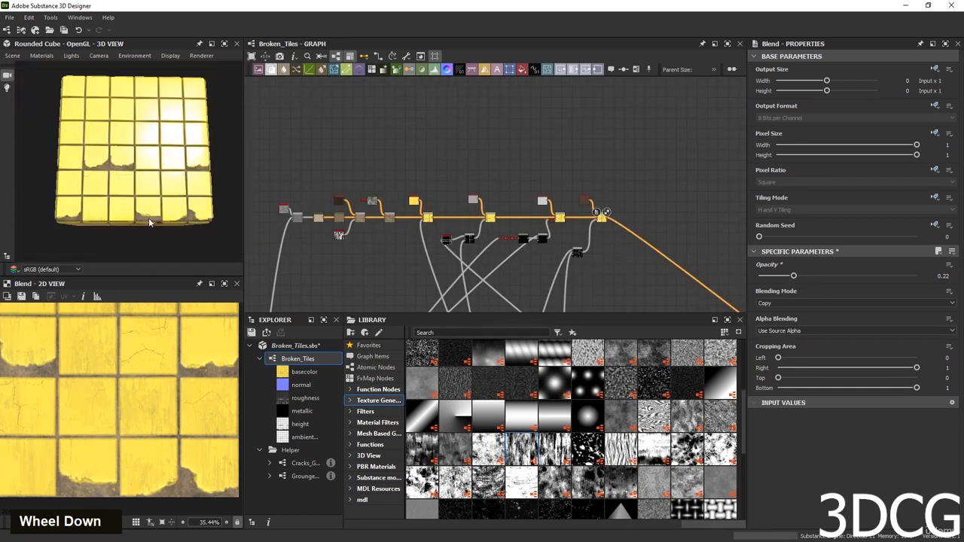
drag(149, 218, 189, 220)
scroll(188, 220, up, 5)
Preview the tile Blend in the Roughness frame and lower its foreground Uniform Color to about 0.117.
scroll(467, 177, down, 5)
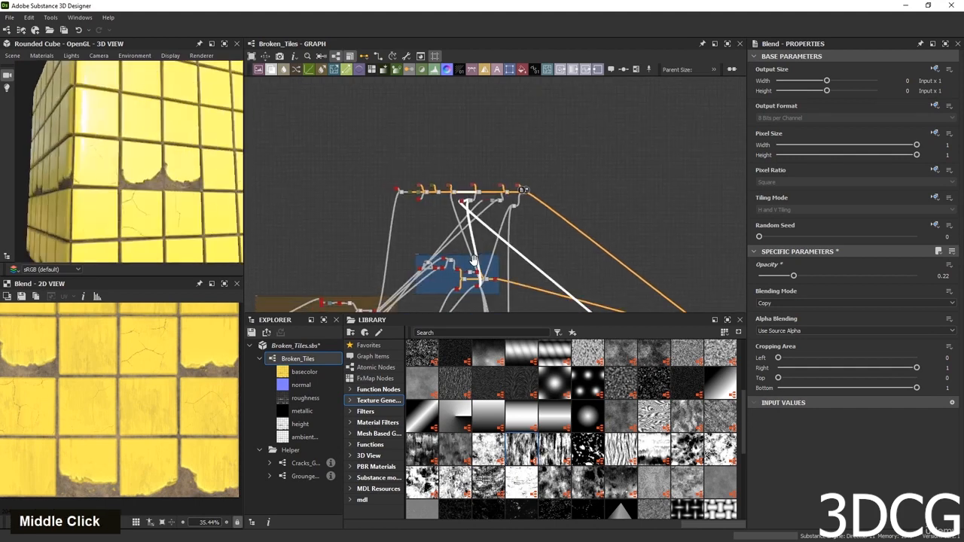
middle_drag(520, 286, 482, 181)
scroll(495, 309, up, 8)
middle_drag(587, 254, 475, 258)
scroll(507, 259, up, 5)
double_click(482, 240)
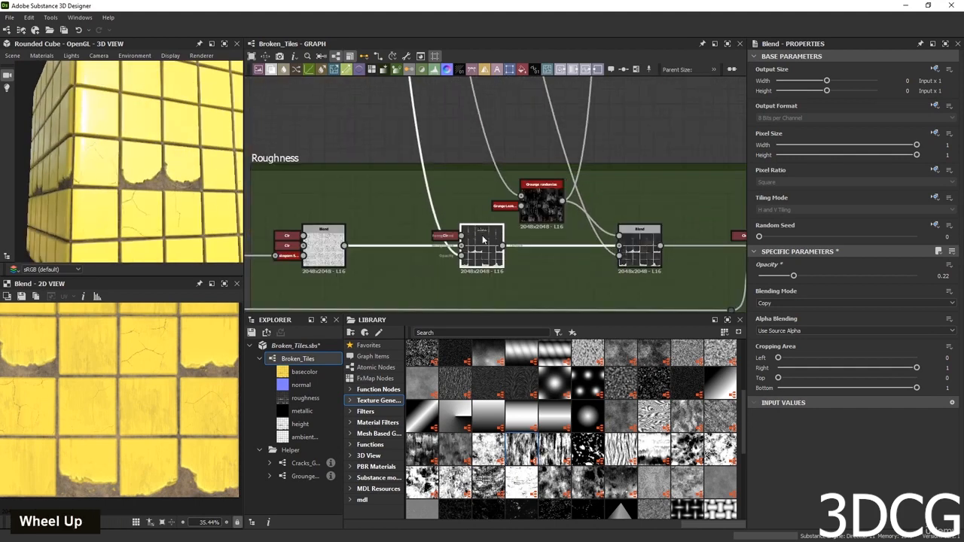
click(445, 236)
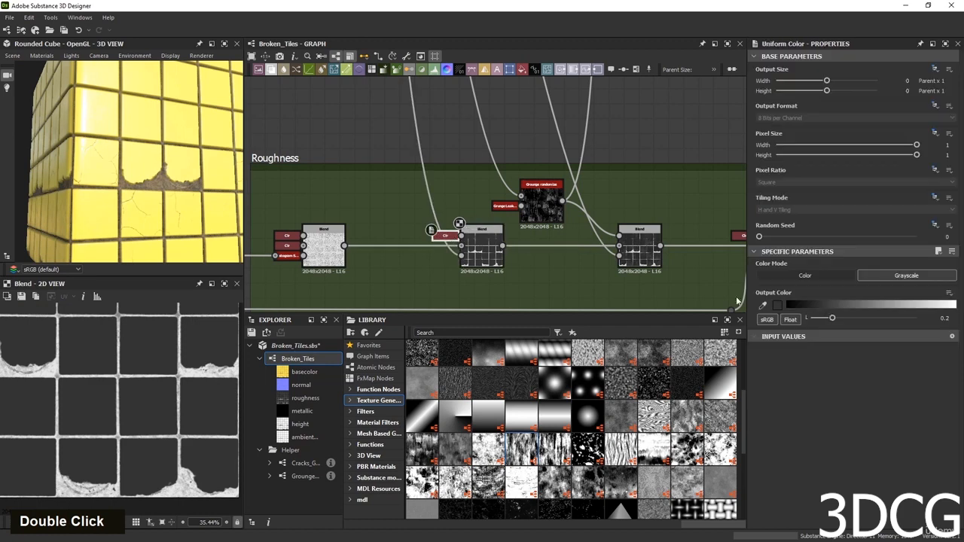
drag(816, 305, 805, 306)
mouse_move(142, 230)
mouse_down()
mouse_move(116, 217)
mouse_move(132, 218)
mouse_up()
mouse_move(143, 177)
mouse_down()
mouse_move(257, 188)
mouse_move(353, 183)
mouse_move(368, 202)
mouse_move(283, 198)
mouse_move(177, 123)
mouse_move(162, 198)
mouse_move(153, 188)
mouse_up()
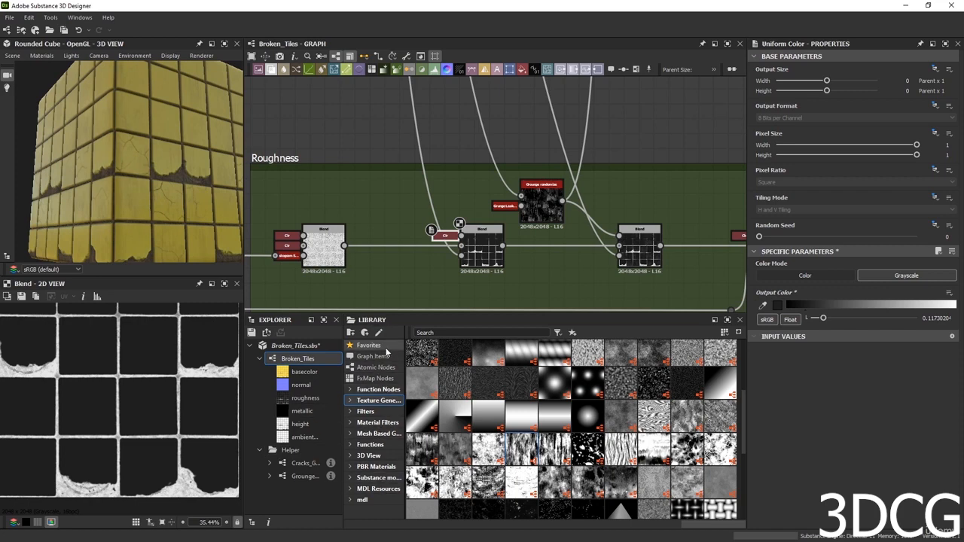
Apply the green outdoor HDRI environment from the library to the 3D view and inspect the reflections on the tiles.
click(371, 456)
click(349, 456)
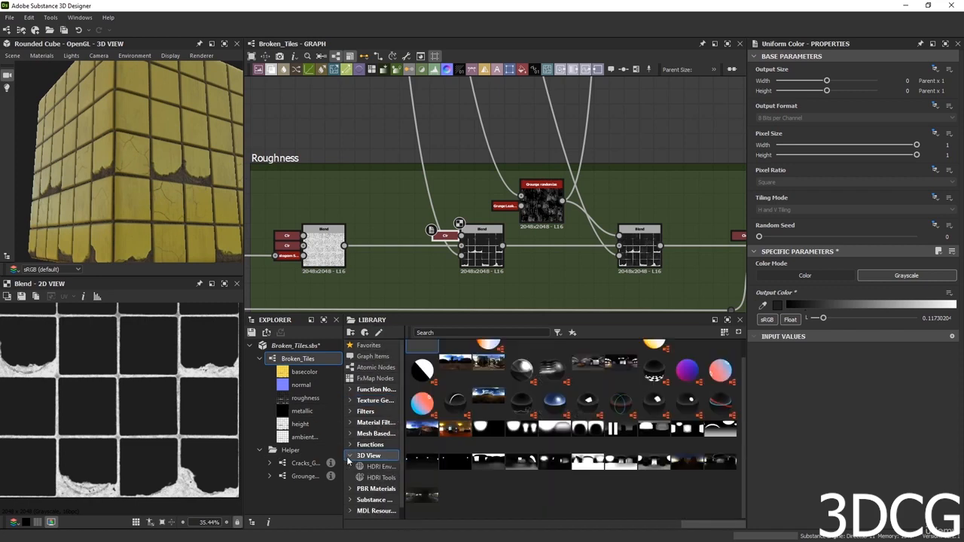
click(378, 467)
click(350, 453)
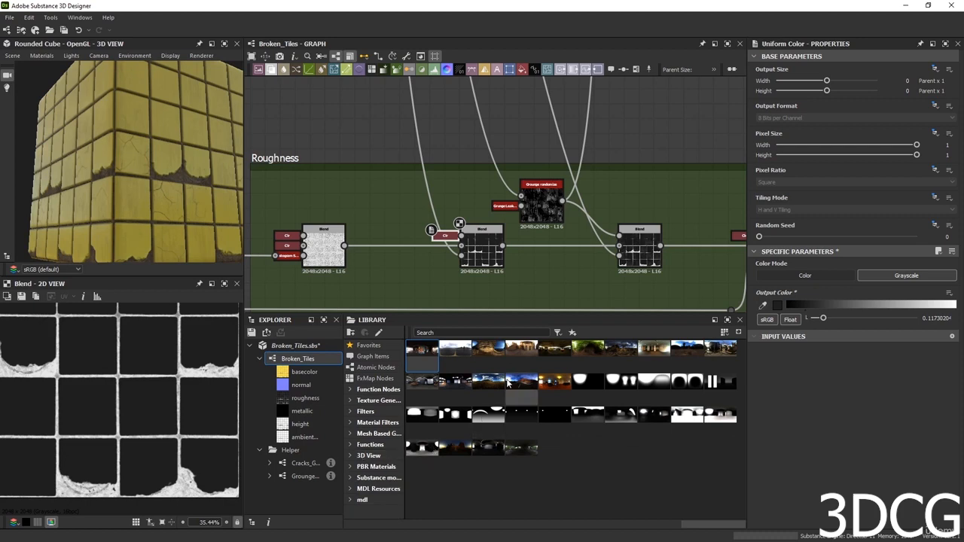
drag(585, 349, 73, 191)
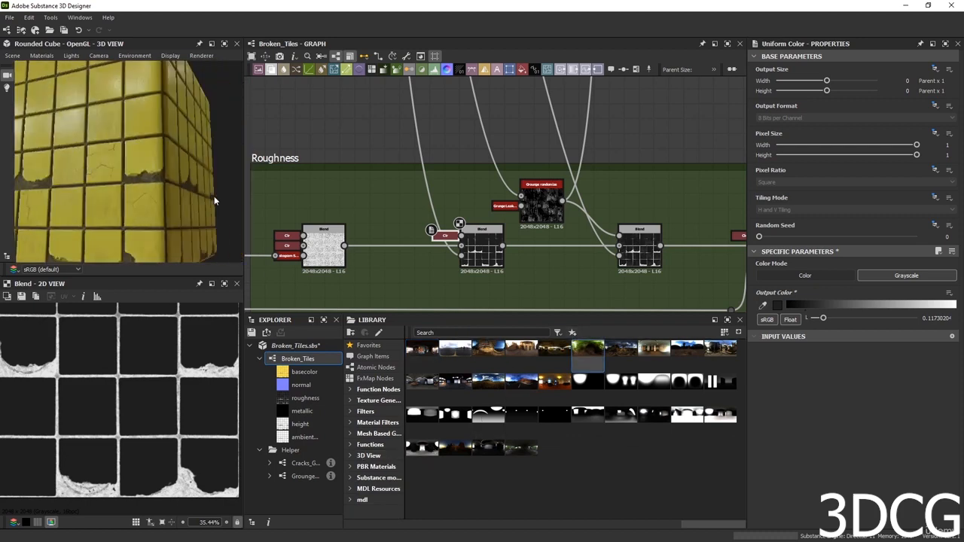
scroll(184, 188, up, 5)
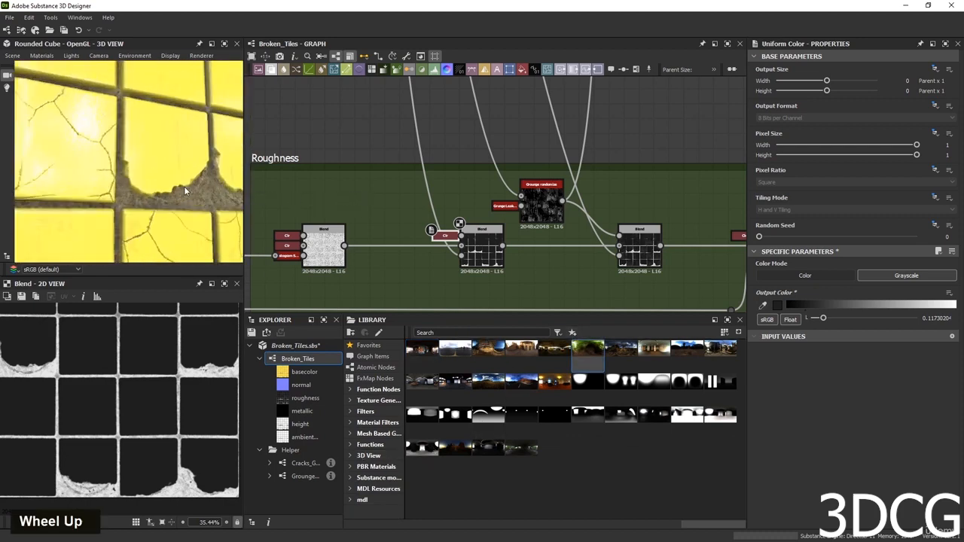
middle_drag(184, 187, 240, 199)
Set the Uniform Color feeding the tile roughness Blend to about 0.126.
click(482, 242)
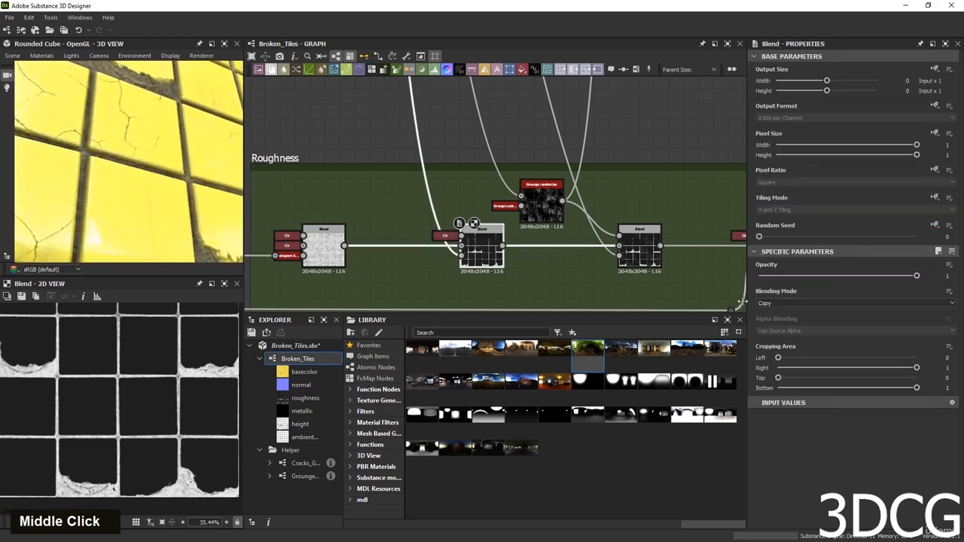
click(445, 235)
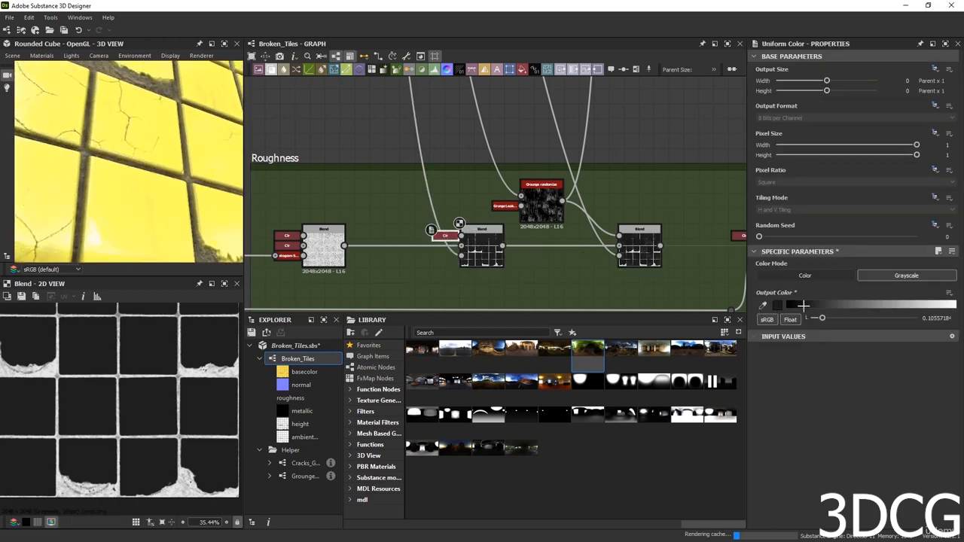
mouse_move(803, 304)
mouse_down()
mouse_move(792, 304)
mouse_move(806, 303)
mouse_up()
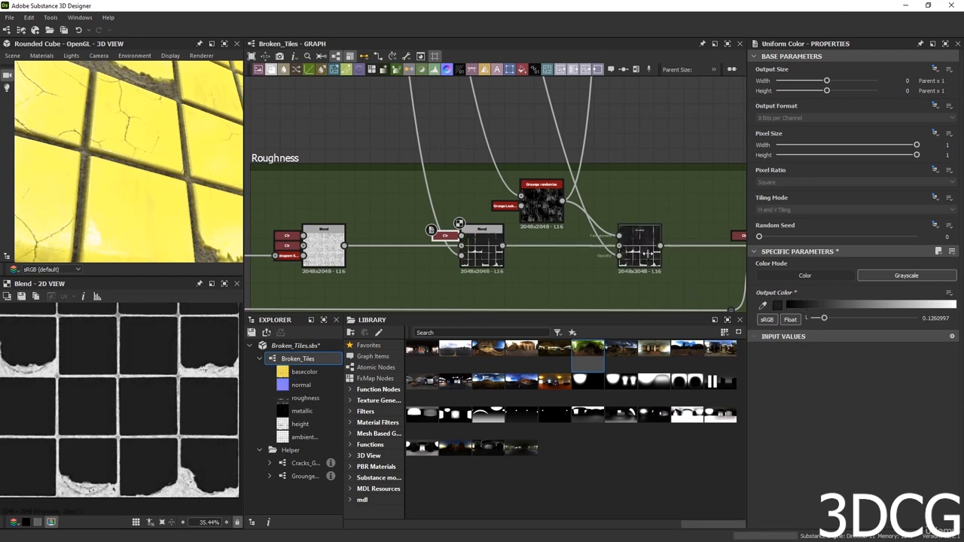
Preview the grunge Blend in the Roughness frame and inspect the reflections and stains on the cube's tiles.
double_click(643, 253)
scroll(126, 240, down, 4)
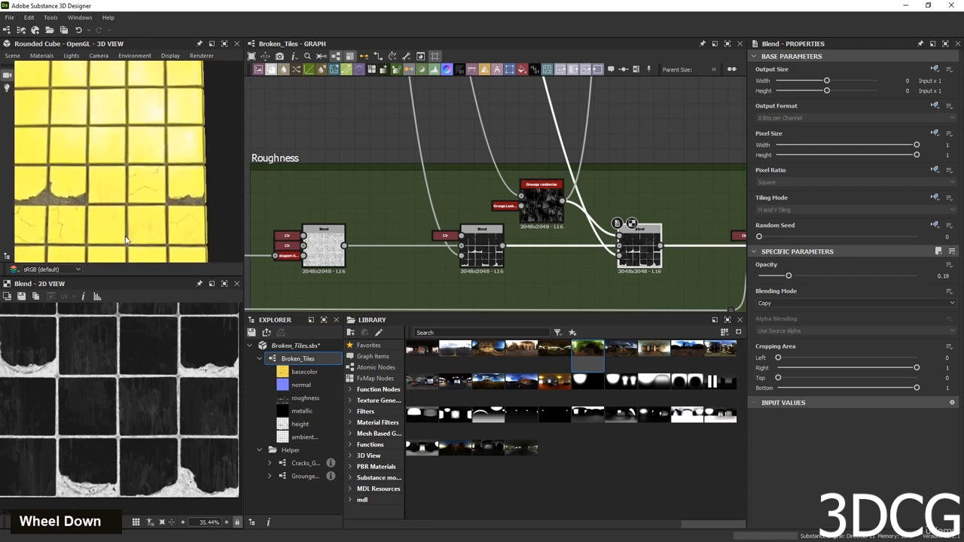
drag(126, 240, 145, 235)
mouse_move(183, 196)
ctrl+shift+right_down()
mouse_move(108, 194)
mouse_move(172, 192)
ctrl+shift+right_up()
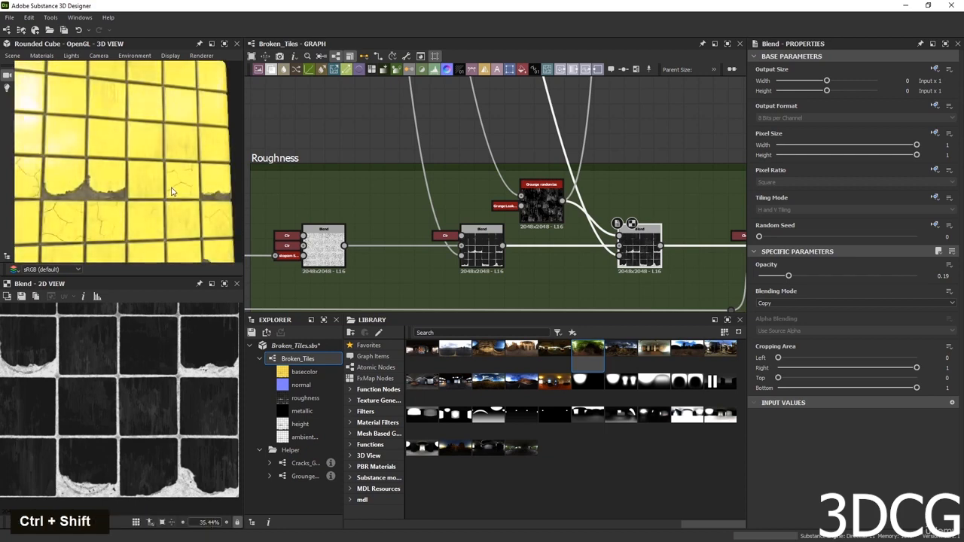
scroll(155, 188, up, 6)
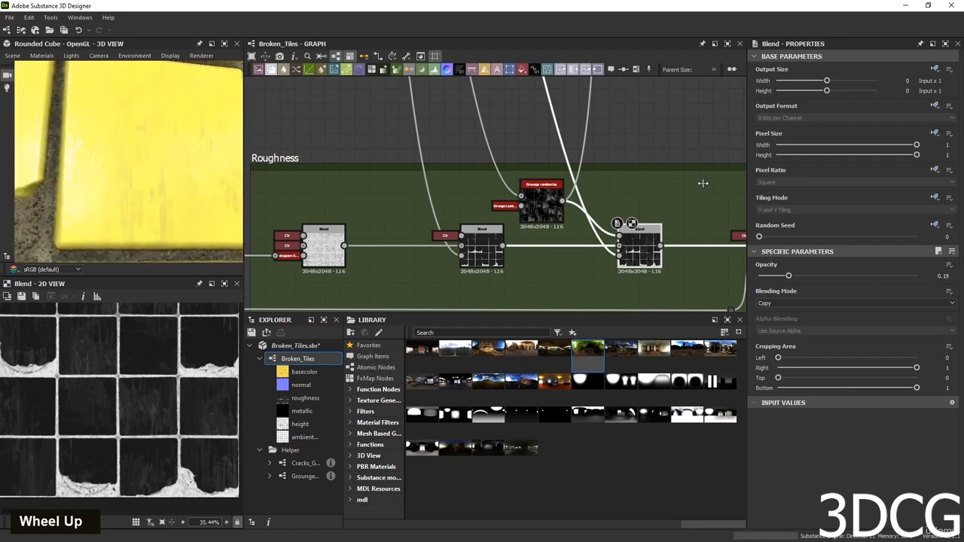
Lower the opacity of the brown stain Blend in the base color chain to 0.14 and check the whole cube.
scroll(696, 183, down, 8)
middle_drag(662, 102, 625, 251)
scroll(584, 253, up, 6)
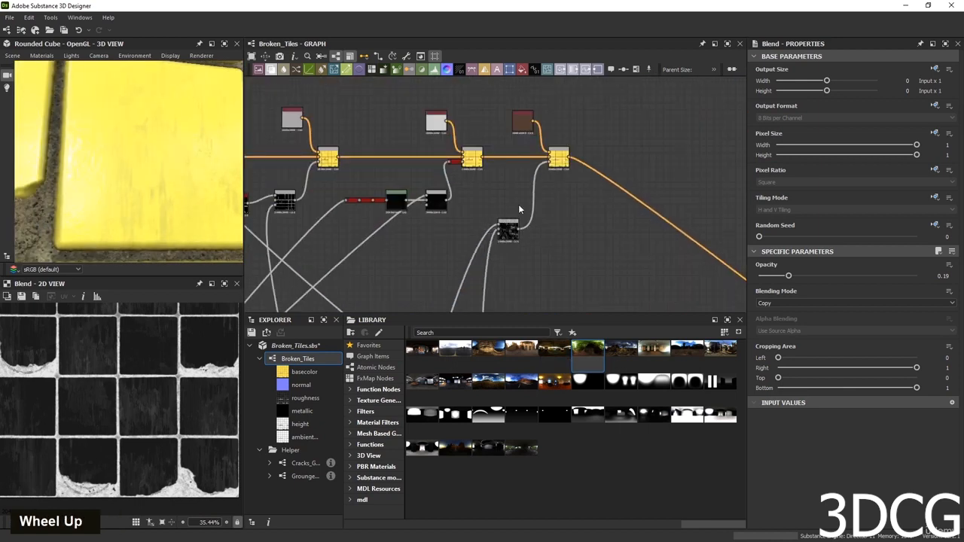
click(561, 161)
drag(788, 280, 780, 277)
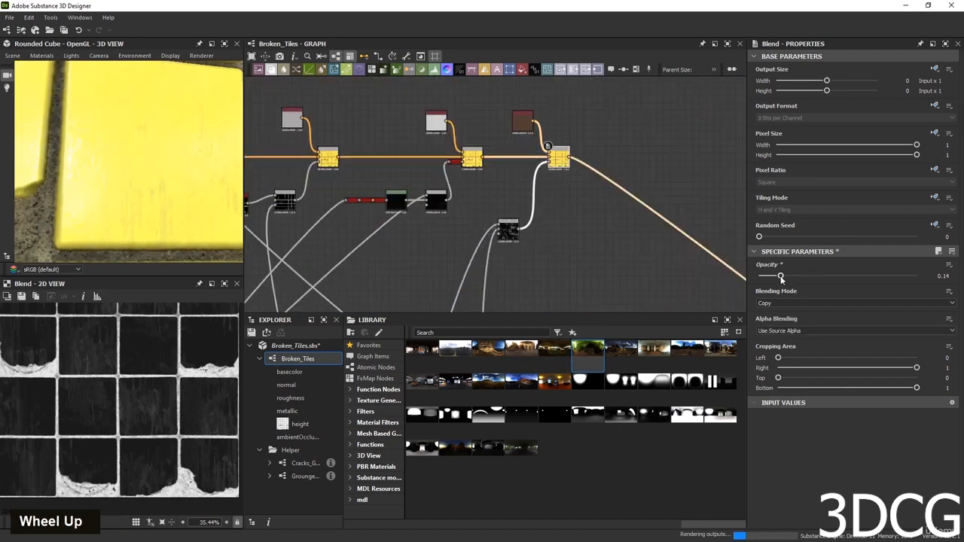
scroll(153, 148, down, 3)
scroll(154, 149, down, 5)
drag(154, 148, 136, 215)
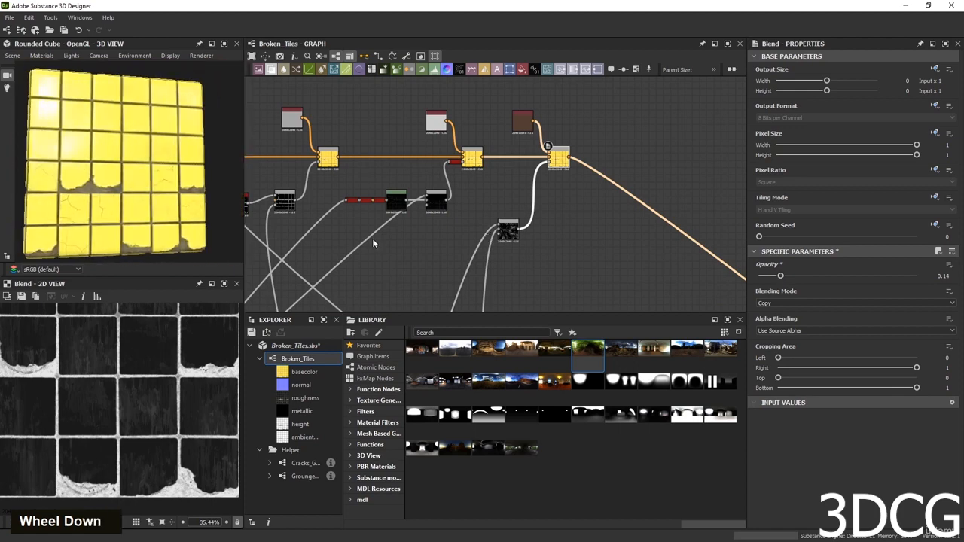
Change the tile Uniform Color from the spectrum to blue, about R 0, G 0.456, B 0.625, and inspect the tiles.
middle_drag(373, 239, 628, 256)
click(424, 138)
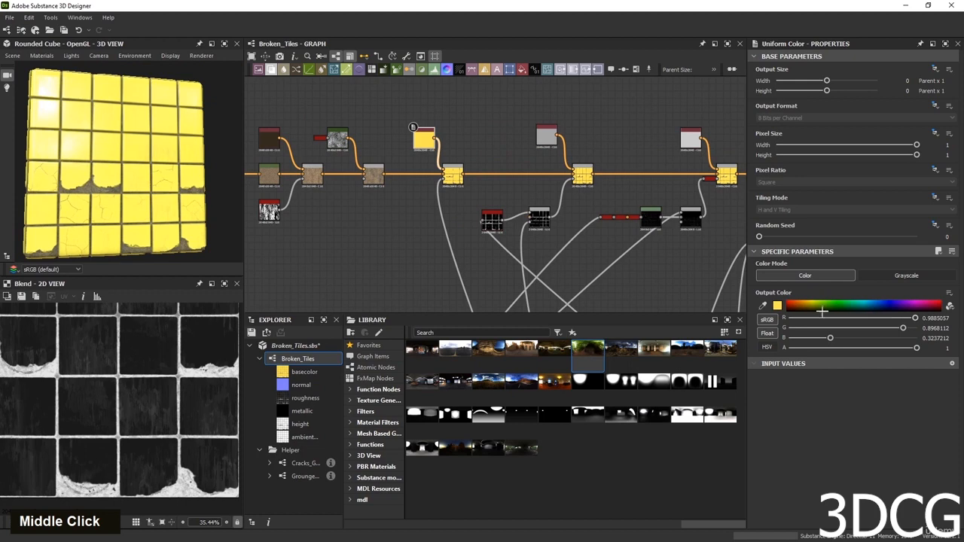
click(870, 304)
scroll(104, 196, up, 5)
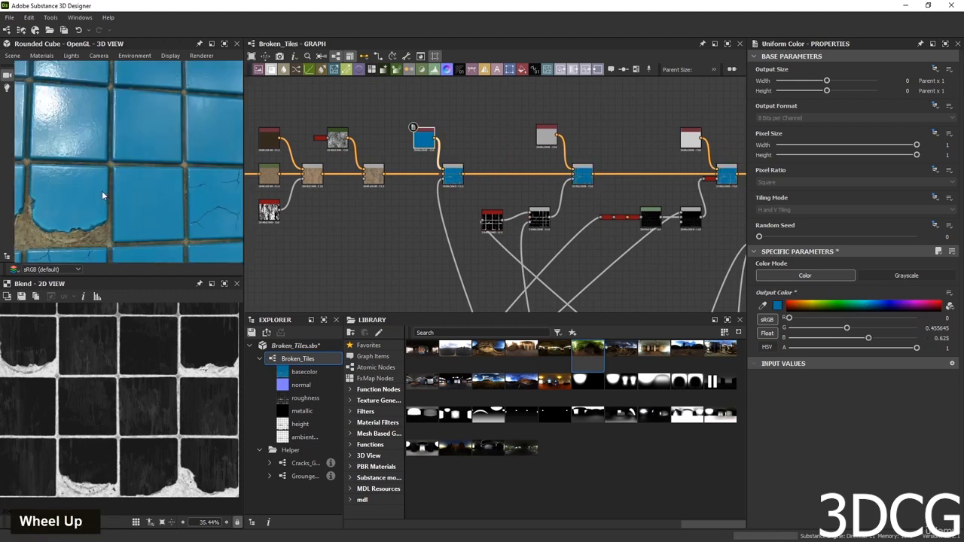
mouse_move(103, 196)
middle_down()
mouse_move(127, 193)
mouse_move(106, 186)
middle_up()
Set Height Depth to 1 cm on the upper Height to Normal World Units node in the blue normal frame.
scroll(497, 181, down, 3)
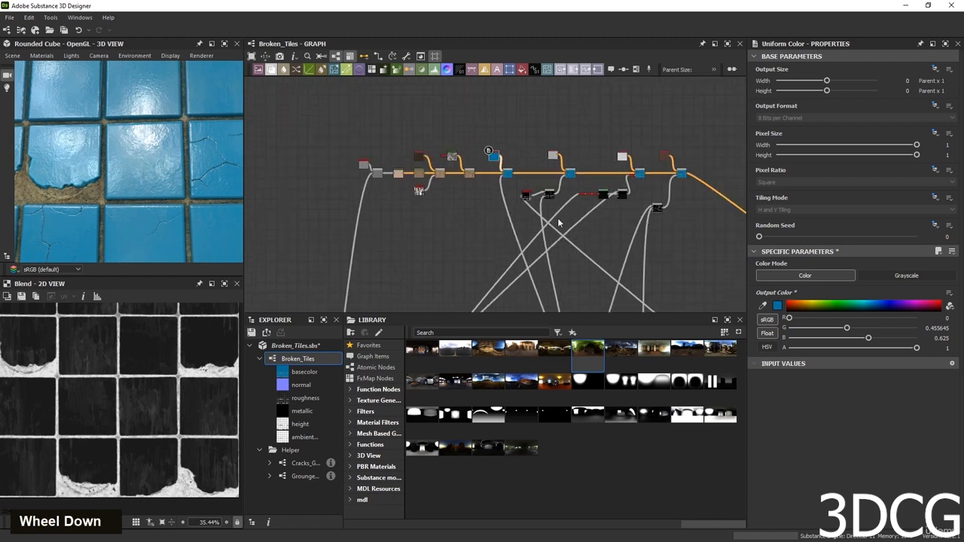
middle_drag(489, 121, 517, 160)
scroll(589, 266, up, 5)
click(598, 213)
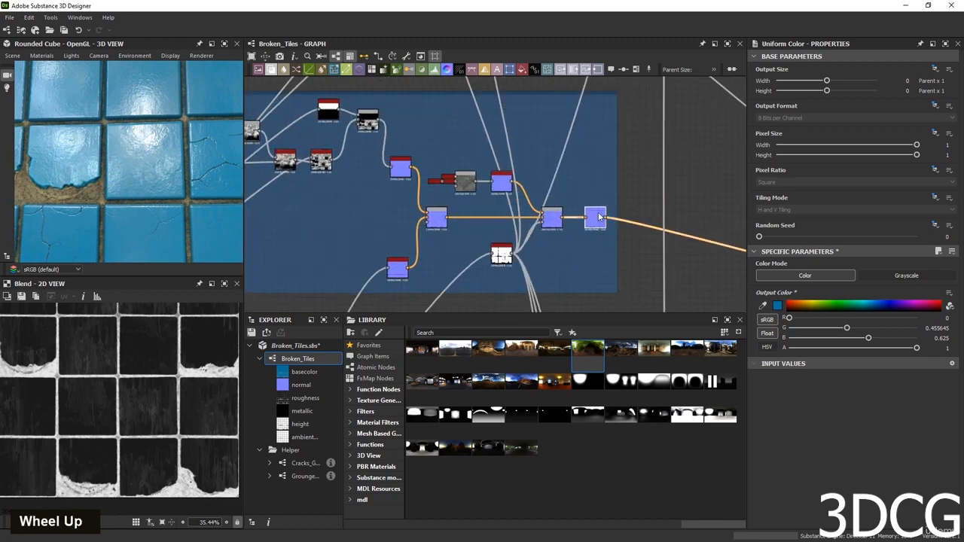
double_click(400, 168)
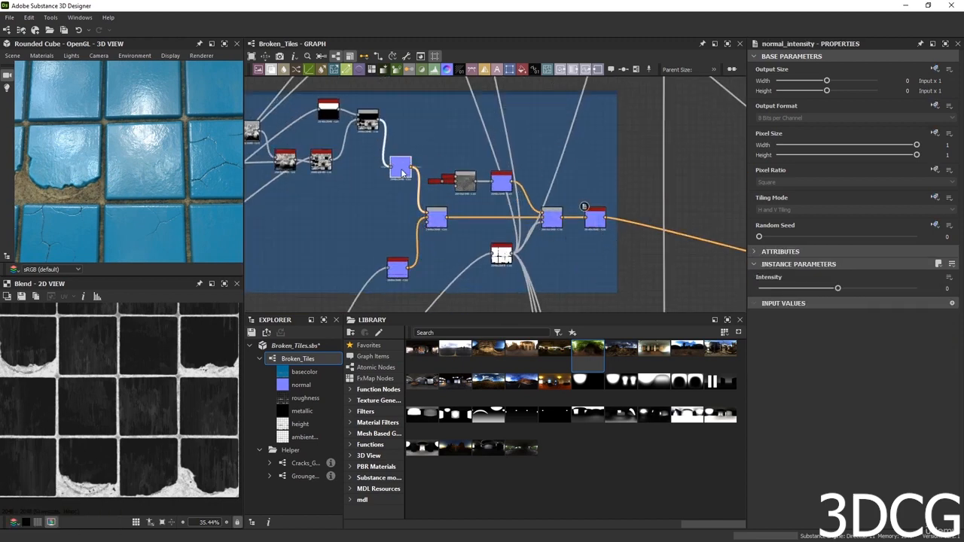
scroll(126, 463, up, 3)
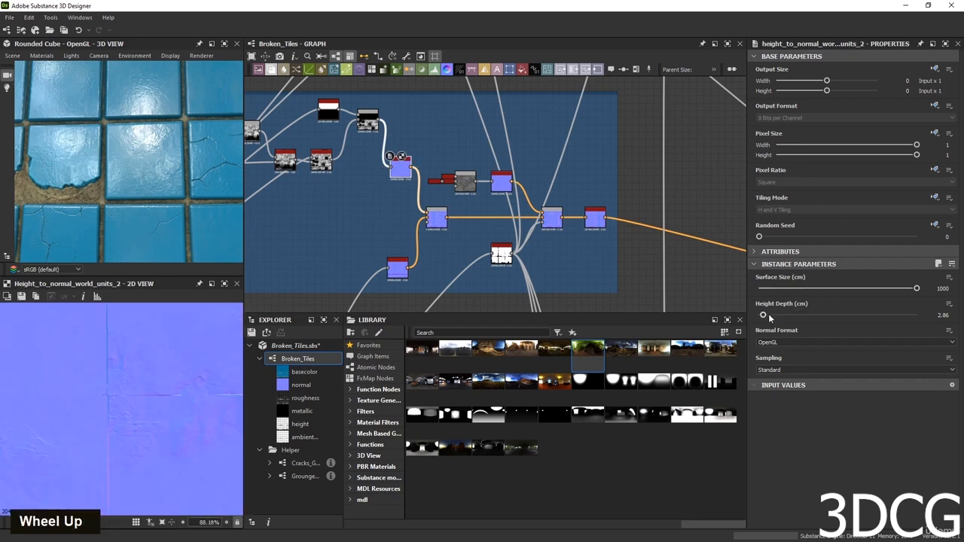
double_click(943, 315)
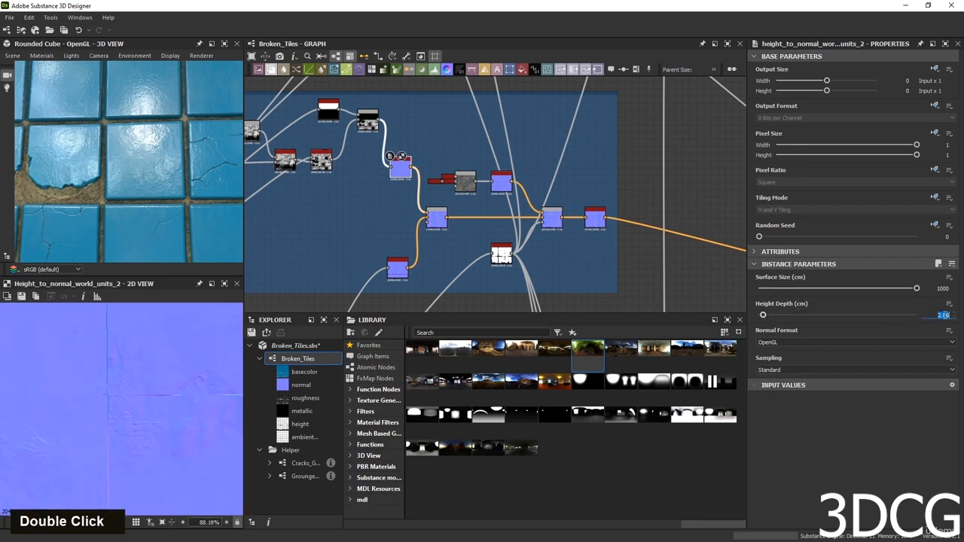
text(1)
key(Return)
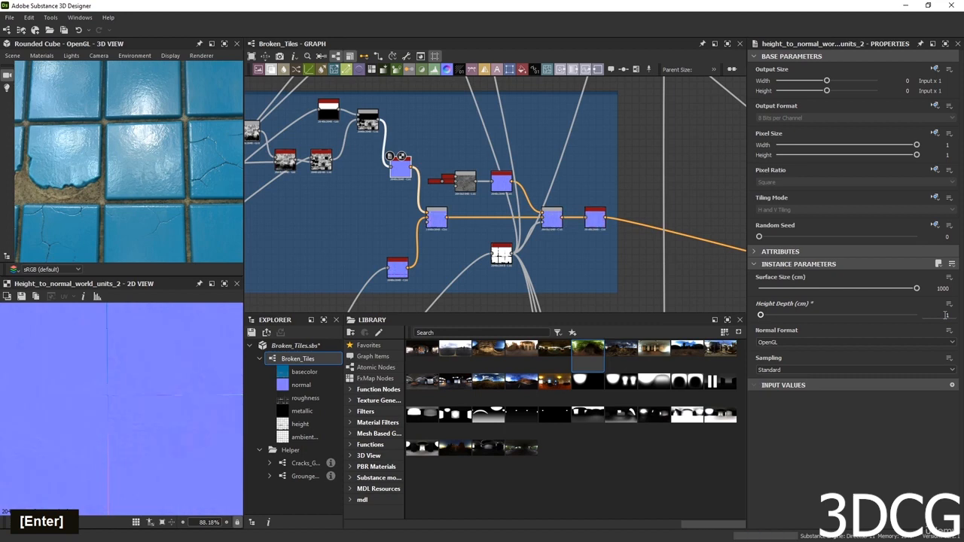
Set Height Depth to 1 cm on the Height to Normal World Units node after the grunge input and inspect the tile surface.
click(501, 180)
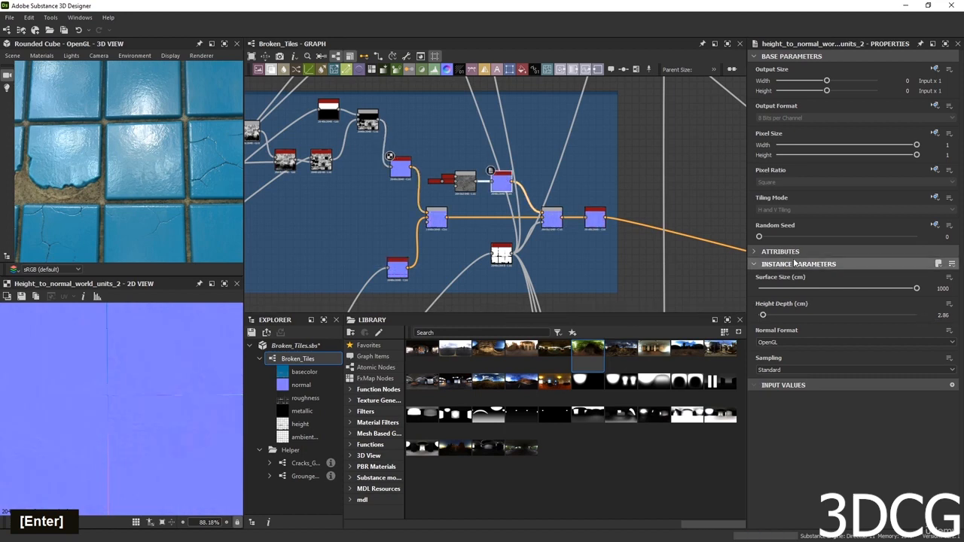
double_click(942, 314)
text(1)
key(Return)
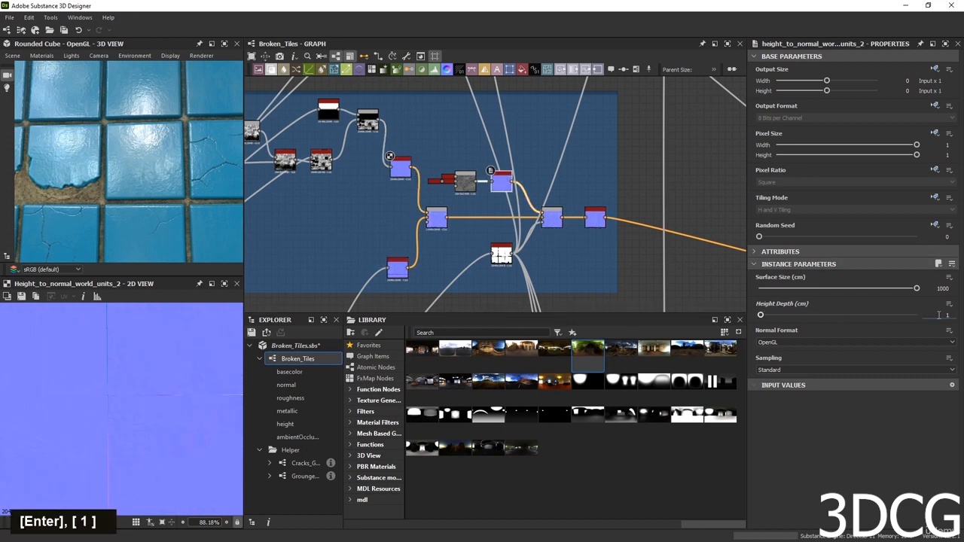
drag(116, 145, 125, 172)
scroll(125, 173, up, 4)
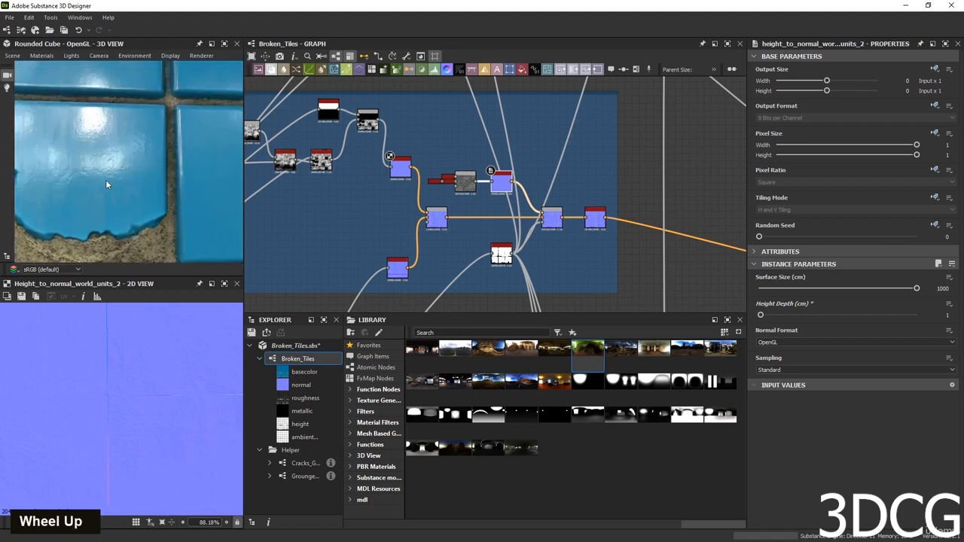
scroll(106, 179, down, 2)
scroll(121, 189, up, 3)
scroll(116, 192, up, 4)
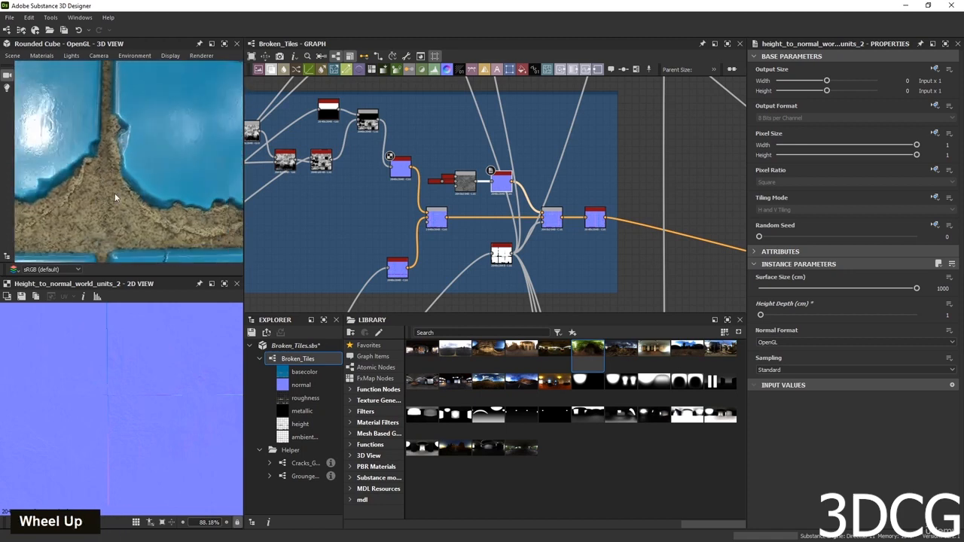
scroll(60, 209, up, 2)
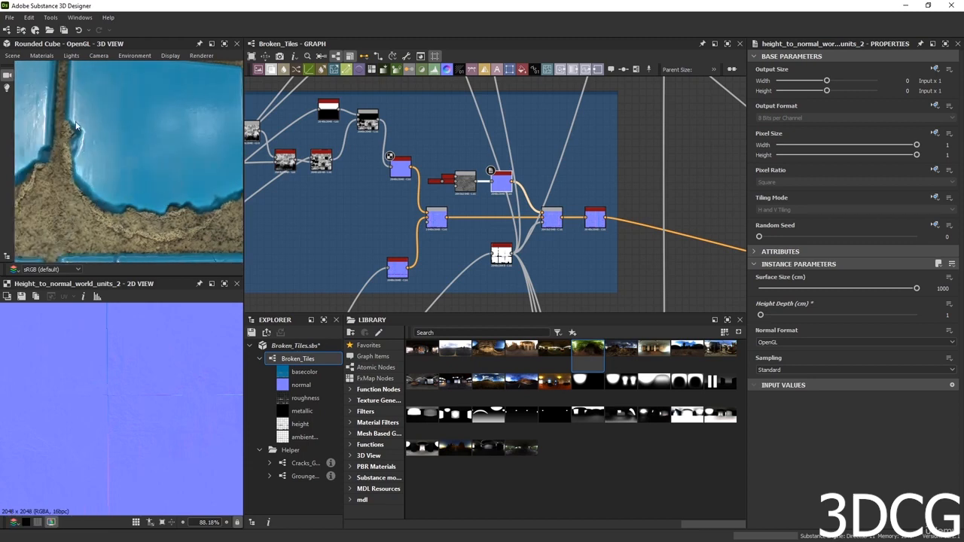
Preview the Levels mask in the base color chain and examine it around a broken tile edge.
scroll(469, 183, down, 3)
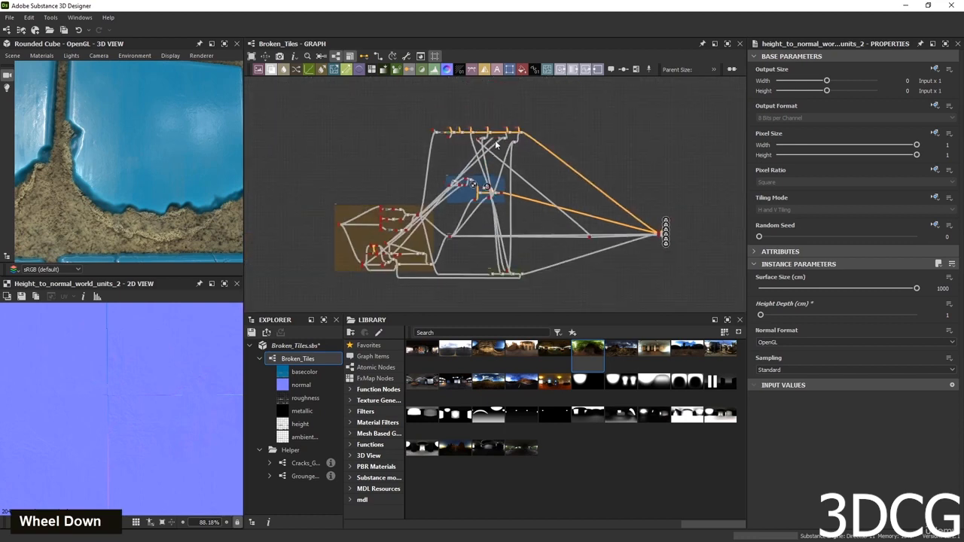
scroll(403, 239, up, 6)
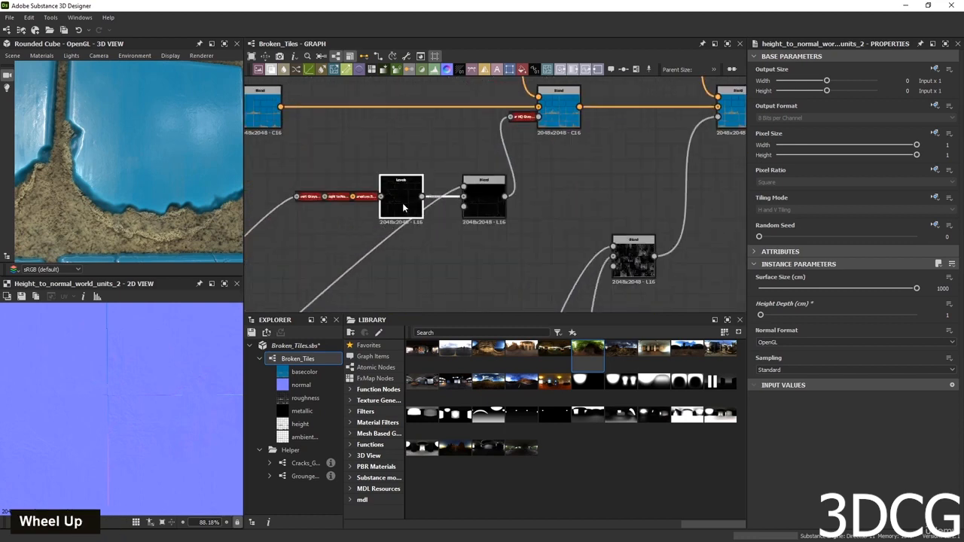
double_click(402, 198)
scroll(111, 393, down, 3)
scroll(69, 452, up, 2)
scroll(68, 463, up, 3)
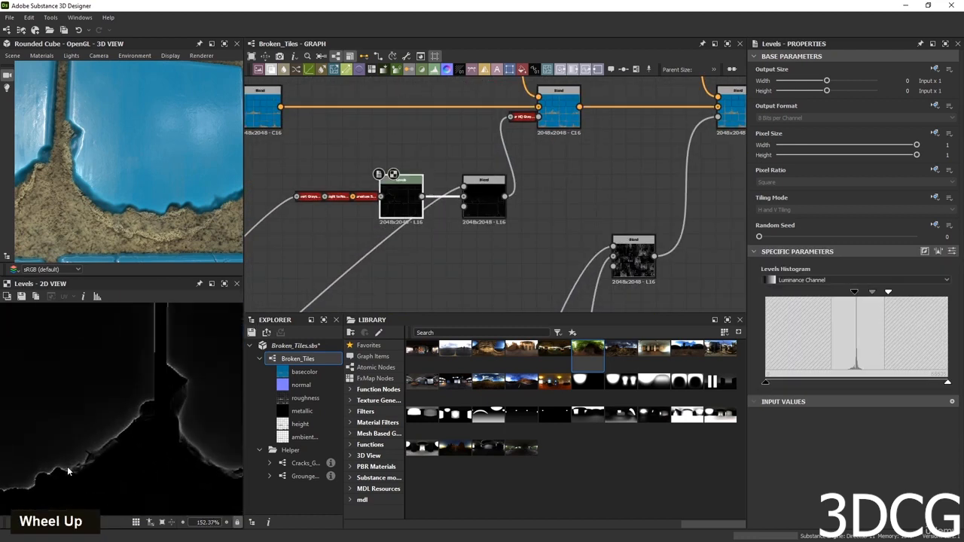
Preview the Histogram Select mask beside the tile color nodes and examine its edges and cracks.
middle_drag(456, 255, 518, 221)
scroll(518, 220, down, 3)
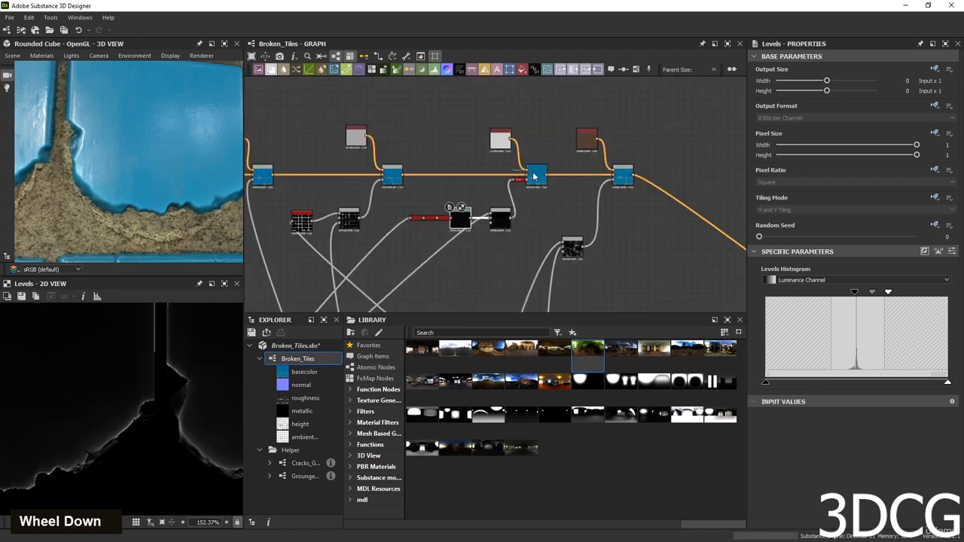
middle_drag(395, 262, 601, 259)
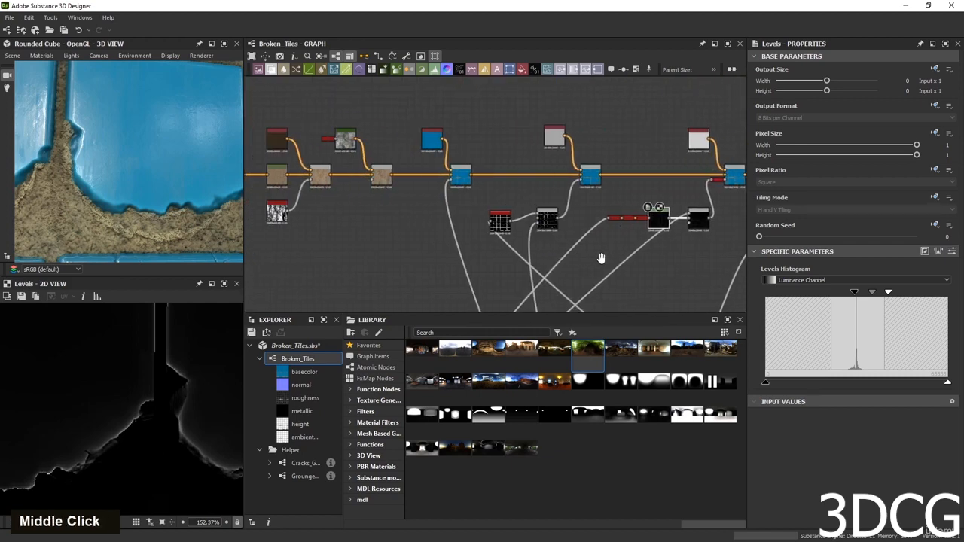
double_click(497, 223)
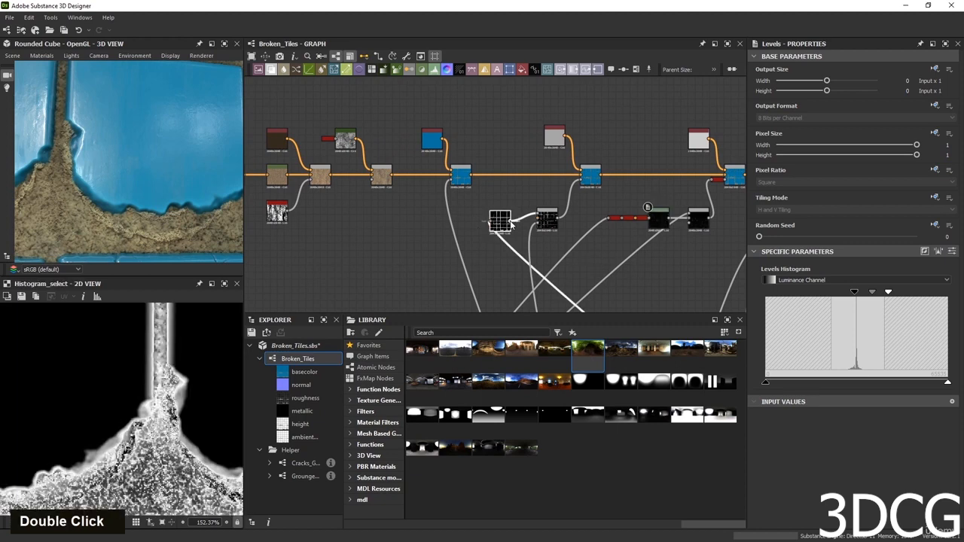
scroll(204, 421, down, 4)
scroll(211, 395, up, 3)
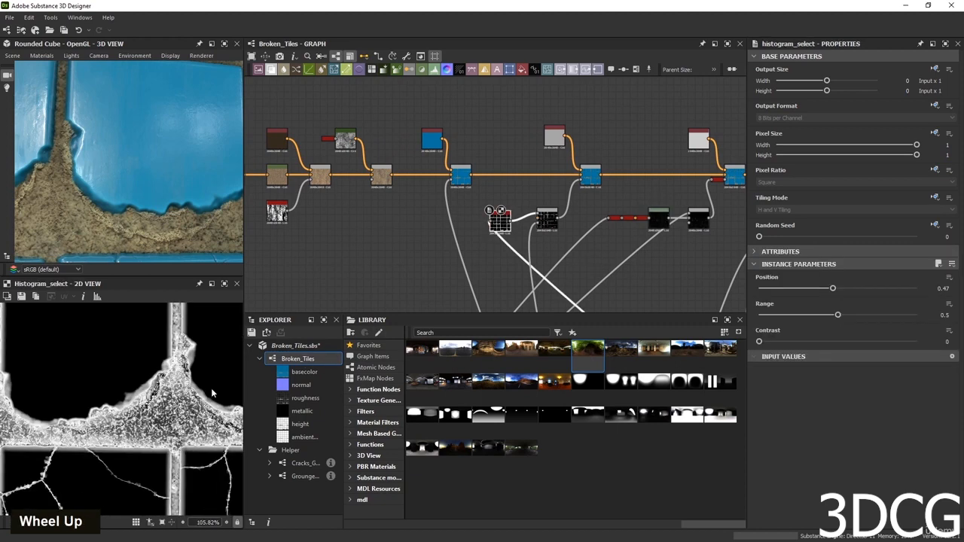
Compare the Multiply Blend after the tile color with the Blend mask that drives it.
double_click(591, 175)
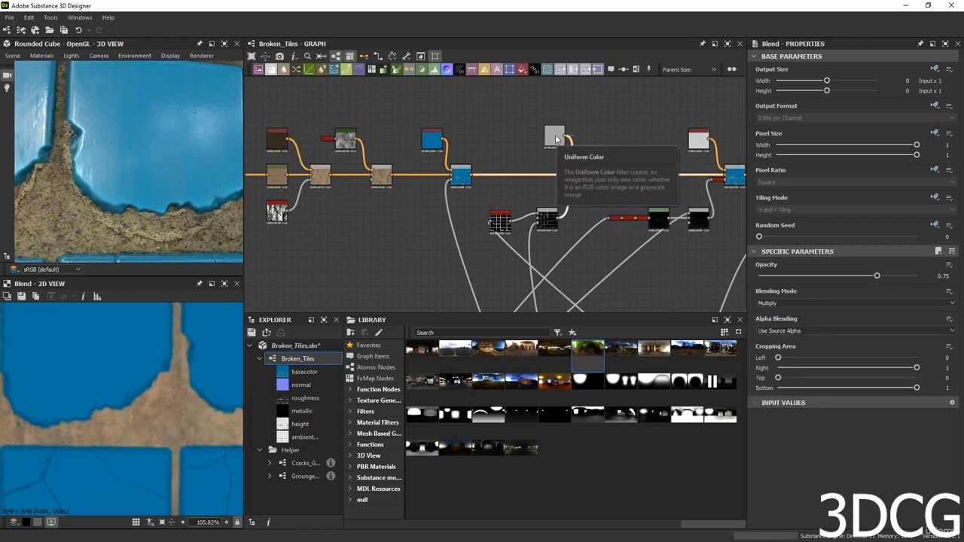
click(555, 138)
double_click(549, 220)
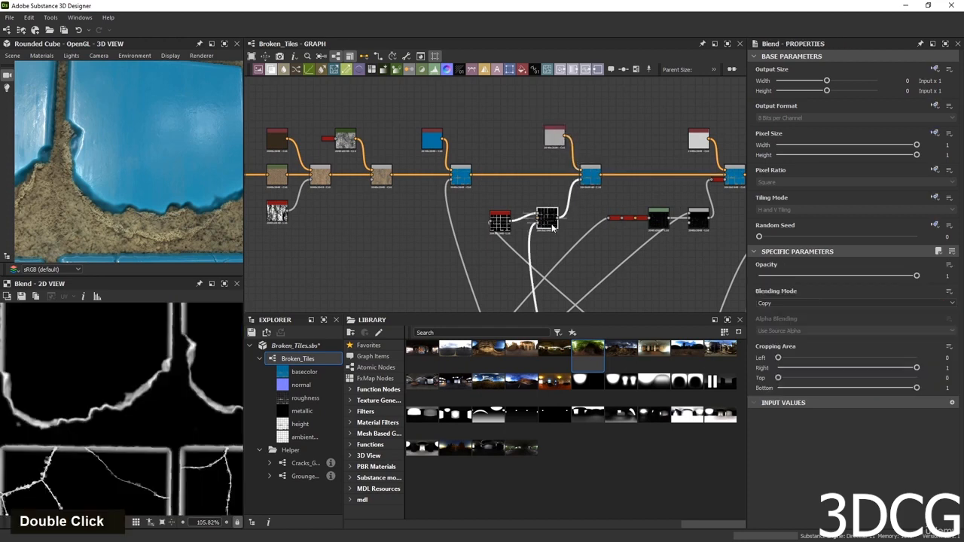
double_click(582, 179)
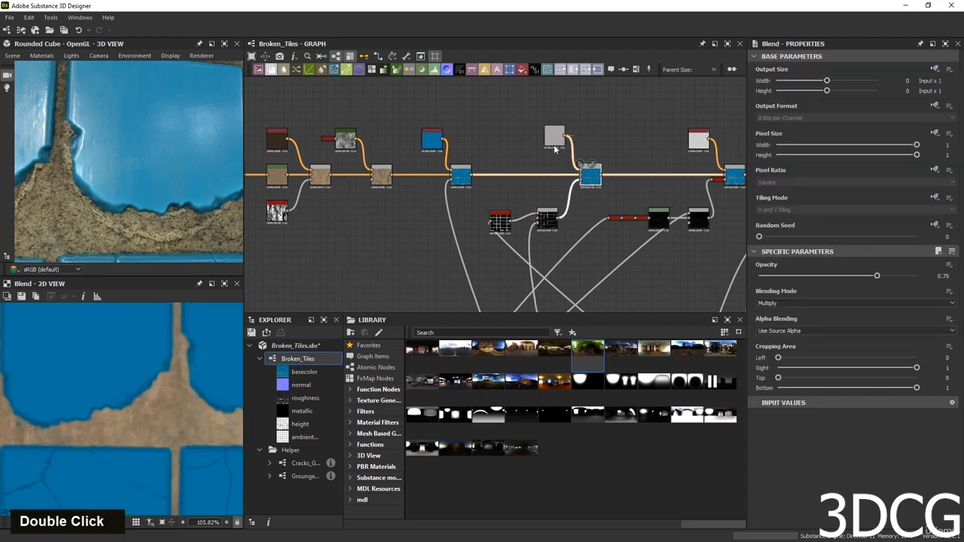
Set the Uniform Color feeding the Multiply Blend to a dark brown sampled from the cube's mortar, about R 0.325, G 0.306, B 0.227.
click(554, 147)
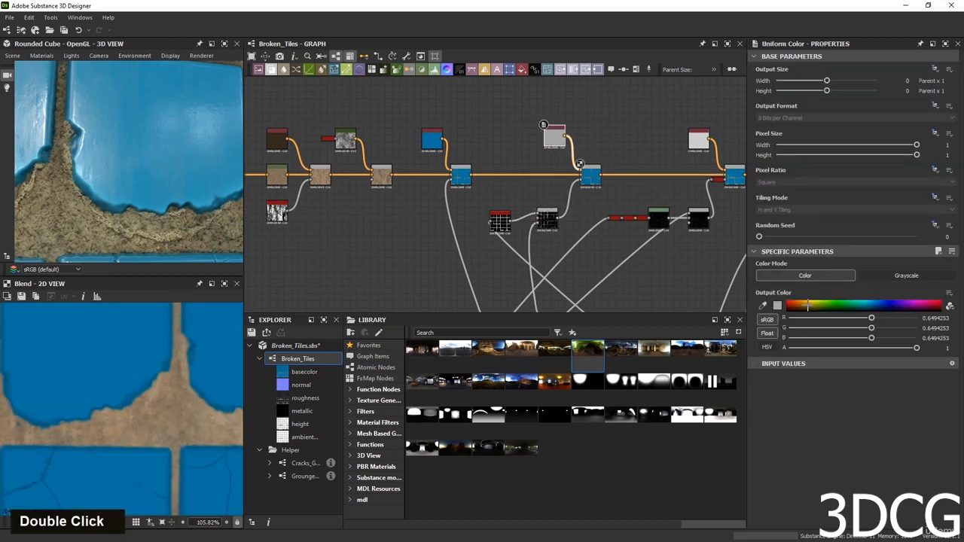
click(804, 305)
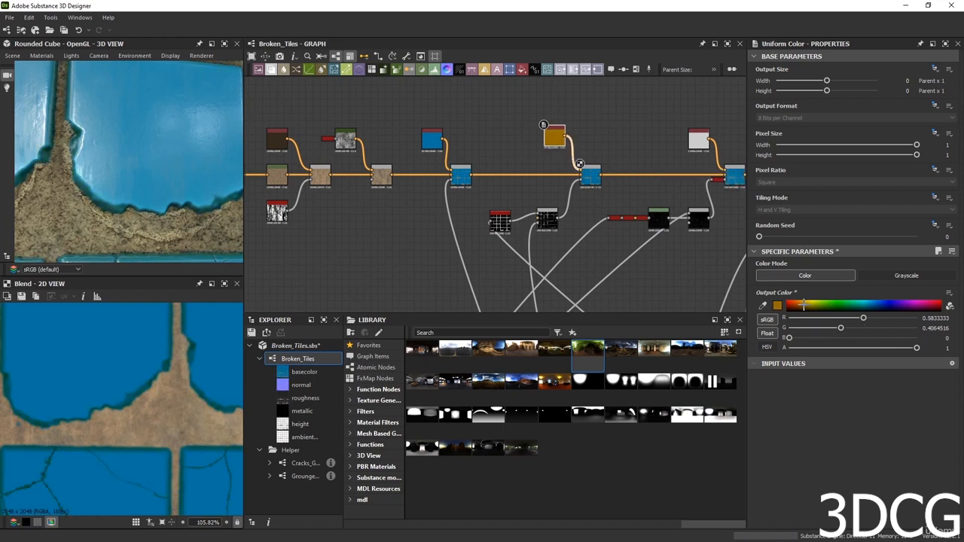
drag(803, 307, 801, 309)
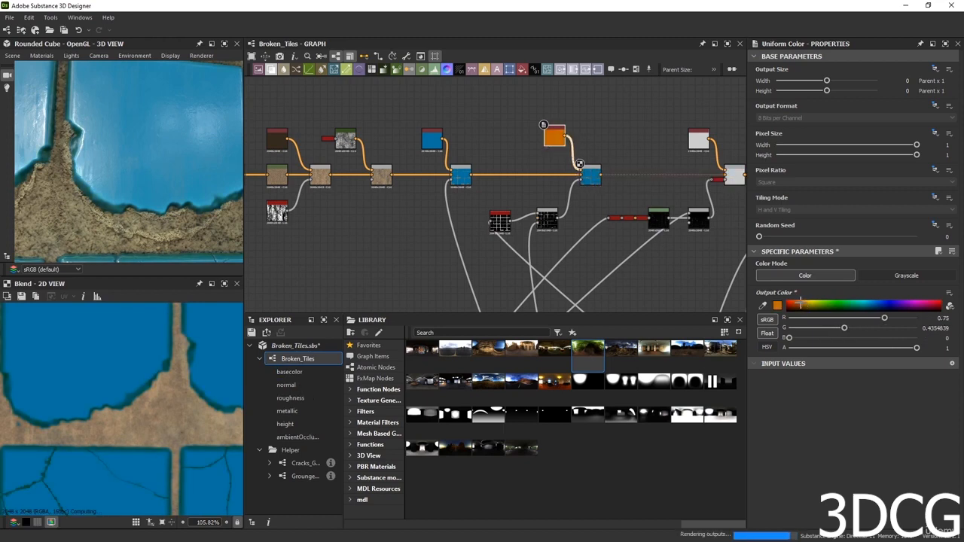
click(761, 305)
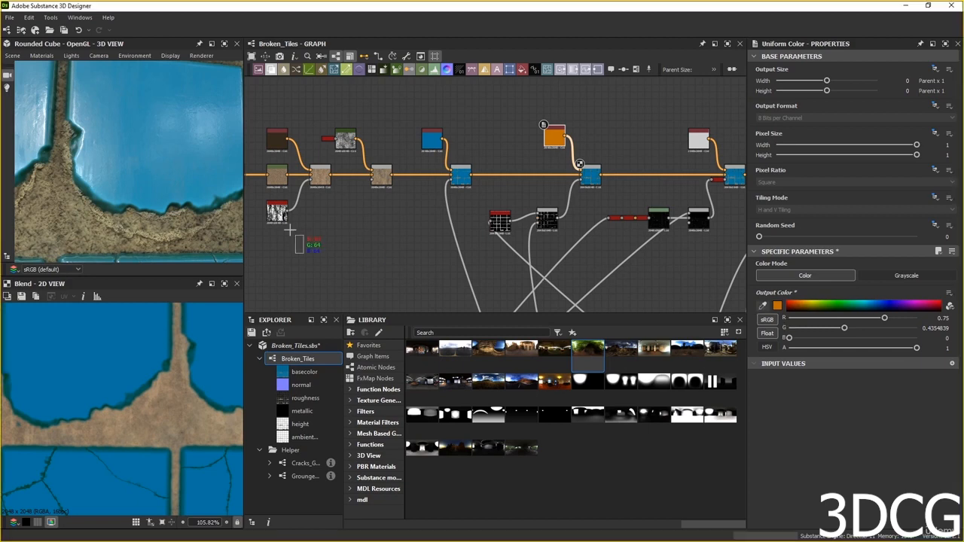
click(67, 177)
scroll(138, 186, down, 5)
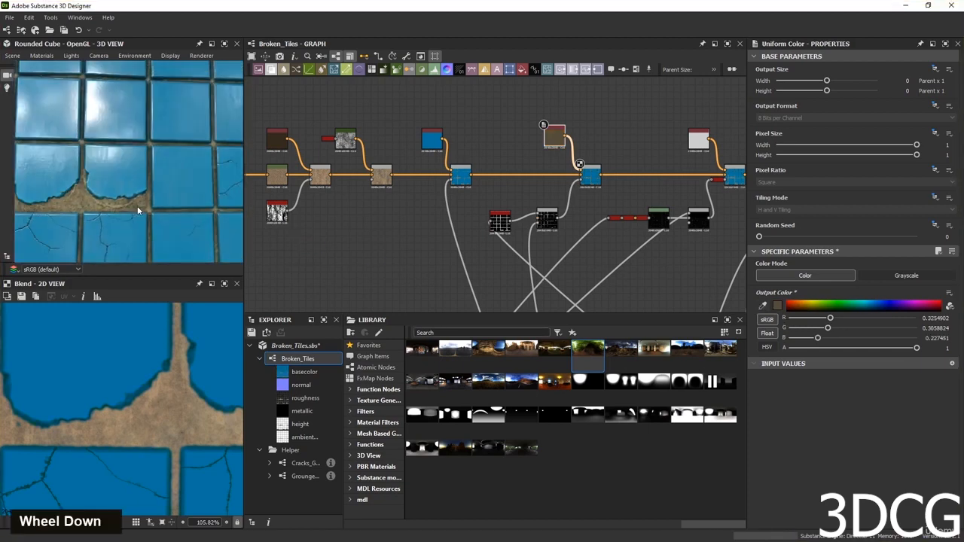
Try the Blend fed by the dark brown Uniform Color at opacity 1 with Add (Linear Dodge) blending.
double_click(598, 173)
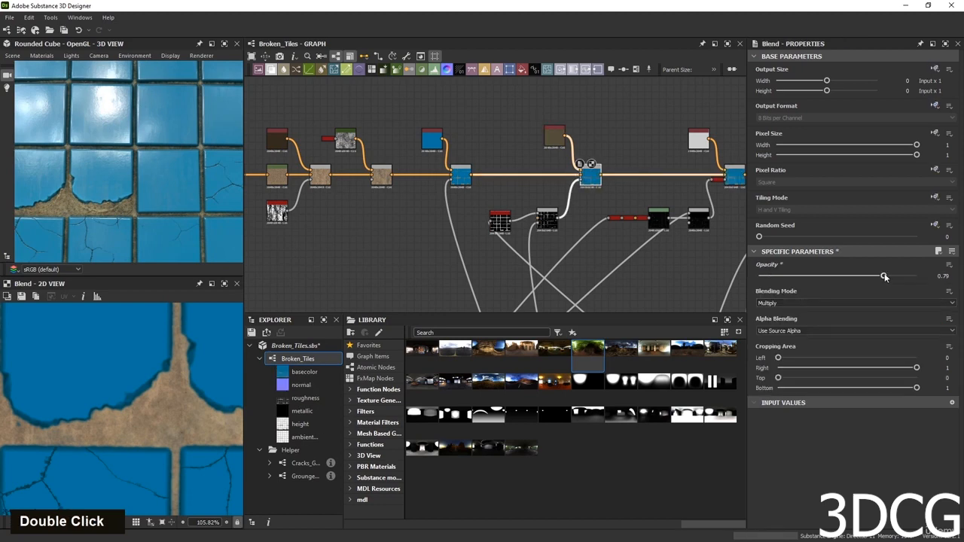
drag(877, 276, 916, 277)
click(897, 303)
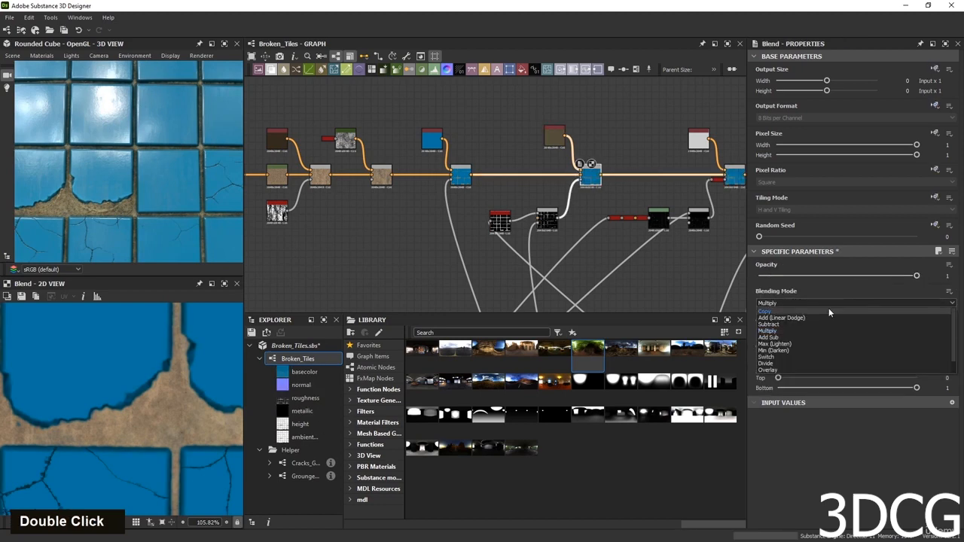
click(809, 317)
scroll(85, 196, up, 5)
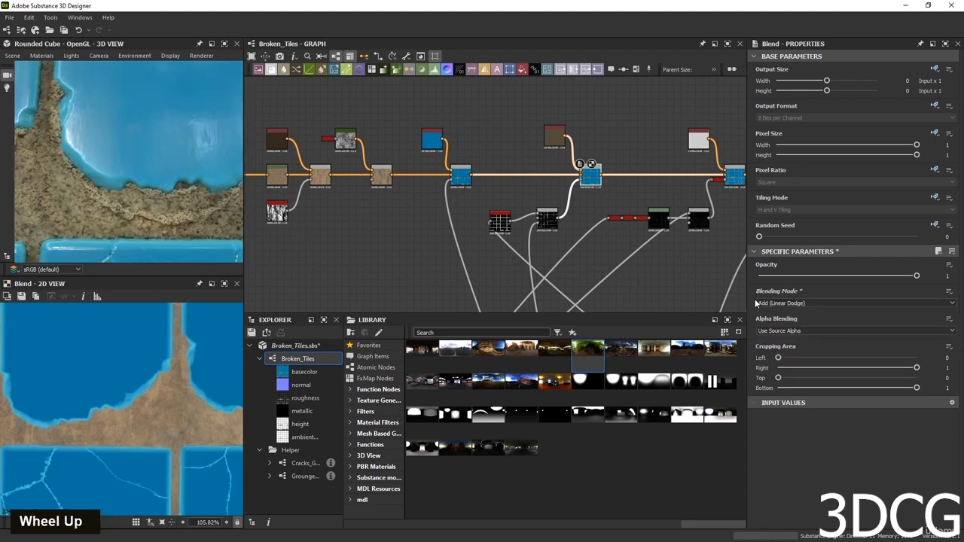
Return the dirt Blend to Multiply mode and examine the broken tile edge on the cube.
double_click(867, 299)
key(Down)
key(Down)
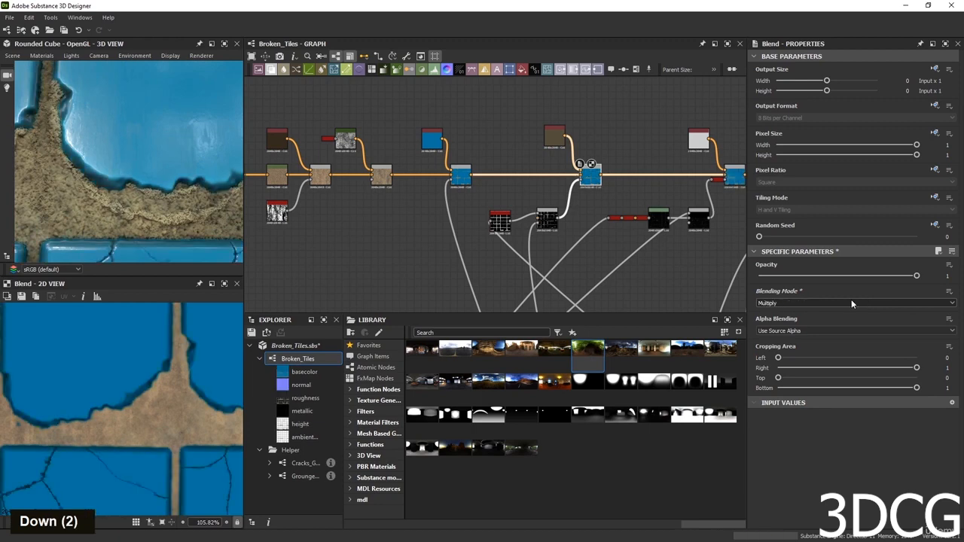
scroll(139, 185, down, 5)
scroll(110, 214, up, 5)
scroll(110, 214, up, 3)
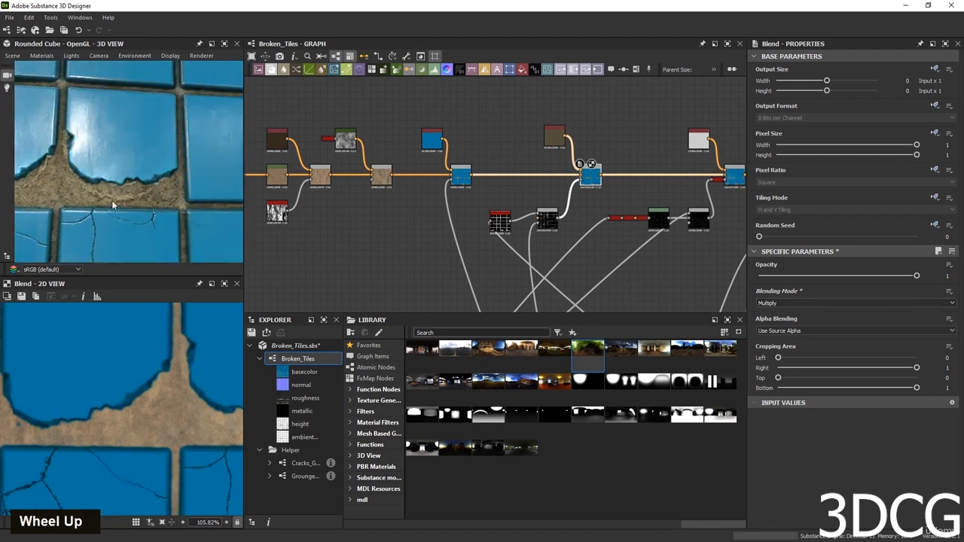
Set the dirt Blend's opacity to 0.68 and check the tile edges and cracks on the cube.
drag(915, 278, 865, 276)
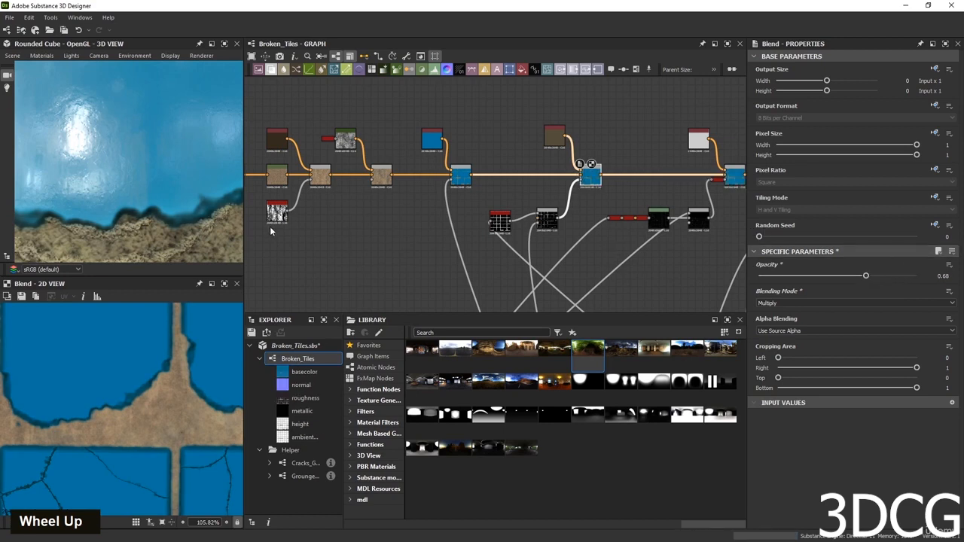
scroll(168, 199, down, 4)
scroll(154, 206, up, 4)
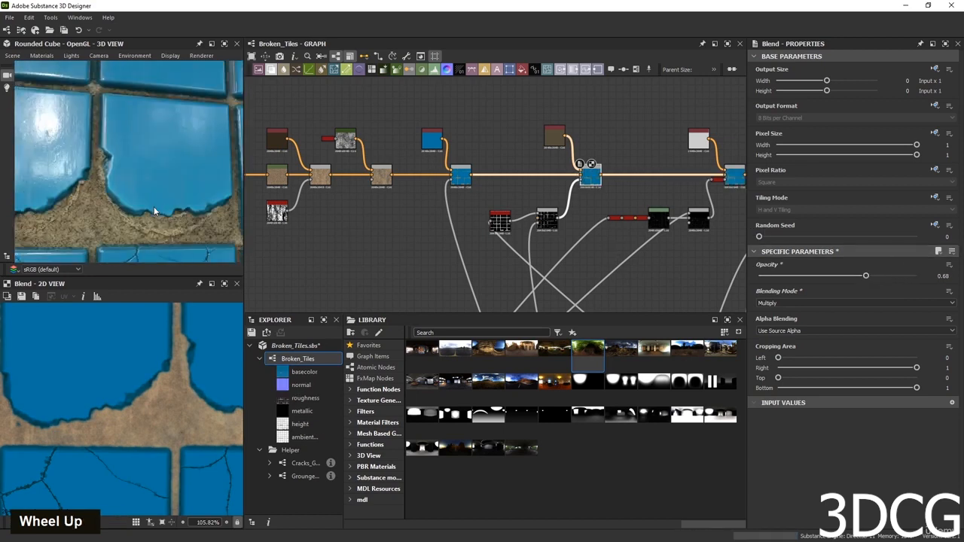
scroll(154, 211, down, 5)
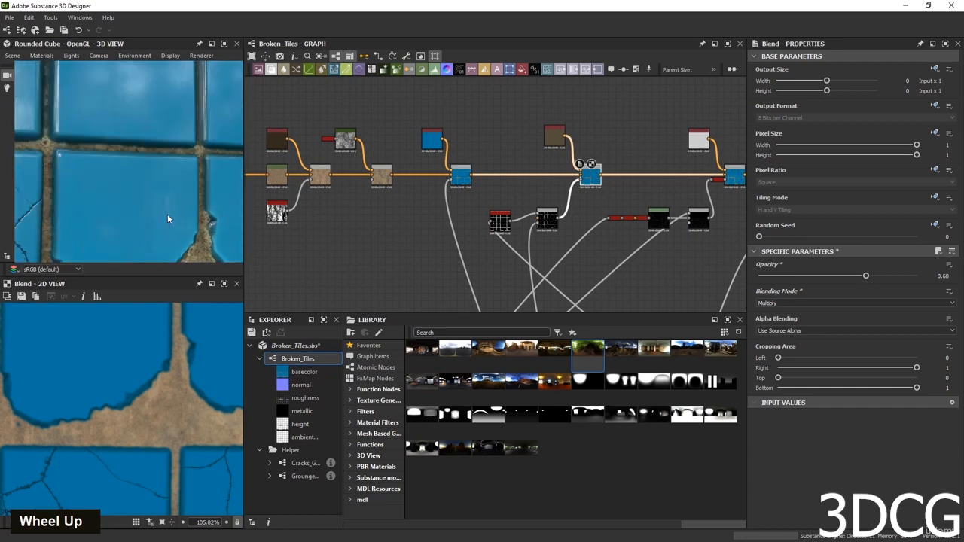
scroll(135, 207, down, 4)
scroll(131, 222, up, 6)
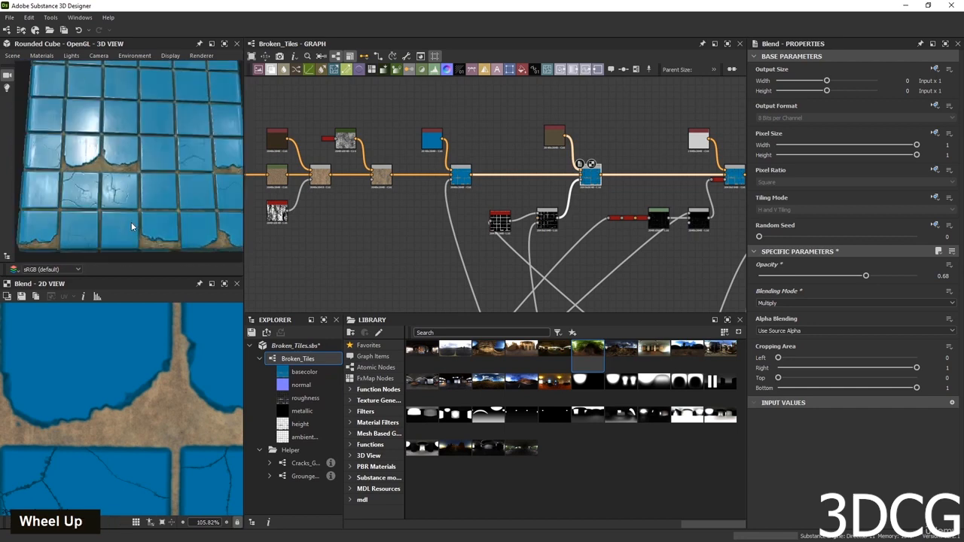
scroll(474, 202, down, 5)
Set the Scale of the Shape node feeding the Blur HQ Grayscale to 0.85 to narrow the tile gaps.
middle_drag(446, 249, 479, 124)
middle_drag(416, 263, 550, 162)
scroll(324, 199, up, 6)
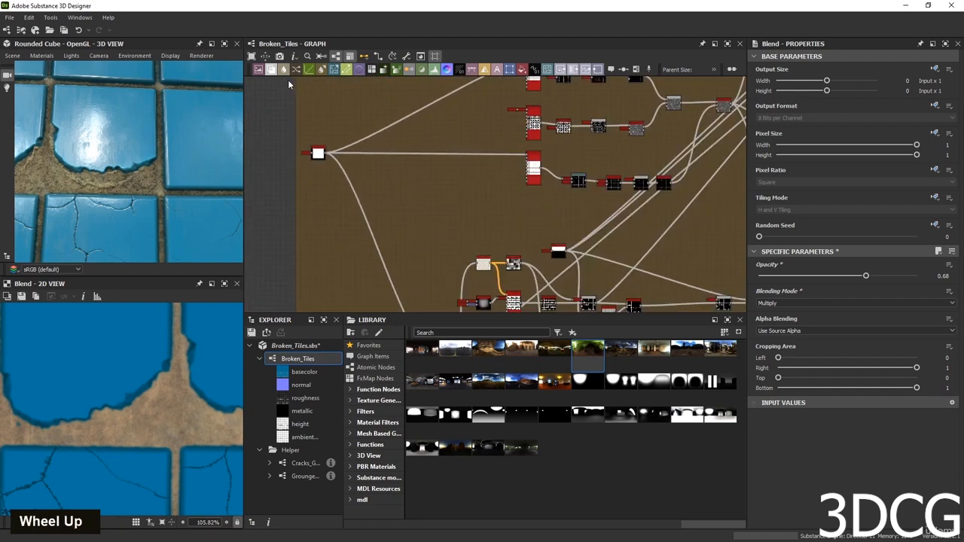
scroll(315, 193, up, 3)
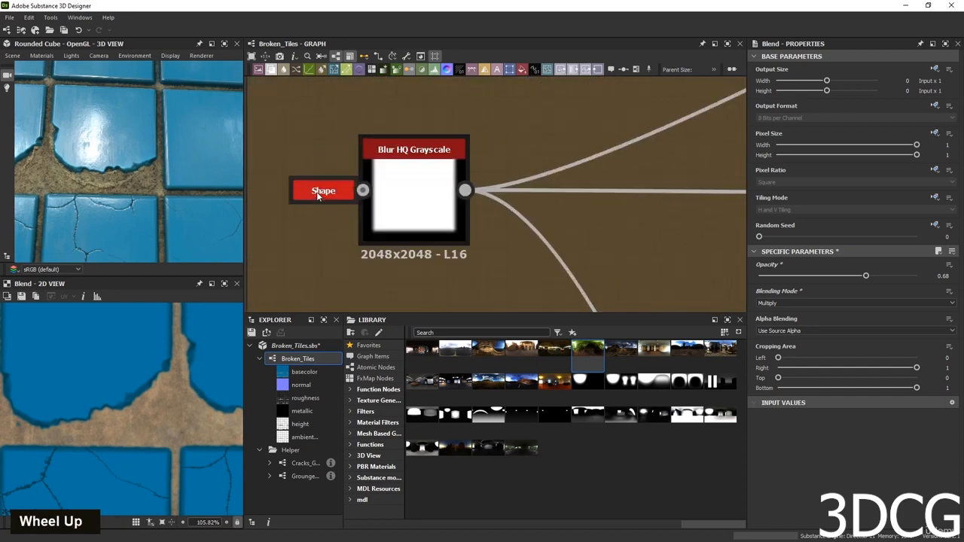
click(326, 193)
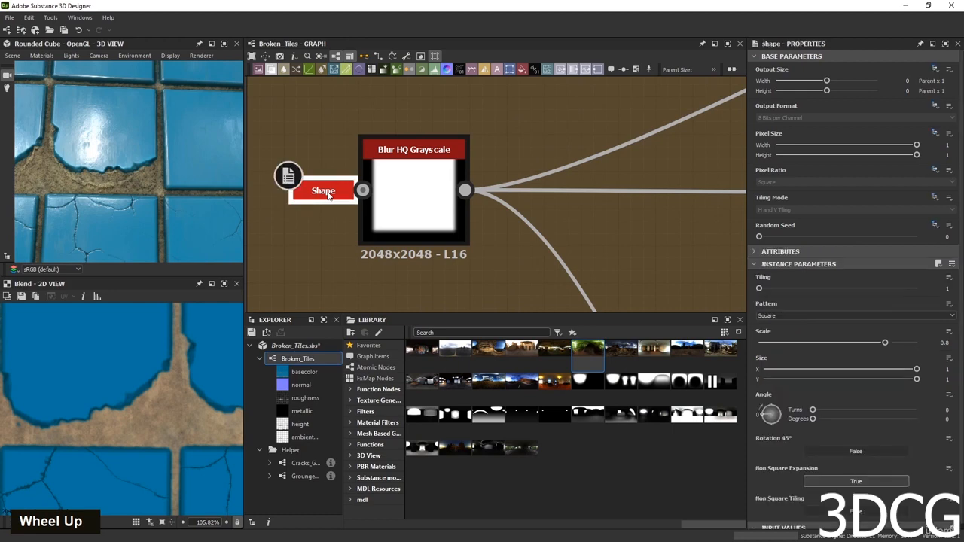
double_click(944, 343)
text(.)
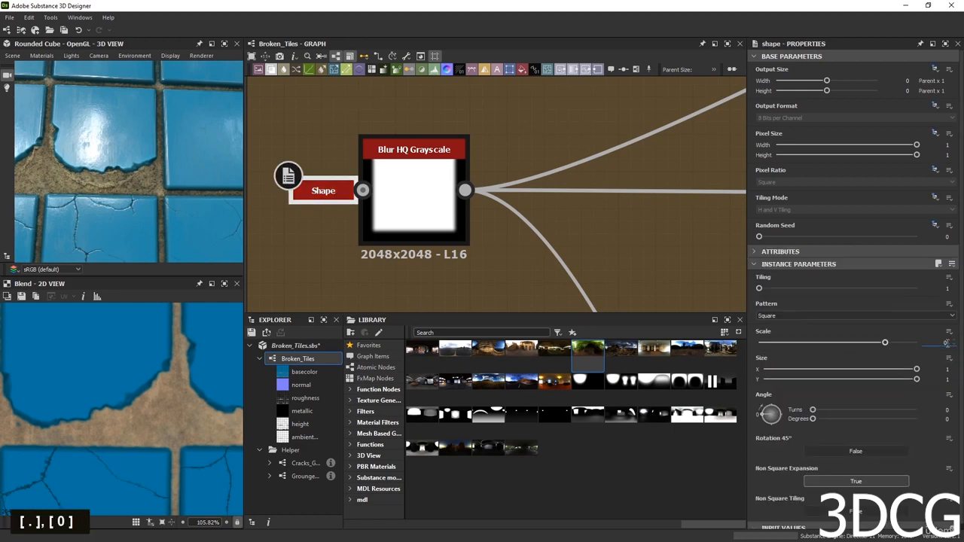
text(085)
key(Return)
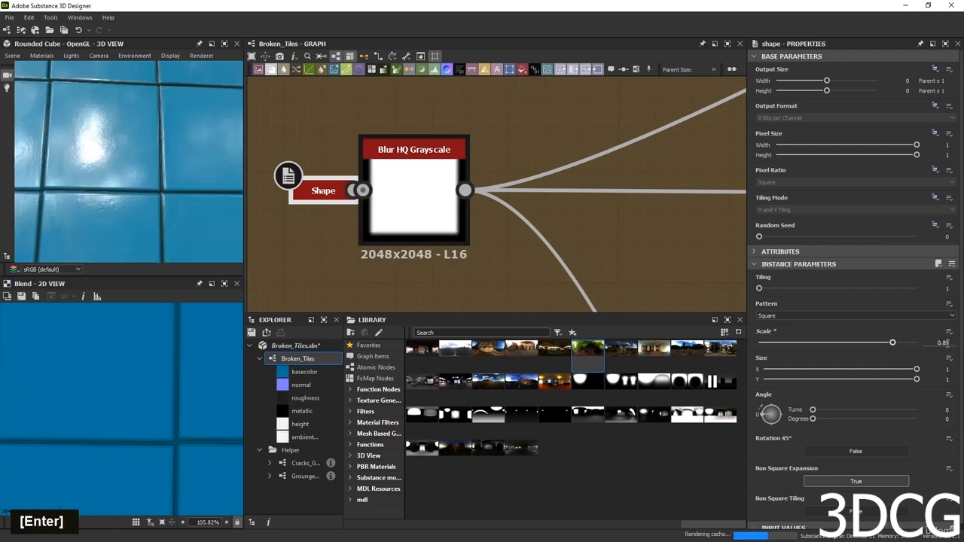
scroll(70, 165, down, 3)
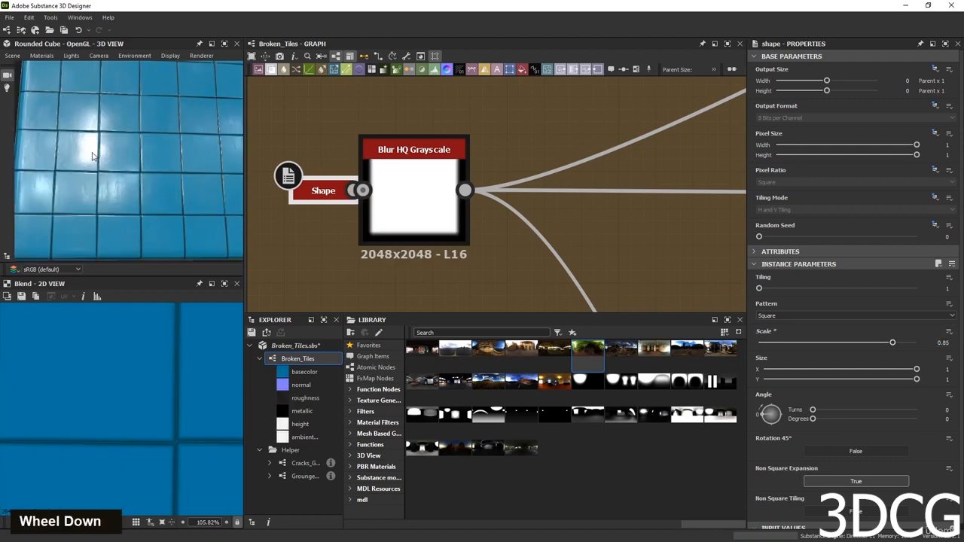
Compare the Tile Sampler output with the Flood Fill output, examining the gaps between the tiles.
scroll(382, 169, down, 5)
middle_drag(488, 231, 387, 101)
scroll(428, 153, up, 5)
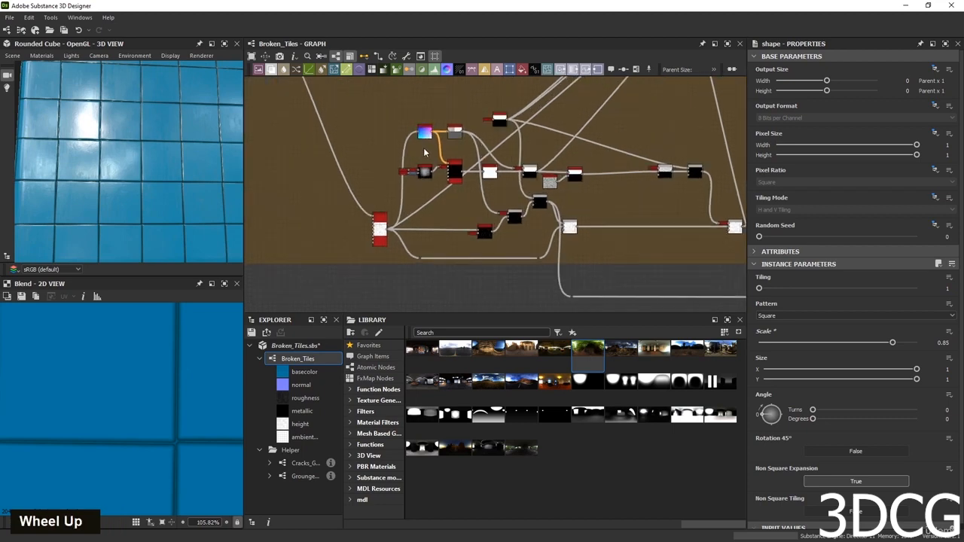
middle_drag(332, 310, 393, 222)
double_click(395, 231)
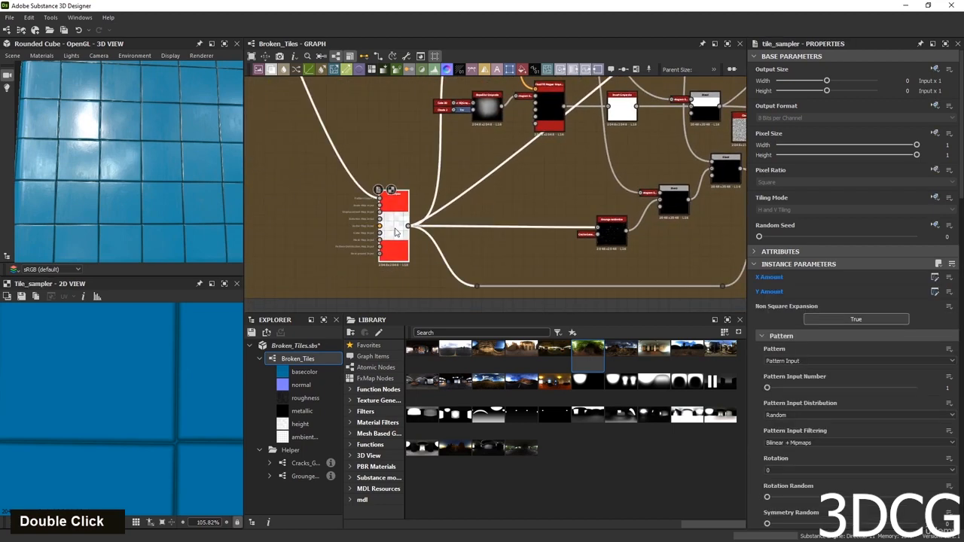
scroll(166, 387, down, 5)
middle_drag(462, 120, 428, 162)
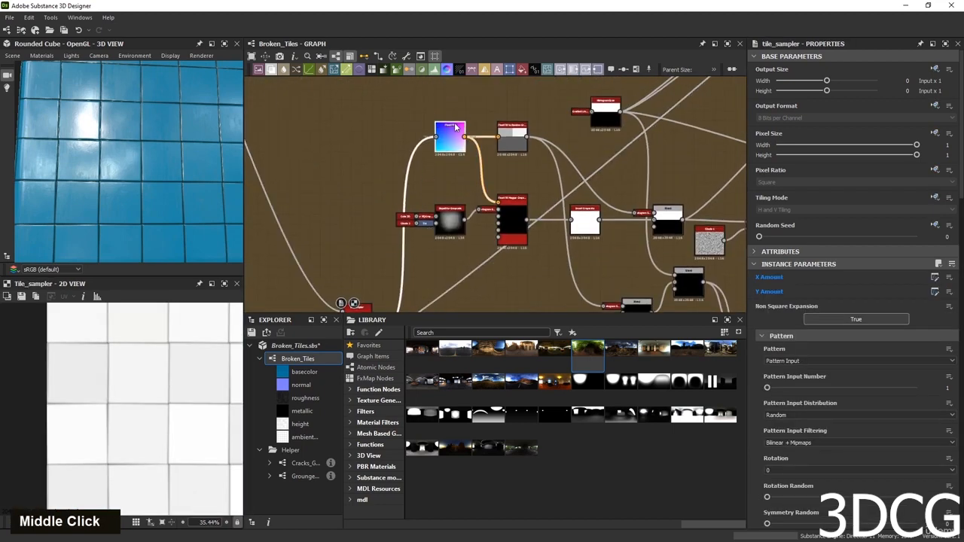
double_click(449, 138)
scroll(80, 384, down, 5)
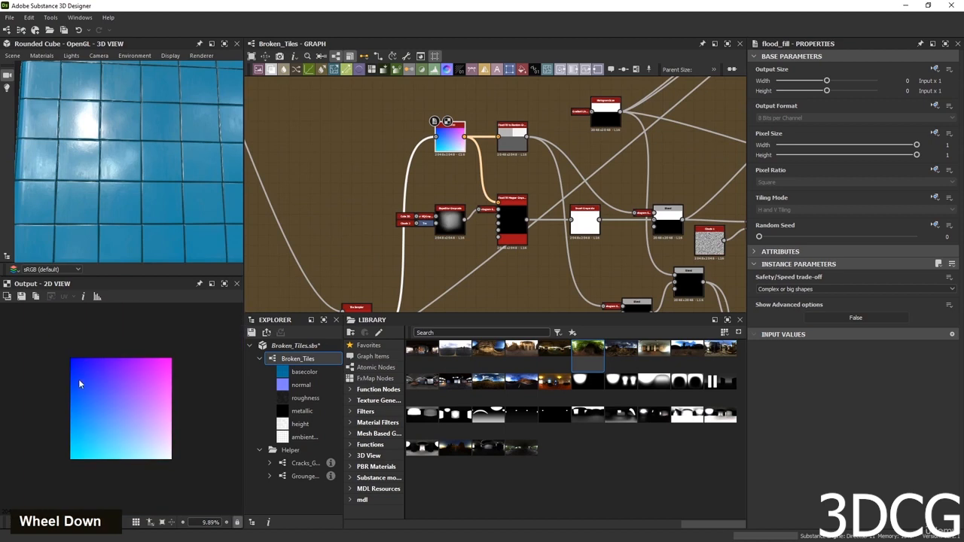
middle_drag(361, 283, 374, 157)
double_click(369, 218)
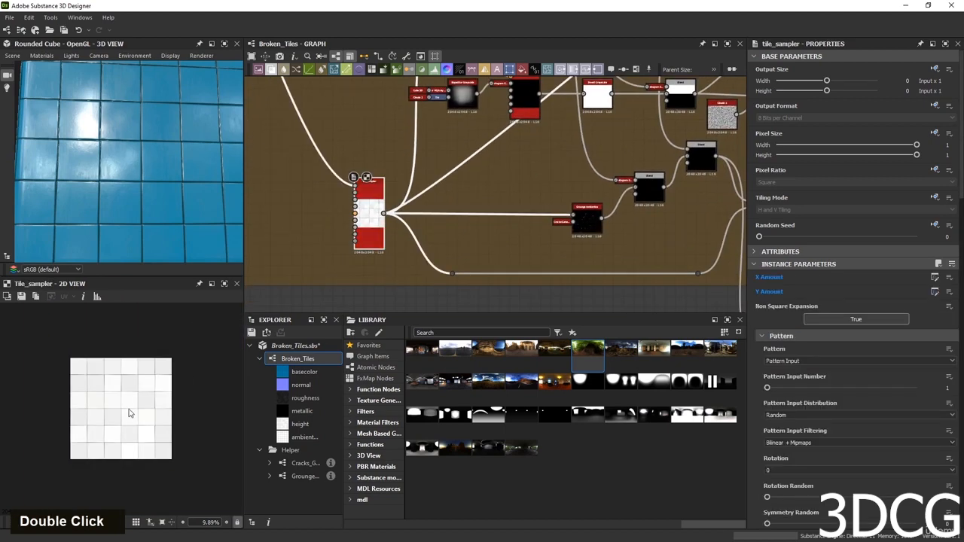
scroll(146, 395, up, 5)
scroll(393, 151, down, 4)
Add a Histogram Scan node before the Flood Fill and feed it from the Tile Sampler output.
middle_drag(392, 150, 373, 237)
scroll(401, 181, up, 5)
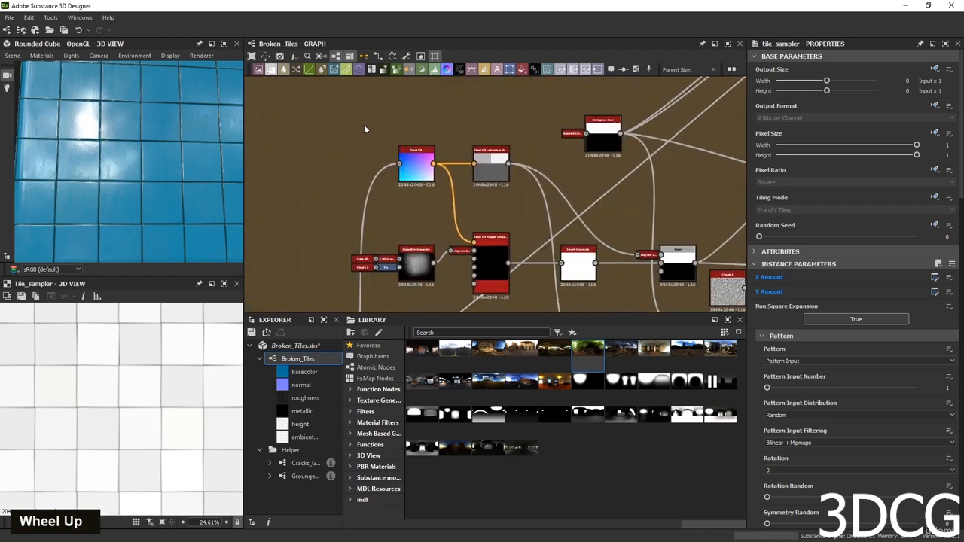
key(space)
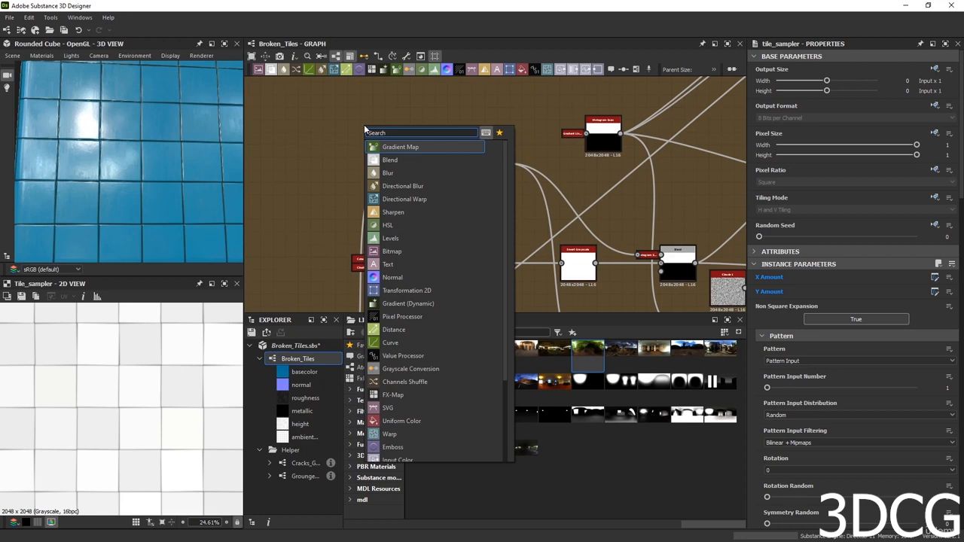
text(his)
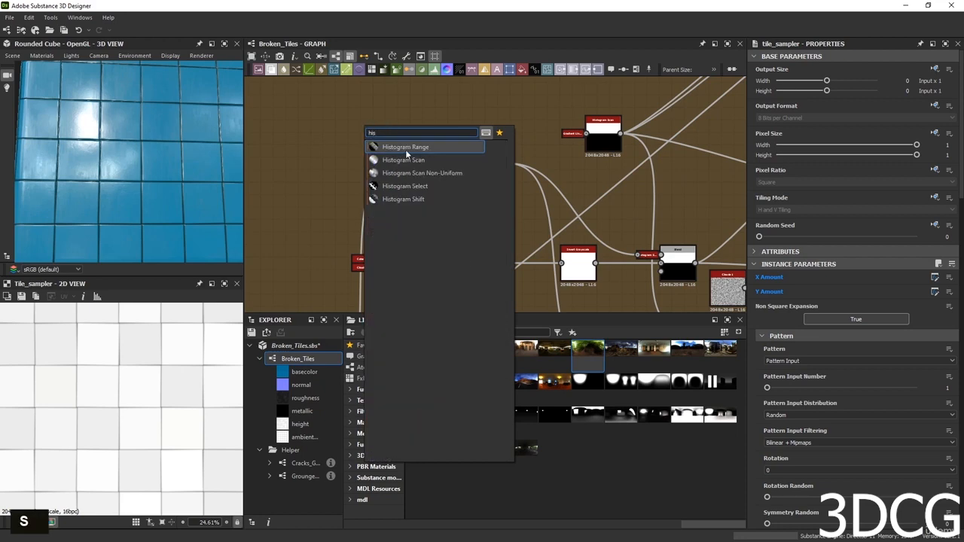
click(411, 158)
middle_drag(410, 157, 371, 304)
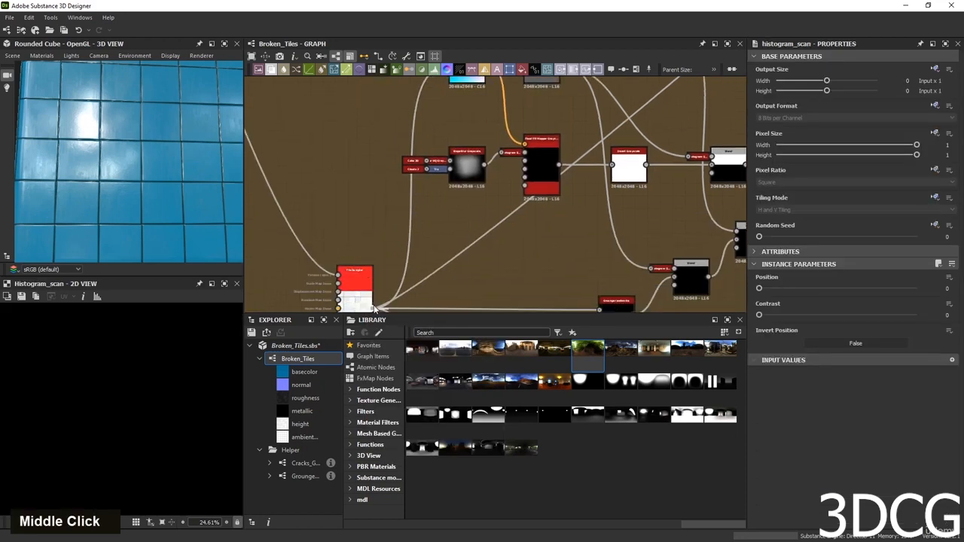
drag(374, 308, 389, 195)
drag(410, 128, 353, 170)
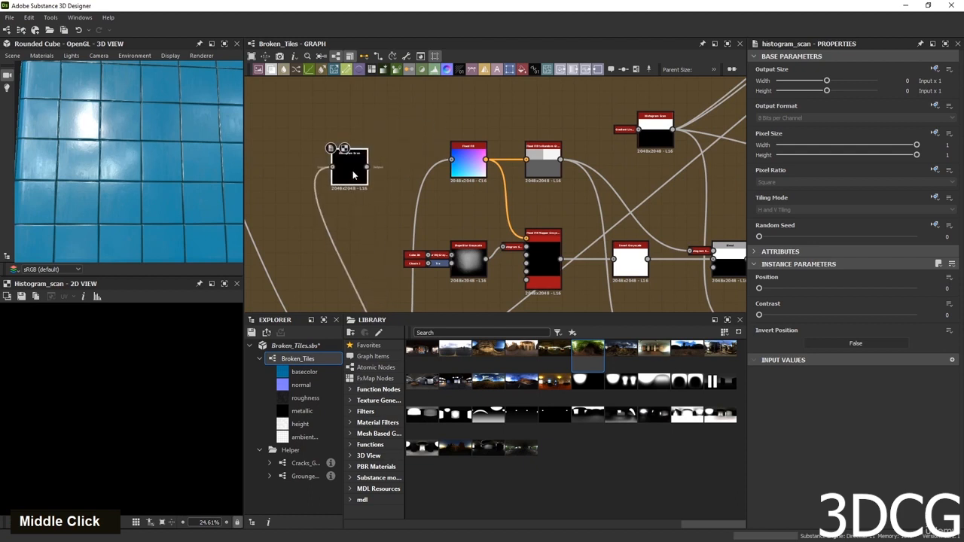
Set the new Histogram Scan to Position 0.18 and Contrast 0.94, and connect its output to the Flood Fill.
double_click(352, 170)
drag(760, 289, 841, 289)
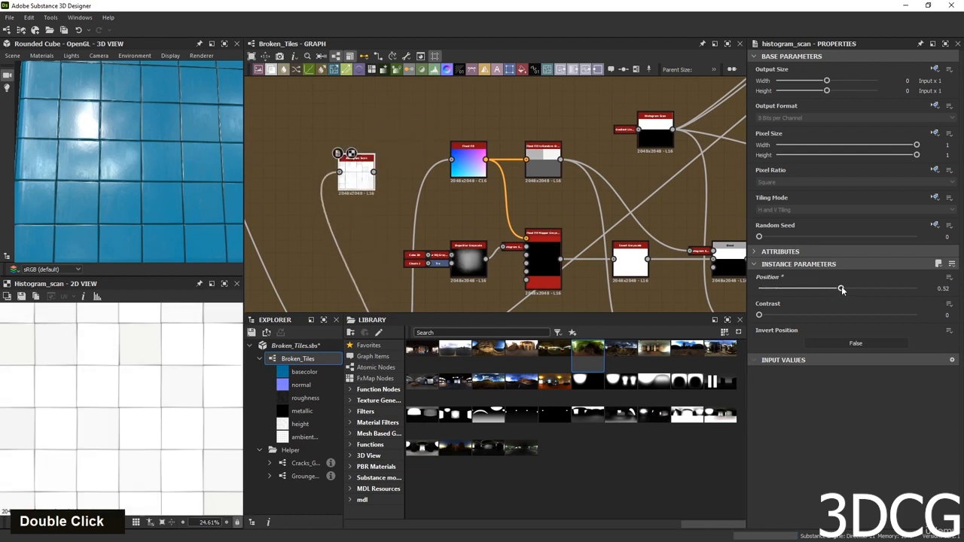
drag(759, 315, 889, 314)
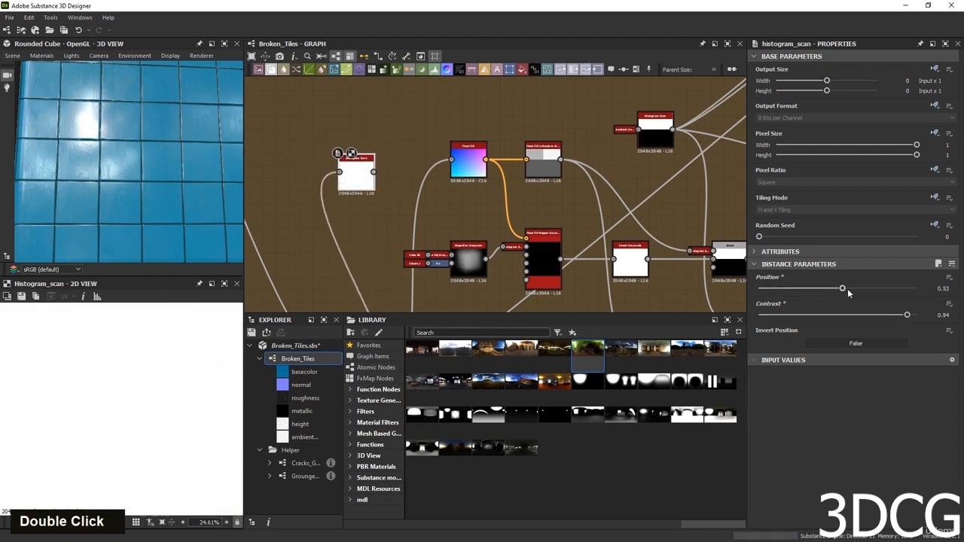
drag(822, 290, 788, 288)
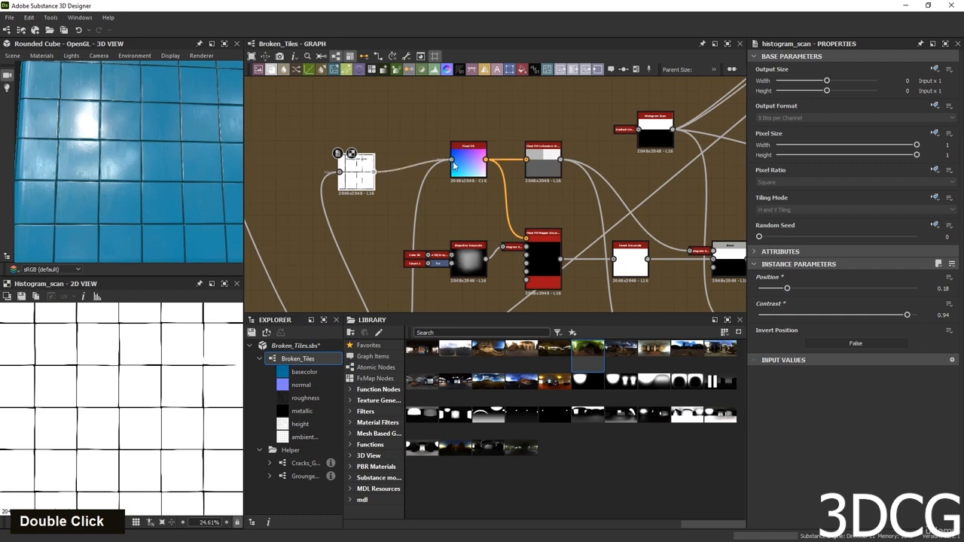
scroll(105, 188, up, 6)
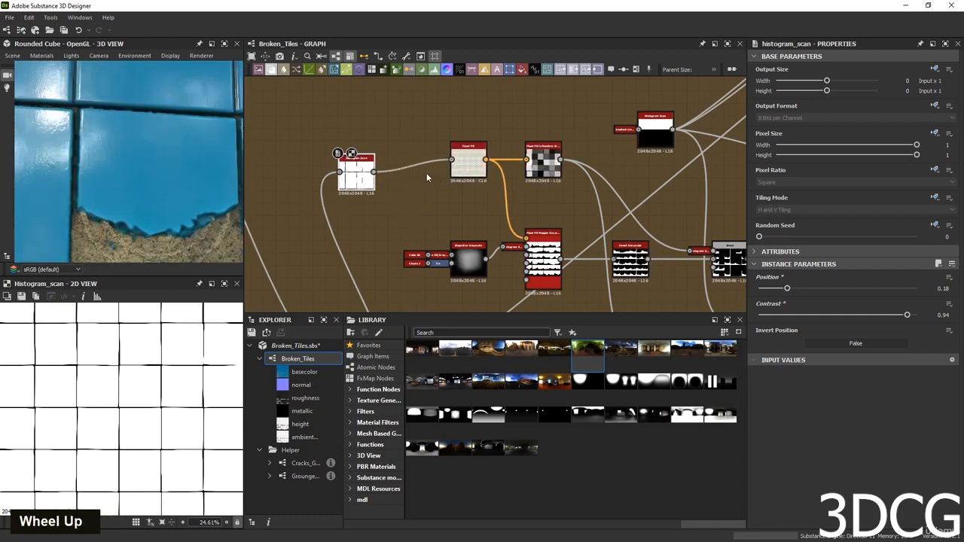
Try the Histogram Scan at Contrast 0.95 and Position 0.14, and inspect the broken tiles on the cube.
drag(907, 315, 845, 316)
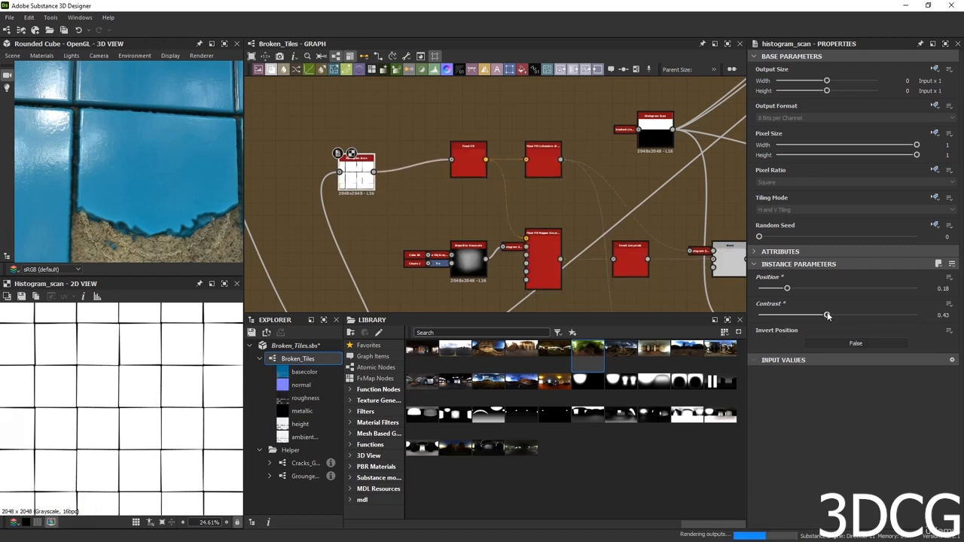
drag(844, 315, 909, 317)
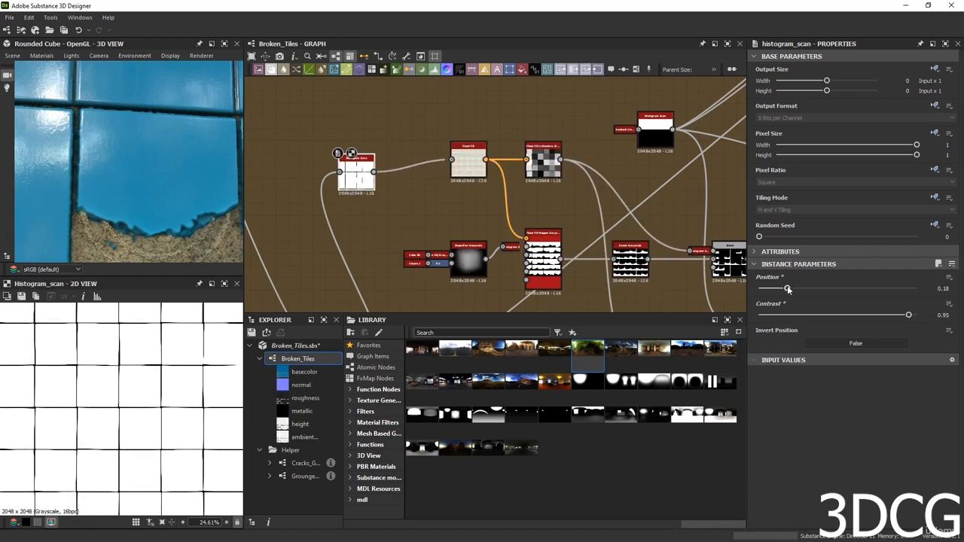
drag(787, 288, 781, 289)
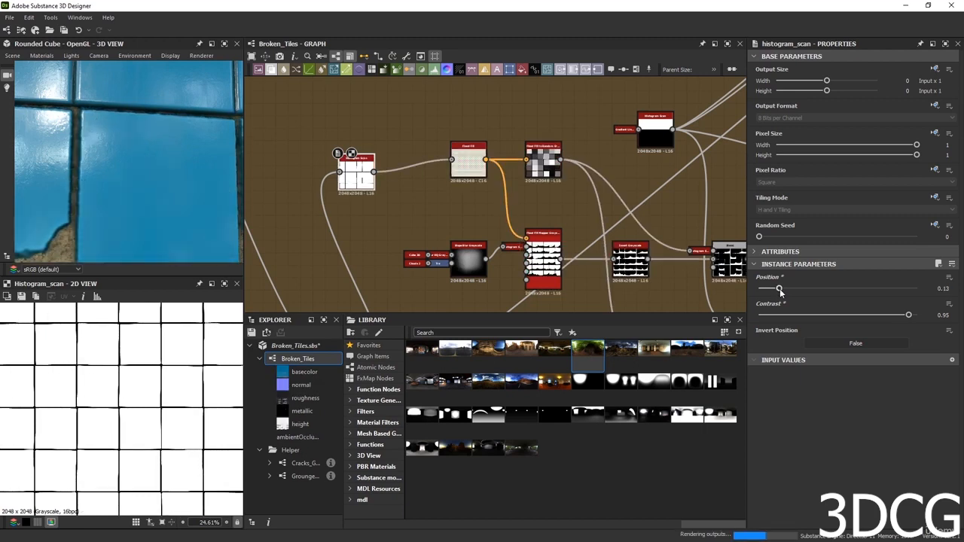
scroll(117, 214, down, 5)
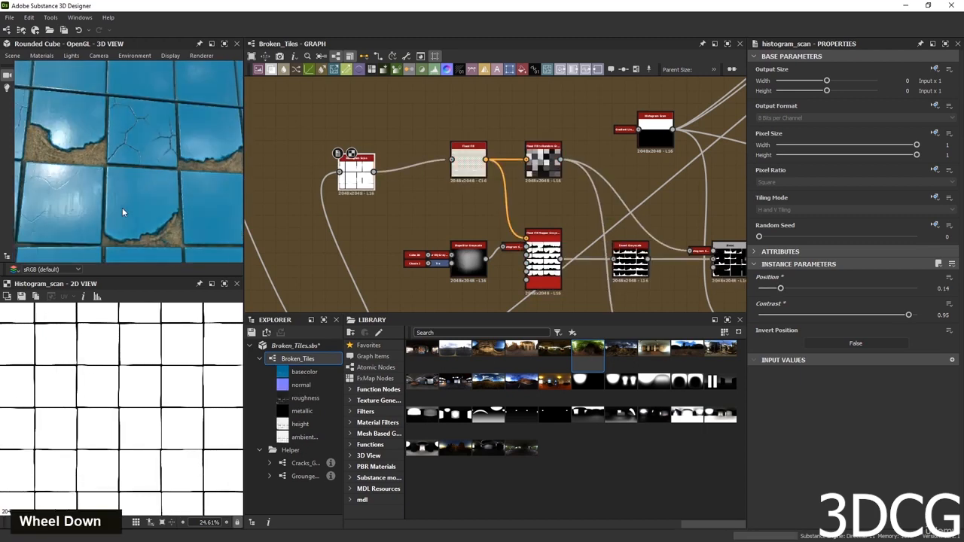
scroll(122, 193, up, 6)
scroll(430, 220, down, 3)
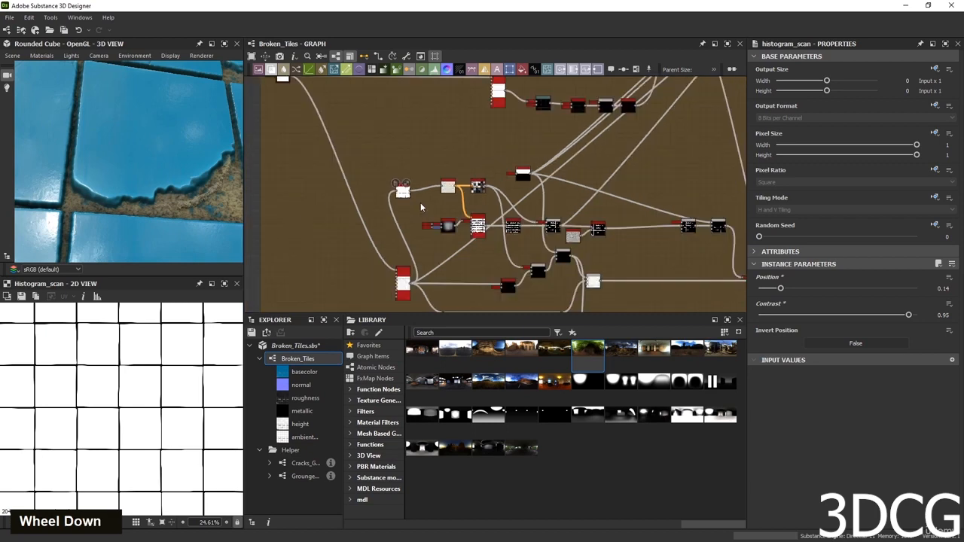
Undo the added Histogram Scan completely, including its settings and connections, so the Tile Sampler feeds the Flood Fill directly.
key(ctrl+z)
key(ctrl+z)
key(ctrl+z)
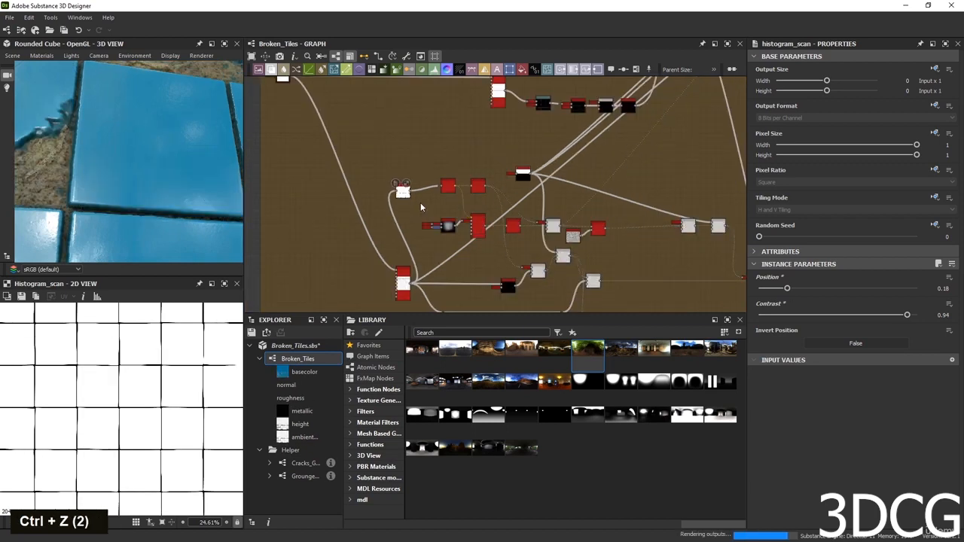
key(ctrl+z)
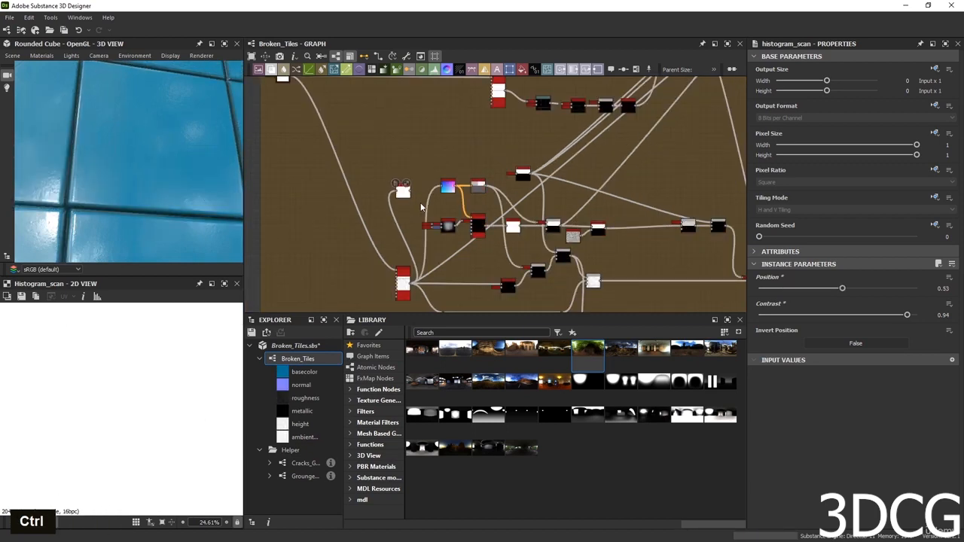
key(ctrl+z)
scroll(421, 207, down, 2)
key(ctrl+z)
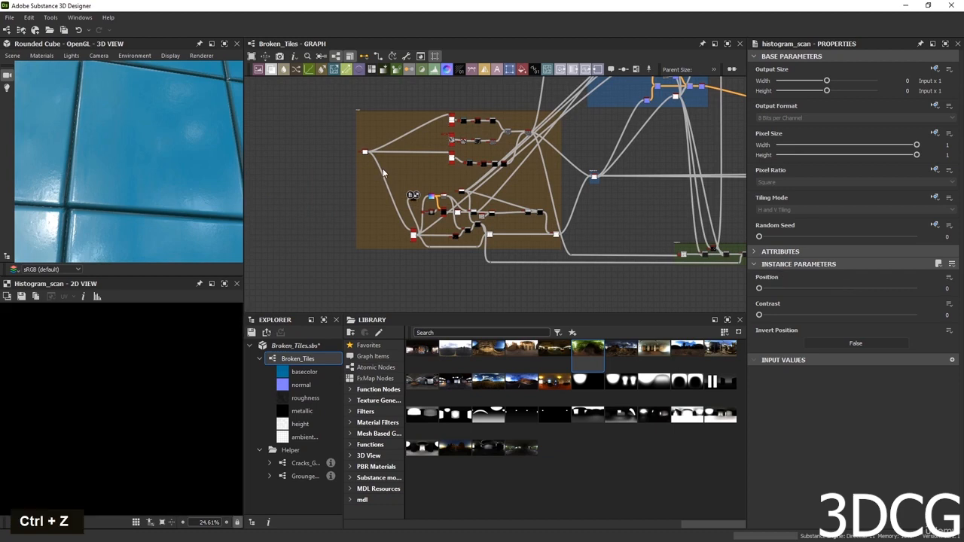
scroll(342, 158, up, 2)
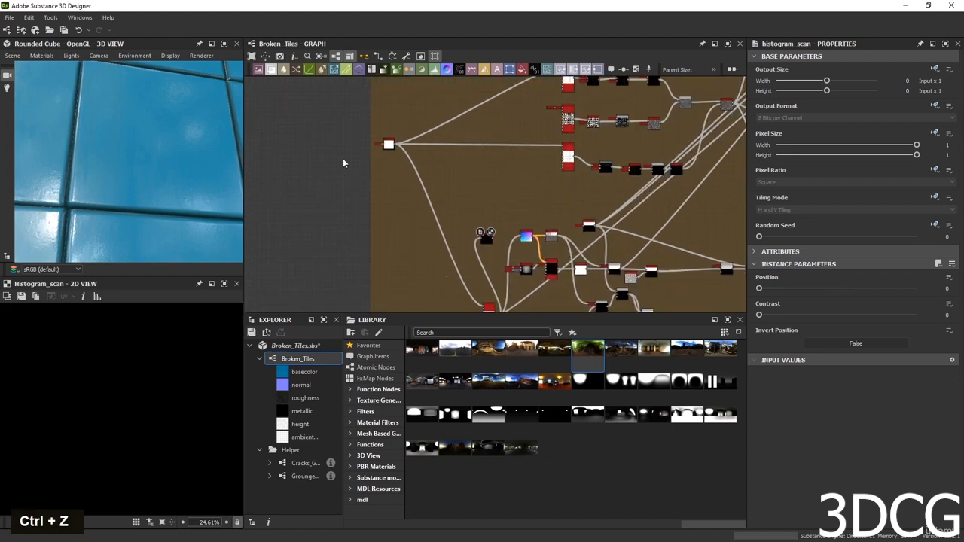
key(ctrl+z)
key(ctrl+z)
key(ctrl+z)
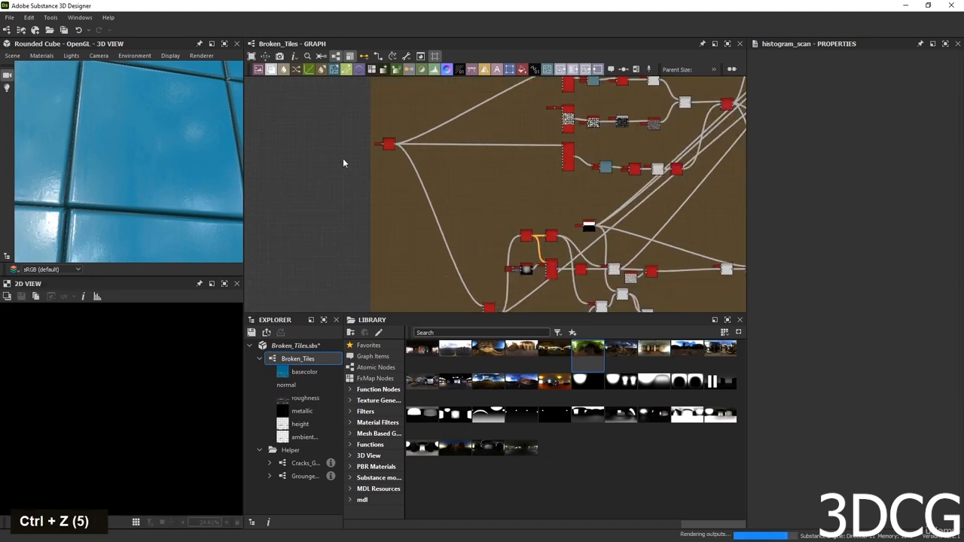
scroll(169, 196, up, 2)
scroll(158, 196, down, 3)
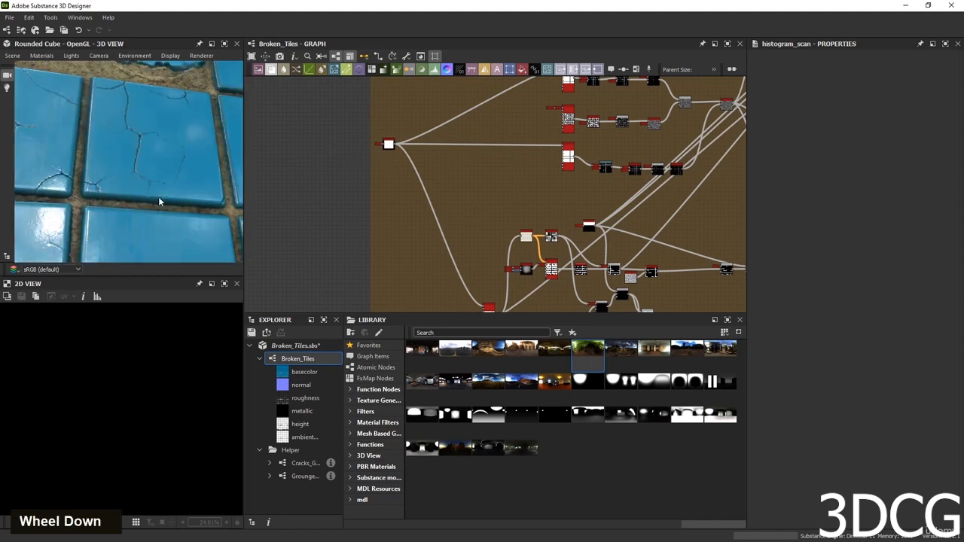
Try the Tile Sampler's Scale at 1.3 and at 1.25.
middle_drag(500, 148, 529, 158)
scroll(465, 276, up, 1)
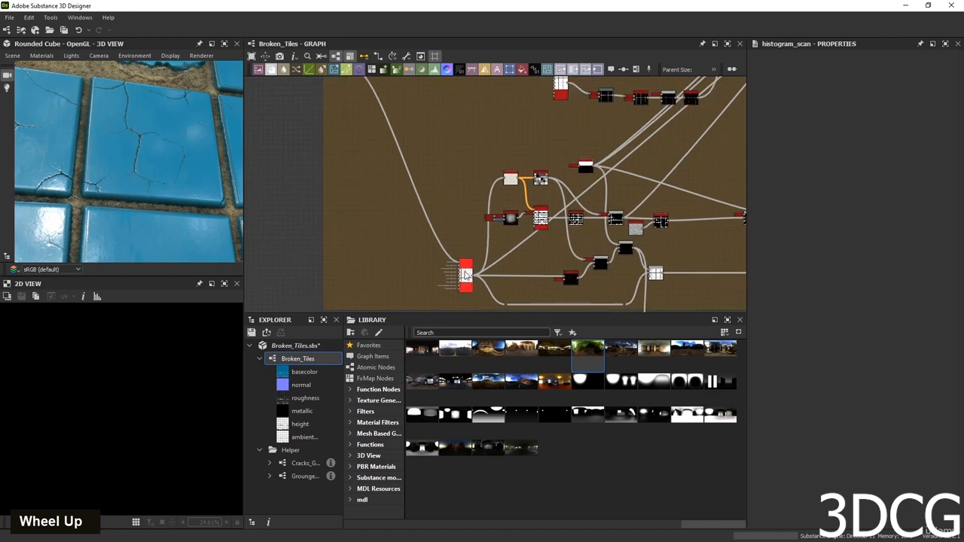
double_click(466, 275)
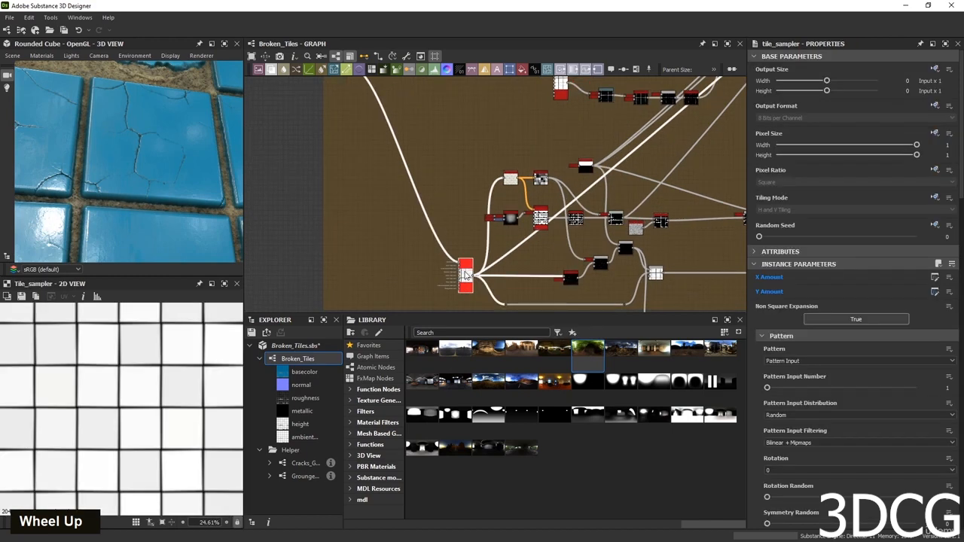
scroll(781, 414, down, 5)
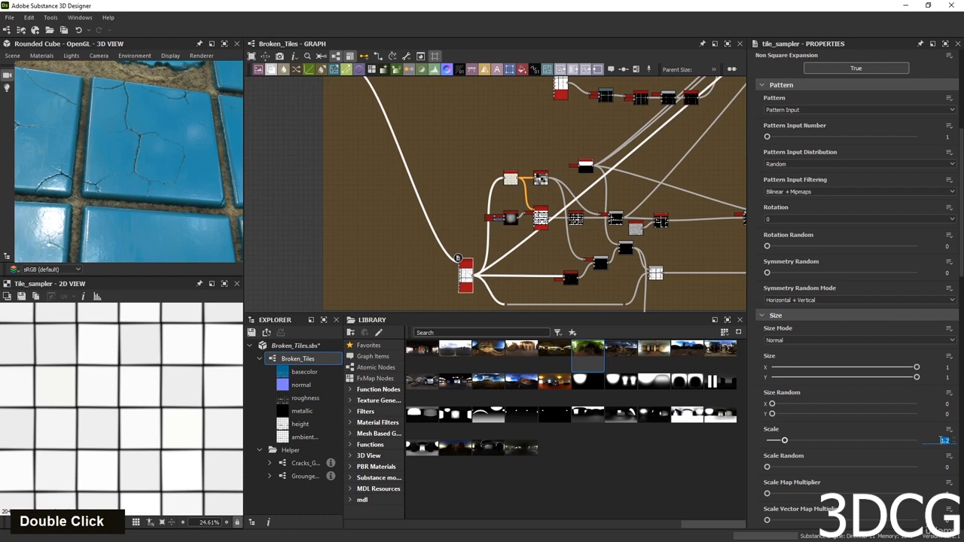
text(1.3)
key(Return)
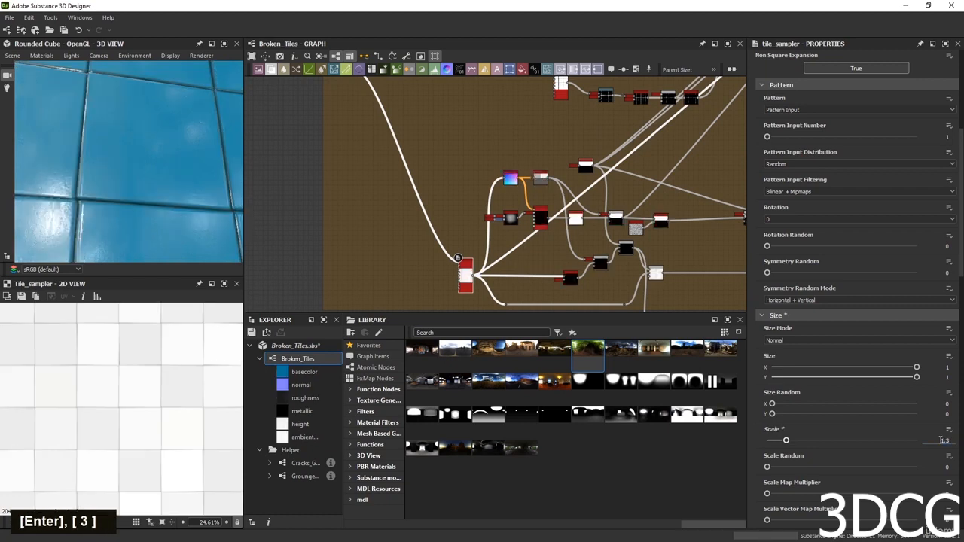
double_click(942, 440)
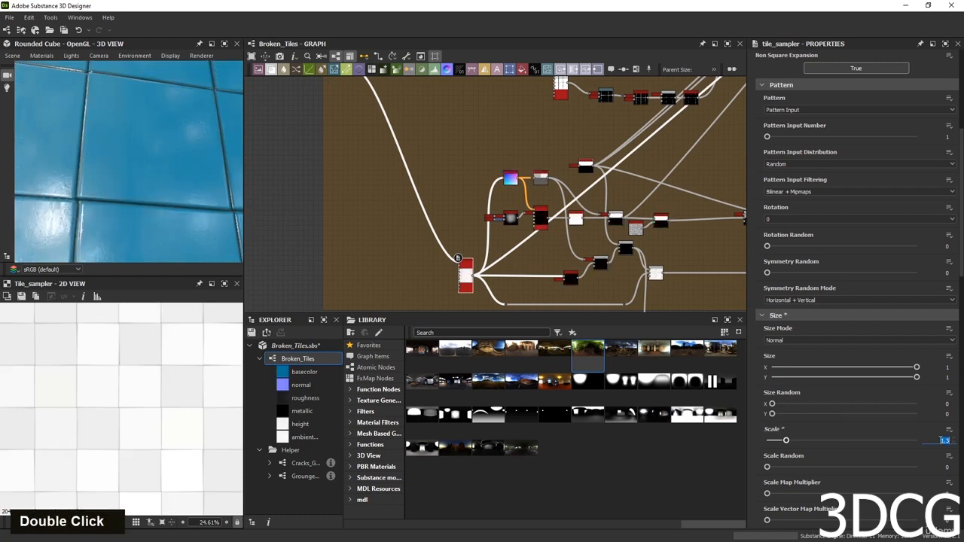
text(1.25)
key(Return)
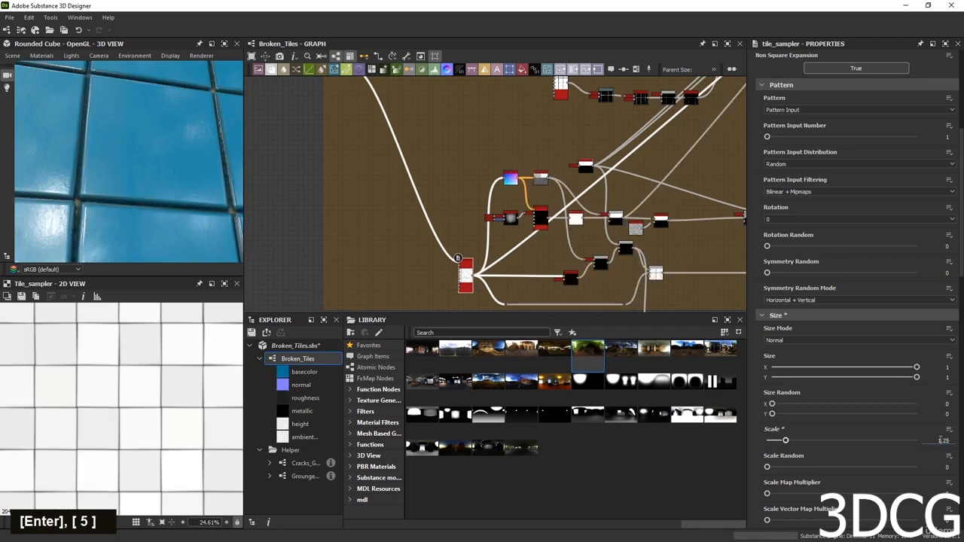
Try the Tile Sampler's Scale at 1.21 and inspect the broken tiles on the cube.
double_click(942, 440)
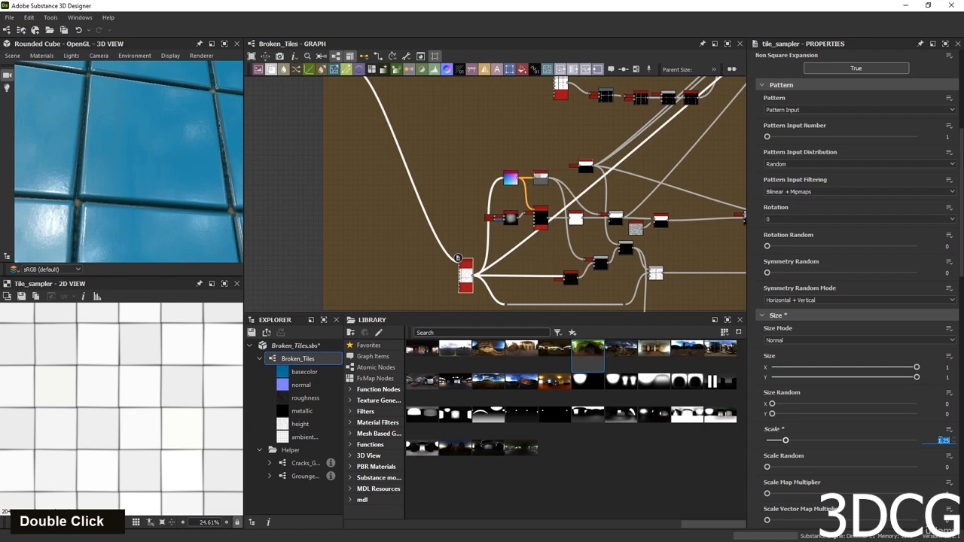
text(0.21)
key(Return)
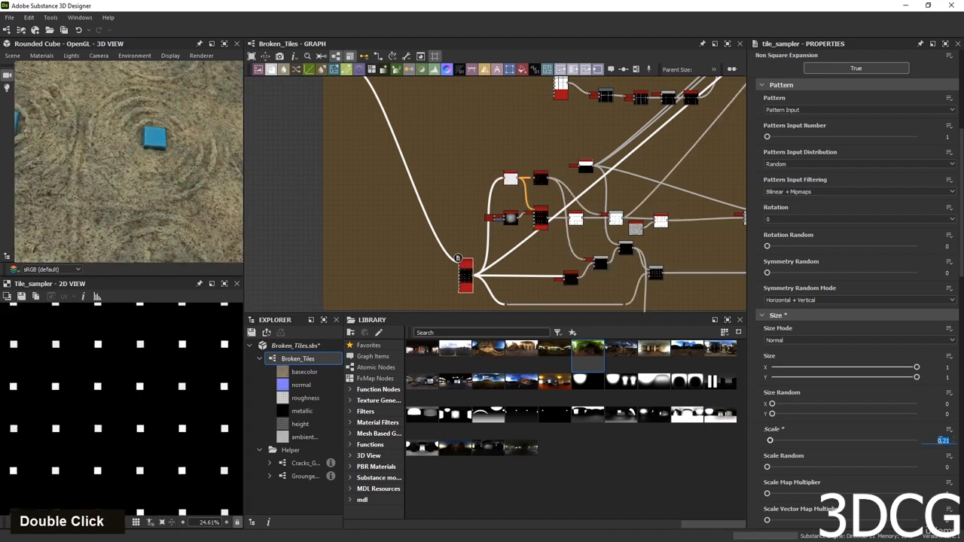
text(1.21)
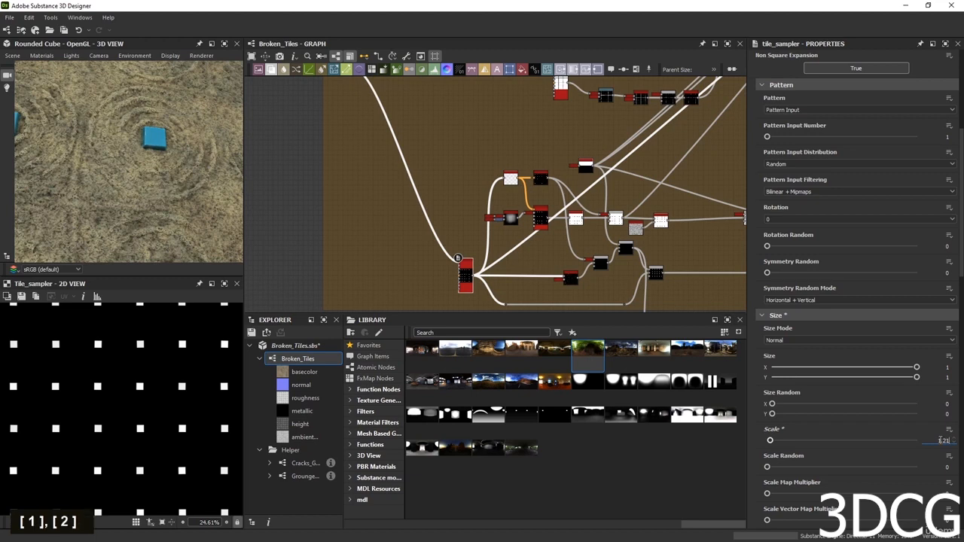
key(Return)
scroll(150, 168, down, 5)
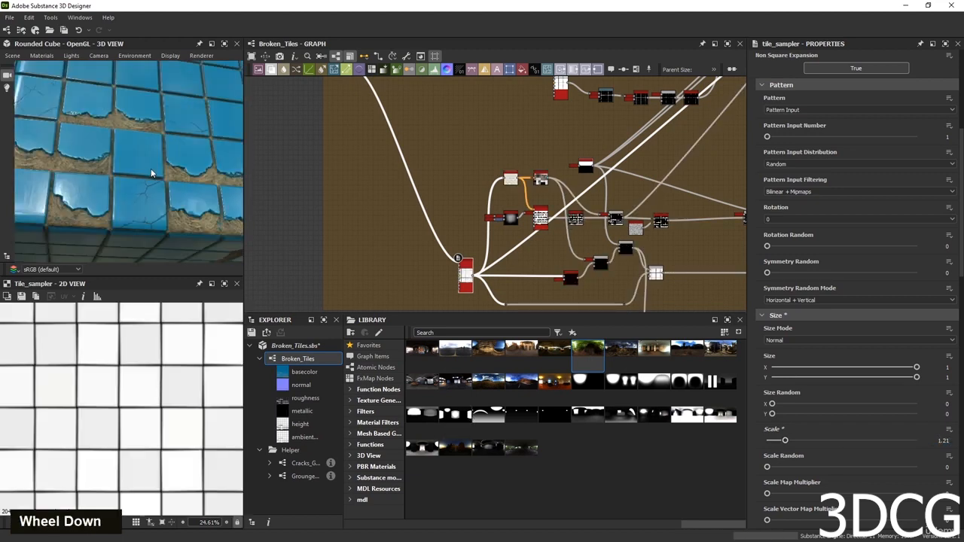
Undo the latest Scale changes on the Tile Sampler.
key(ctrl+z)
key(ctrl+z)
key(ctrl+z)
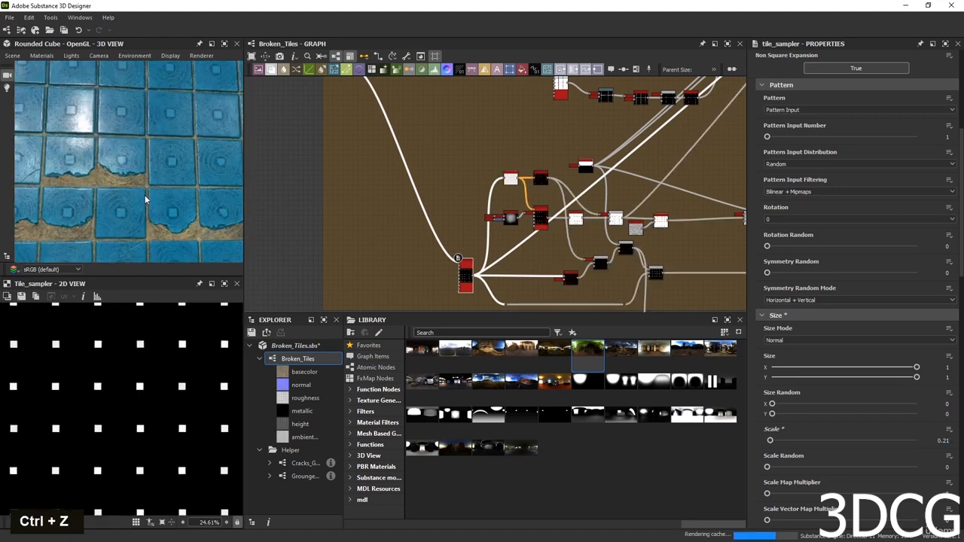
key(ctrl+z)
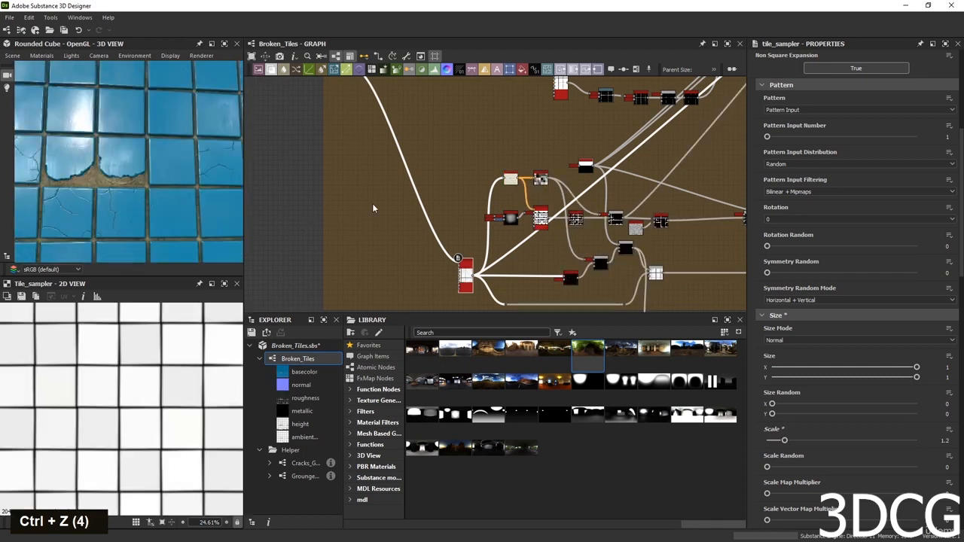
Set the Height Blend node's Height Offset to 0.57.
middle_drag(654, 259, 499, 291)
middle_drag(688, 219, 615, 241)
scroll(614, 241, up, 5)
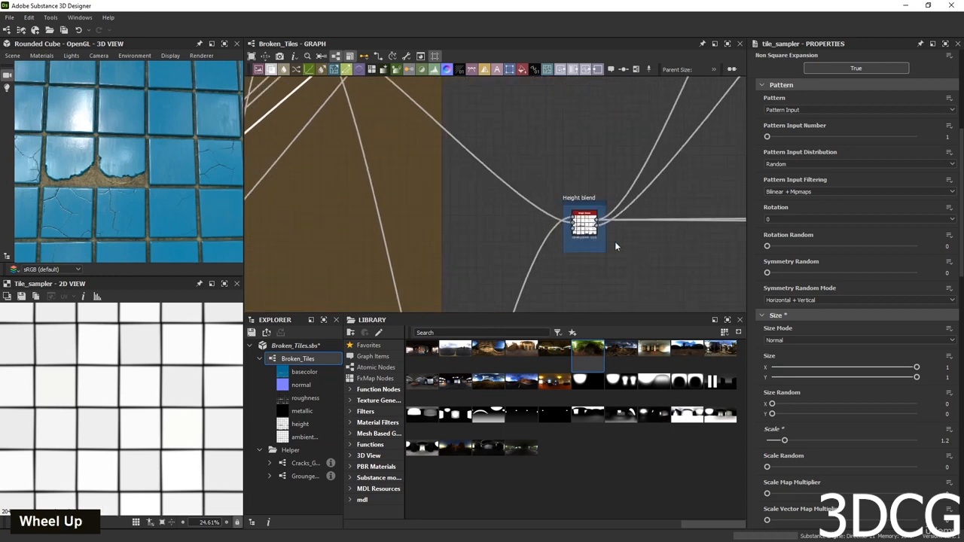
double_click(563, 222)
scroll(98, 447, up, 5)
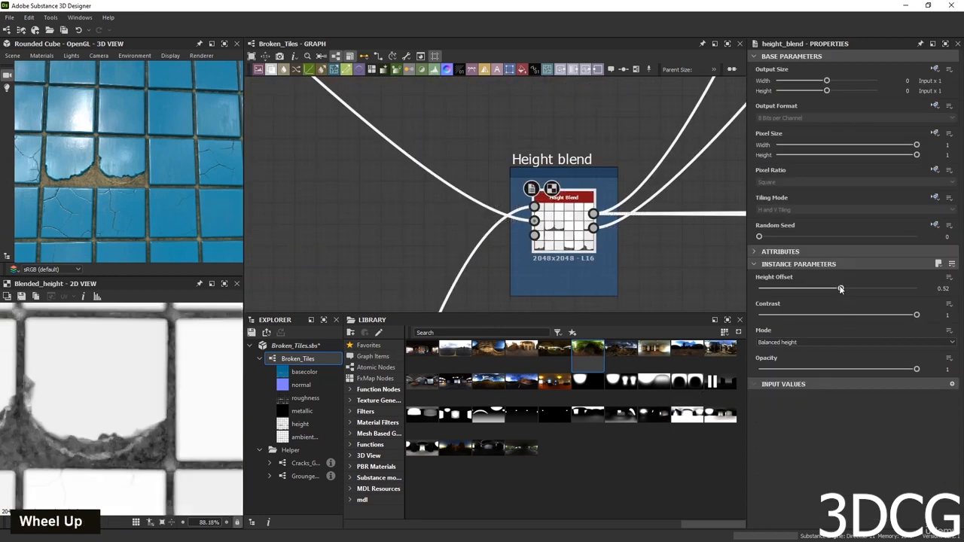
mouse_move(840, 288)
mouse_down()
mouse_move(810, 293)
mouse_move(893, 289)
mouse_move(850, 294)
mouse_up()
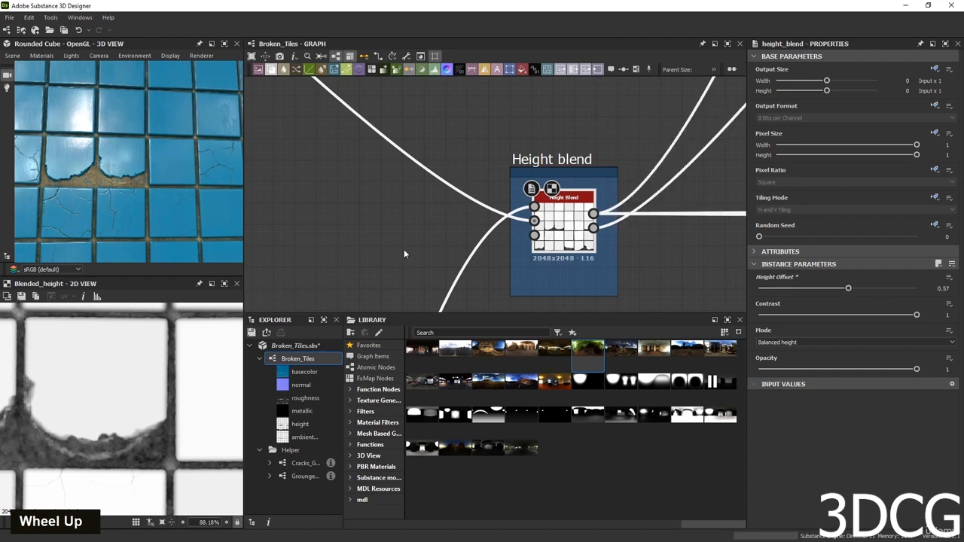
Adjust the Intensity of the Blur HQ Grayscale after the Shape node to 5.13, checking the tile edges on the cube.
scroll(381, 263, down, 5)
scroll(602, 205, up, 3)
scroll(602, 205, up, 3)
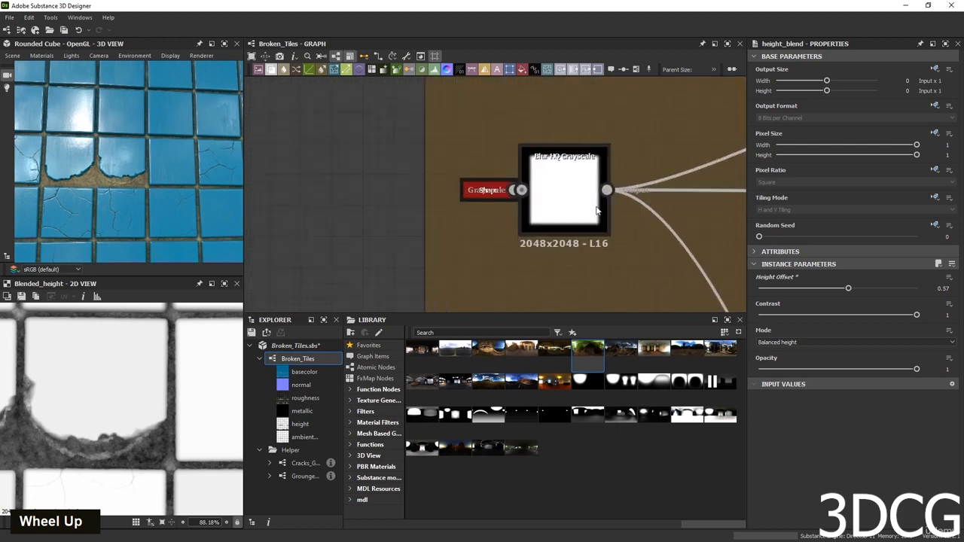
click(580, 198)
drag(828, 288, 805, 290)
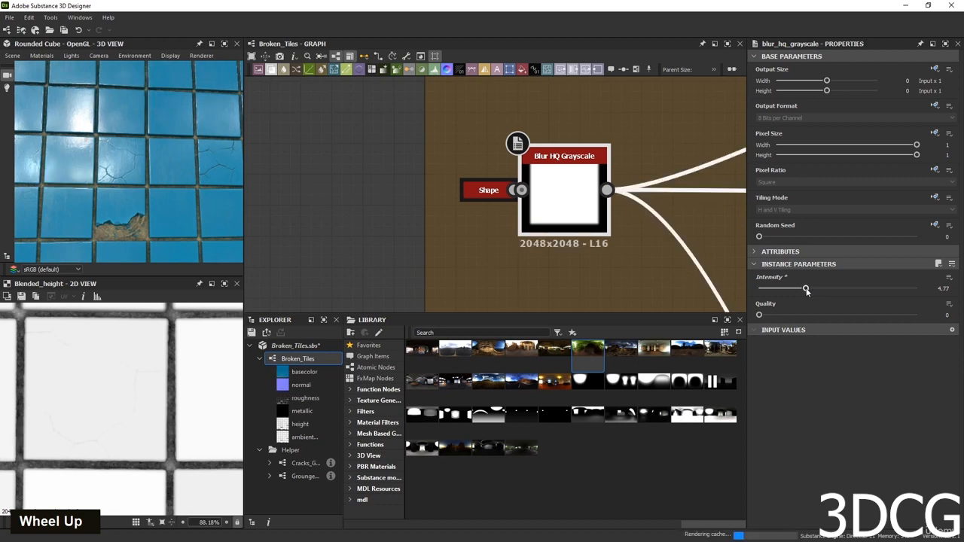
scroll(159, 198, up, 5)
scroll(163, 180, down, 2)
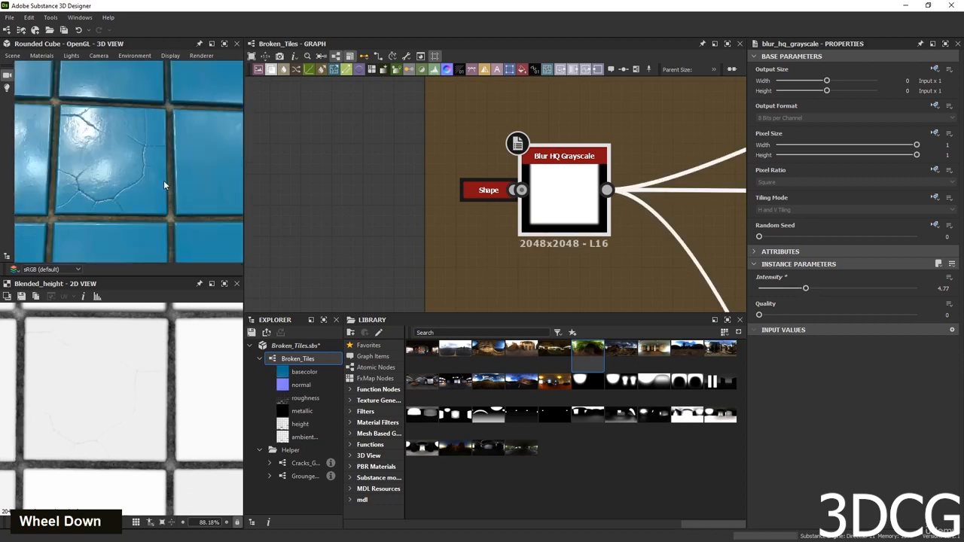
drag(807, 290, 809, 290)
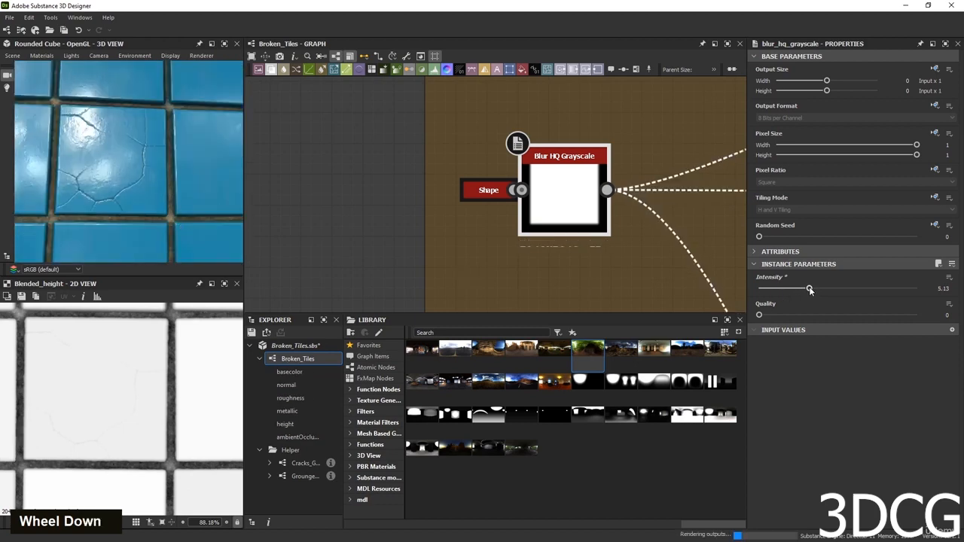
Try a Scale of 1.3 on the Tile Sampler that feeds the Flood Fill.
scroll(184, 175, down, 4)
scroll(469, 230, down, 5)
middle_drag(497, 259, 367, 113)
scroll(433, 169, down, 5)
middle_drag(518, 278, 427, 115)
scroll(456, 207, up, 3)
scroll(429, 154, up, 2)
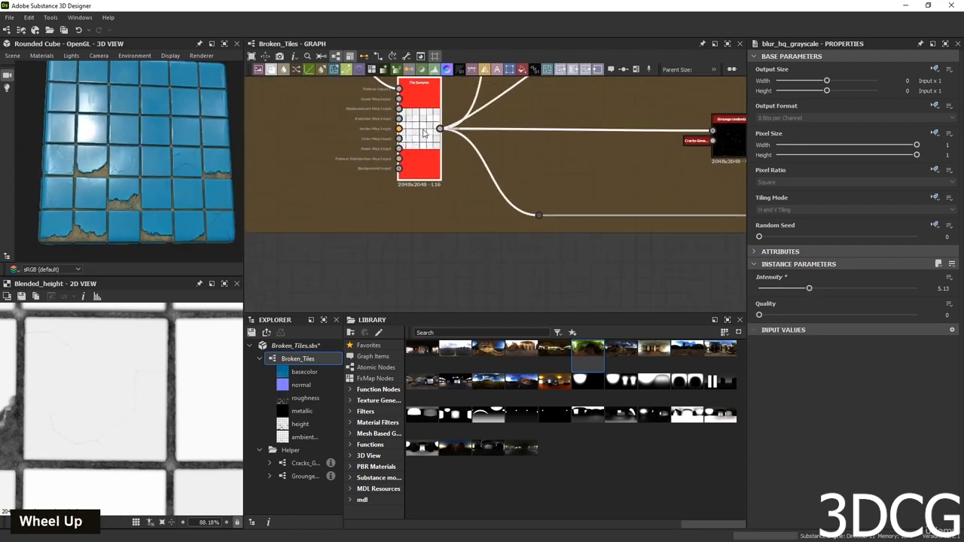
click(429, 154)
scroll(792, 452, down, 5)
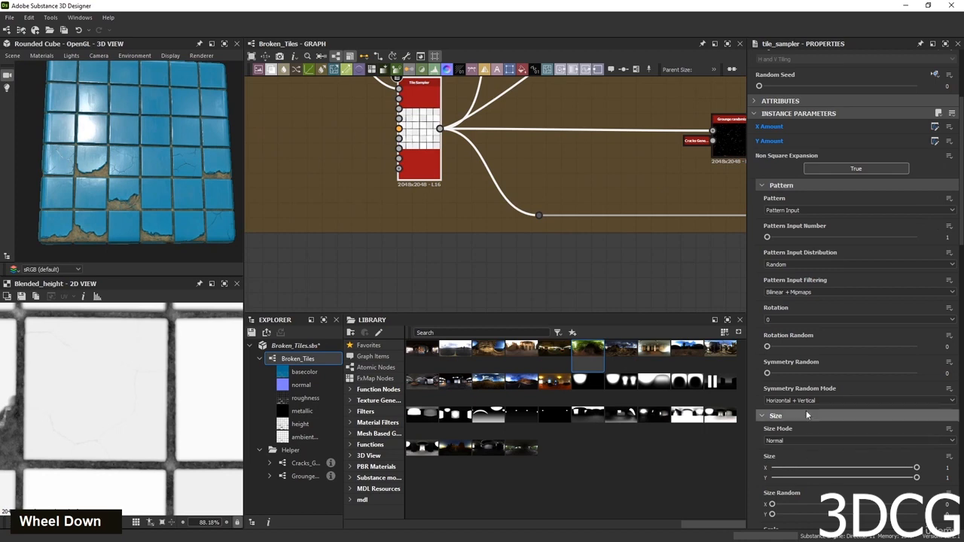
scroll(773, 494, down, 2)
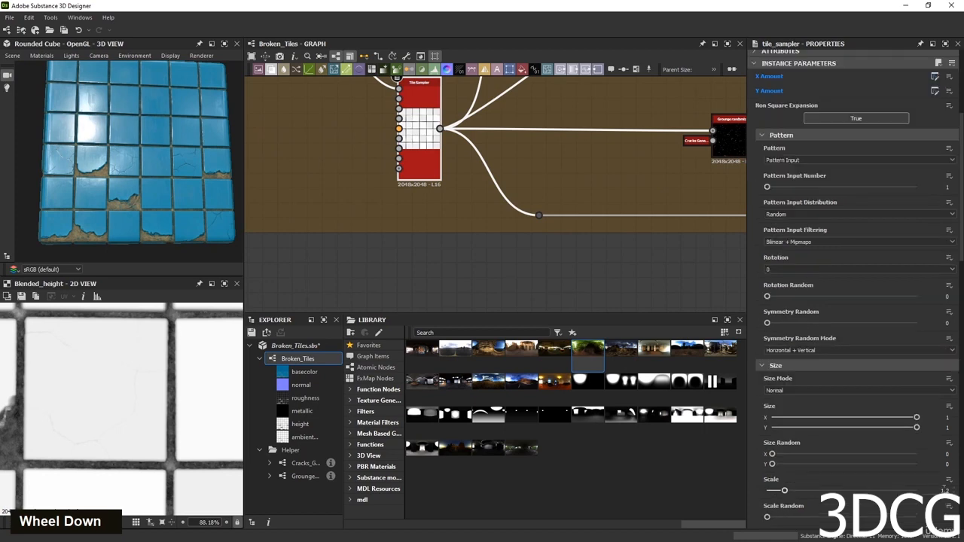
text(3)
key(Return)
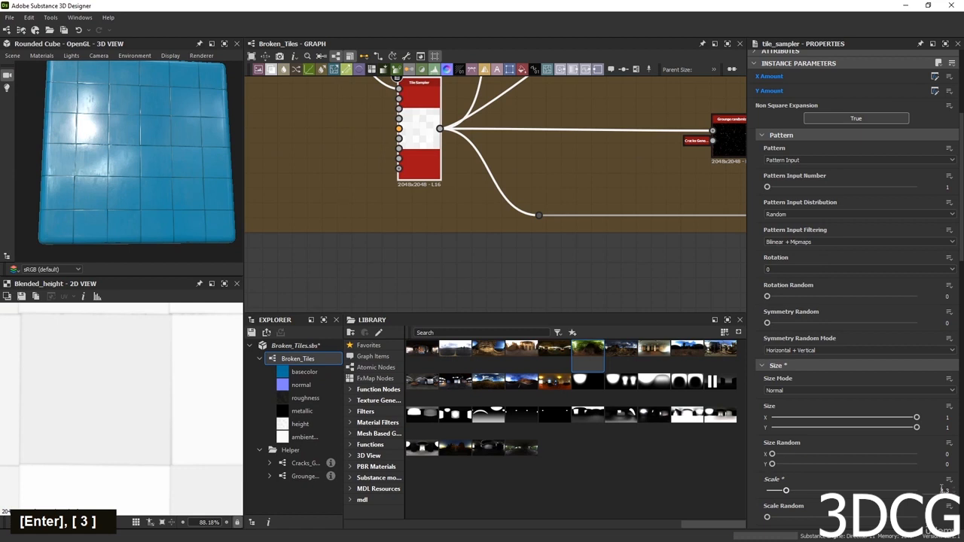
Reduce the Tile Sampler's Scale to 1.25 and fine-tune it to 1.24.
double_click(944, 490)
text(12.)
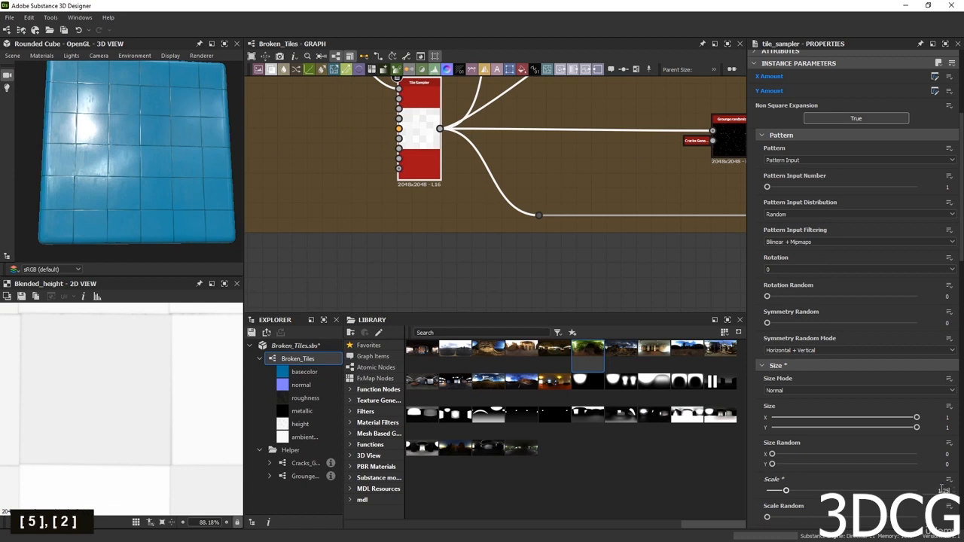
text(5)
key(Return)
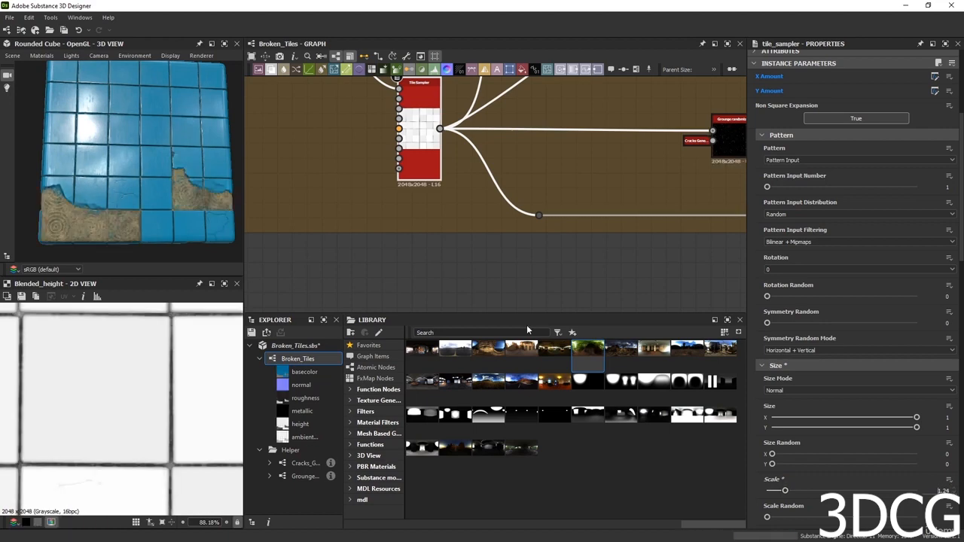
Display the Flood Fill output and examine which tiles are separated and which are merged.
scroll(468, 194, down, 3)
middle_drag(468, 193, 475, 233)
scroll(496, 145, up, 3)
double_click(493, 114)
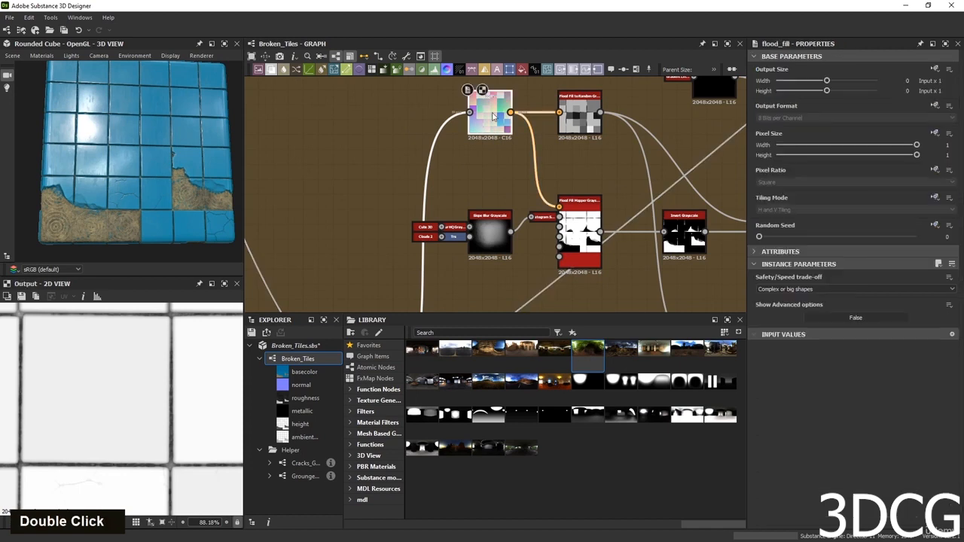
scroll(99, 404, down, 3)
scroll(99, 404, up, 2)
scroll(469, 230, down, 2)
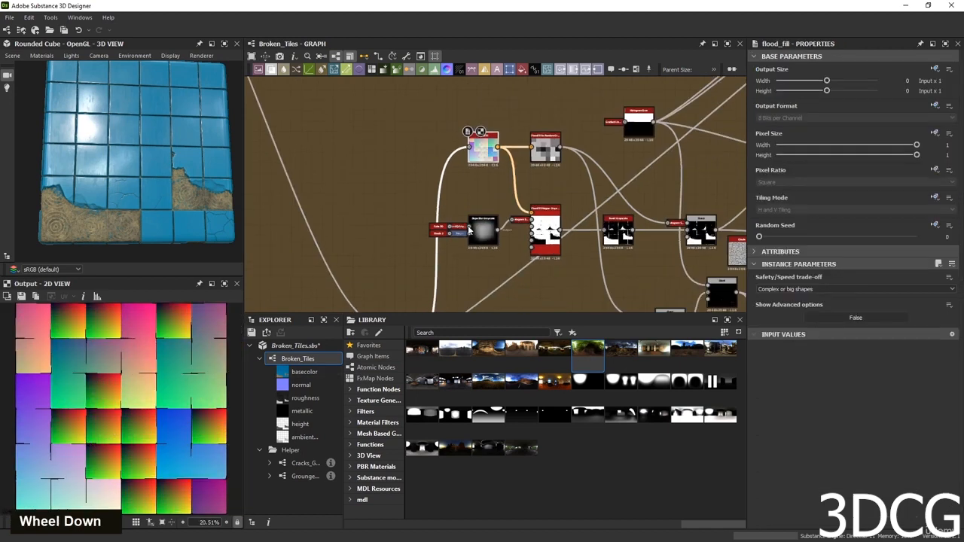
Set Rotation Random to 0 on the Tile Sampler that feeds the Flood Fill.
scroll(468, 230, down, 1)
scroll(77, 474, up, 5)
scroll(467, 235, down, 4)
middle_drag(437, 252, 526, 212)
scroll(526, 253, up, 4)
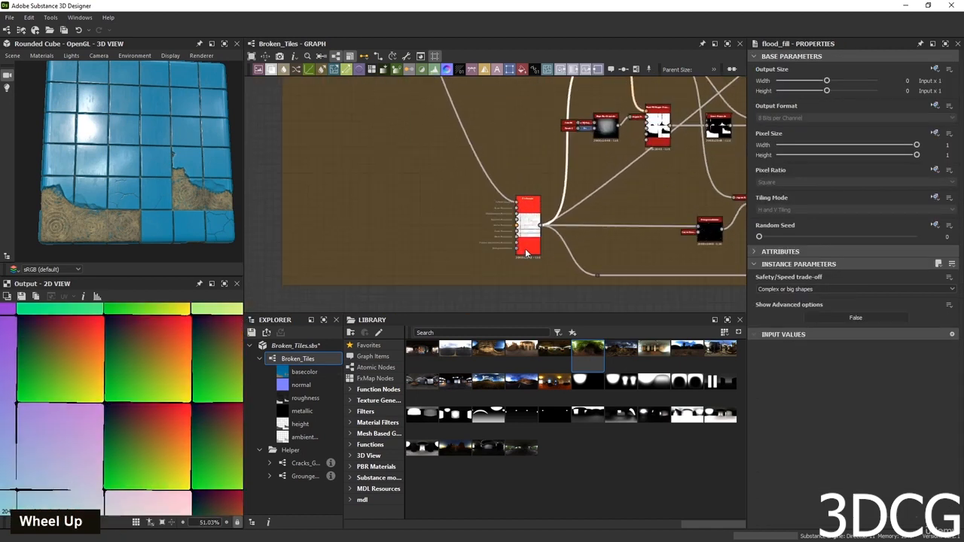
click(526, 252)
middle_drag(123, 463, 143, 449)
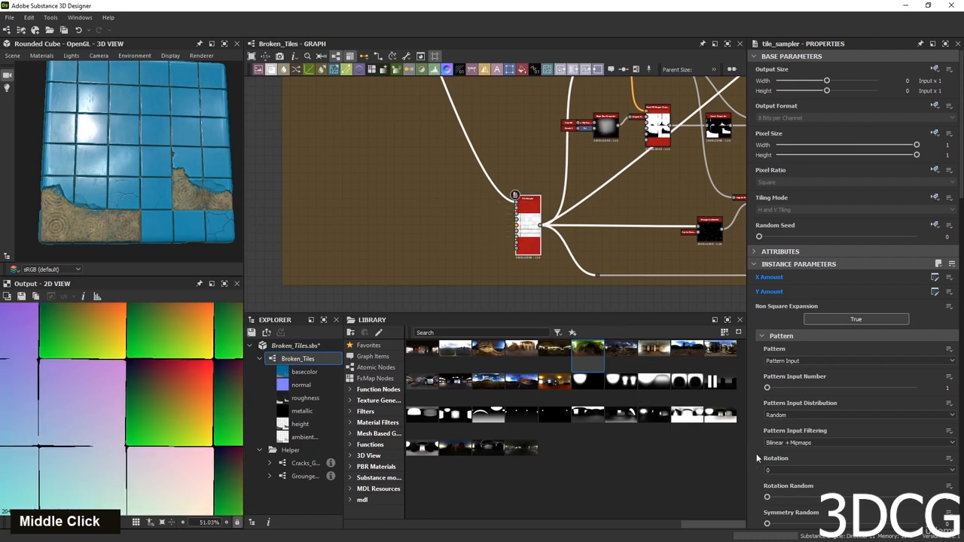
scroll(757, 457, down, 10)
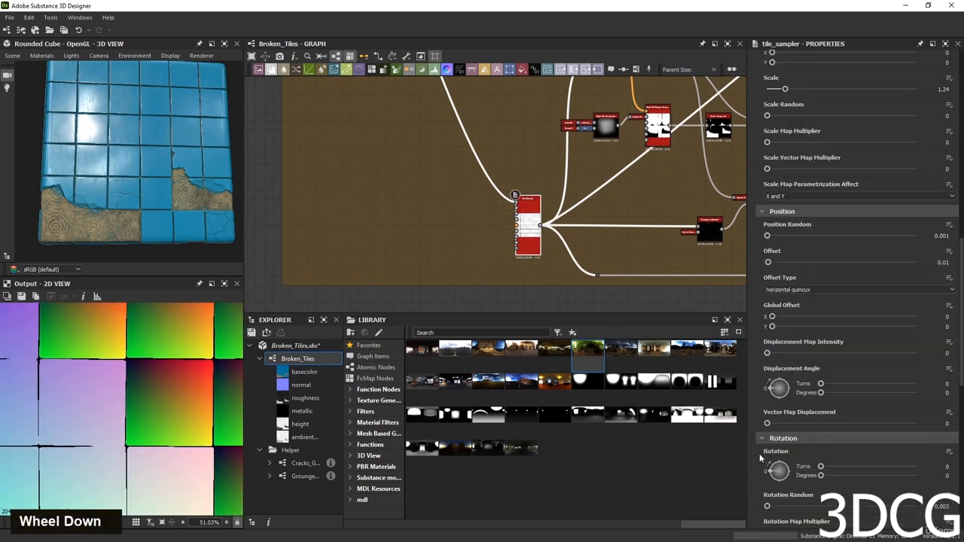
scroll(760, 456, down, 3)
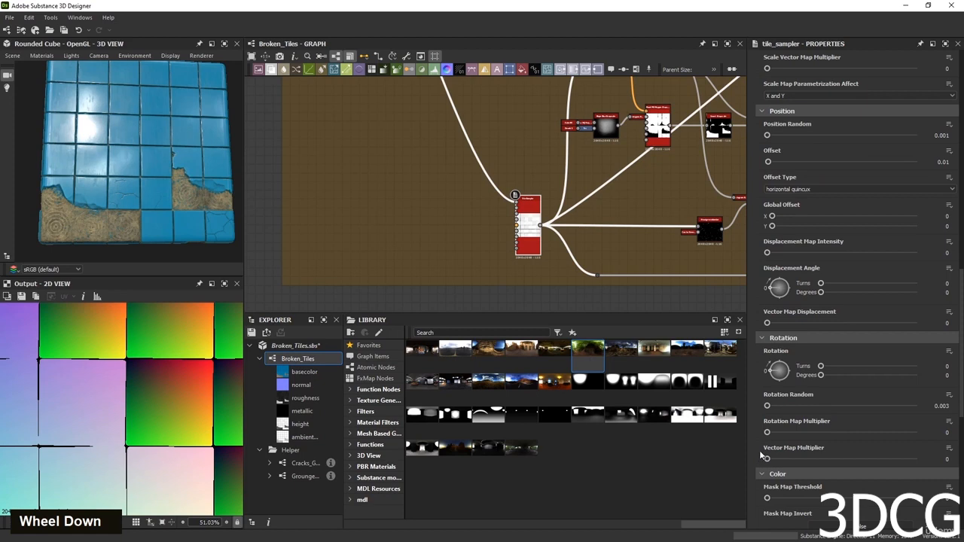
click(953, 409)
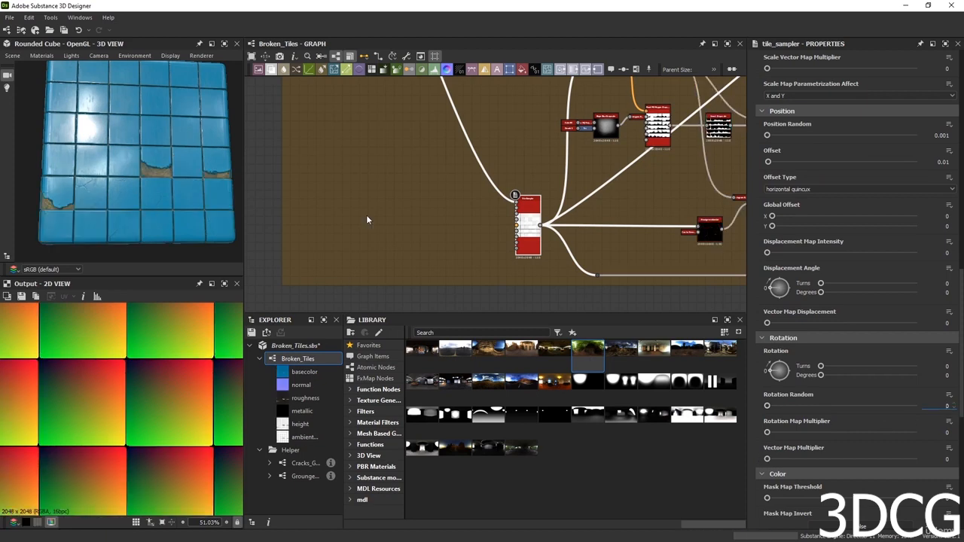
On the Histogram Select feeding the Subtract Blend, set Range to 0.52 and Position to 0.73 to change which tiles break.
scroll(367, 220, down, 3)
scroll(583, 179, up, 3)
middle_drag(624, 204, 467, 240)
double_click(498, 217)
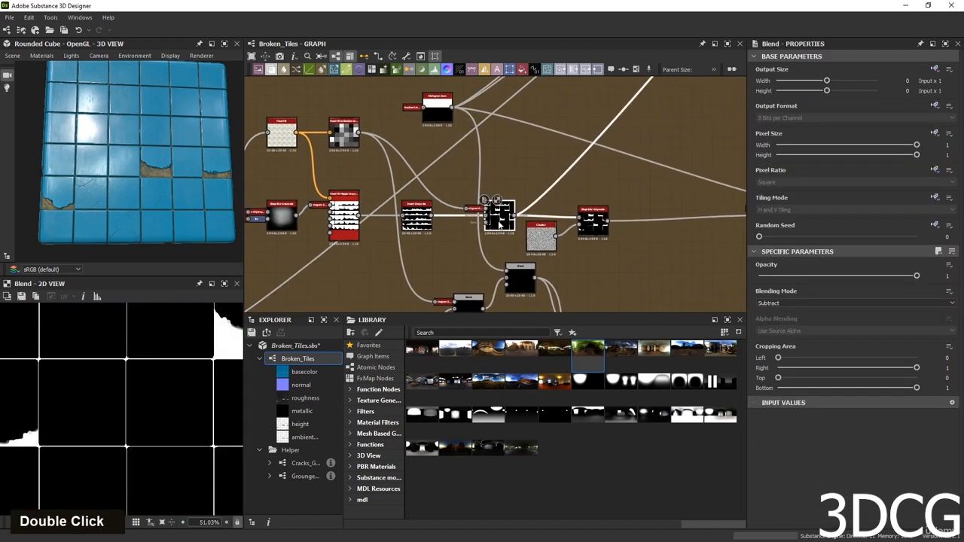
scroll(68, 392, down, 3)
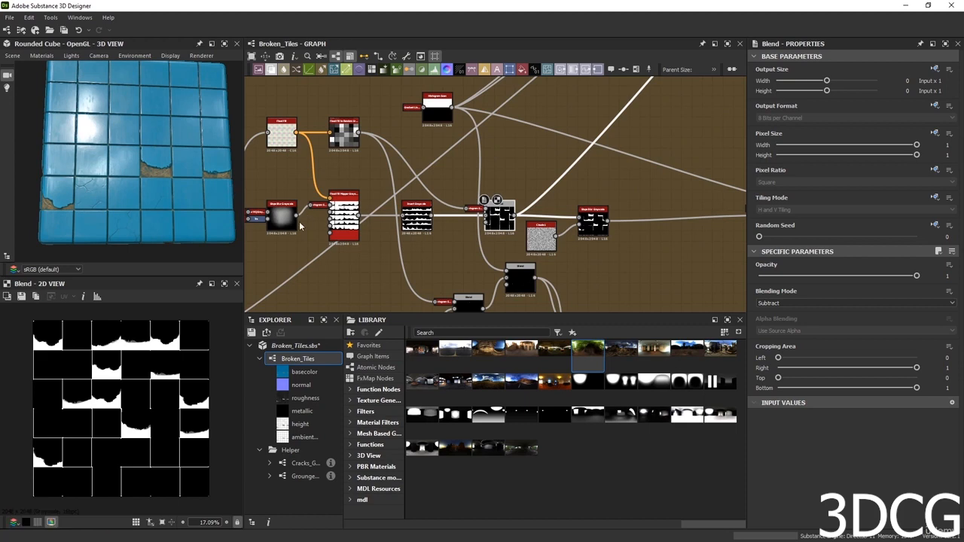
scroll(329, 140, up, 3)
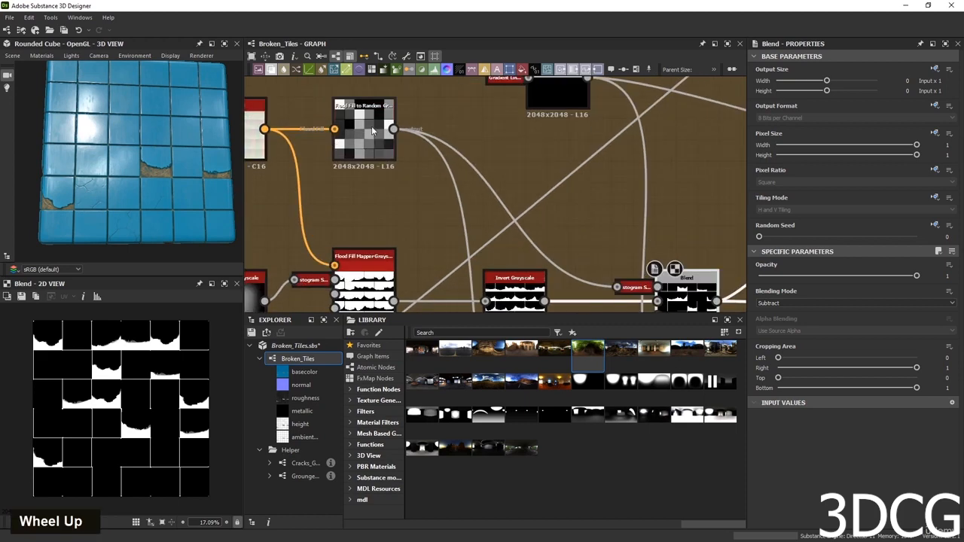
double_click(632, 287)
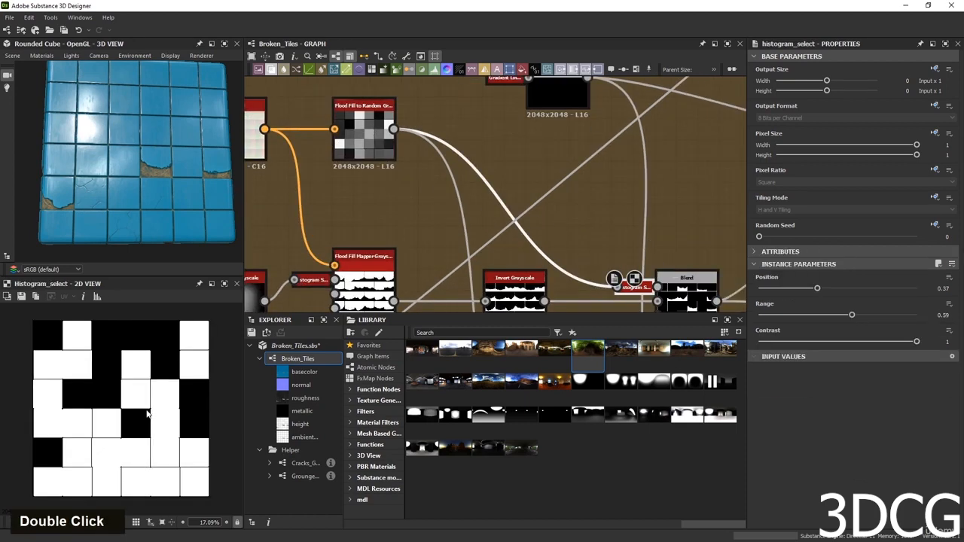
scroll(685, 257, down, 2)
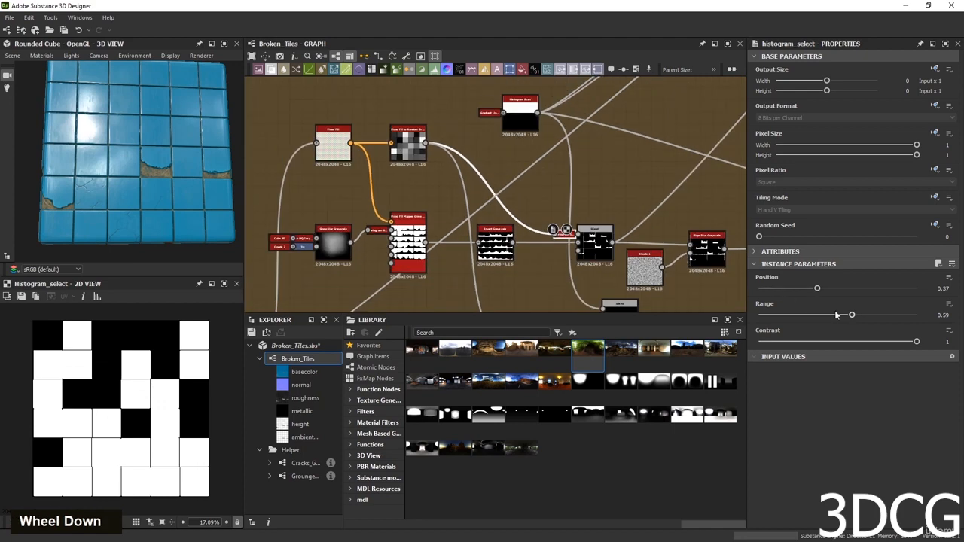
mouse_move(848, 318)
mouse_down()
mouse_move(788, 318)
mouse_move(791, 326)
mouse_move(841, 326)
mouse_up()
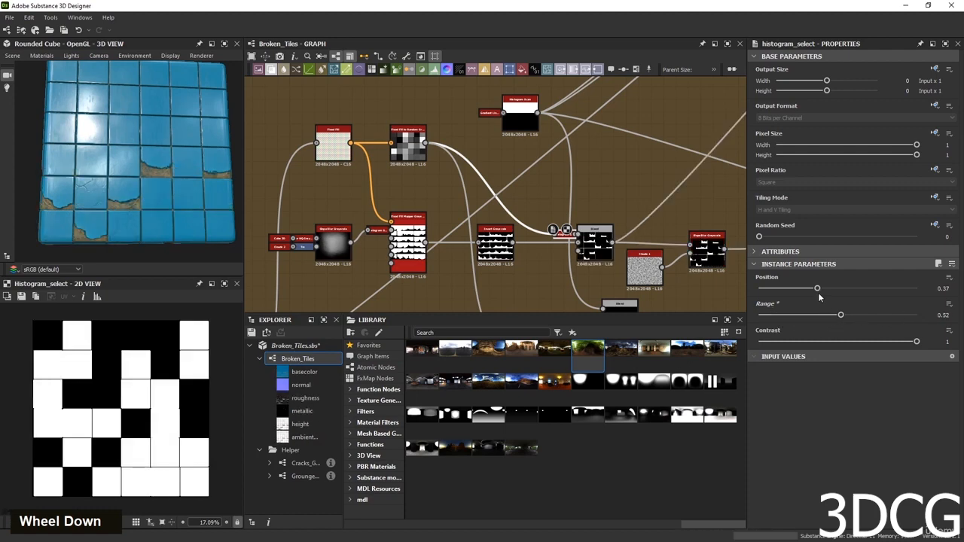
drag(816, 288, 873, 288)
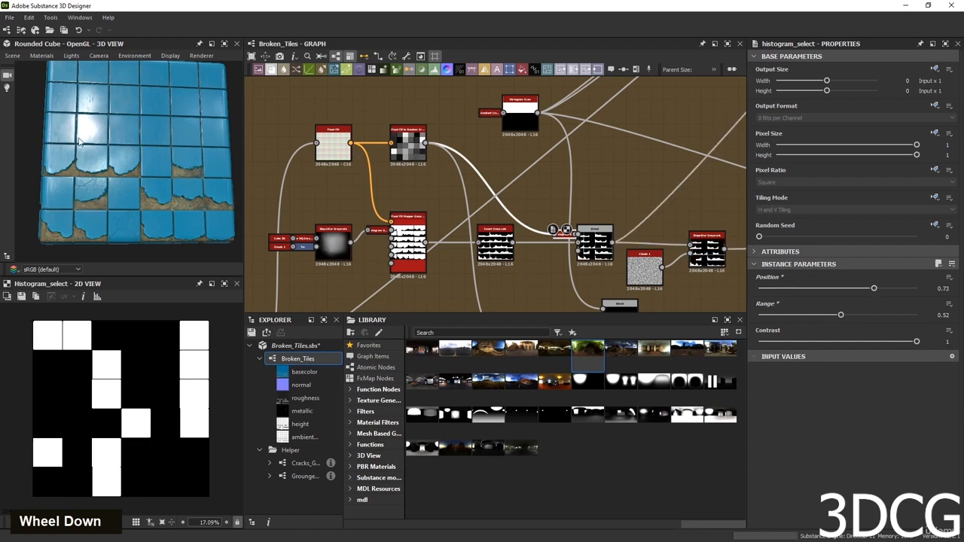
scroll(113, 192, up, 6)
Set the Height Offset of the framed Height Blend joining tiles and ground to 0.41, checking the gaps on the cube.
scroll(563, 183, down, 3)
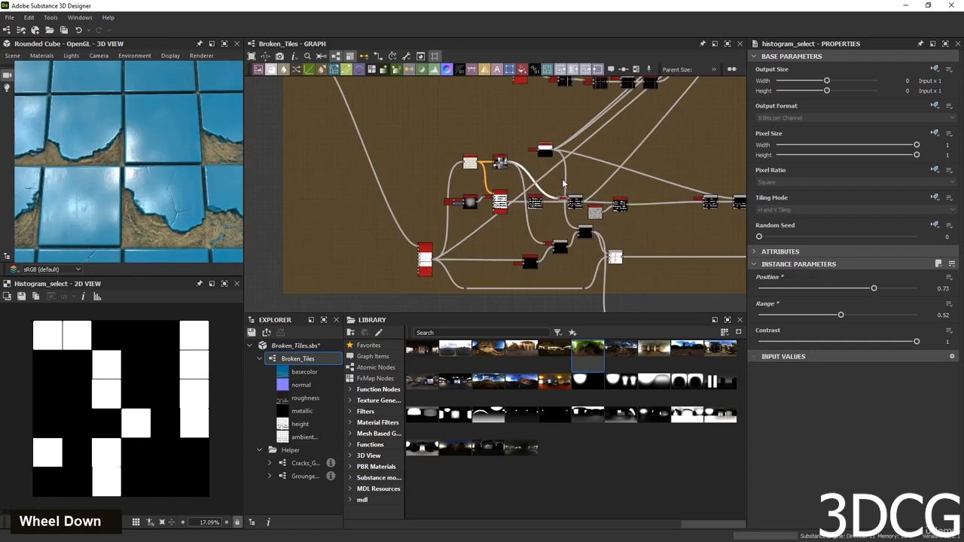
scroll(563, 183, down, 3)
middle_drag(651, 145, 565, 227)
scroll(631, 239, up, 7)
click(608, 232)
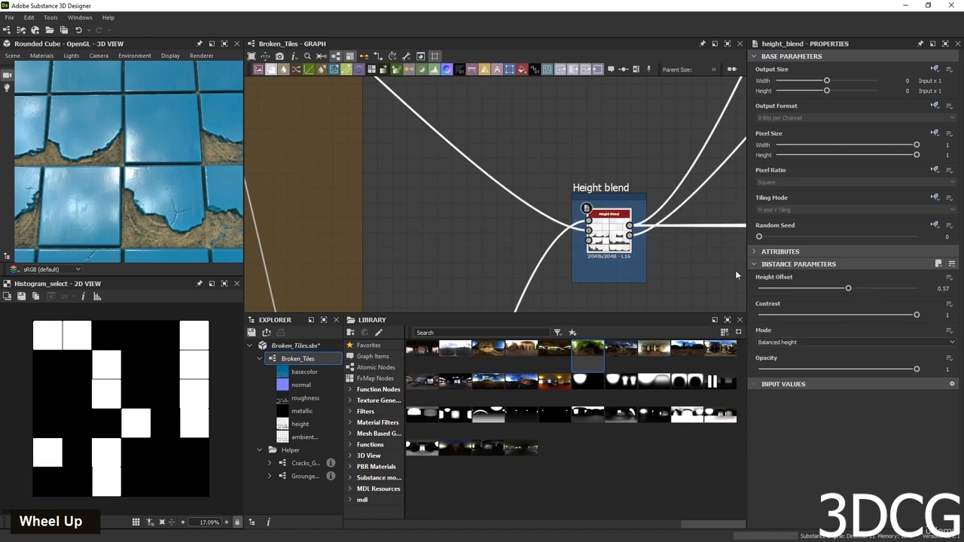
drag(849, 289, 823, 287)
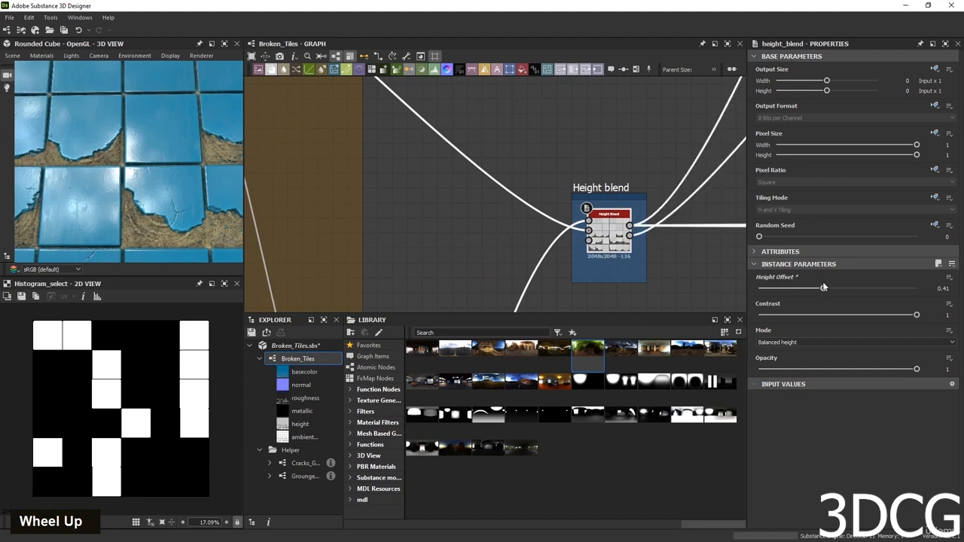
scroll(116, 181, up, 2)
scroll(463, 193, down, 5)
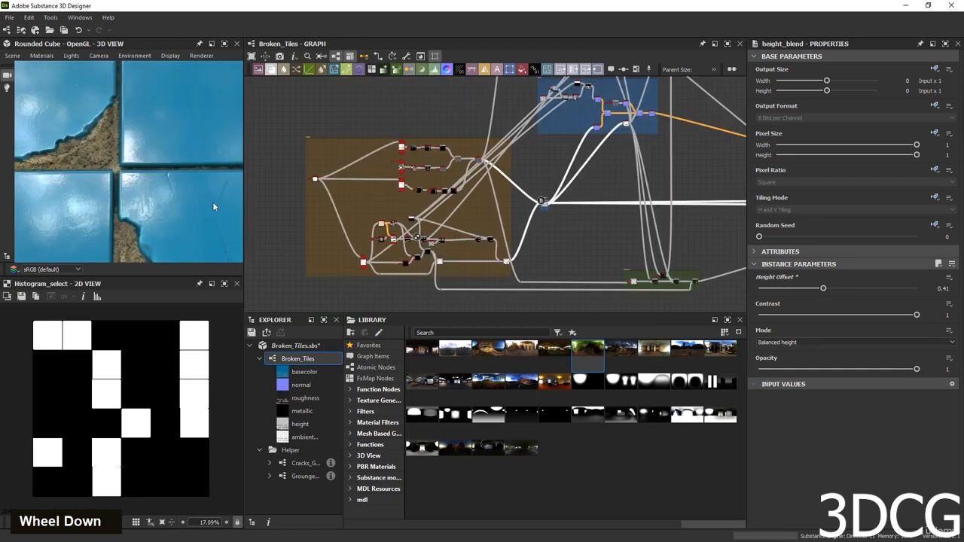
scroll(128, 194, down, 3)
drag(128, 194, 129, 165)
scroll(129, 165, up, 3)
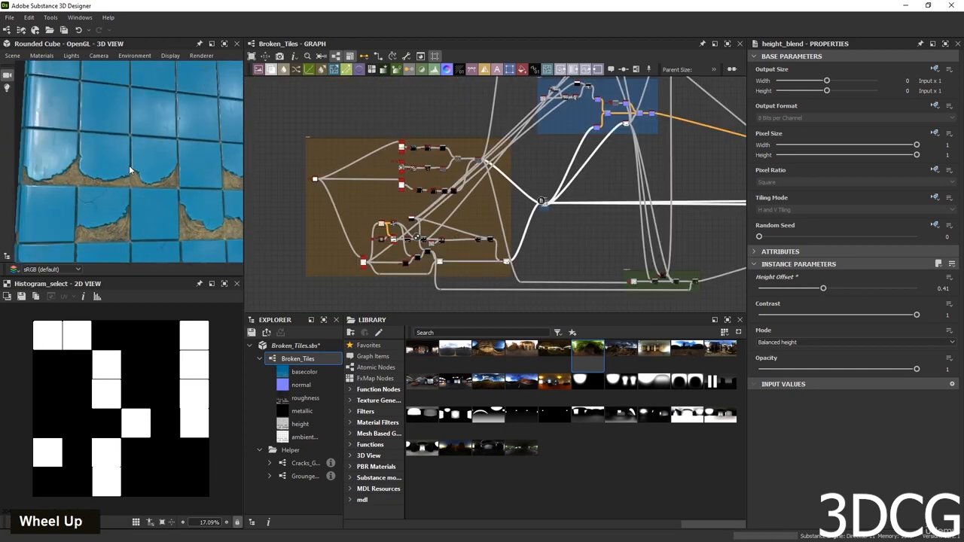
Display the Height Blend of the circular ground pattern and set its Height Offset to 0.43, checking the result on the cube.
scroll(523, 183, down, 4)
middle_drag(542, 175, 512, 216)
scroll(548, 202, up, 5)
scroll(532, 186, up, 4)
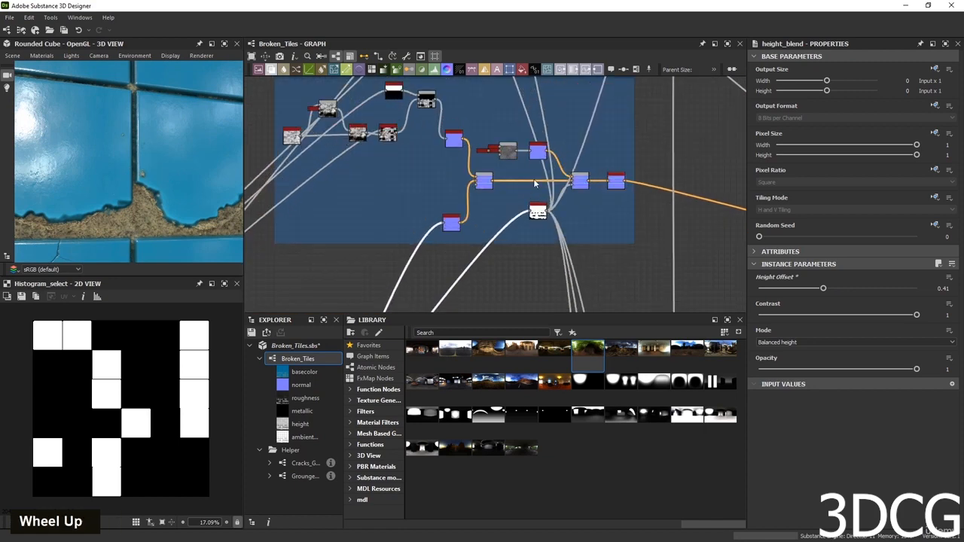
scroll(526, 165, down, 3)
middle_drag(522, 133, 543, 202)
scroll(463, 229, up, 4)
scroll(463, 228, up, 2)
double_click(464, 229)
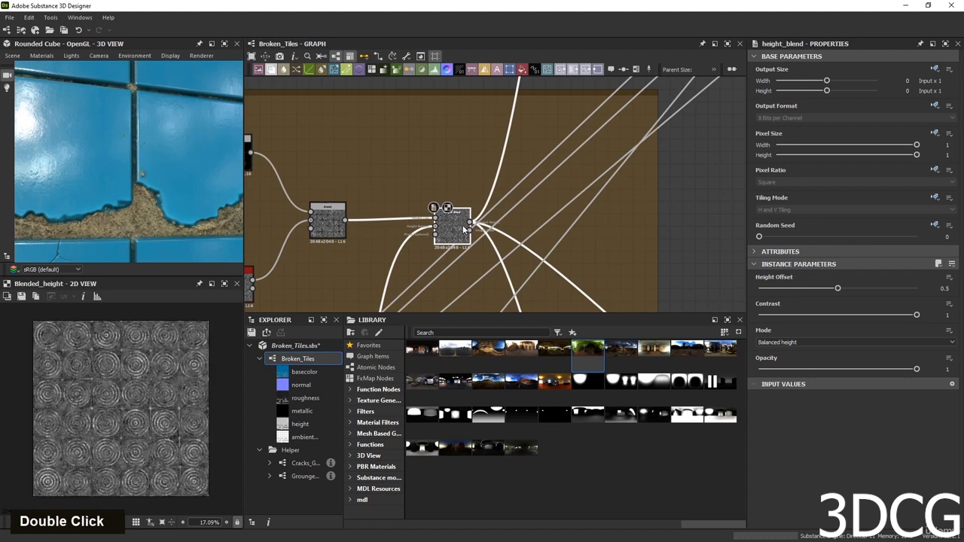
scroll(464, 225, down, 4)
middle_drag(461, 261, 497, 185)
scroll(420, 253, up, 5)
middle_drag(563, 155, 494, 294)
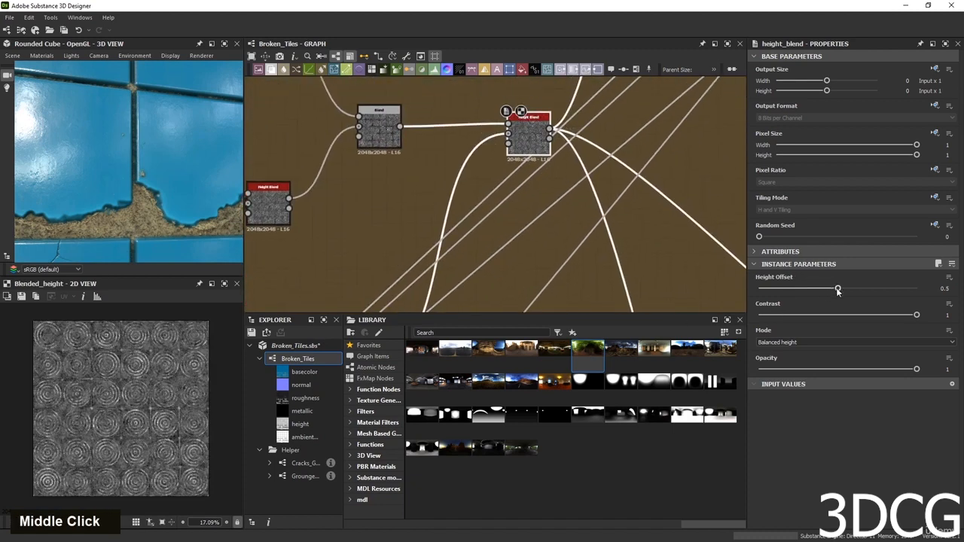
drag(839, 291, 856, 291)
drag(857, 290, 827, 289)
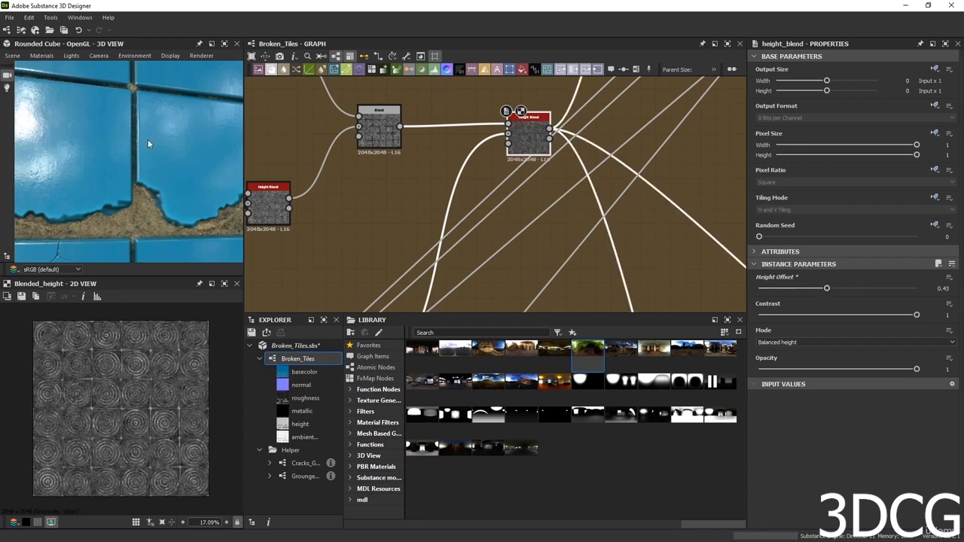
scroll(148, 143, down, 3)
scroll(625, 236, down, 3)
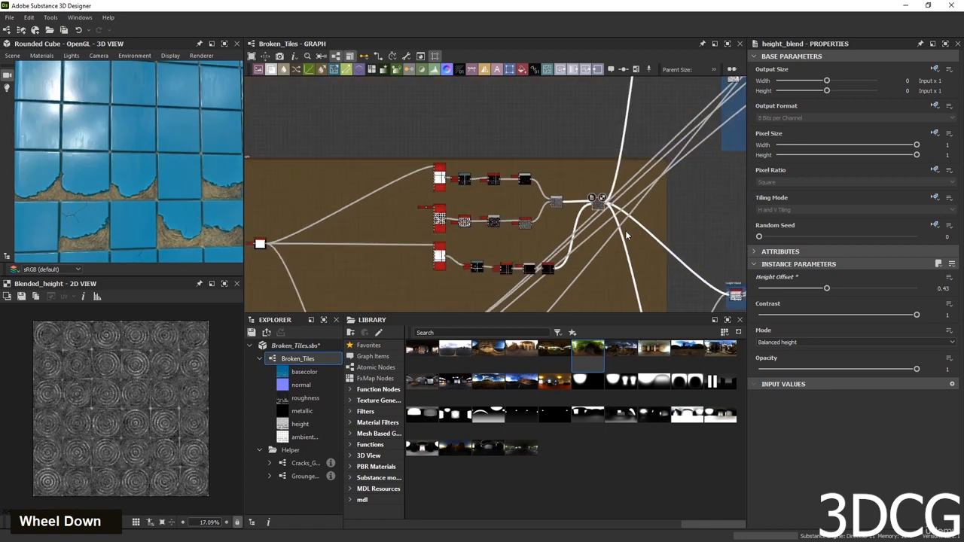
Examine the ground and tile branches of the graph, focusing on the Tile Sampler that feeds the Flood Fill.
scroll(500, 267, down, 3)
scroll(506, 243, up, 6)
scroll(414, 204, down, 4)
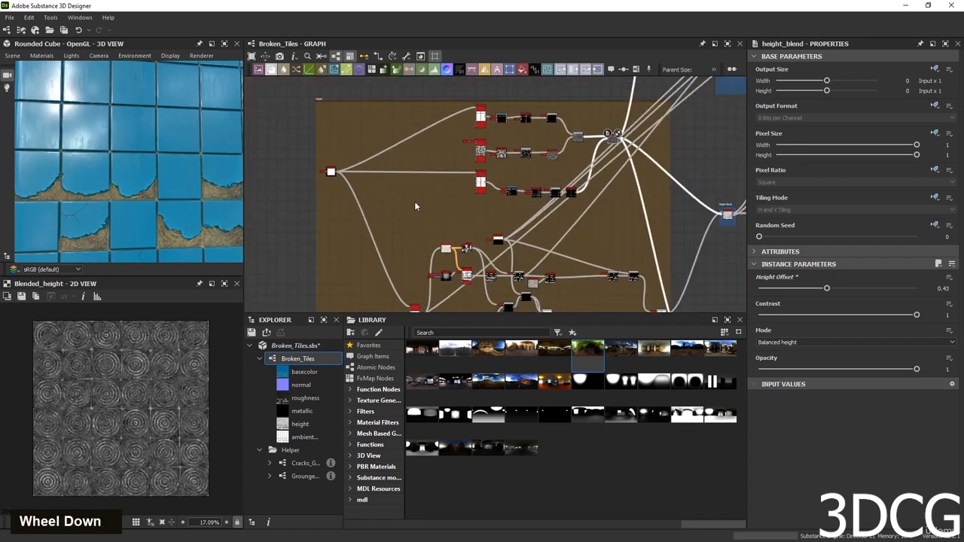
middle_drag(415, 204, 524, 76)
scroll(460, 142, up, 3)
scroll(422, 248, down, 3)
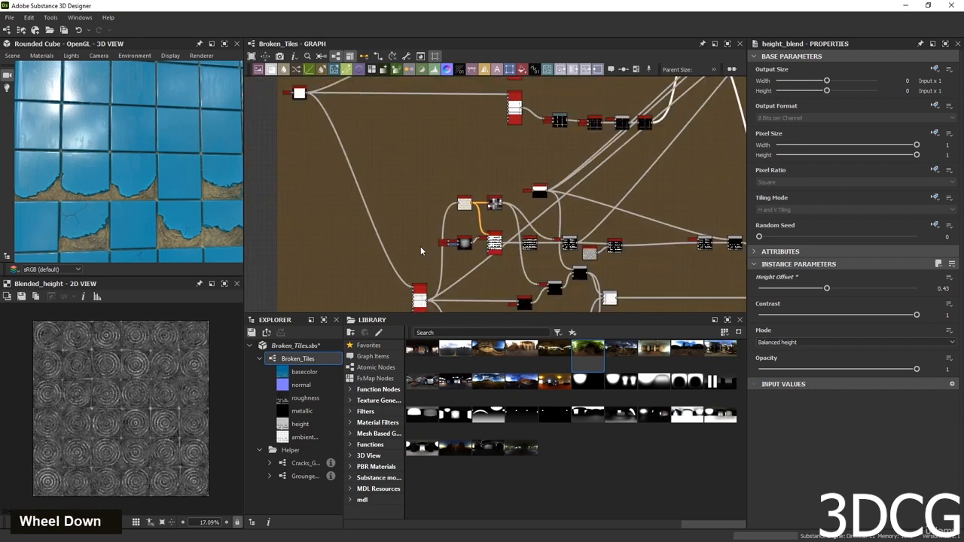
middle_drag(421, 246, 474, 179)
scroll(474, 179, up, 5)
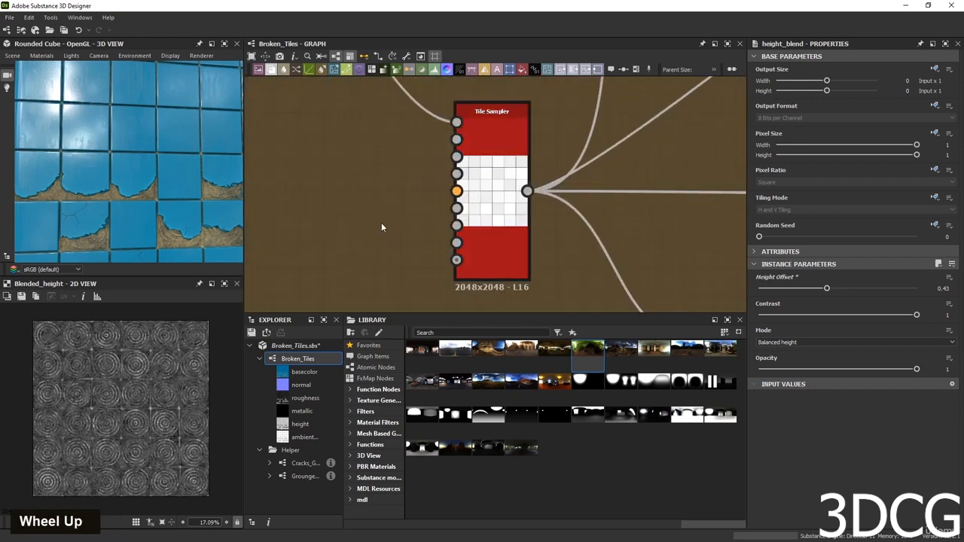
scroll(346, 230, down, 3)
scroll(357, 218, down, 2)
Duplicate the Histogram Scan with its docked gradient, place the copy beside the Tile Sampler and display its output.
scroll(499, 130, up, 2)
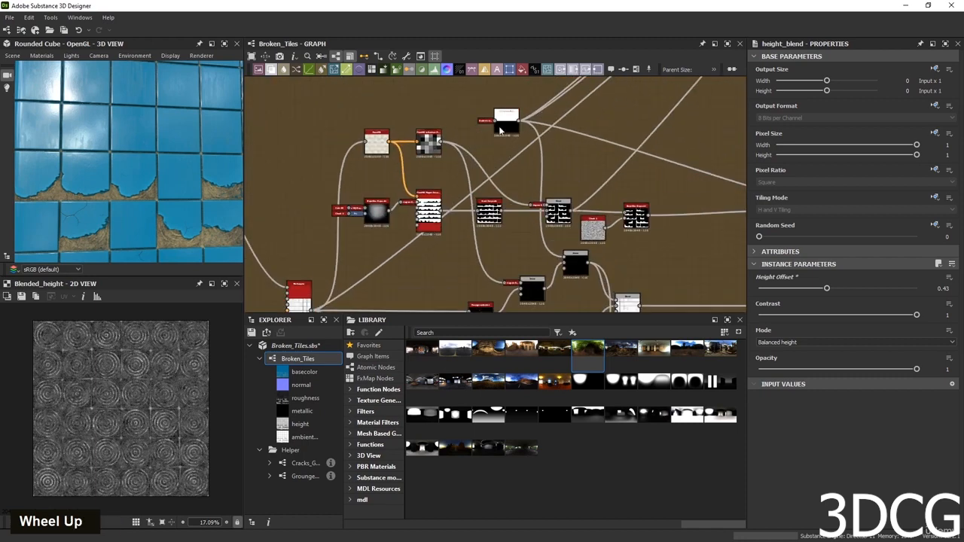
drag(509, 98, 481, 132)
key(ctrl+d)
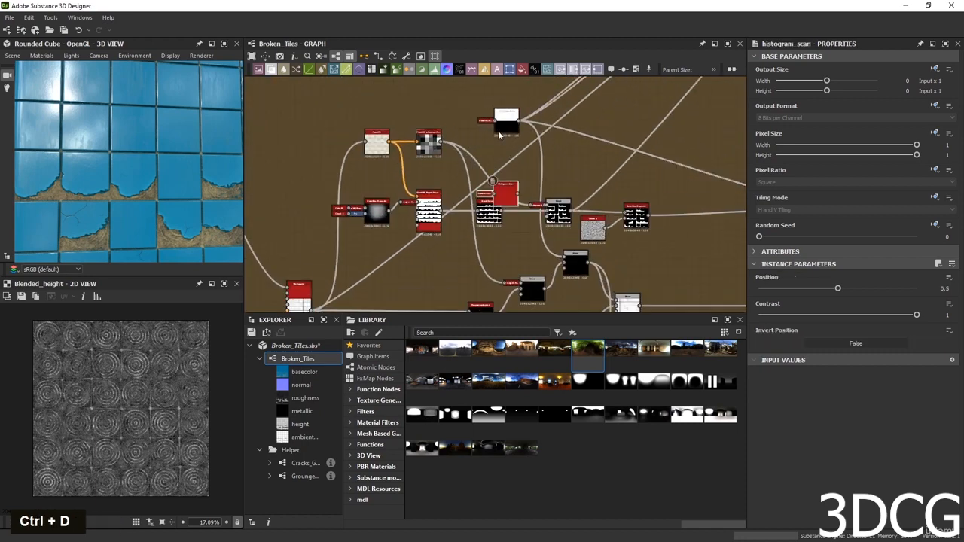
scroll(482, 143, down, 2)
scroll(320, 228, up, 3)
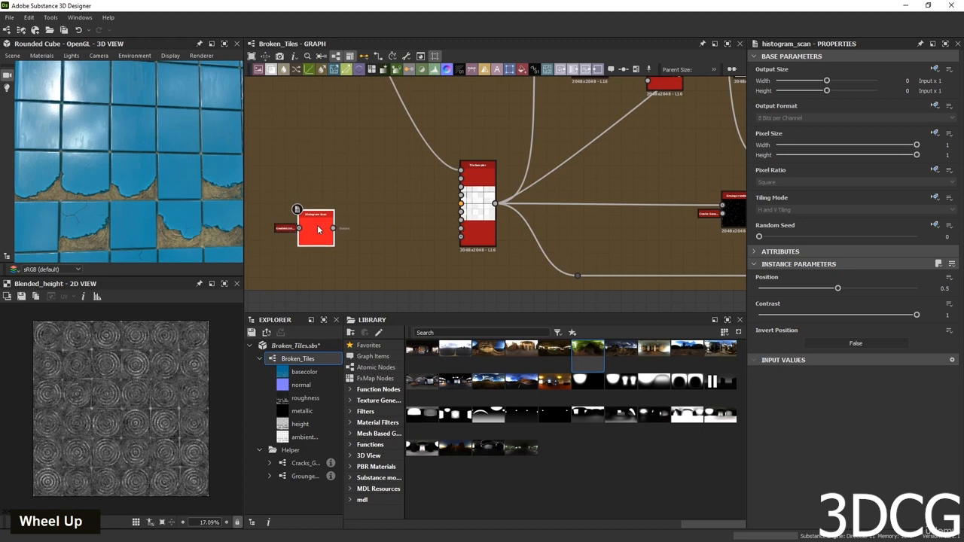
double_click(319, 228)
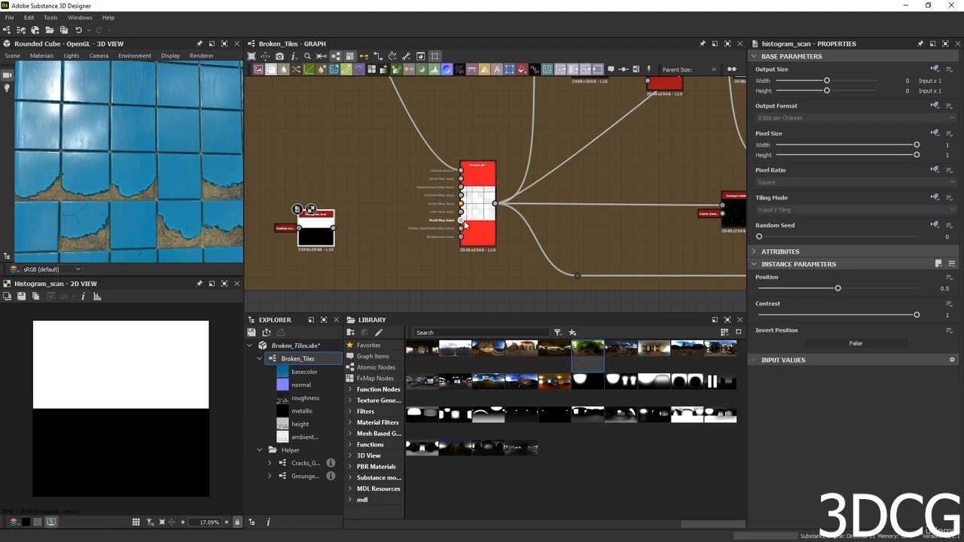
Connect the duplicated Histogram Scan to the Mask Map Input of the Tile Sampler.
scroll(464, 224, up, 3)
middle_drag(448, 223, 456, 234)
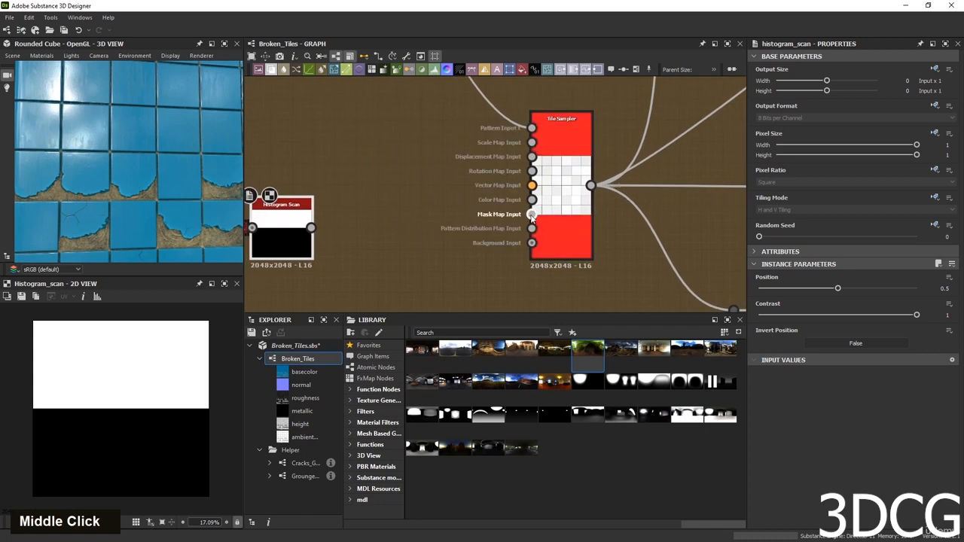
drag(324, 236, 311, 227)
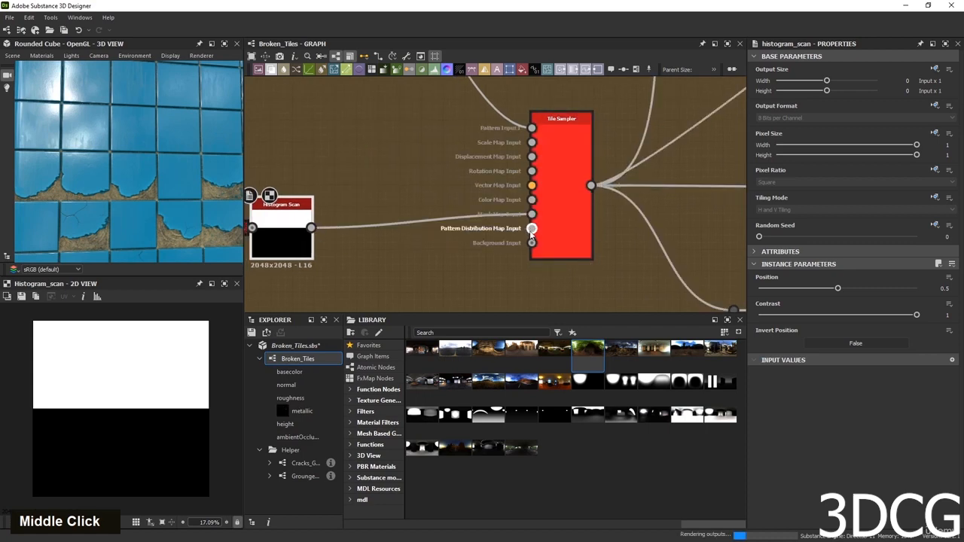
Display the Tile Sampler's output and set its Mask Map Threshold to 0.11.
double_click(561, 173)
scroll(755, 394, down, 5)
scroll(754, 394, down, 5)
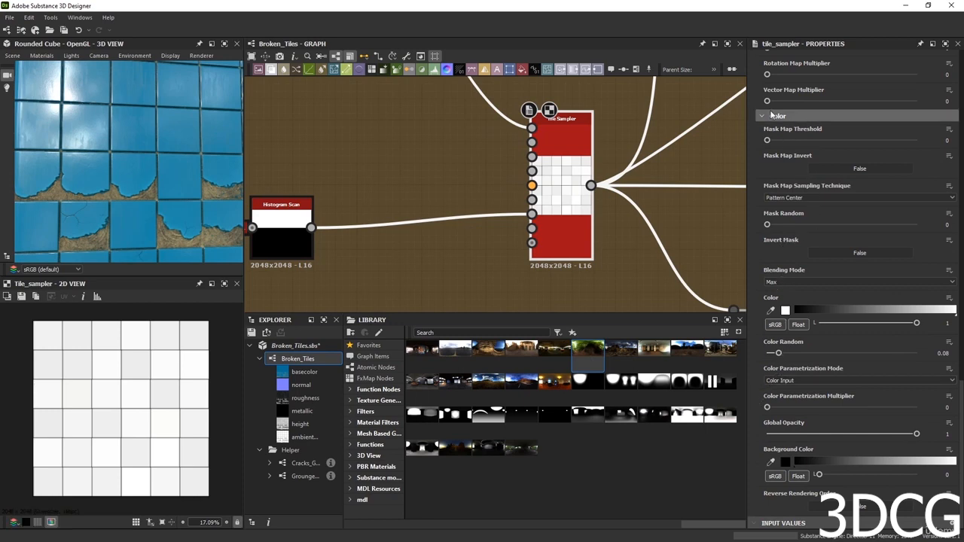
drag(768, 140, 782, 140)
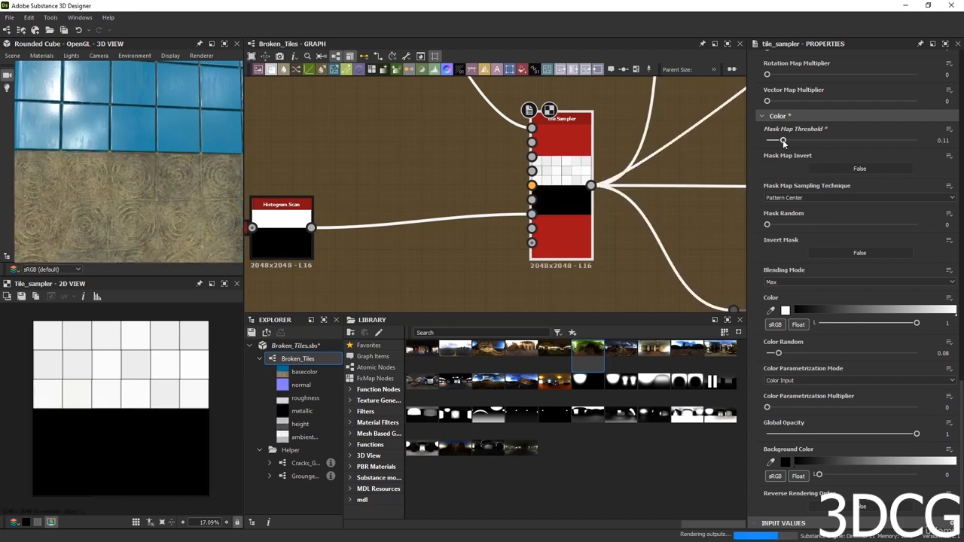
Set the Position of the Histogram Scan feeding the Tile Sampler's mask to 0.86.
scroll(160, 204, down, 2)
scroll(161, 203, up, 2)
scroll(348, 227, down, 2)
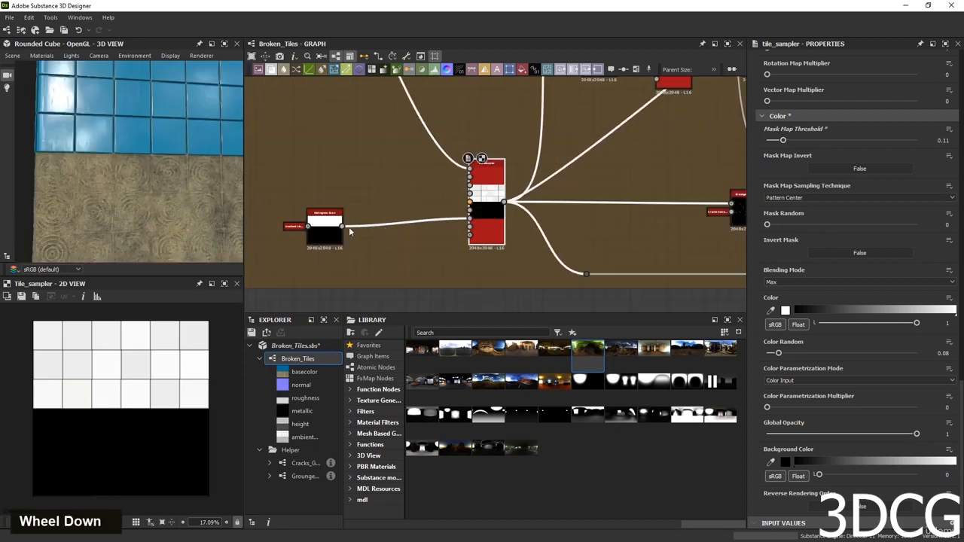
click(319, 233)
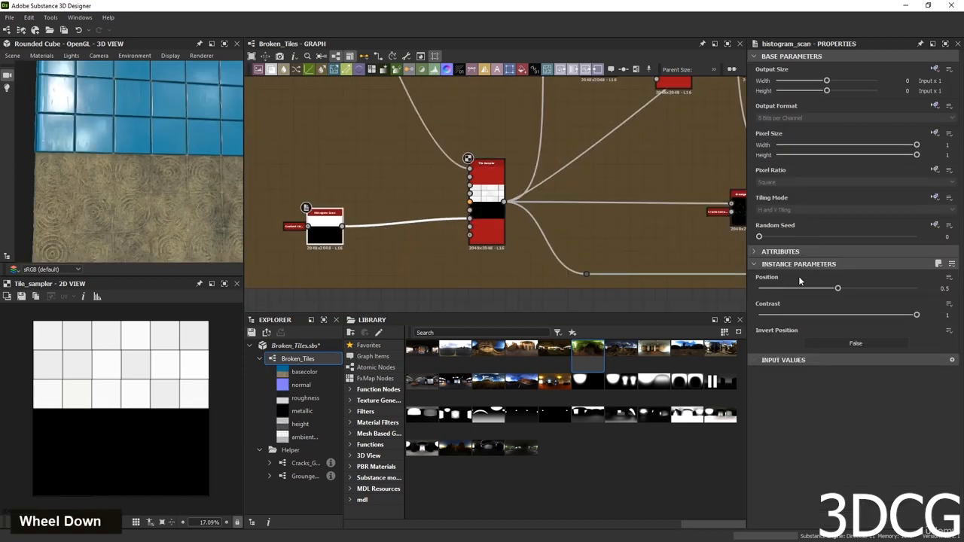
drag(836, 291, 894, 290)
scroll(140, 178, down, 5)
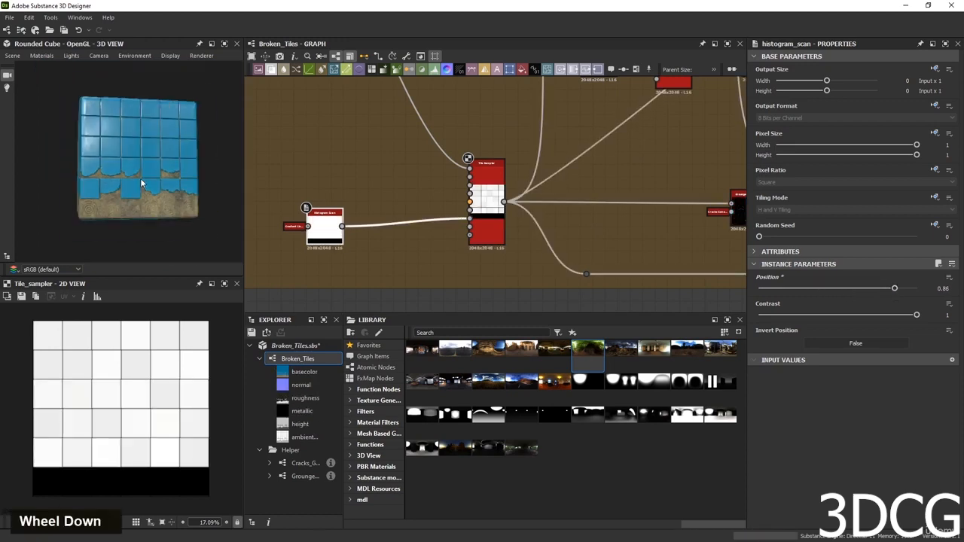
Examine the broken tile edges and the exposed ground up close on the 3D model.
scroll(121, 174, up, 8)
middle_drag(152, 216, 119, 176)
scroll(119, 185, up, 5)
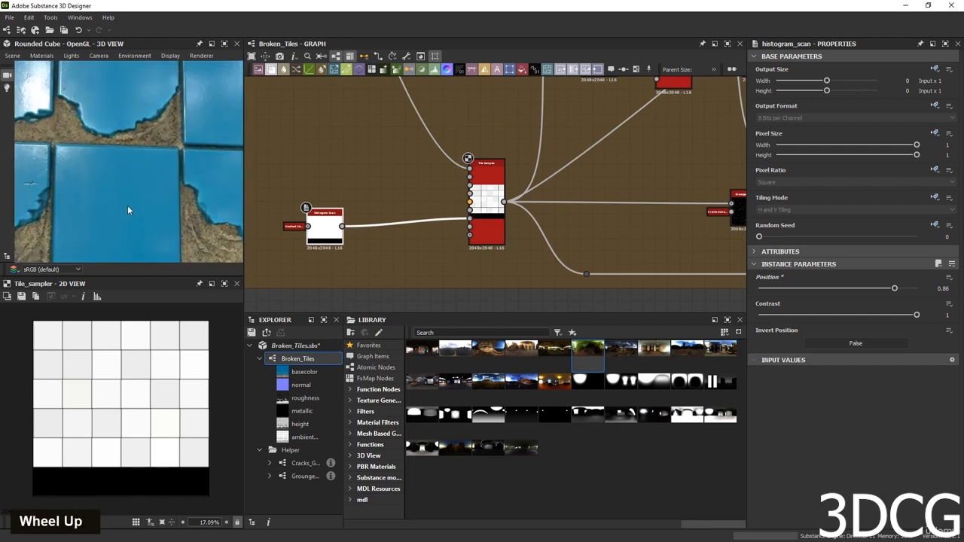
scroll(109, 190, down, 6)
scroll(110, 190, down, 3)
middle_click(127, 188)
scroll(127, 189, up, 8)
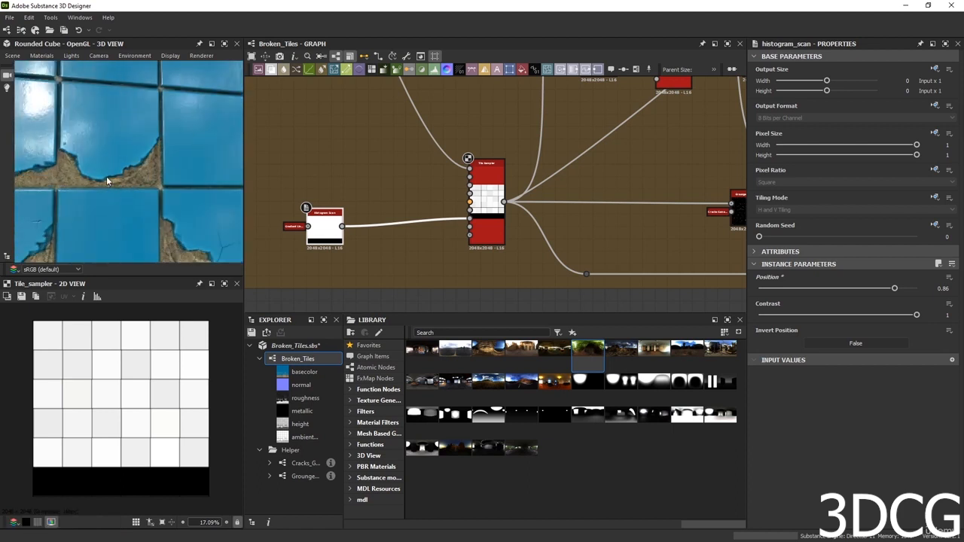
scroll(100, 170, down, 3)
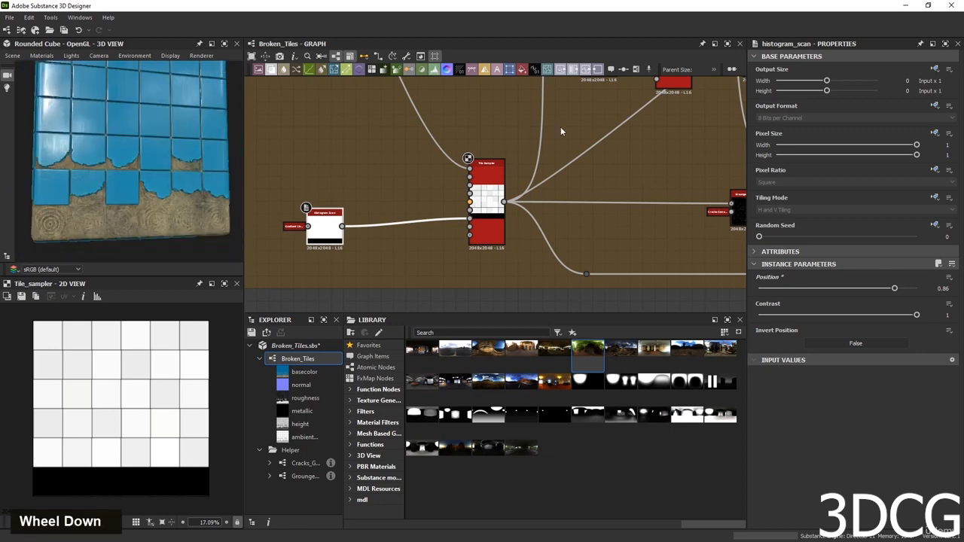
Move the dark brown Uniform Color, its Blend and the mask Blend further along the base colour chain to make room.
middle_drag(560, 126, 300, 238)
scroll(528, 218, down, 4)
middle_drag(591, 134, 518, 203)
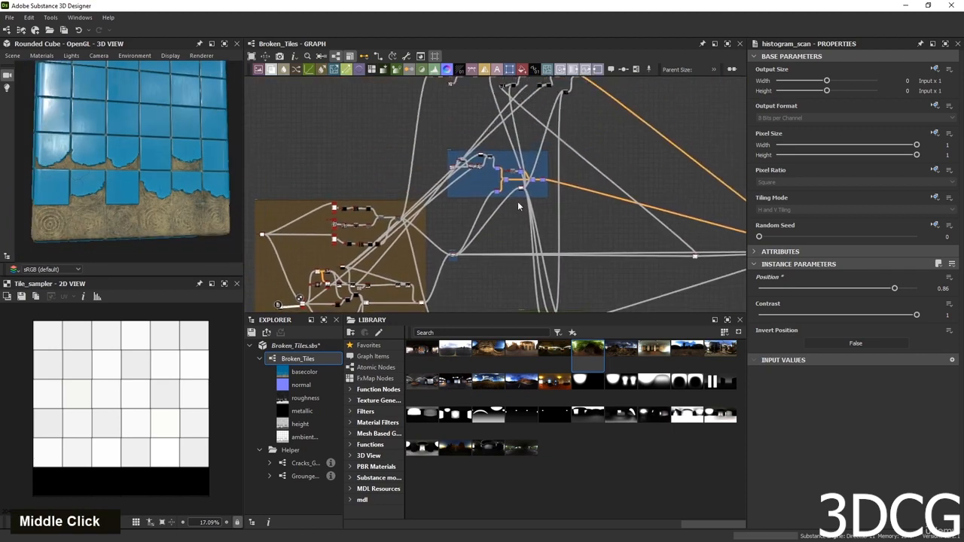
scroll(547, 171, up, 3)
middle_drag(547, 171, 497, 247)
middle_drag(497, 145, 455, 244)
scroll(458, 185, up, 4)
middle_drag(585, 199, 481, 258)
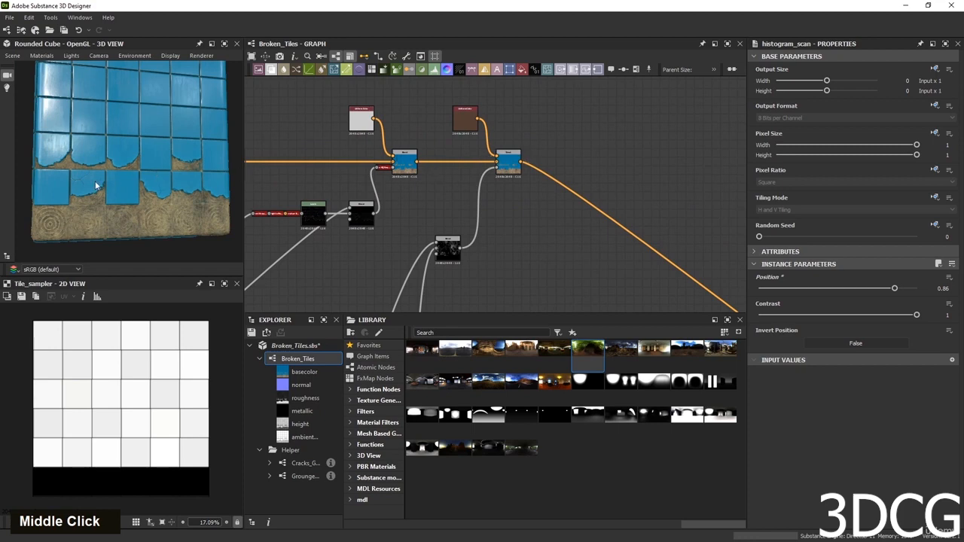
scroll(167, 196, up, 3)
drag(553, 98, 476, 210)
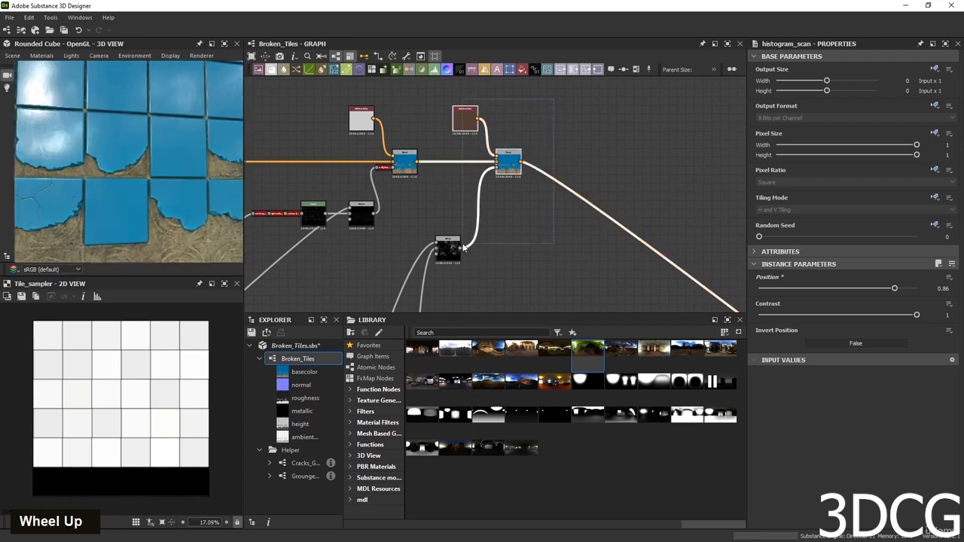
drag(445, 252, 608, 212)
double_click(597, 252)
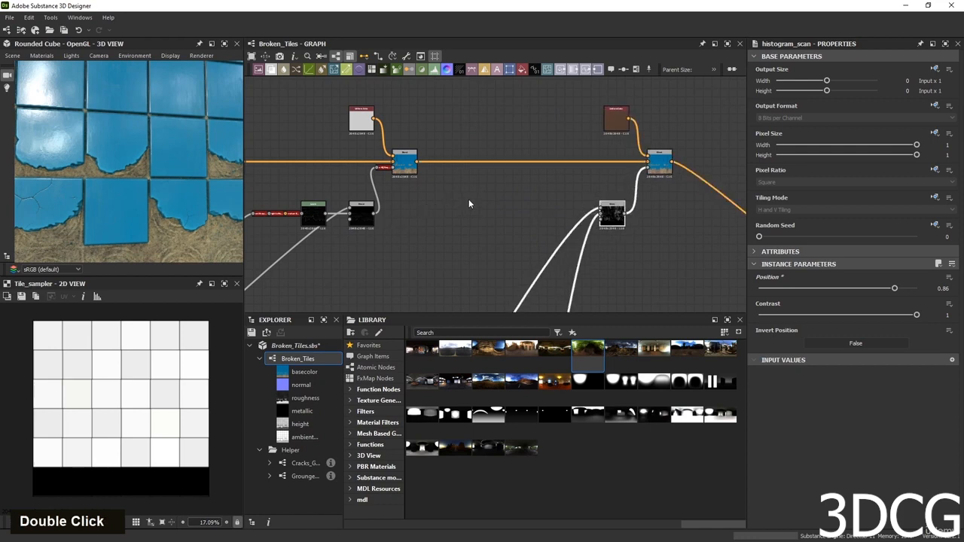
Add a Height to Normal World Units node with Surface Size 1000 and Height Depth 6.67 cm, feeding a new Curvature Smooth node.
key(space)
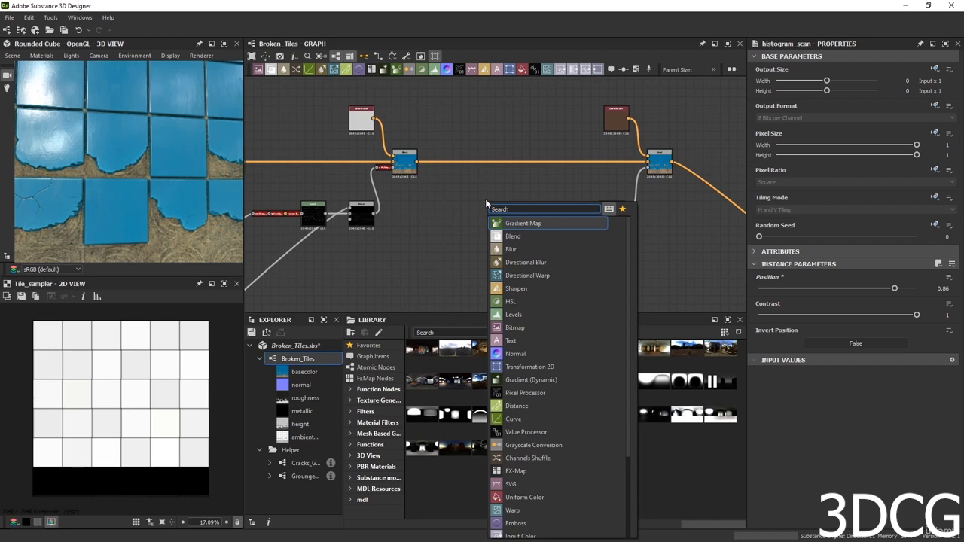
text(hei)
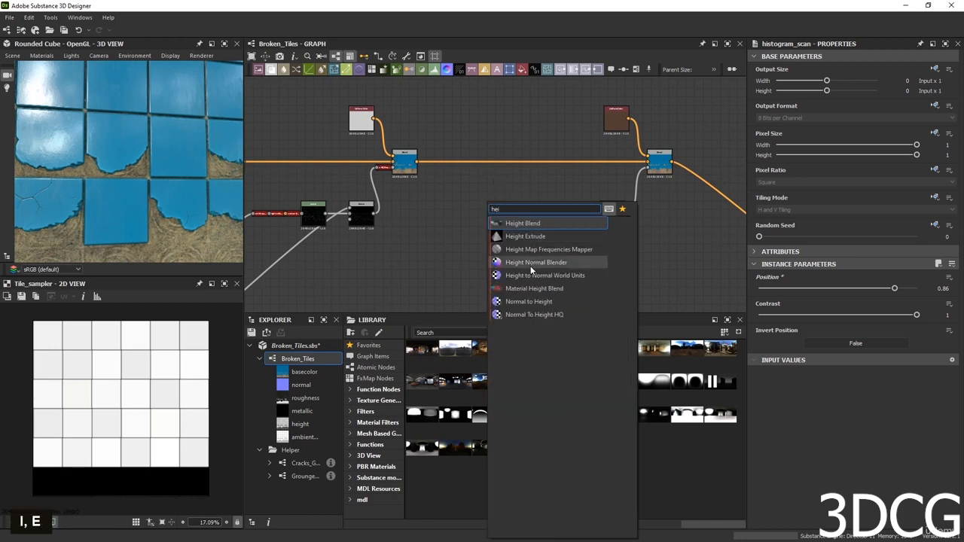
click(558, 275)
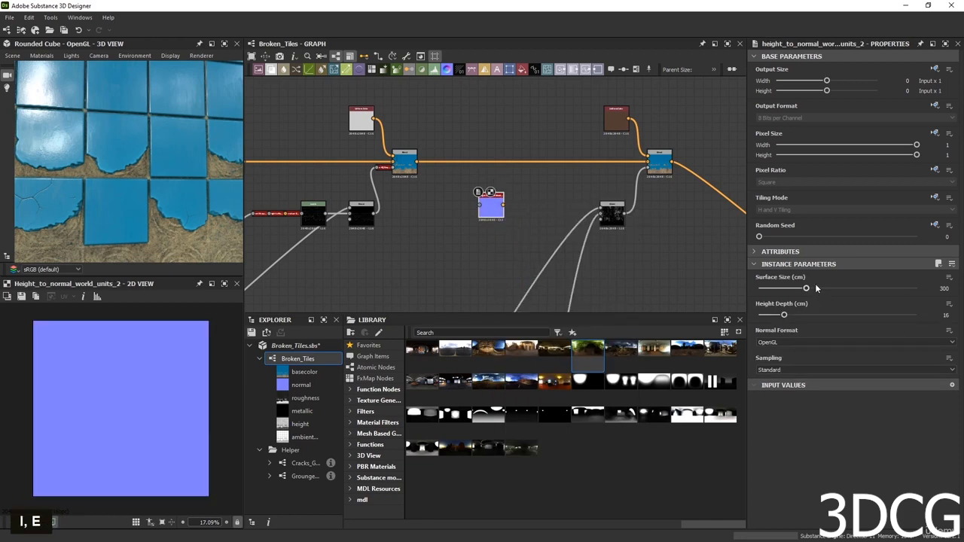
drag(815, 287, 907, 274)
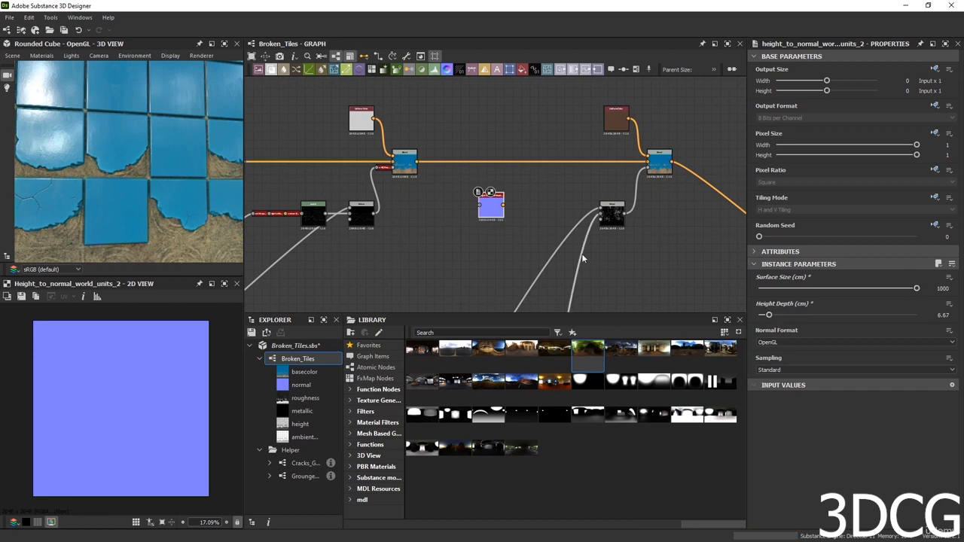
drag(502, 206, 529, 206)
text(cur)
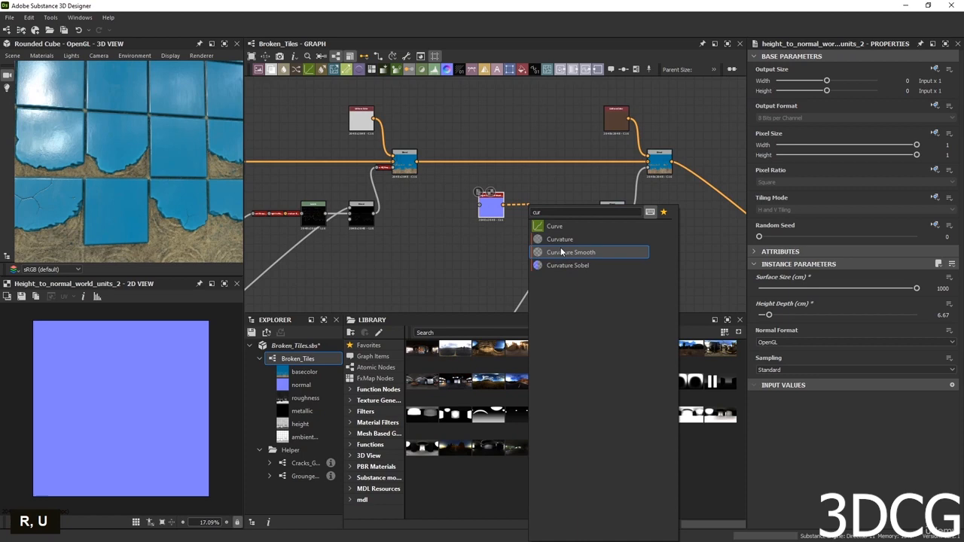
click(561, 253)
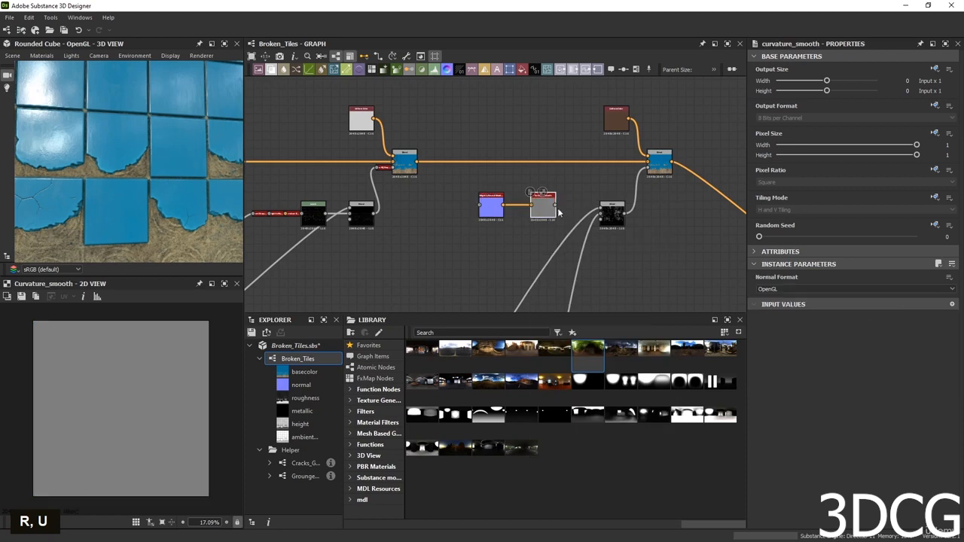
Connect the tile mask's Blur HQ Grayscale to the new Height to Normal World Units node and display the Curvature Smooth output.
scroll(520, 211, down, 3)
middle_drag(470, 239, 452, 226)
scroll(424, 213, up, 4)
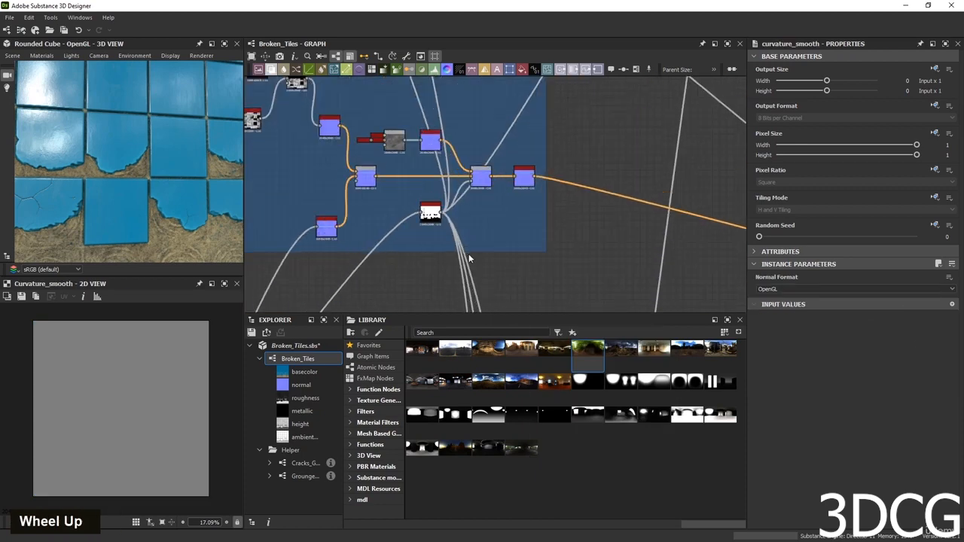
double_click(424, 214)
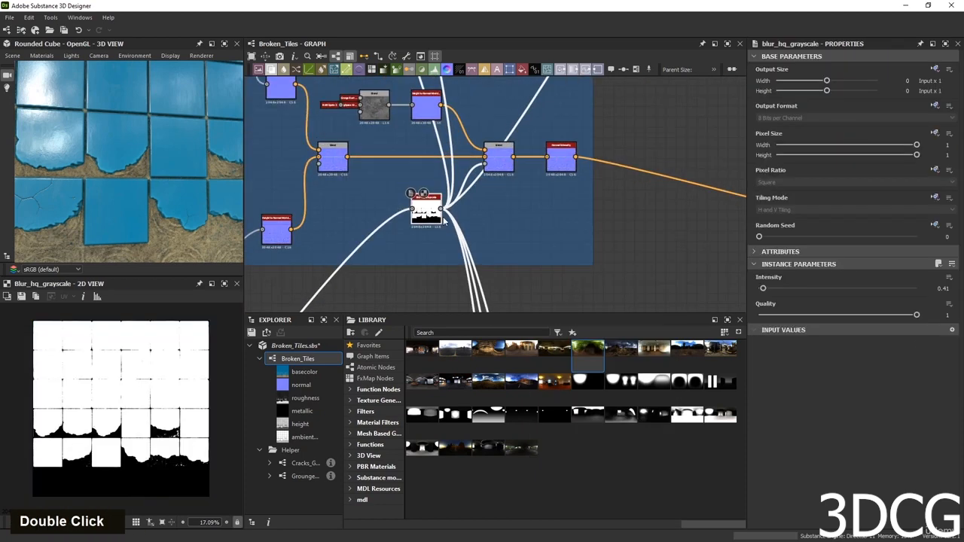
scroll(495, 212, down, 3)
middle_drag(459, 200, 495, 141)
scroll(495, 141, up, 5)
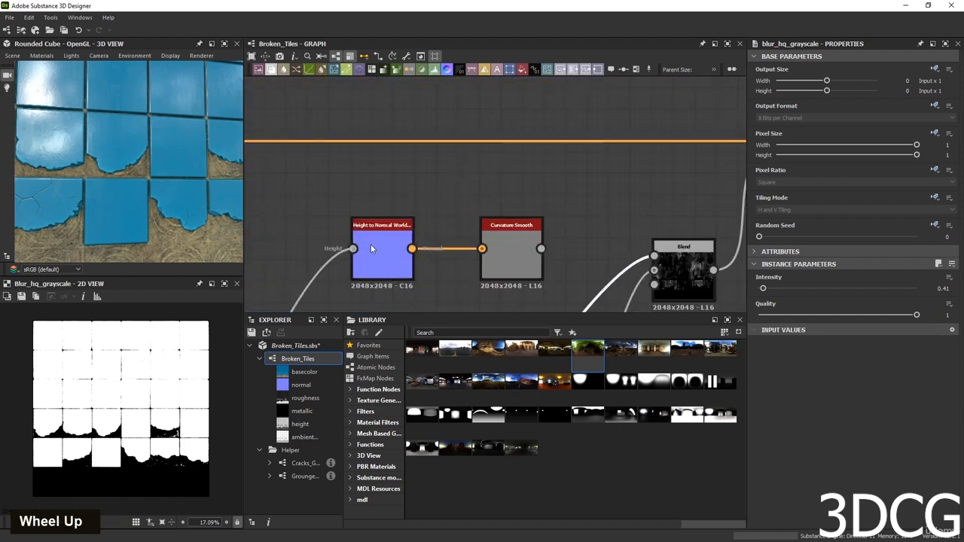
double_click(496, 253)
scroll(122, 459, up, 8)
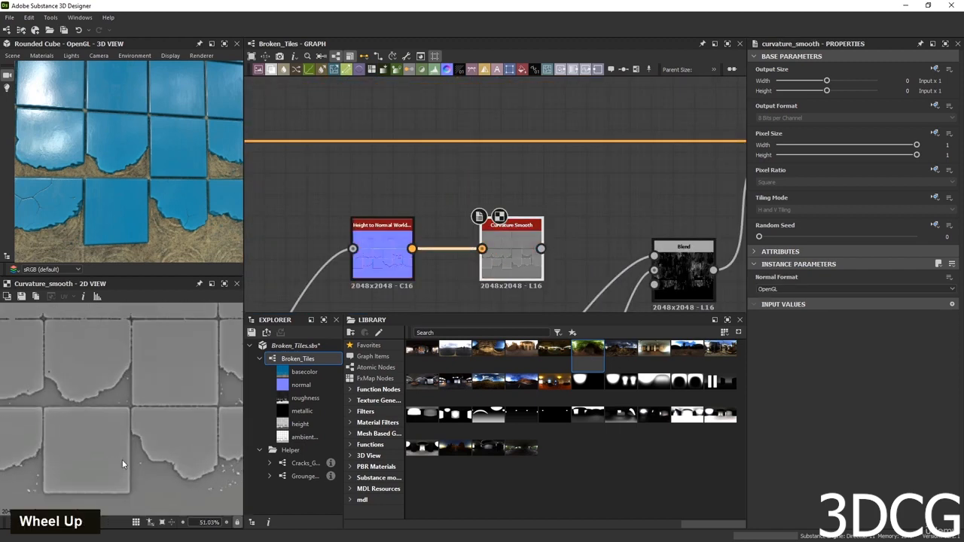
middle_drag(559, 257, 482, 251)
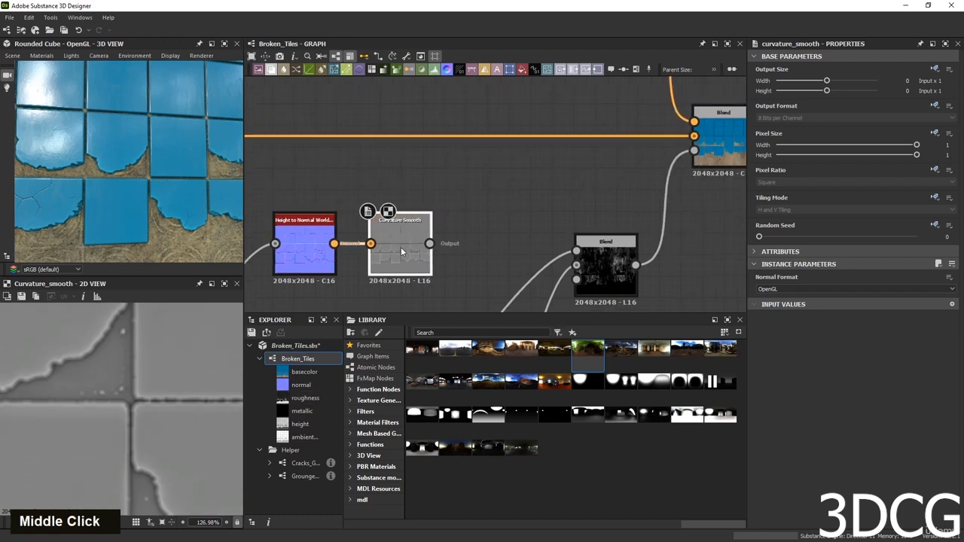
Add a Levels node after the Curvature Smooth, connect it and display its output.
key(space)
text(l)
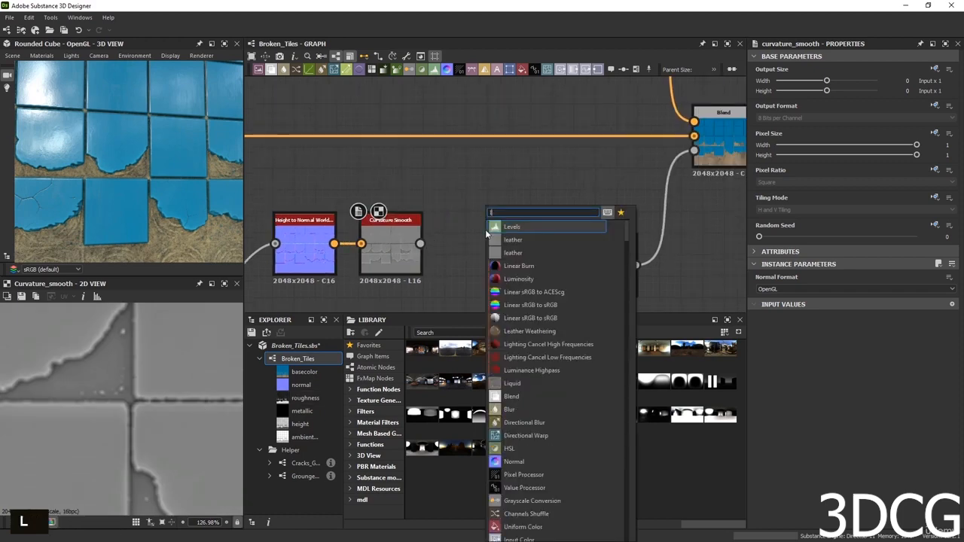
key(Return)
drag(419, 243, 447, 226)
double_click(491, 253)
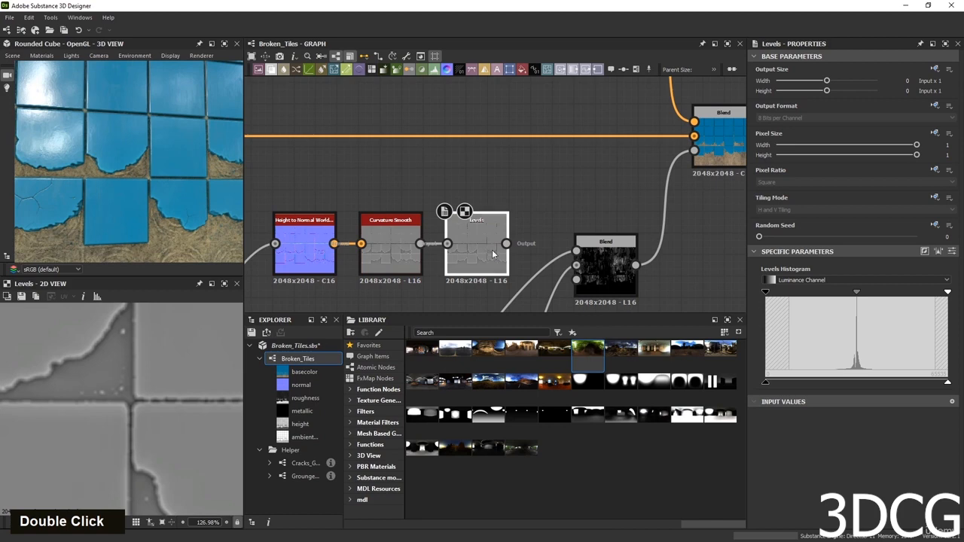
drag(493, 251, 505, 251)
Auto-level the Levels node and narrow its input black and white points around the histogram peak to isolate bright tile edges.
click(938, 253)
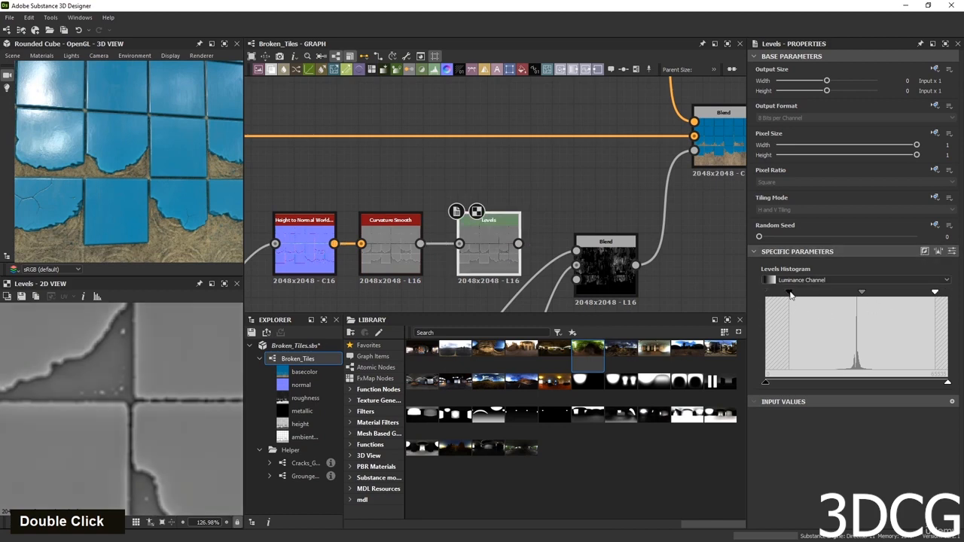
drag(790, 295, 856, 296)
drag(935, 292, 891, 302)
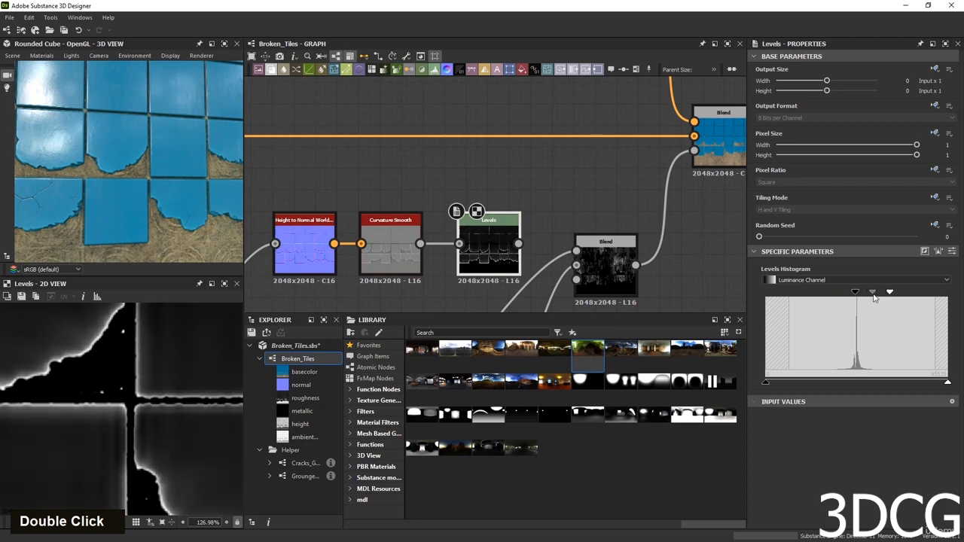
scroll(200, 368, down, 5)
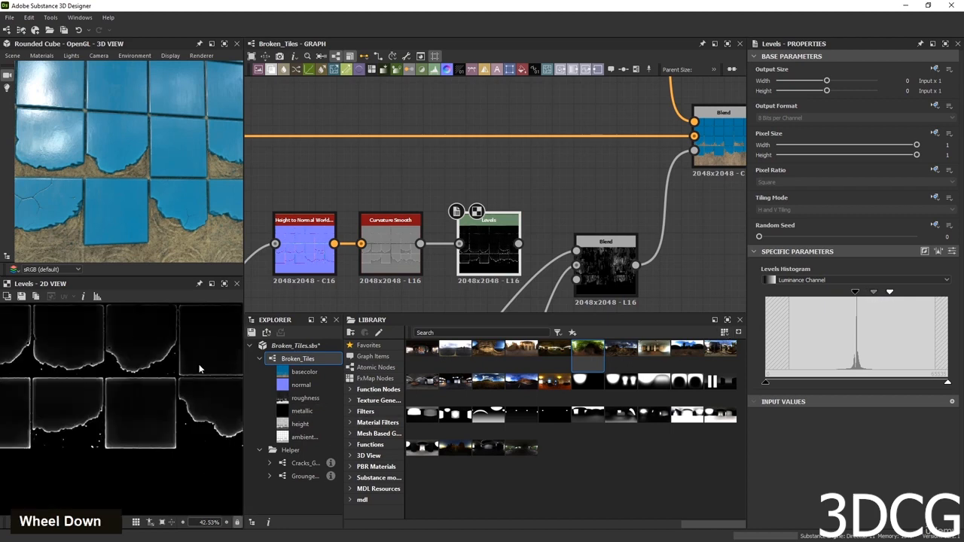
scroll(129, 343, up, 4)
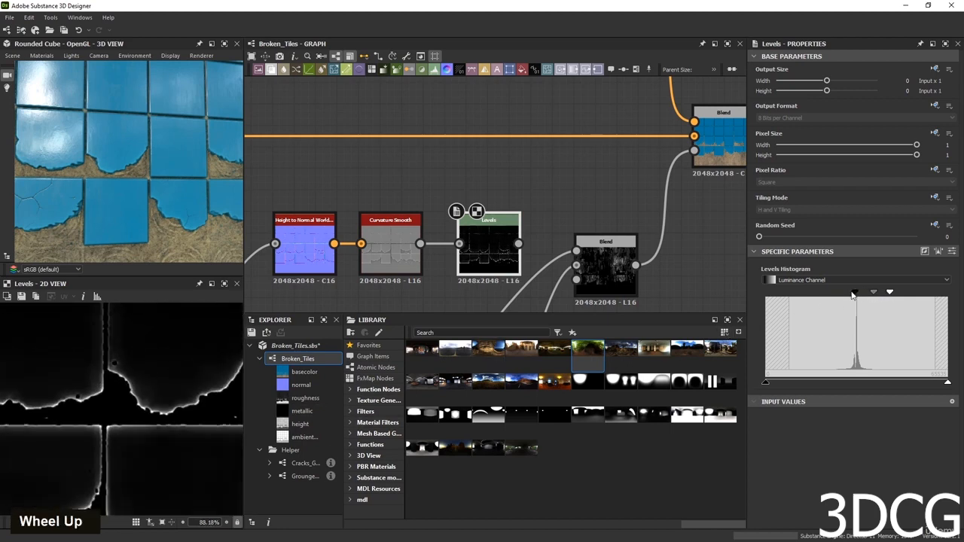
mouse_move(854, 294)
mouse_down()
mouse_move(840, 295)
mouse_move(875, 295)
mouse_move(861, 296)
mouse_up()
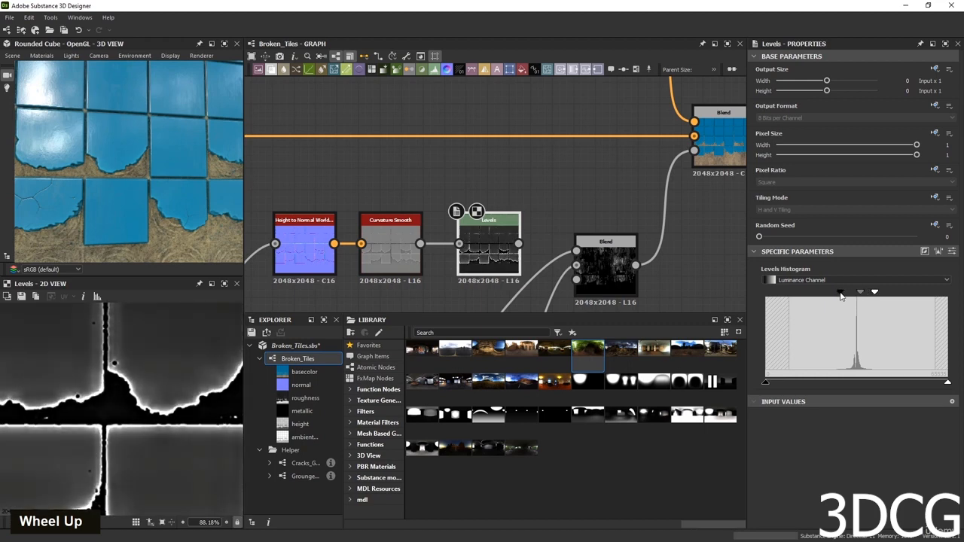
scroll(111, 364, down, 4)
scroll(111, 364, up, 2)
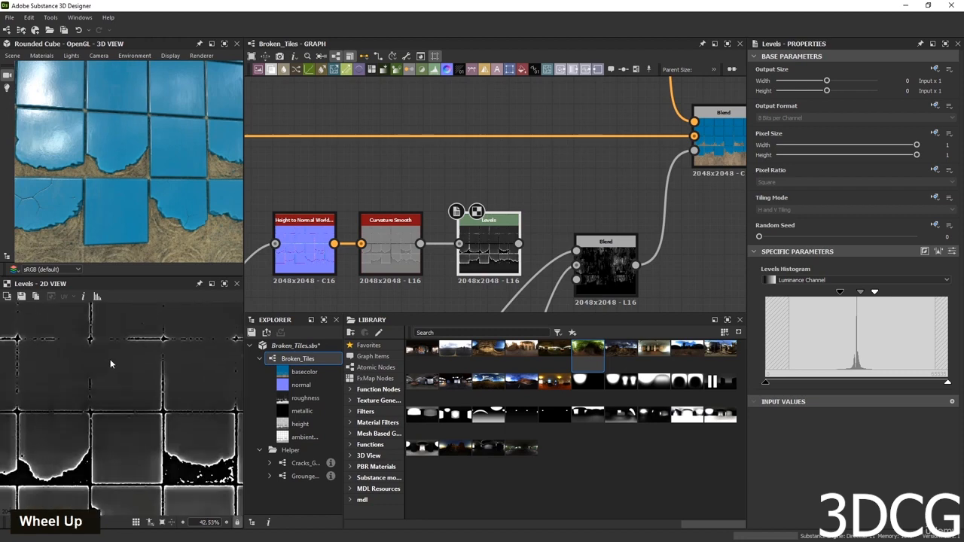
scroll(109, 365, up, 2)
Move the Height to Normal, Curvature Smooth and Levels nodes beneath the first blue tile Blend in the base colour chain.
scroll(554, 164, down, 5)
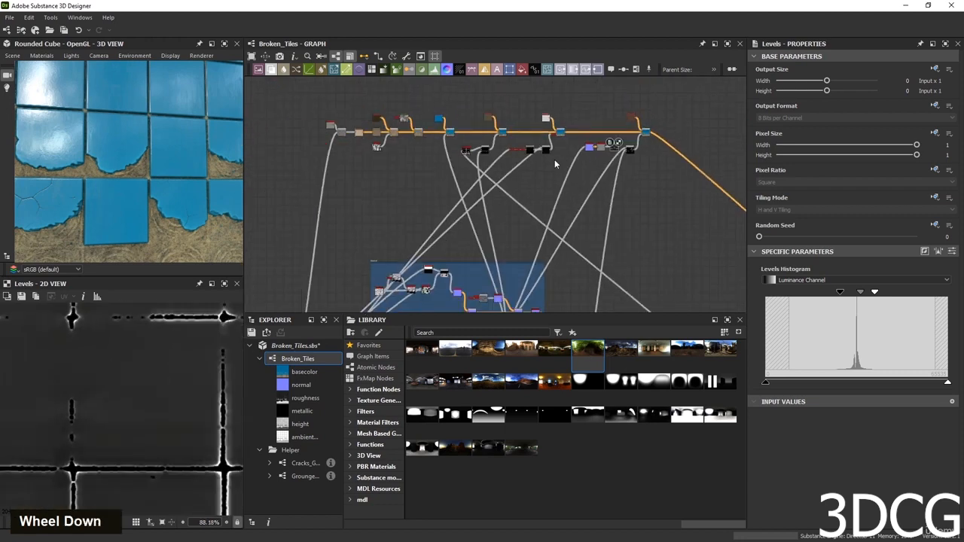
scroll(554, 159, up, 3)
middle_drag(554, 159, 513, 214)
scroll(444, 167, up, 2)
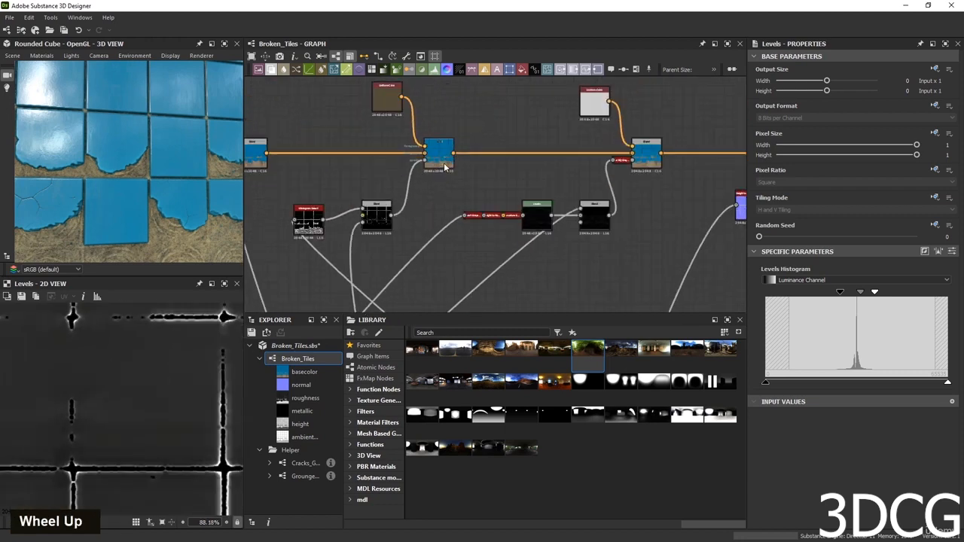
scroll(444, 167, up, 4)
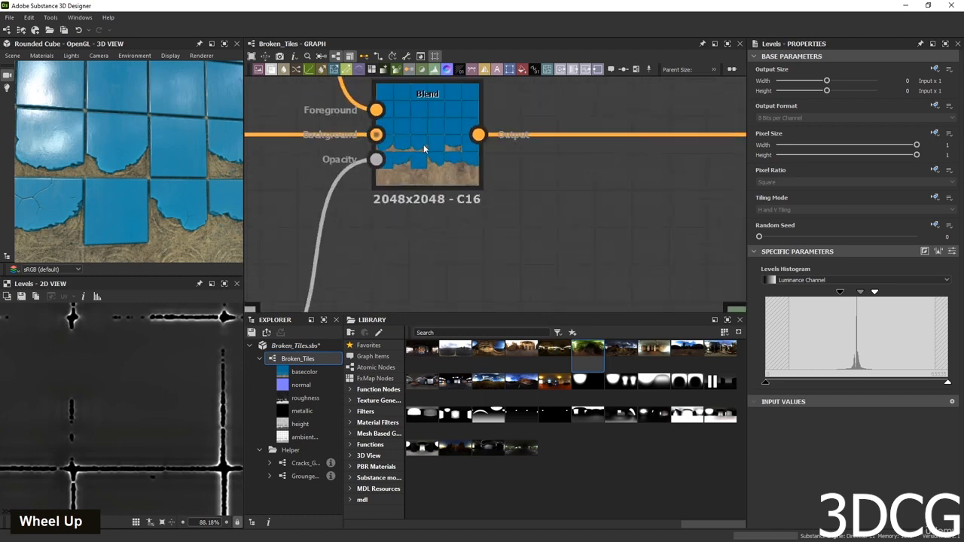
scroll(442, 161, down, 5)
drag(652, 95, 346, 191)
click(614, 154)
Shift the following colour overlay branches further along the chain for space, and display the Blend fed by the brown Uniform Color.
drag(547, 98, 367, 192)
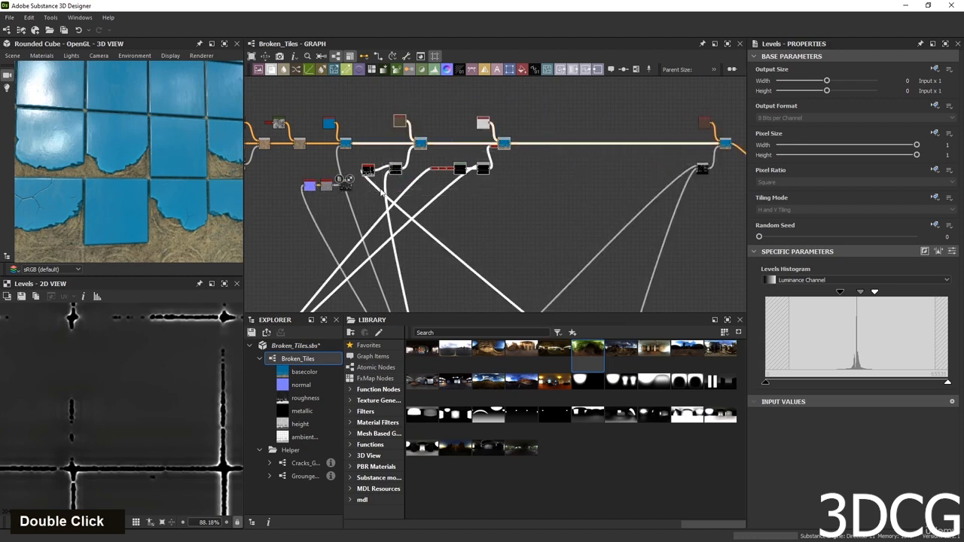
middle_drag(421, 147, 542, 150)
scroll(499, 148, up, 3)
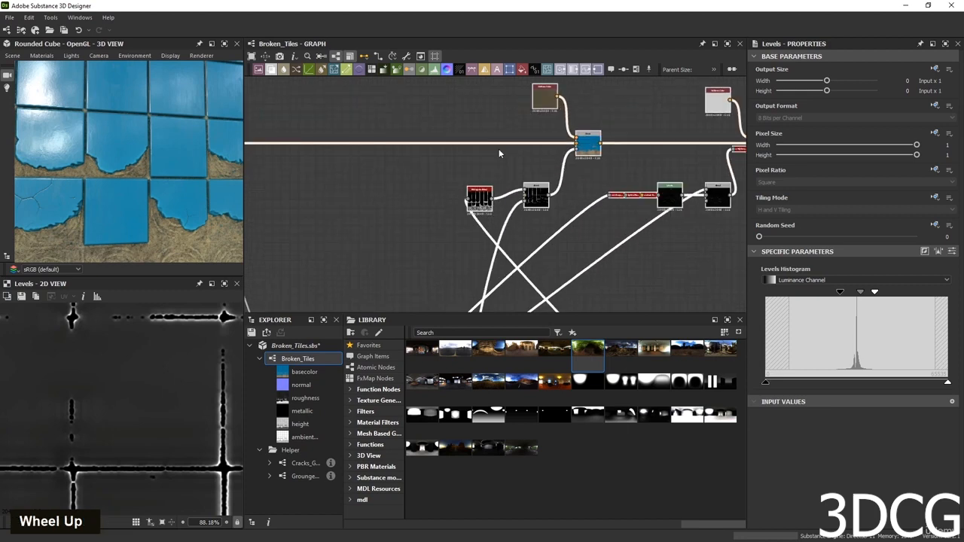
double_click(590, 144)
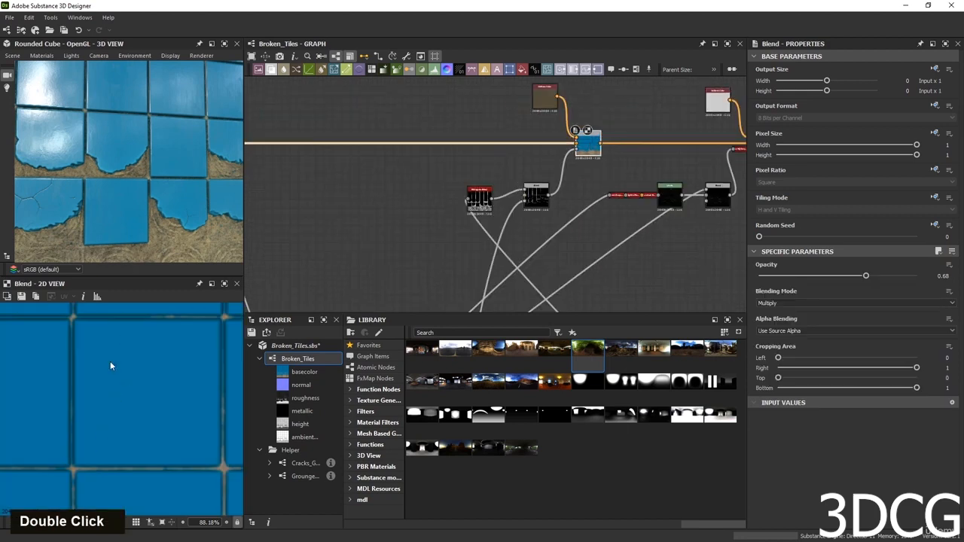
Add a Blend node between the first blue tile Blend and the brown overlay Blend, and connect the Levels output to its mask input.
scroll(168, 224, up, 5)
scroll(497, 203, down, 3)
middle_drag(490, 207, 525, 181)
scroll(526, 181, up, 2)
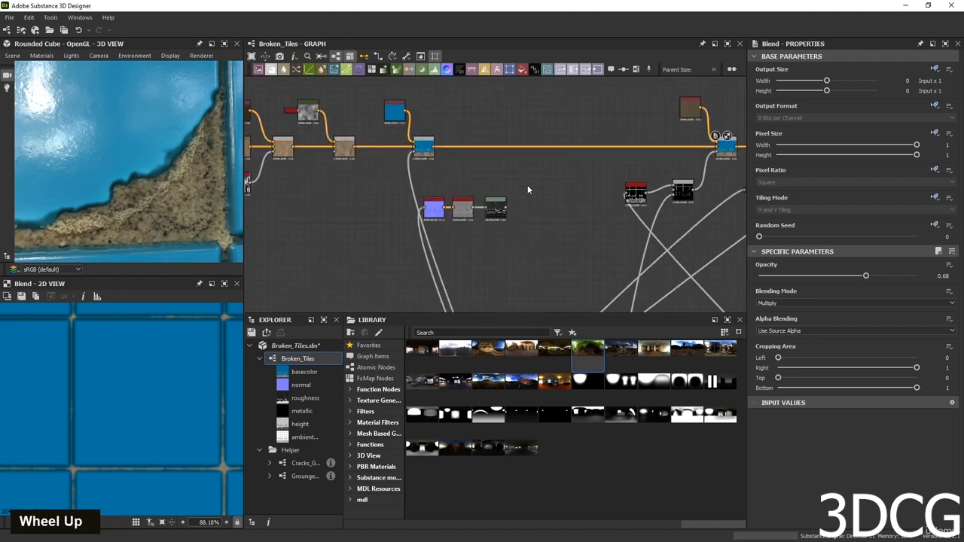
key(space)
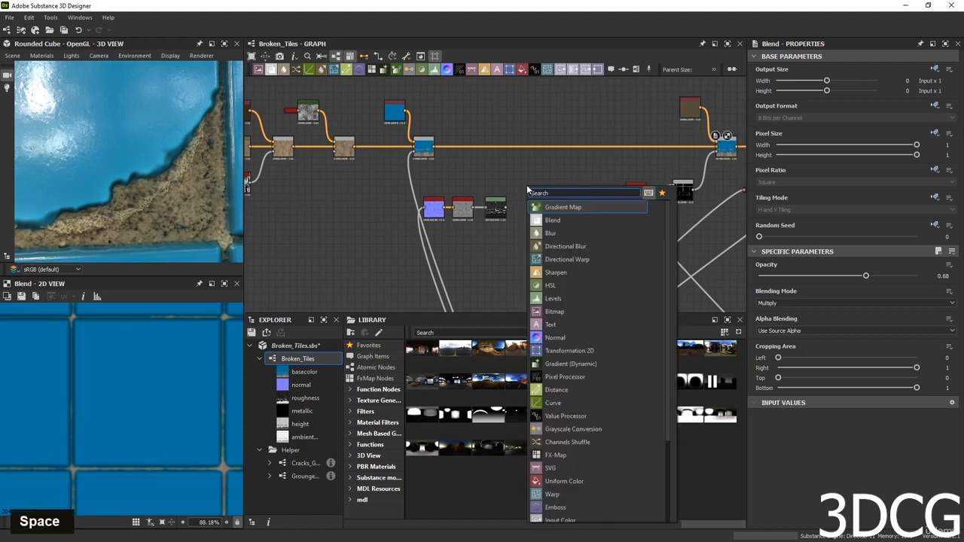
text(bl)
click(541, 206)
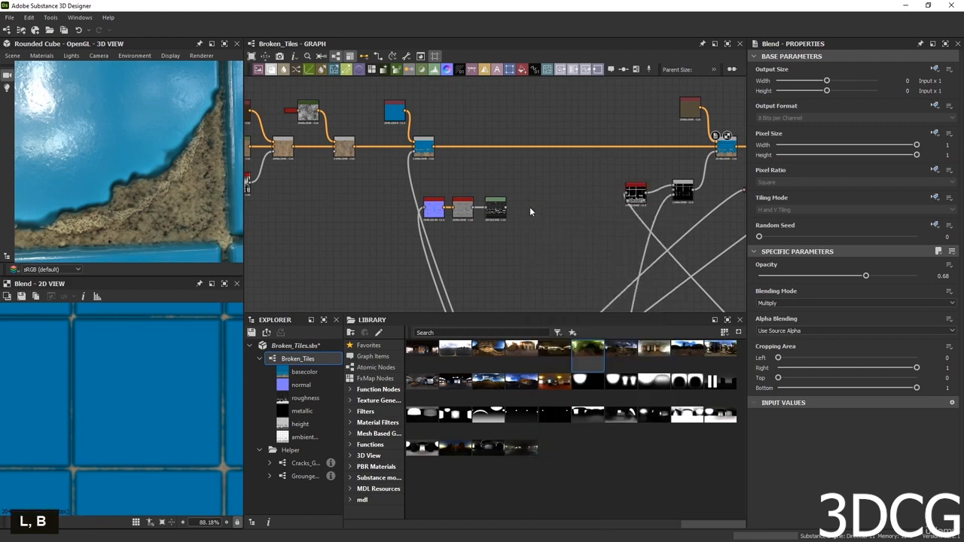
drag(516, 192, 538, 174)
scroll(171, 420, down, 5)
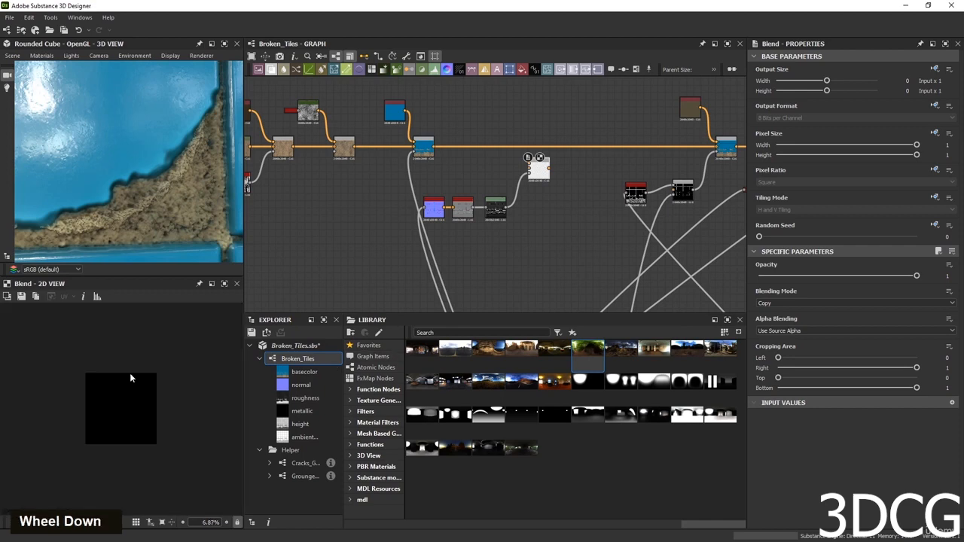
scroll(130, 373, up, 1)
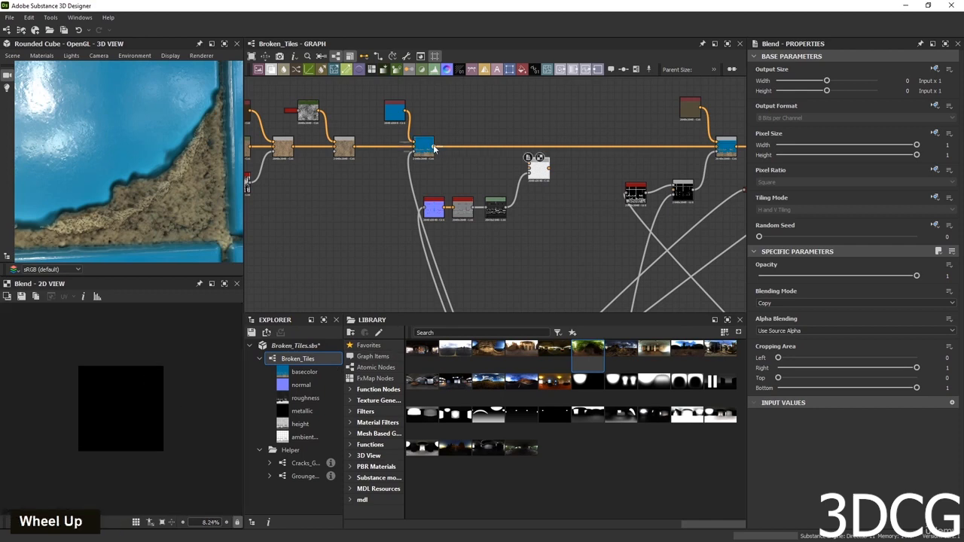
Connect the first blue Blend as the new Blend's background and the blue Uniform Color as its foreground, and display the result.
drag(434, 146, 529, 169)
click(392, 117)
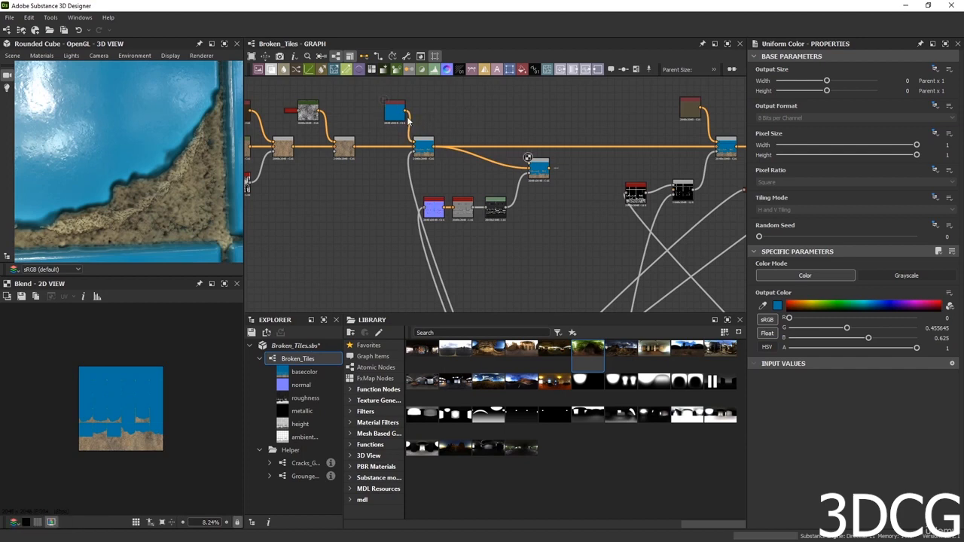
drag(405, 113, 532, 145)
double_click(531, 140)
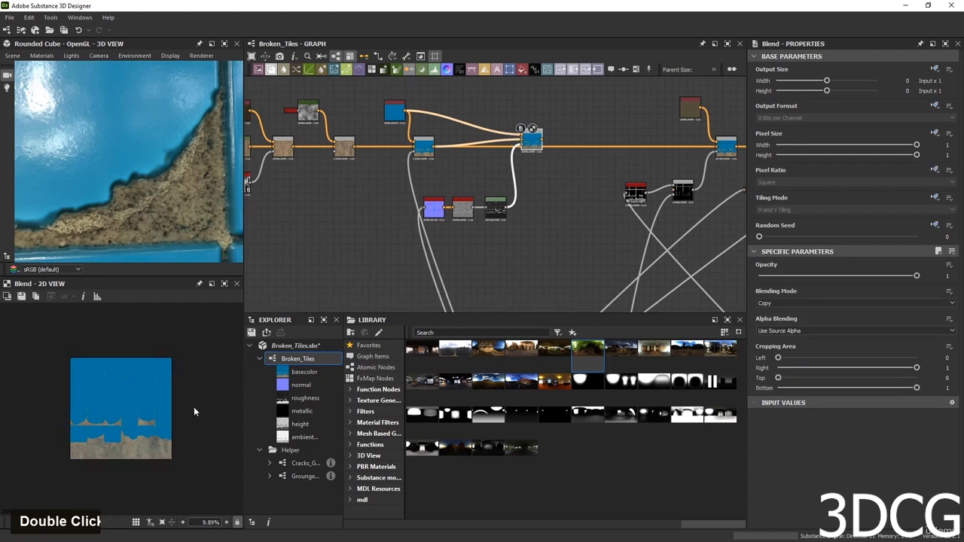
scroll(121, 445, up, 10)
Set the new edge Blend's blending mode to Add (Linear Dodge).
click(848, 301)
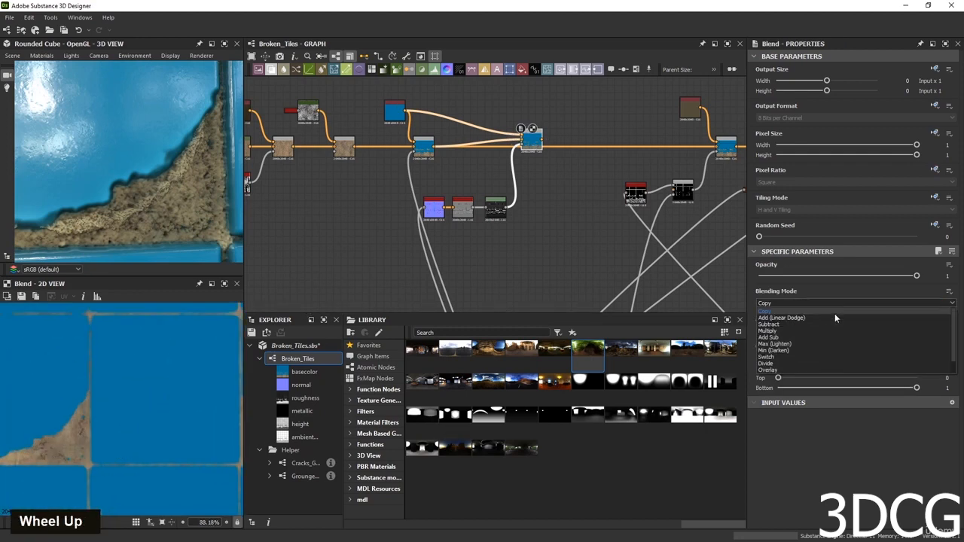
click(826, 316)
scroll(116, 396, down, 5)
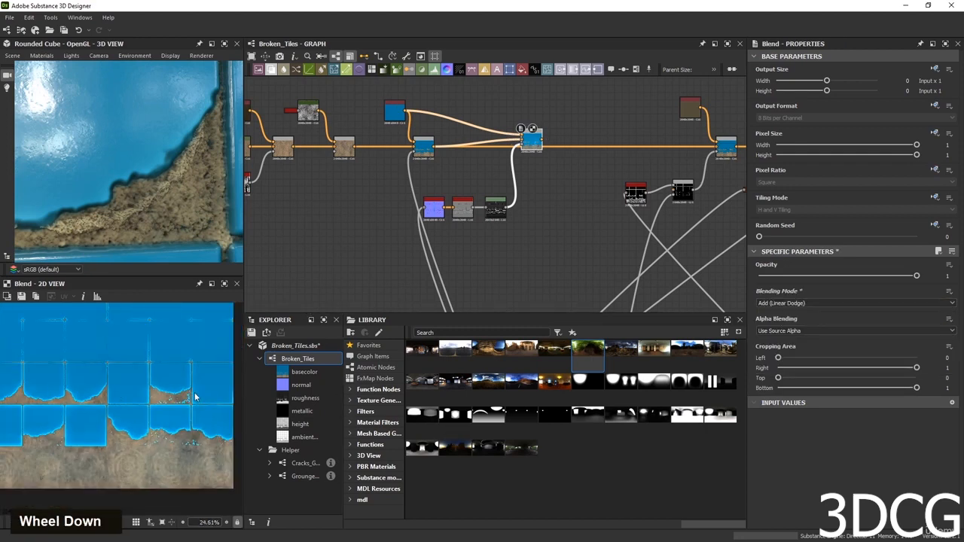
scroll(108, 314, up, 4)
middle_drag(515, 165, 426, 218)
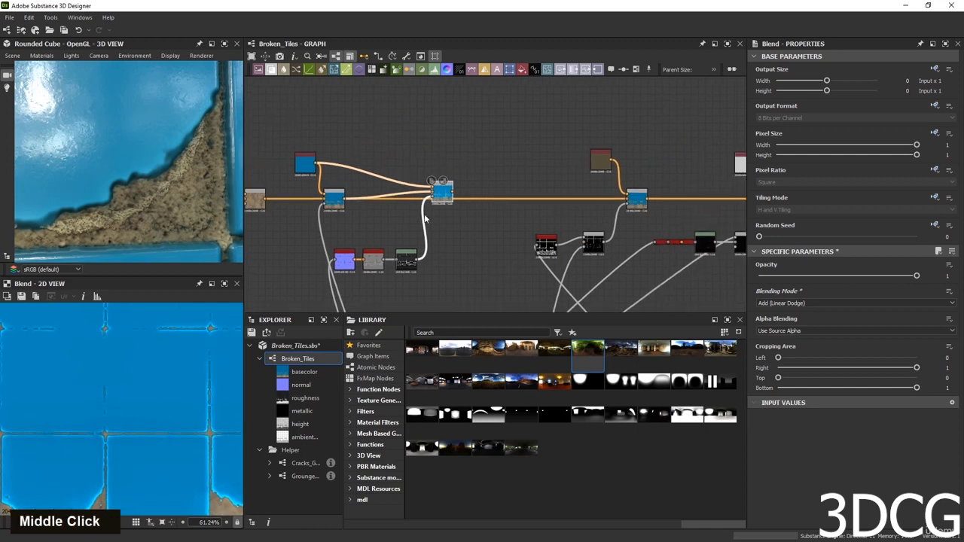
Connect the edge Blend into the background of the brown overlay Blend and check the tile edges on the 3D model.
drag(441, 199, 626, 199)
scroll(162, 177, down, 6)
mouse_move(161, 172)
middle_down()
mouse_move(165, 192)
mouse_move(157, 161)
middle_up()
scroll(160, 189, up, 6)
scroll(159, 162, up, 3)
scroll(154, 157, up, 5)
scroll(146, 199, down, 4)
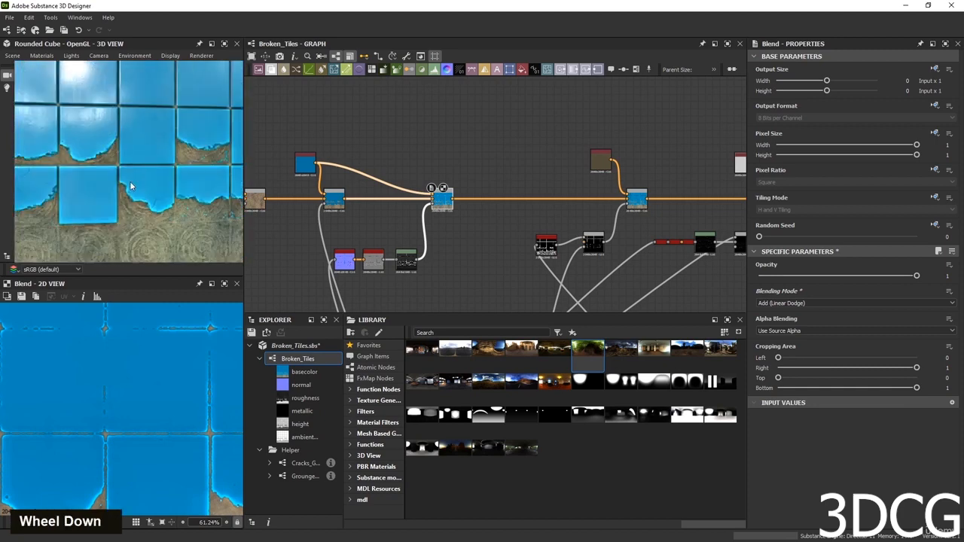
middle_click(143, 201)
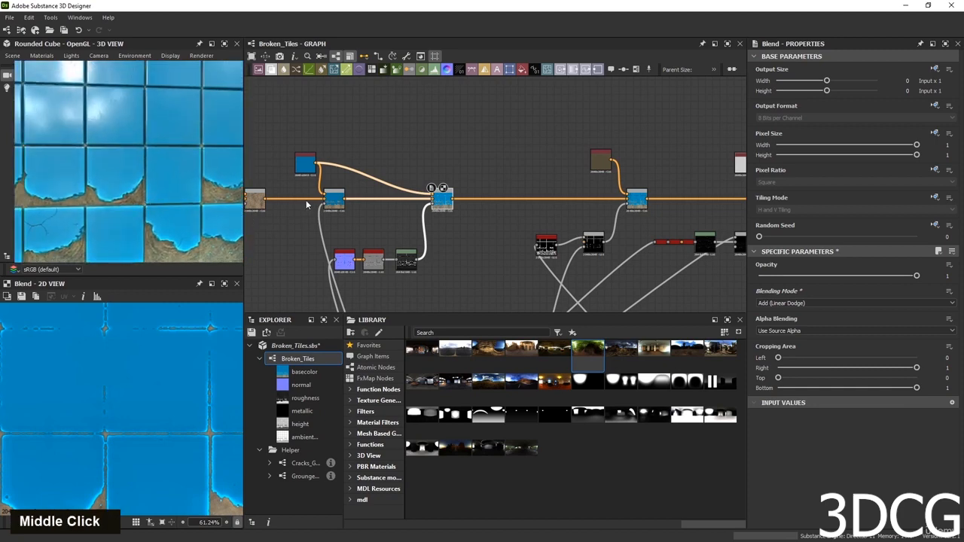
Try the edge Blend's modes from Subtract through Add Sub to Max (Lighten), and compare its output with the preceding Blend.
double_click(768, 303)
key(Down)
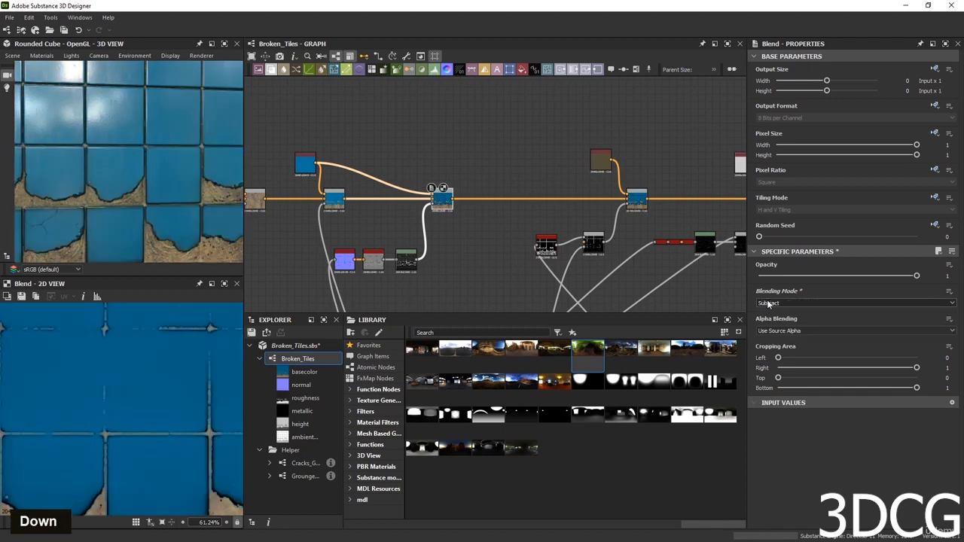
key(Down)
key(Down)
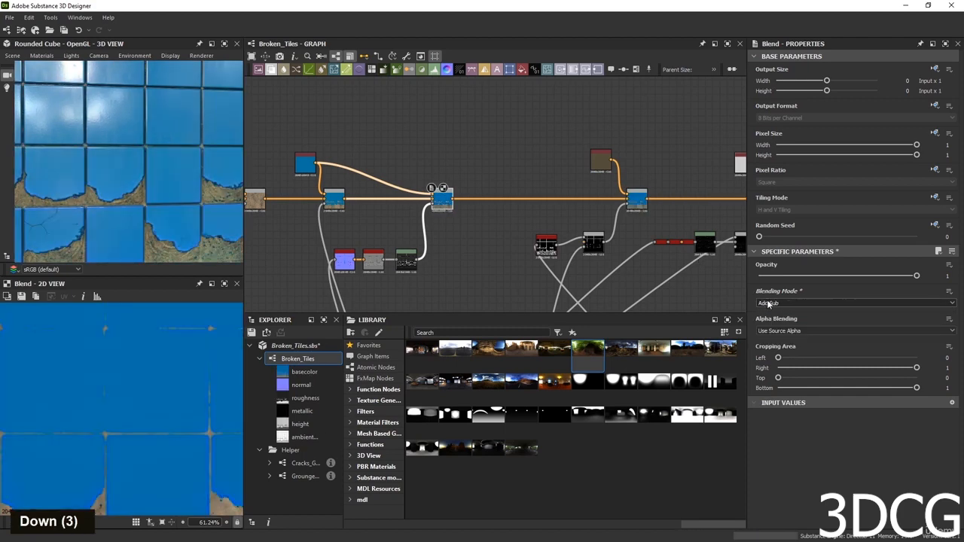
key(Down)
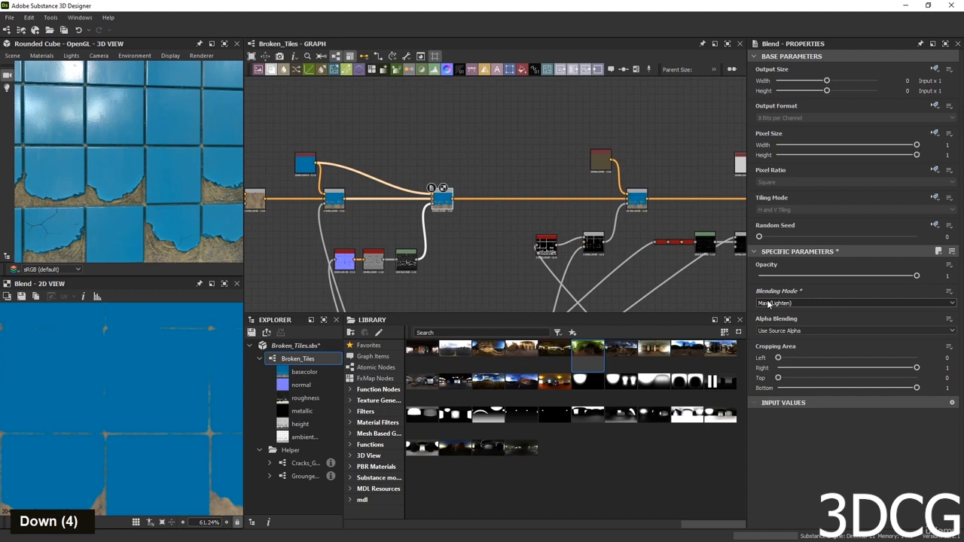
scroll(58, 381, down, 3)
scroll(125, 451, up, 5)
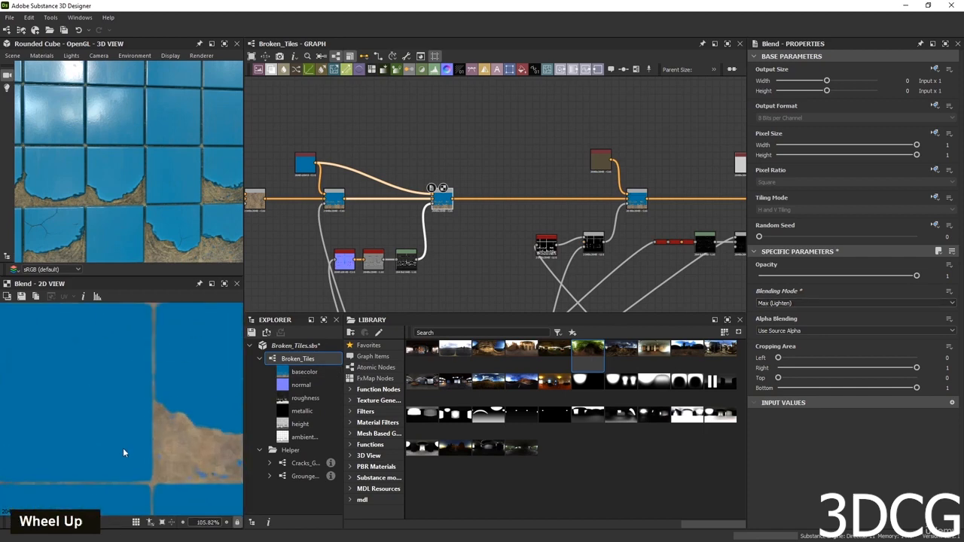
double_click(438, 195)
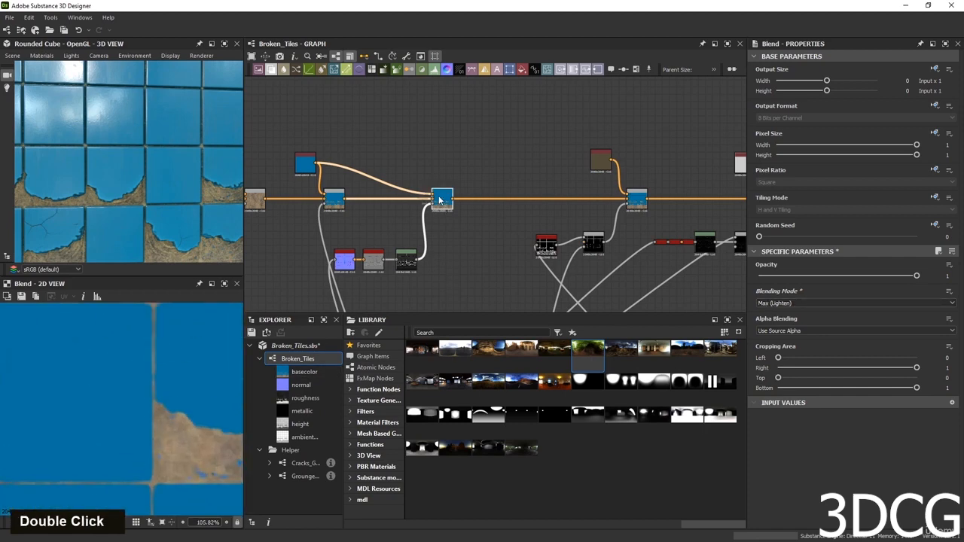
double_click(333, 197)
double_click(444, 199)
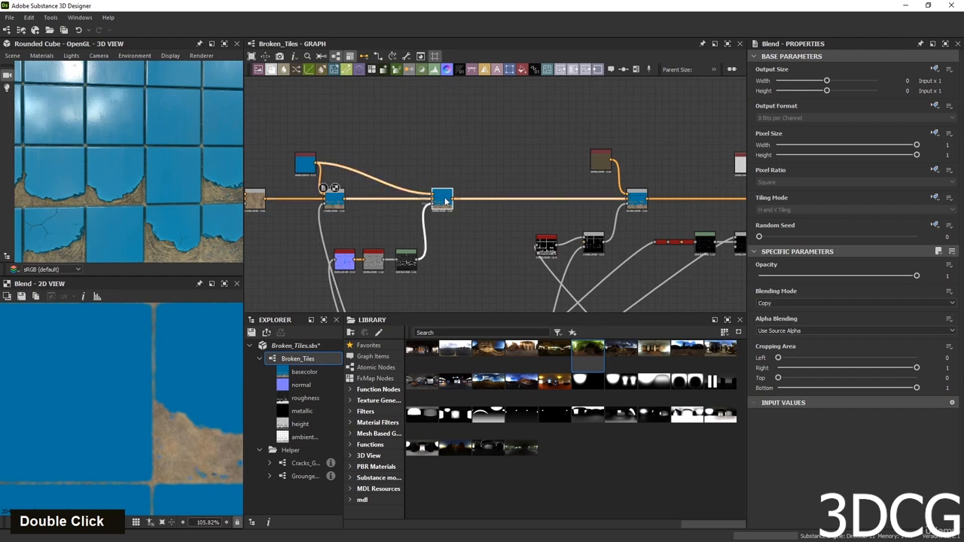
Set the edge Blend's blending mode to Add (Linear Dodge) and its opacity to 0.35.
click(783, 302)
click(805, 326)
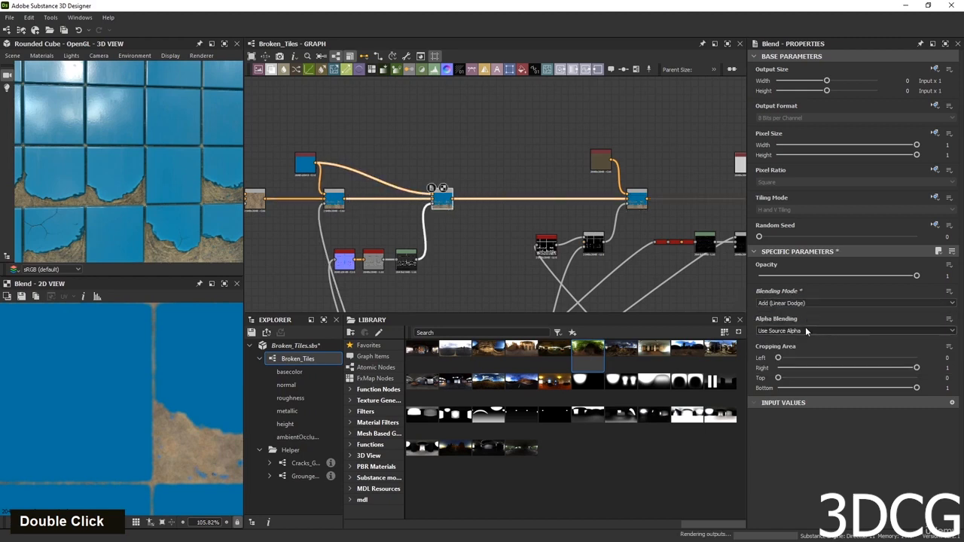
drag(915, 277, 813, 277)
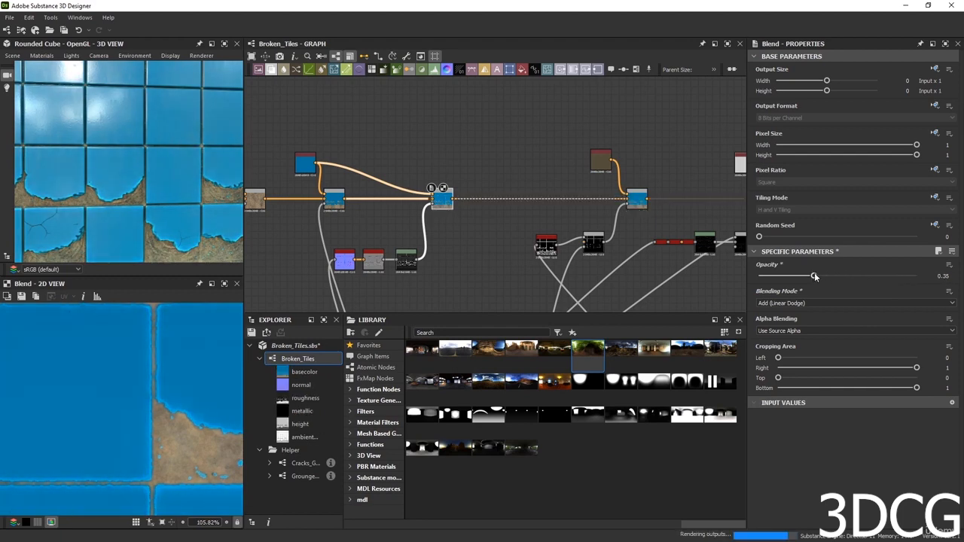
scroll(118, 188, down, 3)
scroll(118, 177, up, 3)
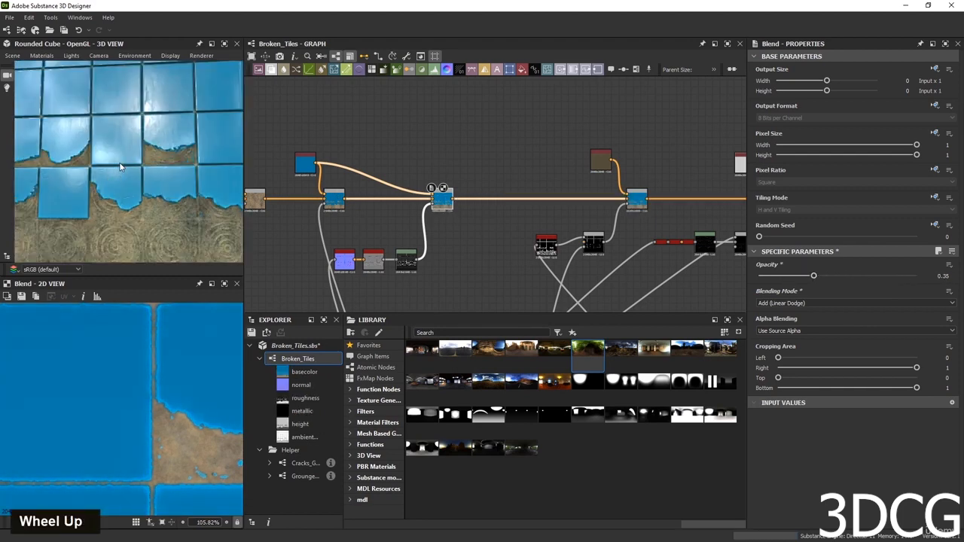
Set the opacity of the last Blend in the base colour chain to 0.26 and check the tiles on the 3D model.
middle_drag(559, 234, 264, 239)
click(695, 204)
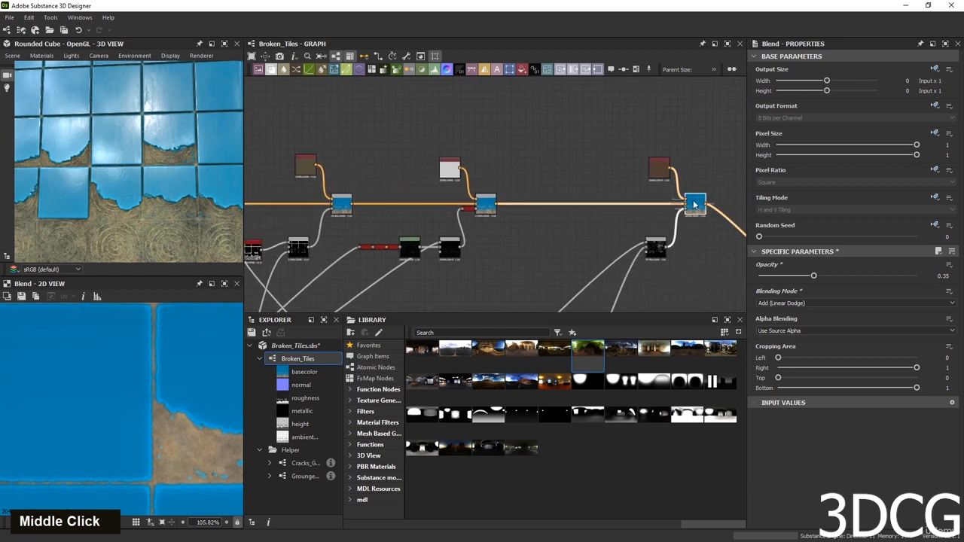
drag(781, 277, 799, 278)
scroll(142, 134, down, 3)
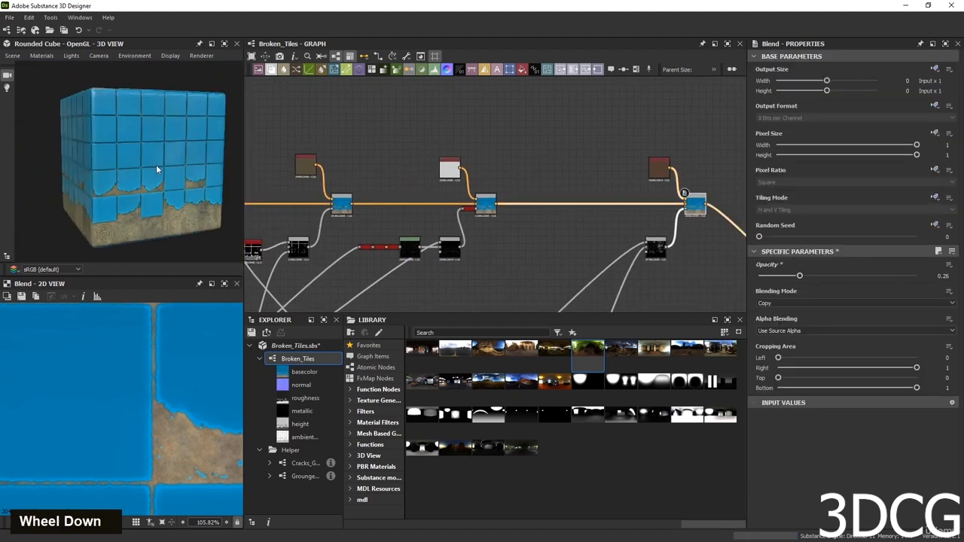
scroll(140, 150, up, 3)
middle_drag(146, 168, 131, 186)
scroll(130, 169, up, 5)
scroll(134, 193, down, 3)
scroll(138, 200, down, 5)
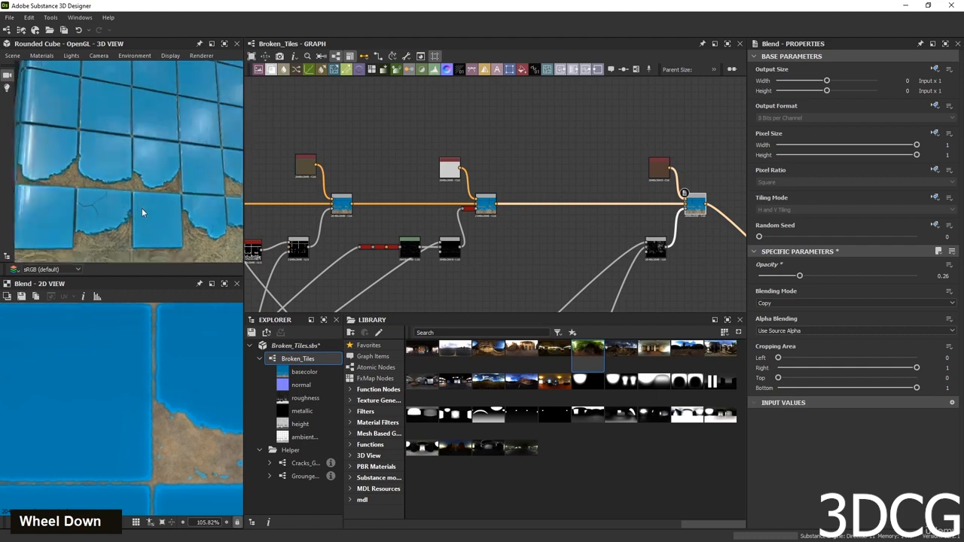
scroll(350, 226, down, 3)
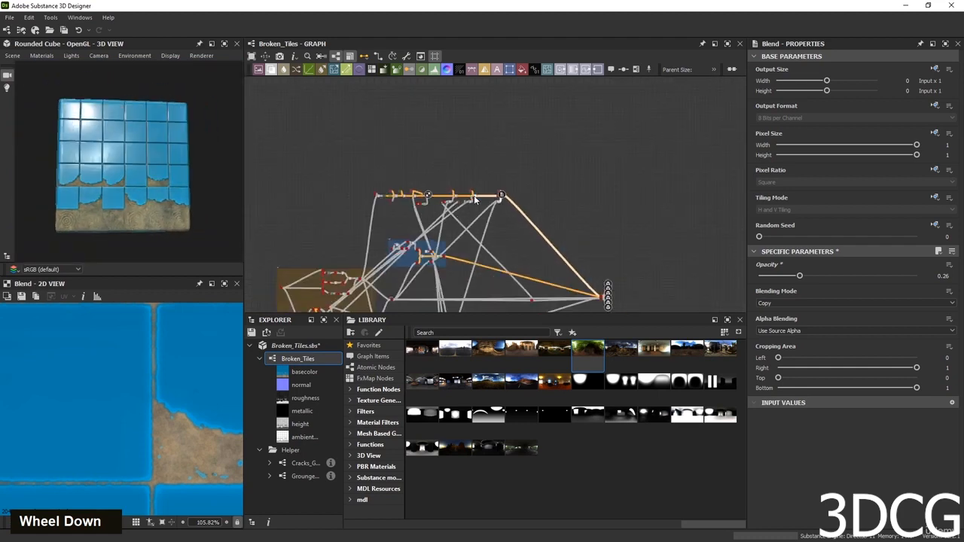
Try position 0 on the Histogram Scan that masks the broken tiles, and undo the change.
middle_drag(474, 196, 542, 265)
scroll(515, 167, up, 5)
click(393, 177)
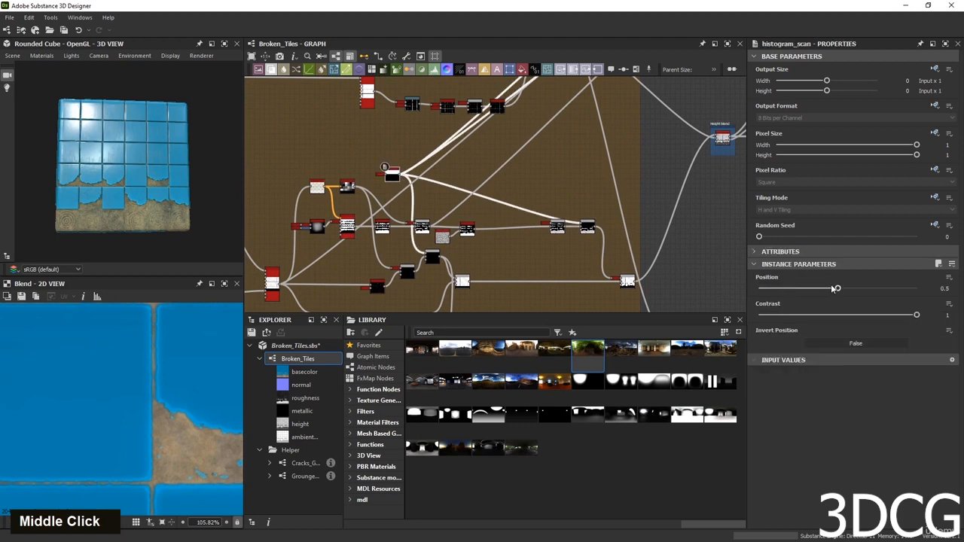
drag(837, 289, 757, 287)
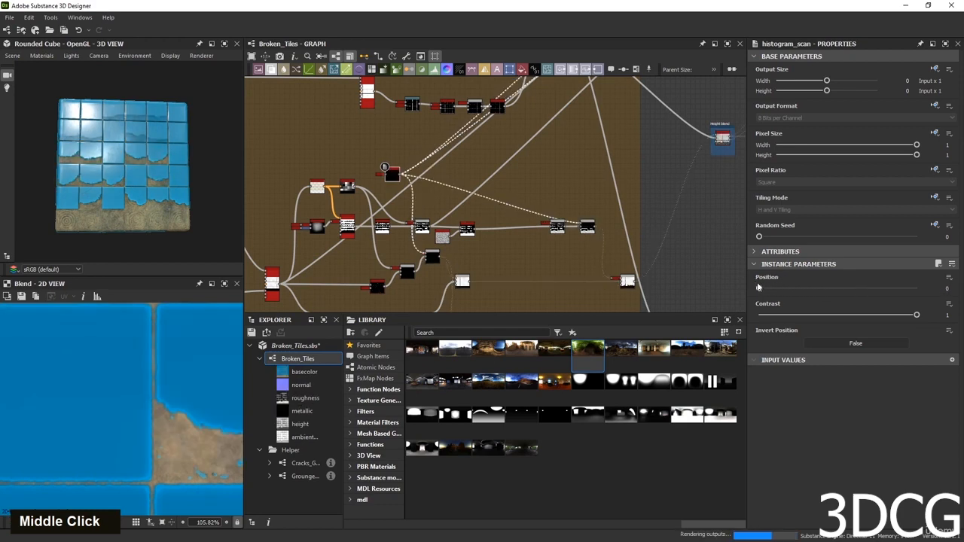
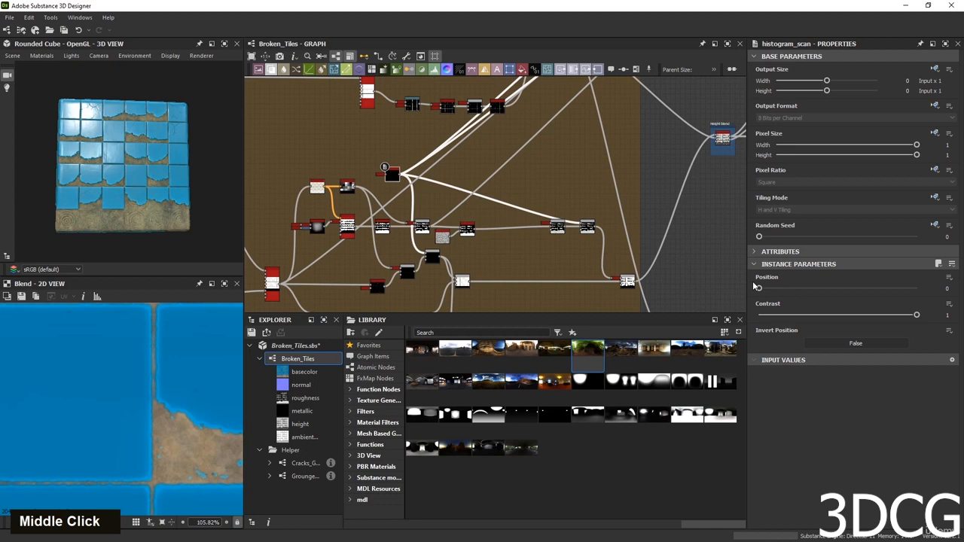
key(ctrl+z)
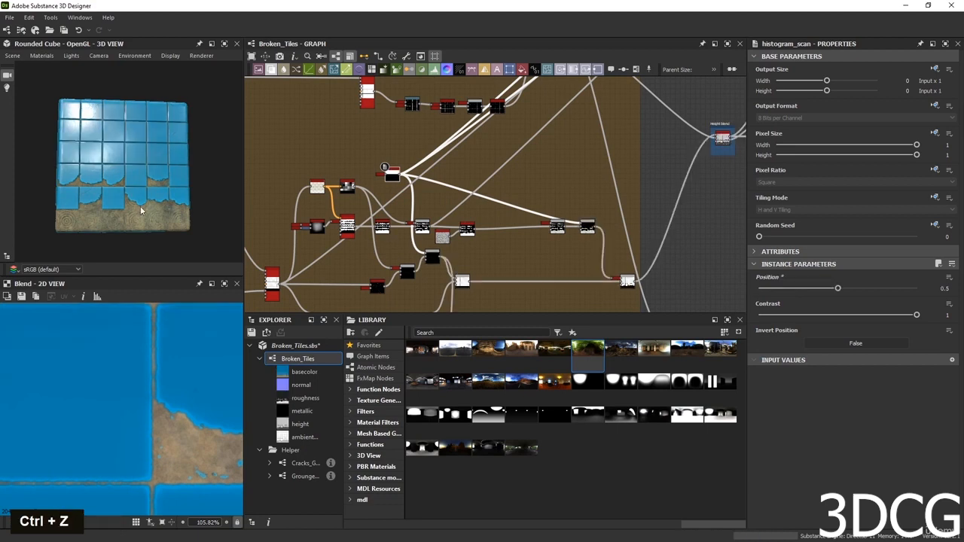
Inspect the broken tile edges on the 3D model and display the Subtract Blend fed by the Histogram Scan.
scroll(101, 198, up, 5)
middle_drag(114, 216, 130, 163)
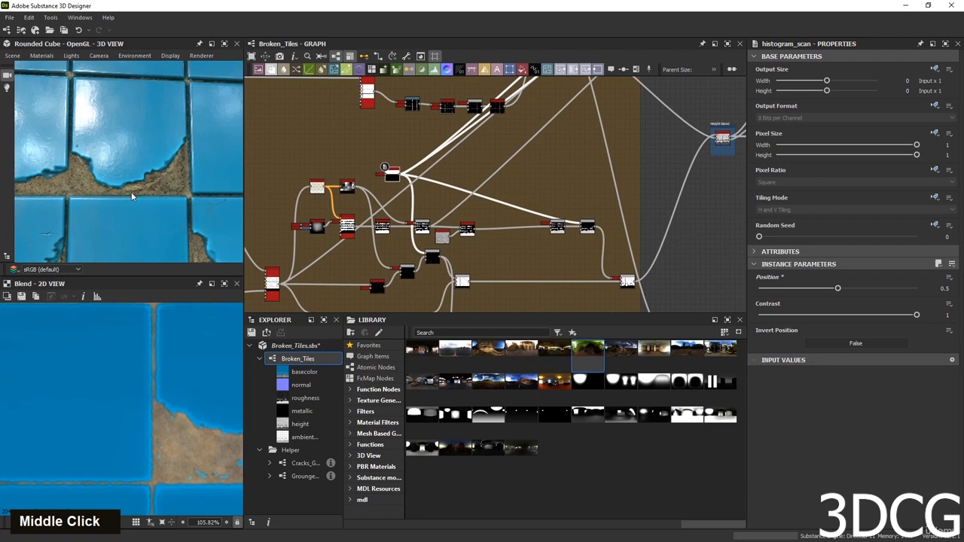
scroll(595, 237, up, 5)
double_click(587, 226)
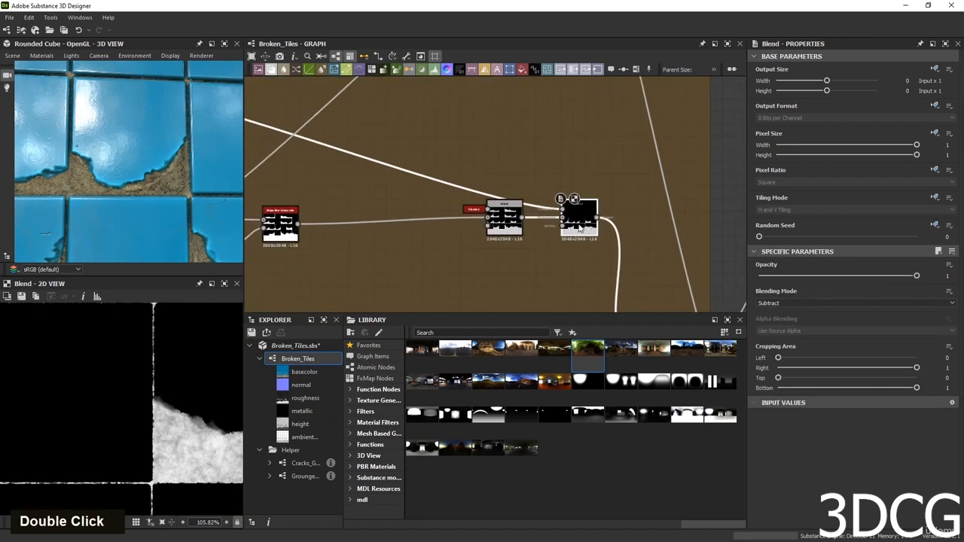
scroll(579, 228, down, 5)
middle_drag(579, 228, 523, 269)
Display the Height Blend output and examine the transition between broken tile edges and ground, and the mask Blends feeding it.
double_click(608, 161)
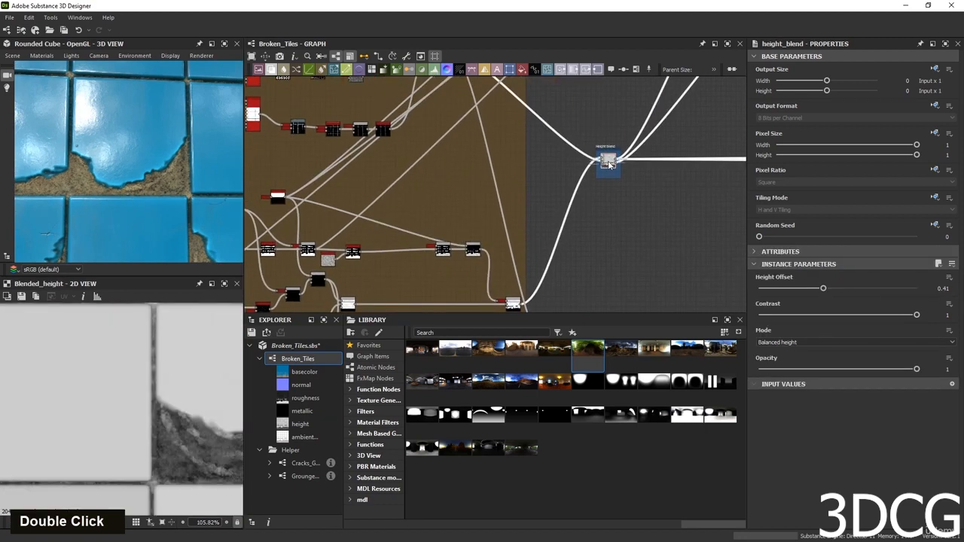
scroll(69, 383, down, 3)
scroll(101, 384, up, 7)
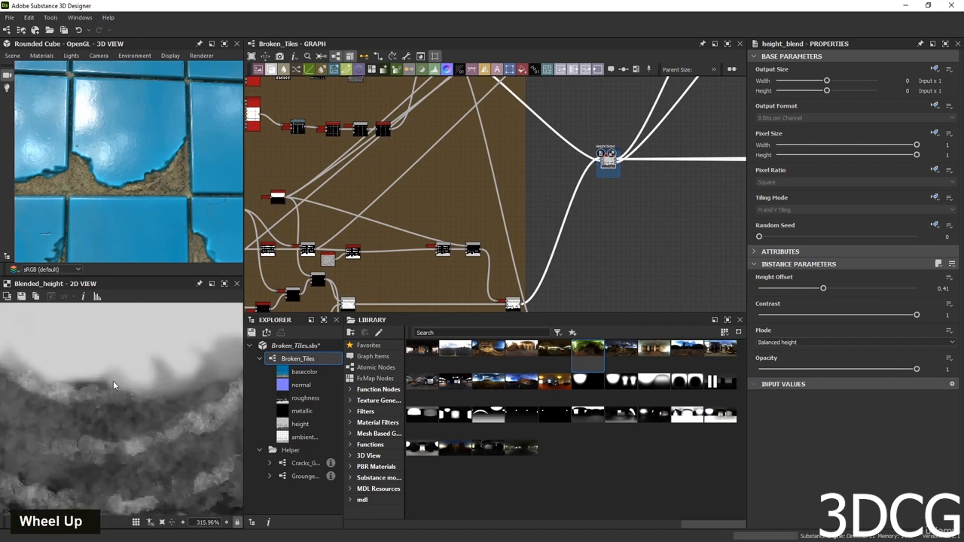
scroll(113, 383, down, 1)
scroll(565, 211, down, 5)
scroll(538, 238, up, 6)
middle_drag(500, 223, 535, 259)
scroll(549, 228, up, 4)
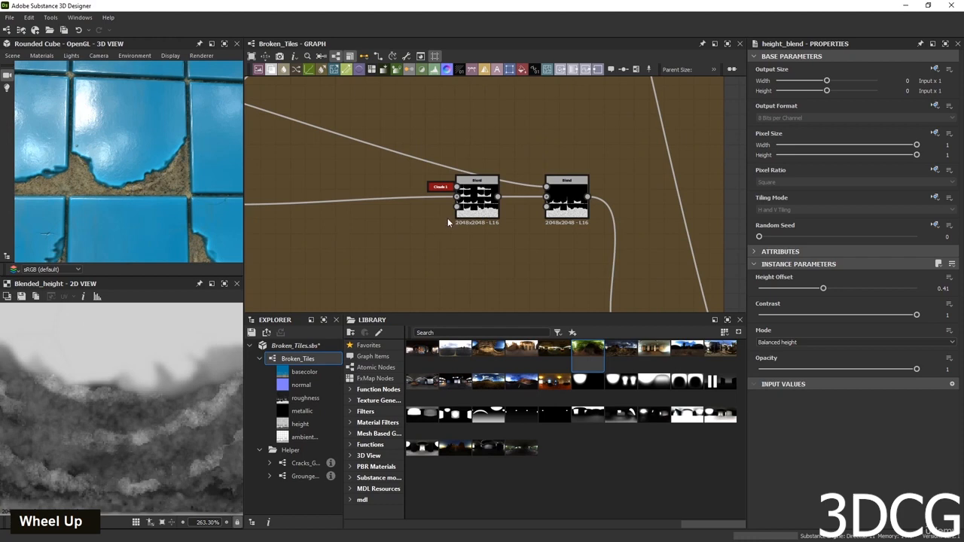
scroll(499, 192, down, 3)
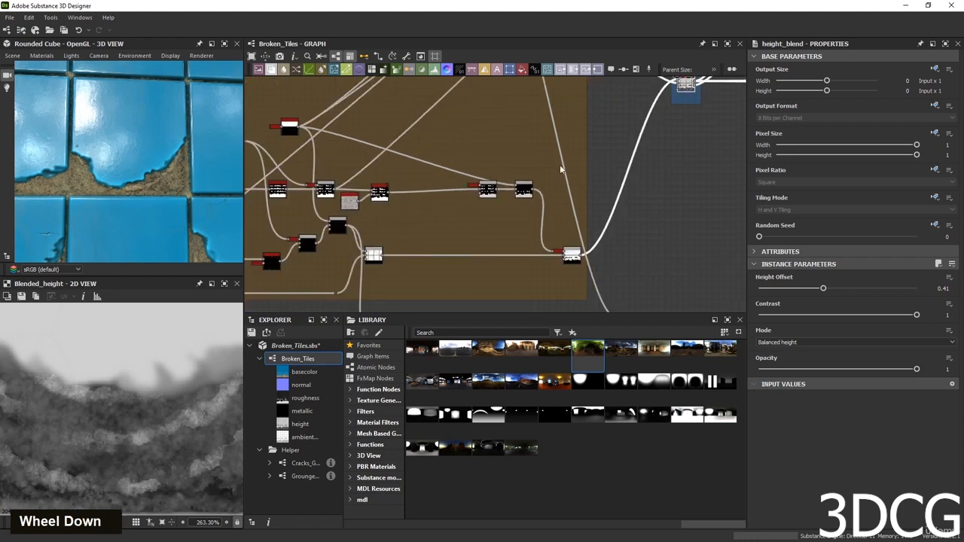
Display the Subtract Blend after the multiply Blend, then the final Subtract Blend, and examine the broken tile edges across the whole map.
double_click(525, 193)
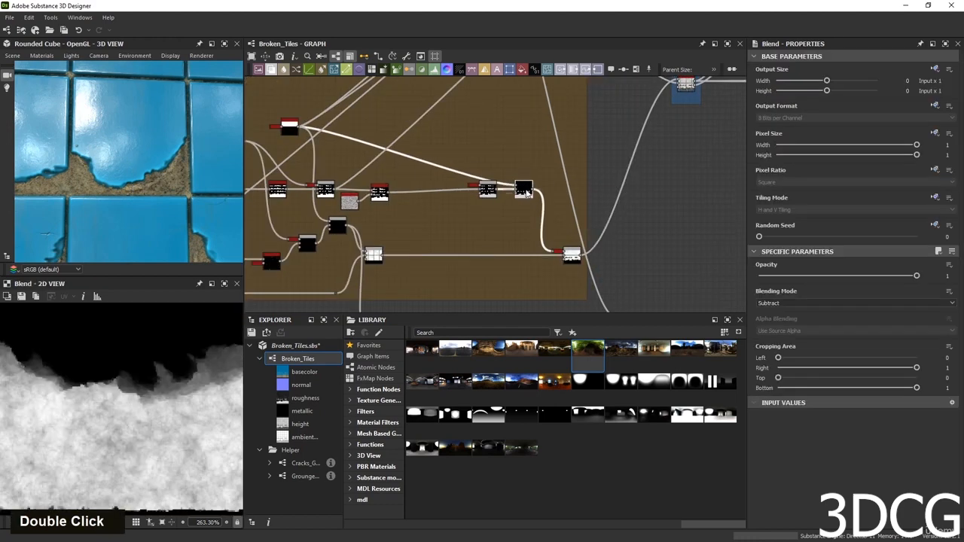
double_click(572, 255)
middle_drag(574, 258, 543, 280)
scroll(543, 280, up, 5)
scroll(108, 366, down, 8)
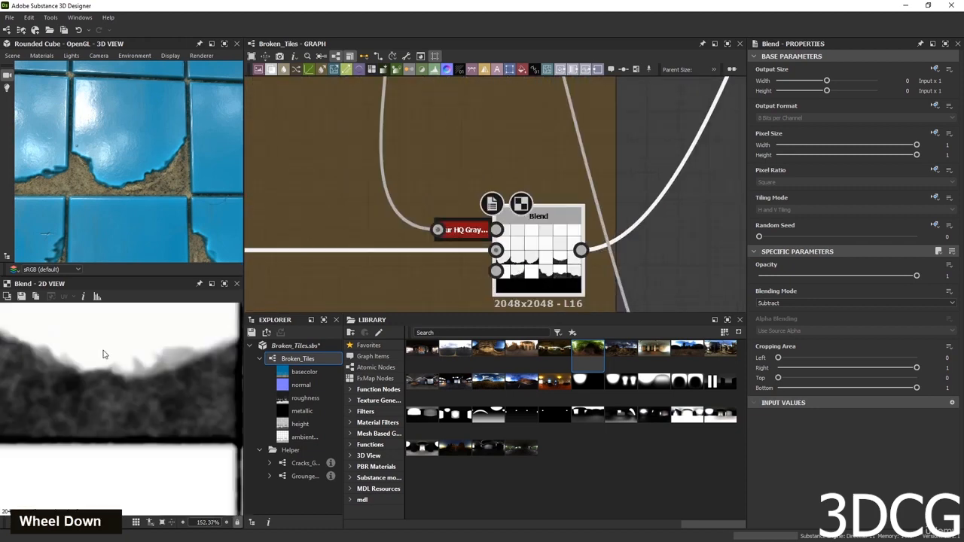
scroll(95, 435, down, 3)
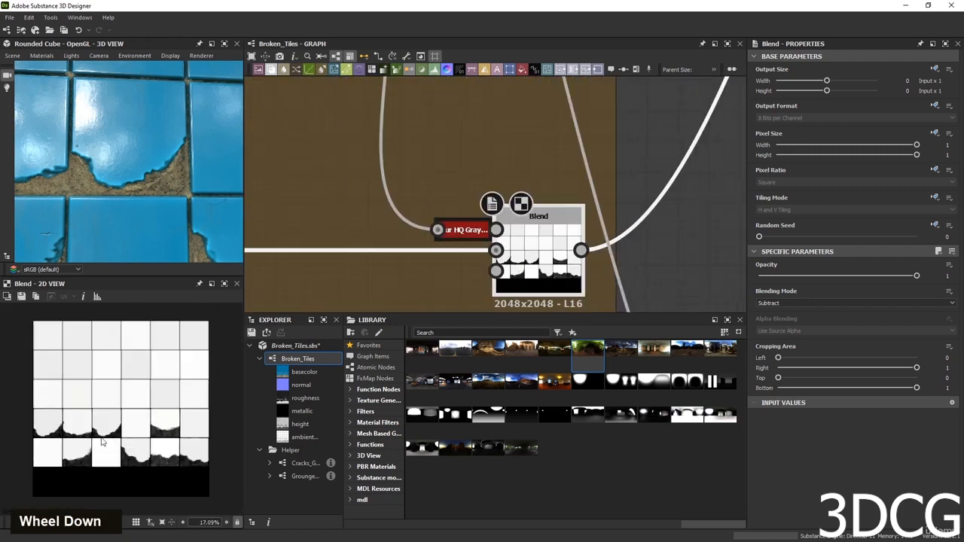
Display the Blur HQ Grayscale feeding the final Blend and the Slope Blur Grayscale upstream, and inspect the broken edge mask.
double_click(465, 232)
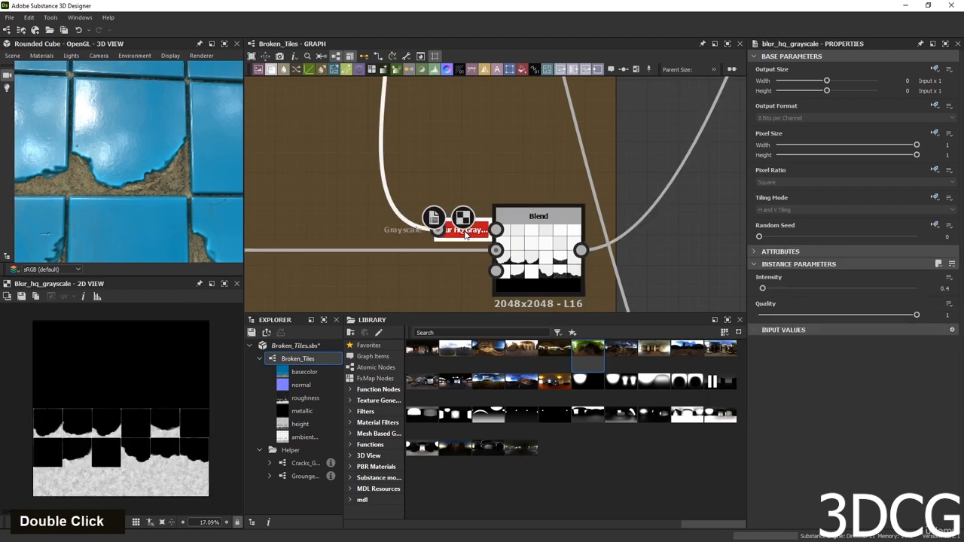
scroll(473, 253, down, 5)
scroll(421, 226, up, 2)
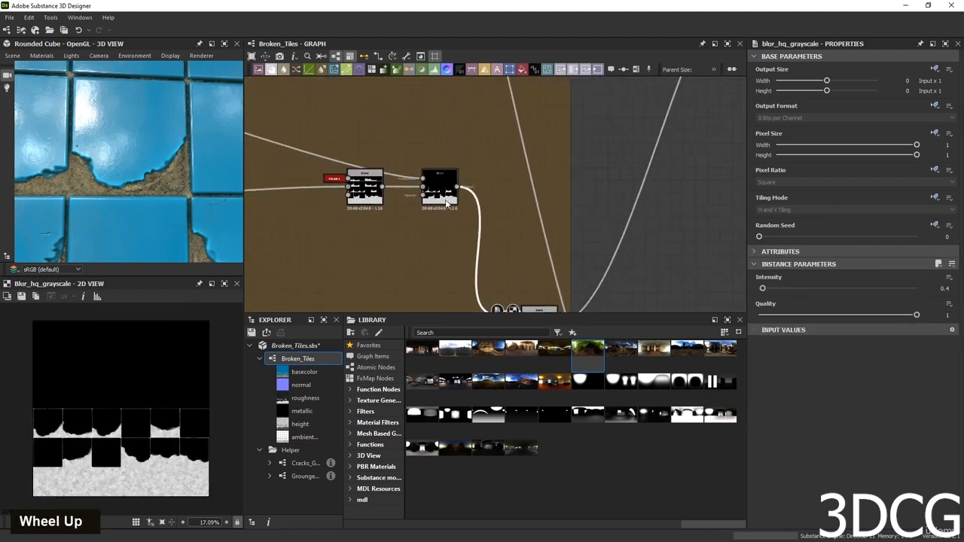
scroll(394, 218, down, 2)
middle_drag(394, 219, 422, 226)
scroll(392, 234, up, 3)
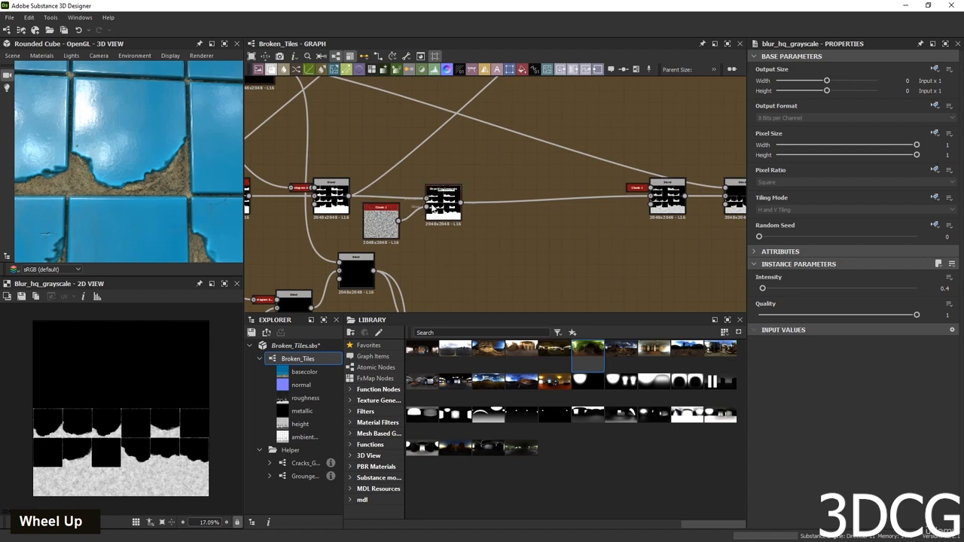
double_click(444, 206)
scroll(208, 421, up, 3)
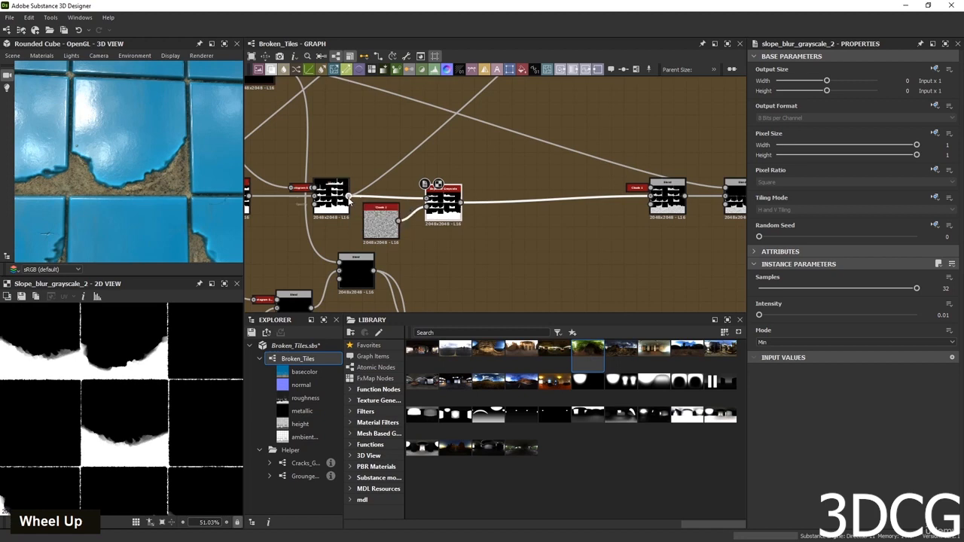
Try feeding the multiply Blend directly from the Blend before the Slope Blur Grayscale, inspect the tile edges, and undo the connection.
drag(491, 177, 651, 203)
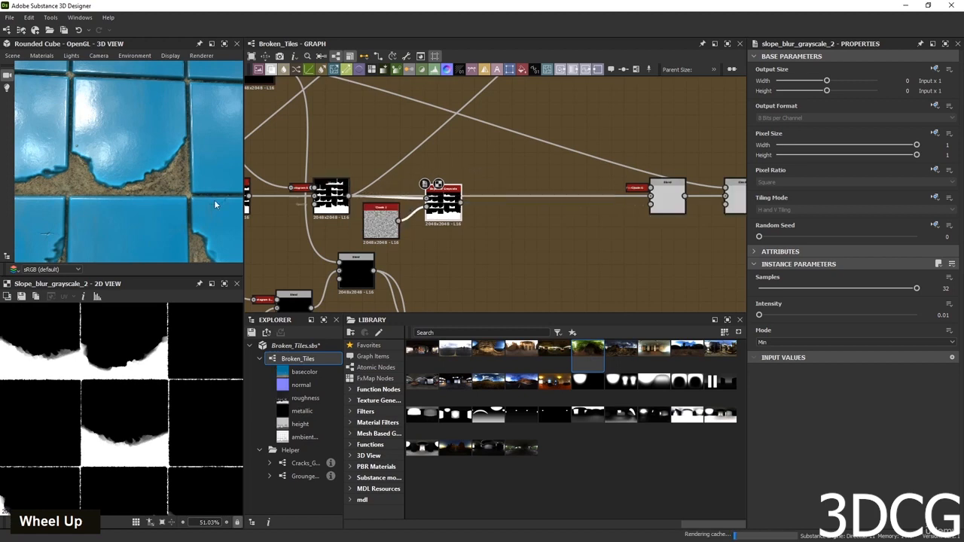
scroll(122, 205, down, 5)
scroll(124, 200, up, 6)
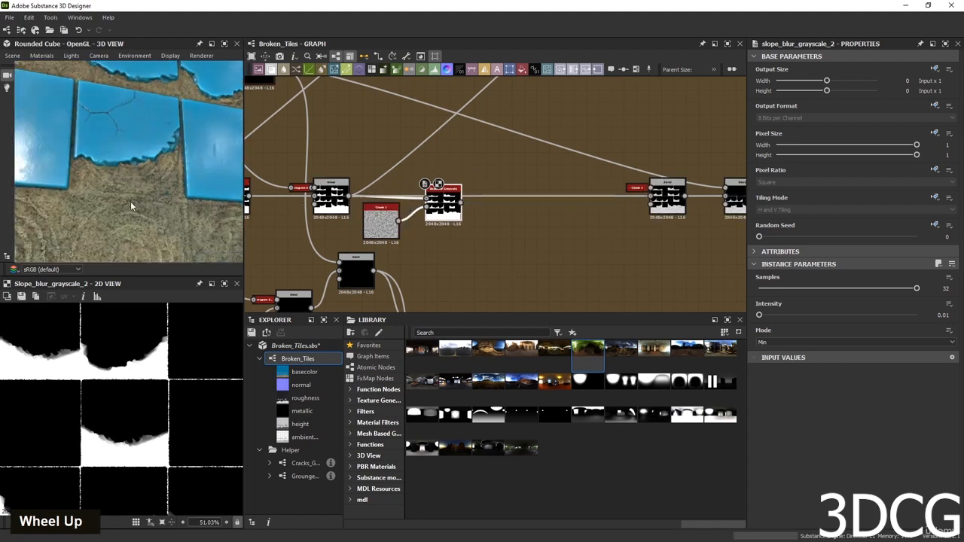
scroll(527, 235, down, 4)
middle_drag(602, 256, 527, 235)
scroll(527, 235, up, 3)
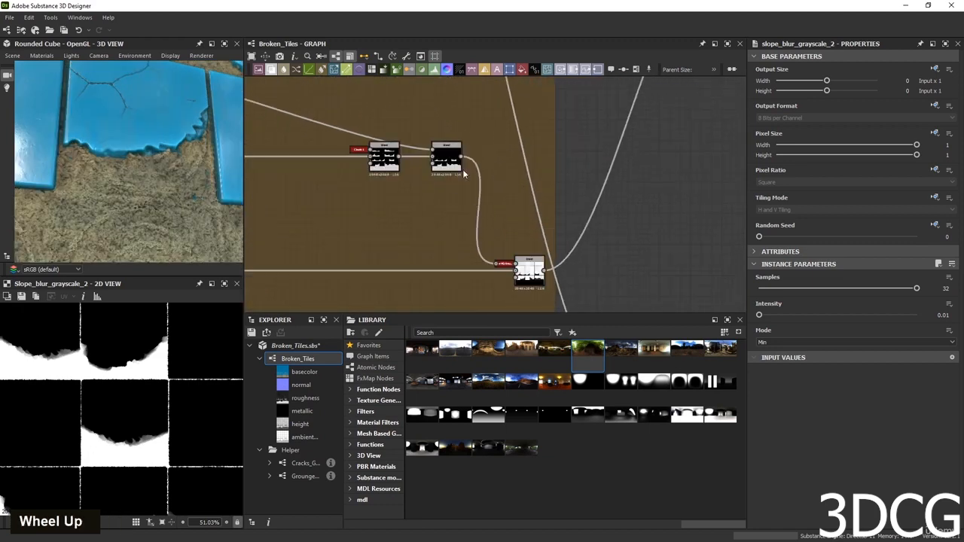
double_click(453, 165)
scroll(453, 166, down, 2)
middle_drag(425, 171, 477, 218)
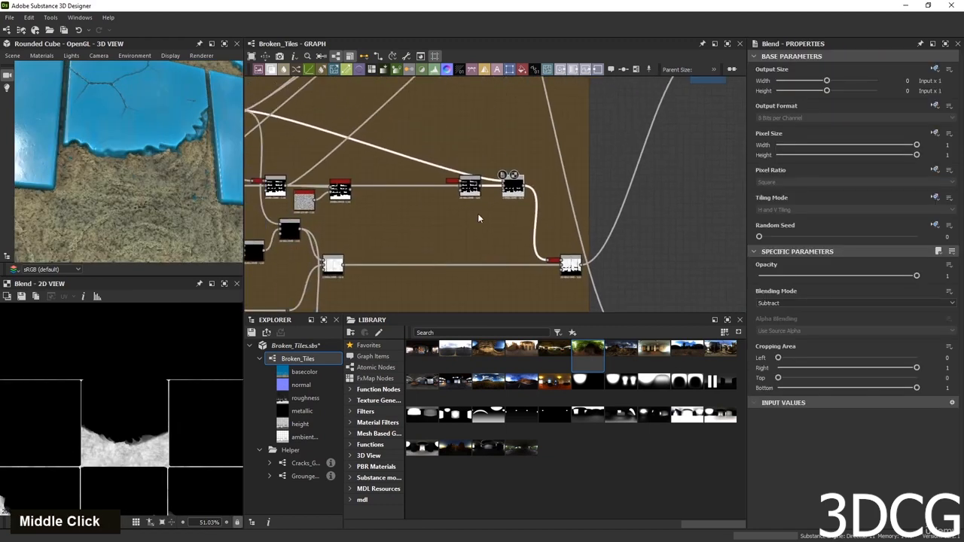
double_click(467, 187)
scroll(382, 203, up, 3)
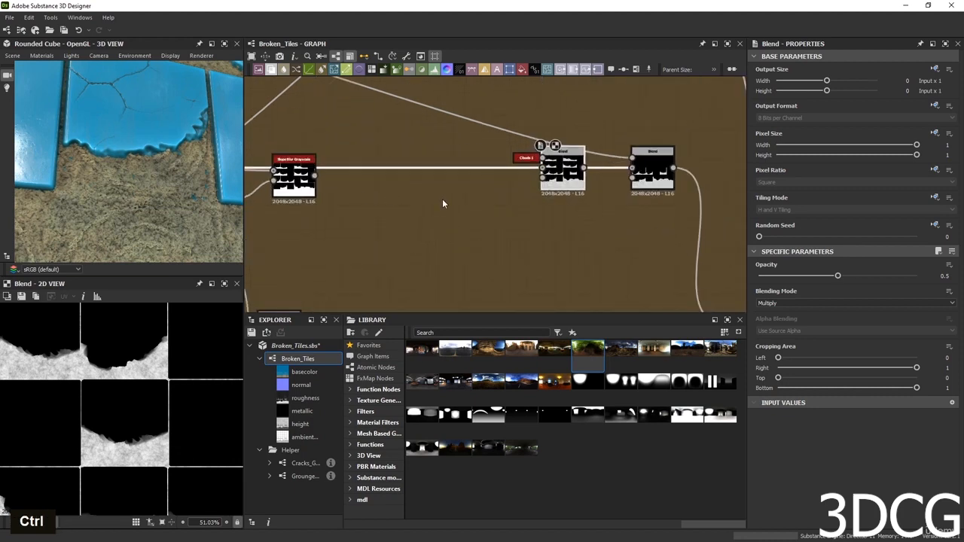
key(ctrl+z)
Connect the Slope Blur Grayscale output directly to the Subtract Blend's background, bypassing the multiply Blend, and inspect the resulting mask edge.
middle_drag(443, 202, 403, 246)
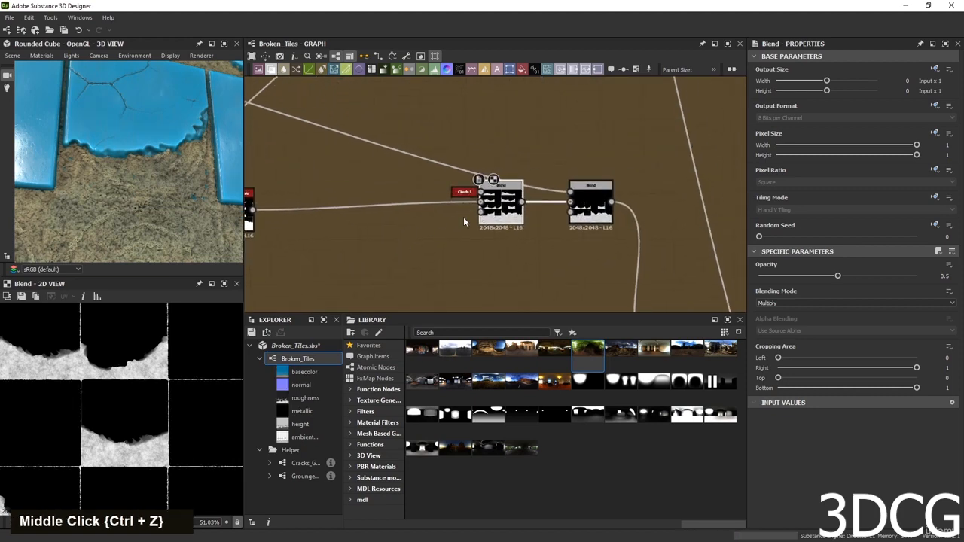
drag(325, 234, 480, 202)
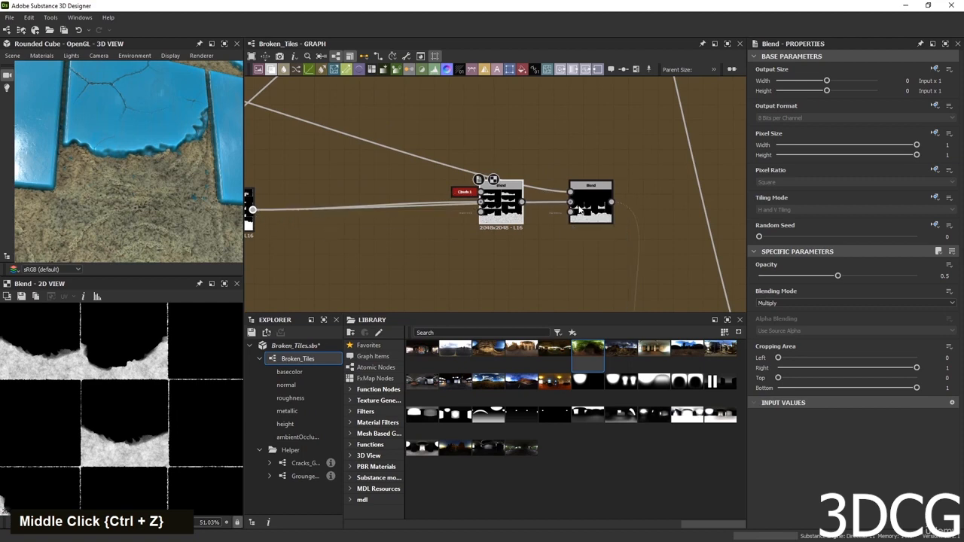
double_click(591, 201)
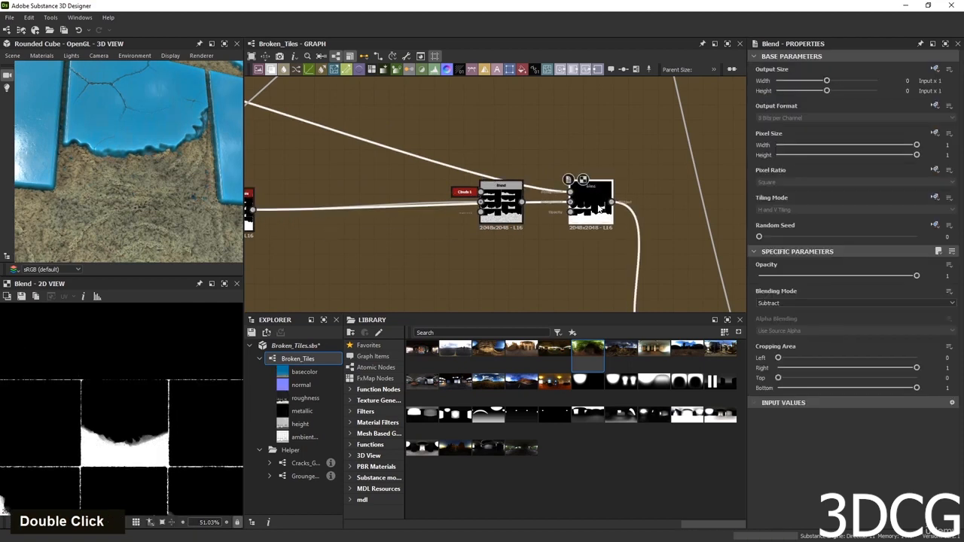
scroll(143, 454, up, 4)
scroll(140, 432, up, 3)
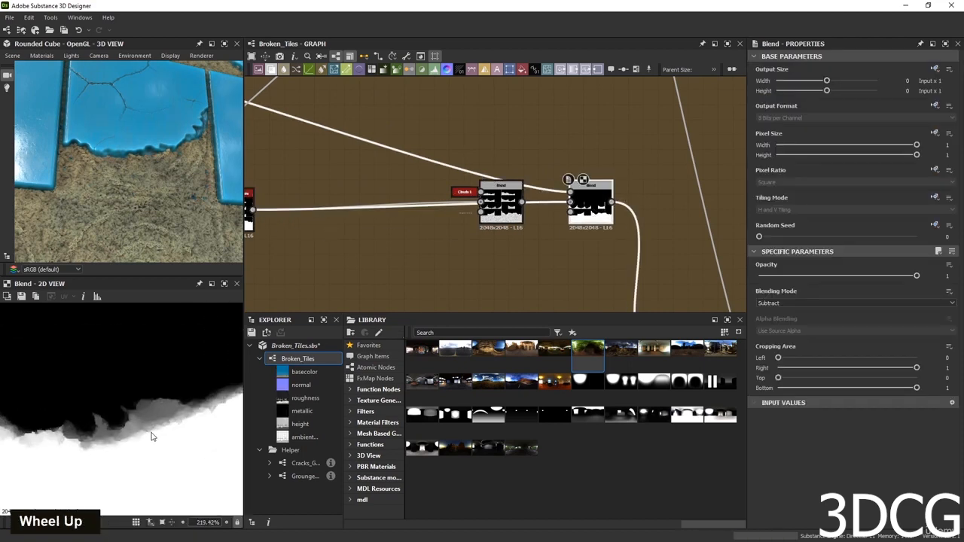
Move the bypassed multiply Blend with its Clouds 1 below the chain and display the final Blend output to check the tile edges.
drag(496, 214, 469, 275)
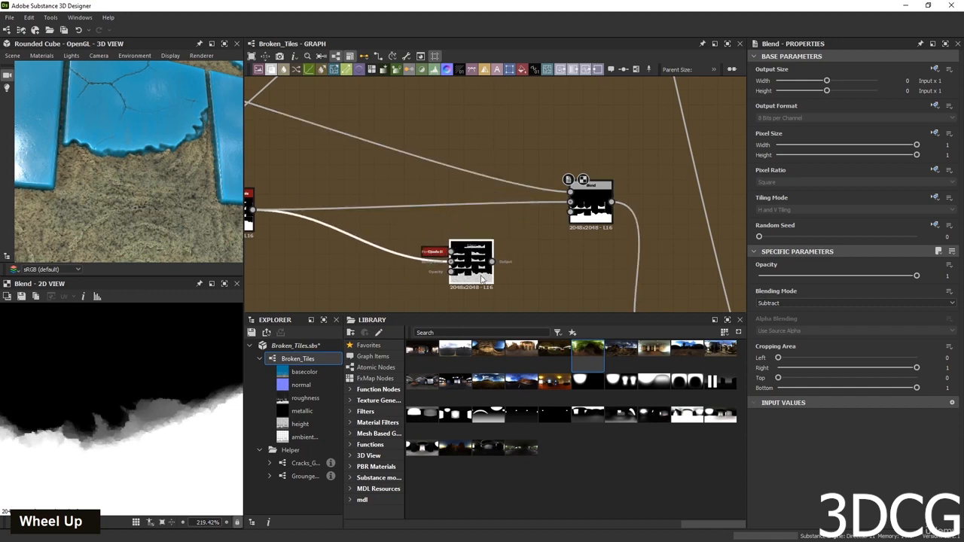
scroll(580, 292, down, 4)
middle_drag(580, 293, 443, 207)
scroll(503, 241, up, 4)
double_click(503, 241)
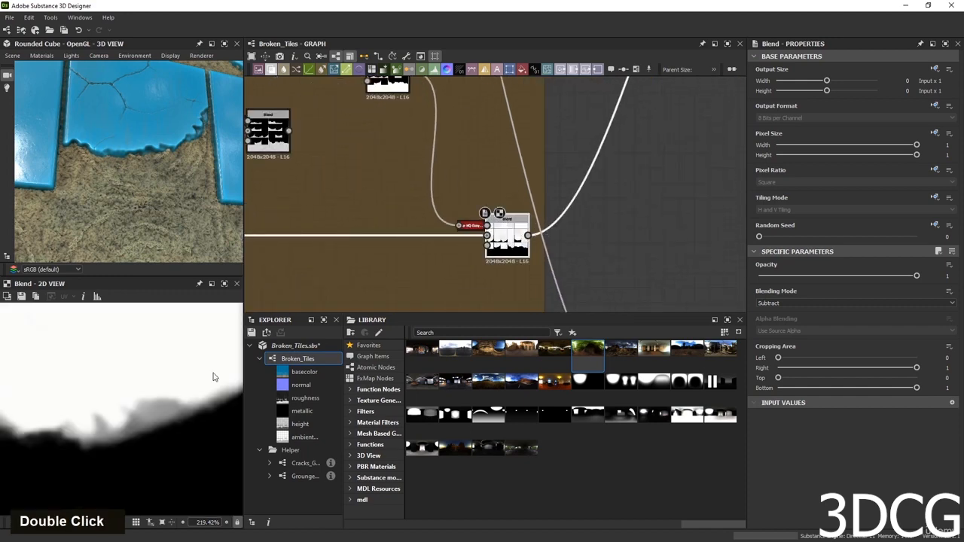
scroll(112, 426, down, 5)
scroll(96, 429, up, 2)
scroll(180, 439, down, 5)
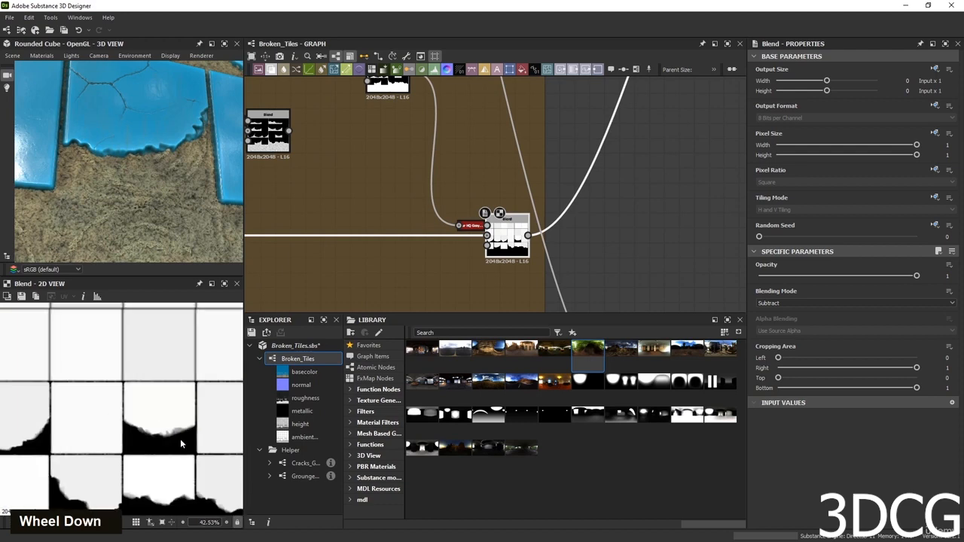
Compare the outputs of the bypassed multiply Blend, the Subtract Blend, the Blur HQ Grayscale and the final Blend.
middle_drag(361, 190, 502, 233)
double_click(407, 171)
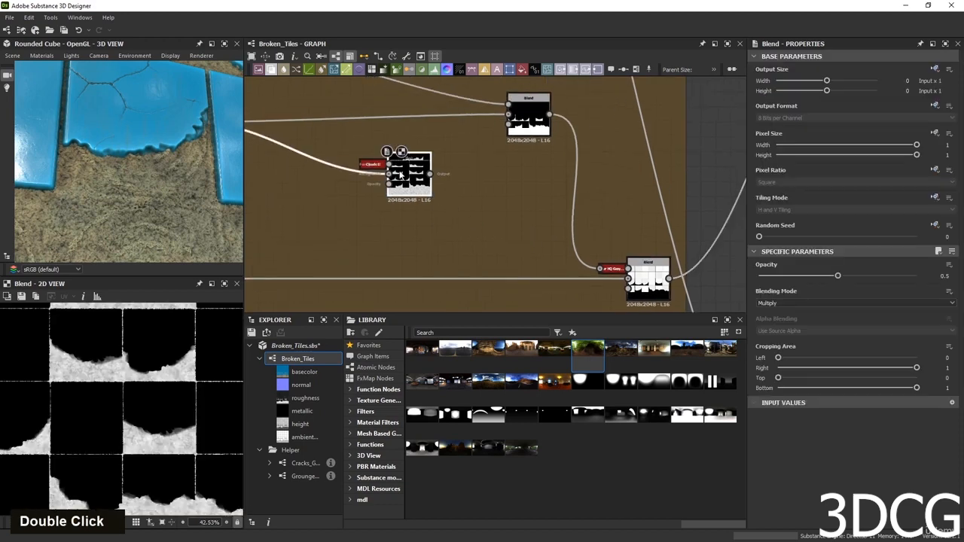
scroll(196, 336, up, 5)
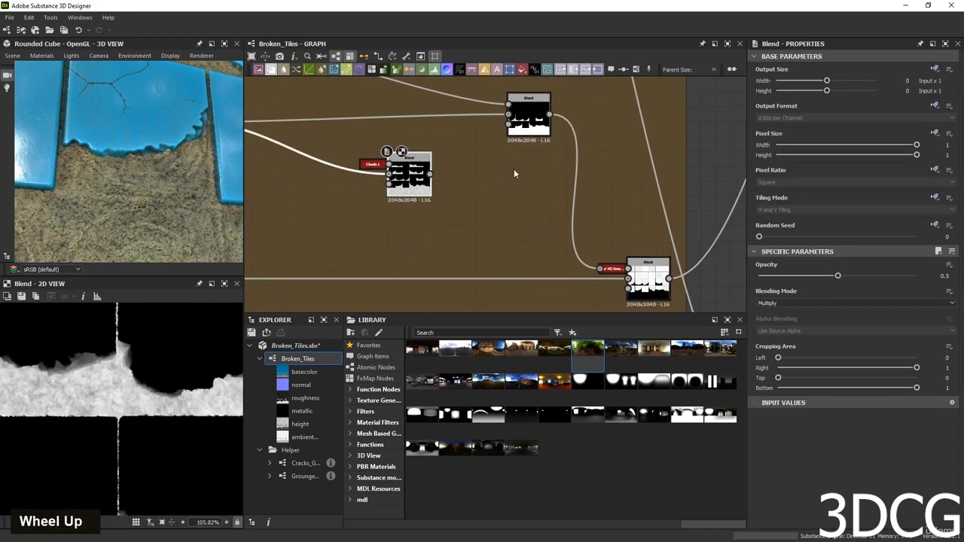
double_click(528, 113)
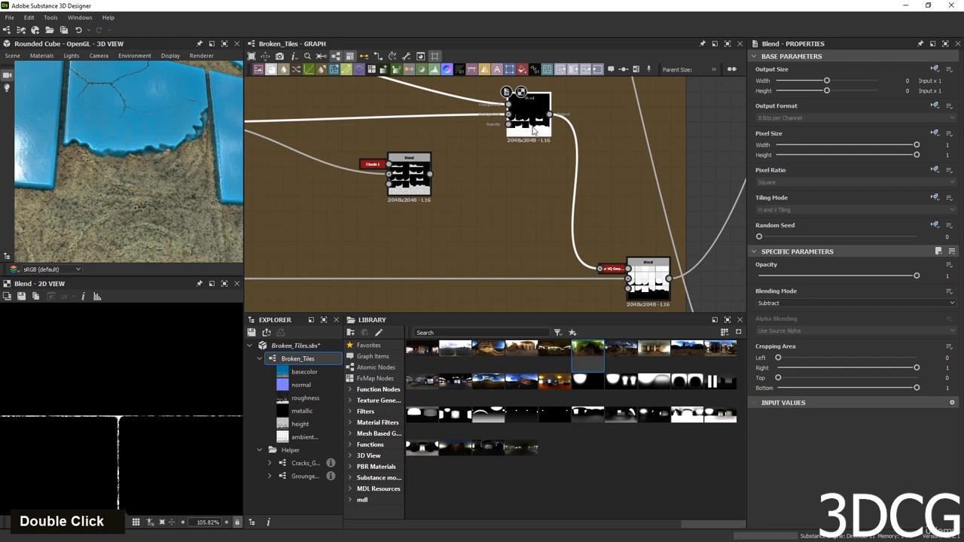
double_click(612, 269)
scroll(141, 390, down, 5)
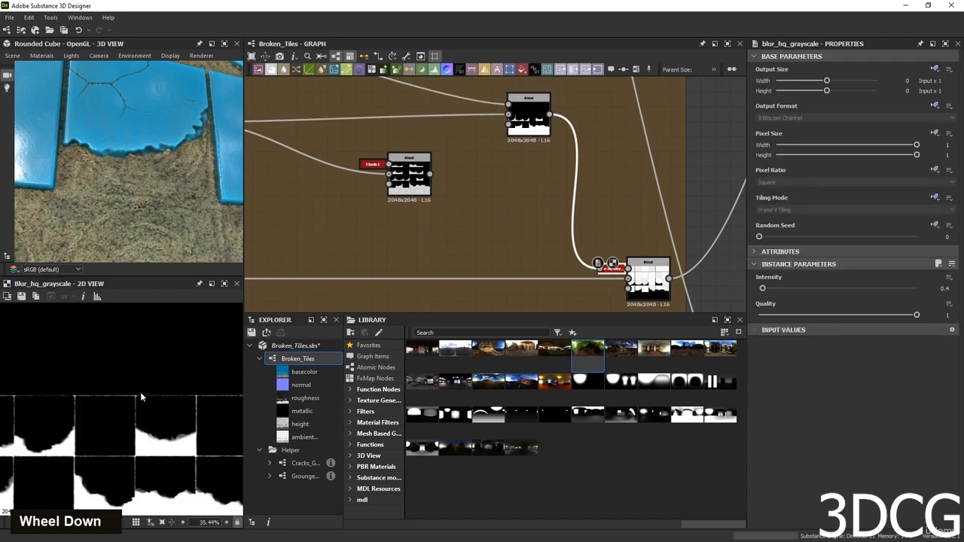
double_click(655, 280)
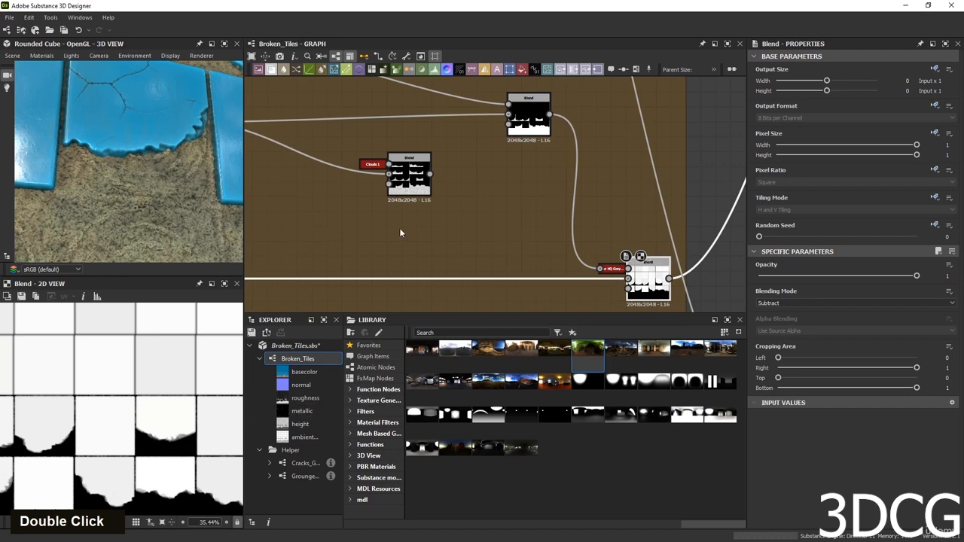
Move the bypassed multiply Blend and its Clouds 1 outside the frame and delete both nodes.
scroll(399, 232, down, 3)
scroll(729, 252, up, 6)
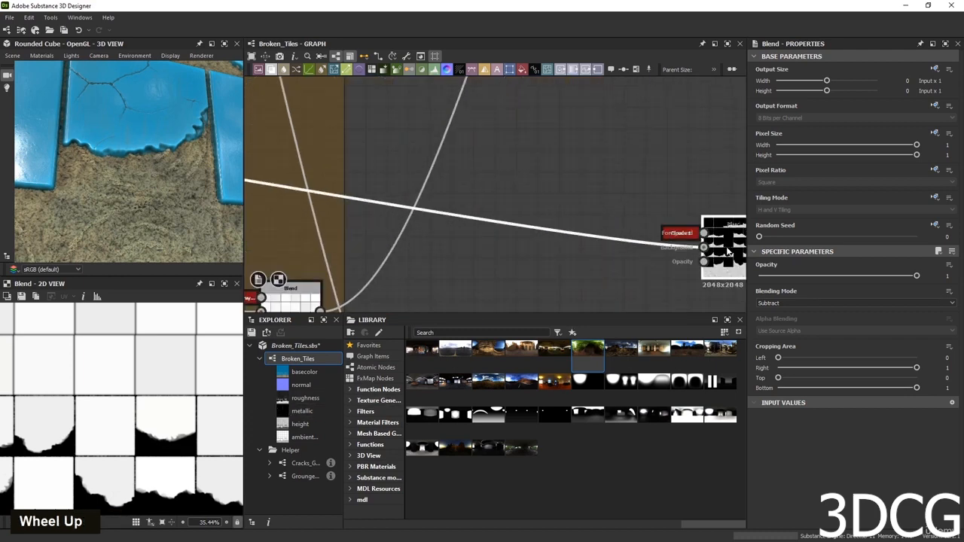
middle_drag(729, 251, 533, 250)
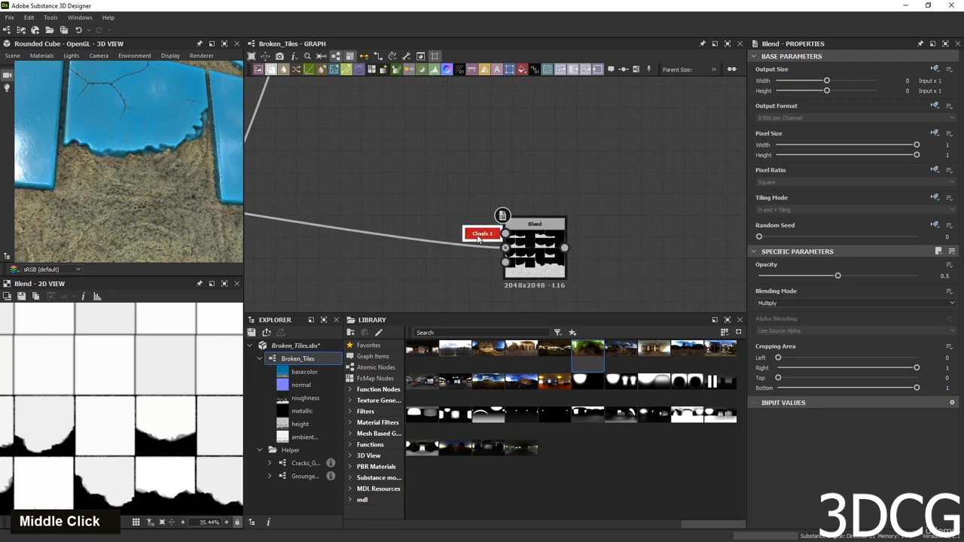
double_click(477, 239)
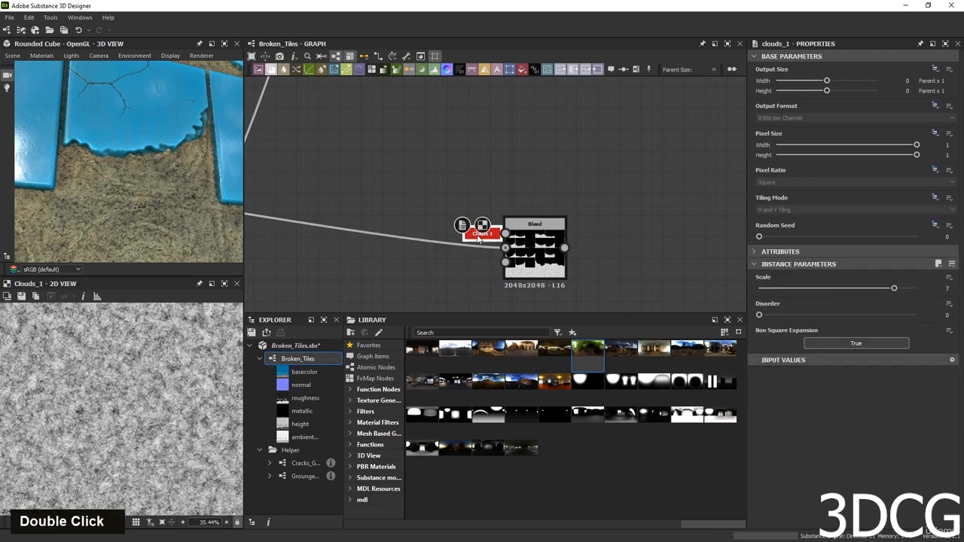
key(Delete)
Add a Slope Blur Grayscale node outside the frame, beyond the final Subtract Blend.
scroll(397, 239, down, 2)
key(space)
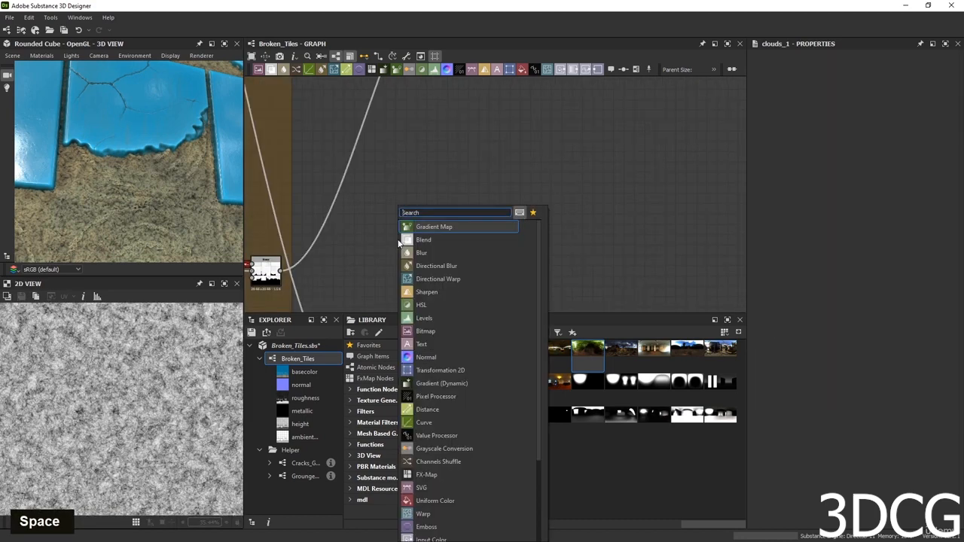
text(slop)
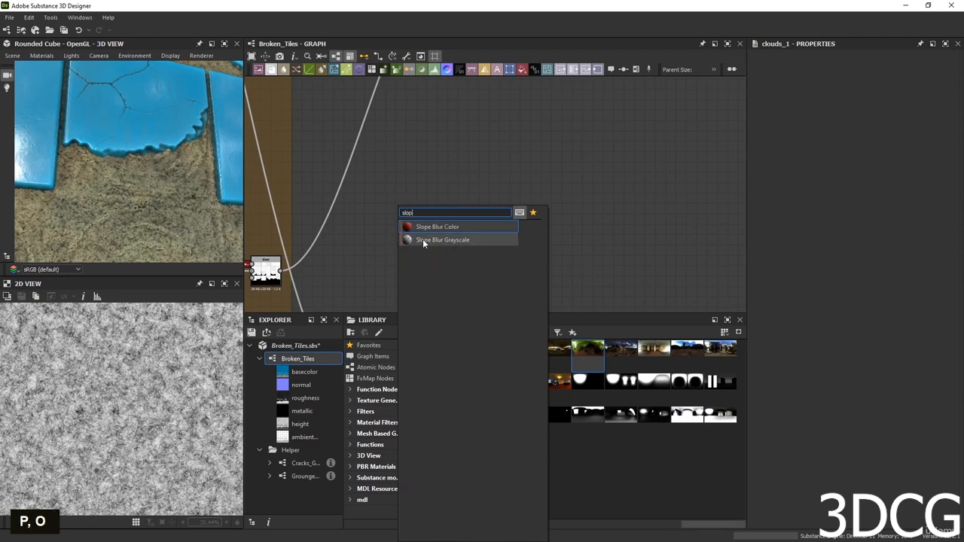
click(420, 239)
middle_drag(344, 278, 400, 269)
scroll(400, 262, up, 1)
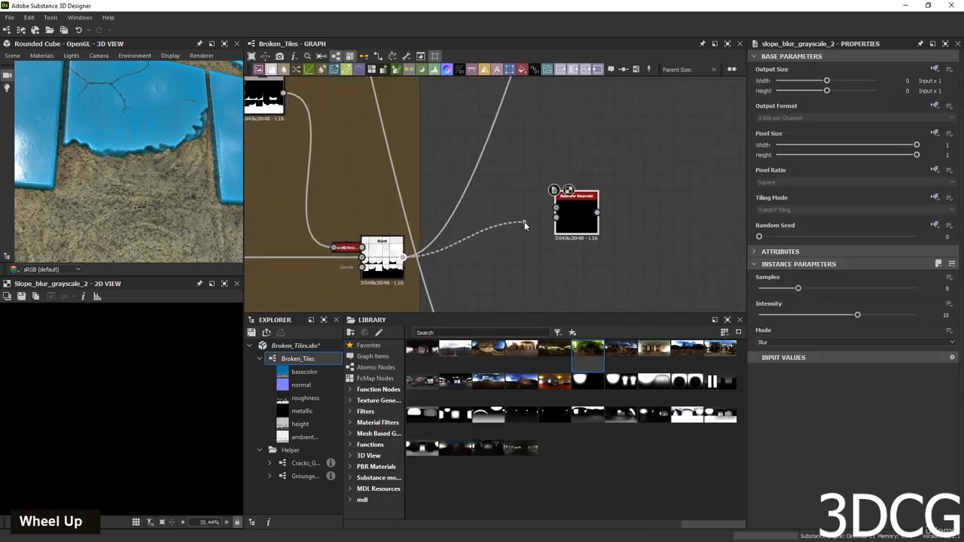
Connect the Blend output to the Slope Blur Grayscale's grayscale input, preview the node, and move it farther from the Blend.
drag(556, 217, 561, 208)
double_click(571, 214)
scroll(173, 441, up, 3)
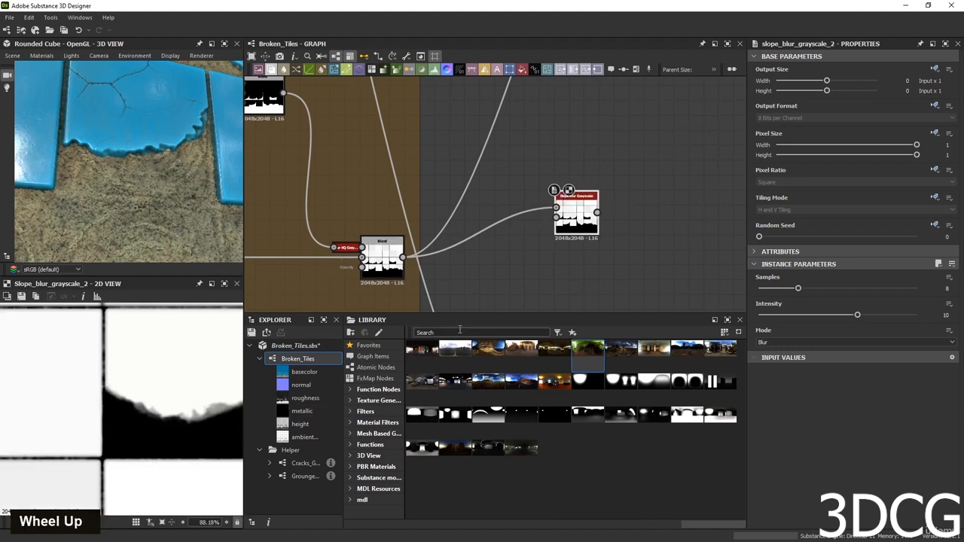
drag(578, 219, 667, 219)
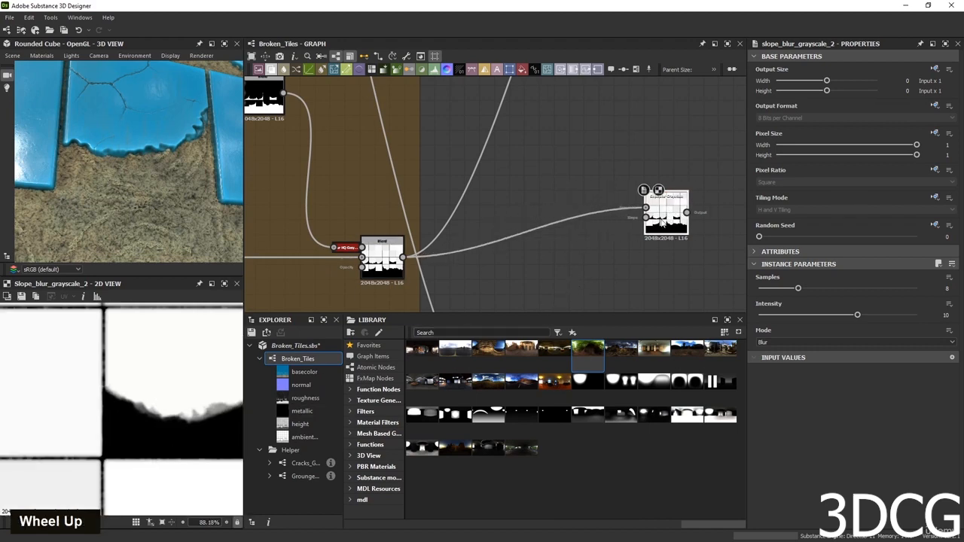
Add a Clouds 2 node and connect it to the Slope Blur Grayscale's slope input.
key(space)
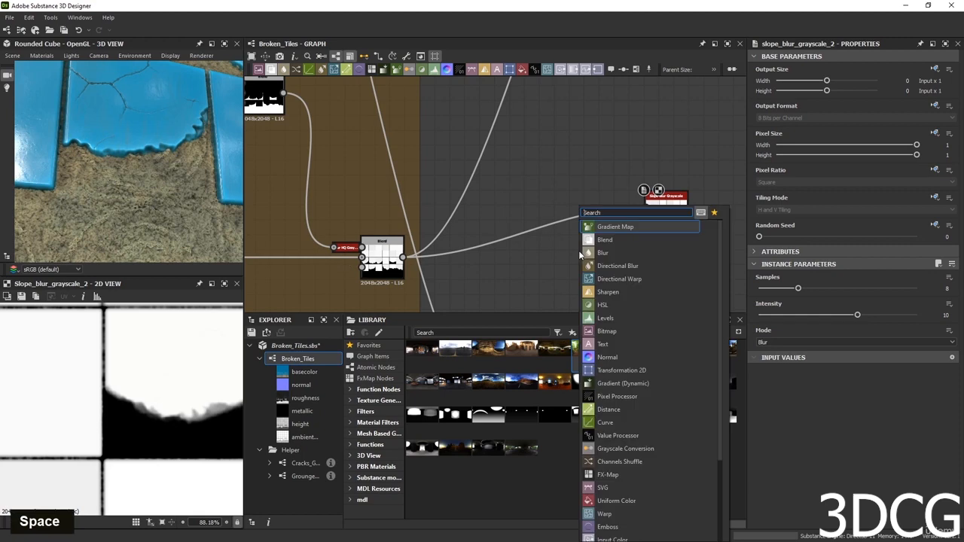
text(clo)
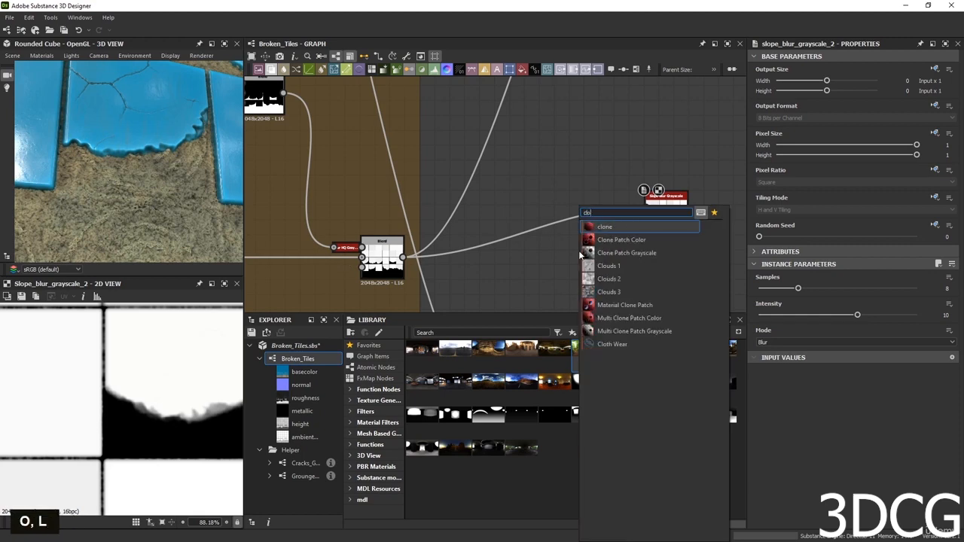
click(608, 279)
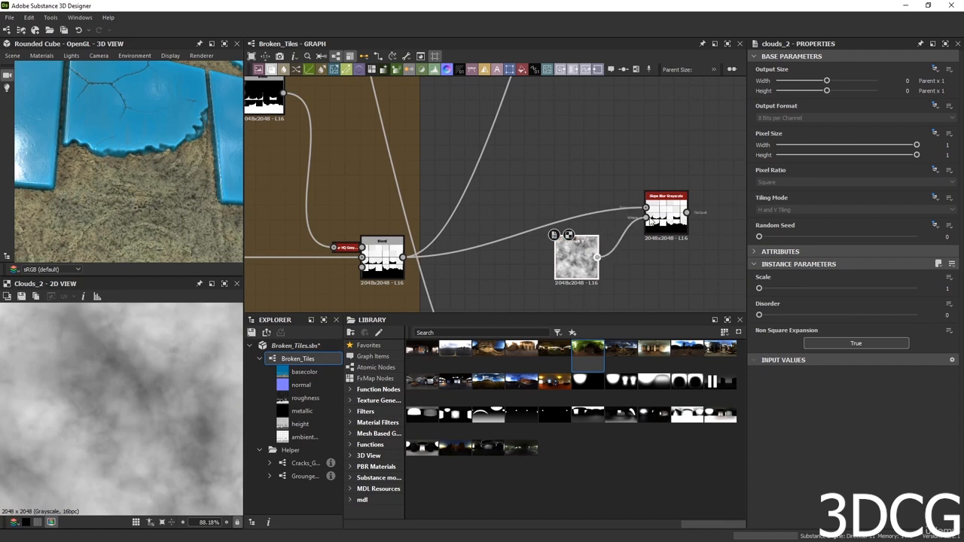
Set the Slope Blur Grayscale to Min mode with 32 samples and an intensity of 0.15.
double_click(652, 221)
click(780, 342)
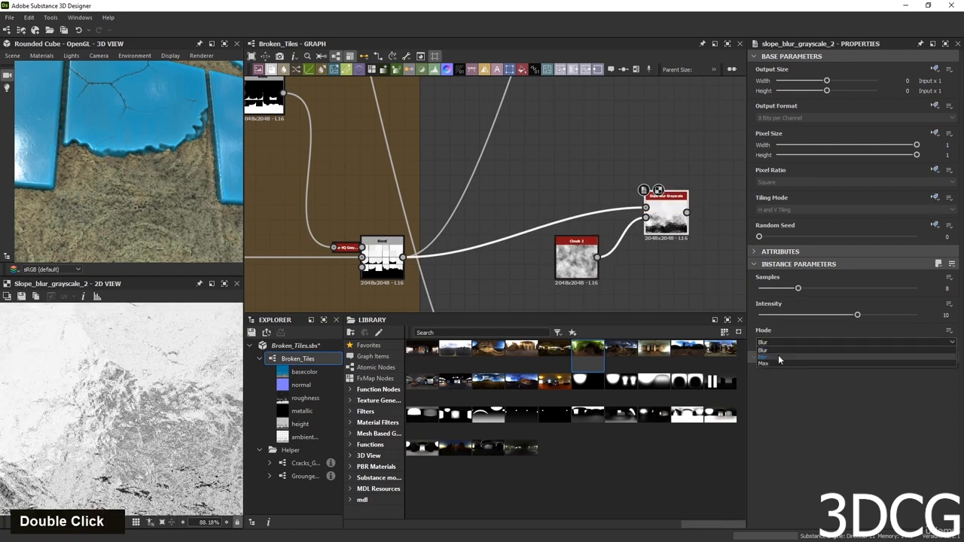
click(778, 354)
drag(798, 288, 940, 290)
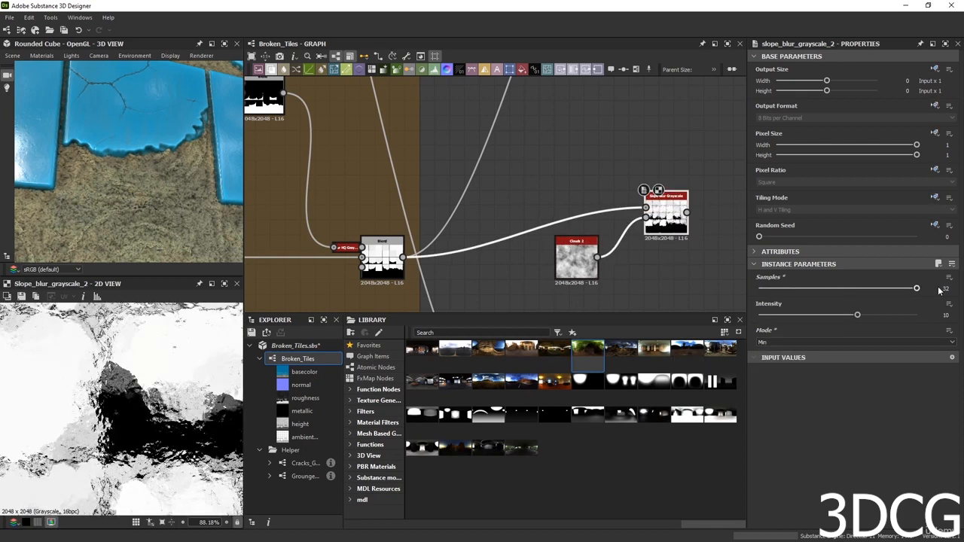
drag(856, 315, 761, 319)
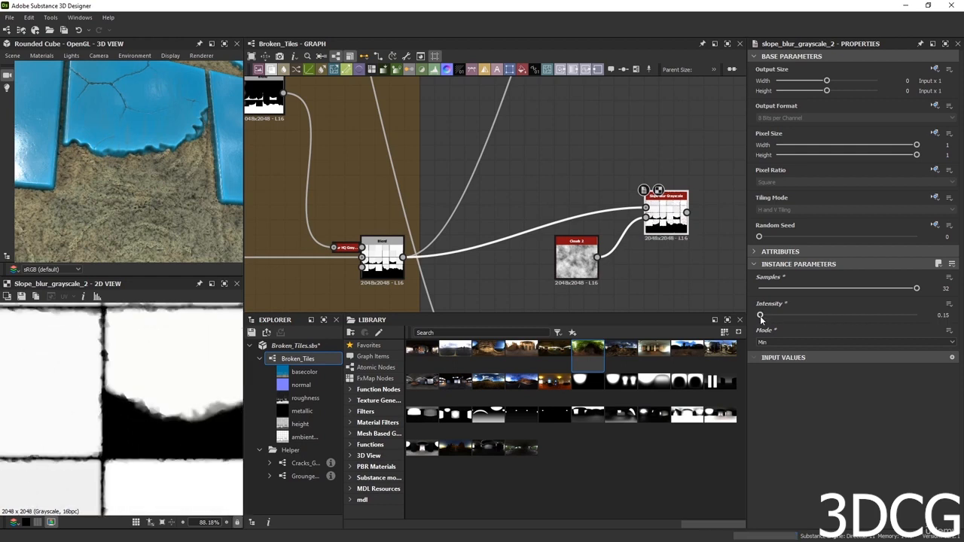
Reroute the Blend node's upward outgoing connection so it starts from the Slope Blur Grayscale output.
scroll(103, 464, up, 5)
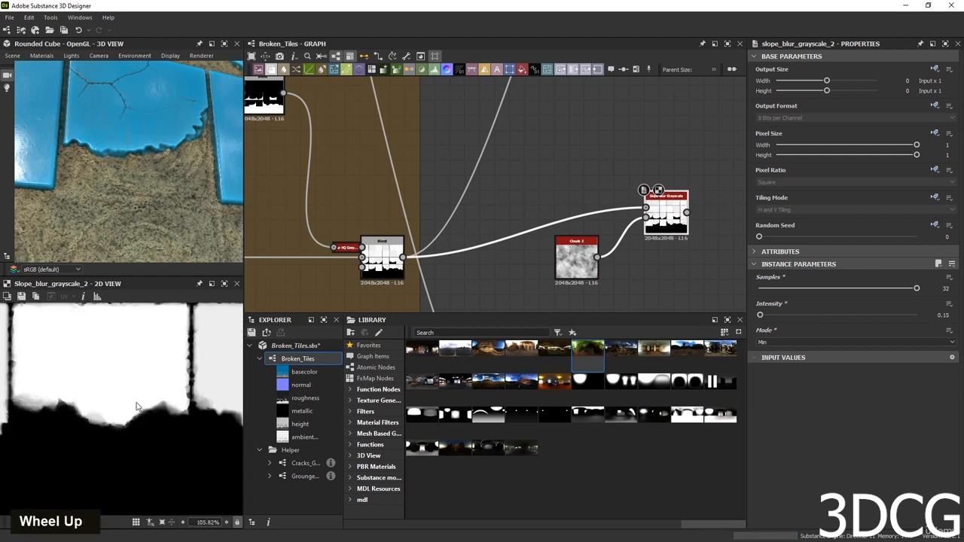
scroll(103, 465, down, 6)
scroll(539, 174, down, 3)
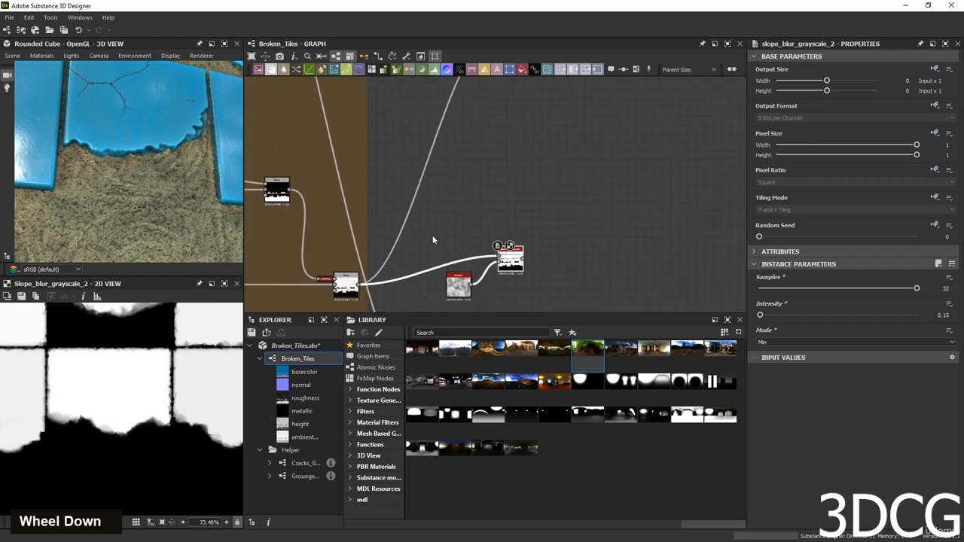
shift+click(478, 198)
shift+drag(478, 198, 523, 259)
Check the tile edges on the 3D model and set the Slope Blur Grayscale's intensity to 0.1.
drag(135, 161, 134, 188)
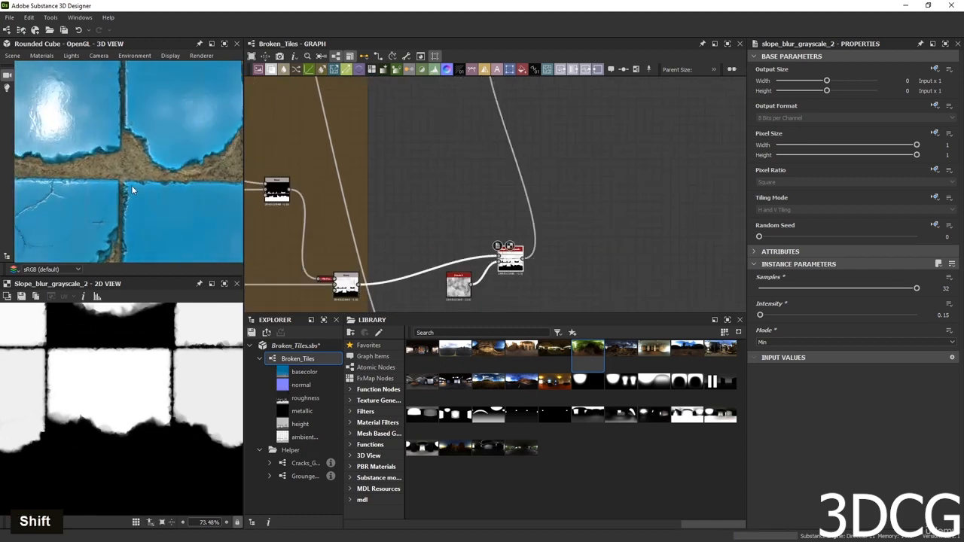
mouse_move(131, 185)
middle_down()
mouse_move(160, 185)
mouse_move(155, 193)
mouse_move(127, 180)
middle_up()
scroll(128, 177, down, 2)
scroll(154, 172, down, 3)
scroll(149, 185, up, 4)
scroll(148, 181, up, 2)
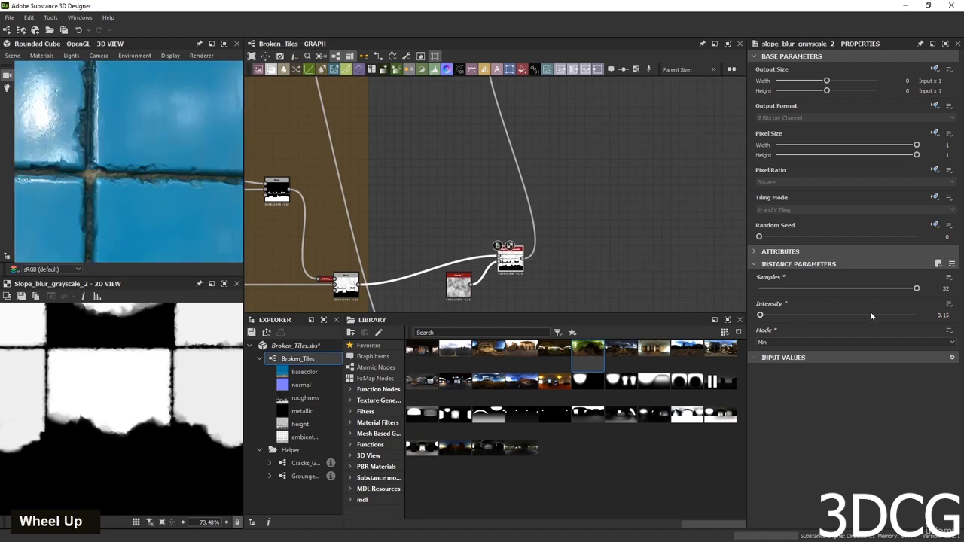
double_click(944, 315)
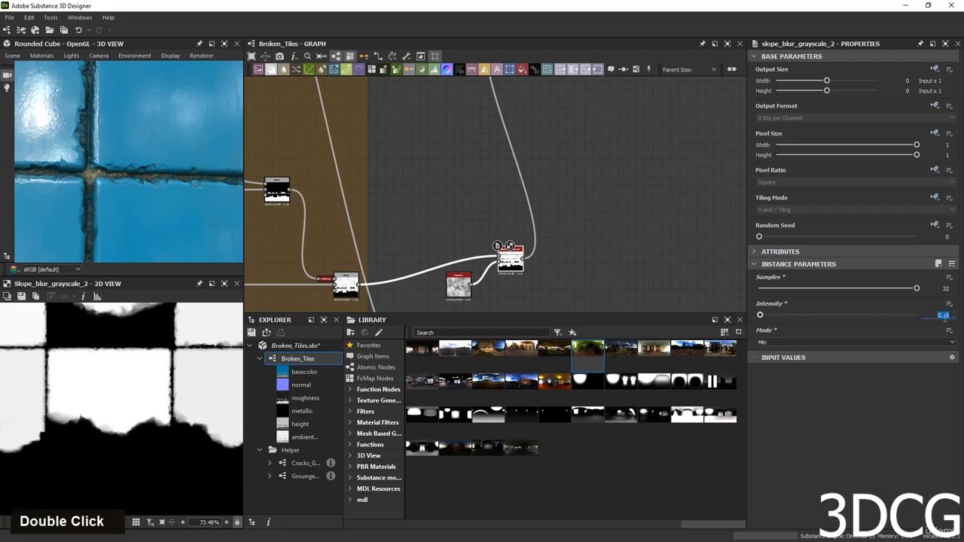
text(0.1)
key(Return)
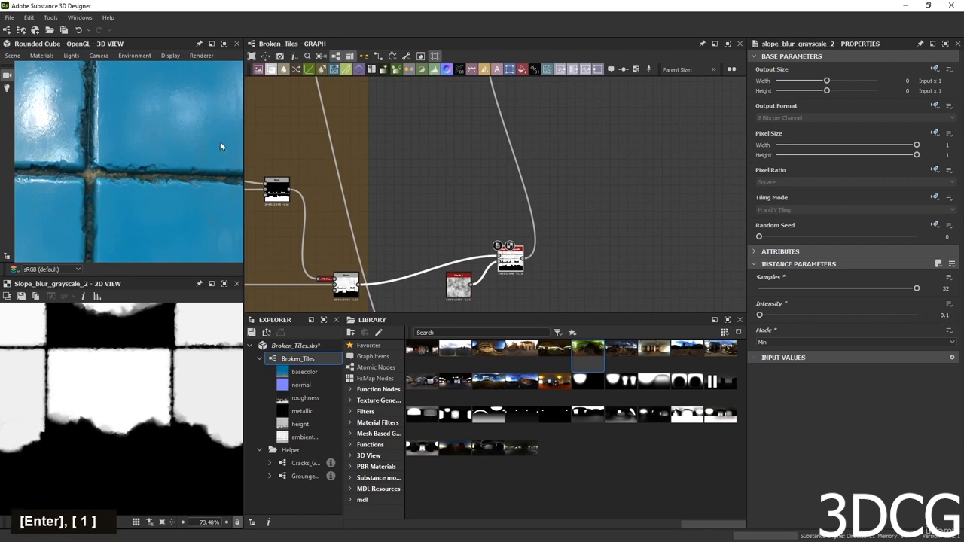
Inspect the tile edges on the 3D model and set the Clouds 2 node's Disorder to 0.38.
scroll(138, 171, down, 4)
scroll(105, 175, up, 6)
scroll(105, 177, down, 5)
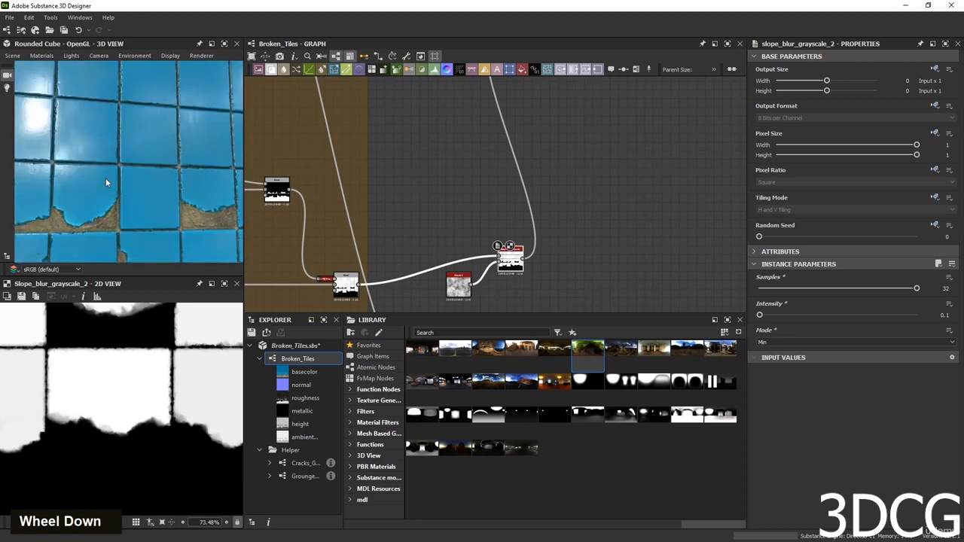
scroll(121, 151, up, 5)
scroll(121, 151, up, 2)
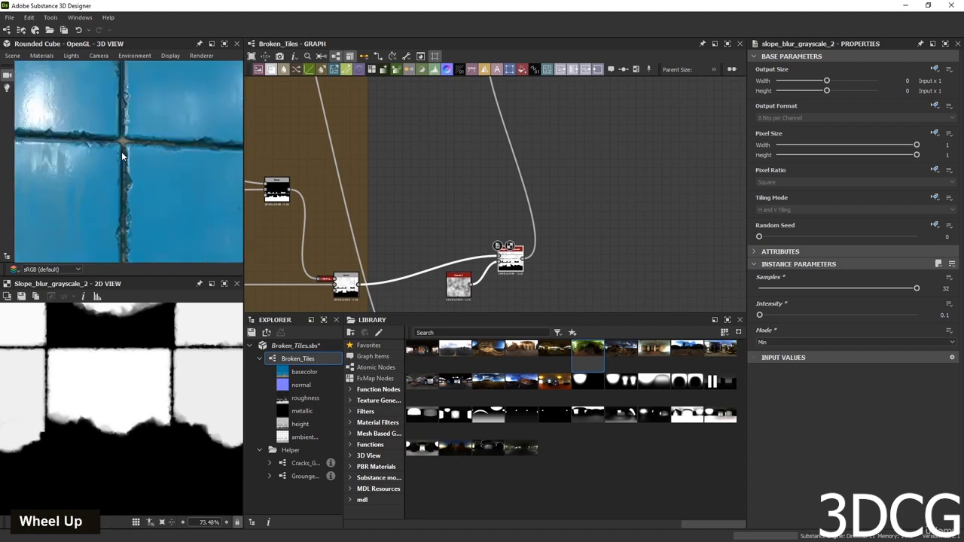
double_click(459, 284)
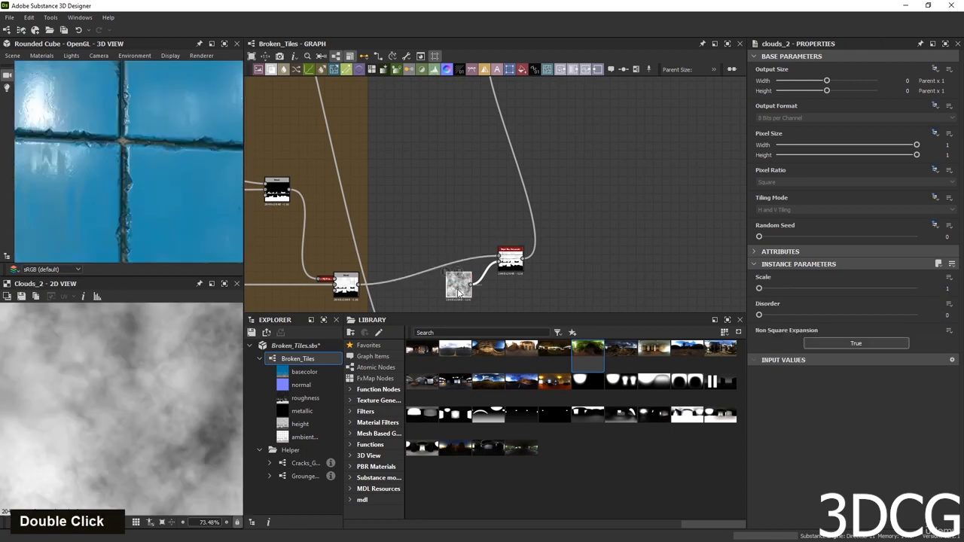
drag(758, 316, 820, 318)
scroll(234, 356, down, 8)
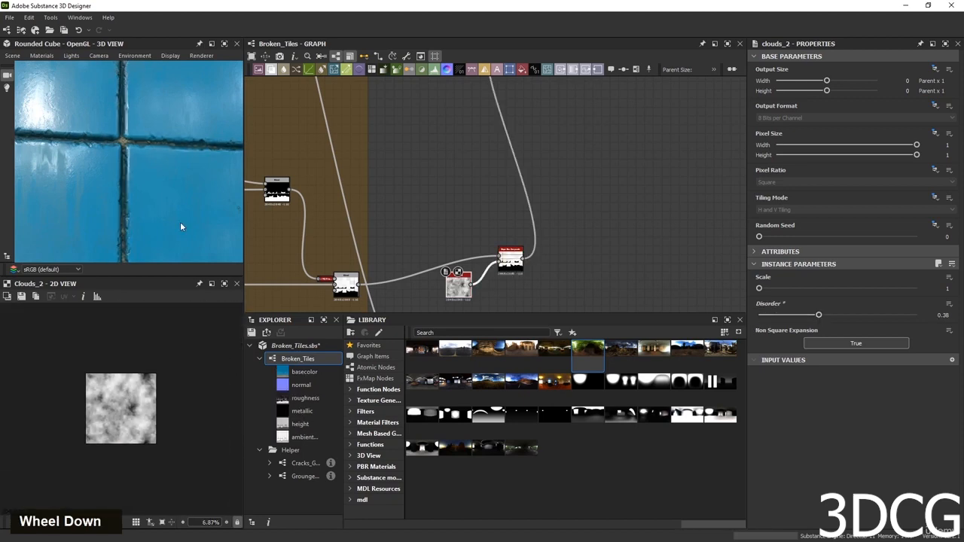
Make room around the Clouds 2 and Slope Blur nodes, add a Blend node, and connect Clouds 2 to its background input.
middle_drag(501, 258, 583, 122)
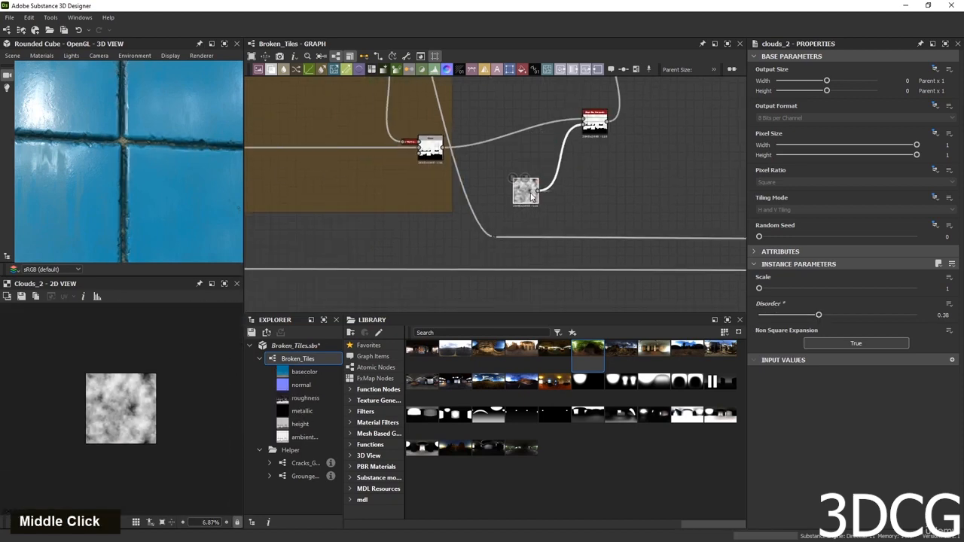
drag(592, 140, 631, 165)
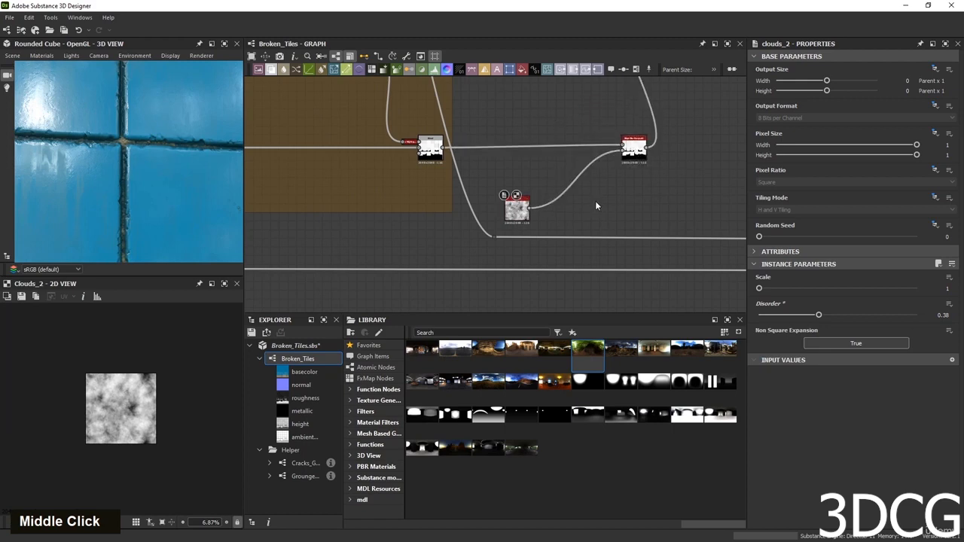
key(space)
text(b)
key(Return)
scroll(542, 192, up, 3)
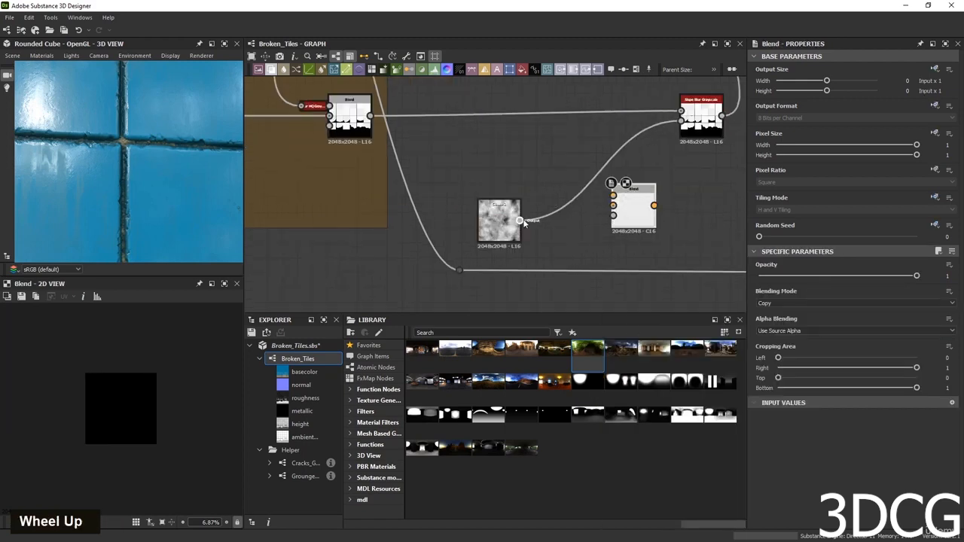
drag(592, 211, 613, 196)
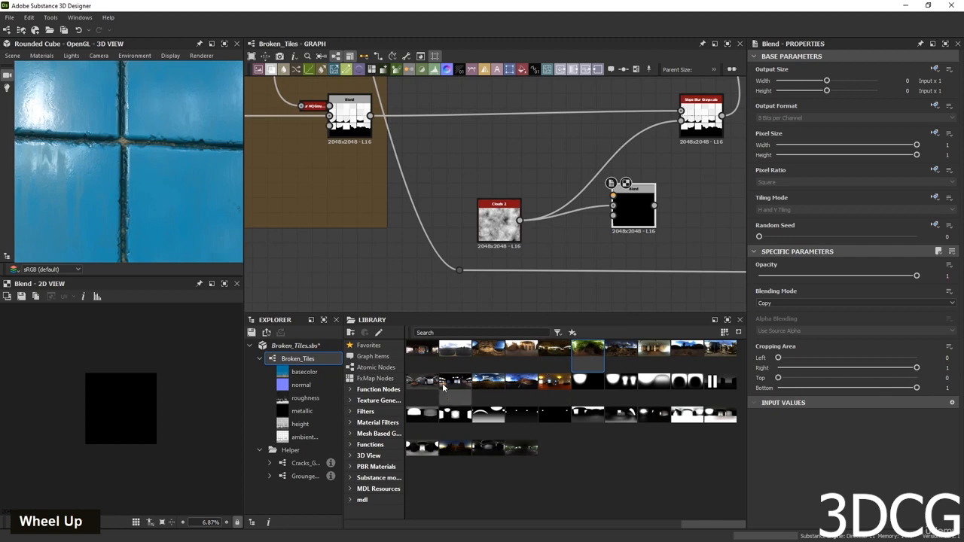
Add Grunge Map 009 from the library's texture generators as the new Blend's foreground and preview the Blend.
click(378, 400)
scroll(579, 437, down, 5)
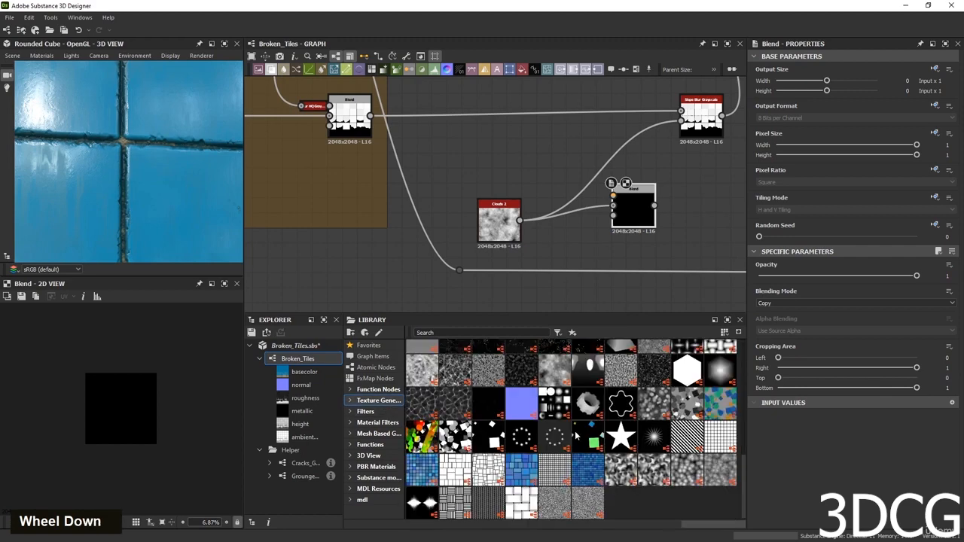
scroll(577, 436, up, 5)
scroll(563, 424, down, 3)
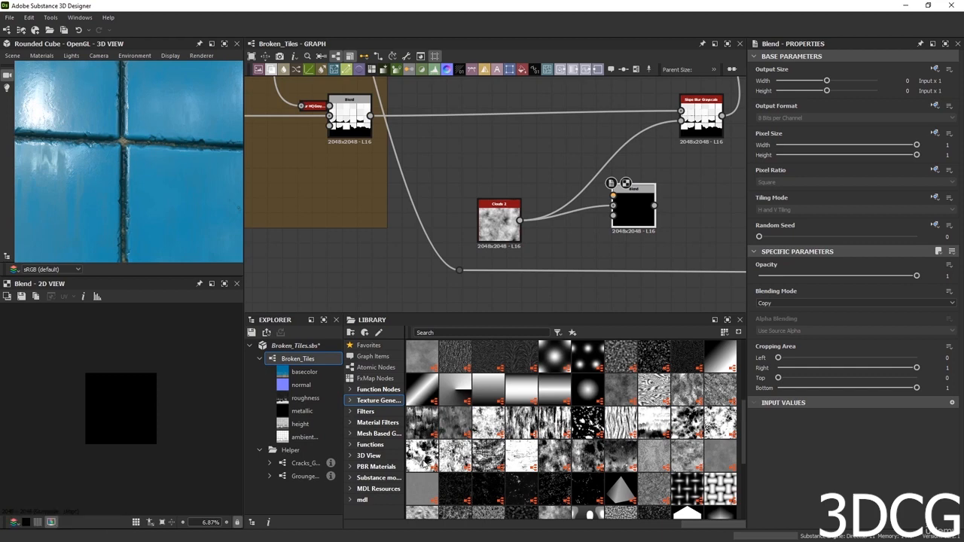
drag(422, 455, 613, 196)
double_click(634, 215)
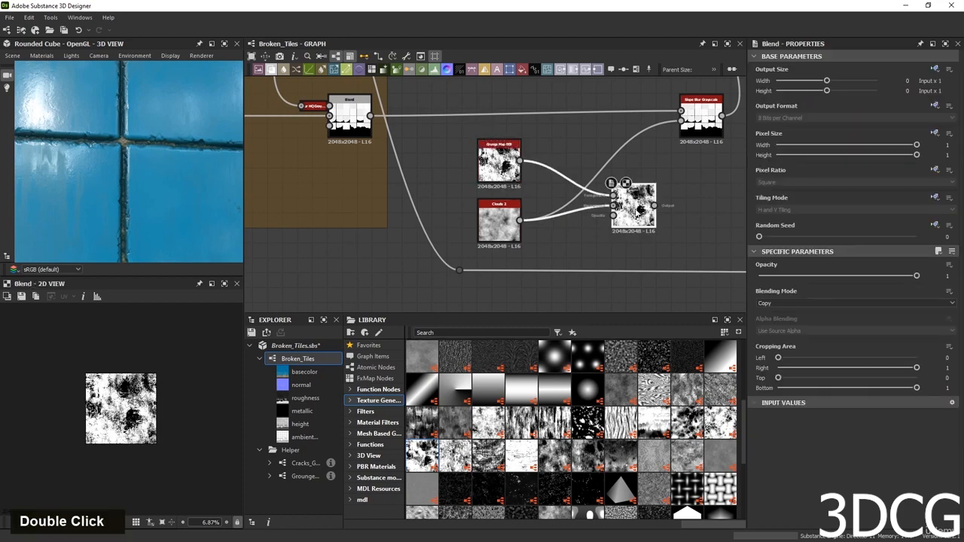
Try the Multiply and Subtract blending modes on the new Blend node.
click(776, 302)
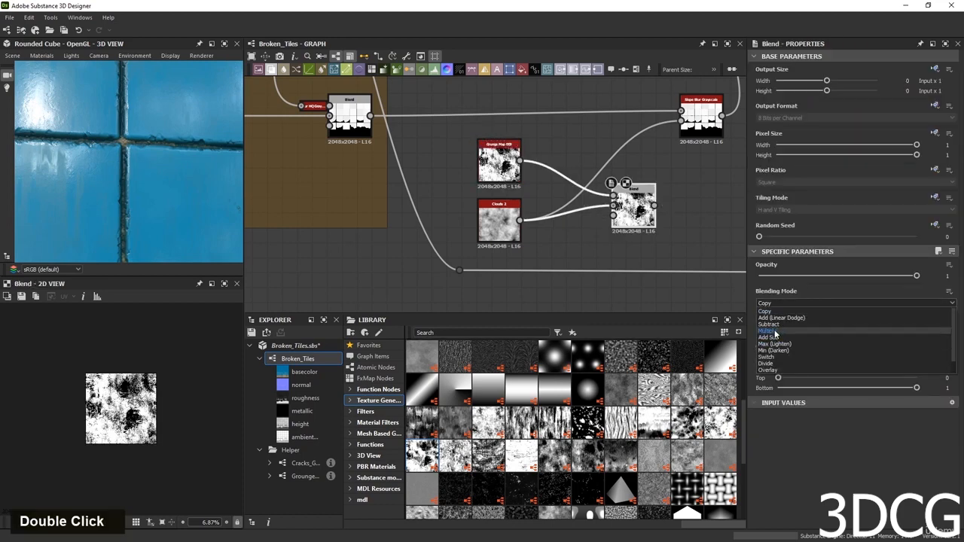
click(774, 331)
scroll(196, 409, up, 3)
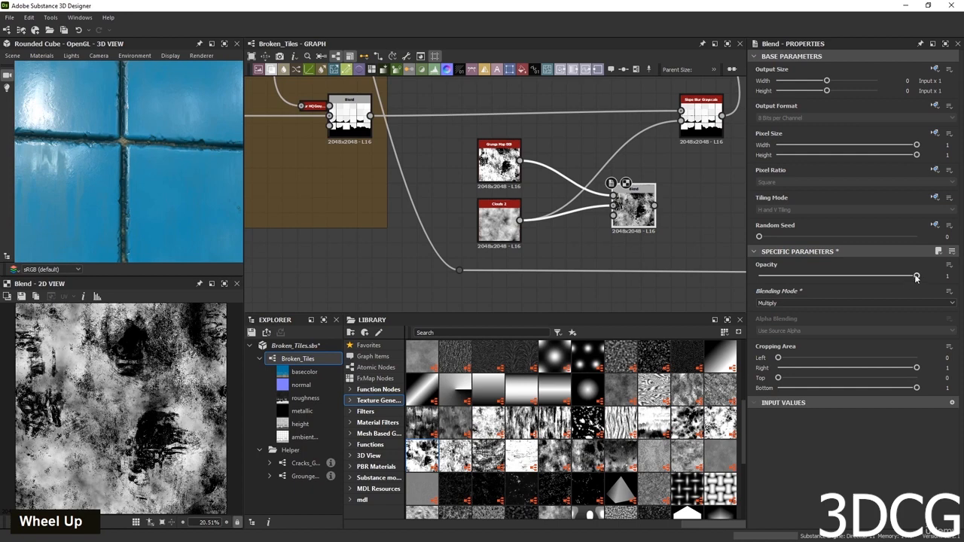
mouse_move(916, 277)
mouse_down()
mouse_move(782, 277)
mouse_move(915, 277)
mouse_up()
click(812, 302)
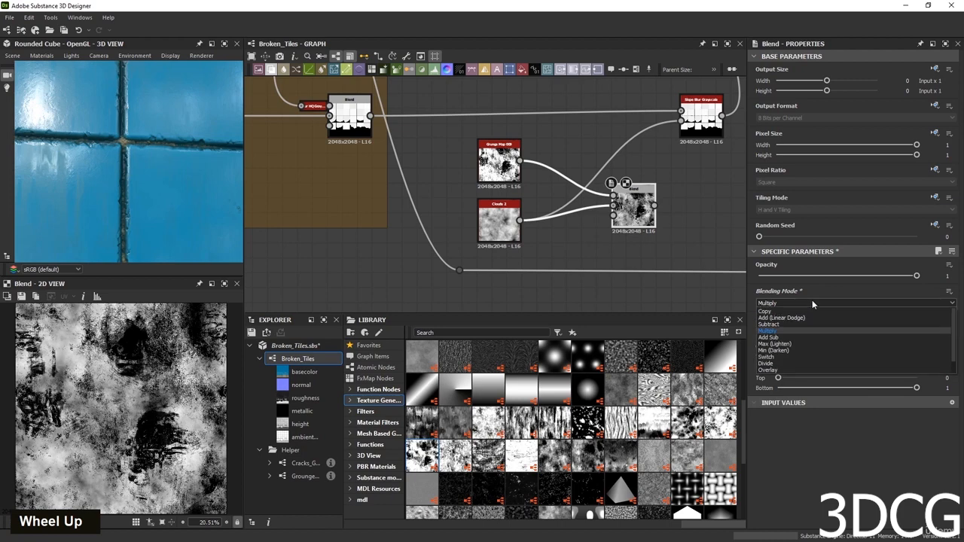
click(782, 324)
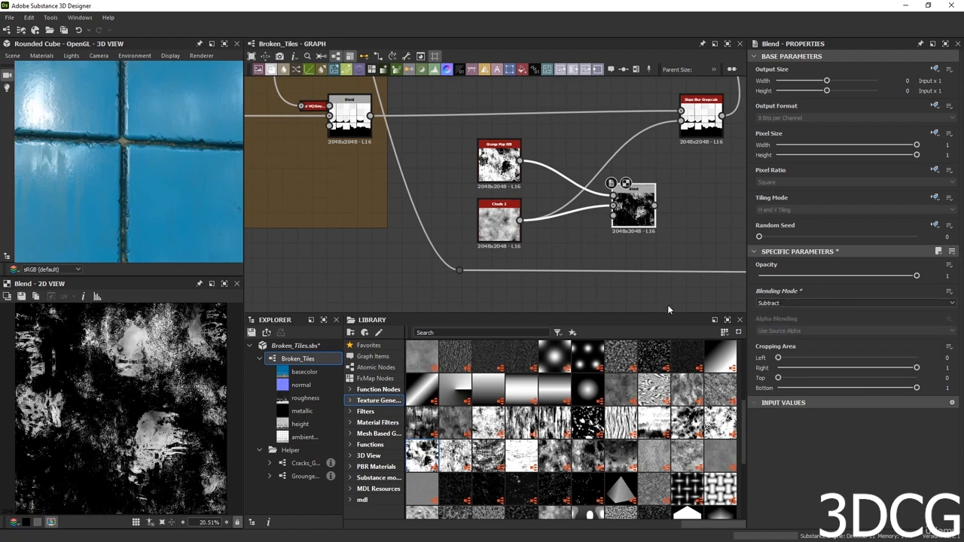
Replace the Grunge Map 009 node with a Perlin Noise node feeding the Blend's foreground input.
click(504, 167)
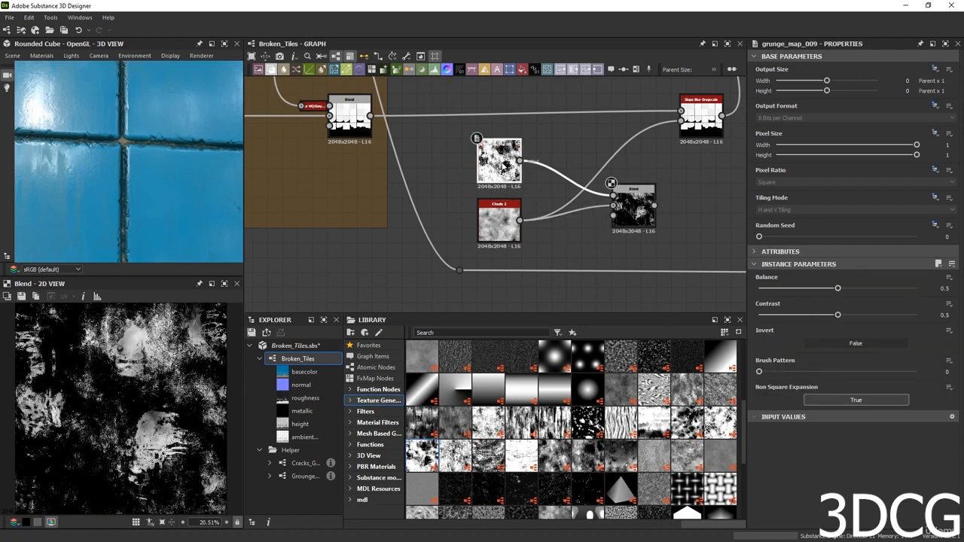
key(BackSpace)
key(space)
text(per)
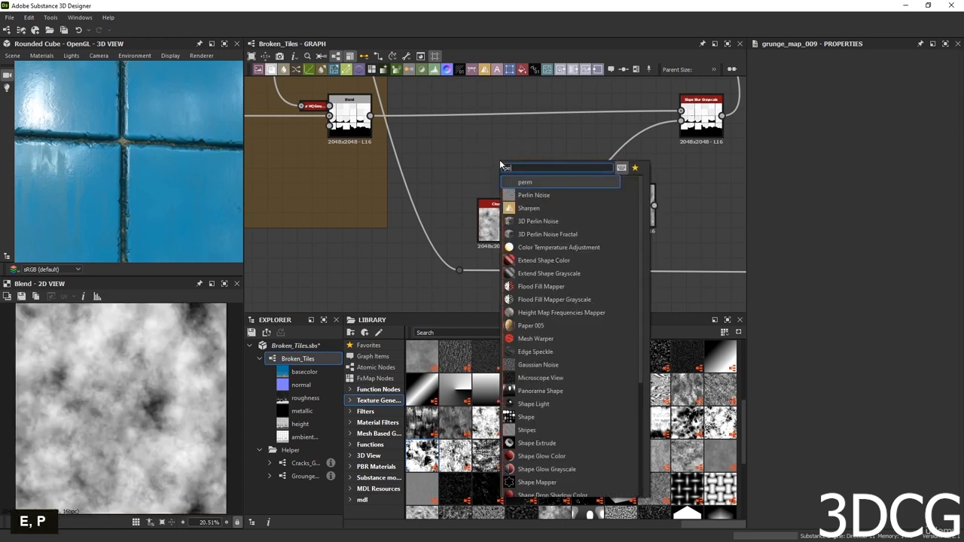
click(534, 198)
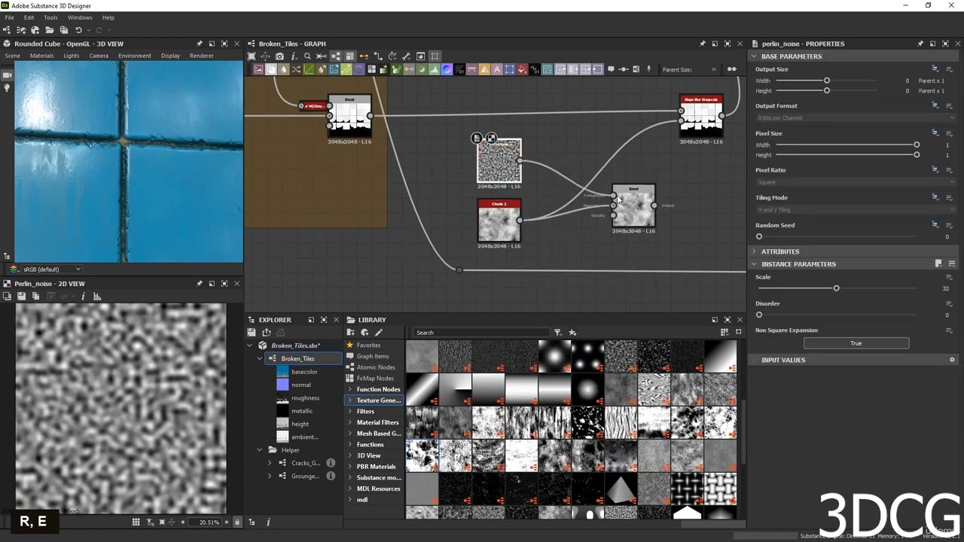
Preview the Blend of Perlin Noise and Clouds 2 and set its blending mode to Multiply.
double_click(621, 199)
click(783, 301)
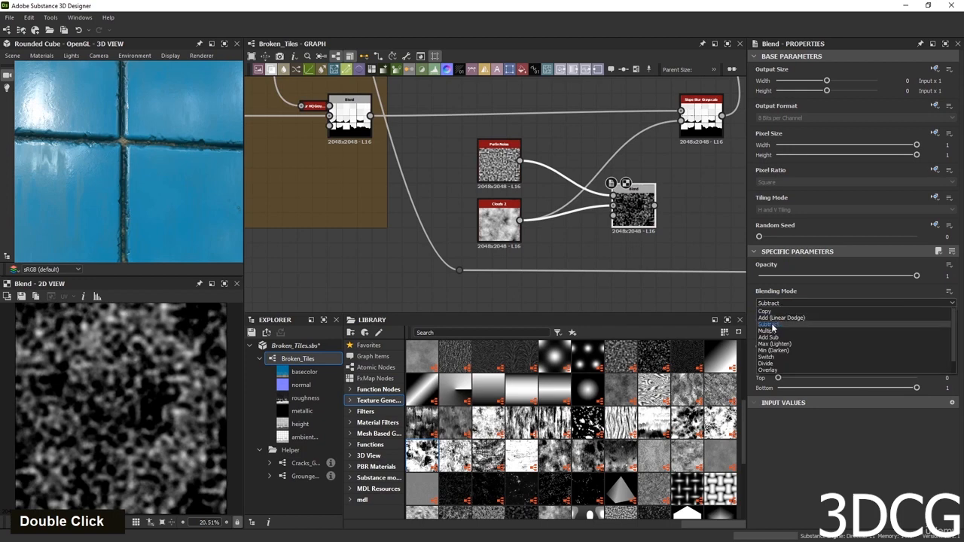
click(774, 332)
Set the Perlin Noise scale to 12 and connect the Blend output to the Slope Blur Grayscale's slope input.
click(499, 175)
drag(836, 290, 787, 289)
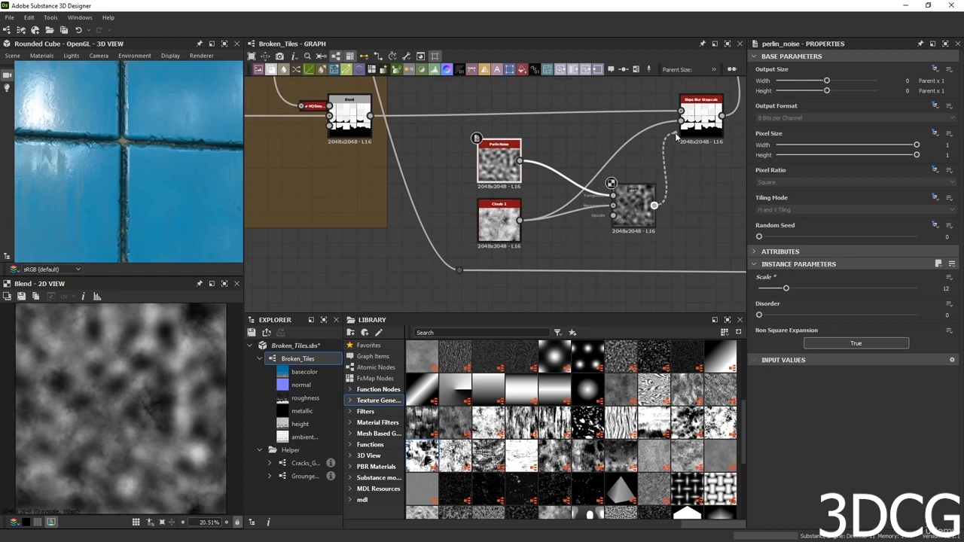
scroll(266, 165, down, 3)
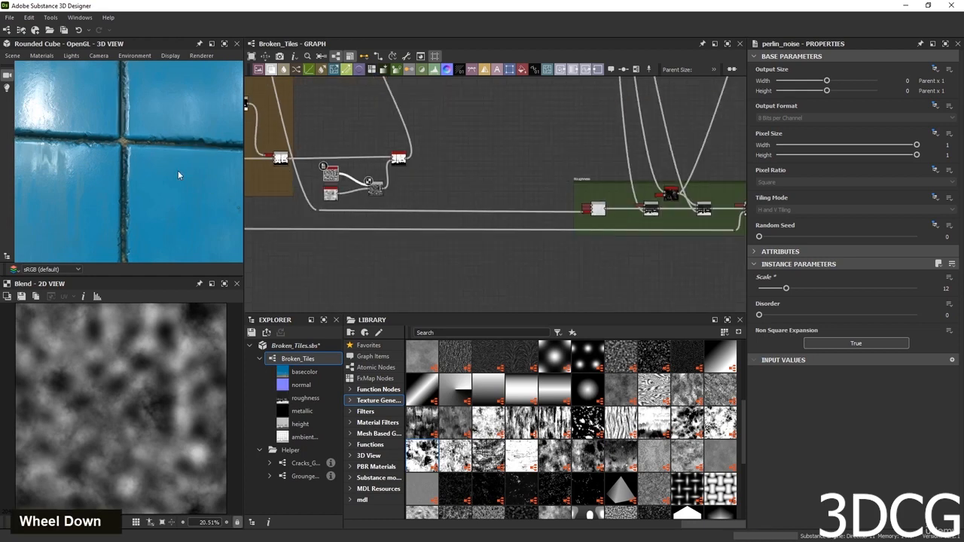
Examine the roughened tile edges, grout gaps and broken areas on the rounded cube from close up and from several angles.
scroll(178, 168, down, 3)
middle_drag(178, 167, 184, 117)
scroll(146, 143, up, 5)
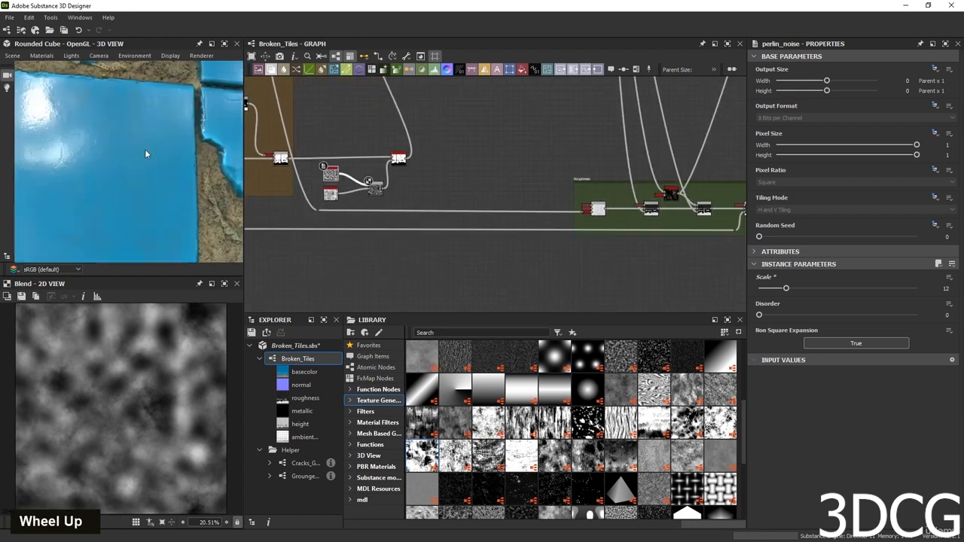
scroll(152, 147, down, 5)
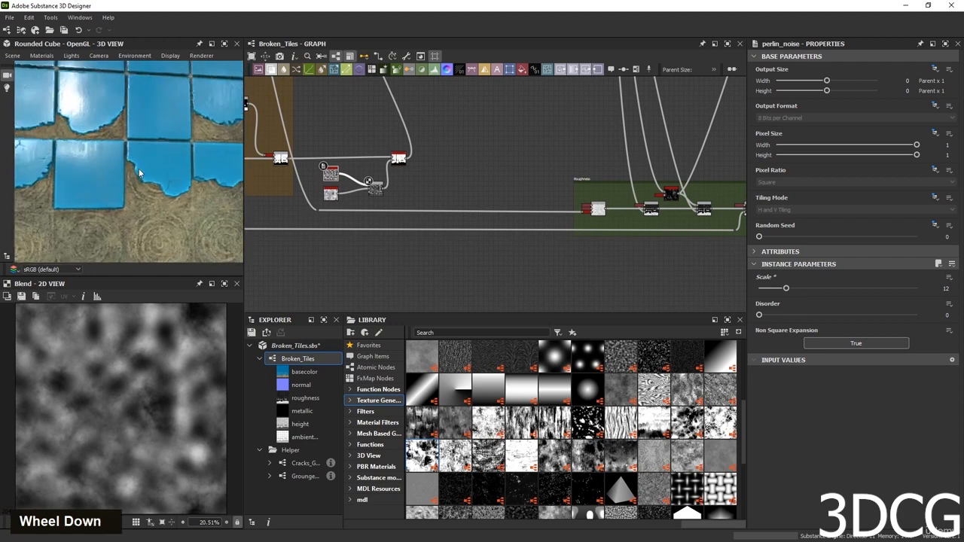
scroll(138, 173, down, 5)
middle_drag(131, 176, 113, 209)
scroll(181, 224, up, 4)
scroll(121, 211, up, 5)
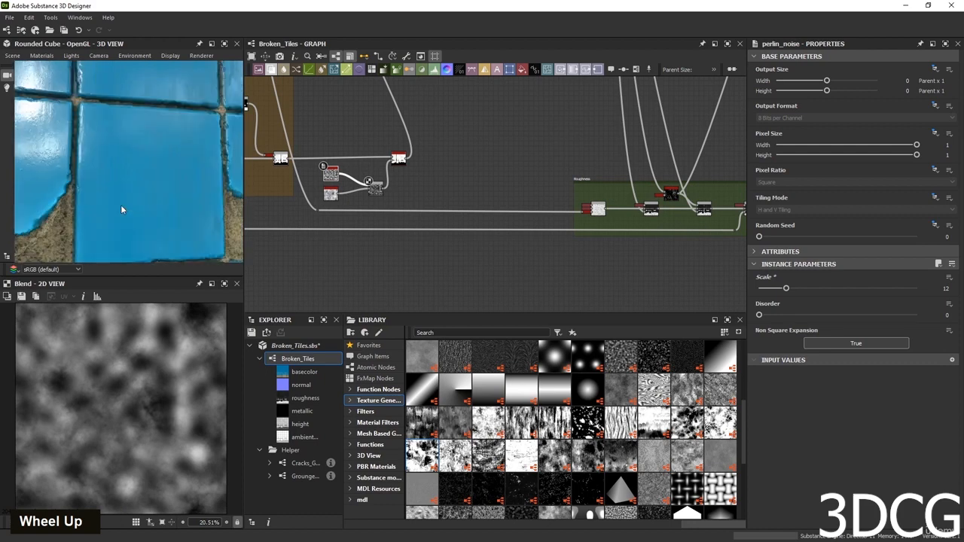
scroll(116, 160, down, 5)
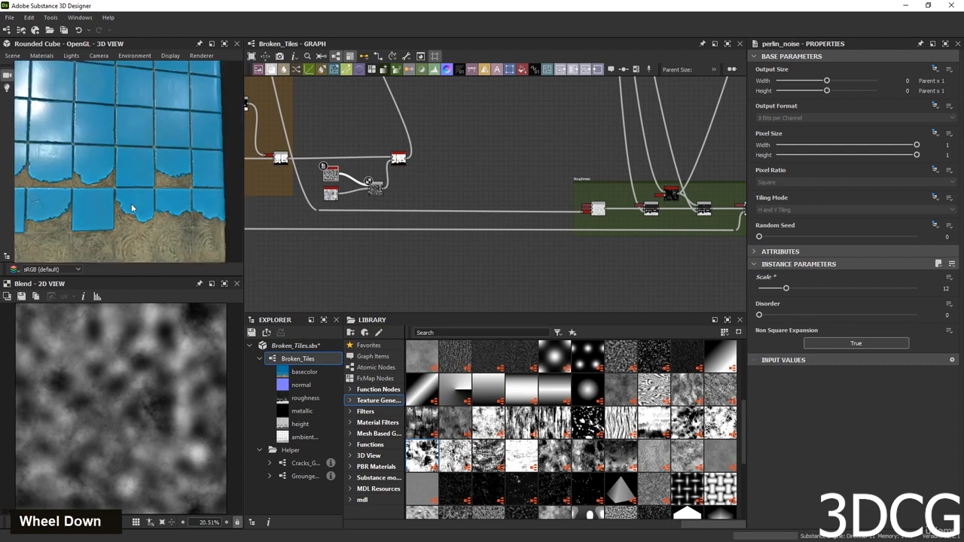
scroll(125, 151, up, 5)
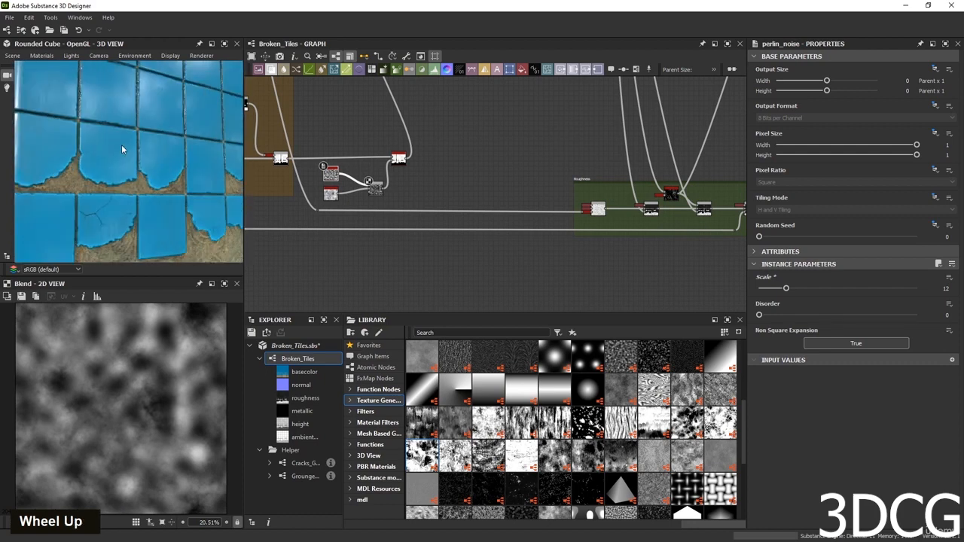
scroll(86, 159, up, 3)
middle_drag(104, 143, 104, 149)
scroll(104, 166, down, 6)
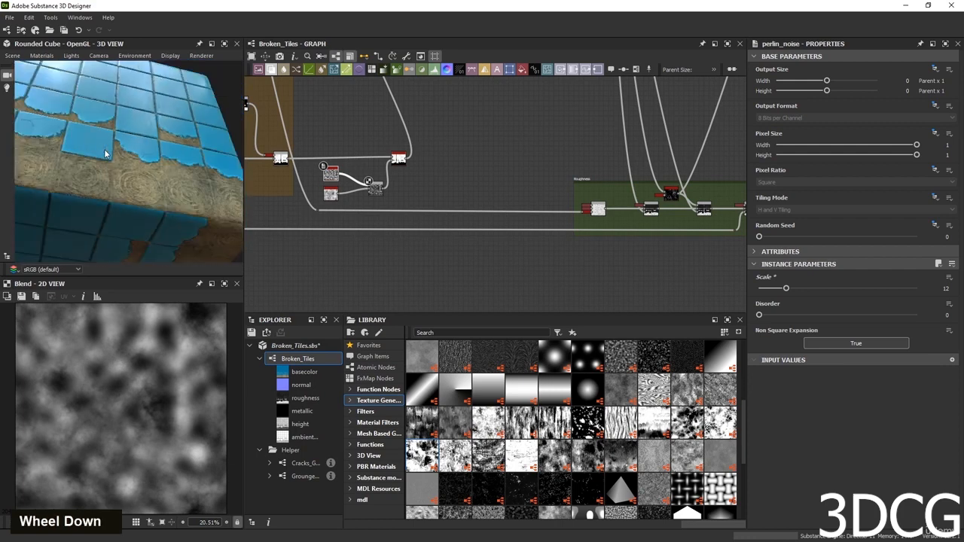
scroll(108, 211, up, 5)
middle_drag(108, 214, 110, 205)
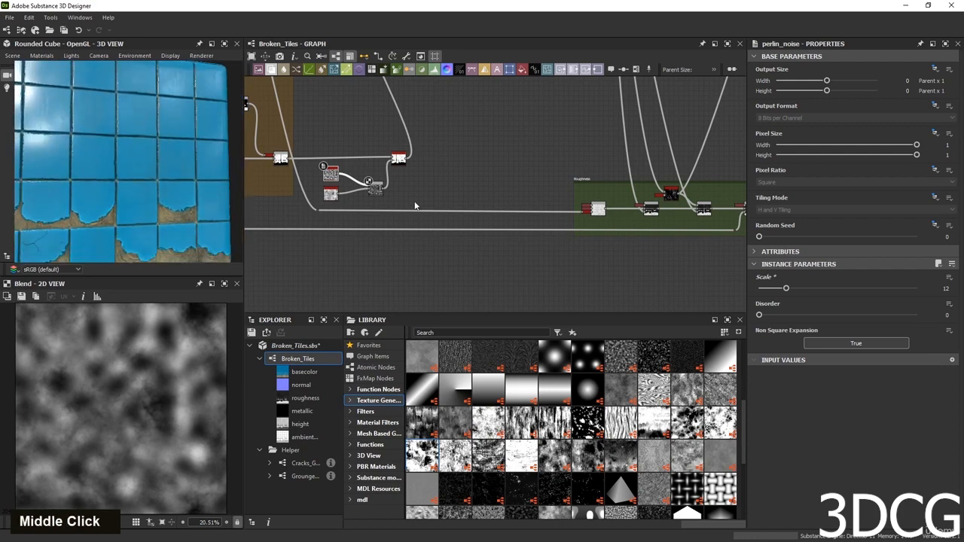
Locate the ambient occlusion (HBAO) node in the graph and inspect its output in the 2D view.
scroll(498, 218, down, 3)
middle_drag(638, 222, 613, 269)
scroll(575, 230, up, 5)
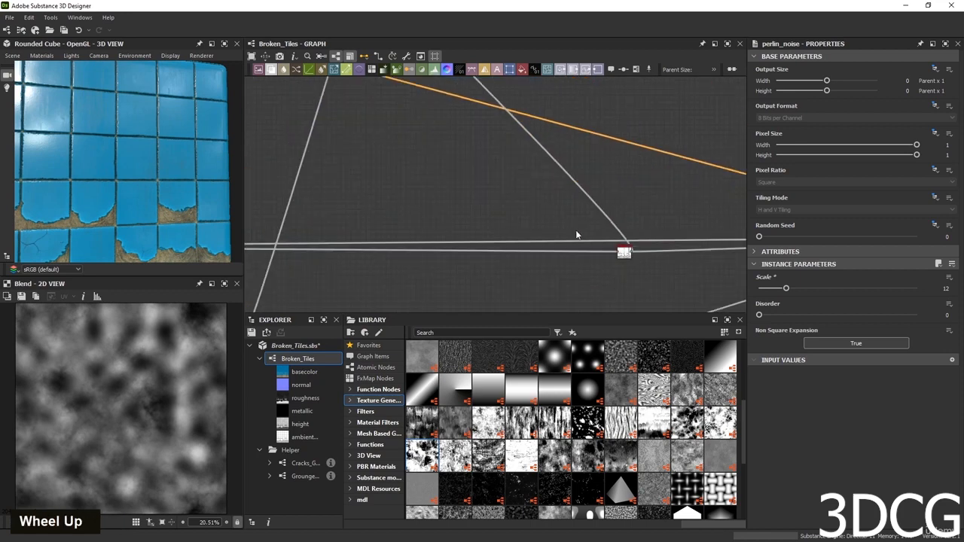
double_click(630, 254)
scroll(170, 443, up, 5)
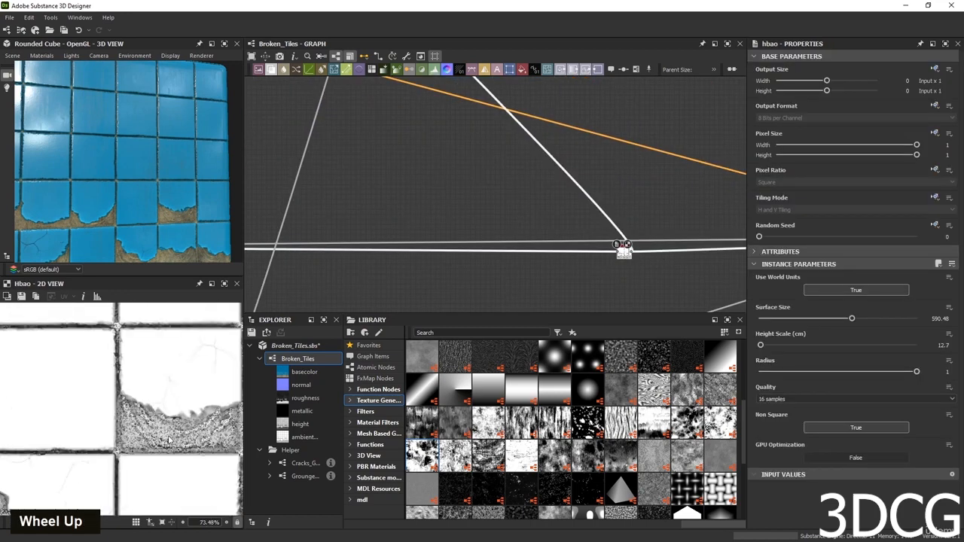
scroll(511, 173, down, 5)
middle_drag(511, 174, 467, 229)
scroll(496, 223, up, 5)
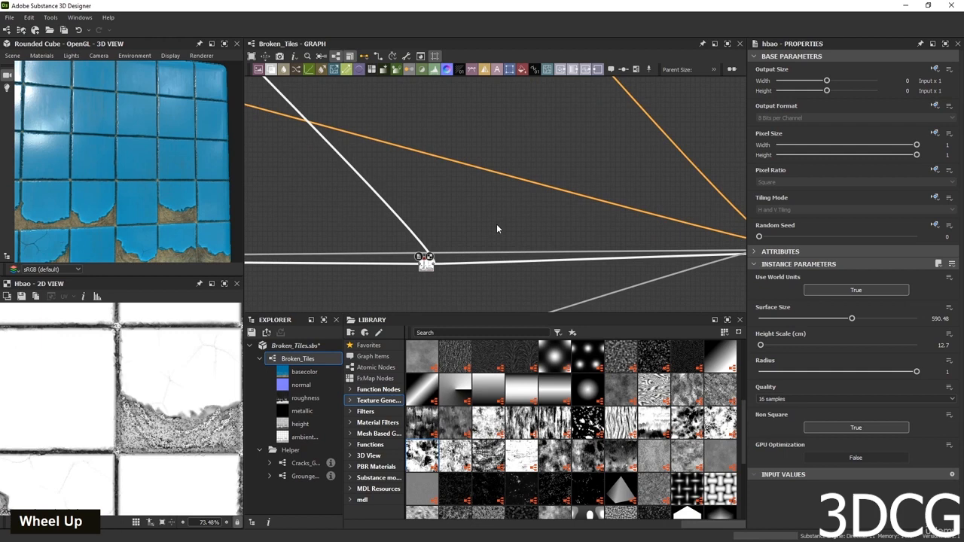
Add a Blend node and a Histogram Select node near the ambient occlusion node.
click(496, 224)
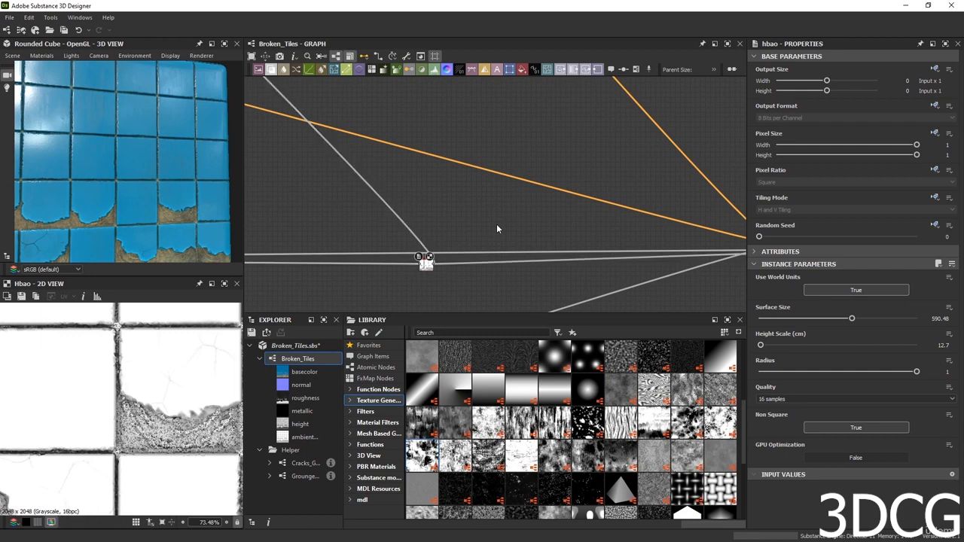
key(space)
text(b)
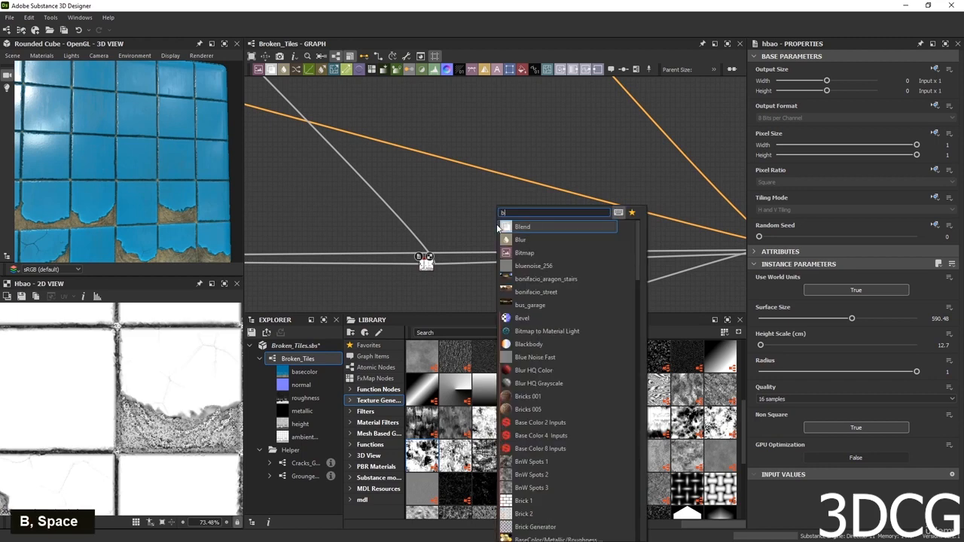
key(Return)
scroll(415, 216, up, 2)
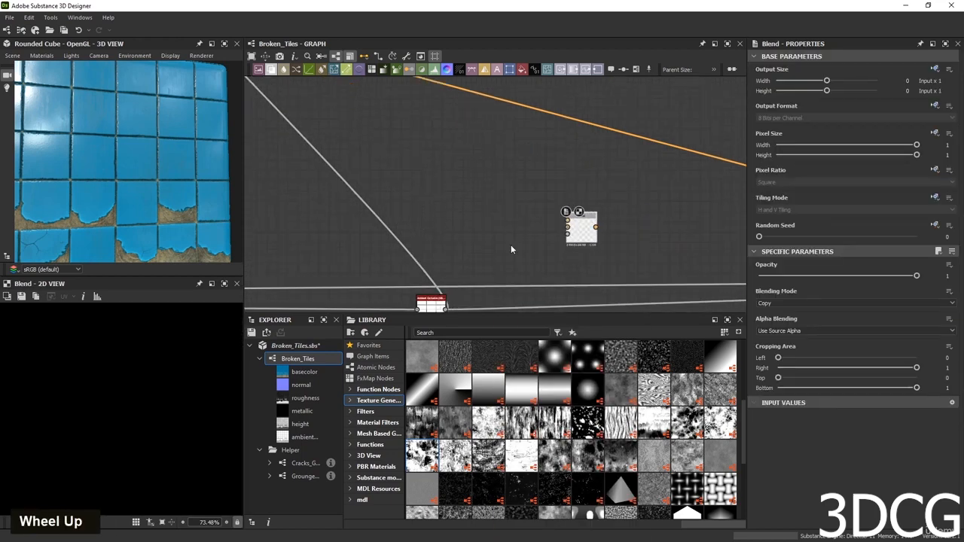
key(space)
text(hi)
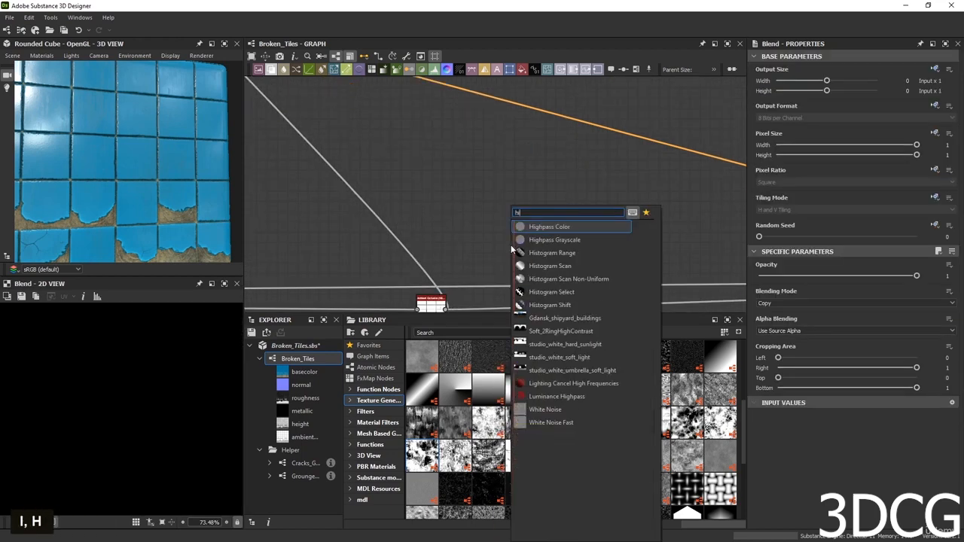
click(576, 292)
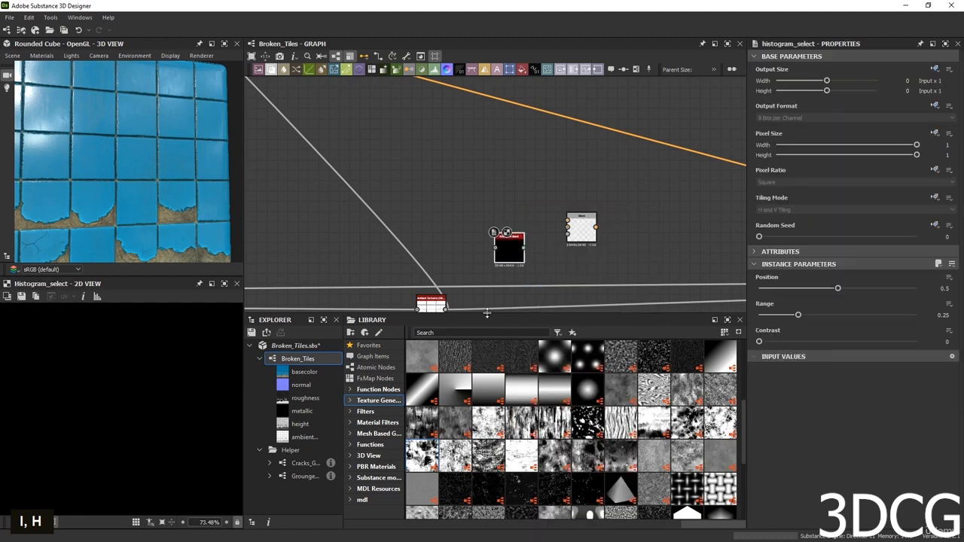
Feed the ambient occlusion output into the Histogram Select and set its range to 0.7 and position to 0.33.
middle_drag(440, 265, 403, 229)
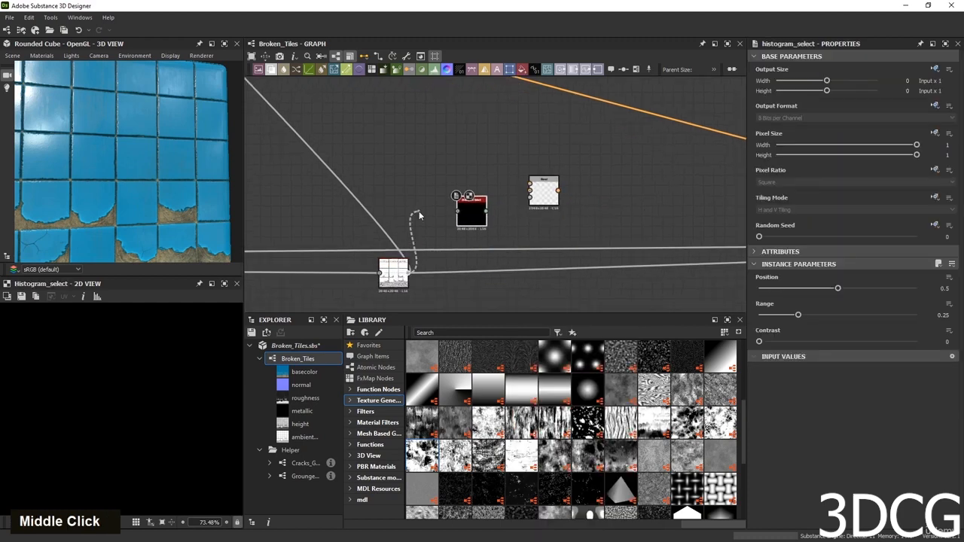
drag(419, 211, 456, 211)
double_click(474, 213)
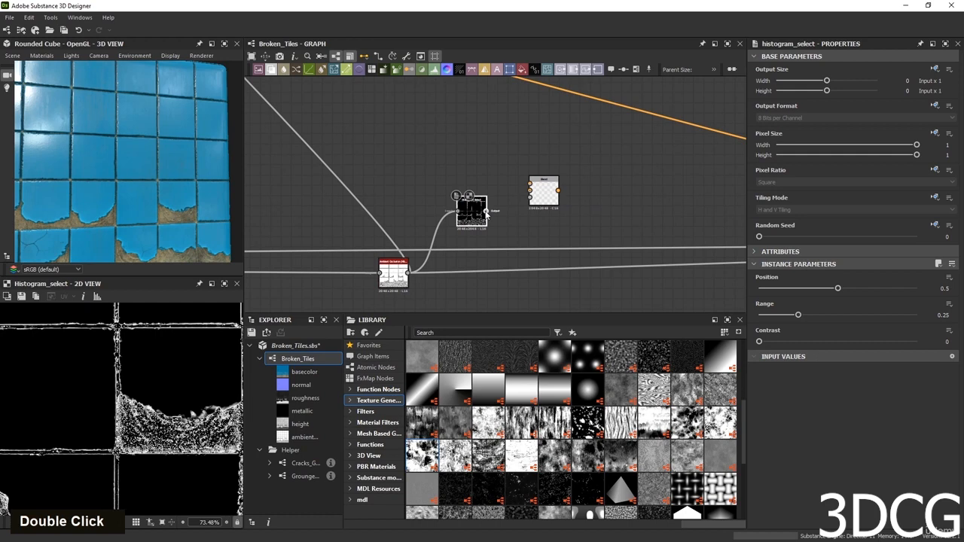
drag(838, 288, 869, 315)
drag(832, 289, 810, 297)
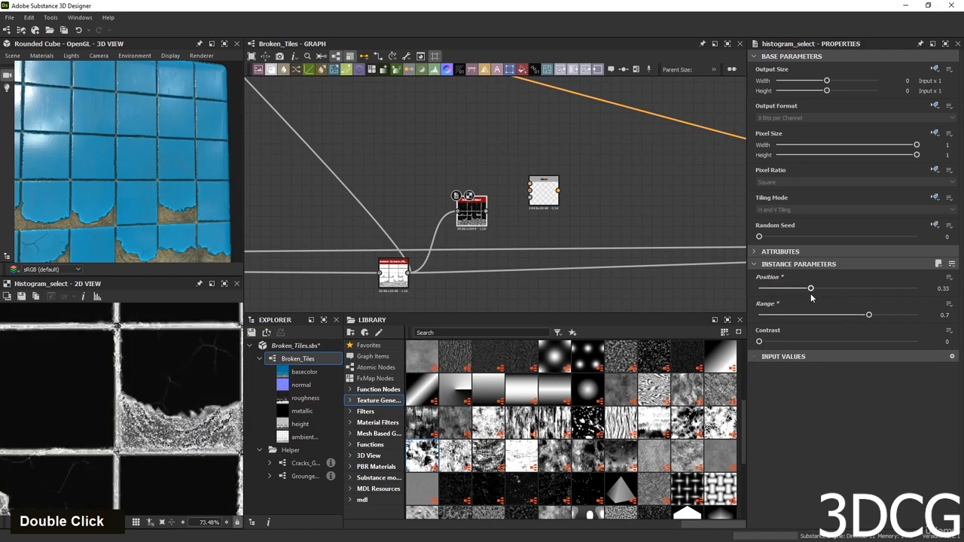
Examine the Histogram Select mask in the 2D view around the grout lines, cracks and broken tile edges.
scroll(134, 403, down, 2)
scroll(134, 403, up, 5)
scroll(138, 471, down, 3)
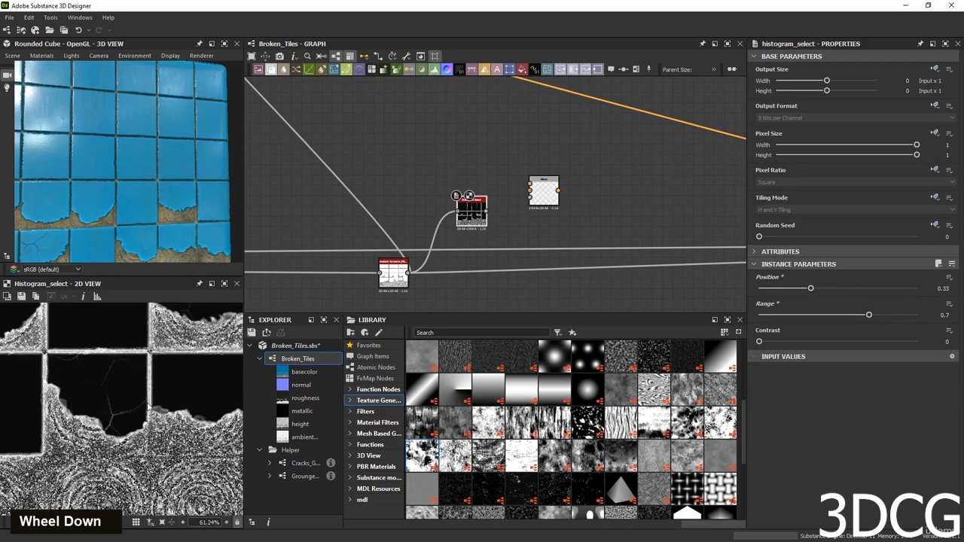
scroll(113, 437, up, 2)
scroll(79, 426, down, 2)
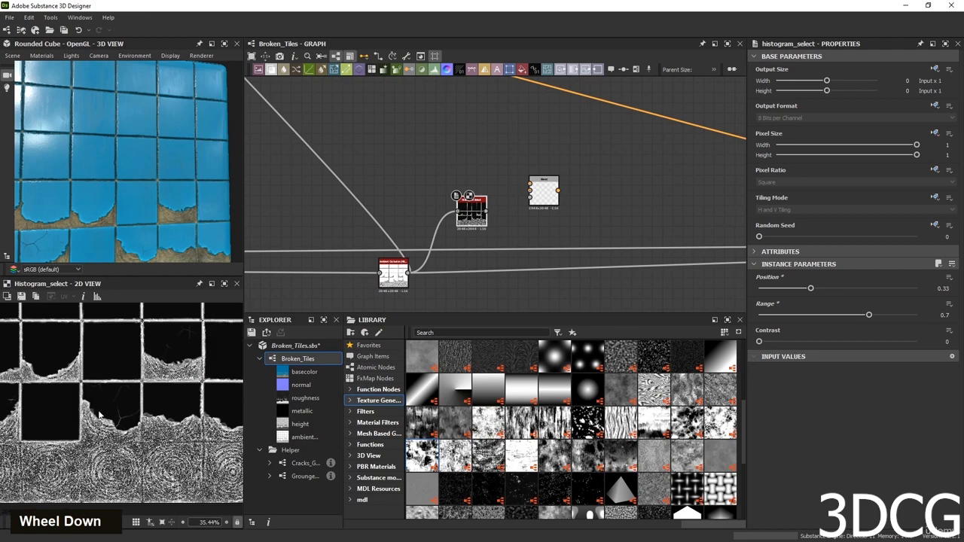
scroll(117, 382, up, 2)
scroll(166, 390, up, 3)
scroll(165, 389, down, 3)
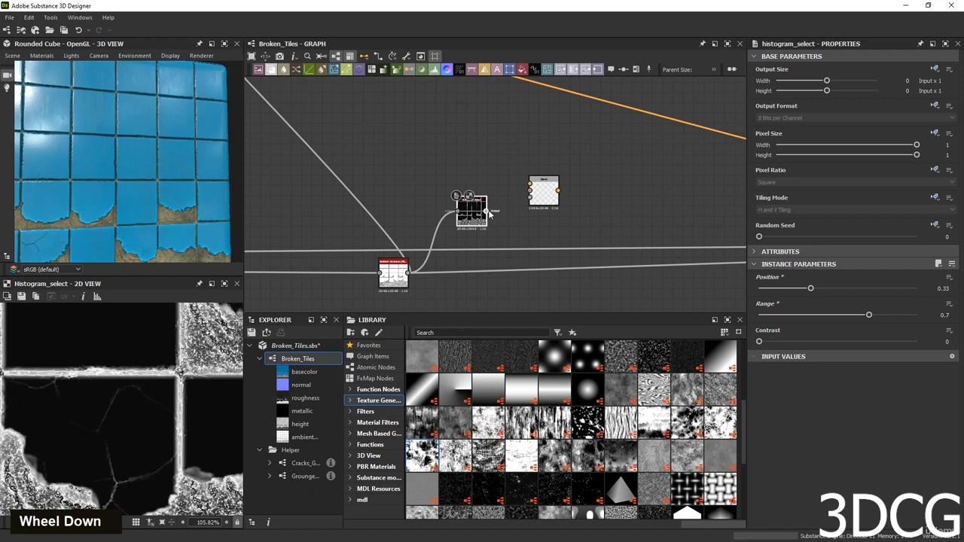
Connect the Histogram Select to the new Blend's background input and add a Fractal Sum Base node for its foreground.
drag(525, 193, 533, 190)
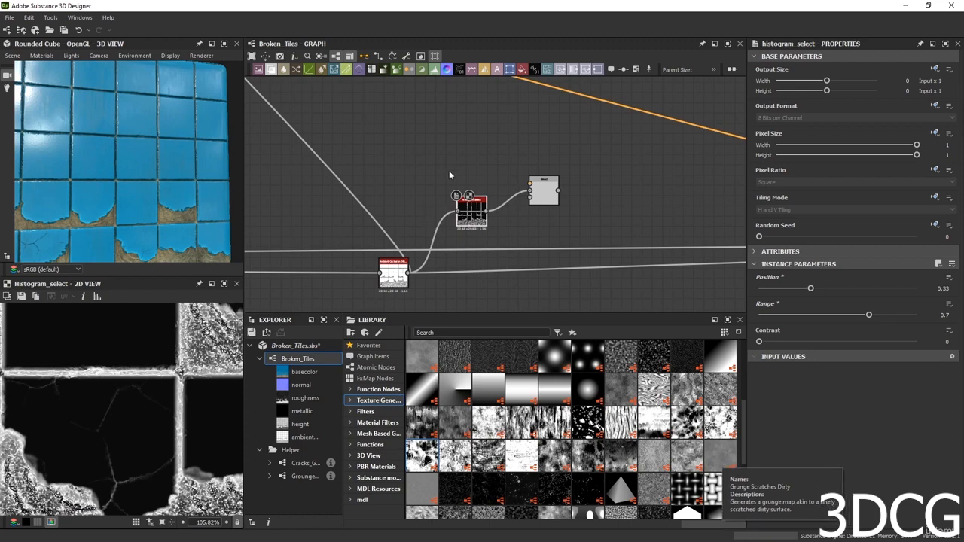
key(space)
text(frac)
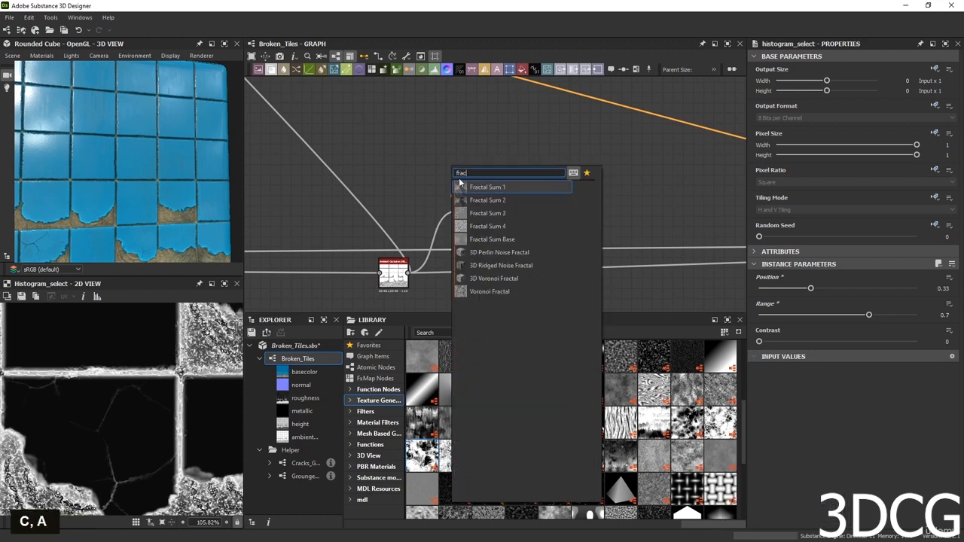
click(485, 238)
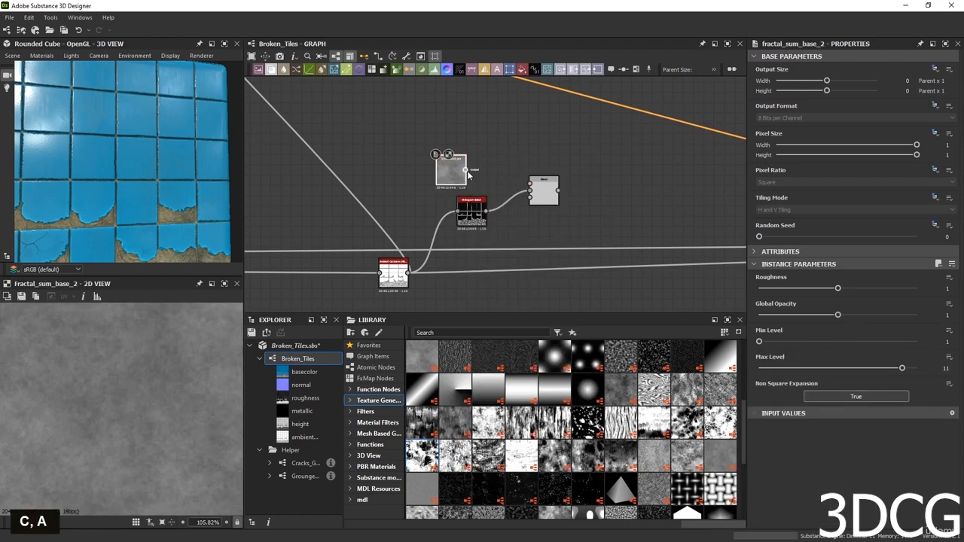
Preview the Blend of Fractal Sum Base and Histogram Select and set its blending mode to Multiply.
double_click(544, 186)
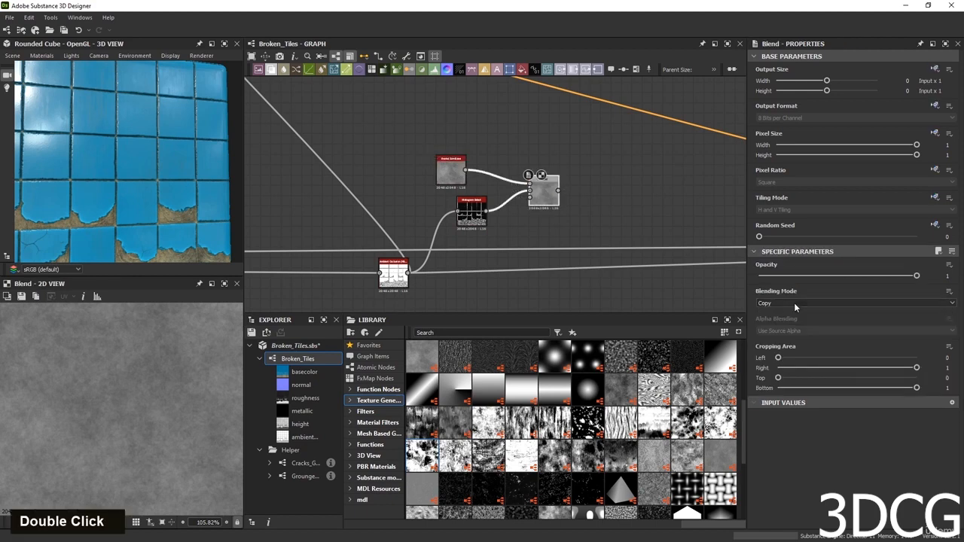
key(Down)
key(Down)
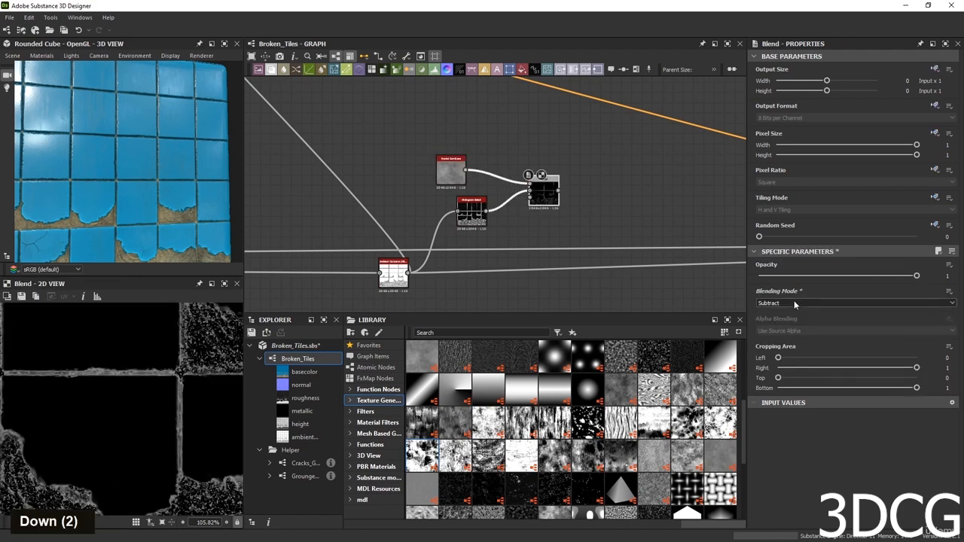
key(Down)
scroll(113, 392, up, 8)
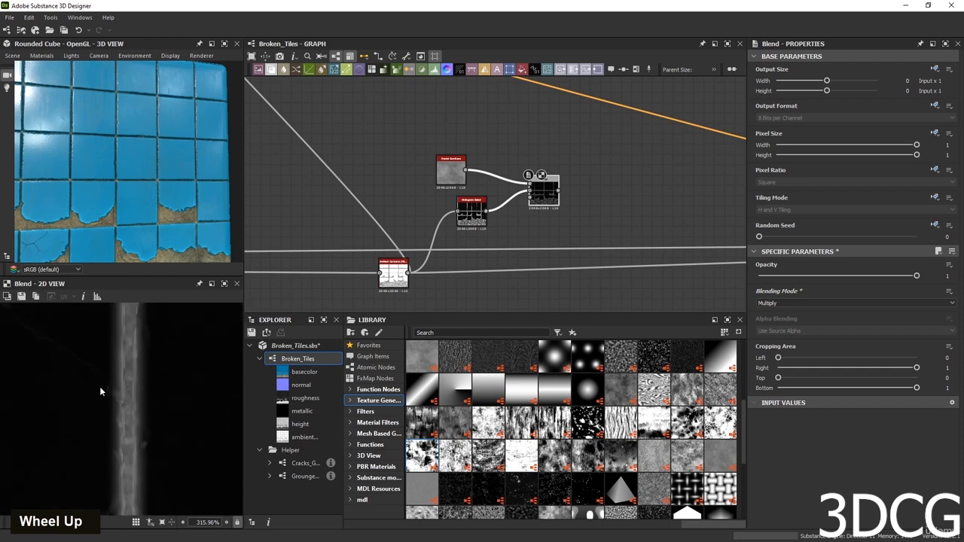
Move the Histogram Select node slightly lower in the graph and set its range to 0.84.
drag(472, 216, 461, 235)
double_click(461, 235)
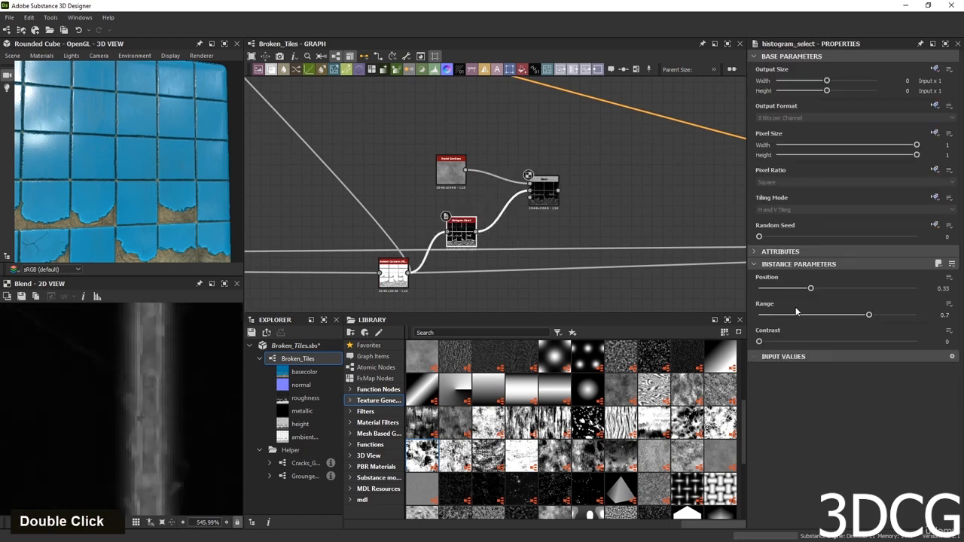
drag(861, 314, 896, 315)
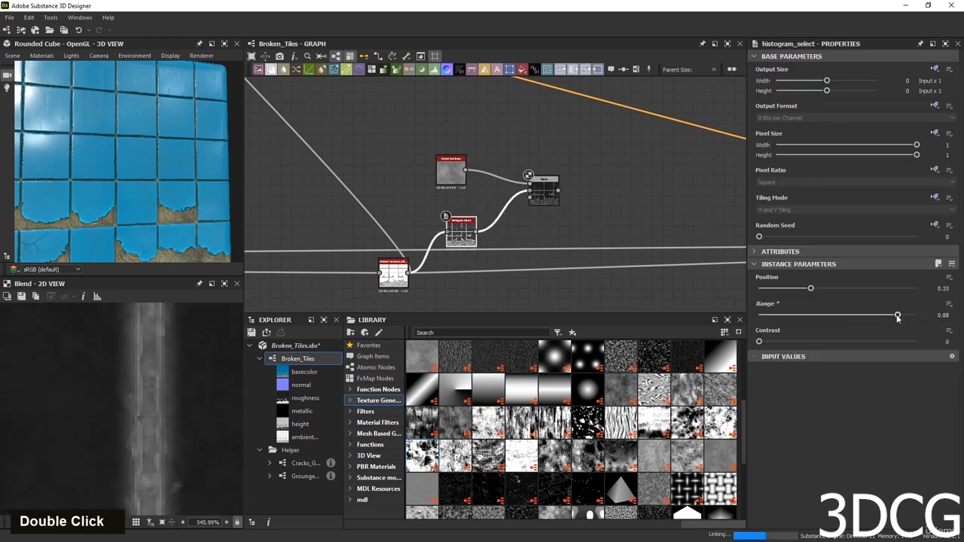
scroll(152, 399, down, 10)
scroll(154, 411, down, 7)
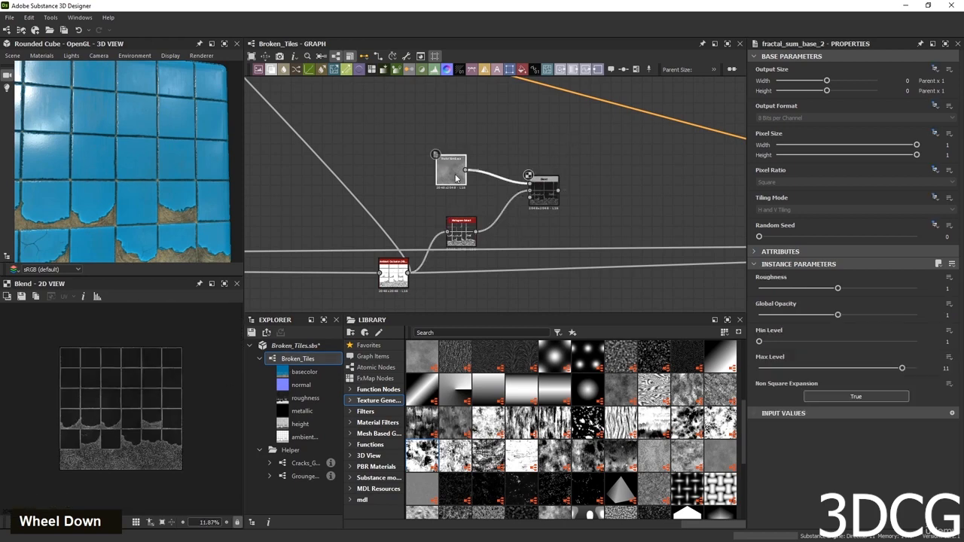
Dock the Fractal Sum Base and Histogram Select nodes to their Blend and move it beside the end of the base color chain.
key(d)
key(d)
scroll(541, 198, down, 3)
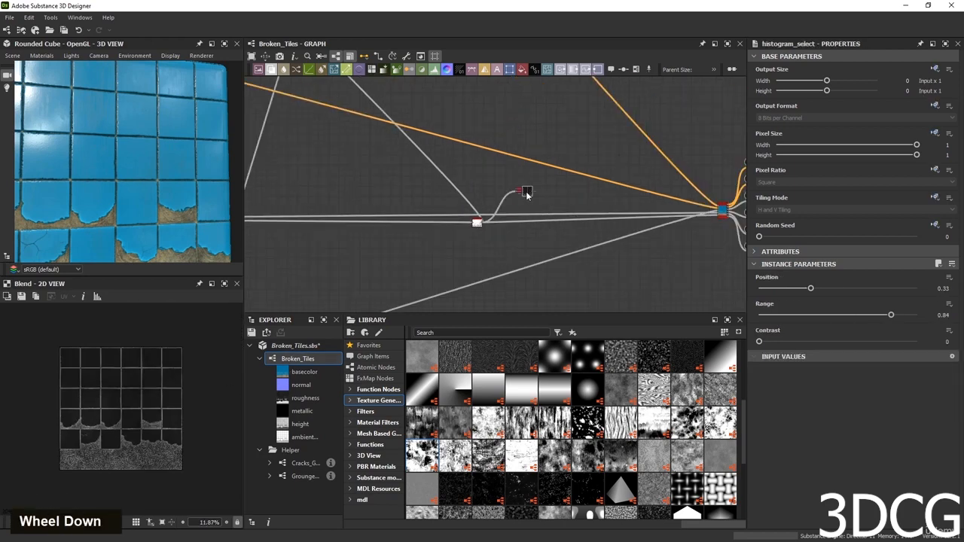
middle_drag(524, 194, 532, 256)
scroll(519, 193, up, 3)
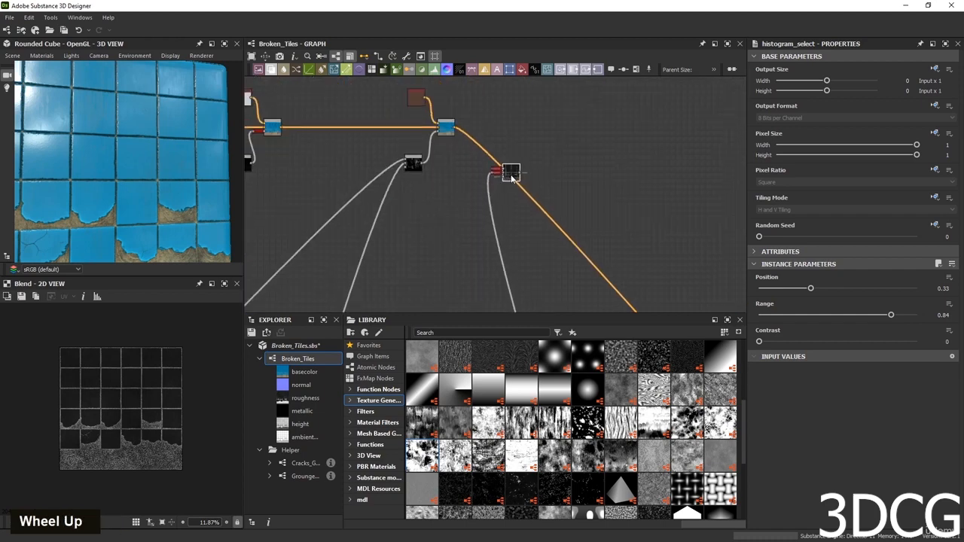
Add a Blend node with the occlusion mask as its opacity input and the last base color Blend as its background.
key(space)
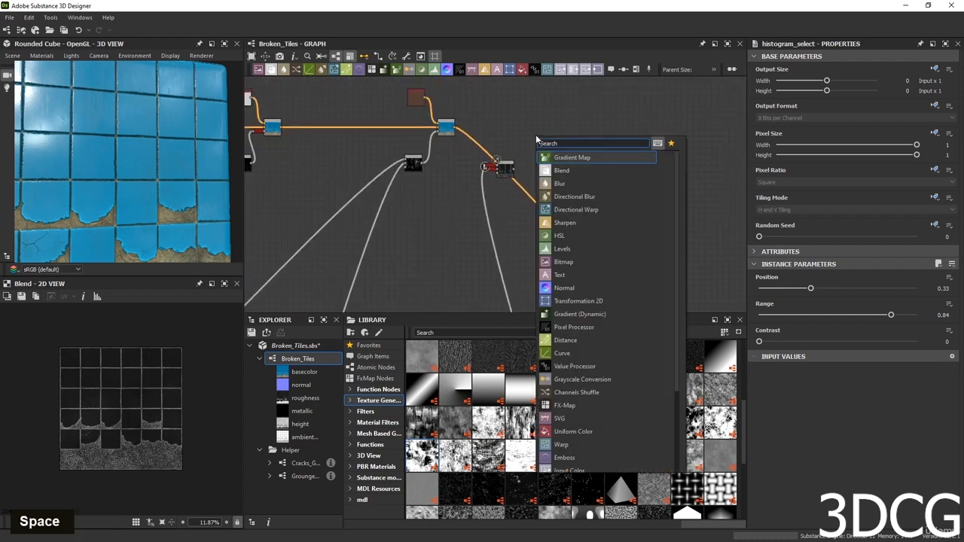
text(b)
key(Return)
scroll(498, 125, up, 4)
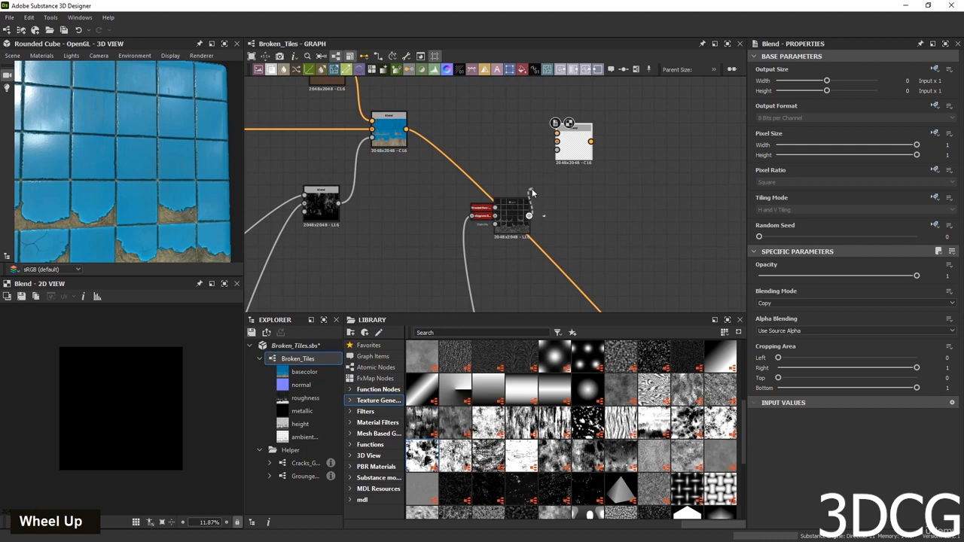
drag(531, 193, 557, 141)
drag(495, 145, 557, 142)
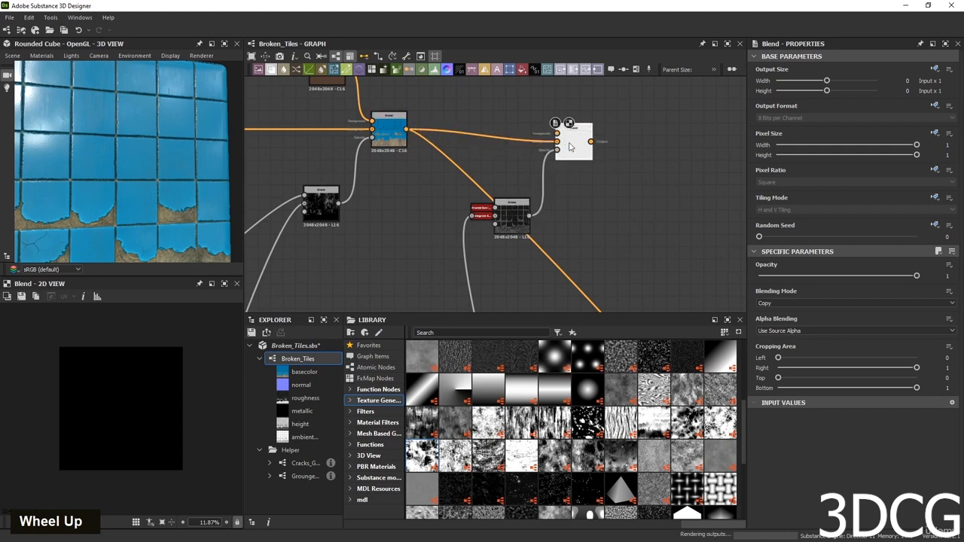
Add a Uniform Color node as the foreground of the new Blend and preview the Blend up close.
middle_drag(512, 95, 515, 170)
key(space)
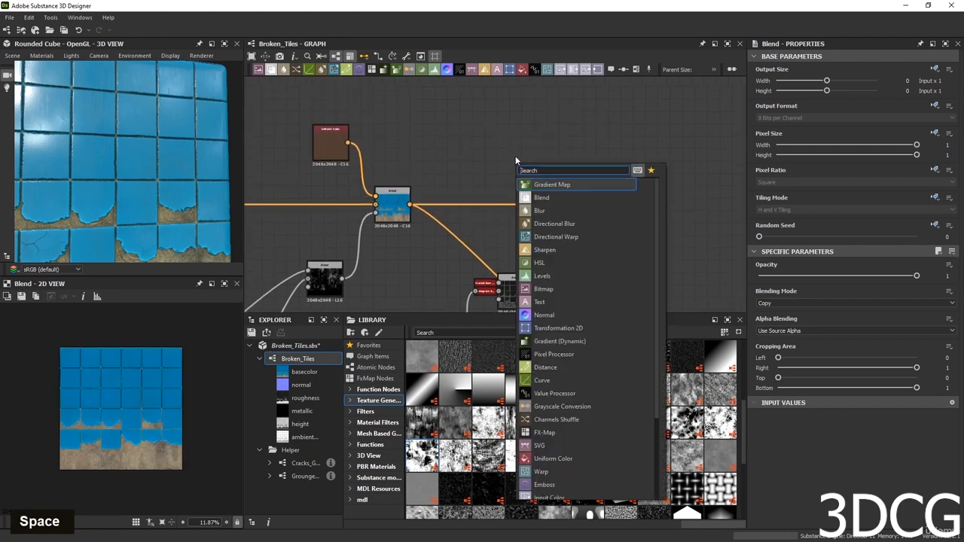
text(u)
key(Return)
drag(532, 167, 560, 196)
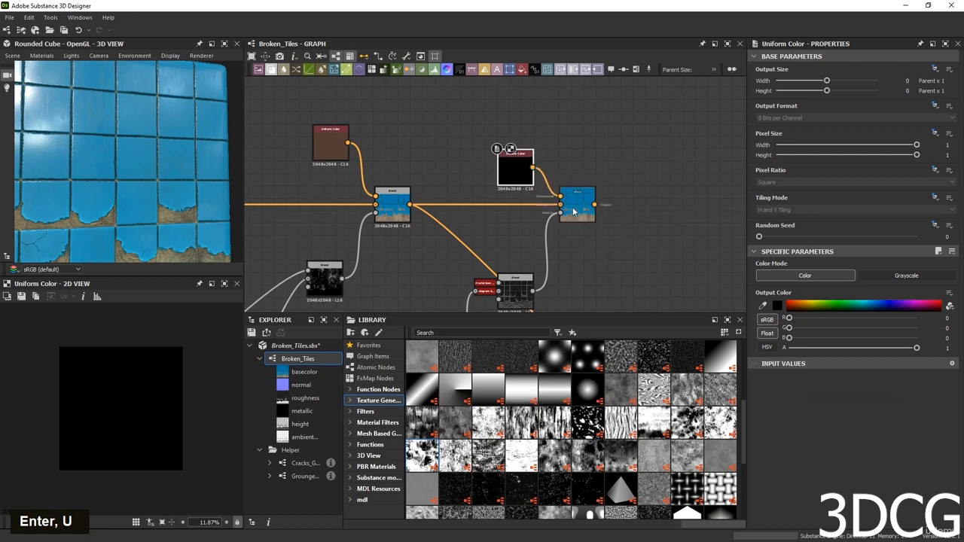
double_click(577, 207)
scroll(160, 427, up, 6)
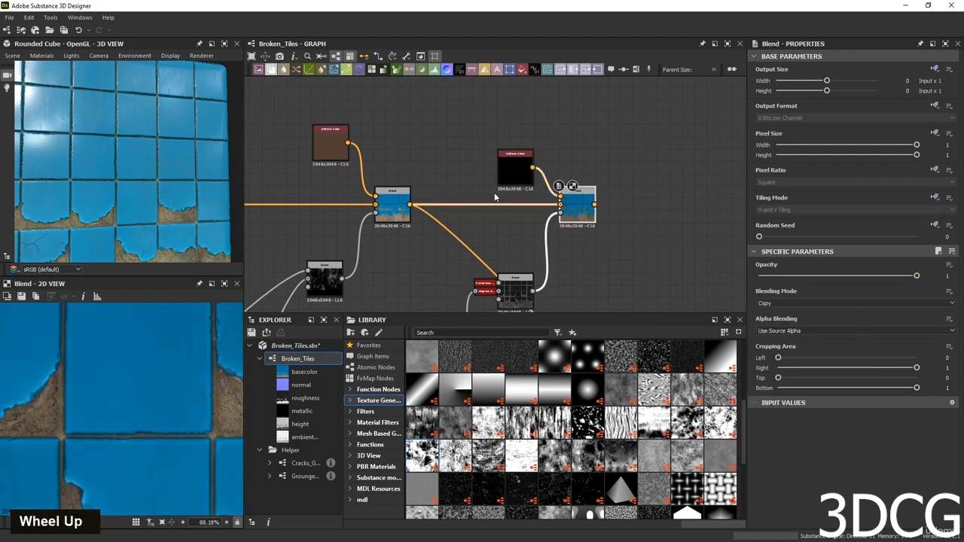
Set the new Uniform Color to a dark grey of about 0.207 in R, G and B.
click(515, 169)
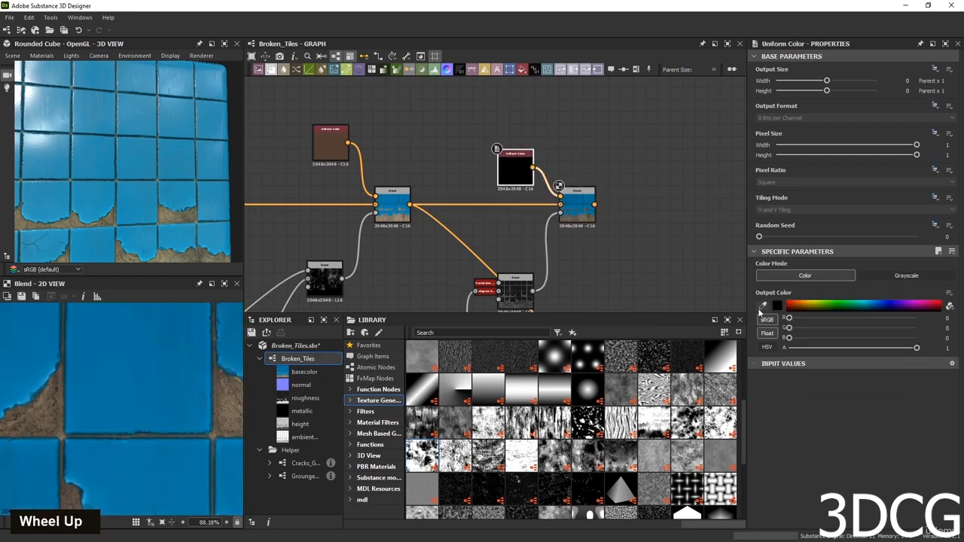
click(776, 305)
click(580, 339)
drag(579, 338, 542, 357)
click(781, 261)
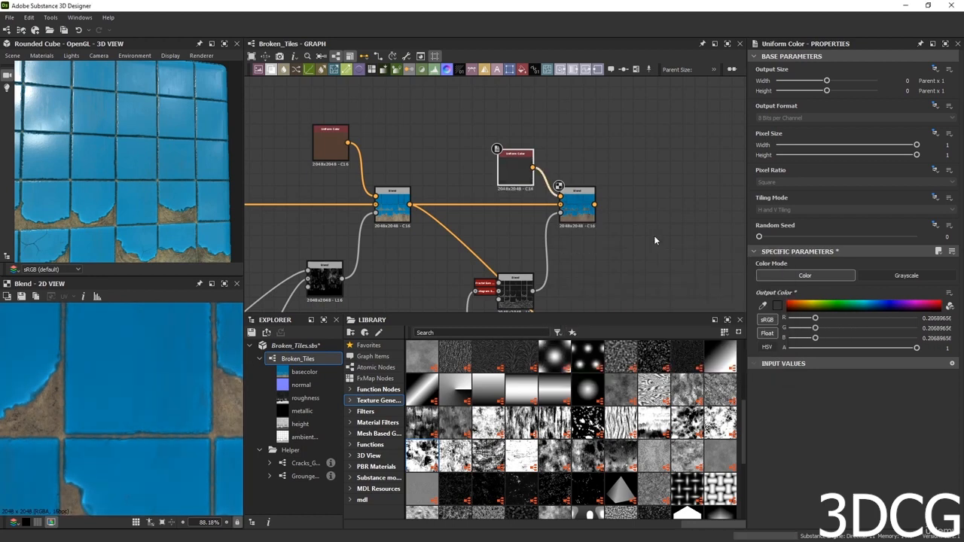
Transfer the previous base color Blend's downstream connection to the output of the new Blend and check the tiles in 3D.
shift+drag(410, 204, 595, 204)
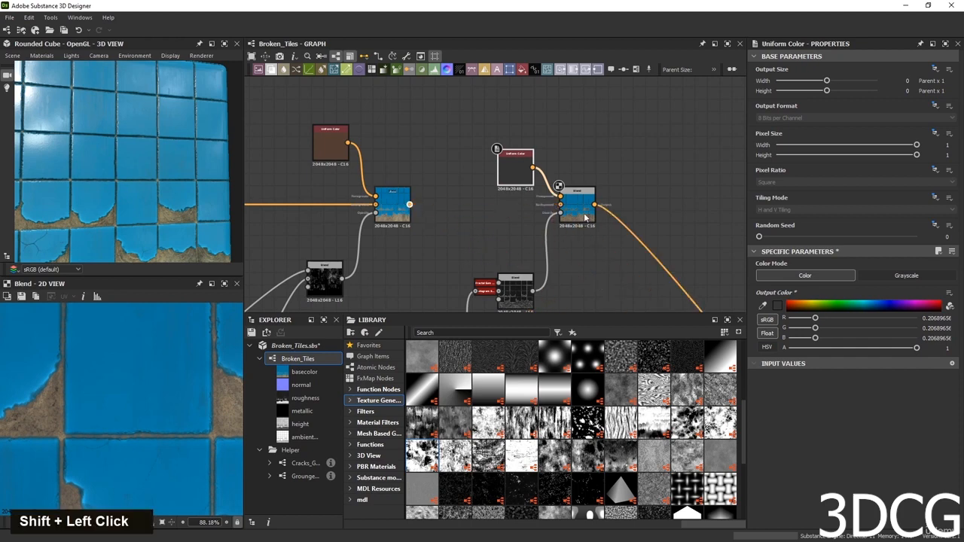
scroll(138, 187, up, 6)
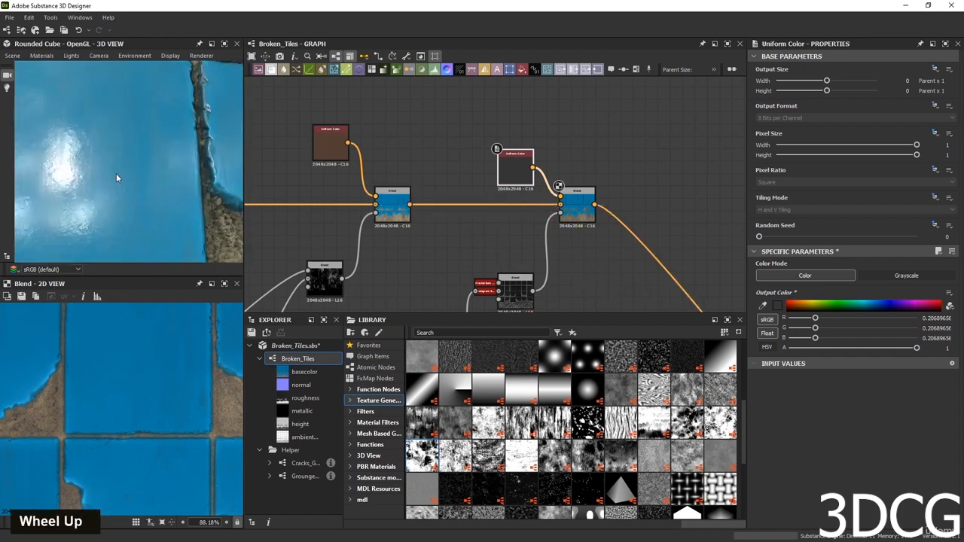
scroll(135, 194, down, 3)
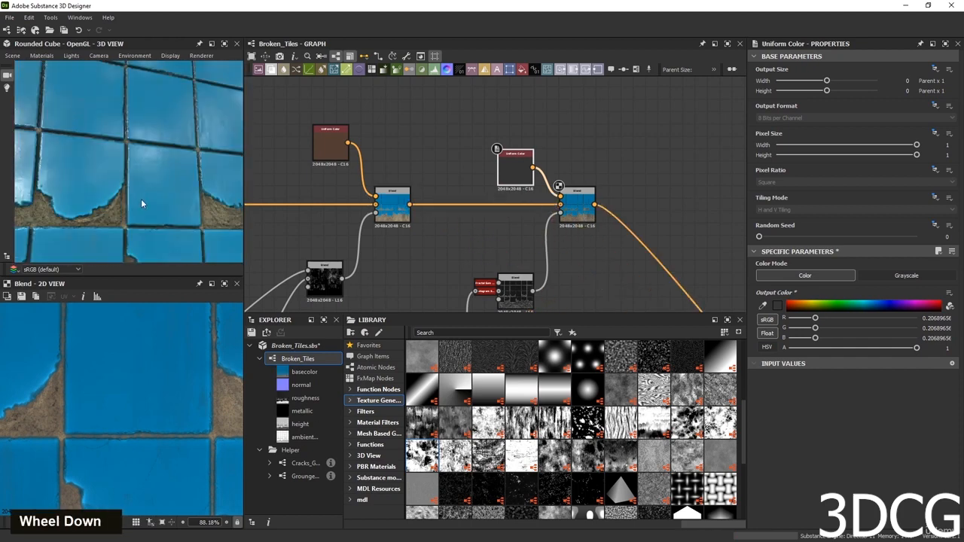
Preview the occlusion mask Blend and compare its noise detail with the broken tile edges on the 3D cube.
double_click(530, 285)
scroll(124, 419, up, 4)
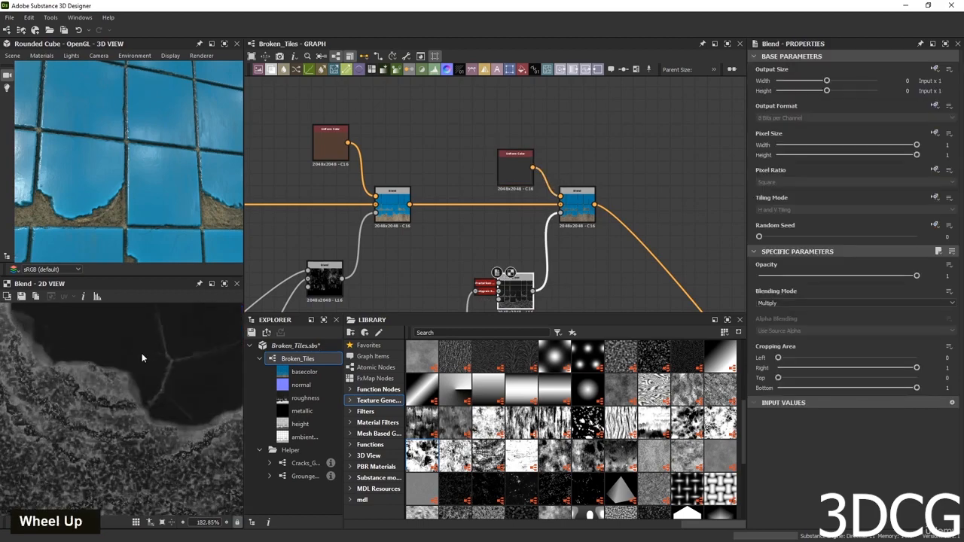
scroll(168, 135, down, 5)
scroll(111, 224, up, 5)
middle_drag(111, 224, 119, 198)
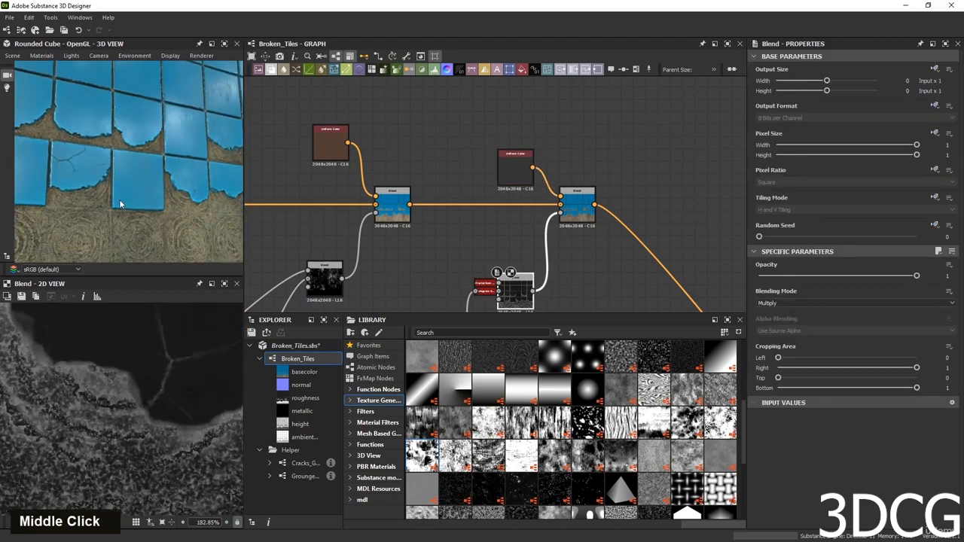
scroll(113, 226, up, 3)
scroll(128, 196, down, 3)
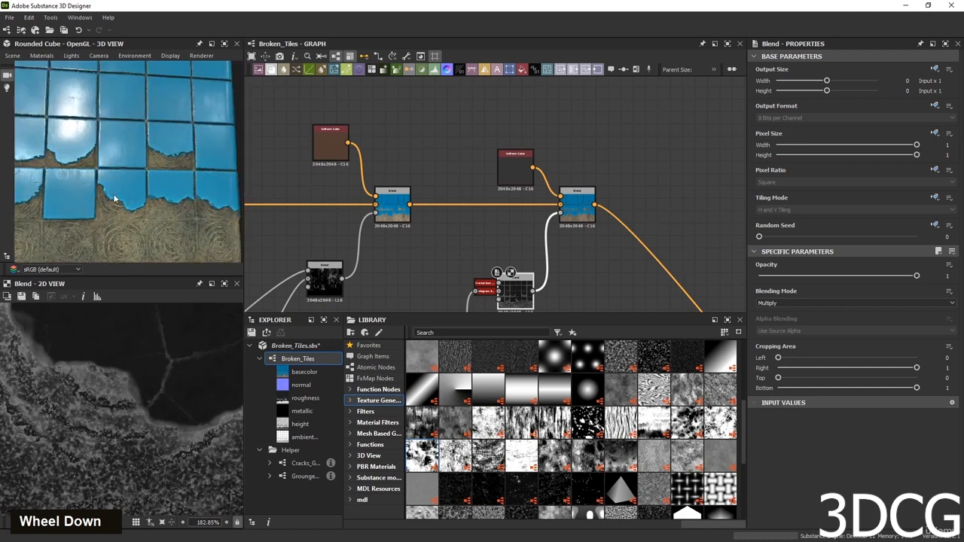
Set the final base color Blend's blending mode to Subtract and inspect the tile gaps on the cube.
click(577, 201)
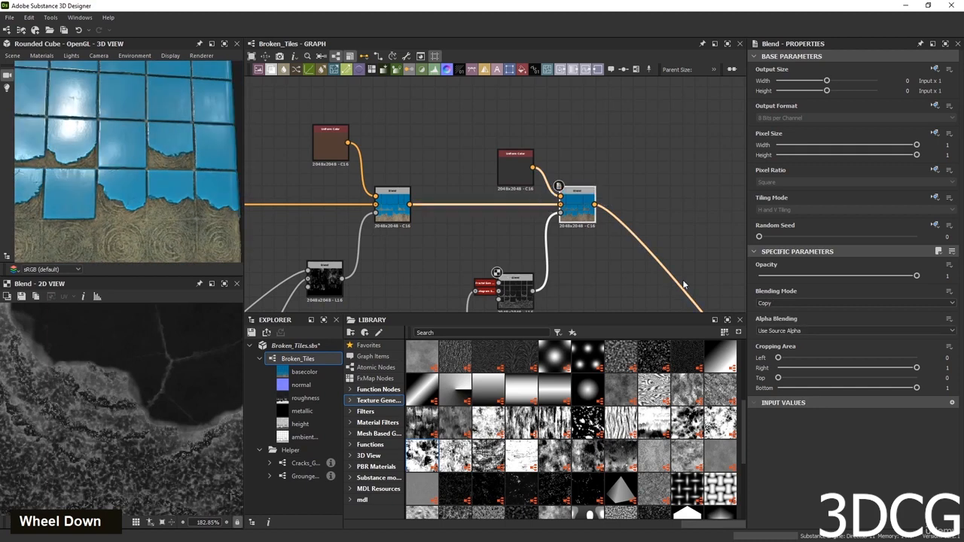
double_click(807, 303)
key(Down)
key(Down)
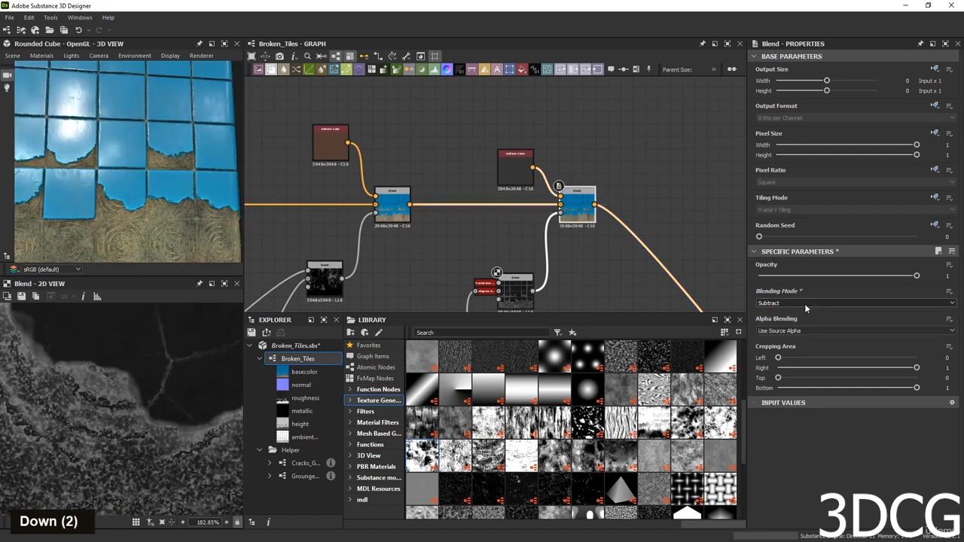
scroll(101, 202, down, 4)
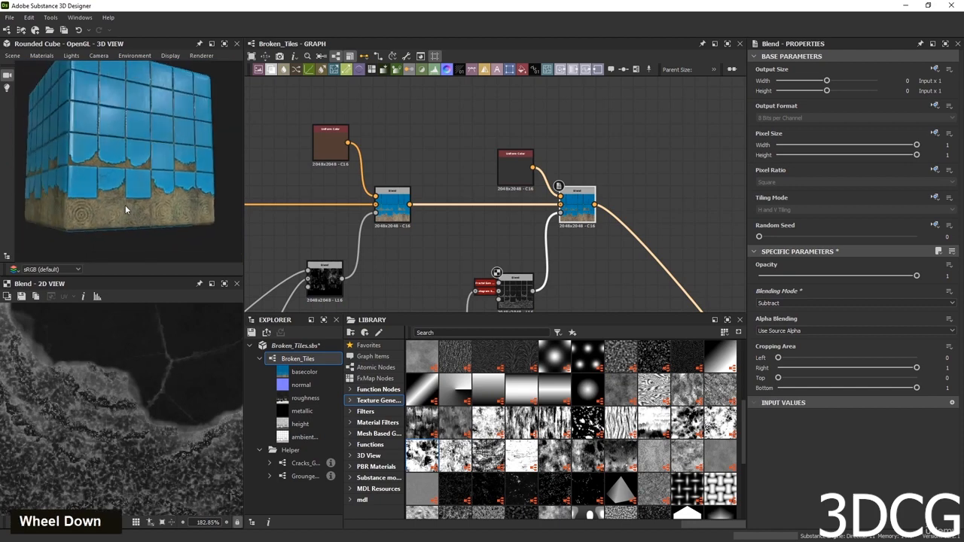
scroll(125, 205, up, 5)
scroll(85, 189, up, 3)
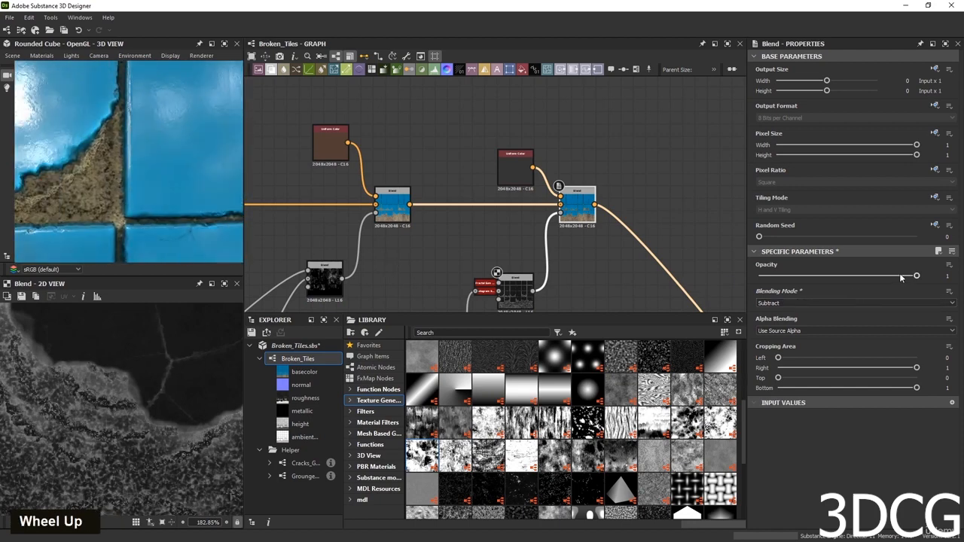
Try the Multiply blending mode on the final base color Blend and return it to Subtract.
double_click(833, 302)
key(Down)
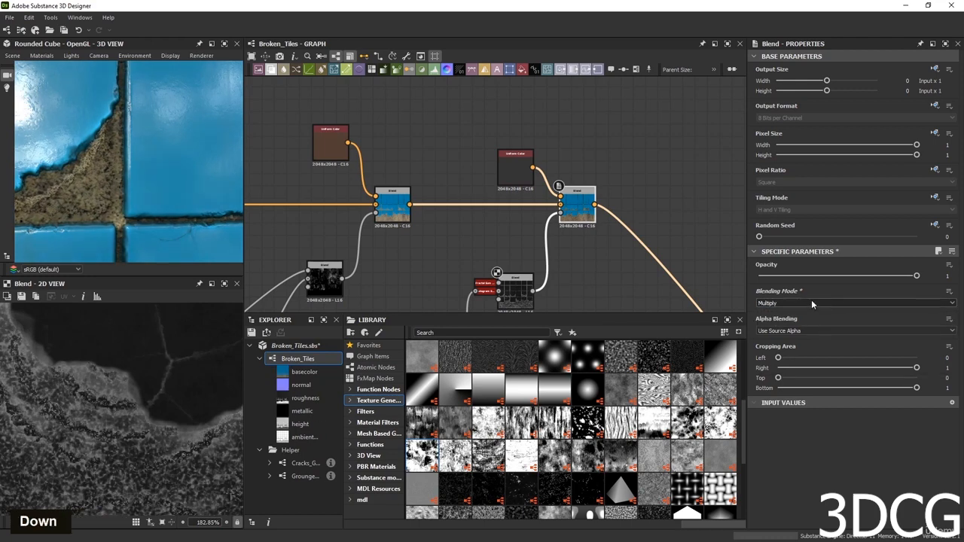
scroll(105, 175, down, 4)
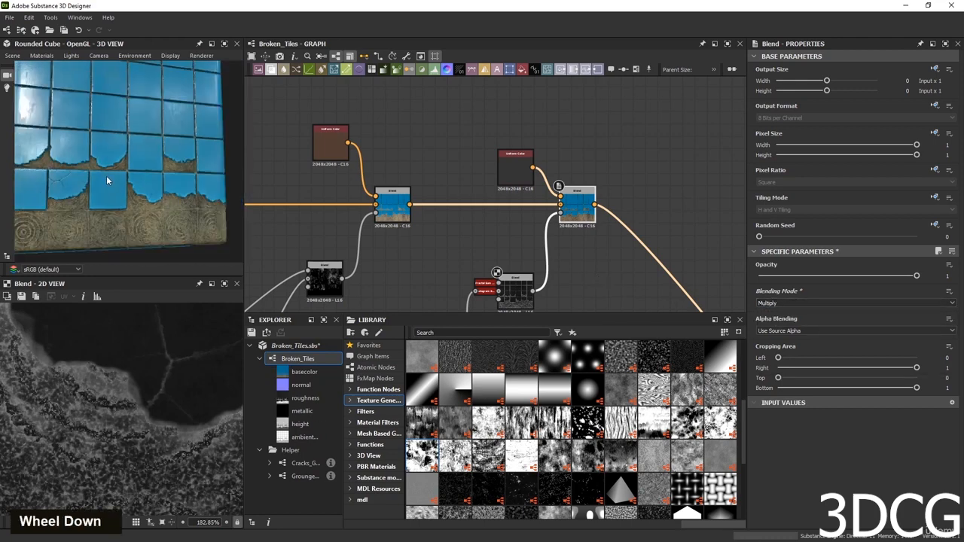
double_click(786, 302)
key(Up)
Set the final base color Blend's opacity to 0.95 and check the whole cube.
mouse_move(916, 276)
mouse_down()
mouse_move(896, 278)
mouse_move(925, 276)
mouse_move(908, 277)
mouse_up()
scroll(474, 196, down, 3)
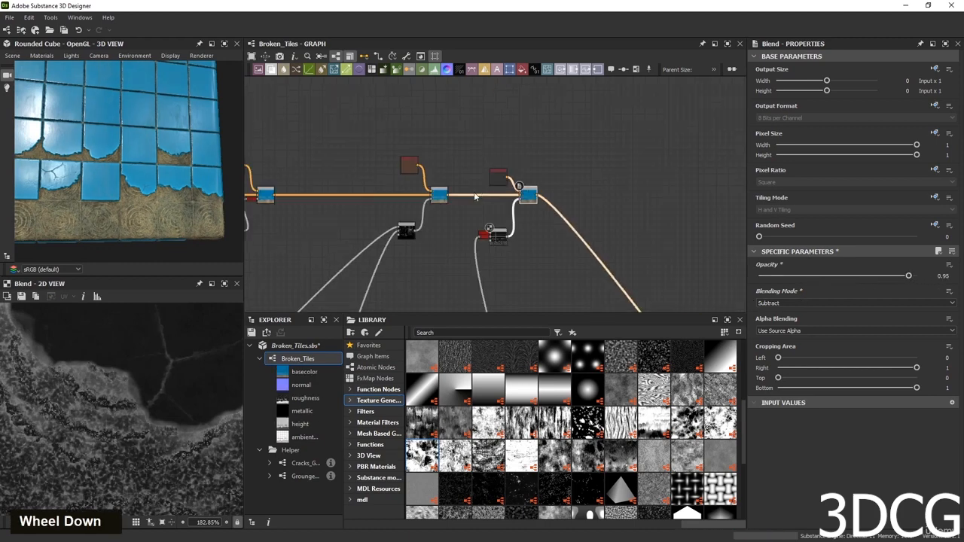
scroll(89, 160, down, 5)
drag(89, 161, 90, 183)
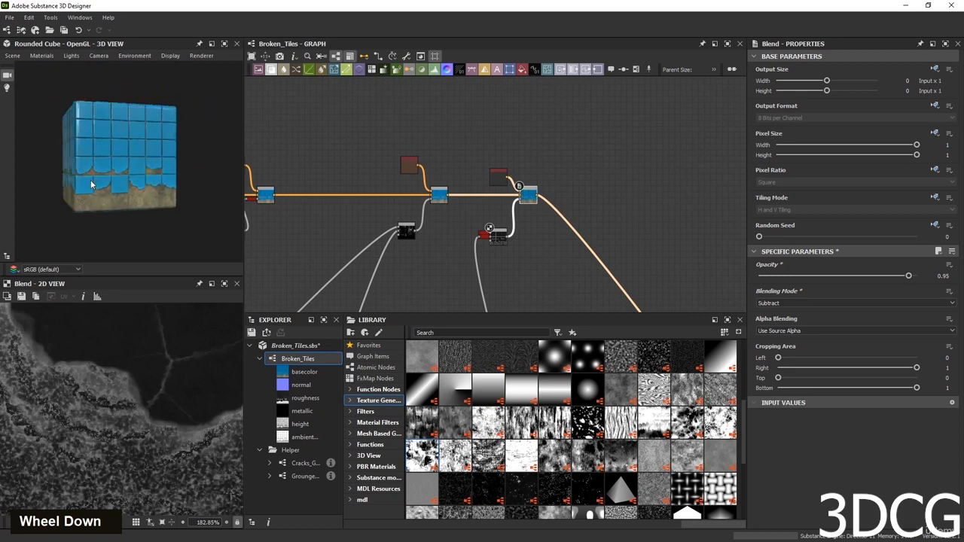
scroll(75, 178, up, 5)
Move the blue Uniform Color node higher above the base color chain to make room around it.
middle_drag(534, 212, 541, 254)
scroll(482, 192, up, 5)
drag(540, 255, 491, 189)
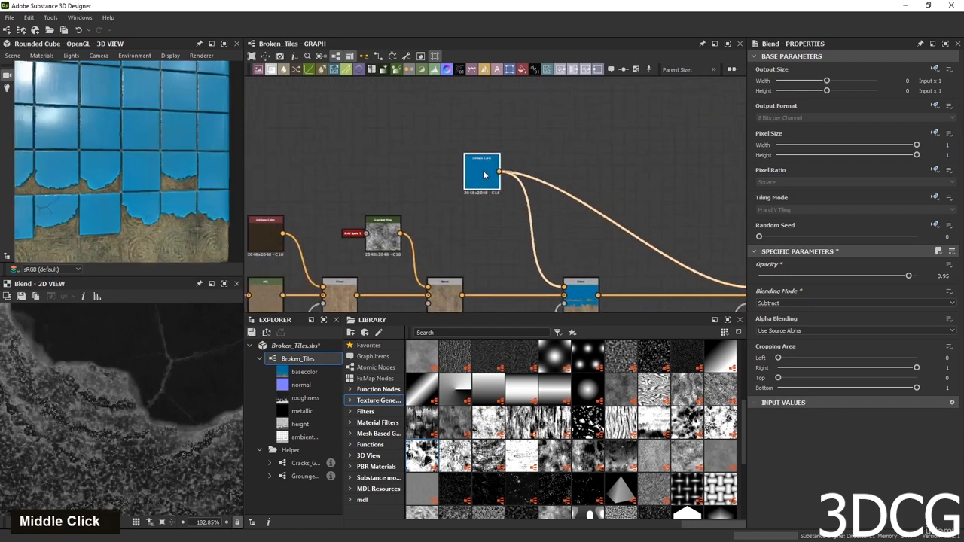
scroll(494, 201, down, 2)
middle_drag(494, 201, 482, 220)
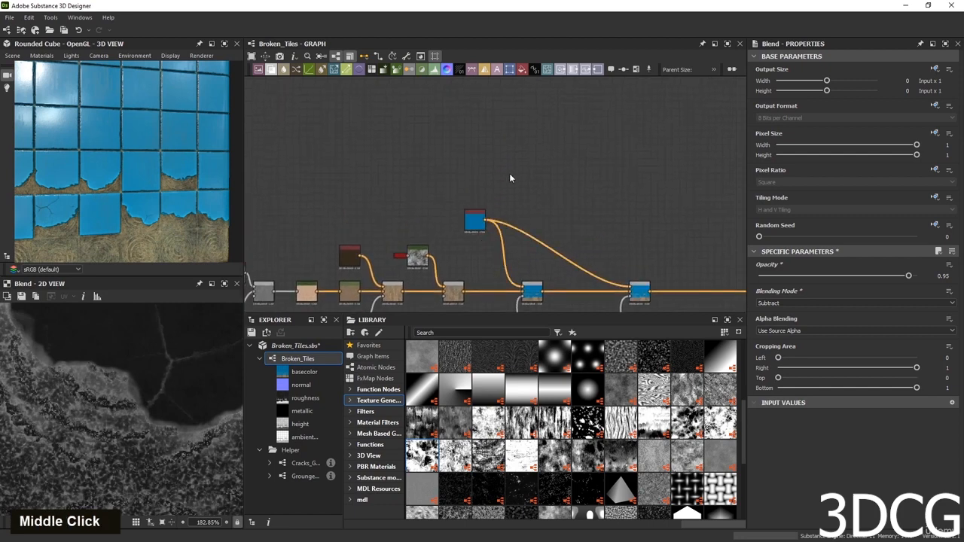
Add a Multi Switch Color node with an input number of 3 and connect the blue Uniform Color to its first input.
key(space)
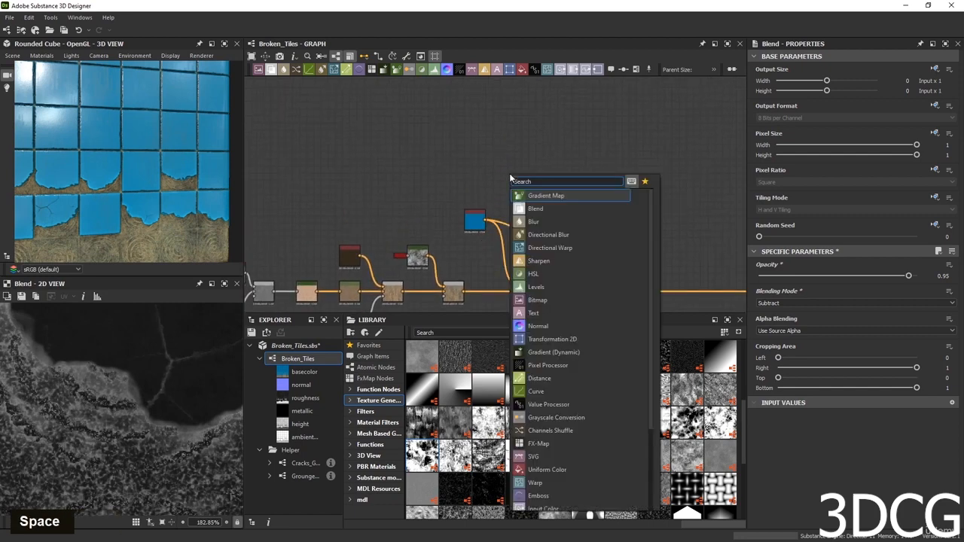
text(mul)
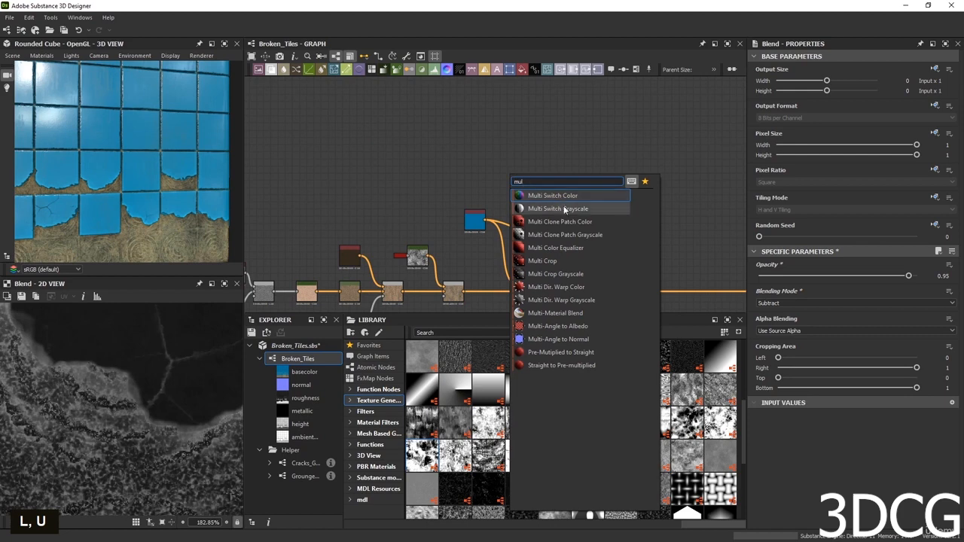
click(556, 194)
drag(518, 197, 546, 198)
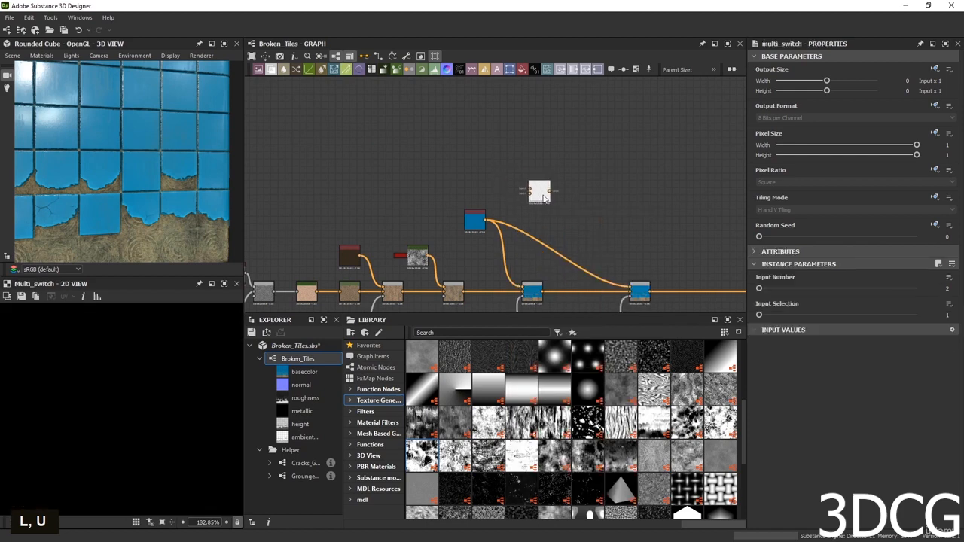
scroll(546, 197, up, 2)
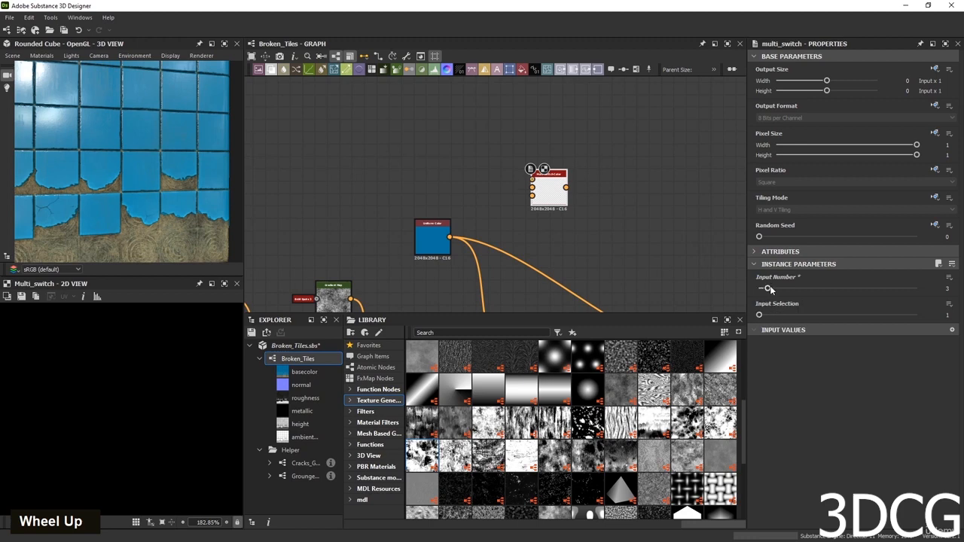
scroll(508, 197, up, 3)
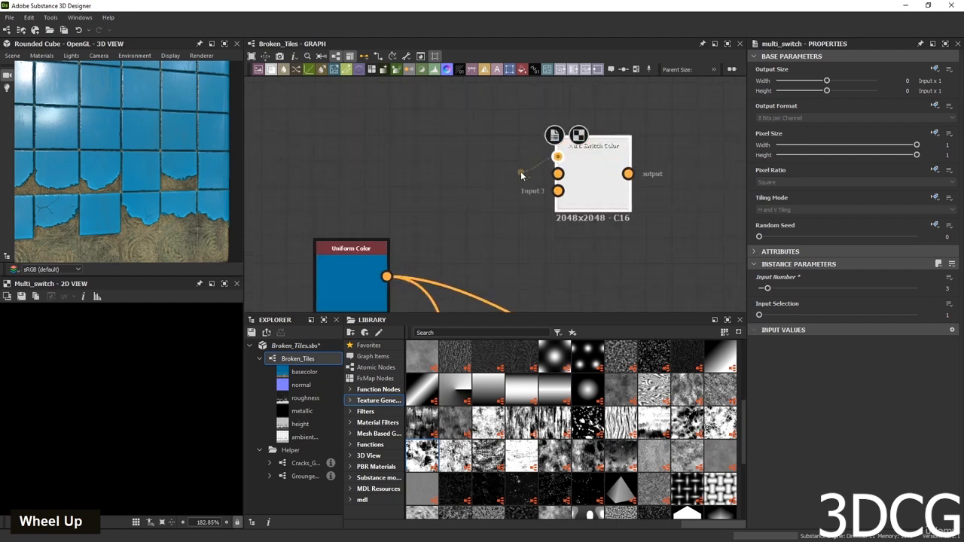
drag(521, 176, 386, 276)
Duplicate the blue Uniform Color, place the copy above it and set its color to orange (R 0.75, G 0.363, B 0).
click(346, 273)
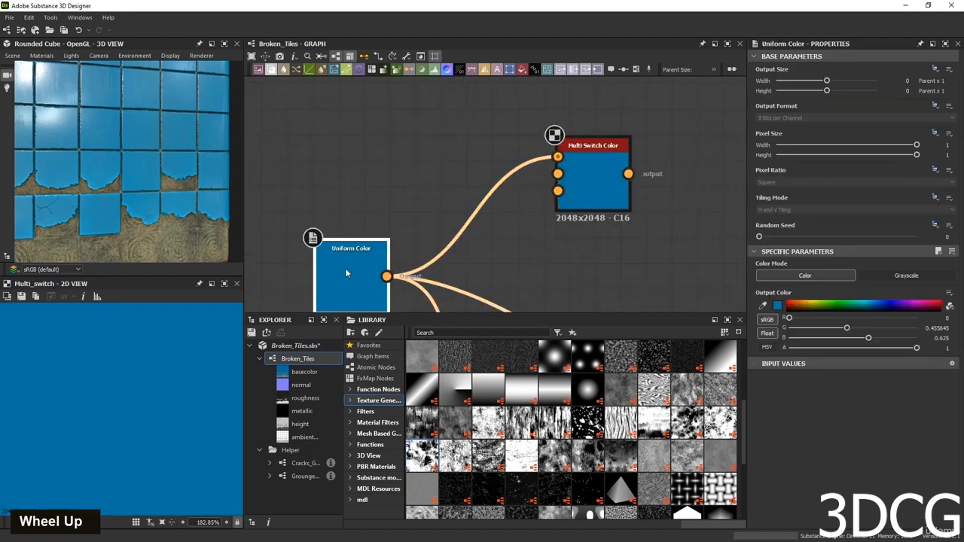
scroll(345, 268, down, 3)
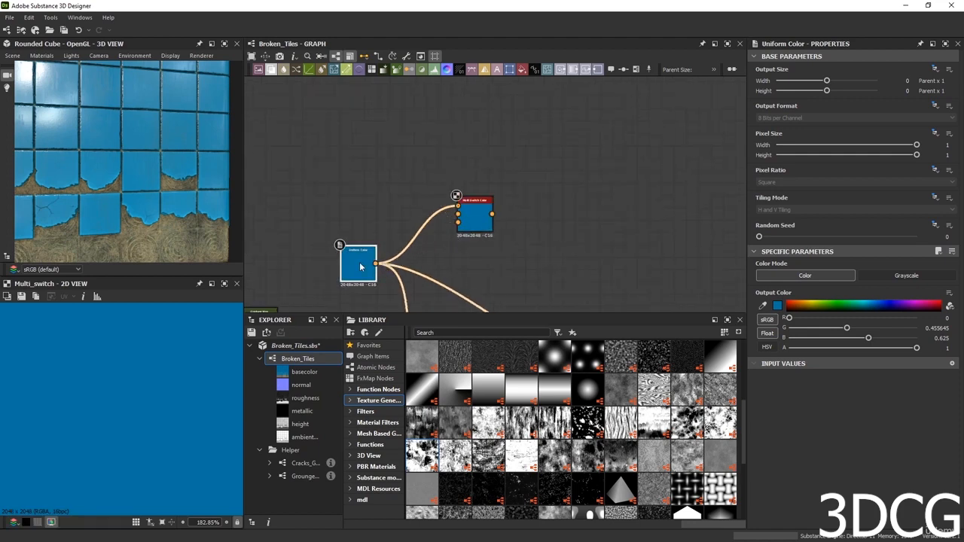
key(ctrl+d)
drag(475, 208, 341, 228)
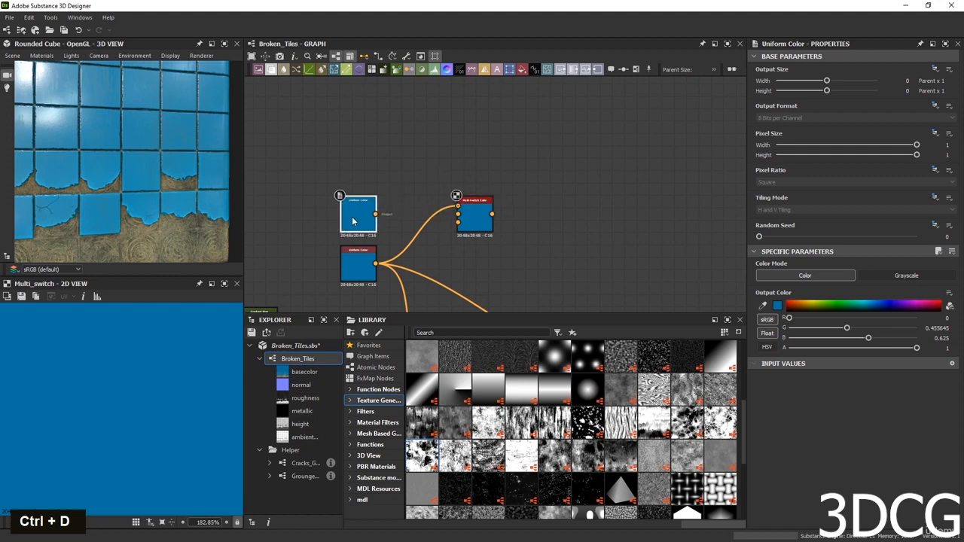
double_click(353, 219)
click(797, 305)
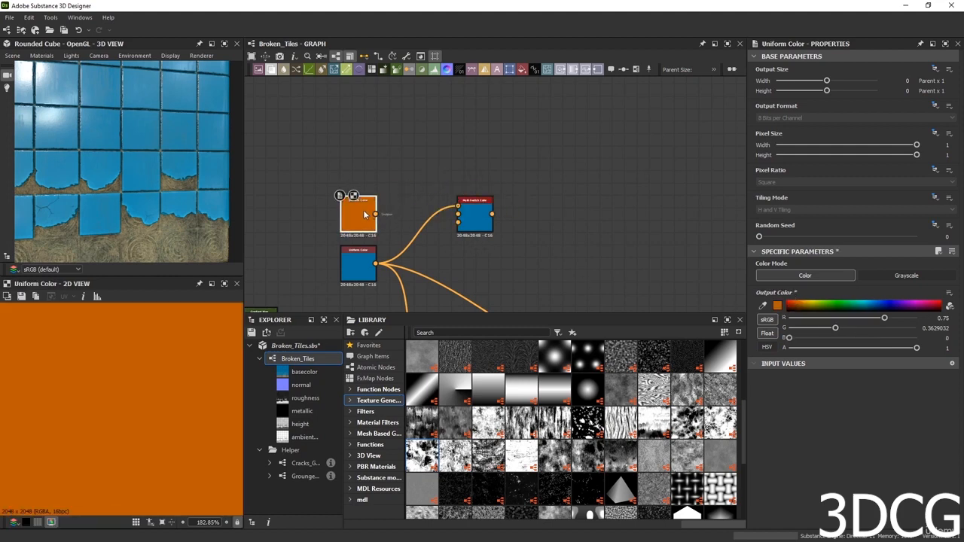
Duplicate the orange Uniform Color, place the copy above it and set its color to near-white, about 0.931 in R, G and B.
key(ctrl+d)
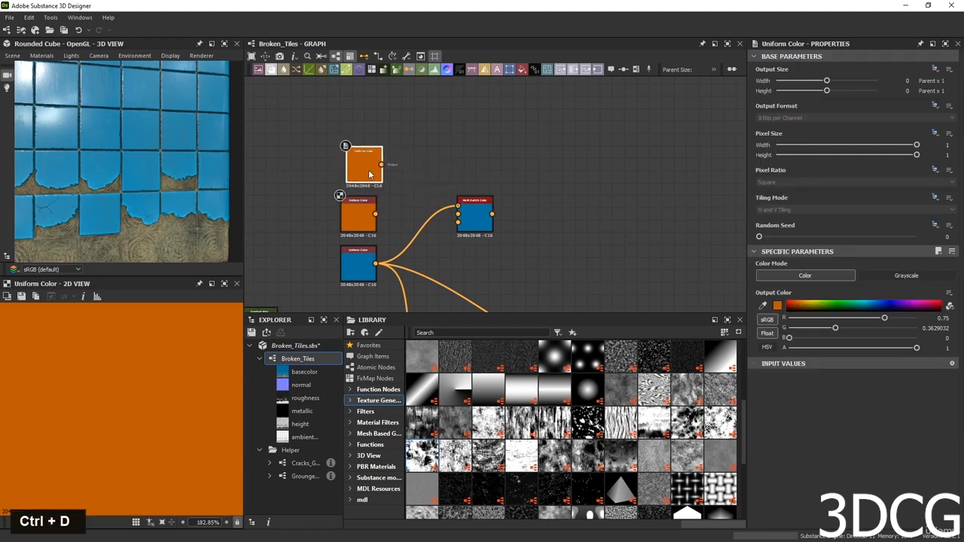
click(364, 173)
double_click(364, 172)
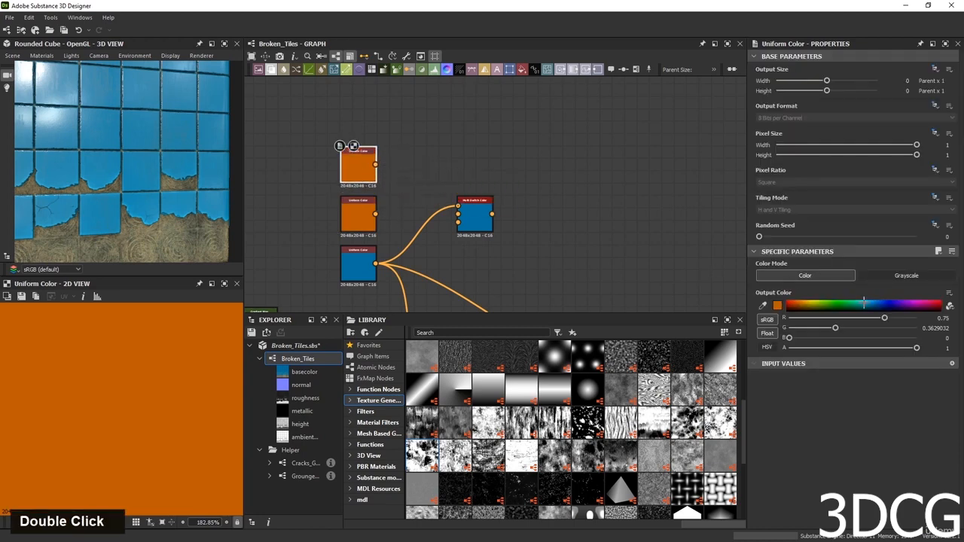
click(778, 306)
drag(568, 317, 568, 313)
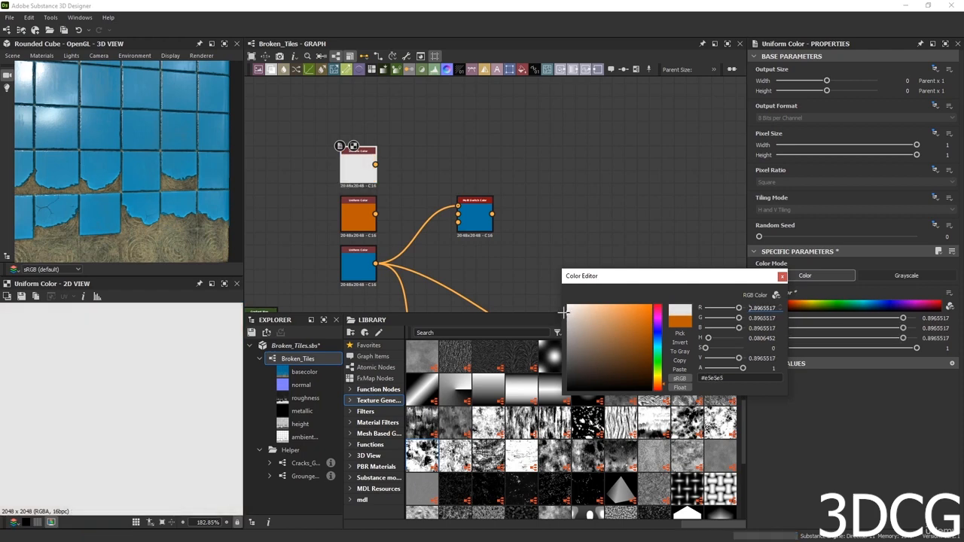
click(782, 277)
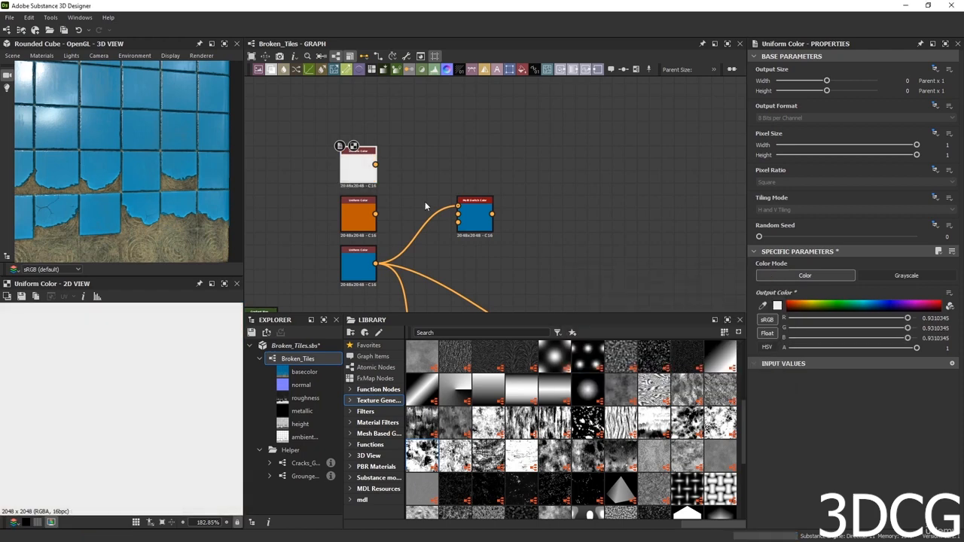
Connect the orange Uniform Color to the second input and the near-white one to the third input of the Multi Switch Color.
drag(378, 216, 458, 214)
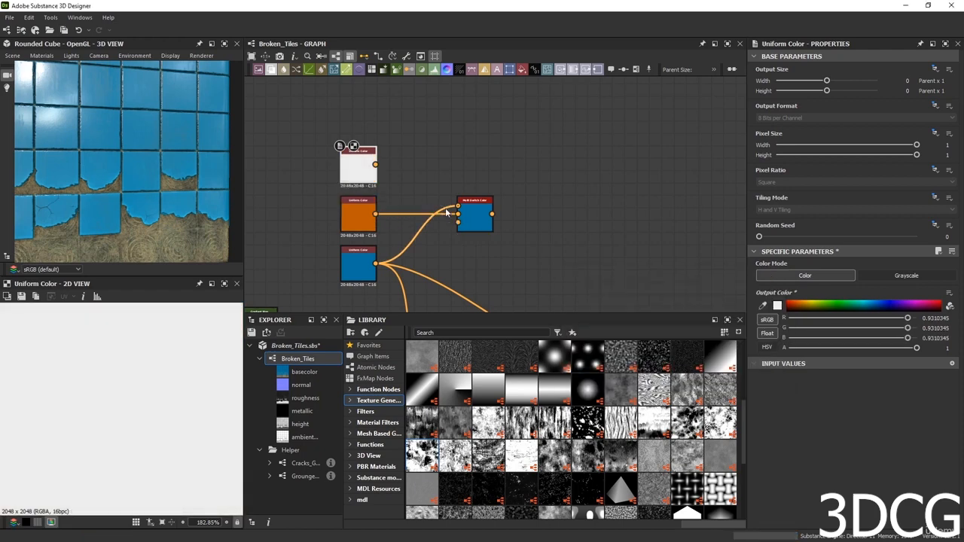
drag(375, 164, 458, 222)
double_click(478, 218)
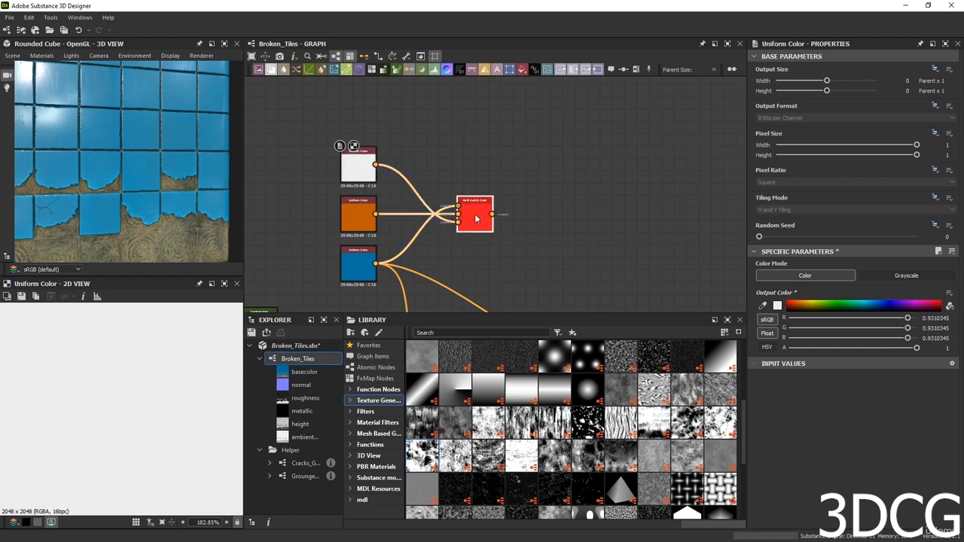
Connect the Multi Switch output to the two base color Blend nodes in place of the blue Uniform Color.
scroll(525, 276, down, 3)
middle_drag(489, 257, 403, 200)
scroll(395, 194, up, 2)
drag(409, 173, 393, 311)
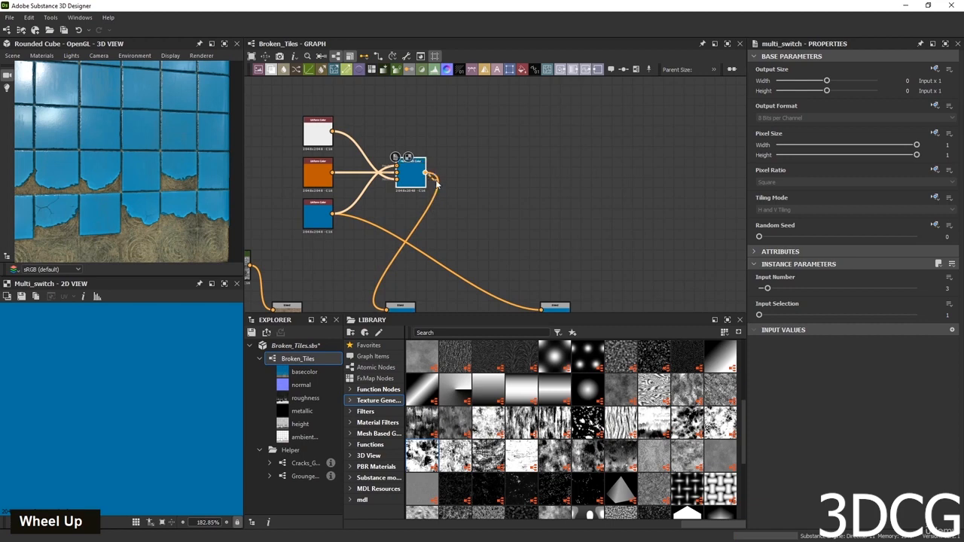
drag(427, 174, 541, 309)
scroll(436, 233, down, 2)
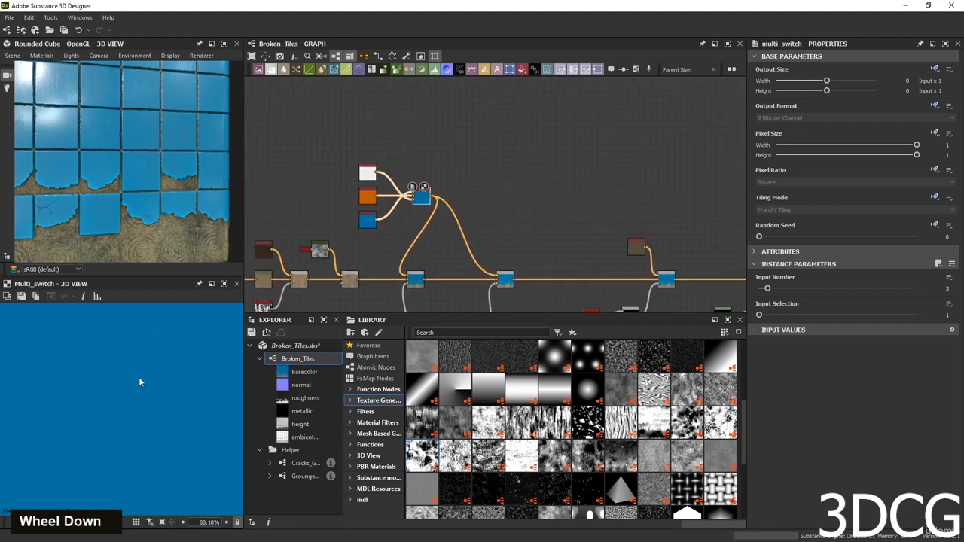
Set the Multi Switch's Input Selection to 3 to preview the white tiles.
scroll(139, 382, down, 4)
scroll(151, 211, down, 2)
scroll(184, 211, up, 2)
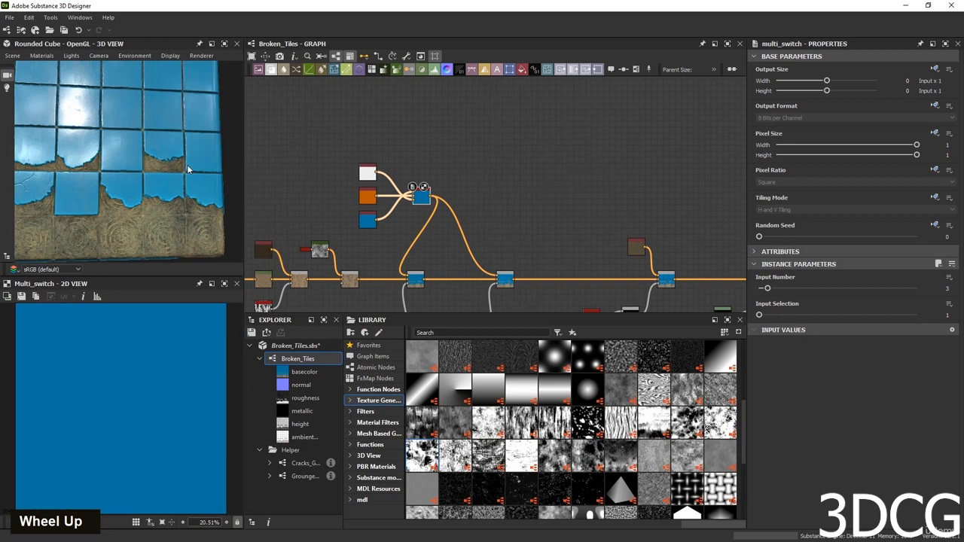
double_click(419, 196)
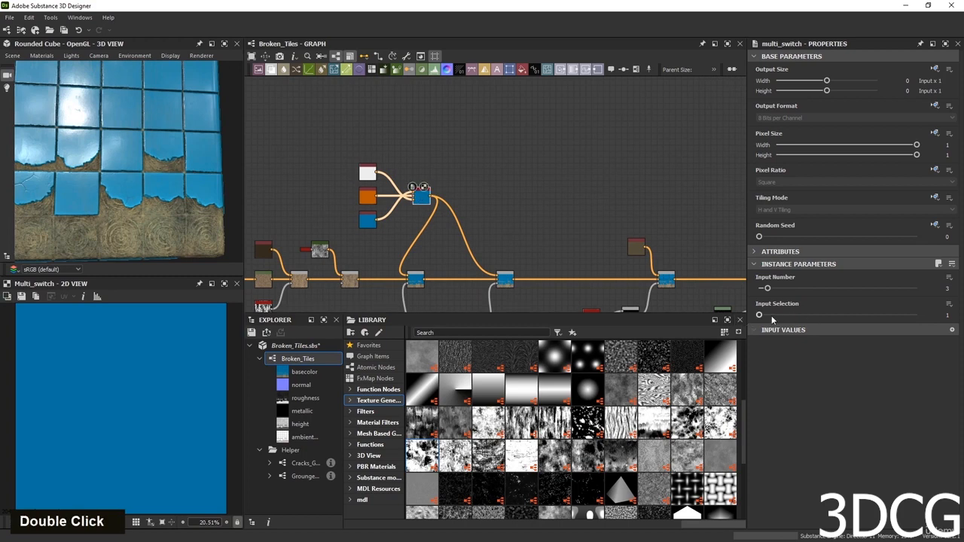
drag(760, 315, 775, 317)
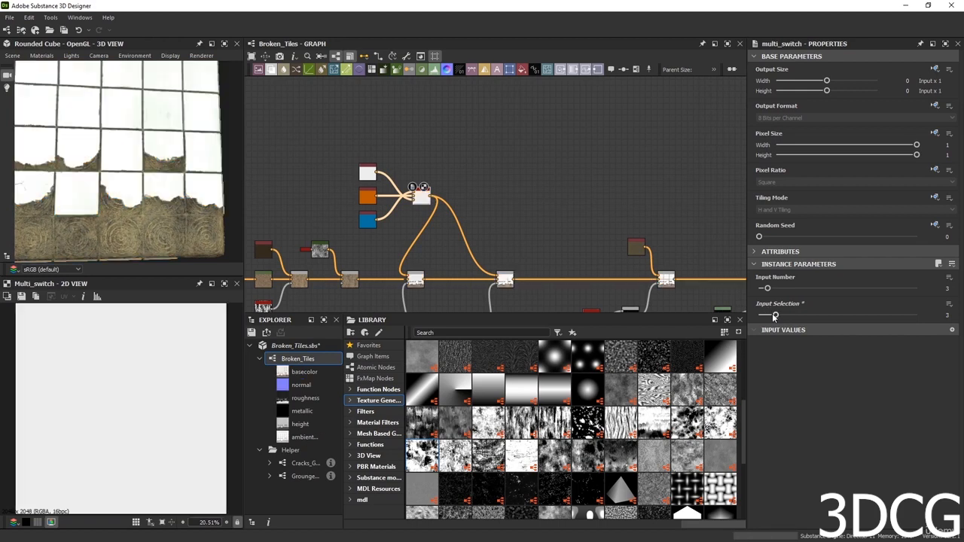
Darken the near-white Uniform Color to light gray, about 0.805 in R, G and B, and check it on the cube.
click(366, 173)
click(776, 307)
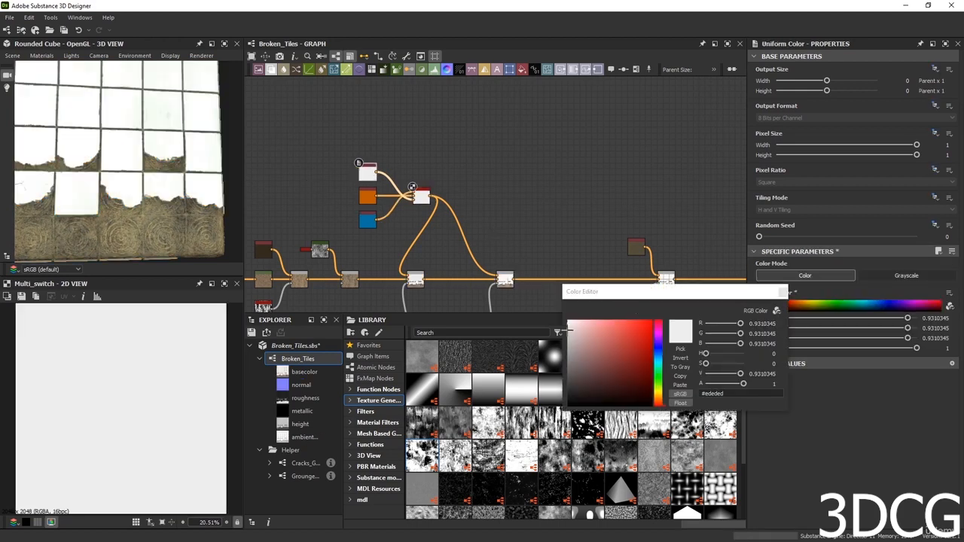
drag(570, 330, 566, 337)
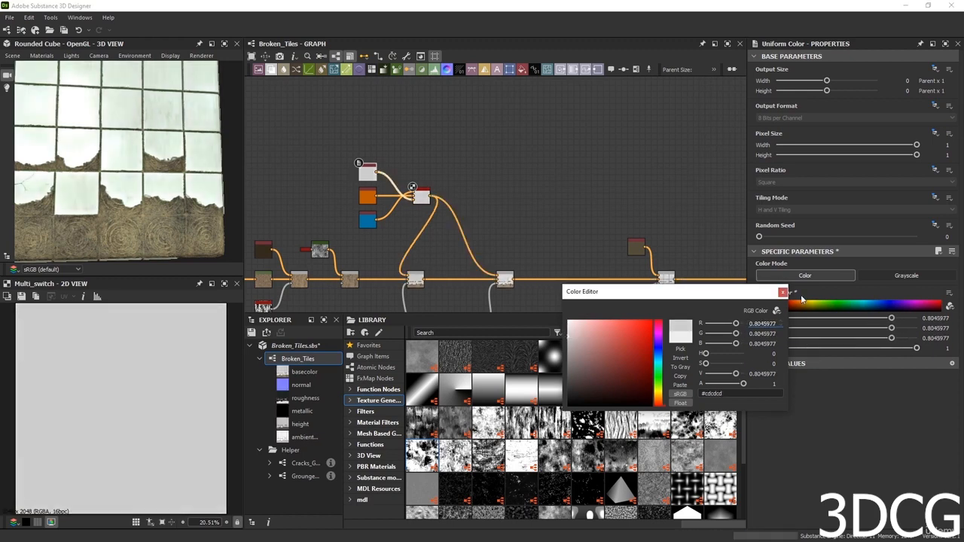
scroll(154, 142, down, 5)
drag(154, 143, 188, 142)
scroll(161, 179, up, 6)
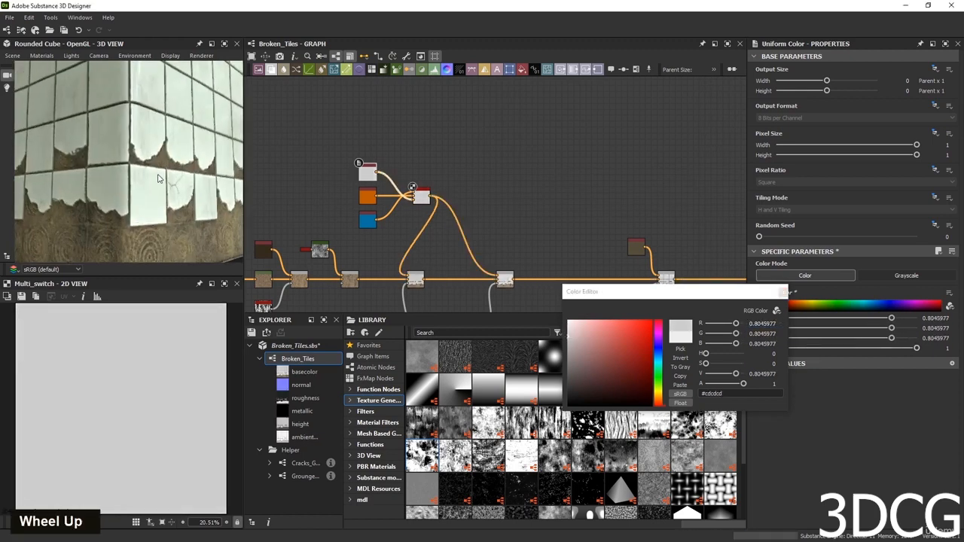
drag(161, 178, 125, 168)
Set the Height Scale of the 3D view's Default material to 1.7.
click(43, 56)
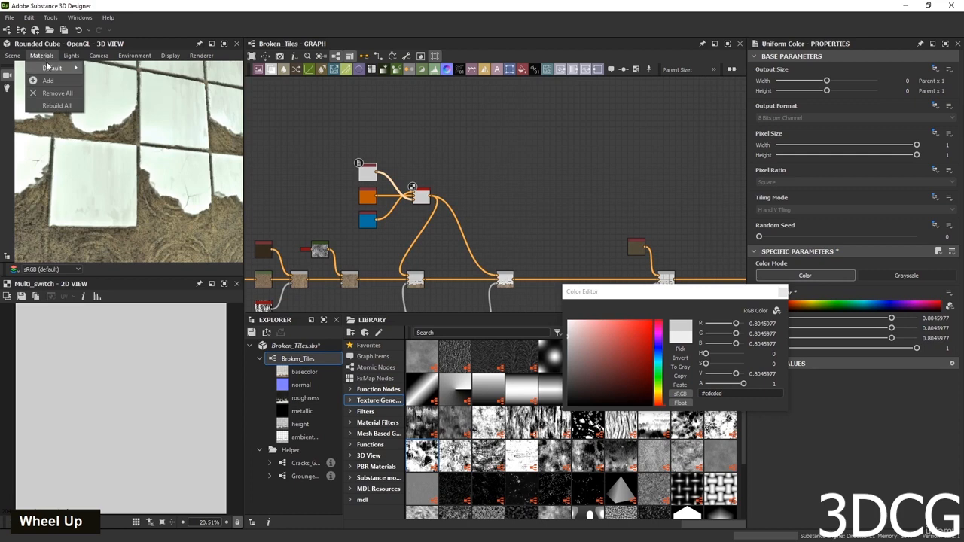
mouse_move(65, 73)
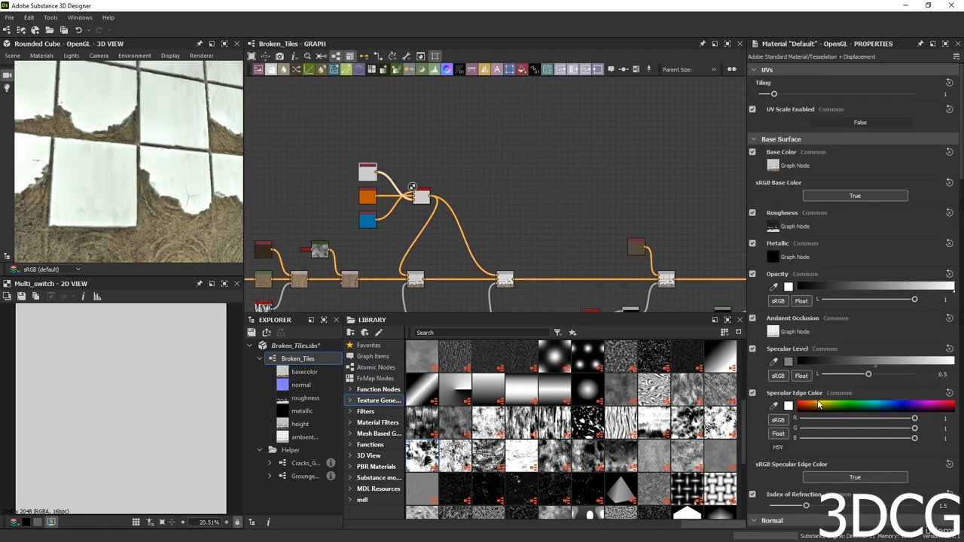
scroll(572, 429, down, 5)
scroll(776, 433, down, 5)
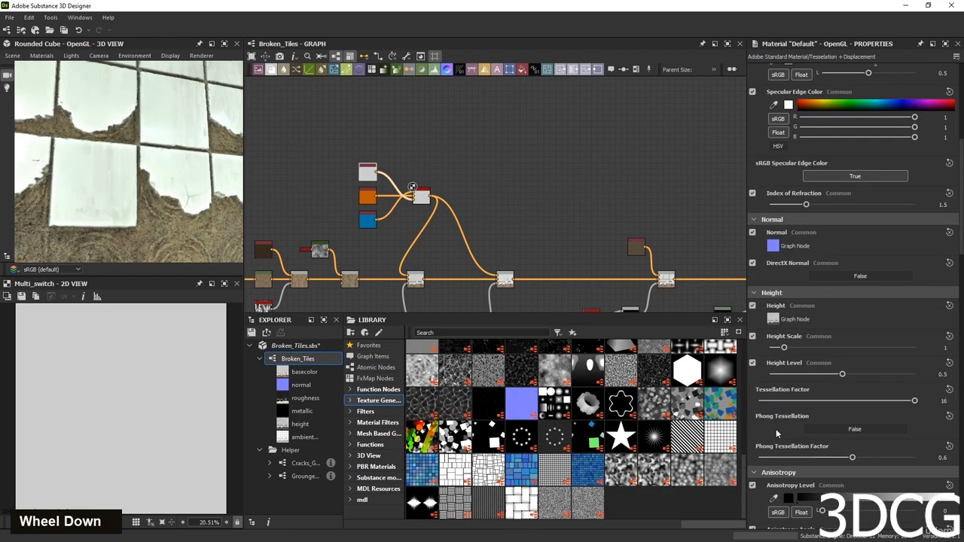
drag(784, 349, 793, 349)
Examine the white tiles' relief, broken edges and cracks on the cube from close up and from a distance.
scroll(172, 197, down, 3)
scroll(171, 197, down, 5)
drag(172, 197, 142, 188)
scroll(143, 188, up, 7)
scroll(143, 188, up, 3)
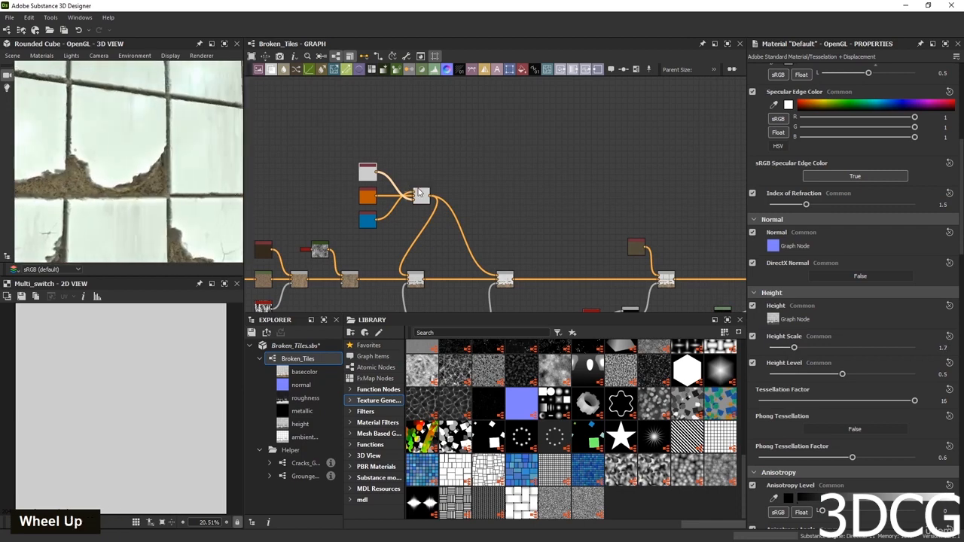
scroll(150, 178, down, 4)
scroll(88, 175, up, 4)
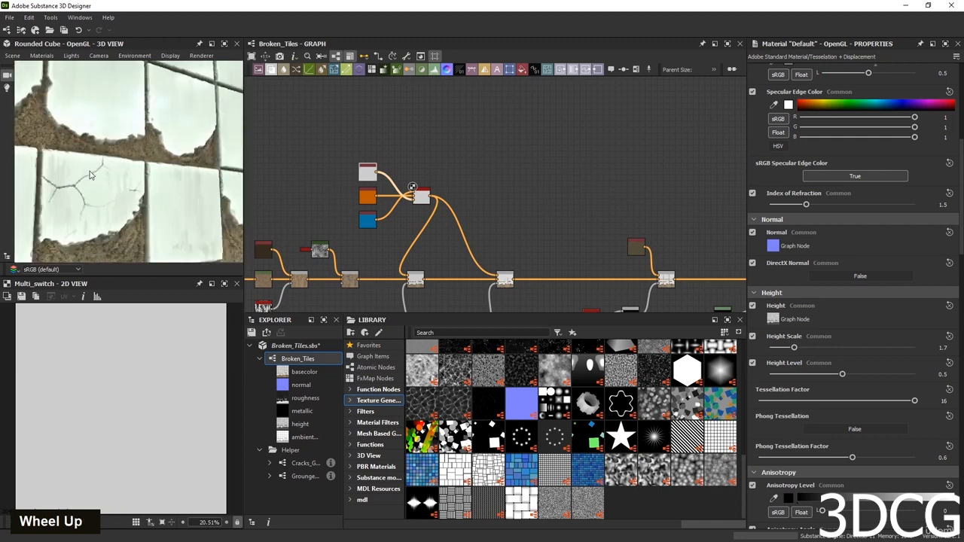
scroll(90, 175, down, 5)
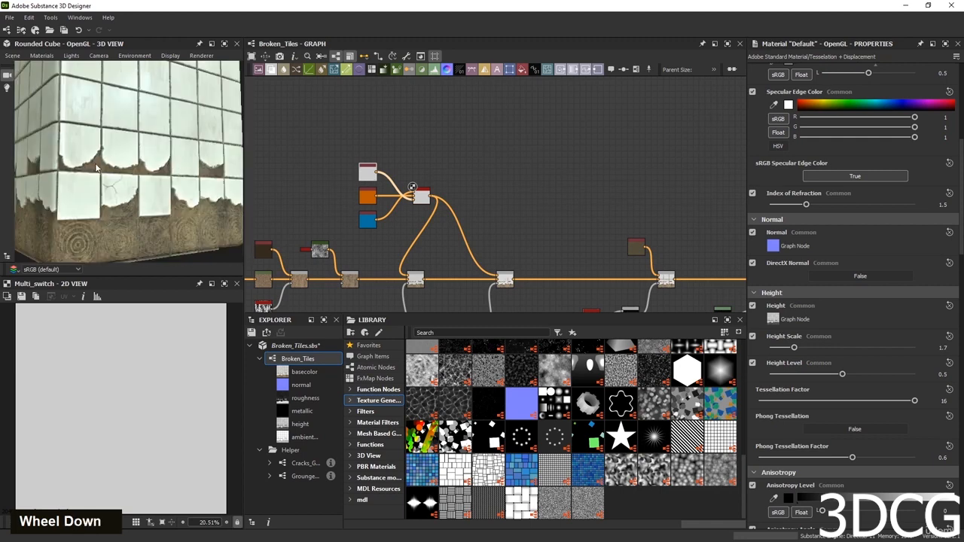
scroll(97, 168, down, 5)
middle_click(115, 129)
Set the Multi Switch's Input Selection to 2 and view the orange tiles up close on the cube.
double_click(414, 201)
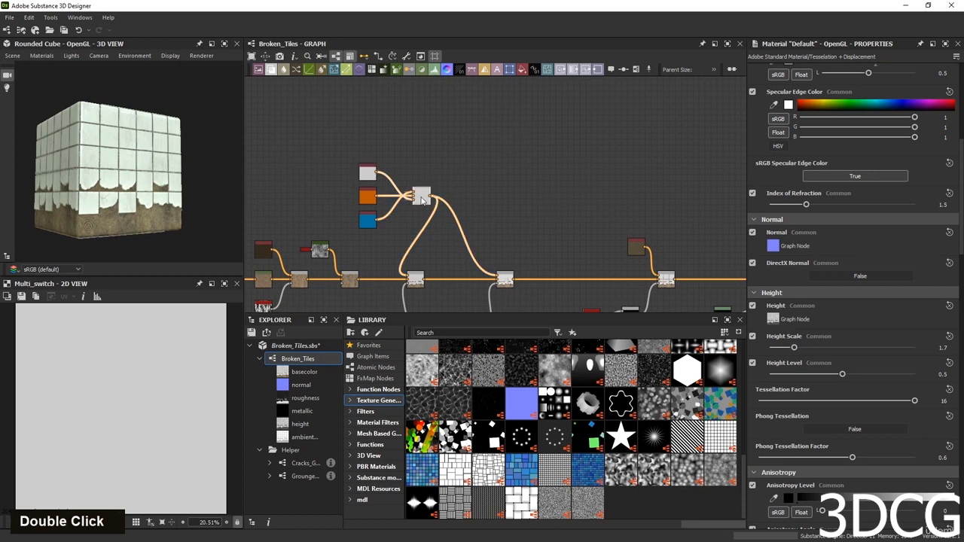
drag(773, 315, 767, 316)
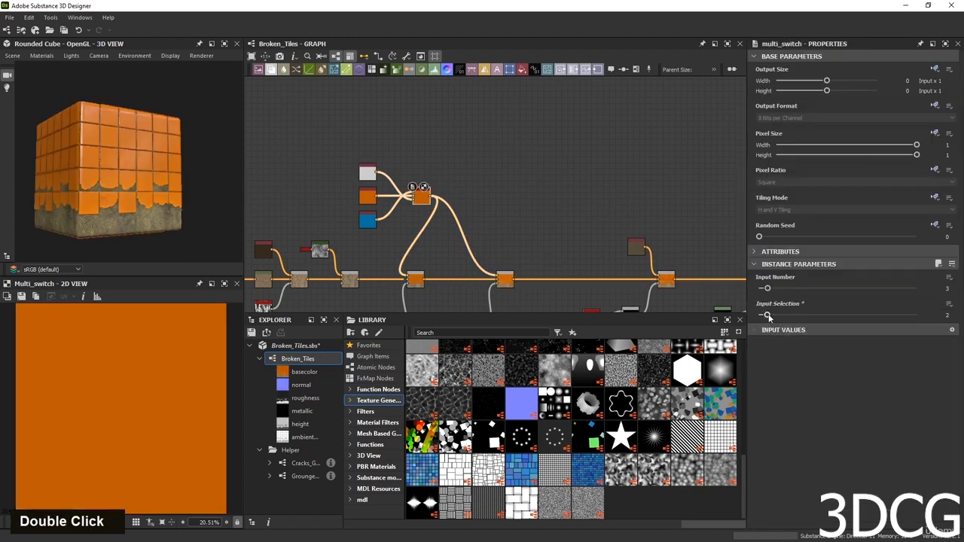
scroll(107, 195, up, 5)
middle_drag(80, 188, 109, 190)
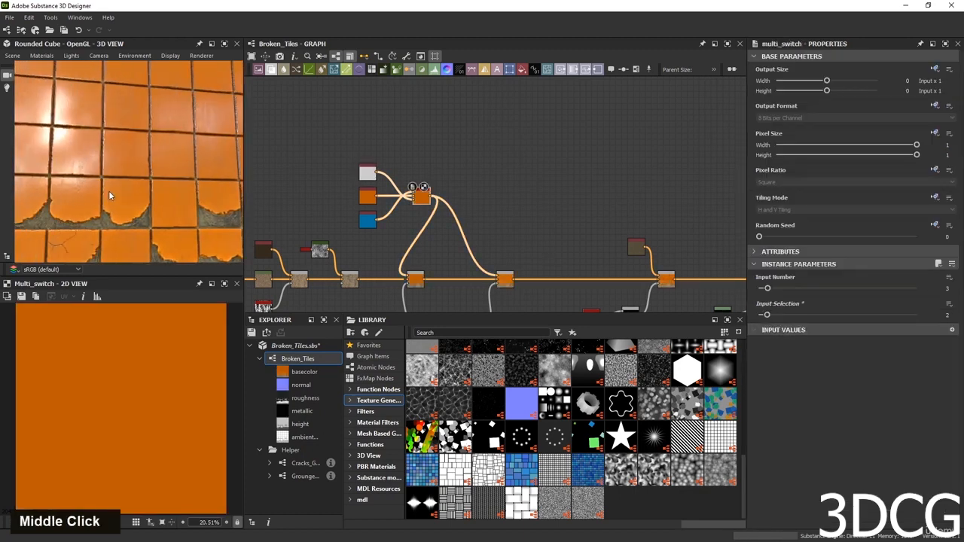
scroll(109, 190, up, 3)
Brighten the orange Uniform Color to a yellower orange, about R 0.925, G 0.563, B 0.049.
double_click(366, 197)
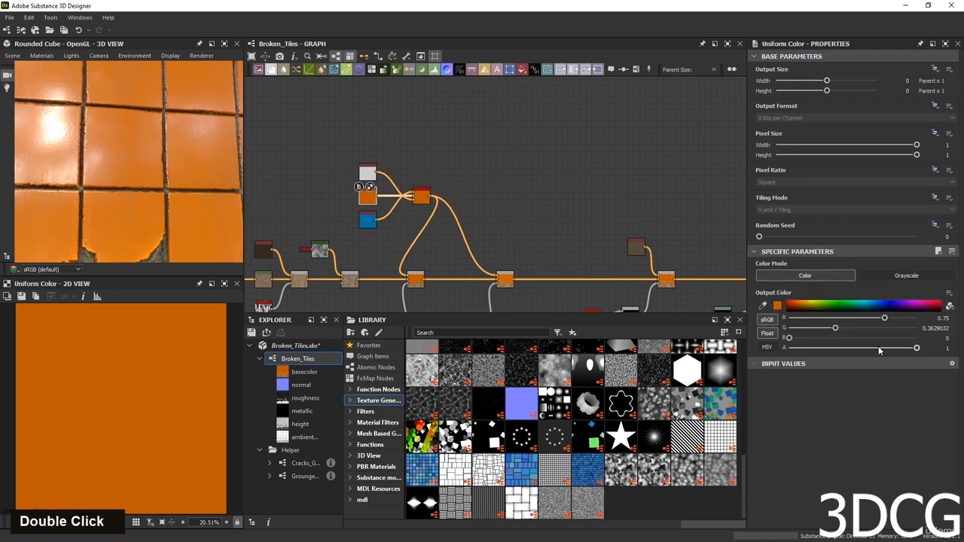
click(777, 305)
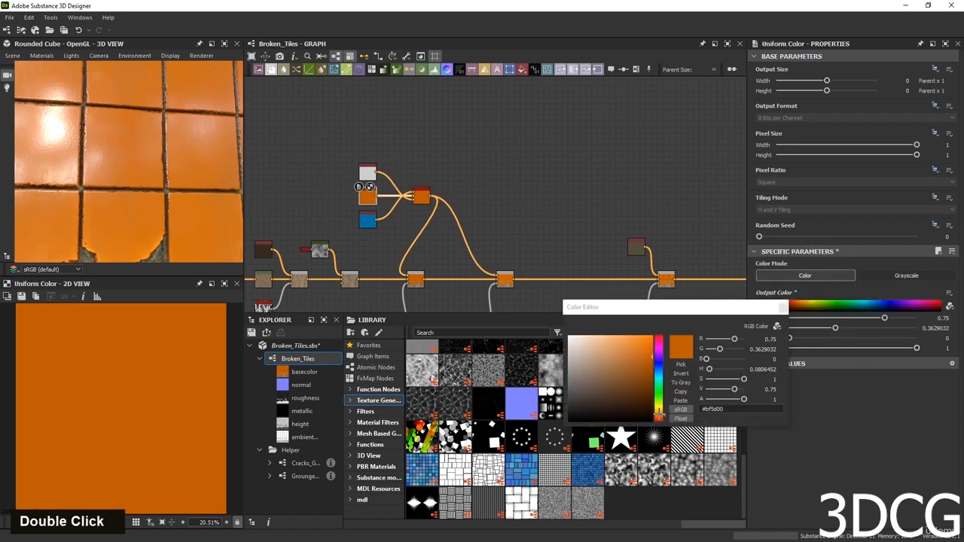
click(659, 414)
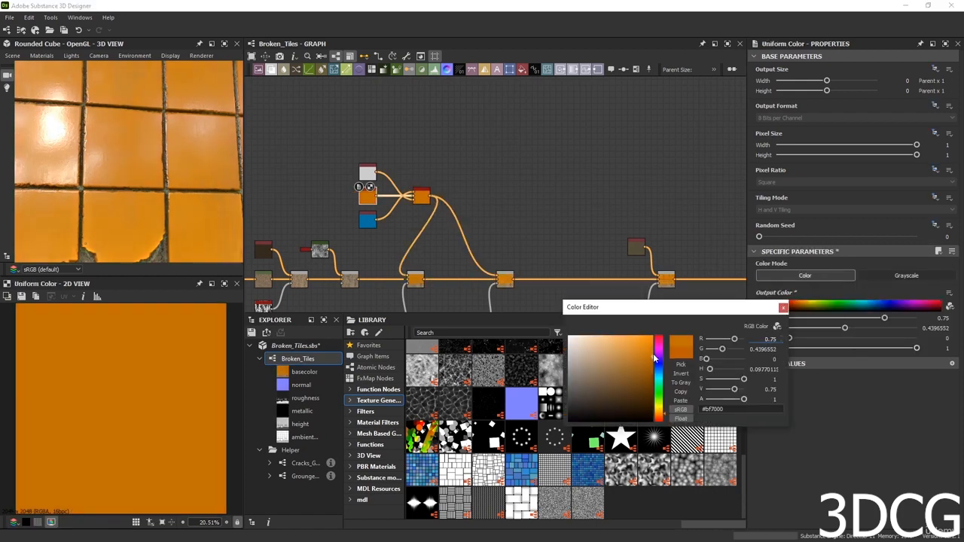
drag(654, 358, 648, 341)
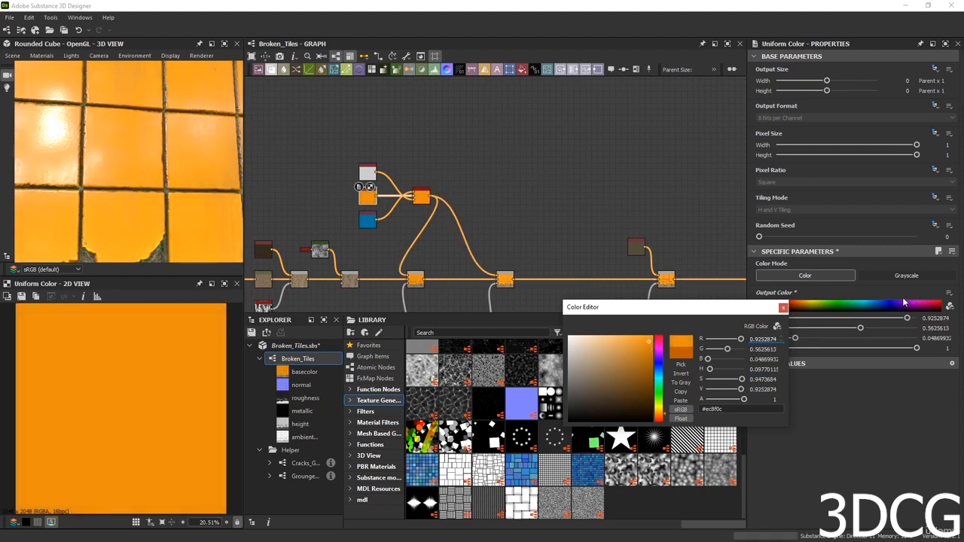
click(784, 308)
Examine the brighter orange tiles and their broken edges on the cube at several distances.
scroll(137, 201, down, 5)
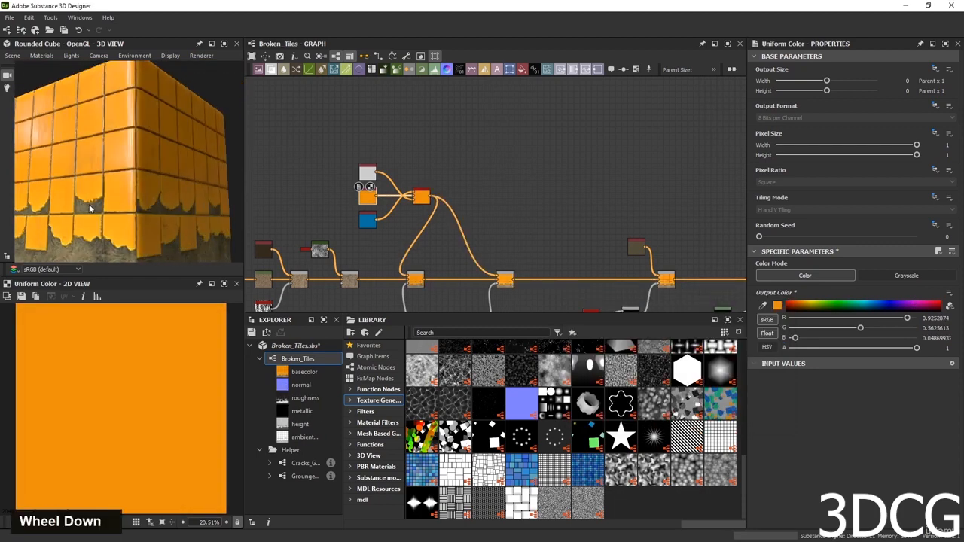
scroll(137, 201, up, 5)
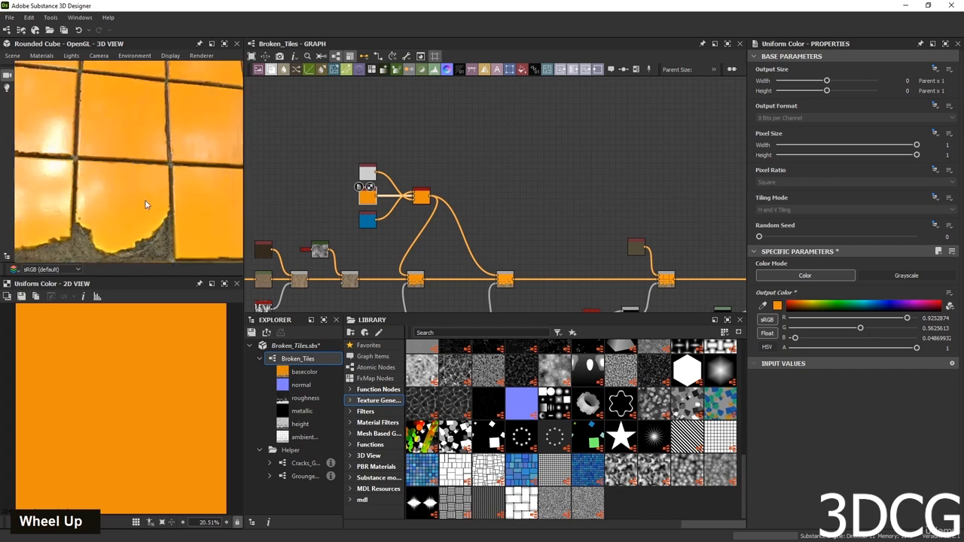
scroll(165, 227, down, 3)
scroll(165, 227, down, 4)
middle_drag(165, 227, 145, 234)
scroll(145, 234, up, 3)
scroll(170, 242, down, 4)
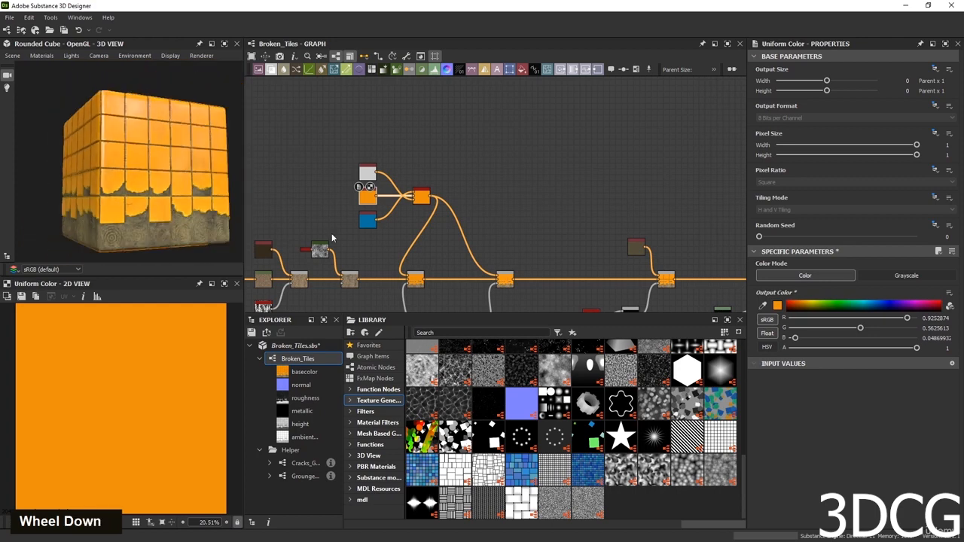
Set the Multi Switch's Input Selection to 1 to switch the tiles to blue.
click(367, 172)
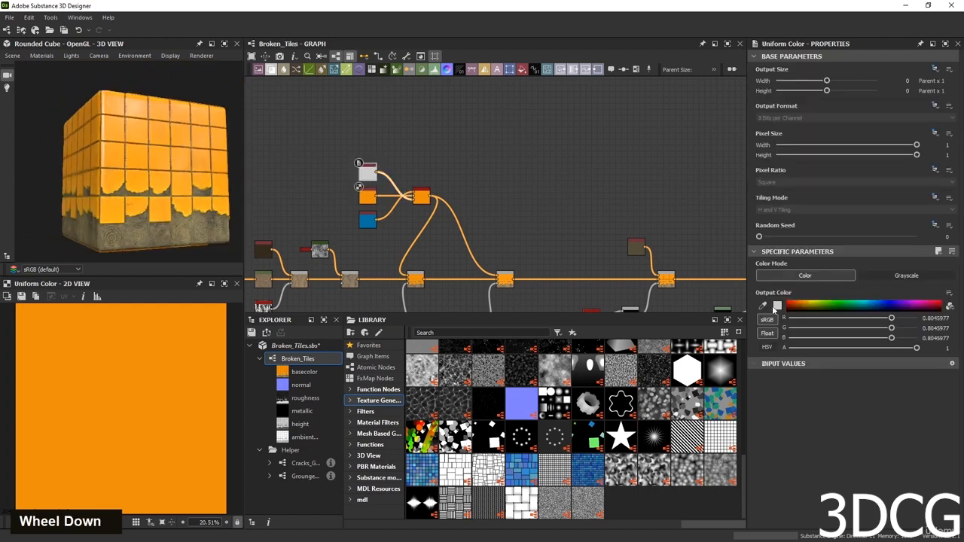
click(422, 198)
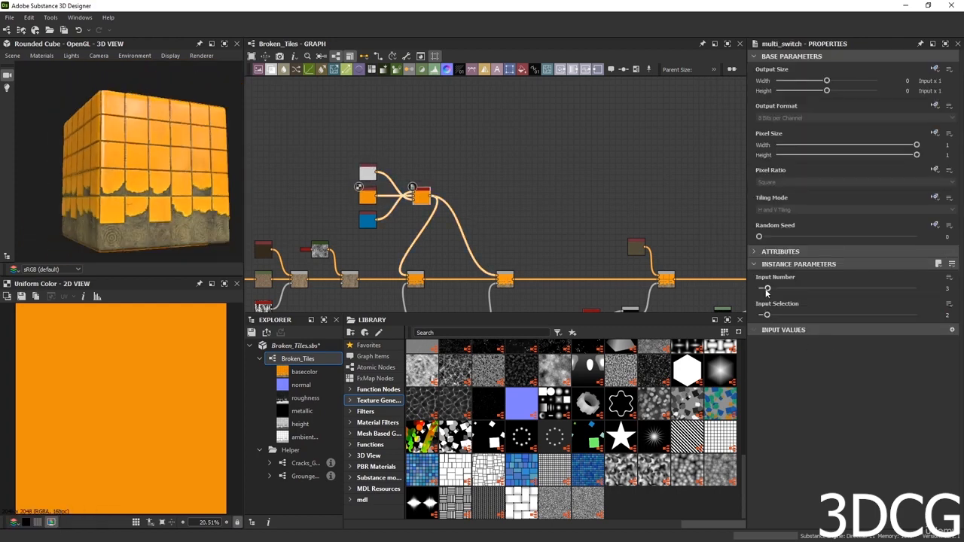
drag(766, 315, 759, 314)
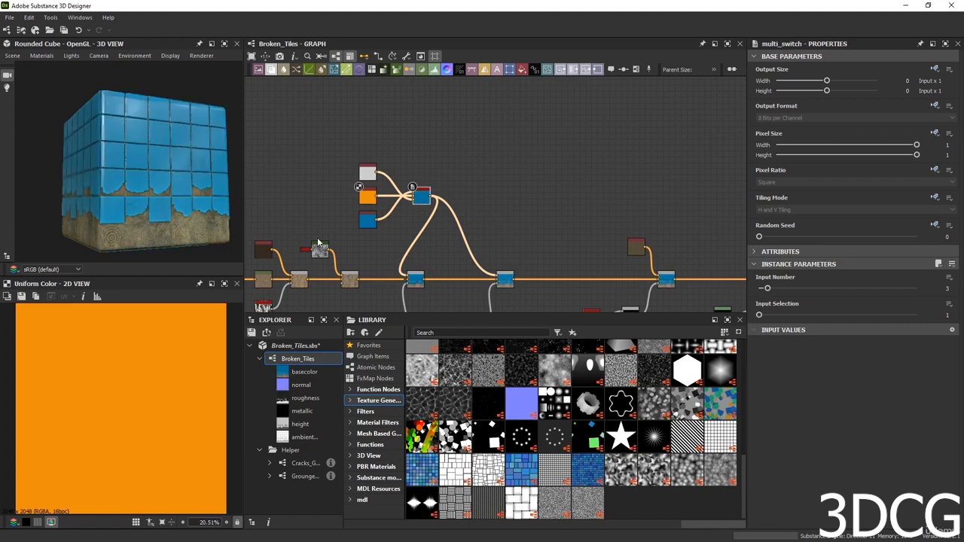
scroll(124, 196, up, 5)
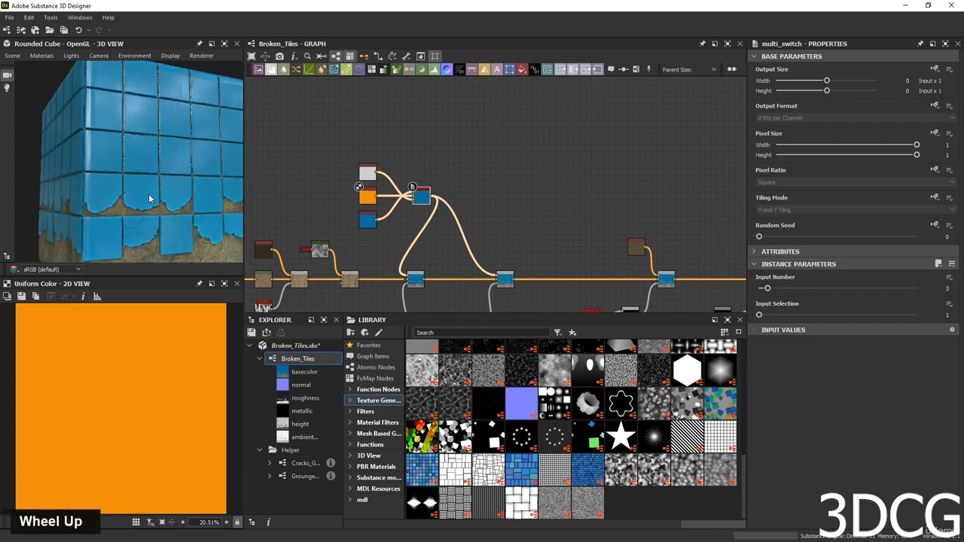
Brighten the blue Uniform Color to about R 0.009, G 0.551, B 0.753 and check the tiles on the cube.
click(370, 219)
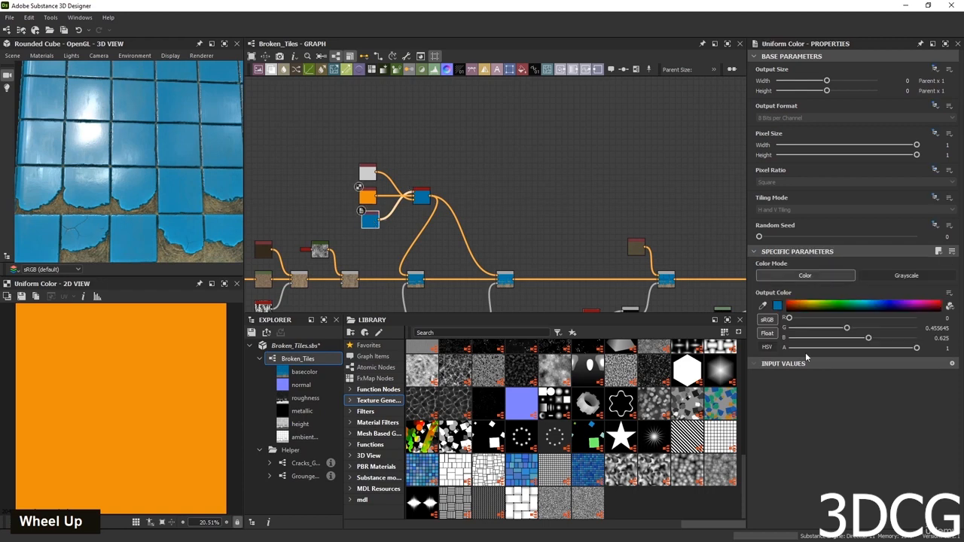
click(777, 306)
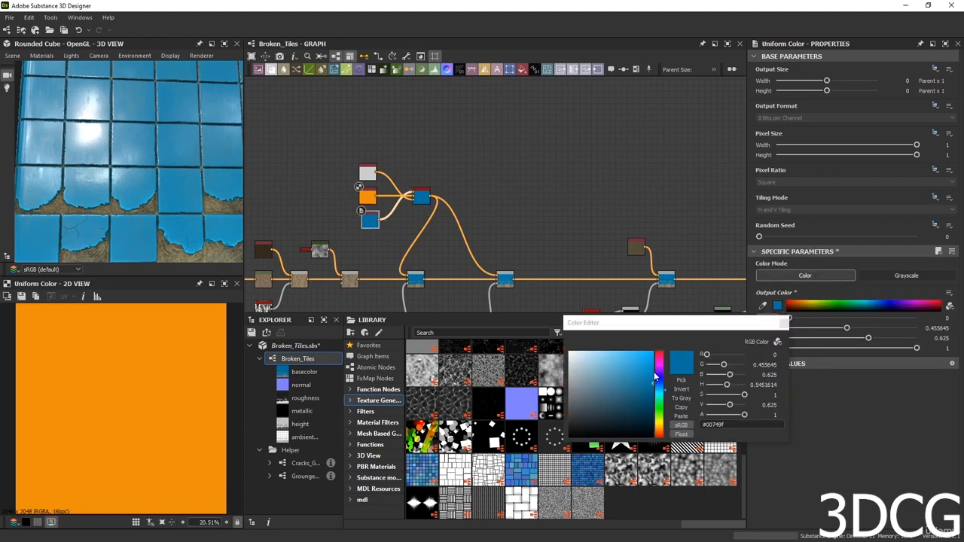
click(654, 372)
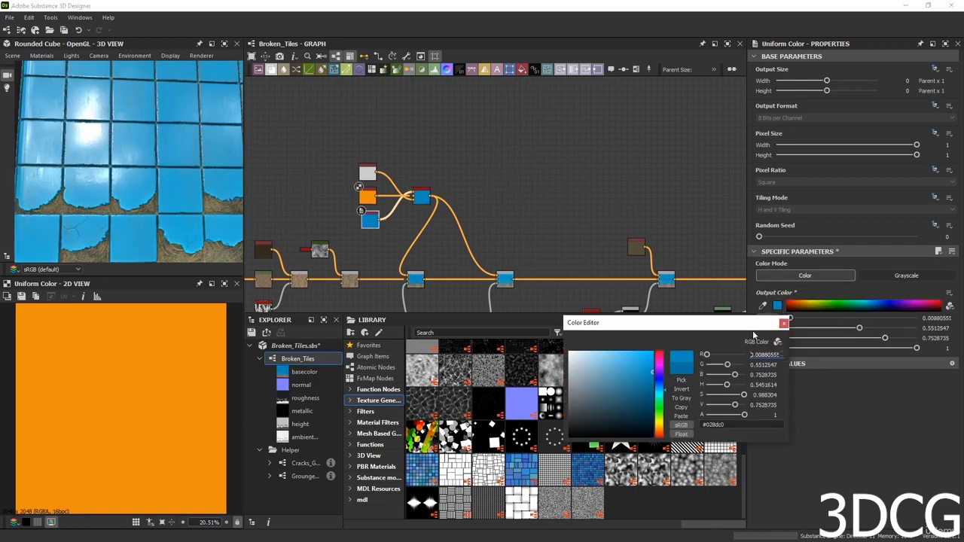
click(783, 324)
scroll(73, 168, up, 2)
scroll(71, 168, down, 3)
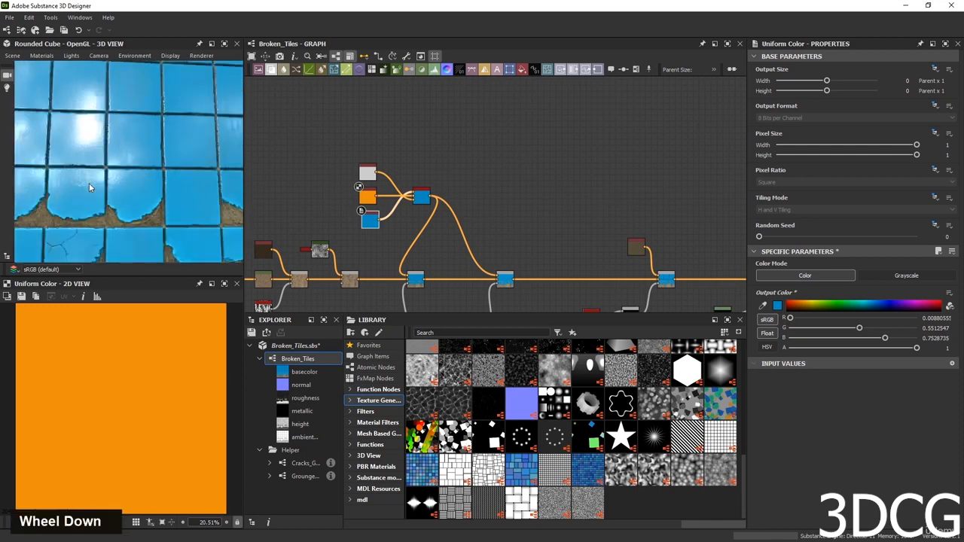
drag(70, 171, 97, 183)
scroll(96, 183, down, 3)
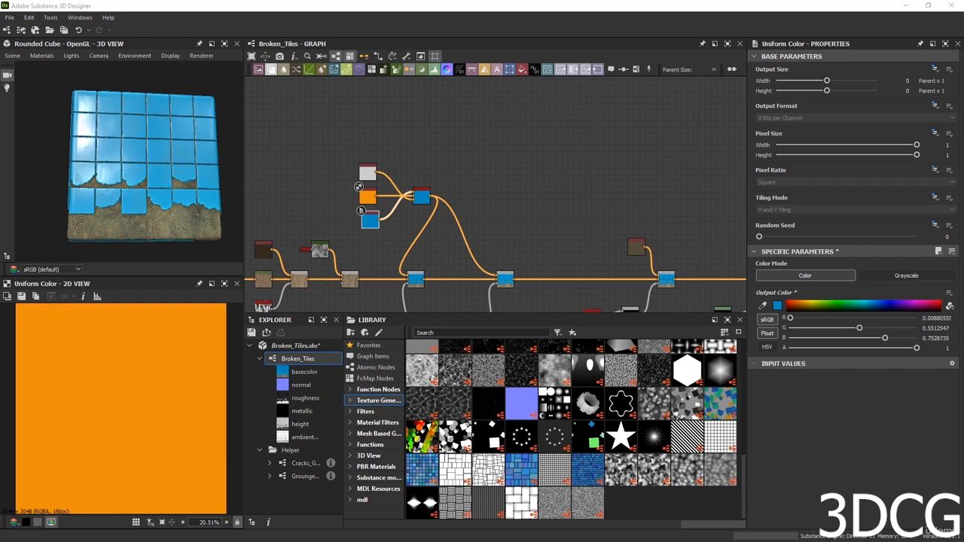
Add a Blend node after the second tile-color Blend and feed that Blend's output into its background.
scroll(463, 239, down, 2)
middle_drag(463, 238, 442, 230)
scroll(442, 230, up, 3)
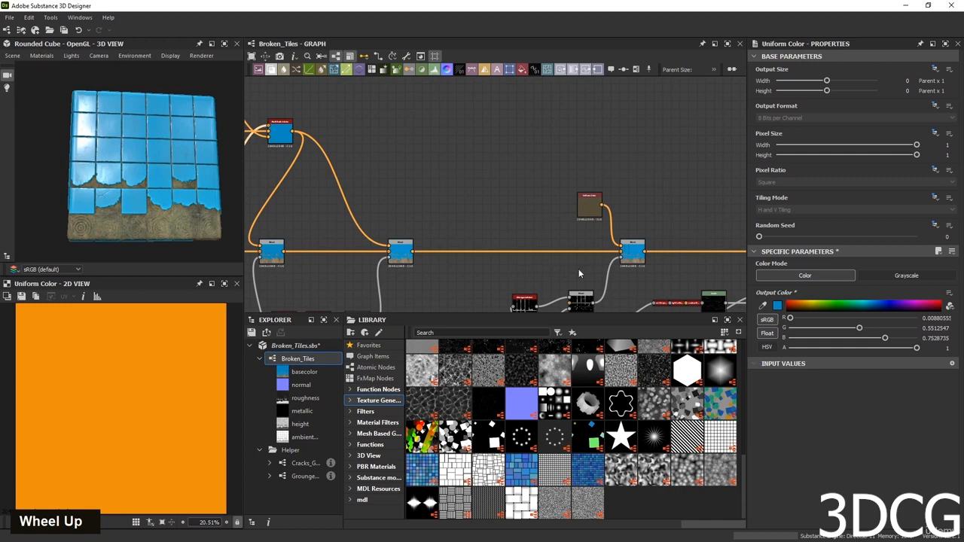
middle_drag(578, 269, 798, 264)
middle_drag(616, 231, 550, 235)
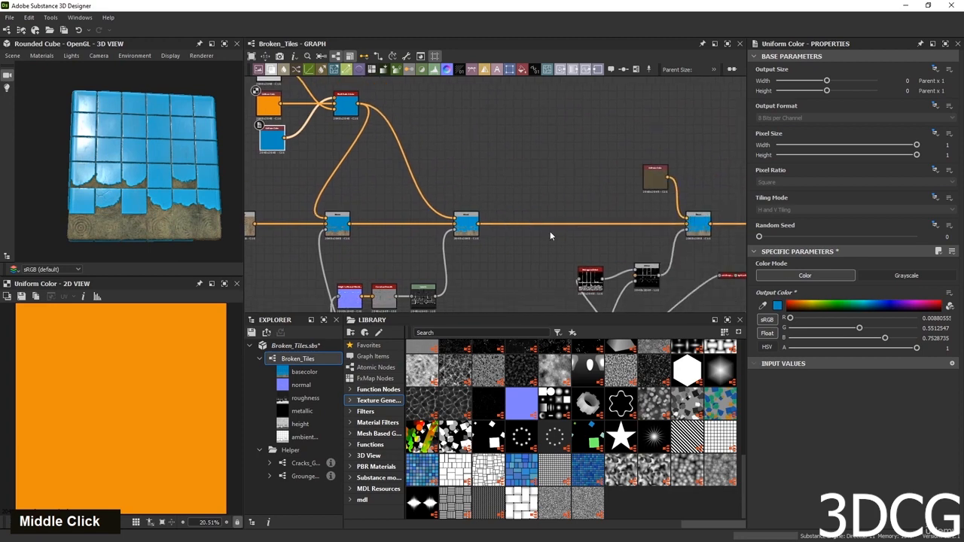
key(space)
text(b)
key(Return)
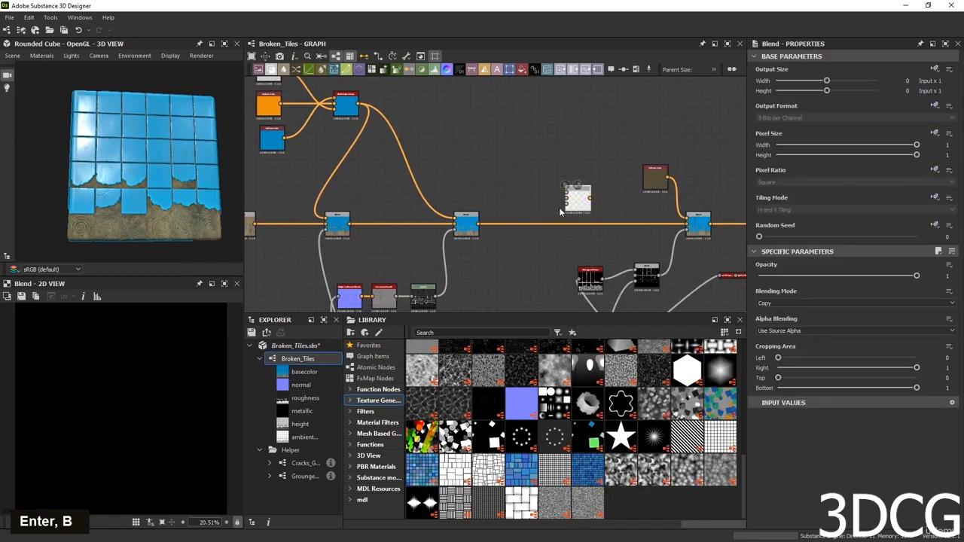
drag(479, 223, 572, 199)
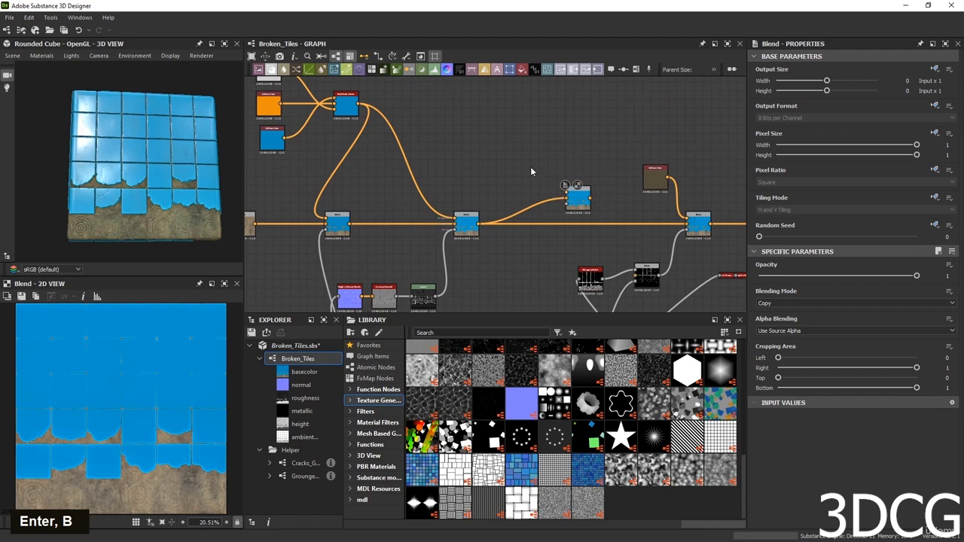
Add a Dirt 1 noise node above the base color chain and set its Disorder to 0.31.
scroll(564, 220, down, 4)
middle_drag(571, 222, 541, 221)
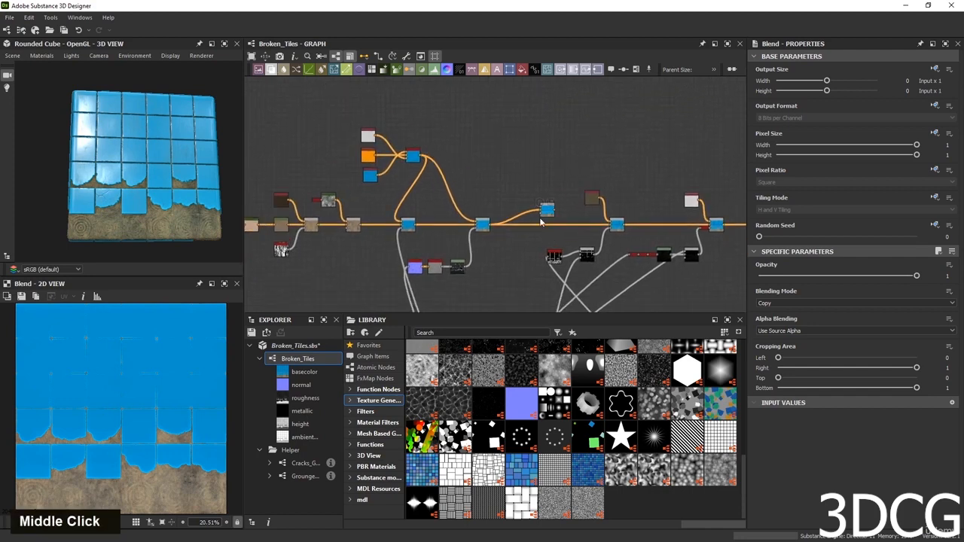
scroll(539, 220, up, 3)
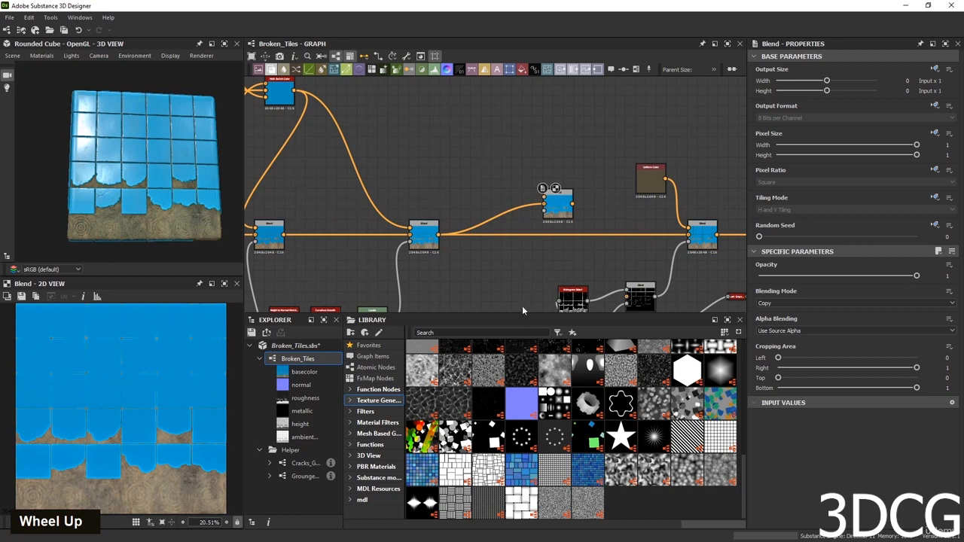
scroll(562, 418, up, 5)
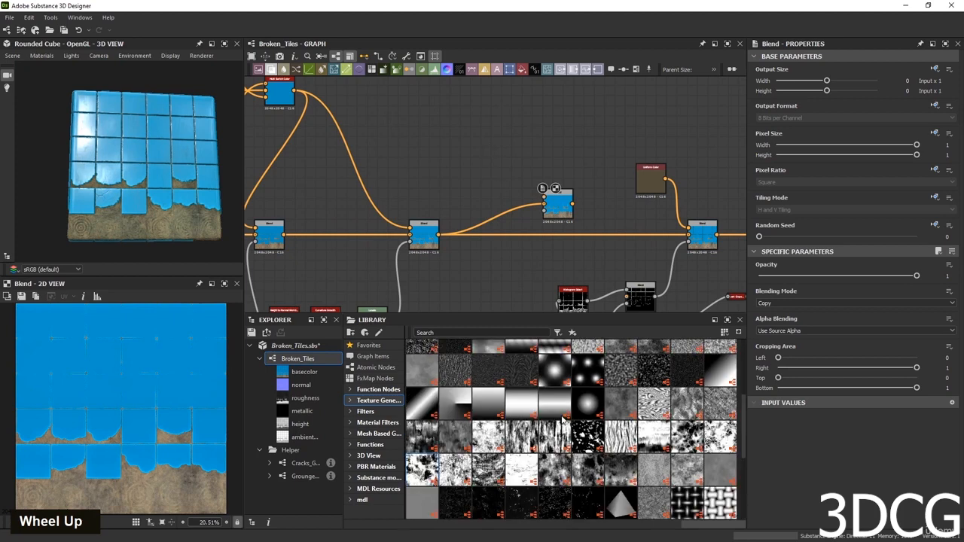
scroll(563, 419, up, 5)
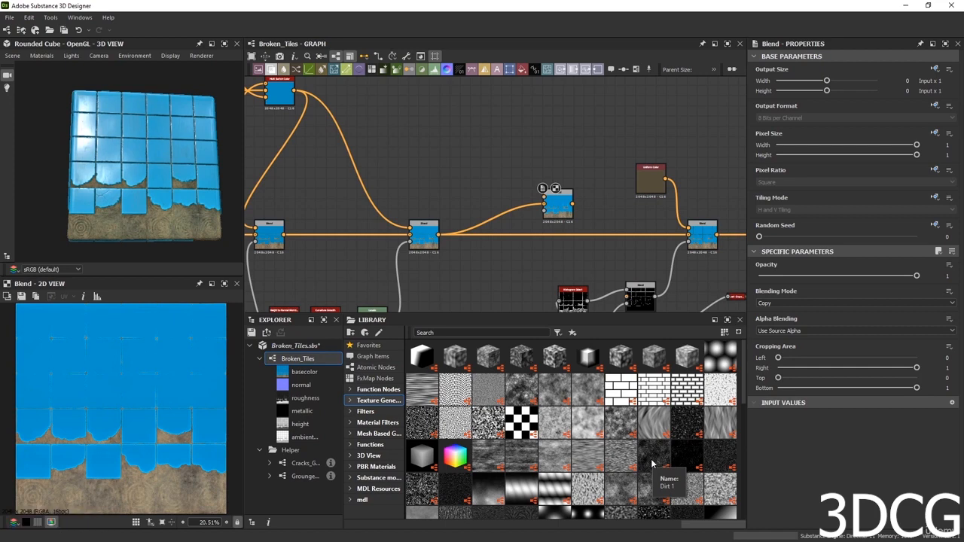
drag(652, 463, 463, 139)
double_click(465, 141)
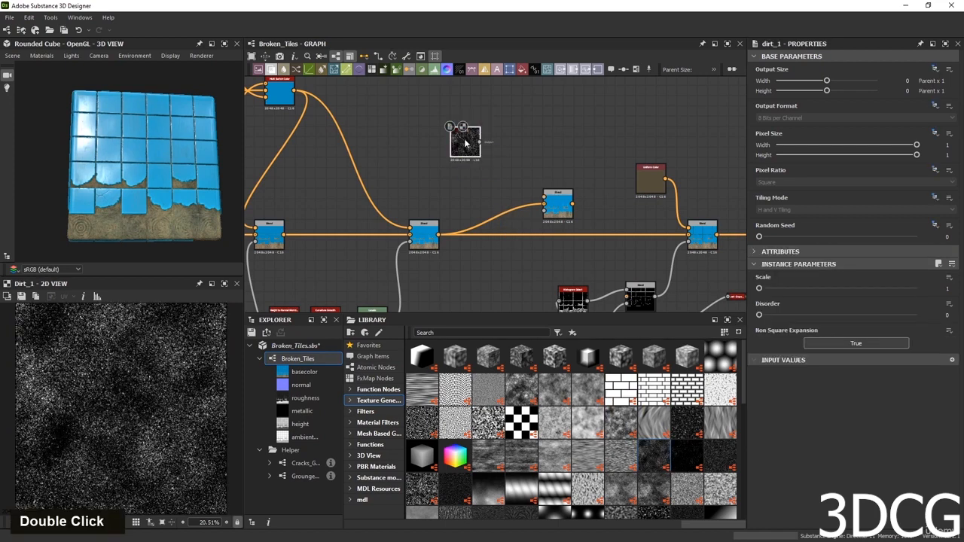
scroll(159, 440, up, 4)
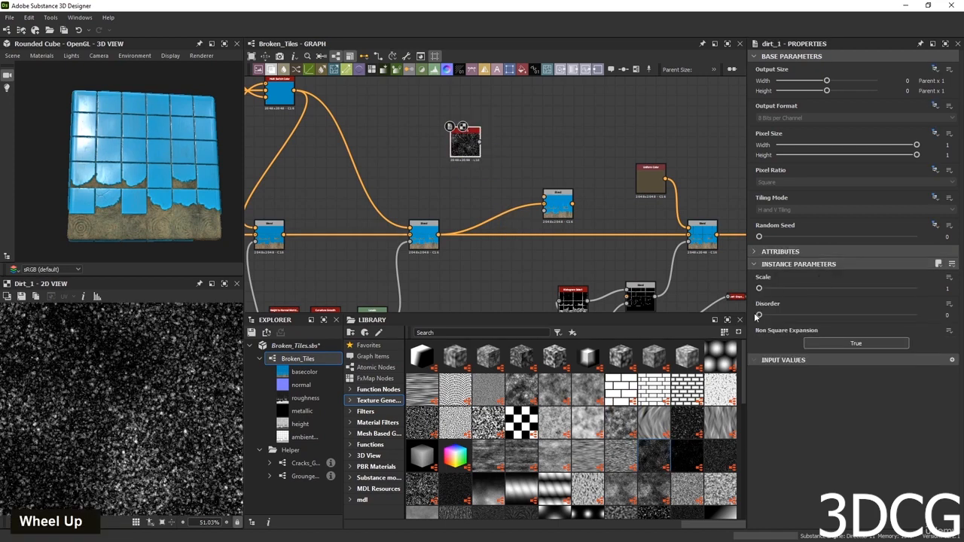
drag(758, 314, 807, 315)
scroll(130, 372, down, 3)
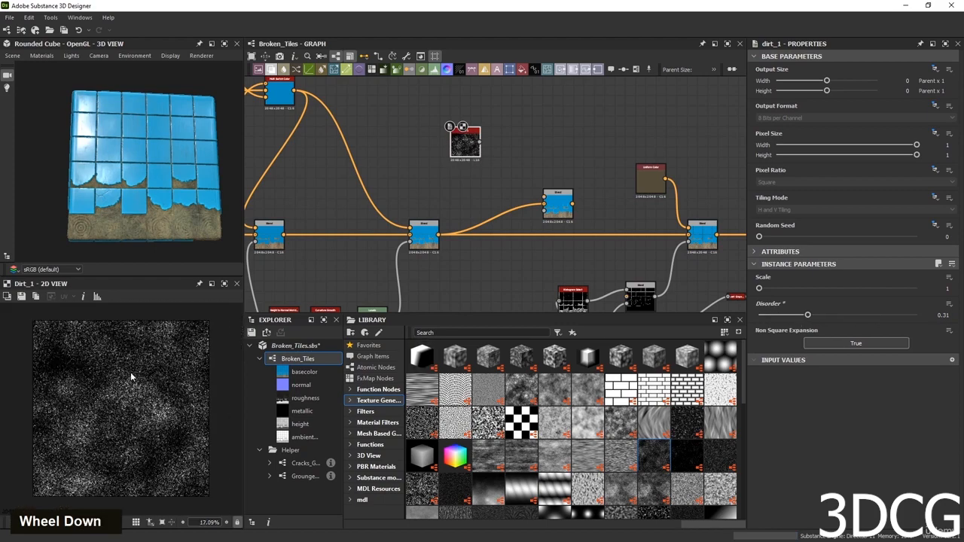
scroll(136, 422, up, 2)
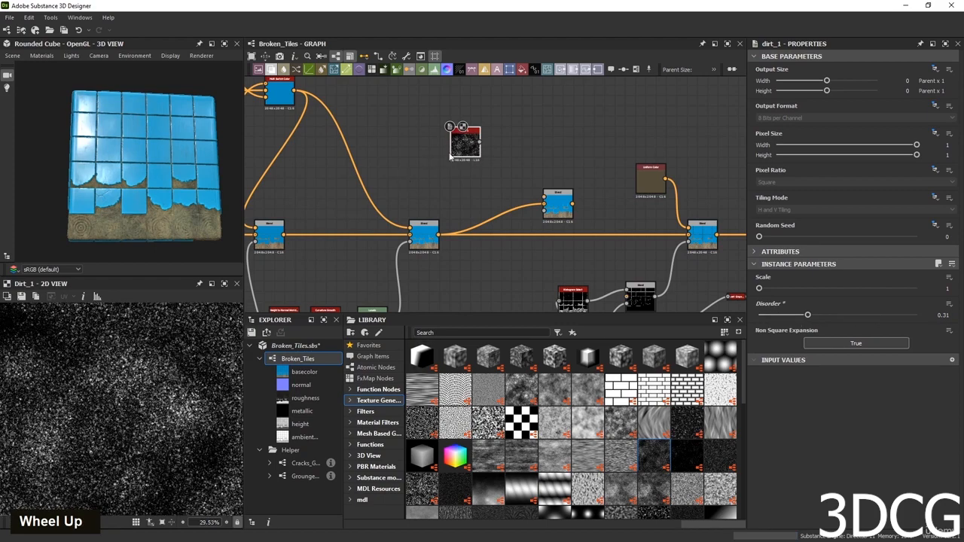
Connect Dirt 1 through a Gradient Map to the new Blend's foreground and preview the Blend.
drag(450, 156, 557, 204)
click(522, 176)
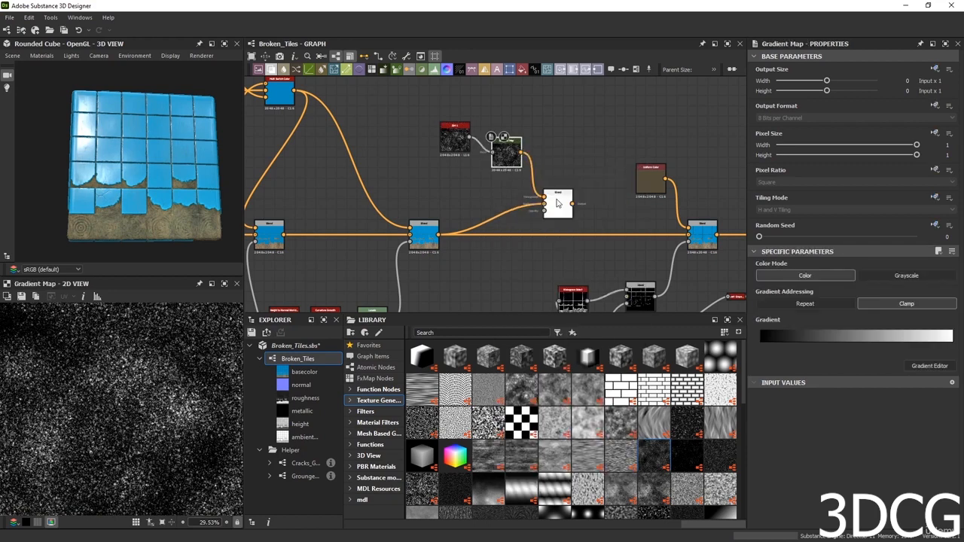
double_click(557, 202)
Try the Subtract, Max (Lighten) and Switch blending modes for the dirt over the tiles.
click(795, 303)
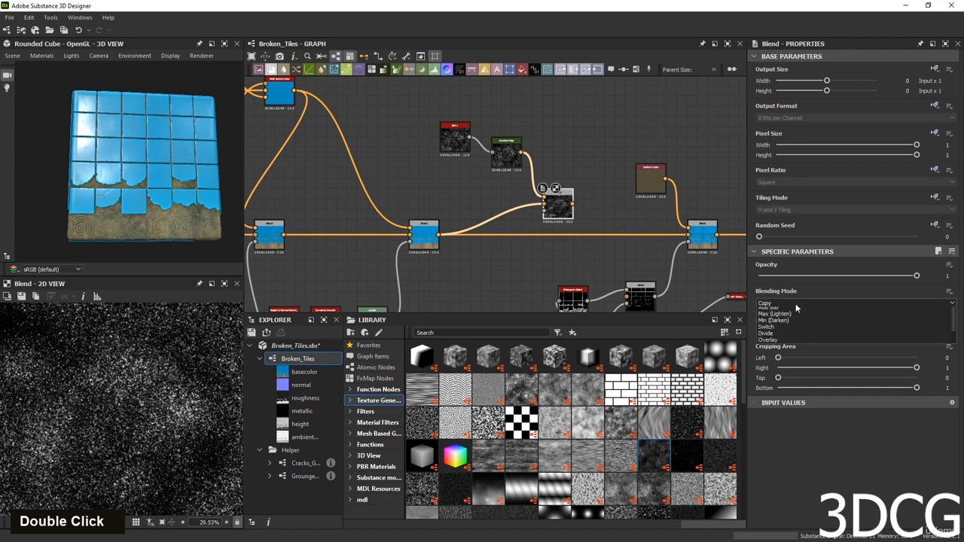
click(796, 303)
key(Down)
key(Down)
key(Down)
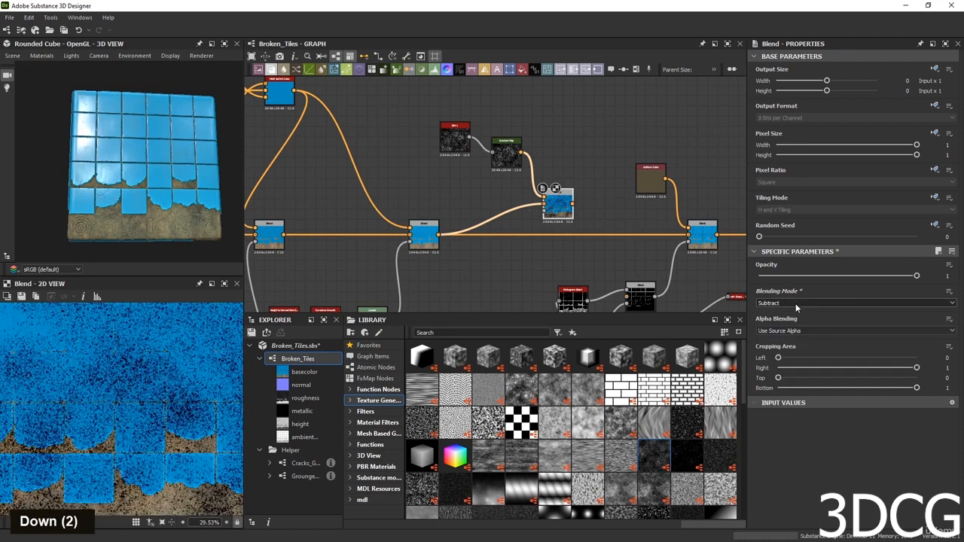
key(Down)
key(Down)
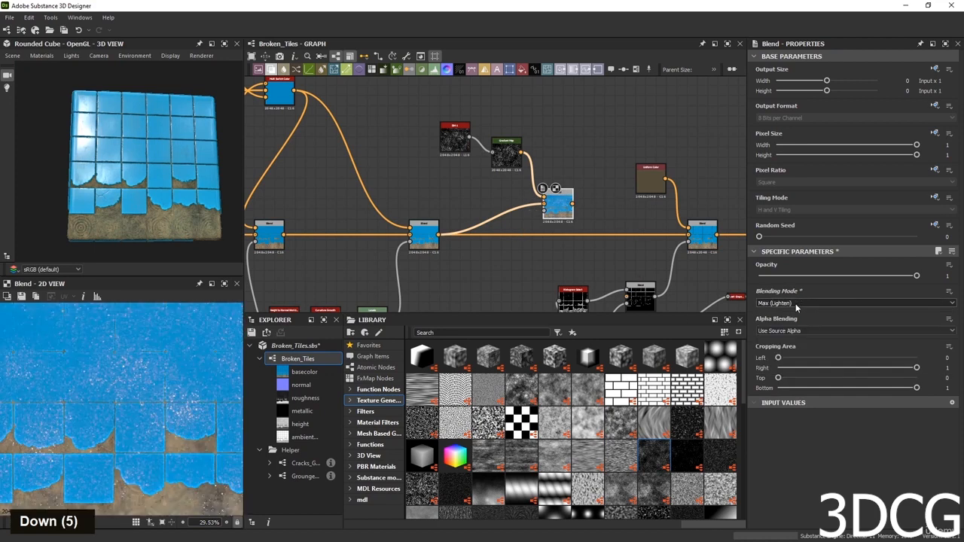
scroll(162, 414, up, 5)
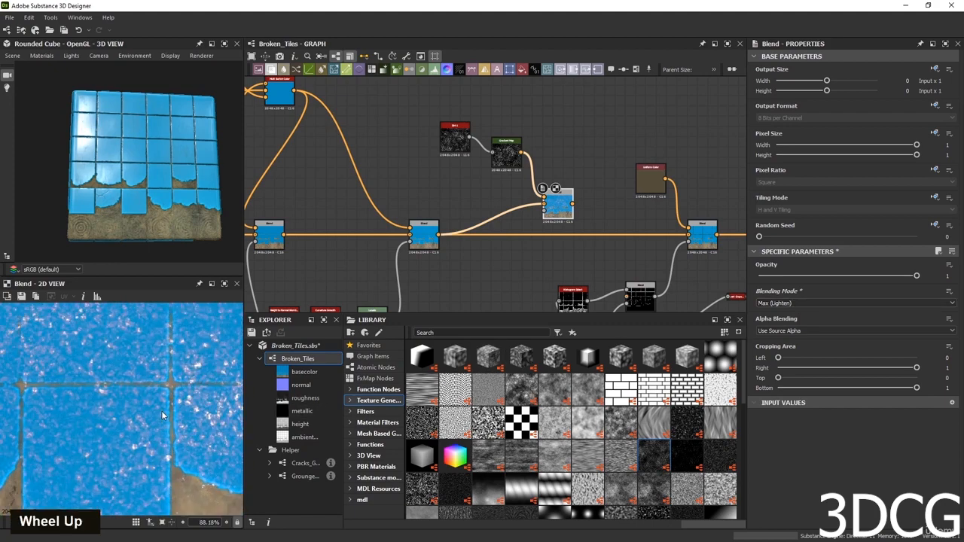
scroll(162, 414, down, 4)
double_click(799, 301)
key(Down)
key(Down)
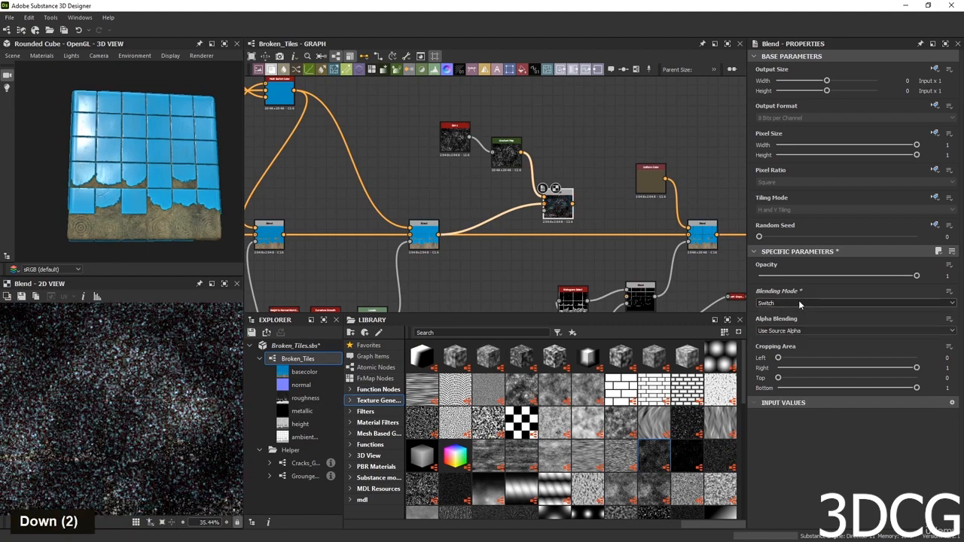
Set the dirt Blend to Add (Linear Dodge) with its opacity lowered to about 0.17.
key(Up)
key(Up)
key(Up)
key(Up)
key(Up)
key(Up)
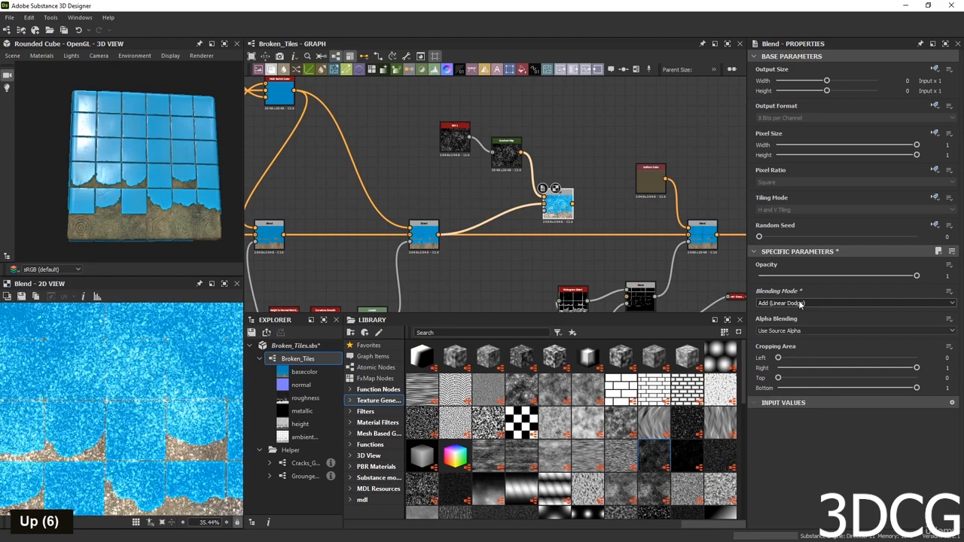
key(Up)
key(Down)
key(Down)
key(Down)
key(Up)
key(Up)
drag(918, 278, 789, 278)
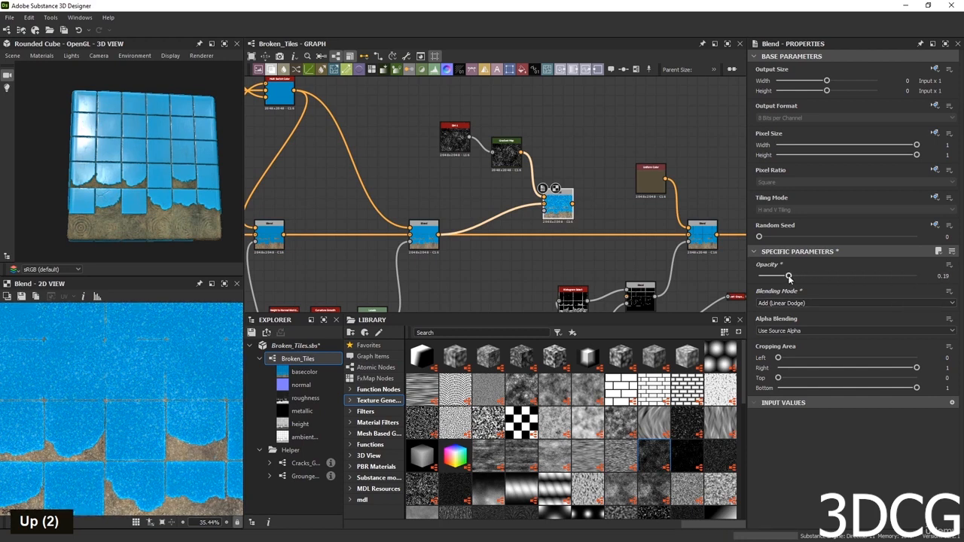
Connect the dirt Blend's output to the next Blend in the base color chain and check the tiles up close.
drag(569, 209, 692, 233)
scroll(152, 192, up, 3)
scroll(152, 191, up, 5)
middle_drag(152, 191, 136, 202)
Add a BnW Spots 2 noise with Disorder 0.7 and connect it to the Gradient Map in place of Dirt 1.
click(454, 140)
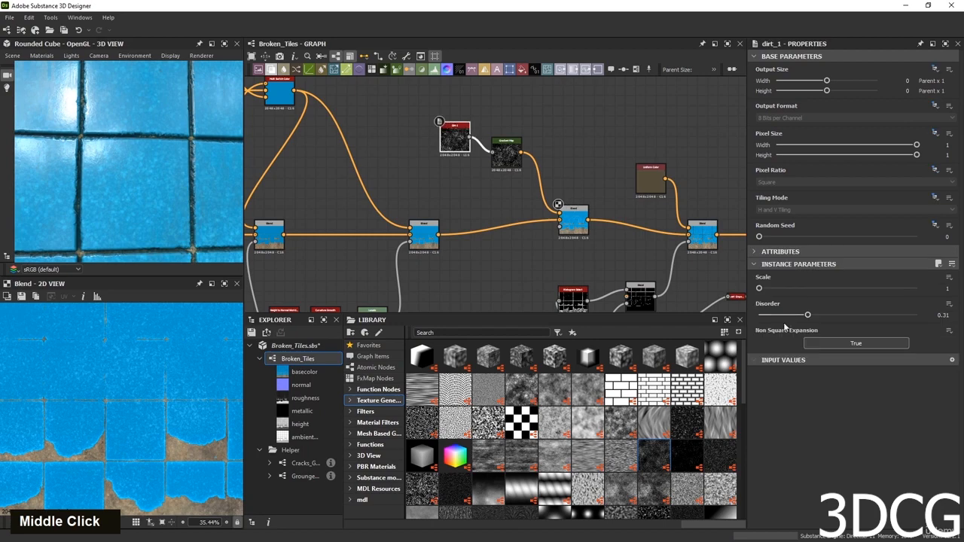
drag(558, 393, 431, 194)
double_click(431, 194)
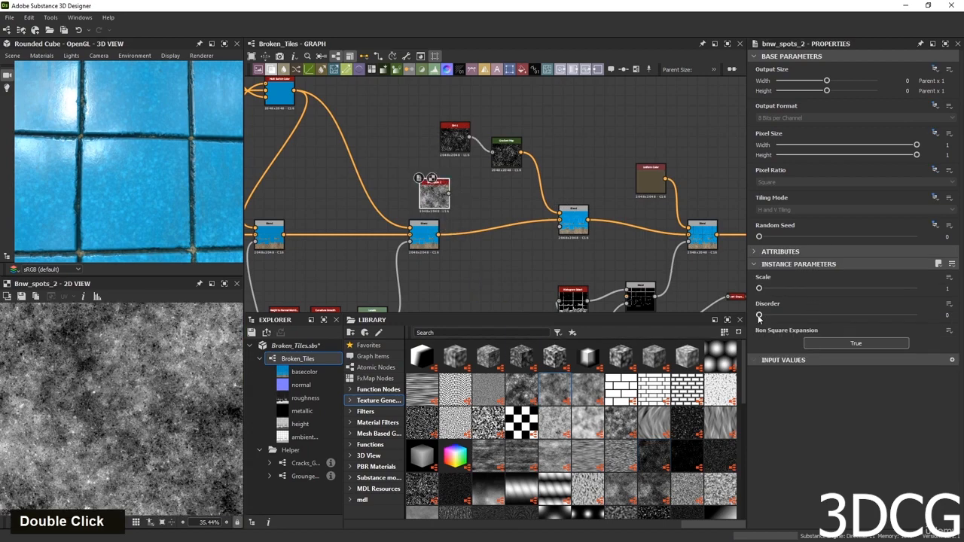
drag(758, 317, 869, 315)
drag(450, 194, 493, 155)
Check the spotted tiles on the cube and reduce the noise Blend's opacity to 0.1.
scroll(163, 180, down, 4)
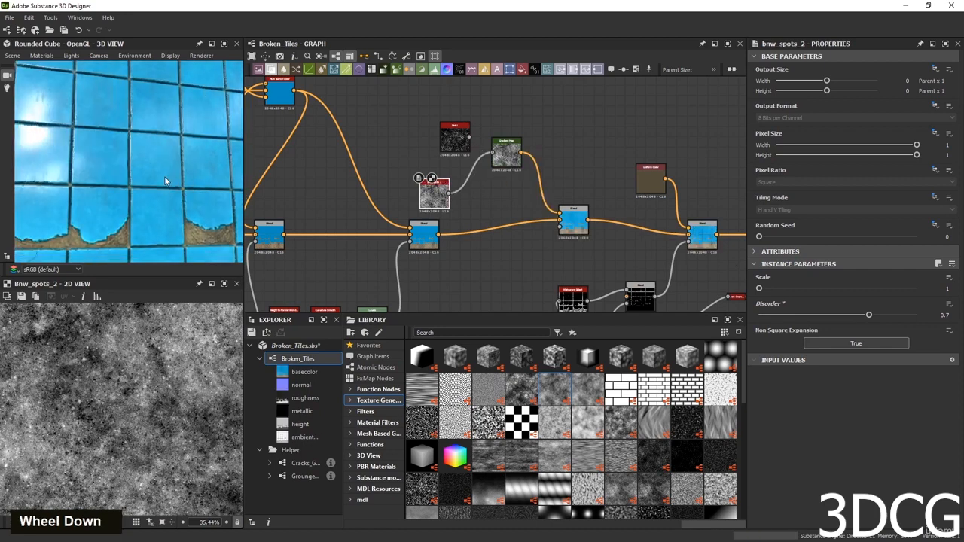
scroll(166, 181, up, 3)
scroll(162, 184, up, 3)
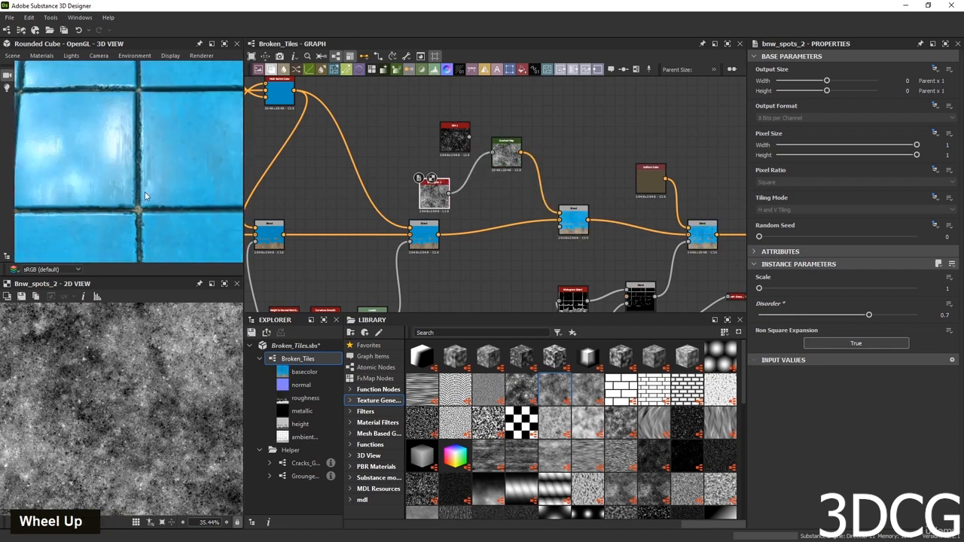
scroll(150, 196, down, 3)
scroll(164, 197, up, 3)
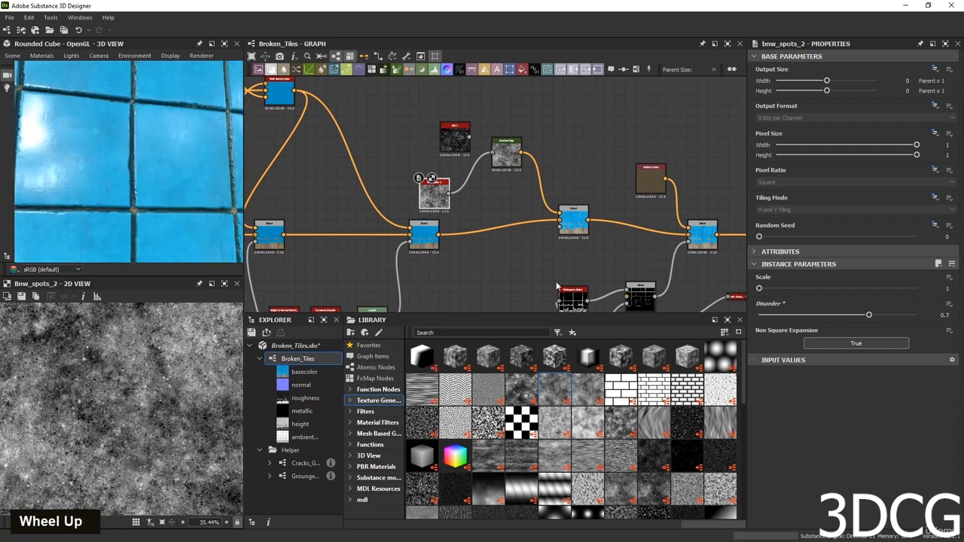
click(573, 225)
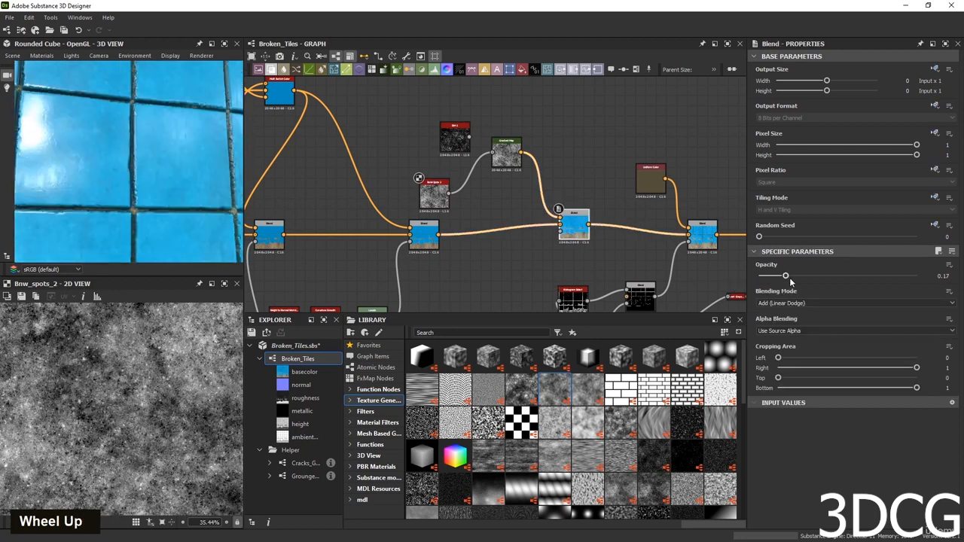
mouse_move(787, 276)
mouse_down()
mouse_move(818, 276)
mouse_move(774, 277)
mouse_up()
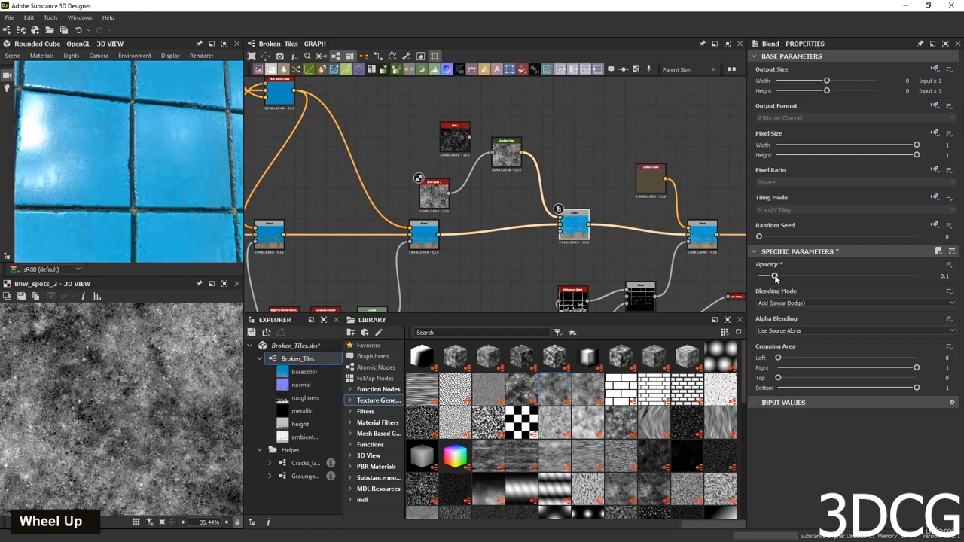
Examine the subtle color variation on the blue tiles and broken edges on the cube at several distances.
scroll(144, 160, down, 8)
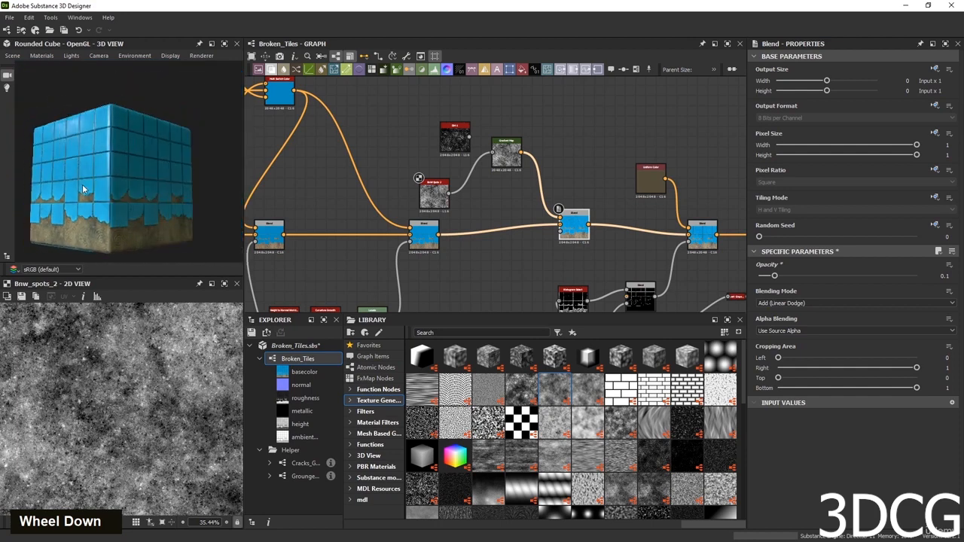
drag(140, 163, 108, 215)
scroll(142, 212, up, 6)
scroll(142, 209, down, 6)
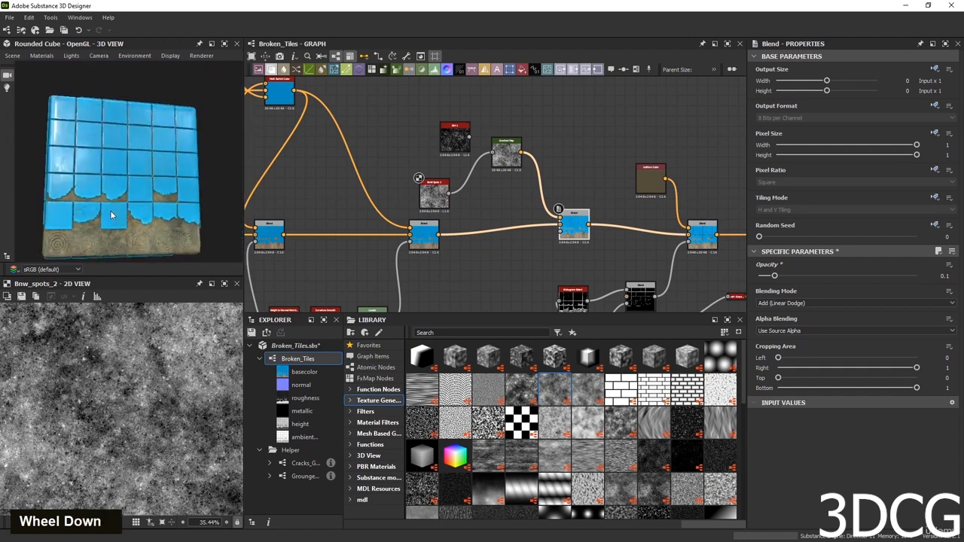
scroll(108, 215, up, 6)
middle_drag(107, 210, 116, 182)
scroll(115, 186, up, 3)
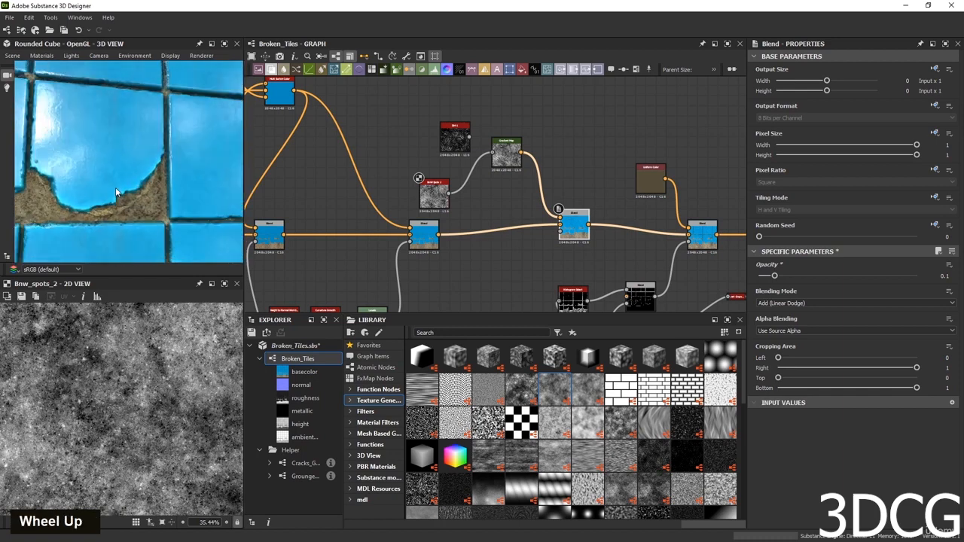
scroll(114, 208, down, 6)
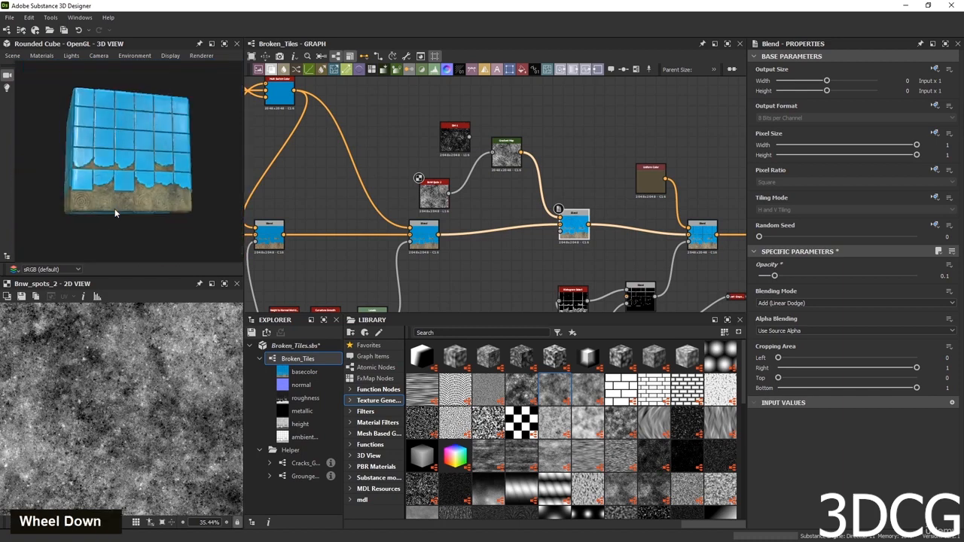
drag(232, 223, 109, 216)
scroll(106, 206, up, 5)
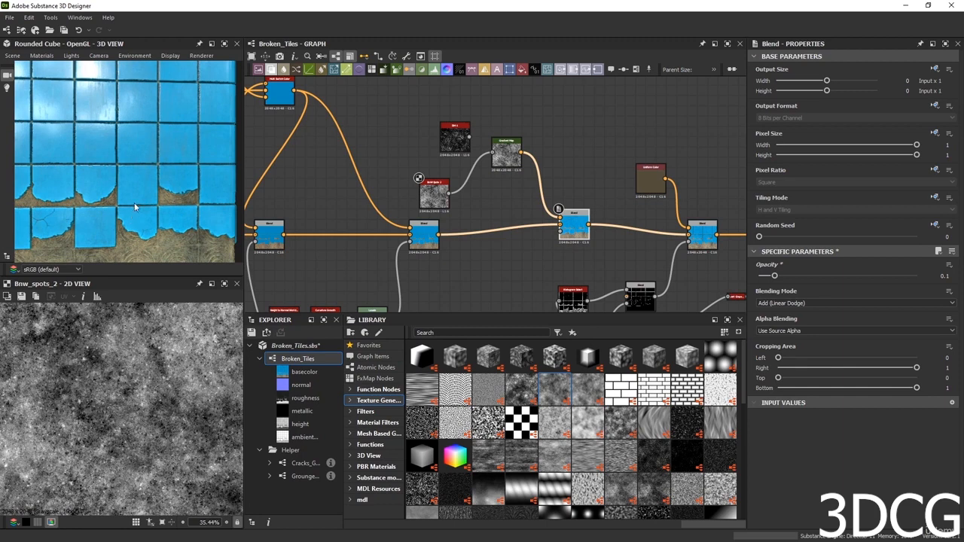
Add a frame around all the base color nodes in the upper chain and title it Color.
drag(424, 127, 687, 226)
scroll(677, 223, up, 3)
right_click(654, 172)
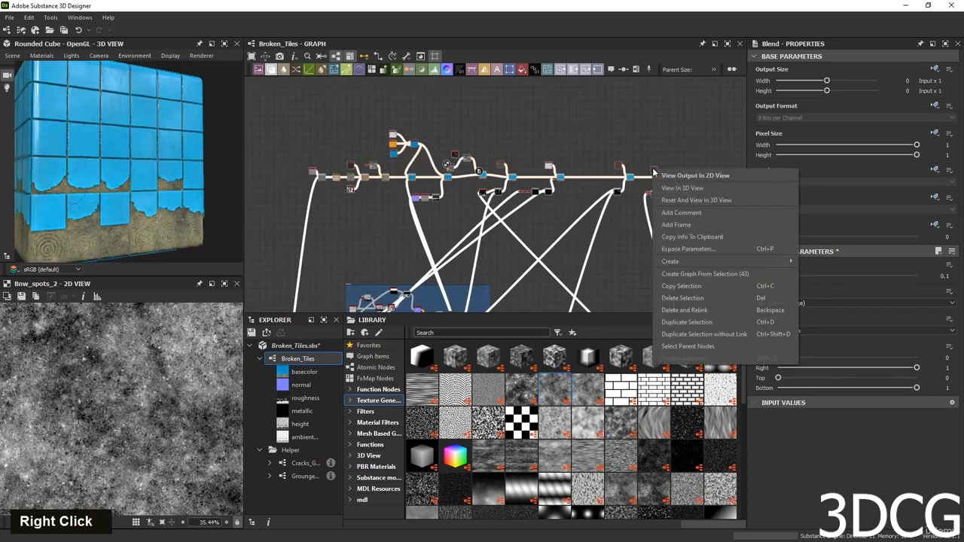
click(697, 222)
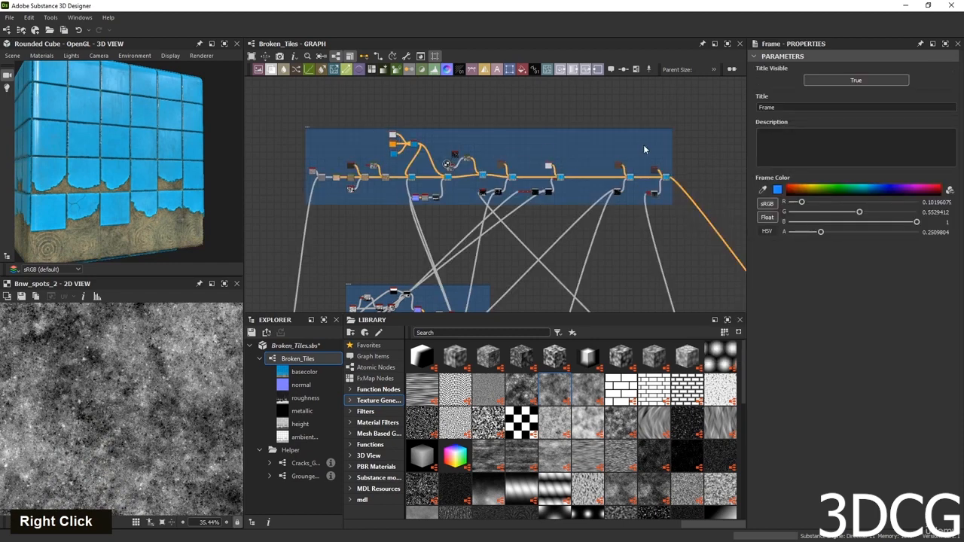
double_click(766, 108)
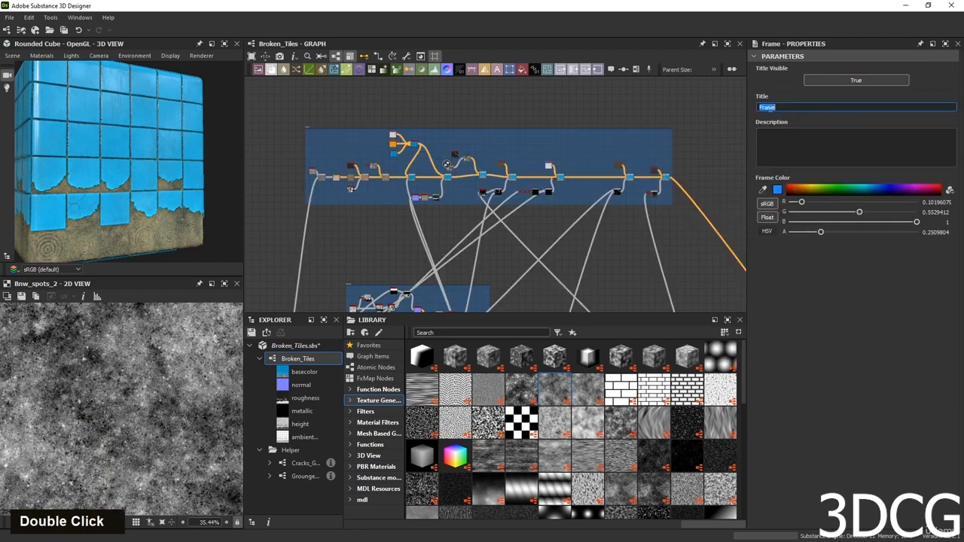
text(Colo)
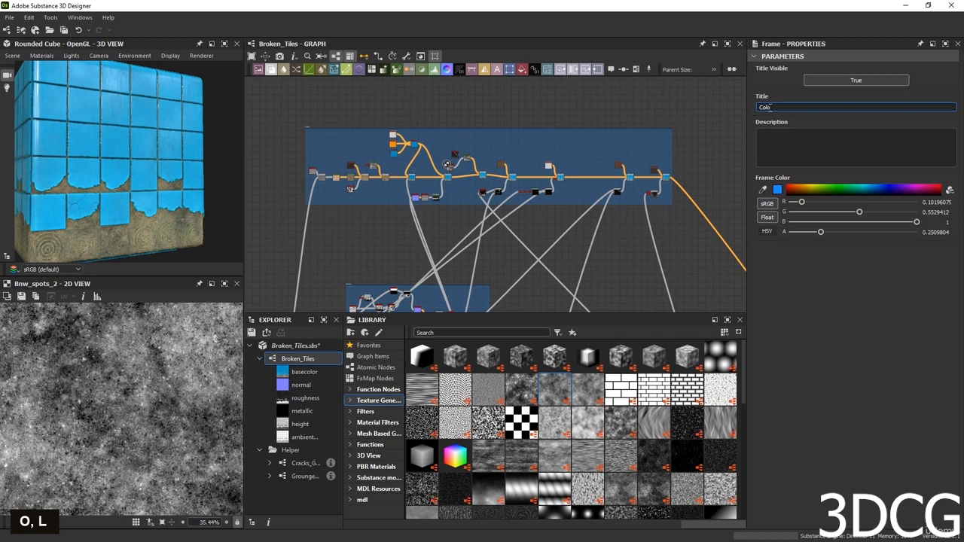
text(r)
Add a PBR Render node to the graph beside the output nodes.
scroll(652, 278, down, 3)
middle_drag(652, 278, 512, 265)
scroll(569, 232, up, 2)
middle_drag(624, 261, 590, 194)
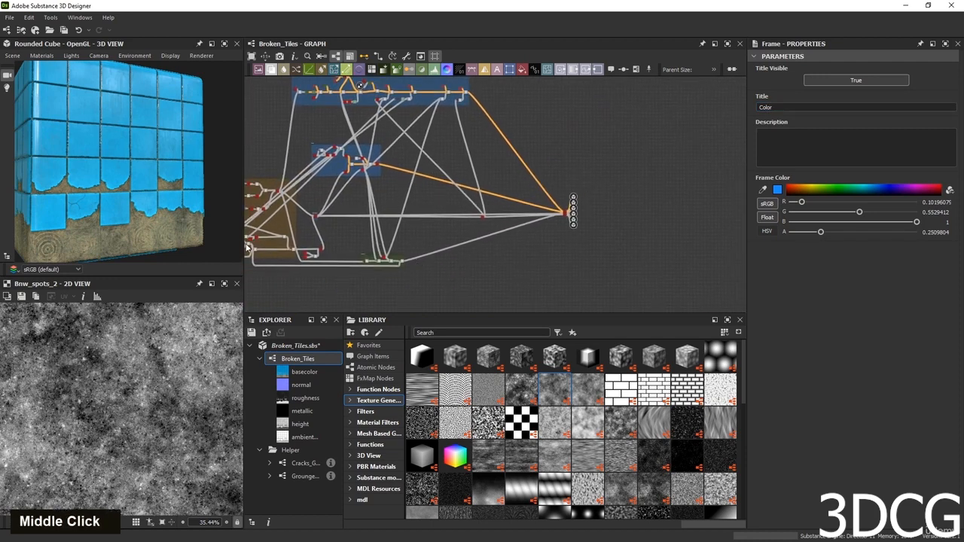
middle_drag(181, 198, 152, 217)
scroll(589, 217, up, 5)
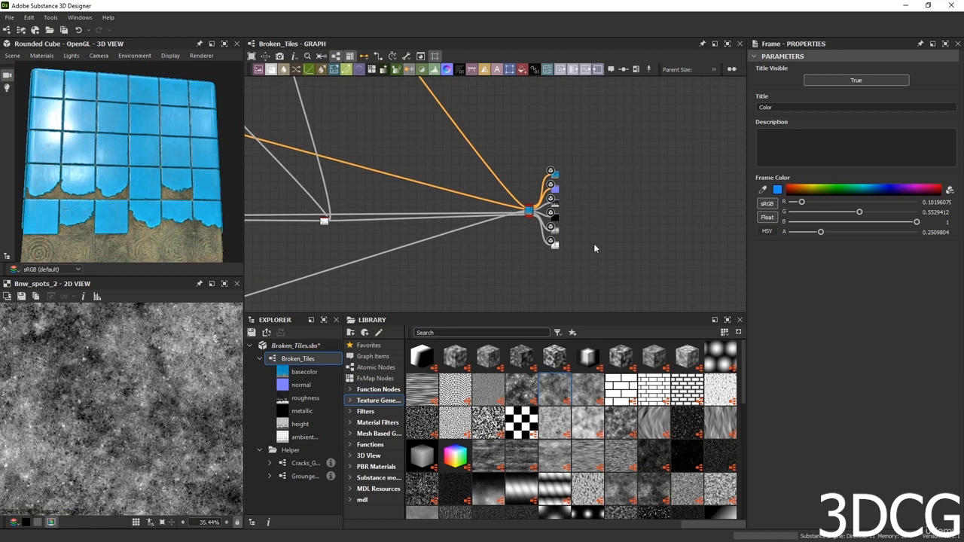
key(space)
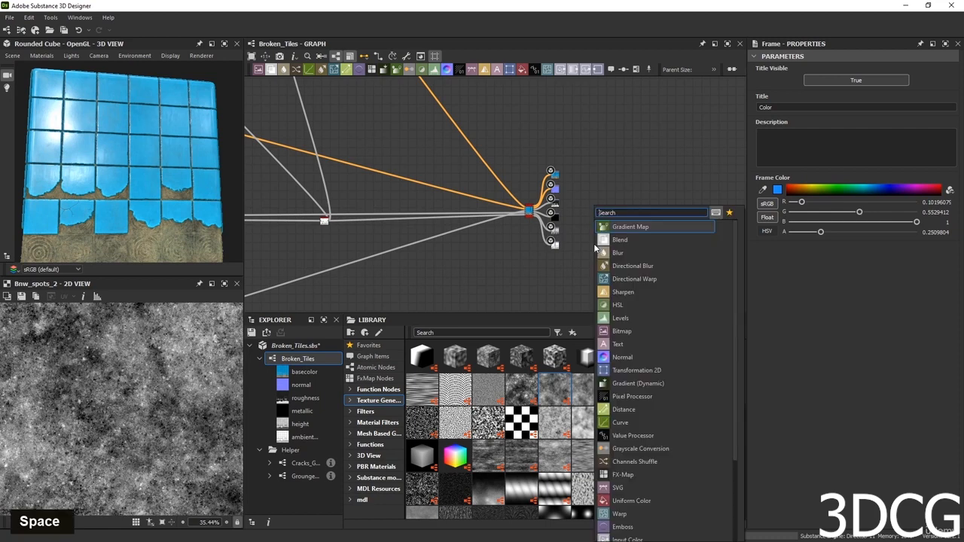
text(pbr)
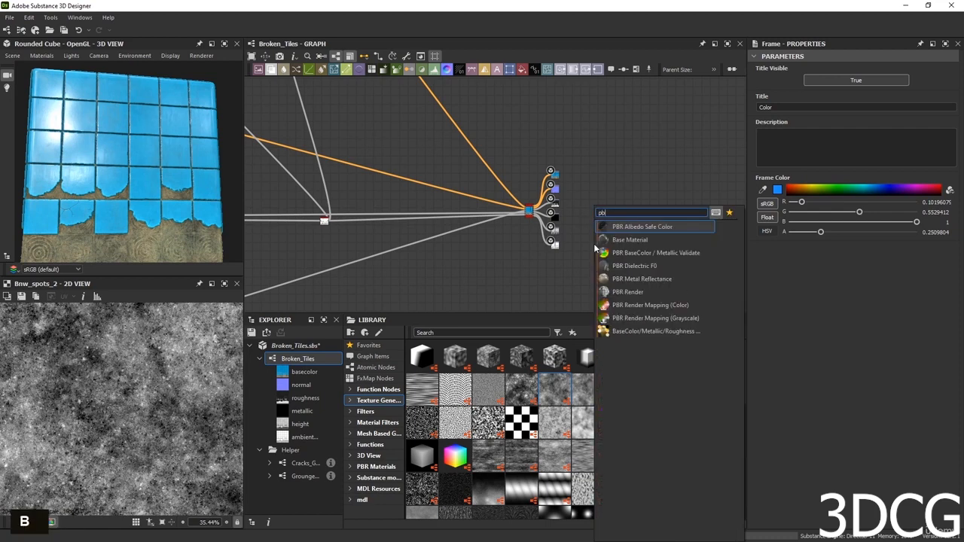
click(613, 291)
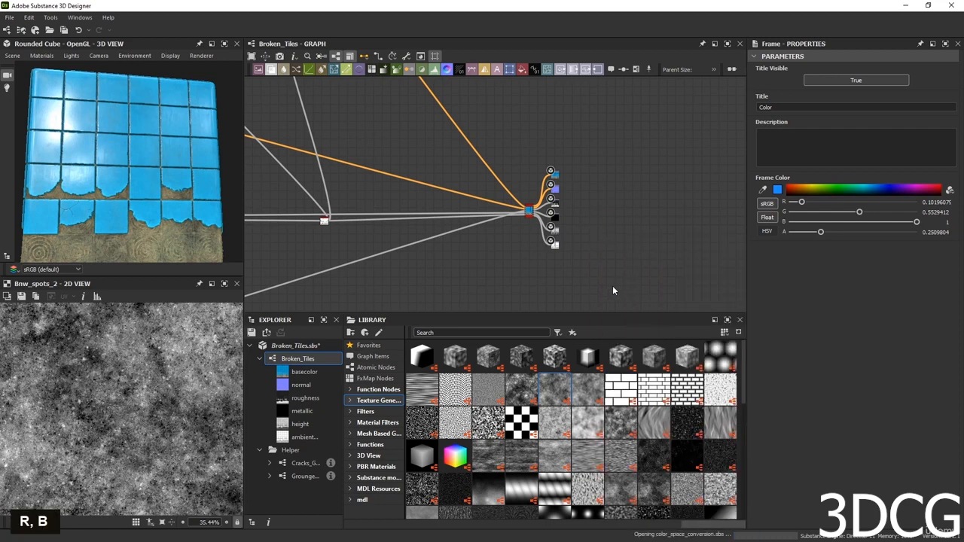
Examine the PBR Render node's inputs, outputs and instance parameters, with its output shown in the 2D view.
scroll(594, 241, up, 3)
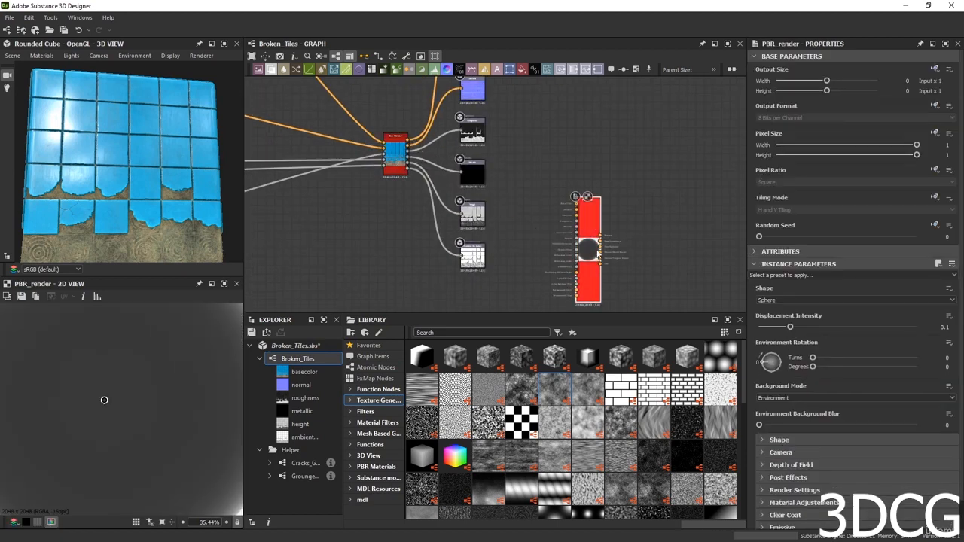
scroll(607, 257, up, 3)
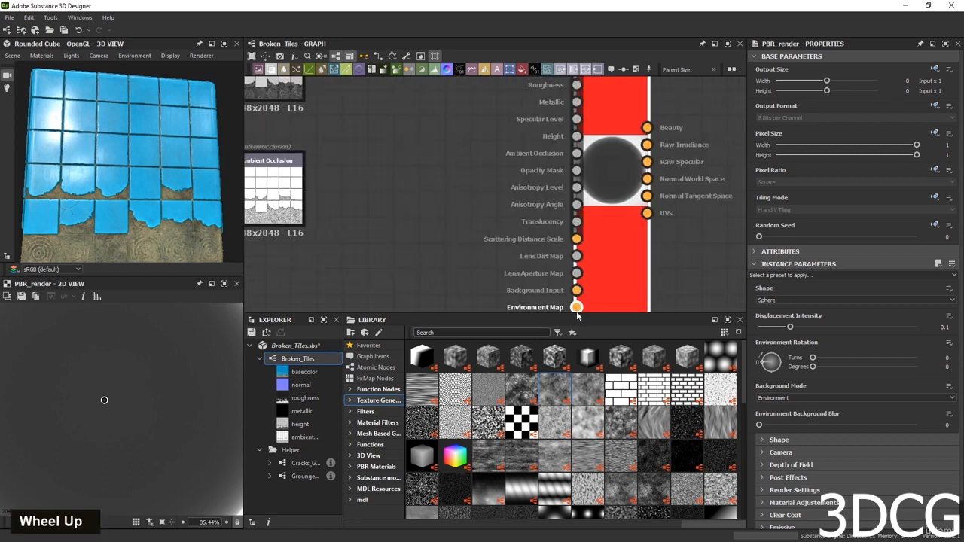
scroll(506, 256, down, 3)
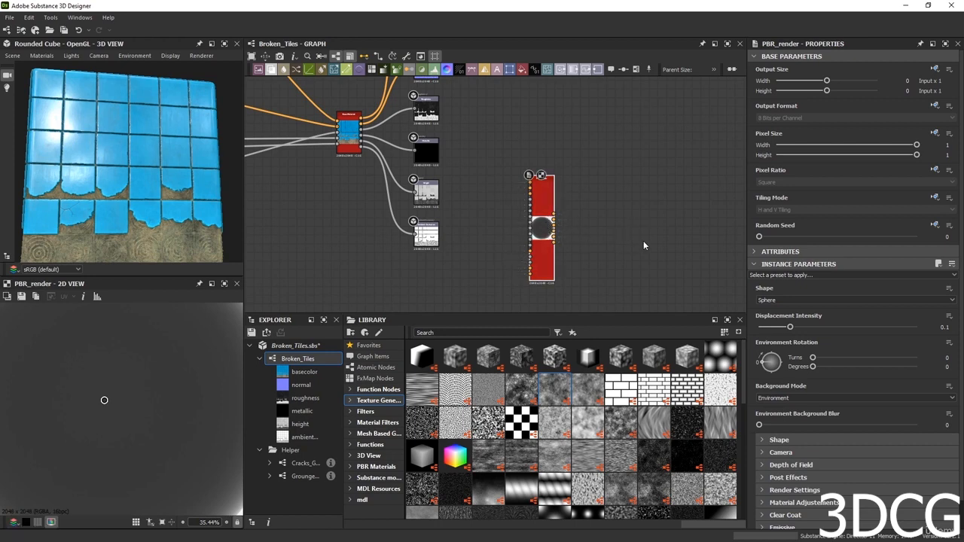
scroll(556, 196, up, 4)
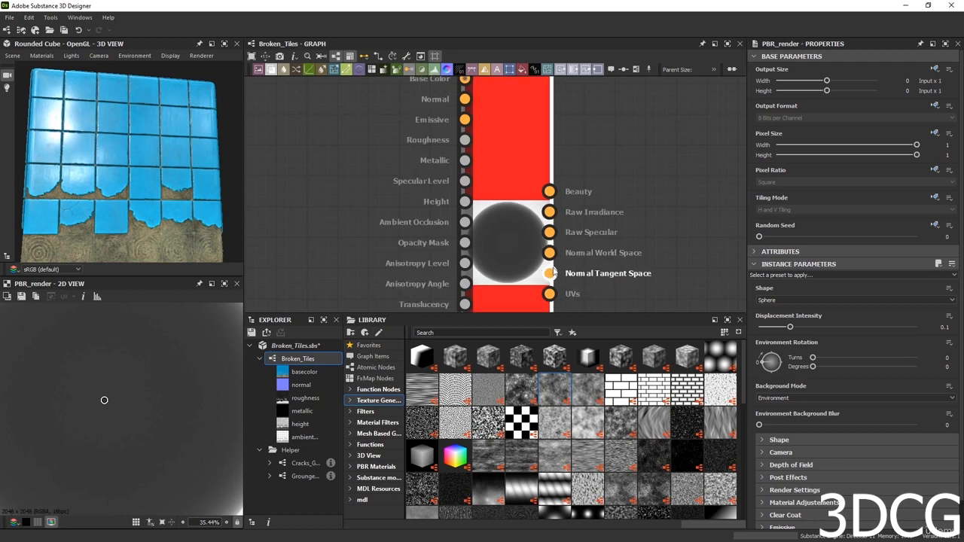
scroll(507, 228, down, 5)
scroll(507, 228, up, 2)
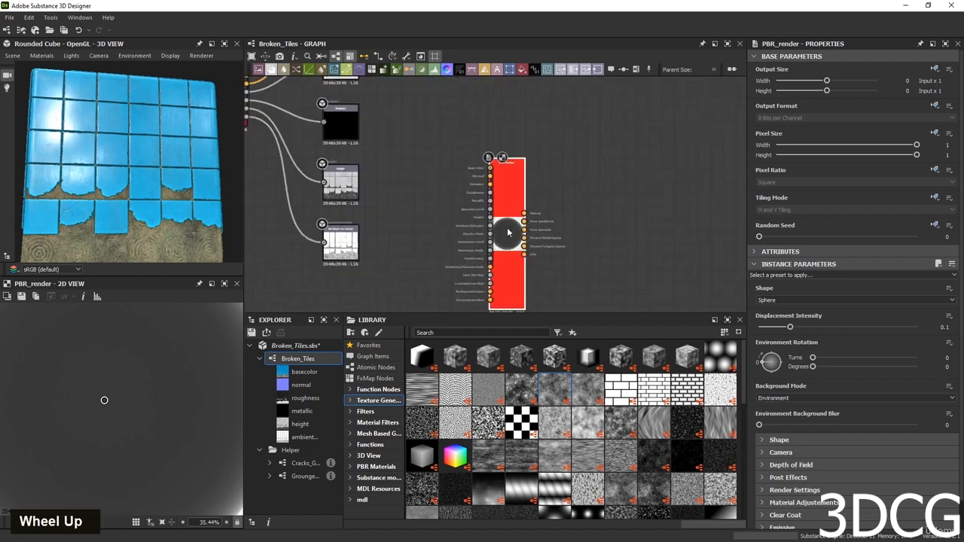
double_click(507, 230)
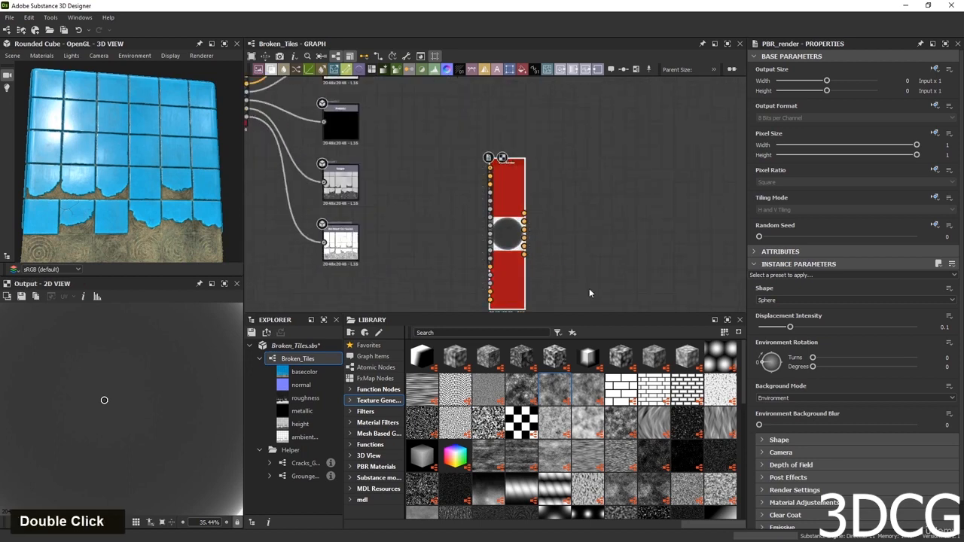
scroll(509, 172, up, 5)
double_click(510, 164)
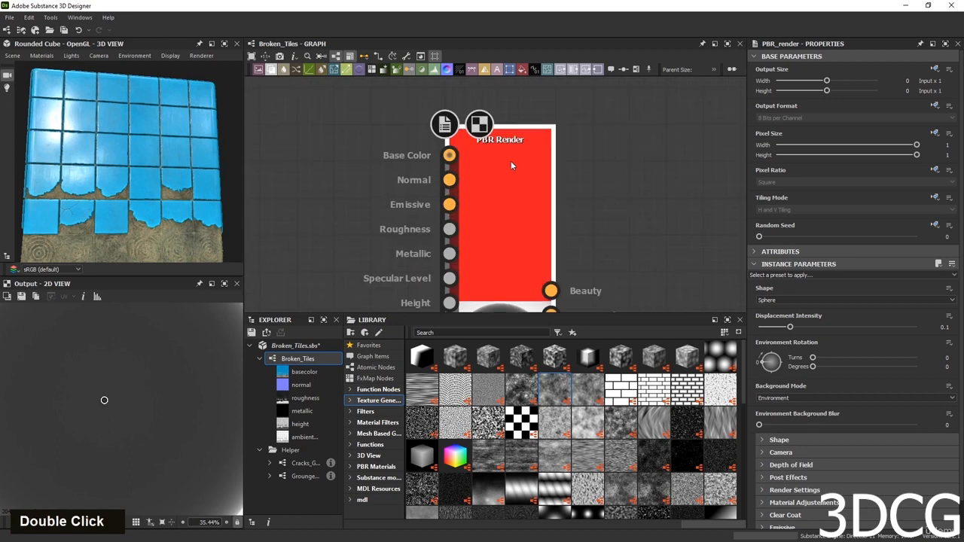
scroll(783, 512, down, 1)
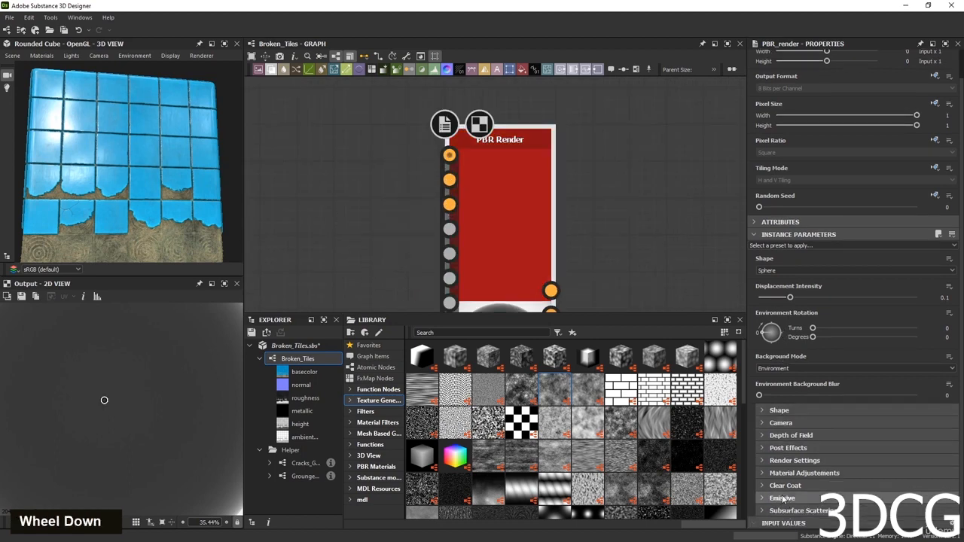
scroll(582, 286, down, 2)
middle_drag(582, 287, 565, 195)
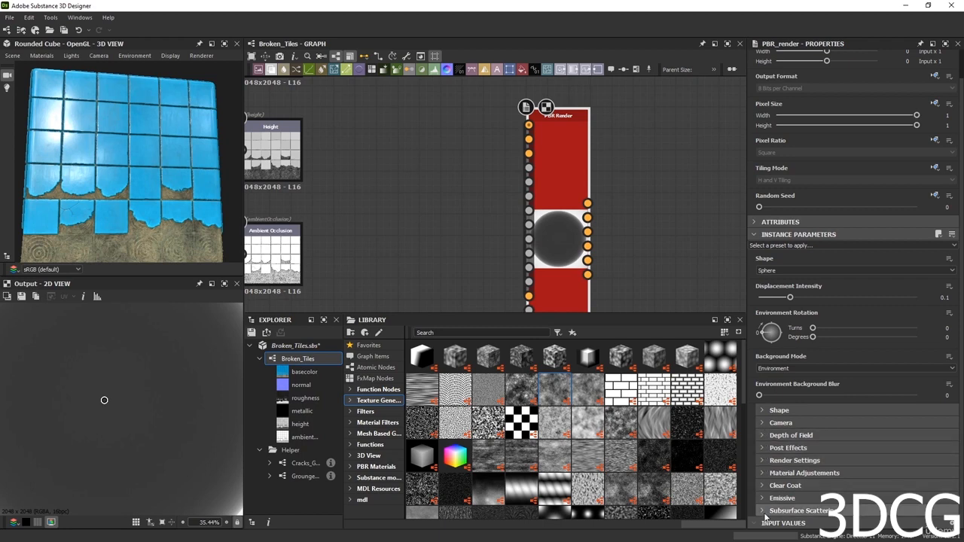
Switch to compact material link mode and connect the Base Material output to the PBR Render node's Material input.
scroll(466, 188, down, 3)
middle_drag(444, 179, 461, 154)
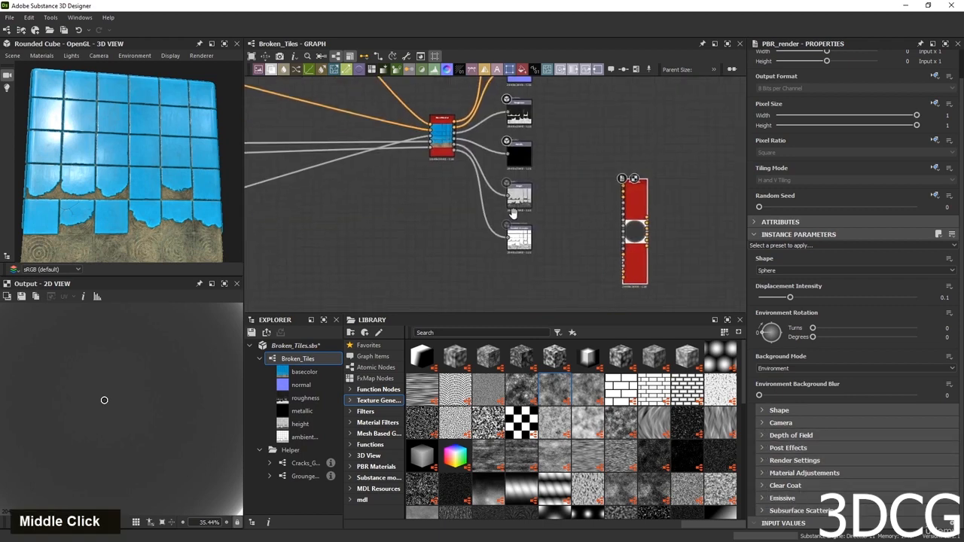
middle_drag(442, 200, 444, 212)
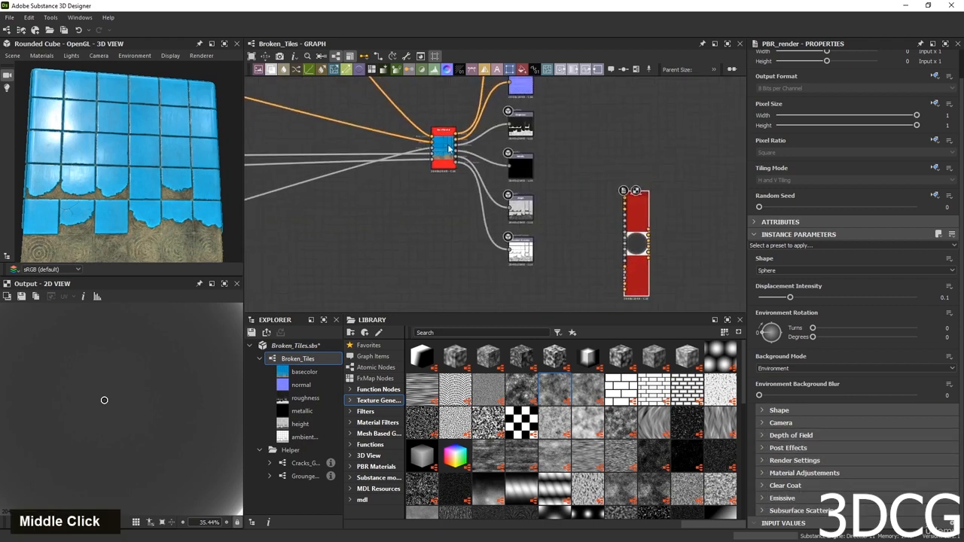
click(446, 146)
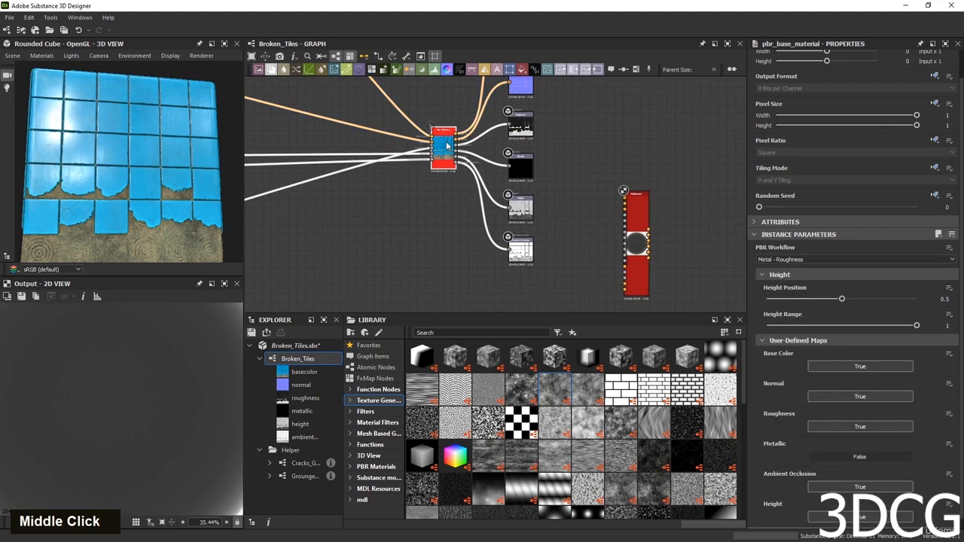
key(1)
key(3)
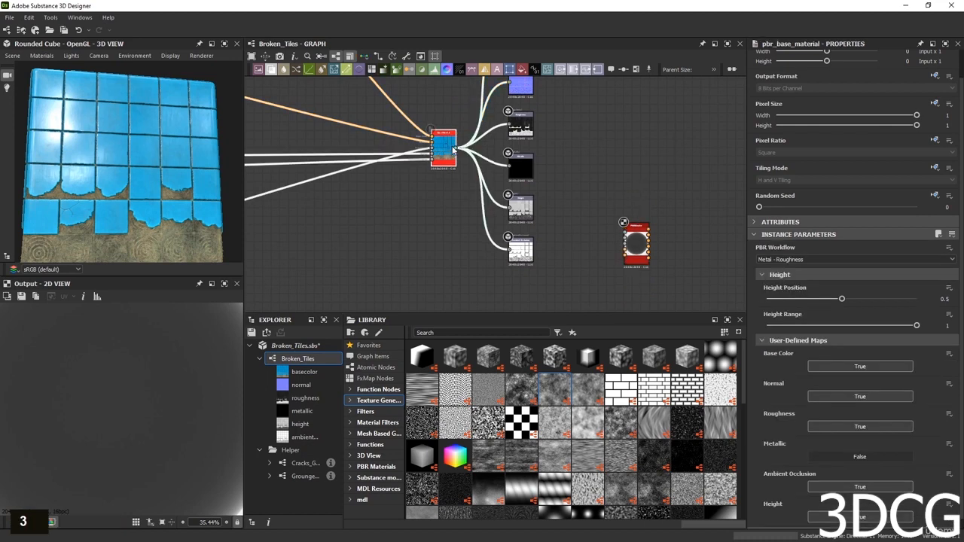
scroll(456, 150, up, 3)
scroll(454, 153, down, 3)
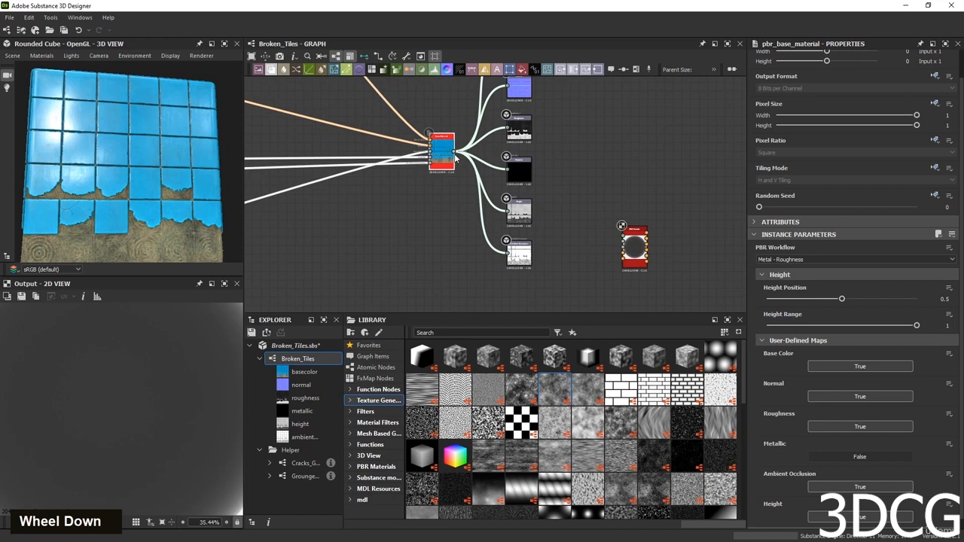
drag(454, 155, 623, 239)
scroll(623, 239, up, 2)
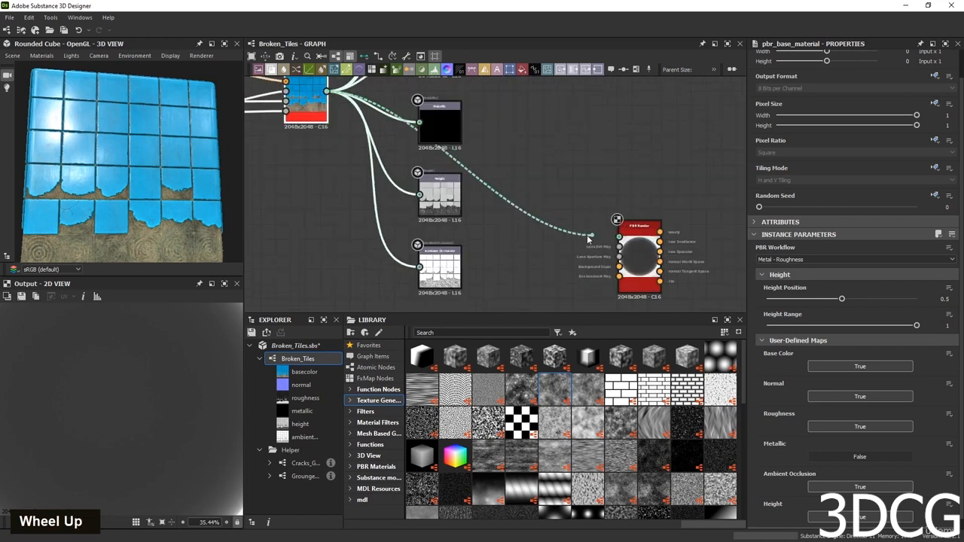
scroll(619, 238, up, 3)
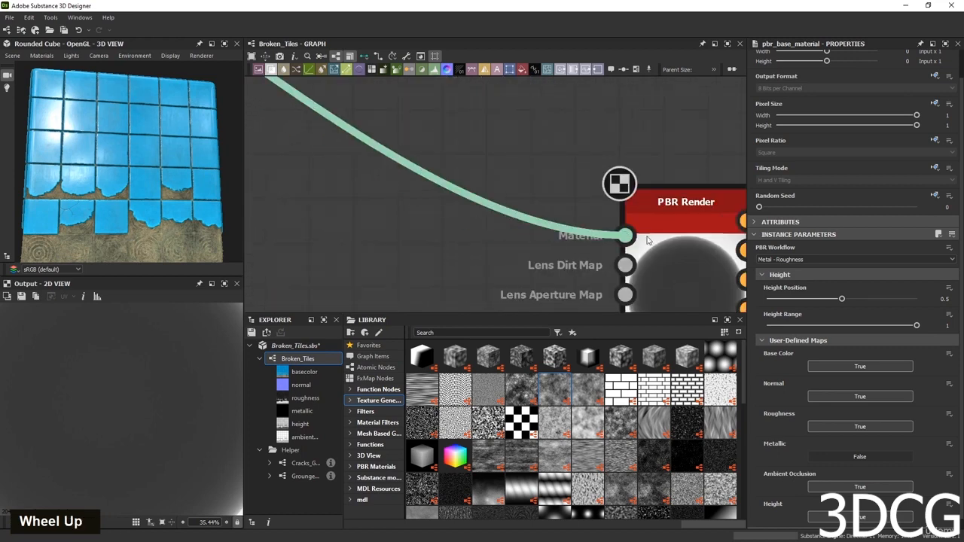
scroll(647, 240, down, 5)
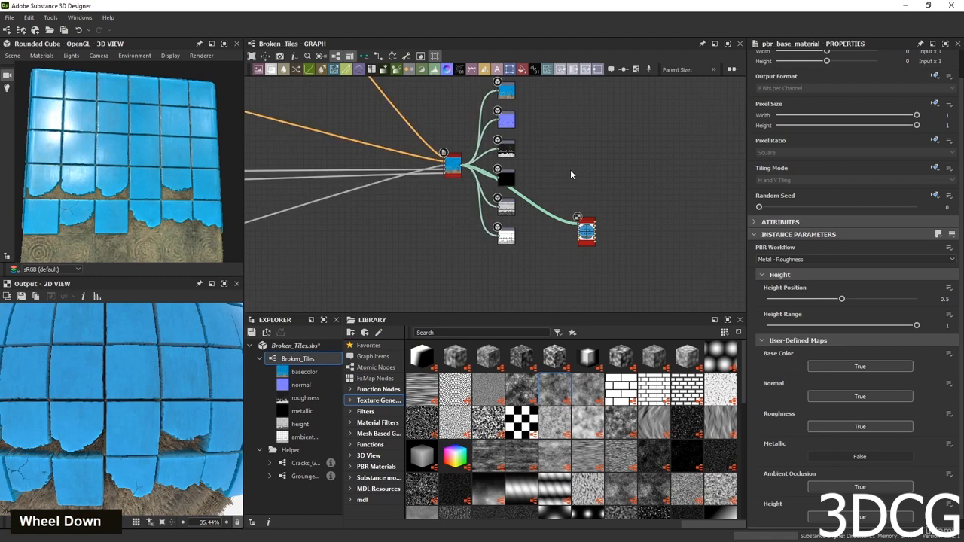
Return to standard link mode and place the PBR Render node directly below the column of output nodes.
key(1)
scroll(570, 219, up, 8)
scroll(570, 222, down, 6)
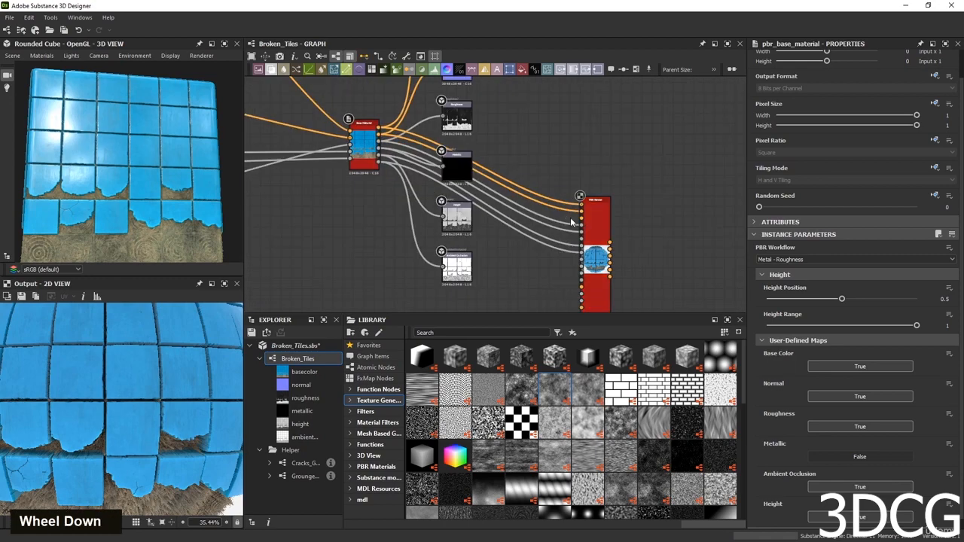
scroll(544, 271, down, 3)
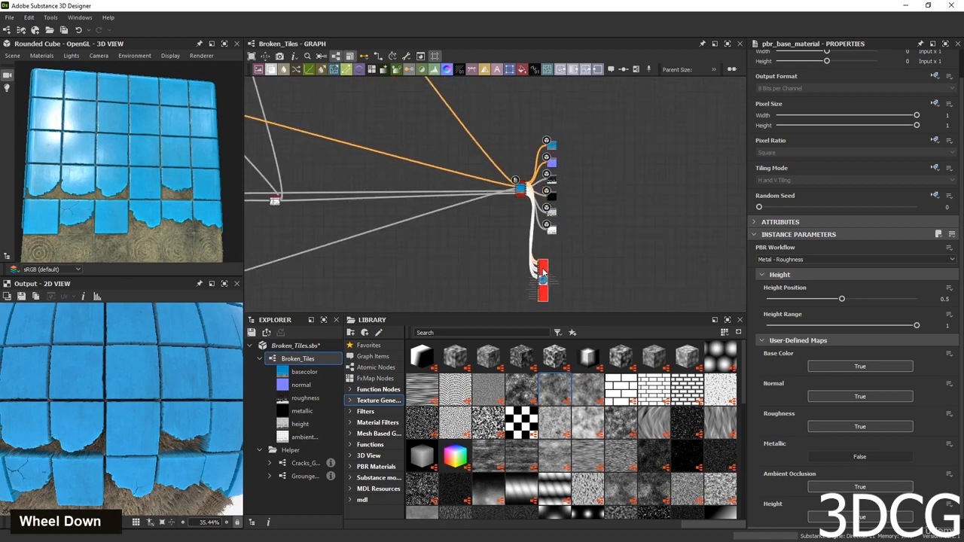
drag(543, 272, 553, 259)
scroll(562, 269, up, 1)
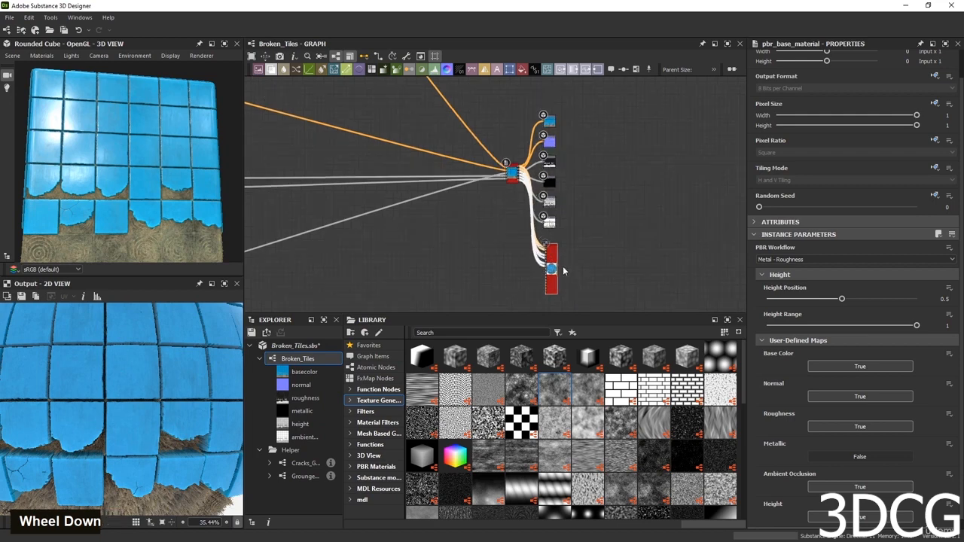
Examine the links into PBR Render and the whole rendered tile sphere in the 2D view.
scroll(562, 266, up, 3)
scroll(568, 185, down, 2)
scroll(573, 197, up, 2)
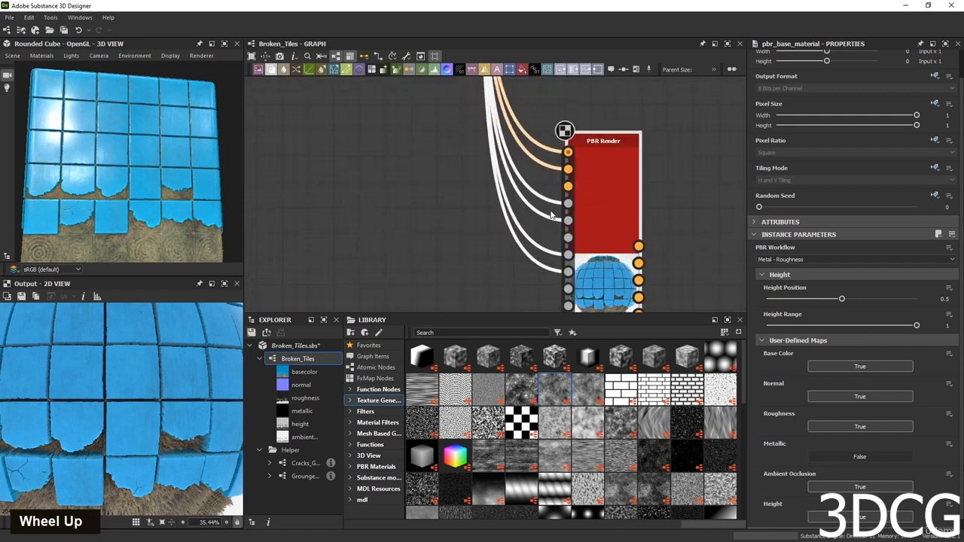
scroll(218, 362, down, 2)
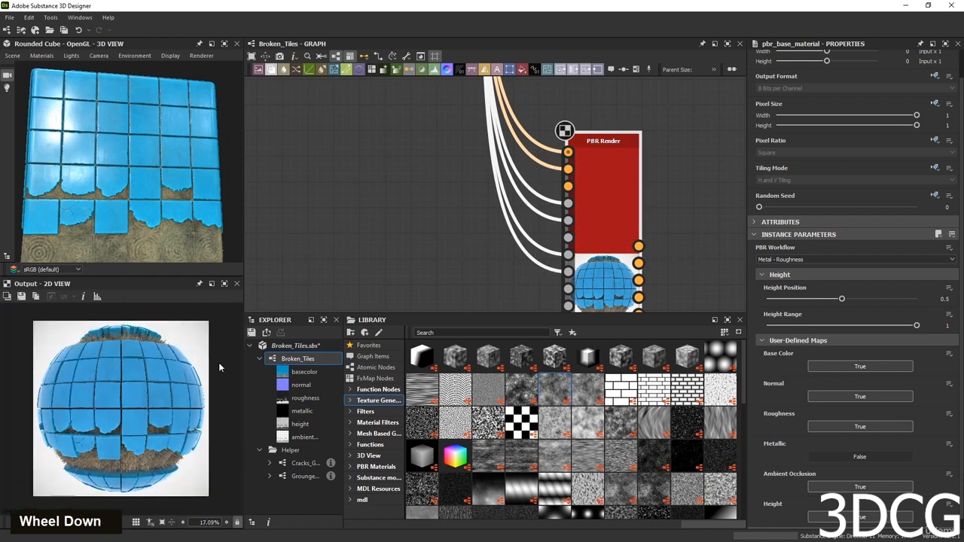
scroll(134, 428, down, 1)
scroll(130, 431, up, 1)
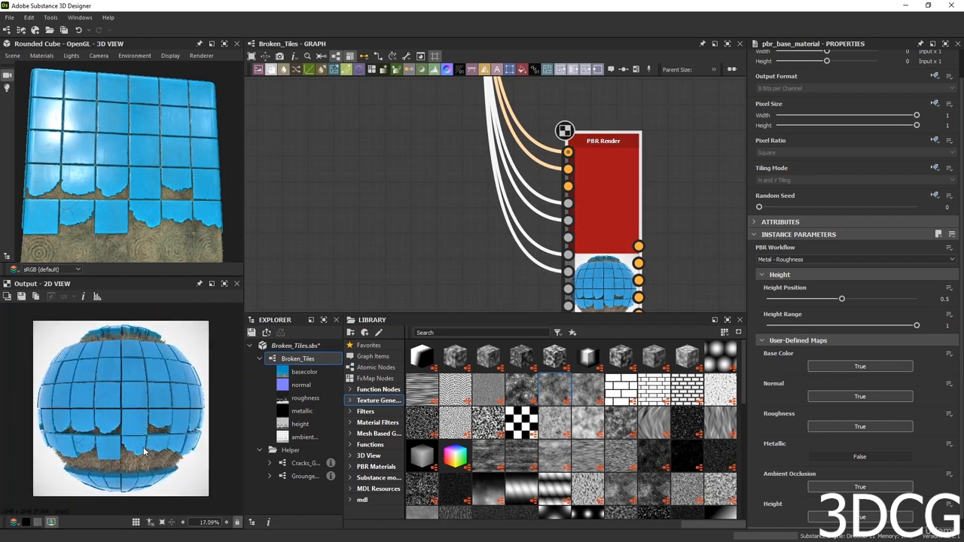
scroll(143, 447, up, 2)
scroll(117, 394, down, 3)
scroll(137, 441, up, 1)
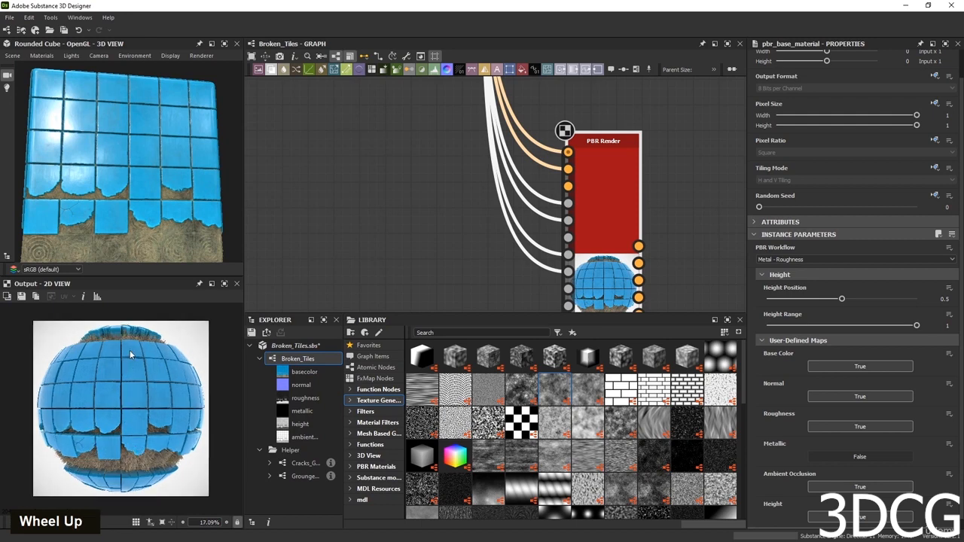
Import the bonifacio_aragon_stairs HDRI from the library's 3D View category as a bitmap and connect it to PBR Render's Environment Map input.
scroll(445, 173, down, 3)
middle_drag(356, 249, 606, 238)
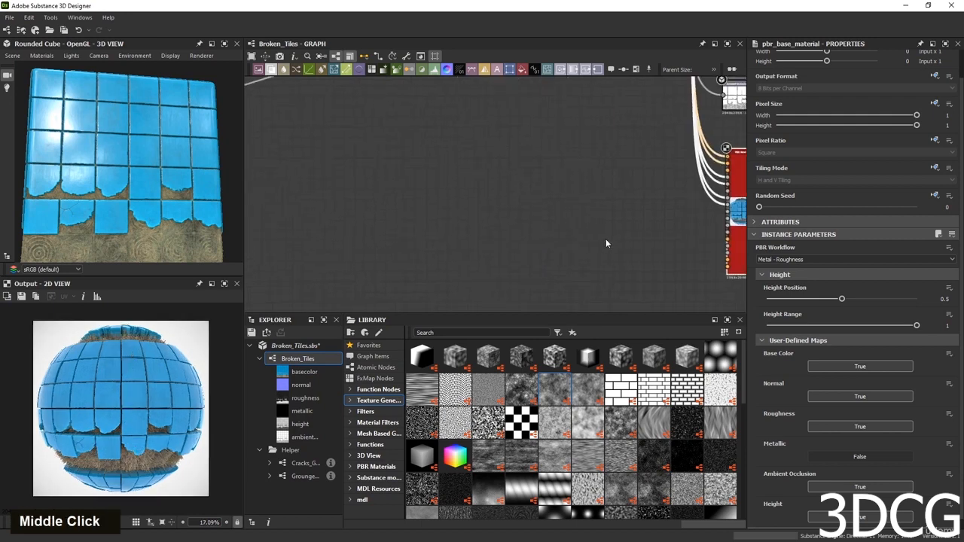
scroll(602, 236, down, 2)
scroll(645, 246, up, 4)
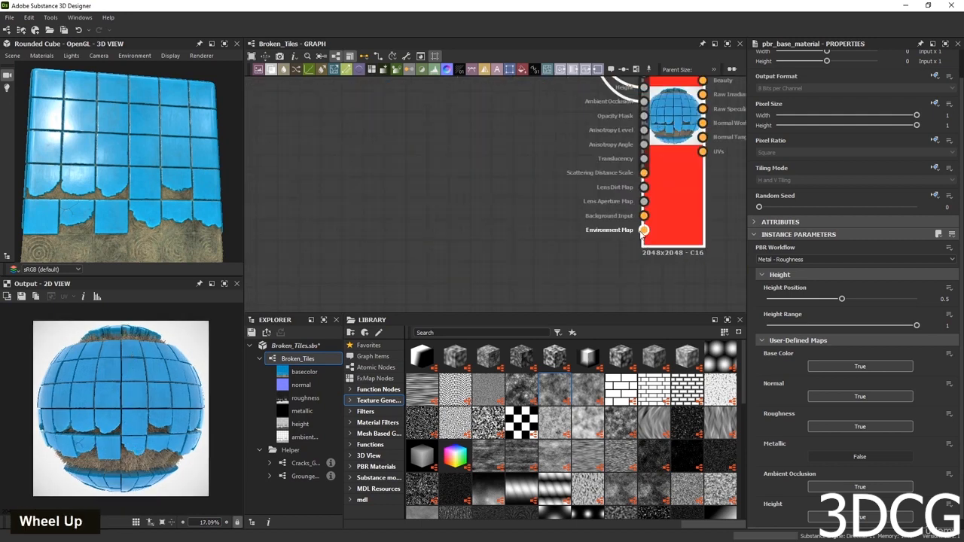
click(368, 457)
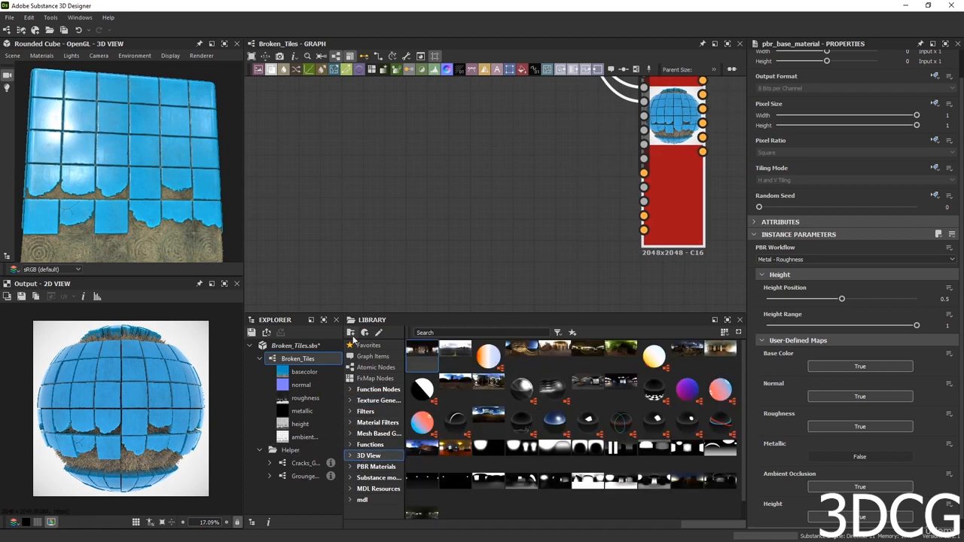
click(350, 456)
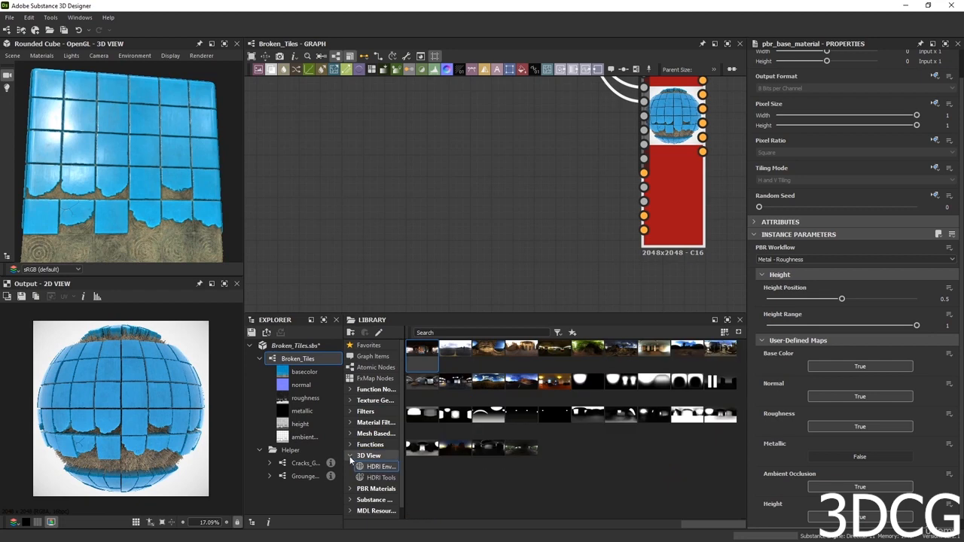
click(350, 457)
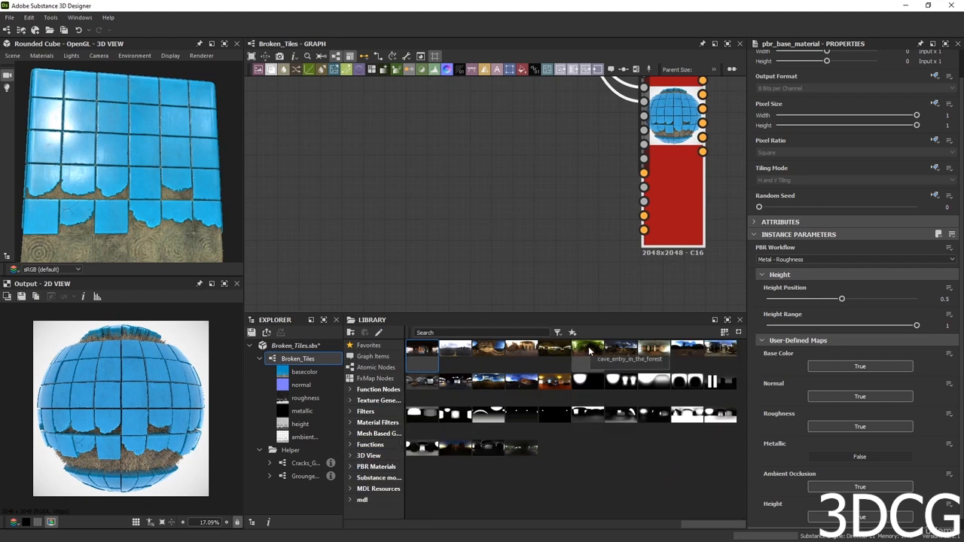
drag(488, 348, 537, 218)
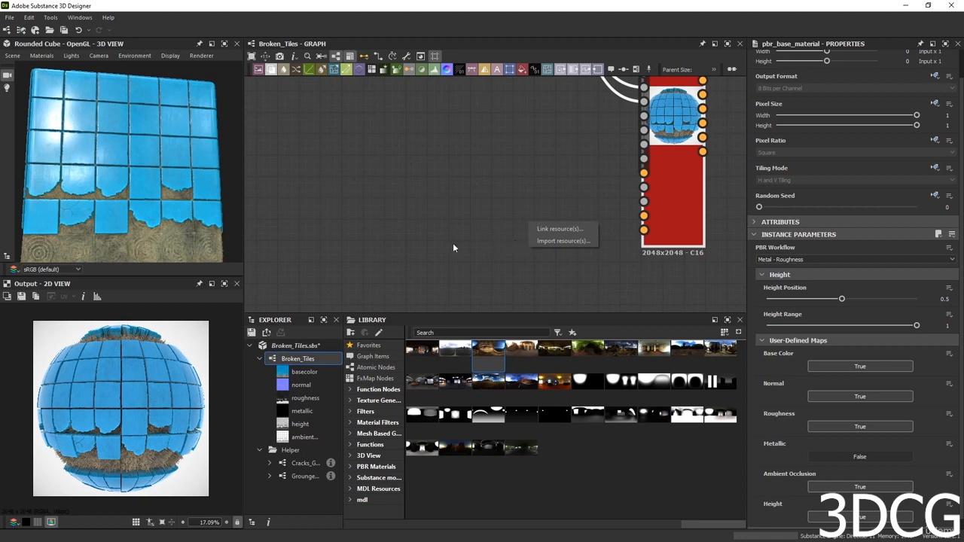
click(558, 241)
drag(553, 229, 638, 236)
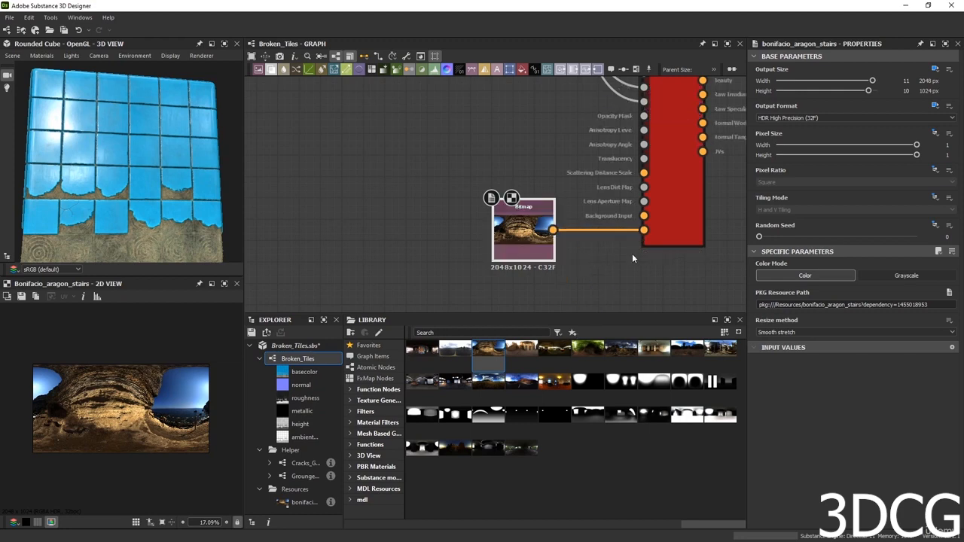
Show the PBR Render output in the 2D view and enlarge that view in width and height.
middle_drag(679, 129, 590, 171)
double_click(592, 168)
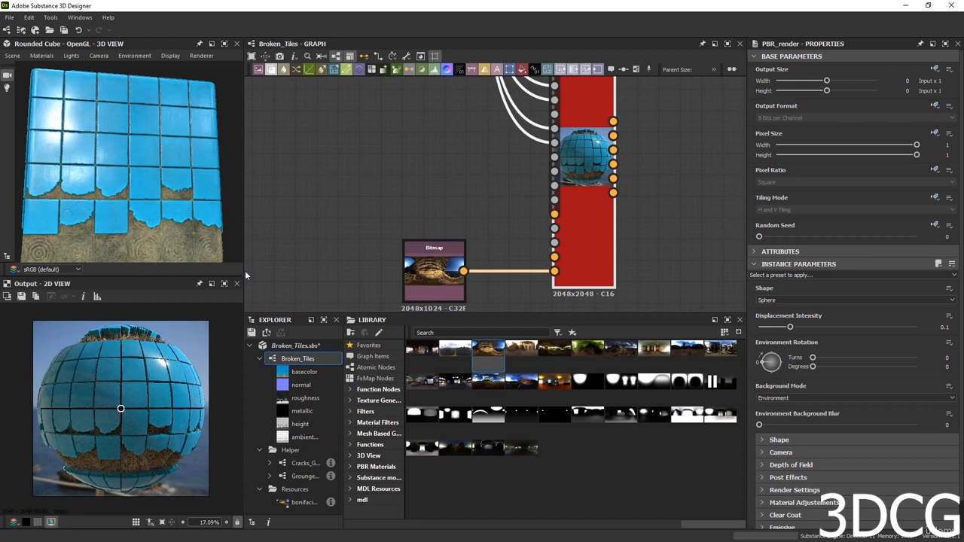
drag(245, 272, 406, 271)
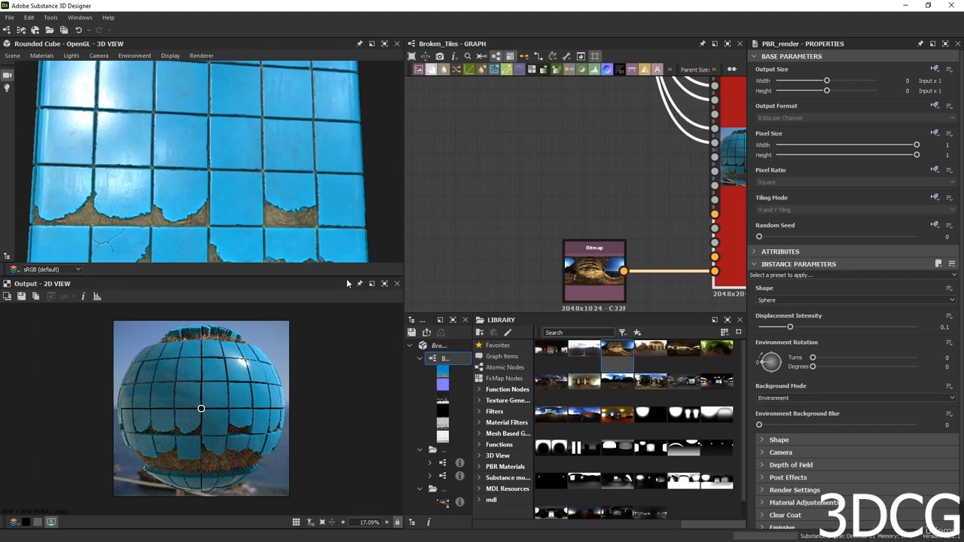
drag(345, 277, 344, 89)
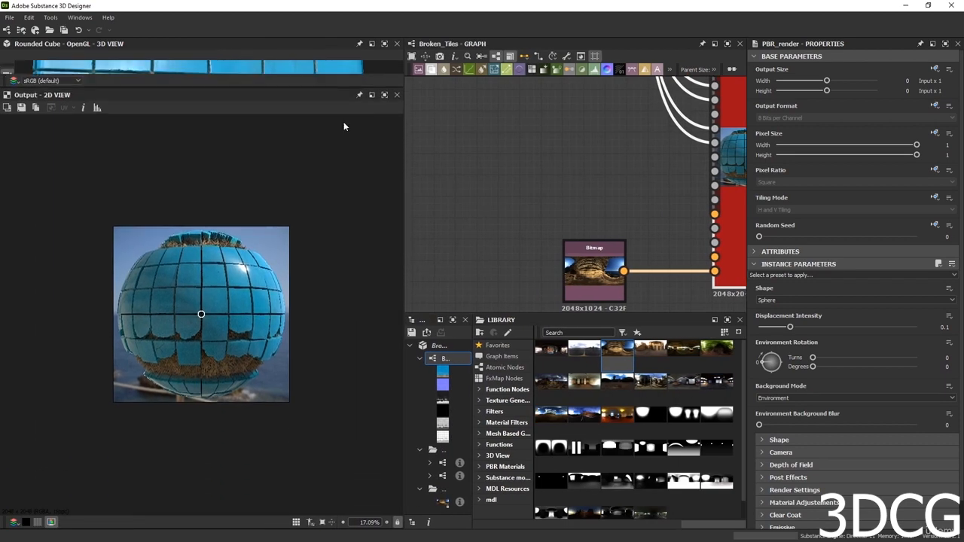
scroll(238, 305, up, 2)
scroll(595, 198, down, 3)
middle_drag(563, 194, 504, 211)
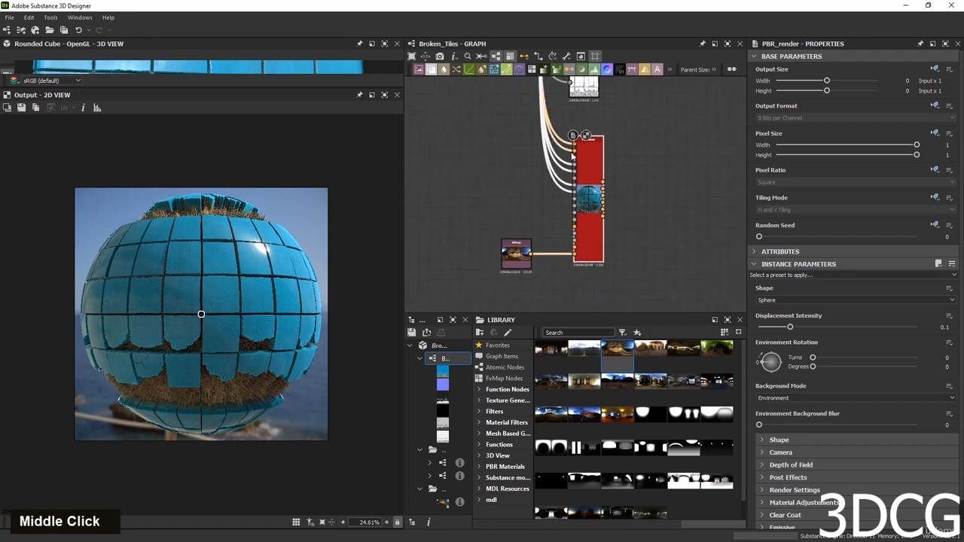
double_click(587, 155)
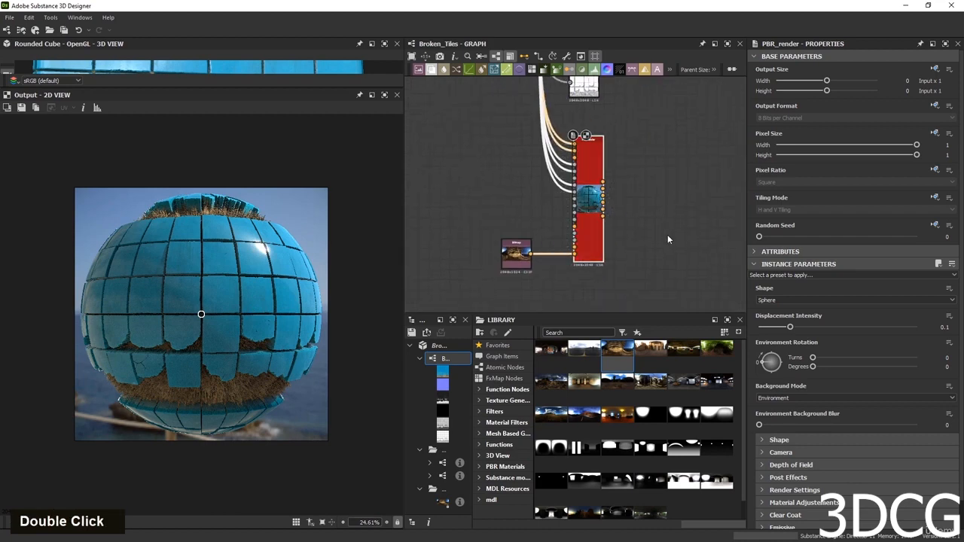
Try the Plane shape on the PBR Render node and set the shape to Cylinder.
click(798, 55)
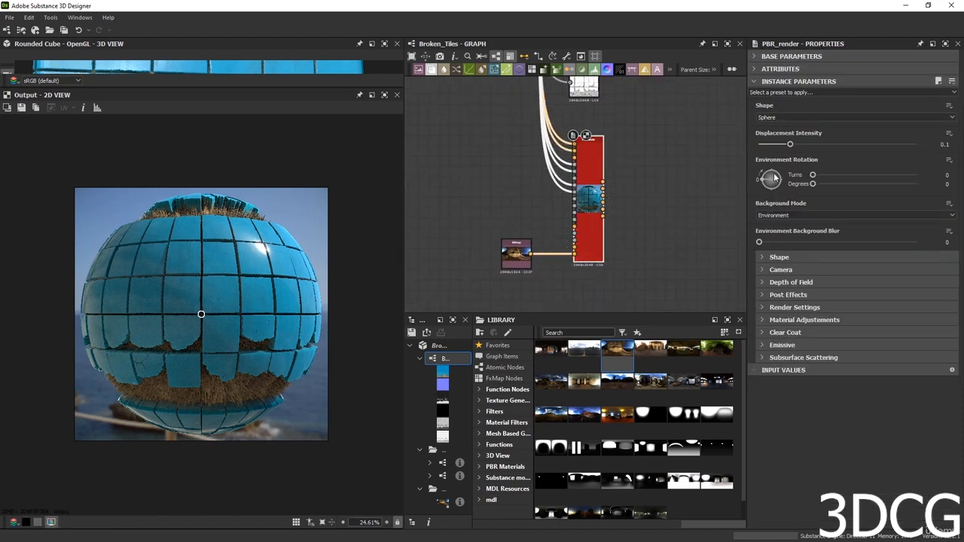
click(767, 115)
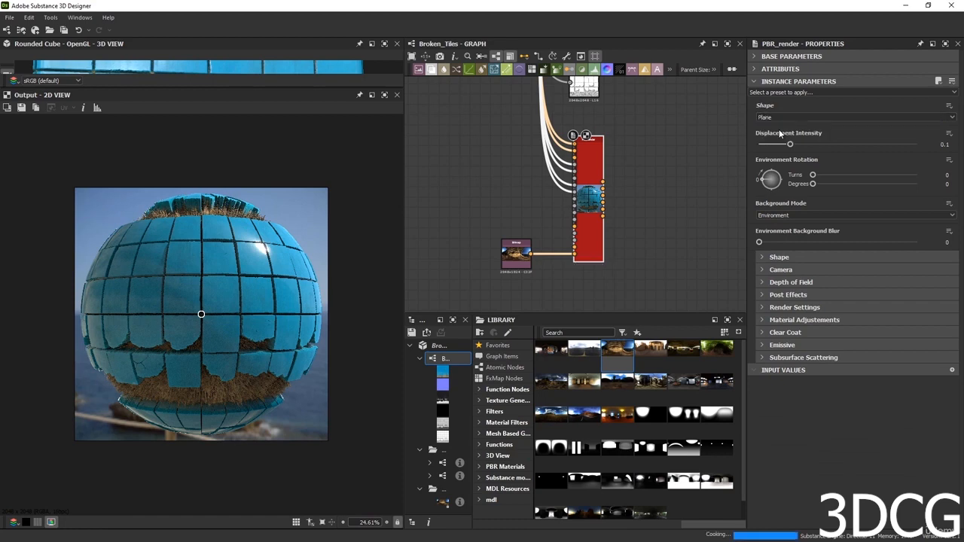
click(778, 129)
click(779, 117)
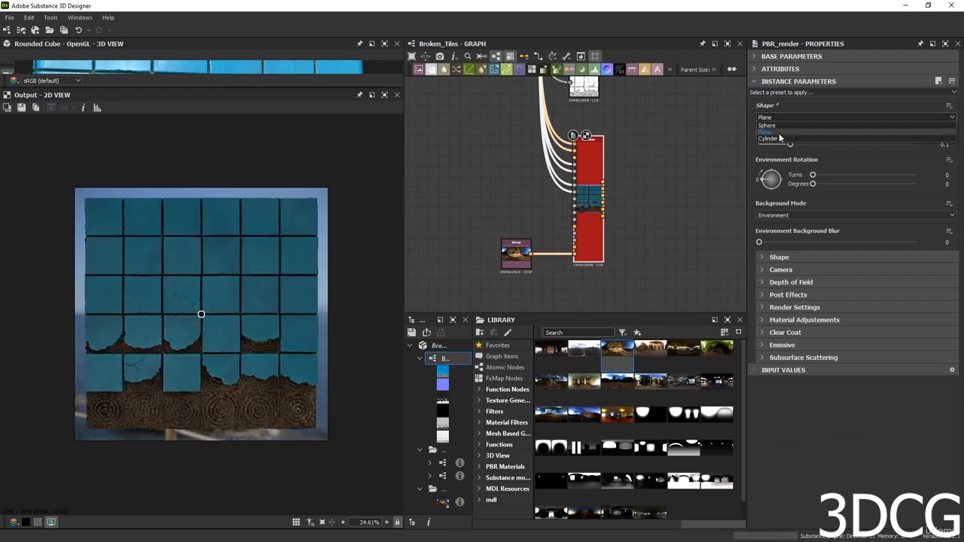
click(780, 138)
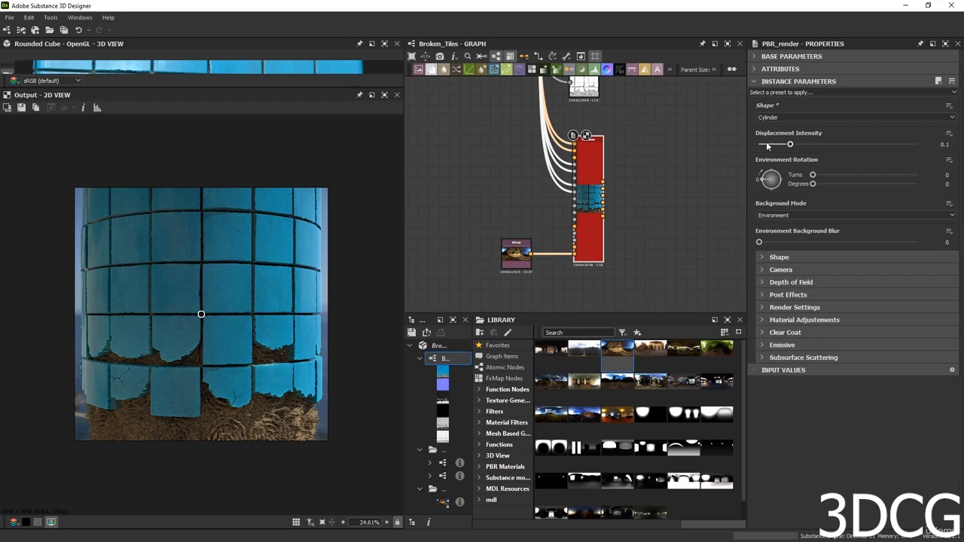
Set PBR Render's displacement intensity to 0.016 and its environment rotation to 68.85 degrees.
click(767, 143)
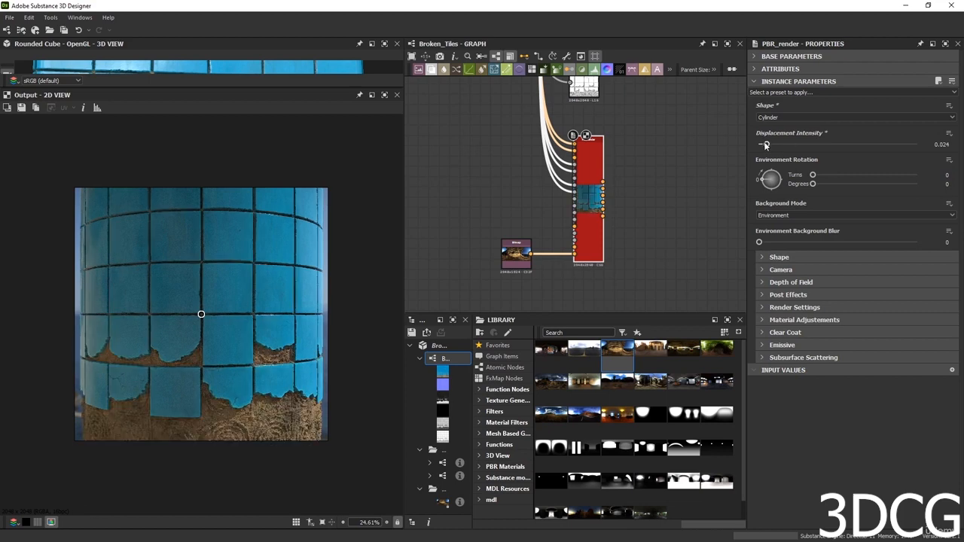
drag(765, 145, 765, 145)
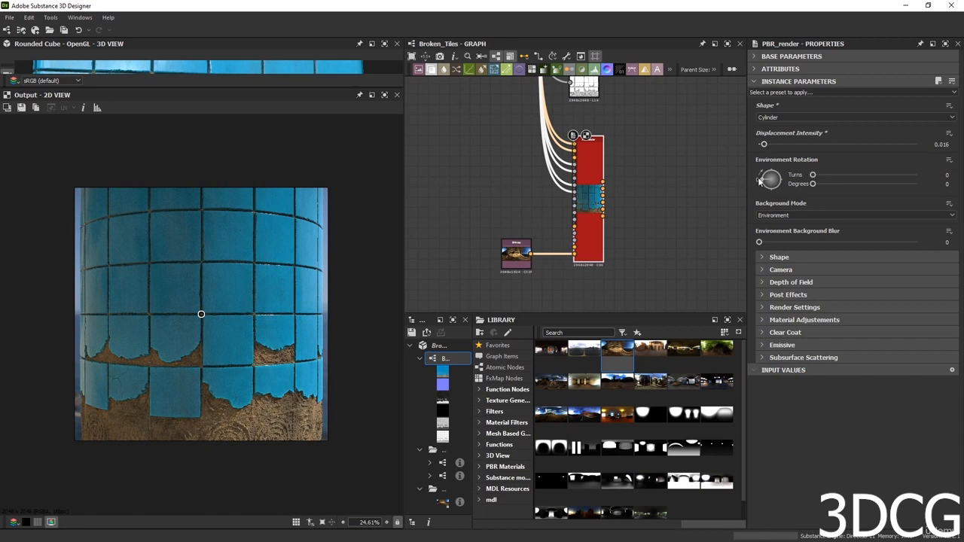
drag(762, 180, 768, 172)
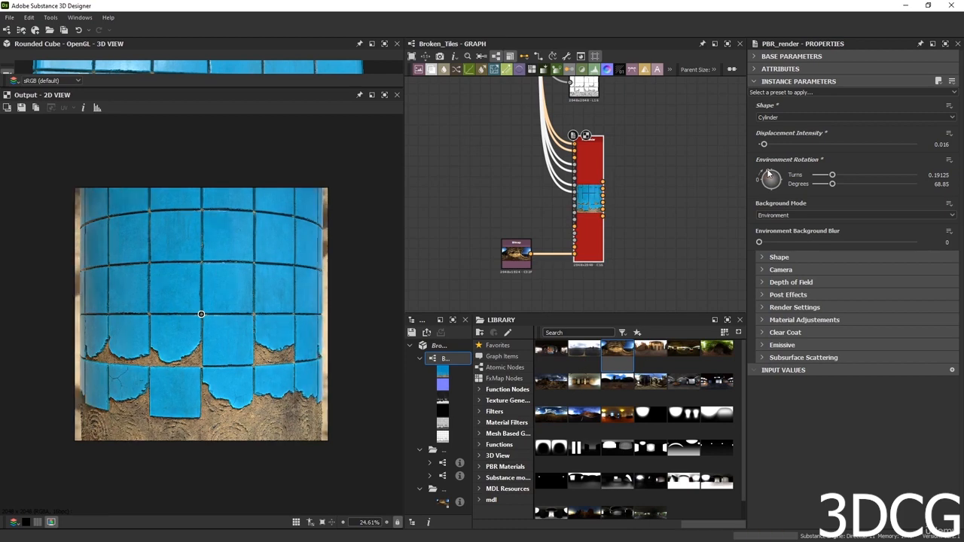
scroll(210, 350, up, 3)
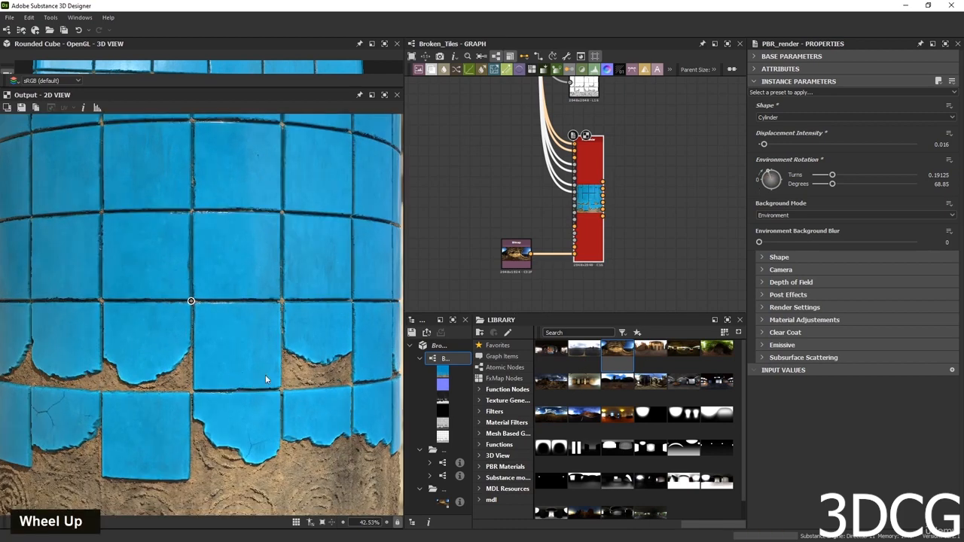
Set the intensity of the Blur HQ Grayscale node in the brown frame to 7.11 and inspect the broken tiles in the render.
scroll(630, 224, down, 3)
middle_drag(658, 236, 587, 216)
scroll(588, 220, up, 5)
click(571, 138)
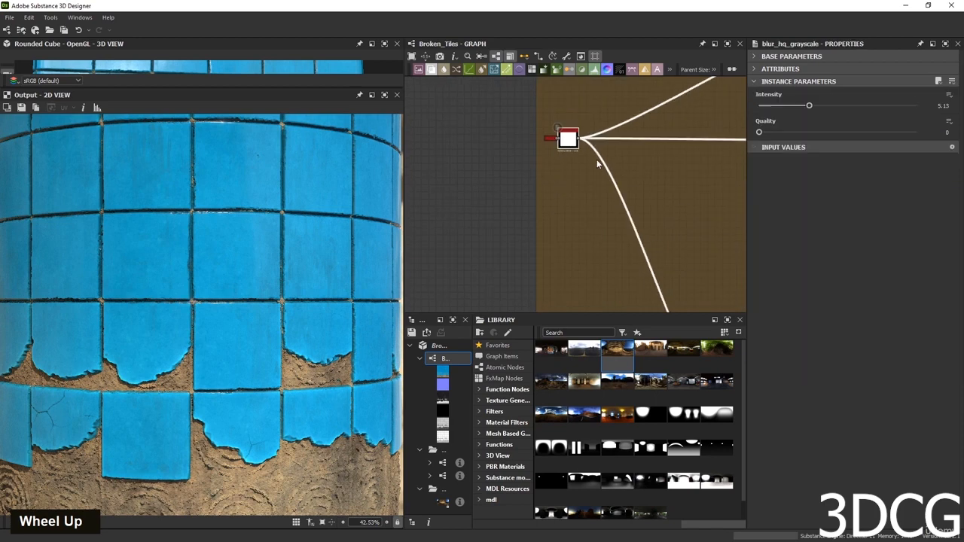
click(812, 106)
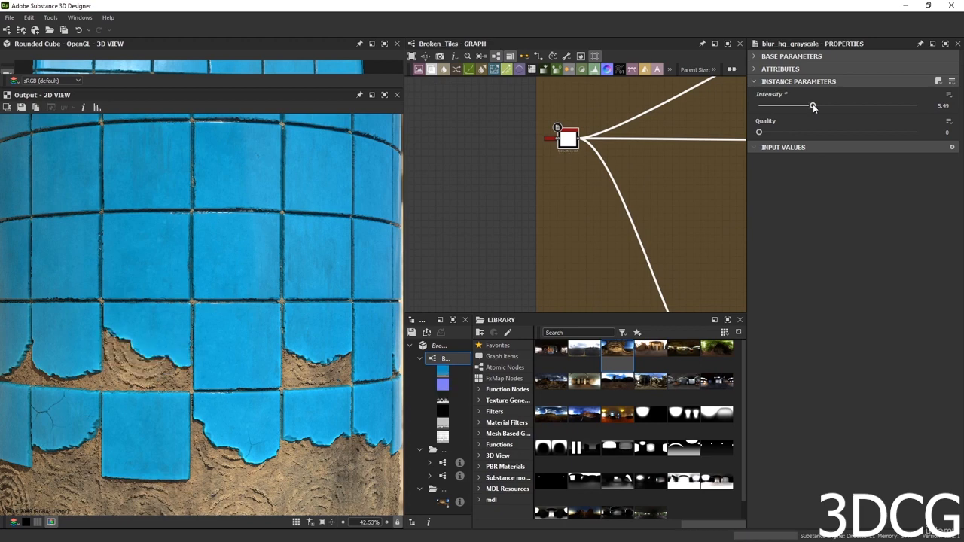
click(816, 105)
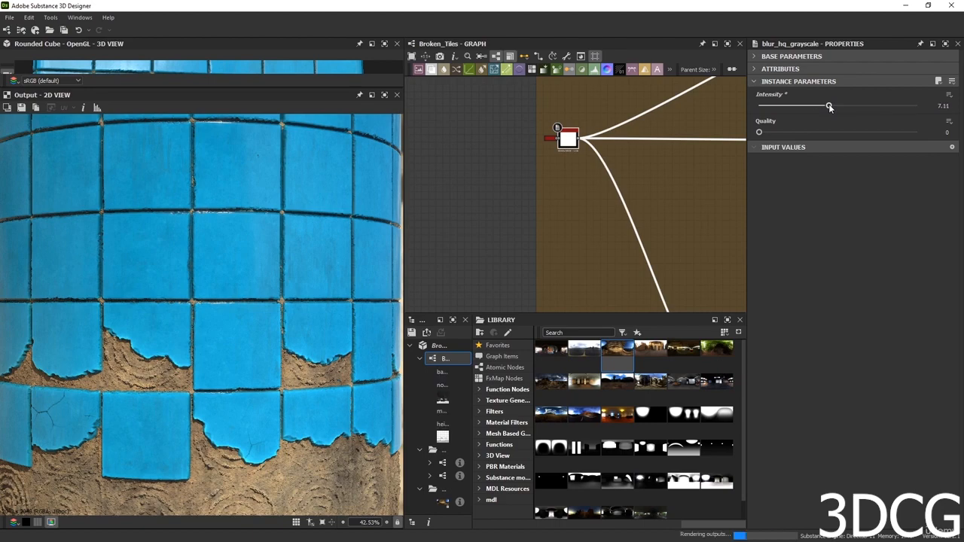
click(829, 106)
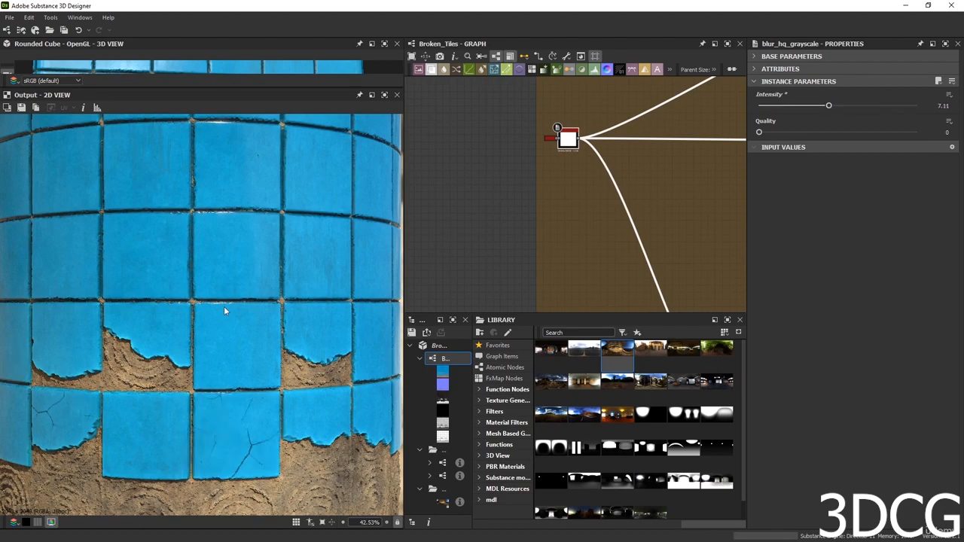
scroll(223, 308, up, 5)
scroll(144, 323, down, 10)
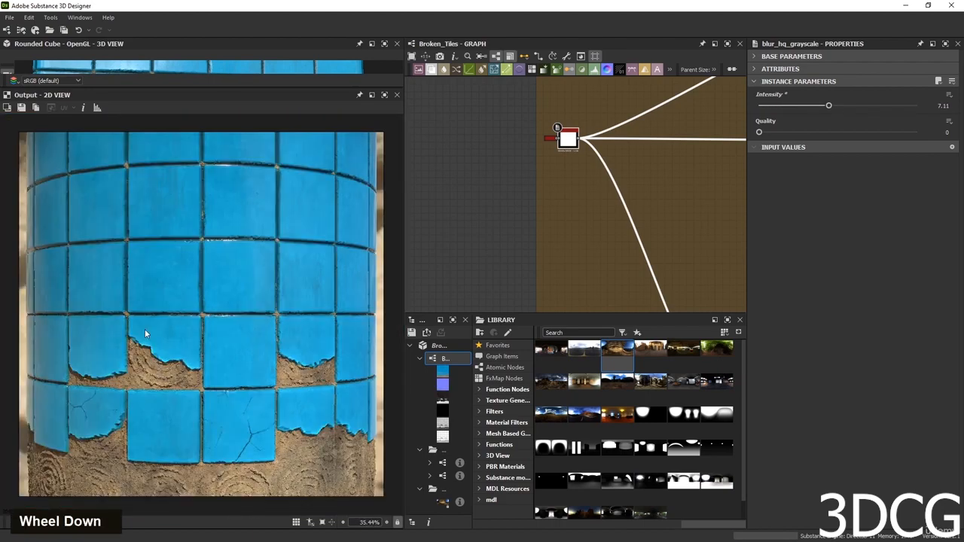
scroll(218, 421, up, 8)
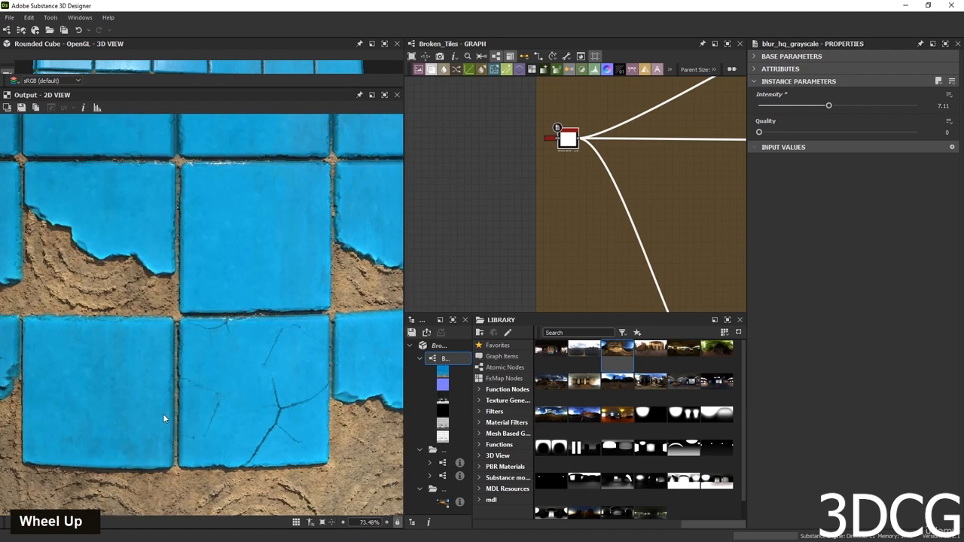
Import the bus_garage HDRI as a bitmap and connect it to PBR Render's Environment Map input in place of the existing one.
scroll(531, 238, down, 5)
middle_drag(531, 238, 482, 248)
scroll(509, 258, up, 8)
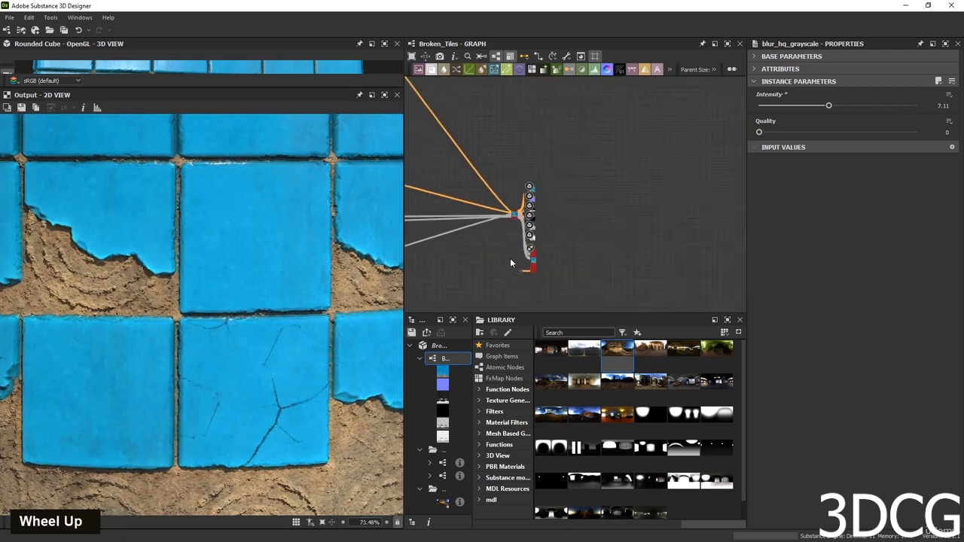
double_click(554, 209)
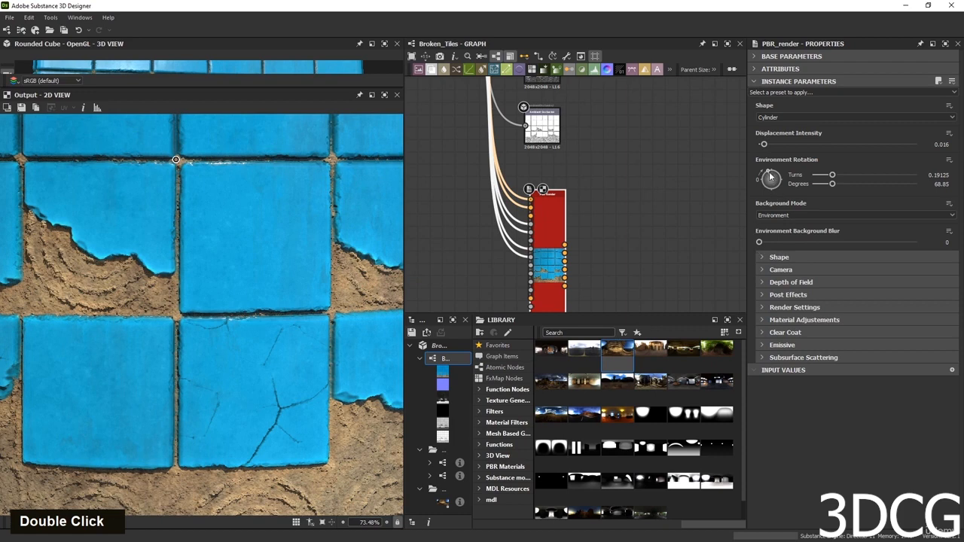
scroll(602, 249, down, 3)
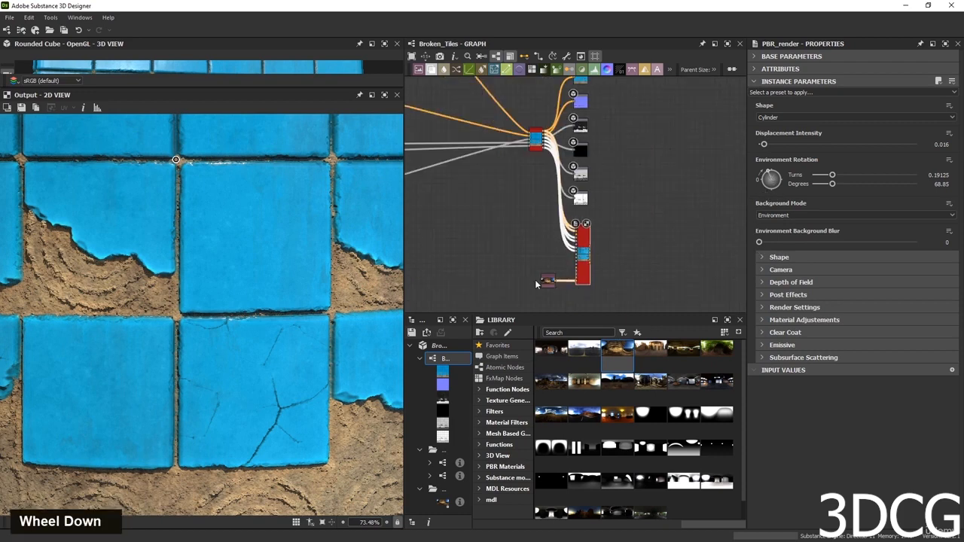
middle_drag(531, 271, 509, 224)
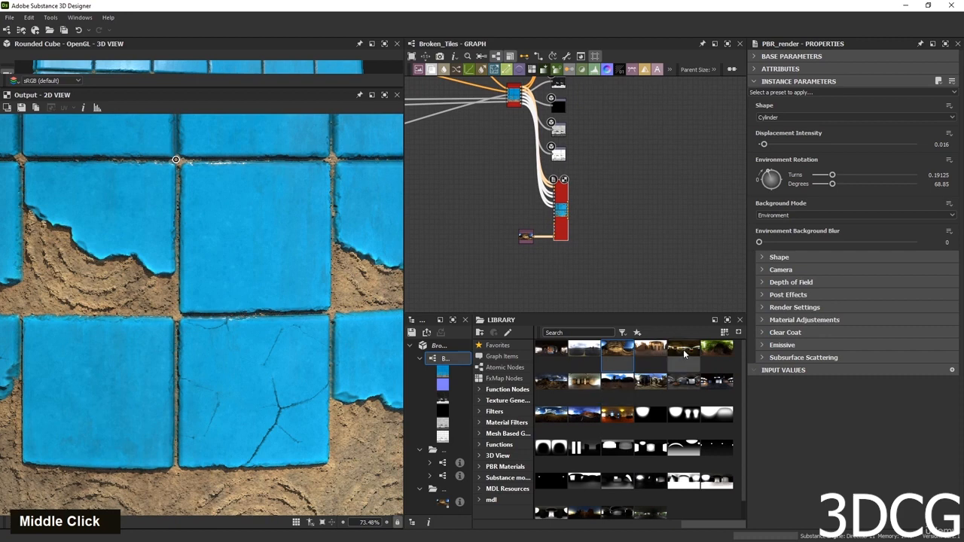
drag(683, 351, 598, 184)
click(540, 277)
scroll(530, 263, up, 5)
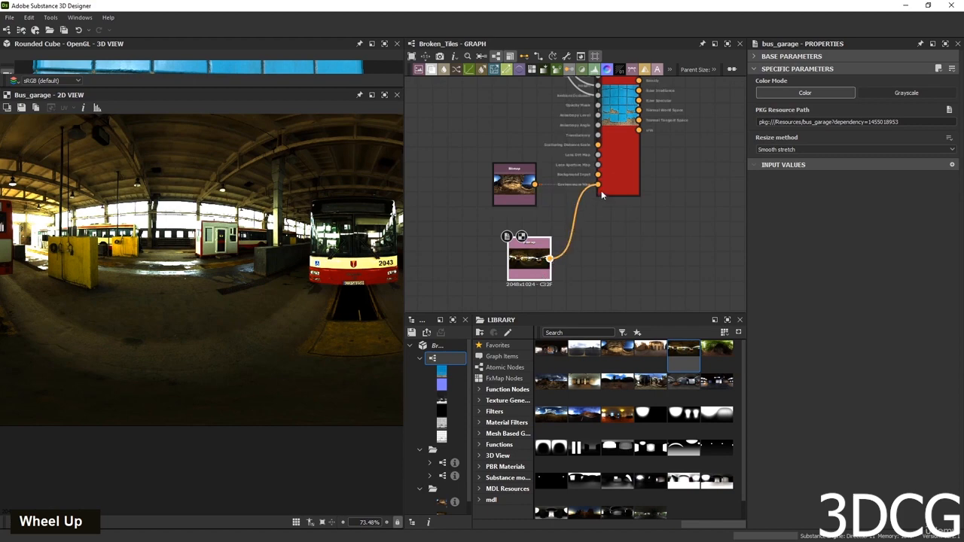
Show the PBR Render output in the 2D view and examine the tiled cylinder lit by the bus_garage environment.
double_click(623, 128)
scroll(226, 304, down, 3)
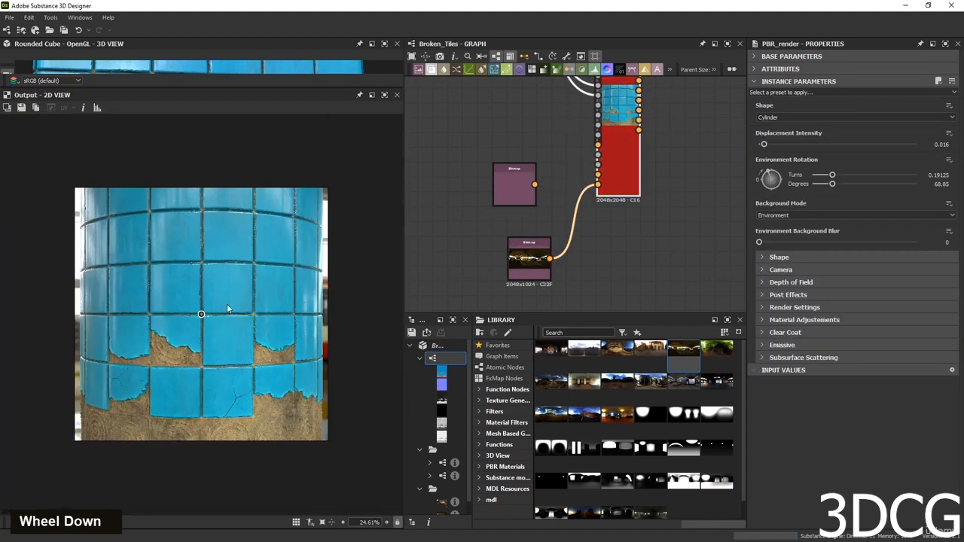
scroll(289, 329, up, 2)
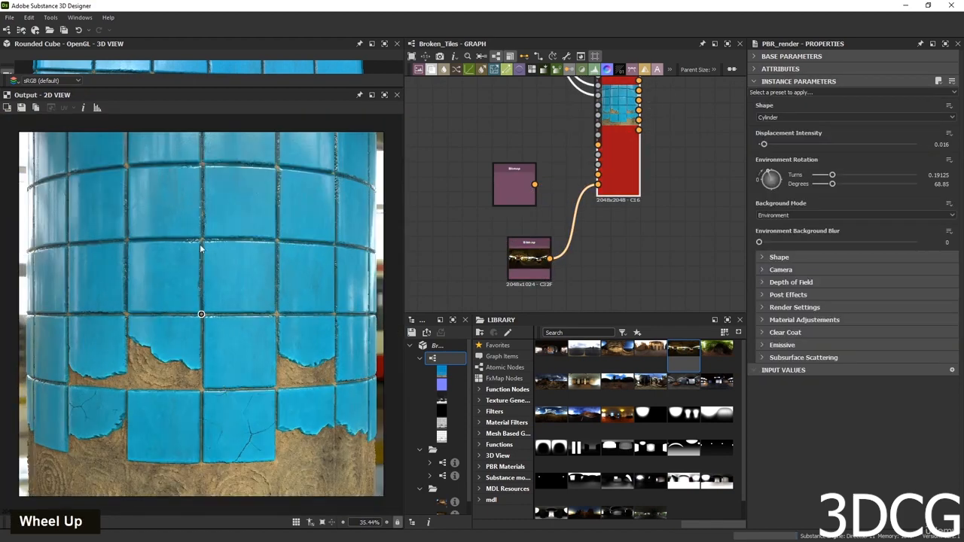
scroll(254, 300, down, 1)
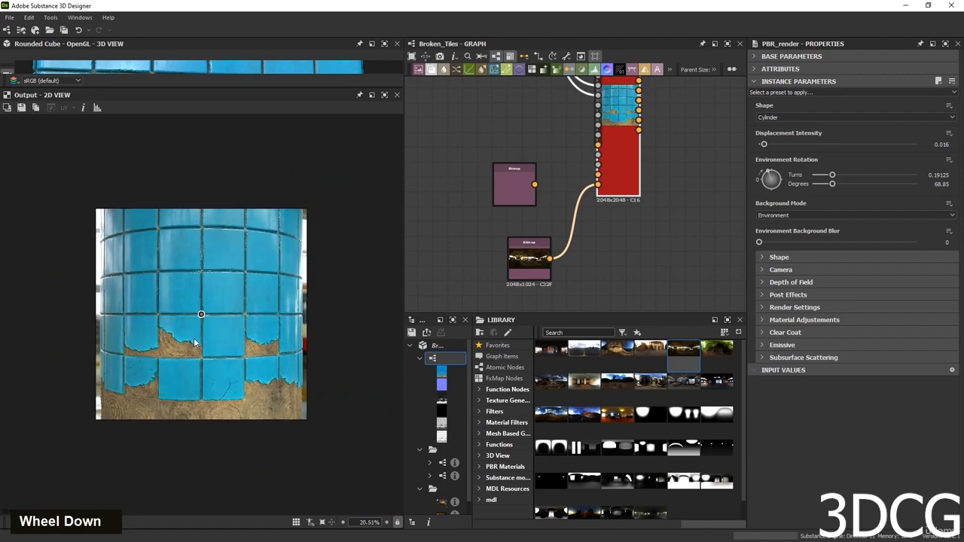
scroll(253, 309, up, 1)
scroll(252, 320, down, 3)
scroll(239, 329, up, 3)
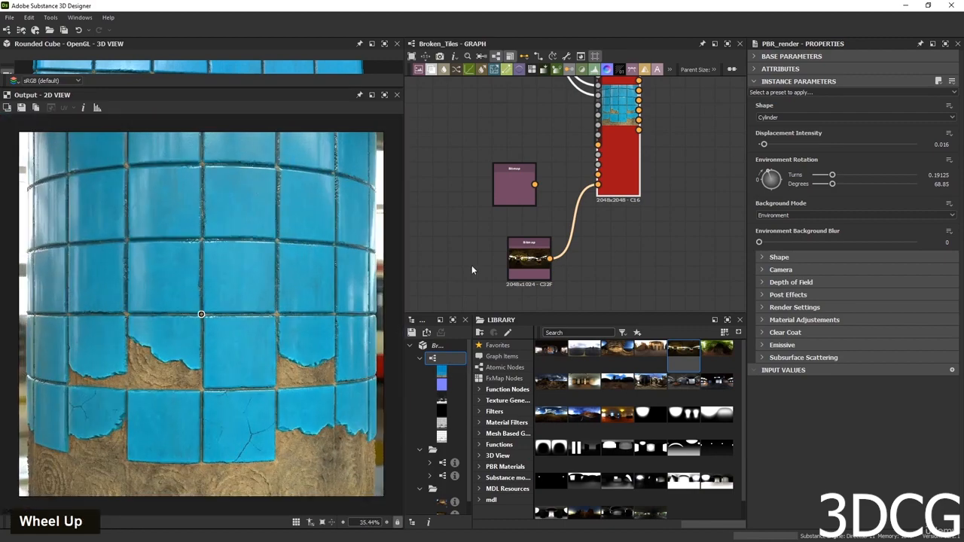
Set the scale of PBR Render's cylinder shape to 0.81.
scroll(520, 263, up, 5)
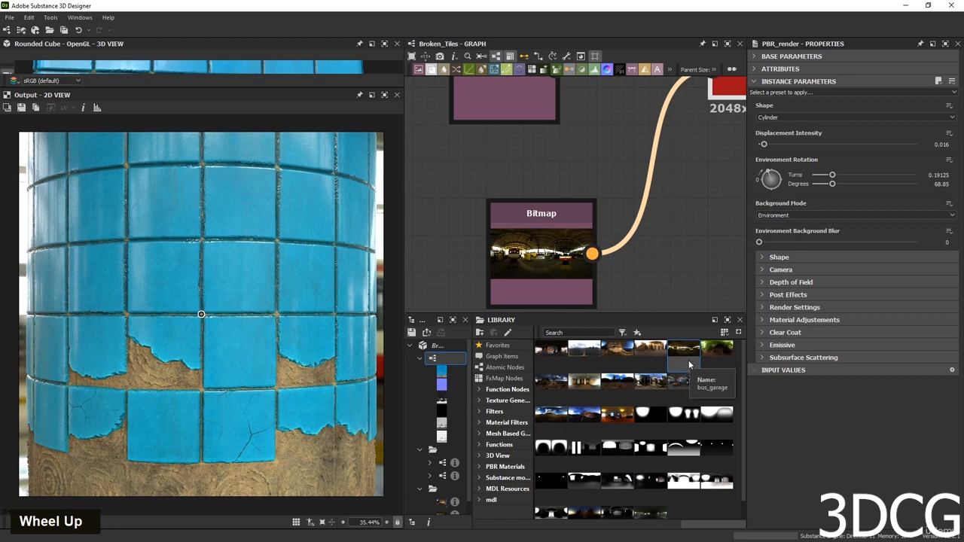
scroll(249, 320, up, 3)
scroll(246, 320, up, 3)
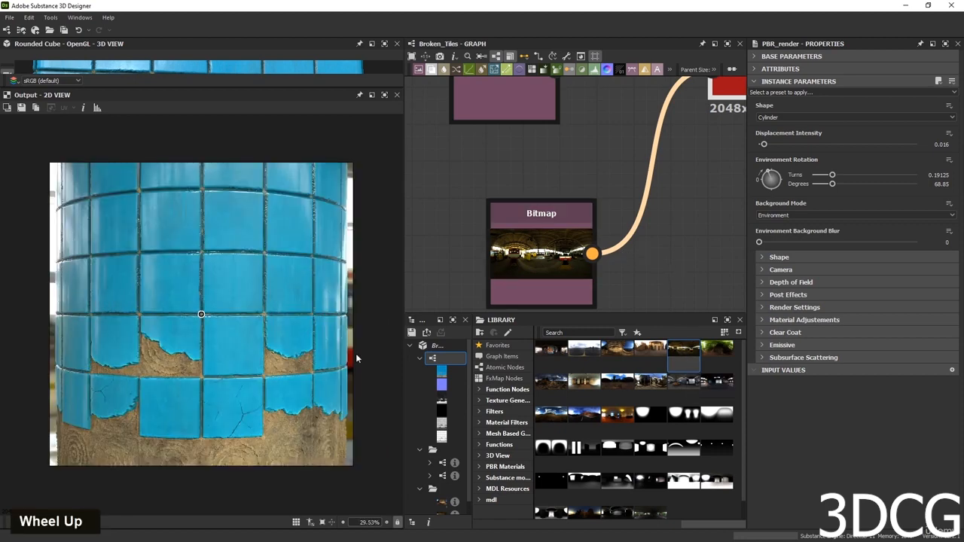
middle_drag(684, 201, 594, 234)
double_click(588, 143)
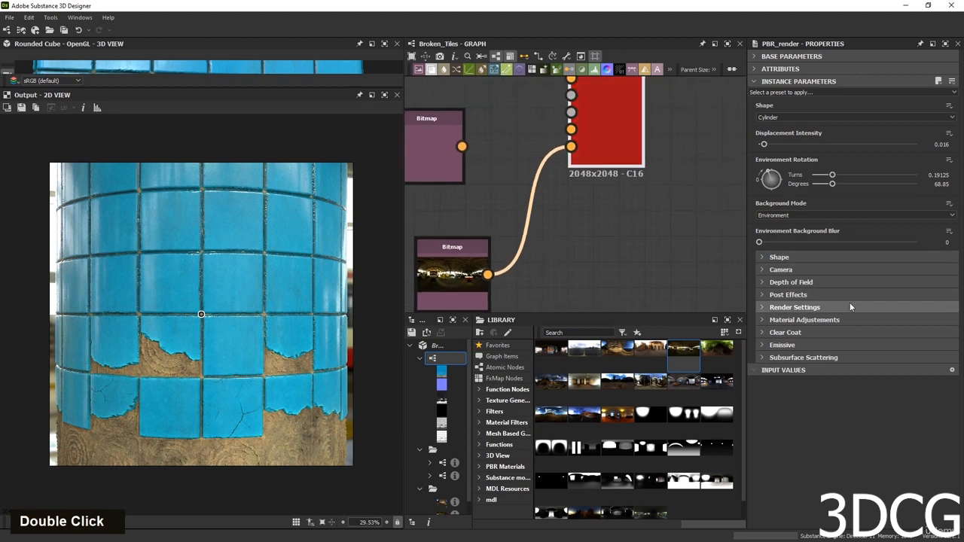
click(764, 257)
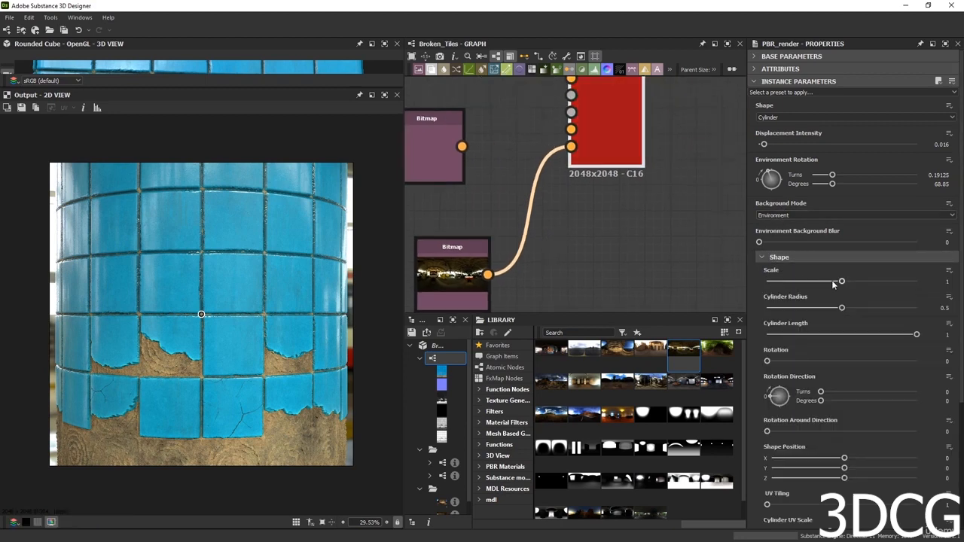
drag(841, 282, 827, 281)
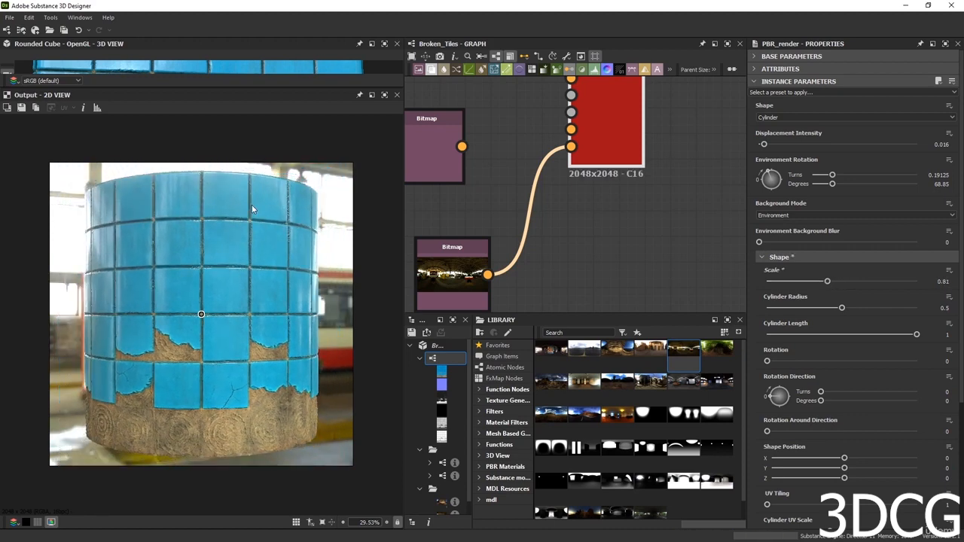
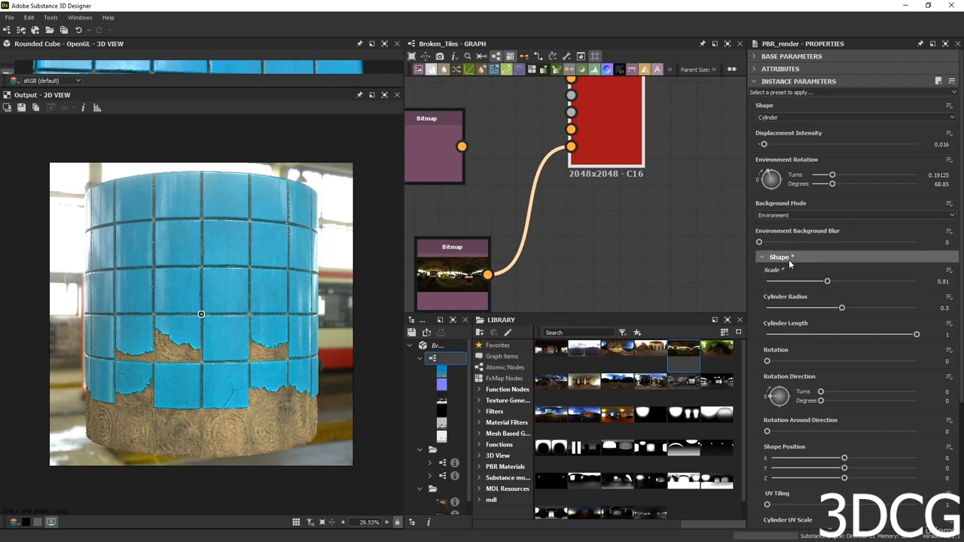
Look through PBR Render's shape and camera parameters and set its environment background blur to 0.53.
scroll(754, 445, down, 3)
scroll(756, 448, down, 2)
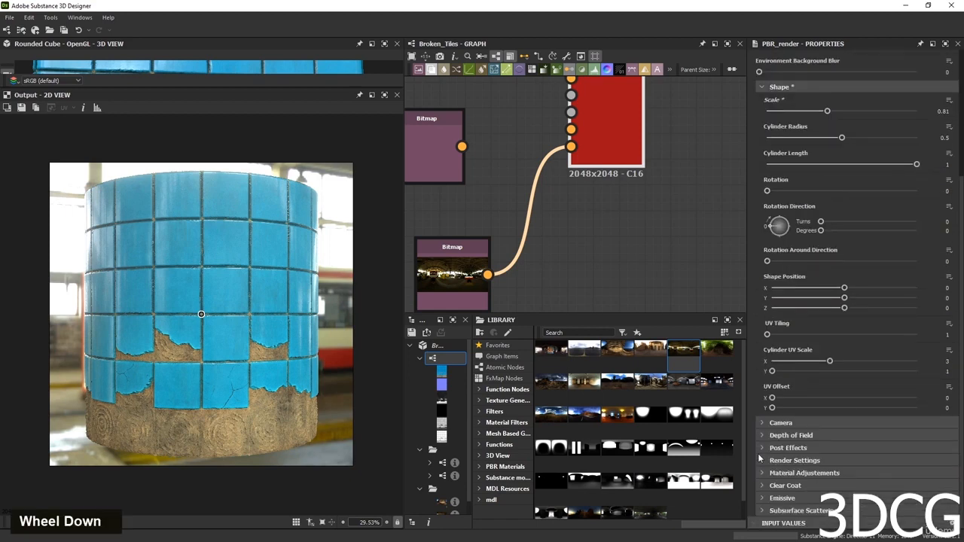
click(762, 422)
scroll(762, 449, down, 3)
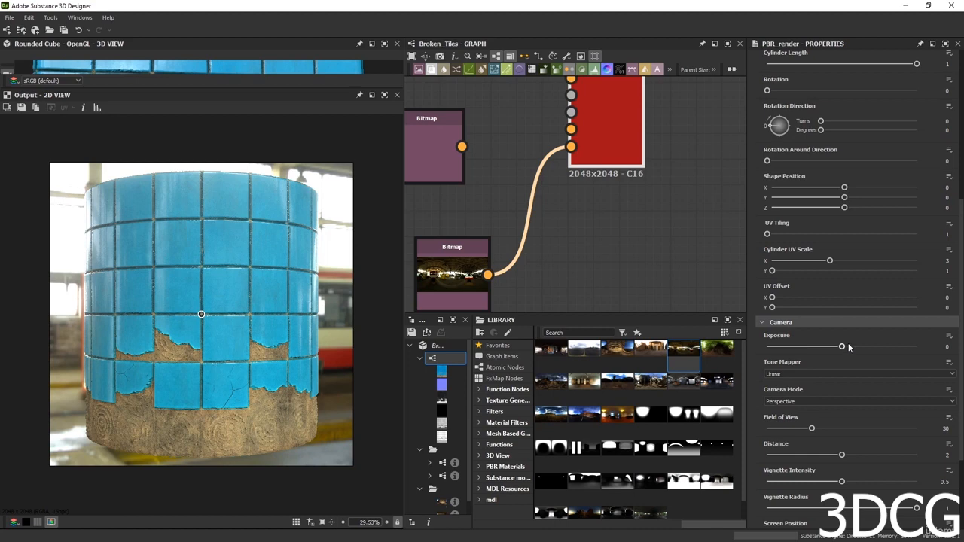
scroll(767, 364, up, 6)
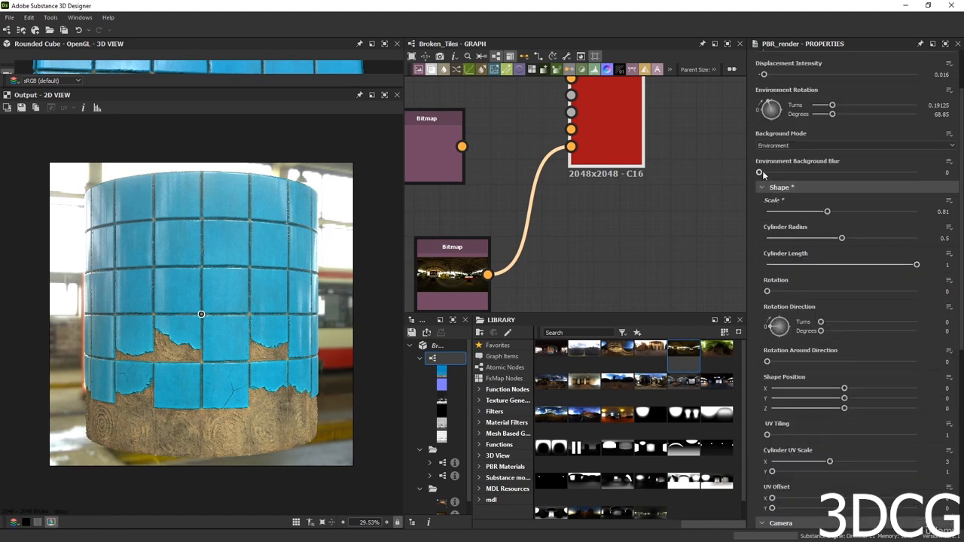
drag(759, 172, 842, 173)
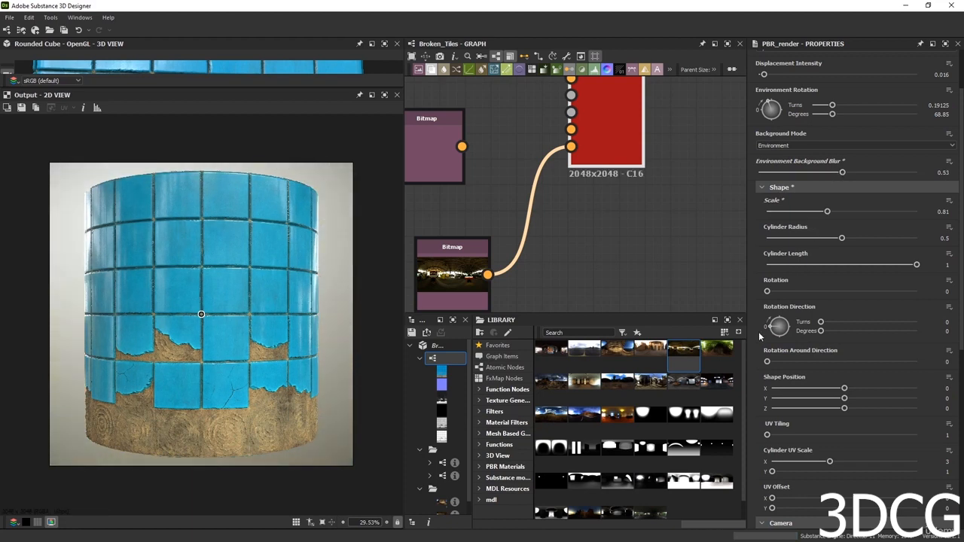
Switch PBR Render's background mode to Color.
click(780, 145)
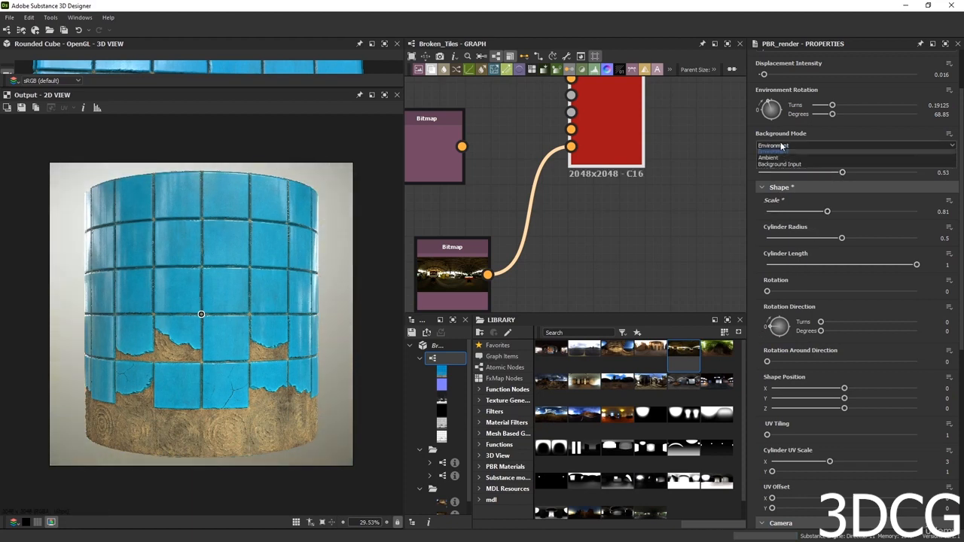
click(774, 160)
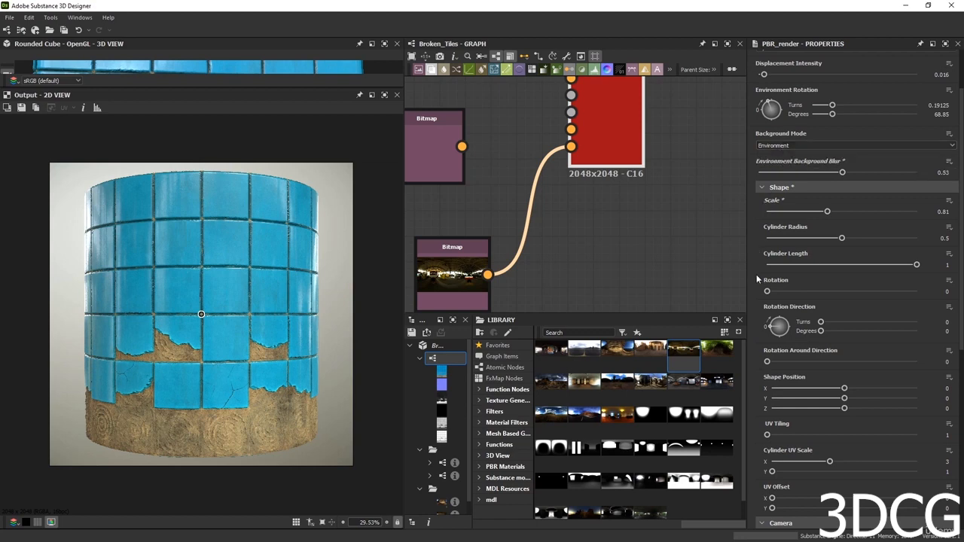
click(773, 147)
click(774, 153)
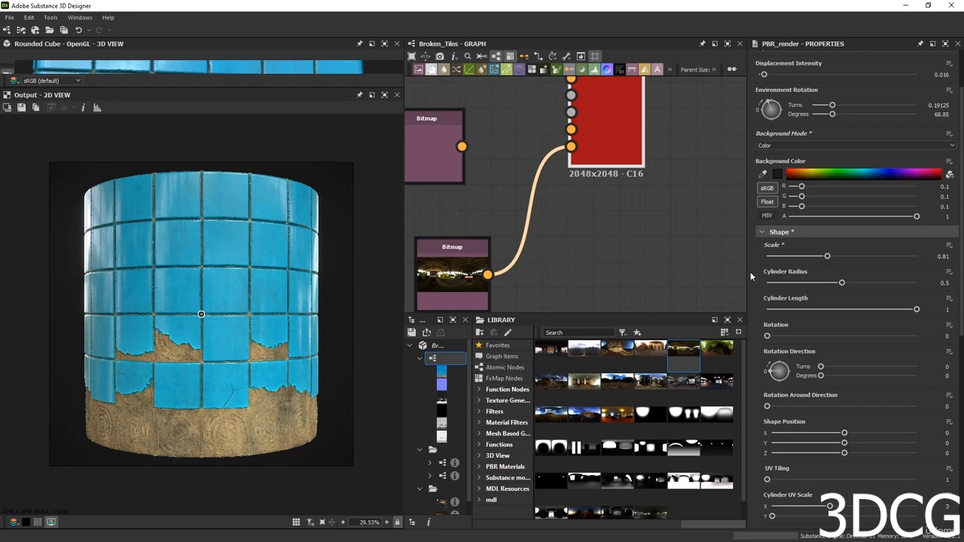
Set PBR Render's bloom intensity to 0.21, lens flares intensity to 0.24 and lens dirt intensity to 0.12, with post effects enabled.
scroll(757, 308, down, 10)
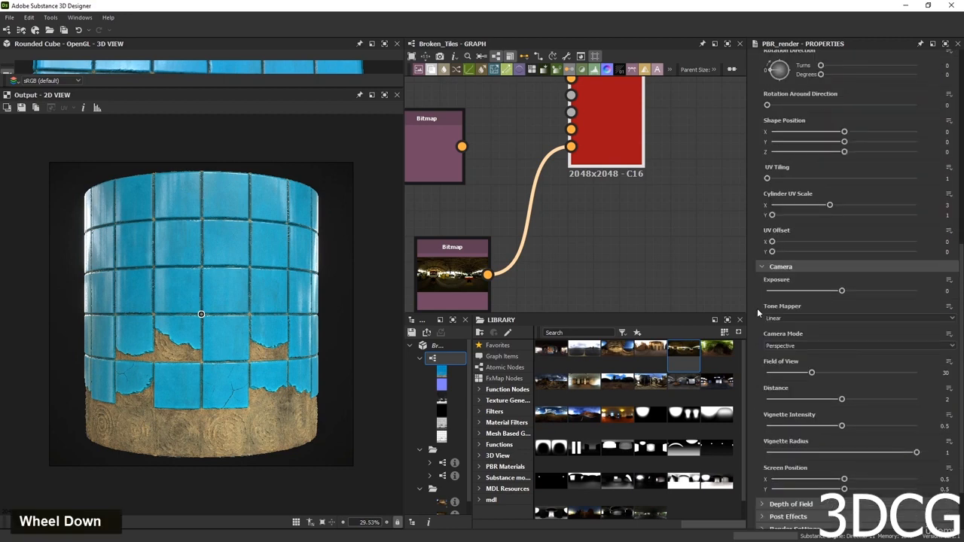
click(761, 436)
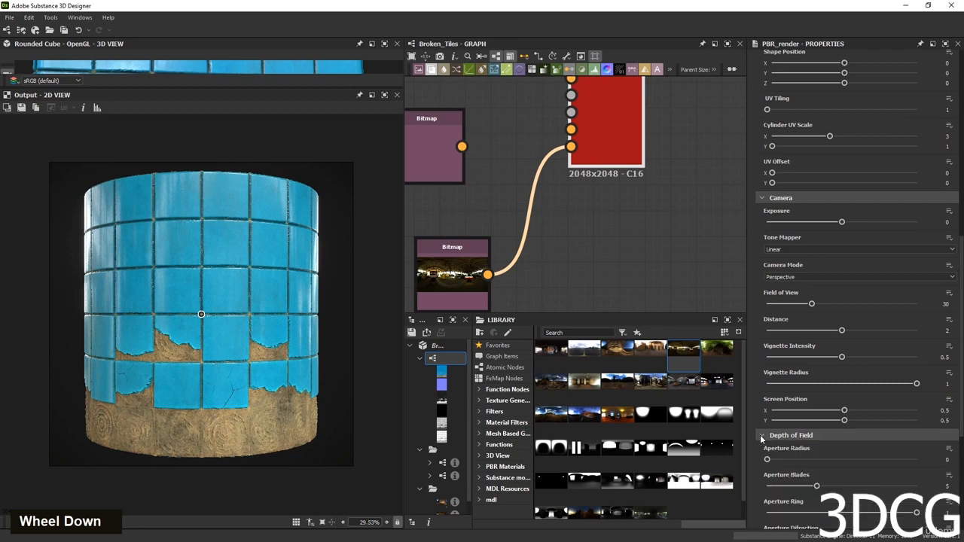
click(762, 436)
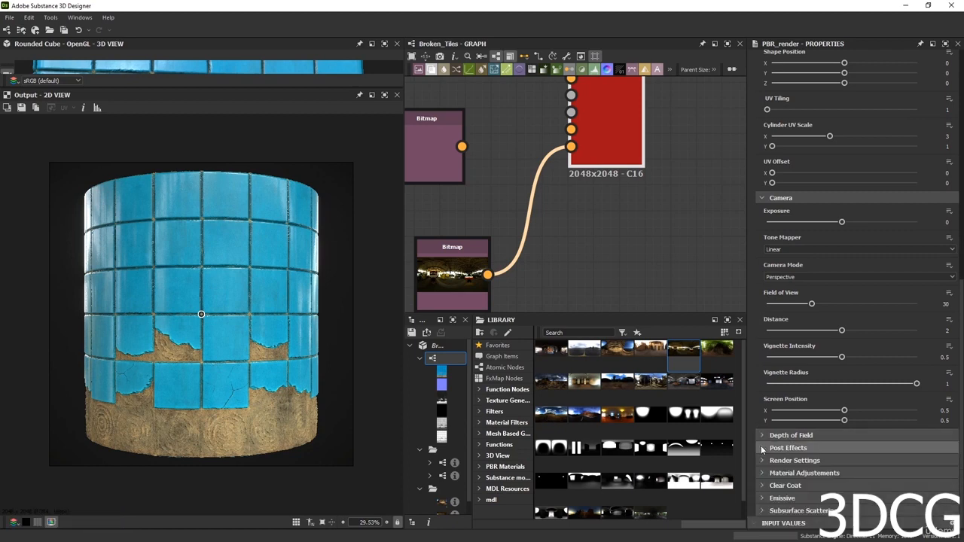
click(761, 448)
scroll(758, 455, down, 4)
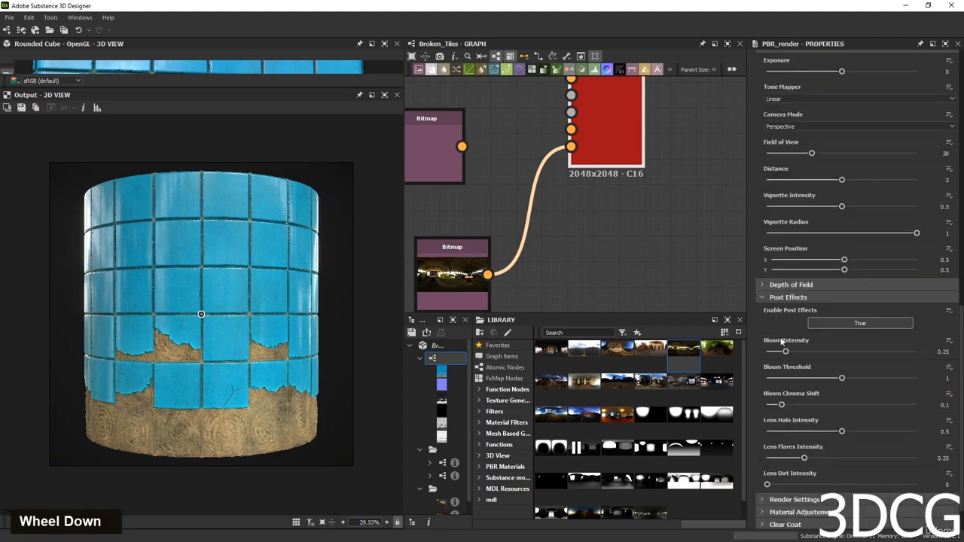
click(827, 323)
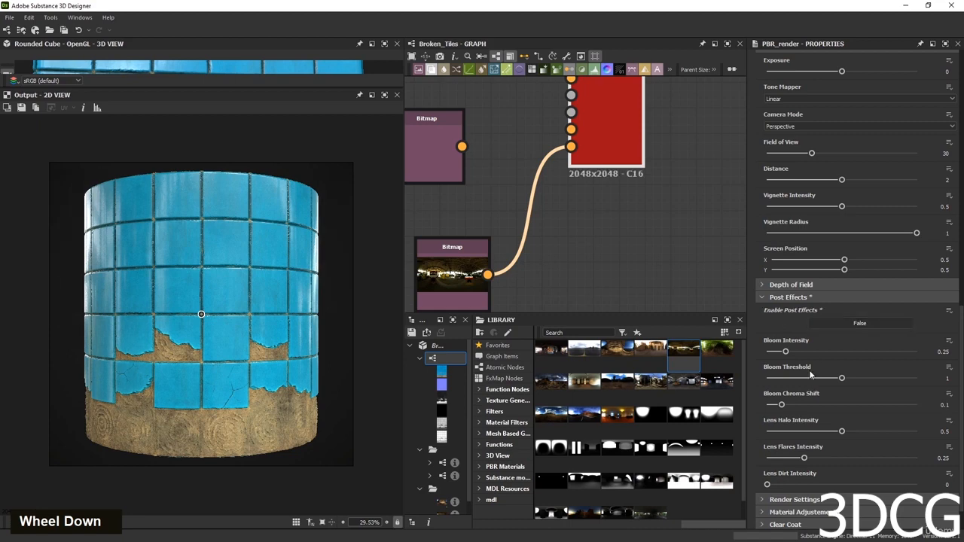
mouse_move(787, 352)
mouse_down()
mouse_move(899, 353)
mouse_move(783, 352)
mouse_up()
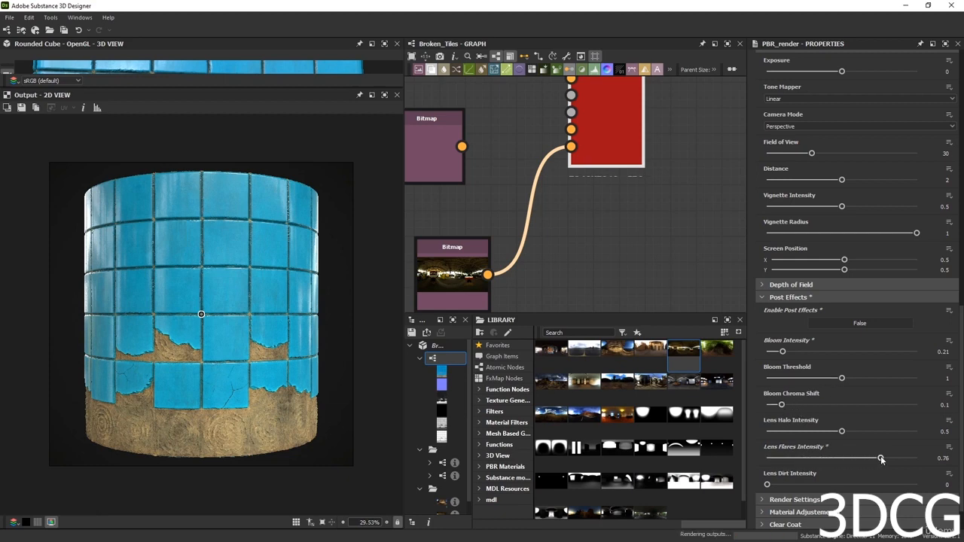
drag(805, 460, 789, 485)
click(847, 324)
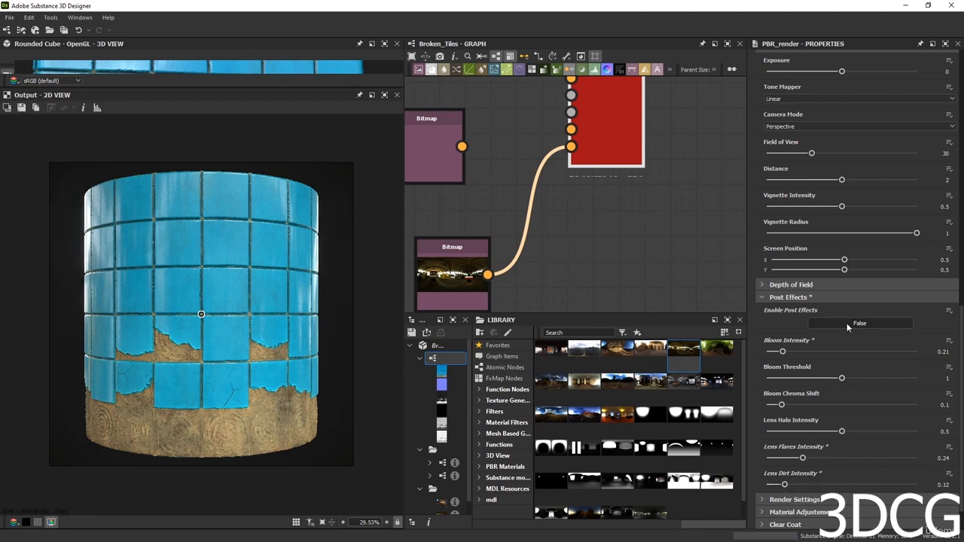
Raise the diffuse quality in PBR Render's render settings to 128 Samples.
scroll(789, 402, down, 1)
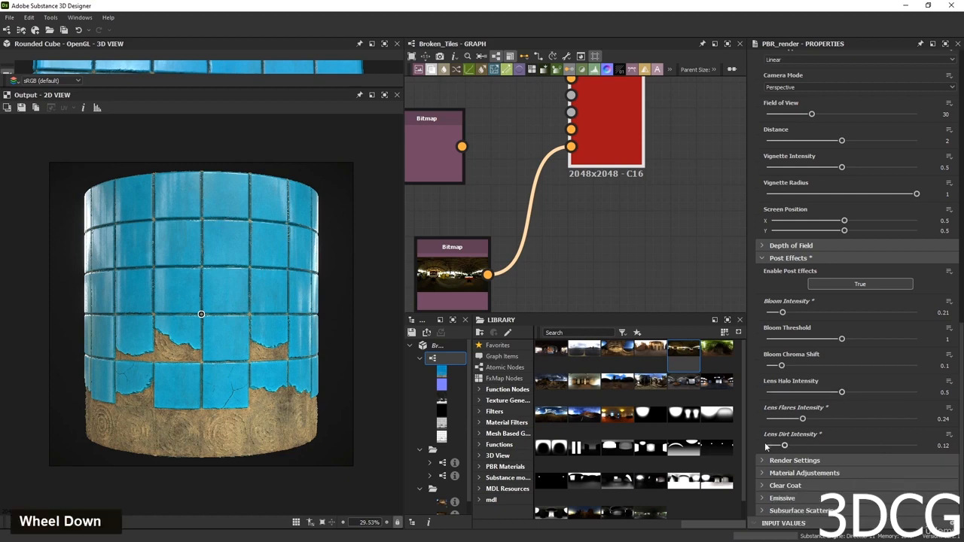
click(764, 457)
scroll(762, 458, down, 3)
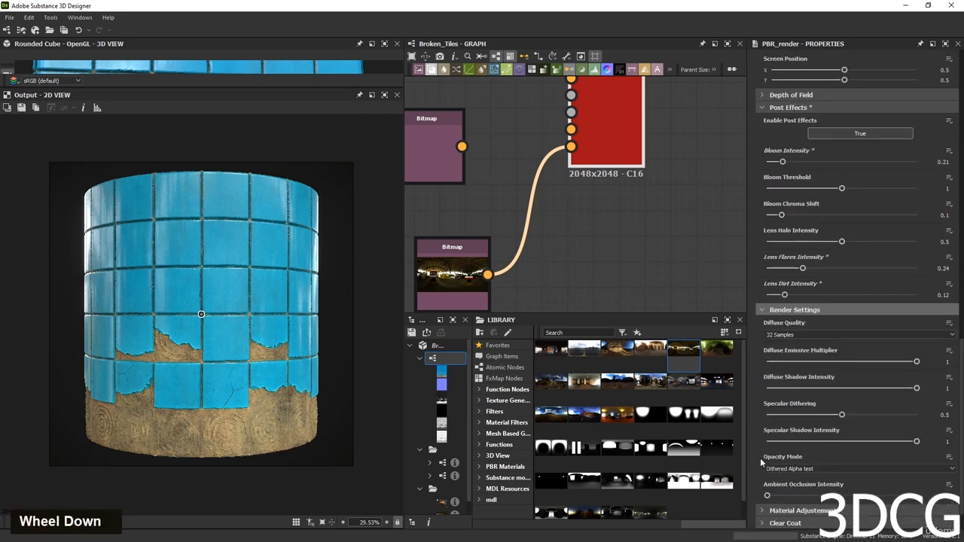
click(786, 335)
click(786, 362)
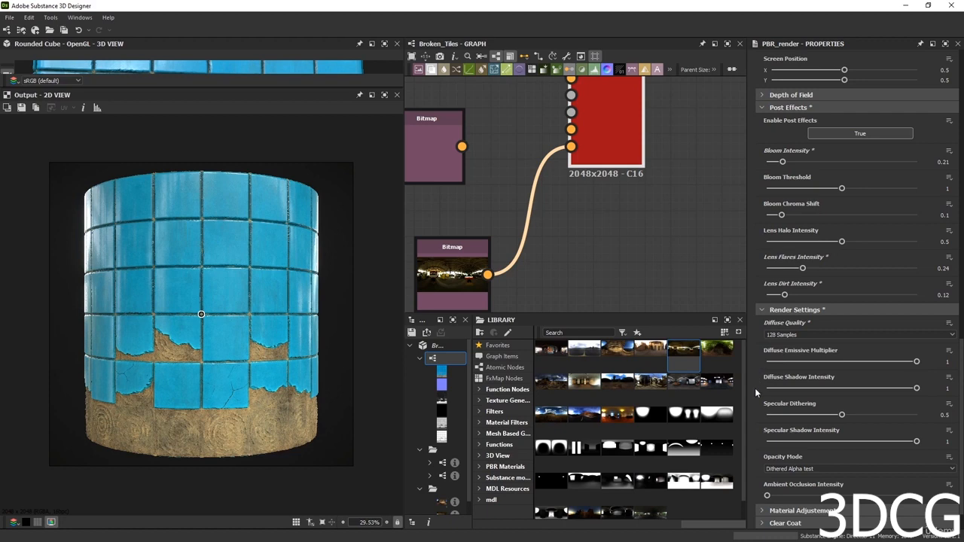
Try the Recompute Normals option in PBR Render's material adjustments, switching it on and back off.
scroll(755, 432, down, 1)
click(757, 475)
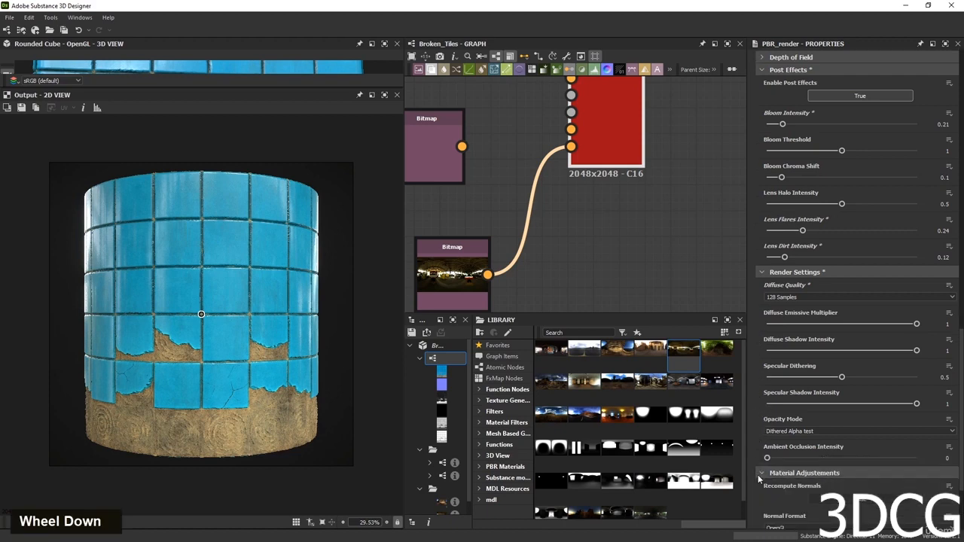
scroll(758, 475, down, 3)
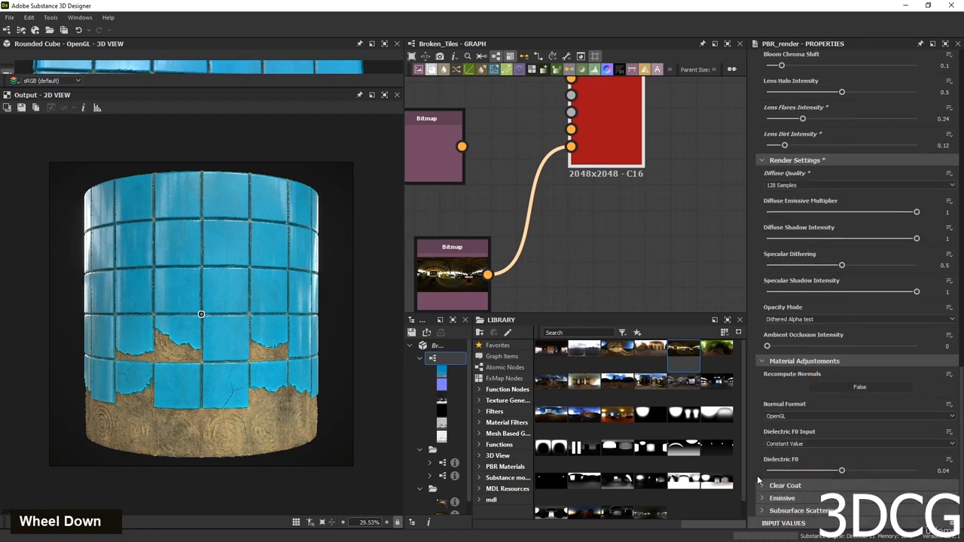
click(842, 387)
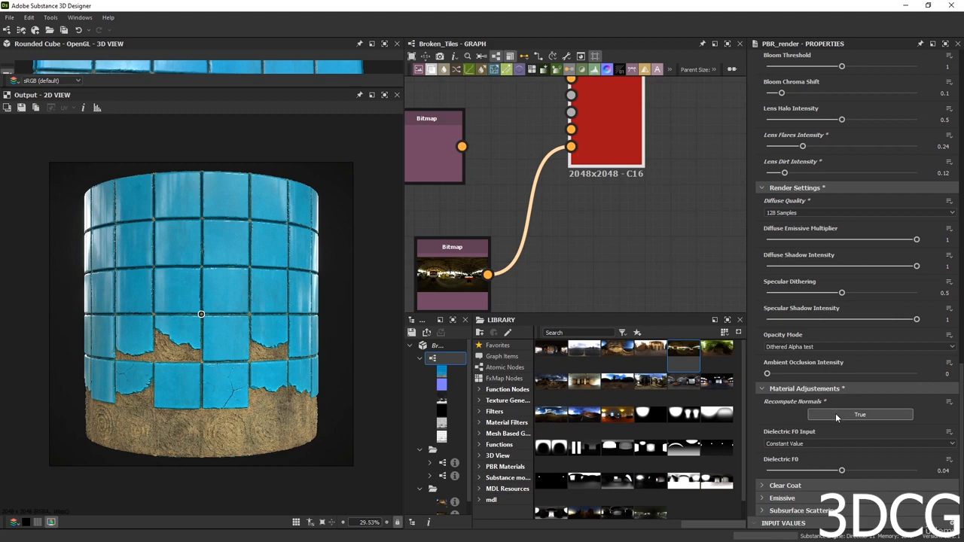
click(835, 414)
scroll(758, 461, down, 2)
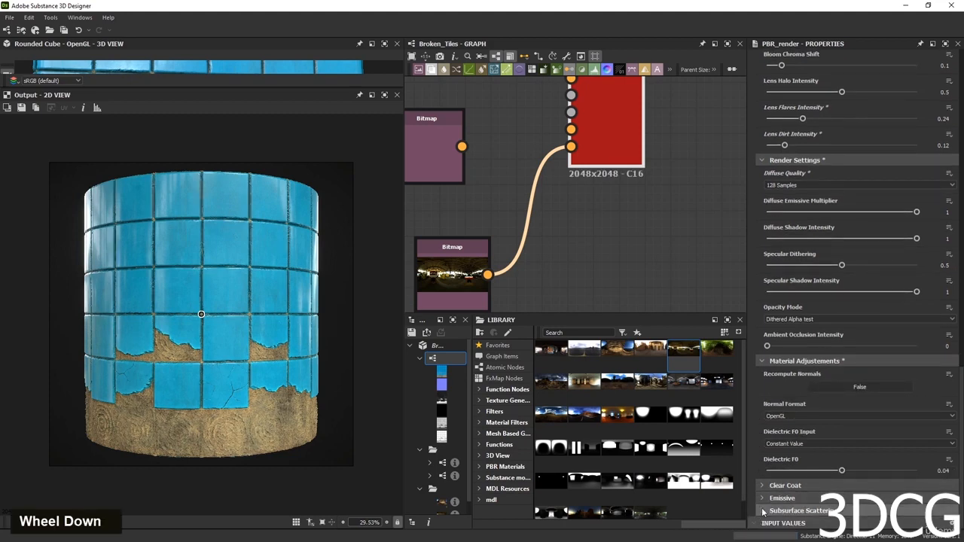
Examine the rendered cylinder up close, checking the broken tile edges, cracks, grout lines and exposed plaster.
scroll(278, 353, up, 6)
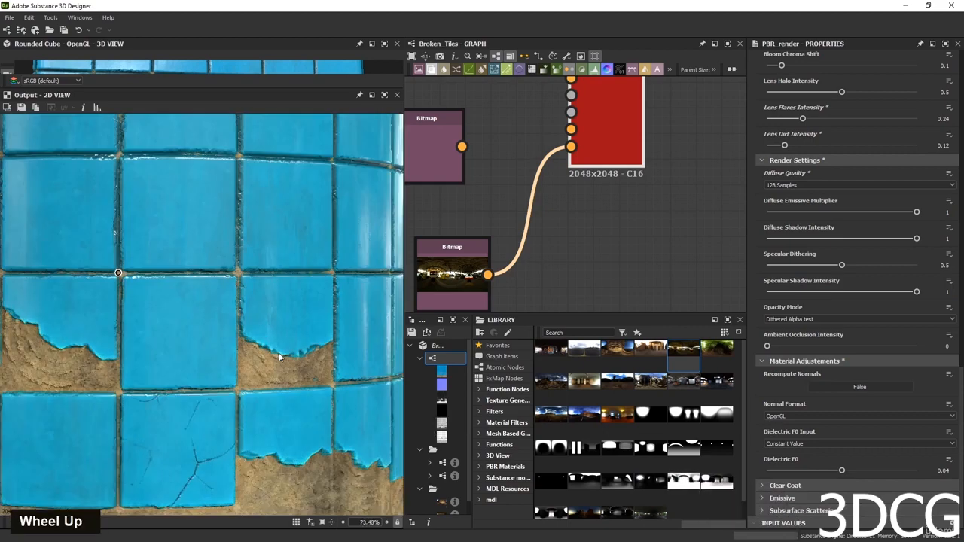
scroll(252, 341, down, 4)
scroll(91, 354, up, 2)
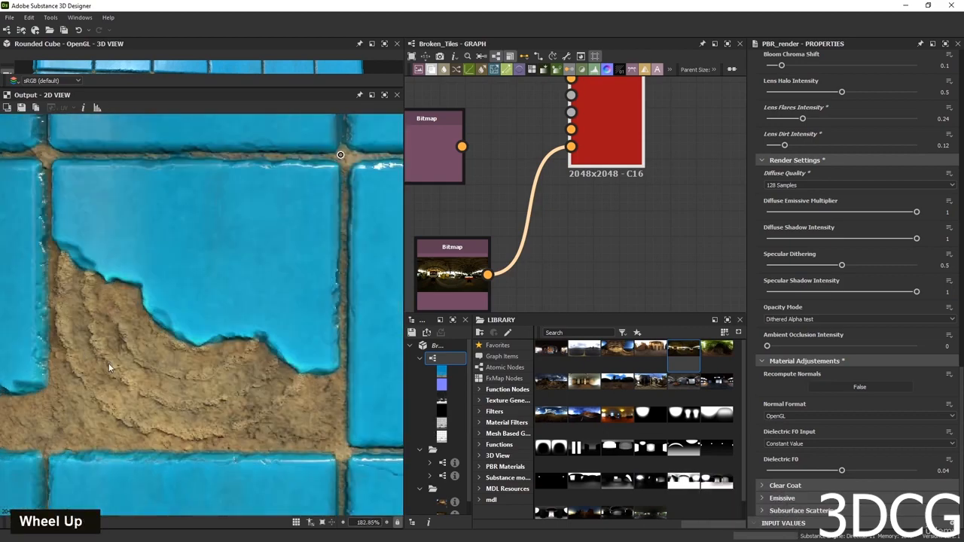
scroll(109, 363, down, 4)
scroll(173, 346, up, 2)
scroll(196, 325, up, 2)
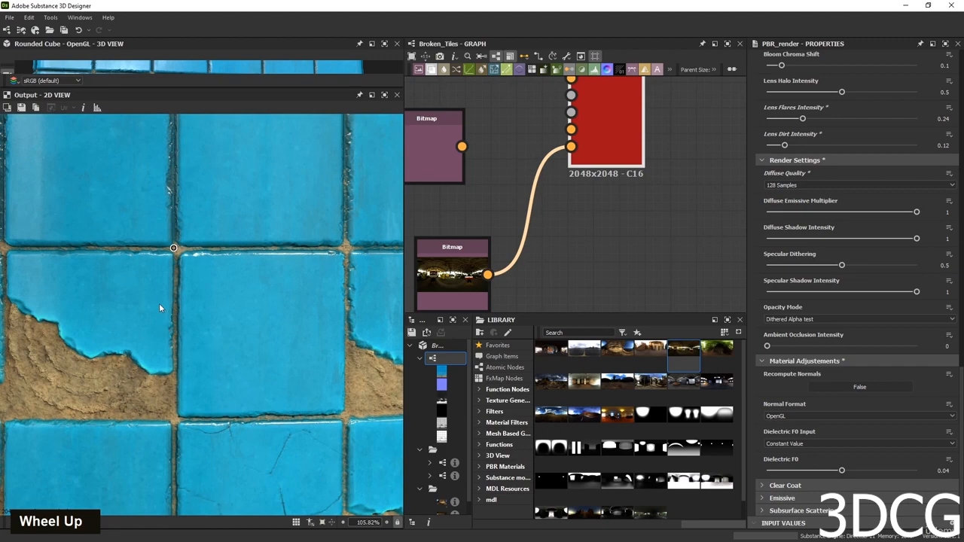
scroll(192, 324, down, 4)
scroll(150, 326, up, 4)
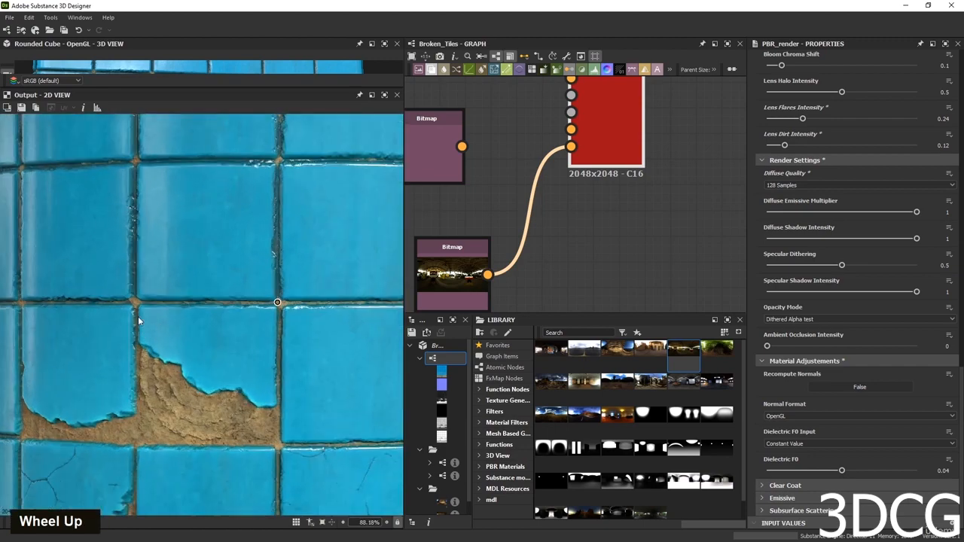
scroll(132, 313, down, 3)
scroll(249, 451, up, 3)
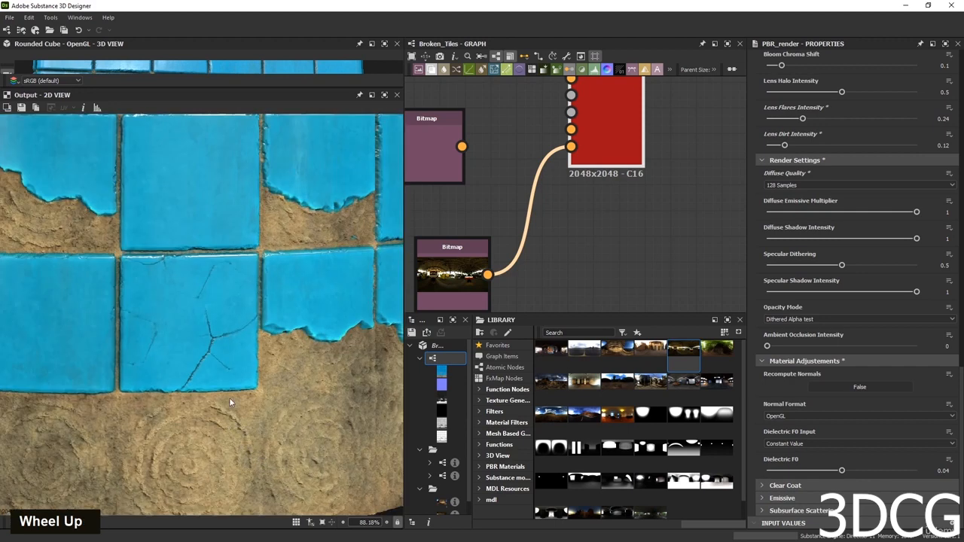
scroll(229, 398, down, 4)
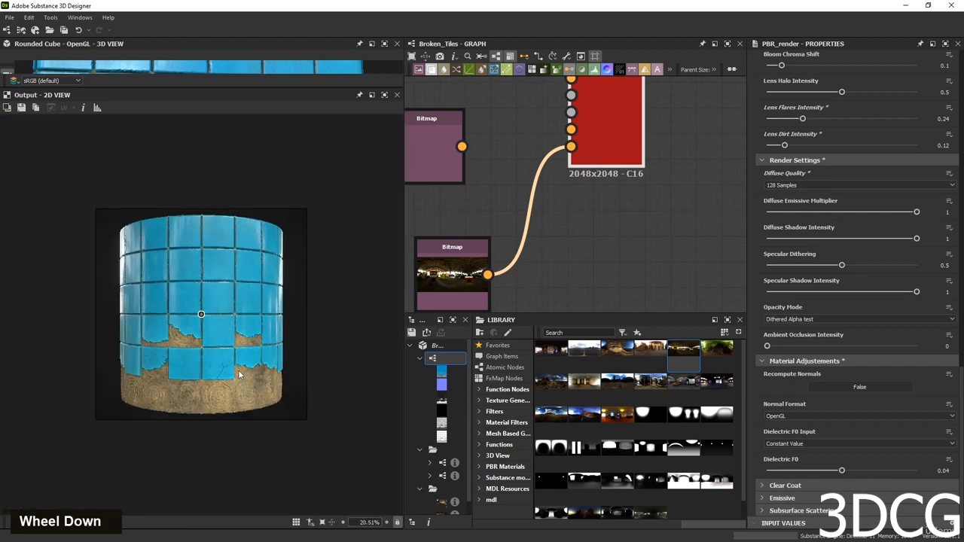
Undock the 2D view showing the render and move the floating window up over the 3D view and graph.
double_click(324, 94)
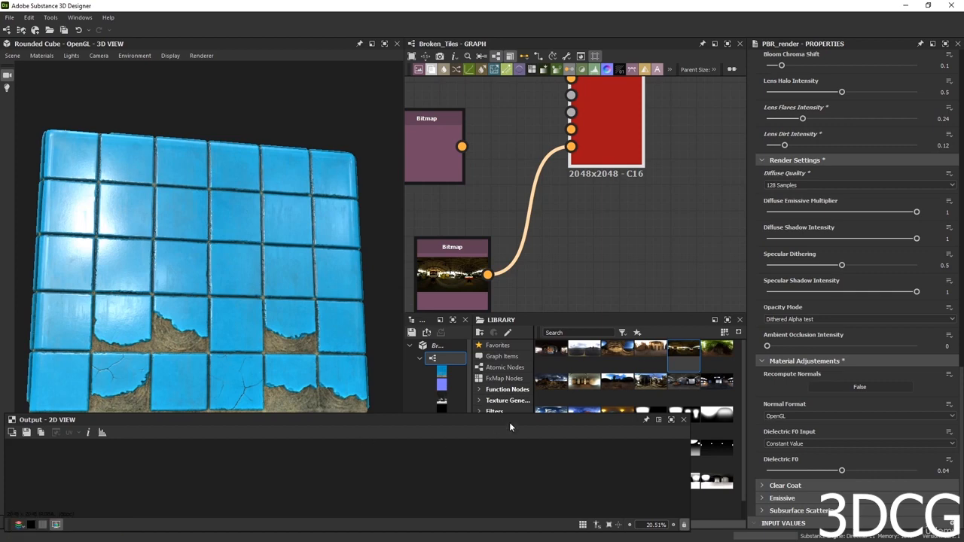
drag(509, 422, 154, 208)
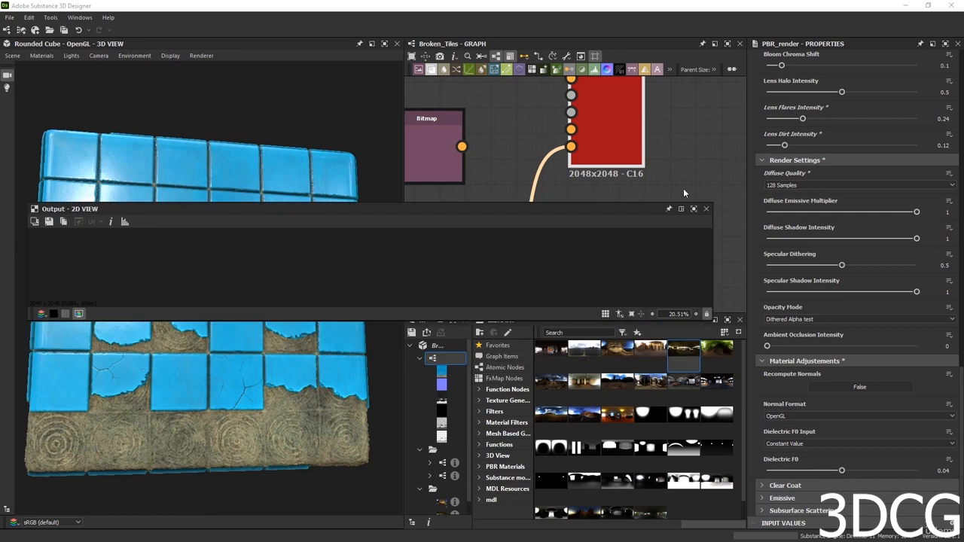
Show the Bonifacio_aragon_stairs bitmap in the 2D view and dock that floating view back below the 3D view.
click(707, 209)
double_click(417, 133)
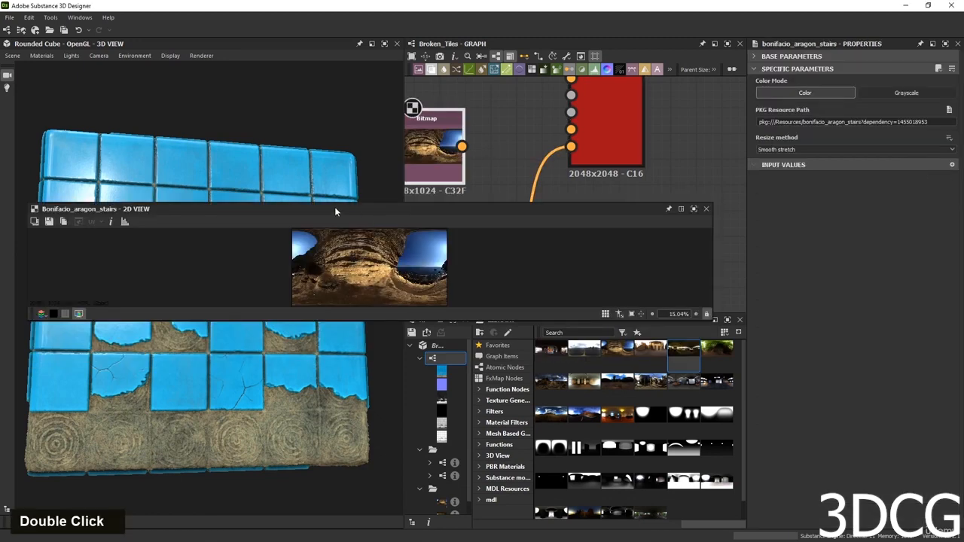
drag(335, 211, 559, 99)
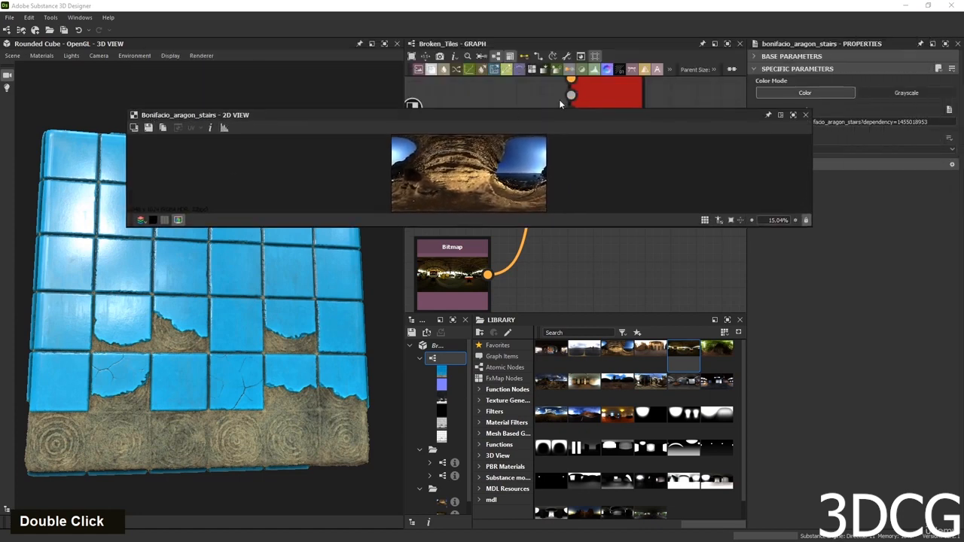
double_click(759, 116)
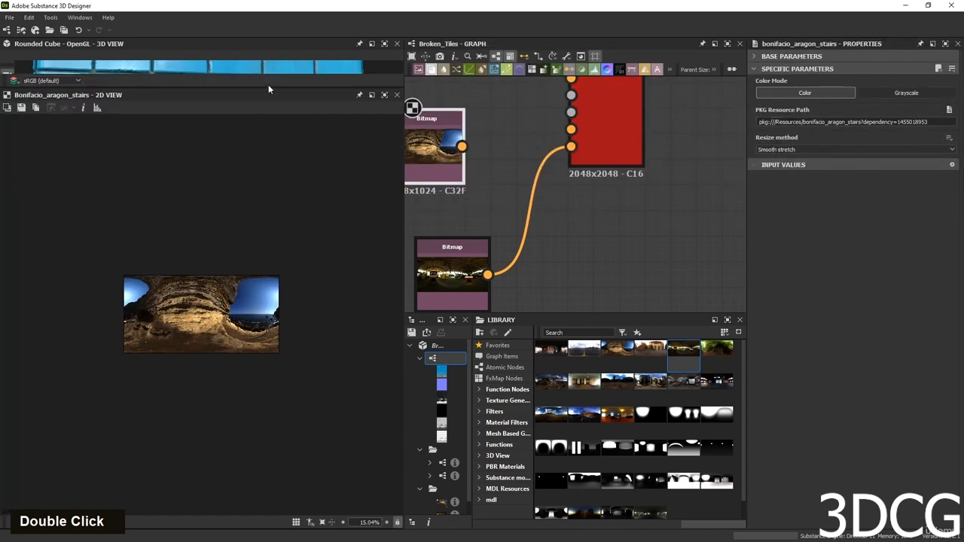
Resize the docked views so the 3D view is narrower and tall, with only a thin strip of 2D view beneath it.
drag(268, 91, 400, 300)
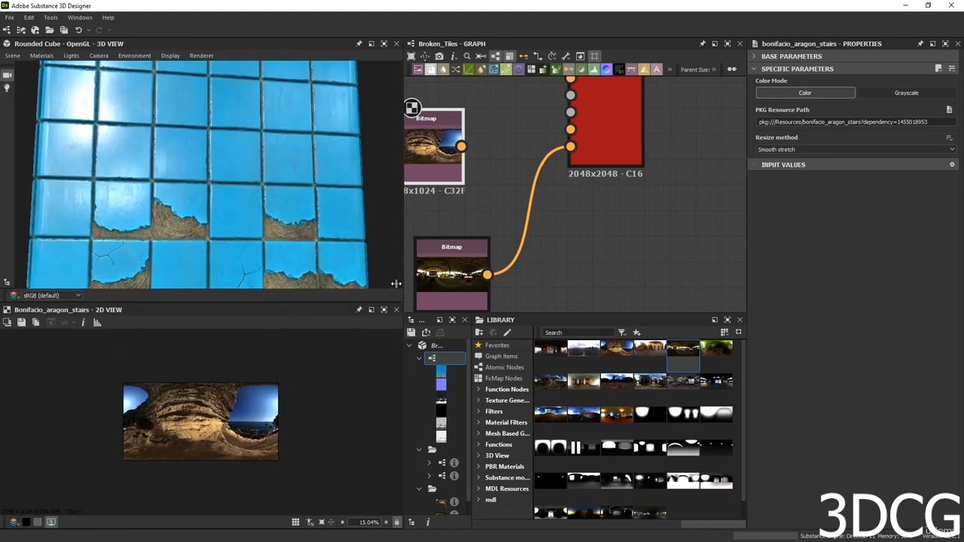
drag(405, 284, 316, 286)
scroll(234, 238, down, 3)
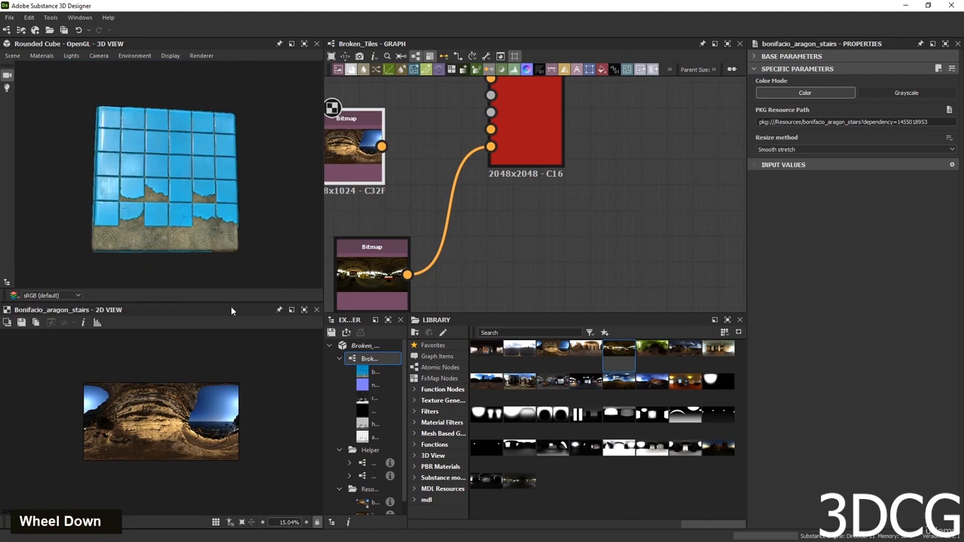
drag(230, 304, 232, 467)
scroll(181, 289, up, 4)
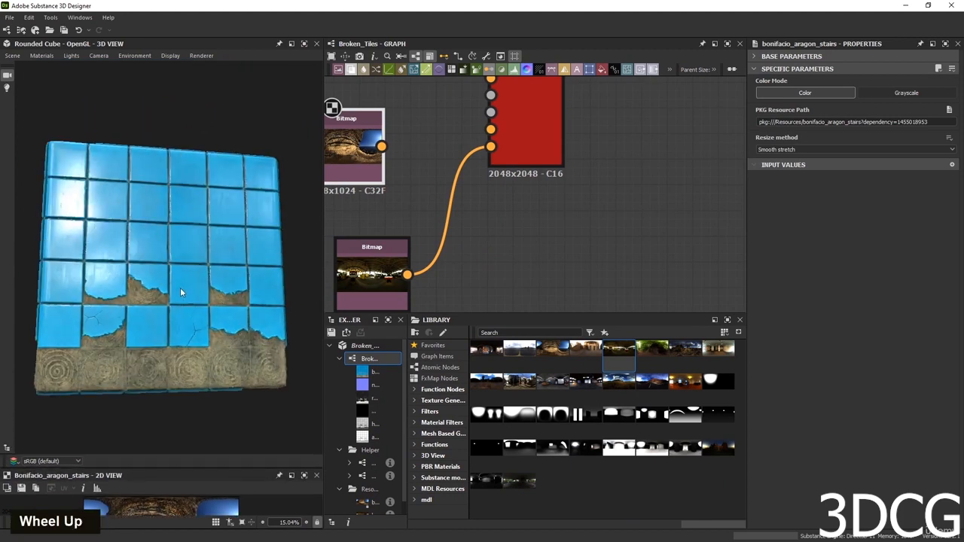
Turn the rounded cube to a corner-on view and switch the 3D view's renderer to IRay.
drag(181, 289, 210, 305)
middle_drag(210, 305, 208, 299)
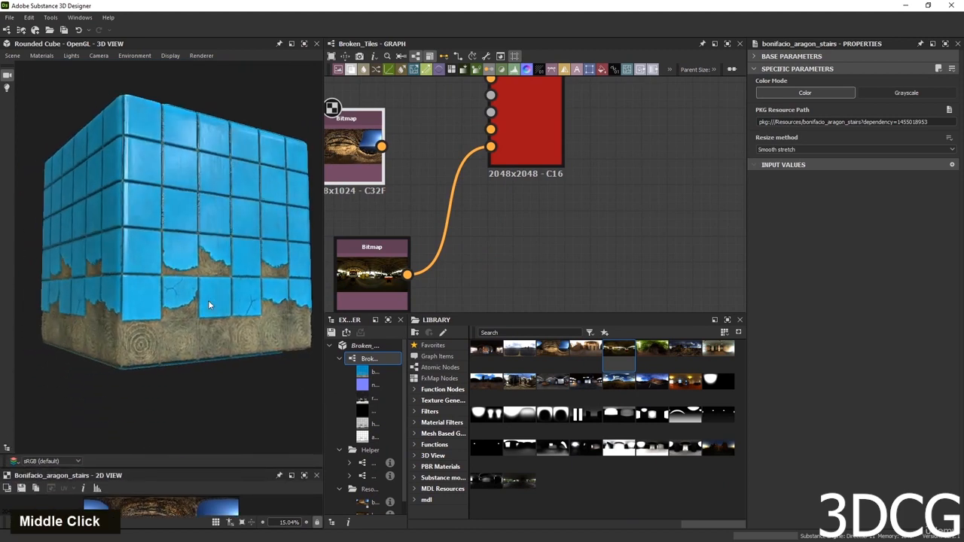
drag(208, 300, 205, 305)
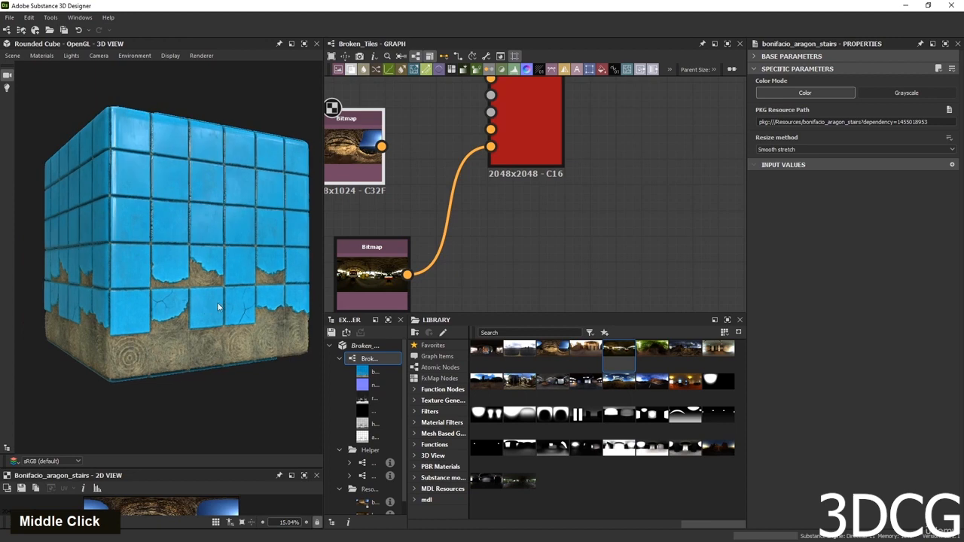
scroll(613, 234, down, 3)
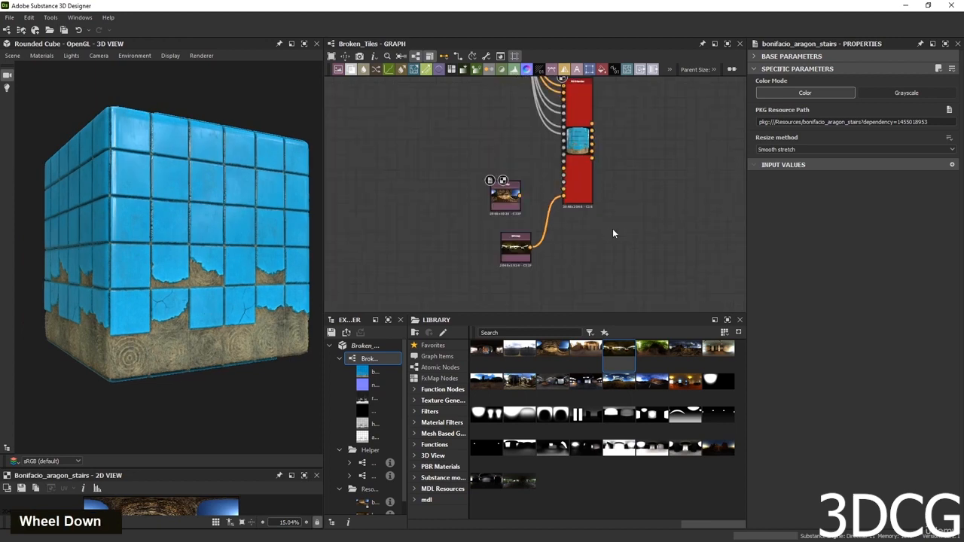
click(202, 56)
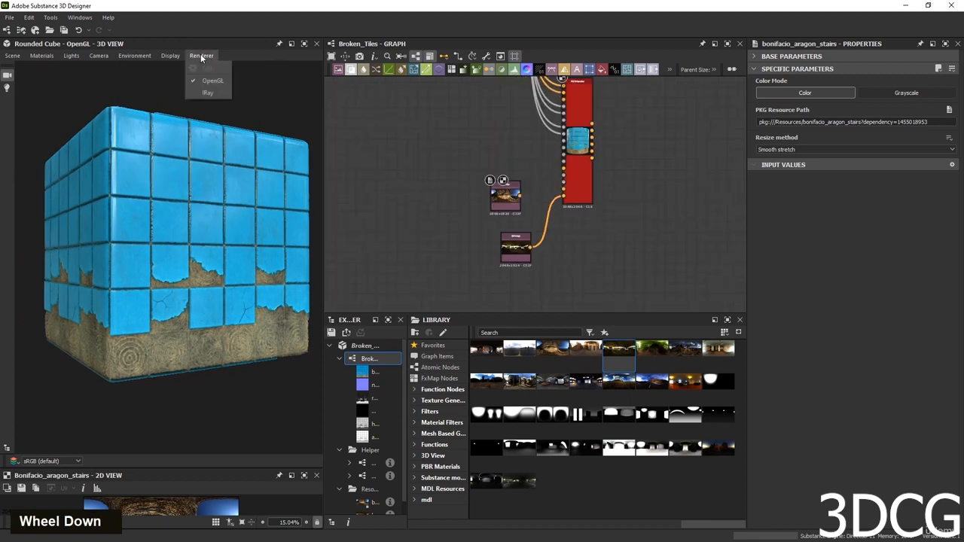
click(209, 93)
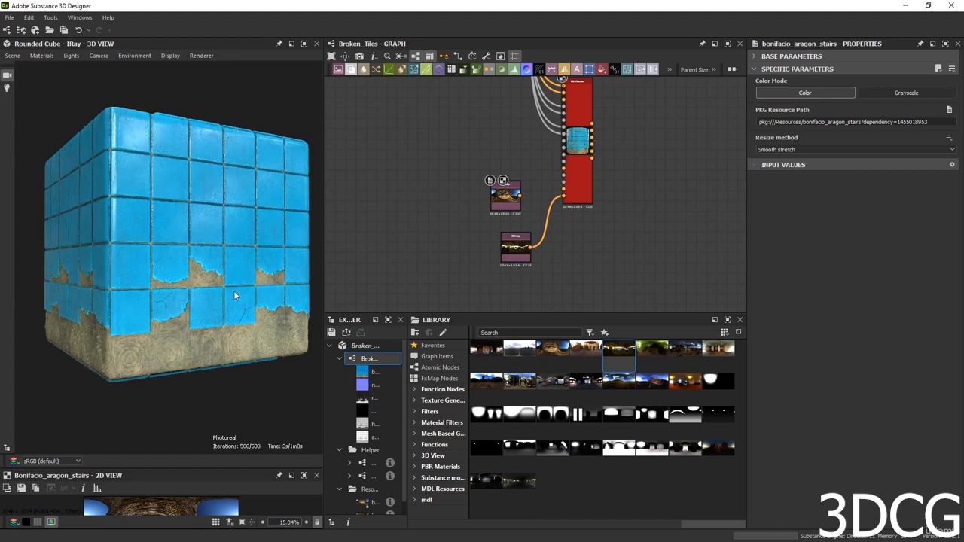
Set DirectX Normal to False and Height scale to 1.73 in the Default material's IRay properties.
click(45, 55)
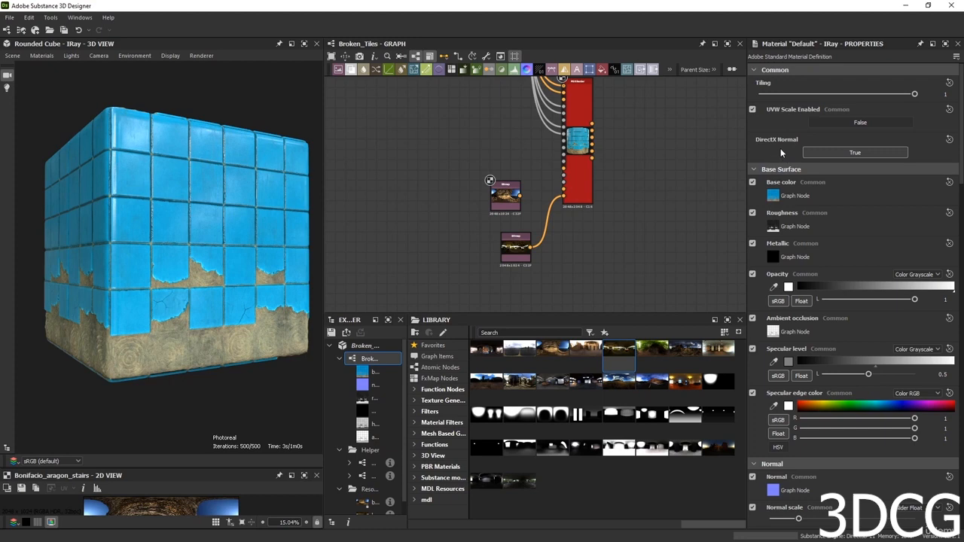
click(829, 151)
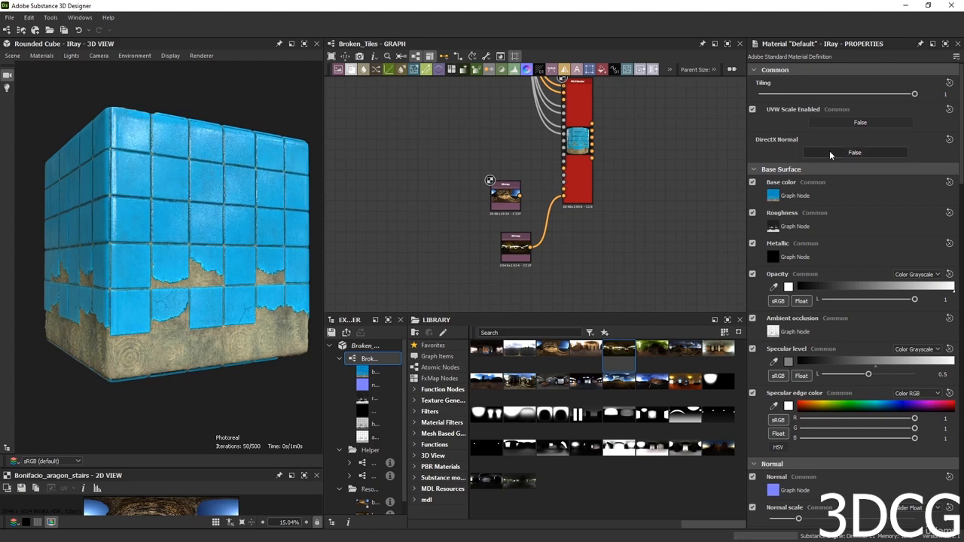
scroll(777, 284, down, 7)
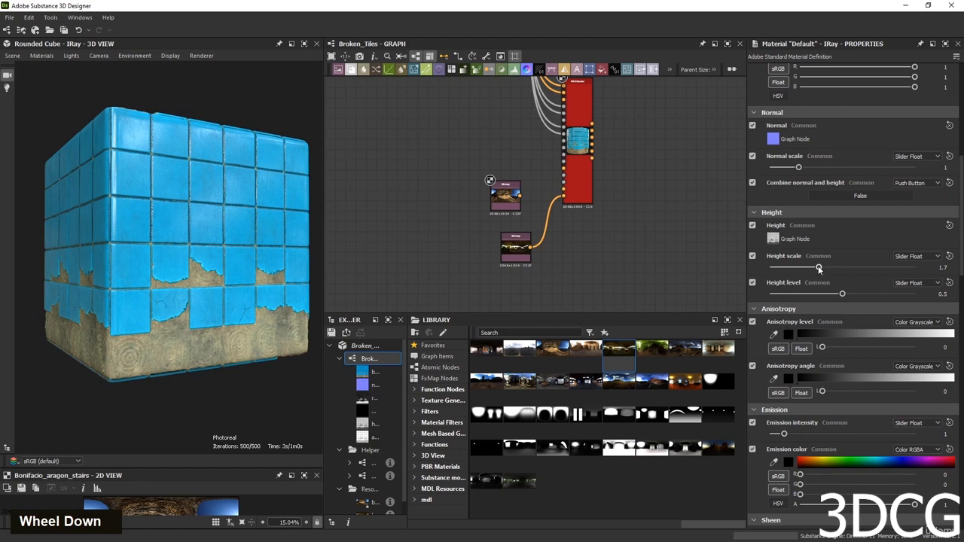
drag(819, 269, 820, 268)
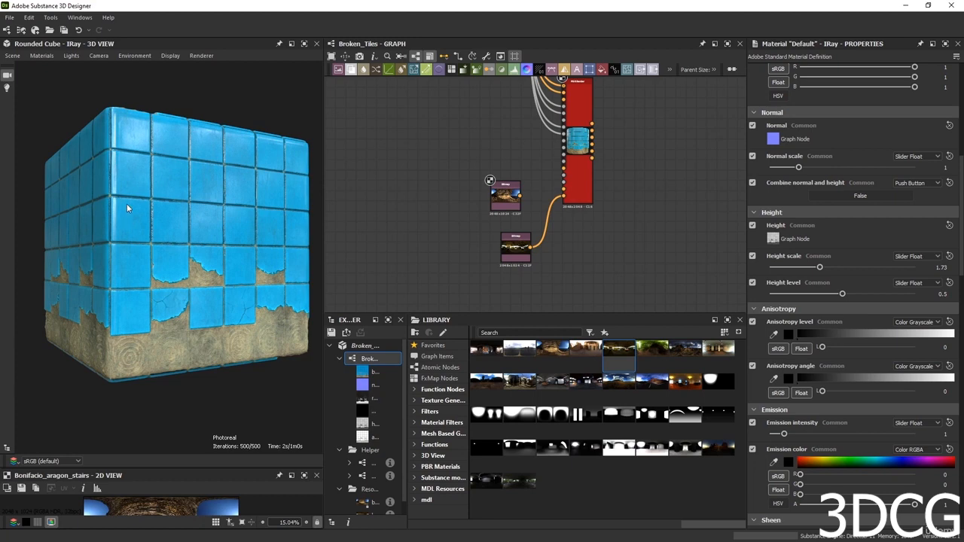
Set the rounded cube's mesh subdivision to the Parametric method with Number 3 and inspect the displaced broken tiles up close.
click(18, 56)
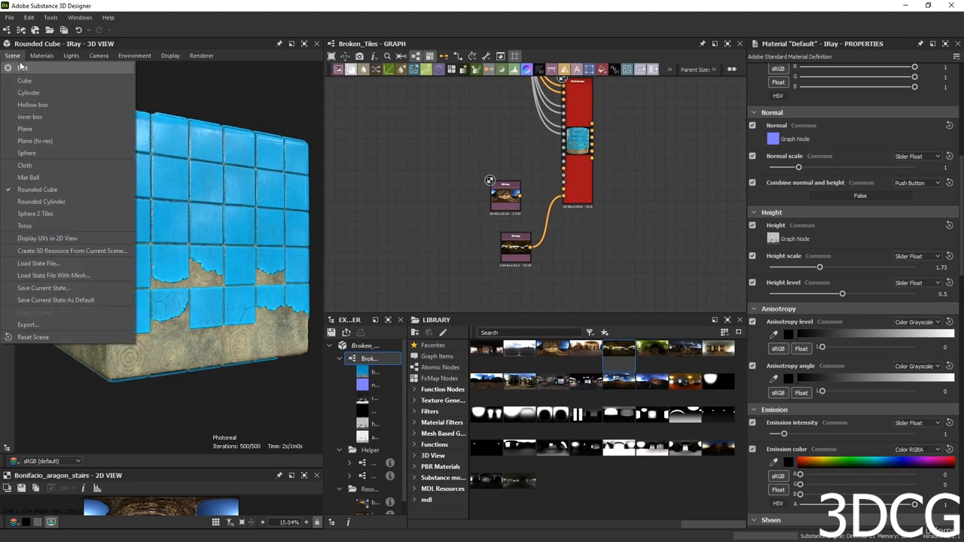
click(22, 66)
click(797, 178)
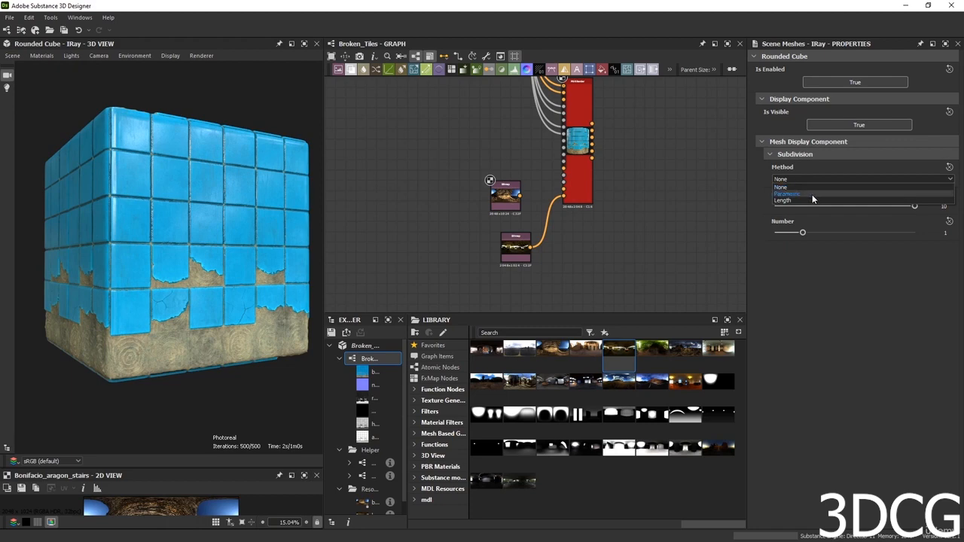
click(812, 195)
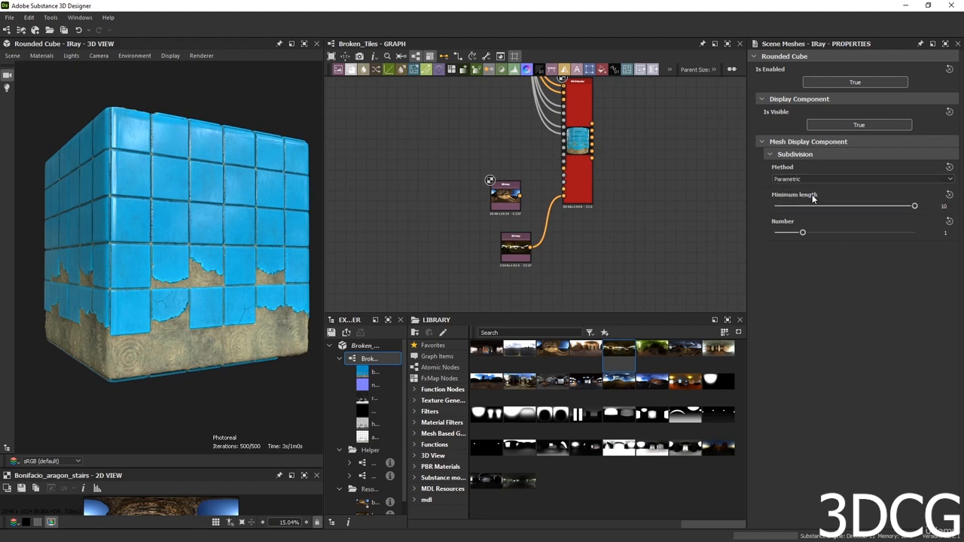
click(862, 232)
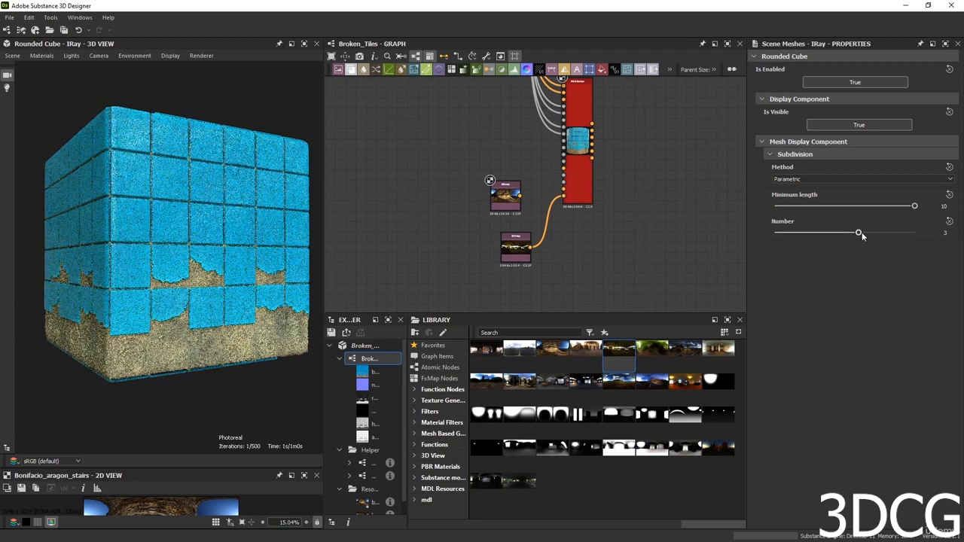
scroll(217, 292, up, 5)
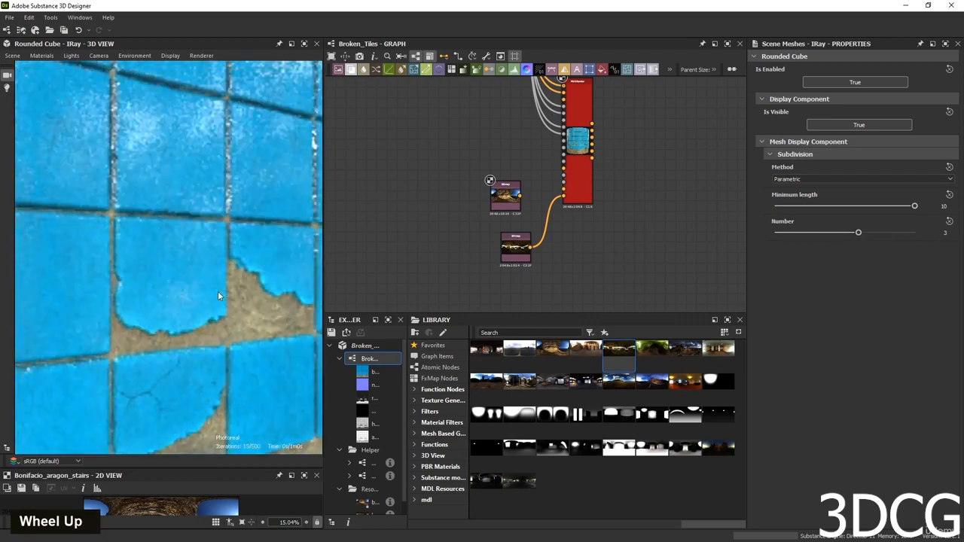
scroll(165, 232, up, 3)
scroll(203, 260, down, 5)
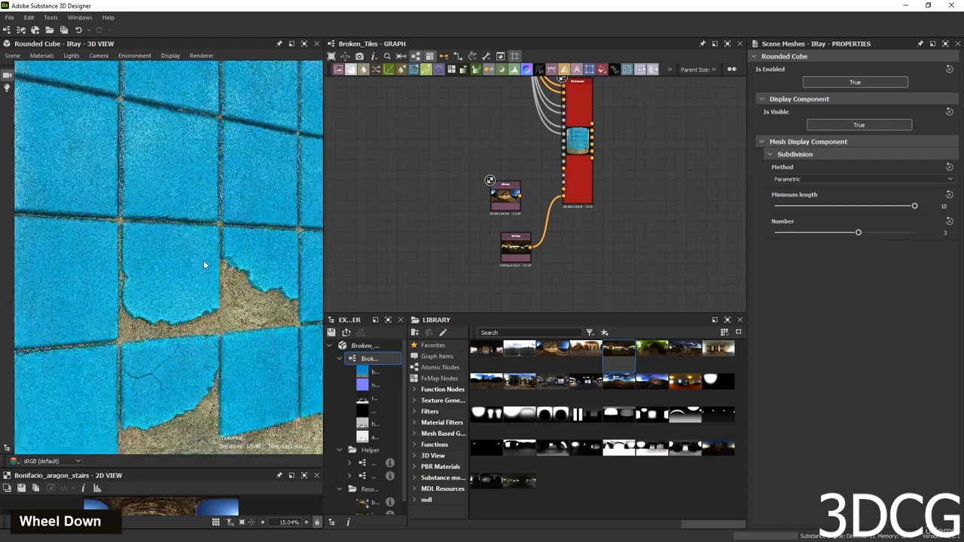
scroll(214, 297, down, 5)
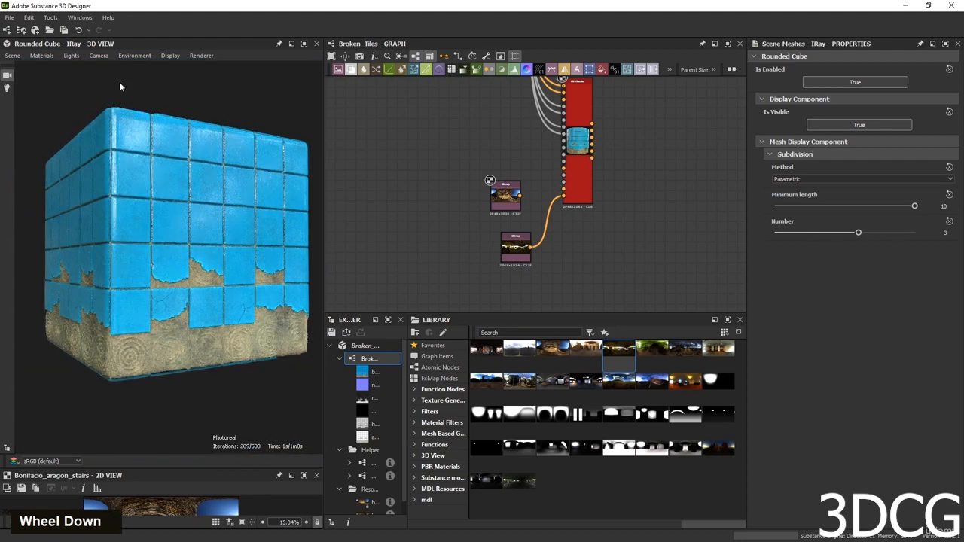
Add a Blend node to the graph just after the end of the base color chain.
scroll(384, 111, down, 3)
middle_drag(443, 126, 607, 223)
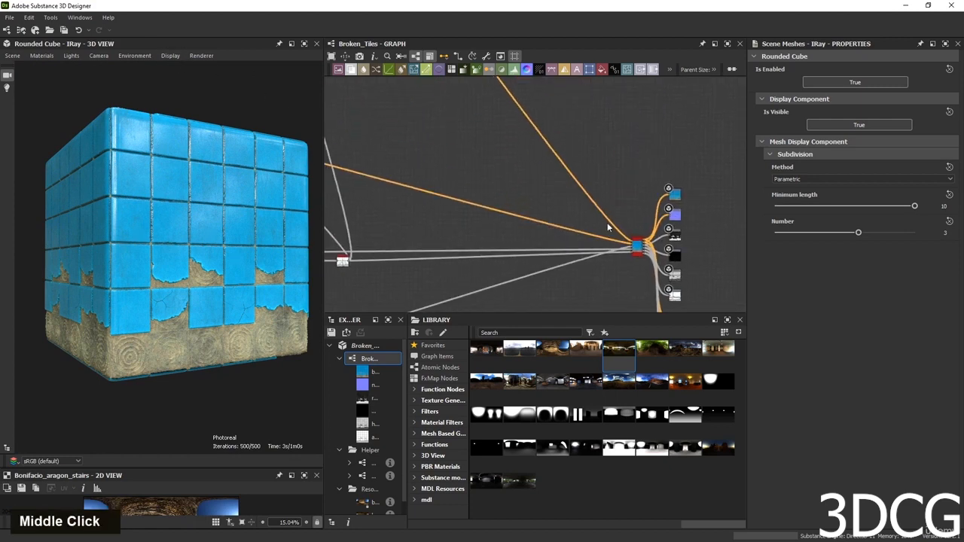
scroll(495, 167, down, 3)
middle_drag(495, 166, 594, 283)
double_click(590, 133)
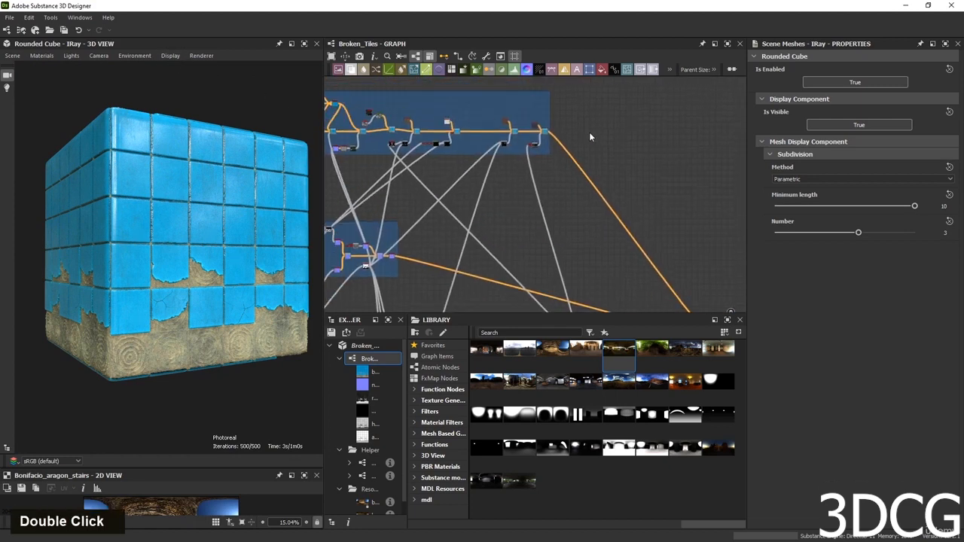
key(space)
text(b)
key(Return)
Connect the last base color Blend's output to the new Blend node's background and preview the new node.
scroll(589, 136, up, 1)
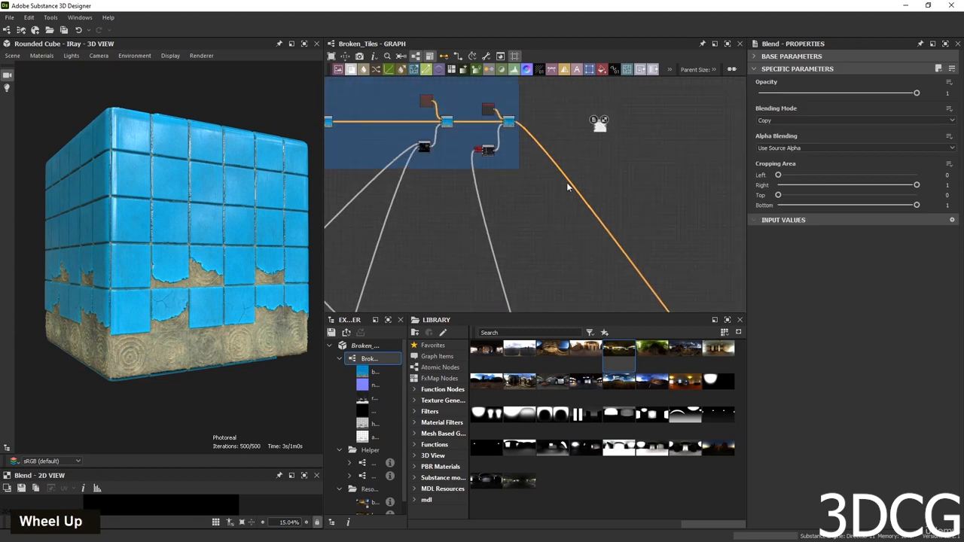
scroll(544, 133, down, 1)
scroll(536, 132, up, 3)
click(500, 155)
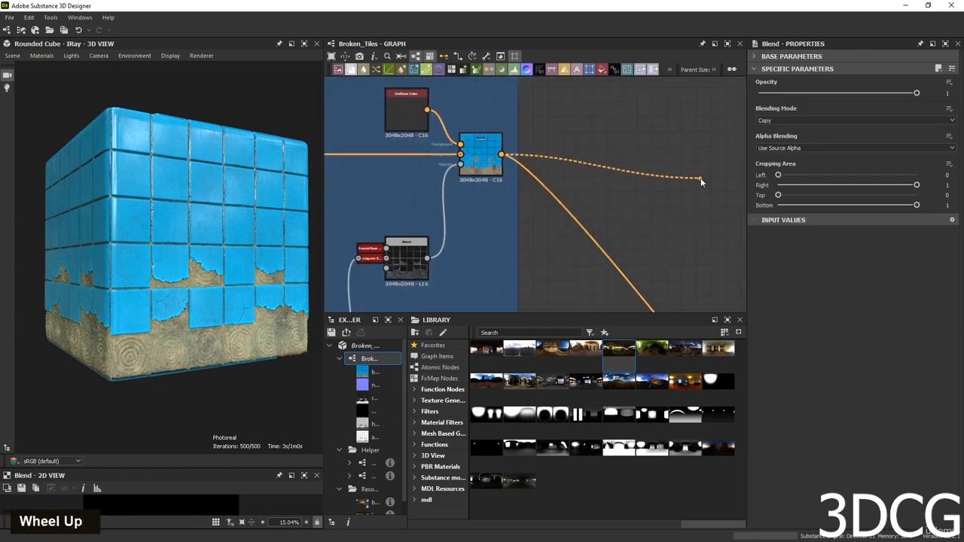
middle_drag(701, 181, 428, 168)
click(519, 157)
double_click(545, 164)
scroll(546, 165, down, 3)
drag(545, 167, 545, 159)
Feed the ambient occlusion map through a new Gradient Map node into the new Blend's foreground.
scroll(546, 170, down, 5)
middle_drag(557, 245, 544, 168)
scroll(518, 265, up, 5)
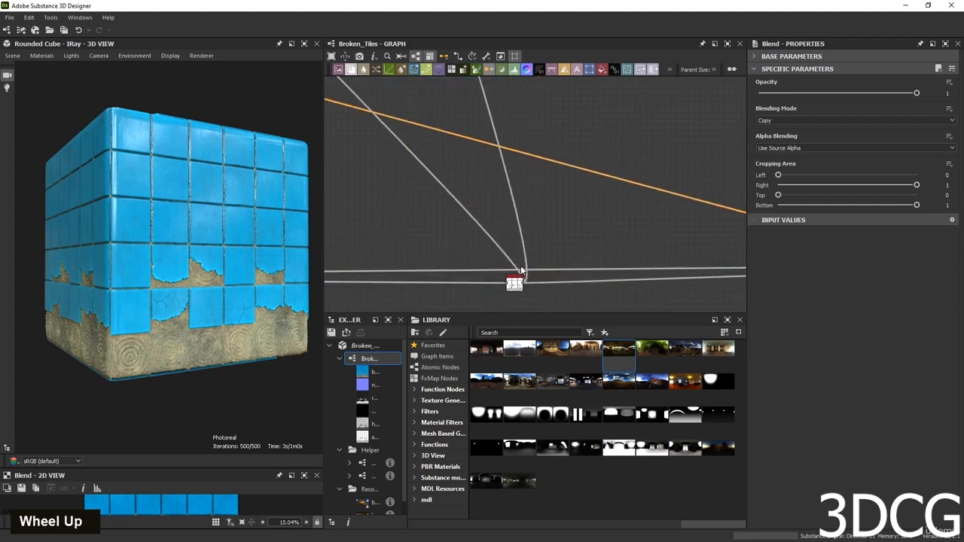
click(525, 283)
mouse_move(573, 121)
middle_down()
mouse_move(586, 285)
mouse_move(568, 240)
mouse_move(576, 259)
middle_up()
middle_drag(614, 90, 636, 178)
scroll(635, 176, up, 4)
click(612, 219)
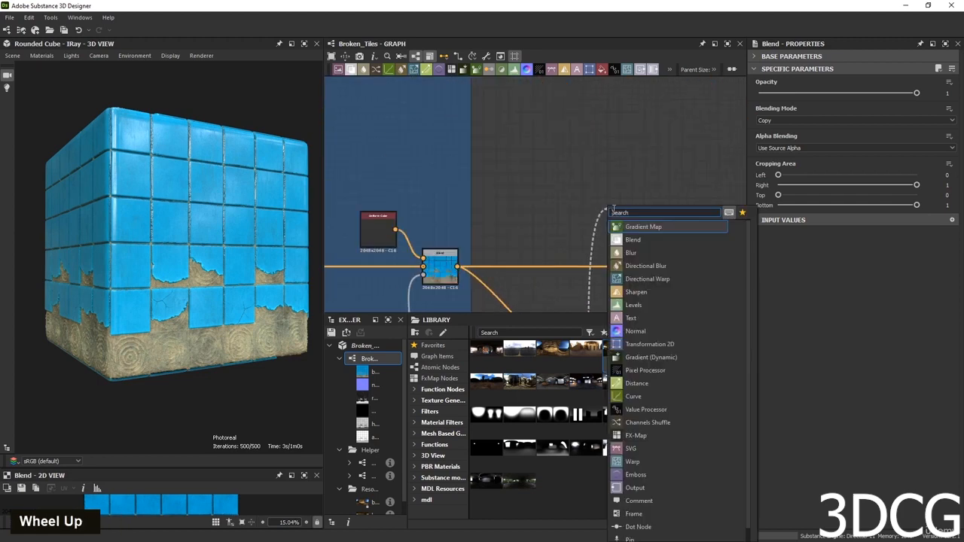
click(641, 218)
drag(643, 205, 695, 258)
Set the new Blend's mode to Multiply and its opacity to 0.56, checking the crack and grout shading in the 2D view.
double_click(711, 267)
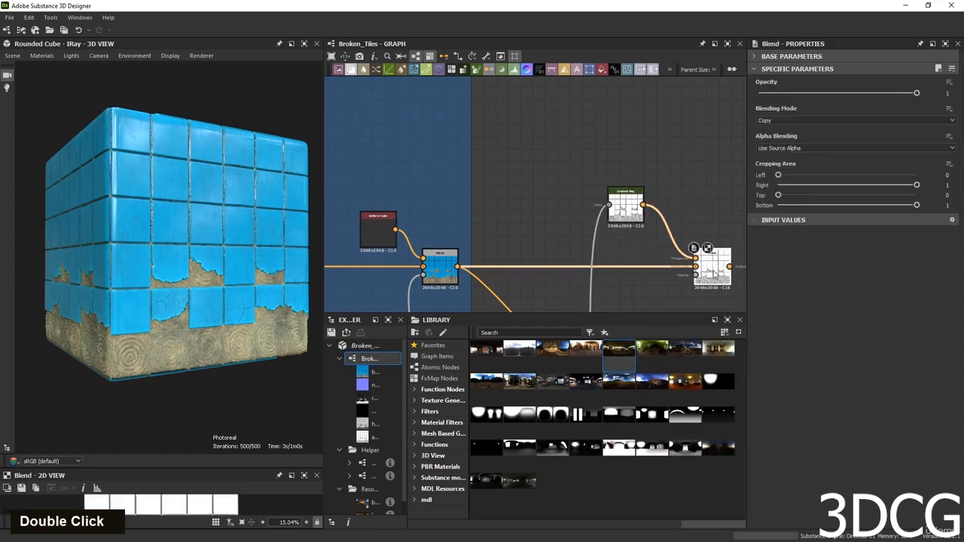
click(773, 119)
click(778, 144)
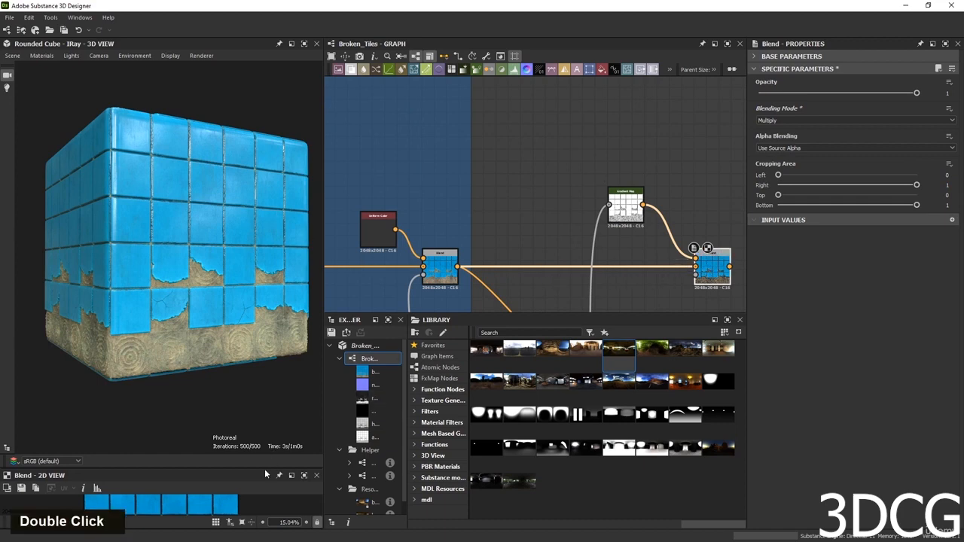
drag(265, 468, 264, 293)
scroll(180, 463, up, 5)
scroll(180, 463, up, 1)
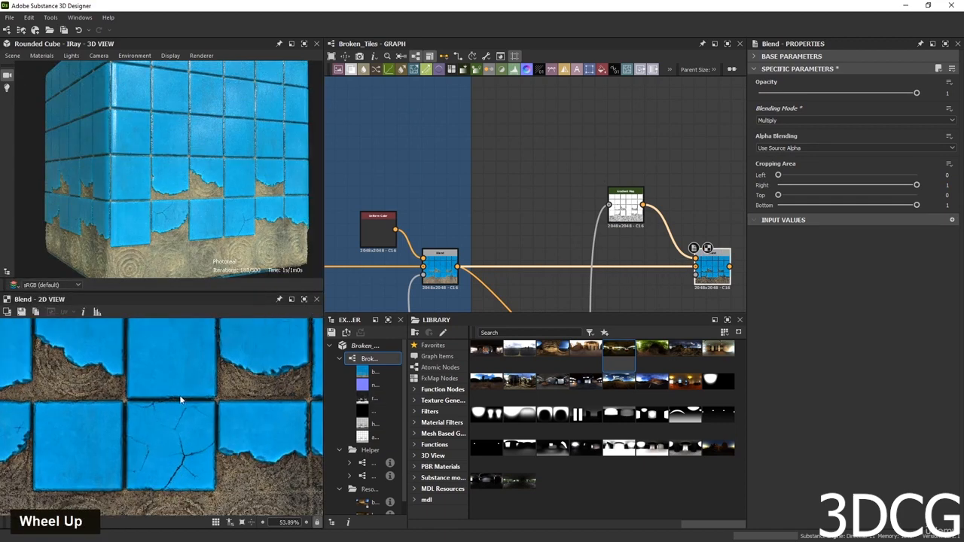
drag(917, 93, 847, 96)
Move the base color chain's outgoing connection onto the new Multiply Blend's output so it feeds the final material.
scroll(563, 177, down, 5)
middle_drag(596, 258, 414, 141)
scroll(417, 138, down, 5)
scroll(394, 129, up, 8)
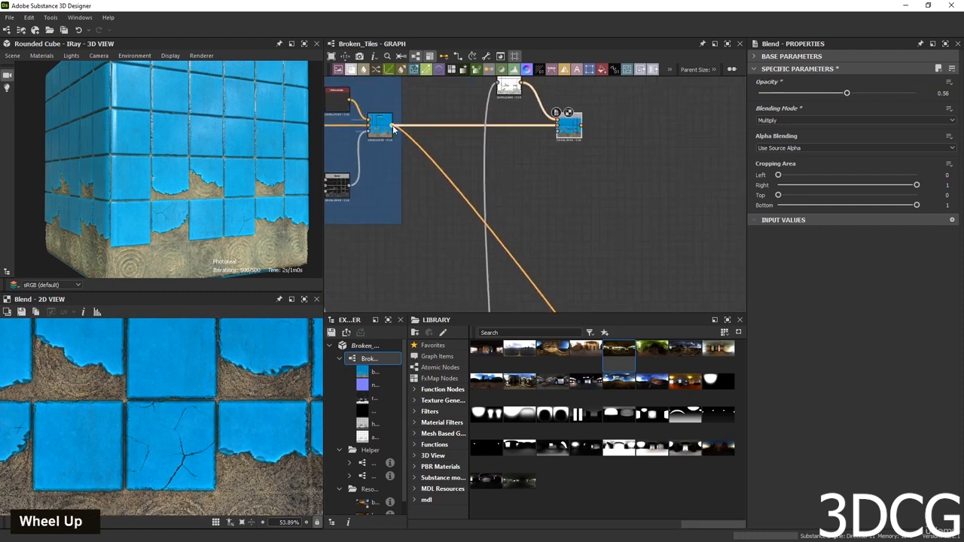
shift+drag(393, 125, 567, 134)
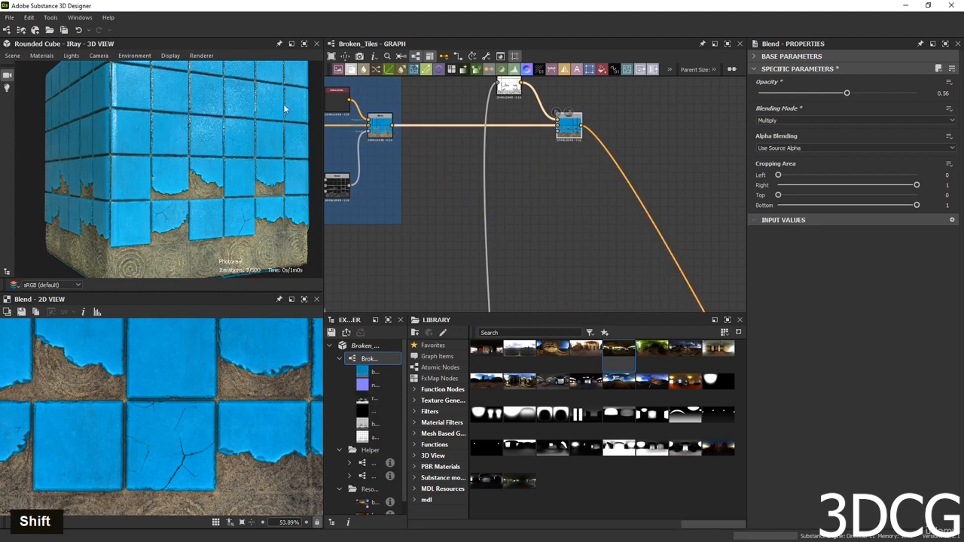
Enlarge the 3D view over the 2D view and inspect the IRay-rendered cube with the darkened base color.
drag(215, 292, 222, 435)
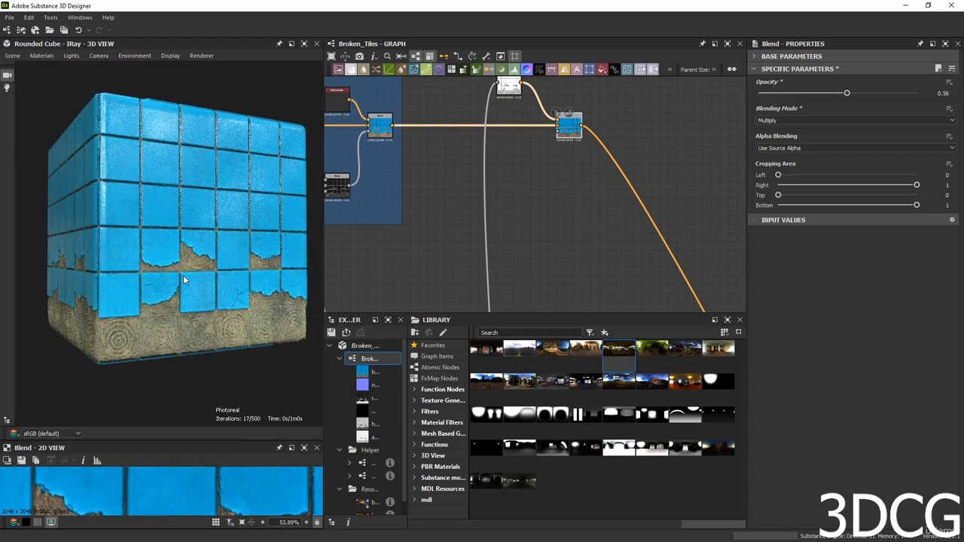
scroll(183, 275, up, 5)
scroll(183, 275, down, 6)
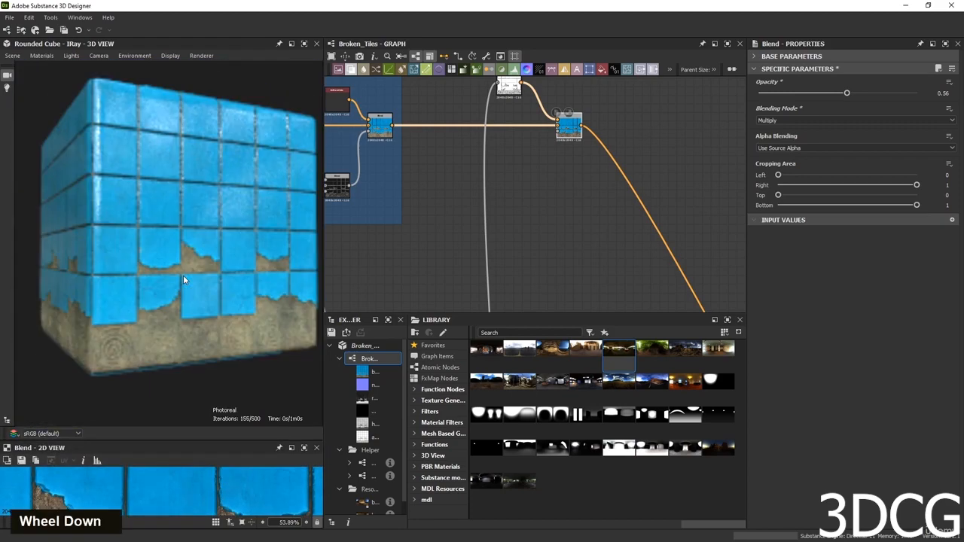
Look over the rendered cube and switch the preview mesh to Sphere 2 Tiles.
scroll(223, 268, up, 3)
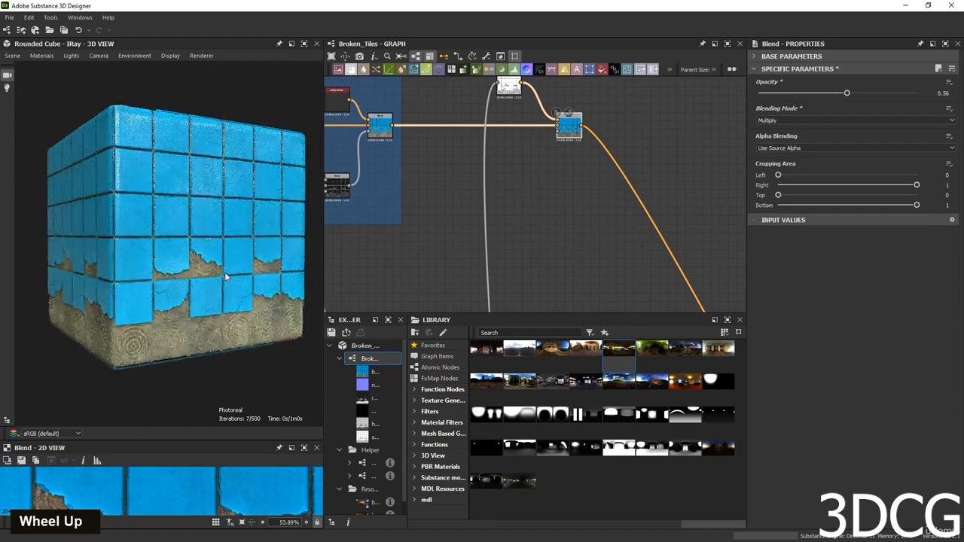
middle_drag(224, 267, 99, 143)
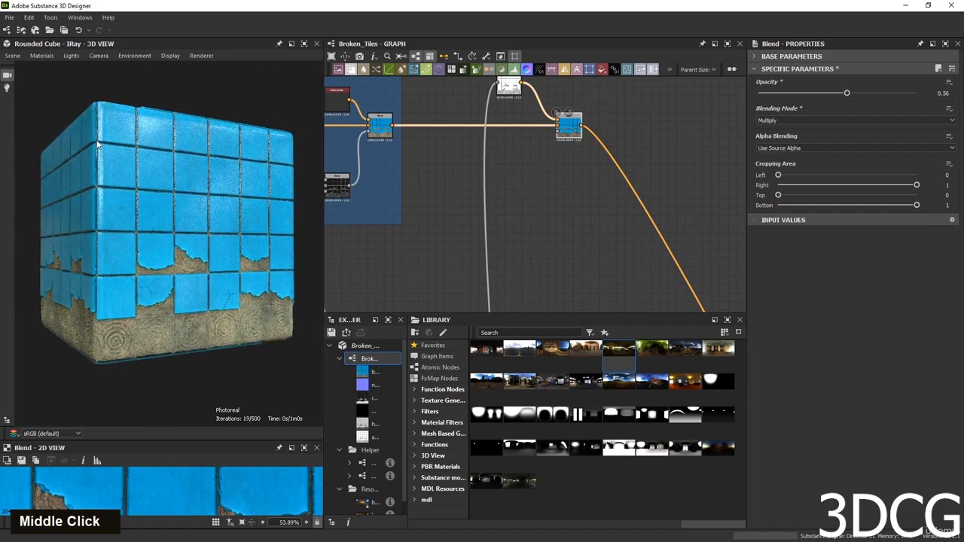
click(13, 55)
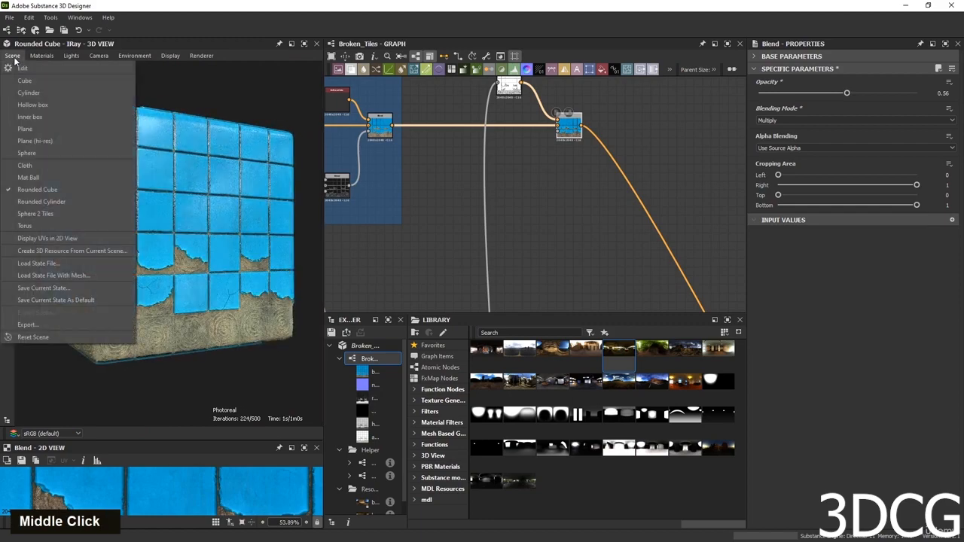
click(50, 213)
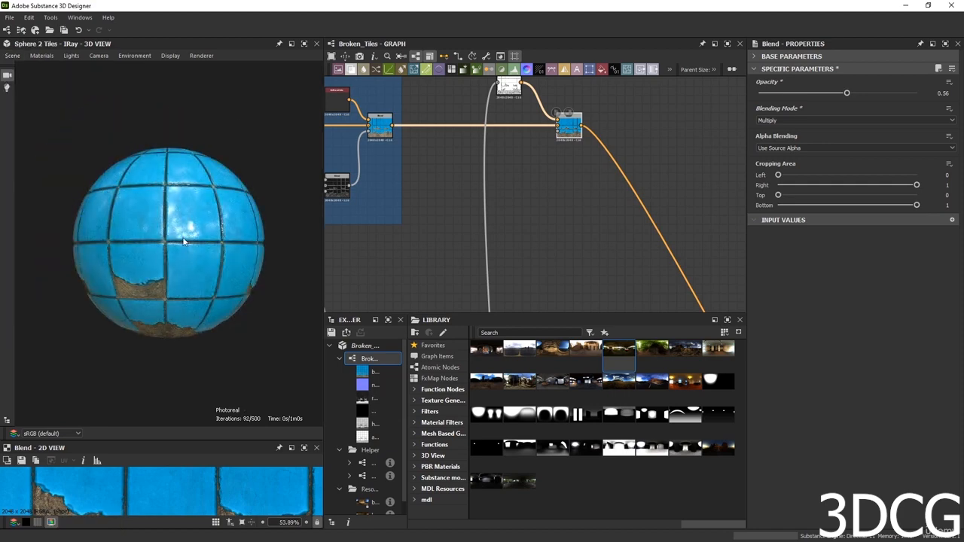
Set the sphere mesh's subdivision method to Parametric with a number of 3 and check the tile surface up close.
click(11, 57)
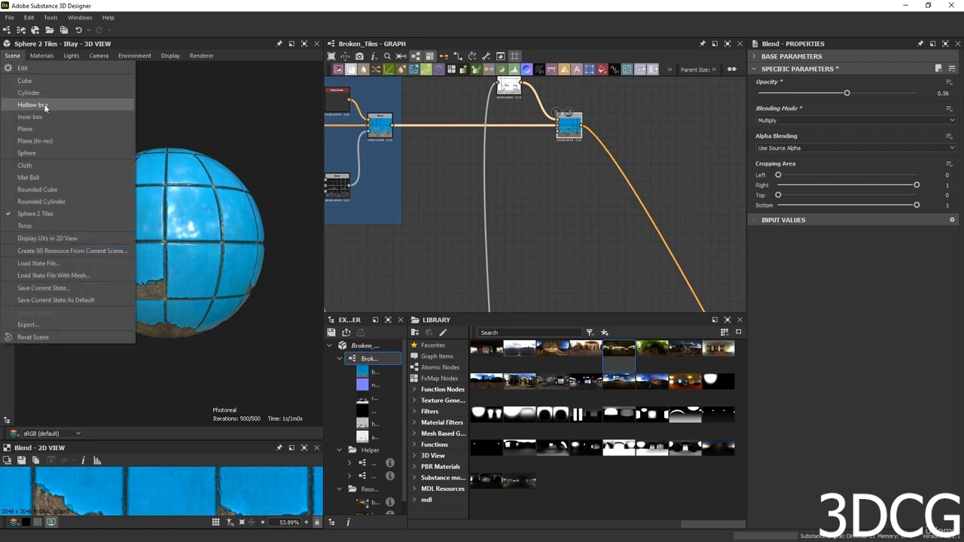
click(42, 67)
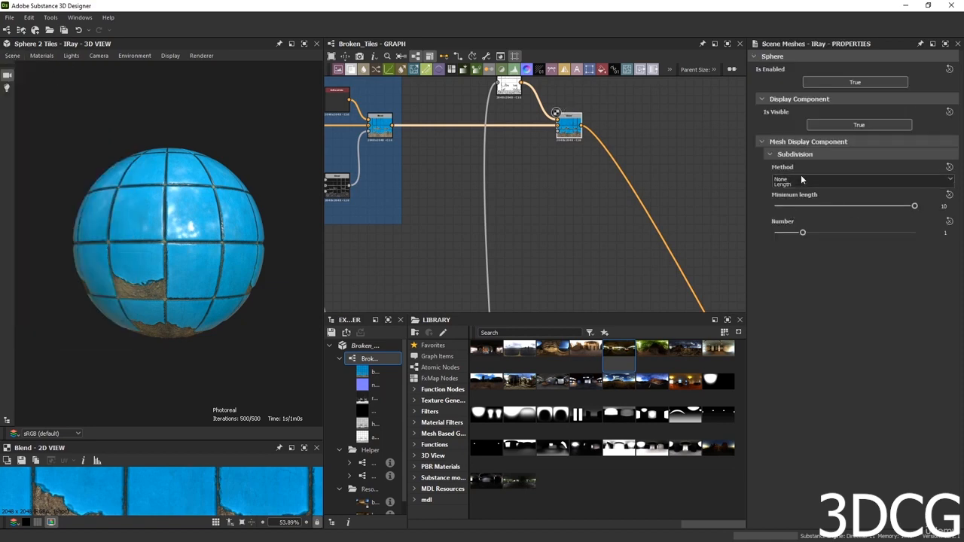
click(800, 177)
click(800, 190)
drag(807, 230, 862, 232)
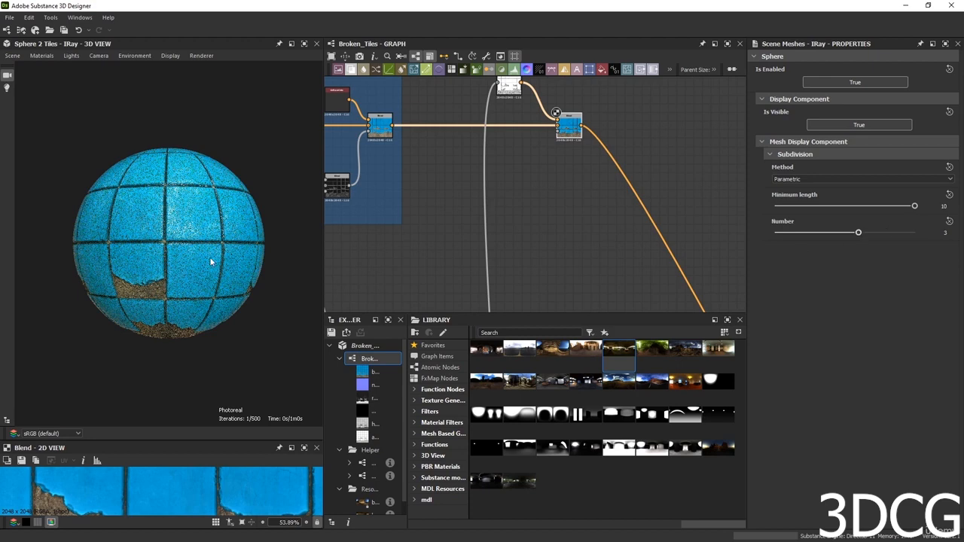
scroll(200, 271, up, 5)
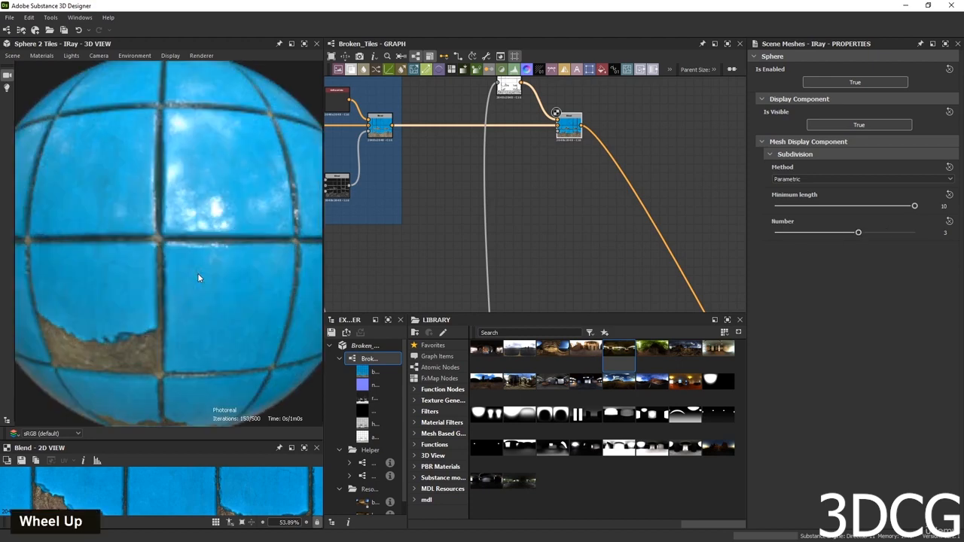
scroll(197, 278, down, 5)
Switch the preview mesh back to Rounded Cube and set its subdivision to Parametric with a number of 2.
click(13, 55)
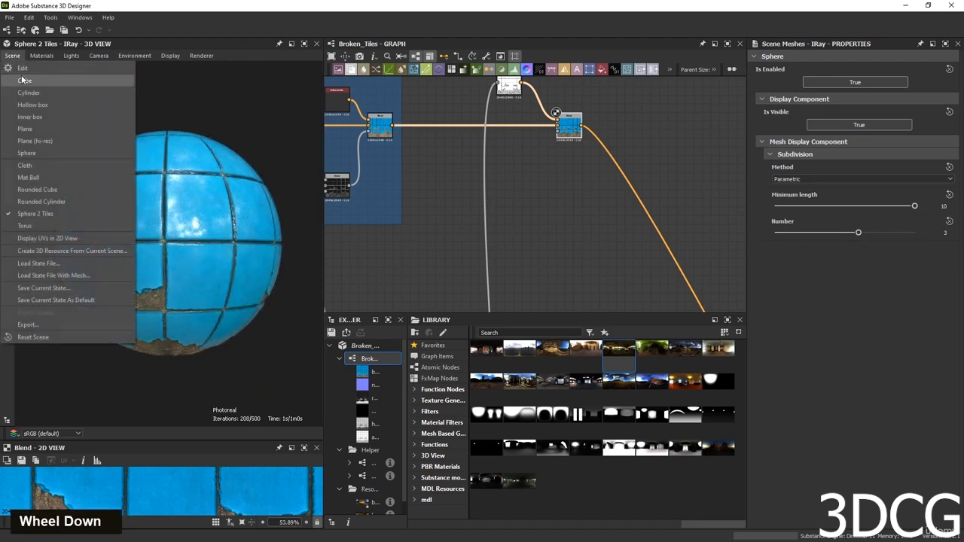
click(43, 189)
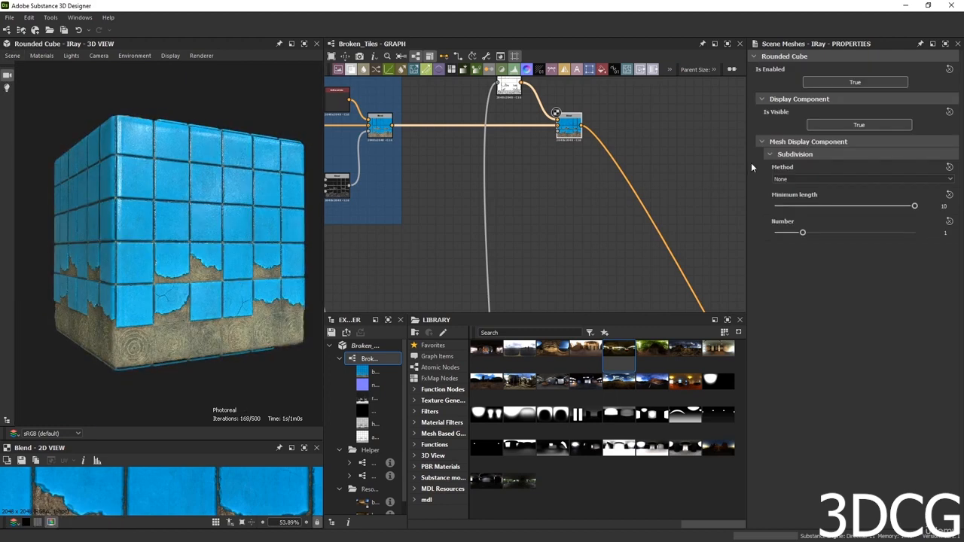
click(792, 179)
click(790, 195)
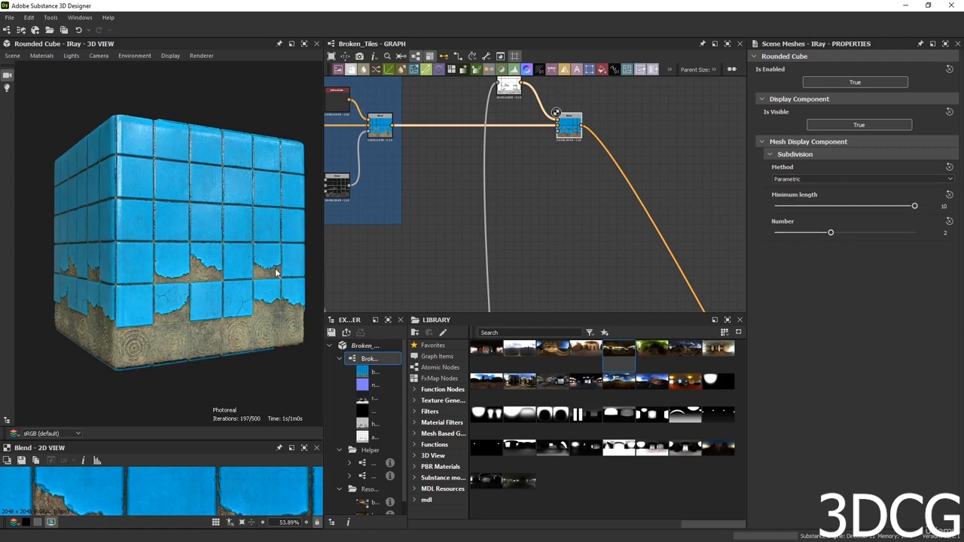
Enable the environment's dome ground, set its first two position values to 4.7 and 1.1, and rotate the dome to -418.99 degrees.
click(132, 56)
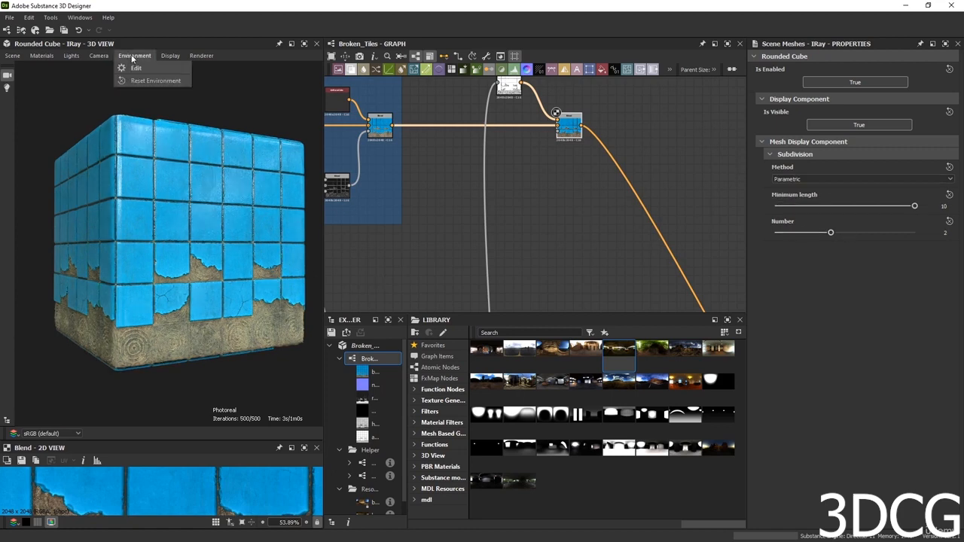
click(135, 67)
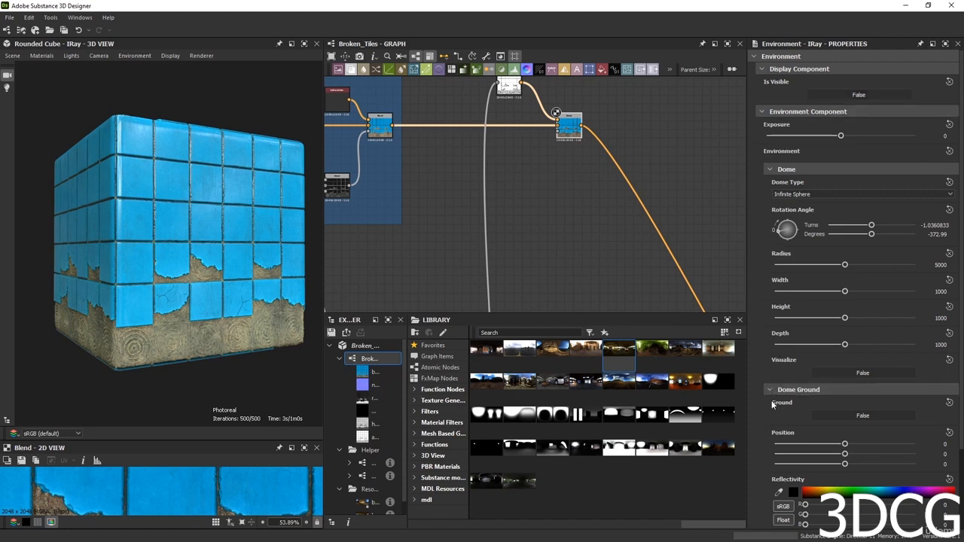
click(824, 415)
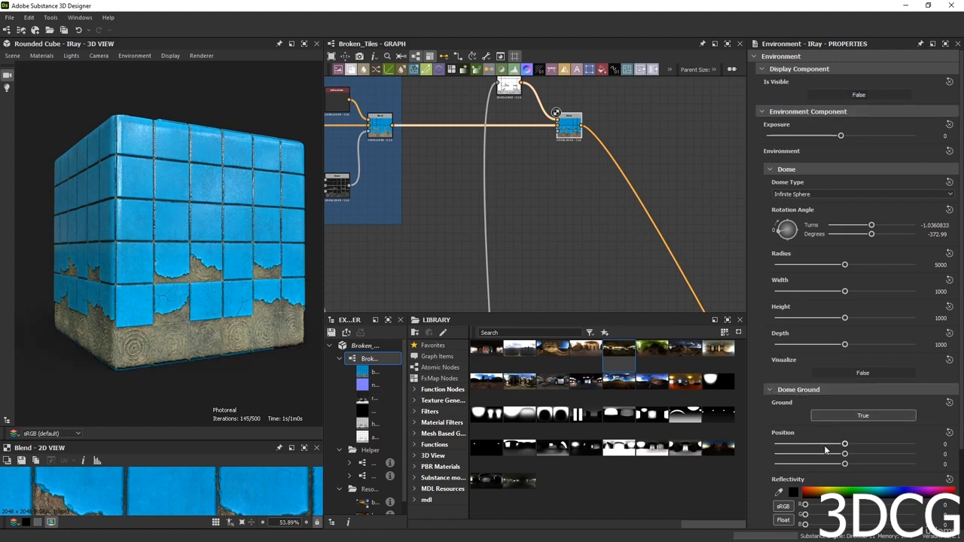
drag(845, 446, 846, 458)
drag(781, 233, 778, 248)
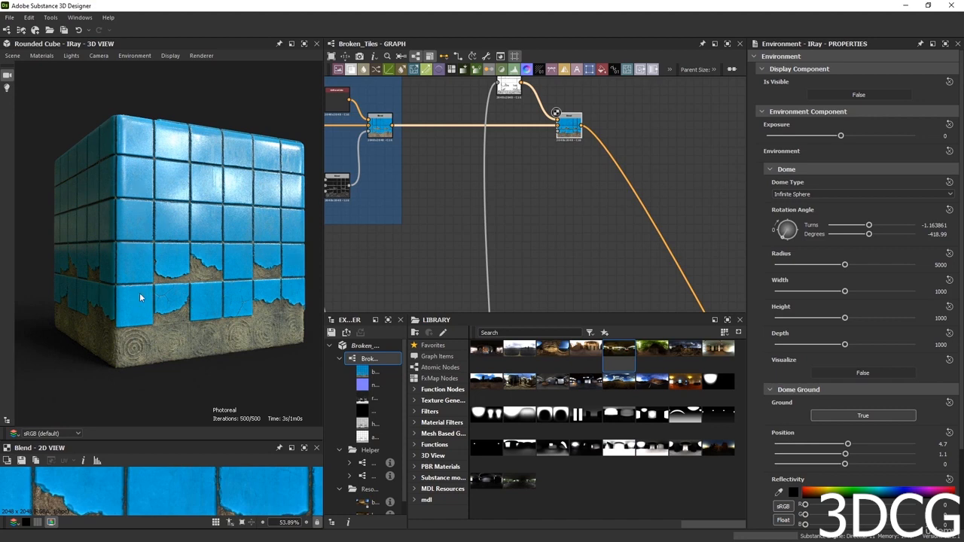
Set Height Depth to 1.9 cm on the Height to Normal node feeding the Add Sub Blend, comparing the change with undo and redo.
scroll(533, 191, down, 3)
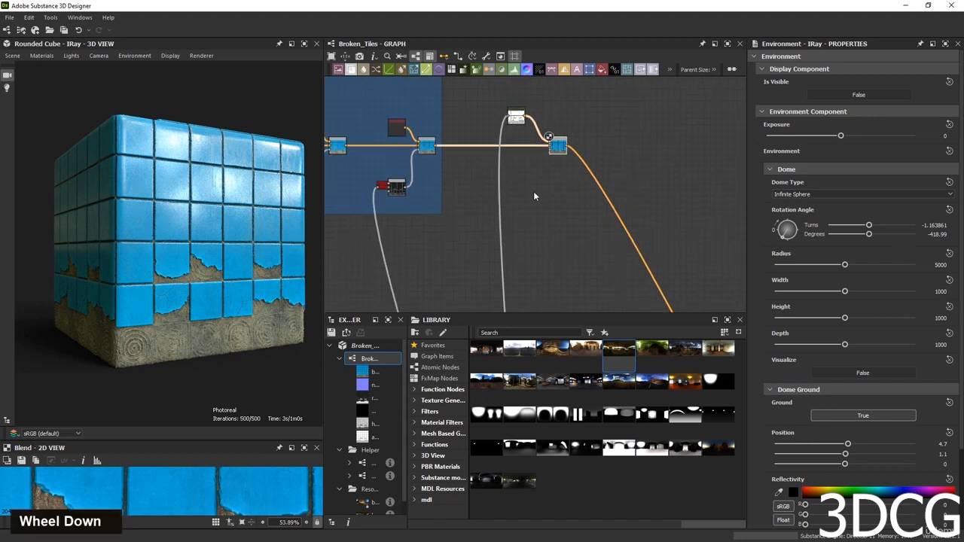
middle_drag(533, 192, 599, 223)
scroll(599, 224, up, 5)
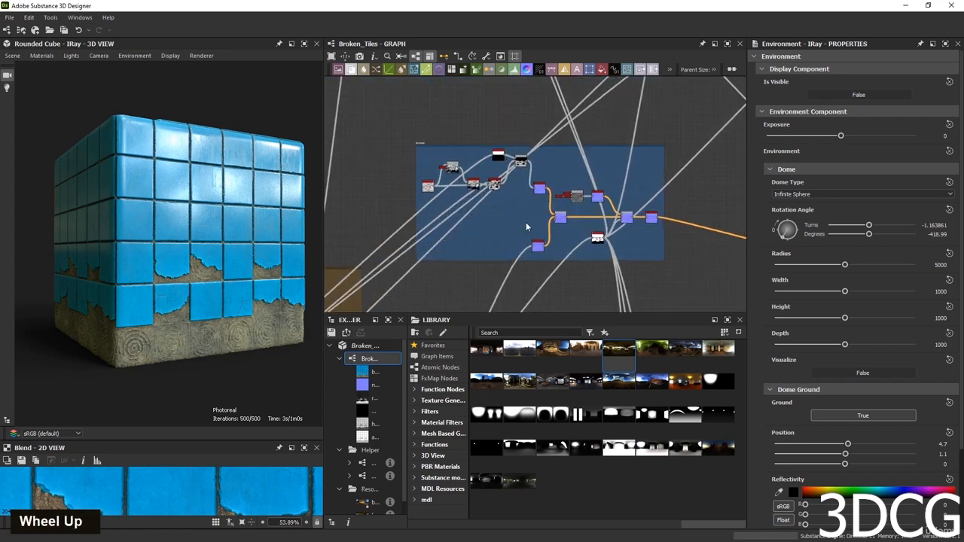
middle_drag(665, 221, 570, 234)
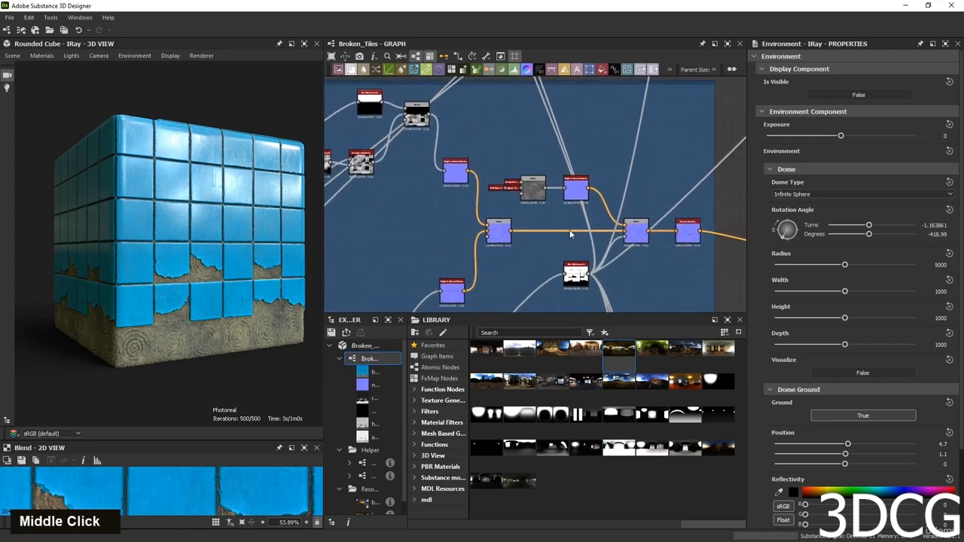
click(579, 188)
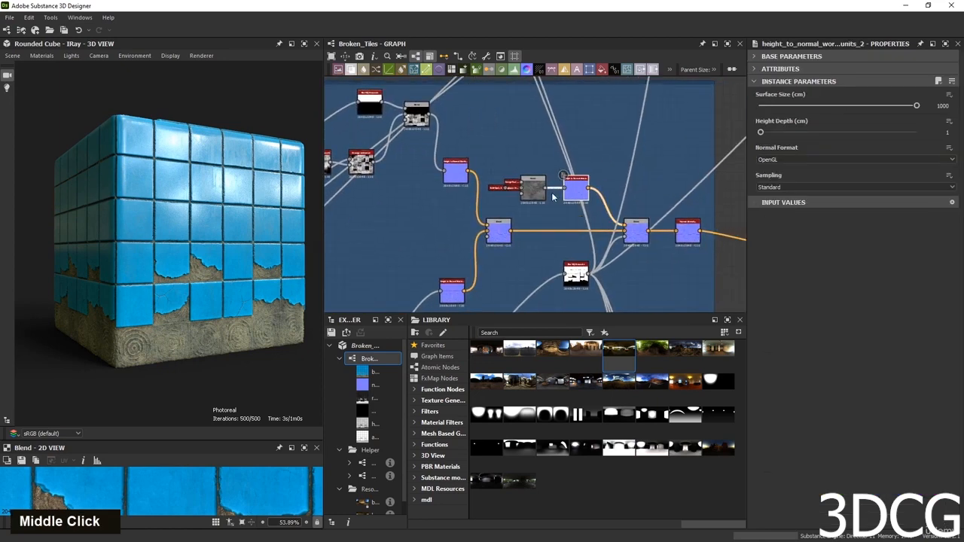
click(635, 231)
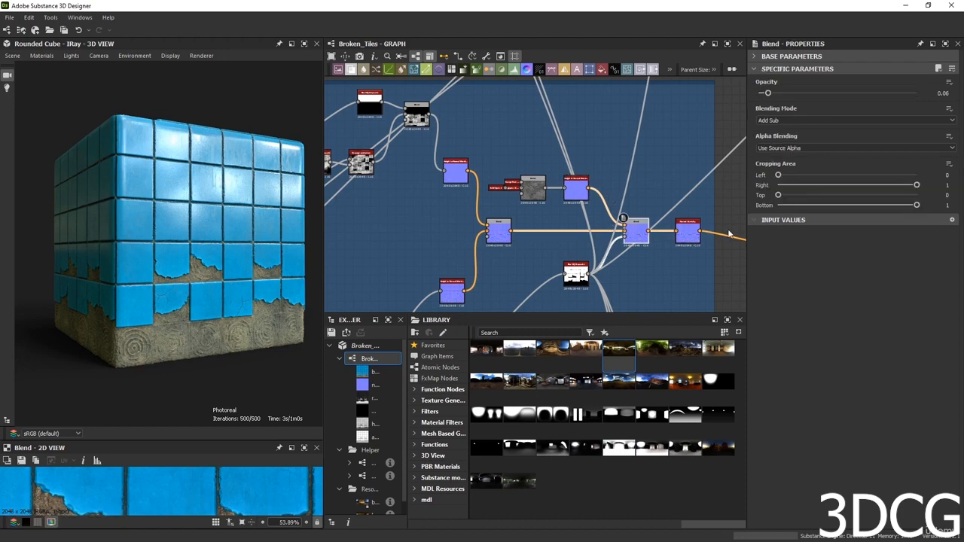
click(577, 190)
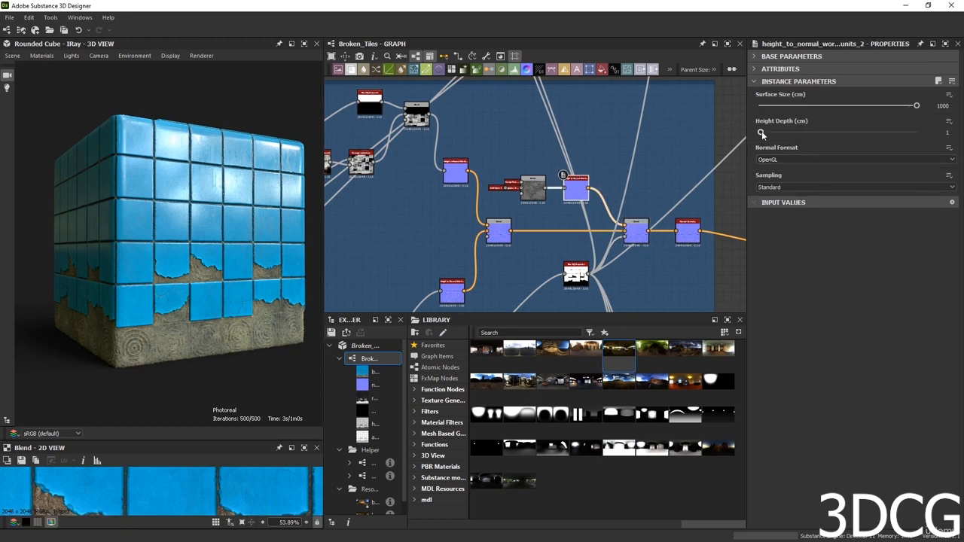
drag(761, 133, 762, 135)
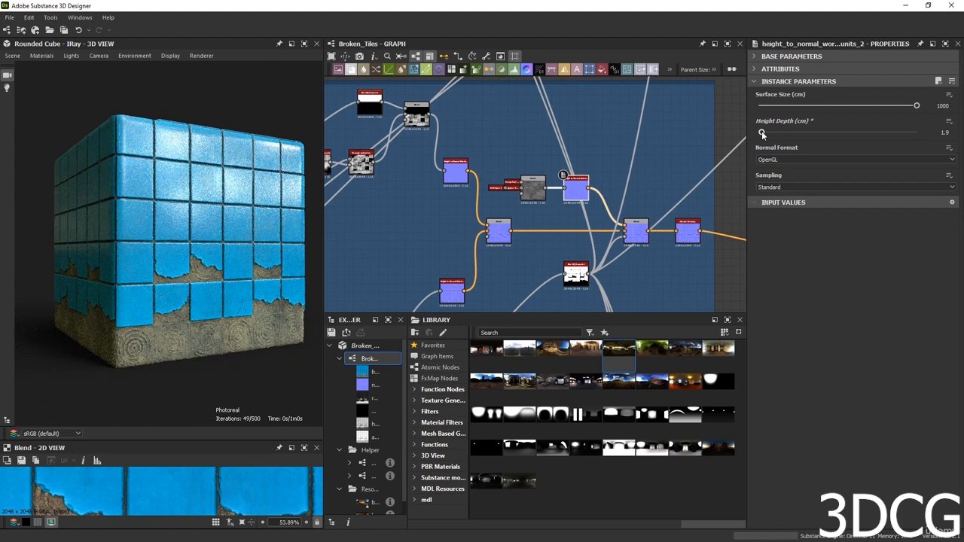
key(ctrl+z)
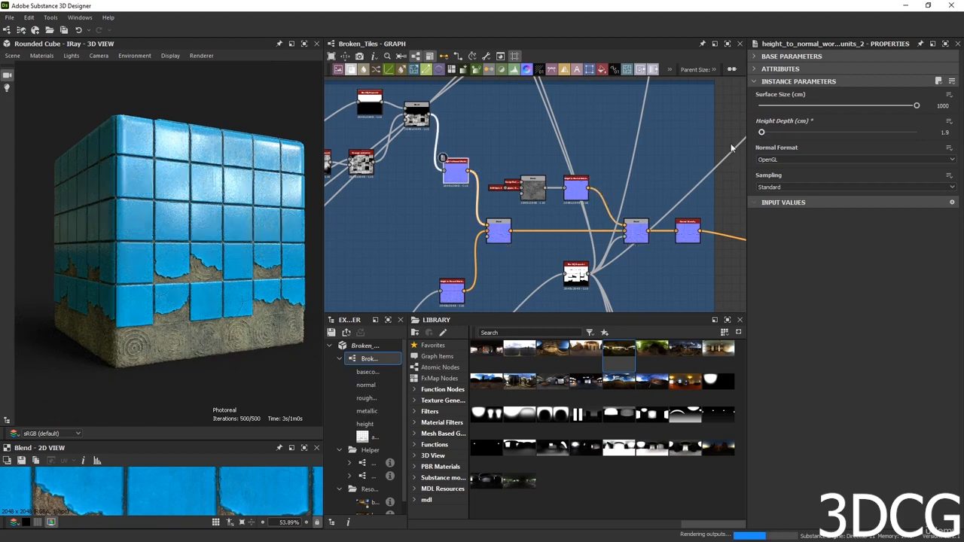
key(ctrl+y)
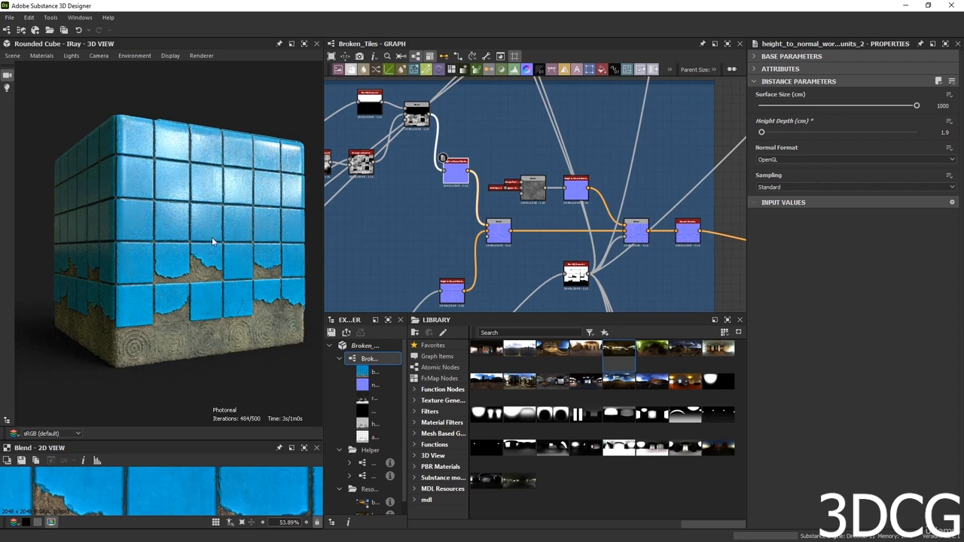
Compare tile colors through the multi_switch node's Input Selection values 2 and 3, and settle on 2 for orange tiles.
scroll(475, 234, down, 3)
scroll(615, 226, up, 3)
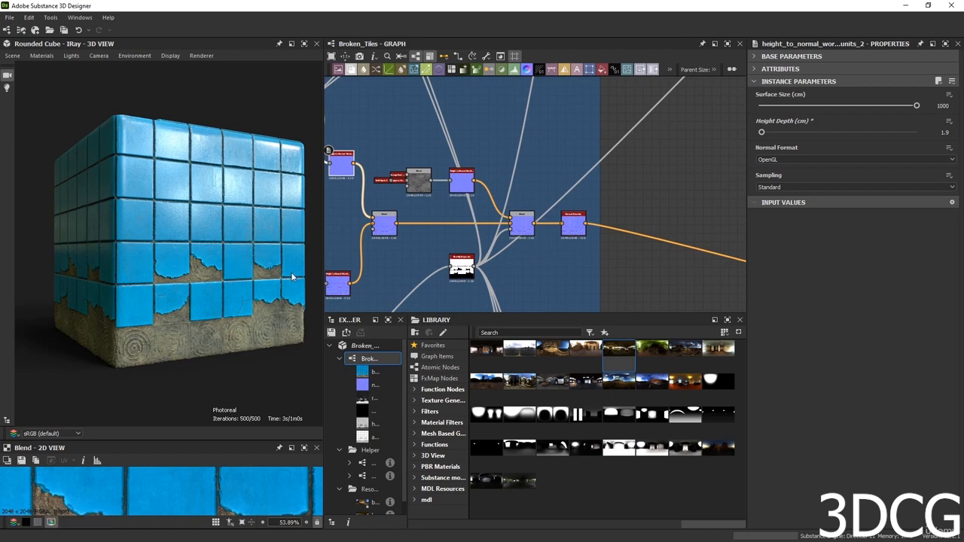
scroll(540, 240, down, 3)
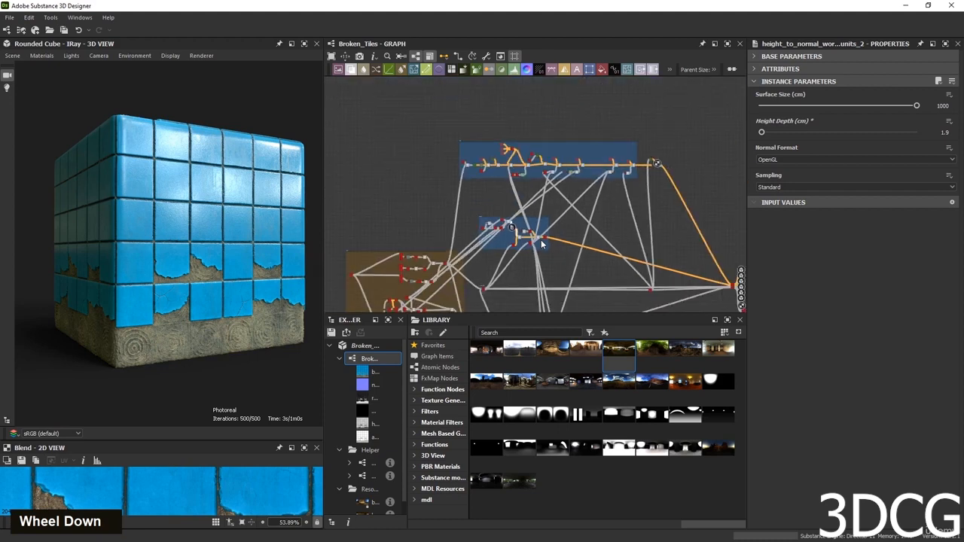
scroll(633, 177, up, 2)
middle_drag(636, 170, 545, 158)
scroll(545, 152, up, 2)
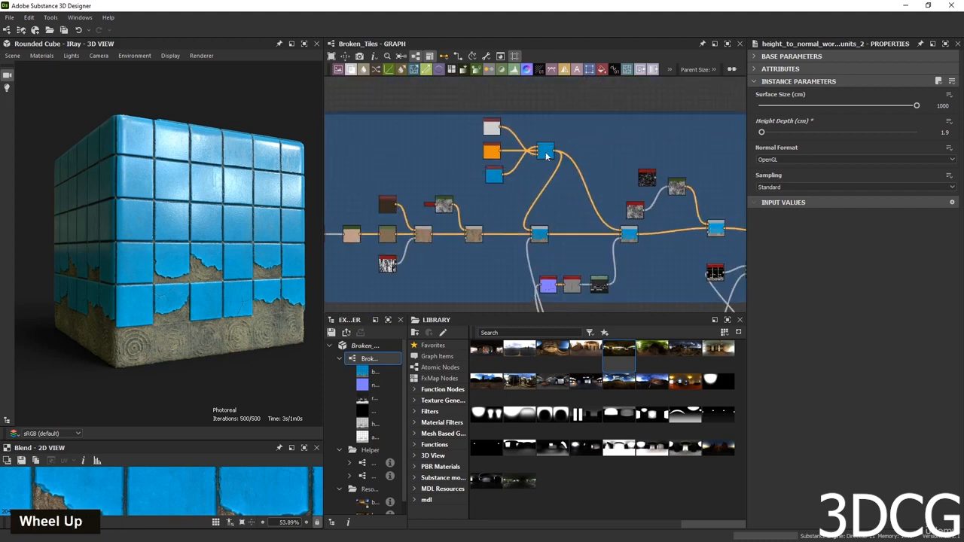
click(540, 149)
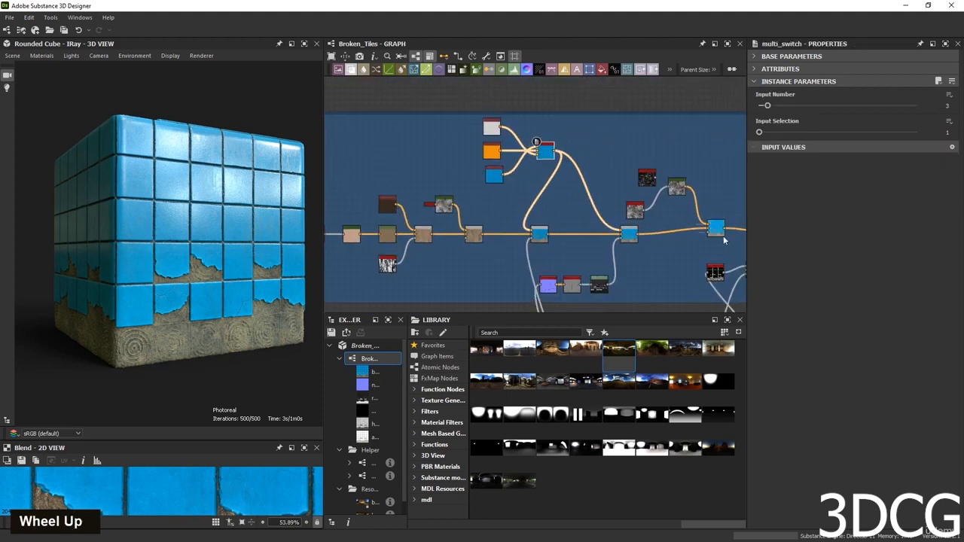
drag(761, 133, 765, 133)
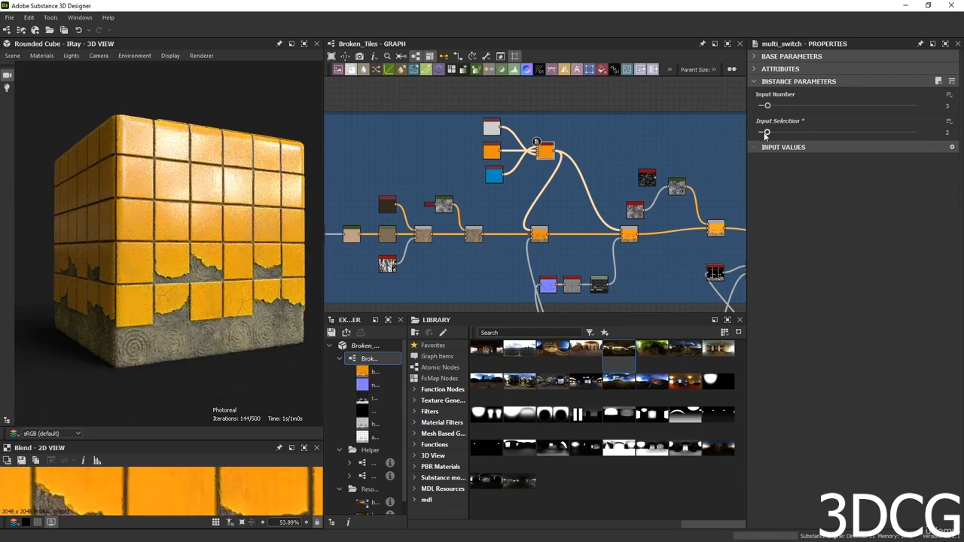
drag(768, 133, 773, 134)
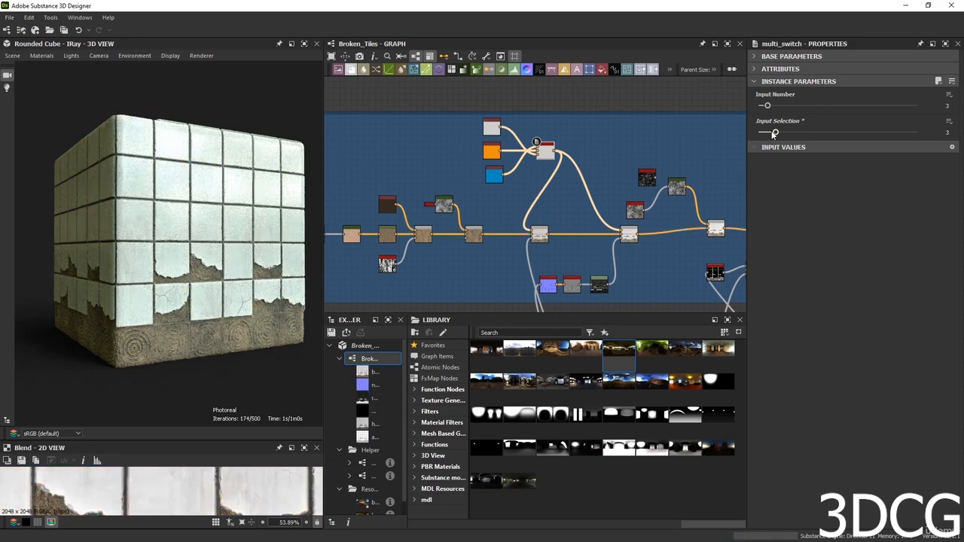
drag(773, 133, 767, 132)
Set the opacity to 0.48 on the base color chain's Copy Blend that is masked by the dark grunge Blend.
middle_drag(692, 247, 409, 180)
middle_drag(722, 200, 450, 212)
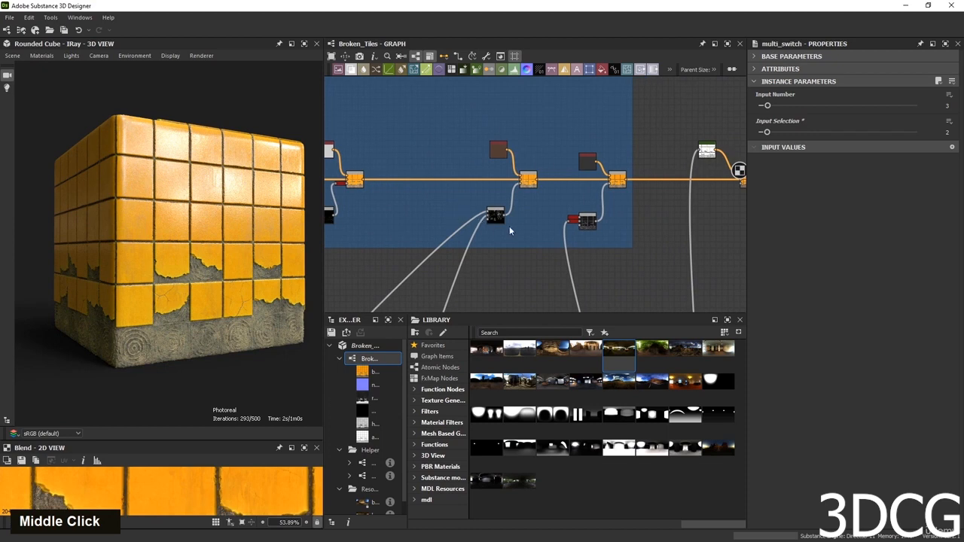
scroll(493, 216, up, 1)
scroll(493, 216, up, 3)
click(595, 110)
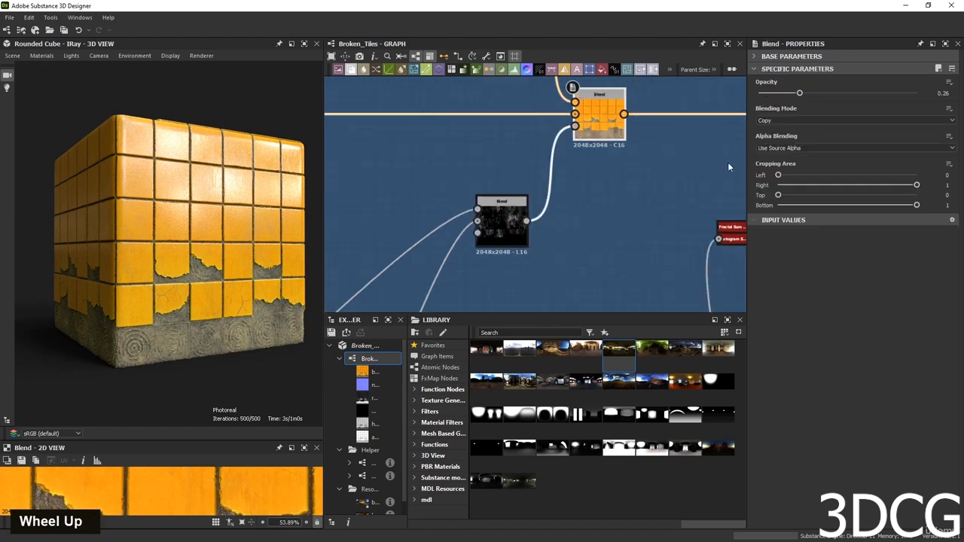
drag(798, 93, 833, 95)
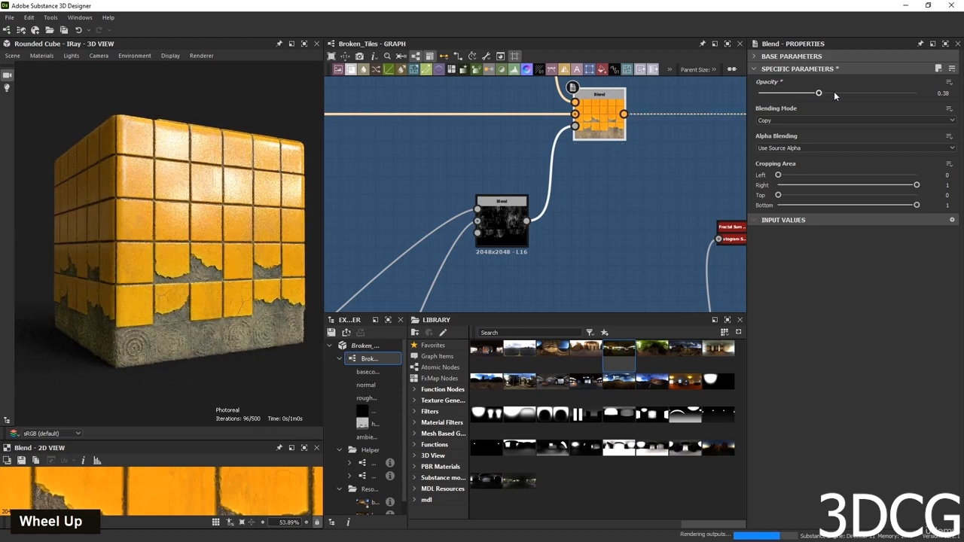
click(833, 93)
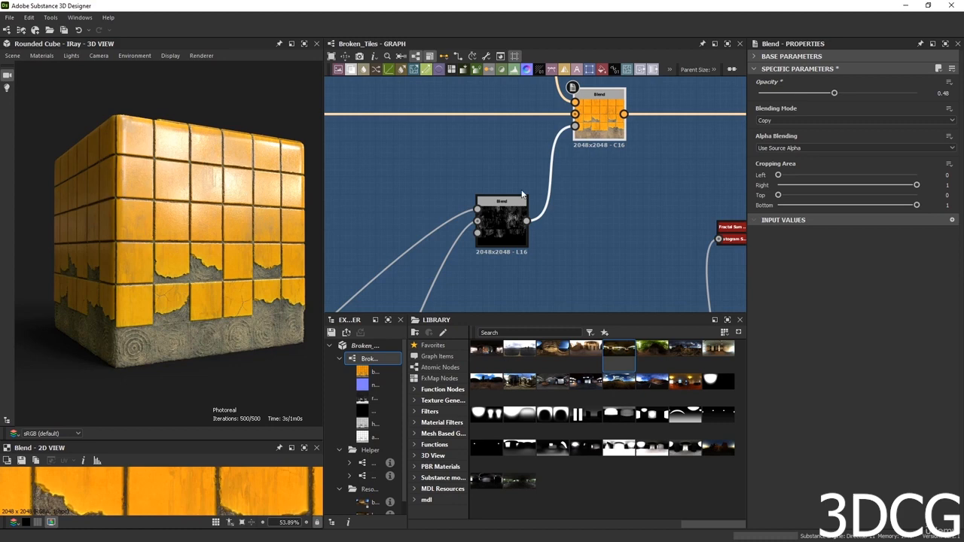
scroll(522, 193, down, 10)
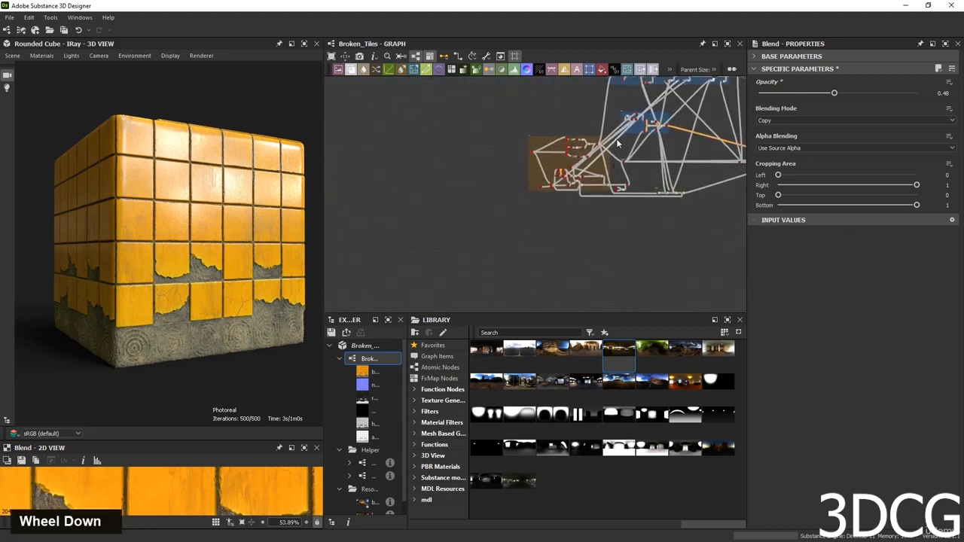
Move the Normal frame together with its nodes slightly down and to the right in the graph.
middle_drag(617, 143, 539, 226)
scroll(536, 188, up, 3)
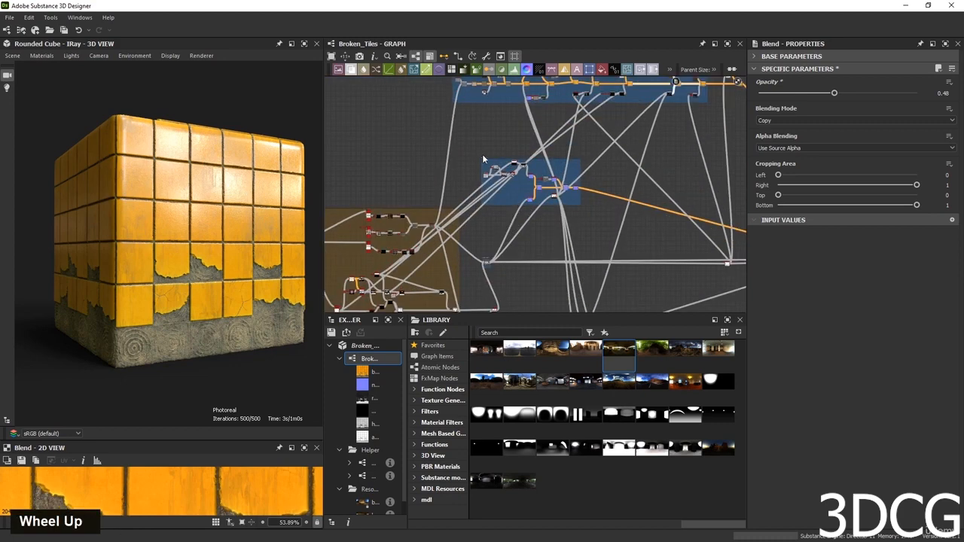
drag(483, 157, 518, 176)
Widen the Color frame so it also encloses the final Blend node of the base color chain and the white node feeding it.
middle_drag(710, 180, 605, 301)
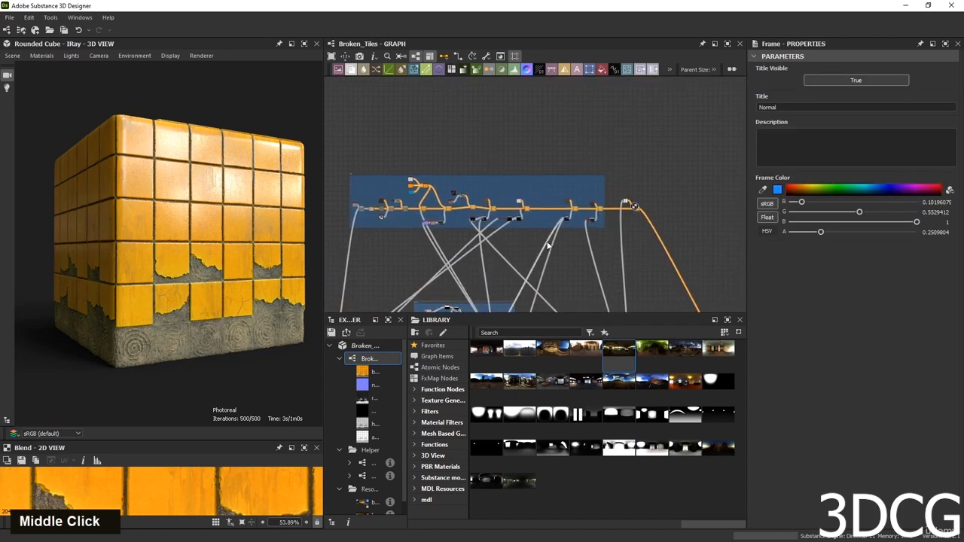
scroll(597, 183, up, 3)
scroll(584, 151, down, 2)
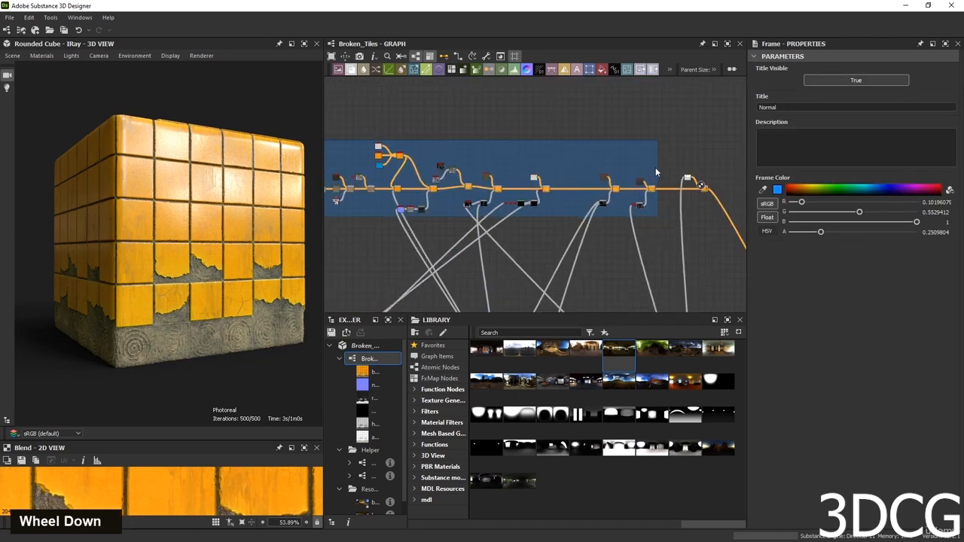
scroll(657, 163, up, 2)
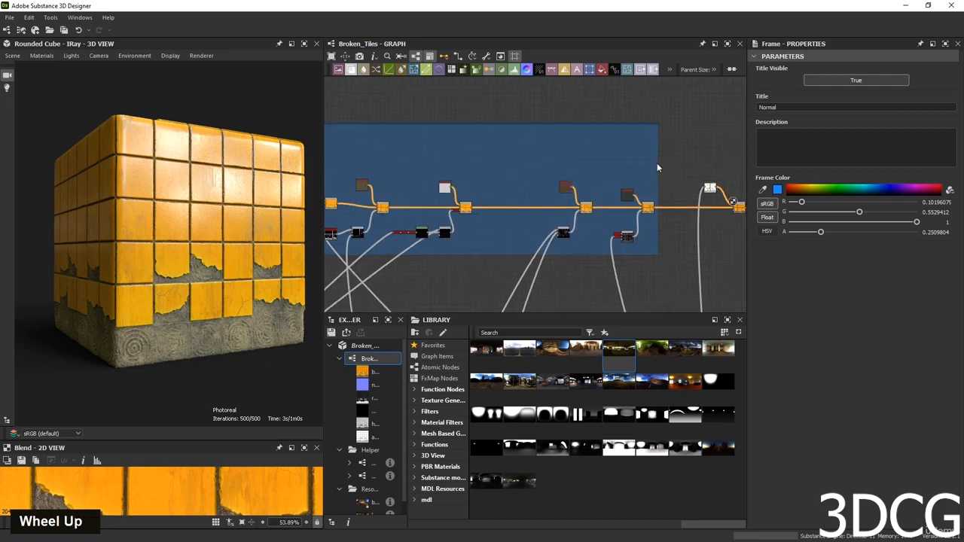
scroll(636, 167, down, 2)
scroll(658, 170, up, 2)
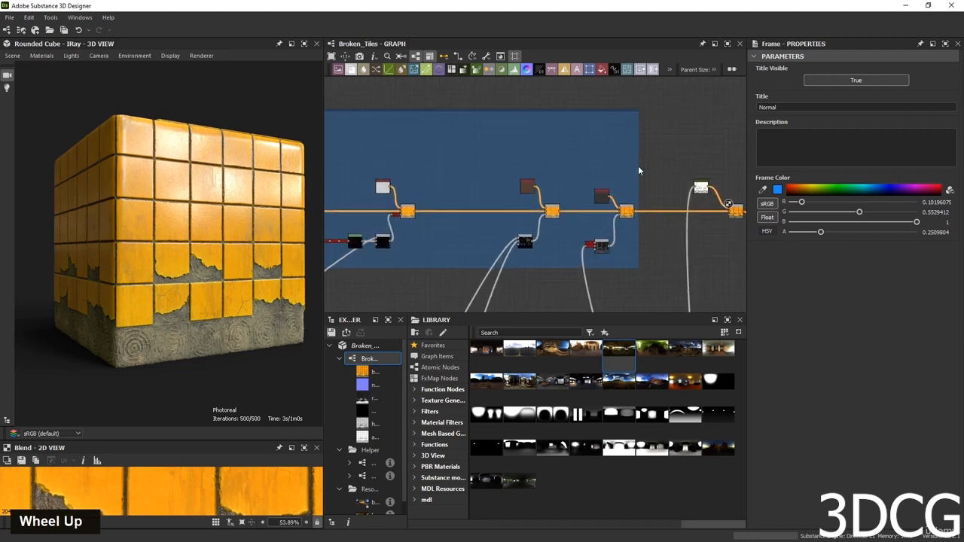
double_click(614, 171)
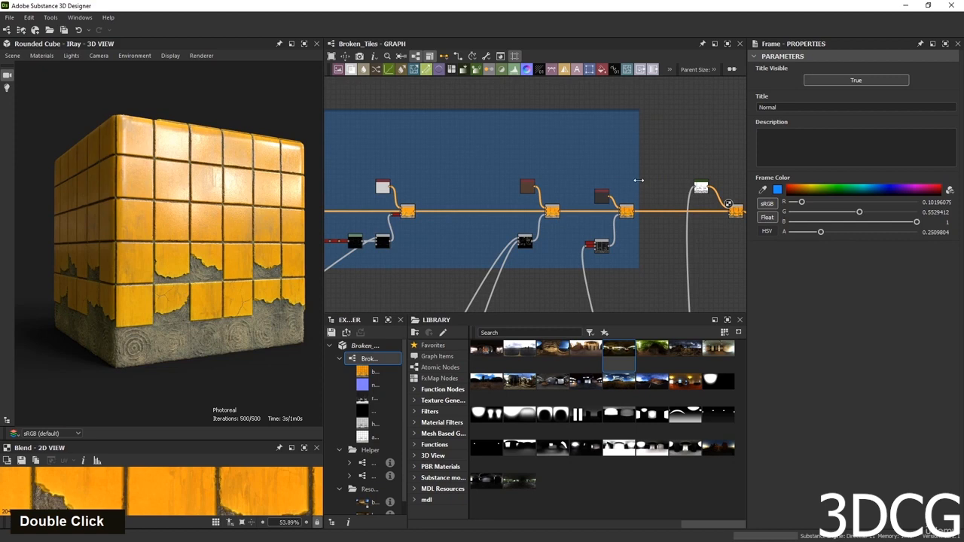
drag(639, 180, 744, 193)
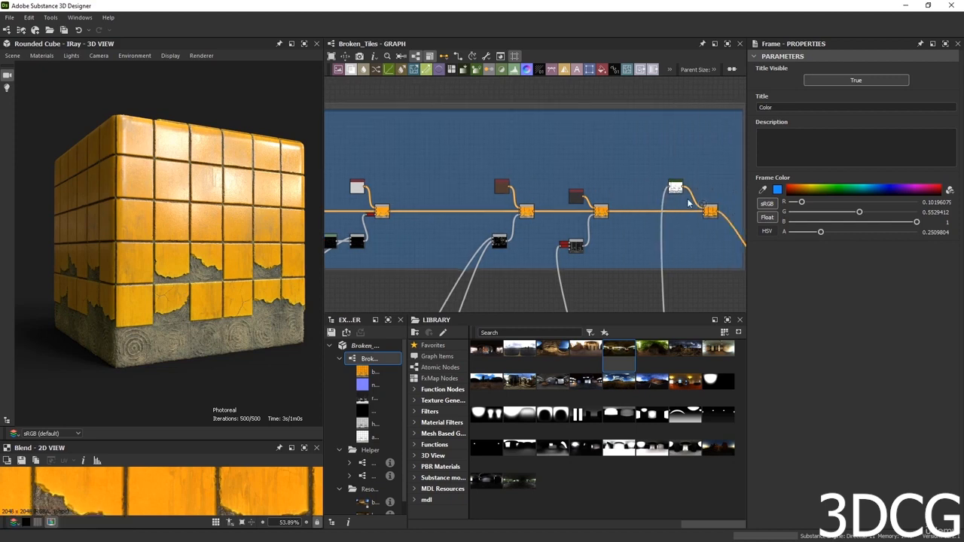
Move the Color frame together with its nodes slightly down and to the right in the graph.
scroll(686, 209, down, 5)
scroll(689, 226, down, 1)
scroll(689, 256, up, 2)
middle_drag(689, 270, 682, 244)
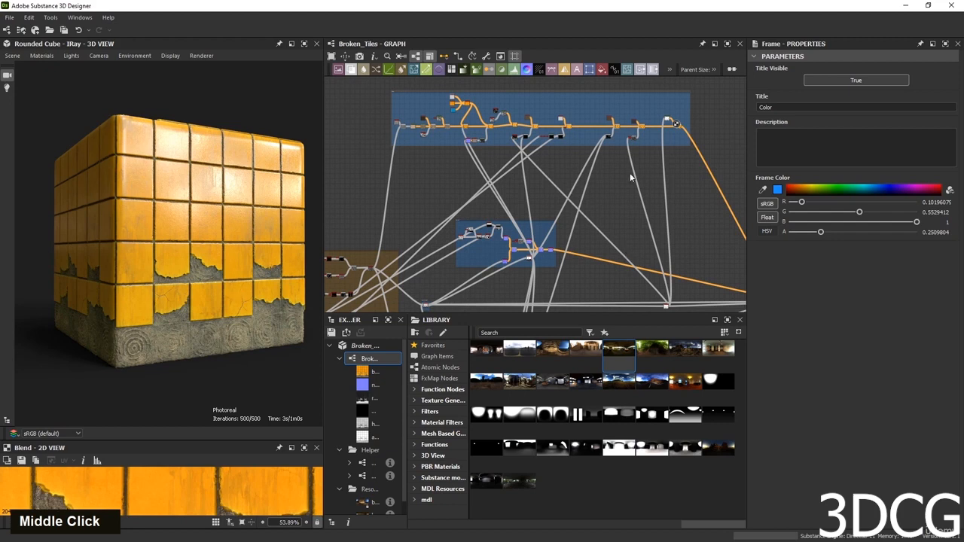
scroll(619, 221, down, 3)
scroll(546, 159, up, 3)
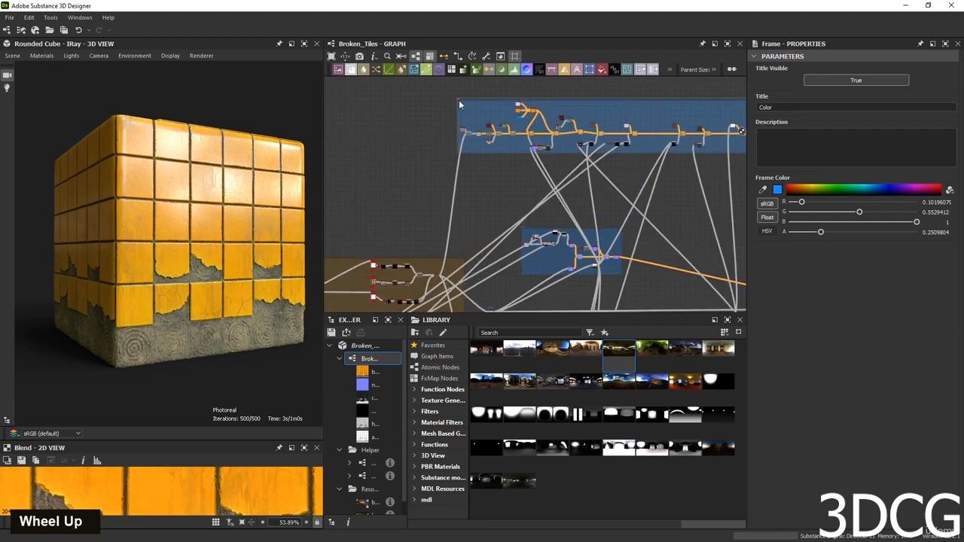
drag(460, 99, 481, 113)
scroll(506, 173, down, 3)
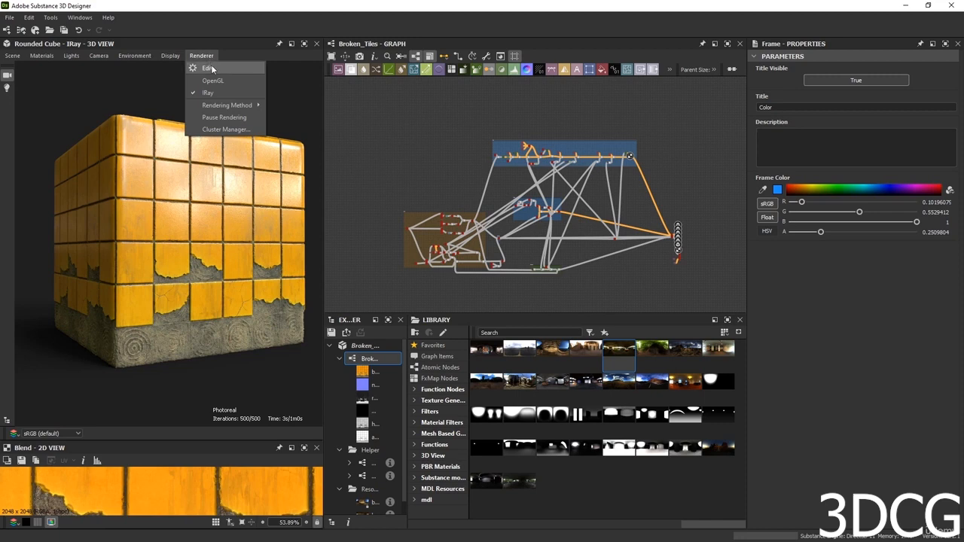
Edit the IRay renderer settings, with Max Samples at 1000 and Max Time at 600 seconds.
click(207, 68)
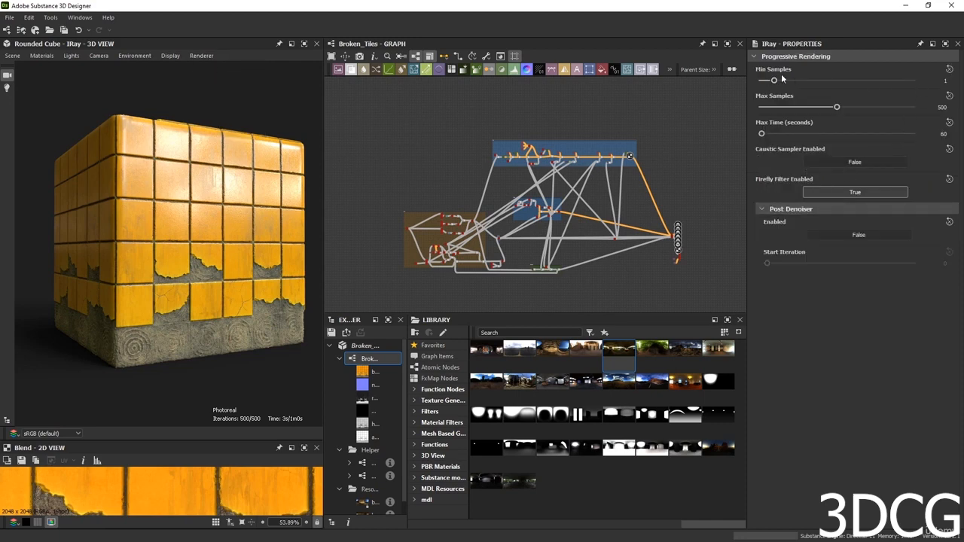
double_click(941, 107)
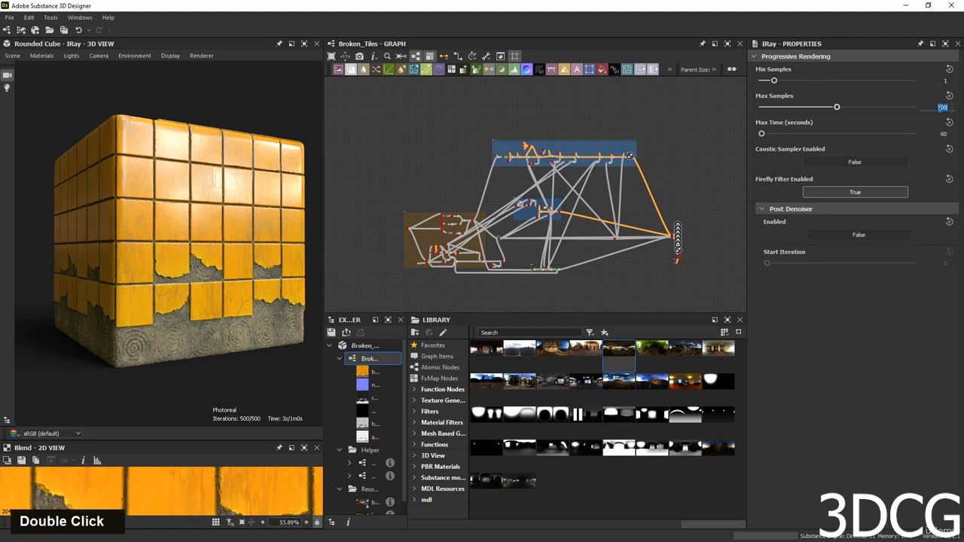
text(1000)
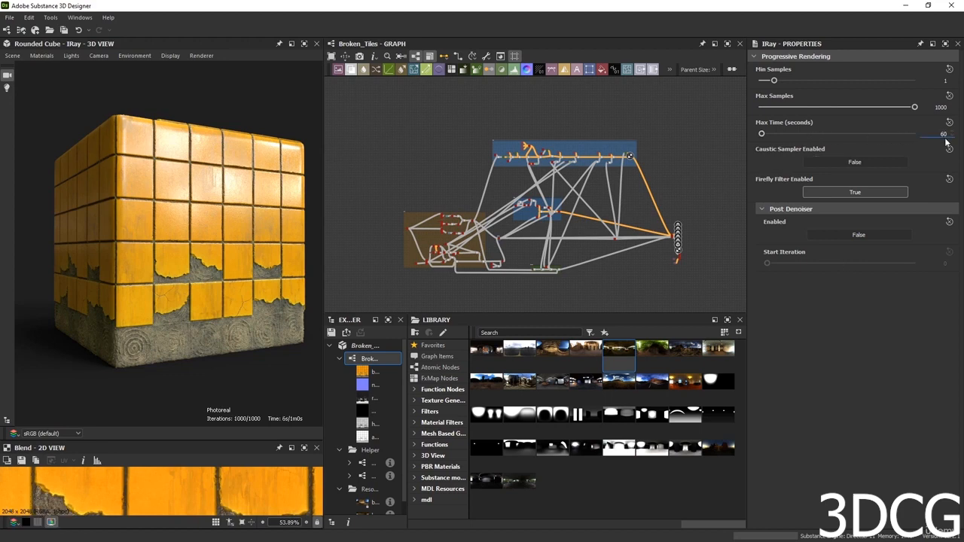
text(0)
key(Return)
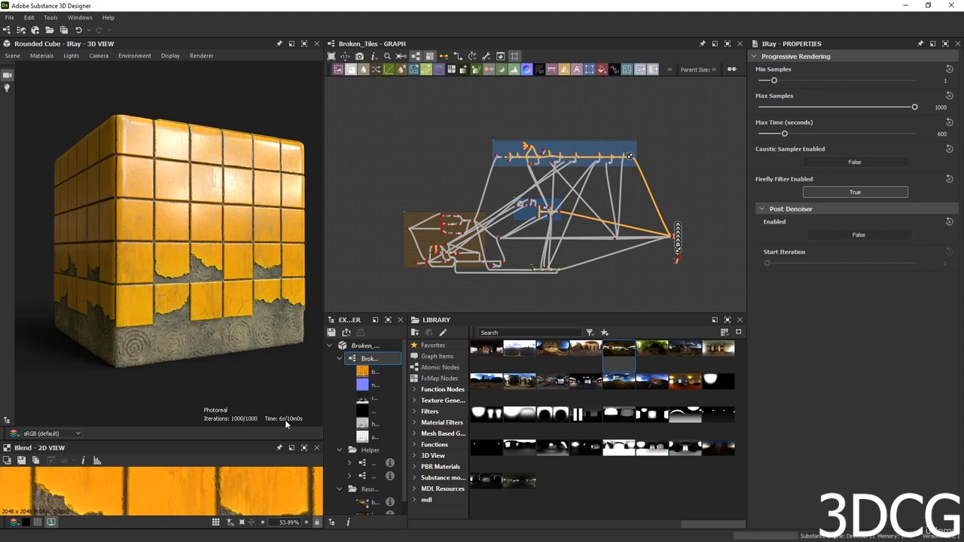
Raise IRay's Max Samples to 2000.
double_click(939, 107)
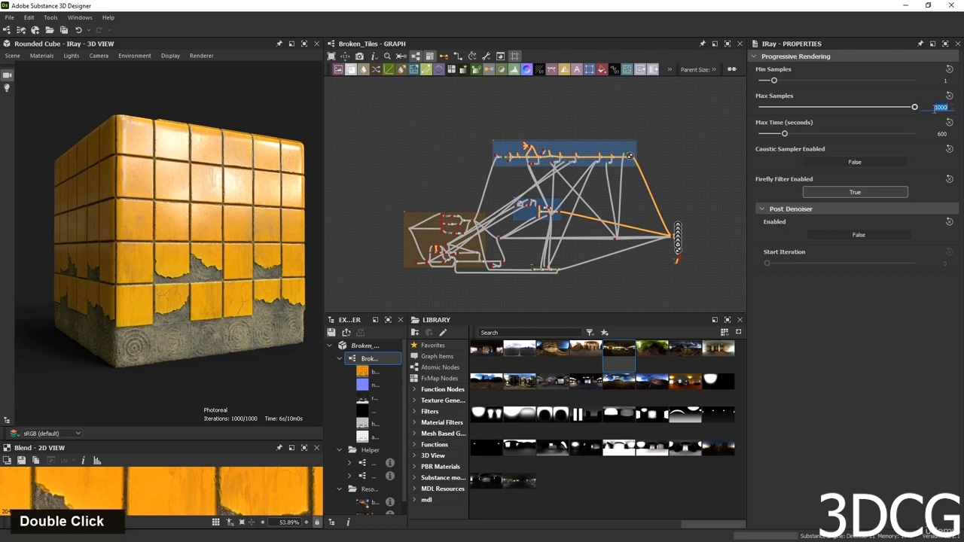
text(2000)
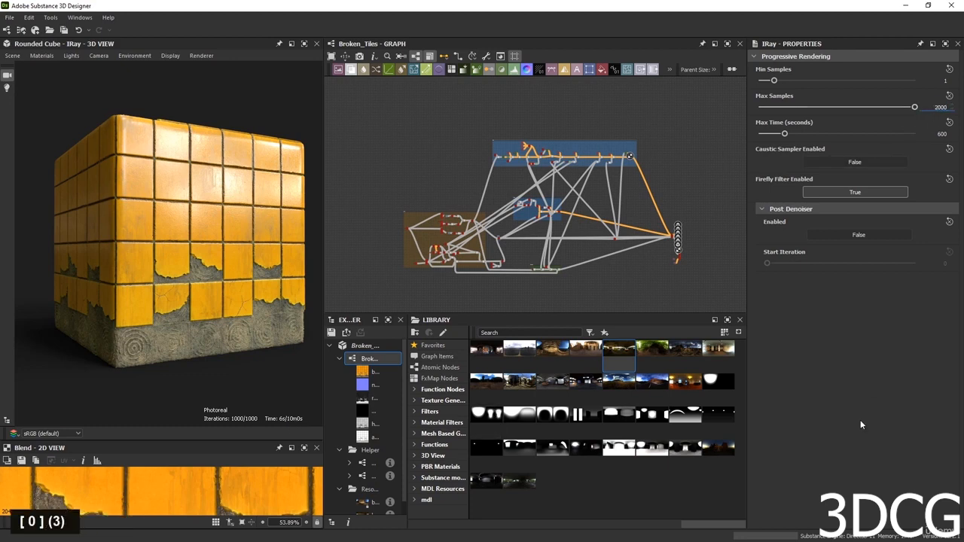
key(Return)
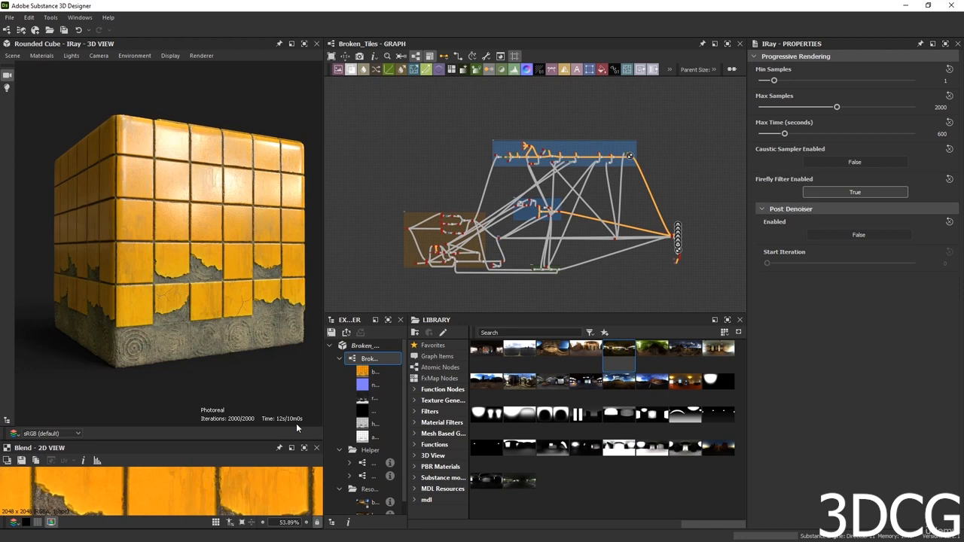
Save the IRay render as a PNG named 000 in the 3D Objects folder.
click(97, 56)
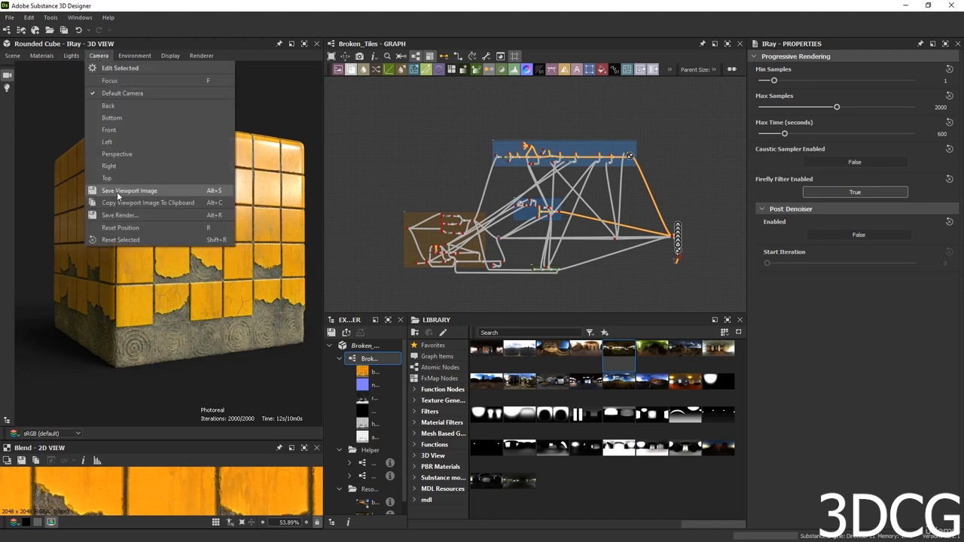
click(127, 216)
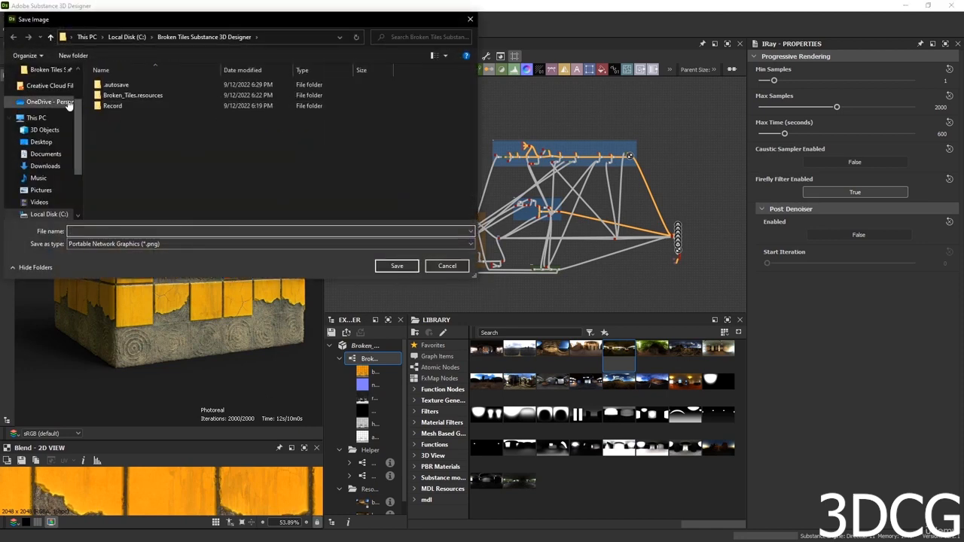
click(47, 129)
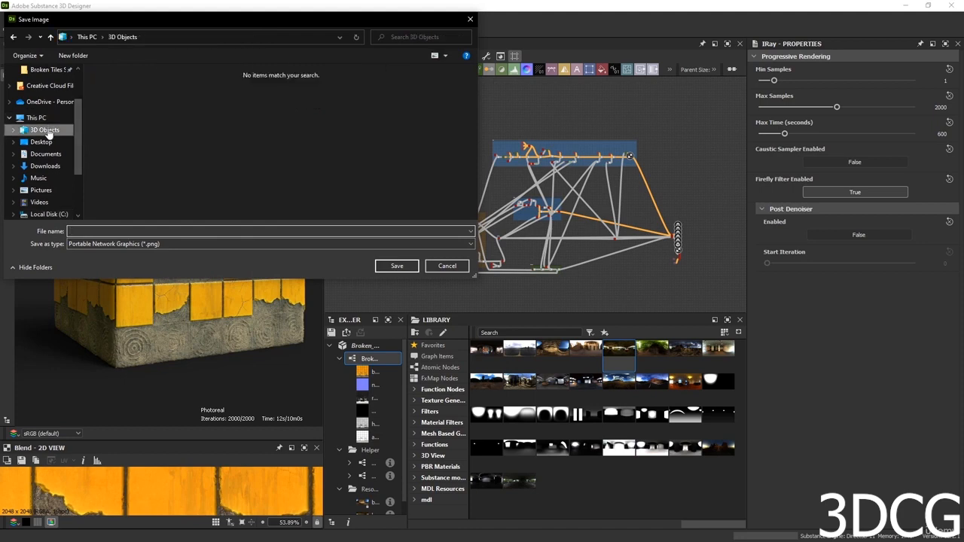
double_click(147, 235)
text(000)
click(395, 267)
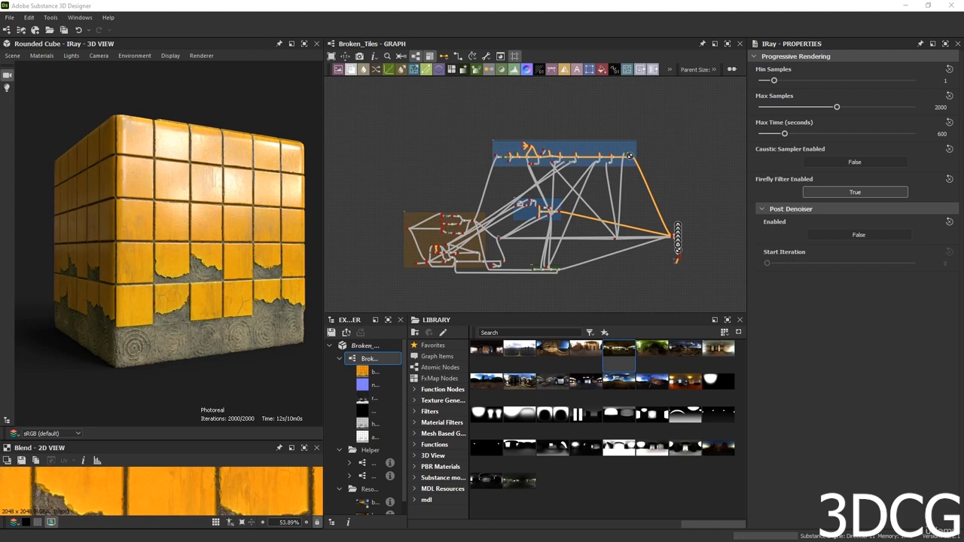
Save the IRay render again as a PNG named 000, this time on the Desktop.
click(99, 56)
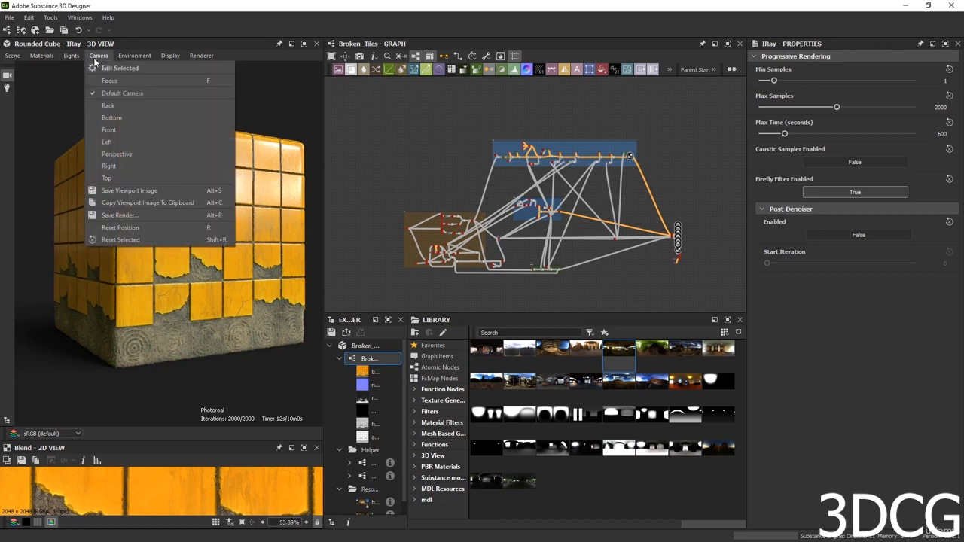
click(136, 214)
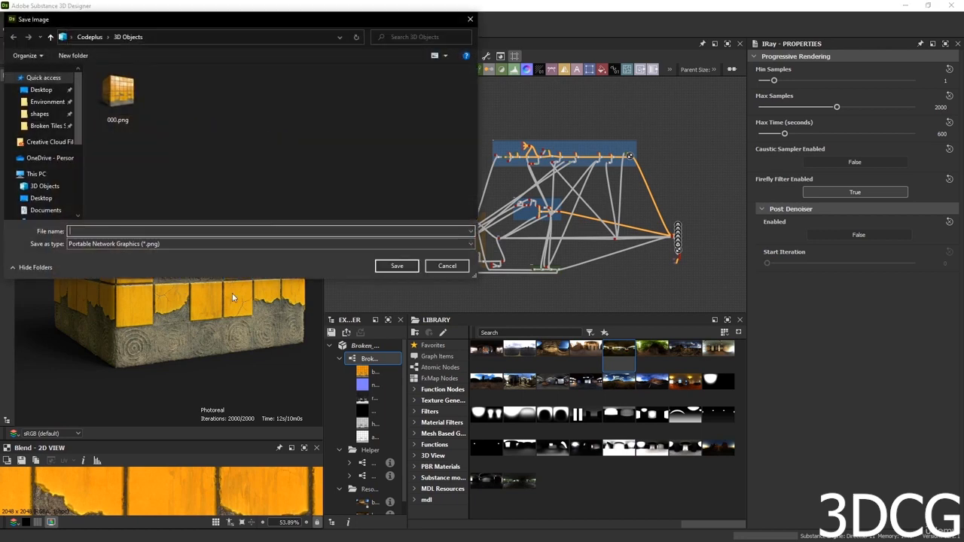
click(41, 90)
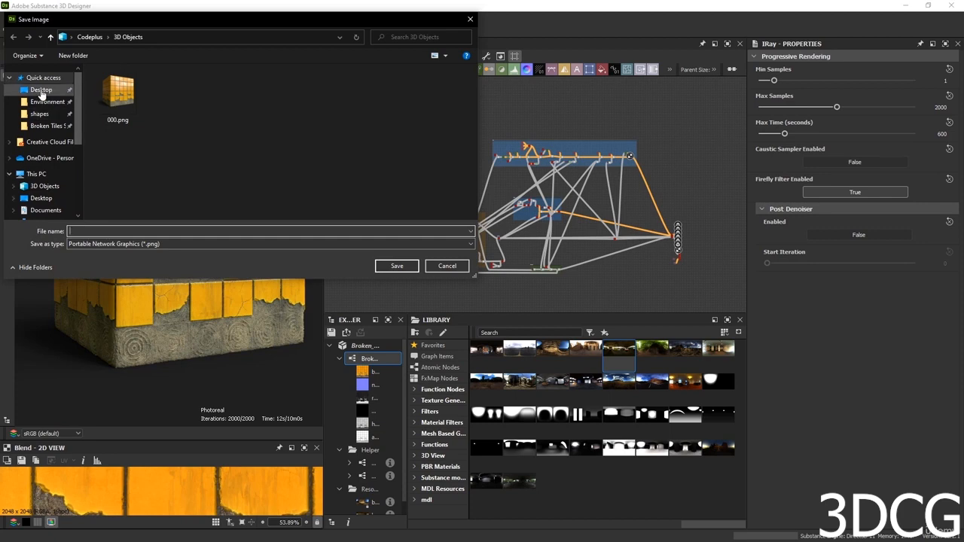
click(155, 231)
text(000)
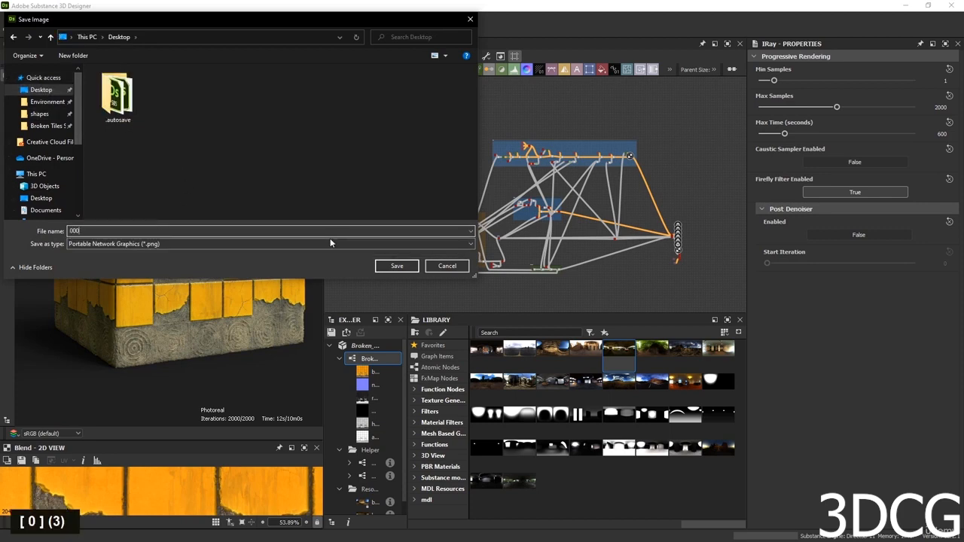
click(397, 266)
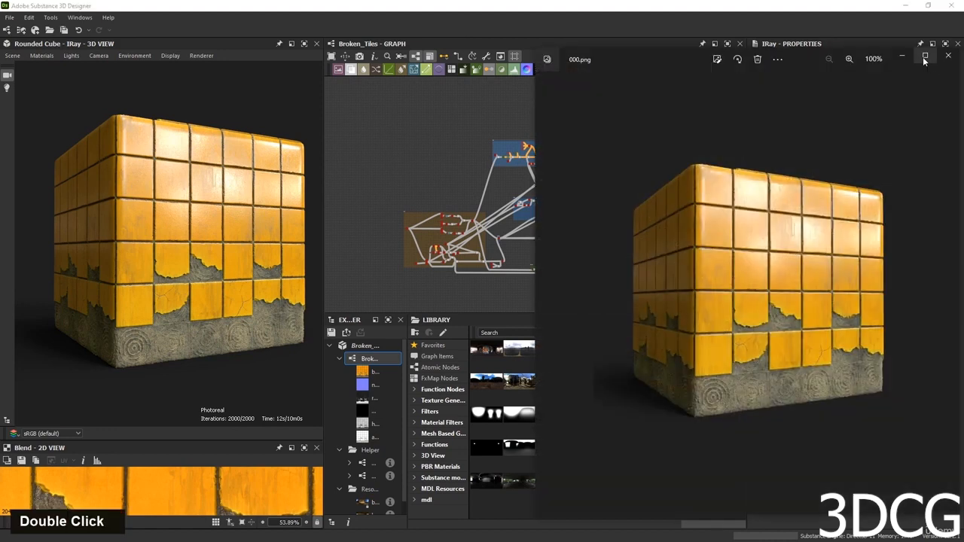
Inspect the saved render 000.png enlarged and up close in the image viewer, and close the viewer.
click(924, 58)
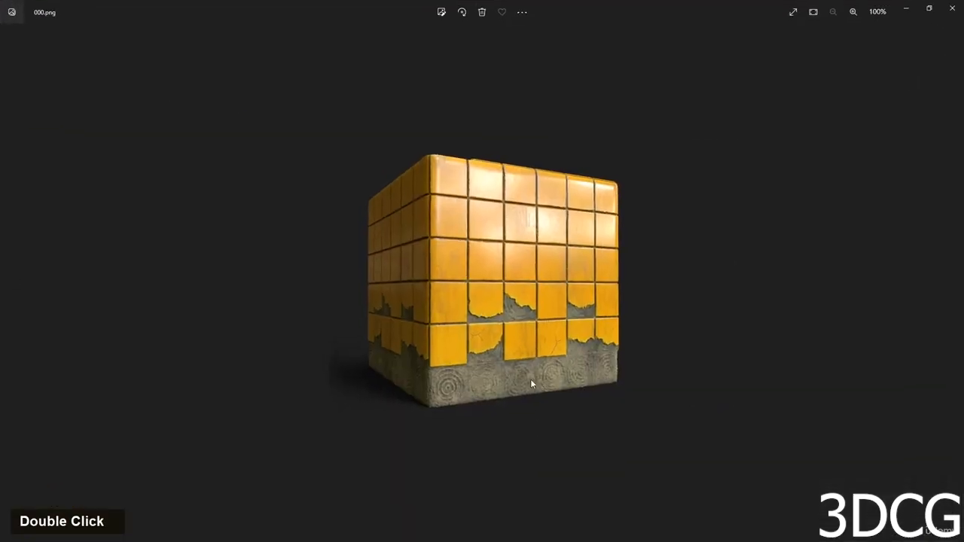
scroll(531, 384, up, 5)
scroll(691, 340, down, 5)
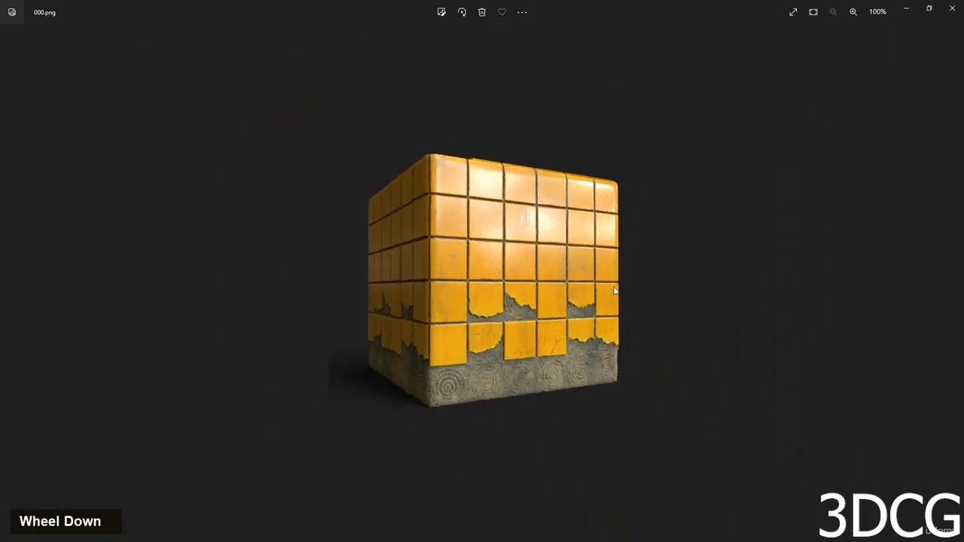
scroll(614, 291, up, 3)
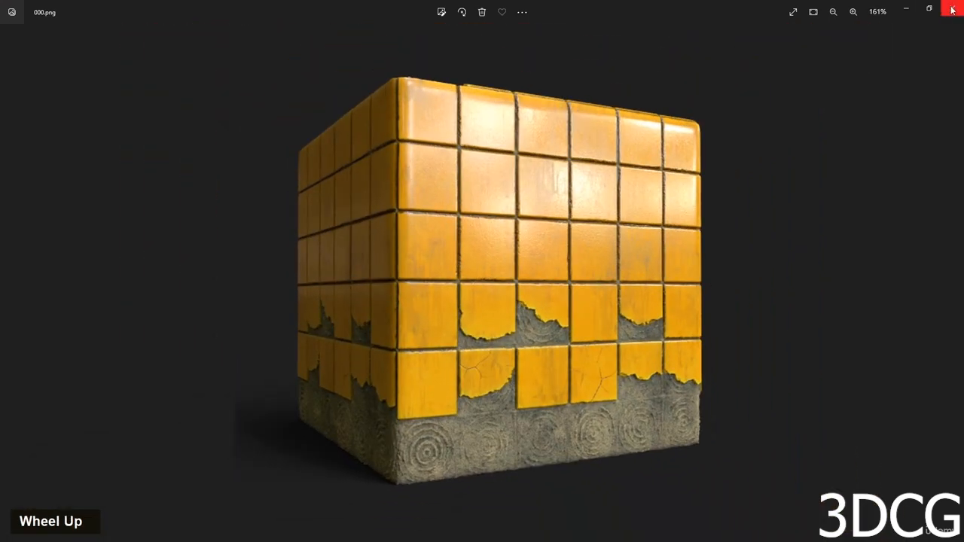
click(953, 10)
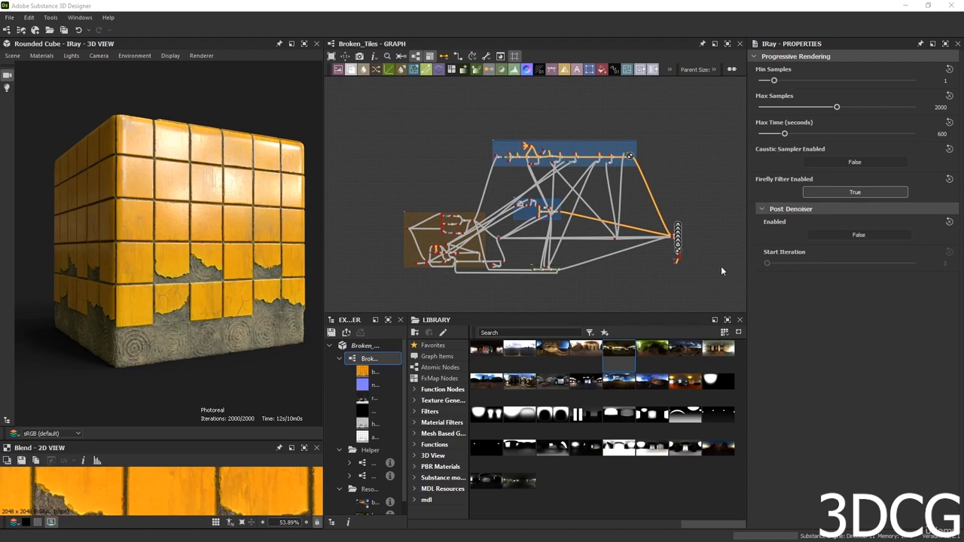